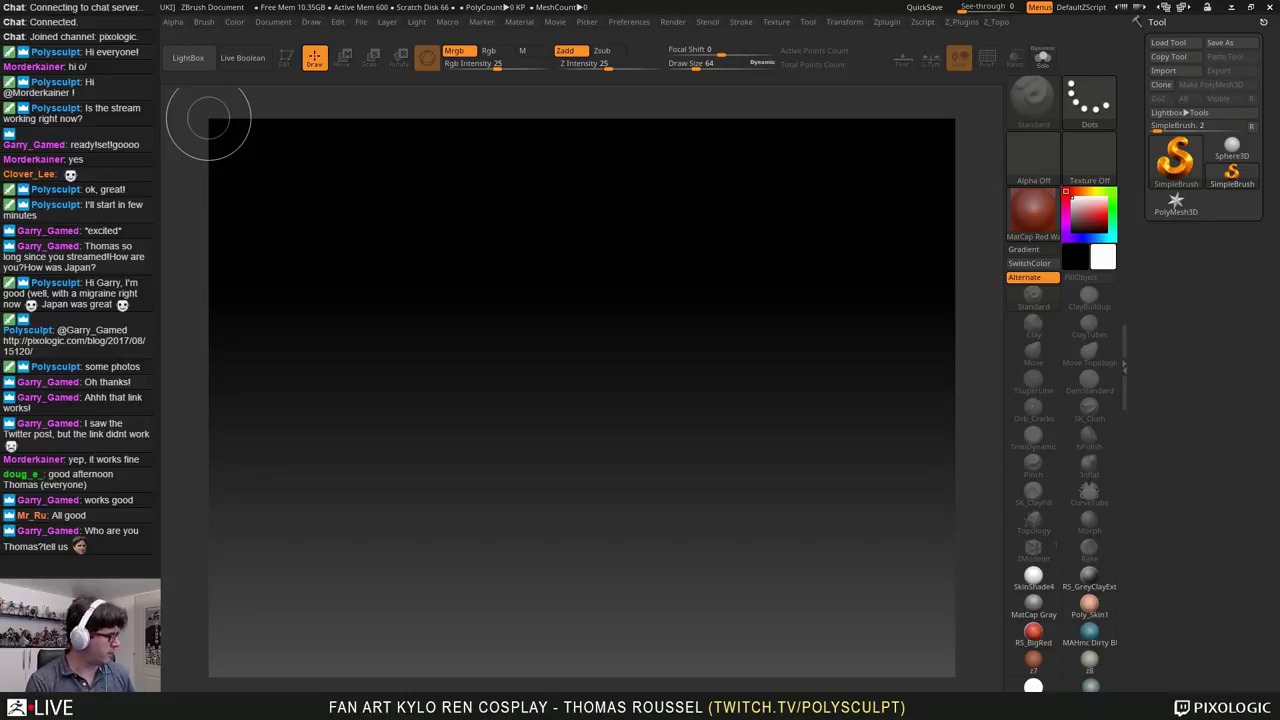
# Step: Switch to the photo viewer, look through the photos of the grey maid figure and its base, and close the viewer
pyautogui.hotkey('alt', 'Tab')
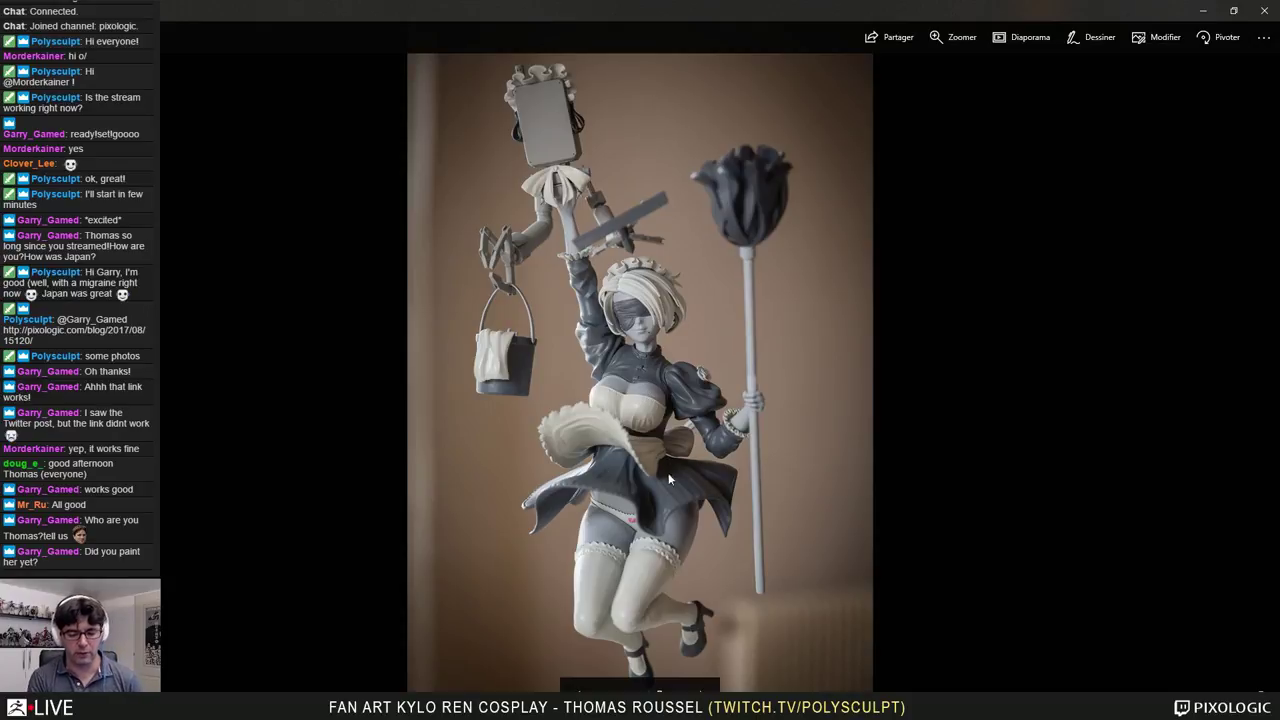
pyautogui.press('Right')
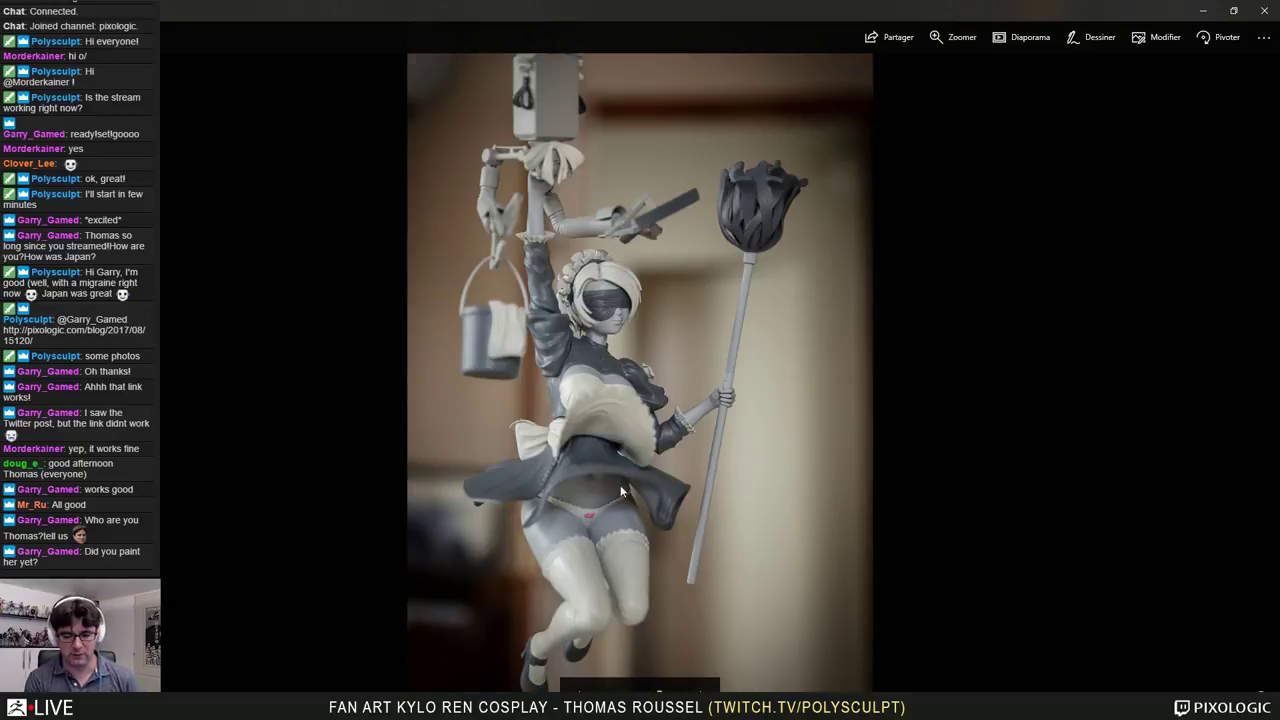
pyautogui.press('Right')
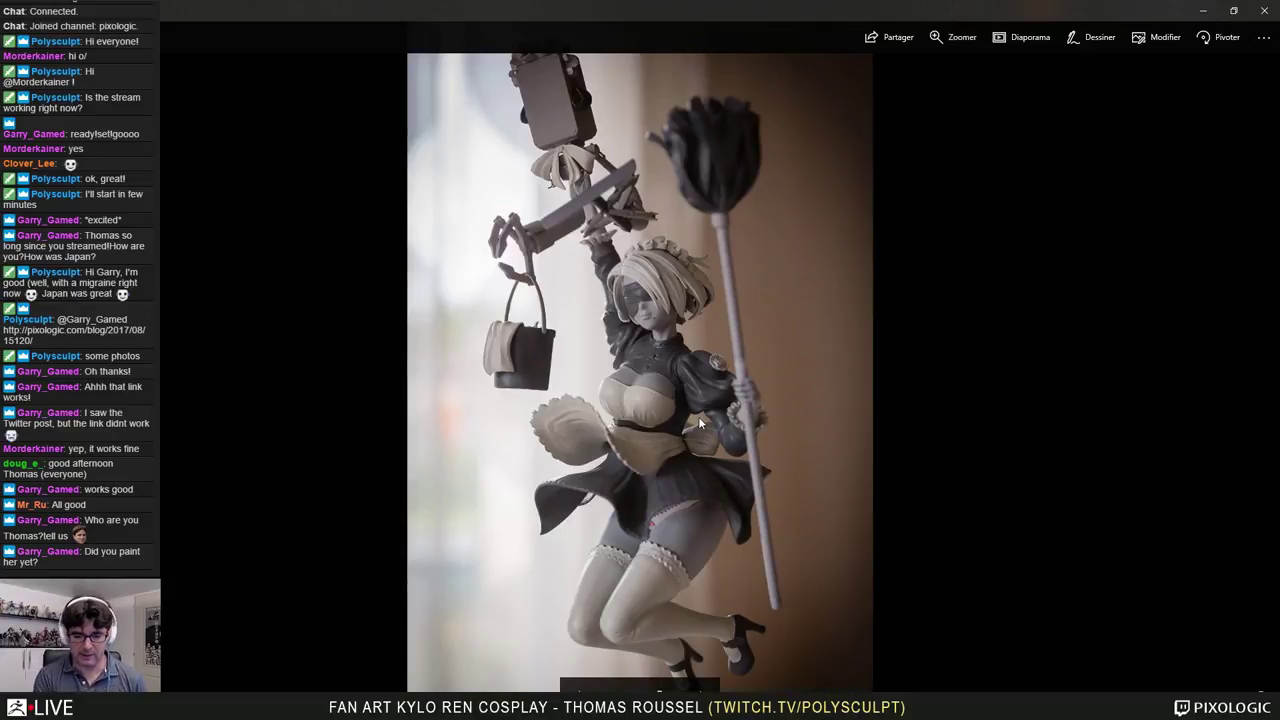
pyautogui.press('Right')
pyautogui.press('Right')
pyautogui.press('Right')
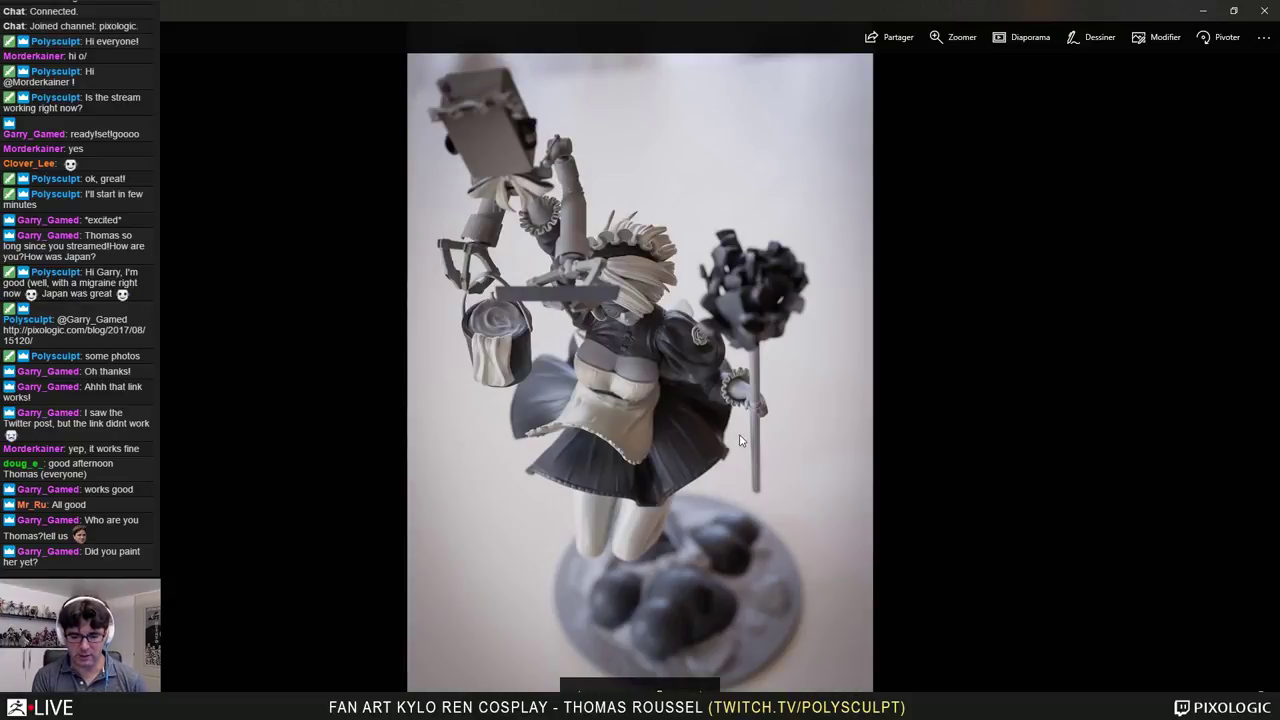
pyautogui.press('Right')
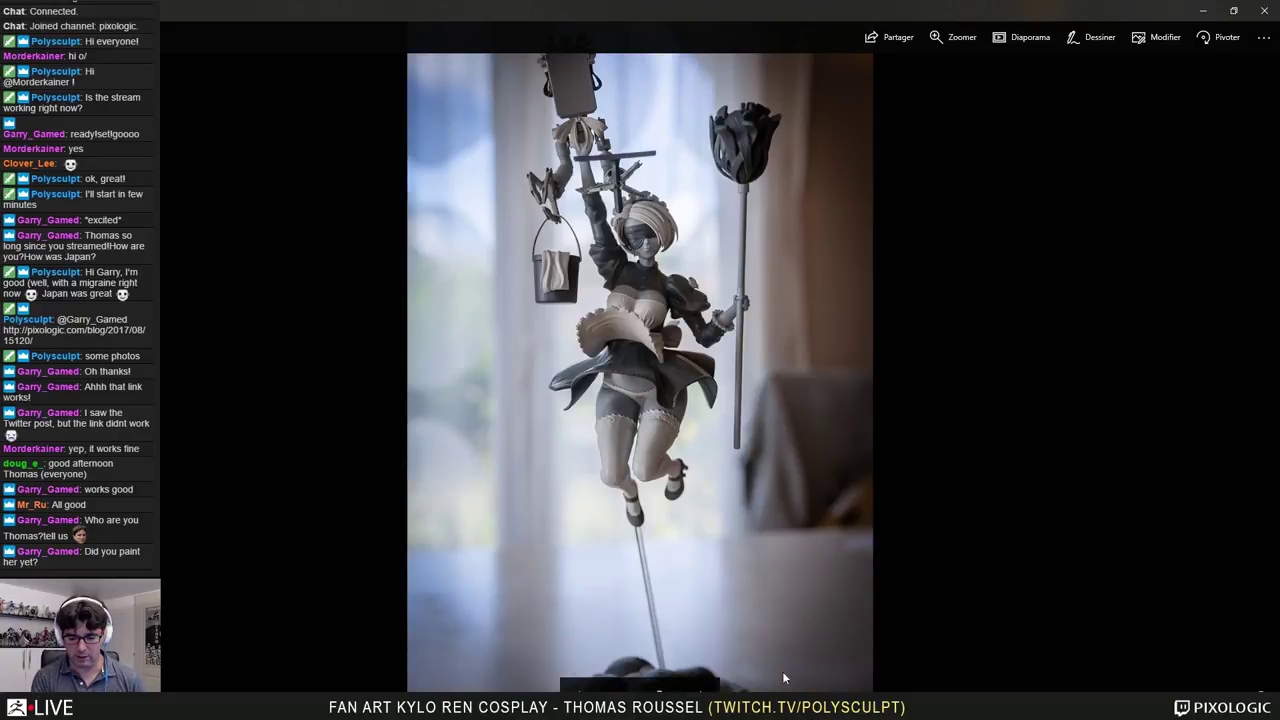
pyautogui.press('Right')
pyautogui.press('Right')
pyautogui.press('Right')
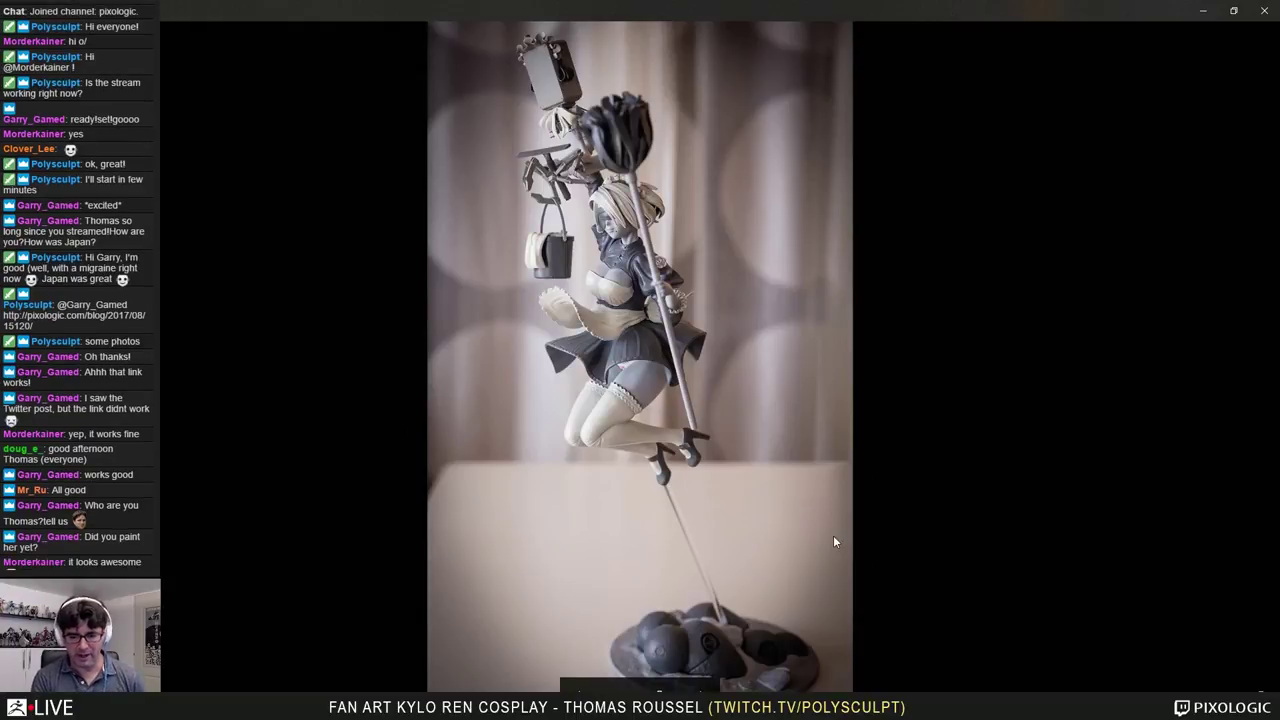
pyautogui.press('Right')
pyautogui.press('Right')
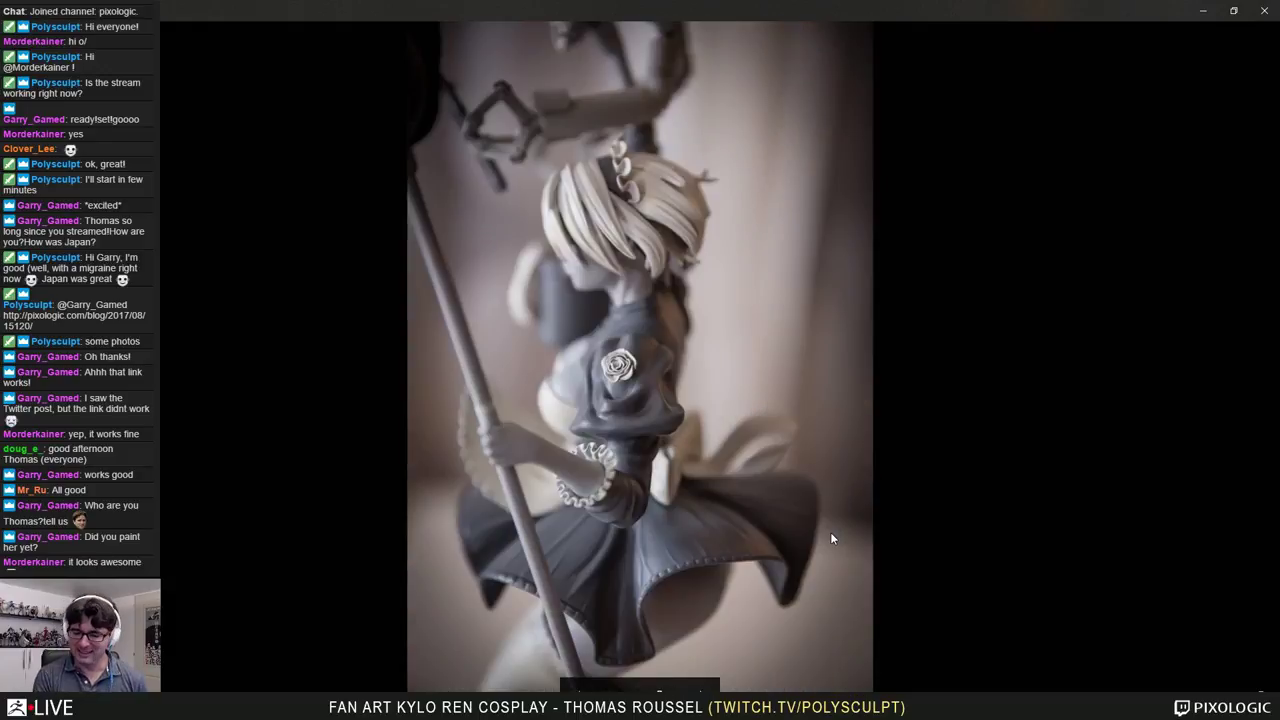
pyautogui.press('Right')
pyautogui.press('Right')
pyautogui.press('Right')
pyautogui.press('Right')
pyautogui.press('Right')
pyautogui.press('Right')
pyautogui.press('Right')
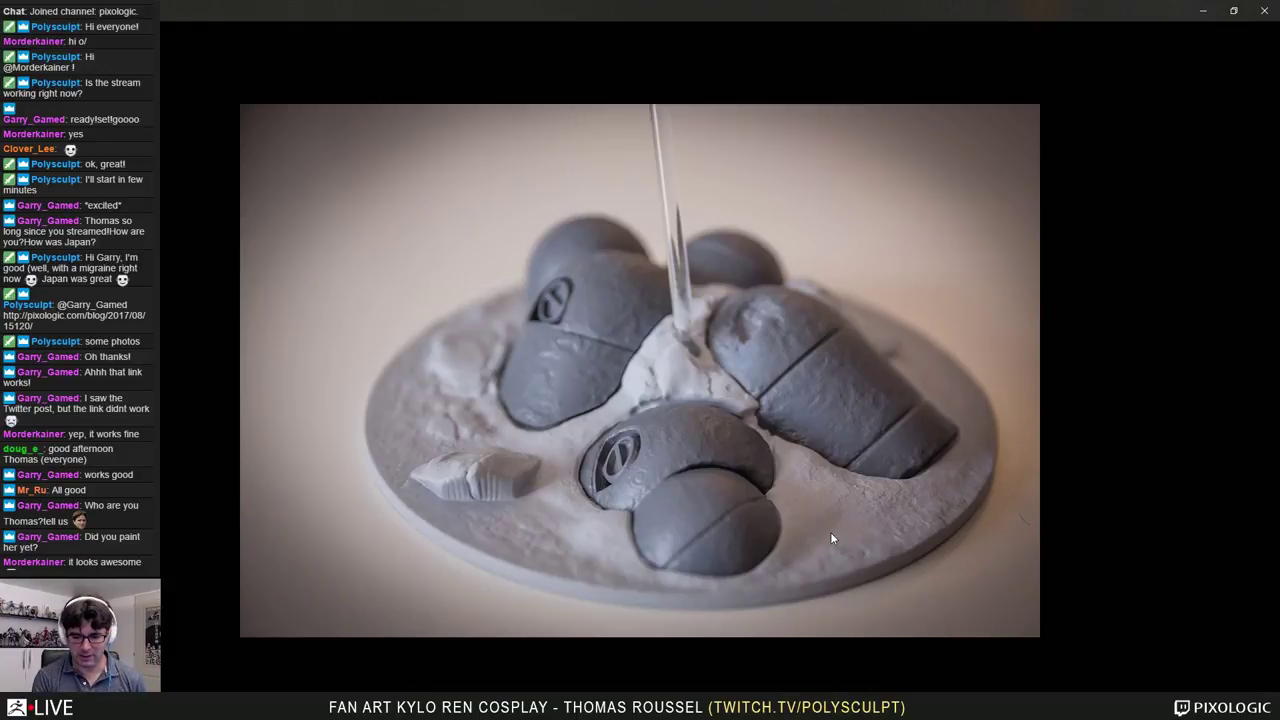
pyautogui.press('Right')
pyautogui.press('Right')
pyautogui.press('Right')
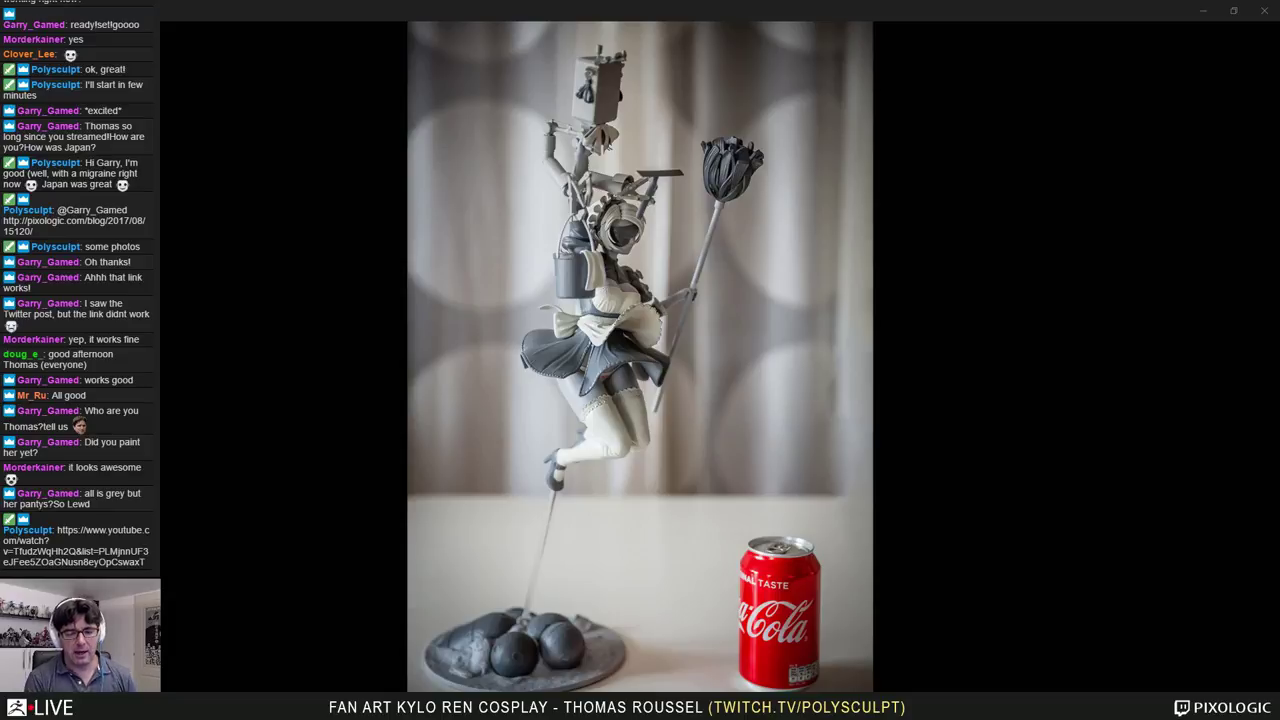
pyautogui.press('Right')
pyautogui.press('Right')
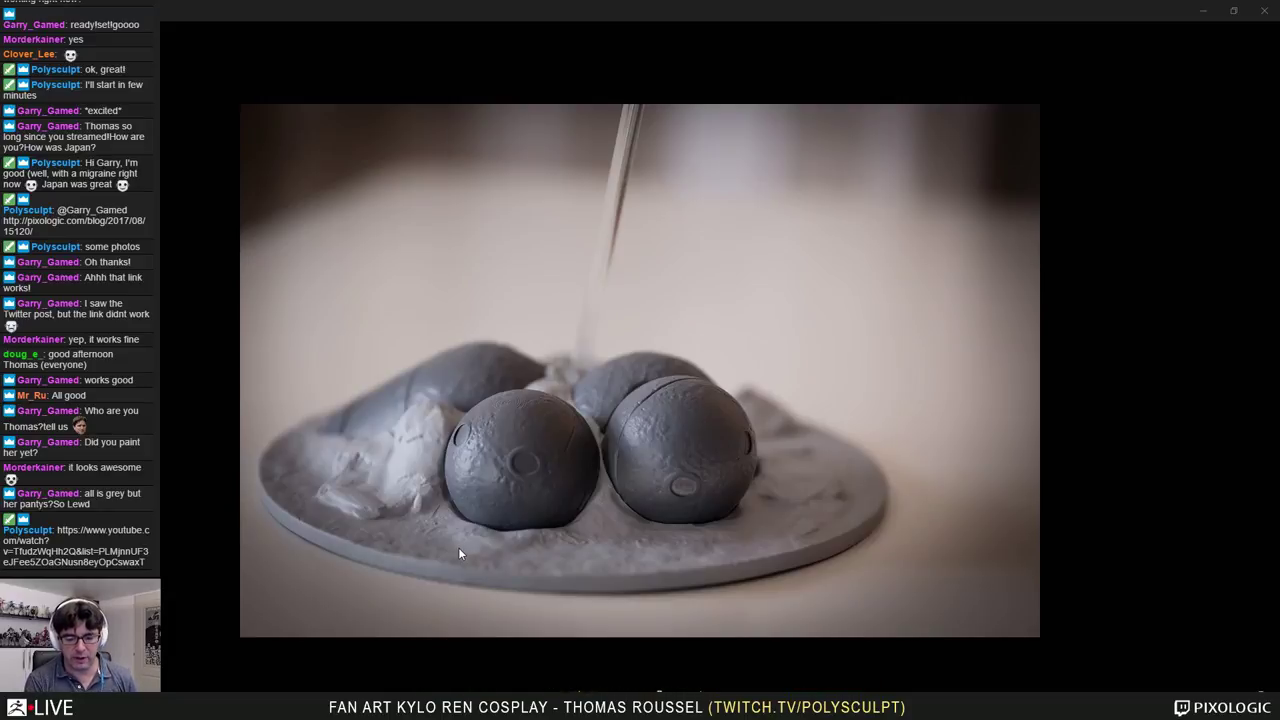
pyautogui.press('Right')
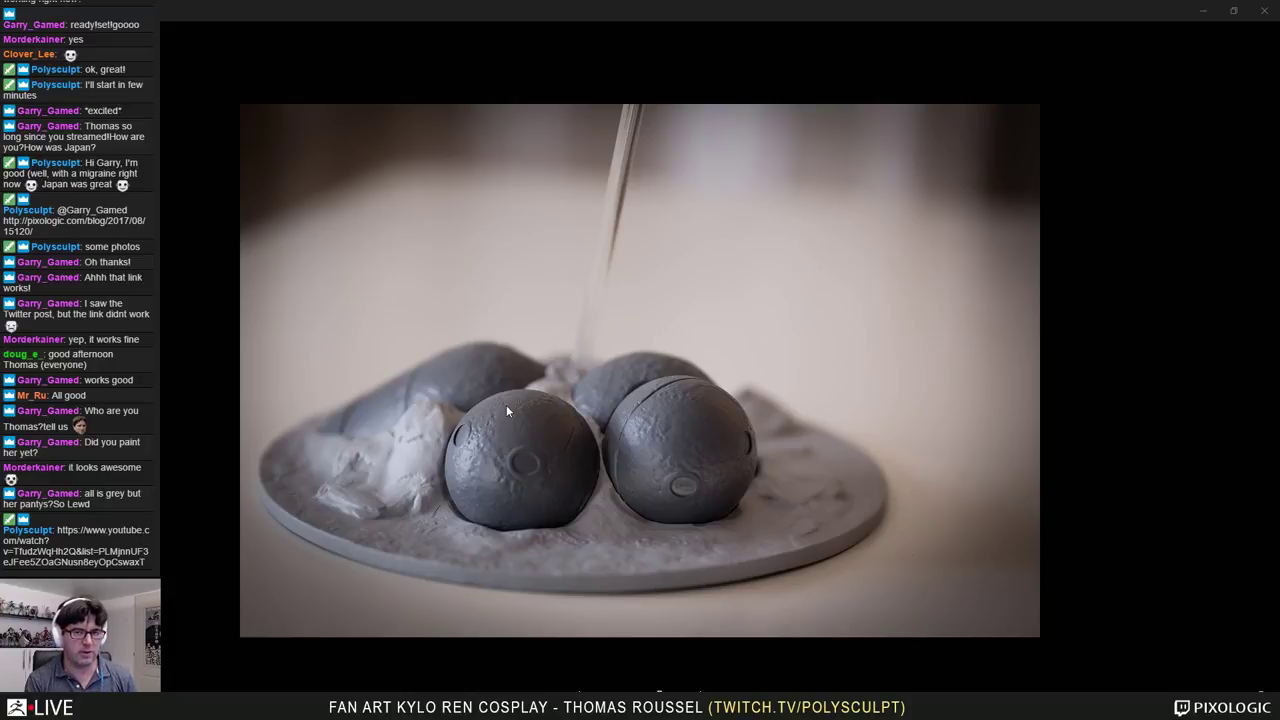
pyautogui.press('Right')
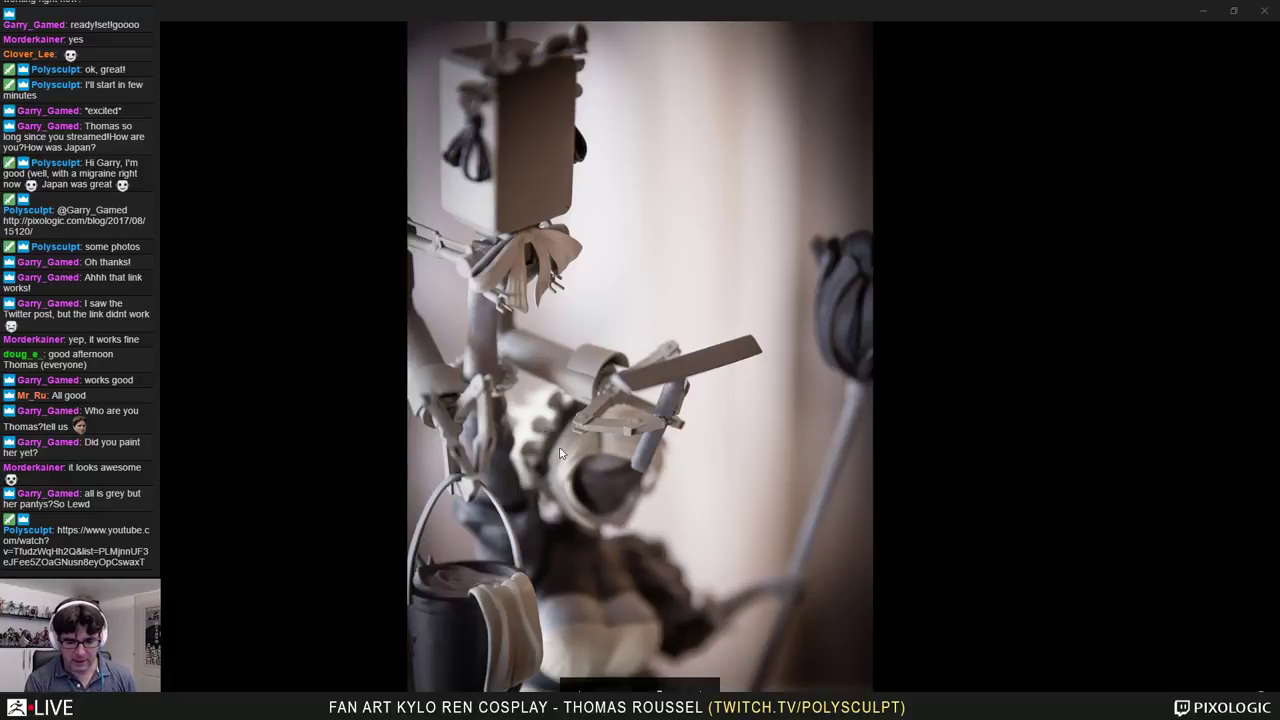
pyautogui.press('Right')
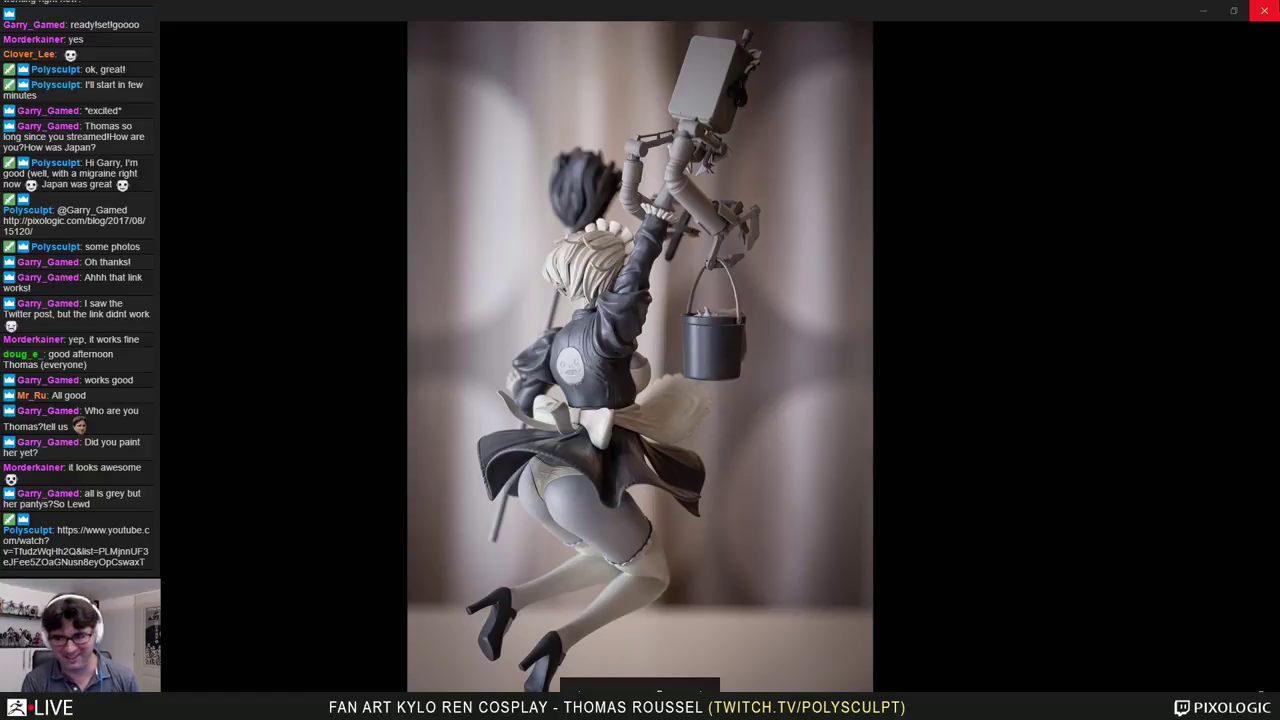
pyautogui.click(1264, 10)
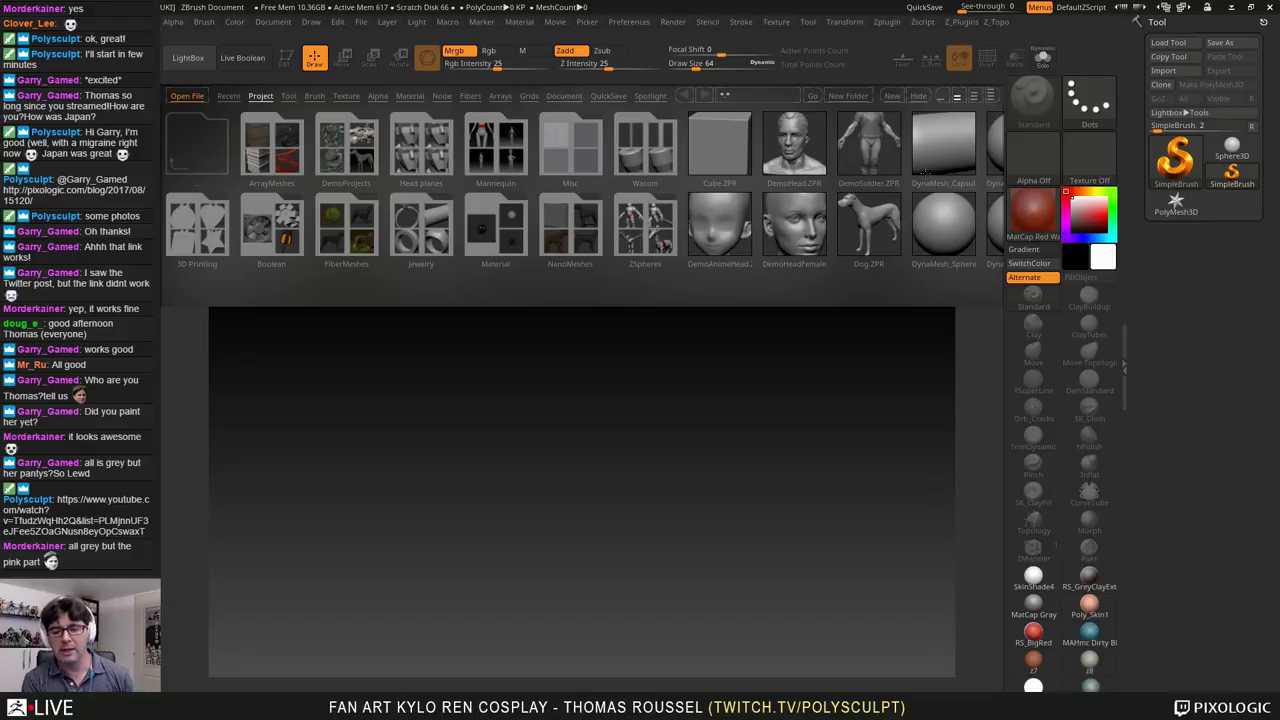
# Step: Load the DynaMesh_Sphere project and move the board of helmet reference images out of the way of the canvas
pyautogui.doubleClick(946, 229)
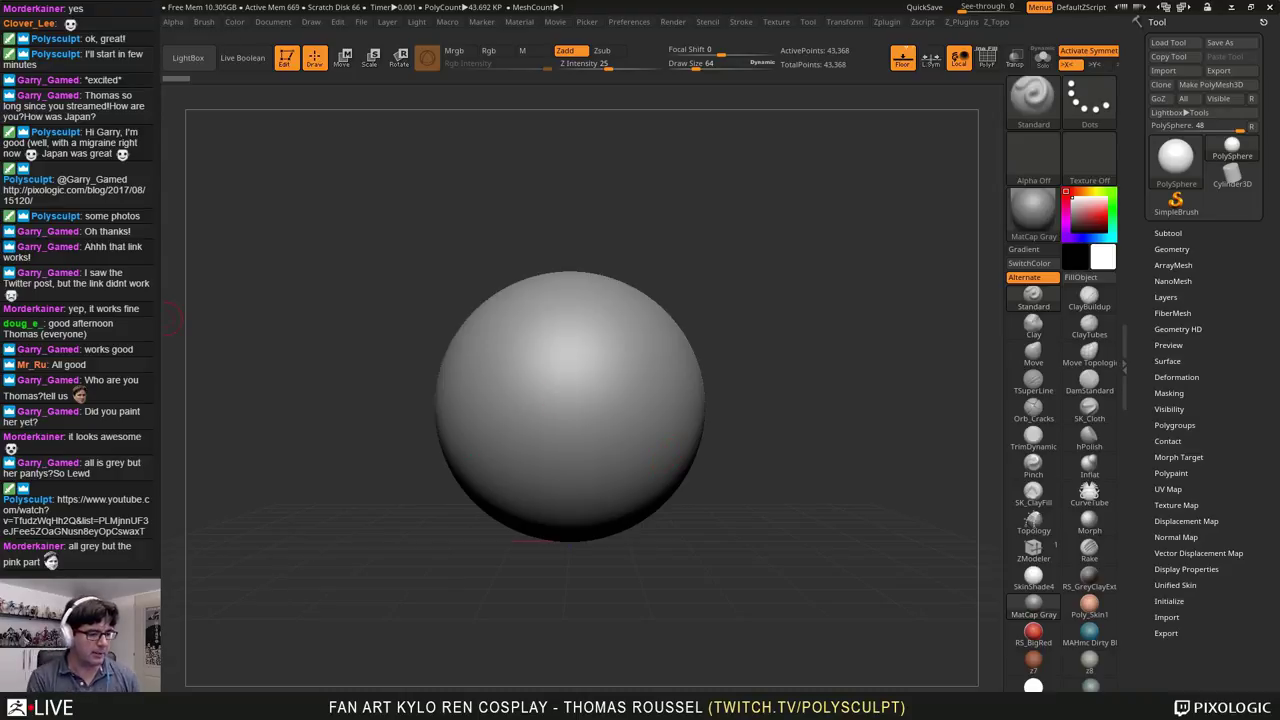
pyautogui.moveTo(333, 246); pyautogui.dragTo(242, 192, button='right')
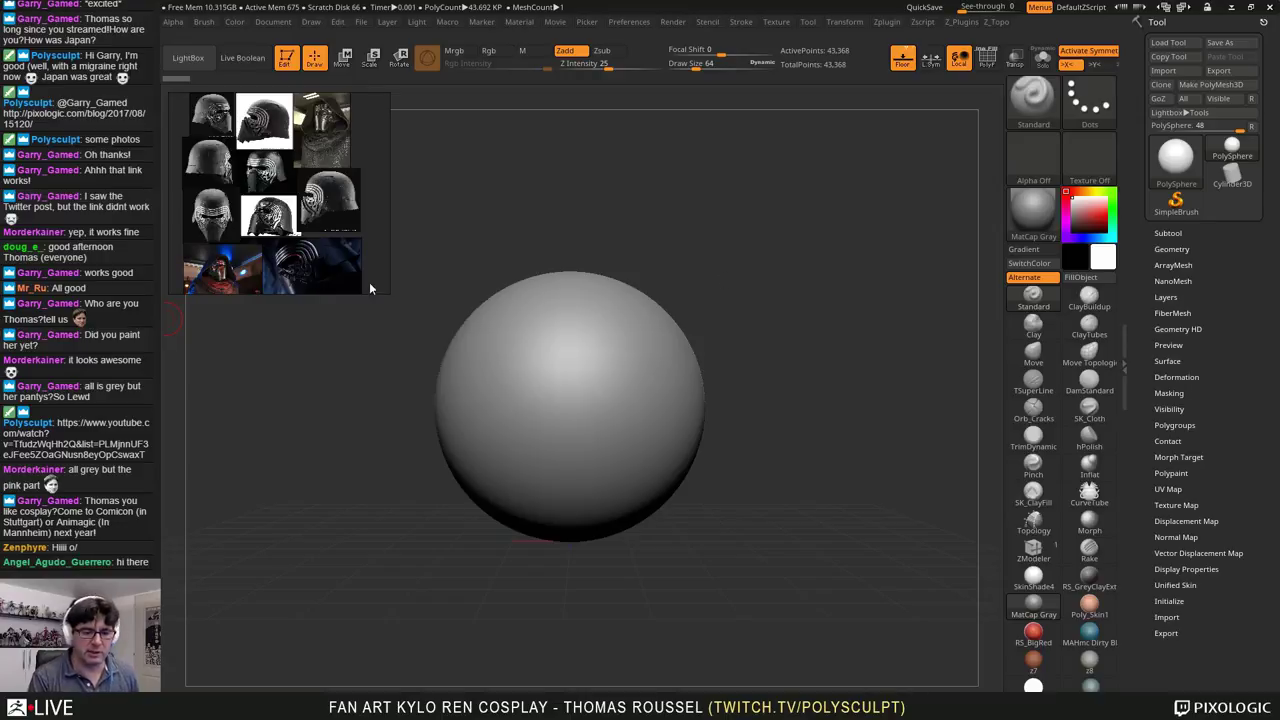
pyautogui.moveTo(321, 171); pyautogui.dragTo(60, 400, button='right')
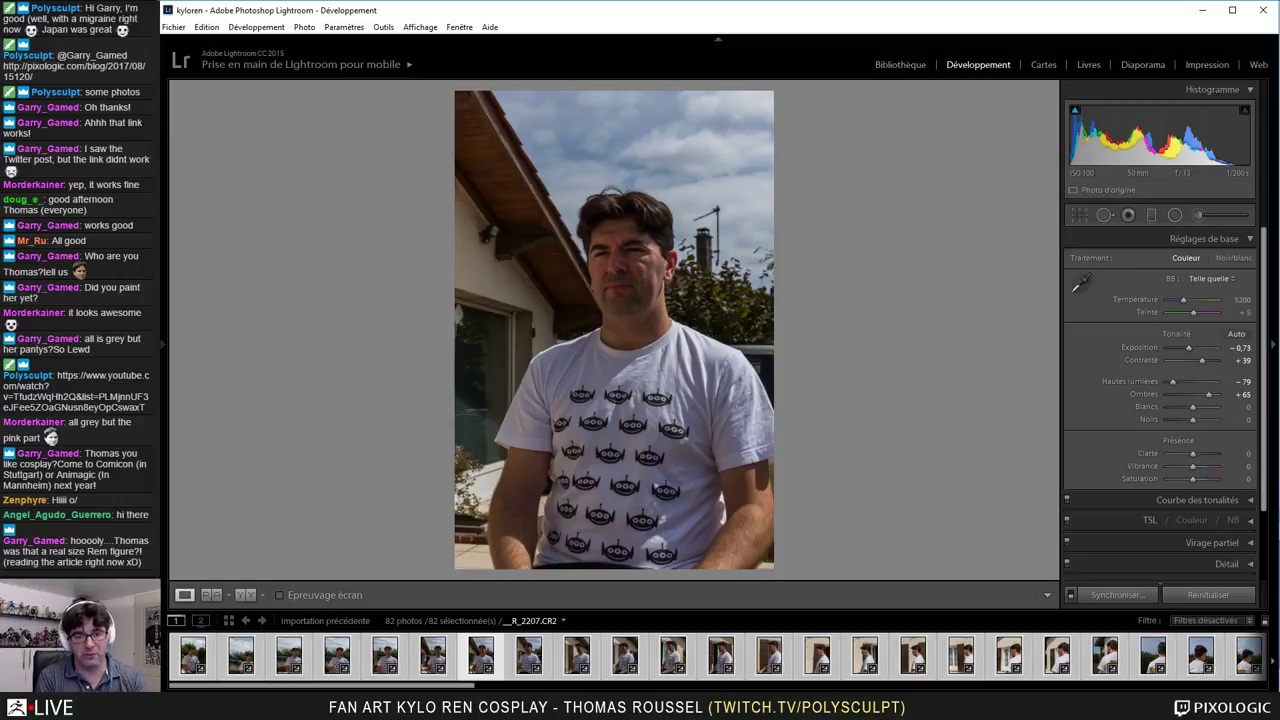
pyautogui.click(203, 28)
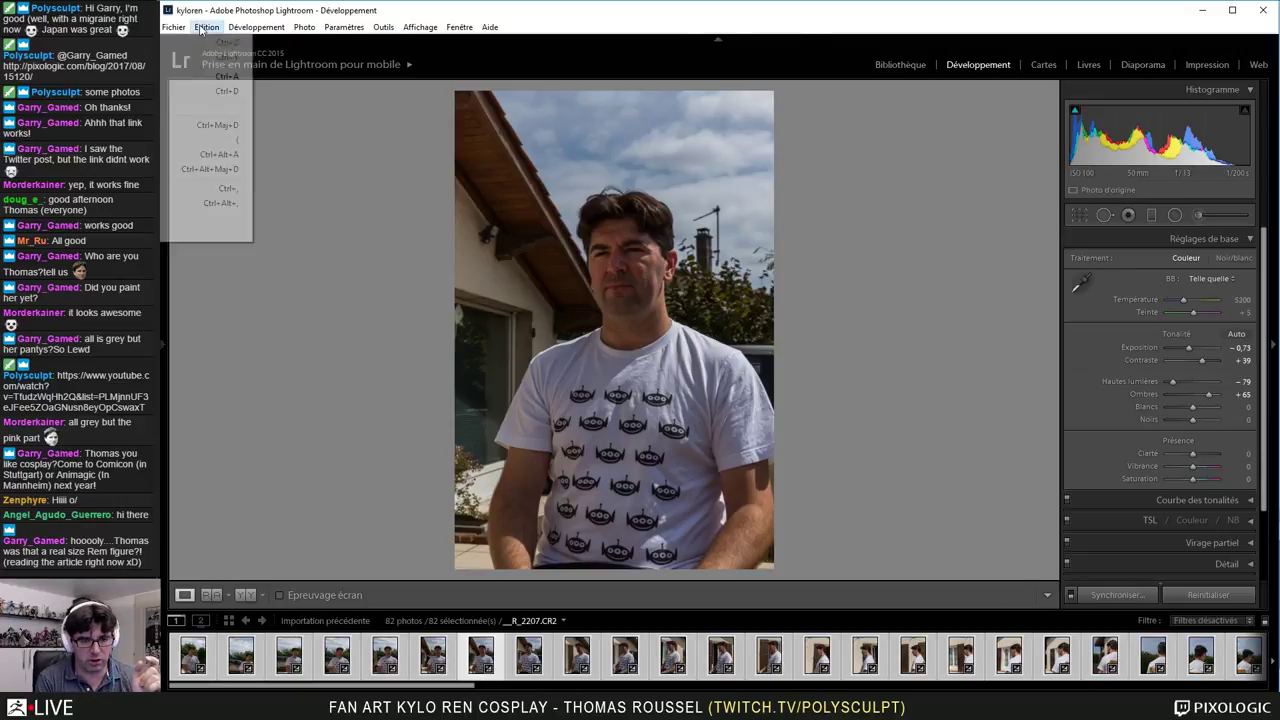
pyautogui.click(210, 188)
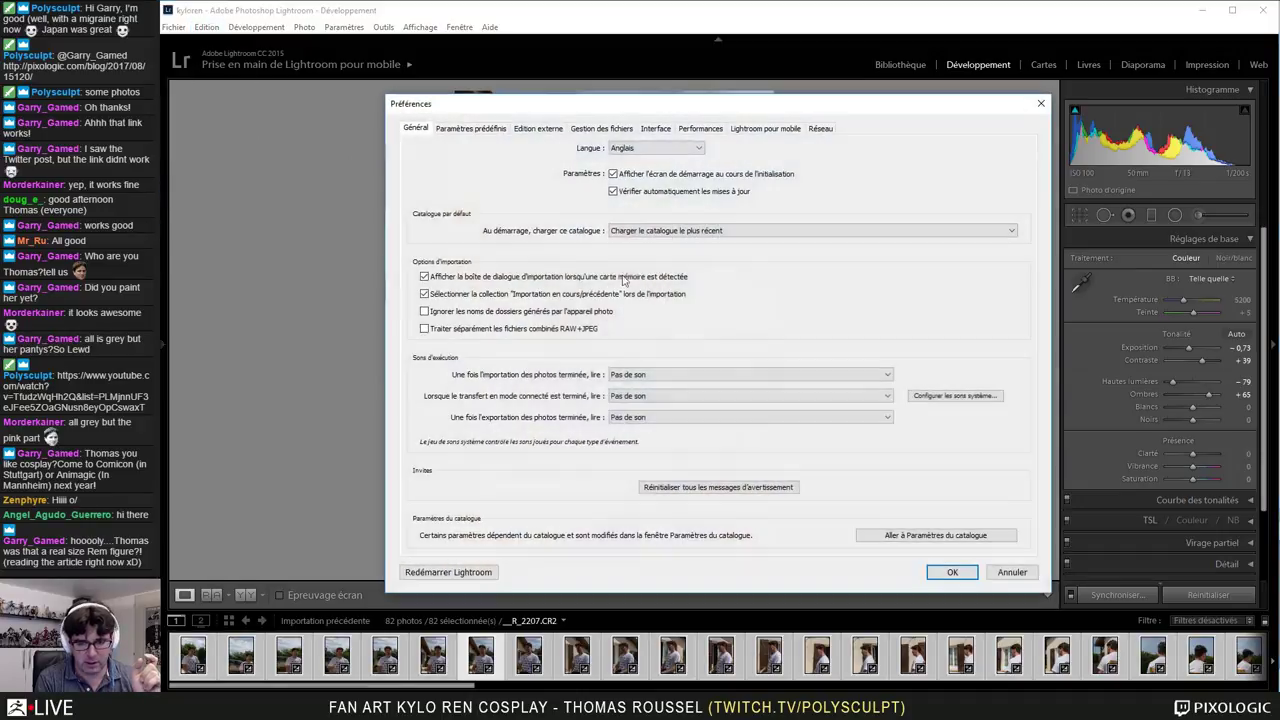
pyautogui.click(646, 150)
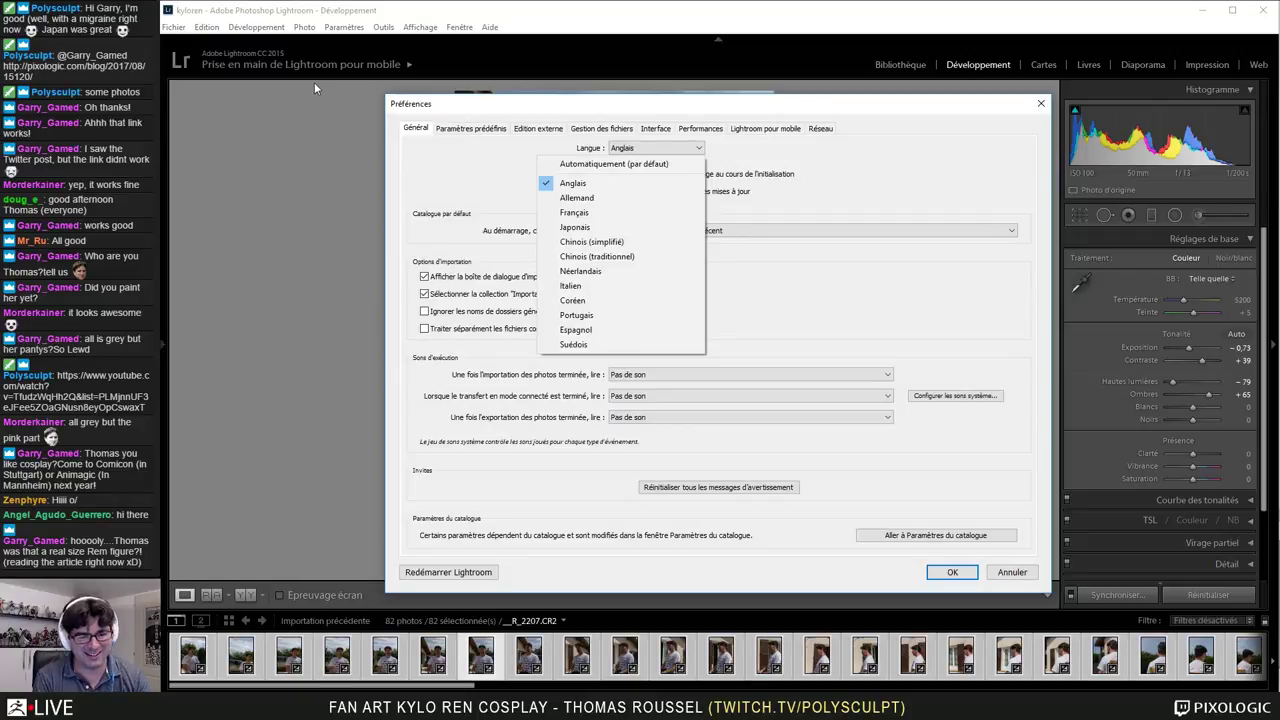
pyautogui.click(1008, 574)
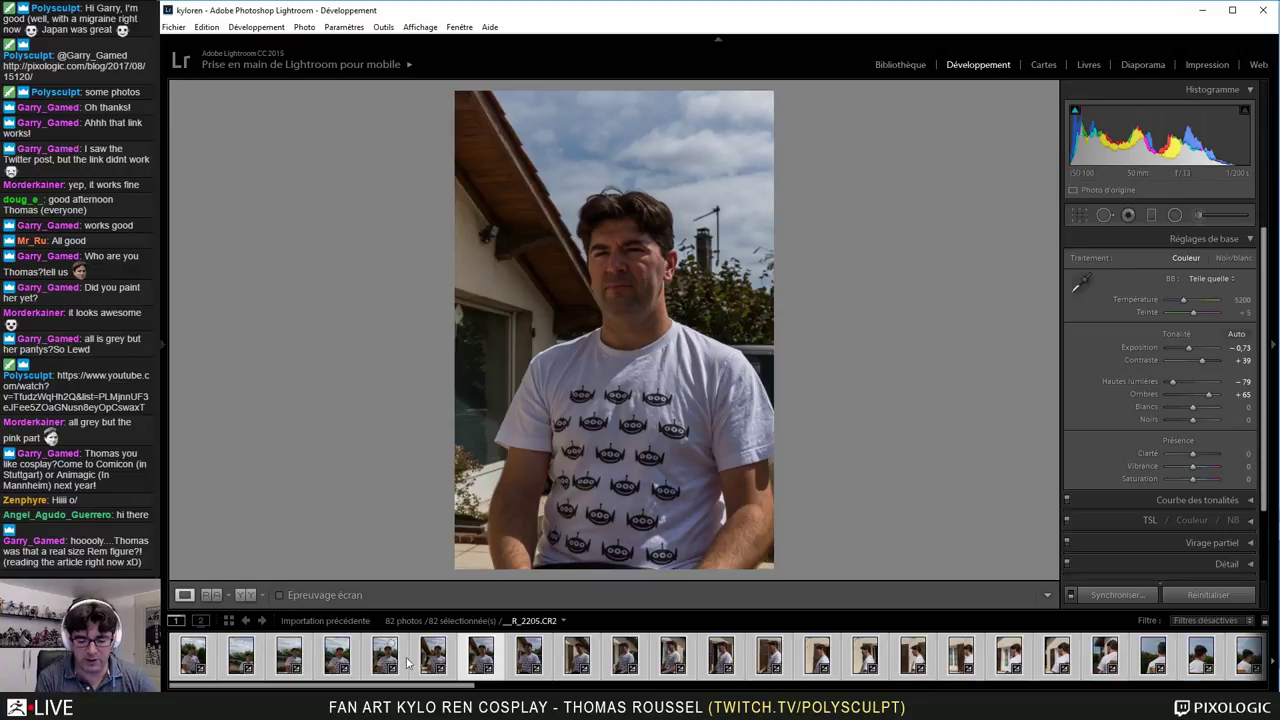
# Step: Enlarge the filmstrip thumbnails in Lightroom and browse the portraits shot from all around the seated man
pyautogui.scroll(-2, 407, 661)
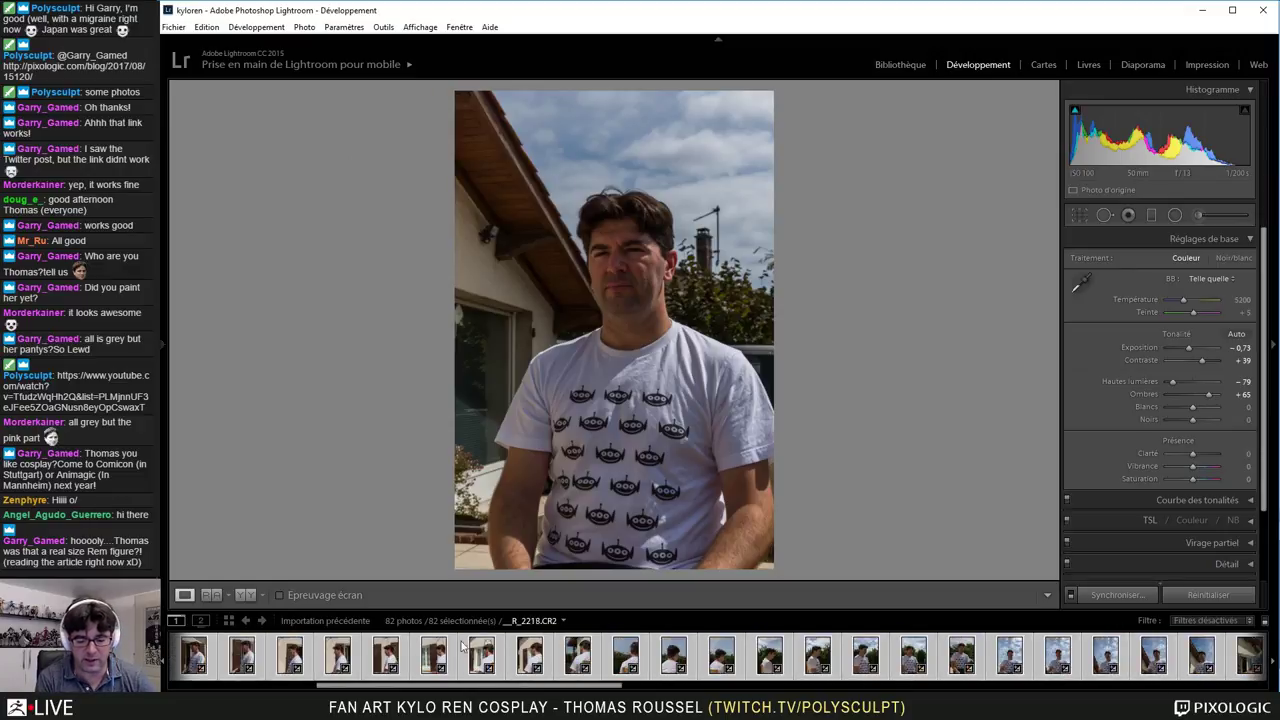
pyautogui.scroll(-5, 462, 650)
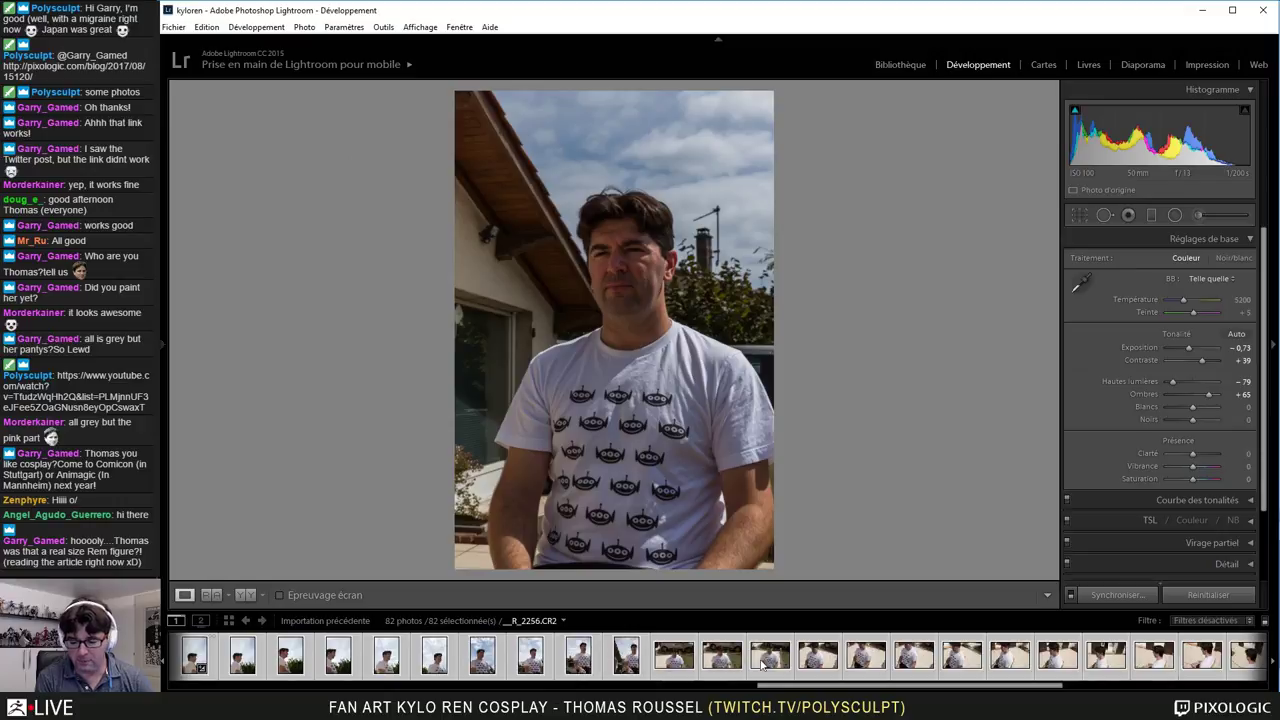
pyautogui.moveTo(689, 608); pyautogui.dragTo(670, 386)
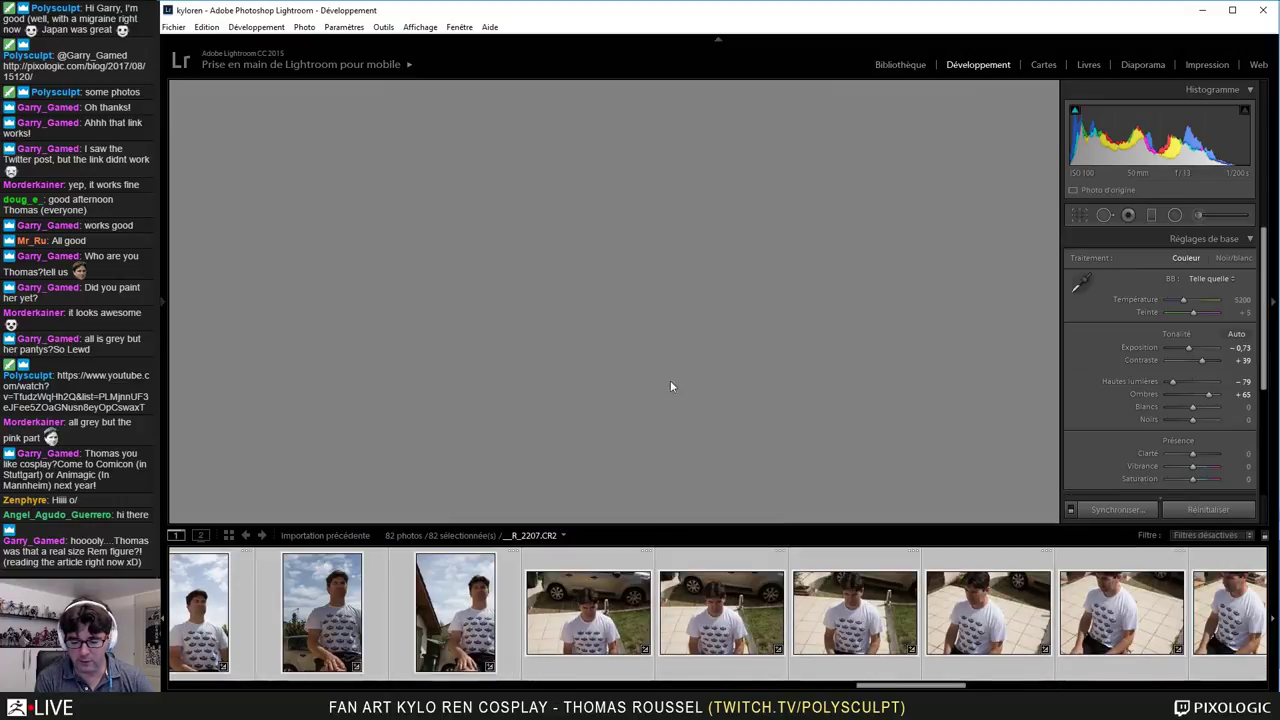
pyautogui.scroll(6, 603, 618)
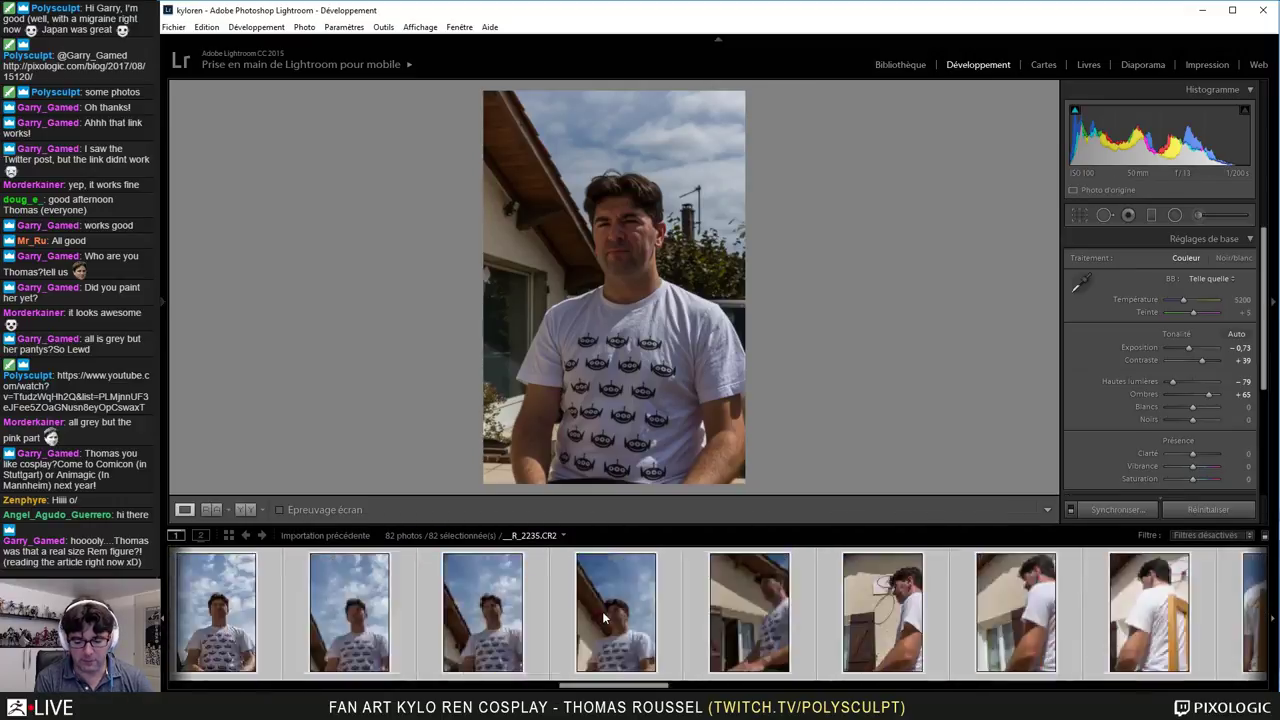
pyautogui.scroll(3, 603, 618)
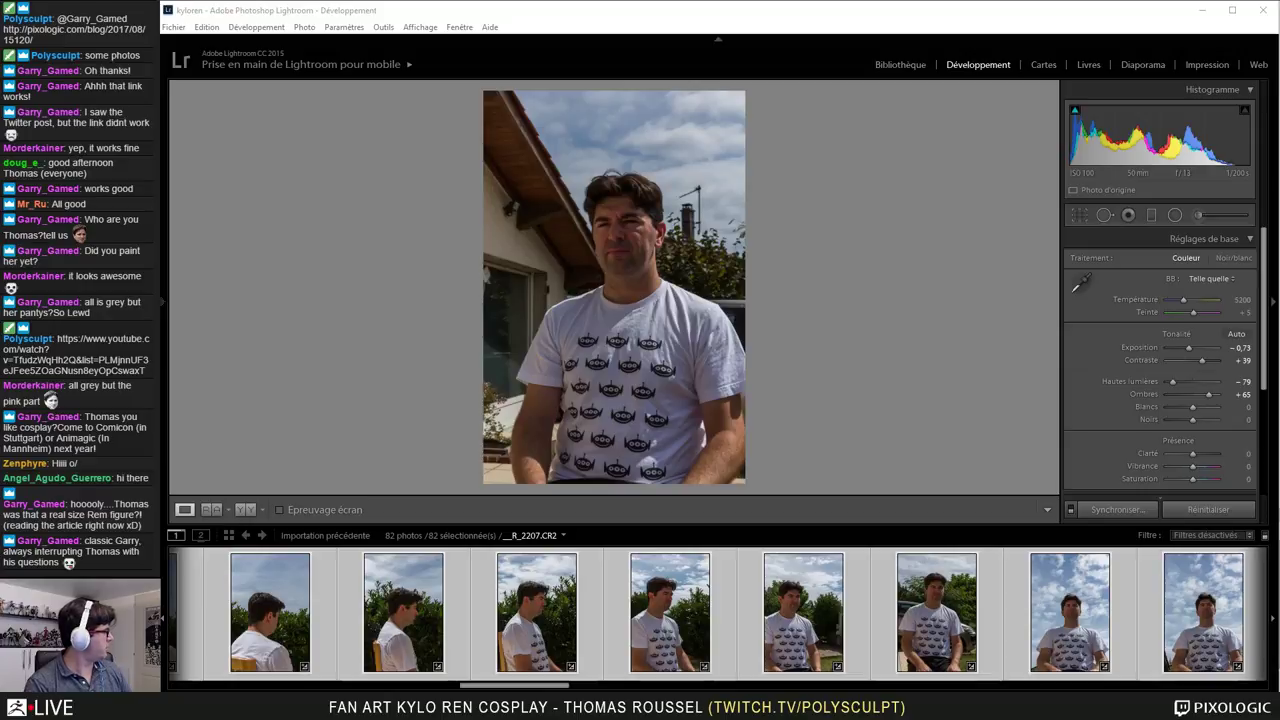
# Step: Bring up the browser's photogrammetry image search, examine the two multi-camera rig photos in large view, and close the browser
pyautogui.moveTo(0, 112); pyautogui.dragTo(191, 34)
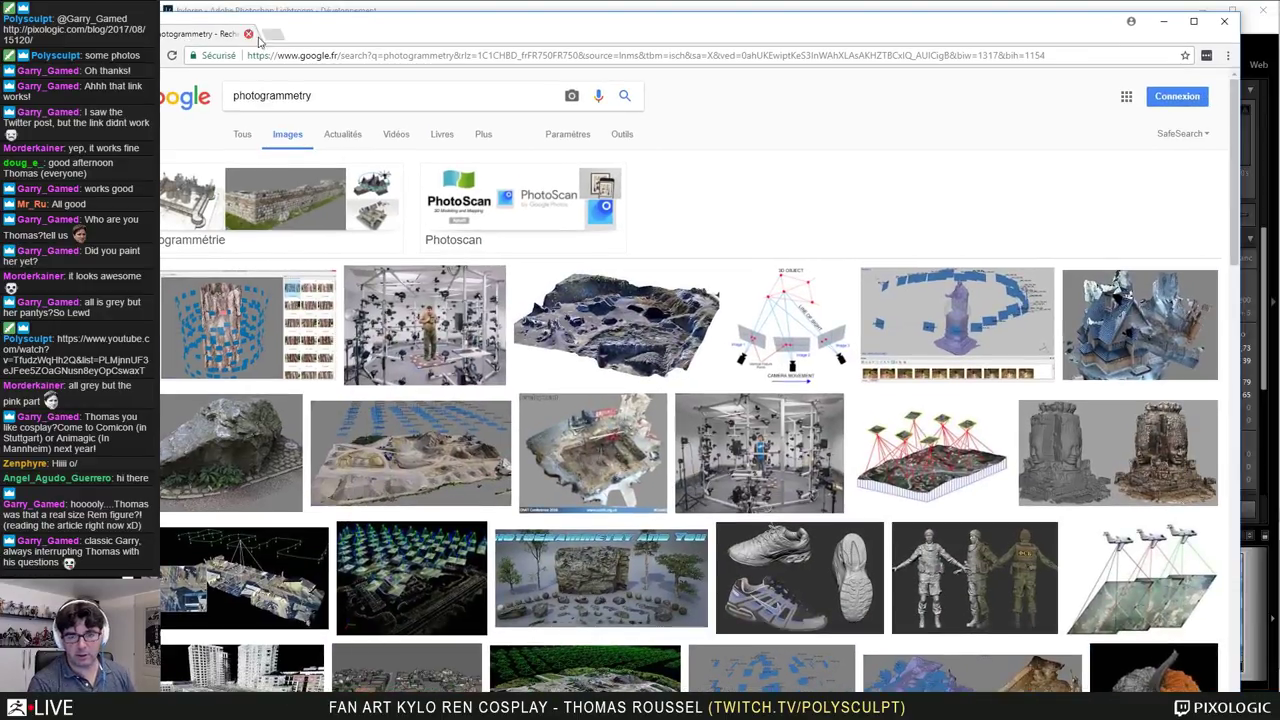
pyautogui.doubleClick(516, 26)
pyautogui.click(320, 288)
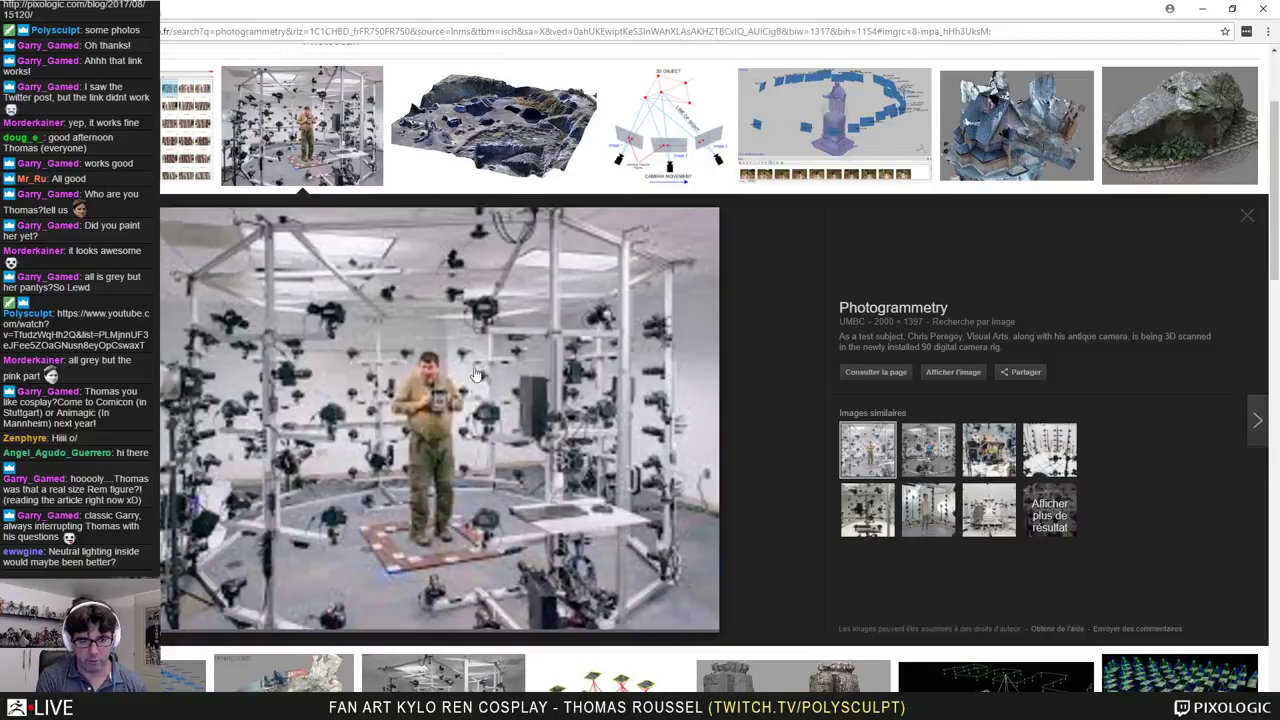
pyautogui.scroll(-2, 498, 378)
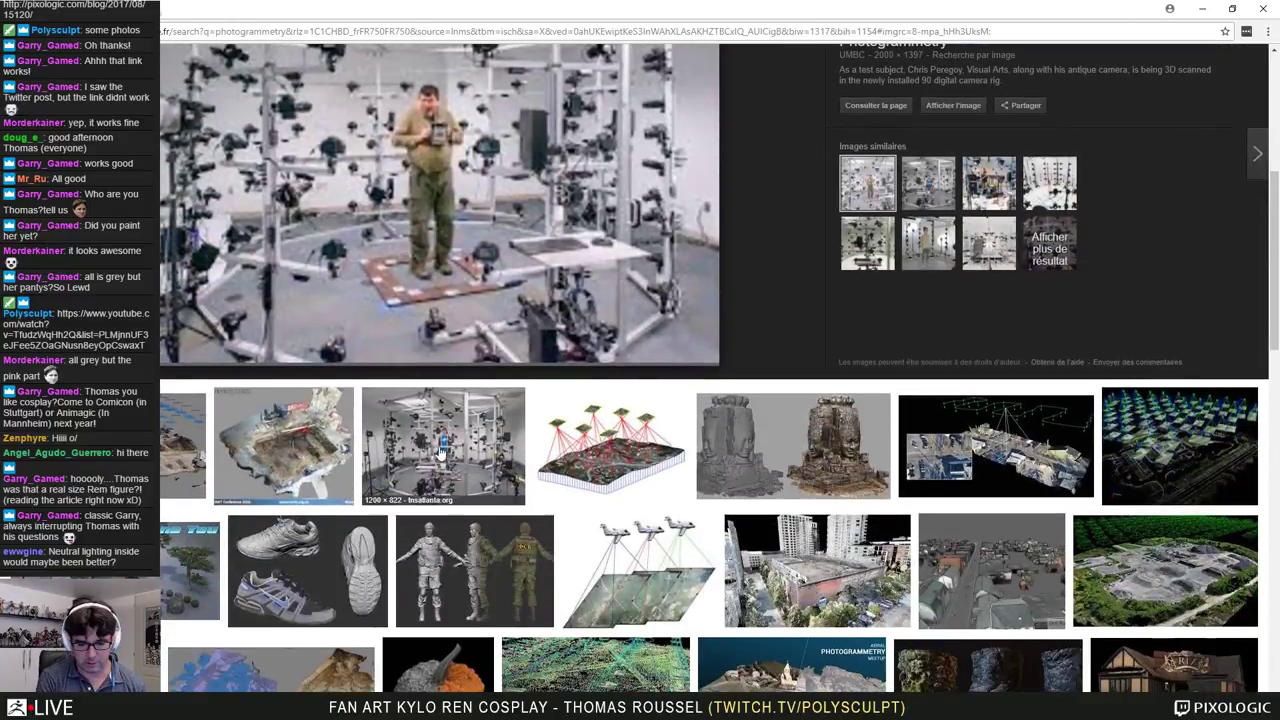
pyautogui.click(443, 500)
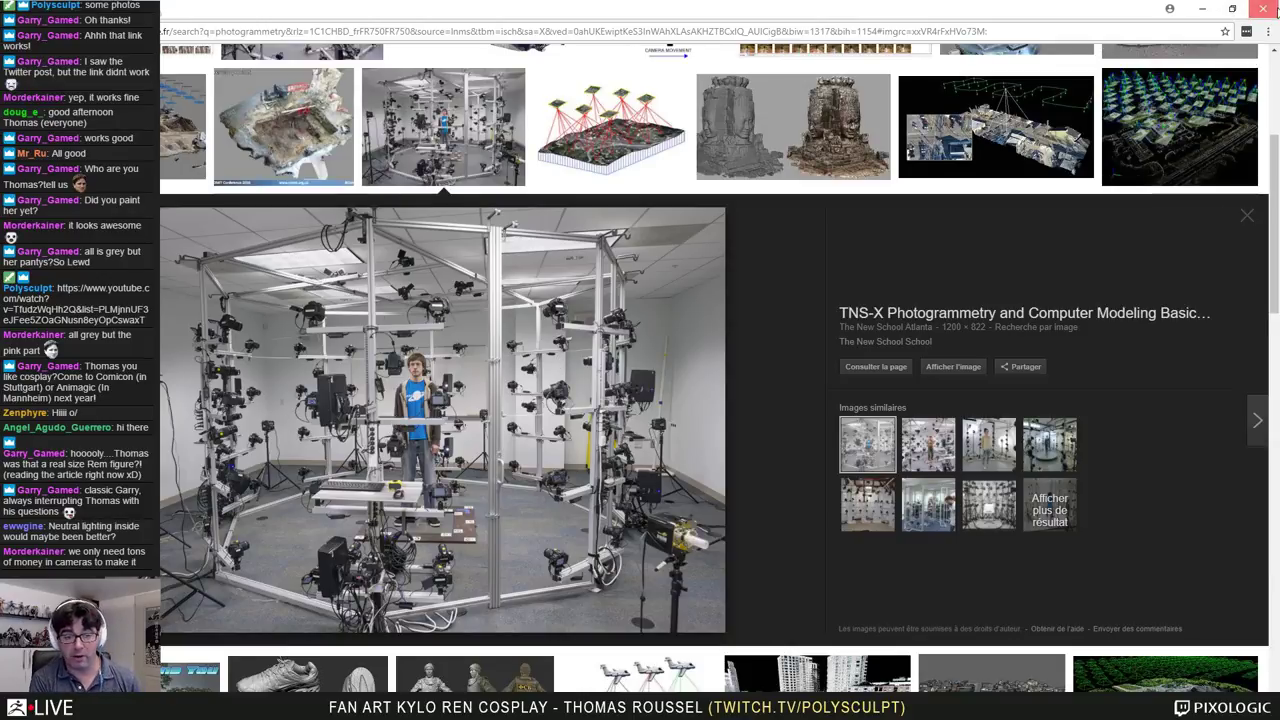
pyautogui.click(1266, 9)
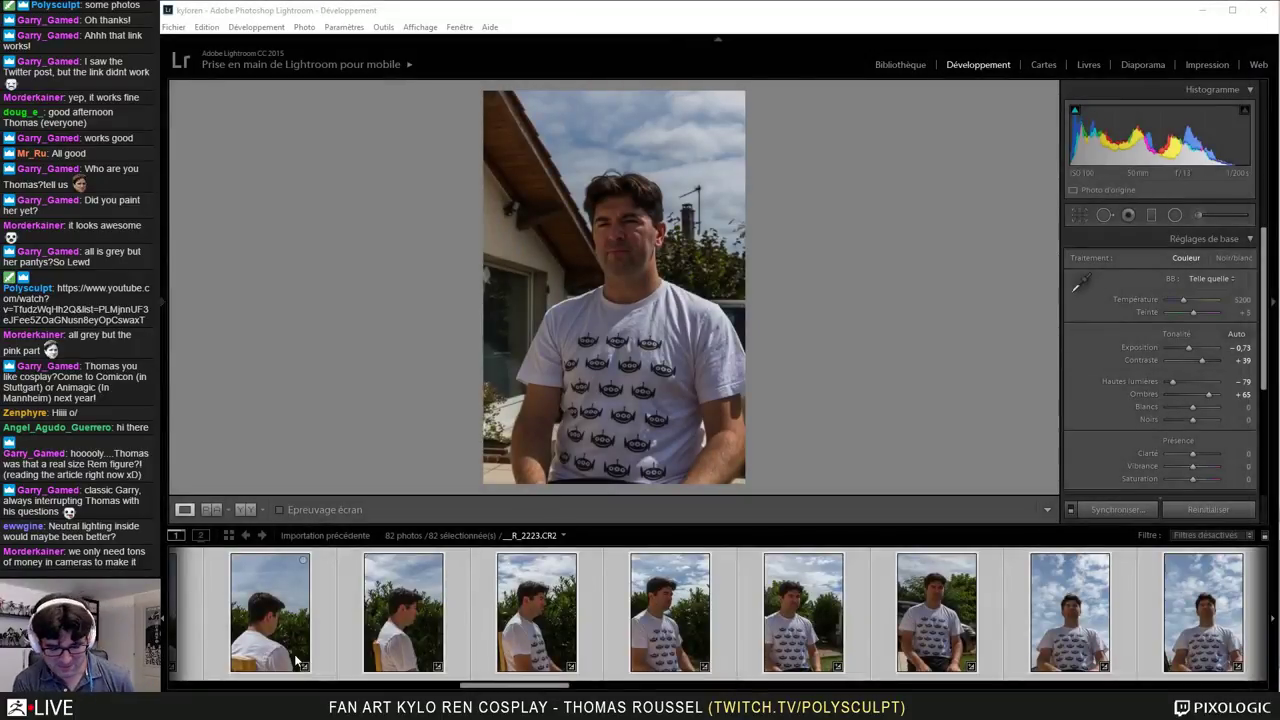
# Step: Browse the filmstrip further and display the low-angle side portrait taken in front of the house's shutter and glass door
pyautogui.scroll(5, 351, 615)
pyautogui.scroll(-10, 351, 615)
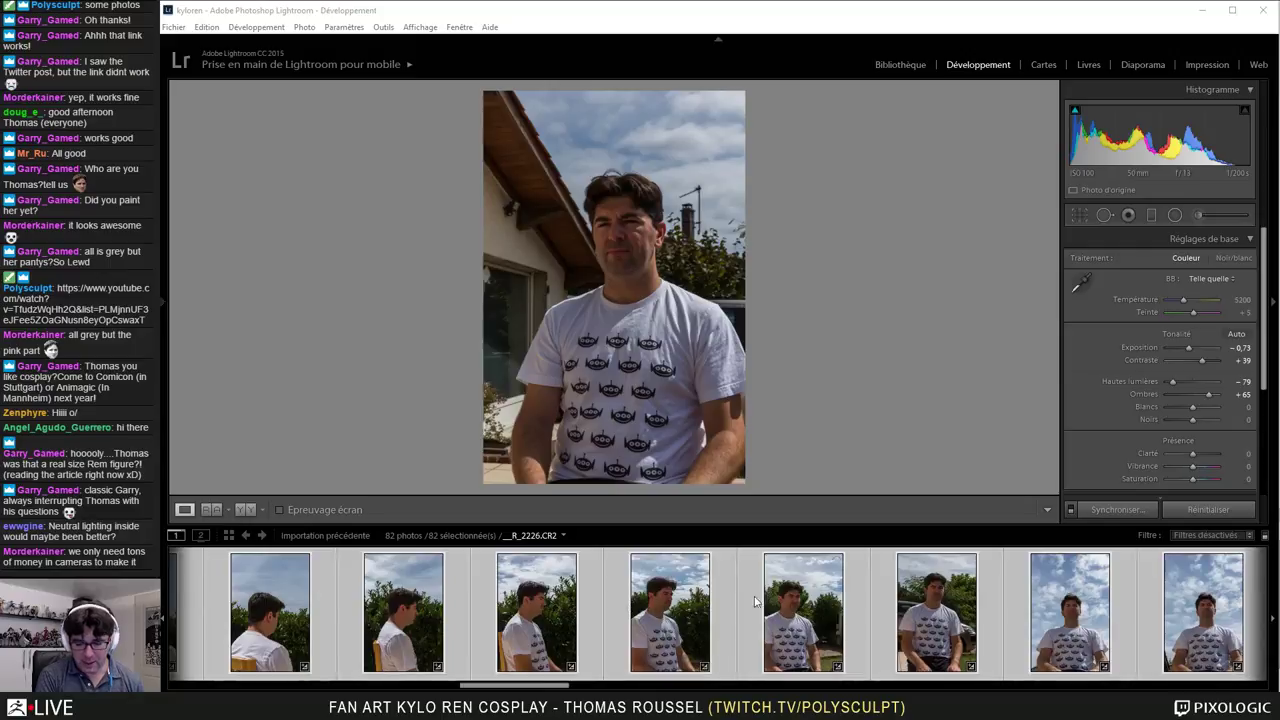
pyautogui.scroll(-2, 760, 605)
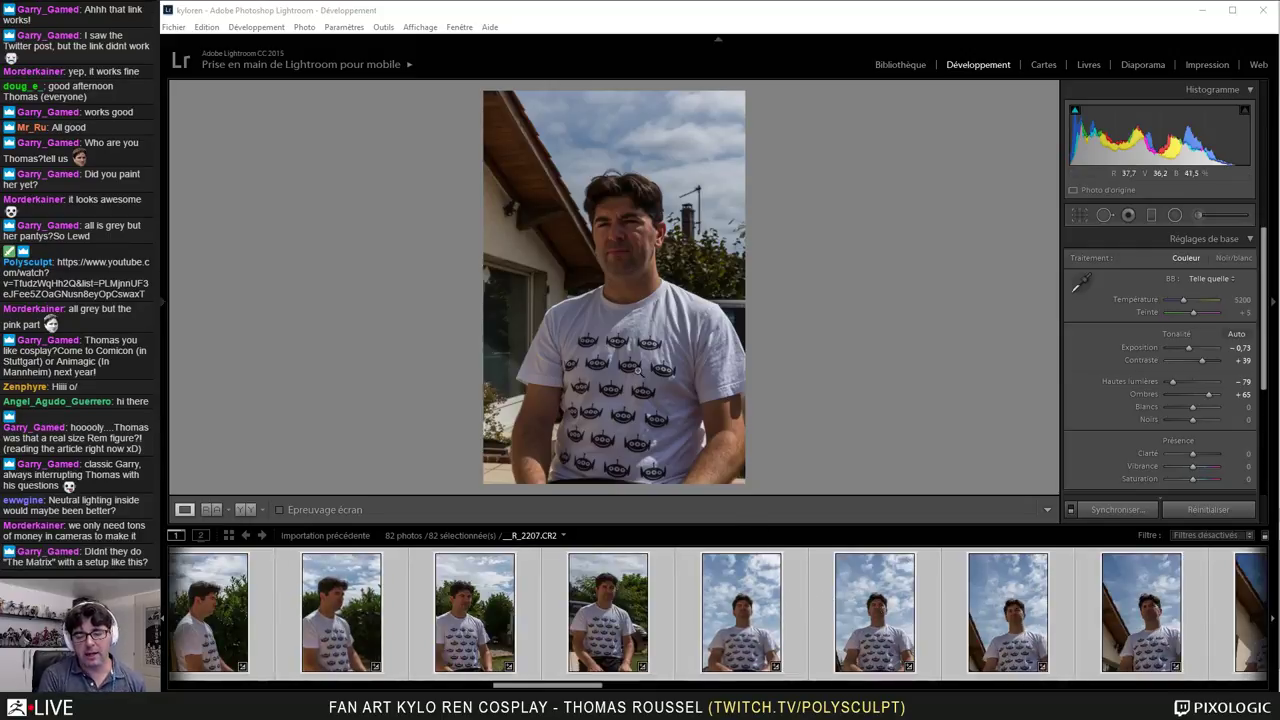
pyautogui.scroll(-2, 864, 648)
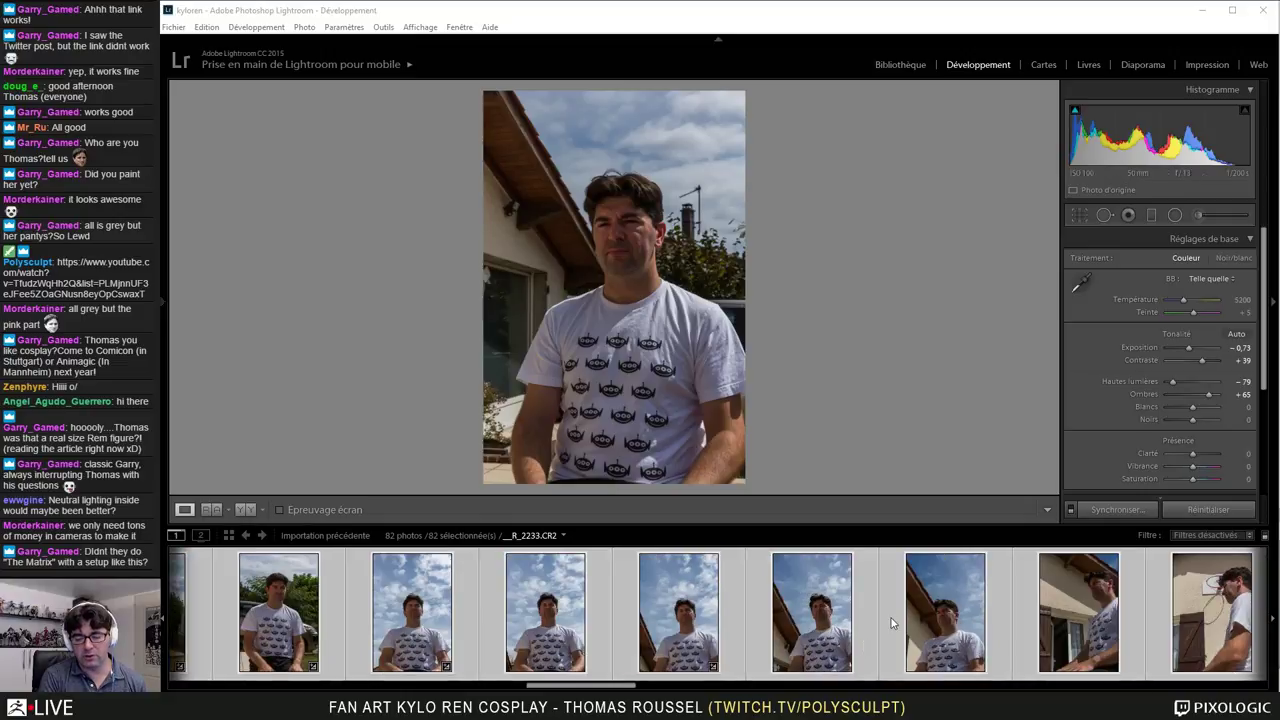
pyautogui.click(1056, 589)
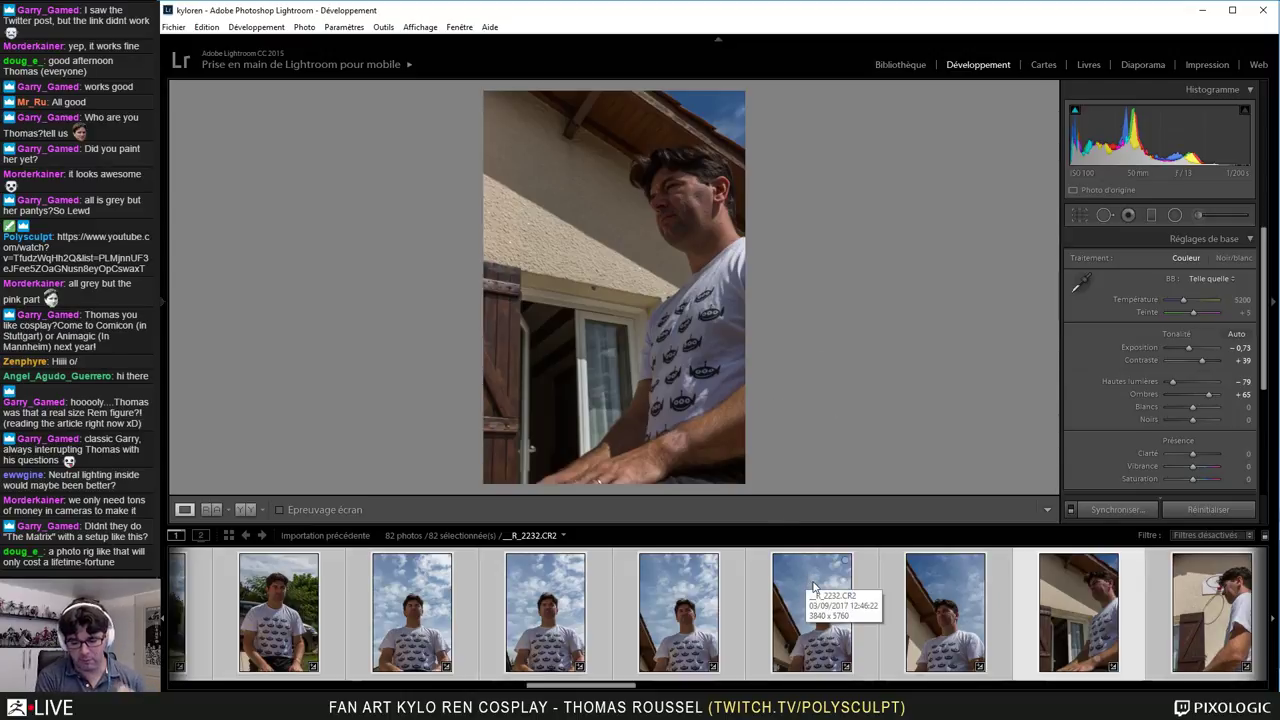
# Step: Display the seated three-quarter portrait in front of the garden bushes and inspect the face's sharpness at full magnification
pyautogui.scroll(-5, 814, 590)
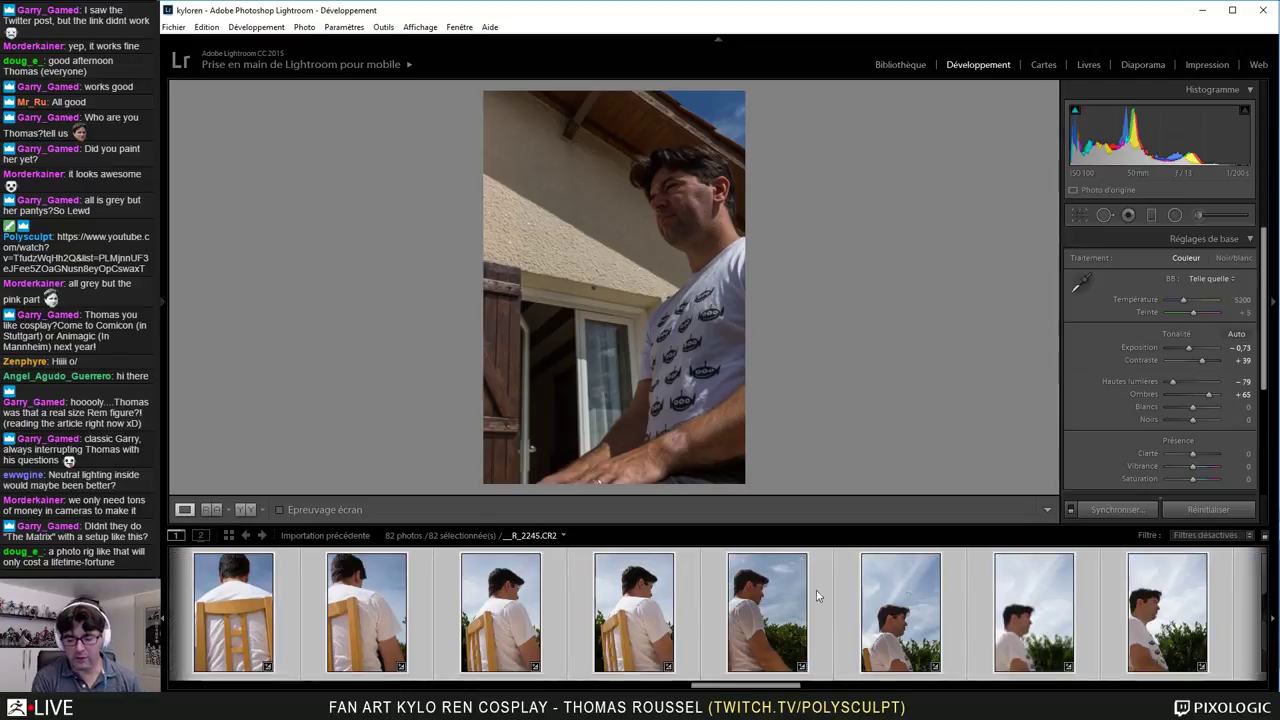
pyautogui.scroll(5, 816, 595)
pyautogui.click(537, 596)
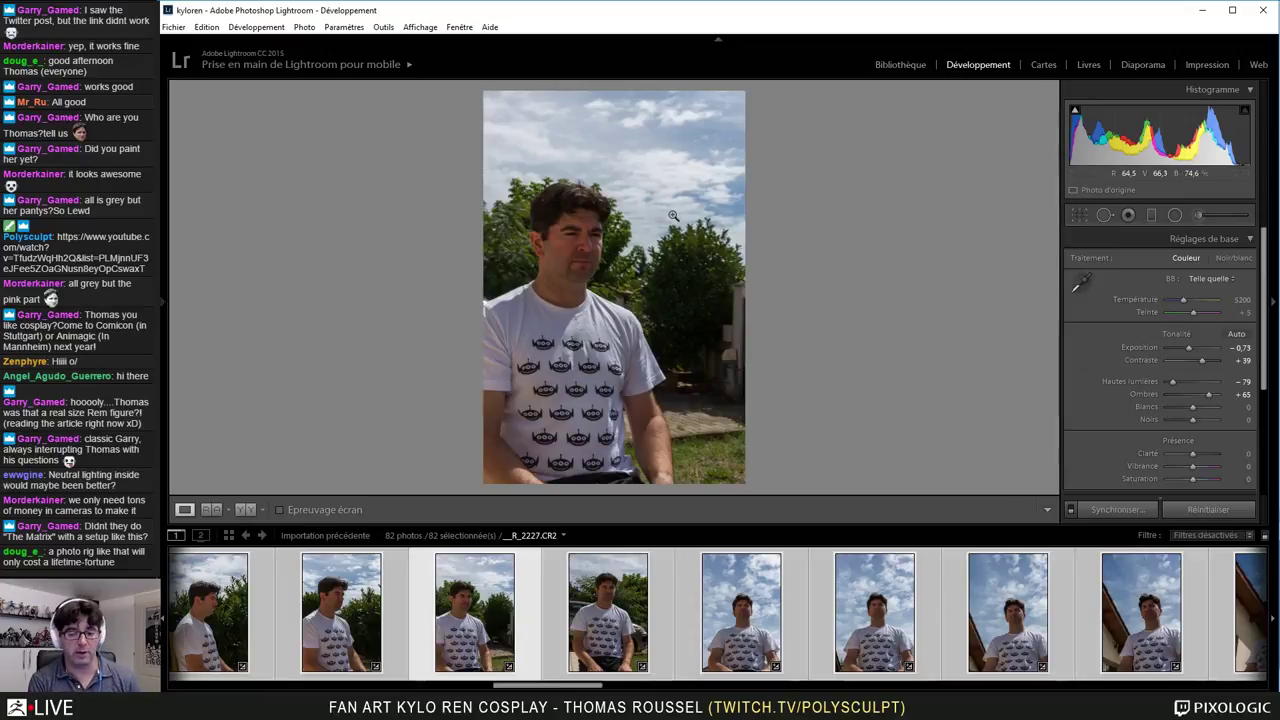
pyautogui.click(596, 242)
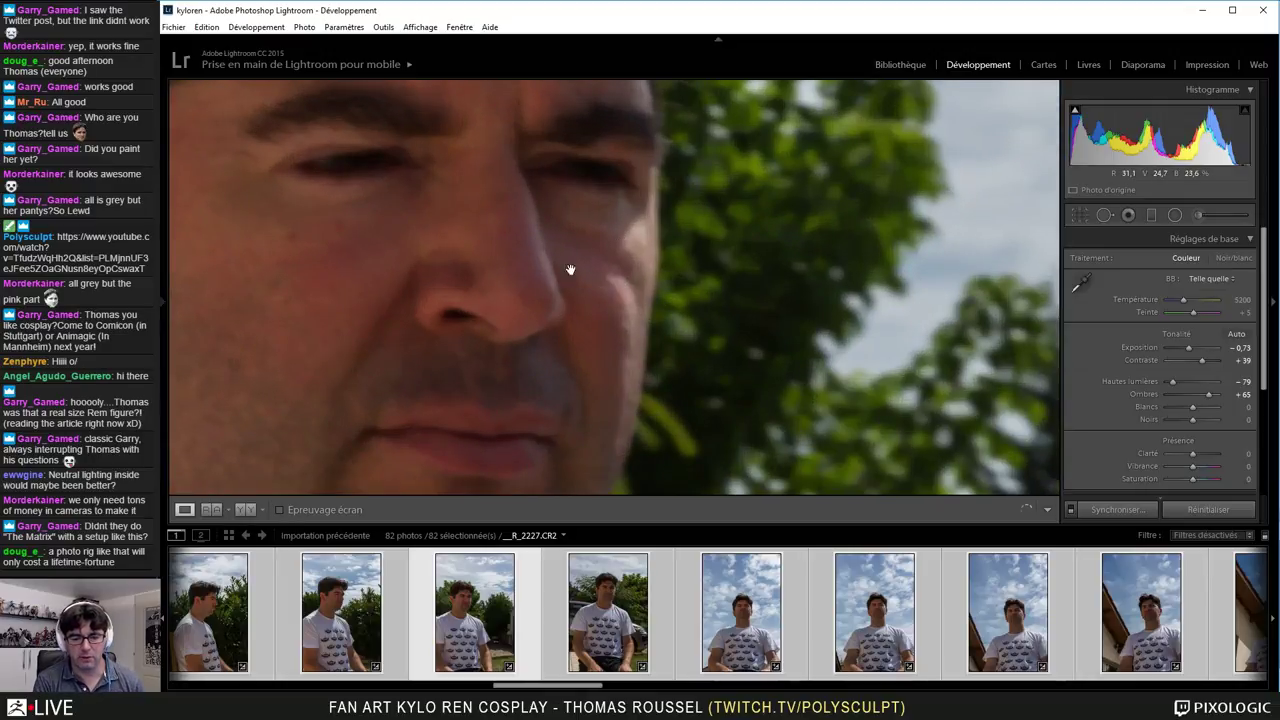
pyautogui.moveTo(474, 277); pyautogui.dragTo(580, 331)
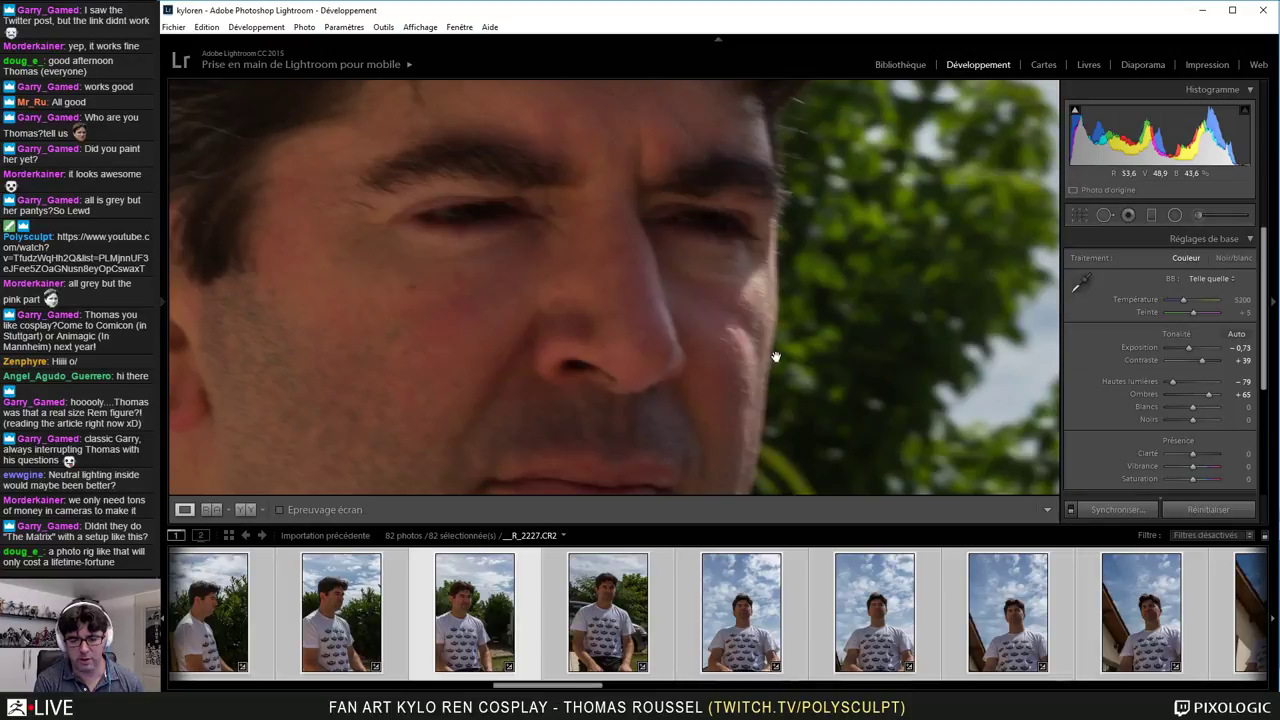
pyautogui.moveTo(537, 386); pyautogui.dragTo(587, 292)
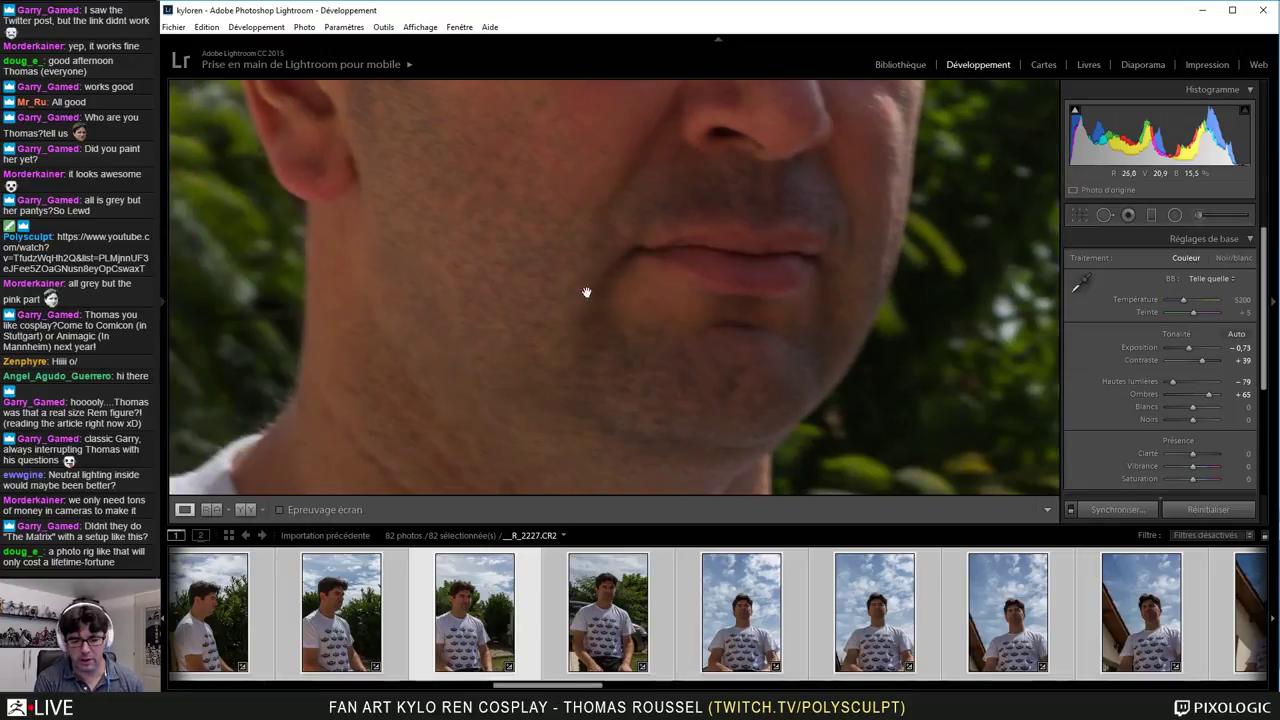
pyautogui.click(563, 320)
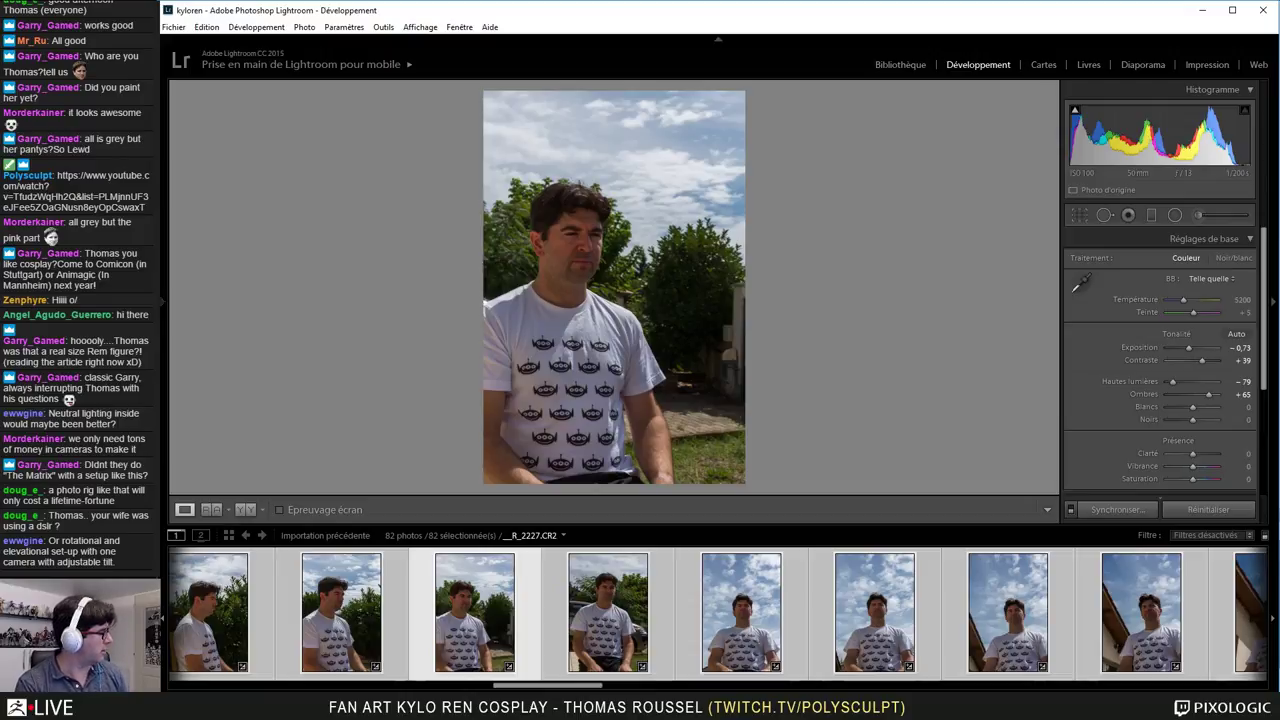
# Step: Bring over the DOF simulator window, return to Lightroom and re-examine the man's face and ear up close in the same portrait
pyautogui.moveTo(162, 318); pyautogui.dragTo(707, 33)
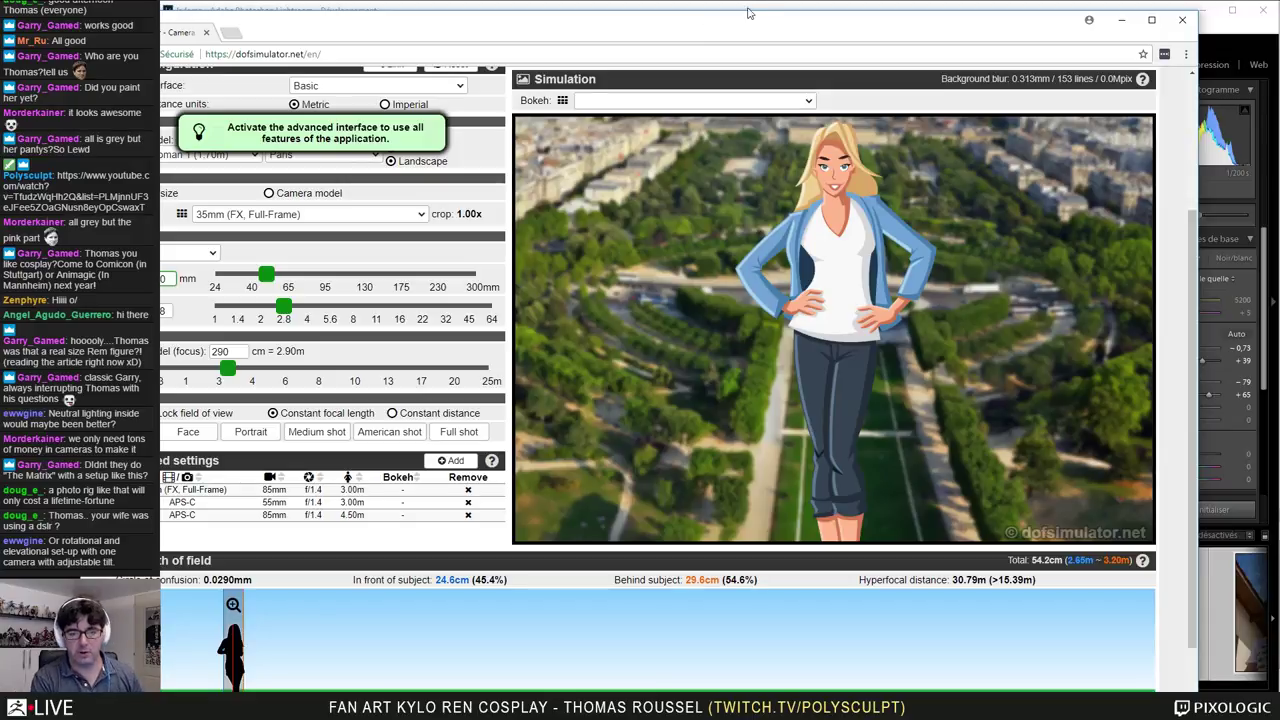
pyautogui.click(748, 8)
pyautogui.click(559, 258)
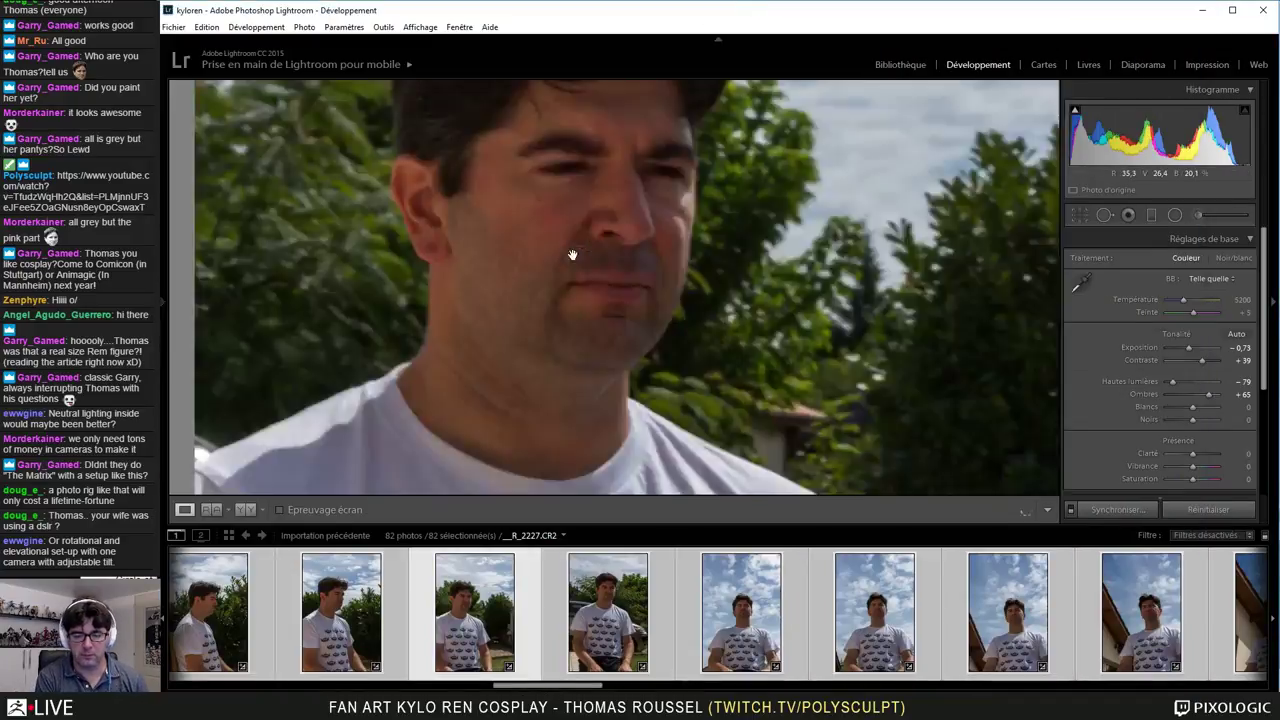
pyautogui.moveTo(571, 257); pyautogui.dragTo(566, 374)
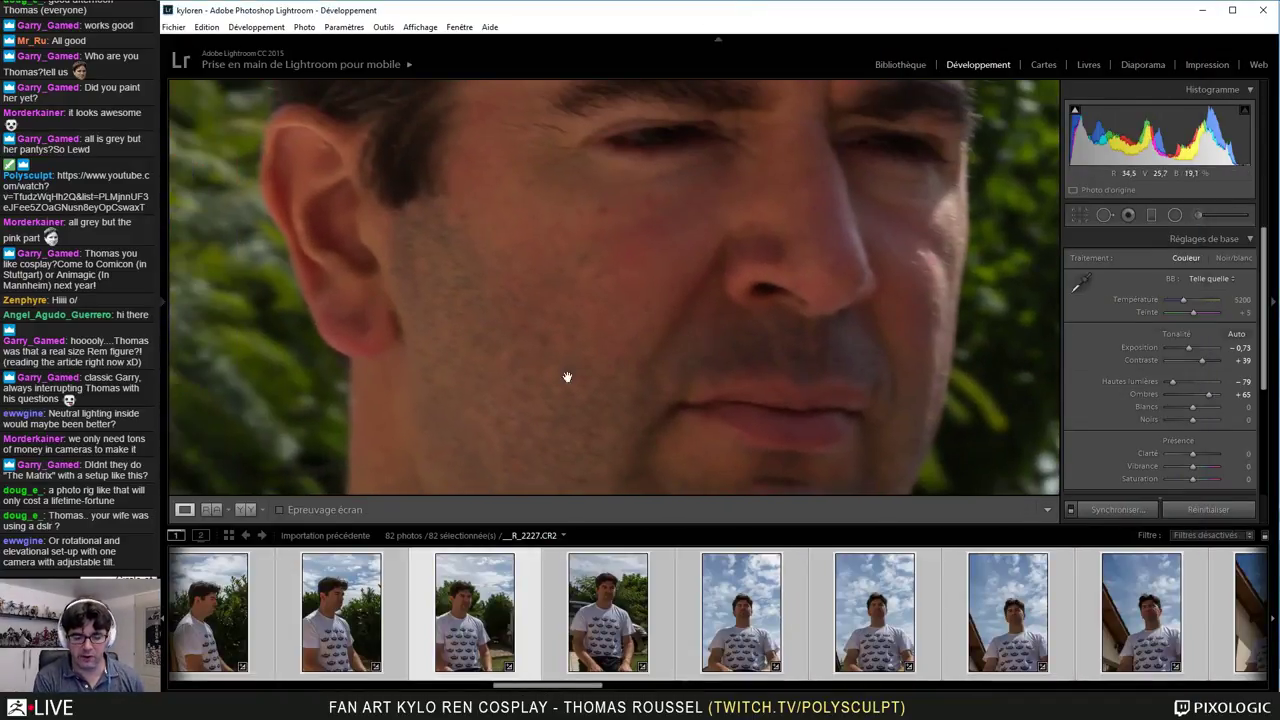
pyautogui.click(656, 342)
pyautogui.click(538, 232)
pyautogui.click(653, 322)
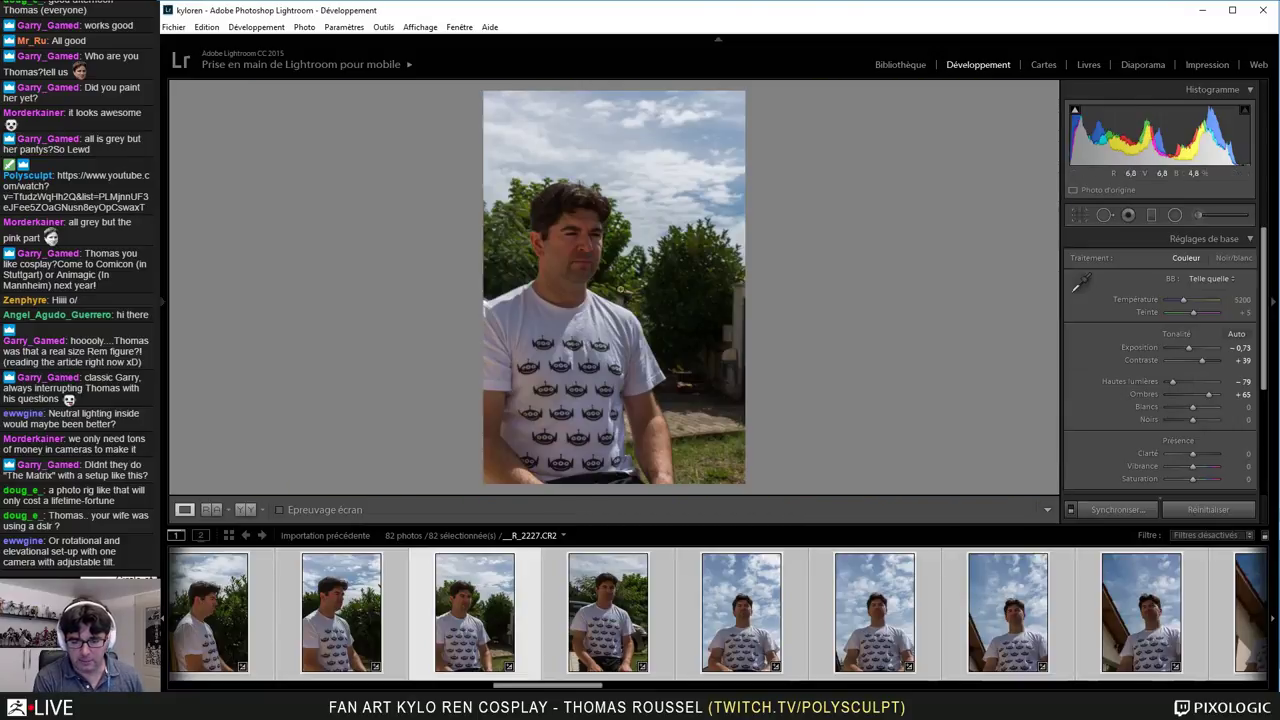
pyautogui.moveTo(580, 170); pyautogui.dragTo(593, 293)
pyautogui.click(593, 293)
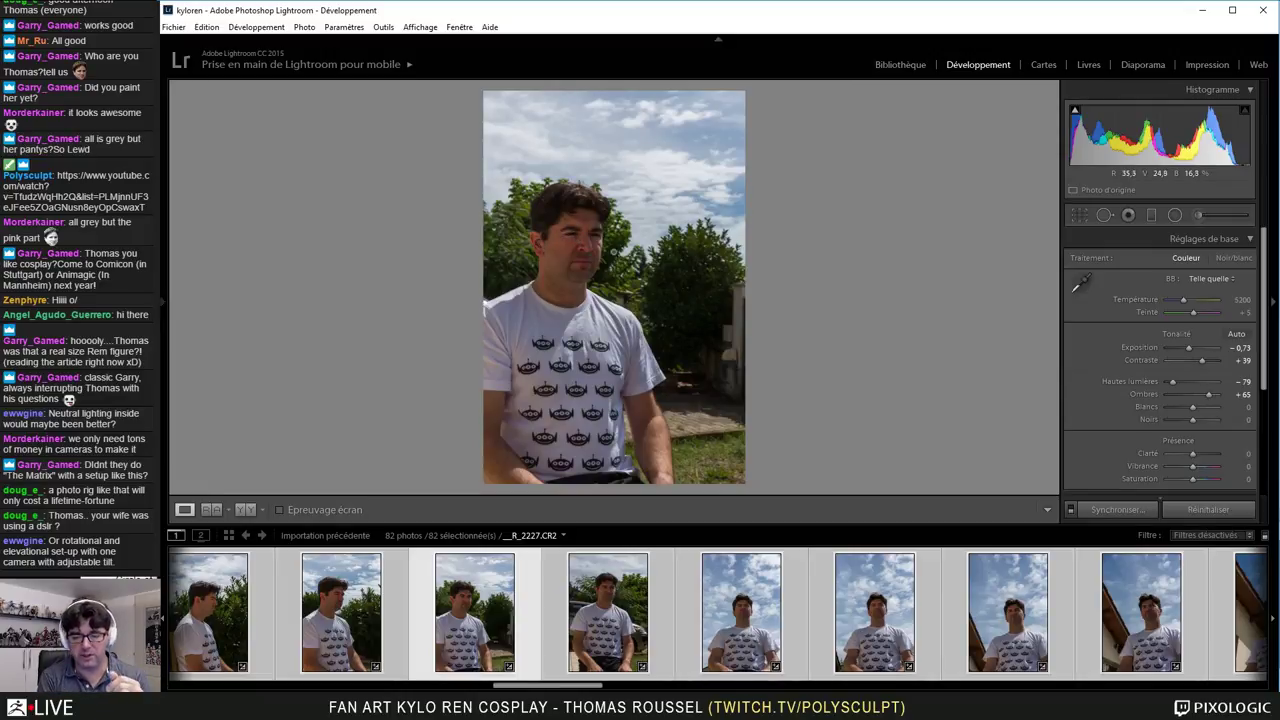
# Step: Magnify the foliage behind the man's shoulder and face to examine the background blur, and return to the full photo
pyautogui.click(679, 325)
pyautogui.moveTo(554, 252); pyautogui.dragTo(755, 440)
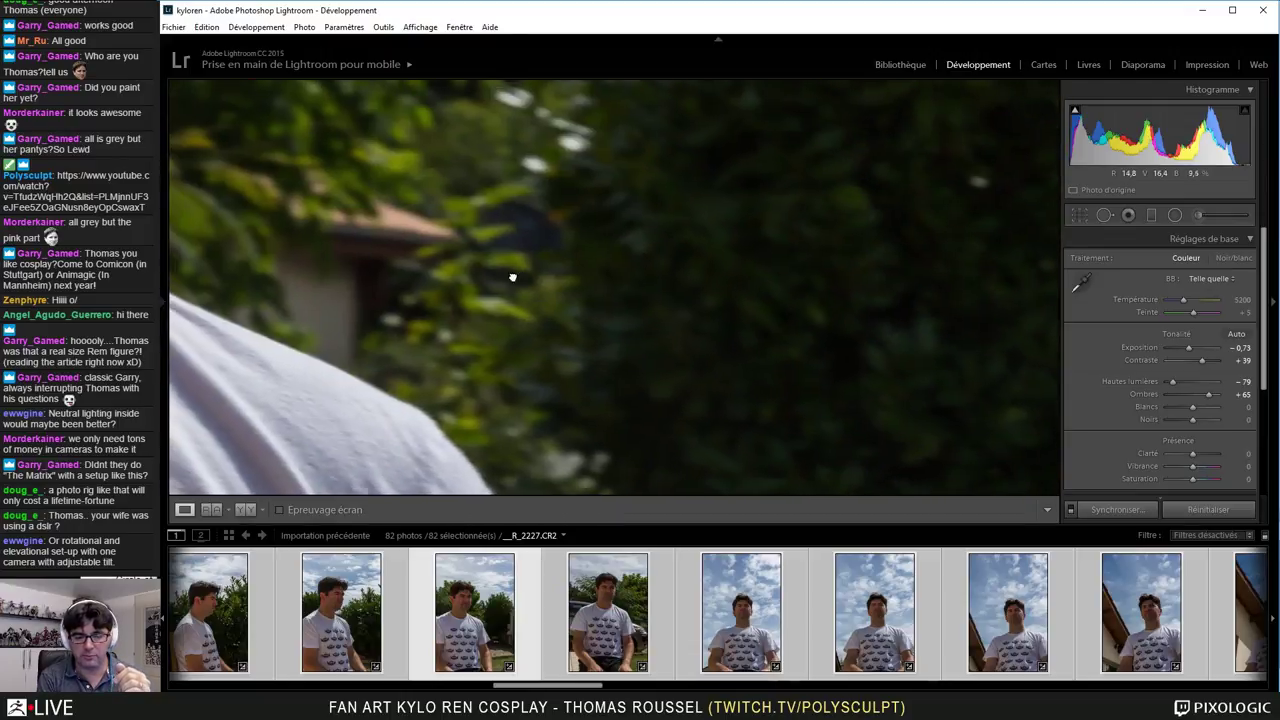
pyautogui.moveTo(511, 277); pyautogui.dragTo(776, 429)
pyautogui.moveTo(595, 178); pyautogui.dragTo(574, 484)
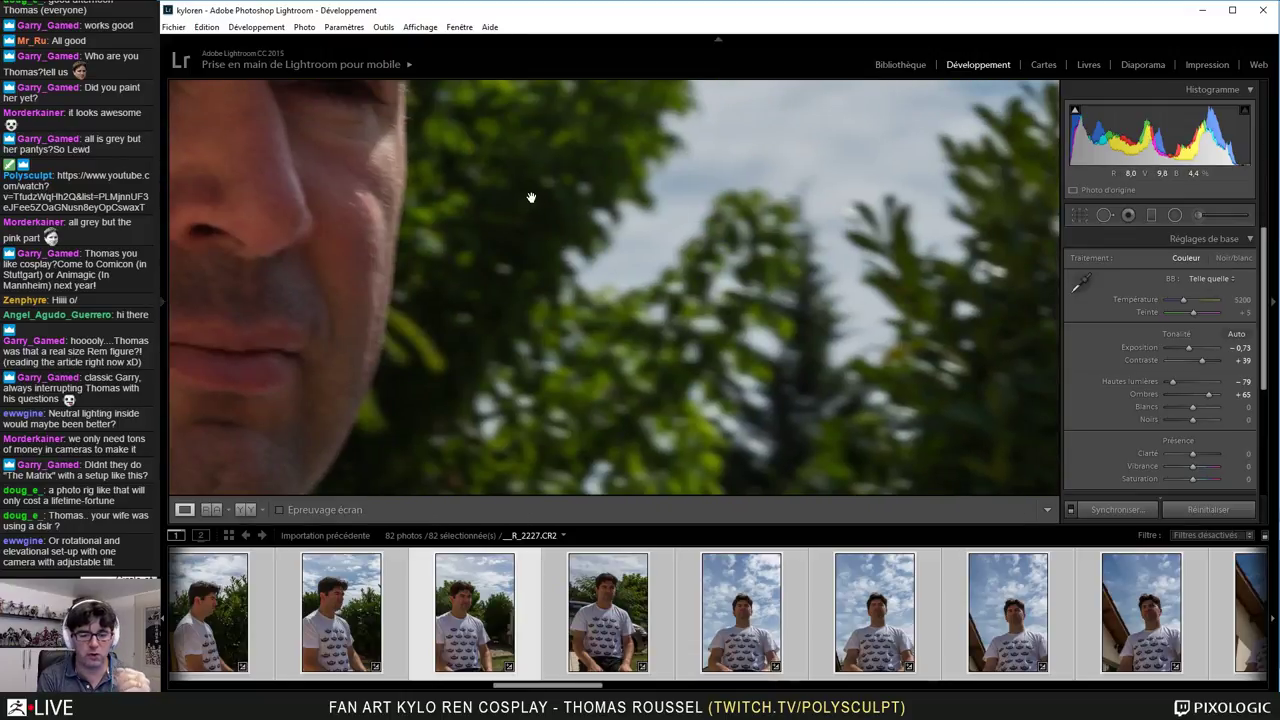
pyautogui.click(598, 346)
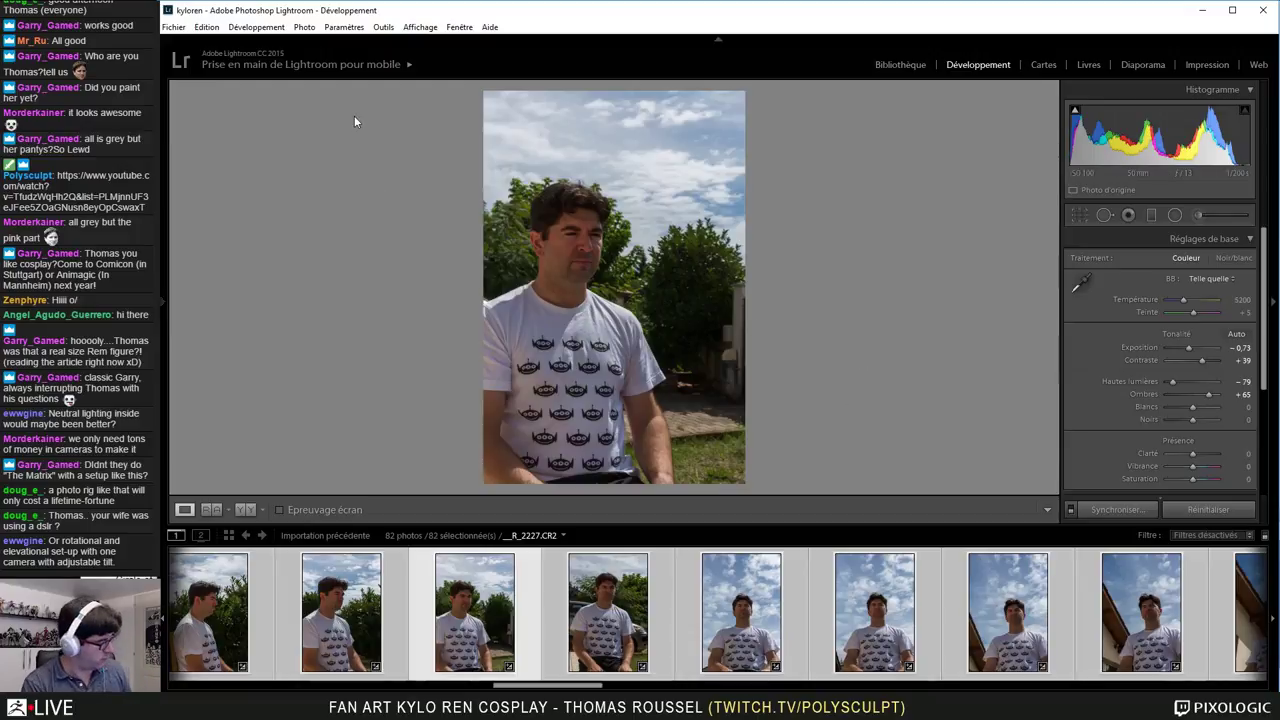
# Step: Switch to the DOF simulator in the browser and maximize its window so that all camera settings are visible
pyautogui.hotkey('alt', 'Tab')
pyautogui.hotkey('alt', 'Tab')
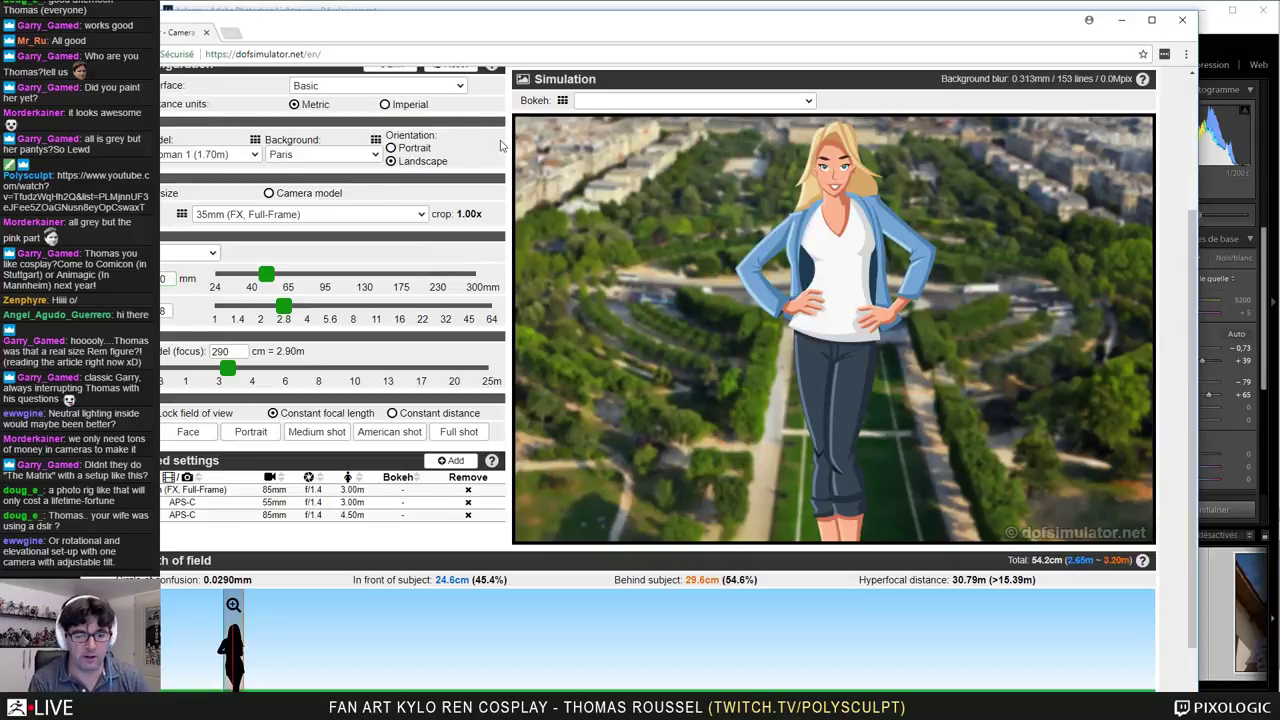
pyautogui.doubleClick(460, 27)
pyautogui.moveTo(276, 15); pyautogui.dragTo(385, 18)
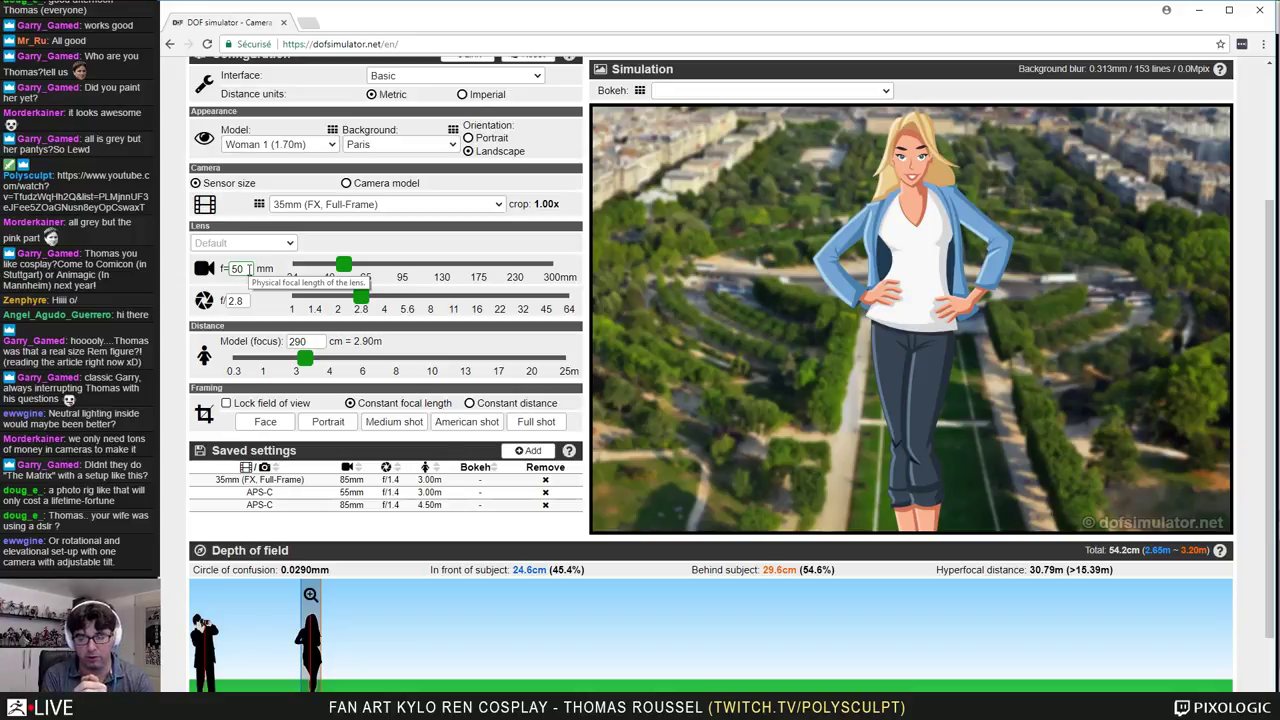
# Step: Try focal lengths of 37, 24, 130 and 52 mm on the simulated full-frame shot, and set it back to 50 mm
pyautogui.doubleClick(240, 269)
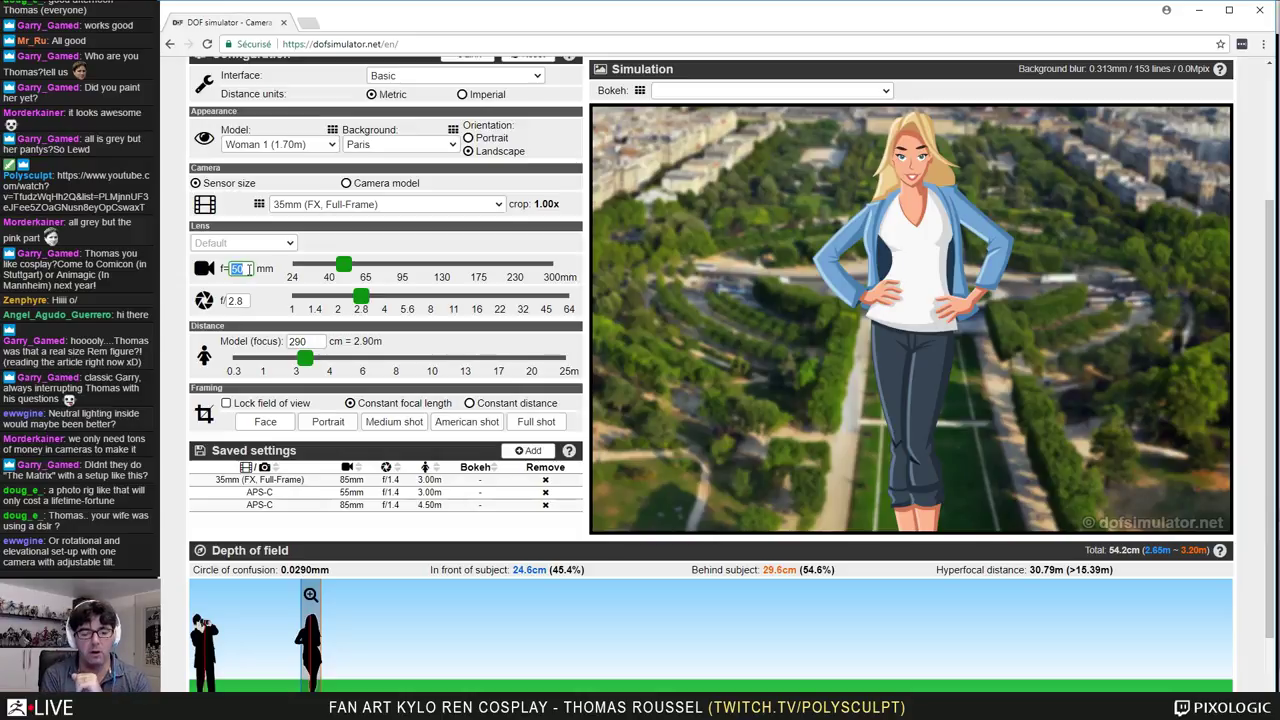
pyautogui.write('37')
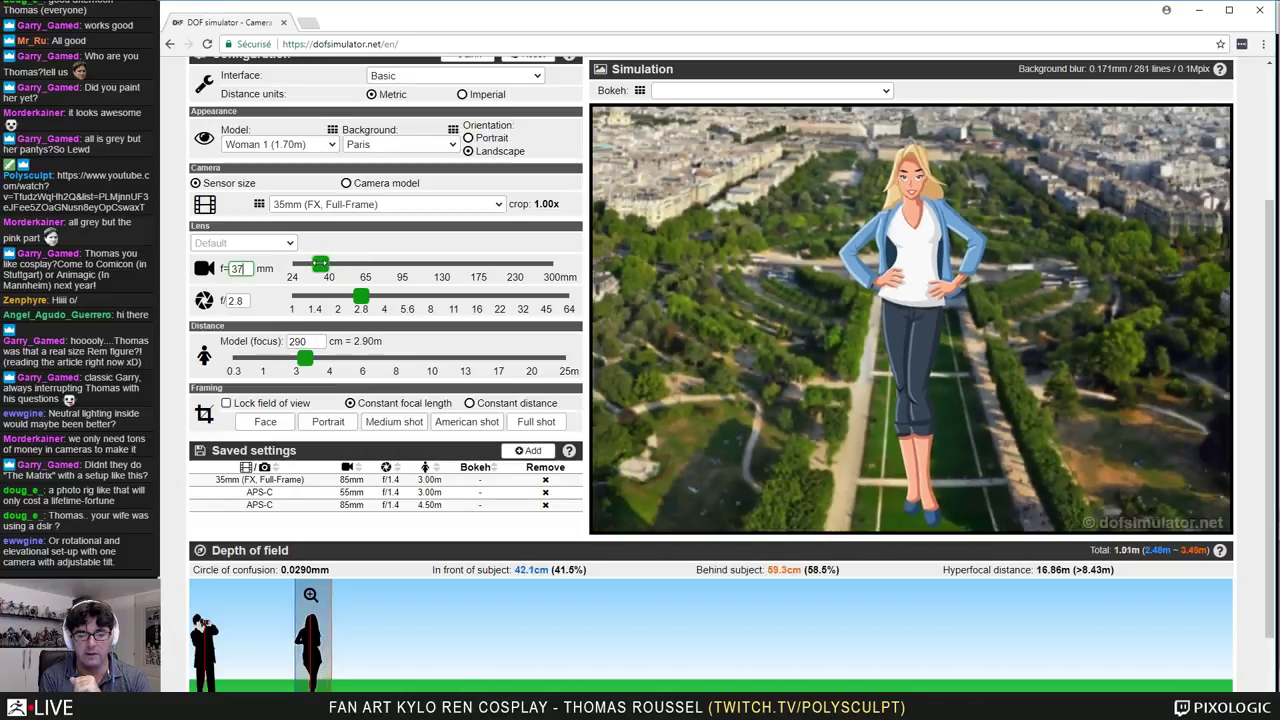
pyautogui.moveTo(320, 263); pyautogui.dragTo(286, 262)
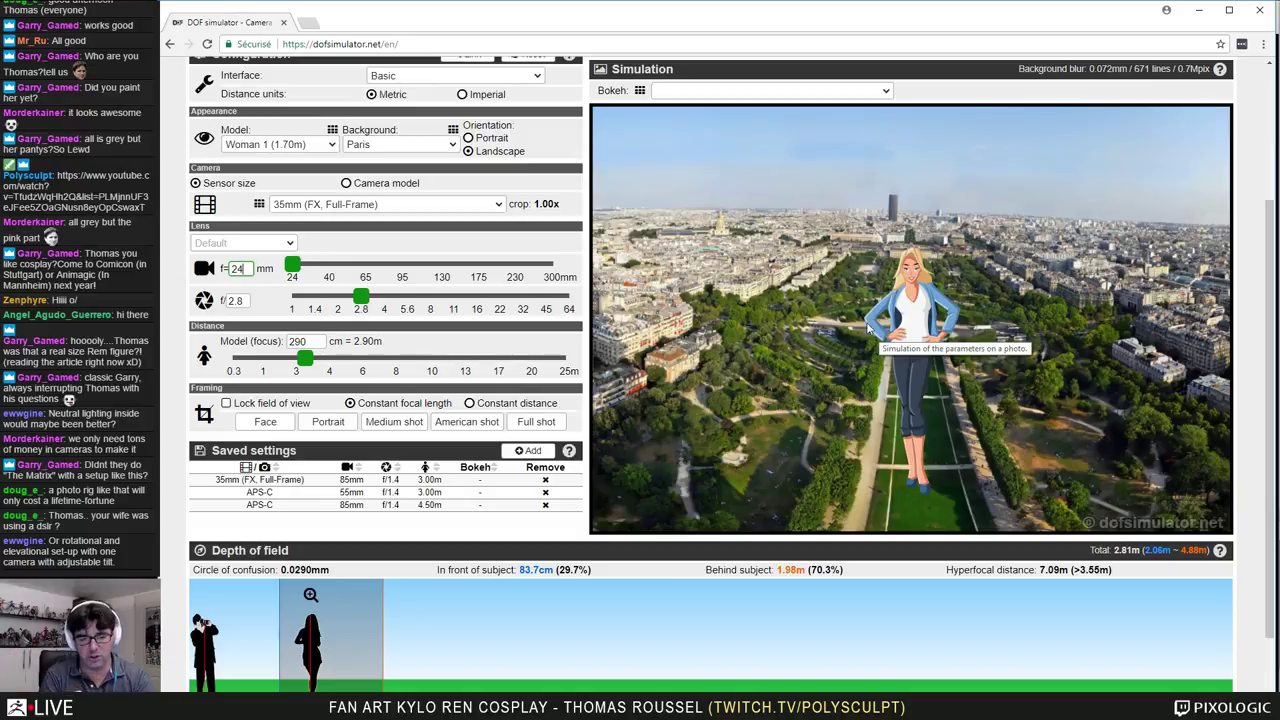
pyautogui.moveTo(290, 267); pyautogui.dragTo(443, 265)
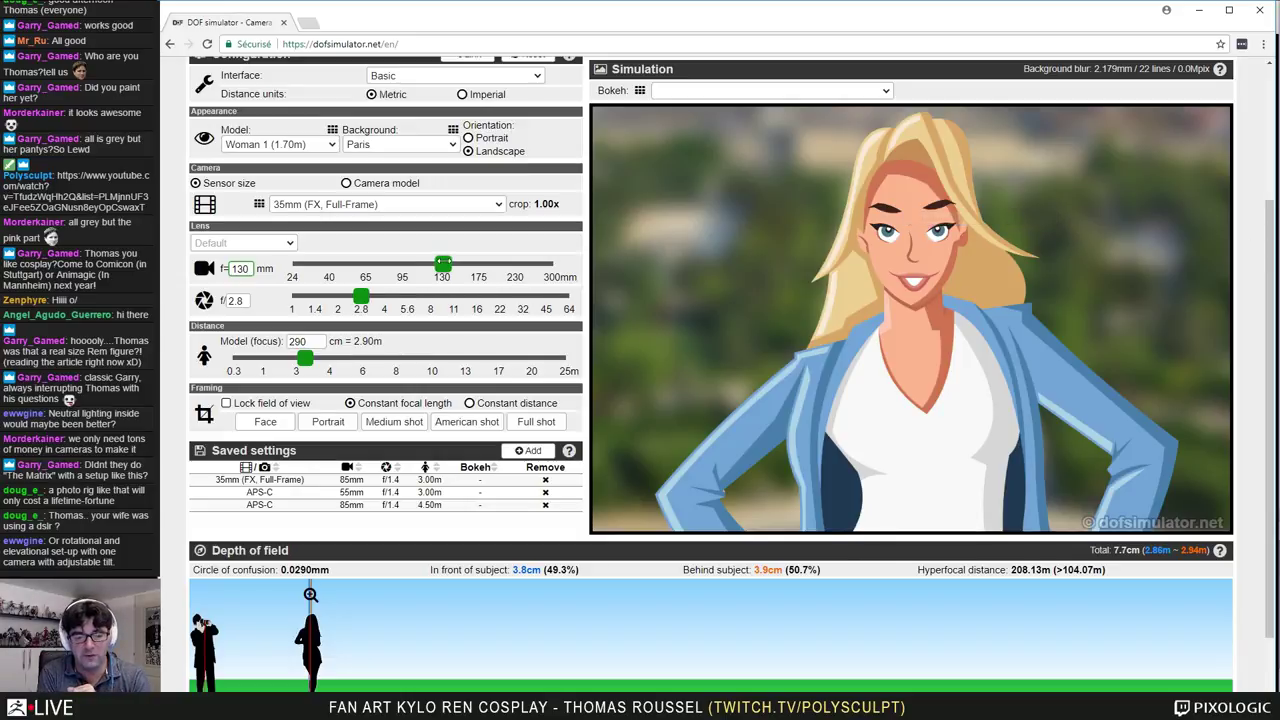
pyautogui.moveTo(443, 265); pyautogui.dragTo(347, 265)
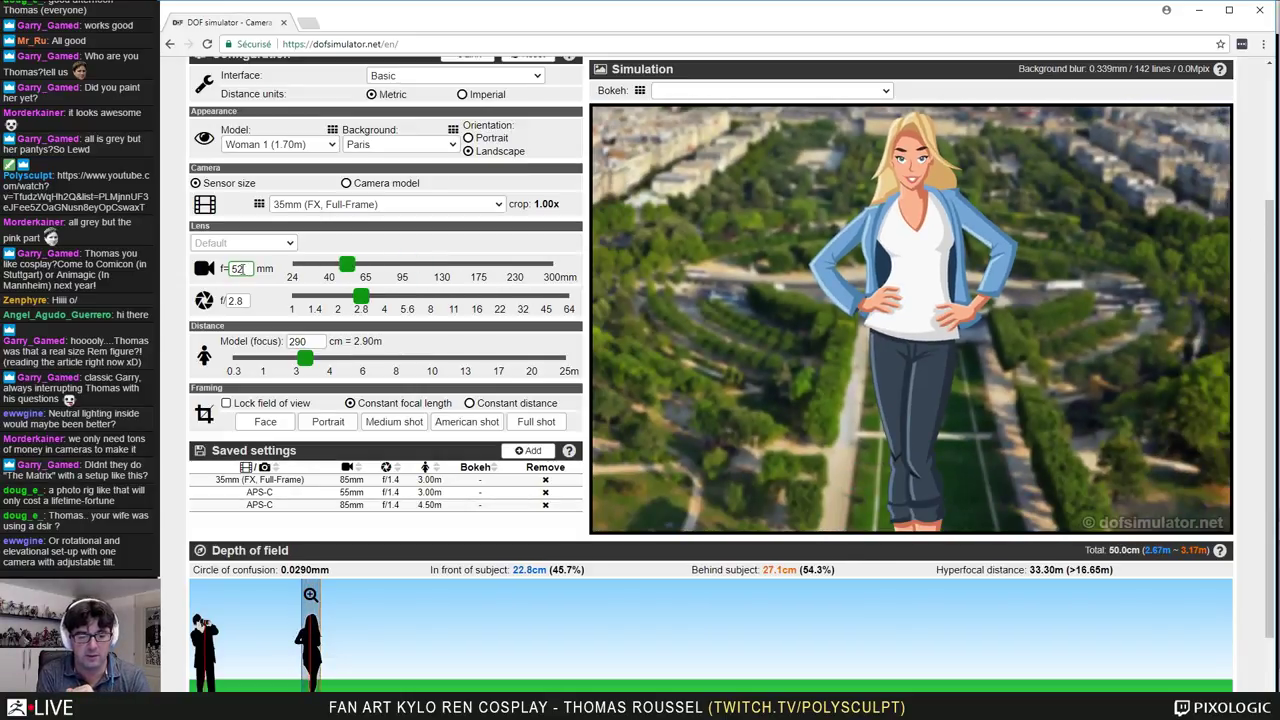
pyautogui.moveTo(245, 269); pyautogui.dragTo(213, 269)
pyautogui.write('50')
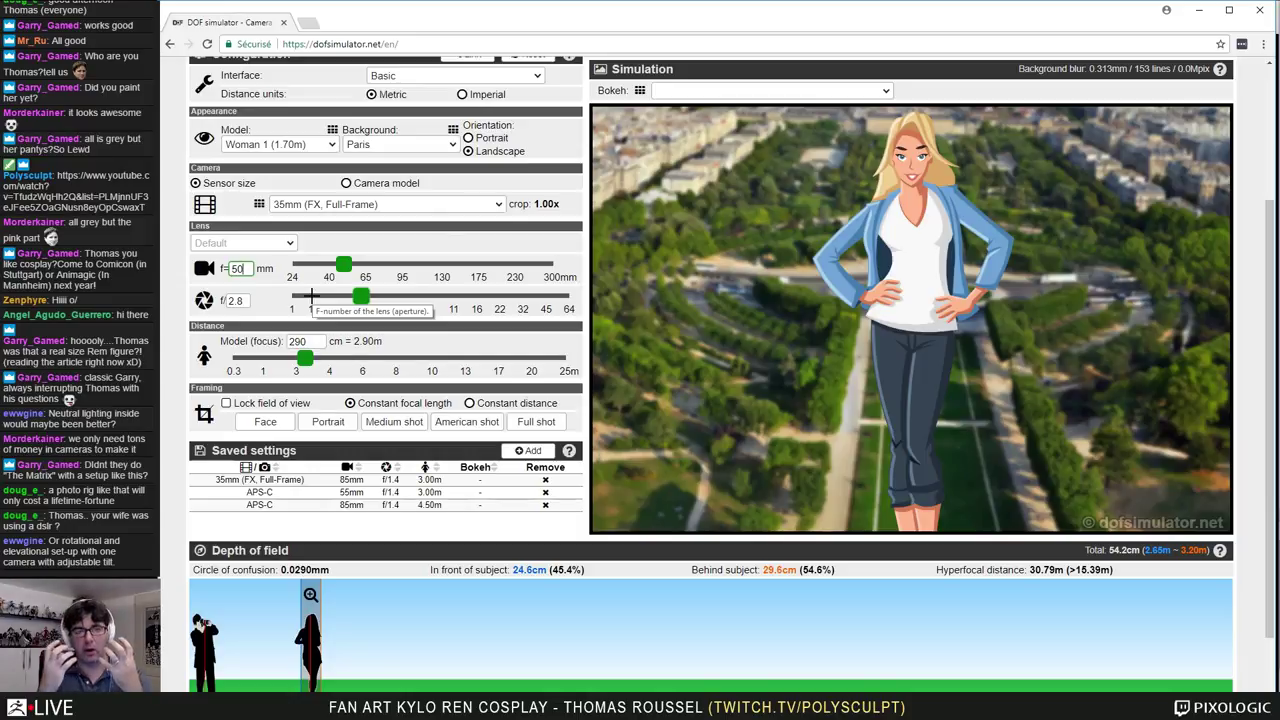
# Step: Compare the simulated depth of field at apertures f/1.8, f/2.5, f/1 and f/11, ending at f/13
pyautogui.moveTo(360, 296); pyautogui.dragTo(330, 296)
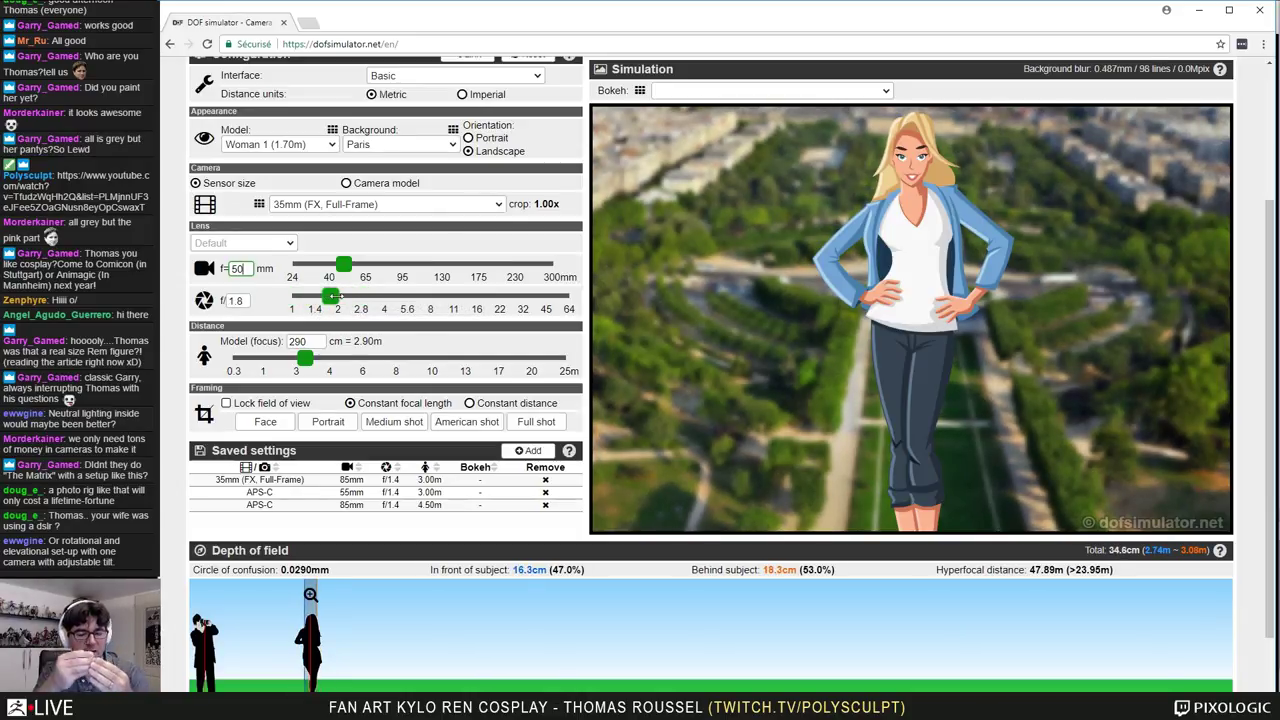
pyautogui.moveTo(330, 296)
pyautogui.mouseDown()
pyautogui.moveTo(308, 296)
pyautogui.moveTo(353, 296)
pyautogui.mouseUp()
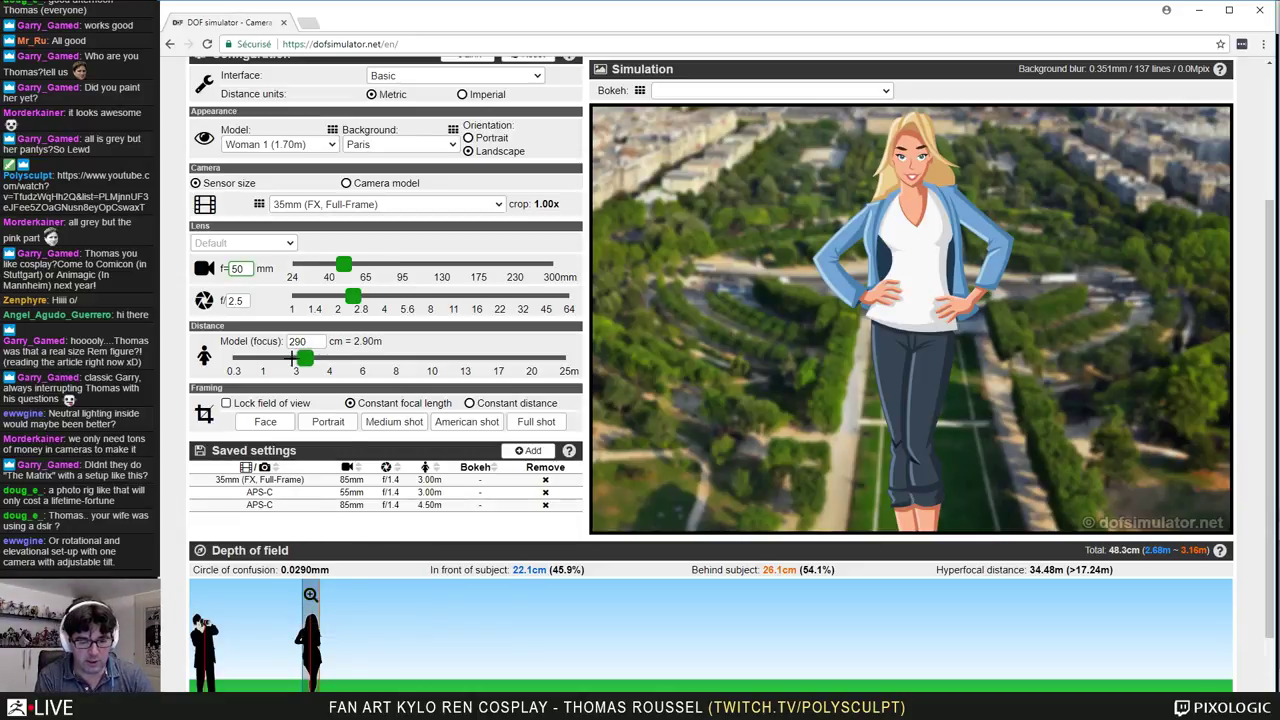
pyautogui.moveTo(343, 264); pyautogui.dragTo(343, 264)
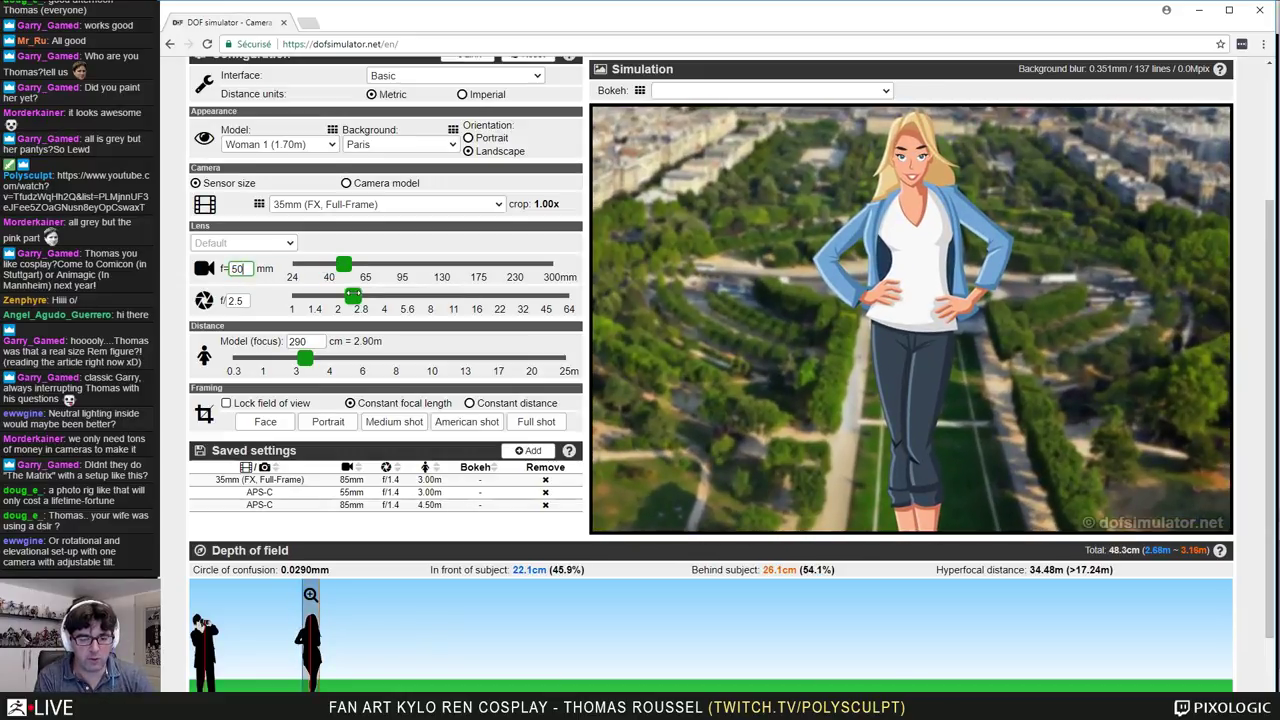
pyautogui.moveTo(355, 296); pyautogui.dragTo(302, 291)
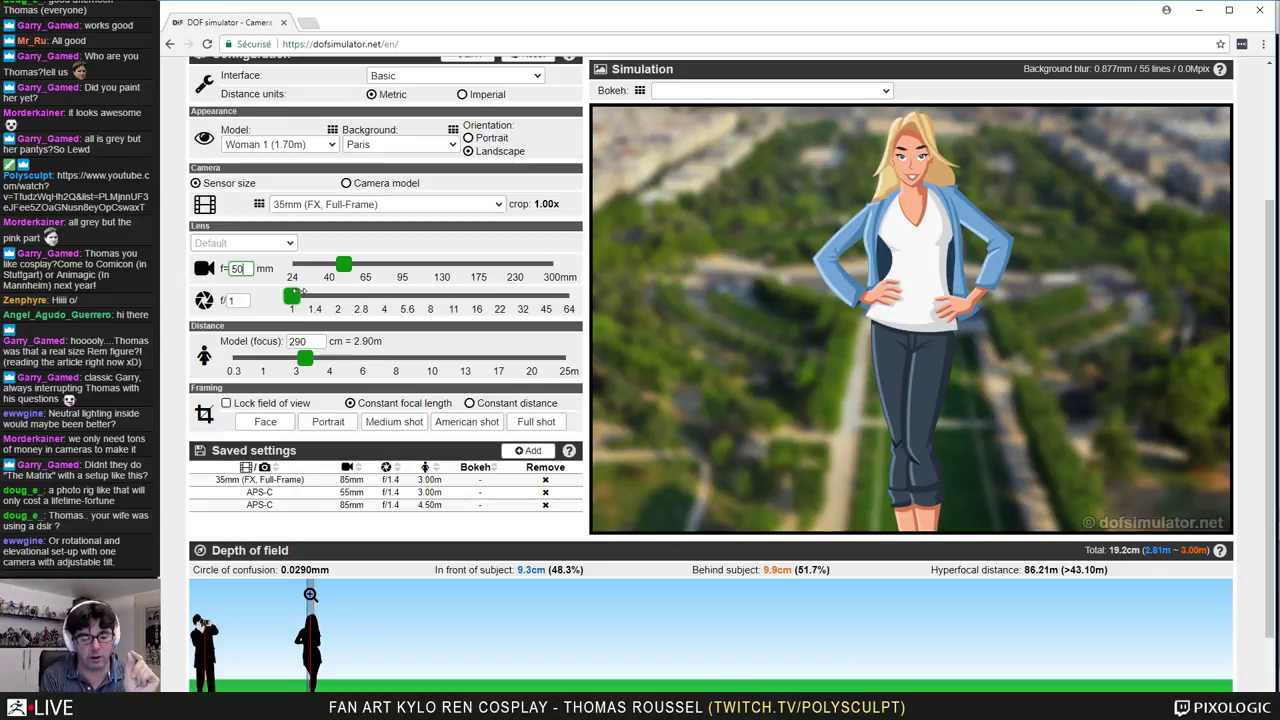
pyautogui.moveTo(301, 291); pyautogui.dragTo(453, 290)
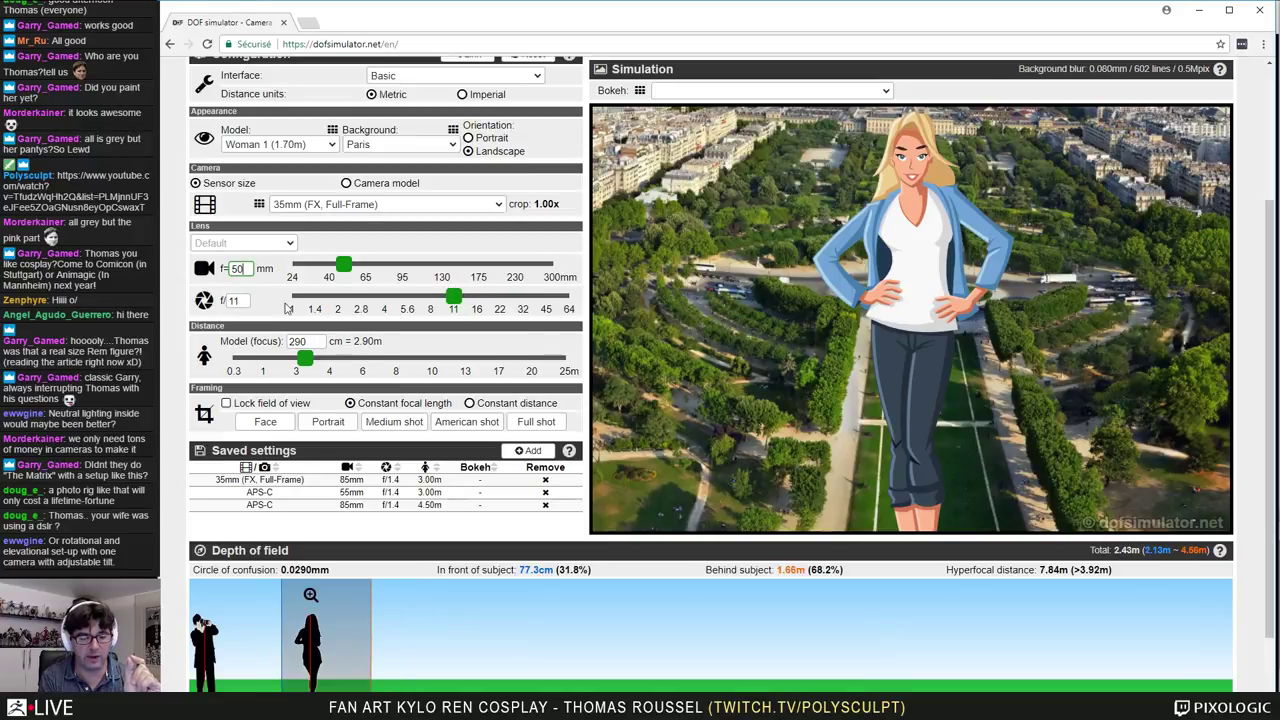
pyautogui.moveTo(453, 295); pyautogui.dragTo(460, 296)
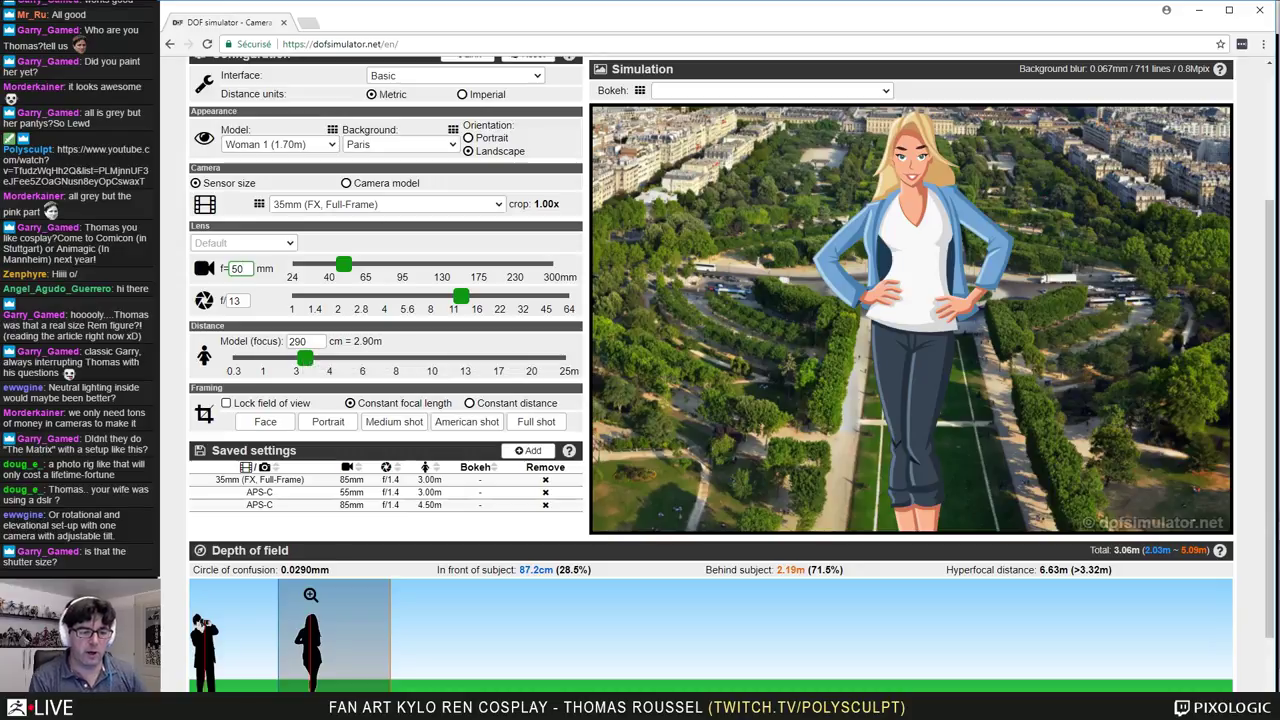
# Step: Switch to Lightroom, try the portrait with neutral highlights and shadows, and set Hautes lumières to −63 and Ombres to +57
pyautogui.hotkey('alt', 'Tab')
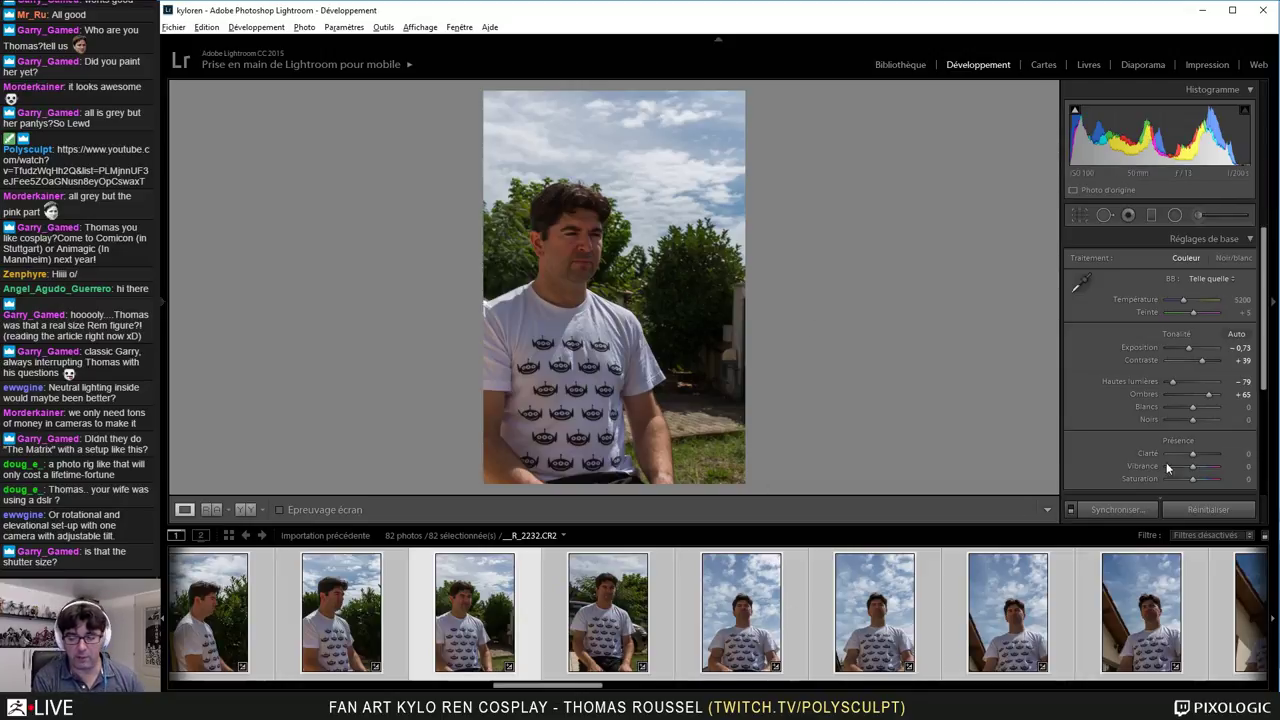
pyautogui.moveTo(1174, 385)
pyautogui.mouseDown()
pyautogui.moveTo(1200, 380)
pyautogui.moveTo(1187, 394)
pyautogui.mouseUp()
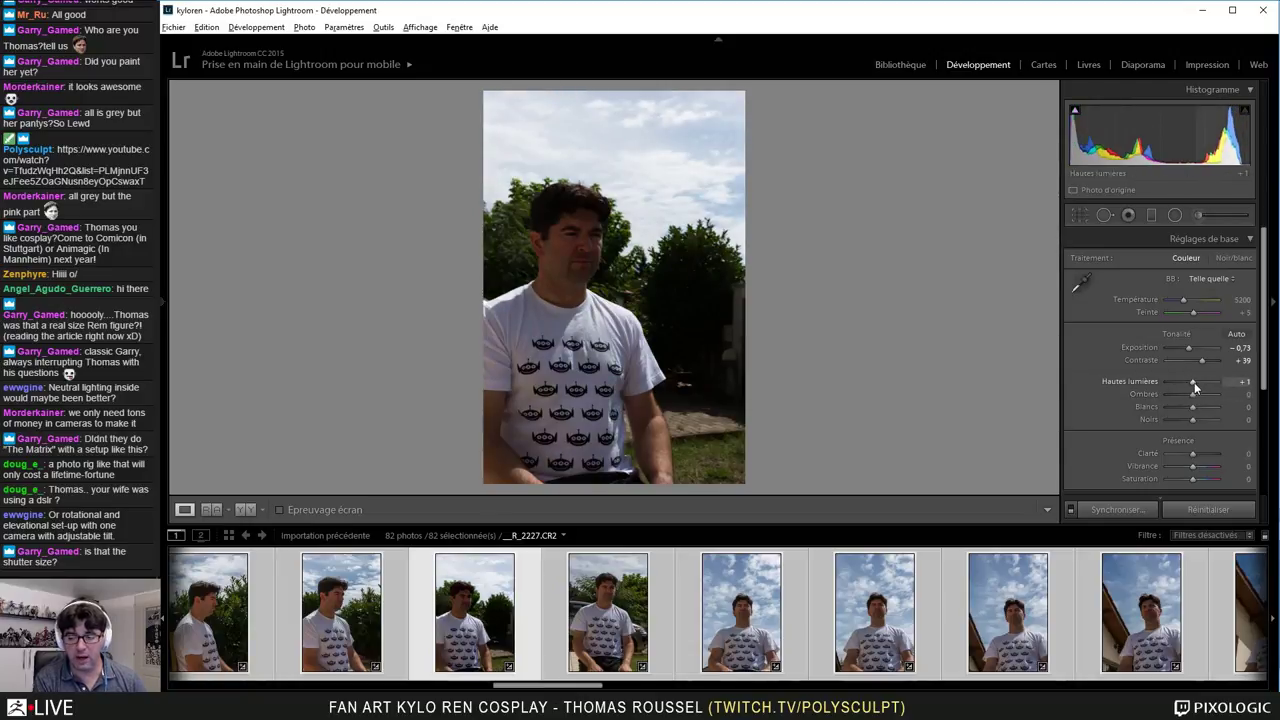
pyautogui.moveTo(1190, 381)
pyautogui.mouseDown()
pyautogui.moveTo(1156, 380)
pyautogui.moveTo(1209, 398)
pyautogui.mouseUp()
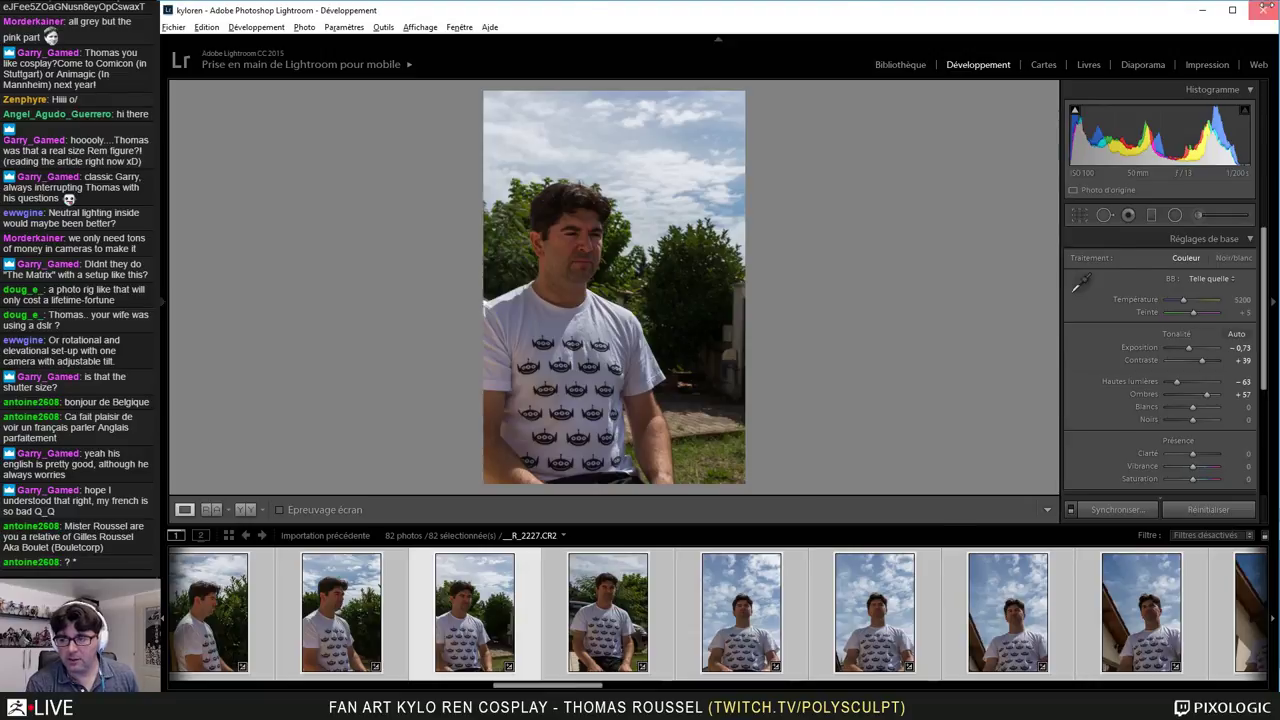
# Step: Close Lightroom and look over the DOF simulator page's header and its camera, lens and distance settings
pyautogui.click(1265, 6)
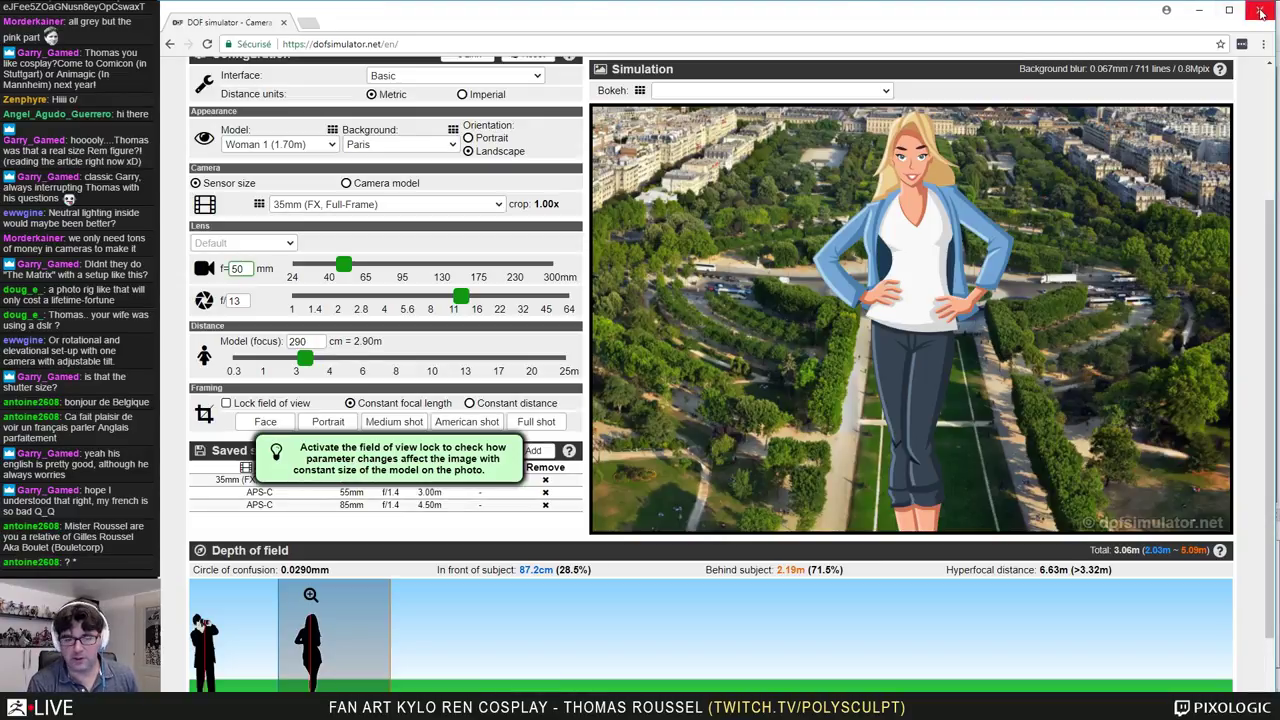
pyautogui.scroll(3, 553, 285)
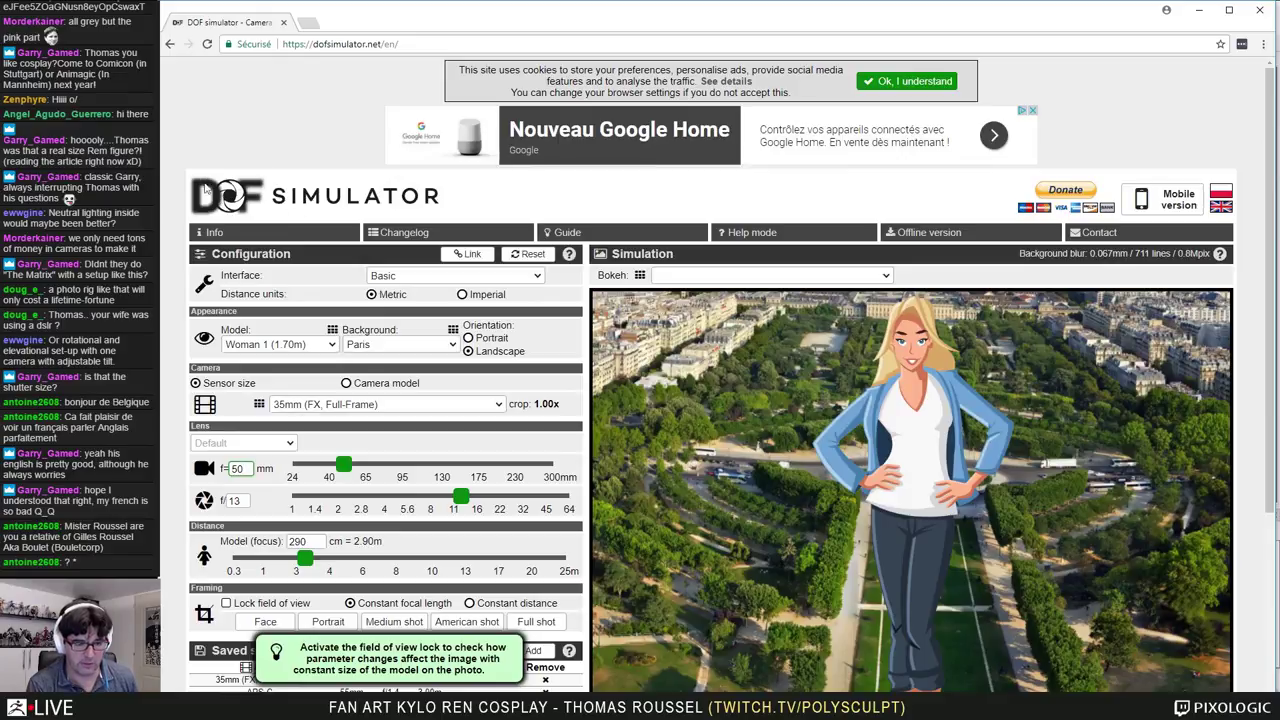
pyautogui.scroll(-2, 390, 195)
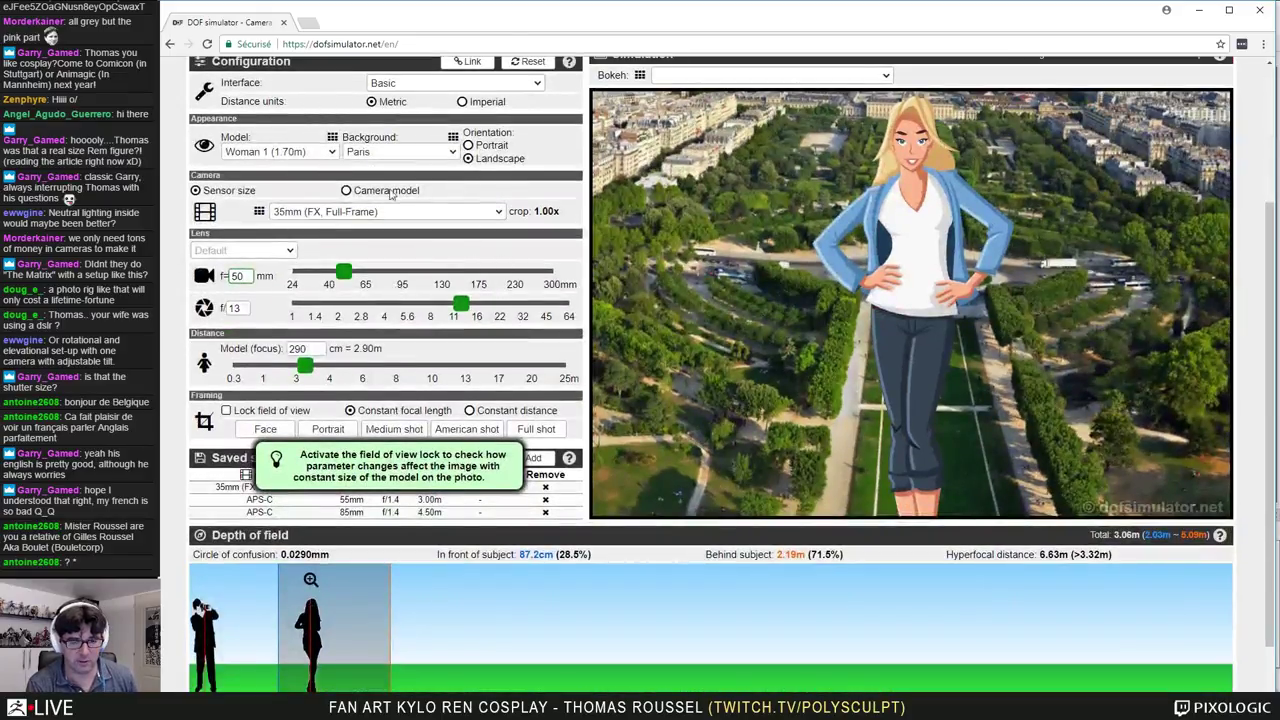
pyautogui.scroll(1, 390, 195)
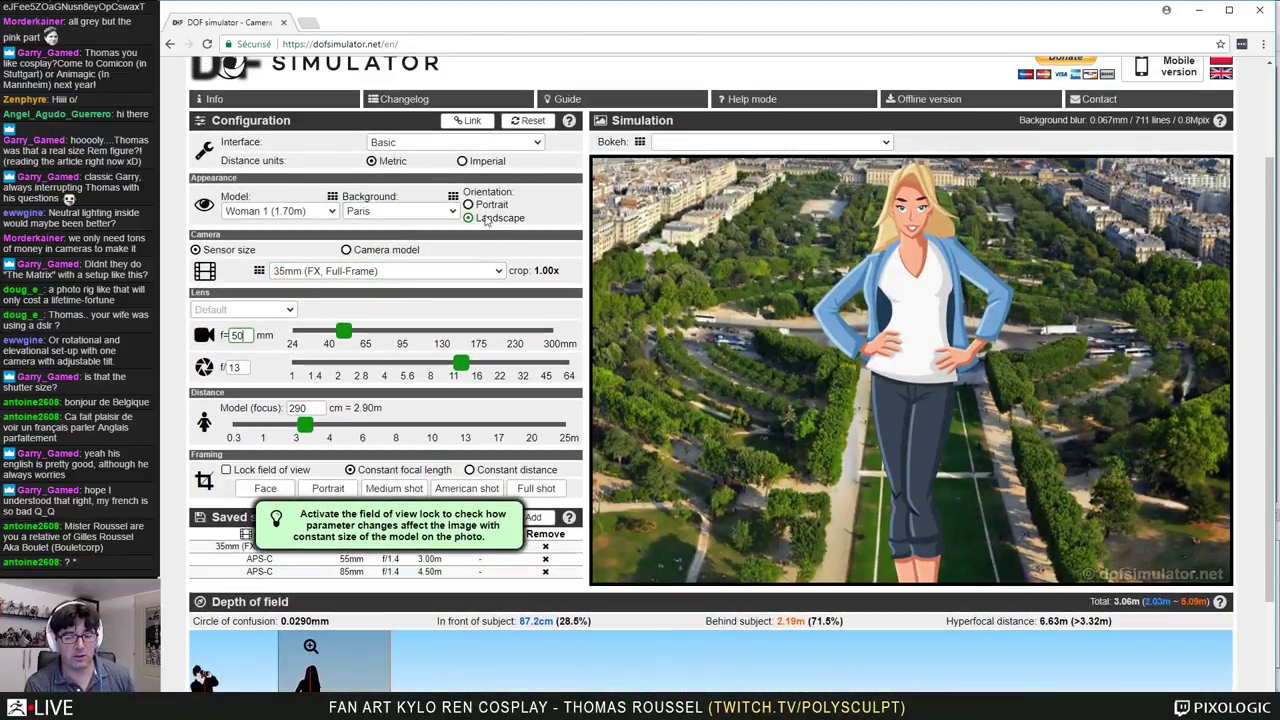
# Step: Compare the simulated shot in Portrait and Landscape orientation, ending on Landscape, and close the DOF simulator
pyautogui.click(484, 206)
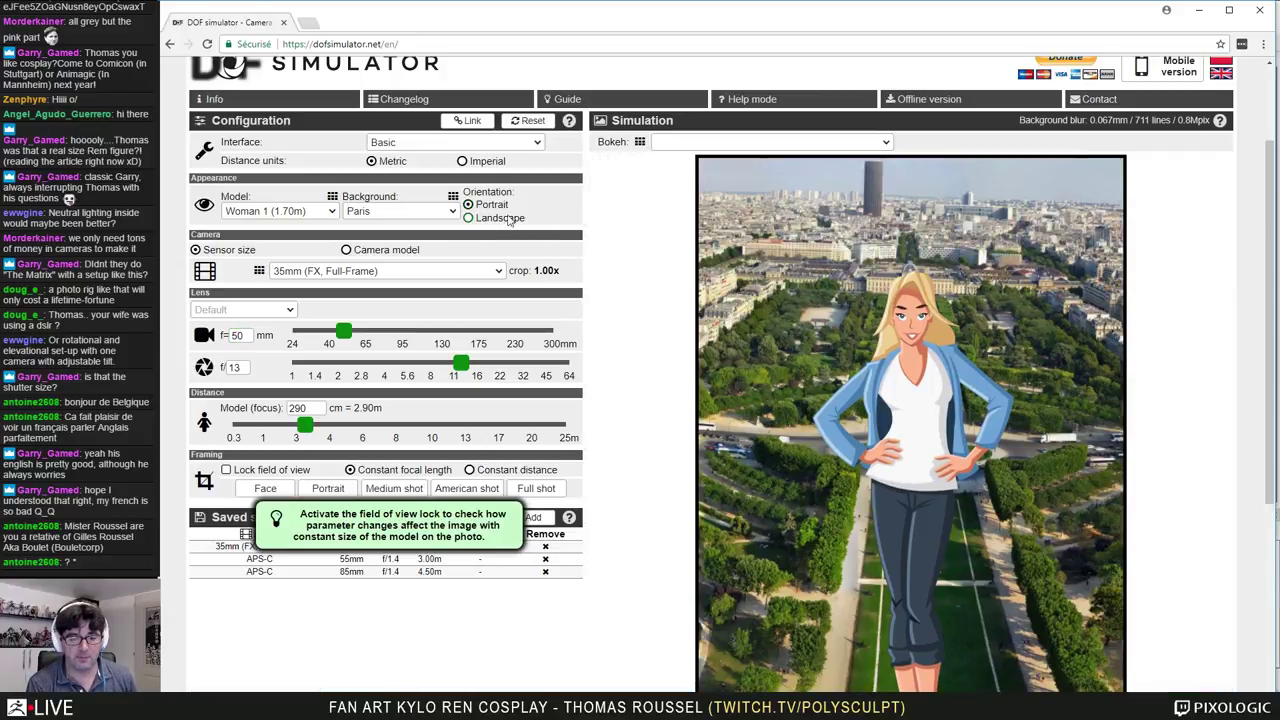
pyautogui.click(486, 218)
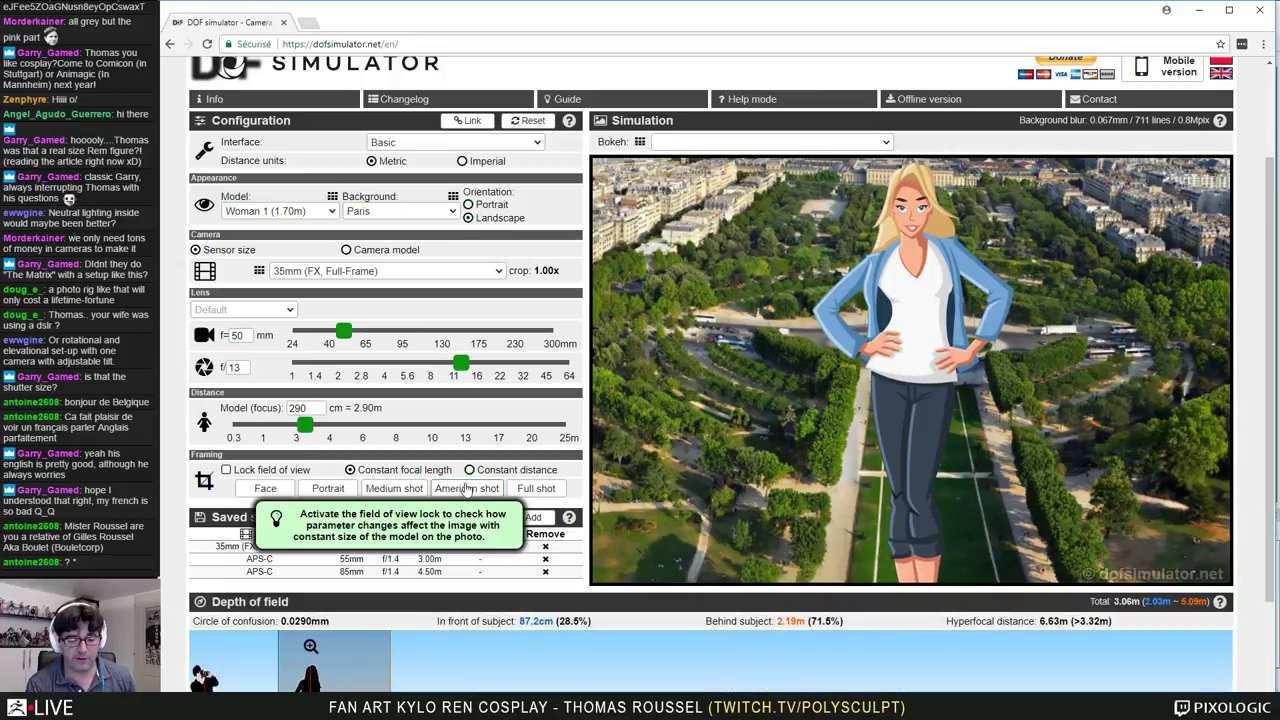
pyautogui.scroll(-2, 466, 290)
pyautogui.scroll(2, 487, 303)
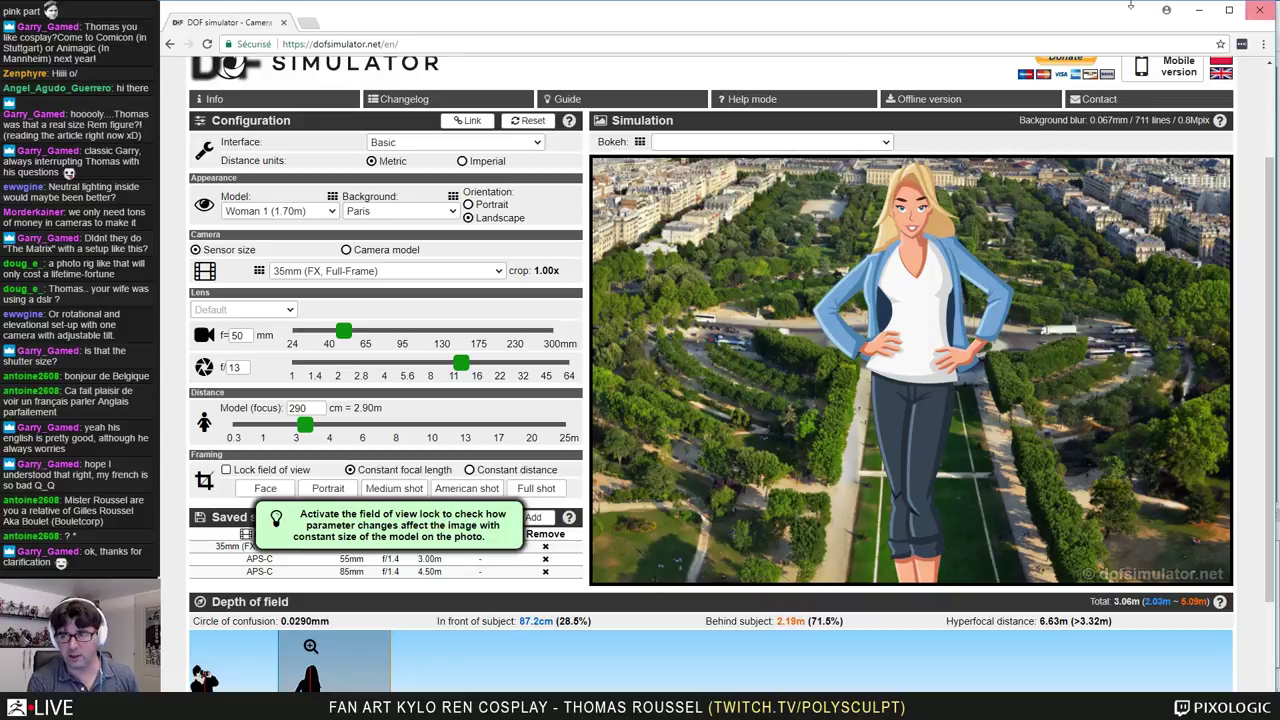
pyautogui.click(1260, 11)
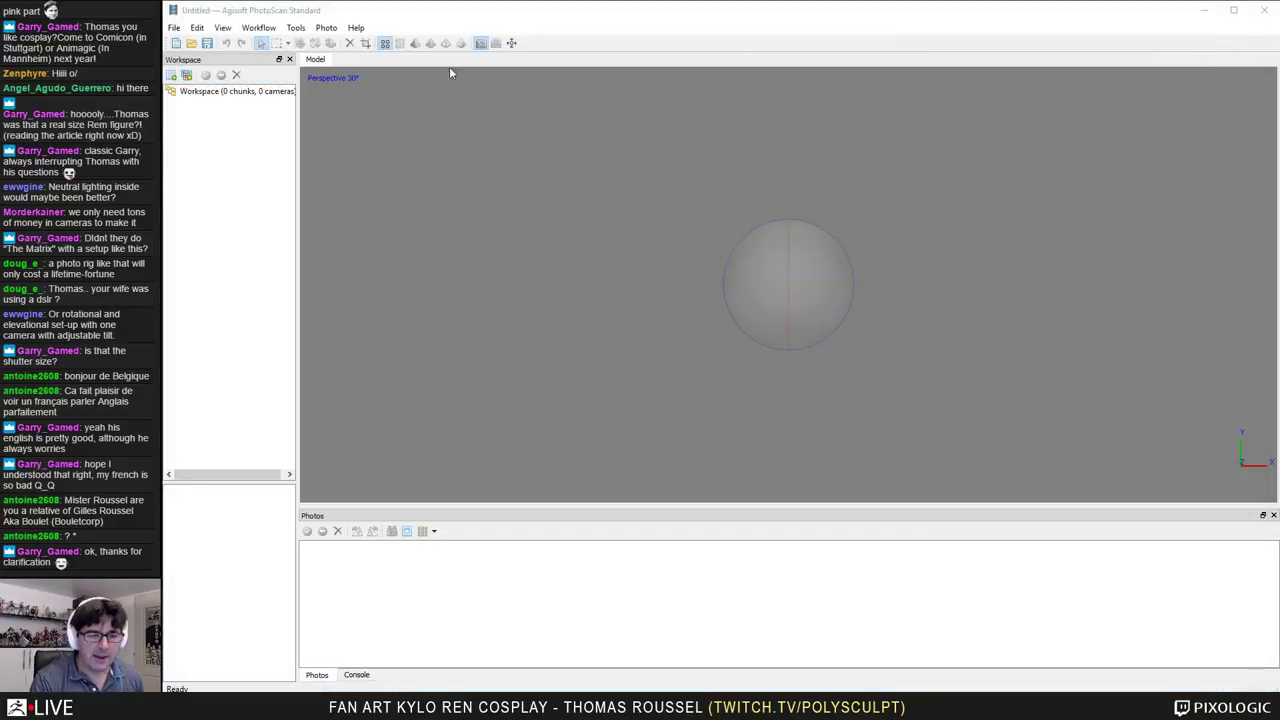
# Step: Switch to Agisoft PhotoScan and add a new chunk to the empty workspace
pyautogui.click(390, 21)
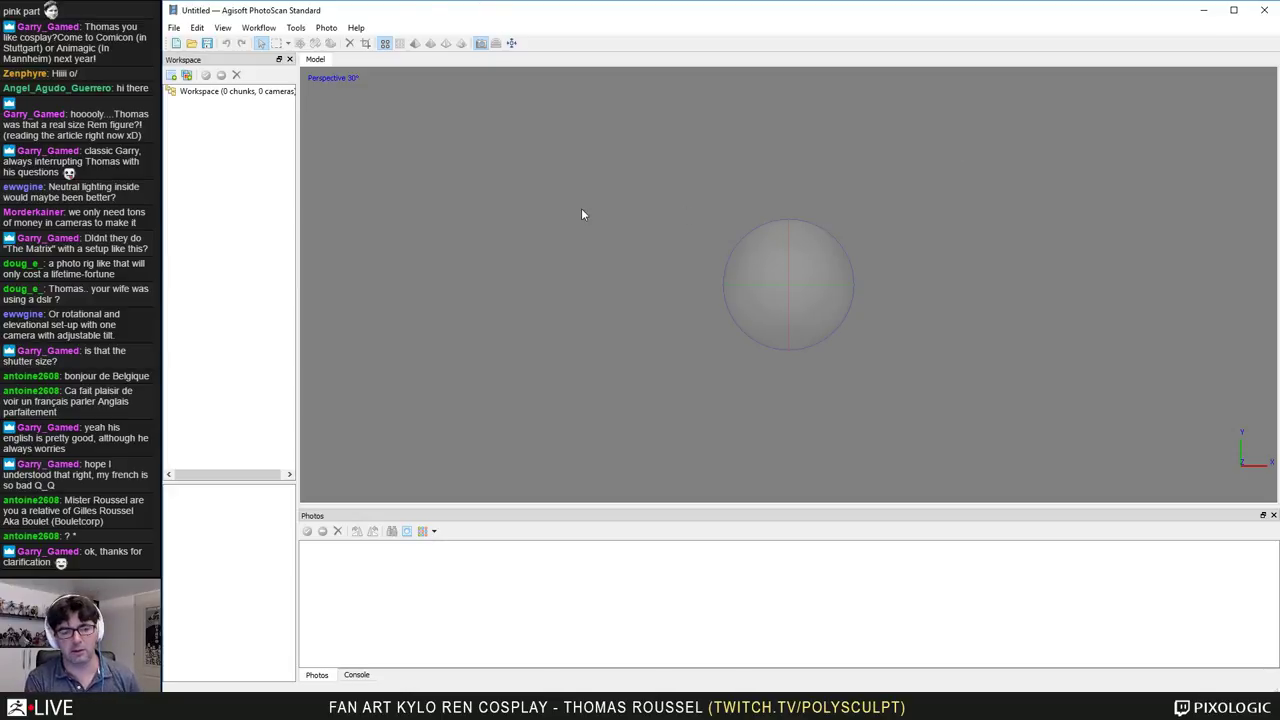
pyautogui.click(199, 92)
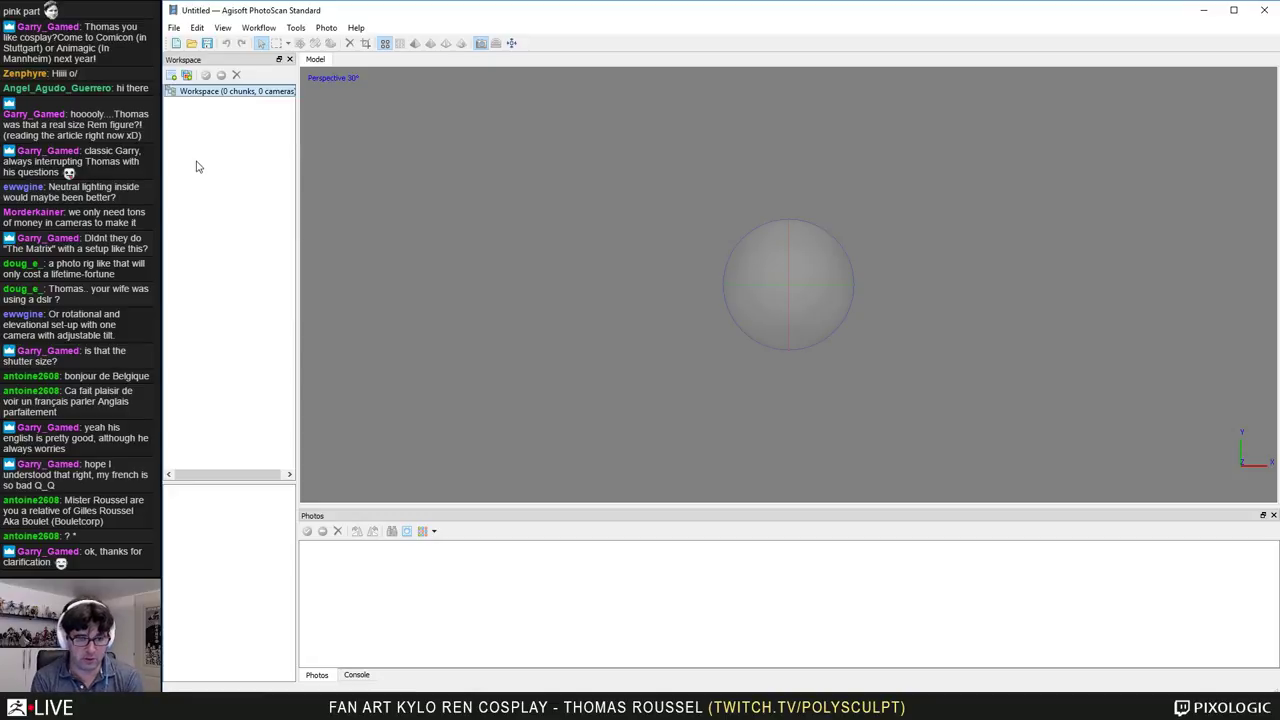
pyautogui.rightClick(207, 97)
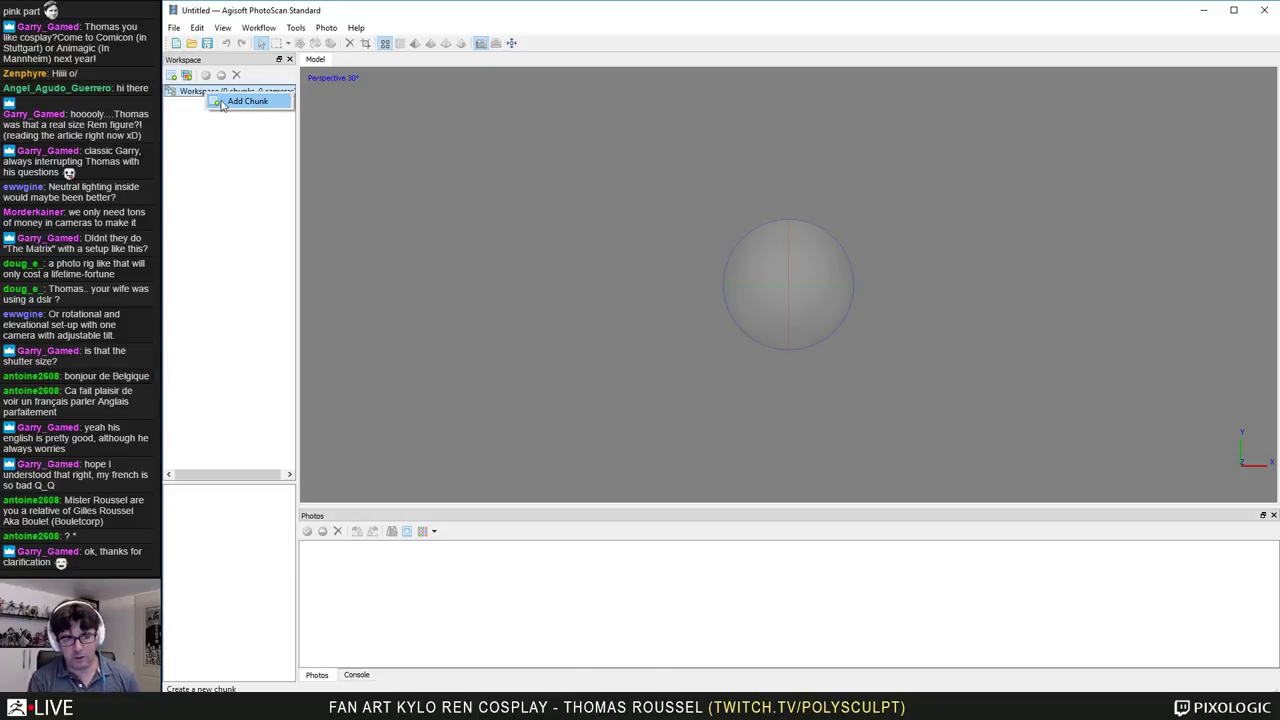
pyautogui.click(245, 101)
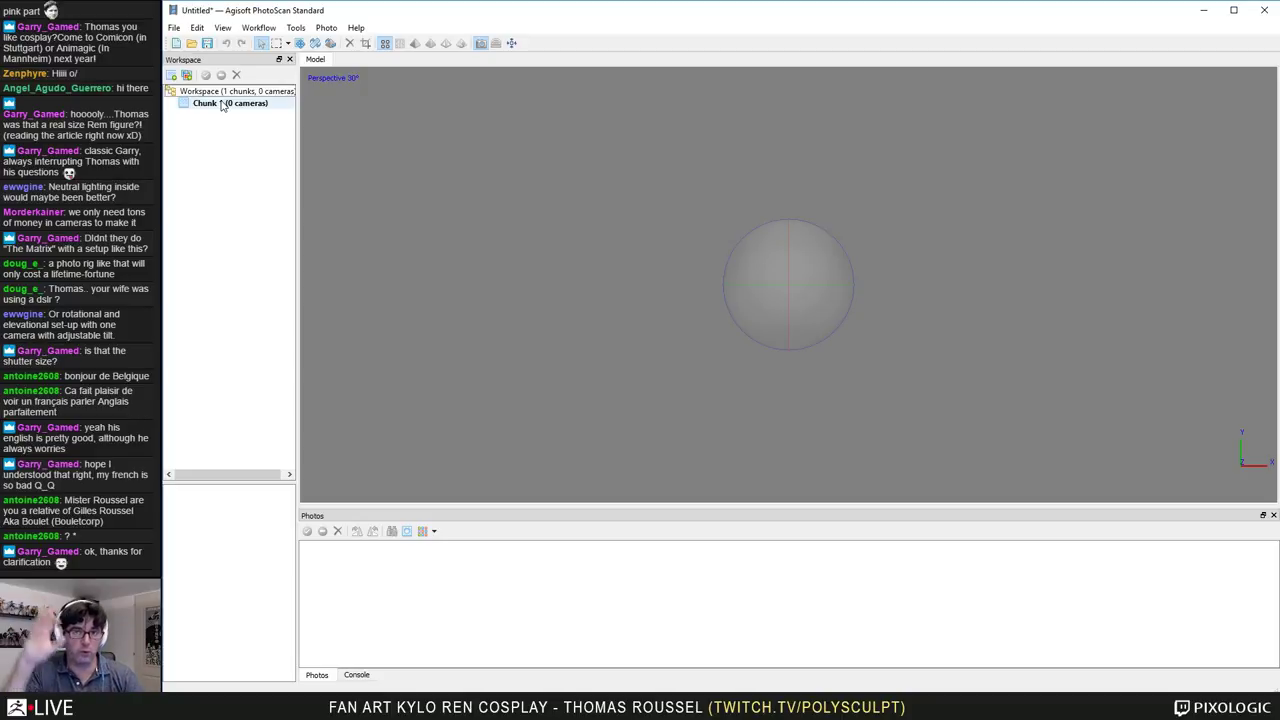
# Step: Start adding photos to Chunk 1 and browse from Z_KyloRen through the scan shortcut to its export folder
pyautogui.rightClick(222, 104)
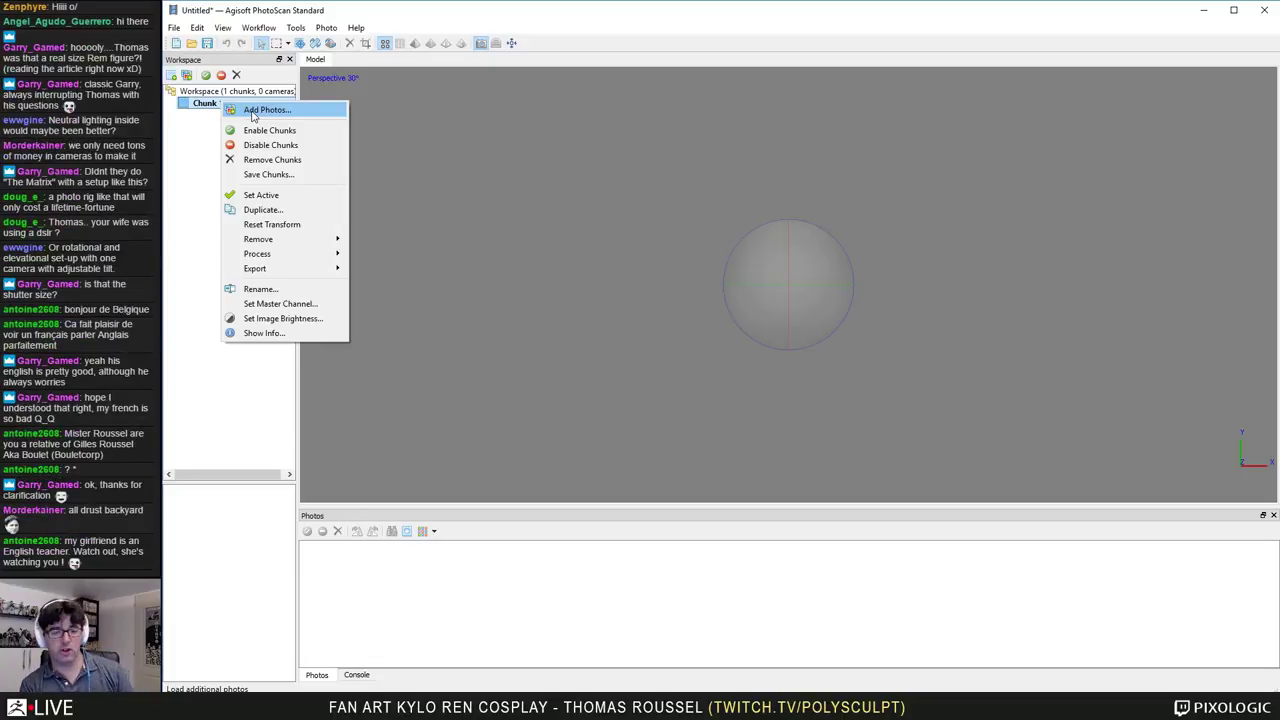
pyautogui.click(252, 110)
pyautogui.scroll(-1, 244, 186)
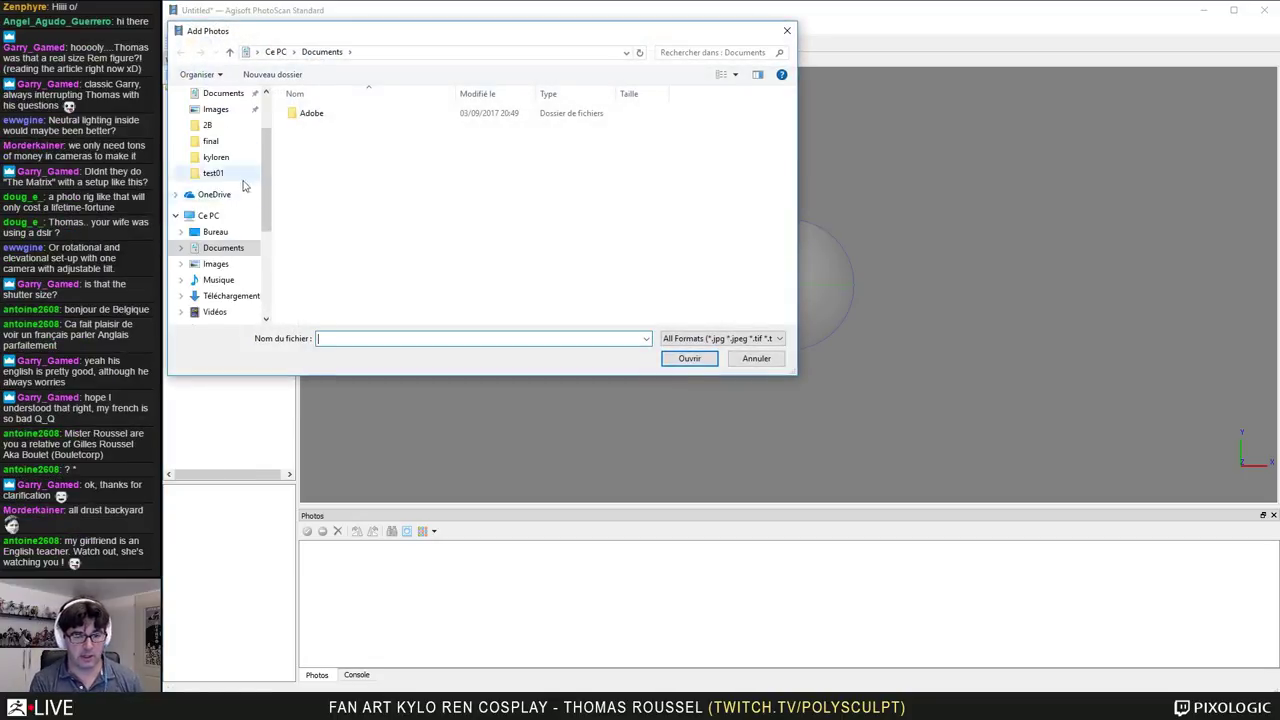
pyautogui.scroll(2, 240, 175)
pyautogui.click(221, 119)
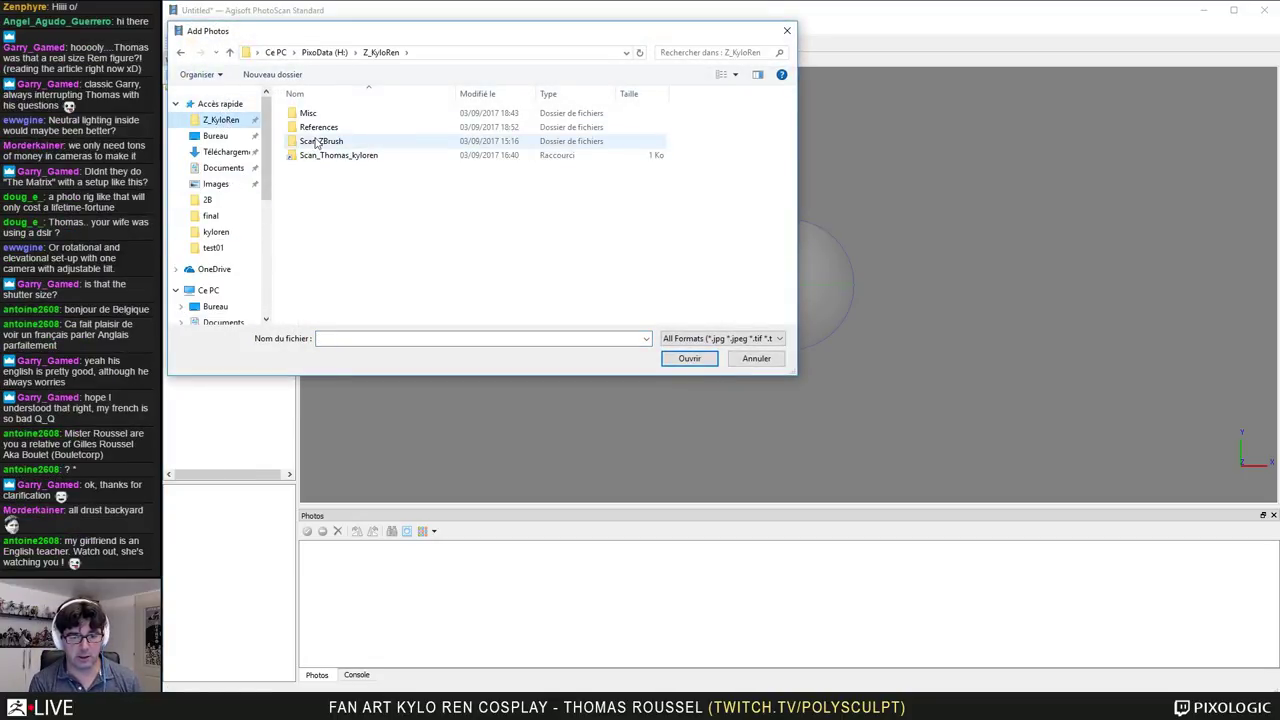
pyautogui.doubleClick(318, 143)
pyautogui.click(385, 52)
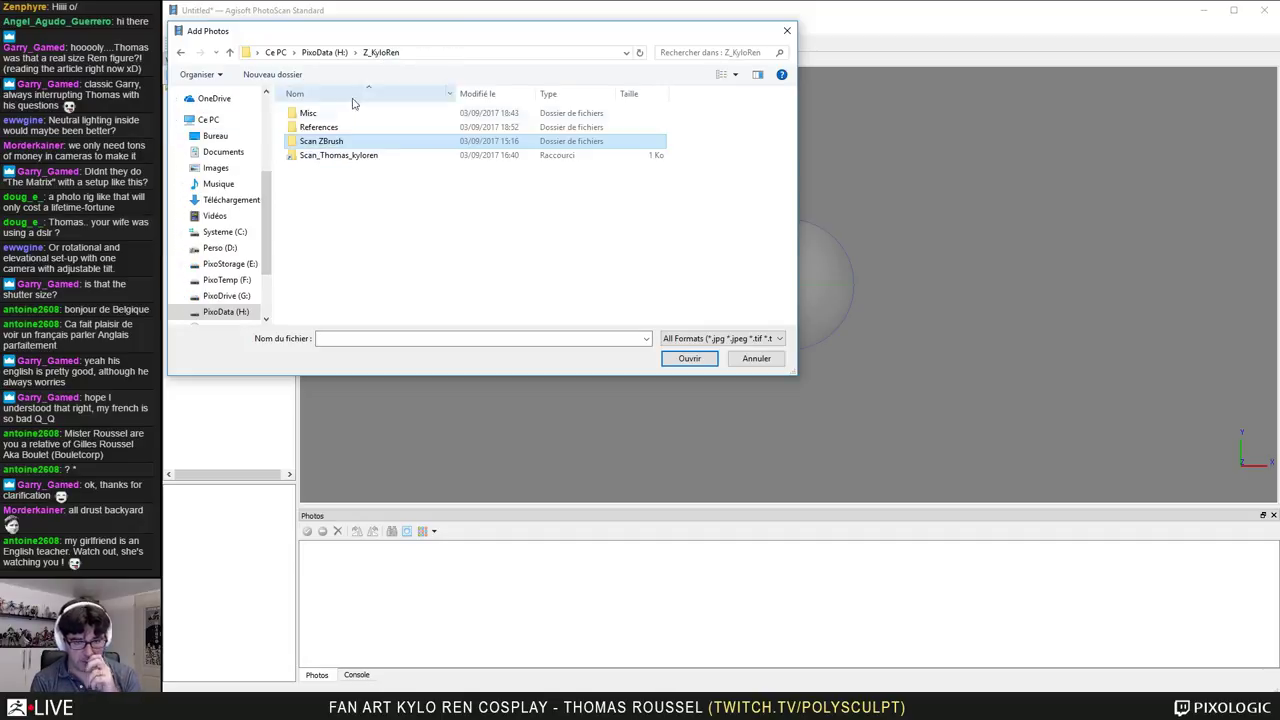
pyautogui.click(316, 128)
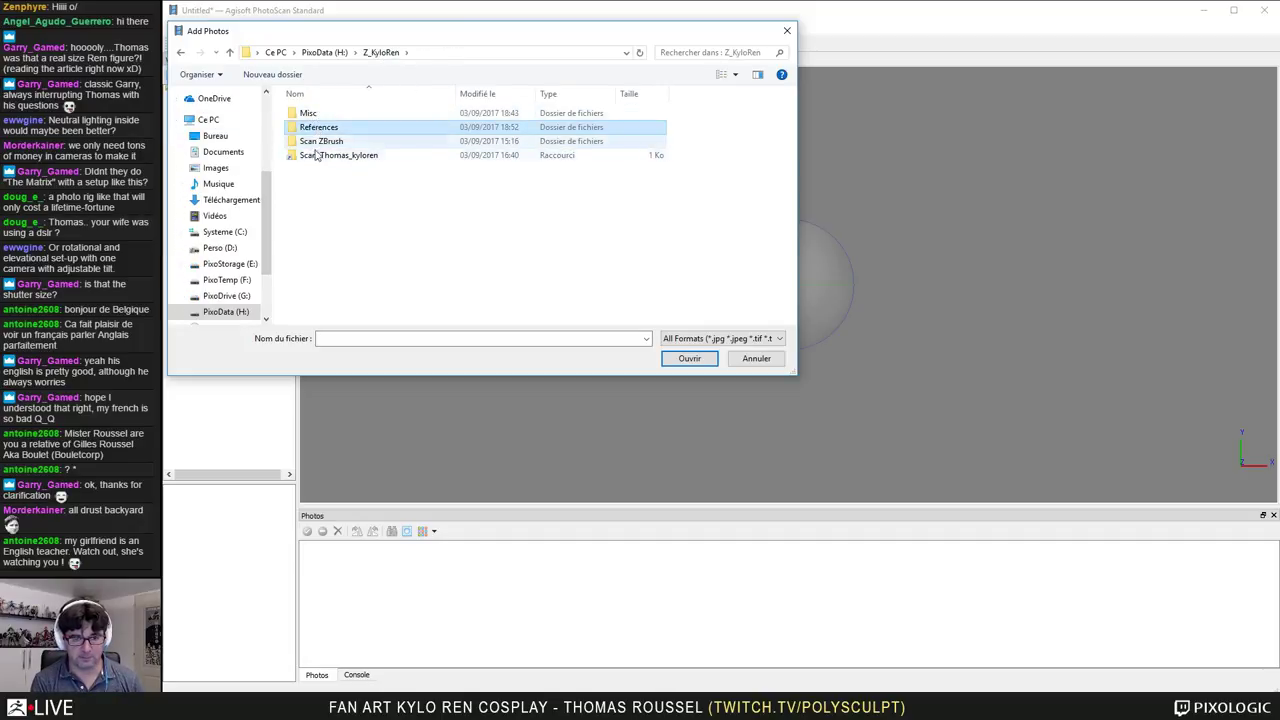
pyautogui.doubleClick(316, 155)
pyautogui.doubleClick(308, 113)
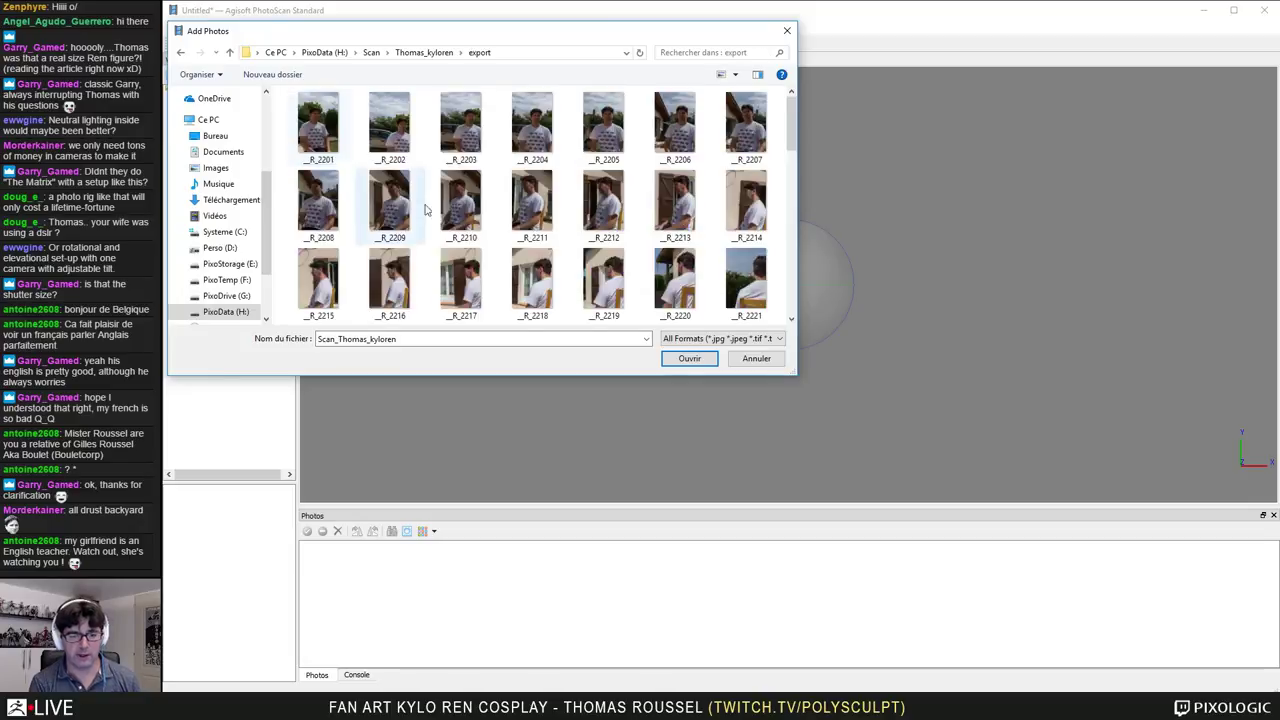
# Step: Load all photos from __R_2201 to __R_2282 into Chunk 1 and accept the image orientation warning
pyautogui.click(316, 135)
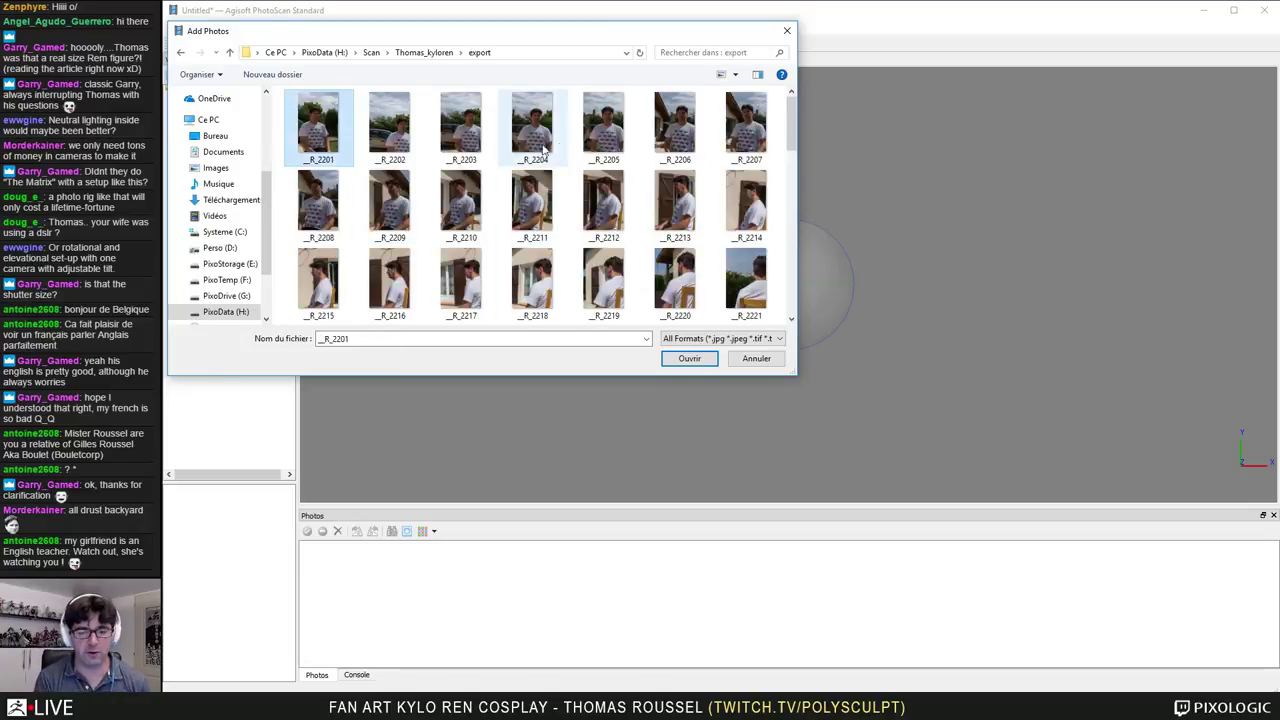
pyautogui.scroll(-5, 607, 145)
pyautogui.scroll(-3, 607, 145)
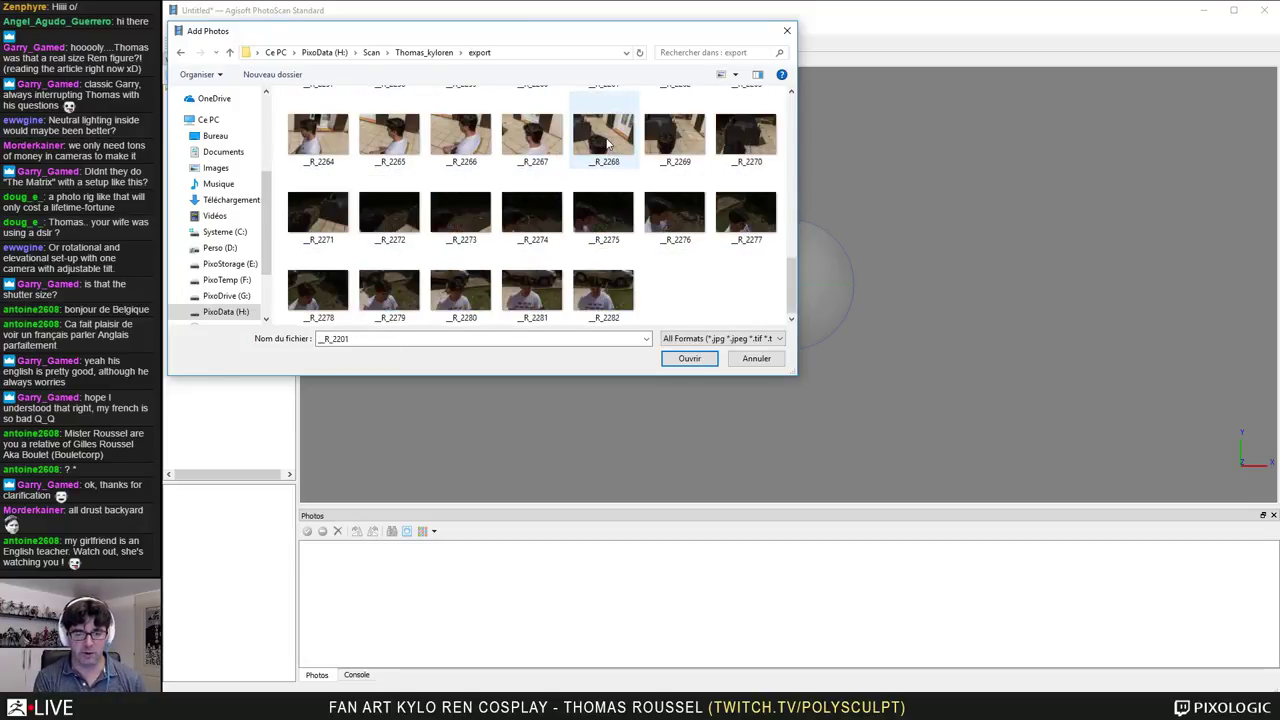
pyautogui.keyDown('shift'); pyautogui.click(610, 290); pyautogui.keyUp('shift')
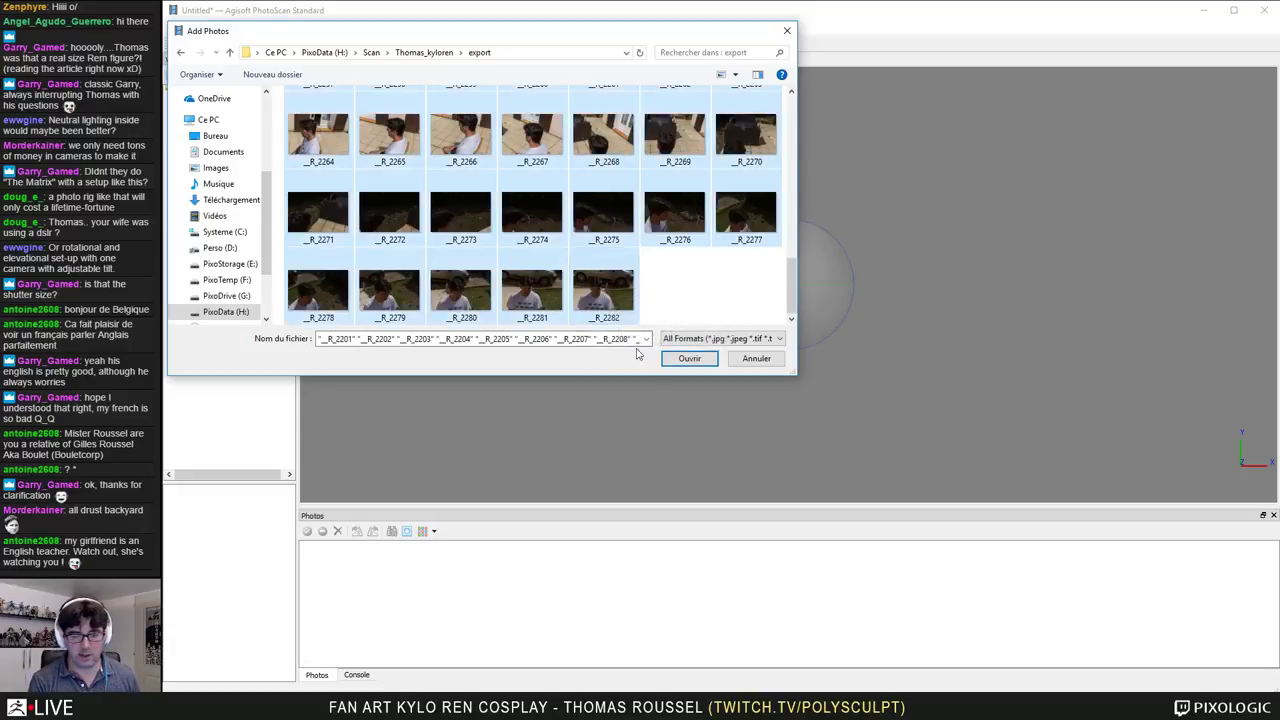
pyautogui.click(689, 358)
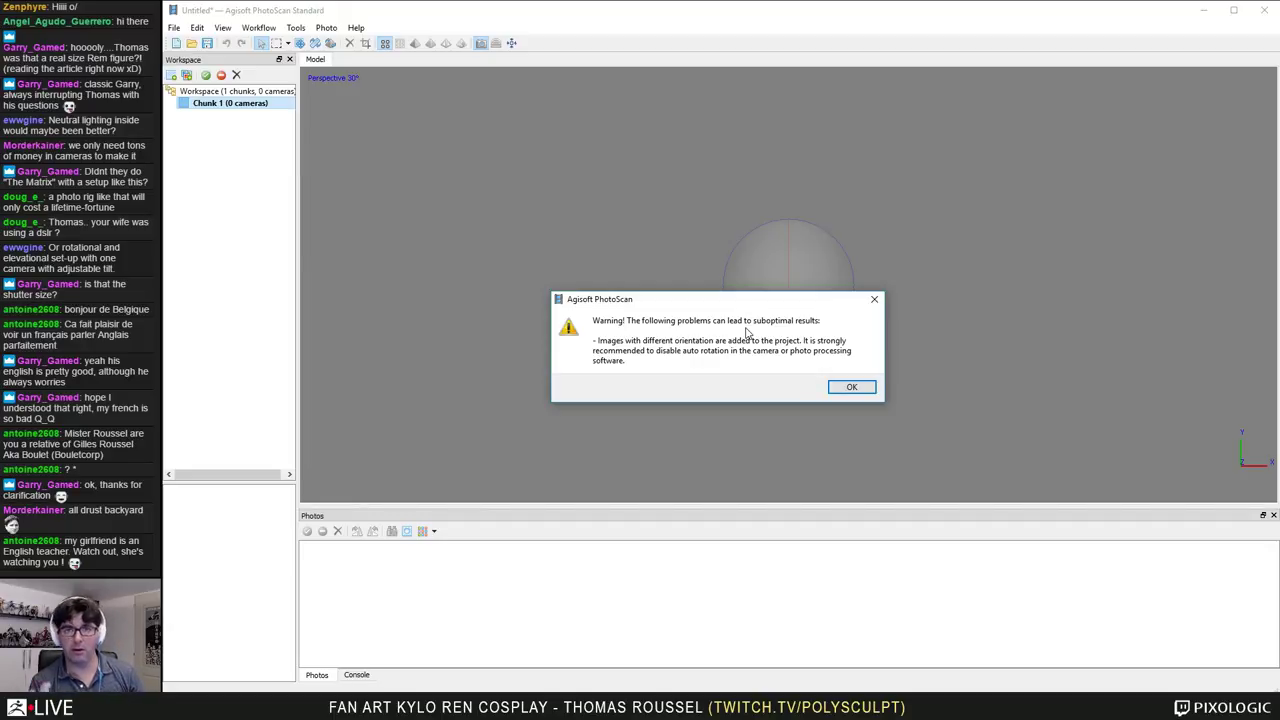
pyautogui.click(834, 389)
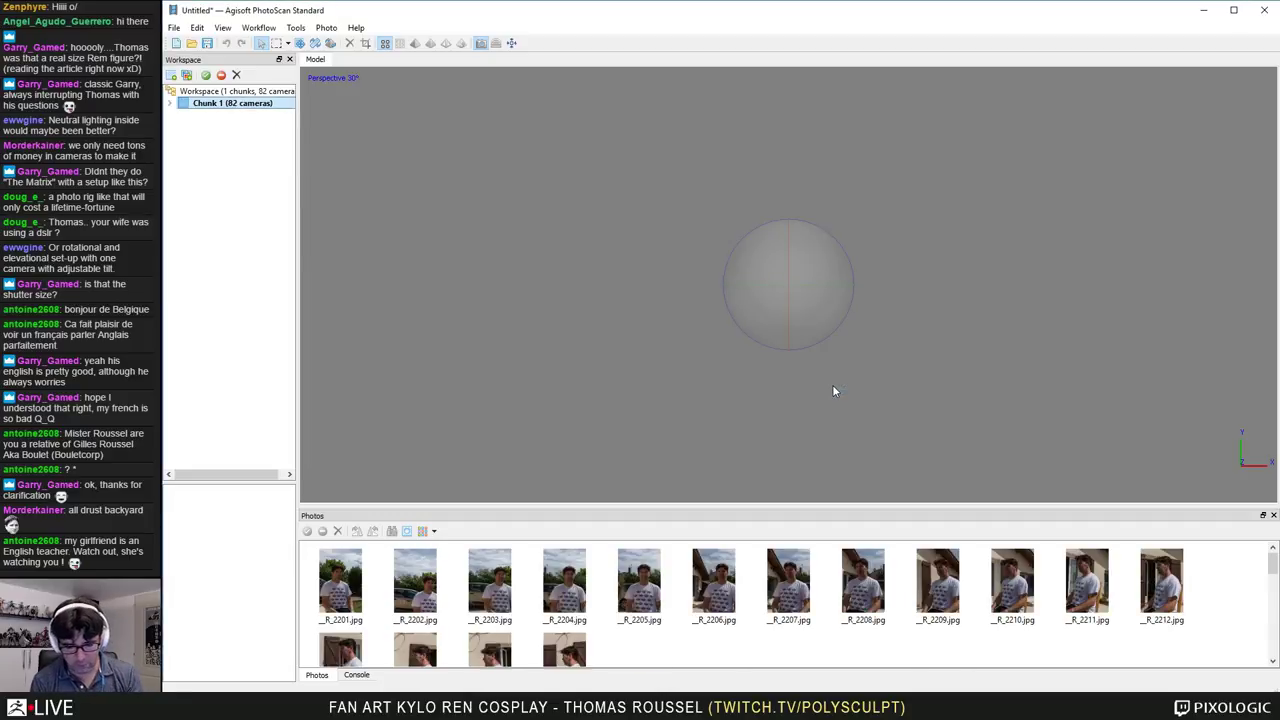
# Step: Enlarge the photo thumbnail area and expand Chunk 1 in the workspace tree
pyautogui.moveTo(700, 508); pyautogui.dragTo(720, 386)
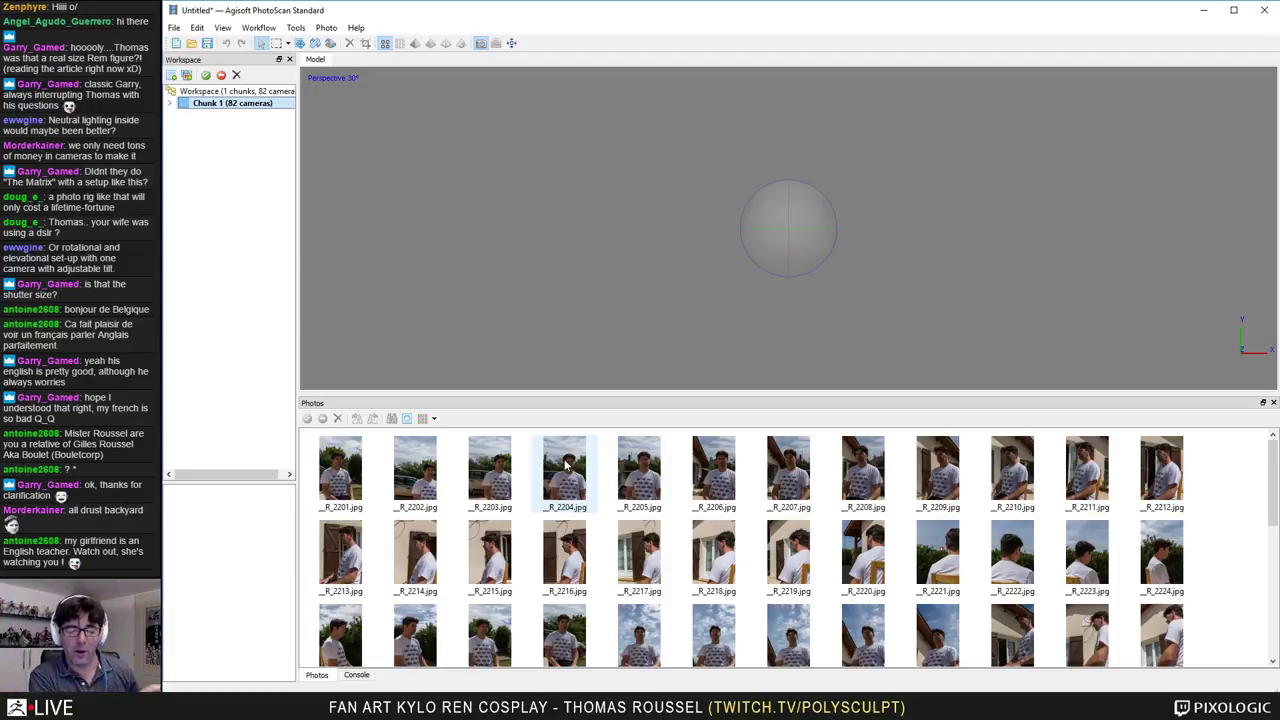
pyautogui.rightClick(239, 111)
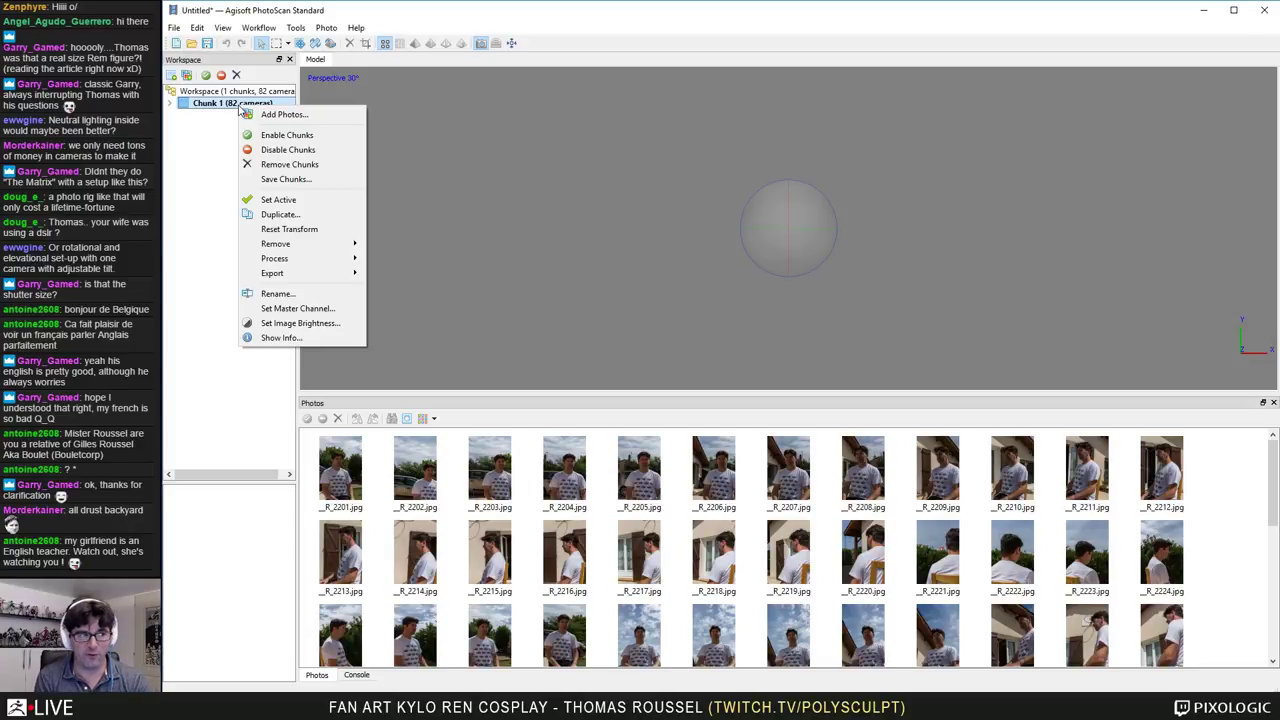
pyautogui.click(171, 105)
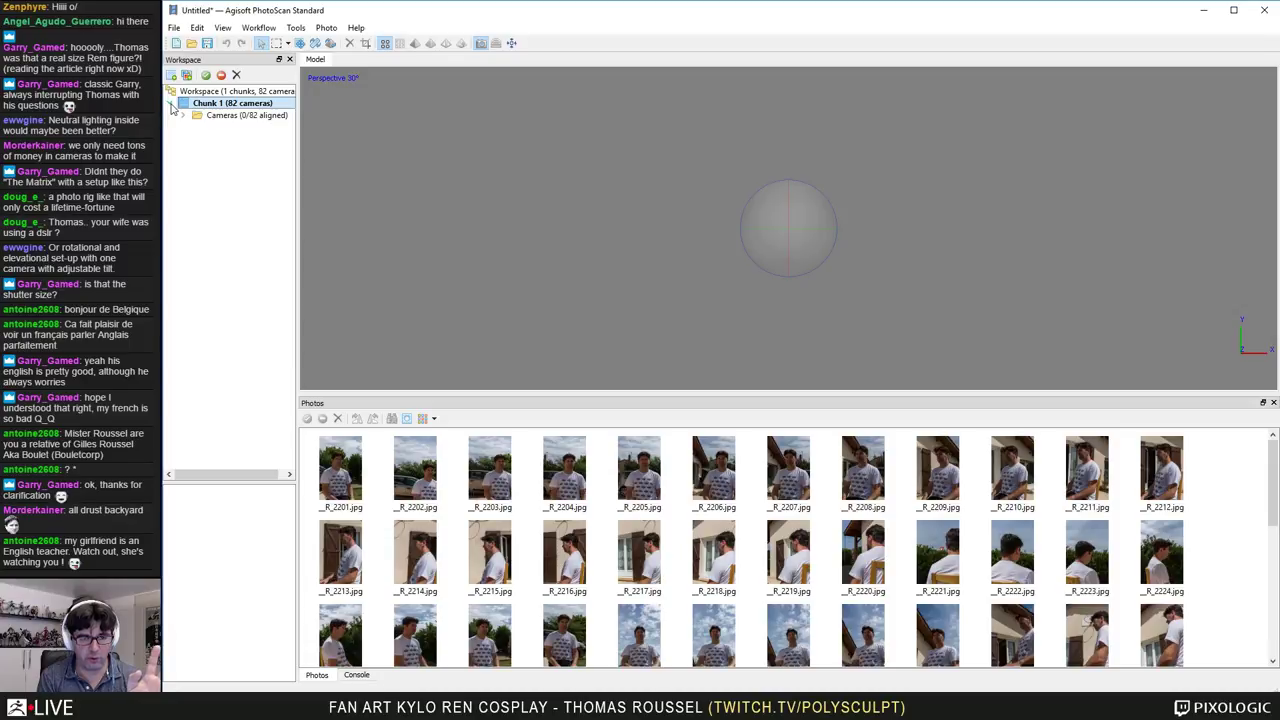
# Step: Align the photos of Chunk 1 with Lowest accuracy and generic preselection enabled
pyautogui.rightClick(243, 104)
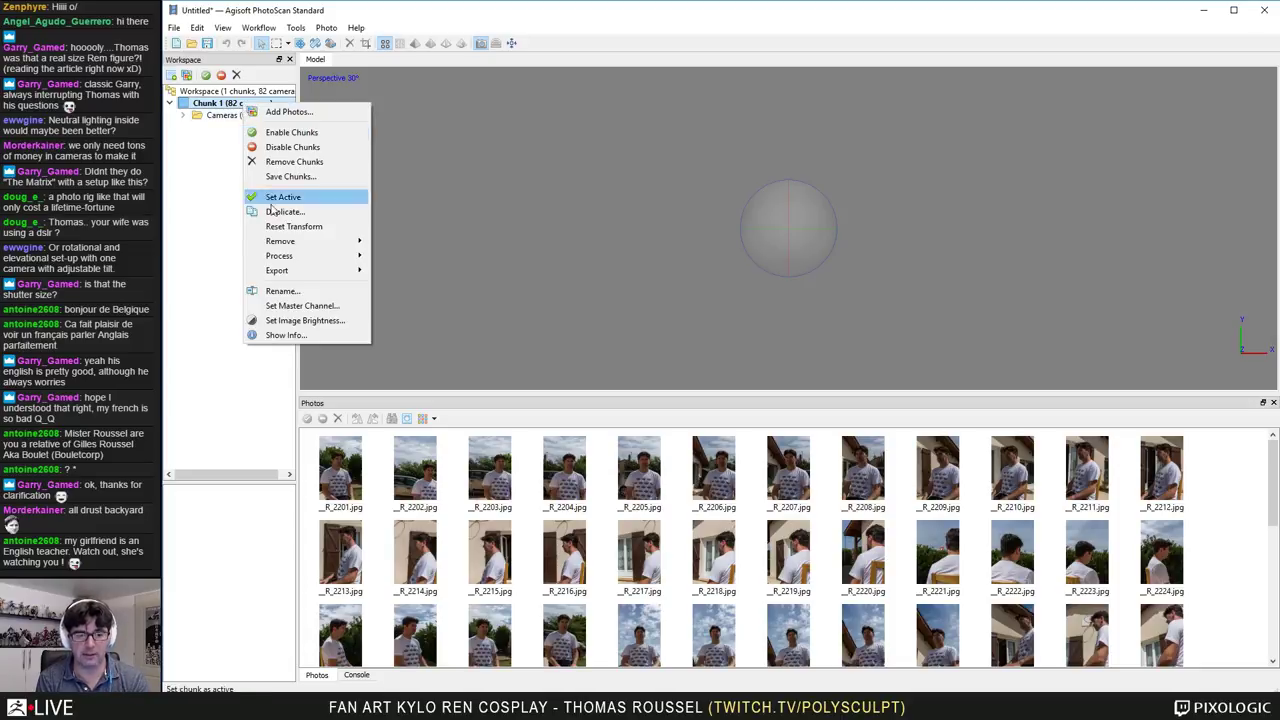
pyautogui.moveTo(294, 261)
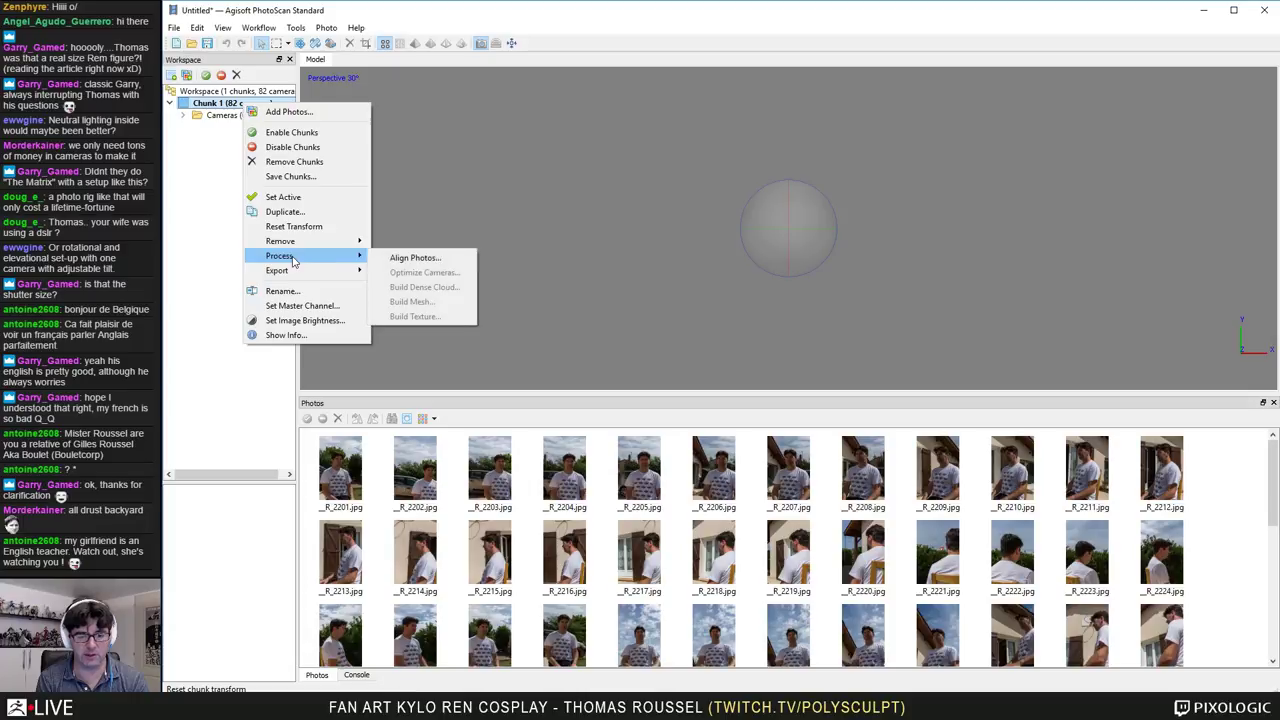
pyautogui.click(398, 259)
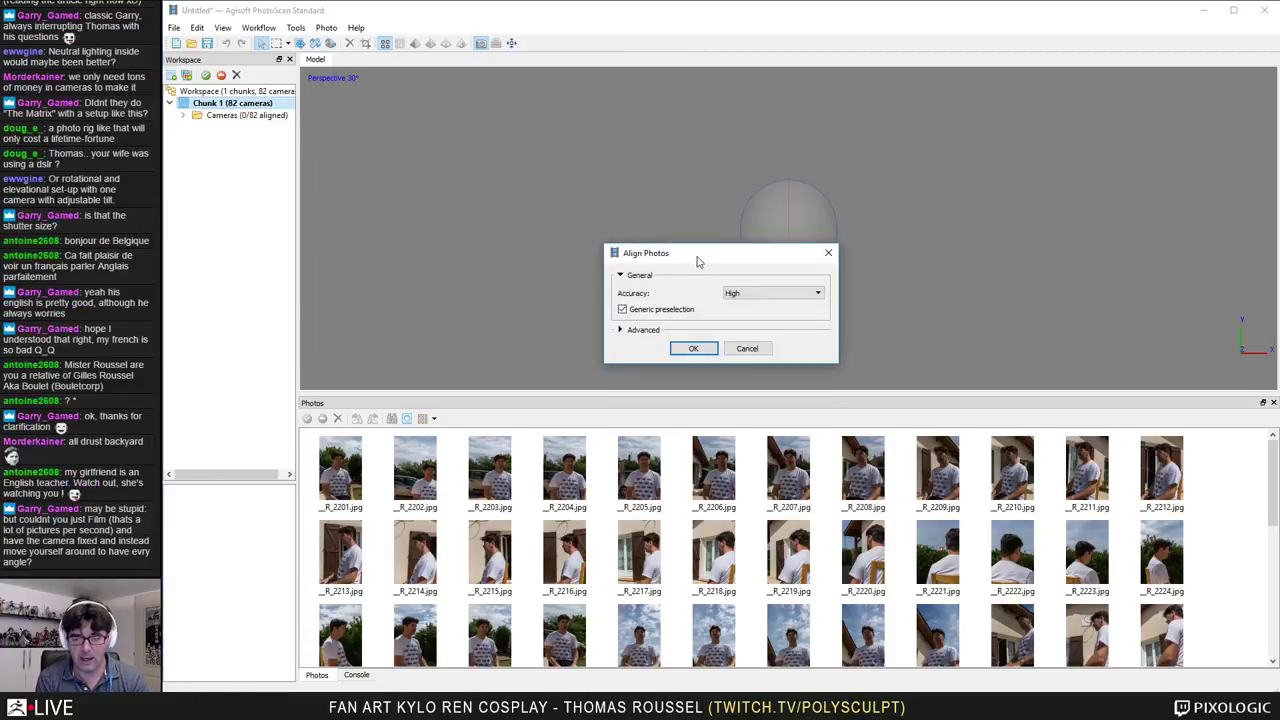
pyautogui.moveTo(700, 243); pyautogui.dragTo(618, 177)
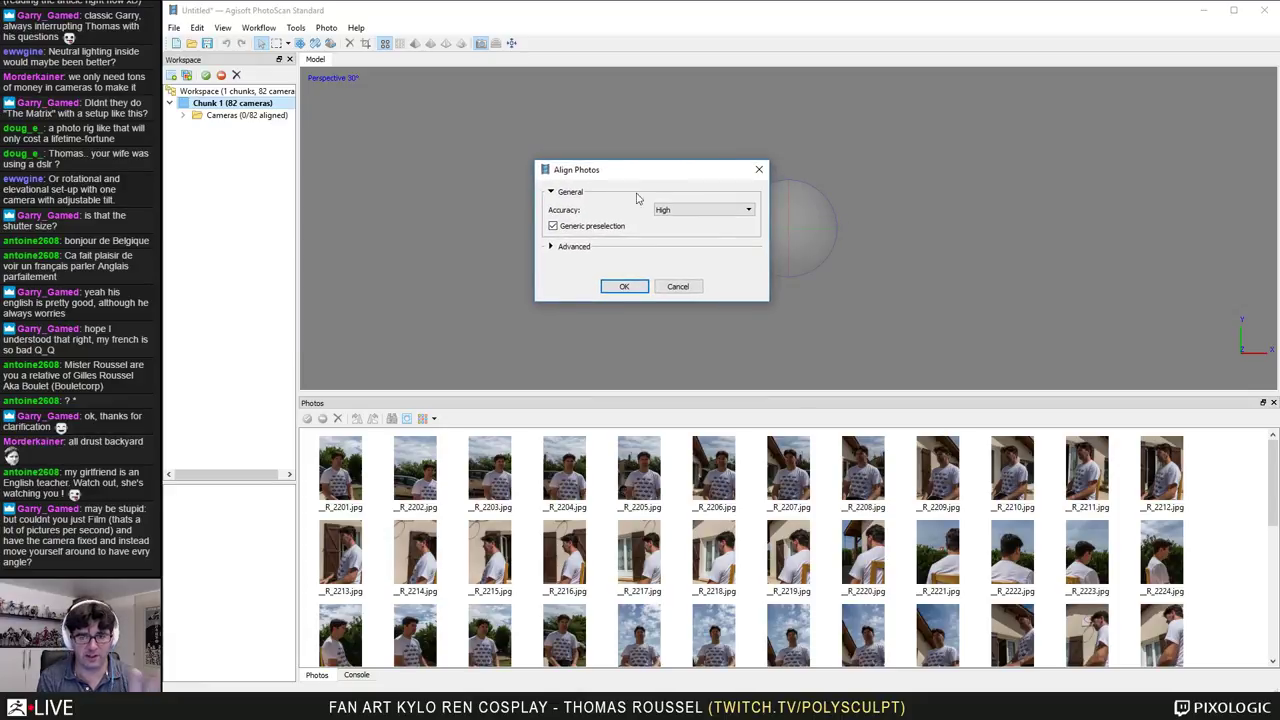
pyautogui.click(687, 212)
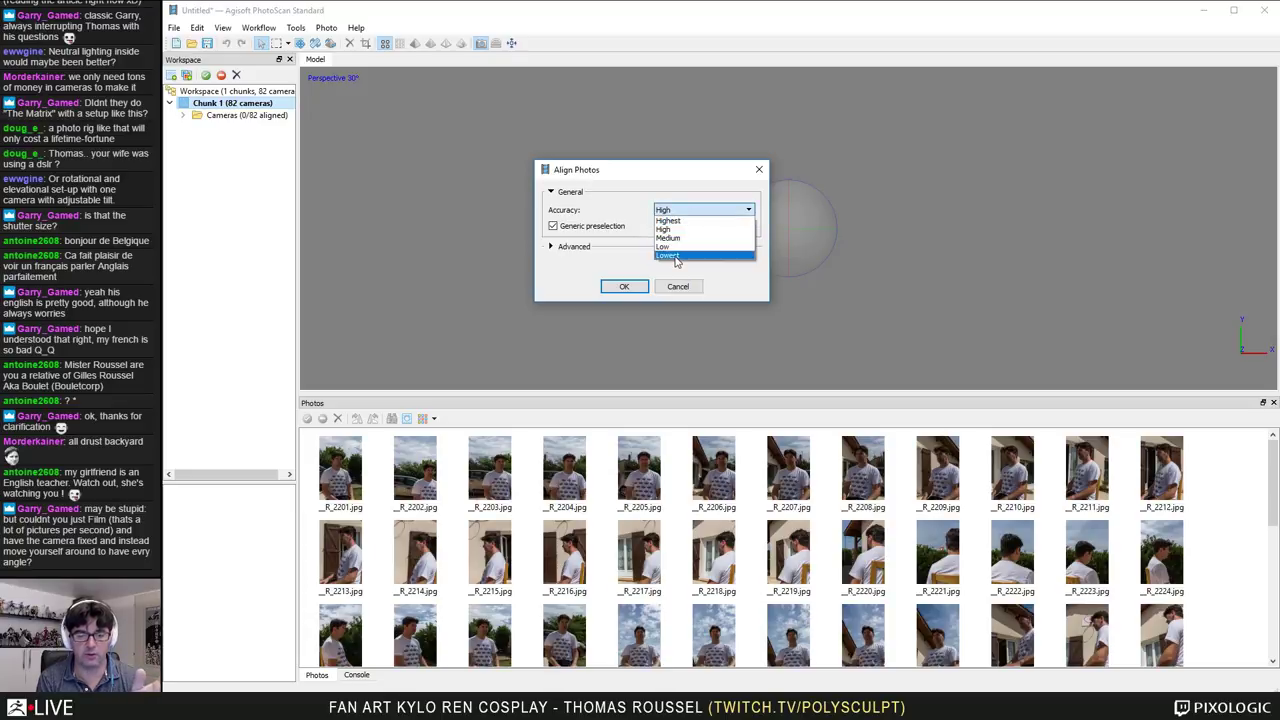
pyautogui.click(676, 256)
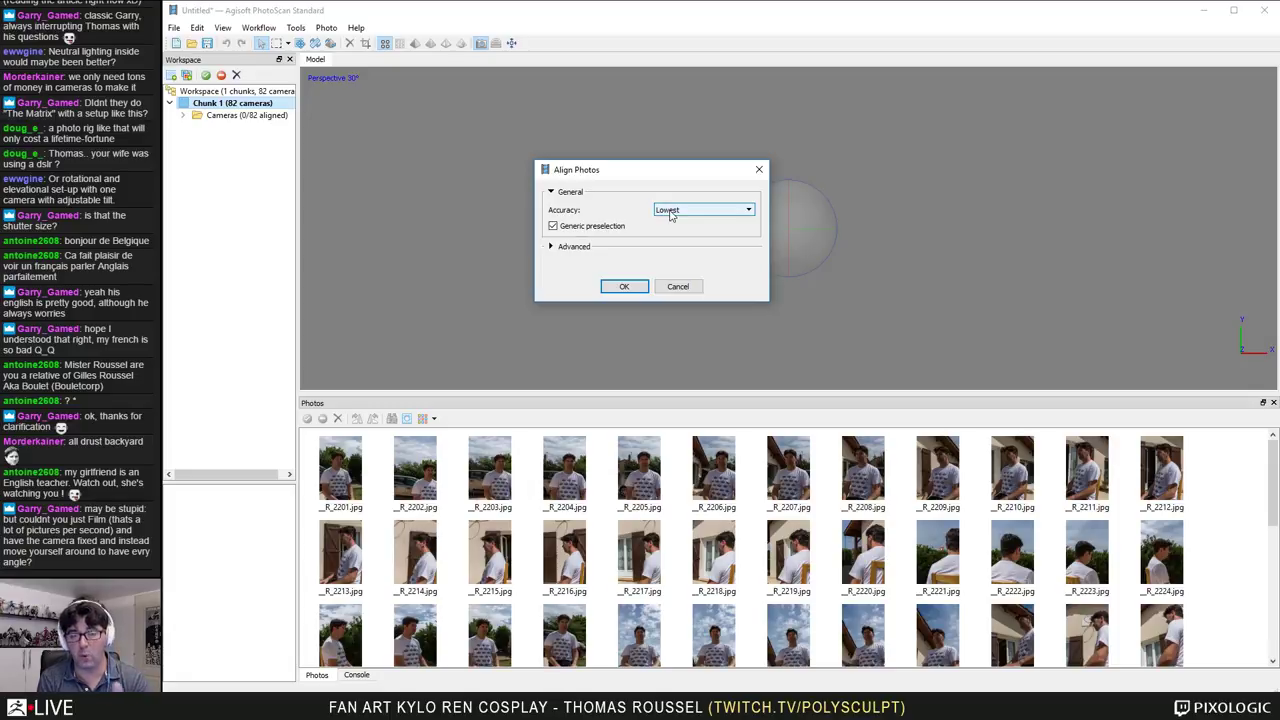
pyautogui.click(670, 215)
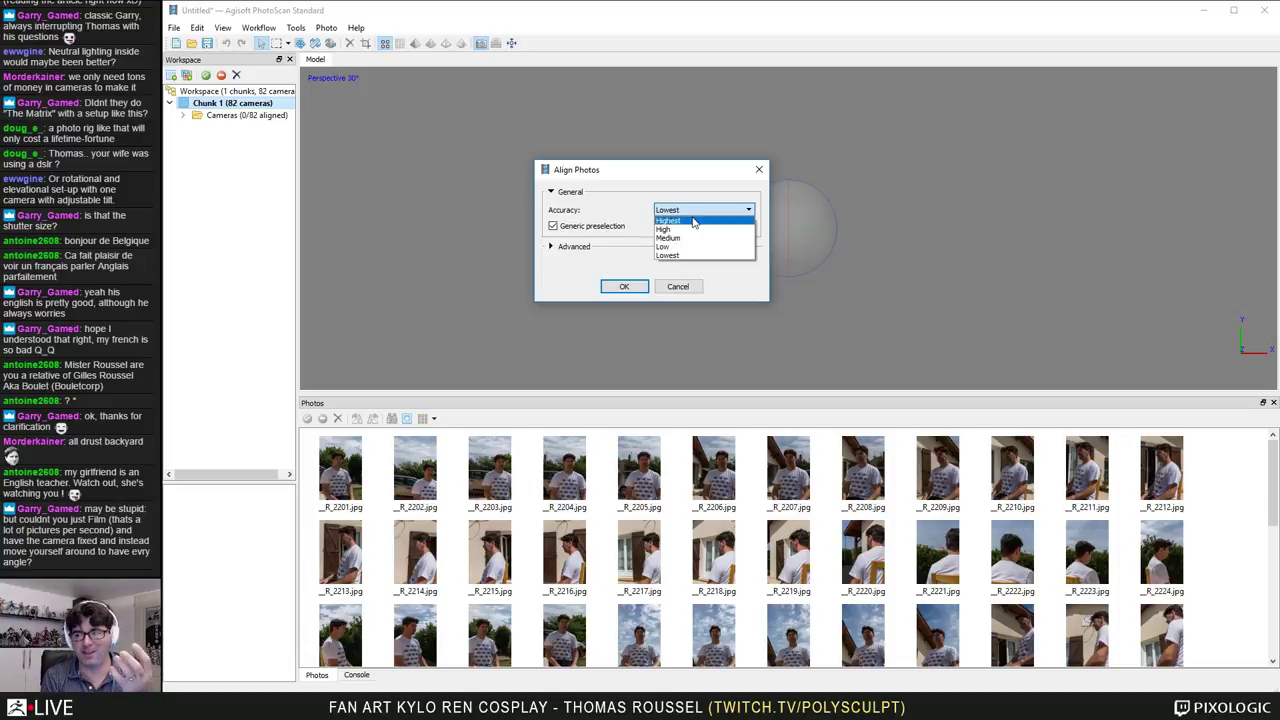
pyautogui.click(696, 198)
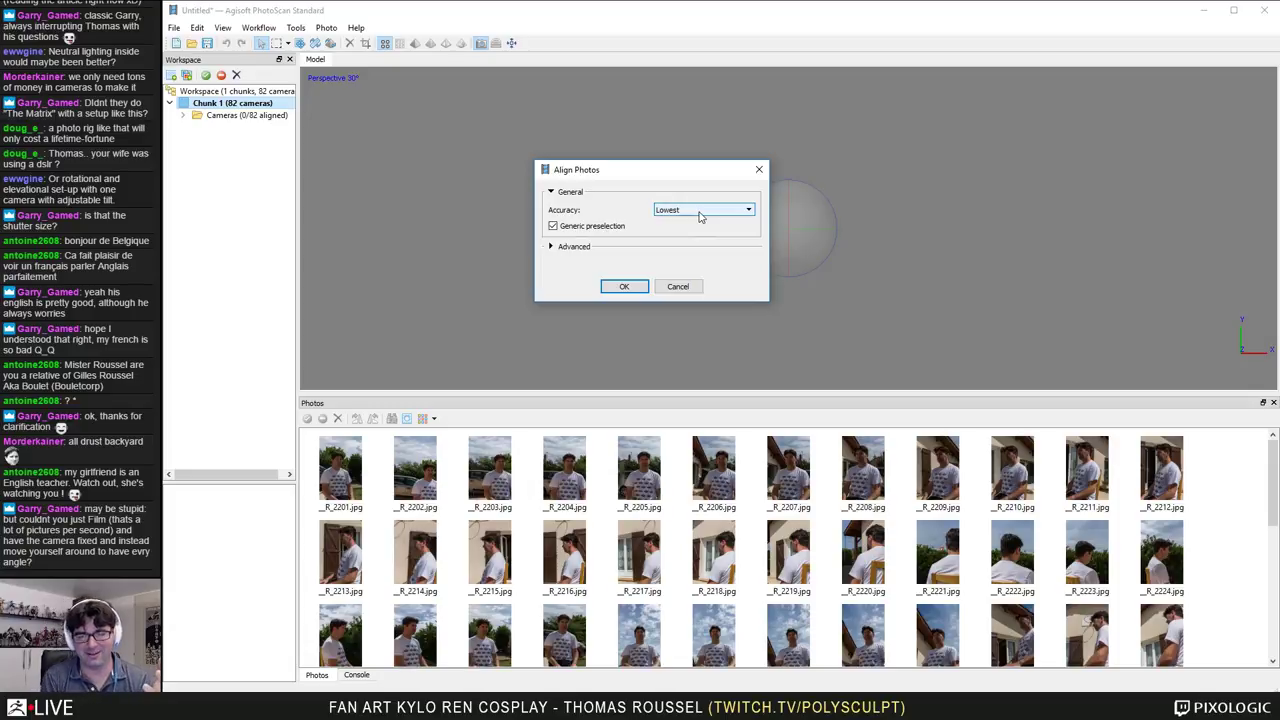
pyautogui.click(626, 288)
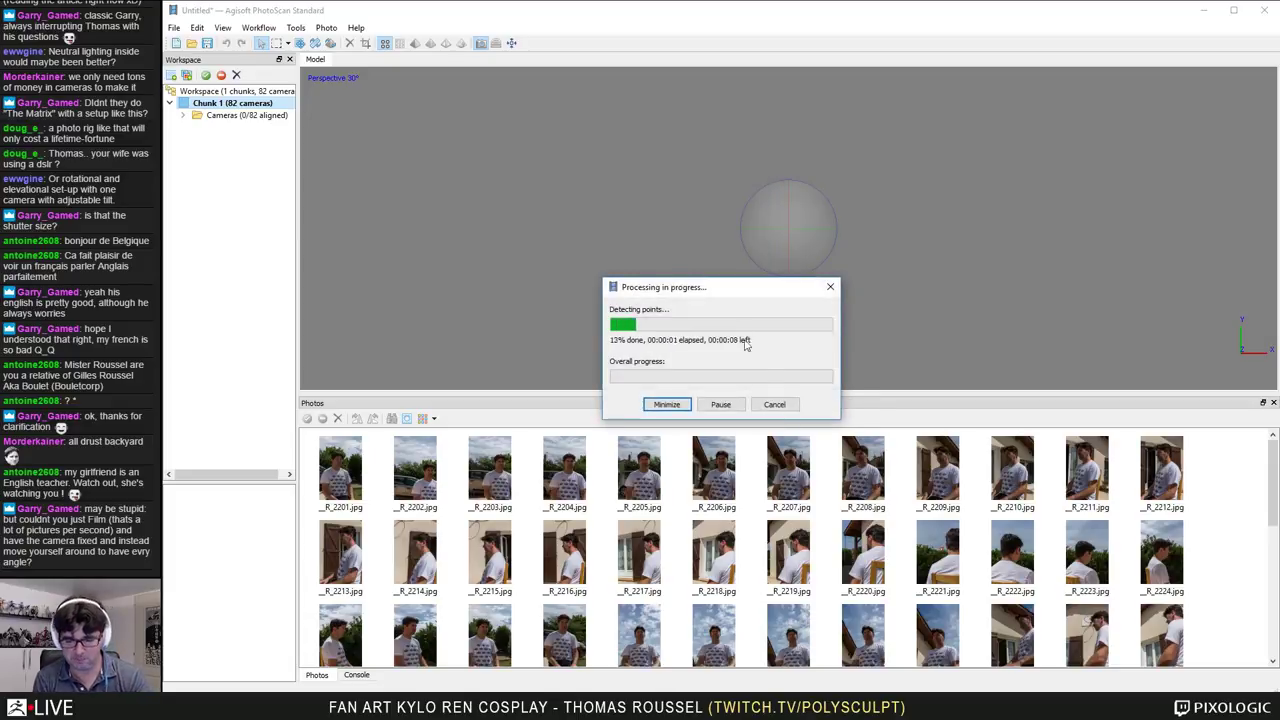
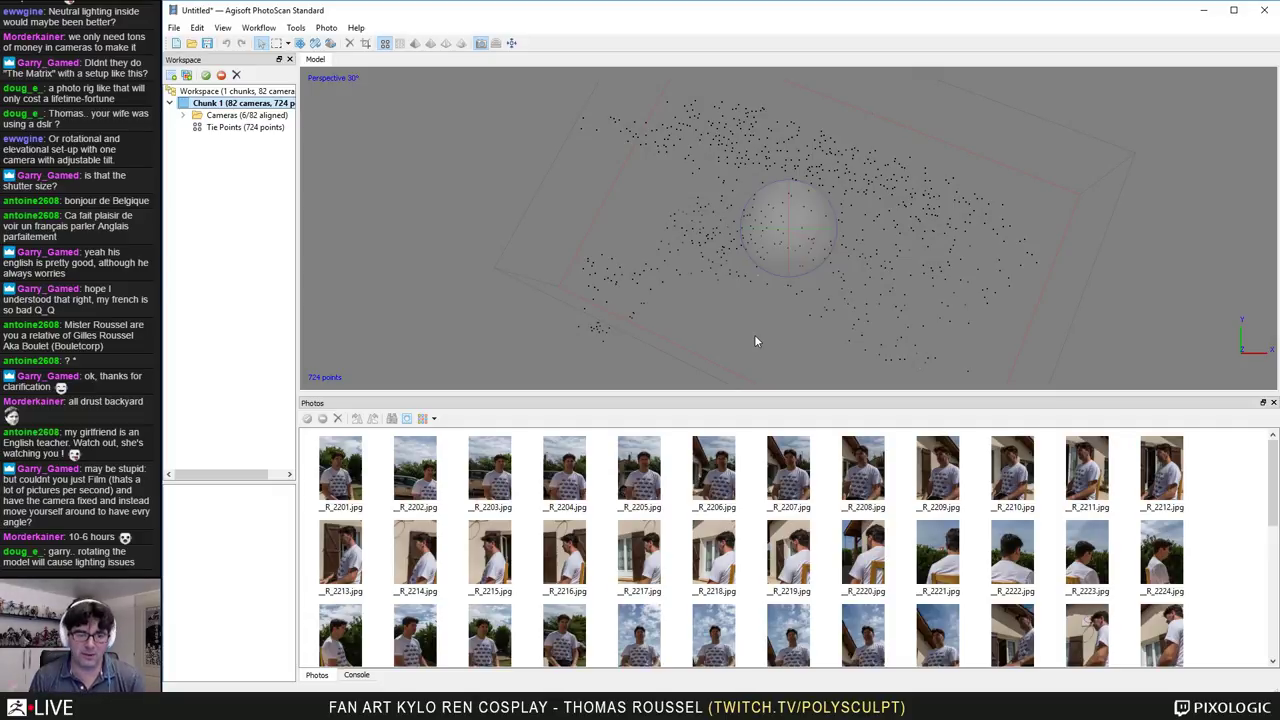
# Step: Inspect the aligned cameras and tie points, and open the saved Kylo Ren scan project, discarding the untitled project's changes
pyautogui.moveTo(754, 334); pyautogui.dragTo(819, 220)
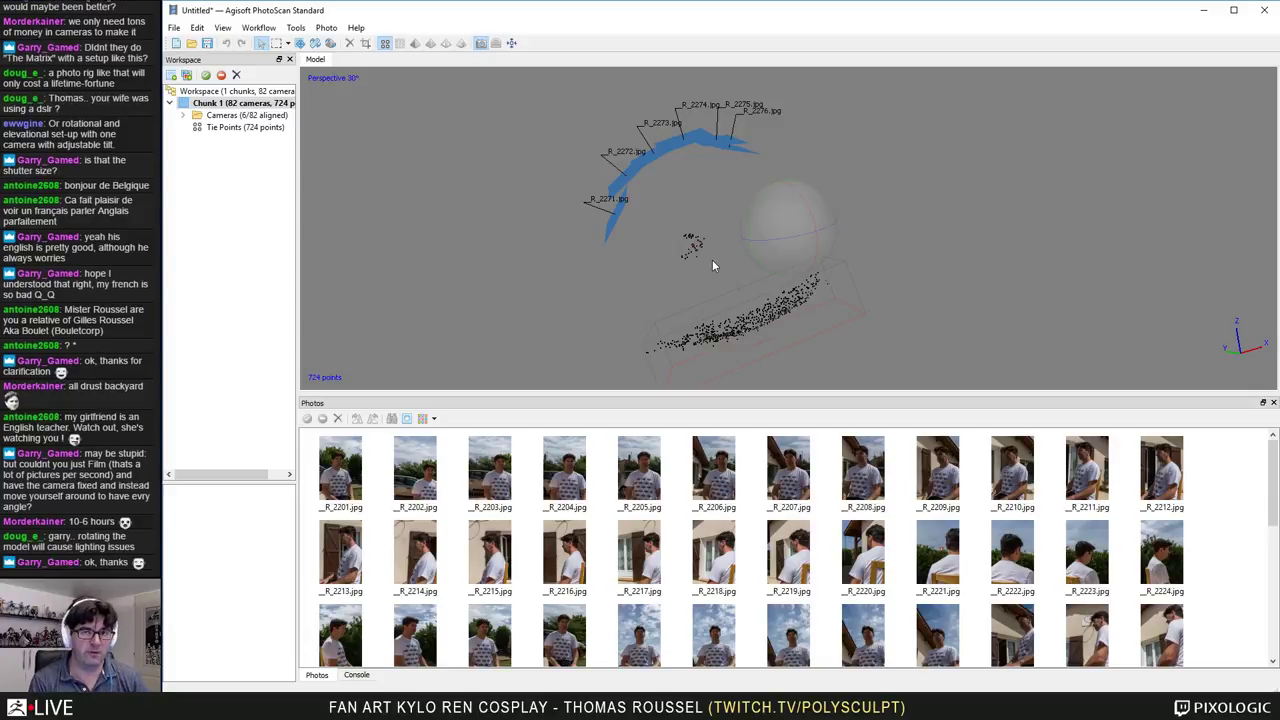
pyautogui.click(174, 27)
pyautogui.click(232, 173)
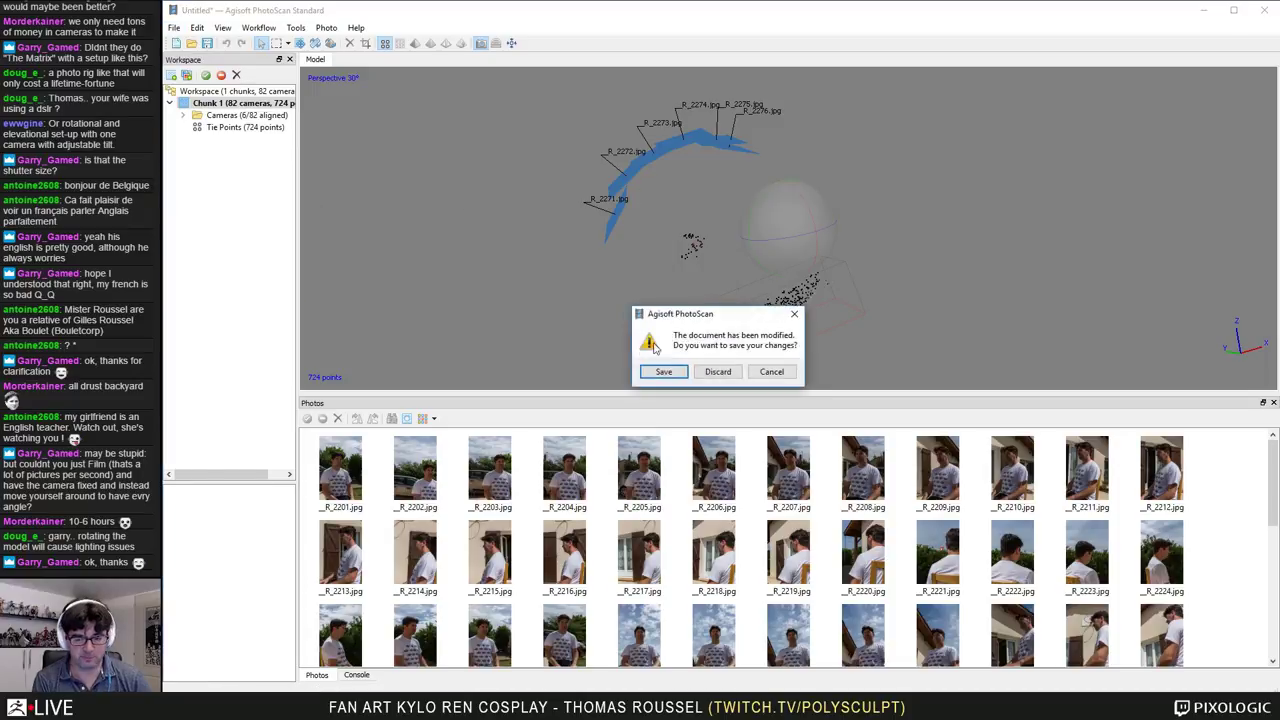
pyautogui.click(717, 370)
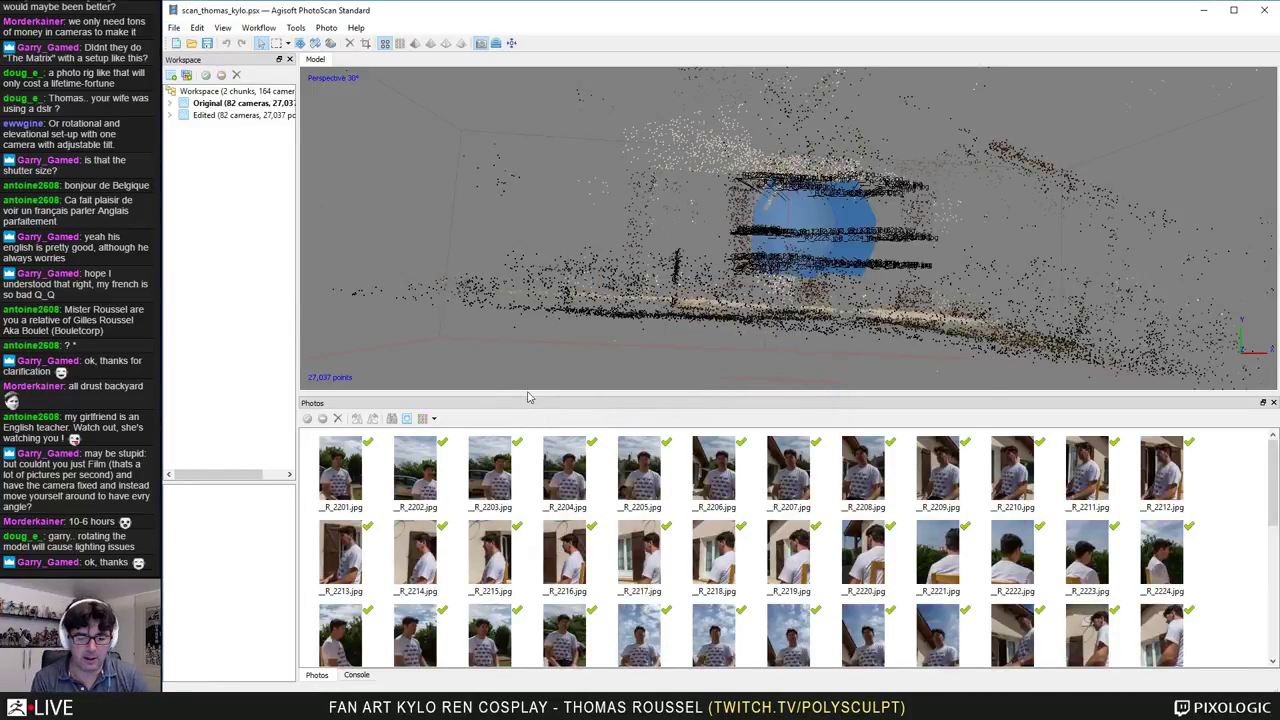
# Step: Enlarge the model view, and review the accuracy options for aligning the Original chunk's photos without running the alignment
pyautogui.moveTo(523, 395); pyautogui.dragTo(804, 343)
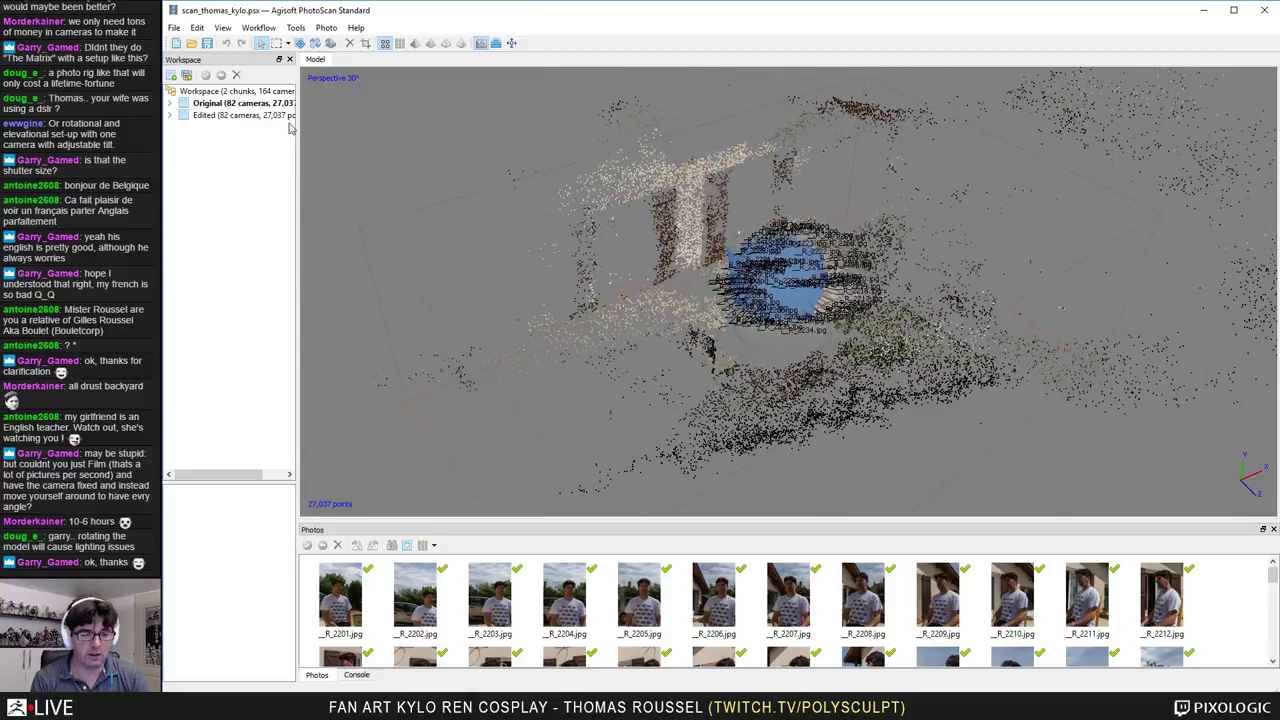
pyautogui.rightClick(221, 110)
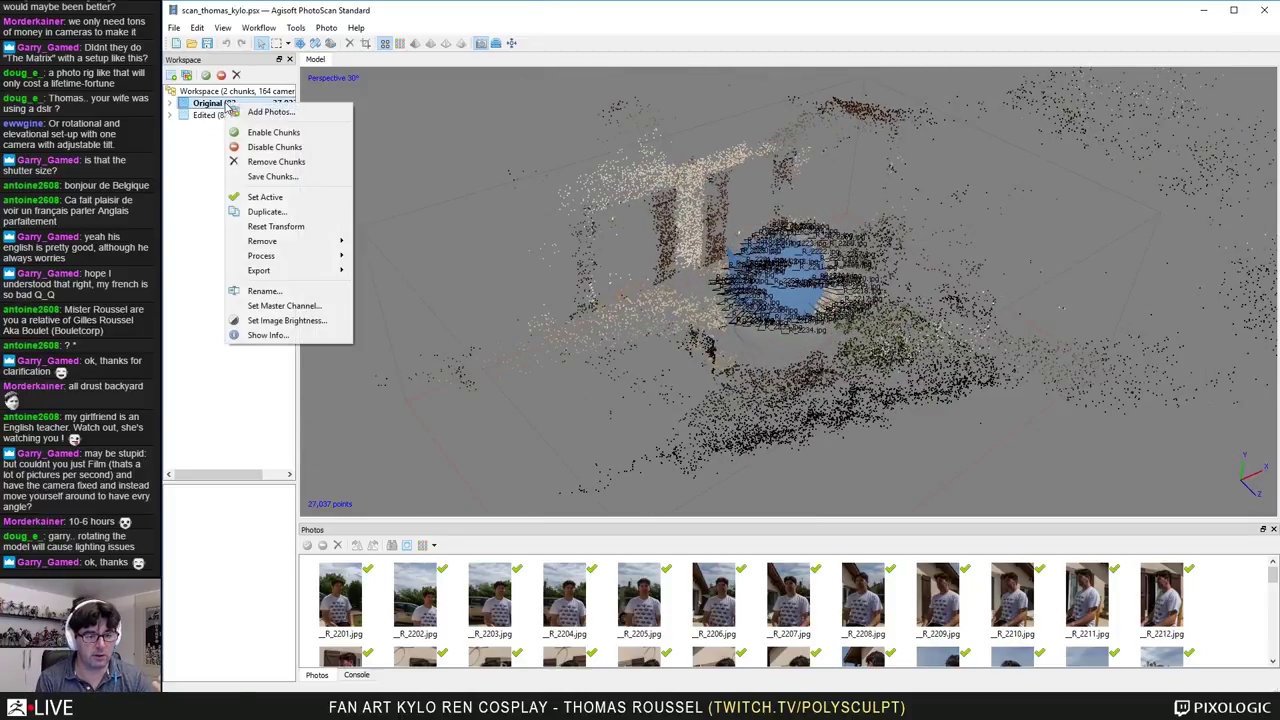
pyautogui.moveTo(295, 256)
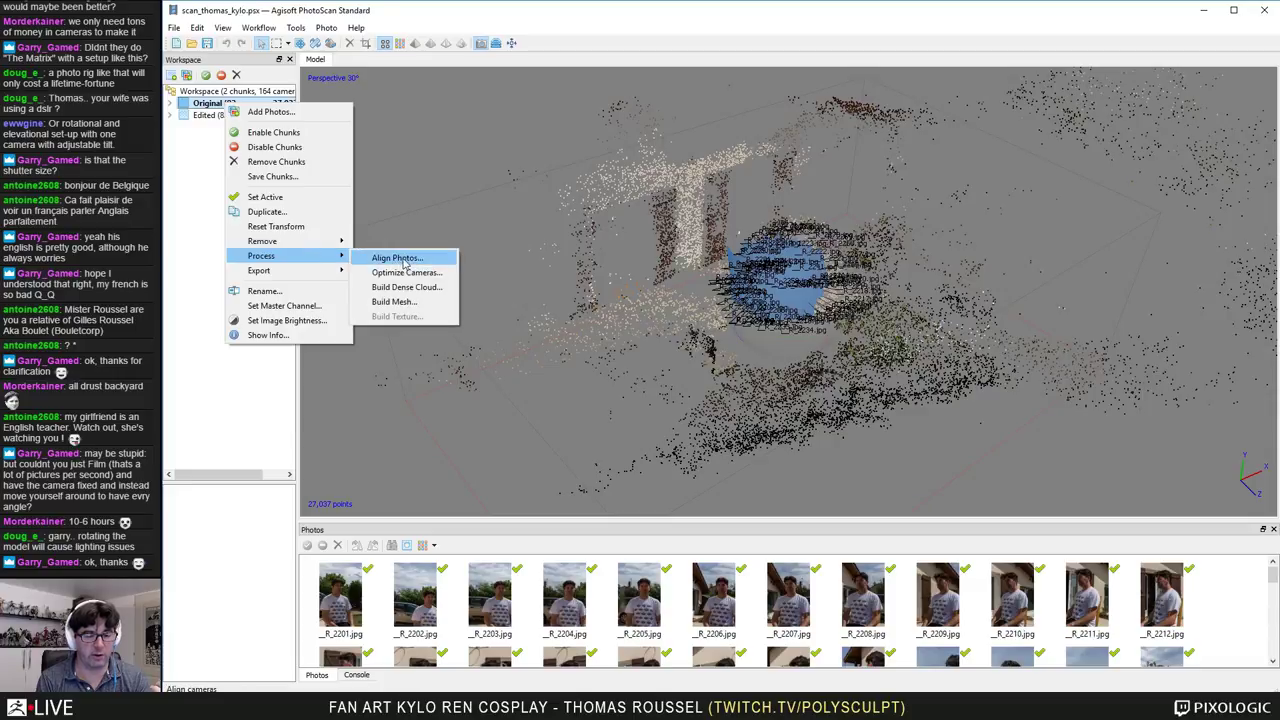
pyautogui.click(404, 262)
pyautogui.click(752, 296)
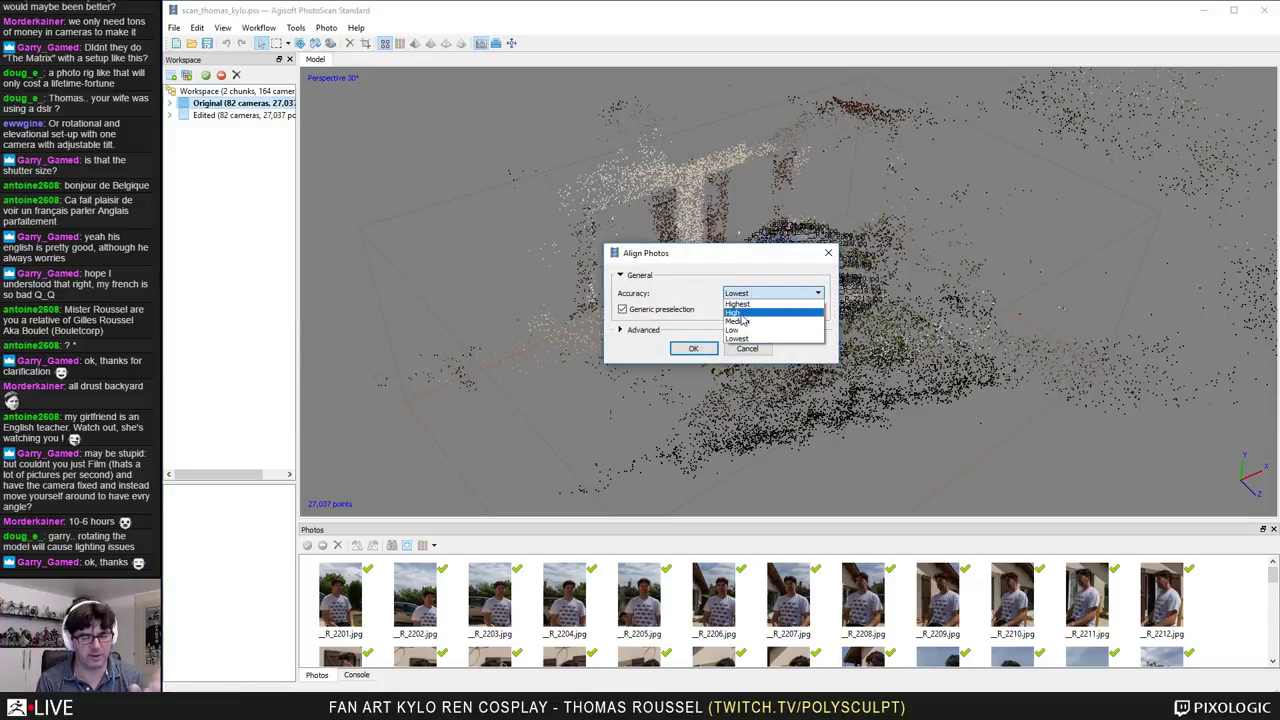
pyautogui.click(750, 320)
pyautogui.click(741, 349)
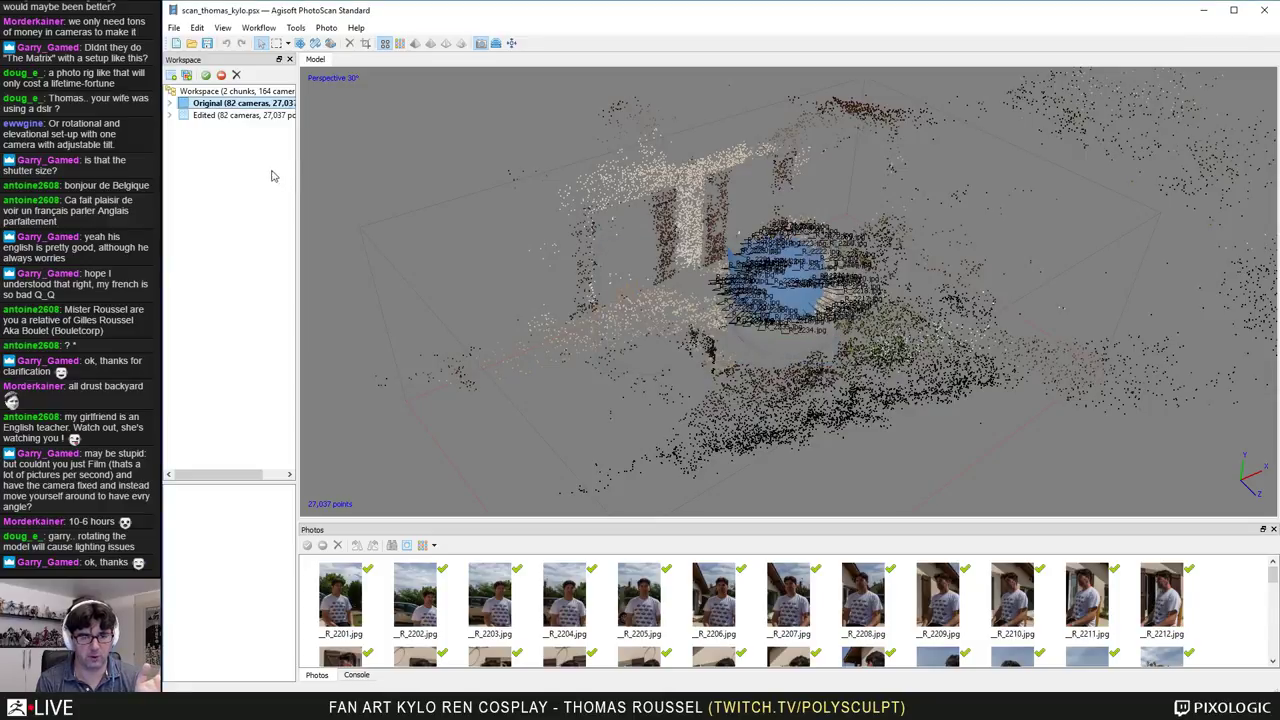
# Step: Expand the Original chunk and examine the rings of camera positions around the seated subject from above and the side
pyautogui.click(171, 103)
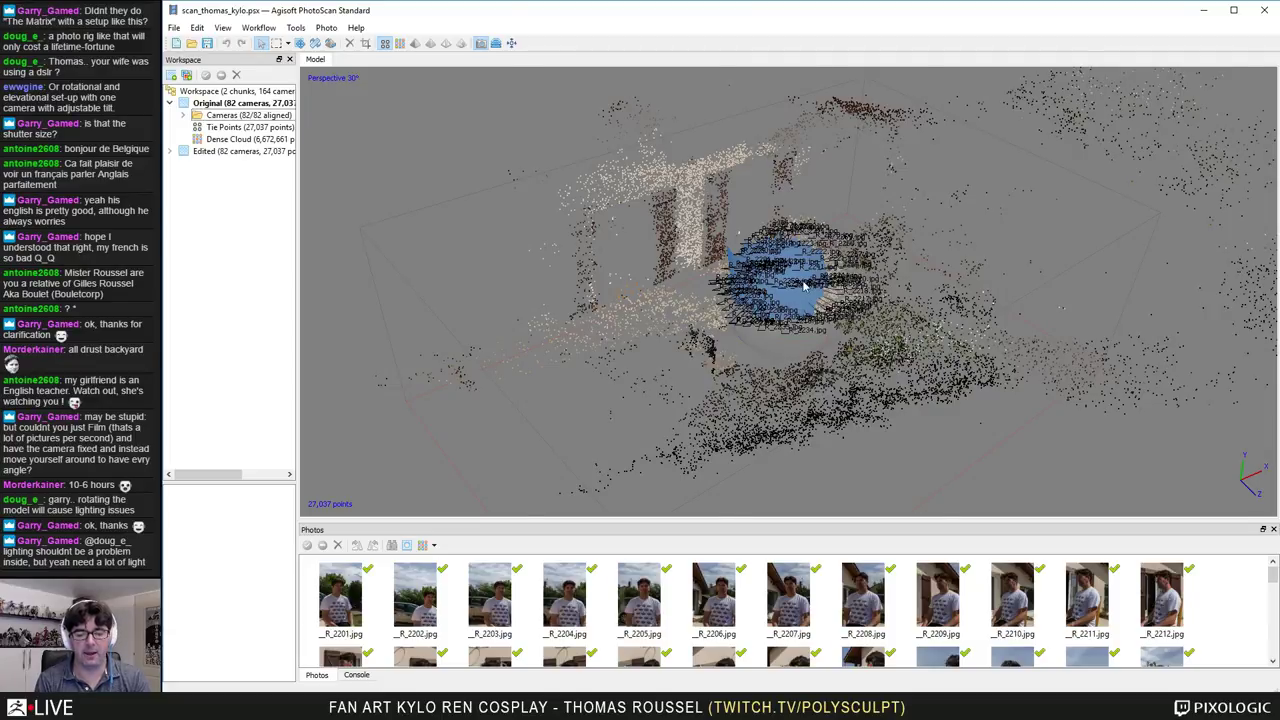
pyautogui.scroll(10, 803, 287)
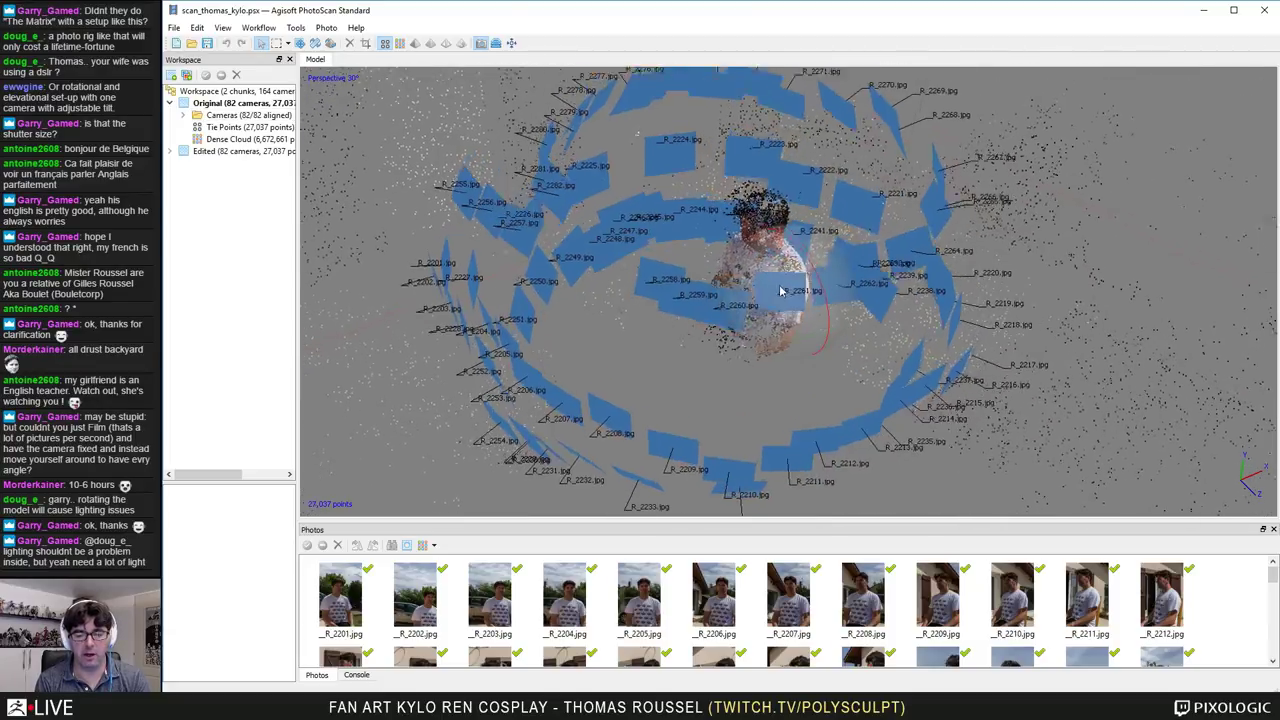
pyautogui.scroll(10, 780, 291)
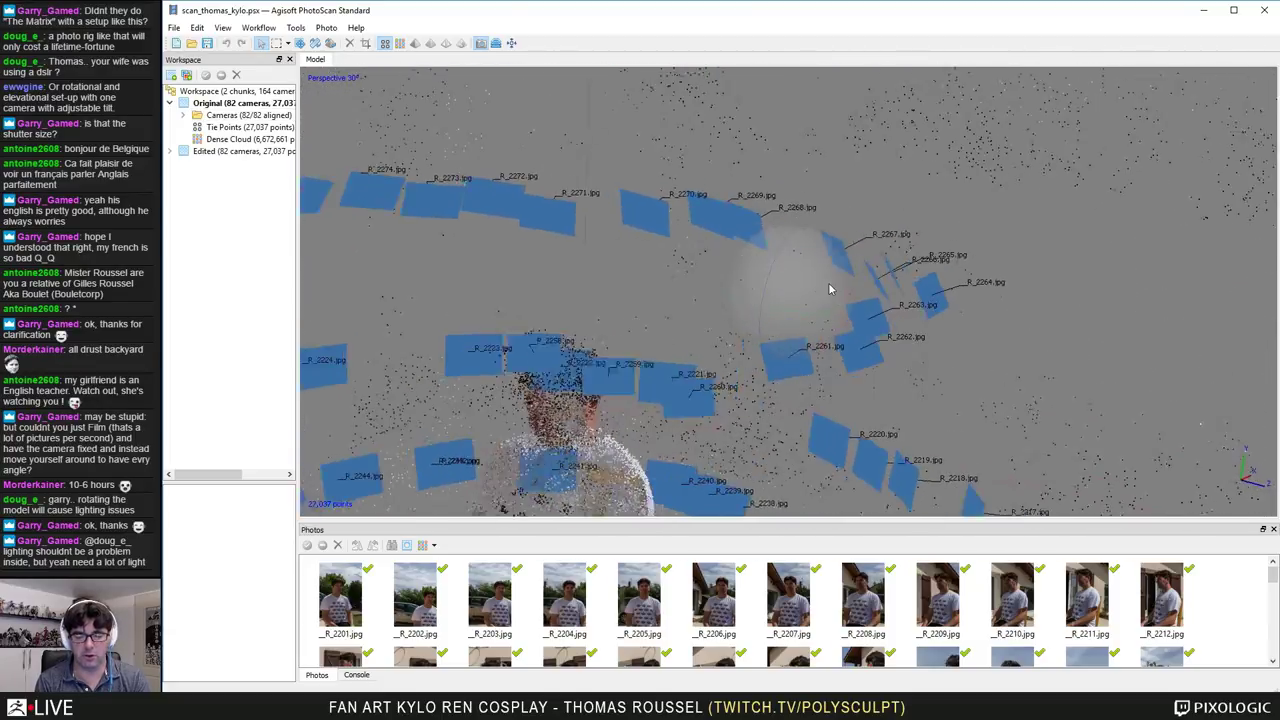
pyautogui.scroll(-15, 830, 289)
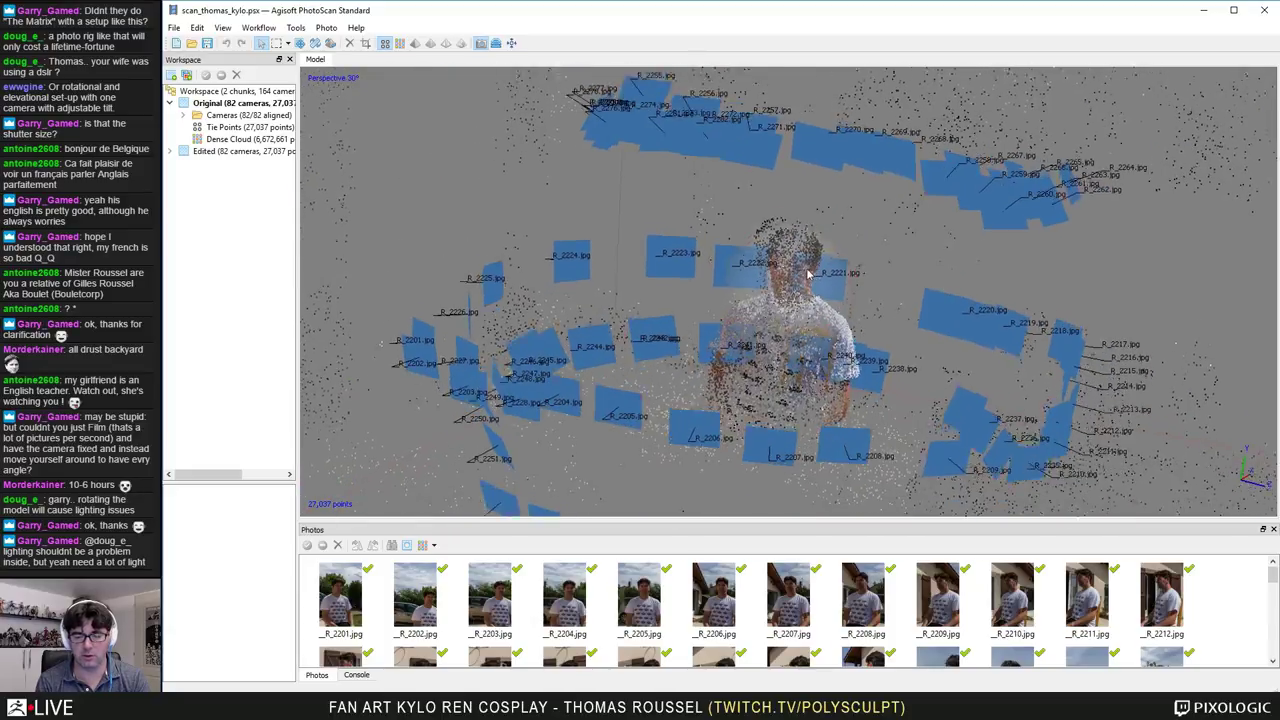
pyautogui.moveTo(817, 287); pyautogui.dragTo(660, 248)
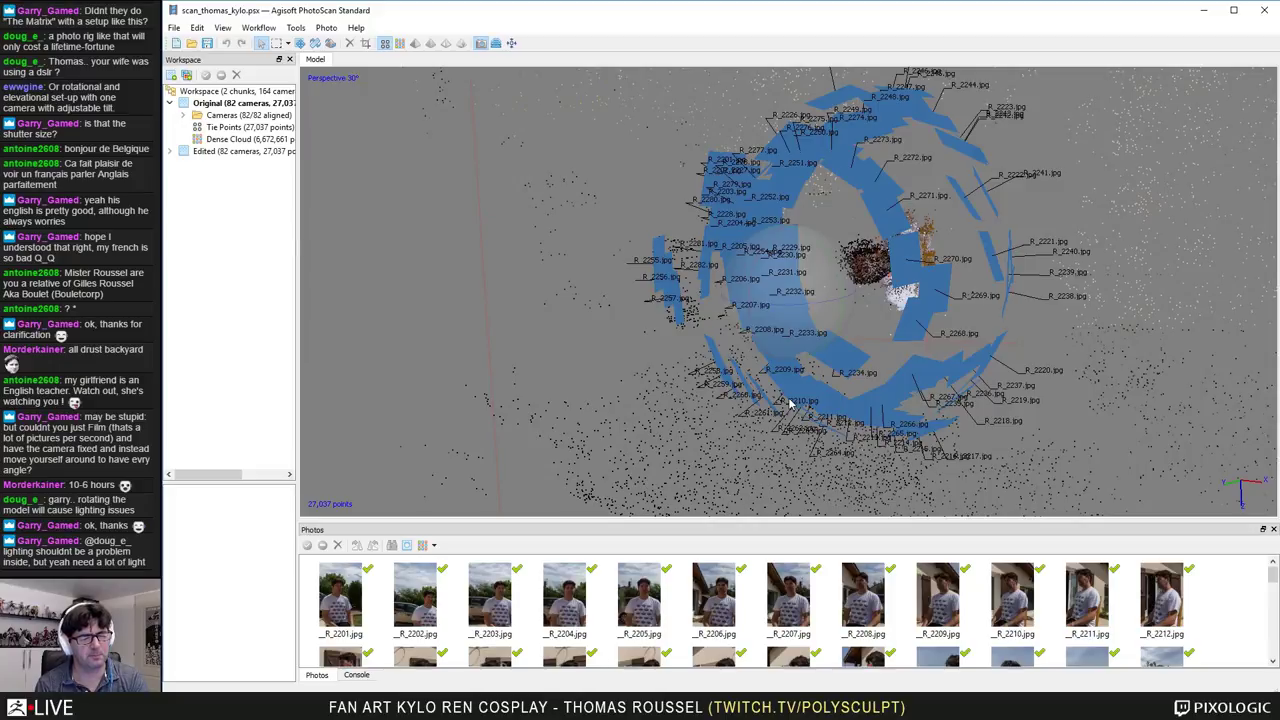
pyautogui.moveTo(826, 288); pyautogui.dragTo(795, 218)
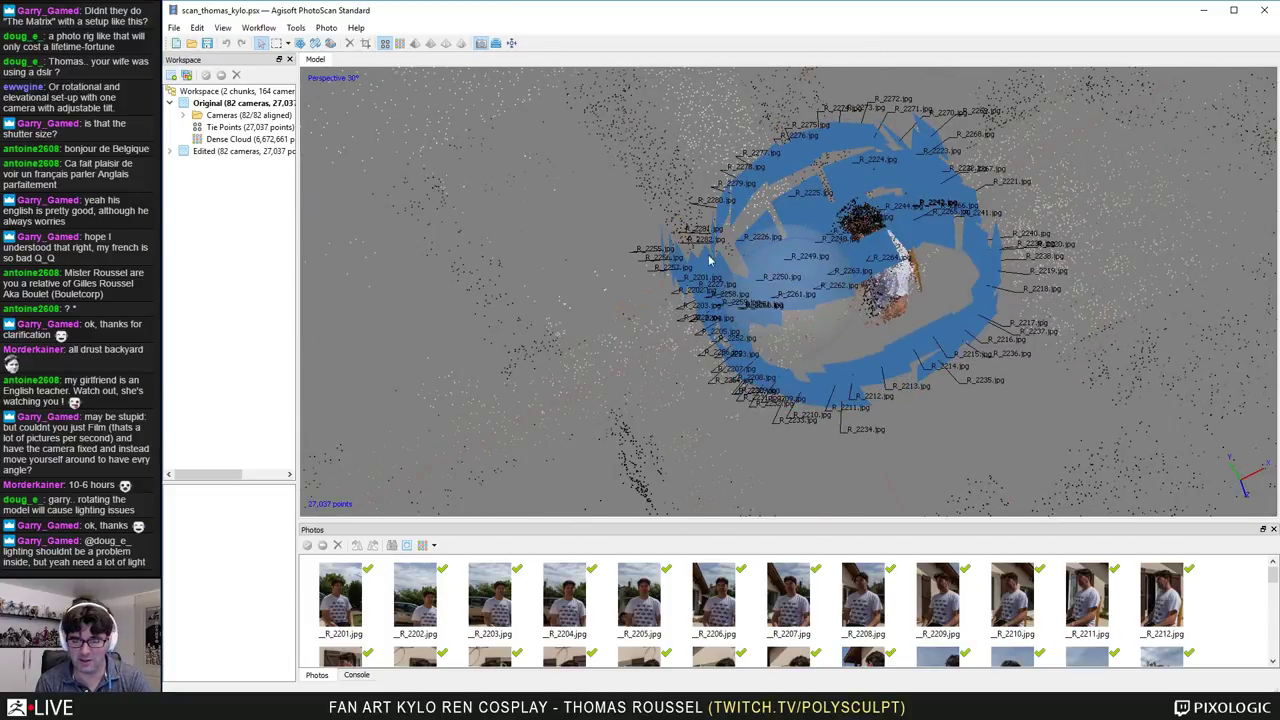
pyautogui.moveTo(800, 267); pyautogui.dragTo(814, 331)
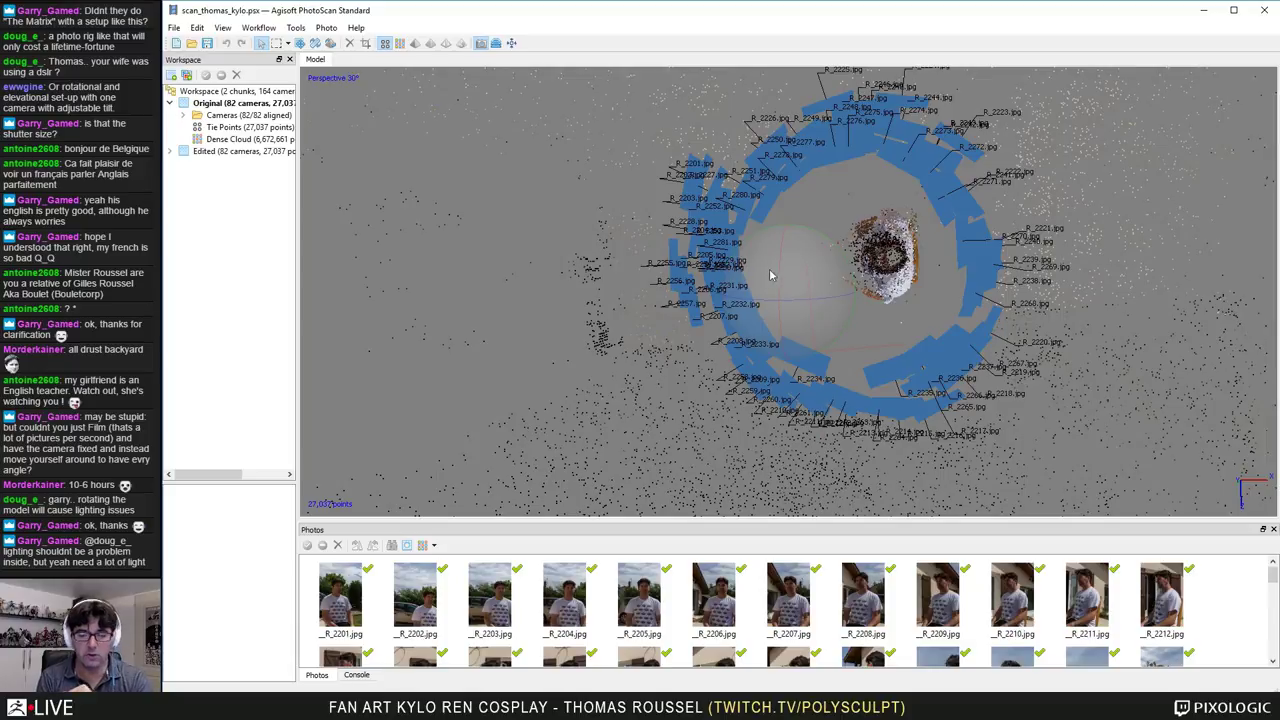
pyautogui.moveTo(771, 277); pyautogui.dragTo(712, 600)
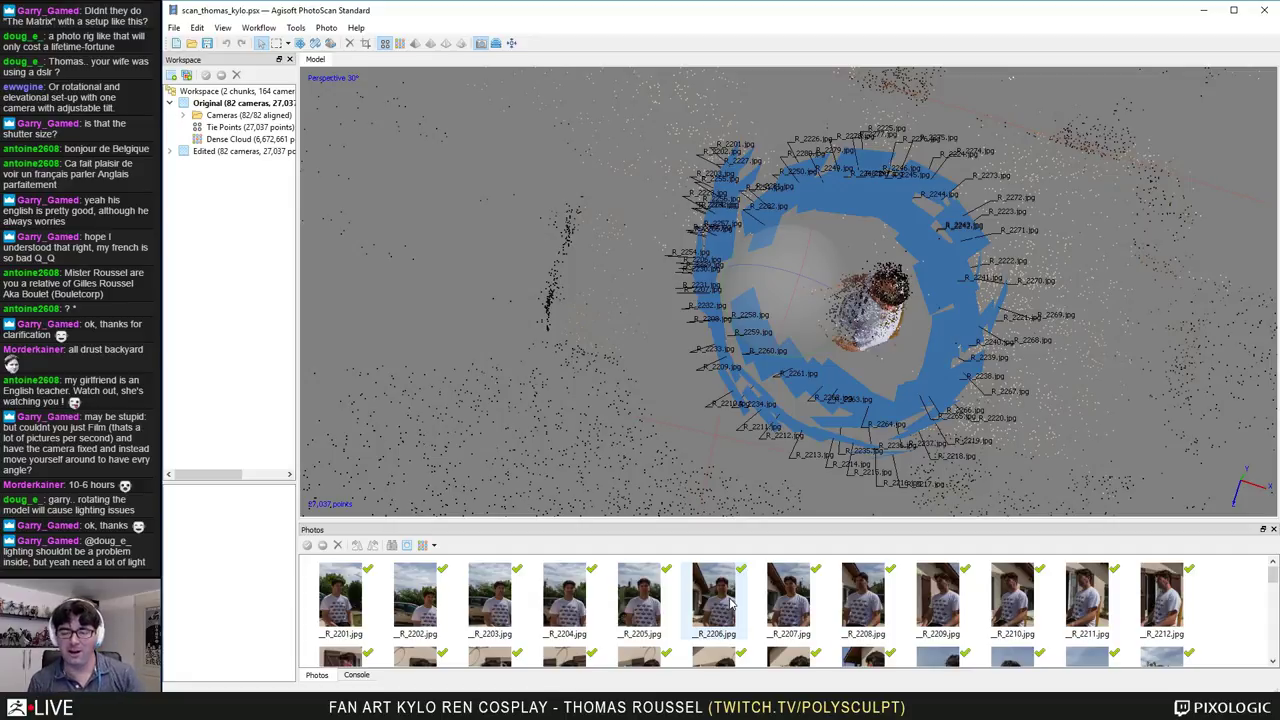
pyautogui.moveTo(804, 321); pyautogui.dragTo(843, 287)
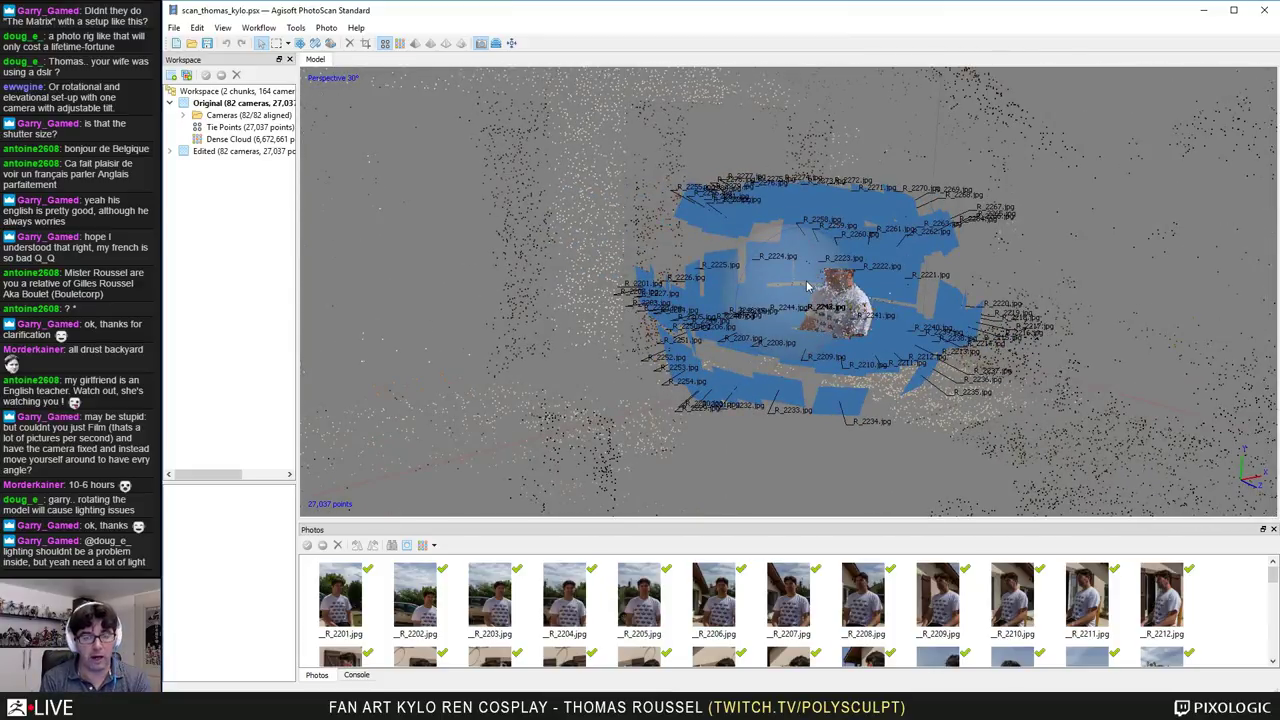
pyautogui.moveTo(778, 278); pyautogui.dragTo(738, 266)
# Step: Examine the tie points of the subject's head and torso up close, including the surrounding scene points
pyautogui.scroll(5, 740, 268)
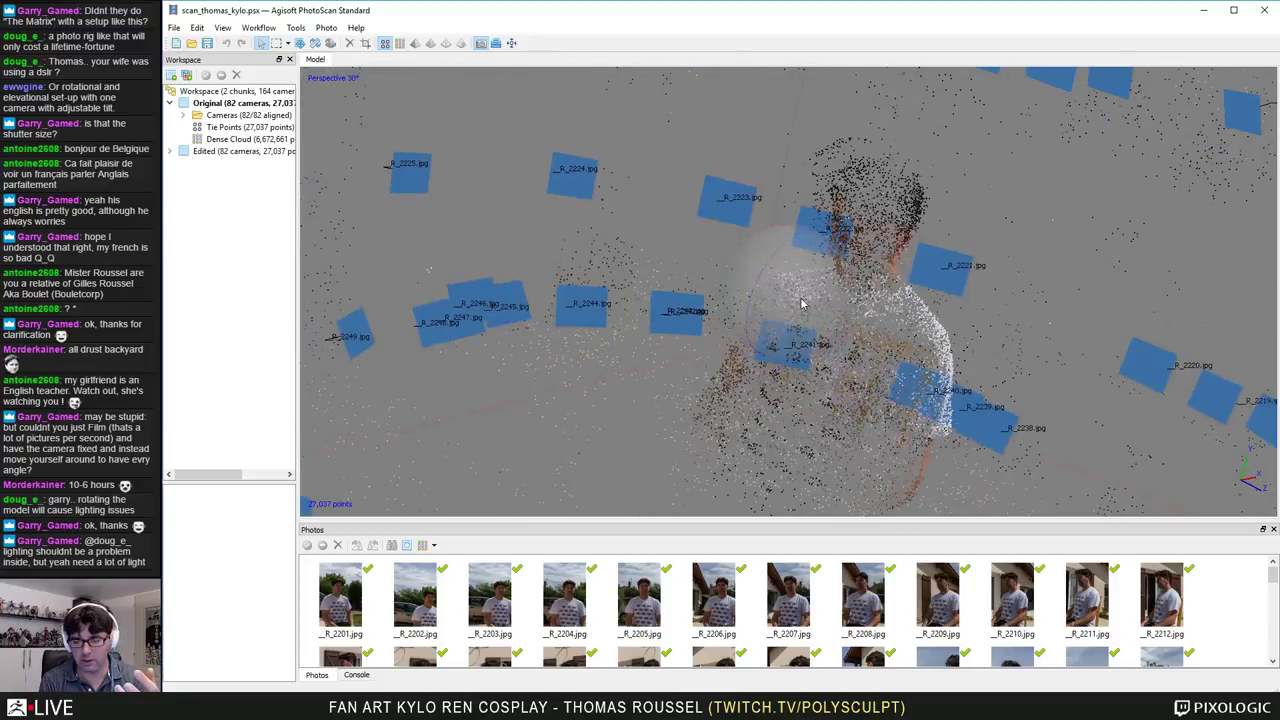
pyautogui.moveTo(801, 303); pyautogui.dragTo(730, 331)
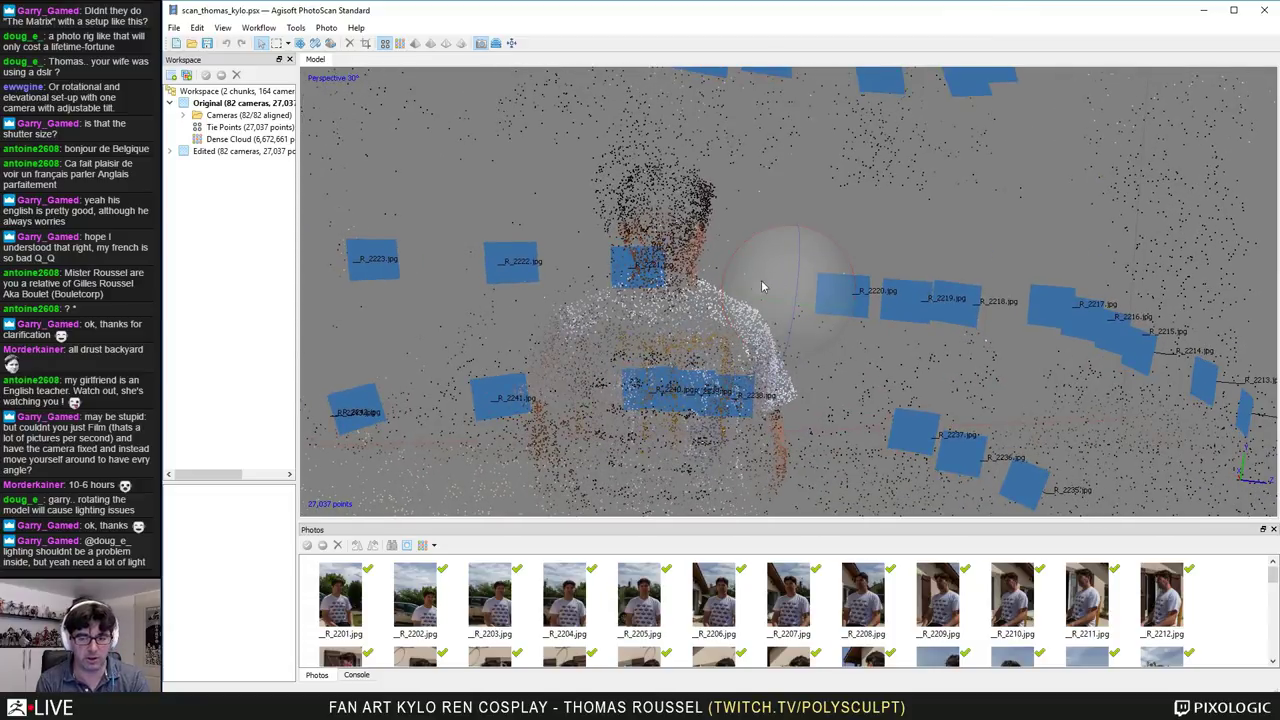
pyautogui.moveTo(781, 267); pyautogui.dragTo(765, 272)
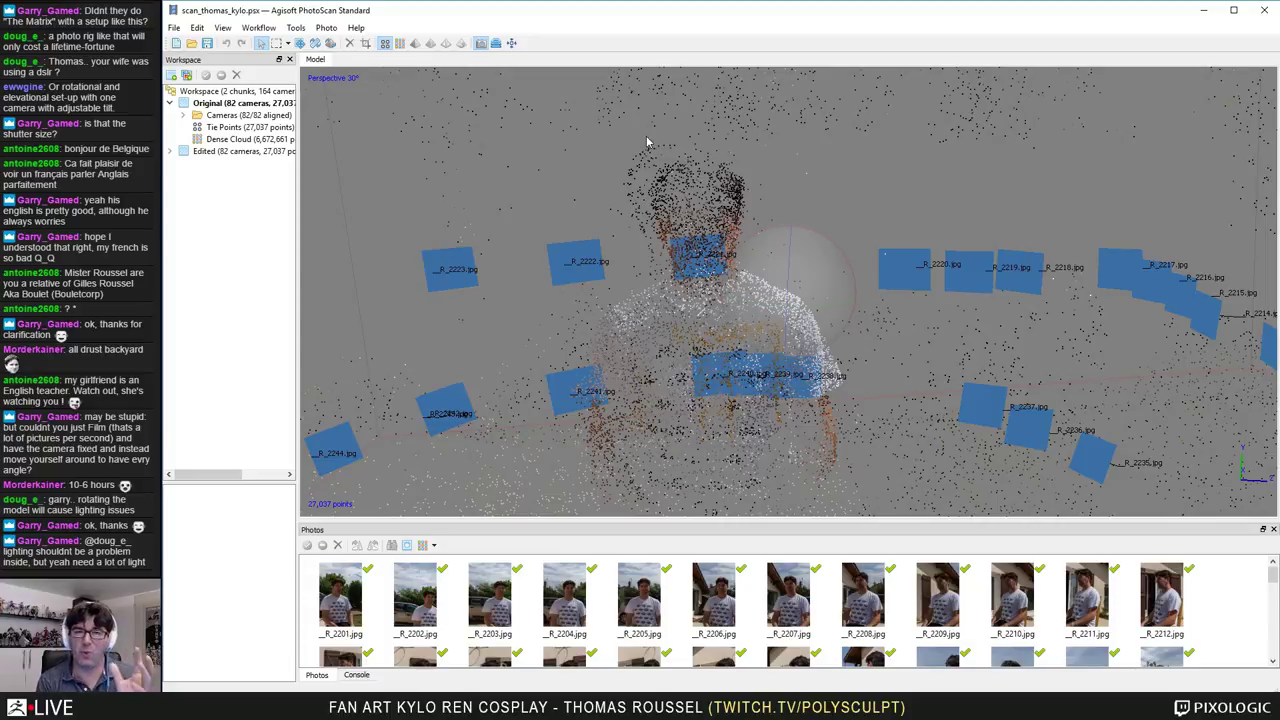
pyautogui.moveTo(687, 241); pyautogui.dragTo(704, 289)
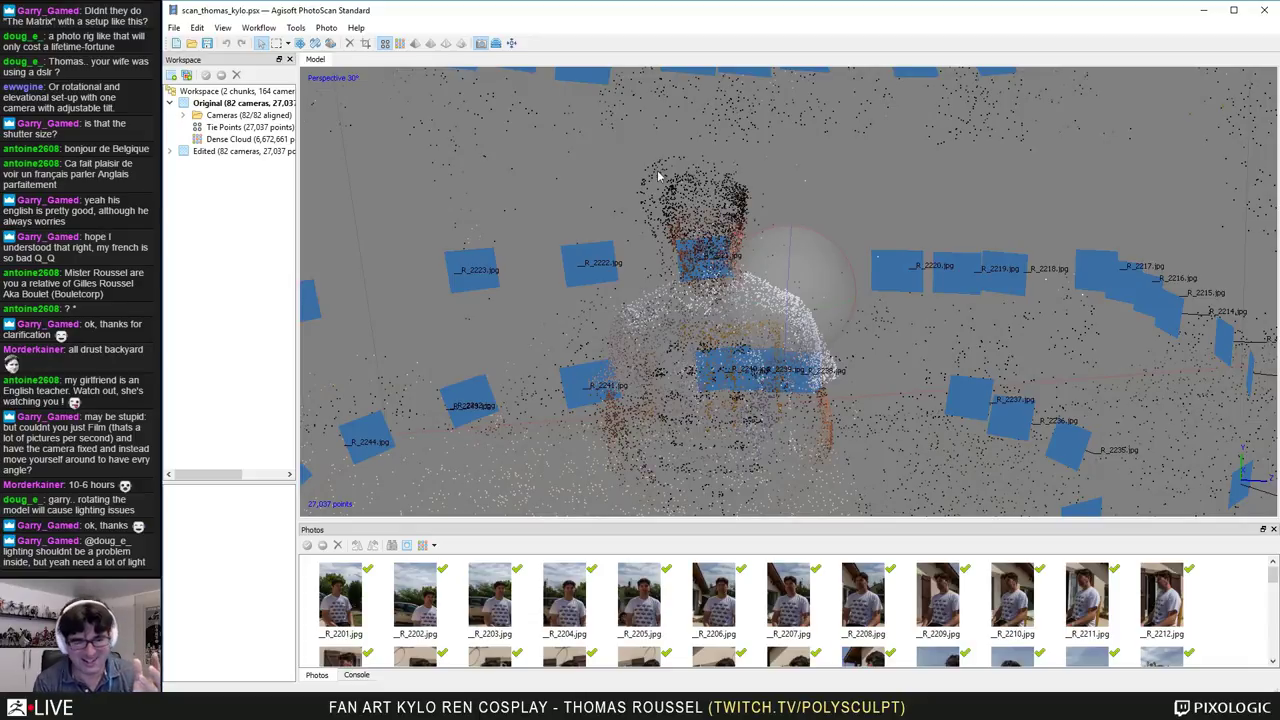
pyautogui.moveTo(768, 278); pyautogui.dragTo(772, 271)
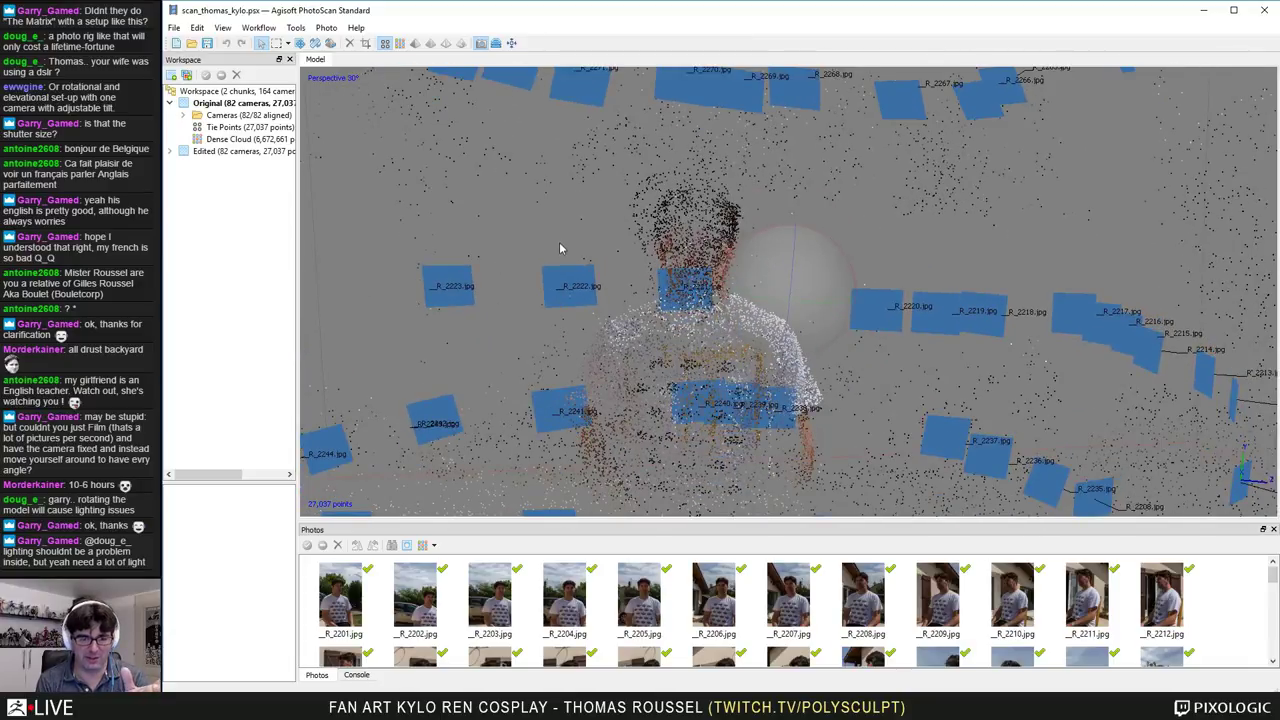
pyautogui.moveTo(560, 246); pyautogui.dragTo(751, 260)
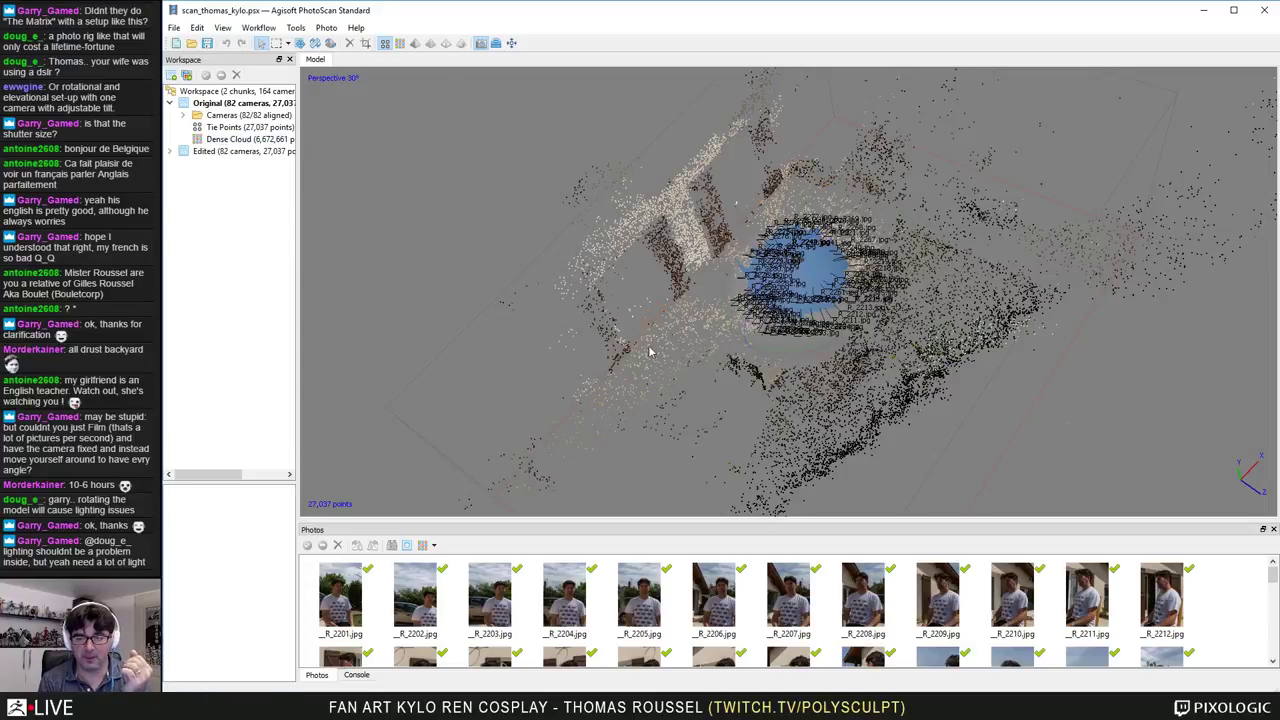
pyautogui.moveTo(649, 352); pyautogui.dragTo(820, 285)
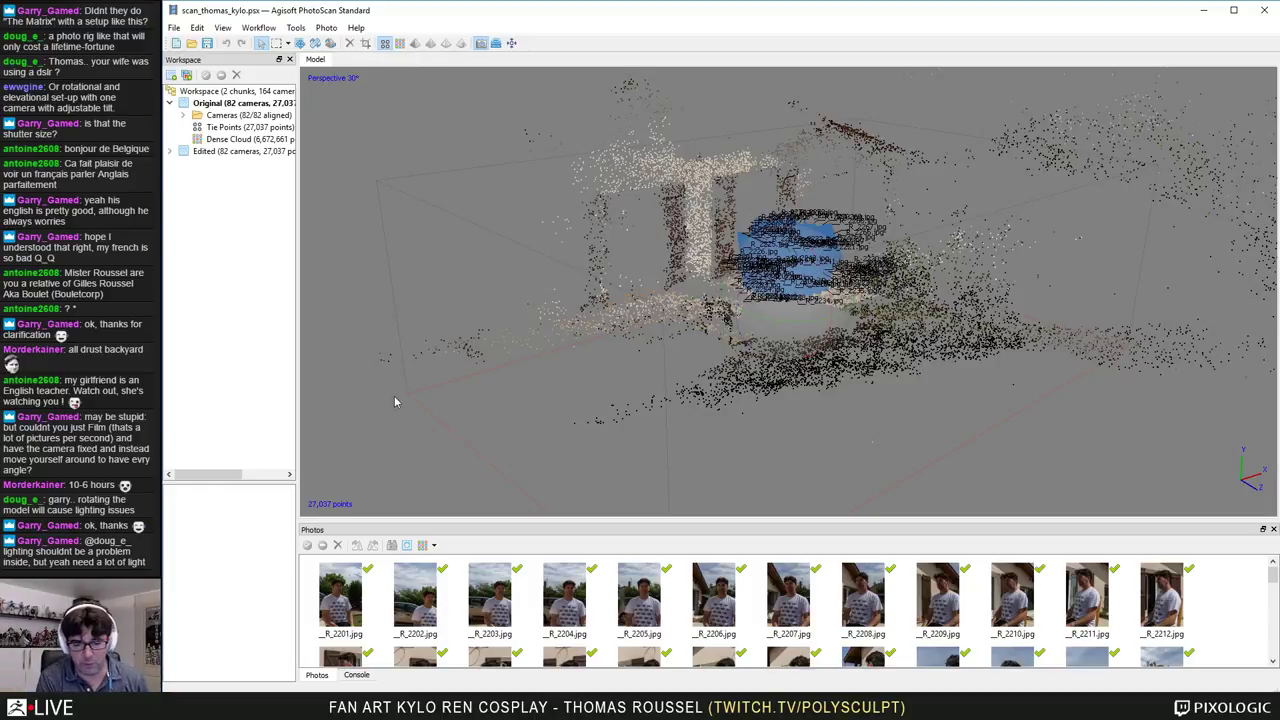
# Step: Resize the reconstruction volume of the Original chunk, pulling its corners and height in from the wide scene toward the camera rings
pyautogui.moveTo(860, 375); pyautogui.dragTo(965, 422)
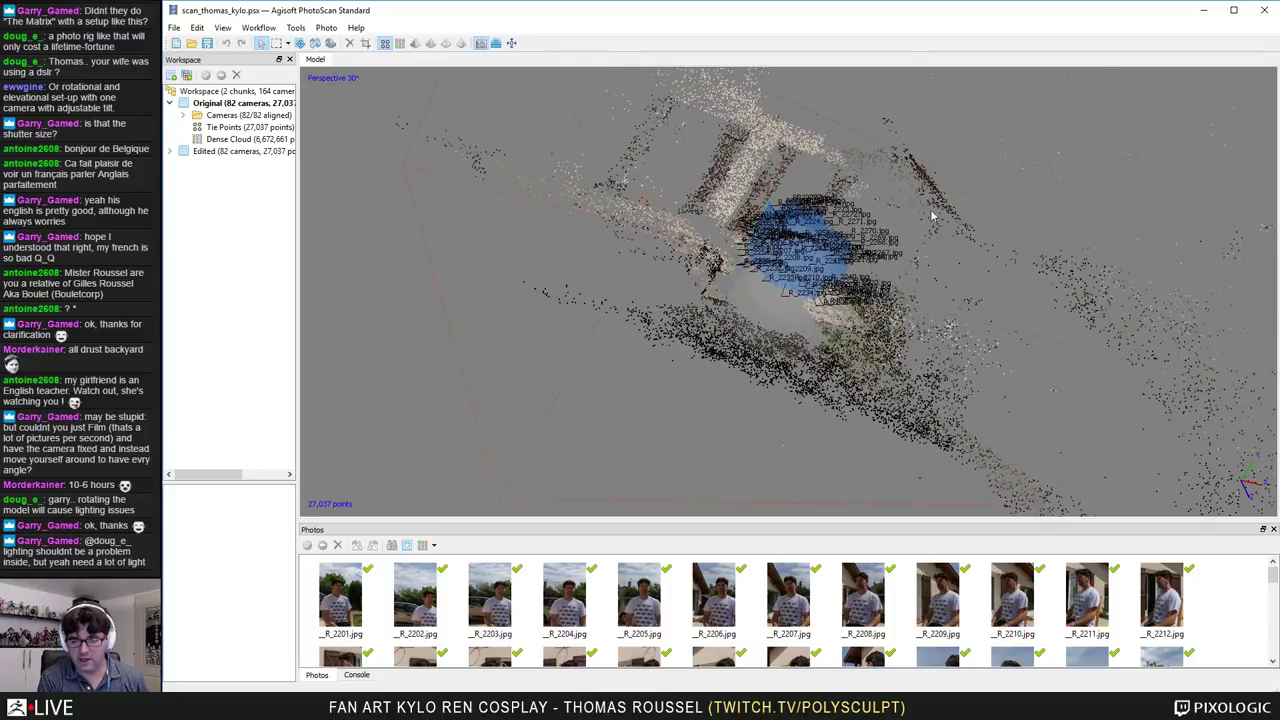
pyautogui.moveTo(934, 211); pyautogui.dragTo(785, 332)
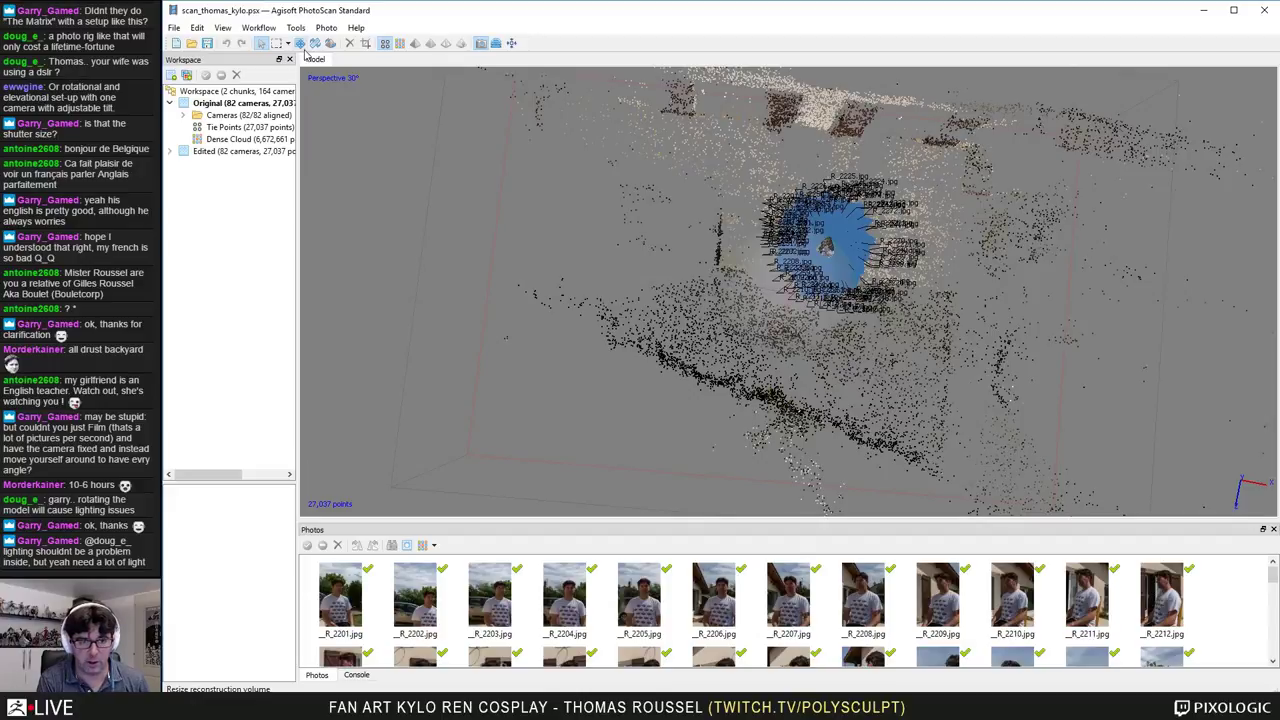
pyautogui.click(300, 44)
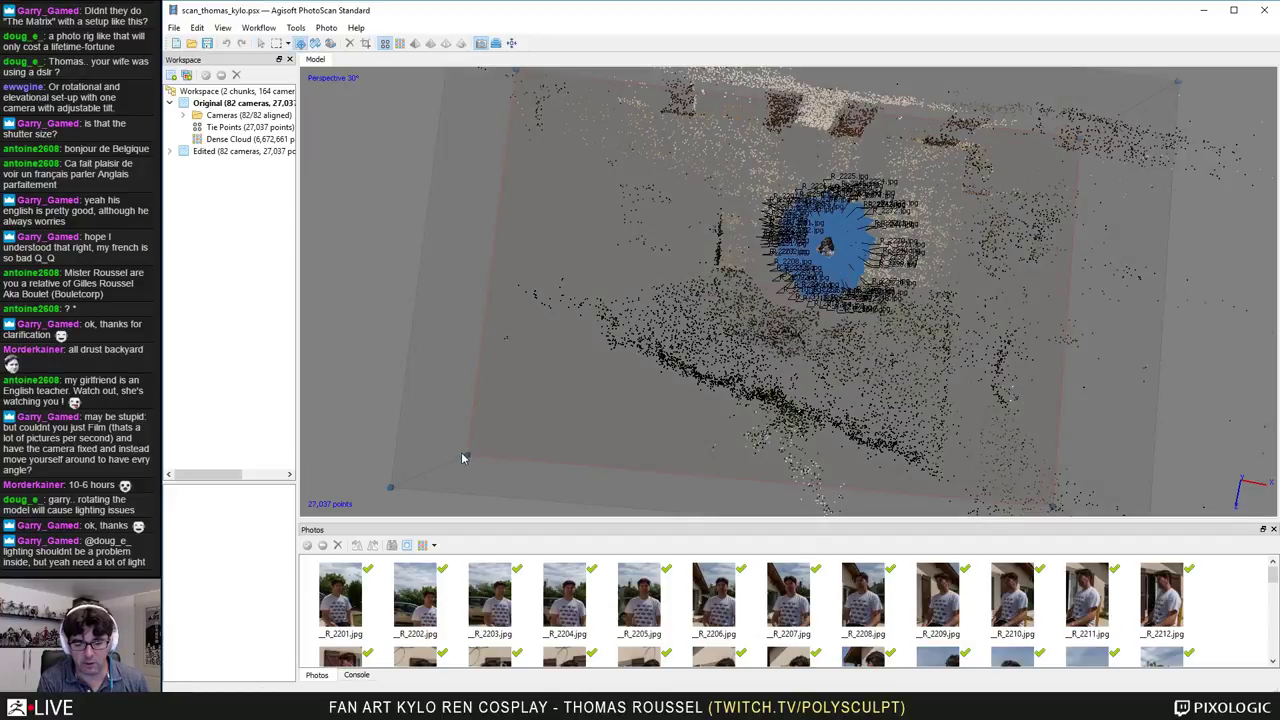
pyautogui.moveTo(467, 461); pyautogui.dragTo(826, 296)
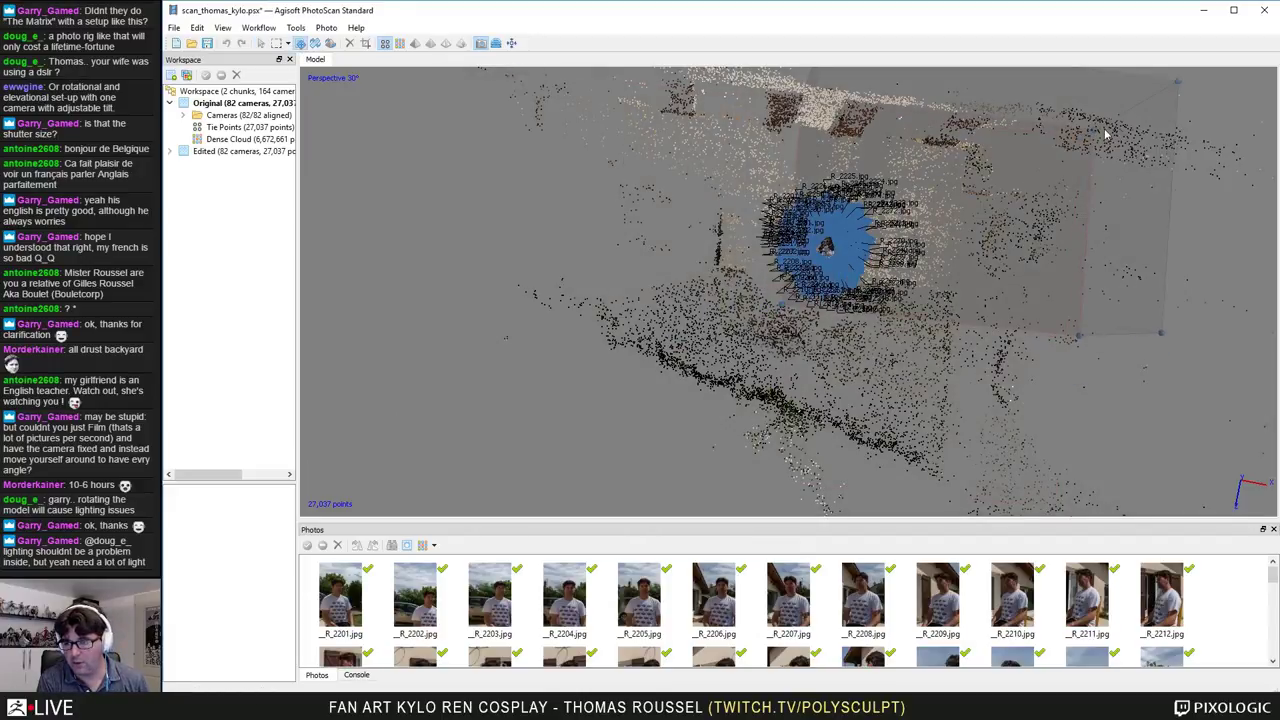
pyautogui.moveTo(1086, 135); pyautogui.dragTo(882, 218)
pyautogui.moveTo(975, 298); pyautogui.dragTo(866, 462)
pyautogui.moveTo(802, 402); pyautogui.dragTo(817, 279)
pyautogui.moveTo(820, 148); pyautogui.dragTo(823, 208)
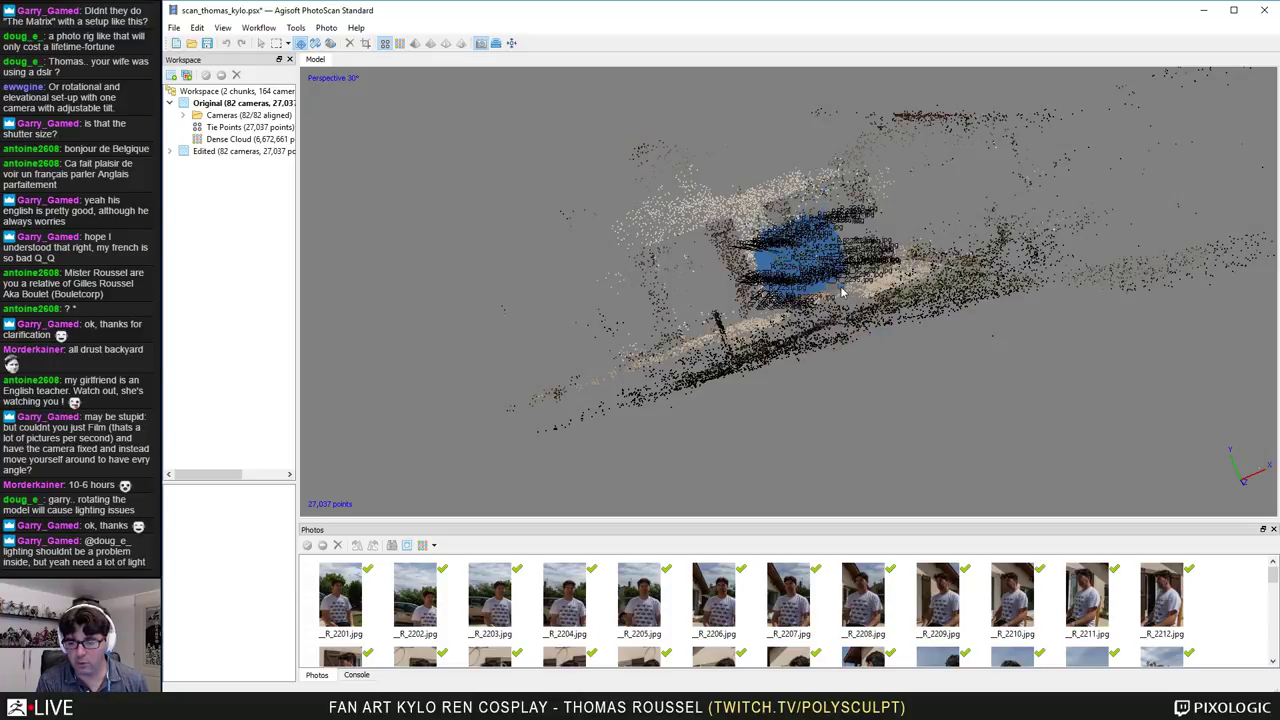
# Step: Narrow the reconstruction volume further inside the camera rings, around the seated subject
pyautogui.moveTo(843, 295); pyautogui.dragTo(782, 260)
pyautogui.moveTo(900, 197); pyautogui.dragTo(1037, 200)
pyautogui.moveTo(894, 205); pyautogui.dragTo(847, 214)
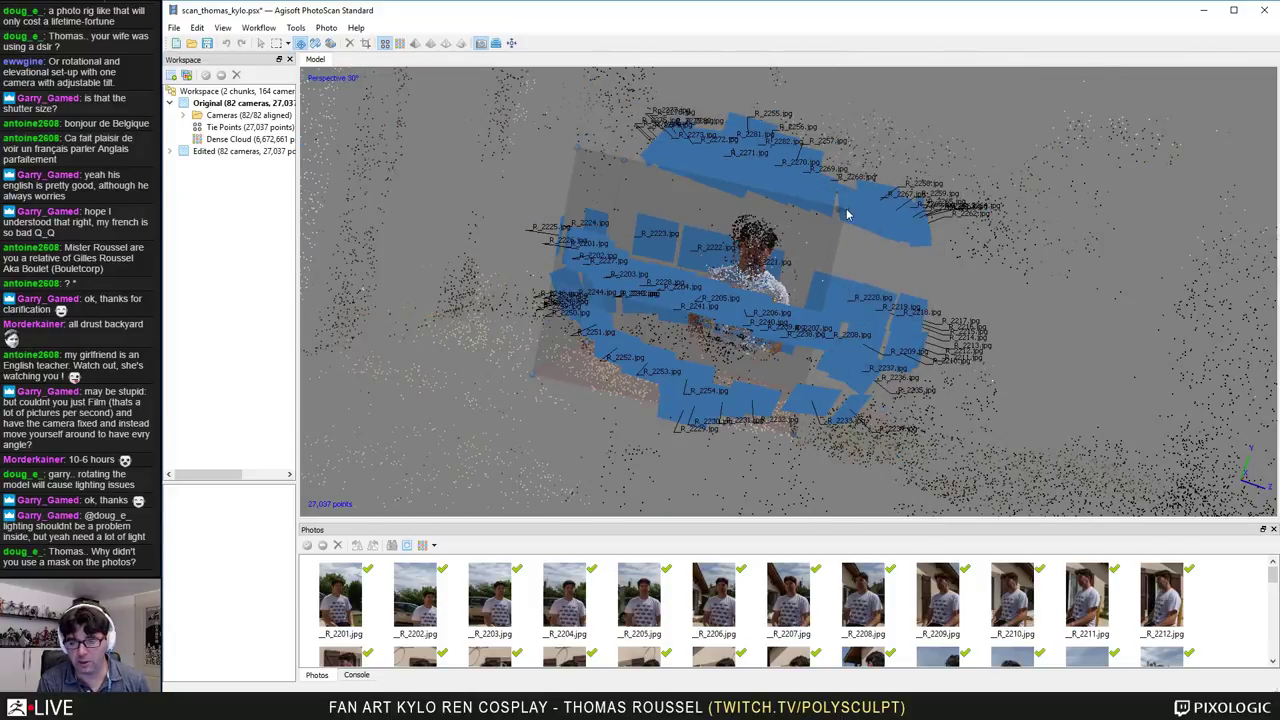
pyautogui.moveTo(617, 167); pyautogui.dragTo(728, 163)
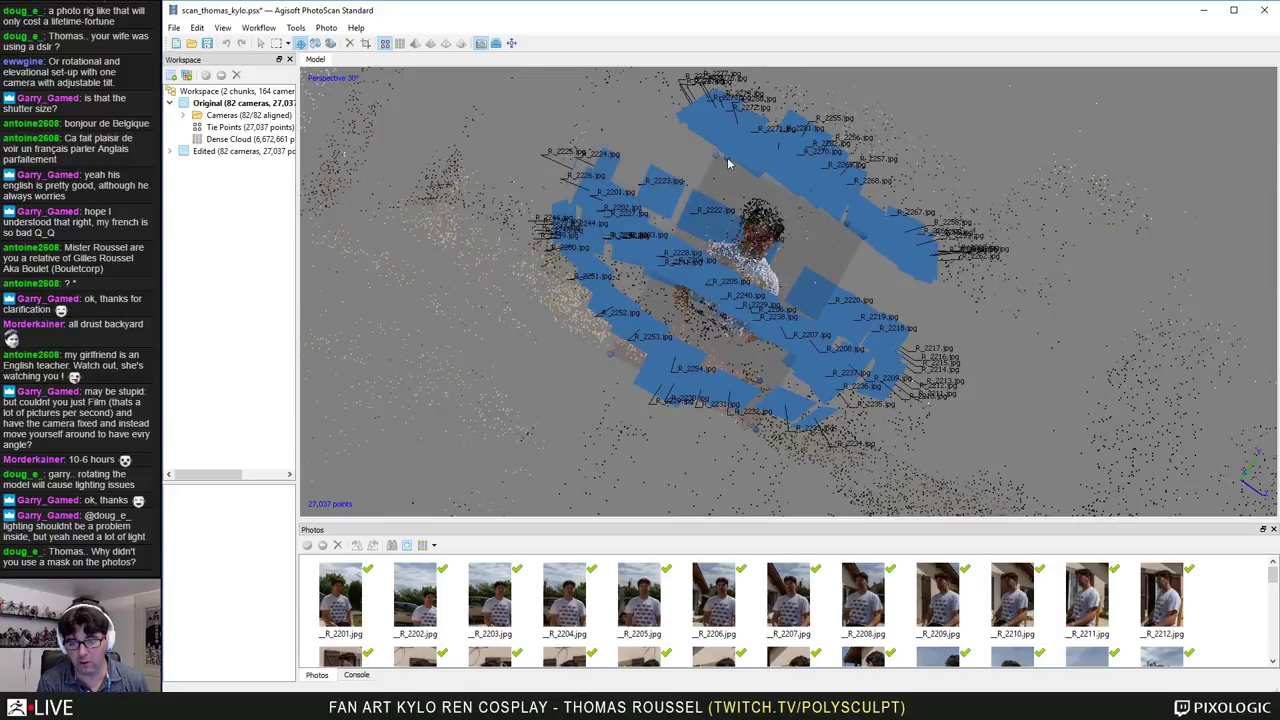
pyautogui.moveTo(771, 380); pyautogui.dragTo(809, 272)
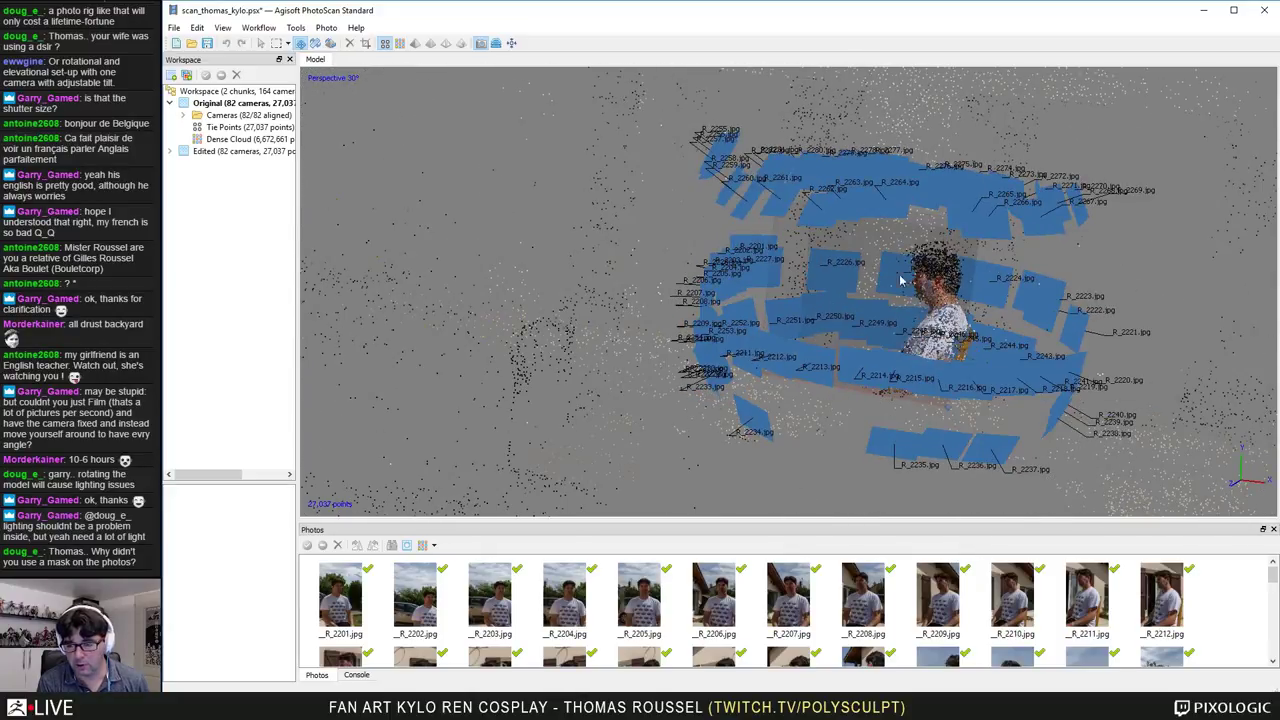
pyautogui.moveTo(781, 200); pyautogui.dragTo(760, 420)
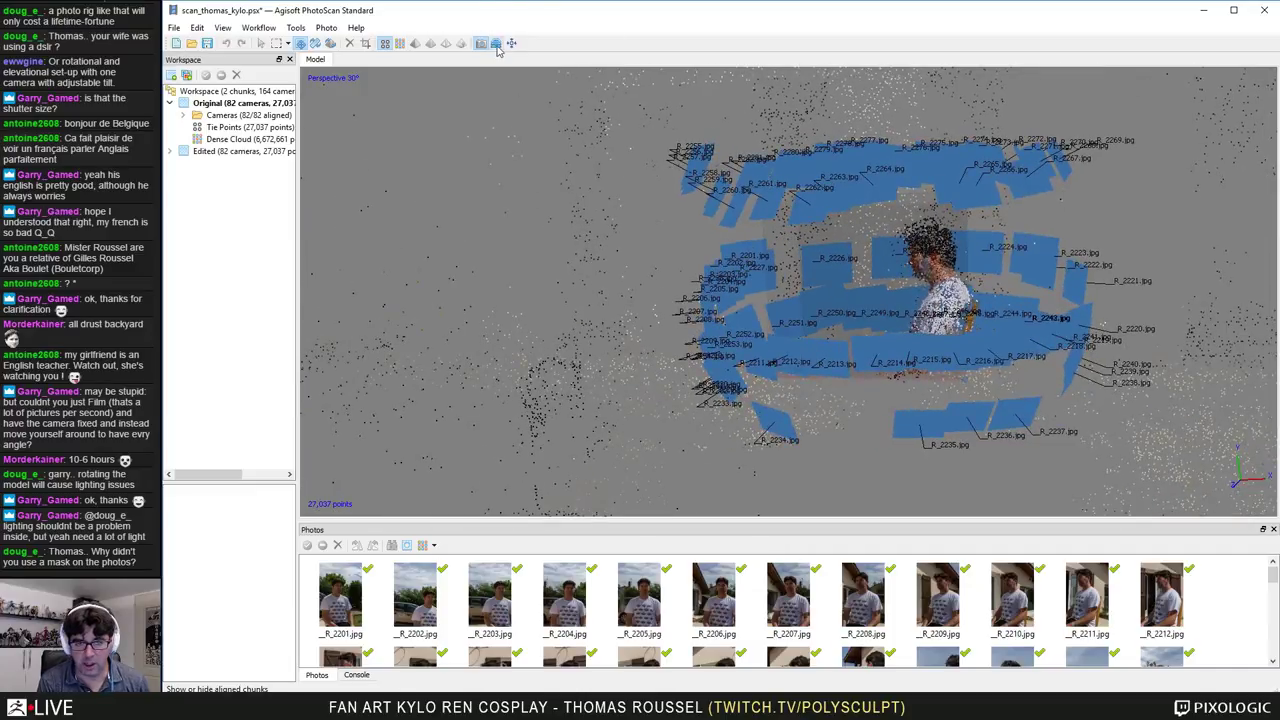
# Step: Hide the cameras and trim the reconstruction volume tightly around the subject's head and torso
pyautogui.click(484, 45)
pyautogui.moveTo(700, 286); pyautogui.dragTo(735, 262)
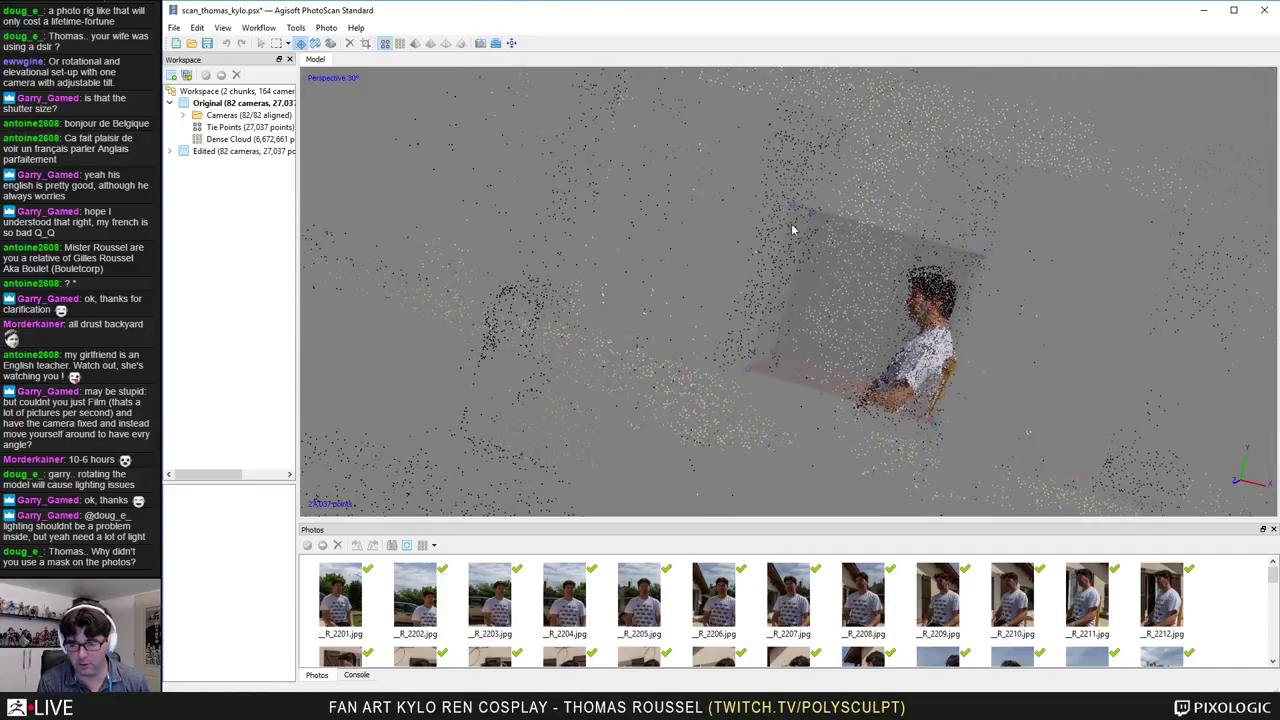
pyautogui.moveTo(790, 209); pyautogui.dragTo(900, 251)
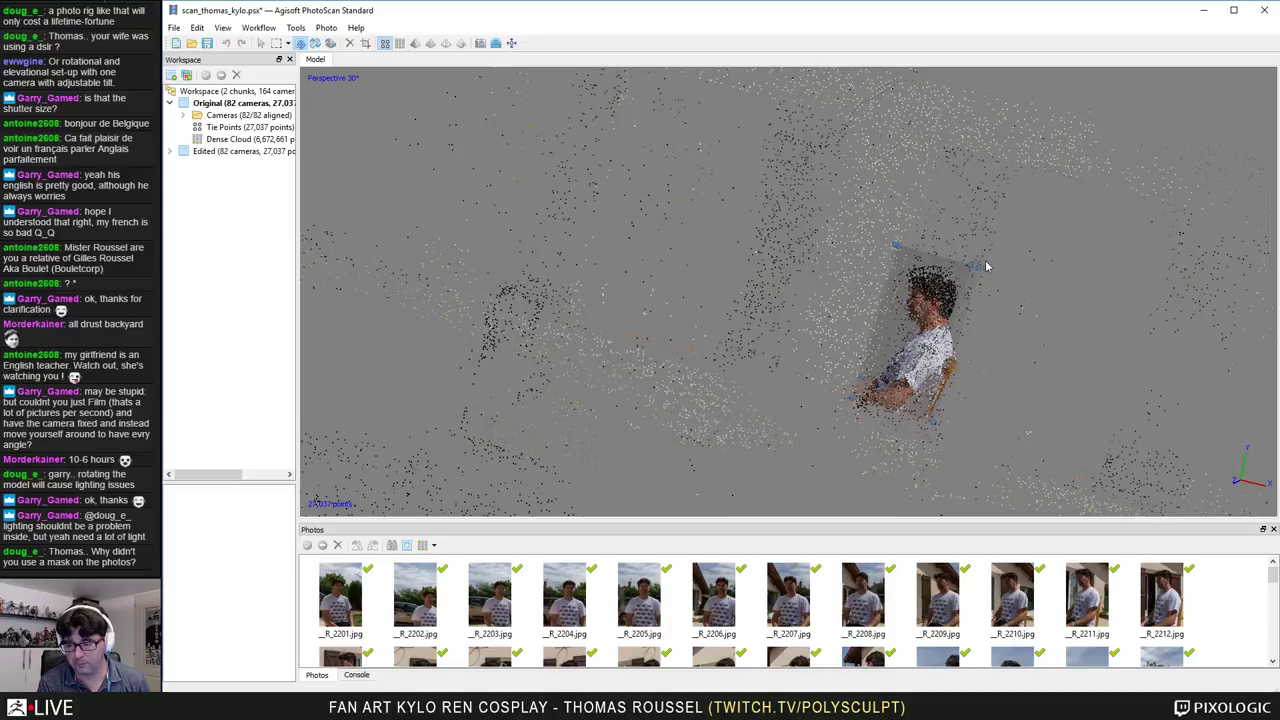
pyautogui.moveTo(976, 270); pyautogui.dragTo(662, 316)
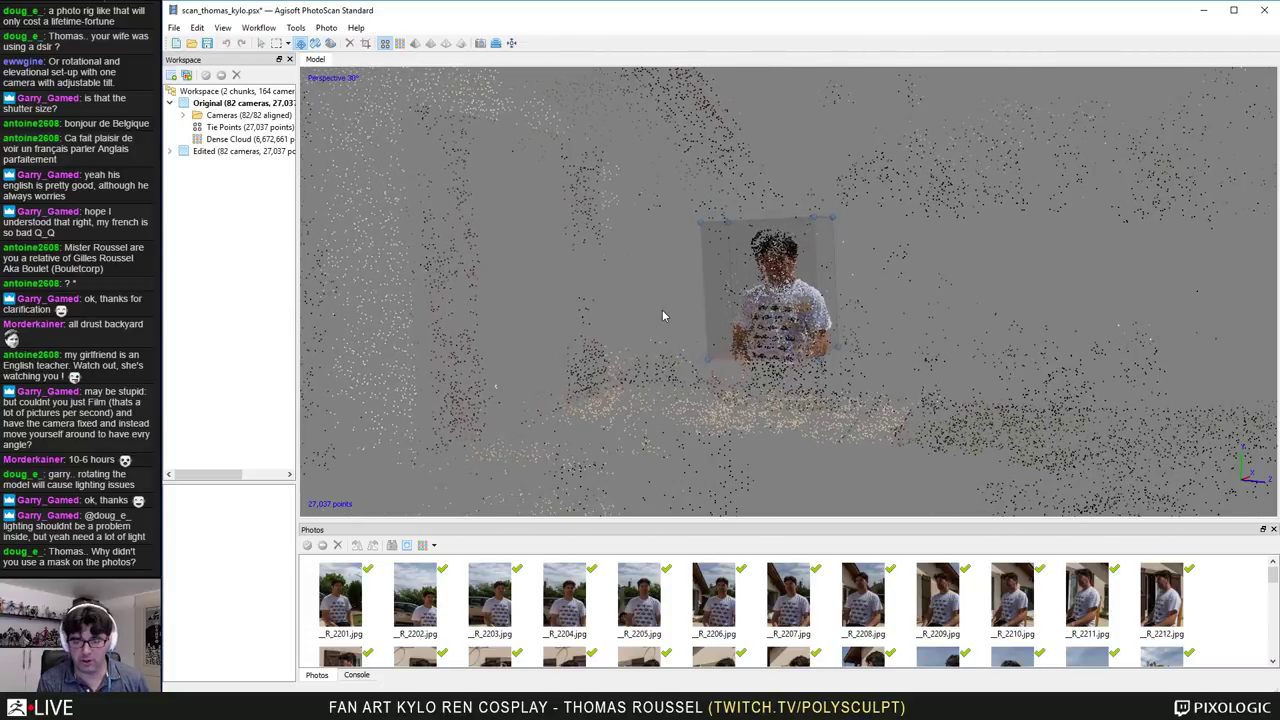
pyautogui.rightClick(240, 104)
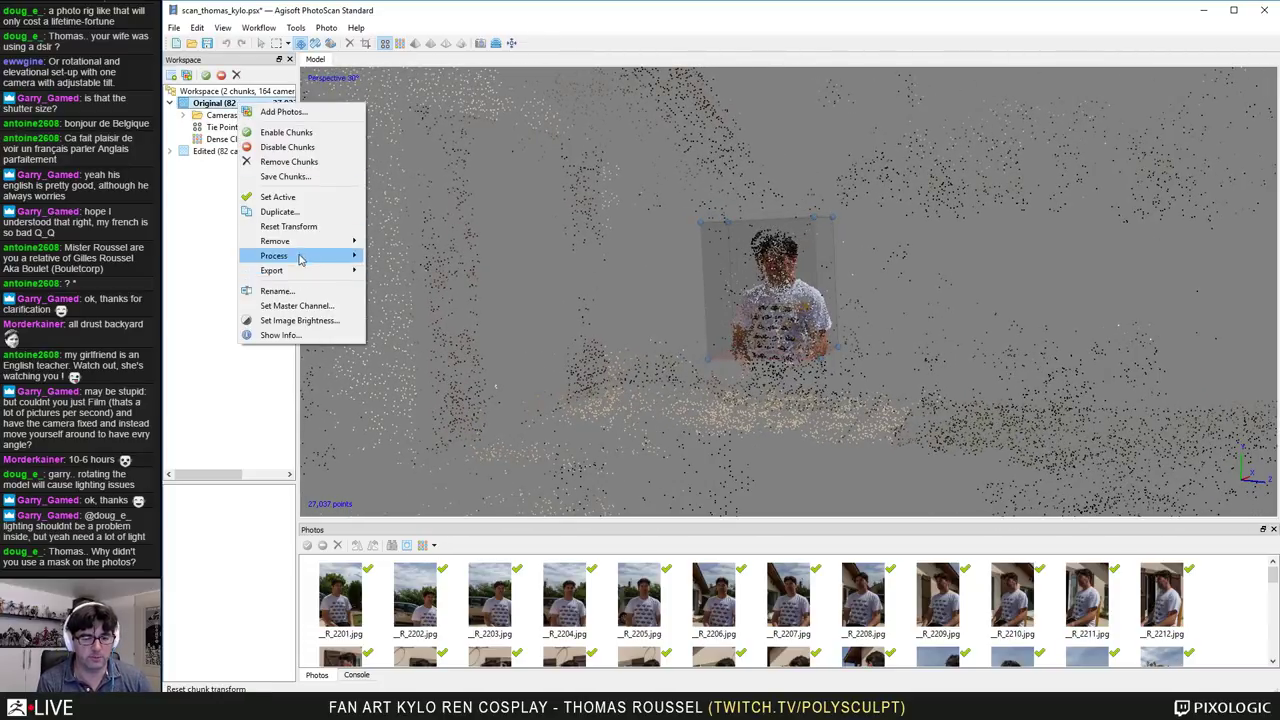
pyautogui.moveTo(303, 257)
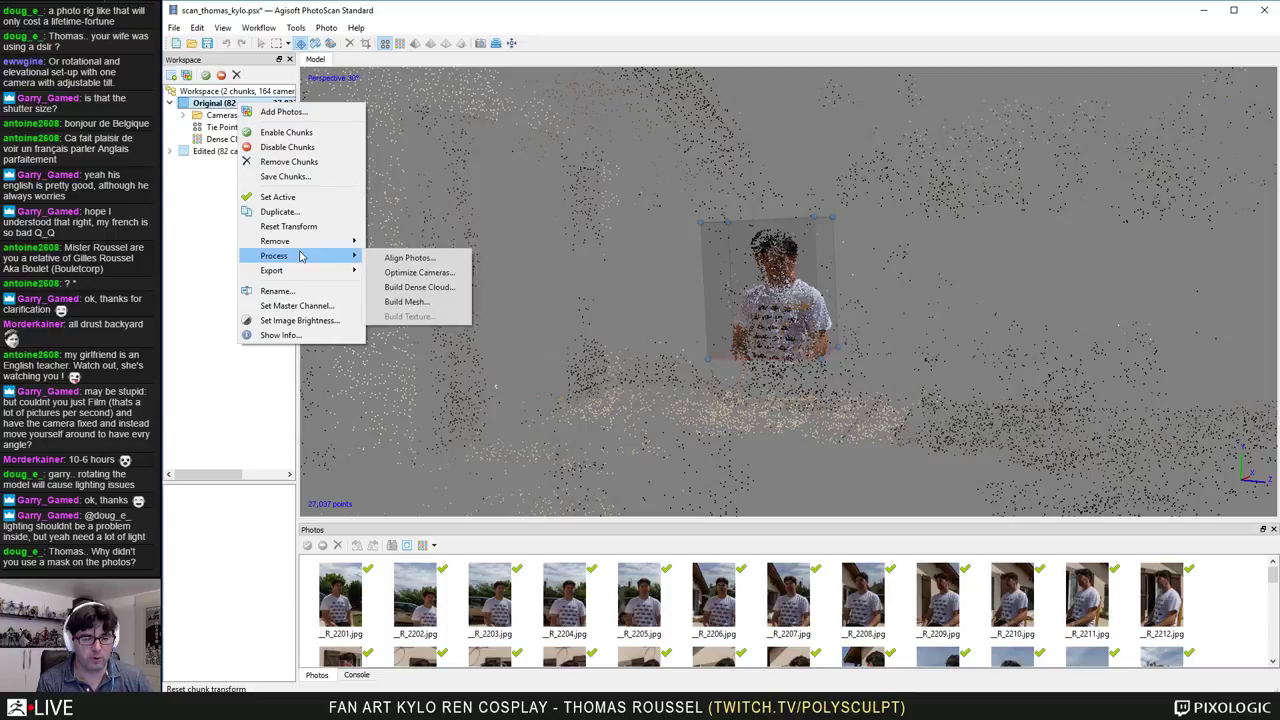
pyautogui.click(429, 291)
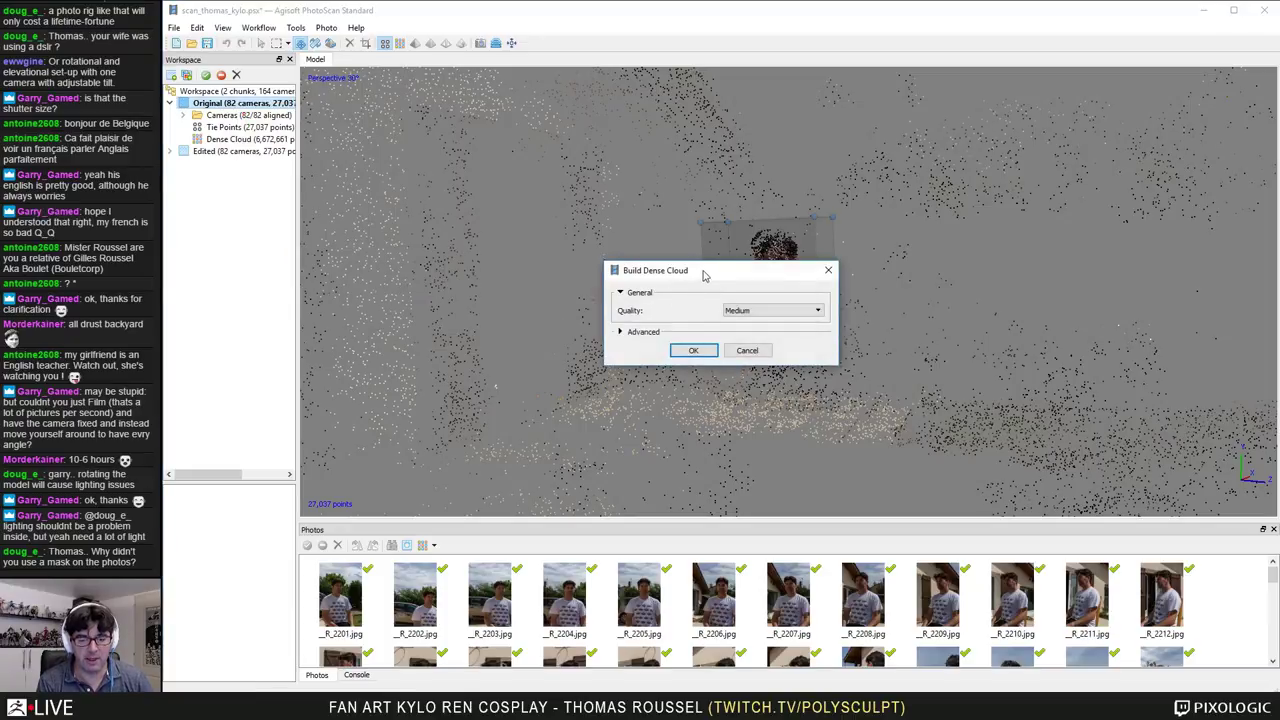
pyautogui.moveTo(703, 272); pyautogui.dragTo(458, 253)
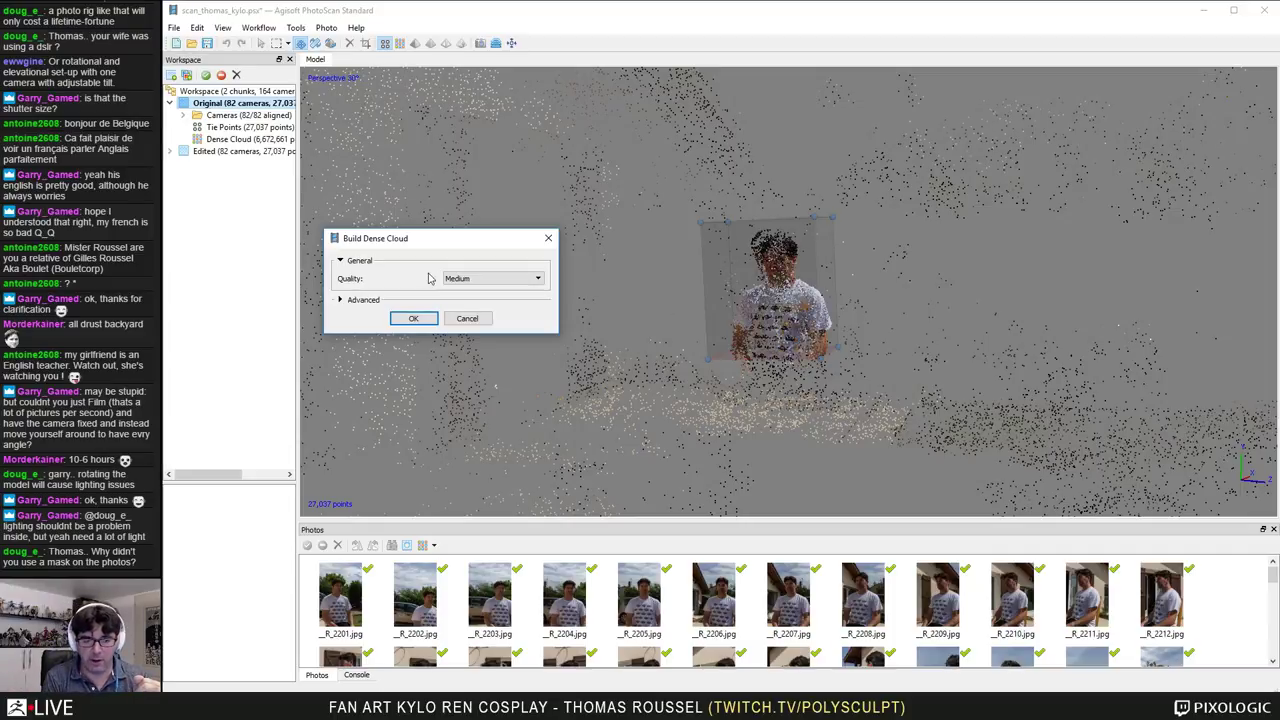
pyautogui.click(476, 279)
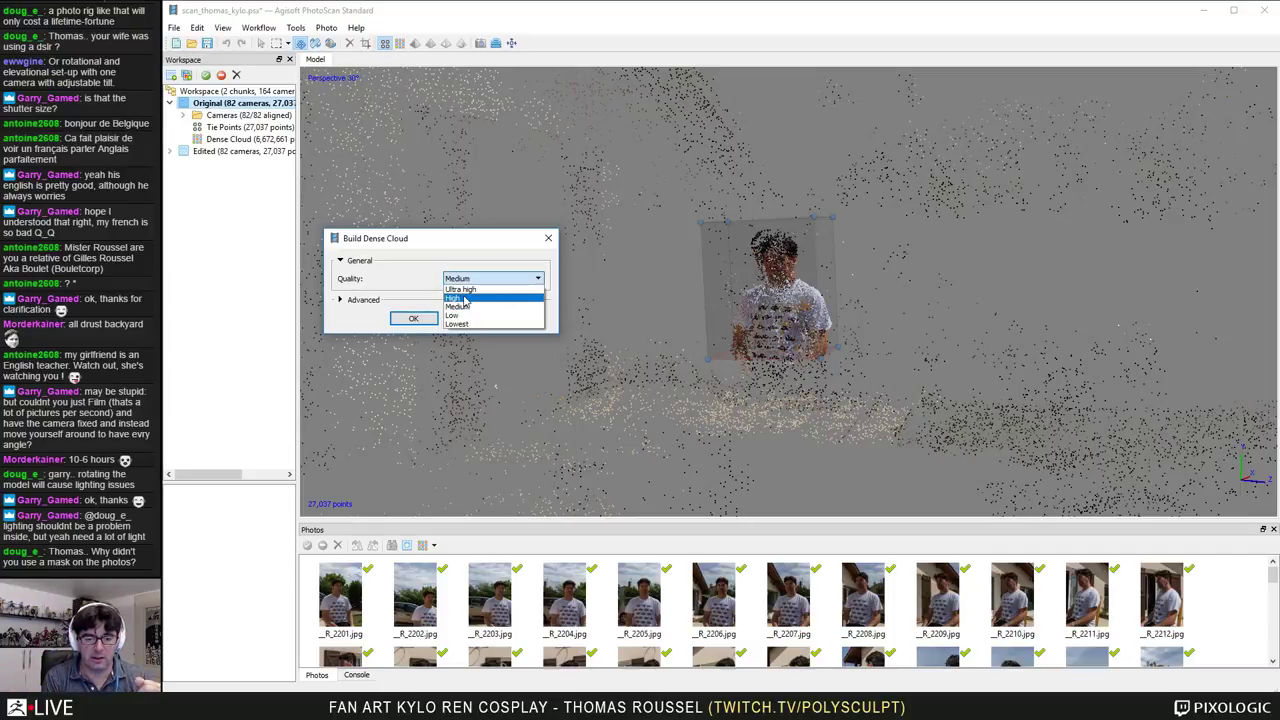
pyautogui.click(462, 298)
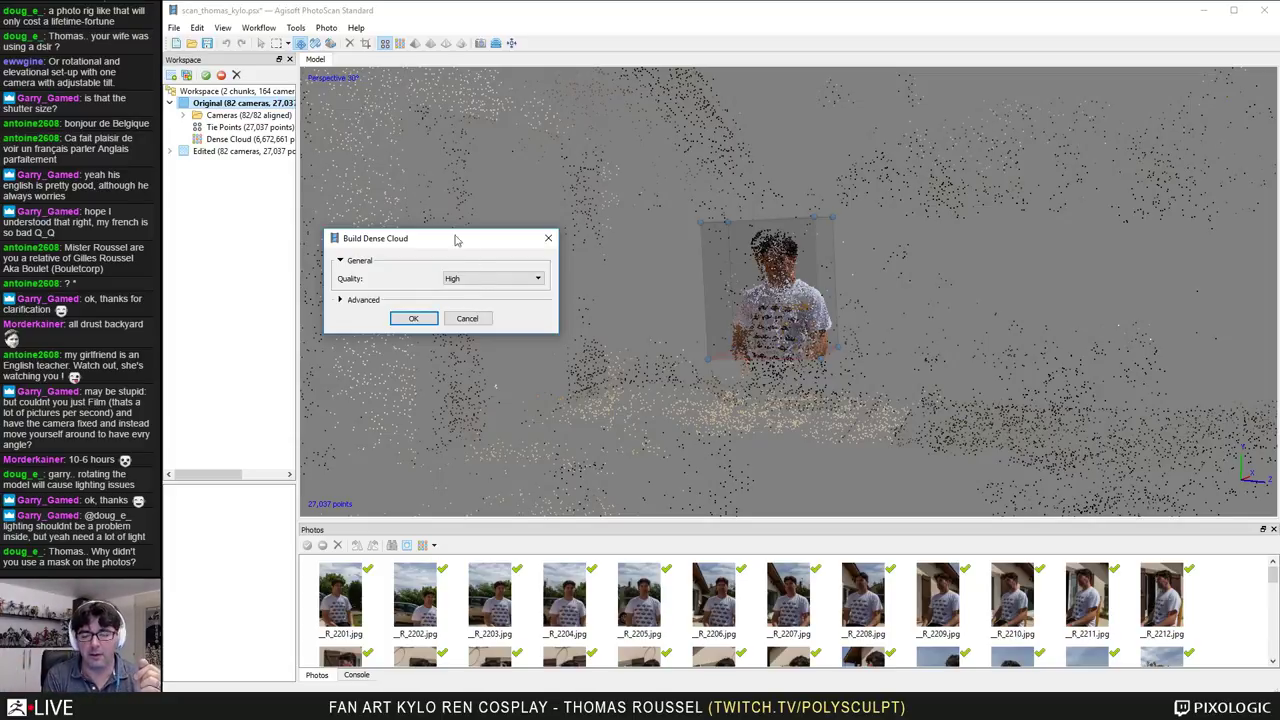
pyautogui.moveTo(452, 247); pyautogui.dragTo(469, 218)
pyautogui.click(477, 250)
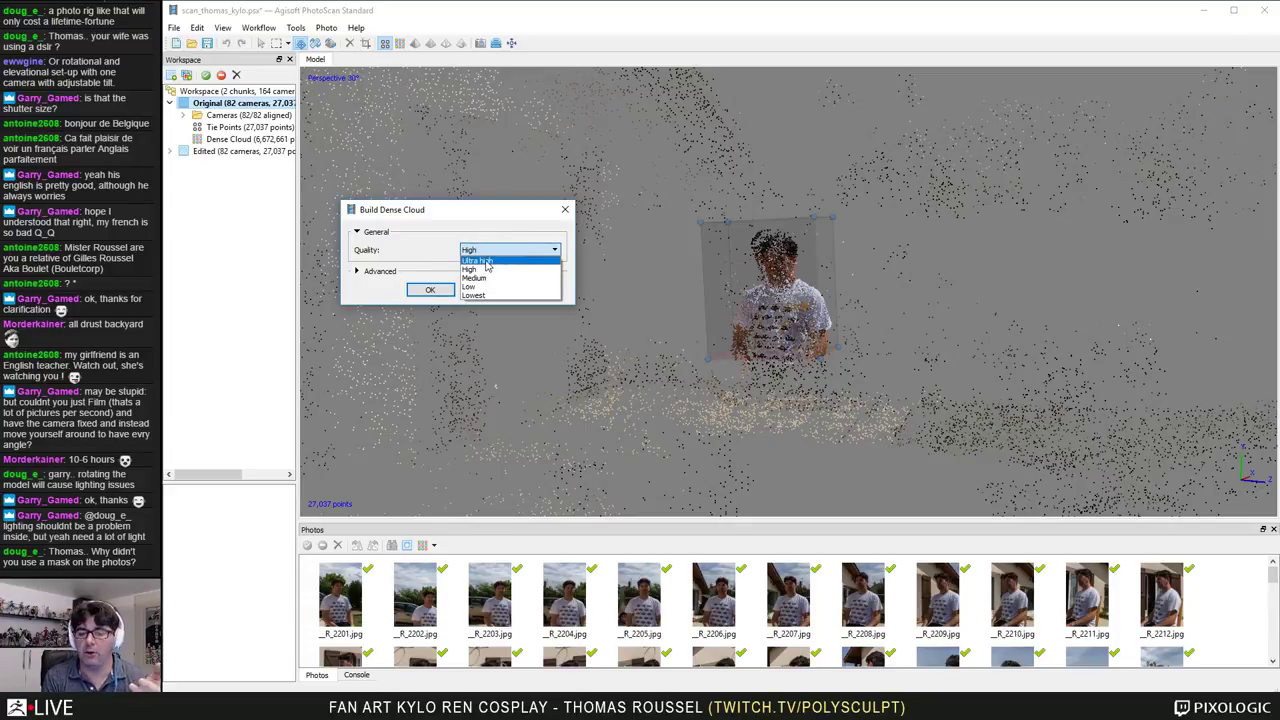
pyautogui.click(481, 217)
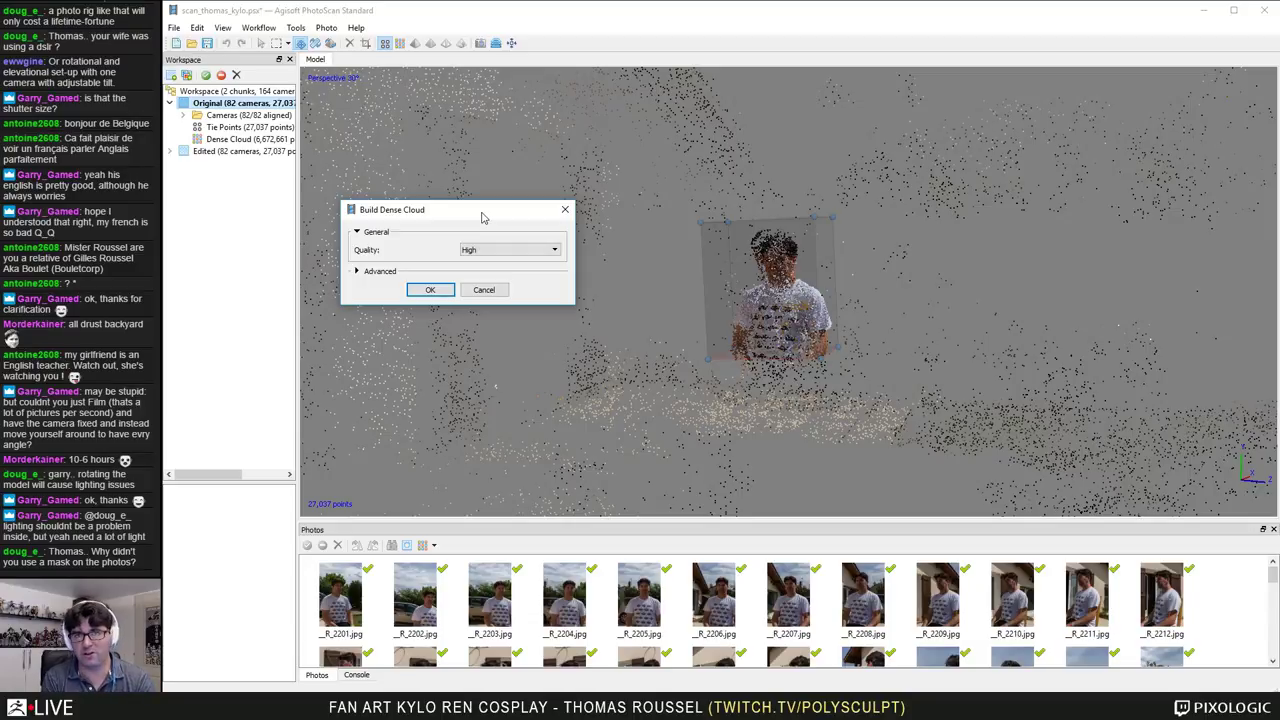
pyautogui.click(359, 272)
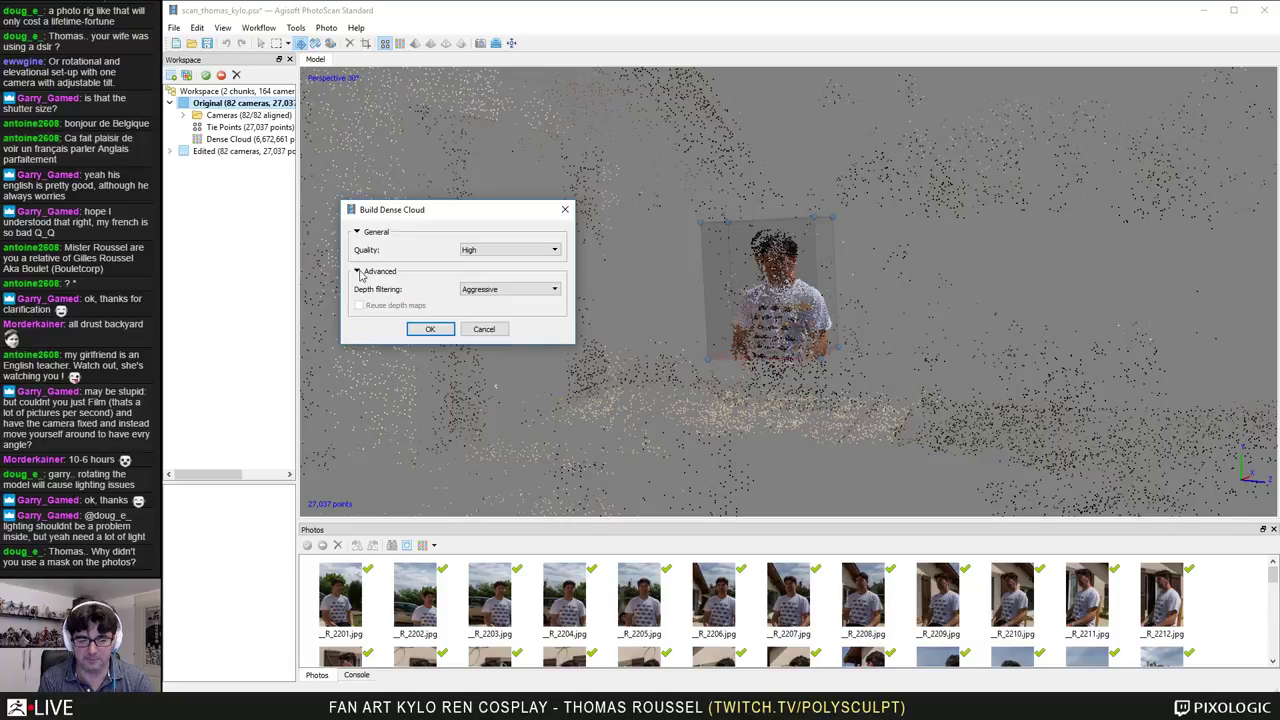
pyautogui.click(496, 290)
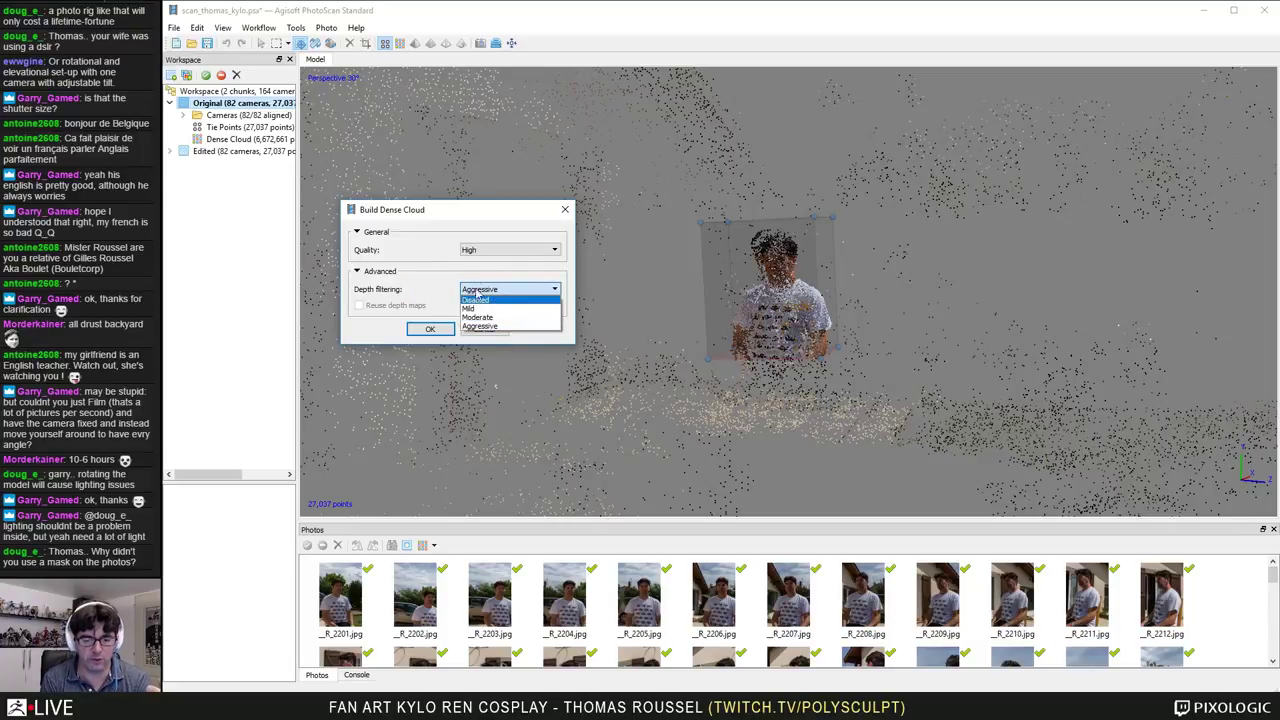
pyautogui.click(445, 285)
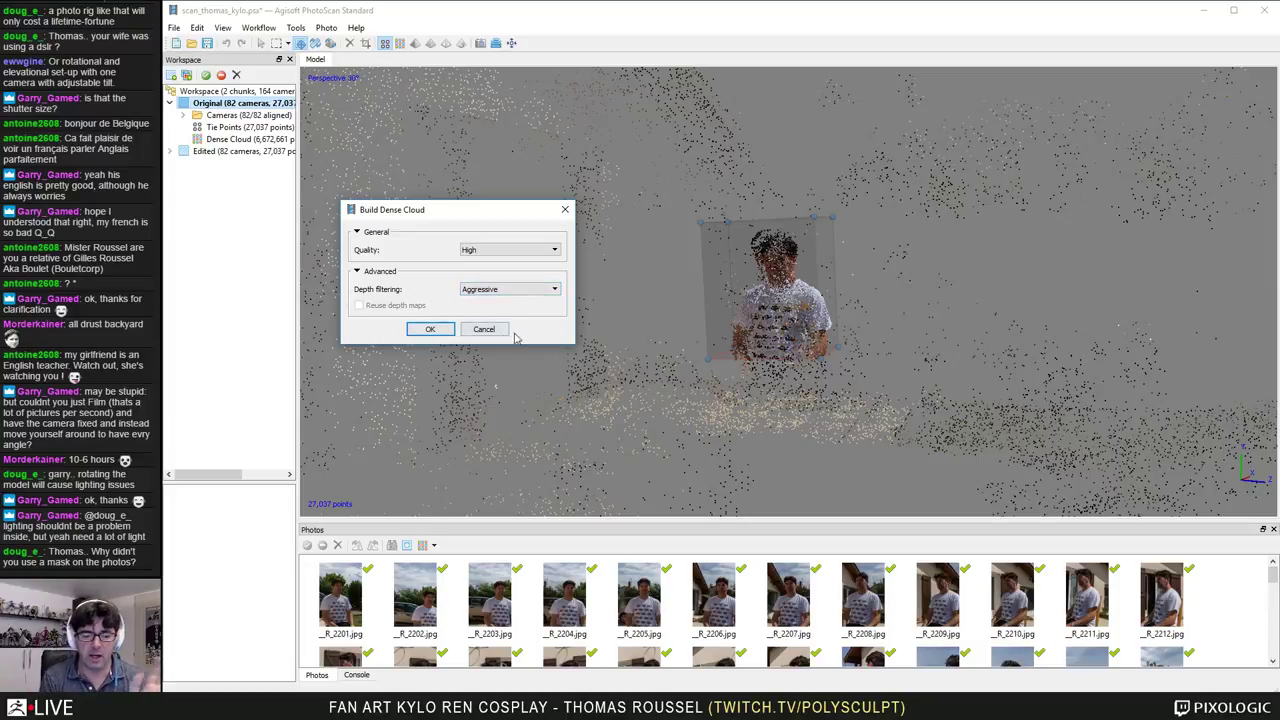
pyautogui.click(484, 330)
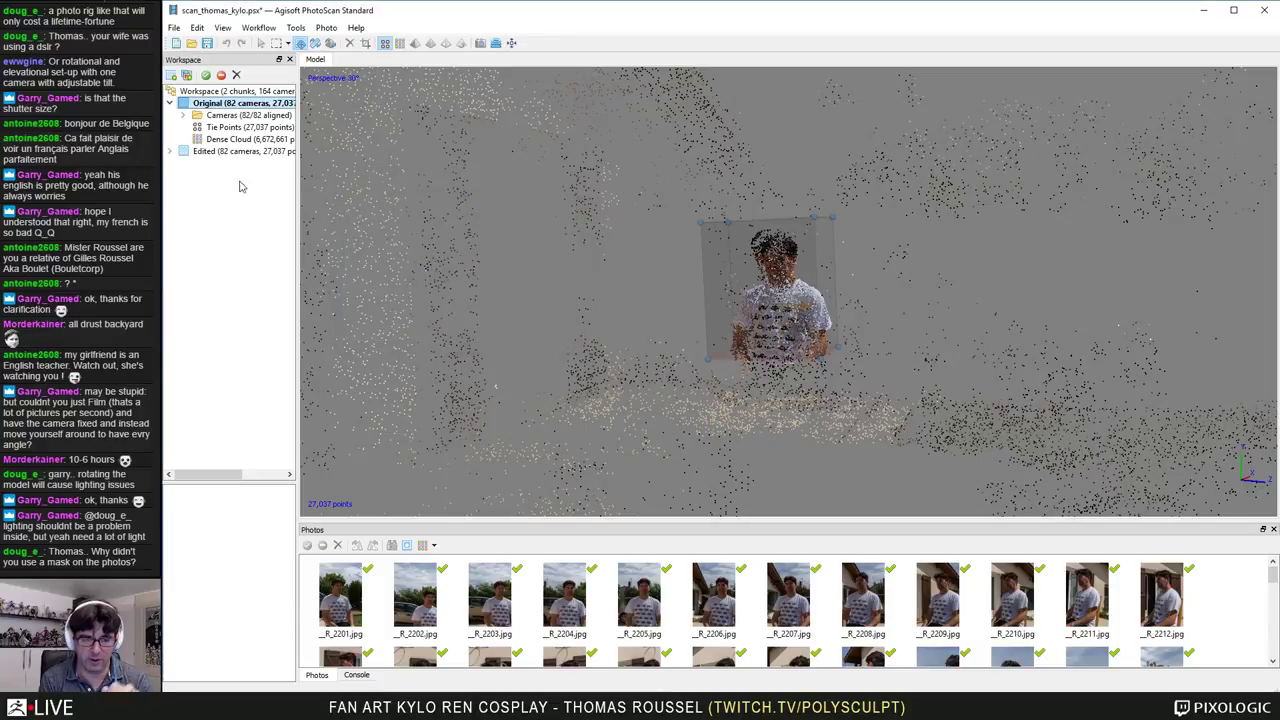
# Step: Make the Edited chunk active and display its dense cloud instead of the textured model
pyautogui.click(211, 152)
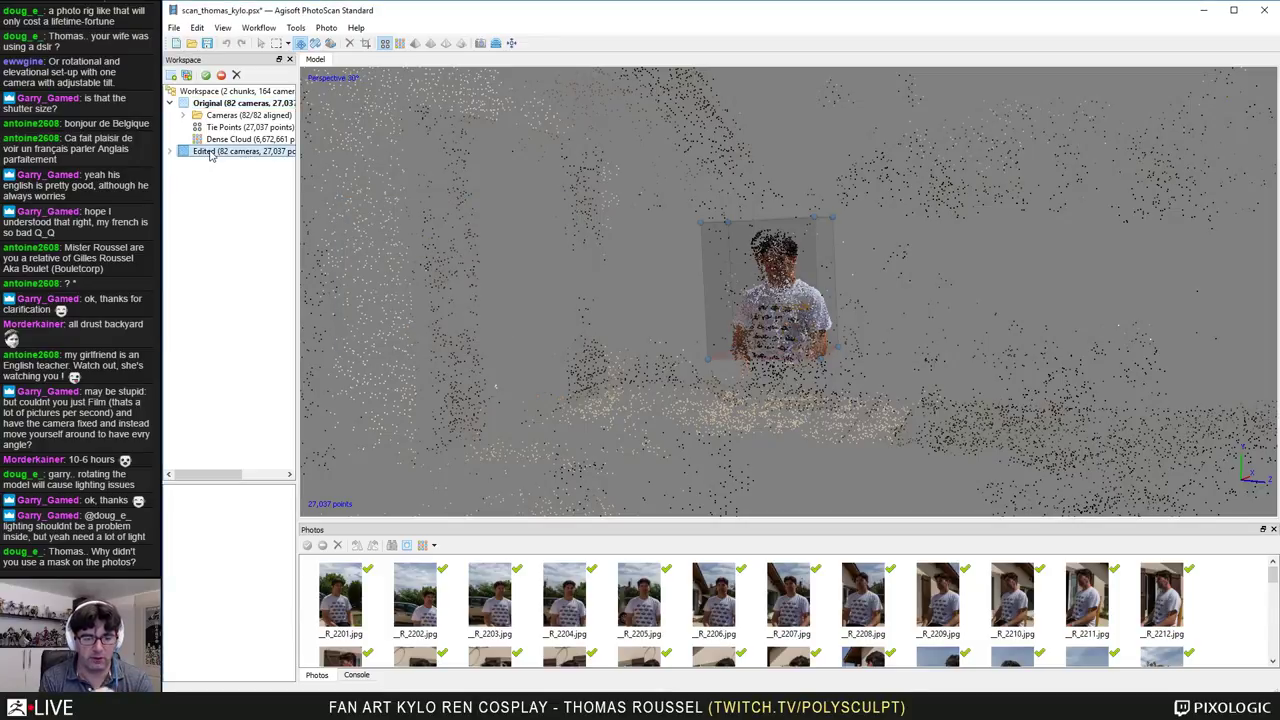
pyautogui.doubleClick(211, 152)
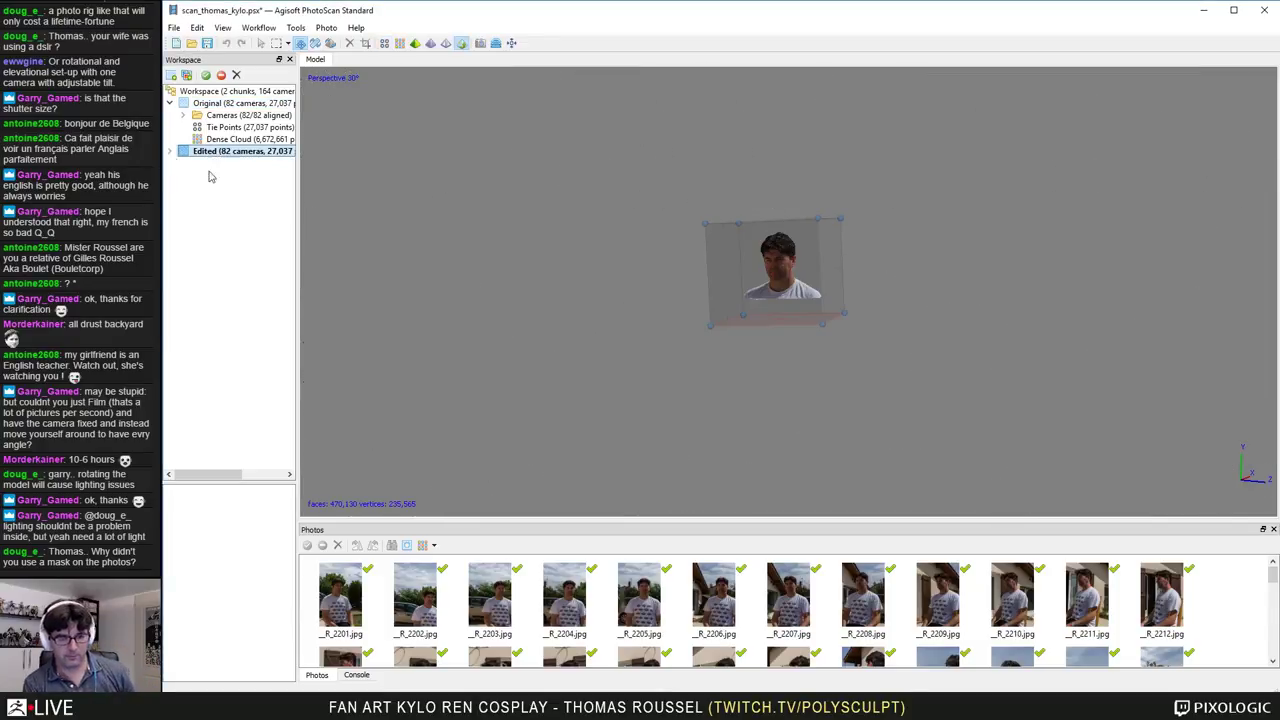
pyautogui.click(400, 43)
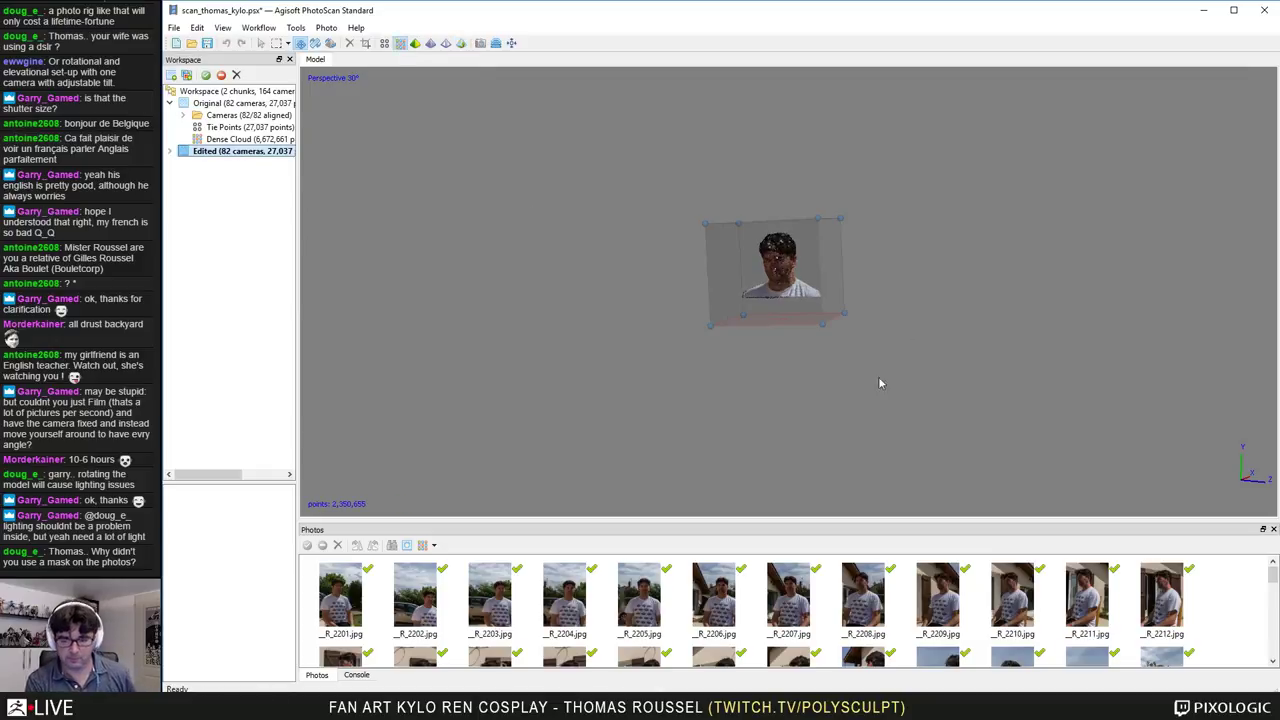
# Step: Examine the Edited chunk's dense cloud up close around the subject's face, ear and hair, from the front and in profile
pyautogui.scroll(5, 849, 221)
pyautogui.moveTo(766, 269); pyautogui.dragTo(638, 348, button='middle')
pyautogui.scroll(3, 637, 349)
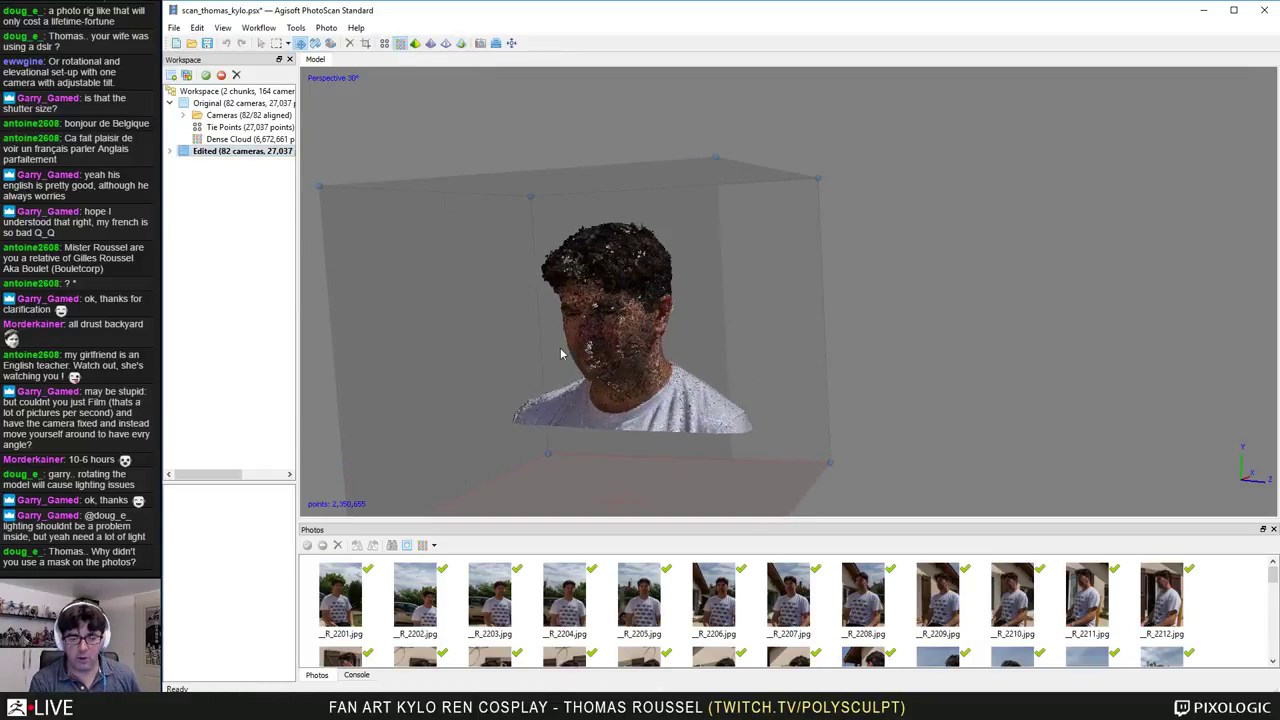
pyautogui.moveTo(562, 353); pyautogui.dragTo(786, 352)
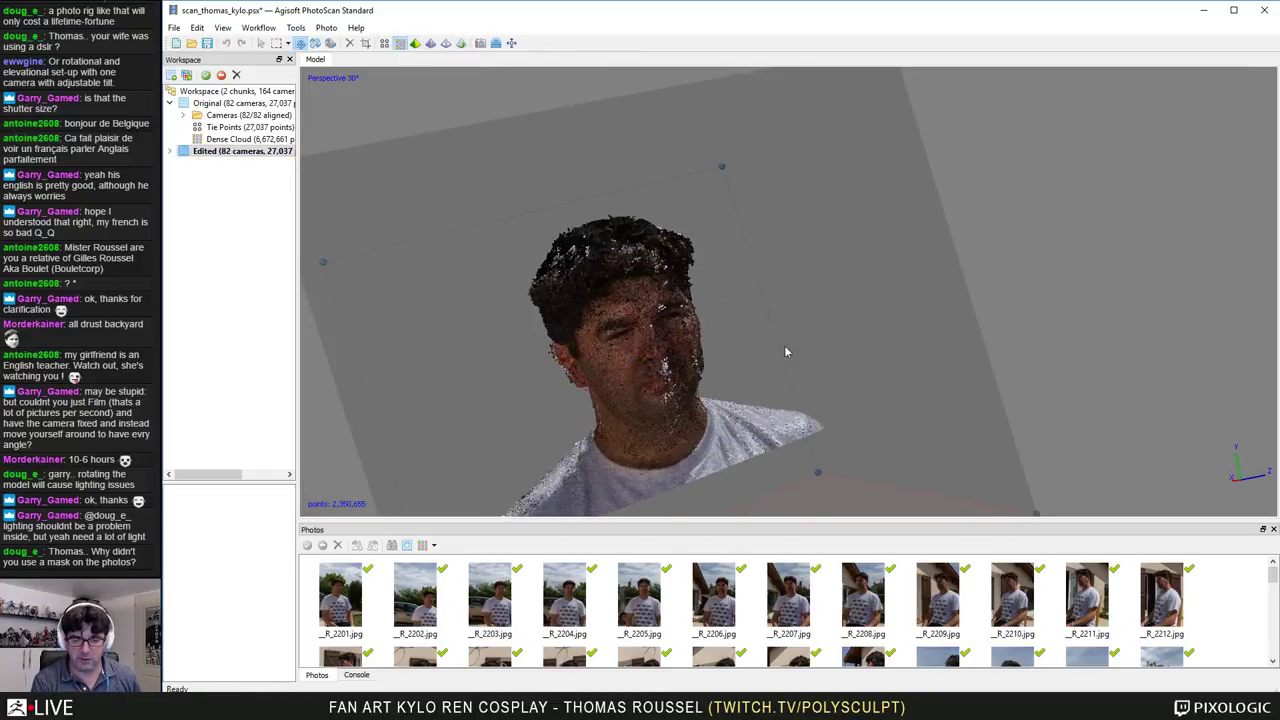
pyautogui.moveTo(510, 315); pyautogui.dragTo(950, 414)
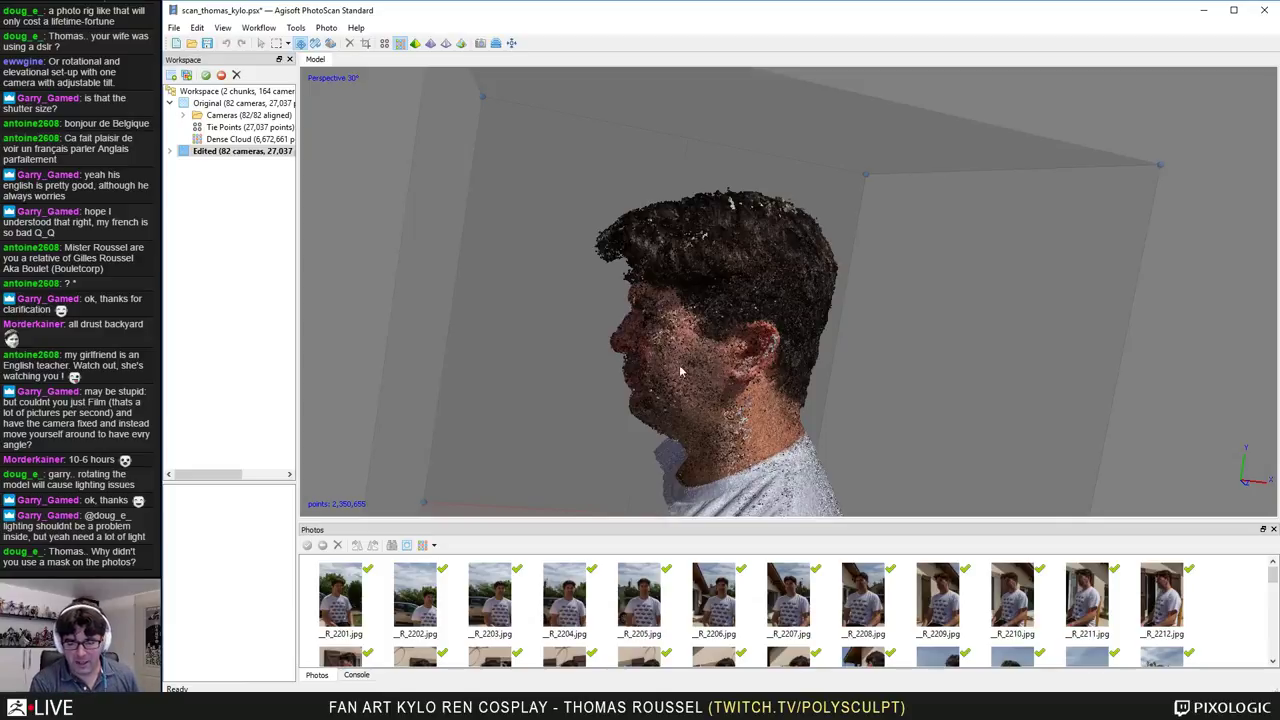
pyautogui.scroll(3, 692, 369)
pyautogui.moveTo(684, 309); pyautogui.dragTo(675, 236, button='middle')
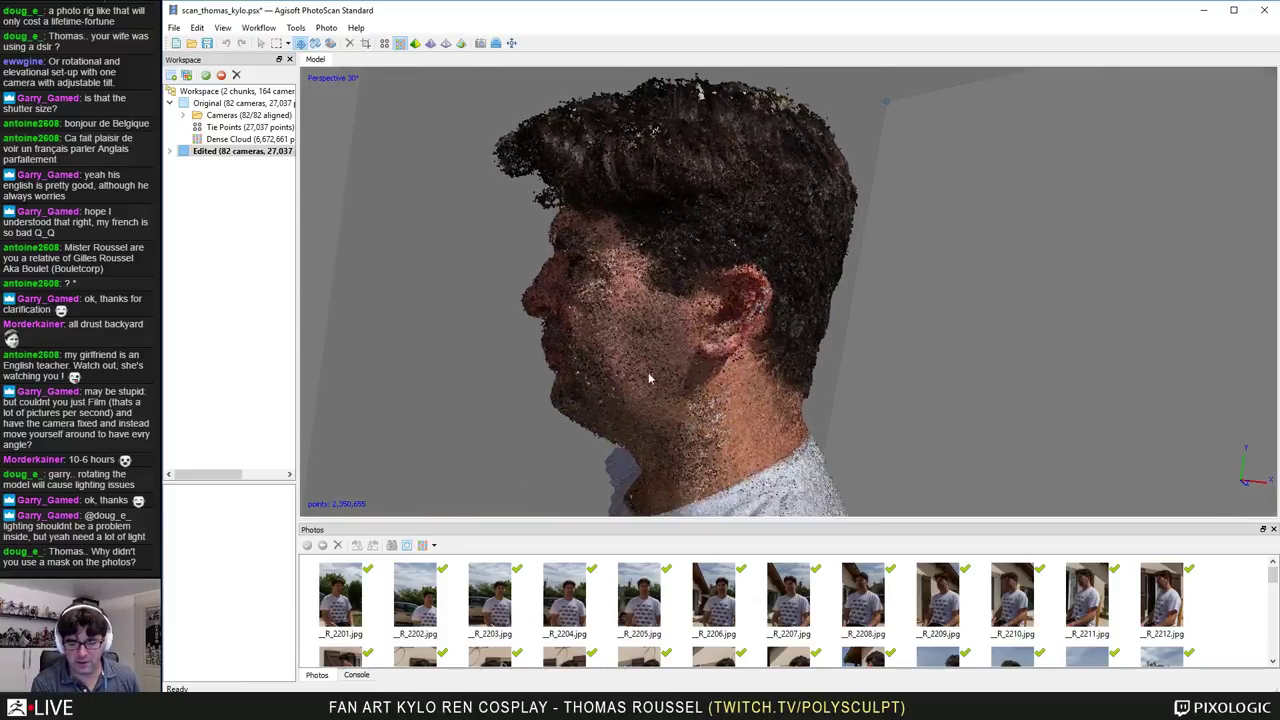
pyautogui.moveTo(648, 373); pyautogui.dragTo(597, 352)
pyautogui.scroll(6, 656, 373)
pyautogui.scroll(-5, 596, 352)
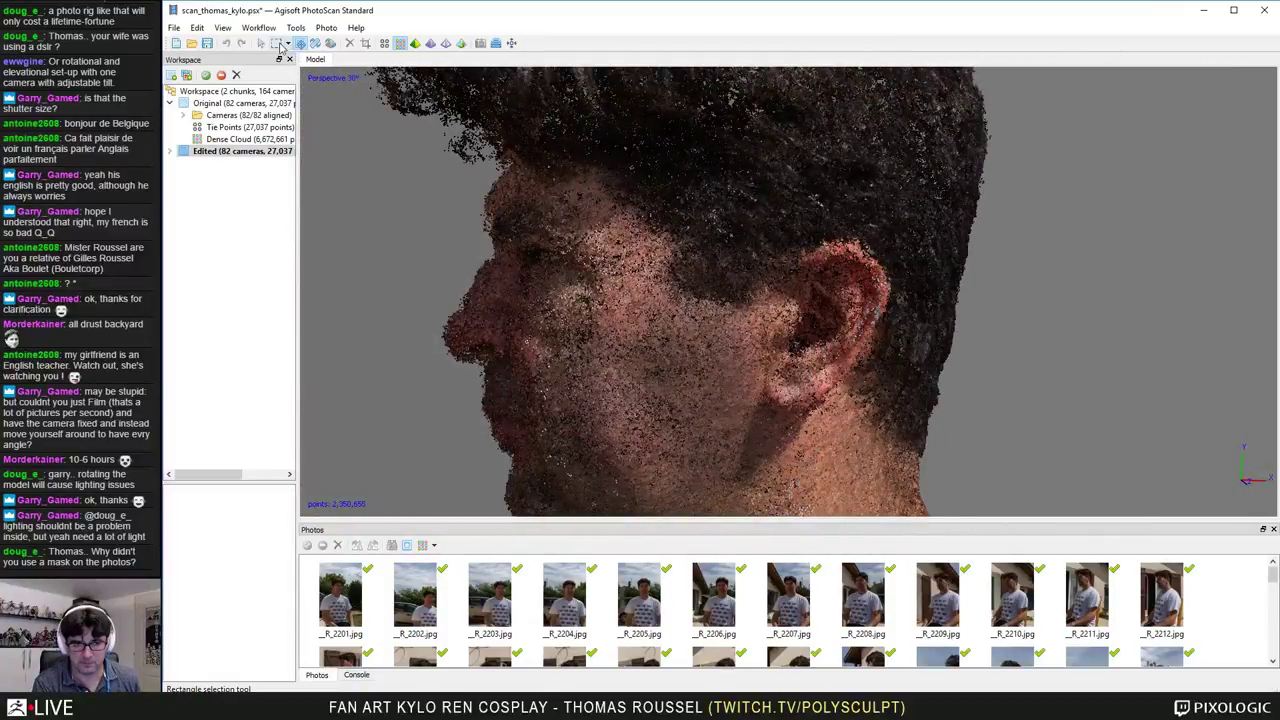
# Step: Switch to free view navigation and examine the cropped head and shoulders from the front, sides and back
pyautogui.click(261, 43)
pyautogui.moveTo(765, 336); pyautogui.dragTo(757, 270)
pyautogui.scroll(-5, 776, 354)
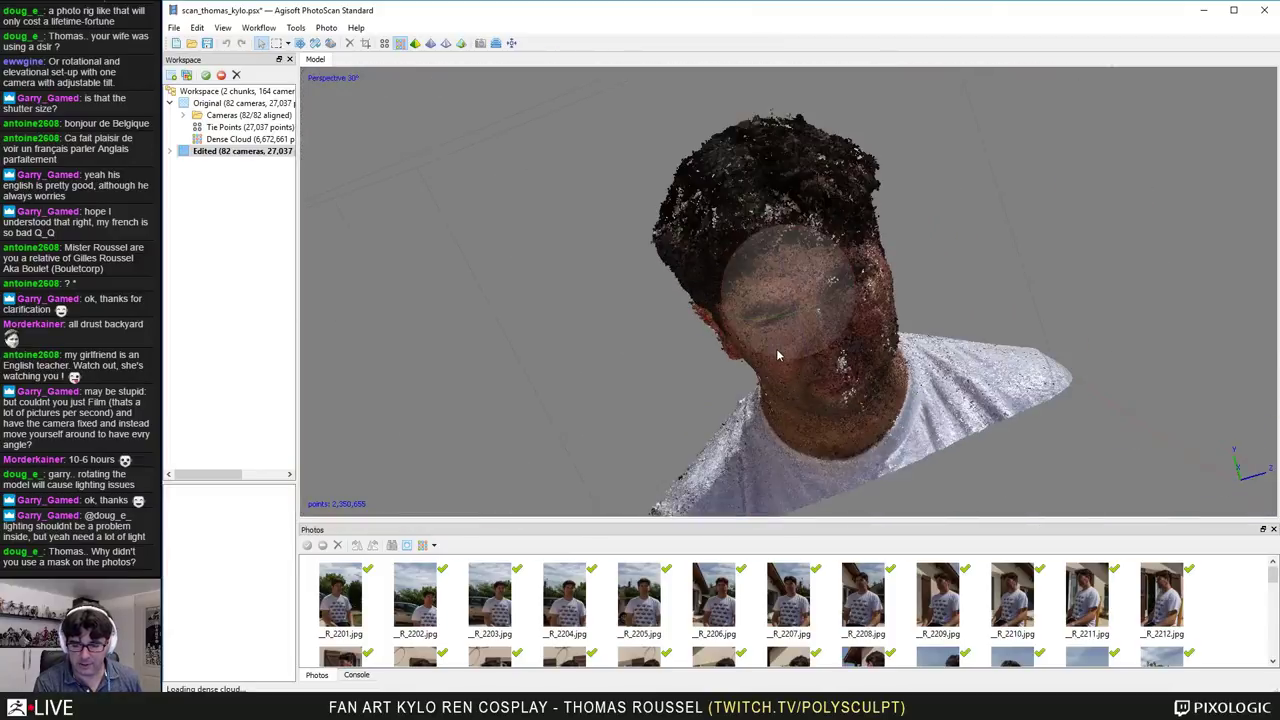
pyautogui.moveTo(777, 338); pyautogui.dragTo(730, 272)
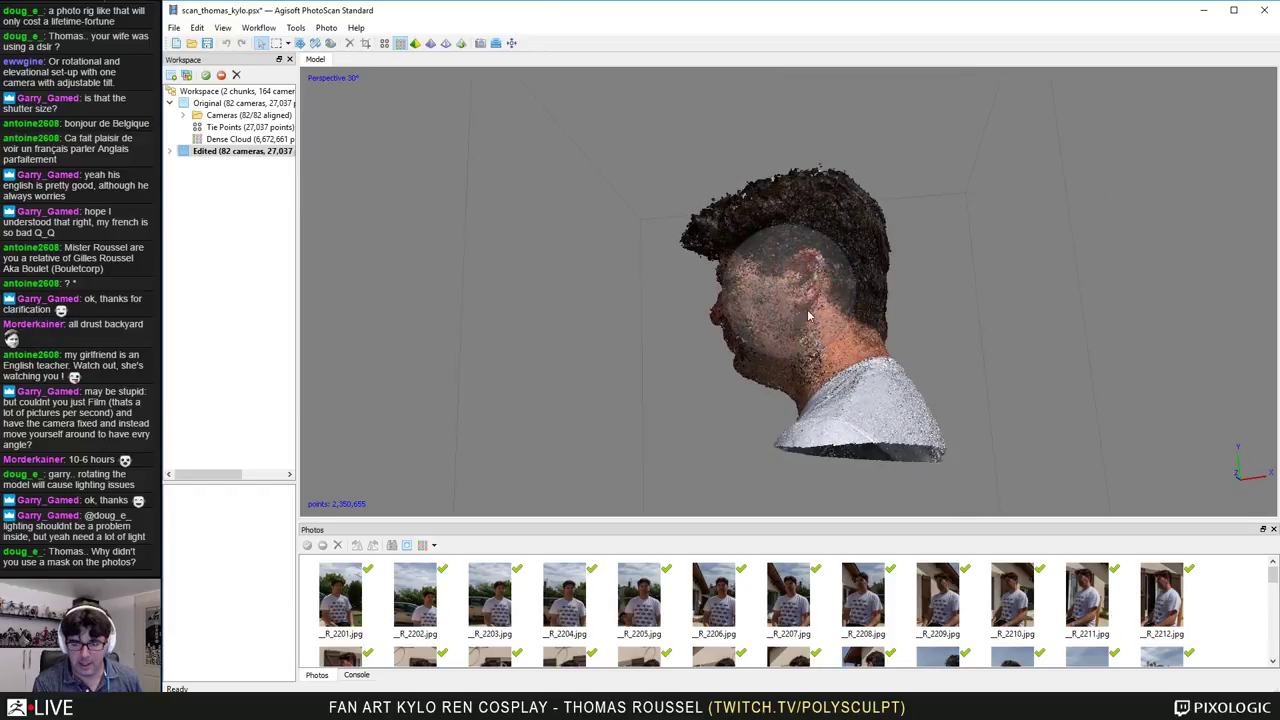
pyautogui.moveTo(811, 317); pyautogui.dragTo(825, 337)
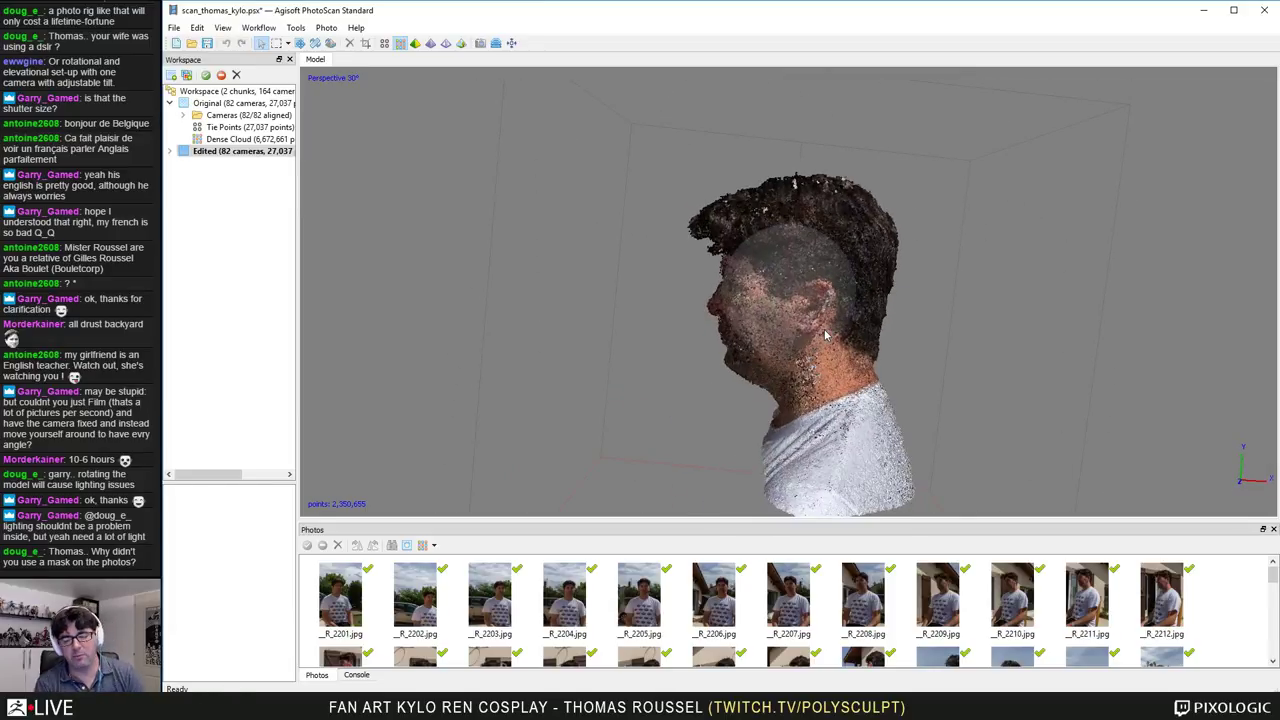
pyautogui.moveTo(853, 305); pyautogui.dragTo(968, 309)
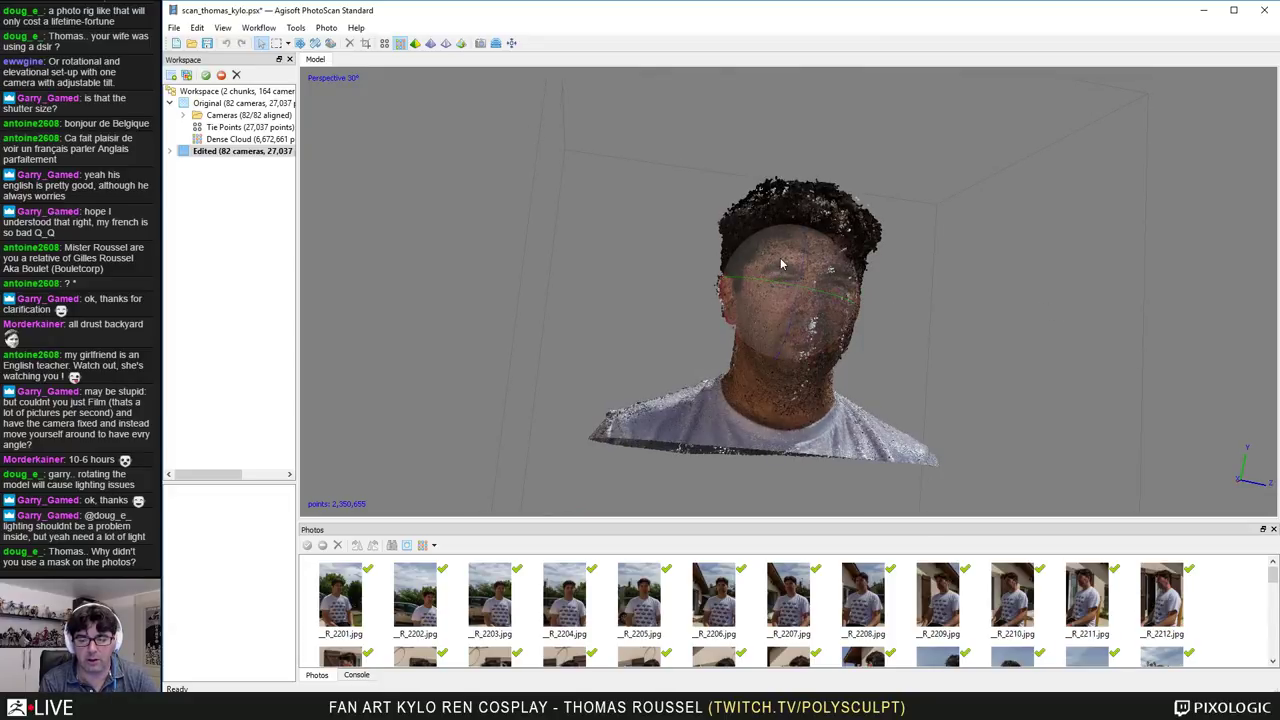
pyautogui.moveTo(780, 262); pyautogui.dragTo(756, 282)
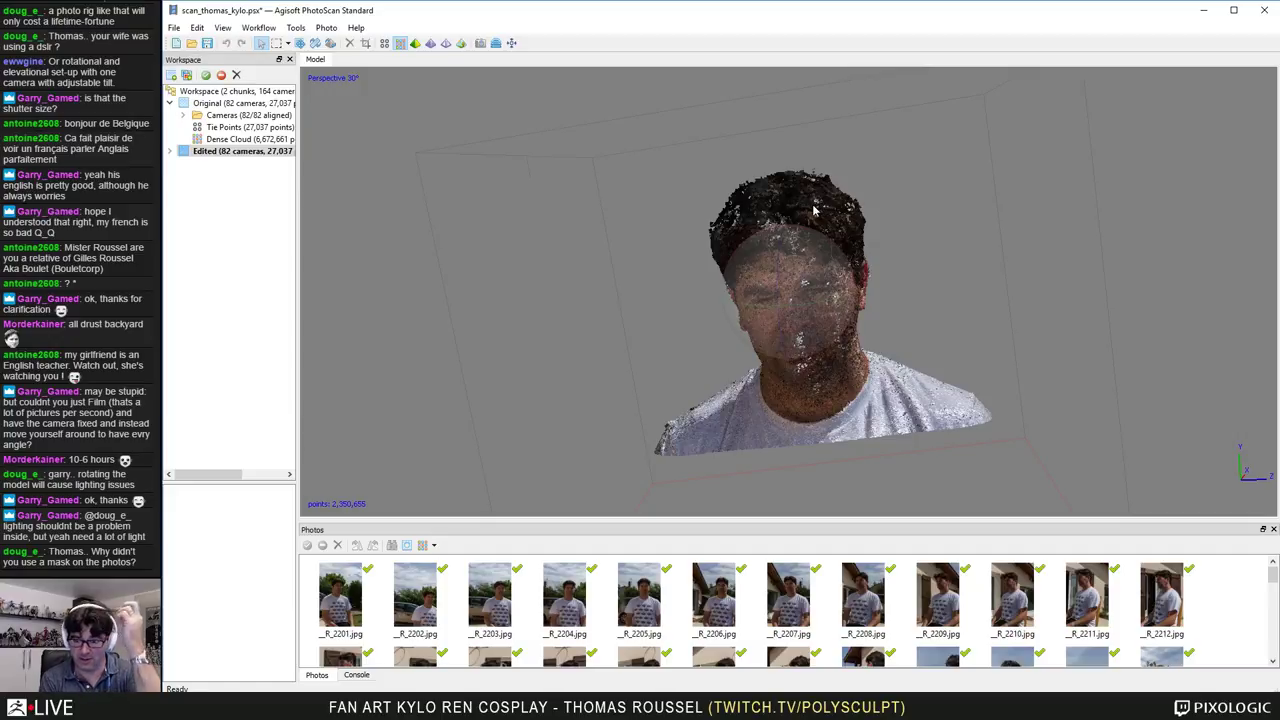
pyautogui.moveTo(845, 293); pyautogui.dragTo(822, 258)
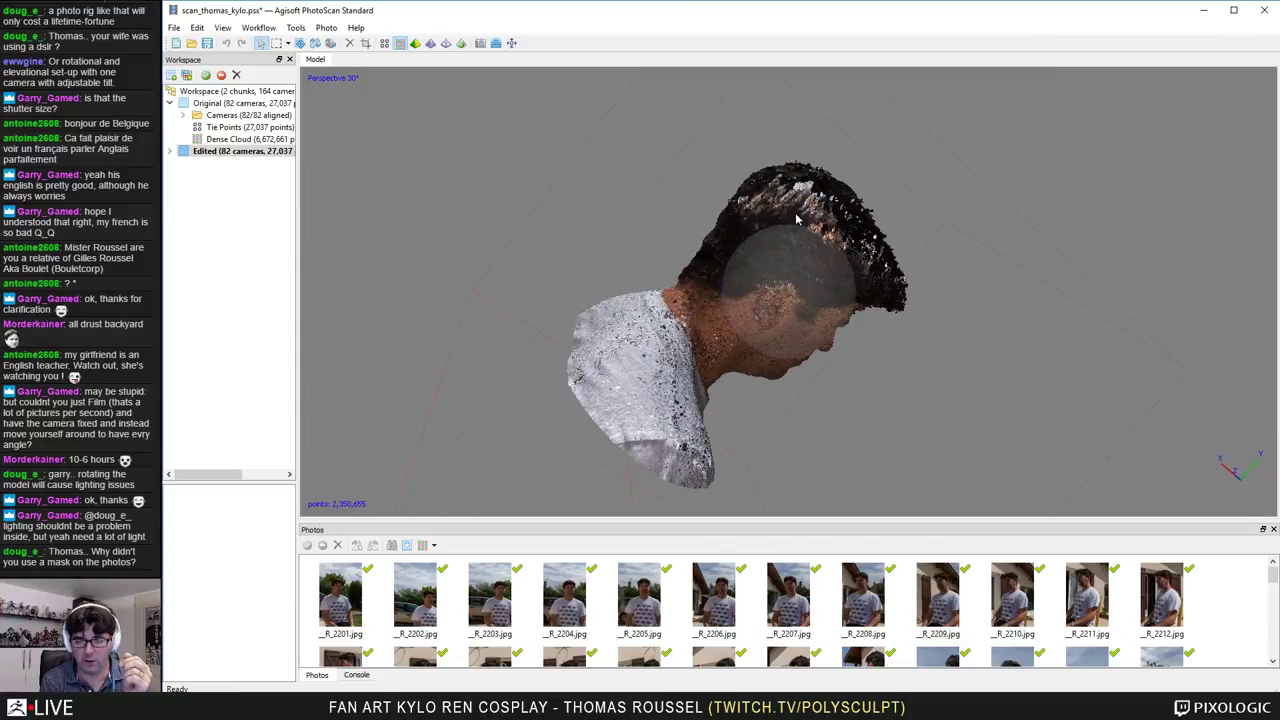
pyautogui.moveTo(788, 258); pyautogui.dragTo(760, 232)
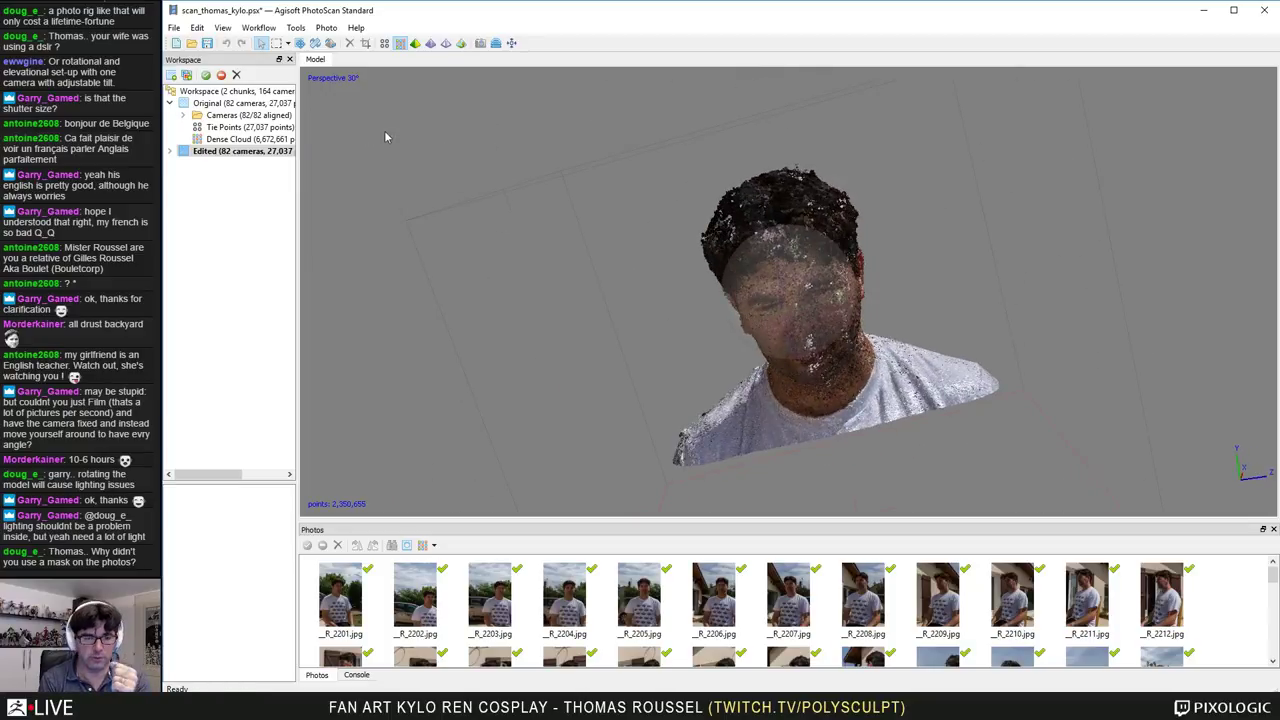
# Step: Make the Original chunk active and inspect its full-scene dense cloud from several angles
pyautogui.click(226, 104)
pyautogui.rightClick(221, 117)
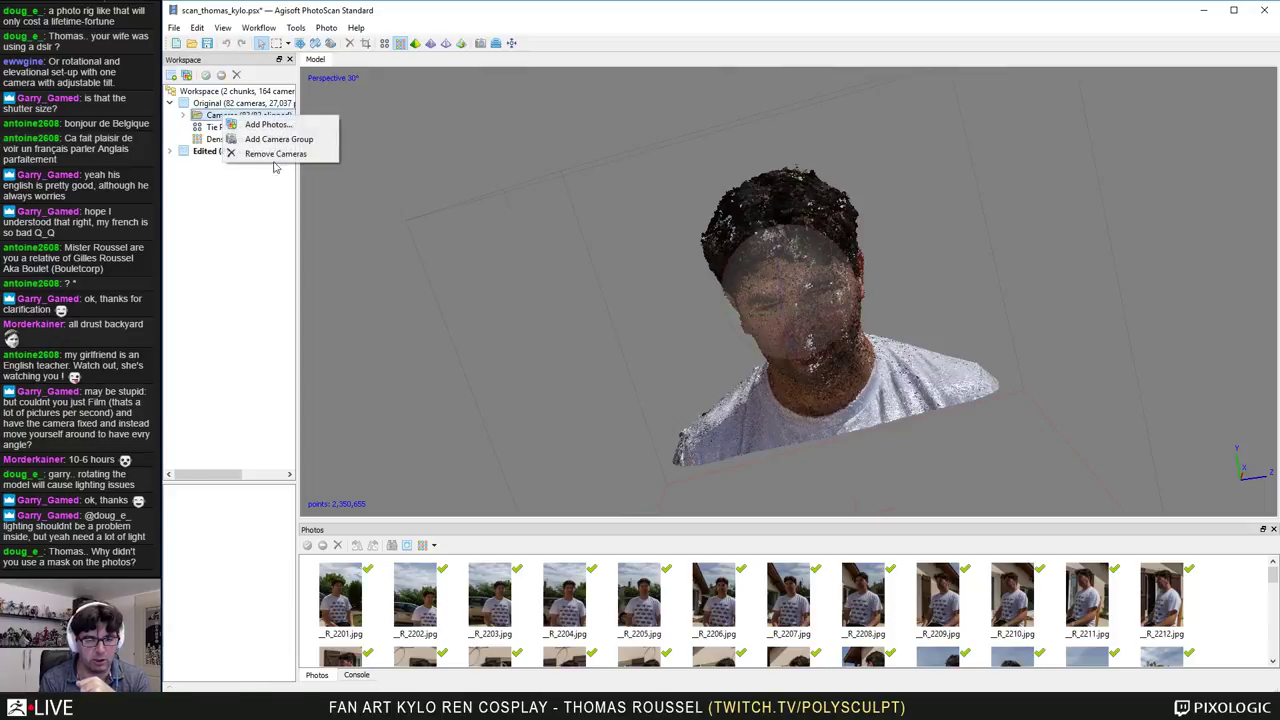
pyautogui.click(219, 108)
pyautogui.doubleClick(226, 104)
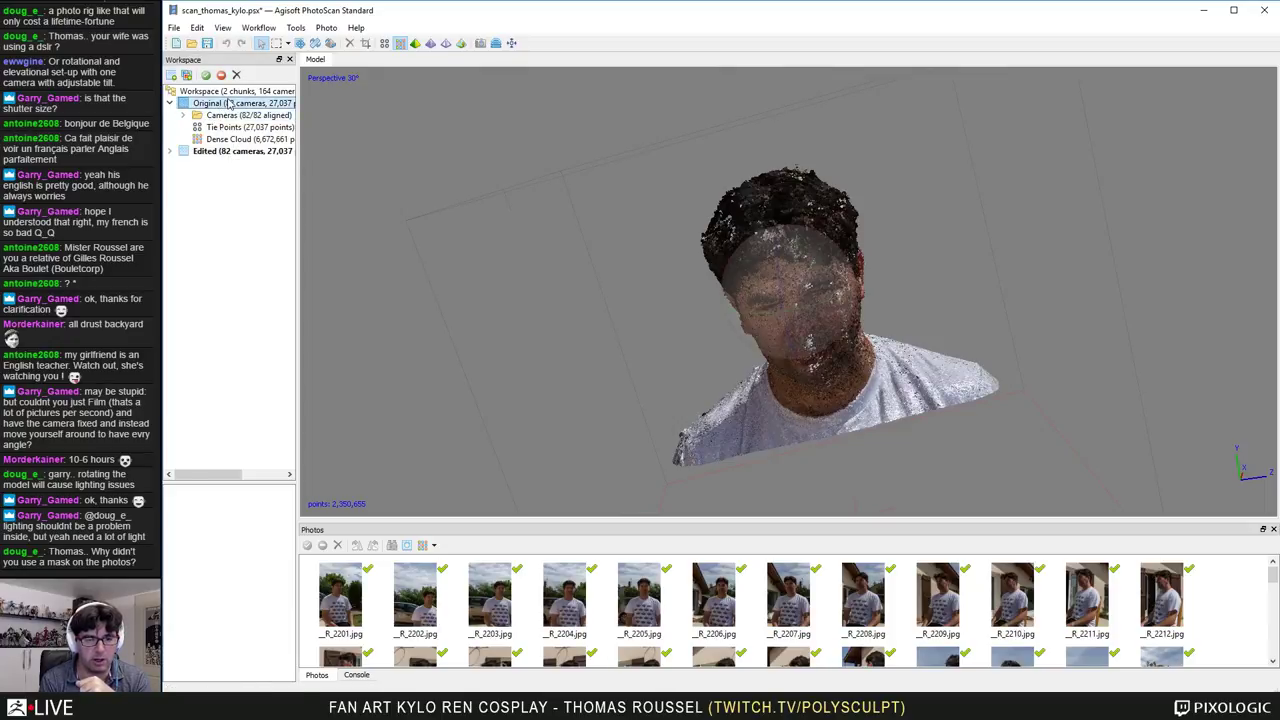
pyautogui.moveTo(460, 194); pyautogui.dragTo(676, 317)
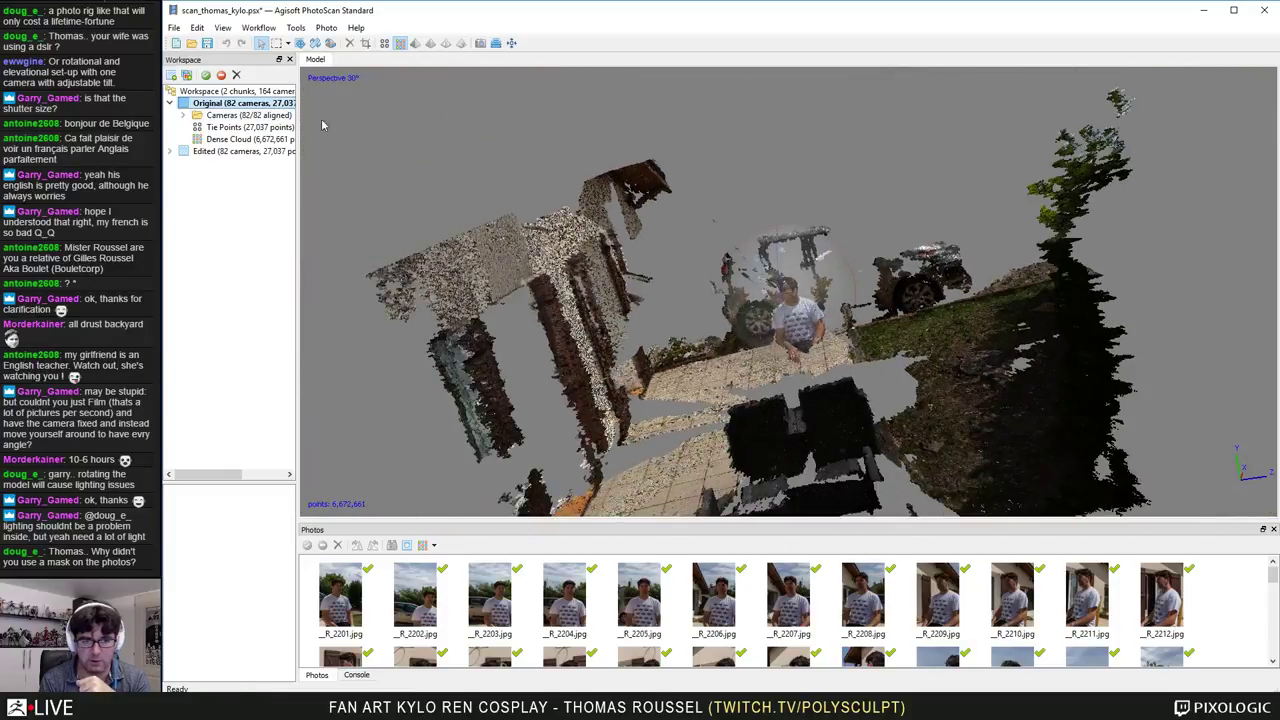
pyautogui.moveTo(826, 316); pyautogui.dragTo(789, 291)
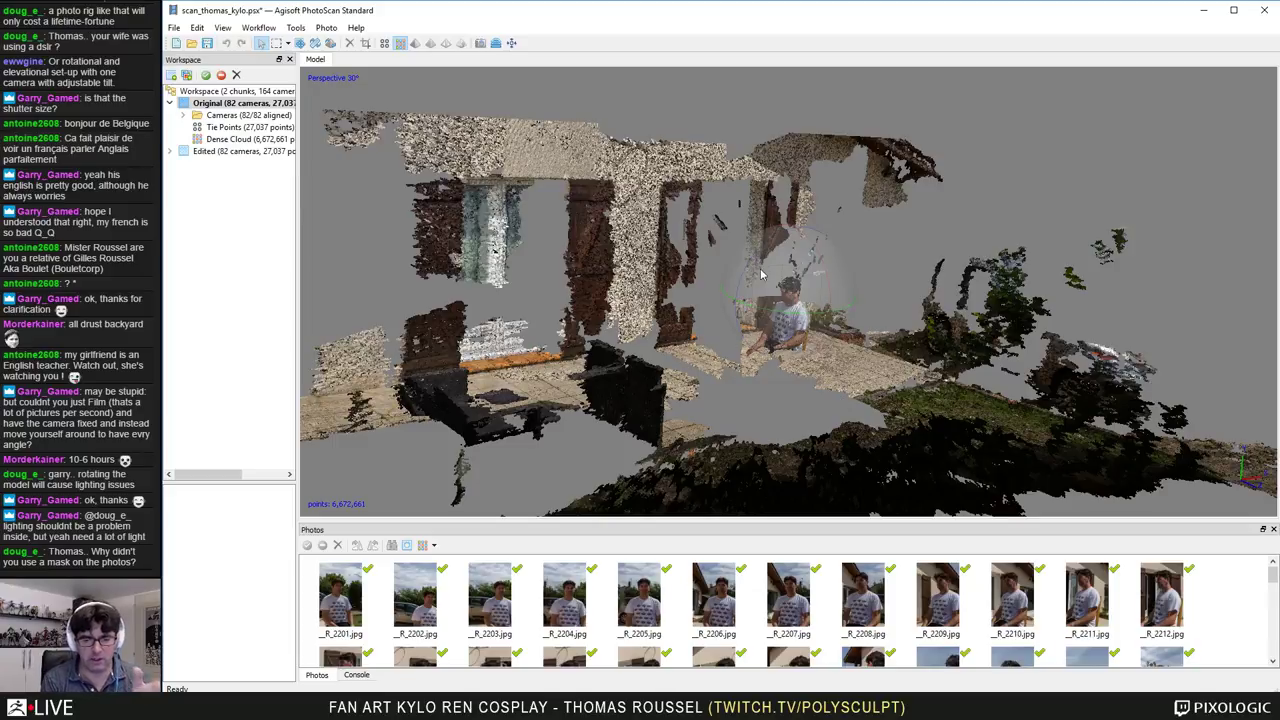
pyautogui.moveTo(782, 300); pyautogui.dragTo(772, 289)
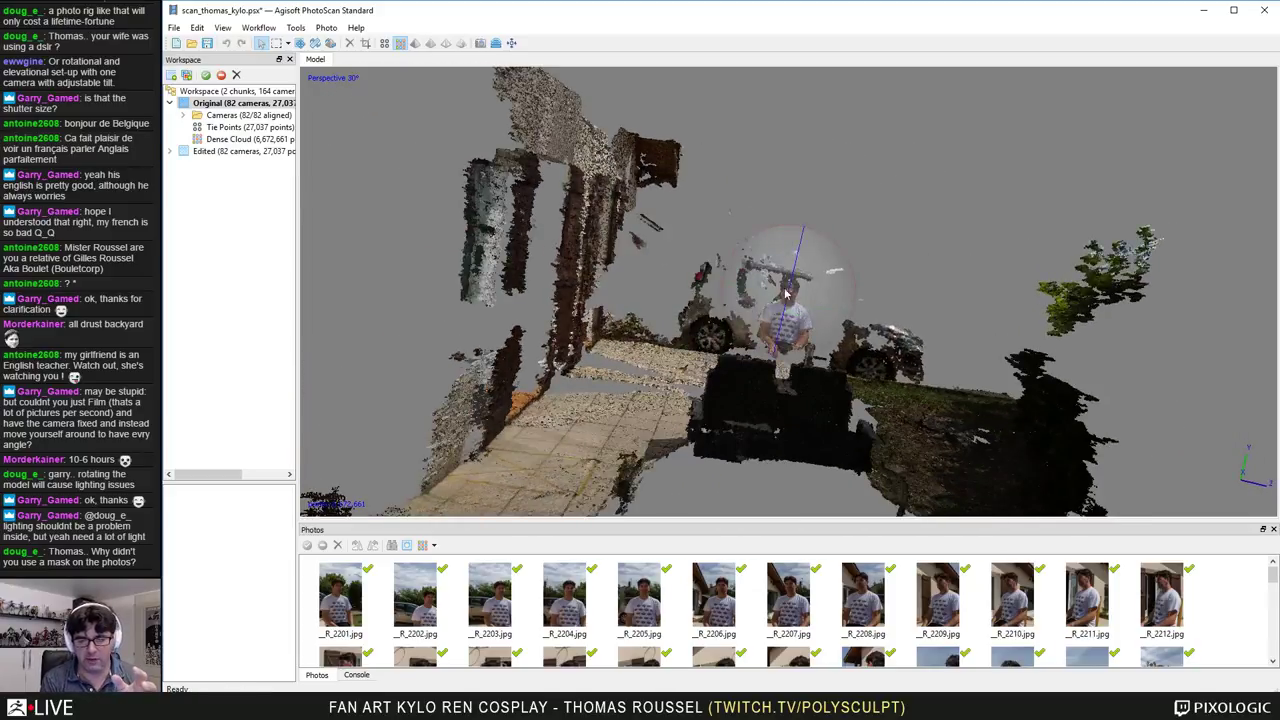
# Step: Select the house wall and tiled terrace points beside the subject in the Original chunk's dense cloud and delete them
pyautogui.click(288, 46)
pyautogui.click(310, 70)
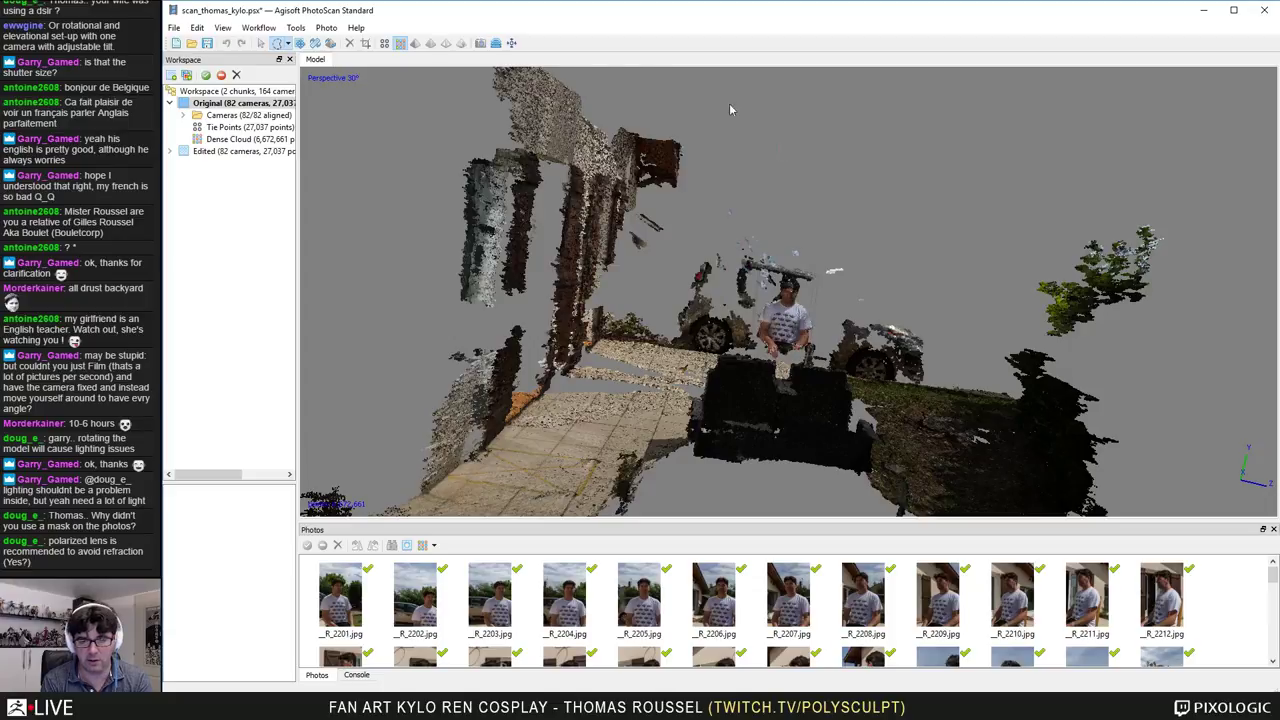
pyautogui.moveTo(386, 146)
pyautogui.mouseDown()
pyautogui.moveTo(500, 370)
pyautogui.moveTo(688, 358)
pyautogui.moveTo(717, 379)
pyautogui.moveTo(751, 222)
pyautogui.mouseUp()
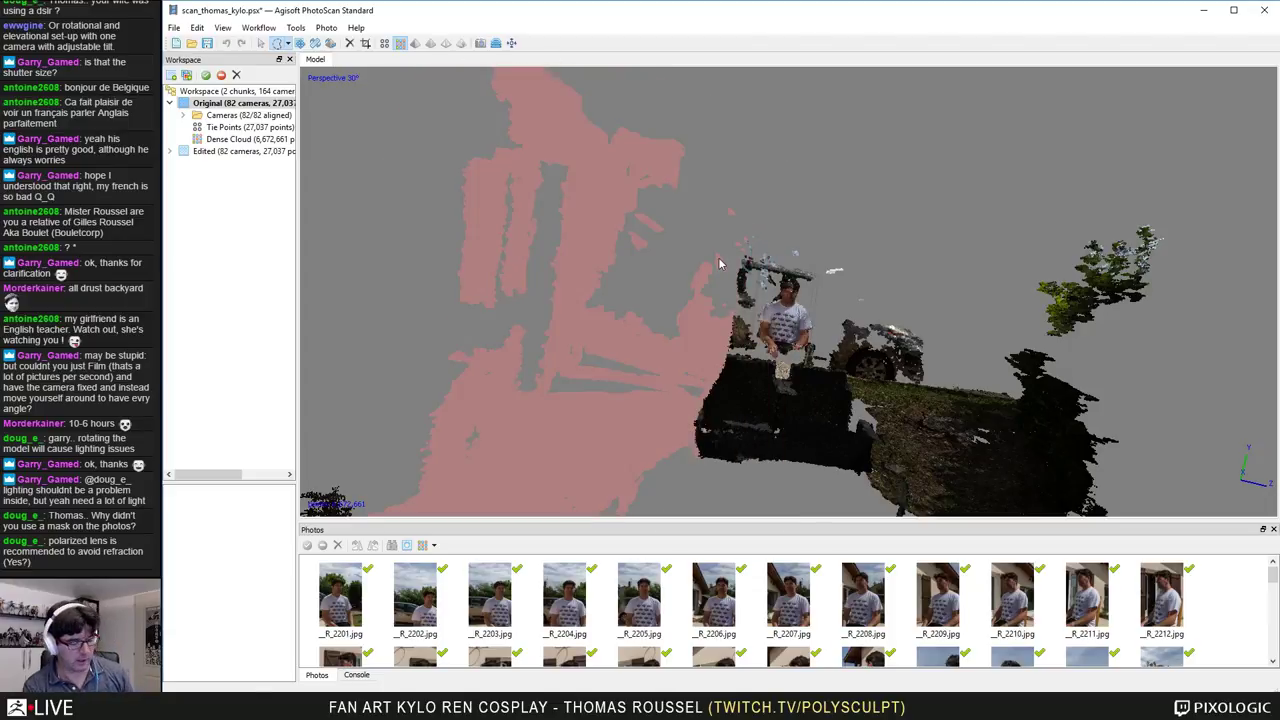
pyautogui.press('Delete')
pyautogui.moveTo(902, 292); pyautogui.dragTo(687, 178, button='middle')
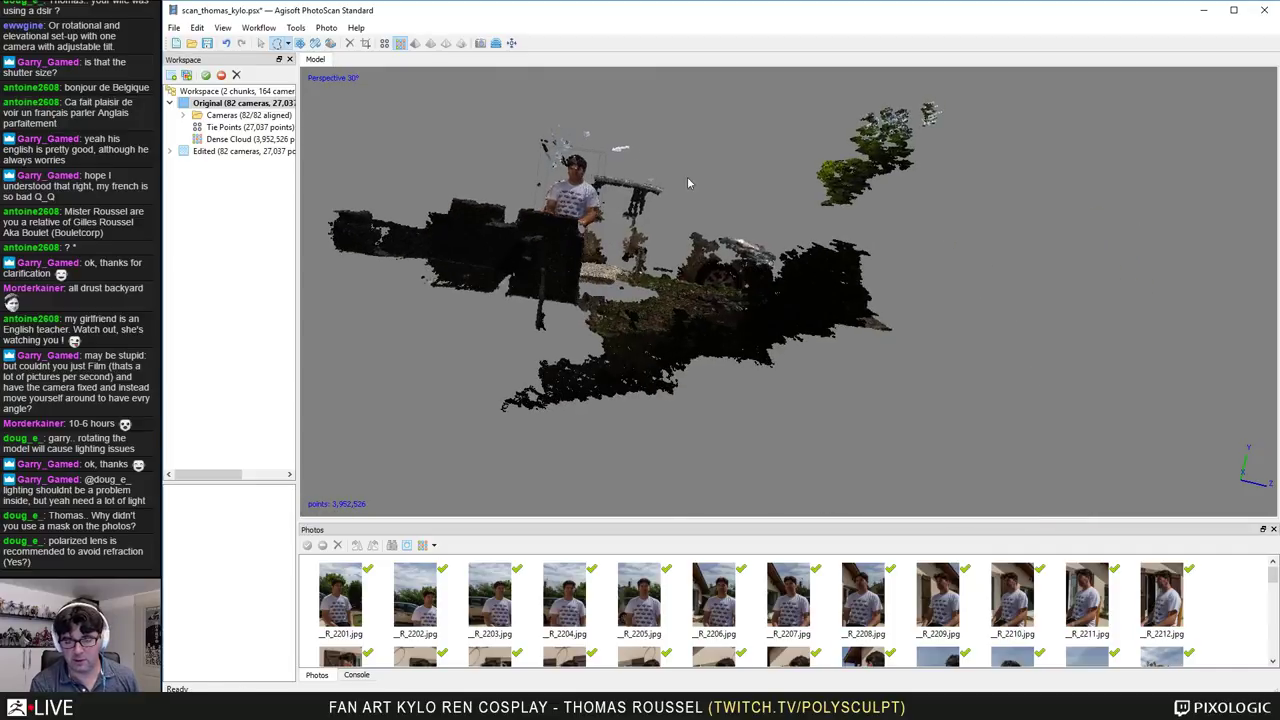
# Step: Select the garden ground, tree and low stone patch points around the subject in the Original chunk's dense cloud and delete them
pyautogui.moveTo(932, 445)
pyautogui.mouseDown()
pyautogui.moveTo(591, 320)
pyautogui.moveTo(826, 31)
pyautogui.moveTo(1010, 168)
pyautogui.mouseUp()
pyautogui.press('Delete')
pyautogui.moveTo(785, 240)
pyautogui.mouseDown()
pyautogui.moveTo(708, 243)
pyautogui.moveTo(968, 278)
pyautogui.mouseUp()
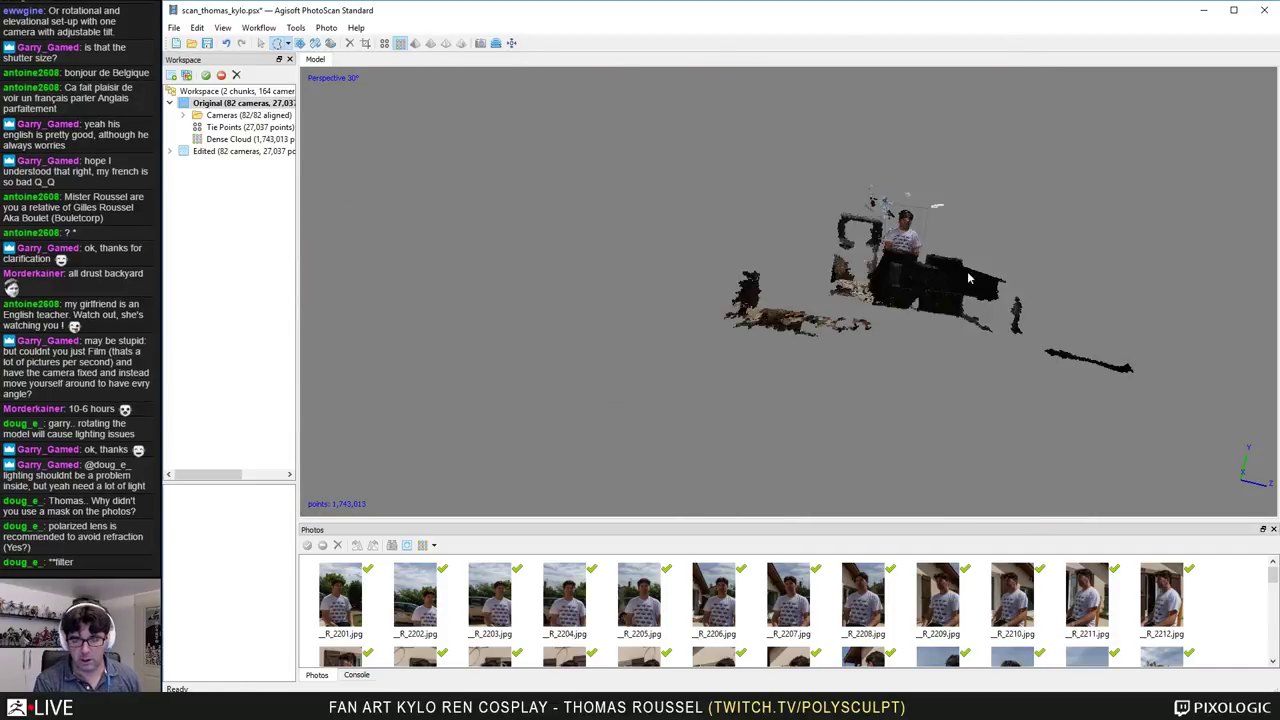
pyautogui.moveTo(659, 407)
pyautogui.mouseDown()
pyautogui.moveTo(957, 406)
pyautogui.moveTo(1200, 357)
pyautogui.moveTo(1171, 323)
pyautogui.moveTo(802, 273)
pyautogui.mouseUp()
pyautogui.press('Delete')
# Step: Delete the small outlying fragments scattered around the dark surface below the subject
pyautogui.moveTo(909, 355); pyautogui.dragTo(767, 413, button='middle')
pyautogui.moveTo(766, 413); pyautogui.dragTo(554, 283)
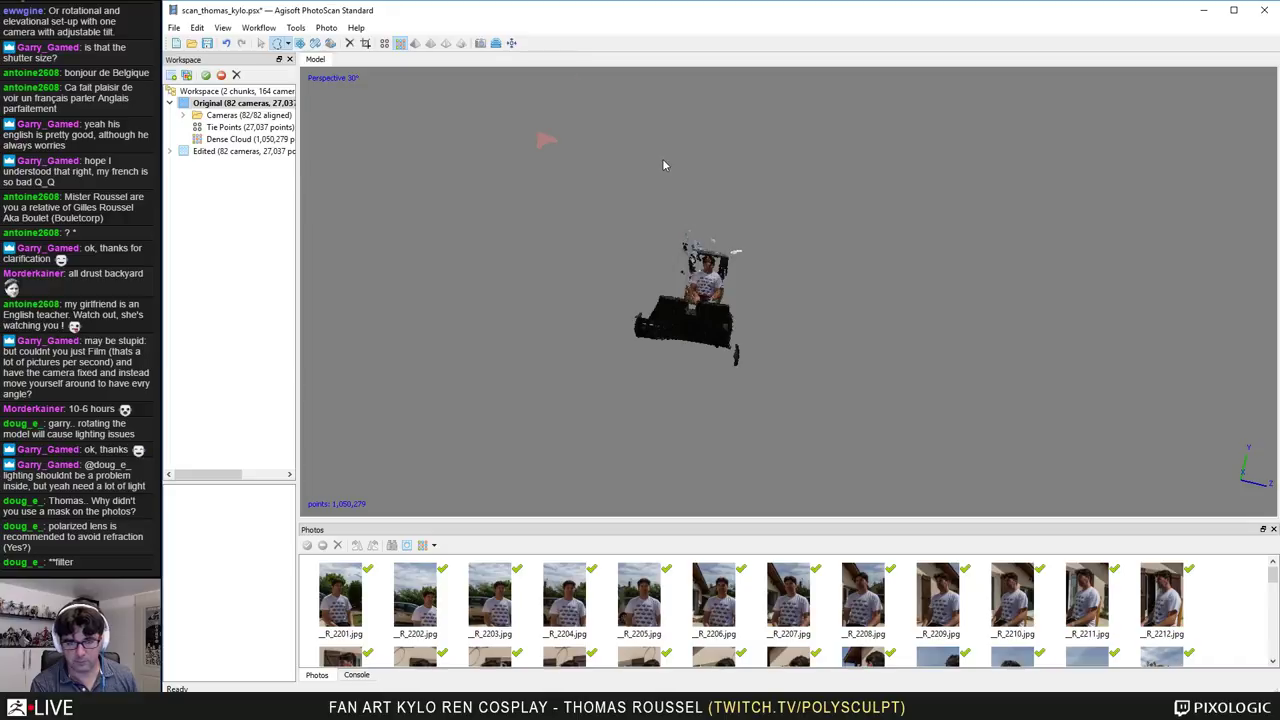
pyautogui.press('Delete')
pyautogui.moveTo(748, 247); pyautogui.dragTo(838, 438)
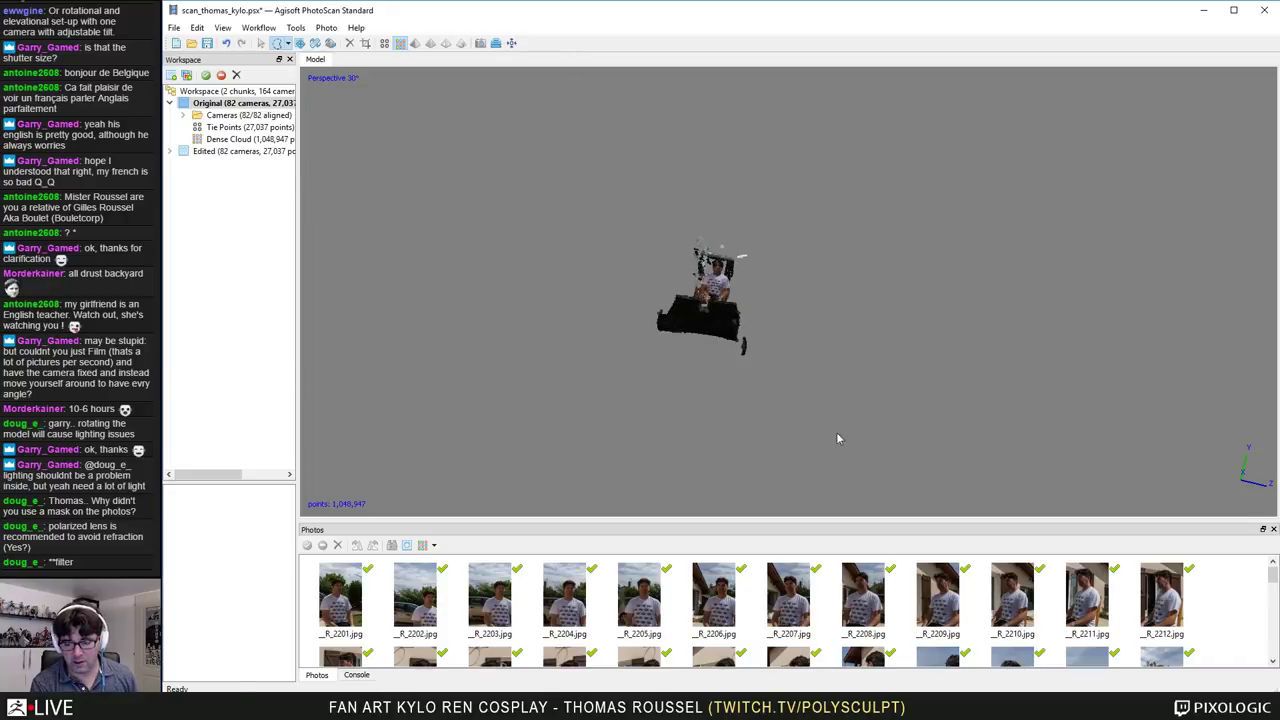
pyautogui.moveTo(712, 396)
pyautogui.mouseDown()
pyautogui.moveTo(735, 313)
pyautogui.moveTo(820, 262)
pyautogui.mouseUp()
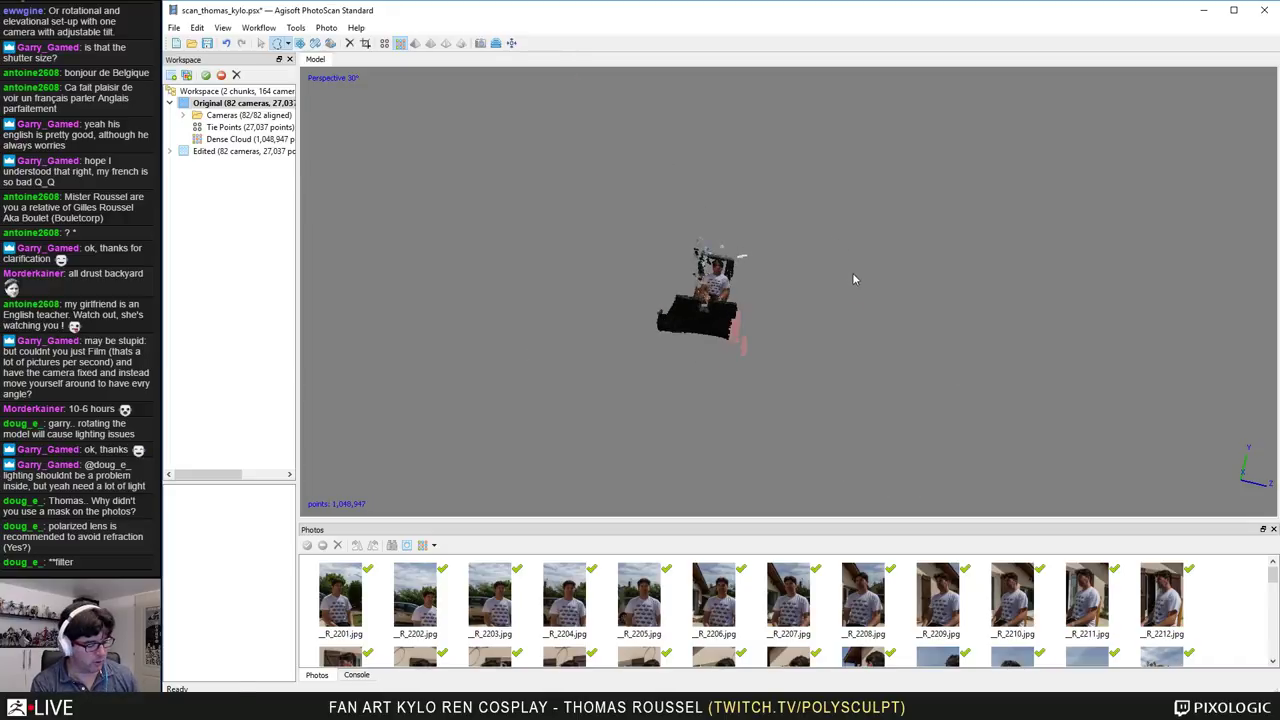
pyautogui.press('Delete')
# Step: Select the dark slab-like surfaces in front of the subject with the free-form selection and delete them
pyautogui.scroll(5, 742, 310)
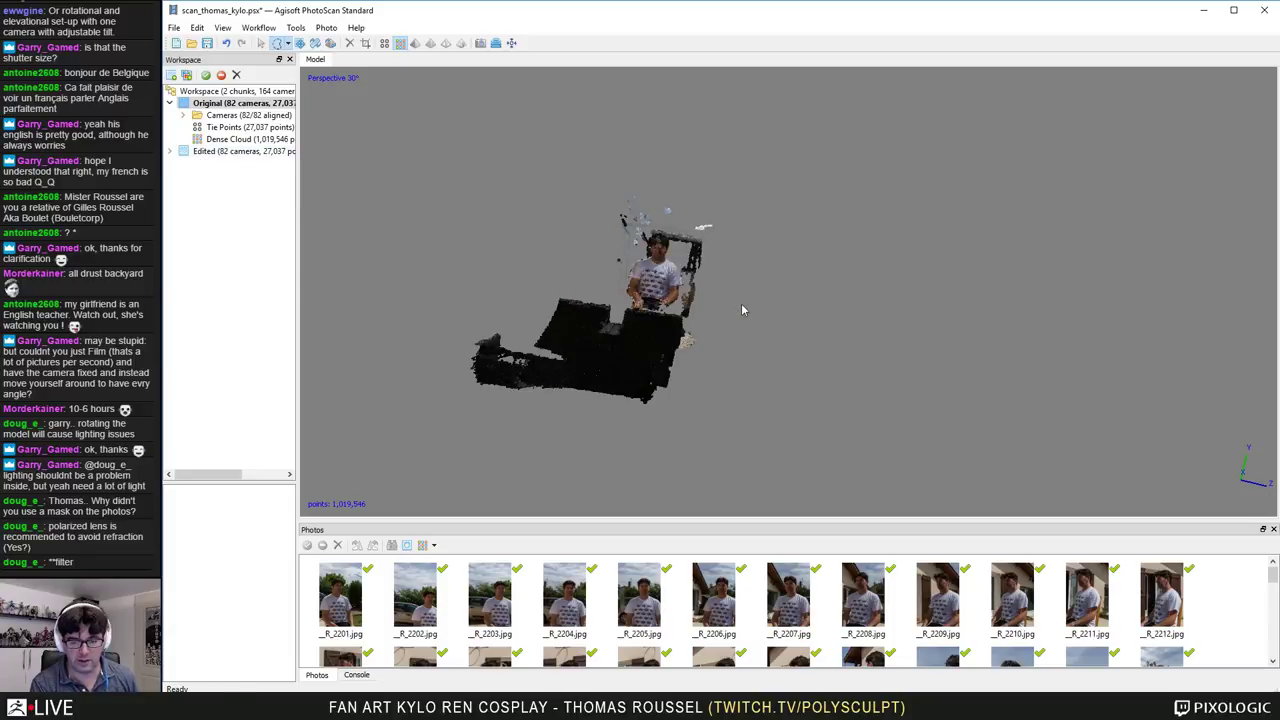
pyautogui.moveTo(698, 291); pyautogui.dragTo(791, 406)
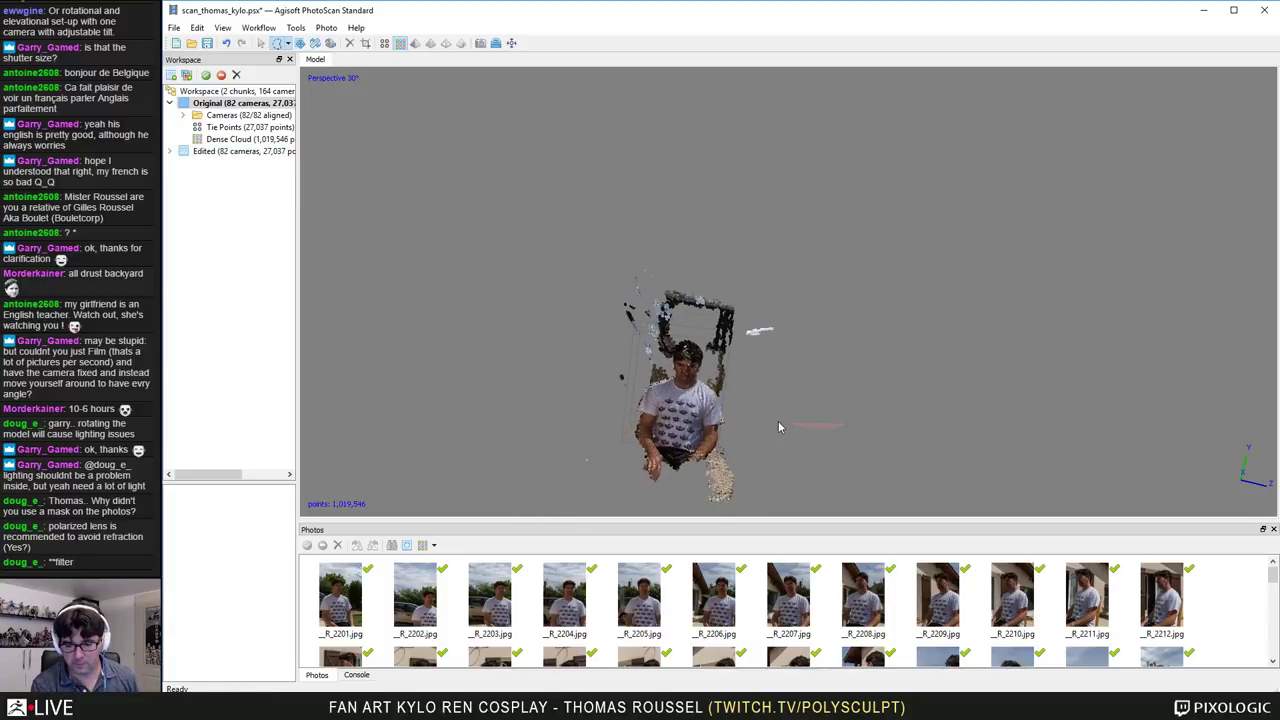
pyautogui.click(262, 44)
pyautogui.moveTo(787, 331)
pyautogui.mouseDown()
pyautogui.moveTo(792, 320)
pyautogui.moveTo(683, 312)
pyautogui.moveTo(682, 391)
pyautogui.moveTo(645, 385)
pyautogui.mouseUp()
pyautogui.click(277, 44)
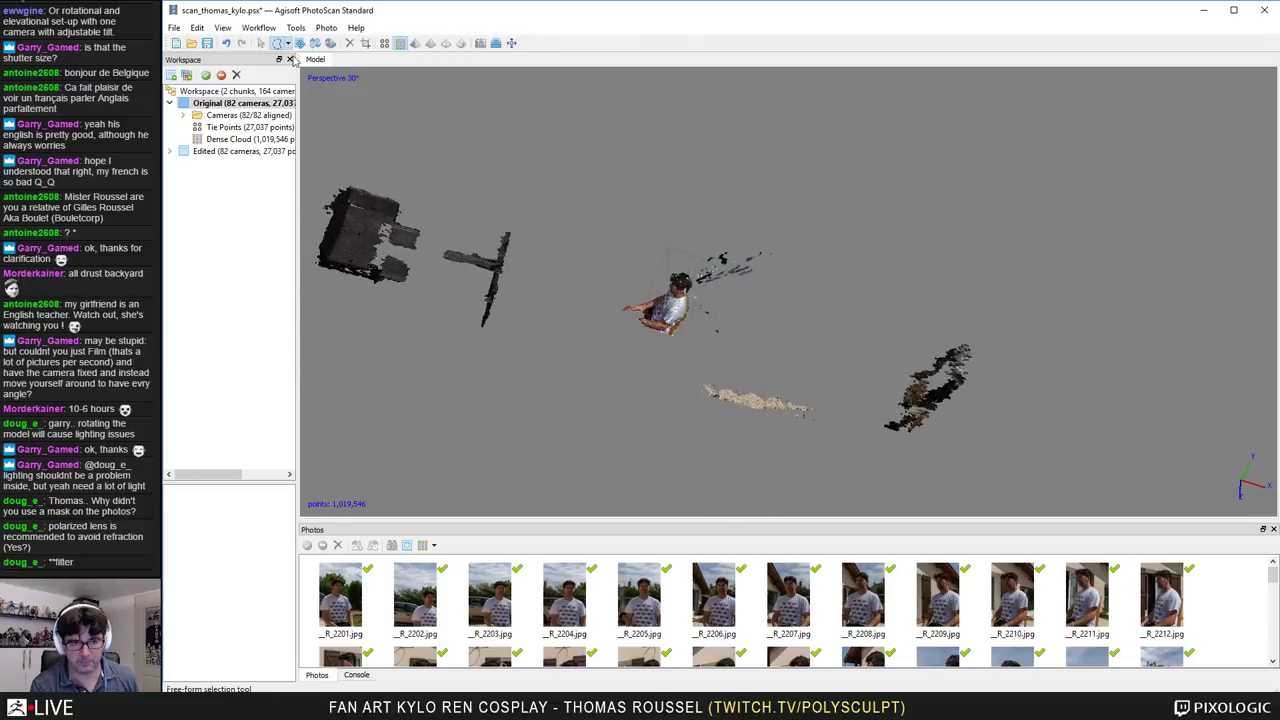
pyautogui.moveTo(580, 377); pyautogui.dragTo(617, 369, button='middle')
pyautogui.moveTo(597, 202)
pyautogui.mouseDown()
pyautogui.moveTo(424, 117)
pyautogui.moveTo(470, 436)
pyautogui.mouseUp()
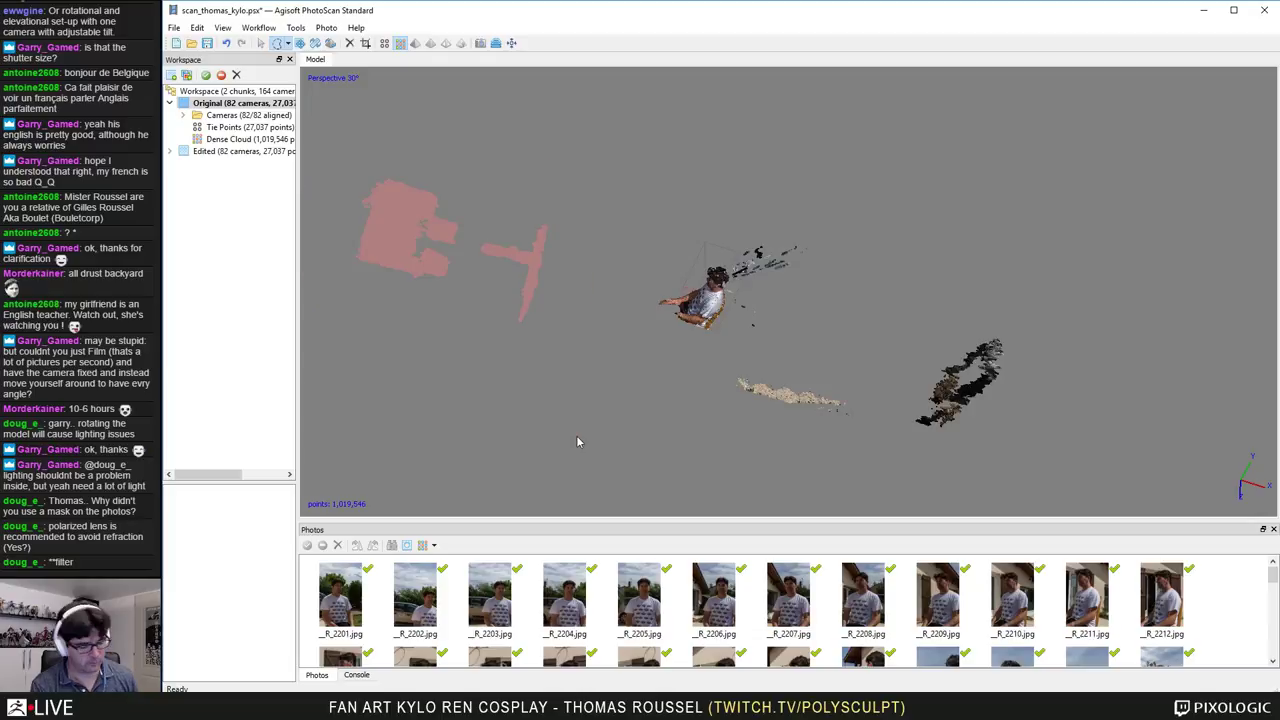
pyautogui.press('Delete')
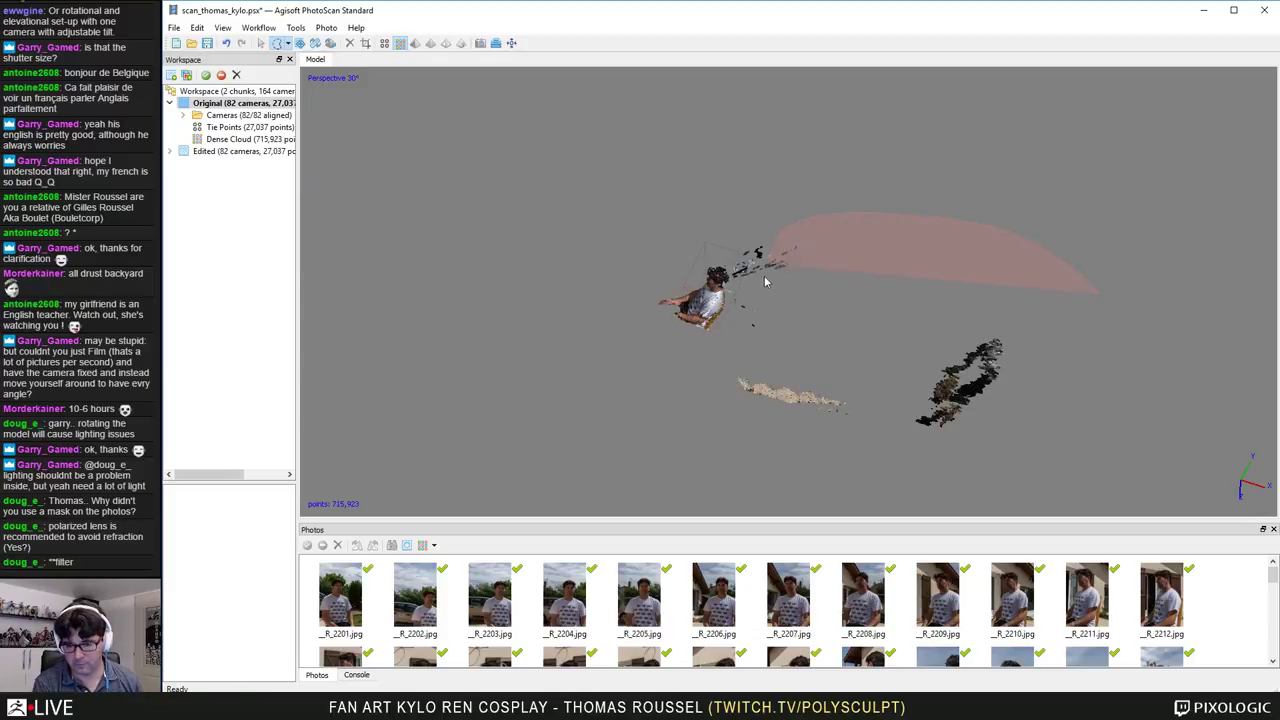
# Step: Delete the terrace strip, the wall remnant and the outer stray points behind the subject
pyautogui.moveTo(764, 277)
pyautogui.mouseDown()
pyautogui.moveTo(768, 452)
pyautogui.moveTo(965, 445)
pyautogui.mouseUp()
pyautogui.press('Delete')
pyautogui.scroll(5, 722, 305)
pyautogui.moveTo(722, 305); pyautogui.dragTo(806, 350, button='middle')
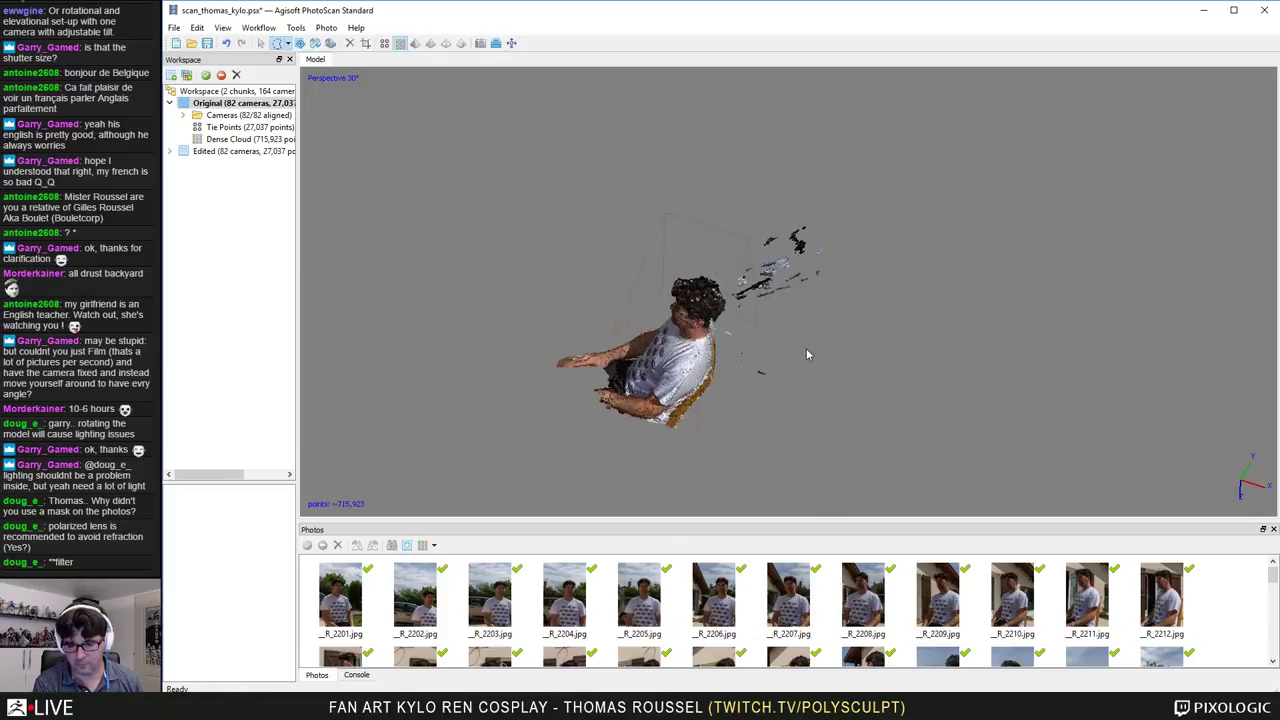
pyautogui.scroll(2, 852, 232)
pyautogui.moveTo(760, 232); pyautogui.dragTo(746, 432)
pyautogui.press('Delete')
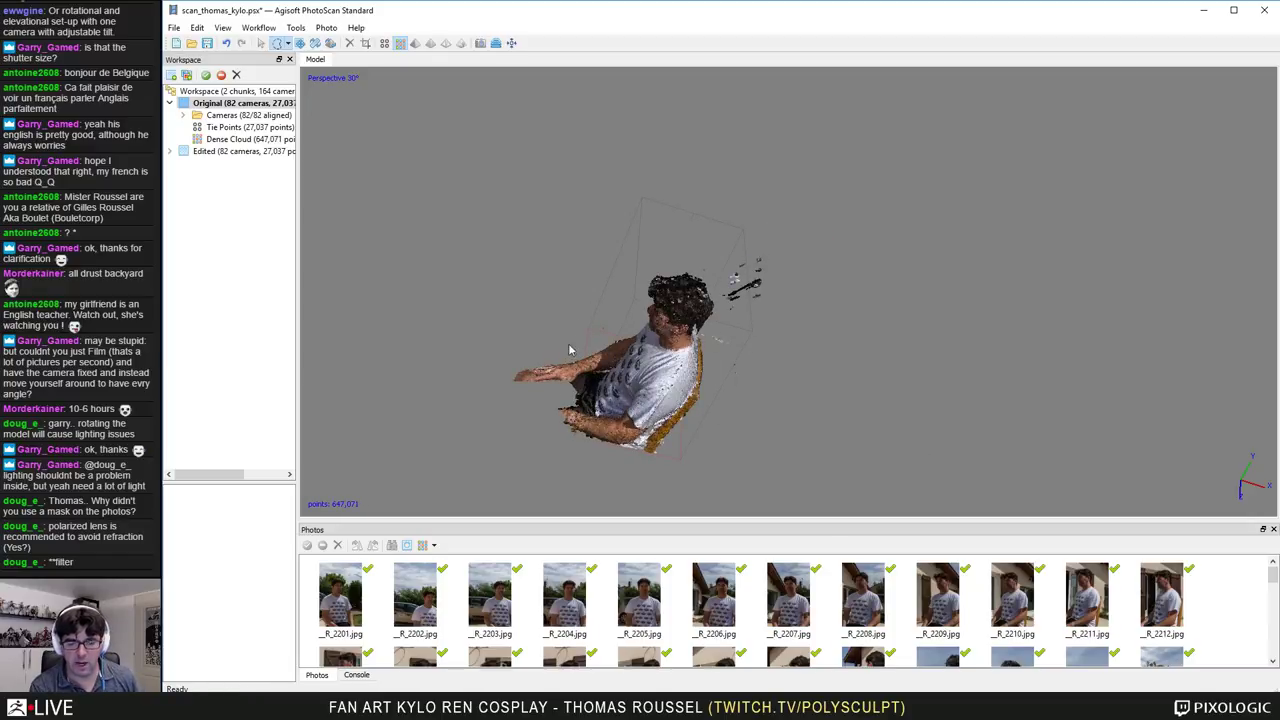
# Step: View the subject from the front, then select the arms and torso below the shoulders and delete those points
pyautogui.moveTo(544, 411); pyautogui.dragTo(599, 400, button='middle')
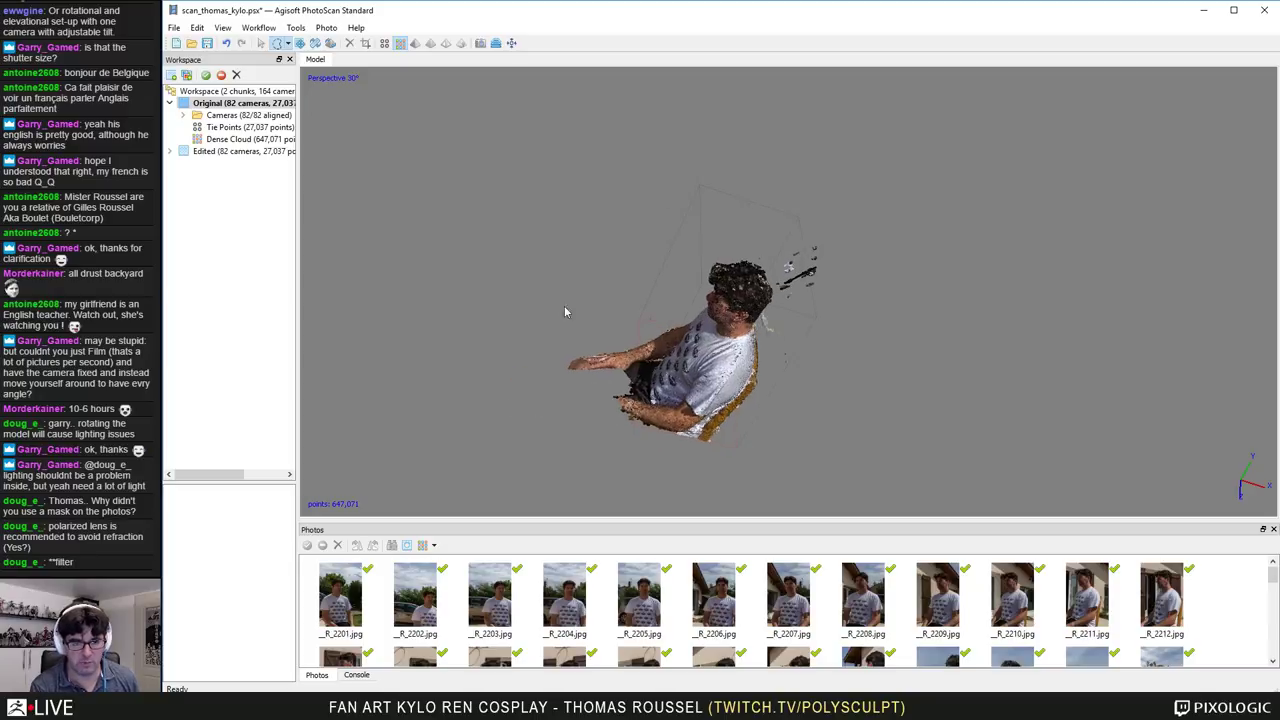
pyautogui.click(263, 44)
pyautogui.moveTo(768, 295); pyautogui.dragTo(1018, 352)
pyautogui.moveTo(782, 339); pyautogui.dragTo(757, 260)
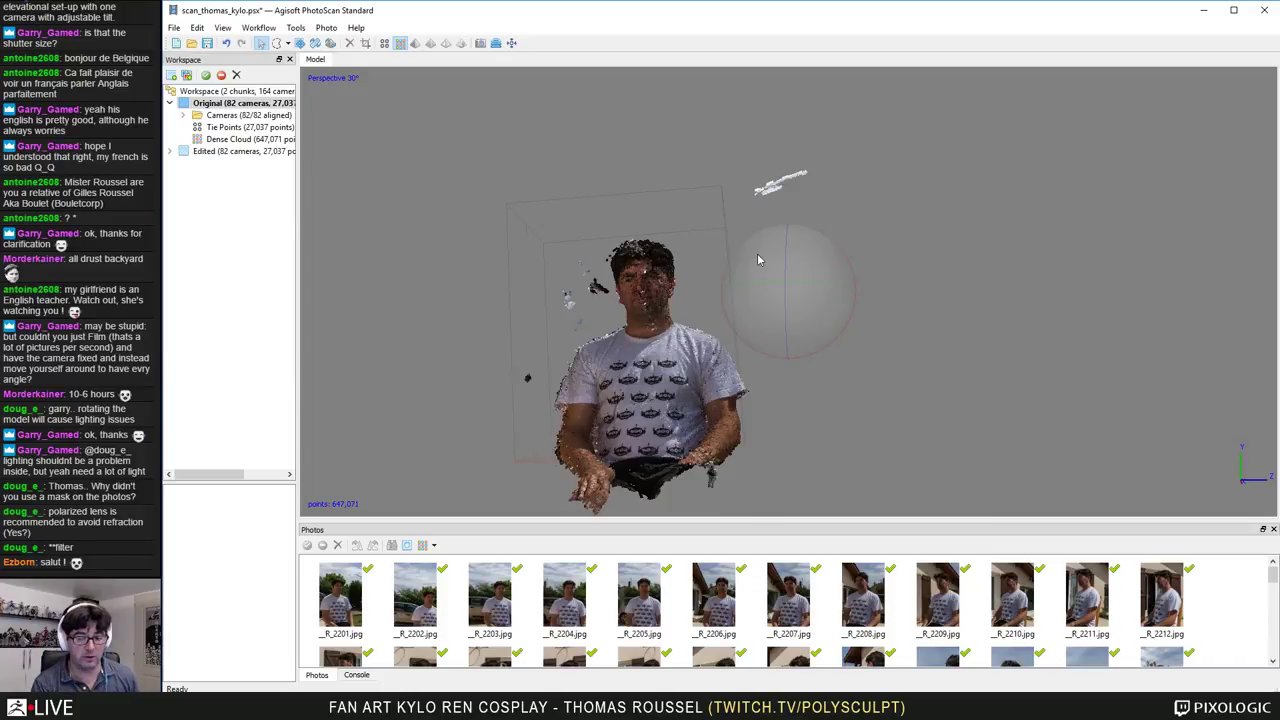
pyautogui.click(277, 43)
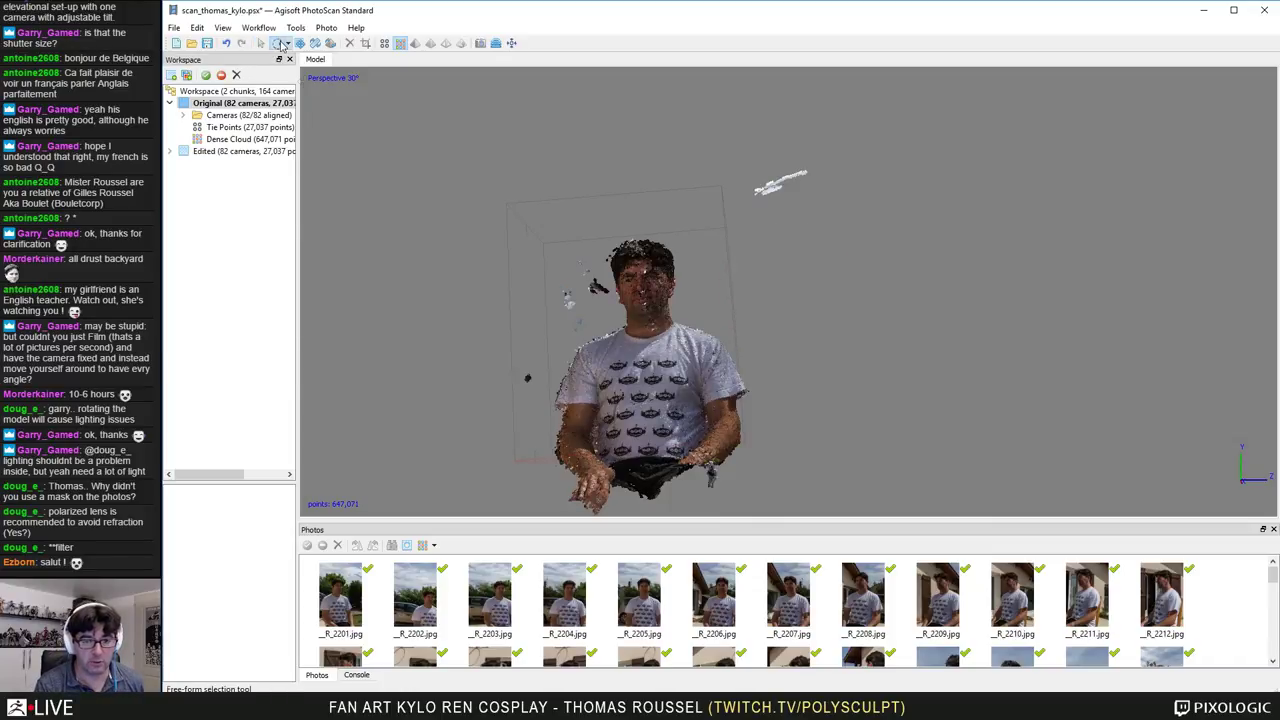
pyautogui.moveTo(540, 518)
pyautogui.mouseDown()
pyautogui.moveTo(425, 374)
pyautogui.moveTo(620, 345)
pyautogui.moveTo(860, 346)
pyautogui.mouseUp()
pyautogui.press('Delete')
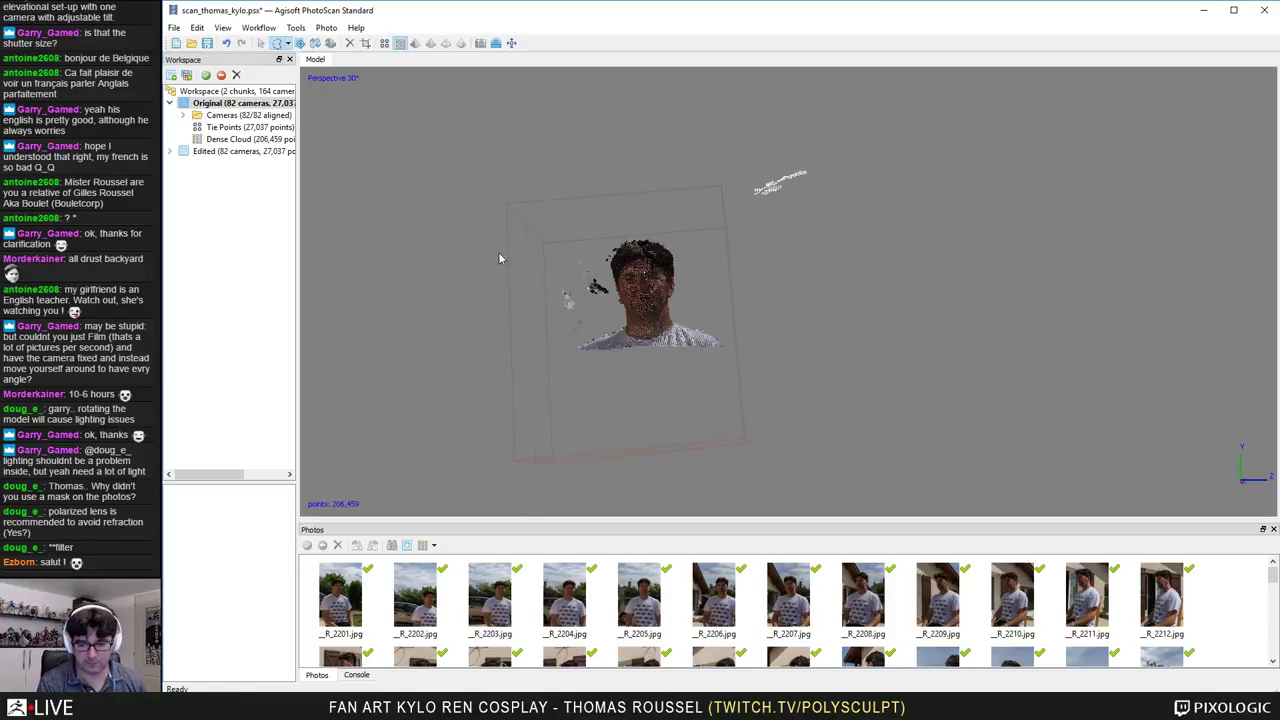
# Step: Delete the floating fragments on both sides of the subject's head, leaving only the head and shoulders
pyautogui.moveTo(490, 252)
pyautogui.mouseDown()
pyautogui.moveTo(522, 338)
pyautogui.moveTo(577, 338)
pyautogui.moveTo(600, 285)
pyautogui.moveTo(592, 242)
pyautogui.mouseUp()
pyautogui.press('Delete')
pyautogui.moveTo(756, 152); pyautogui.dragTo(782, 218)
pyautogui.press('Delete')
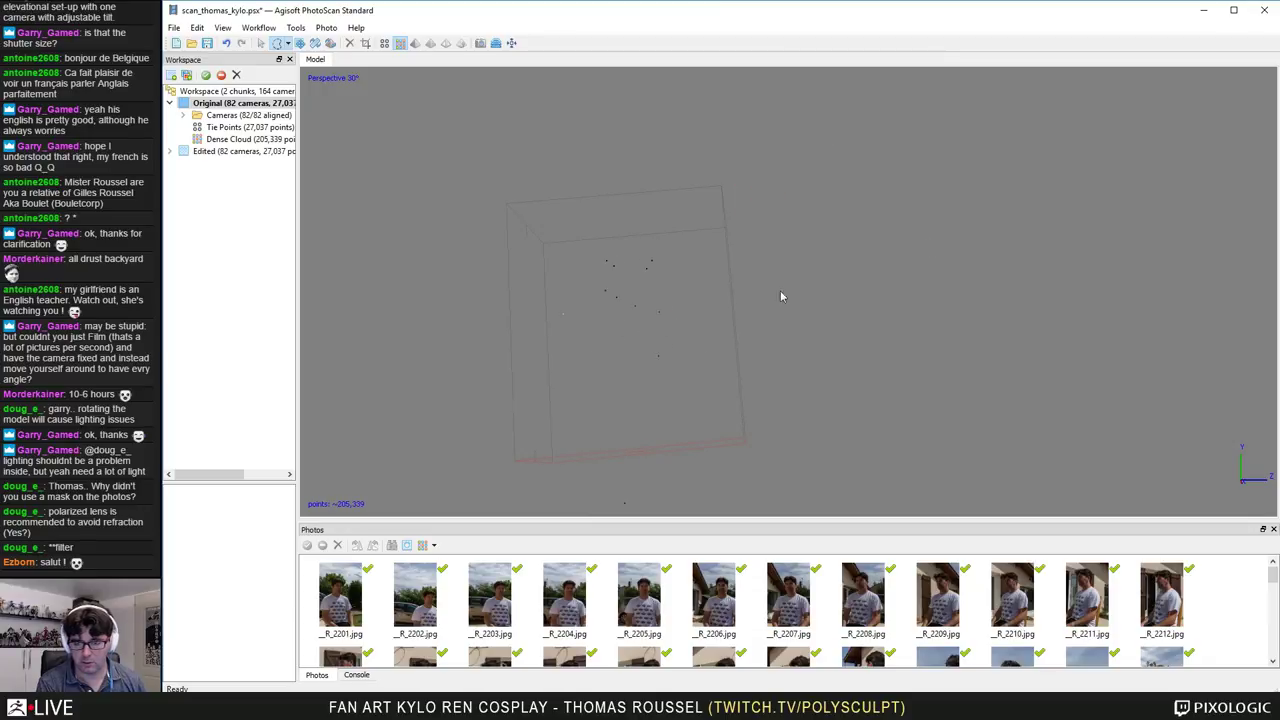
pyautogui.scroll(4, 622, 300)
pyautogui.moveTo(568, 277); pyautogui.dragTo(707, 301, button='middle')
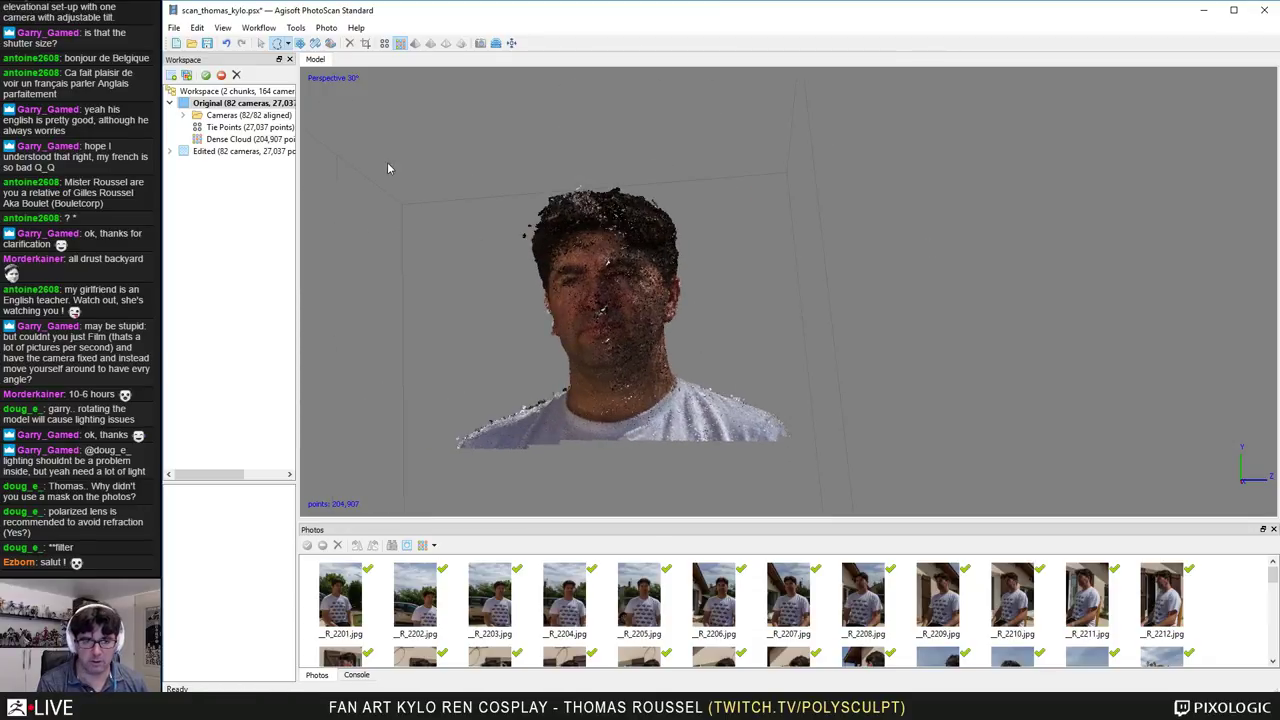
# Step: Set up a mesh build for the Original chunk from the dense cloud with a custom face count of 2,000,000, and cancel it
pyautogui.rightClick(222, 107)
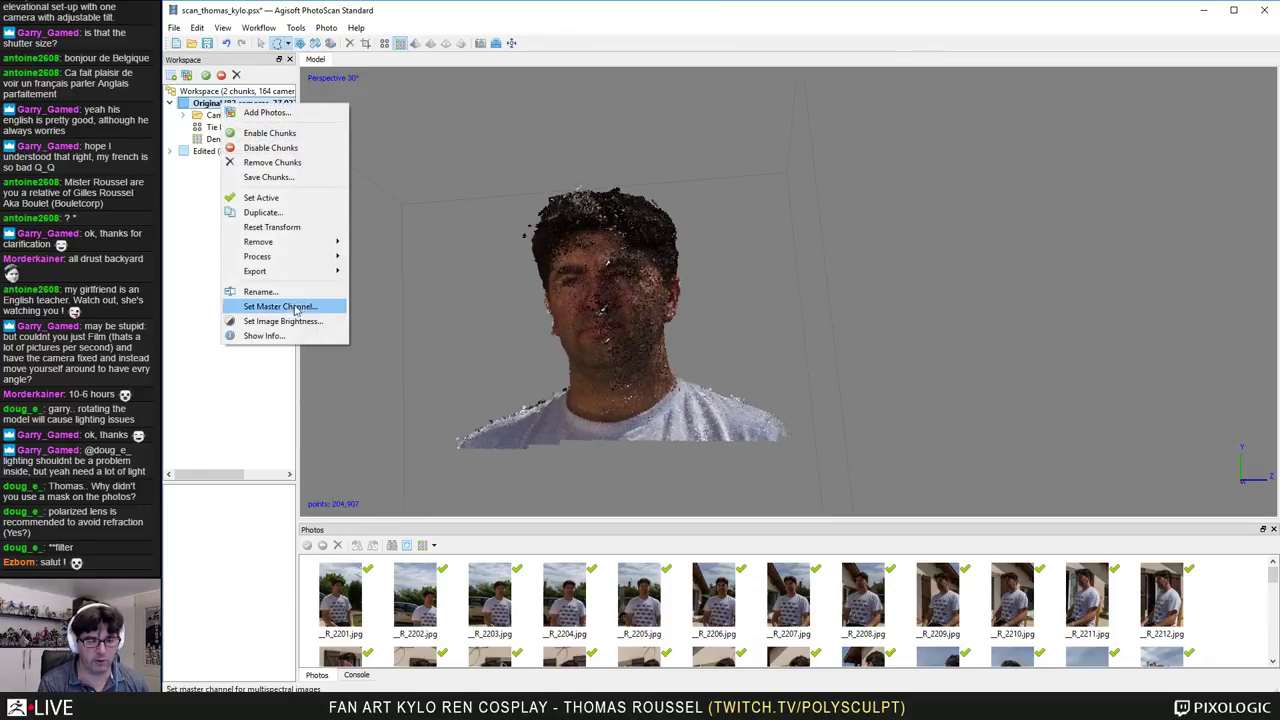
pyautogui.moveTo(297, 260)
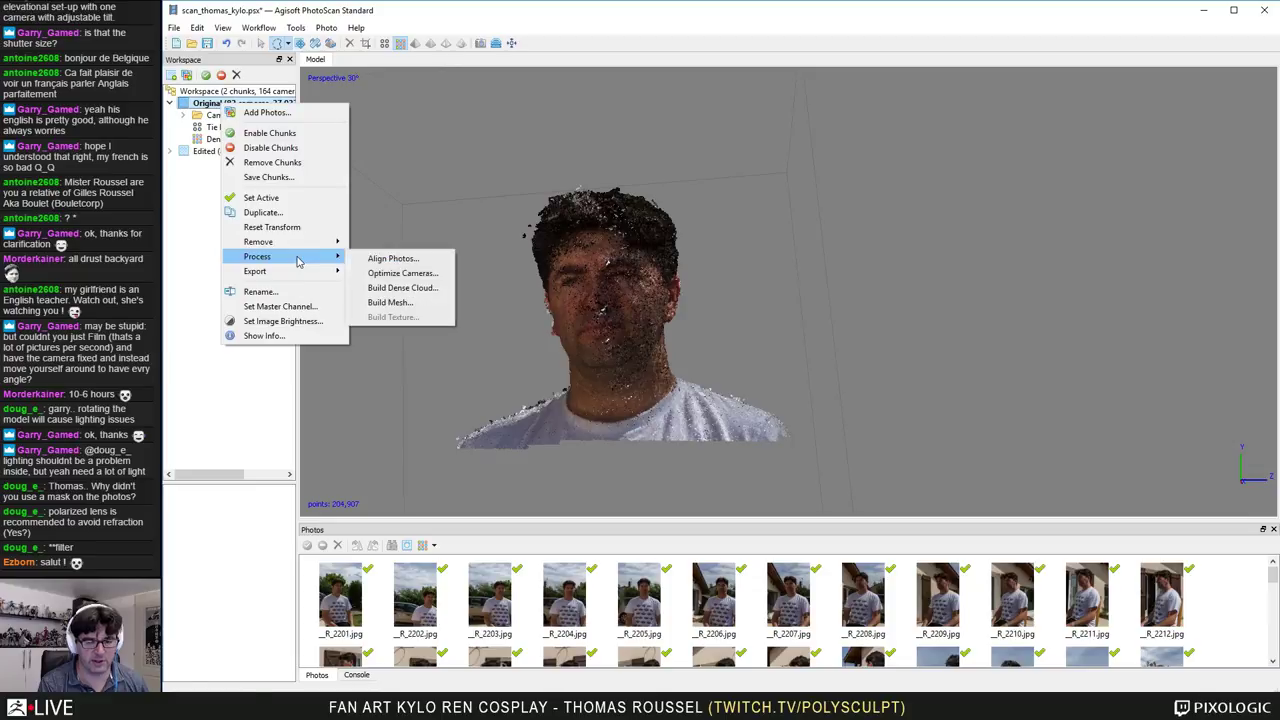
pyautogui.click(390, 302)
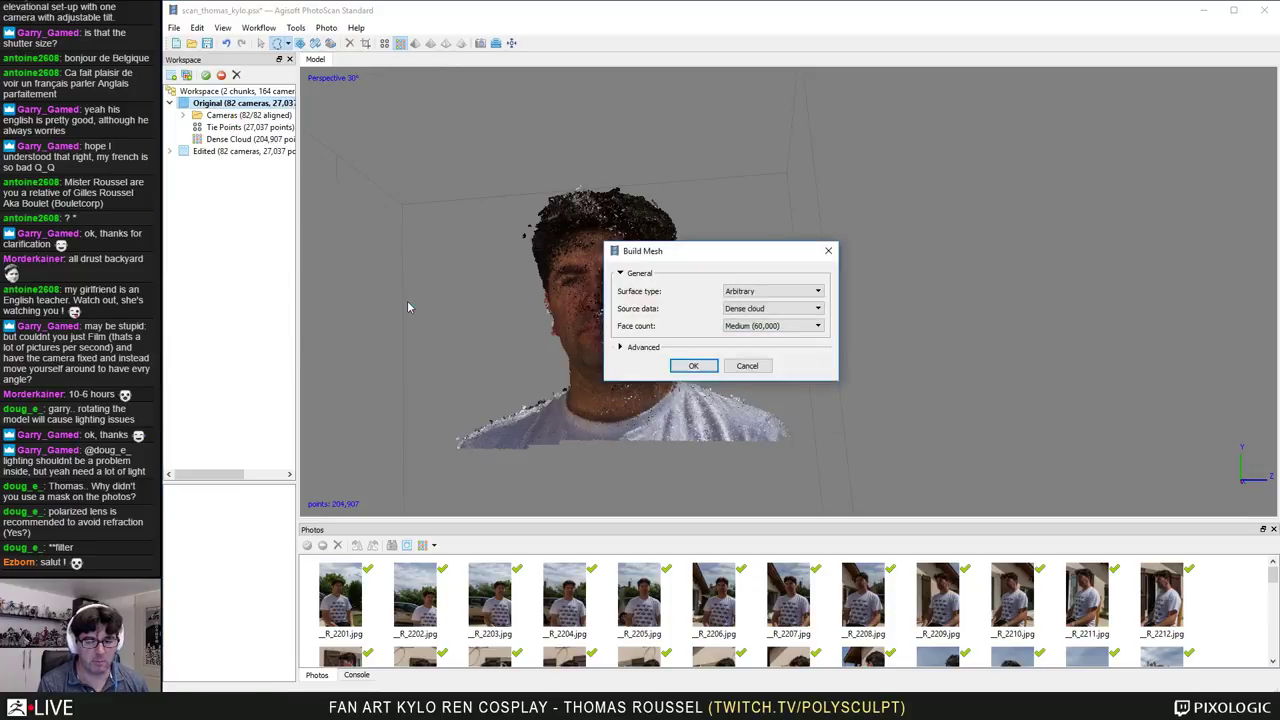
pyautogui.click(755, 314)
pyautogui.click(756, 310)
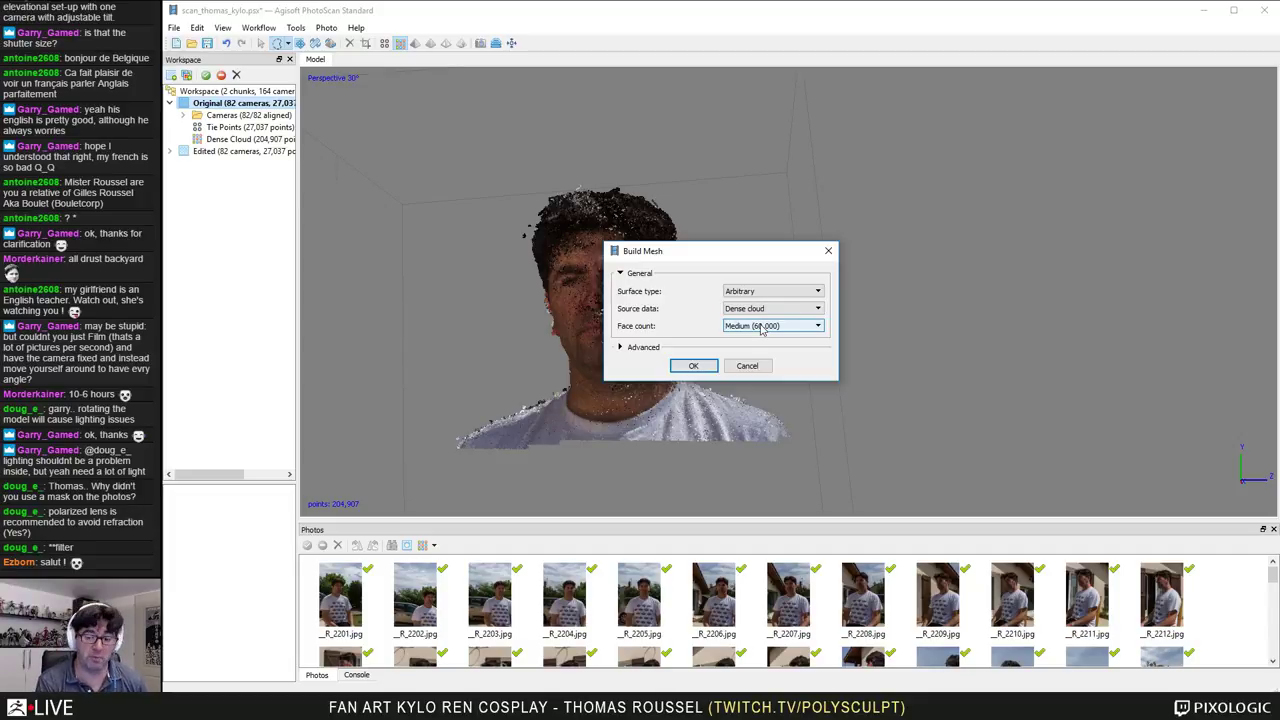
pyautogui.click(740, 330)
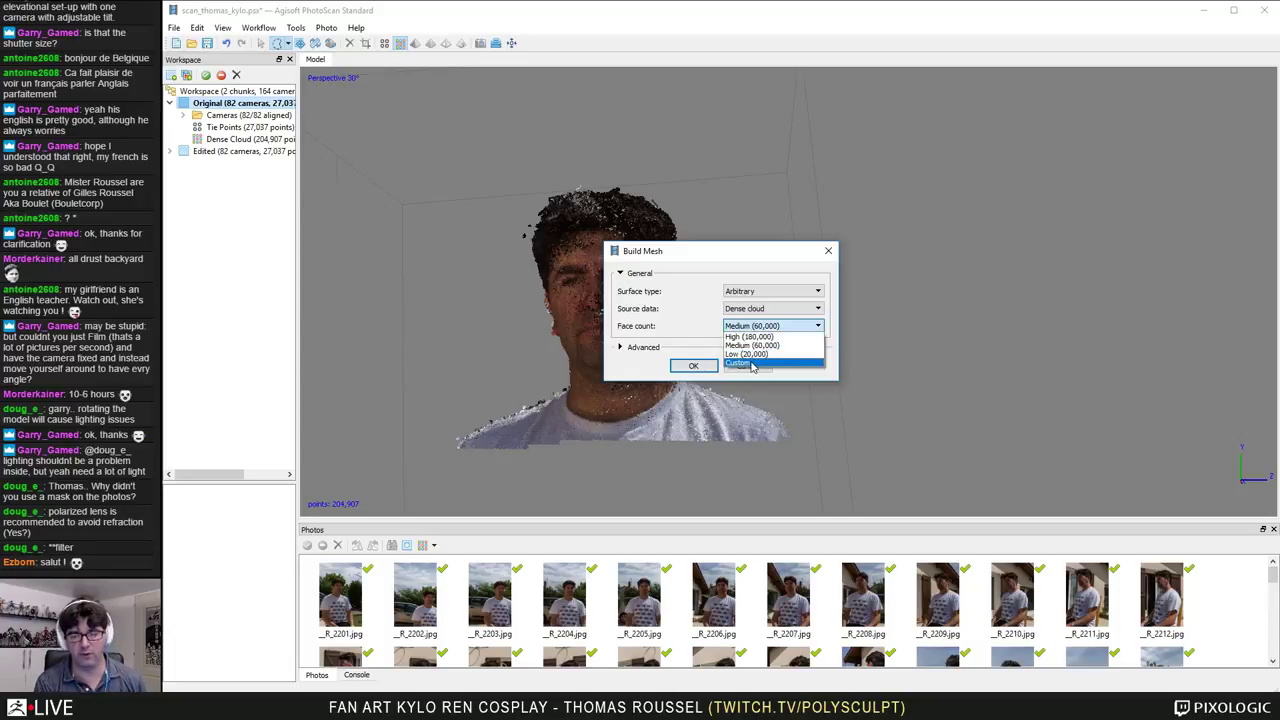
pyautogui.click(752, 364)
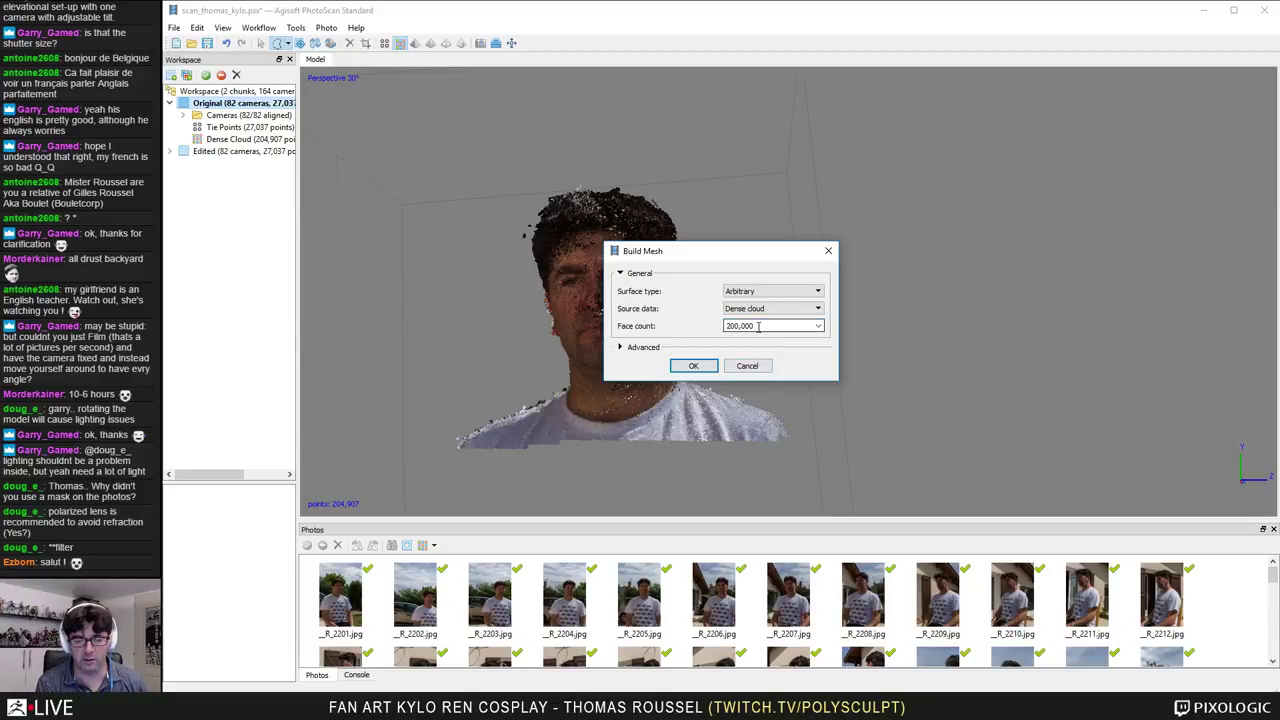
pyautogui.write('0')
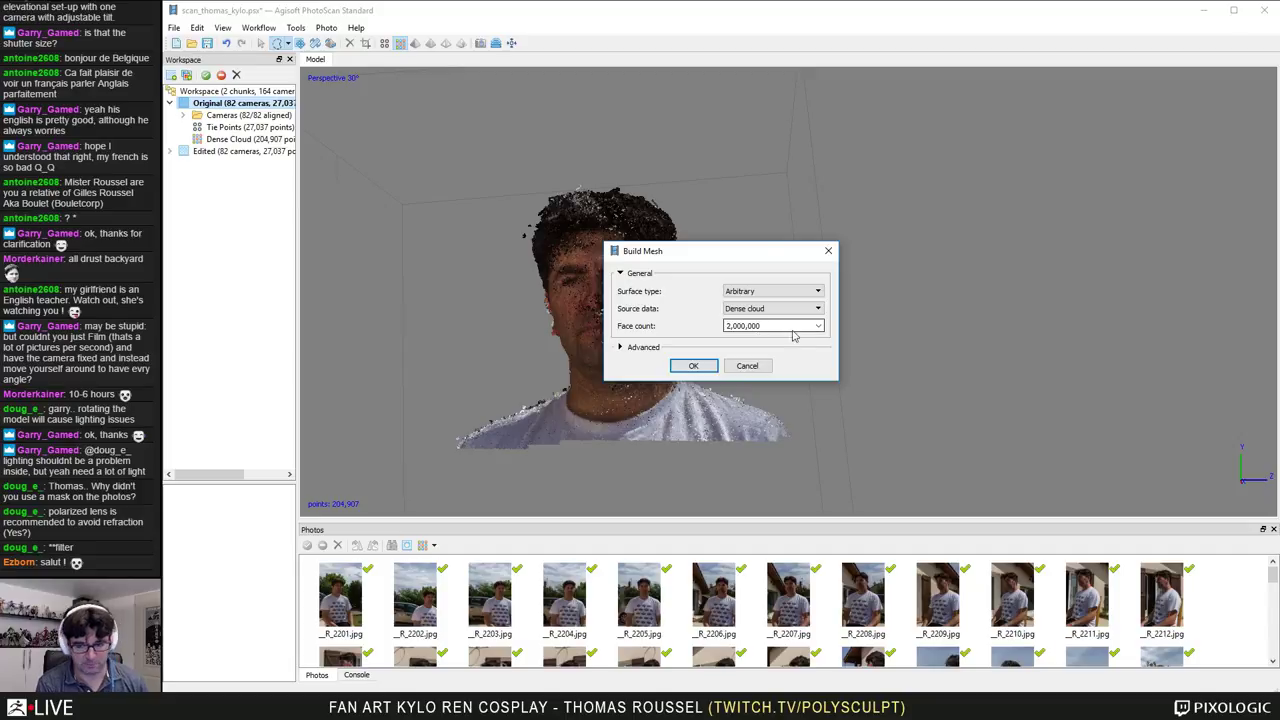
pyautogui.click(748, 366)
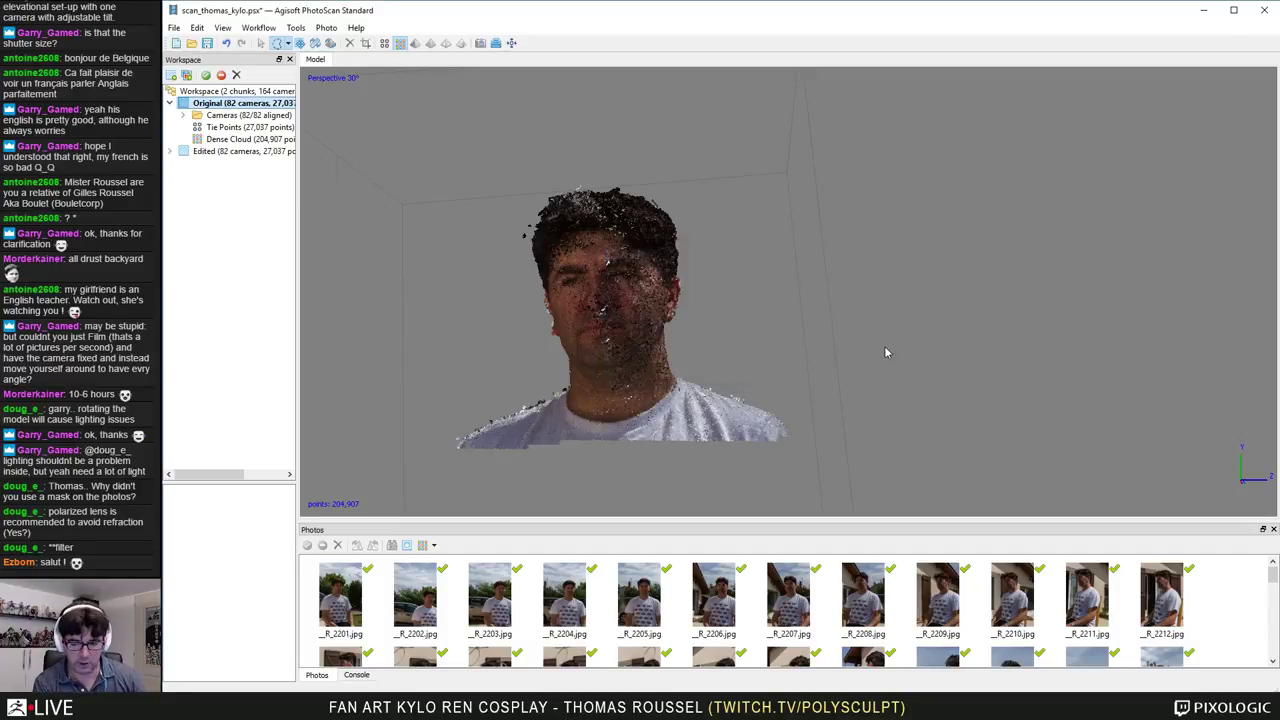
# Step: Make the Edited chunk active, display its mesh as solid, and examine the face and ears from the front and both sides
pyautogui.doubleClick(230, 151)
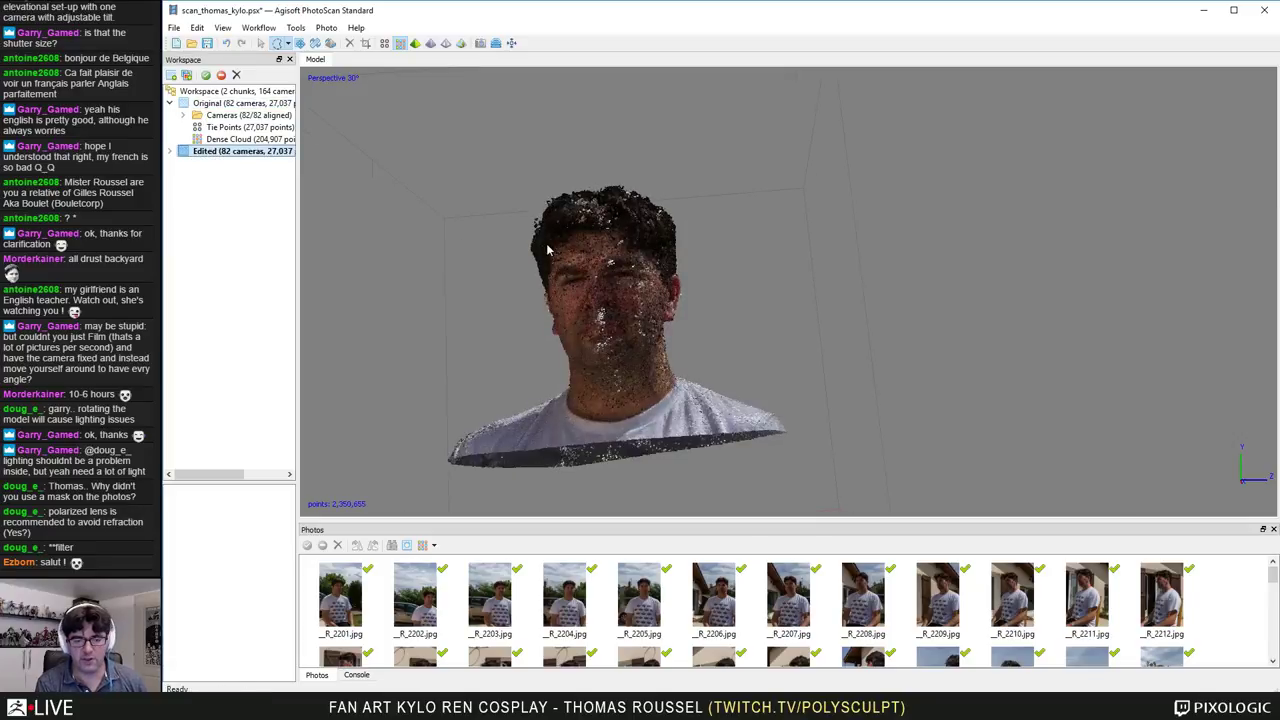
pyautogui.click(430, 44)
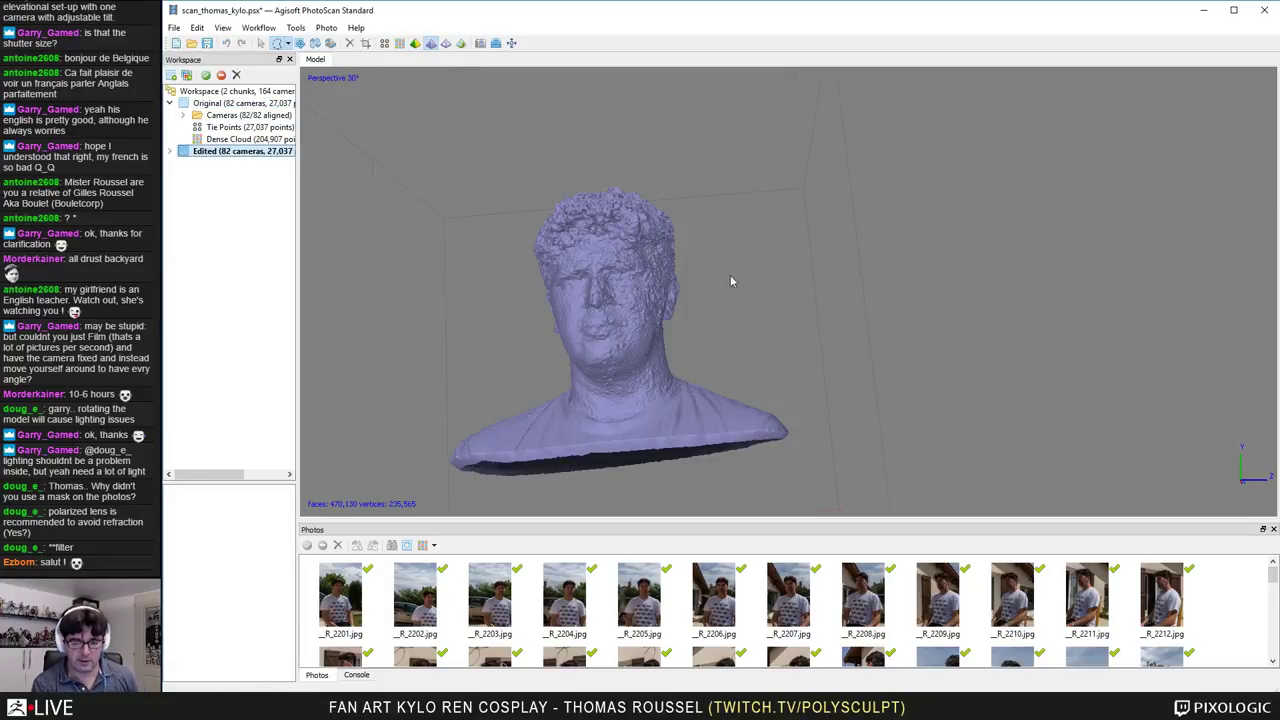
pyautogui.moveTo(729, 329); pyautogui.dragTo(771, 264)
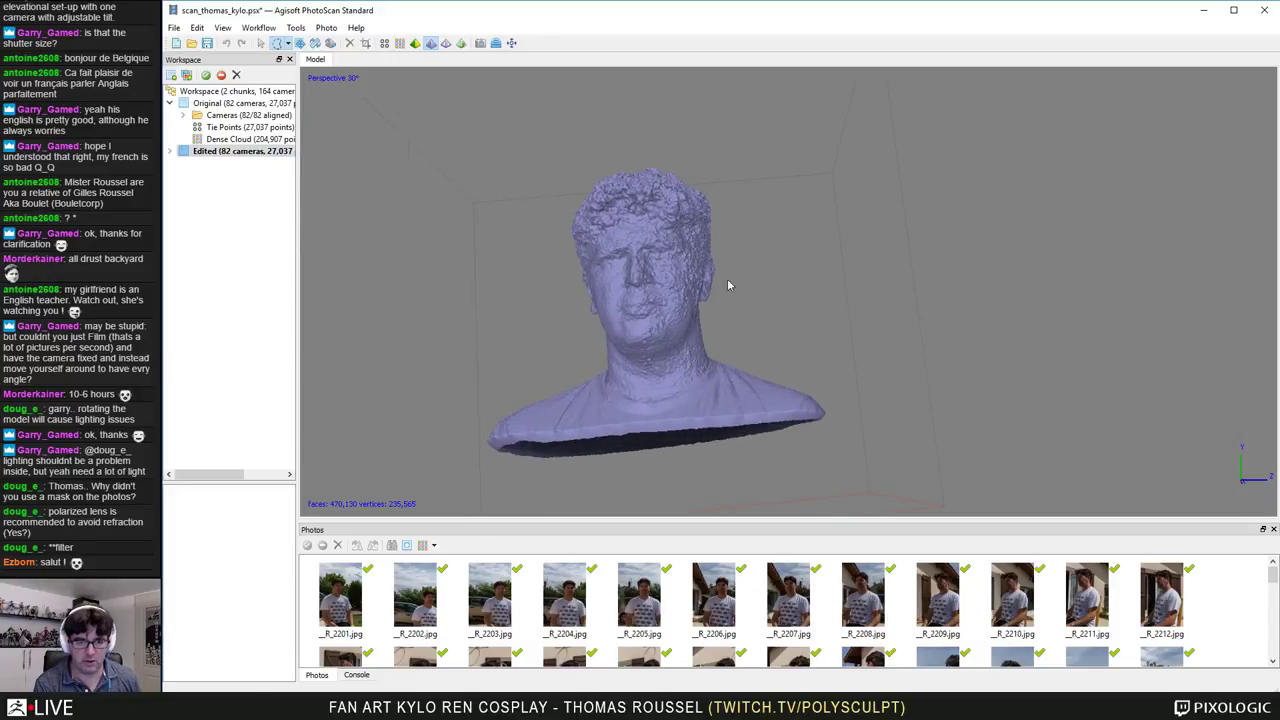
pyautogui.click(262, 44)
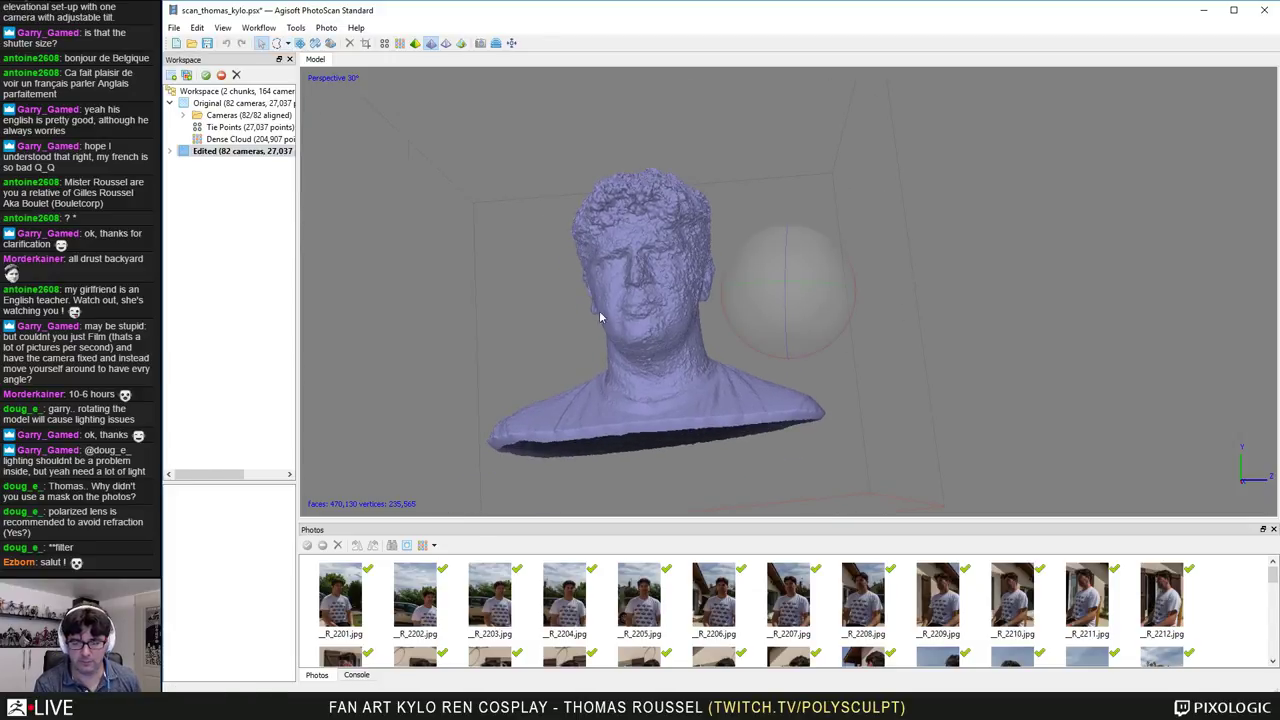
pyautogui.moveTo(600, 318)
pyautogui.mouseDown()
pyautogui.moveTo(762, 304)
pyautogui.moveTo(772, 326)
pyautogui.moveTo(714, 288)
pyautogui.moveTo(812, 316)
pyautogui.moveTo(784, 326)
pyautogui.moveTo(818, 321)
pyautogui.moveTo(781, 297)
pyautogui.moveTo(757, 320)
pyautogui.mouseUp()
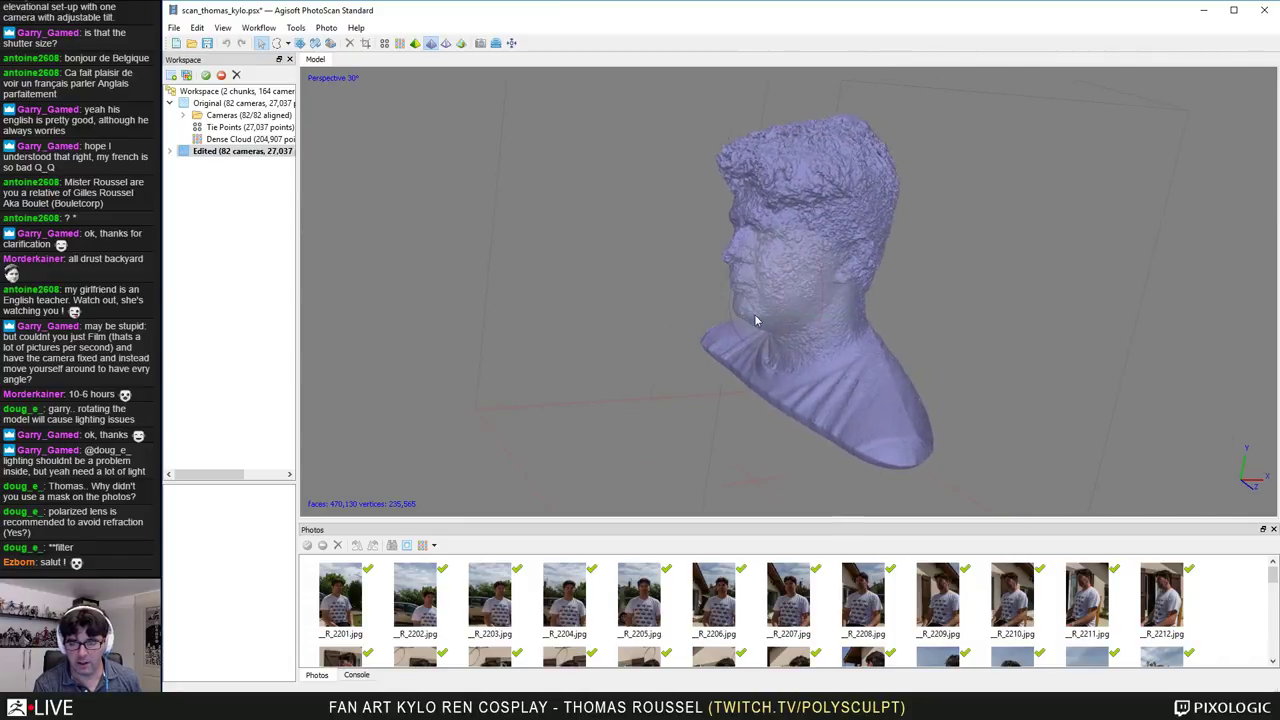
pyautogui.scroll(6, 796, 288)
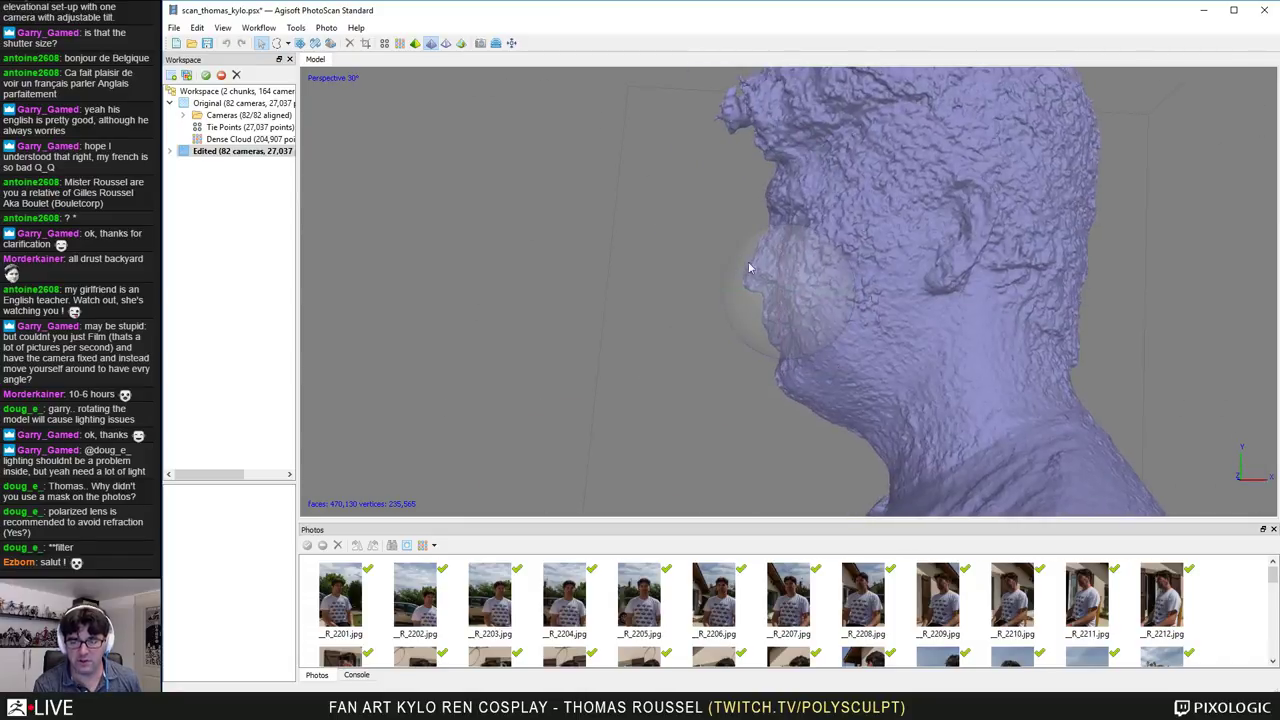
pyautogui.moveTo(732, 295); pyautogui.dragTo(586, 343)
pyautogui.moveTo(764, 293)
pyautogui.mouseDown()
pyautogui.moveTo(779, 271)
pyautogui.moveTo(759, 272)
pyautogui.mouseUp()
pyautogui.moveTo(604, 288); pyautogui.dragTo(918, 324)
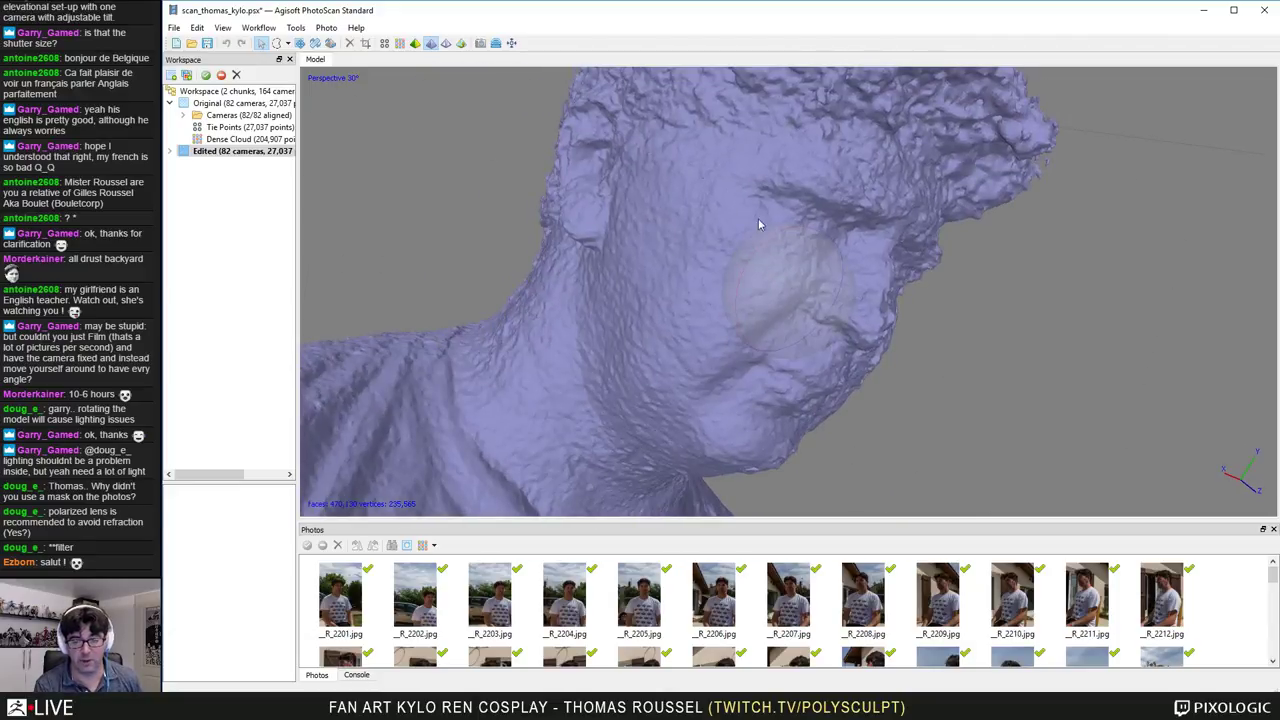
pyautogui.moveTo(801, 274); pyautogui.dragTo(655, 250)
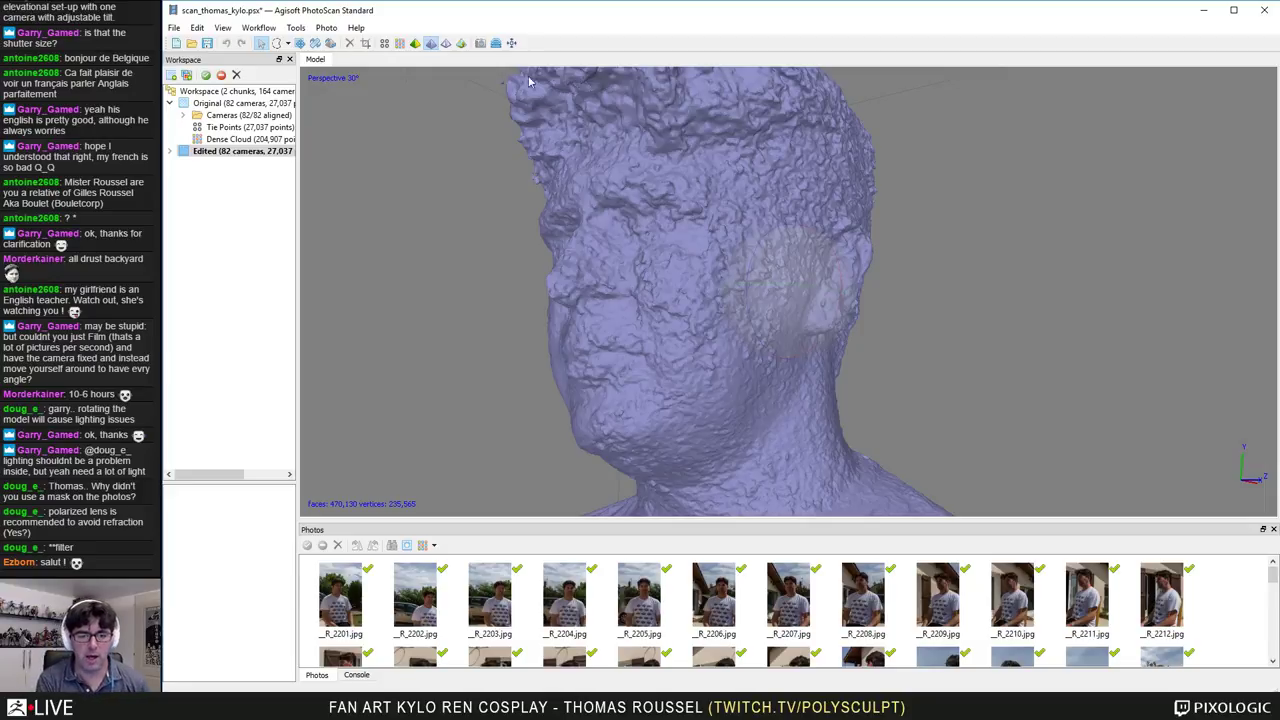
# Step: Display the Edited chunk's mesh as shaded with its colours and view the whole bust at an angle
pyautogui.click(415, 44)
pyautogui.scroll(-3, 870, 340)
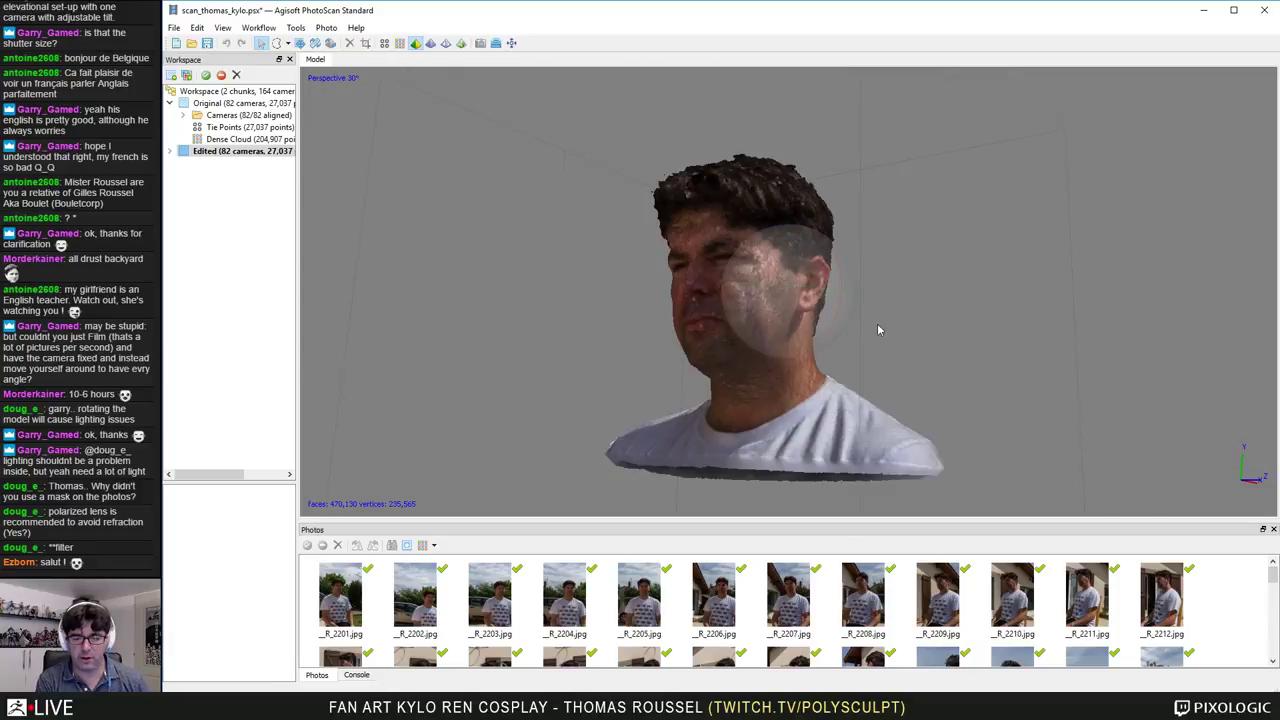
pyautogui.moveTo(751, 308); pyautogui.dragTo(805, 281)
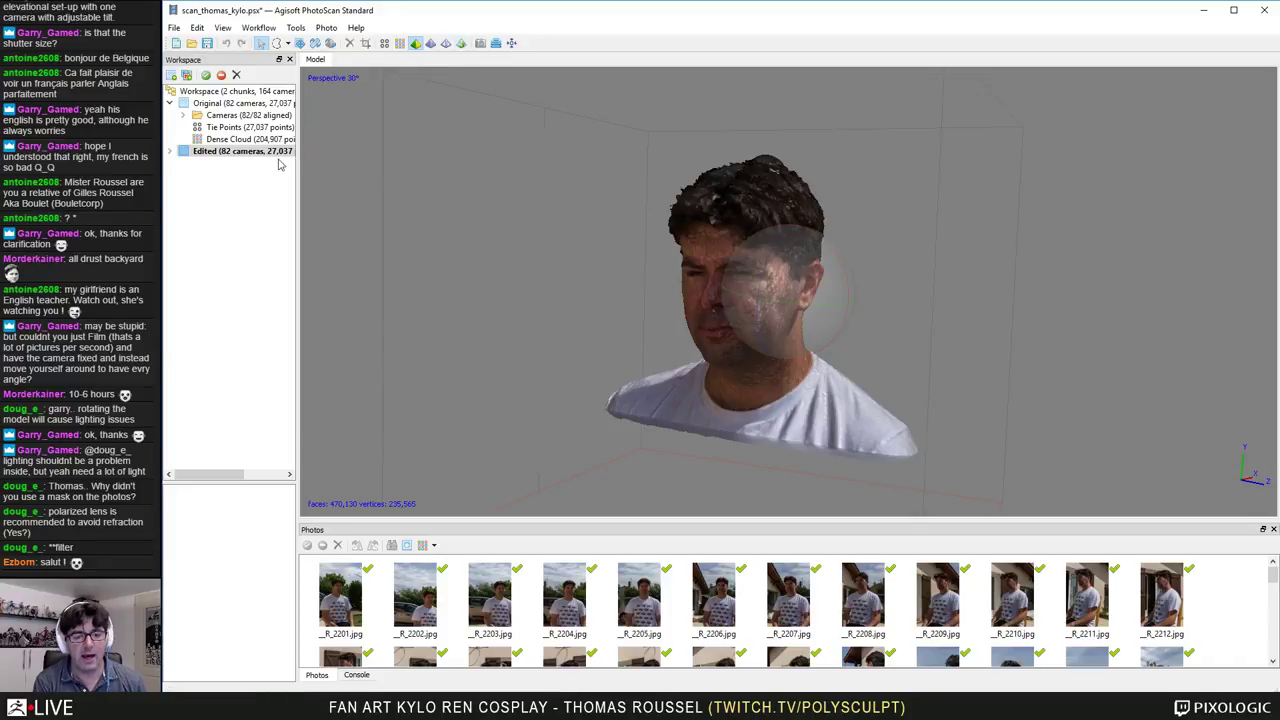
# Step: Open the texture build settings for the Edited chunk, check the mapping, blending and size options, and cancel
pyautogui.click(213, 153)
pyautogui.rightClick(213, 155)
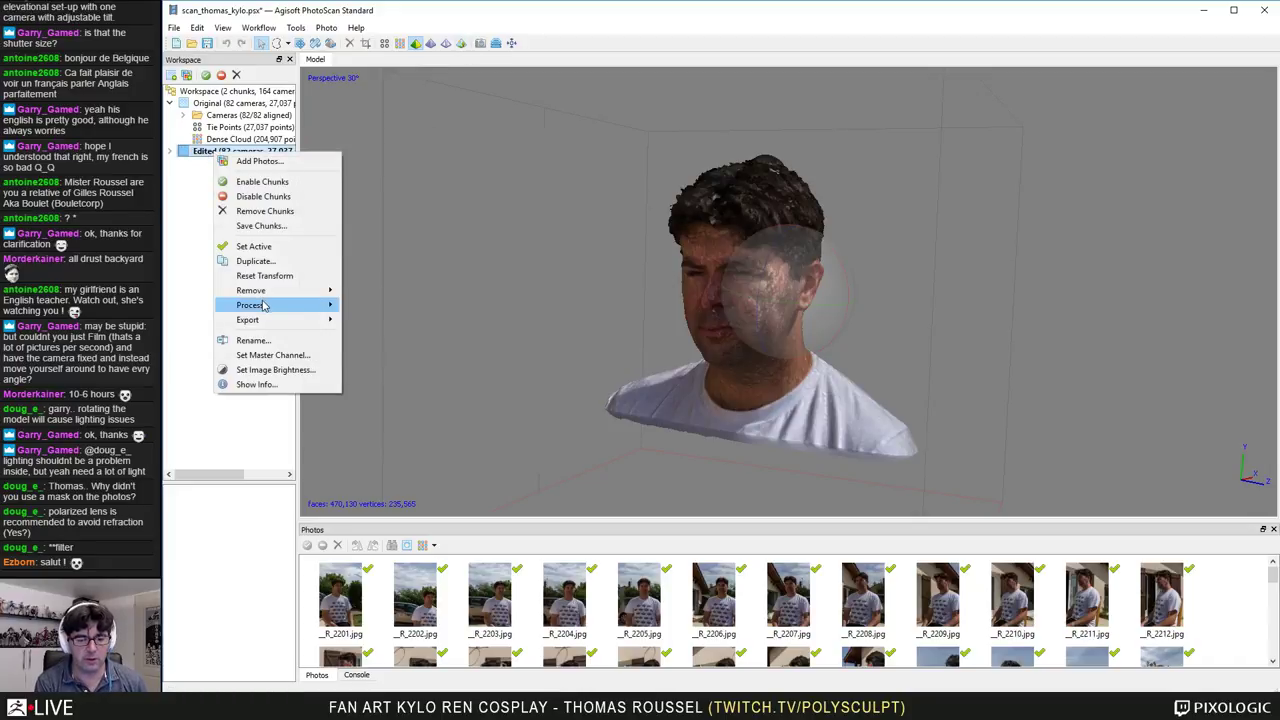
pyautogui.moveTo(265, 305)
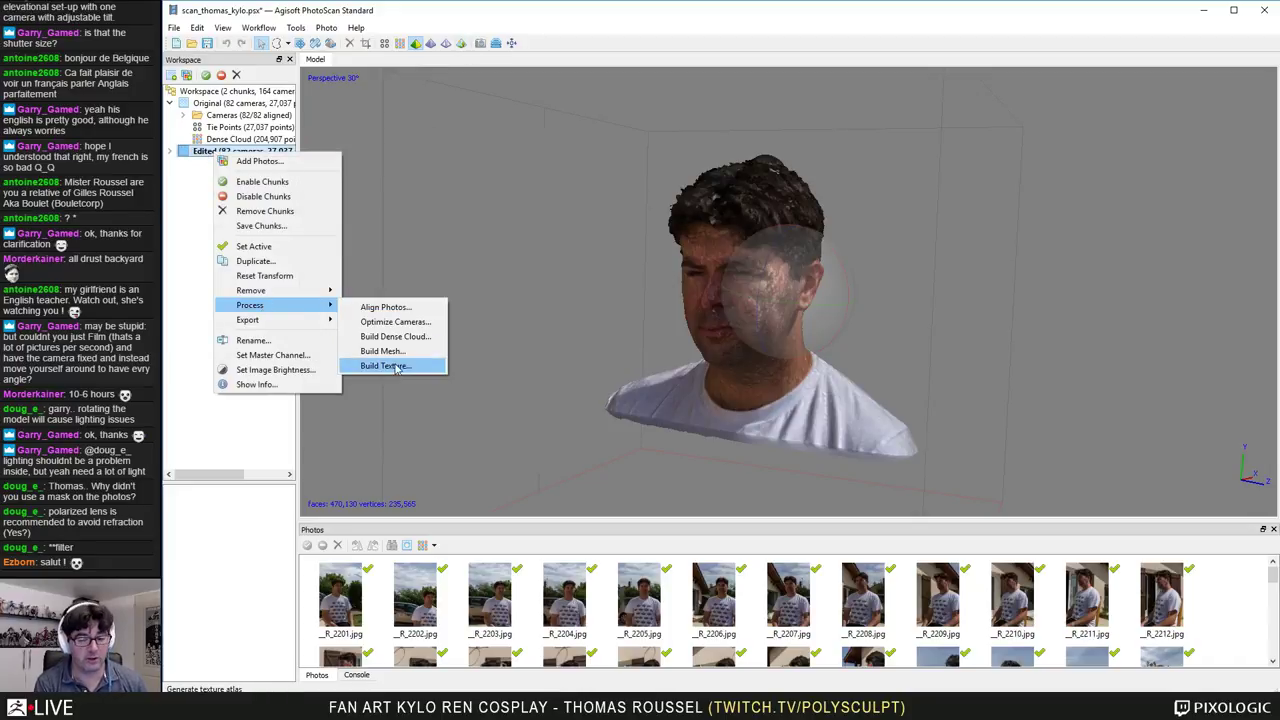
pyautogui.click(385, 366)
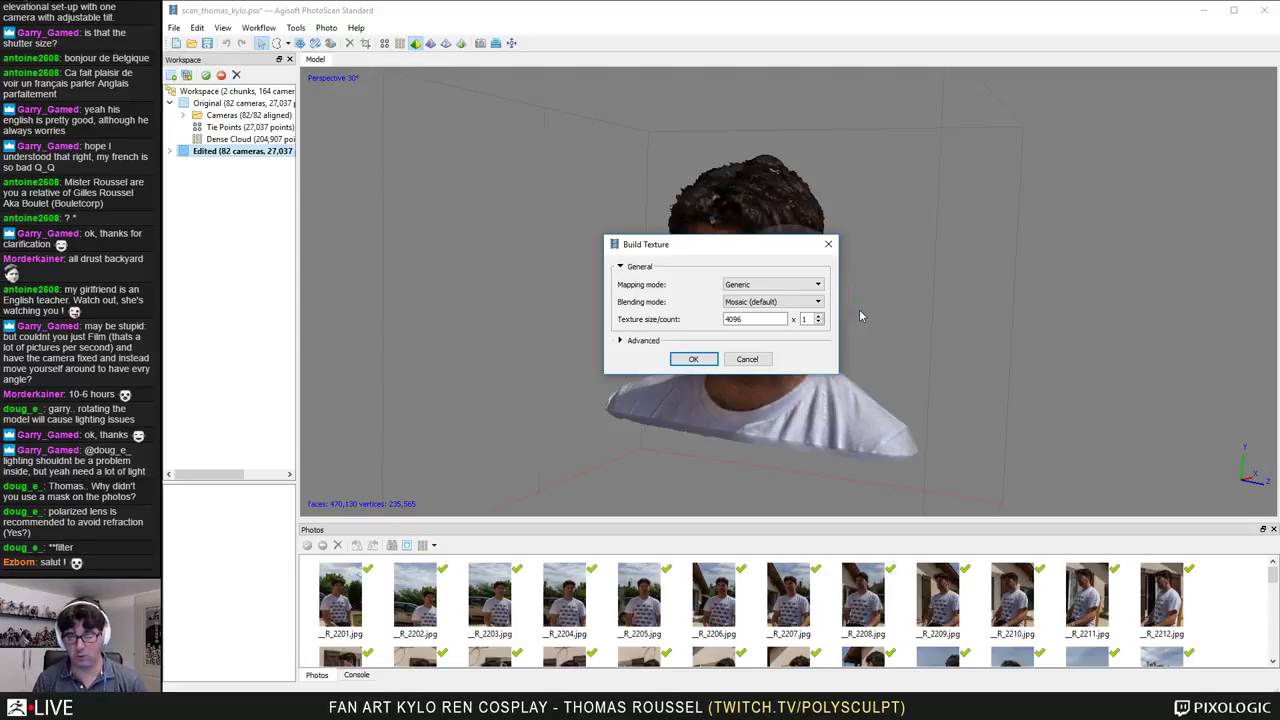
pyautogui.click(747, 358)
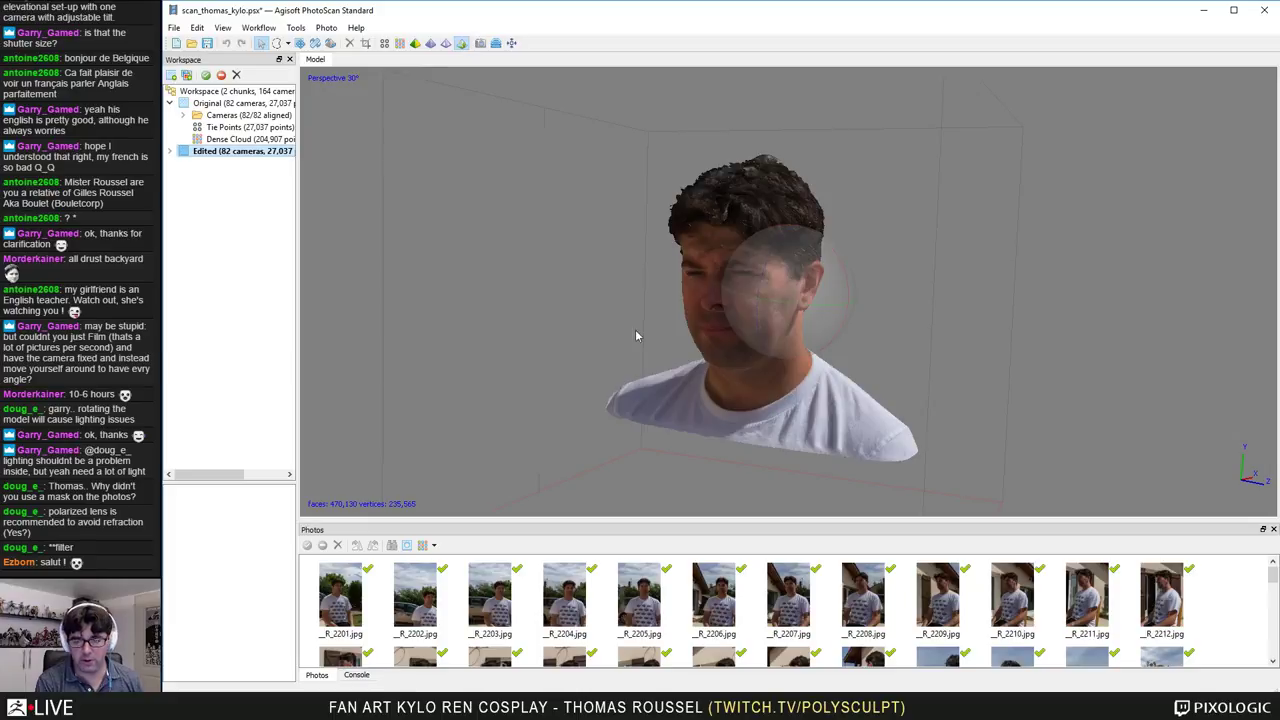
# Step: Display the Edited chunk's mesh as textured and examine the face, hair and profile from several angles
pyautogui.moveTo(637, 337); pyautogui.dragTo(763, 316)
pyautogui.scroll(5, 763, 316)
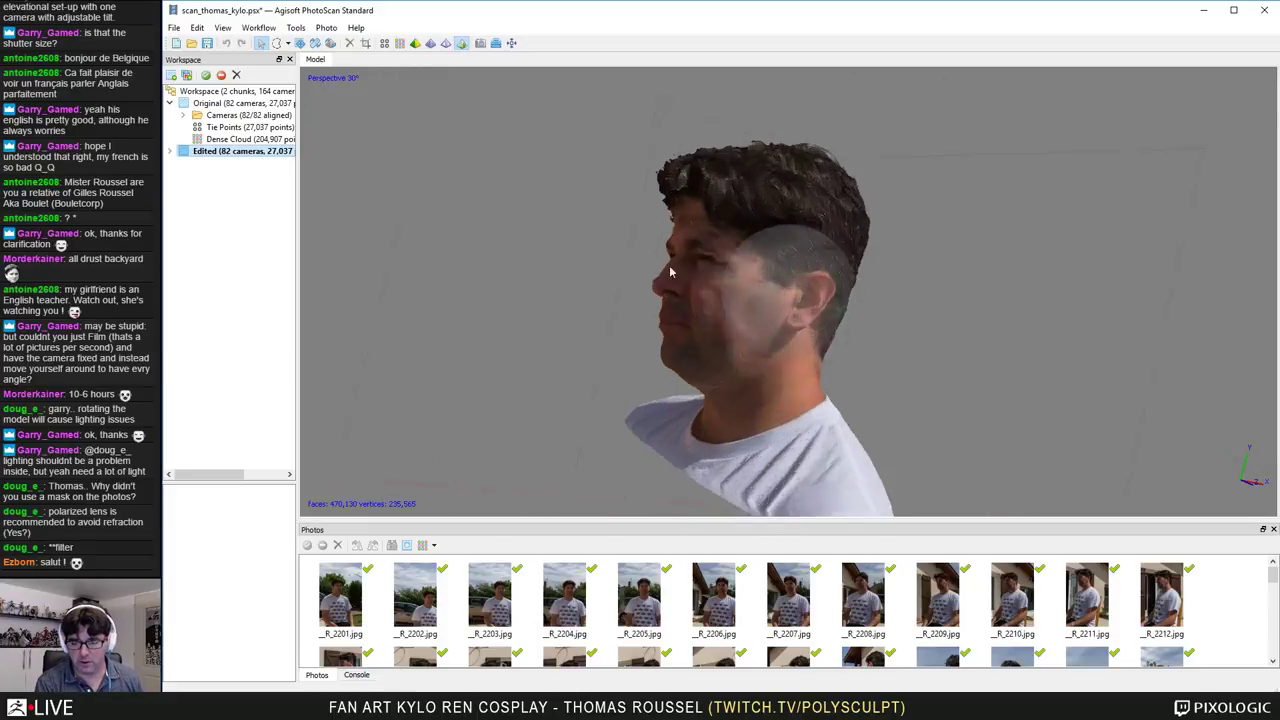
pyautogui.moveTo(756, 270); pyautogui.dragTo(609, 302)
pyautogui.moveTo(827, 288); pyautogui.dragTo(706, 324)
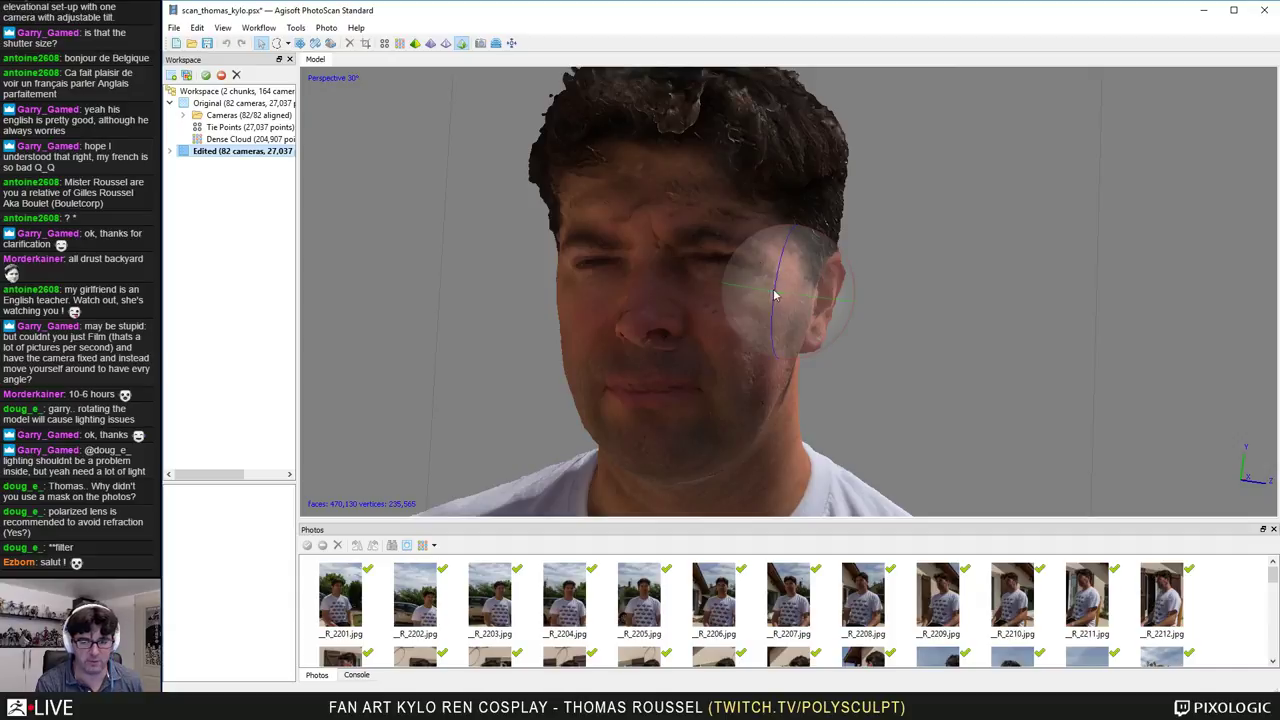
pyautogui.moveTo(774, 295); pyautogui.dragTo(760, 270)
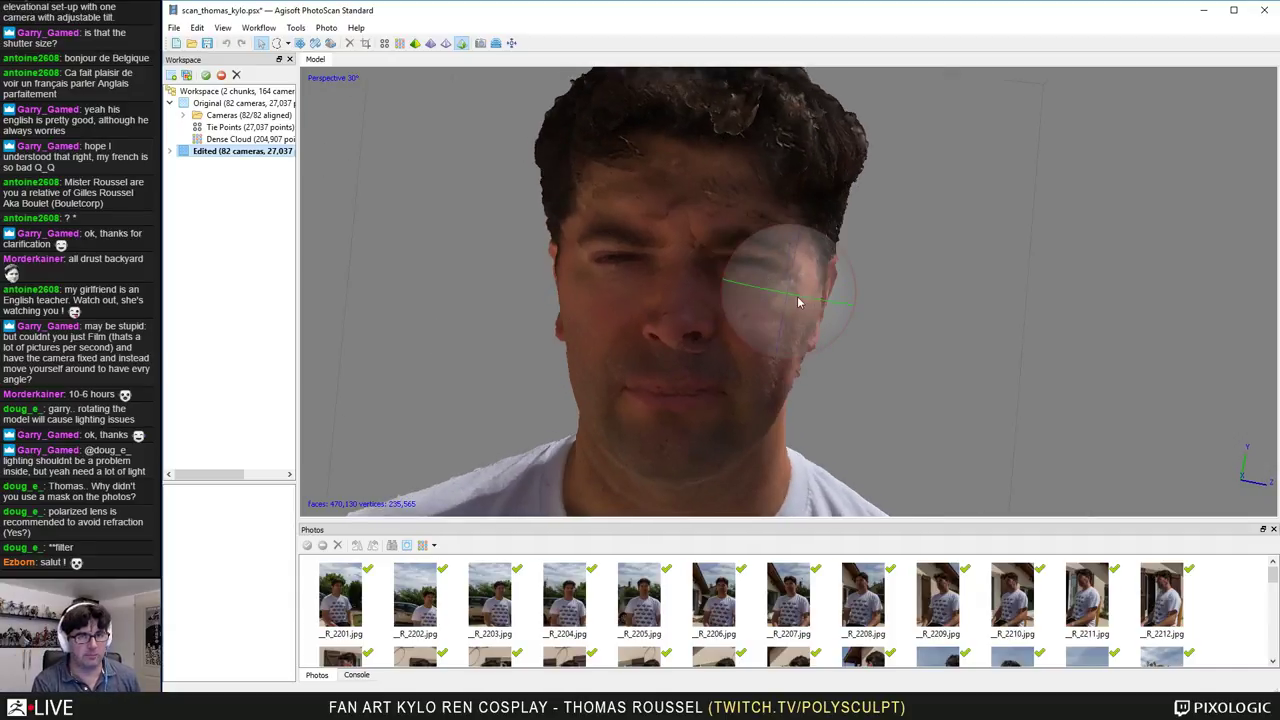
pyautogui.scroll(-4, 834, 297)
pyautogui.moveTo(834, 297); pyautogui.dragTo(731, 312)
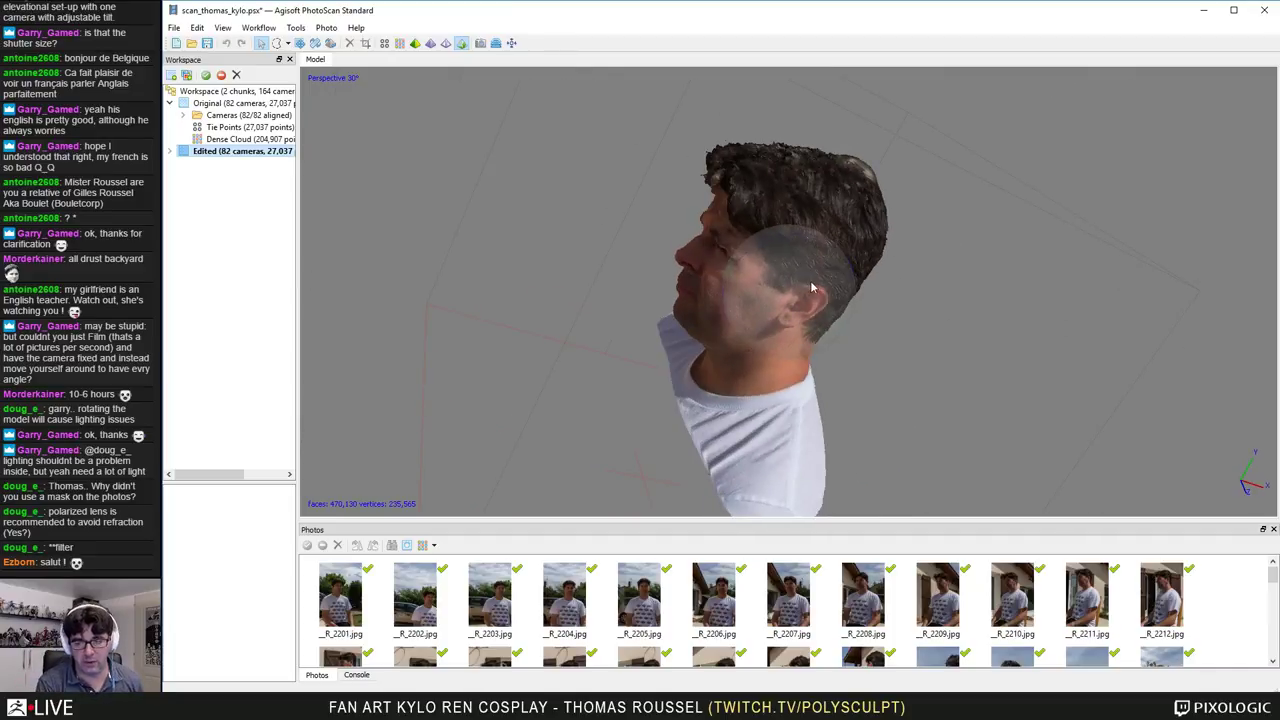
pyautogui.moveTo(830, 288); pyautogui.dragTo(800, 182)
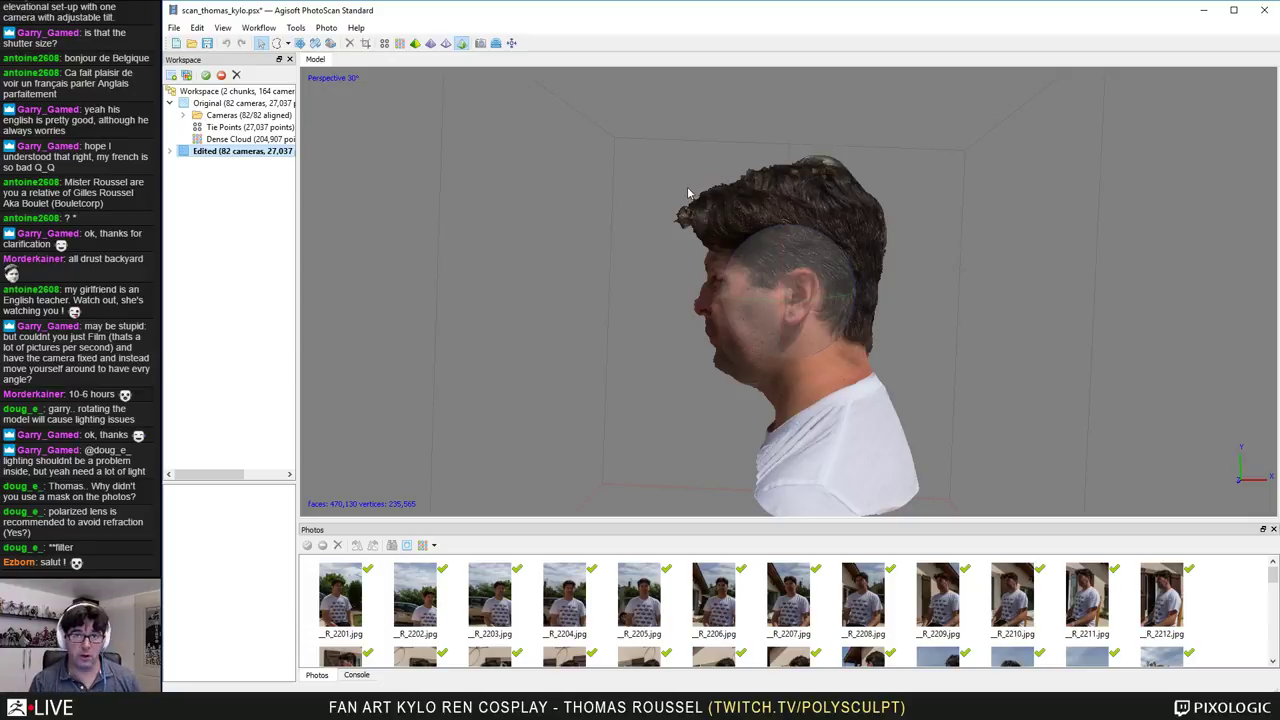
# Step: Open the model export for the Edited chunk, check the available file formats including Wavefront OBJ, and cancel
pyautogui.rightClick(222, 151)
pyautogui.moveTo(300, 316)
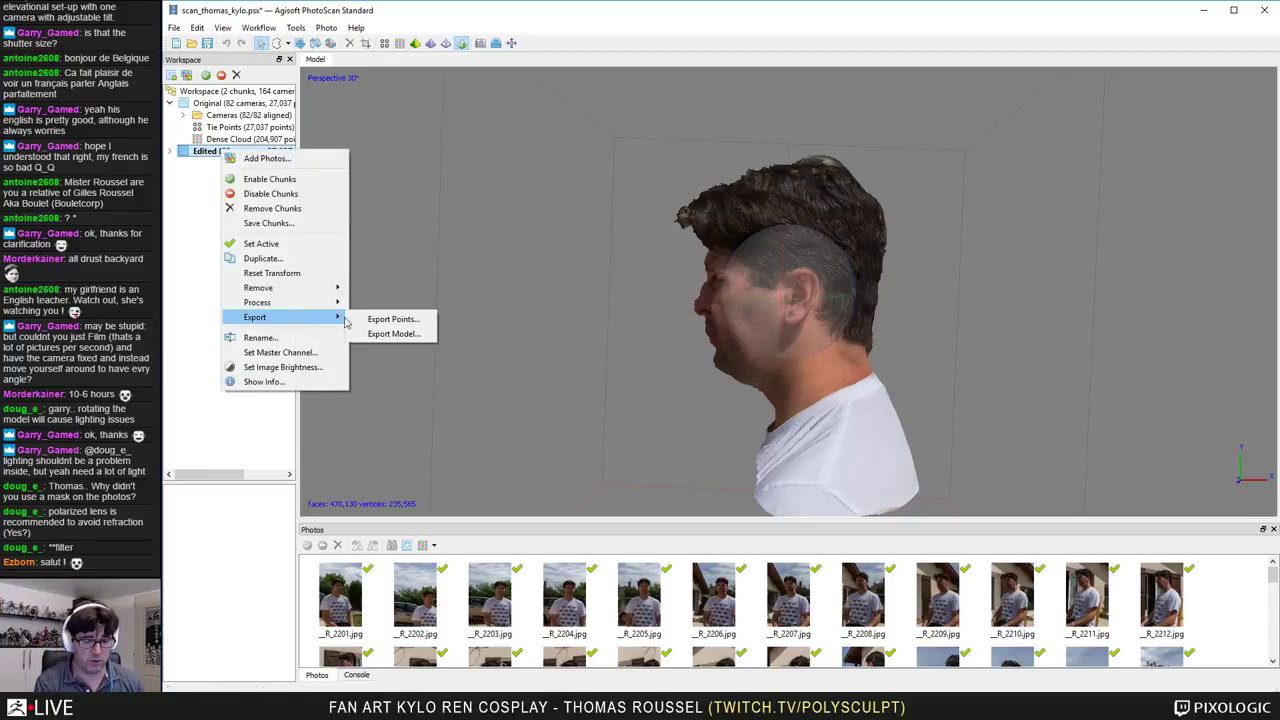
pyautogui.click(405, 337)
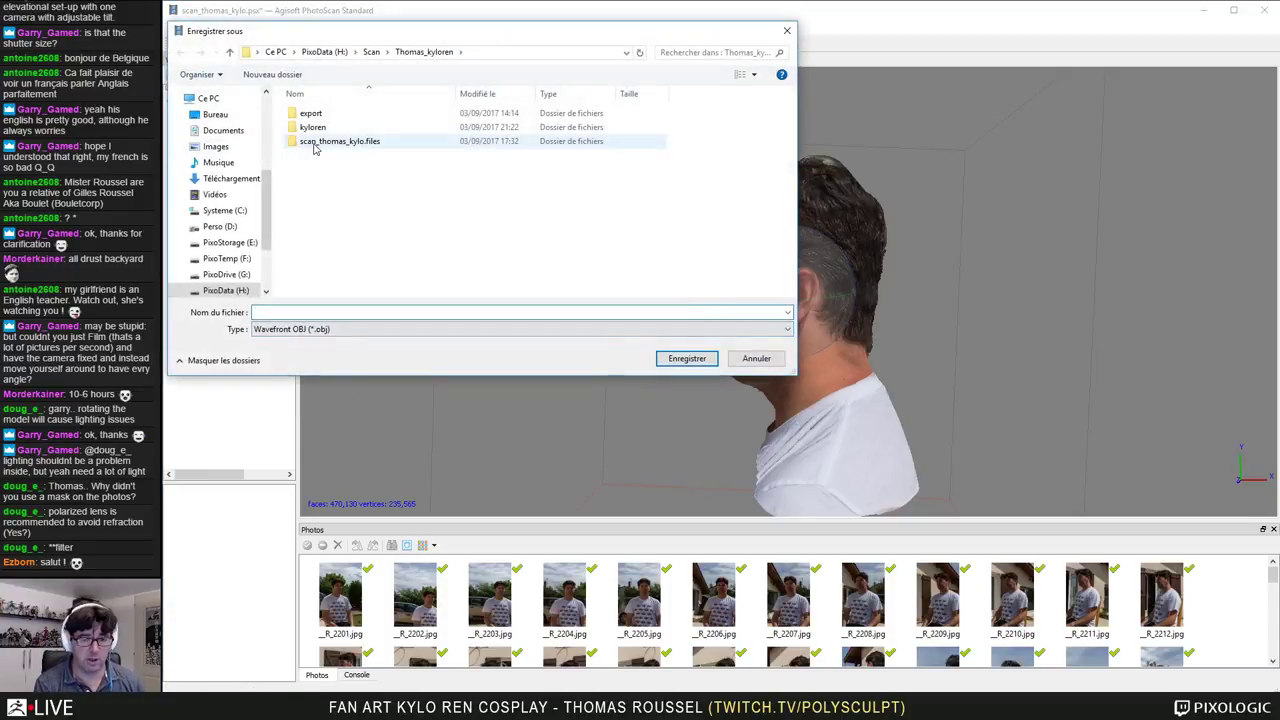
pyautogui.click(330, 329)
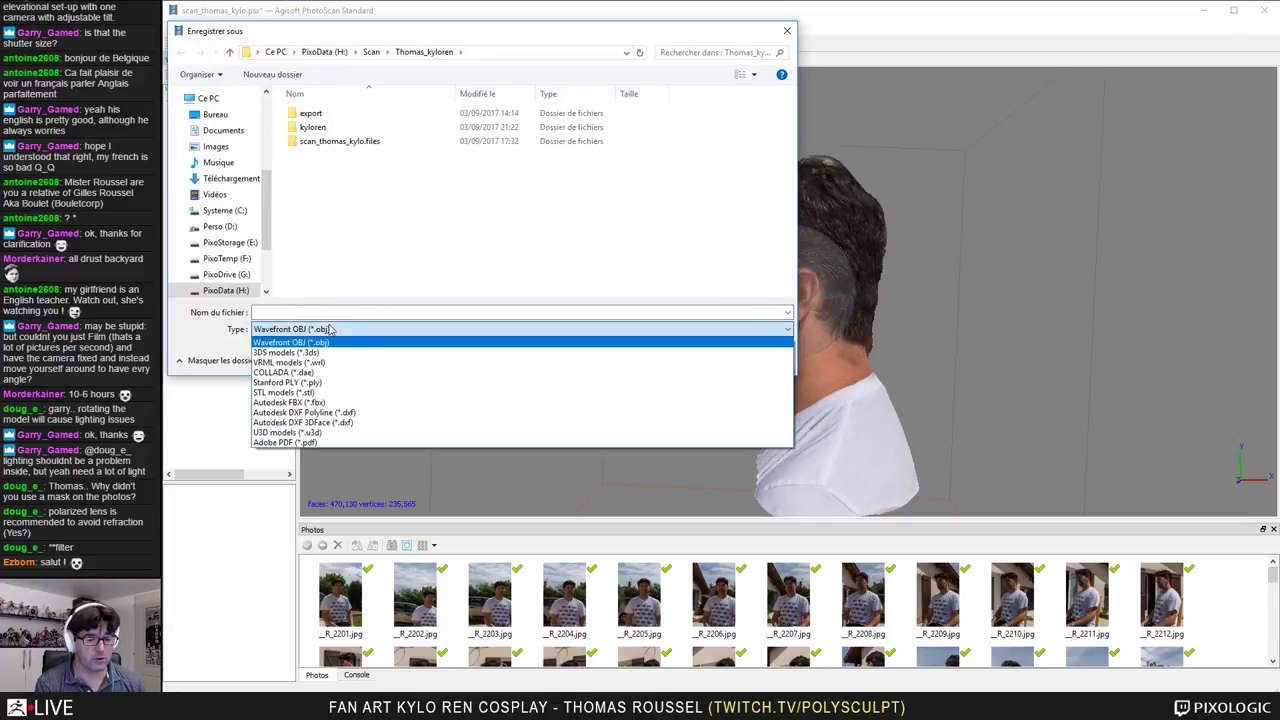
pyautogui.click(452, 248)
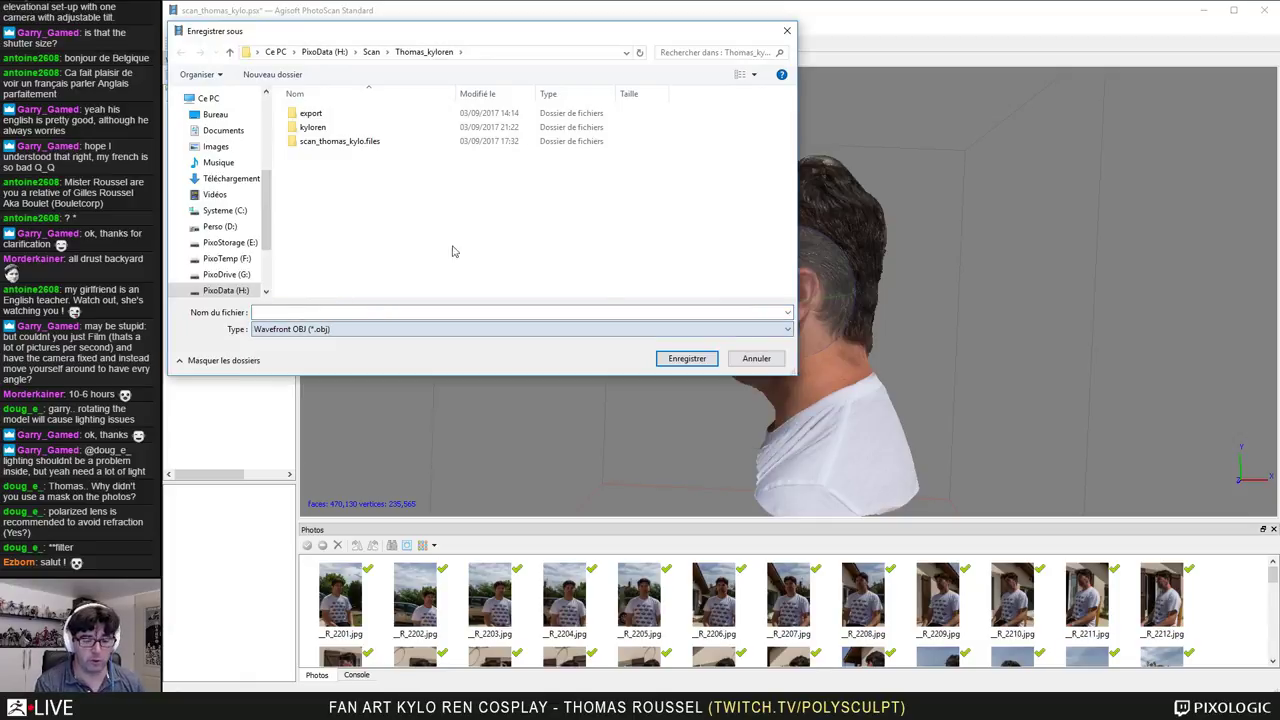
pyautogui.click(757, 358)
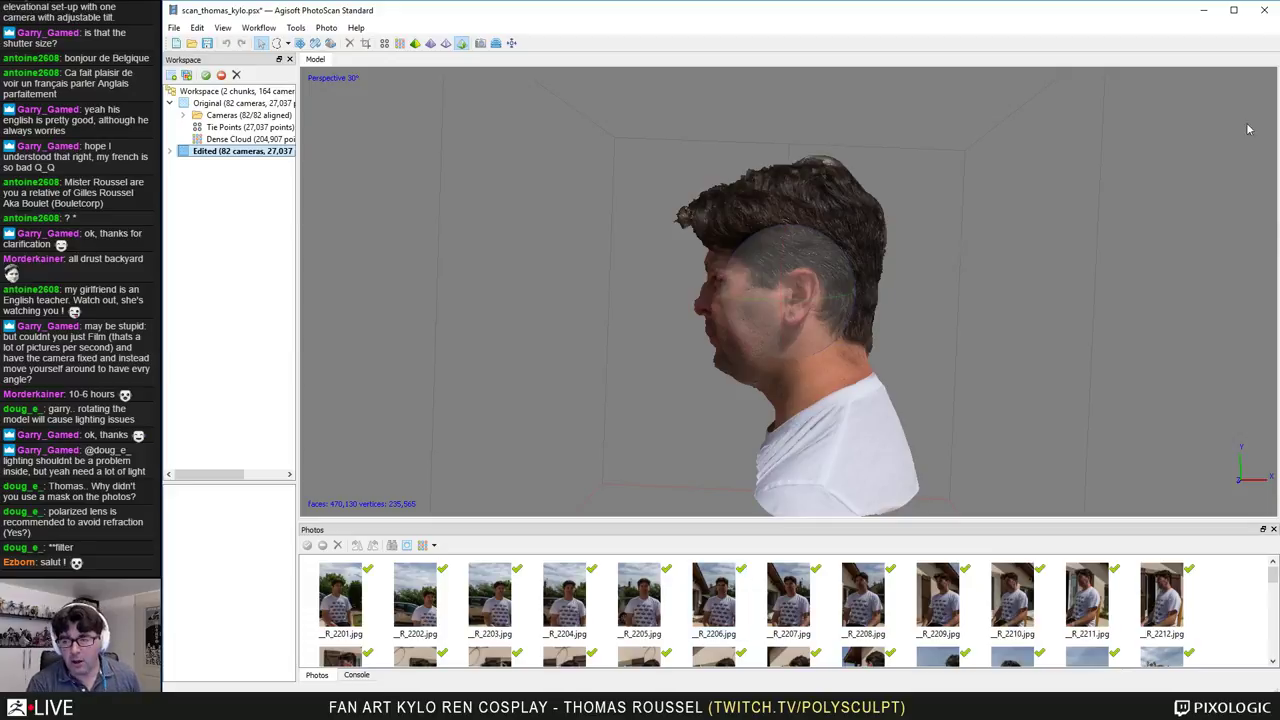
# Step: Close PhotoScan and discard the changes to the scan project
pyautogui.click(1271, 14)
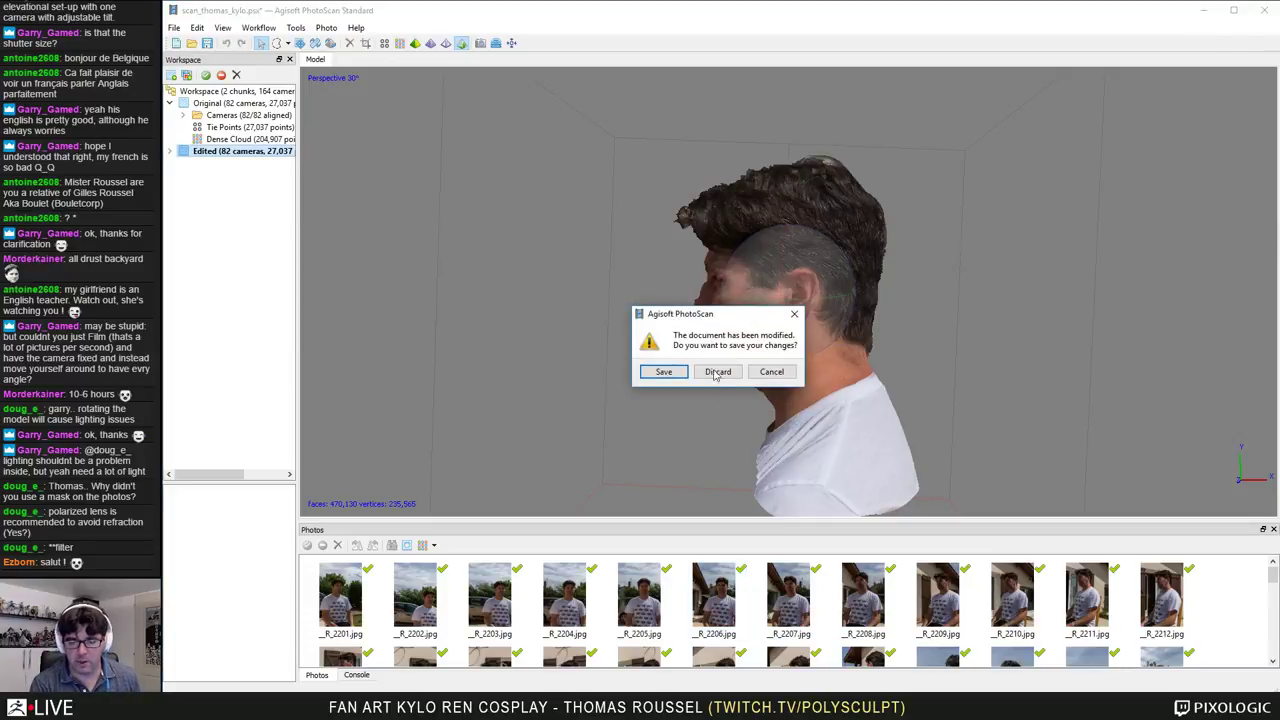
pyautogui.click(719, 370)
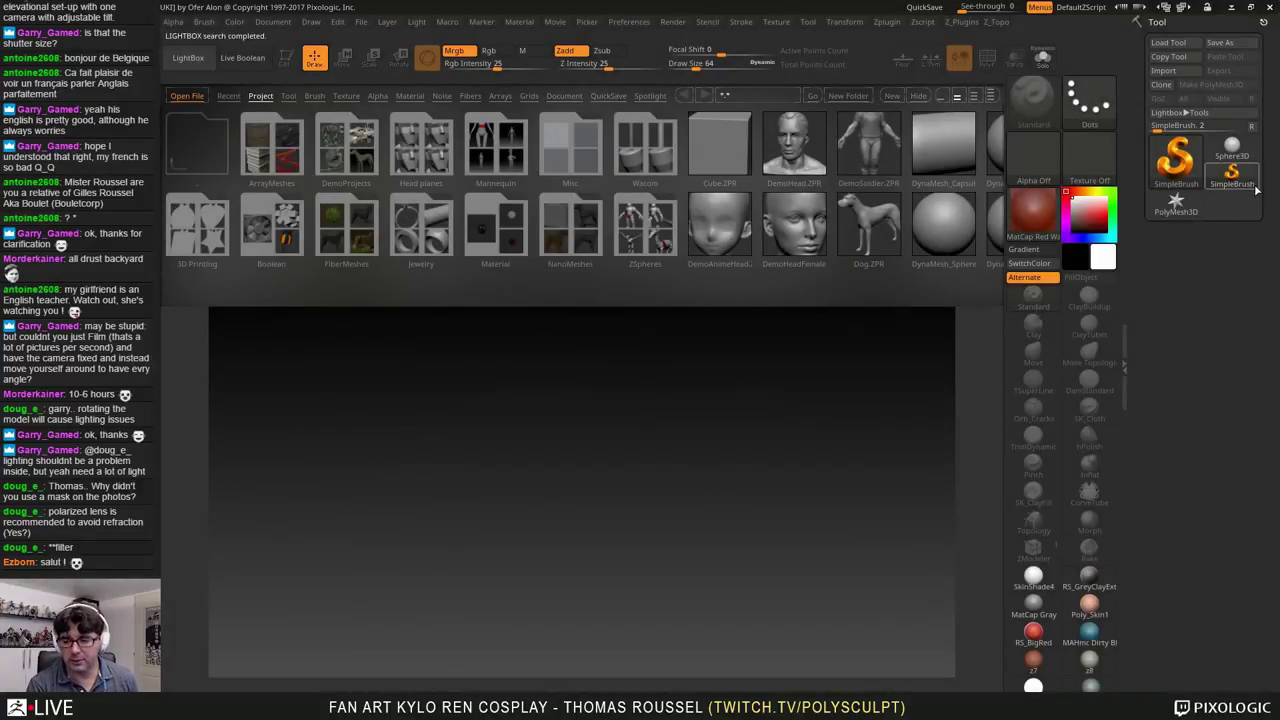
# Step: In ZBrush, draw a PolyMesh3D star on the canvas, make it editable, hide LightBox and face the star to the front
pyautogui.click(1176, 202)
pyautogui.moveTo(590, 410); pyautogui.dragTo(529, 600)
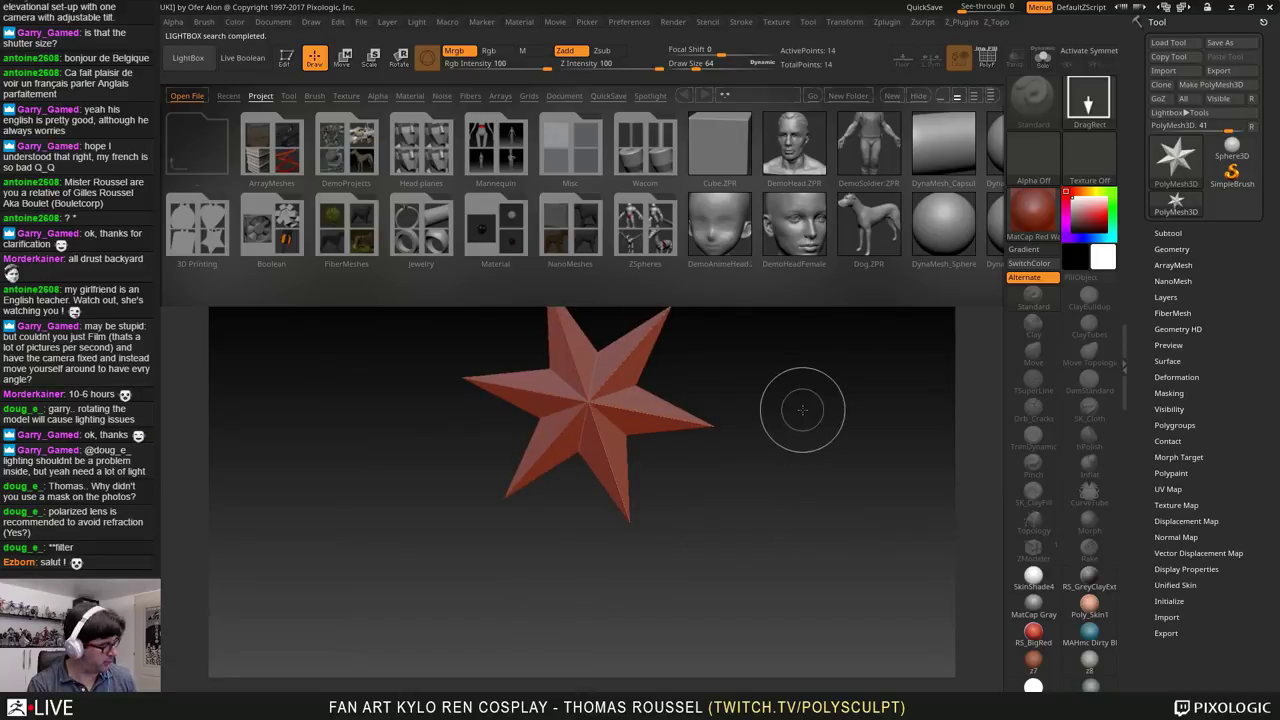
pyautogui.press('t')
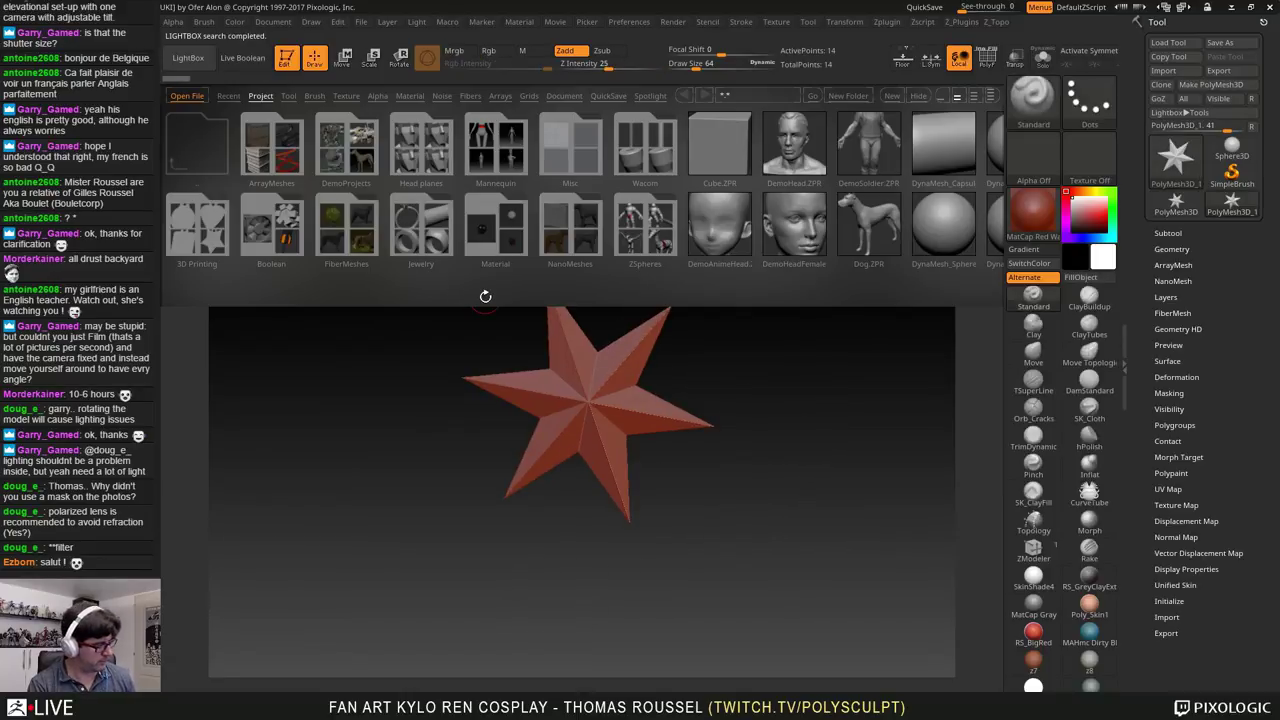
pyautogui.moveTo(883, 449); pyautogui.dragTo(951, 477)
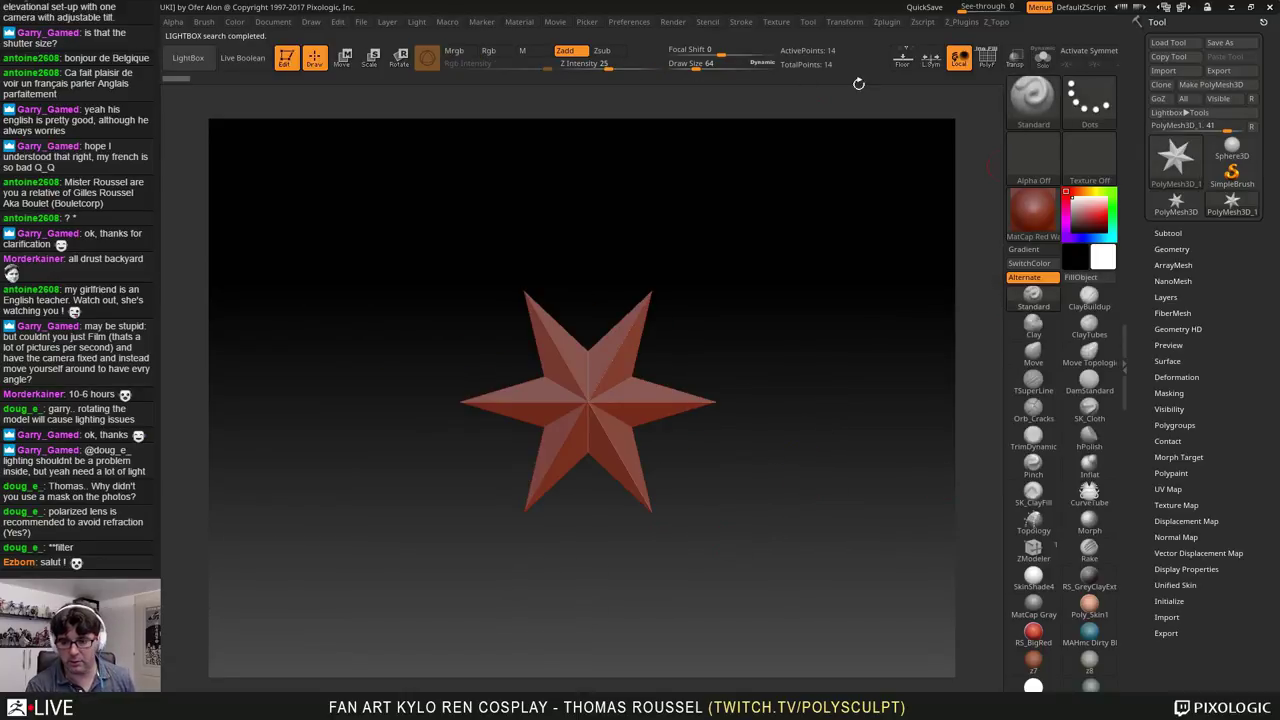
# Step: Show the floor grid and reduce the document background's gradient range until the canvas is a uniform grey
pyautogui.click(902, 57)
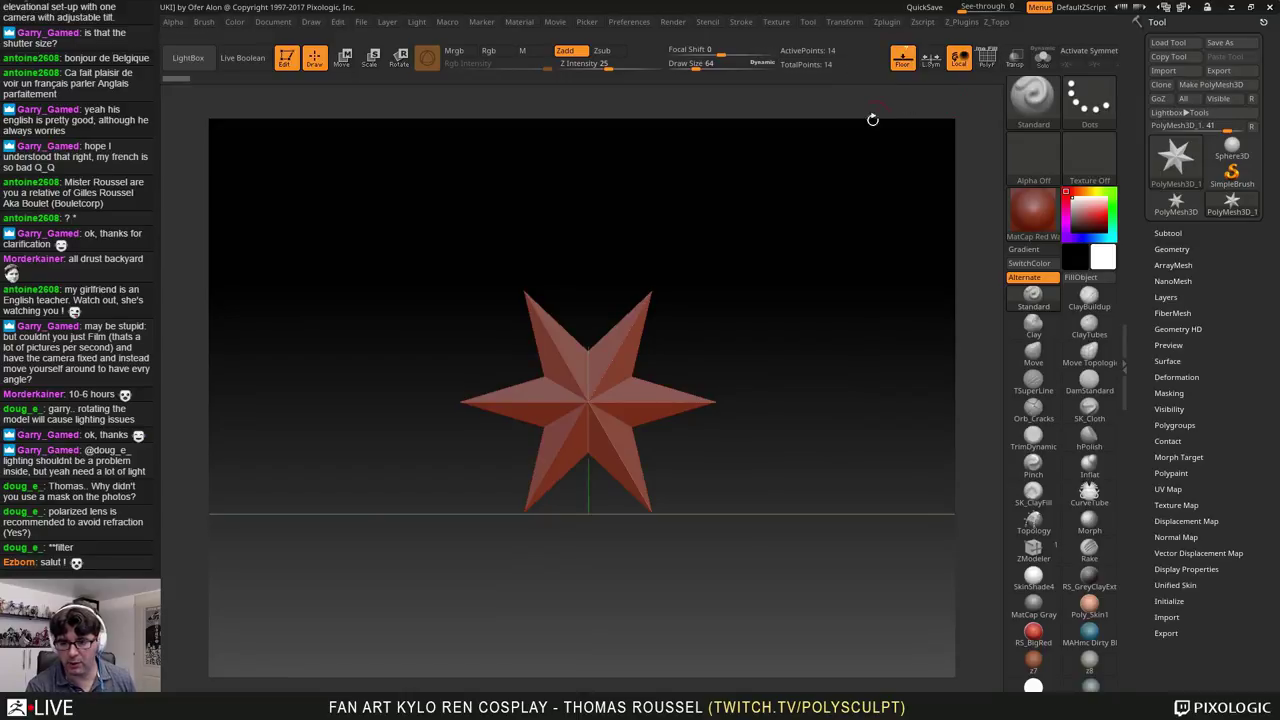
pyautogui.moveTo(833, 337); pyautogui.dragTo(769, 346)
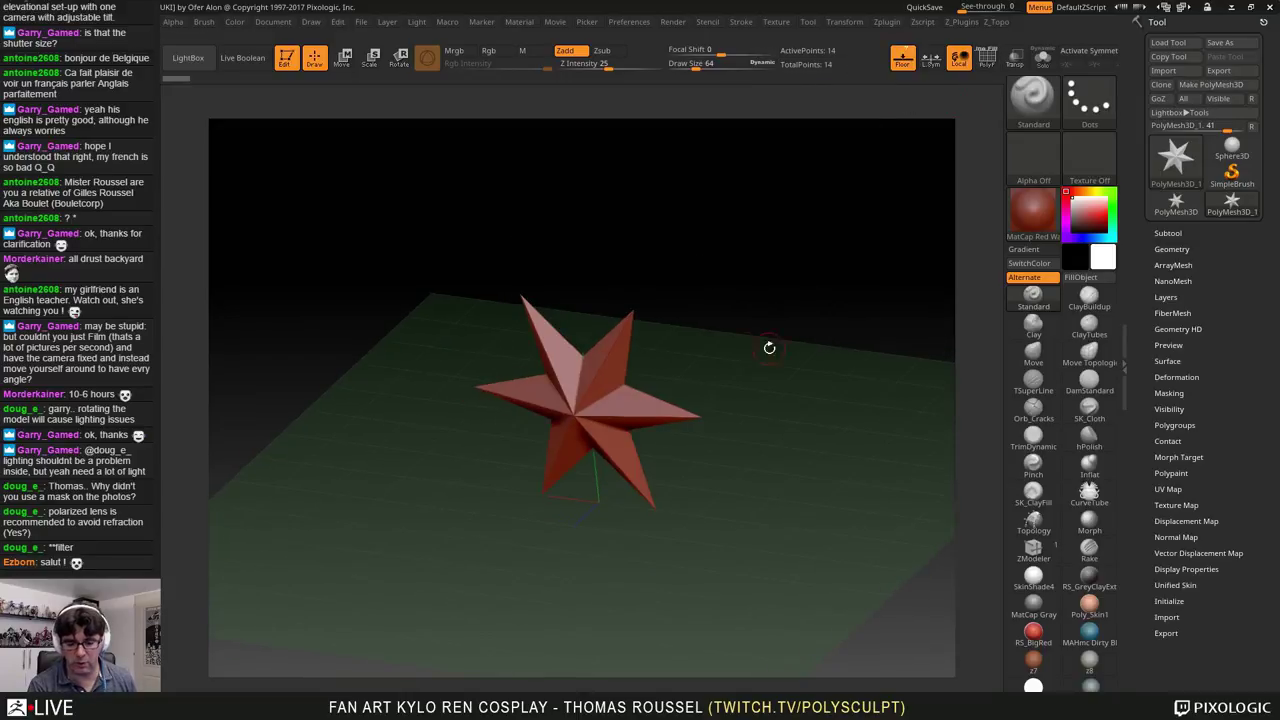
pyautogui.click(230, 24)
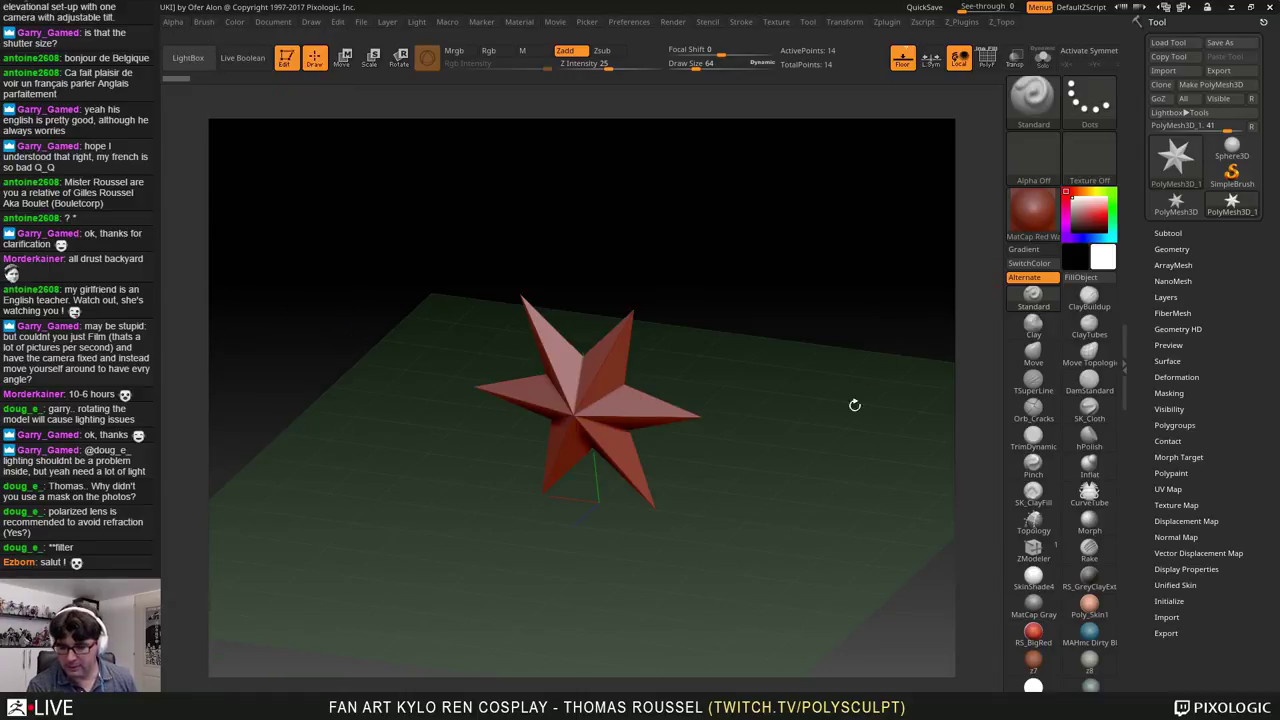
pyautogui.click(270, 23)
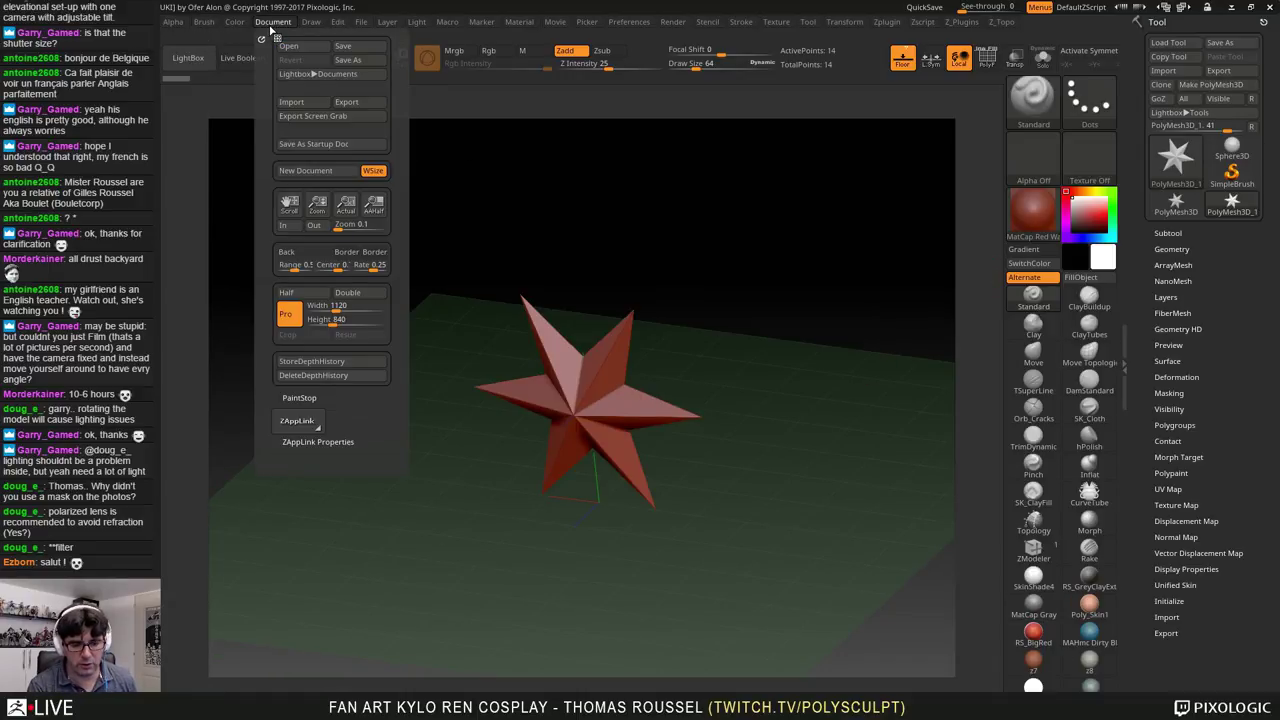
pyautogui.click(283, 266)
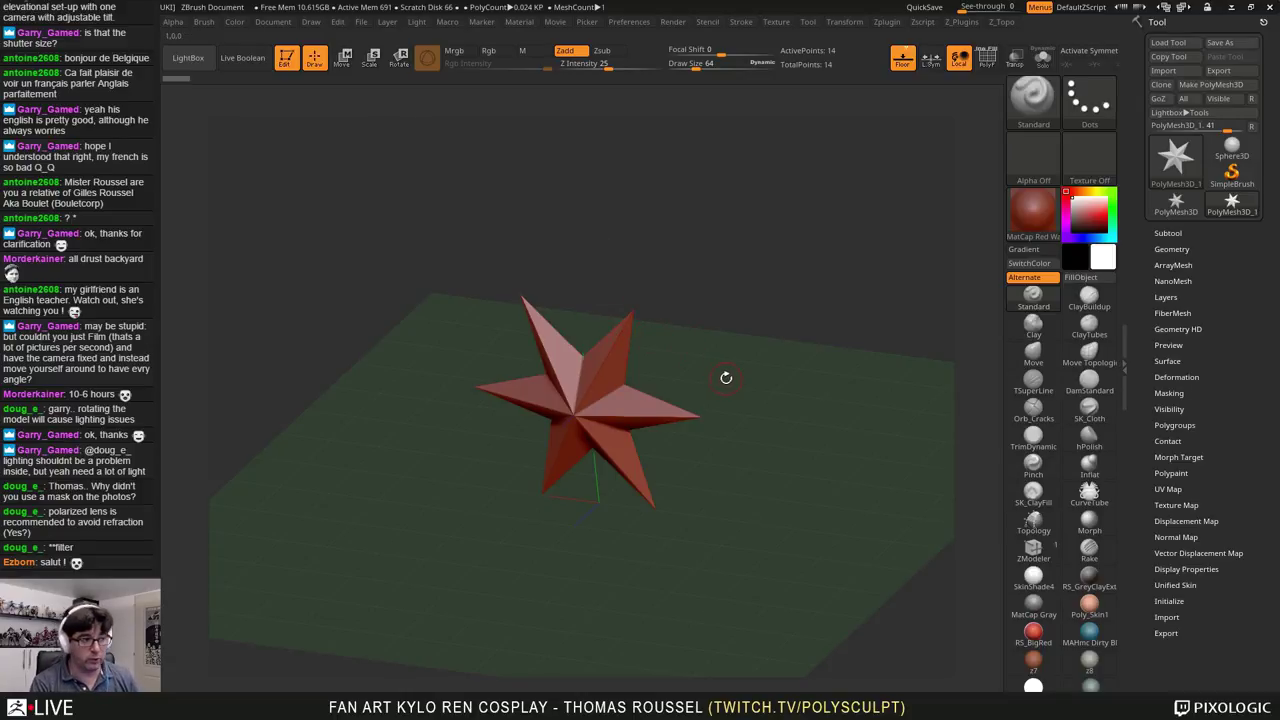
# Step: Import the Scan_thomas OBJ mesh from the Scan ZBrush folder inside Z_KyloRen, replacing the star
pyautogui.click(1163, 70)
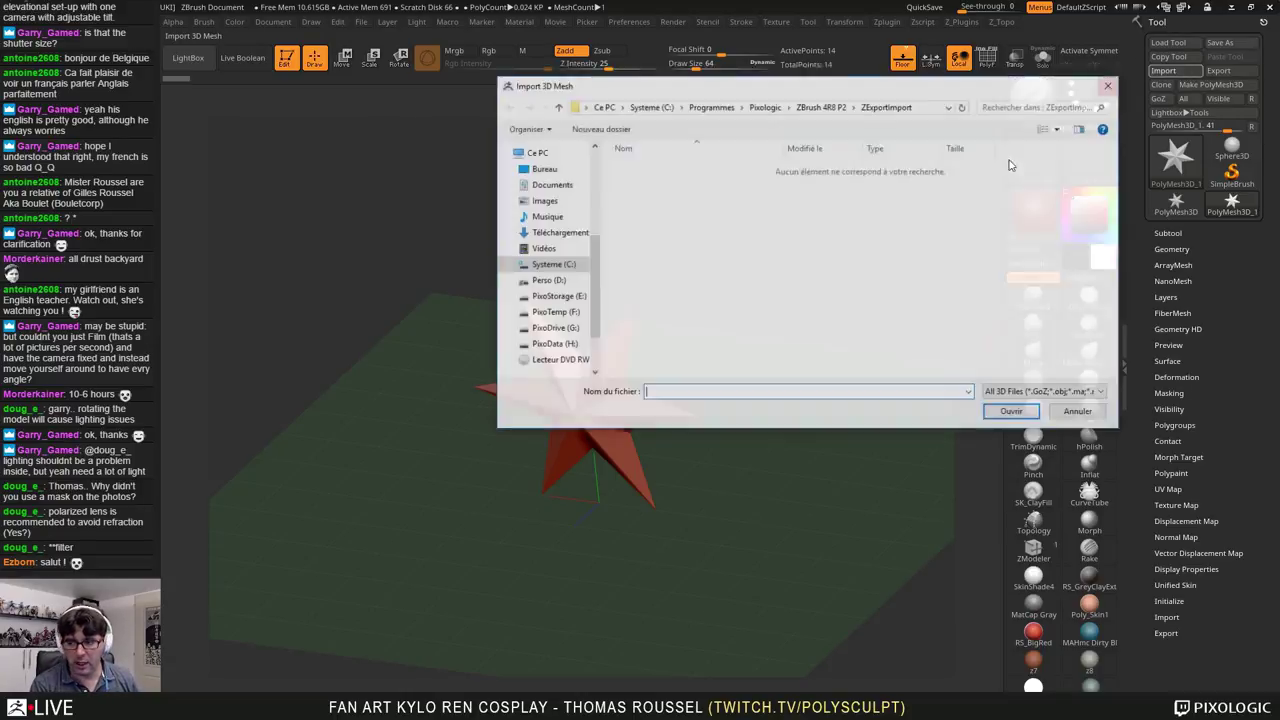
pyautogui.scroll(5, 555, 230)
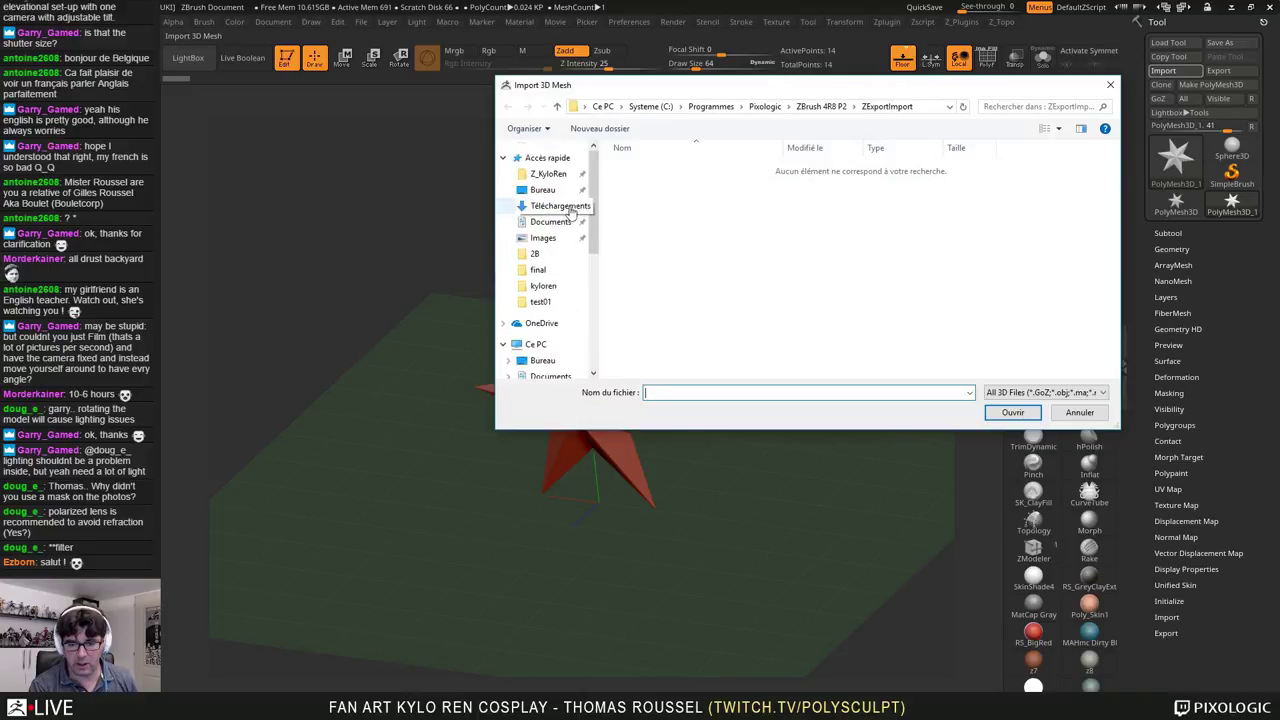
pyautogui.click(548, 173)
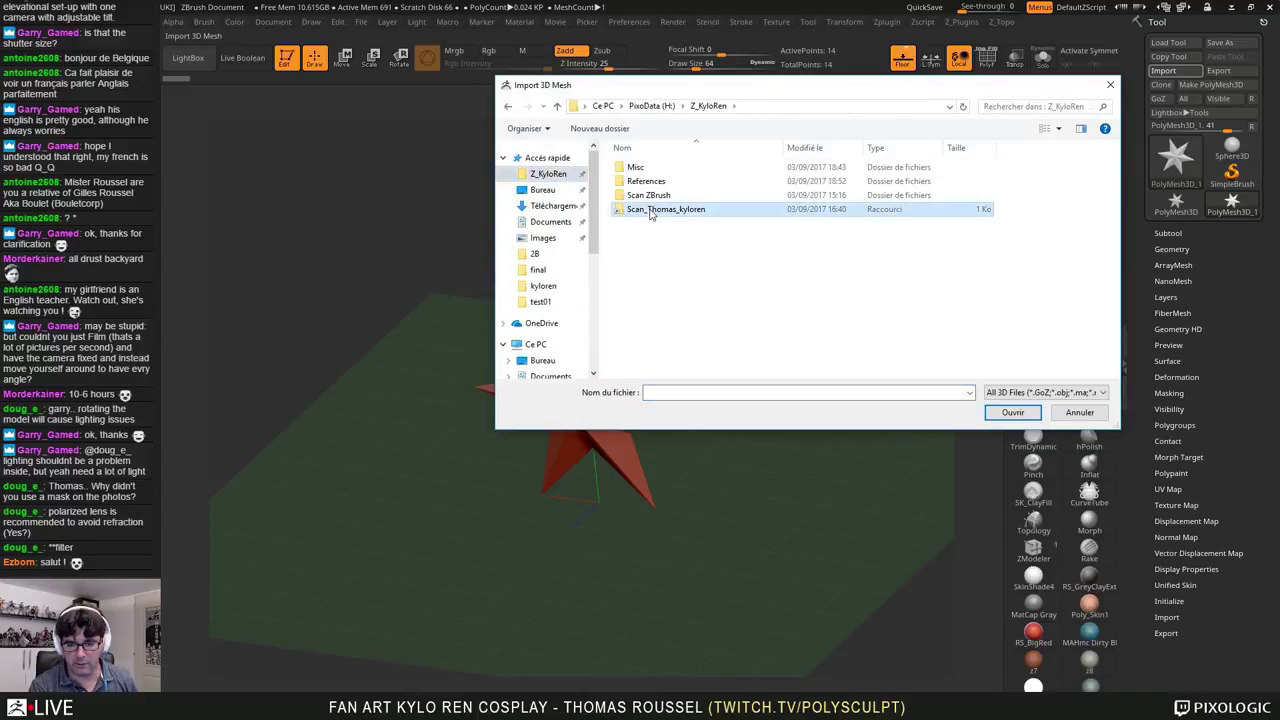
pyautogui.doubleClick(648, 210)
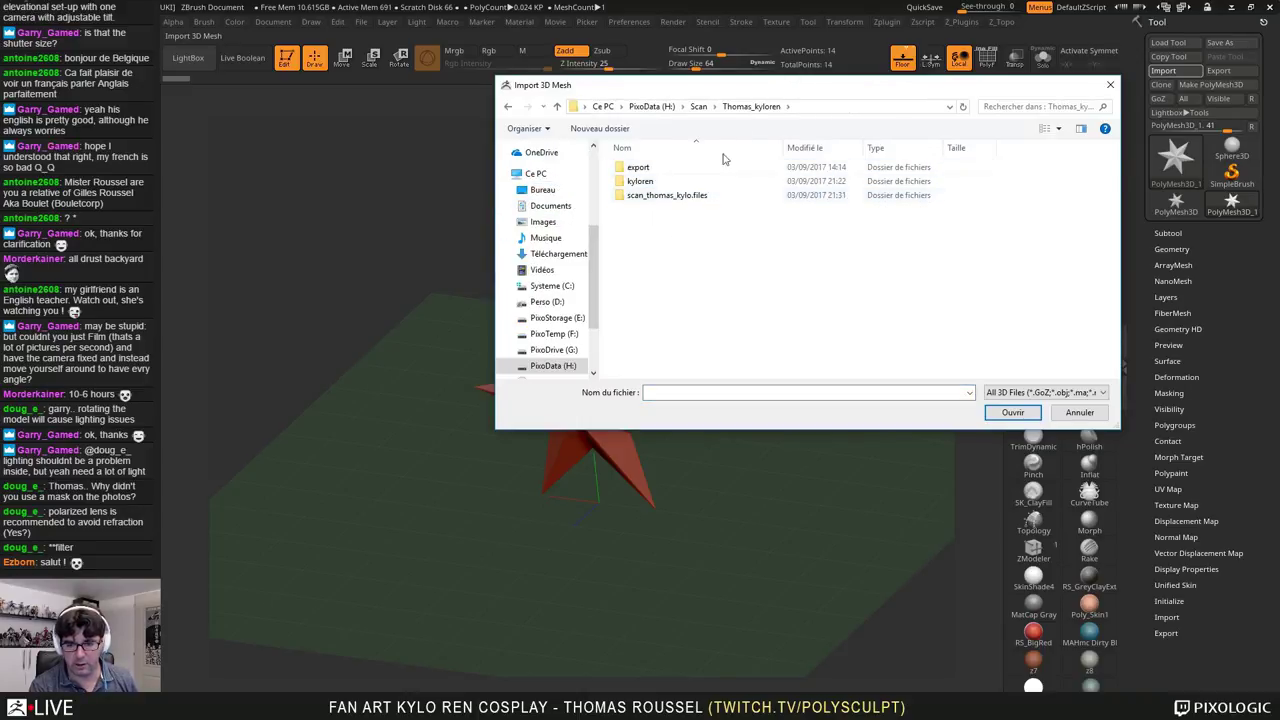
pyautogui.click(509, 107)
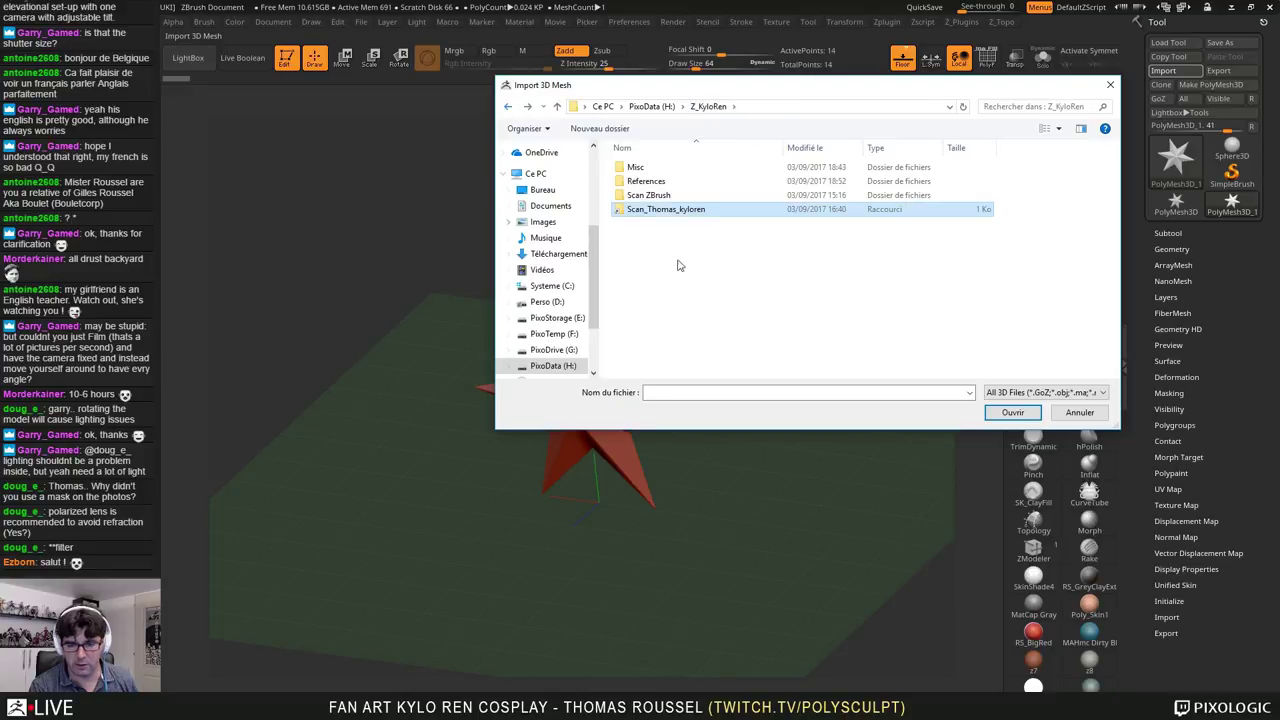
pyautogui.doubleClick(648, 196)
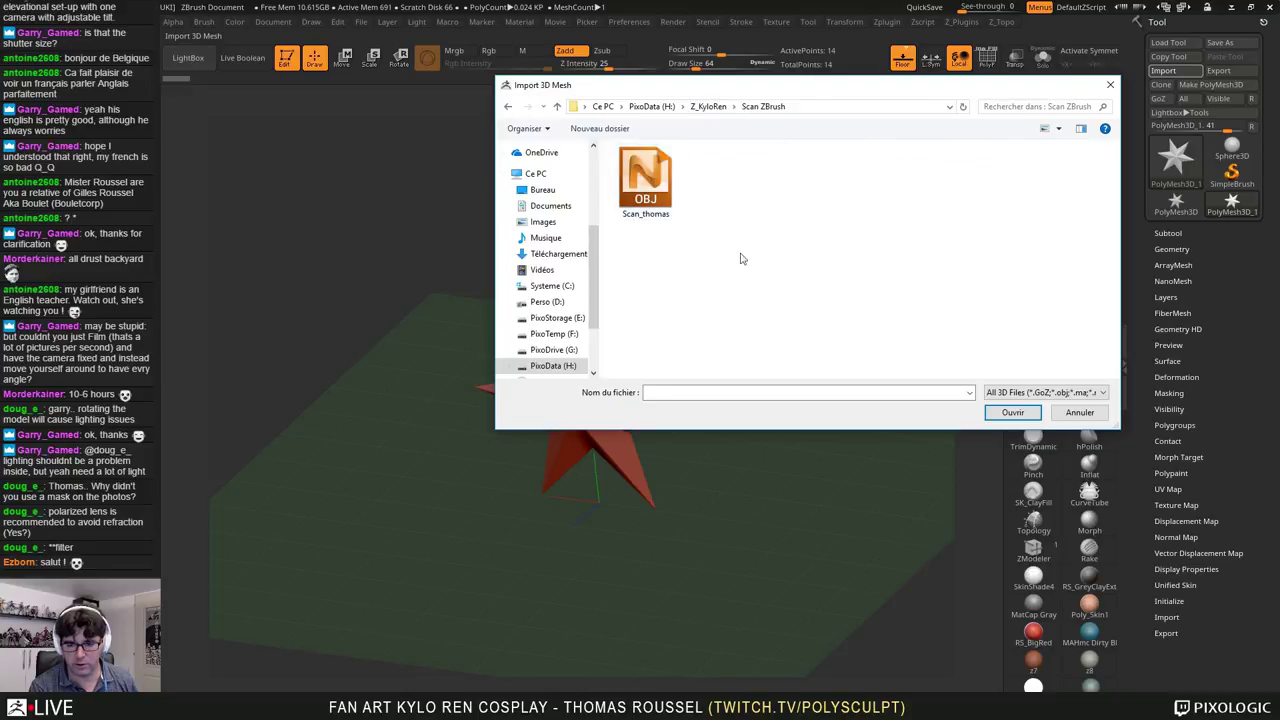
pyautogui.click(646, 185)
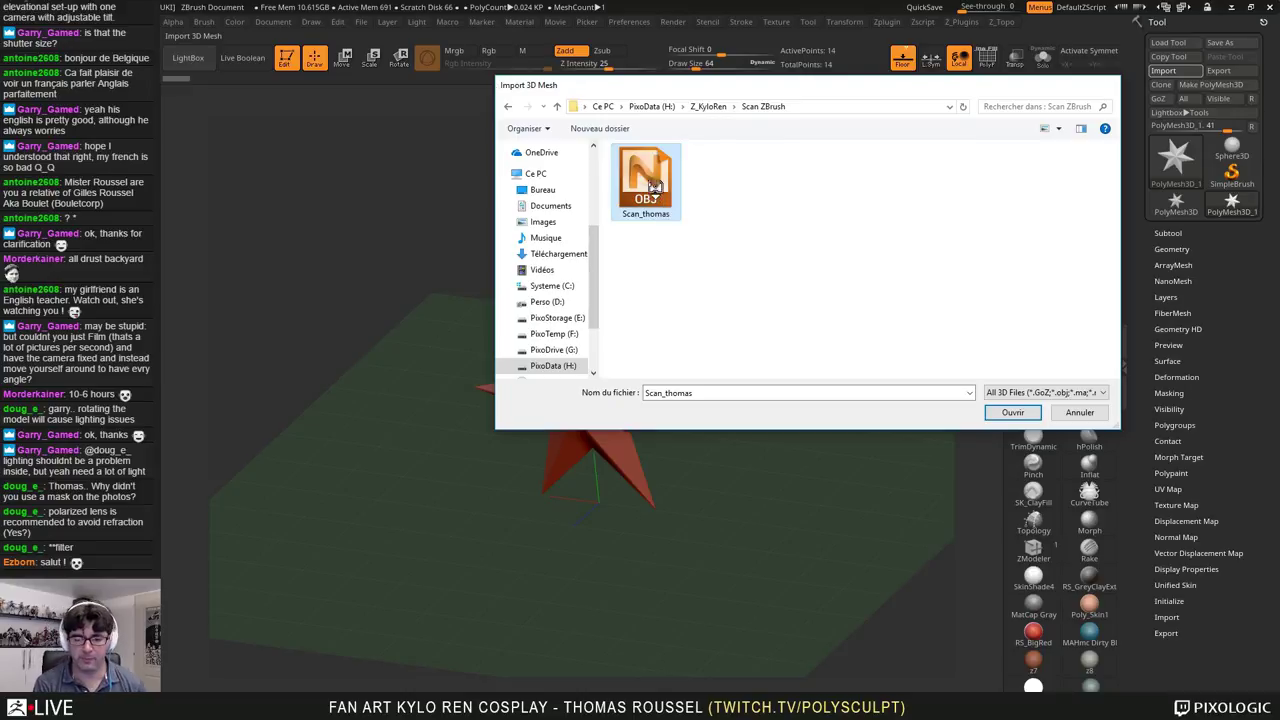
pyautogui.doubleClick(656, 186)
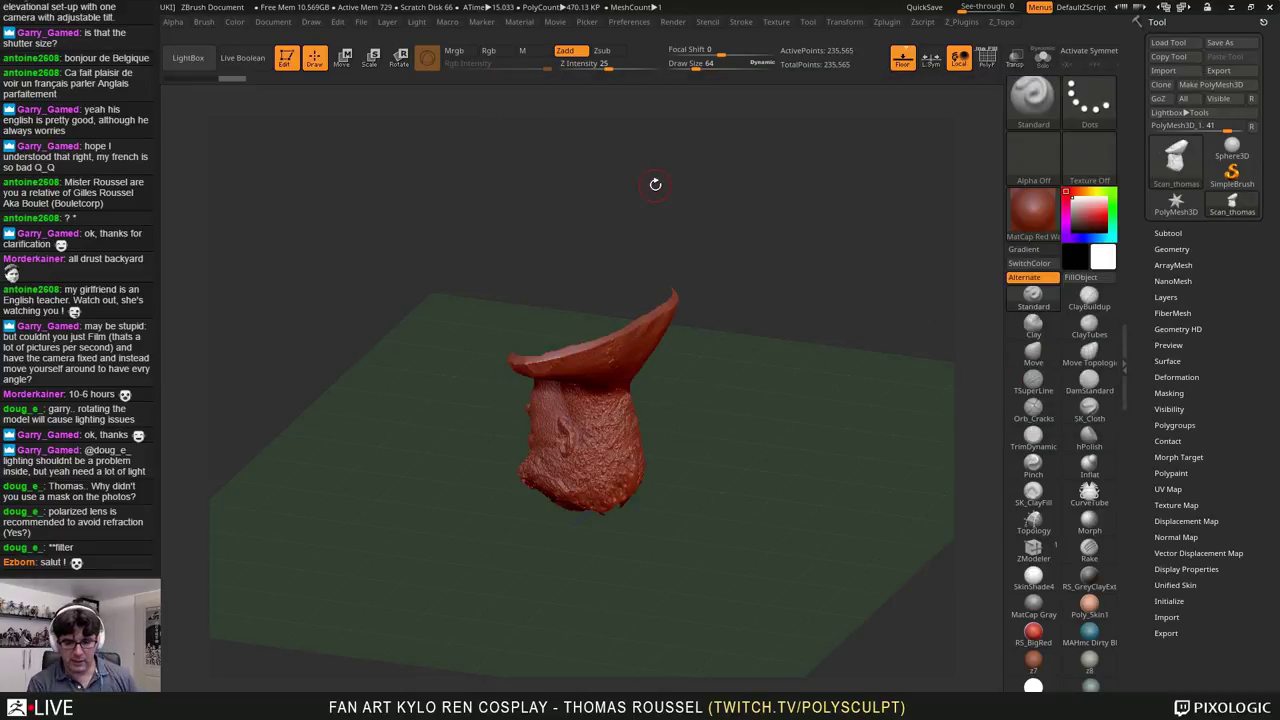
# Step: Turn the imported bust upright to face the front and switch its material to SkinShade4
pyautogui.moveTo(787, 361); pyautogui.dragTo(600, 362)
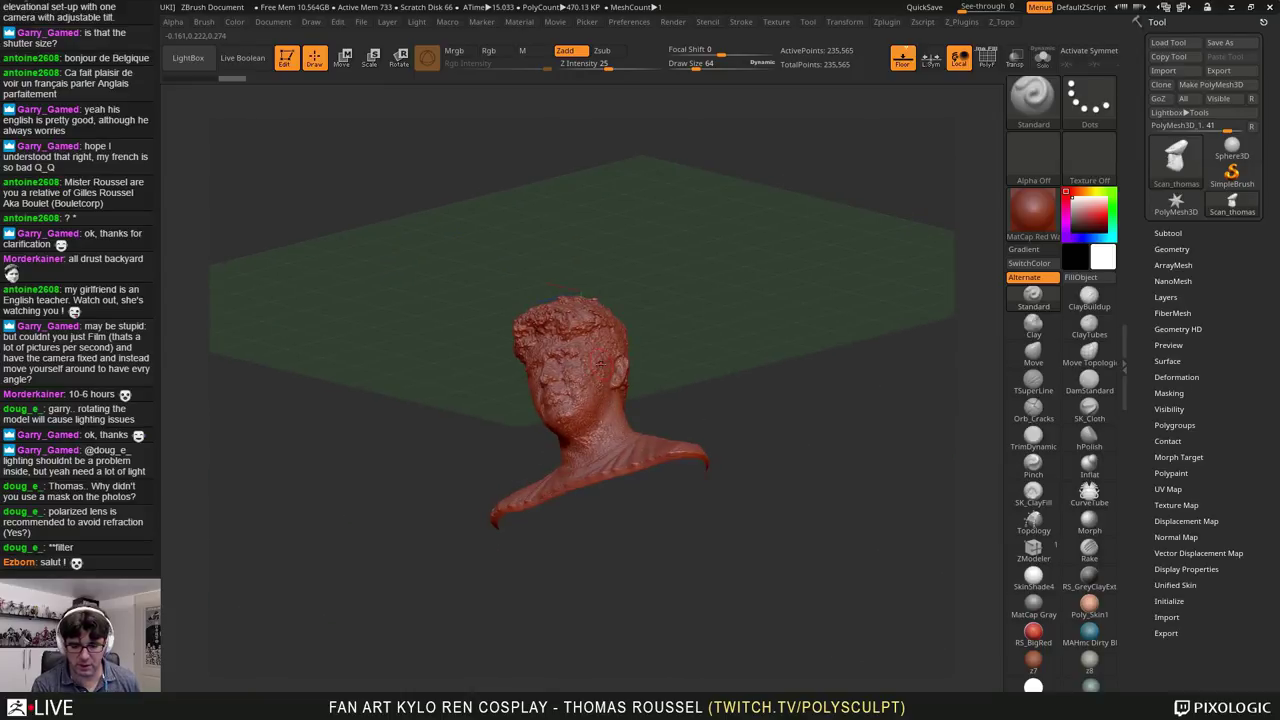
pyautogui.moveTo(689, 359); pyautogui.dragTo(690, 401)
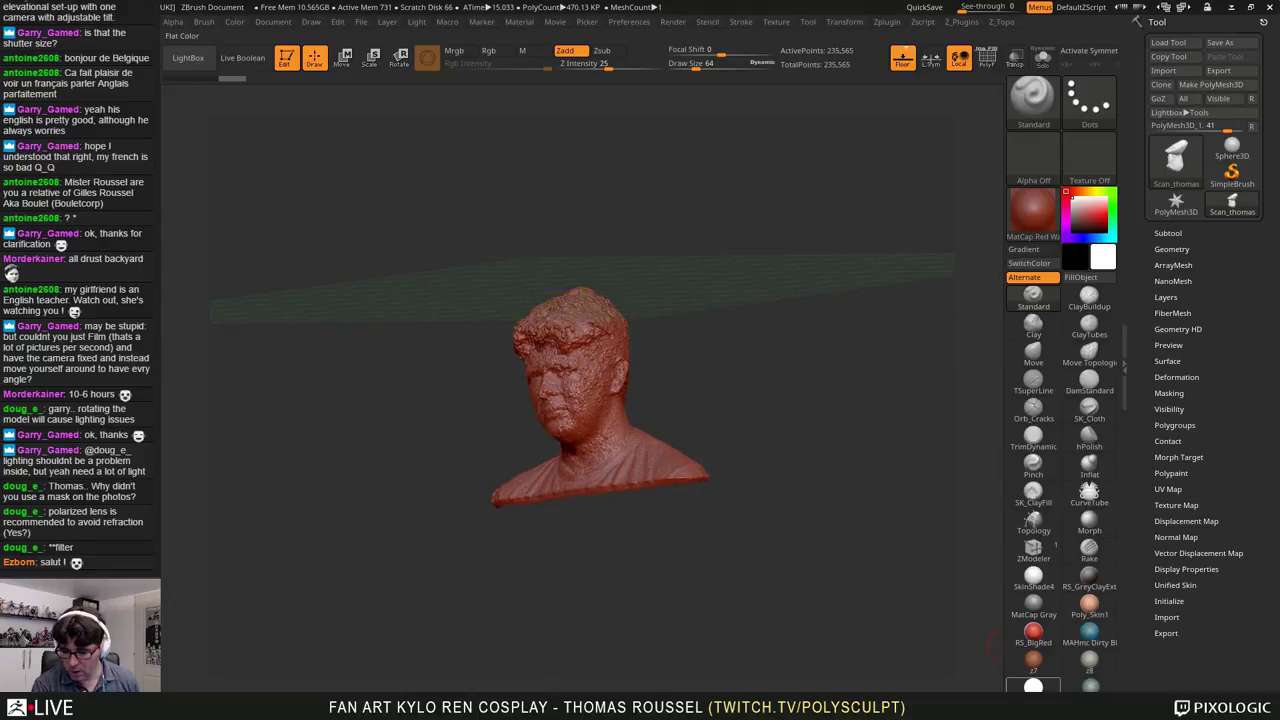
pyautogui.click(1033, 578)
pyautogui.moveTo(729, 337)
pyautogui.mouseDown()
pyautogui.moveTo(798, 345)
pyautogui.moveTo(745, 343)
pyautogui.mouseUp()
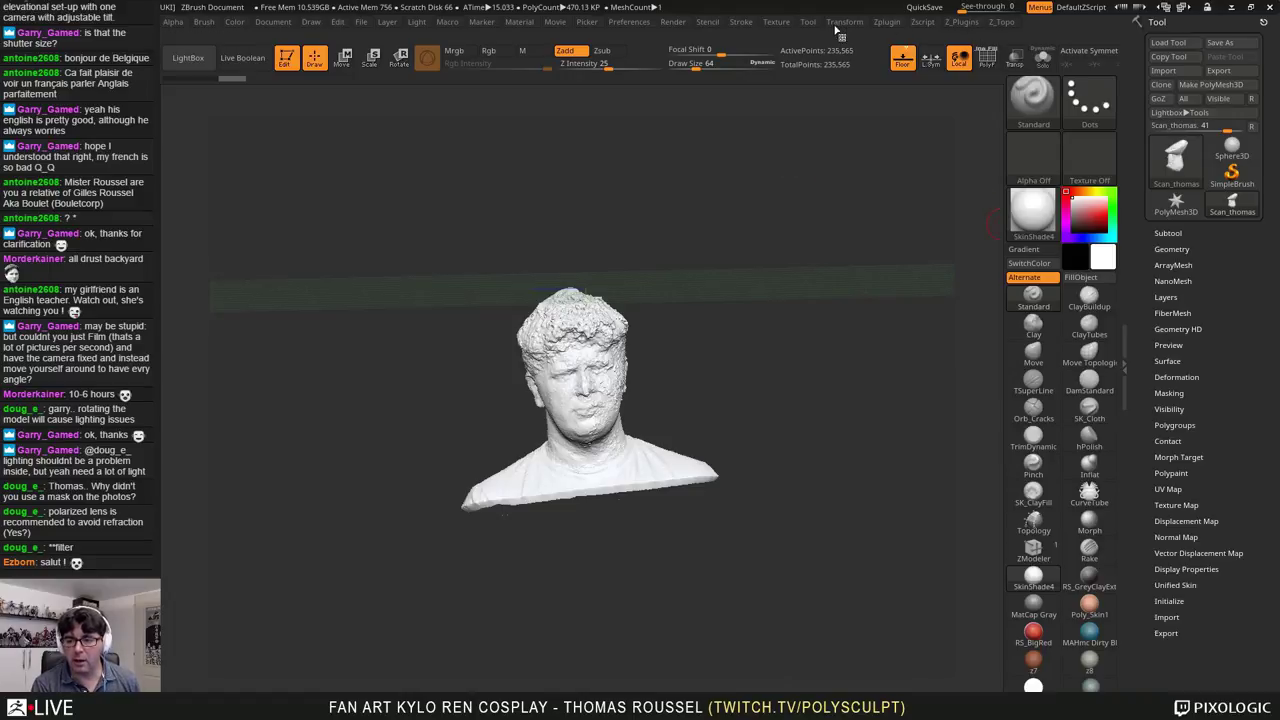
# Step: Import the Scan_thomas image from the Scan ZBrush folder as a texture, select it and flip it vertically
pyautogui.moveTo(787, 26)
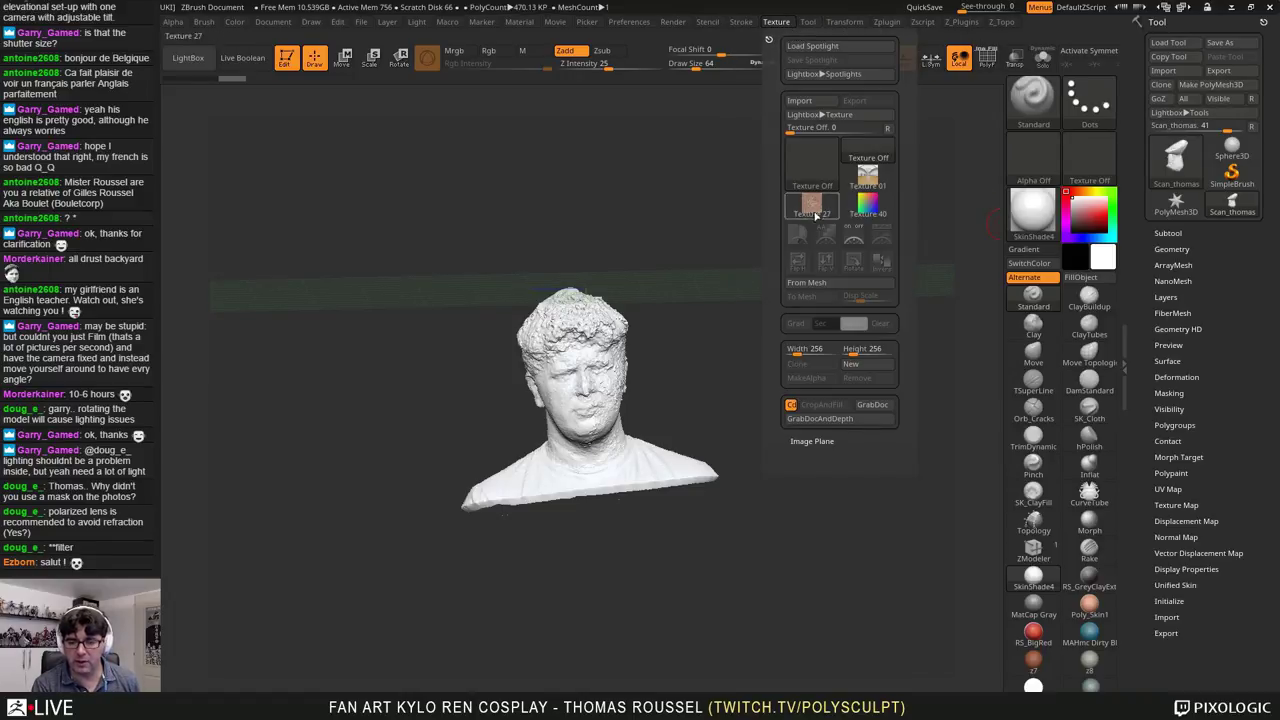
pyautogui.click(800, 101)
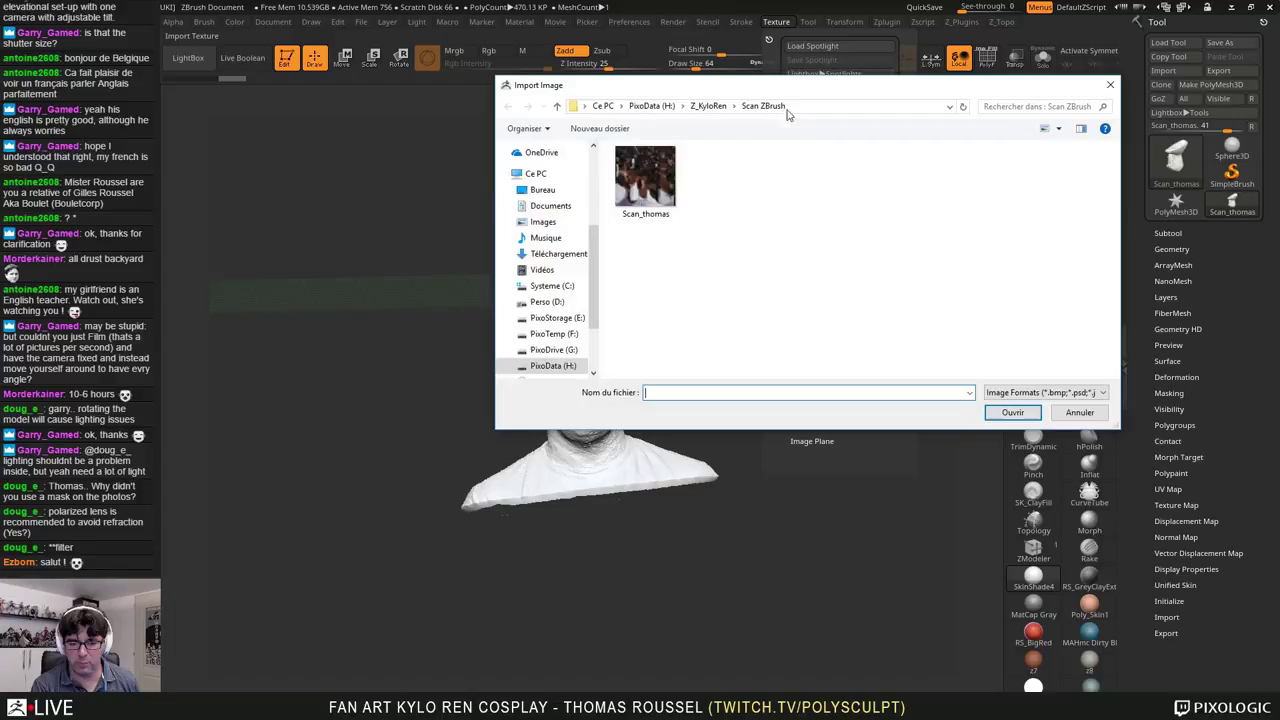
pyautogui.click(640, 176)
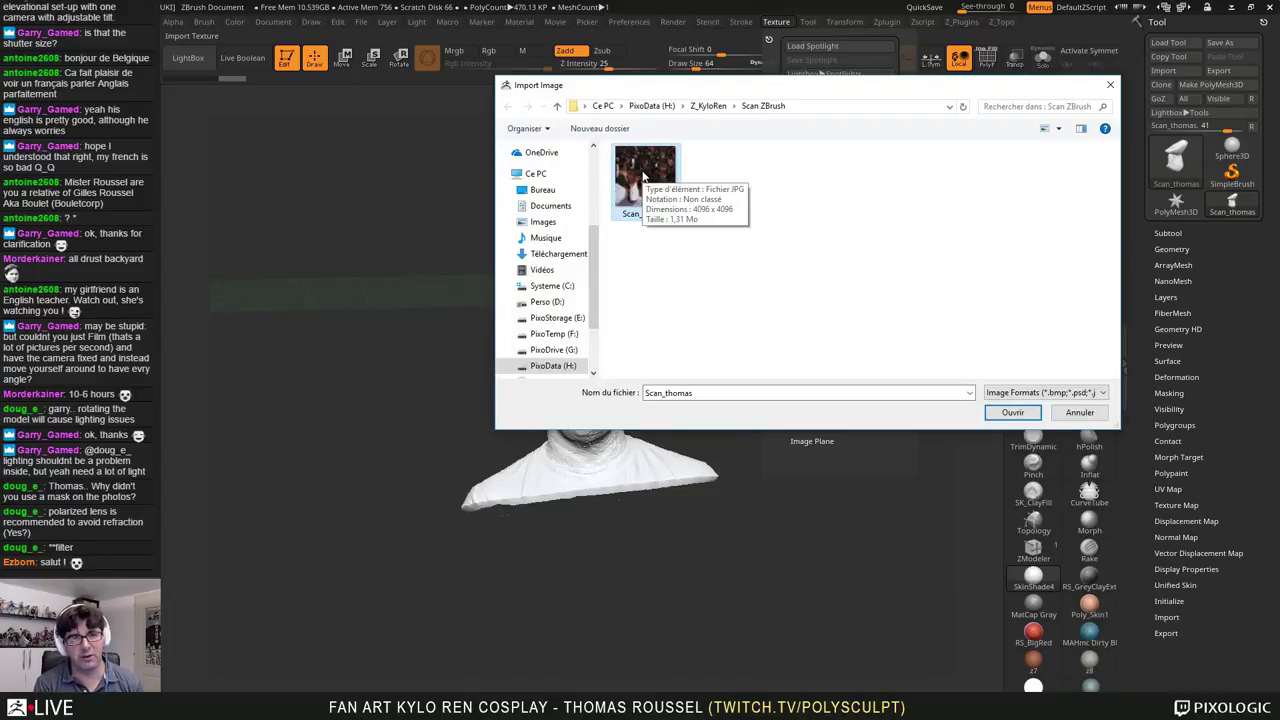
pyautogui.doubleClick(643, 176)
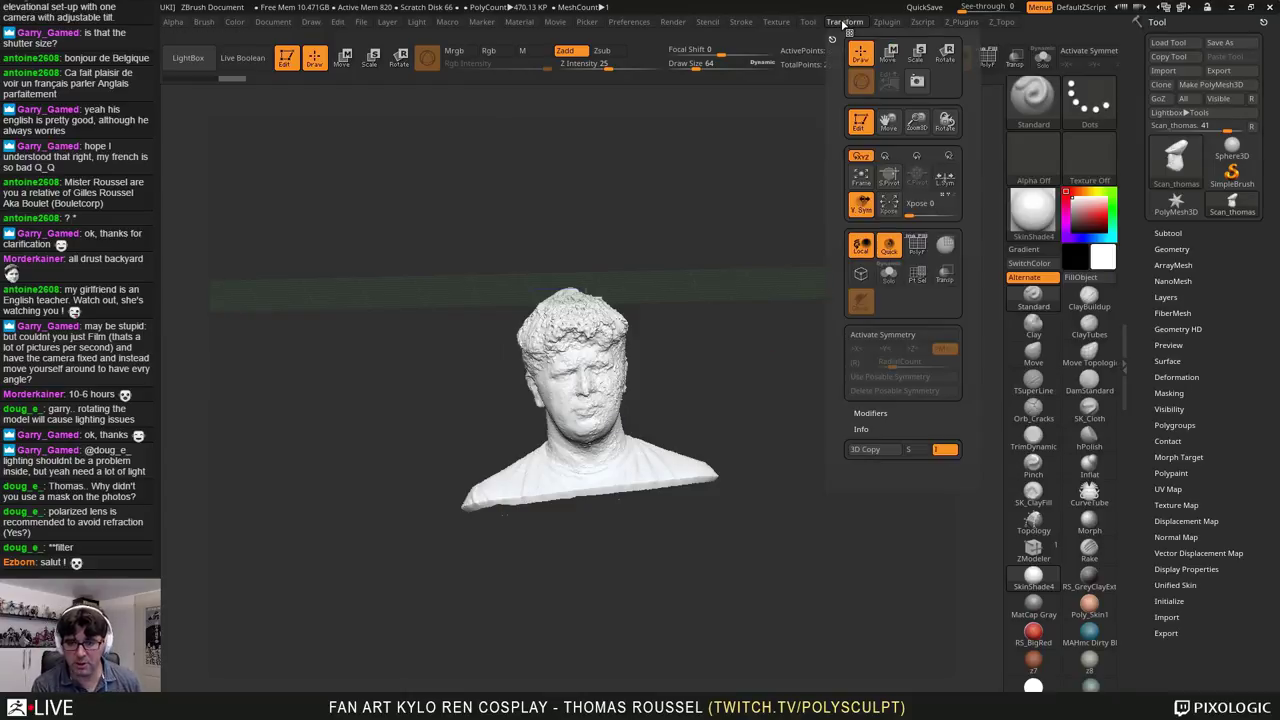
pyautogui.click(808, 21)
pyautogui.click(776, 22)
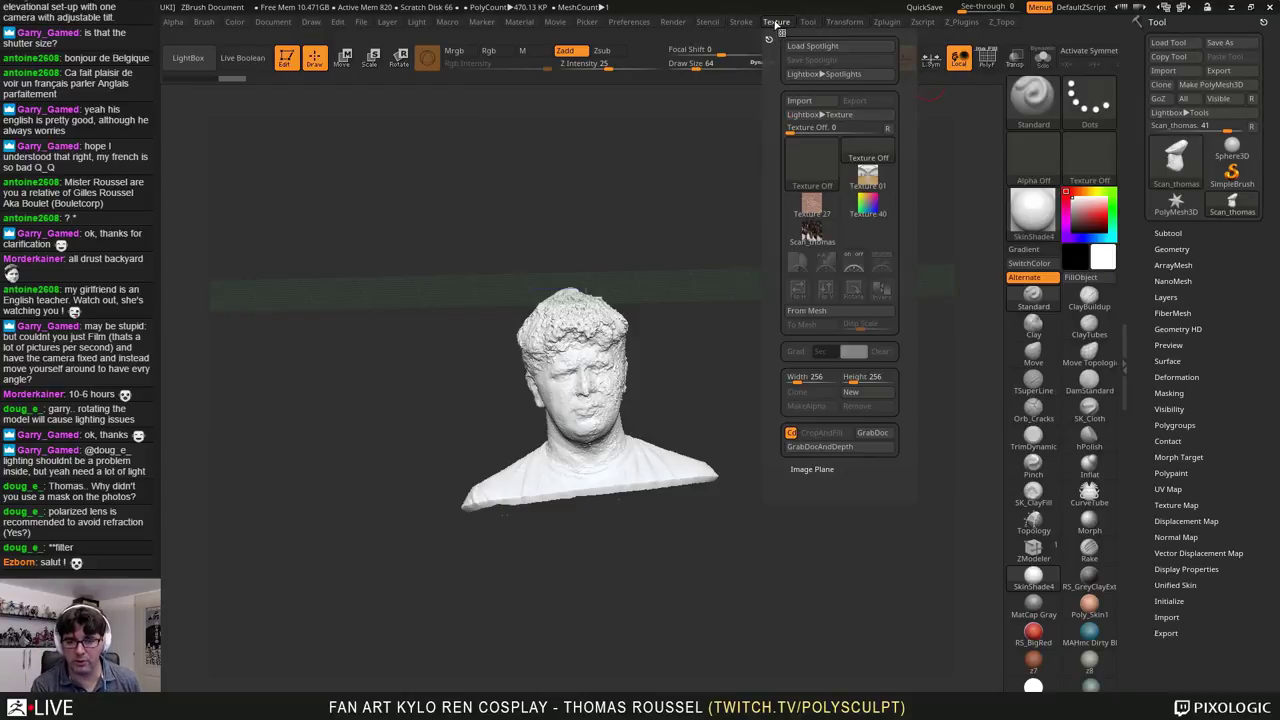
pyautogui.click(812, 234)
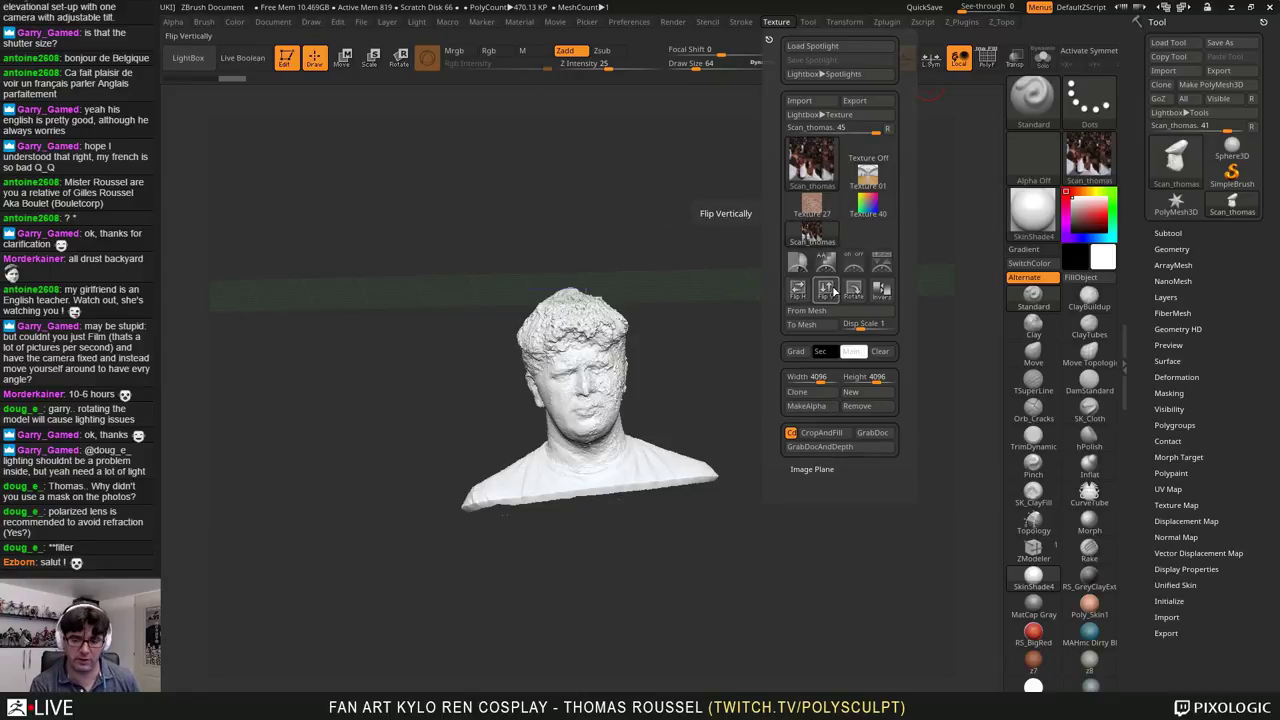
pyautogui.click(828, 290)
pyautogui.moveTo(812, 169)
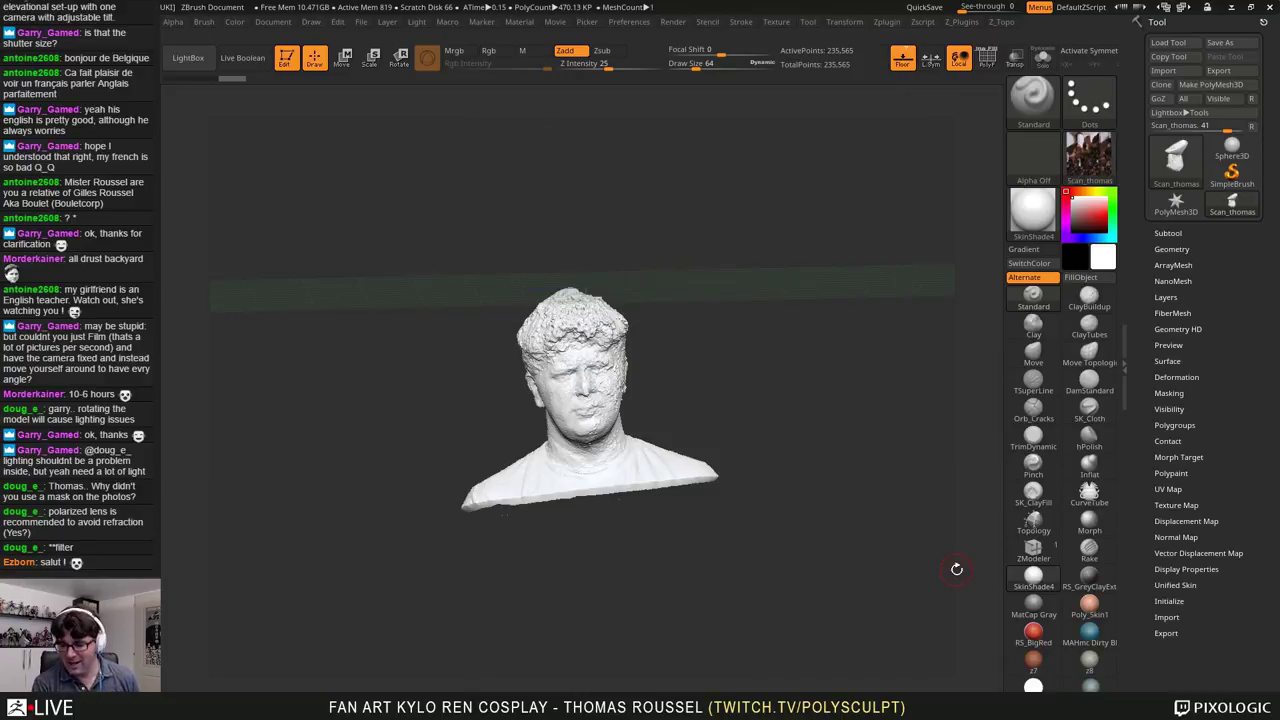
# Step: Assign the Scan_thomas texture to the bust's Texture Map
pyautogui.click(1168, 505)
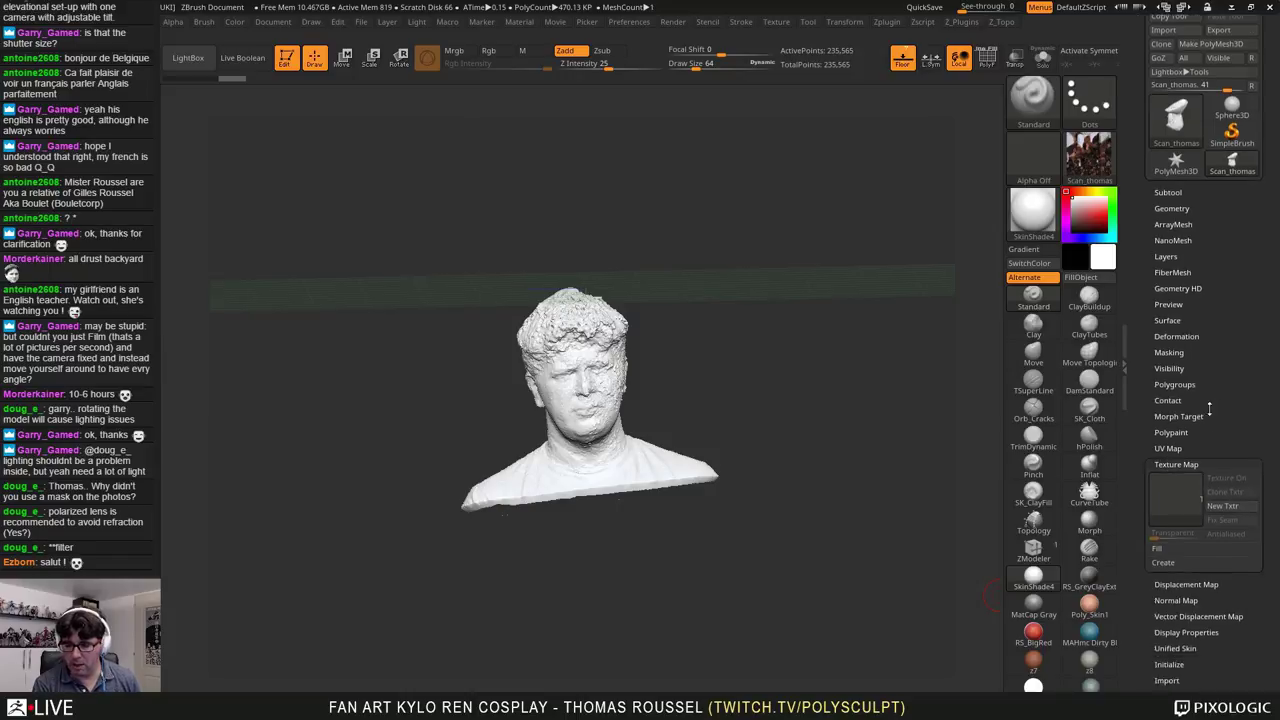
pyautogui.click(1156, 438)
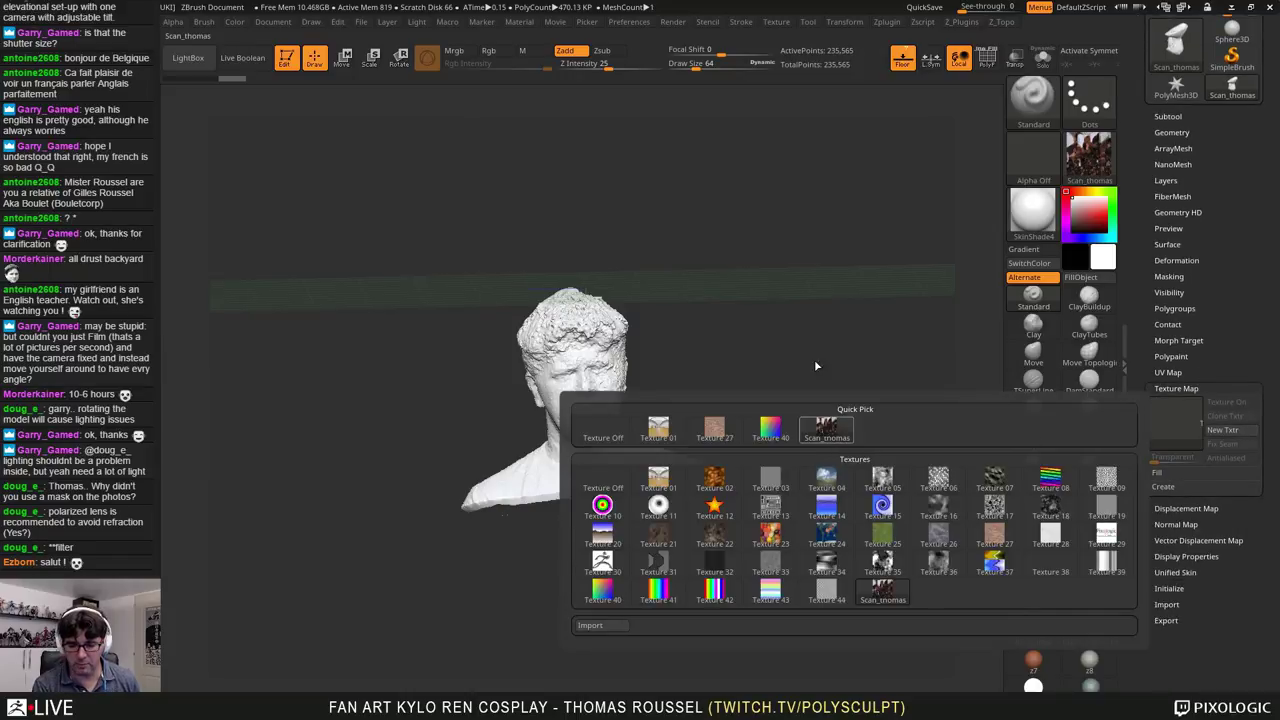
pyautogui.click(828, 428)
# Step: Inspect the textured head from the sides and back, and switch its material to Flat Color
pyautogui.keyDown('alt'); pyautogui.moveTo(674, 381); pyautogui.dragTo(712, 378); pyautogui.keyUp('alt')
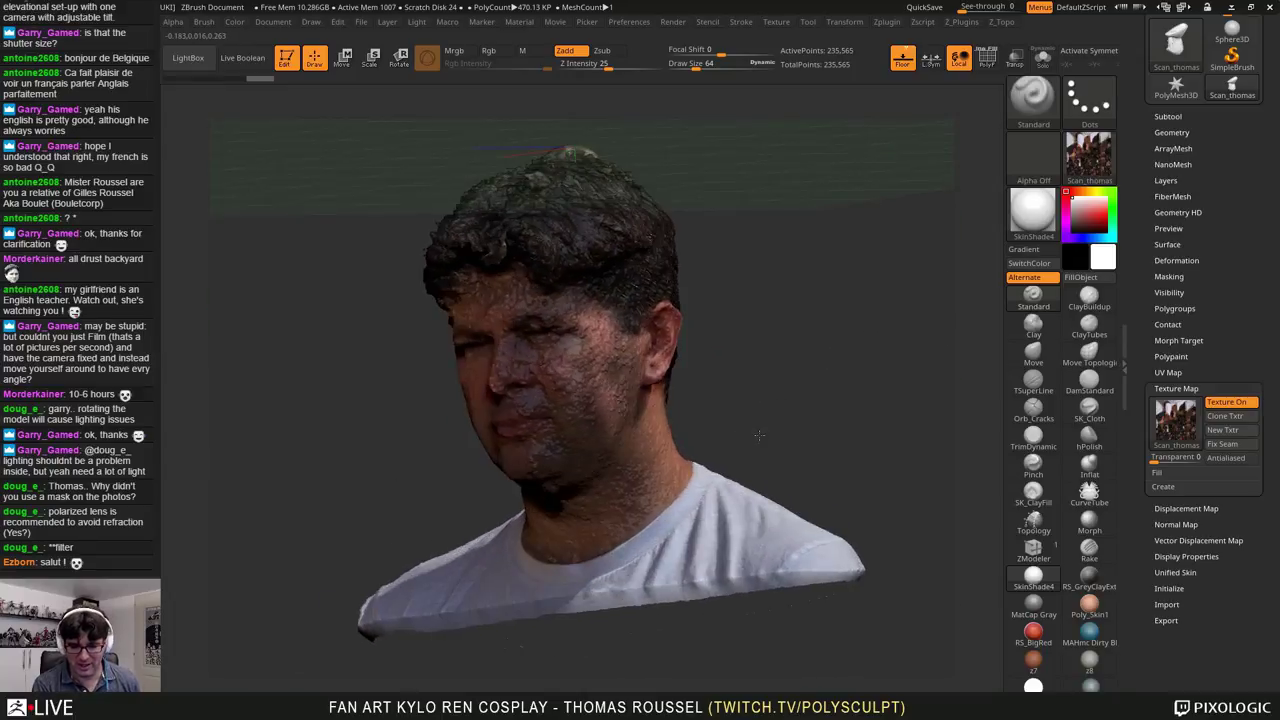
pyautogui.moveTo(870, 415); pyautogui.dragTo(674, 378)
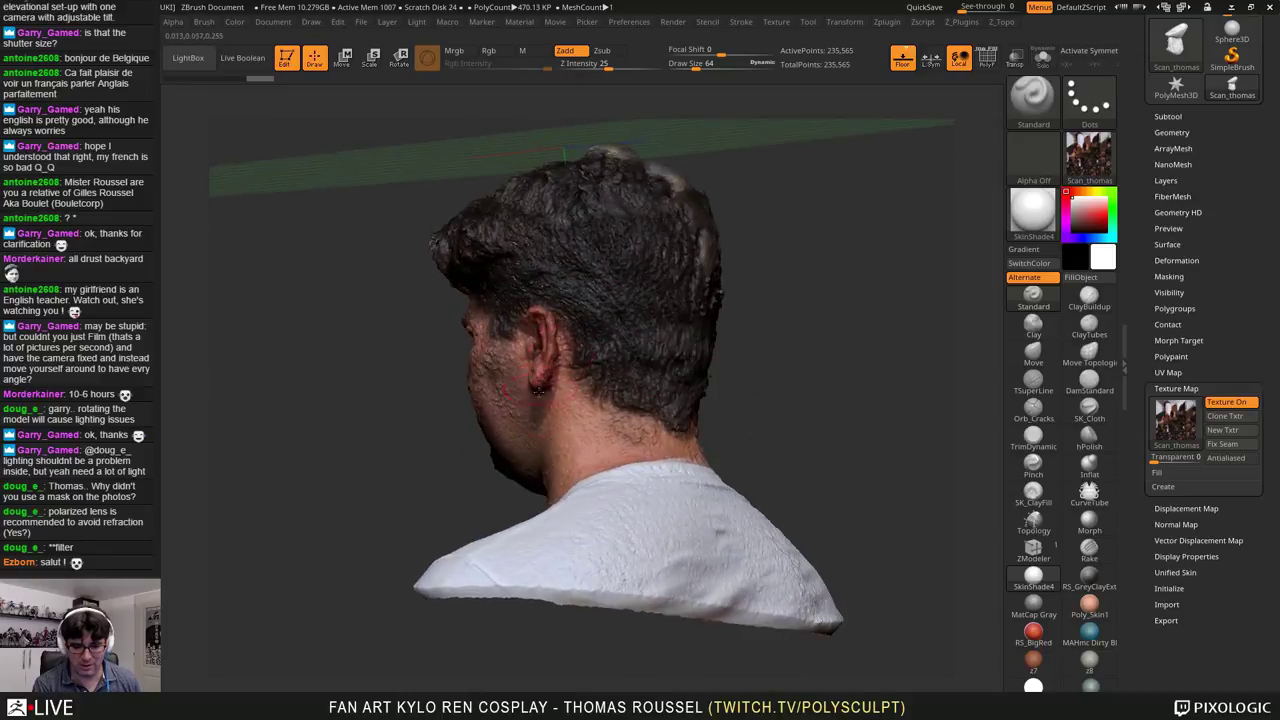
pyautogui.moveTo(424, 424); pyautogui.dragTo(517, 462)
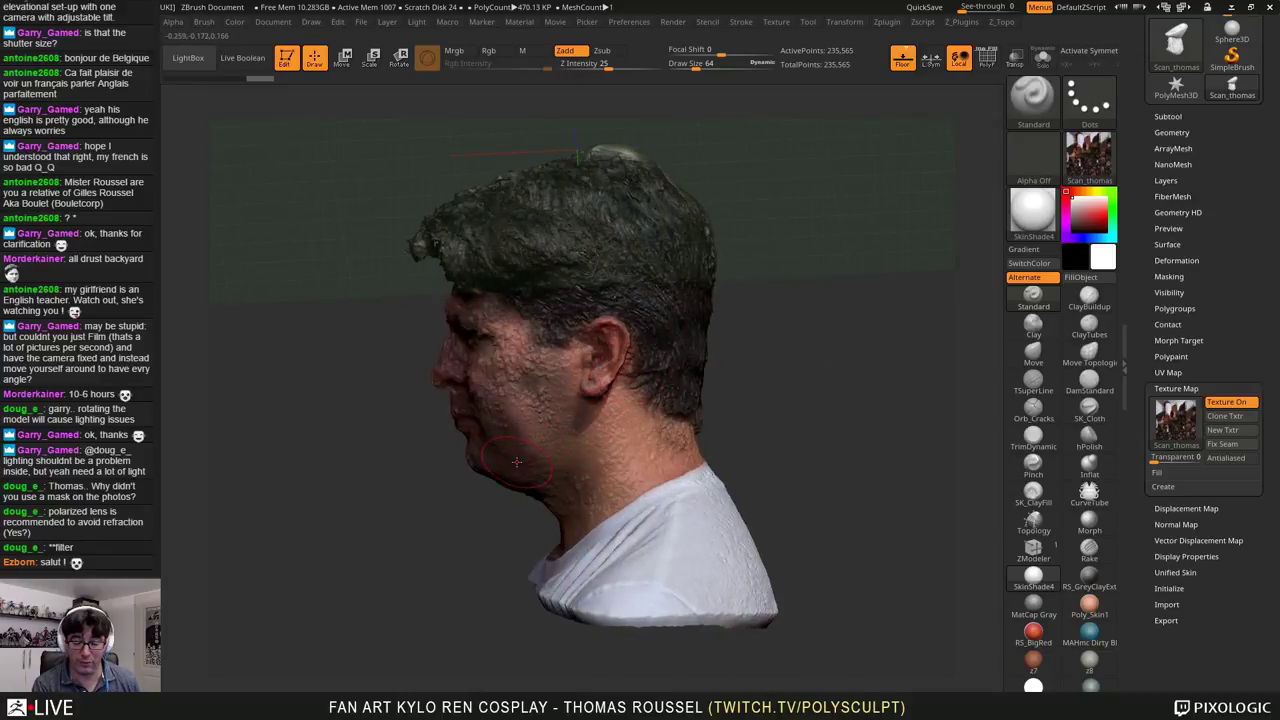
pyautogui.moveTo(792, 401); pyautogui.dragTo(888, 383)
pyautogui.moveTo(839, 417)
pyautogui.mouseDown()
pyautogui.moveTo(811, 424)
pyautogui.moveTo(849, 429)
pyautogui.mouseUp()
pyautogui.moveTo(859, 317); pyautogui.dragTo(892, 363)
pyautogui.click(1034, 686)
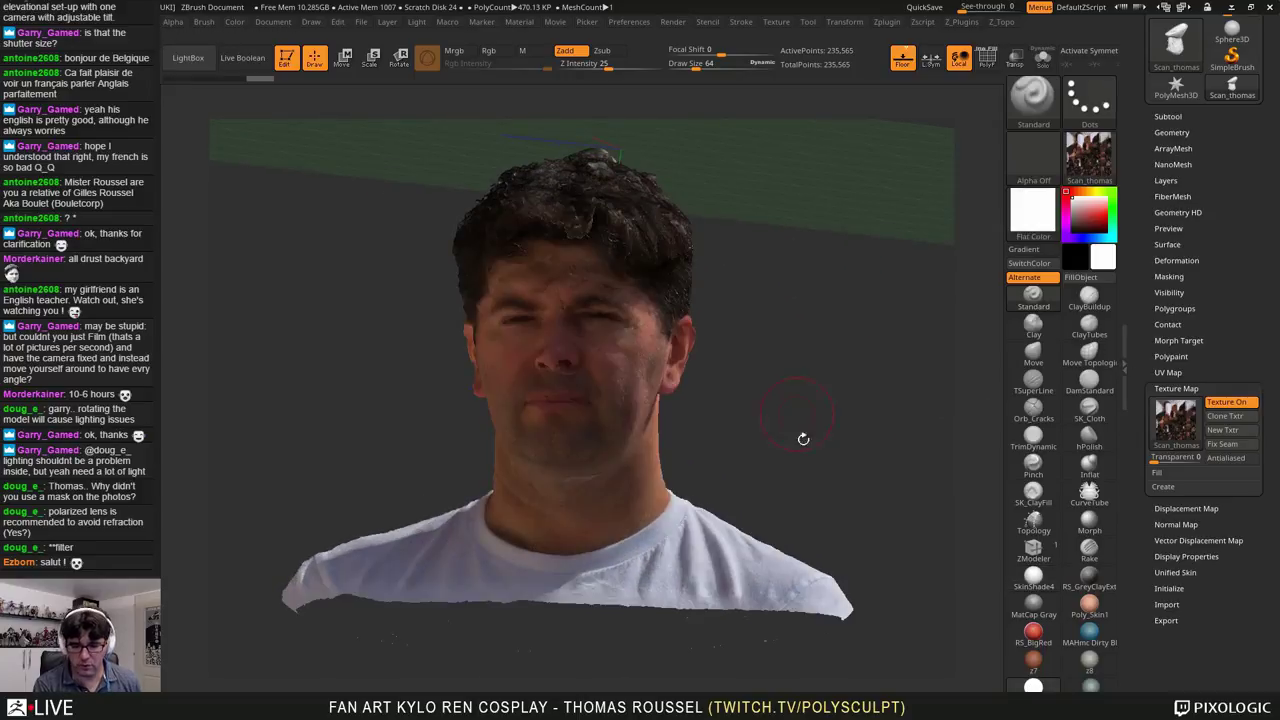
pyautogui.moveTo(820, 440); pyautogui.dragTo(870, 459)
pyautogui.keyDown('ctrl'); pyautogui.moveTo(870, 459); pyautogui.dragTo(749, 444, button='right'); pyautogui.keyUp('ctrl')
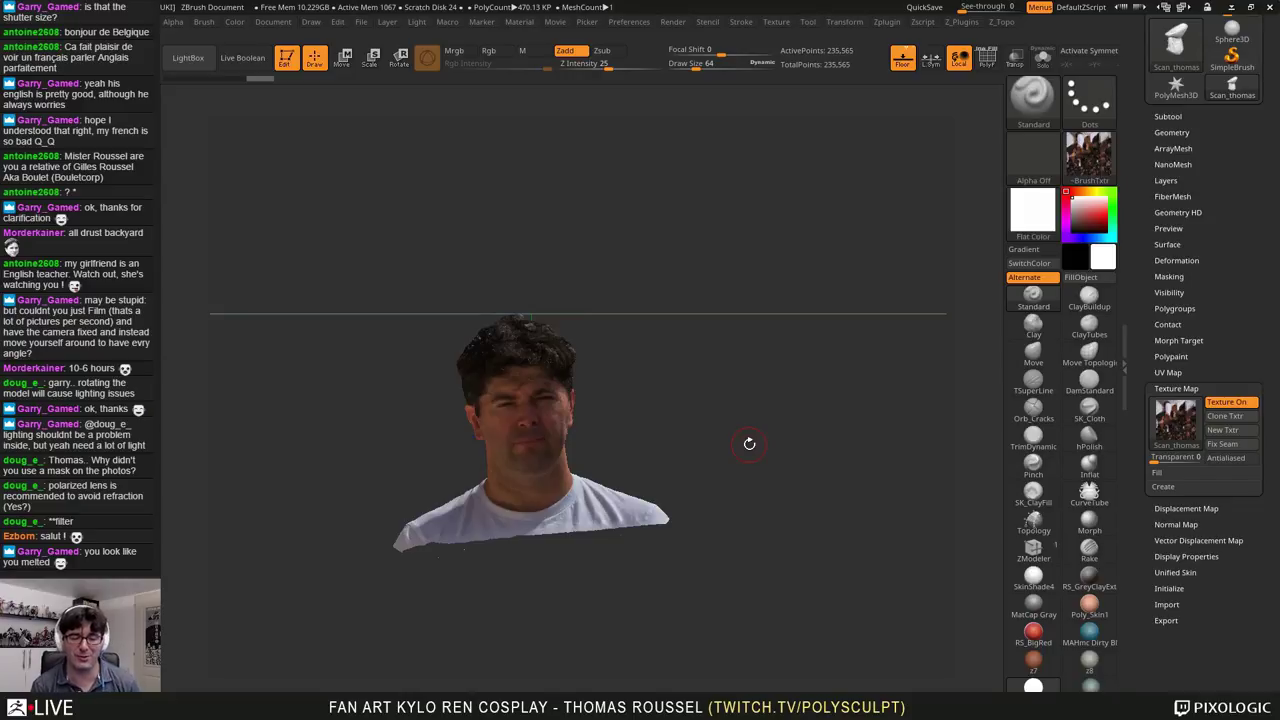
# Step: Rotate the bust half a turn so its base faces the floor grid, and reset the gizmo's orientation
pyautogui.click(399, 57)
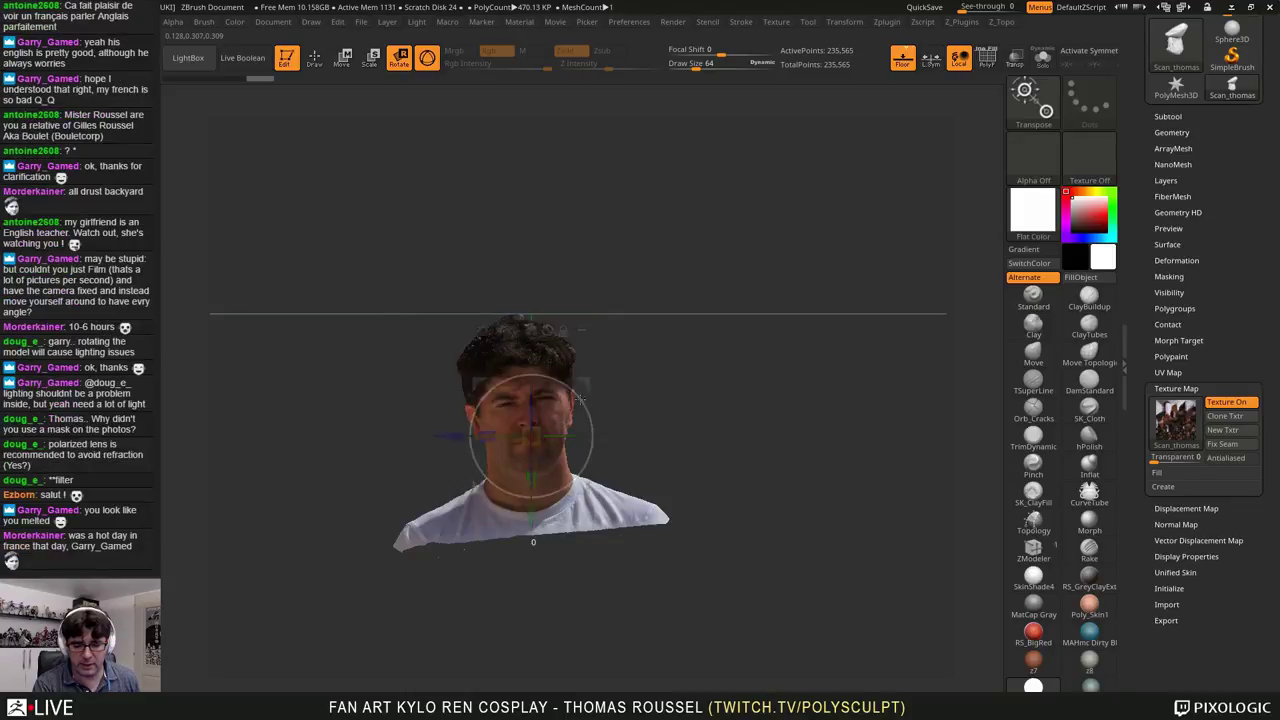
pyautogui.moveTo(580, 399); pyautogui.dragTo(441, 489)
pyautogui.moveTo(684, 480); pyautogui.dragTo(790, 381)
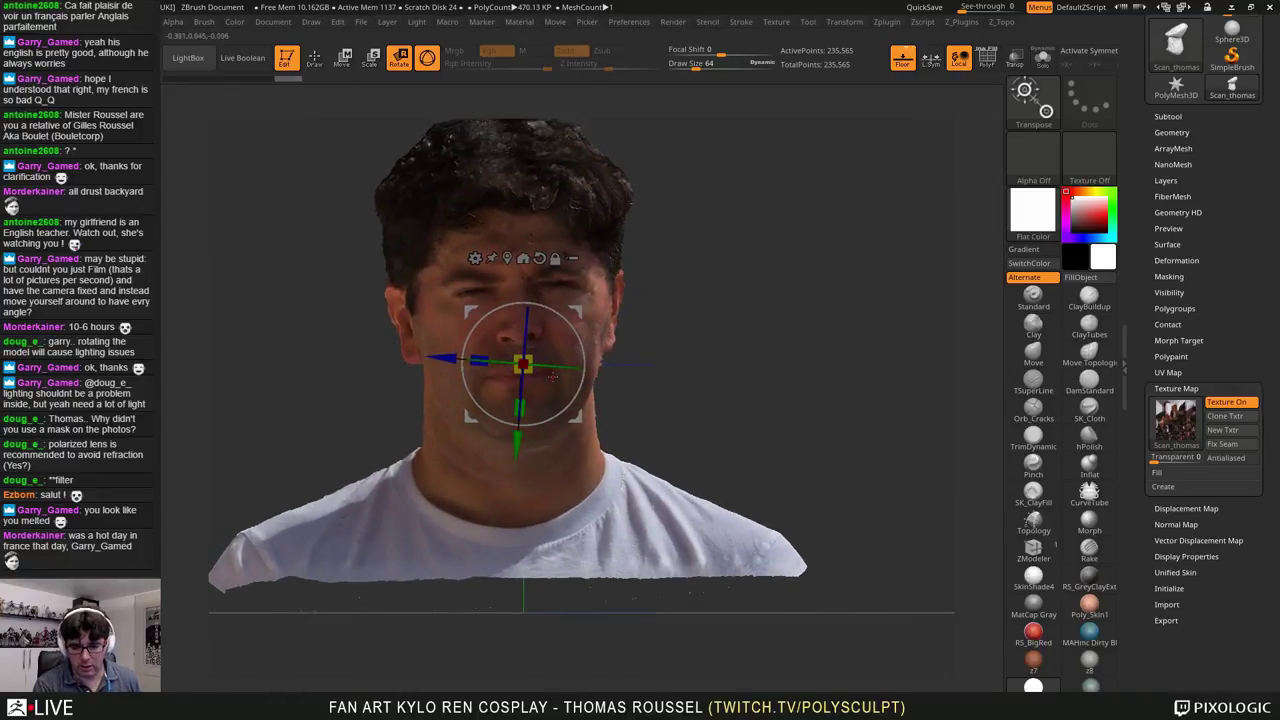
pyautogui.keyDown('alt'); pyautogui.click(540, 258); pyautogui.keyUp('alt')
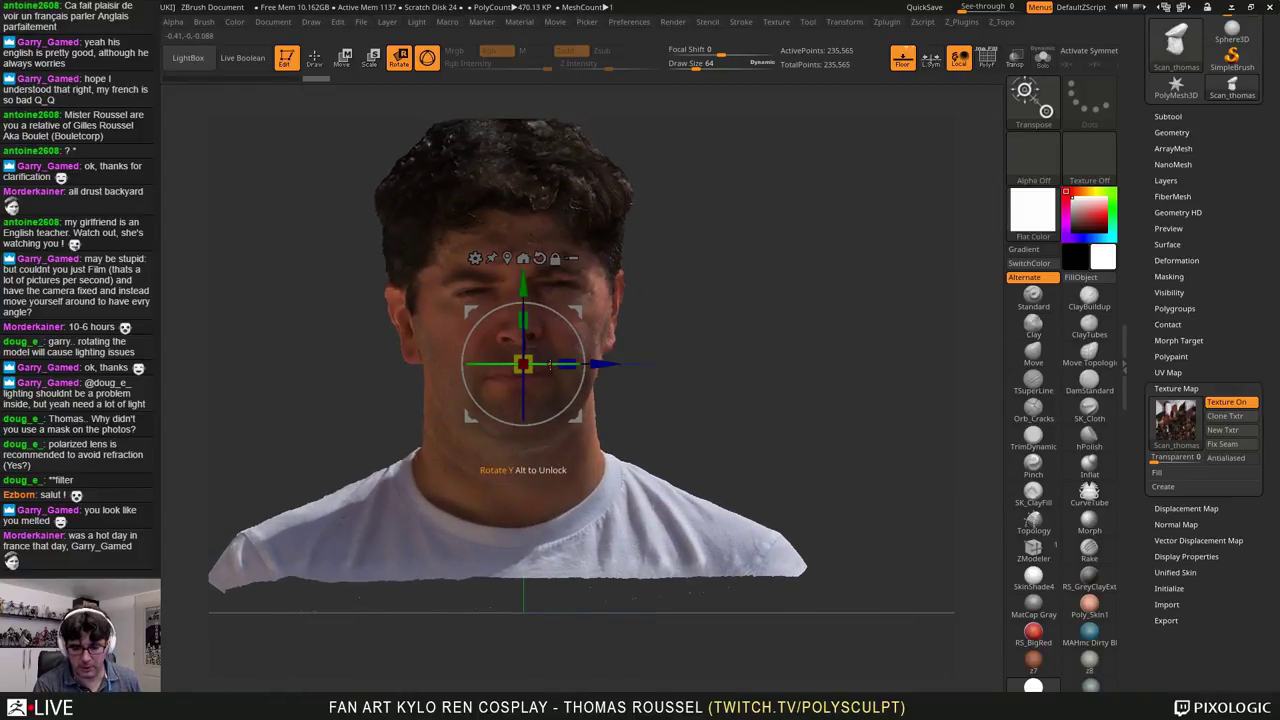
# Step: Turn the bust slightly about its vertical axis until it faces straight ahead, checking the alignment from above
pyautogui.moveTo(550, 364); pyautogui.dragTo(537, 364)
pyautogui.moveTo(733, 270); pyautogui.dragTo(754, 415)
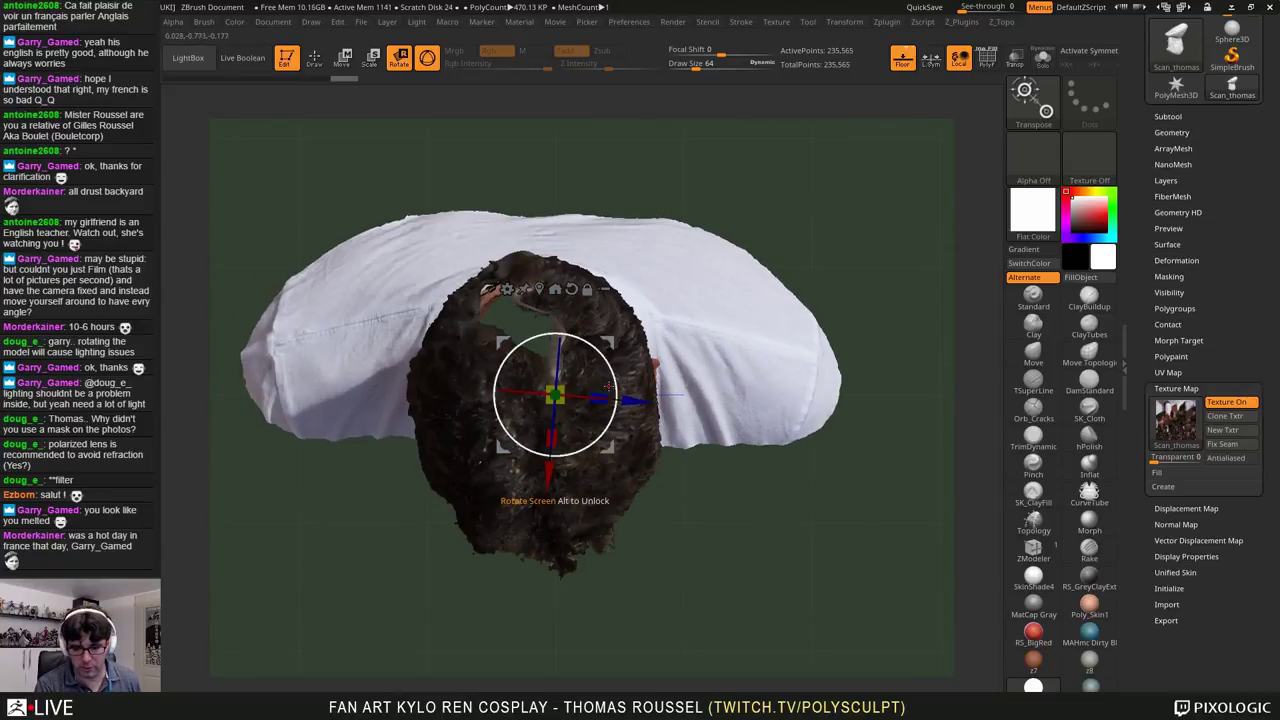
pyautogui.moveTo(617, 385); pyautogui.dragTo(617, 381)
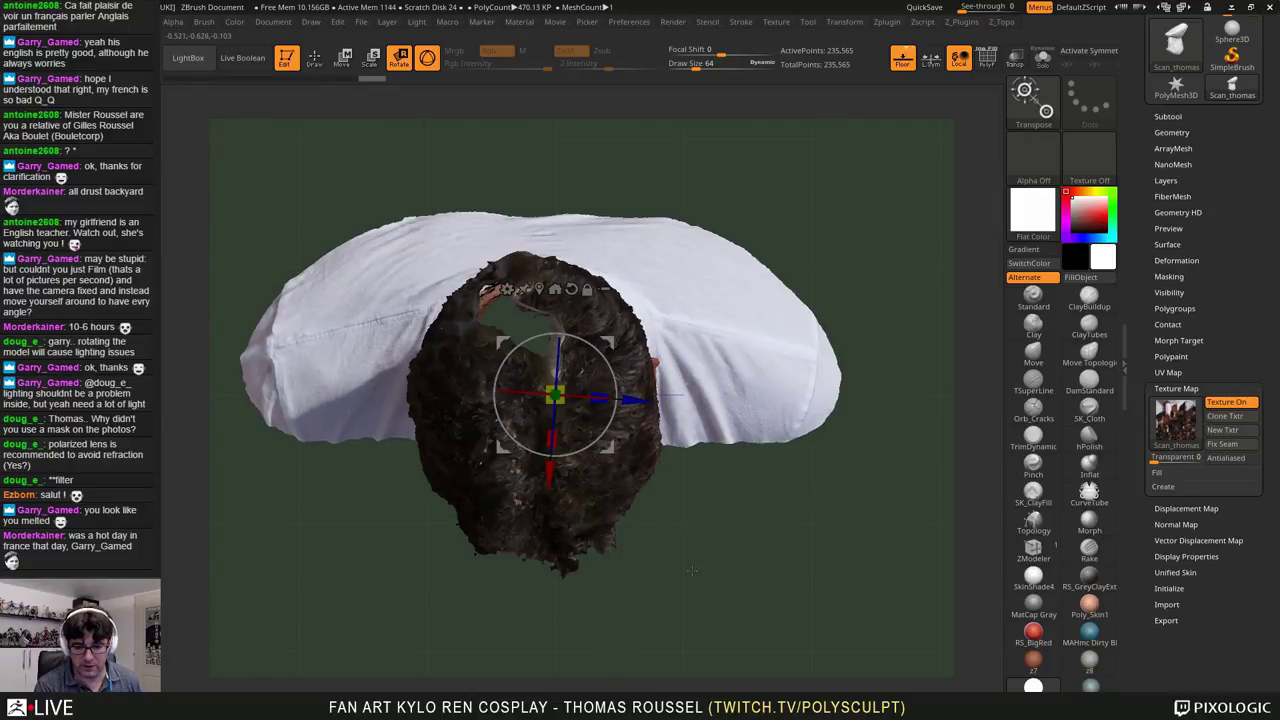
pyautogui.keyDown('shift'); pyautogui.moveTo(692, 570); pyautogui.dragTo(688, 420); pyautogui.keyUp('shift')
# Step: Correct the bust's sideways tilt with small screen rotations from the front and back views
pyautogui.moveTo(613, 369); pyautogui.dragTo(574, 398)
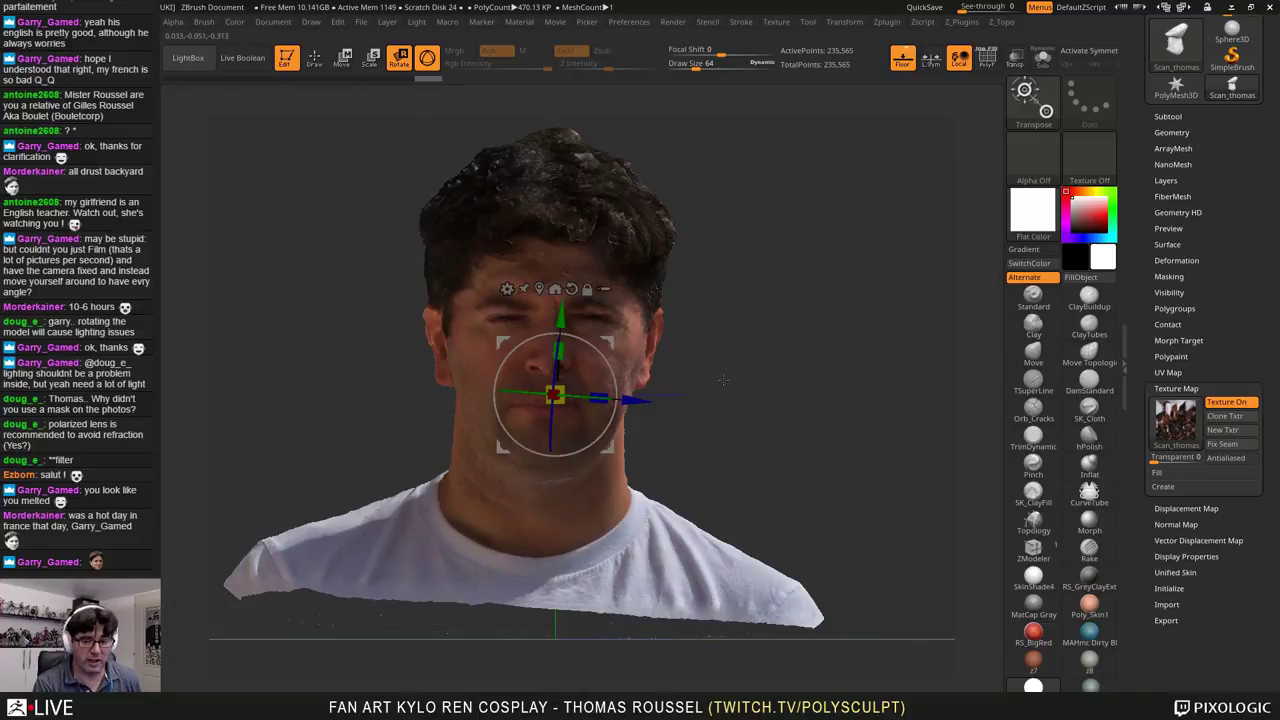
pyautogui.moveTo(723, 379); pyautogui.dragTo(849, 334)
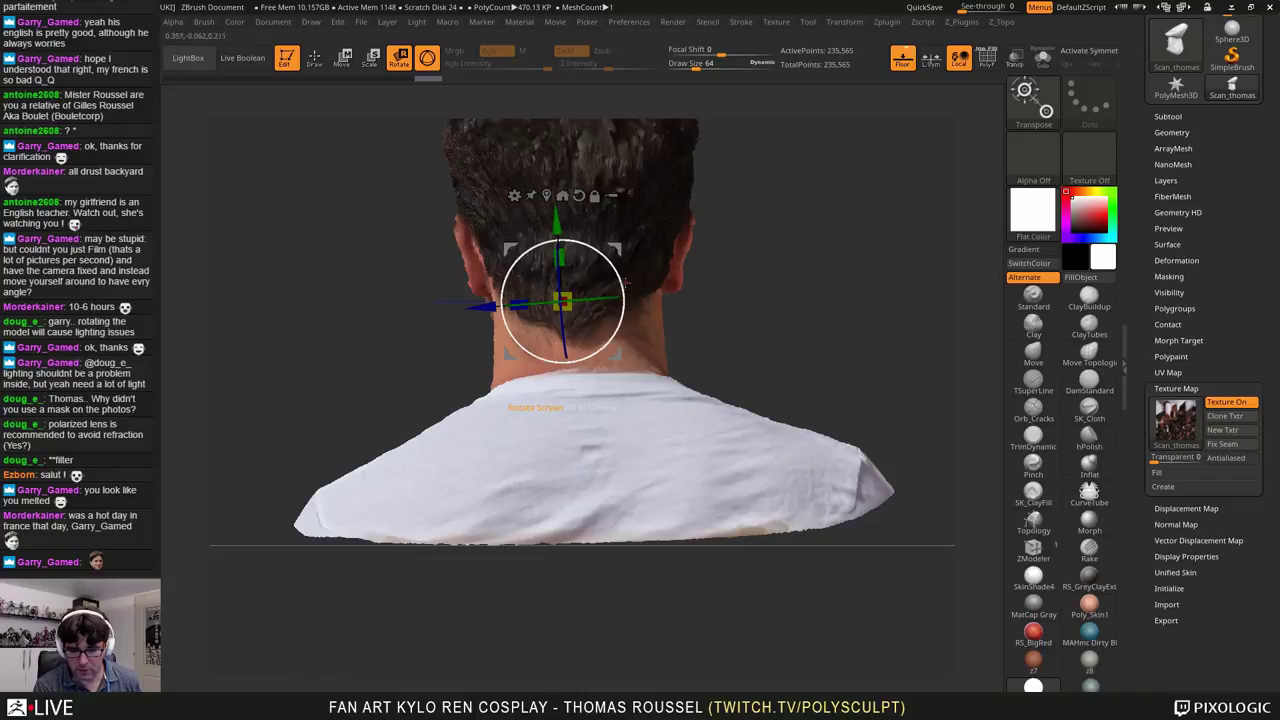
pyautogui.moveTo(622, 283); pyautogui.dragTo(622, 283)
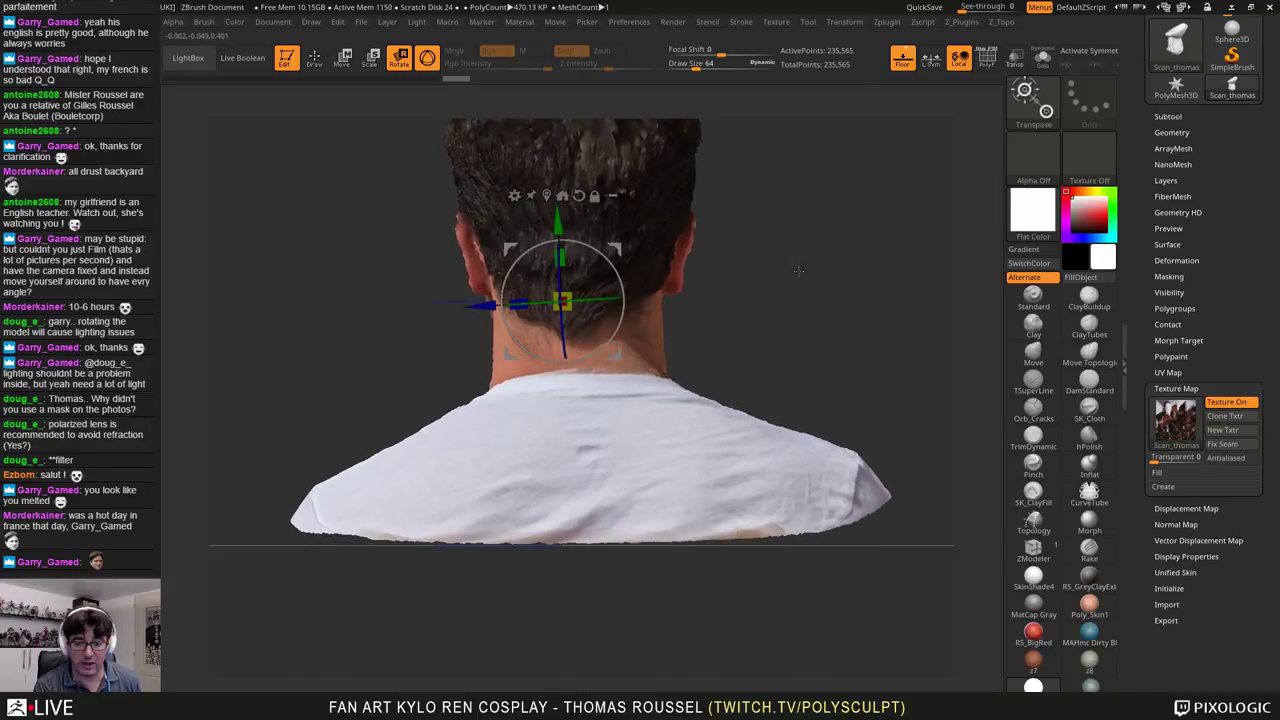
pyautogui.keyDown('alt'); pyautogui.moveTo(814, 266); pyautogui.dragTo(819, 367); pyautogui.keyUp('alt')
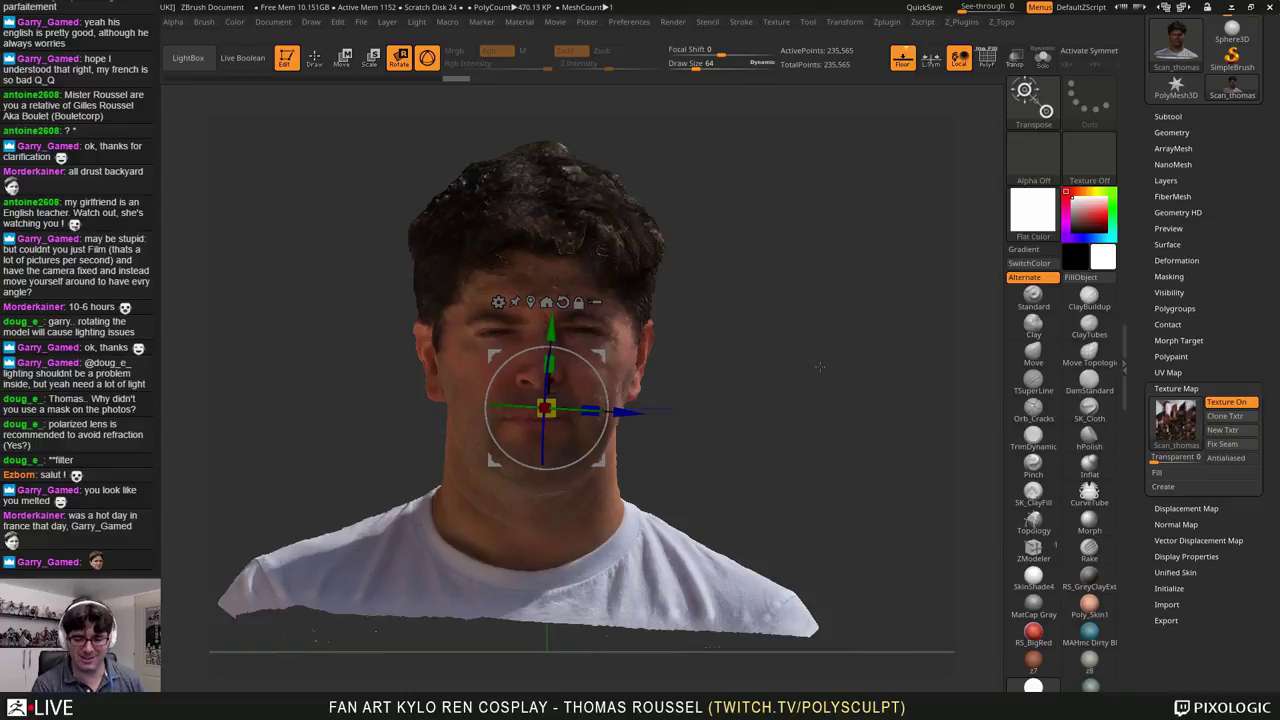
# Step: Apply the Unify deformation to the bust and reset the gizmo's orientation
pyautogui.moveTo(857, 486); pyautogui.dragTo(861, 414)
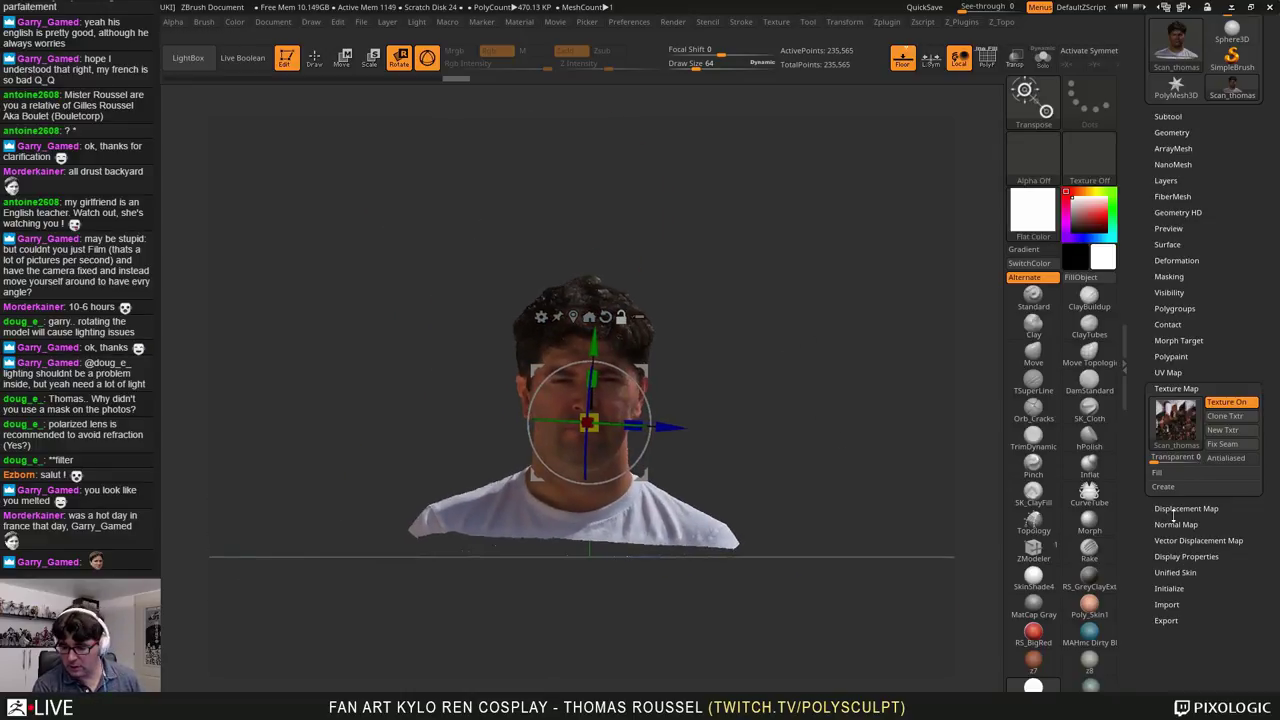
pyautogui.click(1176, 572)
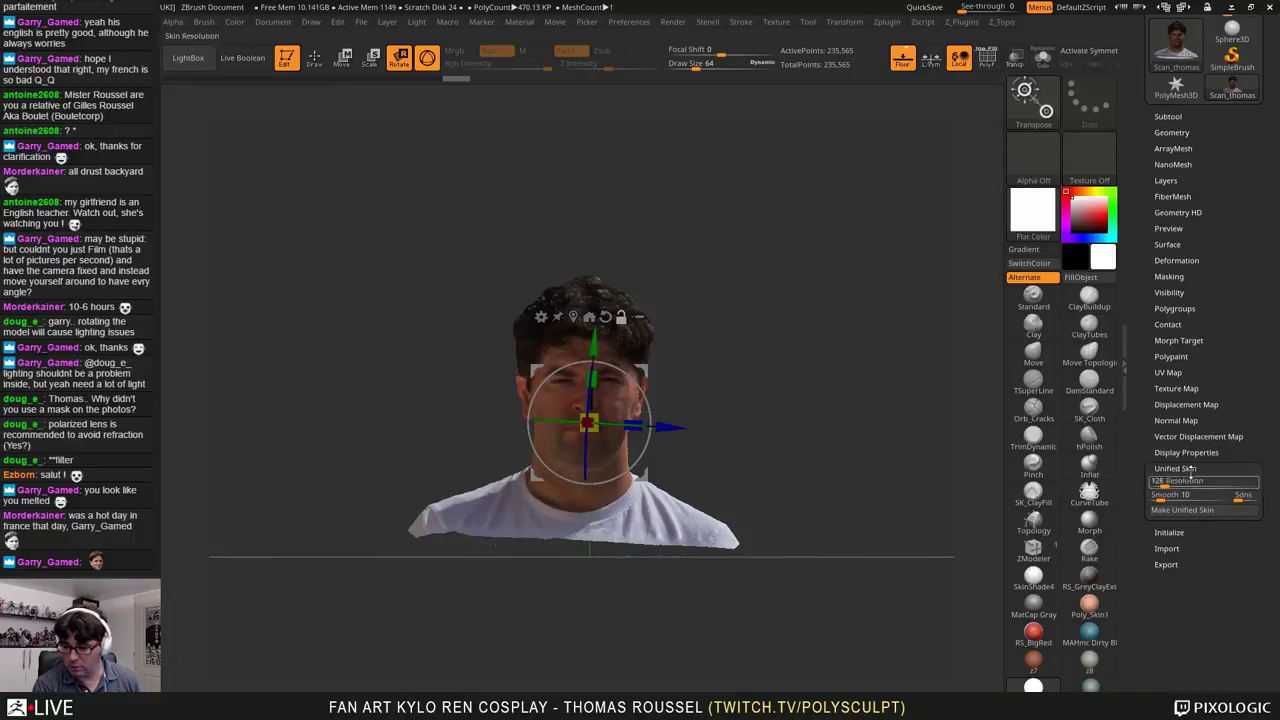
pyautogui.click(1175, 260)
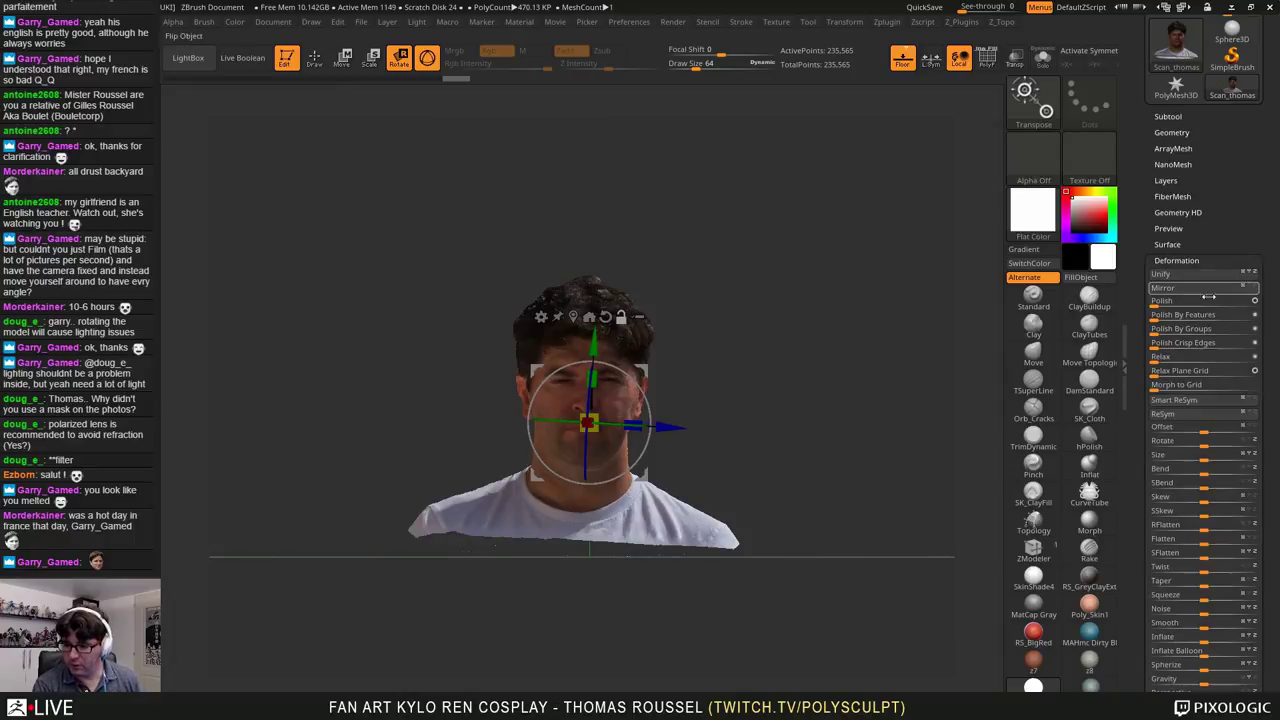
pyautogui.click(1175, 274)
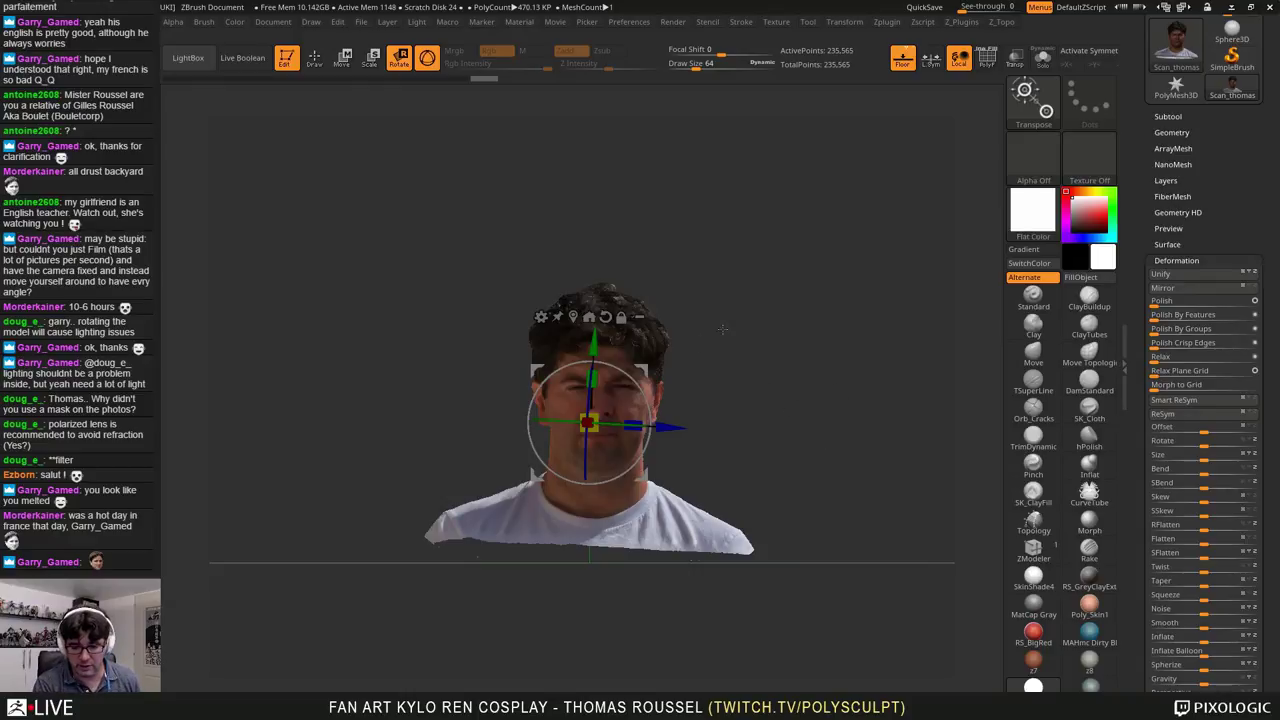
pyautogui.keyDown('alt'); pyautogui.click(606, 317); pyautogui.keyUp('alt')
# Step: Replace the gizmo with the transpose line and draw it vertically from the floor to above the head, about 2.33 units long
pyautogui.keyDown('alt'); pyautogui.moveTo(738, 363); pyautogui.dragTo(758, 326); pyautogui.keyUp('alt')
pyautogui.keyDown('alt'); pyautogui.moveTo(835, 330); pyautogui.dragTo(766, 358); pyautogui.keyUp('alt')
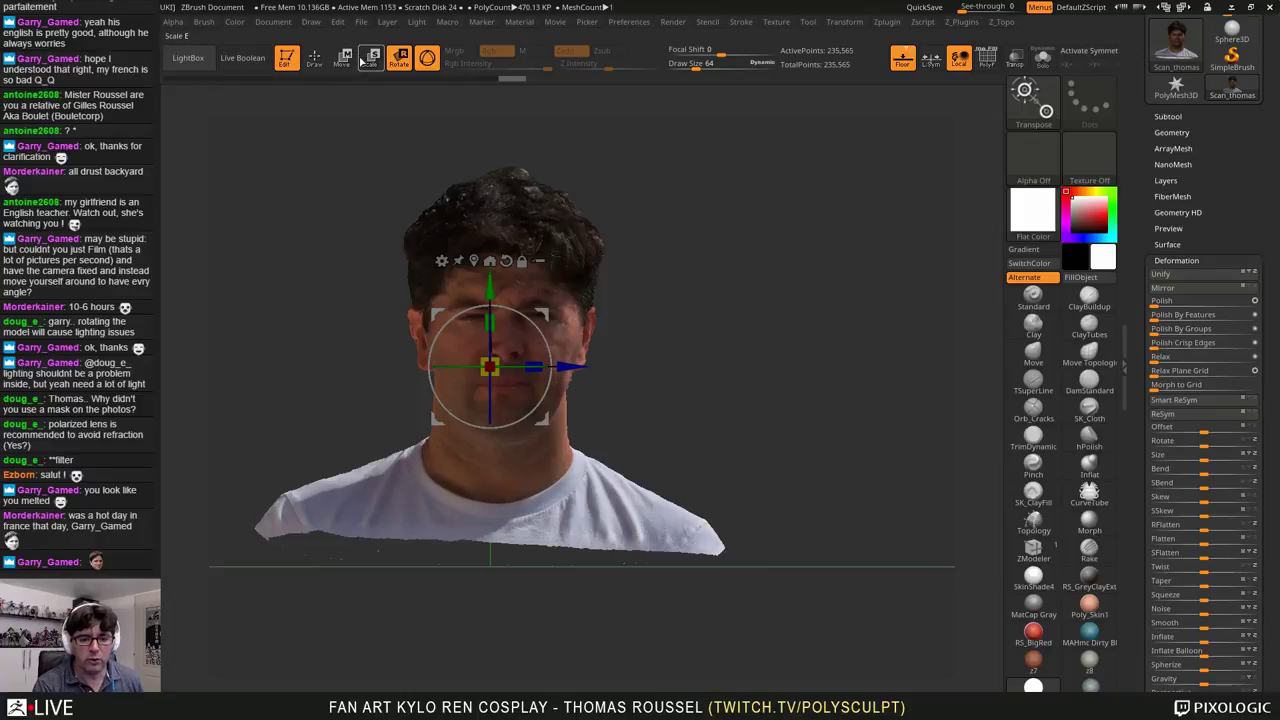
pyautogui.click(427, 59)
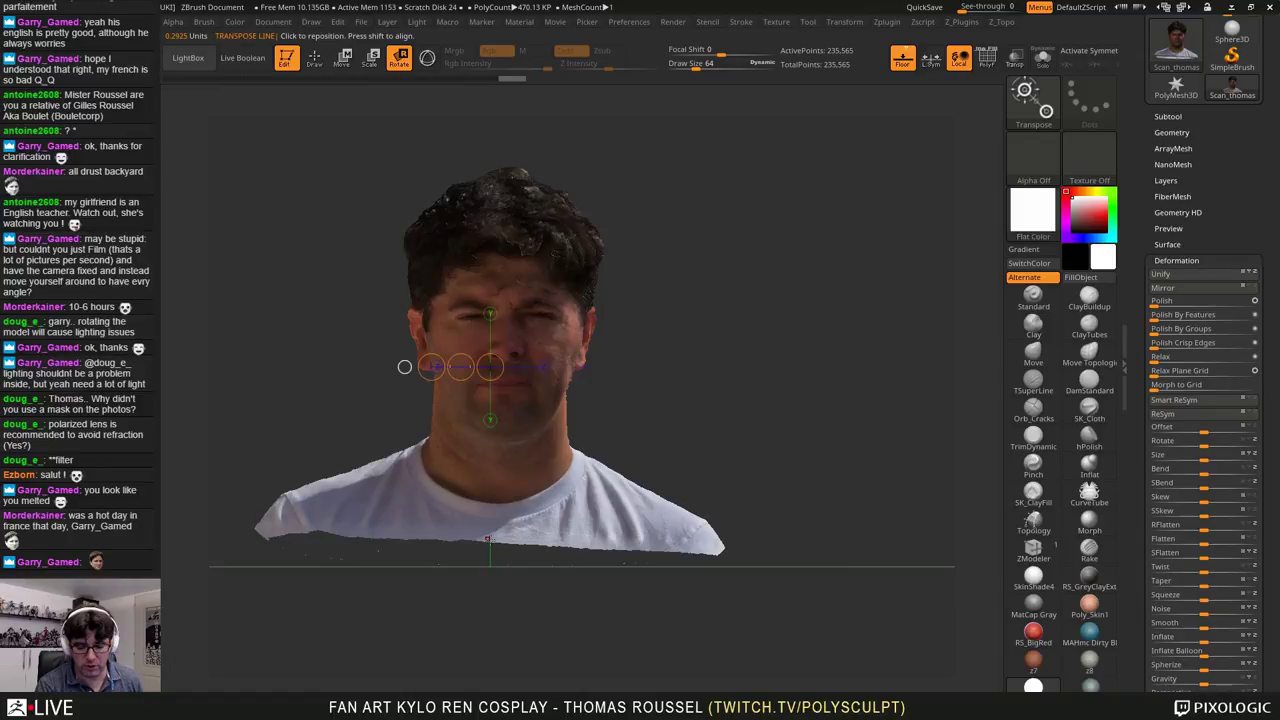
pyautogui.keyDown('alt'); pyautogui.moveTo(494, 570); pyautogui.dragTo(514, 598); pyautogui.keyUp('alt')
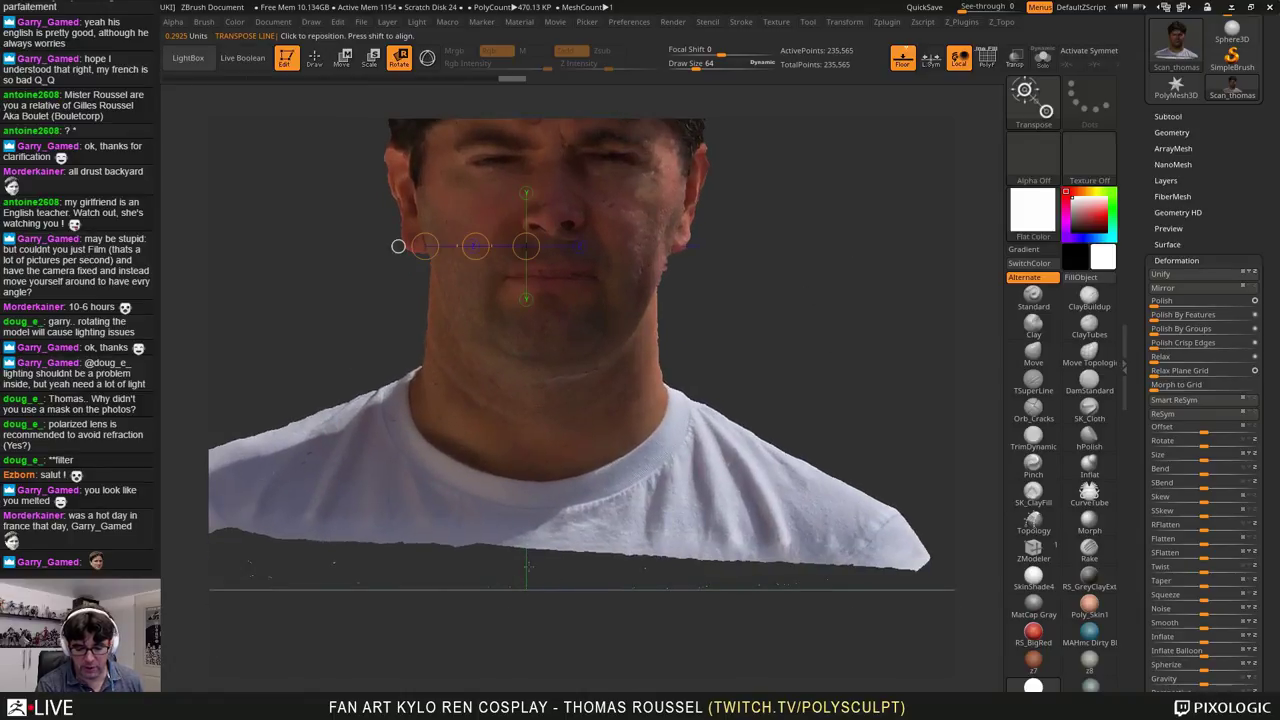
pyautogui.moveTo(529, 548)
pyautogui.mouseDown()
pyautogui.moveTo(527, 172)
pyautogui.moveTo(503, 1)
pyautogui.mouseUp()
pyautogui.moveTo(566, 240)
pyautogui.keyDown('alt'); pyautogui.mouseDown()
pyautogui.moveTo(571, 139)
pyautogui.moveTo(571, 222)
pyautogui.mouseUp(); pyautogui.keyUp('alt')
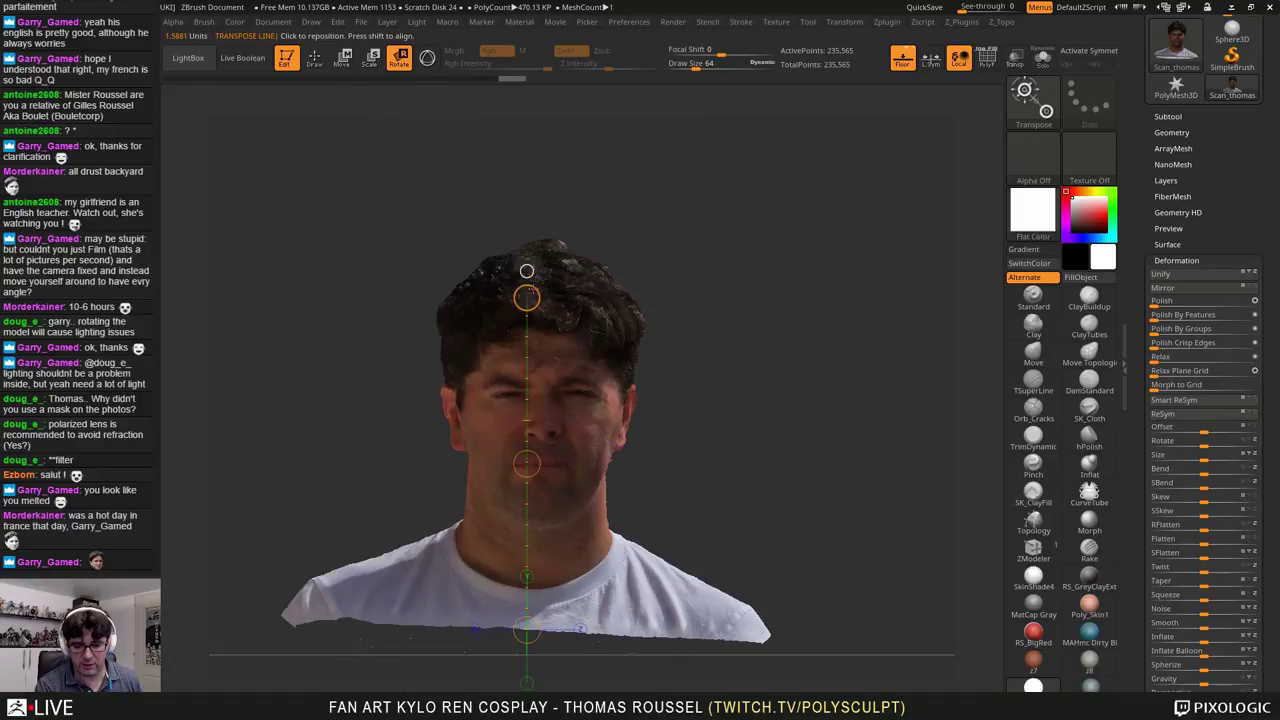
pyautogui.moveTo(530, 292); pyautogui.dragTo(528, 227)
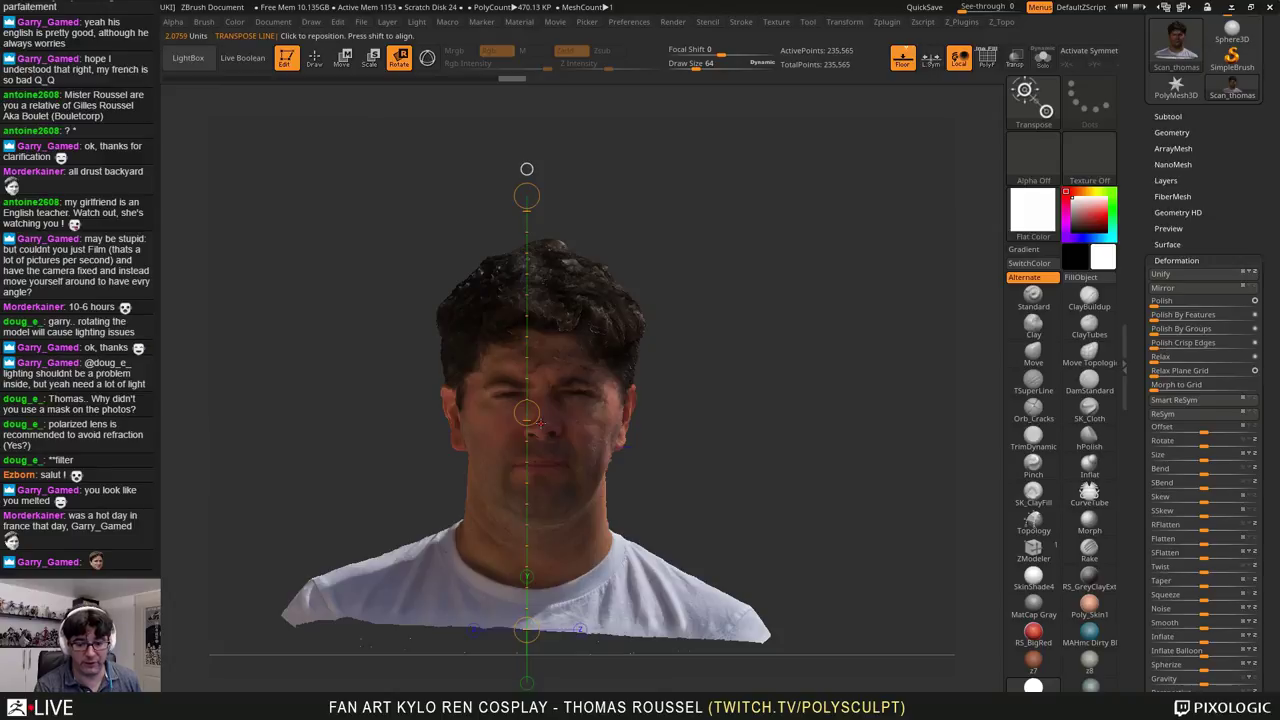
pyautogui.moveTo(540, 418); pyautogui.dragTo(564, 415)
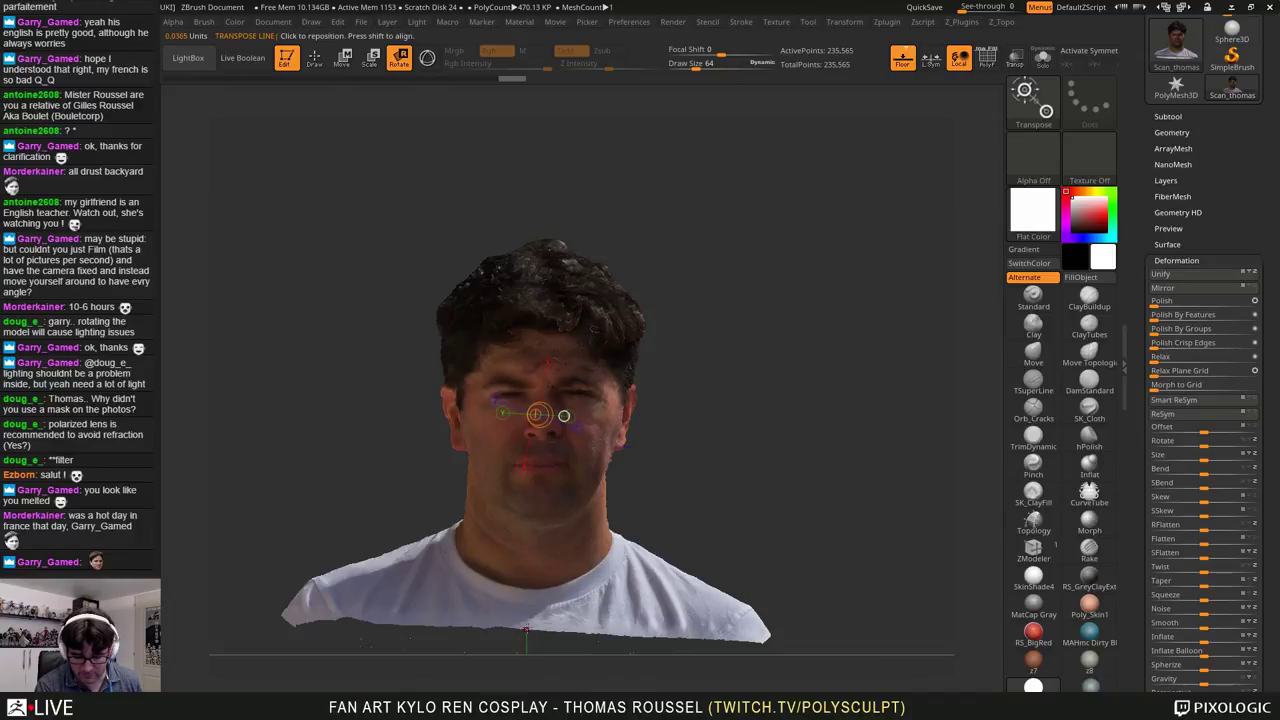
pyautogui.moveTo(528, 628); pyautogui.dragTo(527, 143)
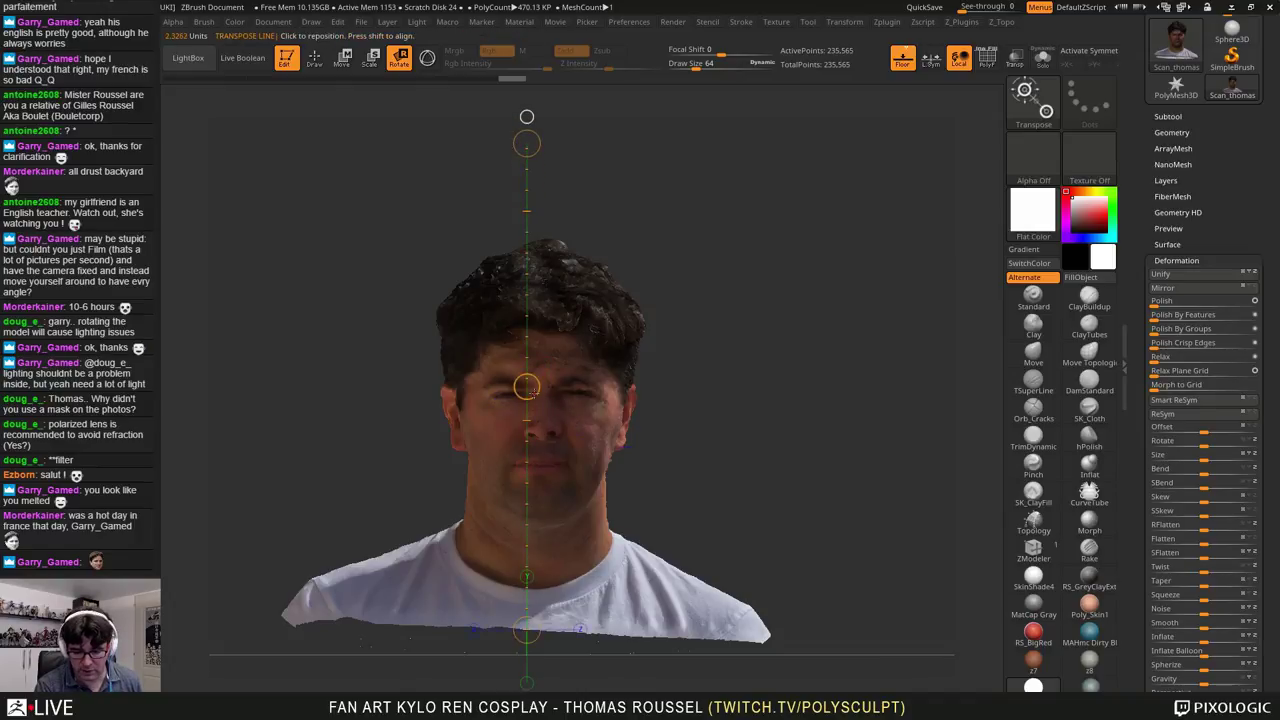
pyautogui.moveTo(527, 390); pyautogui.dragTo(527, 414)
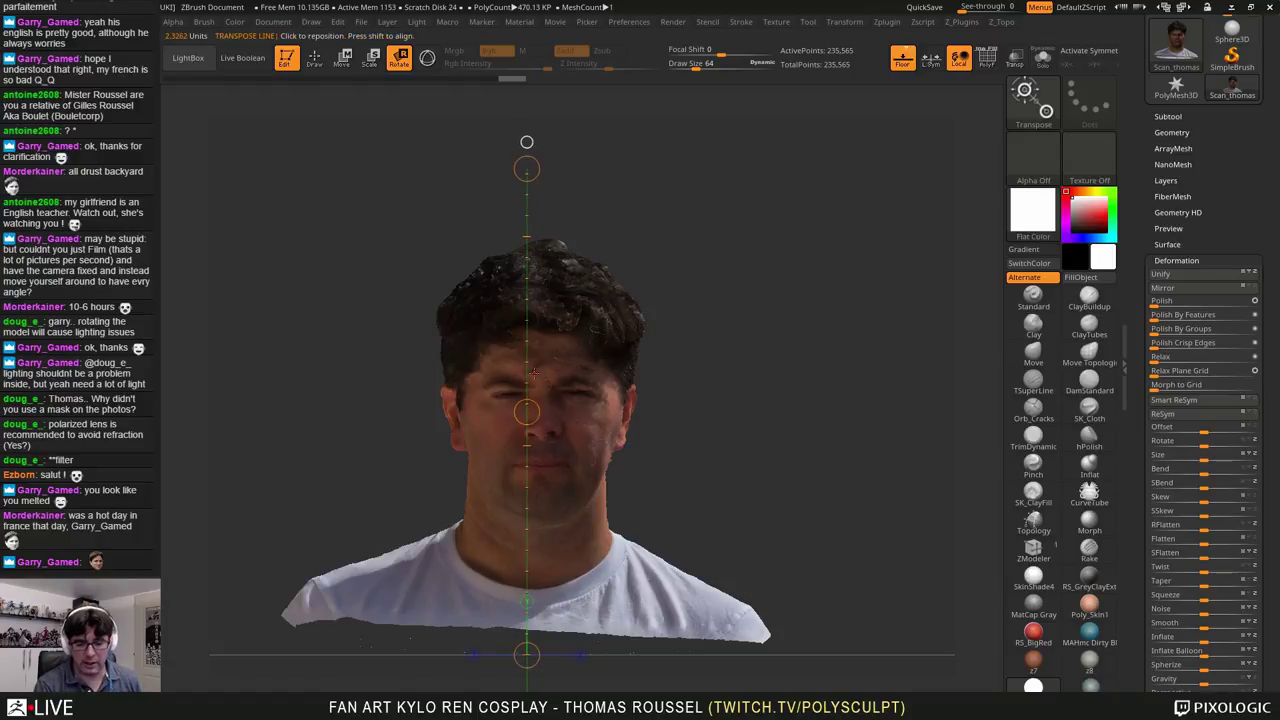
# Step: Shift the bust slightly sideways to centre it on the vertical transpose line and rotate it slightly in profile
pyautogui.press('w')
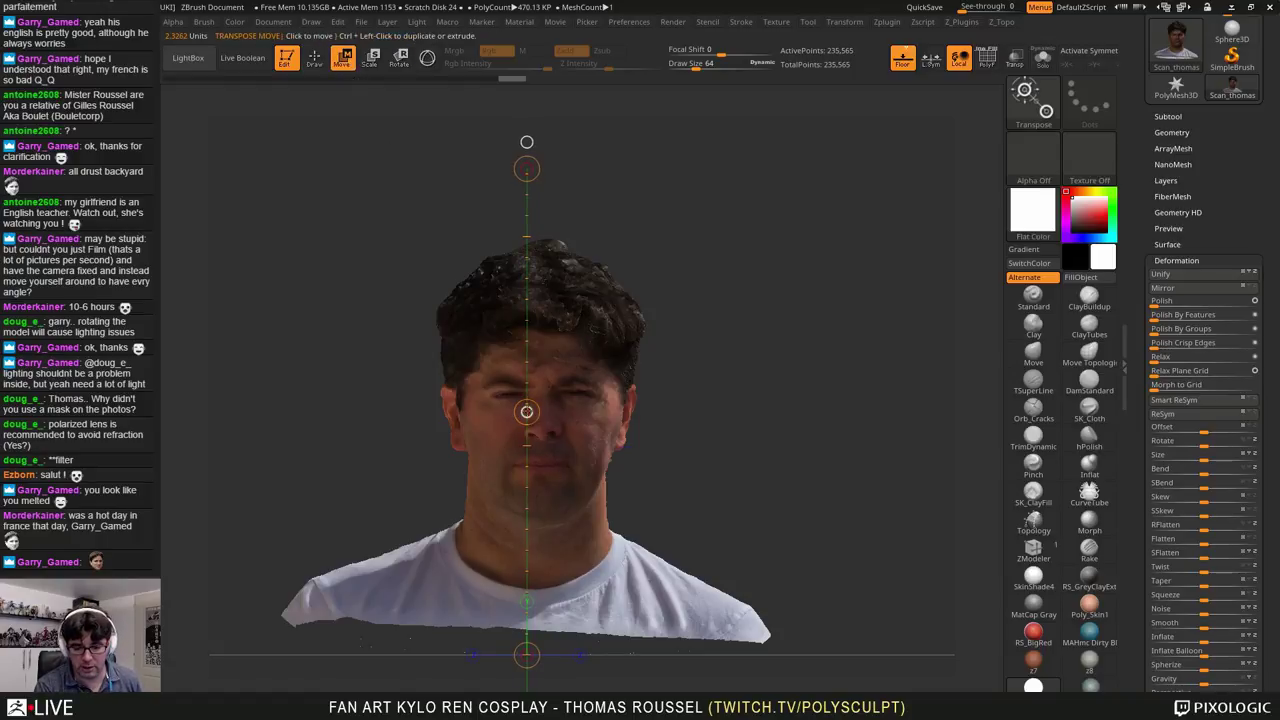
pyautogui.moveTo(527, 412); pyautogui.dragTo(513, 414)
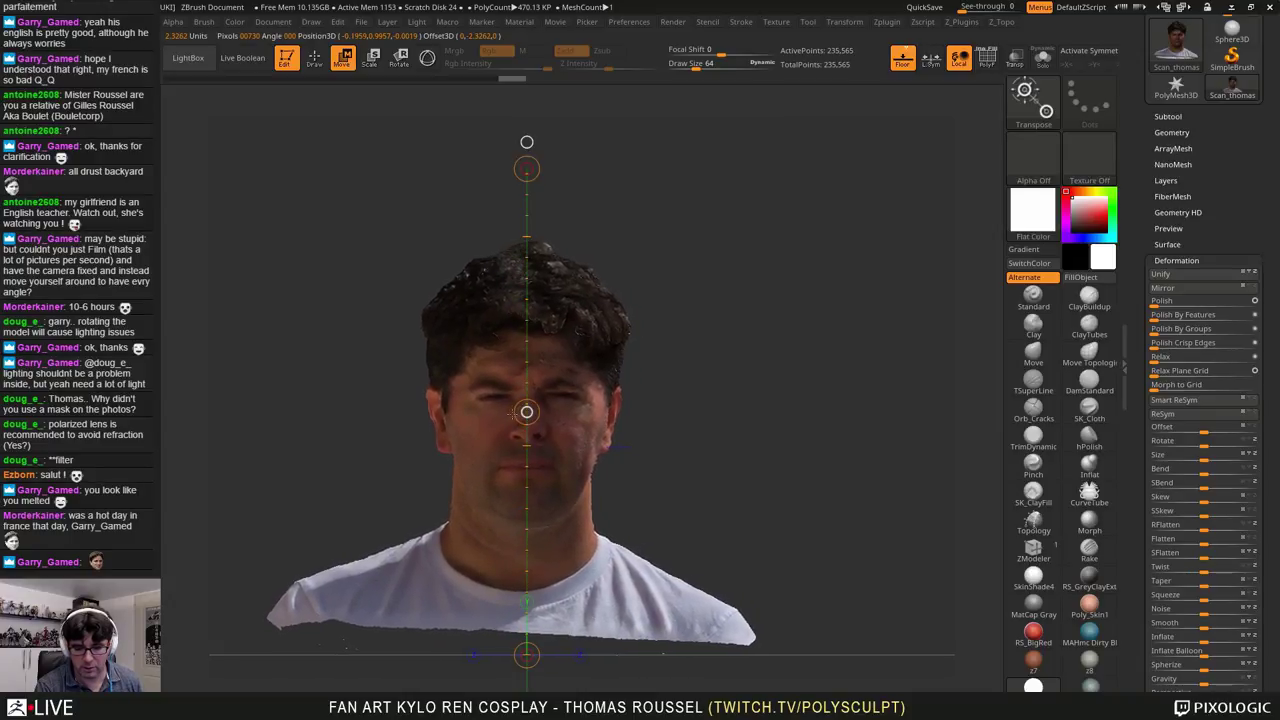
pyautogui.keyDown('shift'); pyautogui.moveTo(735, 446); pyautogui.dragTo(659, 460); pyautogui.keyUp('shift')
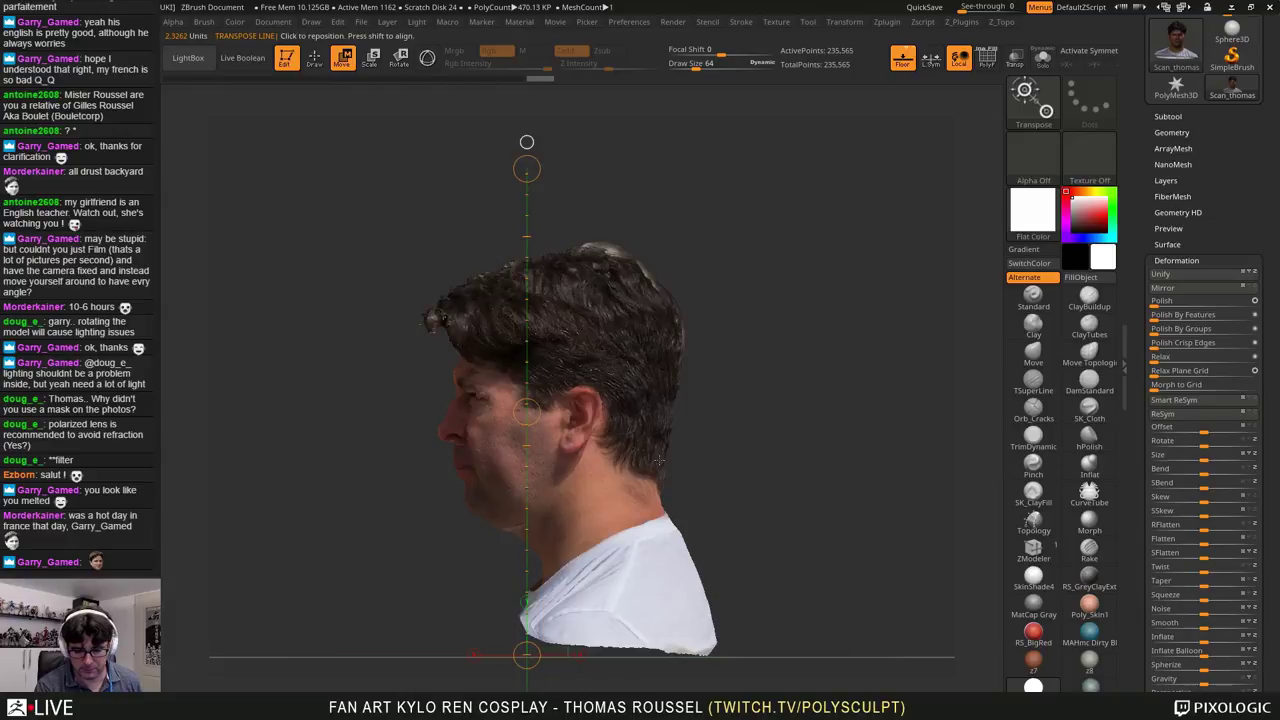
pyautogui.click(399, 57)
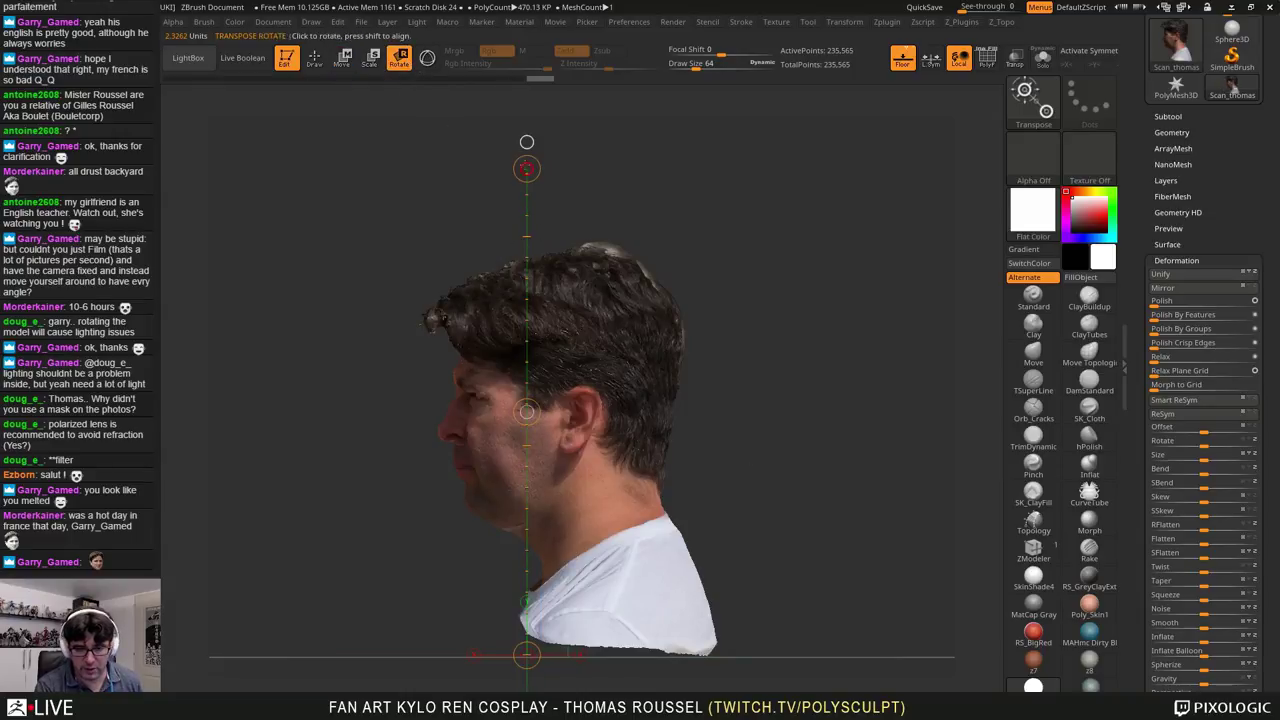
pyautogui.moveTo(527, 168); pyautogui.dragTo(560, 161)
pyautogui.keyDown('shift'); pyautogui.moveTo(700, 258); pyautogui.dragTo(784, 313); pyautogui.keyUp('shift')
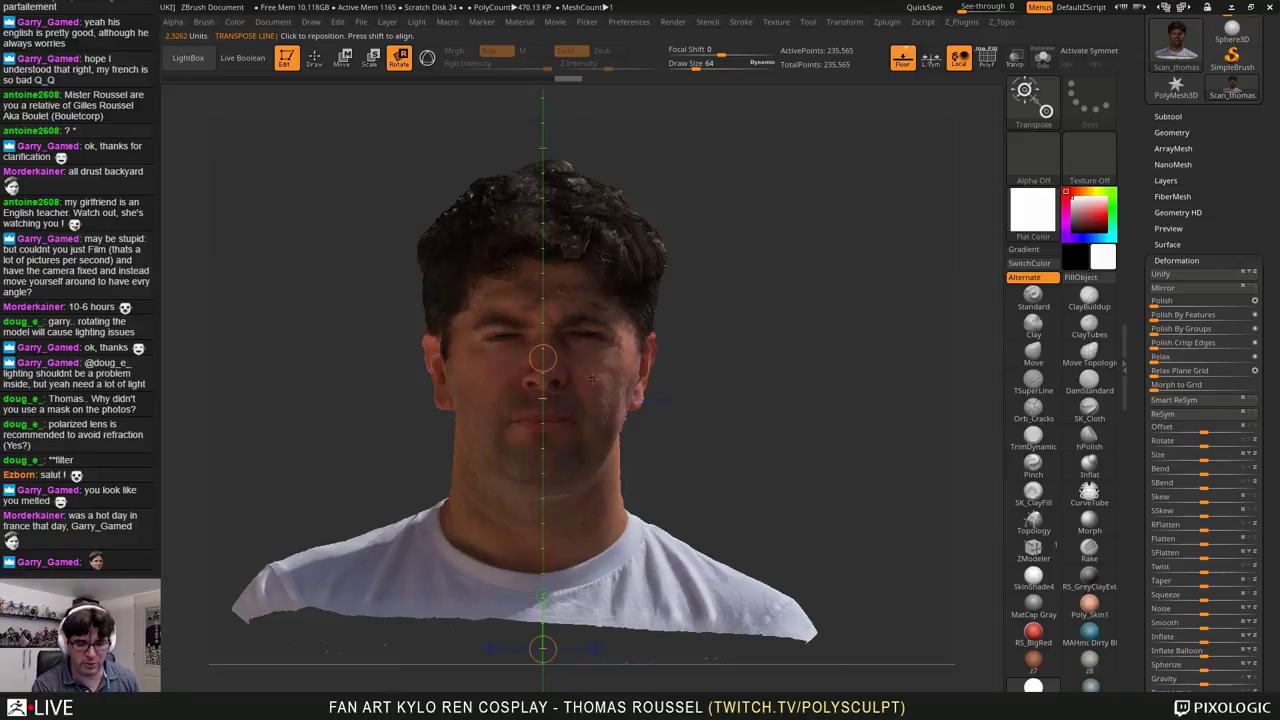
pyautogui.moveTo(592, 378); pyautogui.dragTo(795, 384)
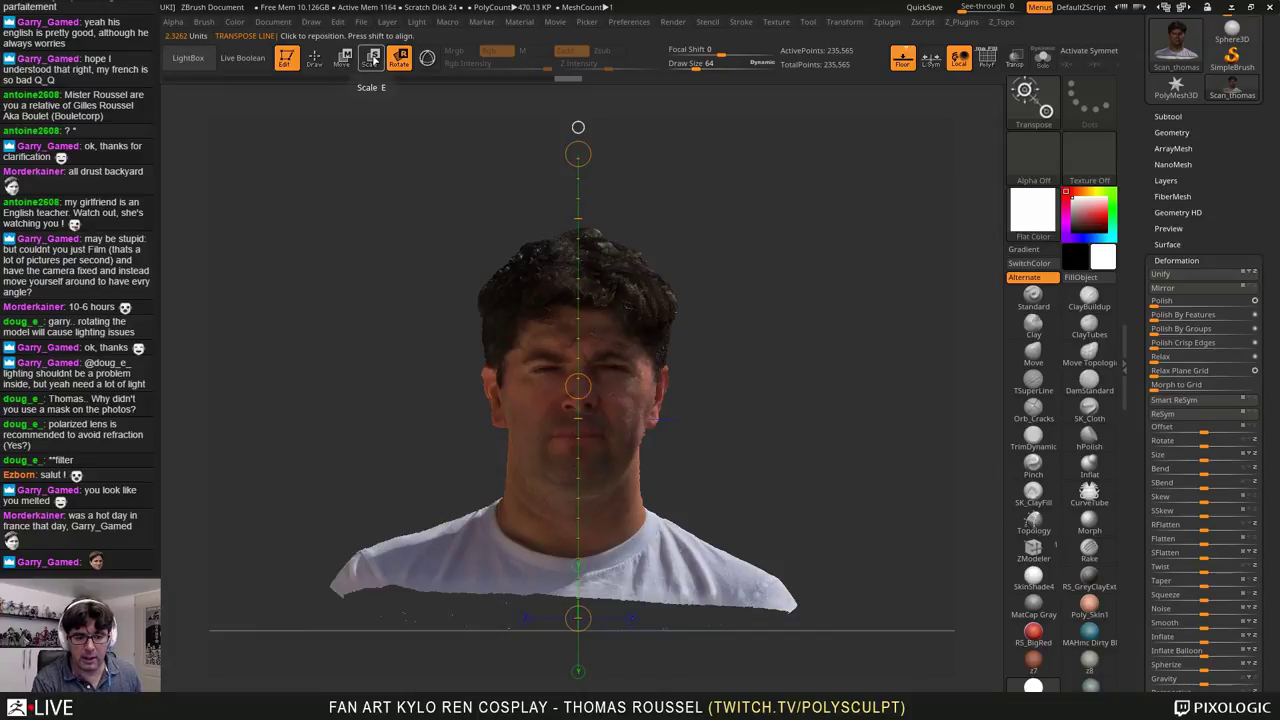
# Step: In Scale mode, draw a horizontal transpose line about 0.5 units long from the bridge of the nose past one eye
pyautogui.click(371, 57)
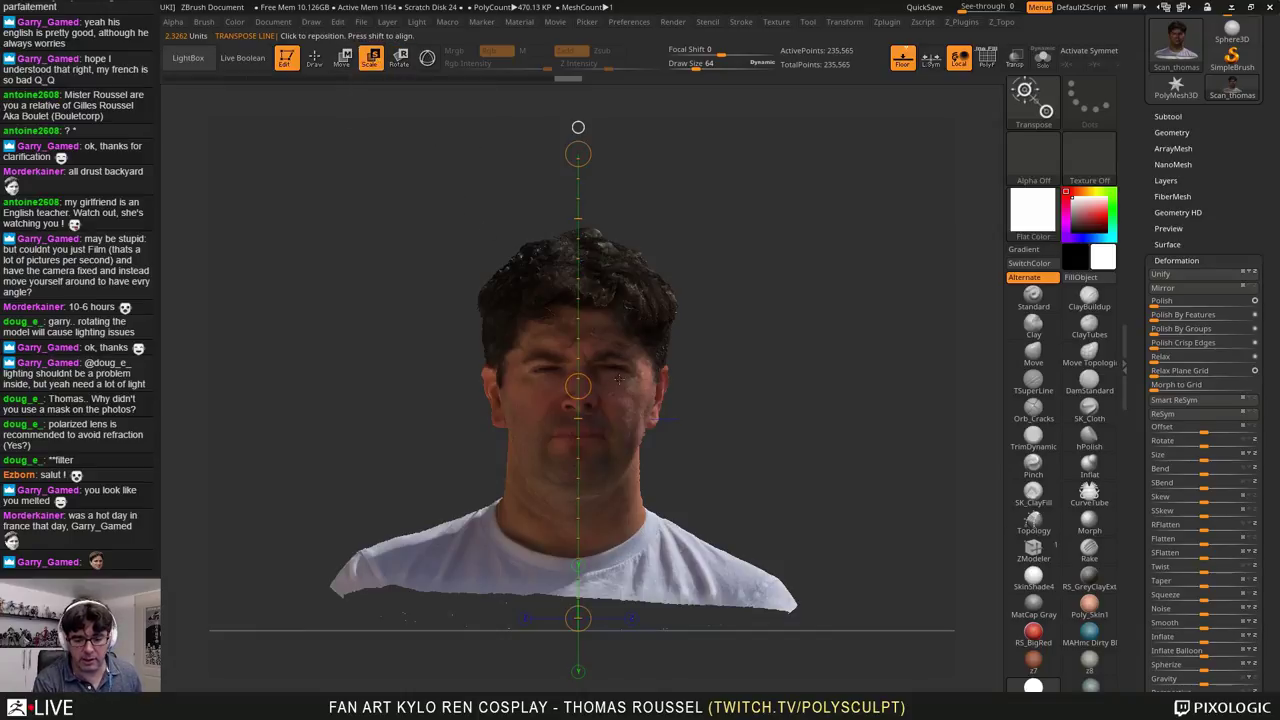
pyautogui.keyDown('alt'); pyautogui.moveTo(737, 357); pyautogui.dragTo(760, 488); pyautogui.keyUp('alt')
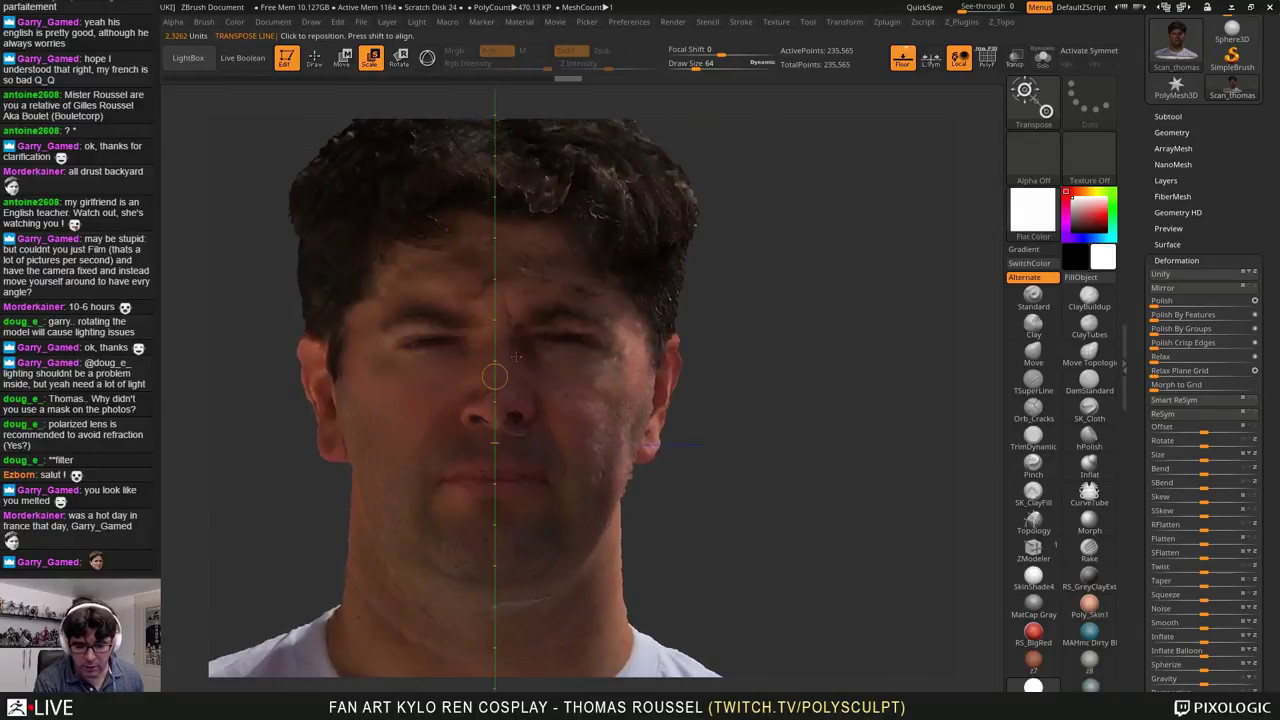
pyautogui.moveTo(499, 340); pyautogui.dragTo(855, 341)
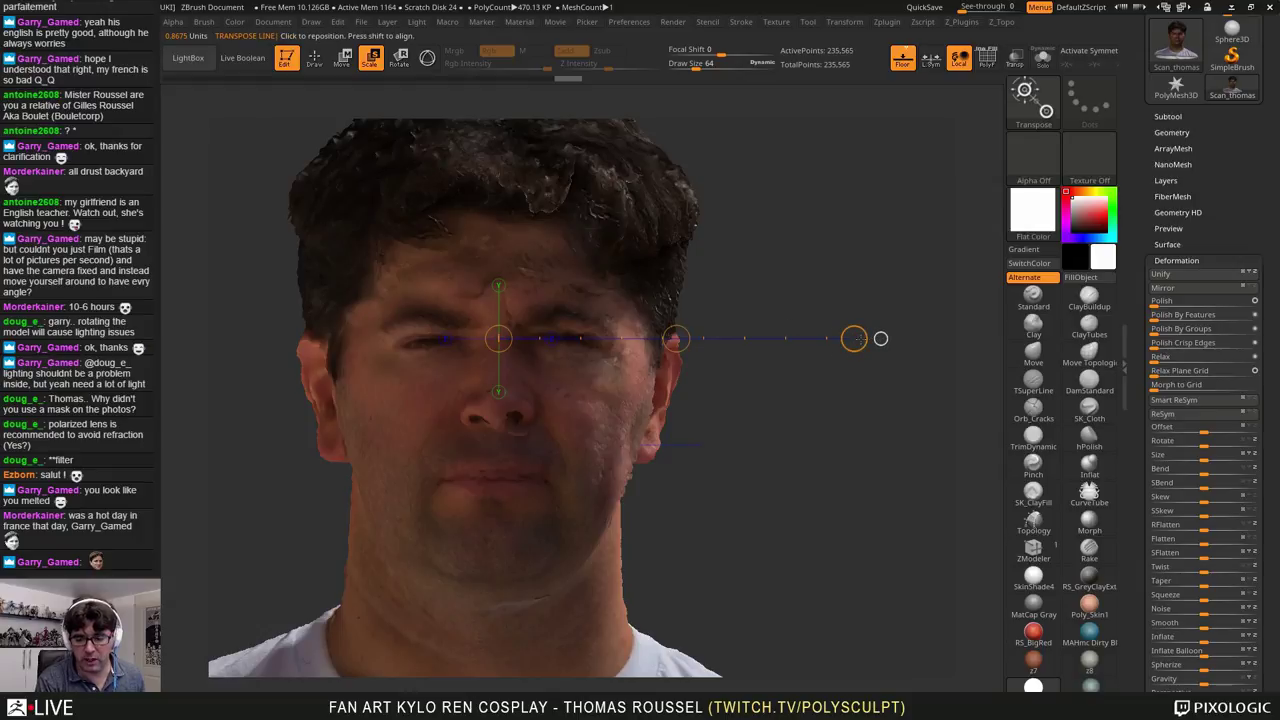
pyautogui.moveTo(876, 340); pyautogui.dragTo(725, 343)
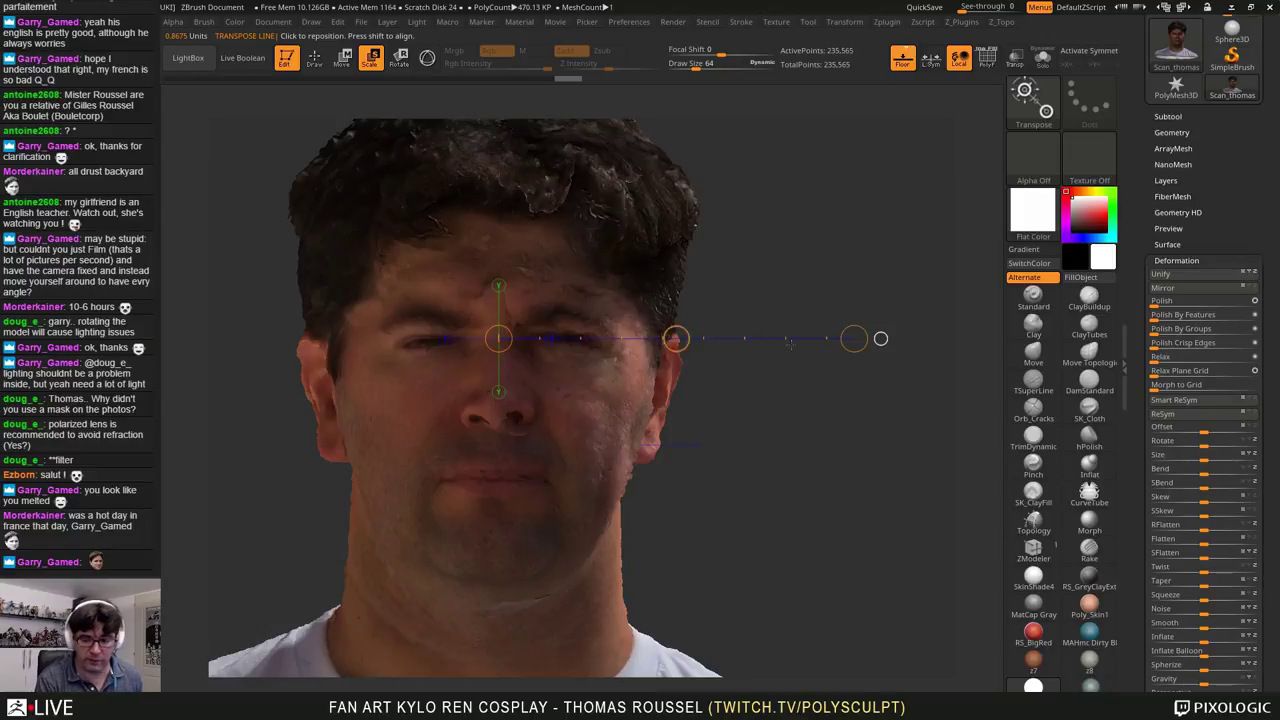
pyautogui.moveTo(880, 338); pyautogui.dragTo(730, 338)
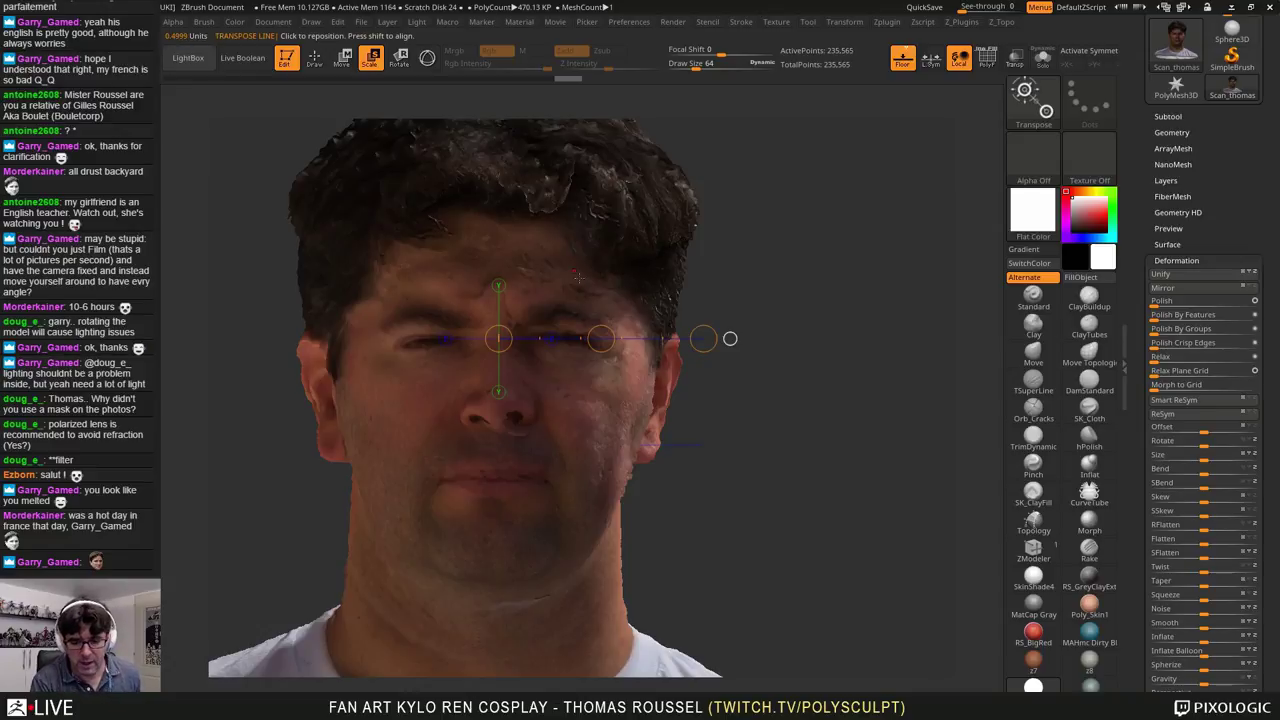
# Step: Activate X symmetry, scale the bust up until the eye's outer corner meets the line's end, and check the line against the other eye
pyautogui.press('x')
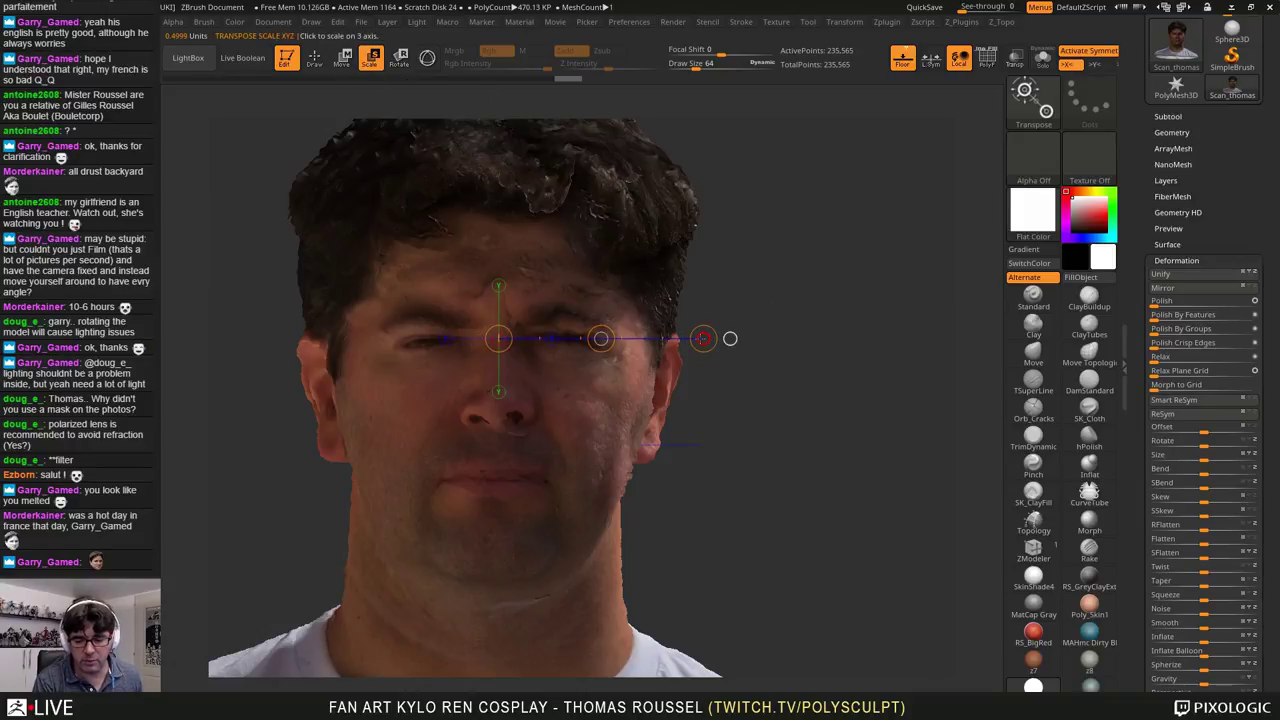
pyautogui.moveTo(703, 339); pyautogui.dragTo(744, 349)
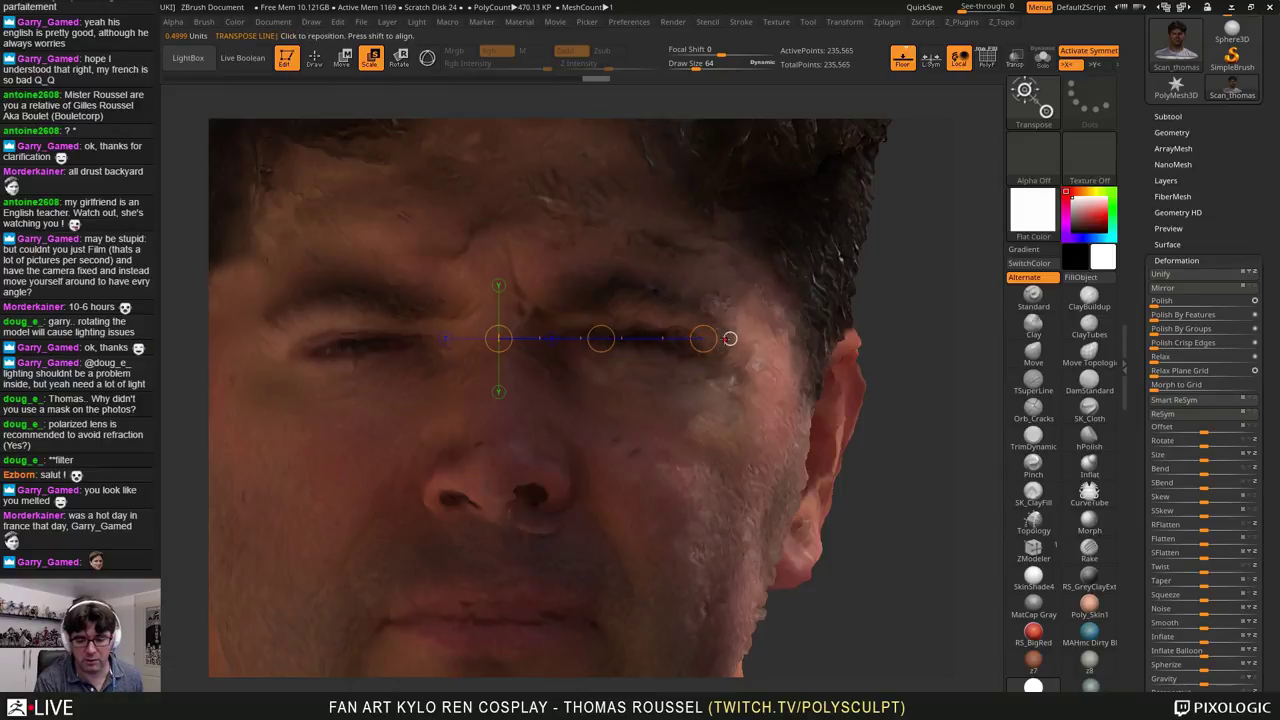
pyautogui.moveTo(703, 338); pyautogui.dragTo(705, 338)
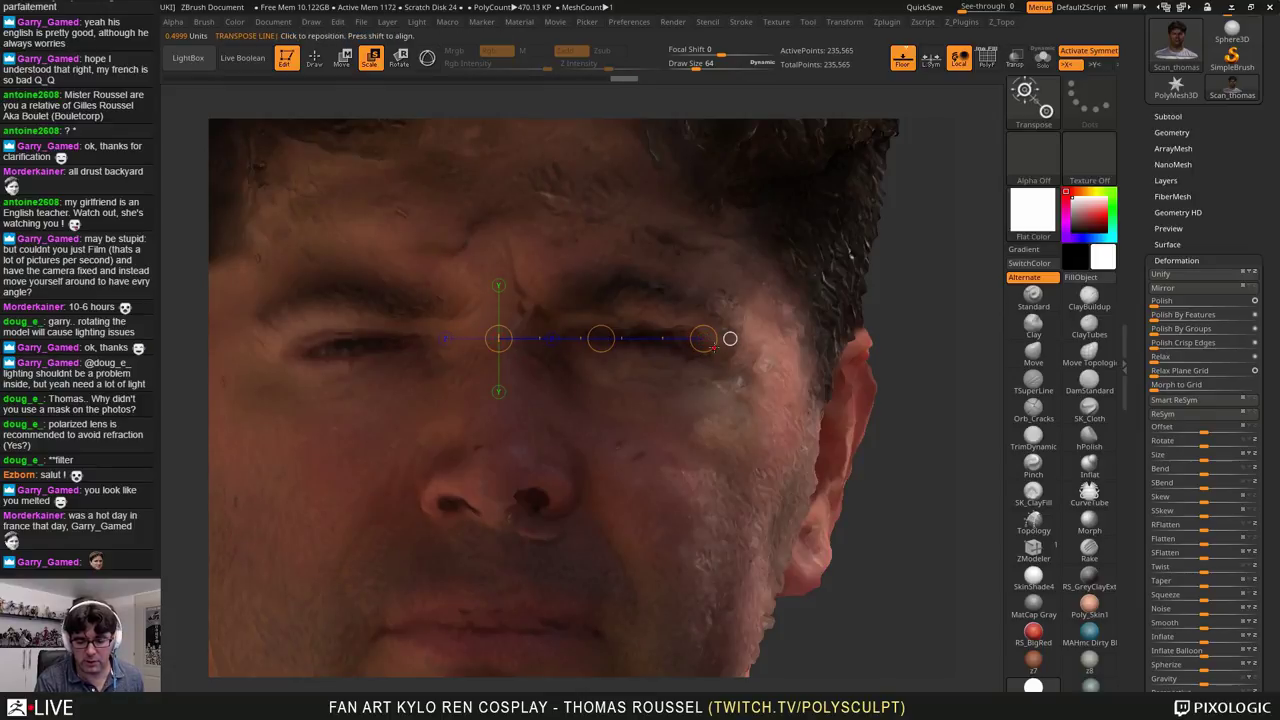
pyautogui.moveTo(704, 338); pyautogui.dragTo(292, 344)
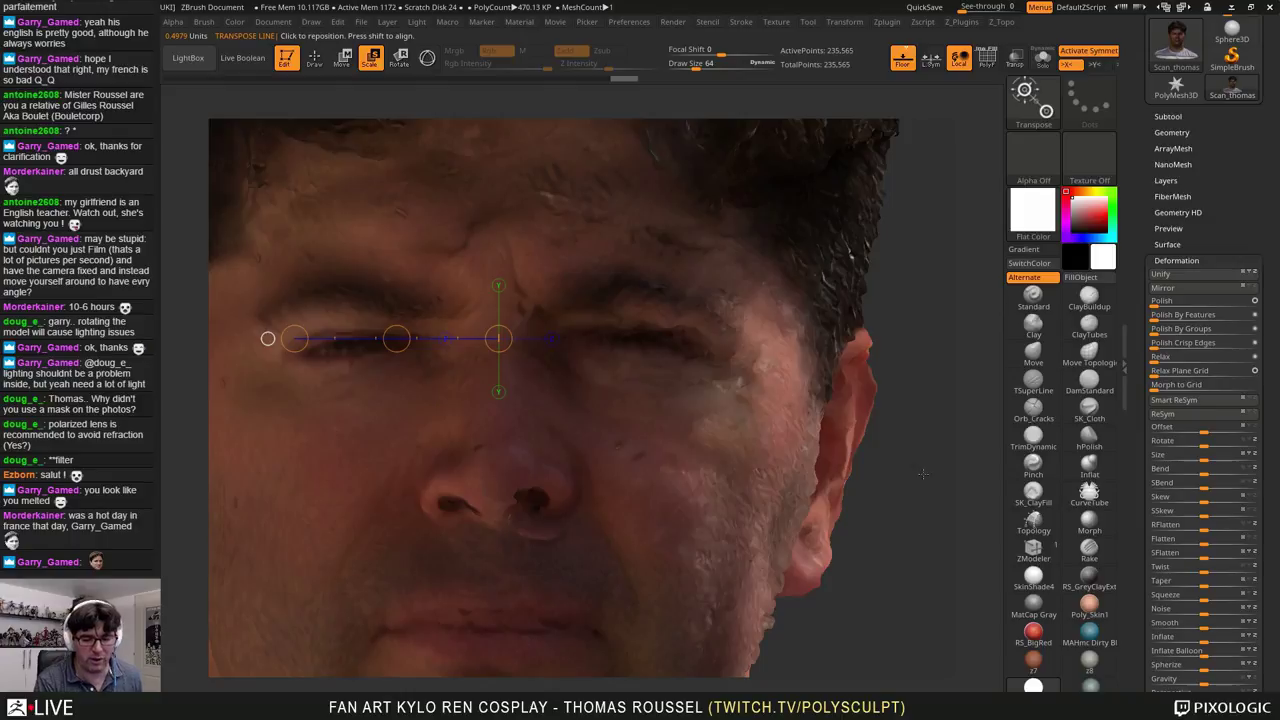
# Step: Measure the face with a vertical transpose line about 1.15 units long from between the eyes to the chin
pyautogui.keyDown('alt'); pyautogui.moveTo(918, 524); pyautogui.dragTo(814, 408); pyautogui.keyUp('alt')
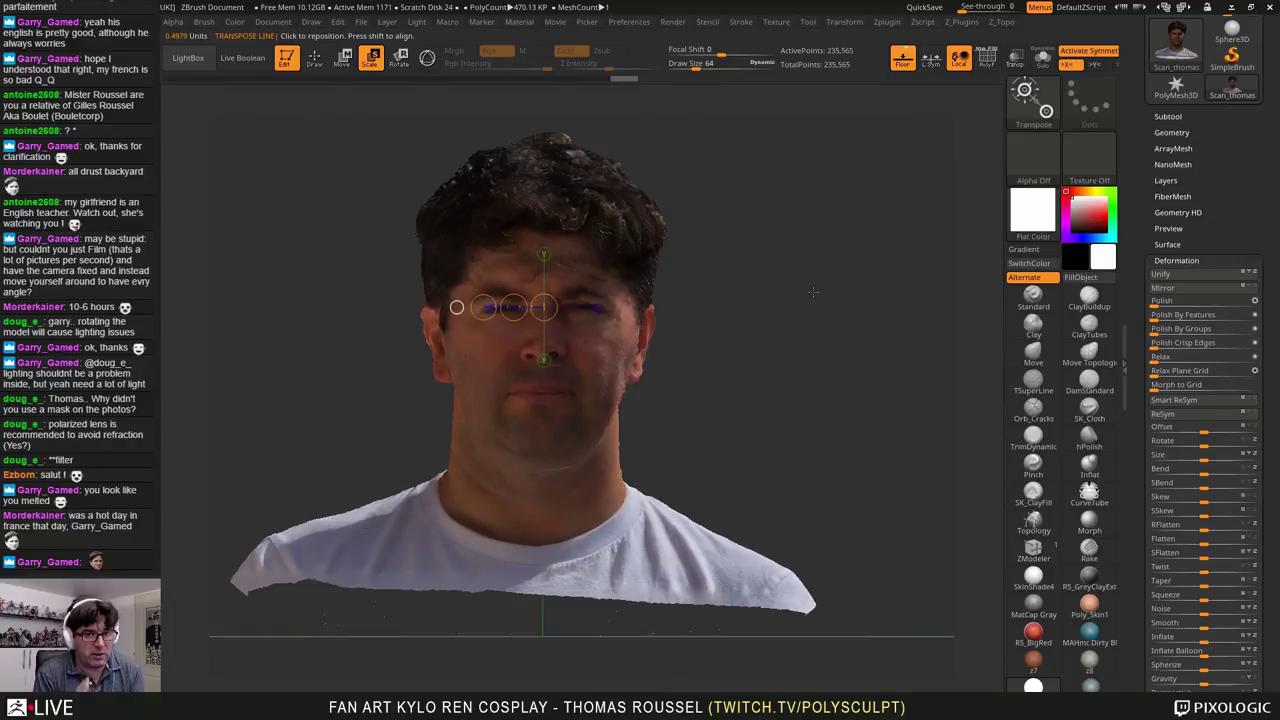
pyautogui.keyDown('alt'); pyautogui.moveTo(687, 335); pyautogui.dragTo(757, 376); pyautogui.keyUp('alt')
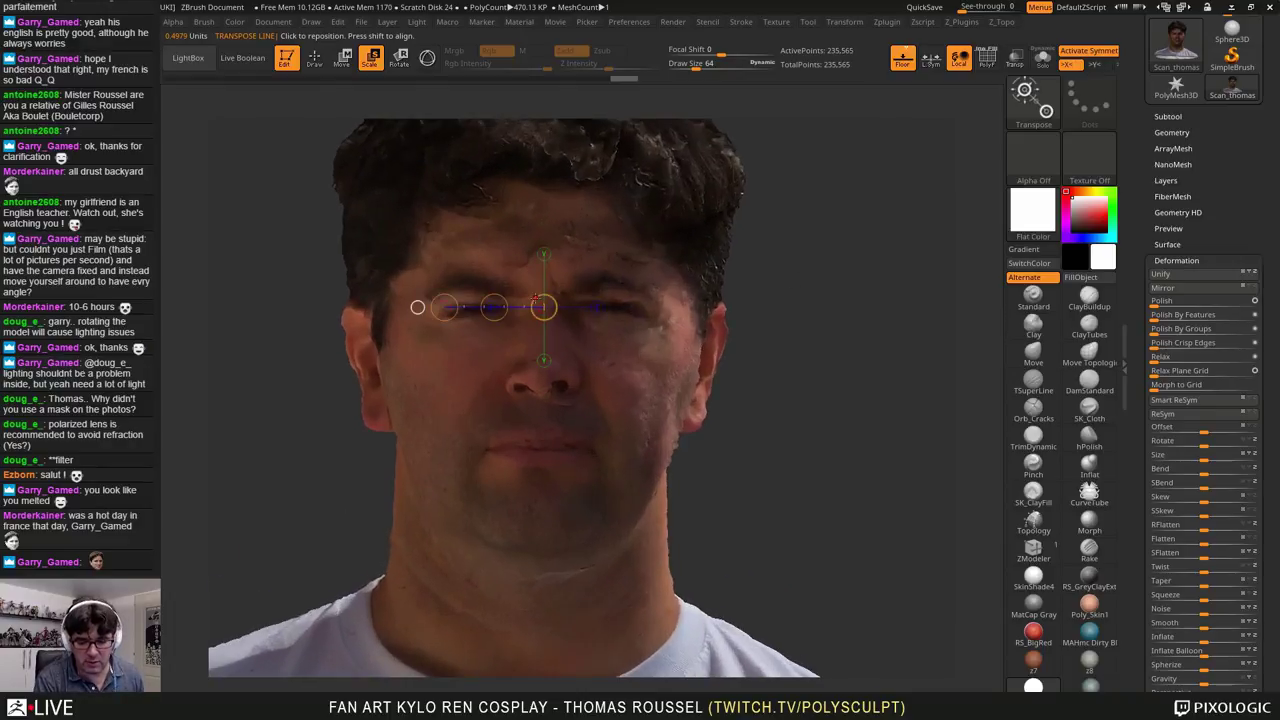
pyautogui.keyDown('shift'); pyautogui.moveTo(543, 307); pyautogui.dragTo(543, 564); pyautogui.keyUp('shift')
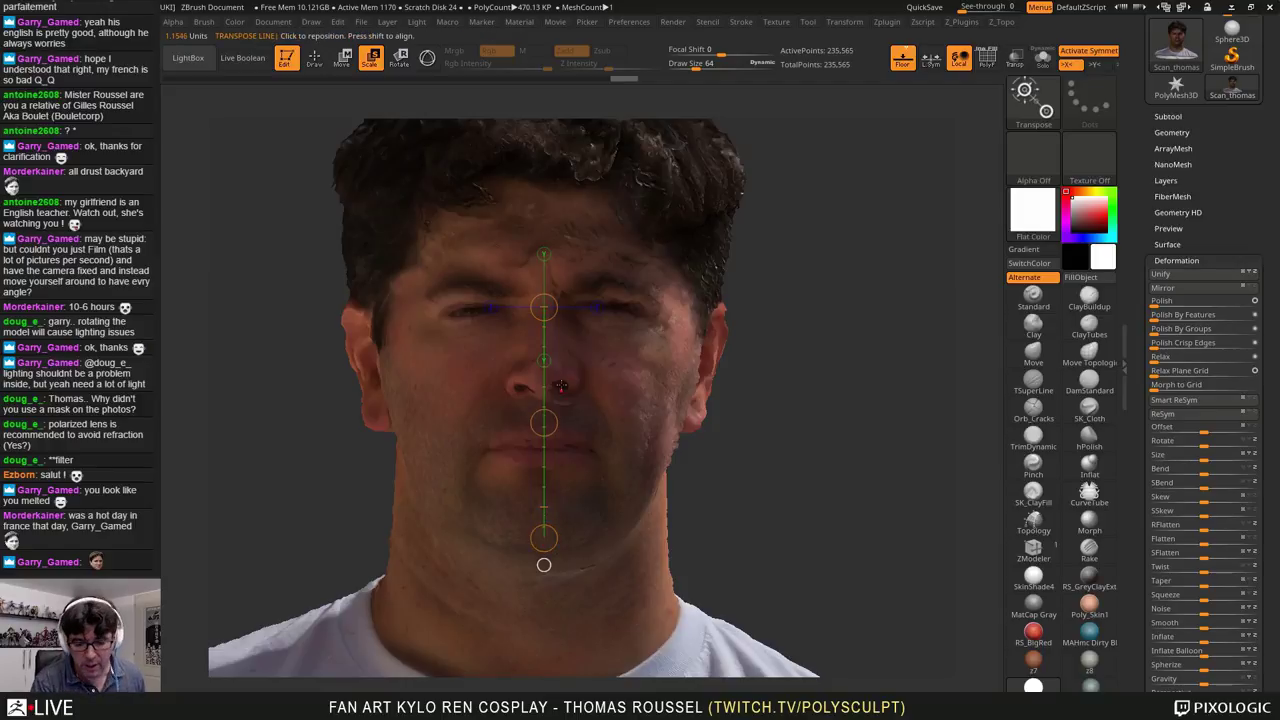
# Step: Examine the vertical measuring line against the face from the front, profile, top and three-quarter views
pyautogui.moveTo(805, 423); pyautogui.dragTo(657, 378)
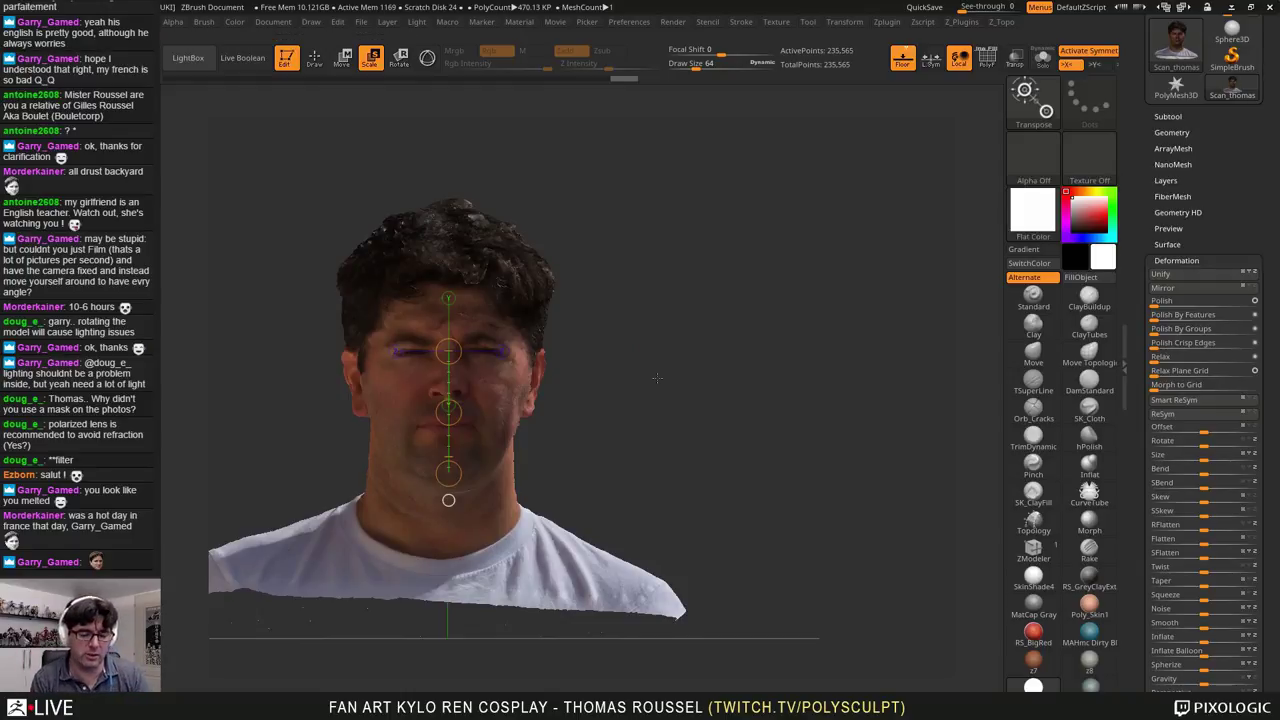
pyautogui.moveTo(640, 376); pyautogui.dragTo(865, 376)
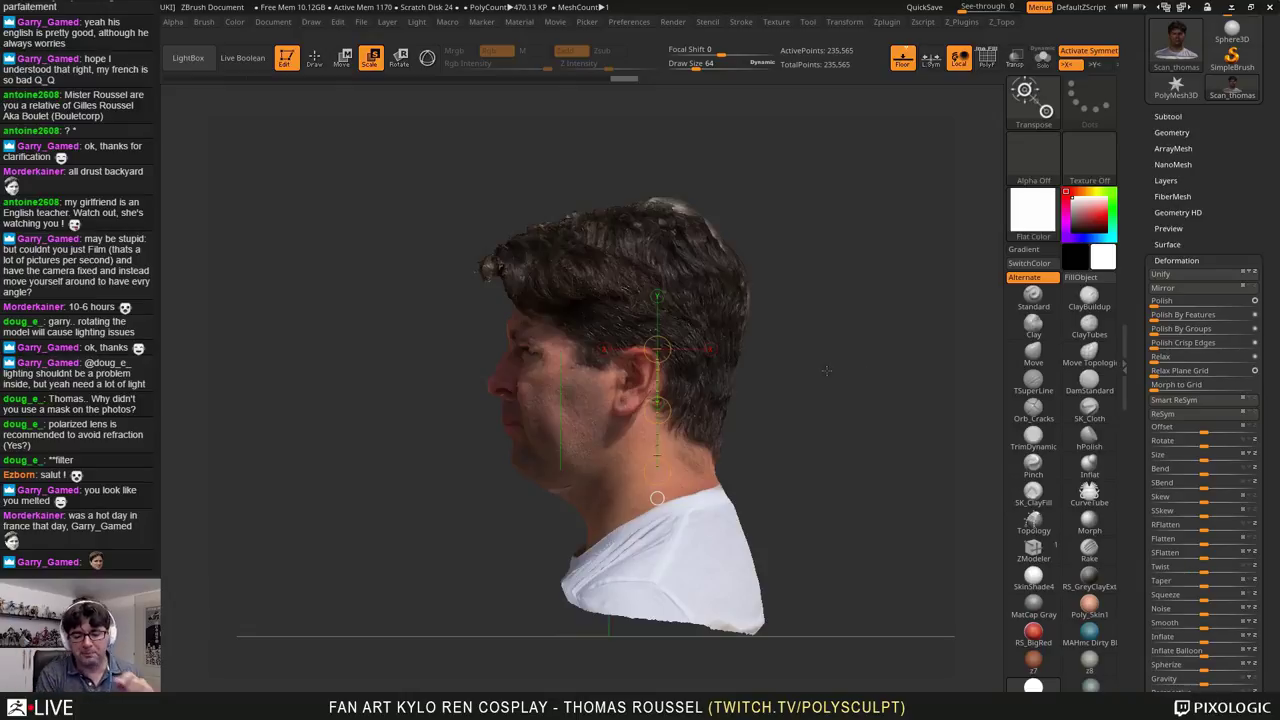
pyautogui.moveTo(656, 430); pyautogui.dragTo(560, 440)
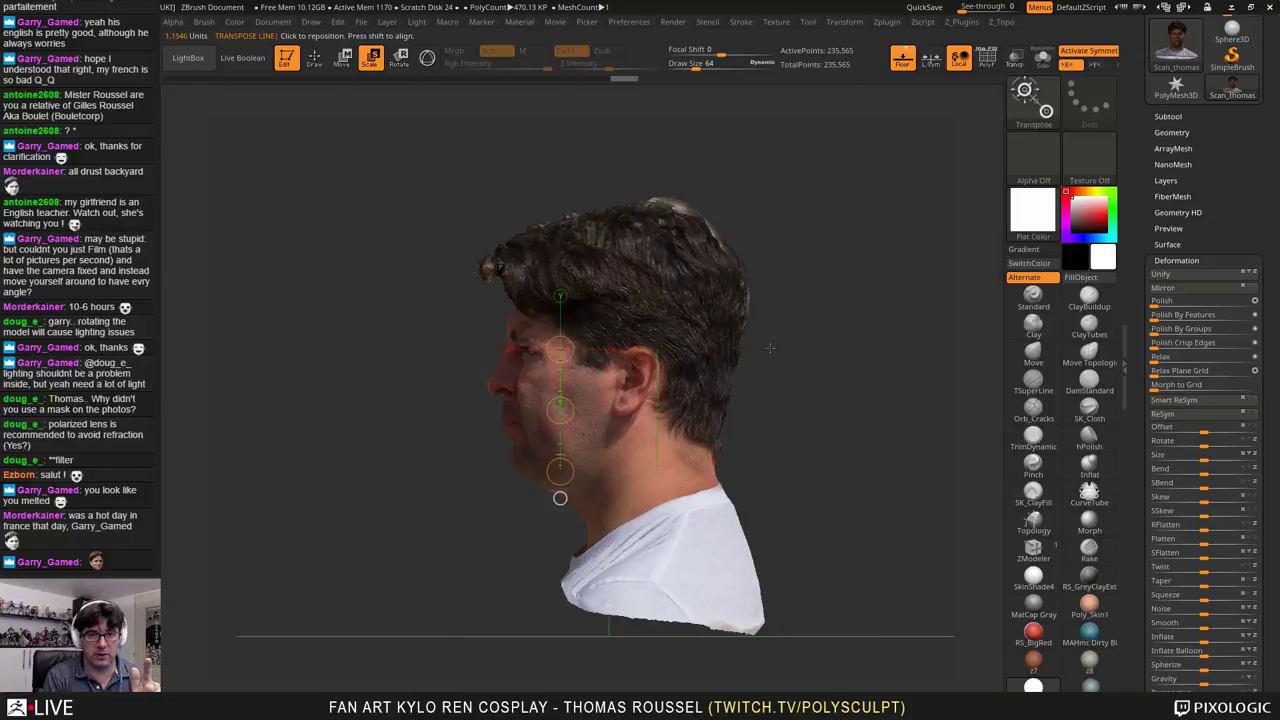
pyautogui.moveTo(797, 353); pyautogui.dragTo(746, 291)
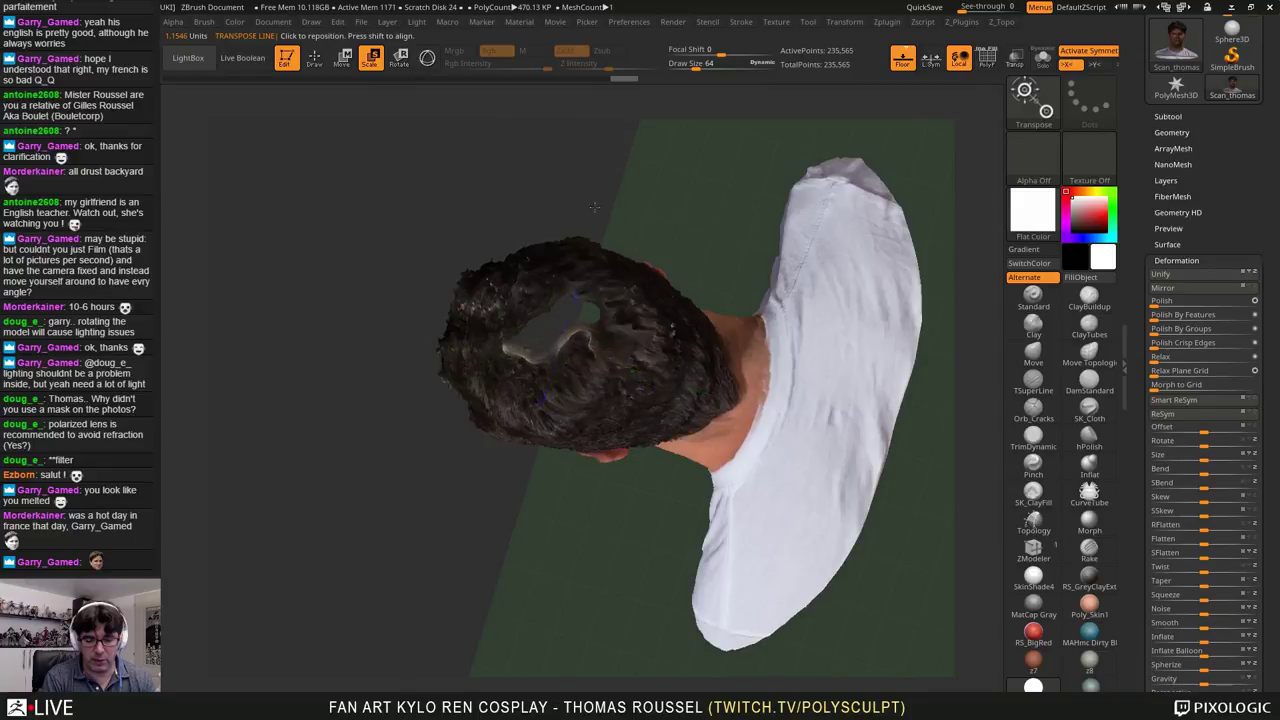
pyautogui.moveTo(608, 245)
pyautogui.mouseDown()
pyautogui.moveTo(545, 292)
pyautogui.moveTo(455, 237)
pyautogui.moveTo(778, 398)
pyautogui.moveTo(760, 400)
pyautogui.mouseUp()
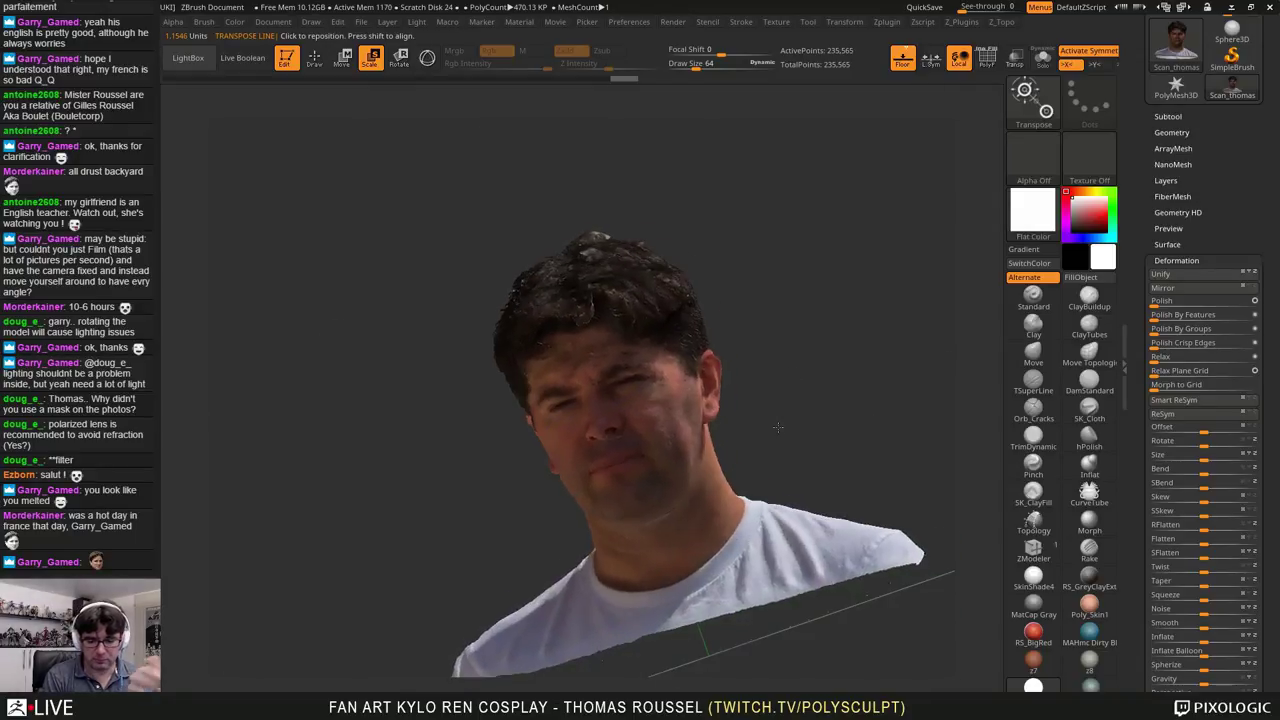
pyautogui.moveTo(604, 388); pyautogui.dragTo(643, 503)
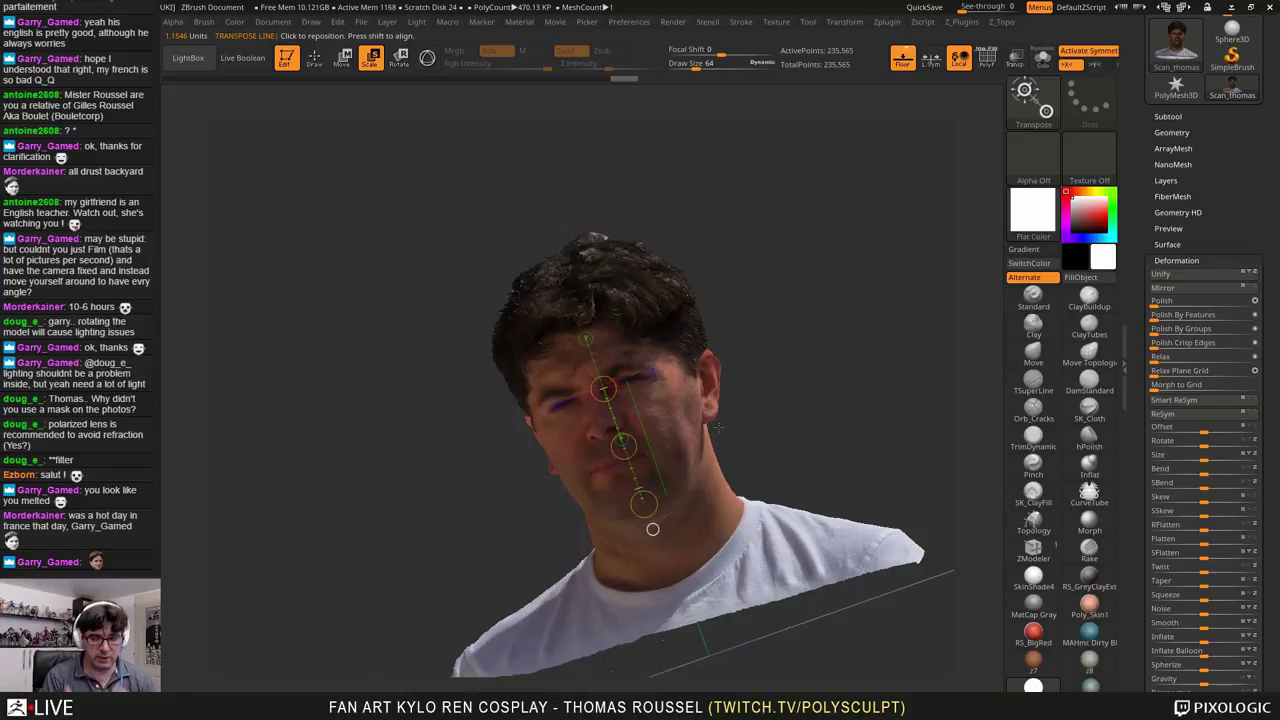
pyautogui.moveTo(1244, 128); pyautogui.dragTo(1247, 246)
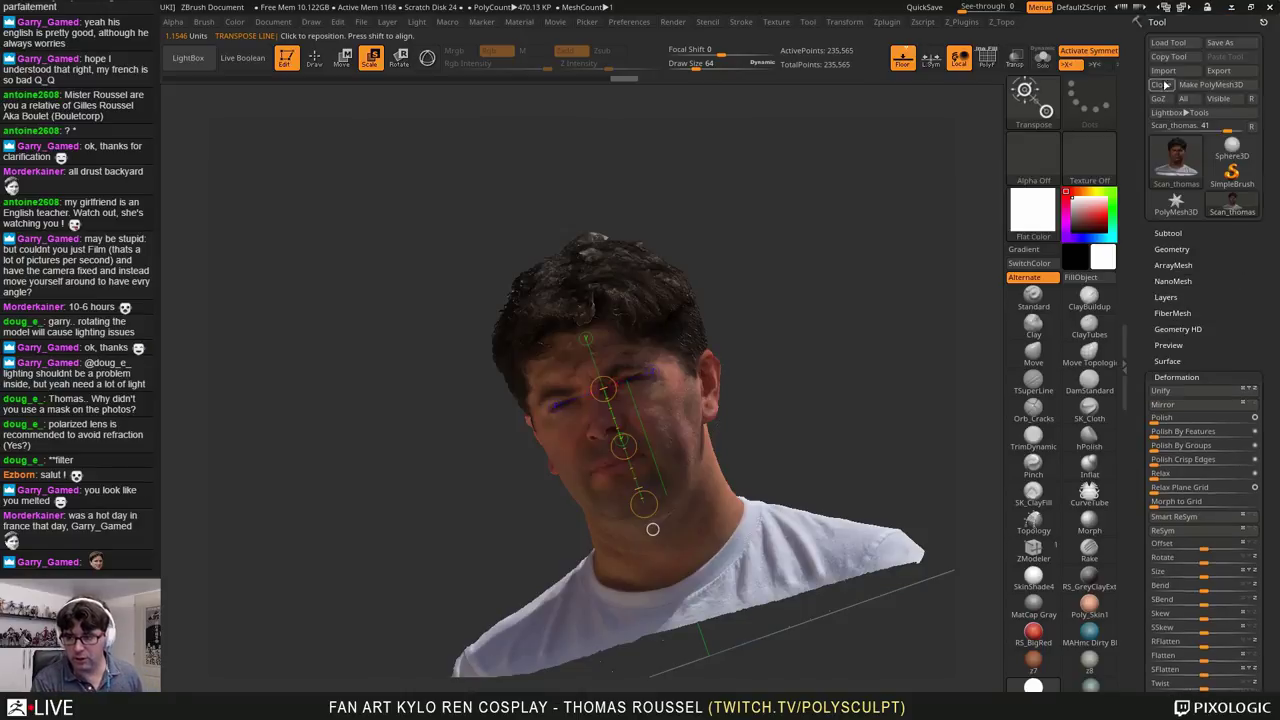
pyautogui.click(1166, 43)
pyautogui.click(708, 106)
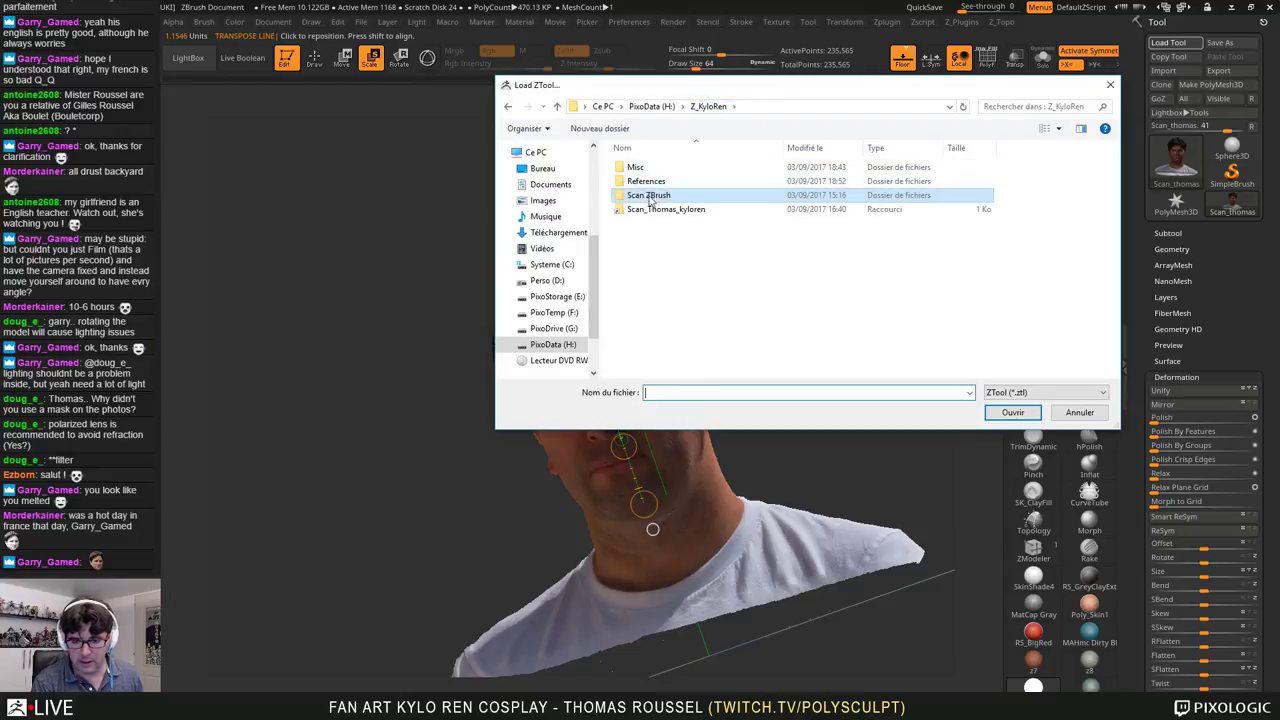
pyautogui.click(1081, 414)
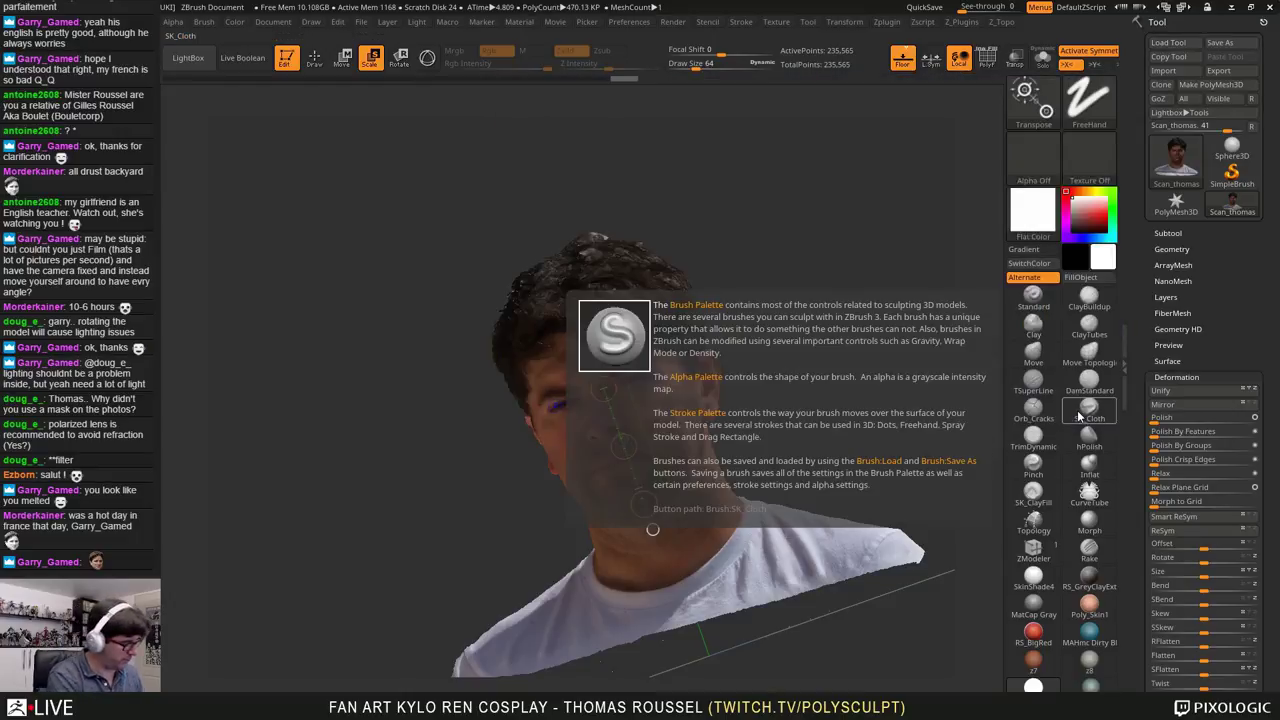
# Step: Load the 01_head_scan project from the Scan ZBrush folder and display its subtool list
pyautogui.hotkey('ctrl', 'o')
pyautogui.click(673, 414)
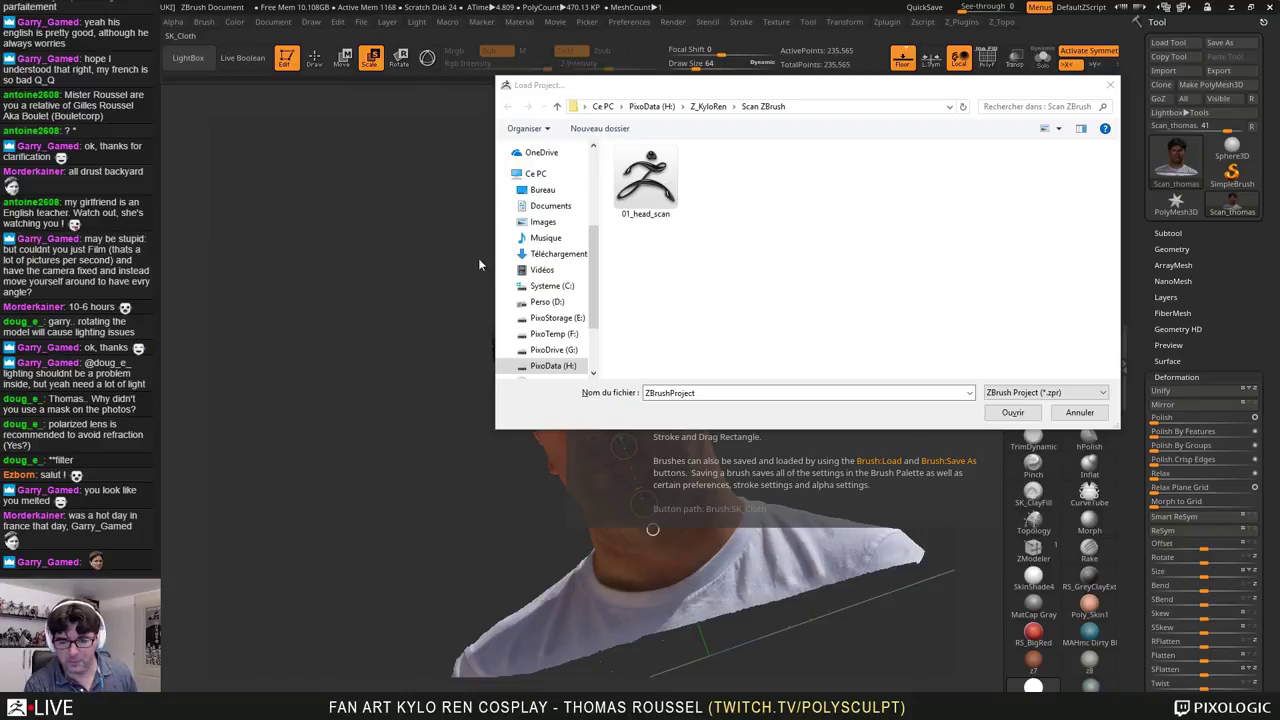
pyautogui.doubleClick(645, 180)
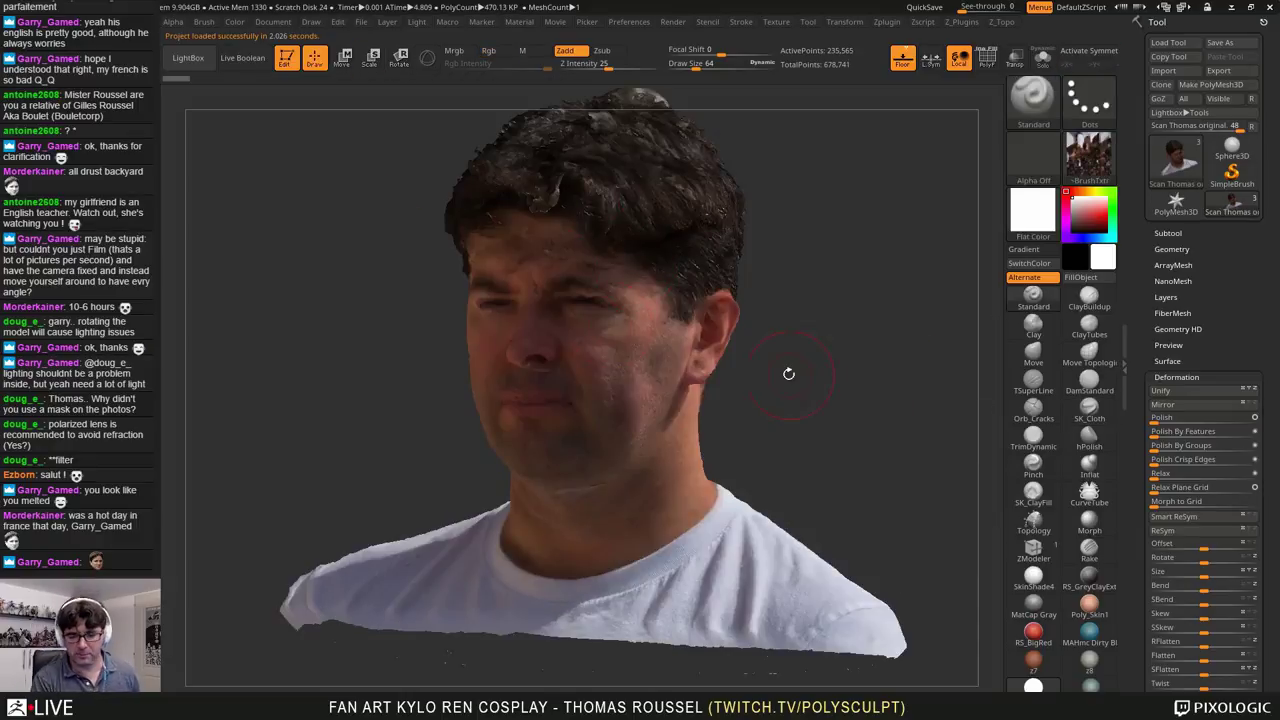
pyautogui.keyDown('alt'); pyautogui.moveTo(827, 377); pyautogui.dragTo(775, 409); pyautogui.keyUp('alt')
pyautogui.click(1166, 233)
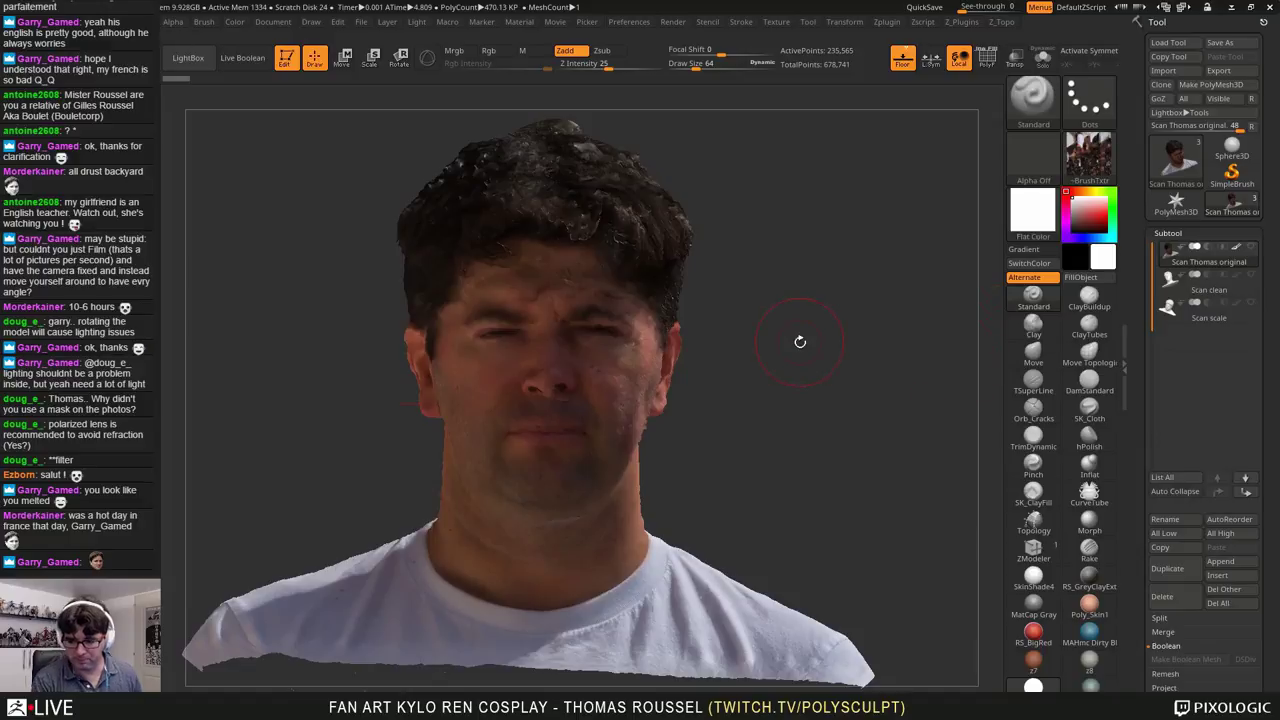
pyautogui.keyDown('alt'); pyautogui.moveTo(799, 341); pyautogui.dragTo(797, 374); pyautogui.keyUp('alt')
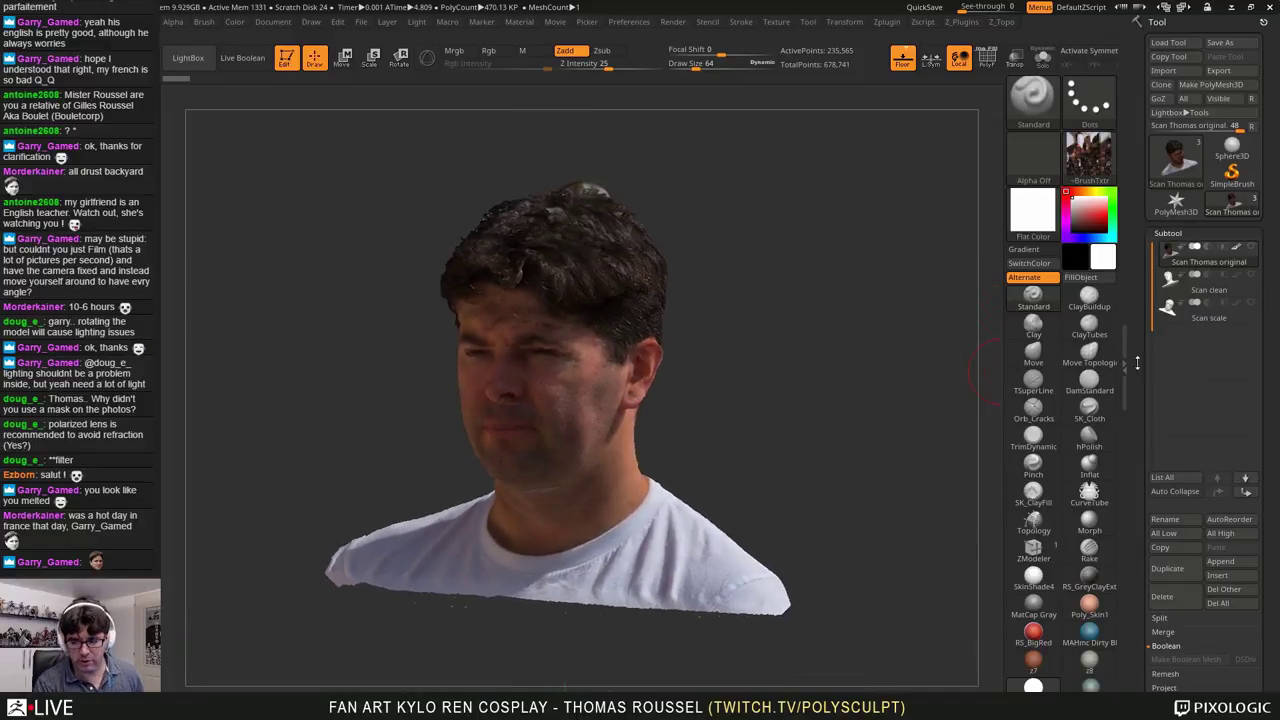
# Step: Select the Scan clean subtool, apply the SkinShade4 material and frame it in a straight front view
pyautogui.click(1186, 284)
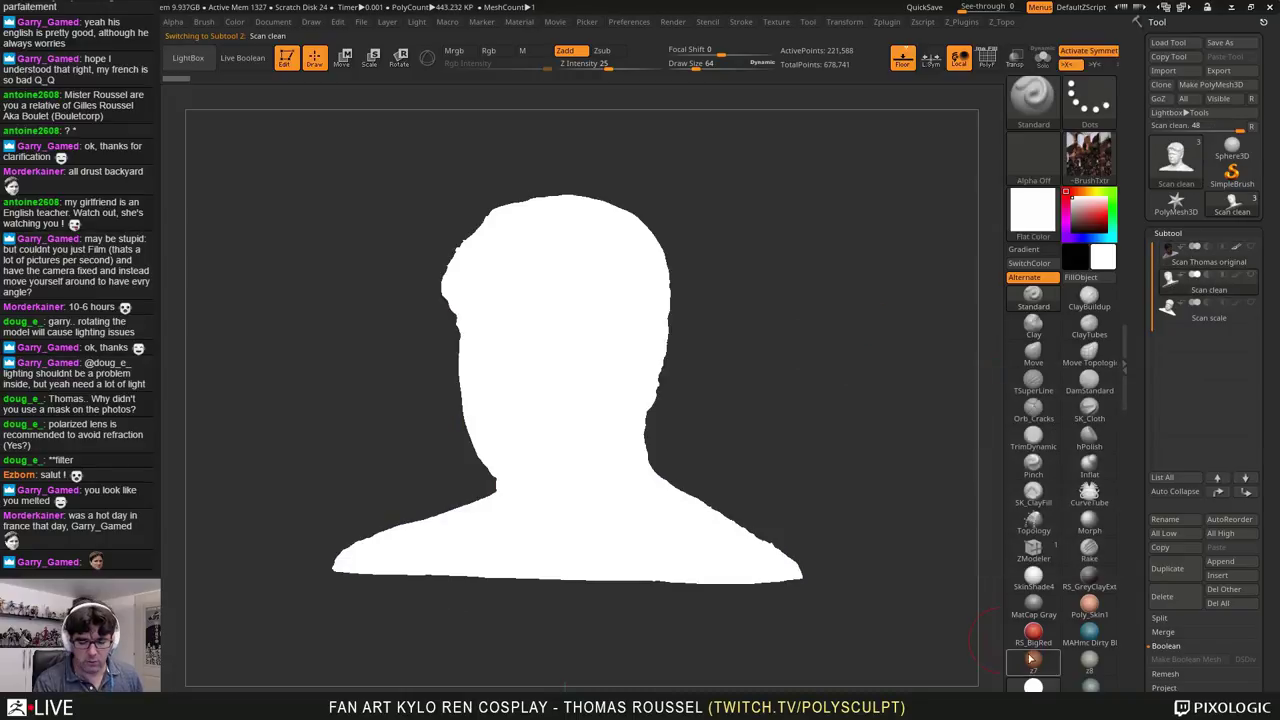
pyautogui.click(1033, 578)
pyautogui.moveTo(757, 377)
pyautogui.mouseDown()
pyautogui.moveTo(804, 362)
pyautogui.moveTo(791, 330)
pyautogui.mouseUp()
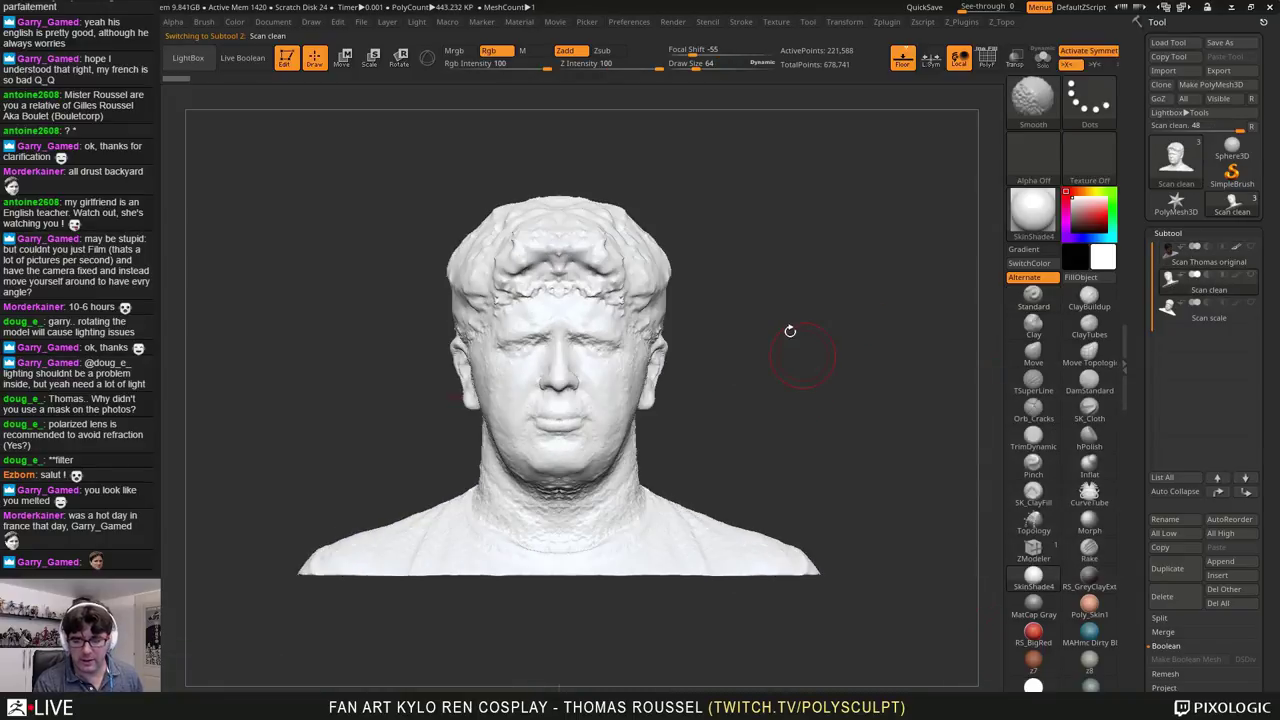
pyautogui.press('f')
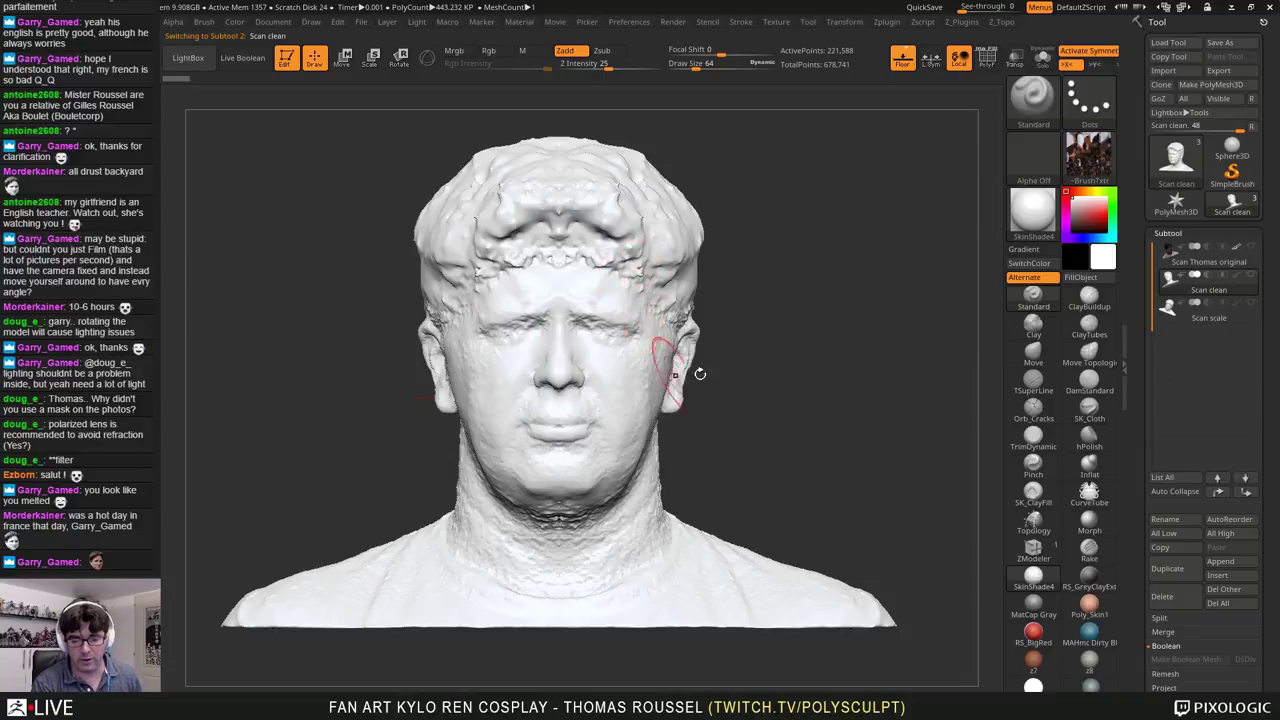
pyautogui.moveTo(852, 370); pyautogui.dragTo(811, 380)
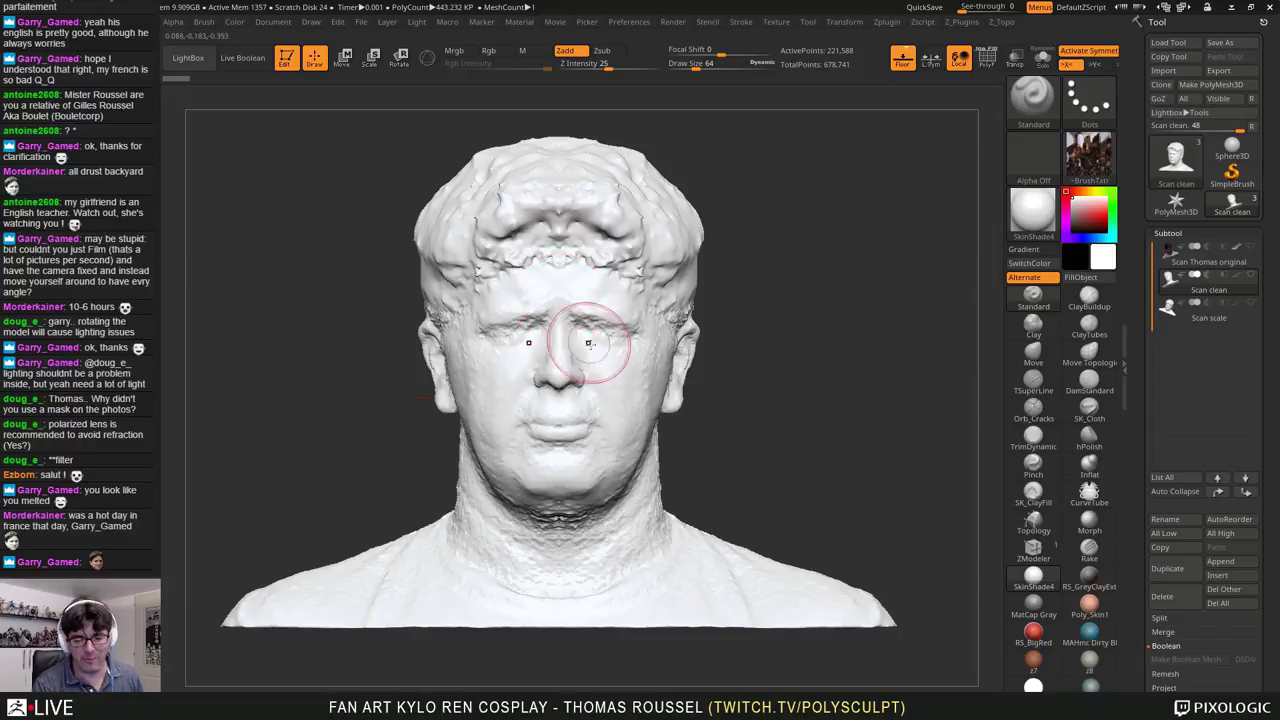
# Step: Compare the Scan clean head with the Scan scale subtool, checking the face close up
pyautogui.moveTo(838, 370); pyautogui.dragTo(997, 374)
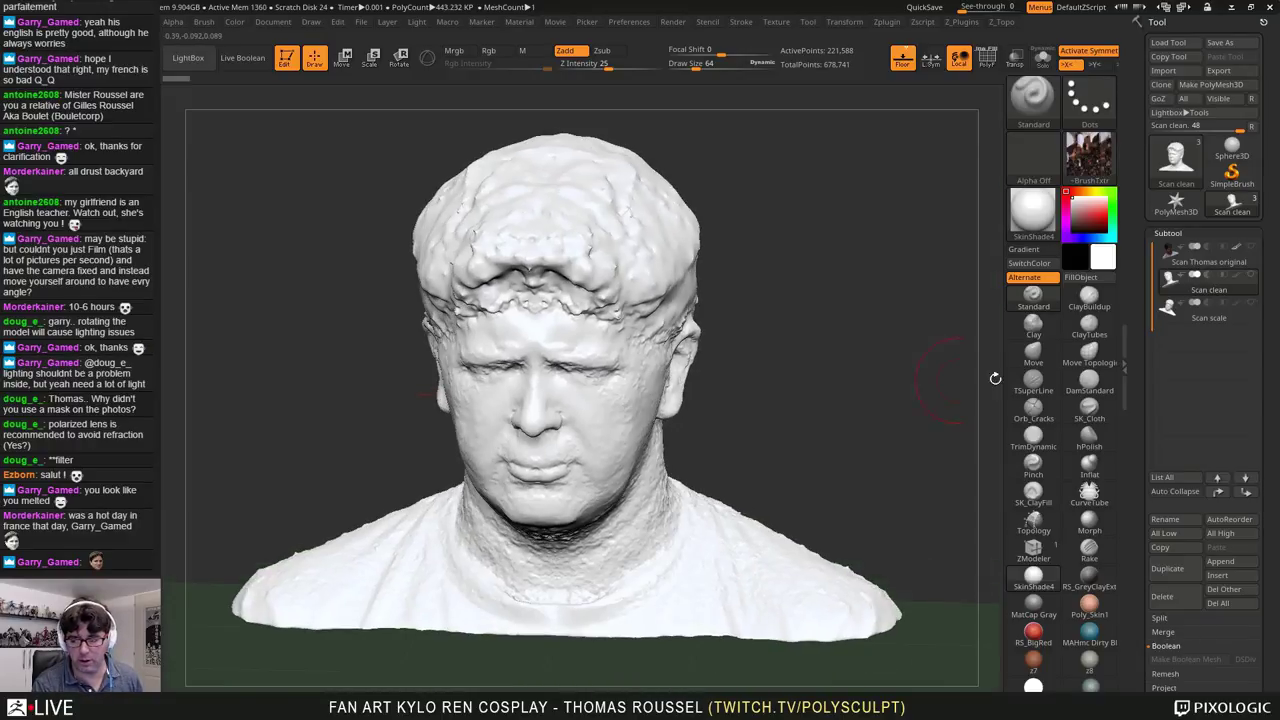
pyautogui.click(1175, 317)
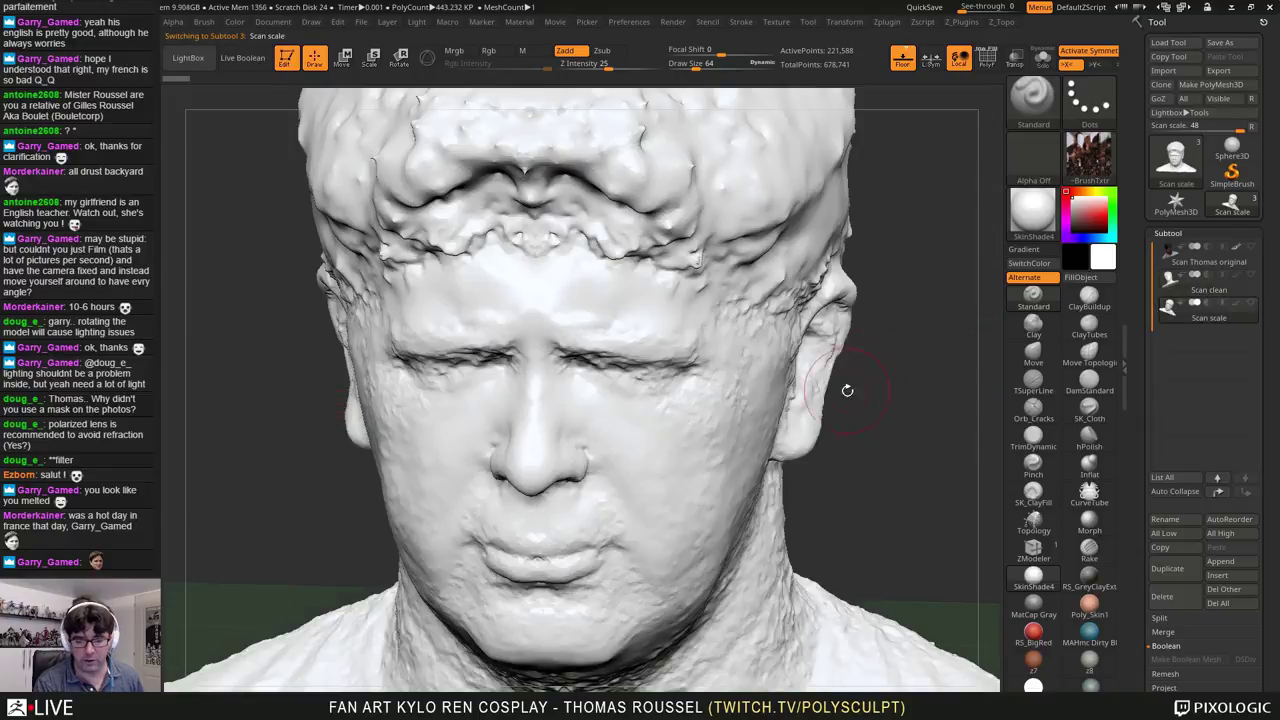
pyautogui.keyDown('alt'); pyautogui.moveTo(869, 417); pyautogui.dragTo(822, 464); pyautogui.keyUp('alt')
# Step: Duplicate the original textured head scan subtool and frame the copy from the front
pyautogui.click(1175, 260)
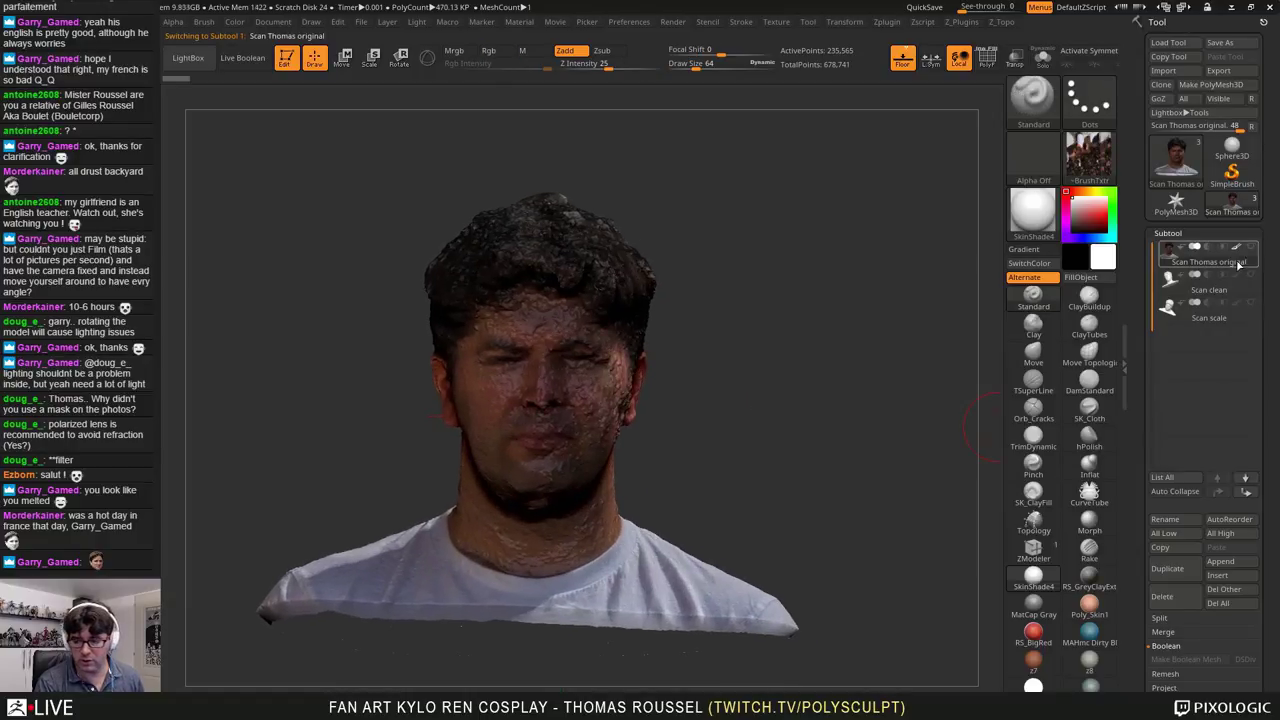
pyautogui.click(1168, 569)
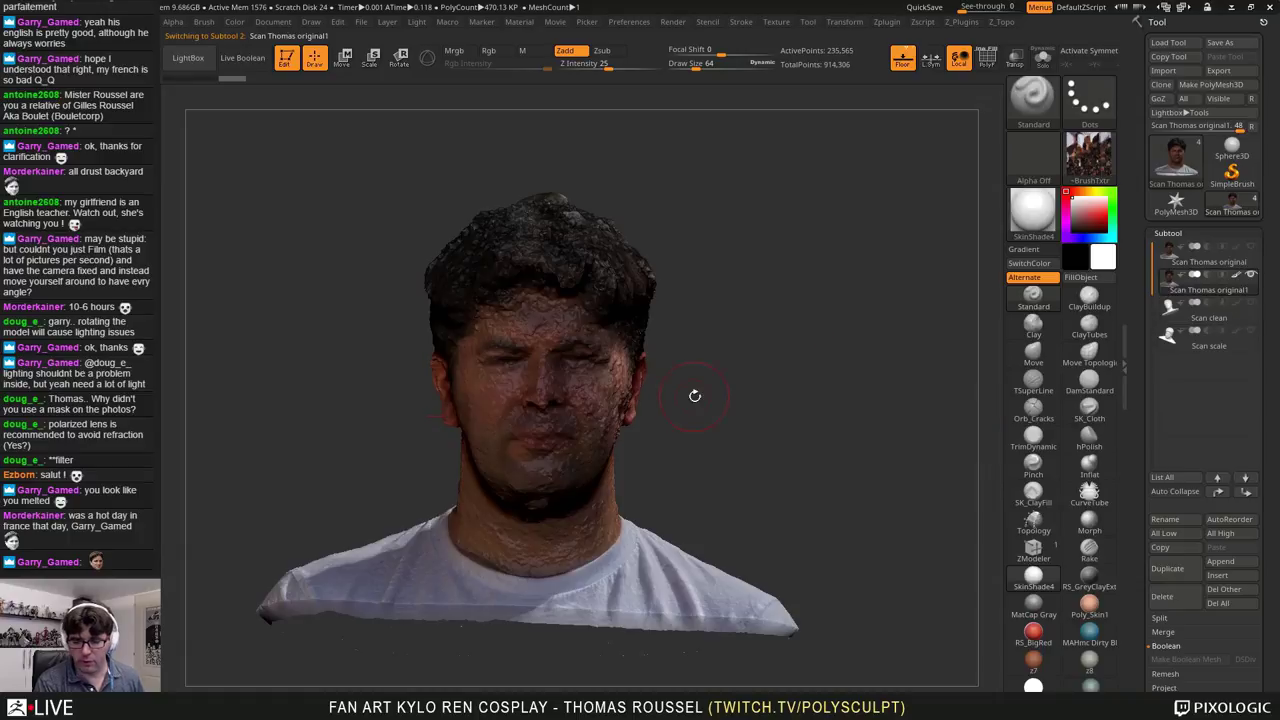
pyautogui.keyDown('alt'); pyautogui.moveTo(740, 363); pyautogui.dragTo(757, 308); pyautogui.keyUp('alt')
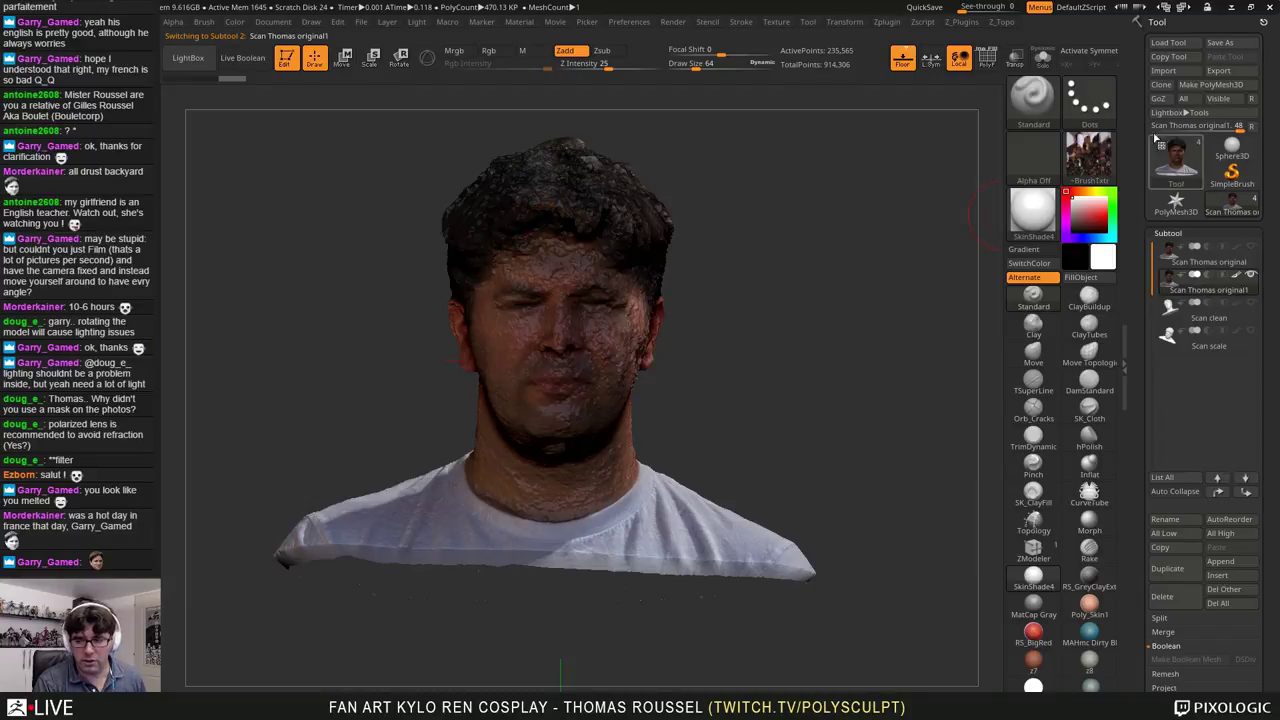
# Step: Straighten the duplicated scan in Rotate mode with a vertical transpose line about 1.27 units long down the middle of the face
pyautogui.click(398, 57)
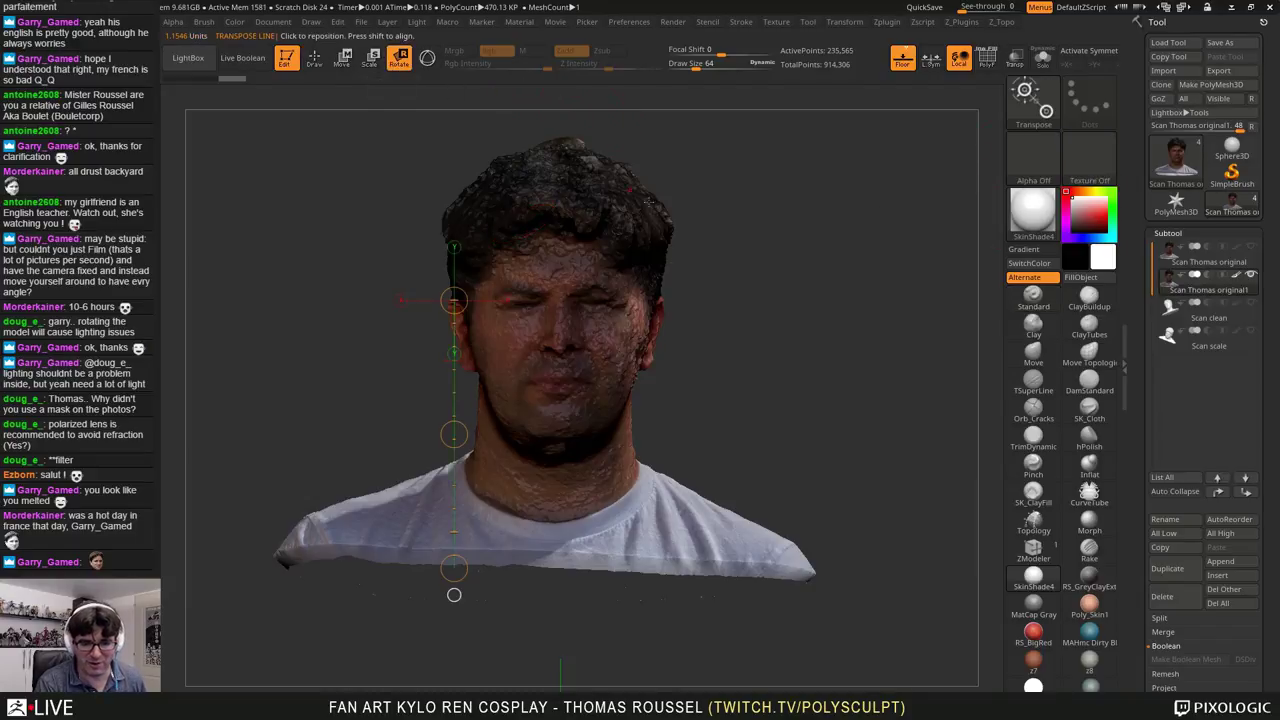
pyautogui.keyDown('shift'); pyautogui.moveTo(552, 348); pyautogui.dragTo(552, 718); pyautogui.keyUp('shift')
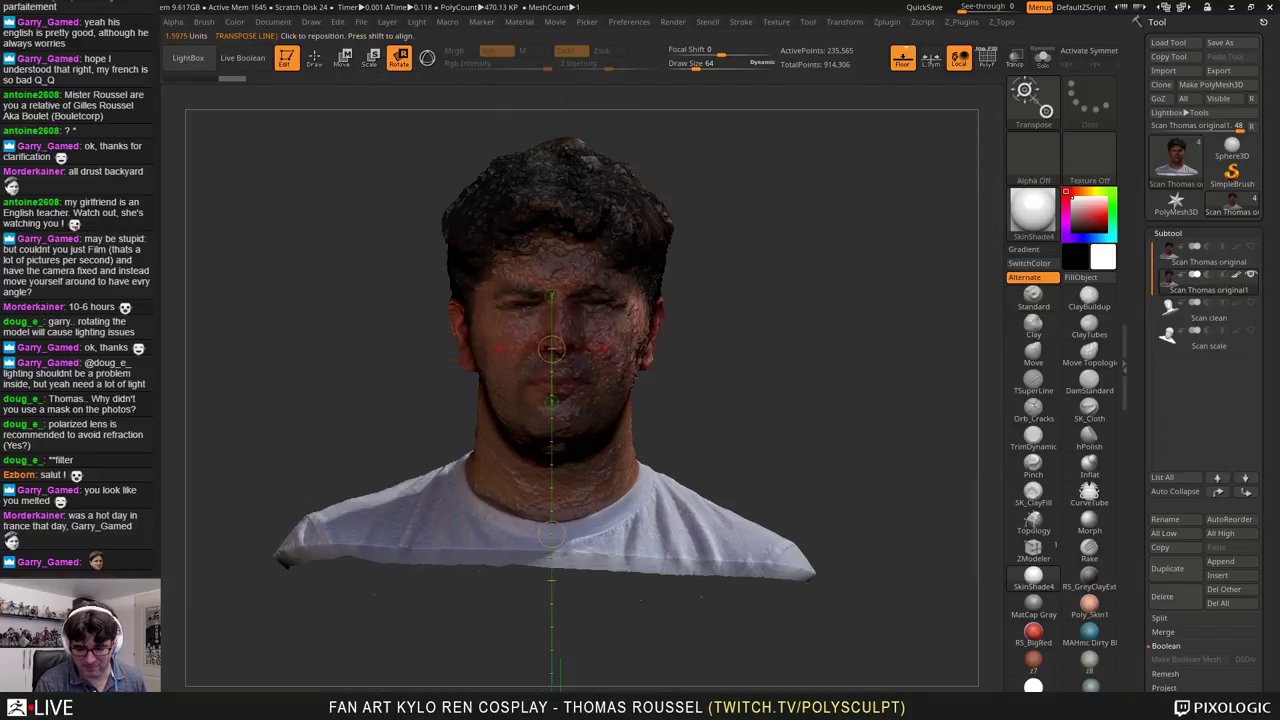
pyautogui.moveTo(563, 320); pyautogui.dragTo(565, 615)
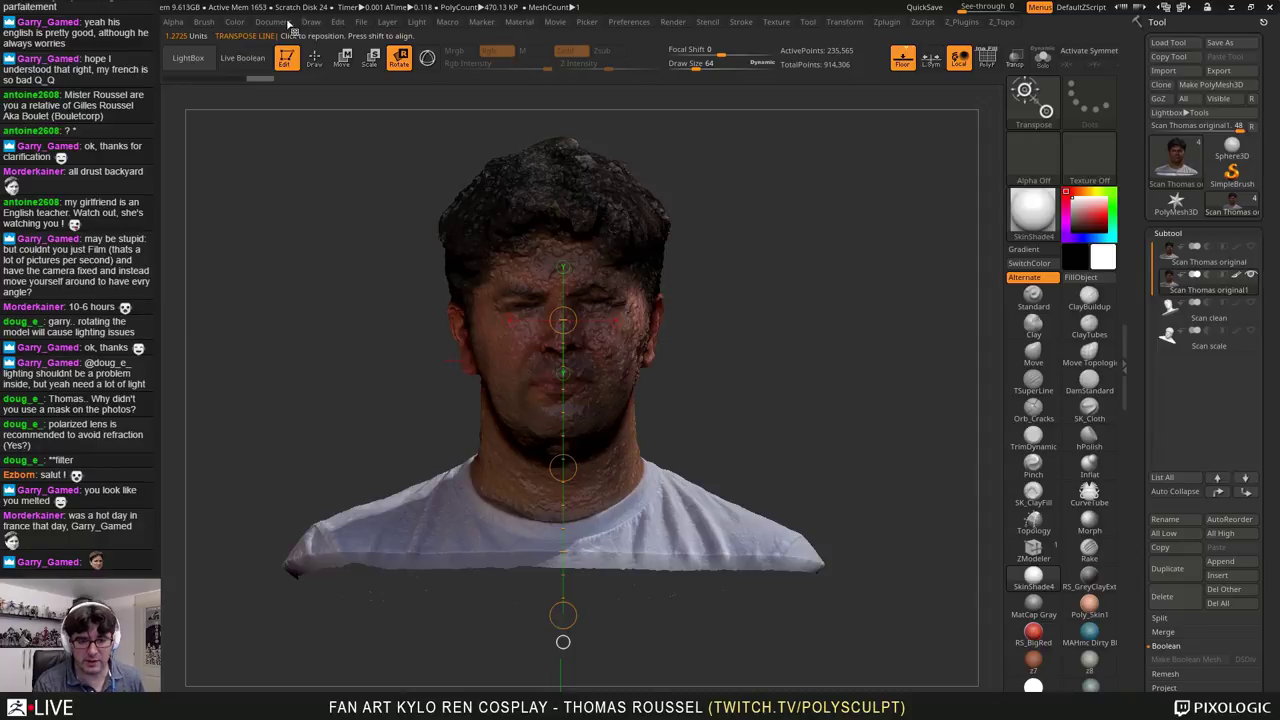
# Step: Turn off the texture map on the duplicated scan so the bare sculpt surface is displayed
pyautogui.scroll(-5, 1249, 403)
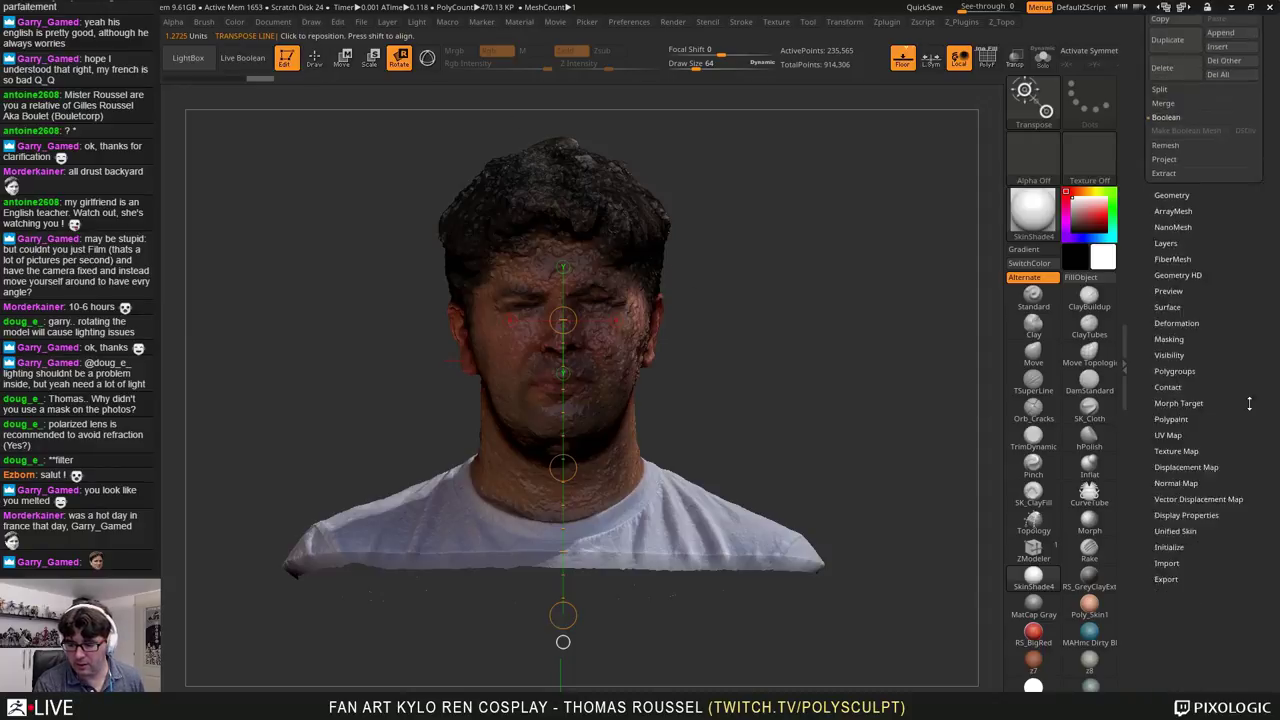
pyautogui.scroll(-3, 1249, 403)
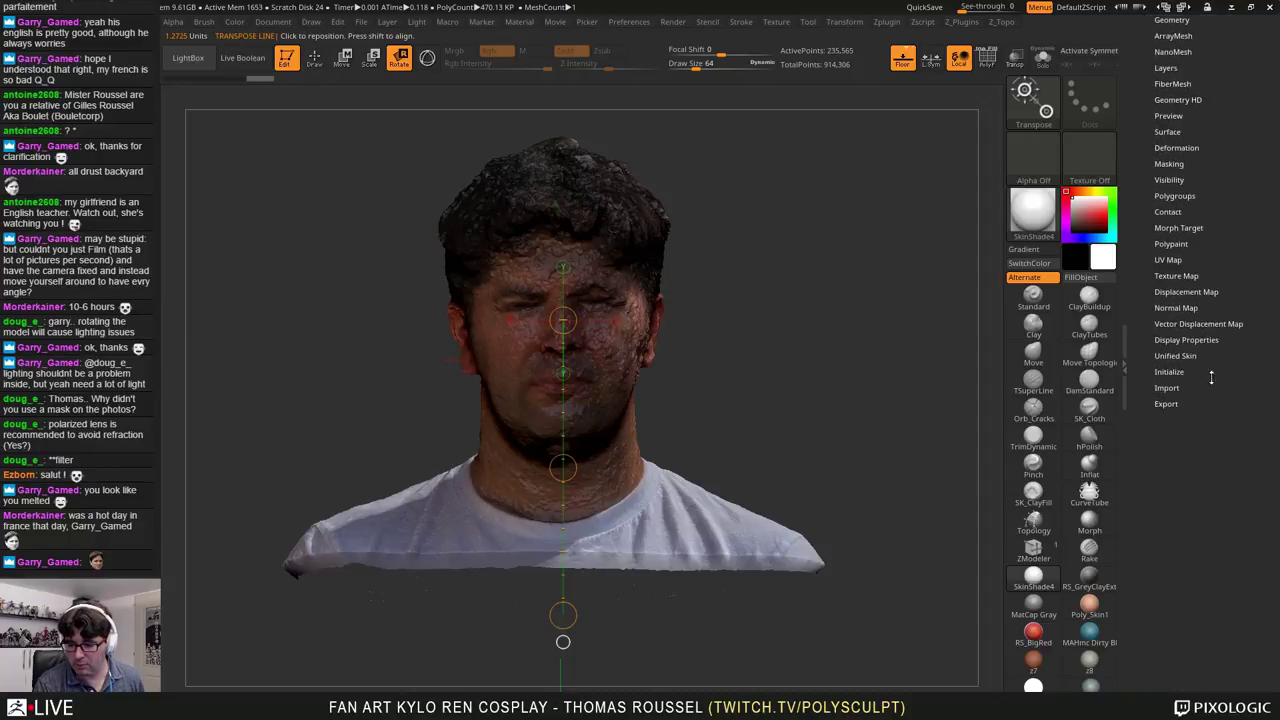
pyautogui.click(1173, 278)
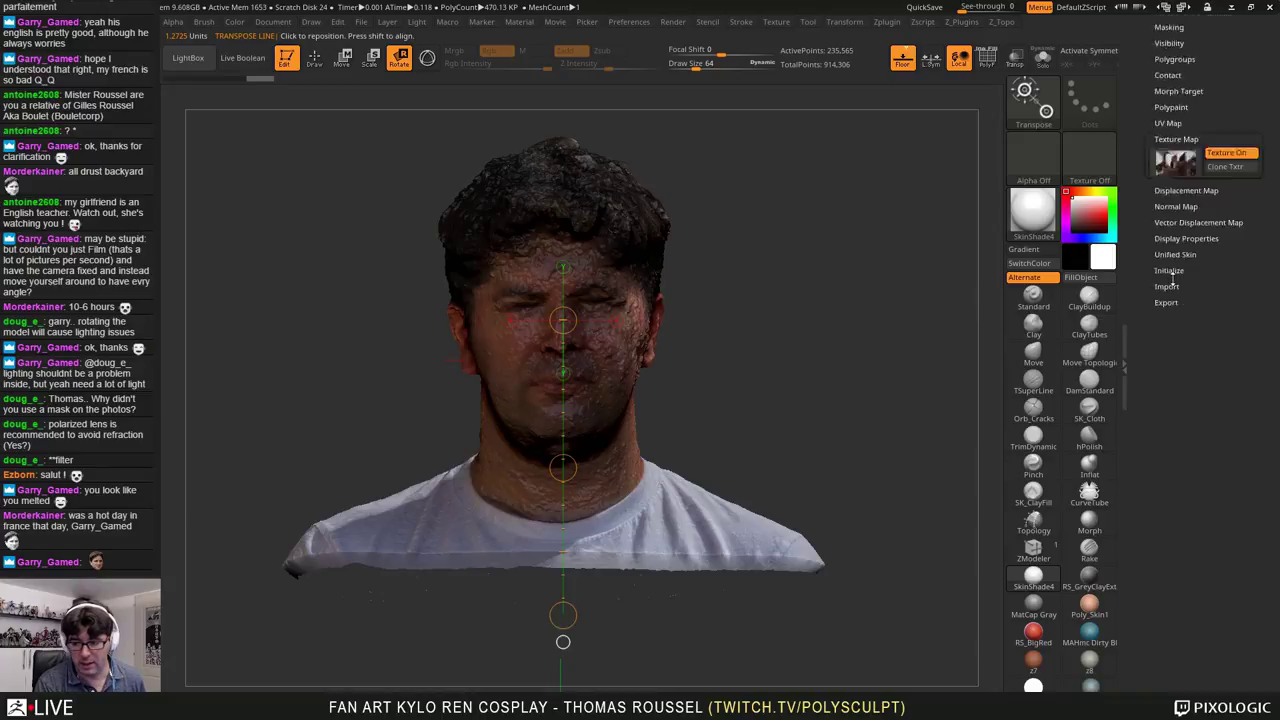
pyautogui.moveTo(1215, 288); pyautogui.dragTo(1217, 424)
pyautogui.click(1216, 344)
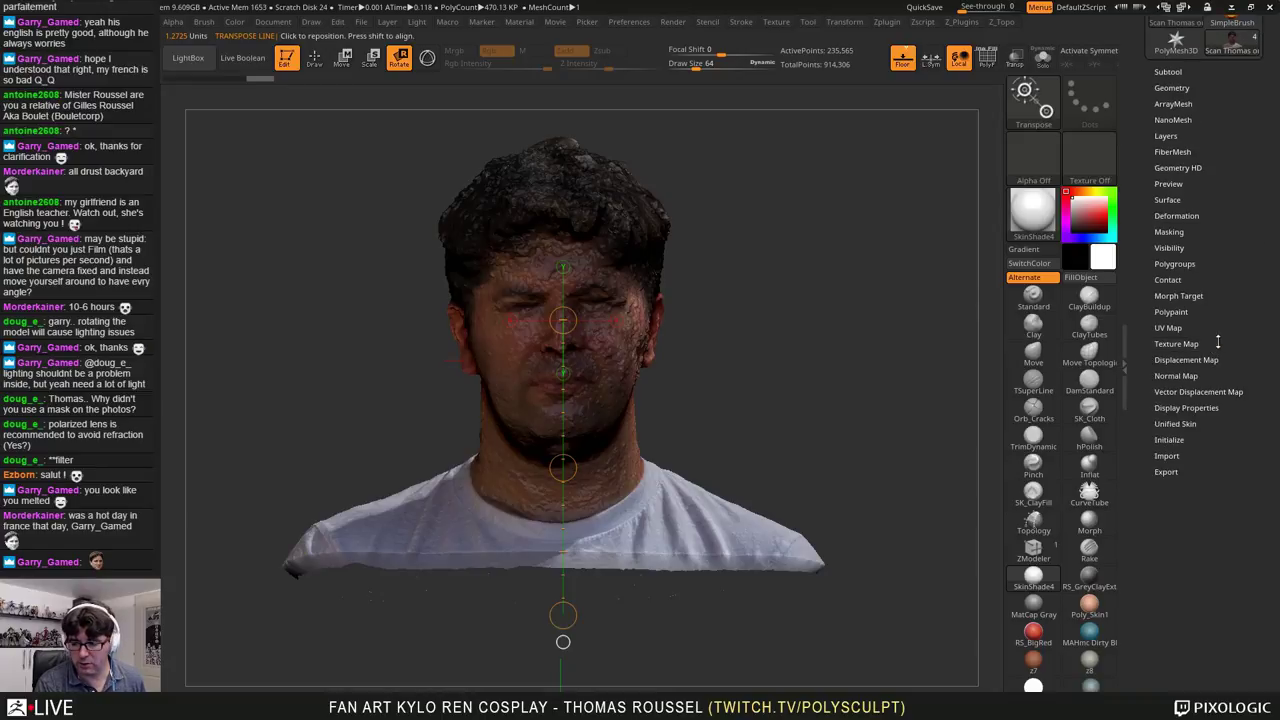
pyautogui.click(1170, 342)
pyautogui.click(1228, 357)
pyautogui.keyDown('alt'); pyautogui.moveTo(585, 266); pyautogui.dragTo(569, 307, button='right'); pyautogui.keyUp('alt')
# Step: Try Mirror And Weld on the duplicated scan, compare it with the asymmetrical original and undo it
pyautogui.scroll(2, 1187, 170)
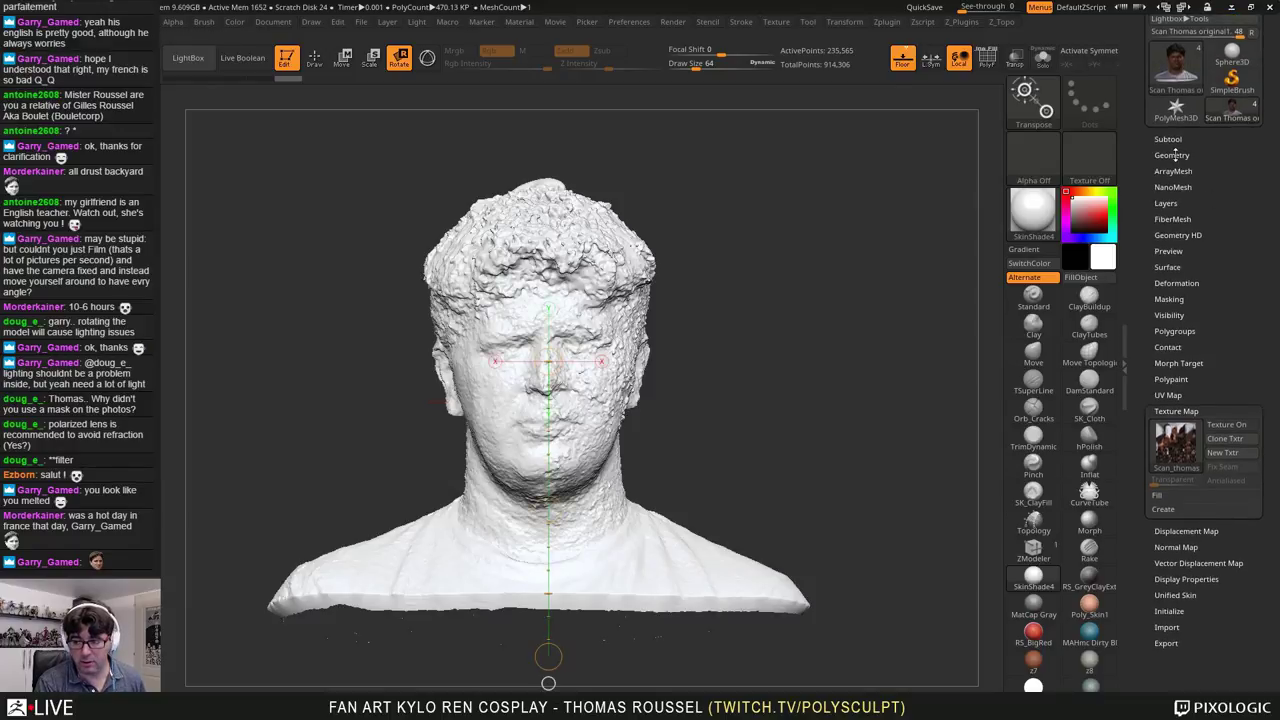
pyautogui.click(1172, 155)
pyautogui.click(1177, 434)
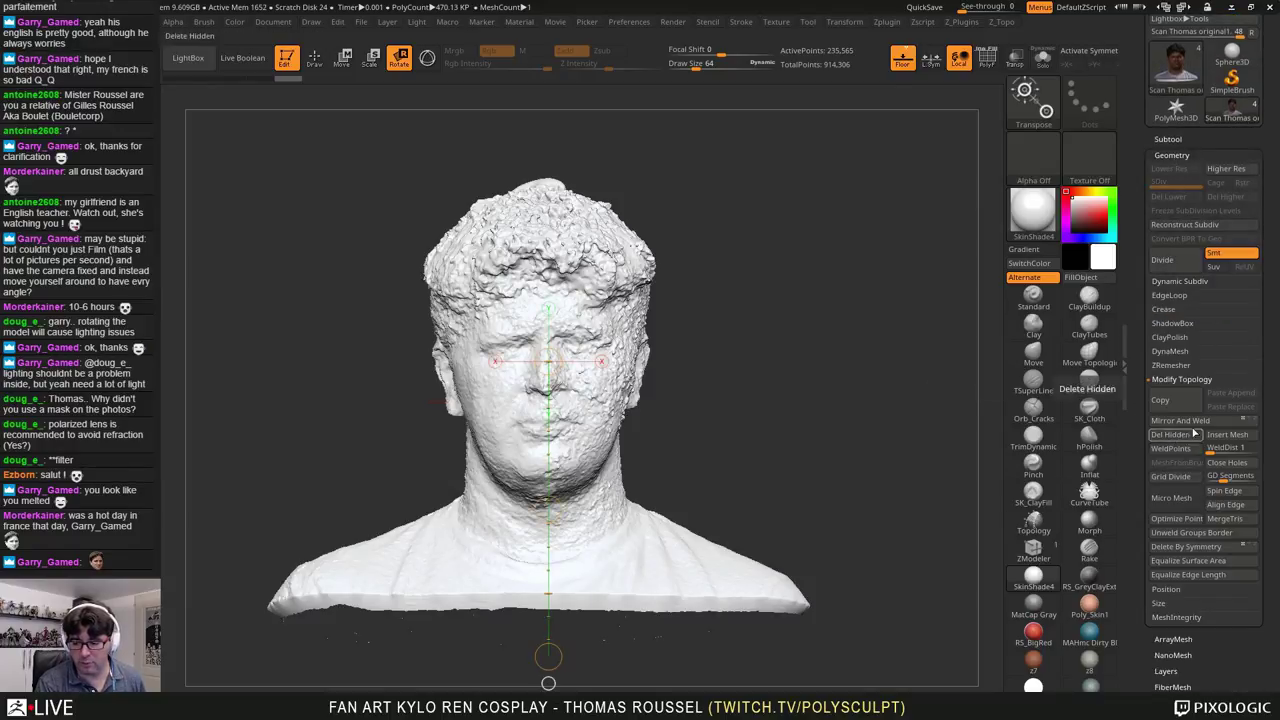
pyautogui.click(1182, 421)
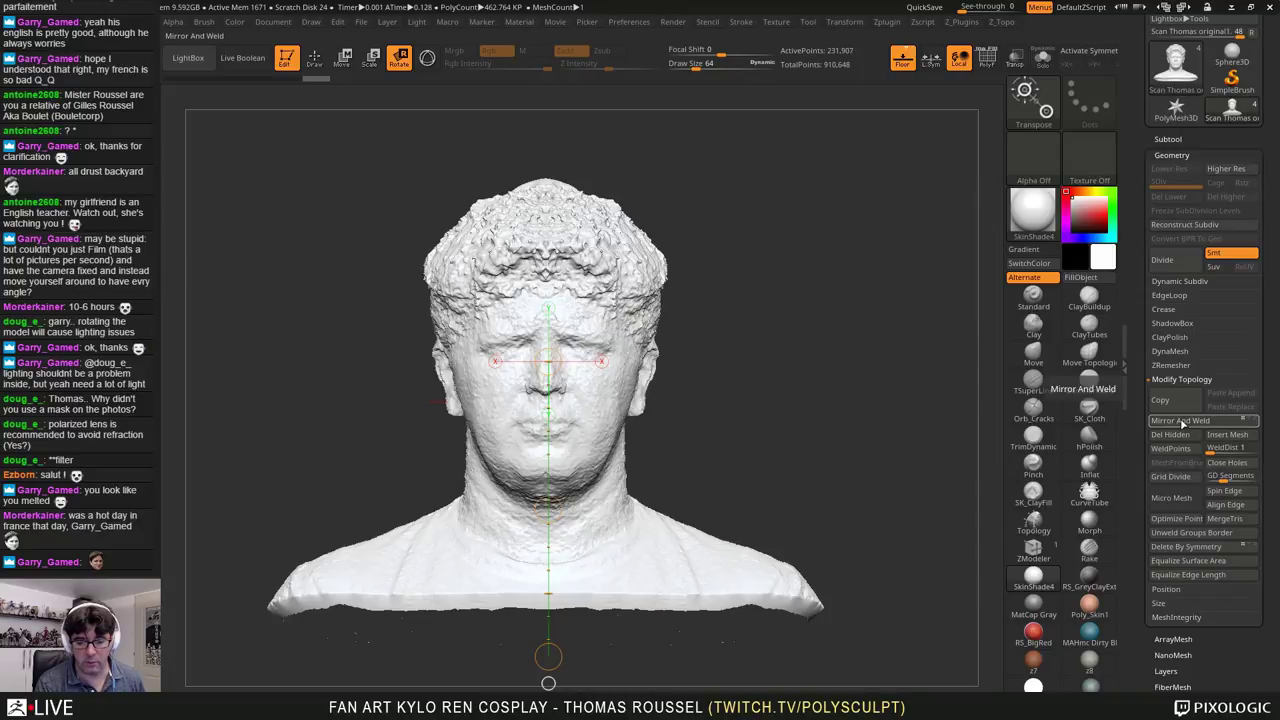
pyautogui.hotkey('ctrl', 'z')
pyautogui.hotkey('ctrl', 'shift', 'z')
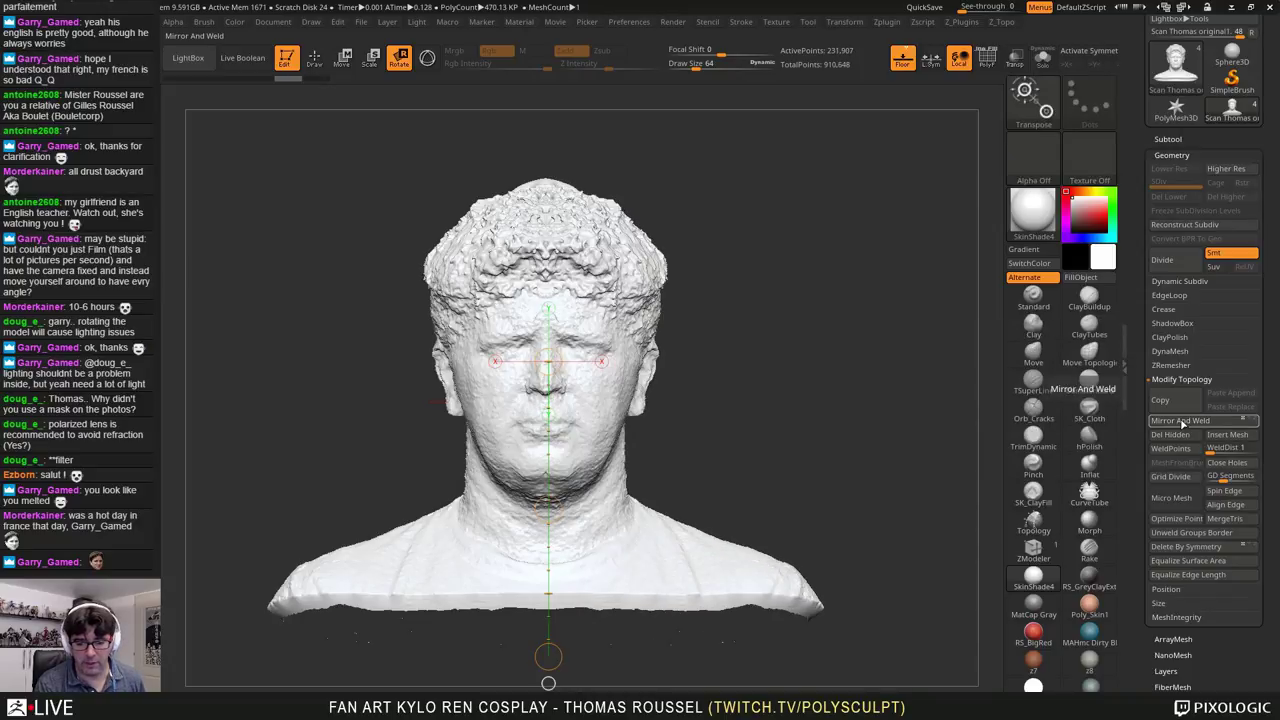
pyautogui.hotkey('ctrl', 'z')
# Step: Check the open bust from below, retry Mirror And Weld from the front and undo it
pyautogui.moveTo(674, 686); pyautogui.dragTo(745, 350)
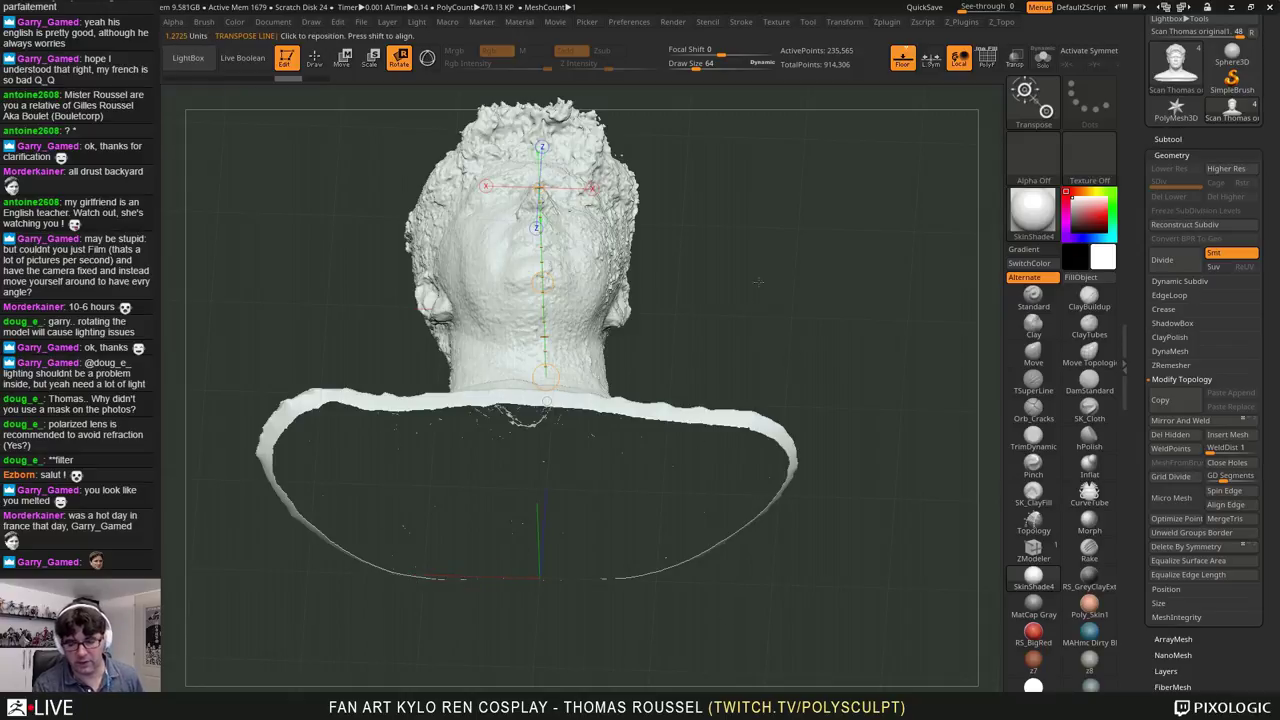
pyautogui.keyDown('shift'); pyautogui.moveTo(757, 282); pyautogui.dragTo(750, 502); pyautogui.keyUp('shift')
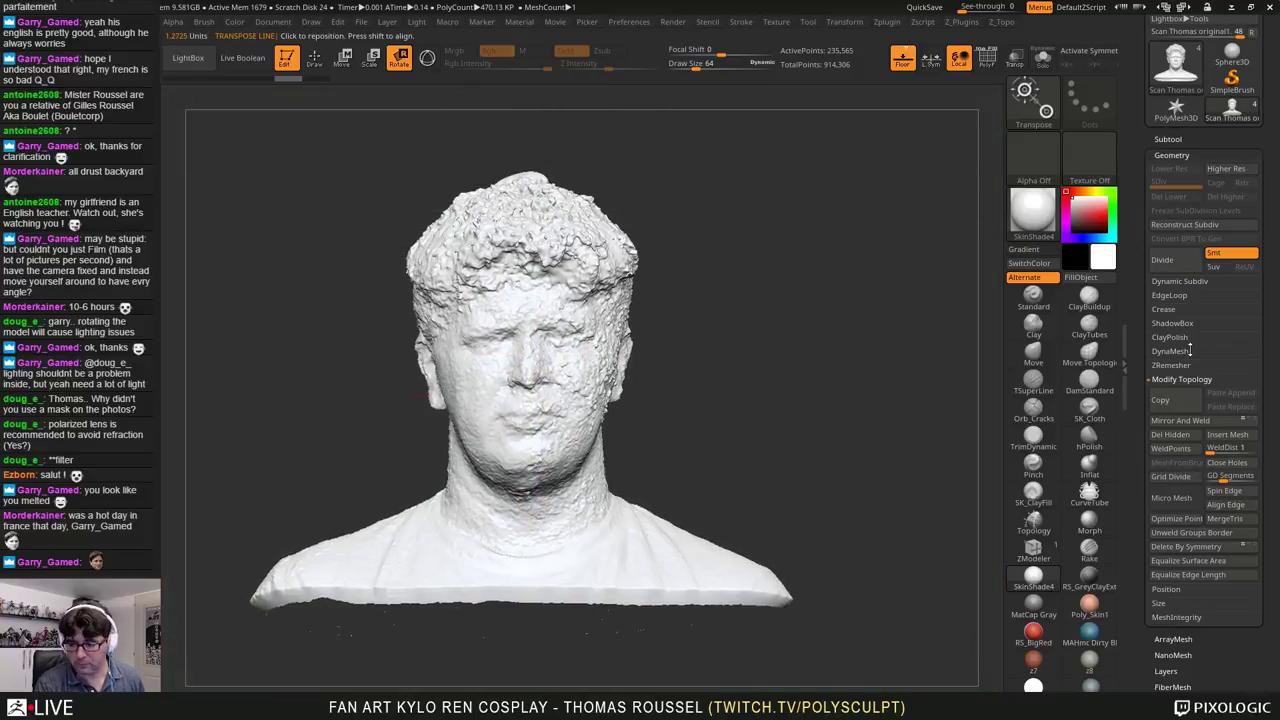
pyautogui.click(1198, 421)
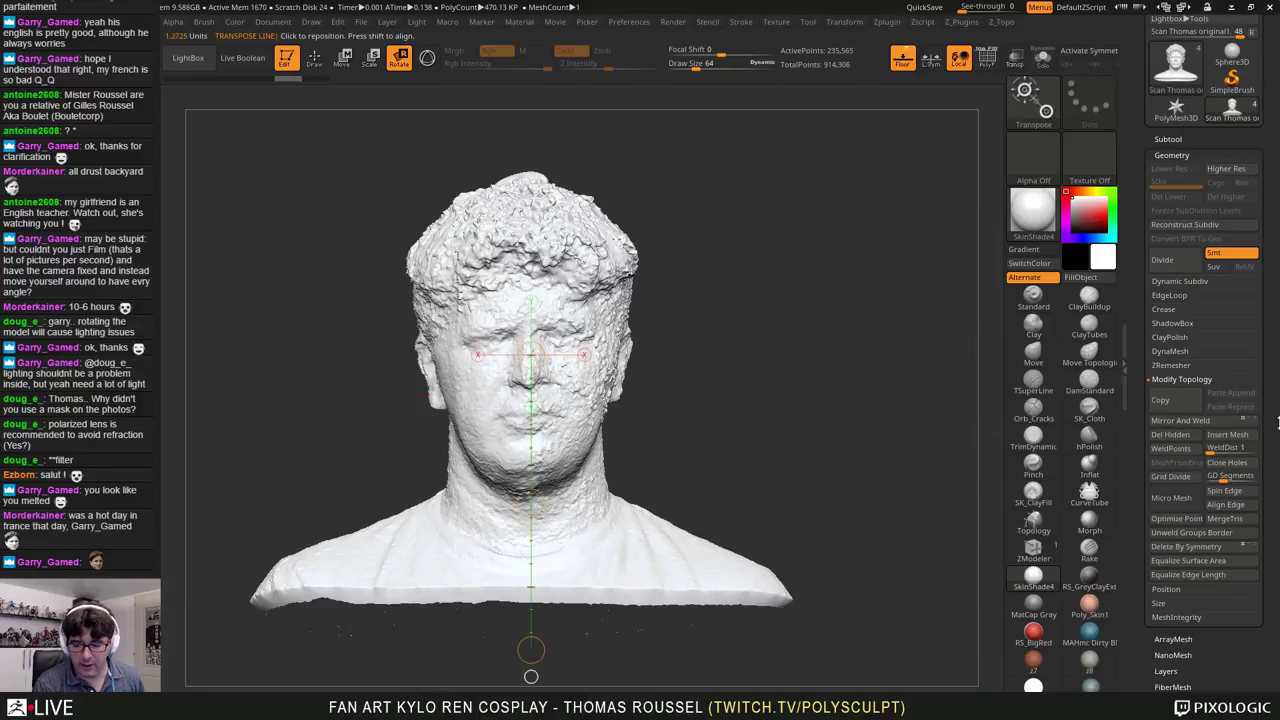
pyautogui.click(1158, 426)
pyautogui.hotkey('ctrl', 'z')
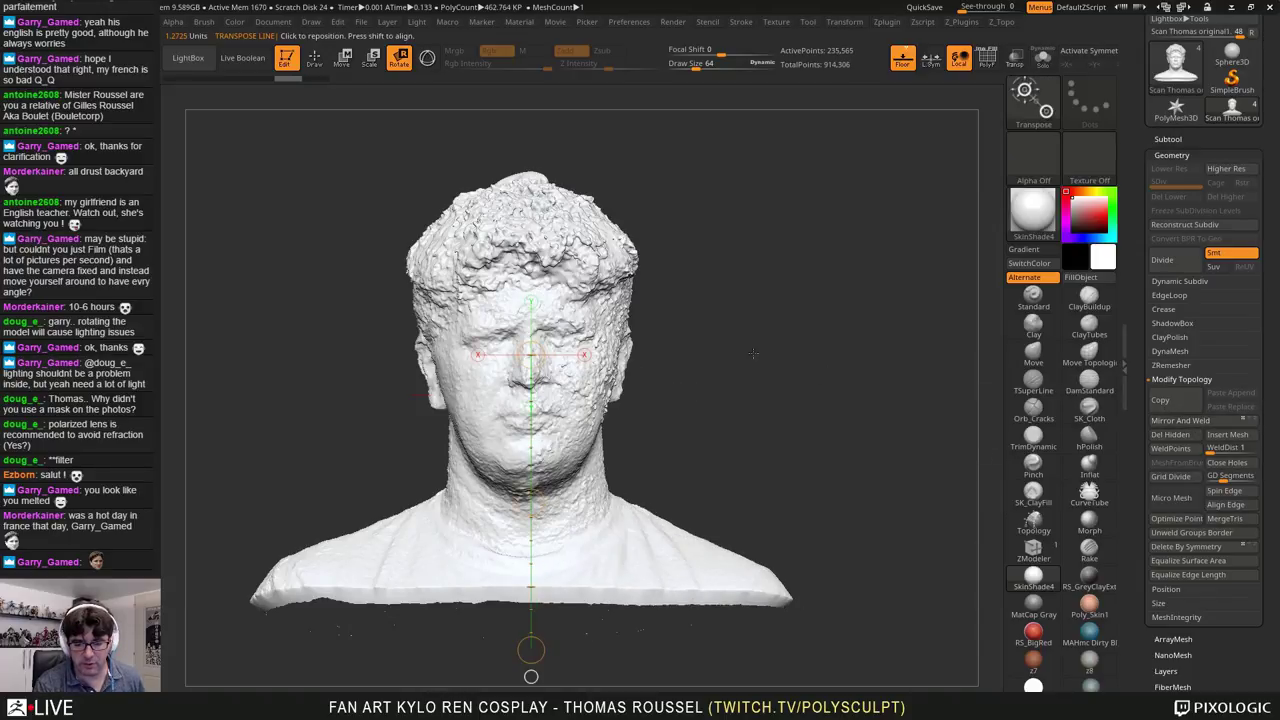
# Step: Mirror and weld the smoother half of the scanned head onto its rough half
pyautogui.keyDown('alt'); pyautogui.moveTo(753, 353); pyautogui.dragTo(742, 415); pyautogui.keyUp('alt')
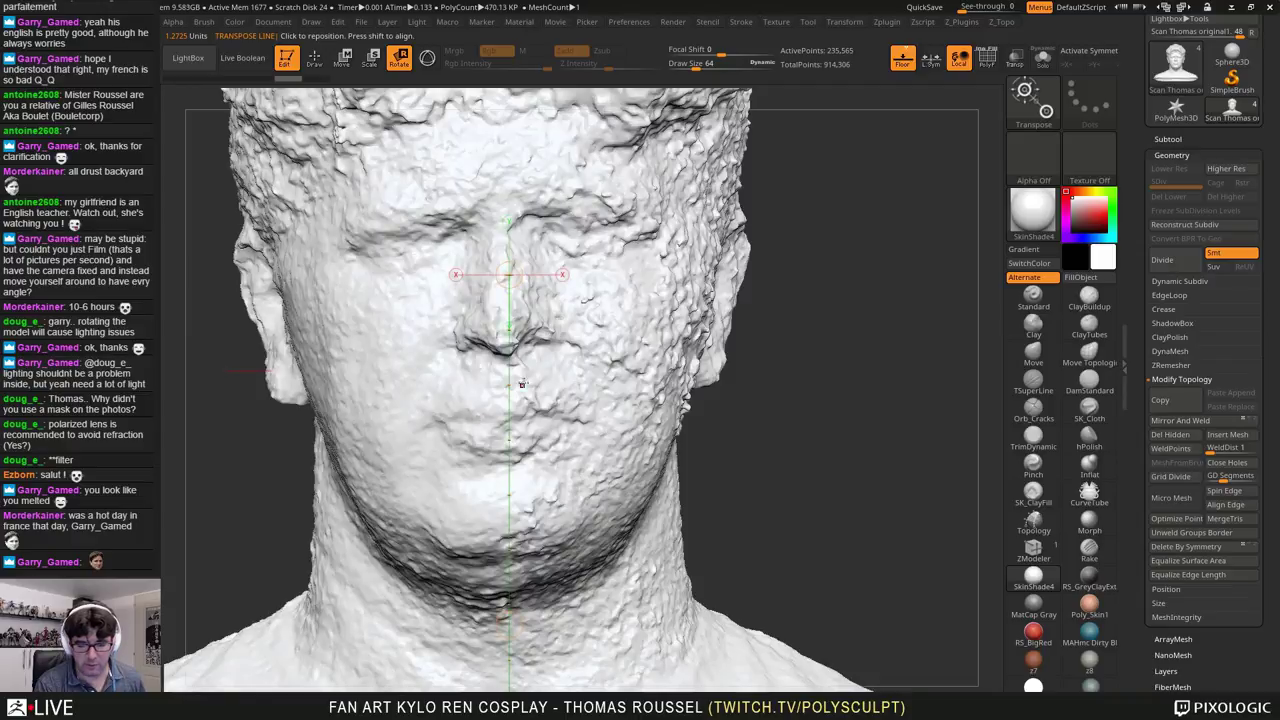
pyautogui.click(1203, 422)
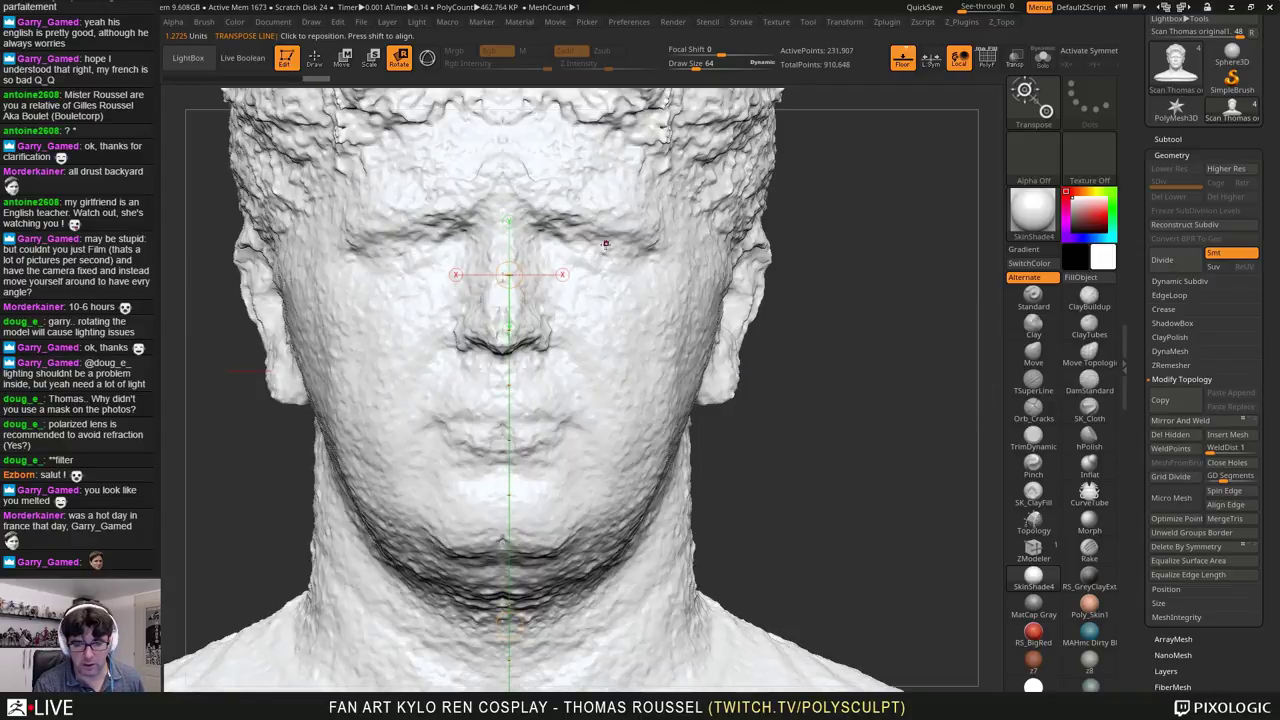
pyautogui.hotkey('ctrl', 'z')
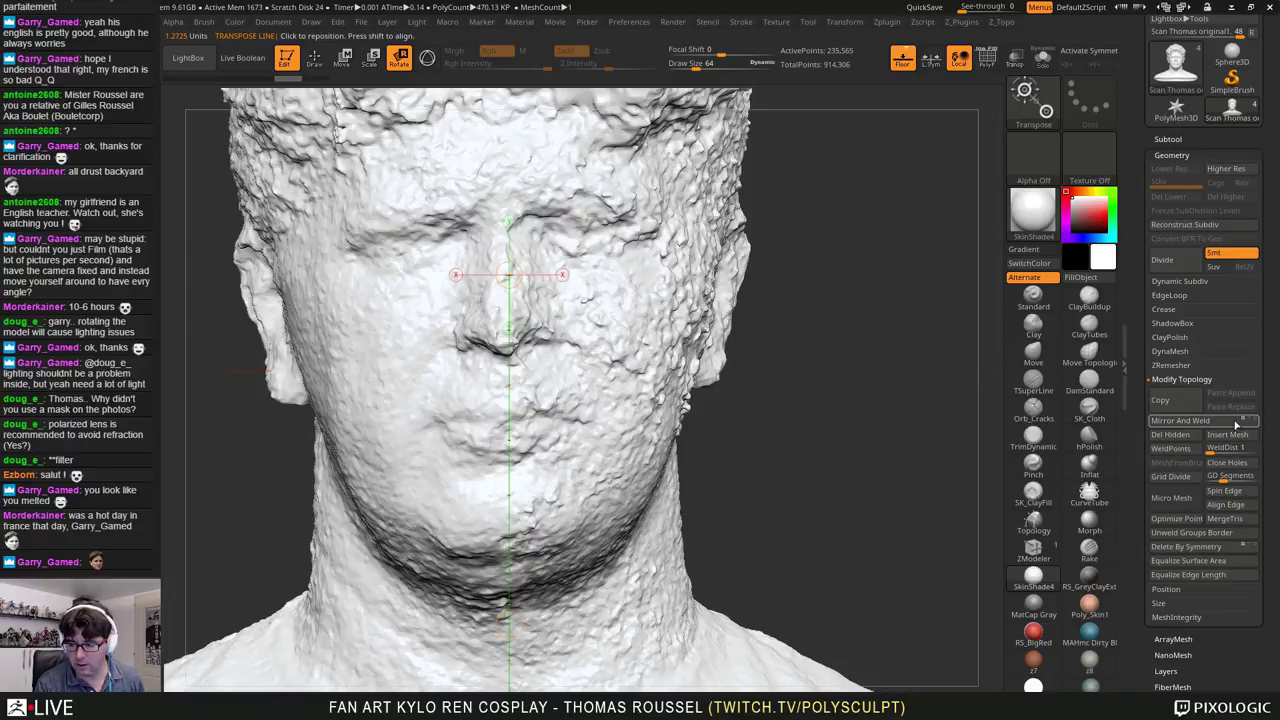
pyautogui.click(1222, 424)
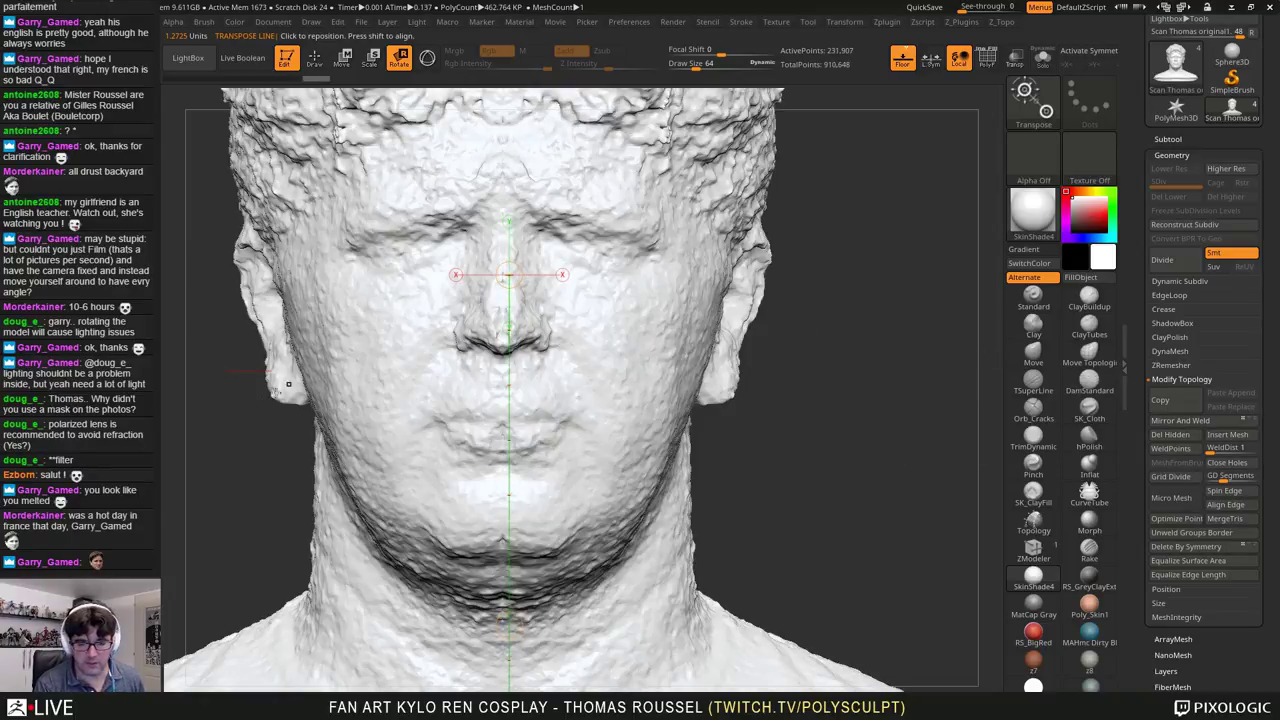
pyautogui.moveTo(830, 517); pyautogui.dragTo(990, 410)
pyautogui.keyDown('alt'); pyautogui.moveTo(720, 385); pyautogui.dragTo(940, 402); pyautogui.keyUp('alt')
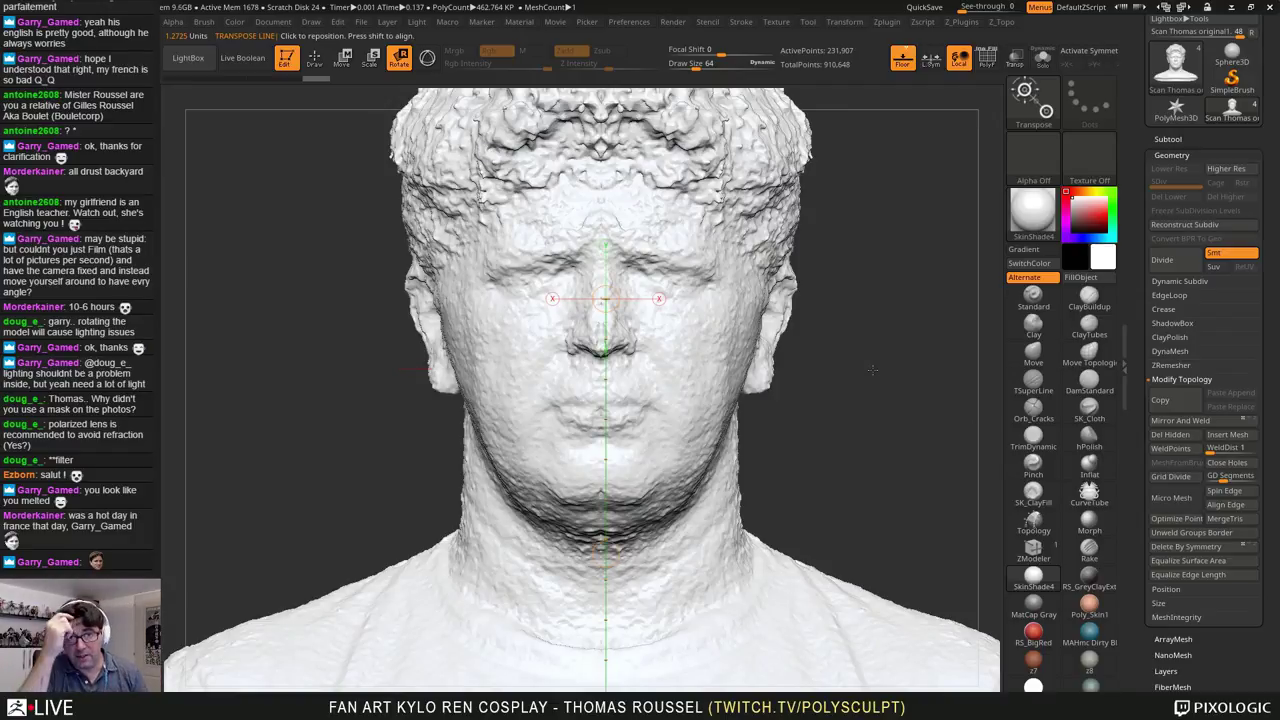
# Step: Examine the mirrored head's crown, profile and three-quarter views, and the surface at the back of the hair close up
pyautogui.moveTo(847, 380)
pyautogui.mouseDown()
pyautogui.moveTo(358, 452)
pyautogui.moveTo(420, 460)
pyautogui.moveTo(430, 440)
pyautogui.moveTo(782, 468)
pyautogui.moveTo(783, 334)
pyautogui.mouseUp()
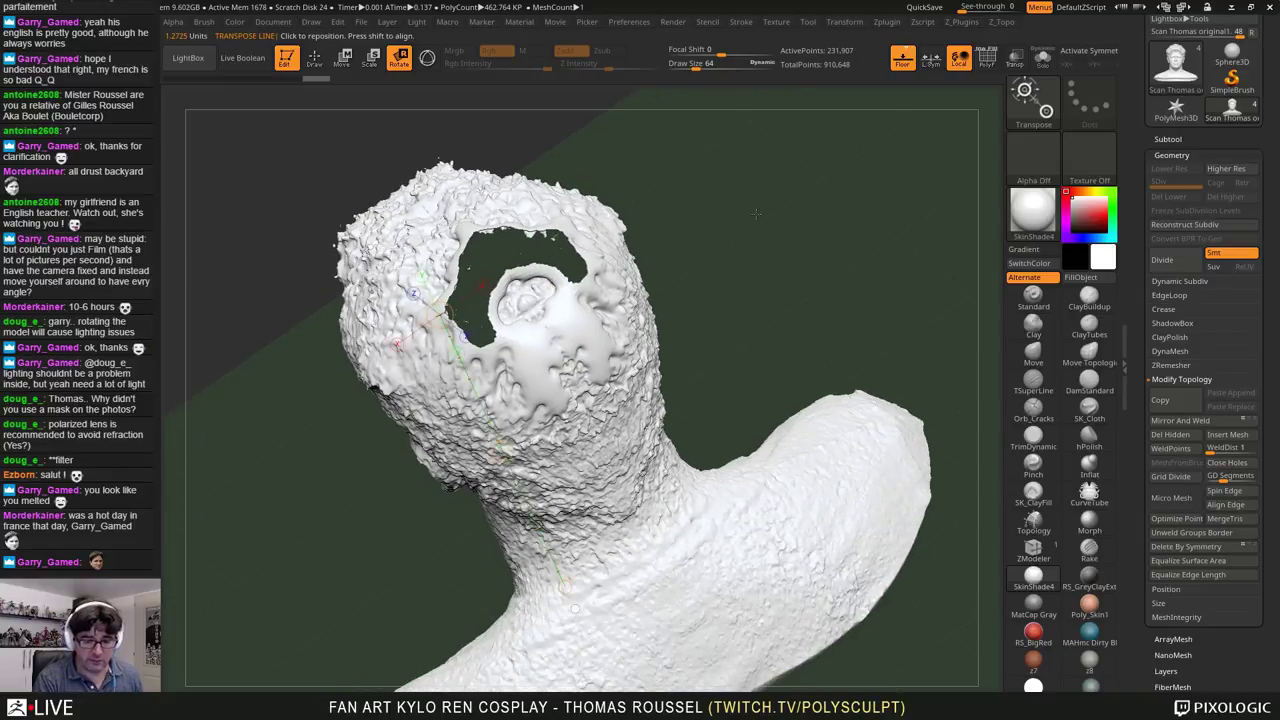
pyautogui.moveTo(757, 214); pyautogui.dragTo(629, 107)
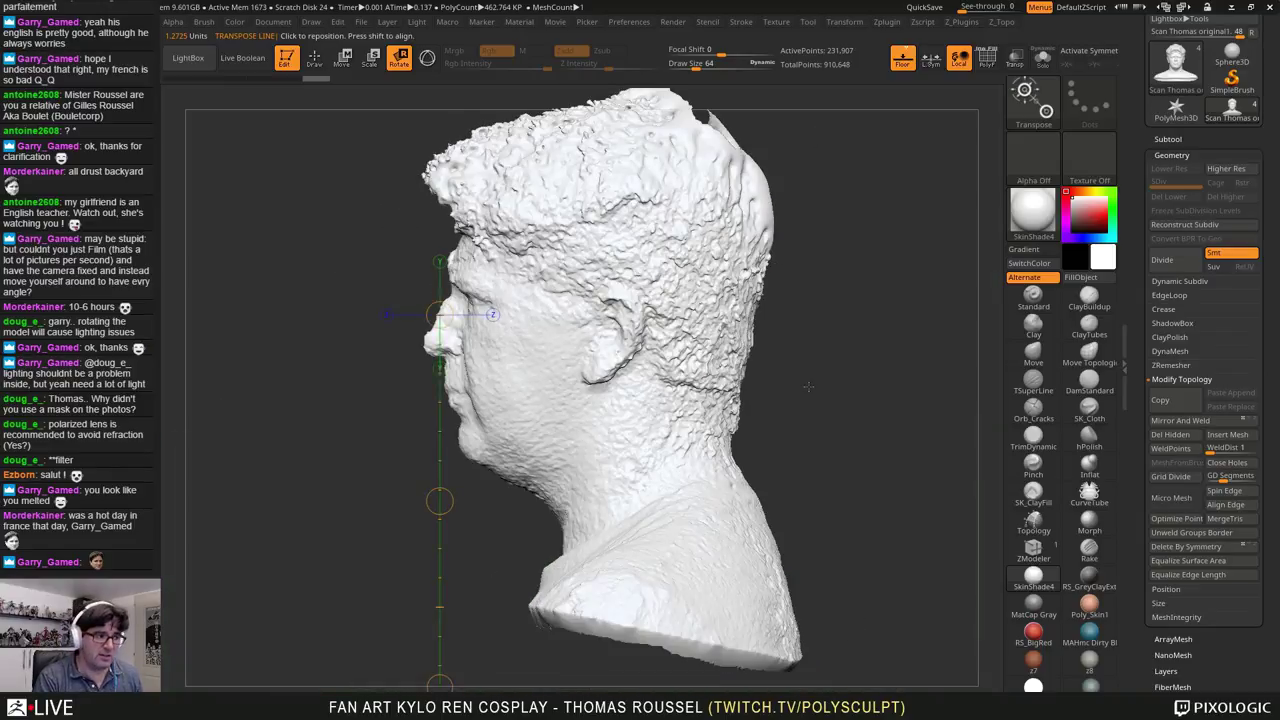
pyautogui.moveTo(763, 398); pyautogui.dragTo(465, 322)
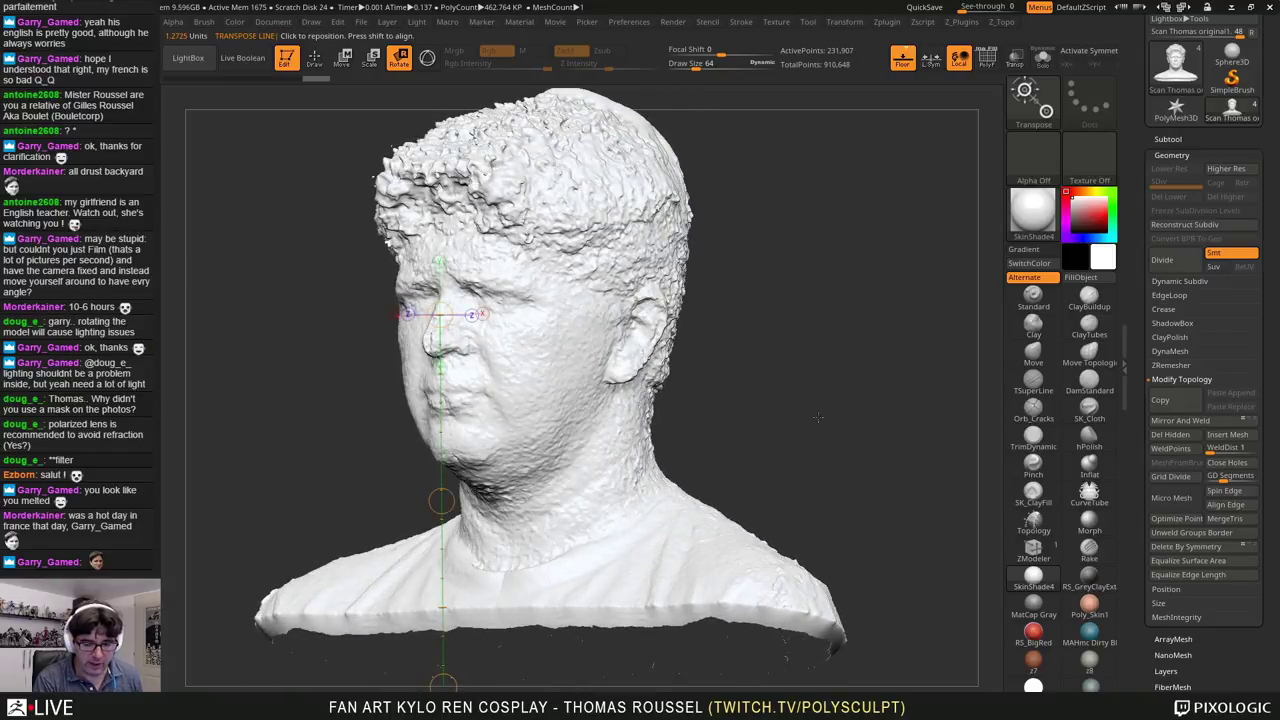
pyautogui.keyDown('shift'); pyautogui.moveTo(818, 418); pyautogui.dragTo(780, 408); pyautogui.keyUp('shift')
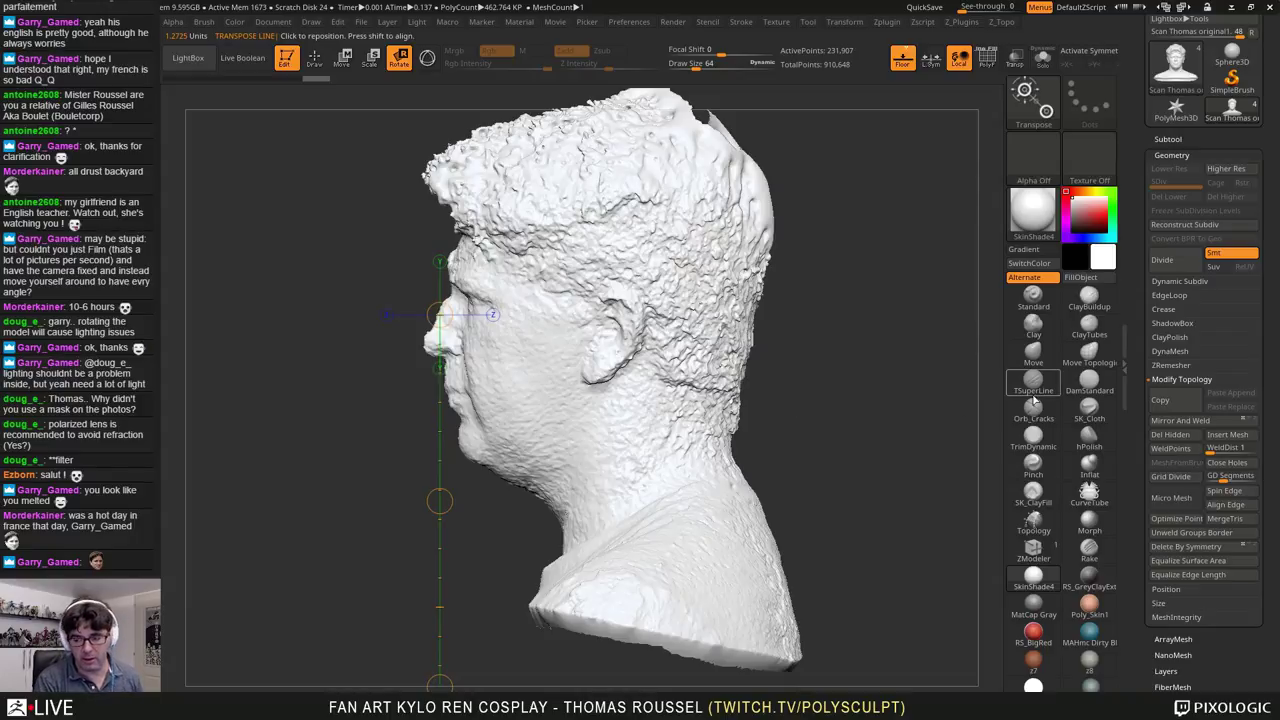
pyautogui.scroll(-3, 1276, 366)
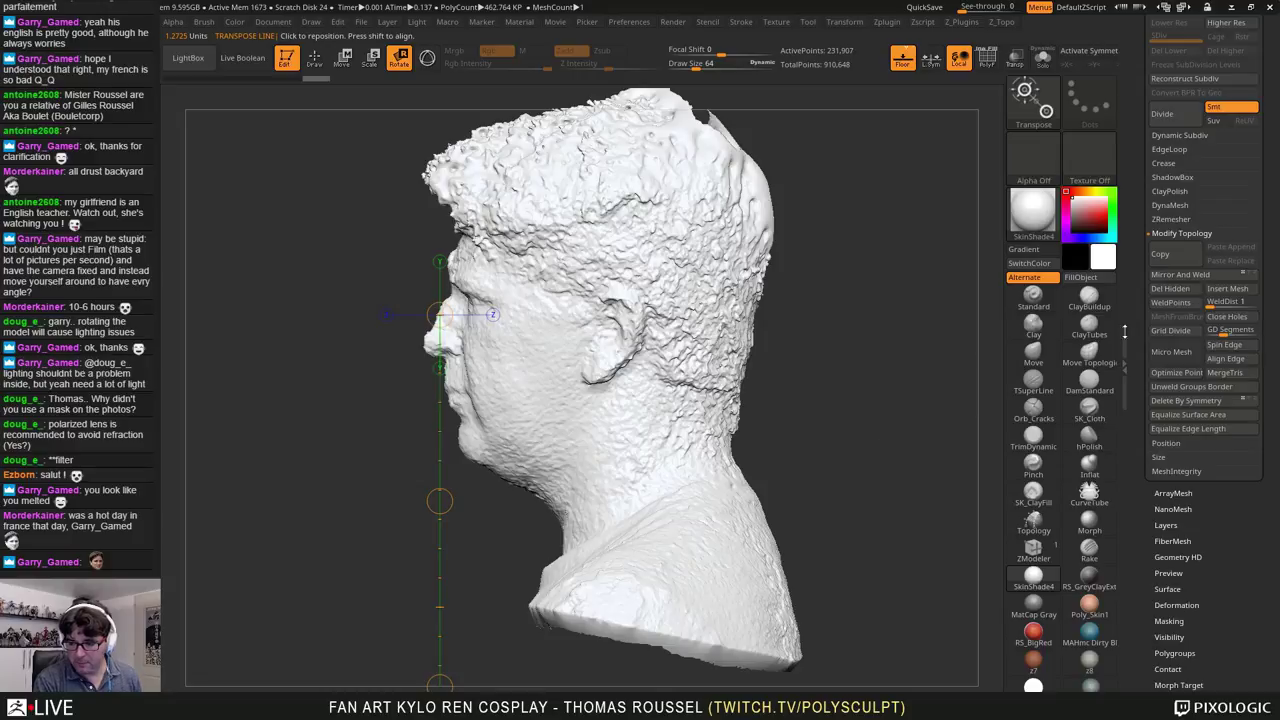
pyautogui.moveTo(850, 400); pyautogui.dragTo(925, 415)
pyautogui.keyDown('alt'); pyautogui.moveTo(817, 428); pyautogui.dragTo(857, 443); pyautogui.keyUp('alt')
pyautogui.moveTo(693, 323)
pyautogui.keyDown('alt'); pyautogui.mouseDown()
pyautogui.moveTo(729, 406)
pyautogui.moveTo(670, 408)
pyautogui.moveTo(620, 460)
pyautogui.moveTo(227, 436)
pyautogui.moveTo(712, 376)
pyautogui.moveTo(666, 371)
pyautogui.moveTo(609, 409)
pyautogui.moveTo(644, 330)
pyautogui.moveTo(860, 357)
pyautogui.mouseUp(); pyautogui.keyUp('alt')
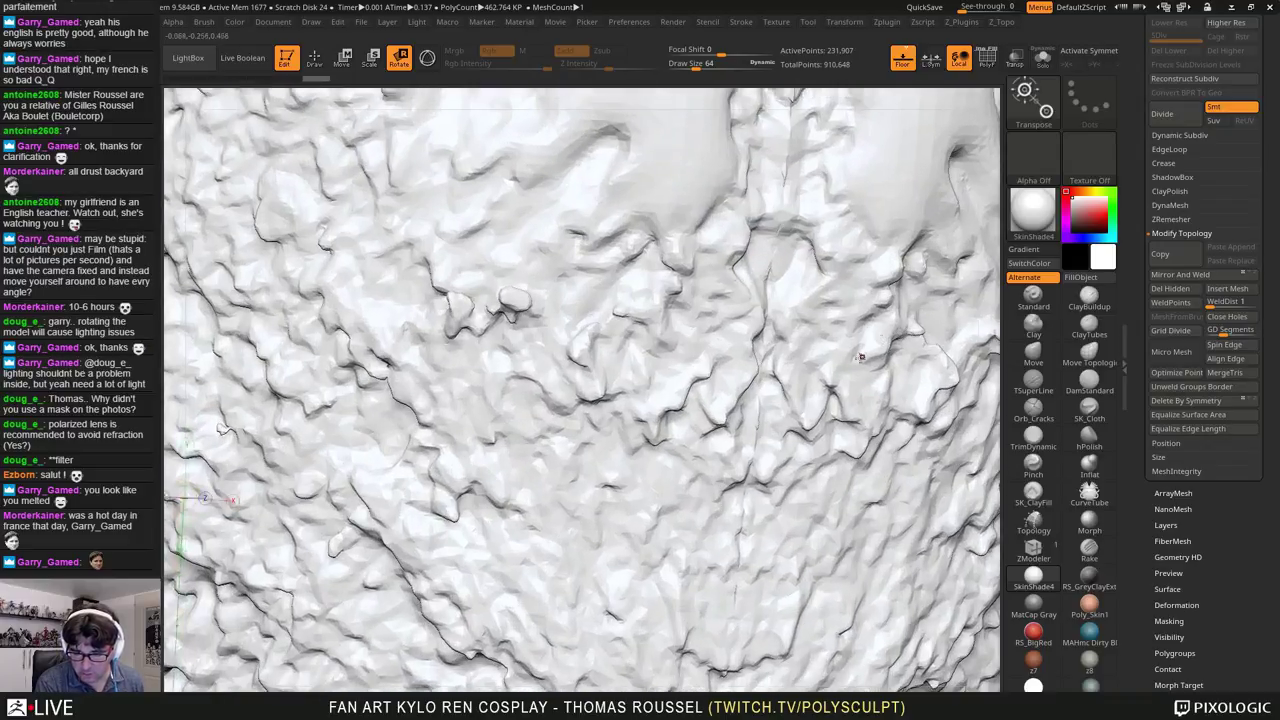
# Step: Show the polyframe on the mirrored head and split the mesh into polygroups by topology continuity with Auto Groups
pyautogui.hotkey('shift', 'f')
pyautogui.press('f')
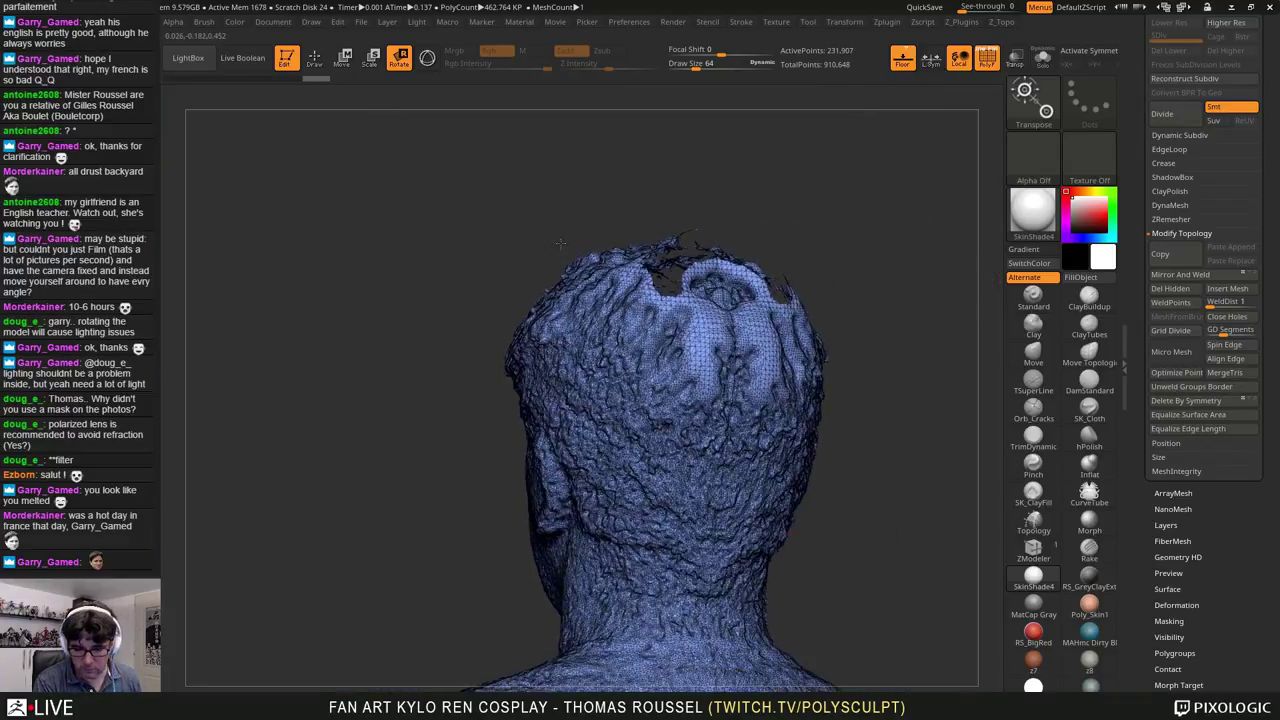
pyautogui.keyDown('alt'); pyautogui.moveTo(561, 243); pyautogui.dragTo(414, 48); pyautogui.keyUp('alt')
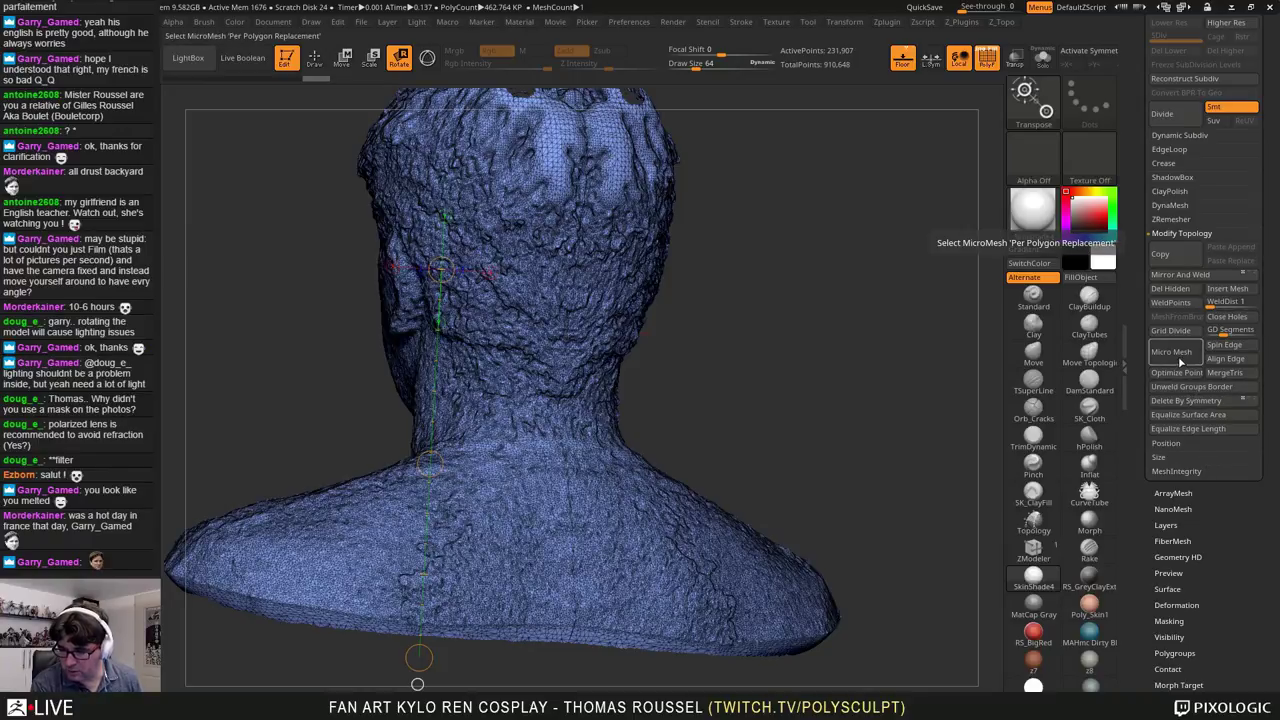
pyautogui.scroll(-3, 1217, 526)
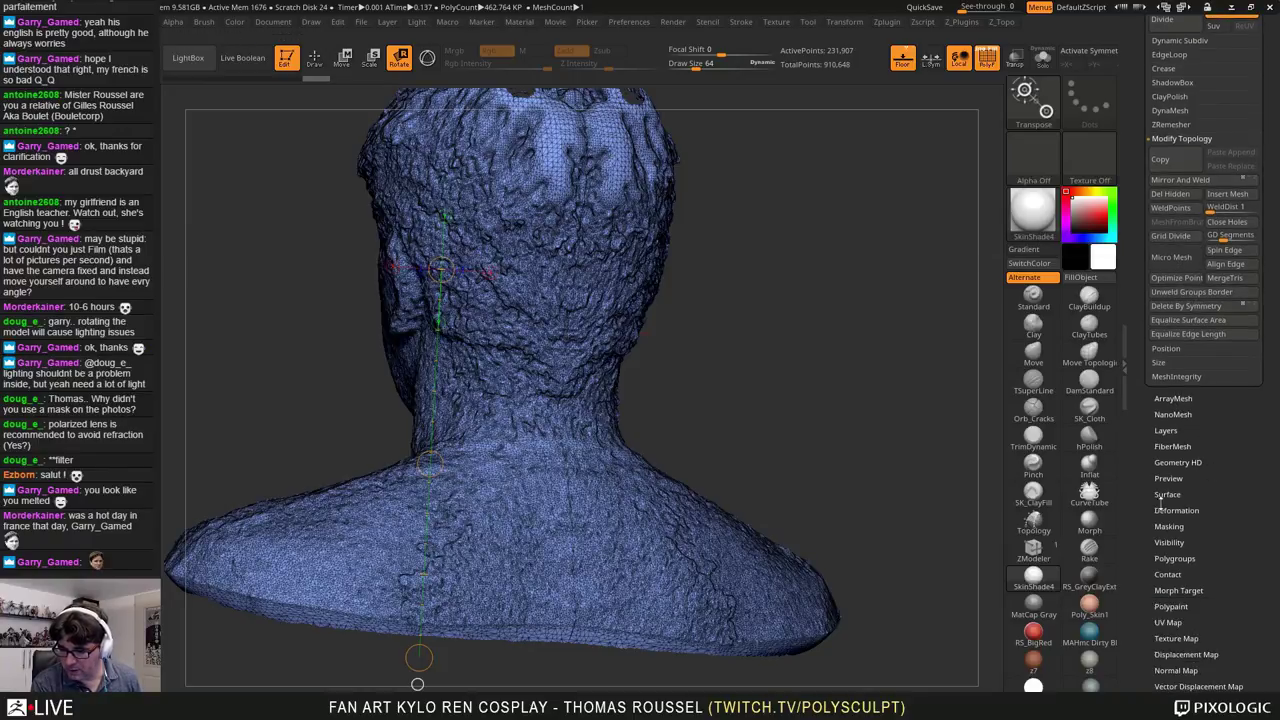
pyautogui.click(1174, 558)
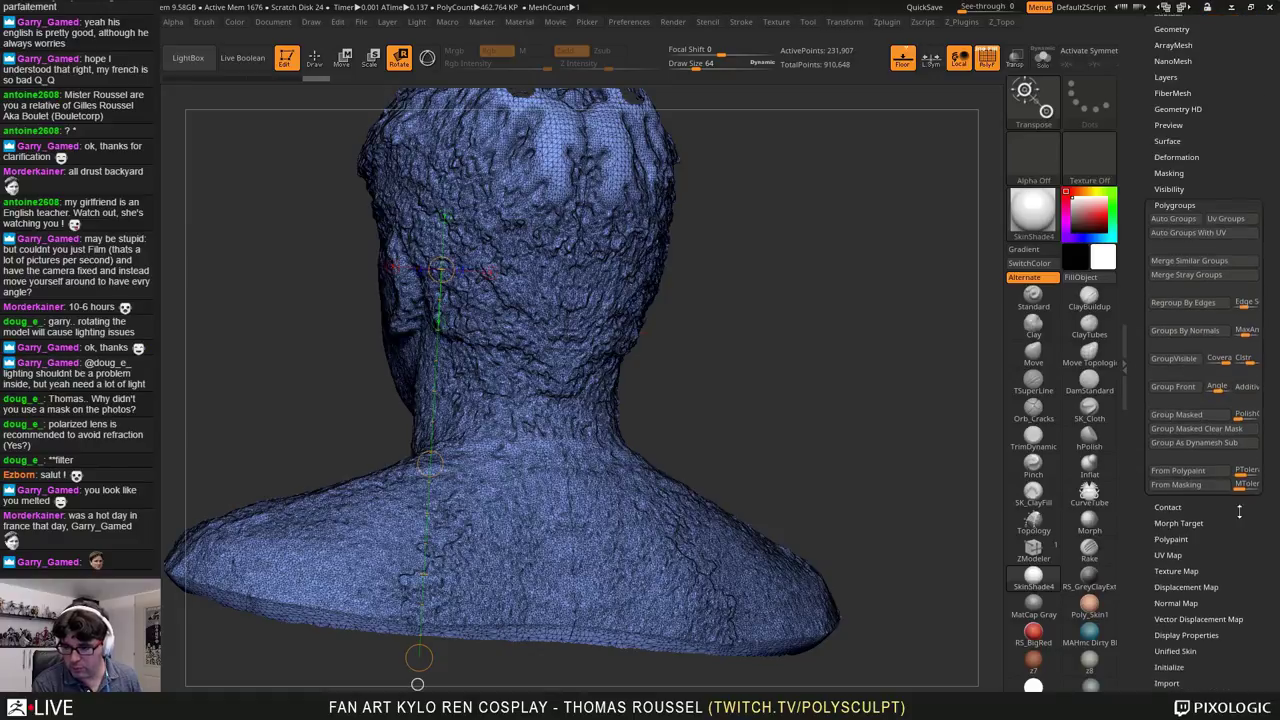
pyautogui.click(1172, 248)
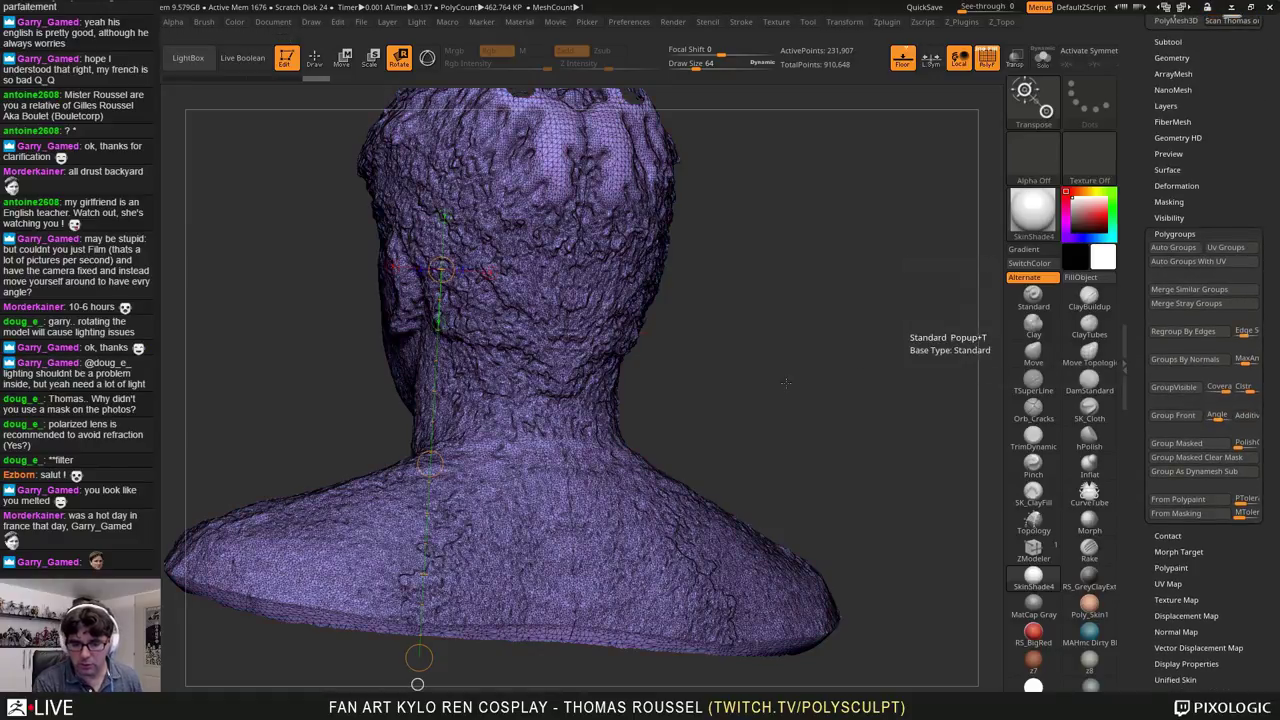
# Step: Examine the loose mesh fragments floating inside the open hole at the crown of the head
pyautogui.moveTo(763, 356)
pyautogui.mouseDown()
pyautogui.moveTo(705, 380)
pyautogui.moveTo(761, 418)
pyautogui.mouseUp()
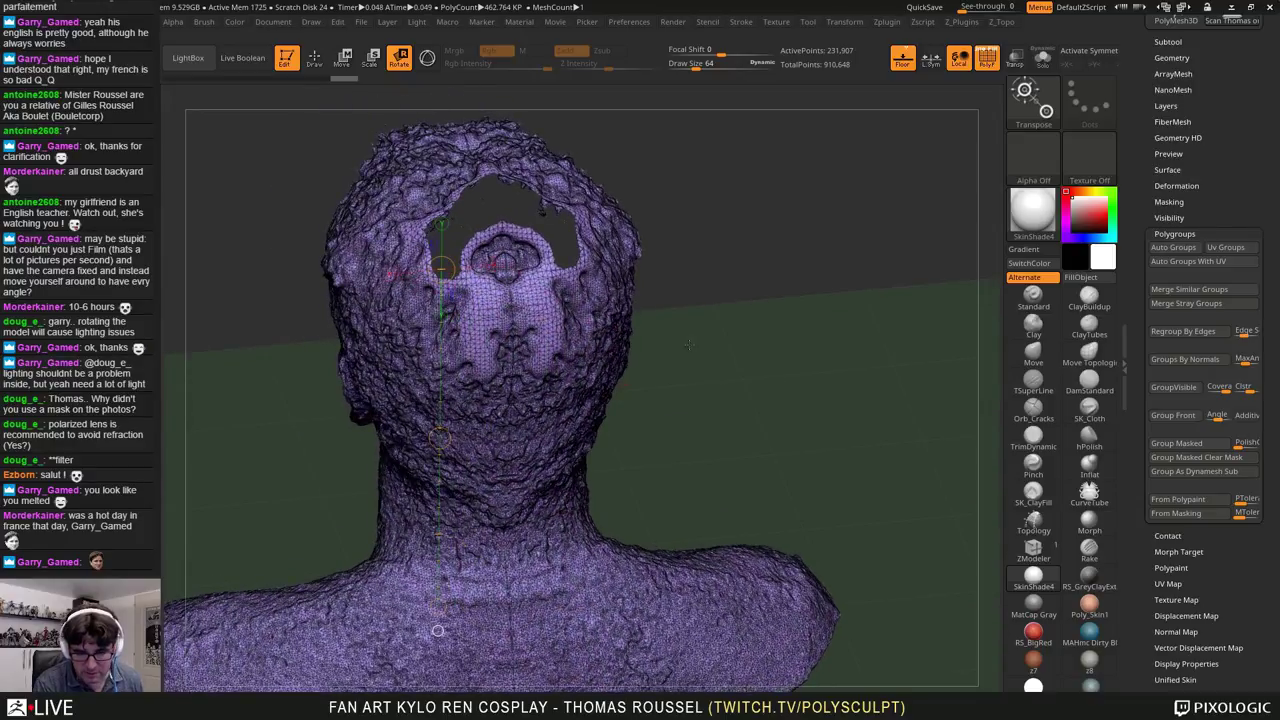
pyautogui.keyDown('alt'); pyautogui.moveTo(688, 345); pyautogui.dragTo(706, 440); pyautogui.keyUp('alt')
pyautogui.moveTo(763, 108)
pyautogui.keyDown('alt'); pyautogui.mouseDown()
pyautogui.moveTo(459, 328)
pyautogui.moveTo(504, 333)
pyautogui.moveTo(486, 316)
pyautogui.moveTo(501, 305)
pyautogui.moveTo(504, 333)
pyautogui.moveTo(608, 366)
pyautogui.mouseUp(); pyautogui.keyUp('alt')
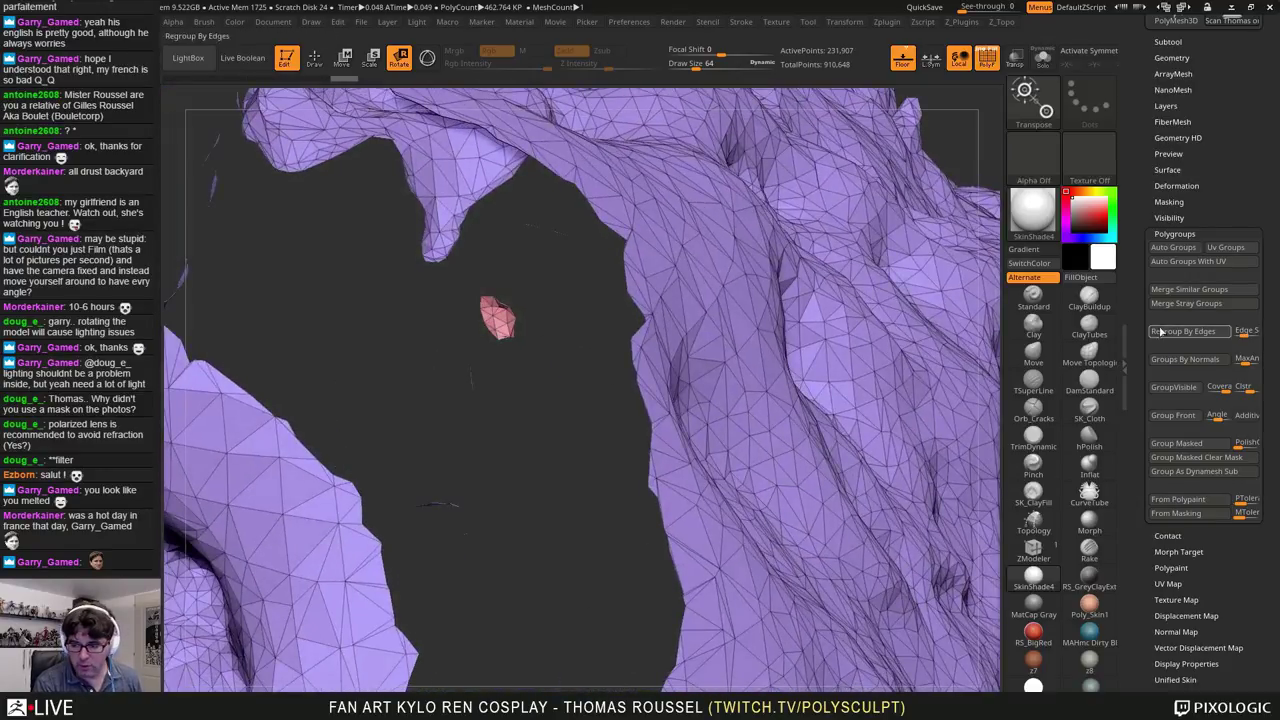
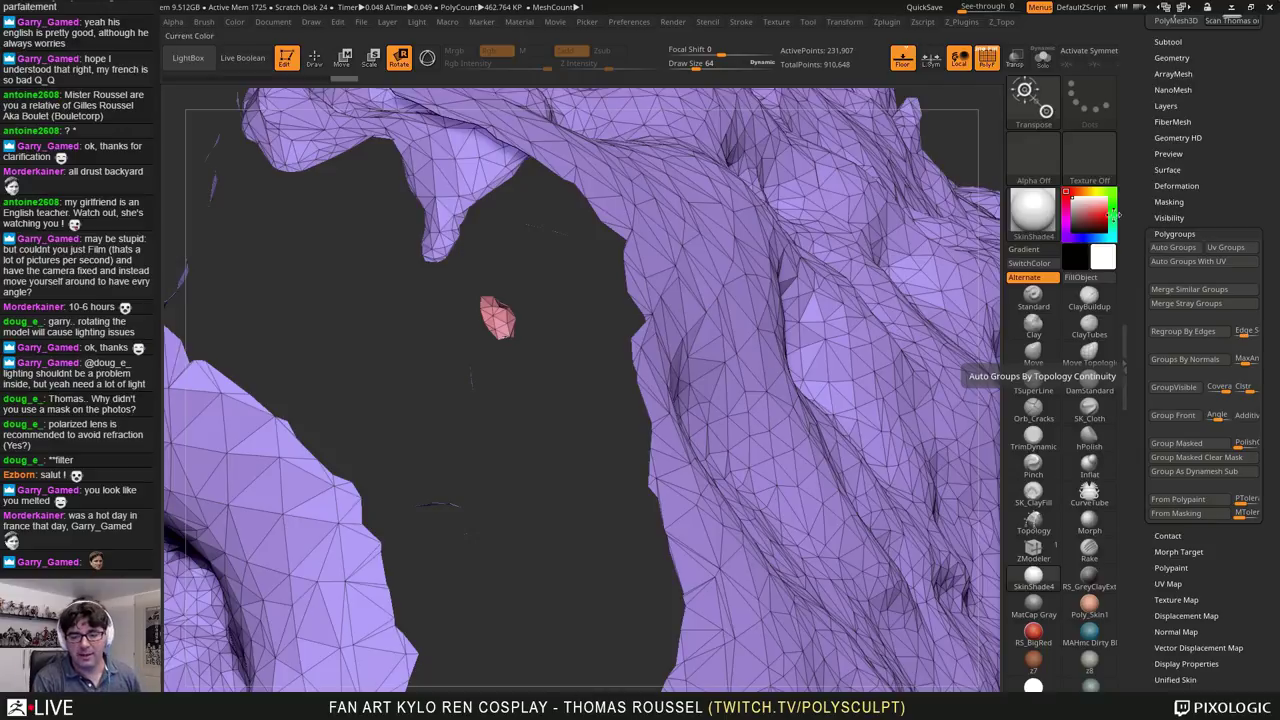
pyautogui.press('f')
pyautogui.keyDown('ctrl'); pyautogui.keyDown('shift'); pyautogui.click(623, 452); pyautogui.keyUp('shift'); pyautogui.keyUp('ctrl')
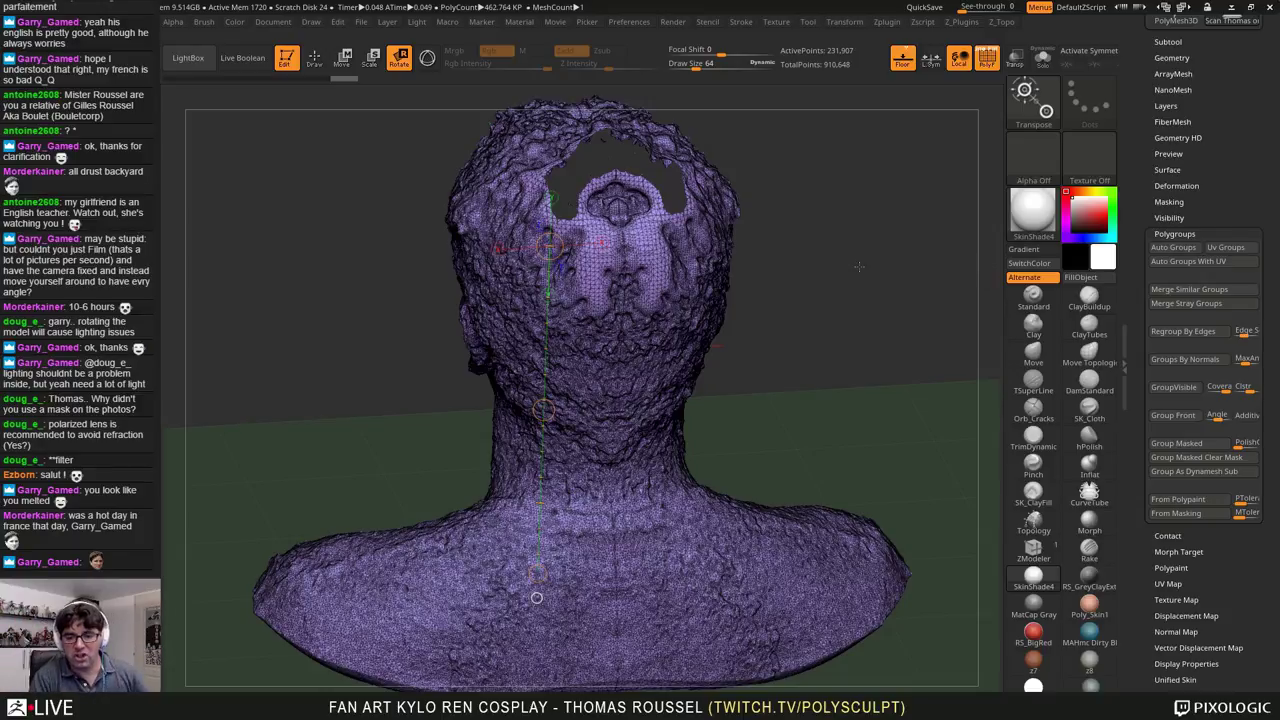
pyautogui.keyDown('ctrl'); pyautogui.moveTo(690, 240); pyautogui.dragTo(545, 460, button='right'); pyautogui.keyUp('ctrl')
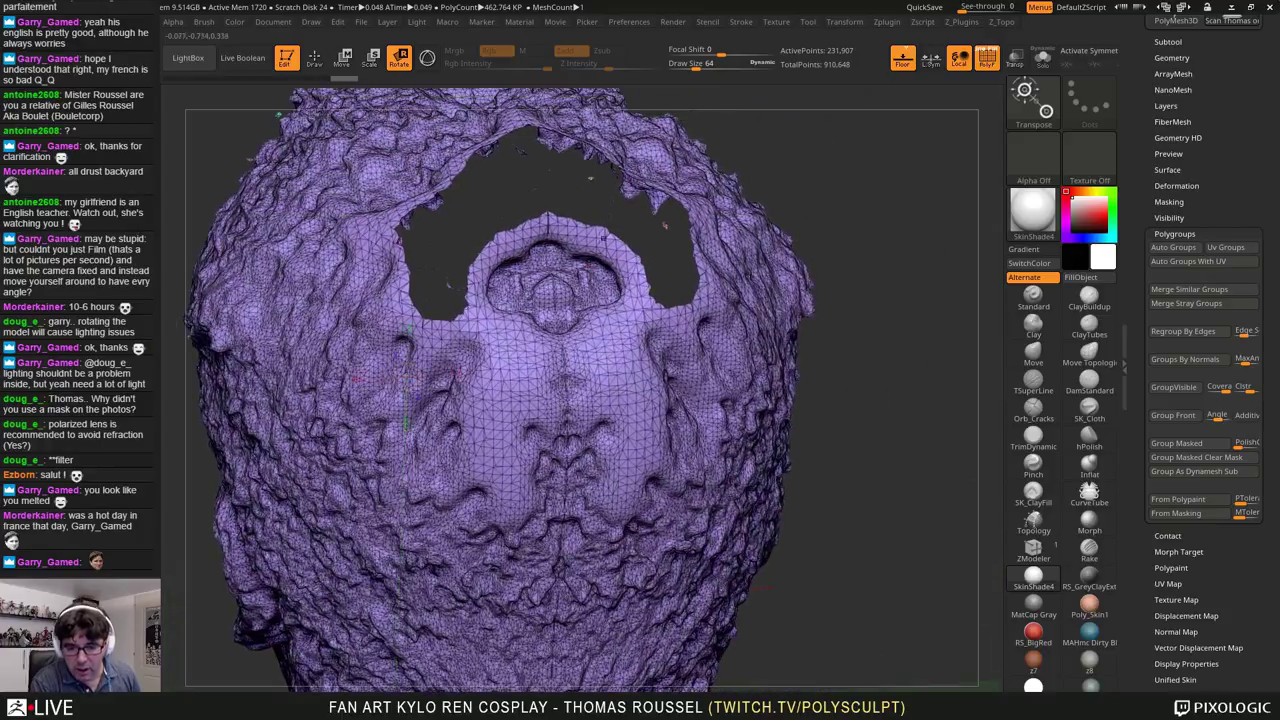
pyautogui.moveTo(602, 238); pyautogui.dragTo(673, 241, button='right')
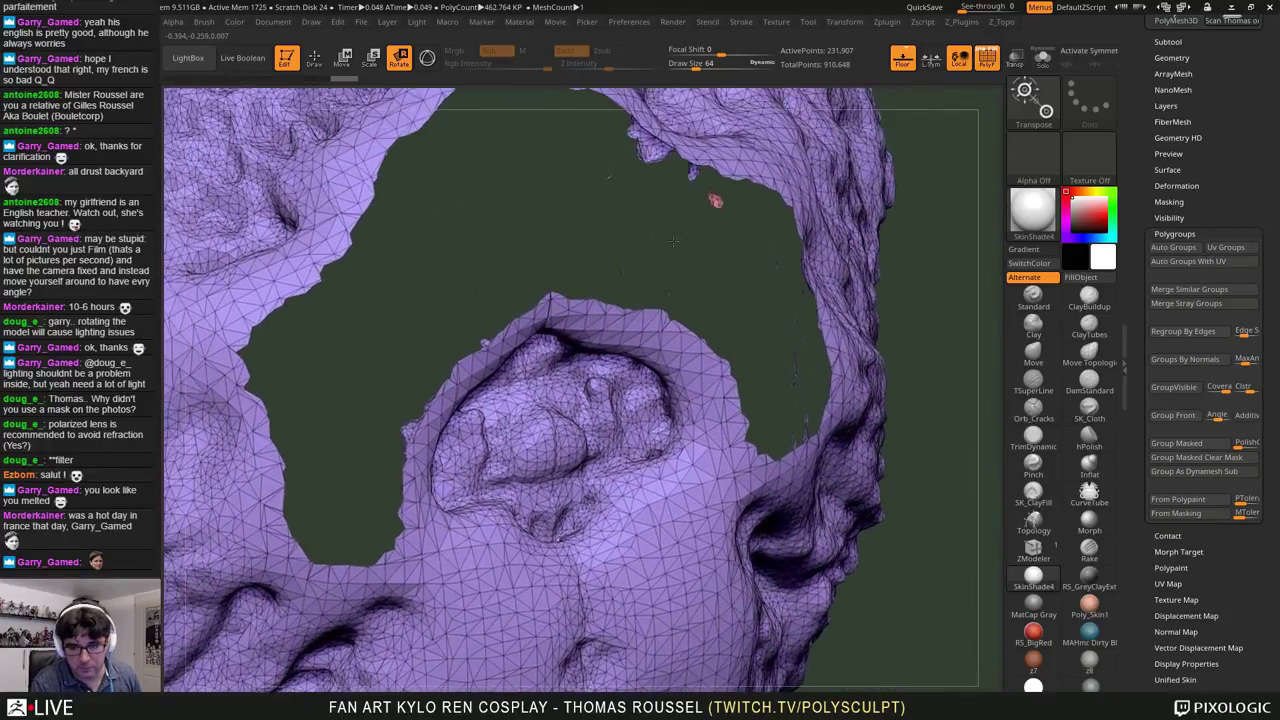
pyautogui.moveTo(715, 200); pyautogui.dragTo(392, 235)
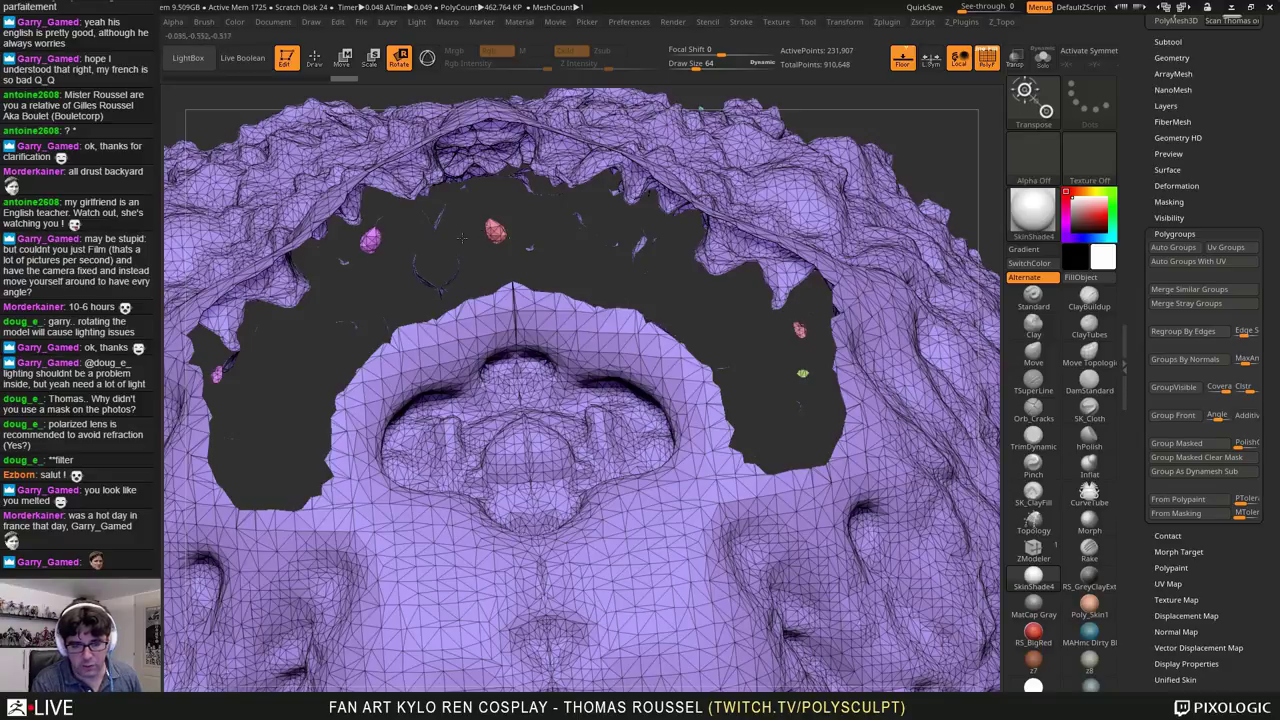
pyautogui.keyDown('alt'); pyautogui.moveTo(176, 440); pyautogui.dragTo(246, 203); pyautogui.keyUp('alt')
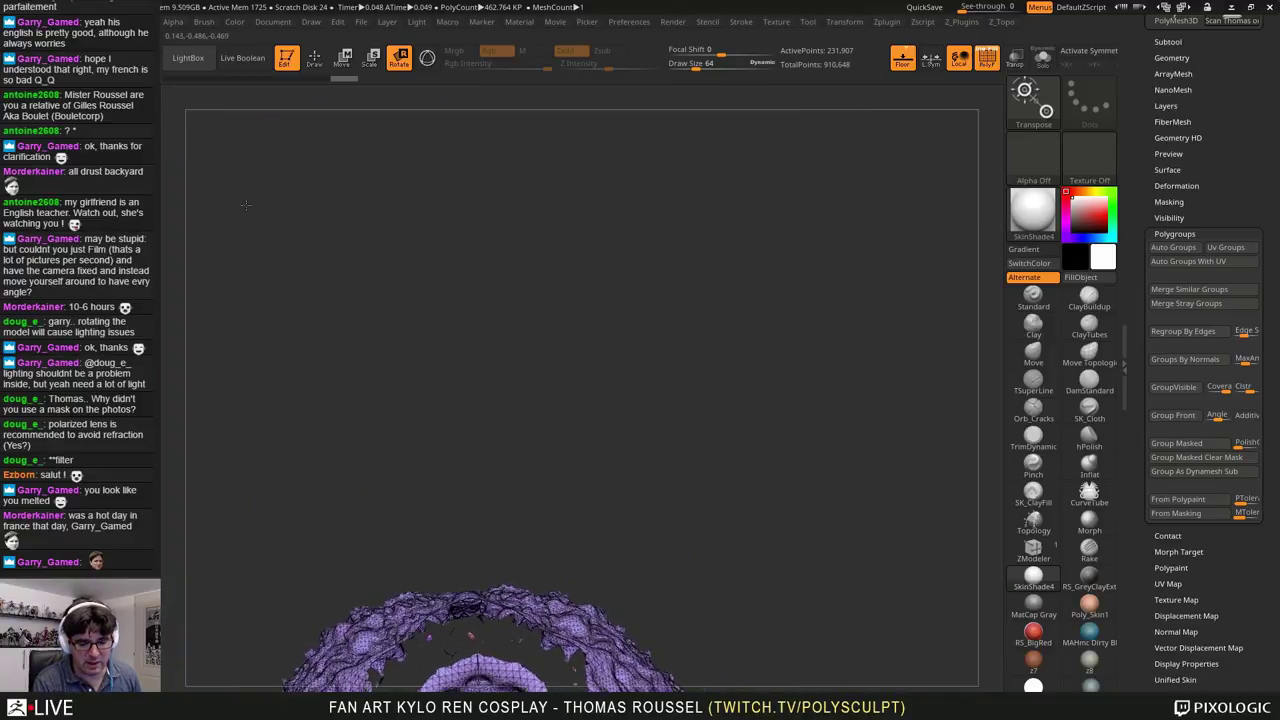
pyautogui.keyDown('alt'); pyautogui.moveTo(745, 640); pyautogui.dragTo(745, 364); pyautogui.keyUp('alt')
# Step: Isolate the main head polygroup, check the hidden loose fragments by inverting visibility, and delete them from the mesh
pyautogui.press('q')
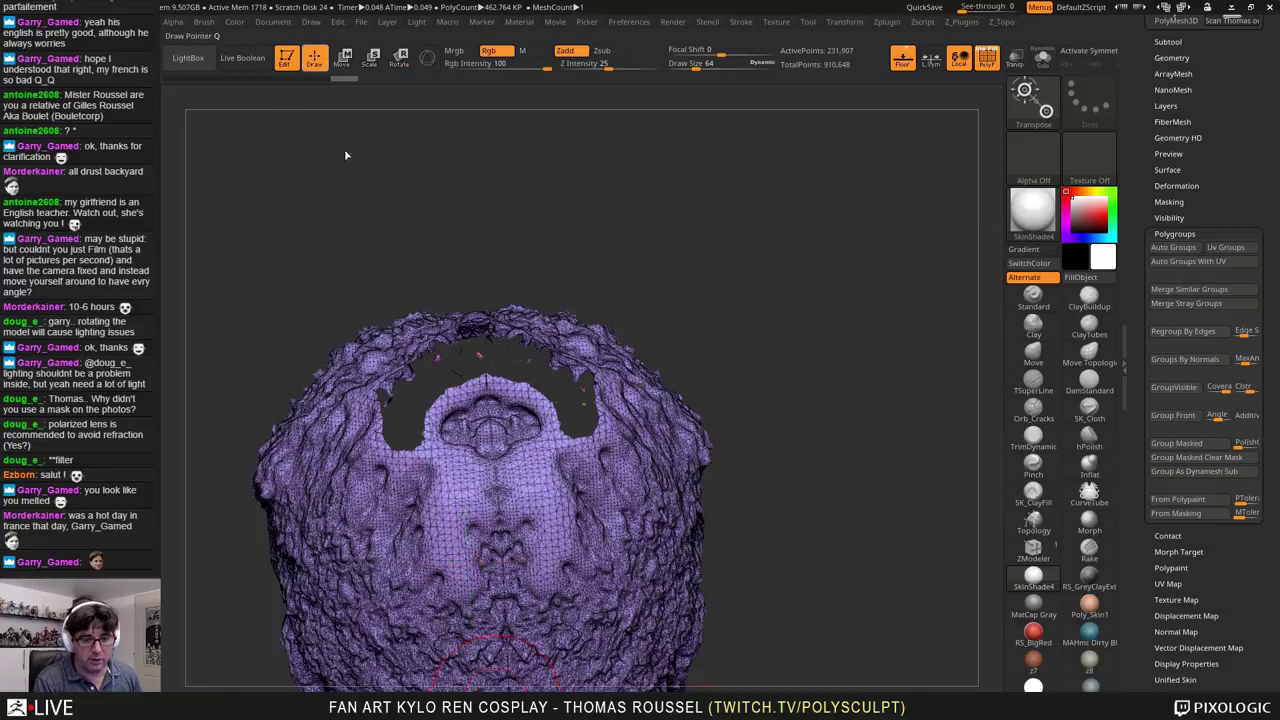
pyautogui.keyDown('ctrl'); pyautogui.keyDown('shift'); pyautogui.click(466, 512); pyautogui.keyUp('shift'); pyautogui.keyUp('ctrl')
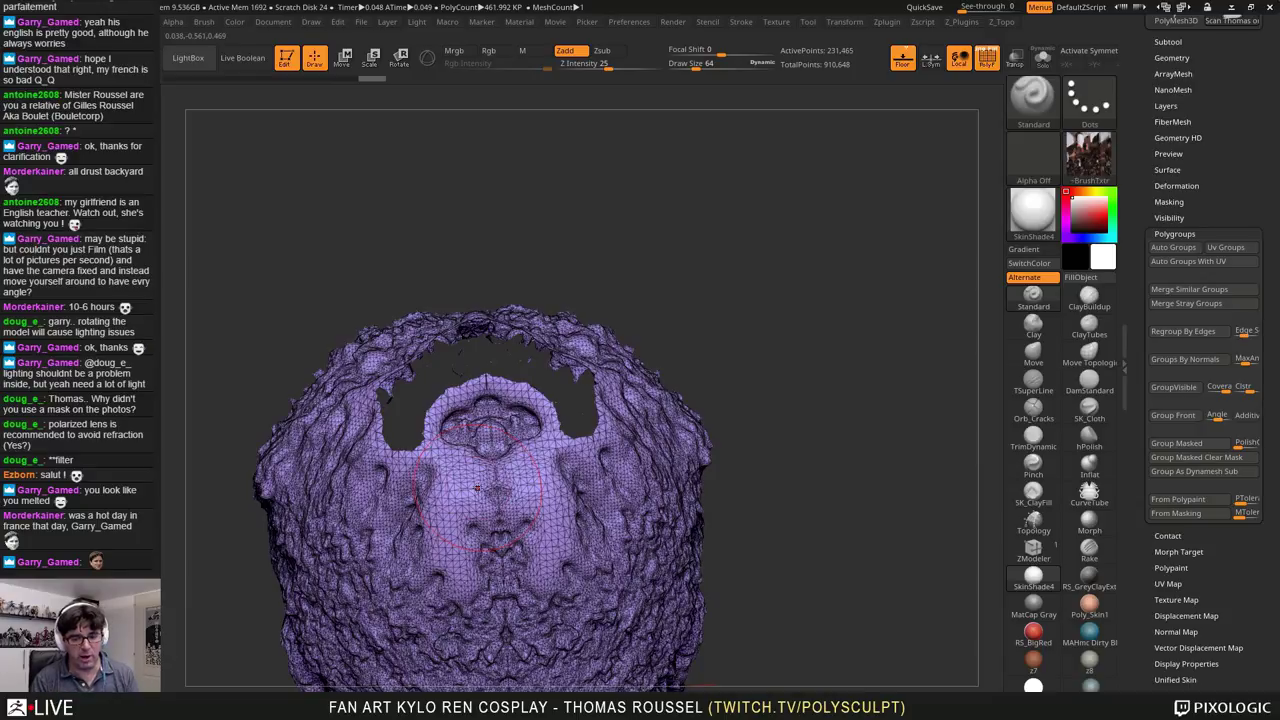
pyautogui.click(1171, 57)
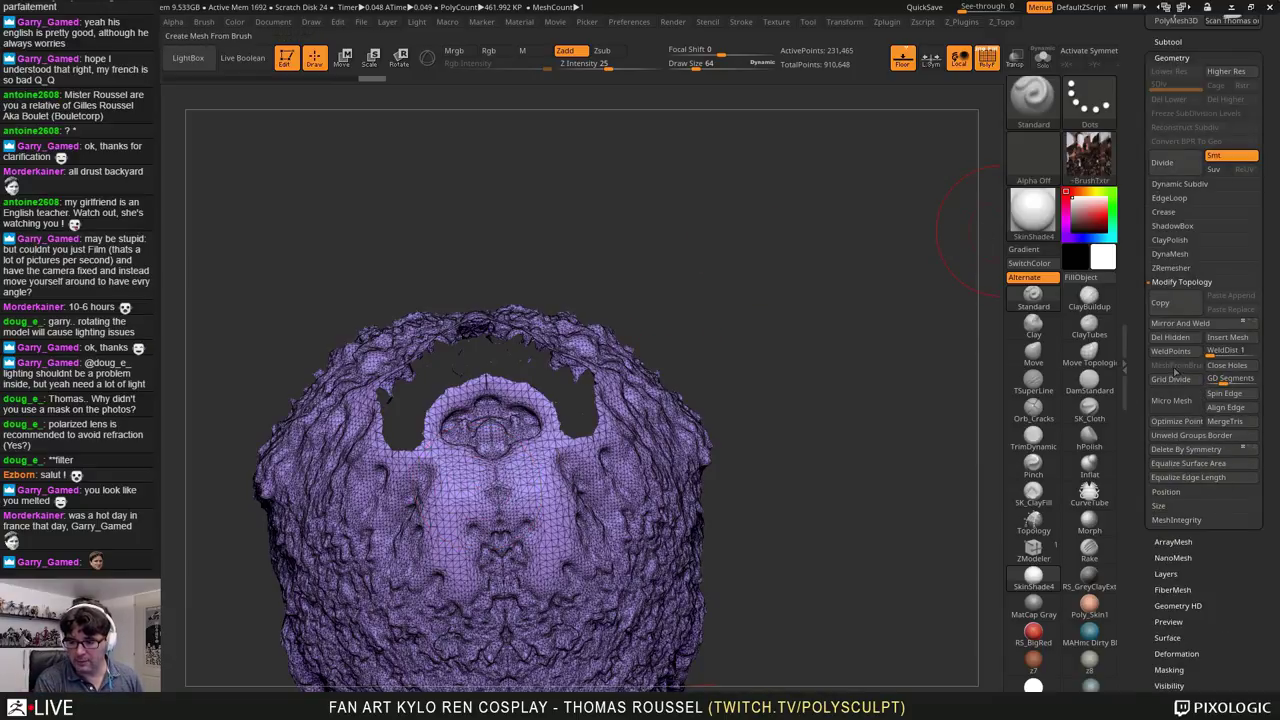
pyautogui.moveTo(843, 246)
pyautogui.keyDown('ctrl'); pyautogui.keyDown('shift'); pyautogui.mouseDown()
pyautogui.moveTo(896, 497)
pyautogui.moveTo(813, 491)
pyautogui.moveTo(846, 508)
pyautogui.mouseUp(); pyautogui.keyUp('shift'); pyautogui.keyUp('ctrl')
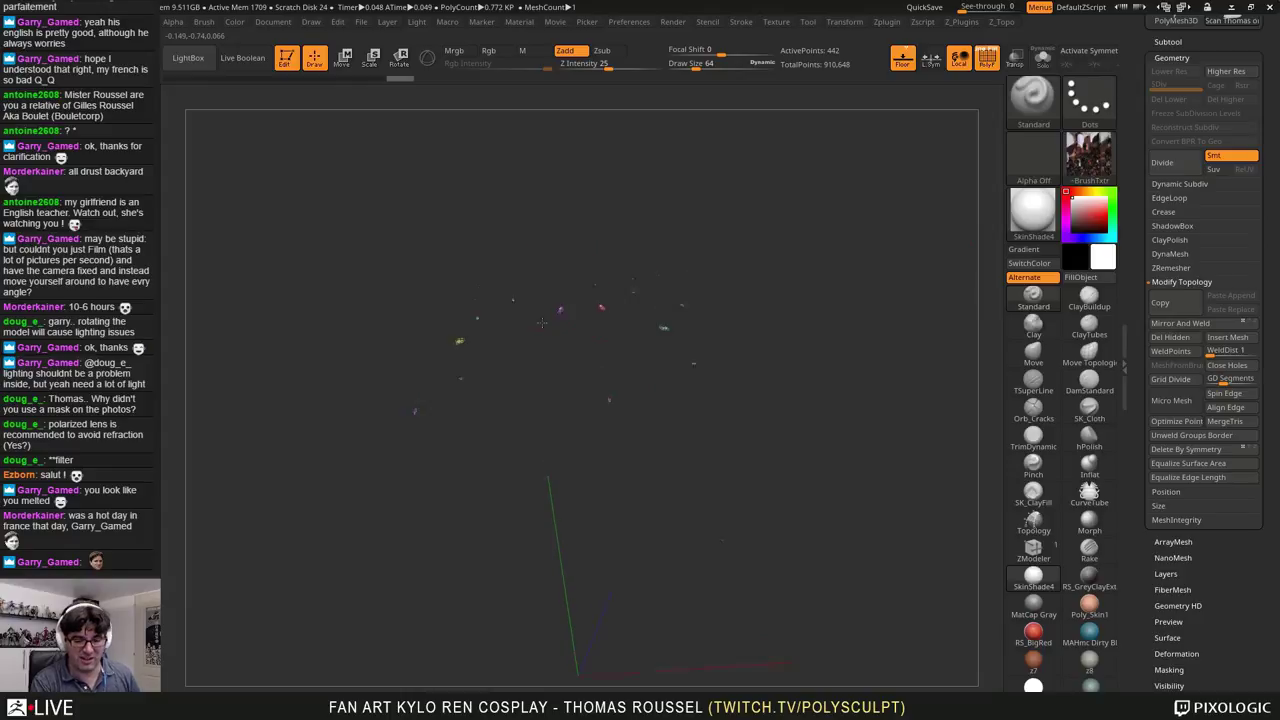
pyautogui.moveTo(541, 322); pyautogui.dragTo(527, 389)
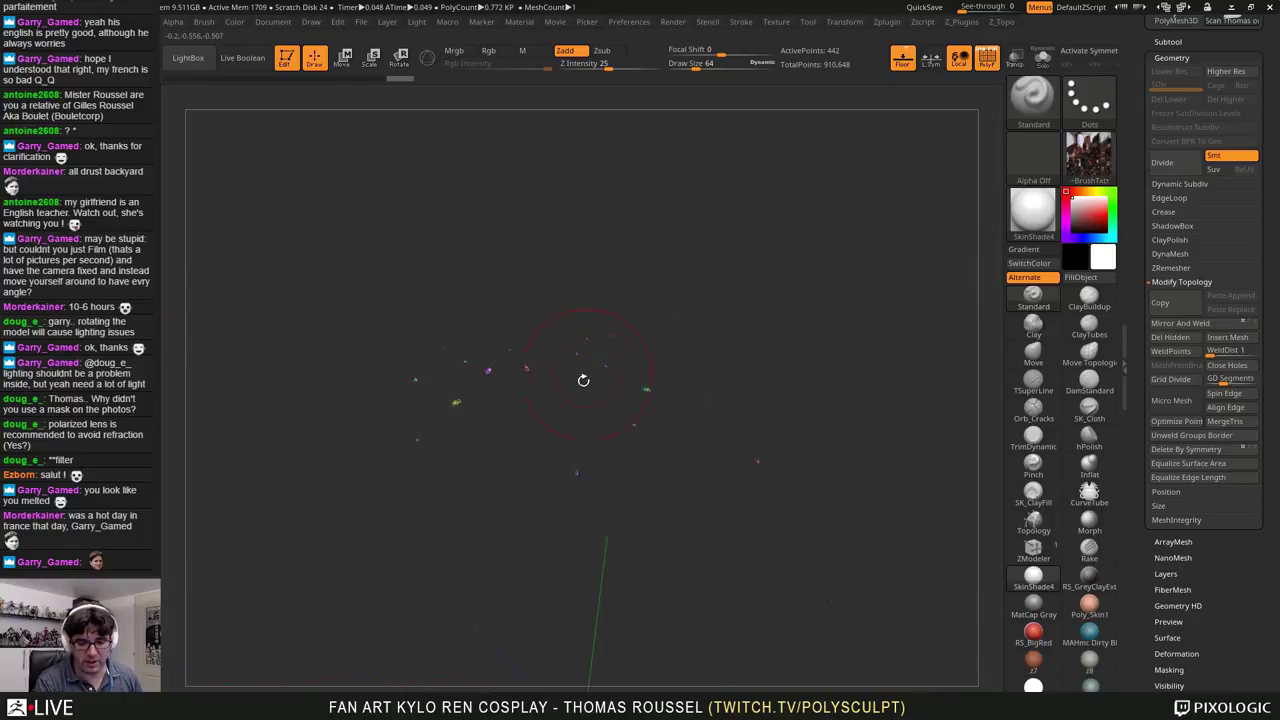
pyautogui.keyDown('ctrl'); pyautogui.keyDown('shift'); pyautogui.moveTo(871, 257); pyautogui.dragTo(920, 450); pyautogui.keyUp('shift'); pyautogui.keyUp('ctrl')
pyautogui.moveTo(900, 356); pyautogui.dragTo(718, 331)
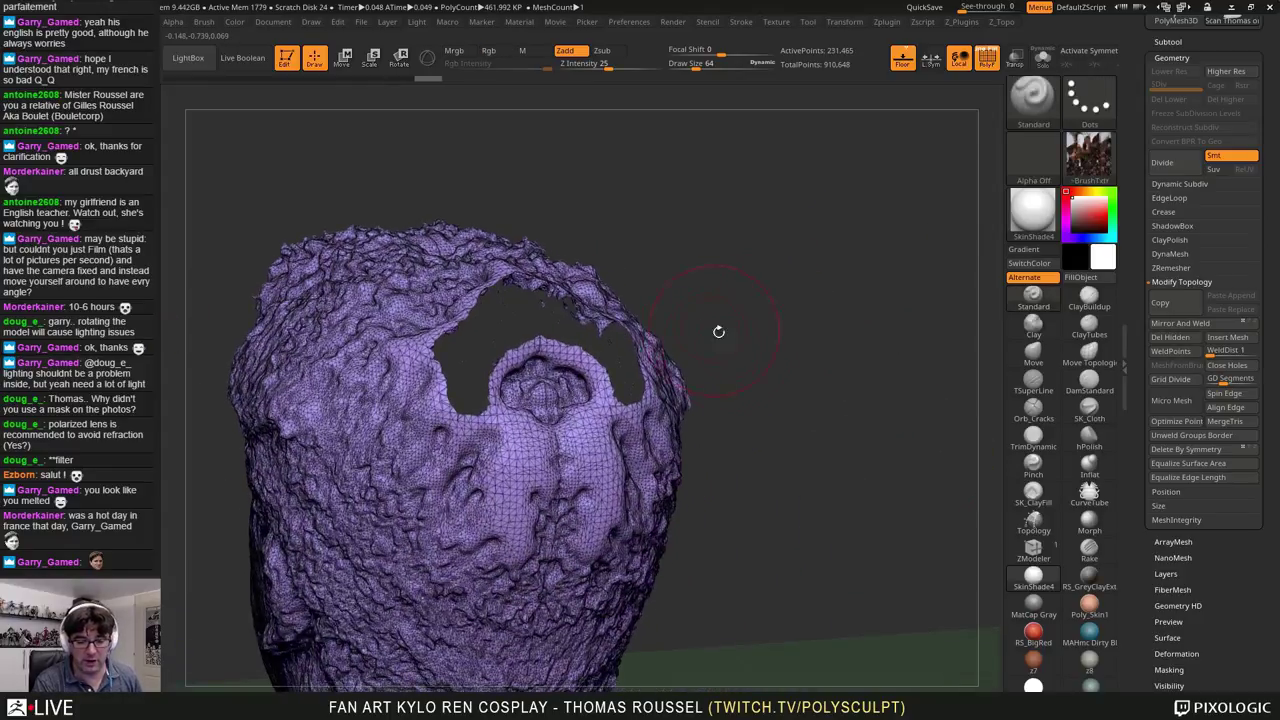
pyautogui.click(1171, 351)
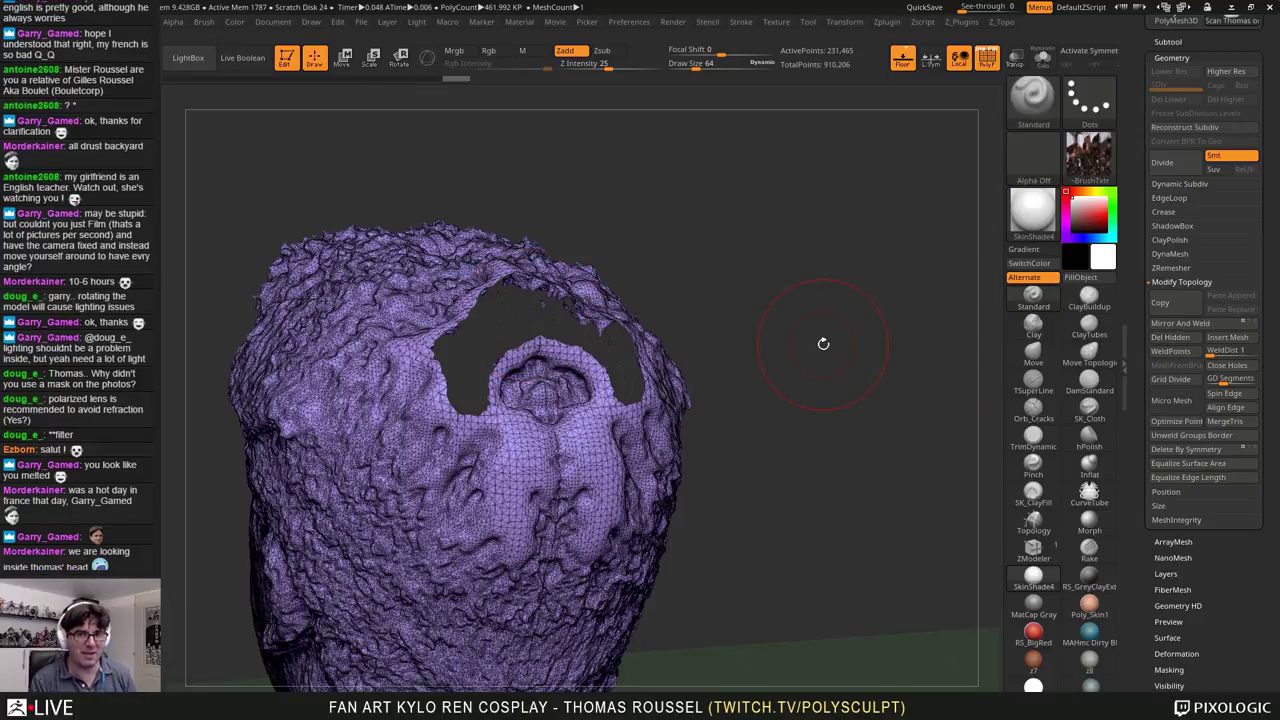
# Step: Turn off the polyframe, hide the bust's bottom edge below the shoulders with a straight selection, and delete the hidden geometry
pyautogui.moveTo(940, 437); pyautogui.dragTo(863, 429)
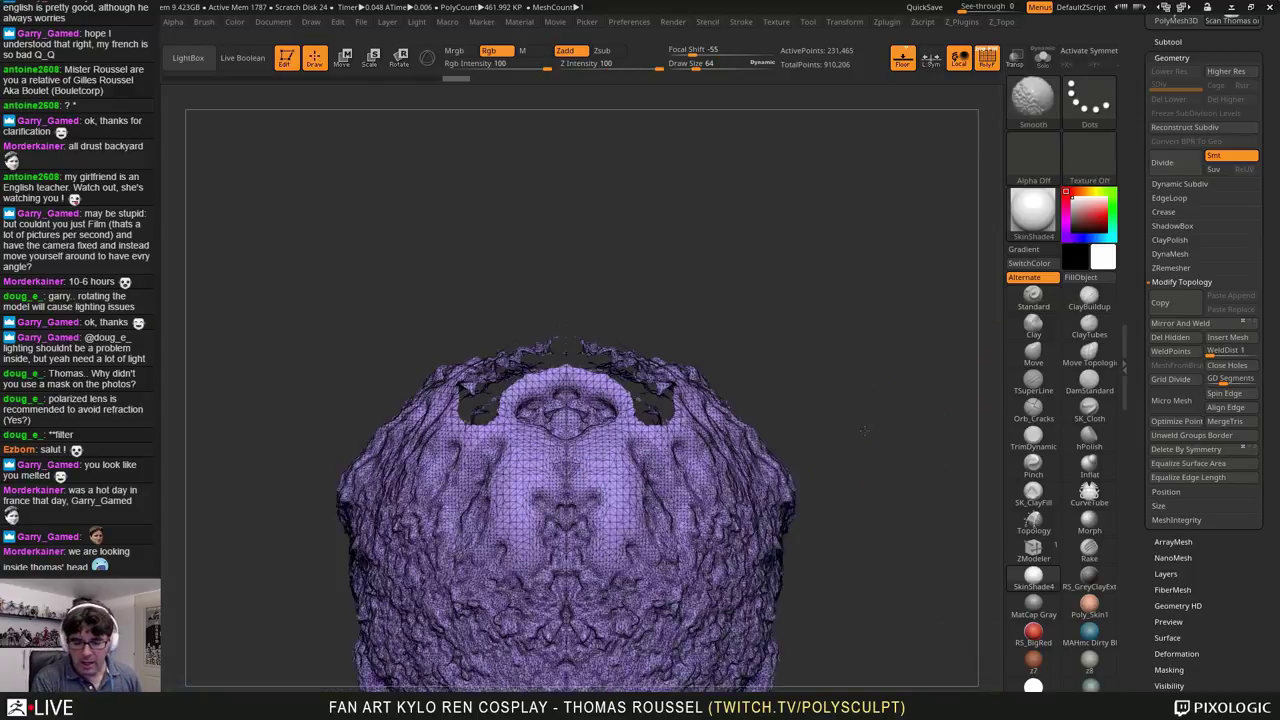
pyautogui.keyDown('alt'); pyautogui.moveTo(806, 277); pyautogui.dragTo(720, 341); pyautogui.keyUp('alt')
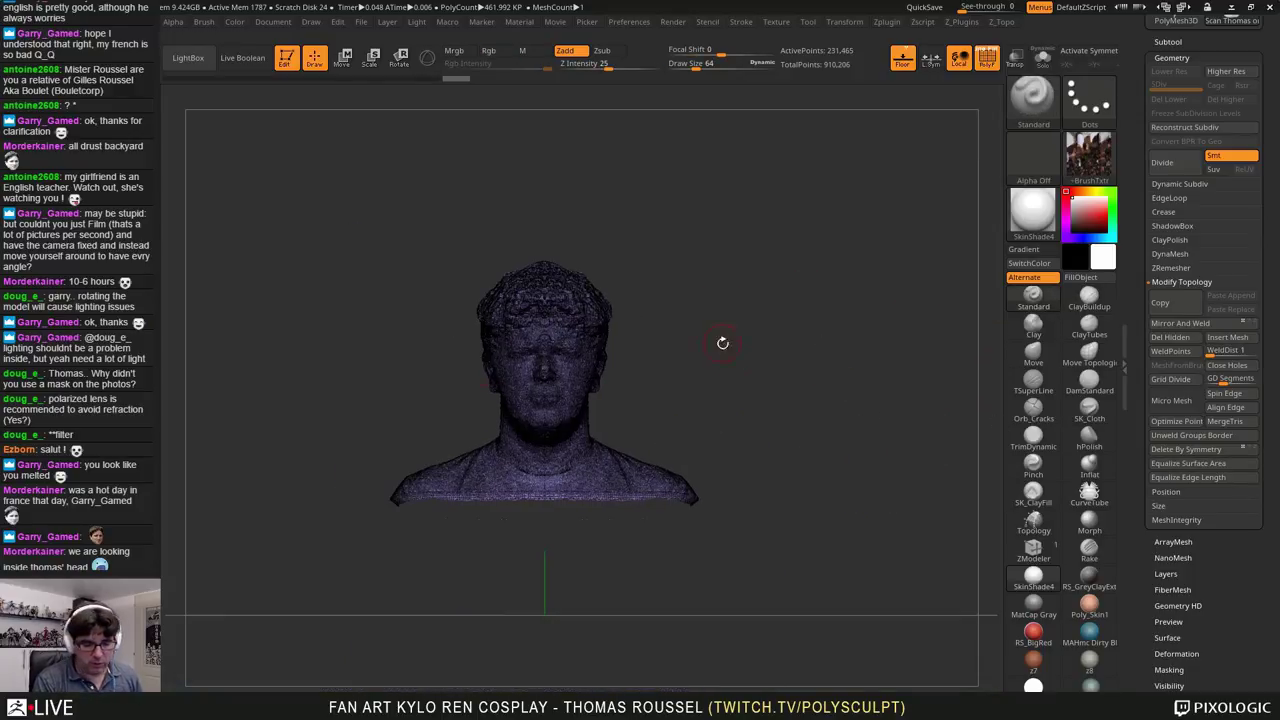
pyautogui.hotkey('shift', 'f')
pyautogui.moveTo(797, 396)
pyautogui.keyDown('alt'); pyautogui.mouseDown()
pyautogui.moveTo(843, 446)
pyautogui.moveTo(776, 406)
pyautogui.mouseUp(); pyautogui.keyUp('alt')
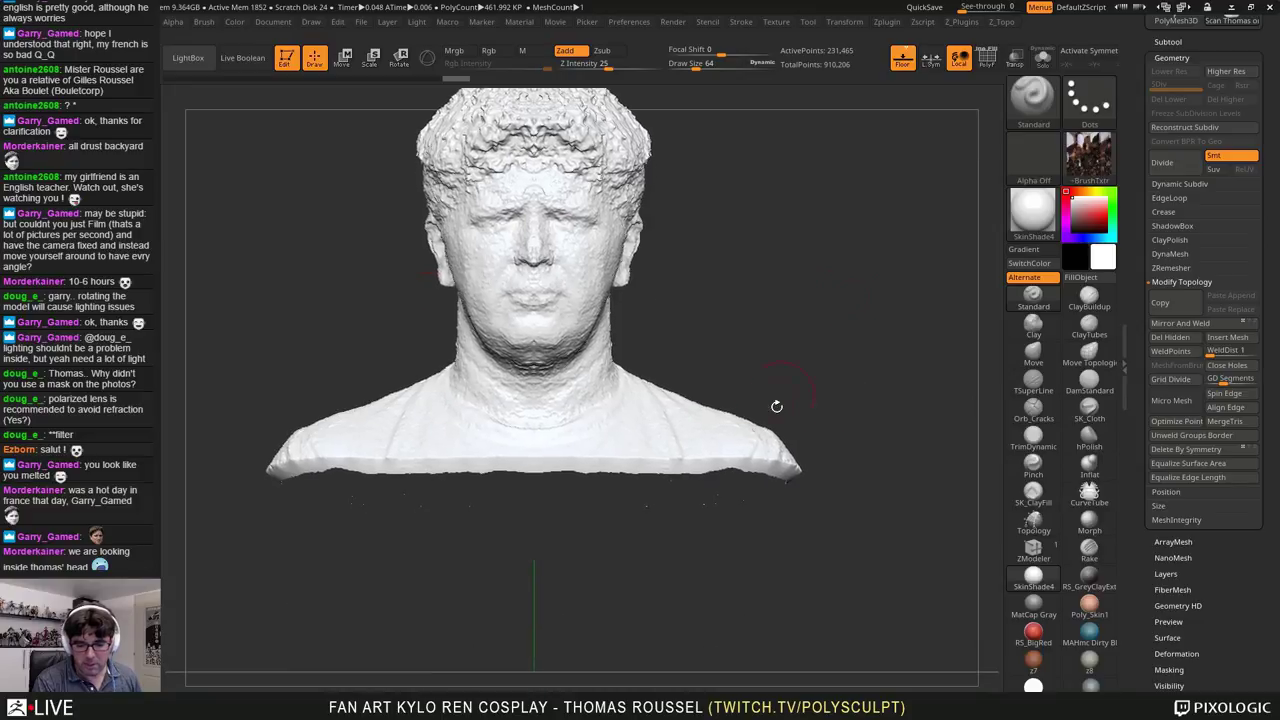
pyautogui.moveTo(863, 617)
pyautogui.keyDown('ctrl'); pyautogui.keyDown('shift'); pyautogui.mouseDown()
pyautogui.moveTo(443, 523)
pyautogui.moveTo(468, 527)
pyautogui.mouseUp(); pyautogui.keyUp('shift'); pyautogui.keyUp('ctrl')
pyautogui.keyDown('ctrl'); pyautogui.keyDown('shift'); pyautogui.click(903, 590); pyautogui.keyUp('shift'); pyautogui.keyUp('ctrl')
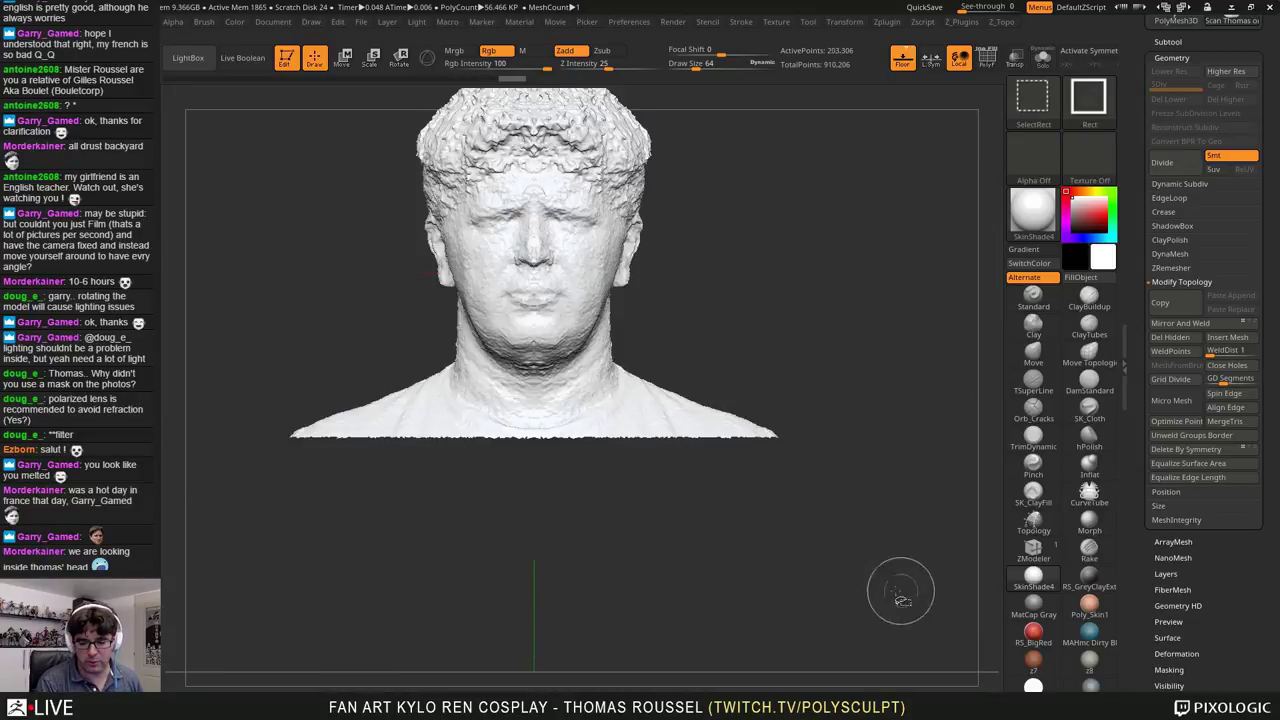
pyautogui.moveTo(852, 495)
pyautogui.mouseDown()
pyautogui.moveTo(713, 495)
pyautogui.moveTo(786, 520)
pyautogui.mouseUp()
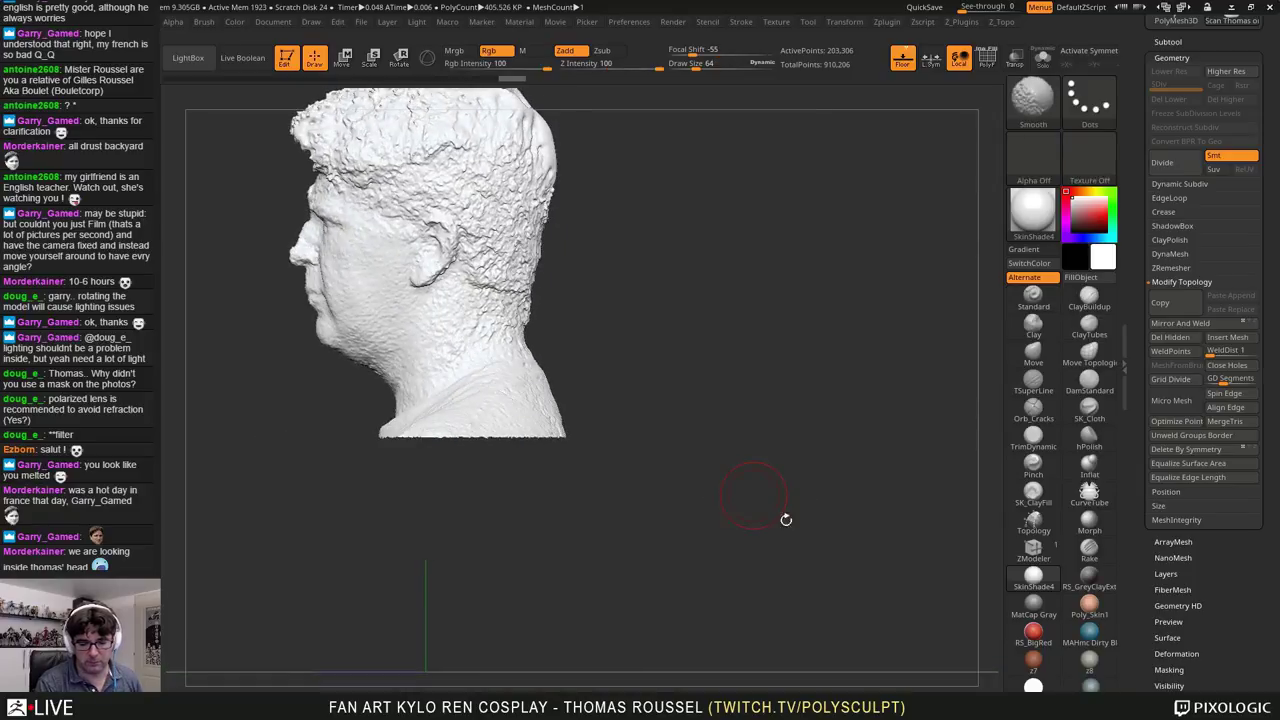
pyautogui.moveTo(694, 465); pyautogui.dragTo(773, 430)
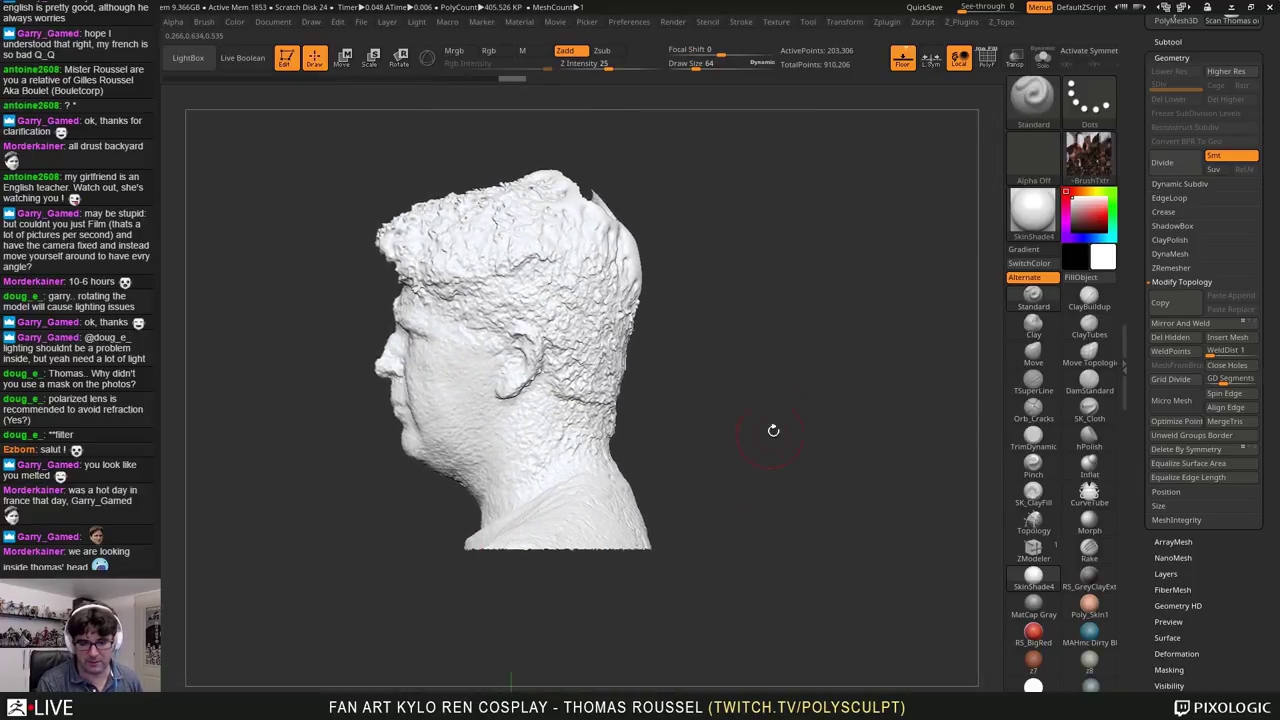
pyautogui.click(1165, 338)
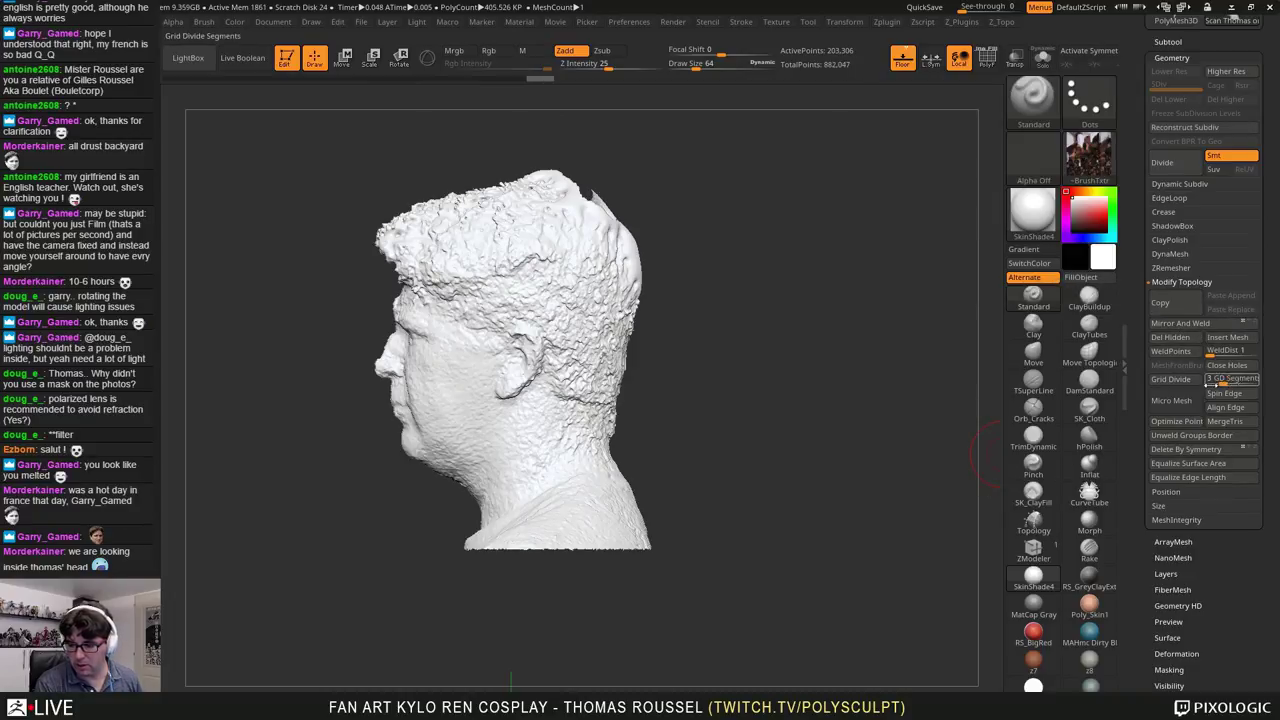
# Step: Close the mesh's open holes and check the filled patch at the crown with the polyframe shown
pyautogui.click(1227, 367)
pyautogui.moveTo(795, 350); pyautogui.dragTo(754, 420)
pyautogui.moveTo(597, 213)
pyautogui.keyDown('ctrl'); pyautogui.mouseDown(button='right')
pyautogui.moveTo(580, 258)
pyautogui.moveTo(586, 340)
pyautogui.moveTo(510, 328)
pyautogui.moveTo(496, 290)
pyautogui.moveTo(492, 262)
pyautogui.moveTo(515, 325)
pyautogui.moveTo(610, 350)
pyautogui.moveTo(635, 335)
pyautogui.moveTo(537, 328)
pyautogui.mouseUp(button='right'); pyautogui.keyUp('ctrl')
pyautogui.hotkey('shift', 'f')
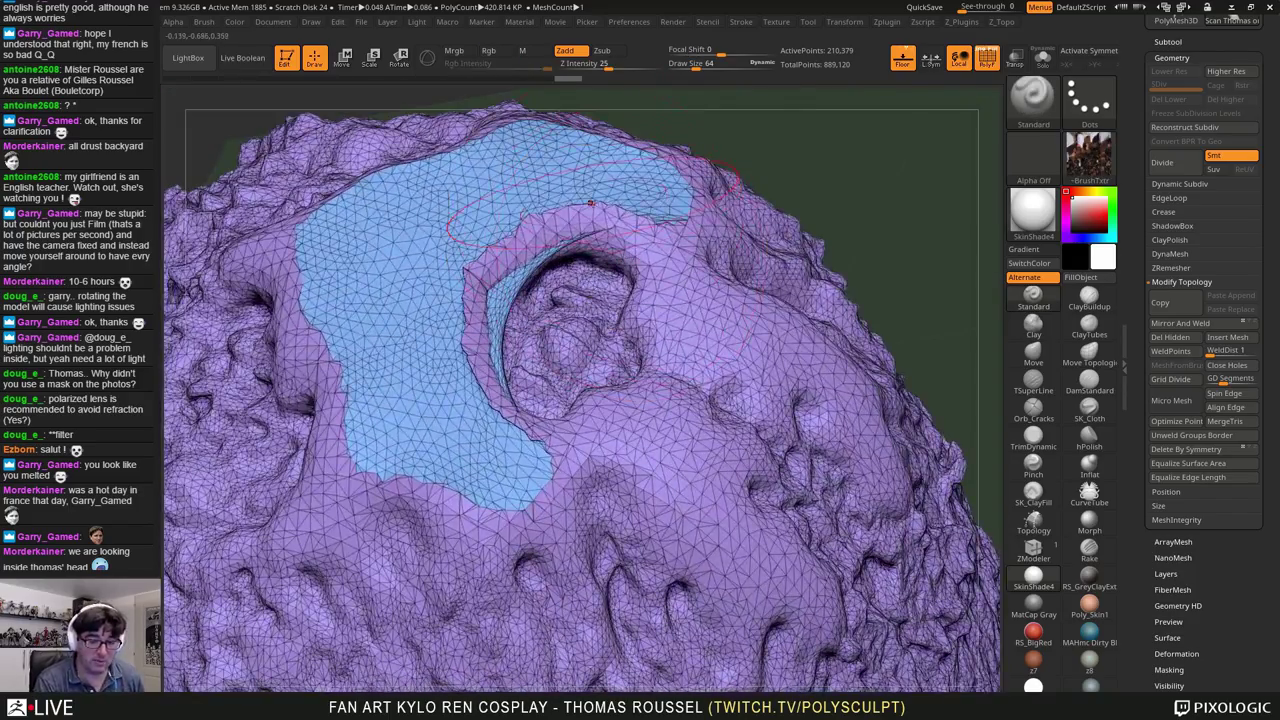
pyautogui.keyDown('alt'); pyautogui.moveTo(660, 376); pyautogui.dragTo(877, 409, button='right'); pyautogui.keyUp('alt')
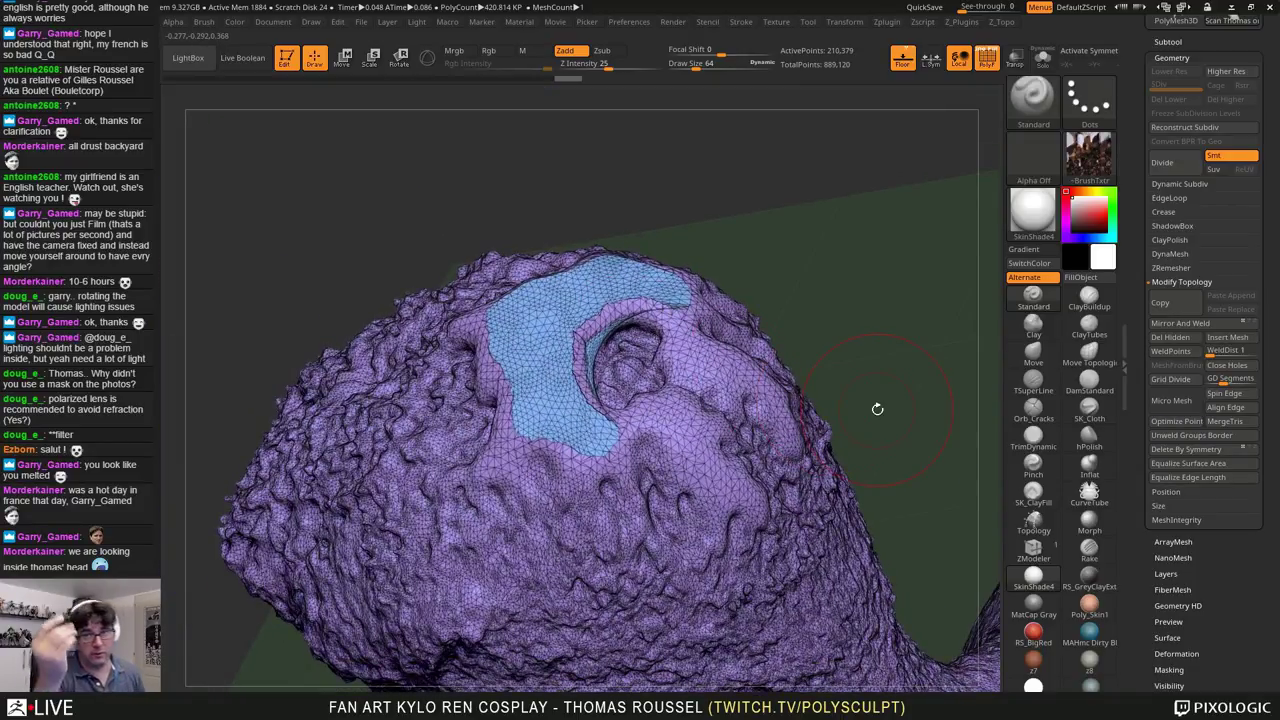
# Step: Smooth the filled crown patch and its seams with the surrounding hair, reducing the draw size to 22 for the rim
pyautogui.keyDown('shift'); pyautogui.moveTo(660, 314); pyautogui.dragTo(634, 338); pyautogui.keyUp('shift')
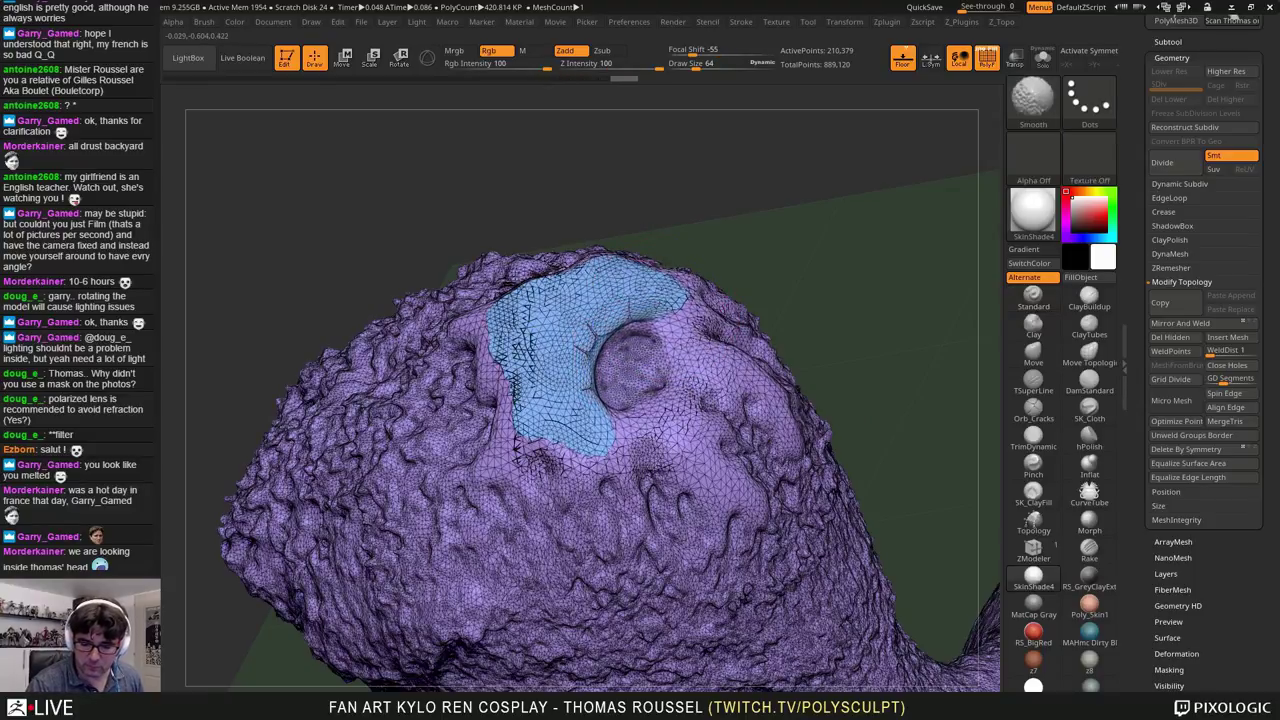
pyautogui.moveTo(470, 295)
pyautogui.keyDown('shift'); pyautogui.mouseDown()
pyautogui.moveTo(462, 452)
pyautogui.moveTo(545, 490)
pyautogui.mouseUp(); pyautogui.keyUp('shift')
pyautogui.moveTo(580, 440)
pyautogui.mouseDown(button='right')
pyautogui.moveTo(672, 300)
pyautogui.moveTo(740, 325)
pyautogui.moveTo(690, 260)
pyautogui.moveTo(730, 330)
pyautogui.moveTo(670, 400)
pyautogui.moveTo(663, 486)
pyautogui.moveTo(790, 500)
pyautogui.mouseUp(button='right')
pyautogui.moveTo(638, 355)
pyautogui.mouseDown()
pyautogui.moveTo(540, 315)
pyautogui.moveTo(555, 335)
pyautogui.moveTo(625, 322)
pyautogui.moveTo(605, 356)
pyautogui.moveTo(486, 366)
pyautogui.moveTo(495, 390)
pyautogui.mouseUp()
pyautogui.press('s')
pyautogui.press('shift')
pyautogui.keyDown('shift'); pyautogui.moveTo(765, 376); pyautogui.dragTo(845, 362); pyautogui.keyUp('shift')
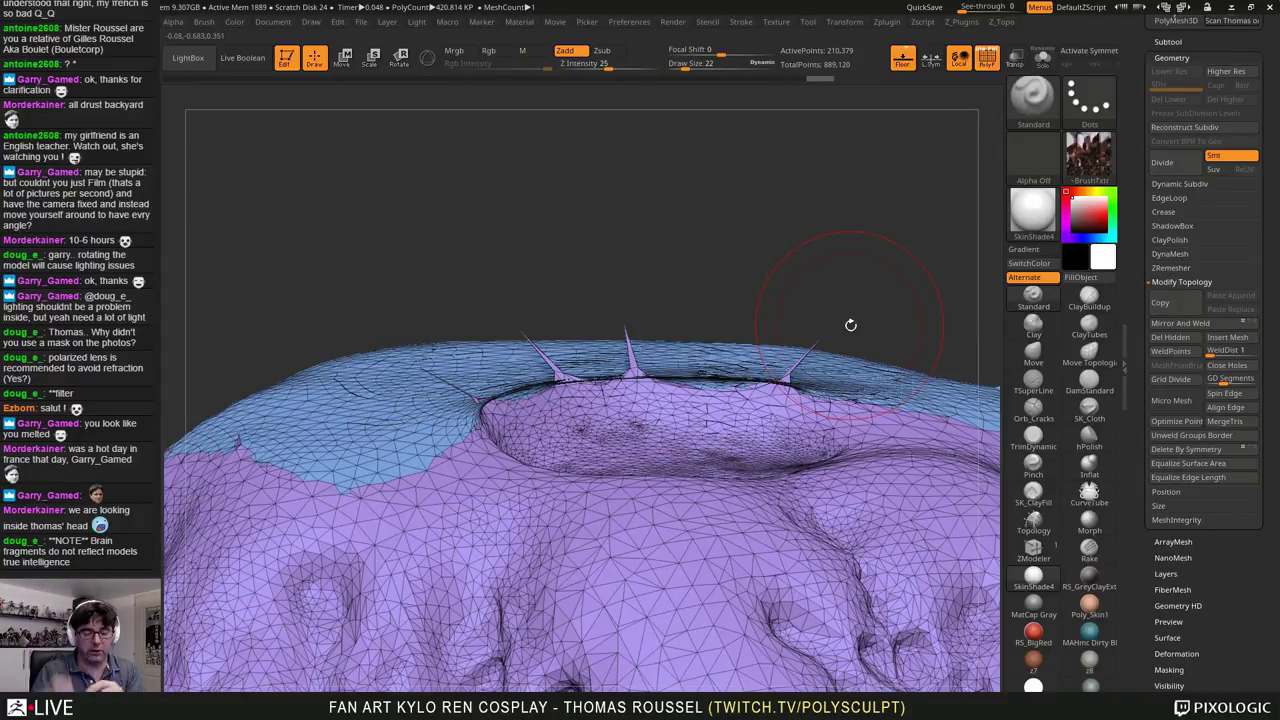
# Step: Open the Smooth Brush Modifiers settings for the smoothing brush
pyautogui.click(204, 22)
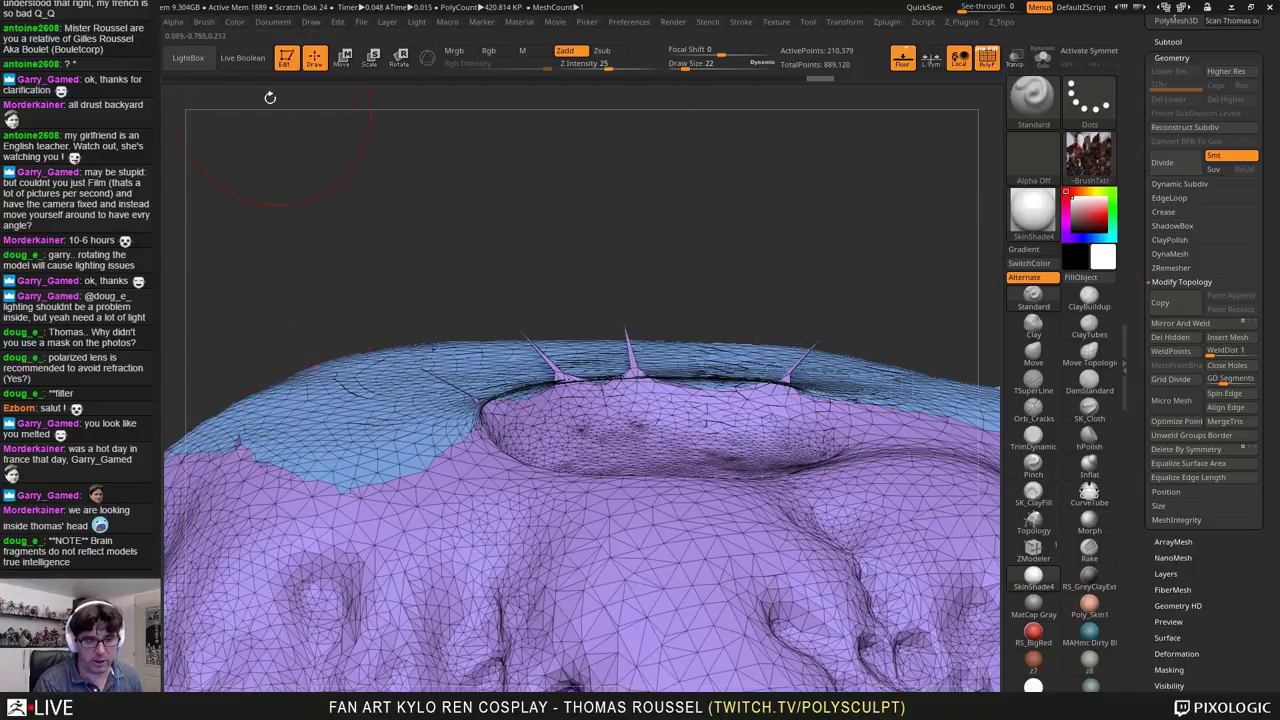
pyautogui.click(207, 22)
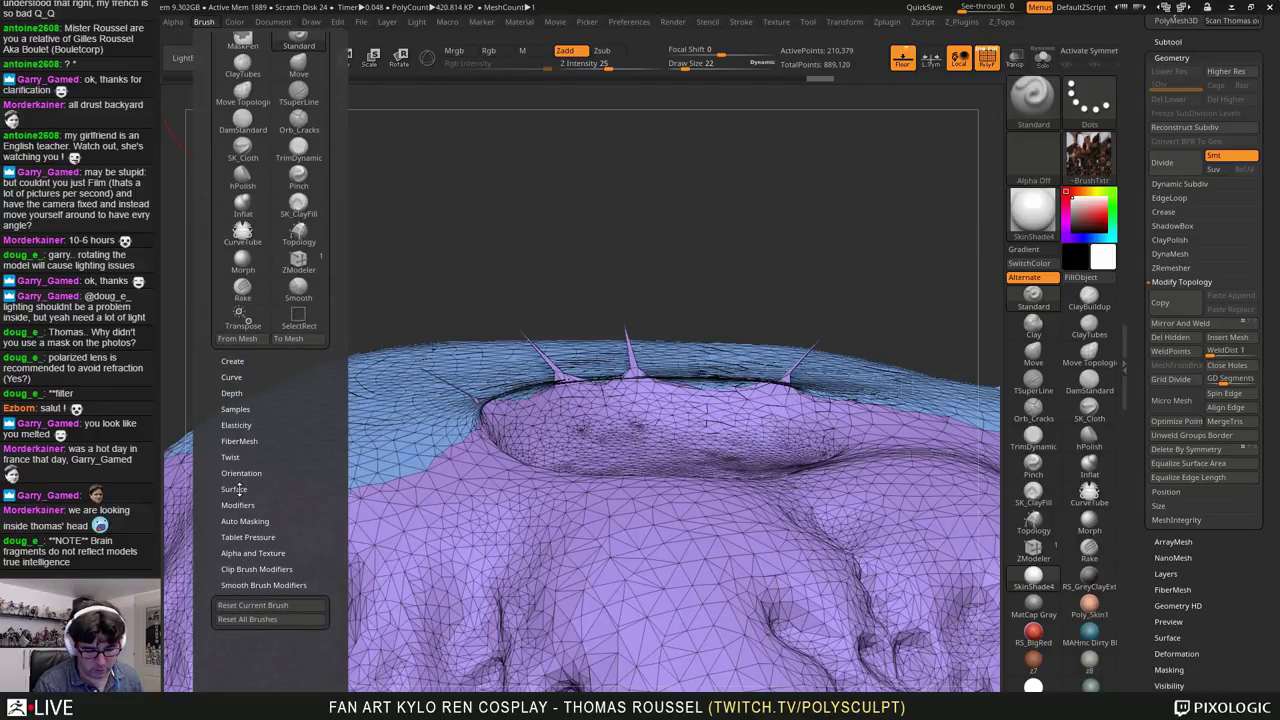
pyautogui.click(262, 585)
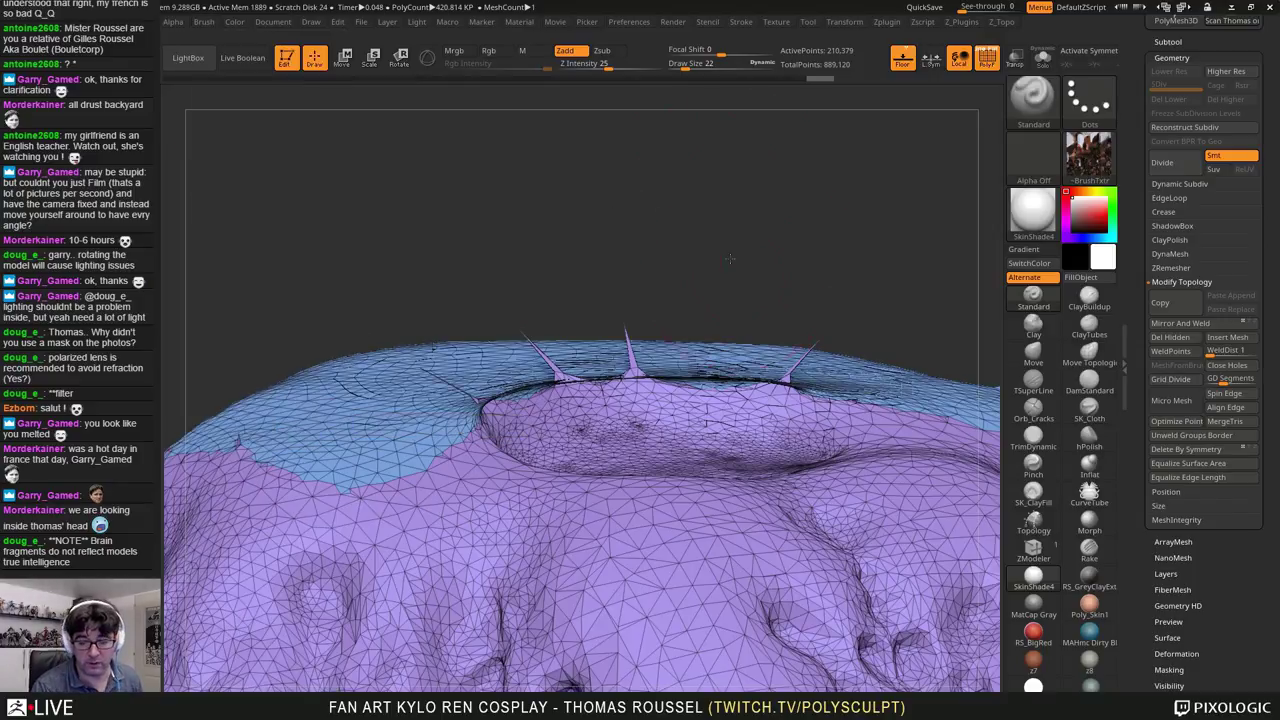
# Step: Smooth away the spikes and raised rim around the filled crown patch, and turn off the polyframe display
pyautogui.moveTo(730, 259); pyautogui.dragTo(627, 343)
pyautogui.press('shift')
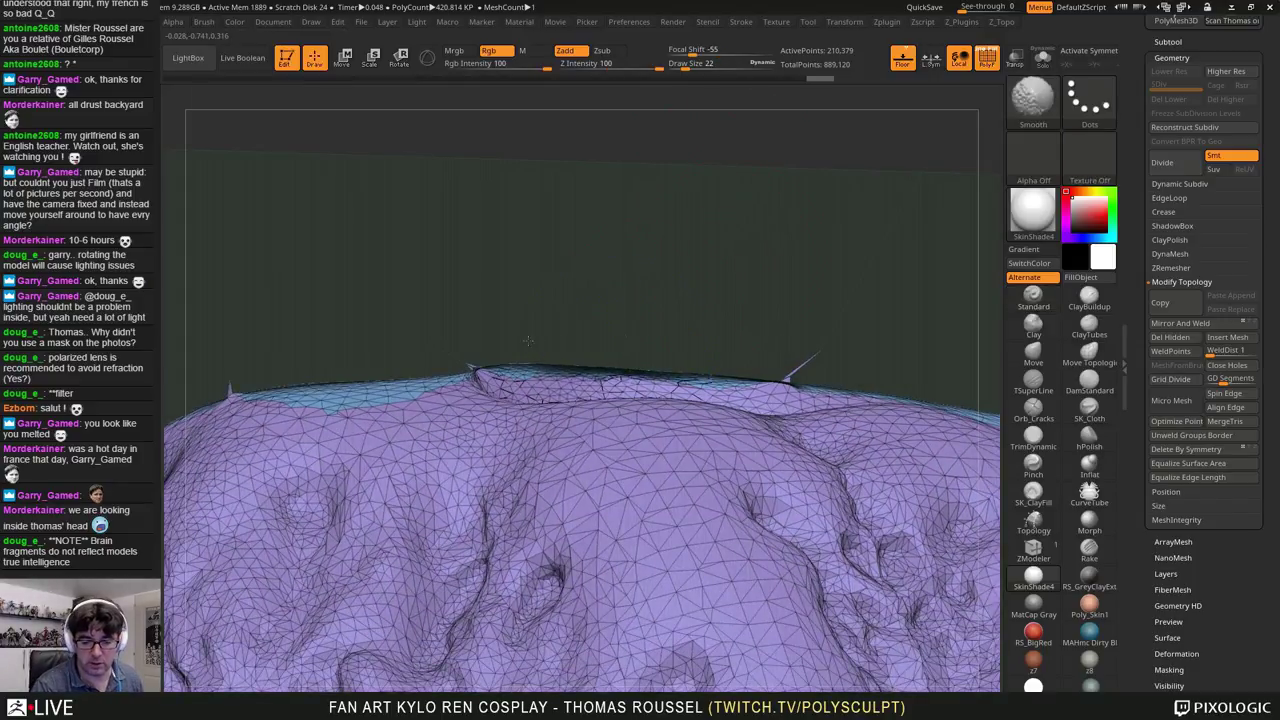
pyautogui.moveTo(660, 294)
pyautogui.mouseDown()
pyautogui.moveTo(788, 400)
pyautogui.moveTo(846, 414)
pyautogui.moveTo(600, 424)
pyautogui.moveTo(474, 500)
pyautogui.moveTo(520, 446)
pyautogui.mouseUp()
pyautogui.moveTo(800, 430)
pyautogui.keyDown('shift'); pyautogui.mouseDown()
pyautogui.moveTo(540, 428)
pyautogui.moveTo(488, 474)
pyautogui.moveTo(530, 468)
pyautogui.mouseUp(); pyautogui.keyUp('shift')
pyautogui.moveTo(424, 546)
pyautogui.keyDown('shift'); pyautogui.mouseDown()
pyautogui.moveTo(206, 520)
pyautogui.moveTo(530, 446)
pyautogui.moveTo(690, 430)
pyautogui.moveTo(474, 486)
pyautogui.moveTo(572, 506)
pyautogui.moveTo(516, 548)
pyautogui.moveTo(542, 554)
pyautogui.mouseUp(); pyautogui.keyUp('shift')
pyautogui.moveTo(530, 490); pyautogui.dragTo(571, 565, button='right')
pyautogui.moveTo(506, 560)
pyautogui.keyDown('shift'); pyautogui.mouseDown()
pyautogui.moveTo(488, 558)
pyautogui.moveTo(708, 460)
pyautogui.moveTo(640, 444)
pyautogui.moveTo(775, 480)
pyautogui.moveTo(756, 540)
pyautogui.moveTo(760, 492)
pyautogui.moveTo(746, 508)
pyautogui.moveTo(744, 496)
pyautogui.moveTo(700, 570)
pyautogui.moveTo(620, 600)
pyautogui.moveTo(630, 620)
pyautogui.moveTo(632, 500)
pyautogui.moveTo(620, 556)
pyautogui.mouseUp(); pyautogui.keyUp('shift')
pyautogui.keyDown('ctrl'); pyautogui.moveTo(587, 633); pyautogui.dragTo(617, 280, button='right'); pyautogui.keyUp('ctrl')
pyautogui.hotkey('shift', 'f')
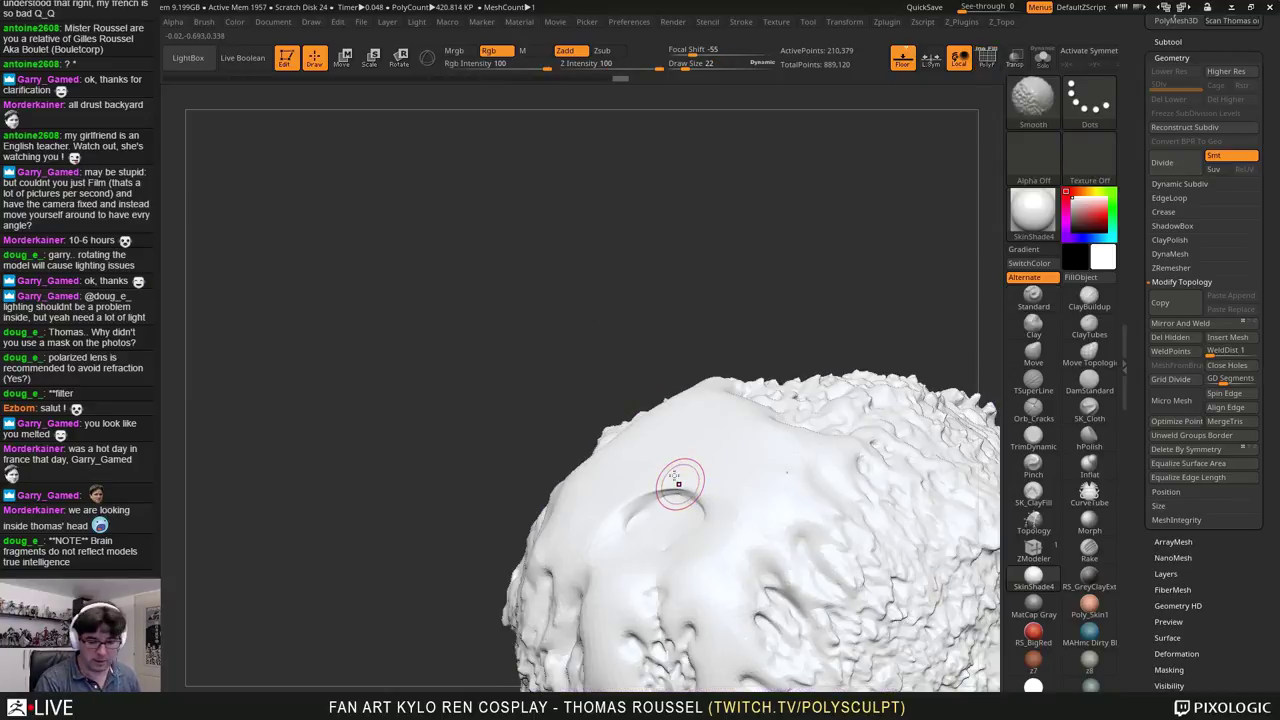
# Step: Build up the ridge and tip of the nose with the ClayBuildup brush at draw size 17
pyautogui.moveTo(675, 489); pyautogui.dragTo(410, 265, button='right')
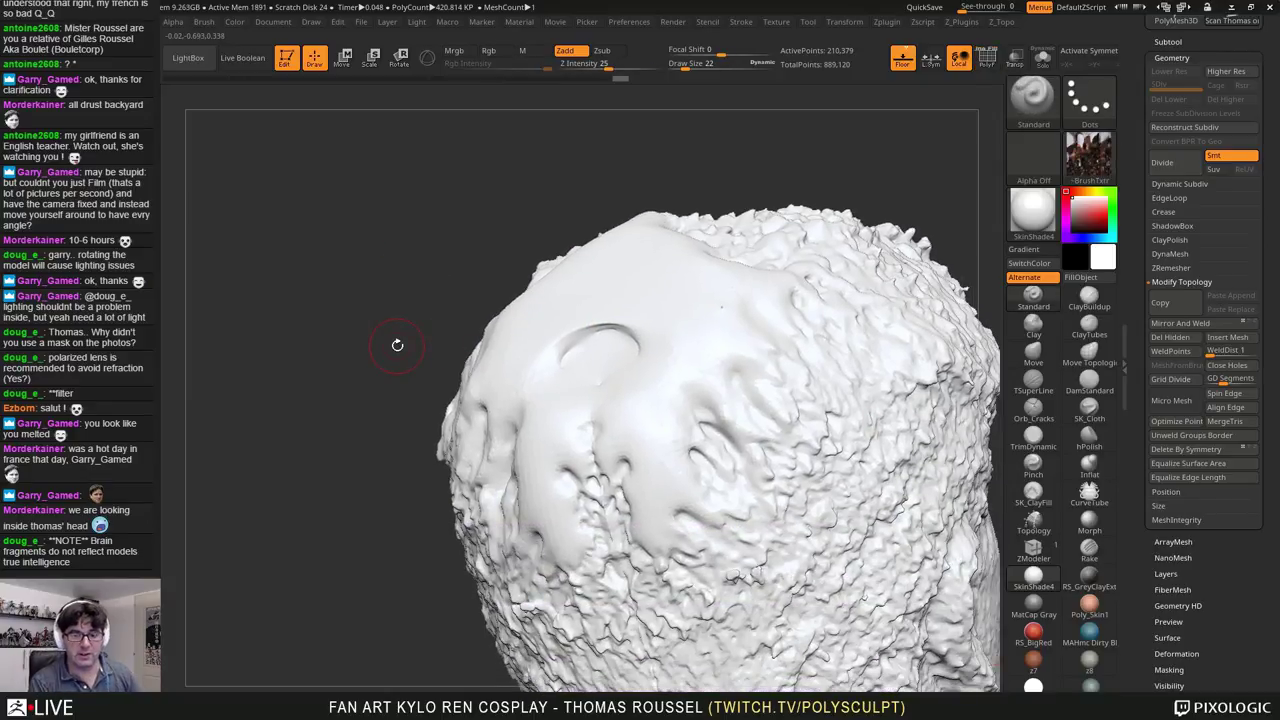
pyautogui.moveTo(401, 291)
pyautogui.mouseDown(button='right')
pyautogui.moveTo(420, 250)
pyautogui.moveTo(406, 229)
pyautogui.moveTo(746, 234)
pyautogui.moveTo(777, 223)
pyautogui.moveTo(682, 172)
pyautogui.moveTo(592, 90)
pyautogui.mouseUp(button='right')
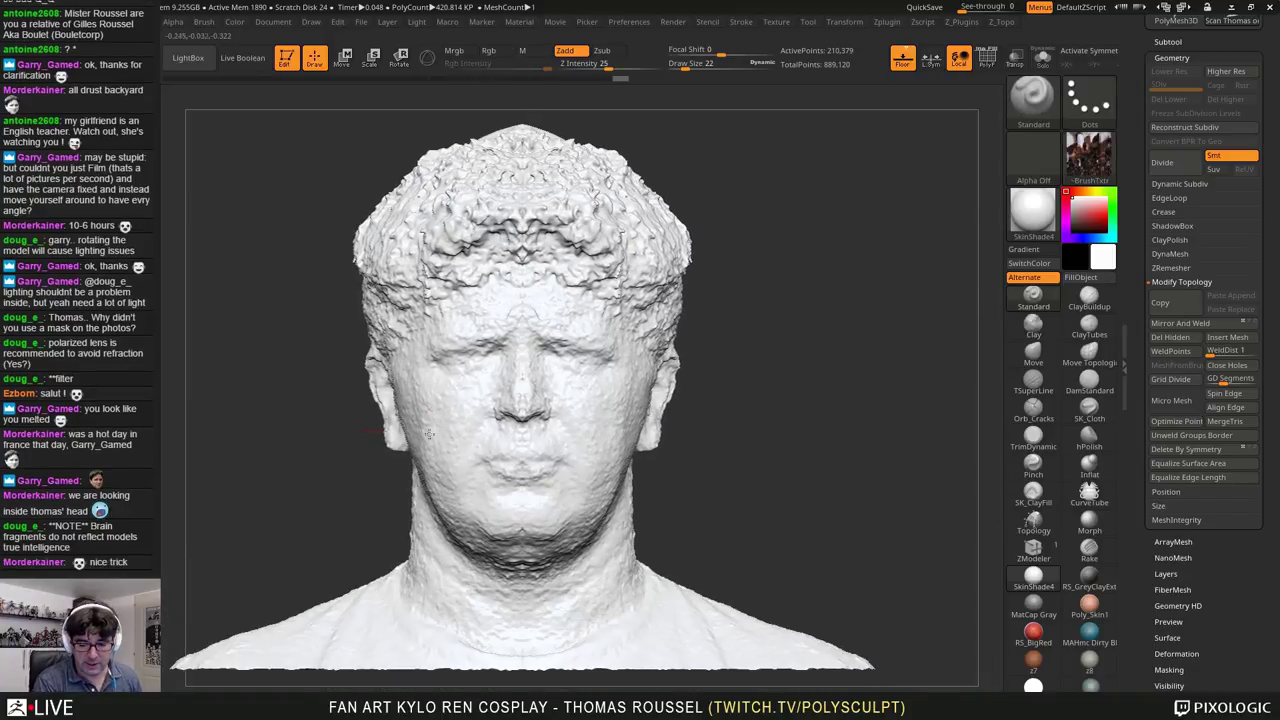
pyautogui.keyDown('ctrl'); pyautogui.moveTo(578, 374); pyautogui.dragTo(472, 494, button='right'); pyautogui.keyUp('ctrl')
pyautogui.moveTo(472, 494)
pyautogui.keyDown('alt'); pyautogui.mouseDown(button='right')
pyautogui.moveTo(612, 499)
pyautogui.moveTo(514, 414)
pyautogui.moveTo(493, 447)
pyautogui.mouseUp(button='right'); pyautogui.keyUp('alt')
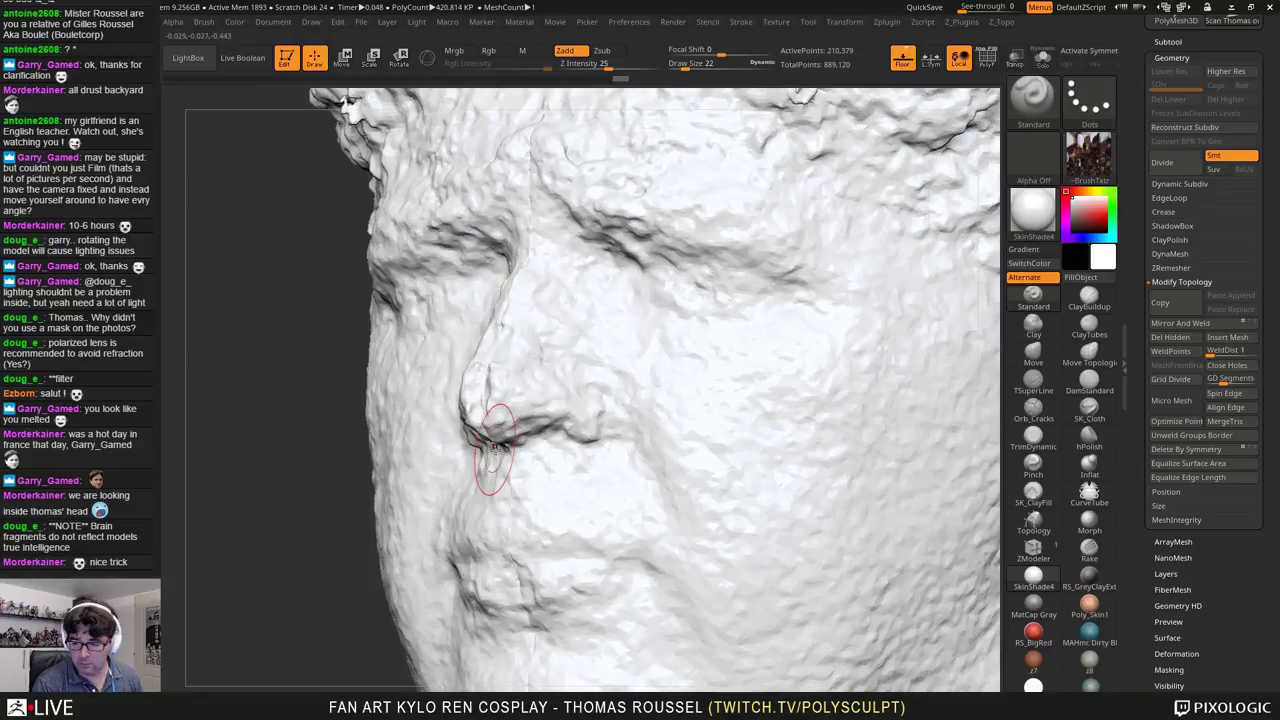
pyautogui.click(1083, 308)
pyautogui.moveTo(620, 340); pyautogui.dragTo(698, 346, button='right')
pyautogui.press('s')
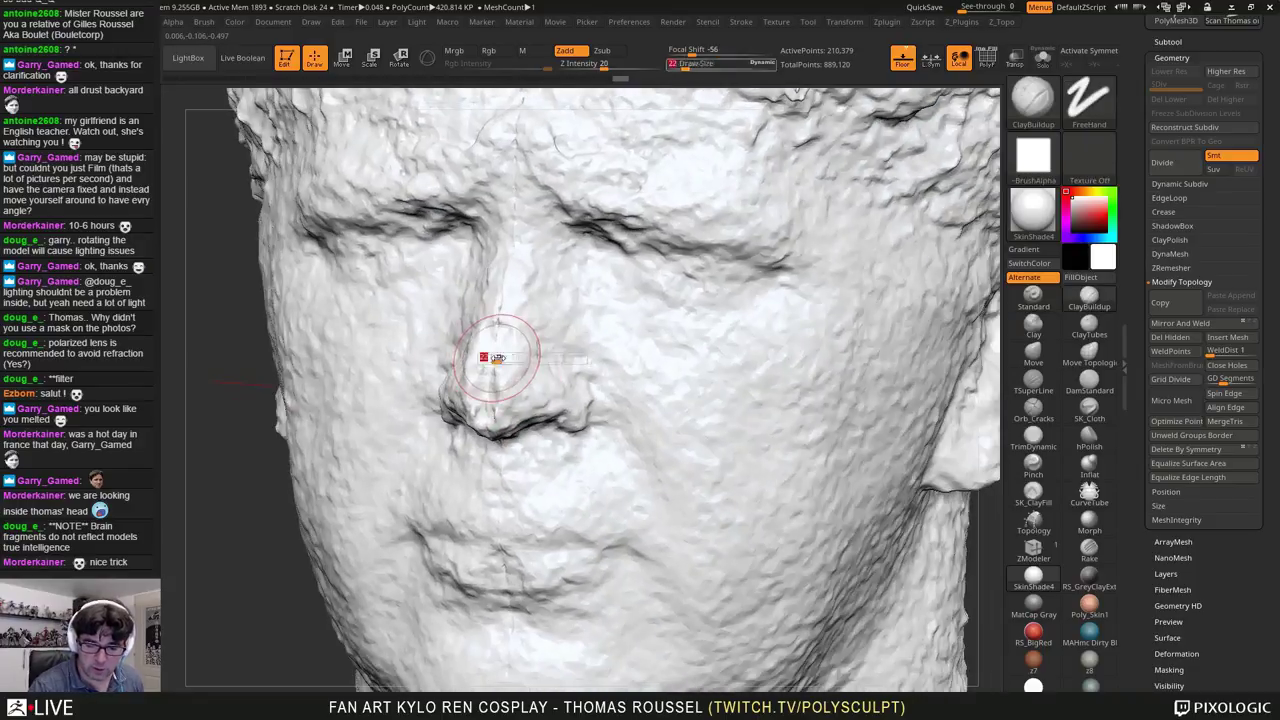
pyautogui.moveTo(492, 358); pyautogui.dragTo(481, 380)
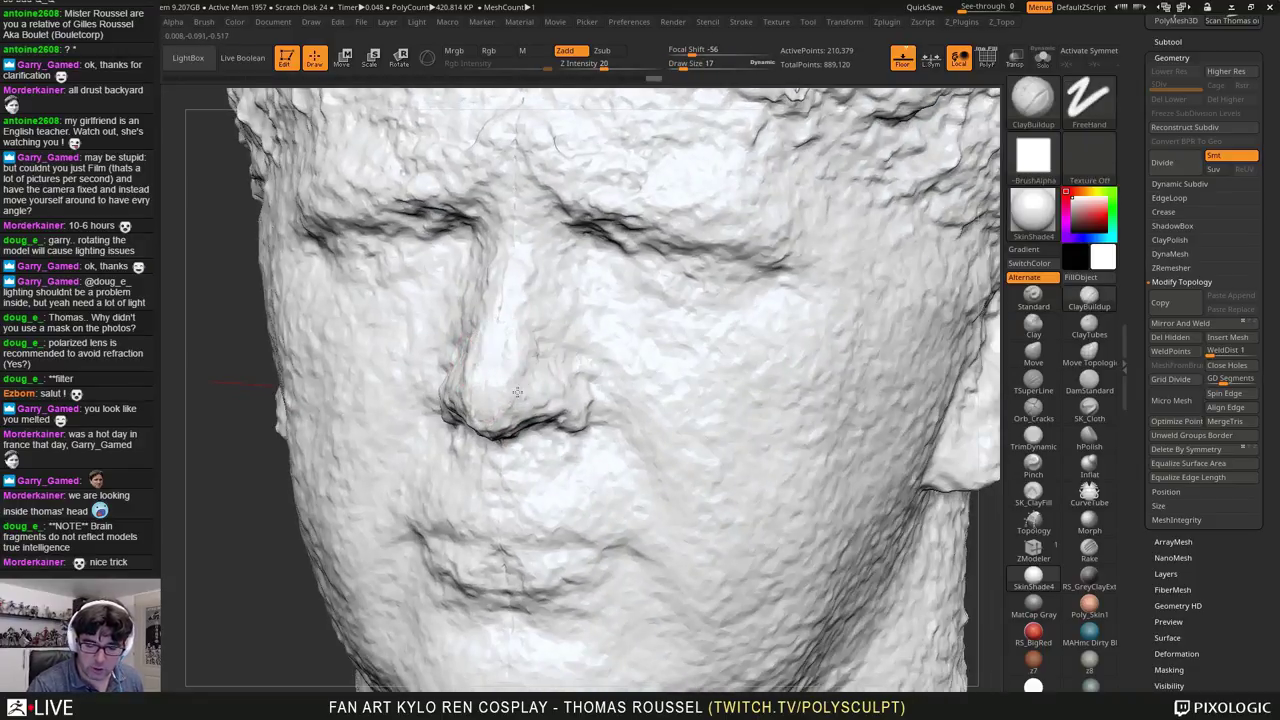
# Step: Activate X symmetry and build up the bridge and sides of the nose evenly with ClayBuildup
pyautogui.moveTo(526, 373); pyautogui.dragTo(552, 368, button='right')
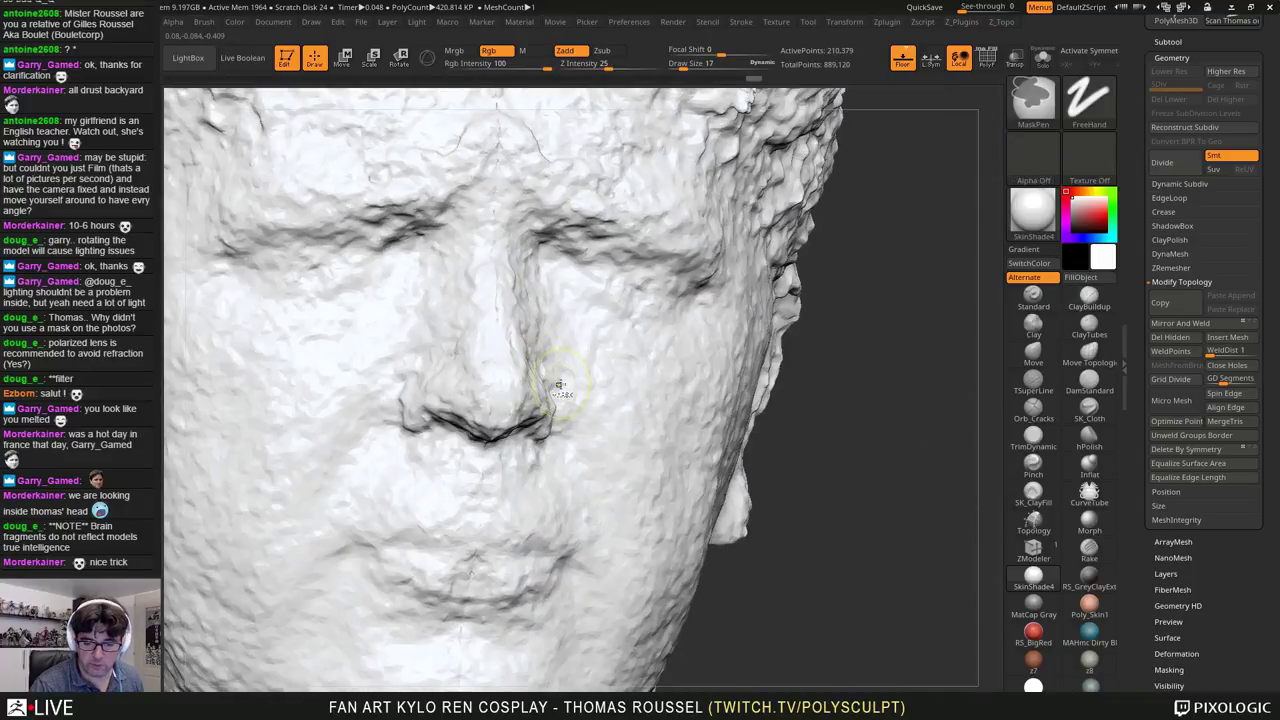
pyautogui.press('x')
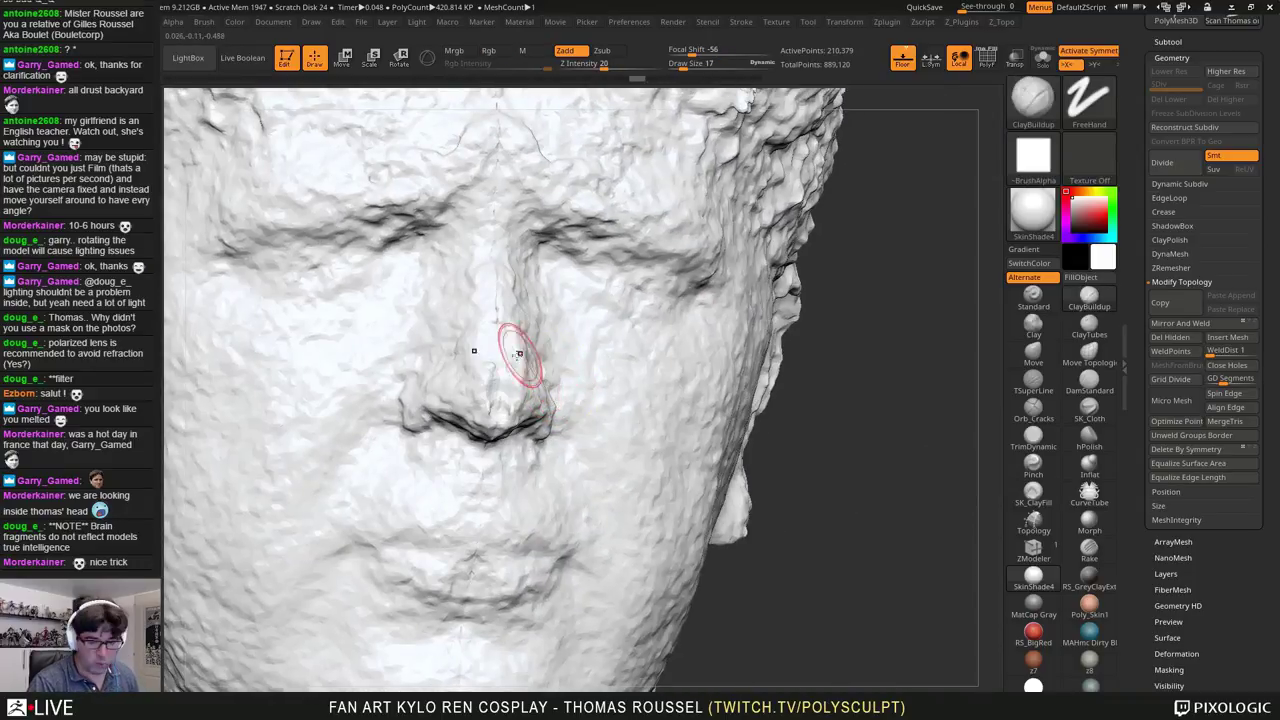
pyautogui.moveTo(514, 350); pyautogui.dragTo(526, 291, button='right')
pyautogui.moveTo(521, 261); pyautogui.dragTo(495, 411)
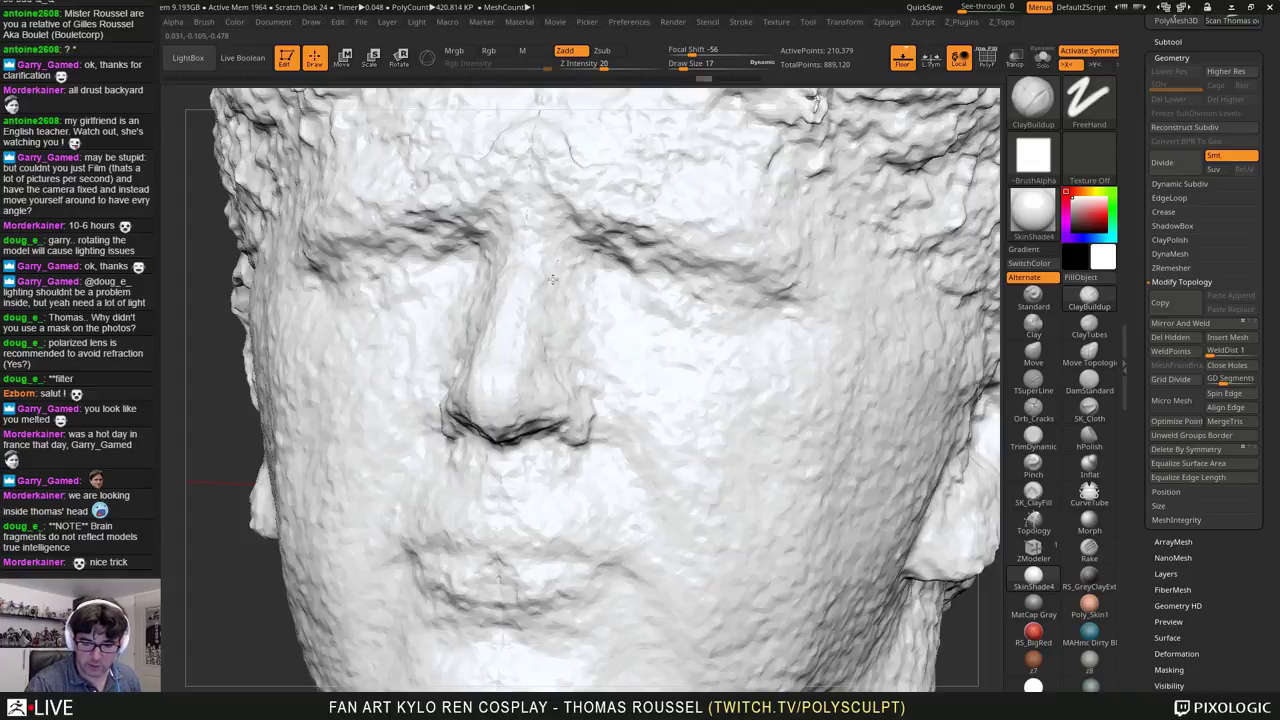
pyautogui.moveTo(569, 295); pyautogui.dragTo(535, 285, button='right')
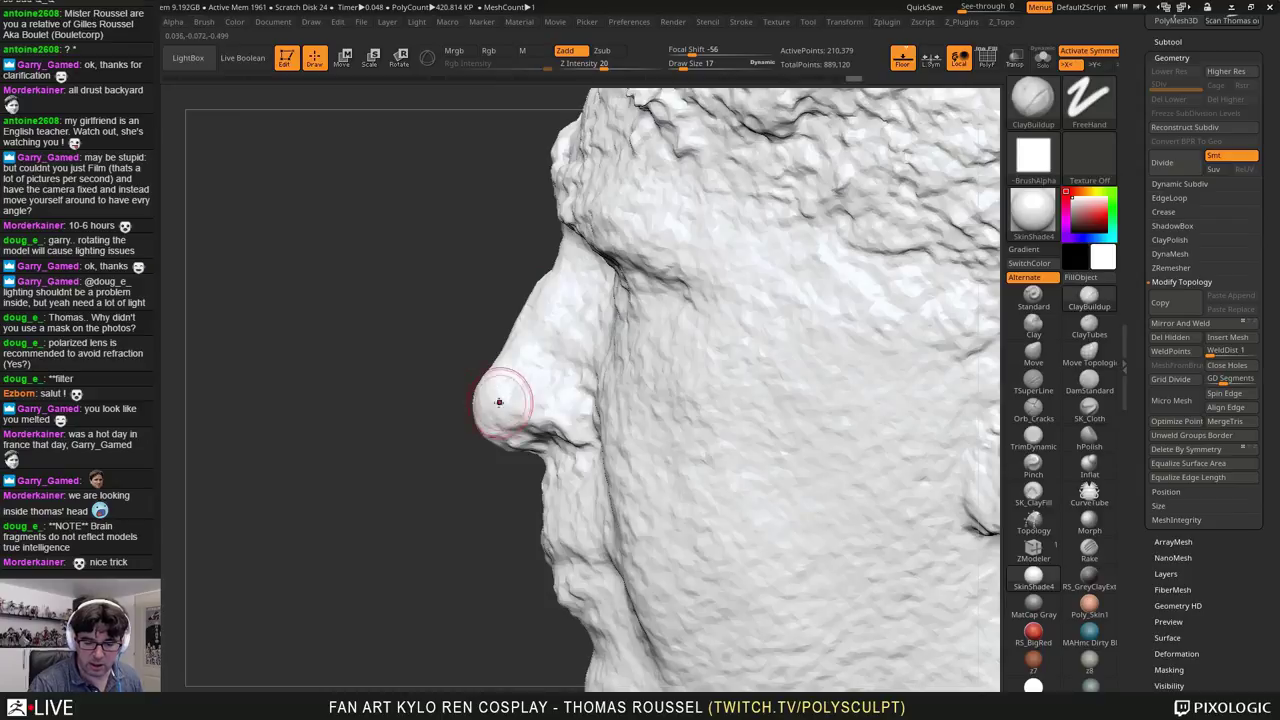
# Step: Smooth the scan seam and rough surface on the forehead above the brows
pyautogui.moveTo(571, 443); pyautogui.dragTo(530, 365, button='right')
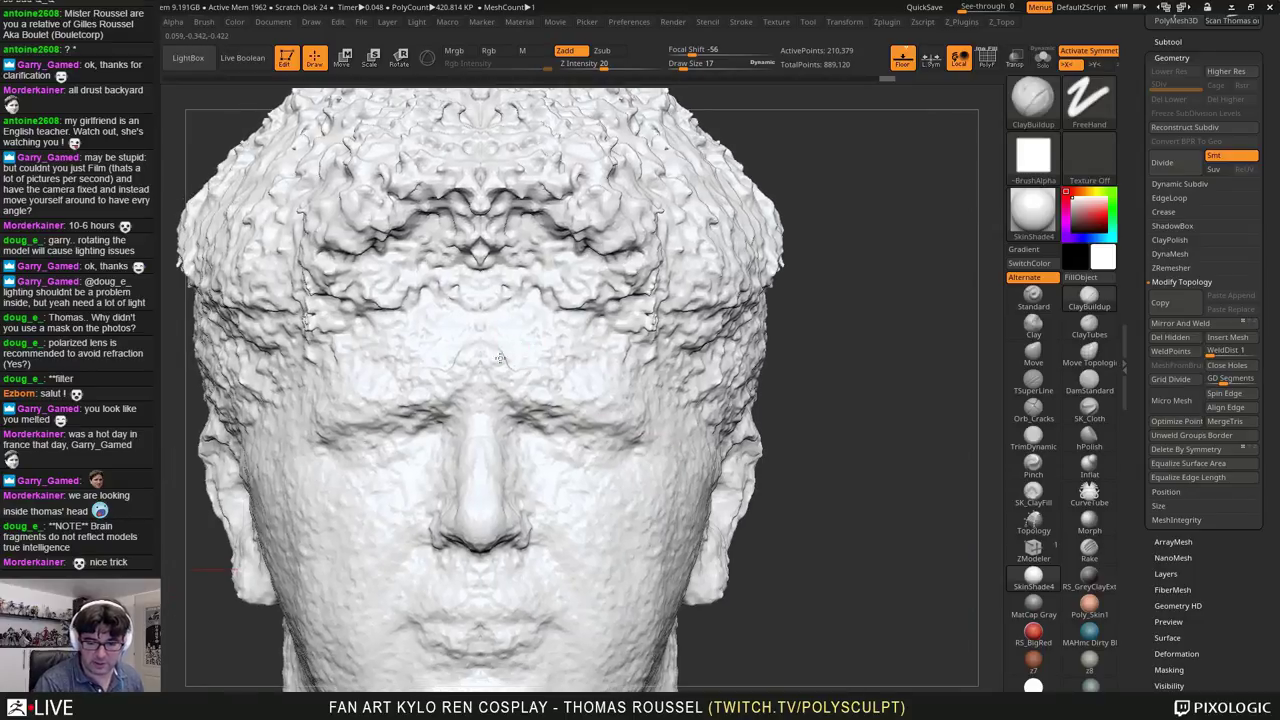
pyautogui.press('shift')
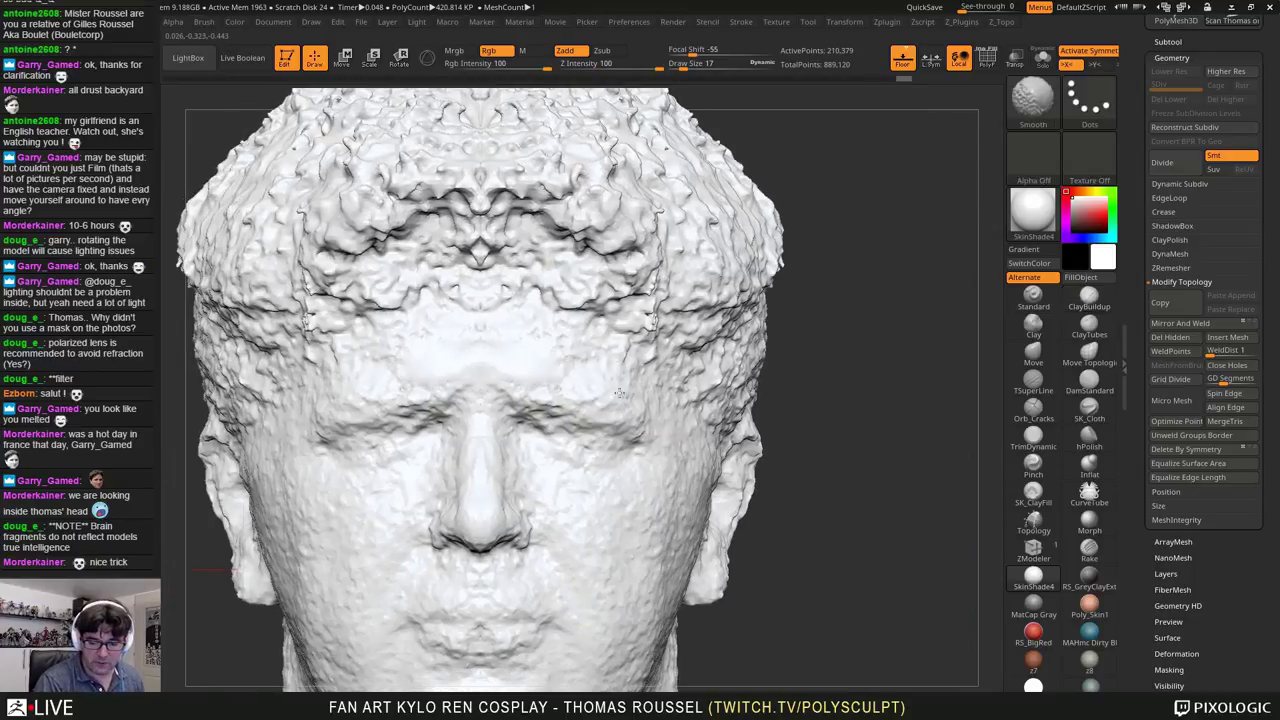
pyautogui.keyDown('alt'); pyautogui.moveTo(562, 486); pyautogui.dragTo(585, 376, button='right'); pyautogui.keyUp('alt')
pyautogui.press('shift')
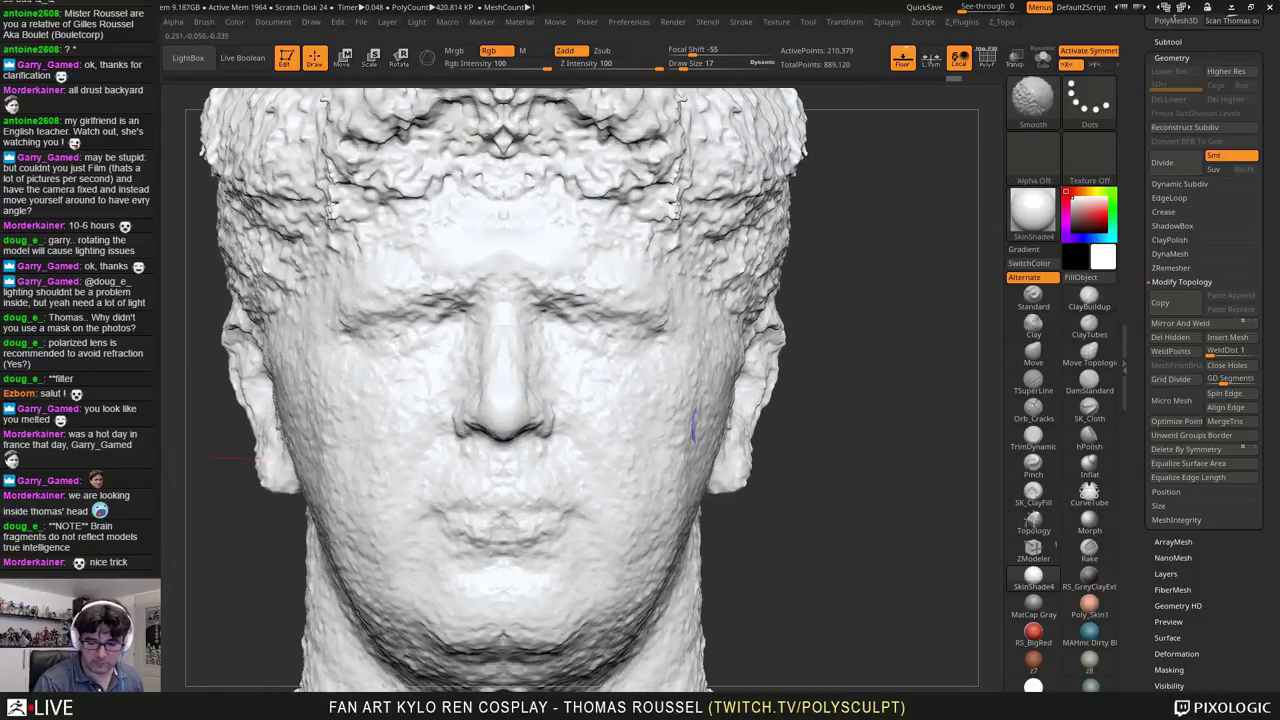
# Step: Build up the ear's outer rim with ClayBuildup, switching the material to MatCap Gray
pyautogui.moveTo(693, 425)
pyautogui.mouseDown(button='right')
pyautogui.moveTo(791, 460)
pyautogui.moveTo(763, 491)
pyautogui.moveTo(680, 355)
pyautogui.mouseUp(button='right')
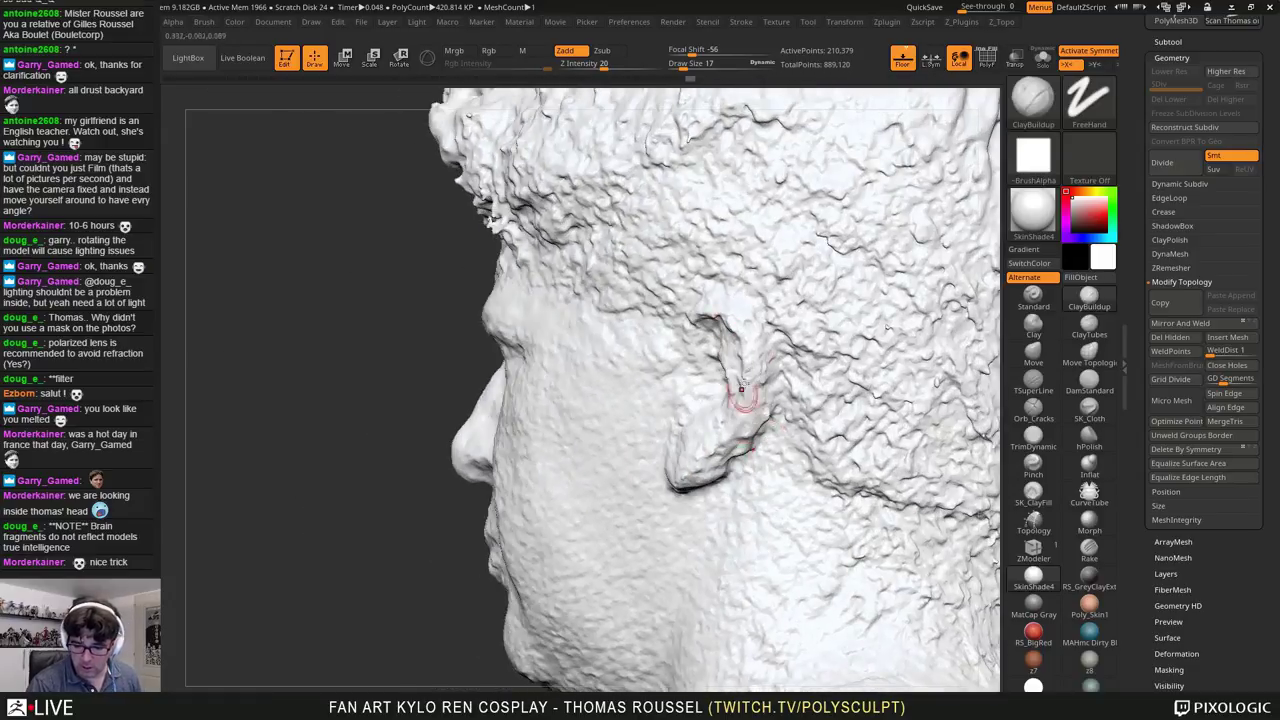
pyautogui.moveTo(741, 390); pyautogui.dragTo(741, 316, button='right')
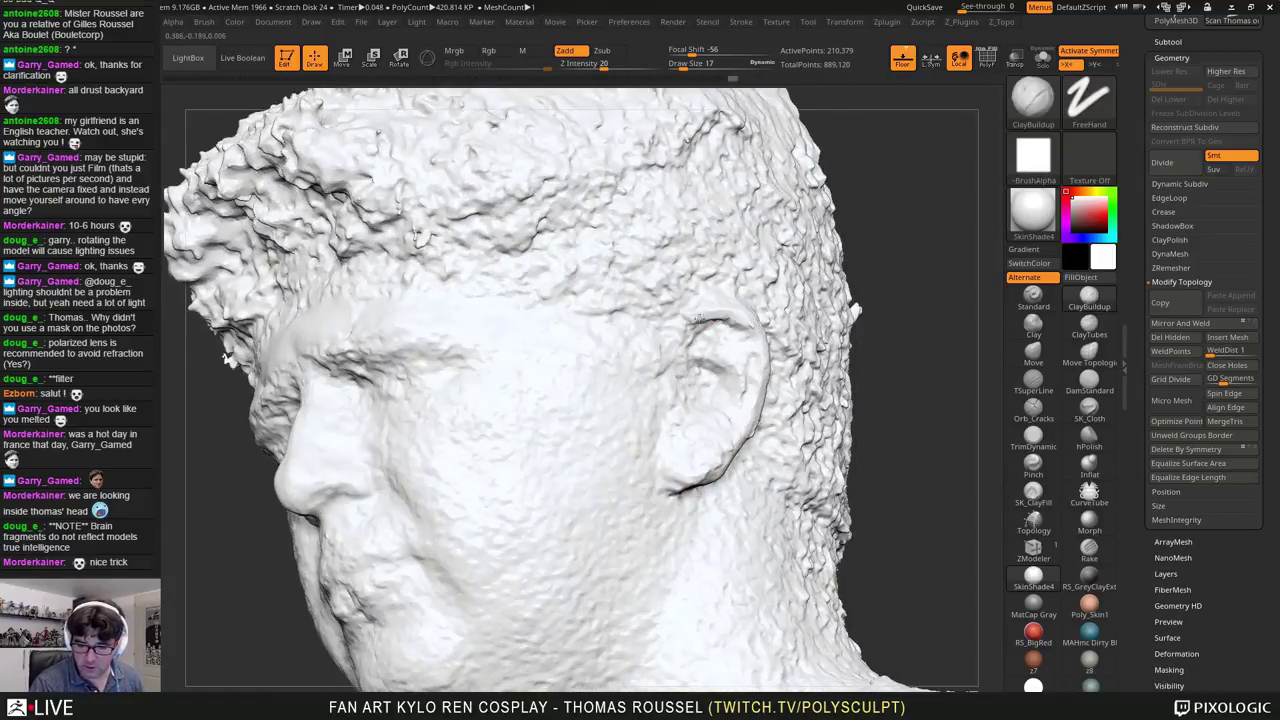
pyautogui.click(1034, 606)
pyautogui.moveTo(872, 523); pyautogui.dragTo(765, 490, button='right')
pyautogui.moveTo(707, 326)
pyautogui.mouseDown()
pyautogui.moveTo(686, 354)
pyautogui.moveTo(731, 324)
pyautogui.moveTo(720, 464)
pyautogui.moveTo(740, 423)
pyautogui.mouseUp()
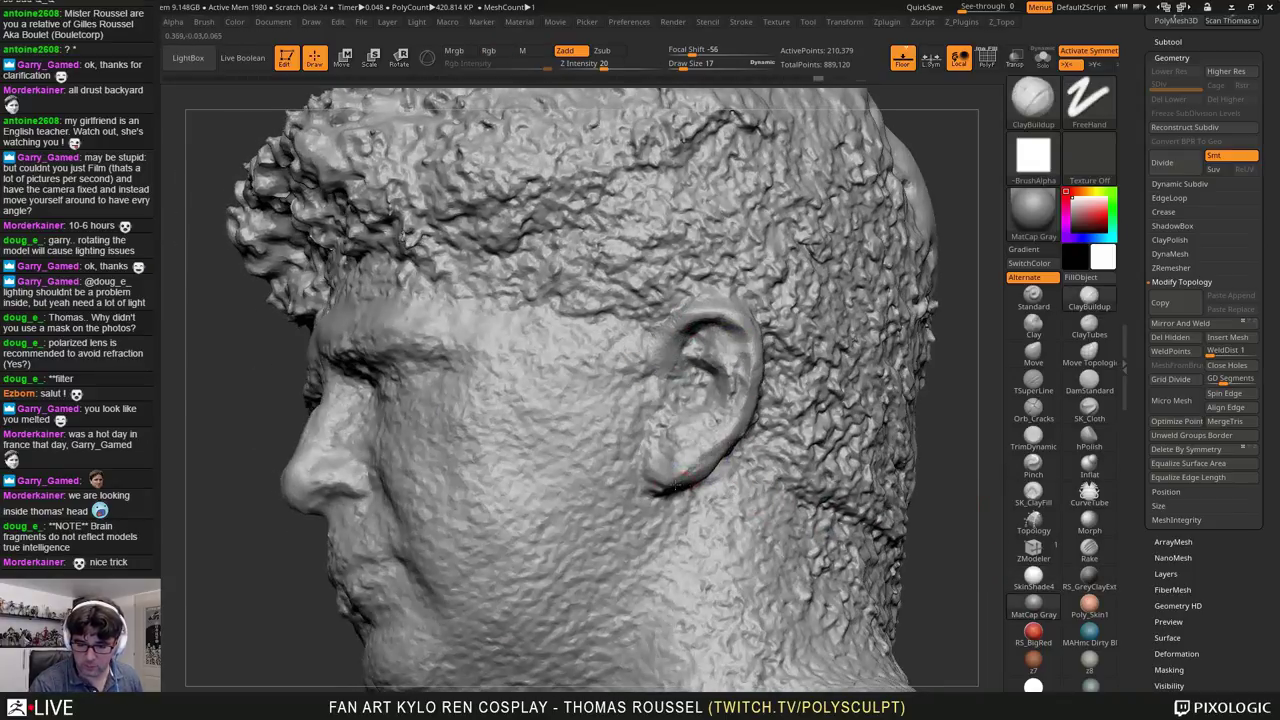
# Step: Build up the upper eyelids symmetrically beneath the brows with ClayBuildup strokes
pyautogui.moveTo(744, 497); pyautogui.dragTo(708, 463, button='right')
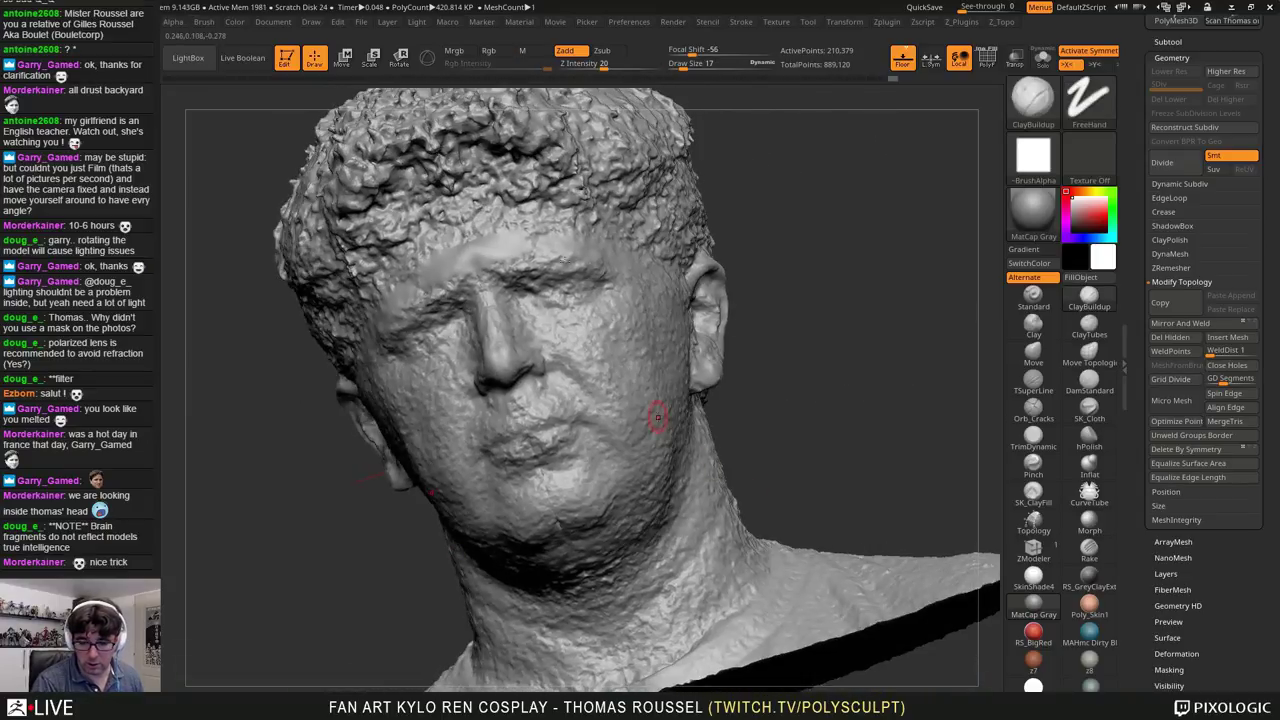
pyautogui.keyDown('alt'); pyautogui.moveTo(657, 414); pyautogui.dragTo(500, 266, button='right'); pyautogui.keyUp('alt')
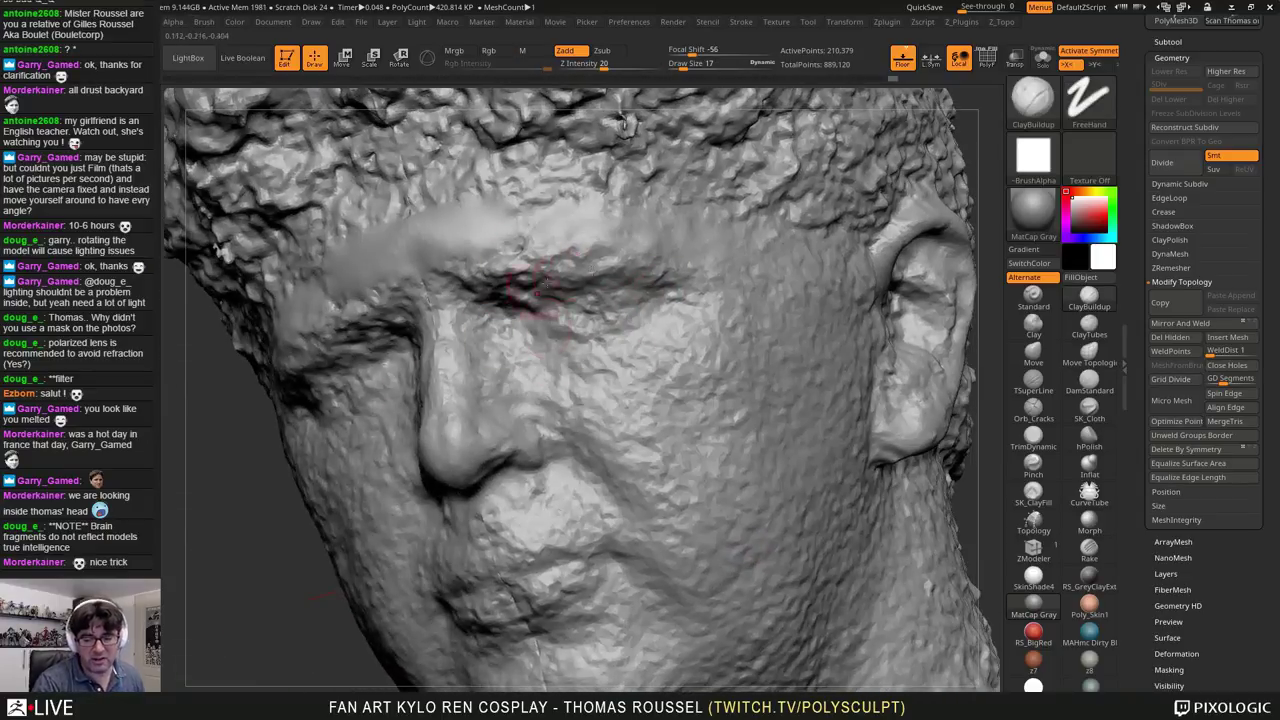
pyautogui.moveTo(589, 461); pyautogui.dragTo(625, 359, button='right')
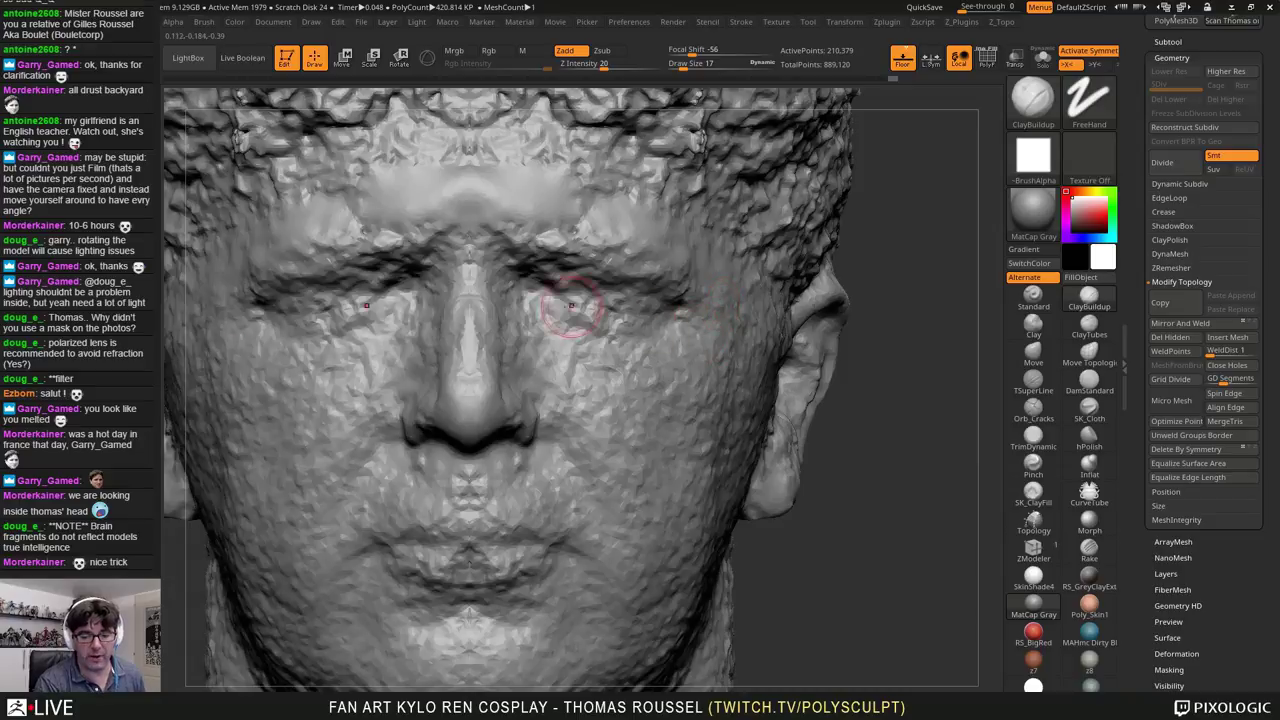
pyautogui.moveTo(552, 302); pyautogui.dragTo(636, 318)
pyautogui.moveTo(574, 309); pyautogui.dragTo(634, 333)
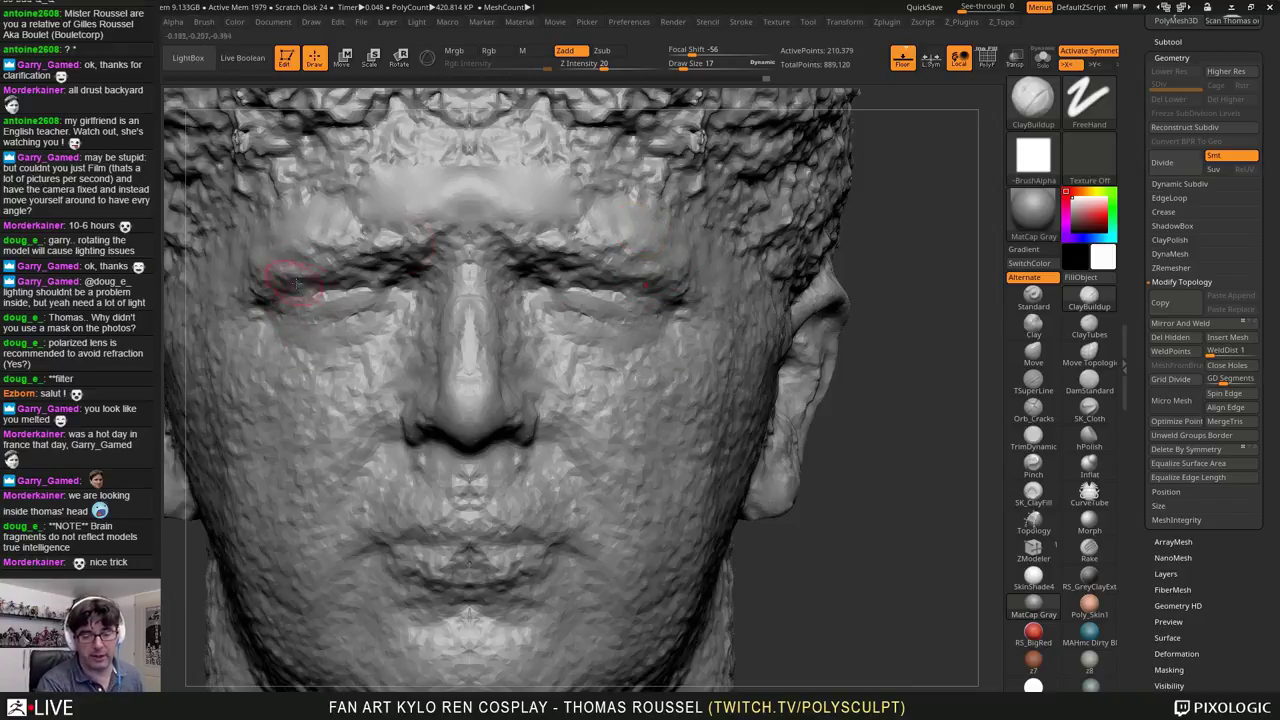
pyautogui.moveTo(441, 510)
pyautogui.mouseDown()
pyautogui.moveTo(677, 402)
pyautogui.moveTo(457, 334)
pyautogui.moveTo(563, 266)
pyautogui.moveTo(563, 371)
pyautogui.mouseUp()
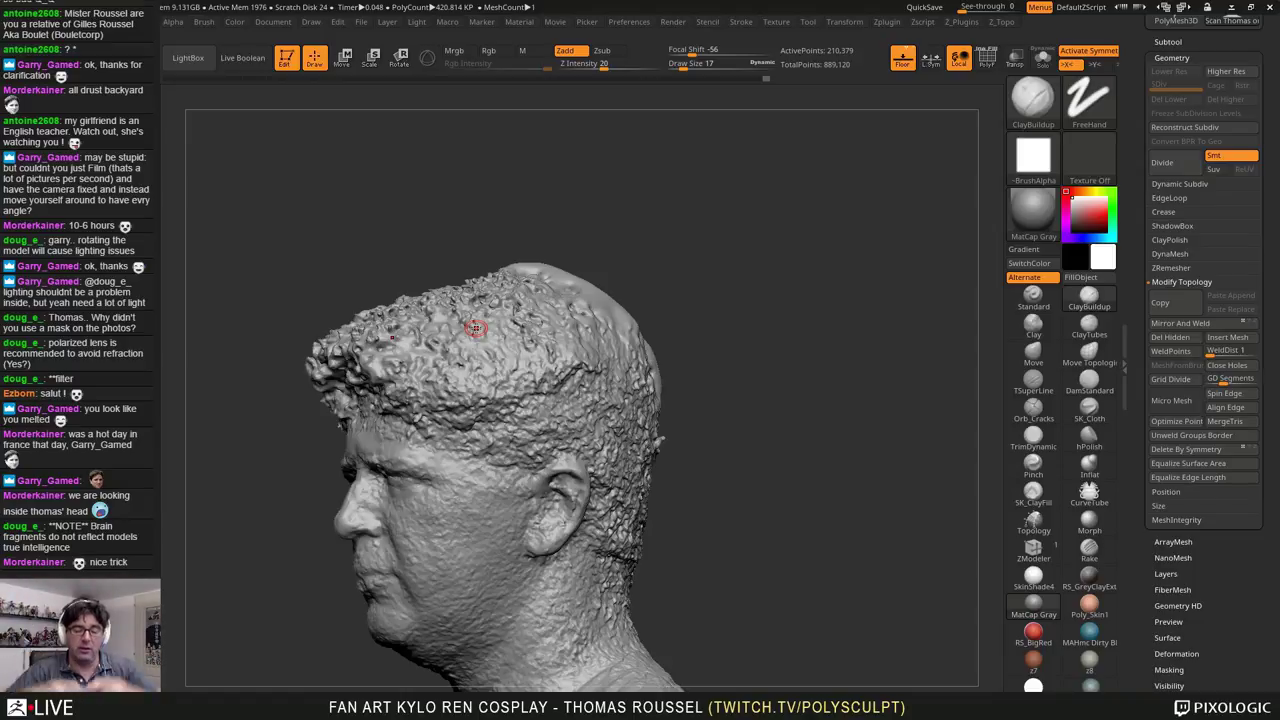
# Step: Enlarge the brush to a draw size of 87 and smooth the rough hair across the front and top of the head
pyautogui.moveTo(390, 389); pyautogui.dragTo(380, 349, button='right')
pyautogui.moveTo(508, 334)
pyautogui.mouseDown(button='right')
pyautogui.moveTo(548, 340)
pyautogui.moveTo(535, 362)
pyautogui.mouseUp(button='right')
pyautogui.press(']')
pyautogui.press(']')
pyautogui.press(']')
pyautogui.press(']')
pyautogui.press(']')
pyautogui.press(']')
pyautogui.press(']')
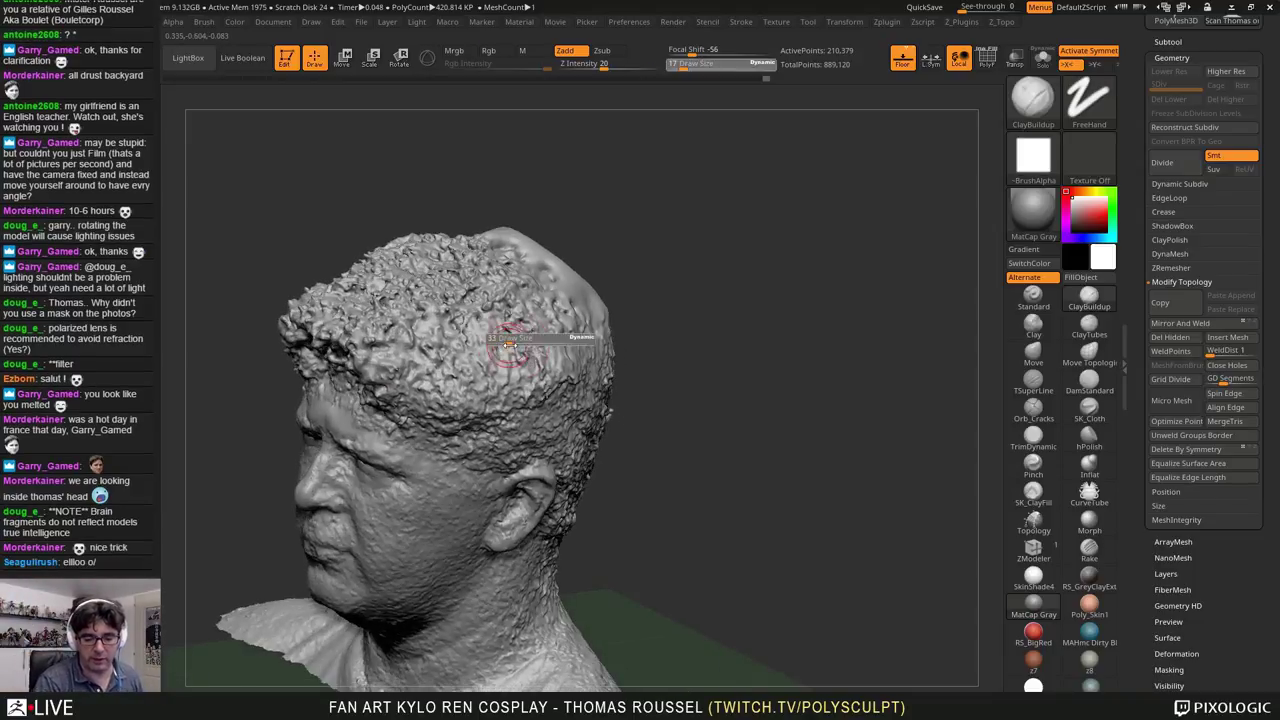
pyautogui.moveTo(510, 358)
pyautogui.keyDown('shift'); pyautogui.mouseDown()
pyautogui.moveTo(496, 270)
pyautogui.moveTo(444, 310)
pyautogui.moveTo(292, 322)
pyautogui.moveTo(458, 384)
pyautogui.moveTo(445, 258)
pyautogui.moveTo(504, 244)
pyautogui.mouseUp(); pyautogui.keyUp('shift')
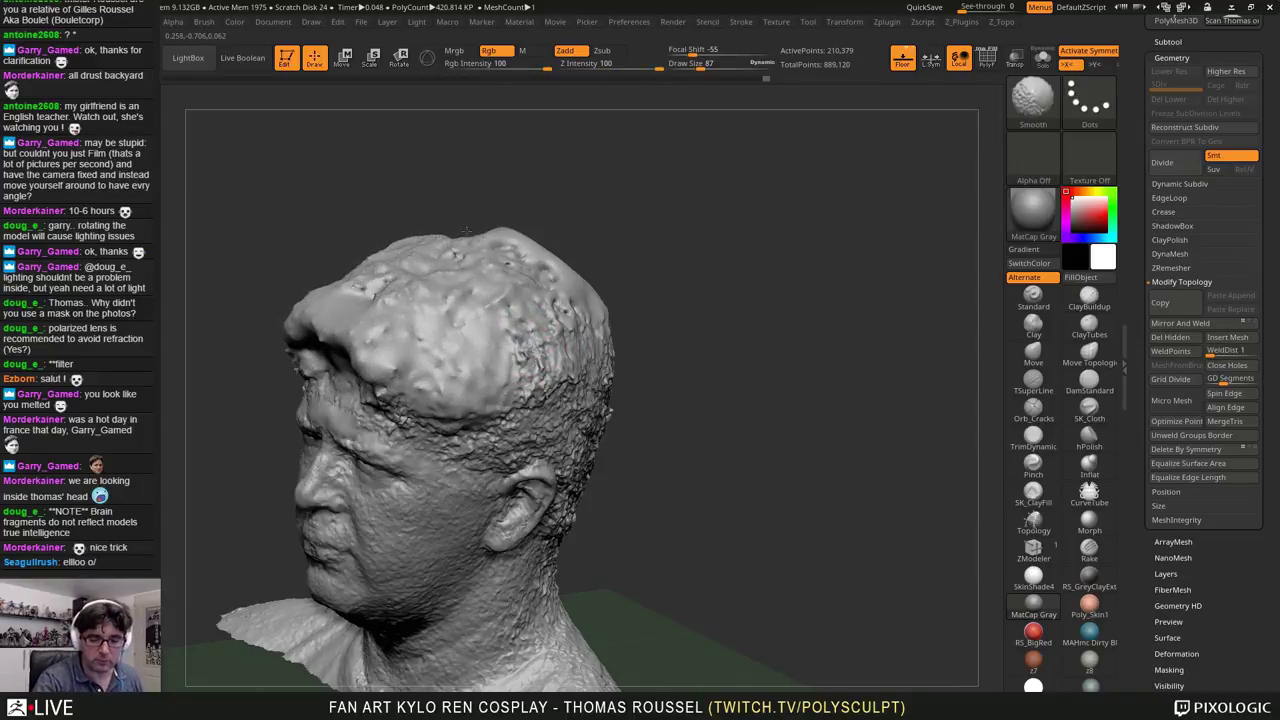
# Step: Fill out the front of the scalp above the forehead and temple with ClayBuildup strokes
pyautogui.moveTo(757, 378)
pyautogui.keyDown('alt'); pyautogui.mouseDown(button='right')
pyautogui.moveTo(707, 404)
pyautogui.moveTo(652, 462)
pyautogui.mouseUp(button='right'); pyautogui.keyUp('alt')
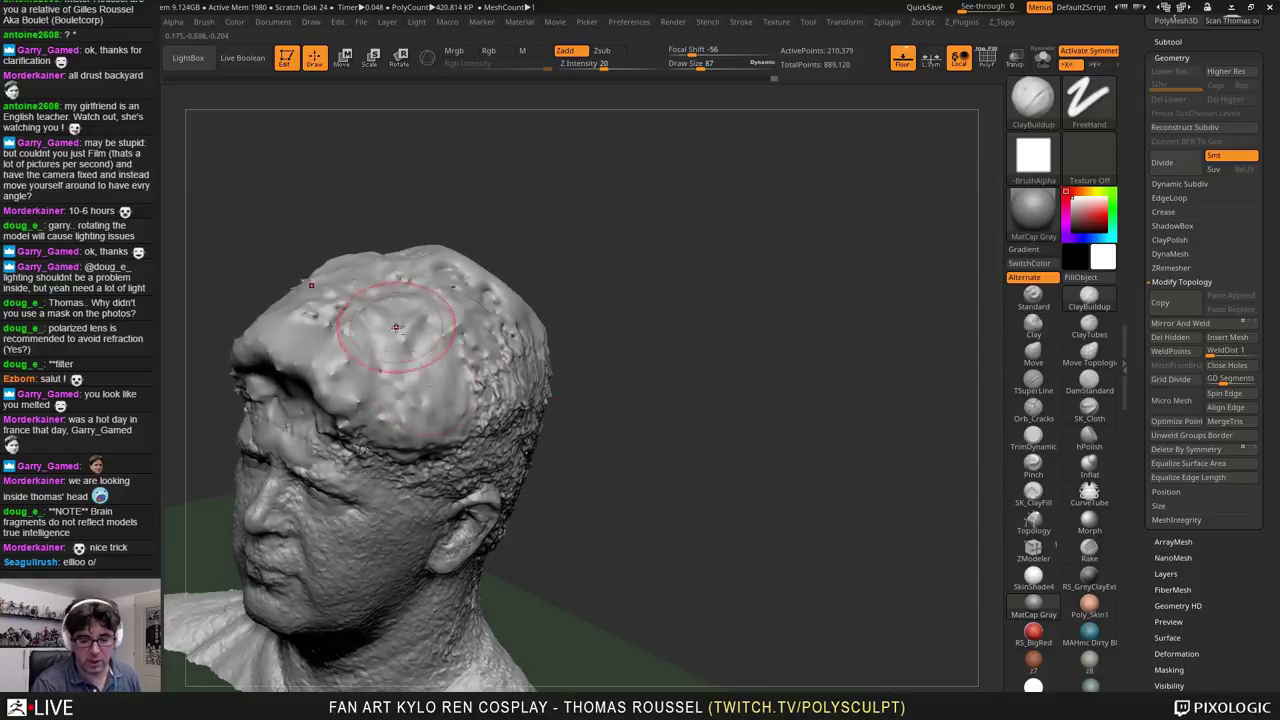
pyautogui.moveTo(410, 320)
pyautogui.mouseDown()
pyautogui.moveTo(362, 372)
pyautogui.moveTo(285, 380)
pyautogui.moveTo(334, 396)
pyautogui.mouseUp()
pyautogui.moveTo(440, 390); pyautogui.dragTo(375, 360, button='right')
pyautogui.moveTo(441, 328)
pyautogui.mouseDown()
pyautogui.moveTo(363, 372)
pyautogui.moveTo(350, 408)
pyautogui.mouseUp()
pyautogui.moveTo(366, 364); pyautogui.dragTo(425, 385, button='right')
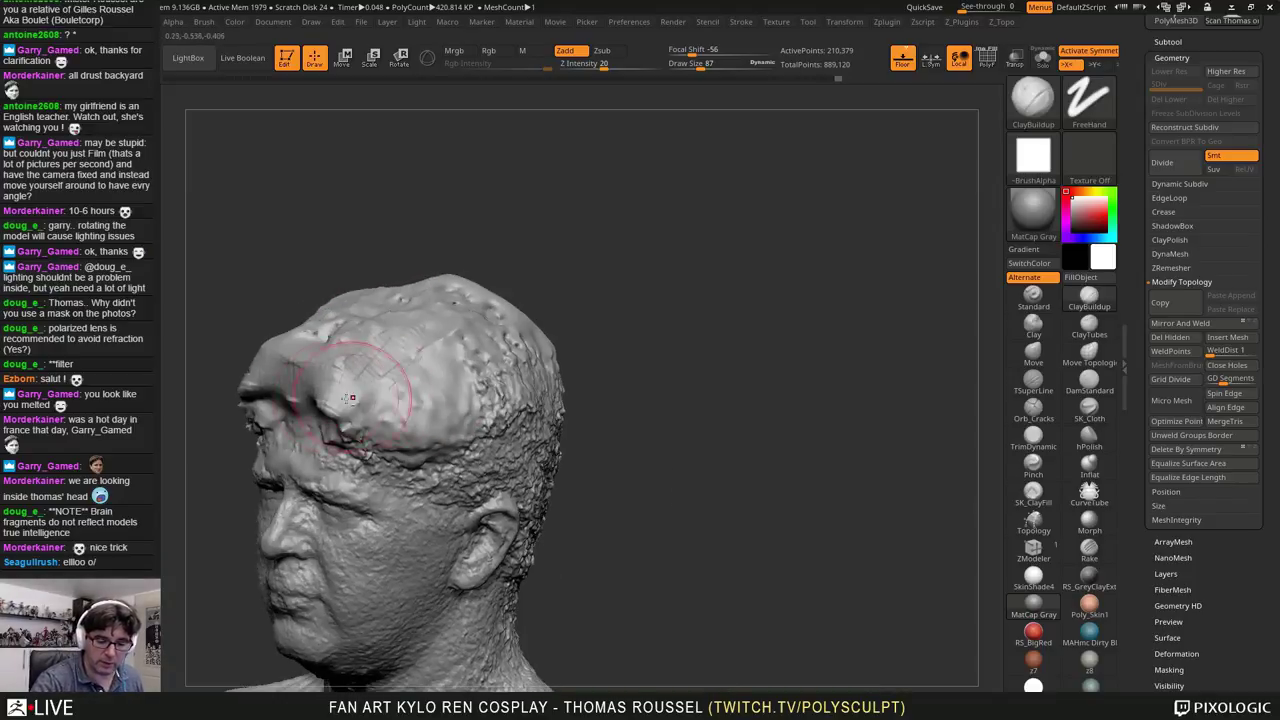
pyautogui.moveTo(330, 385)
pyautogui.mouseDown()
pyautogui.moveTo(350, 425)
pyautogui.moveTo(395, 372)
pyautogui.moveTo(430, 400)
pyautogui.moveTo(290, 342)
pyautogui.moveTo(285, 376)
pyautogui.moveTo(322, 378)
pyautogui.moveTo(308, 398)
pyautogui.mouseUp()
pyautogui.moveTo(355, 391); pyautogui.dragTo(347, 397, button='right')
pyautogui.moveTo(347, 397)
pyautogui.mouseDown()
pyautogui.moveTo(350, 436)
pyautogui.moveTo(362, 432)
pyautogui.moveTo(325, 392)
pyautogui.moveTo(348, 362)
pyautogui.moveTo(354, 384)
pyautogui.mouseUp()
pyautogui.moveTo(358, 385); pyautogui.dragTo(385, 450, button='right')
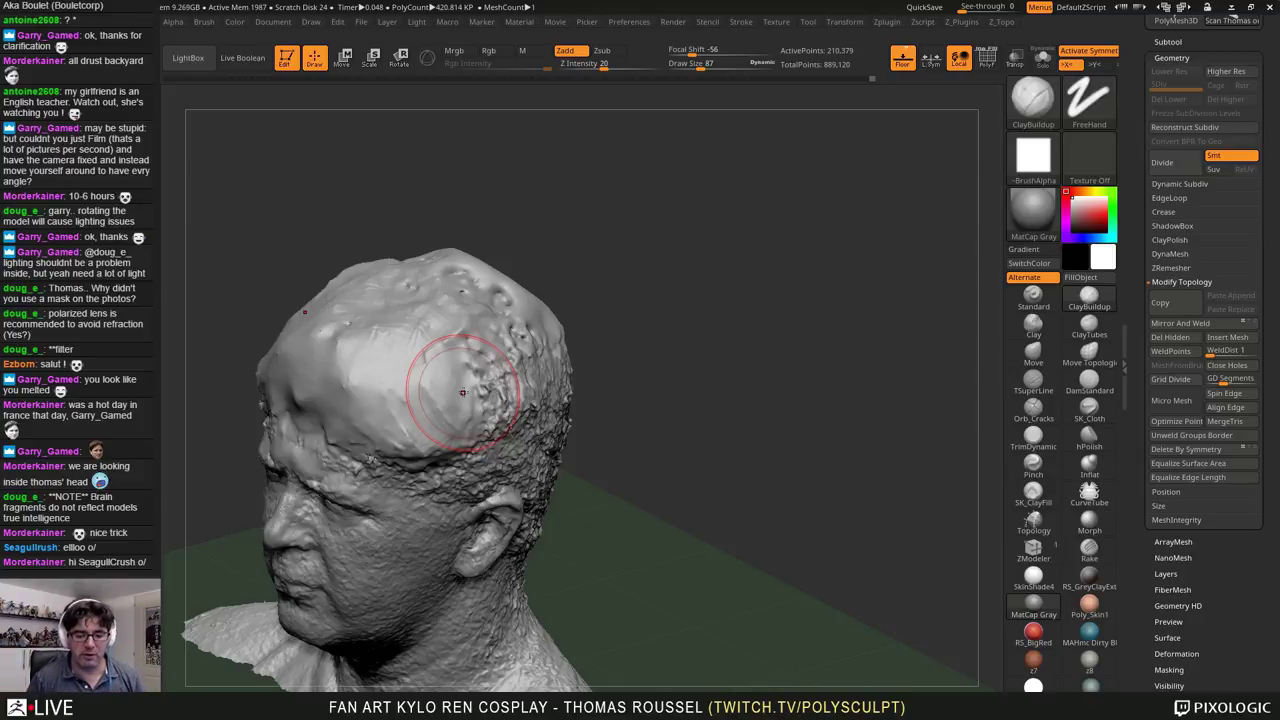
# Step: Switch to the Scan scale subtool, hide Scan Thomas original1 and view the bust from the front
pyautogui.moveTo(1278, 91); pyautogui.dragTo(1266, 275)
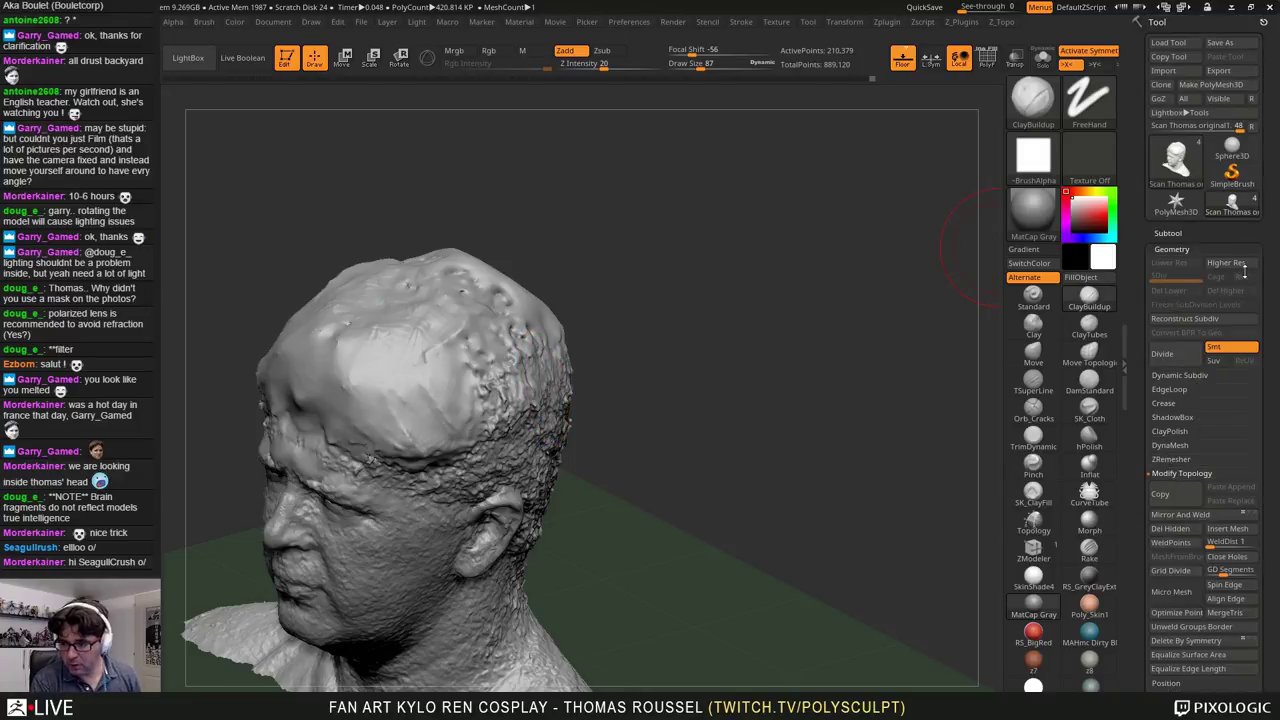
pyautogui.click(1177, 230)
pyautogui.click(1206, 340)
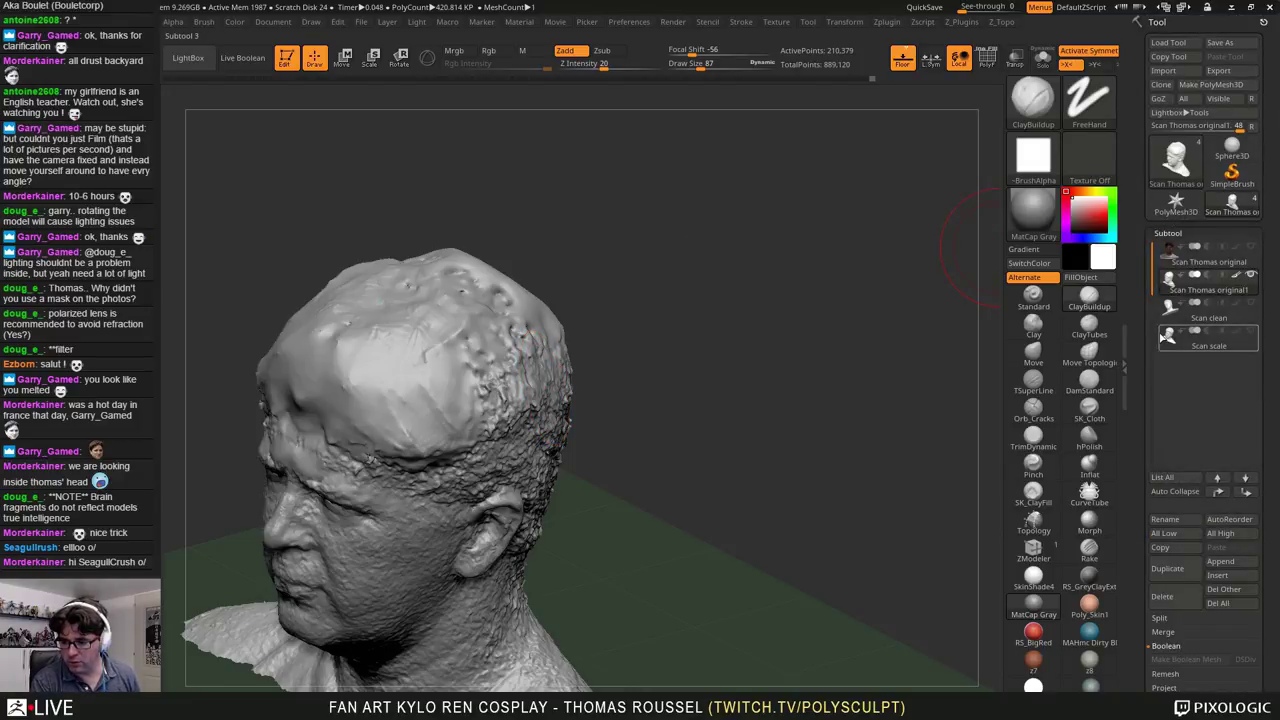
pyautogui.keyDown('alt'); pyautogui.moveTo(914, 358); pyautogui.dragTo(846, 336); pyautogui.keyUp('alt')
pyautogui.click(1250, 276)
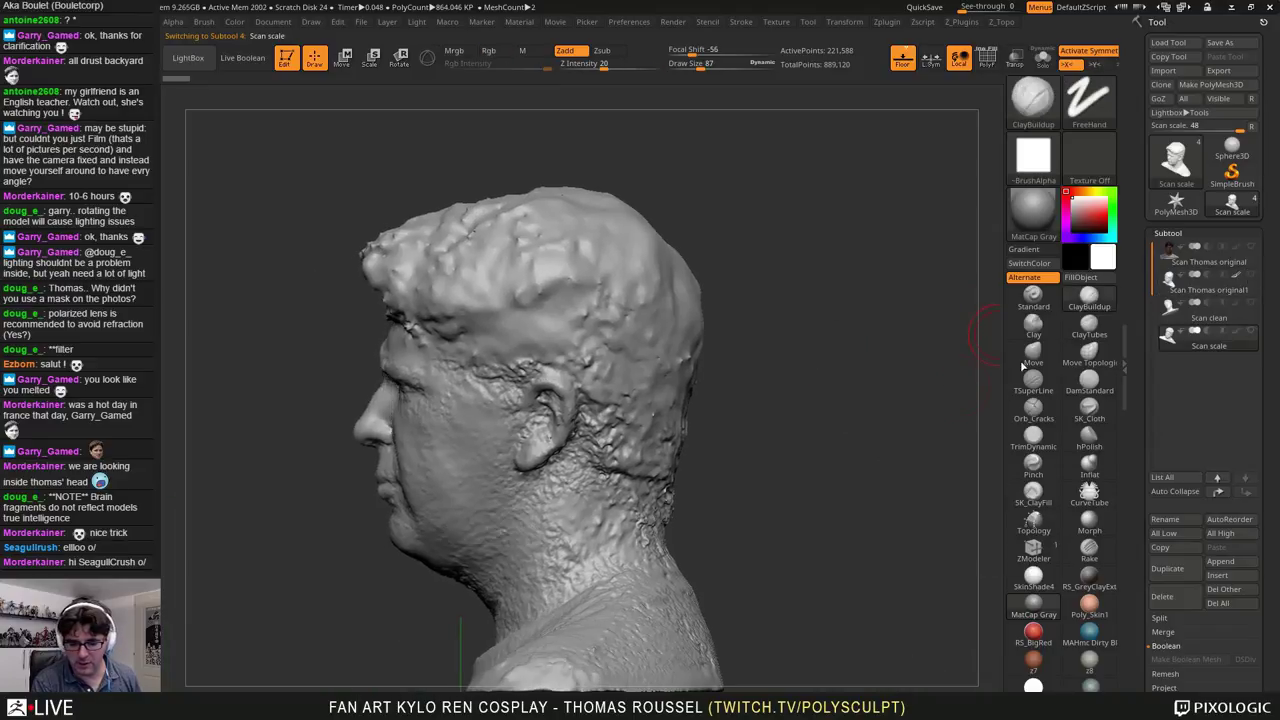
pyautogui.keyDown('alt'); pyautogui.moveTo(887, 425); pyautogui.dragTo(871, 374); pyautogui.keyUp('alt')
pyautogui.moveTo(795, 402); pyautogui.dragTo(830, 410)
pyautogui.keyDown('alt'); pyautogui.moveTo(631, 347); pyautogui.dragTo(762, 348); pyautogui.keyUp('alt')
pyautogui.moveTo(560, 350); pyautogui.dragTo(622, 362)
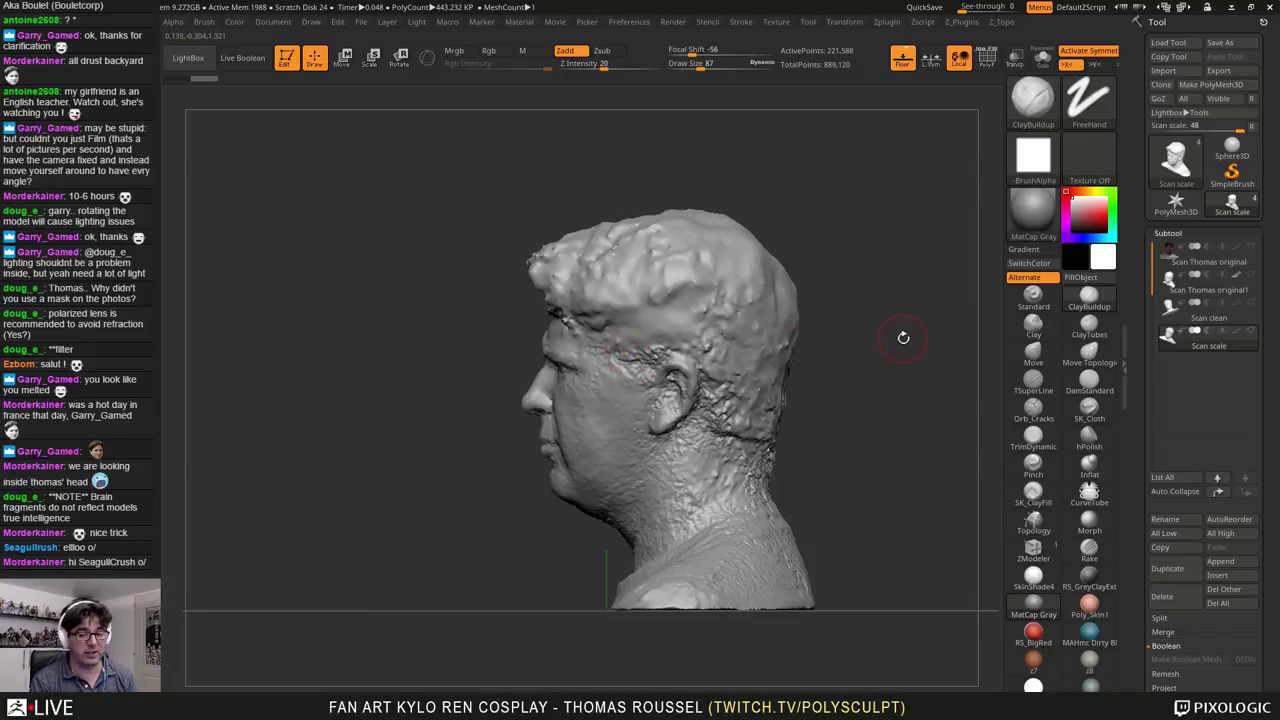
pyautogui.moveTo(882, 328); pyautogui.dragTo(957, 354)
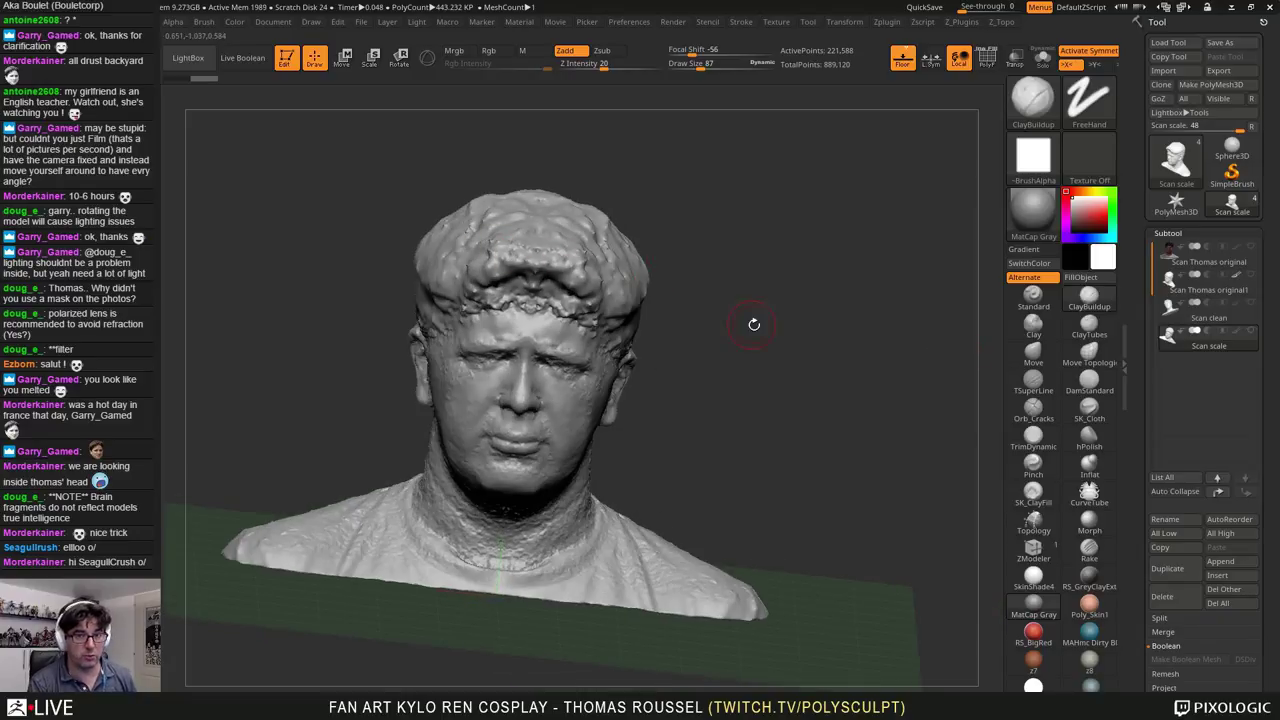
pyautogui.keyDown('shift'); pyautogui.moveTo(754, 323); pyautogui.dragTo(835, 321); pyautogui.keyUp('shift')
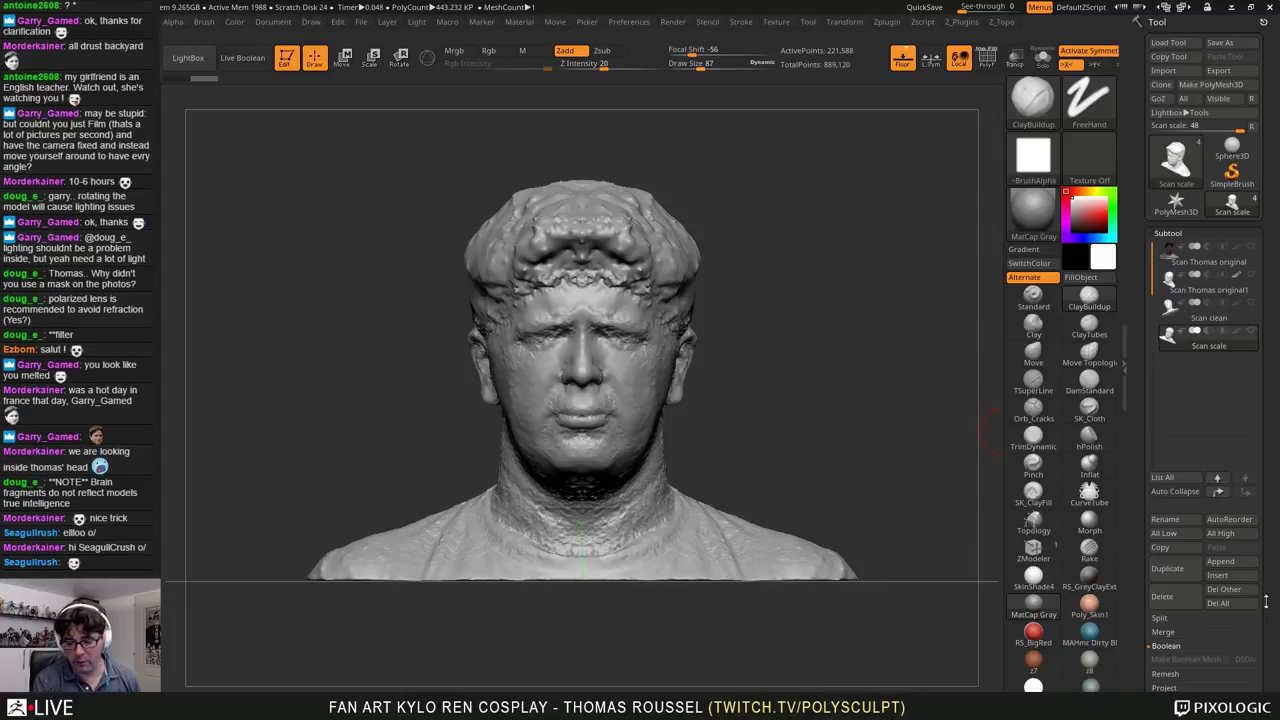
# Step: Open the DynaMesh settings in the geometry options of the Scan scale subtool
pyautogui.moveTo(1265, 601); pyautogui.dragTo(1250, 494)
pyautogui.click(1171, 466)
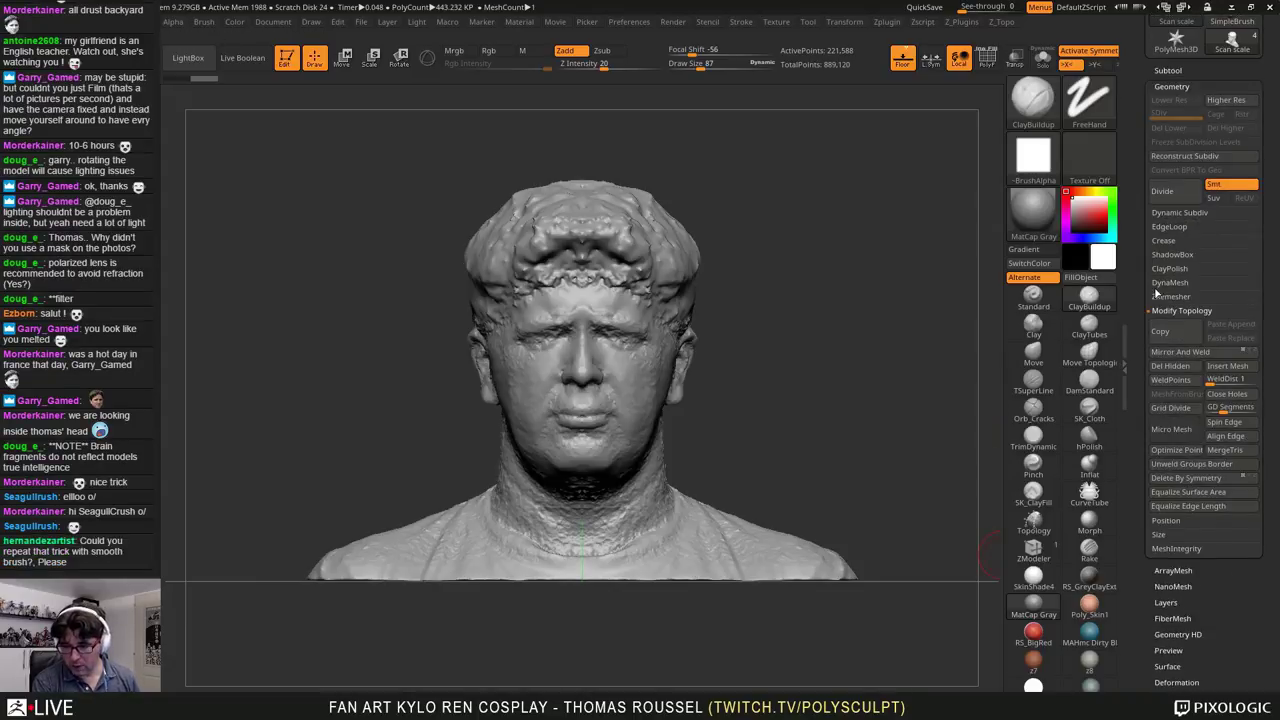
pyautogui.click(1166, 285)
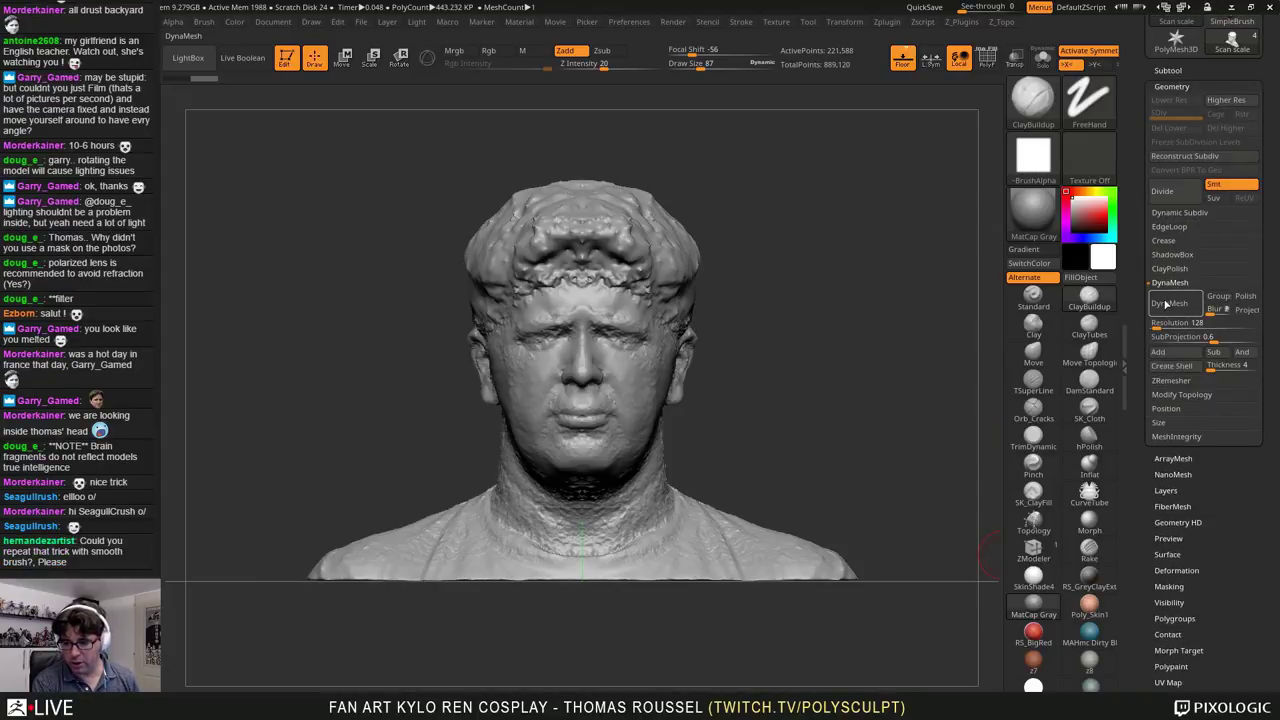
# Step: Try to remesh the bust with DynaMesh at resolution 128, and undo it
pyautogui.click(1166, 304)
pyautogui.moveTo(848, 372)
pyautogui.mouseDown()
pyautogui.moveTo(760, 372)
pyautogui.moveTo(863, 375)
pyautogui.mouseUp()
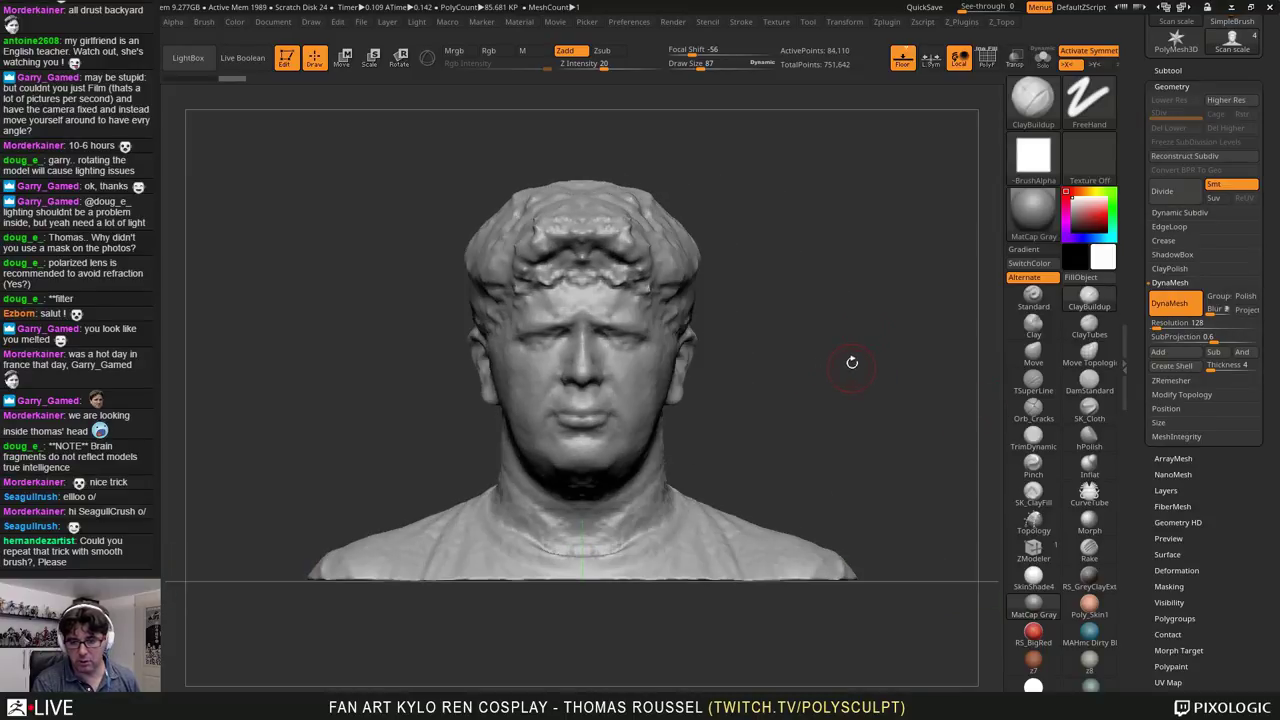
pyautogui.hotkey('ctrl', 'z')
# Step: Set the DynaMesh resolution to 200, remesh the bust and check the wireframe
pyautogui.click(1157, 323)
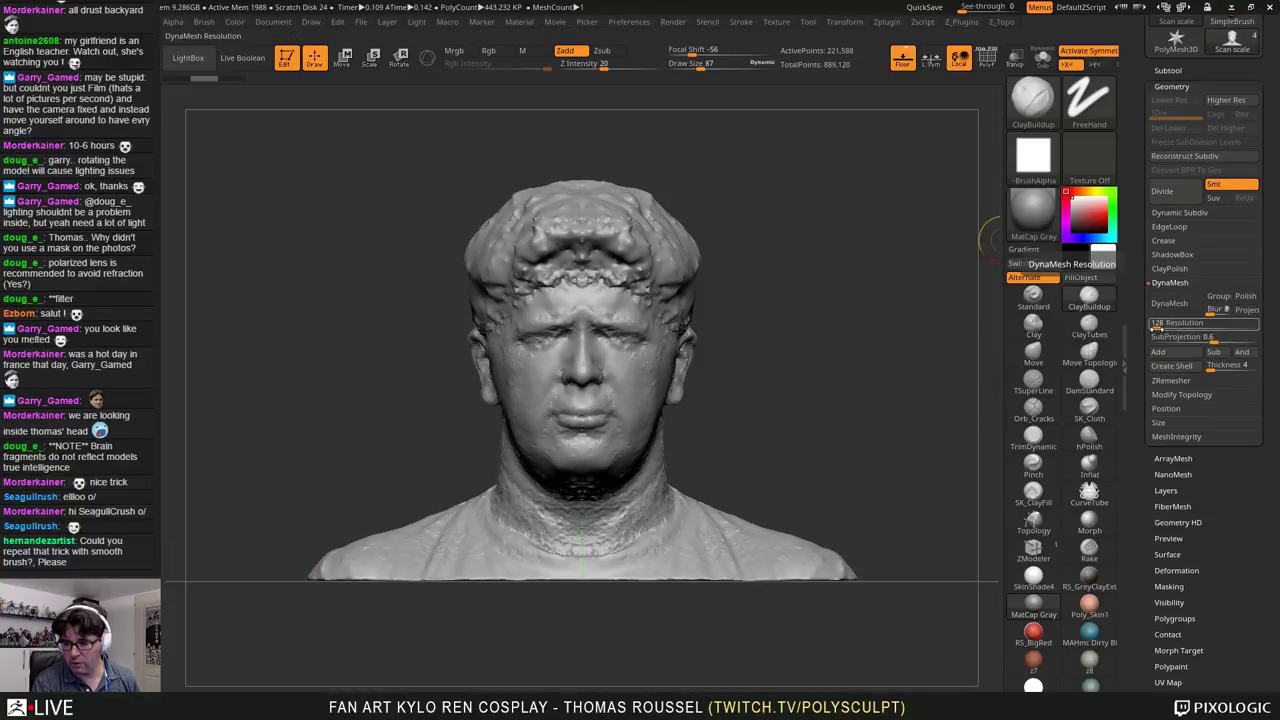
pyautogui.write('1')
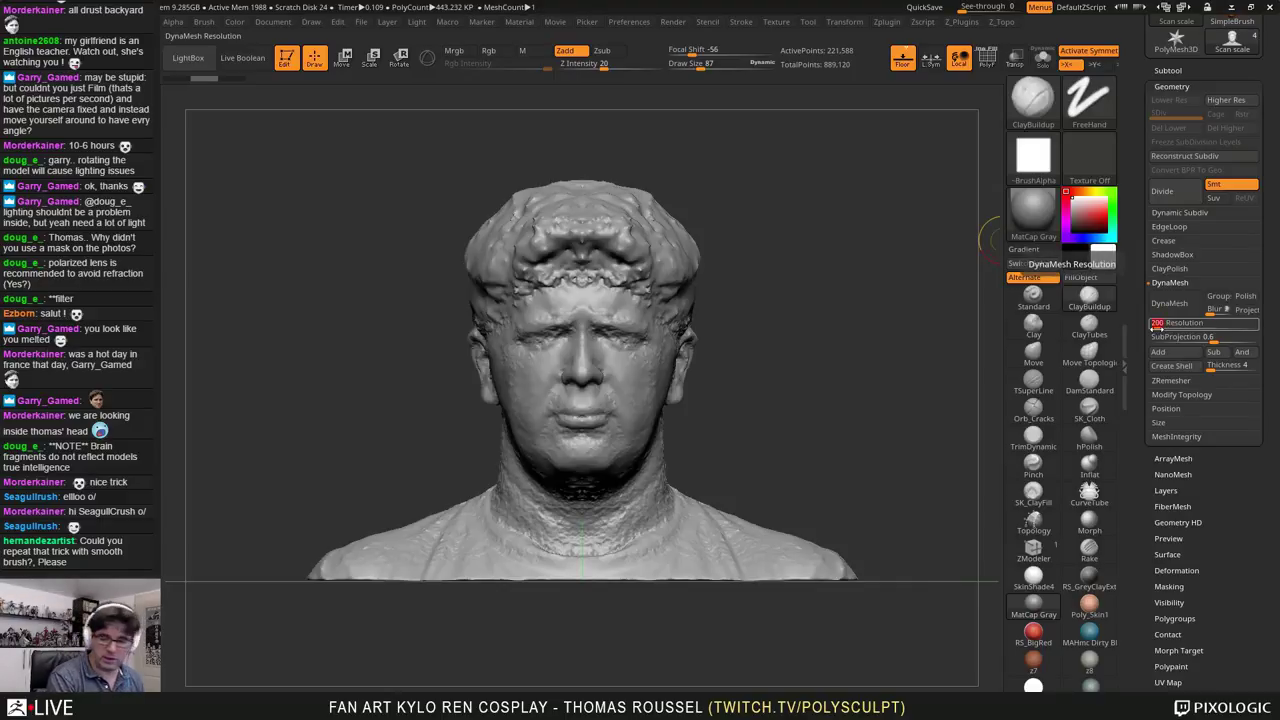
pyautogui.press('Return')
pyautogui.click(1168, 303)
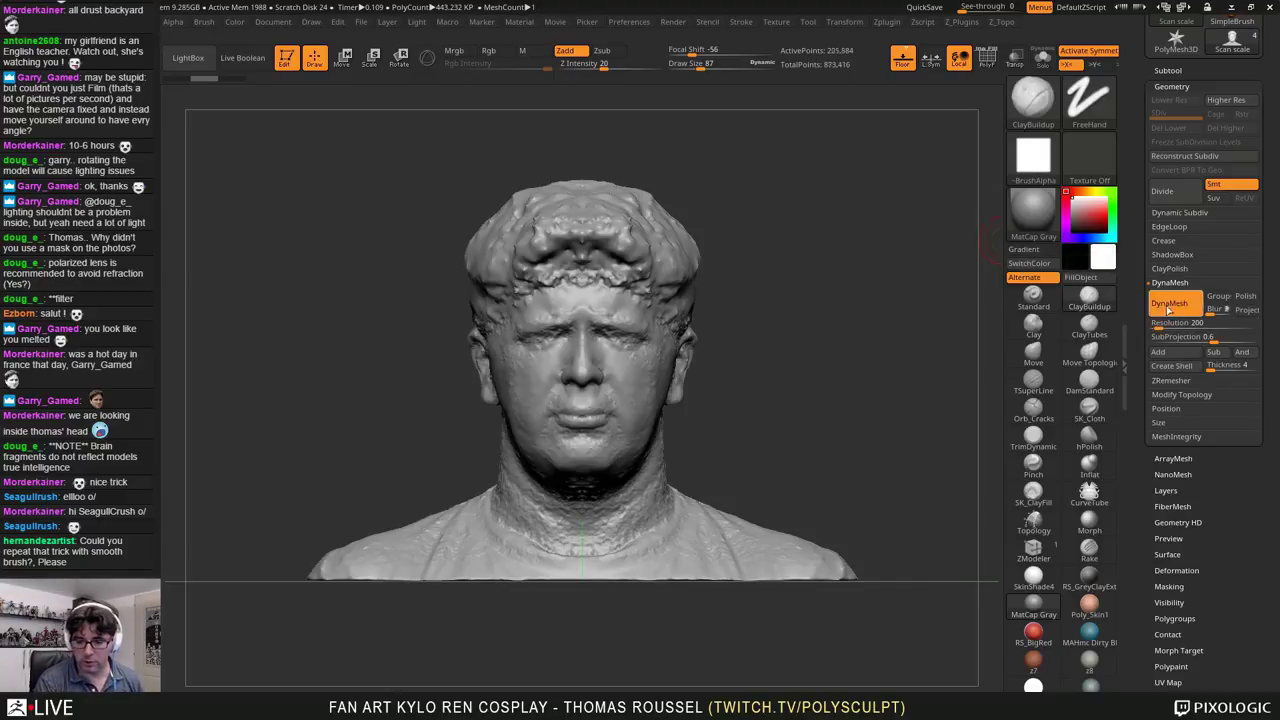
pyautogui.moveTo(784, 395); pyautogui.dragTo(849, 434)
pyautogui.hotkey('shift', 'f')
pyautogui.hotkey('shift', 'f')
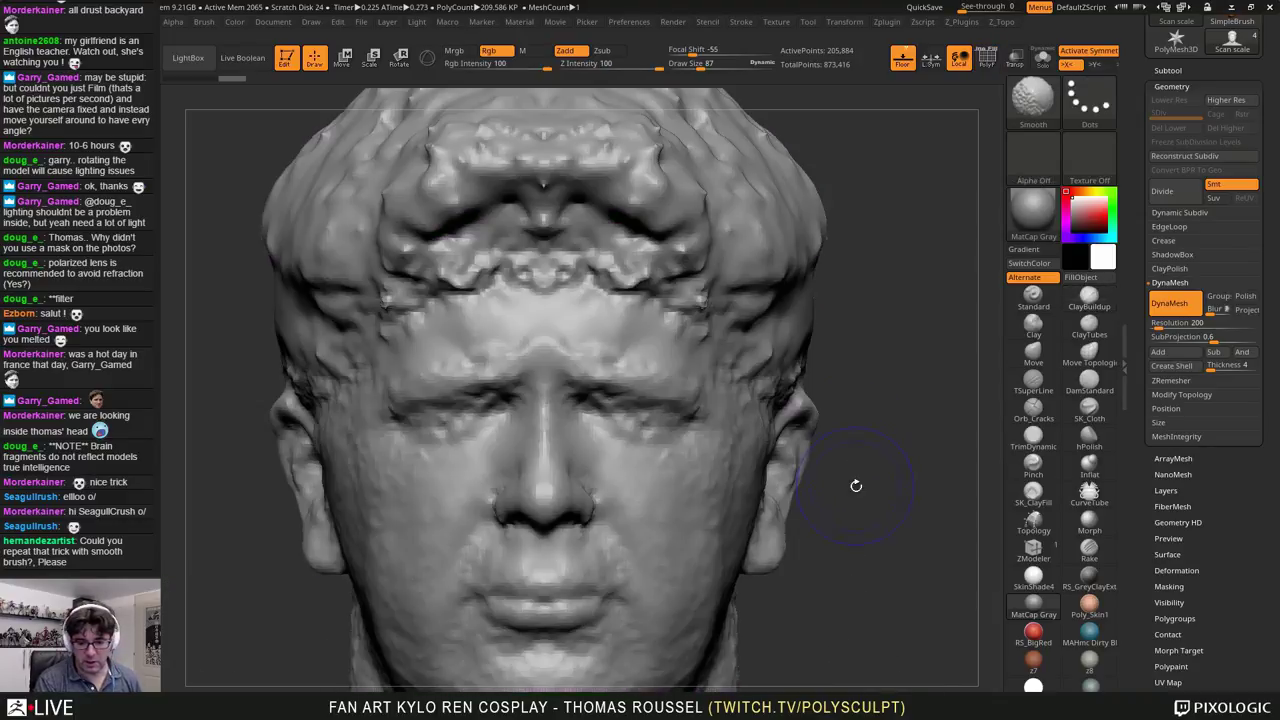
# Step: Smooth the lumpy hair at the front of the head and along the forehead hairline
pyautogui.moveTo(856, 487); pyautogui.dragTo(804, 490)
pyautogui.keyDown('ctrl'); pyautogui.moveTo(804, 490); pyautogui.dragTo(579, 396, button='right'); pyautogui.keyUp('ctrl')
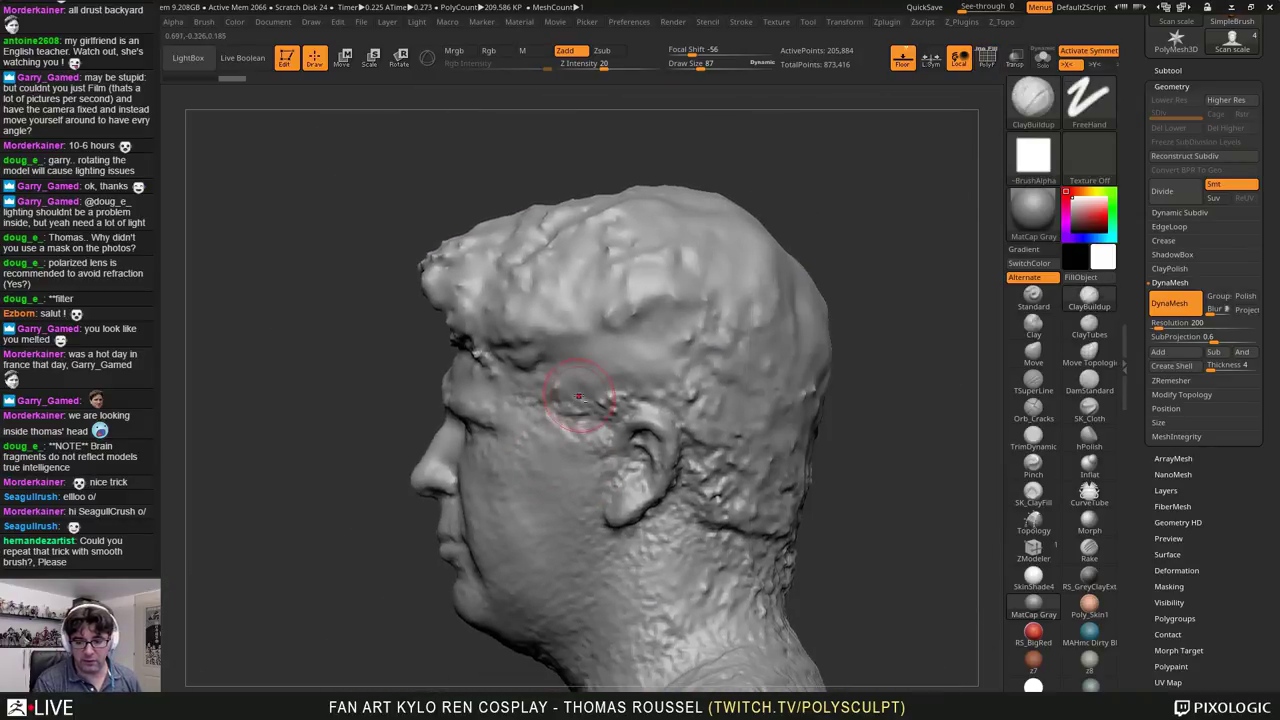
pyautogui.press('shift')
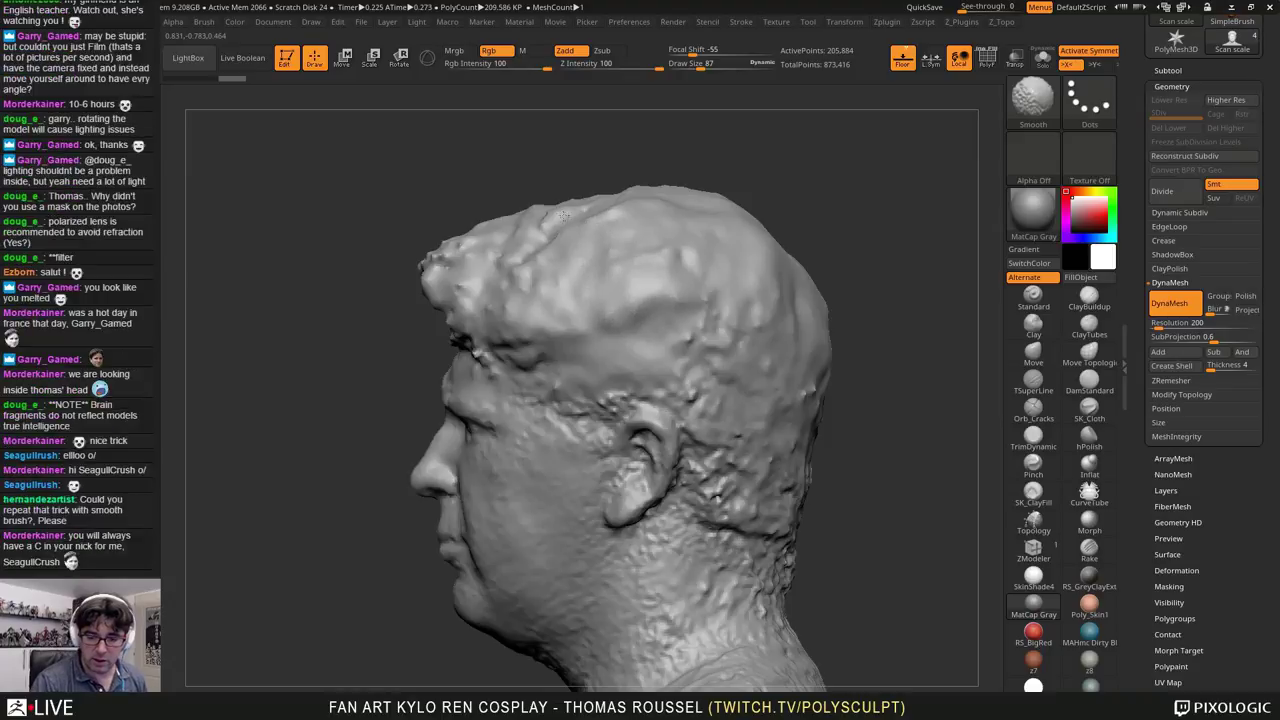
pyautogui.keyDown('shift'); pyautogui.moveTo(424, 266); pyautogui.dragTo(434, 270); pyautogui.keyUp('shift')
pyautogui.moveTo(477, 283); pyautogui.dragTo(551, 303, button='right')
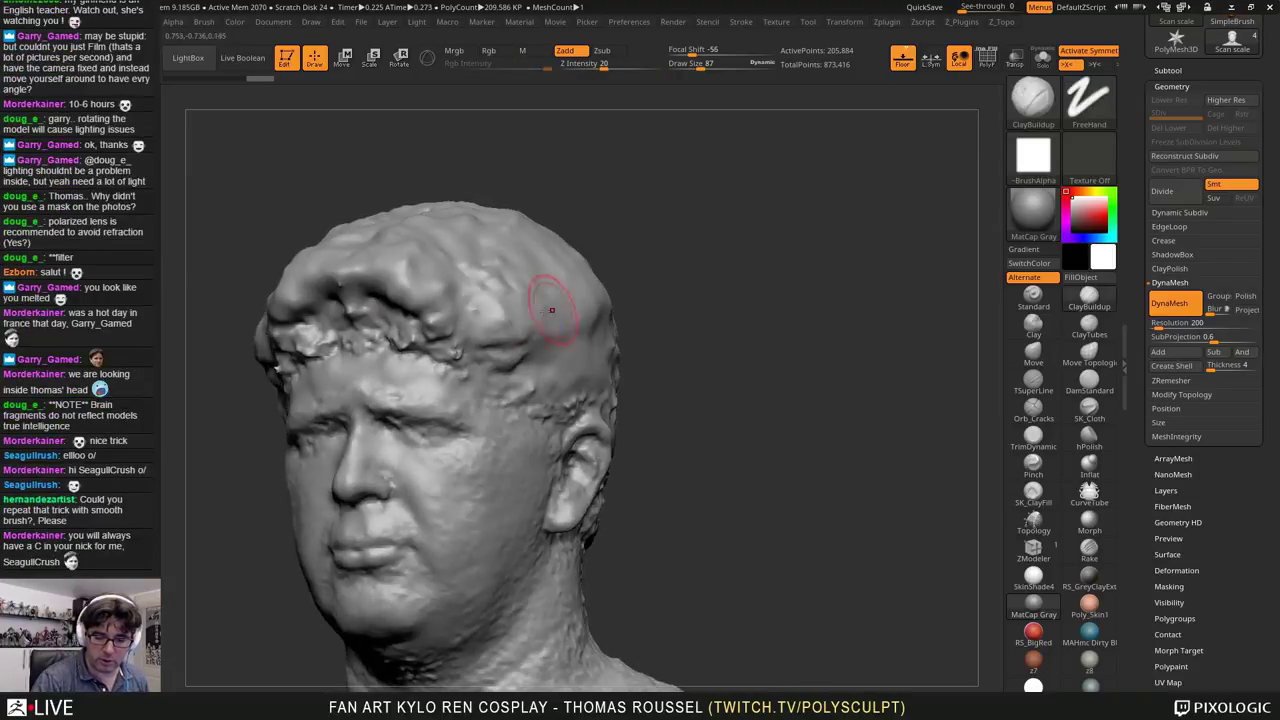
pyautogui.moveTo(448, 344)
pyautogui.keyDown('shift'); pyautogui.mouseDown()
pyautogui.moveTo(412, 322)
pyautogui.moveTo(345, 318)
pyautogui.mouseUp(); pyautogui.keyUp('shift')
# Step: Build up the front of the skull and the upper temple with ClayBuildup, enlarging the brush to a draw size of 161
pyautogui.moveTo(355, 270)
pyautogui.mouseDown()
pyautogui.moveTo(394, 272)
pyautogui.moveTo(433, 312)
pyautogui.moveTo(384, 266)
pyautogui.moveTo(354, 276)
pyautogui.moveTo(400, 284)
pyautogui.moveTo(434, 263)
pyautogui.moveTo(404, 284)
pyautogui.moveTo(377, 265)
pyautogui.moveTo(424, 313)
pyautogui.moveTo(464, 306)
pyautogui.mouseUp()
pyautogui.press('s')
pyautogui.moveTo(590, 300); pyautogui.dragTo(507, 284, button='right')
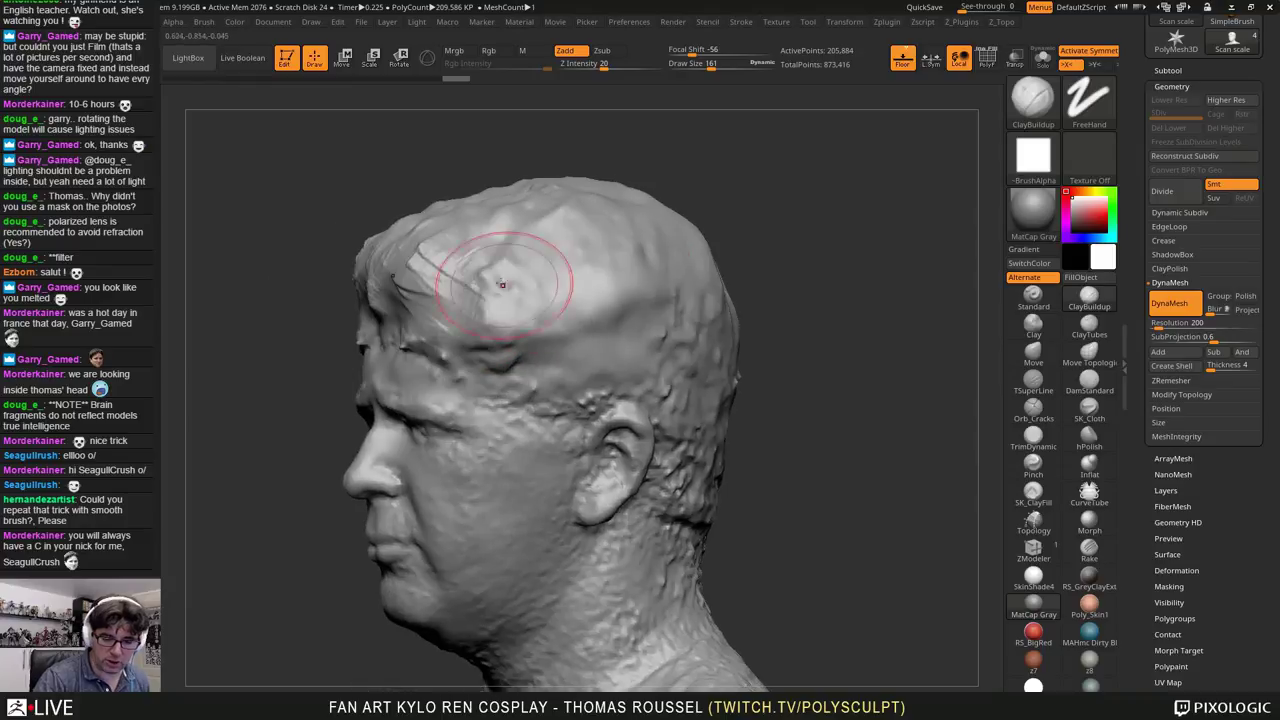
pyautogui.moveTo(372, 255); pyautogui.dragTo(436, 292)
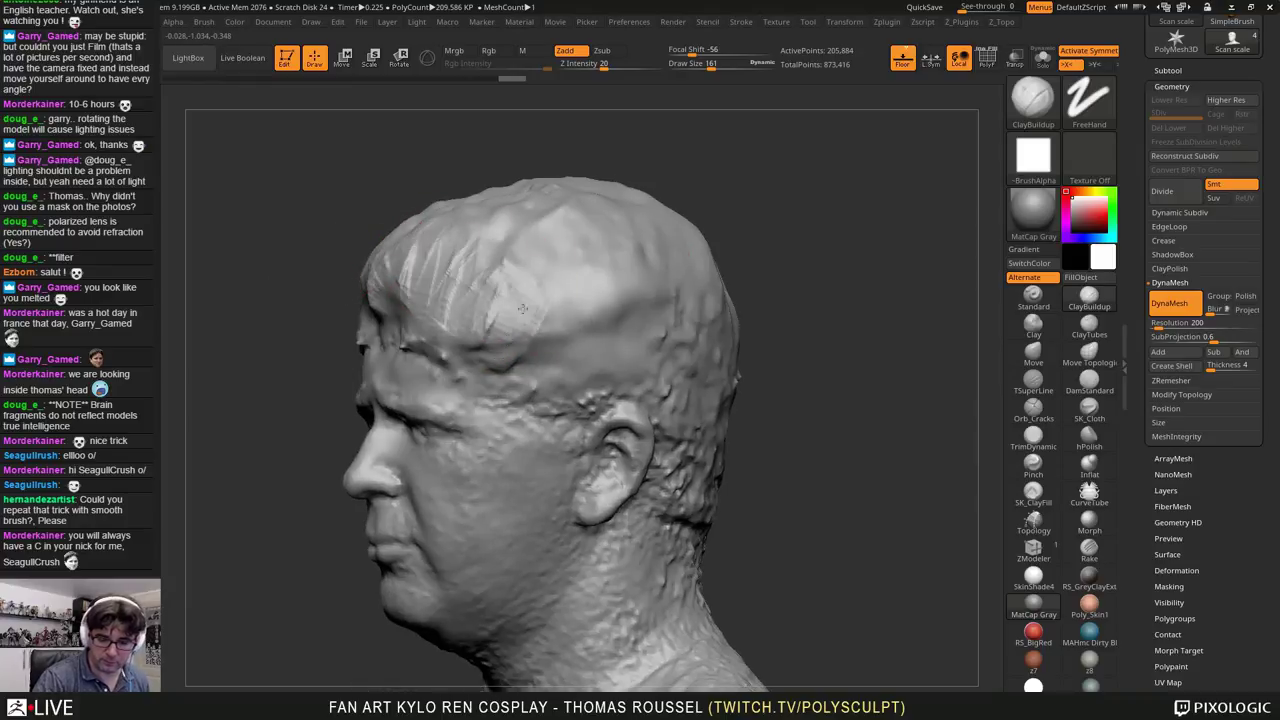
pyautogui.moveTo(515, 335); pyautogui.dragTo(620, 336, button='right')
pyautogui.moveTo(548, 358)
pyautogui.mouseDown()
pyautogui.moveTo(553, 316)
pyautogui.moveTo(588, 303)
pyautogui.moveTo(591, 270)
pyautogui.mouseUp()
pyautogui.moveTo(672, 372)
pyautogui.mouseDown(button='right')
pyautogui.moveTo(622, 378)
pyautogui.moveTo(400, 258)
pyautogui.mouseUp(button='right')
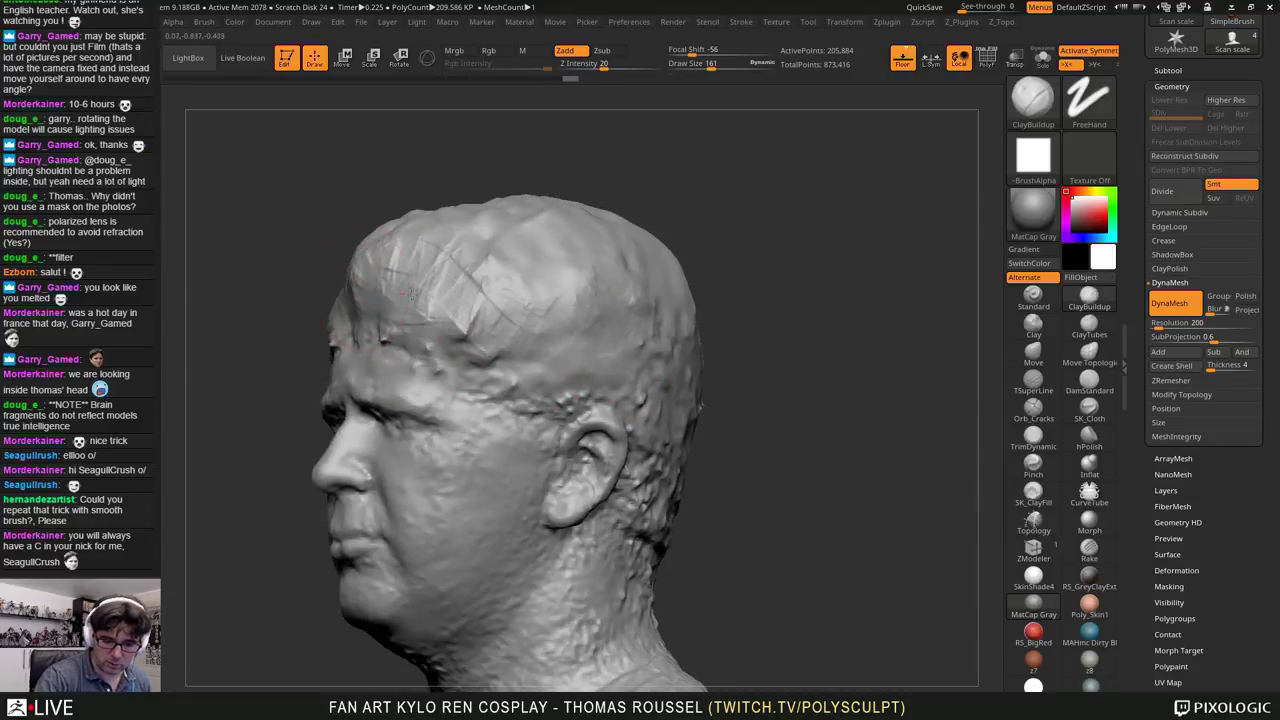
pyautogui.moveTo(356, 267); pyautogui.dragTo(500, 185, button='right')
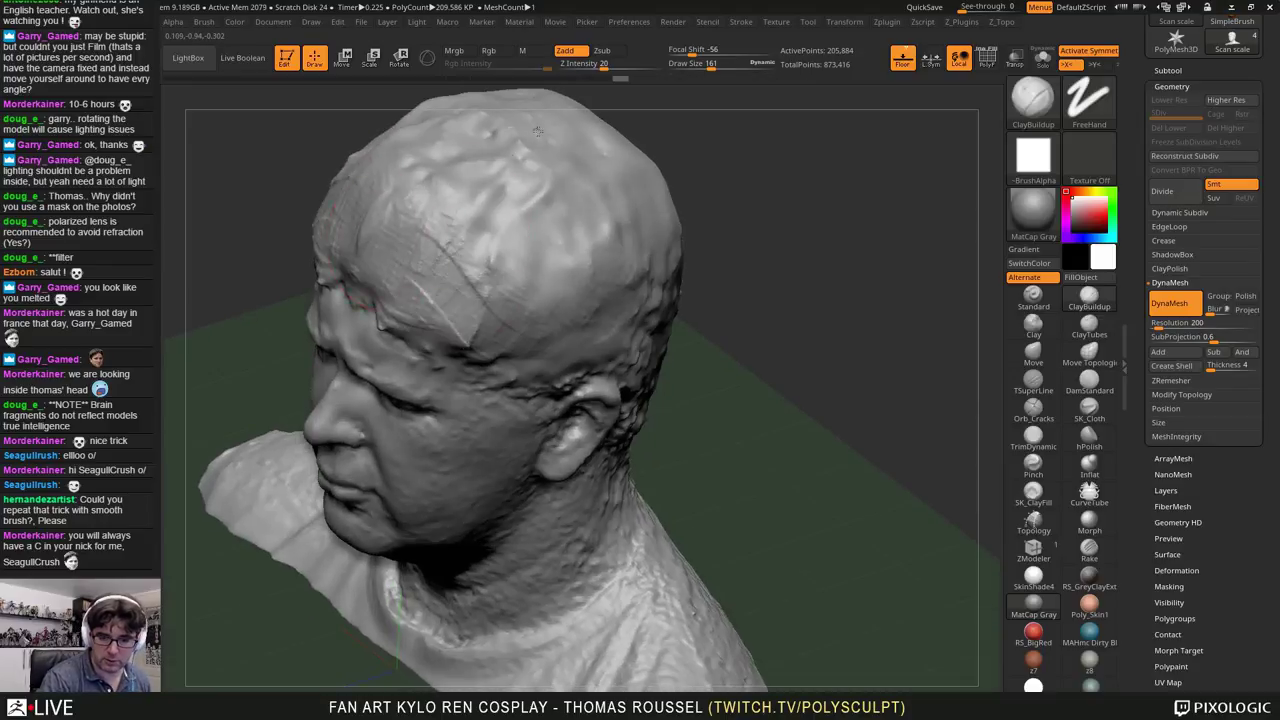
# Step: Cover the top and upper side of the skull with long, broad ClayBuildup strokes
pyautogui.moveTo(547, 160); pyautogui.dragTo(446, 236)
pyautogui.moveTo(598, 188); pyautogui.dragTo(458, 252)
pyautogui.moveTo(620, 222); pyautogui.dragTo(492, 285)
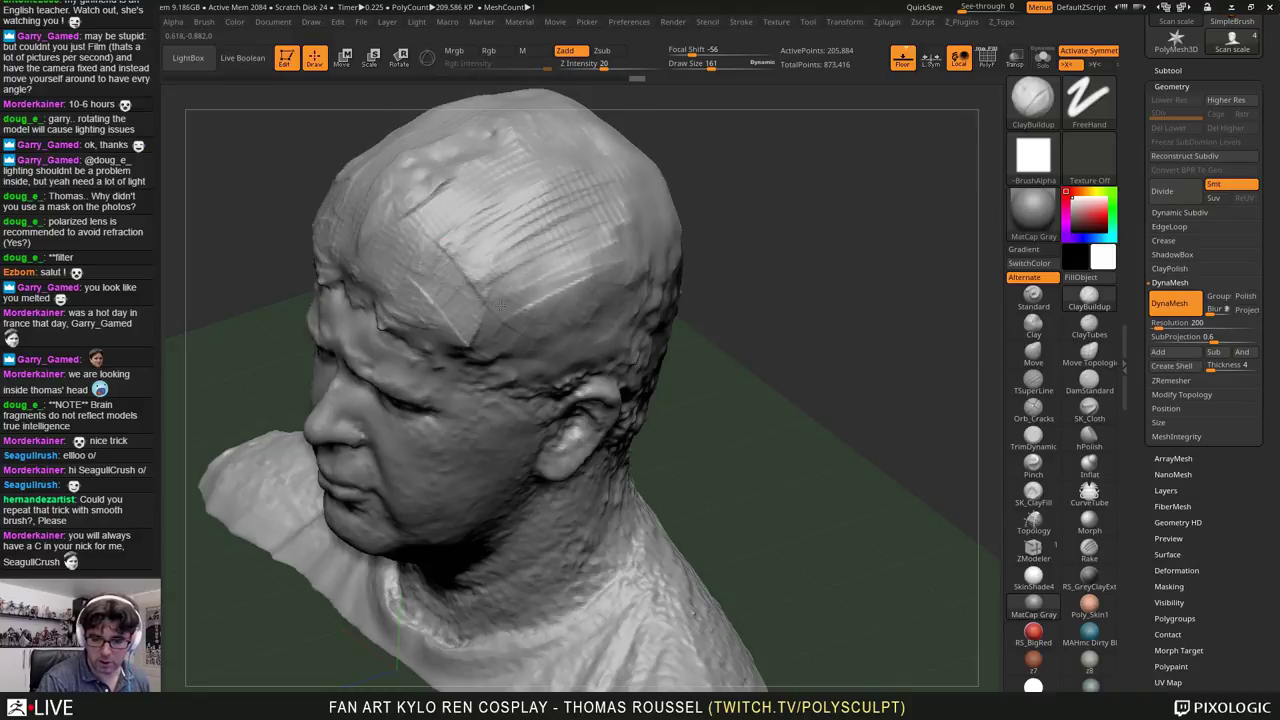
pyautogui.moveTo(660, 258); pyautogui.dragTo(508, 298)
pyautogui.moveTo(572, 168); pyautogui.dragTo(385, 212)
pyautogui.moveTo(500, 168); pyautogui.dragTo(378, 230)
pyautogui.moveTo(395, 182); pyautogui.dragTo(540, 128)
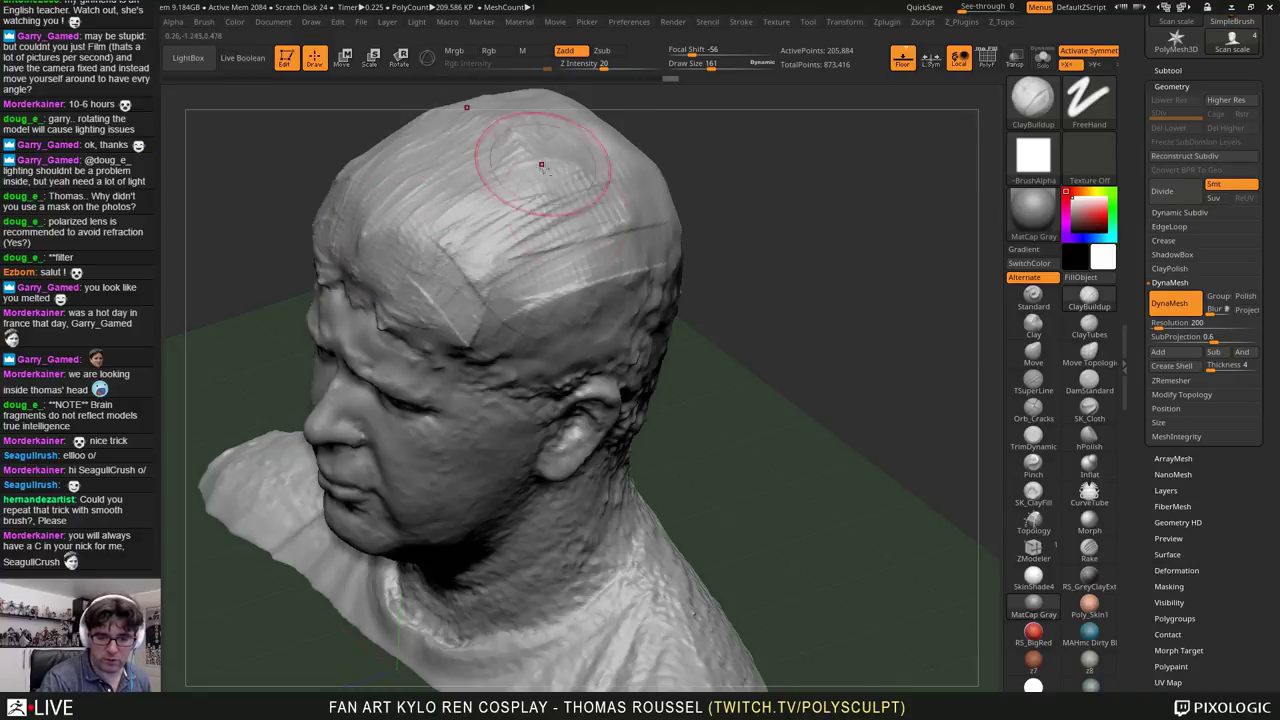
# Step: Smooth the crown, the back of the head and the rough area behind the ear
pyautogui.moveTo(640, 290)
pyautogui.mouseDown(button='right')
pyautogui.moveTo(598, 216)
pyautogui.moveTo(666, 214)
pyautogui.moveTo(700, 230)
pyautogui.moveTo(648, 205)
pyautogui.mouseUp(button='right')
pyautogui.moveTo(648, 205)
pyautogui.mouseDown()
pyautogui.moveTo(620, 190)
pyautogui.moveTo(600, 220)
pyautogui.moveTo(657, 245)
pyautogui.moveTo(740, 238)
pyautogui.moveTo(770, 365)
pyautogui.mouseUp()
pyautogui.keyDown('shift'); pyautogui.moveTo(770, 365); pyautogui.dragTo(655, 335, button='right'); pyautogui.keyUp('shift')
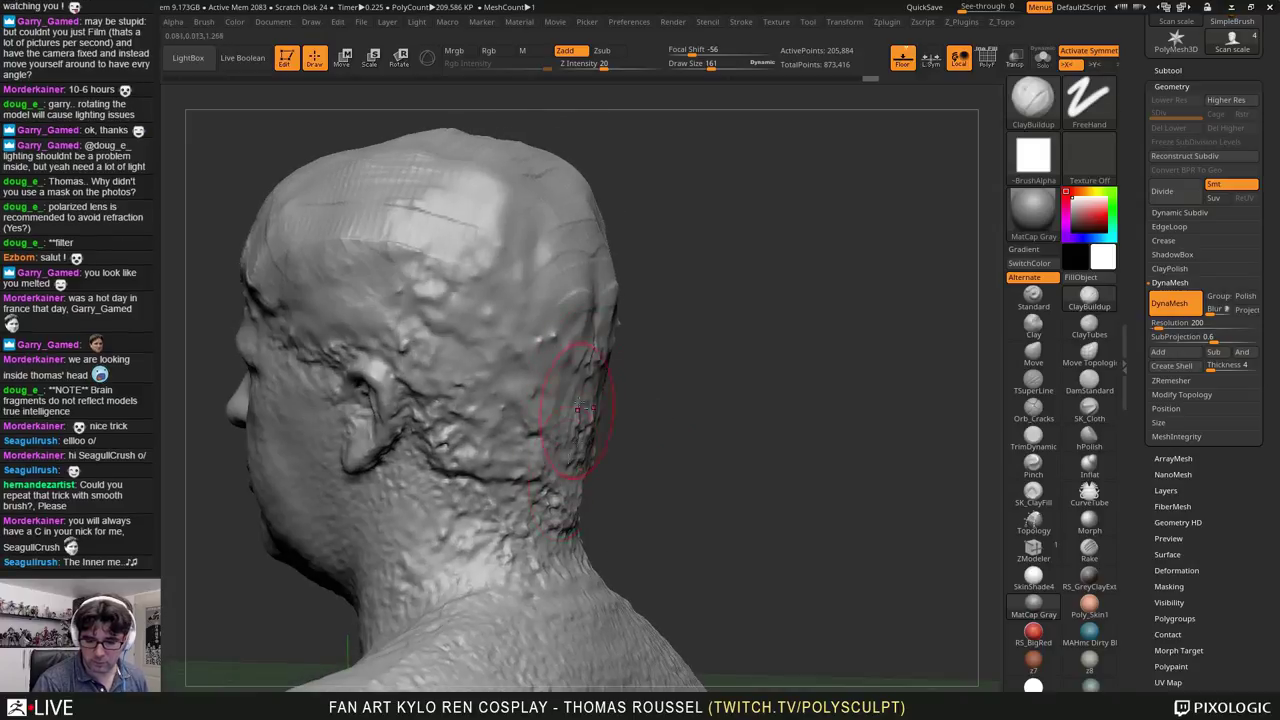
pyautogui.press('shift')
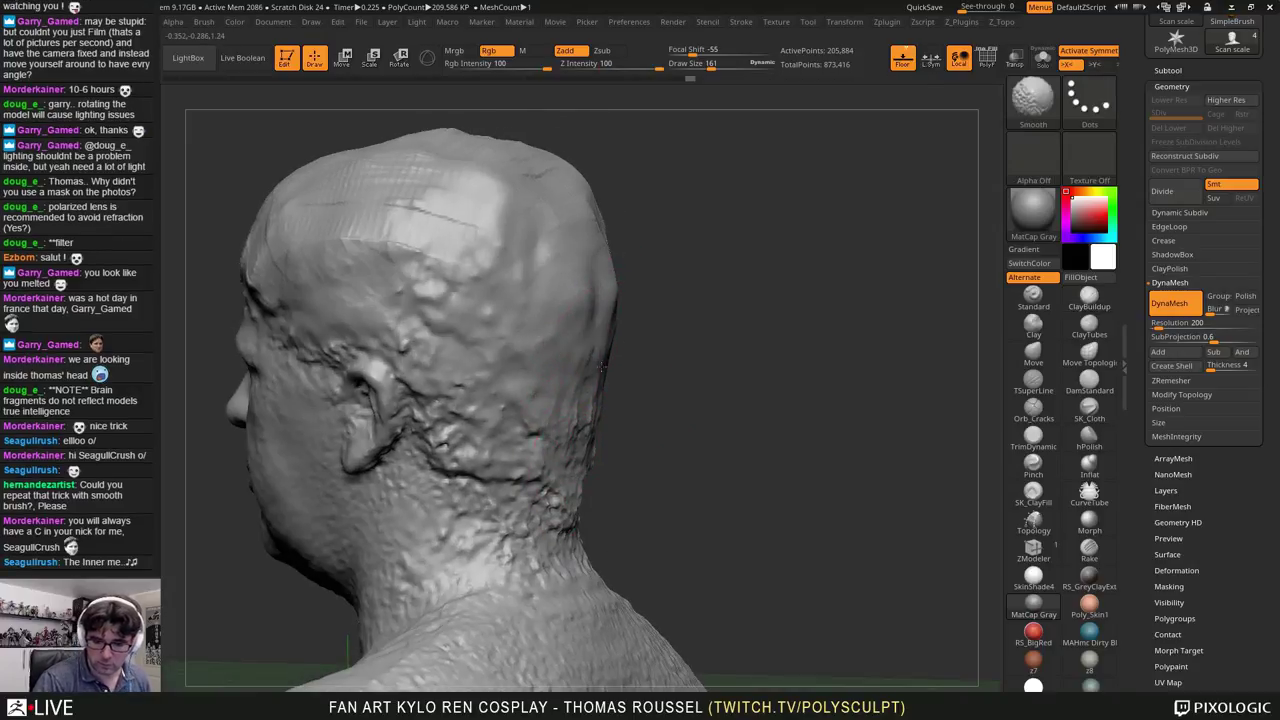
pyautogui.moveTo(436, 131)
pyautogui.keyDown('shift'); pyautogui.mouseDown()
pyautogui.moveTo(422, 325)
pyautogui.moveTo(480, 430)
pyautogui.moveTo(518, 375)
pyautogui.mouseUp(); pyautogui.keyUp('shift')
pyautogui.moveTo(432, 390); pyautogui.dragTo(450, 404)
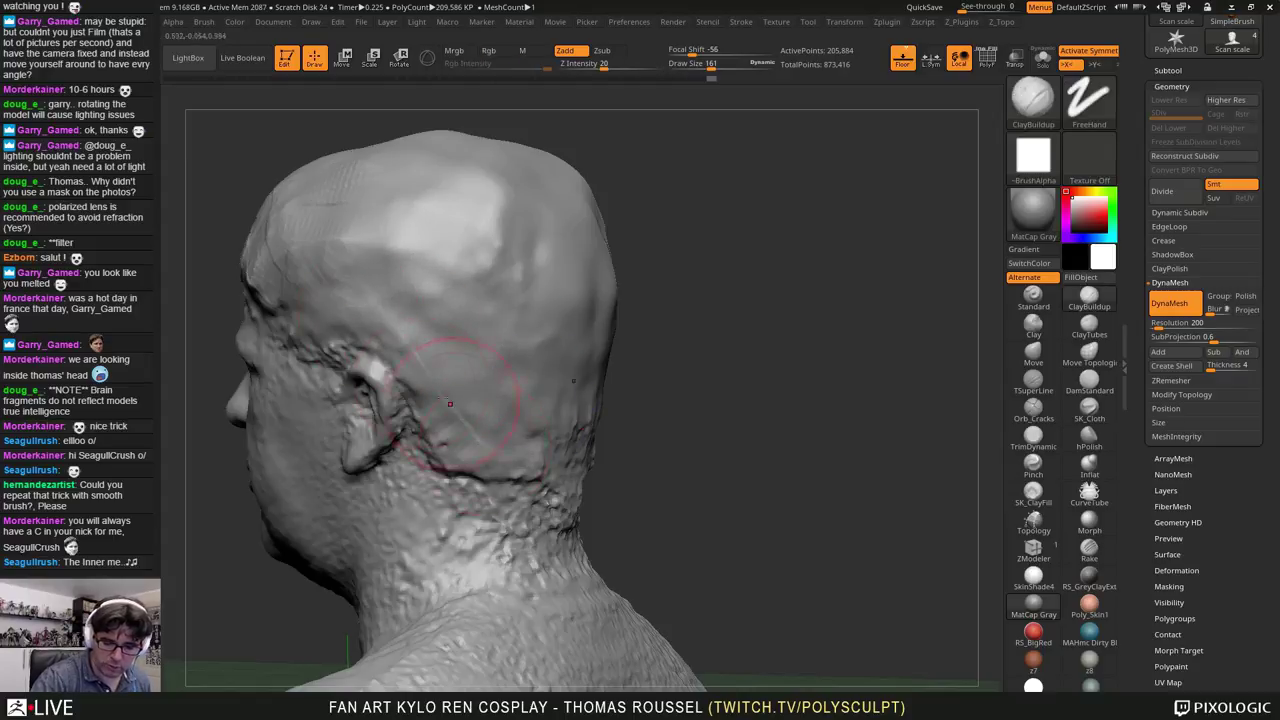
# Step: Smooth the rough nape at the back of the head and the uneven front hairline above the forehead
pyautogui.press('shift')
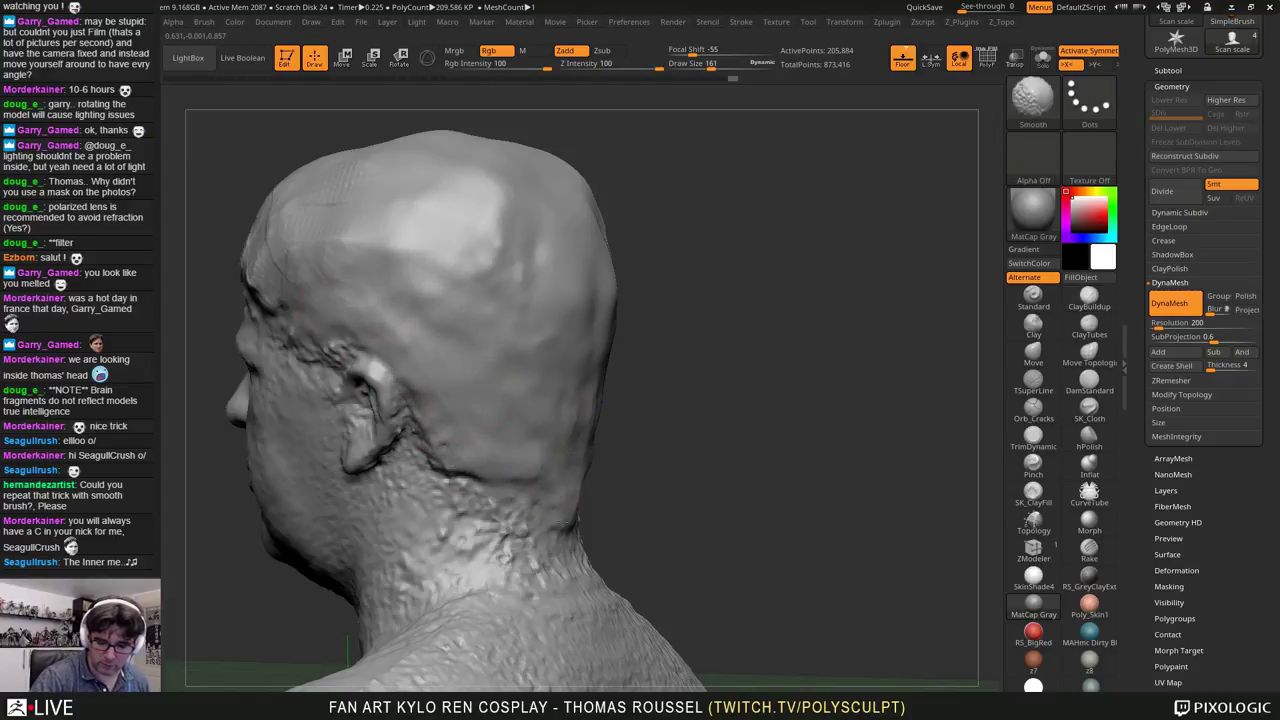
pyautogui.keyDown('shift'); pyautogui.moveTo(570, 524); pyautogui.dragTo(536, 545); pyautogui.keyUp('shift')
pyautogui.moveTo(700, 480); pyautogui.dragTo(905, 465)
pyautogui.press('shift')
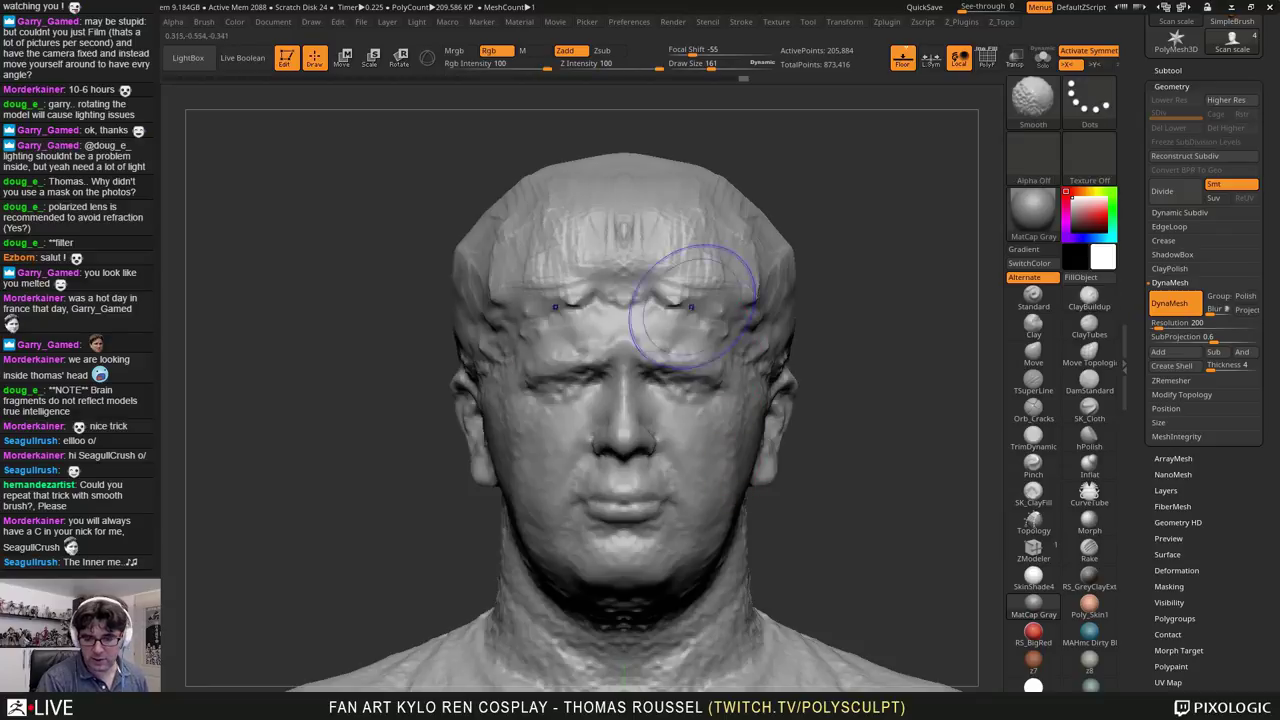
pyautogui.keyDown('shift'); pyautogui.moveTo(692, 307); pyautogui.dragTo(650, 275); pyautogui.keyUp('shift')
# Step: Carve the hairline across the forehead and down the temple with DamStandard at a draw size of 72
pyautogui.keyDown('alt'); pyautogui.moveTo(700, 275); pyautogui.dragTo(714, 302, button='right'); pyautogui.keyUp('alt')
pyautogui.press('s')
pyautogui.moveTo(718, 296); pyautogui.dragTo(702, 296)
pyautogui.keyDown('alt'); pyautogui.moveTo(774, 398); pyautogui.dragTo(669, 417, button='right'); pyautogui.keyUp('alt')
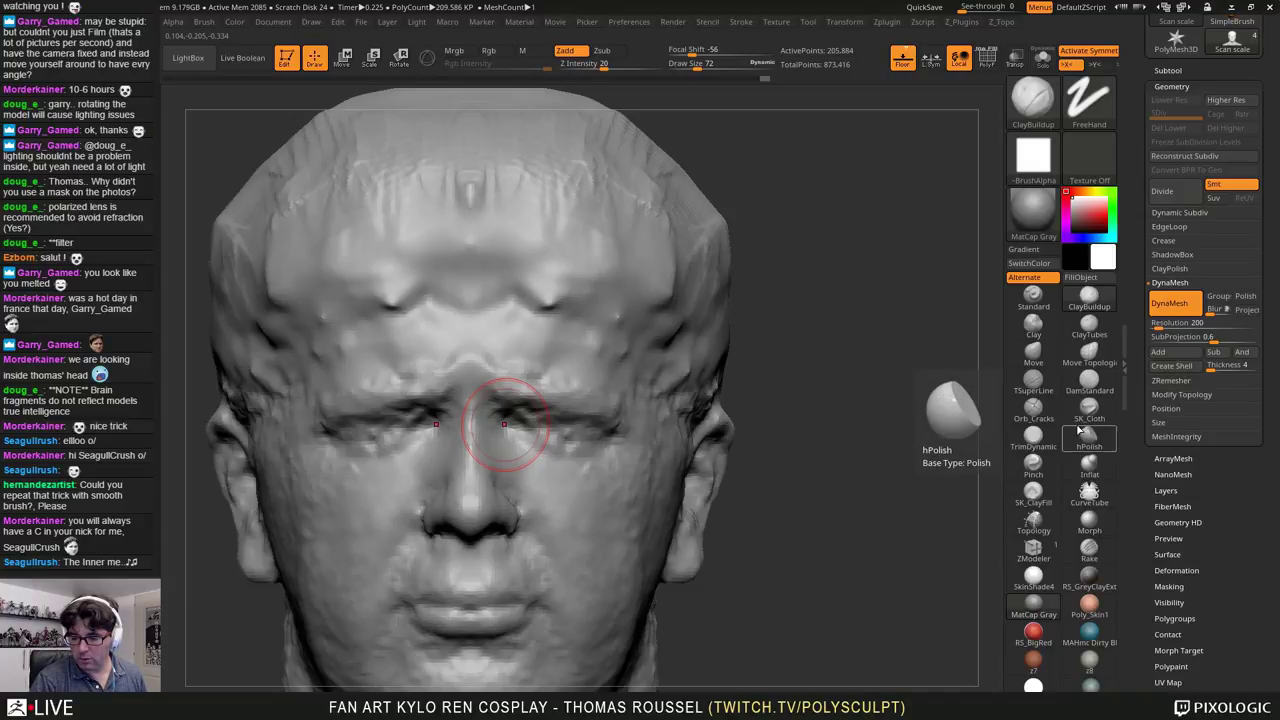
pyautogui.click(1089, 381)
pyautogui.moveTo(470, 245); pyautogui.dragTo(604, 258)
pyautogui.moveTo(634, 261); pyautogui.dragTo(570, 263, button='right')
pyautogui.moveTo(583, 262)
pyautogui.mouseDown()
pyautogui.moveTo(623, 264)
pyautogui.moveTo(706, 338)
pyautogui.mouseUp()
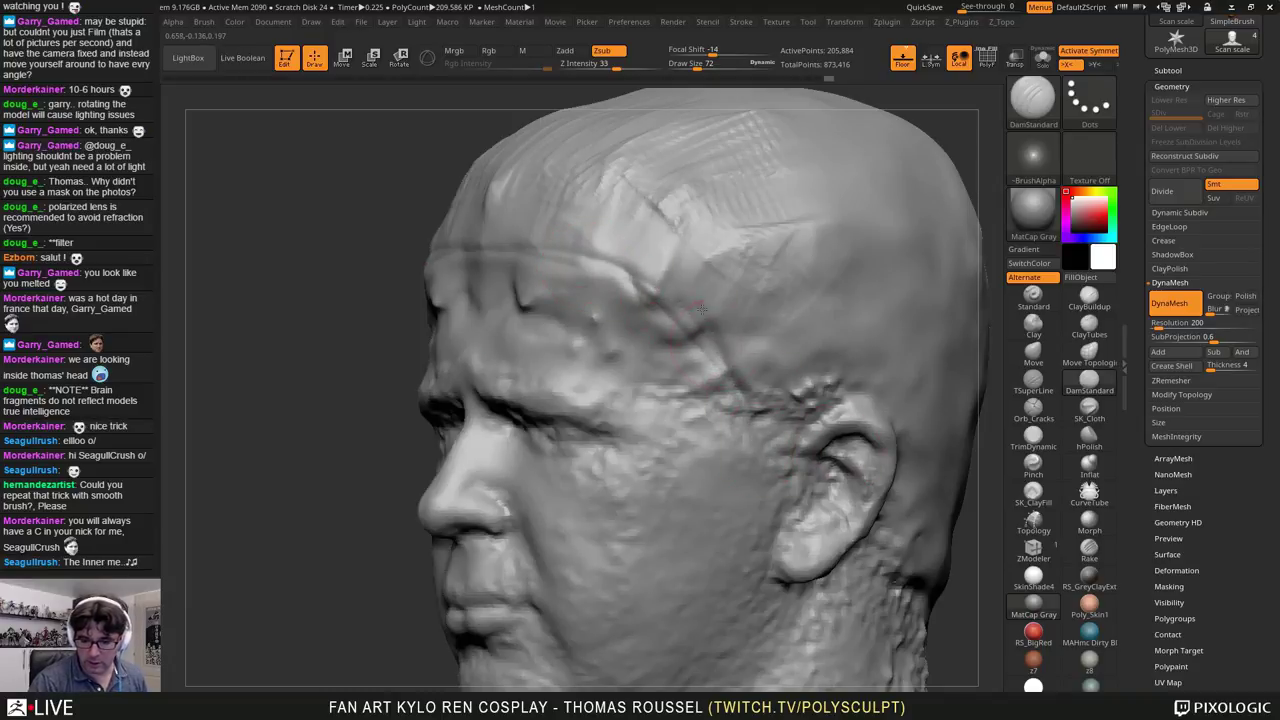
pyautogui.moveTo(612, 262)
pyautogui.mouseDown()
pyautogui.moveTo(480, 249)
pyautogui.moveTo(655, 256)
pyautogui.mouseUp()
pyautogui.moveTo(650, 420); pyautogui.dragTo(702, 430, button='right')
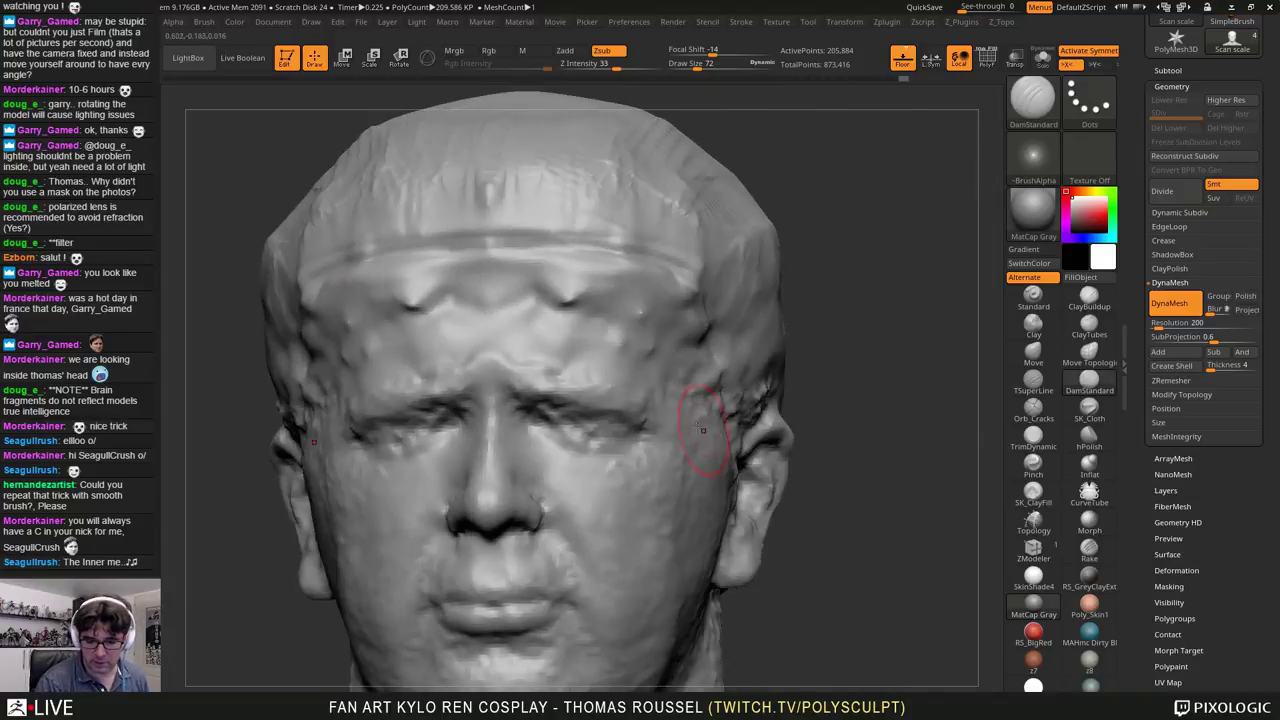
# Step: Sharpen the eyelid creases, the line between the lips and the inner eye corners with DamStandard
pyautogui.moveTo(517, 388)
pyautogui.mouseDown()
pyautogui.moveTo(640, 408)
pyautogui.moveTo(648, 424)
pyautogui.moveTo(590, 440)
pyautogui.moveTo(560, 420)
pyautogui.moveTo(575, 440)
pyautogui.moveTo(560, 435)
pyautogui.moveTo(614, 434)
pyautogui.mouseUp()
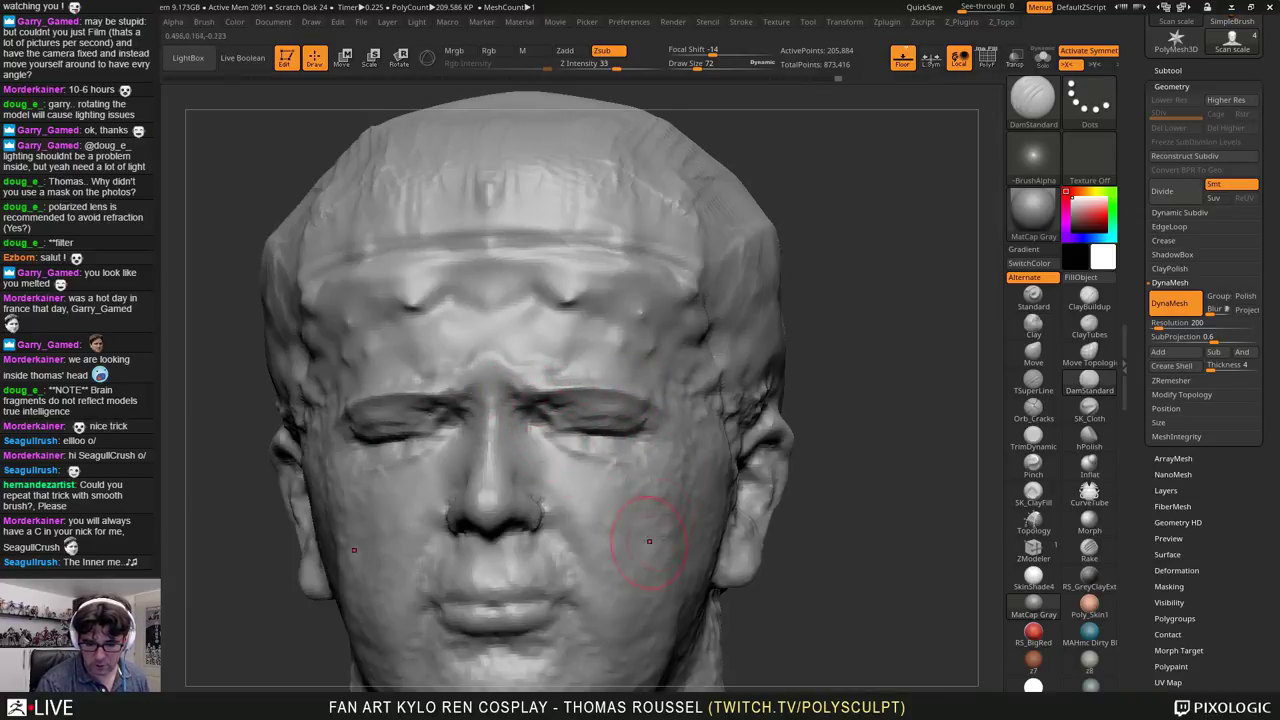
pyautogui.moveTo(640, 575)
pyautogui.keyDown('alt'); pyautogui.mouseDown(button='right')
pyautogui.moveTo(650, 506)
pyautogui.moveTo(672, 508)
pyautogui.mouseUp(button='right'); pyautogui.keyUp('alt')
pyautogui.moveTo(476, 513); pyautogui.dragTo(612, 510)
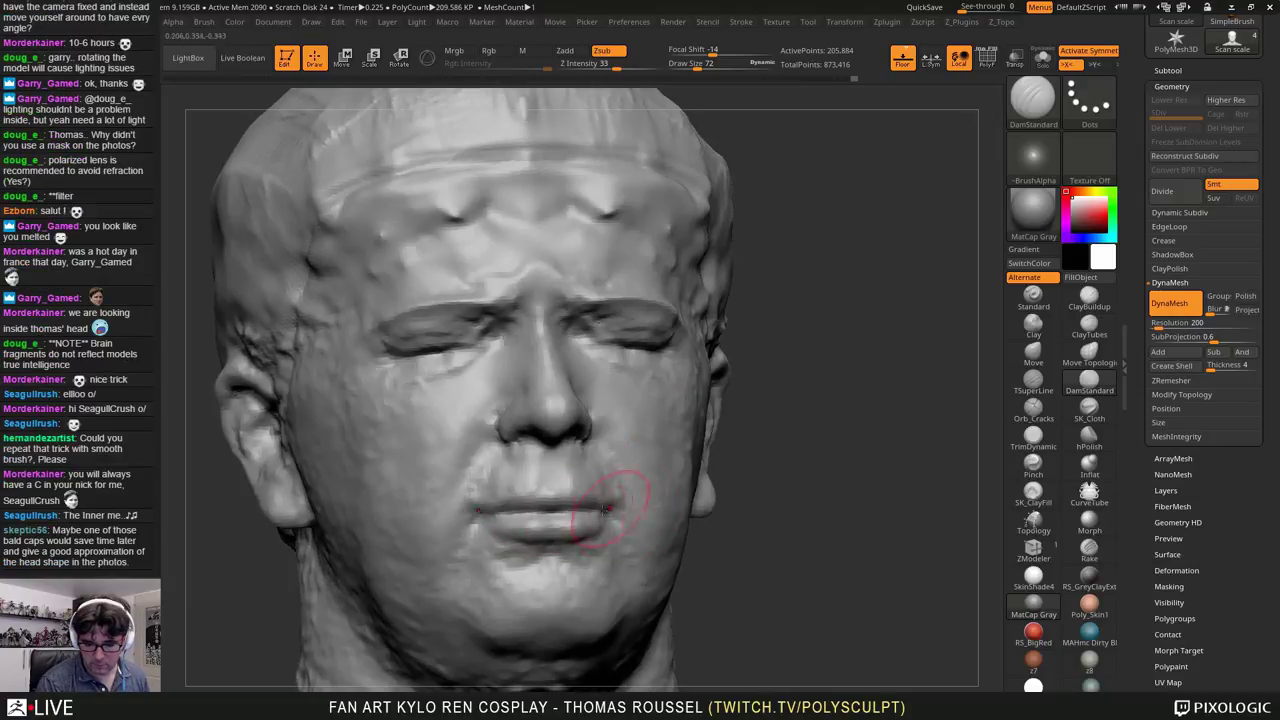
pyautogui.moveTo(643, 570)
pyautogui.mouseDown(button='right')
pyautogui.moveTo(668, 570)
pyautogui.moveTo(594, 566)
pyautogui.mouseUp(button='right')
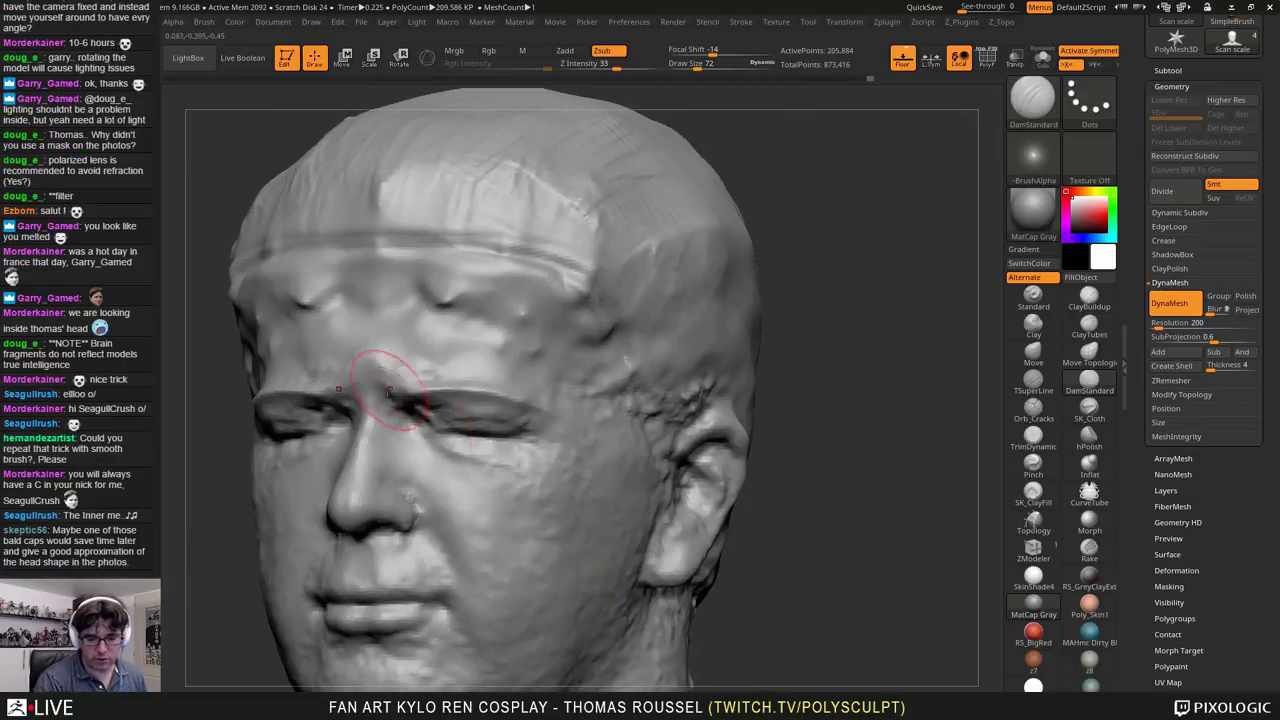
pyautogui.moveTo(390, 389); pyautogui.dragTo(400, 407)
pyautogui.moveTo(405, 407); pyautogui.dragTo(492, 404, button='right')
# Step: Deepen the carved hairline from the temple to the ear and define the inner ear with DamStandard
pyautogui.moveTo(545, 262); pyautogui.dragTo(632, 364)
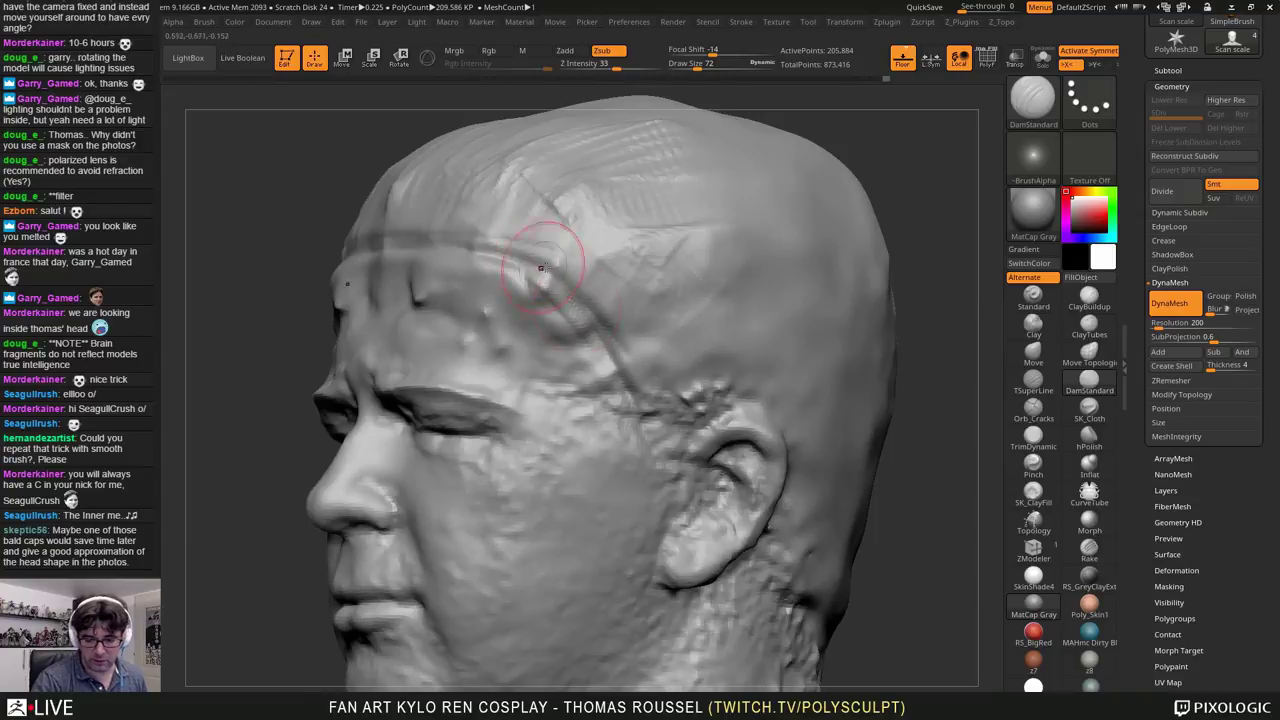
pyautogui.moveTo(648, 428); pyautogui.dragTo(778, 446, button='right')
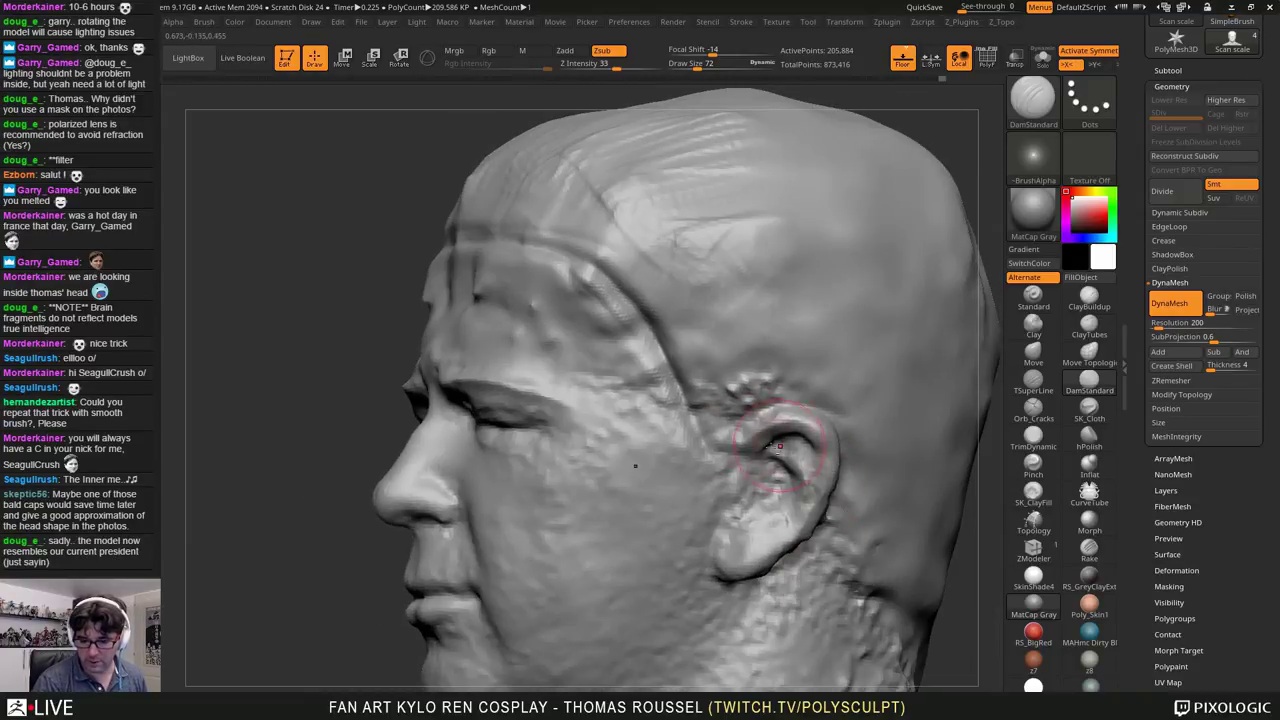
pyautogui.moveTo(780, 446); pyautogui.dragTo(794, 457)
pyautogui.keyDown('alt'); pyautogui.moveTo(744, 670); pyautogui.dragTo(769, 526, button='right'); pyautogui.keyUp('alt')
pyautogui.moveTo(769, 526)
pyautogui.mouseDown(button='right')
pyautogui.moveTo(757, 520)
pyautogui.moveTo(805, 412)
pyautogui.mouseUp(button='right')
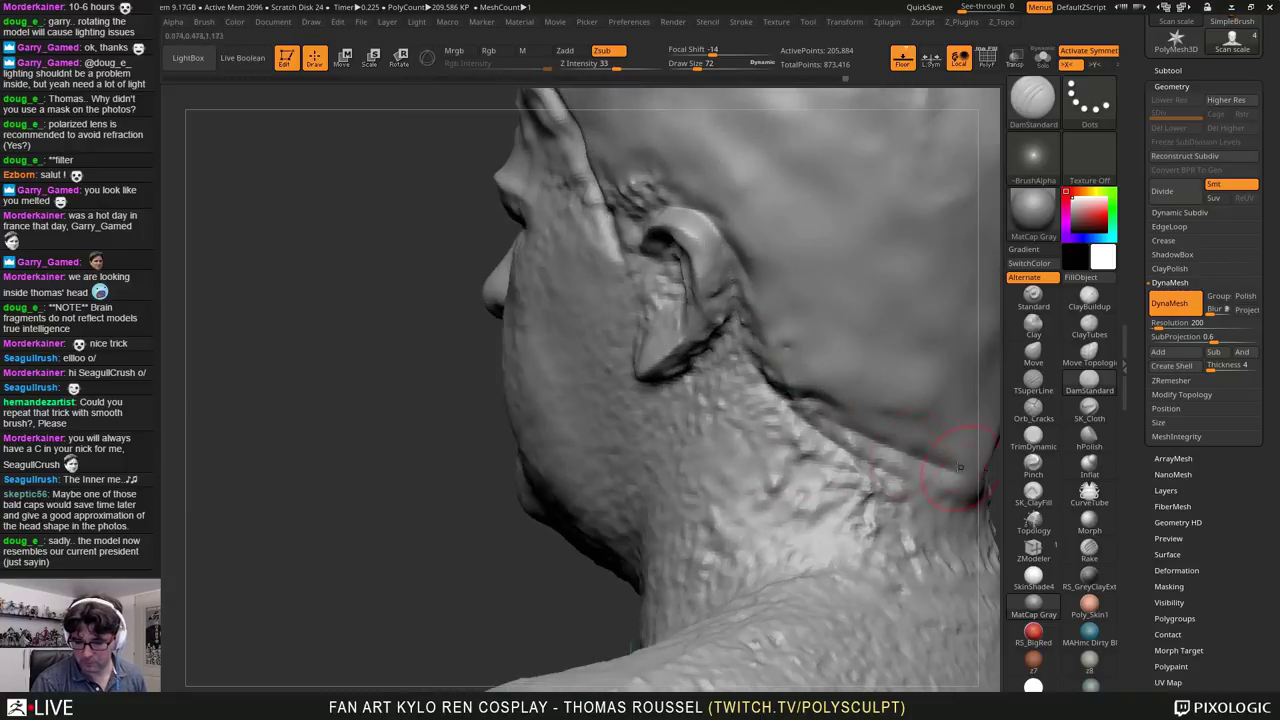
pyautogui.moveTo(668, 212); pyautogui.dragTo(735, 400, button='right')
pyautogui.moveTo(545, 412); pyautogui.dragTo(656, 402, button='right')
pyautogui.moveTo(686, 460)
pyautogui.mouseDown(button='right')
pyautogui.moveTo(766, 403)
pyautogui.moveTo(765, 380)
pyautogui.moveTo(796, 440)
pyautogui.moveTo(780, 385)
pyautogui.moveTo(789, 416)
pyautogui.mouseUp(button='right')
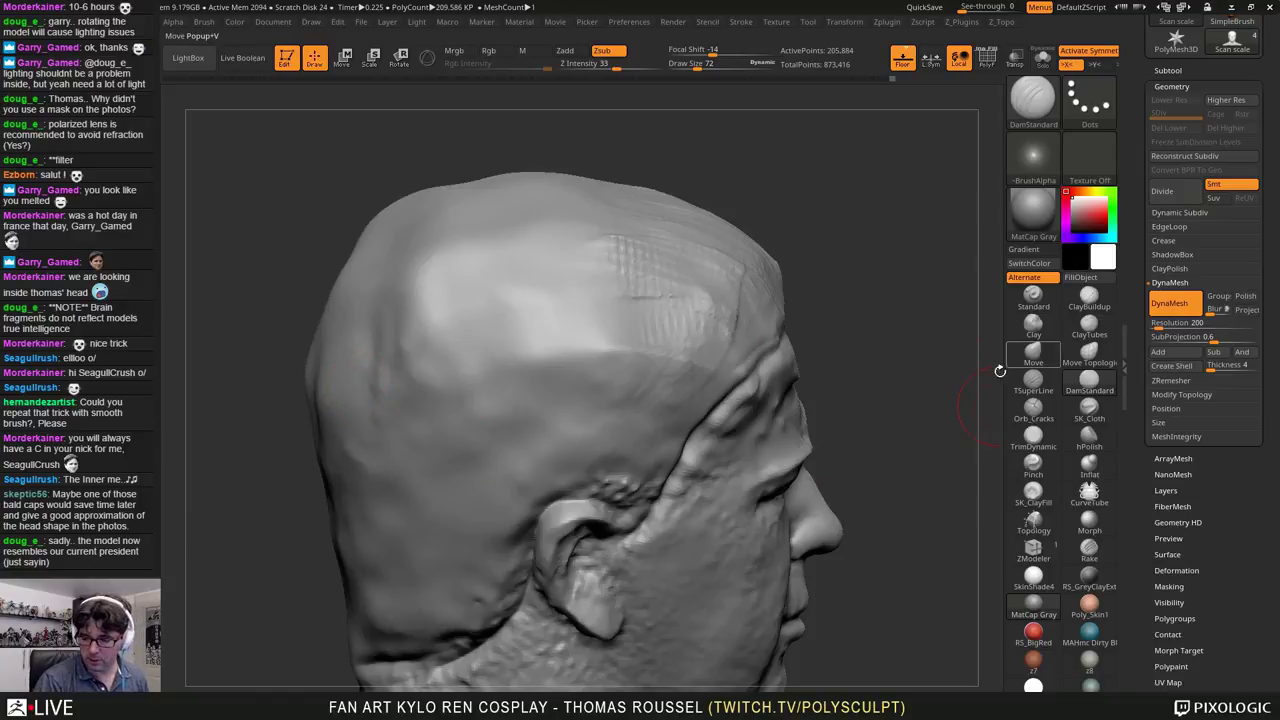
# Step: Enlarge the brush to a draw size of 116, smooth the back of the skull and carve the hairline across the nape
pyautogui.press('s')
pyautogui.moveTo(878, 303); pyautogui.dragTo(880, 303)
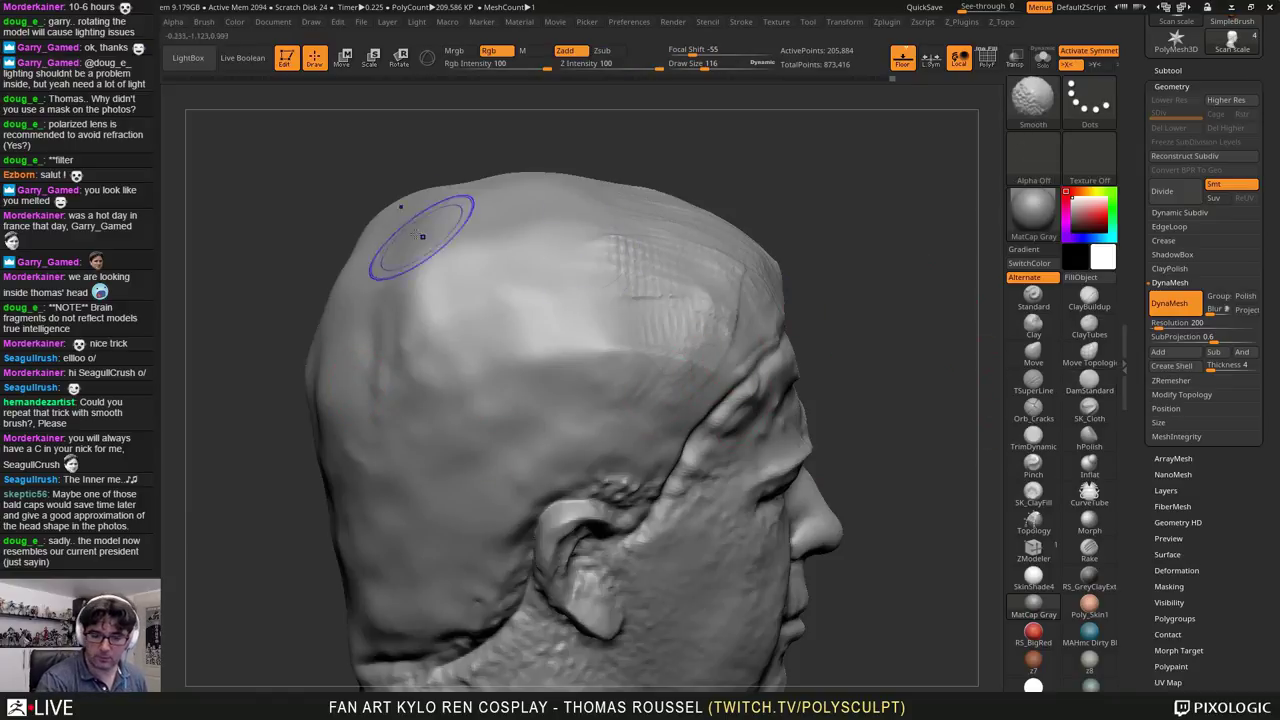
pyautogui.moveTo(423, 236)
pyautogui.keyDown('shift'); pyautogui.mouseDown()
pyautogui.moveTo(386, 240)
pyautogui.moveTo(380, 220)
pyautogui.moveTo(319, 385)
pyautogui.mouseUp(); pyautogui.keyUp('shift')
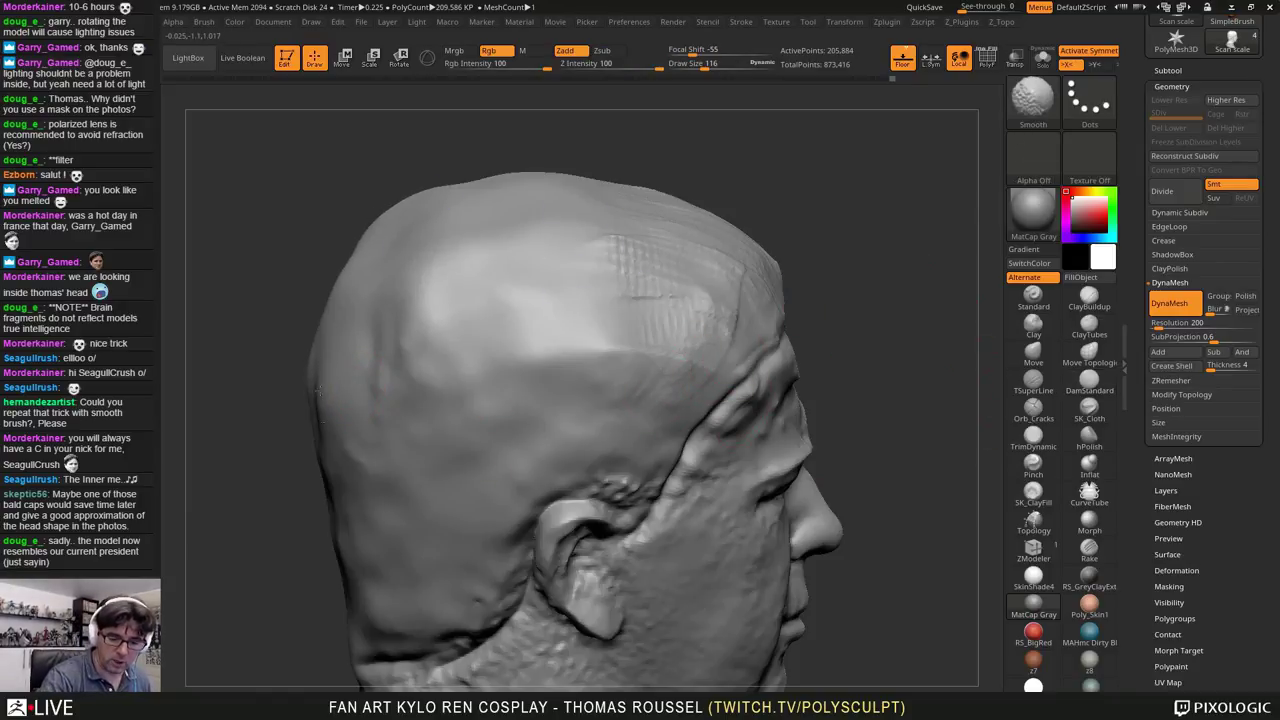
pyautogui.moveTo(353, 553)
pyautogui.mouseDown(button='right')
pyautogui.moveTo(500, 470)
pyautogui.moveTo(660, 475)
pyautogui.mouseUp(button='right')
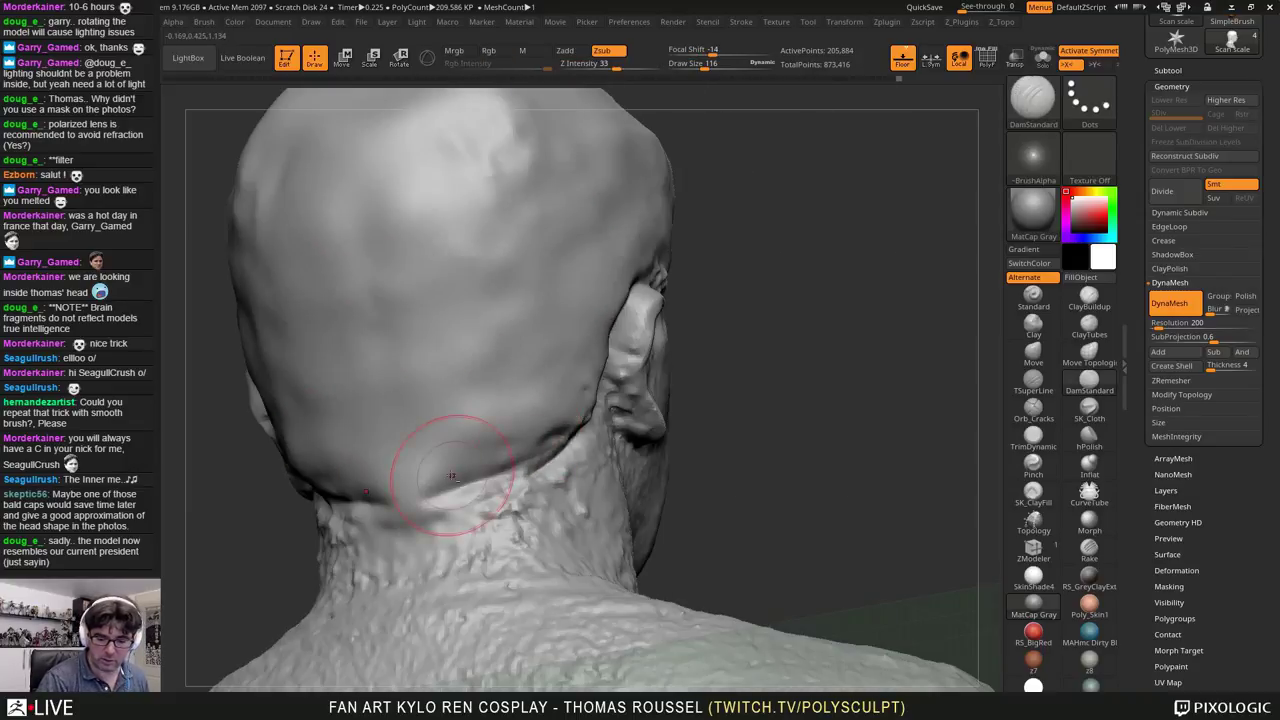
pyautogui.moveTo(457, 474); pyautogui.dragTo(655, 458, button='right')
pyautogui.moveTo(760, 465)
pyautogui.mouseDown(button='right')
pyautogui.moveTo(633, 484)
pyautogui.moveTo(605, 432)
pyautogui.mouseUp(button='right')
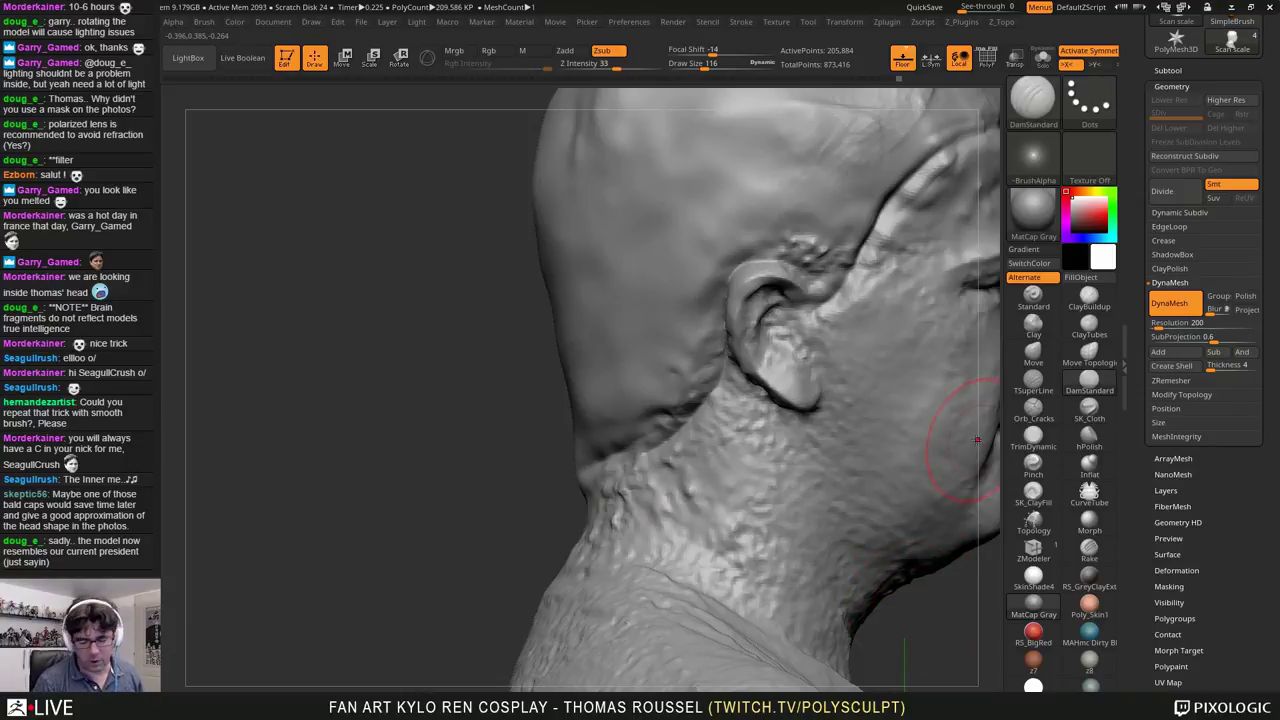
pyautogui.moveTo(977, 438)
pyautogui.mouseDown(button='right')
pyautogui.moveTo(430, 310)
pyautogui.moveTo(385, 330)
pyautogui.mouseUp(button='right')
# Step: Fill the lumpy forehead between the brows and the carved hairline with broad ClayBuildup strokes
pyautogui.click(1092, 298)
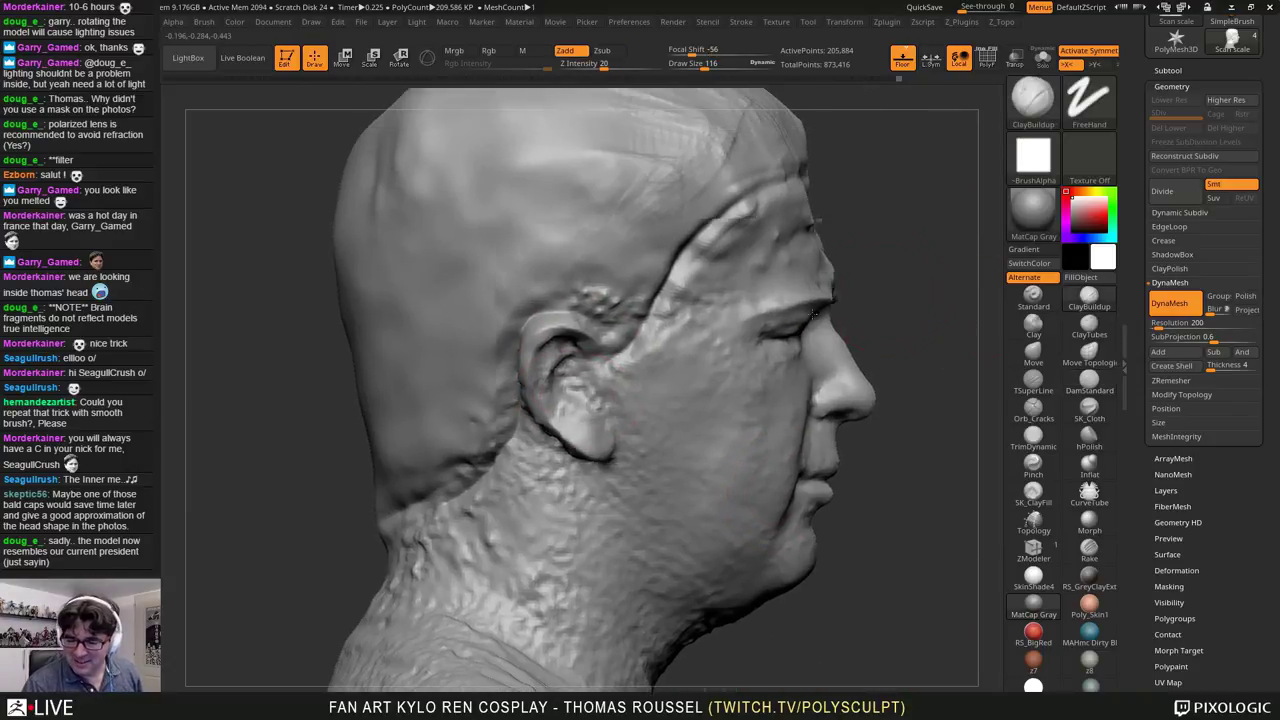
pyautogui.click(1106, 330)
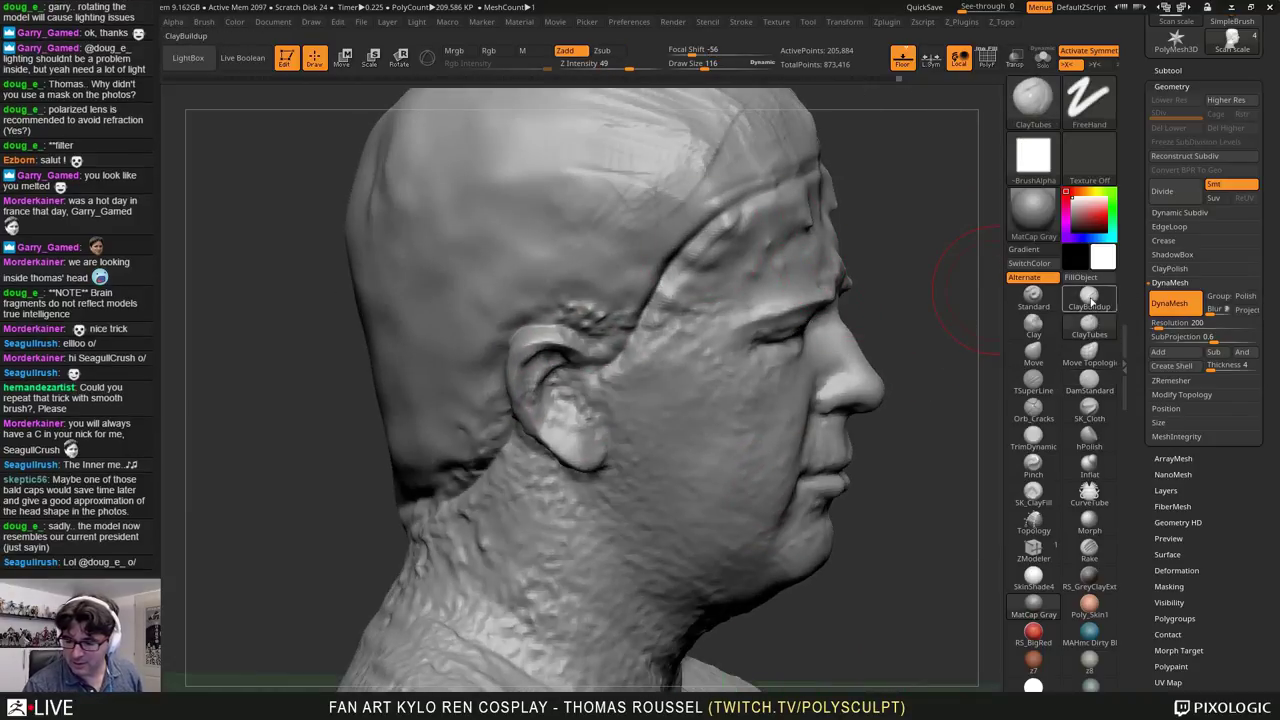
pyautogui.click(1089, 298)
pyautogui.moveTo(807, 220)
pyautogui.mouseDown()
pyautogui.moveTo(726, 228)
pyautogui.moveTo(662, 290)
pyautogui.moveTo(684, 304)
pyautogui.mouseUp()
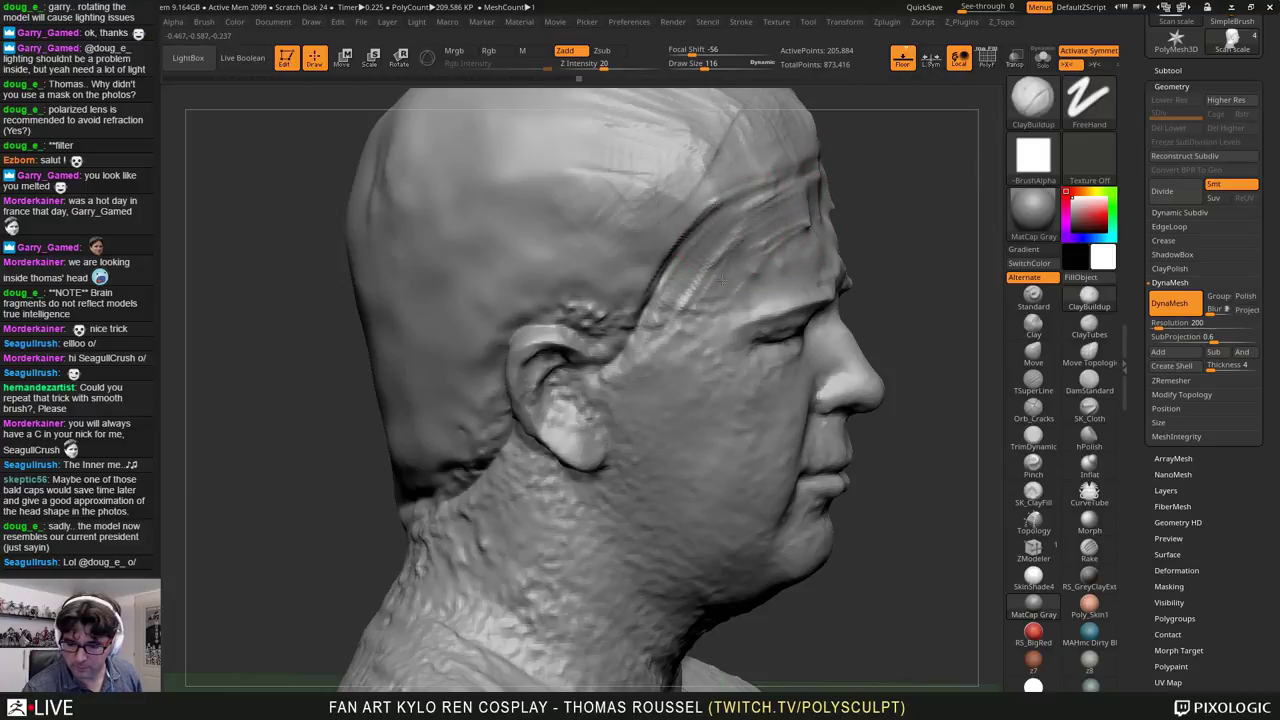
pyautogui.moveTo(925, 480)
pyautogui.mouseDown()
pyautogui.moveTo(820, 490)
pyautogui.moveTo(785, 475)
pyautogui.mouseUp()
pyautogui.moveTo(905, 202)
pyautogui.mouseDown()
pyautogui.moveTo(858, 219)
pyautogui.moveTo(888, 240)
pyautogui.moveTo(826, 202)
pyautogui.mouseUp()
pyautogui.moveTo(905, 168); pyautogui.dragTo(790, 206)
pyautogui.moveTo(905, 212); pyautogui.dragTo(820, 238)
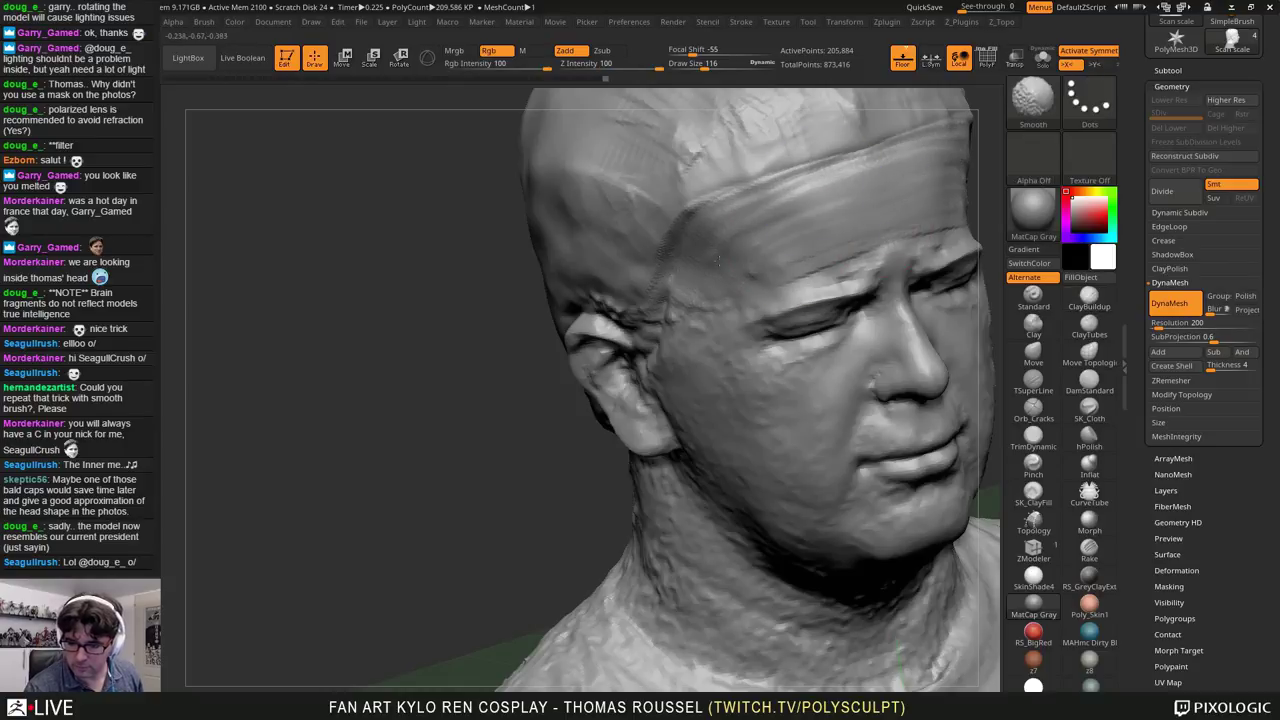
# Step: Smooth the temple below the hairline and remesh the head with DynaMesh at resolution 200
pyautogui.keyDown('shift'); pyautogui.moveTo(688, 262); pyautogui.dragTo(682, 324); pyautogui.keyUp('shift')
pyautogui.moveTo(520, 370); pyautogui.dragTo(710, 340)
pyautogui.keyDown('ctrl'); pyautogui.moveTo(940, 236); pyautogui.dragTo(740, 436); pyautogui.keyUp('ctrl')
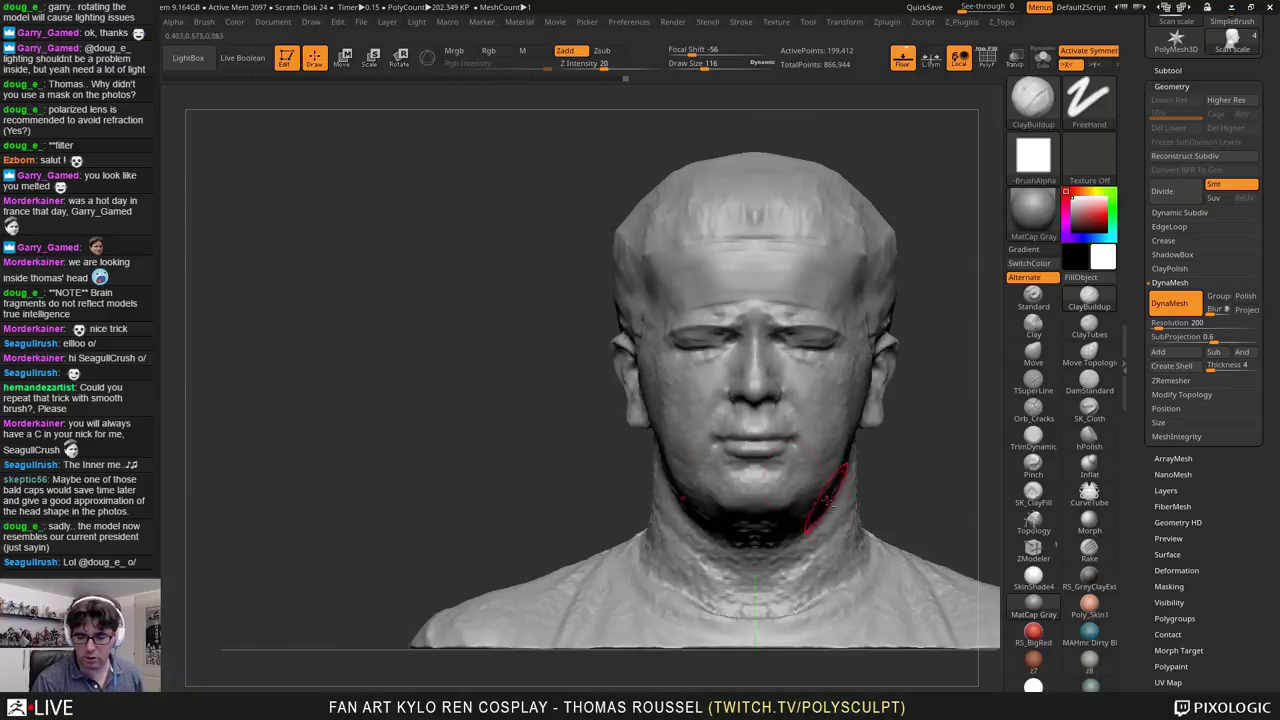
# Step: Build up the upper sides and back of the skull with diagonal ClayBuildup strokes
pyautogui.keyDown('alt'); pyautogui.moveTo(857, 508); pyautogui.dragTo(715, 511); pyautogui.keyUp('alt')
pyautogui.moveTo(745, 316)
pyautogui.keyDown('alt'); pyautogui.mouseDown()
pyautogui.moveTo(745, 290)
pyautogui.moveTo(745, 338)
pyautogui.mouseUp(); pyautogui.keyUp('alt')
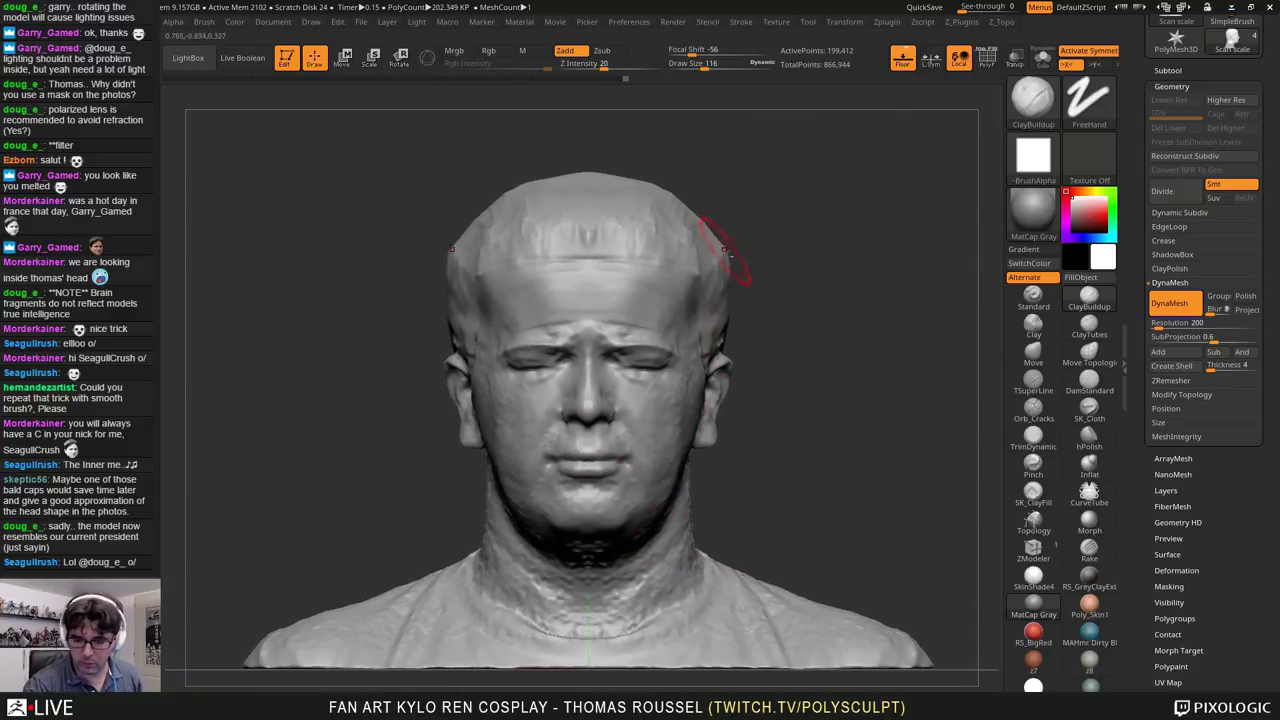
pyautogui.moveTo(700, 243); pyautogui.dragTo(686, 243)
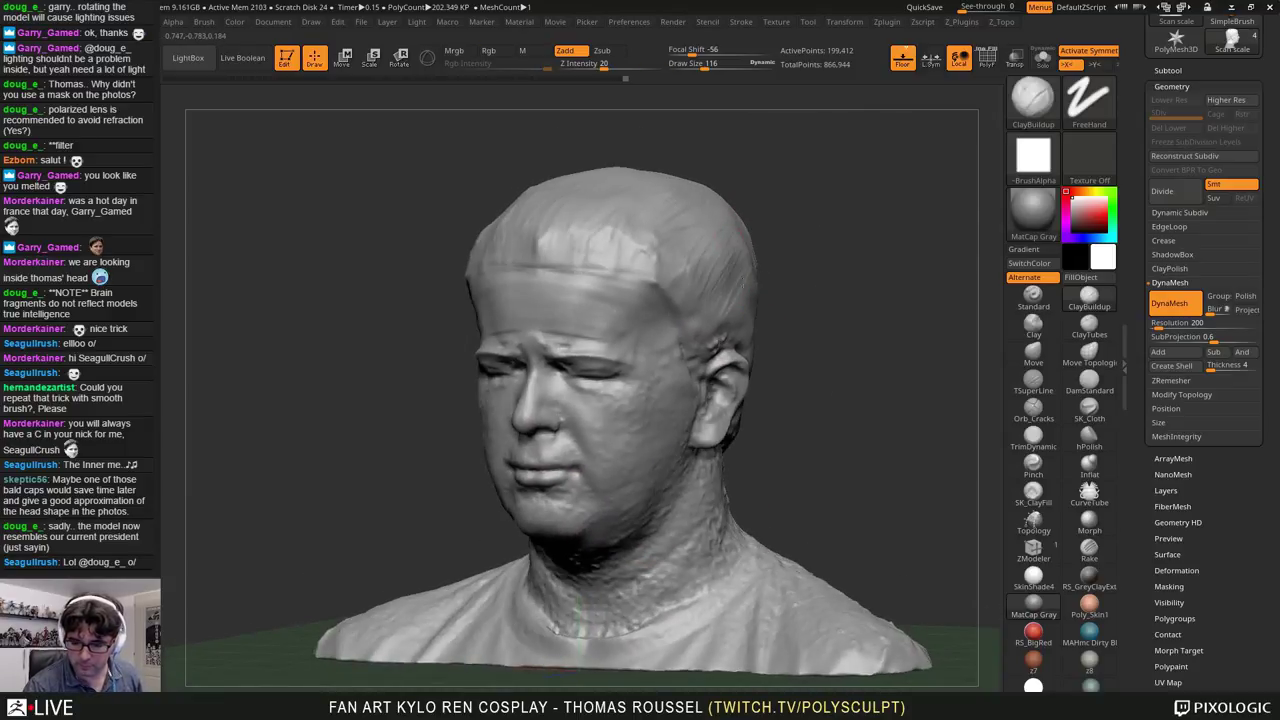
pyautogui.moveTo(792, 292); pyautogui.dragTo(735, 274)
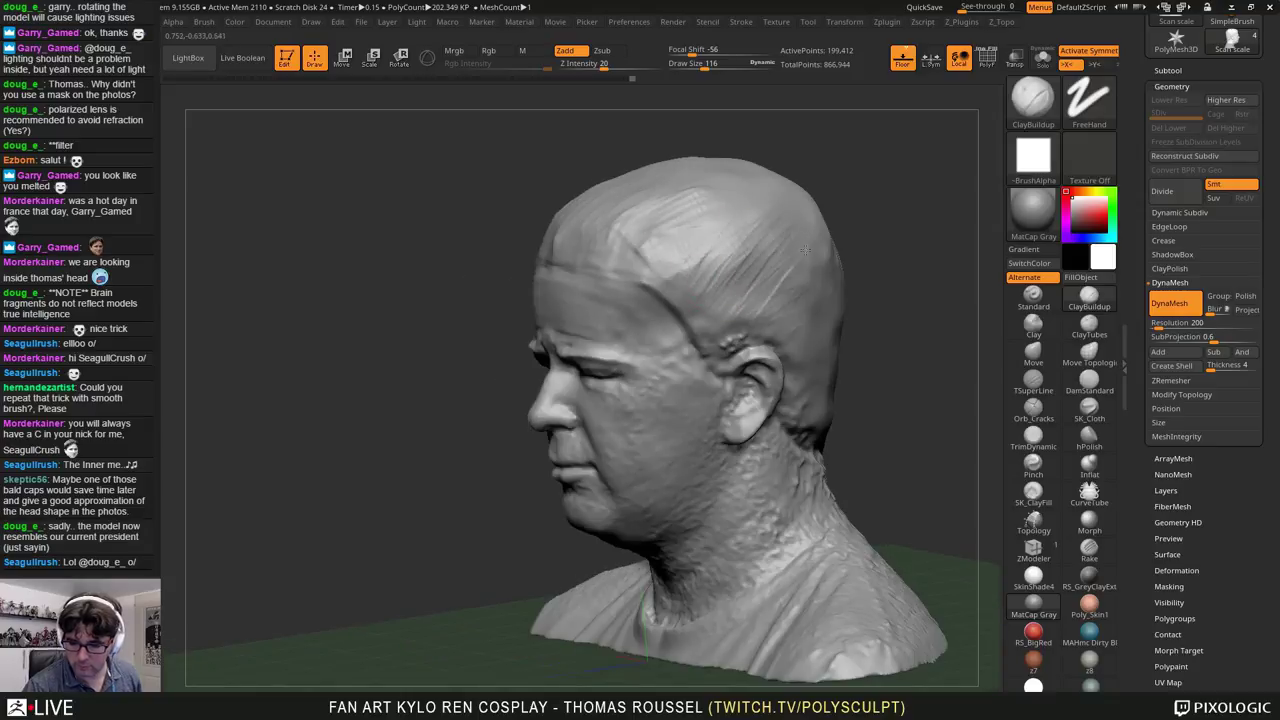
pyautogui.moveTo(824, 404); pyautogui.dragTo(735, 400, button='right')
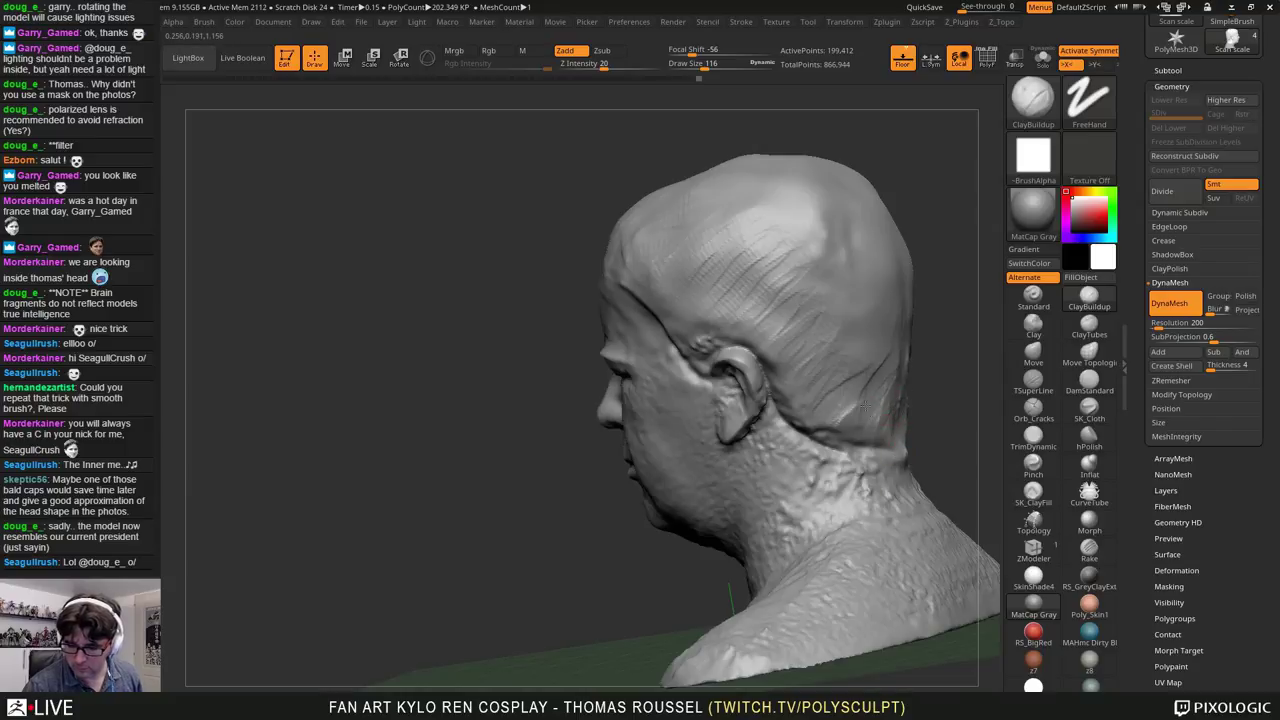
pyautogui.moveTo(789, 329)
pyautogui.mouseDown()
pyautogui.moveTo(768, 302)
pyautogui.moveTo(714, 295)
pyautogui.mouseUp()
pyautogui.moveTo(645, 225); pyautogui.dragTo(727, 264, button='right')
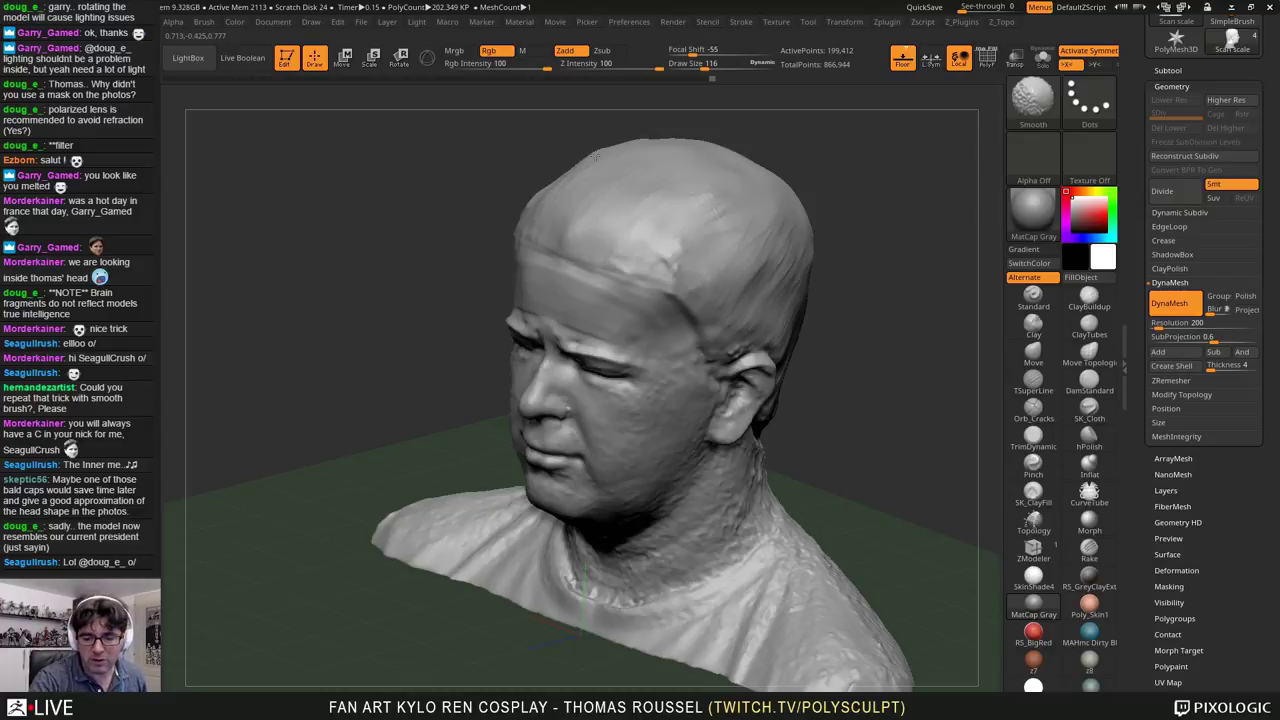
# Step: Smooth the clay strokes over the top, sides and back of the skull
pyautogui.moveTo(712, 190)
pyautogui.keyDown('shift'); pyautogui.mouseDown()
pyautogui.moveTo(671, 258)
pyautogui.moveTo(746, 275)
pyautogui.mouseUp(); pyautogui.keyUp('shift')
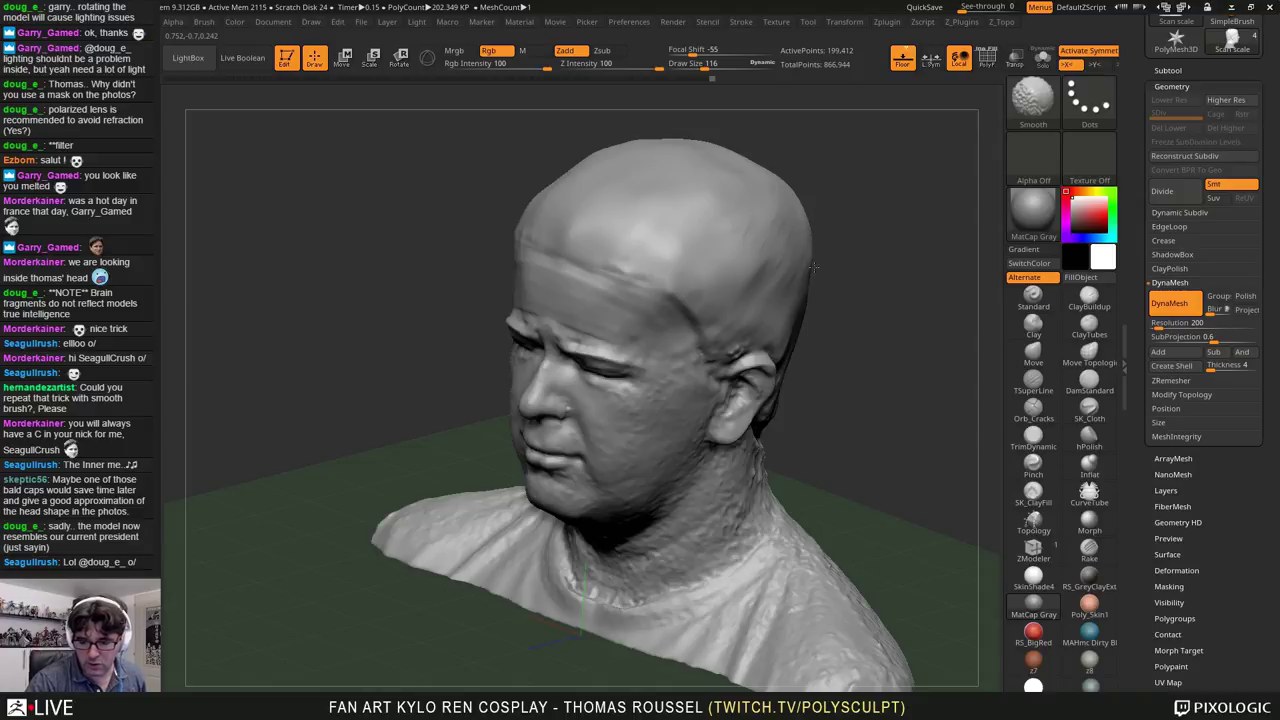
pyautogui.moveTo(829, 423); pyautogui.dragTo(848, 436)
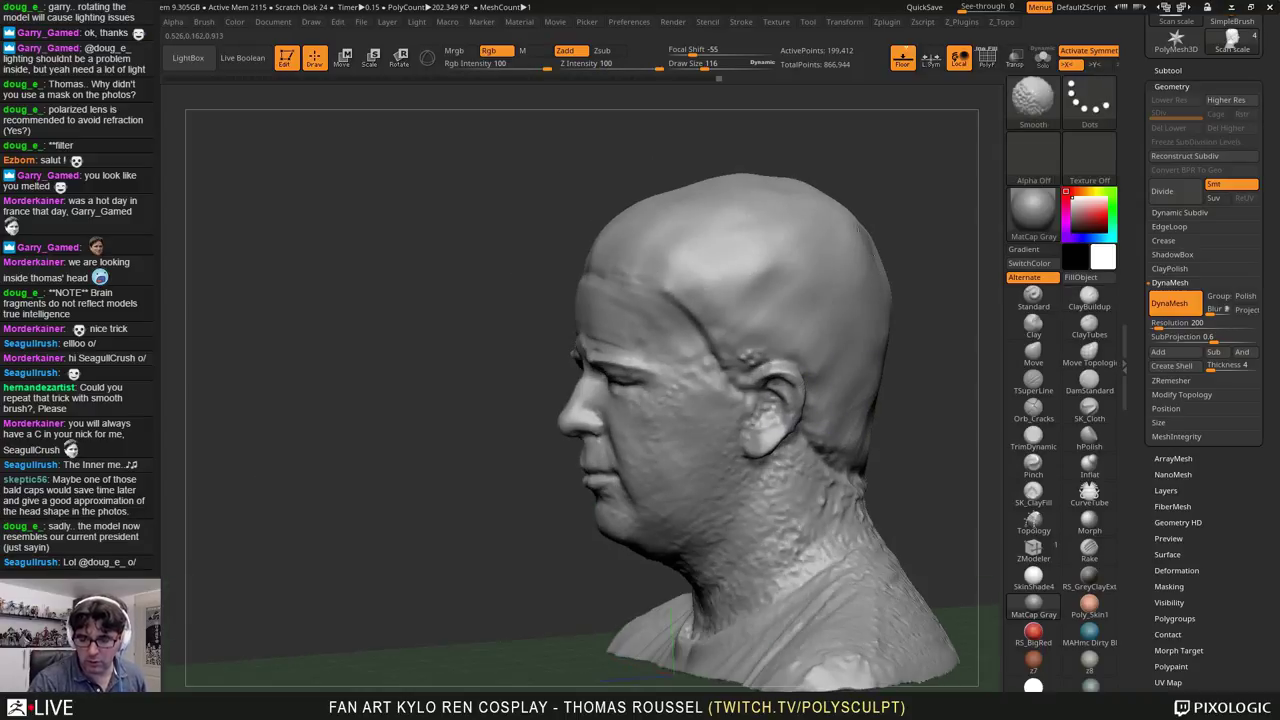
pyautogui.moveTo(894, 374)
pyautogui.mouseDown()
pyautogui.moveTo(828, 335)
pyautogui.moveTo(708, 405)
pyautogui.mouseUp()
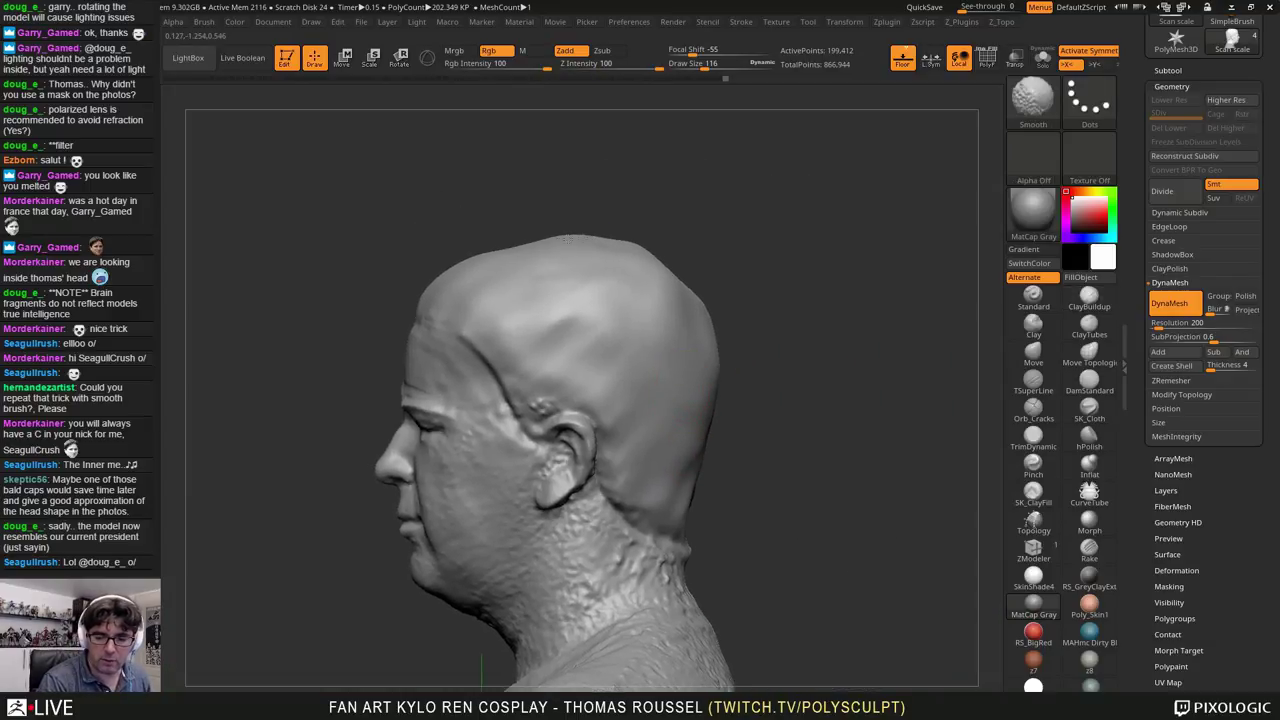
pyautogui.moveTo(694, 254); pyautogui.dragTo(643, 251)
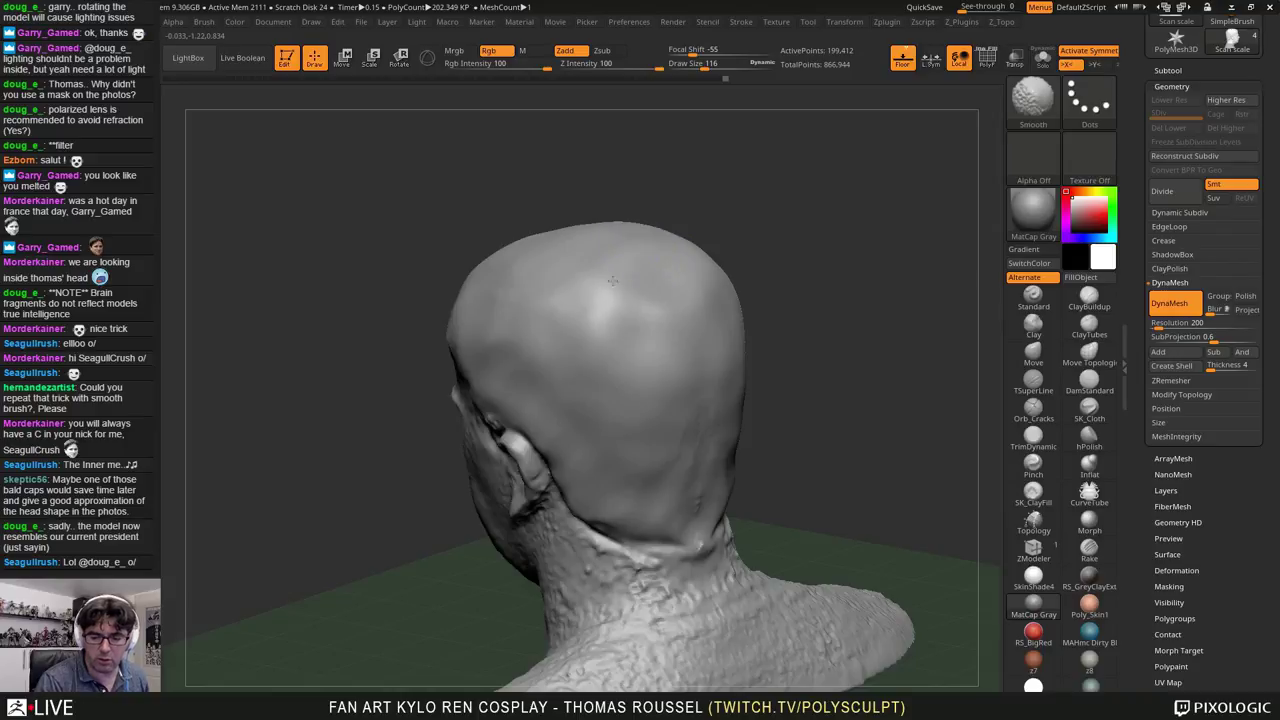
pyautogui.moveTo(666, 463)
pyautogui.keyDown('shift'); pyautogui.mouseDown()
pyautogui.moveTo(746, 491)
pyautogui.moveTo(780, 471)
pyautogui.moveTo(899, 457)
pyautogui.mouseUp(); pyautogui.keyUp('shift')
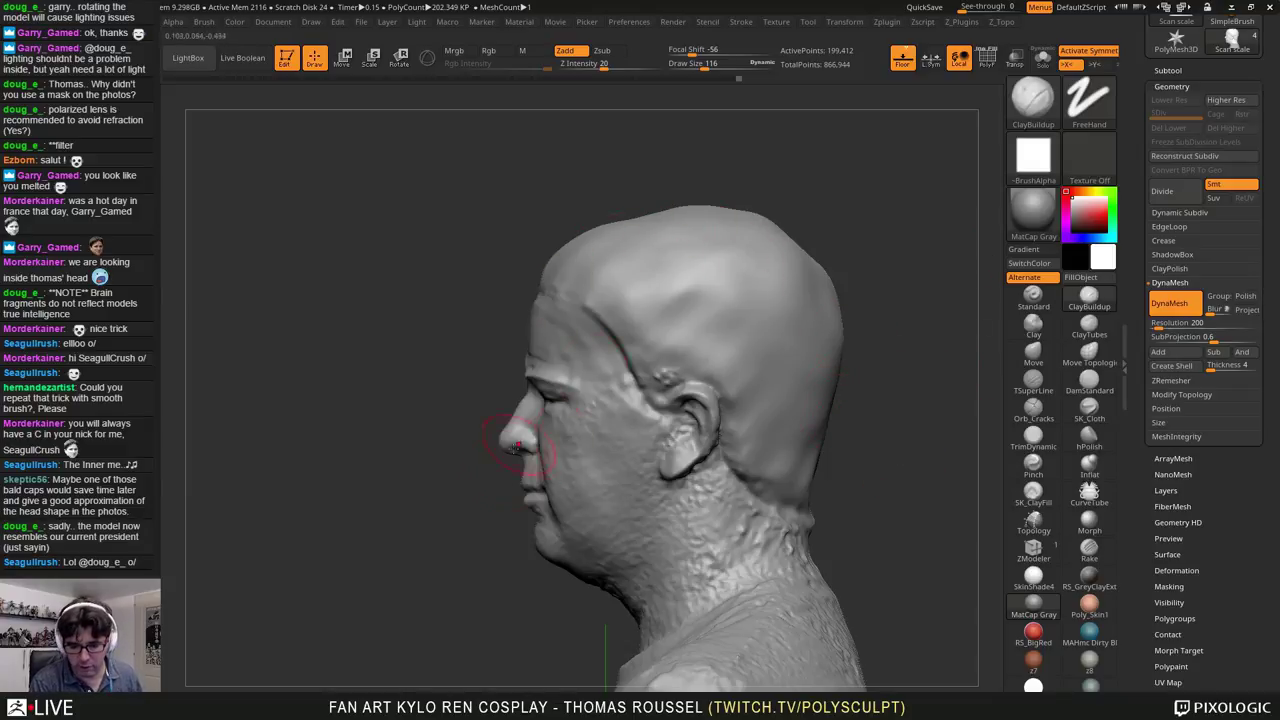
# Step: Reshape the profile of the crown and the back of the skull with the Move brush at a draw size of 257
pyautogui.moveTo(782, 184)
pyautogui.keyDown('alt'); pyautogui.mouseDown()
pyautogui.moveTo(748, 180)
pyautogui.moveTo(734, 202)
pyautogui.mouseUp(); pyautogui.keyUp('alt')
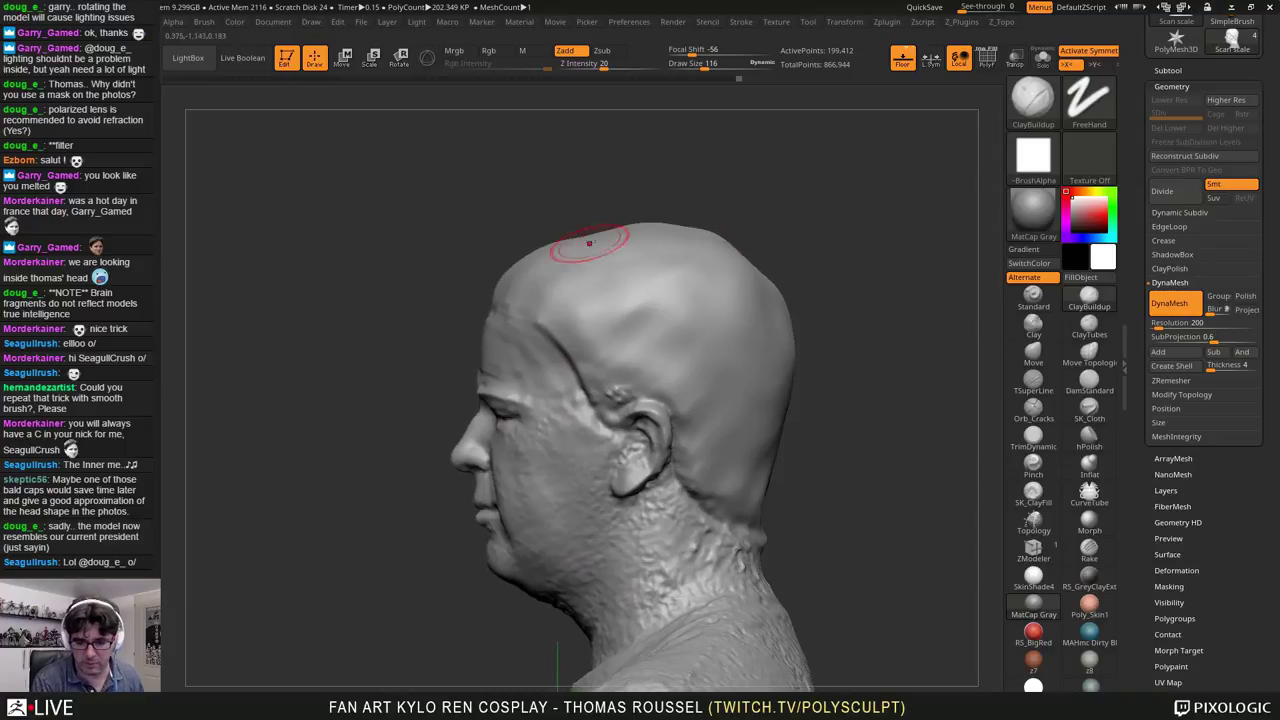
pyautogui.click(1052, 351)
pyautogui.press('s')
pyautogui.moveTo(846, 270); pyautogui.dragTo(908, 290)
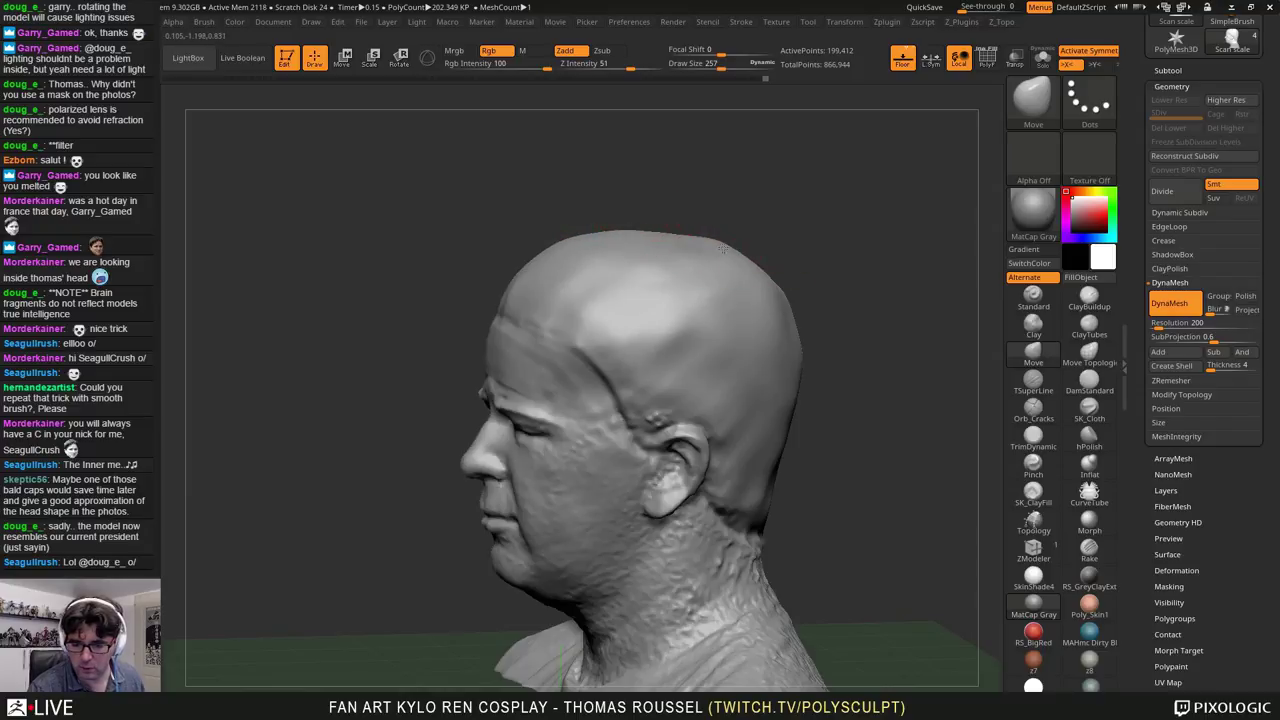
pyautogui.moveTo(786, 436); pyautogui.dragTo(770, 486)
pyautogui.press('shift')
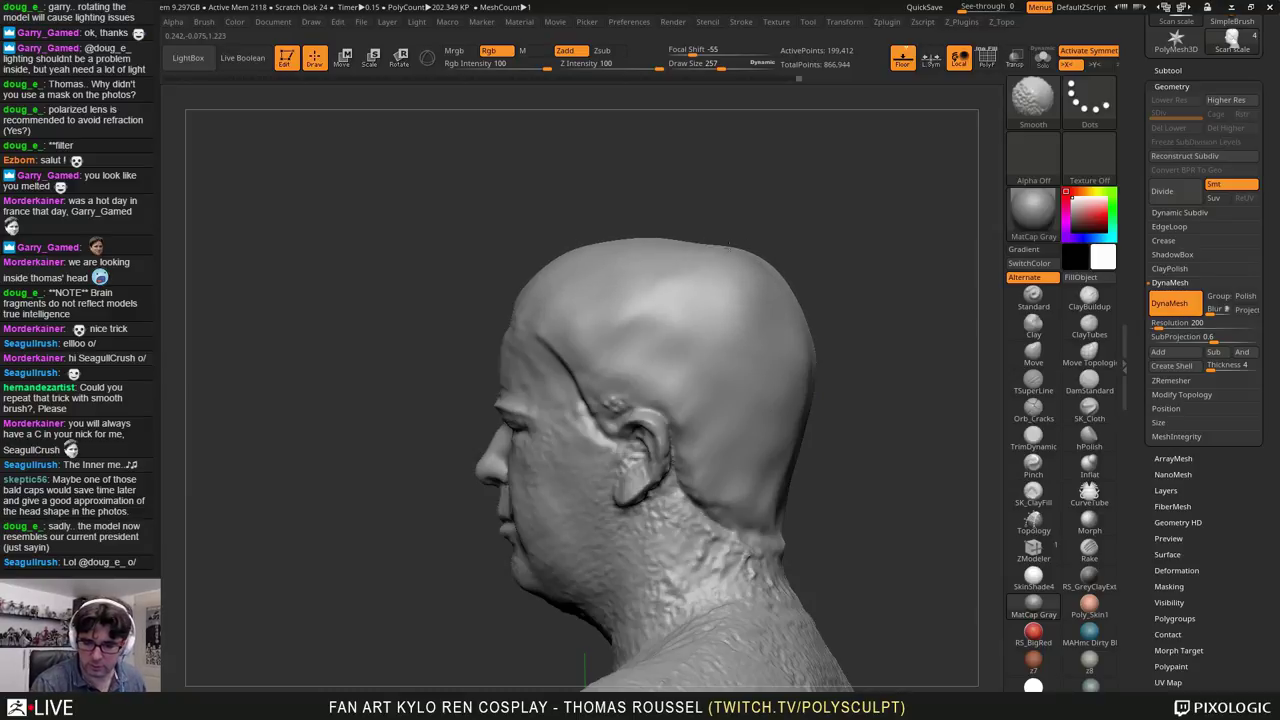
pyautogui.moveTo(820, 479)
pyautogui.mouseDown()
pyautogui.moveTo(900, 457)
pyautogui.moveTo(769, 363)
pyautogui.mouseUp()
pyautogui.moveTo(906, 467)
pyautogui.keyDown('alt'); pyautogui.mouseDown()
pyautogui.moveTo(592, 474)
pyautogui.moveTo(729, 490)
pyautogui.moveTo(727, 439)
pyautogui.mouseUp(); pyautogui.keyUp('alt')
pyautogui.scroll(3, 1210, 200)
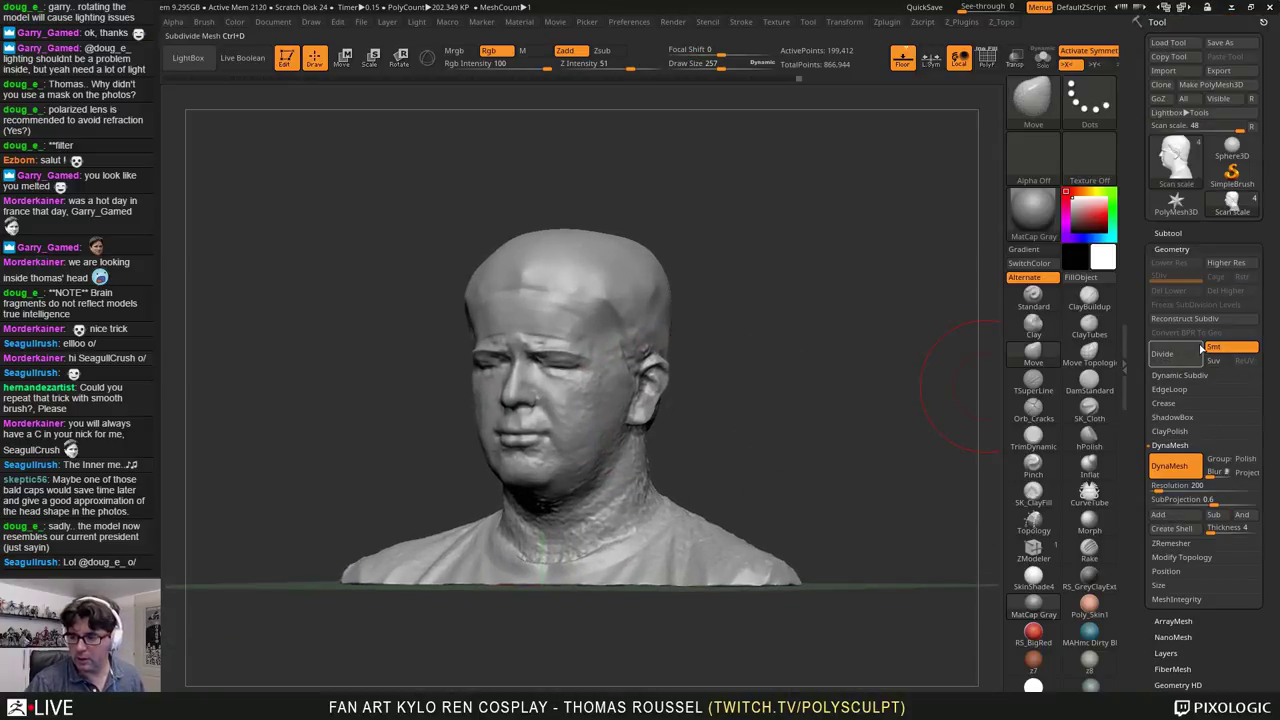
# Step: Save the head sculpt as a ZTool file named scan_clean_01 in the Scan ZBrush folder
pyautogui.click(1219, 42)
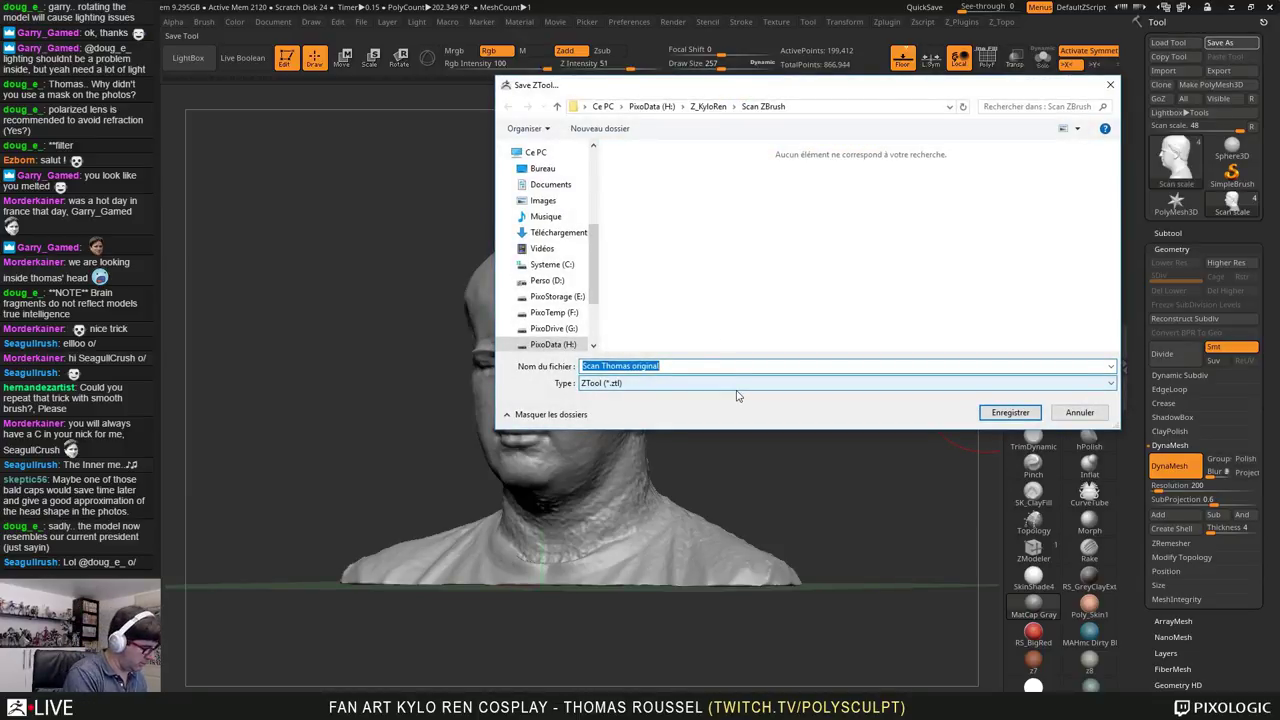
pyautogui.write('scan_clean')
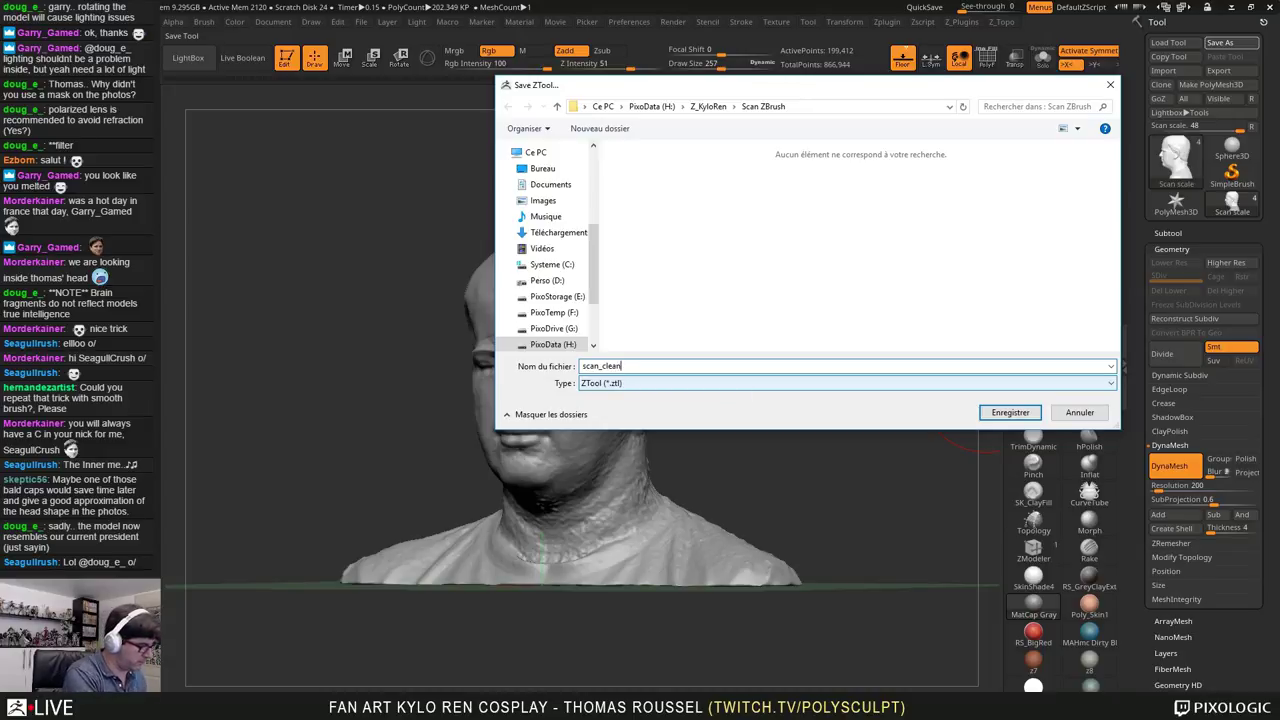
pyautogui.write('_01')
pyautogui.press('Return')
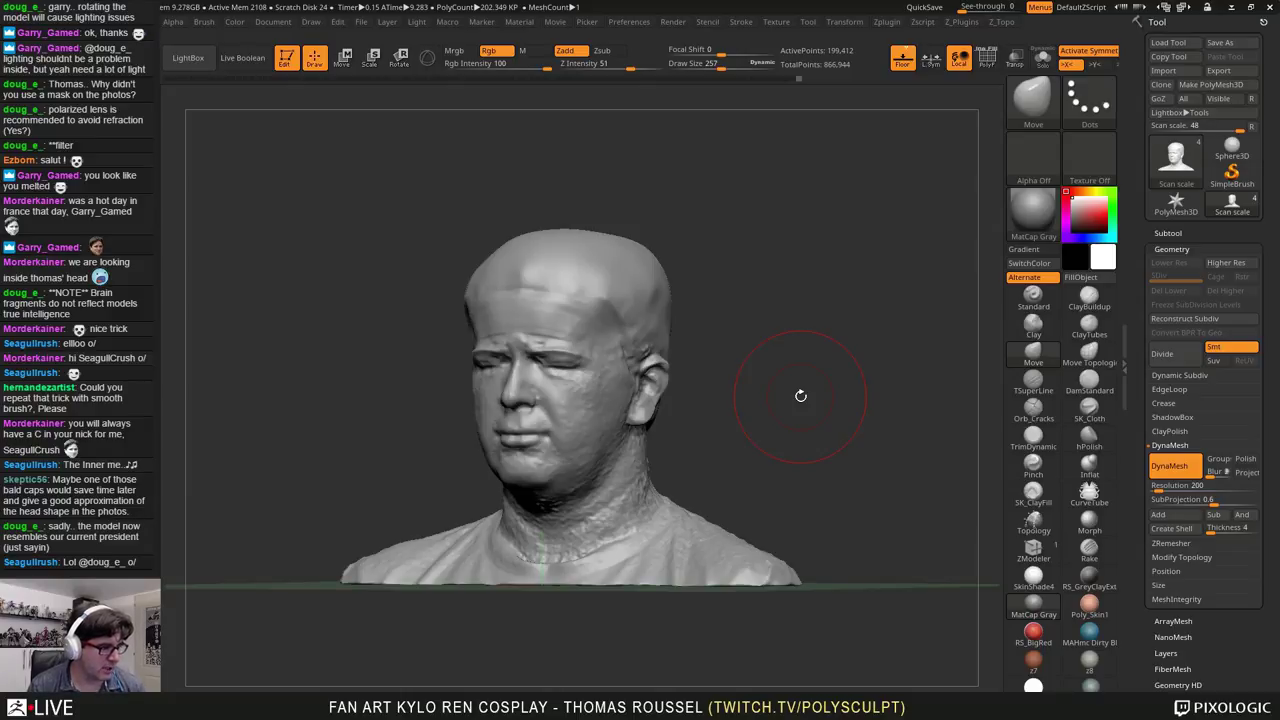
# Step: Look up the Smooth Brush Modifiers, including the Min Connected setting
pyautogui.click(205, 21)
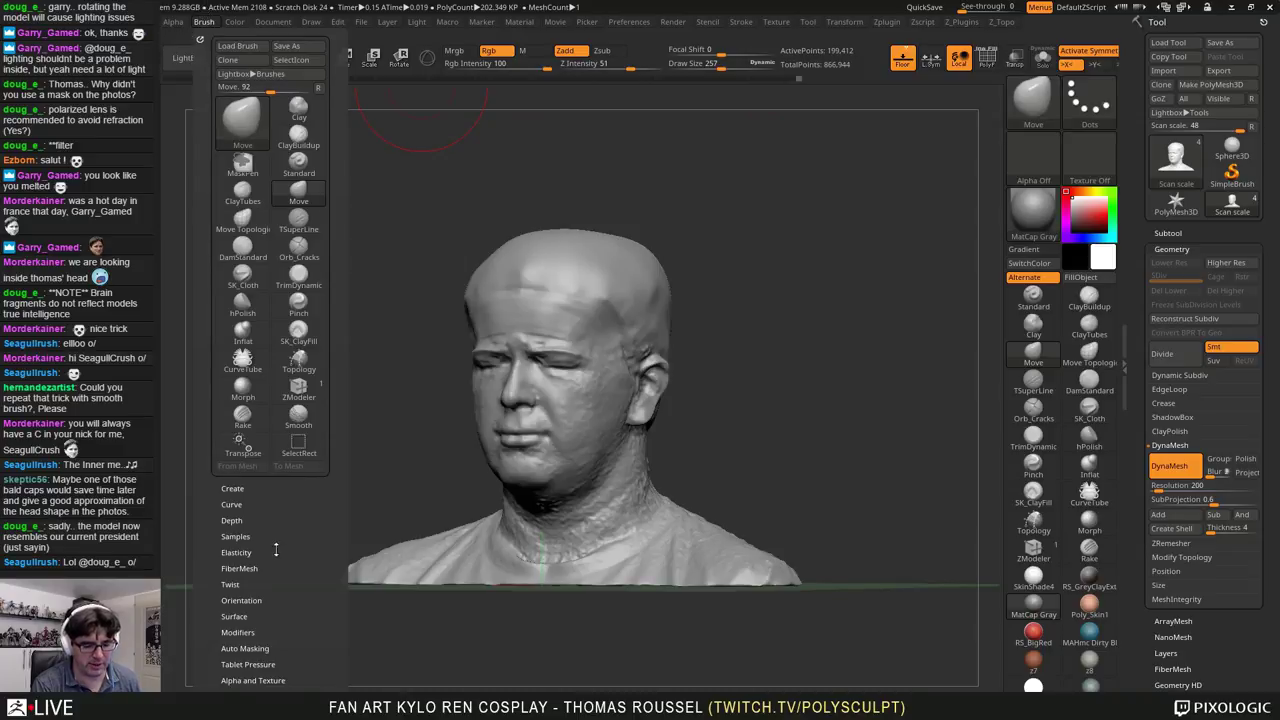
pyautogui.scroll(-3, 275, 549)
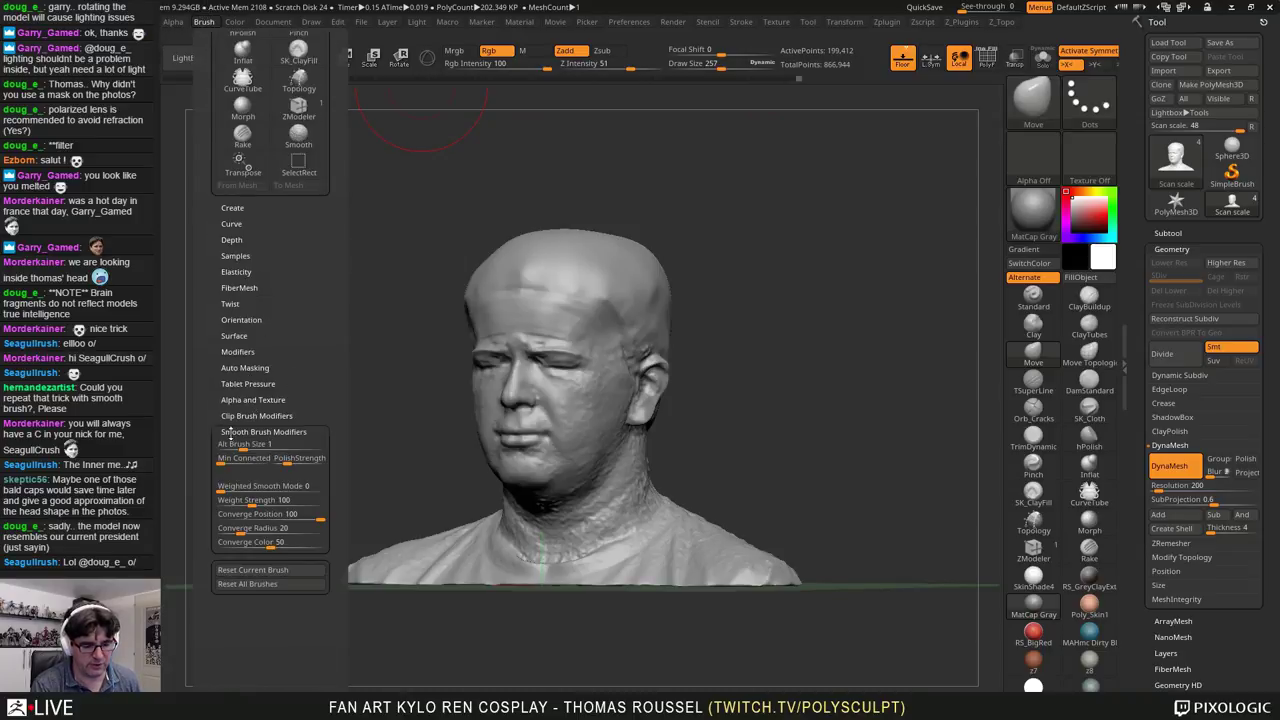
pyautogui.moveTo(311, 392); pyautogui.dragTo(308, 347)
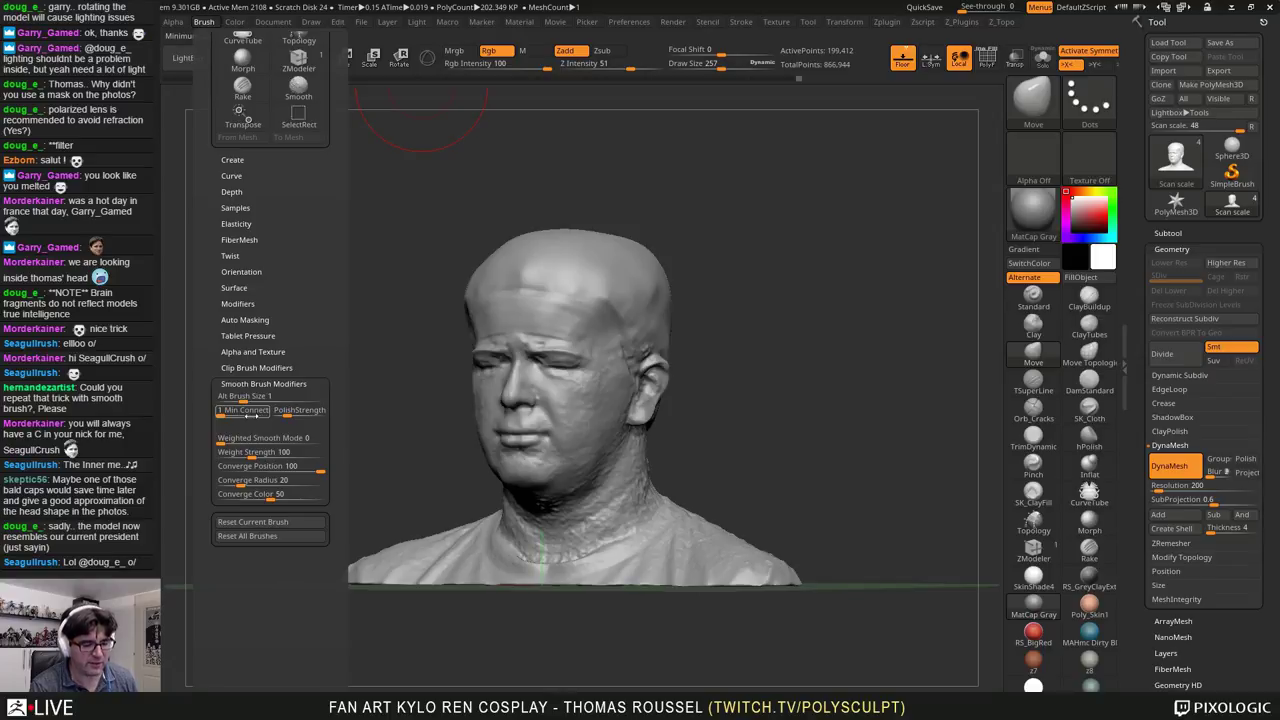
pyautogui.moveTo(221, 414); pyautogui.dragTo(229, 415)
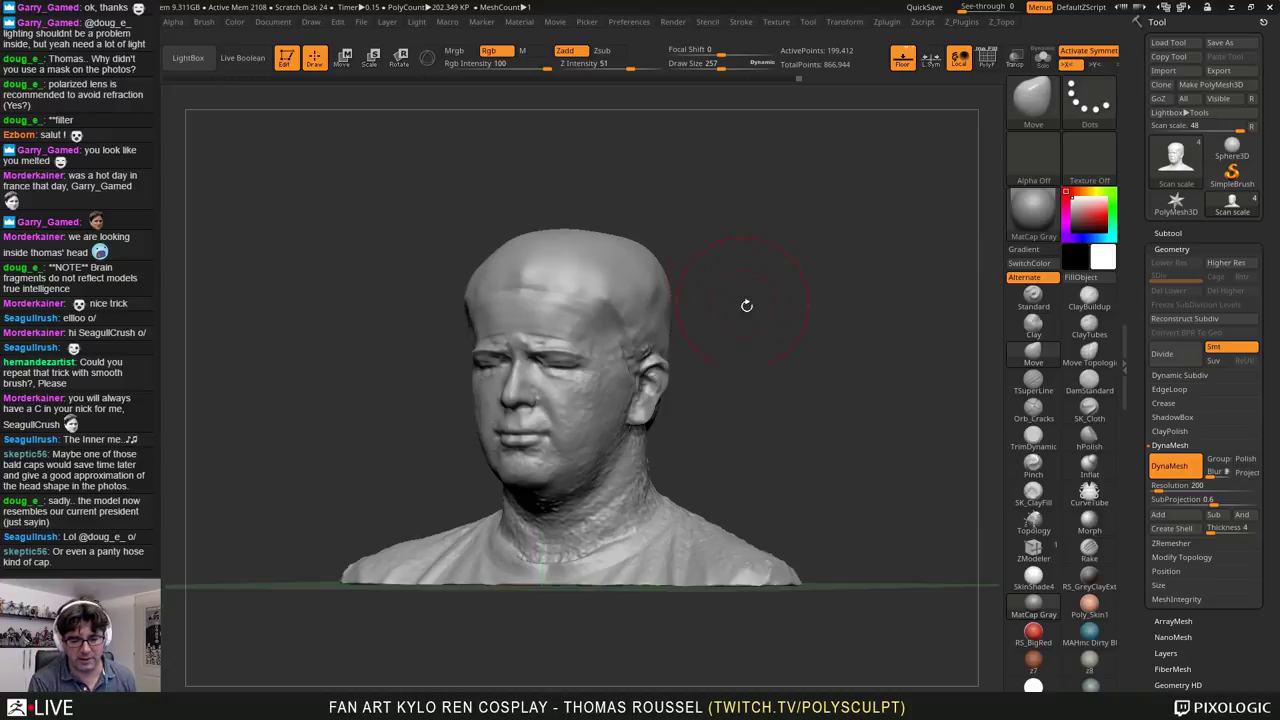
pyautogui.moveTo(746, 306); pyautogui.dragTo(604, 320)
pyautogui.moveTo(836, 379)
pyautogui.keyDown('alt'); pyautogui.mouseDown()
pyautogui.moveTo(820, 361)
pyautogui.moveTo(825, 395)
pyautogui.mouseUp(); pyautogui.keyUp('alt')
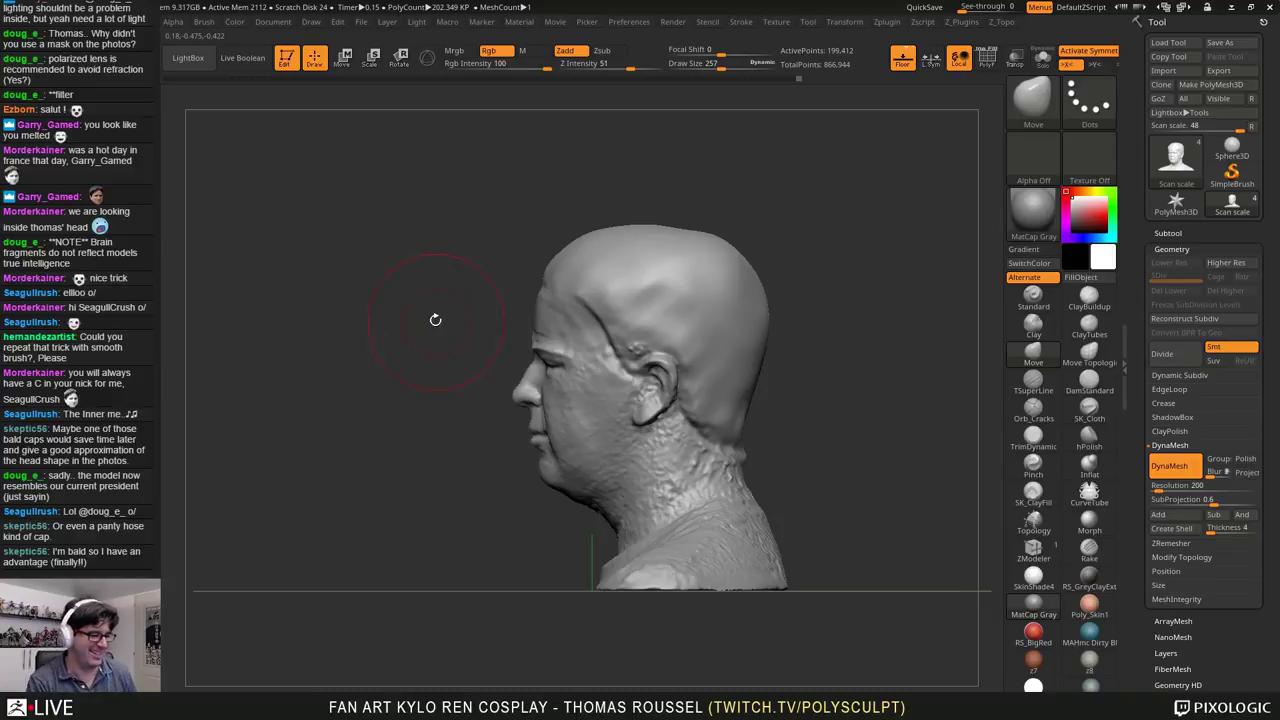
pyautogui.keyDown('alt'); pyautogui.moveTo(440, 321); pyautogui.dragTo(813, 319); pyautogui.keyUp('alt')
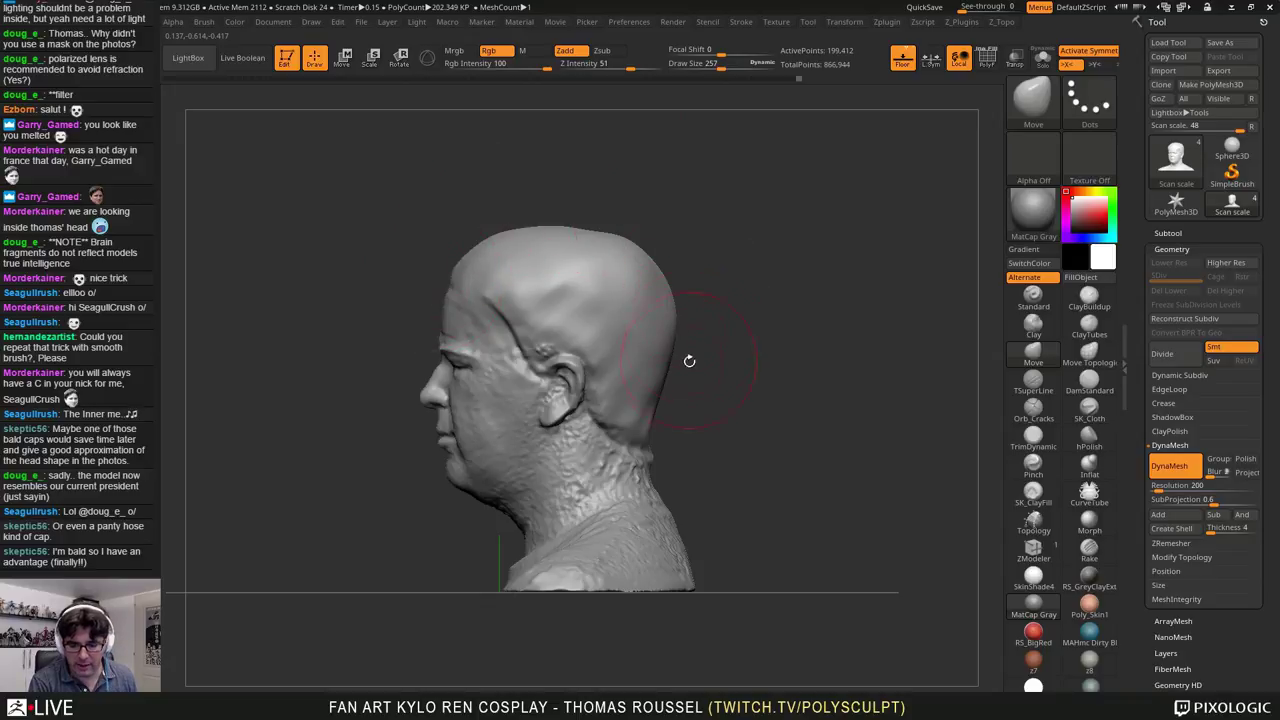
pyautogui.keyDown('shift'); pyautogui.moveTo(414, 316); pyautogui.dragTo(335, 331); pyautogui.keyUp('shift')
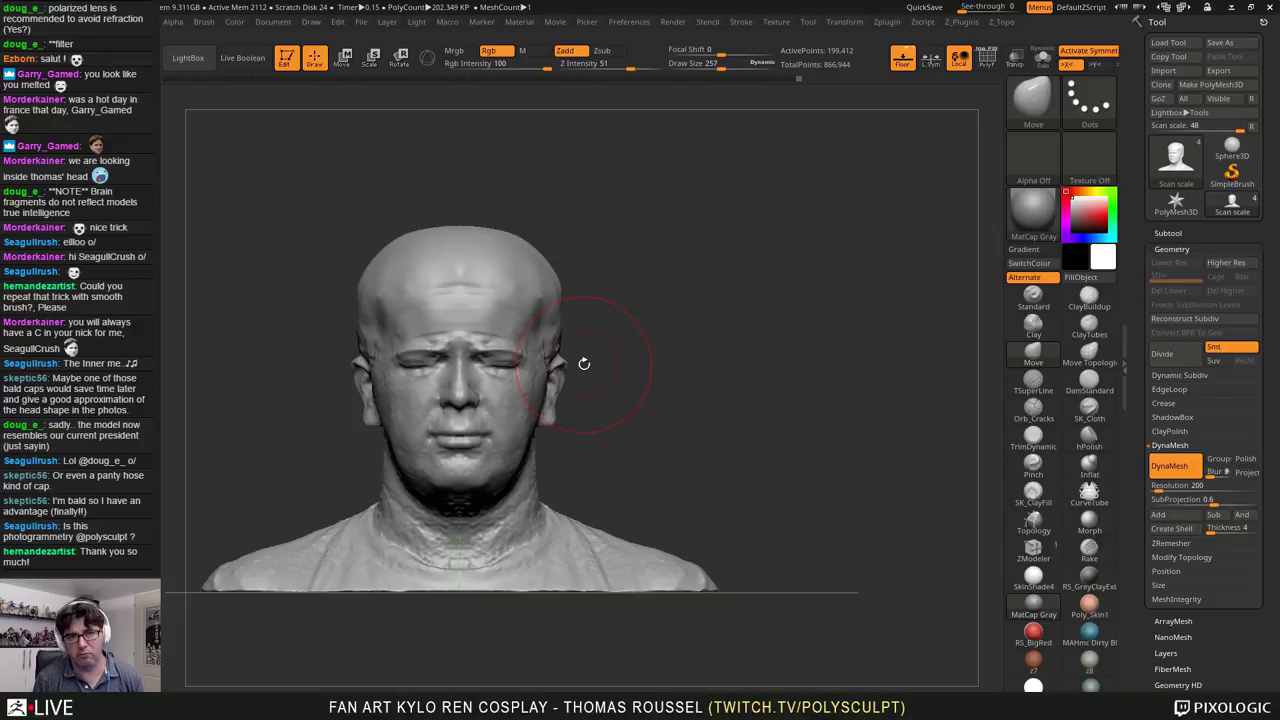
pyautogui.moveTo(677, 349)
pyautogui.keyDown('shift'); pyautogui.mouseDown()
pyautogui.moveTo(806, 347)
pyautogui.moveTo(762, 340)
pyautogui.moveTo(772, 306)
pyautogui.mouseUp(); pyautogui.keyUp('shift')
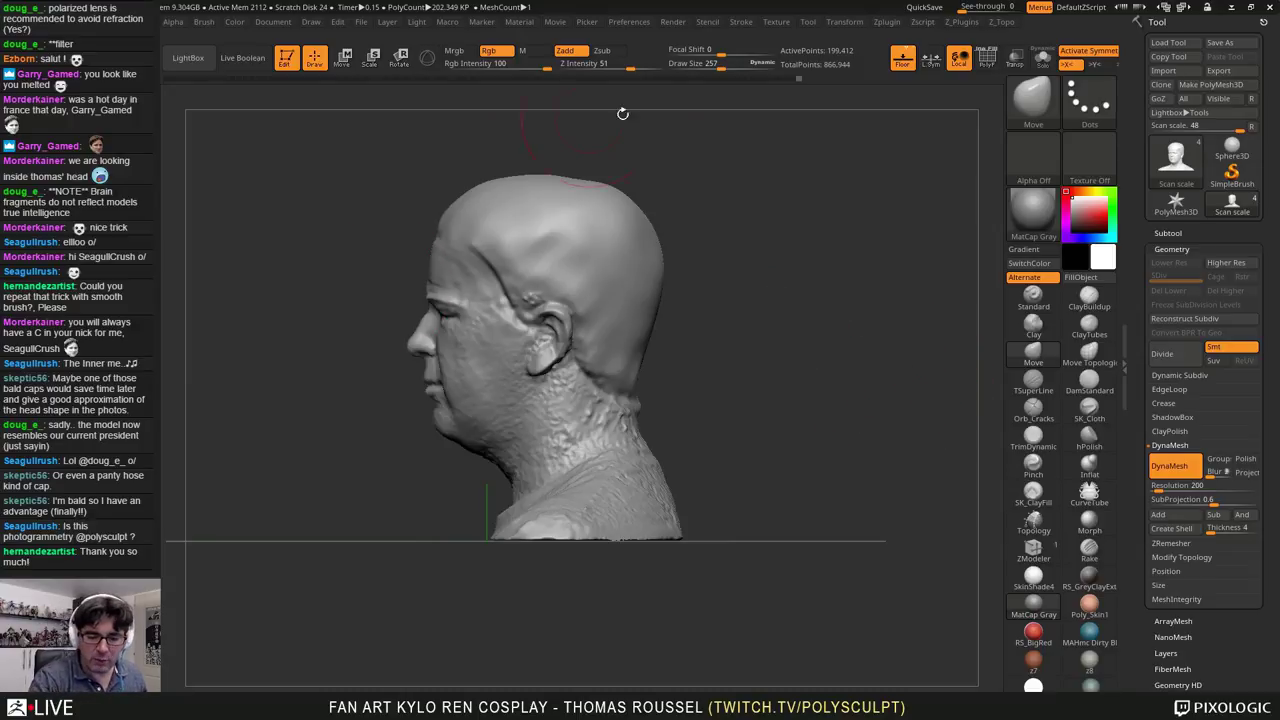
pyautogui.moveTo(719, 210)
pyautogui.mouseDown()
pyautogui.moveTo(689, 194)
pyautogui.moveTo(760, 277)
pyautogui.moveTo(777, 392)
pyautogui.moveTo(806, 377)
pyautogui.mouseUp()
# Step: Insert a PolyMesh3D star as a new subtool below Scan scale and make the head transparent around it
pyautogui.click(1160, 234)
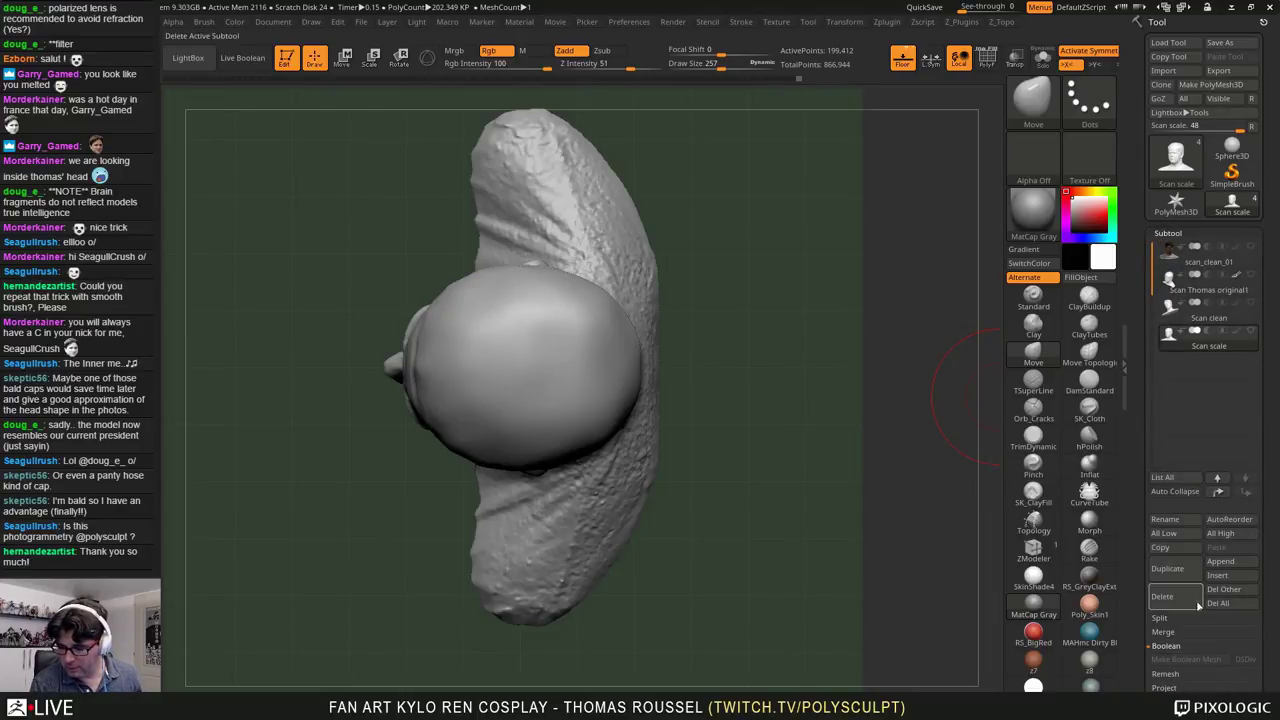
pyautogui.click(1224, 578)
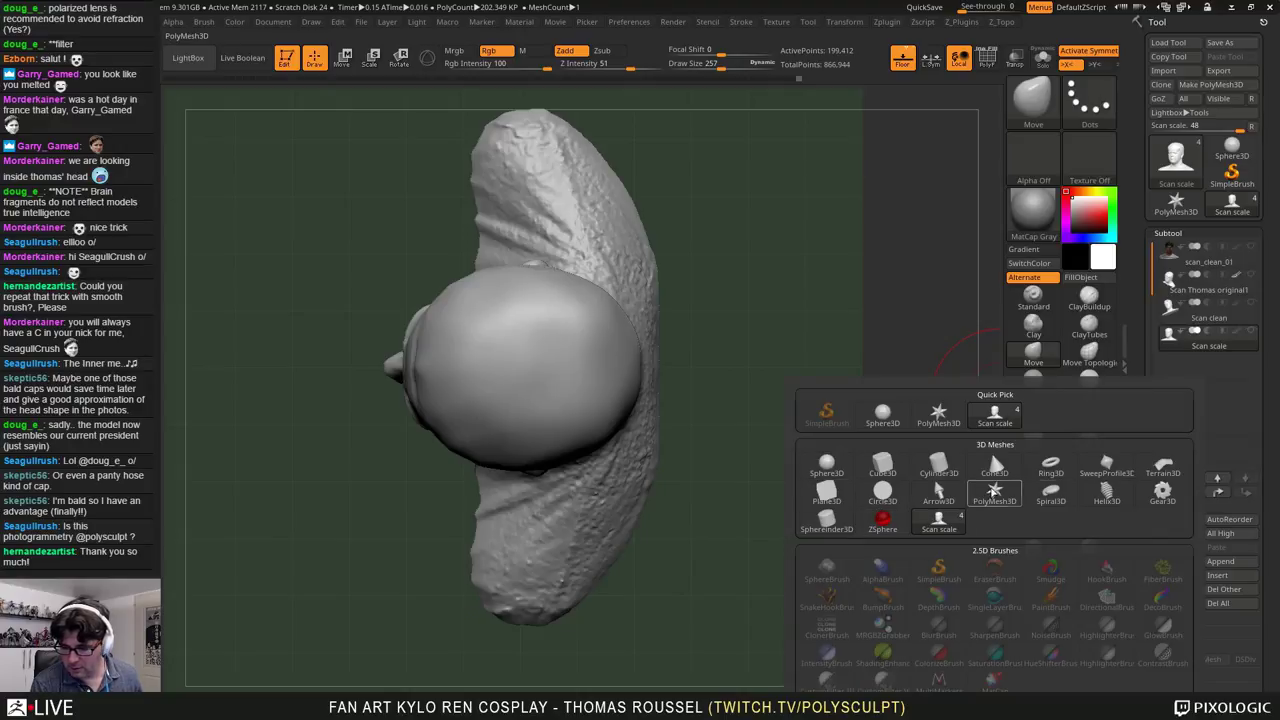
pyautogui.click(994, 492)
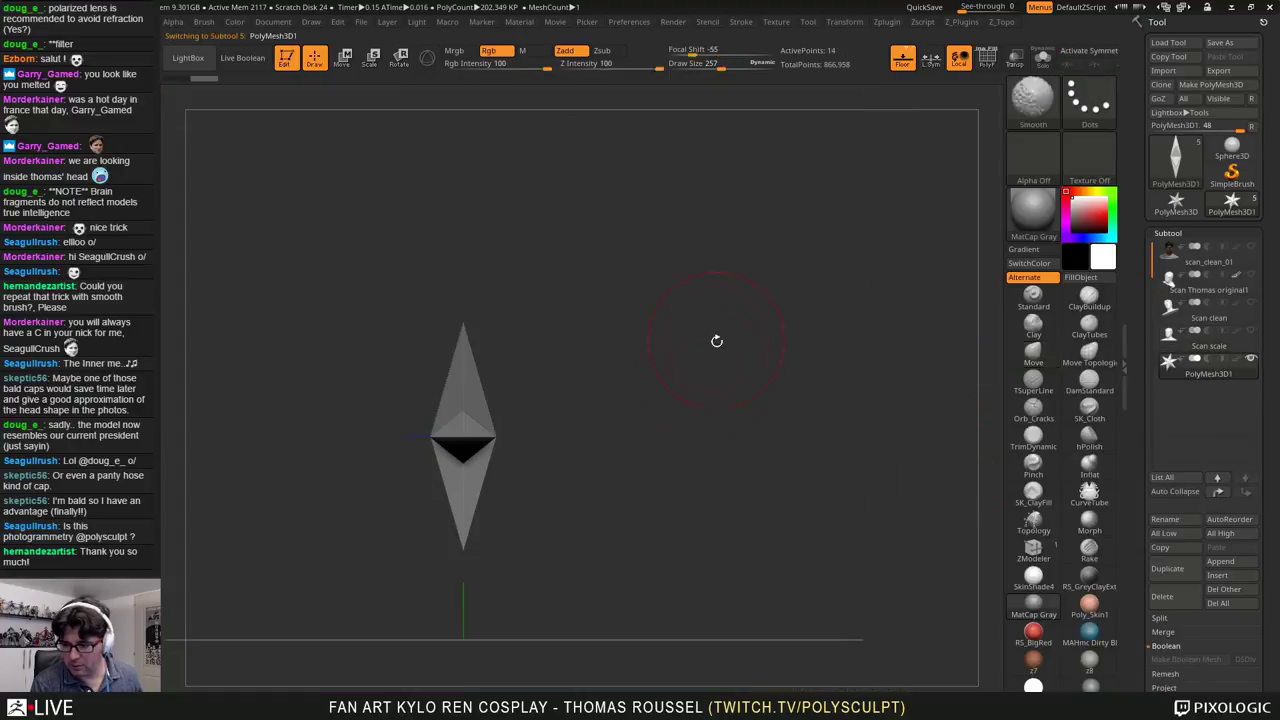
pyautogui.keyDown('alt'); pyautogui.moveTo(736, 417); pyautogui.dragTo(763, 391); pyautogui.keyUp('alt')
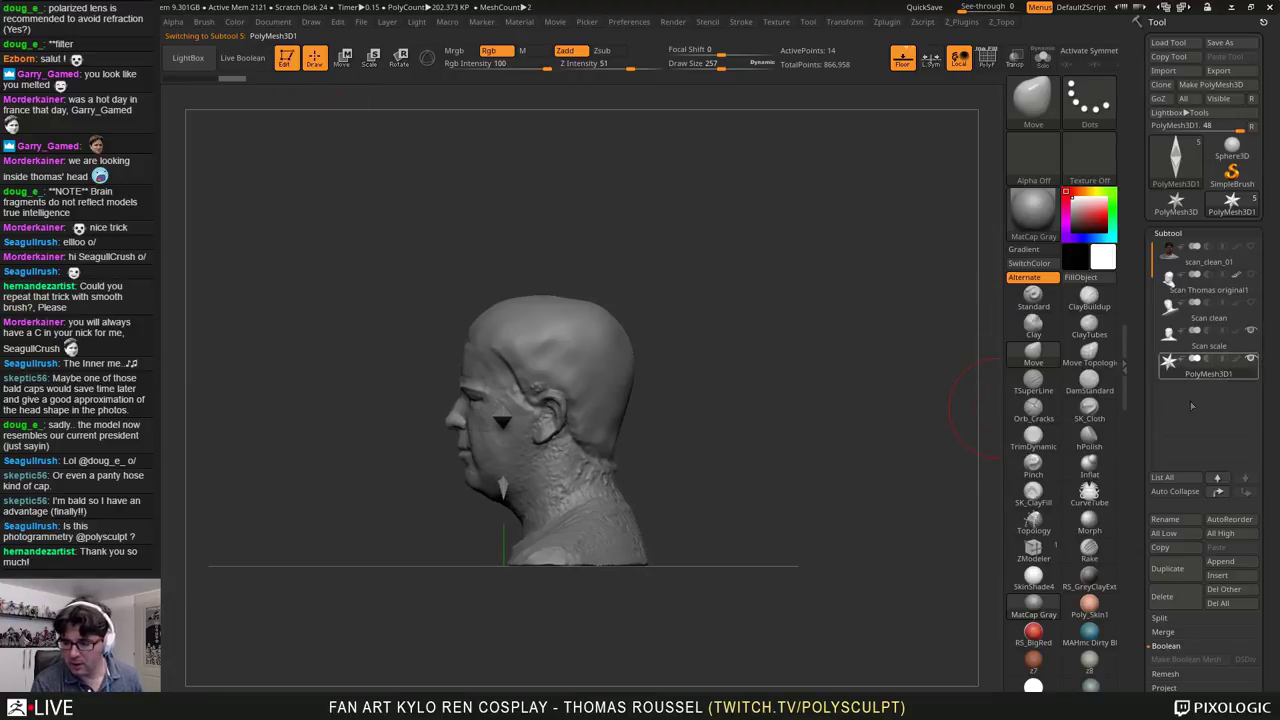
pyautogui.click(1015, 57)
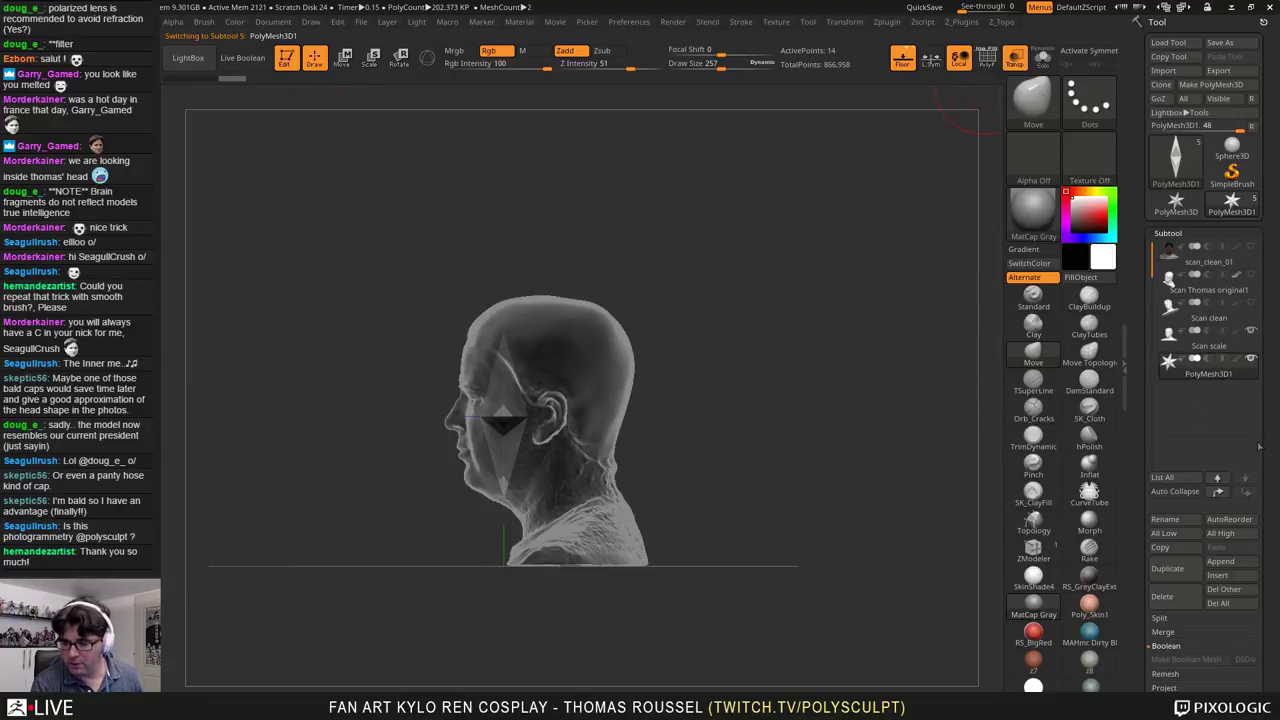
# Step: Initialize the star as a QCube with X, Y and Z resolution set to 1
pyautogui.scroll(-10, 1207, 537)
pyautogui.click(1172, 498)
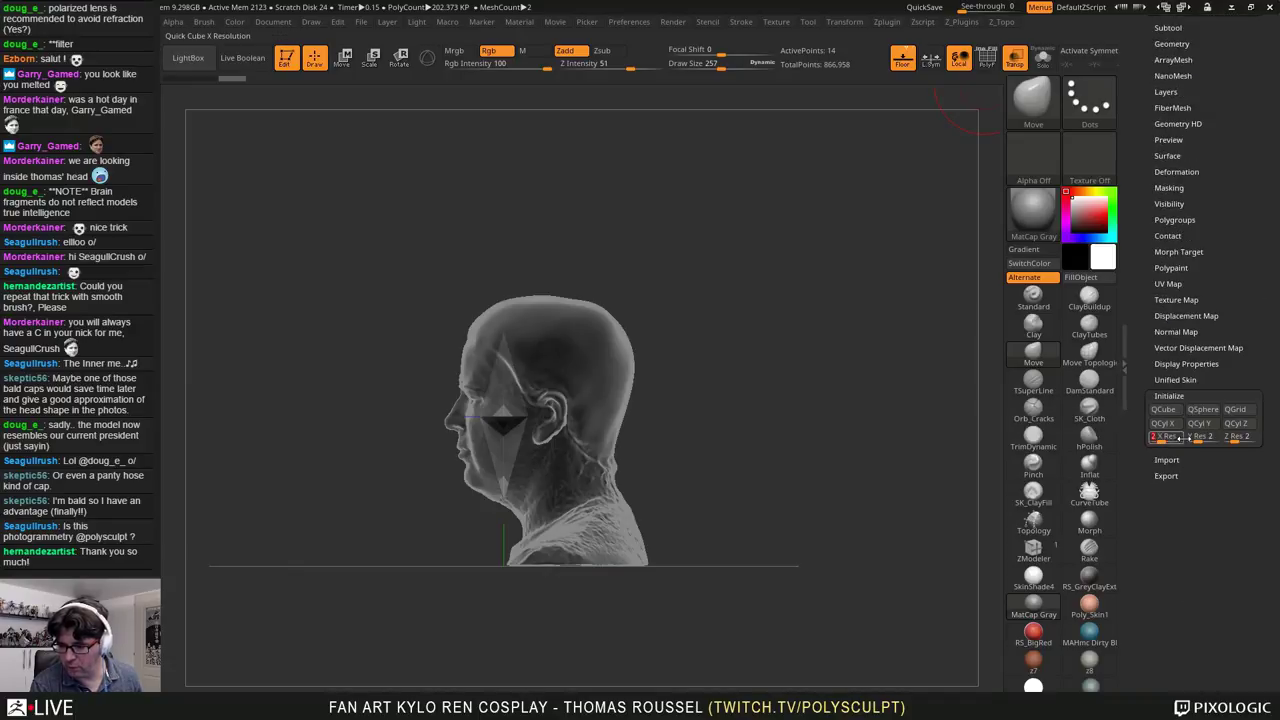
pyautogui.moveTo(1158, 439)
pyautogui.mouseDown()
pyautogui.moveTo(1136, 439)
pyautogui.moveTo(1198, 437)
pyautogui.moveTo(1180, 432)
pyautogui.mouseUp()
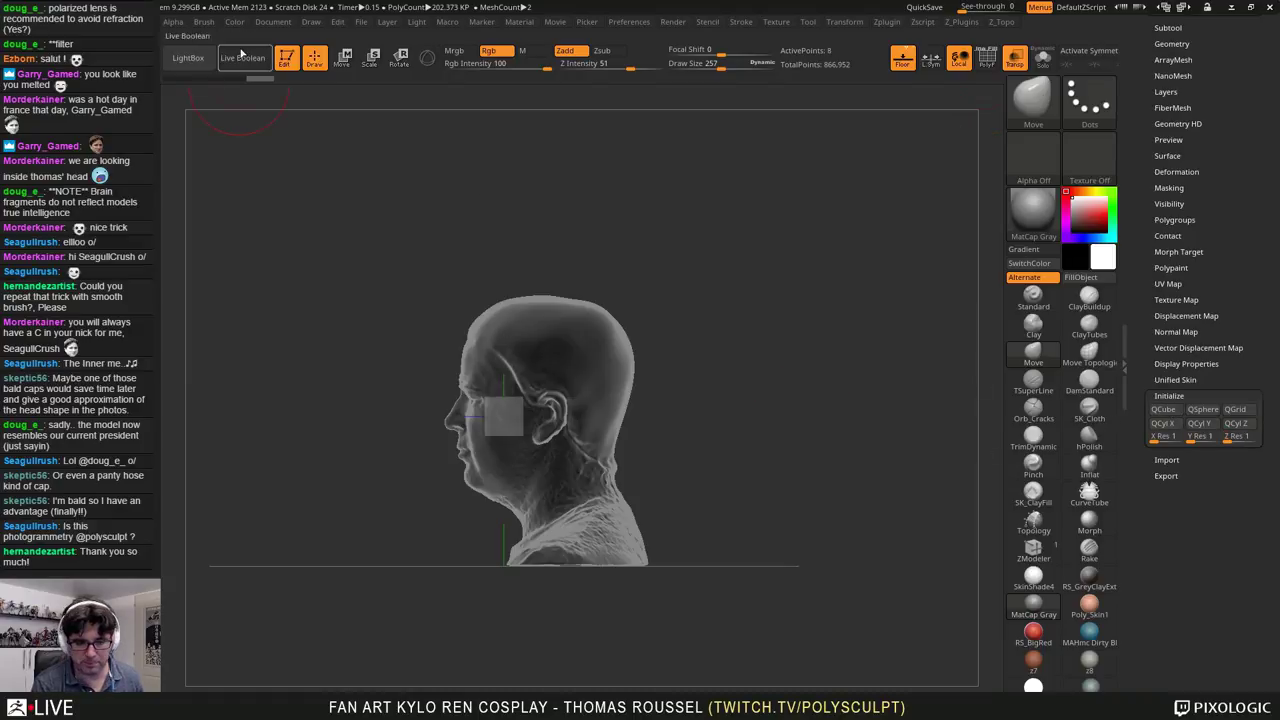
# Step: Move the cube above the crown, shrink and flatten it into a small block, and lower it onto the skull
pyautogui.click(342, 57)
pyautogui.click(427, 57)
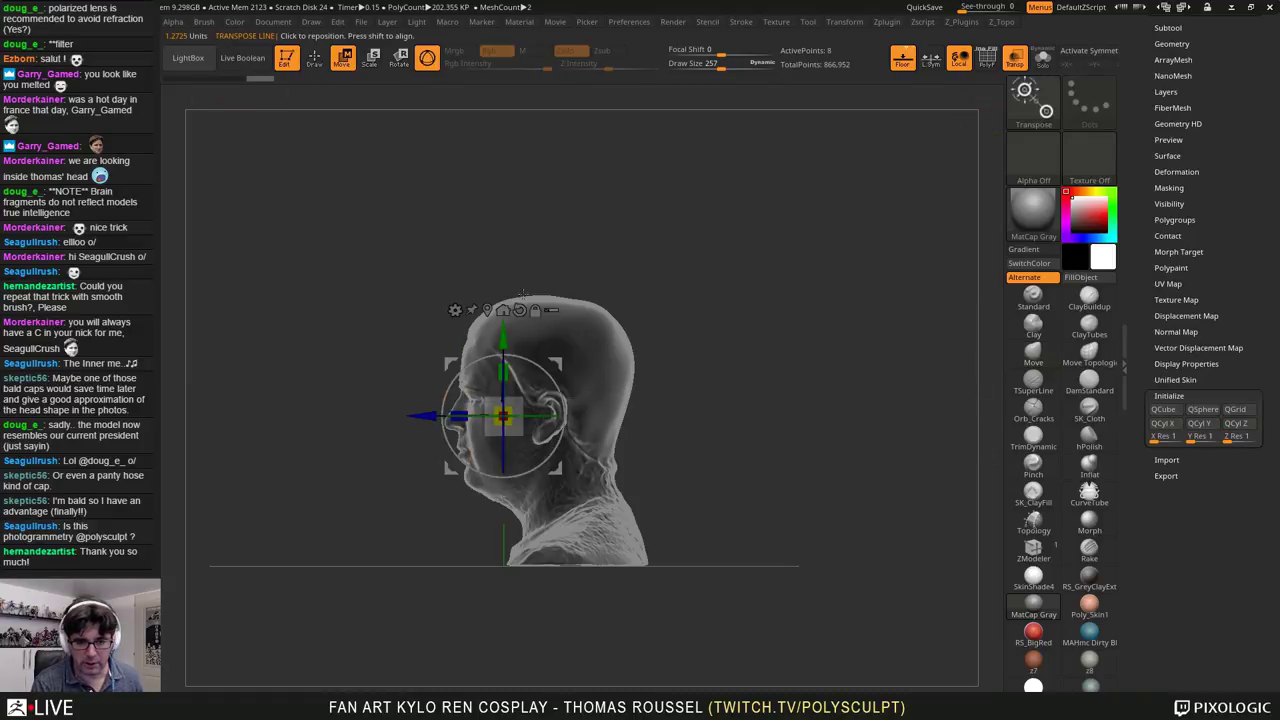
pyautogui.moveTo(561, 363); pyautogui.dragTo(610, 221)
pyautogui.keyDown('alt'); pyautogui.moveTo(684, 236); pyautogui.dragTo(721, 294); pyautogui.keyUp('alt')
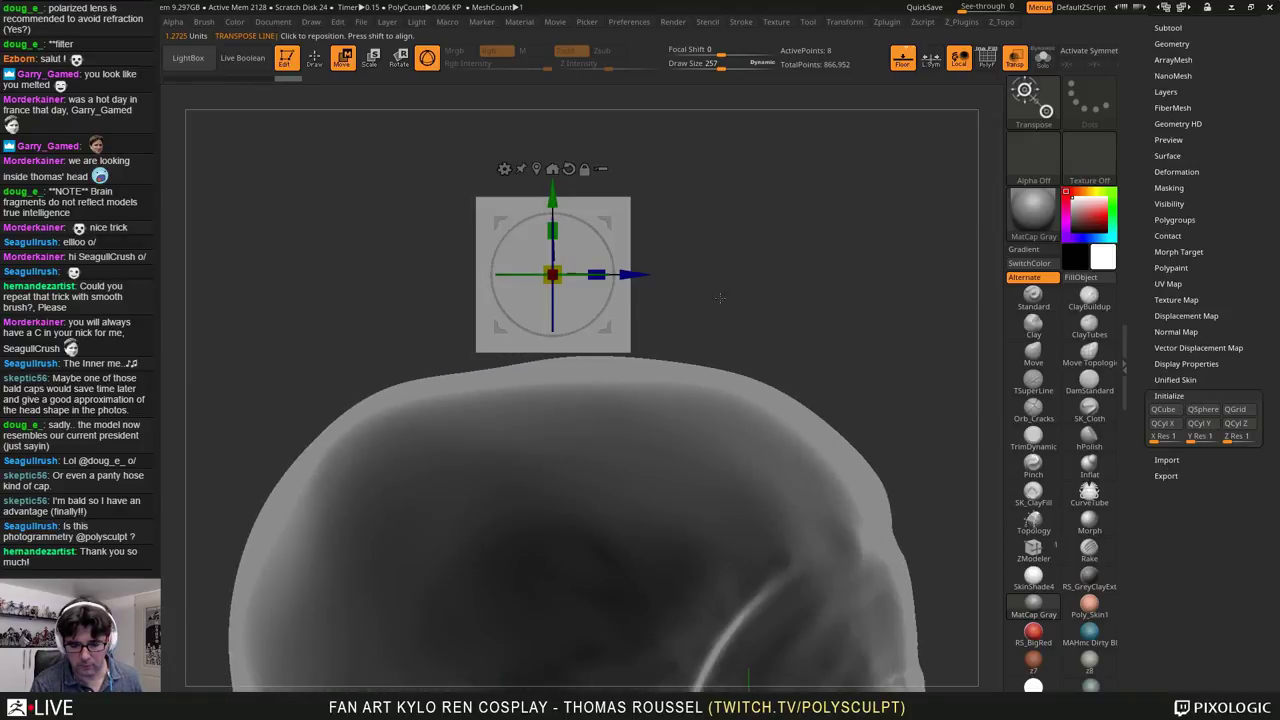
pyautogui.moveTo(555, 271); pyautogui.dragTo(519, 288)
pyautogui.moveTo(611, 230); pyautogui.dragTo(582, 303)
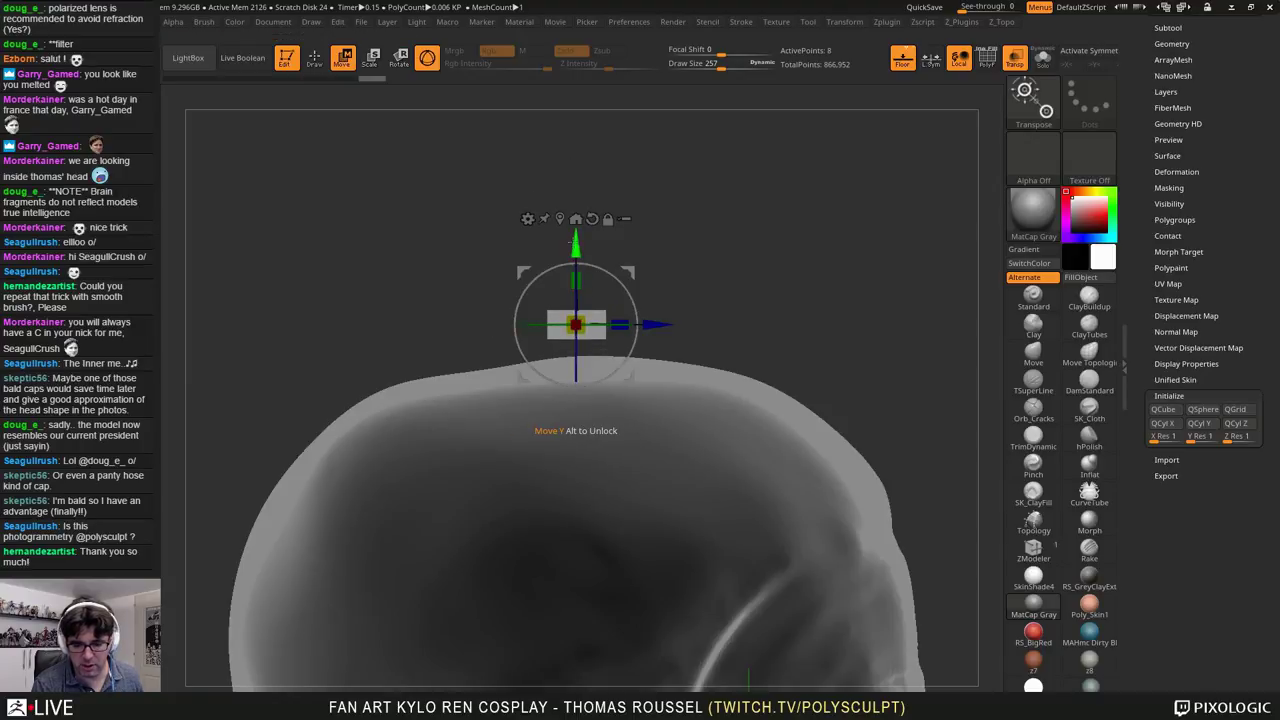
pyautogui.moveTo(577, 246); pyautogui.dragTo(577, 262)
pyautogui.moveTo(791, 296)
pyautogui.mouseDown()
pyautogui.moveTo(667, 229)
pyautogui.moveTo(640, 280)
pyautogui.mouseUp()
# Step: Extend the block toward the forehead with the ZModeler QMesh action on its front face, and display its polyframe
pyautogui.click(314, 60)
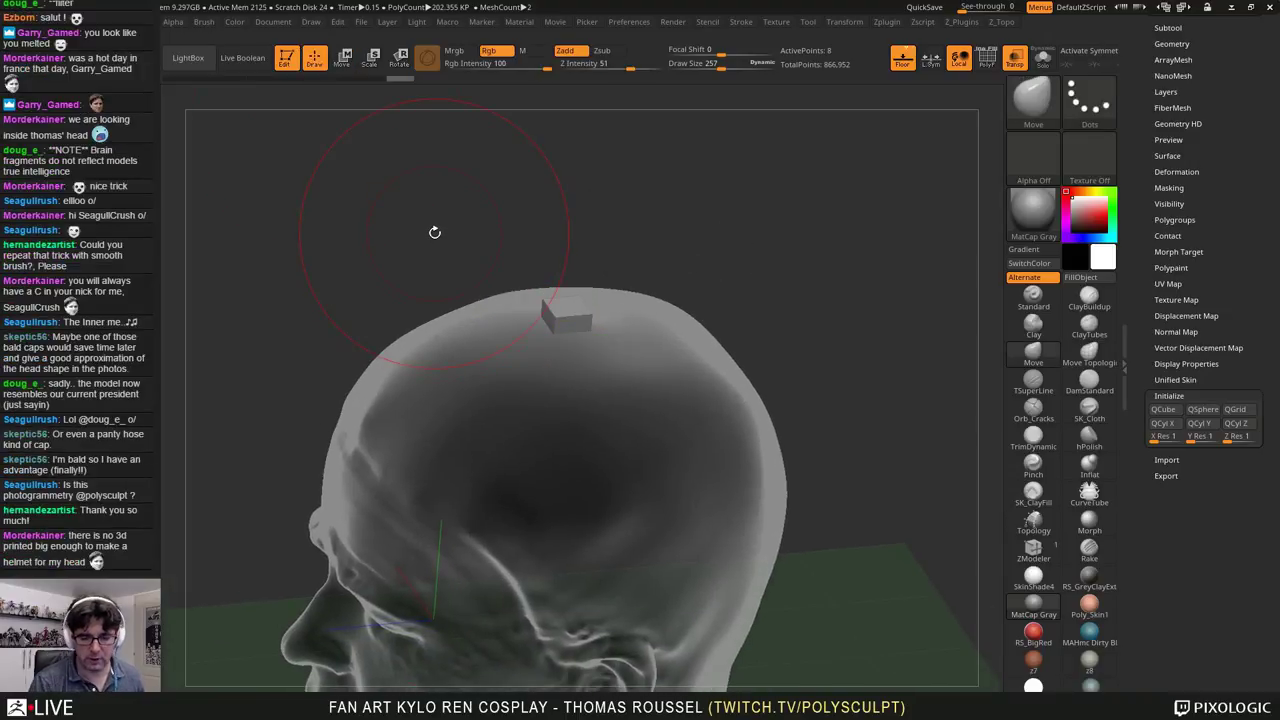
pyautogui.keyDown('alt'); pyautogui.moveTo(737, 330); pyautogui.dragTo(816, 340); pyautogui.keyUp('alt')
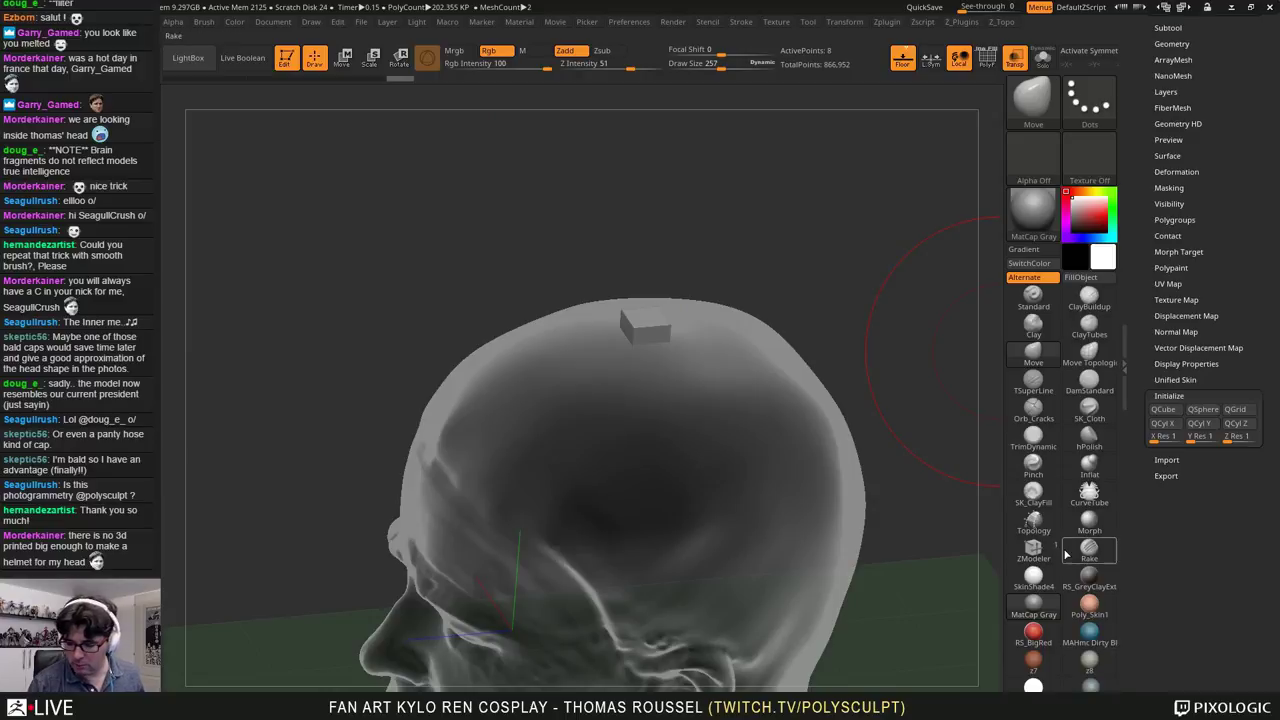
pyautogui.click(1036, 548)
pyautogui.moveTo(729, 261)
pyautogui.keyDown('alt'); pyautogui.mouseDown()
pyautogui.moveTo(743, 276)
pyautogui.moveTo(723, 268)
pyautogui.moveTo(763, 239)
pyautogui.mouseUp(); pyautogui.keyUp('alt')
pyautogui.press('s')
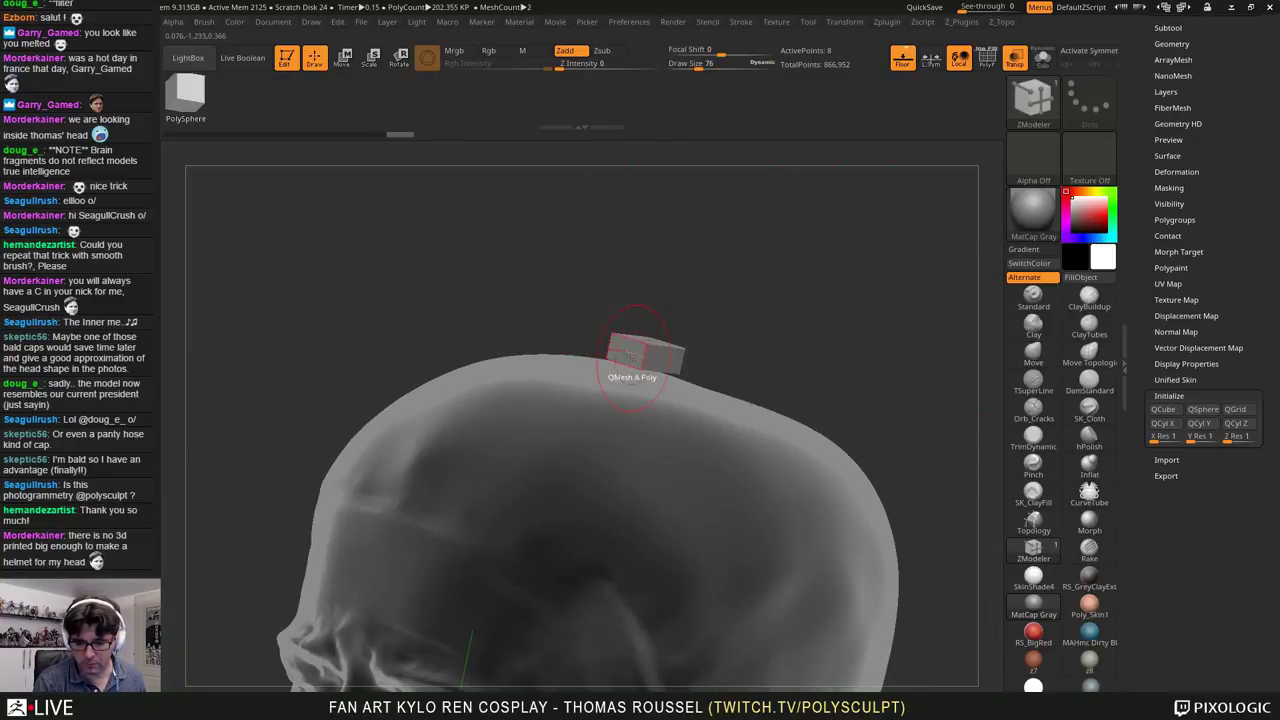
pyautogui.moveTo(630, 355); pyautogui.dragTo(545, 350)
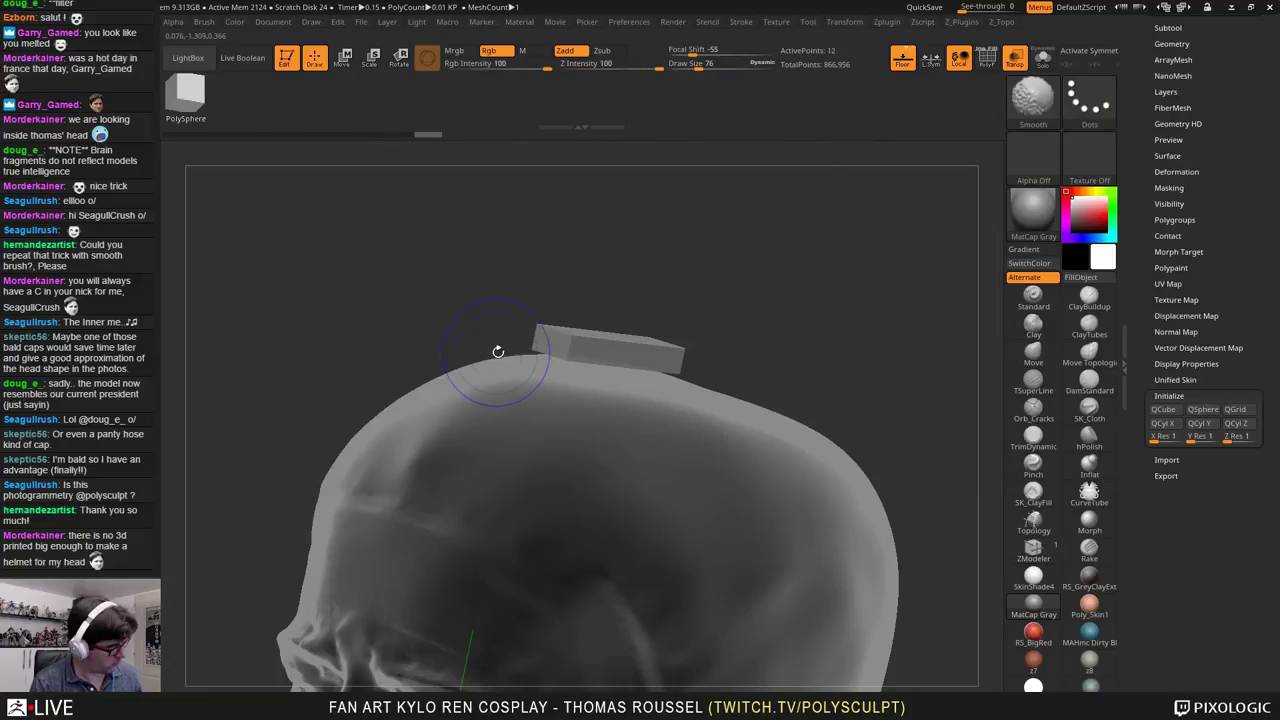
pyautogui.hotkey('shift', 'f')
pyautogui.moveTo(793, 313); pyautogui.dragTo(869, 209)
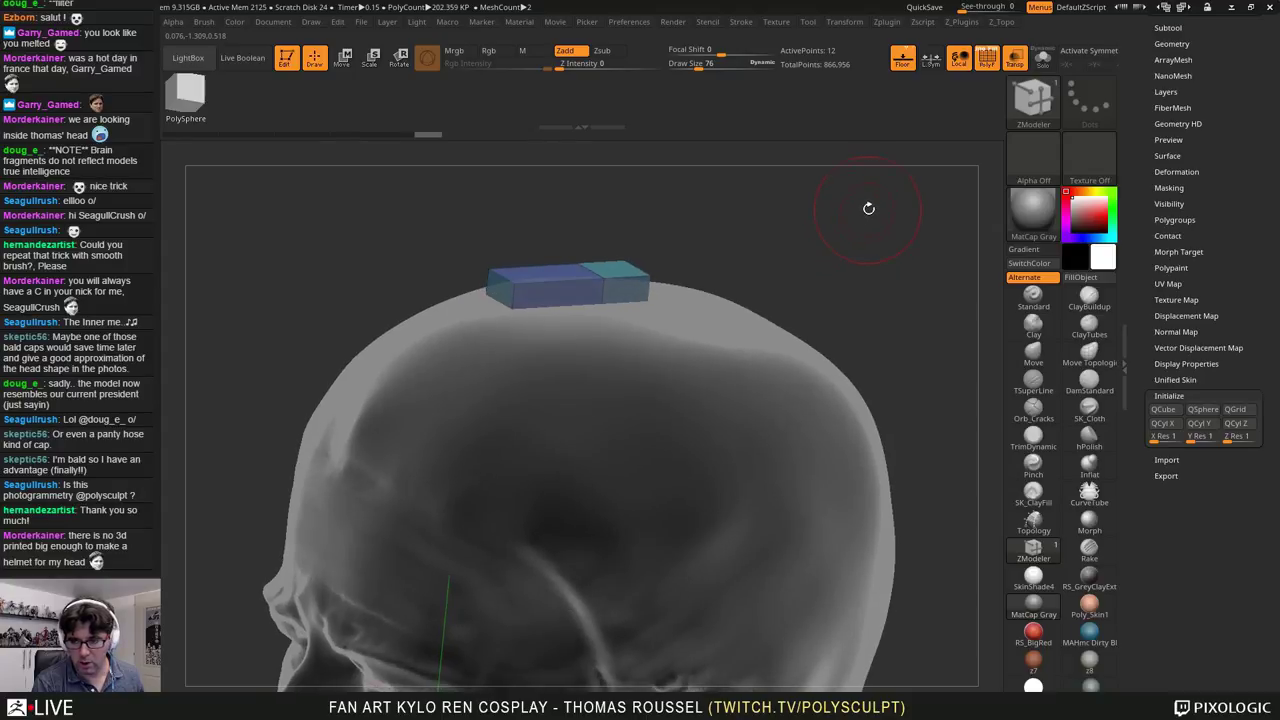
# Step: Compare the scene with transparency on and off, and examine the floor grid and fill mode settings
pyautogui.click(1015, 62)
pyautogui.click(1016, 63)
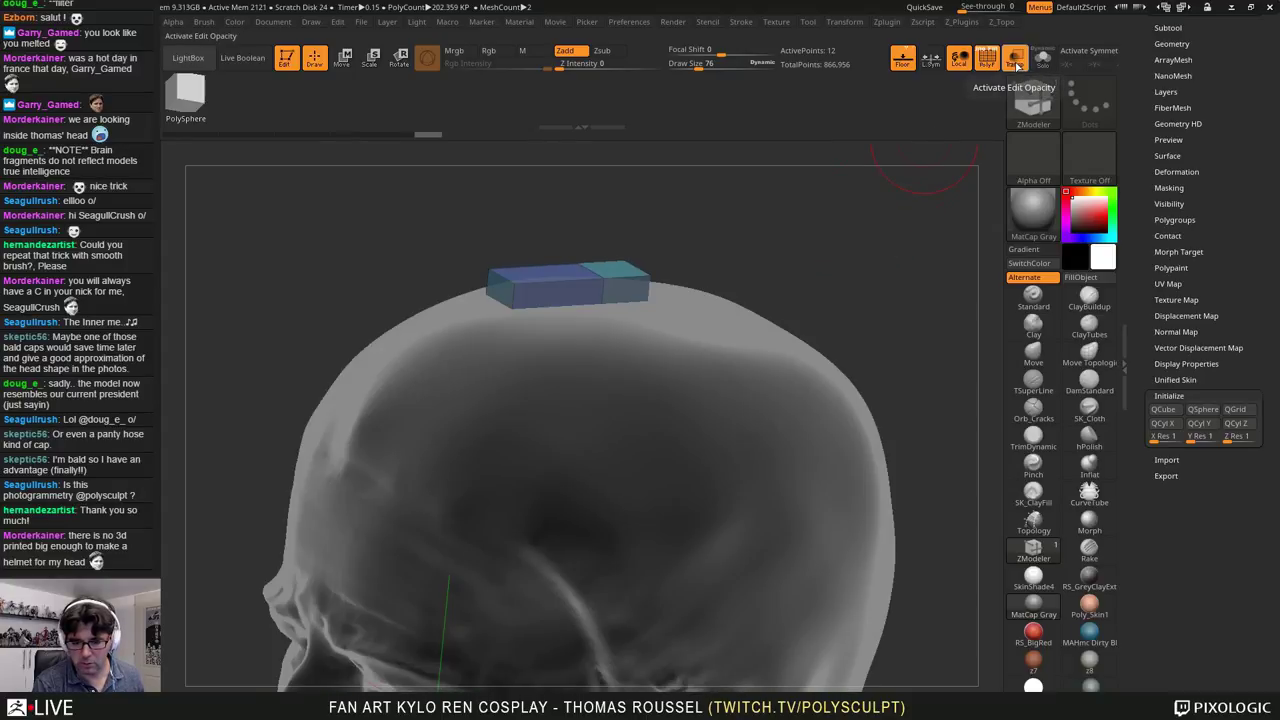
pyautogui.click(1015, 62)
pyautogui.click(1015, 62)
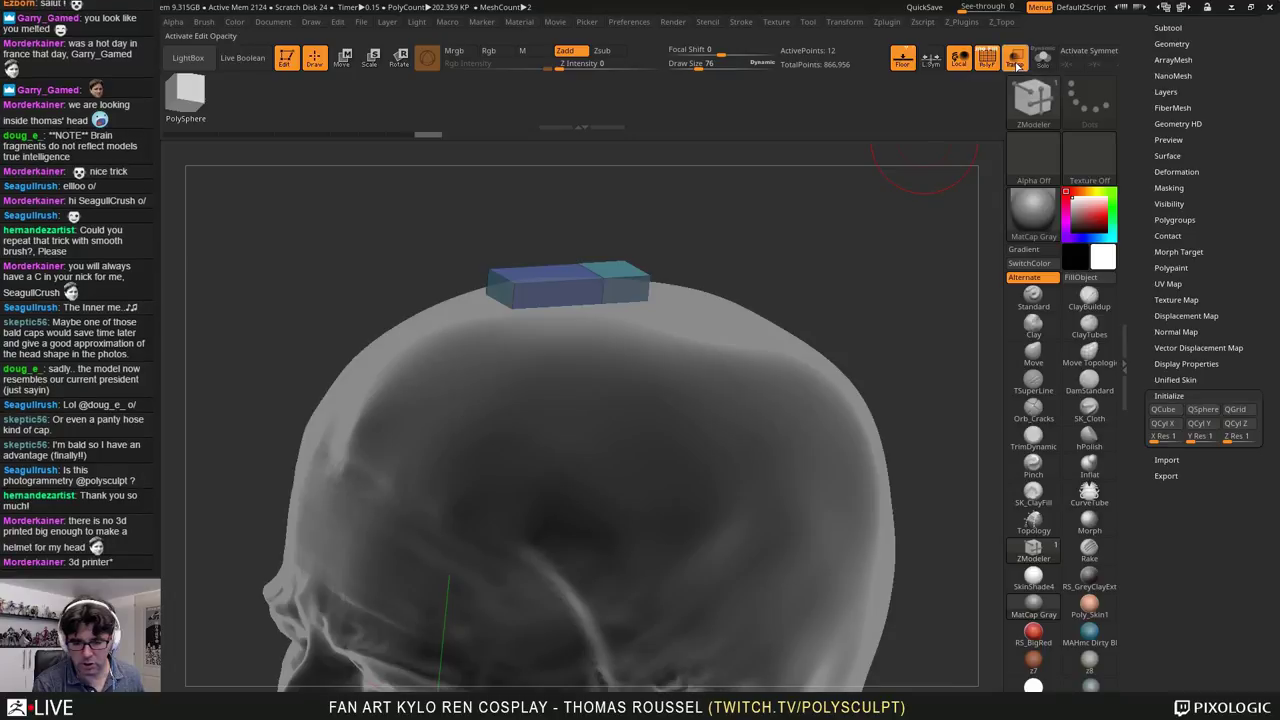
pyautogui.click(1015, 62)
pyautogui.click(1015, 62)
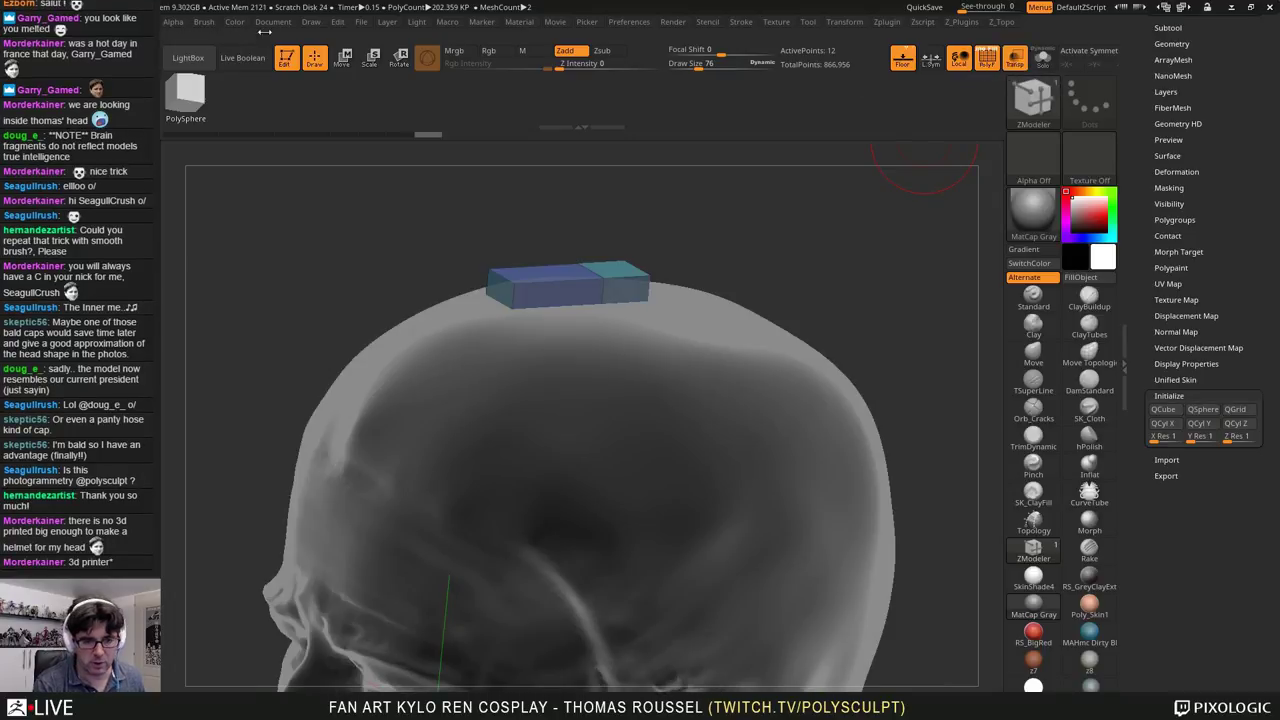
pyautogui.click(270, 22)
pyautogui.moveTo(311, 22)
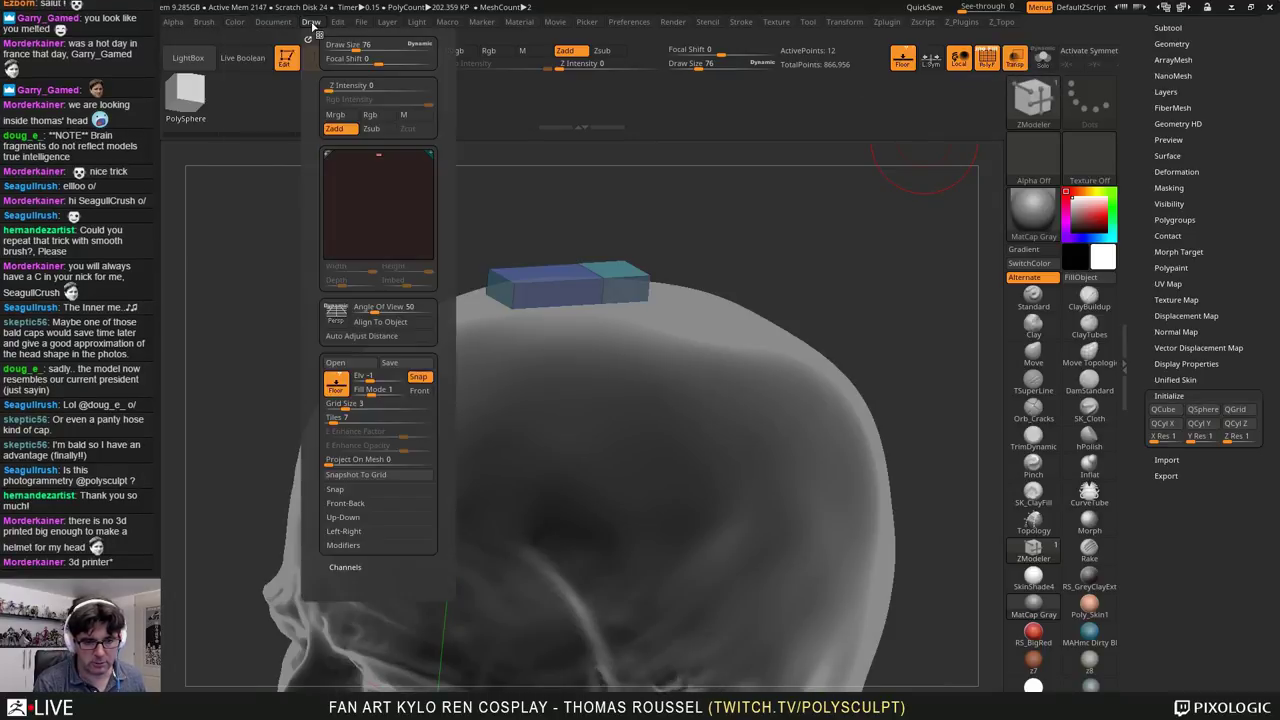
pyautogui.click(362, 390)
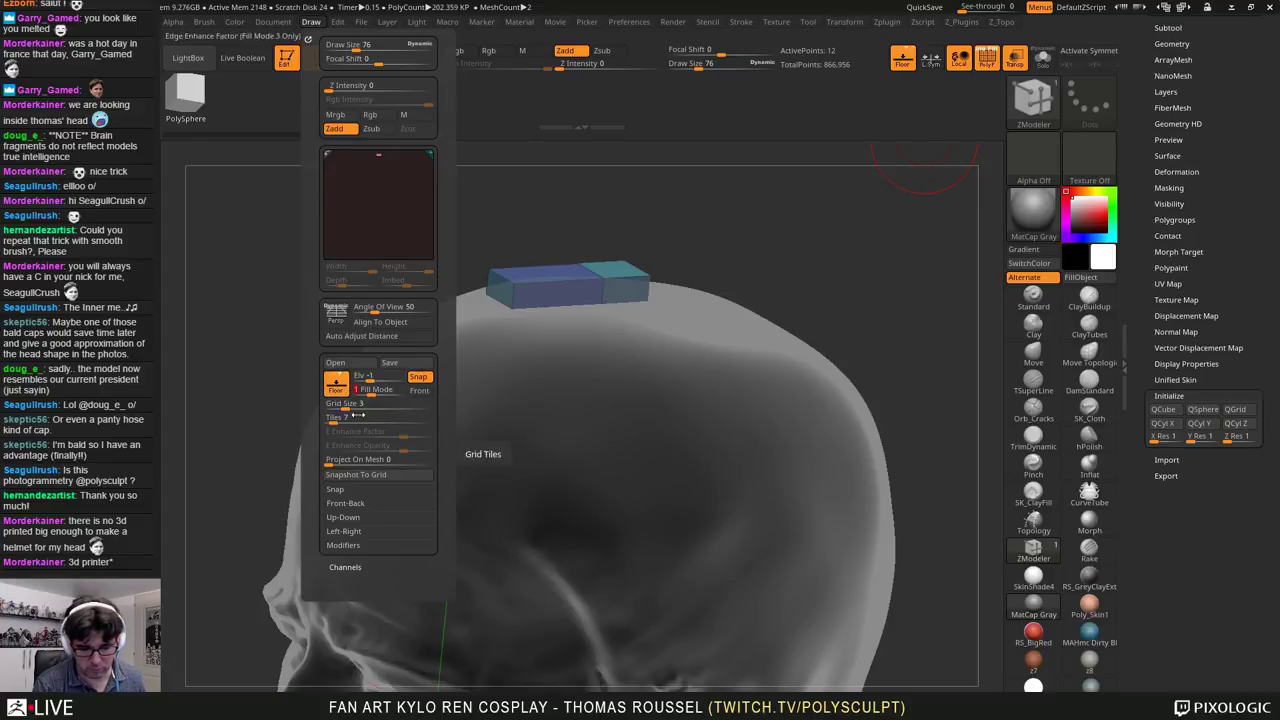
pyautogui.click(416, 379)
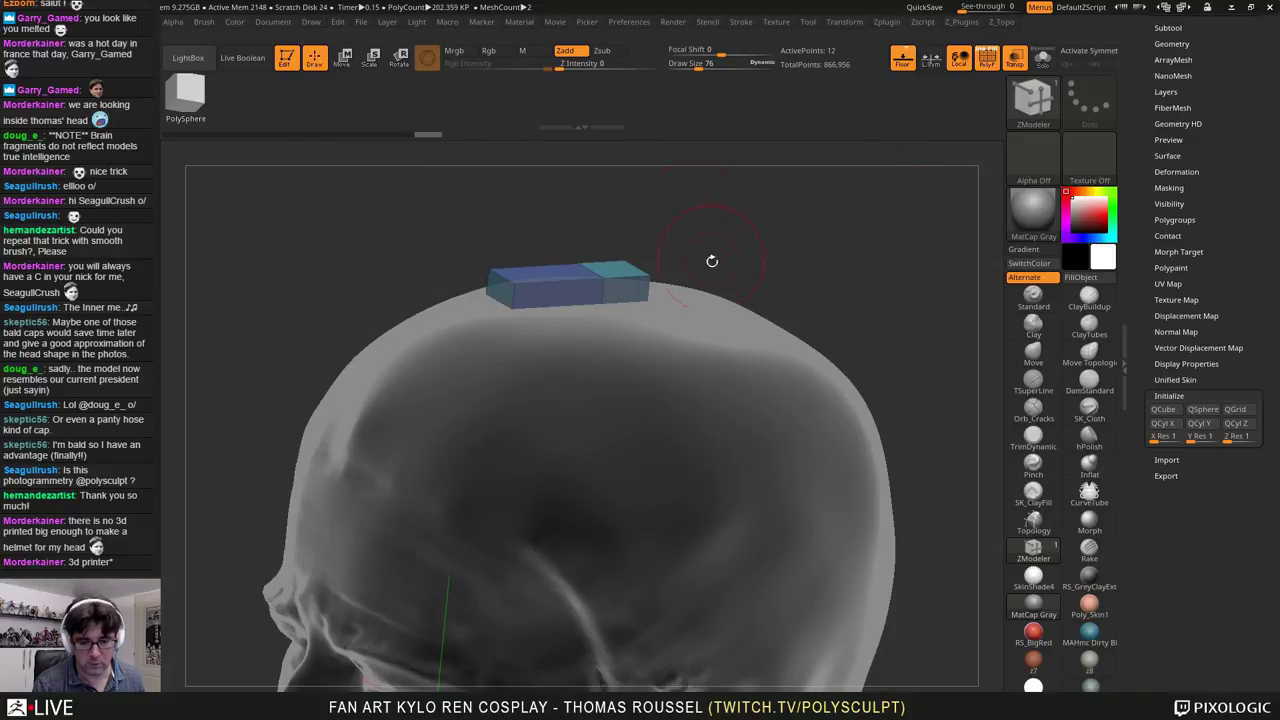
# Step: Turn off transparency to work on the block against the solid head, viewing its front end from the side
pyautogui.click(1015, 57)
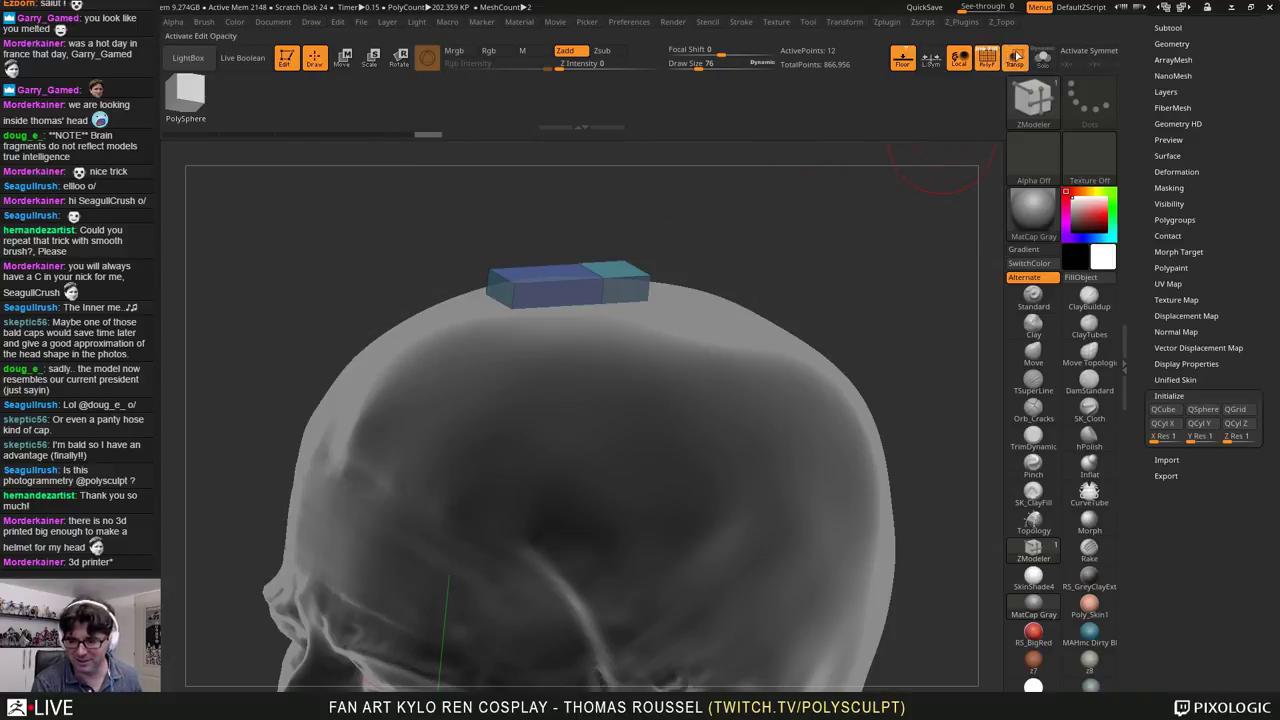
pyautogui.moveTo(580, 330); pyautogui.dragTo(594, 358, button='right')
pyautogui.moveTo(593, 356); pyautogui.dragTo(538, 350)
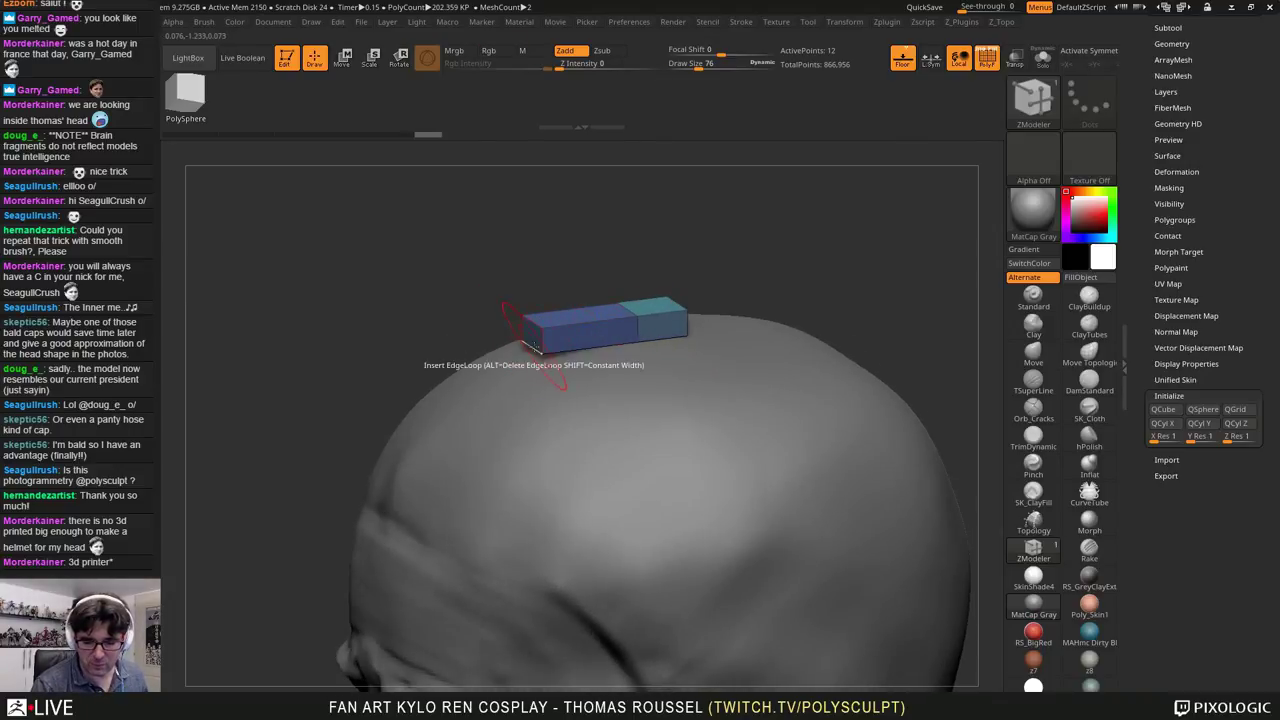
pyautogui.moveTo(538, 352); pyautogui.dragTo(534, 334, button='right')
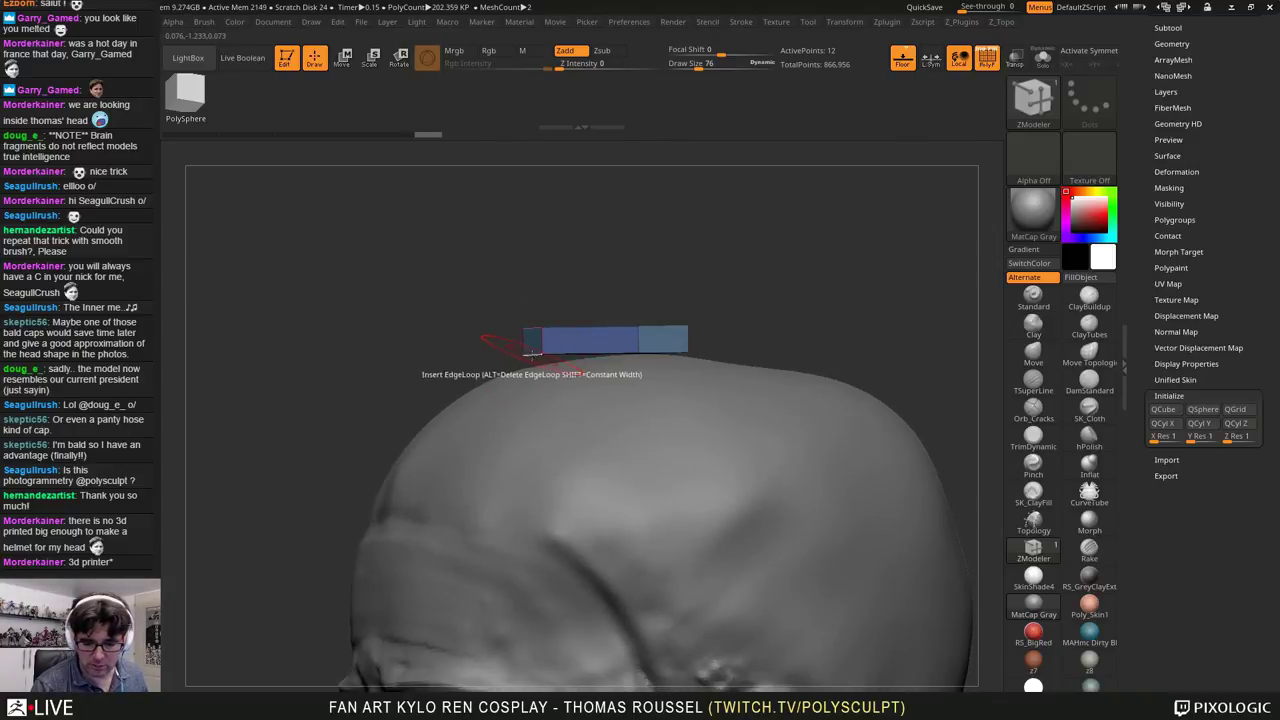
# Step: Set the ZModeler edge action to Slide and extend the block's front end in angled QMesh segments over the forehead
pyautogui.press('space')
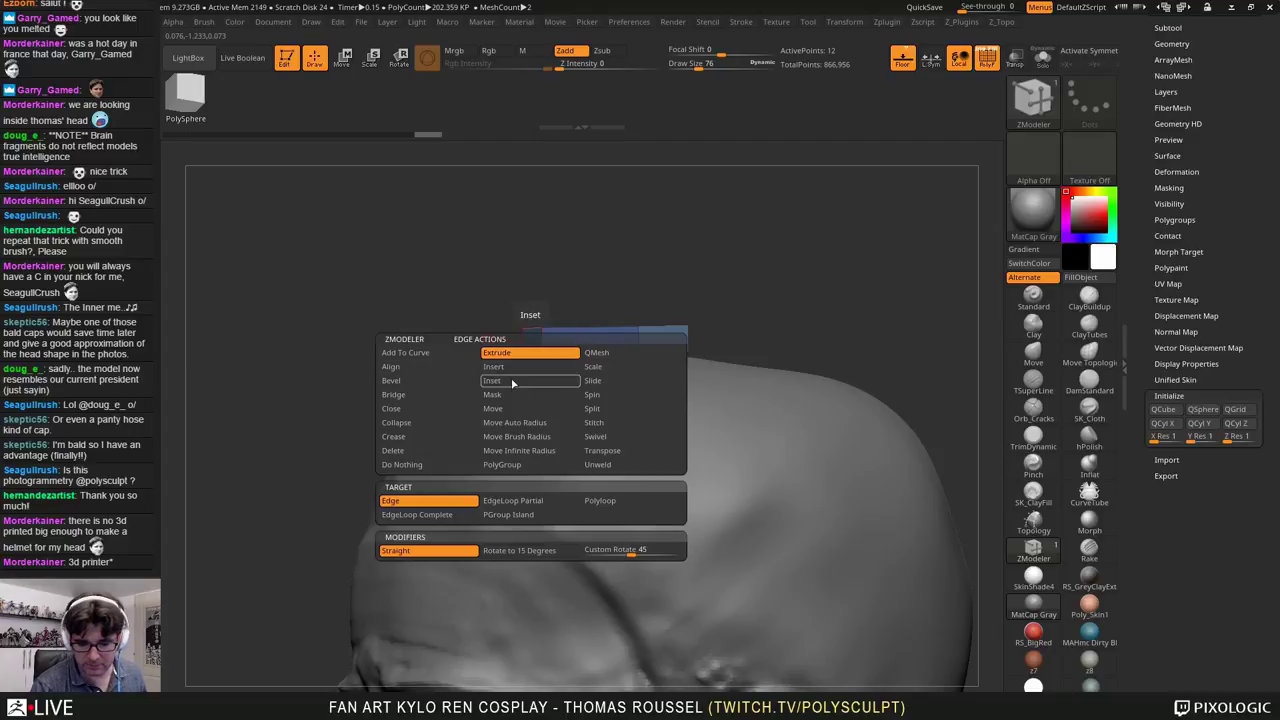
pyautogui.click(636, 380)
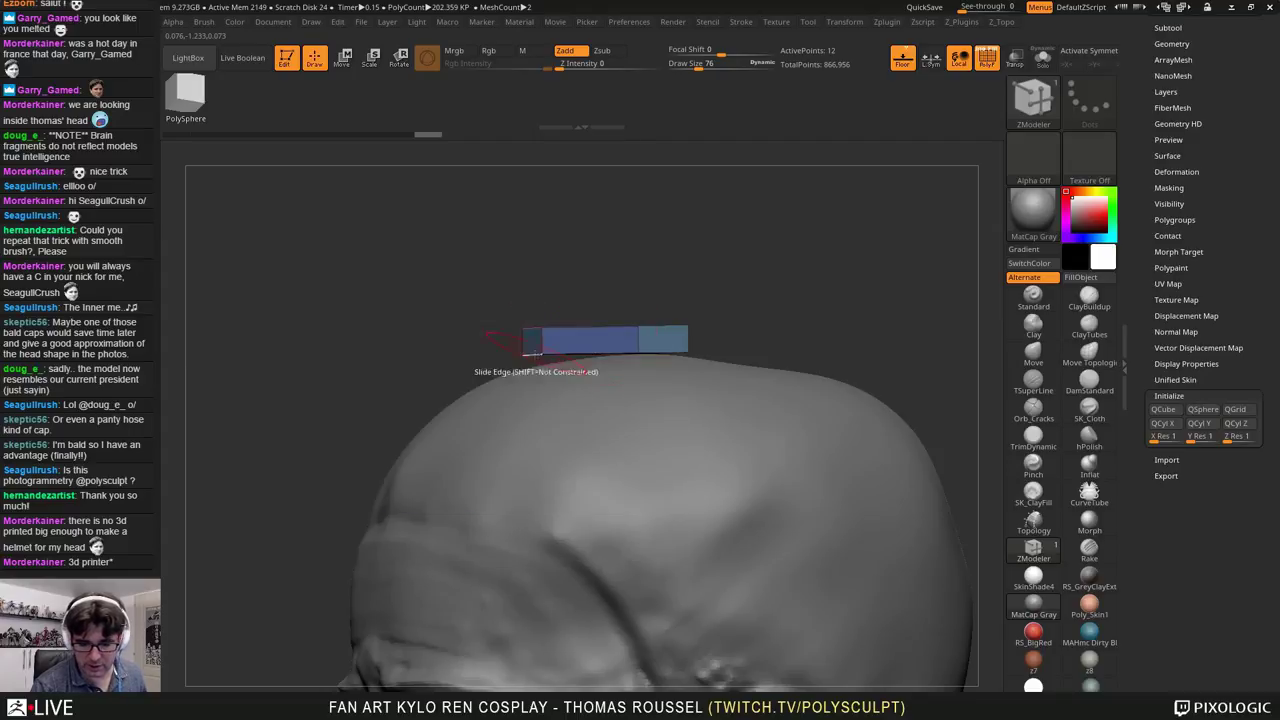
pyautogui.moveTo(532, 358)
pyautogui.mouseDown()
pyautogui.moveTo(545, 357)
pyautogui.moveTo(478, 378)
pyautogui.moveTo(385, 458)
pyautogui.moveTo(350, 513)
pyautogui.mouseUp()
pyautogui.hotkey('ctrl', 'z')
pyautogui.moveTo(350, 514); pyautogui.dragTo(415, 527, button='right')
pyautogui.moveTo(342, 508); pyautogui.dragTo(392, 494, button='right')
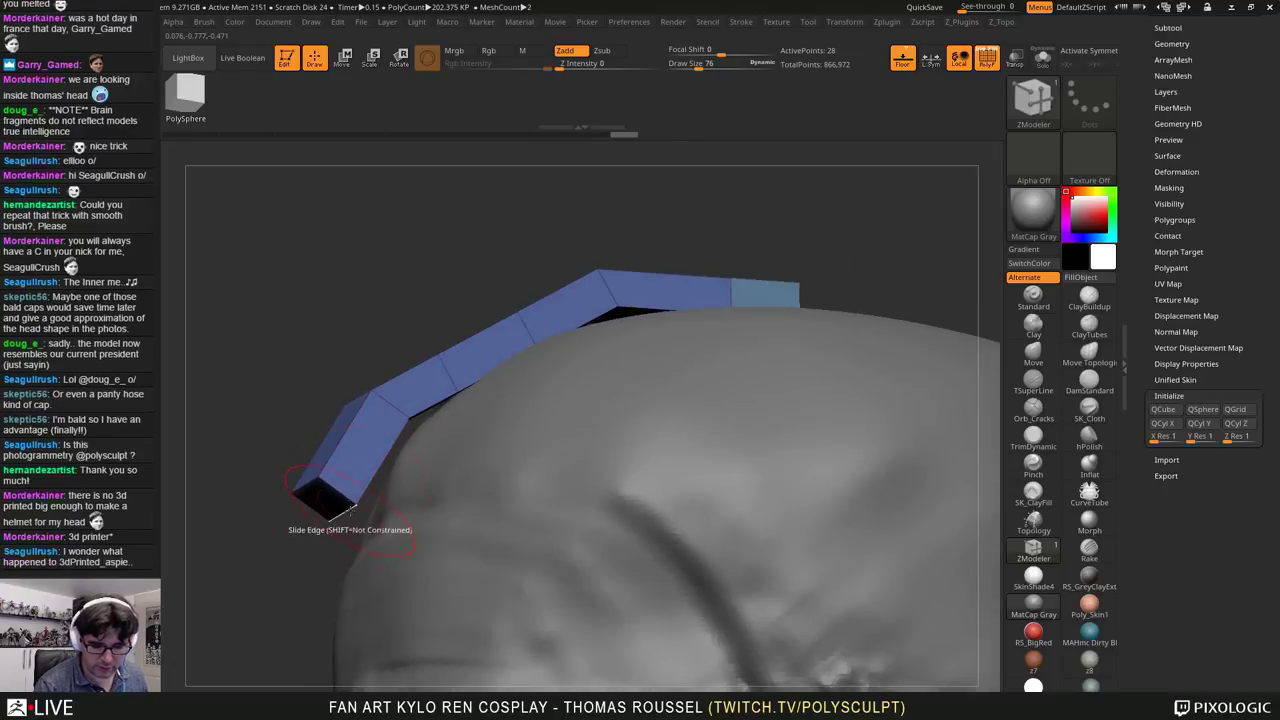
# Step: Extend the strip's front end further with QMesh segments, passing in front of the brow and down to nose level
pyautogui.moveTo(323, 562); pyautogui.dragTo(303, 606)
pyautogui.keyDown('shift'); pyautogui.moveTo(345, 592); pyautogui.dragTo(539, 302, button='right'); pyautogui.keyUp('shift')
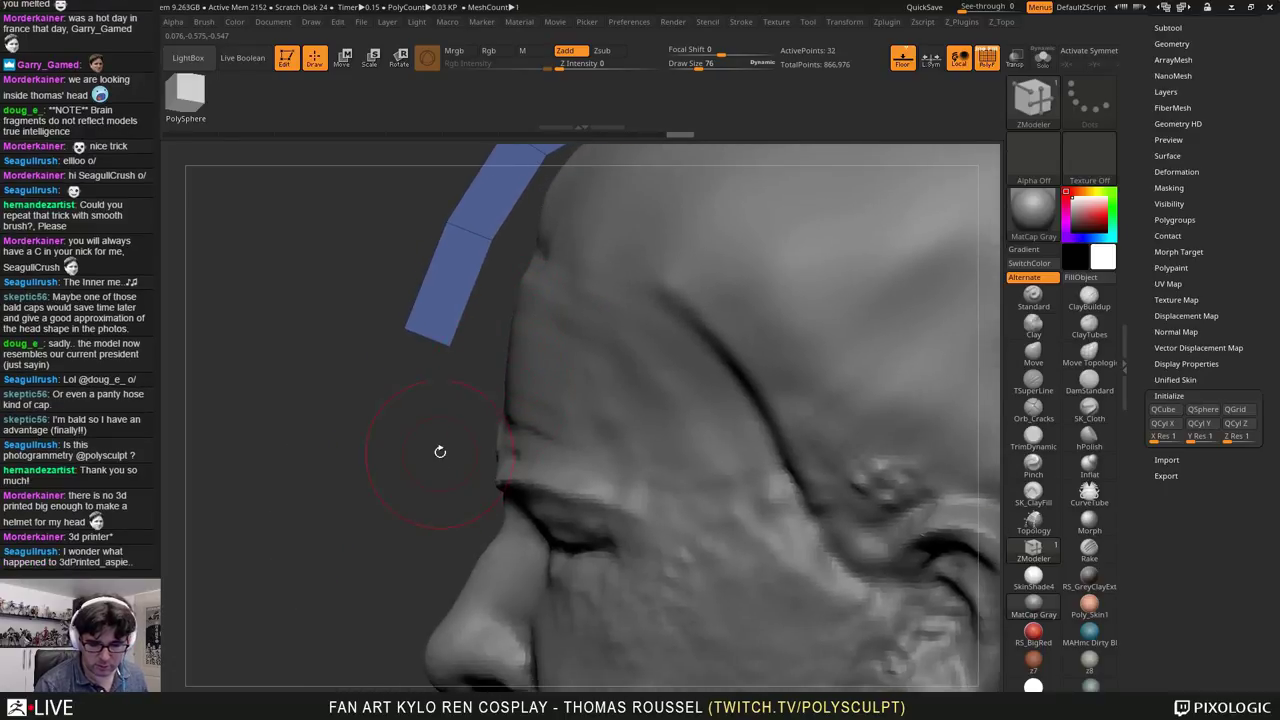
pyautogui.moveTo(440, 451); pyautogui.dragTo(448, 381, button='right')
pyautogui.moveTo(423, 352); pyautogui.dragTo(305, 633)
pyautogui.keyDown('alt'); pyautogui.moveTo(508, 516); pyautogui.dragTo(475, 447, button='right'); pyautogui.keyUp('alt')
# Step: Extend the block's rear face with QMesh segments that bend down over the back of the skull
pyautogui.moveTo(474, 446); pyautogui.dragTo(585, 458)
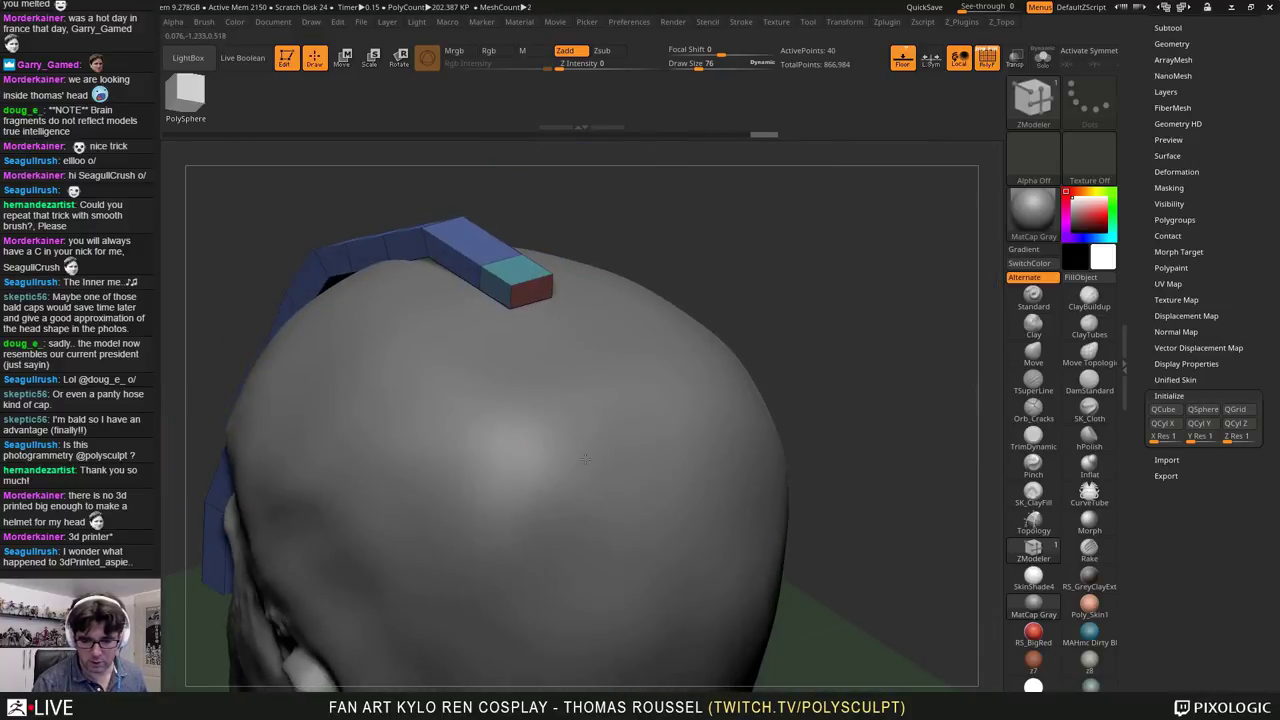
pyautogui.moveTo(530, 291); pyautogui.dragTo(602, 342)
pyautogui.moveTo(602, 342); pyautogui.dragTo(776, 489)
pyautogui.moveTo(787, 492); pyautogui.dragTo(758, 594)
pyautogui.keyDown('shift'); pyautogui.moveTo(822, 600); pyautogui.dragTo(752, 330); pyautogui.keyUp('shift')
# Step: Mask everything except the strip's lowest front joint, reset the gizmo's orientation on it, and move the joint toward the nose
pyautogui.keyDown('alt'); pyautogui.moveTo(452, 575); pyautogui.dragTo(638, 266); pyautogui.keyUp('alt')
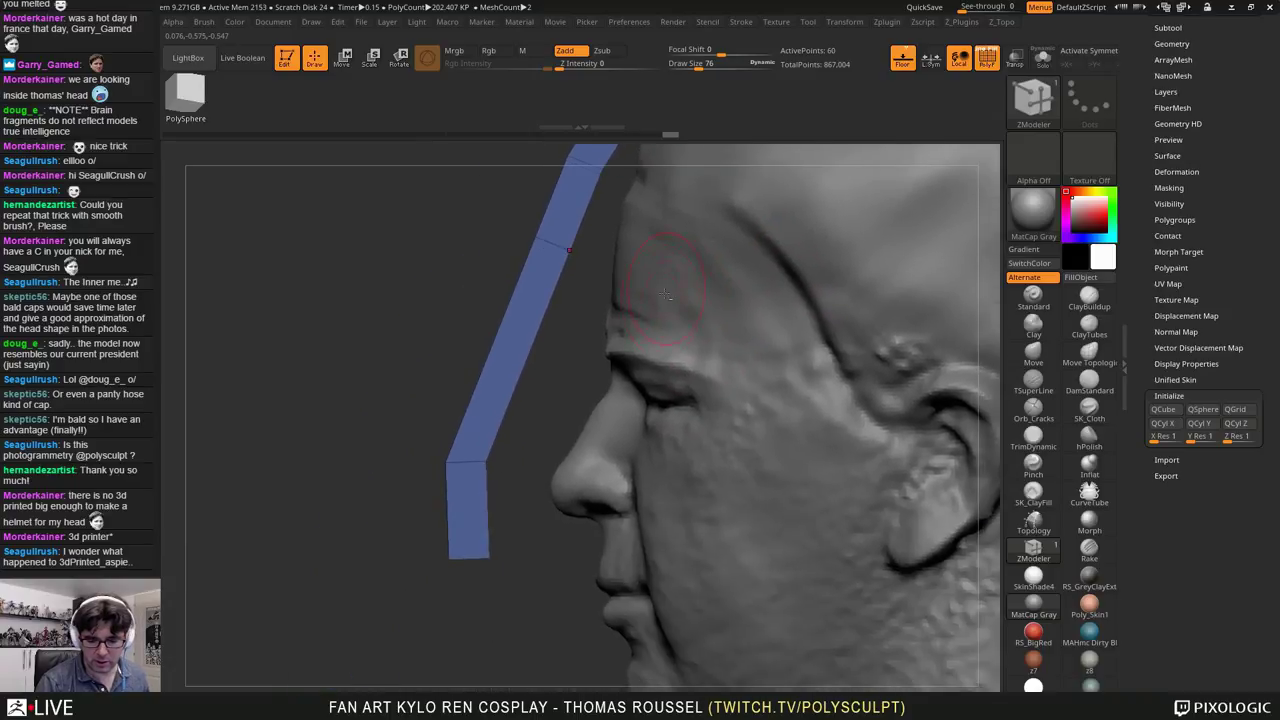
pyautogui.keyDown('ctrl'); pyautogui.moveTo(387, 416); pyautogui.dragTo(529, 614); pyautogui.keyUp('ctrl')
pyautogui.keyDown('ctrl'); pyautogui.click(537, 423); pyautogui.keyUp('ctrl')
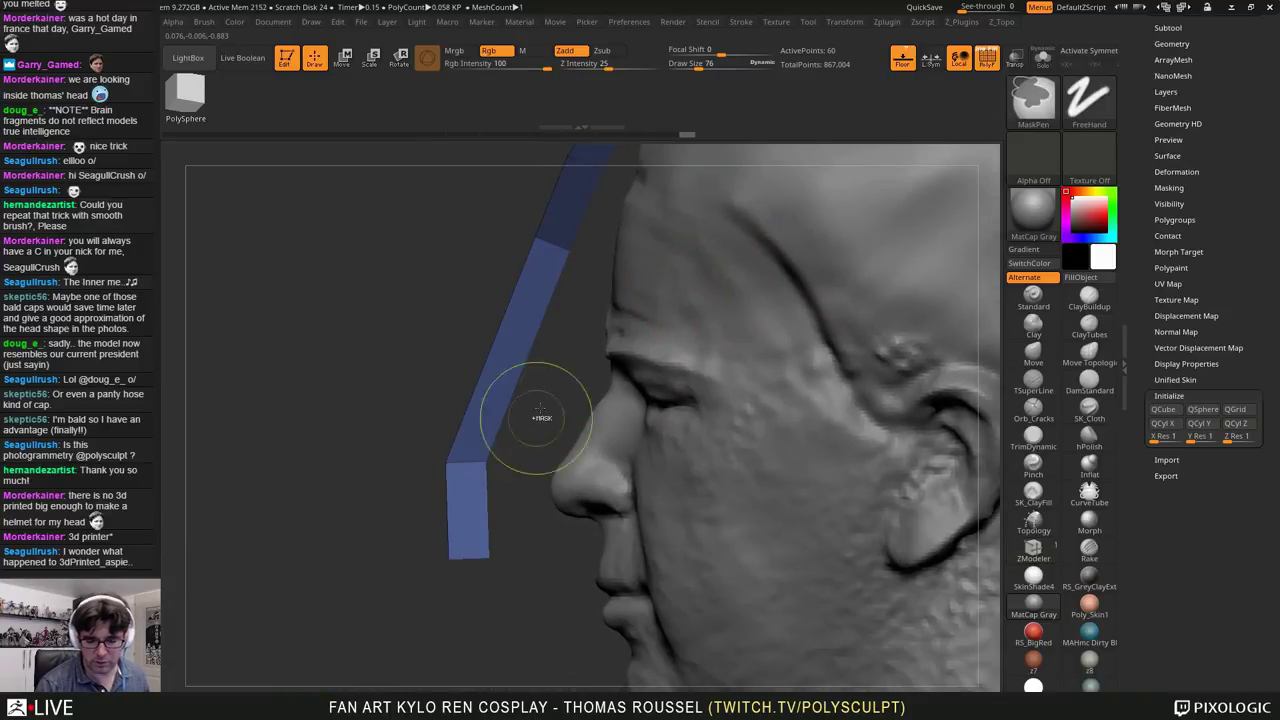
pyautogui.press('w')
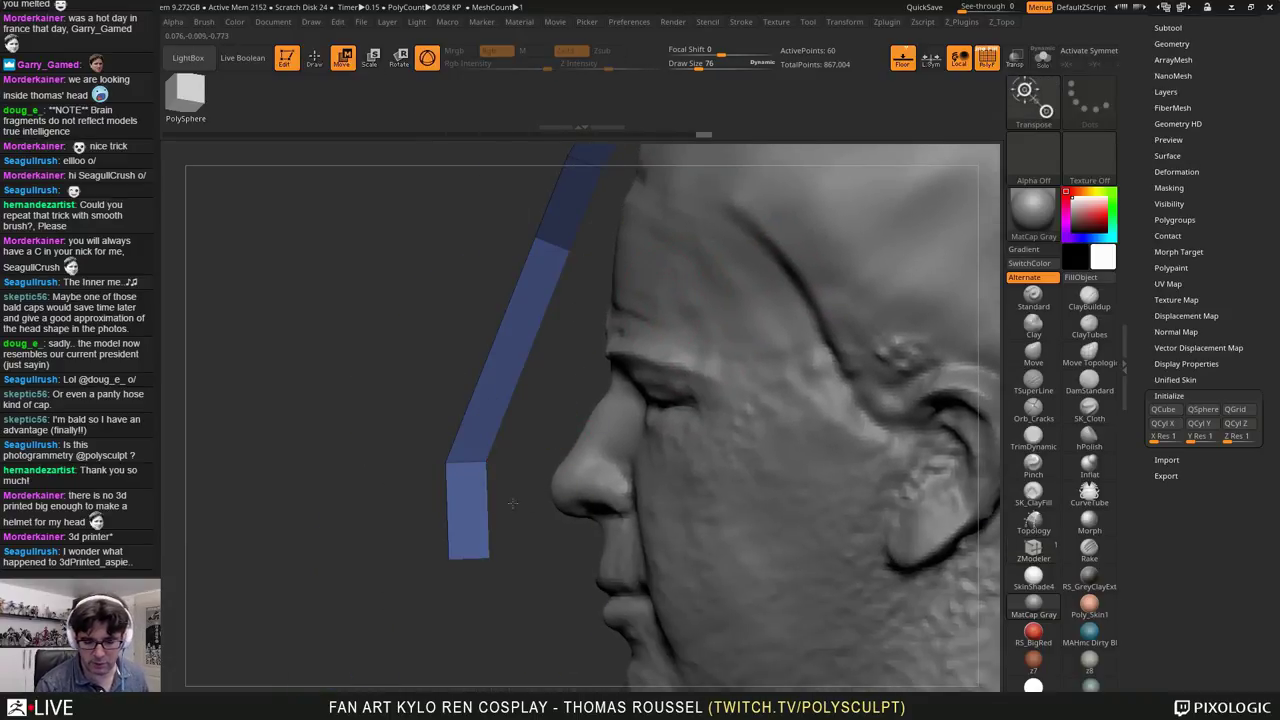
pyautogui.click(487, 472)
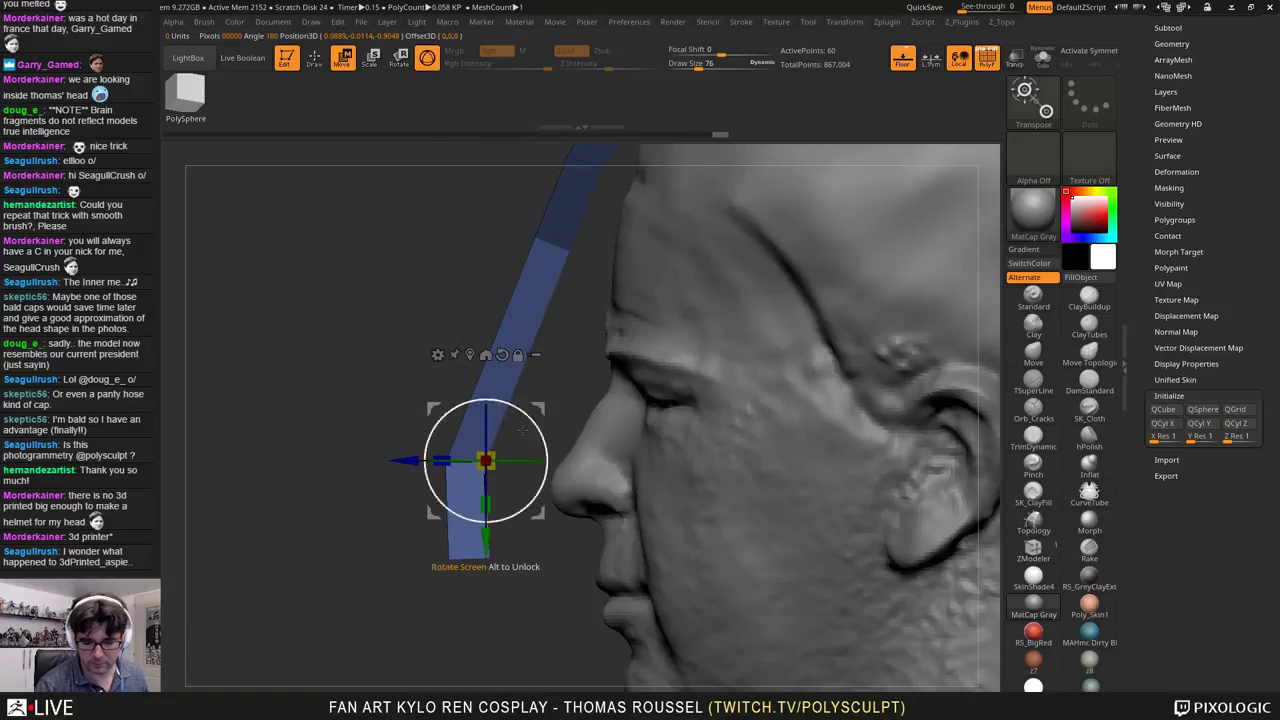
pyautogui.click(518, 355)
pyautogui.click(502, 355)
pyautogui.moveTo(537, 411); pyautogui.dragTo(582, 402)
# Step: Clear the mask, isolate the strip's joint above the brow with a new mask, and move it closer to the face
pyautogui.keyDown('ctrl'); pyautogui.moveTo(457, 372); pyautogui.dragTo(452, 348); pyautogui.keyUp('ctrl')
pyautogui.keyDown('ctrl'); pyautogui.moveTo(487, 216); pyautogui.dragTo(591, 289); pyautogui.keyUp('ctrl')
pyautogui.moveTo(583, 396); pyautogui.dragTo(617, 421)
pyautogui.hotkey('ctrl', 'z')
pyautogui.keyDown('ctrl'); pyautogui.click(444, 354); pyautogui.keyUp('ctrl')
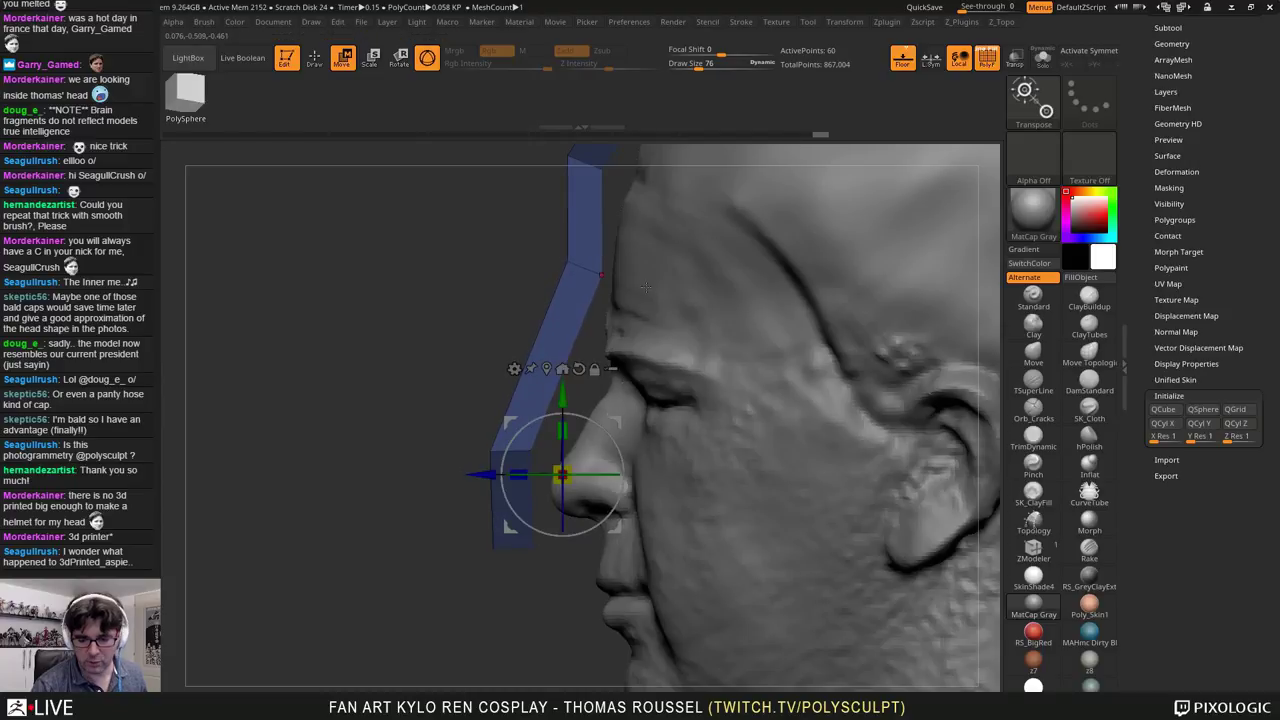
# Step: Isolate the strip's two forehead joints one after the other with inverted masks and move each closer to the head
pyautogui.keyDown('alt'); pyautogui.moveTo(526, 192); pyautogui.dragTo(432, 404); pyautogui.keyUp('alt')
pyautogui.keyDown('ctrl'); pyautogui.moveTo(442, 359); pyautogui.dragTo(526, 408); pyautogui.keyUp('ctrl')
pyautogui.keyDown('ctrl'); pyautogui.click(526, 409); pyautogui.keyUp('ctrl')
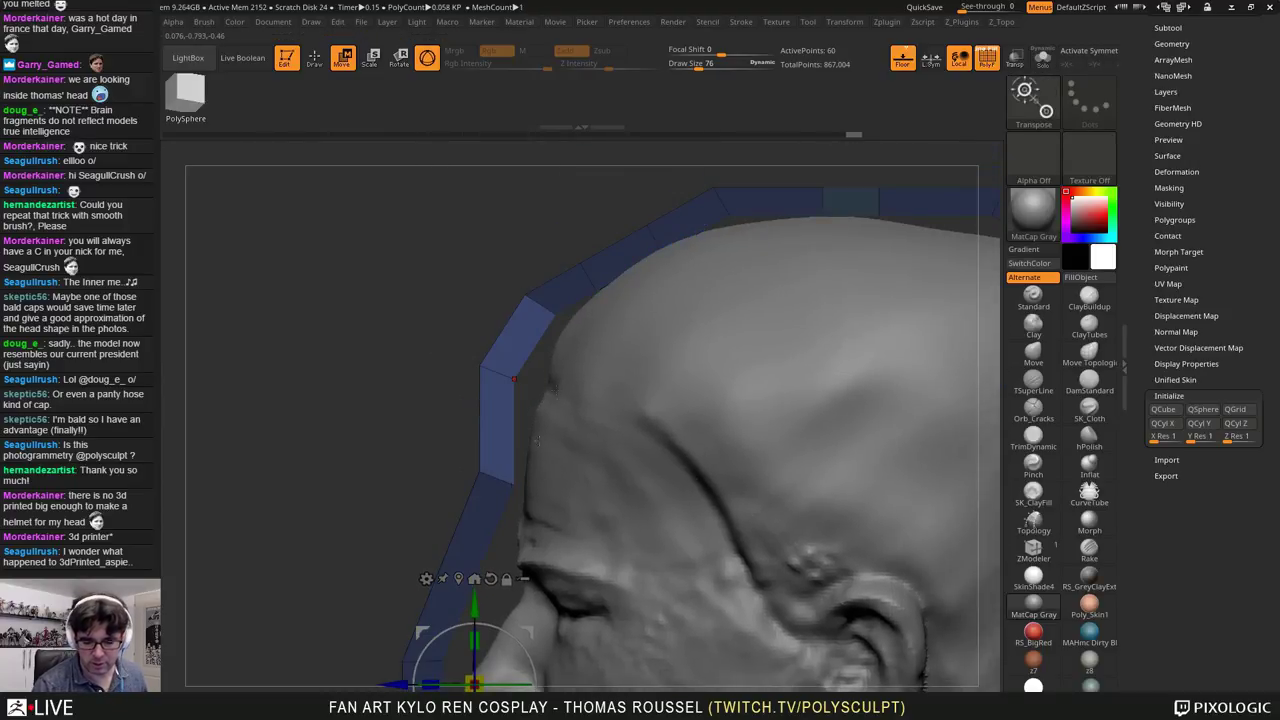
pyautogui.moveTo(529, 633); pyautogui.dragTo(545, 649)
pyautogui.keyDown('ctrl'); pyautogui.moveTo(452, 300); pyautogui.dragTo(463, 309); pyautogui.keyUp('ctrl')
pyautogui.keyDown('ctrl'); pyautogui.moveTo(494, 264); pyautogui.dragTo(567, 333); pyautogui.keyUp('ctrl')
pyautogui.keyDown('ctrl'); pyautogui.click(580, 341); pyautogui.keyUp('ctrl')
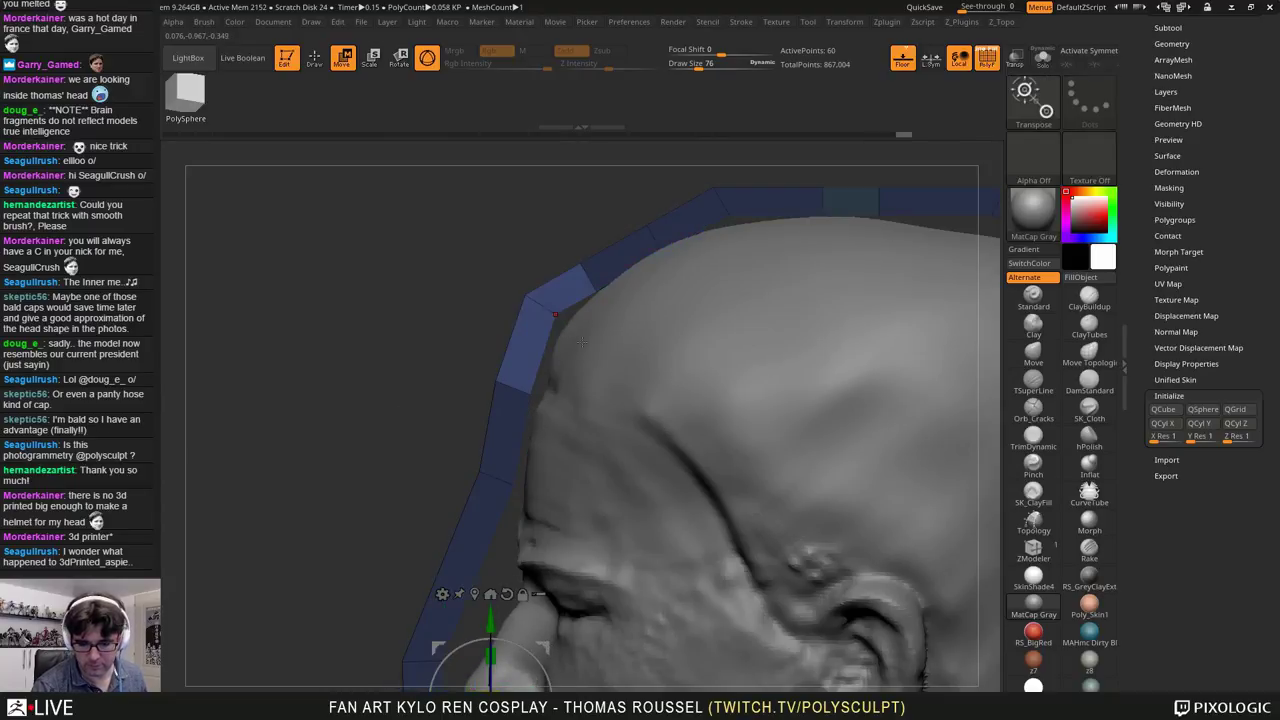
pyautogui.moveTo(542, 649); pyautogui.dragTo(548, 657)
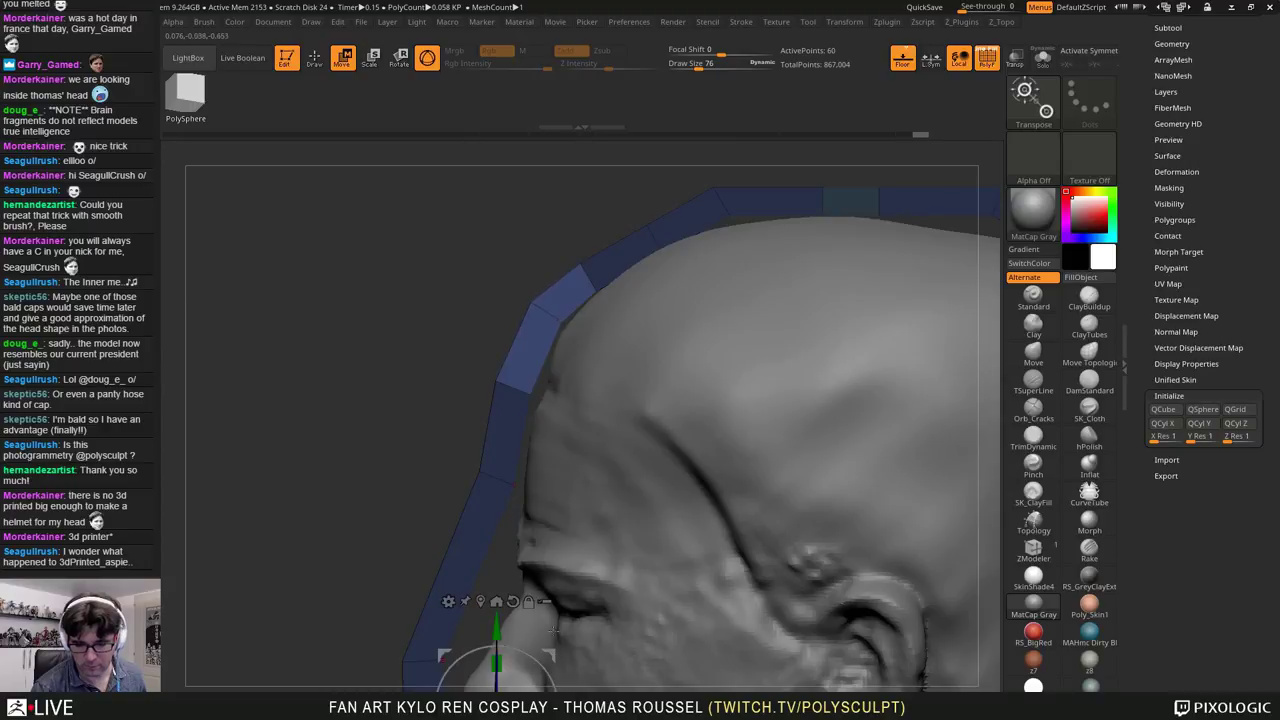
# Step: Isolate and adjust the strip's two joints between the upper forehead and front crown to smooth its curve
pyautogui.keyDown('ctrl'); pyautogui.moveTo(571, 254); pyautogui.dragTo(596, 291); pyautogui.keyUp('ctrl')
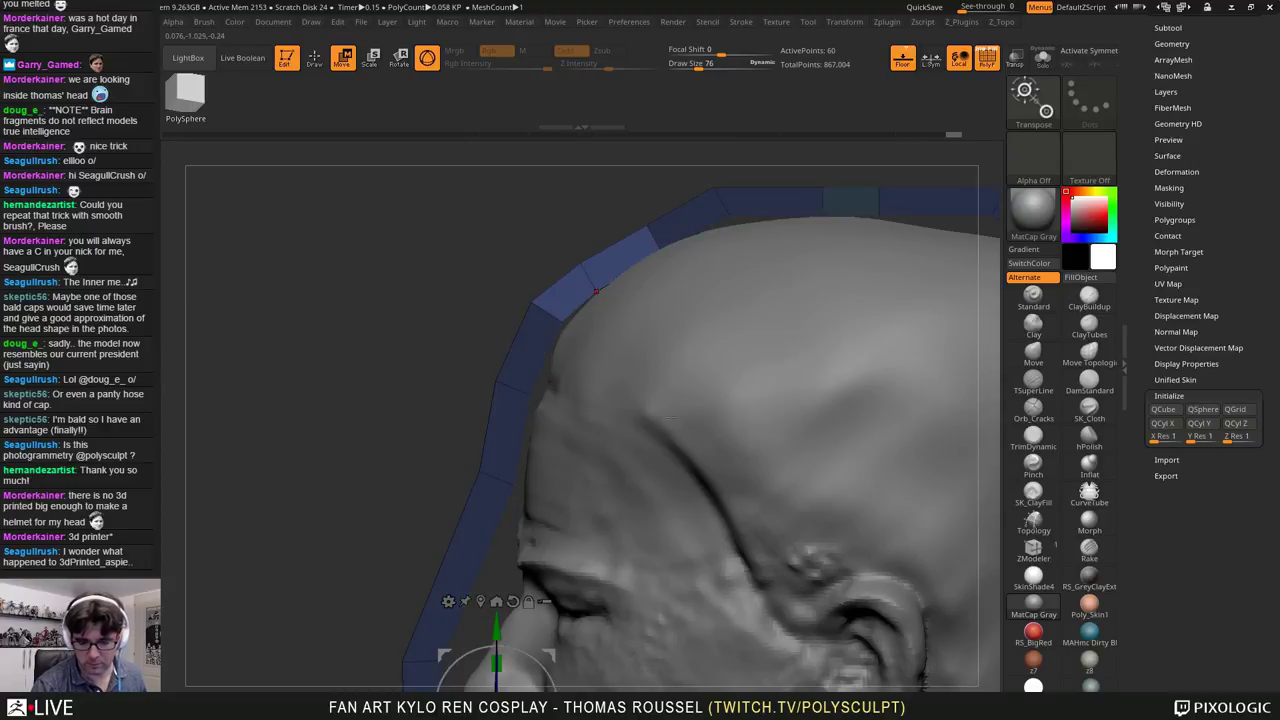
pyautogui.moveTo(548, 656); pyautogui.dragTo(542, 643)
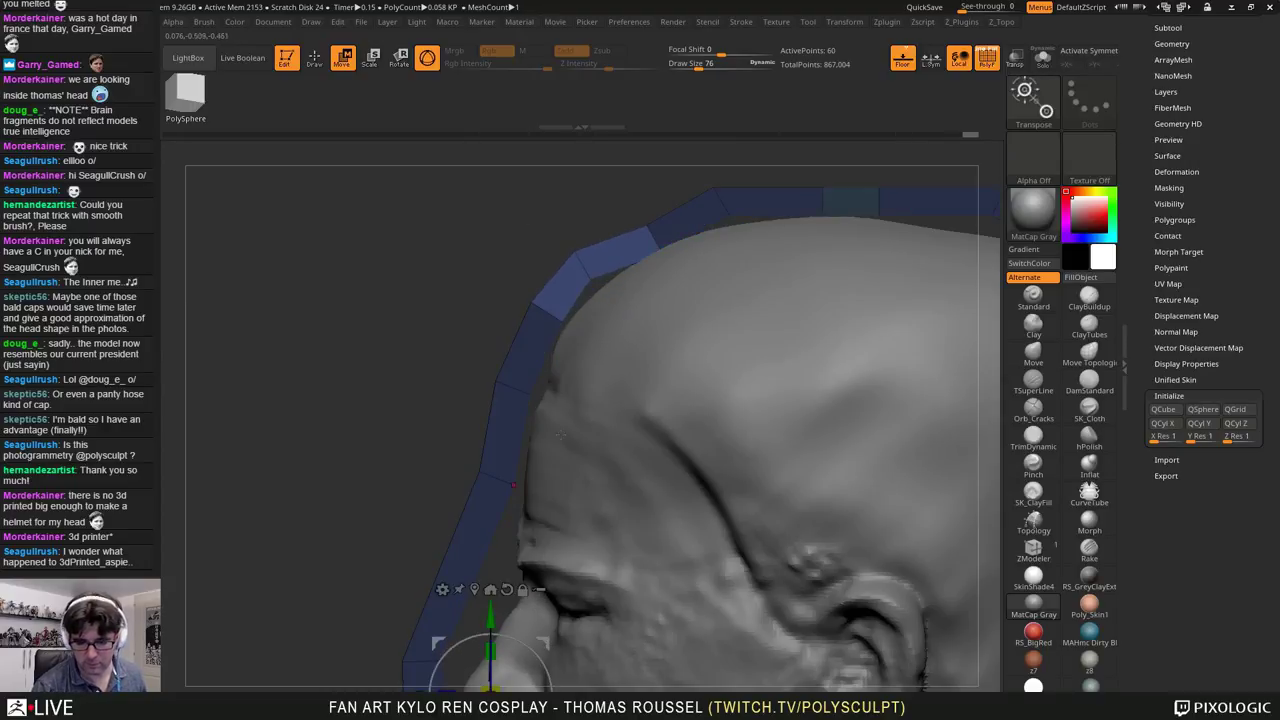
pyautogui.keyDown('ctrl'); pyautogui.moveTo(588, 188); pyautogui.dragTo(687, 279); pyautogui.keyUp('ctrl')
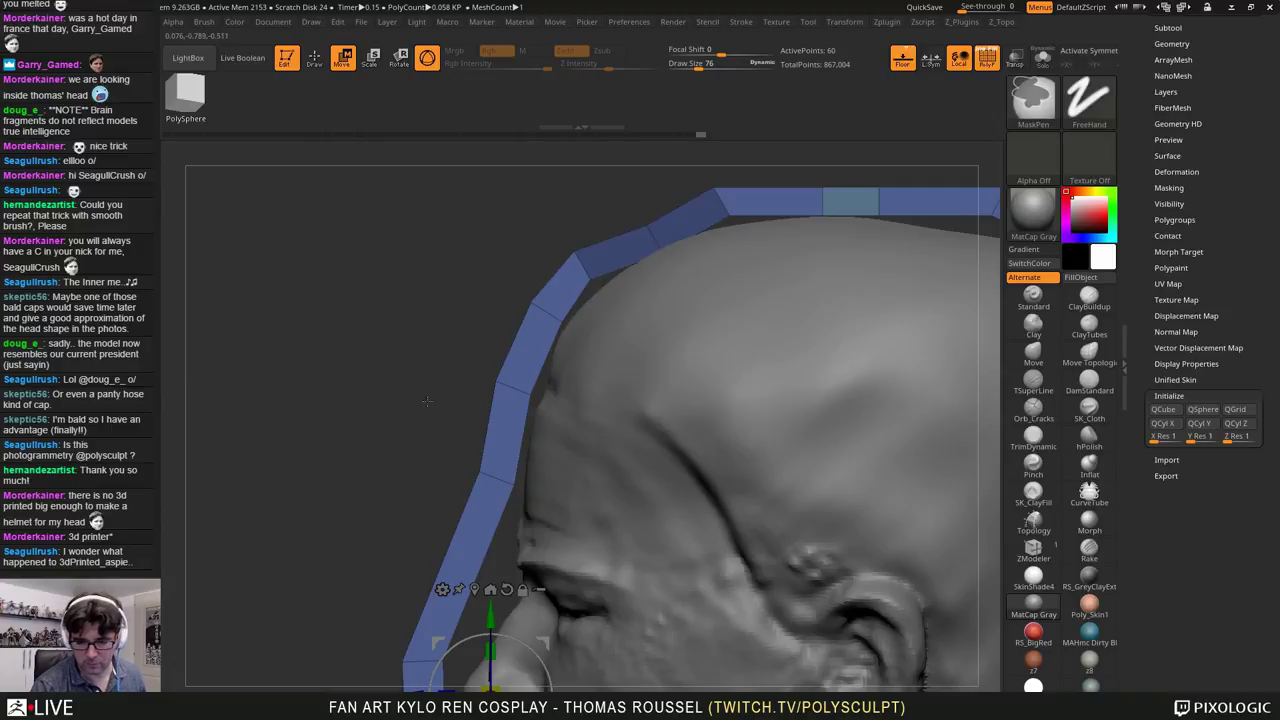
pyautogui.keyDown('ctrl'); pyautogui.click(605, 497); pyautogui.keyUp('ctrl')
pyautogui.moveTo(547, 644); pyautogui.dragTo(540, 633)
pyautogui.keyDown('ctrl'); pyautogui.moveTo(803, 266); pyautogui.dragTo(819, 281); pyautogui.keyUp('ctrl')
# Step: Isolate the front crown joint, place the gizmo on it with reset orientation, and shift the joint slightly up and back
pyautogui.keyDown('alt'); pyautogui.moveTo(819, 281); pyautogui.dragTo(561, 389, button='right'); pyautogui.keyUp('alt')
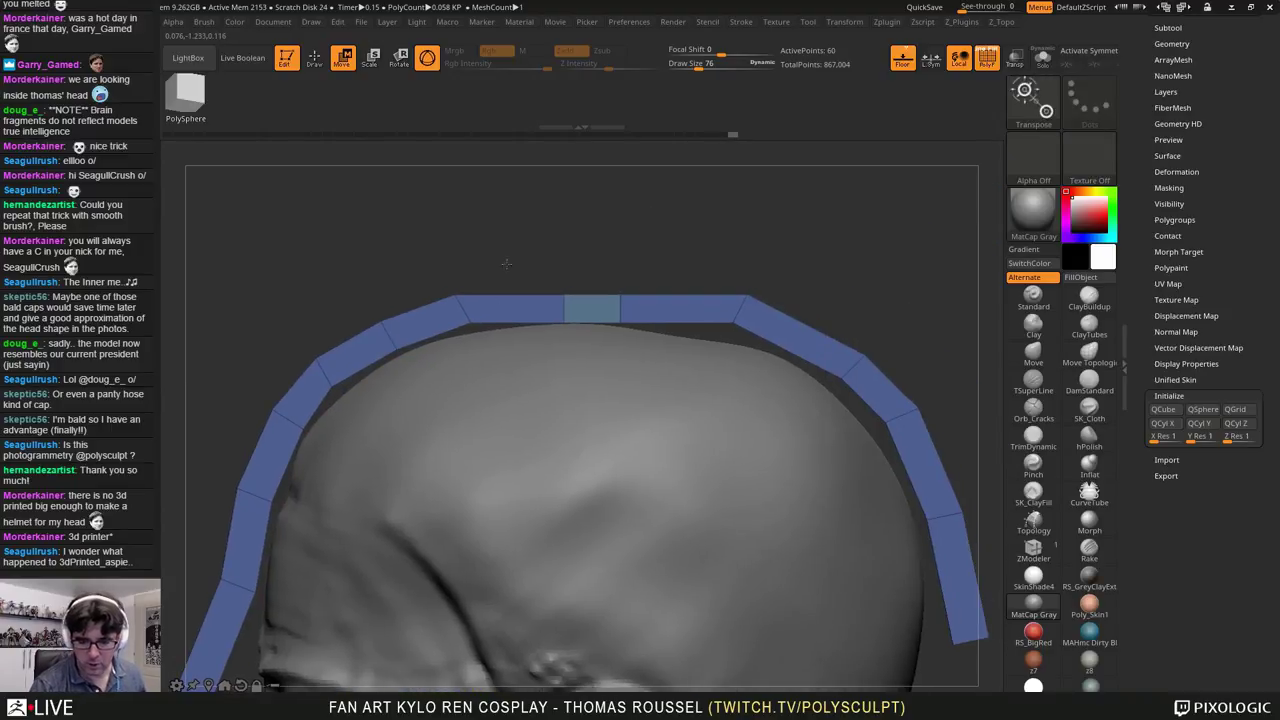
pyautogui.keyDown('ctrl'); pyautogui.moveTo(424, 281); pyautogui.dragTo(498, 343); pyautogui.keyUp('ctrl')
pyautogui.keyDown('ctrl'); pyautogui.click(642, 223); pyautogui.keyUp('ctrl')
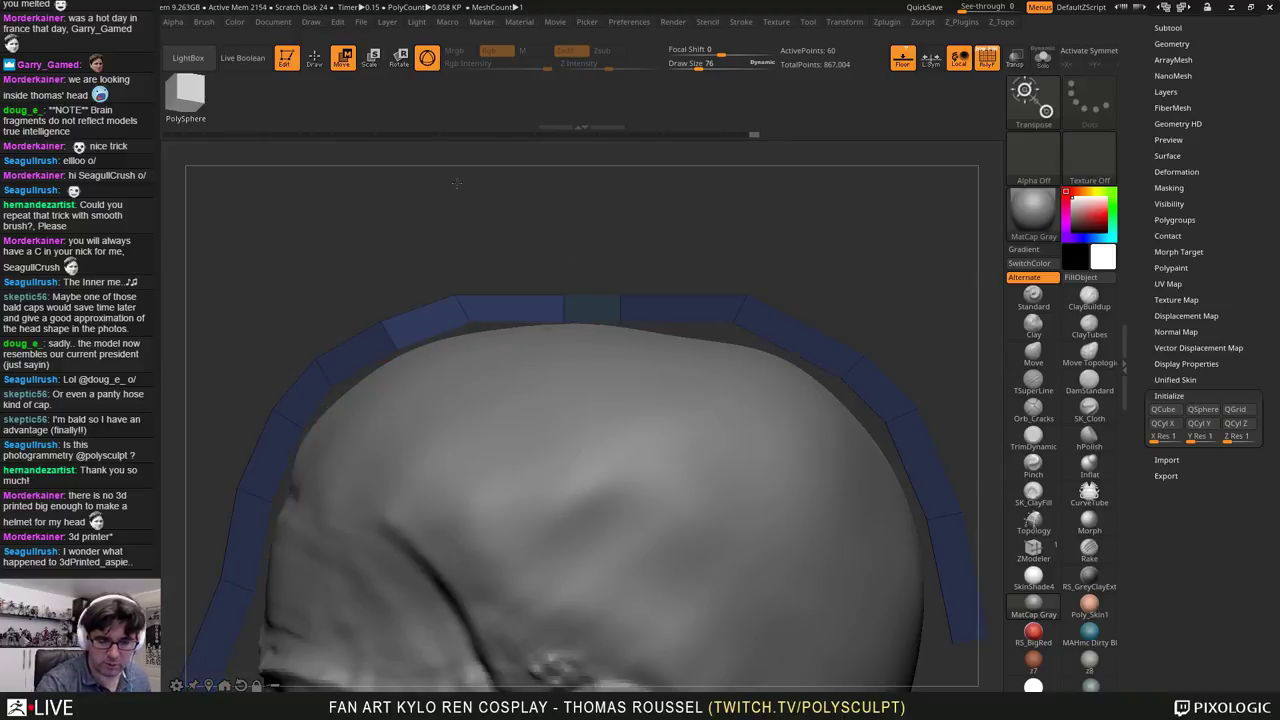
pyautogui.click(455, 295)
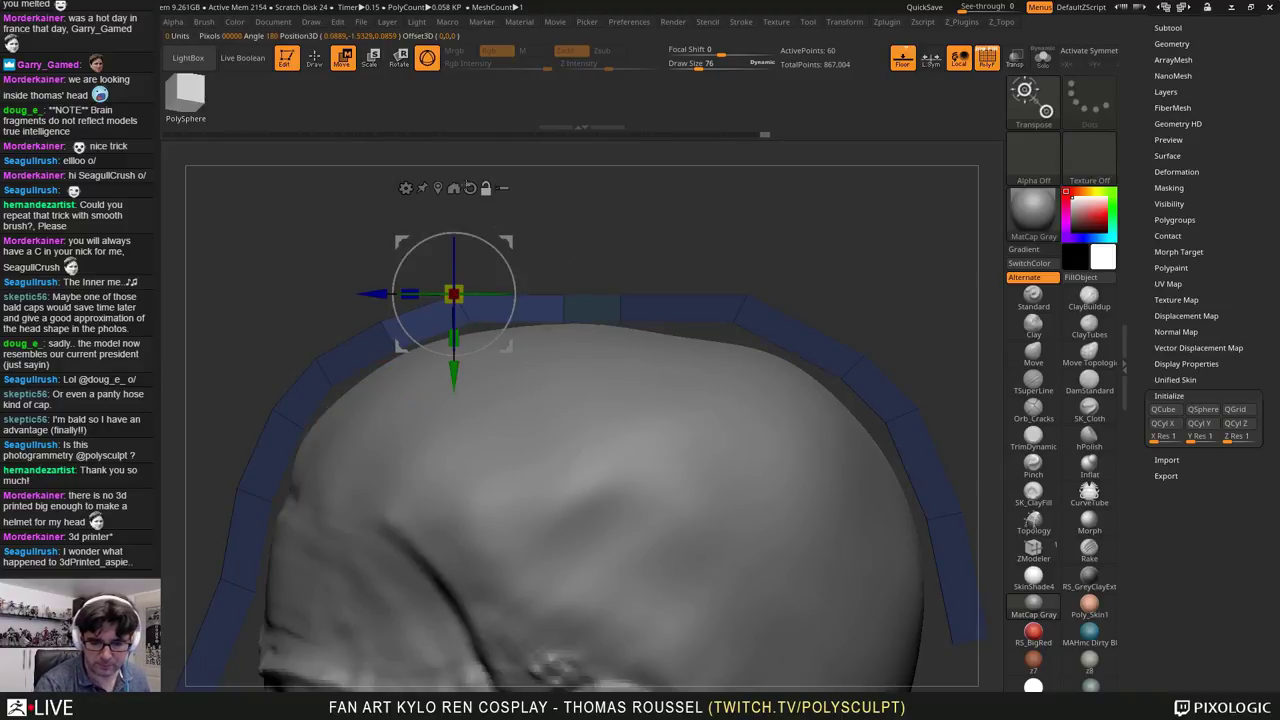
pyautogui.keyDown('alt'); pyautogui.click(470, 188); pyautogui.keyUp('alt')
pyautogui.moveTo(507, 245); pyautogui.dragTo(516, 240)
pyautogui.keyDown('ctrl'); pyautogui.moveTo(560, 220); pyautogui.dragTo(580, 238); pyautogui.keyUp('ctrl')
# Step: Mask everything except the central crown block and raise it slightly along the vertical axis
pyautogui.moveTo(522, 273); pyautogui.dragTo(584, 333)
pyautogui.hotkey('ctrl', 'z')
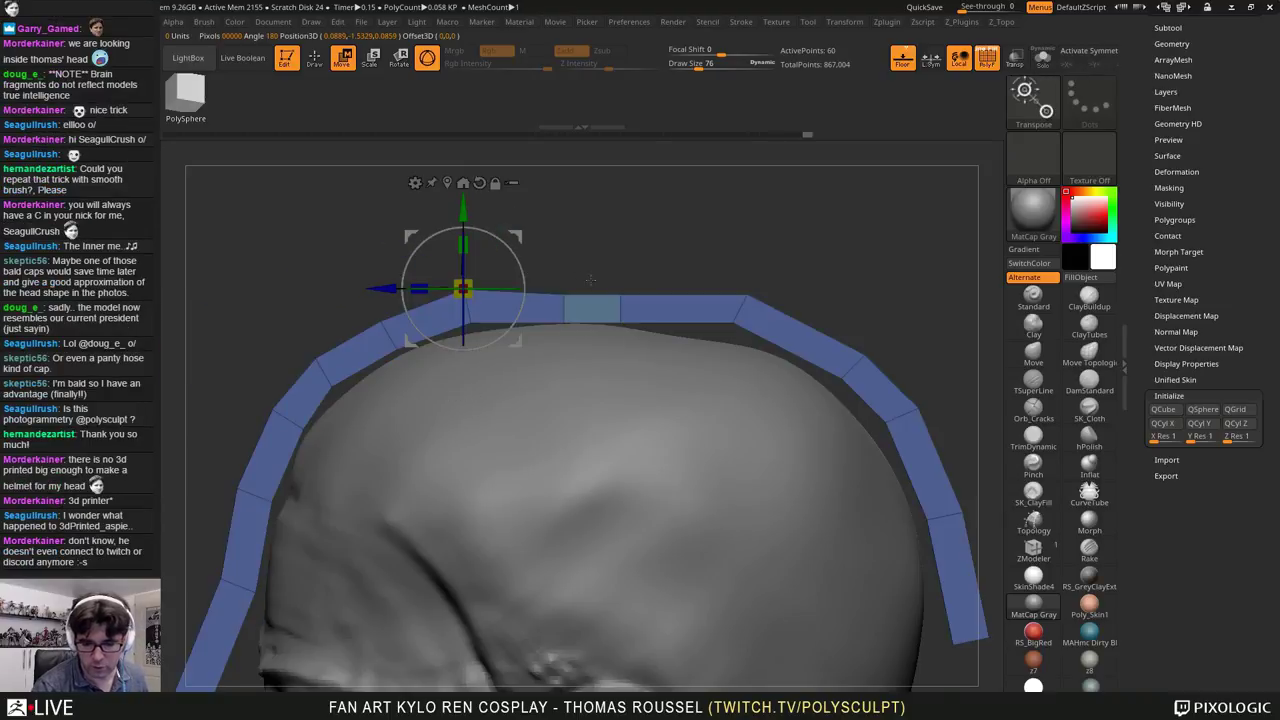
pyautogui.keyDown('ctrl'); pyautogui.moveTo(542, 273); pyautogui.dragTo(658, 357); pyautogui.keyUp('ctrl')
pyautogui.keyDown('ctrl'); pyautogui.click(654, 247); pyautogui.keyUp('ctrl')
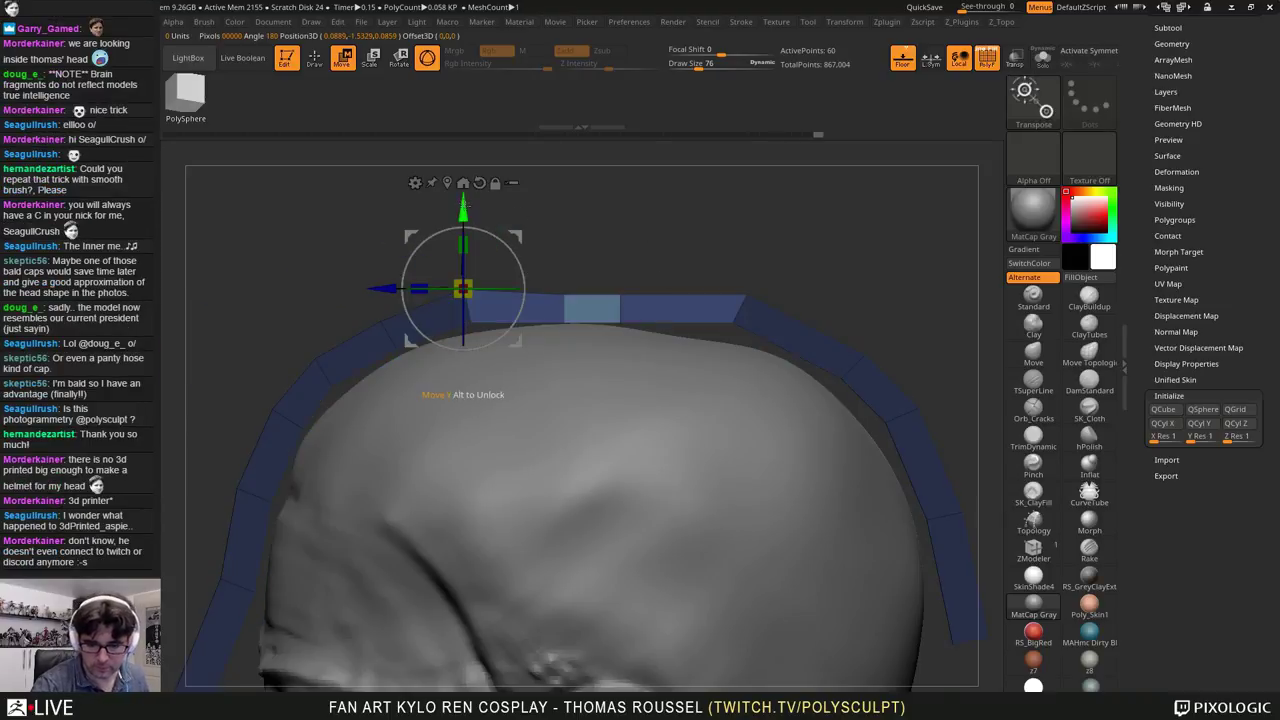
pyautogui.moveTo(464, 204); pyautogui.dragTo(464, 196)
pyautogui.keyDown('ctrl'); pyautogui.moveTo(590, 216); pyautogui.dragTo(612, 236); pyautogui.keyUp('ctrl')
# Step: Isolate the two joints behind the crown in turn and reposition them to round the rear curve, clearing the mask
pyautogui.keyDown('ctrl'); pyautogui.moveTo(691, 268); pyautogui.dragTo(761, 339); pyautogui.keyUp('ctrl')
pyautogui.keyDown('ctrl'); pyautogui.click(758, 338); pyautogui.keyUp('ctrl')
pyautogui.moveTo(499, 232)
pyautogui.mouseDown()
pyautogui.moveTo(518, 234)
pyautogui.moveTo(509, 241)
pyautogui.mouseUp()
pyautogui.hotkey('ctrl', 'z')
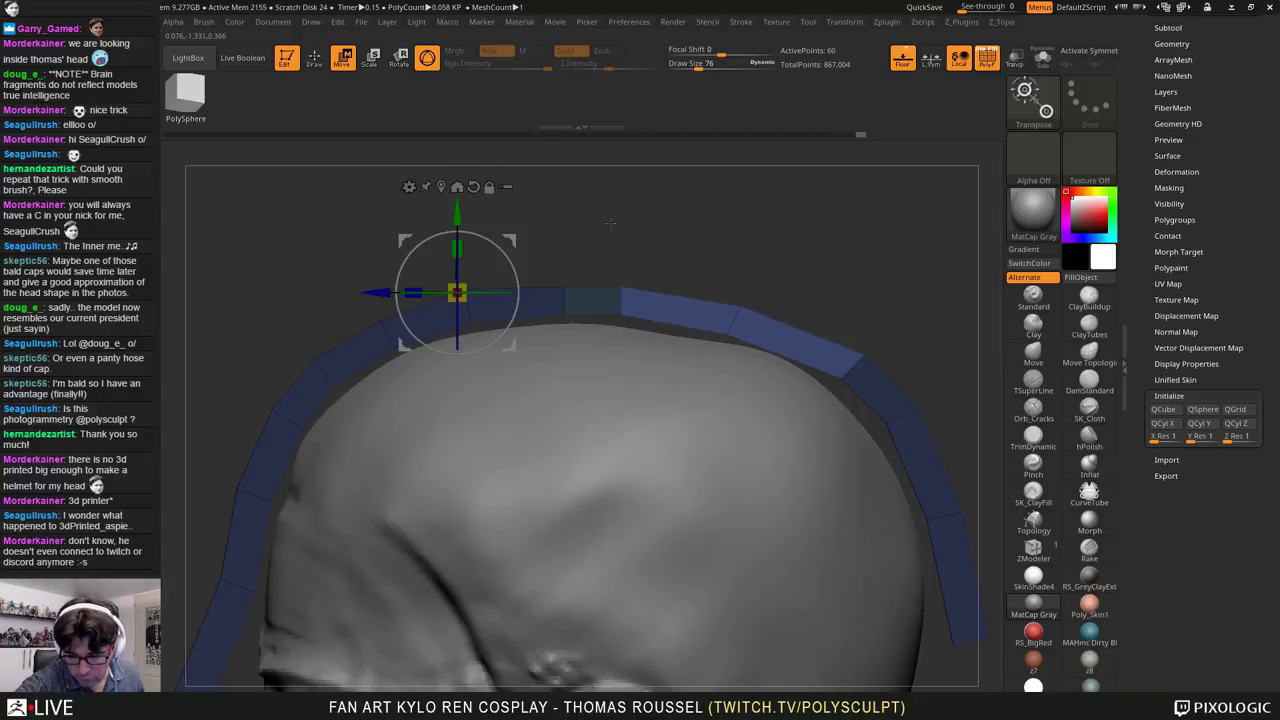
pyautogui.keyDown('ctrl'); pyautogui.moveTo(700, 238); pyautogui.dragTo(722, 252); pyautogui.keyUp('ctrl')
pyautogui.keyDown('ctrl'); pyautogui.moveTo(814, 315); pyautogui.dragTo(903, 400); pyautogui.keyUp('ctrl')
pyautogui.keyDown('ctrl'); pyautogui.click(904, 388); pyautogui.keyUp('ctrl')
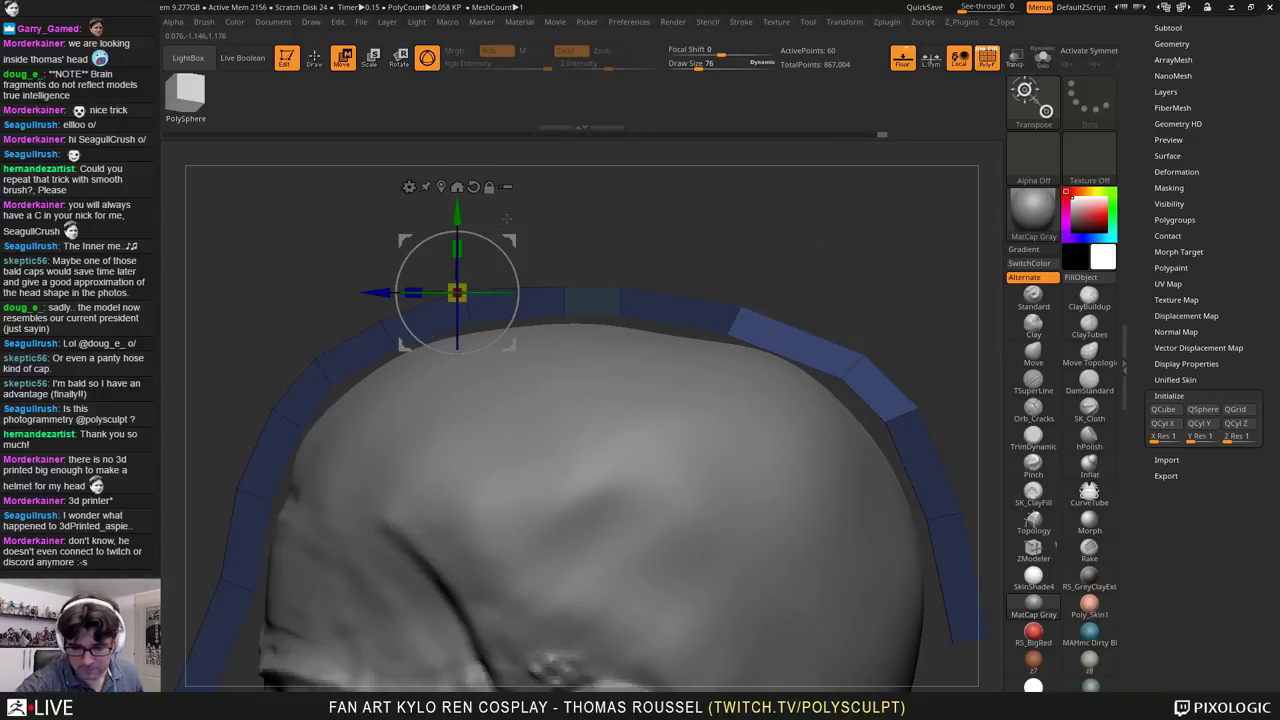
pyautogui.moveTo(509, 240); pyautogui.dragTo(482, 226)
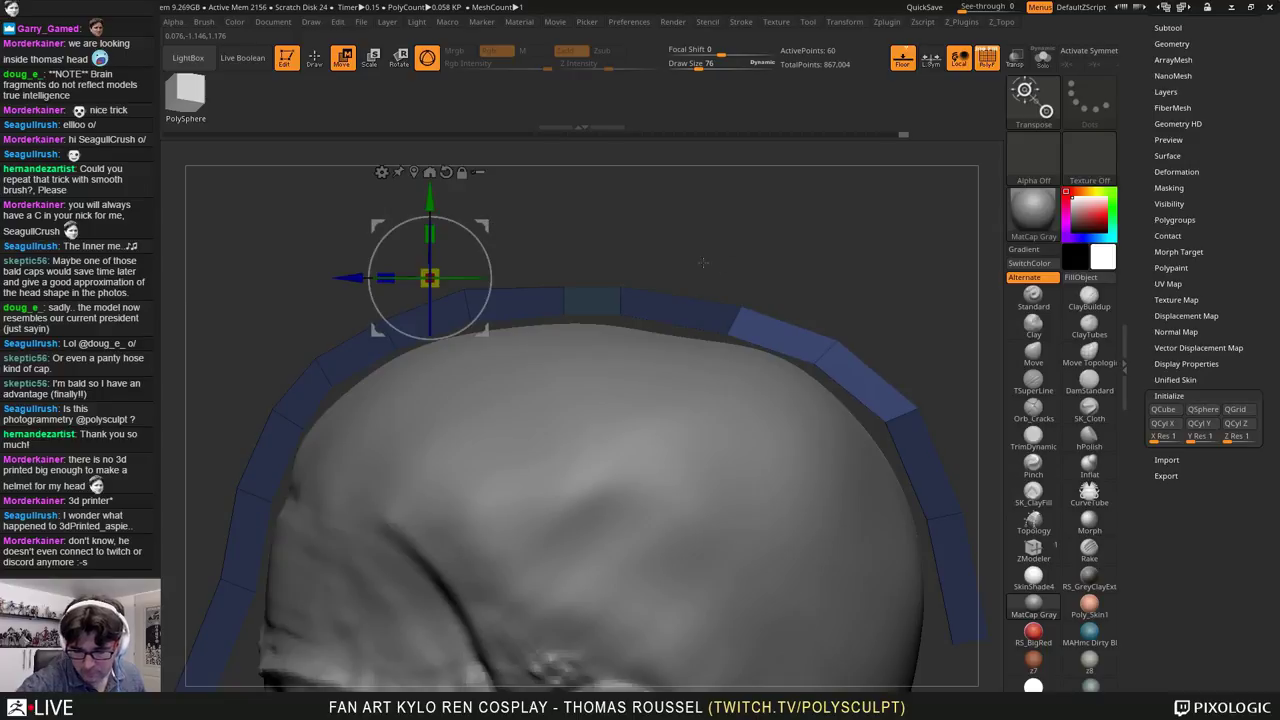
pyautogui.keyDown('ctrl'); pyautogui.click(922, 357); pyautogui.keyUp('ctrl')
# Step: Return to Draw mode with ZModeler, undo the trial edit beside the crown block, and activate X symmetry
pyautogui.keyDown('ctrl'); pyautogui.moveTo(539, 505); pyautogui.dragTo(498, 445, button='right'); pyautogui.keyUp('ctrl')
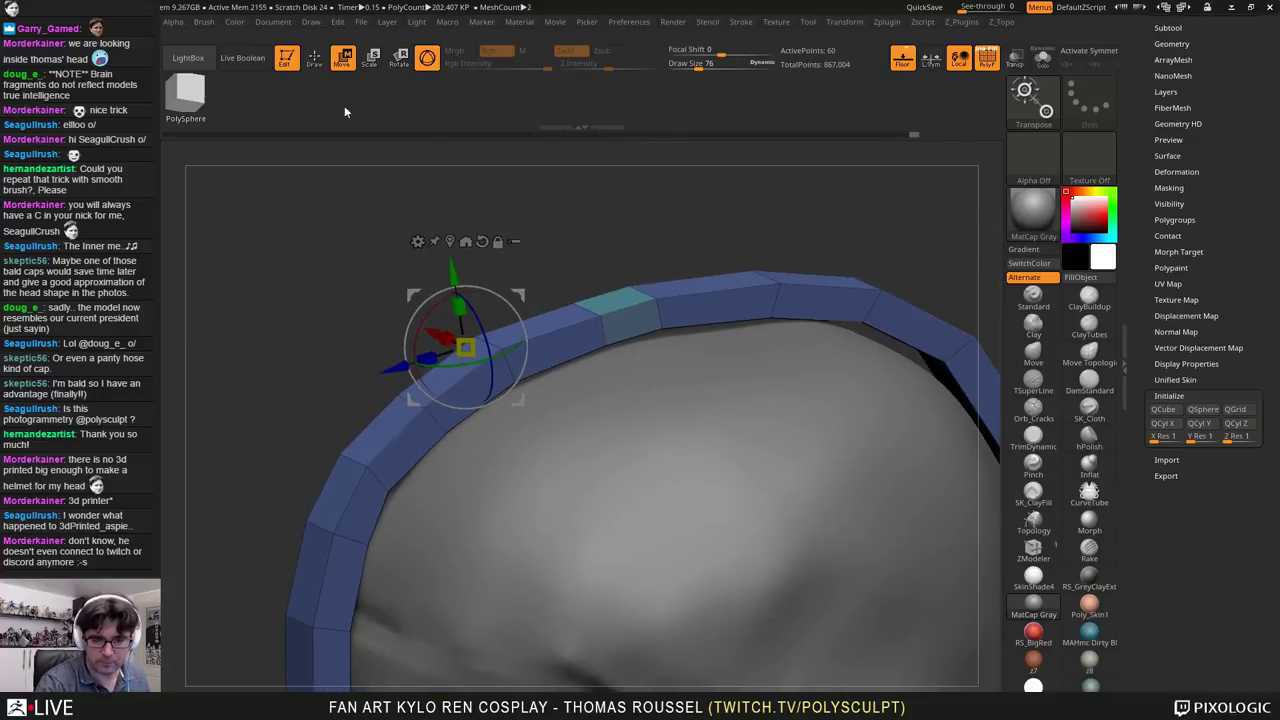
pyautogui.click(315, 71)
pyautogui.moveTo(632, 323); pyautogui.dragTo(799, 441)
pyautogui.moveTo(686, 413); pyautogui.dragTo(711, 431, button='right')
pyautogui.hotkey('ctrl', 'z')
pyautogui.press('x')
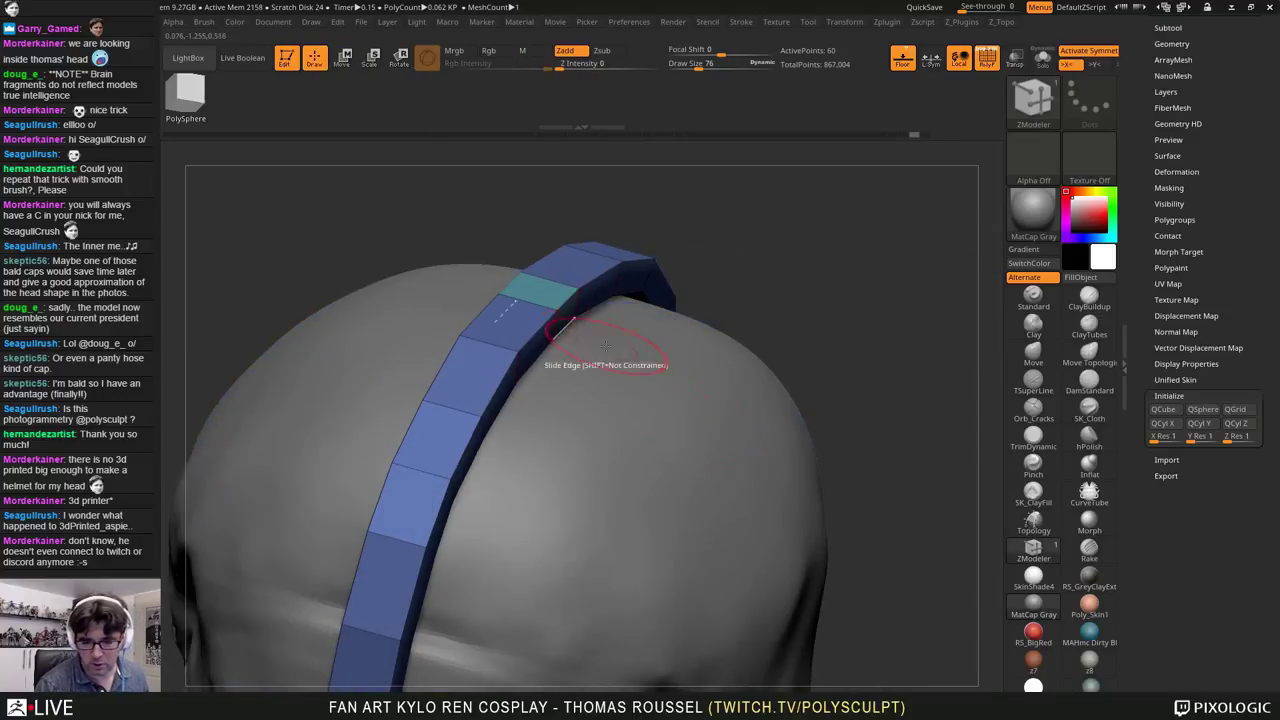
# Step: Pull mirrored side strips from the crown block's side faces with QMesh, angling the segments down over the upper skull
pyautogui.moveTo(568, 312); pyautogui.dragTo(649, 339)
pyautogui.moveTo(652, 337)
pyautogui.keyDown('shift'); pyautogui.mouseDown(button='right')
pyautogui.moveTo(689, 325)
pyautogui.moveTo(657, 325)
pyautogui.mouseUp(button='right'); pyautogui.keyUp('shift')
pyautogui.moveTo(657, 324); pyautogui.dragTo(676, 348)
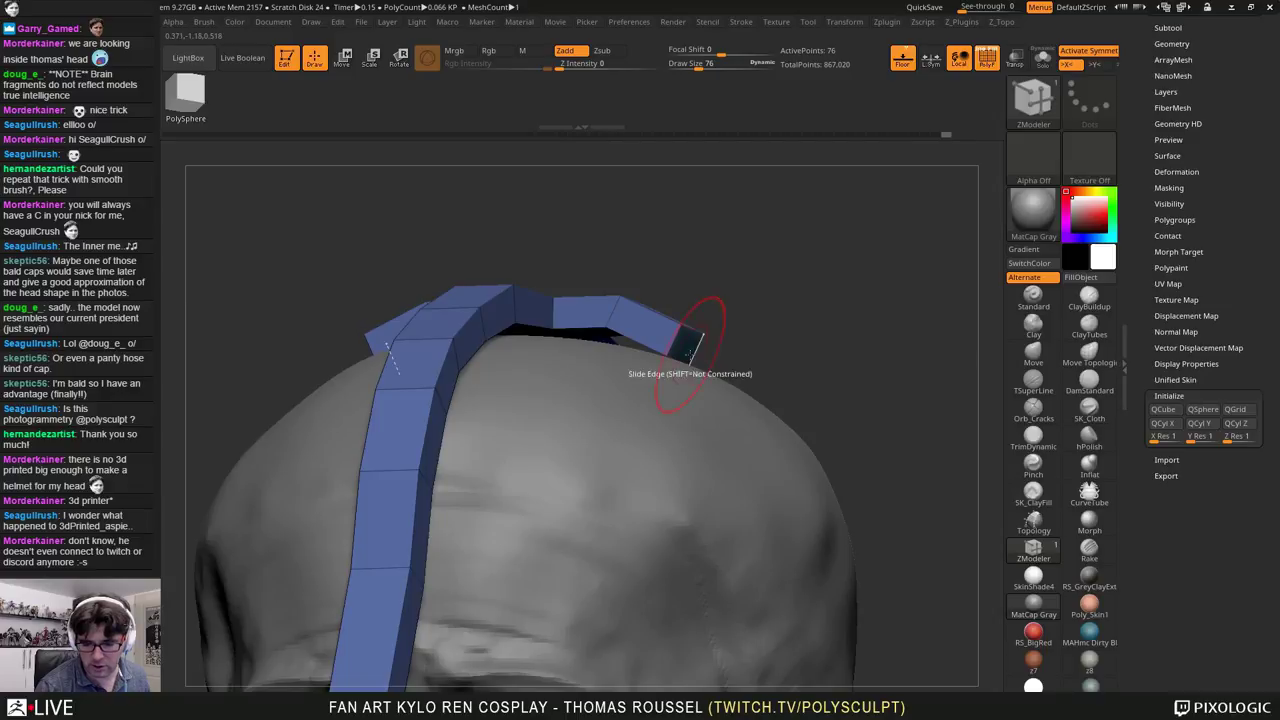
pyautogui.moveTo(690, 354)
pyautogui.mouseDown(button='right')
pyautogui.moveTo(727, 350)
pyautogui.moveTo(697, 356)
pyautogui.mouseUp(button='right')
pyautogui.moveTo(694, 356); pyautogui.dragTo(798, 436)
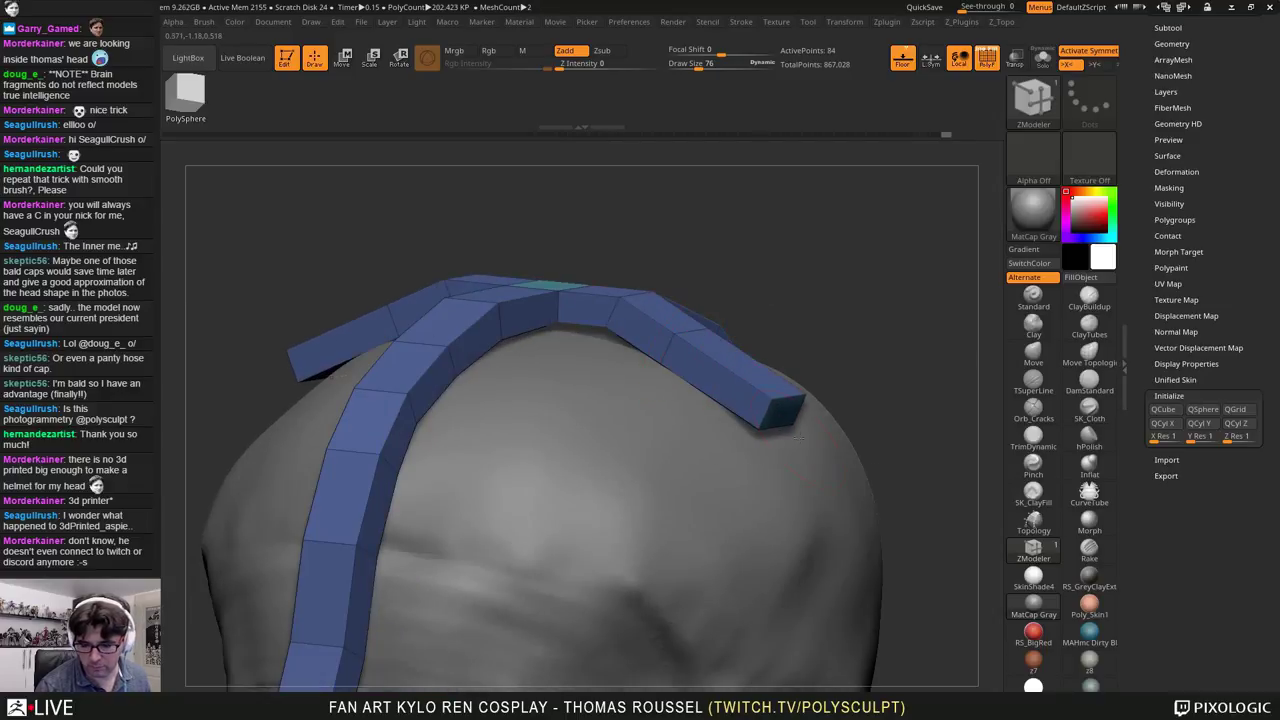
# Step: Extend the mirrored side strips with two more QMesh segments curving down to the temples
pyautogui.moveTo(825, 460); pyautogui.dragTo(862, 438, button='right')
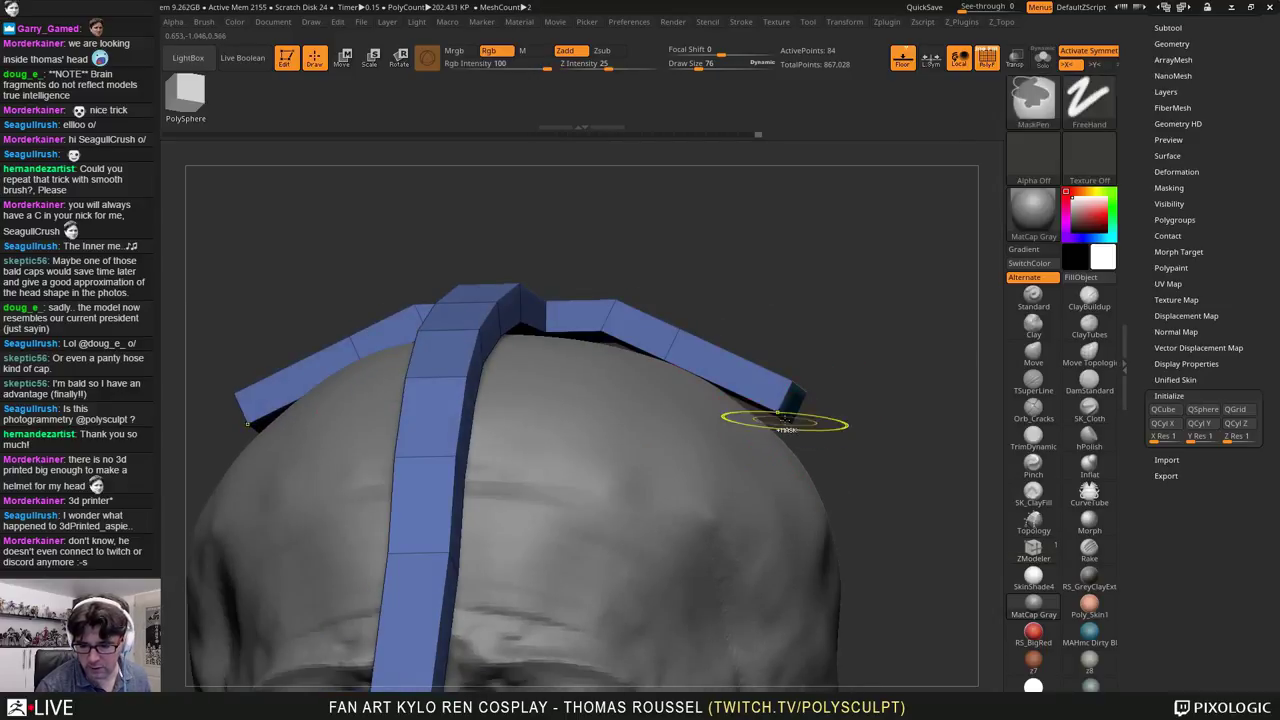
pyautogui.moveTo(788, 402); pyautogui.dragTo(845, 465)
pyautogui.moveTo(845, 475)
pyautogui.mouseDown(button='right')
pyautogui.moveTo(858, 507)
pyautogui.moveTo(829, 474)
pyautogui.mouseUp(button='right')
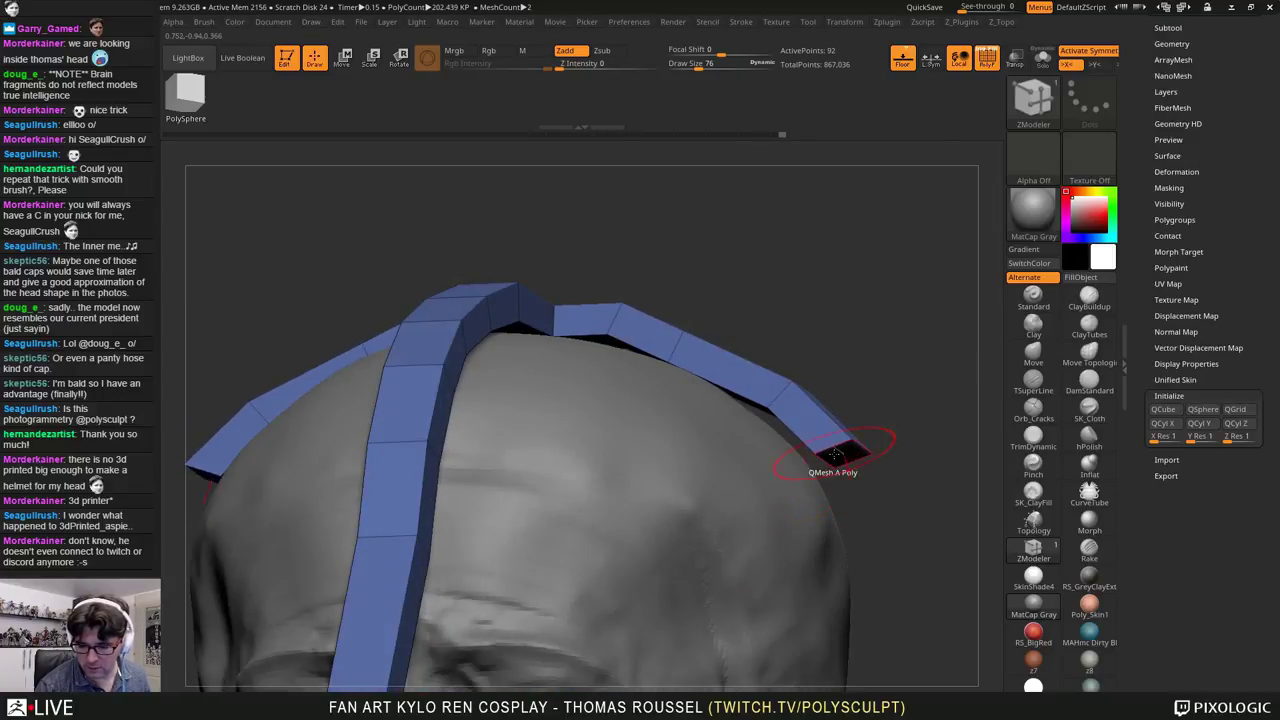
pyautogui.moveTo(835, 455); pyautogui.dragTo(878, 576)
pyautogui.keyDown('shift'); pyautogui.moveTo(880, 580); pyautogui.dragTo(795, 431, button='right'); pyautogui.keyUp('shift')
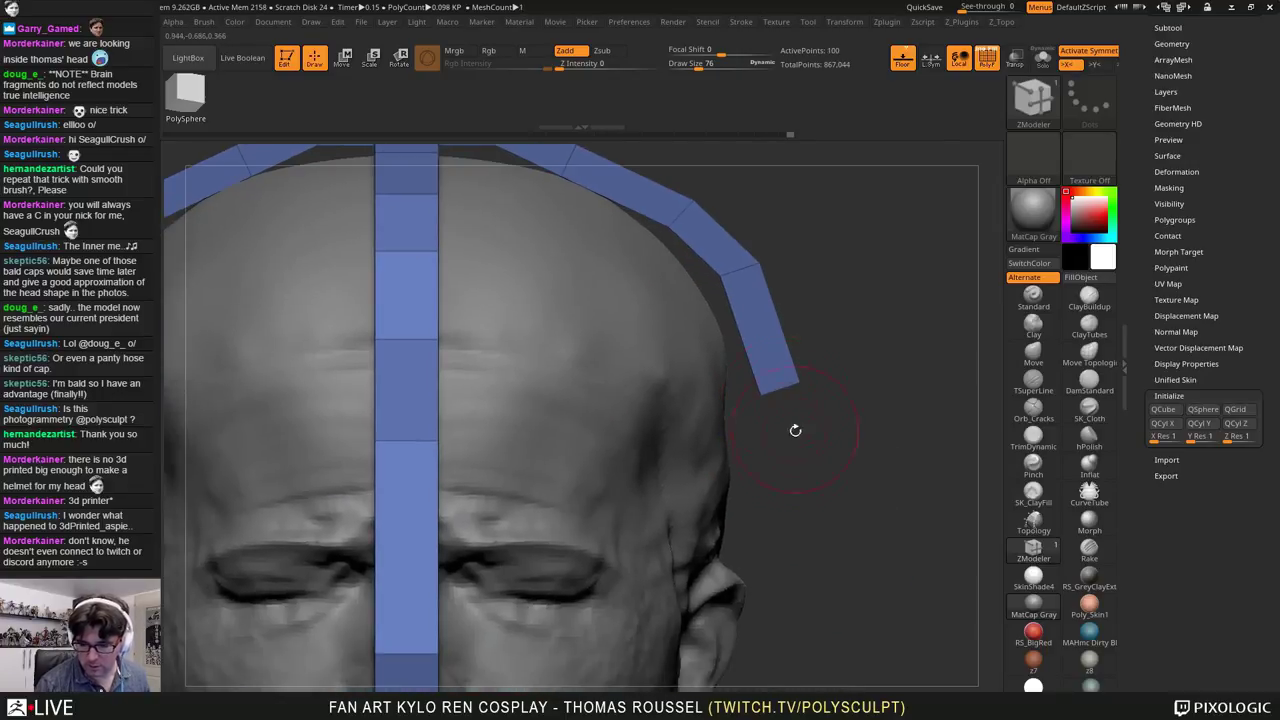
# Step: Extend the side strips down past the ears with QMesh, tilting the last segments inward
pyautogui.moveTo(795, 430); pyautogui.dragTo(785, 489)
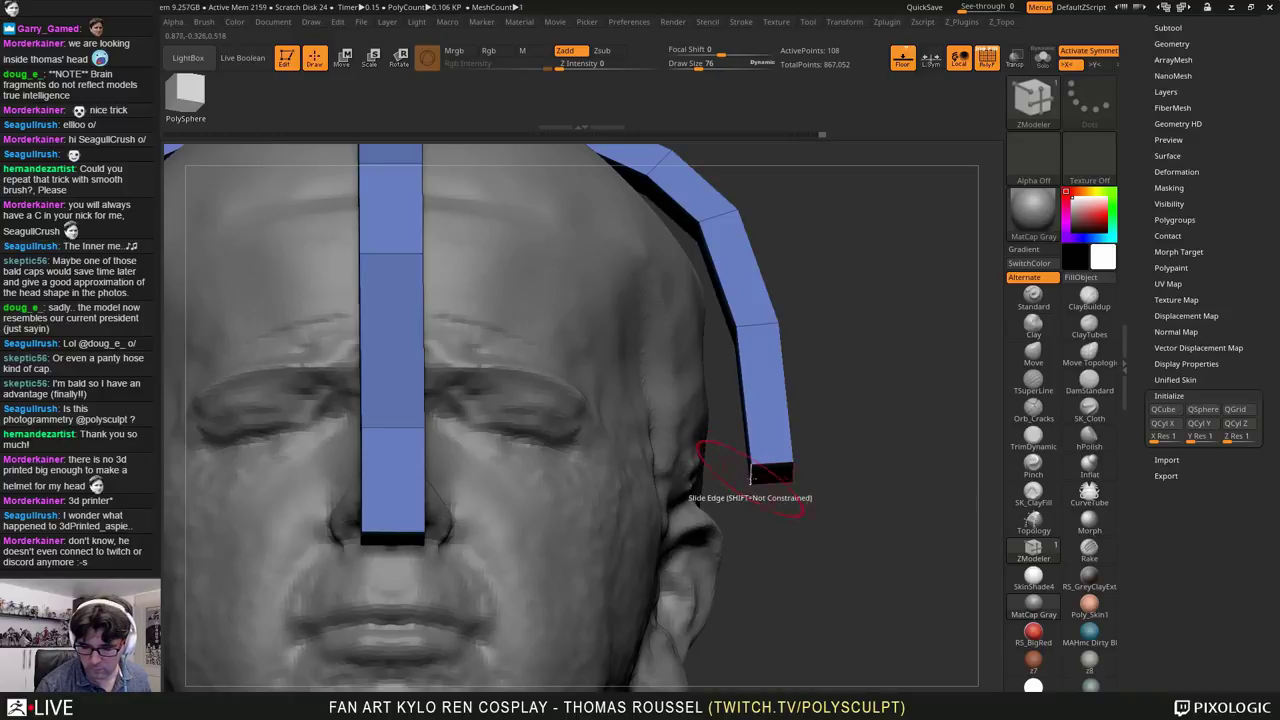
pyautogui.moveTo(766, 467); pyautogui.dragTo(809, 425)
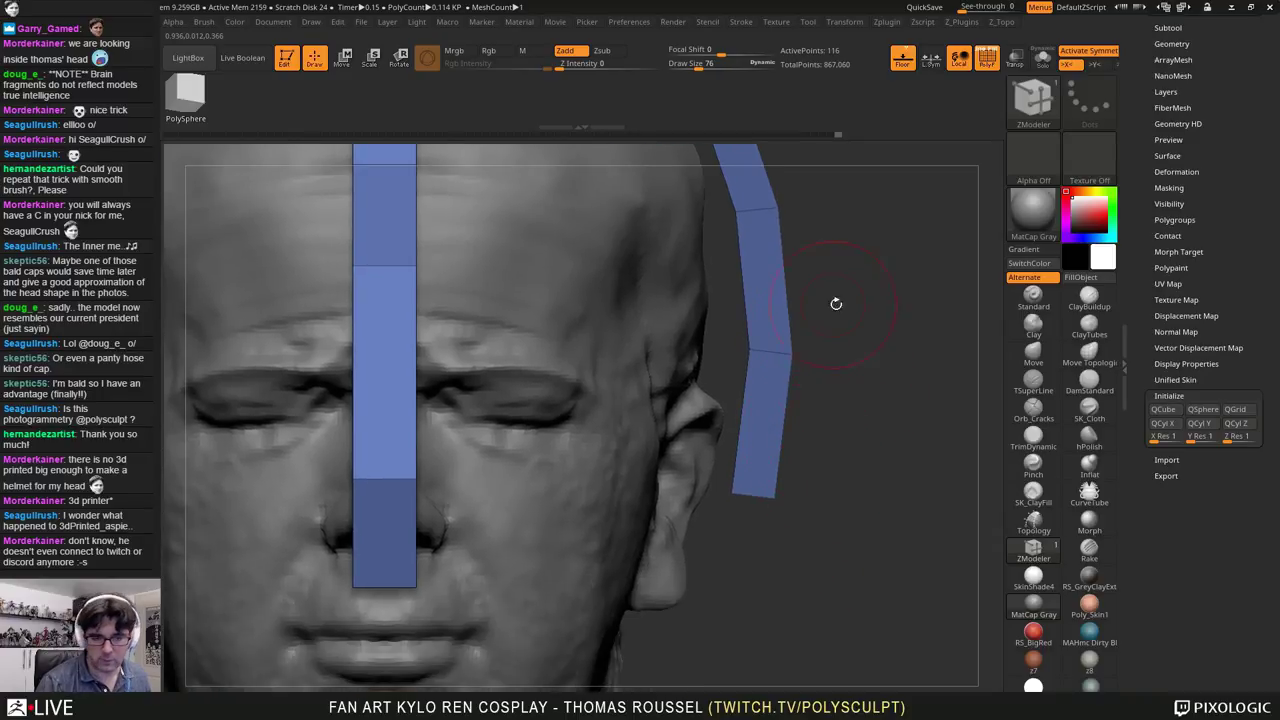
pyautogui.keyDown('alt'); pyautogui.moveTo(837, 303); pyautogui.dragTo(799, 415); pyautogui.keyUp('alt')
pyautogui.keyDown('alt'); pyautogui.moveTo(786, 335); pyautogui.dragTo(773, 365); pyautogui.keyUp('alt')
# Step: Switch to the Move gizmo, isolate the side strips' upper joints with an inverted mask, and move them slightly up and outward
pyautogui.press('w')
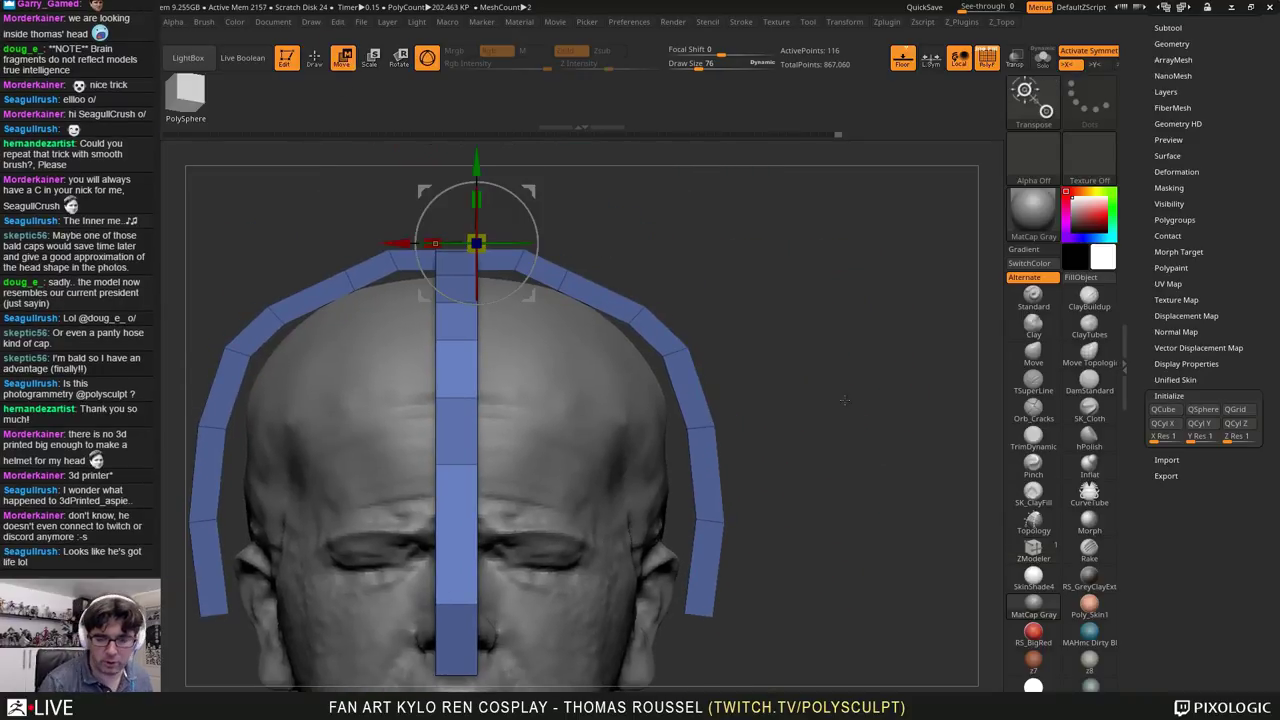
pyautogui.keyDown('ctrl'); pyautogui.moveTo(590, 216); pyautogui.dragTo(553, 287); pyautogui.keyUp('ctrl')
pyautogui.keyDown('ctrl'); pyautogui.click(556, 284); pyautogui.keyUp('ctrl')
pyautogui.moveTo(534, 167); pyautogui.dragTo(545, 163)
# Step: Isolate the side strips' lower segments with an inverted mask and move them slightly inward toward the head
pyautogui.keyDown('ctrl'); pyautogui.moveTo(748, 305); pyautogui.dragTo(760, 324); pyautogui.keyUp('ctrl')
pyautogui.keyDown('ctrl'); pyautogui.moveTo(757, 379); pyautogui.dragTo(677, 436); pyautogui.keyUp('ctrl')
pyautogui.keyDown('ctrl'); pyautogui.click(728, 312); pyautogui.keyUp('ctrl')
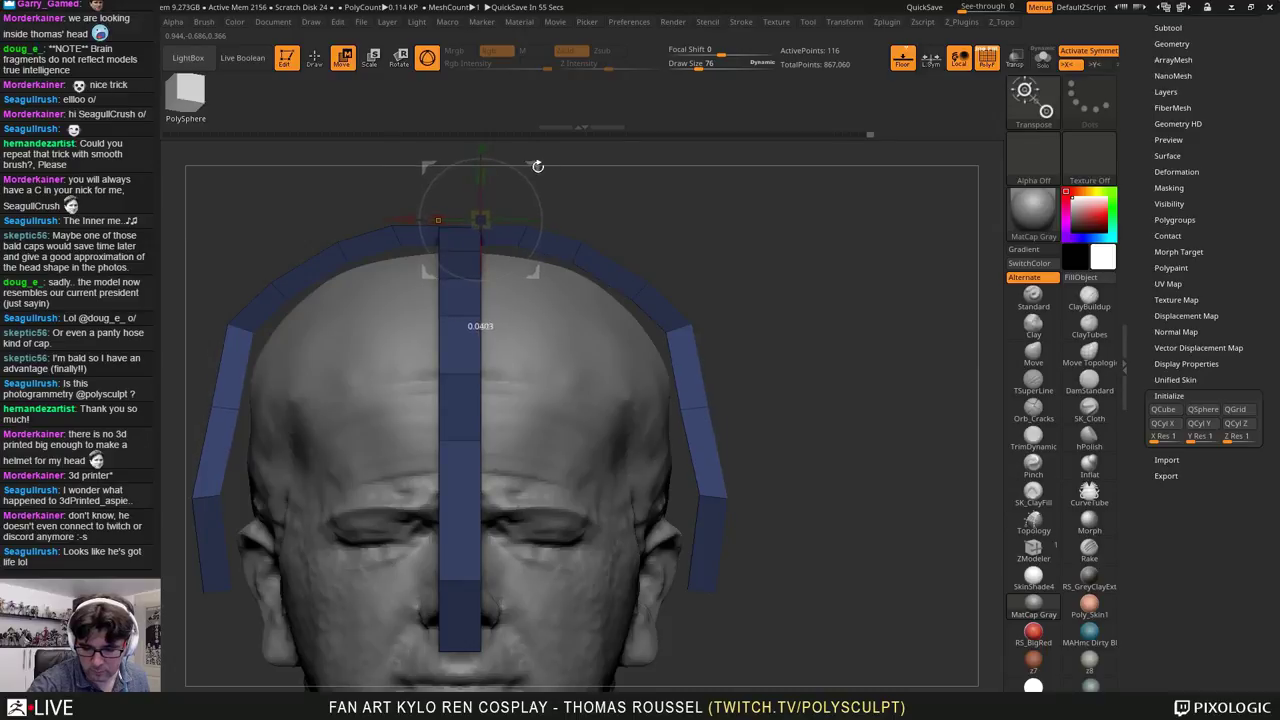
pyautogui.keyDown('ctrl'); pyautogui.click(738, 473); pyautogui.keyUp('ctrl')
pyautogui.keyDown('ctrl'); pyautogui.click(738, 473); pyautogui.keyUp('ctrl')
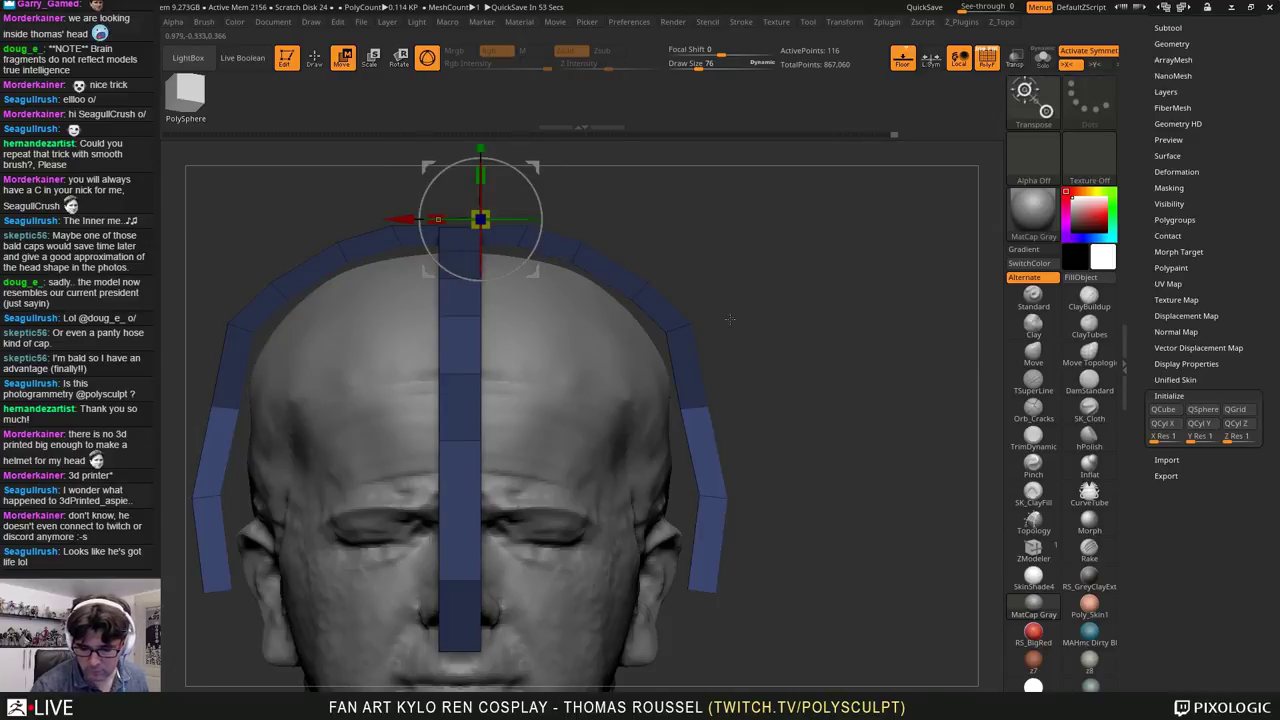
pyautogui.moveTo(537, 170); pyautogui.dragTo(518, 170)
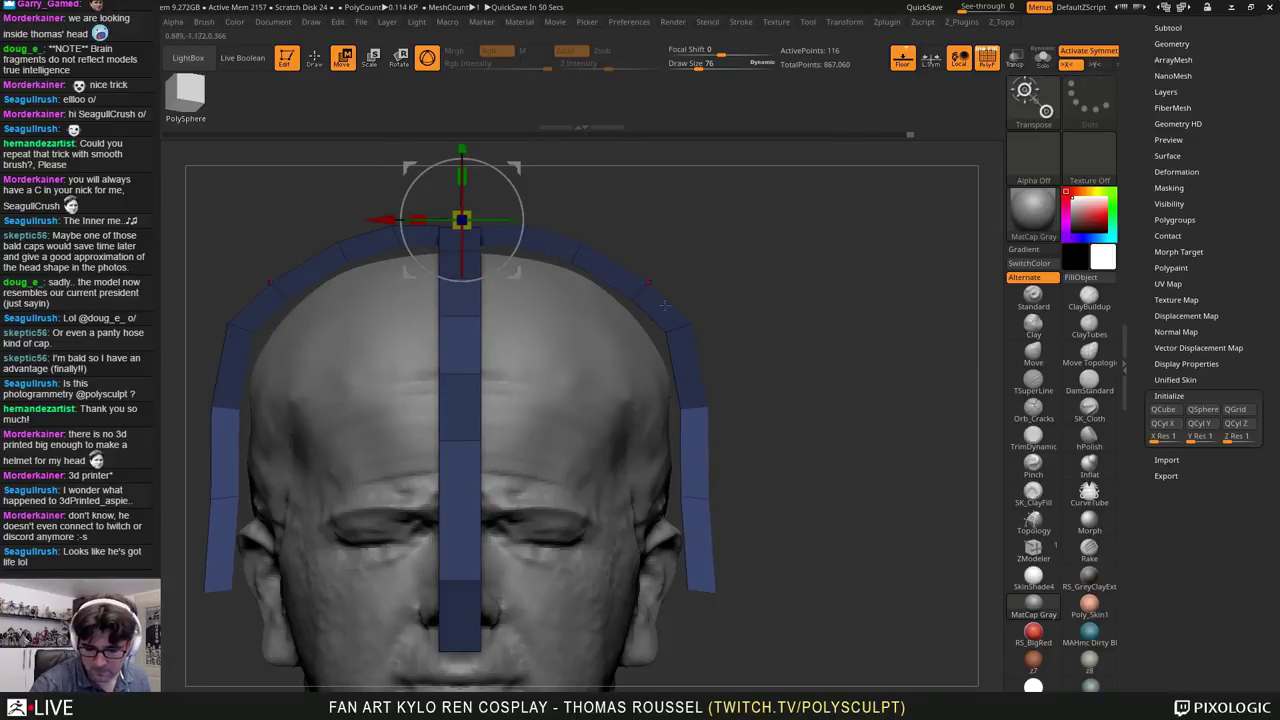
# Step: Mask everything but the side strips' lowest ends, move those ends slightly up, and clear the mask
pyautogui.keyDown('ctrl'); pyautogui.moveTo(749, 588); pyautogui.dragTo(762, 603); pyautogui.keyUp('ctrl')
pyautogui.keyDown('ctrl'); pyautogui.click(763, 603); pyautogui.keyUp('ctrl')
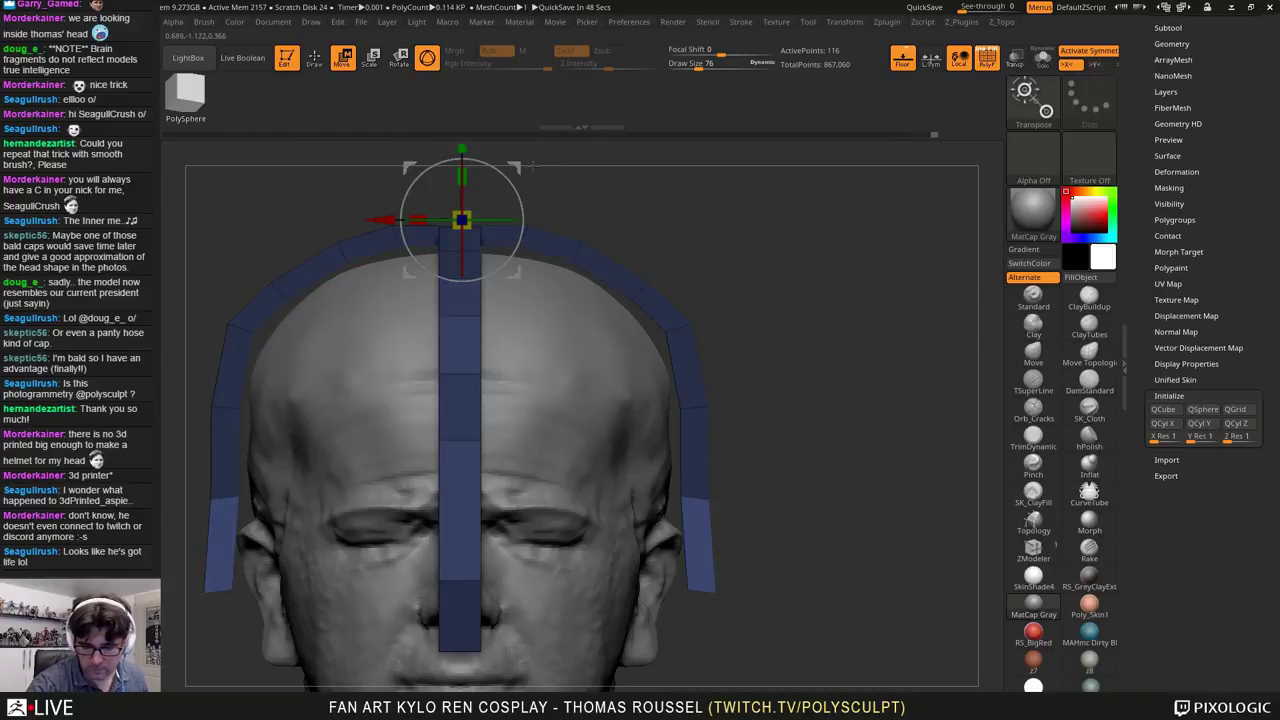
pyautogui.moveTo(524, 158); pyautogui.dragTo(518, 142)
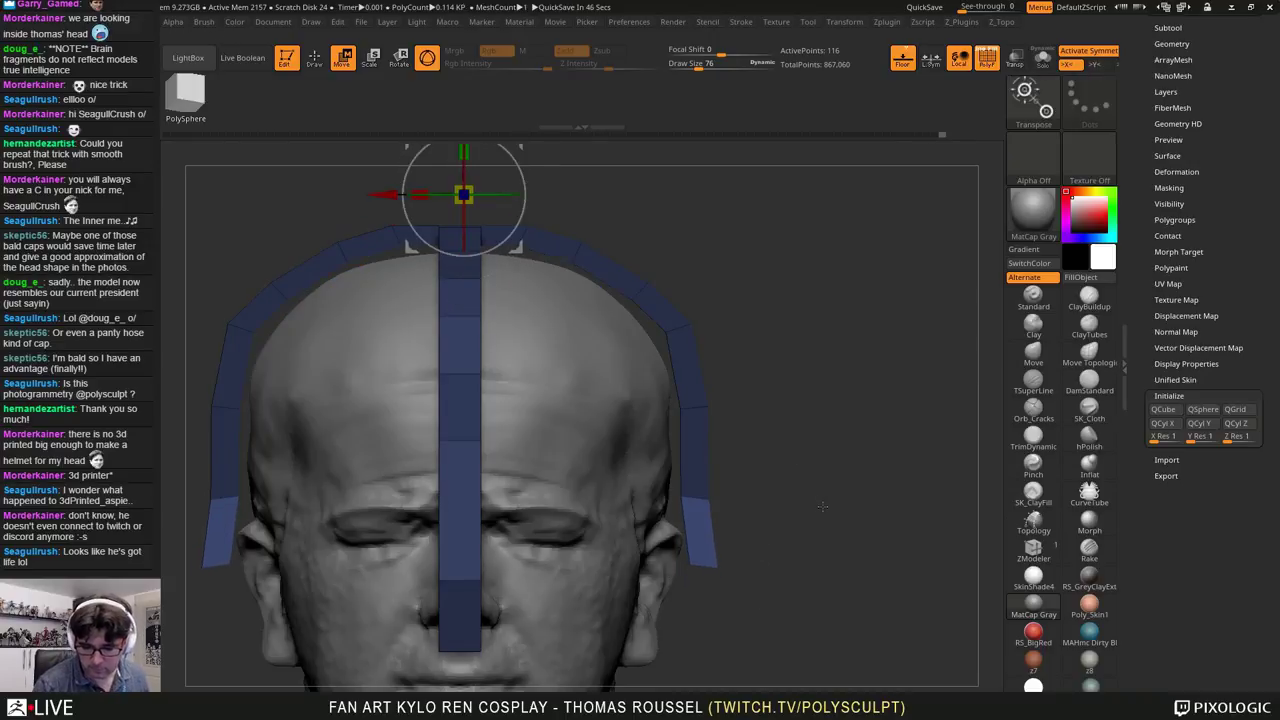
pyautogui.keyDown('ctrl'); pyautogui.moveTo(822, 506); pyautogui.dragTo(743, 523); pyautogui.keyUp('ctrl')
pyautogui.keyDown('alt'); pyautogui.moveTo(785, 563); pyautogui.dragTo(792, 442); pyautogui.keyUp('alt')
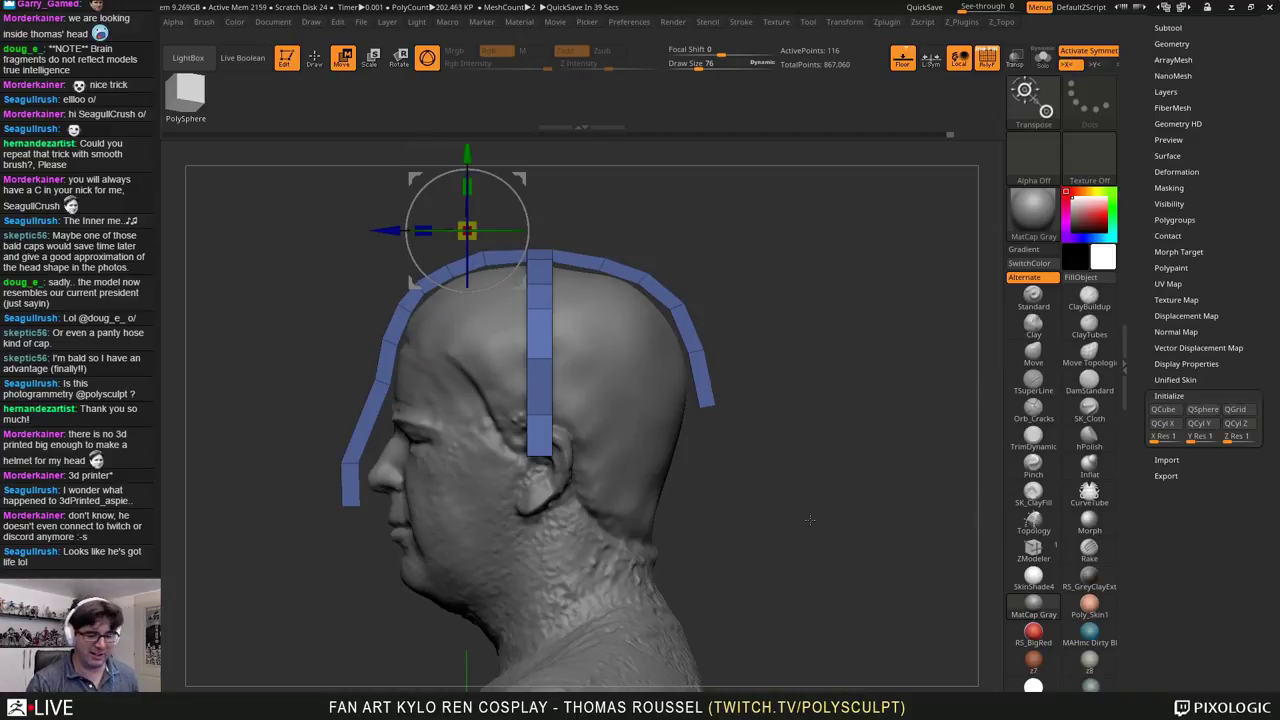
pyautogui.moveTo(810, 519); pyautogui.dragTo(762, 400)
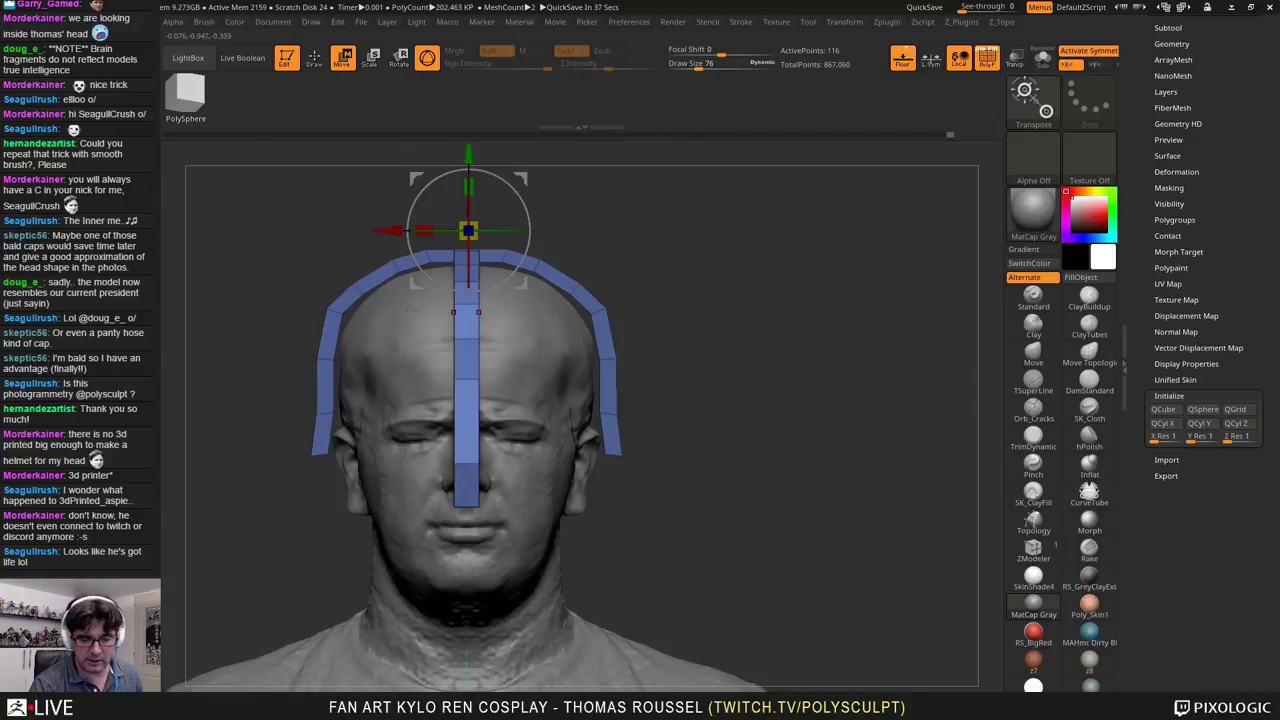
pyautogui.moveTo(411, 308); pyautogui.dragTo(678, 293)
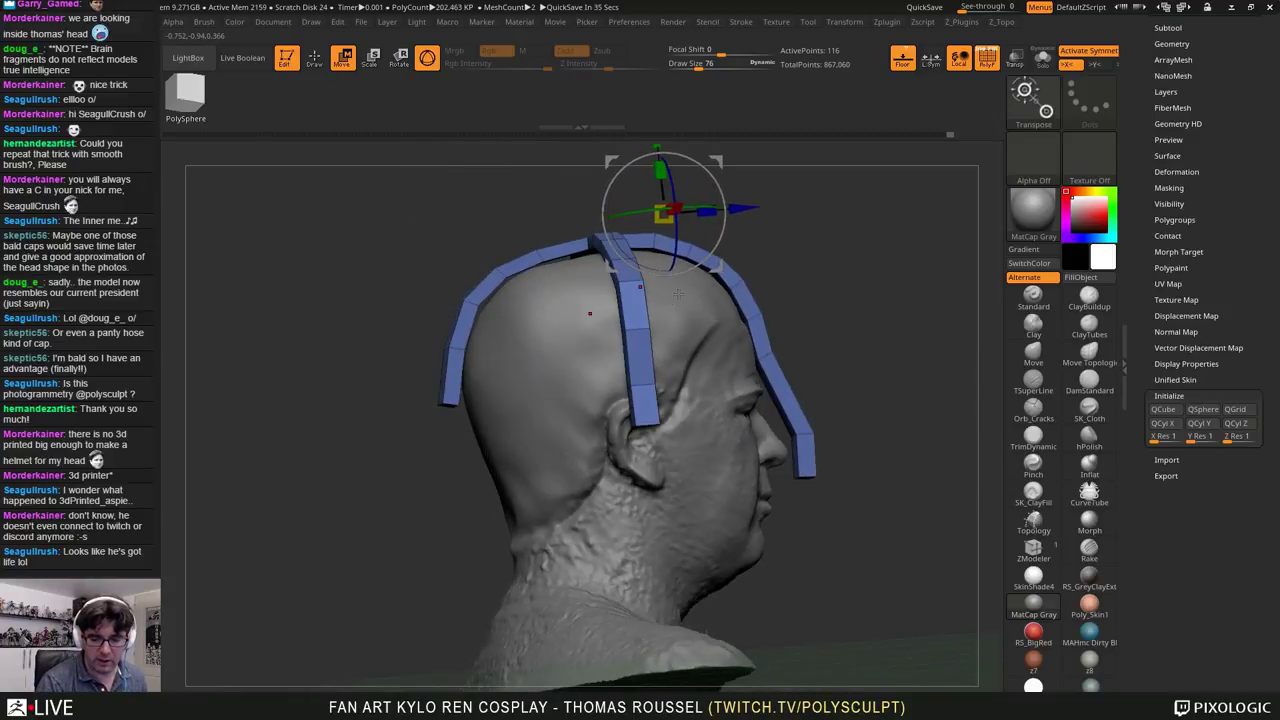
pyautogui.keyDown('shift'); pyautogui.moveTo(799, 385); pyautogui.dragTo(522, 439); pyautogui.keyUp('shift')
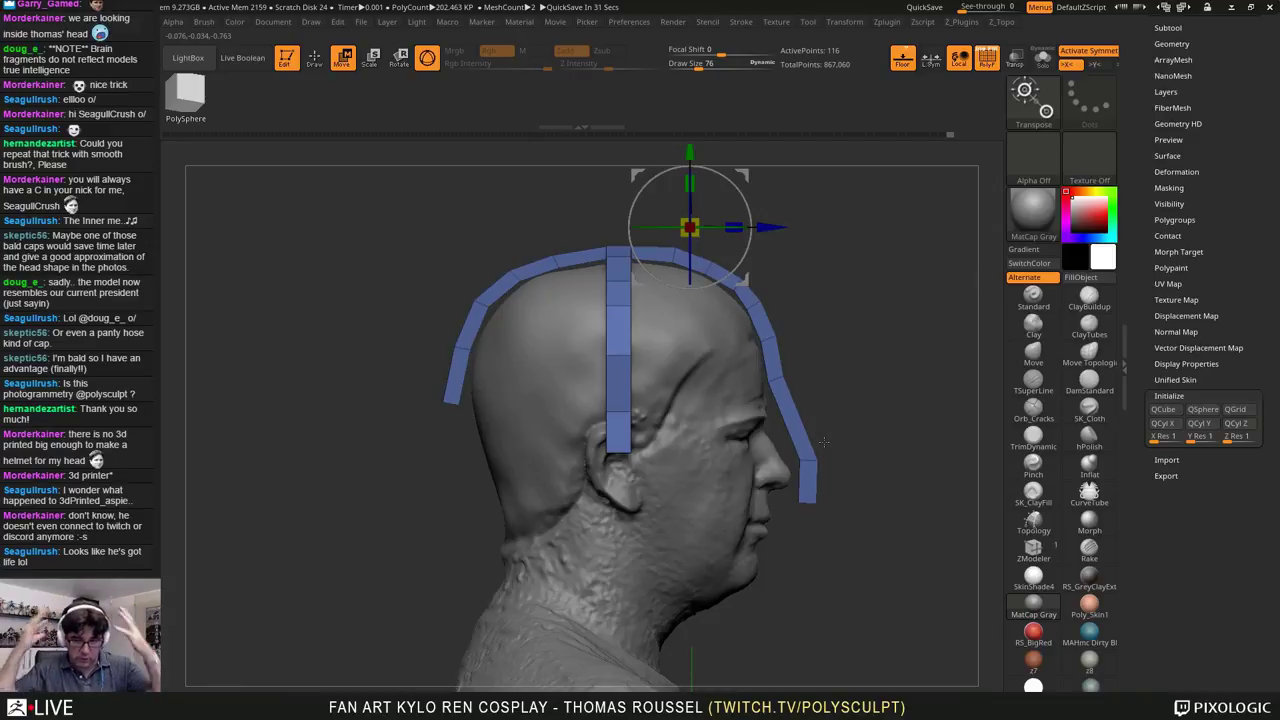
pyautogui.moveTo(799, 520)
pyautogui.keyDown('shift'); pyautogui.mouseDown()
pyautogui.moveTo(590, 535)
pyautogui.moveTo(798, 544)
pyautogui.mouseUp(); pyautogui.keyUp('shift')
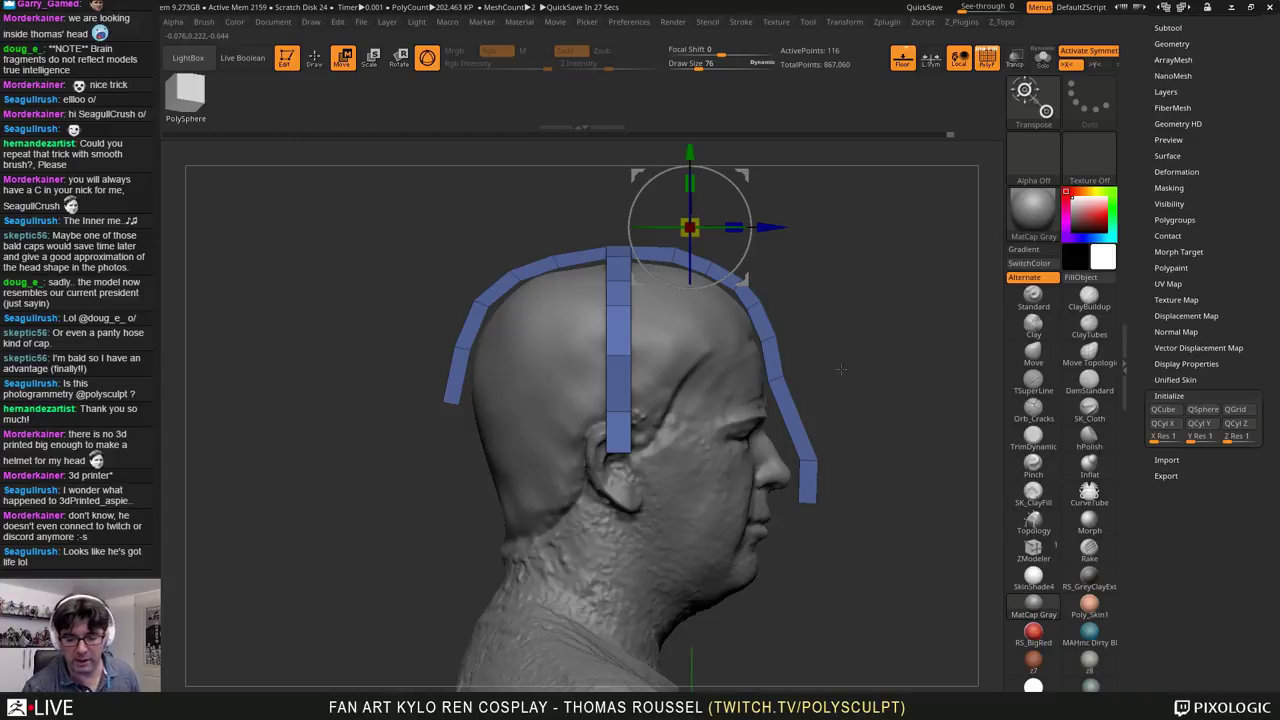
# Step: Rename the strip mesh subtool PolyMesh3D1 as Template
pyautogui.scroll(5, 1213, 255)
pyautogui.click(1168, 234)
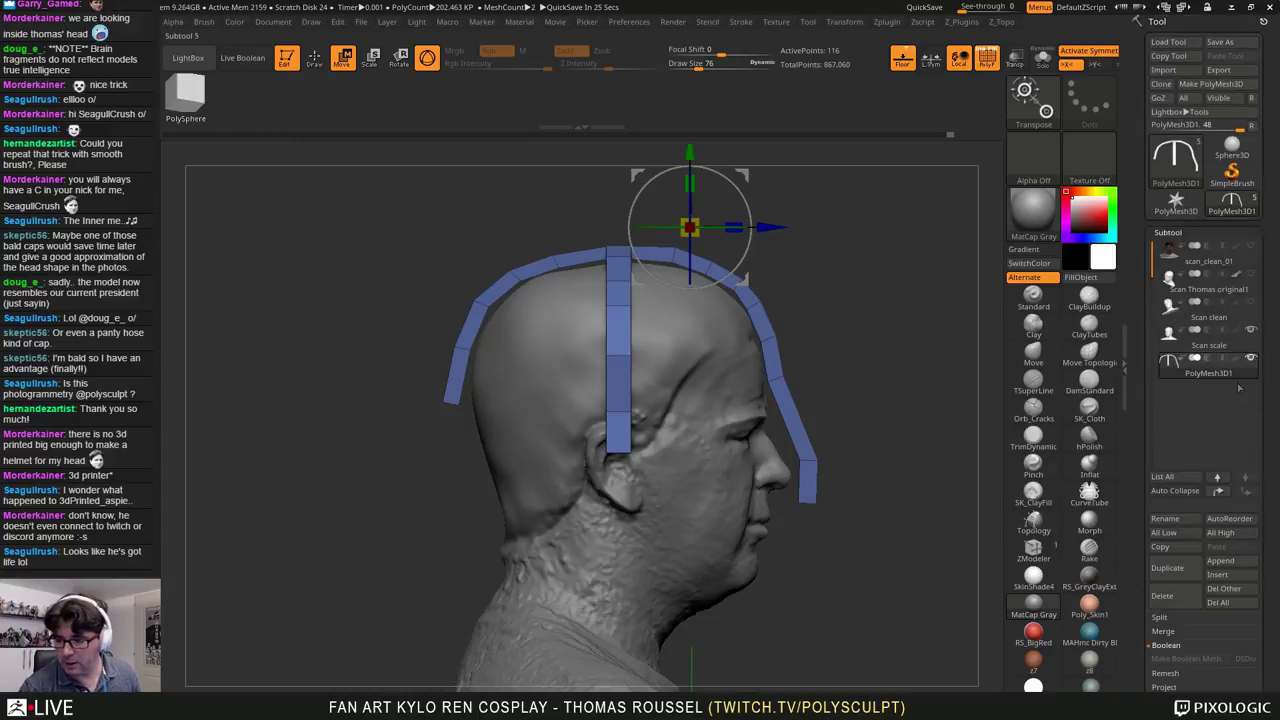
pyautogui.scroll(-3, 1246, 512)
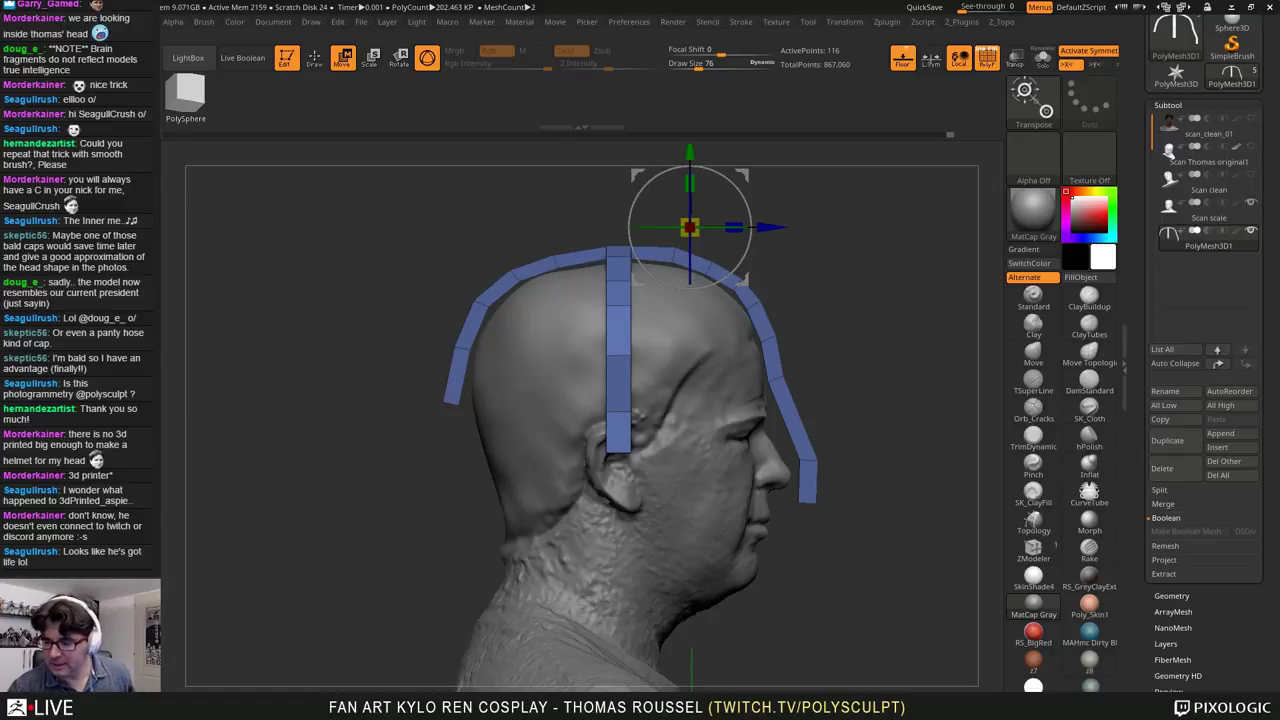
pyautogui.click(1187, 392)
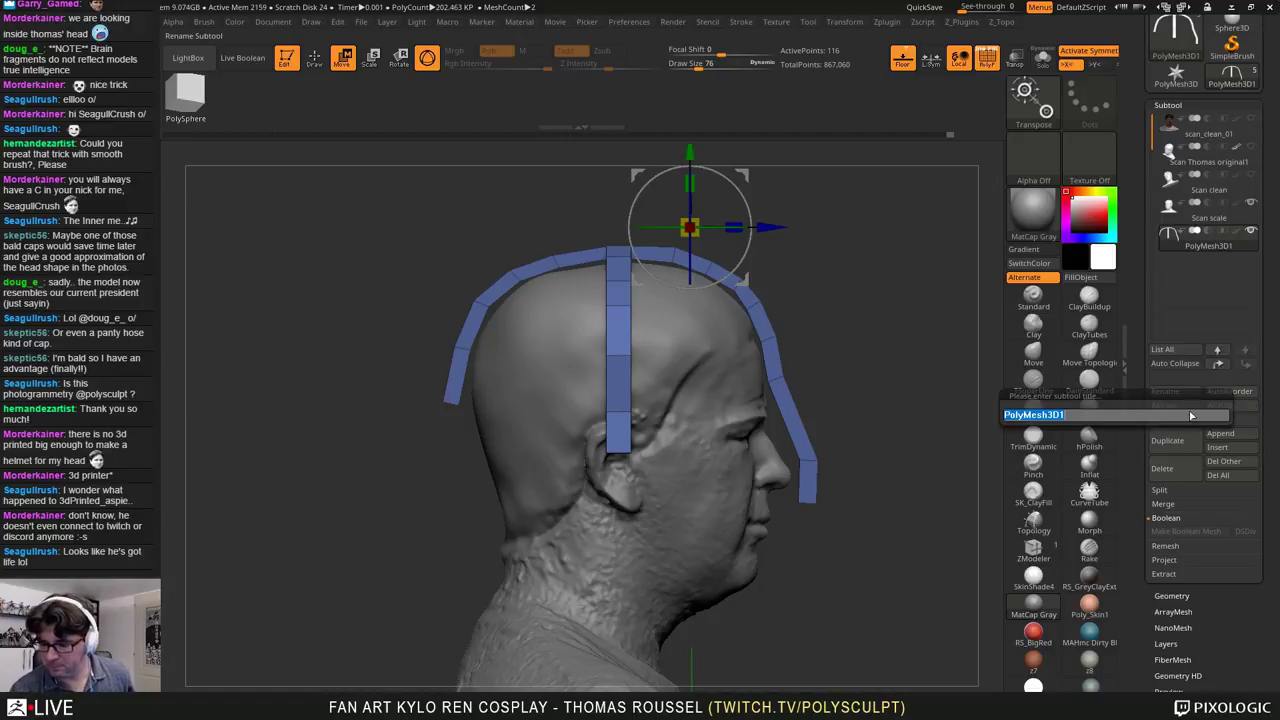
pyautogui.write('template')
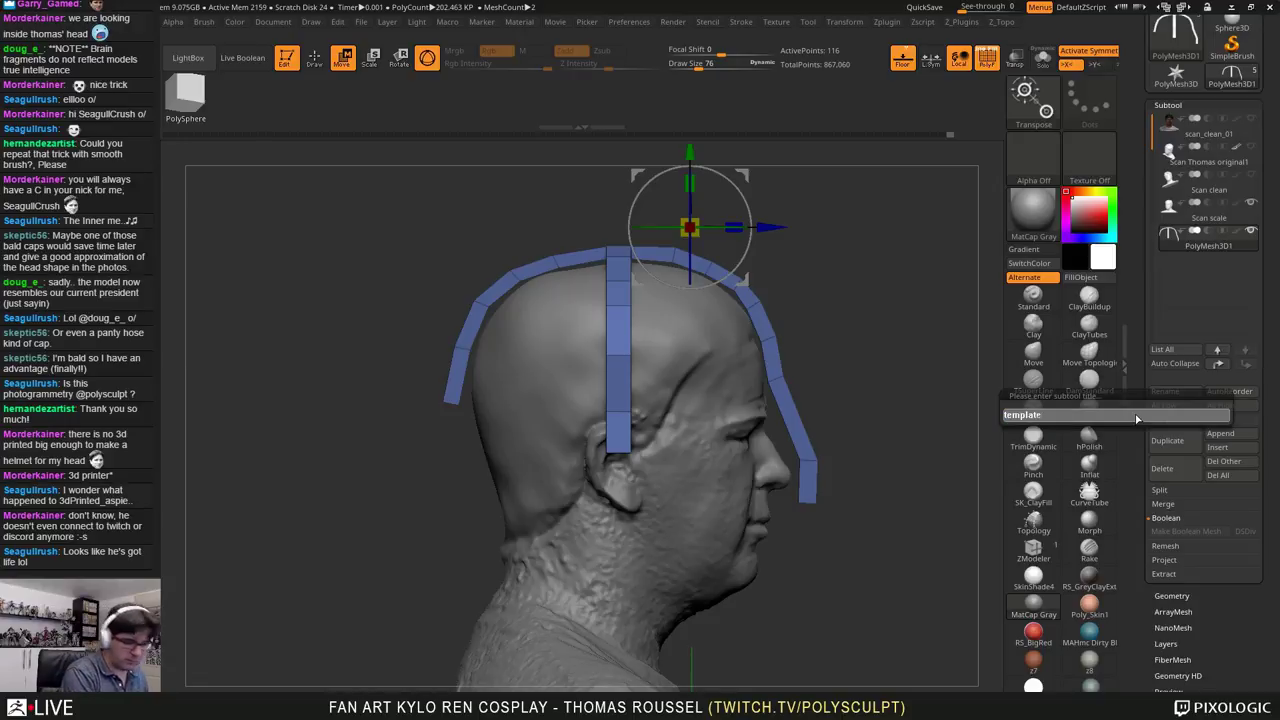
pyautogui.press('Return')
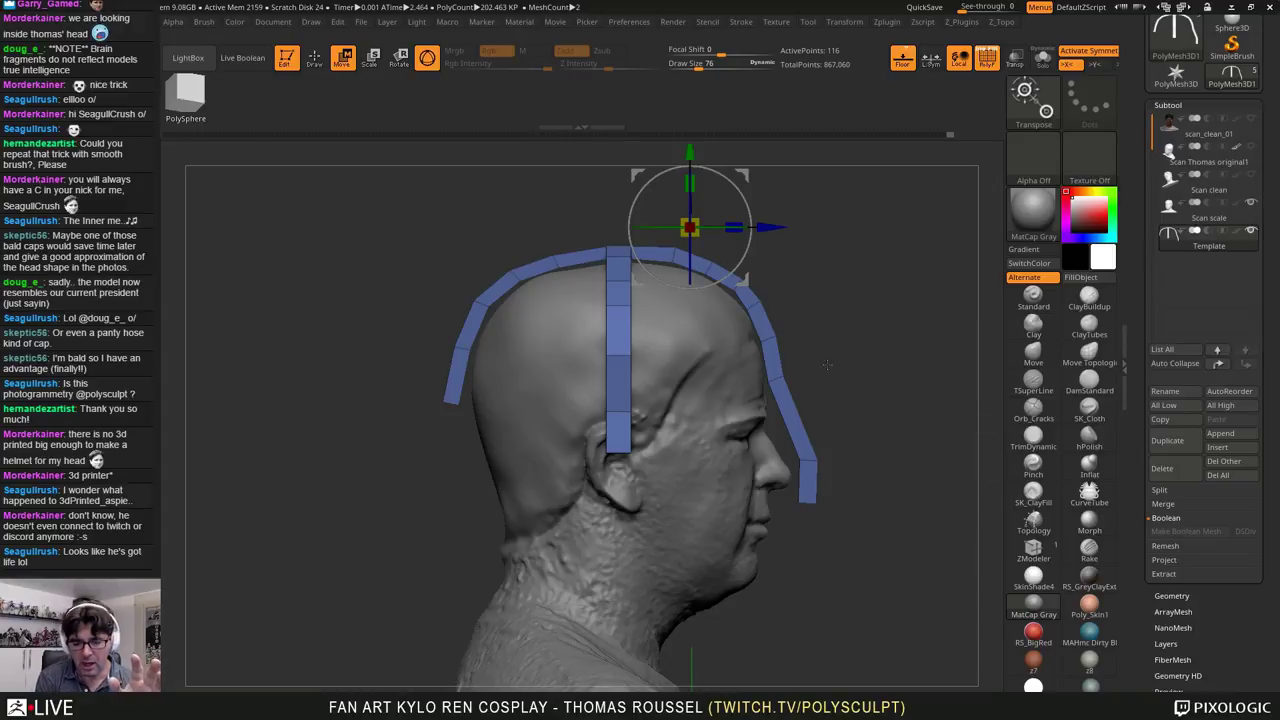
pyautogui.moveTo(827, 365); pyautogui.dragTo(891, 287)
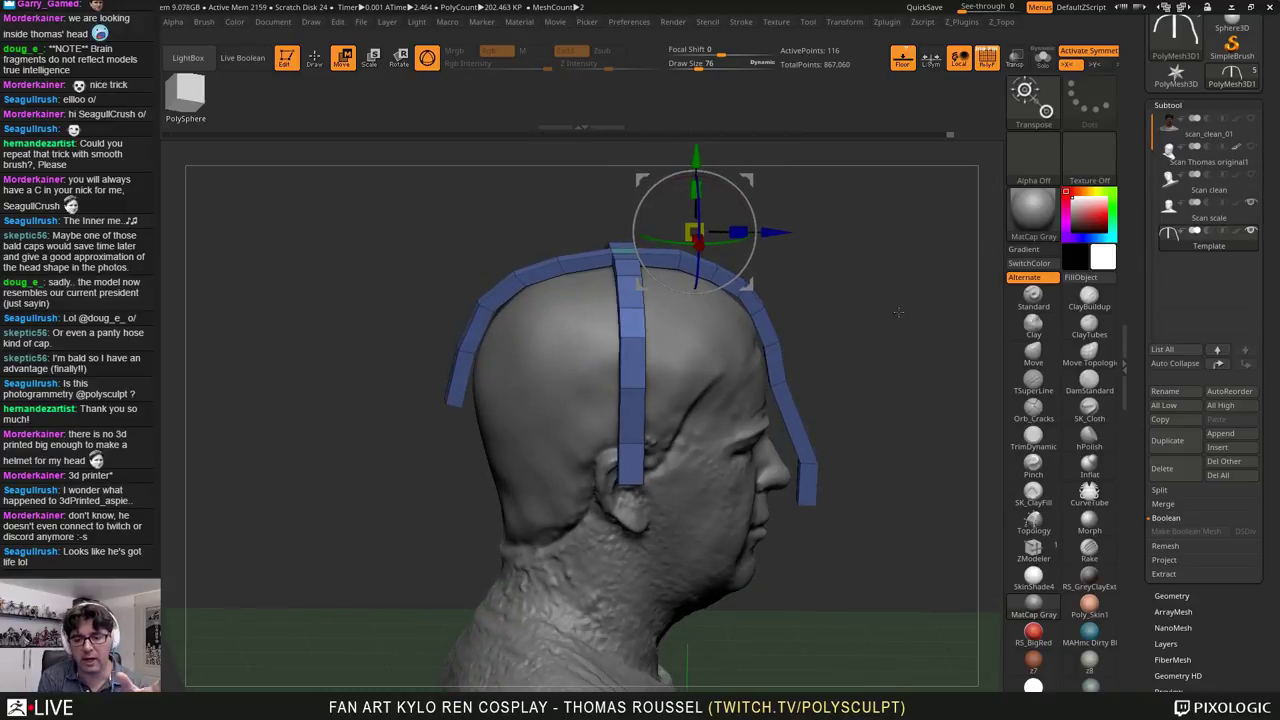
pyautogui.moveTo(878, 292); pyautogui.dragTo(899, 298)
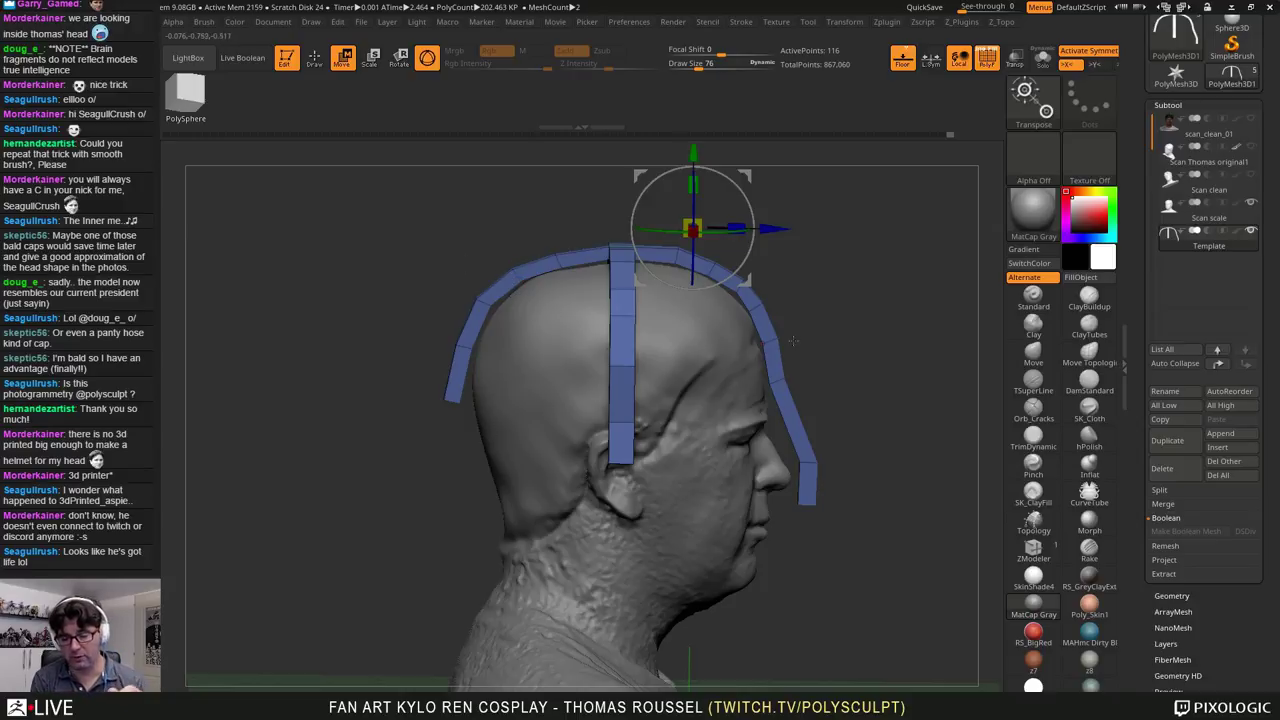
pyautogui.moveTo(884, 319)
pyautogui.mouseDown()
pyautogui.moveTo(842, 312)
pyautogui.moveTo(892, 300)
pyautogui.mouseUp()
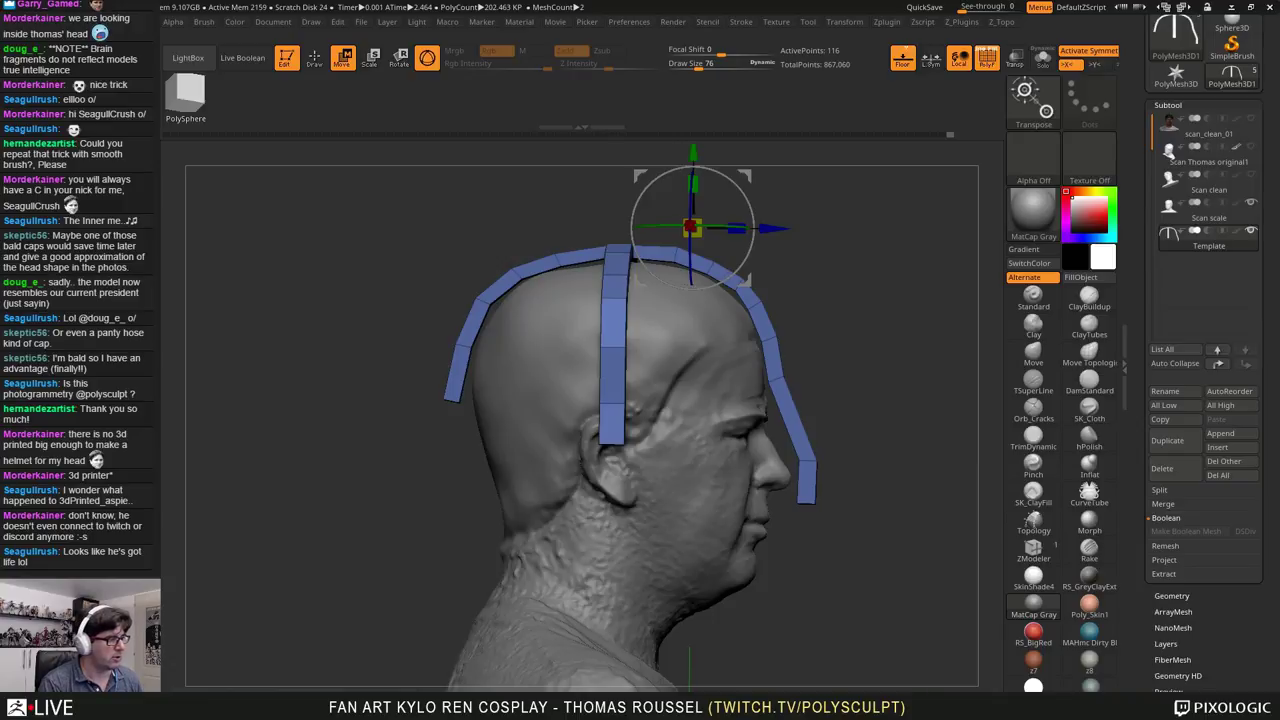
# Step: Switch to Simplify3D, complete its Configuration Assistant with the Ultimaker 2 Extended+ printer, and move the program window off this screen
pyautogui.moveTo(444, 382); pyautogui.dragTo(405, 188)
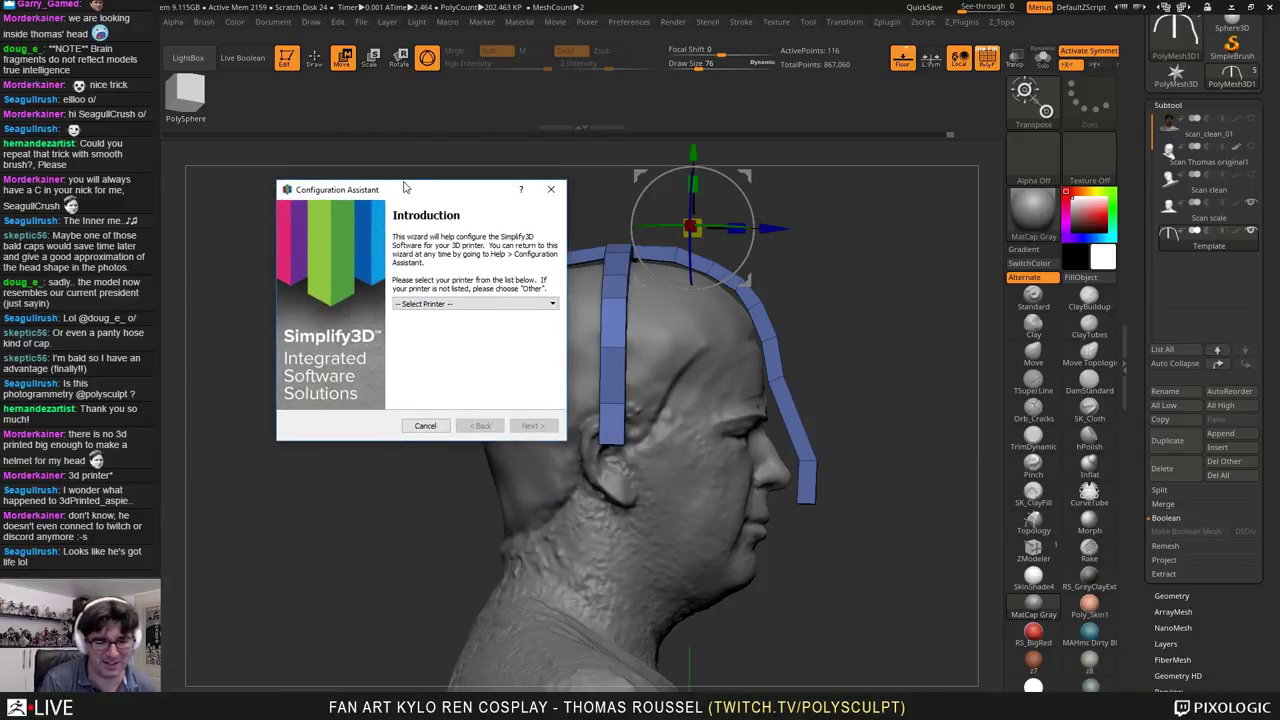
pyautogui.click(479, 303)
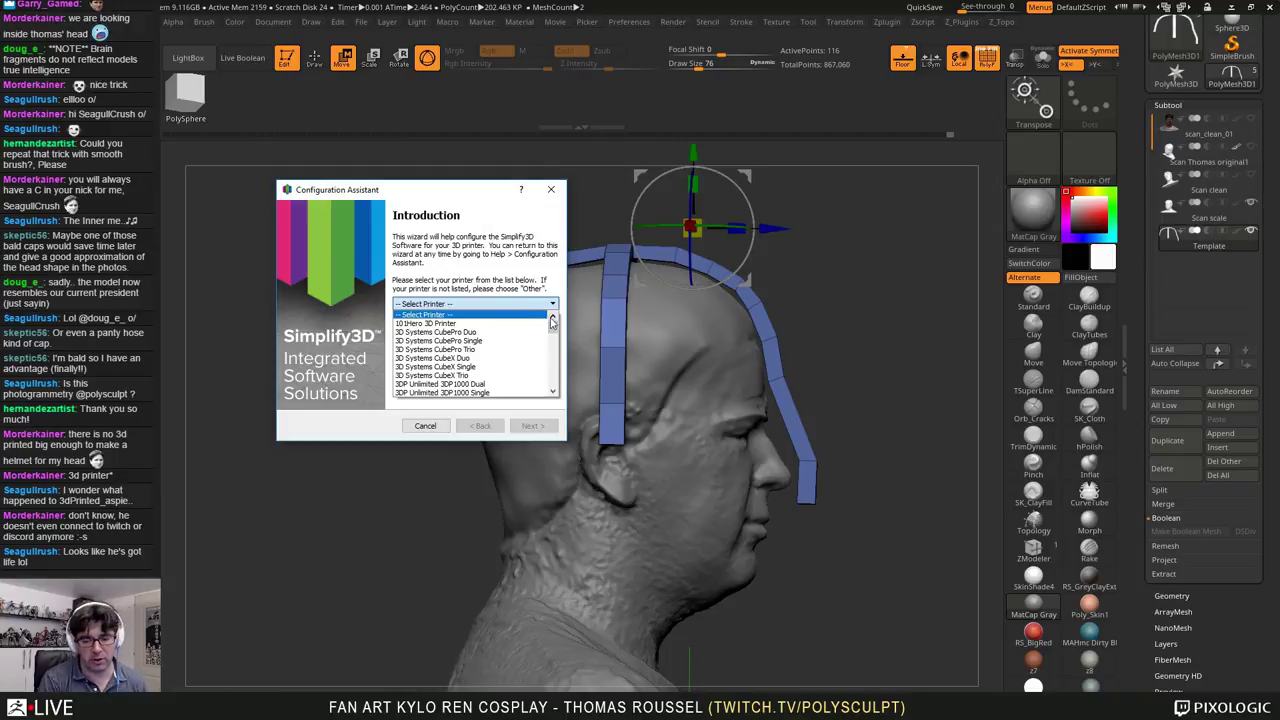
pyautogui.moveTo(553, 328)
pyautogui.mouseDown()
pyautogui.moveTo(553, 375)
pyautogui.moveTo(552, 312)
pyautogui.mouseUp()
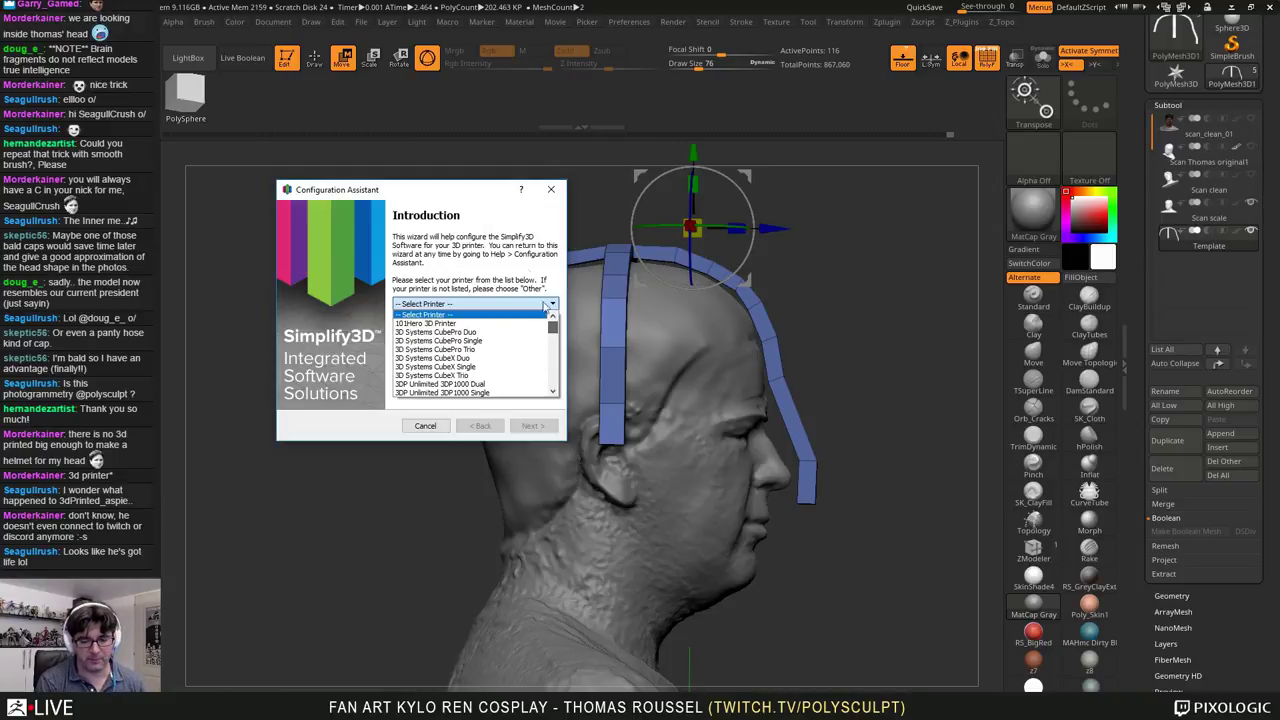
pyautogui.click(383, 187)
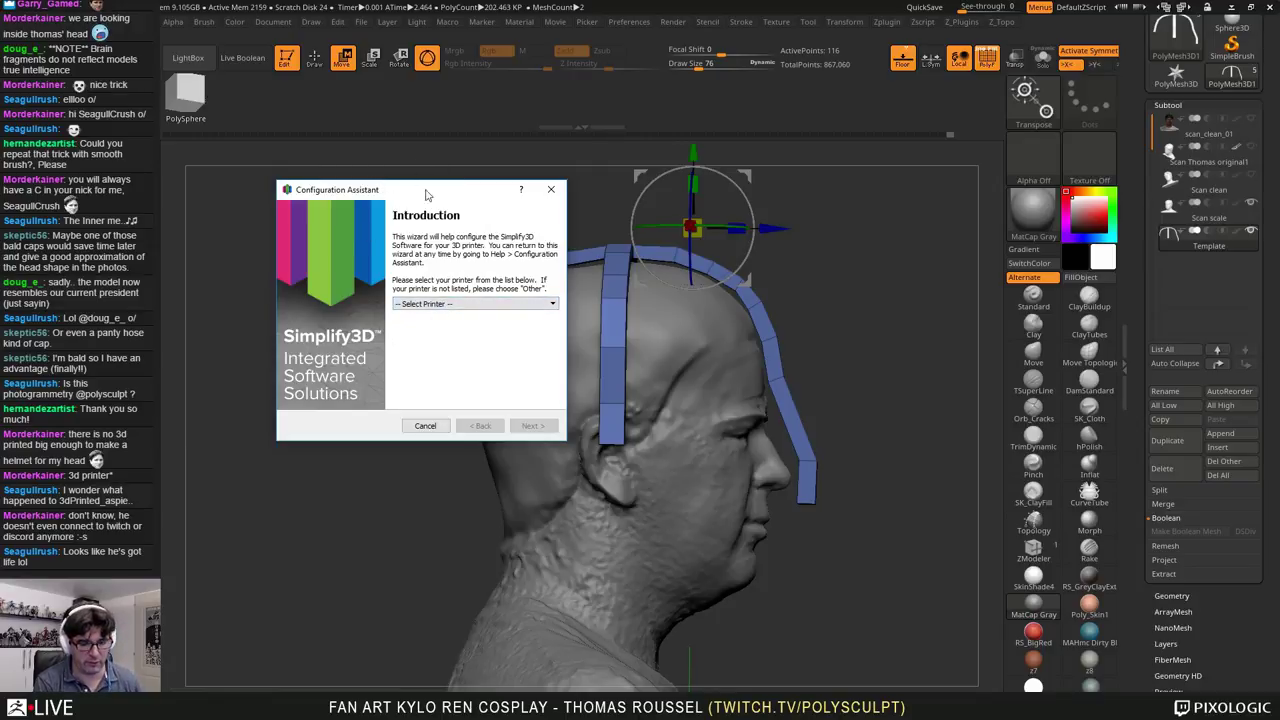
pyautogui.moveTo(362, 192)
pyautogui.mouseDown()
pyautogui.moveTo(410, 212)
pyautogui.moveTo(357, 171)
pyautogui.mouseUp()
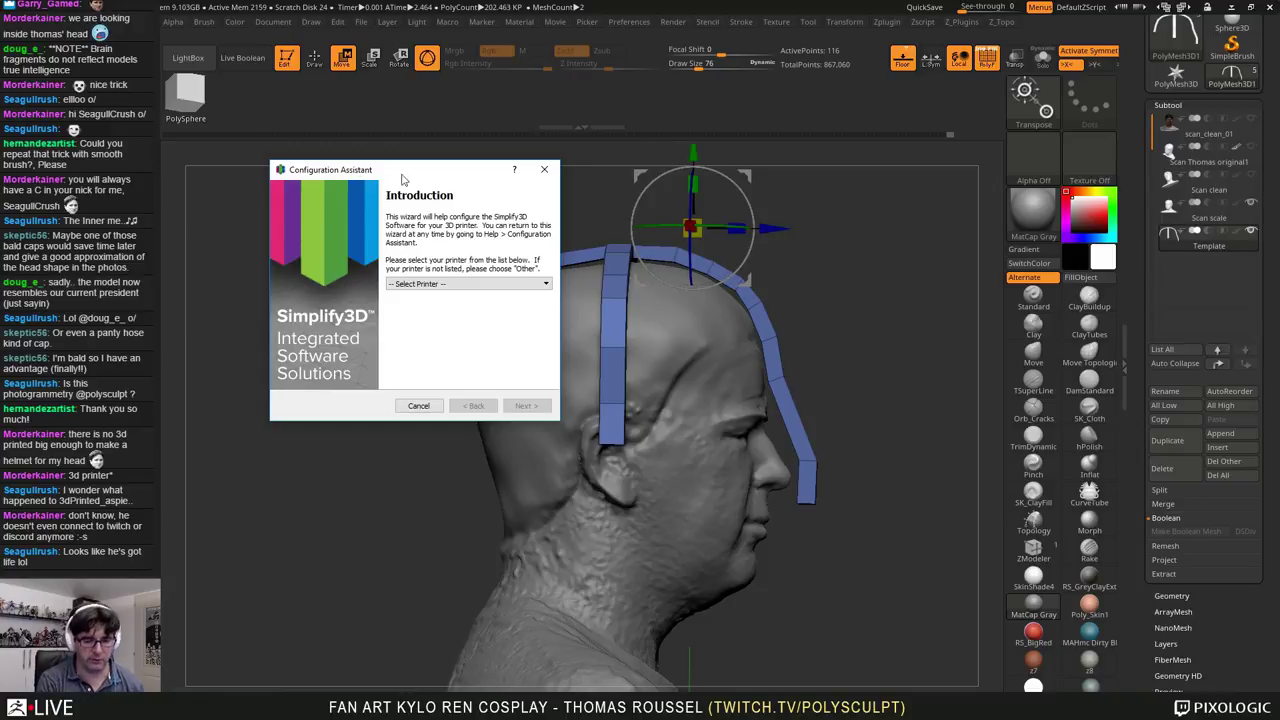
pyautogui.click(461, 285)
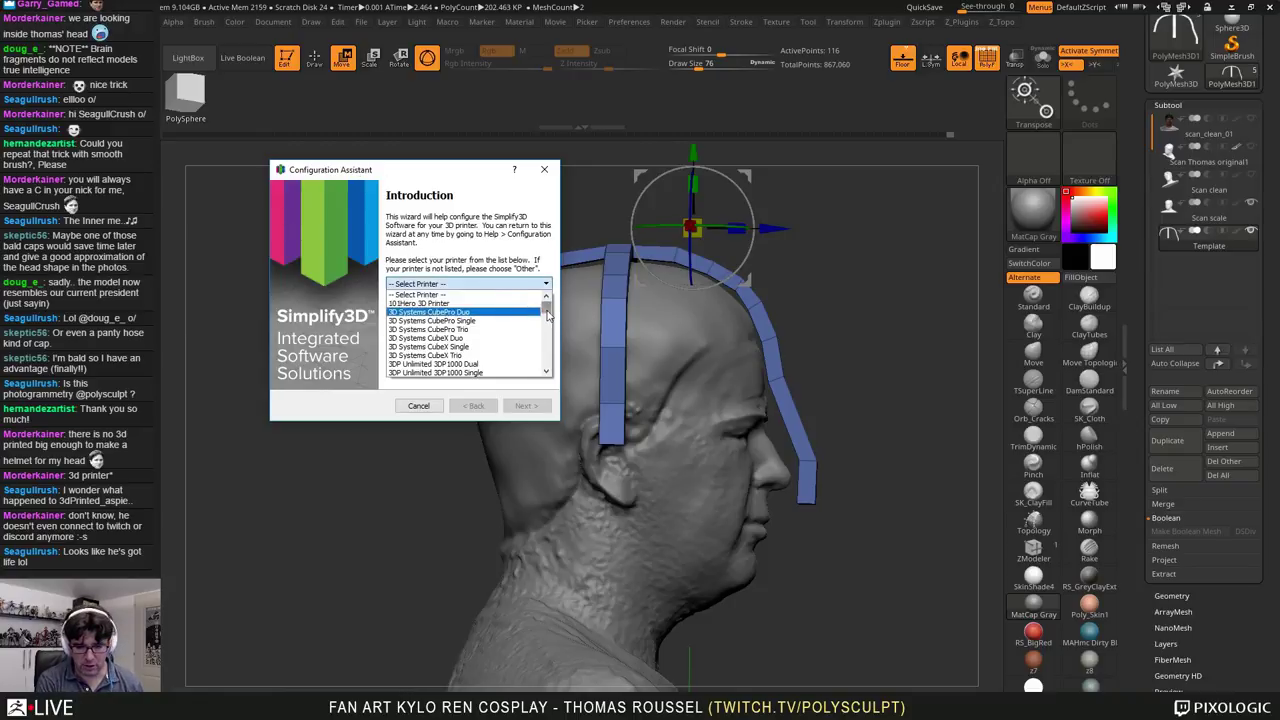
pyautogui.moveTo(547, 311); pyautogui.dragTo(548, 358)
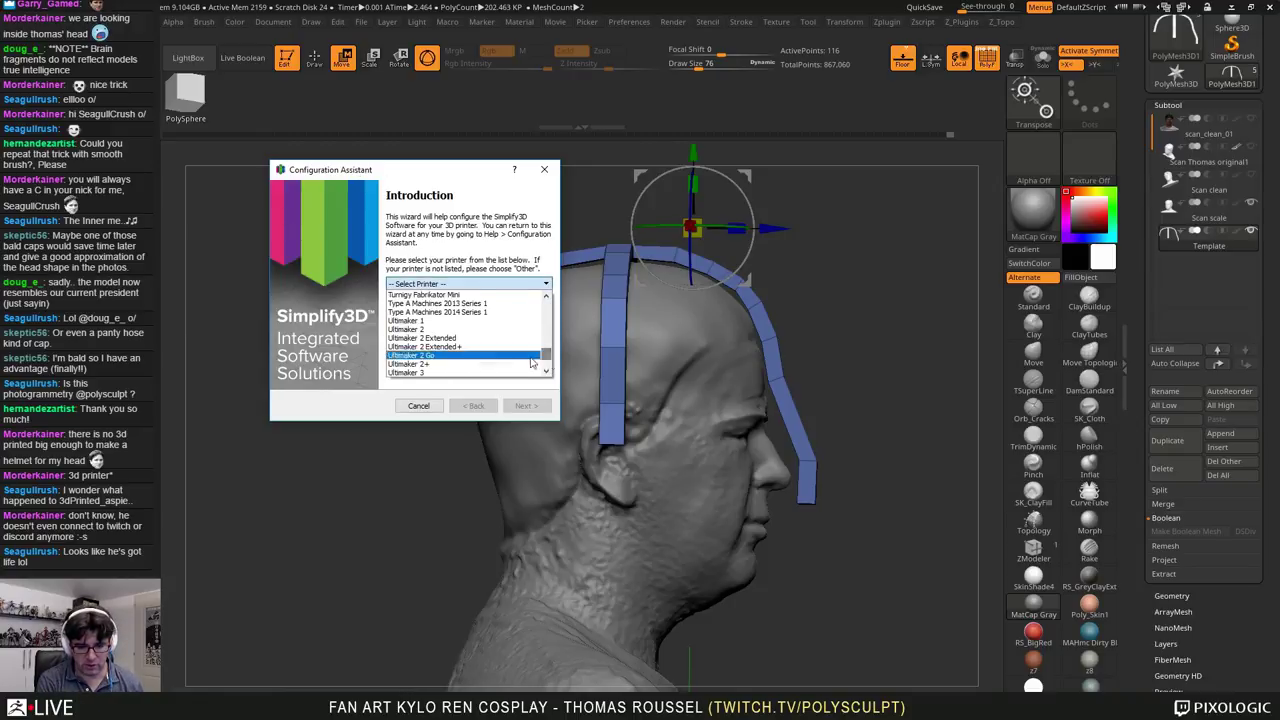
pyautogui.scroll(-1, 448, 366)
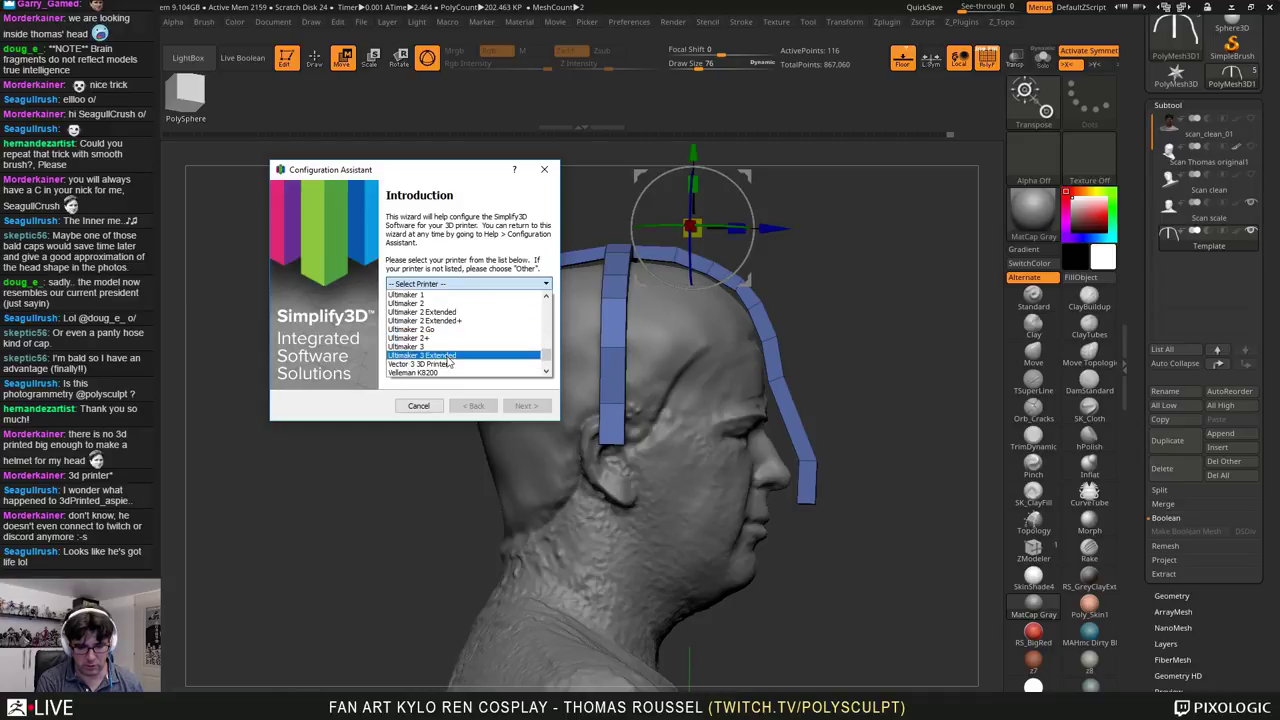
pyautogui.click(445, 322)
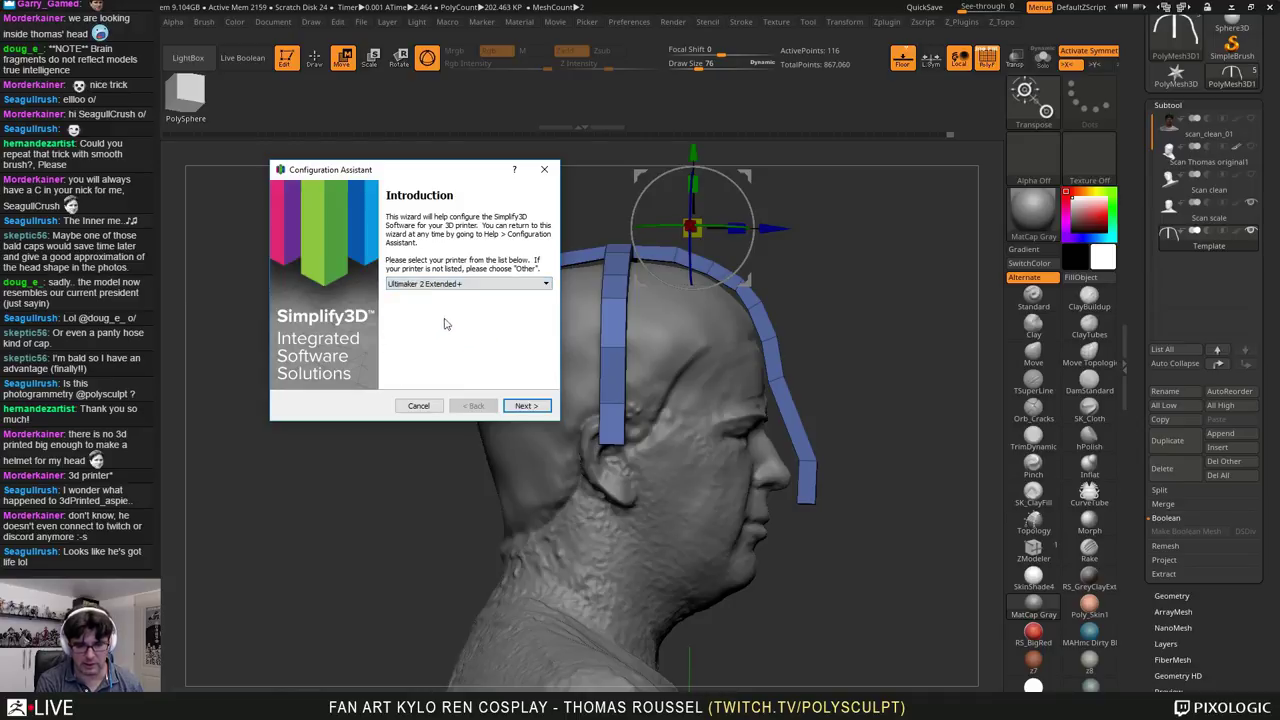
pyautogui.click(526, 405)
pyautogui.click(526, 405)
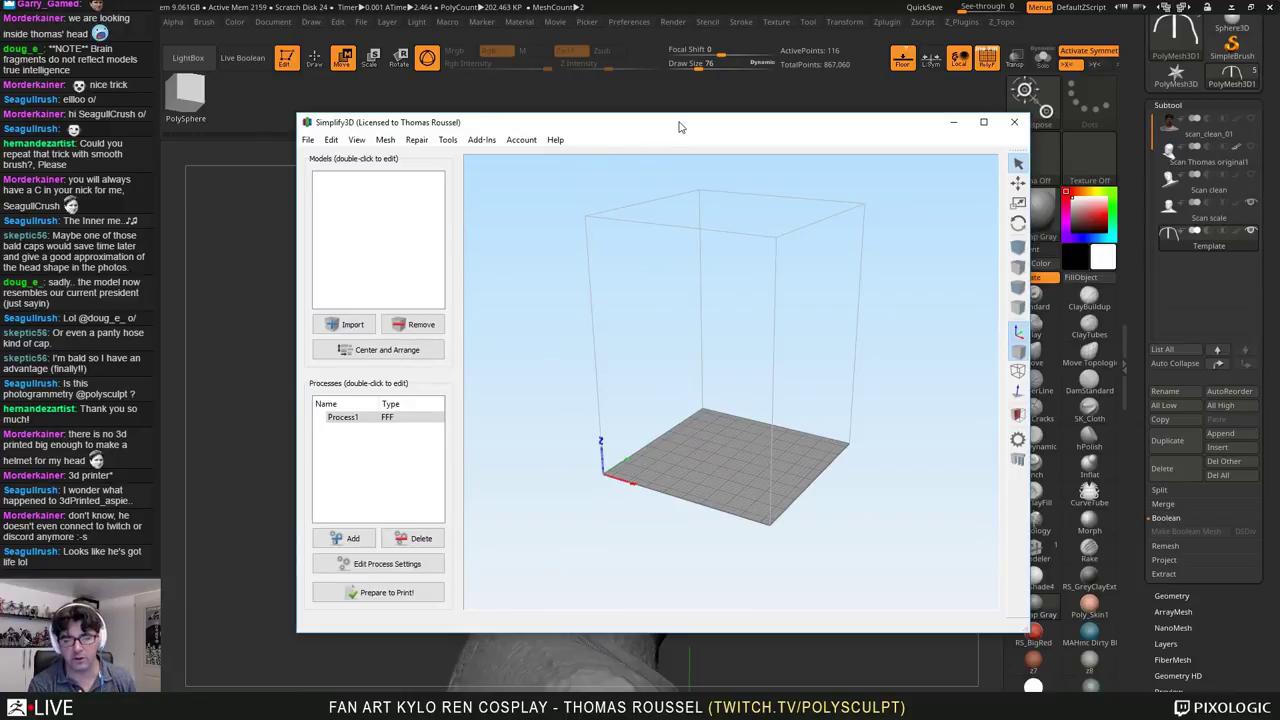
pyautogui.moveTo(680, 126); pyautogui.dragTo(1279, 126)
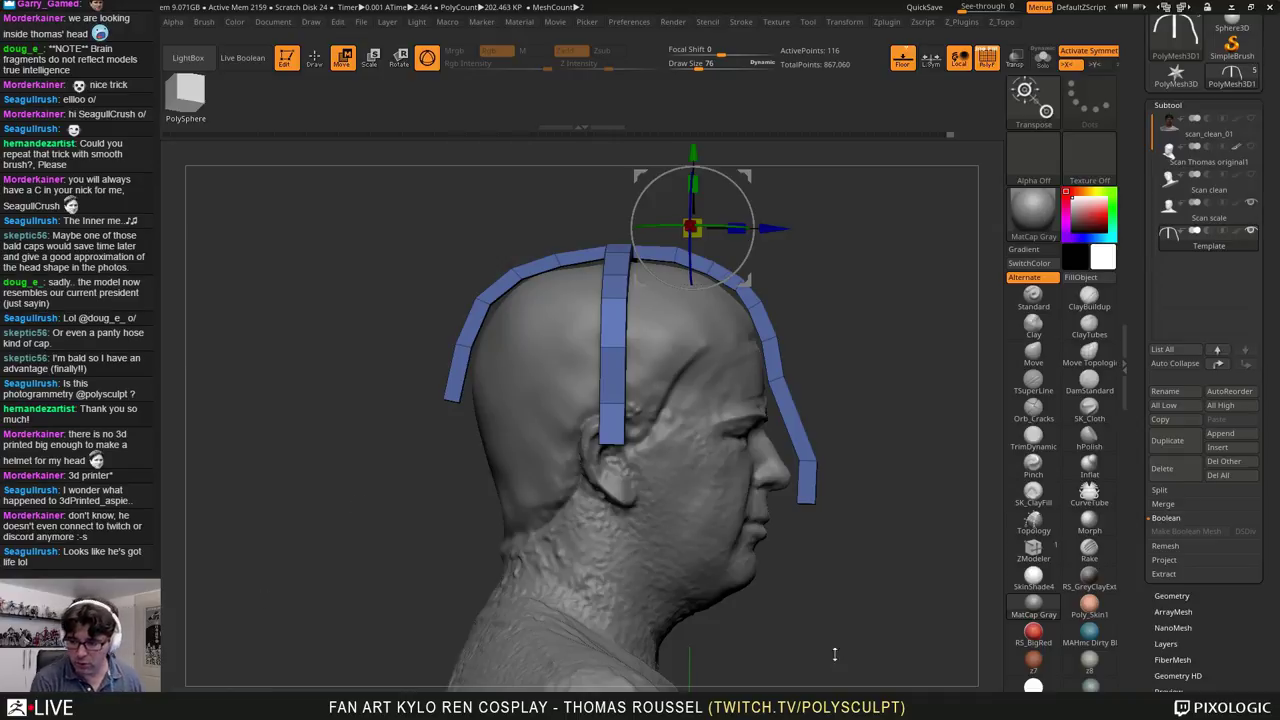
# Step: Select the Scan scale subtool with Template hidden, and turn off the polyframe and floor grid
pyautogui.moveTo(819, 381); pyautogui.dragTo(628, 320)
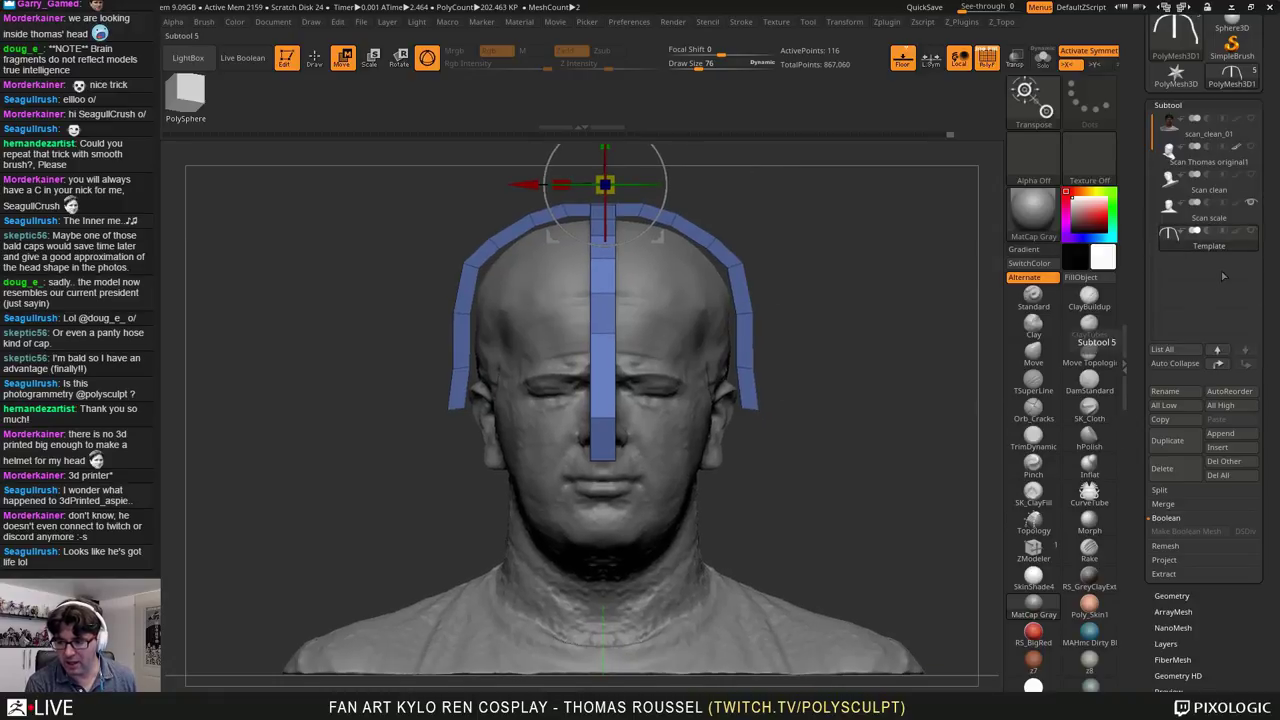
pyautogui.click(1176, 216)
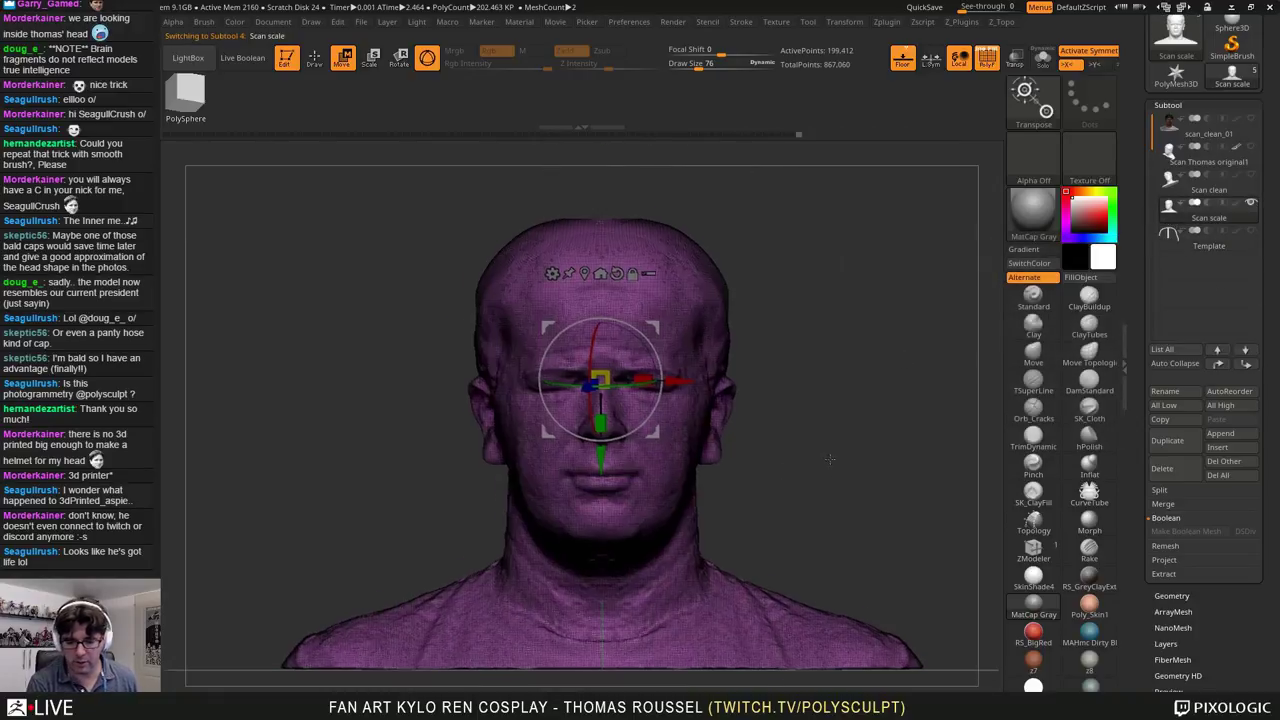
pyautogui.moveTo(900, 466); pyautogui.dragTo(840, 463)
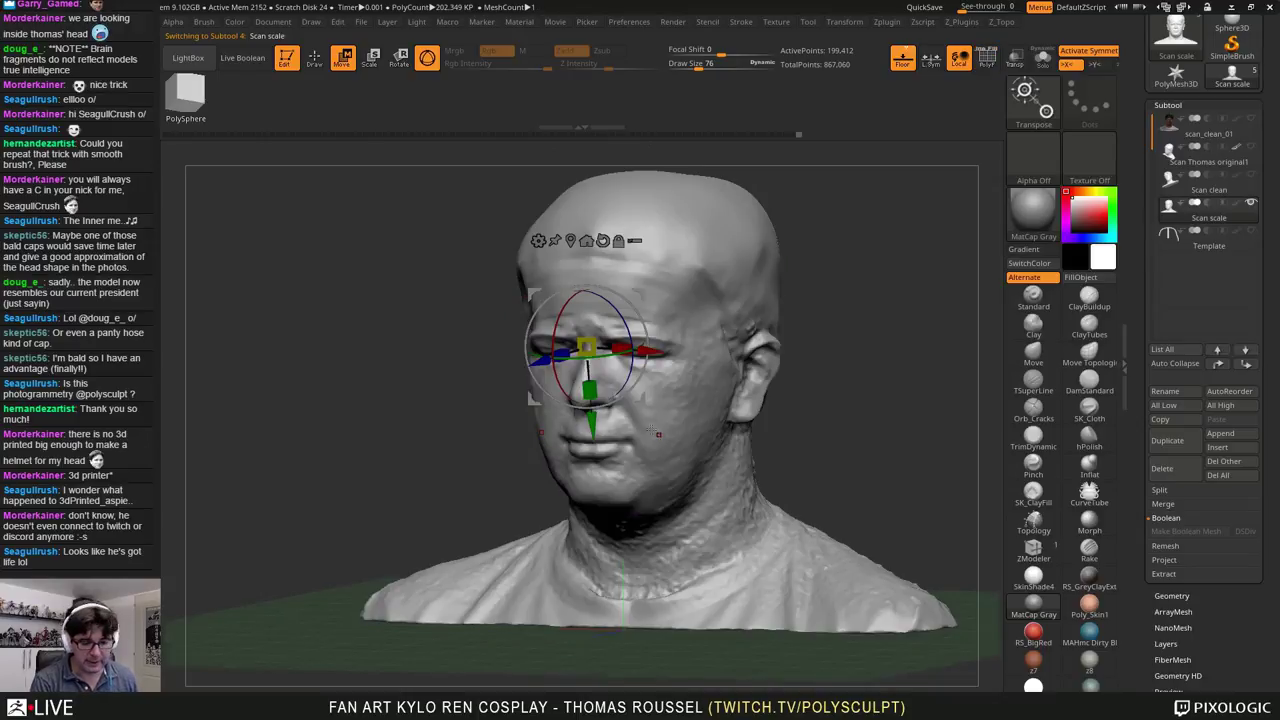
pyautogui.click(238, 23)
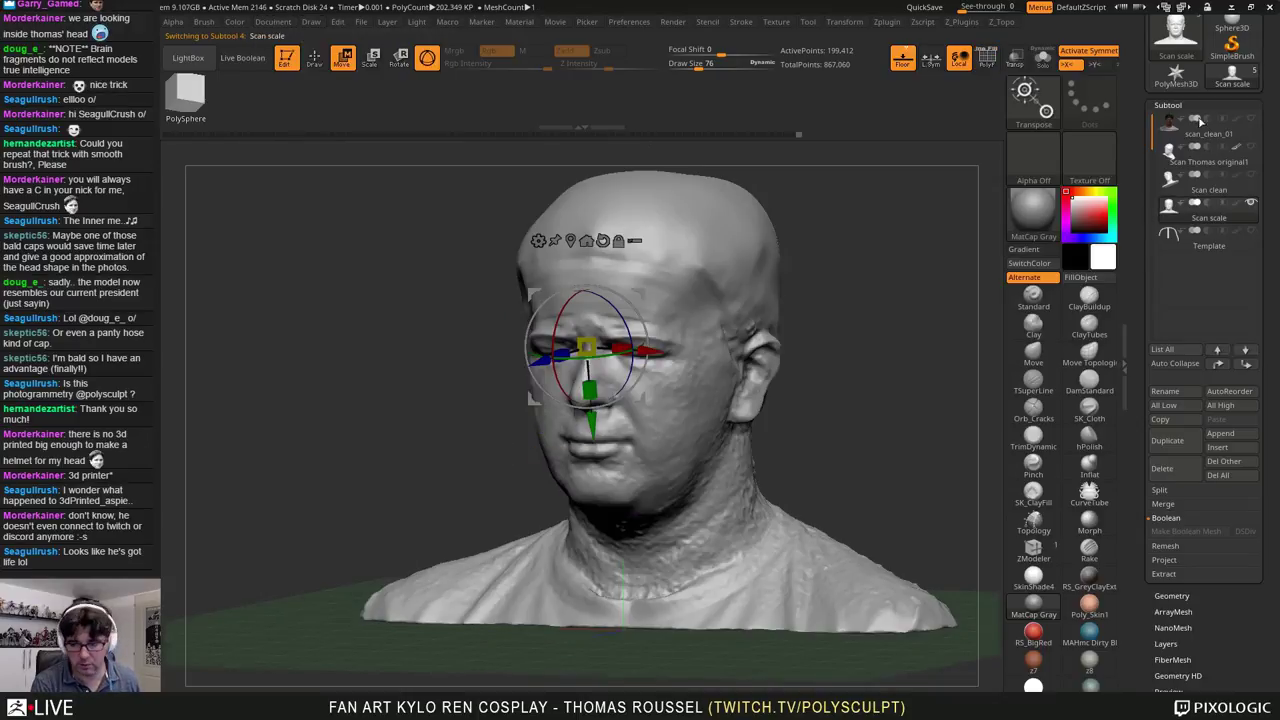
pyautogui.click(903, 57)
pyautogui.moveTo(838, 290); pyautogui.dragTo(854, 311)
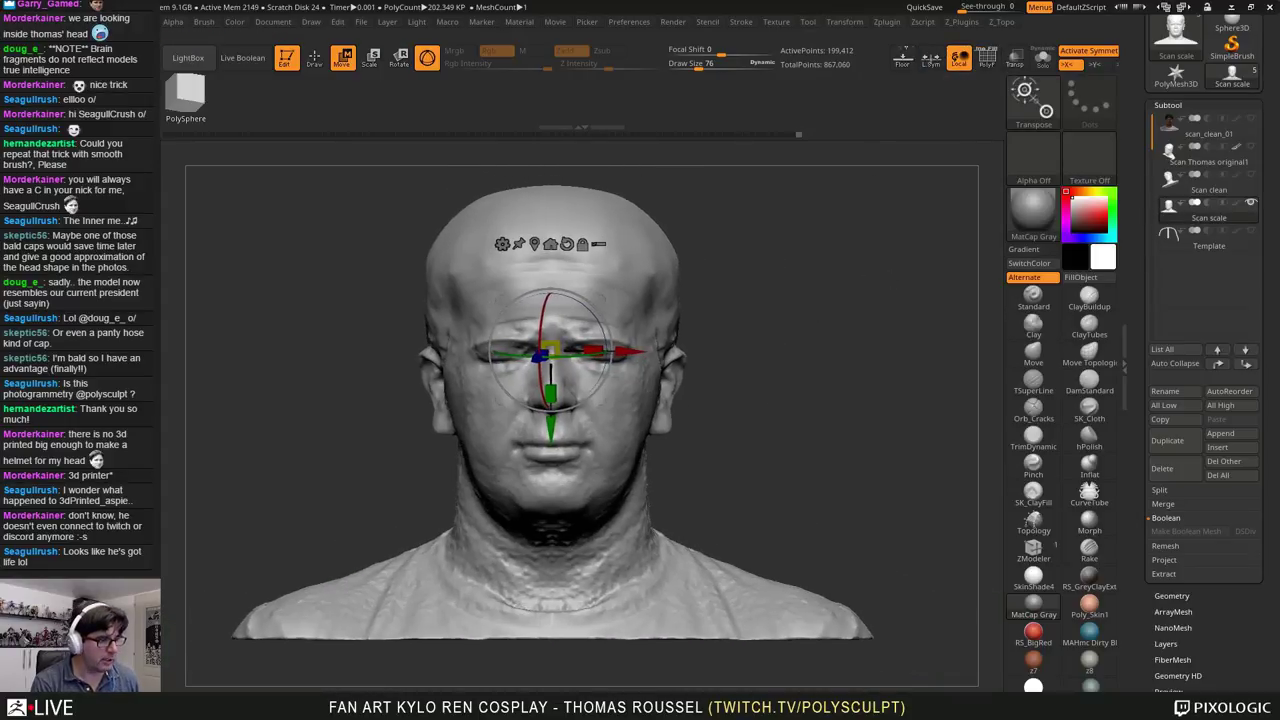
# Step: Bring up the Kylo Ren helmet reference board, enlarge it over half of the viewport, and fit all its images in view
pyautogui.moveTo(465, 712); pyautogui.dragTo(364, 167, button='right')
pyautogui.moveTo(386, 351); pyautogui.dragTo(564, 687)
pyautogui.scroll(5, 305, 332)
pyautogui.moveTo(305, 332); pyautogui.dragTo(445, 604, button='middle')
pyautogui.scroll(-1, 350, 482)
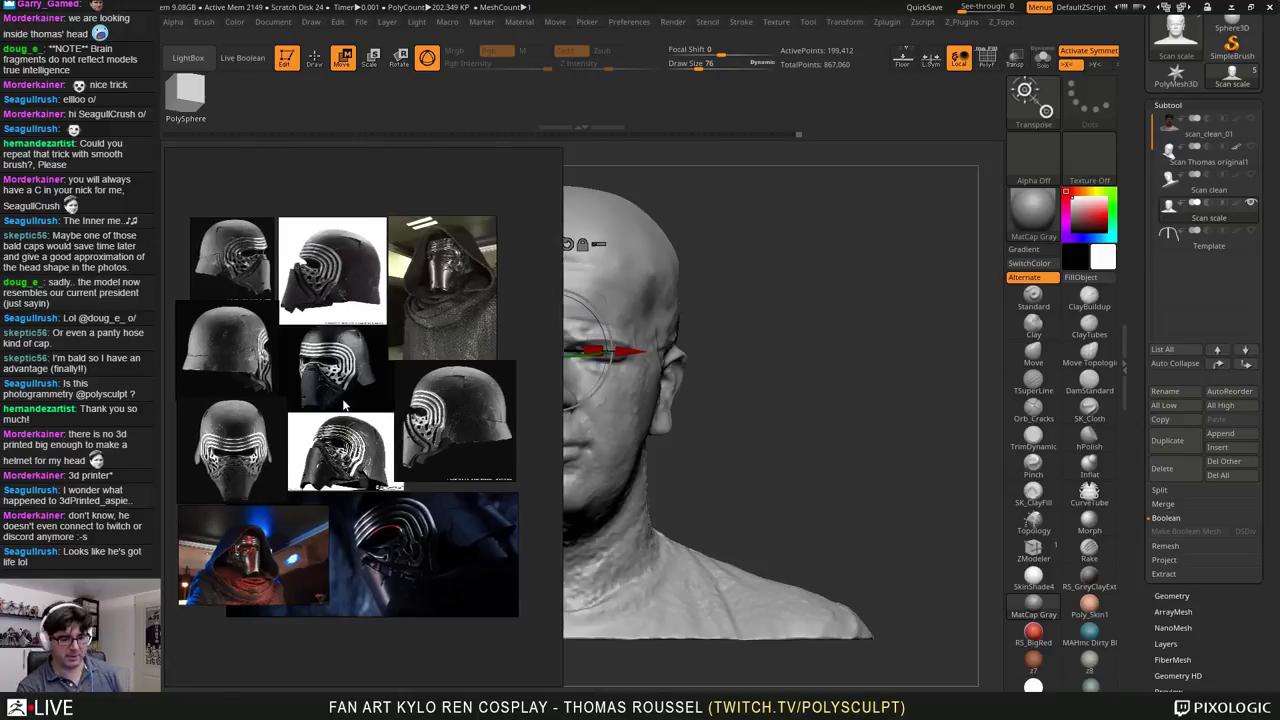
# Step: Examine the helmet's face, visor and side profile in the front, three-quarter and white-background reference images
pyautogui.scroll(2, 346, 400)
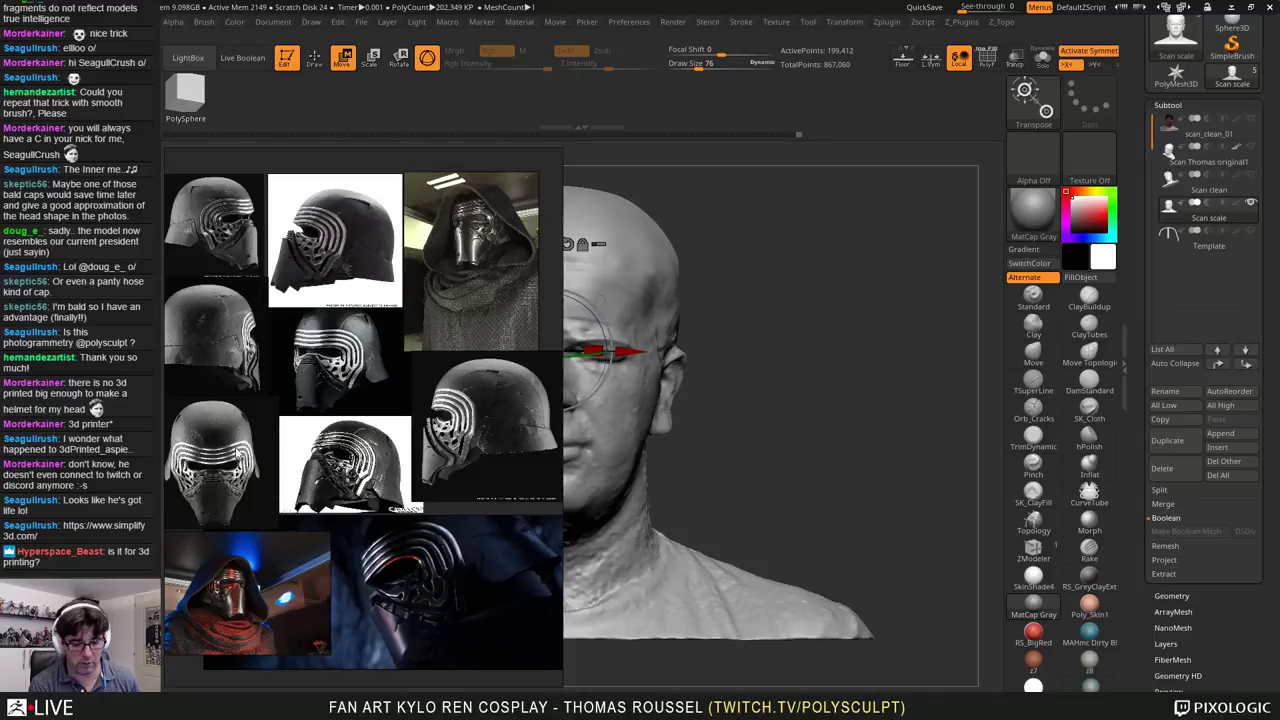
pyautogui.scroll(5, 224, 415)
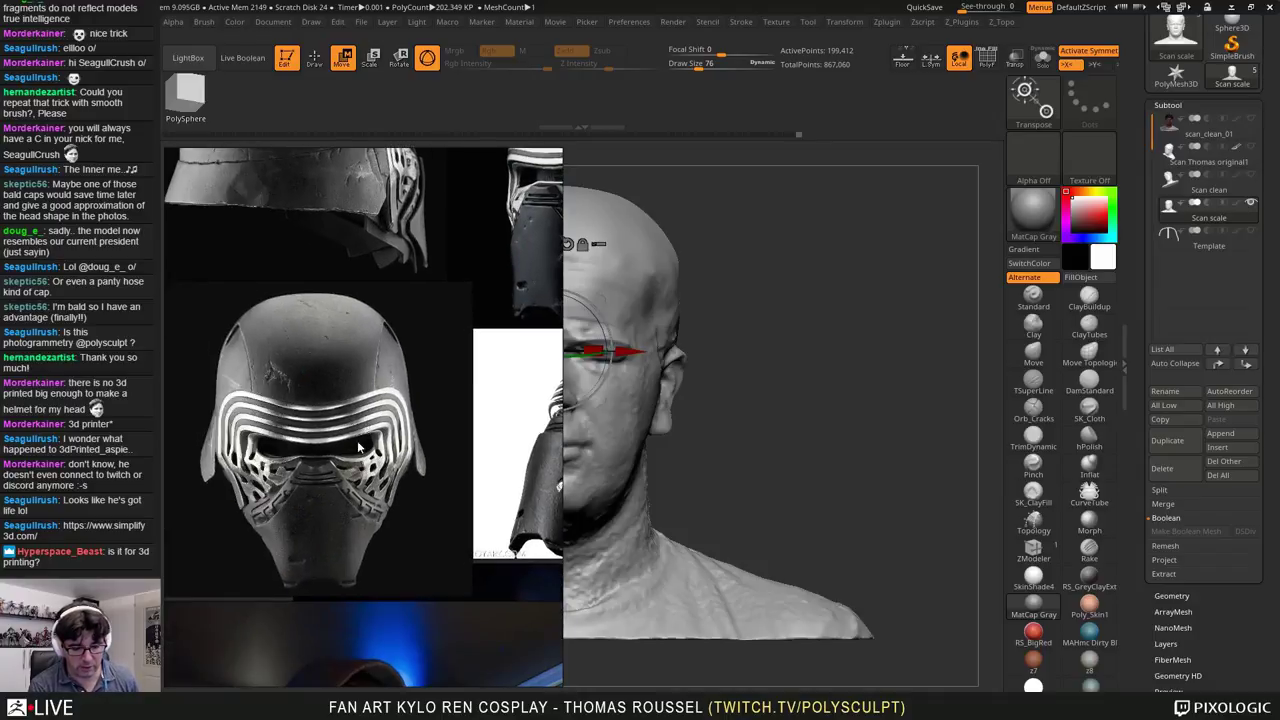
pyautogui.scroll(2, 358, 447)
pyautogui.scroll(1, 345, 469)
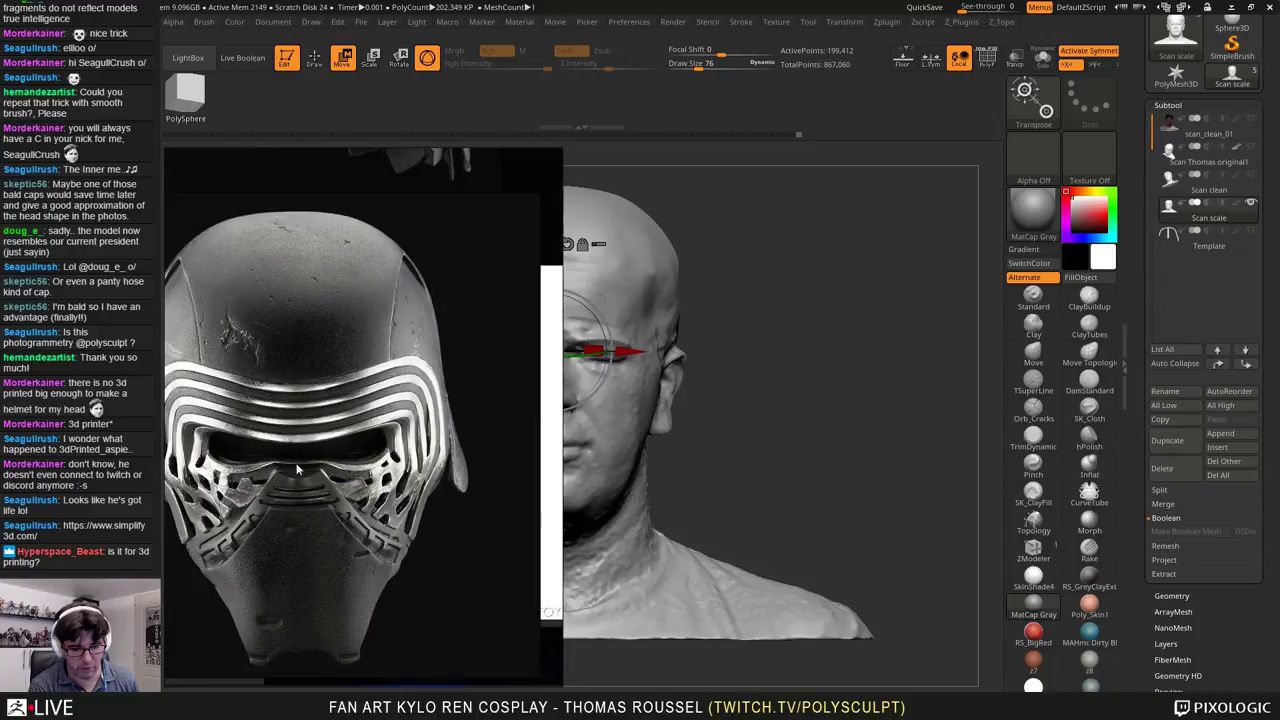
pyautogui.scroll(-3, 302, 617)
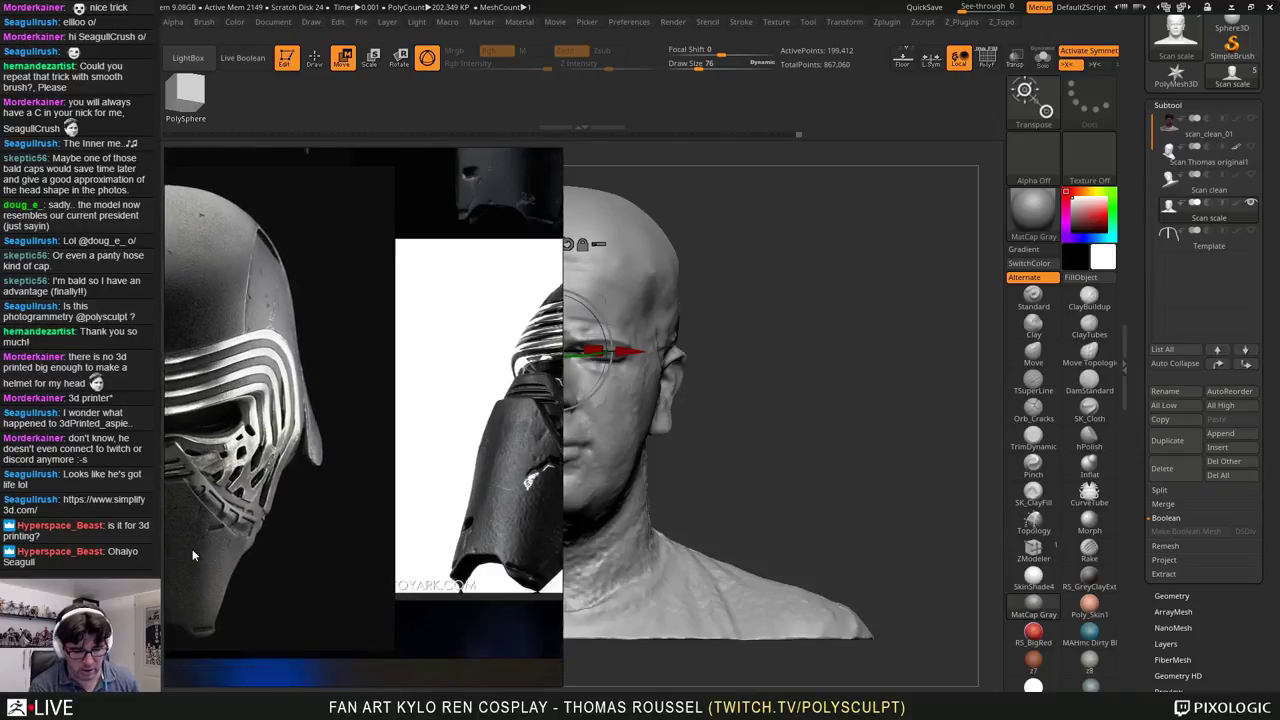
pyautogui.scroll(3, 352, 456)
pyautogui.scroll(-2, 350, 470)
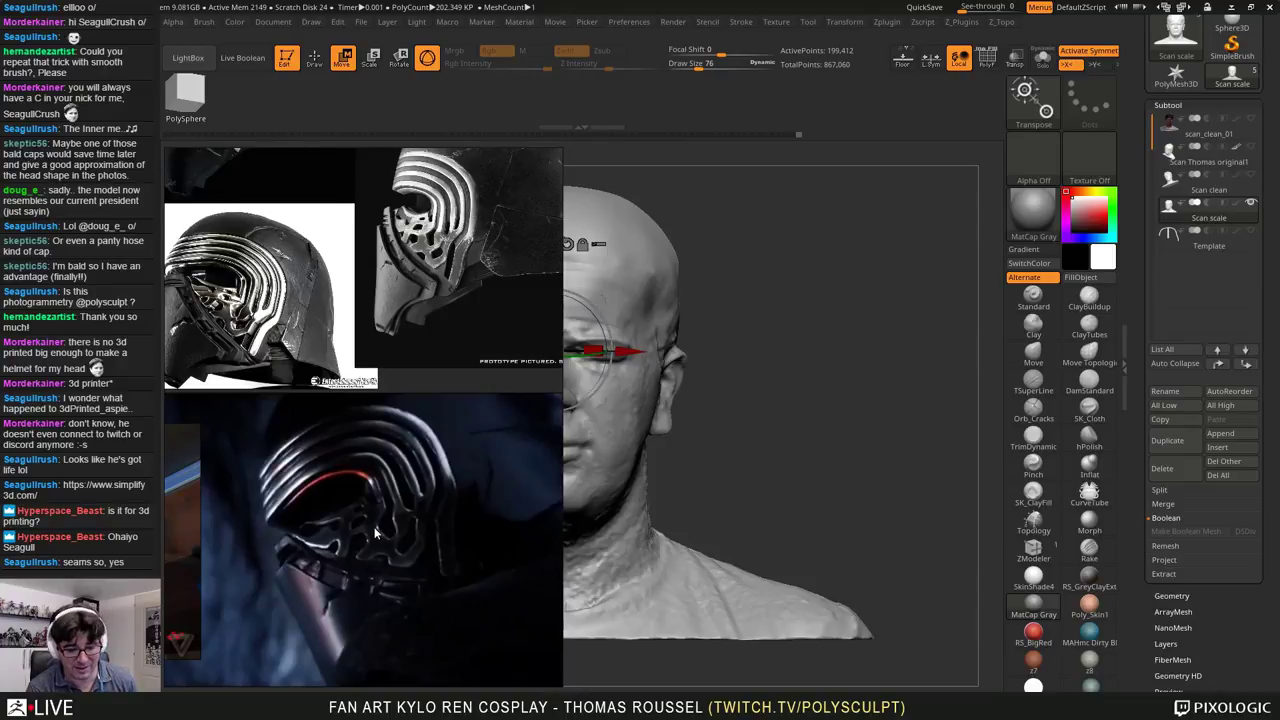
pyautogui.scroll(-2, 376, 528)
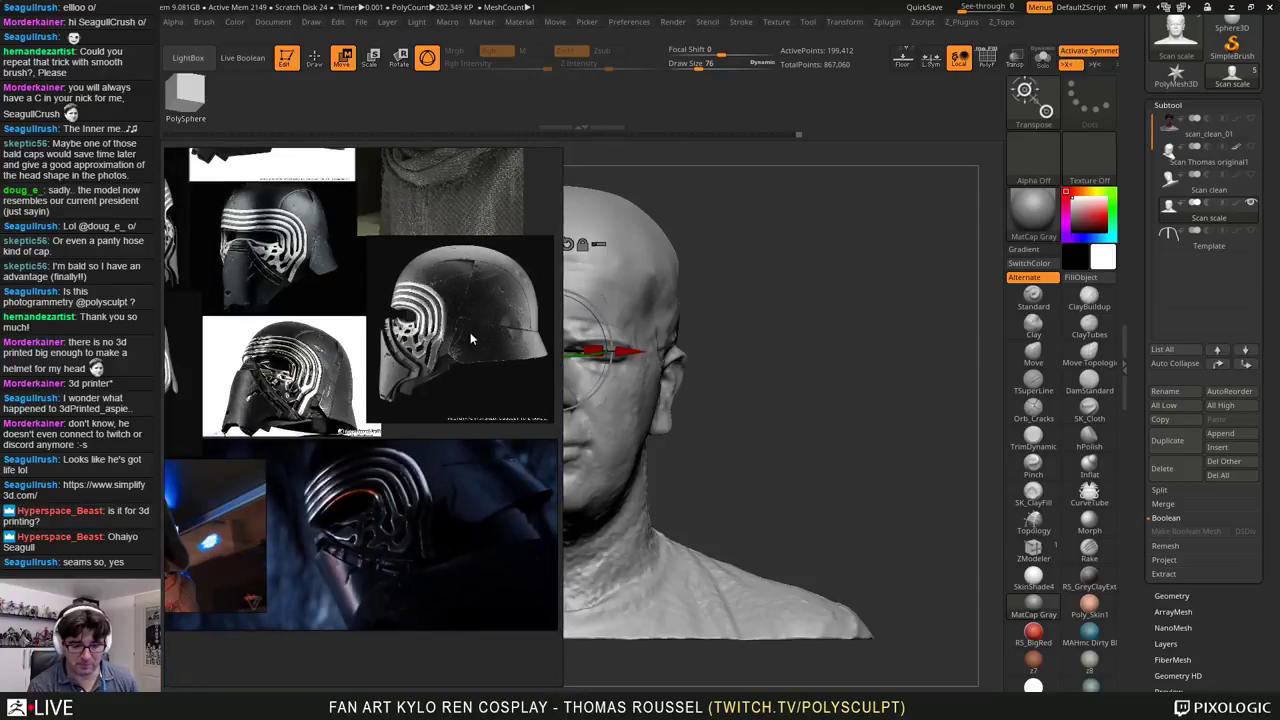
pyautogui.scroll(-4, 451, 497)
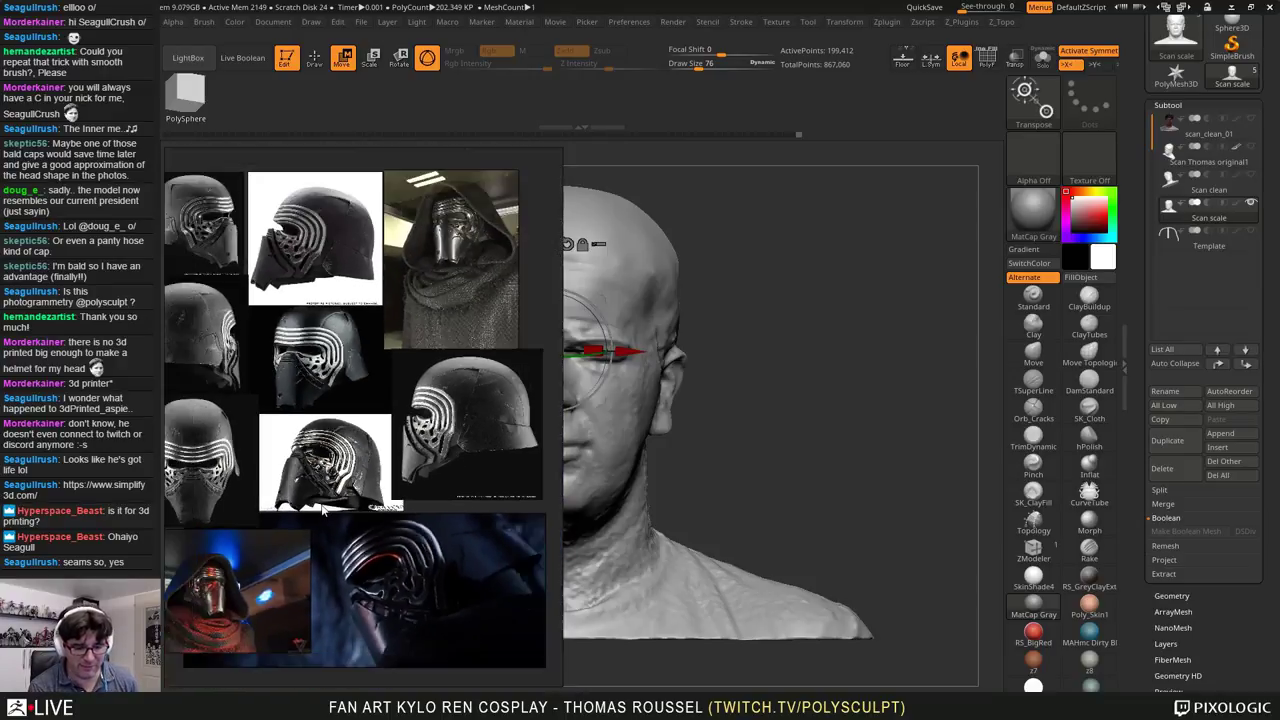
pyautogui.scroll(3, 313, 517)
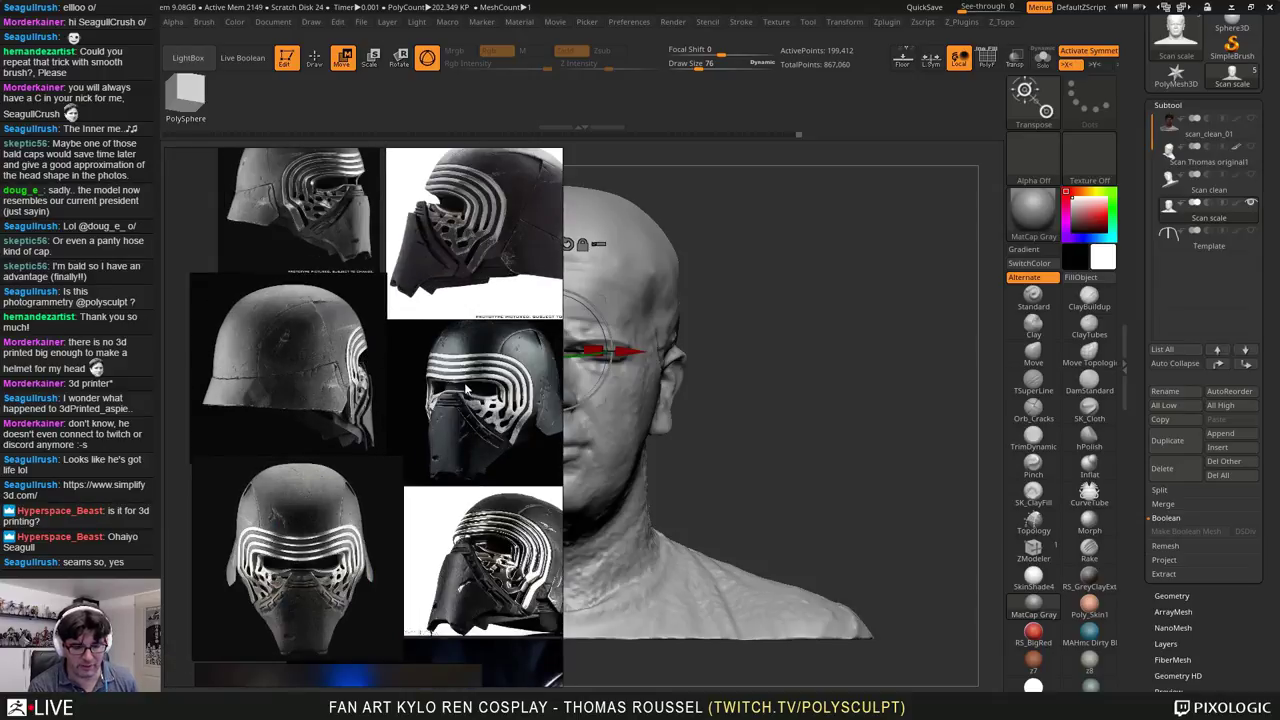
pyautogui.scroll(2, 445, 366)
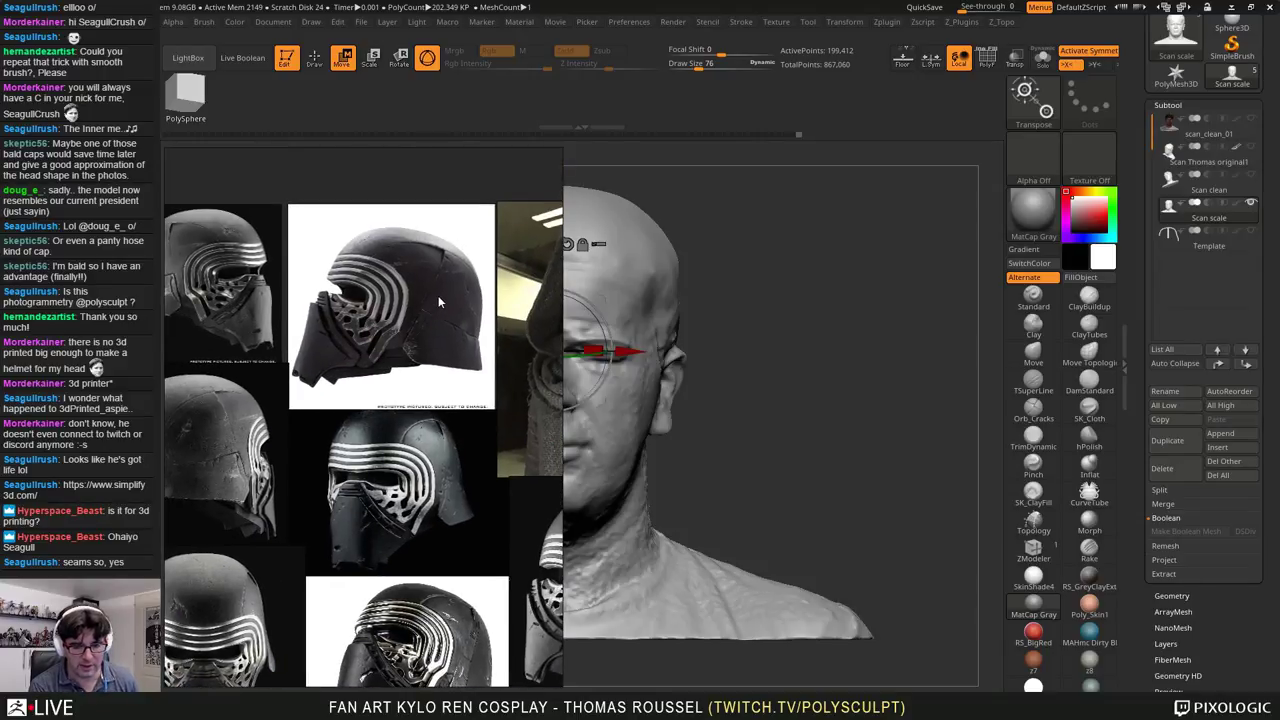
pyautogui.scroll(2, 428, 348)
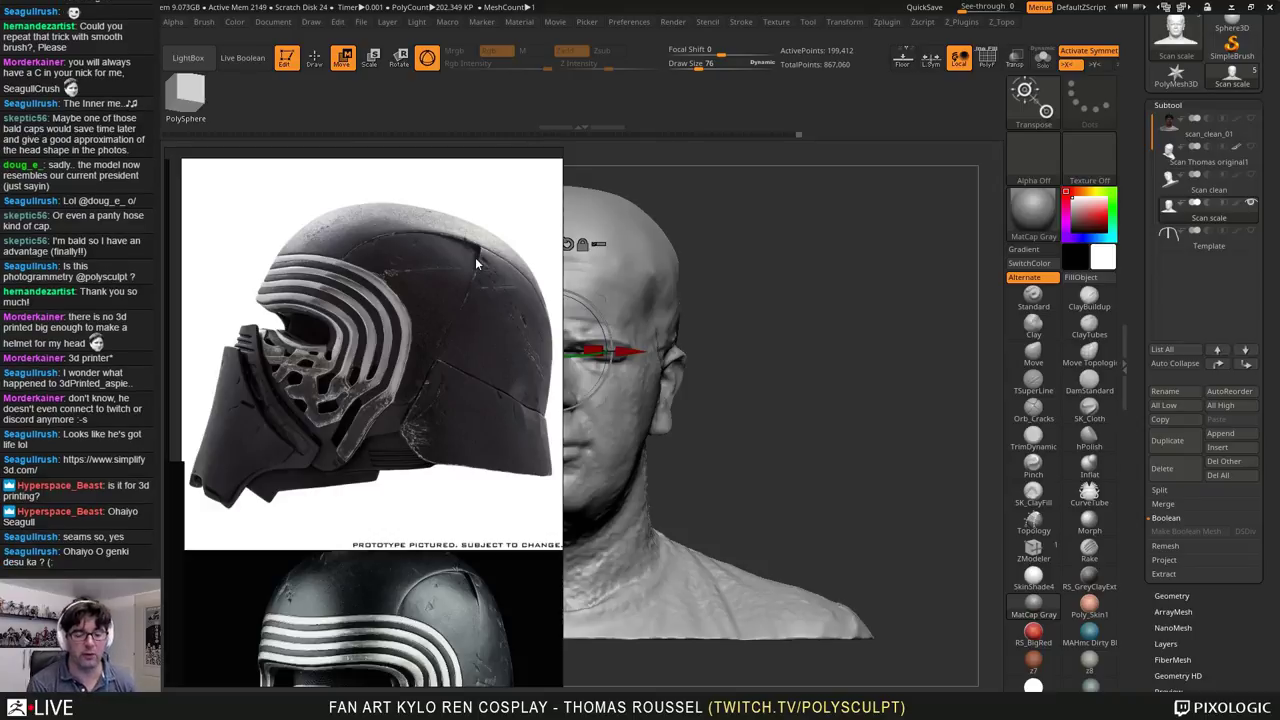
pyautogui.scroll(-1, 462, 346)
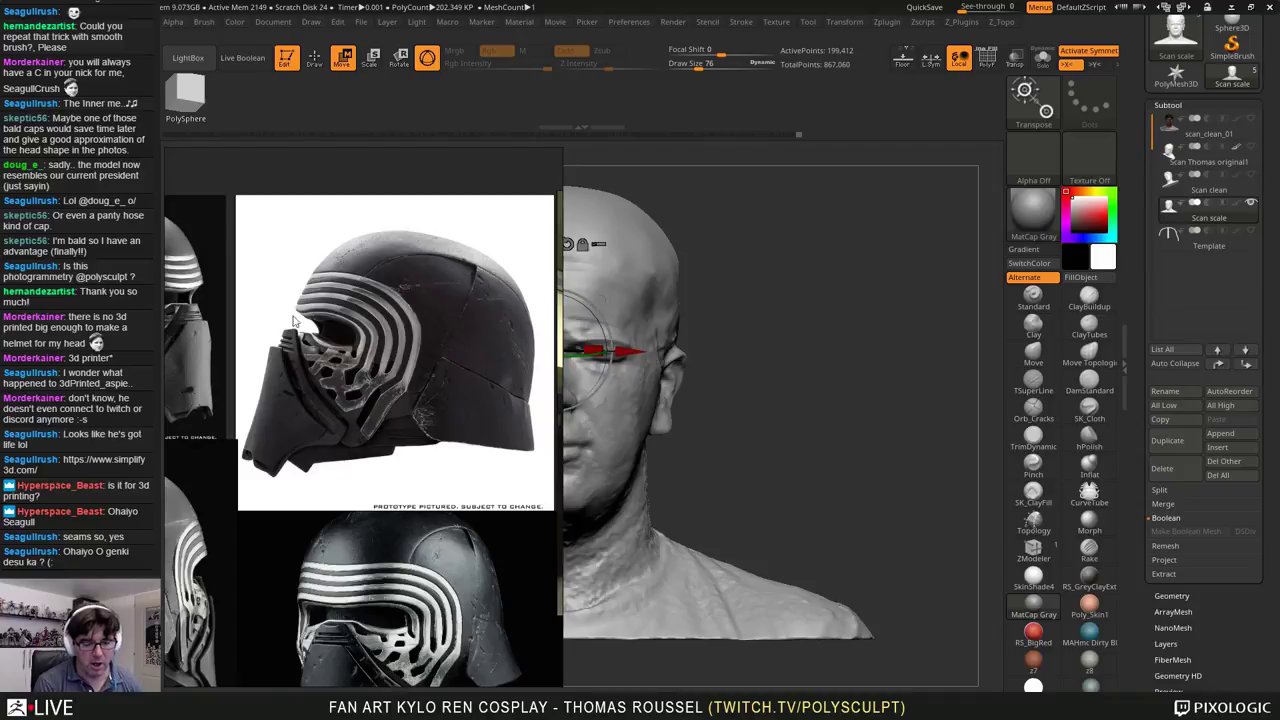
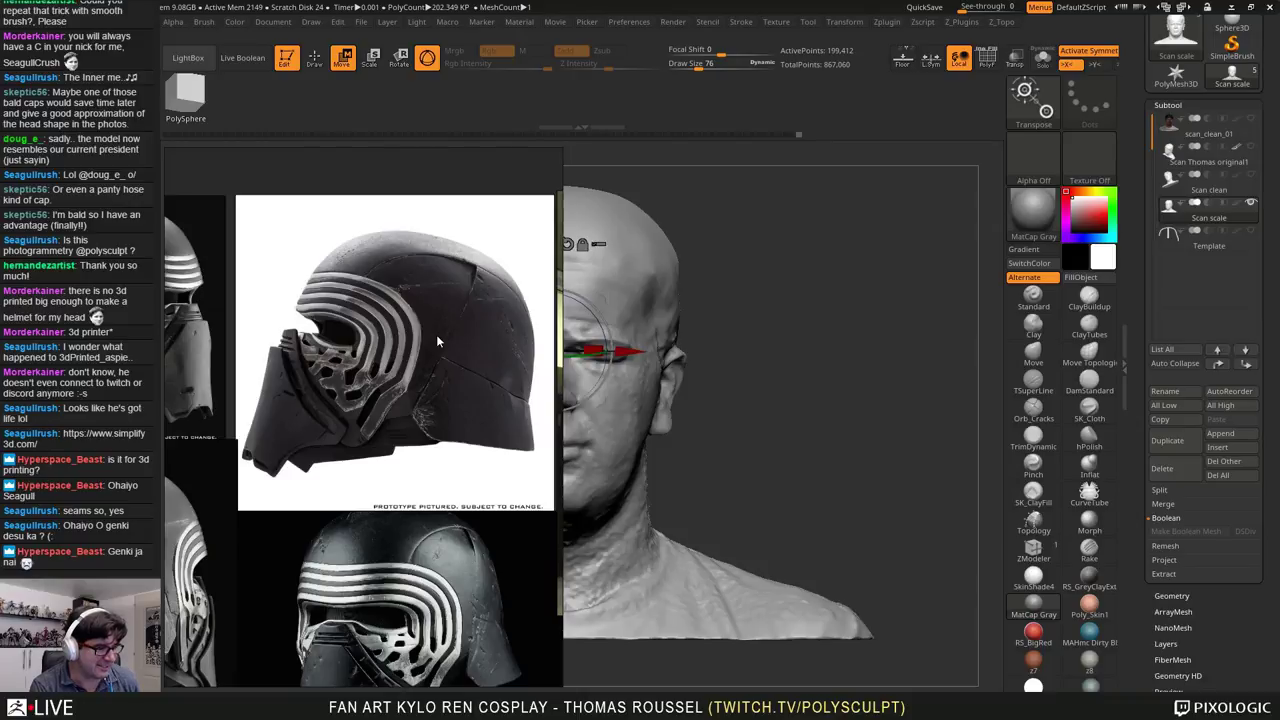
# Step: Compare the white-background and dark prototype side views of the helmet, studying the dome, visor bands and rear edge
pyautogui.scroll(-3, 461, 318)
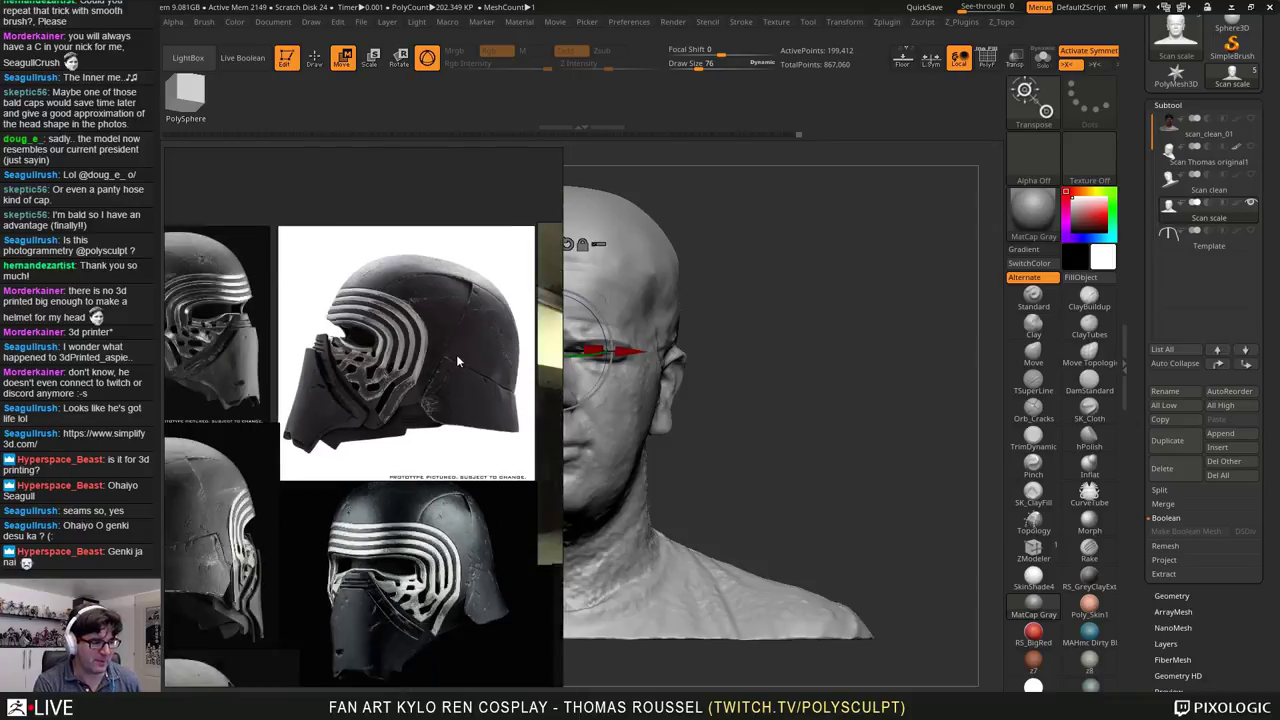
pyautogui.moveTo(361, 459); pyautogui.dragTo(410, 363, button='middle')
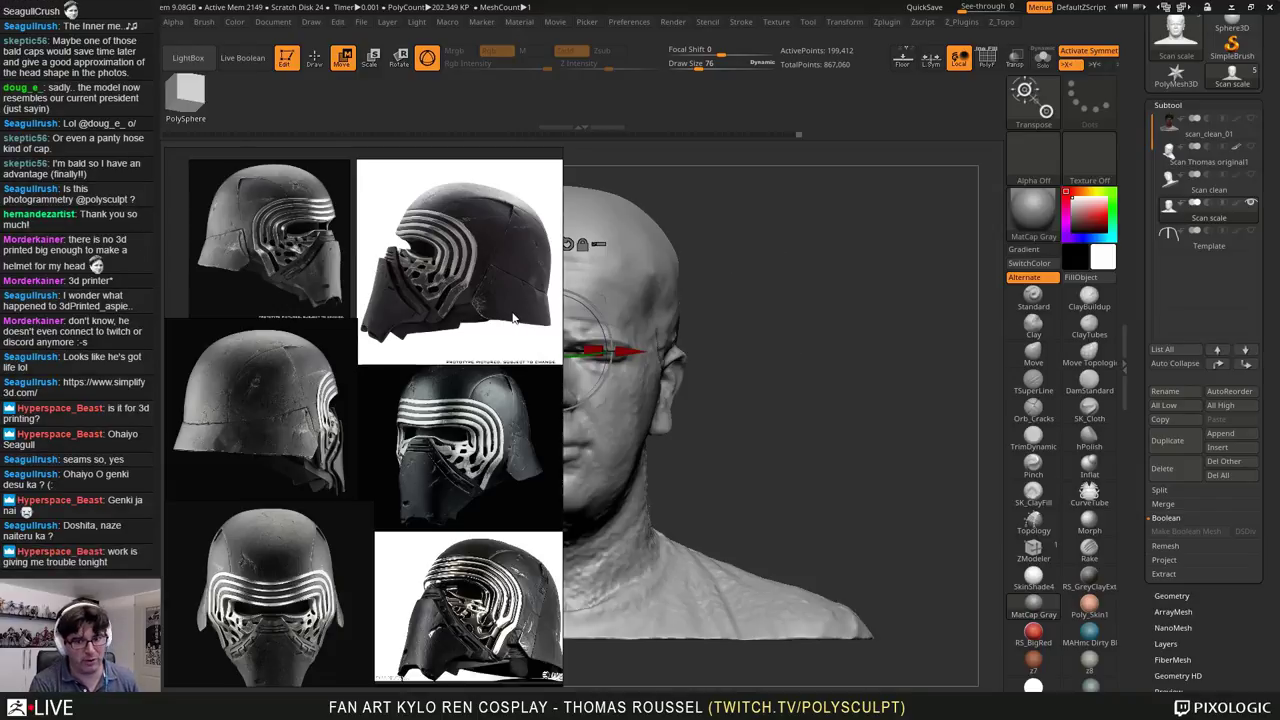
pyautogui.scroll(4, 436, 270)
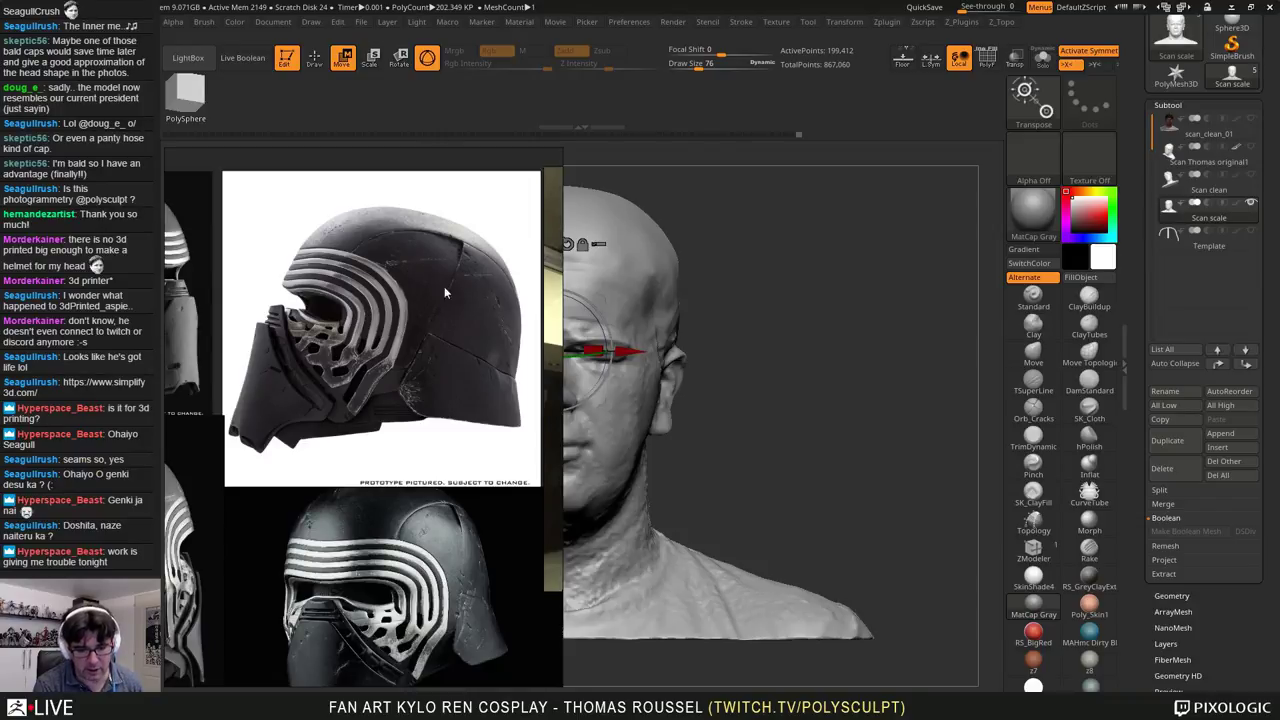
pyautogui.scroll(-4, 345, 426)
pyautogui.moveTo(358, 429); pyautogui.dragTo(337, 311, button='middle')
pyautogui.moveTo(438, 437); pyautogui.dragTo(357, 409, button='middle')
pyautogui.scroll(4, 446, 458)
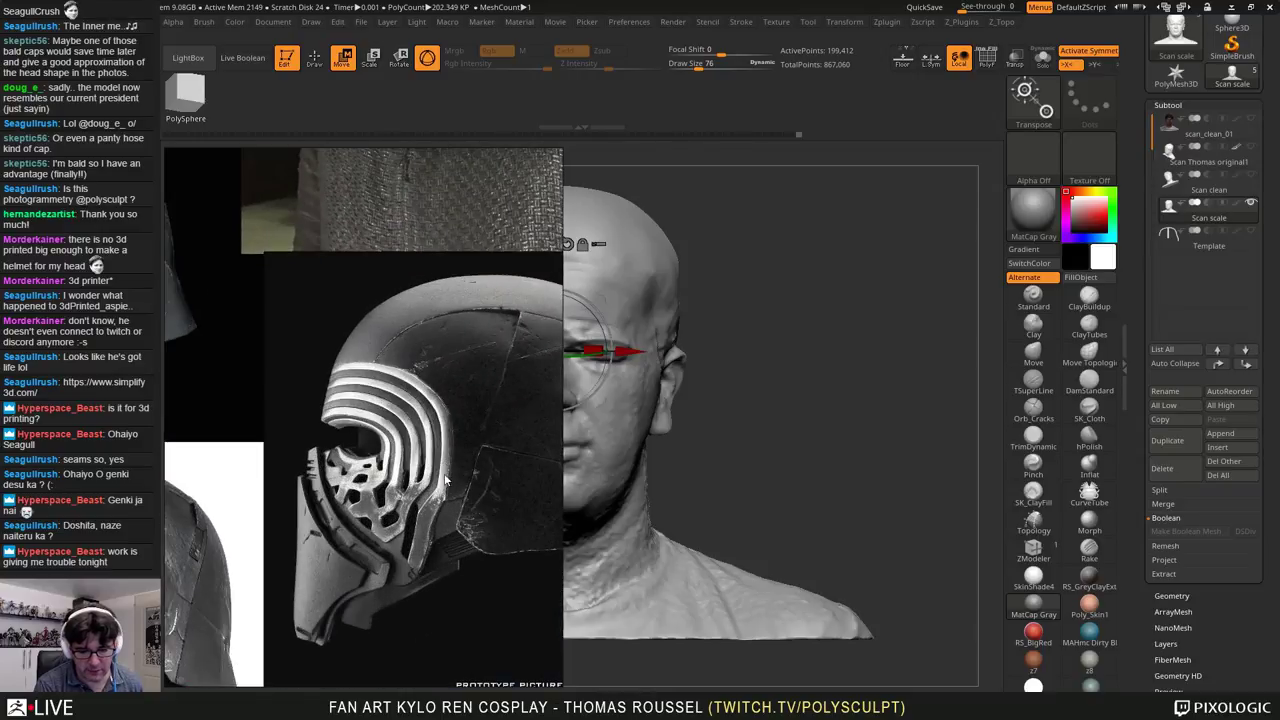
pyautogui.scroll(-3, 448, 456)
pyautogui.moveTo(300, 262); pyautogui.dragTo(347, 350, button='middle')
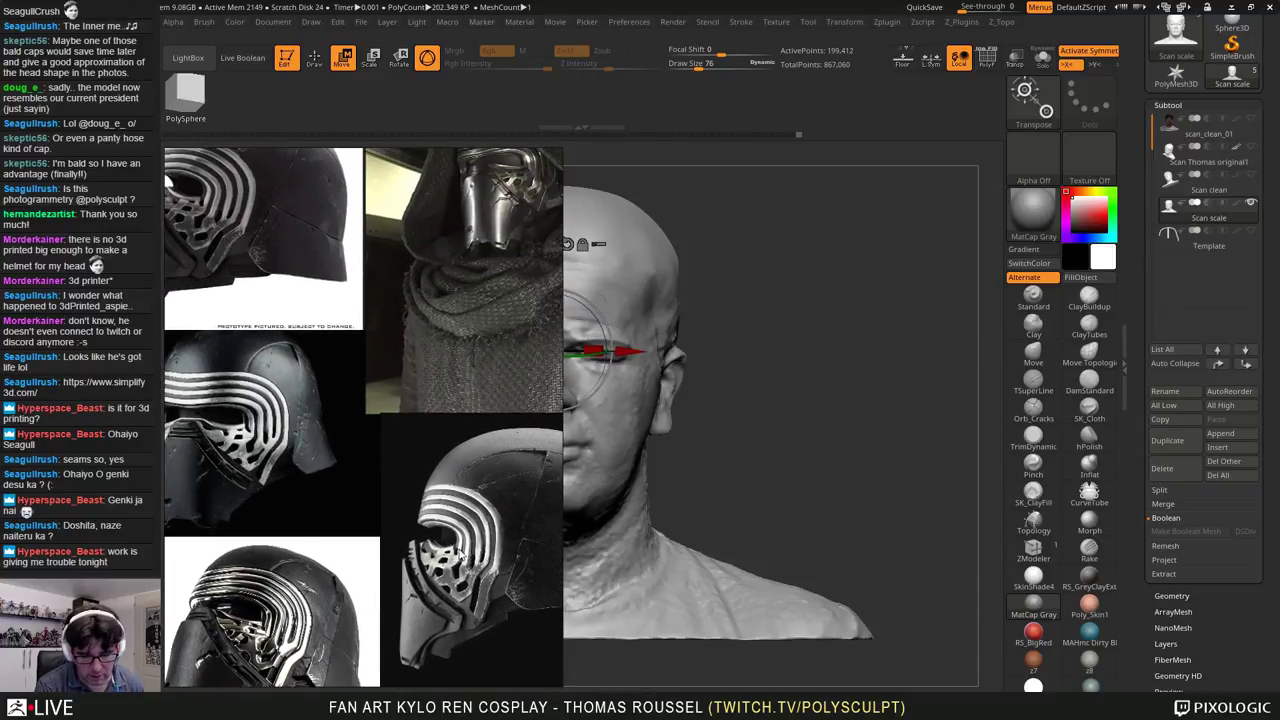
pyautogui.scroll(4, 462, 555)
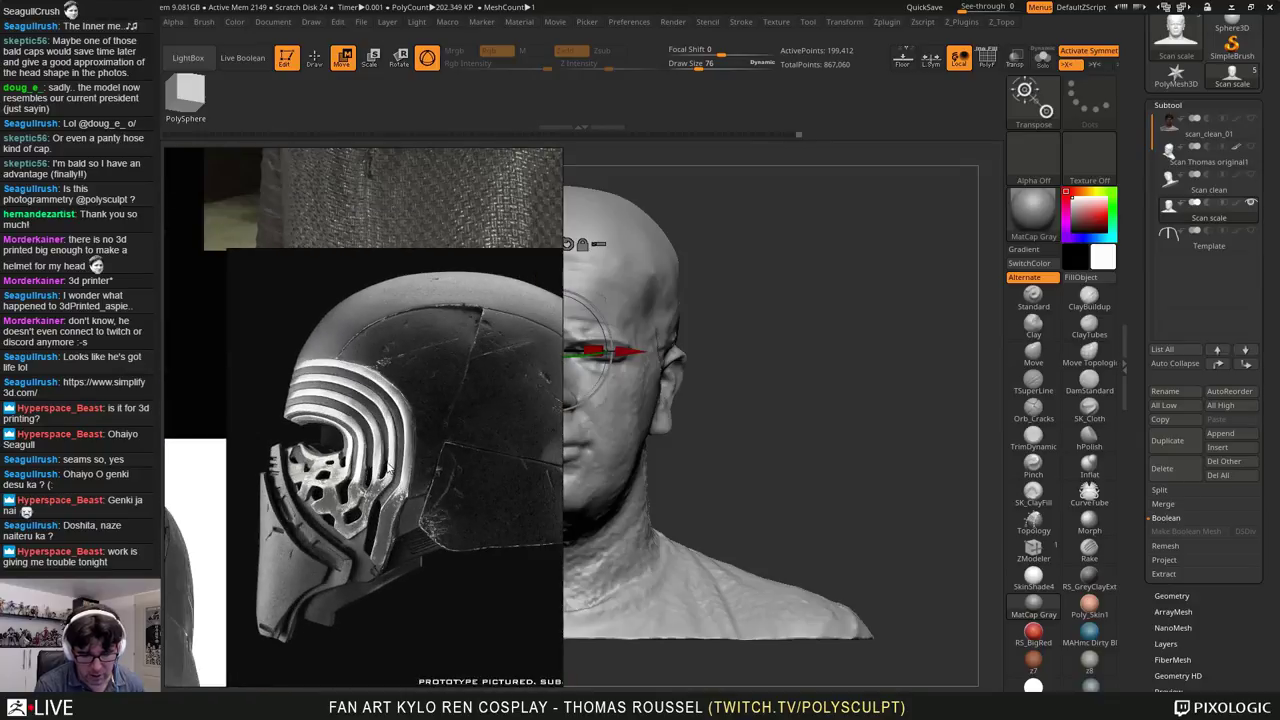
pyautogui.scroll(-2, 463, 476)
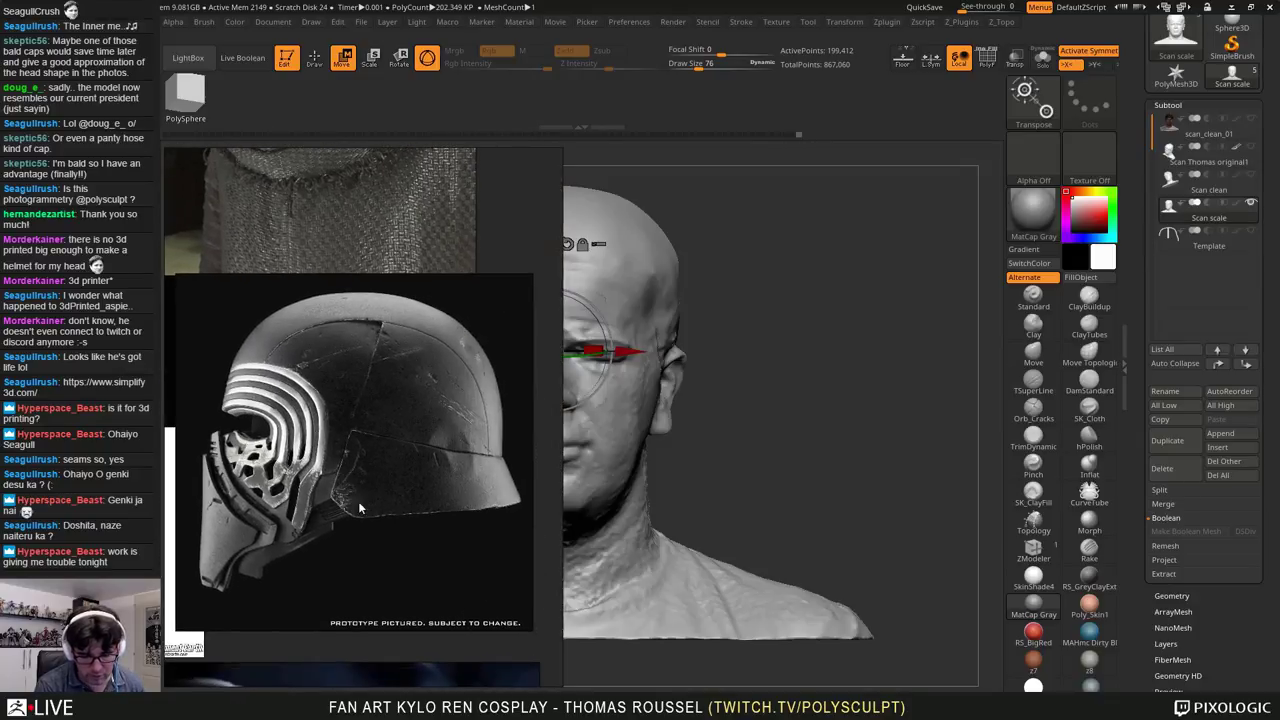
pyautogui.moveTo(360, 510); pyautogui.dragTo(413, 515, button='middle')
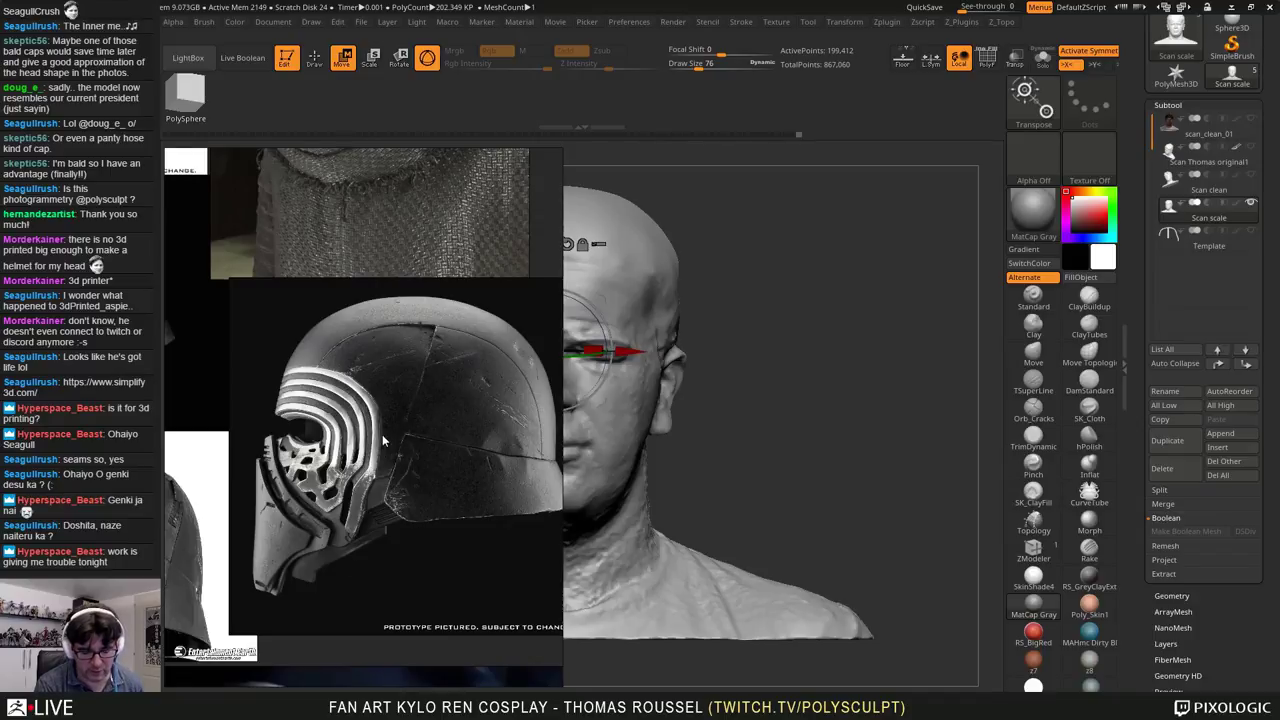
# Step: Shrink the helmet reference board so it uncovers the viewport, and reframe the head at a smaller size beside it
pyautogui.scroll(-4, 382, 434)
pyautogui.scroll(2, 310, 453)
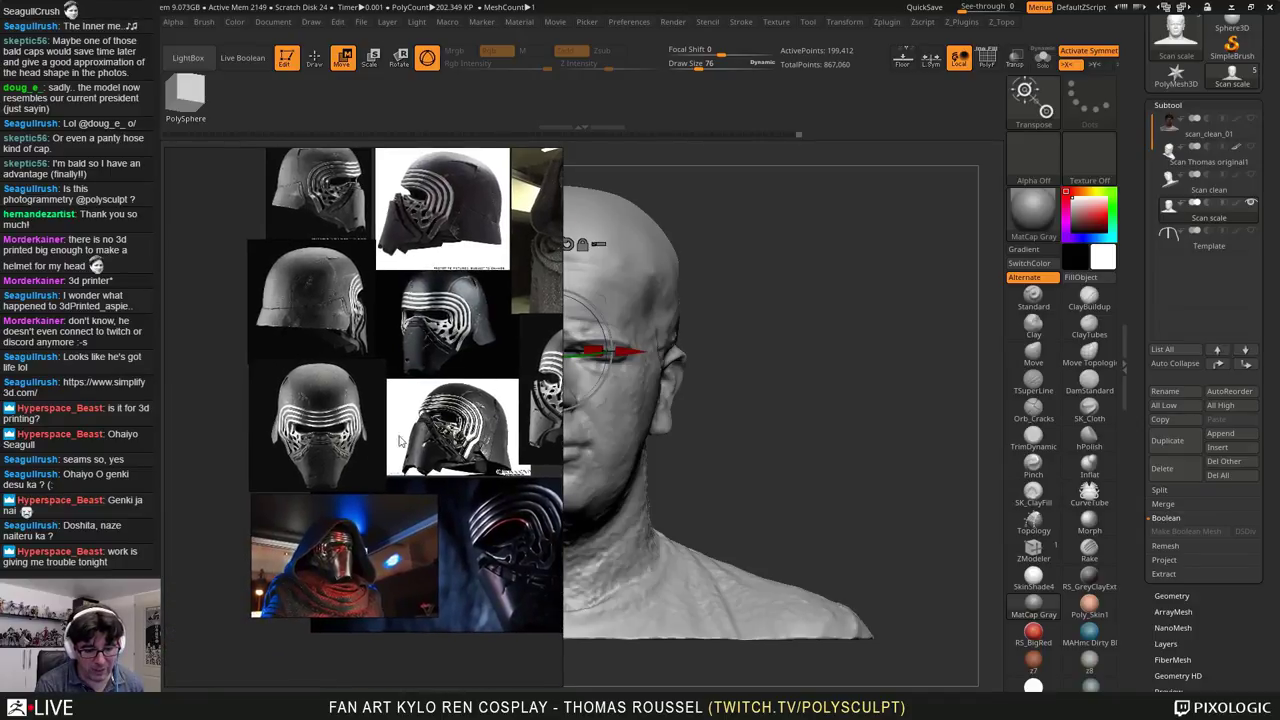
pyautogui.scroll(2, 308, 440)
pyautogui.scroll(-3, 307, 430)
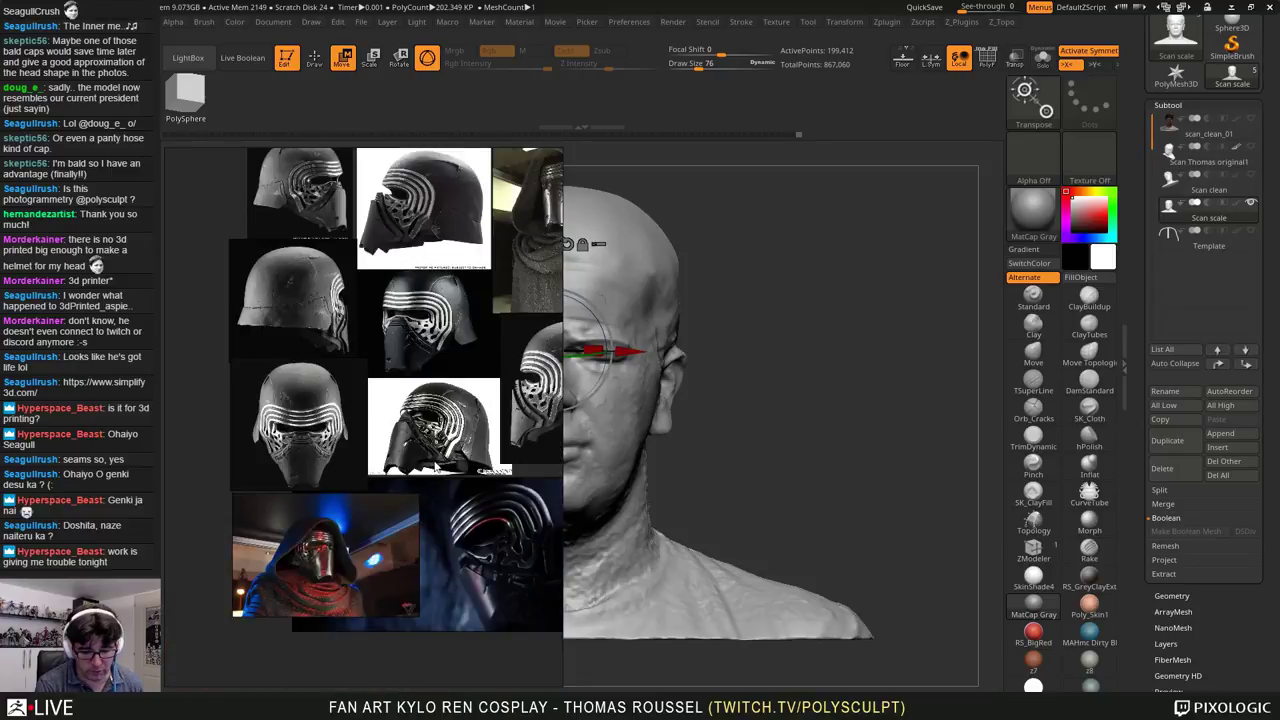
pyautogui.scroll(1, 441, 461)
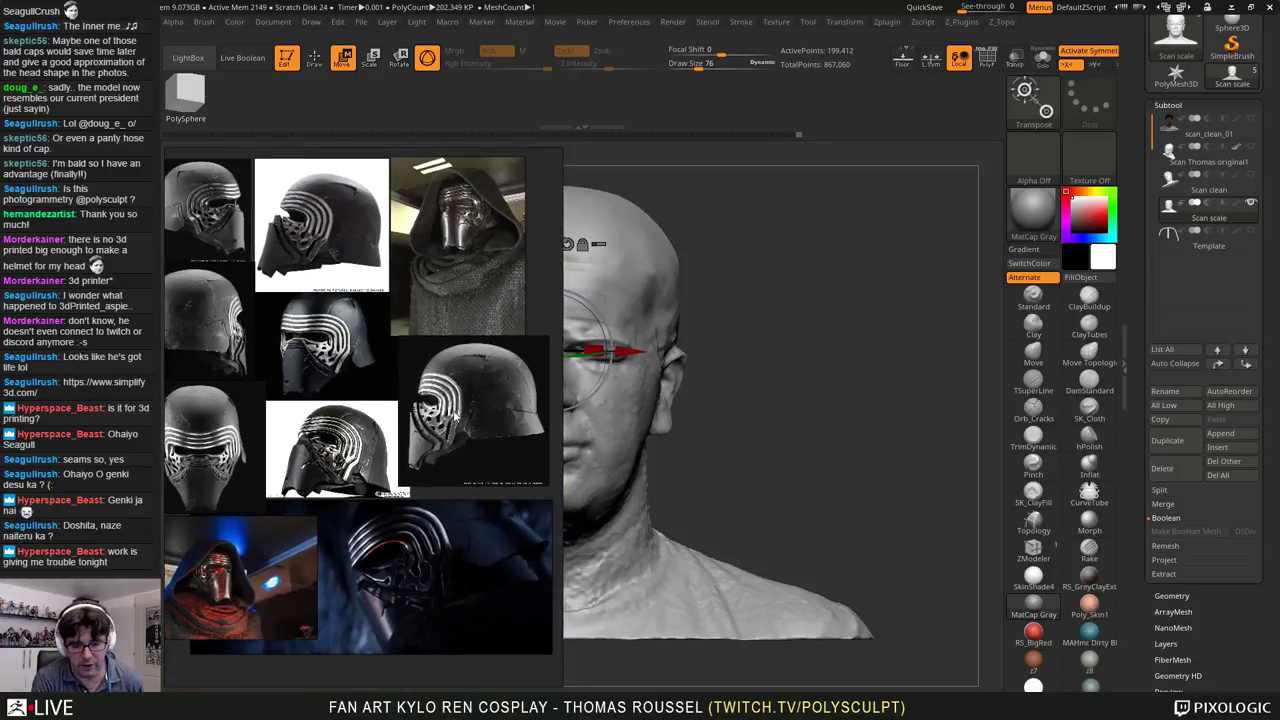
pyautogui.moveTo(500, 588)
pyautogui.mouseDown(button='middle')
pyautogui.moveTo(463, 614)
pyautogui.moveTo(520, 589)
pyautogui.mouseUp(button='middle')
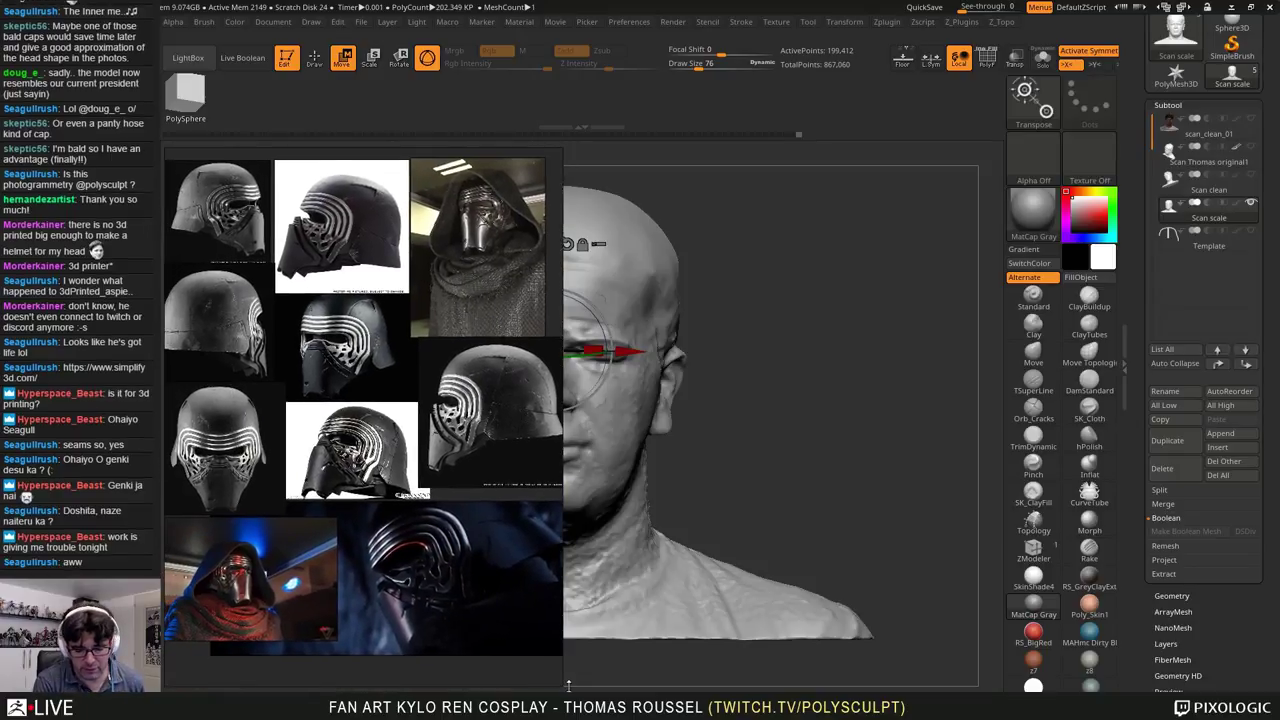
pyautogui.moveTo(563, 687); pyautogui.dragTo(381, 524)
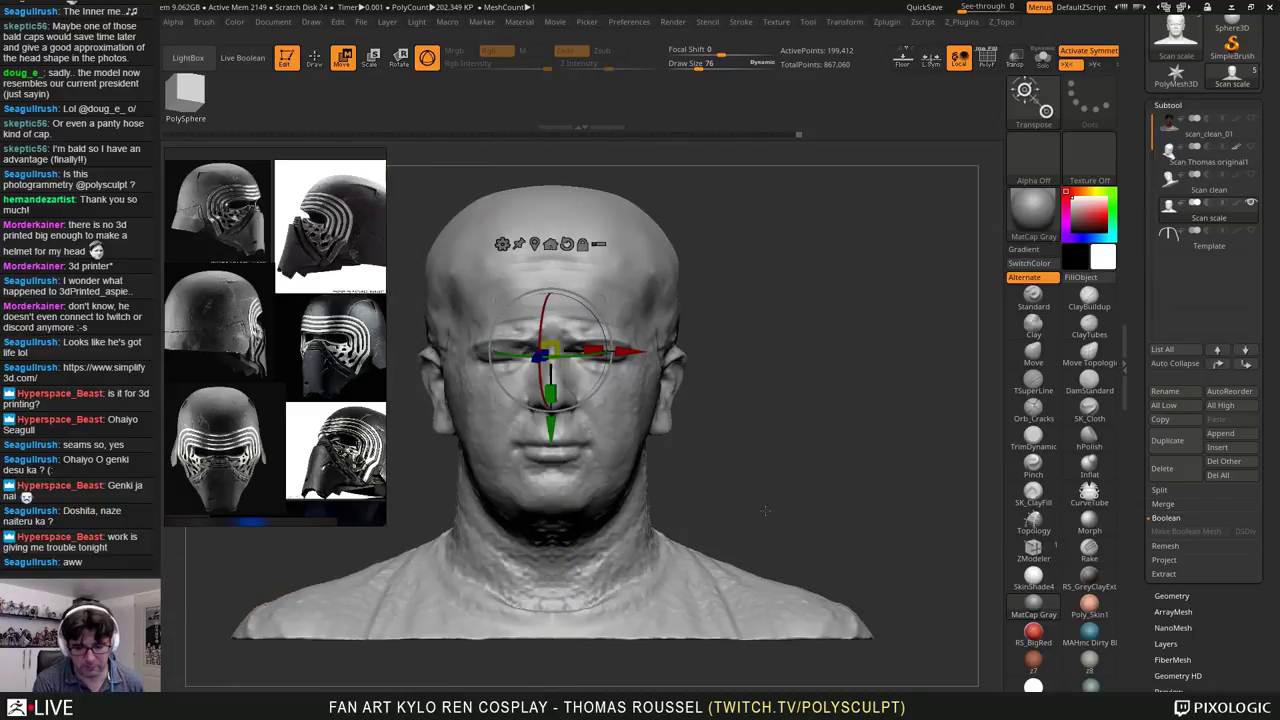
pyautogui.moveTo(799, 494); pyautogui.dragTo(745, 425)
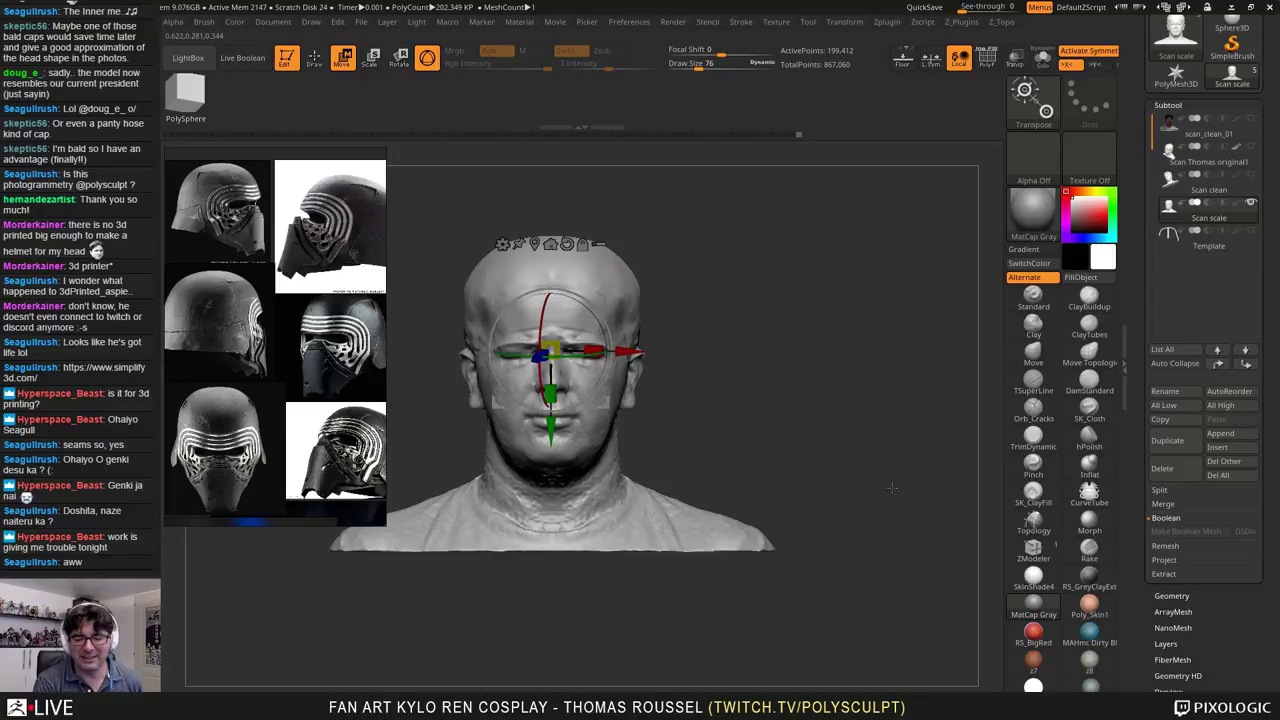
pyautogui.keyDown('alt'); pyautogui.moveTo(685, 349); pyautogui.dragTo(792, 380); pyautogui.keyUp('alt')
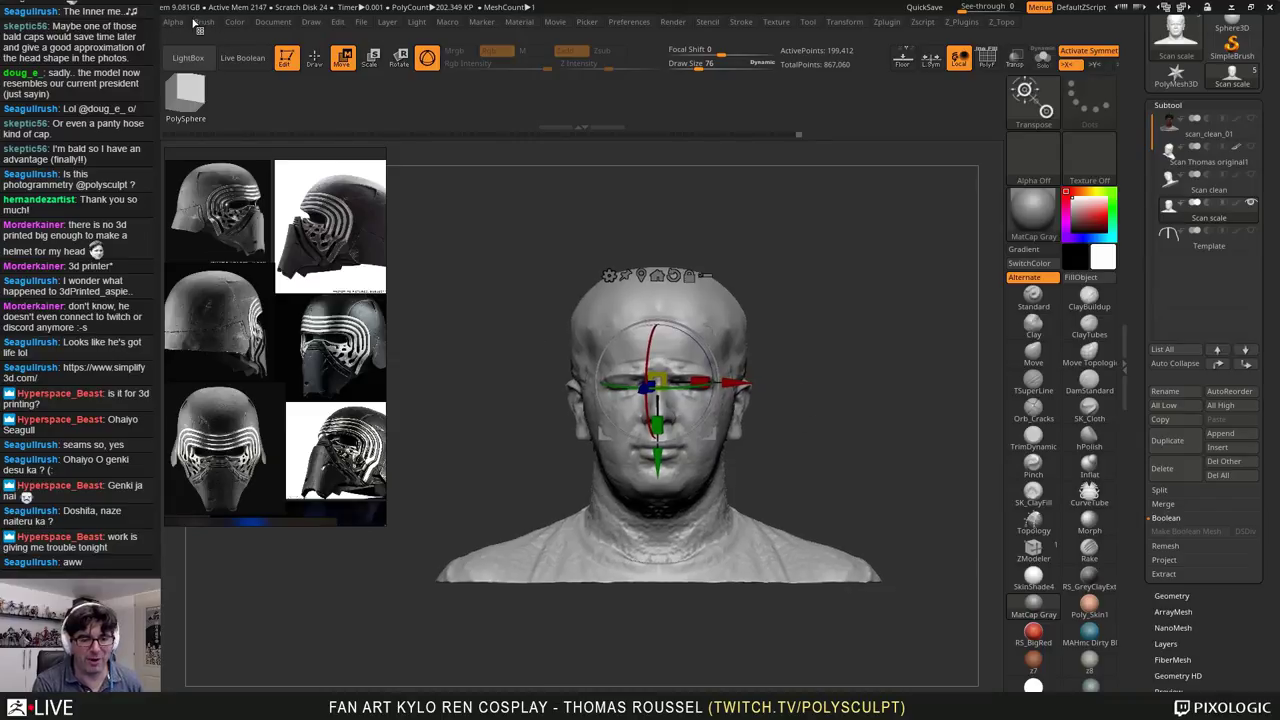
# Step: Dock the Draw palette in the tray above the Tool palette and expand its Left-Right grid settings
pyautogui.click(277, 24)
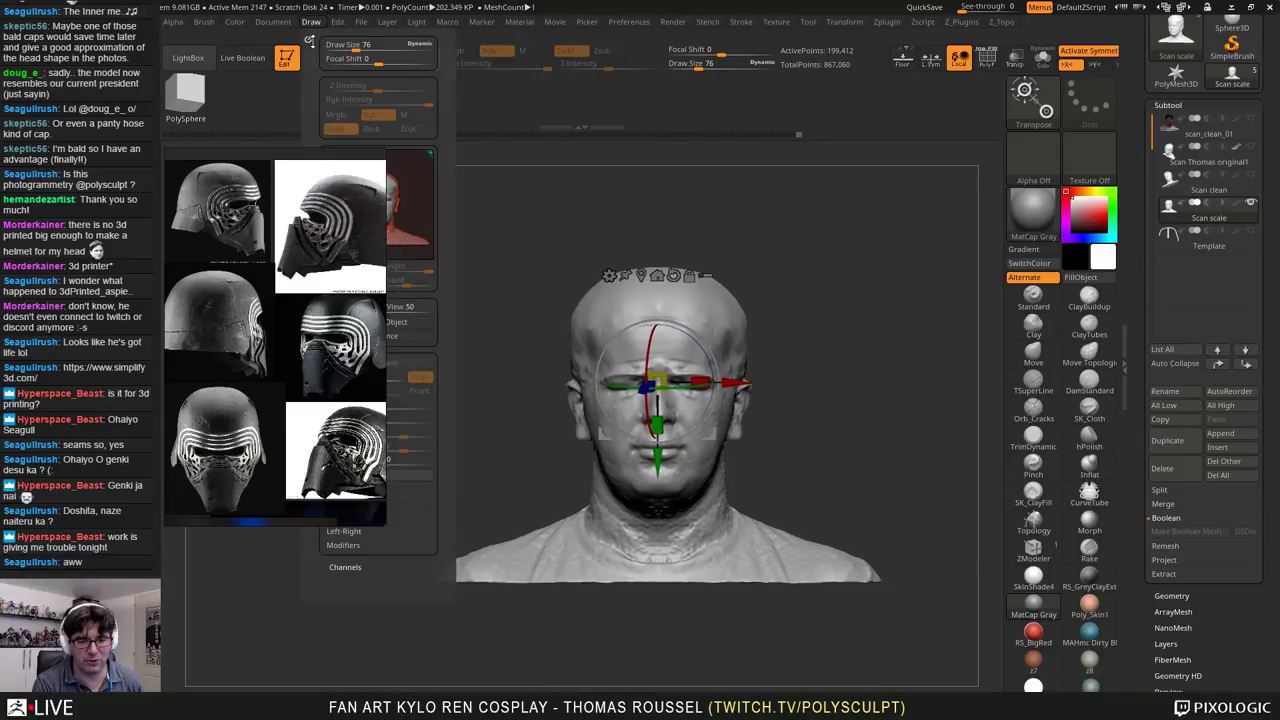
pyautogui.moveTo(408, 52); pyautogui.dragTo(1160, 84)
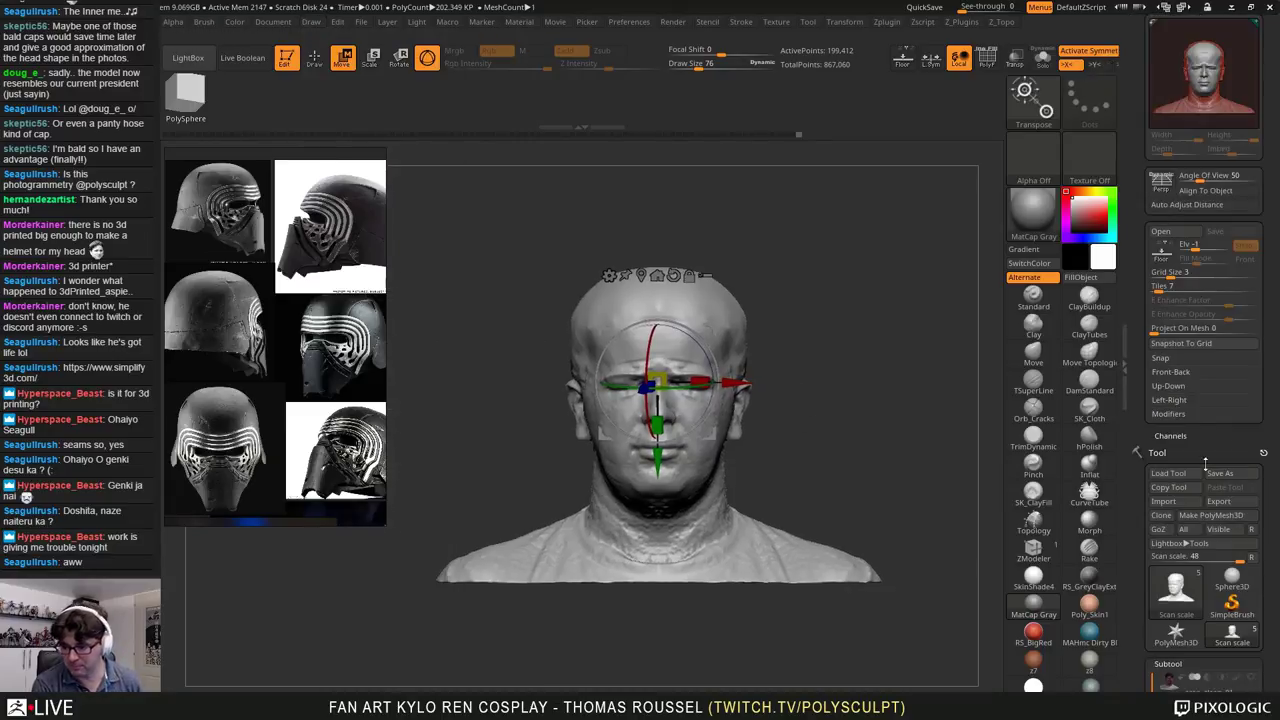
pyautogui.click(1177, 400)
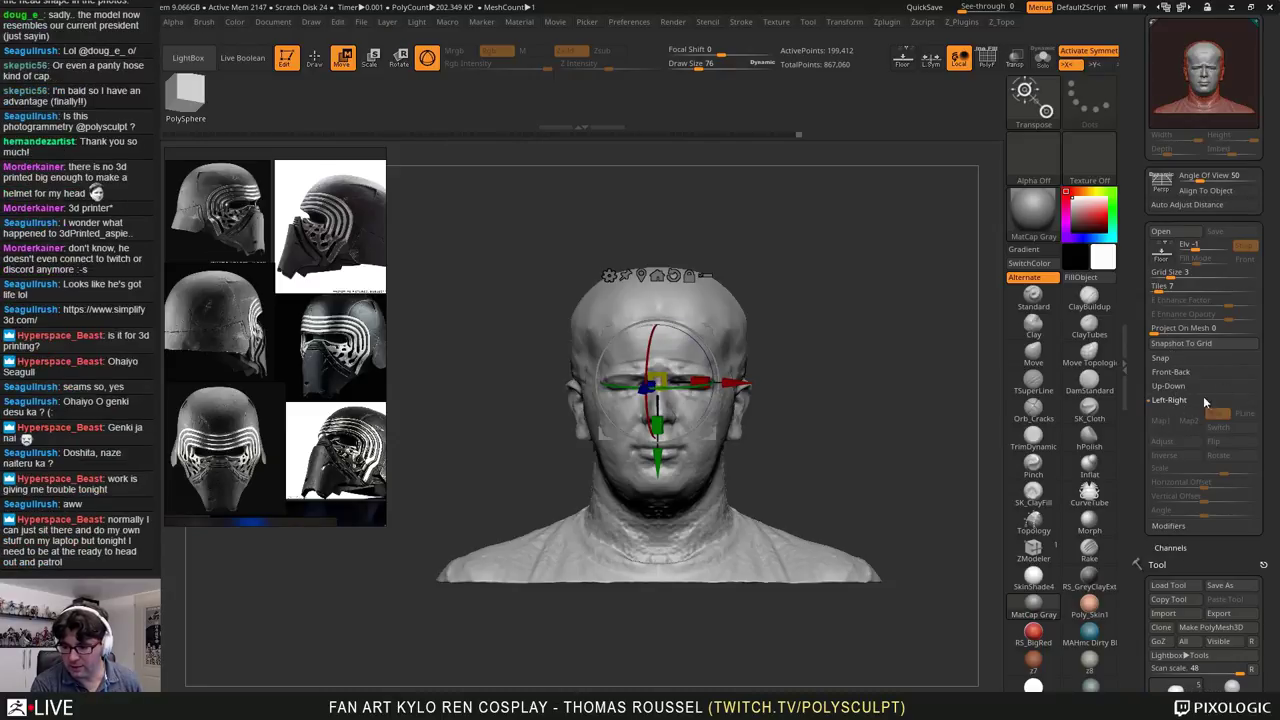
# Step: Turn on the floor grid and enable Map1 for the Left-Right plane beside the head's profile
pyautogui.click(1161, 250)
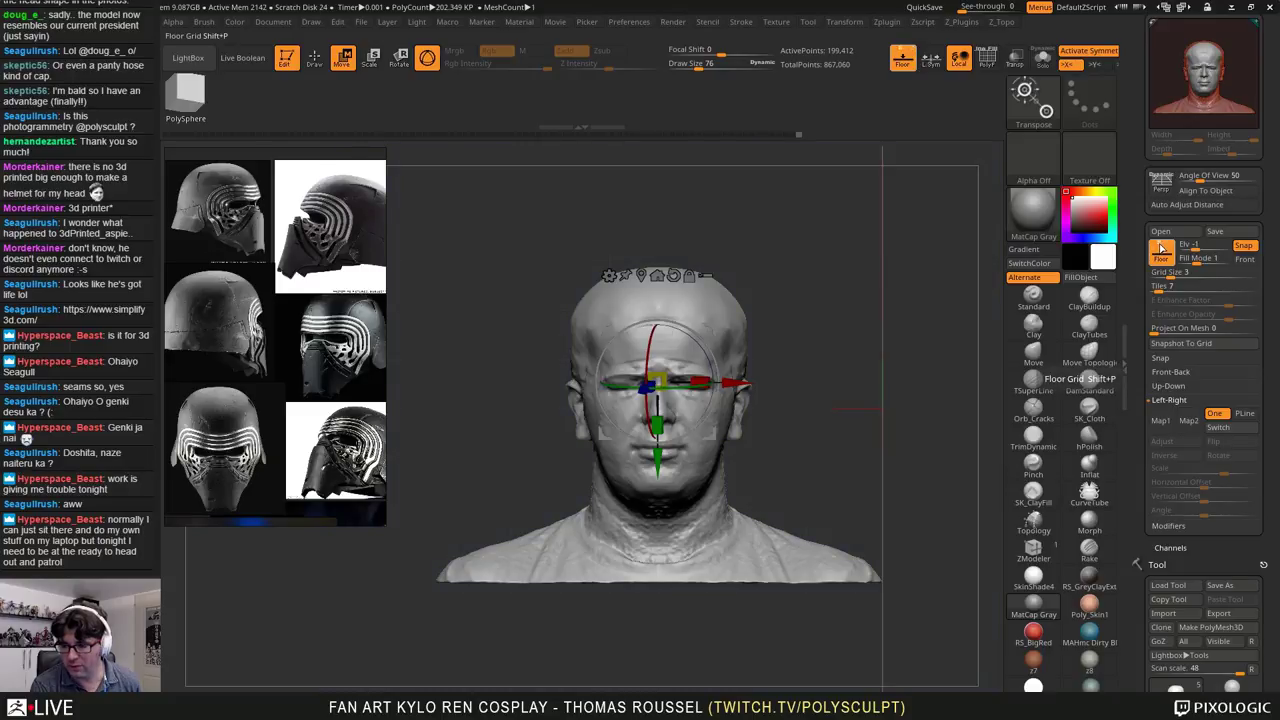
pyautogui.moveTo(800, 365); pyautogui.dragTo(976, 356)
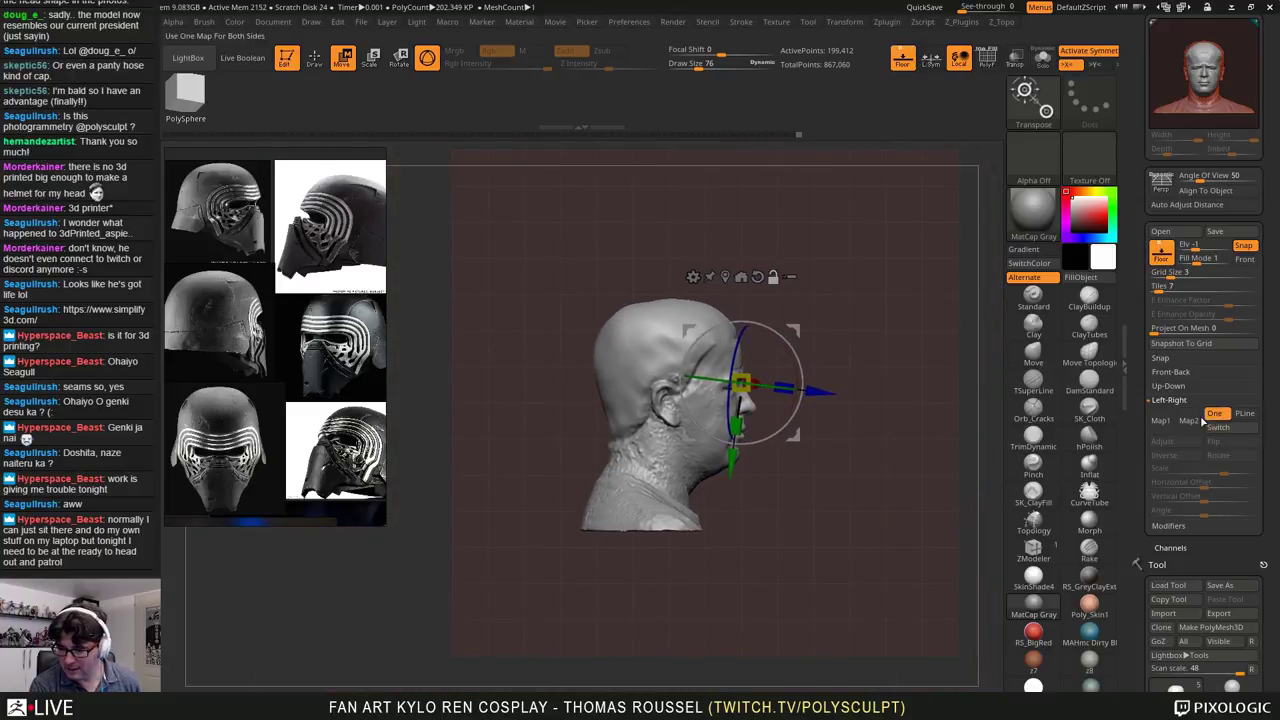
pyautogui.click(1160, 421)
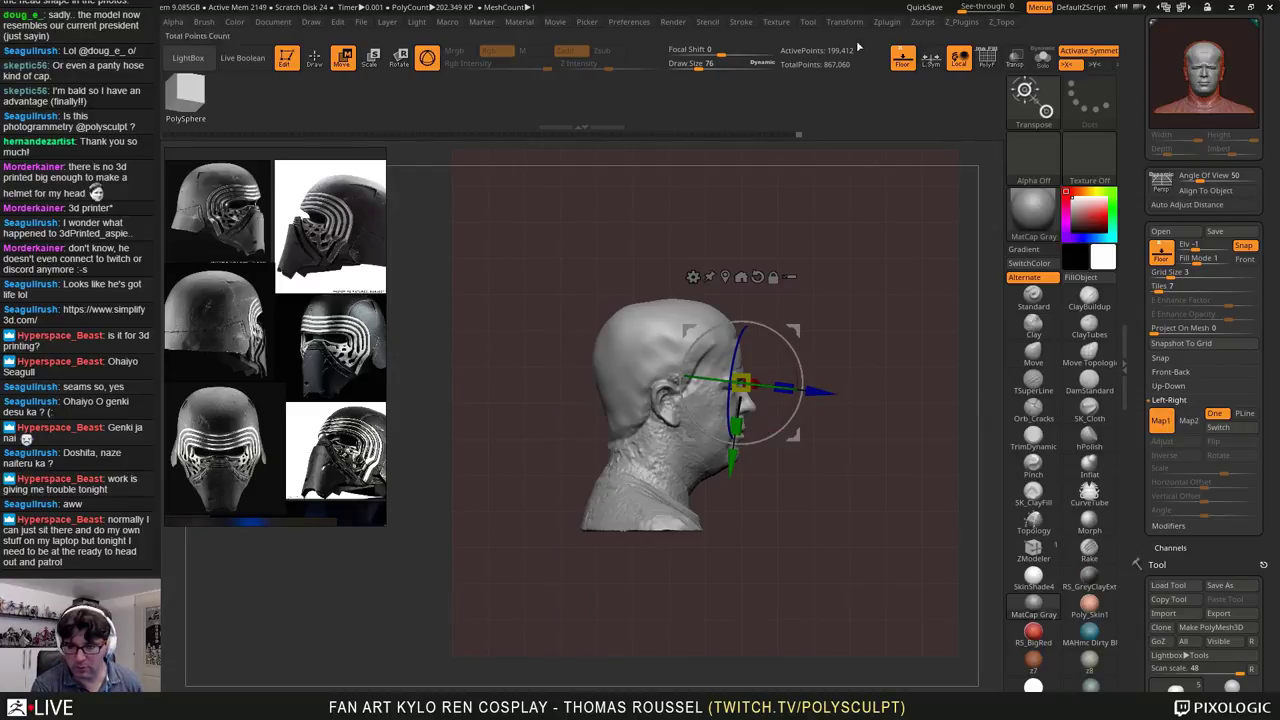
# Step: Import the KyloRen04A side-view image from the Z_KyloRen References folder as a texture
pyautogui.click(777, 22)
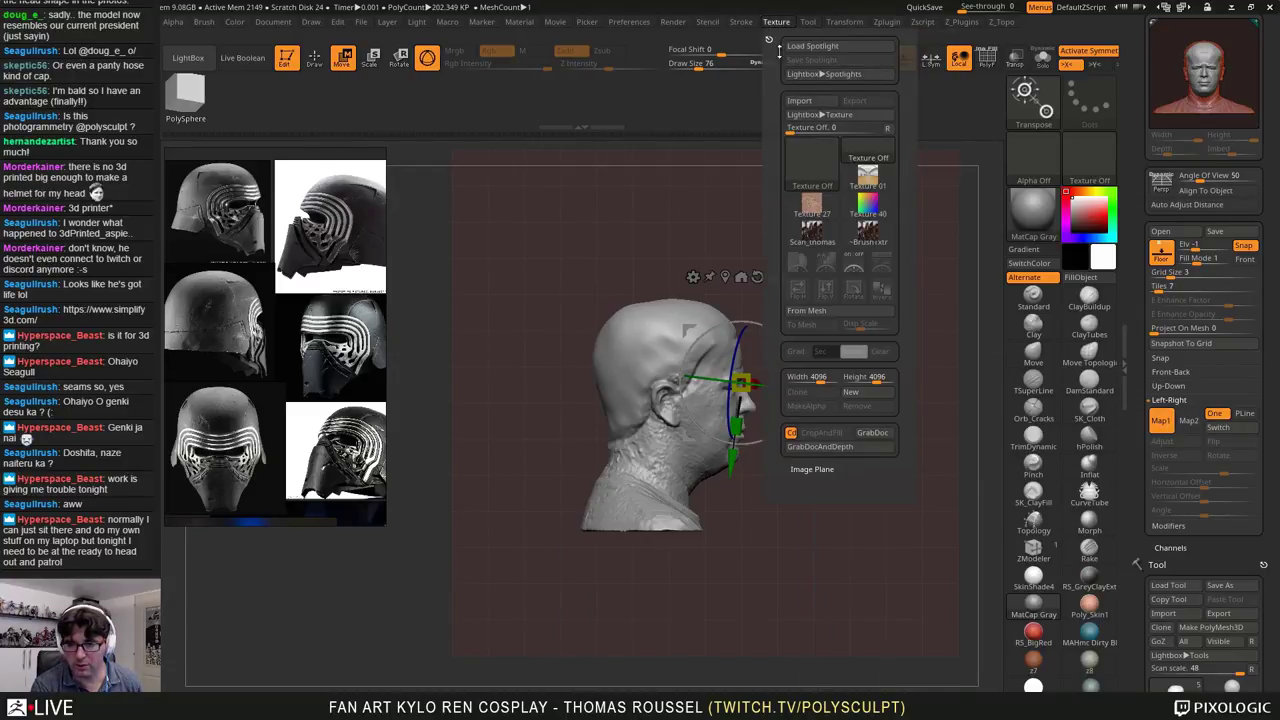
pyautogui.click(800, 101)
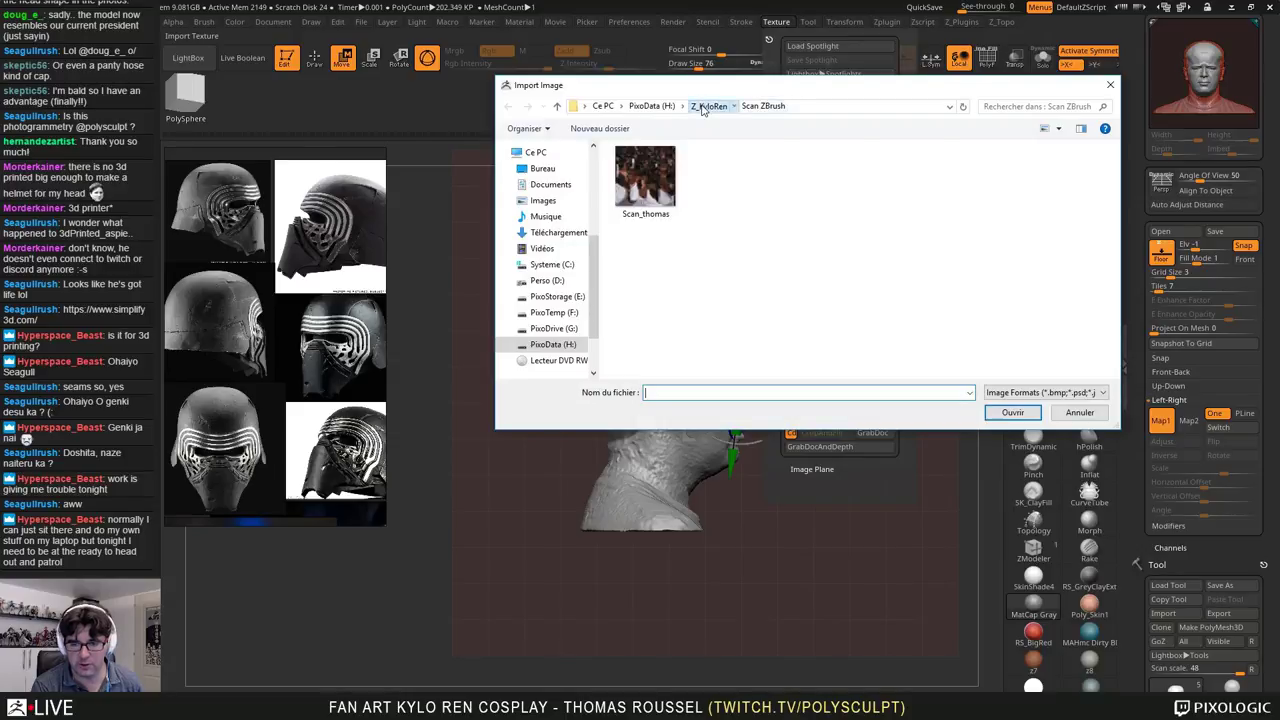
pyautogui.click(703, 106)
pyautogui.doubleClick(660, 180)
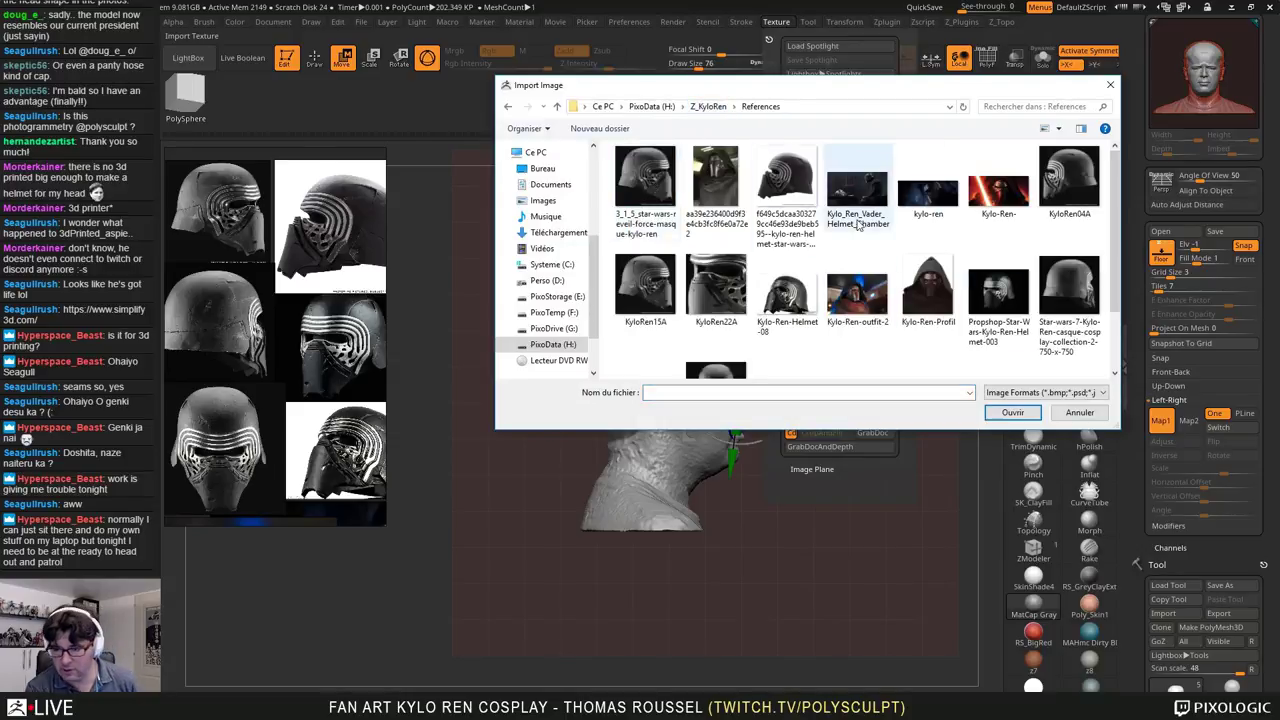
pyautogui.click(1069, 180)
pyautogui.scroll(-1, 930, 264)
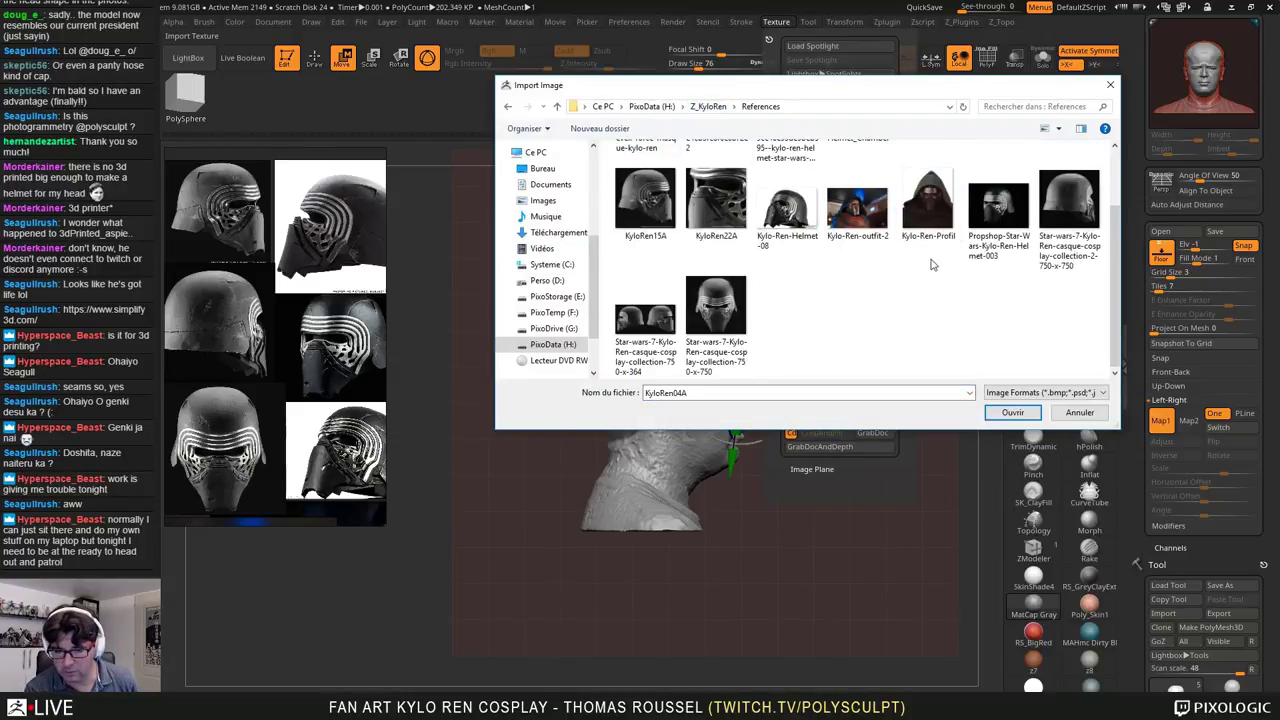
pyautogui.scroll(1, 950, 320)
pyautogui.click(1001, 415)
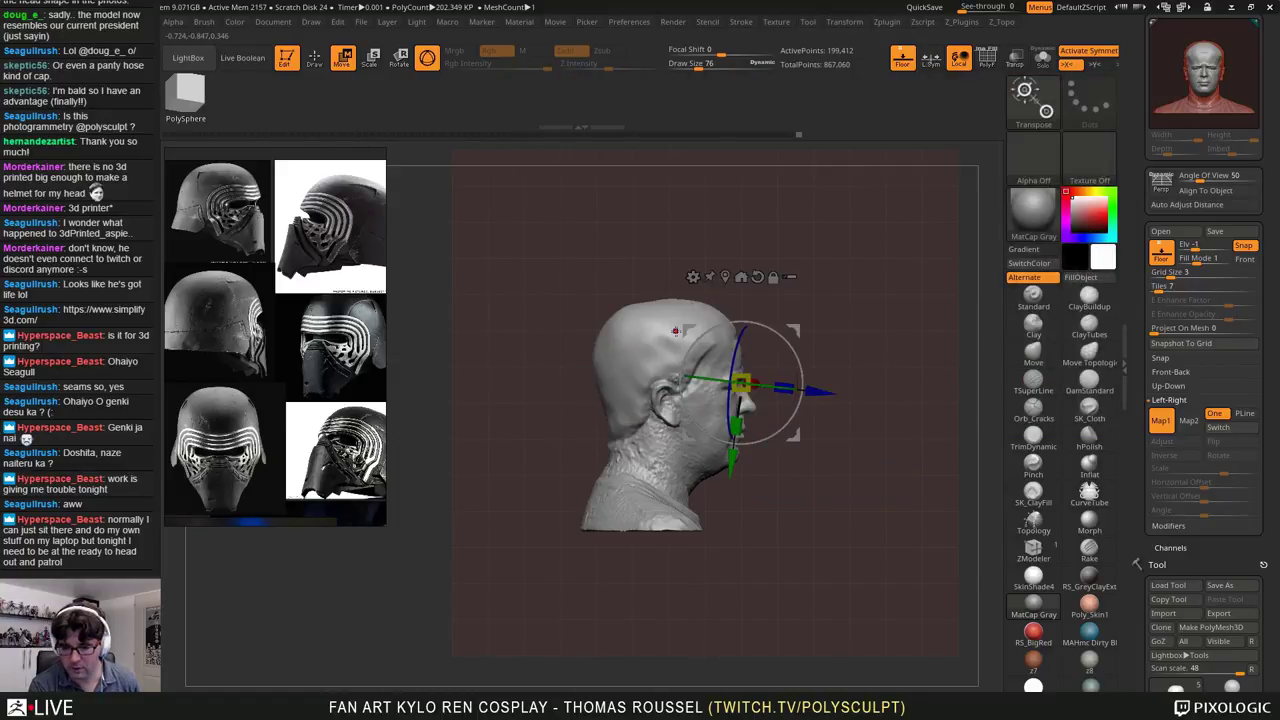
pyautogui.moveTo(900, 367)
pyautogui.mouseDown()
pyautogui.moveTo(590, 370)
pyautogui.moveTo(904, 369)
pyautogui.mouseUp()
# Step: Assign the KyloRen04A texture to Map1 of the Left-Right grid plane and flip it to face the same way as the head
pyautogui.click(1160, 421)
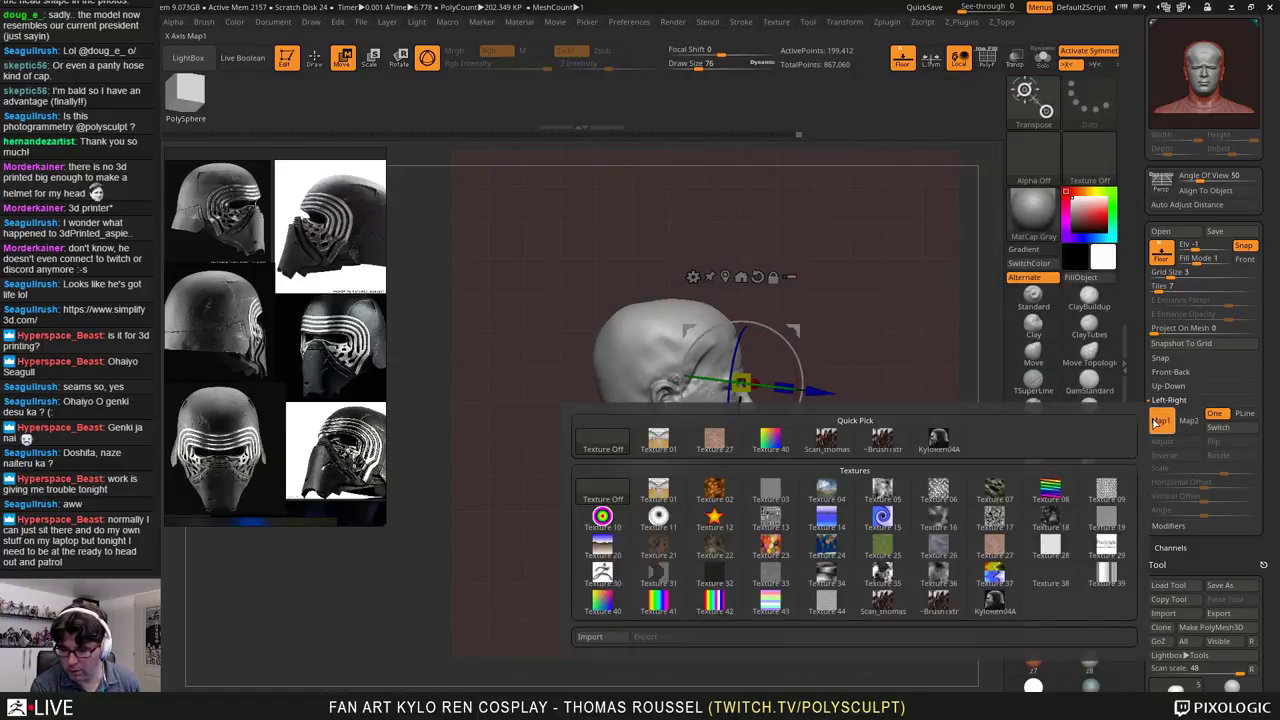
pyautogui.click(938, 437)
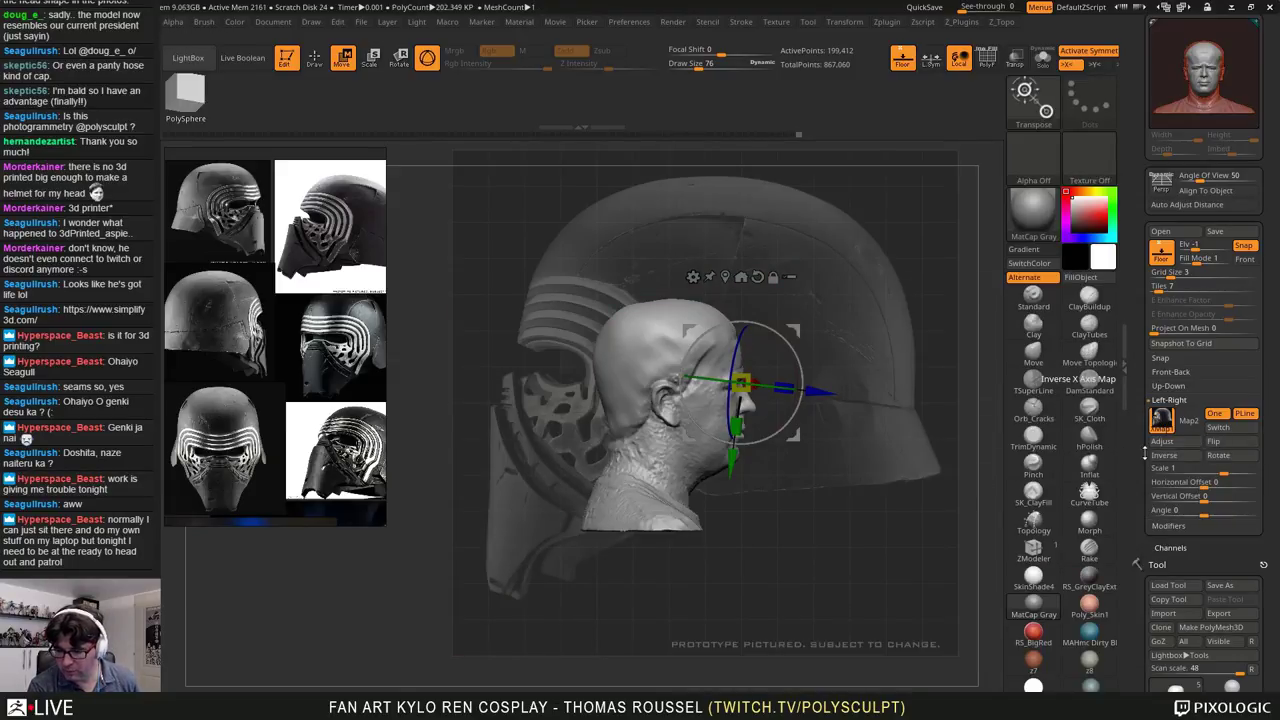
pyautogui.moveTo(976, 457); pyautogui.dragTo(935, 450)
pyautogui.click(1211, 441)
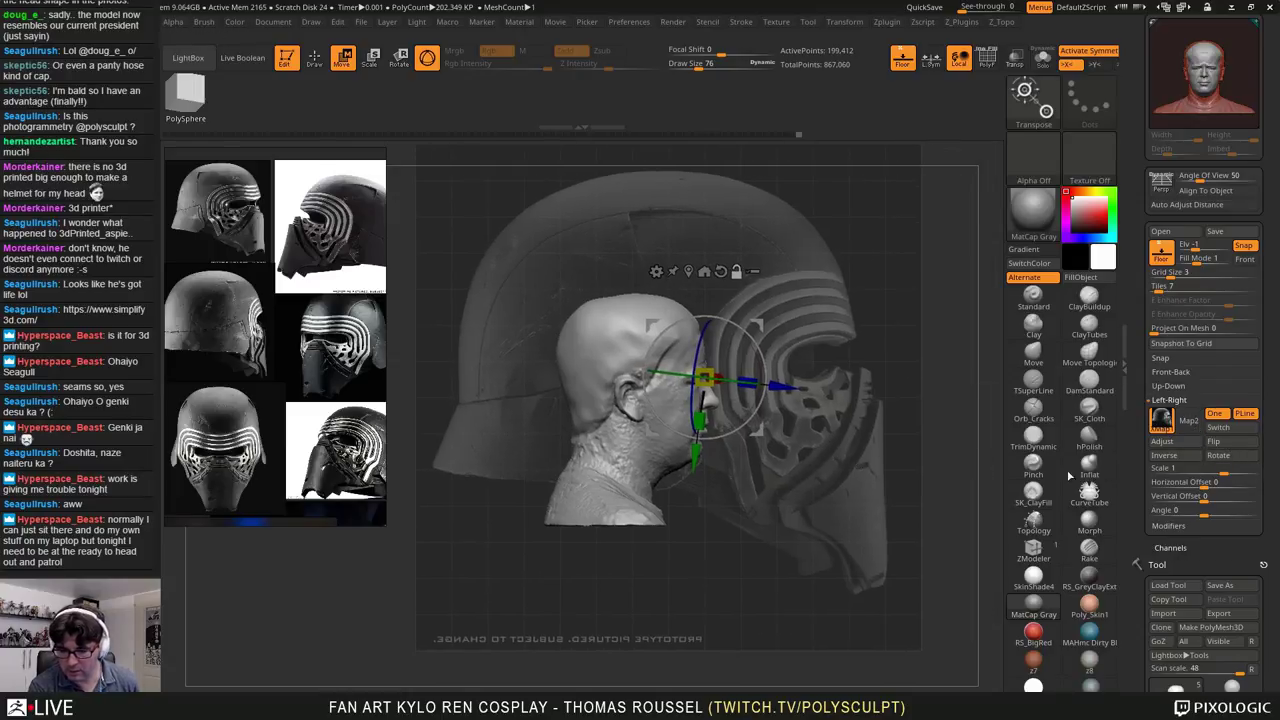
# Step: Scale the helmet reference to 0.48132 and offset it -0.11419 horizontally and 0.00233 vertically to fit around the head
pyautogui.moveTo(1225, 474); pyautogui.dragTo(1205, 474)
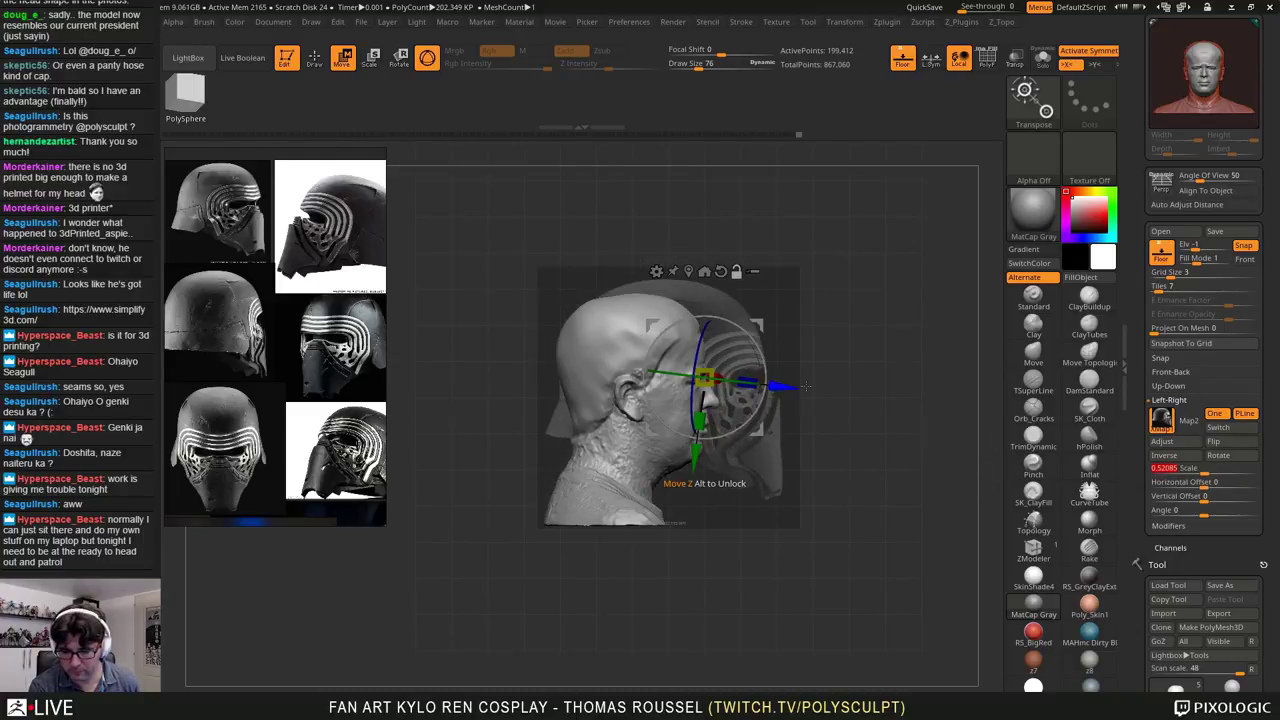
pyautogui.keyDown('alt'); pyautogui.moveTo(850, 400); pyautogui.dragTo(872, 457); pyautogui.keyUp('alt')
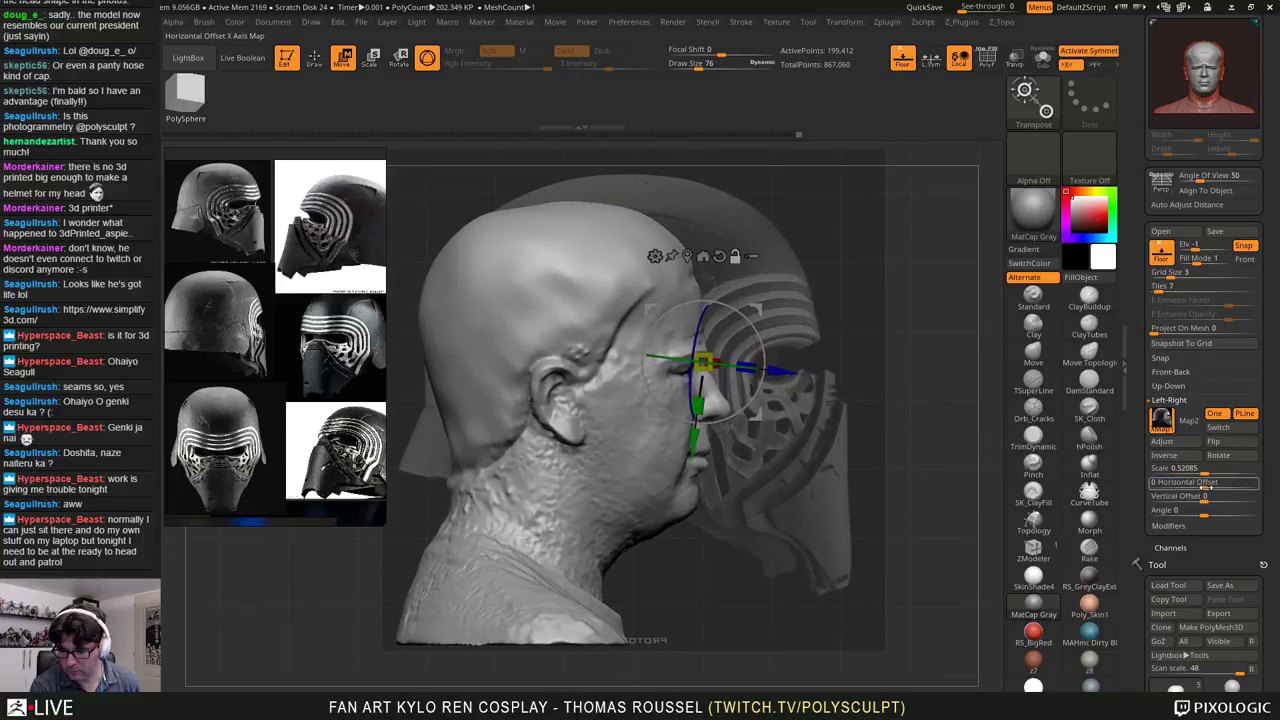
pyautogui.moveTo(1234, 484); pyautogui.dragTo(1186, 484)
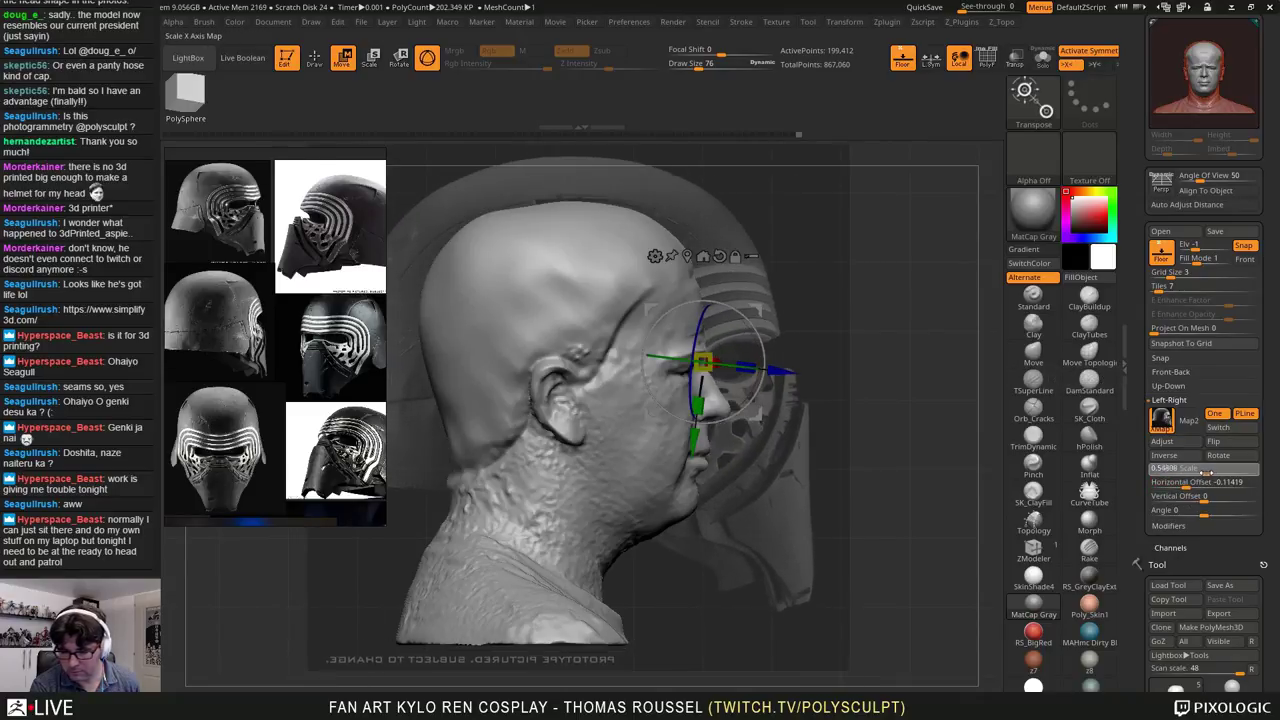
pyautogui.moveTo(1206, 471); pyautogui.dragTo(1203, 472)
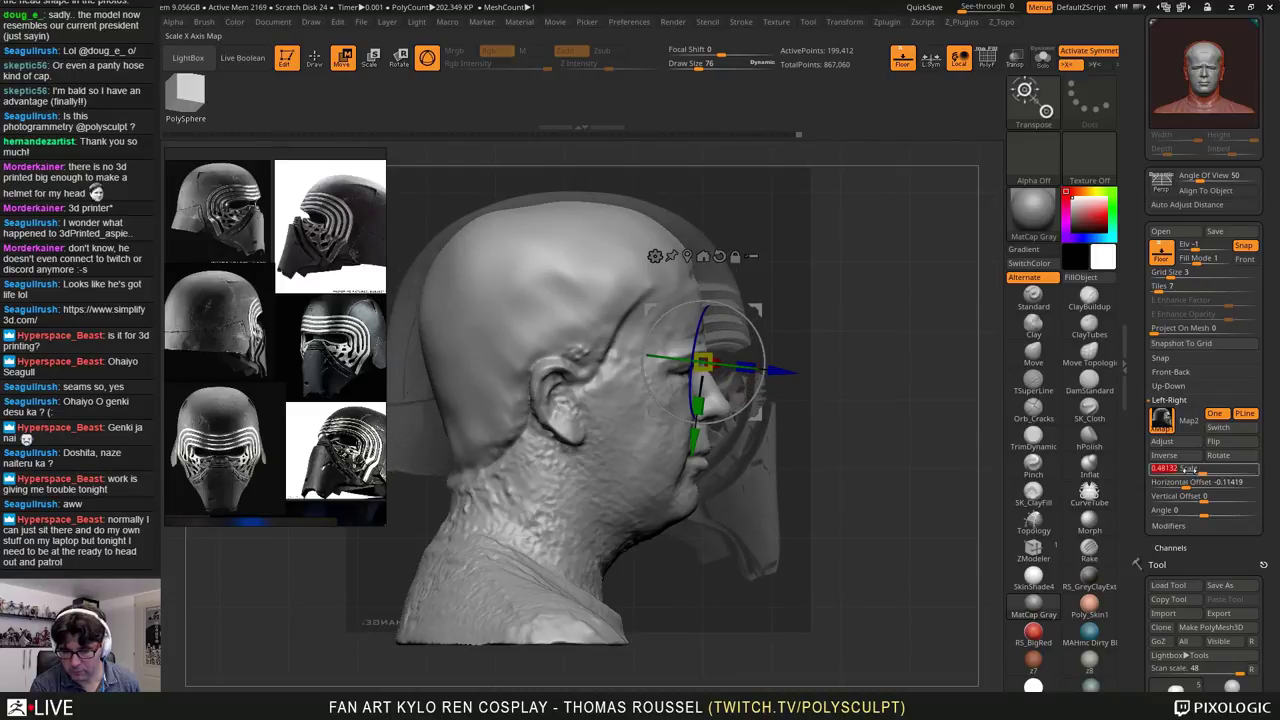
pyautogui.keyDown('alt'); pyautogui.moveTo(895, 470); pyautogui.dragTo(948, 490); pyautogui.keyUp('alt')
pyautogui.moveTo(1204, 501); pyautogui.dragTo(1208, 497)
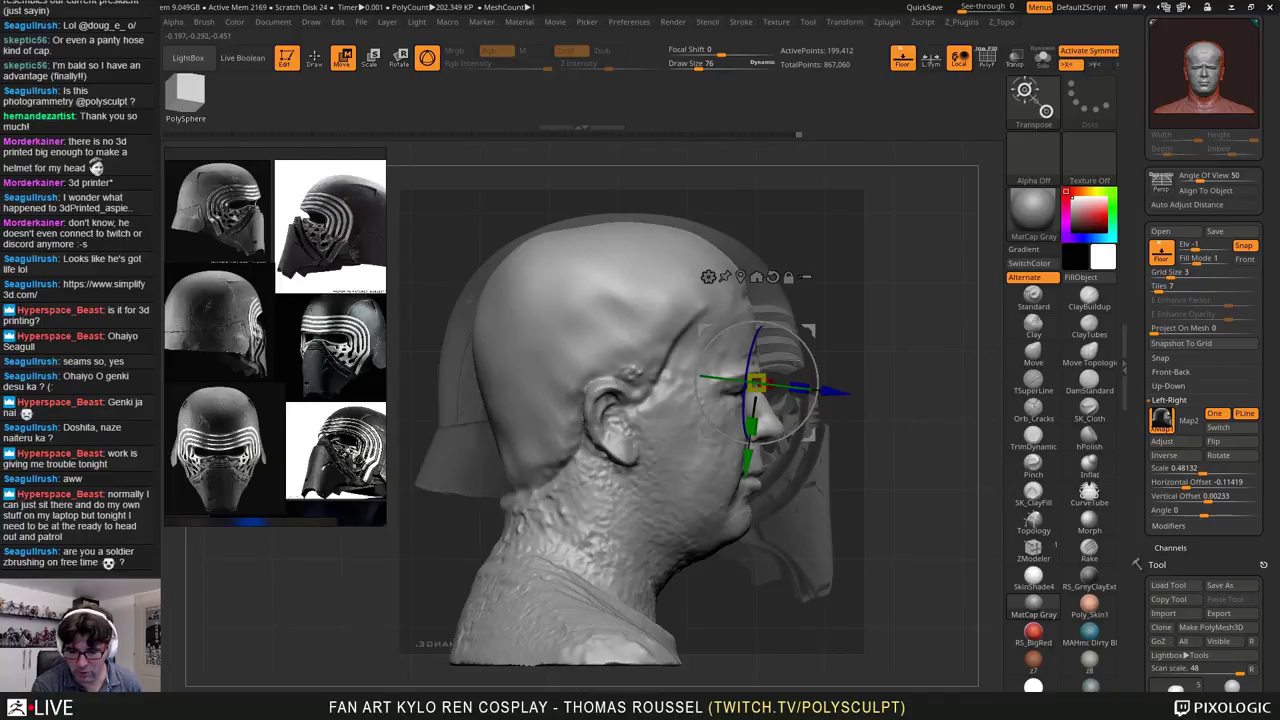
# Step: Switch to Draw mode and set the helmet reference's vertical offset to 0.0107 to align the visor opening with the eyes
pyautogui.click(316, 57)
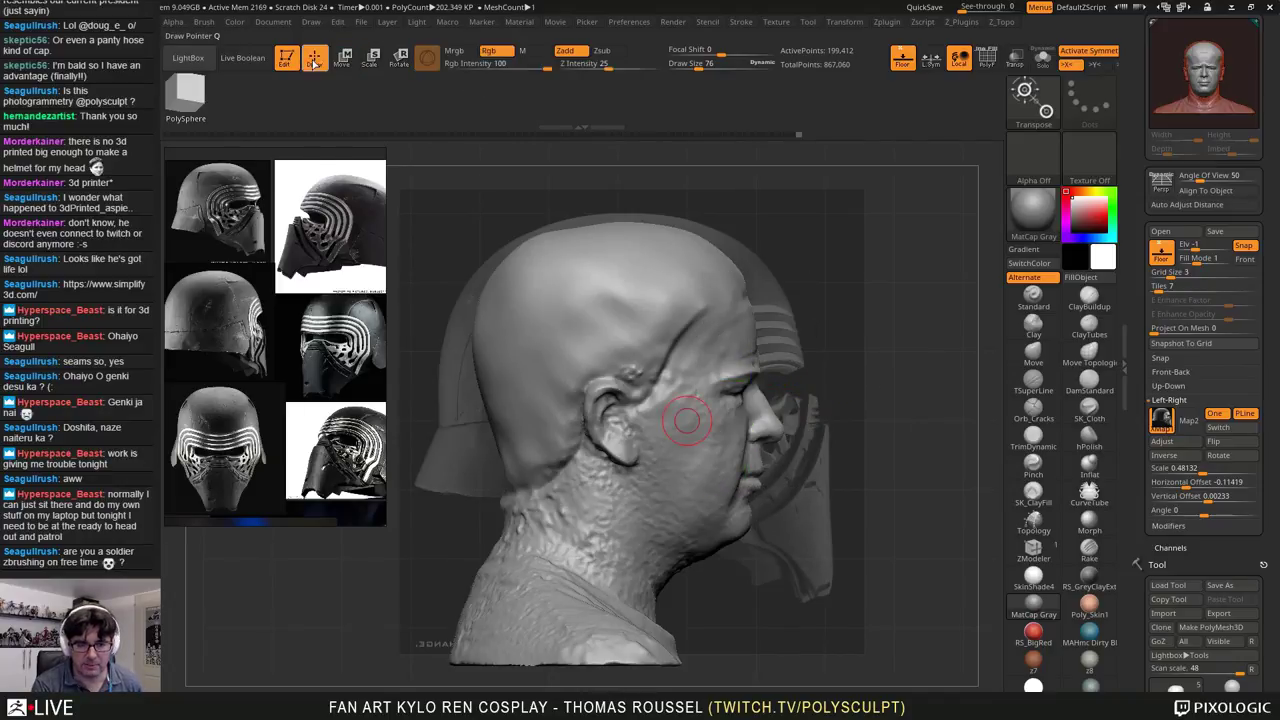
pyautogui.keyDown('alt'); pyautogui.moveTo(877, 378); pyautogui.dragTo(886, 457); pyautogui.keyUp('alt')
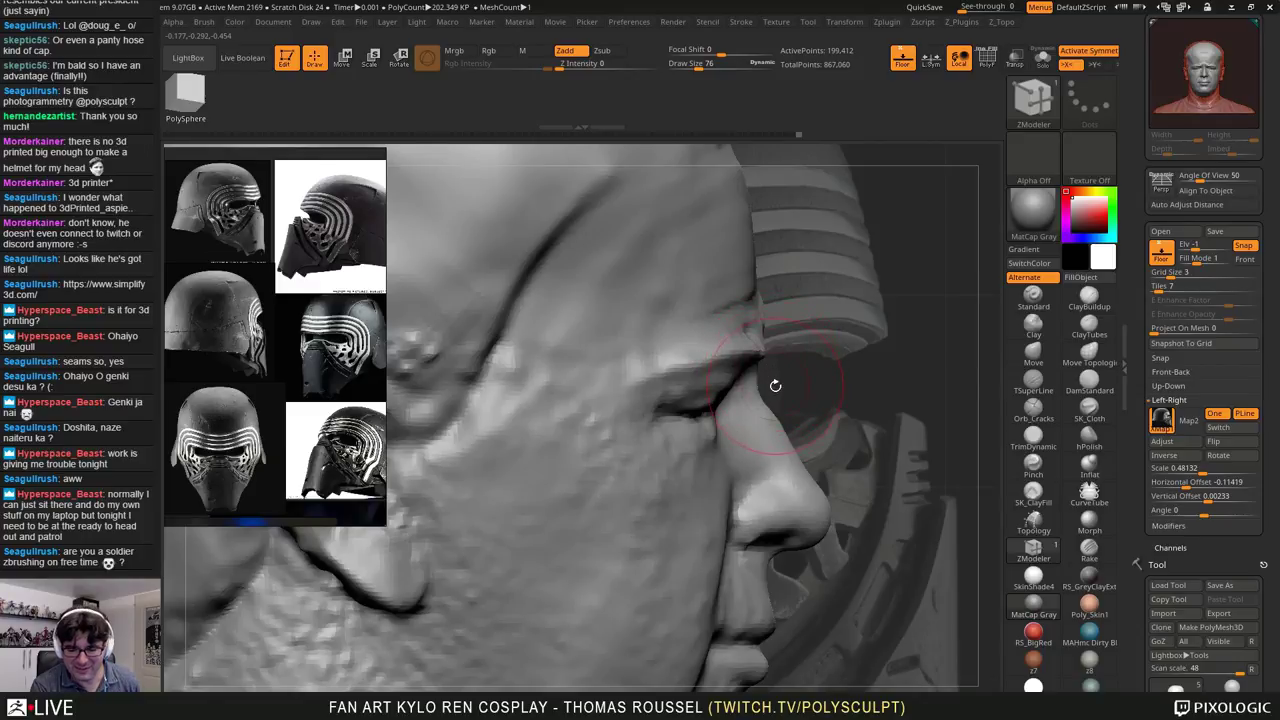
pyautogui.keyDown('alt'); pyautogui.moveTo(925, 411); pyautogui.dragTo(906, 310); pyautogui.keyUp('alt')
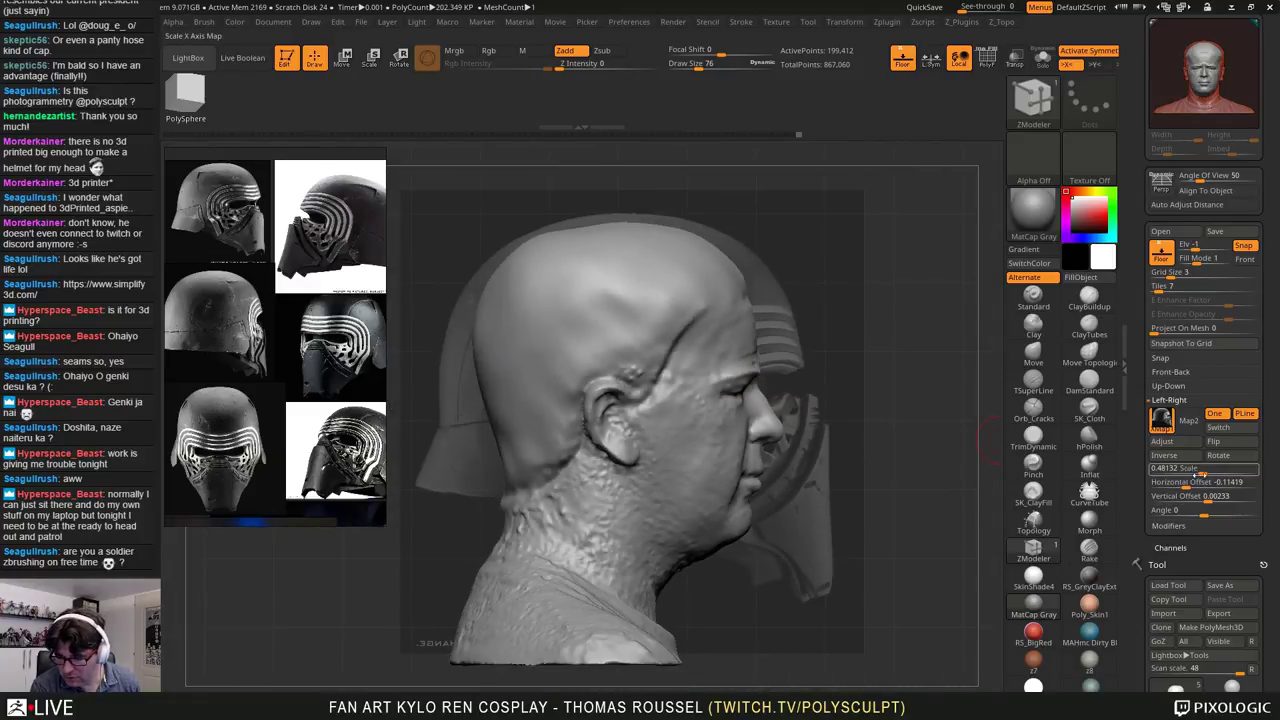
pyautogui.moveTo(1209, 501); pyautogui.dragTo(1203, 496)
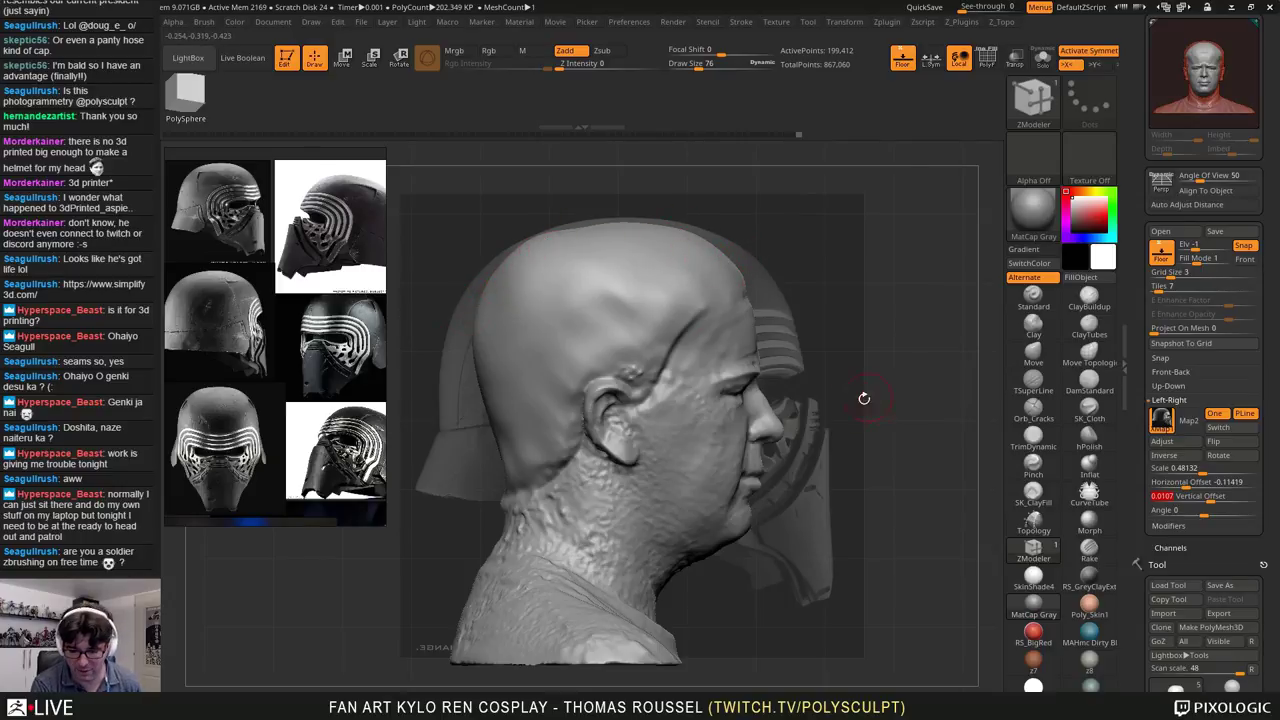
# Step: Set the helmet reference's horizontal offset to -0.10506 to adjust the visor's distance from the face
pyautogui.keyDown('alt'); pyautogui.moveTo(792, 371); pyautogui.dragTo(856, 445); pyautogui.keyUp('alt')
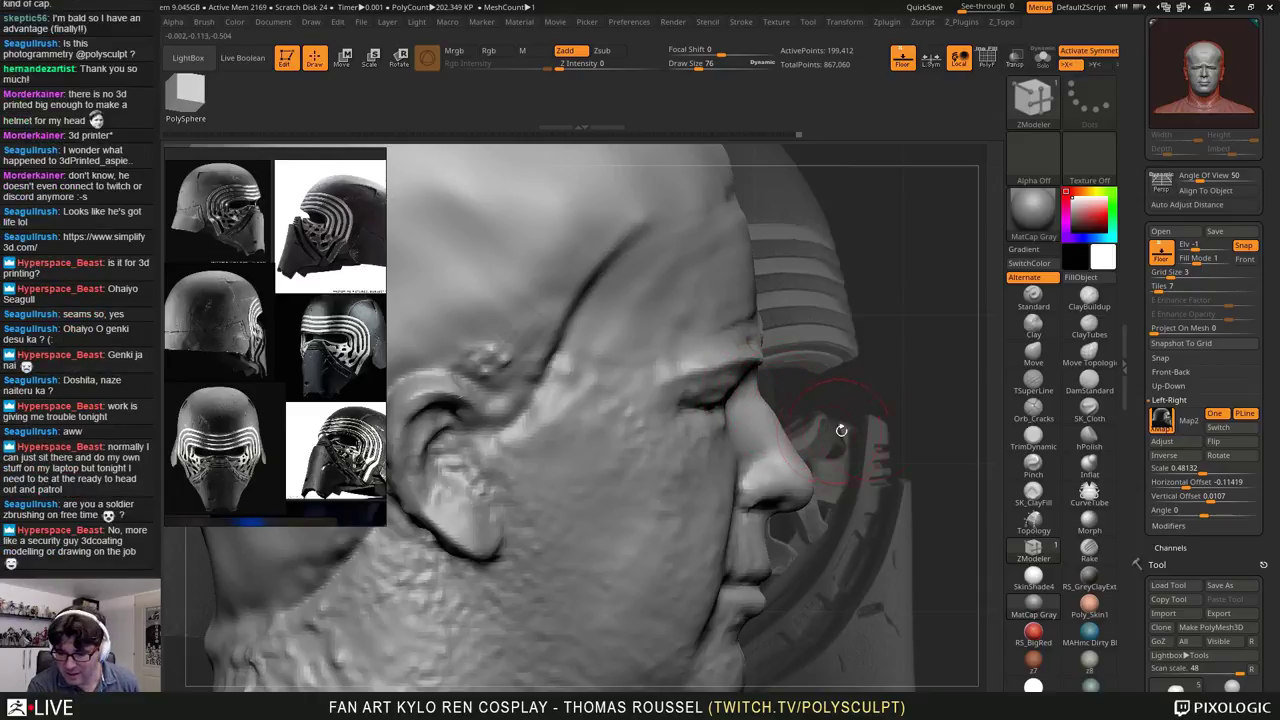
pyautogui.moveTo(1186, 487); pyautogui.dragTo(1184, 484)
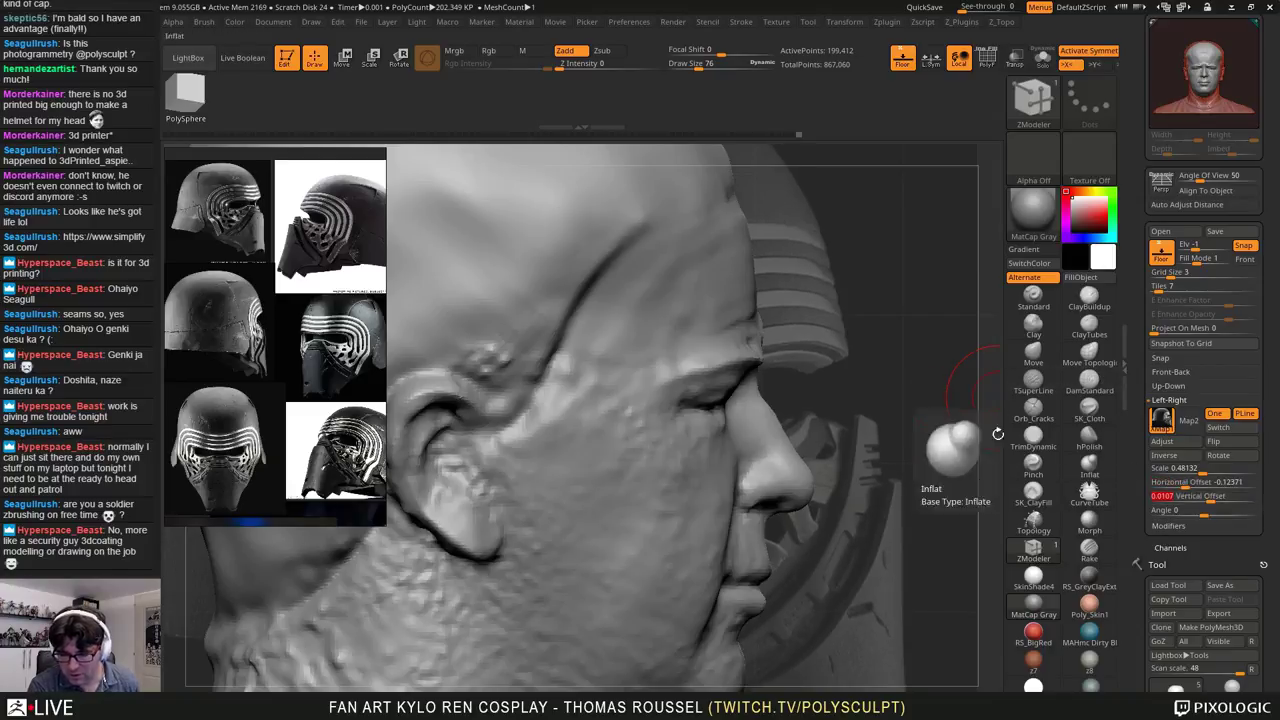
pyautogui.moveTo(1185, 482); pyautogui.dragTo(1184, 483)
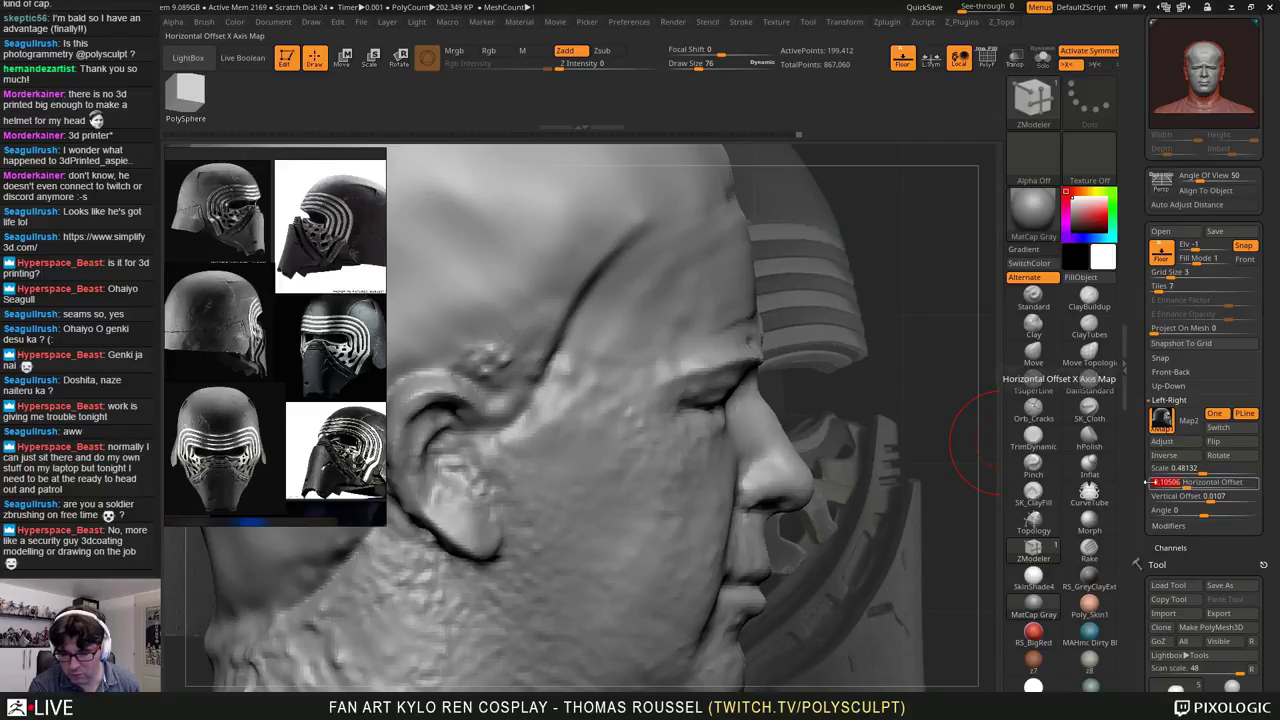
# Step: Examine how the head sits inside the helmet reference, checking the back of the skull, neck, chin and face from several angles
pyautogui.moveTo(946, 404); pyautogui.dragTo(868, 408)
pyautogui.keyDown('alt'); pyautogui.moveTo(717, 133); pyautogui.dragTo(722, 60); pyautogui.keyUp('alt')
pyautogui.moveTo(735, 341); pyautogui.dragTo(995, 403)
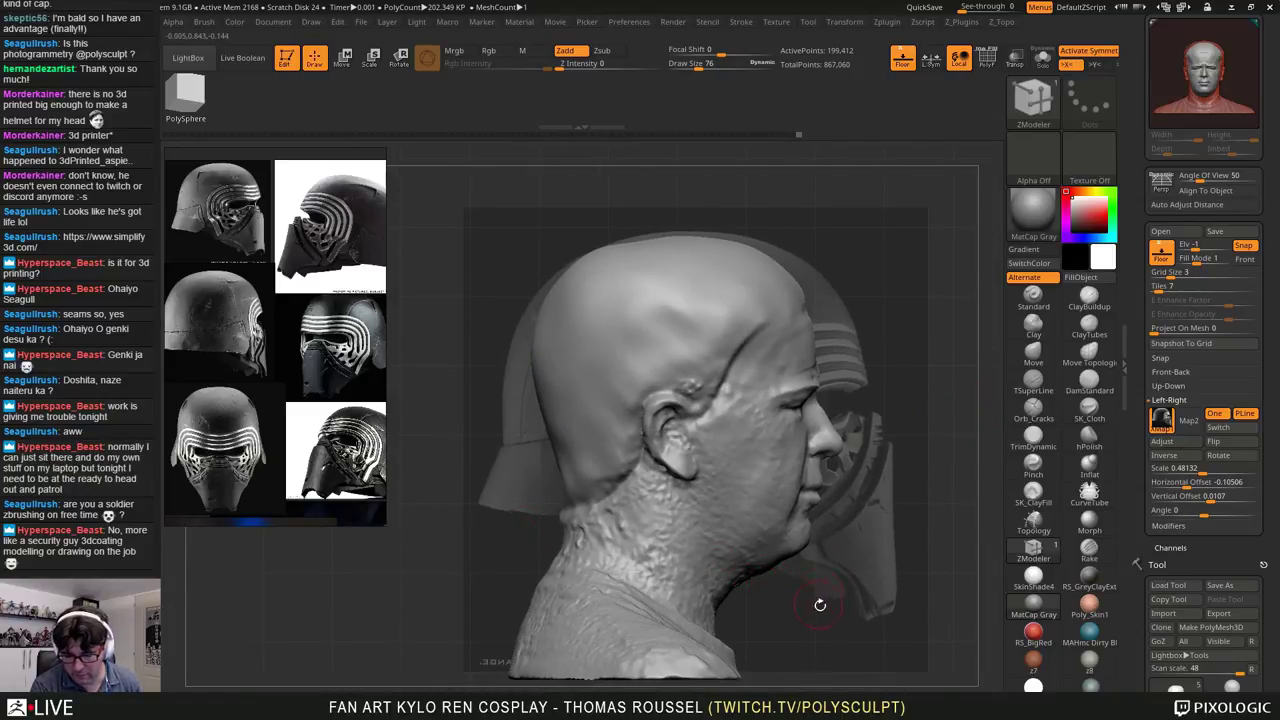
pyautogui.keyDown('alt'); pyautogui.moveTo(817, 622); pyautogui.dragTo(807, 603); pyautogui.keyUp('alt')
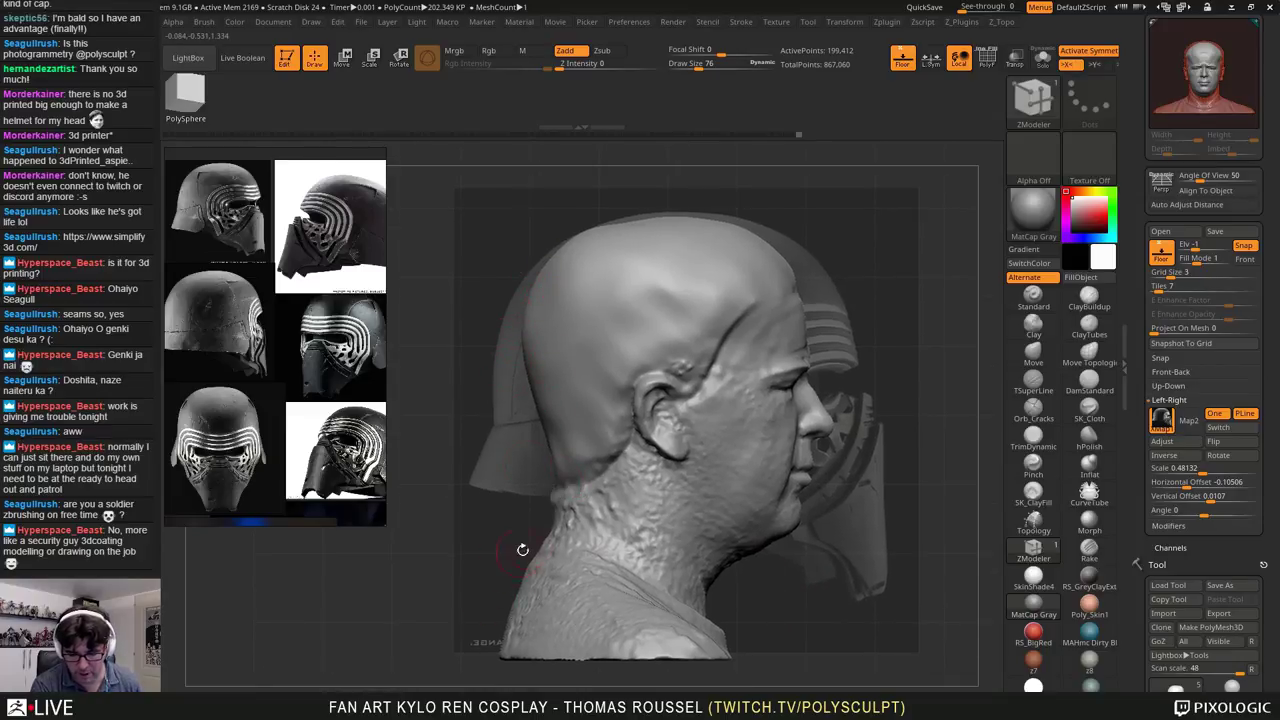
pyautogui.keyDown('alt'); pyautogui.moveTo(500, 537); pyautogui.dragTo(577, 458); pyautogui.keyUp('alt')
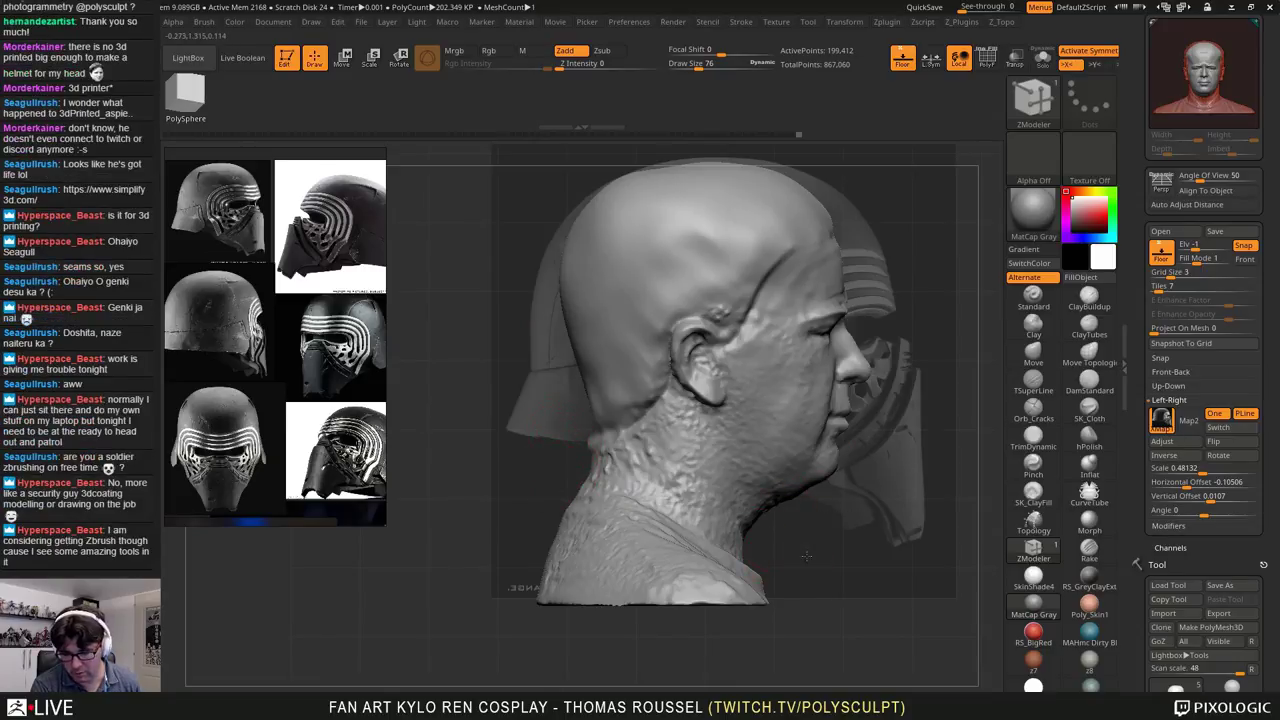
pyautogui.keyDown('alt'); pyautogui.moveTo(815, 557); pyautogui.dragTo(830, 435); pyautogui.keyUp('alt')
pyautogui.moveTo(740, 477); pyautogui.dragTo(879, 394)
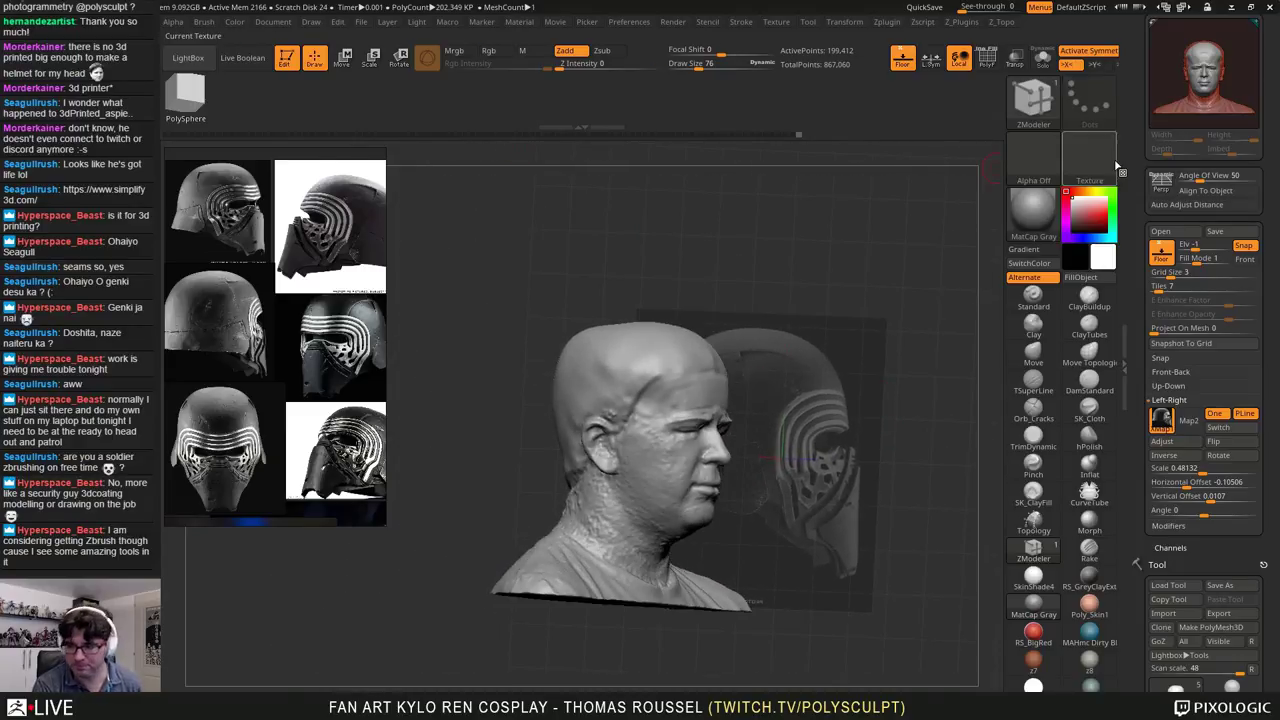
# Step: Compare the floor grid's fill modes and set Fill Mode to 2 for a more opaque helmet image
pyautogui.moveTo(1278, 412); pyautogui.dragTo(1278, 434)
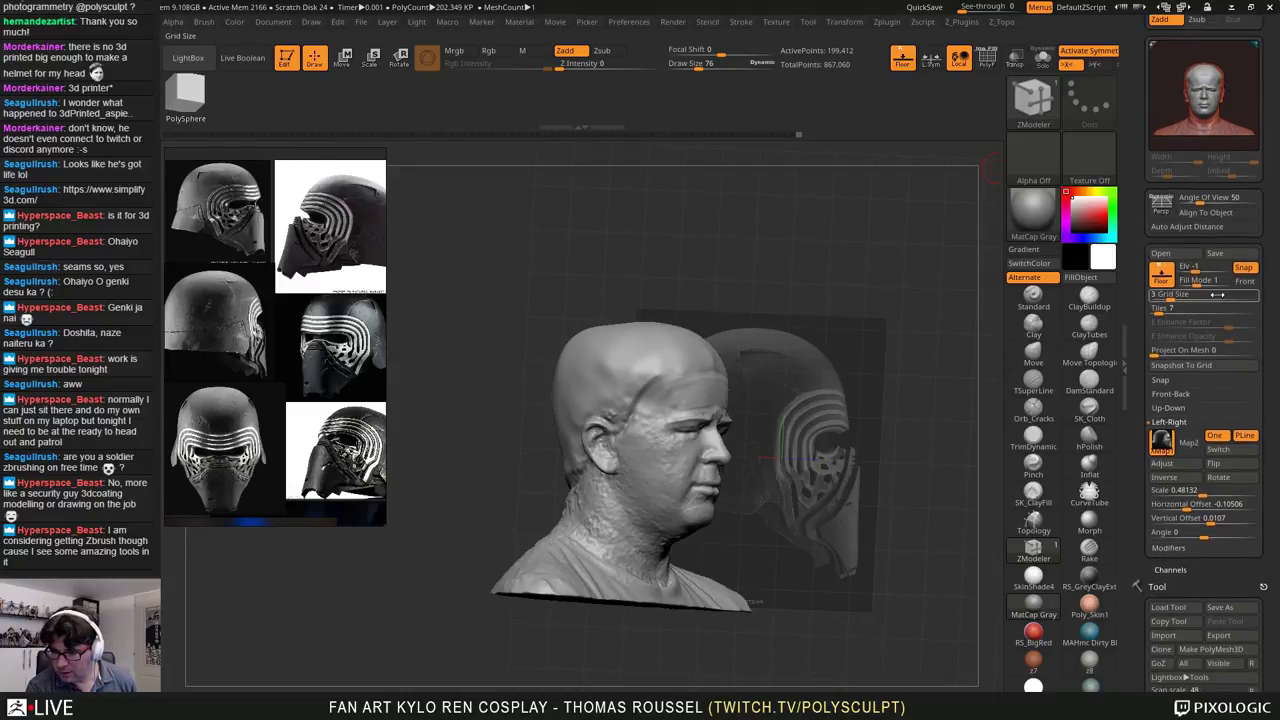
pyautogui.click(1201, 281)
pyautogui.click(1210, 282)
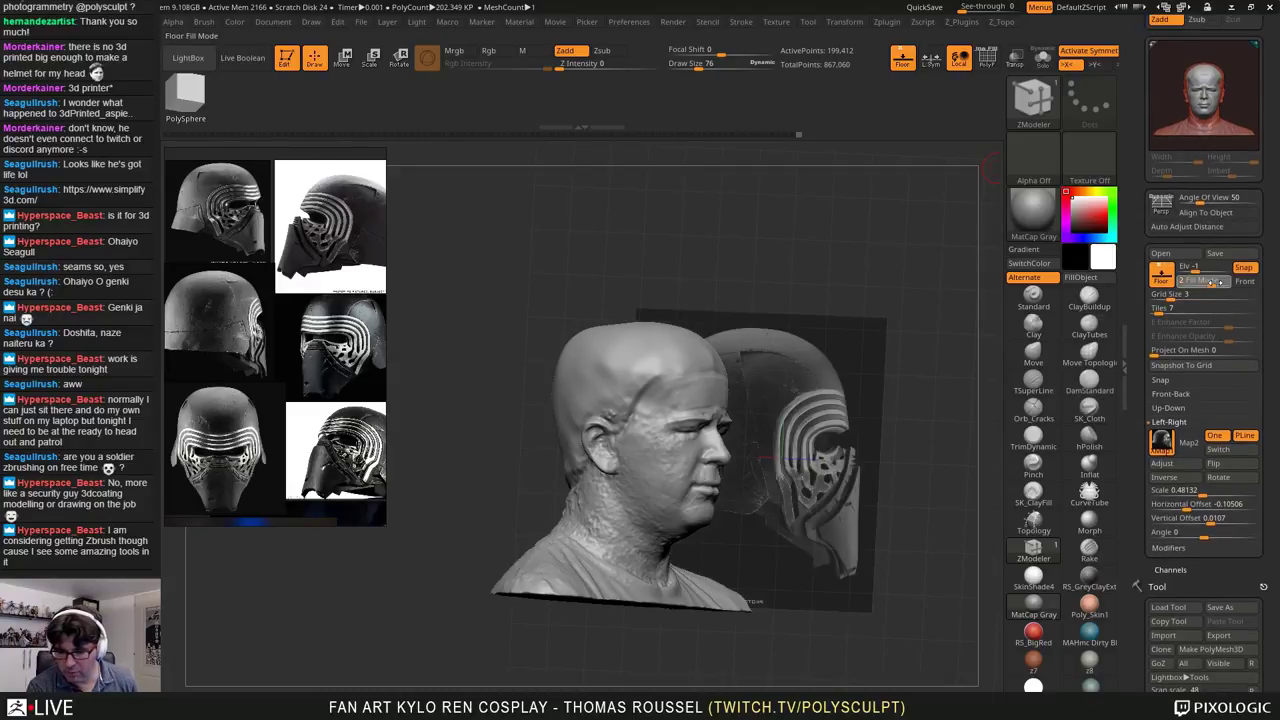
pyautogui.click(1216, 283)
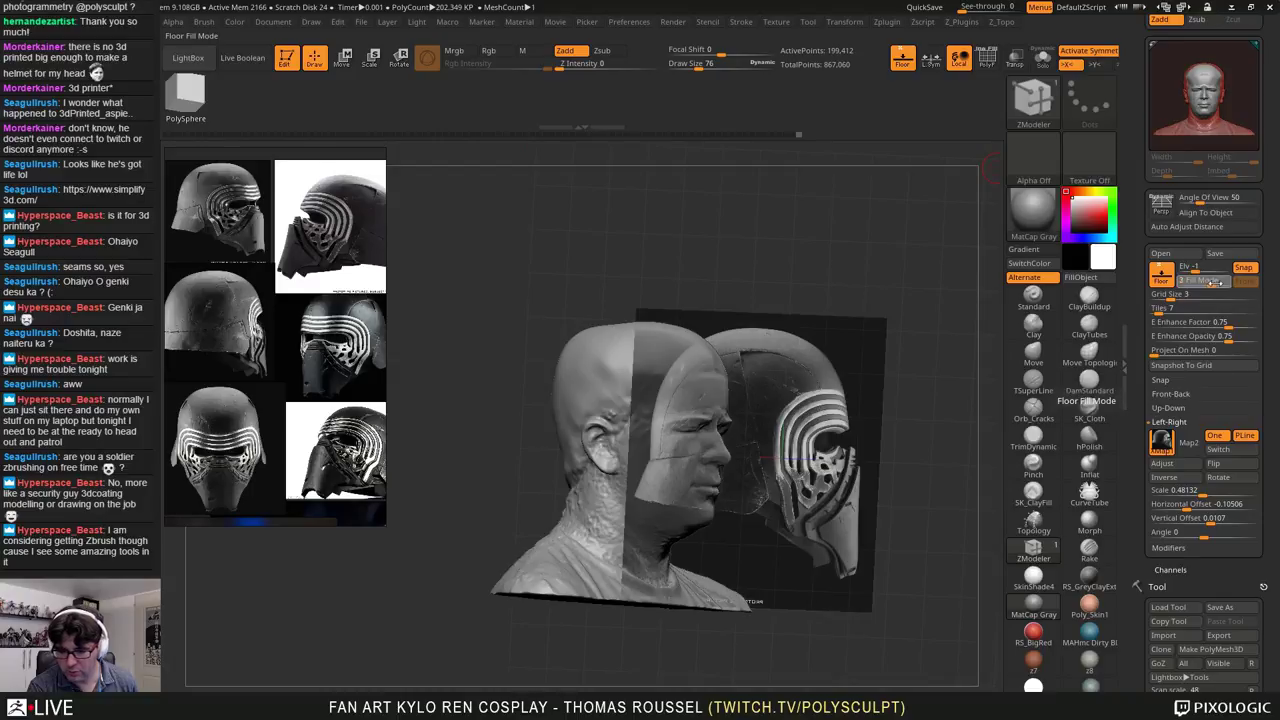
pyautogui.click(1211, 283)
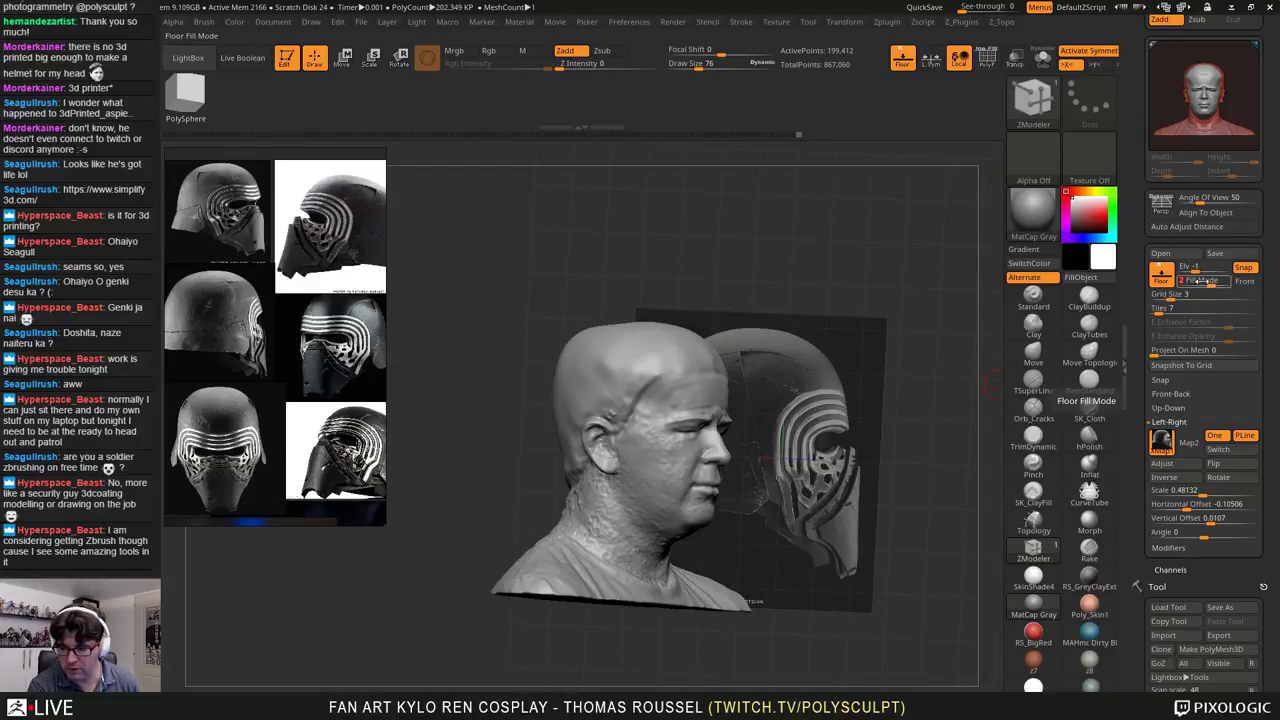
# Step: Try a grid size of 1 for the reference plane, and restore it to 3
pyautogui.moveTo(1178, 298); pyautogui.dragTo(1155, 297)
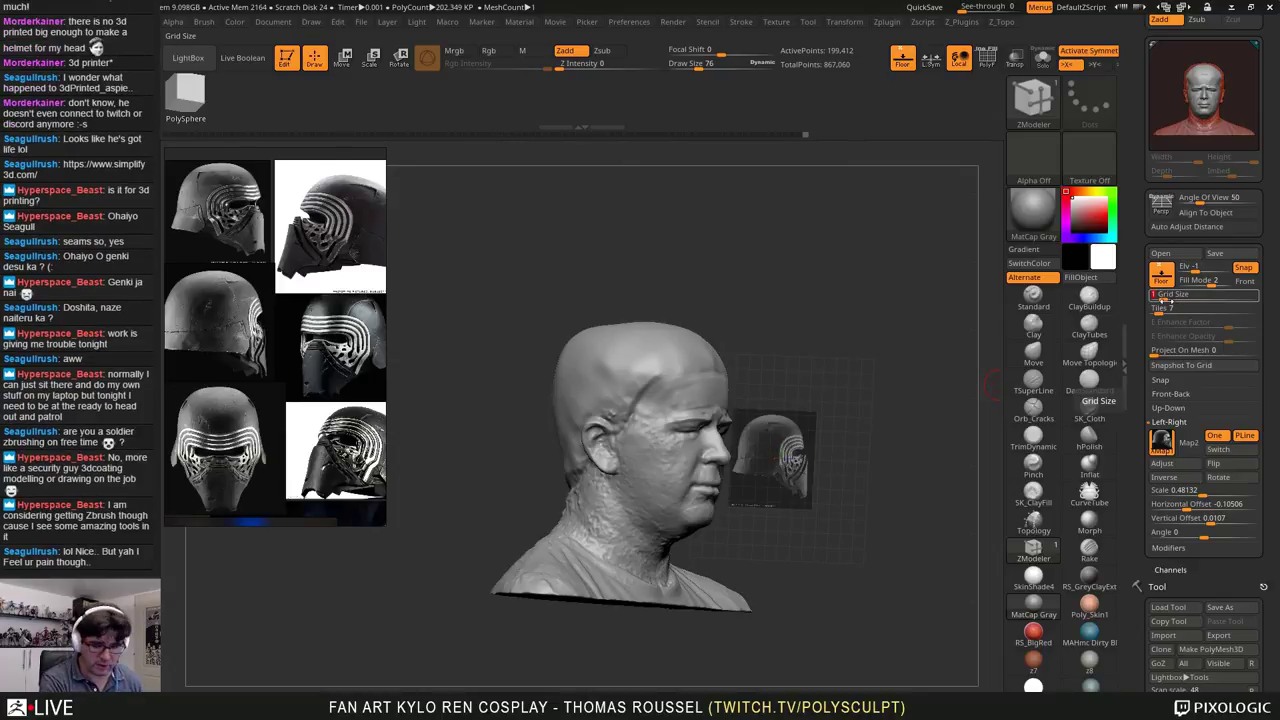
pyautogui.moveTo(1160, 297); pyautogui.dragTo(1164, 297)
pyautogui.keyDown('shift'); pyautogui.moveTo(802, 287); pyautogui.dragTo(851, 275); pyautogui.keyUp('shift')
pyautogui.moveTo(925, 345); pyautogui.dragTo(852, 390)
# Step: Expand the grid's Modifiers settings and examine the helmet image overlaid on the head from the opposite side
pyautogui.click(1196, 550)
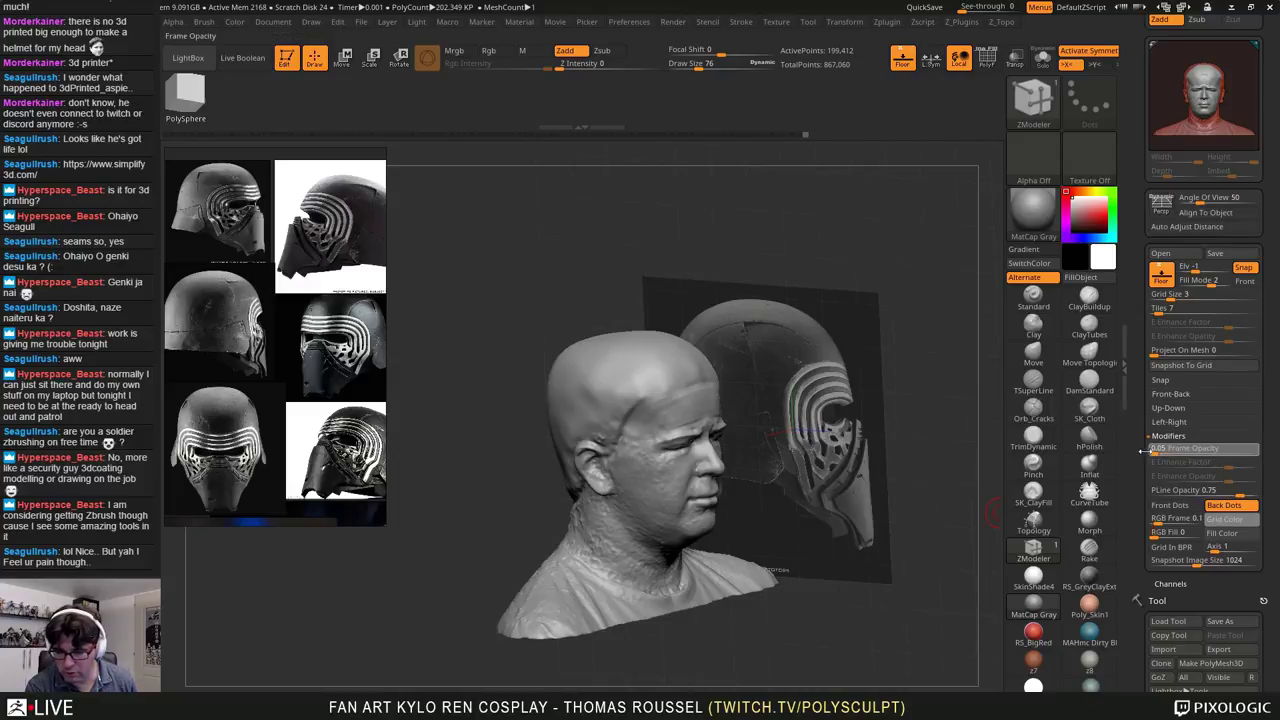
pyautogui.keyDown('alt'); pyautogui.moveTo(879, 345); pyautogui.dragTo(785, 375); pyautogui.keyUp('alt')
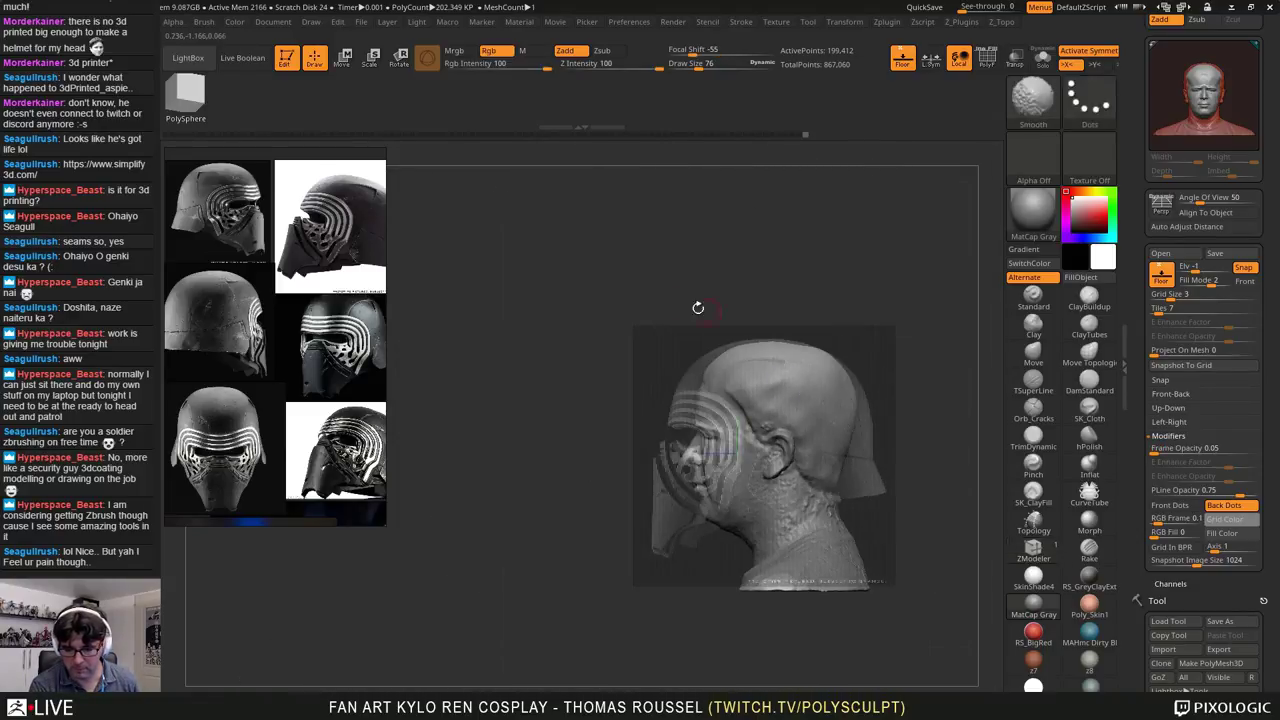
pyautogui.moveTo(594, 308); pyautogui.dragTo(572, 355)
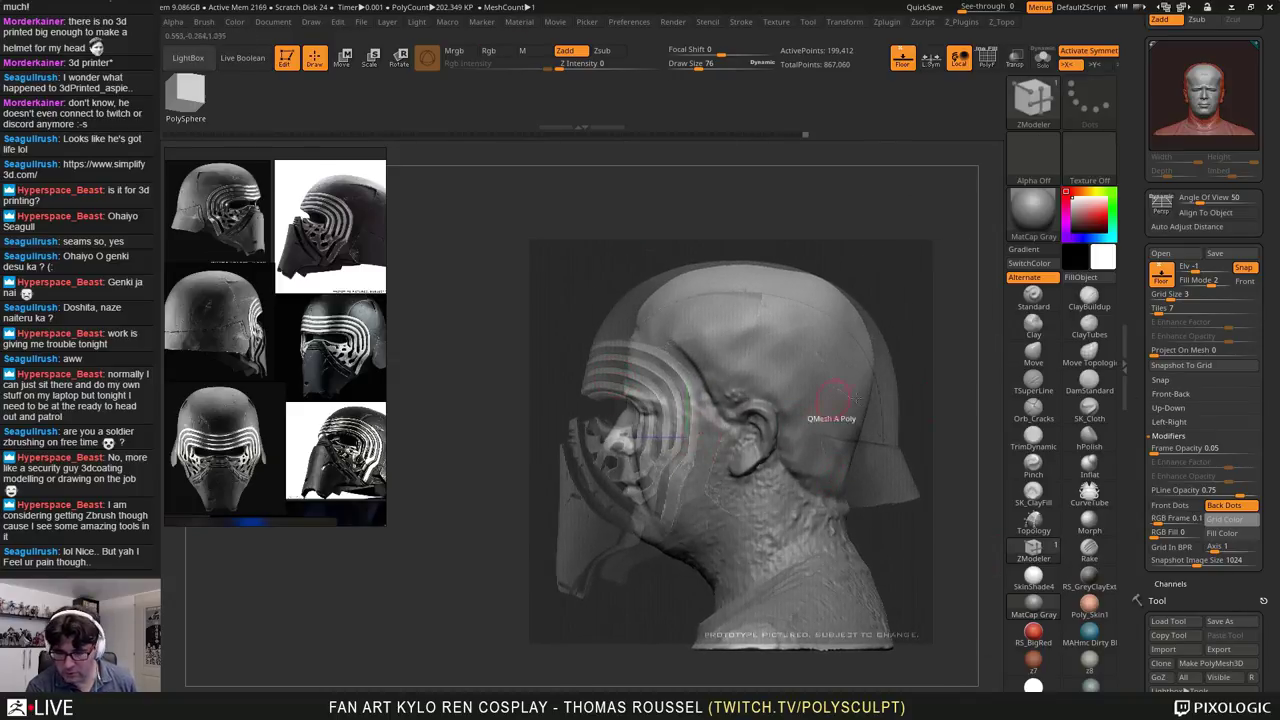
# Step: Save the project under the name 02_setup in the References folder
pyautogui.moveTo(1271, 338)
pyautogui.mouseDown()
pyautogui.moveTo(1271, 440)
pyautogui.moveTo(1271, 320)
pyautogui.mouseUp()
pyautogui.moveTo(1272, 507); pyautogui.dragTo(1272, 631)
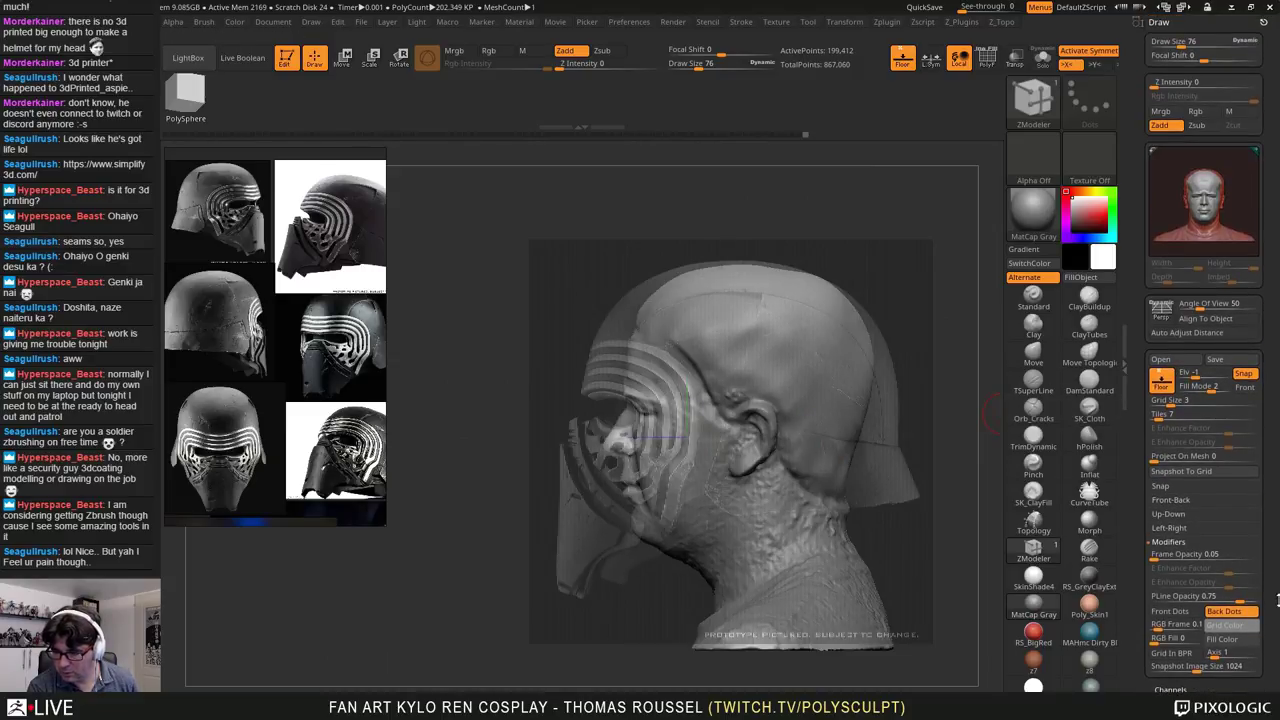
pyautogui.moveTo(570, 194); pyautogui.dragTo(832, 293)
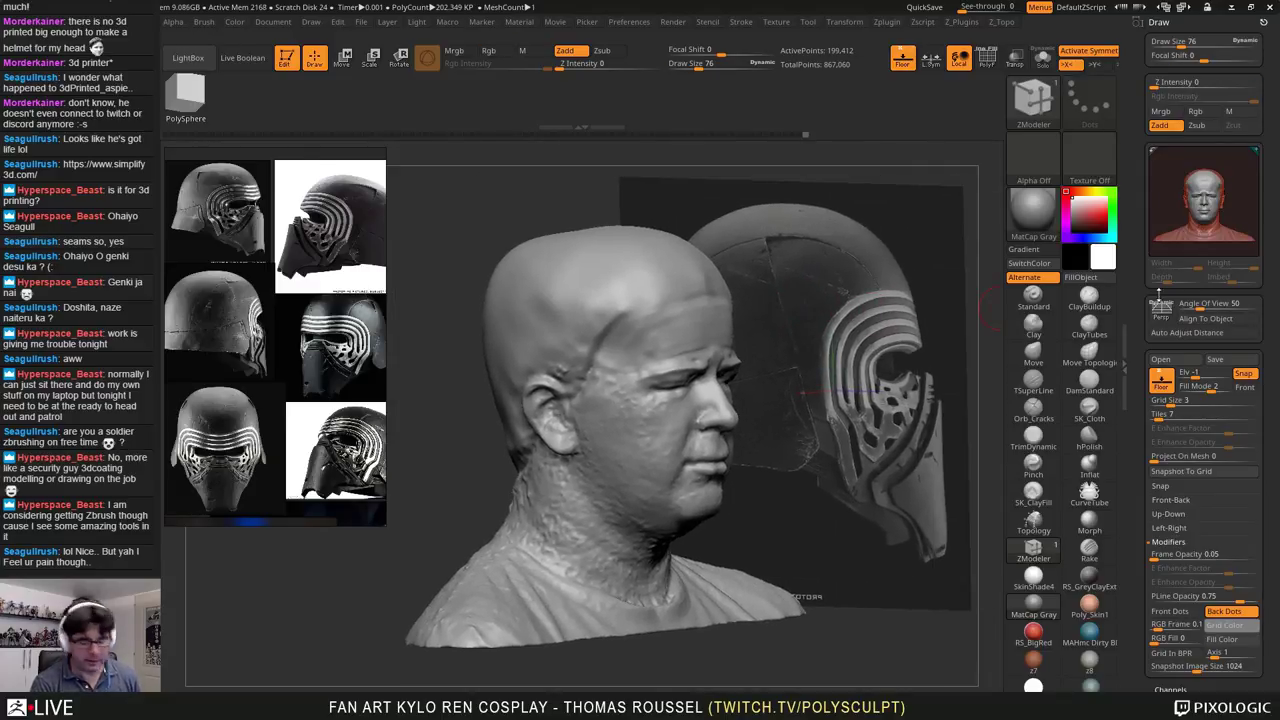
pyautogui.click(1263, 21)
pyautogui.hotkey('ctrl', 's')
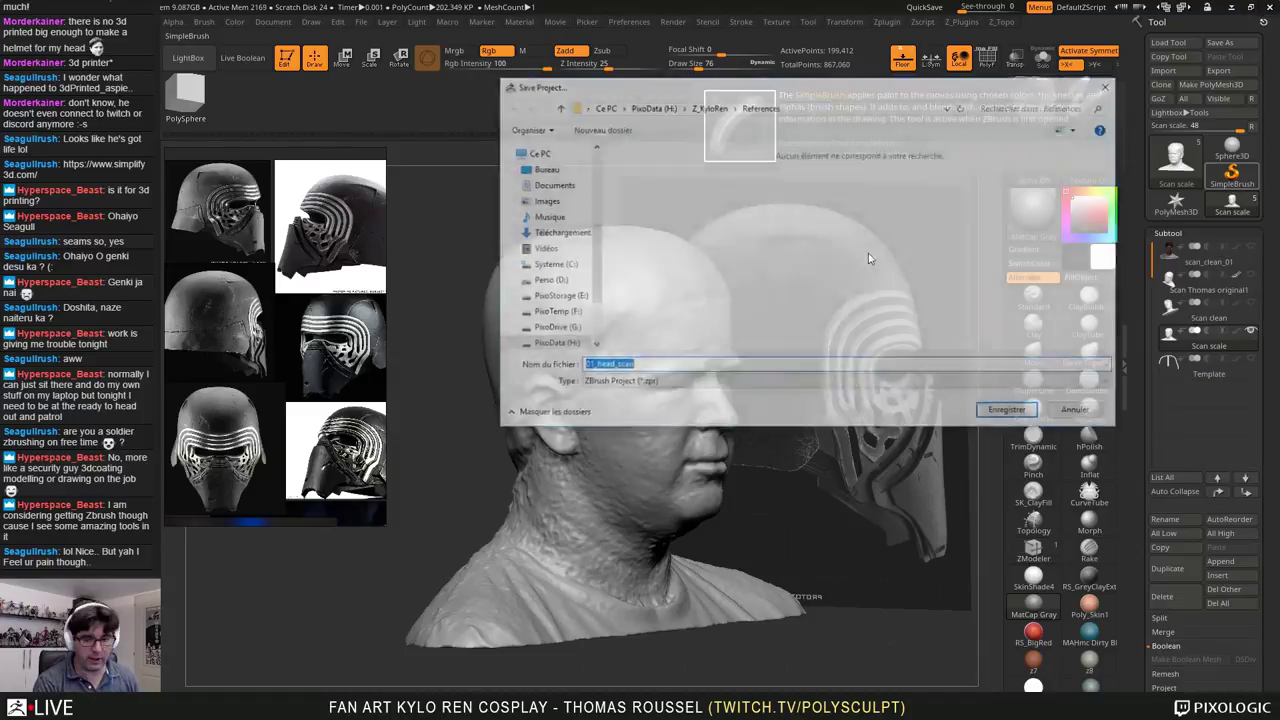
pyautogui.click(636, 369)
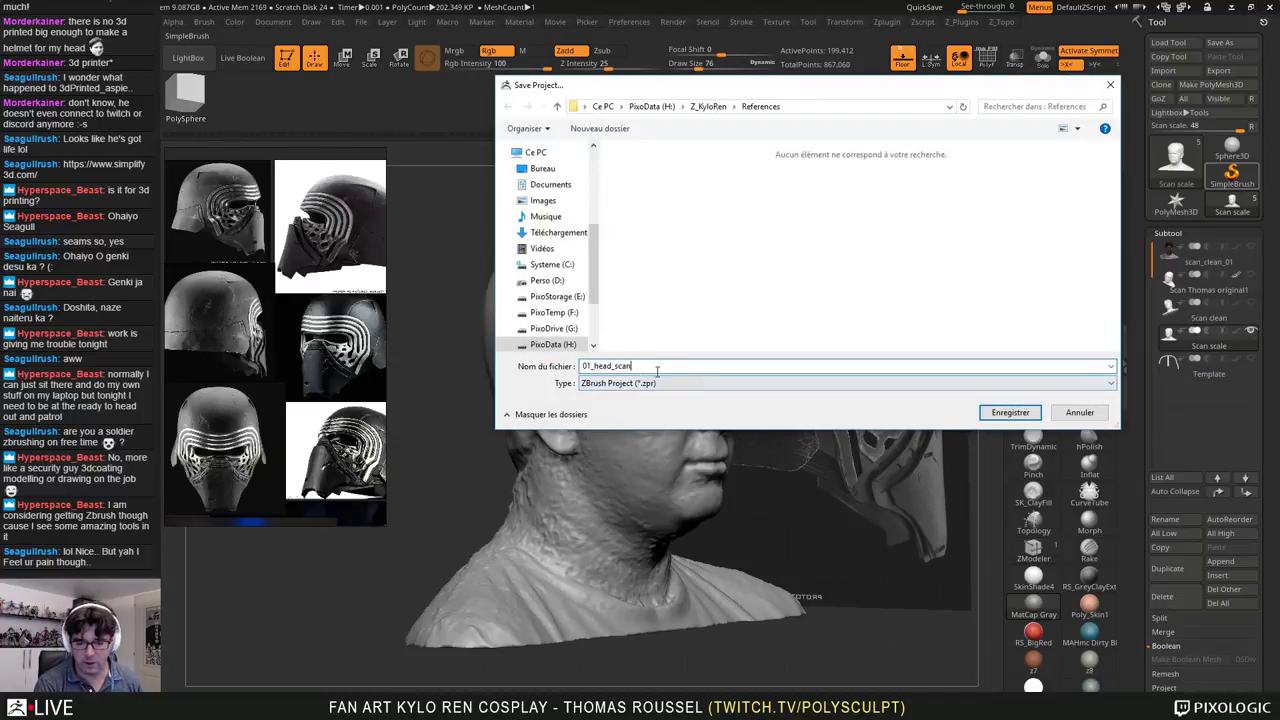
pyautogui.hotkey('shift', 'Left')
pyautogui.hotkey('shift', 'Left')
pyautogui.hotkey('shift', 'Left')
pyautogui.hotkey('shift', 'Left')
pyautogui.hotkey('shift', 'Left')
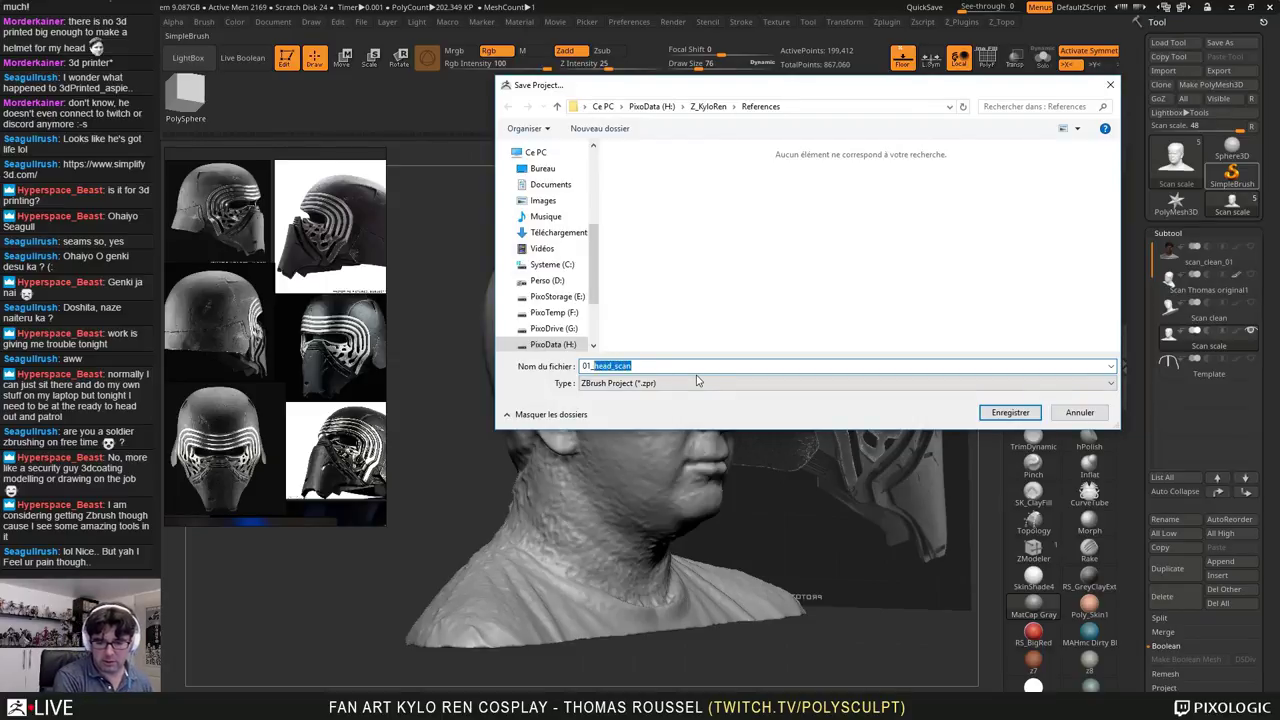
pyautogui.write('2setup')
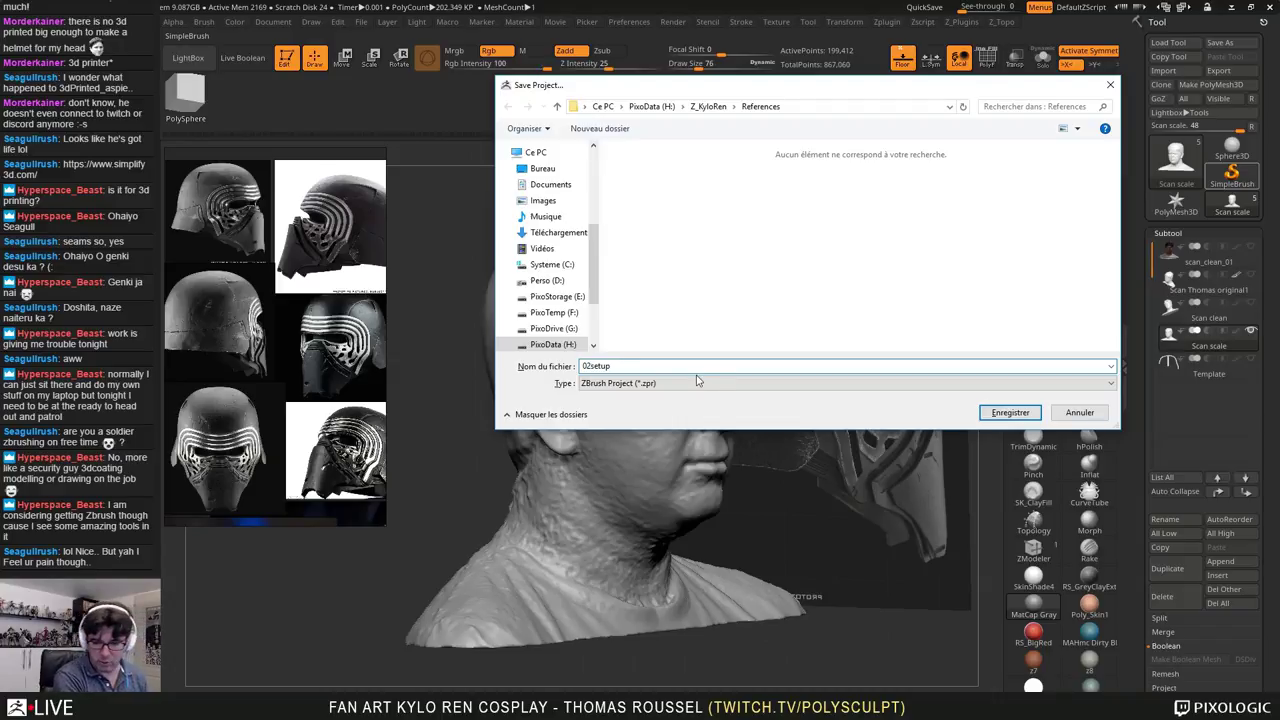
pyautogui.write('8')
pyautogui.press('BackSpace')
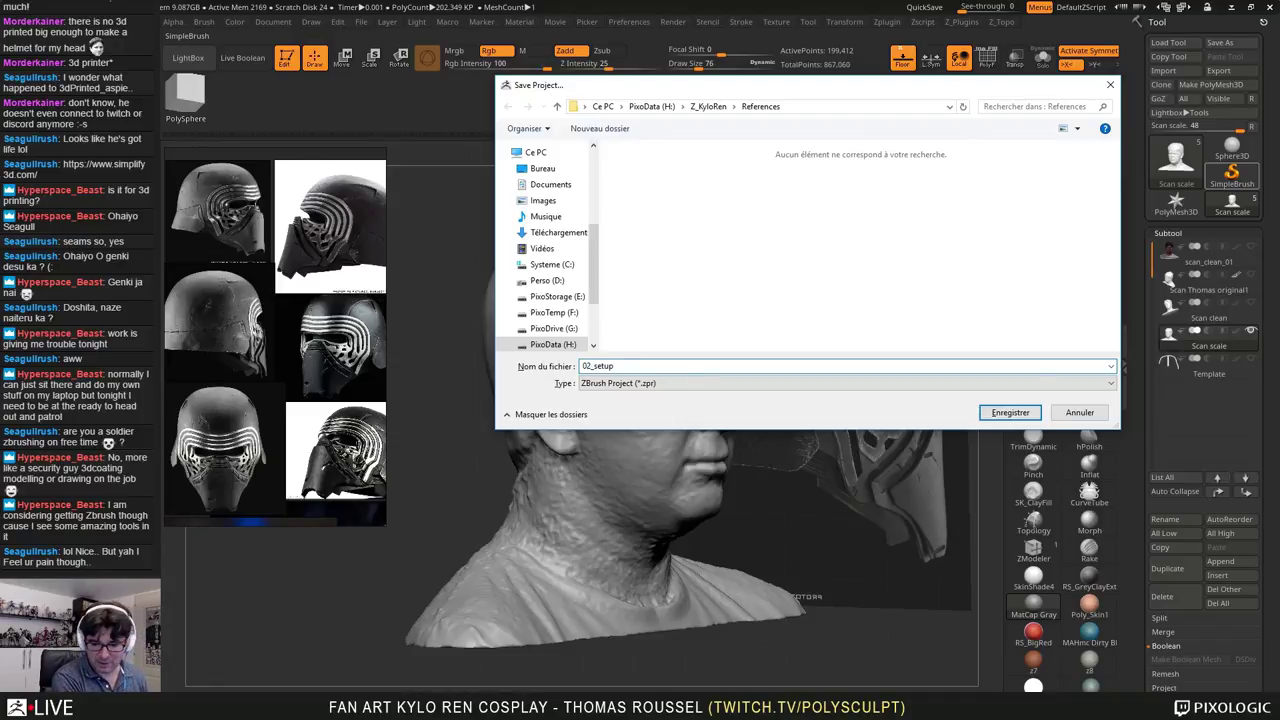
pyautogui.press('Return')
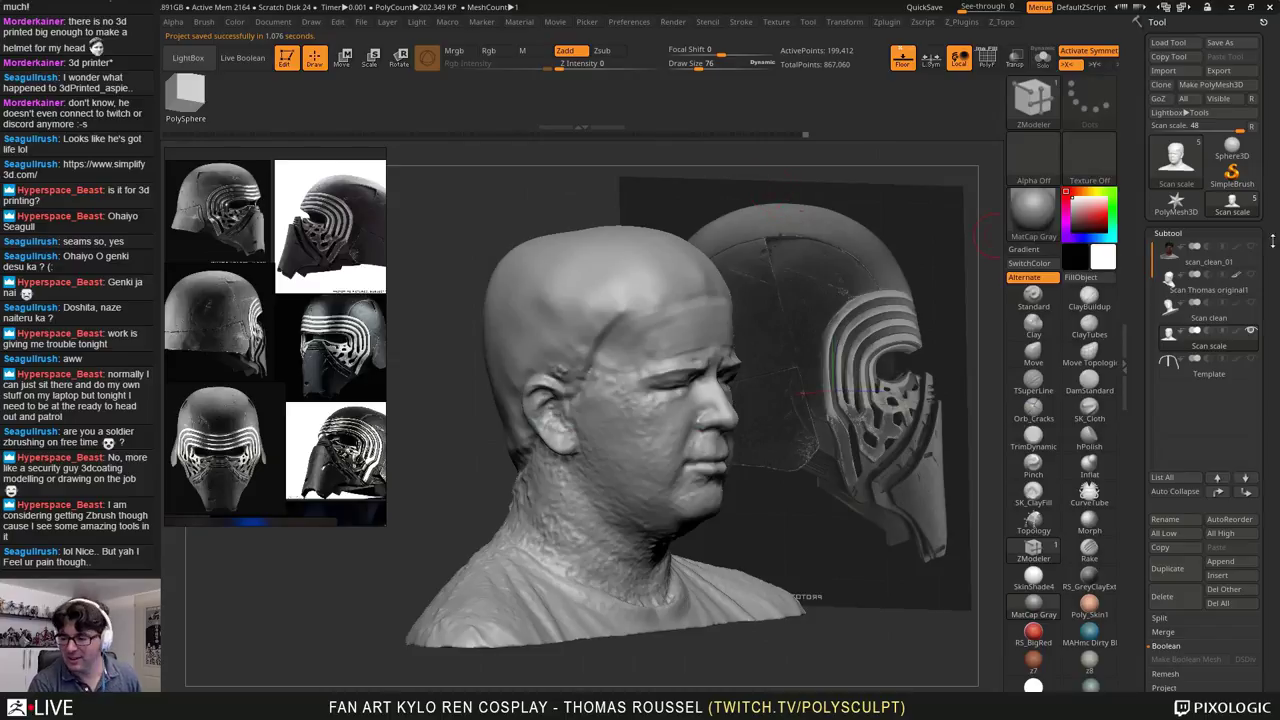
# Step: Delete the three superseded scan subtools above Scan scale, including scan_clean_01 and Scan clean, keeping only Scan scale and Template
pyautogui.click(1190, 250)
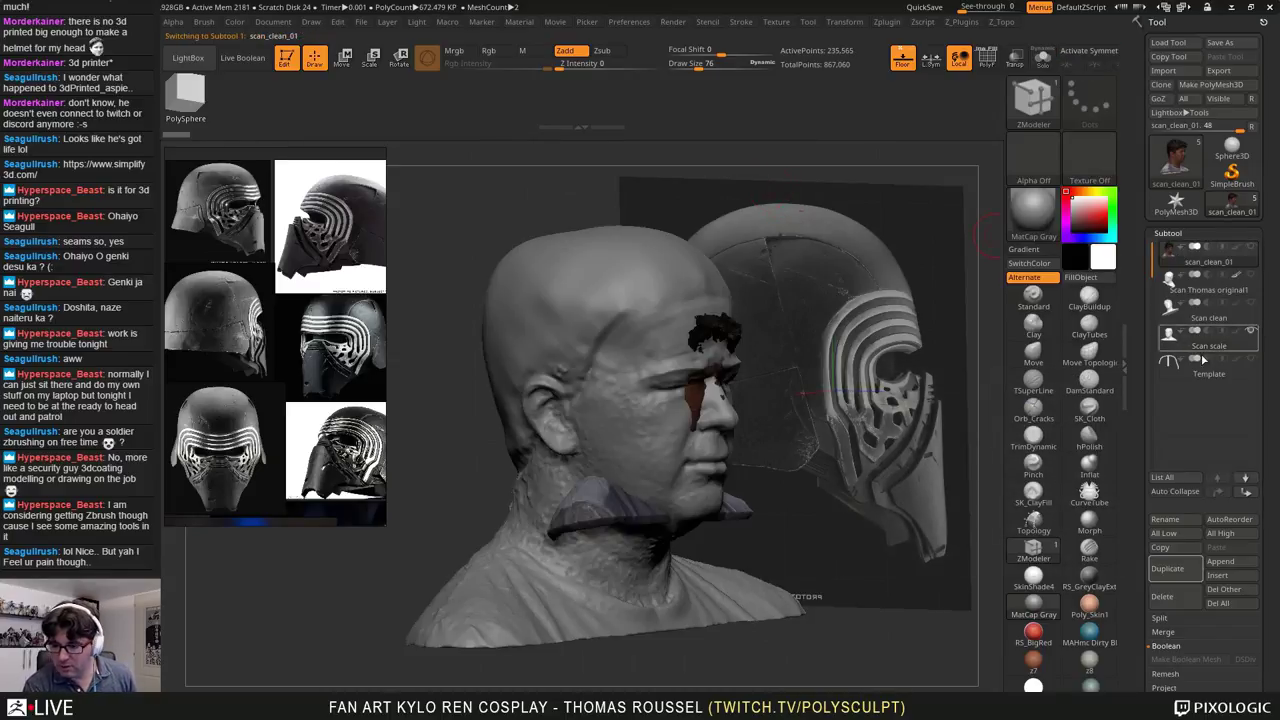
pyautogui.click(1162, 596)
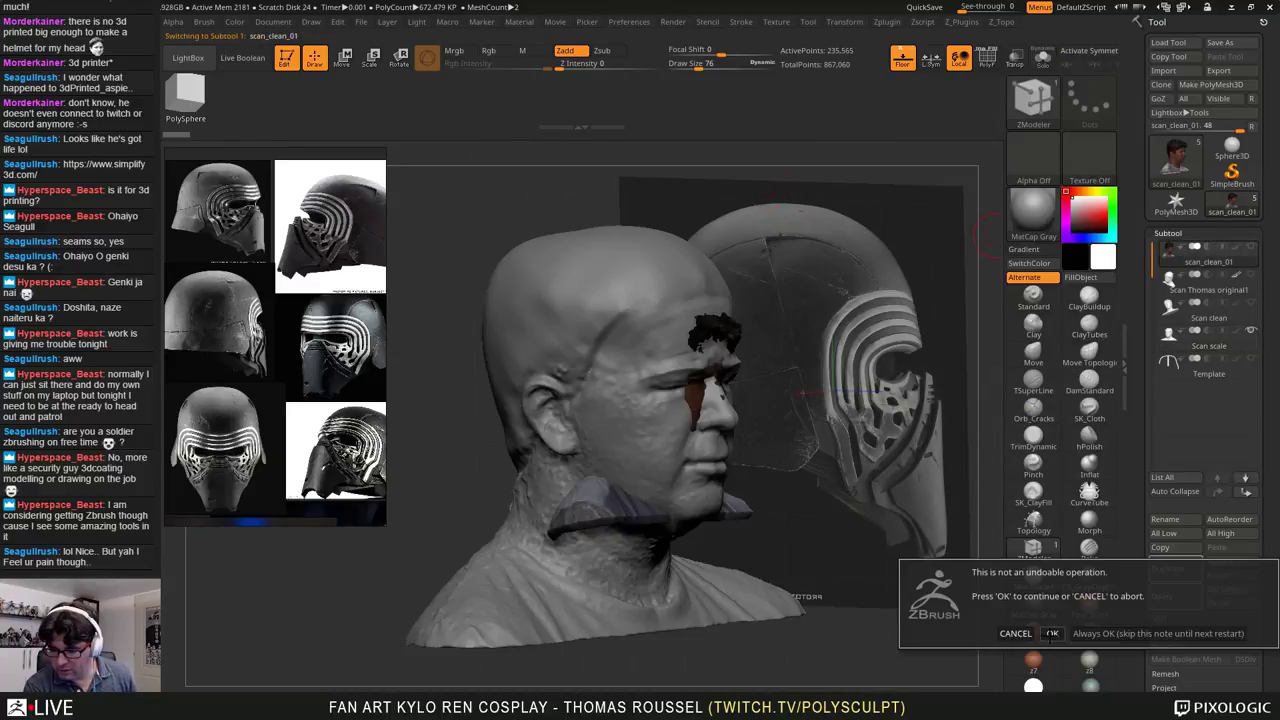
pyautogui.click(1052, 633)
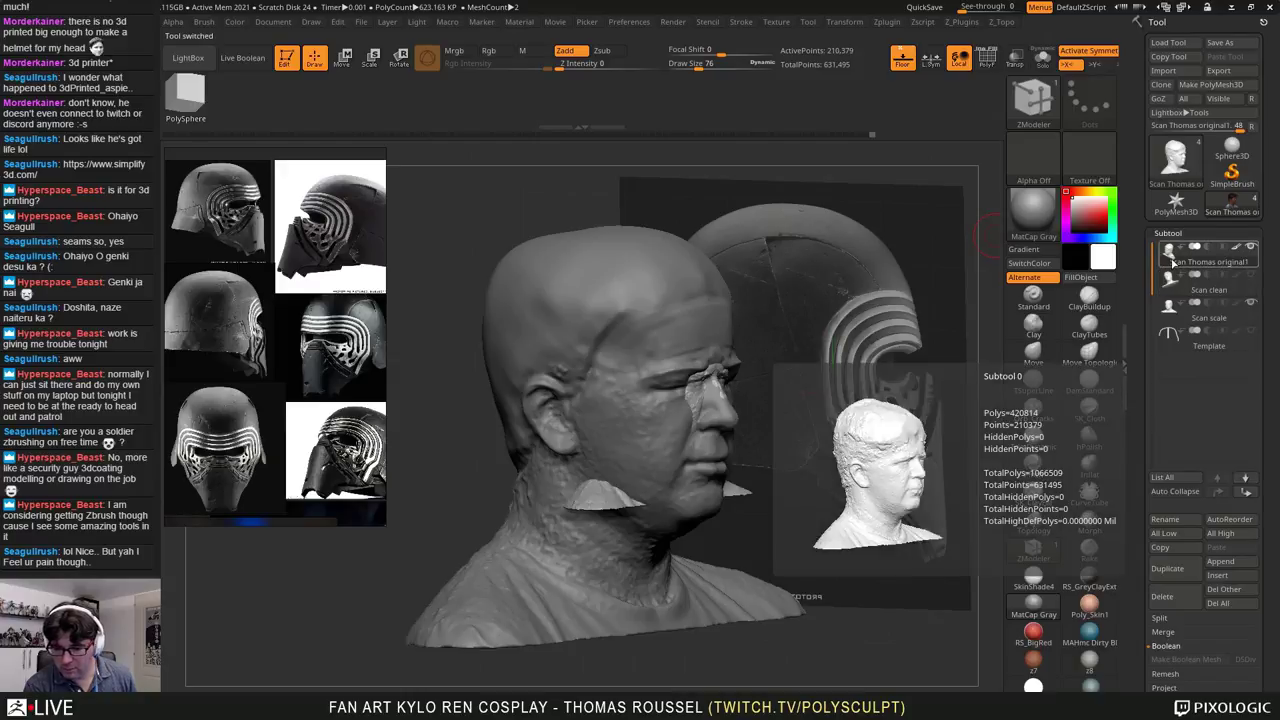
pyautogui.click(1160, 596)
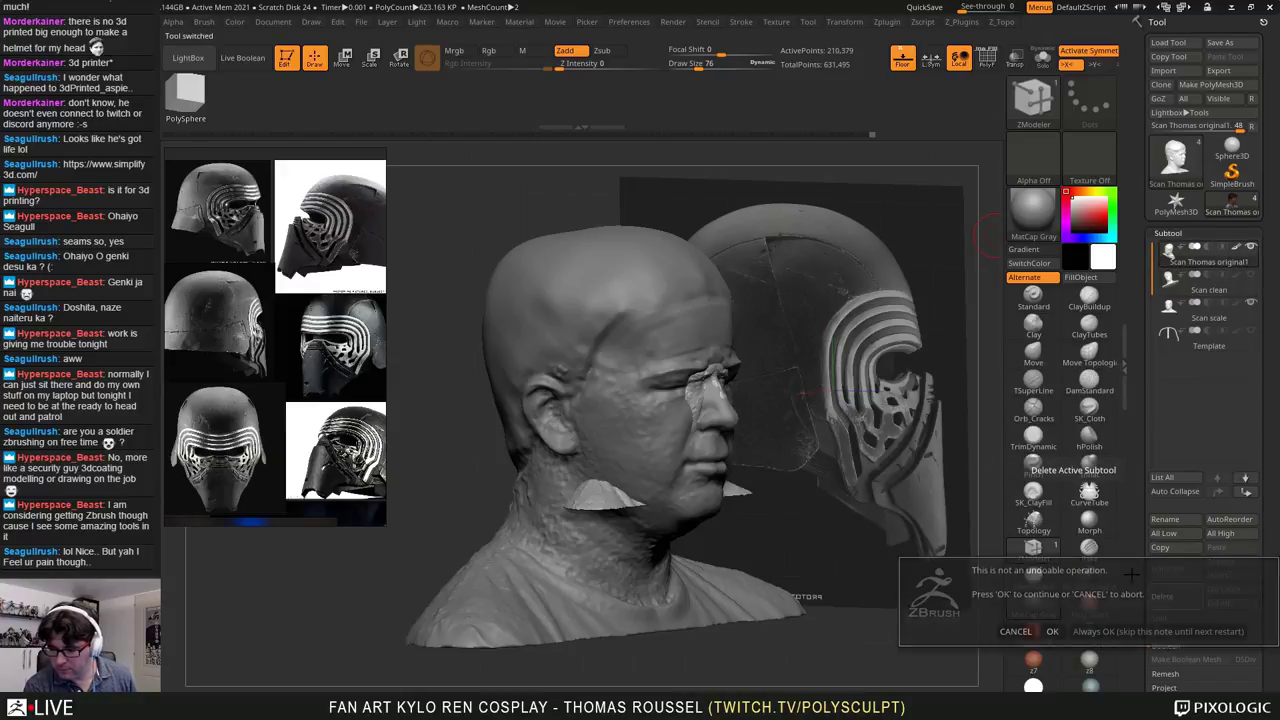
pyautogui.click(1052, 631)
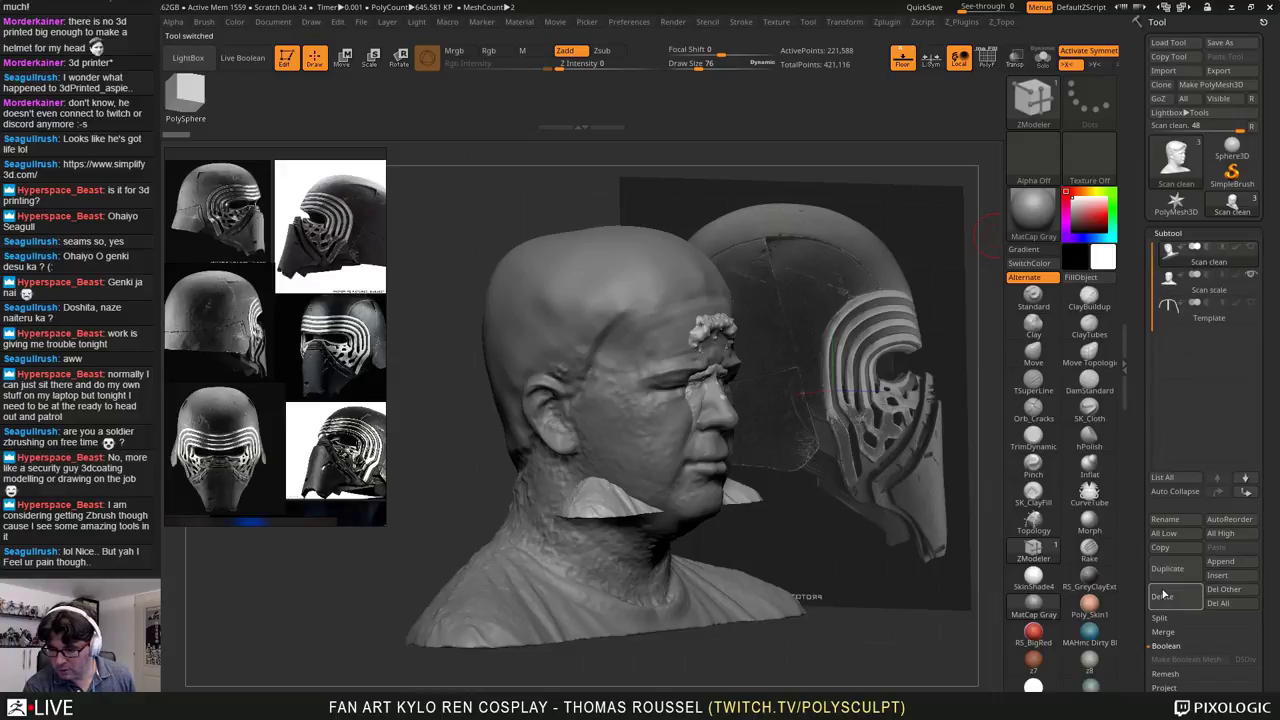
pyautogui.click(1162, 596)
pyautogui.click(1052, 624)
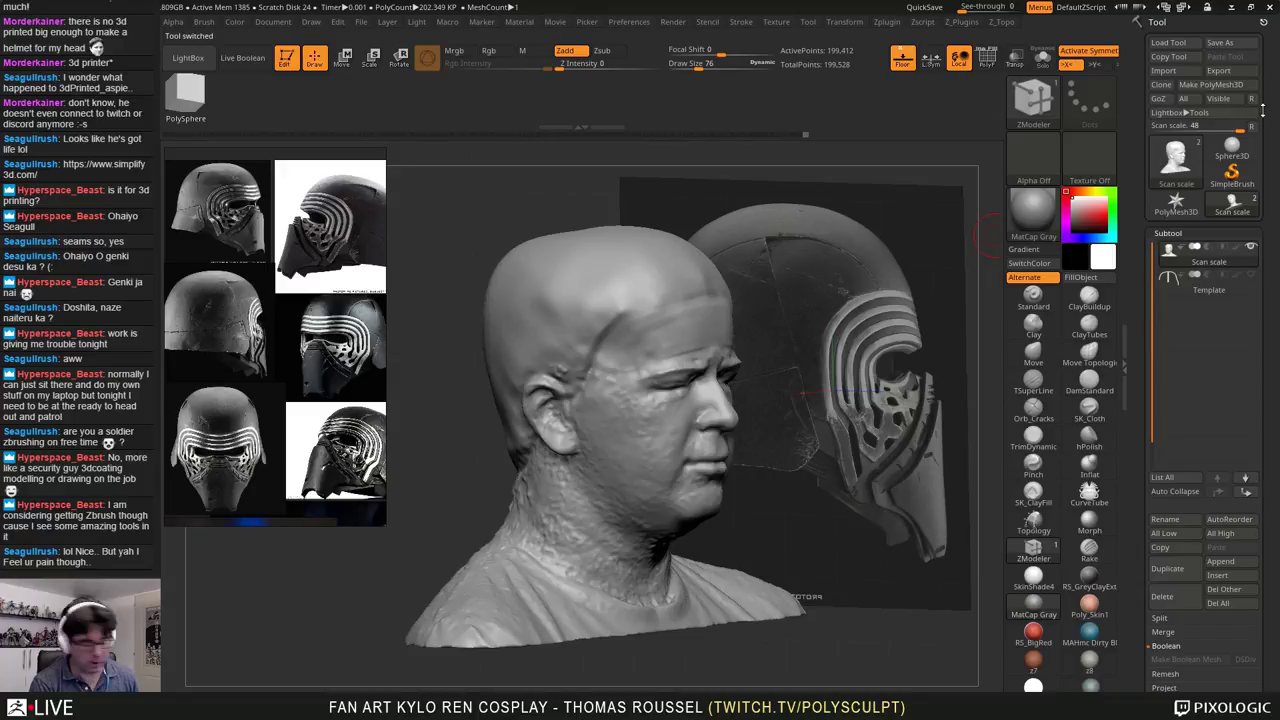
# Step: Save the reduced project over the existing 02_setup file
pyautogui.hotkey('ctrl', 's')
pyautogui.press('Return')
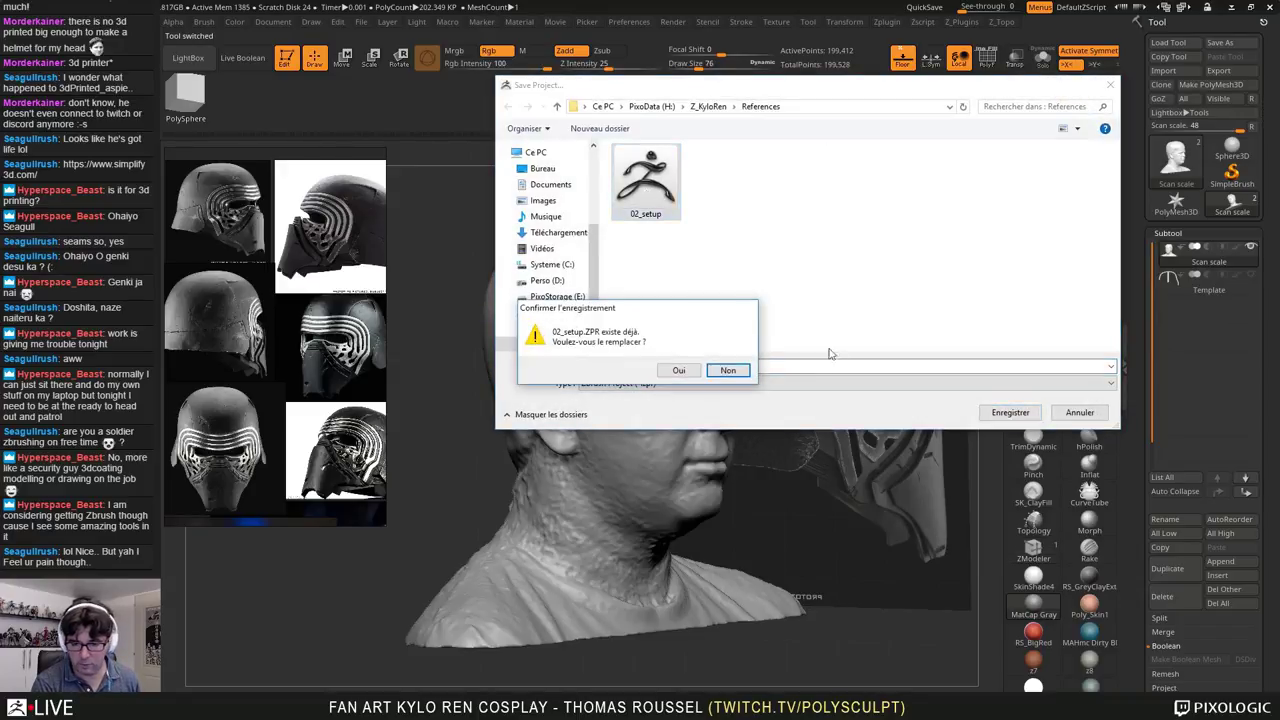
pyautogui.click(672, 370)
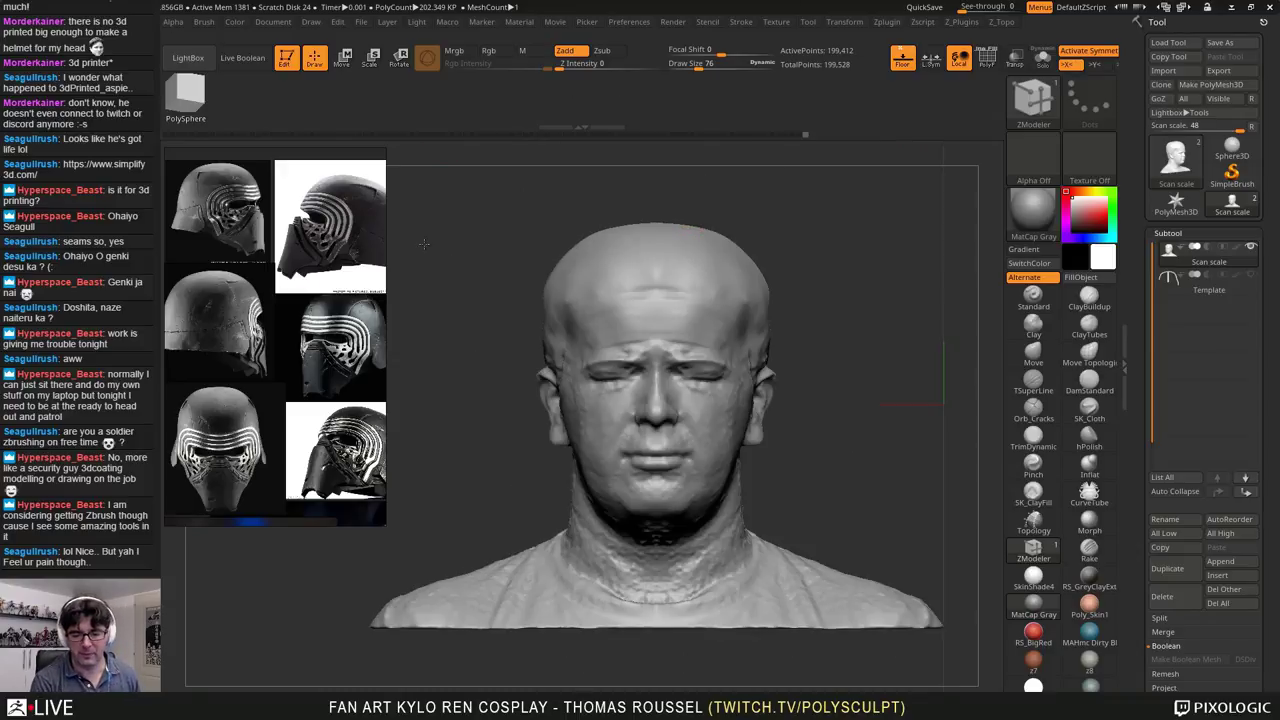
# Step: Widen the reference board and frame its black-background side view of the helmet beside the head
pyautogui.keyDown('shift'); pyautogui.moveTo(432, 262); pyautogui.dragTo(591, 240); pyautogui.keyUp('shift')
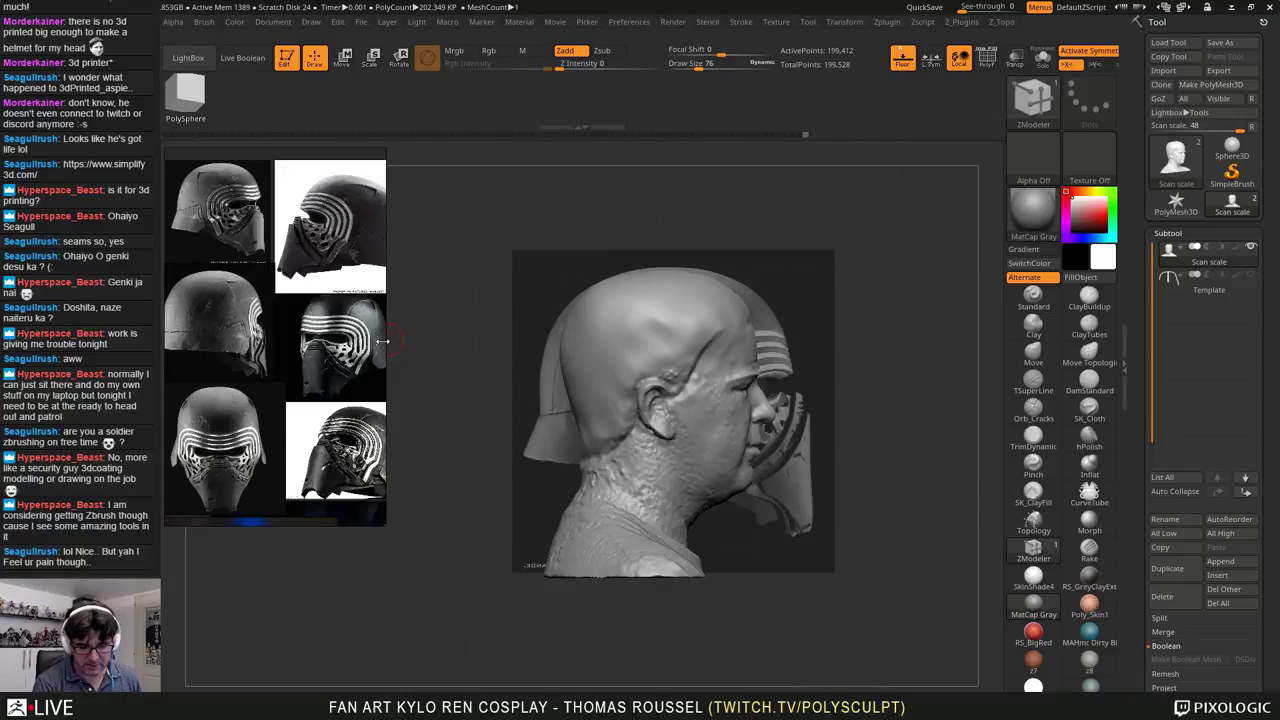
pyautogui.moveTo(386, 342); pyautogui.dragTo(502, 342)
pyautogui.moveTo(650, 243)
pyautogui.mouseDown()
pyautogui.moveTo(689, 253)
pyautogui.moveTo(638, 245)
pyautogui.mouseUp()
pyautogui.keyDown('alt'); pyautogui.moveTo(715, 246); pyautogui.dragTo(840, 270); pyautogui.keyUp('alt')
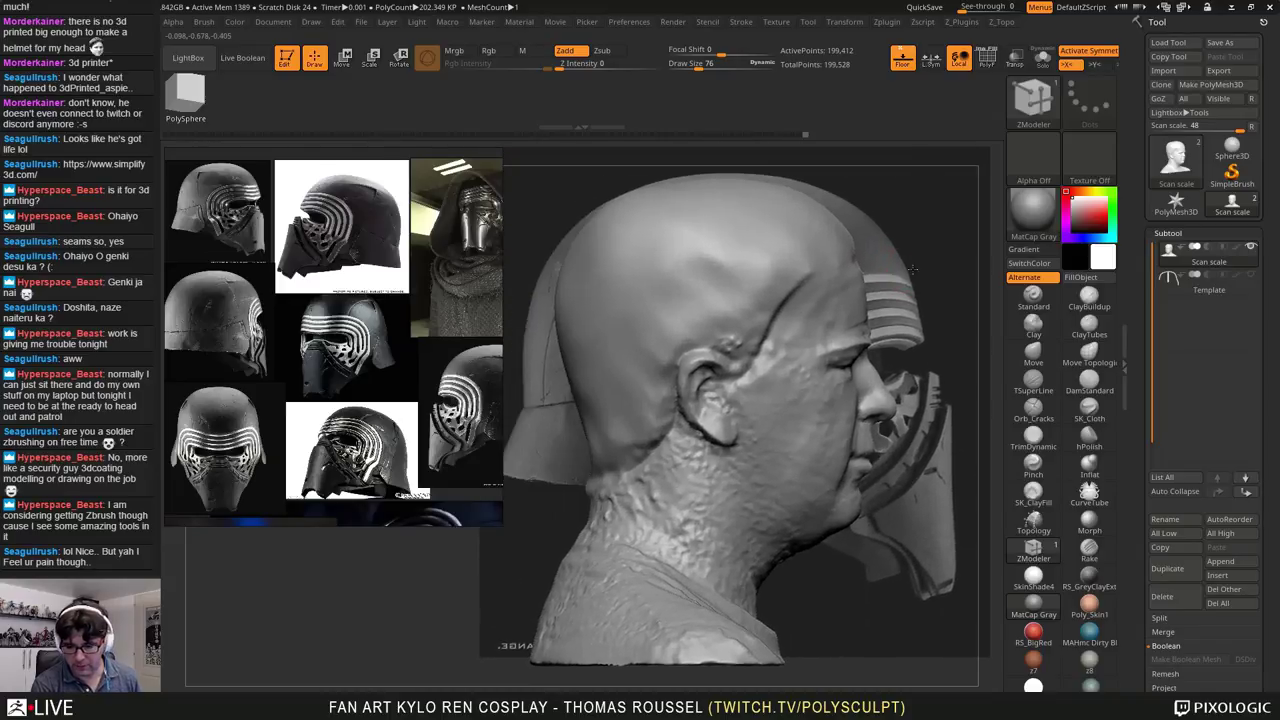
pyautogui.moveTo(899, 231); pyautogui.dragTo(700, 258)
pyautogui.scroll(5, 345, 275)
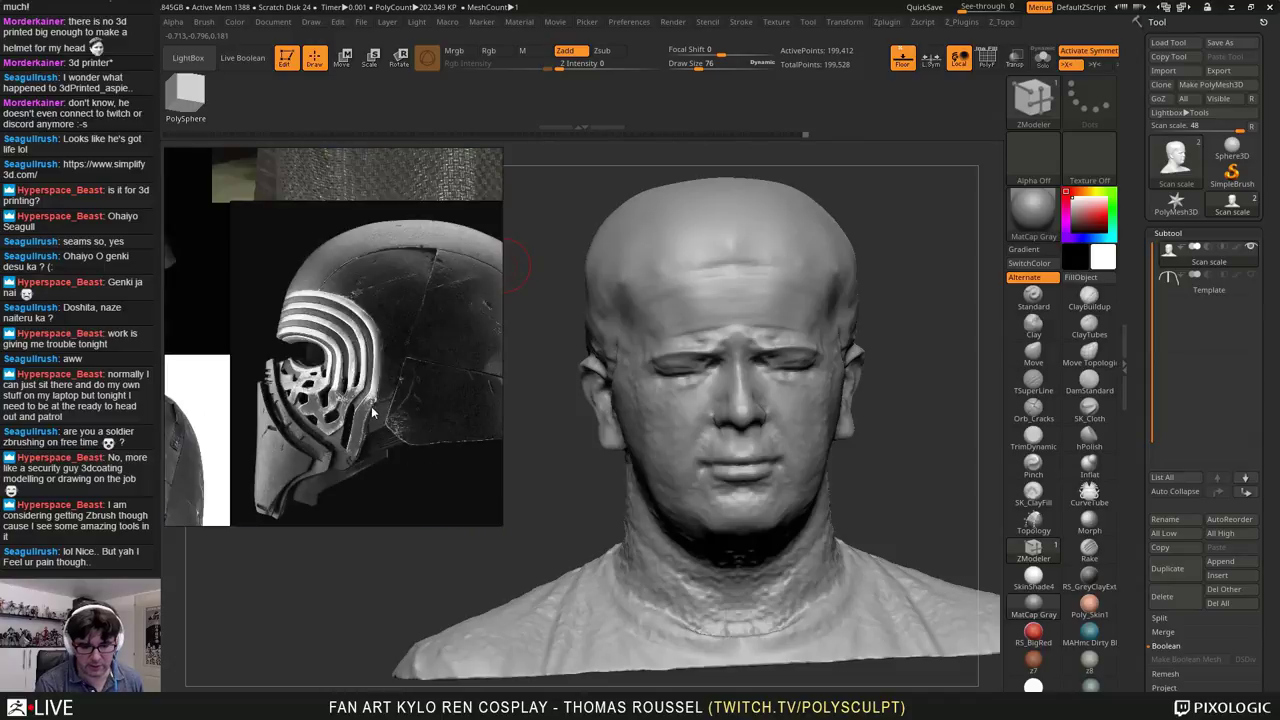
pyautogui.moveTo(318, 366); pyautogui.dragTo(311, 346, button='middle')
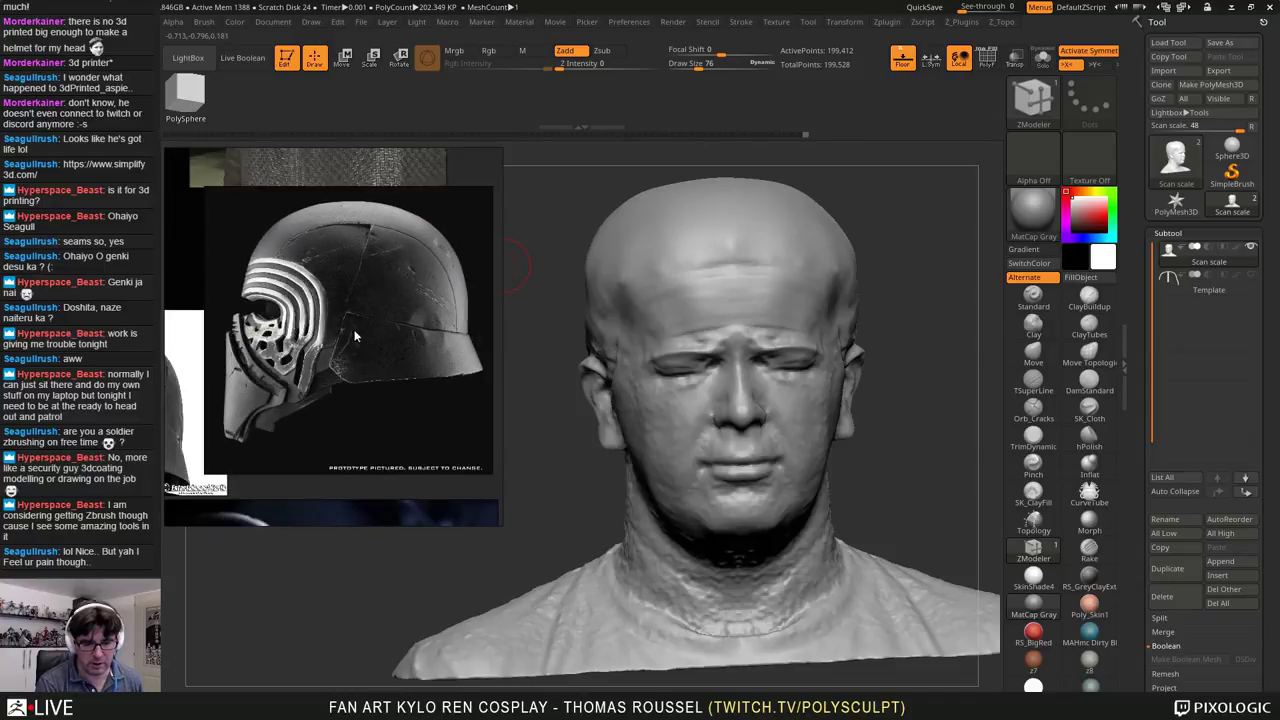
pyautogui.scroll(-3, 237, 316)
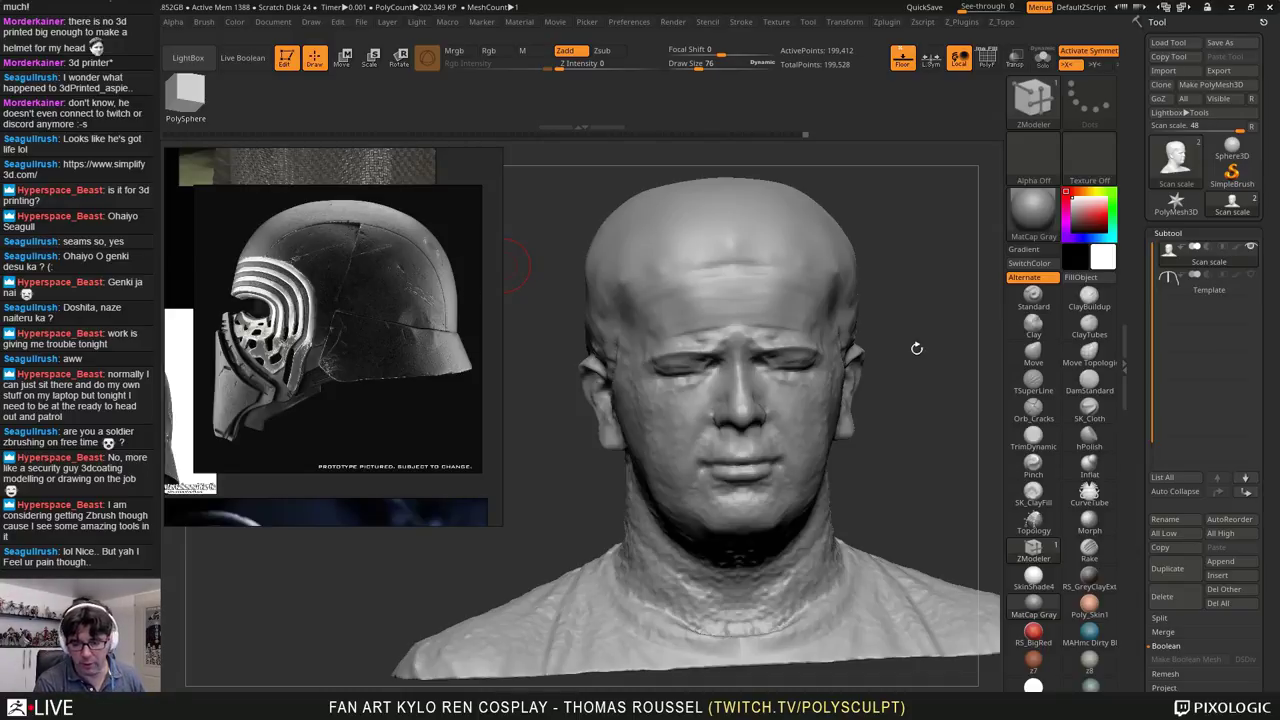
# Step: Append a PolyMesh3D star to the head scan as a new subtool
pyautogui.moveTo(917, 349); pyautogui.dragTo(888, 306)
pyautogui.keyDown('alt'); pyautogui.moveTo(888, 306); pyautogui.dragTo(828, 302, button='right'); pyautogui.keyUp('alt')
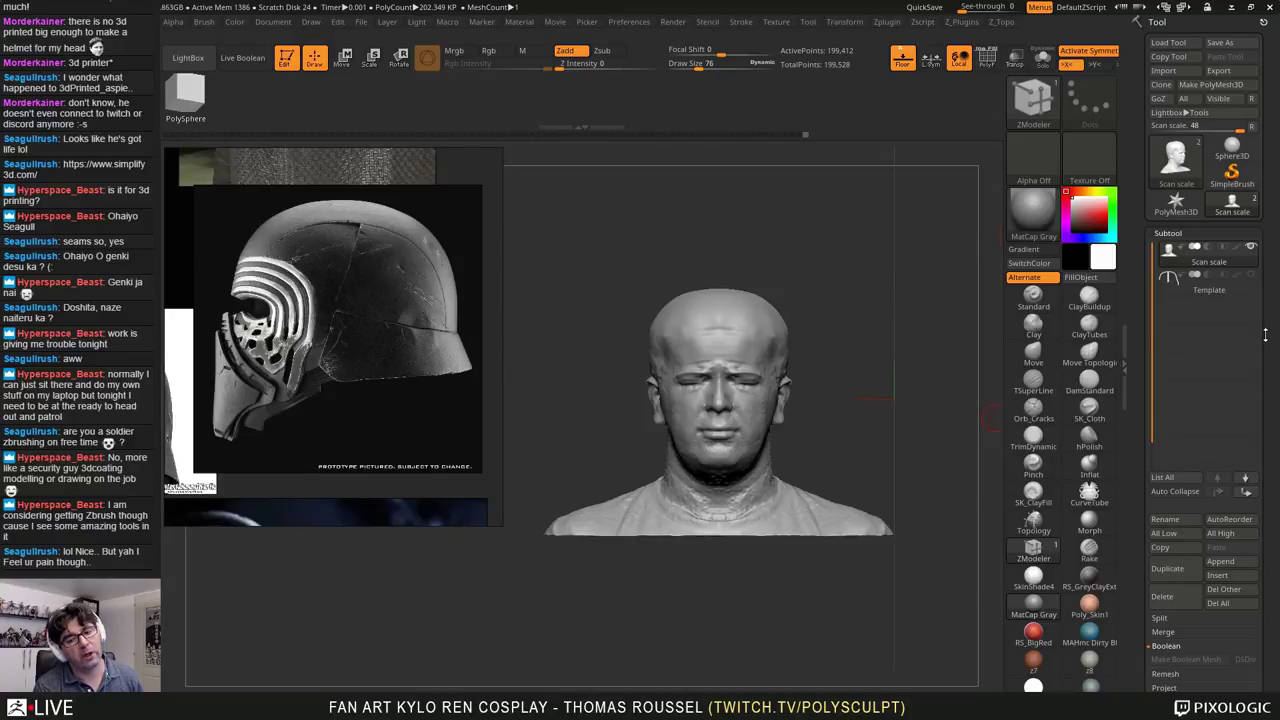
pyautogui.scroll(-3, 1265, 363)
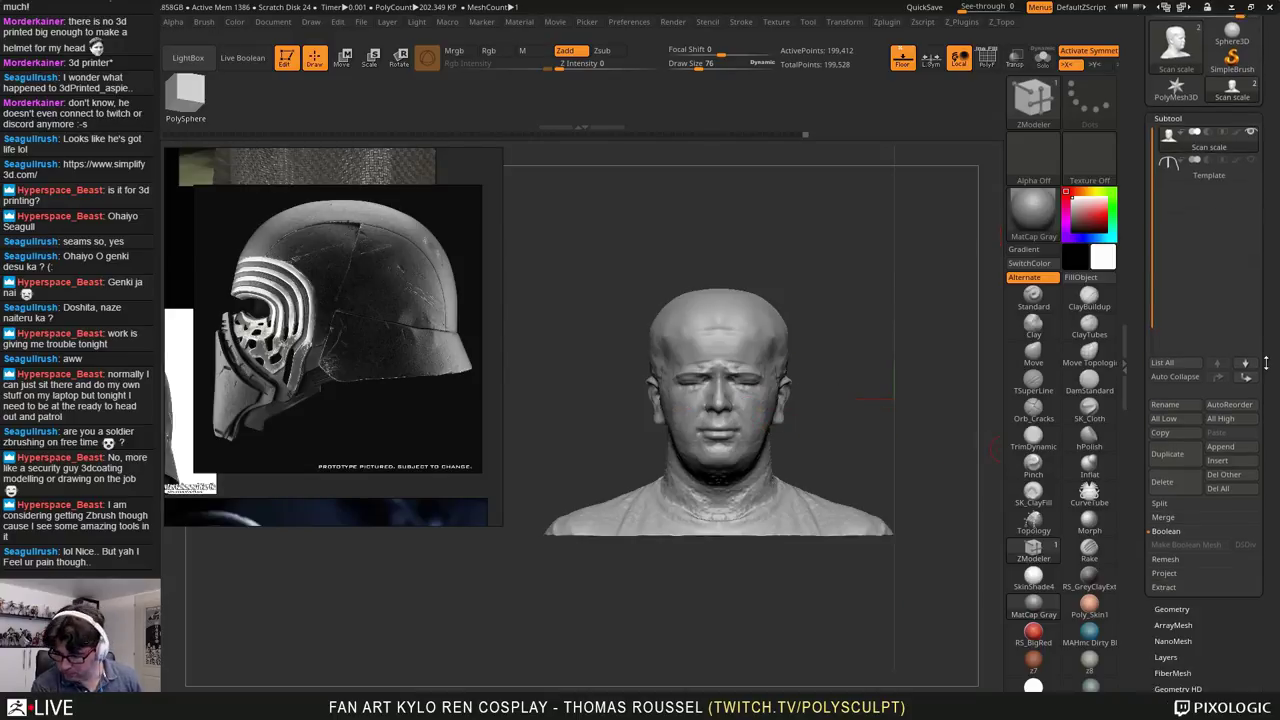
pyautogui.scroll(-1, 1265, 363)
pyautogui.moveTo(1237, 620)
pyautogui.mouseDown()
pyautogui.moveTo(1227, 555)
pyautogui.moveTo(1213, 620)
pyautogui.mouseUp()
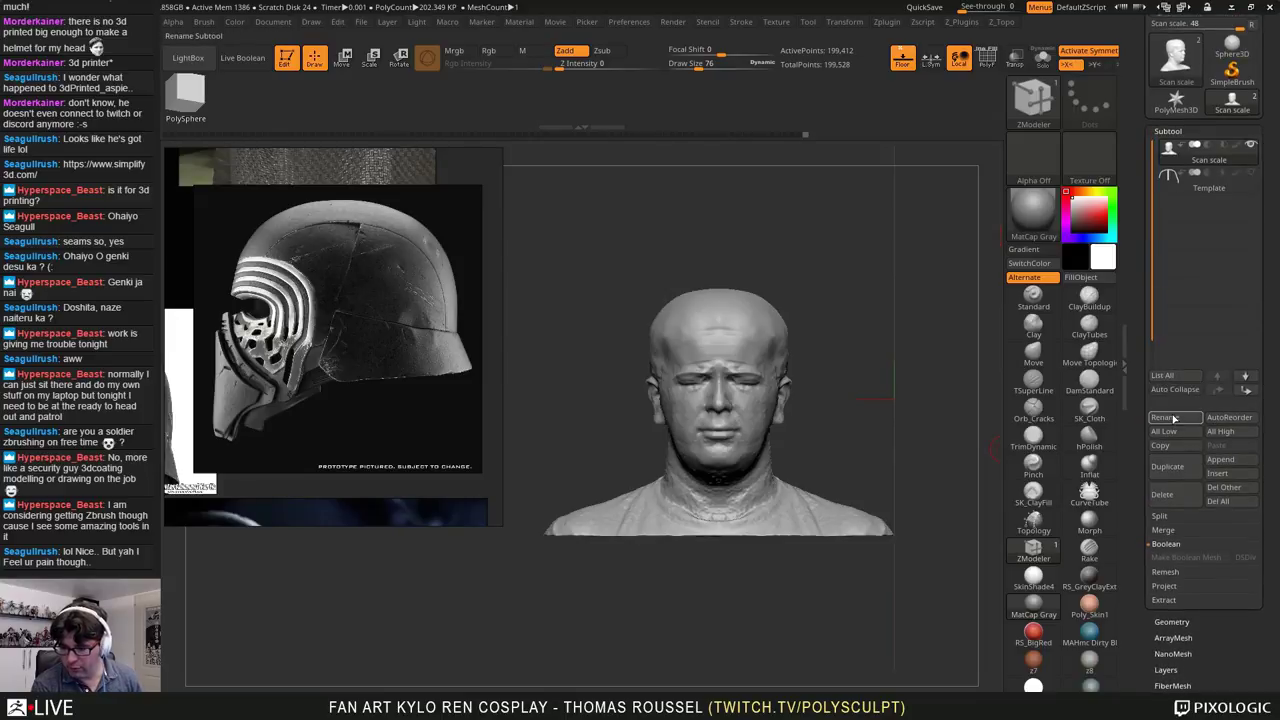
pyautogui.click(1225, 474)
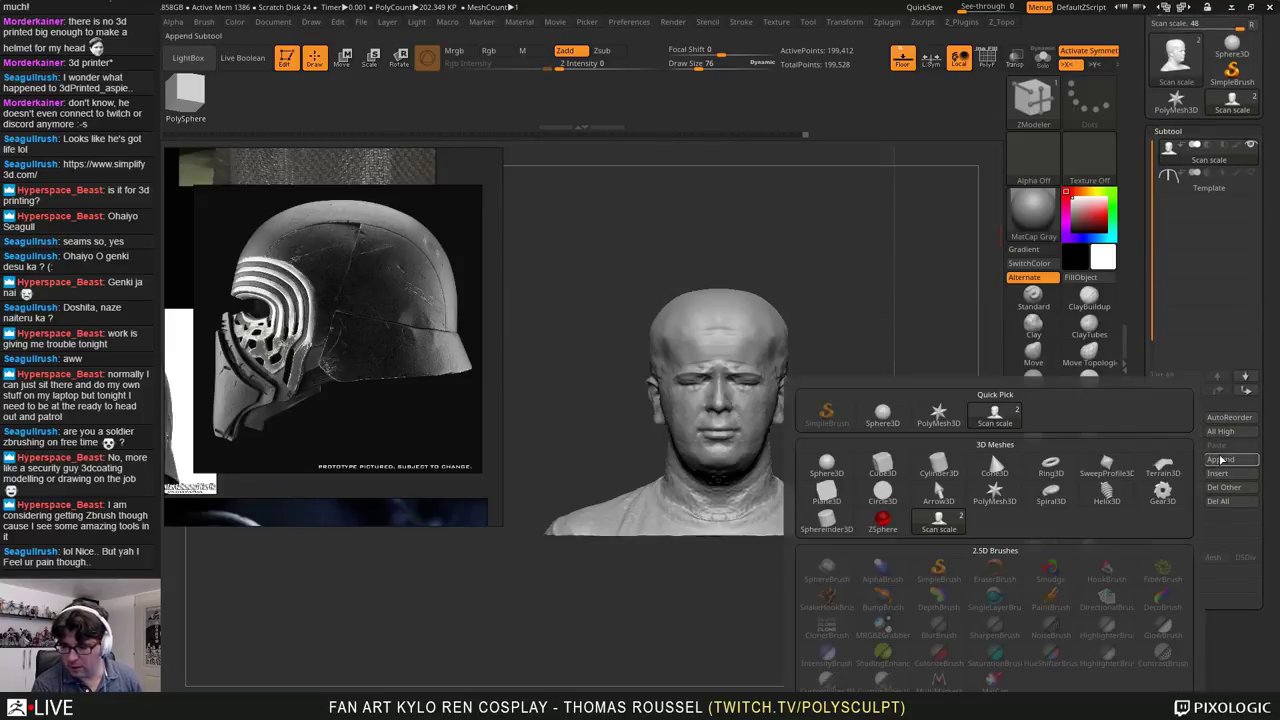
pyautogui.click(917, 414)
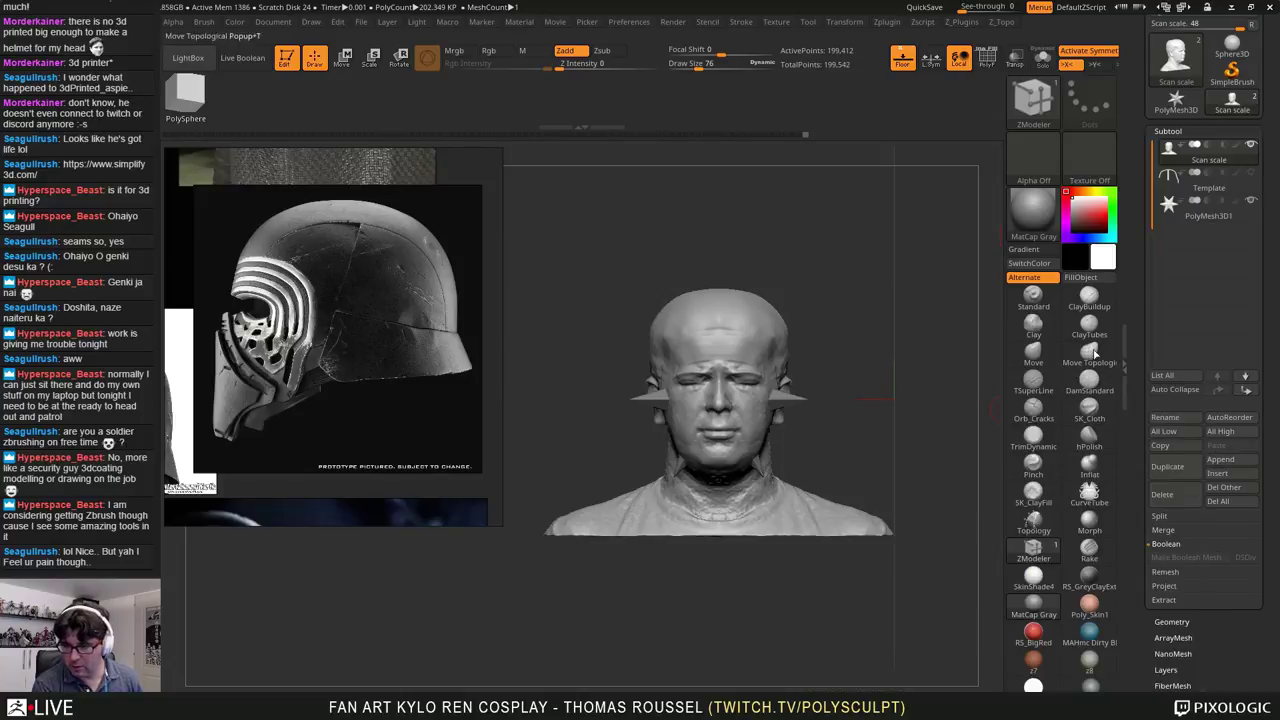
# Step: Initialize the PolyMesh3D1 subtool as a QCube with X Res 2, Y Res 1 and Z Res 1
pyautogui.click(1173, 215)
pyautogui.scroll(-5, 1208, 497)
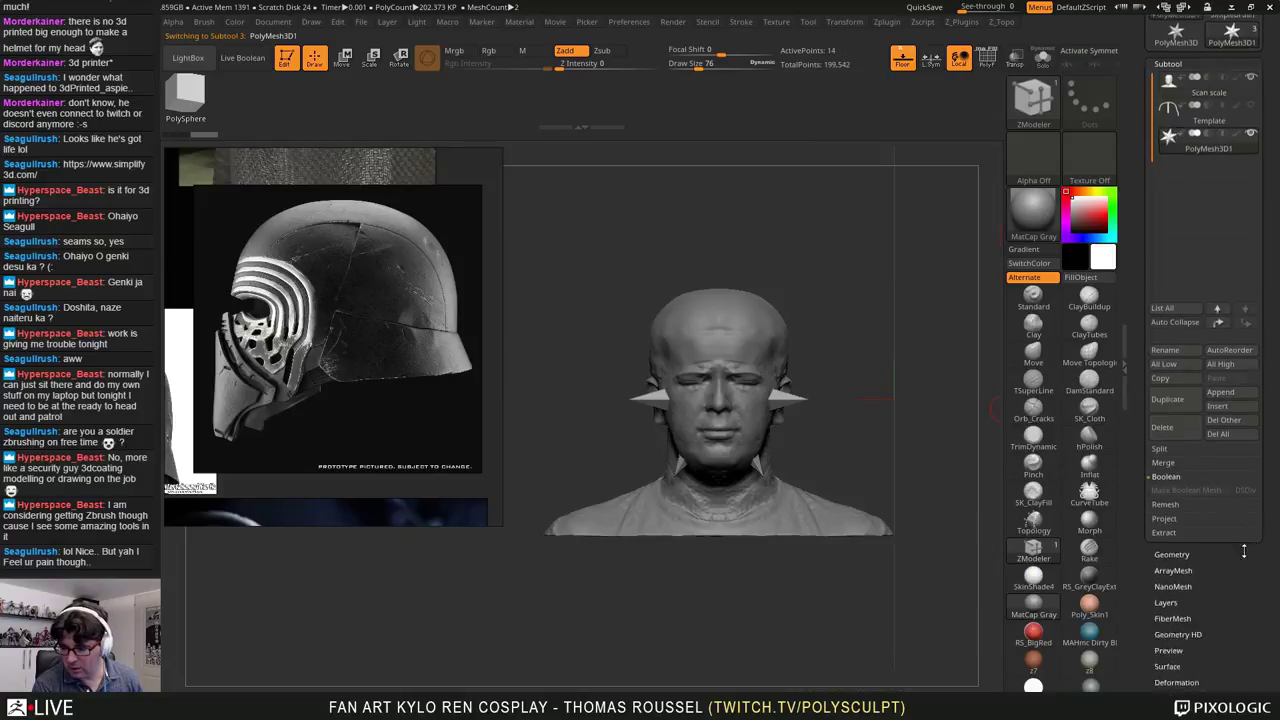
pyautogui.click(1169, 522)
pyautogui.moveTo(1177, 523); pyautogui.dragTo(1200, 603)
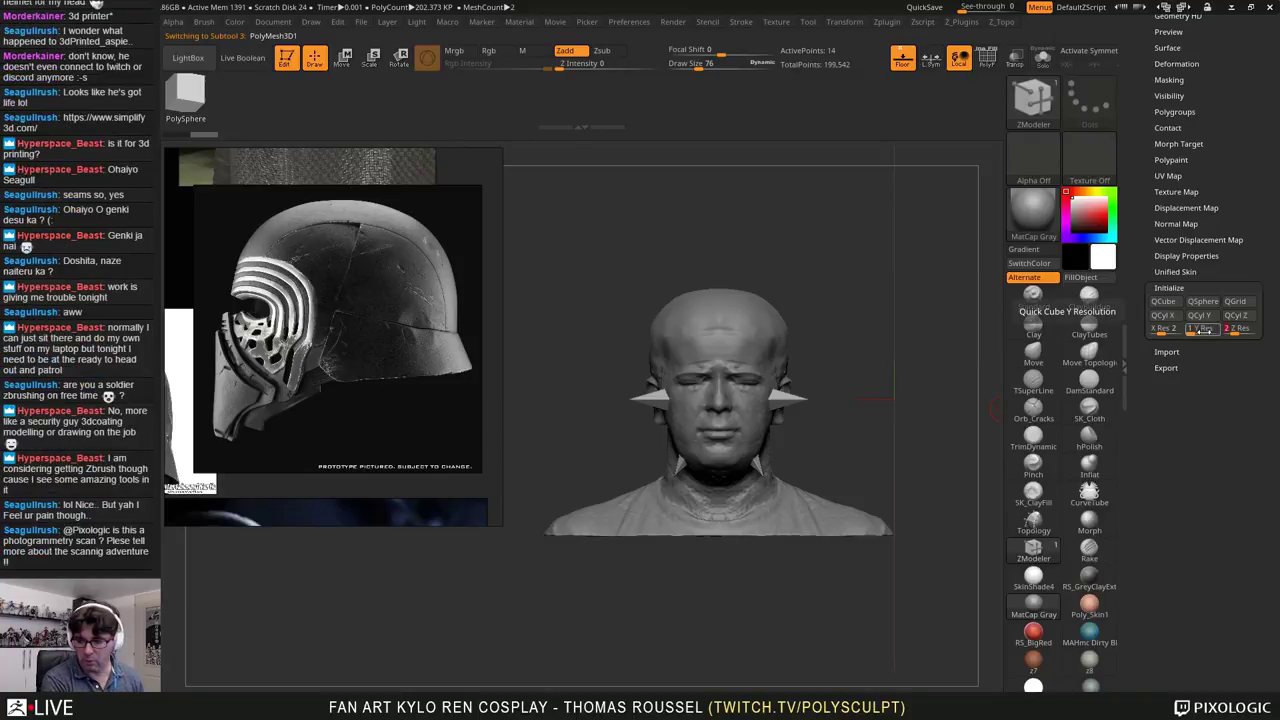
pyautogui.click(1200, 329)
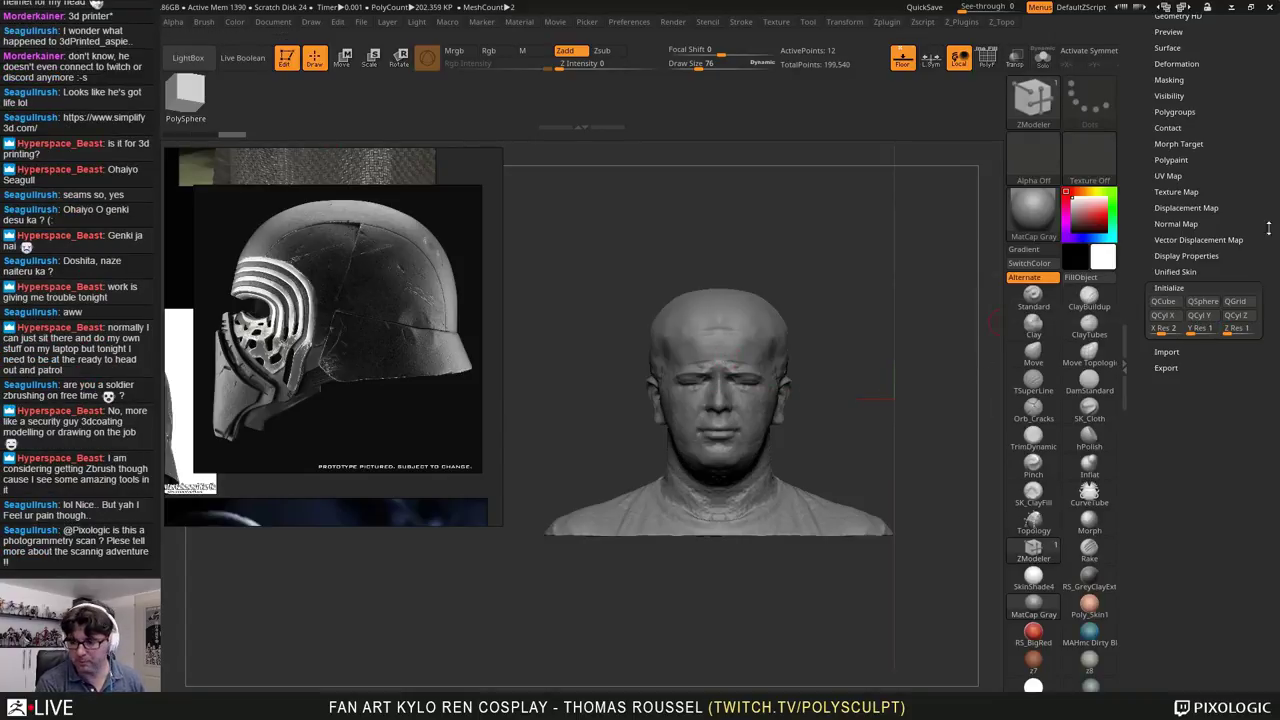
# Step: Move the box up above the head and stretch it from front to back in the side view
pyautogui.scroll(5, 1268, 228)
pyautogui.click(1167, 233)
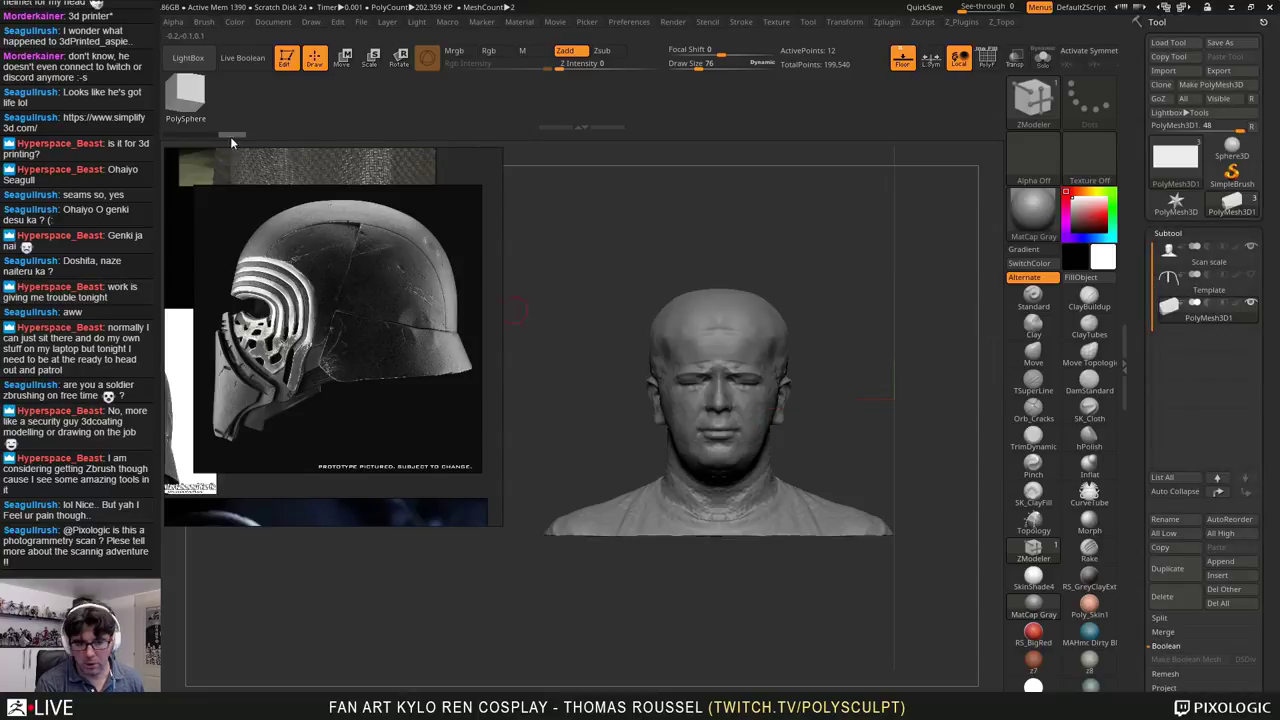
pyautogui.click(342, 57)
pyautogui.moveTo(718, 319); pyautogui.dragTo(718, 188)
pyautogui.moveTo(714, 264); pyautogui.dragTo(826, 278)
pyautogui.keyDown('shift'); pyautogui.moveTo(920, 361); pyautogui.dragTo(777, 393); pyautogui.keyUp('shift')
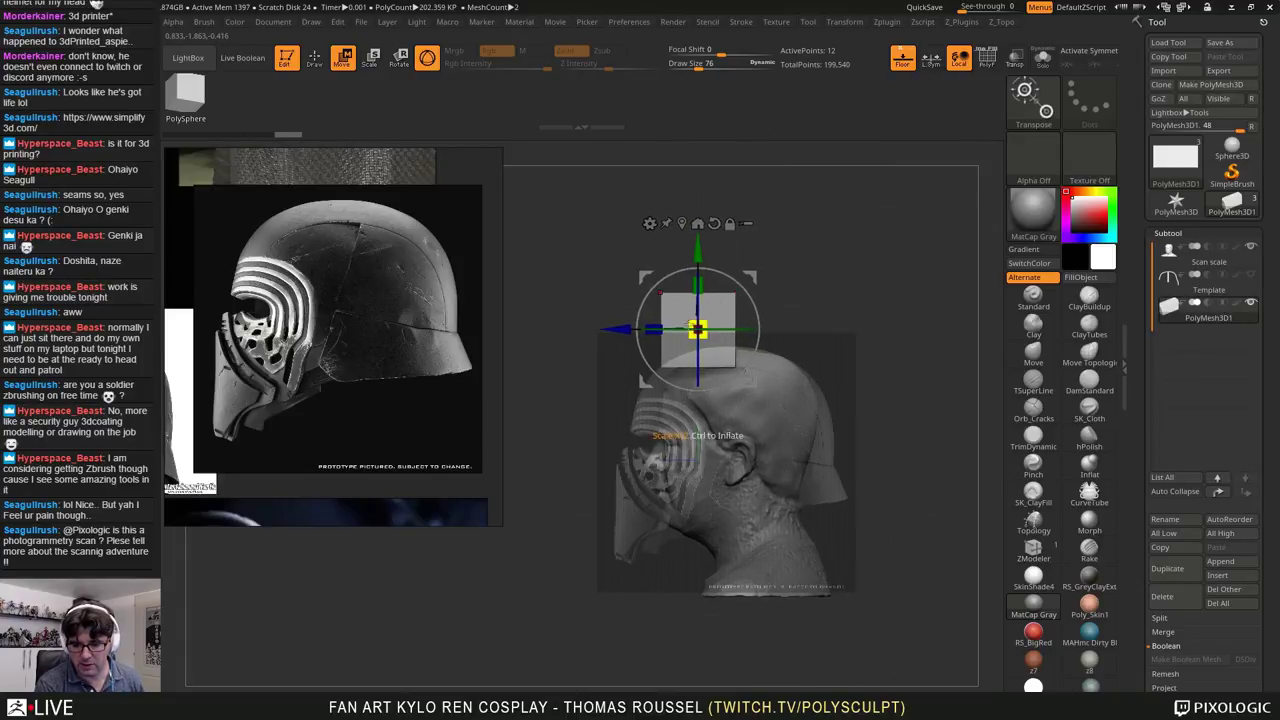
pyautogui.moveTo(654, 328); pyautogui.dragTo(576, 328)
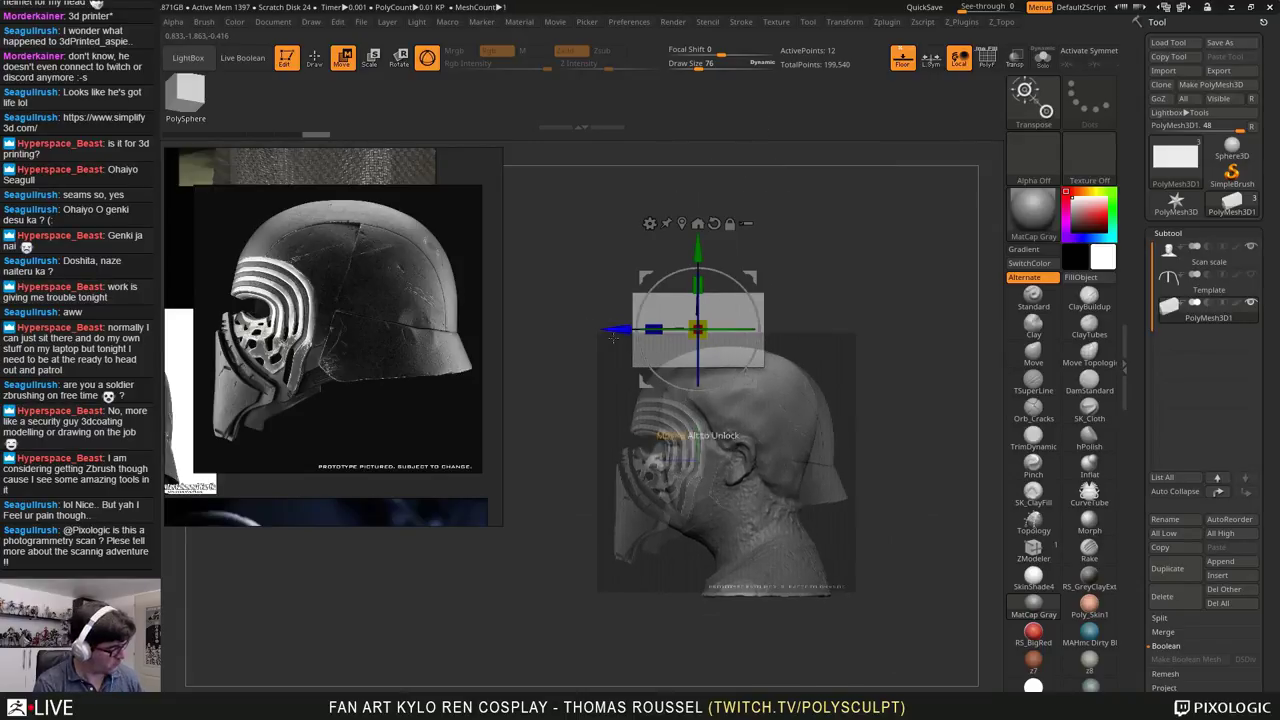
# Step: Turn on PolyFrame for the box and check its shape above the head from the front
pyautogui.hotkey('shift', 'f')
pyautogui.moveTo(815, 310)
pyautogui.mouseDown()
pyautogui.moveTo(905, 349)
pyautogui.moveTo(808, 312)
pyautogui.moveTo(818, 309)
pyautogui.mouseUp()
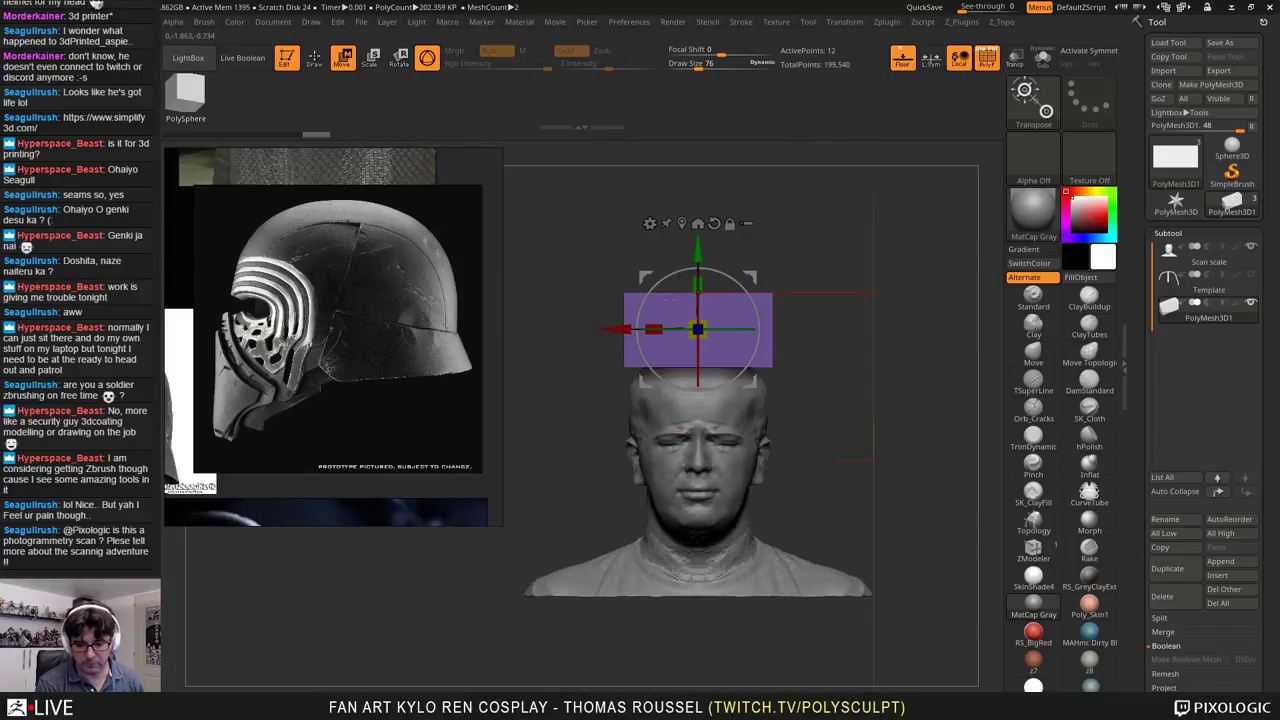
pyautogui.keyDown('alt'); pyautogui.moveTo(858, 243); pyautogui.dragTo(885, 355); pyautogui.keyUp('alt')
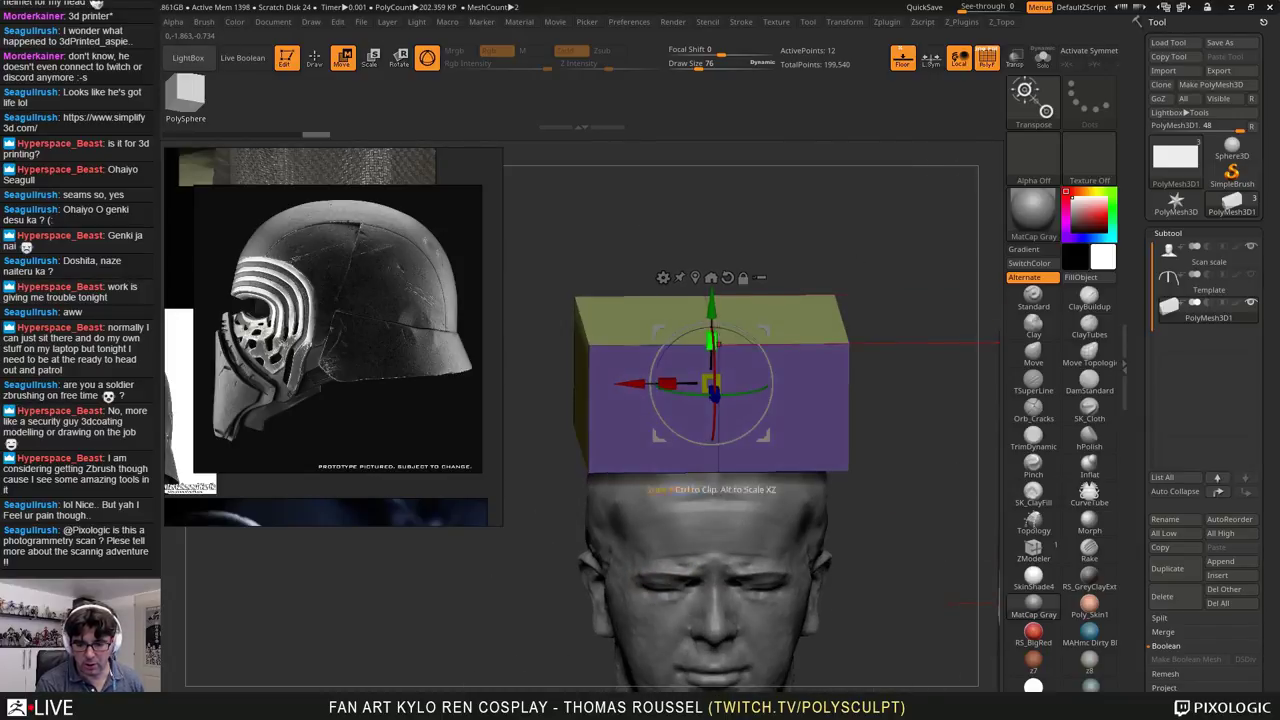
pyautogui.moveTo(622, 284)
pyautogui.keyDown('shift'); pyautogui.mouseDown()
pyautogui.moveTo(626, 312)
pyautogui.moveTo(613, 289)
pyautogui.mouseUp(); pyautogui.keyUp('shift')
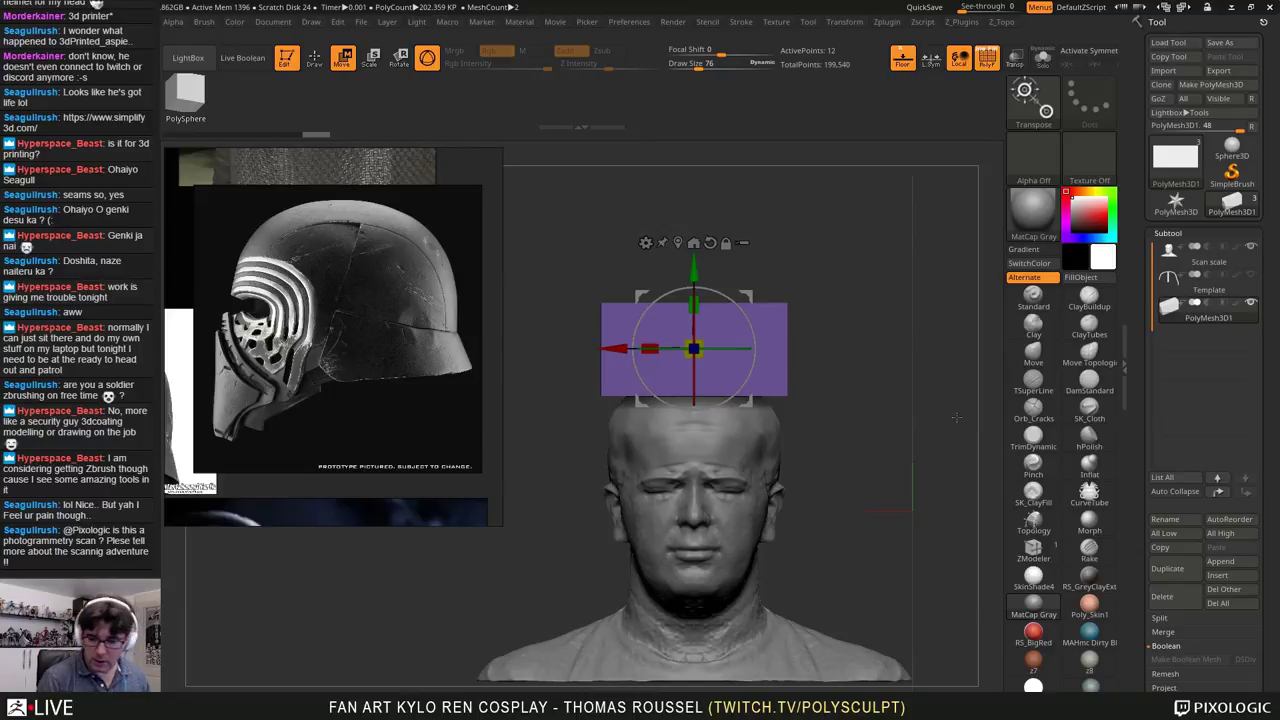
# Step: Lower the box onto the head and slide it backward so it sits over the crown in the side view
pyautogui.moveTo(711, 265); pyautogui.dragTo(713, 333)
pyautogui.moveTo(800, 430); pyautogui.dragTo(972, 490)
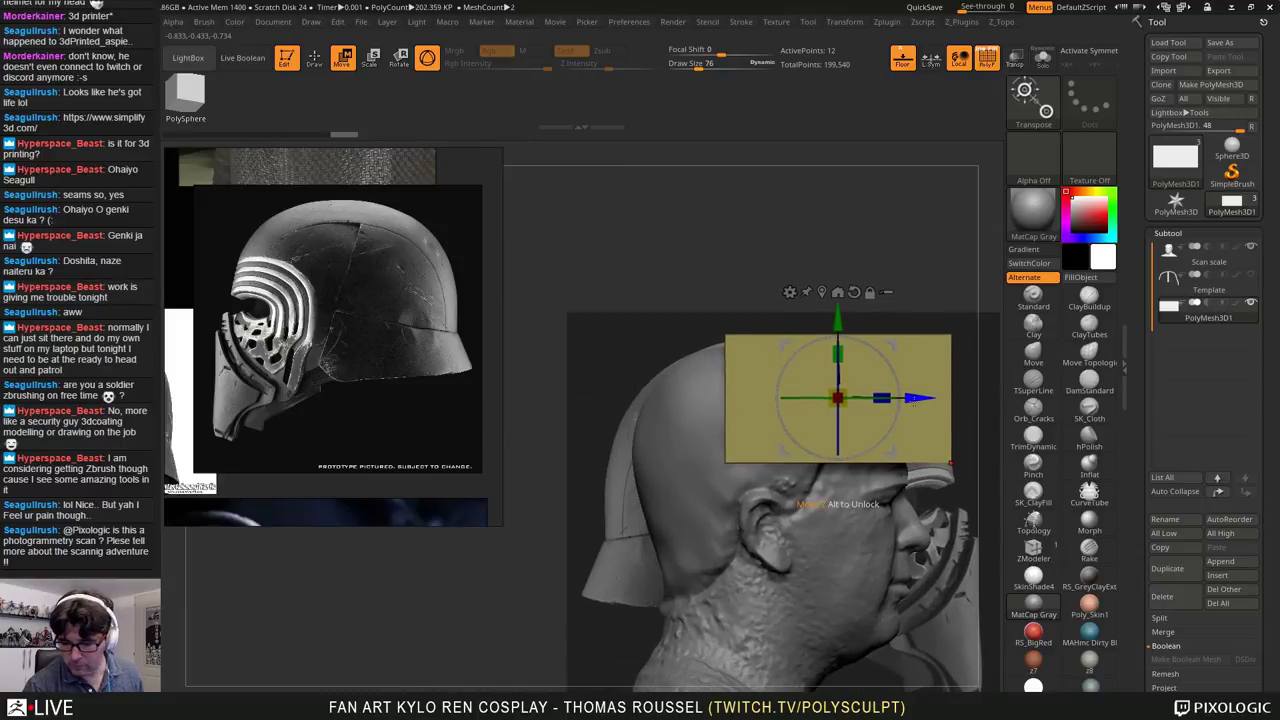
pyautogui.moveTo(916, 399); pyautogui.dragTo(863, 430)
pyautogui.keyDown('alt'); pyautogui.moveTo(920, 440); pyautogui.dragTo(866, 452); pyautogui.keyUp('alt')
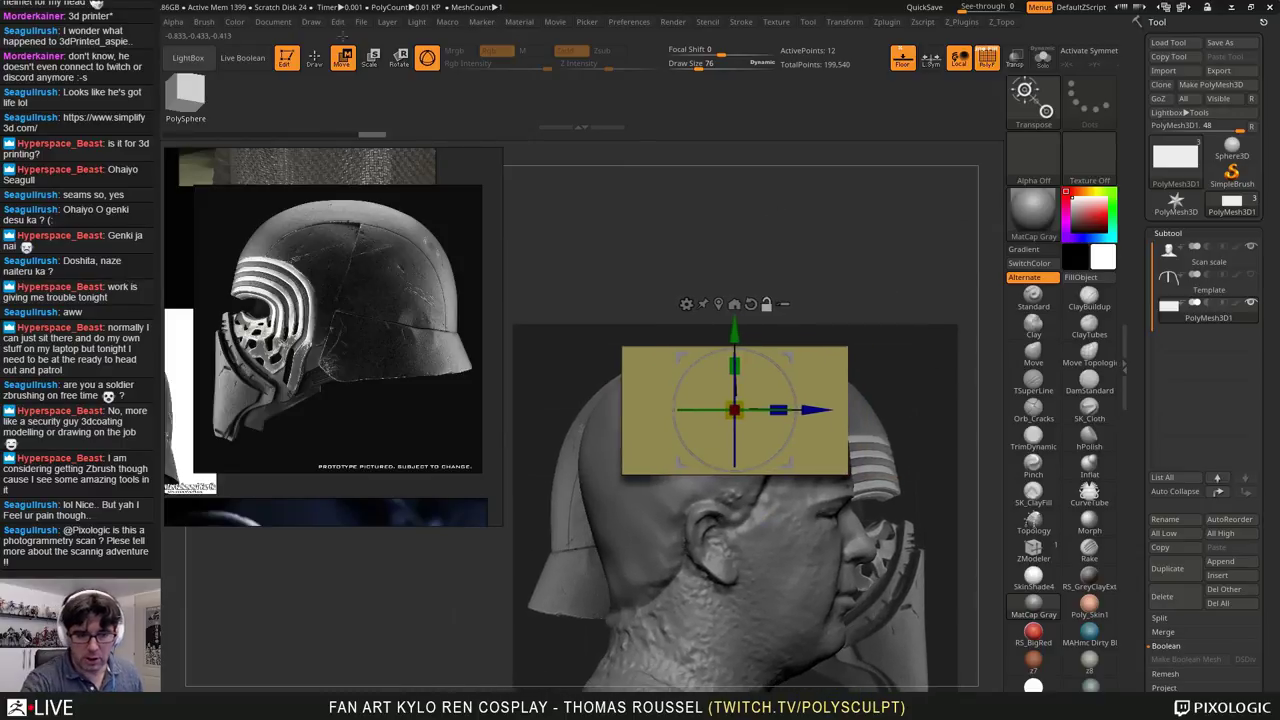
# Step: Set the Move brush to a draw size of 135 and turn on X symmetry for the box
pyautogui.click(1033, 350)
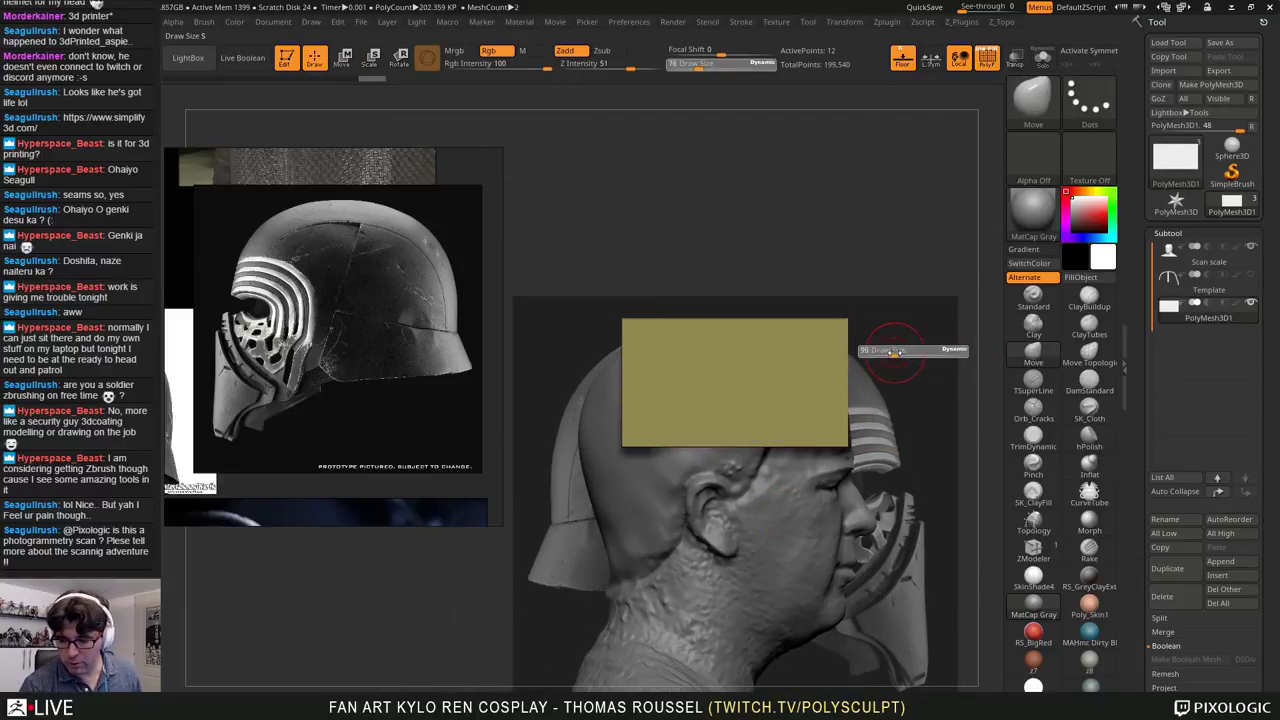
pyautogui.keyDown('shift'); pyautogui.moveTo(901, 376); pyautogui.dragTo(842, 373); pyautogui.keyUp('shift')
pyautogui.moveTo(864, 318); pyautogui.dragTo(868, 478)
pyautogui.hotkey('ctrl', 'z')
pyautogui.press('x')
pyautogui.moveTo(780, 450); pyautogui.dragTo(900, 420, button='right')
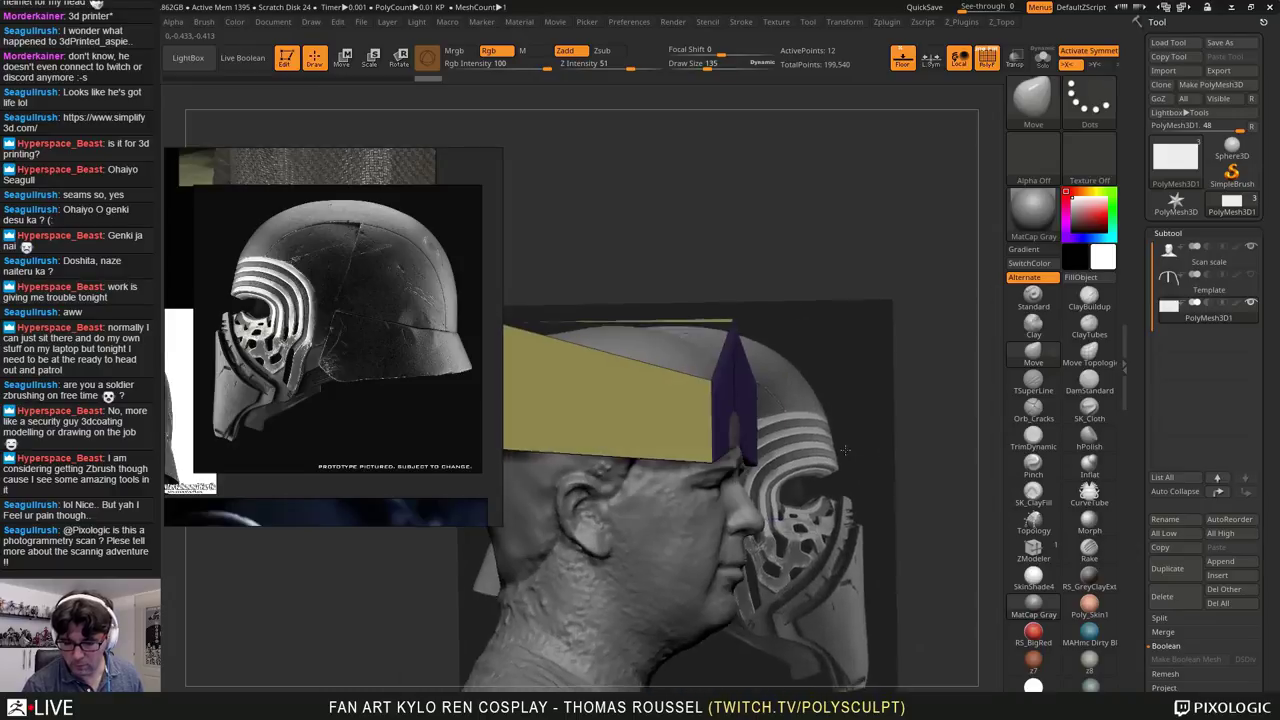
# Step: Slope the front of the box and pull its lower corners toward the helmet outline in the side view
pyautogui.keyDown('shift'); pyautogui.moveTo(780, 350); pyautogui.dragTo(739, 348, button='right'); pyautogui.keyUp('shift')
pyautogui.moveTo(740, 349)
pyautogui.mouseDown()
pyautogui.moveTo(764, 458)
pyautogui.moveTo(780, 426)
pyautogui.moveTo(725, 390)
pyautogui.mouseUp()
pyautogui.keyDown('alt'); pyautogui.moveTo(772, 440); pyautogui.dragTo(927, 414); pyautogui.keyUp('alt')
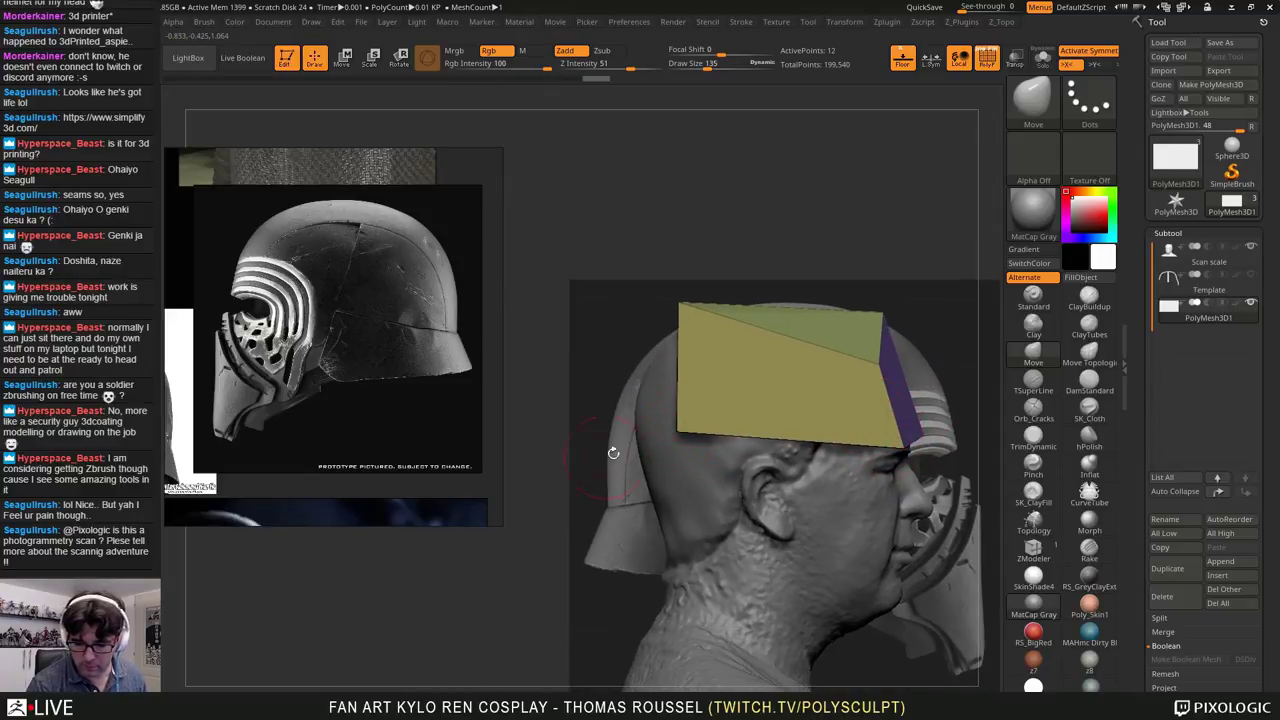
pyautogui.moveTo(676, 432); pyautogui.dragTo(754, 390)
pyautogui.moveTo(630, 428); pyautogui.dragTo(632, 454)
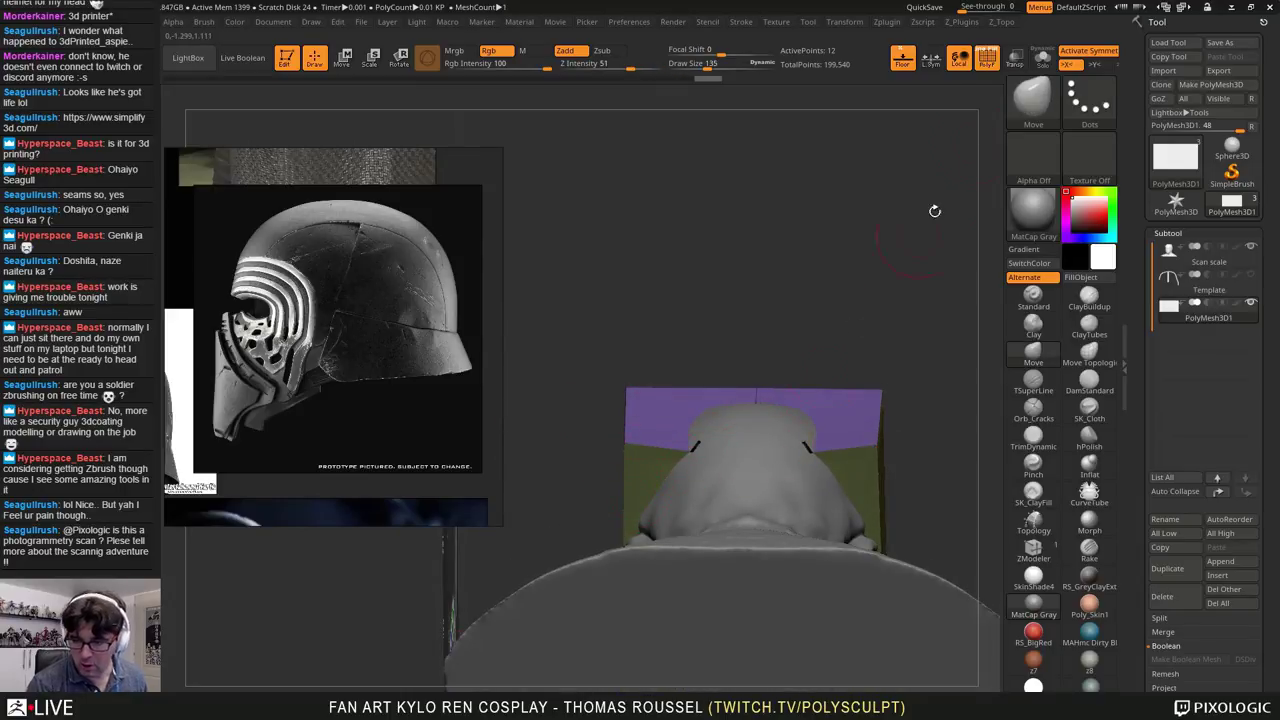
# Step: Turn on transparency and move the box's end-face centre and corner points to fit around the head
pyautogui.click(1015, 59)
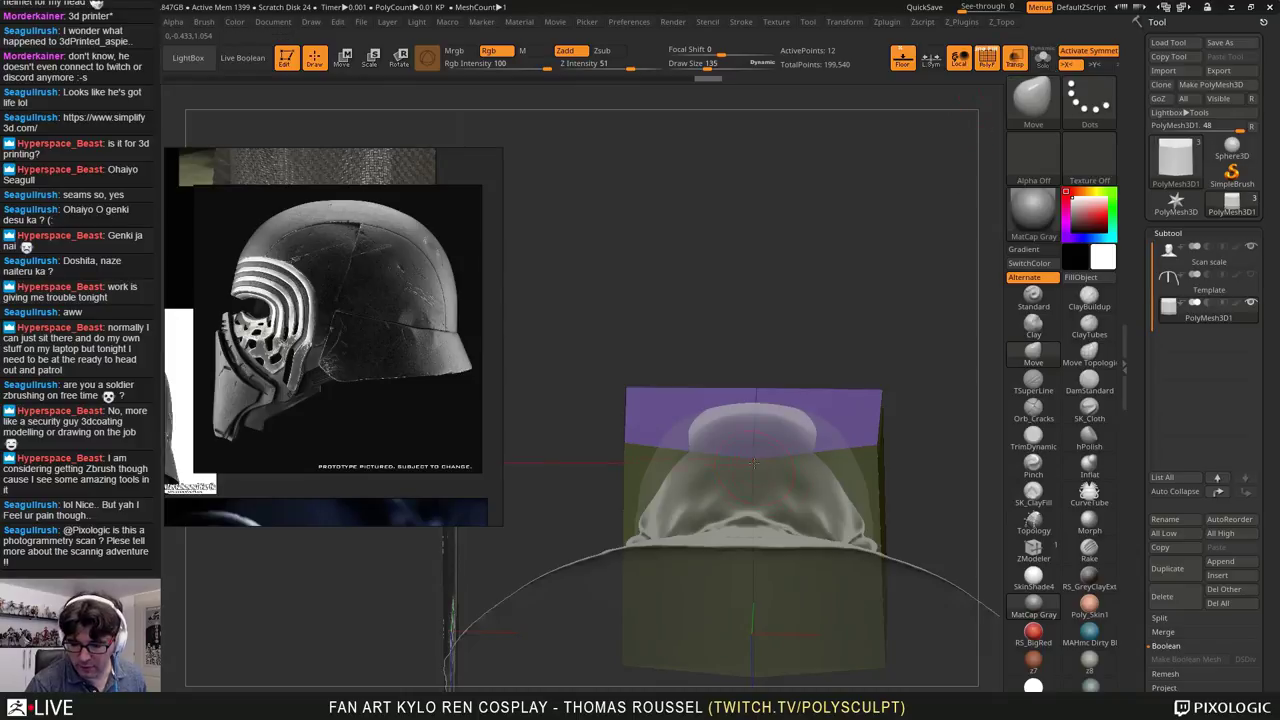
pyautogui.moveTo(754, 463); pyautogui.dragTo(753, 406)
pyautogui.moveTo(625, 445); pyautogui.dragTo(639, 464)
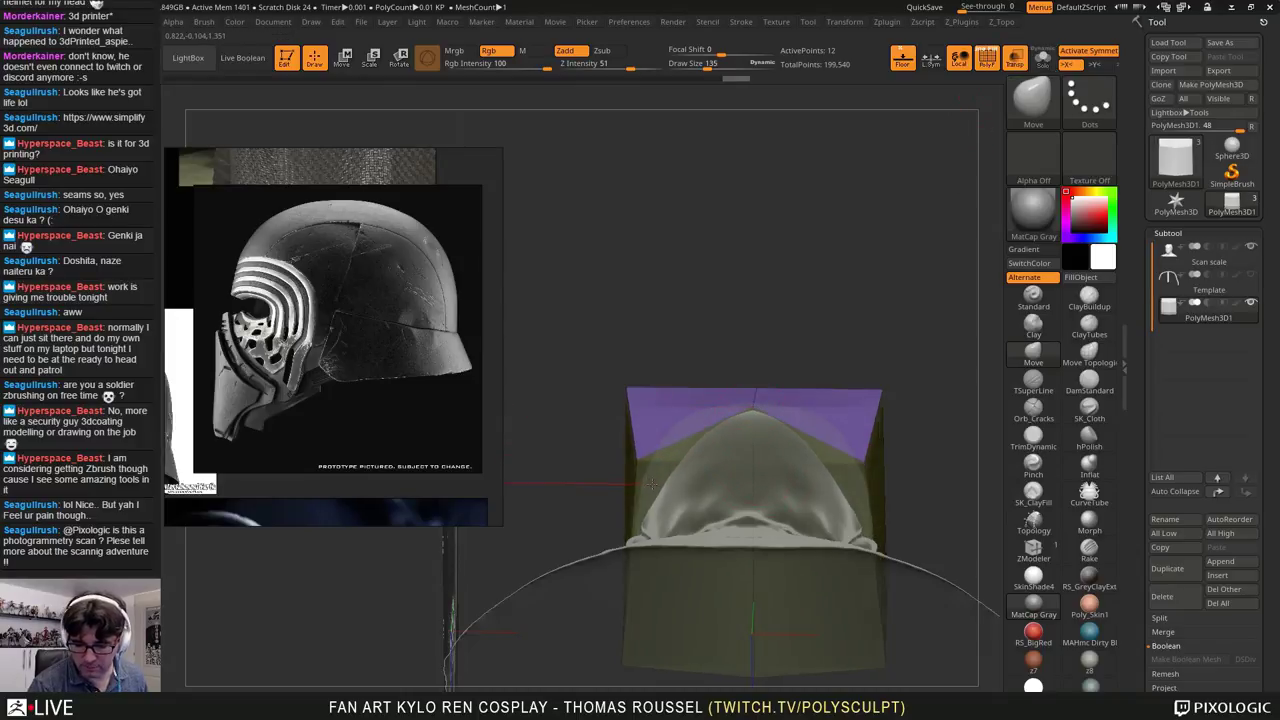
pyautogui.moveTo(627, 389); pyautogui.dragTo(647, 405)
pyautogui.moveTo(807, 412); pyautogui.dragTo(801, 493)
pyautogui.keyDown('alt'); pyautogui.moveTo(801, 493); pyautogui.dragTo(731, 506); pyautogui.keyUp('alt')
# Step: Set the ZModeler edge action to Insert and add edge loops through the box's side and back
pyautogui.click(1045, 549)
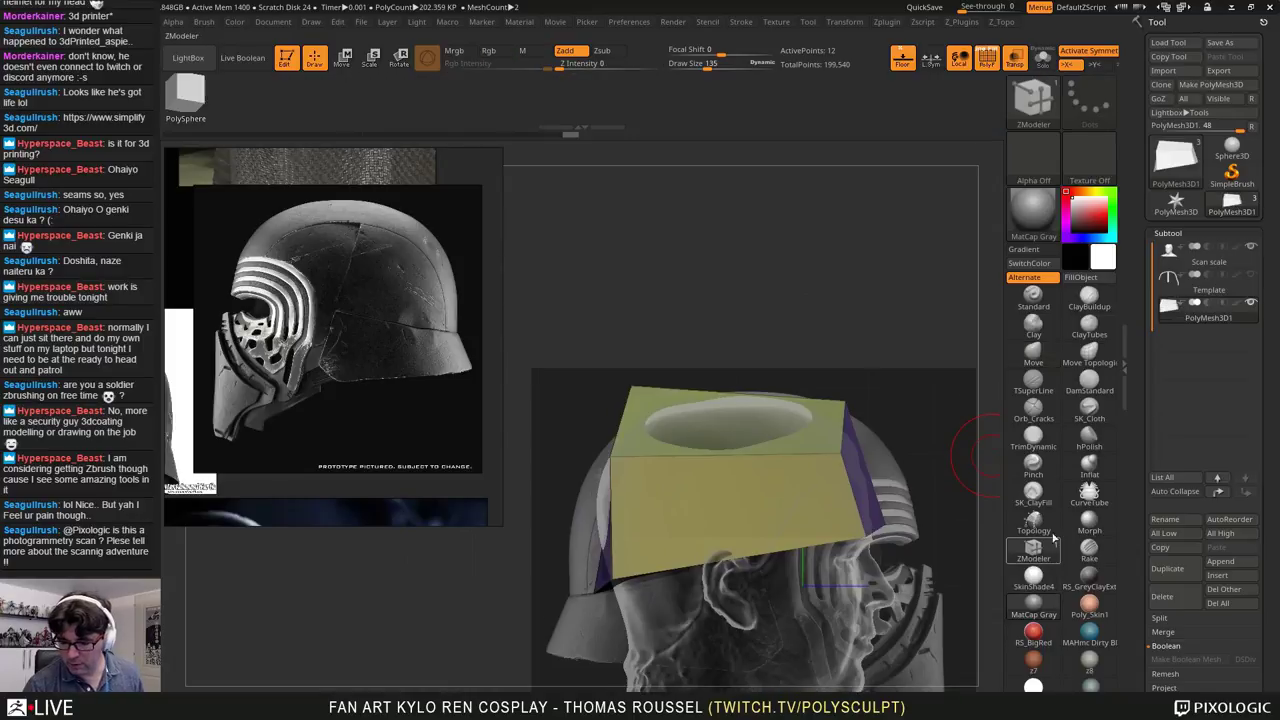
pyautogui.press('space')
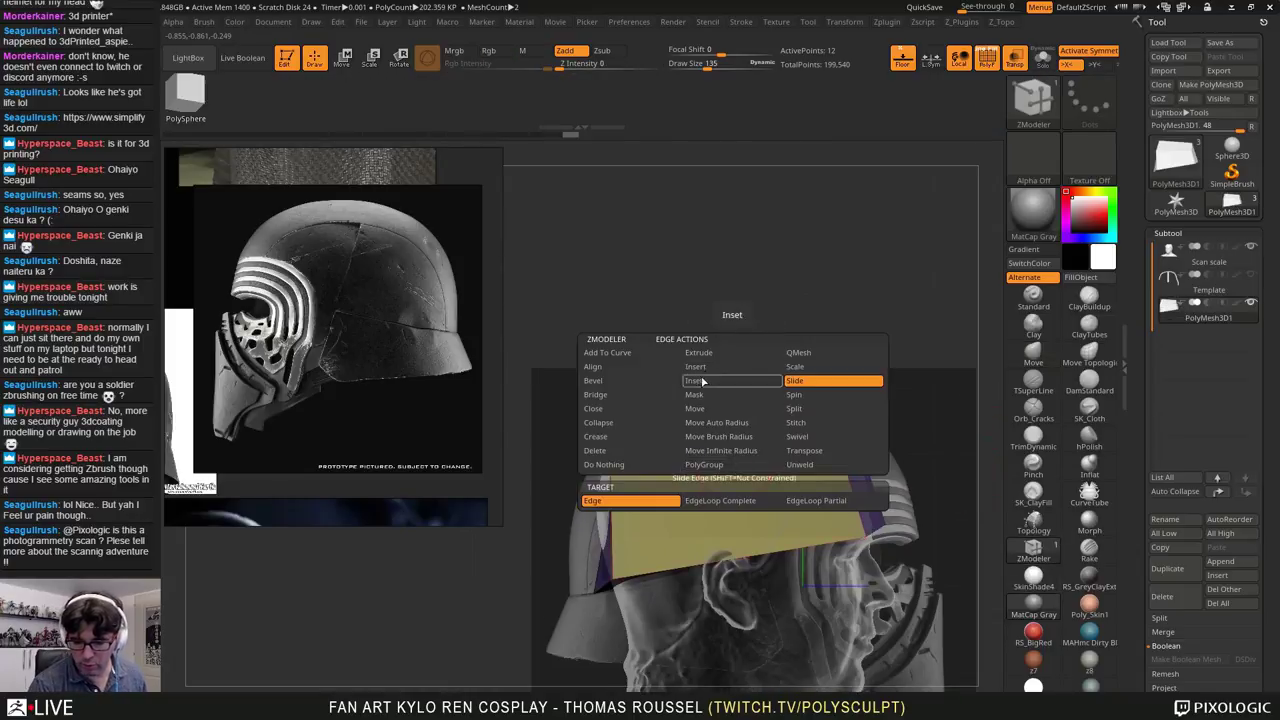
pyautogui.click(695, 366)
pyautogui.click(718, 458)
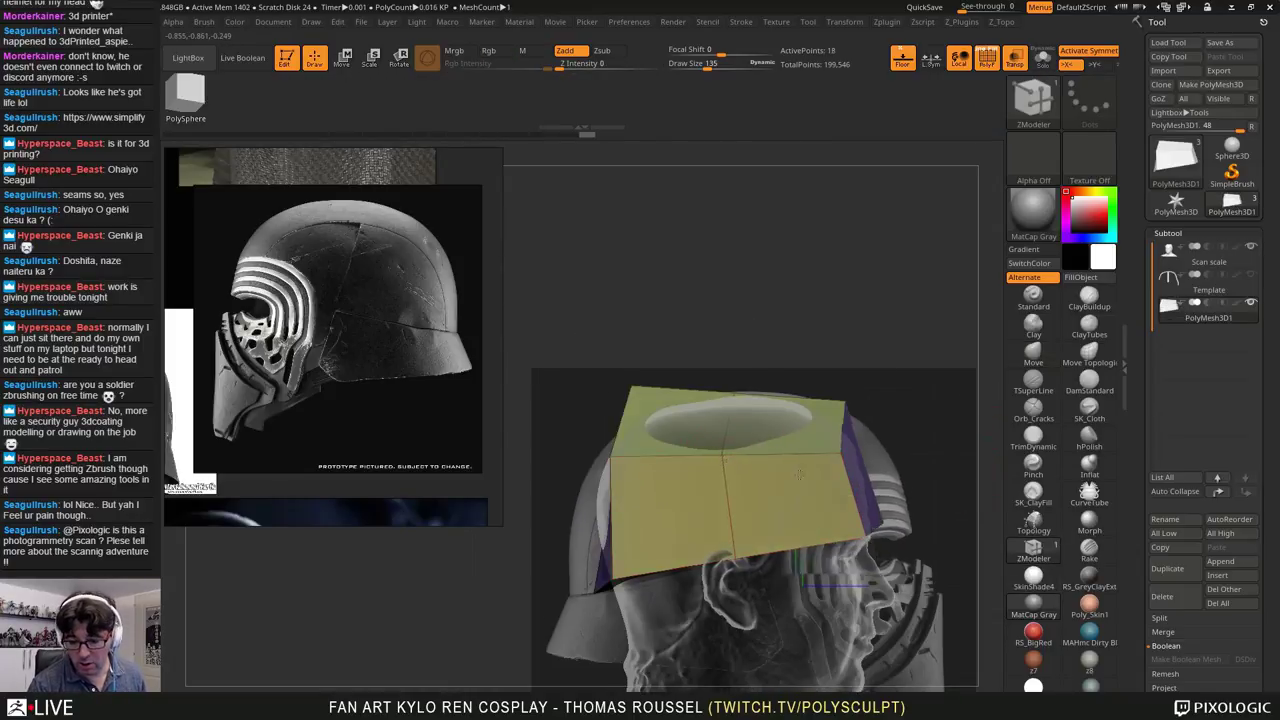
pyautogui.keyDown('shift'); pyautogui.moveTo(905, 515); pyautogui.dragTo(950, 512); pyautogui.keyUp('shift')
pyautogui.click(758, 433)
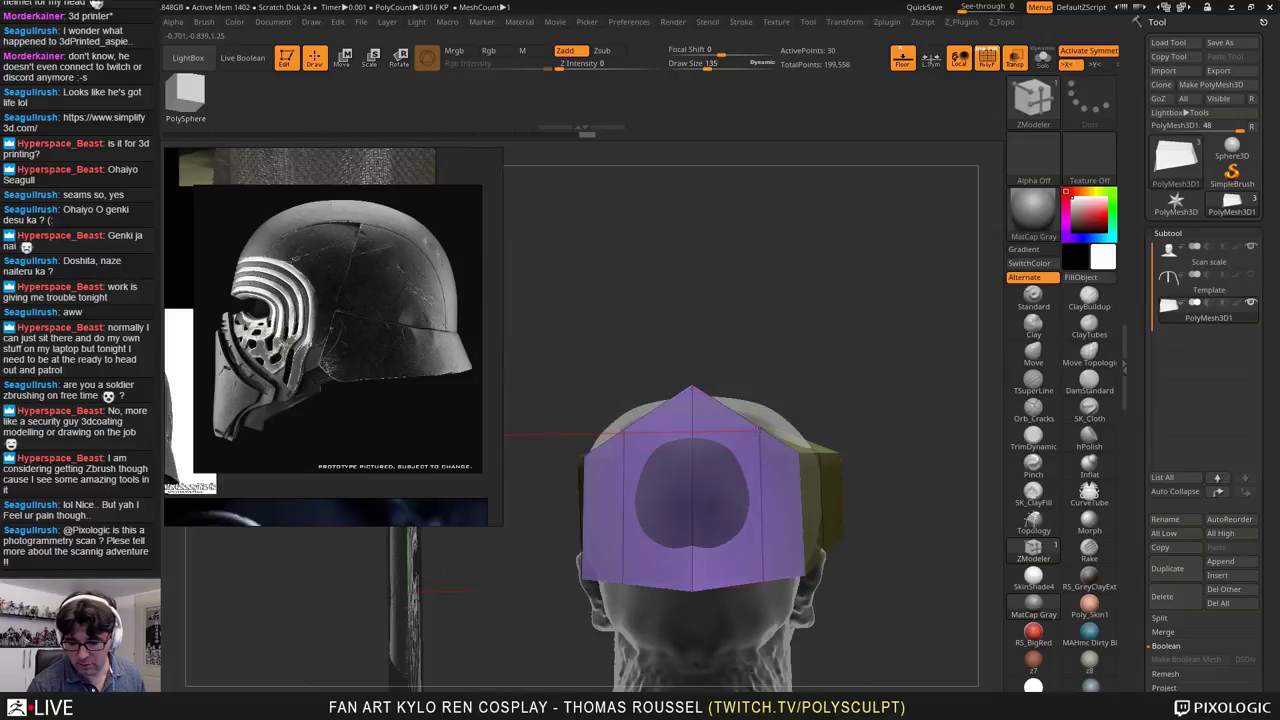
# Step: Round the box's front and back ends around the head with the Move brush in the top view
pyautogui.moveTo(860, 472); pyautogui.dragTo(858, 428)
pyautogui.moveTo(864, 328); pyautogui.dragTo(880, 342)
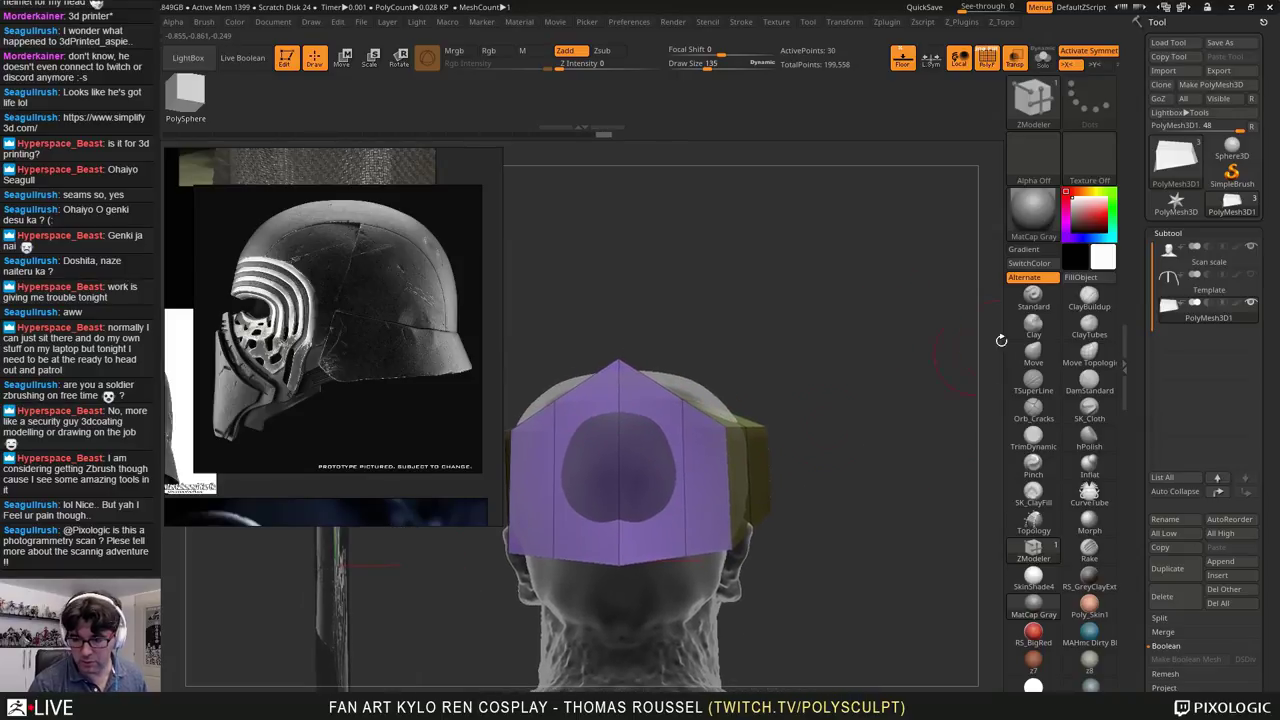
pyautogui.click(1034, 352)
pyautogui.moveTo(877, 465); pyautogui.dragTo(808, 560)
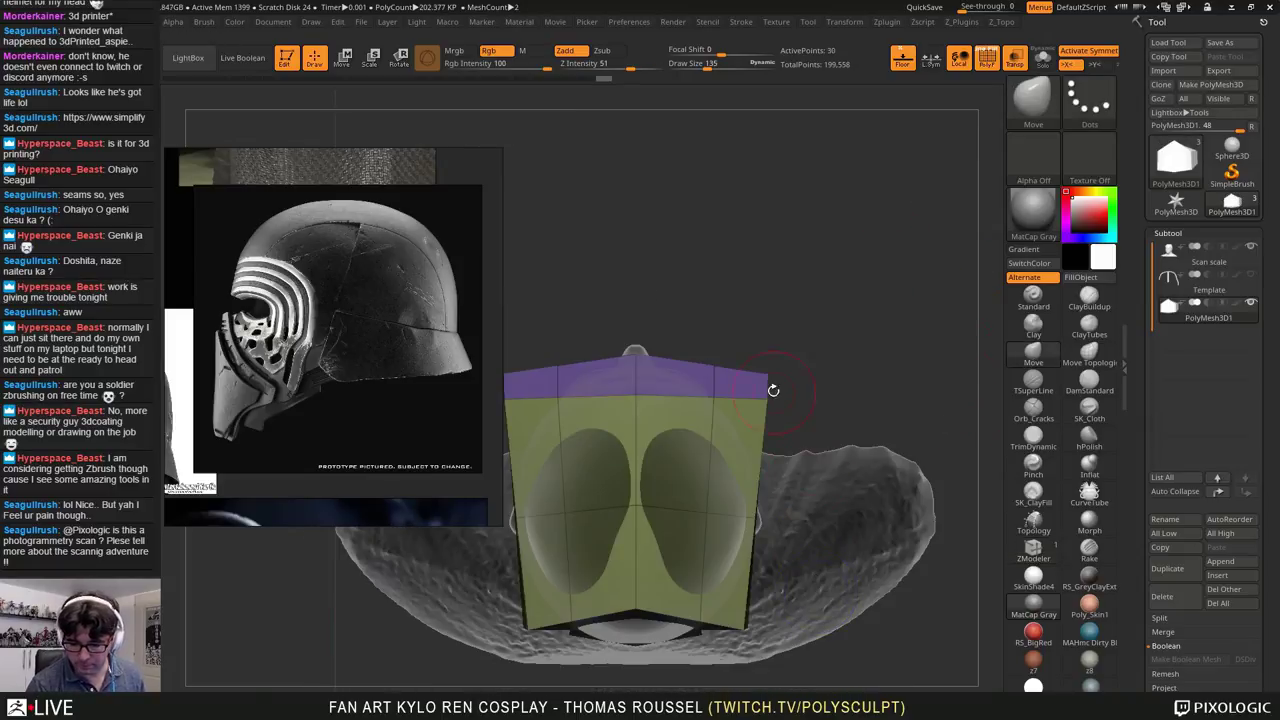
pyautogui.moveTo(781, 415)
pyautogui.mouseDown()
pyautogui.moveTo(788, 438)
pyautogui.moveTo(780, 420)
pyautogui.moveTo(742, 422)
pyautogui.moveTo(703, 397)
pyautogui.moveTo(750, 392)
pyautogui.moveTo(701, 367)
pyautogui.mouseUp()
pyautogui.moveTo(754, 518); pyautogui.dragTo(759, 519)
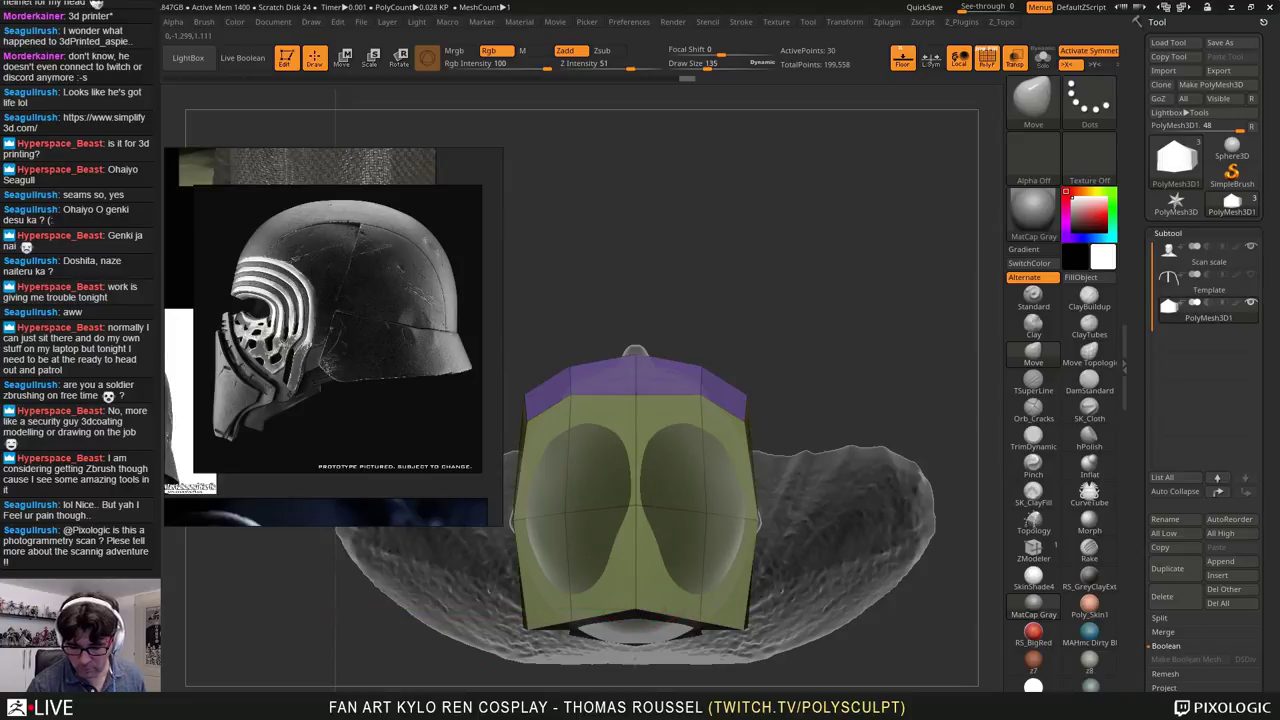
pyautogui.moveTo(636, 616); pyautogui.dragTo(636, 647)
pyautogui.moveTo(703, 623); pyautogui.dragTo(705, 635)
pyautogui.moveTo(746, 627); pyautogui.dragTo(715, 613)
# Step: Pull the upper back corners and top ridge of the box down to the helmet's rear curve
pyautogui.moveTo(766, 579); pyautogui.dragTo(816, 421)
pyautogui.moveTo(743, 398)
pyautogui.mouseDown()
pyautogui.moveTo(752, 386)
pyautogui.moveTo(791, 418)
pyautogui.mouseUp()
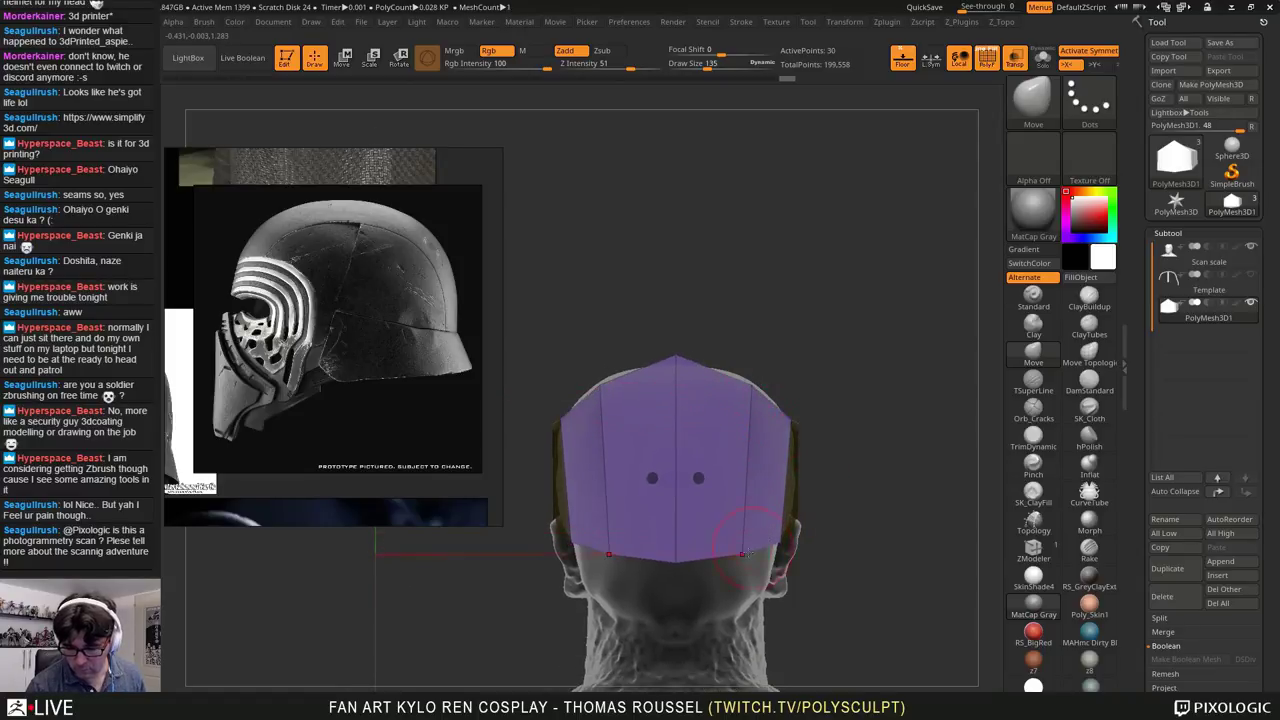
pyautogui.moveTo(657, 557)
pyautogui.mouseDown()
pyautogui.moveTo(728, 556)
pyautogui.moveTo(686, 533)
pyautogui.mouseUp()
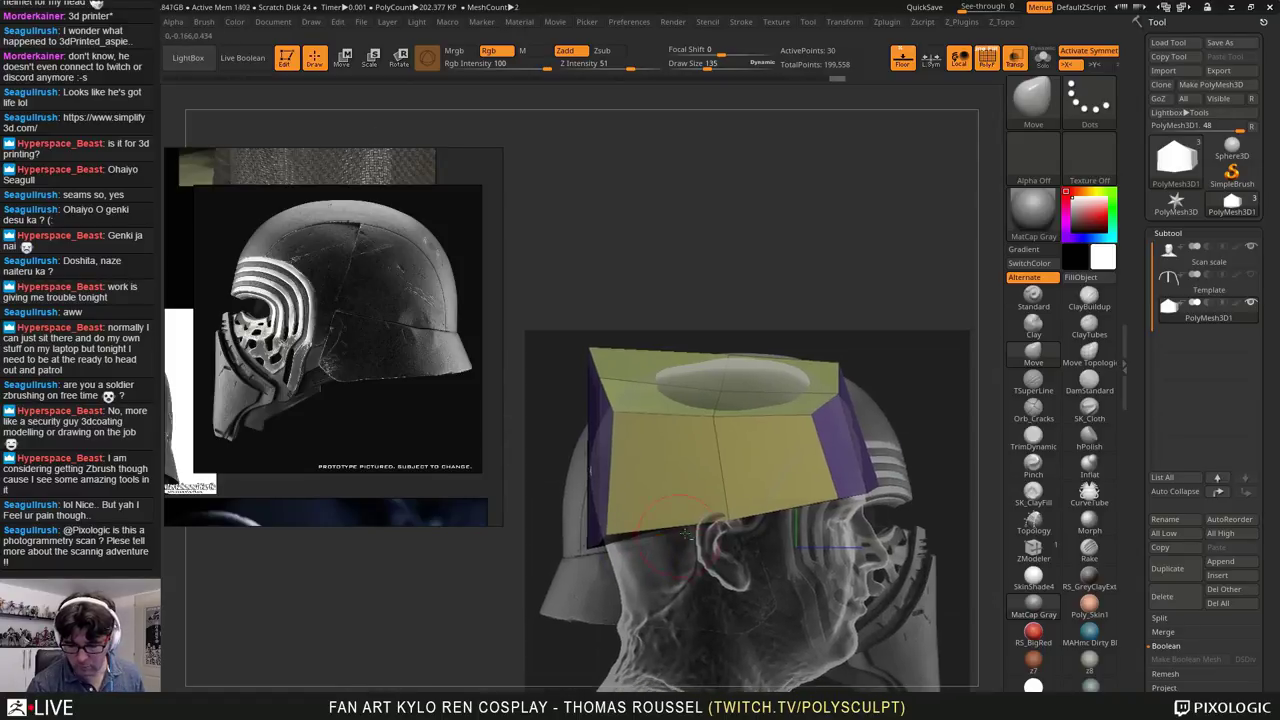
pyautogui.moveTo(588, 348); pyautogui.dragTo(595, 357)
pyautogui.moveTo(613, 412)
pyautogui.mouseDown()
pyautogui.moveTo(633, 426)
pyautogui.moveTo(612, 402)
pyautogui.mouseUp()
pyautogui.moveTo(595, 358); pyautogui.dragTo(609, 392)
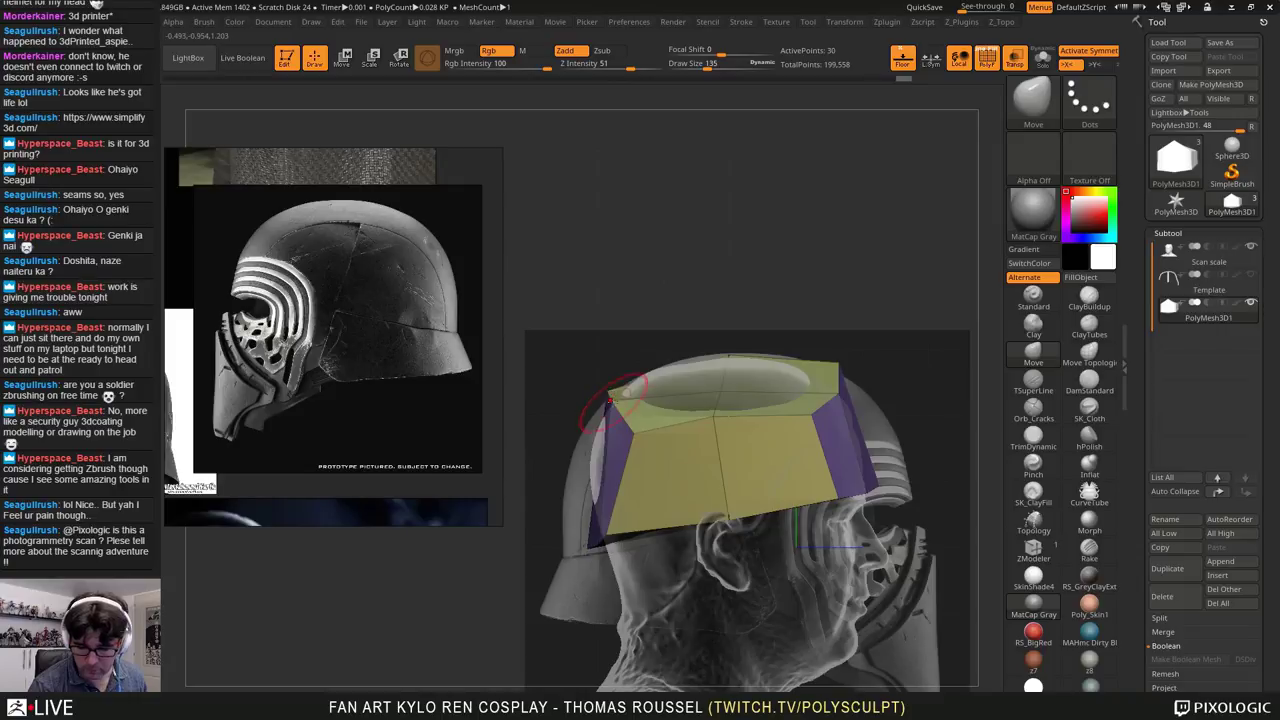
pyautogui.moveTo(632, 434); pyautogui.dragTo(622, 446)
pyautogui.moveTo(729, 358); pyautogui.dragTo(726, 374)
# Step: Adjust the front side corners, and move the upper front edge forward to the helmet's forehead curve
pyautogui.keyDown('shift'); pyautogui.moveTo(935, 400); pyautogui.dragTo(664, 449); pyautogui.keyUp('shift')
pyautogui.moveTo(751, 407); pyautogui.dragTo(707, 429)
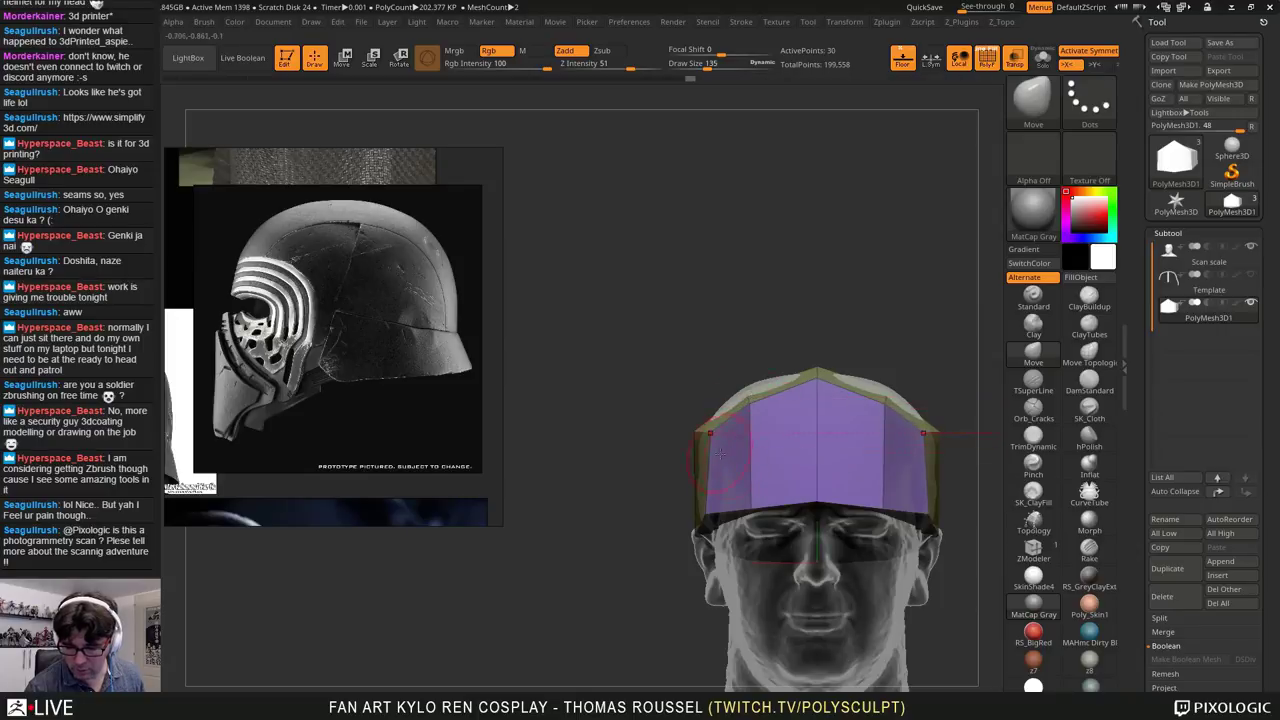
pyautogui.keyDown('alt'); pyautogui.moveTo(975, 450); pyautogui.dragTo(816, 420); pyautogui.keyUp('alt')
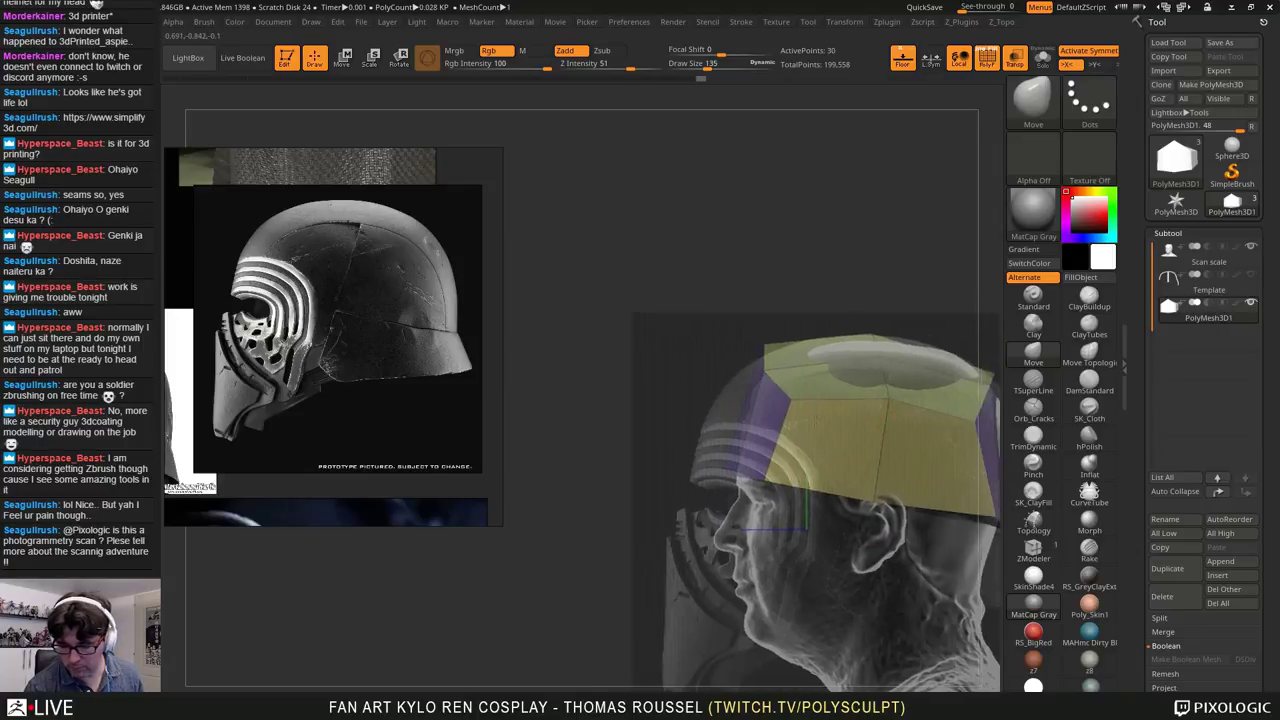
pyautogui.moveTo(550, 475)
pyautogui.mouseDown()
pyautogui.moveTo(825, 405)
pyautogui.moveTo(893, 472)
pyautogui.mouseUp()
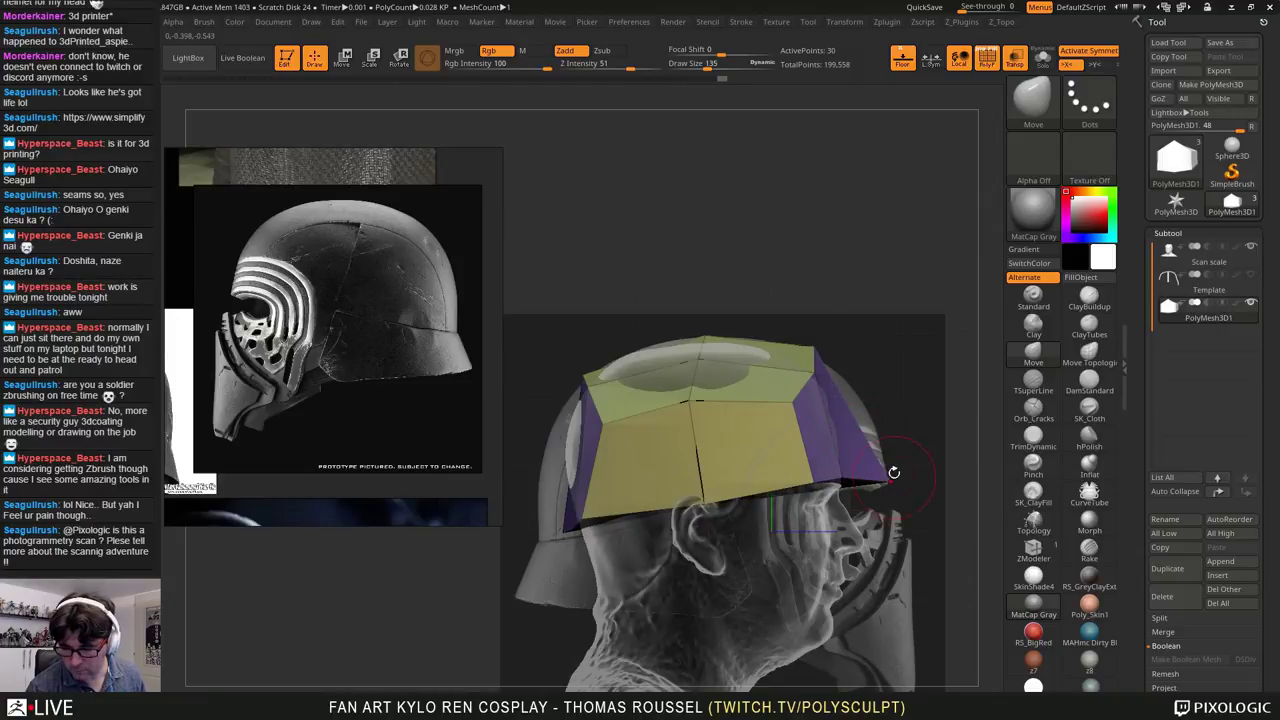
pyautogui.moveTo(816, 349)
pyautogui.mouseDown()
pyautogui.moveTo(841, 354)
pyautogui.moveTo(829, 380)
pyautogui.mouseUp()
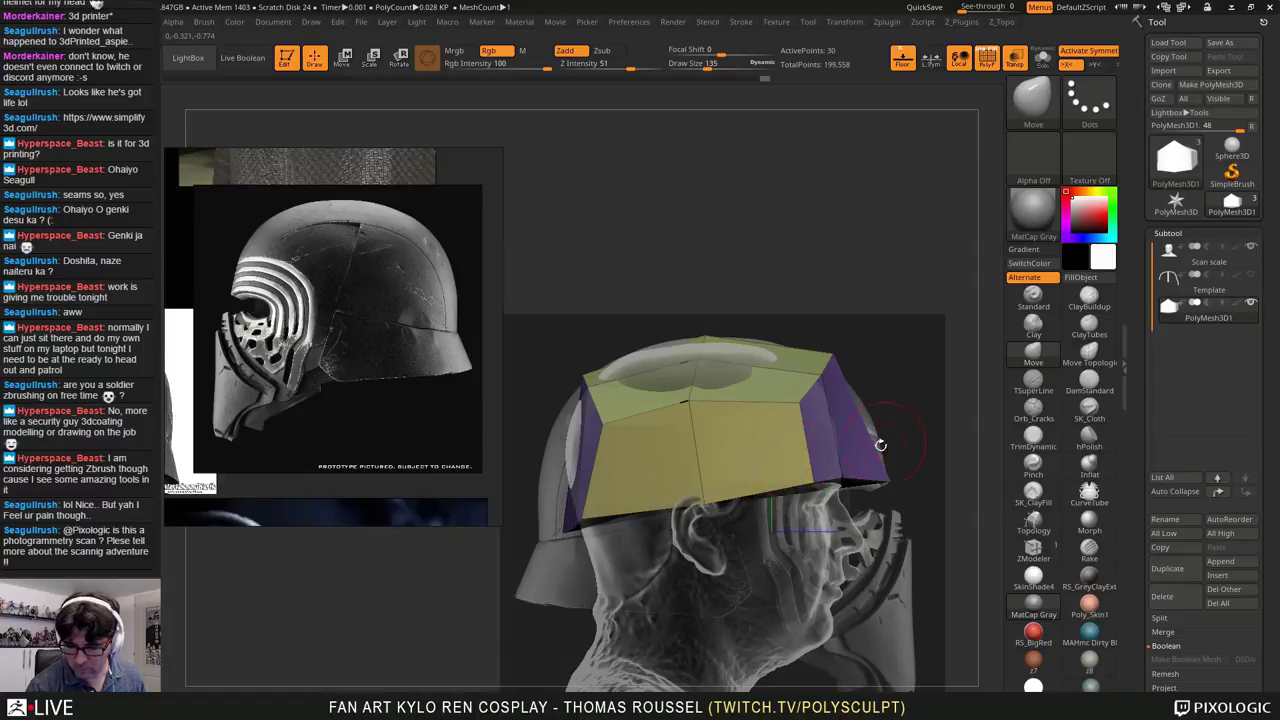
# Step: Extend the lower back edge to the helmet's rear rim and refine the bottom, brow and crown points
pyautogui.moveTo(582, 516)
pyautogui.mouseDown()
pyautogui.moveTo(597, 533)
pyautogui.moveTo(540, 530)
pyautogui.moveTo(600, 532)
pyautogui.mouseUp()
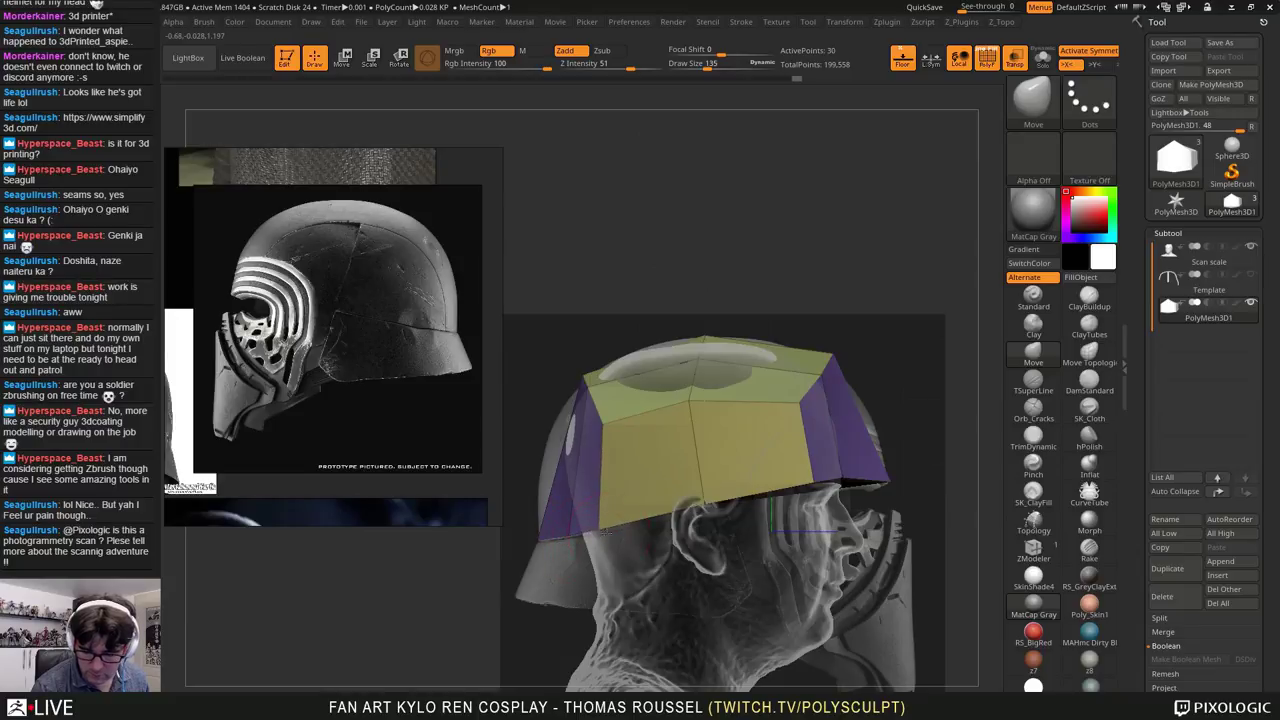
pyautogui.moveTo(699, 505); pyautogui.dragTo(700, 513)
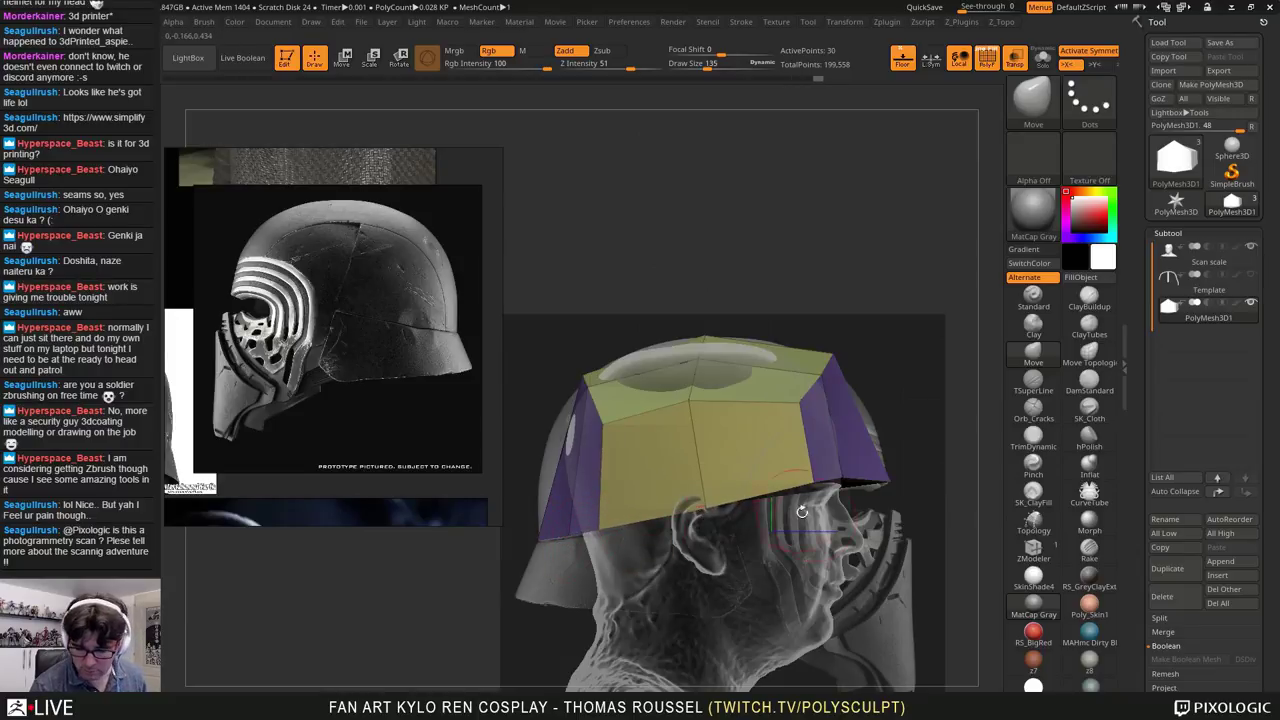
pyautogui.moveTo(841, 478); pyautogui.dragTo(889, 482)
pyautogui.moveTo(830, 358); pyautogui.dragTo(843, 370)
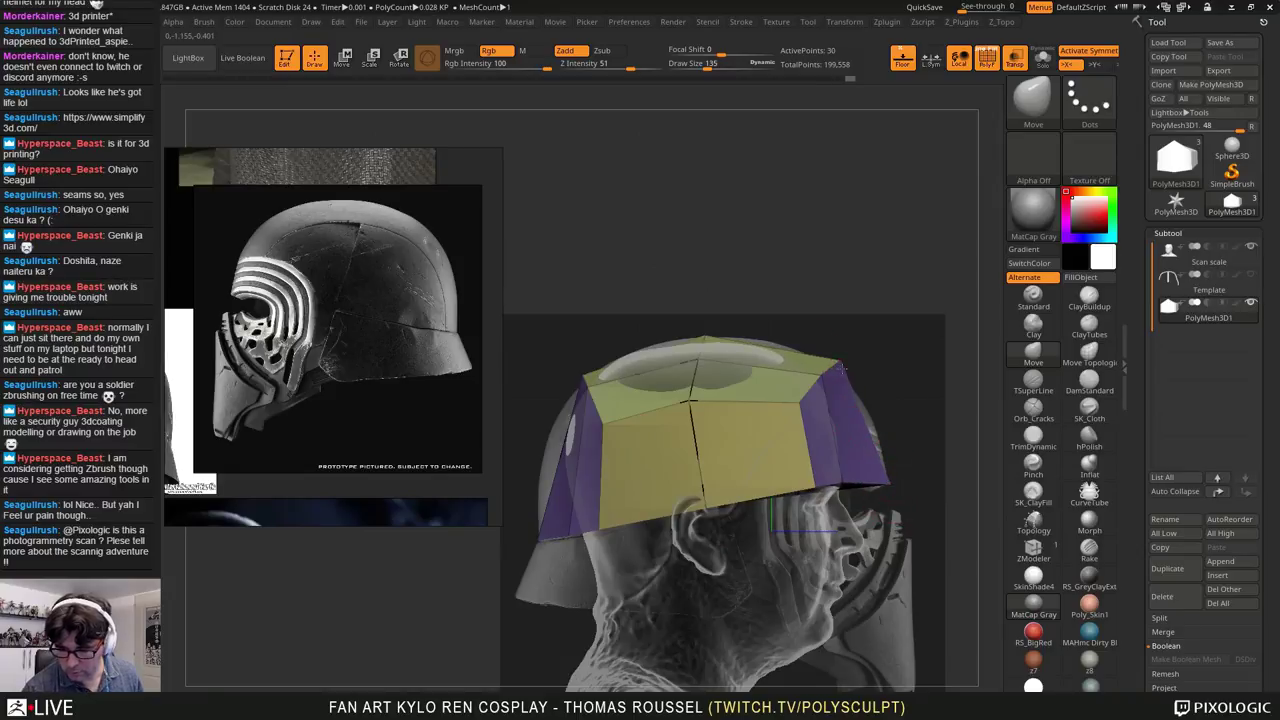
pyautogui.moveTo(706, 336); pyautogui.dragTo(705, 339)
# Step: Insert a horizontal ZModeler edge loop around the helmet shell and two more loops across its front and back halves
pyautogui.moveTo(650, 298)
pyautogui.mouseDown()
pyautogui.moveTo(705, 318)
pyautogui.moveTo(743, 389)
pyautogui.moveTo(819, 389)
pyautogui.mouseUp()
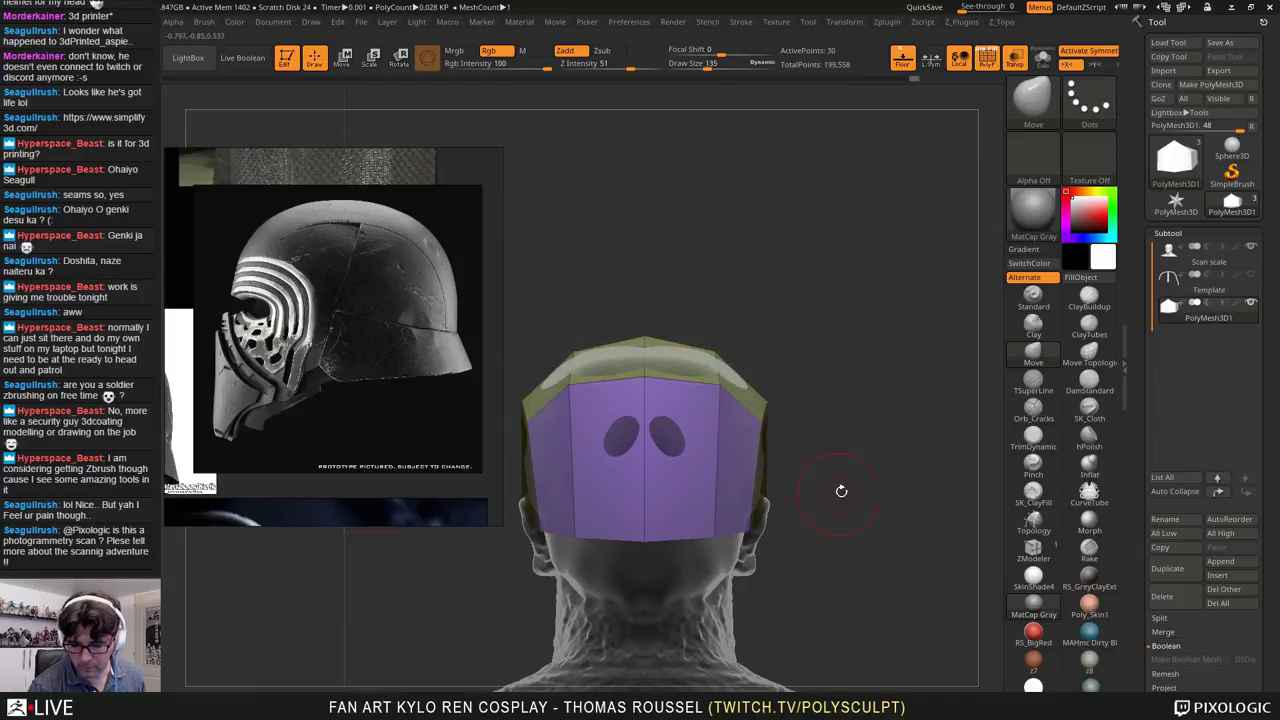
pyautogui.moveTo(841, 491); pyautogui.dragTo(758, 480, button='right')
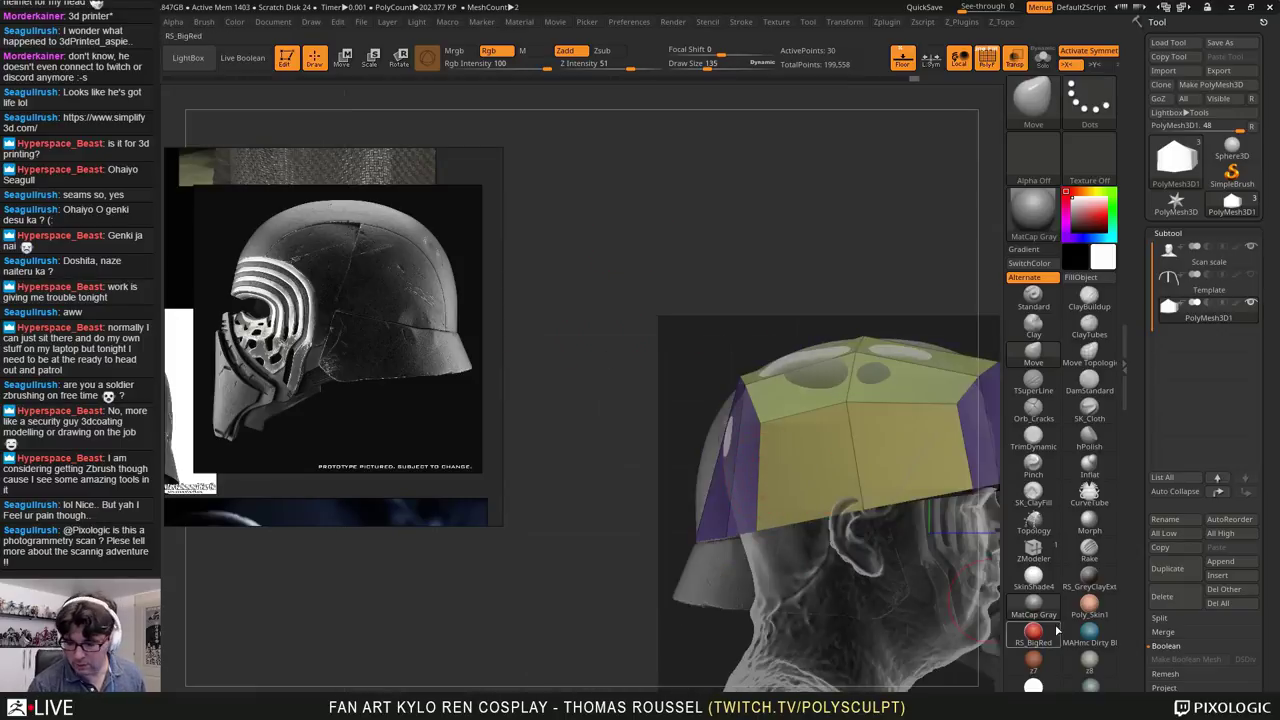
pyautogui.click(1033, 547)
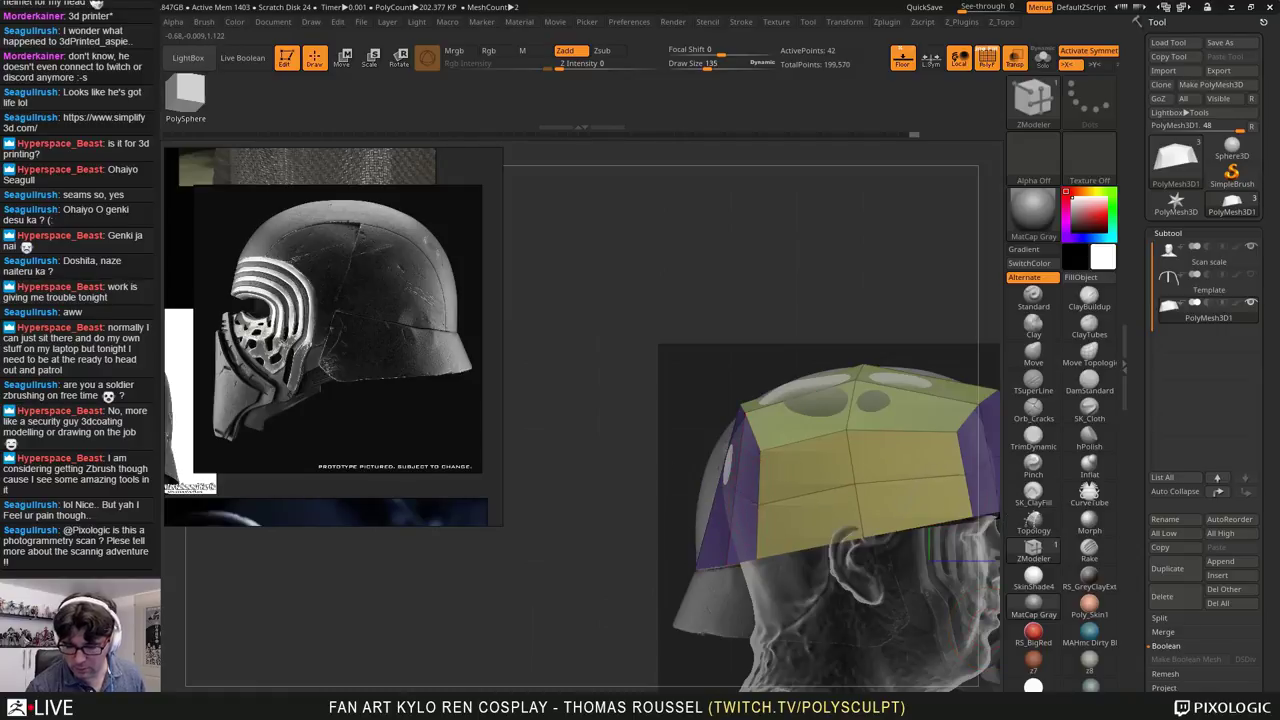
pyautogui.keyDown('alt'); pyautogui.moveTo(880, 448); pyautogui.dragTo(732, 440, button='right'); pyautogui.keyUp('alt')
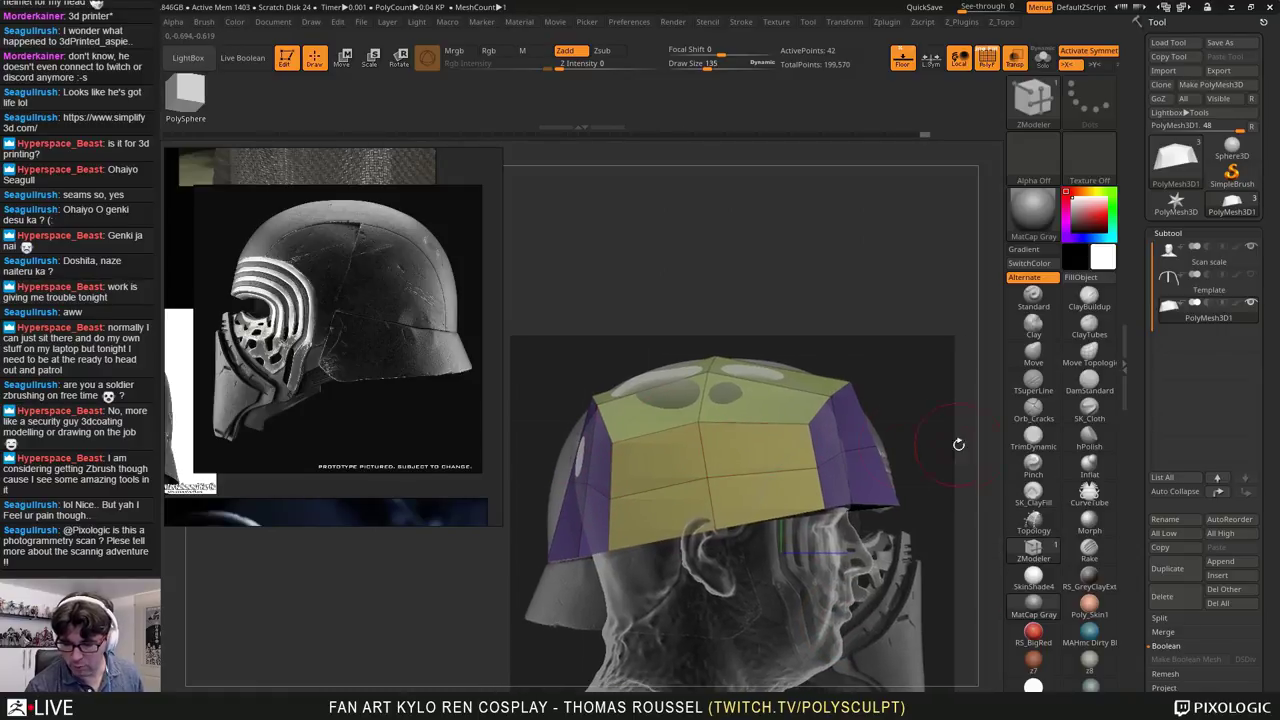
pyautogui.click(773, 387)
pyautogui.click(653, 394)
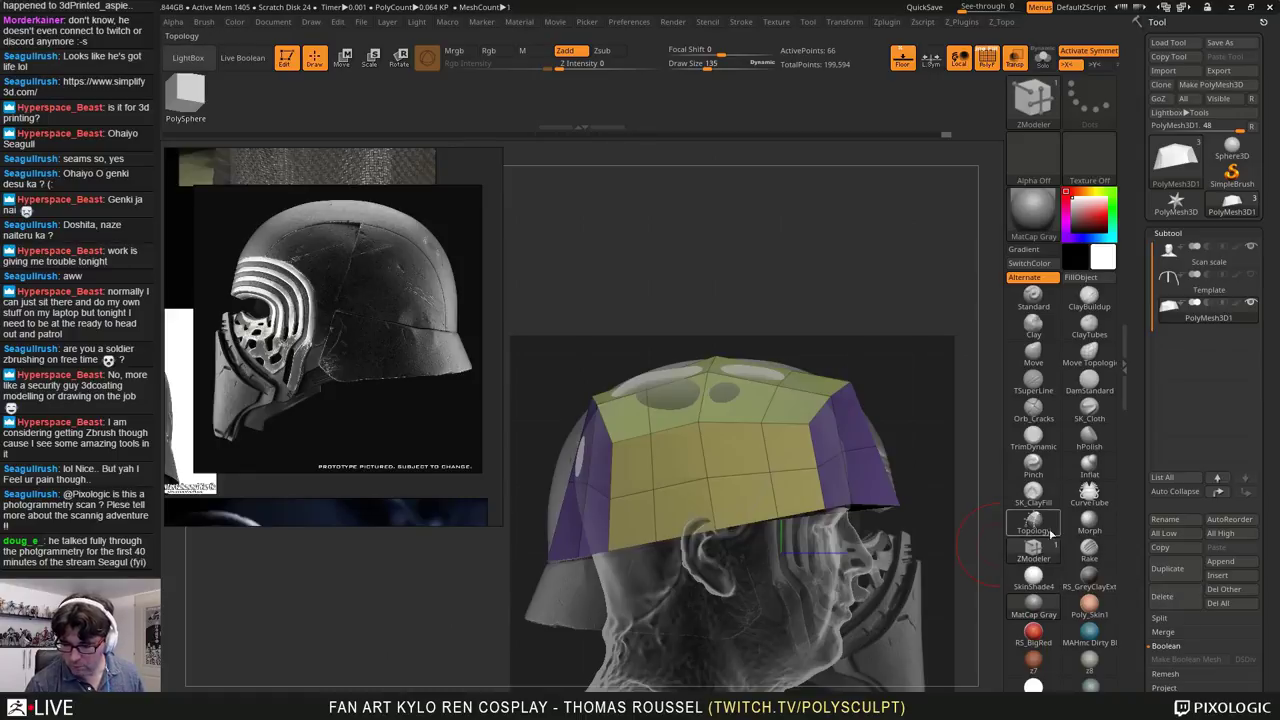
# Step: Push the new back and rear crown points outward with the Move brush to match the helmet silhouette
pyautogui.click(1033, 352)
pyautogui.moveTo(569, 455); pyautogui.dragTo(548, 458)
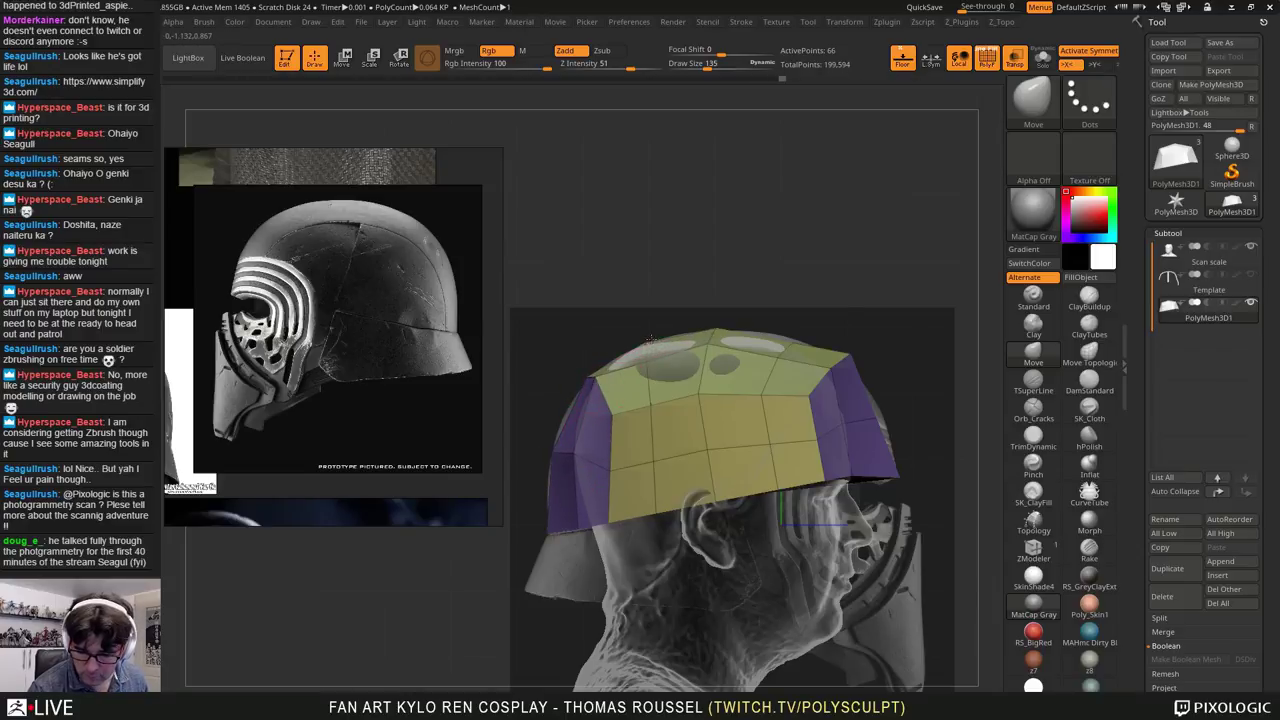
pyautogui.moveTo(651, 357); pyautogui.dragTo(647, 350)
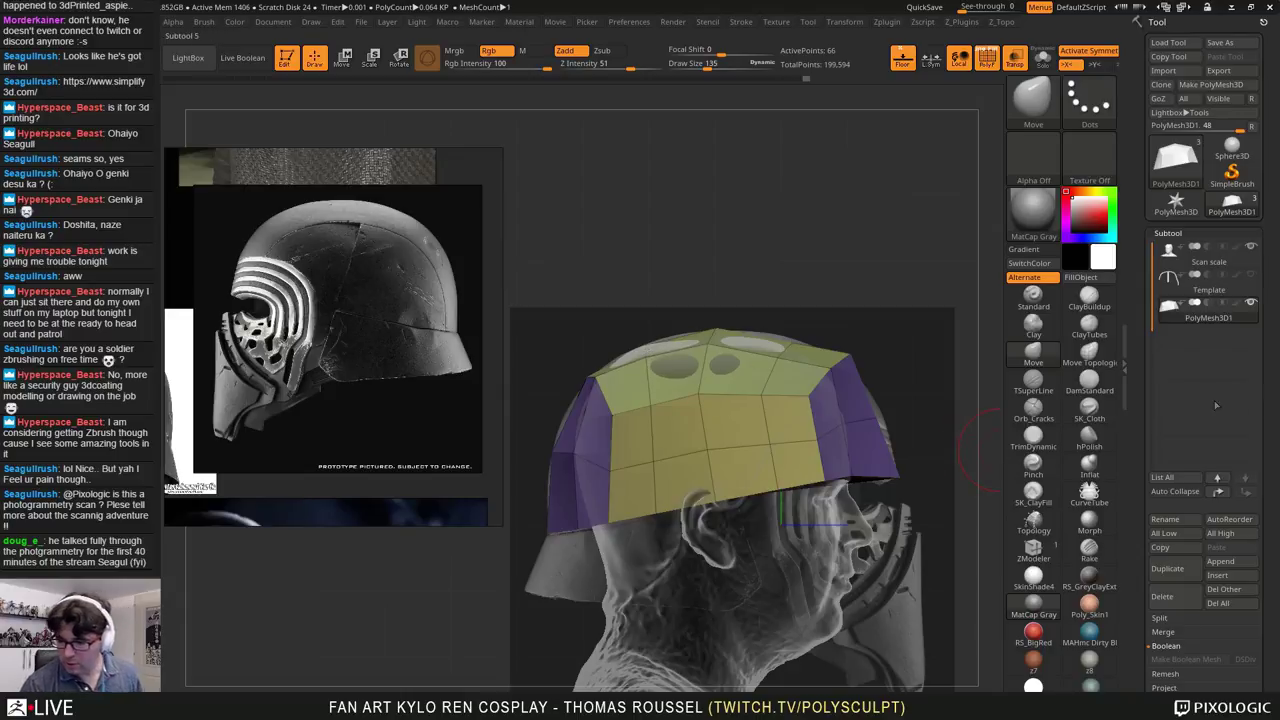
# Step: Hide the Scan scale subtool and even out the shell's crown, side and lower edge points against the helmet reference
pyautogui.click(1251, 250)
pyautogui.keyDown('alt'); pyautogui.moveTo(733, 467); pyautogui.dragTo(682, 487, button='right'); pyautogui.keyUp('alt')
pyautogui.moveTo(741, 364); pyautogui.dragTo(725, 411)
pyautogui.moveTo(601, 430); pyautogui.dragTo(598, 423)
pyautogui.moveTo(569, 432); pyautogui.dragTo(576, 427)
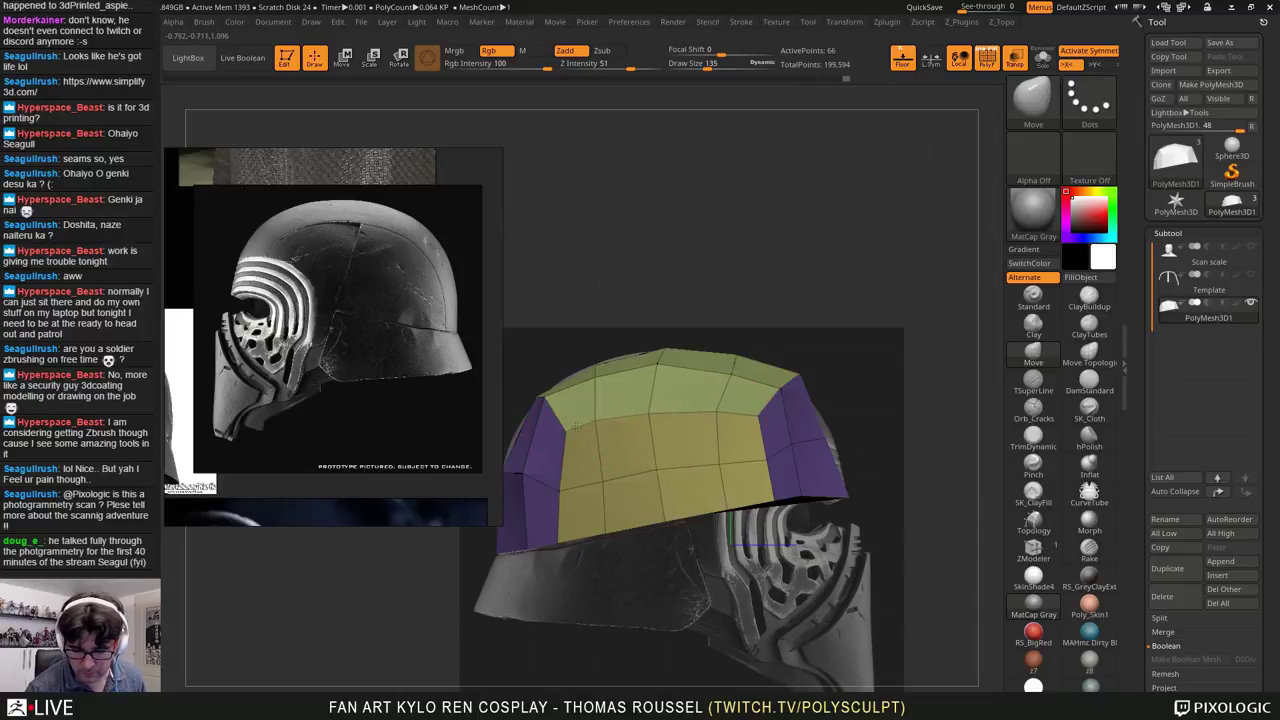
pyautogui.moveTo(561, 490); pyautogui.dragTo(556, 489)
pyautogui.moveTo(525, 483); pyautogui.dragTo(522, 479)
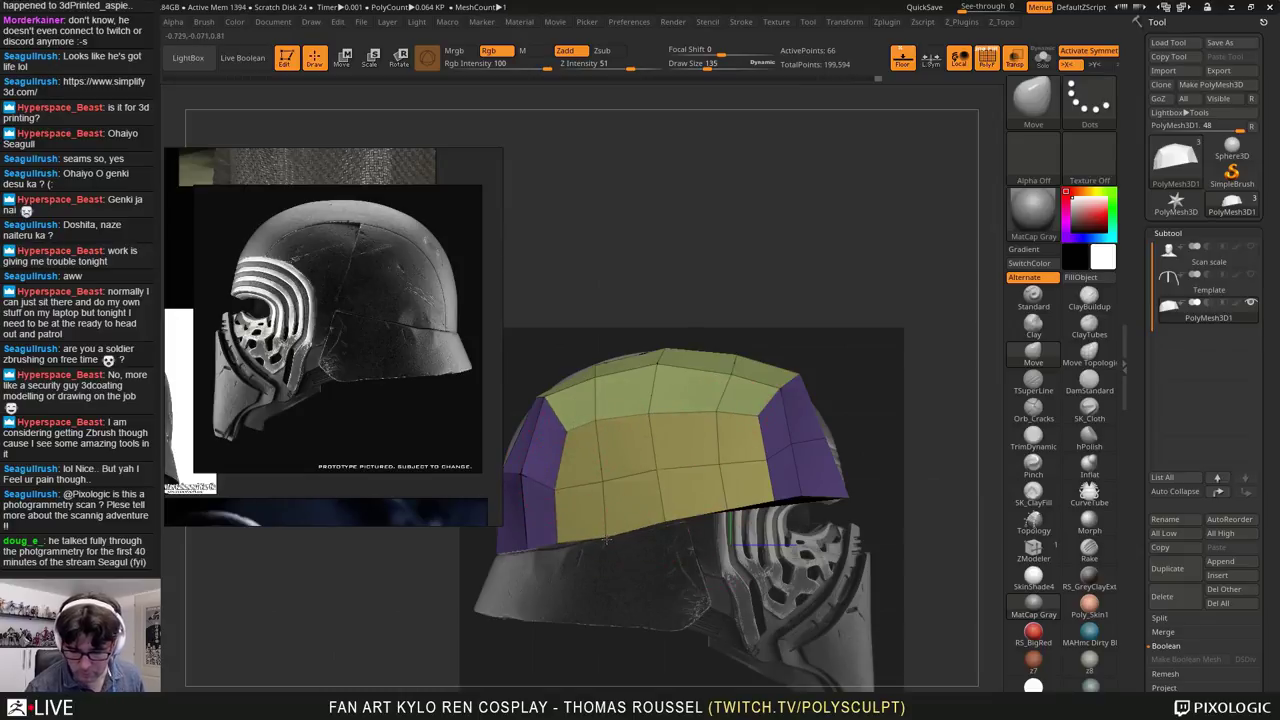
pyautogui.moveTo(663, 521); pyautogui.dragTo(727, 511)
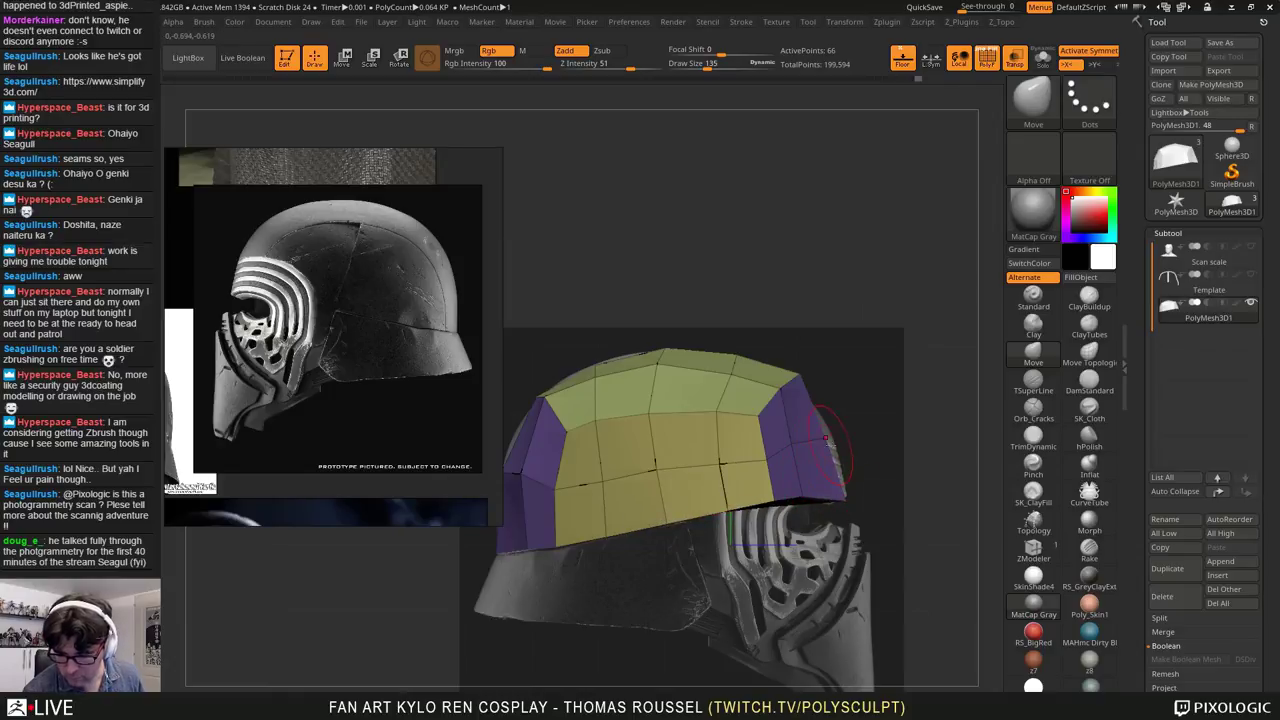
# Step: Move the brow, front corner and crown points with the Move brush to follow the side-view helmet silhouette
pyautogui.moveTo(825, 437)
pyautogui.mouseDown()
pyautogui.moveTo(790, 442)
pyautogui.moveTo(826, 448)
pyautogui.moveTo(770, 455)
pyautogui.mouseUp()
pyautogui.moveTo(797, 380); pyautogui.dragTo(780, 400)
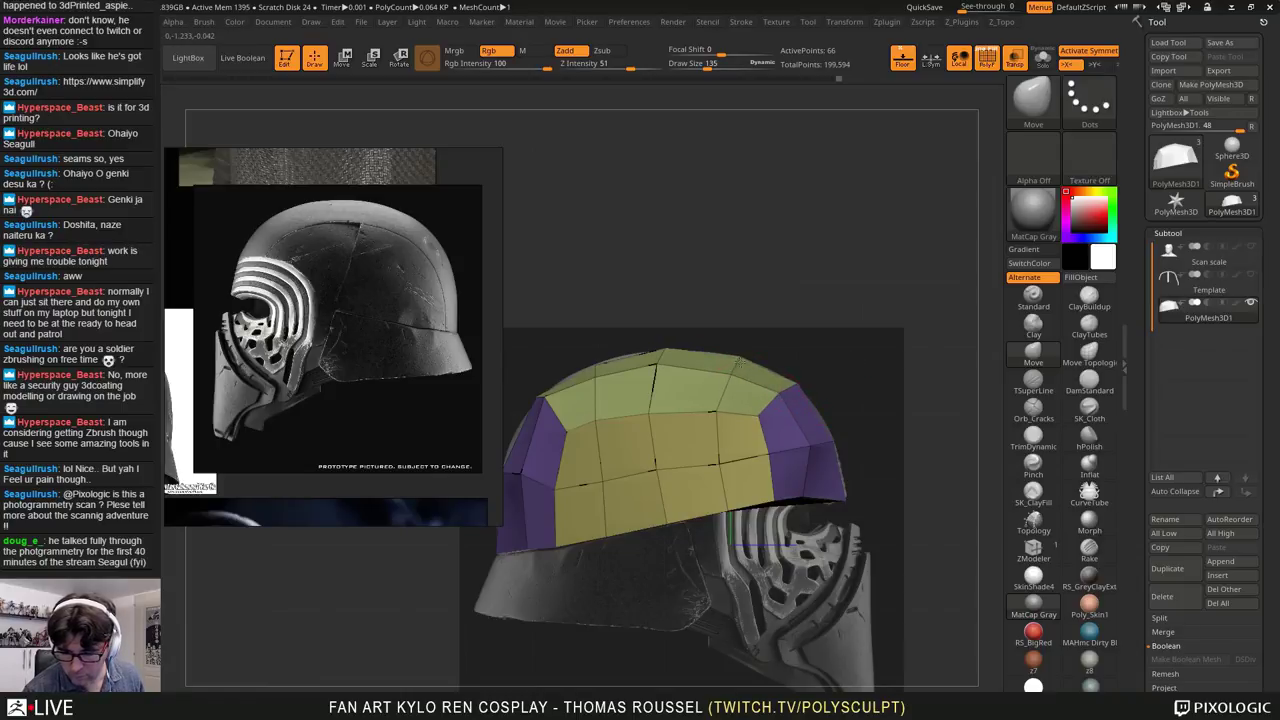
pyautogui.moveTo(656, 374); pyautogui.dragTo(669, 405)
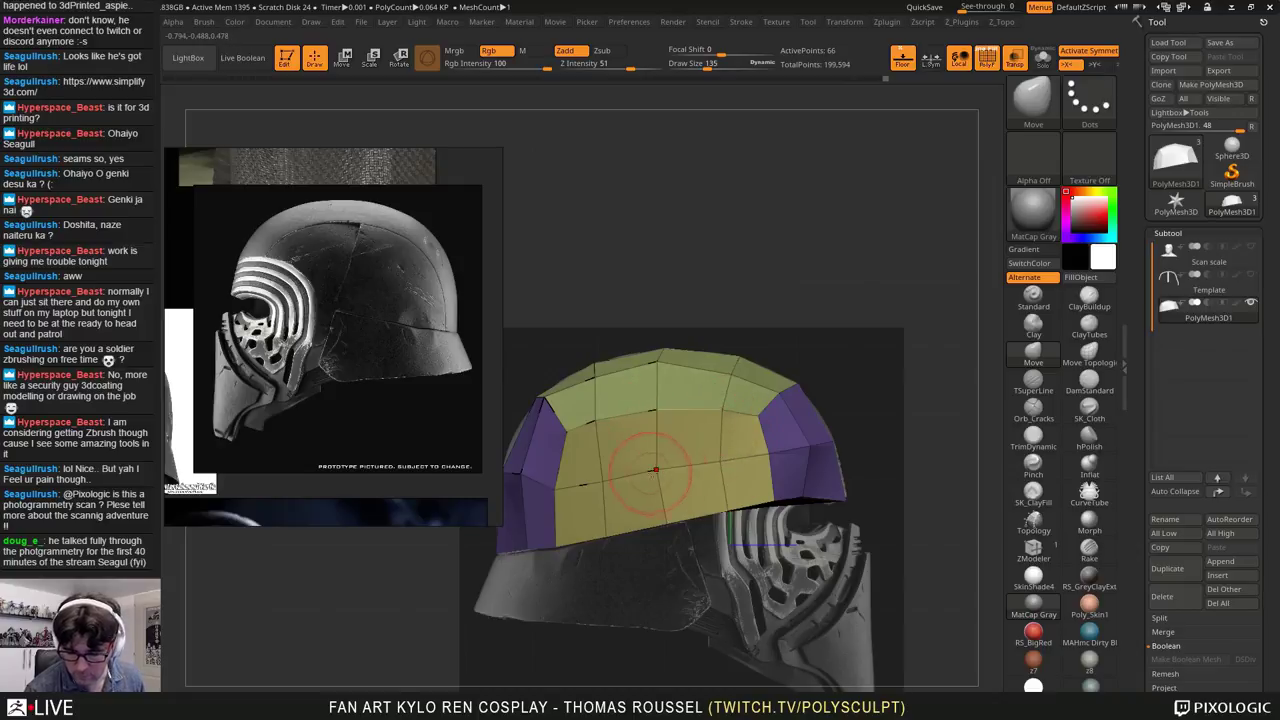
# Step: Adjust the shell's side and corner points from the top and front views to round its width
pyautogui.keyDown('alt'); pyautogui.moveTo(525, 576); pyautogui.dragTo(737, 517); pyautogui.keyUp('alt')
pyautogui.moveTo(642, 510)
pyautogui.mouseDown()
pyautogui.moveTo(659, 346)
pyautogui.moveTo(657, 366)
pyautogui.mouseUp()
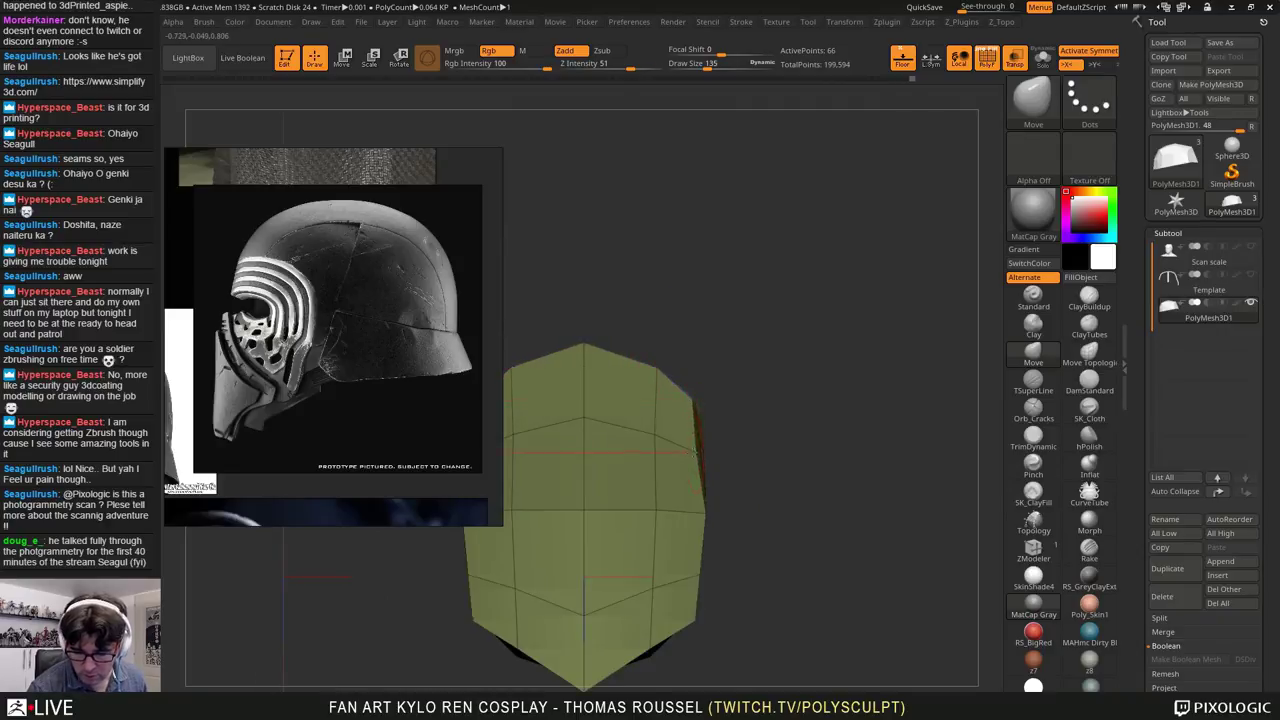
pyautogui.moveTo(762, 440); pyautogui.dragTo(783, 551)
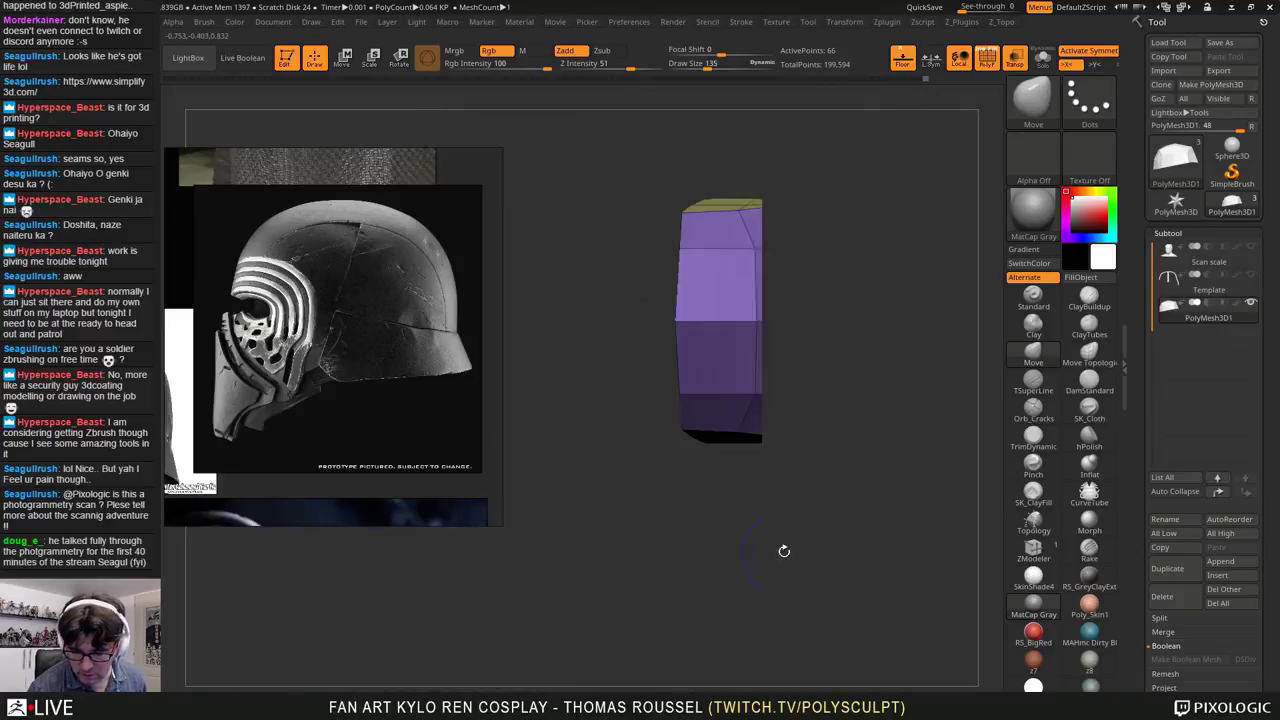
pyautogui.moveTo(832, 500); pyautogui.dragTo(800, 470)
pyautogui.moveTo(811, 353); pyautogui.dragTo(836, 220)
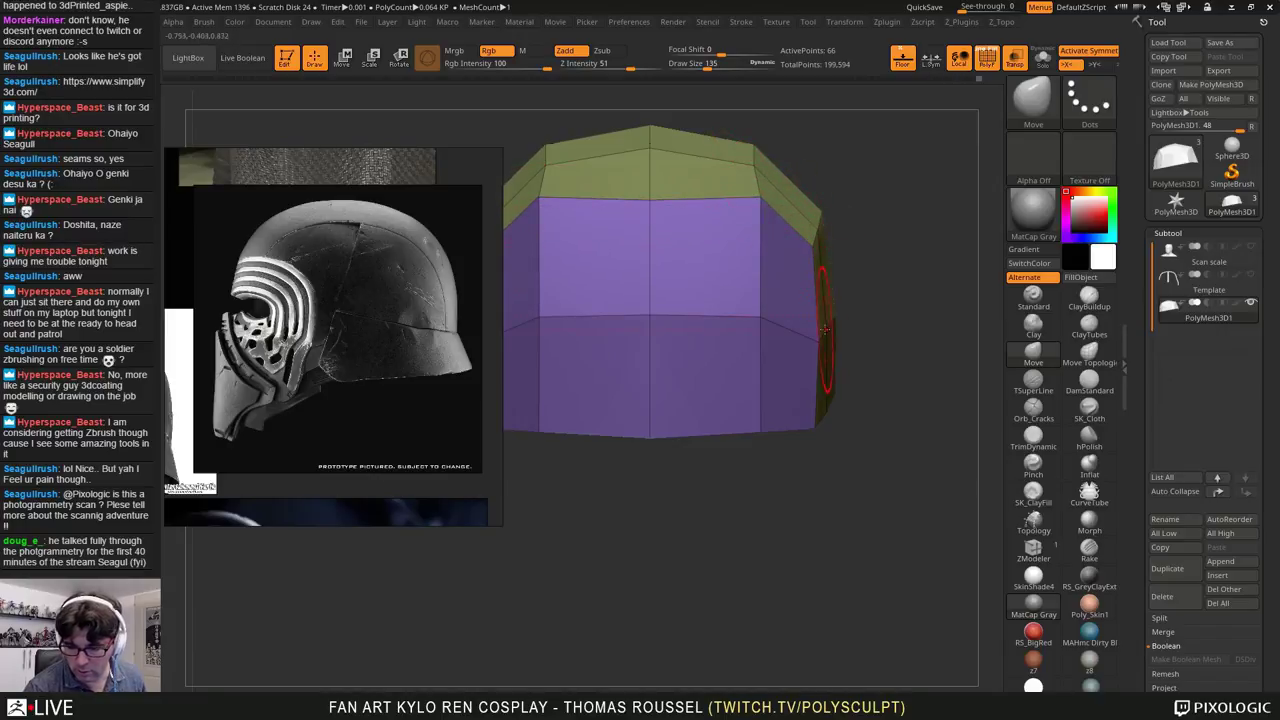
pyautogui.moveTo(855, 402); pyautogui.dragTo(711, 437)
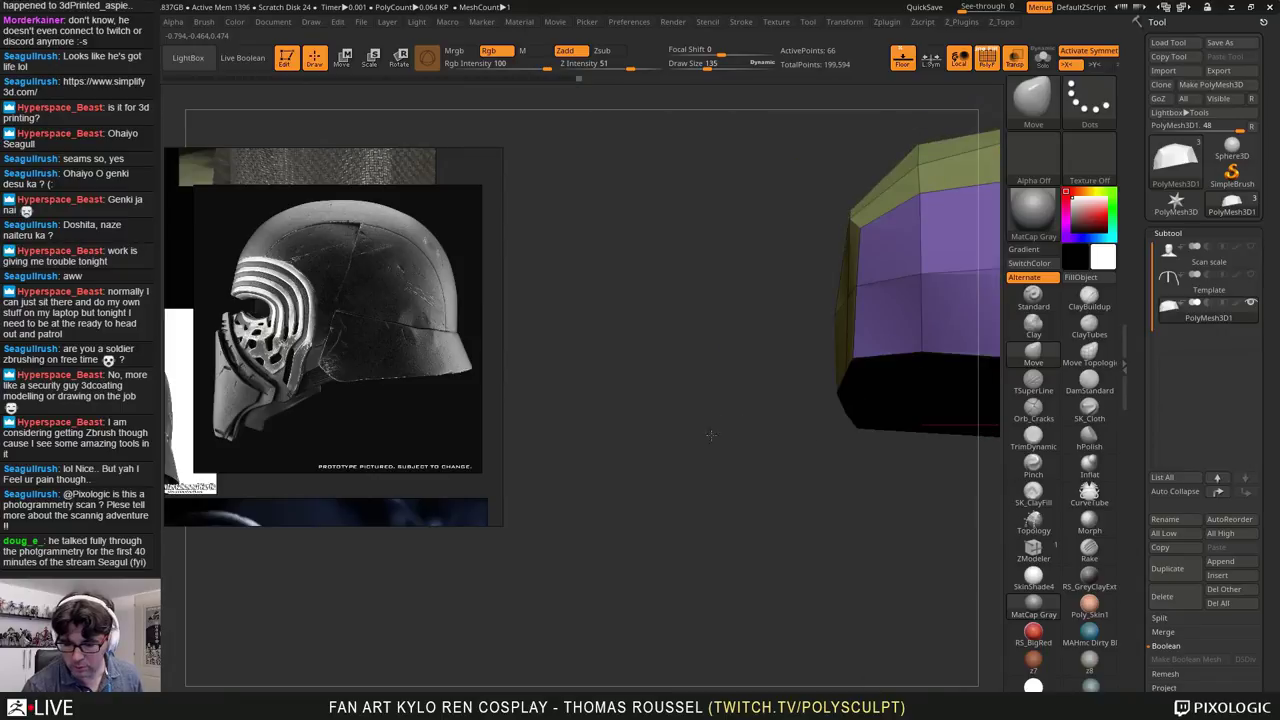
pyautogui.moveTo(834, 358)
pyautogui.mouseDown()
pyautogui.moveTo(829, 314)
pyautogui.moveTo(829, 343)
pyautogui.mouseUp()
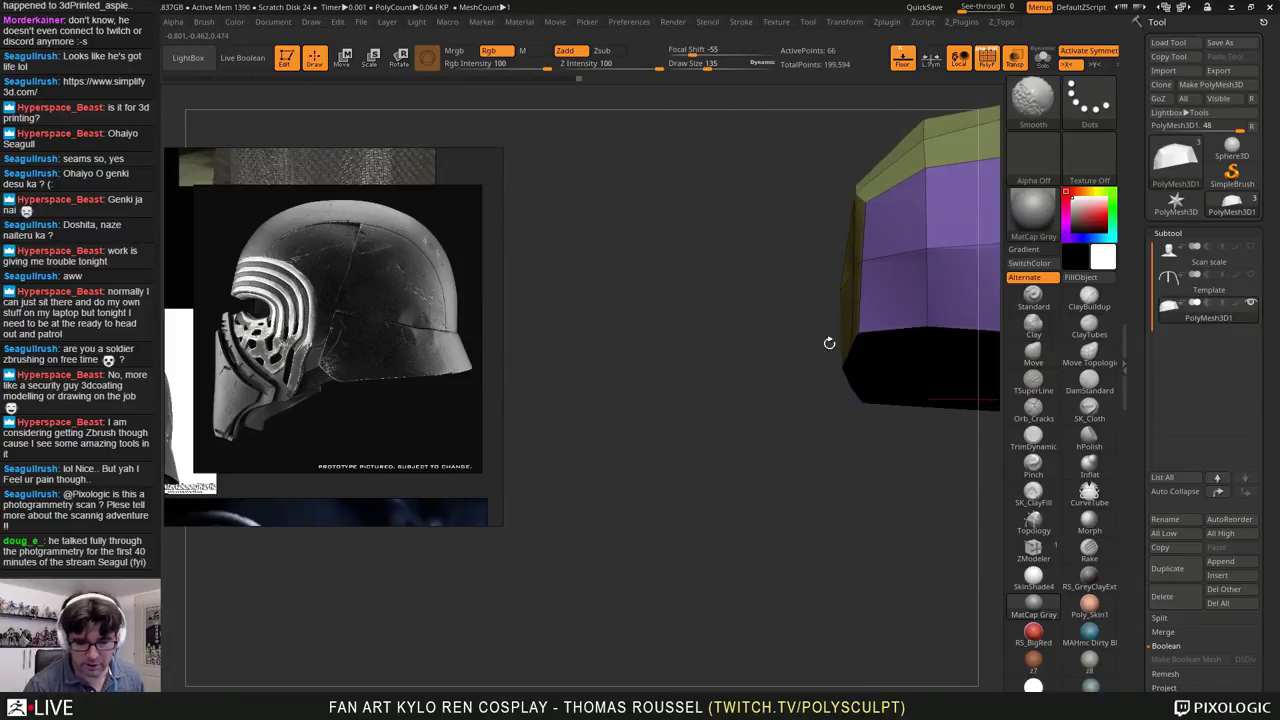
# Step: Reframe the reference board on the front-view photo of the helmet
pyautogui.moveTo(281, 234); pyautogui.dragTo(400, 266, button='right')
pyautogui.scroll(-5, 408, 300)
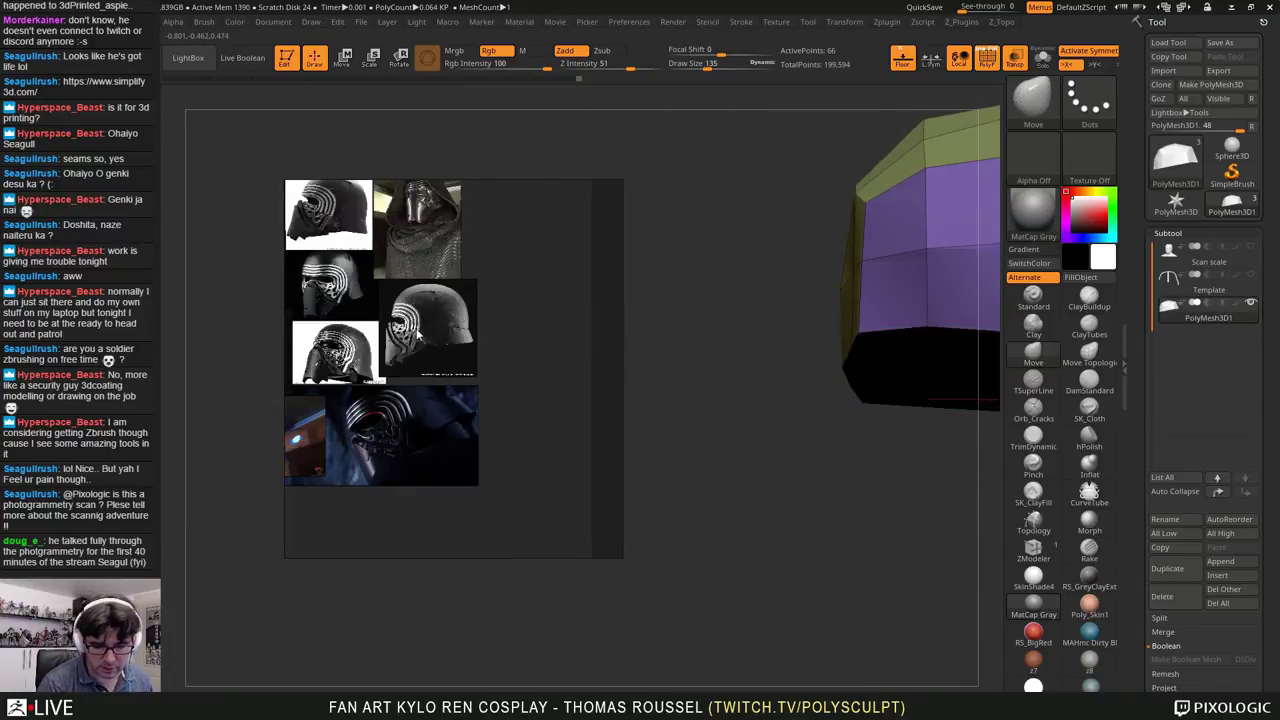
pyautogui.moveTo(394, 364); pyautogui.dragTo(427, 355, button='middle')
pyautogui.scroll(5, 427, 358)
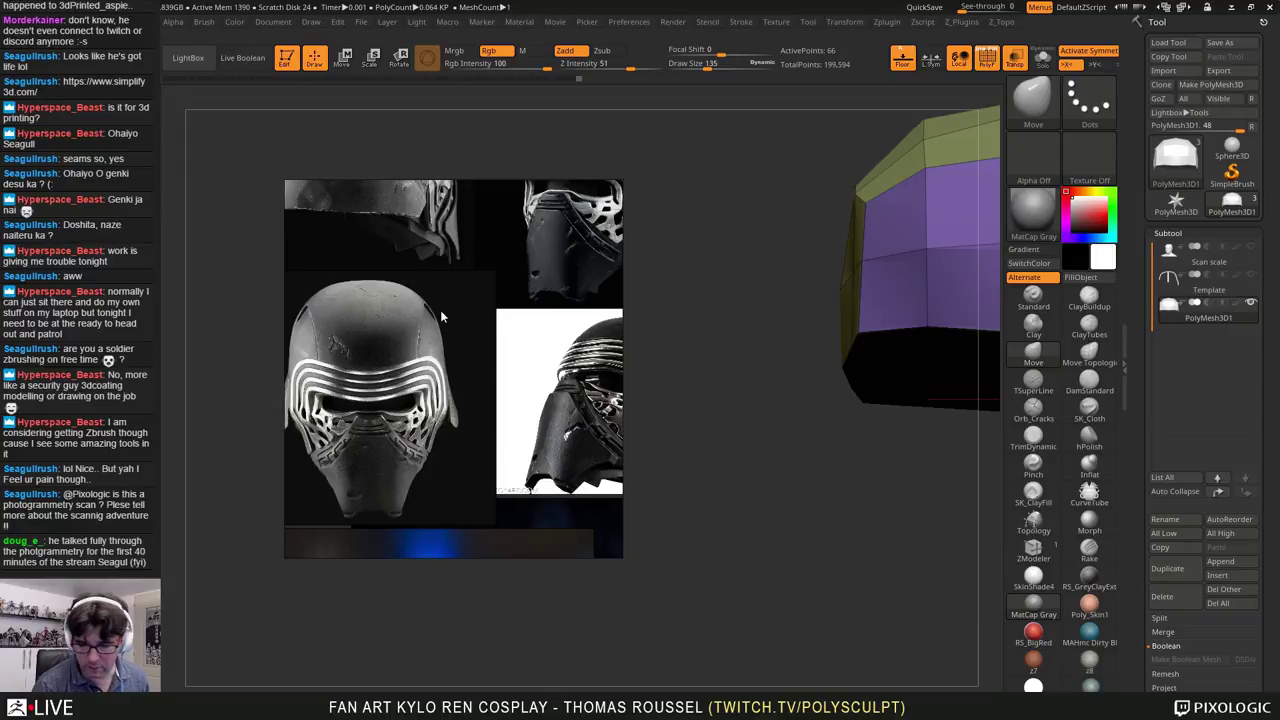
# Step: Reshape the shell's lower side and rear corner points with the Move brush, using the front-view helmet photo as guide
pyautogui.moveTo(765, 395); pyautogui.dragTo(845, 305)
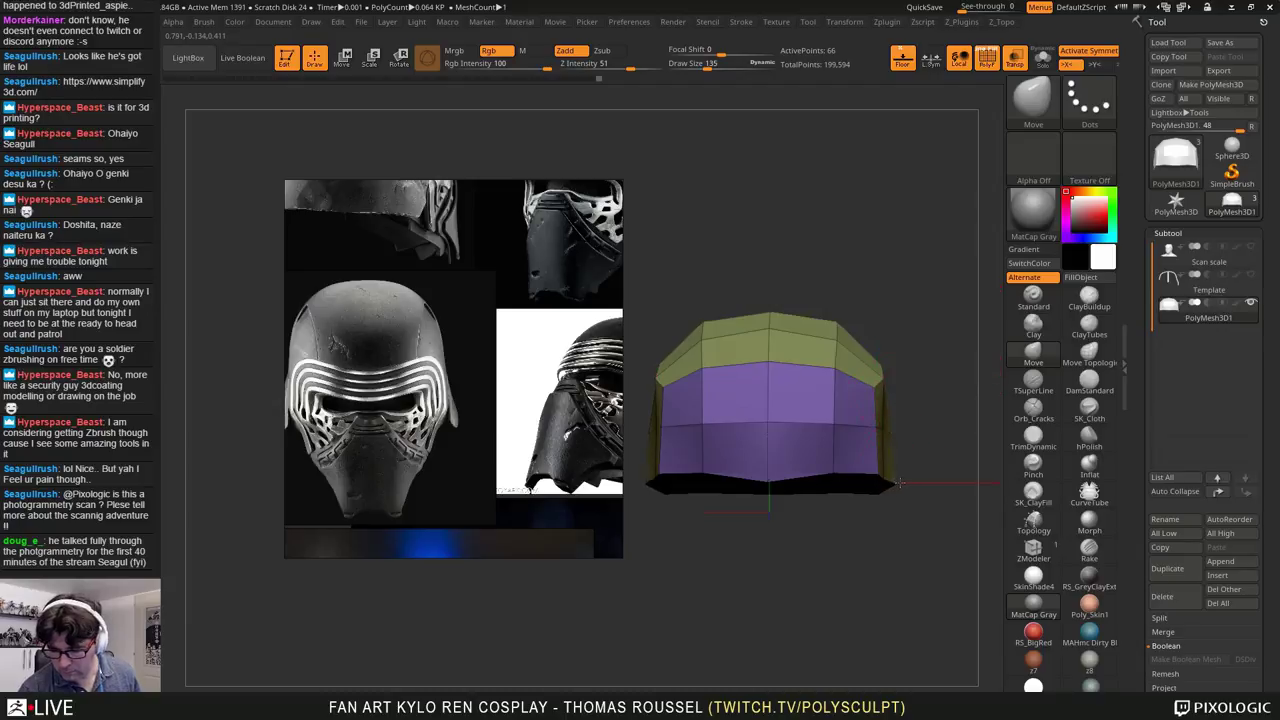
pyautogui.moveTo(907, 470); pyautogui.dragTo(922, 428)
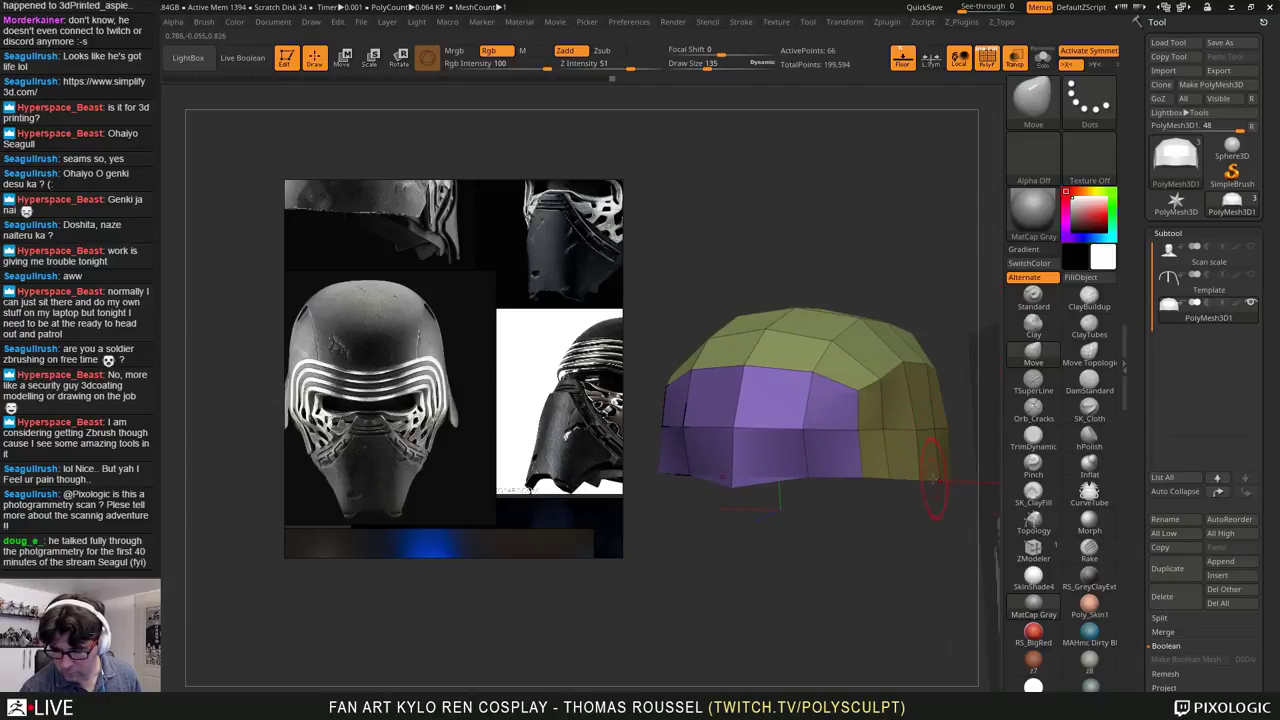
pyautogui.moveTo(887, 365); pyautogui.dragTo(843, 379, button='right')
pyautogui.moveTo(895, 363); pyautogui.dragTo(790, 391)
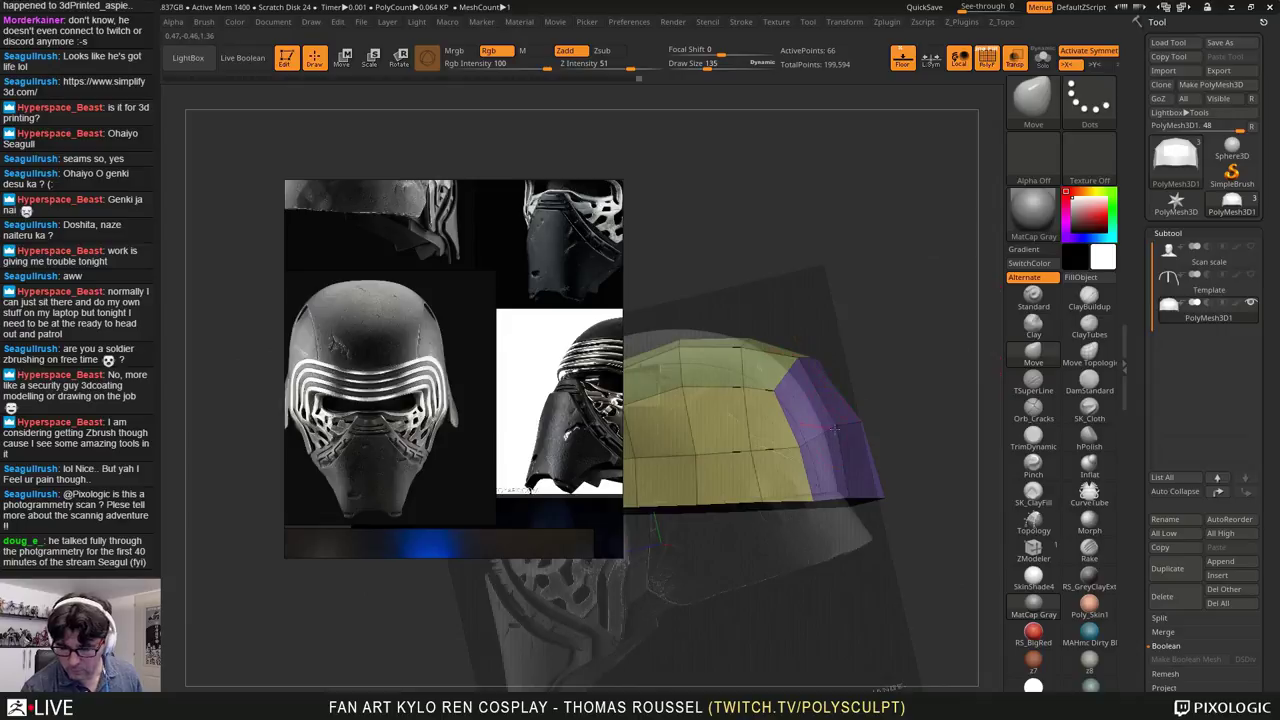
pyautogui.moveTo(836, 429); pyautogui.dragTo(828, 486, button='right')
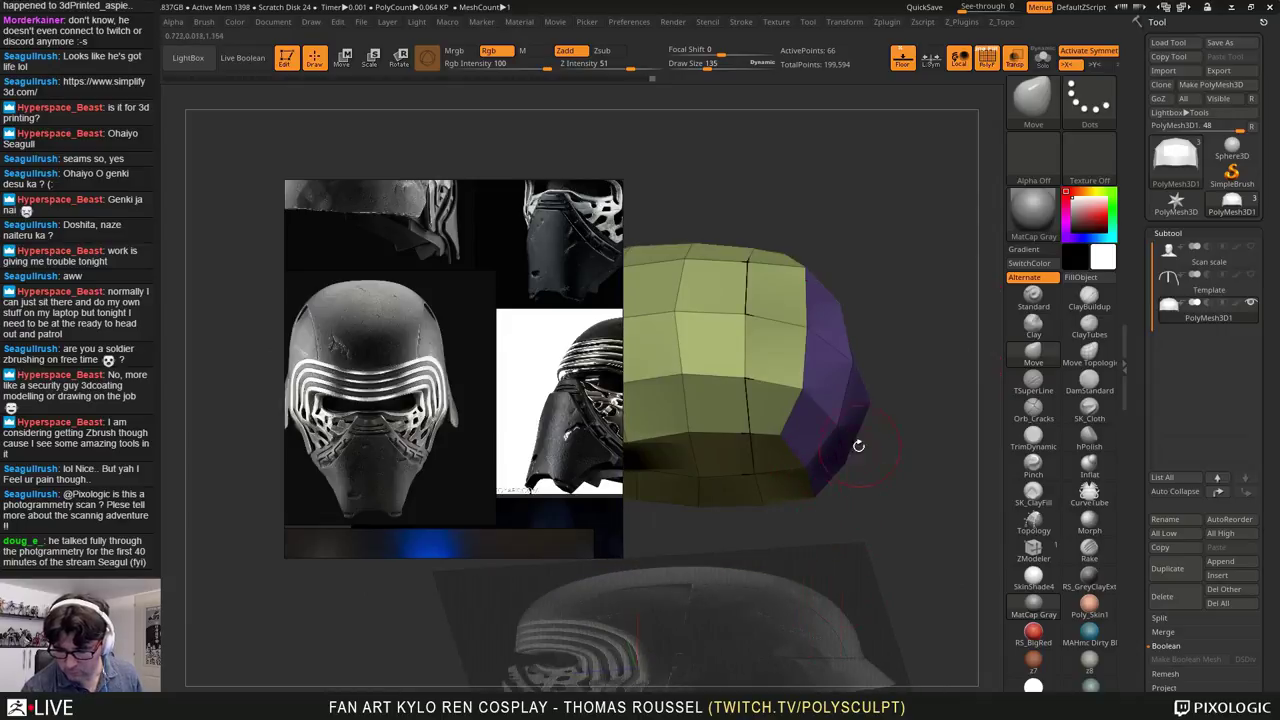
pyautogui.moveTo(849, 488); pyautogui.dragTo(910, 520)
pyautogui.keyDown('ctrl'); pyautogui.moveTo(817, 408); pyautogui.dragTo(866, 429, button='right'); pyautogui.keyUp('ctrl')
pyautogui.keyDown('alt'); pyautogui.moveTo(827, 407); pyautogui.dragTo(847, 391, button='right'); pyautogui.keyUp('alt')
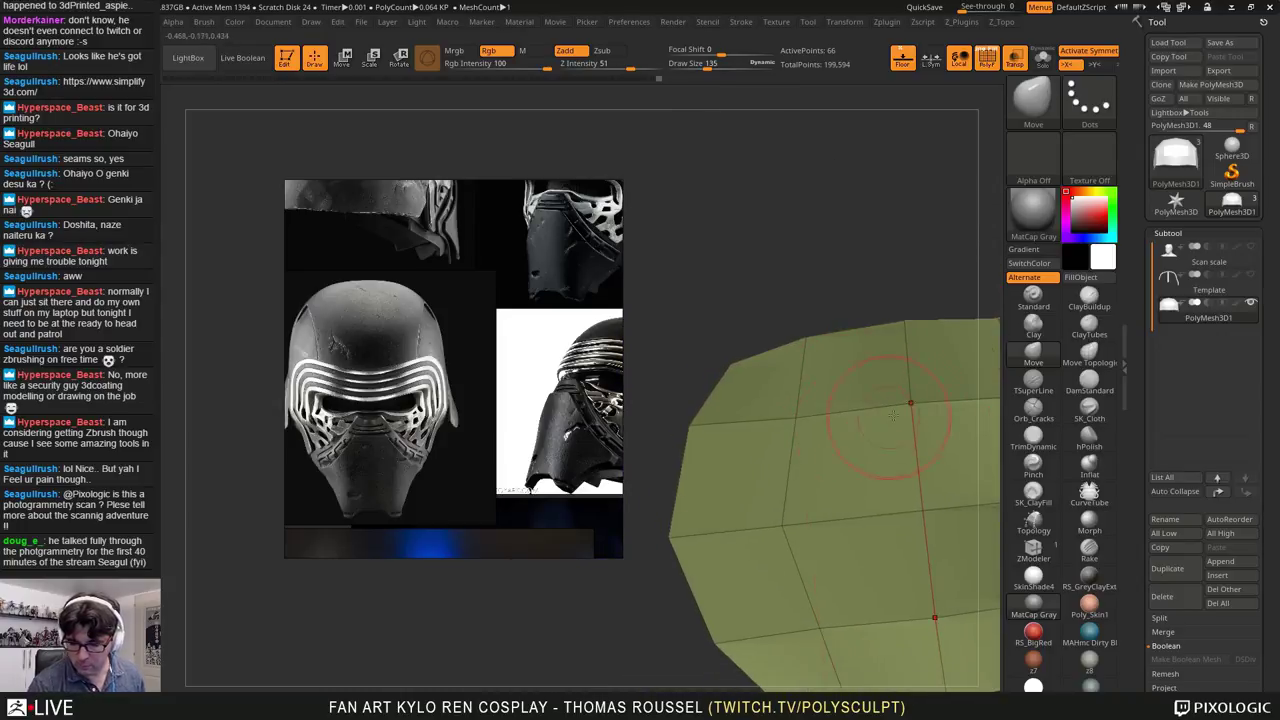
pyautogui.moveTo(715, 515); pyautogui.dragTo(740, 359, button='right')
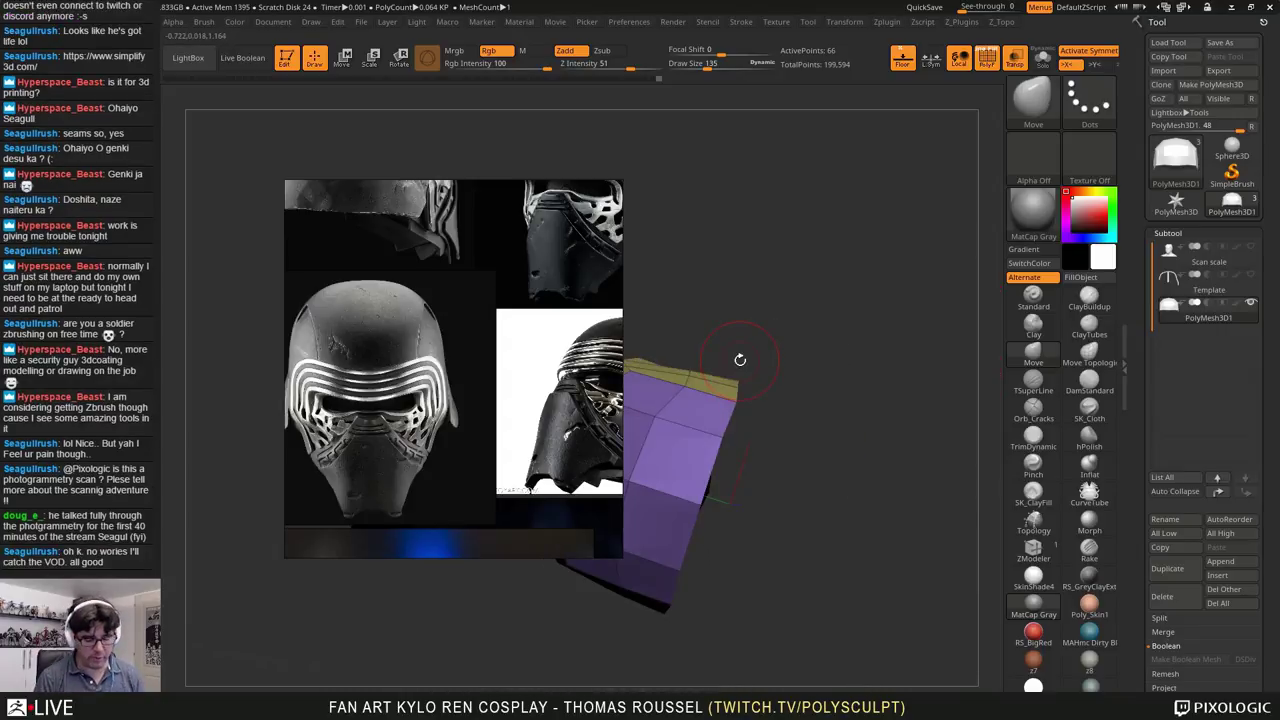
# Step: Activate Dynamic Subdiv with the Always YES option, inspect the smoothed shell from below, and return to the low-poly display
pyautogui.press('d')
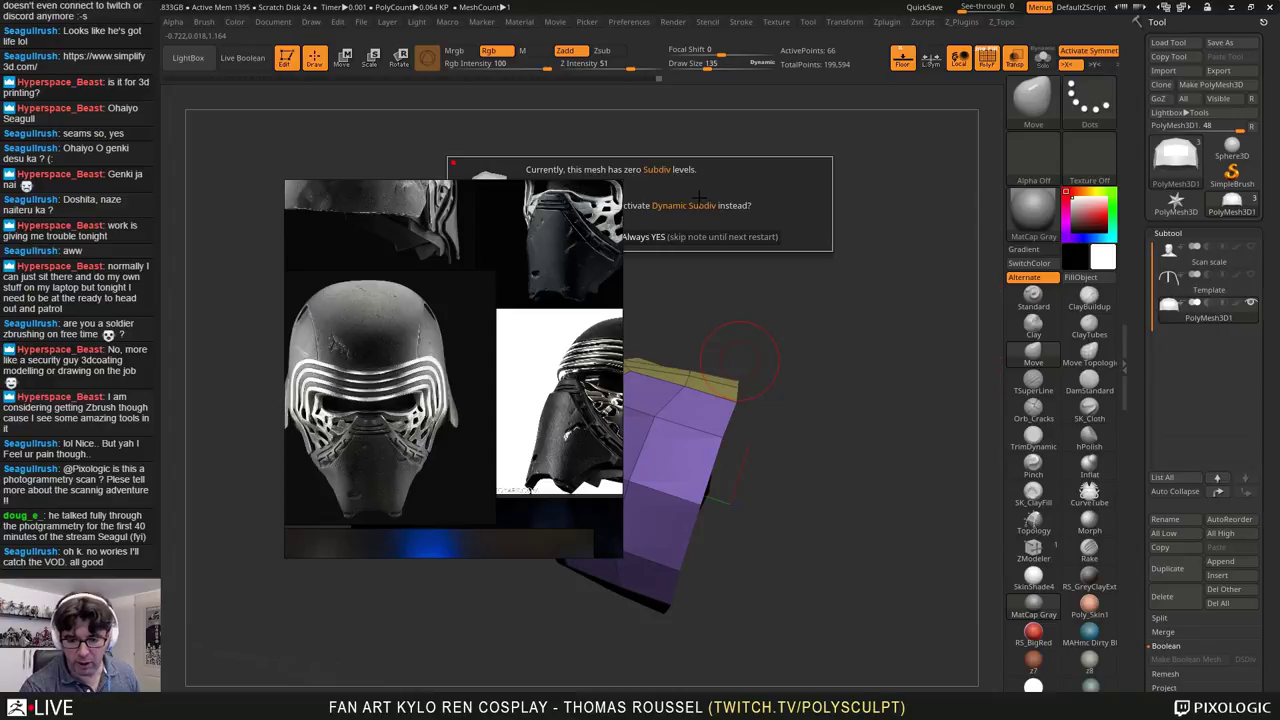
pyautogui.moveTo(568, 246); pyautogui.dragTo(490, 339)
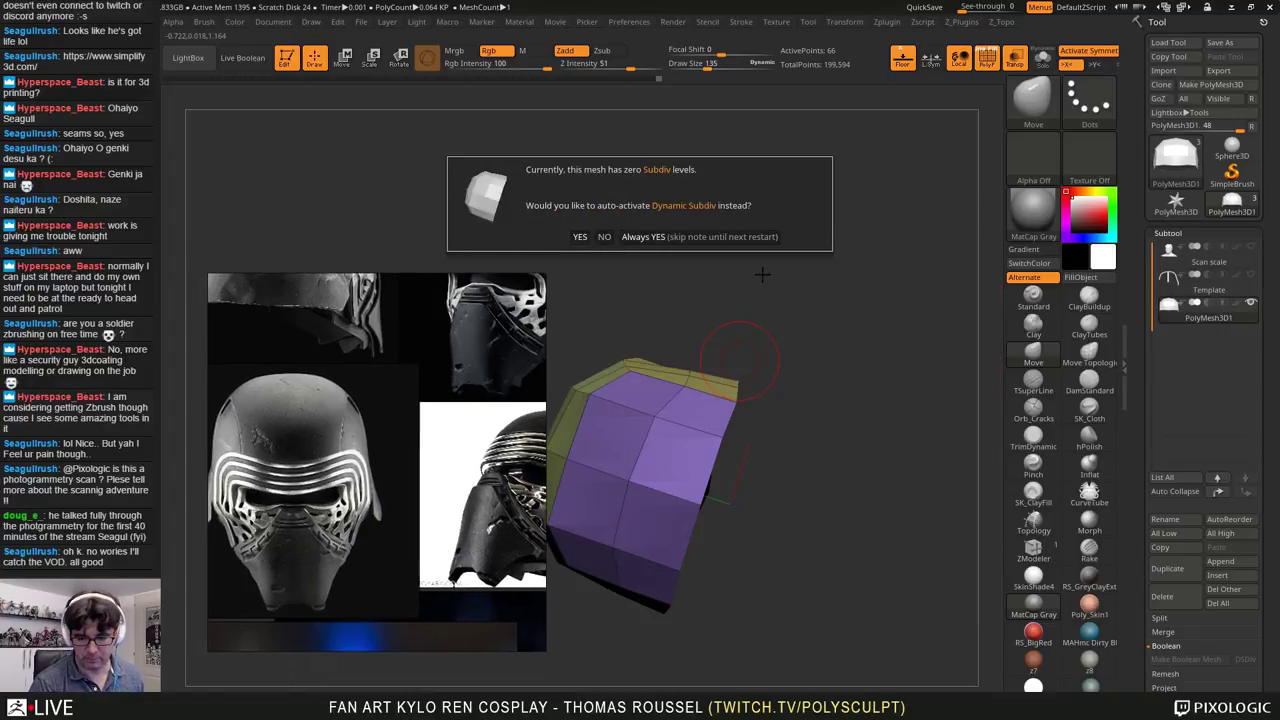
pyautogui.click(712, 237)
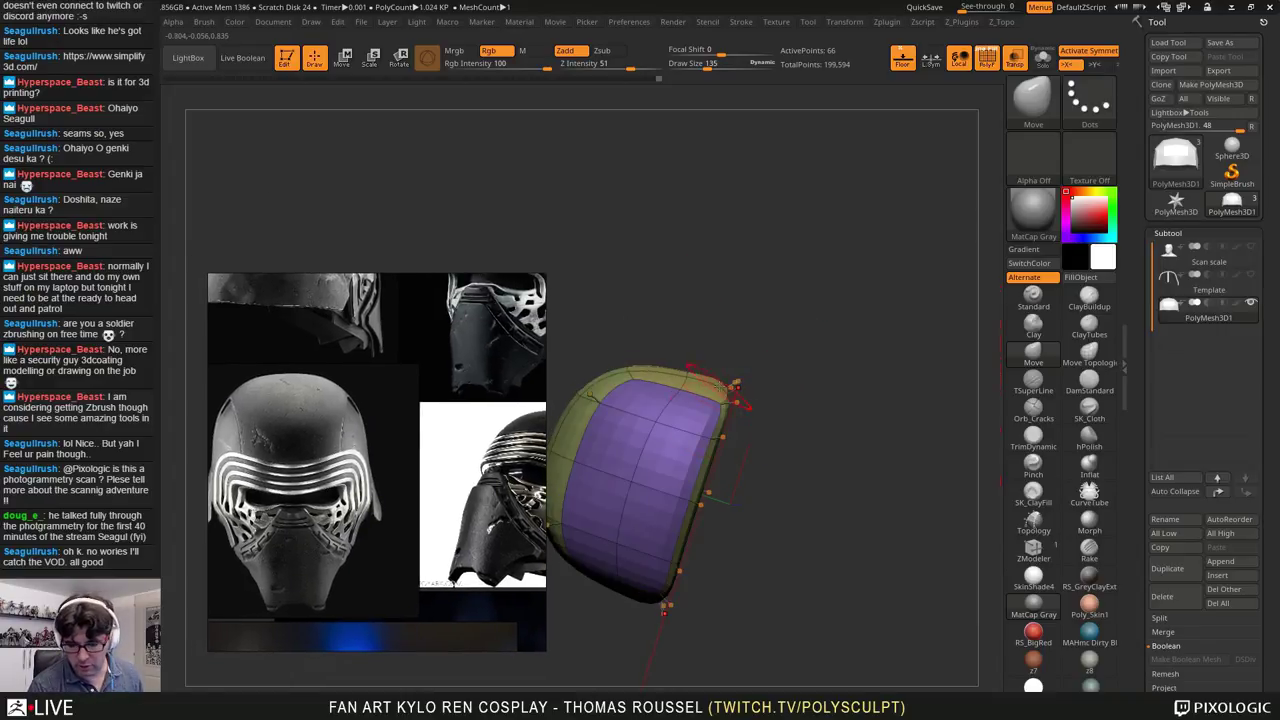
pyautogui.moveTo(803, 510); pyautogui.dragTo(763, 523)
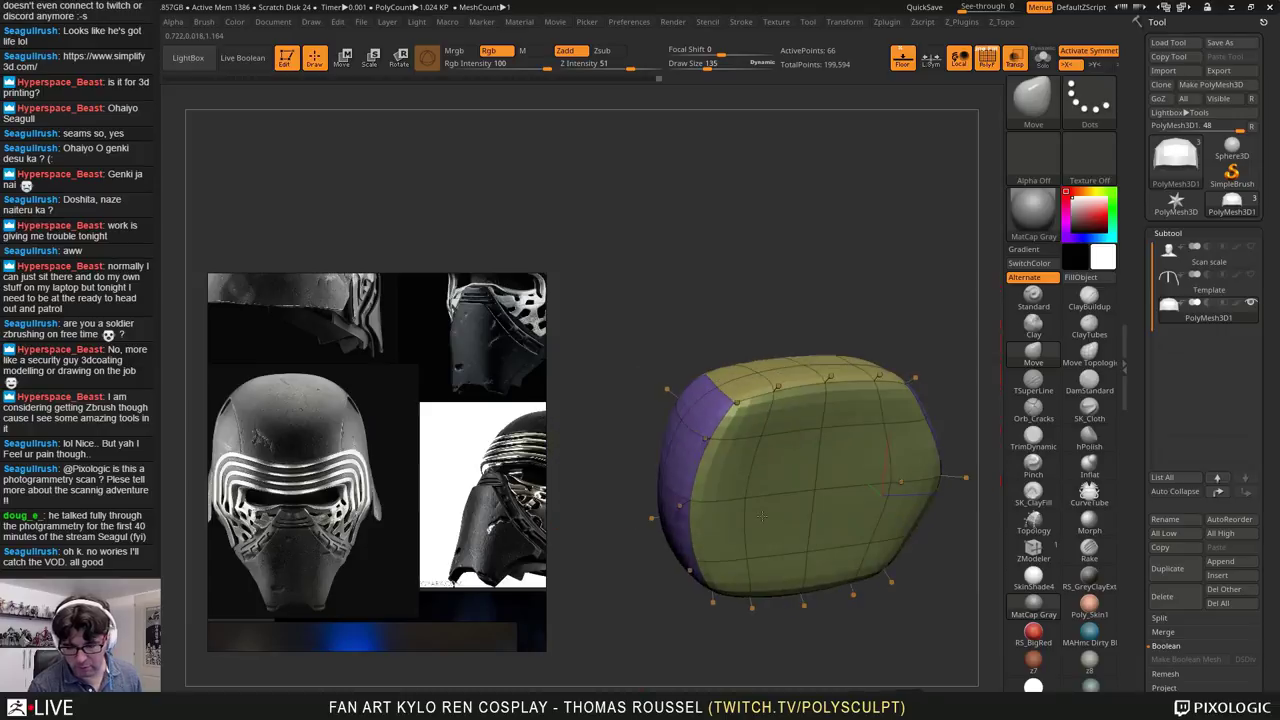
pyautogui.hotkey('ctrl', 'z')
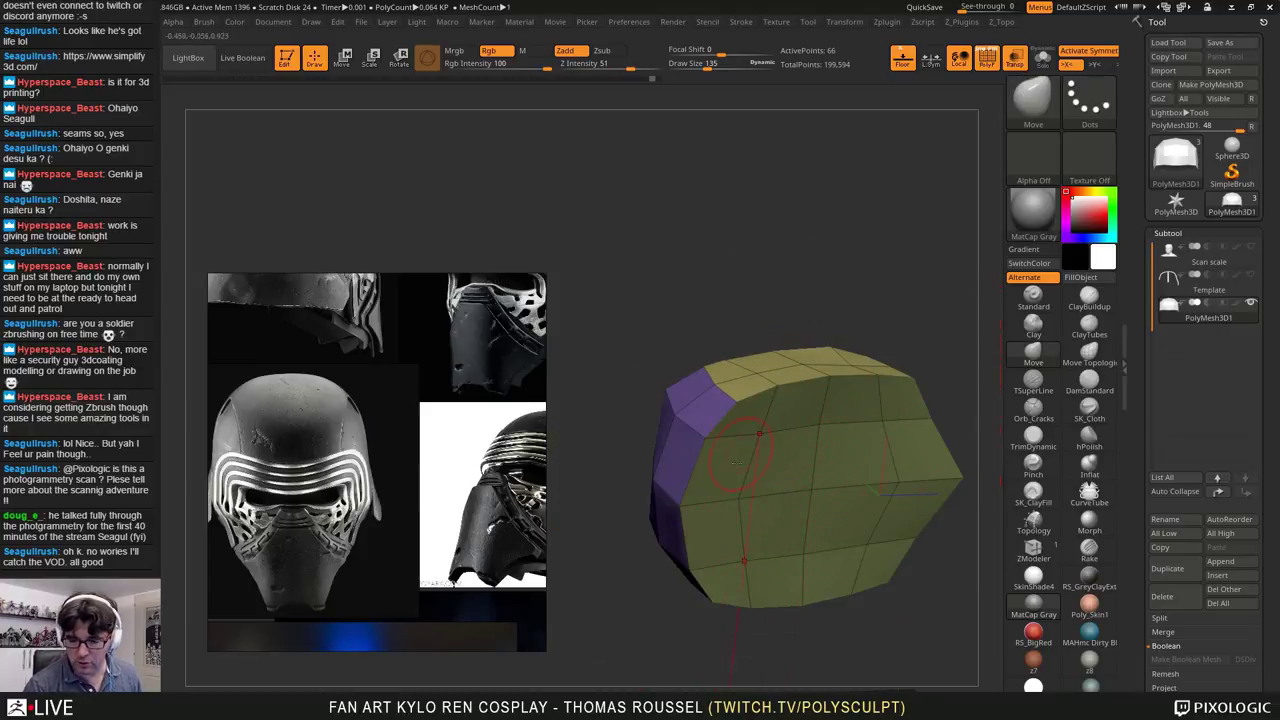
# Step: Set the ZModeler edge action to Crease with the EdgeLoop Complete target and try it on the shell's bottom rim
pyautogui.moveTo(793, 518); pyautogui.dragTo(815, 450)
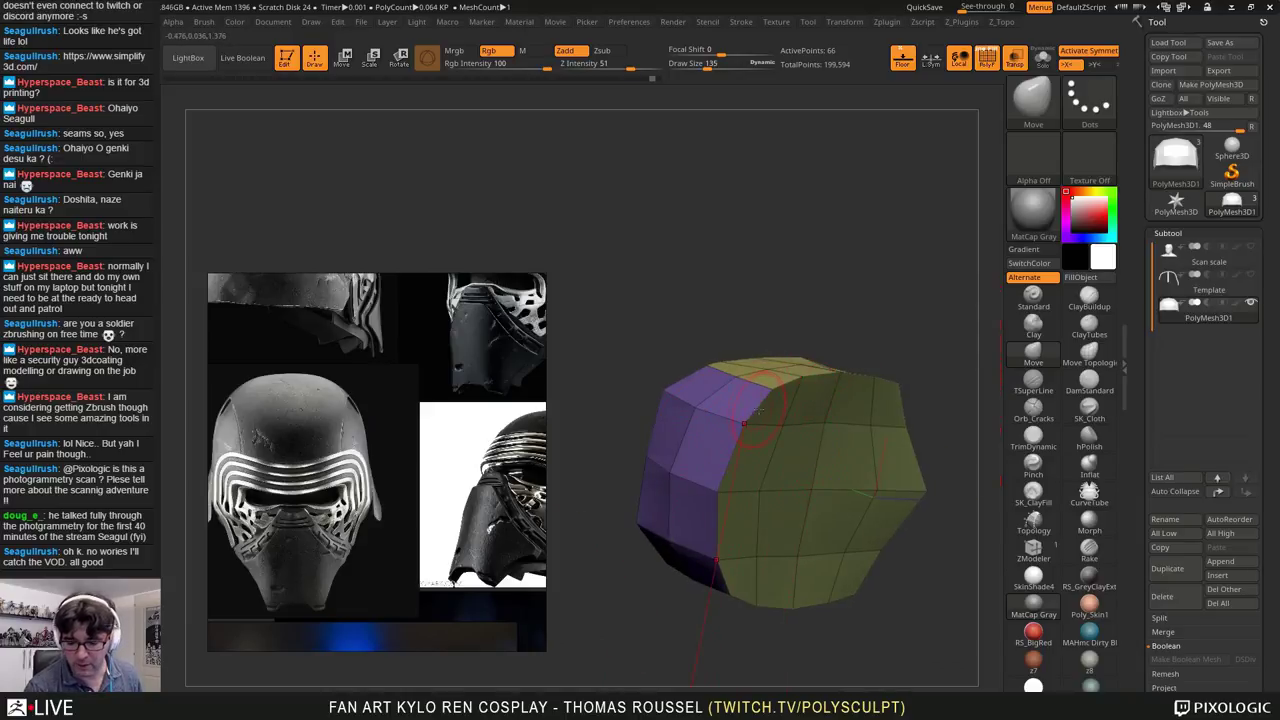
pyautogui.click(1033, 549)
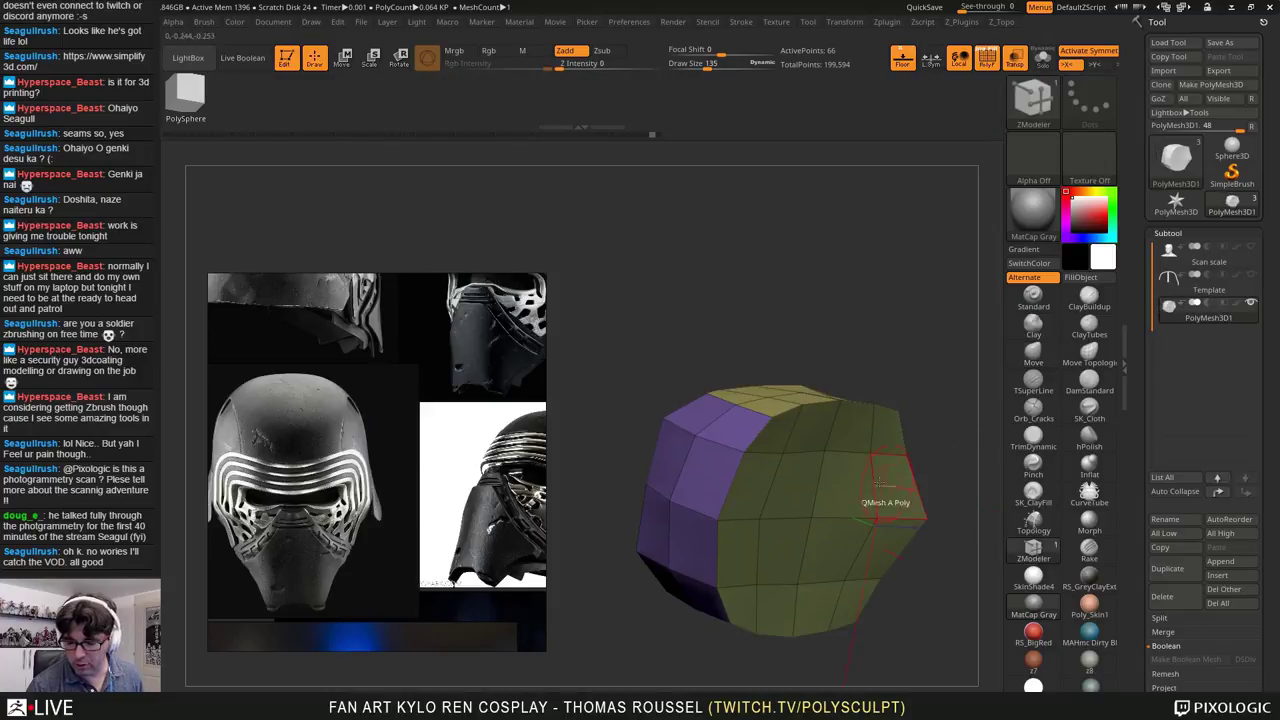
pyautogui.press('space')
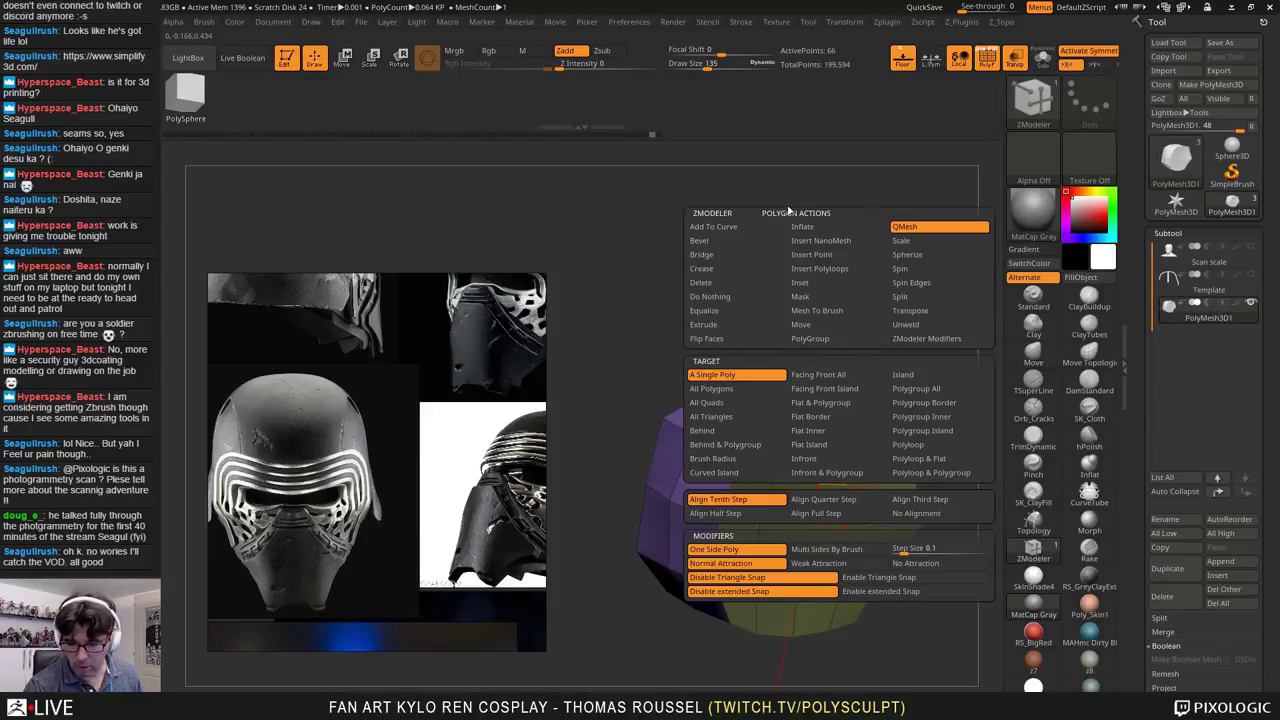
pyautogui.press('space')
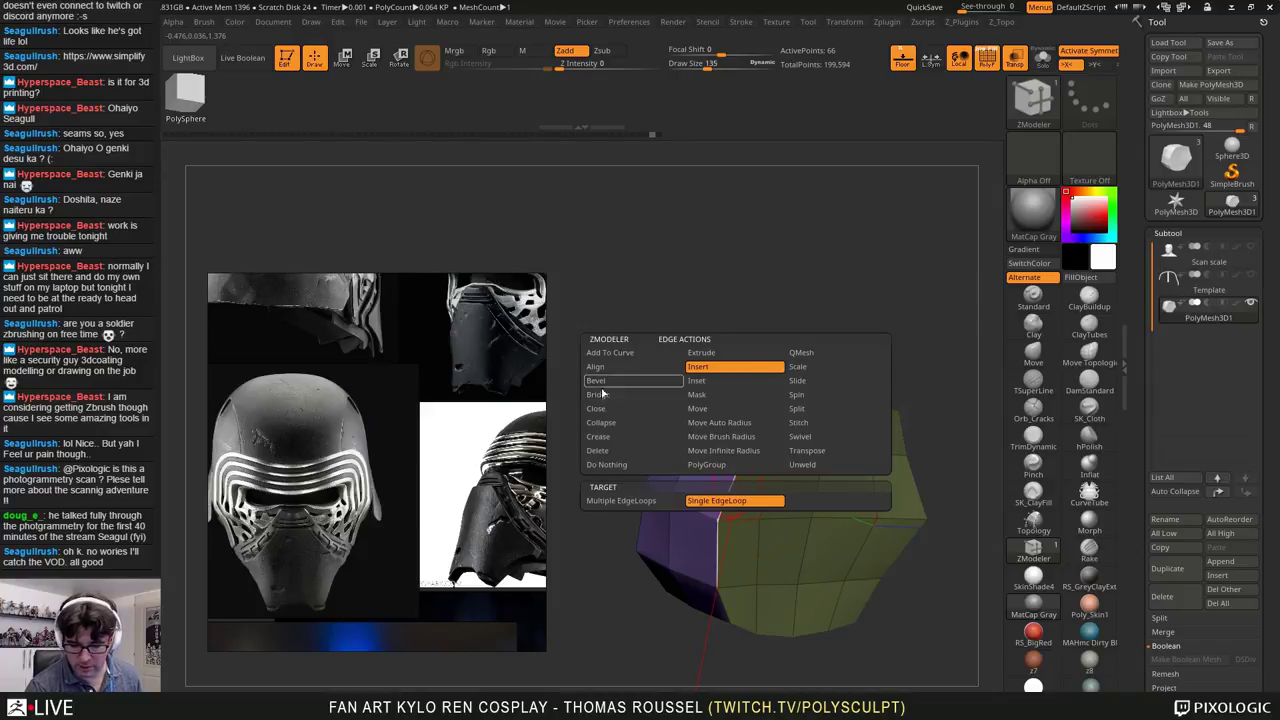
pyautogui.click(602, 437)
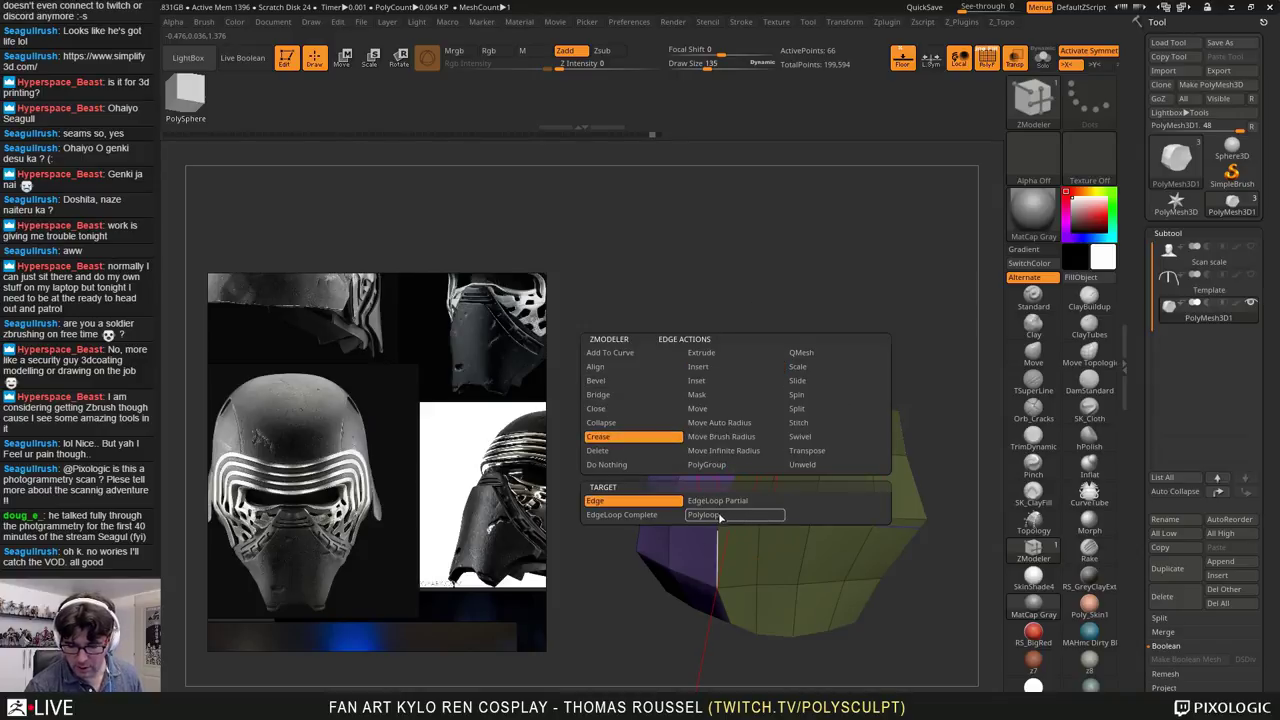
pyautogui.click(641, 516)
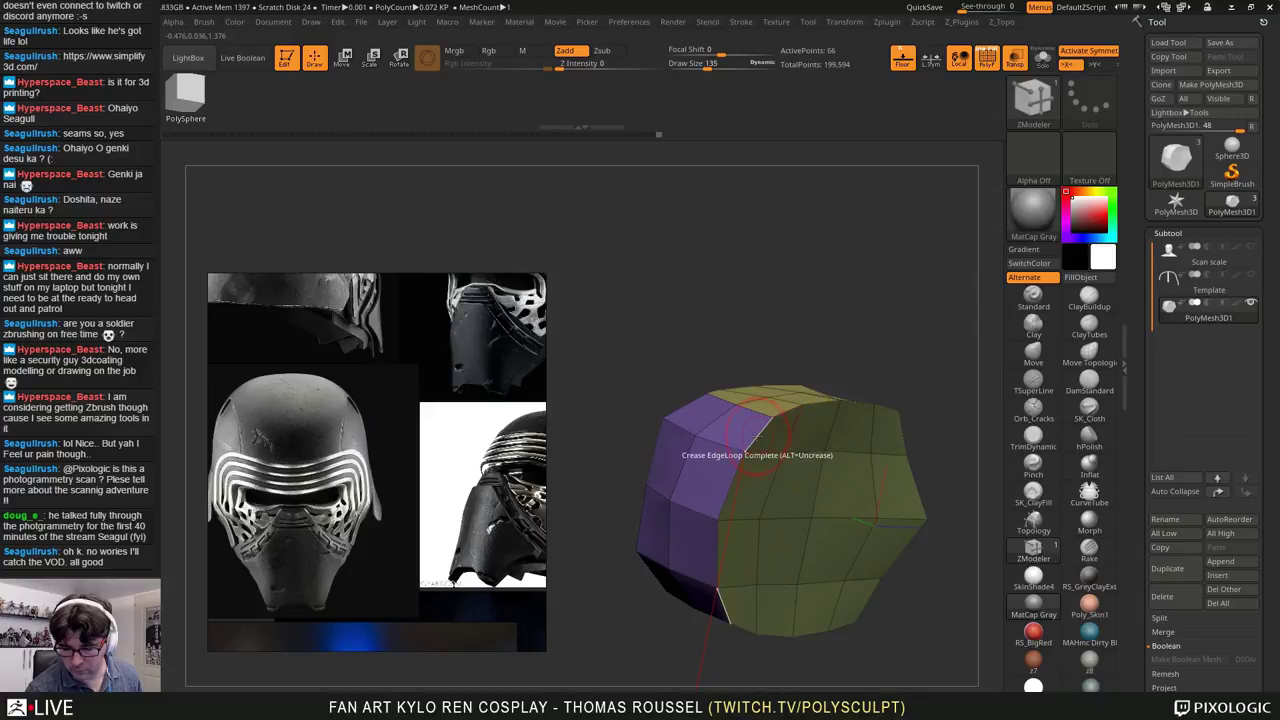
pyautogui.press('ctrl')
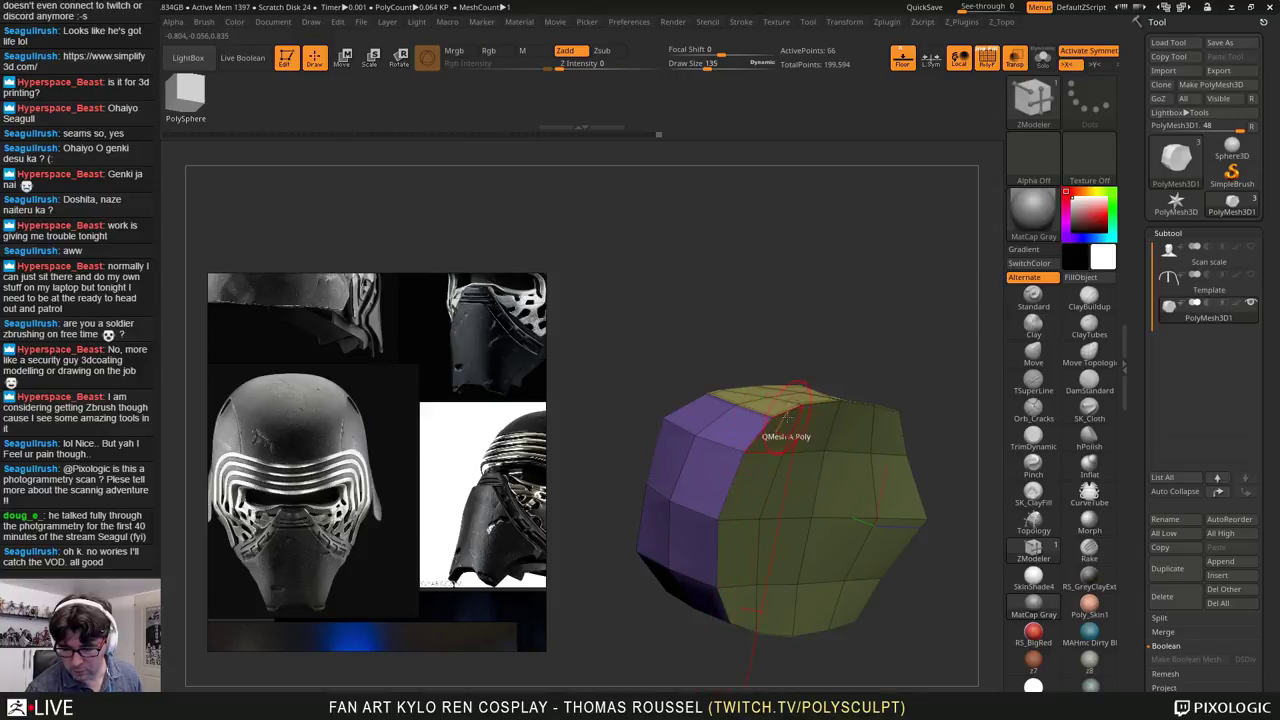
# Step: Change the Crease target to Edge and start creasing single edges along the front of the bottom rim
pyautogui.moveTo(793, 452)
pyautogui.keyDown('alt'); pyautogui.mouseDown(button='right')
pyautogui.moveTo(704, 385)
pyautogui.moveTo(724, 440)
pyautogui.moveTo(742, 433)
pyautogui.moveTo(650, 398)
pyautogui.mouseUp(button='right'); pyautogui.keyUp('alt')
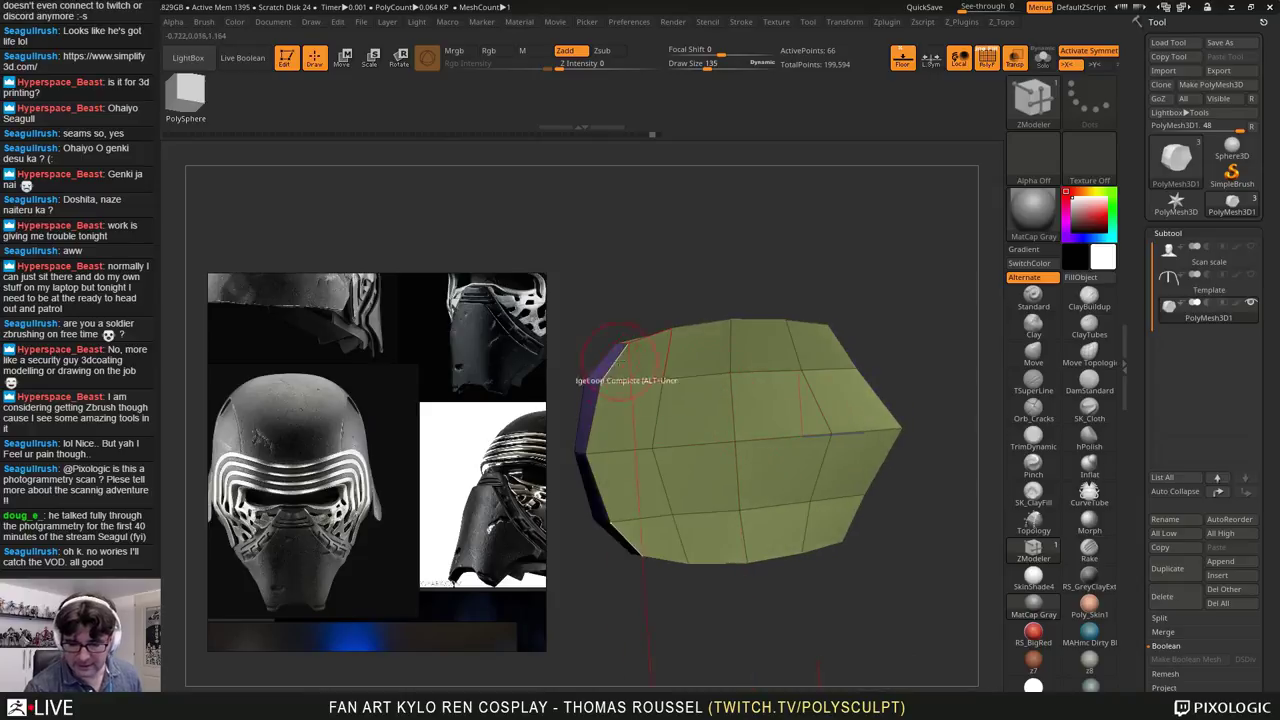
pyautogui.press('space')
pyautogui.press('space')
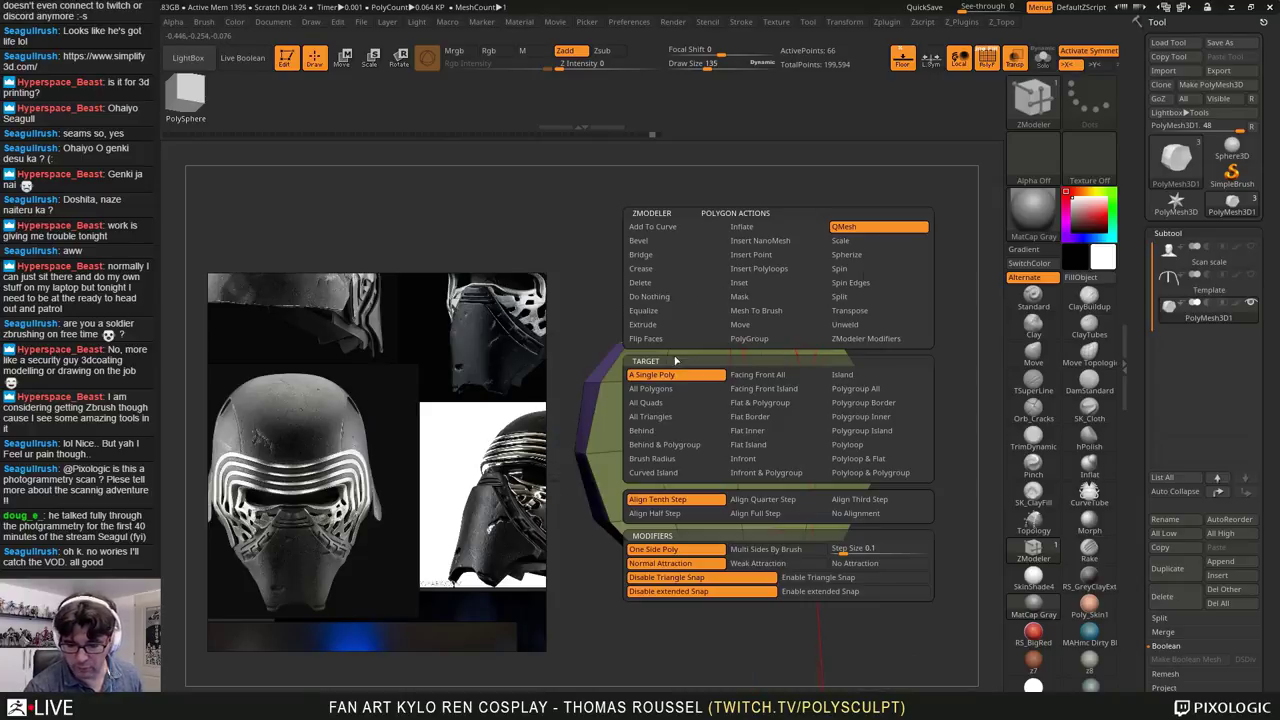
pyautogui.press('space')
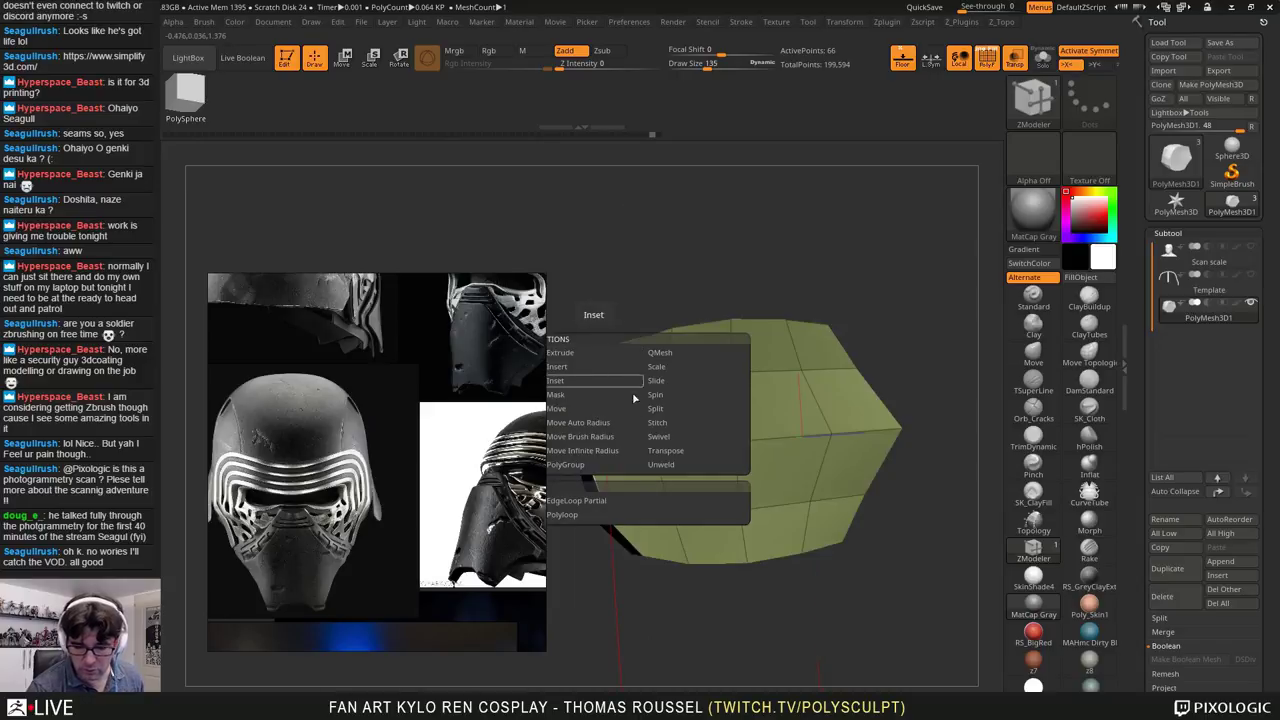
pyautogui.press('space')
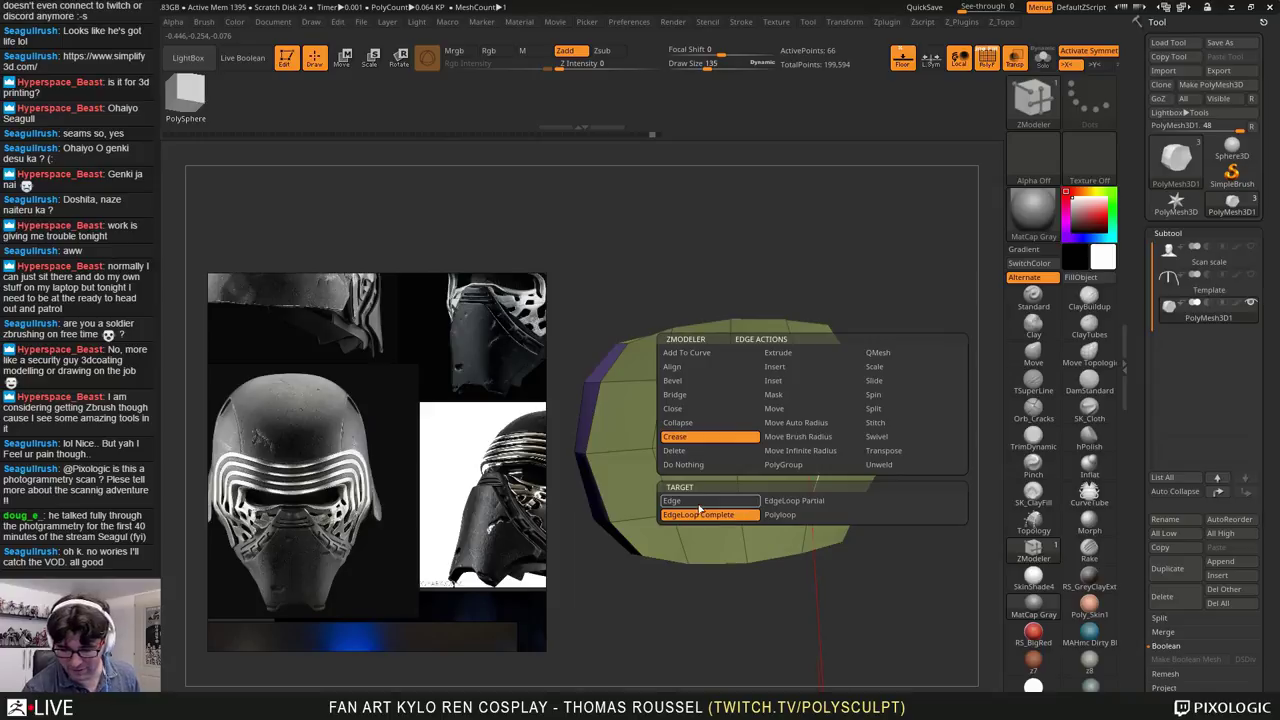
pyautogui.click(699, 506)
pyautogui.moveTo(646, 346); pyautogui.dragTo(596, 424)
pyautogui.hotkey('ctrl', 'z')
pyautogui.click(604, 426)
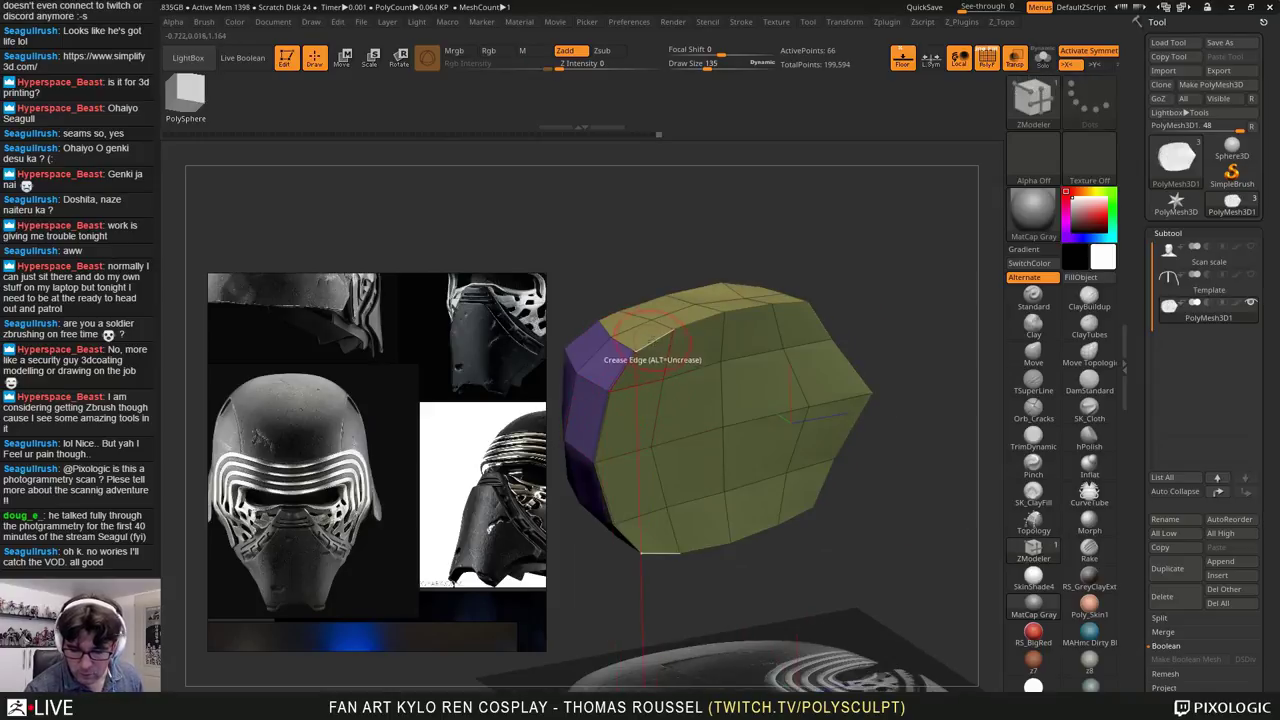
# Step: Continue creasing individual edges around the side of the shell's bottom rim, undoing the last misplaced edit
pyautogui.click(749, 311)
pyautogui.moveTo(823, 309)
pyautogui.mouseDown()
pyautogui.moveTo(770, 333)
pyautogui.moveTo(866, 355)
pyautogui.mouseUp()
pyautogui.click(791, 303)
pyautogui.hotkey('ctrl', 'z')
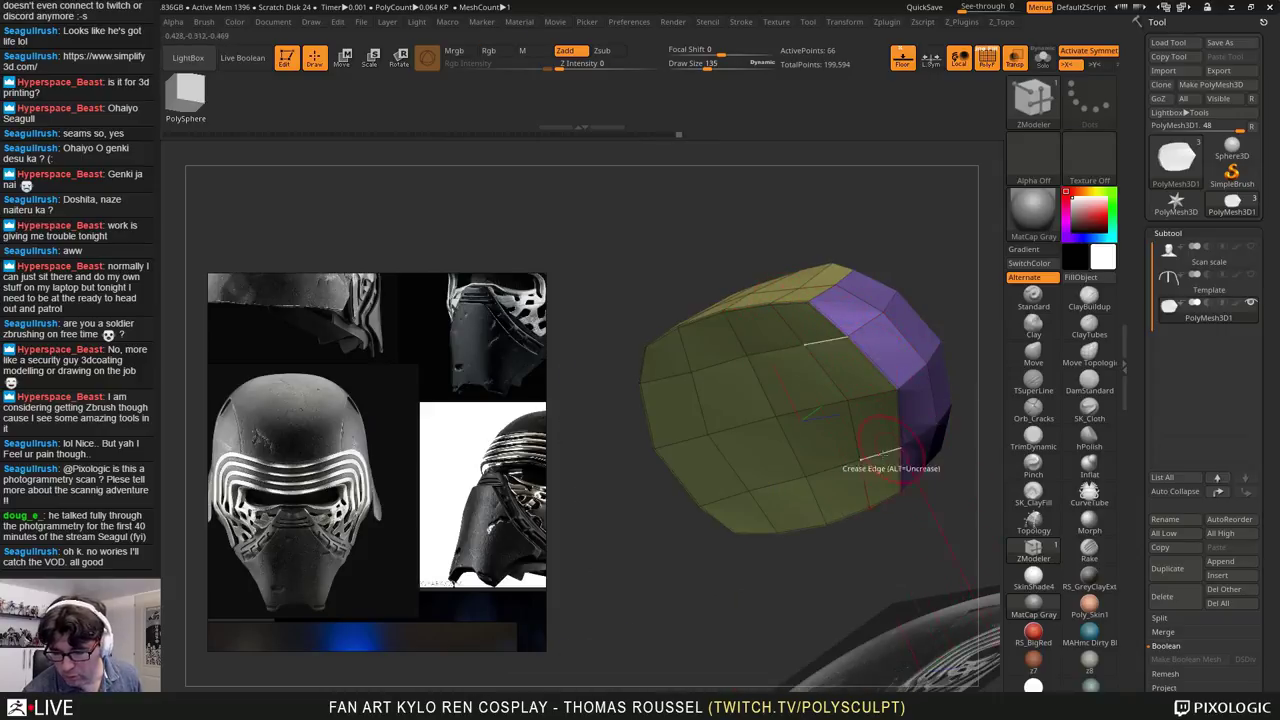
# Step: Switch to the Move brush and fit the smoothed dome's silhouette to the side template, comparing it from the front and back
pyautogui.moveTo(880, 452); pyautogui.dragTo(920, 471, button='right')
pyautogui.keyDown('alt'); pyautogui.moveTo(800, 435); pyautogui.dragTo(880, 460, button='right'); pyautogui.keyUp('alt')
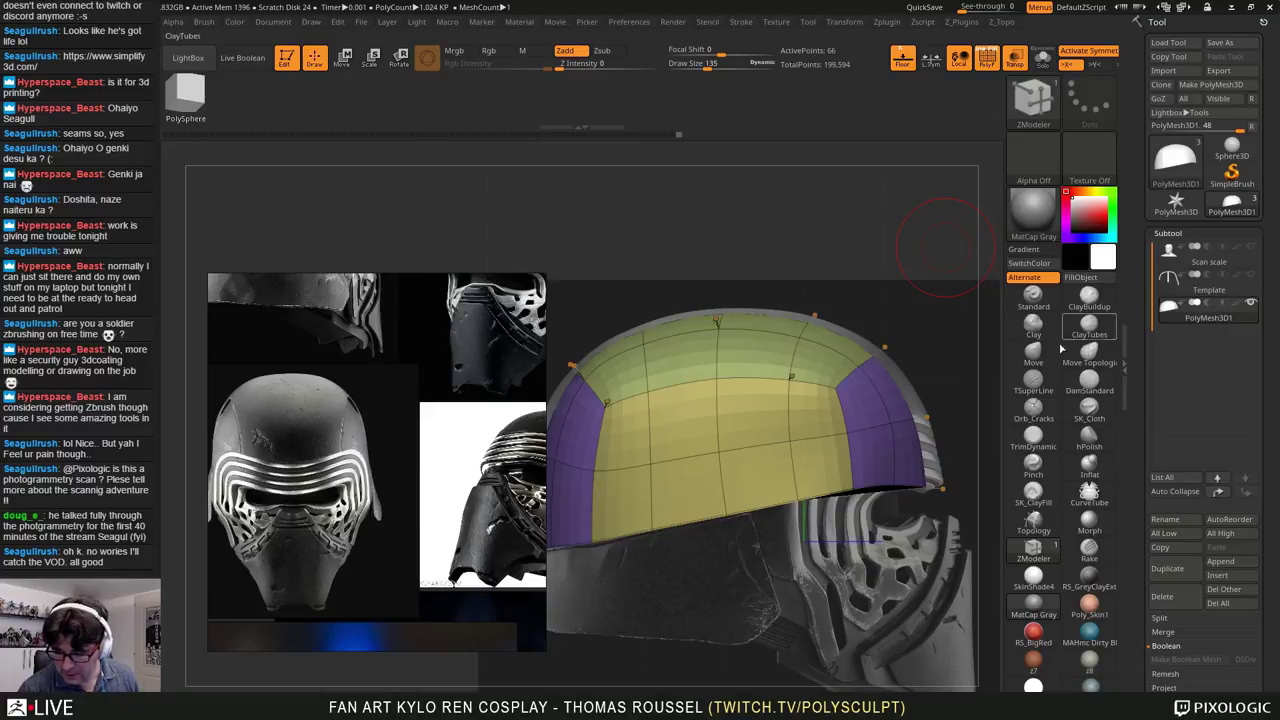
pyautogui.click(1033, 352)
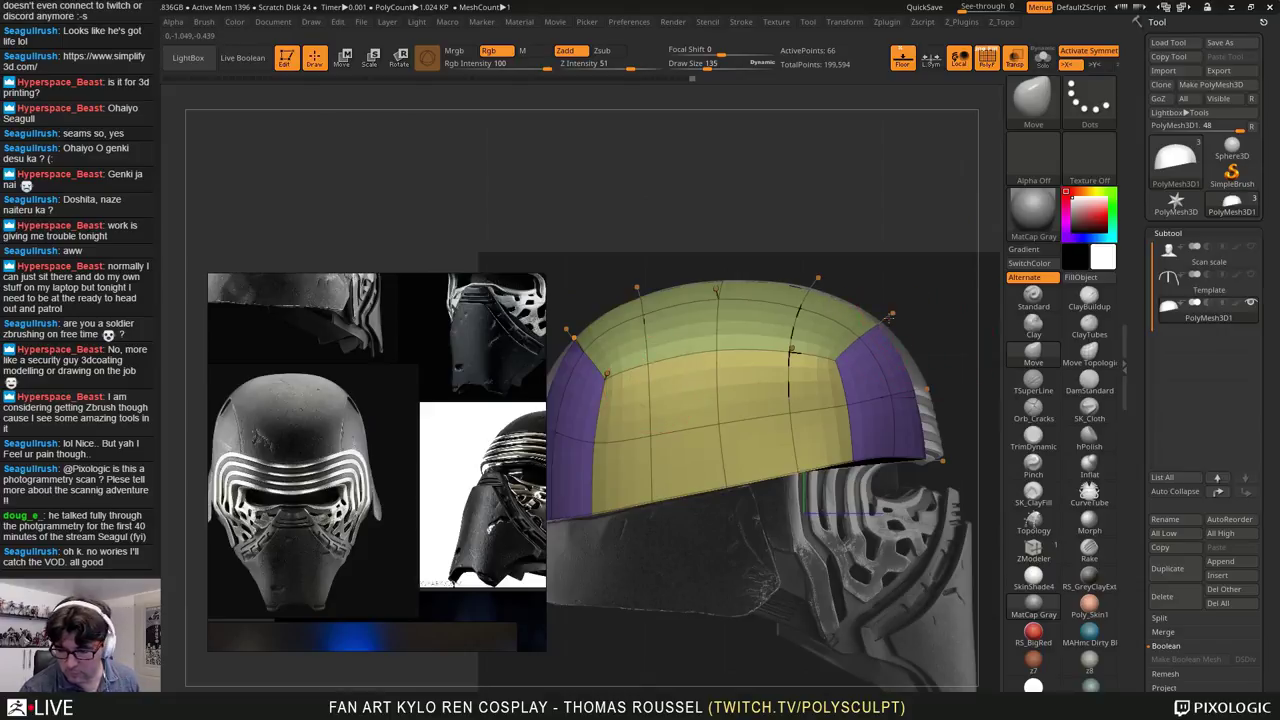
pyautogui.moveTo(940, 460)
pyautogui.mouseDown()
pyautogui.moveTo(955, 452)
pyautogui.moveTo(857, 484)
pyautogui.mouseUp()
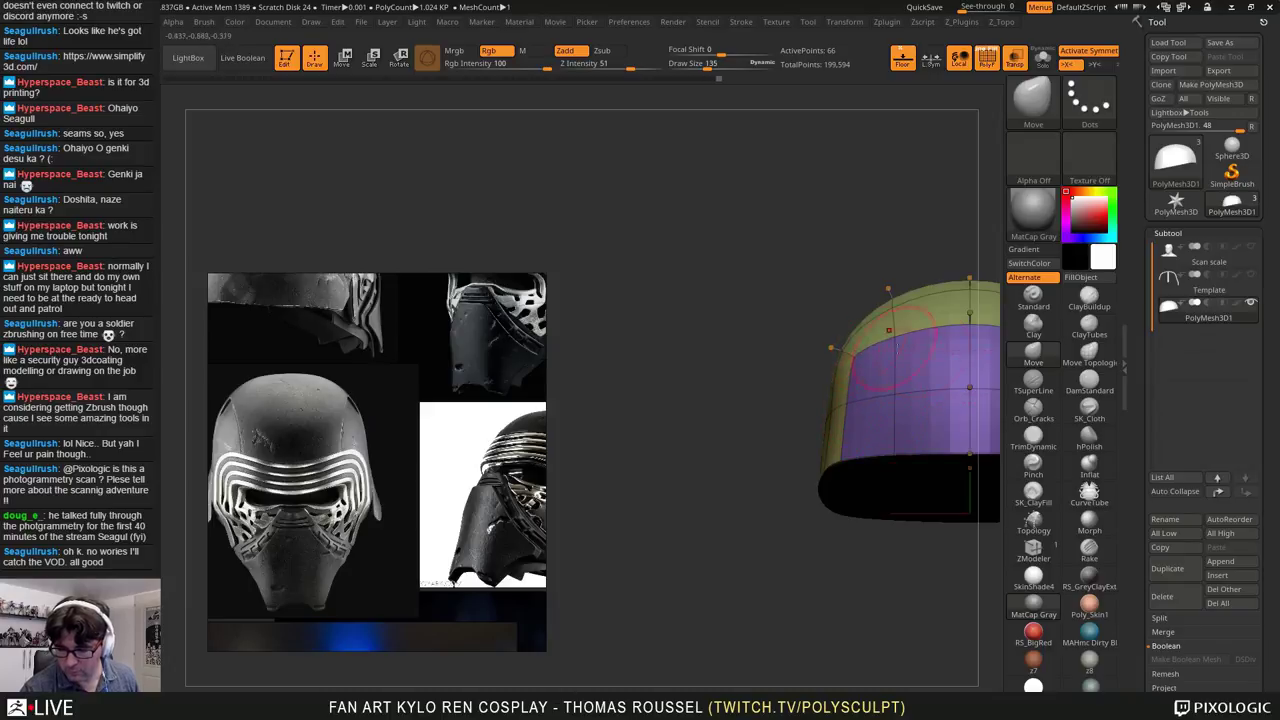
pyautogui.keyDown('shift'); pyautogui.moveTo(889, 341); pyautogui.dragTo(702, 427, button='right'); pyautogui.keyUp('shift')
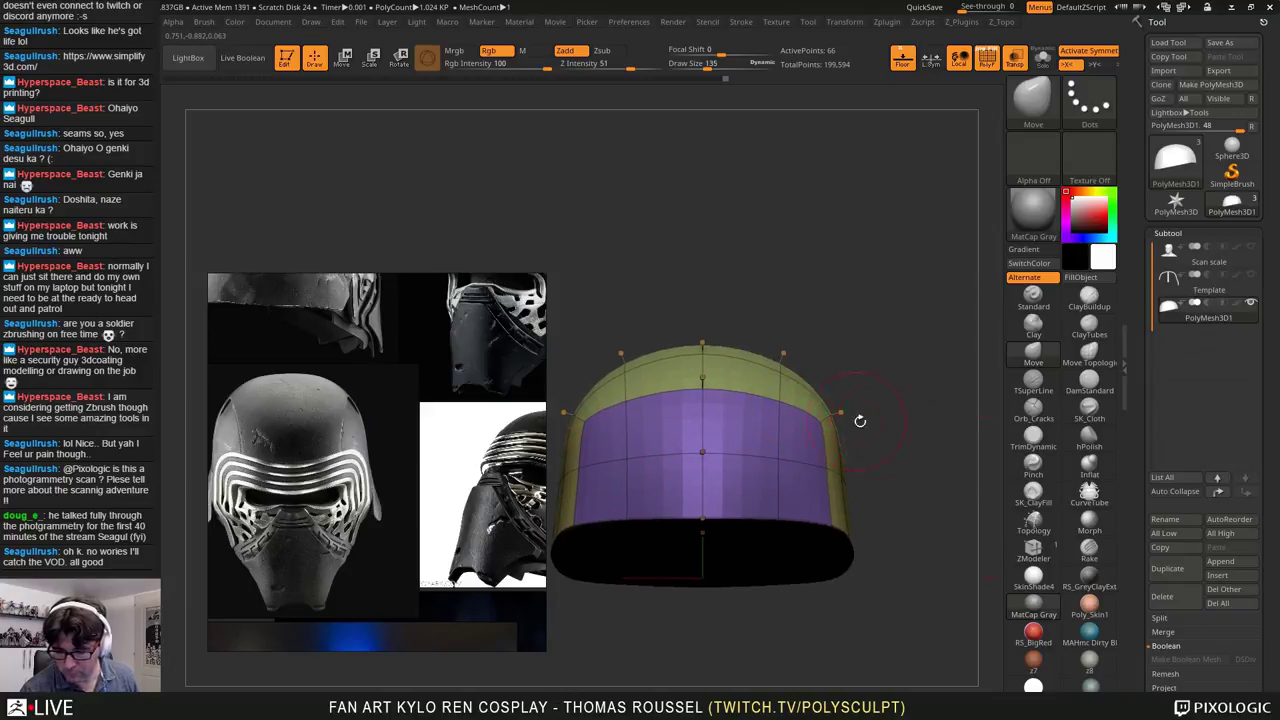
pyautogui.moveTo(860, 421)
pyautogui.mouseDown(button='right')
pyautogui.moveTo(790, 440)
pyautogui.moveTo(844, 458)
pyautogui.moveTo(859, 417)
pyautogui.mouseUp(button='right')
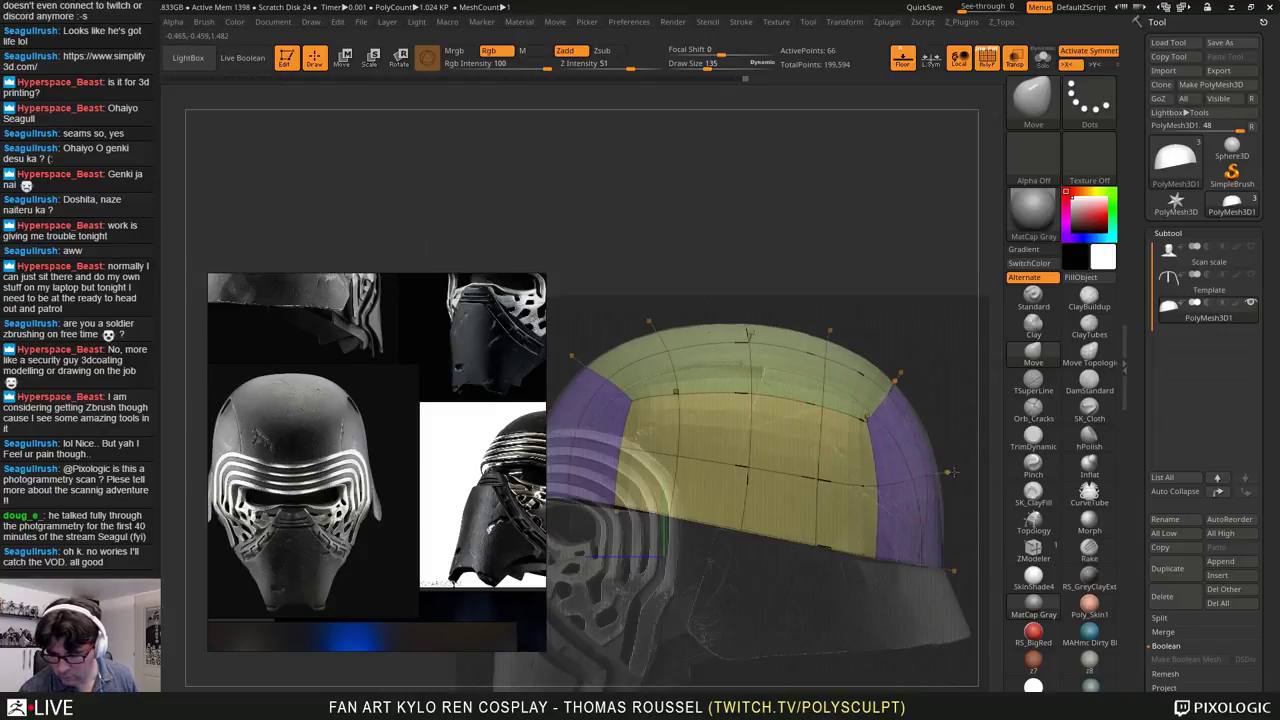
pyautogui.keyDown('shift'); pyautogui.moveTo(957, 460); pyautogui.dragTo(944, 560, button='right'); pyautogui.keyUp('shift')
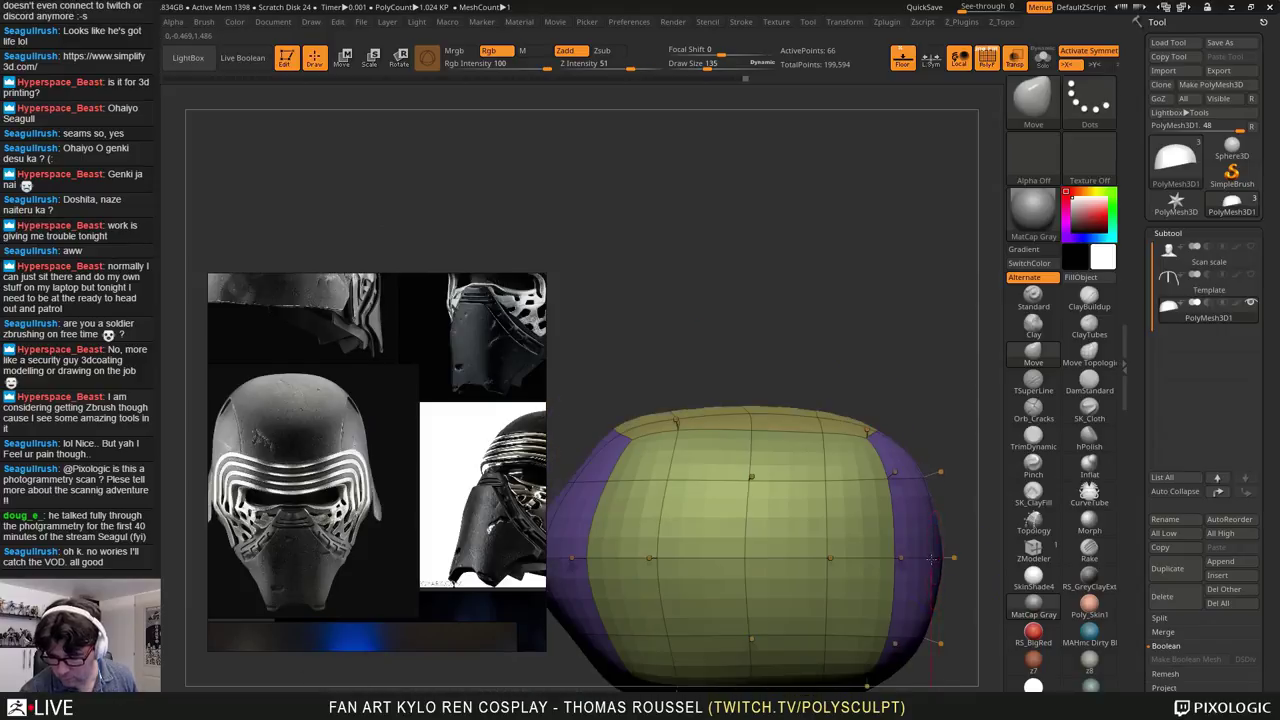
# Step: Round the smoothed dome's outline at its front and back ends by moving points in the top and side views
pyautogui.keyDown('alt'); pyautogui.moveTo(812, 479); pyautogui.dragTo(788, 500, button='right'); pyautogui.keyUp('alt')
pyautogui.moveTo(790, 558); pyautogui.dragTo(768, 274, button='right')
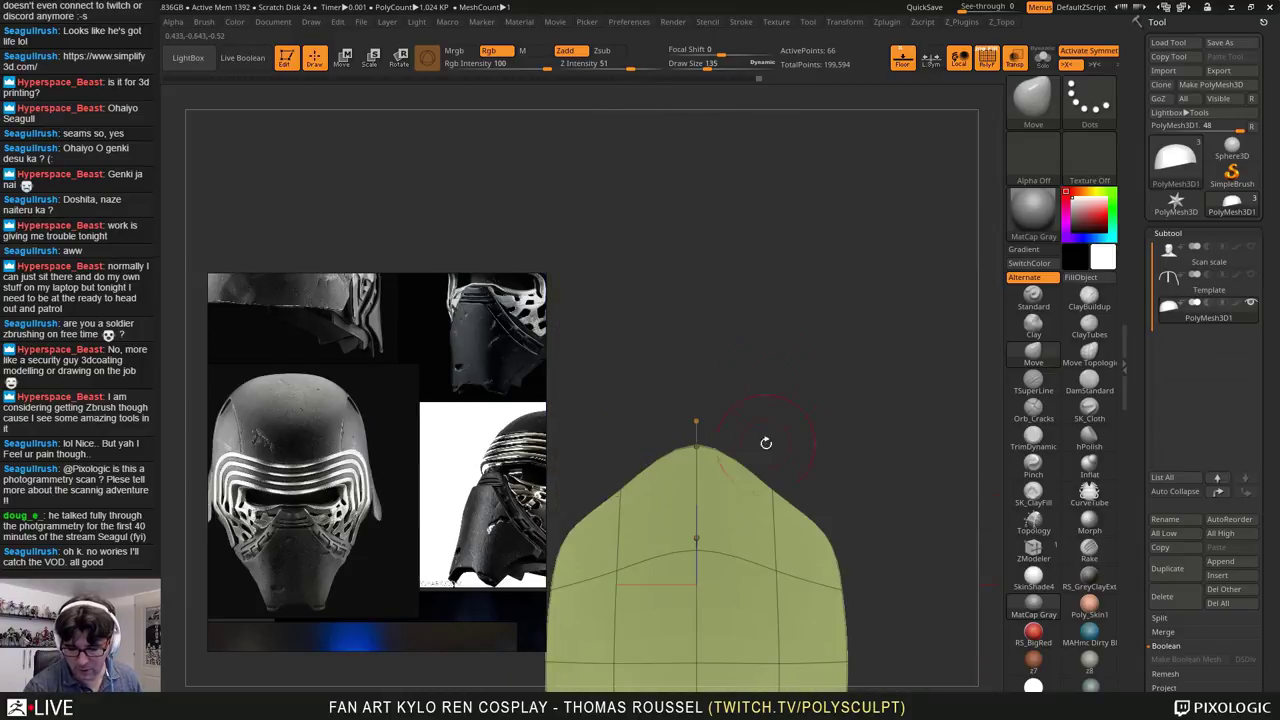
pyautogui.moveTo(656, 480); pyautogui.dragTo(705, 538, button='right')
pyautogui.press('shift')
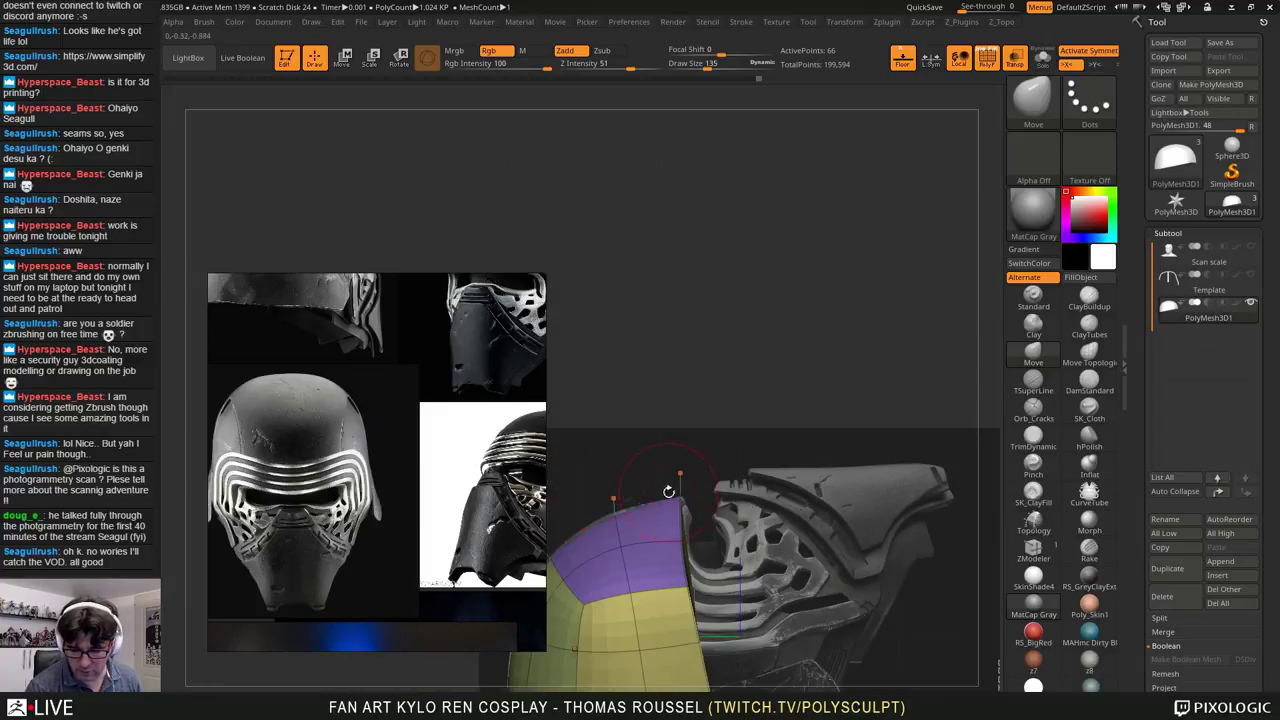
pyautogui.moveTo(645, 492); pyautogui.dragTo(680, 505, button='right')
pyautogui.moveTo(684, 511); pyautogui.dragTo(683, 503)
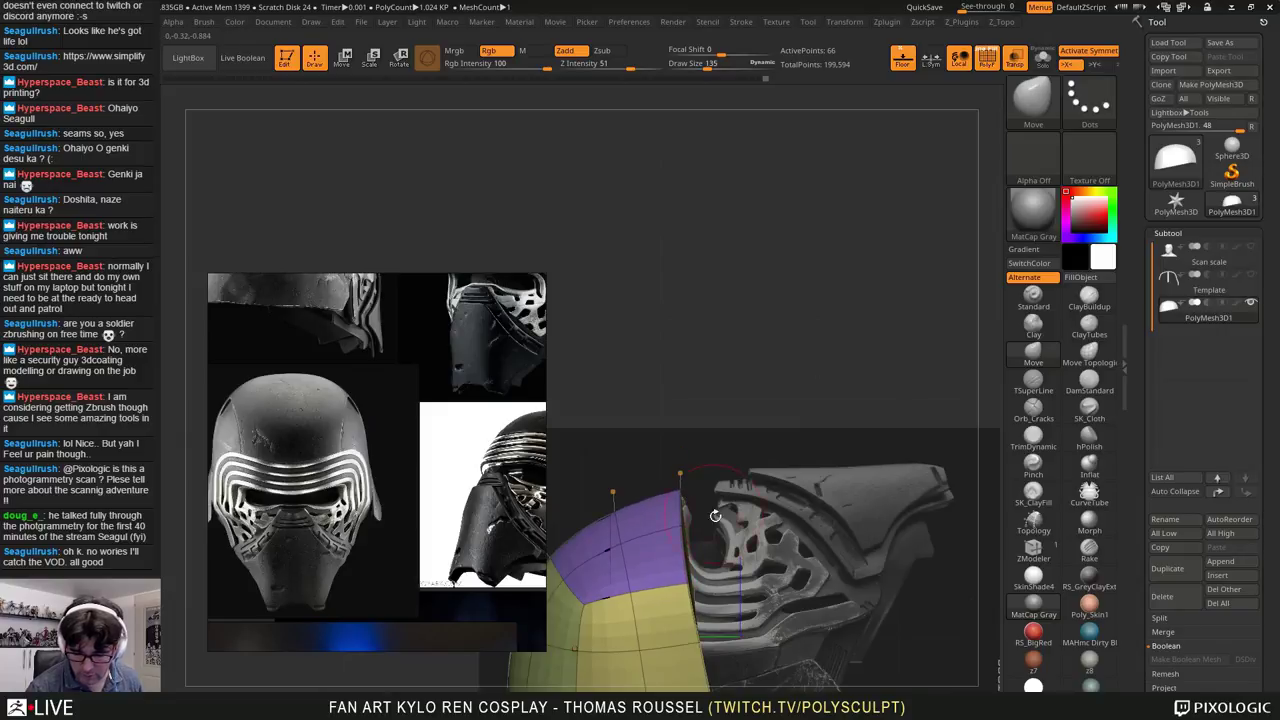
pyautogui.keyDown('shift'); pyautogui.moveTo(715, 515); pyautogui.dragTo(686, 480, button='right'); pyautogui.keyUp('shift')
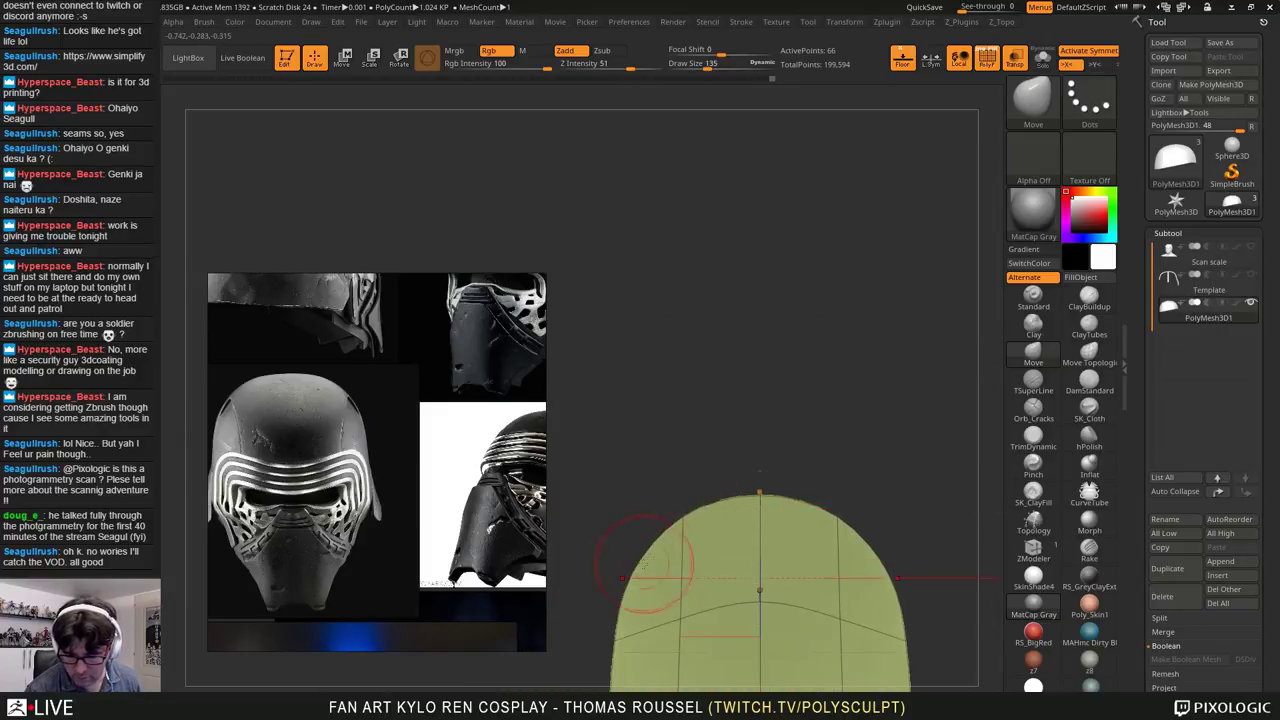
pyautogui.moveTo(777, 514); pyautogui.dragTo(798, 605, button='right')
pyautogui.moveTo(856, 398)
pyautogui.mouseDown()
pyautogui.moveTo(850, 430)
pyautogui.moveTo(829, 429)
pyautogui.moveTo(852, 474)
pyautogui.mouseUp()
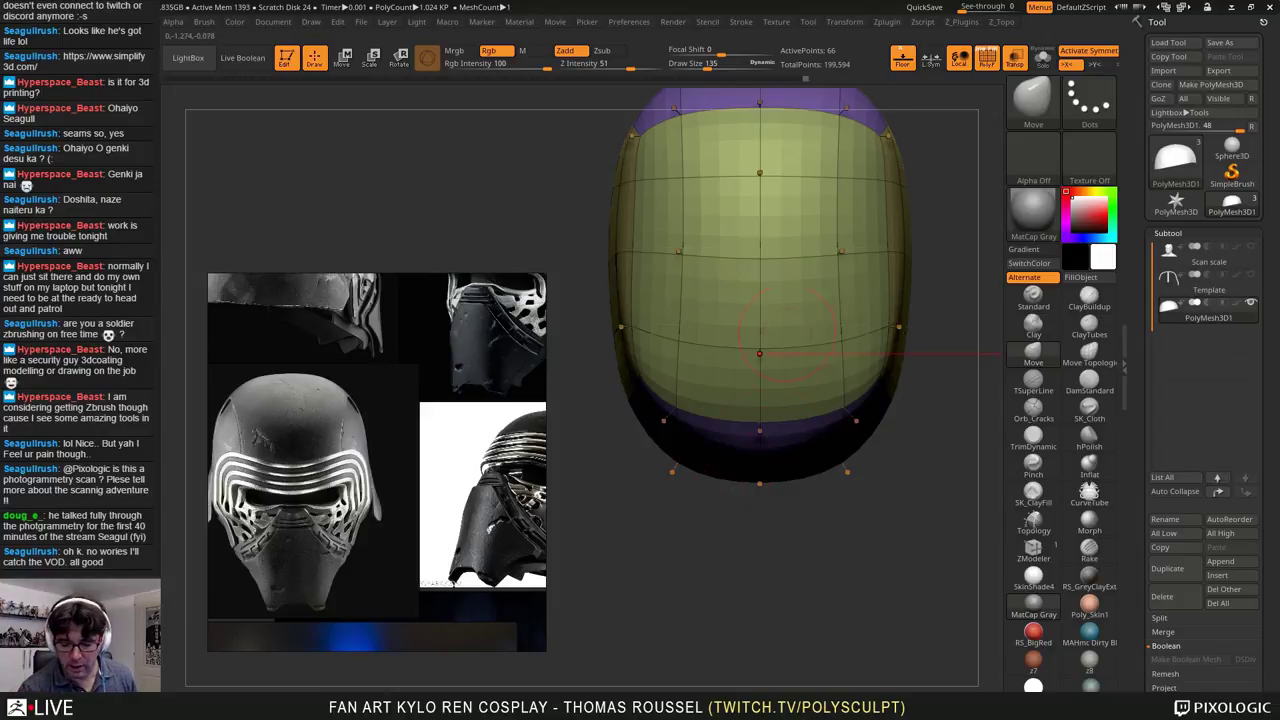
# Step: Refine the front and back curves of the smoothed dome against the helmet template in the side views
pyautogui.moveTo(752, 518); pyautogui.dragTo(796, 496)
pyautogui.moveTo(796, 496)
pyautogui.keyDown('ctrl'); pyautogui.mouseDown(button='right')
pyautogui.moveTo(850, 545)
pyautogui.moveTo(893, 462)
pyautogui.mouseUp(button='right'); pyautogui.keyUp('ctrl')
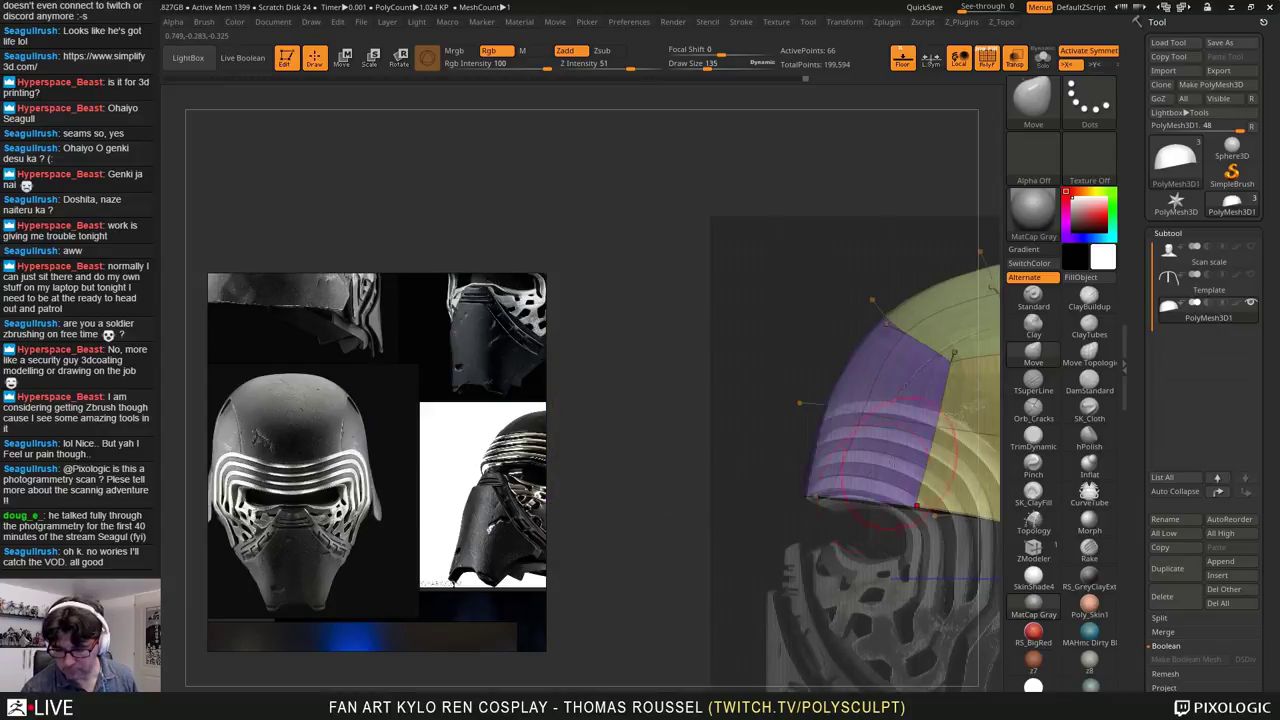
pyautogui.moveTo(901, 466)
pyautogui.mouseDown()
pyautogui.moveTo(876, 513)
pyautogui.moveTo(877, 428)
pyautogui.moveTo(821, 436)
pyautogui.mouseUp()
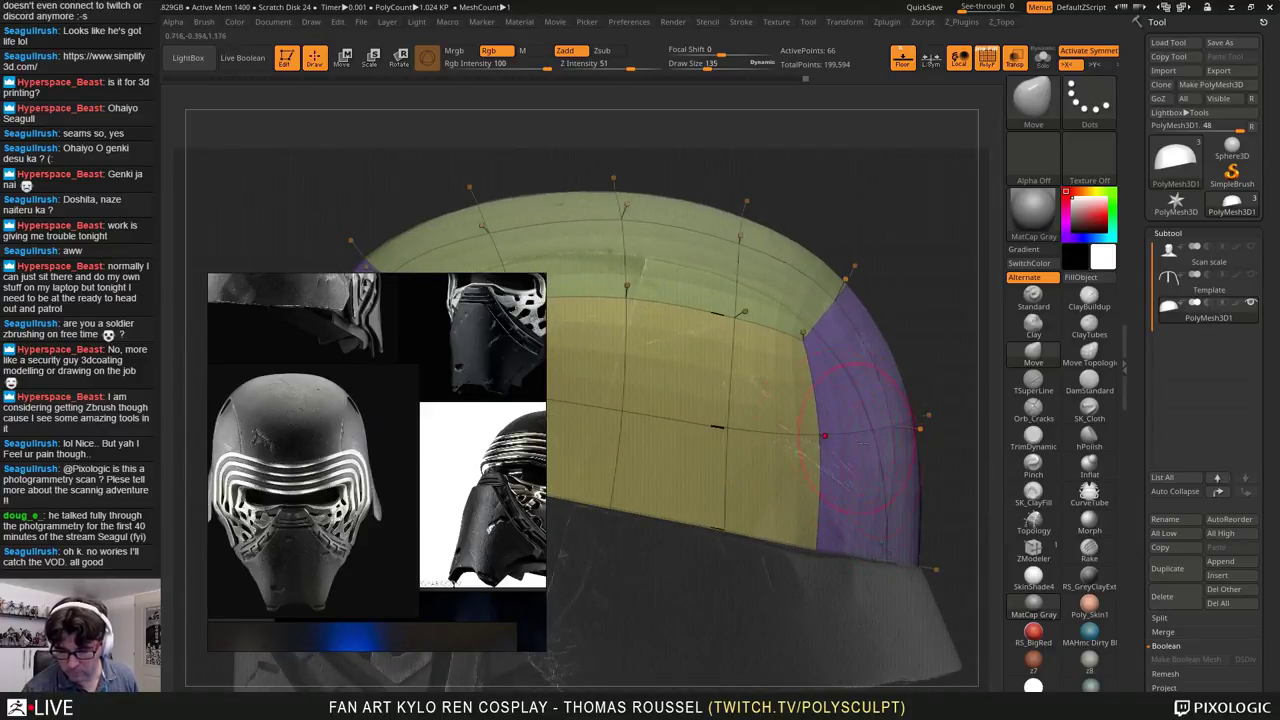
pyautogui.moveTo(821, 436)
pyautogui.mouseDown(button='right')
pyautogui.moveTo(828, 446)
pyautogui.moveTo(768, 436)
pyautogui.moveTo(827, 487)
pyautogui.mouseUp(button='right')
pyautogui.moveTo(826, 487); pyautogui.dragTo(770, 487)
pyautogui.keyDown('alt'); pyautogui.moveTo(892, 325); pyautogui.dragTo(951, 310); pyautogui.keyUp('alt')
# Step: Return the dome to its low-poly display and space out the vertices on its side and front faces with the Move brush
pyautogui.press('shift')
pyautogui.hotkey('shift', 'd')
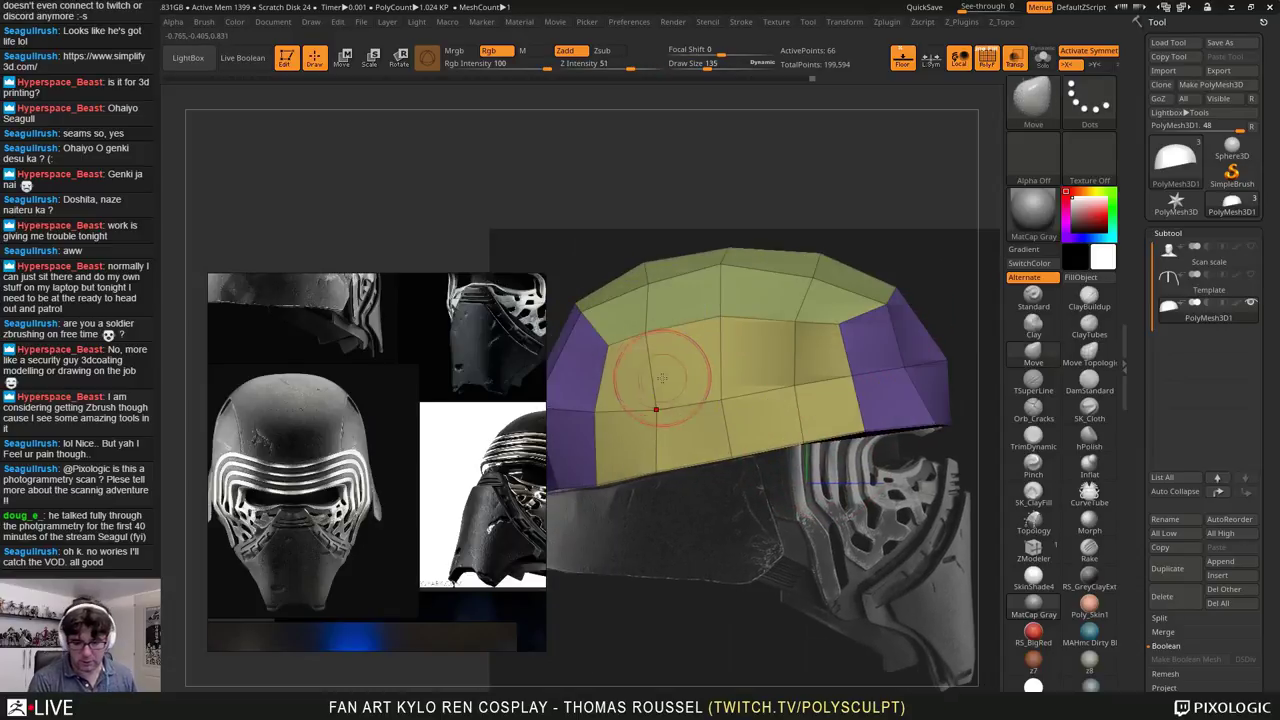
pyautogui.keyDown('alt'); pyautogui.moveTo(720, 381); pyautogui.dragTo(646, 384, button='right'); pyautogui.keyUp('alt')
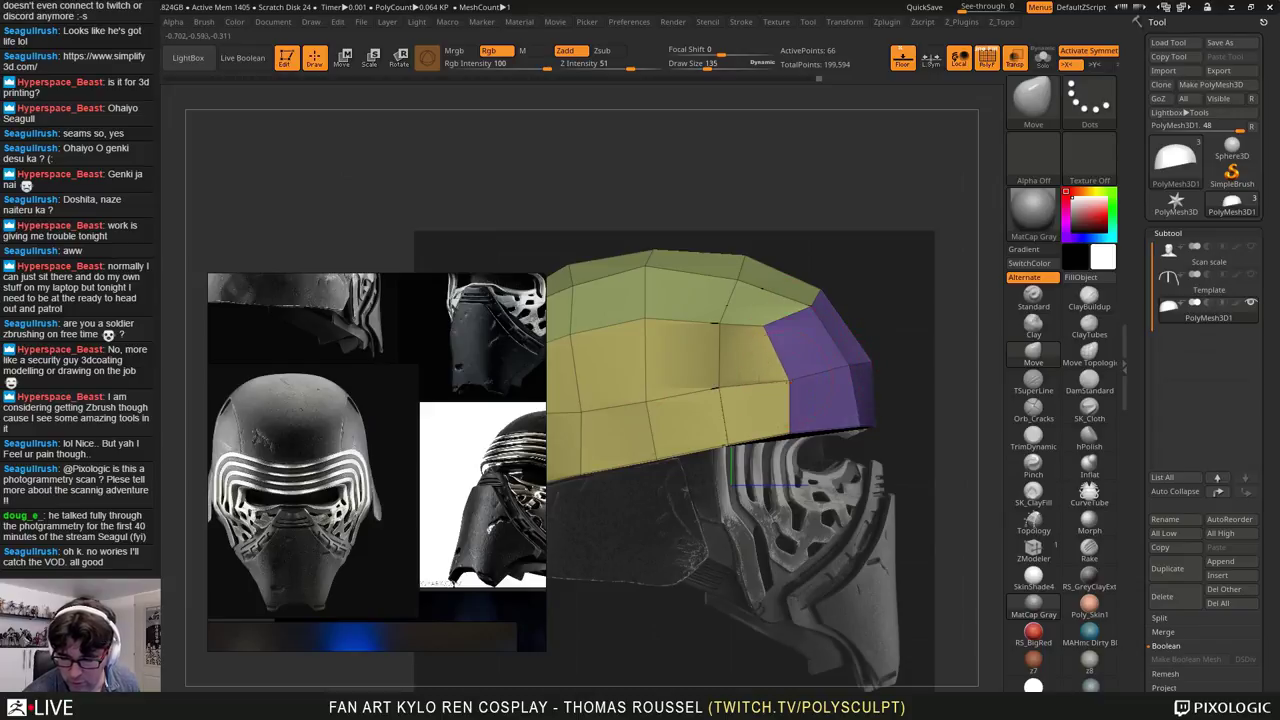
pyautogui.moveTo(719, 388); pyautogui.dragTo(727, 394)
pyautogui.moveTo(720, 323); pyautogui.dragTo(725, 318)
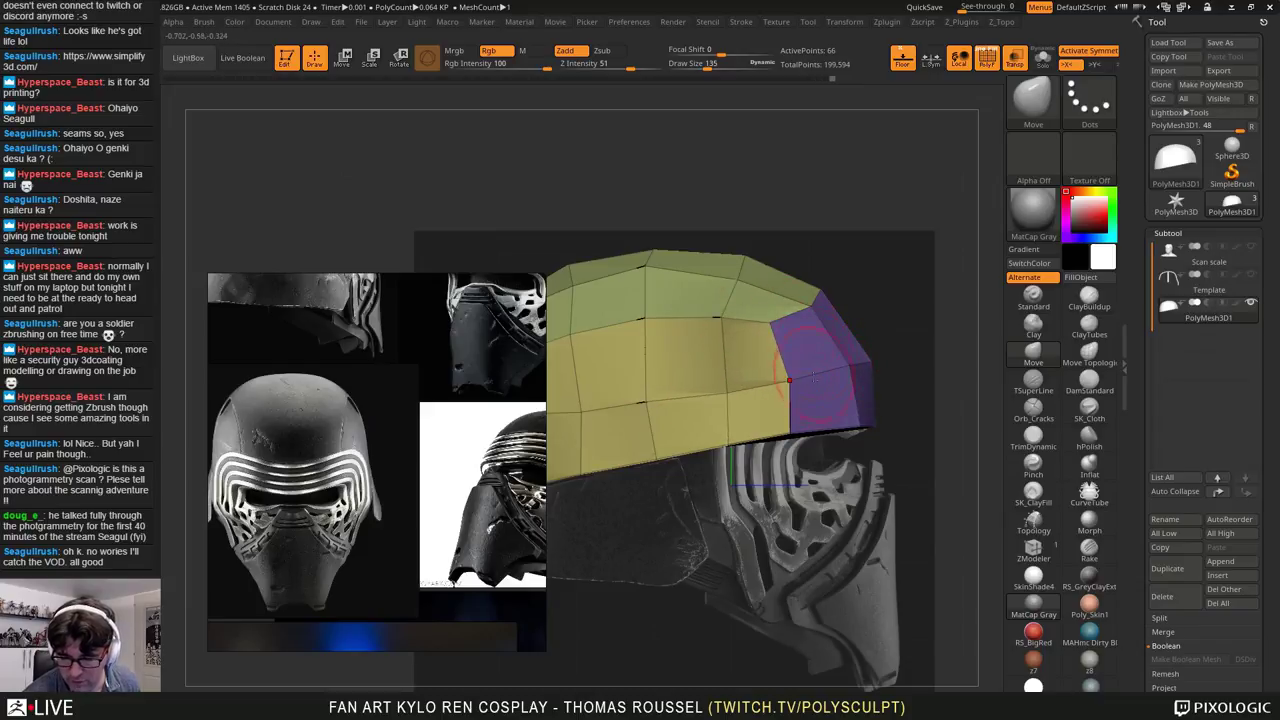
pyautogui.keyDown('shift'); pyautogui.moveTo(813, 376); pyautogui.dragTo(763, 396, button='right'); pyautogui.keyUp('shift')
pyautogui.moveTo(823, 311); pyautogui.dragTo(831, 308)
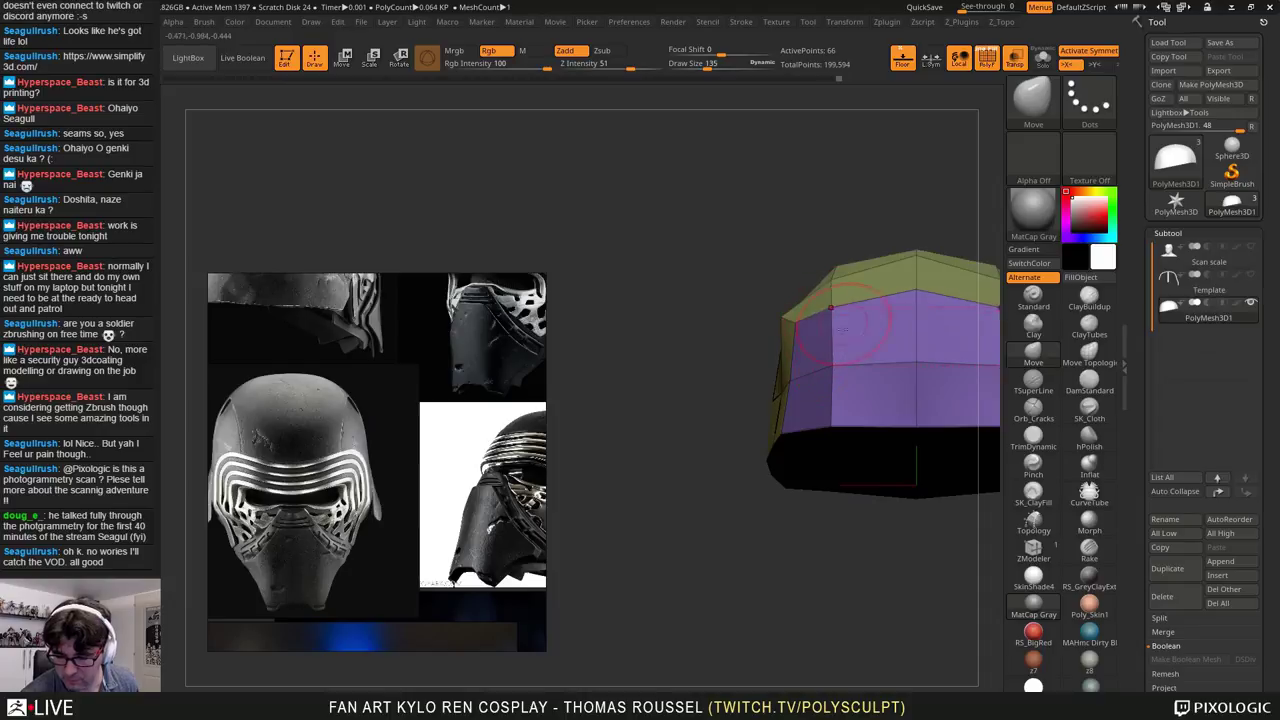
pyautogui.moveTo(832, 366); pyautogui.dragTo(825, 367)
pyautogui.moveTo(832, 427); pyautogui.dragTo(825, 426)
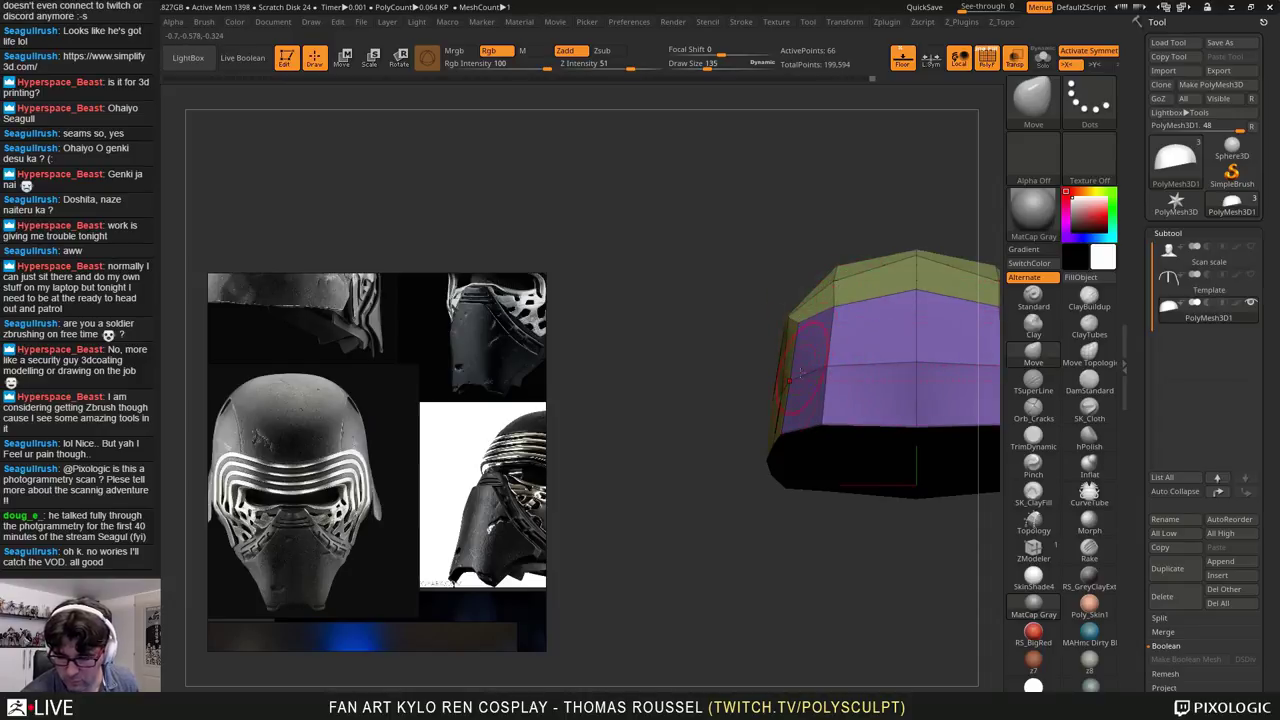
# Step: Reposition the vertices on the dome's back corner and sides so the low-poly edges flow more evenly
pyautogui.moveTo(787, 390); pyautogui.dragTo(815, 372, button='right')
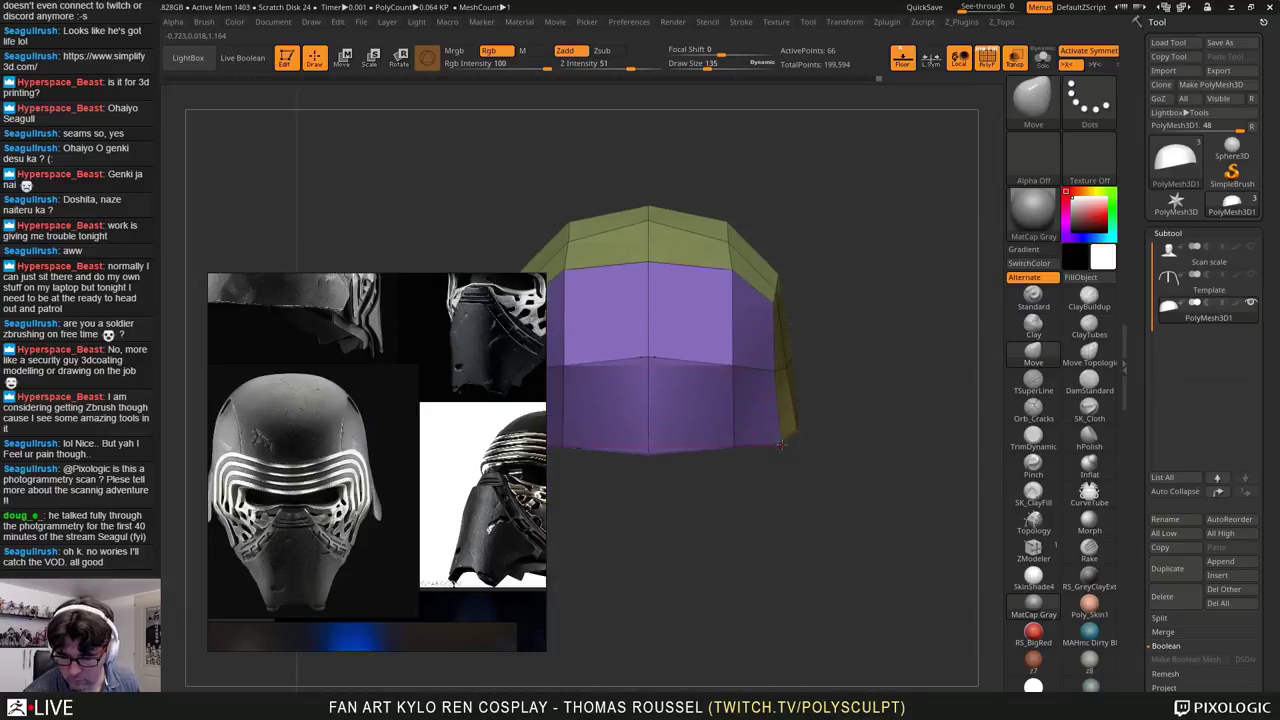
pyautogui.moveTo(781, 444); pyautogui.dragTo(724, 437, button='right')
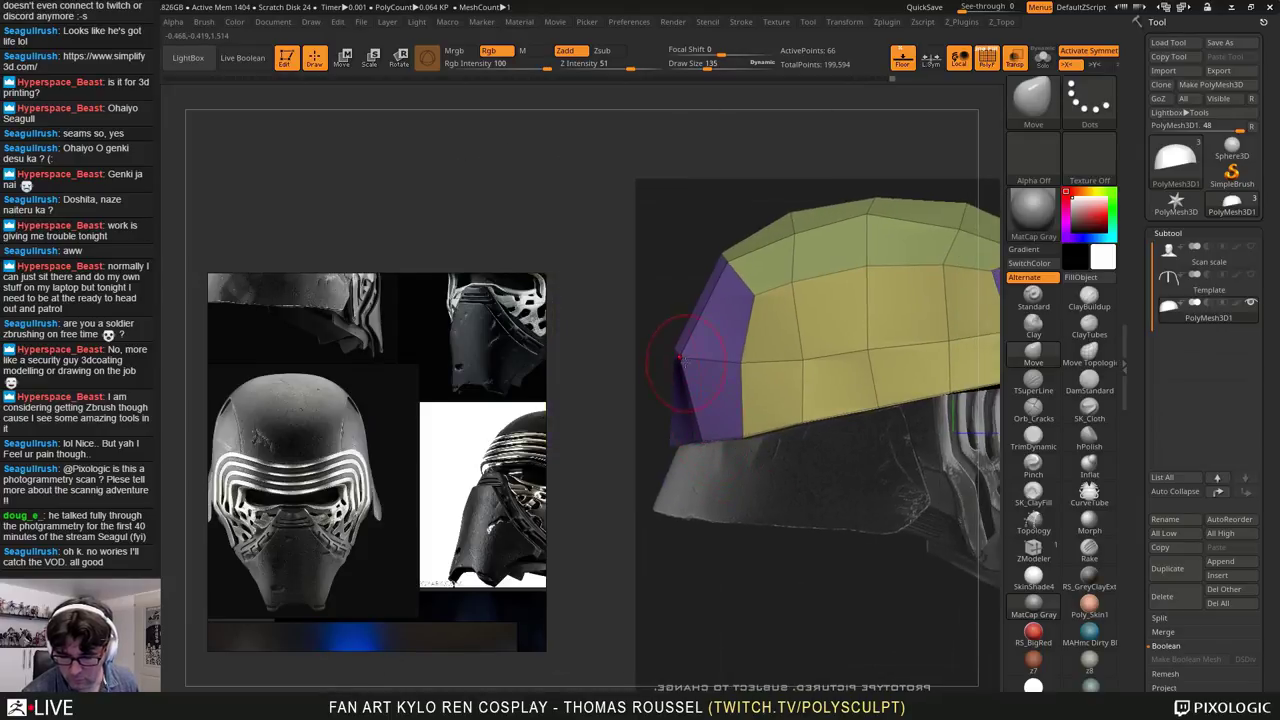
pyautogui.moveTo(681, 358); pyautogui.dragTo(697, 349)
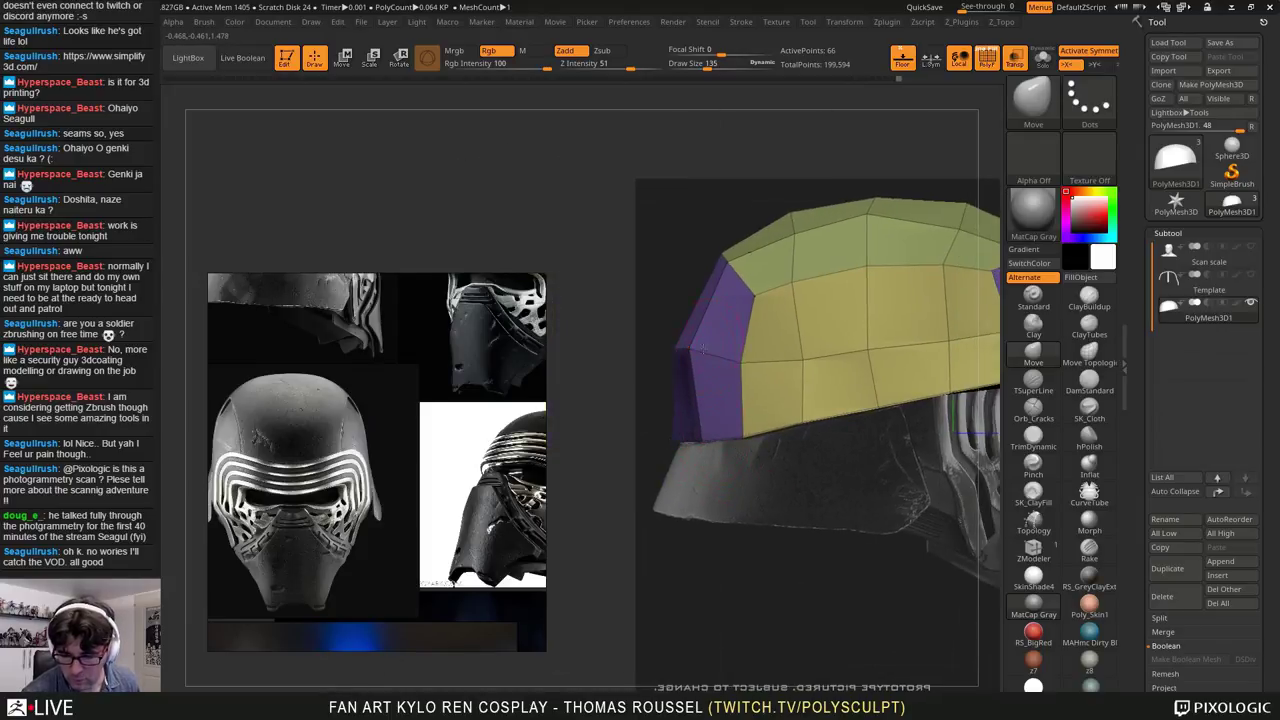
pyautogui.moveTo(802, 361); pyautogui.dragTo(797, 363)
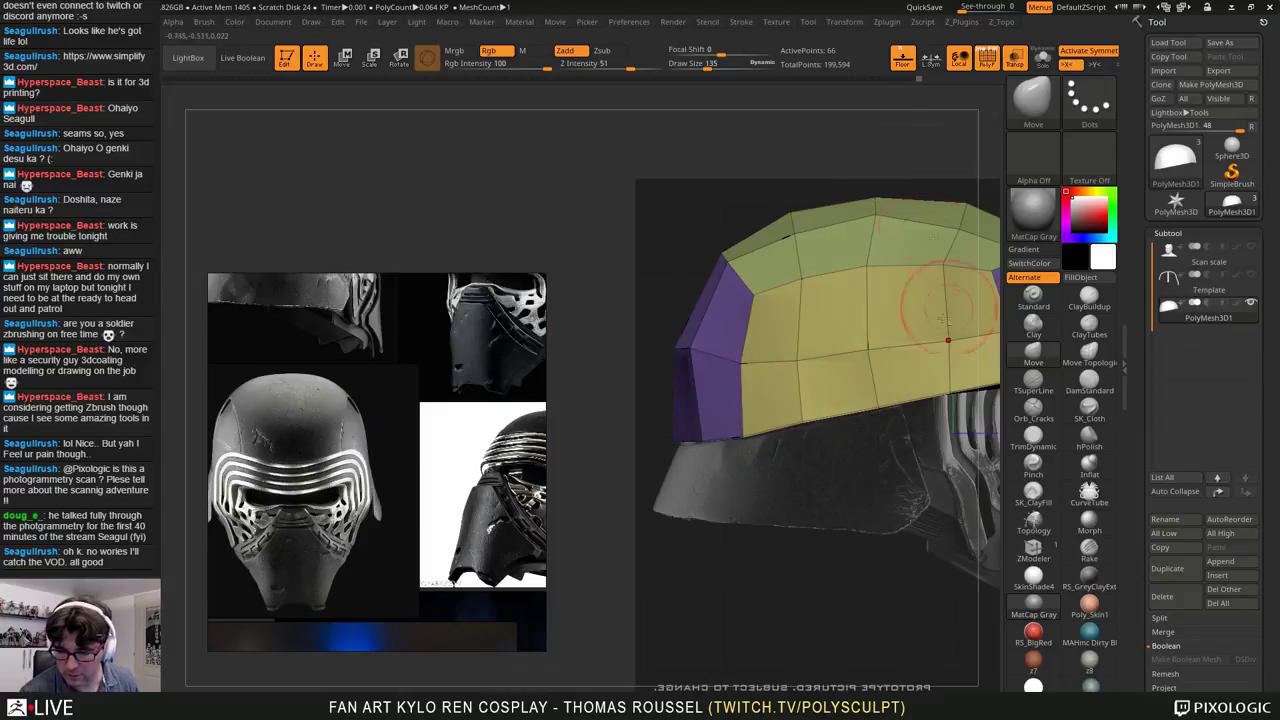
pyautogui.keyDown('alt'); pyautogui.moveTo(942, 320); pyautogui.dragTo(771, 359, button='right'); pyautogui.keyUp('alt')
pyautogui.moveTo(789, 264); pyautogui.dragTo(791, 257)
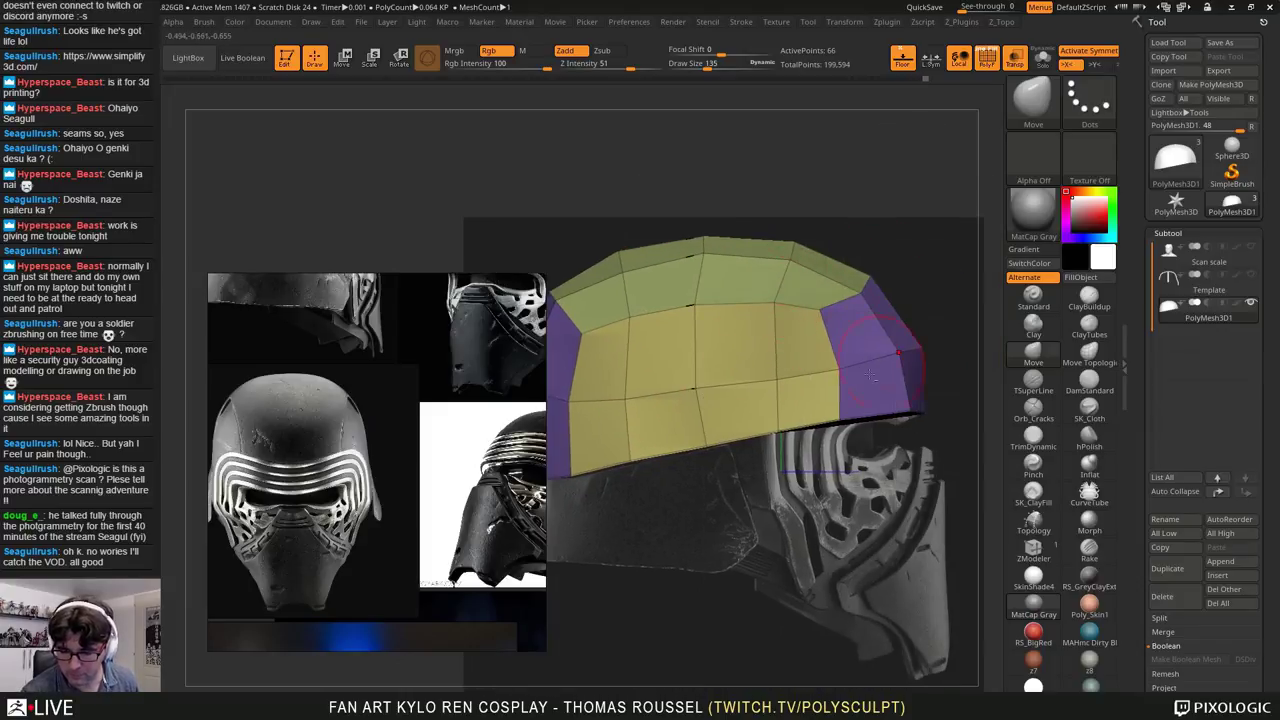
# Step: Bring the helmet's side-view reference photo into view and examine its shape beside the low-poly dome
pyautogui.keyDown('alt'); pyautogui.moveTo(780, 488); pyautogui.dragTo(796, 340, button='right'); pyautogui.keyUp('alt')
pyautogui.moveTo(789, 413)
pyautogui.keyDown('alt'); pyautogui.mouseDown(button='right')
pyautogui.moveTo(895, 370)
pyautogui.moveTo(870, 400)
pyautogui.moveTo(880, 418)
pyautogui.moveTo(750, 432)
pyautogui.mouseUp(button='right'); pyautogui.keyUp('alt')
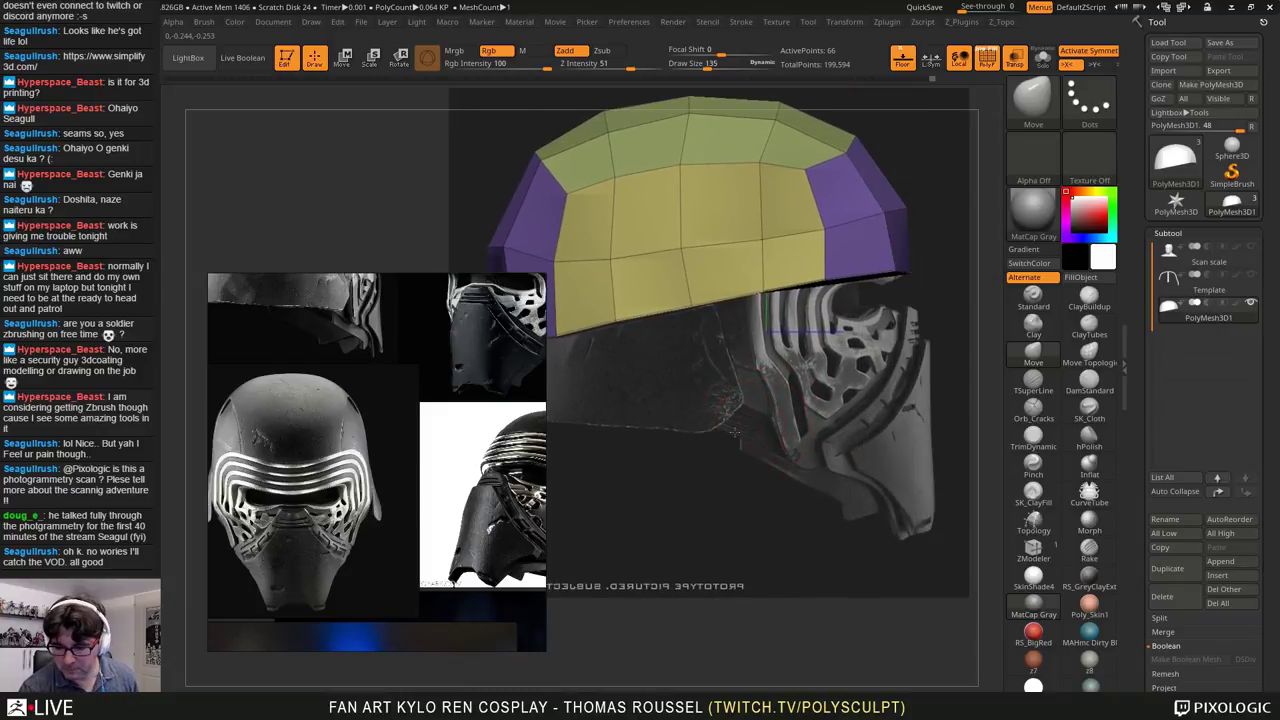
pyautogui.moveTo(902, 329); pyautogui.dragTo(825, 443, button='right')
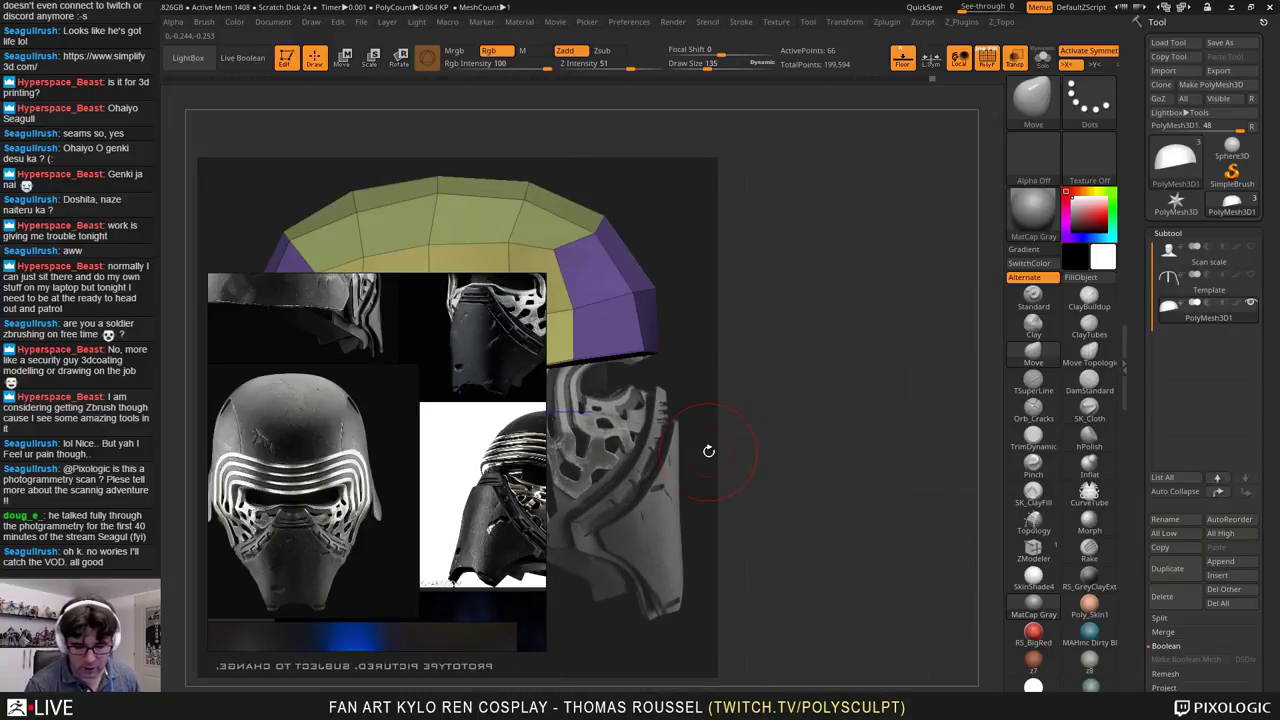
pyautogui.scroll(3, 463, 466)
pyautogui.moveTo(478, 467); pyautogui.dragTo(342, 428, button='middle')
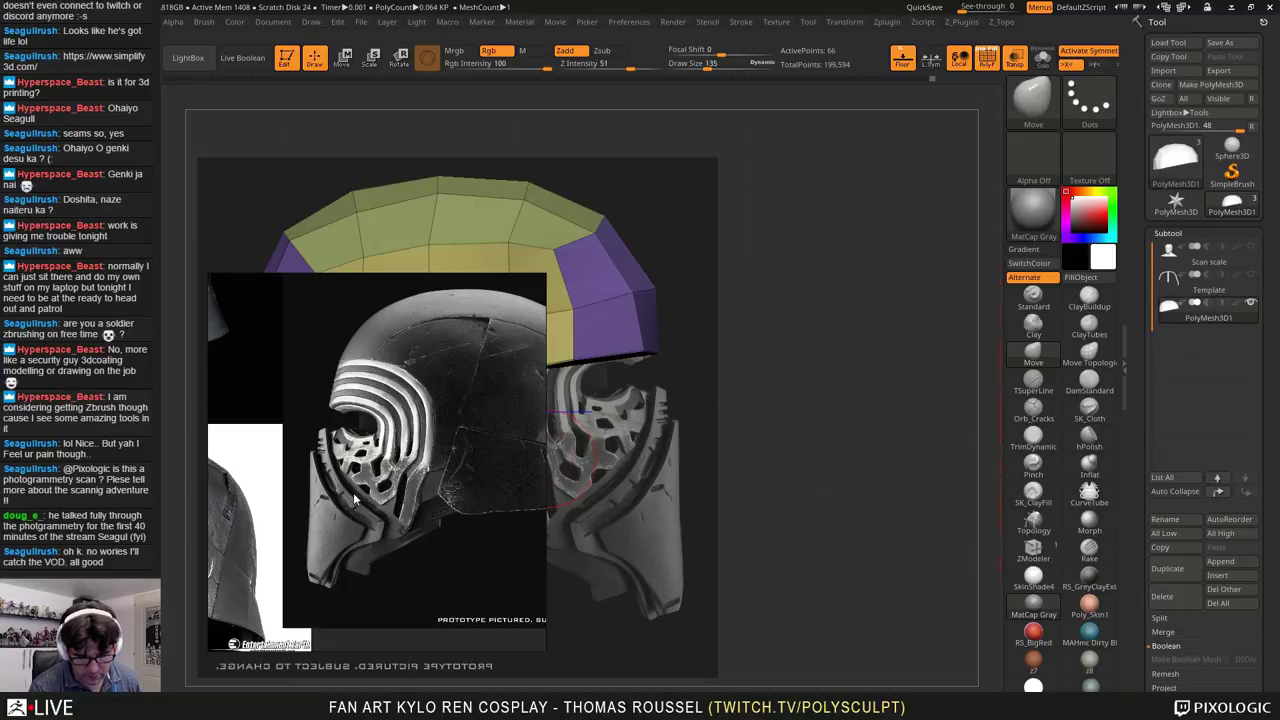
pyautogui.scroll(-2, 393, 459)
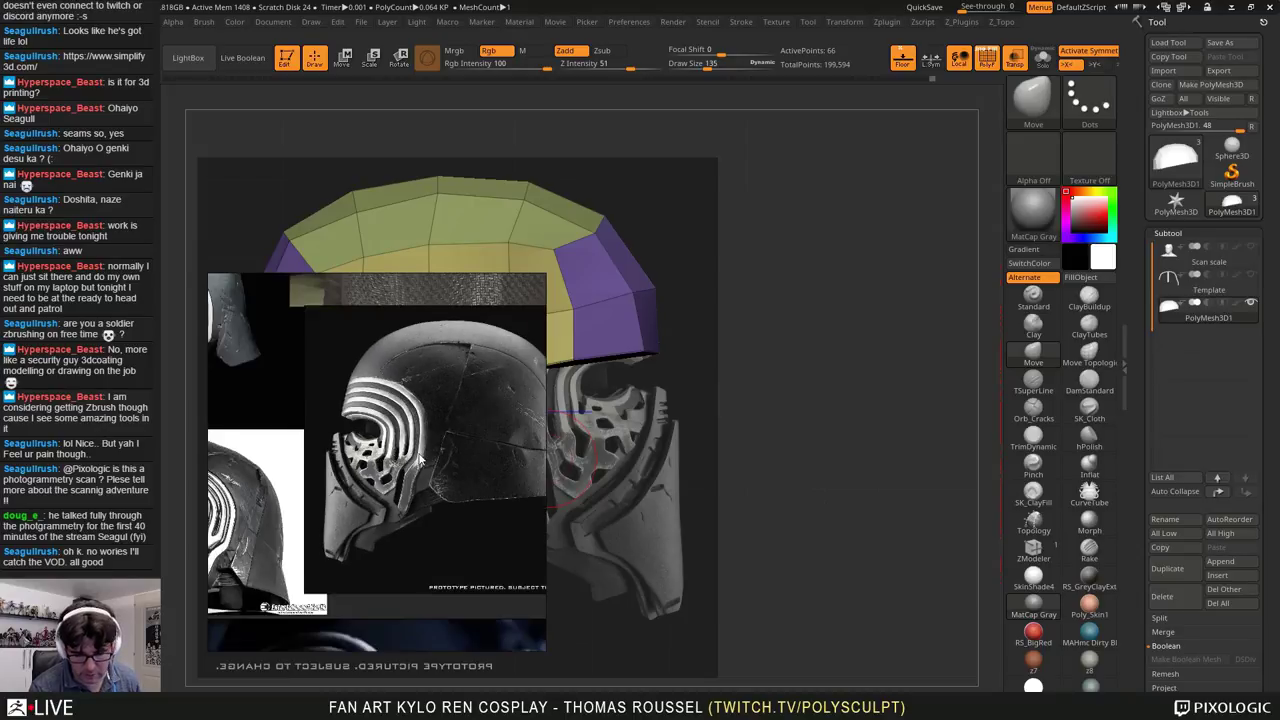
pyautogui.moveTo(418, 456)
pyautogui.mouseDown(button='middle')
pyautogui.moveTo(386, 446)
pyautogui.moveTo(398, 451)
pyautogui.mouseUp(button='middle')
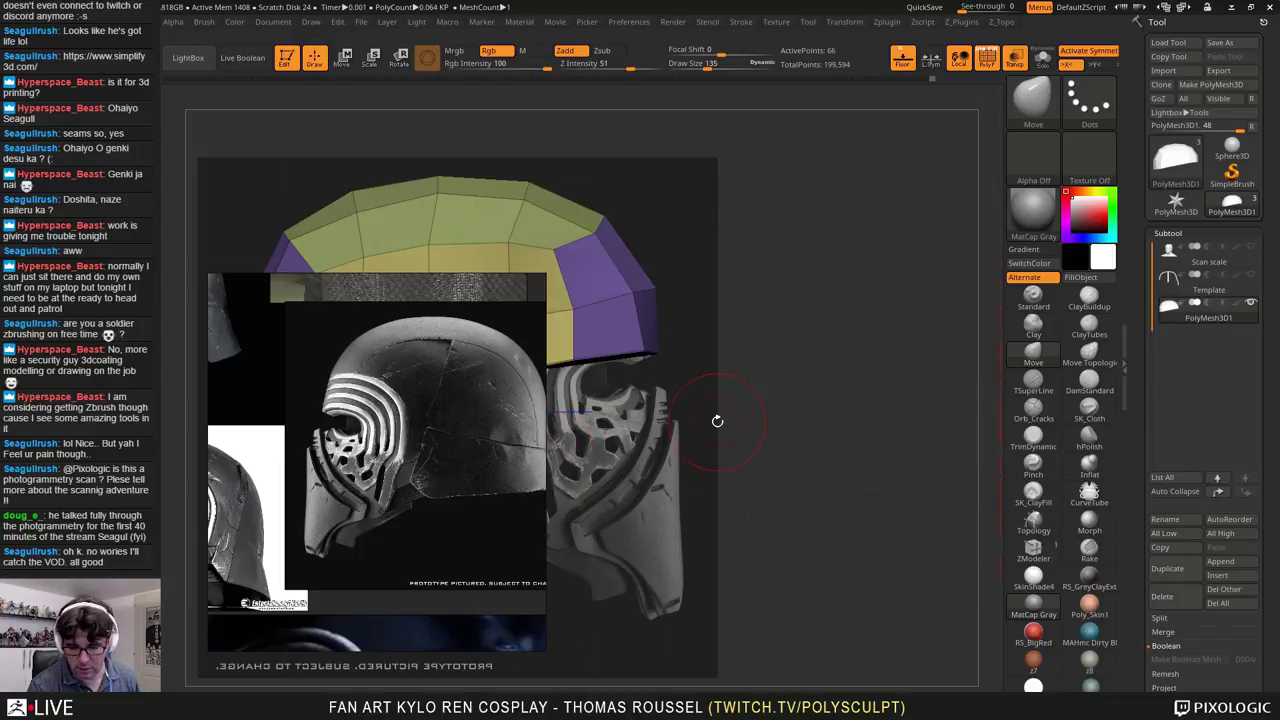
# Step: Move the vertices on the dome's underside to even out its grid, and check the shell against the side template
pyautogui.keyDown('alt'); pyautogui.moveTo(668, 430); pyautogui.dragTo(851, 367); pyautogui.keyUp('alt')
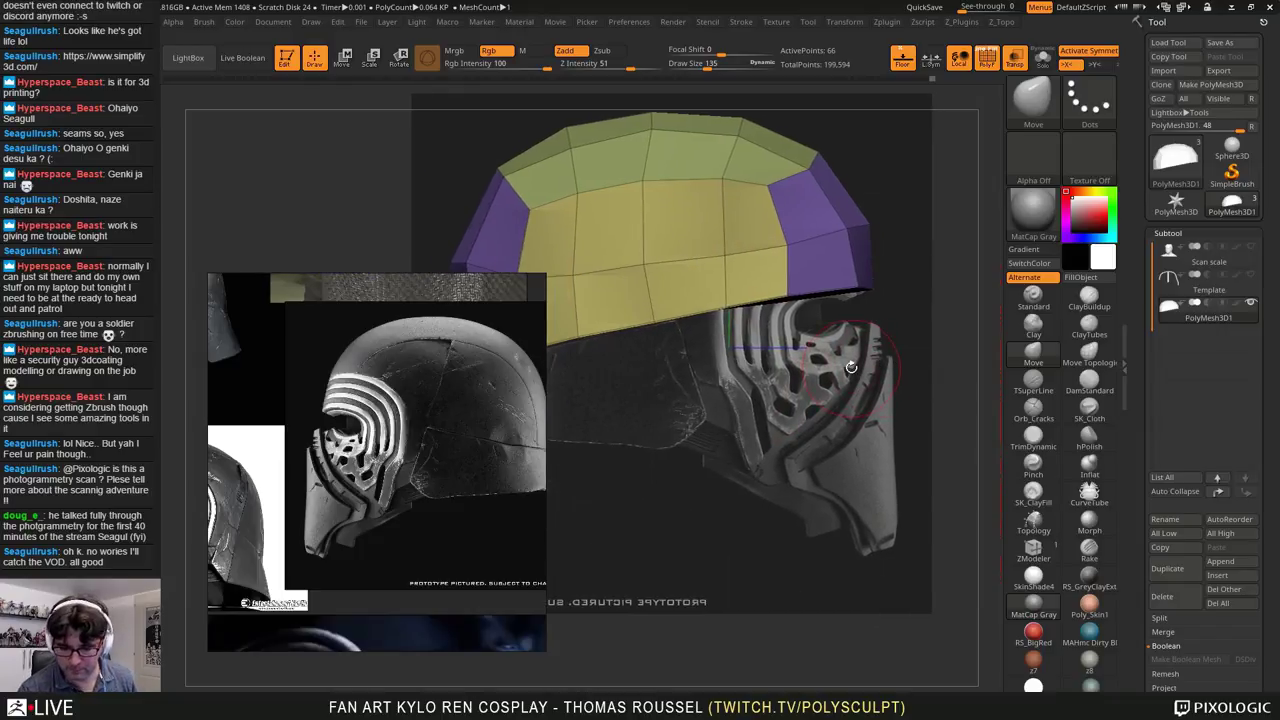
pyautogui.moveTo(704, 382); pyautogui.dragTo(703, 341)
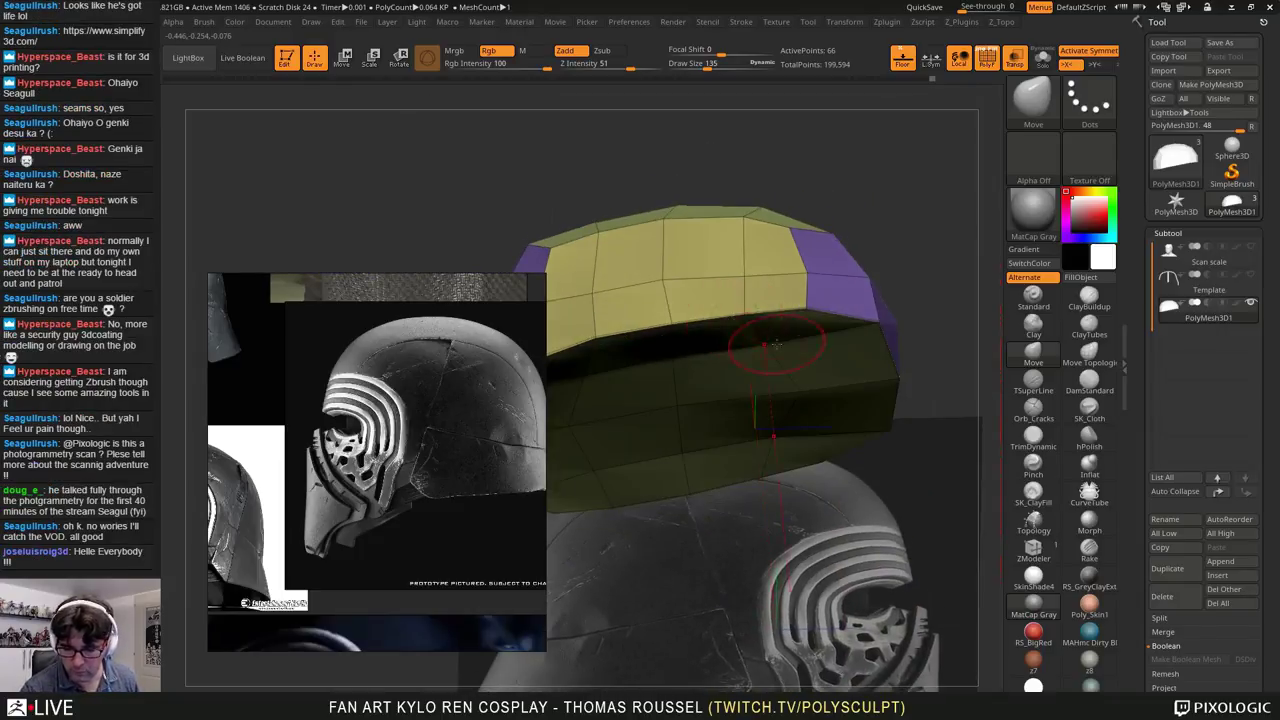
pyautogui.moveTo(820, 410)
pyautogui.mouseDown()
pyautogui.moveTo(845, 408)
pyautogui.moveTo(843, 436)
pyautogui.mouseUp()
pyautogui.moveTo(765, 258); pyautogui.dragTo(821, 246)
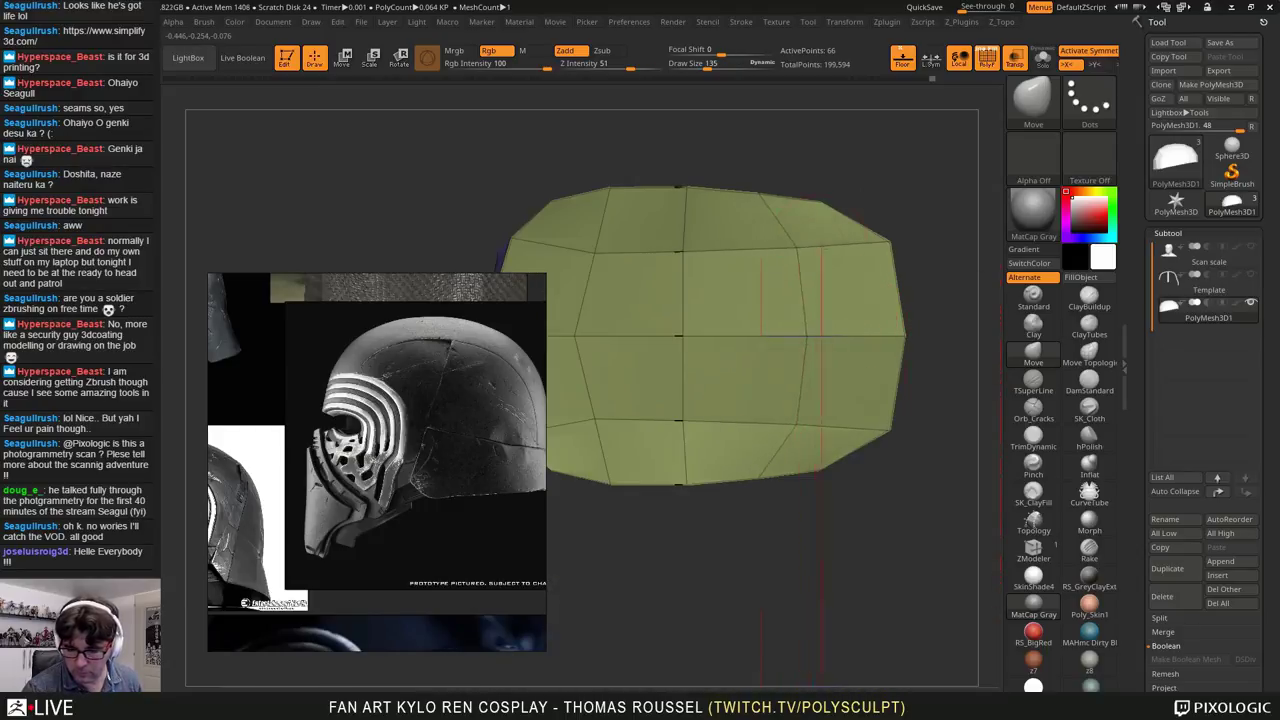
pyautogui.moveTo(683, 420); pyautogui.dragTo(689, 427)
pyautogui.moveTo(596, 420); pyautogui.dragTo(584, 427)
pyautogui.moveTo(576, 337); pyautogui.dragTo(556, 337)
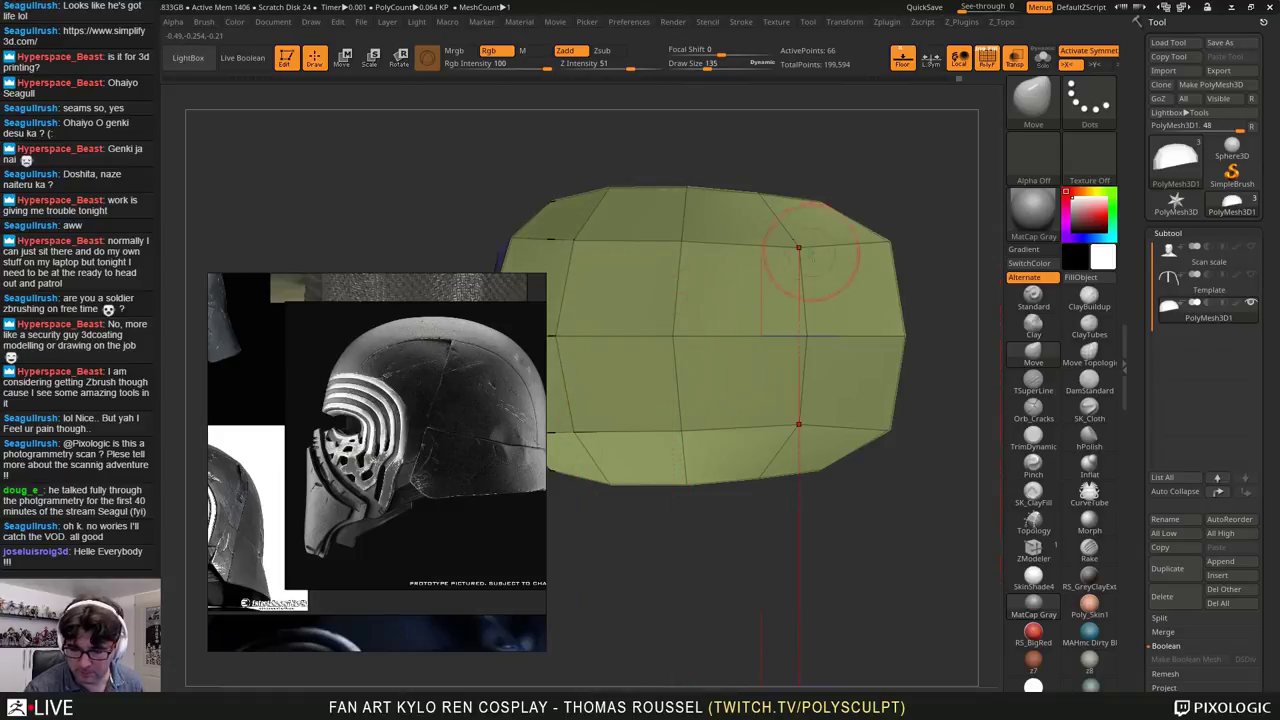
pyautogui.moveTo(805, 249); pyautogui.dragTo(796, 248)
pyautogui.moveTo(842, 485); pyautogui.dragTo(845, 418)
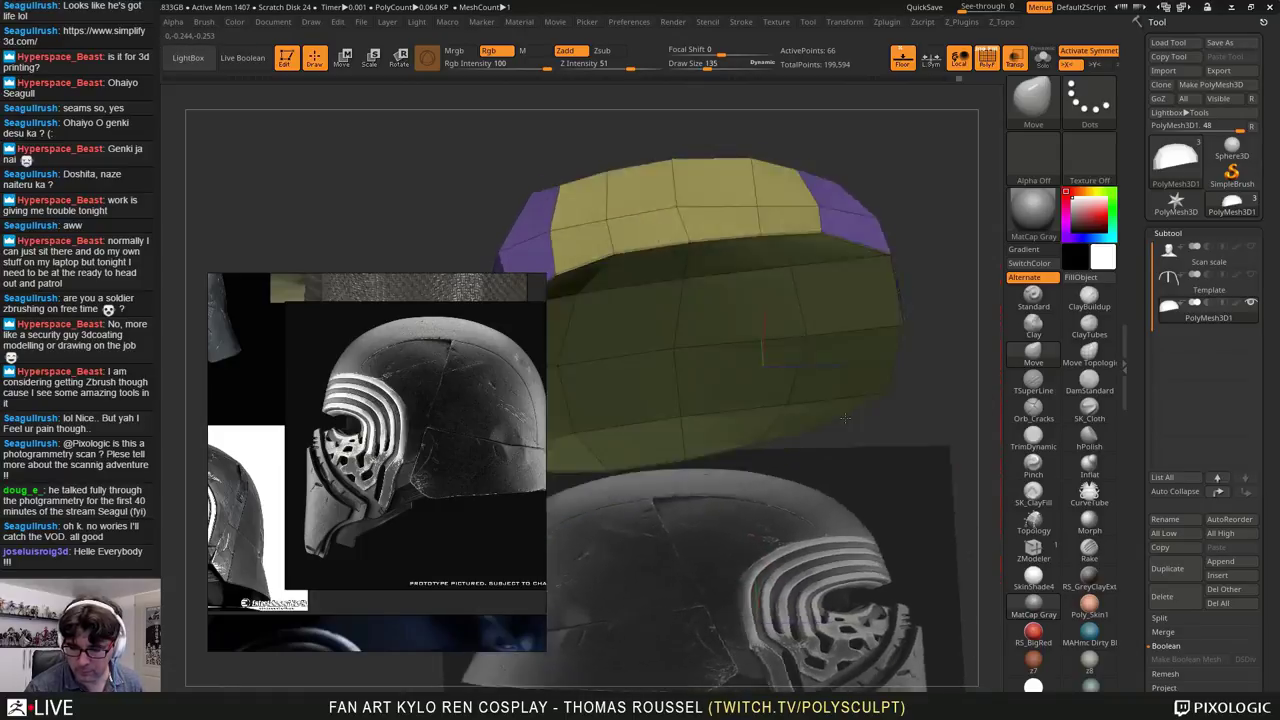
pyautogui.moveTo(845, 418); pyautogui.dragTo(771, 298, button='right')
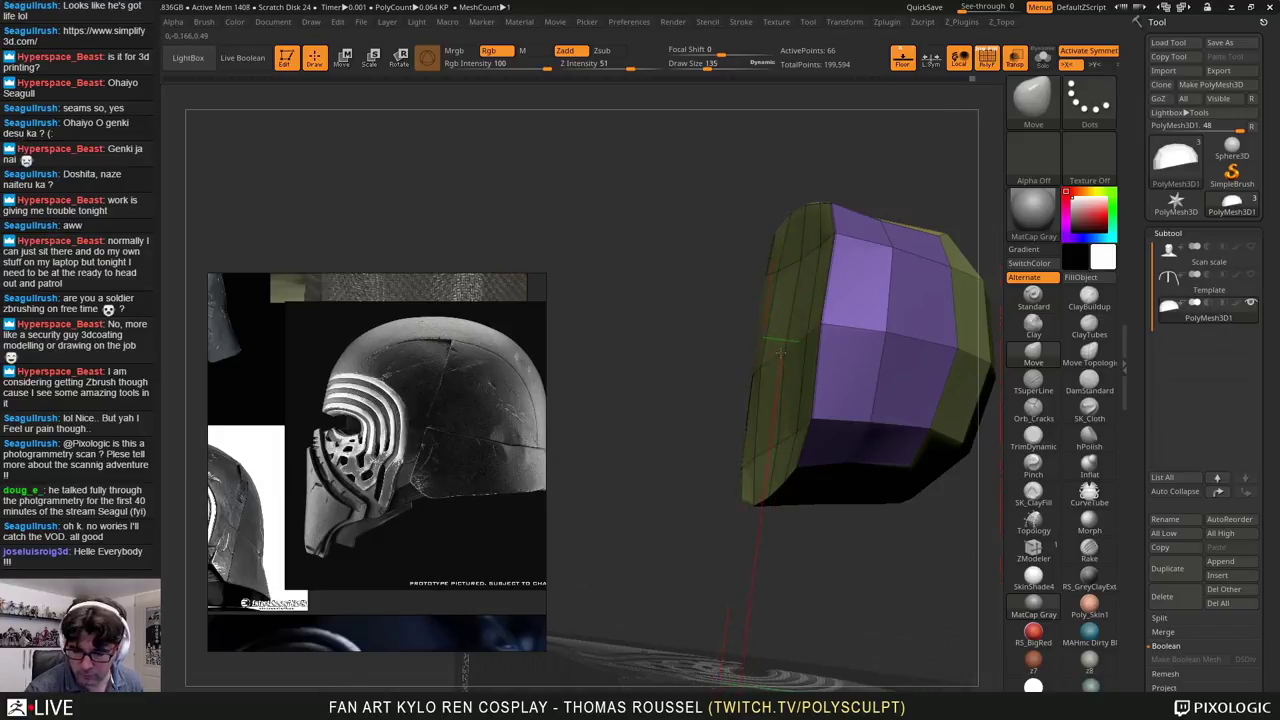
pyautogui.moveTo(793, 342); pyautogui.dragTo(726, 448, button='right')
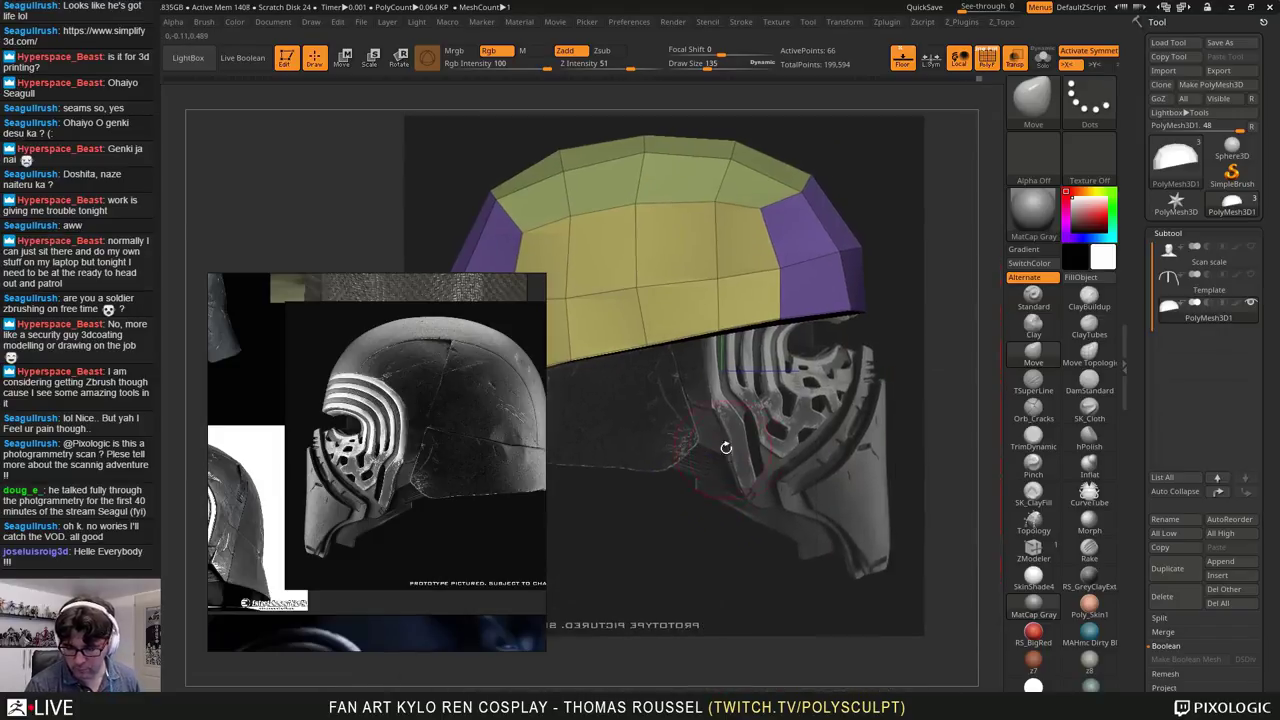
# Step: Set the ZModeler polygon action to Inset with Flat Island as the target for the dome's underside
pyautogui.moveTo(828, 429); pyautogui.dragTo(787, 253, button='right')
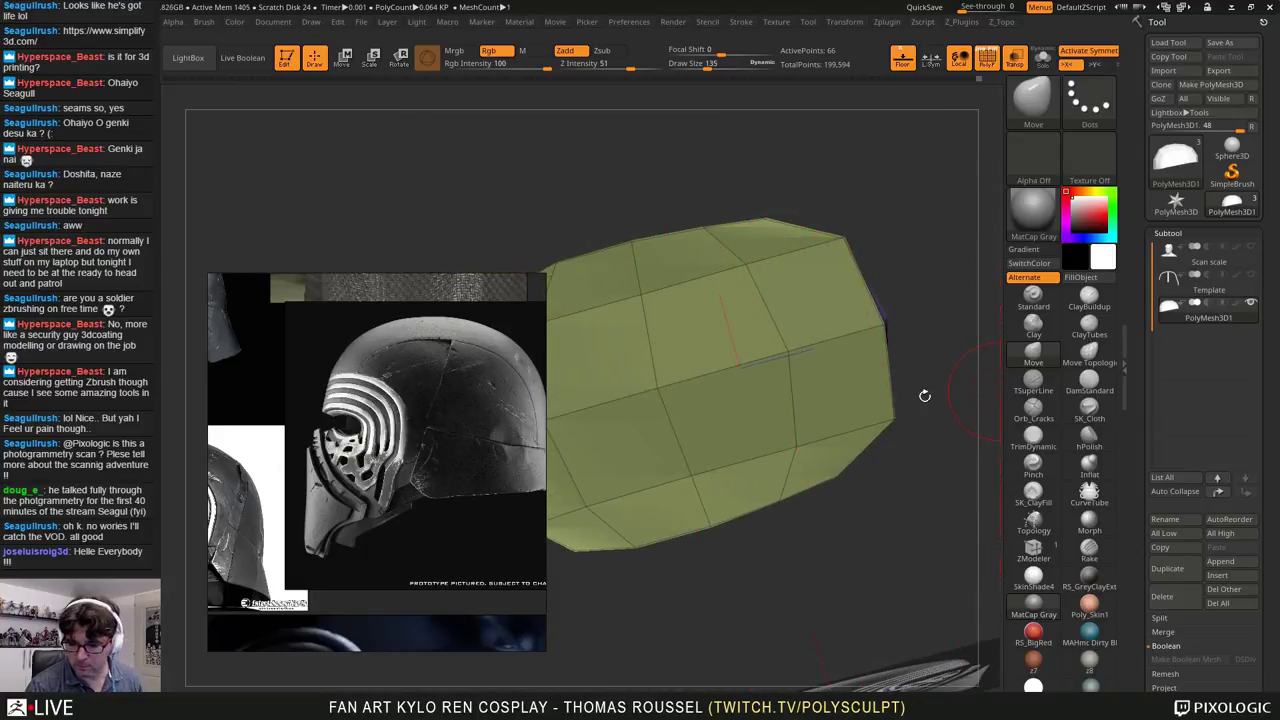
pyautogui.click(1041, 549)
pyautogui.press('space')
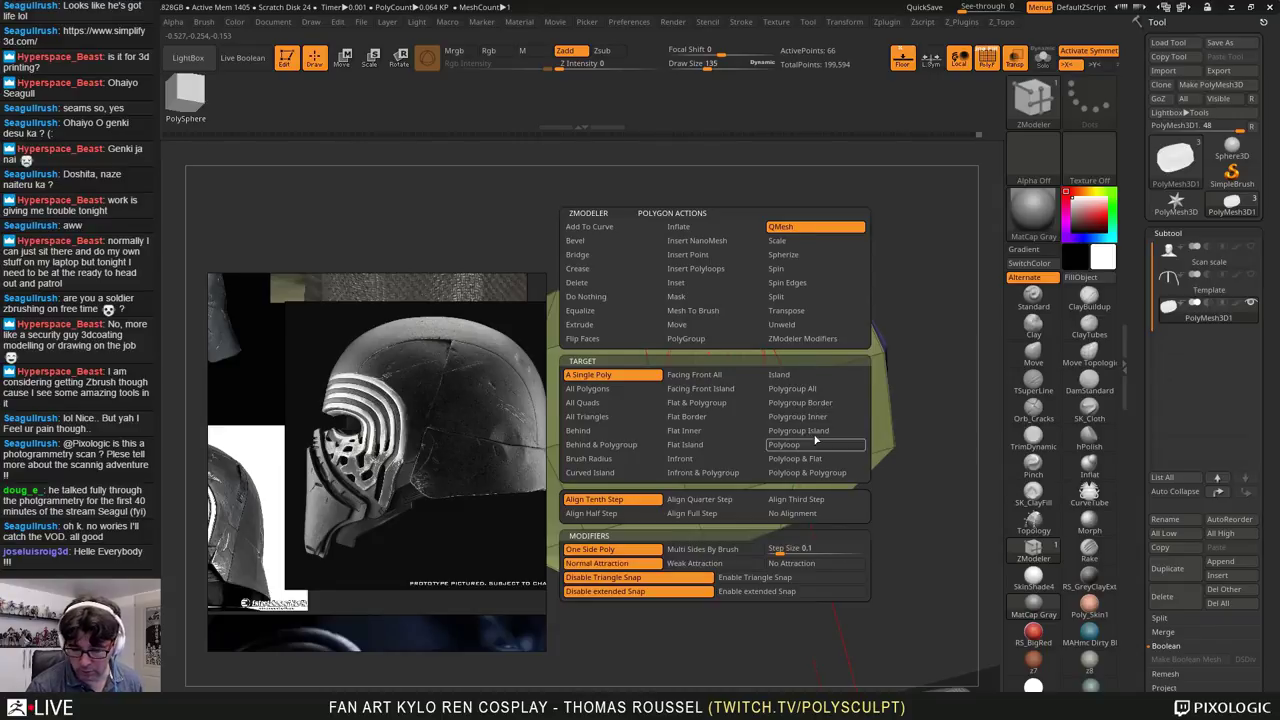
pyautogui.click(690, 282)
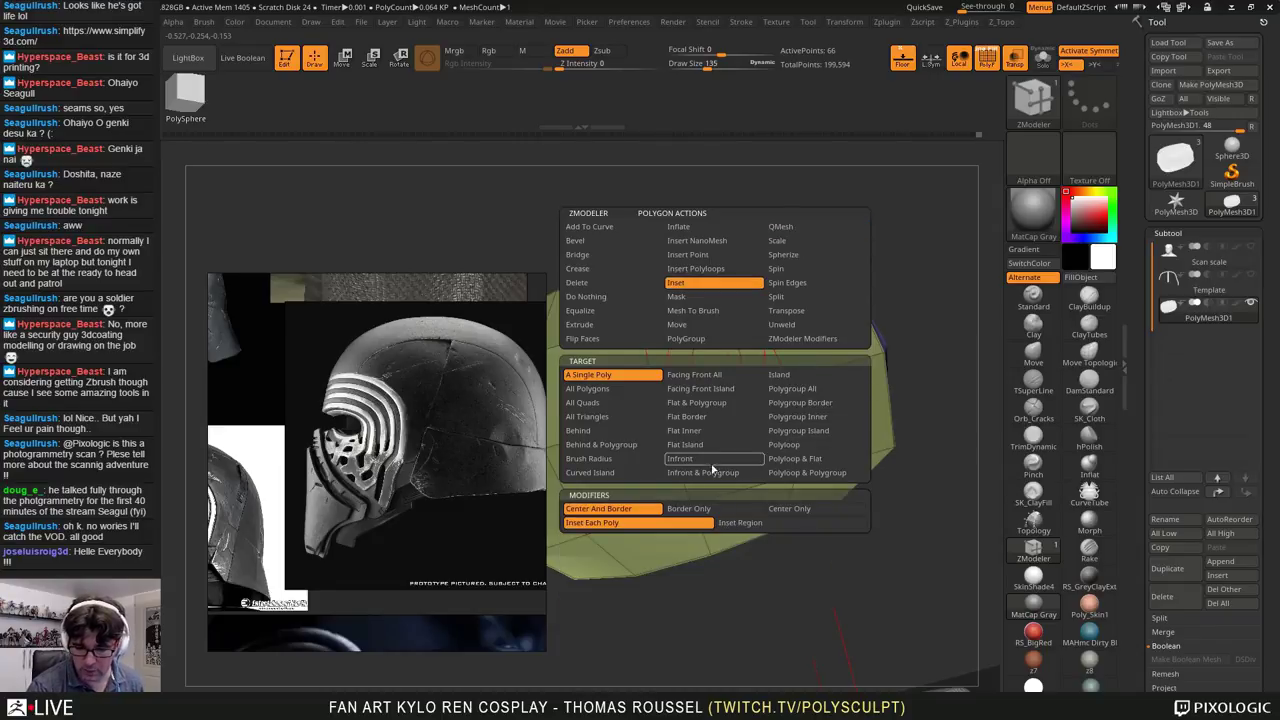
pyautogui.click(684, 430)
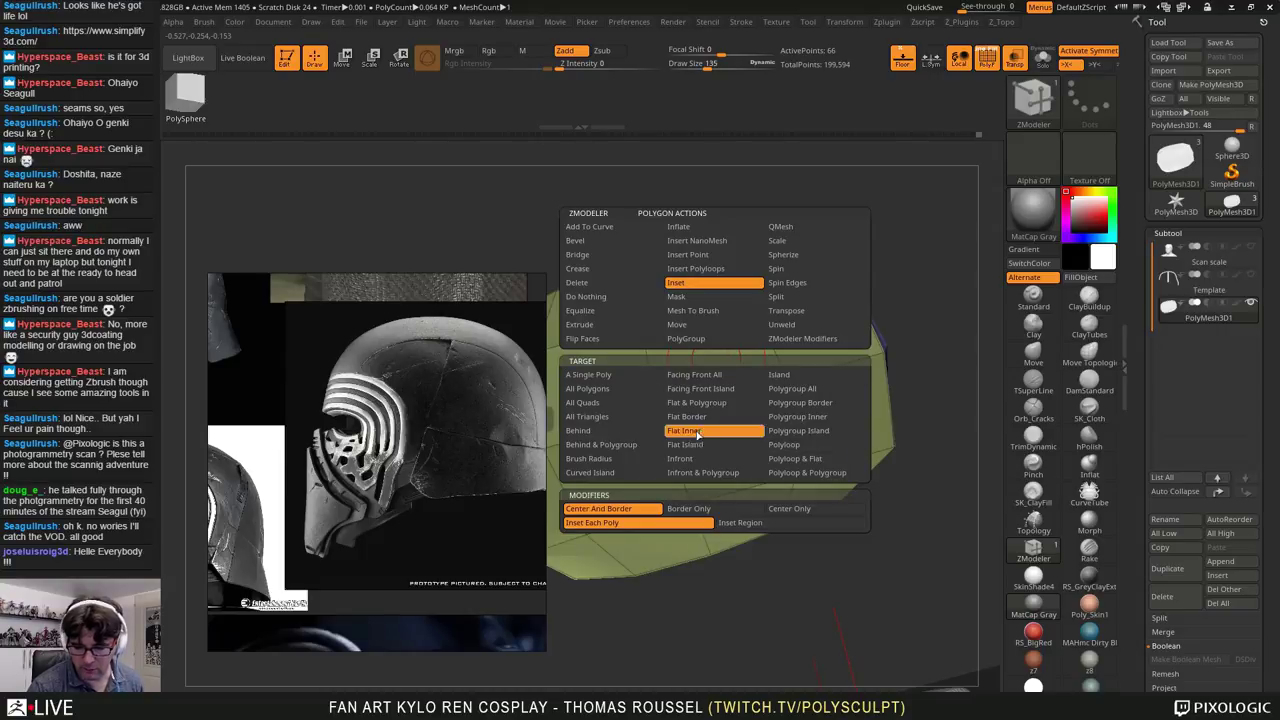
pyautogui.click(686, 416)
pyautogui.click(685, 444)
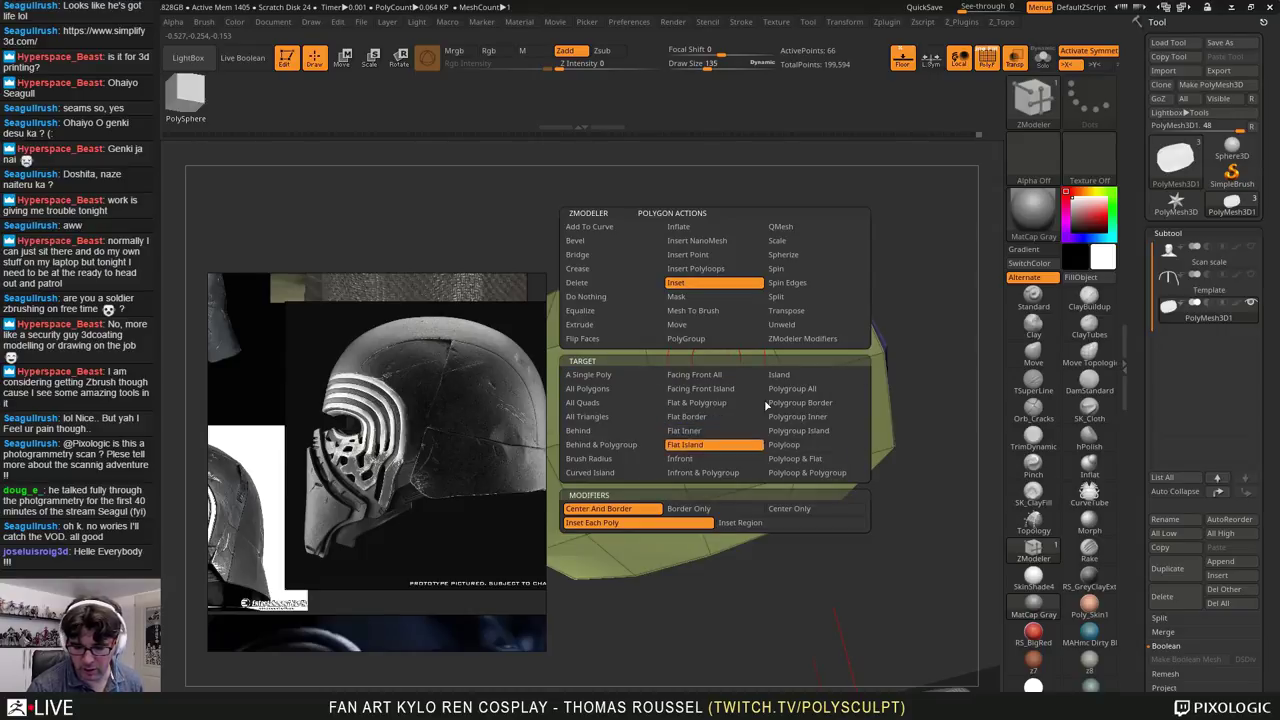
# Step: Switch the inset modifier to Inset Region and inset the dome's flat underside into a narrow border ring
pyautogui.press('space')
pyautogui.click(823, 523)
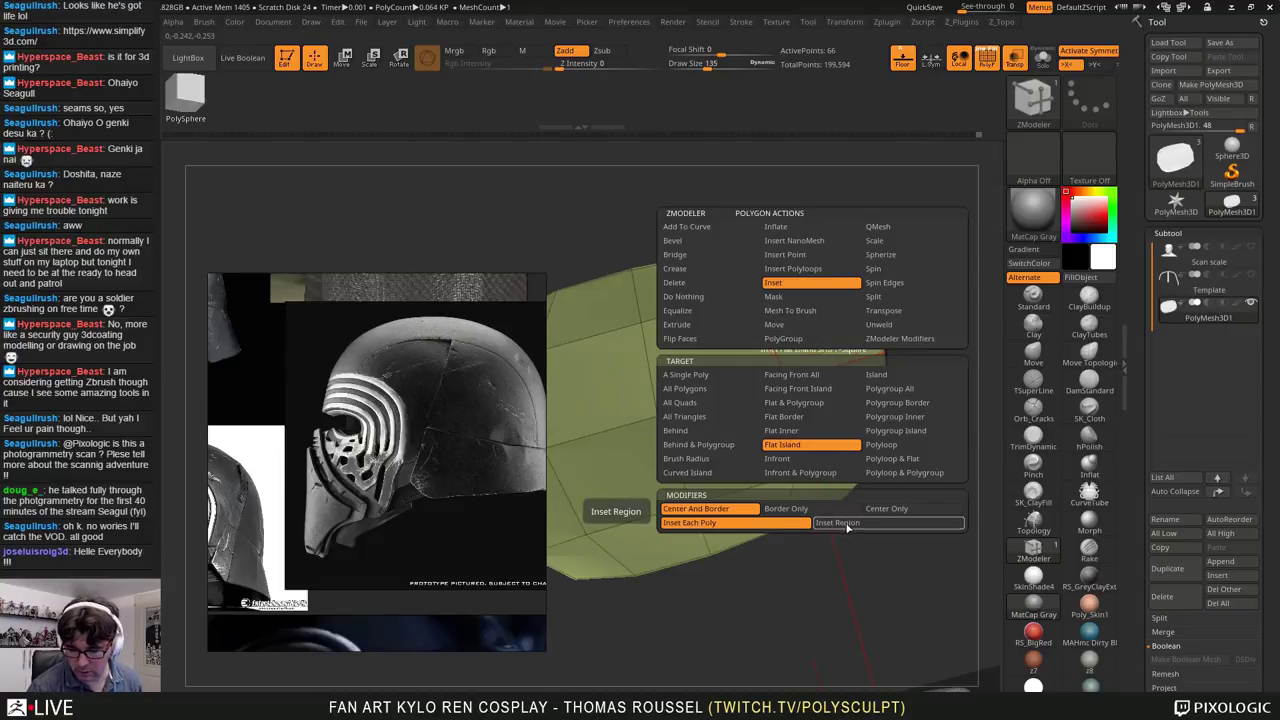
pyautogui.click(815, 340)
pyautogui.moveTo(818, 341); pyautogui.dragTo(801, 354)
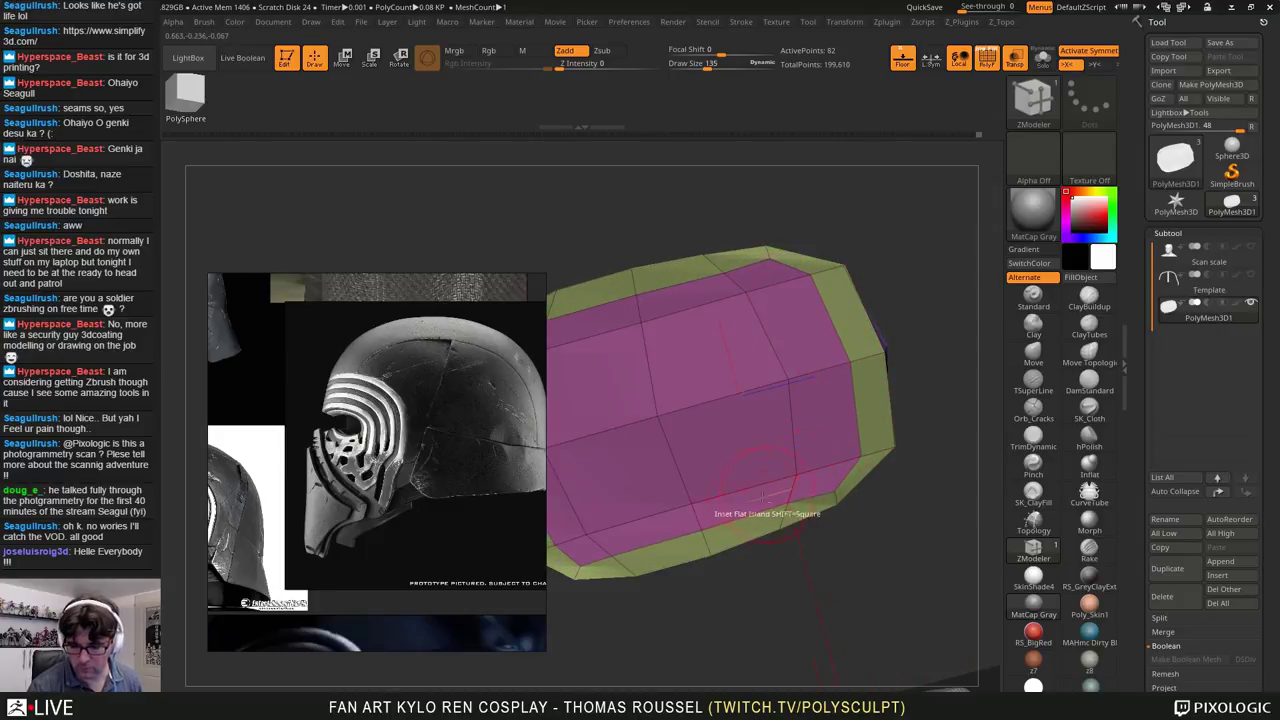
# Step: Round off the front corners of the underside's inset by moving its vertices with the Move brush at draw size 55
pyautogui.moveTo(745, 446)
pyautogui.keyDown('alt'); pyautogui.mouseDown(button='right')
pyautogui.moveTo(795, 476)
pyautogui.moveTo(915, 385)
pyautogui.moveTo(850, 402)
pyautogui.mouseUp(button='right'); pyautogui.keyUp('alt')
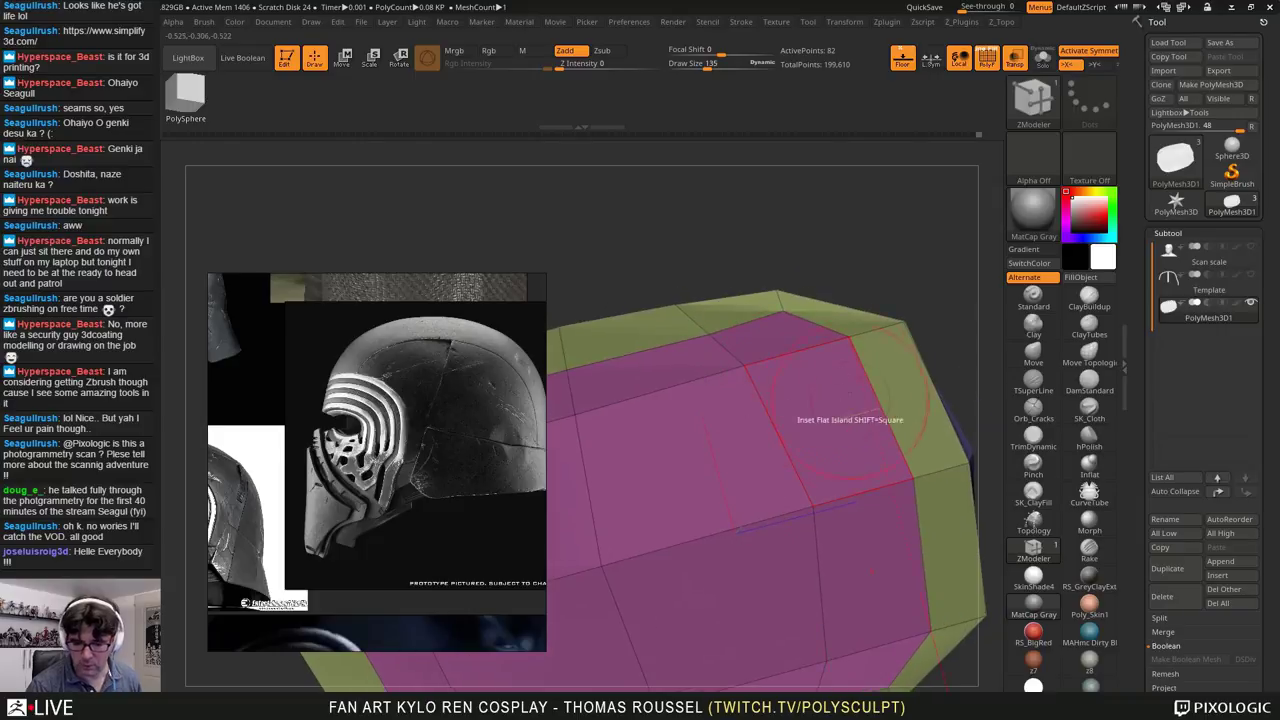
pyautogui.click(1036, 352)
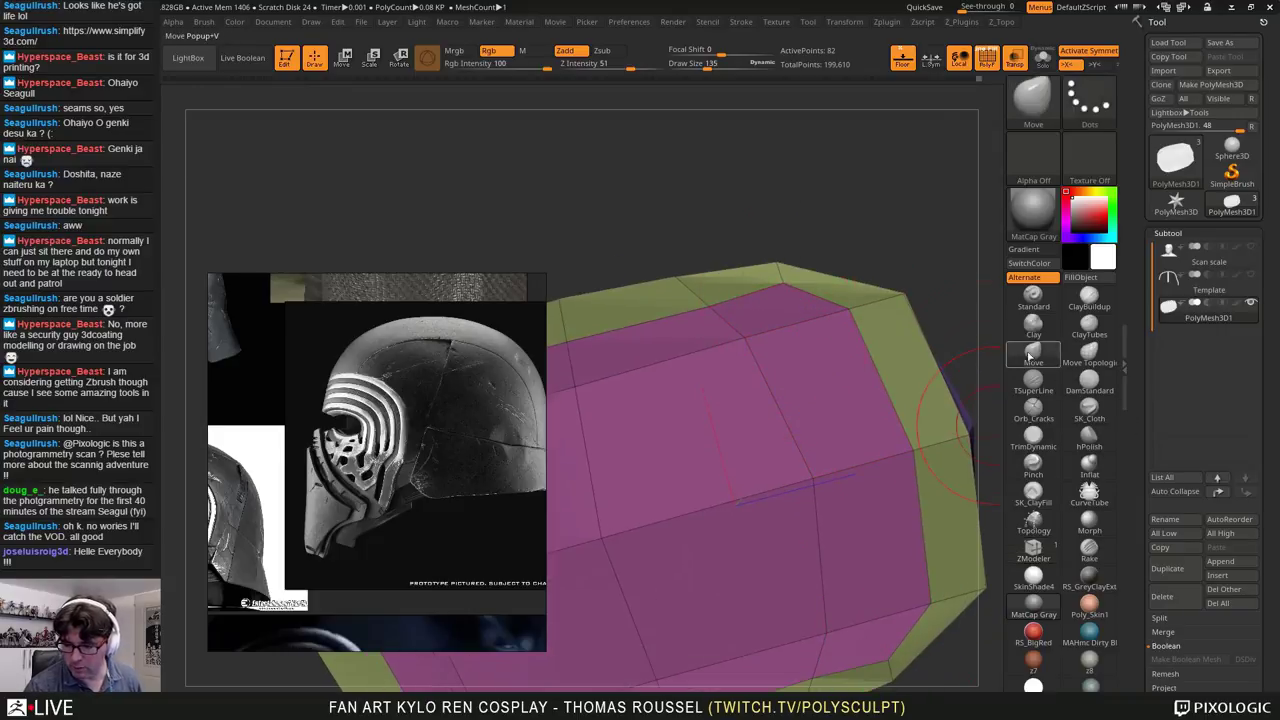
pyautogui.press('s')
pyautogui.moveTo(816, 338)
pyautogui.mouseDown()
pyautogui.moveTo(805, 337)
pyautogui.moveTo(897, 306)
pyautogui.mouseUp()
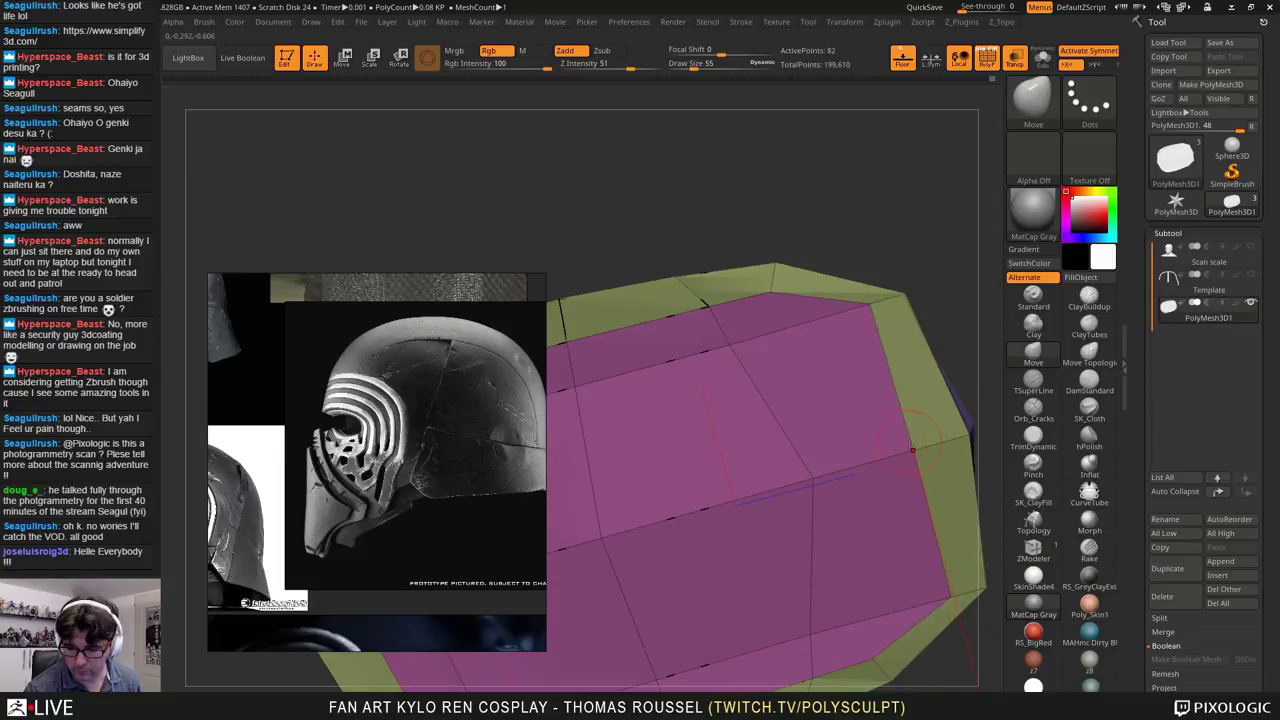
pyautogui.moveTo(912, 450); pyautogui.dragTo(893, 471)
pyautogui.moveTo(872, 309)
pyautogui.mouseDown()
pyautogui.moveTo(836, 320)
pyautogui.moveTo(764, 305)
pyautogui.moveTo(692, 321)
pyautogui.moveTo(703, 357)
pyautogui.mouseUp()
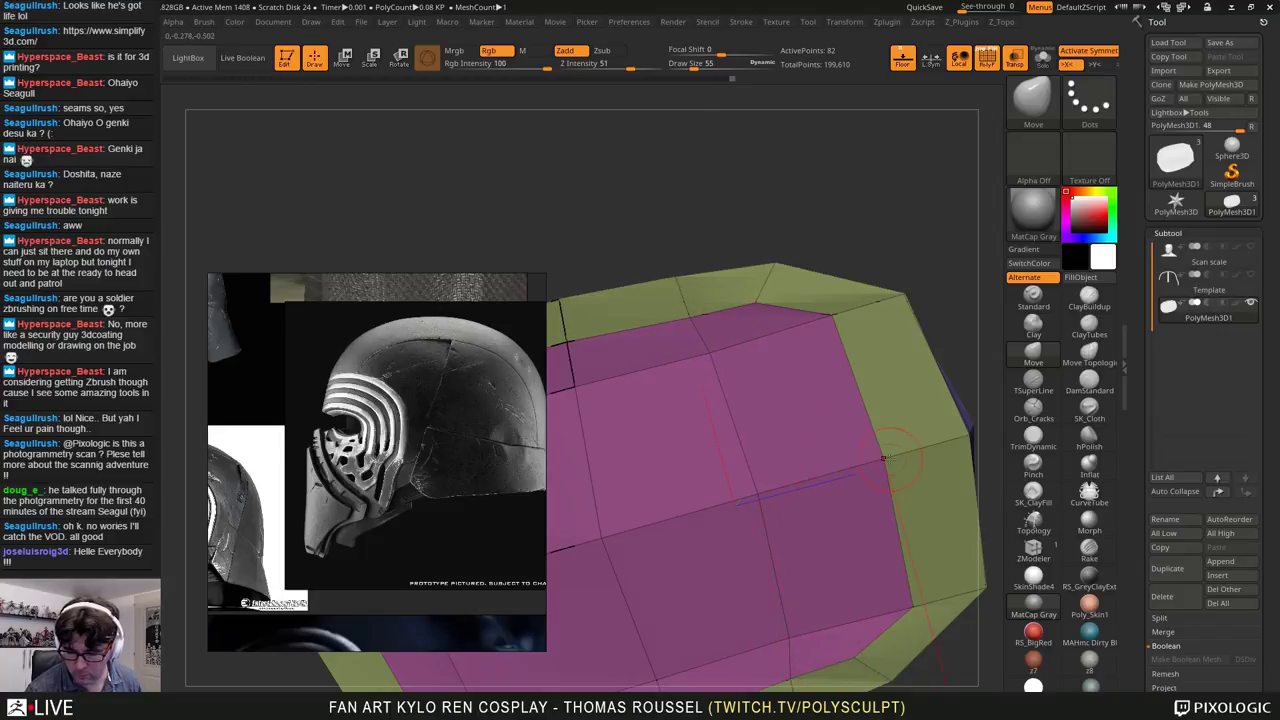
pyautogui.moveTo(886, 458); pyautogui.dragTo(880, 460)
pyautogui.moveTo(833, 315); pyautogui.dragTo(820, 332)
pyautogui.moveTo(757, 303); pyautogui.dragTo(800, 357)
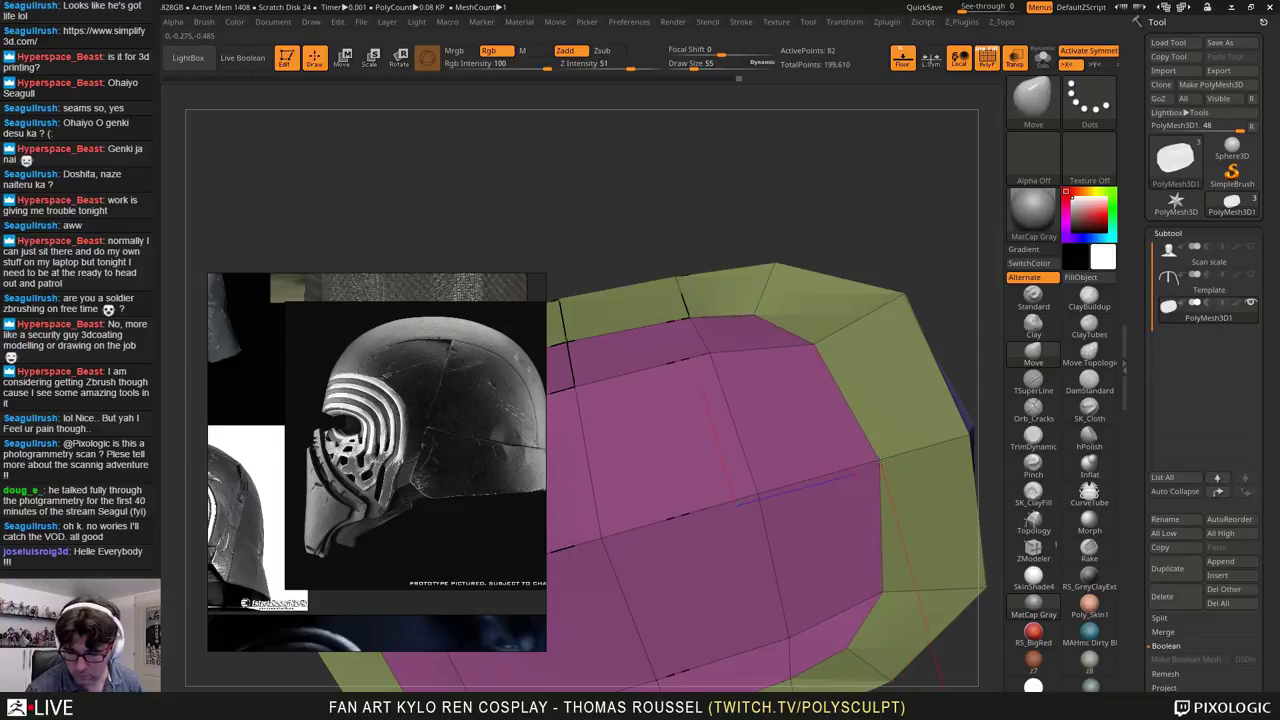
pyautogui.moveTo(862, 215); pyautogui.dragTo(848, 513)
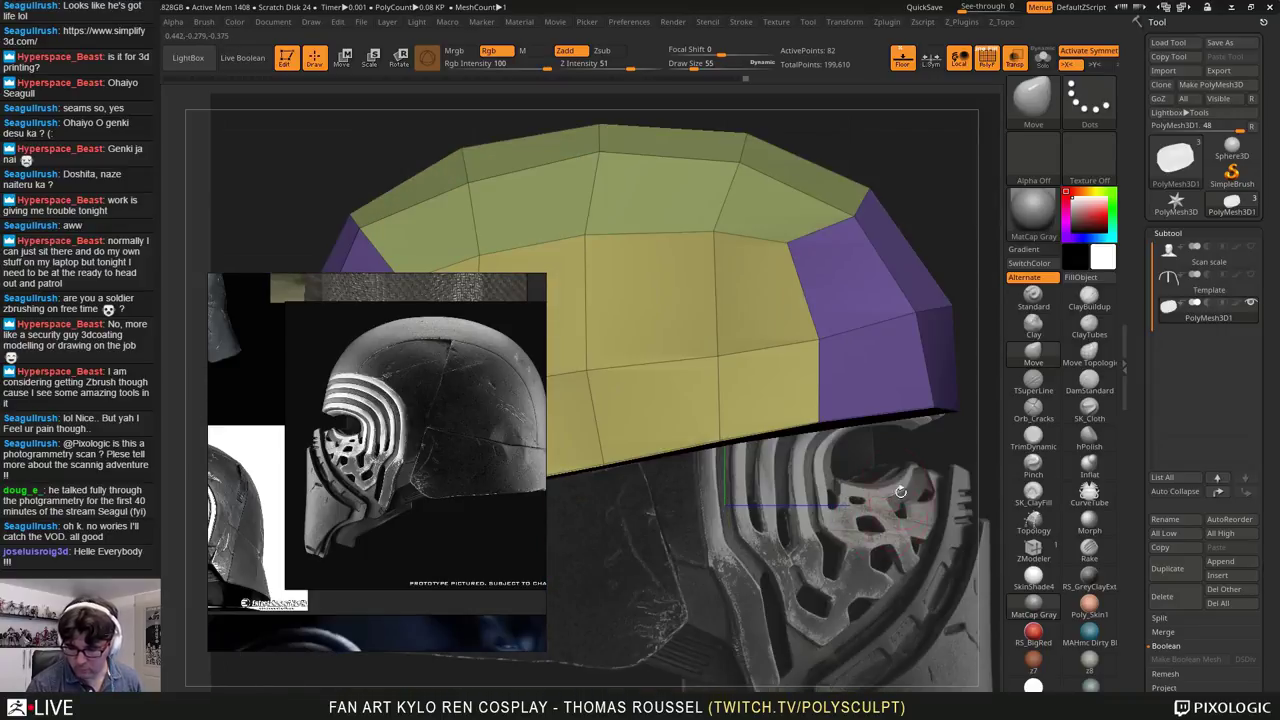
# Step: Move the inset's inner vertices at the back end of the dome's underside to even out the grid
pyautogui.moveTo(877, 507); pyautogui.dragTo(840, 412, button='right')
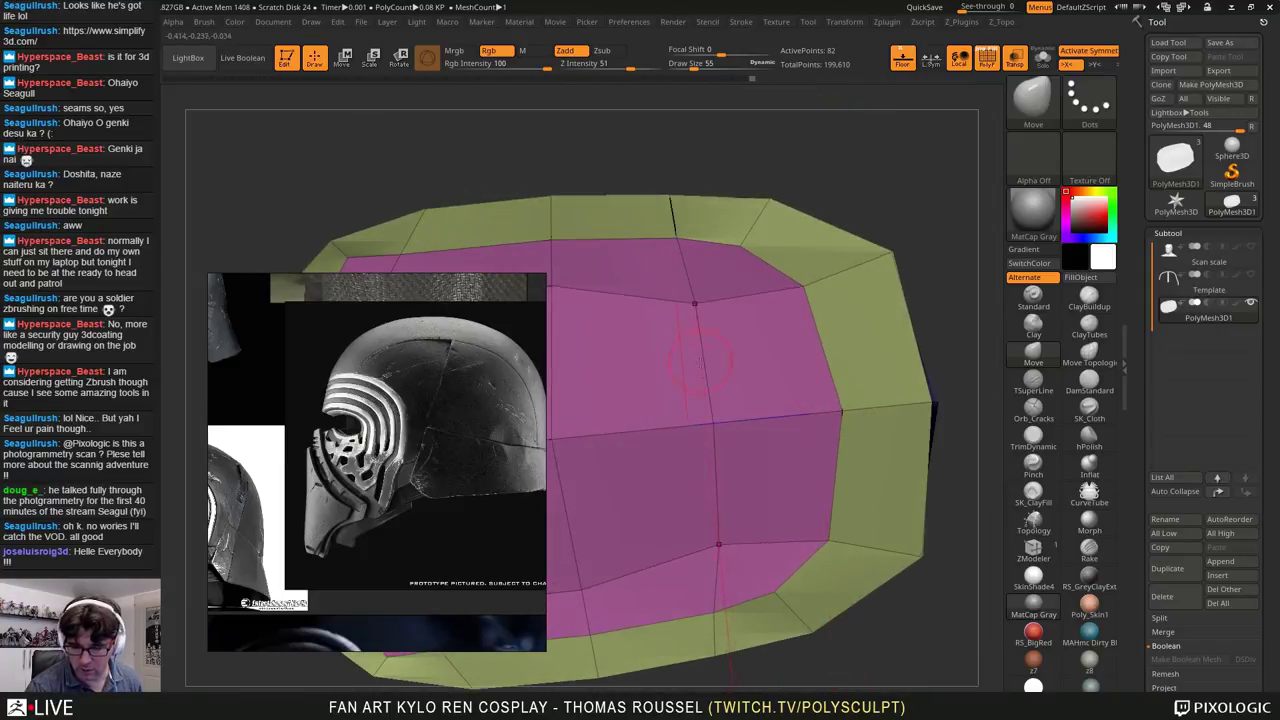
pyautogui.keyDown('alt'); pyautogui.moveTo(700, 362); pyautogui.dragTo(832, 360, button='right'); pyautogui.keyUp('alt')
pyautogui.moveTo(686, 306); pyautogui.dragTo(688, 331)
pyautogui.keyDown('alt'); pyautogui.moveTo(688, 331); pyautogui.dragTo(868, 329, button='right'); pyautogui.keyUp('alt')
pyautogui.moveTo(692, 320); pyautogui.dragTo(694, 340)
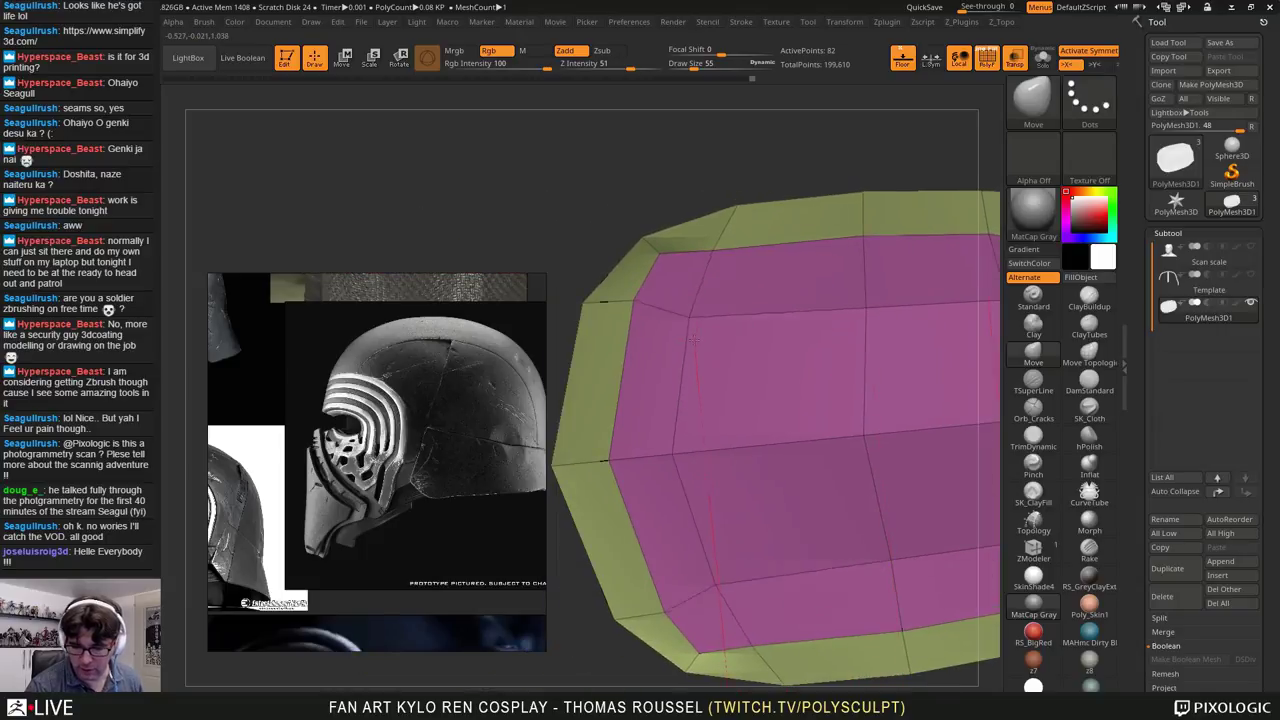
pyautogui.moveTo(692, 340); pyautogui.dragTo(805, 400, button='right')
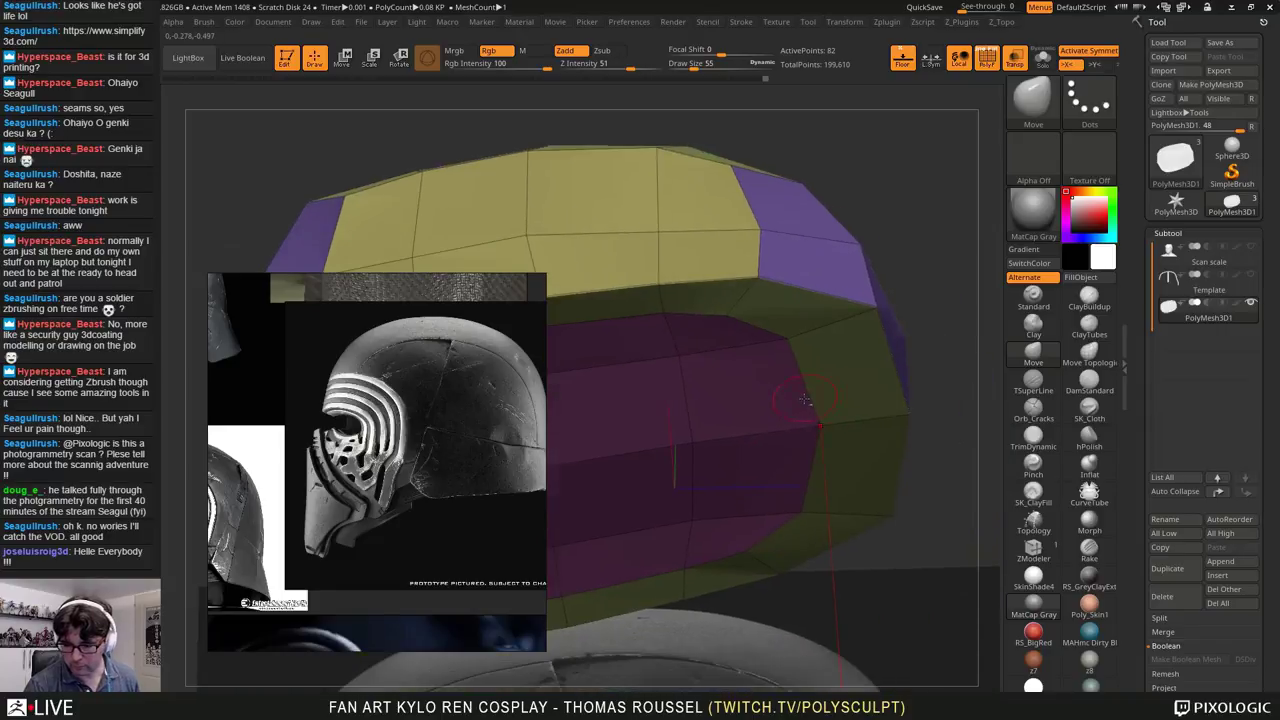
# Step: Switch back to ZModeler and bring the inset region on the dome's underside into view
pyautogui.click(1033, 547)
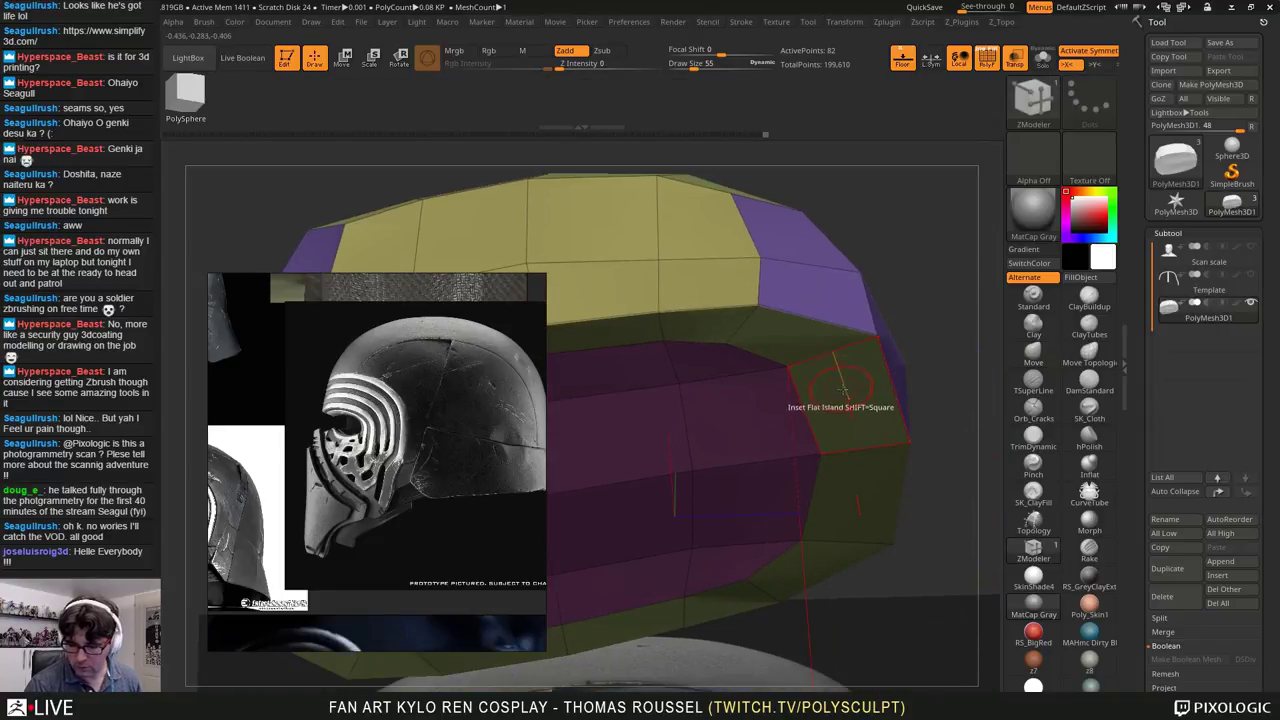
pyautogui.moveTo(845, 393); pyautogui.dragTo(812, 400, button='right')
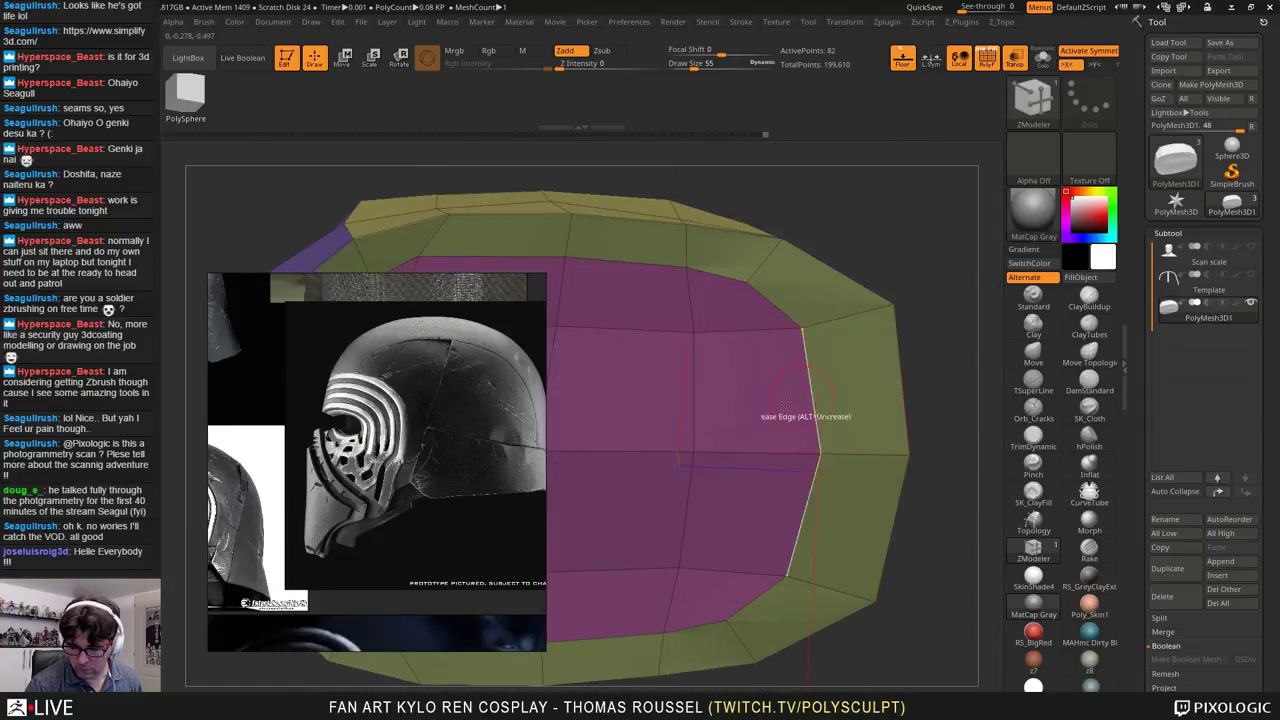
# Step: Set the ZModeler polygon action to QMesh on a single poly and extrude two adjacent rim polygons downward at the helmet's side
pyautogui.press('space')
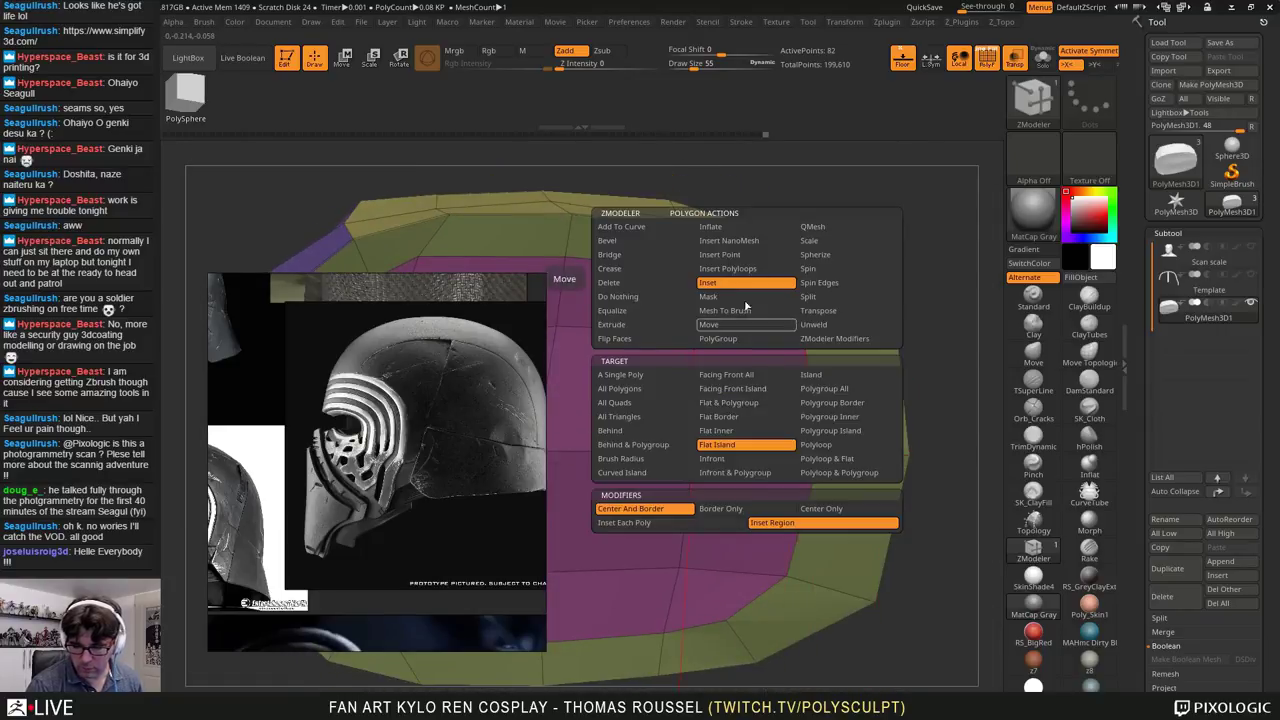
pyautogui.moveTo(762, 405); pyautogui.dragTo(787, 468)
pyautogui.moveTo(797, 492); pyautogui.dragTo(802, 564, button='right')
pyautogui.moveTo(868, 488)
pyautogui.mouseDown(button='right')
pyautogui.moveTo(822, 484)
pyautogui.moveTo(868, 488)
pyautogui.mouseUp(button='right')
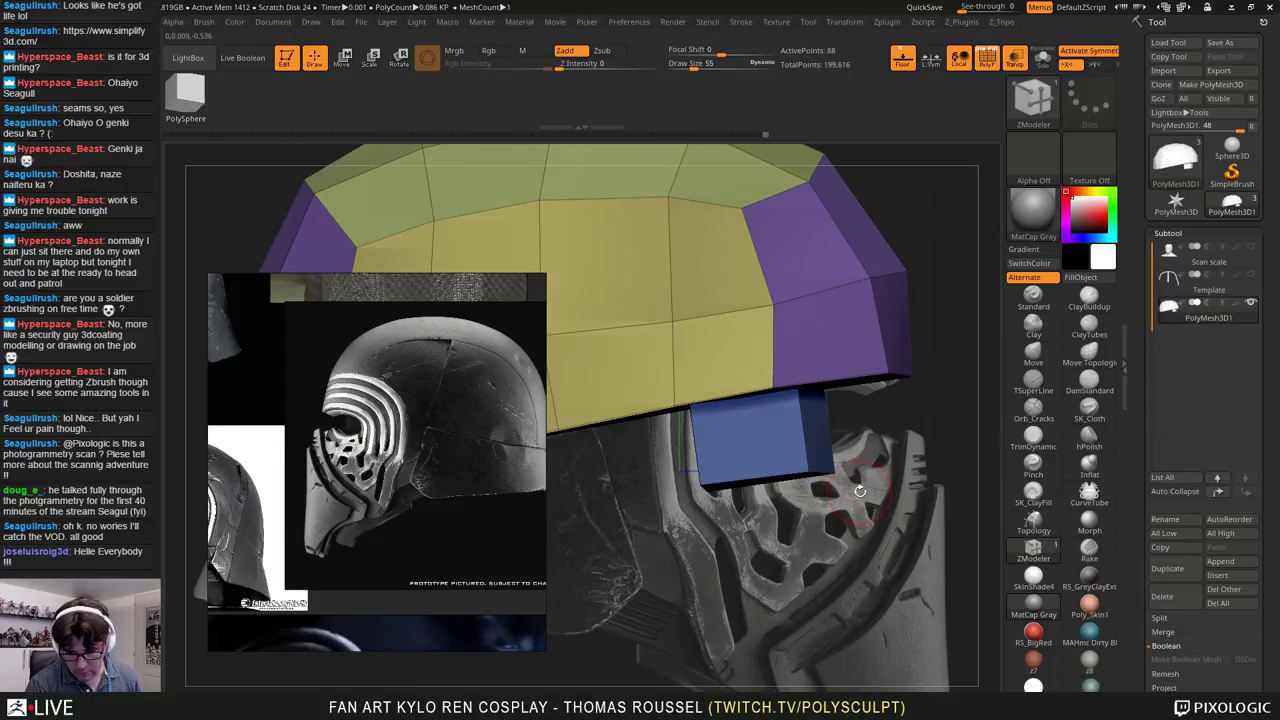
pyautogui.moveTo(859, 490); pyautogui.dragTo(736, 312, button='right')
pyautogui.moveTo(736, 310); pyautogui.dragTo(744, 384)
pyautogui.moveTo(746, 390); pyautogui.dragTo(857, 370, button='right')
pyautogui.moveTo(755, 310); pyautogui.dragTo(787, 385)
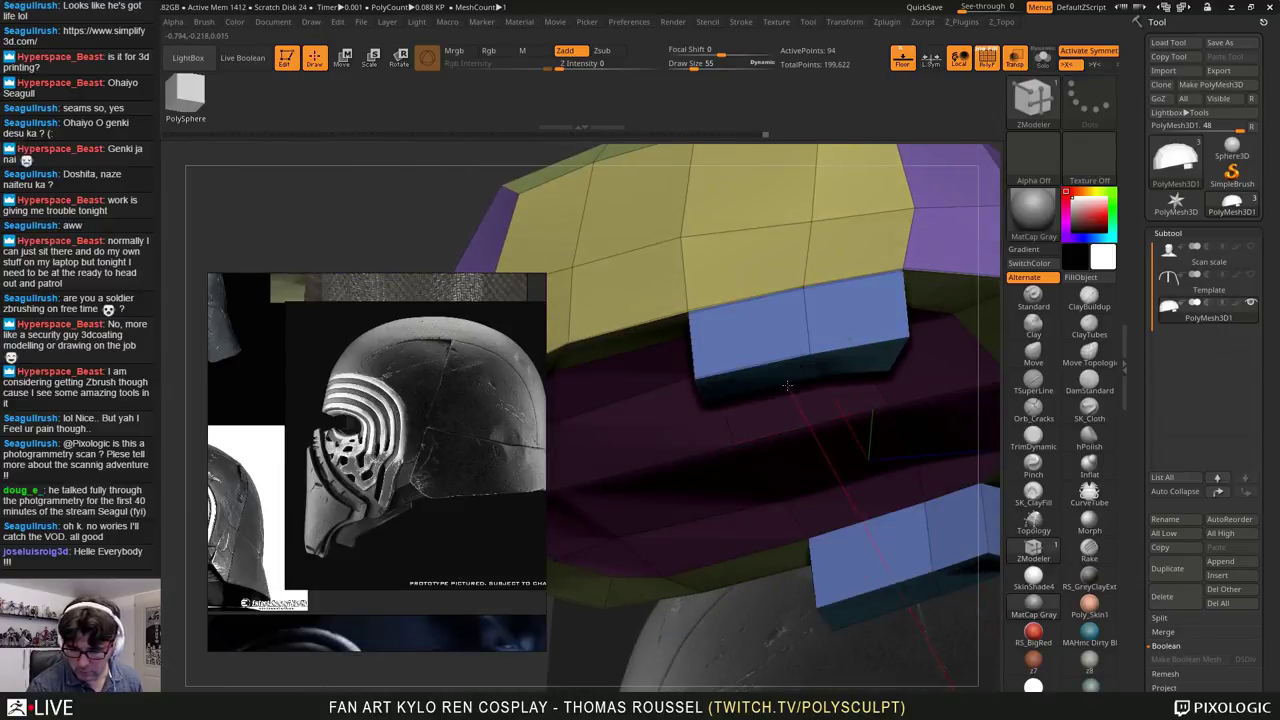
# Step: Extrude the underside polygons of the blue side block further down to add a second row of faces
pyautogui.moveTo(832, 480); pyautogui.dragTo(784, 549, button='right')
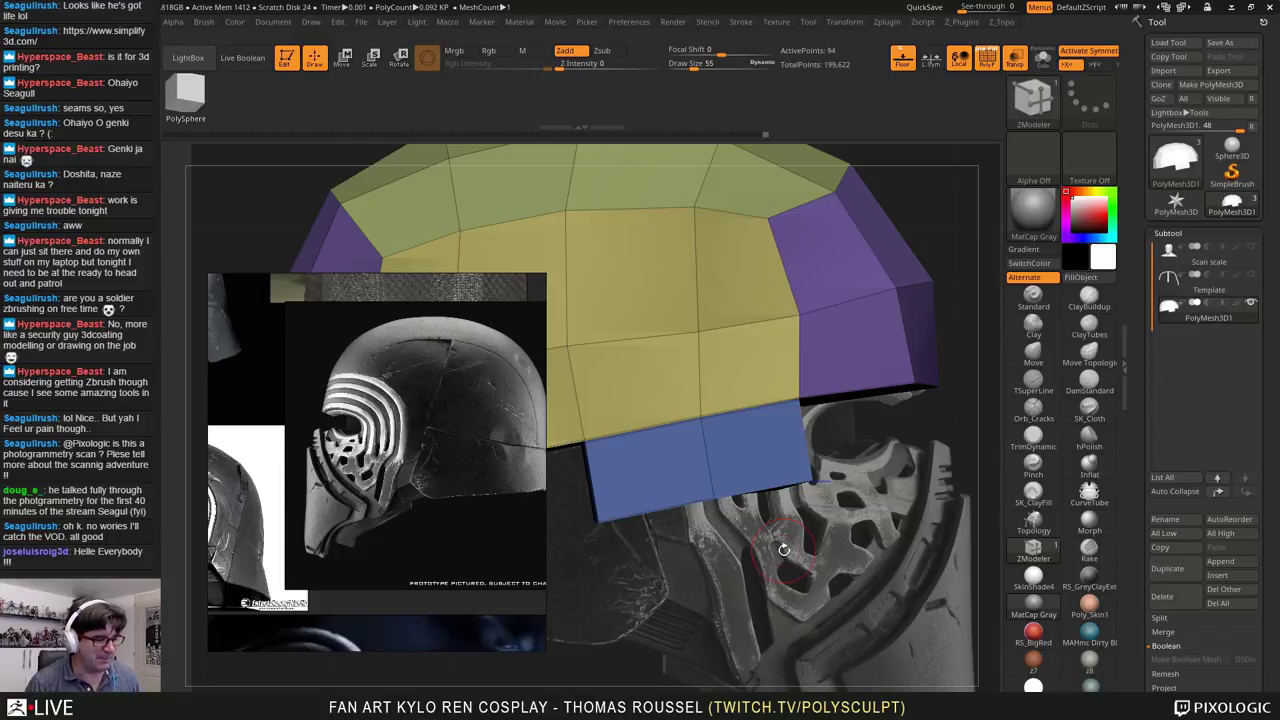
pyautogui.moveTo(850, 430); pyautogui.dragTo(849, 500)
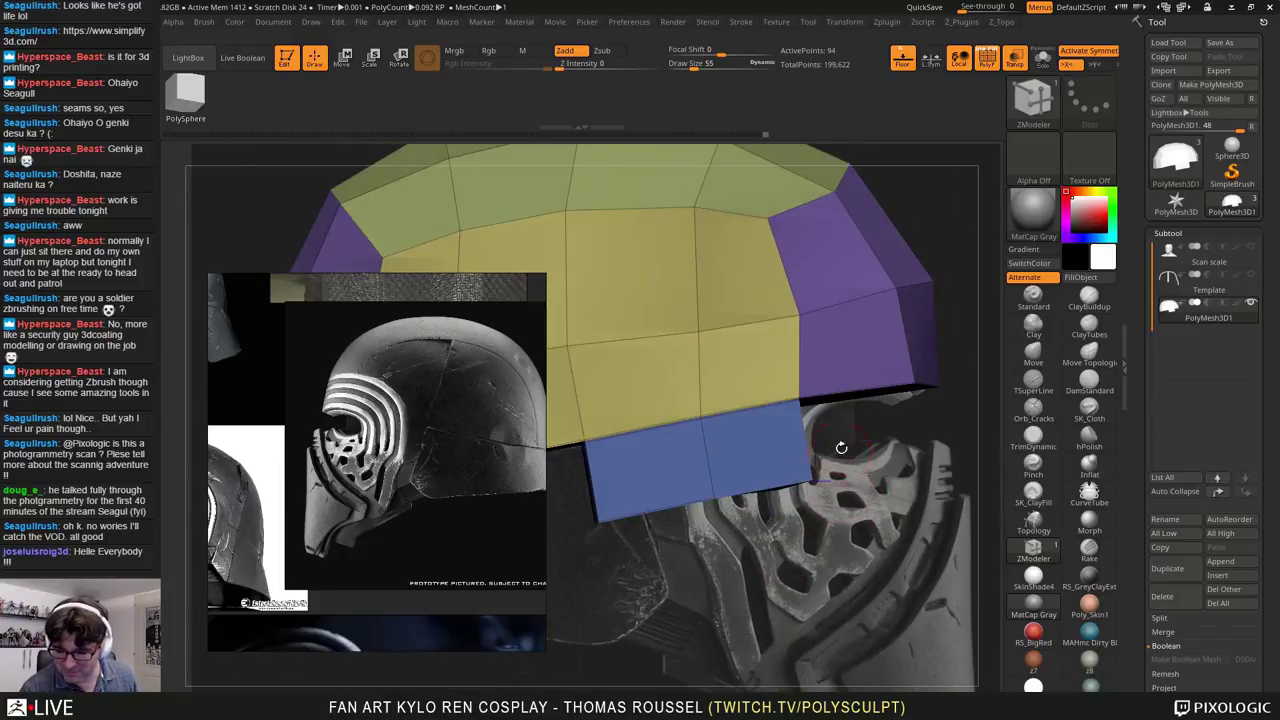
pyautogui.moveTo(843, 449); pyautogui.dragTo(785, 452)
pyautogui.moveTo(846, 490); pyautogui.dragTo(857, 400, button='right')
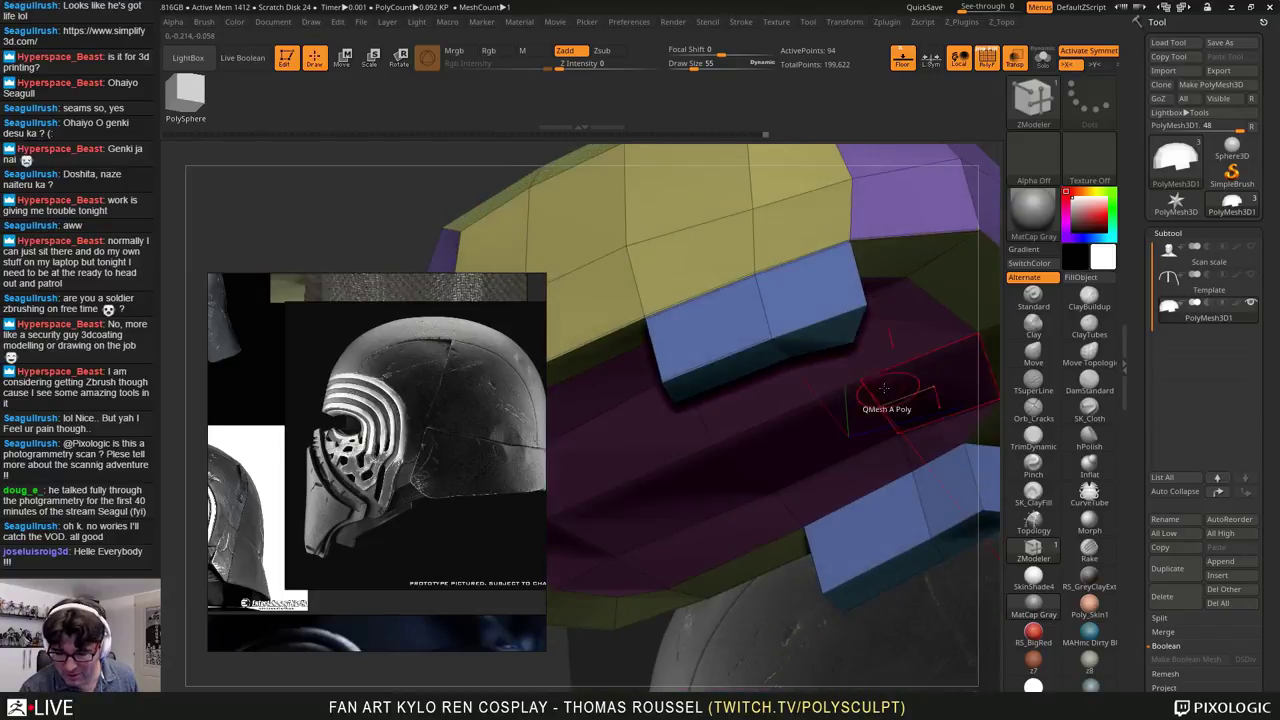
pyautogui.moveTo(822, 343); pyautogui.dragTo(785, 475)
pyautogui.moveTo(785, 475); pyautogui.dragTo(852, 414, button='right')
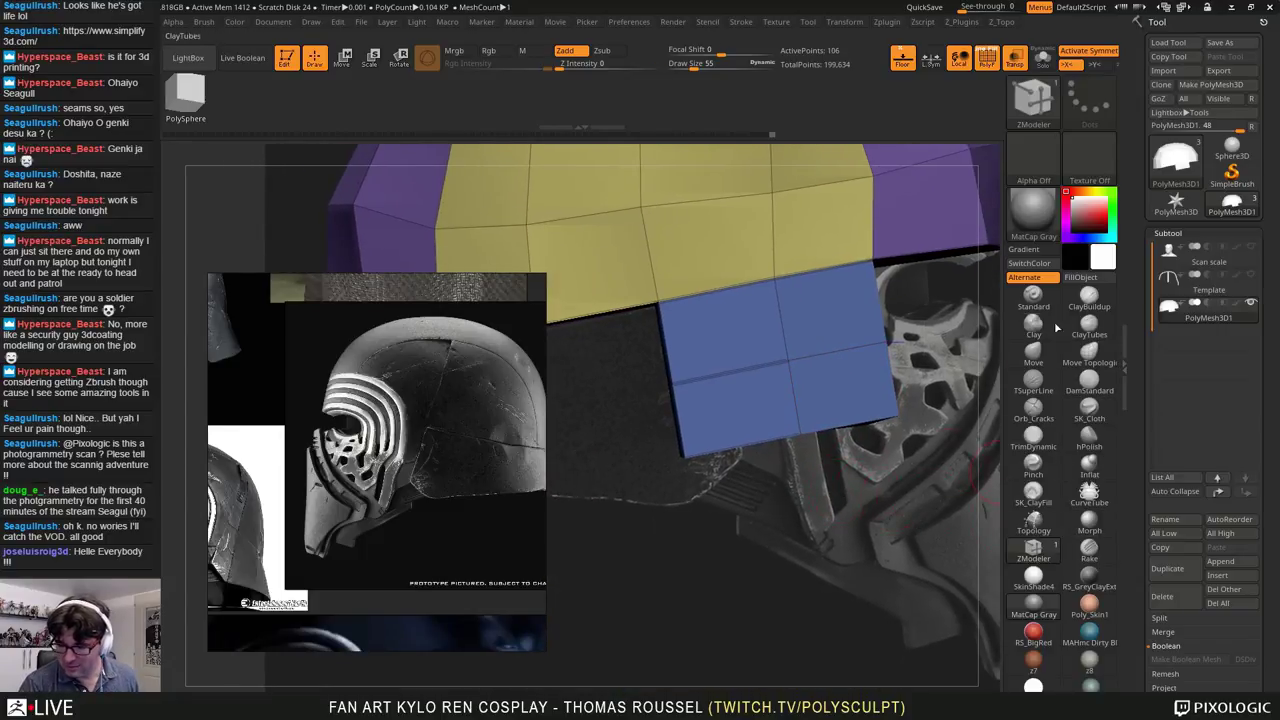
# Step: Reshape the rear edge of the side block with the Move brush, slanting it forward to follow the reference helmet
pyautogui.click(1035, 358)
pyautogui.moveTo(685, 430); pyautogui.dragTo(707, 425)
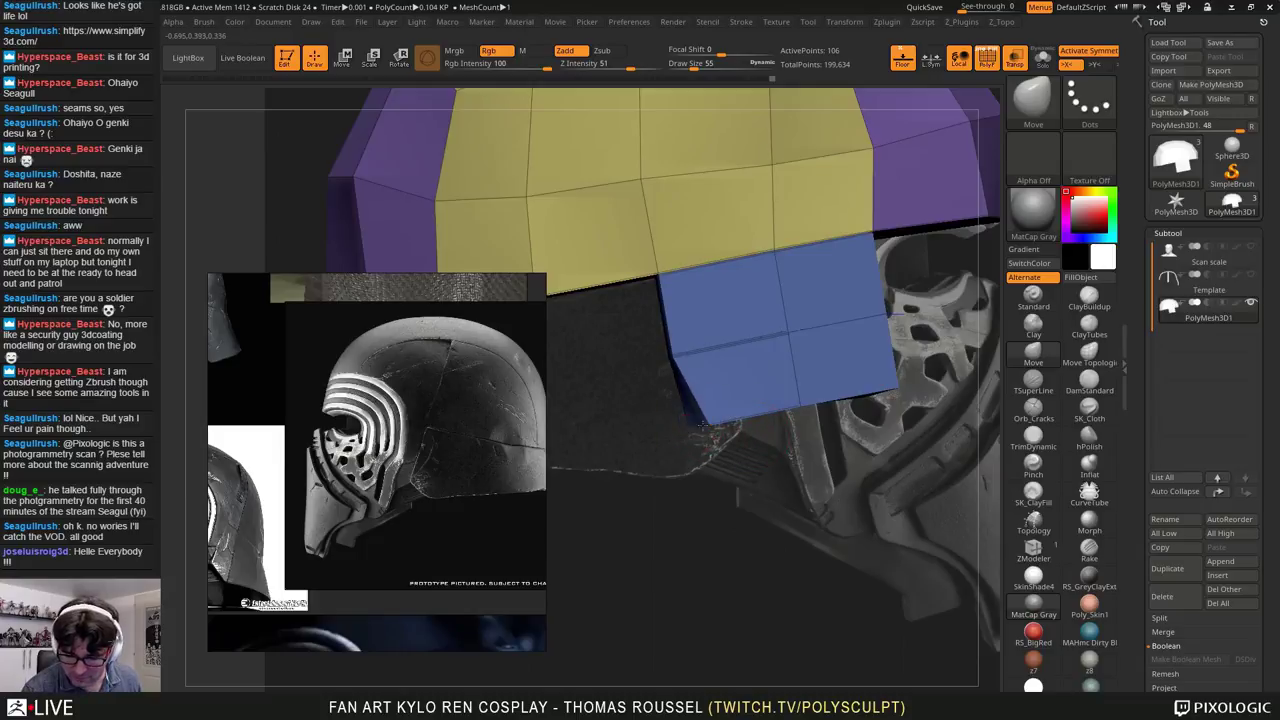
pyautogui.moveTo(693, 372)
pyautogui.mouseDown()
pyautogui.moveTo(720, 364)
pyautogui.moveTo(727, 396)
pyautogui.moveTo(749, 388)
pyautogui.moveTo(700, 358)
pyautogui.mouseUp()
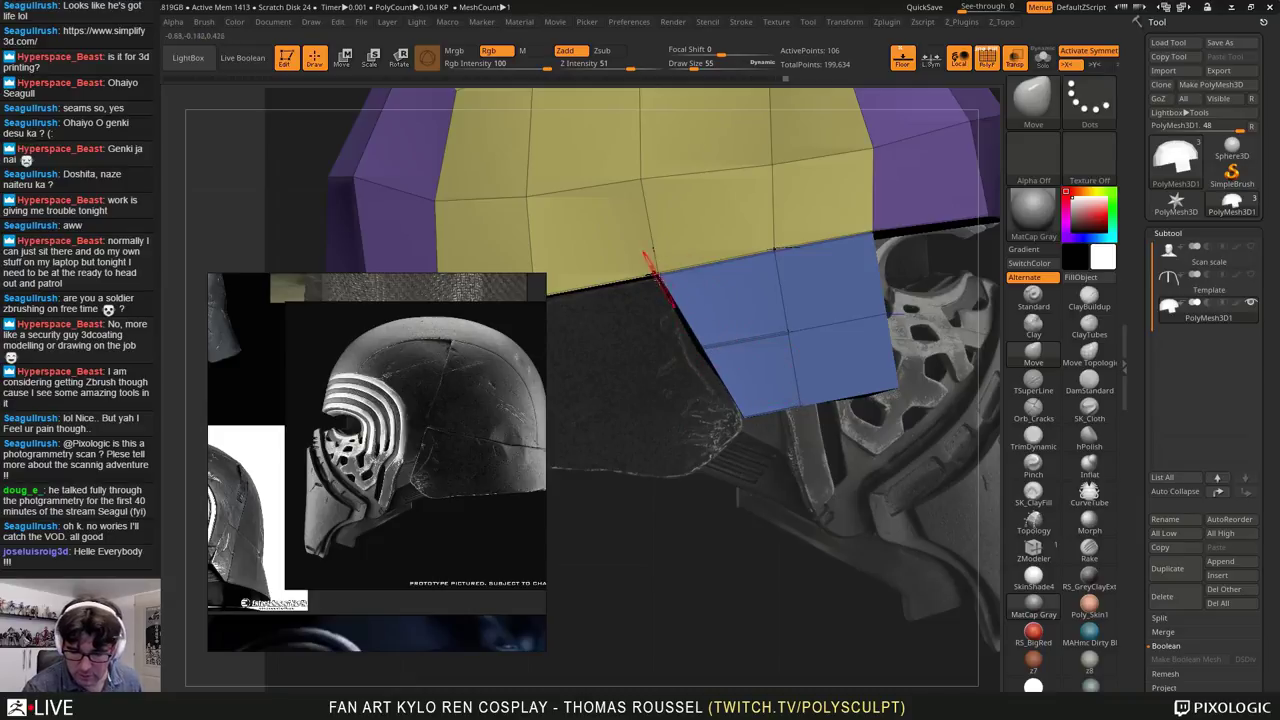
pyautogui.moveTo(655, 278); pyautogui.dragTo(770, 242)
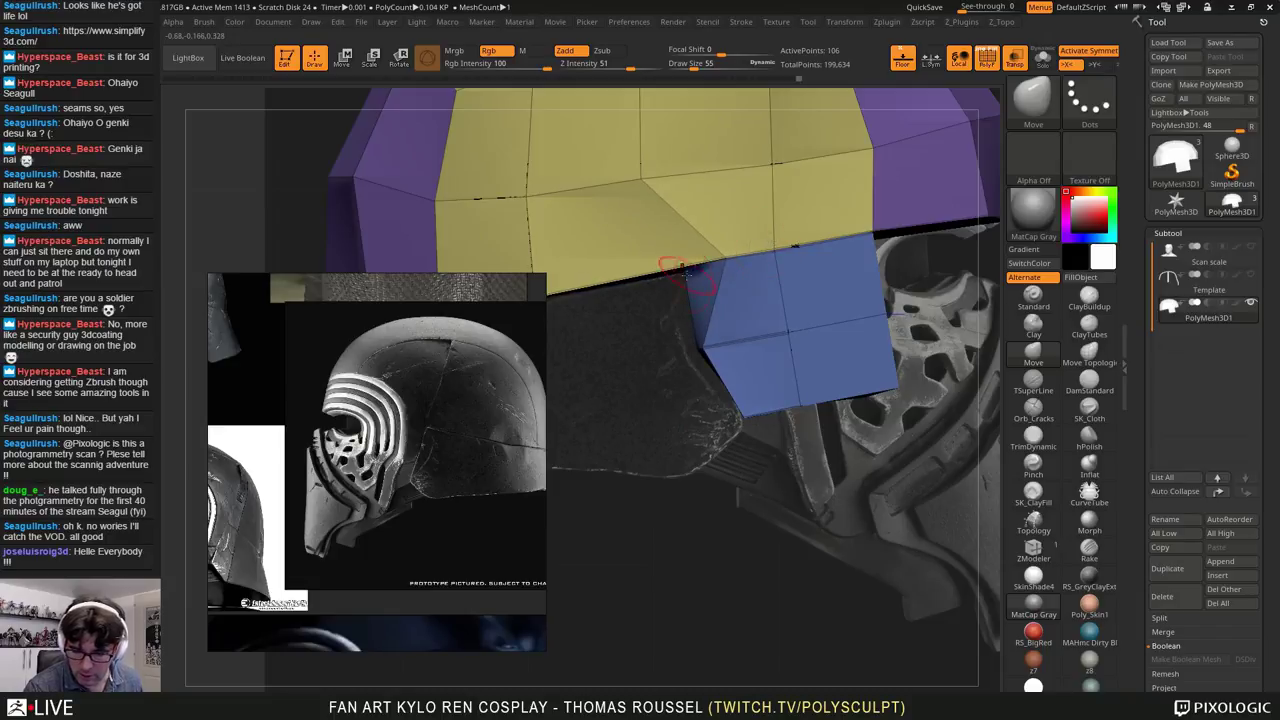
pyautogui.moveTo(686, 274)
pyautogui.mouseDown()
pyautogui.moveTo(736, 280)
pyautogui.moveTo(685, 276)
pyautogui.mouseUp()
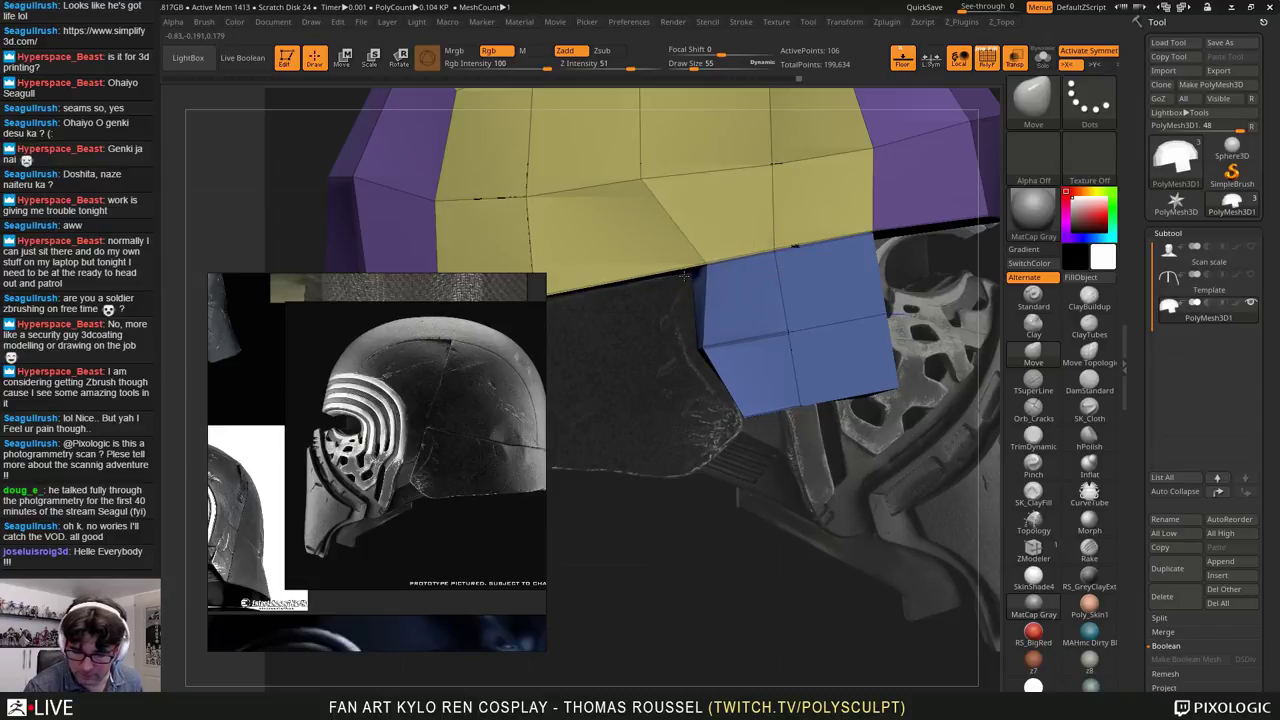
pyautogui.moveTo(702, 350)
pyautogui.mouseDown()
pyautogui.moveTo(741, 340)
pyautogui.moveTo(725, 338)
pyautogui.mouseUp()
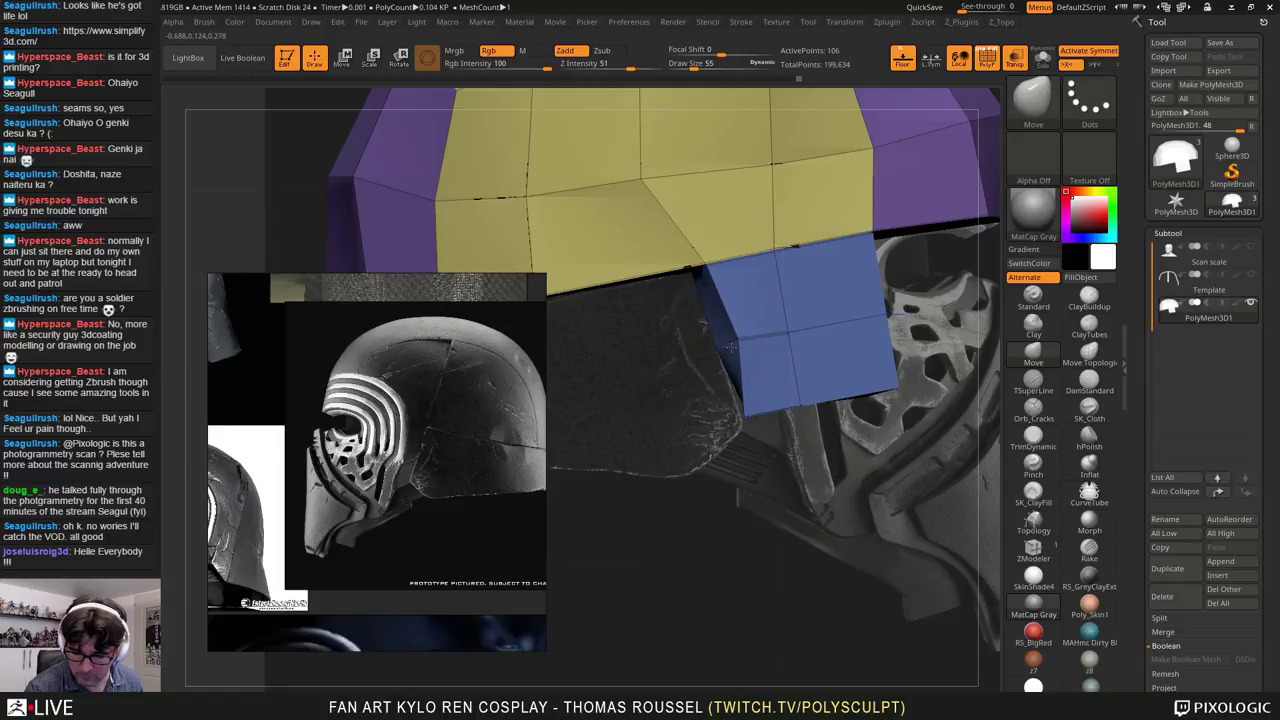
pyautogui.moveTo(693, 278)
pyautogui.mouseDown()
pyautogui.moveTo(707, 276)
pyautogui.moveTo(696, 264)
pyautogui.mouseUp()
pyautogui.moveTo(739, 339); pyautogui.dragTo(712, 347)
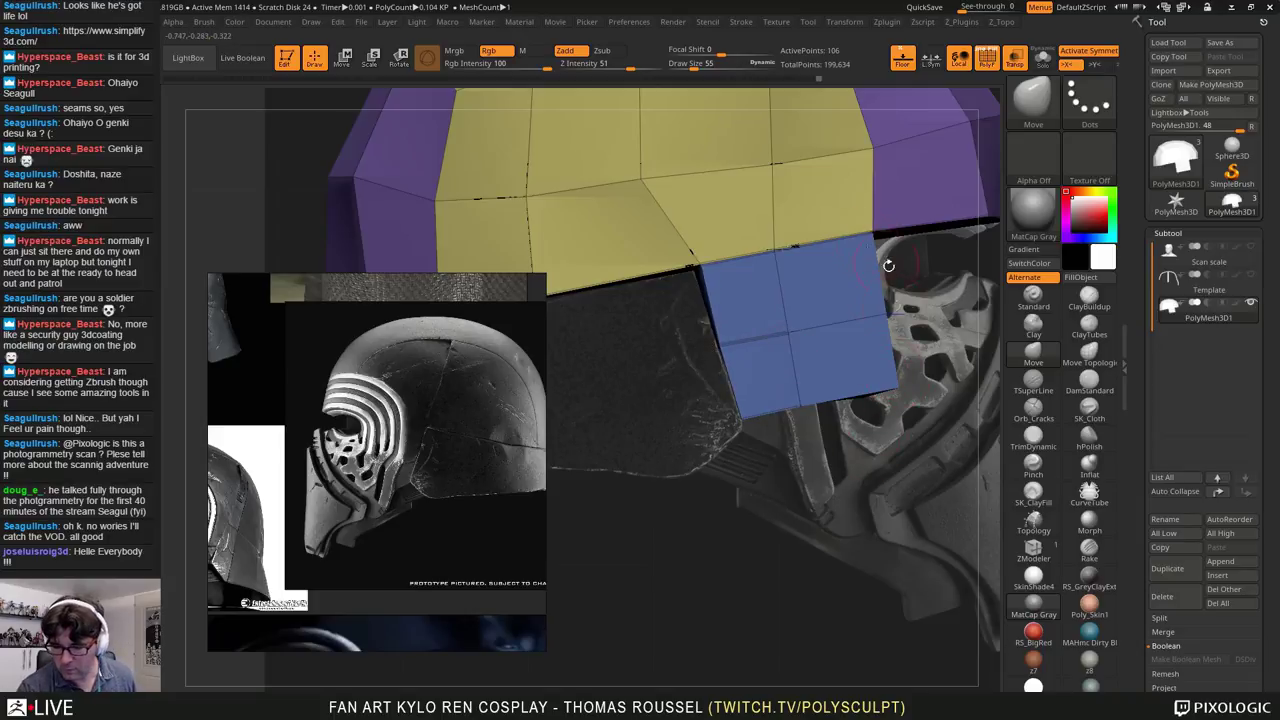
# Step: Adjust the front edge and corners of the side block with the Move brush to fit the eye opening and helmet curvature
pyautogui.moveTo(889, 316); pyautogui.dragTo(877, 316)
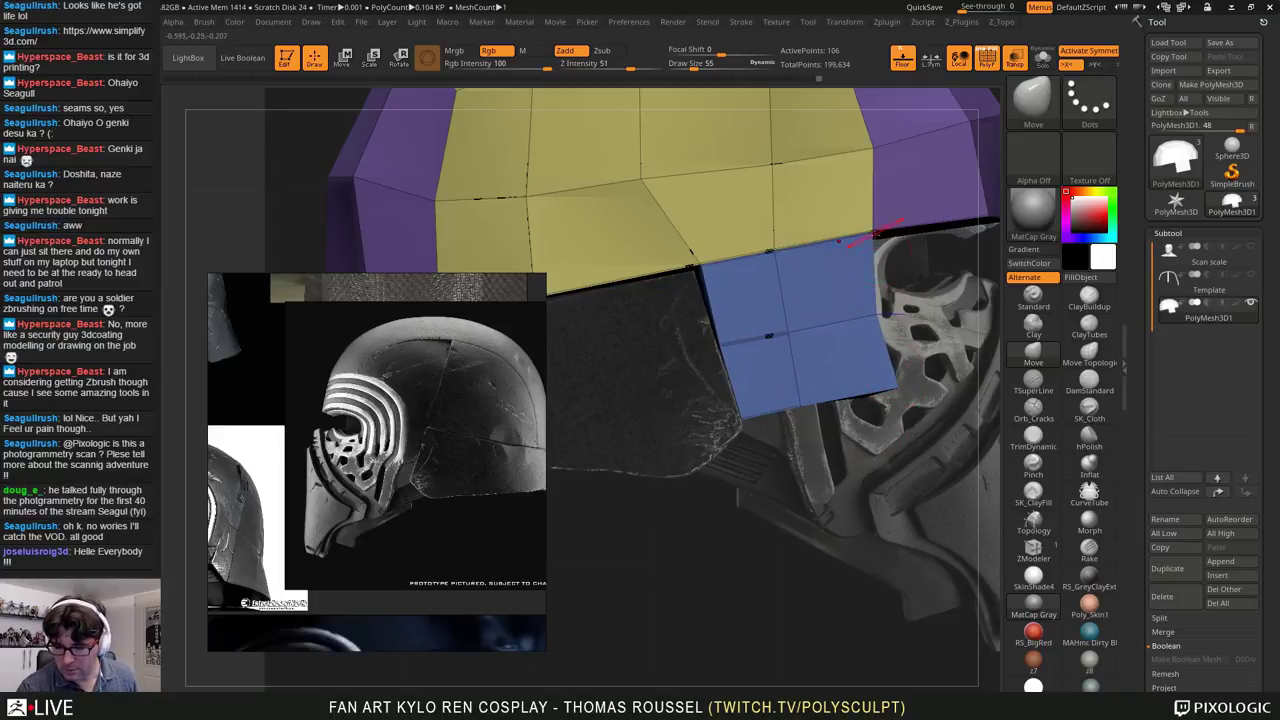
pyautogui.moveTo(860, 500); pyautogui.dragTo(911, 255)
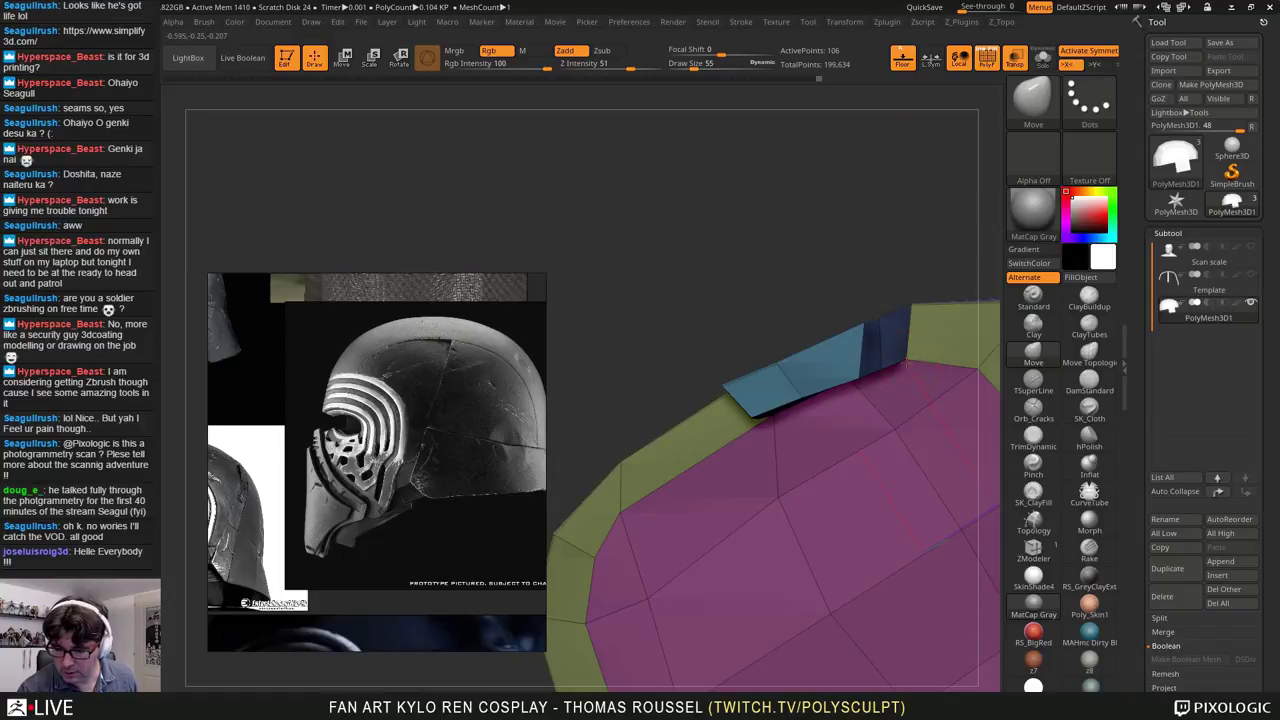
pyautogui.moveTo(907, 364)
pyautogui.mouseDown()
pyautogui.moveTo(937, 355)
pyautogui.moveTo(915, 357)
pyautogui.mouseUp()
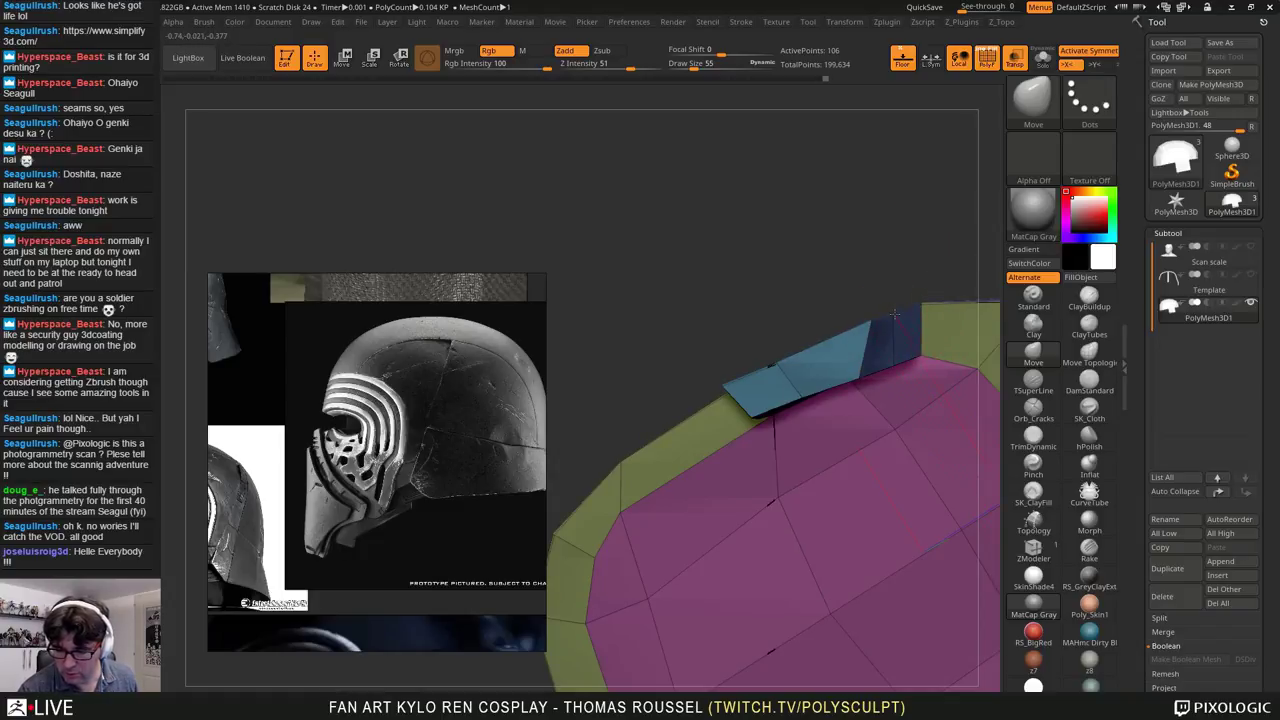
pyautogui.moveTo(867, 321); pyautogui.dragTo(798, 496, button='right')
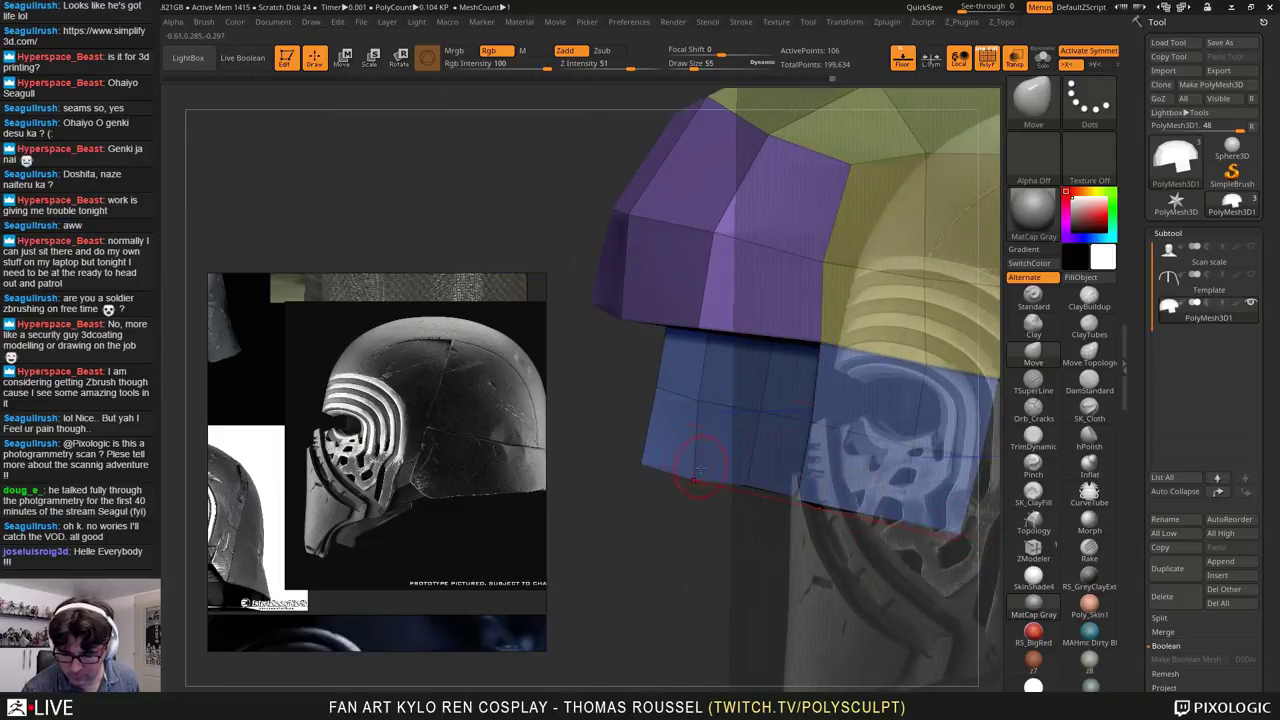
pyautogui.moveTo(694, 406); pyautogui.dragTo(722, 330, button='right')
pyautogui.moveTo(689, 449); pyautogui.dragTo(768, 440)
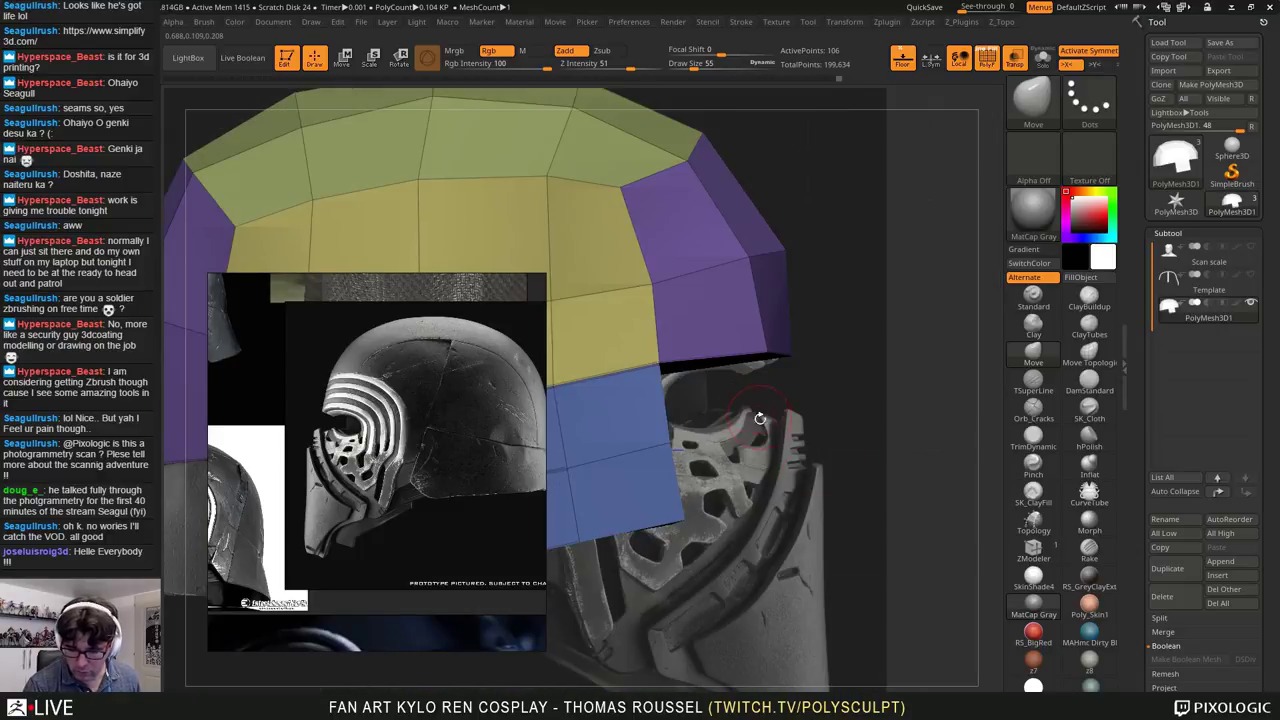
pyautogui.moveTo(692, 477)
pyautogui.mouseDown()
pyautogui.moveTo(700, 500)
pyautogui.moveTo(763, 480)
pyautogui.moveTo(704, 475)
pyautogui.mouseUp()
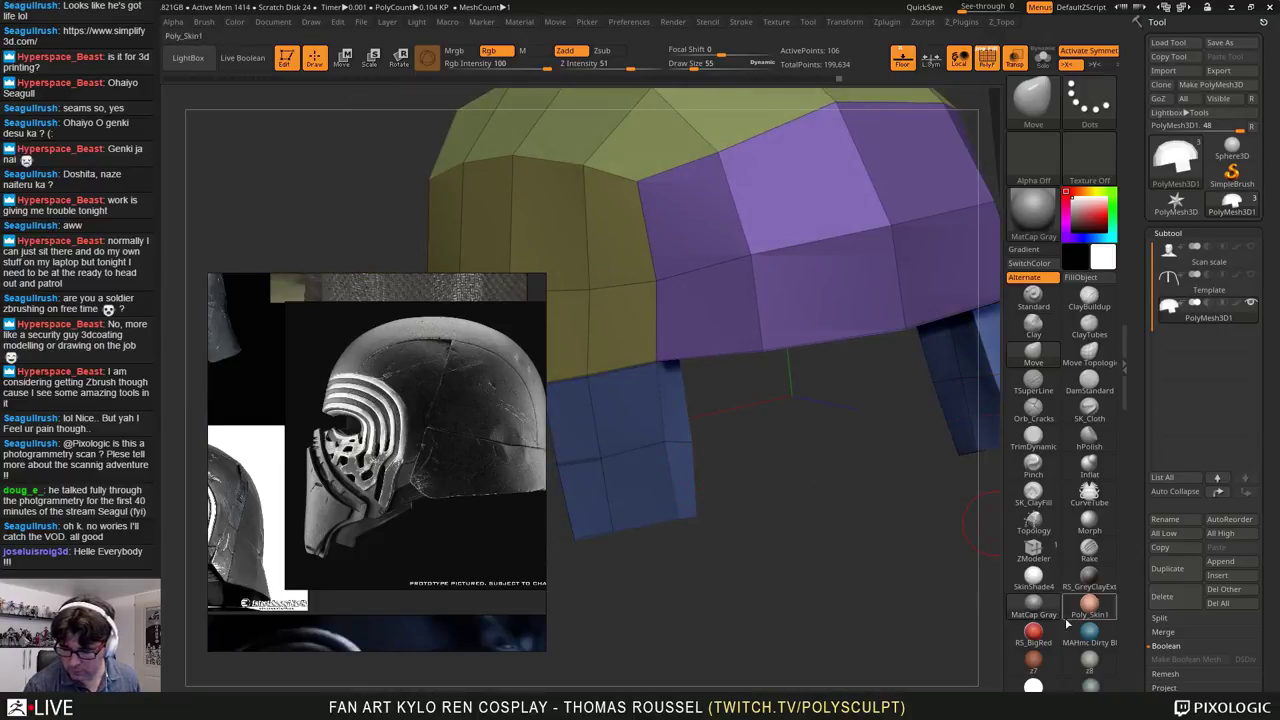
# Step: Extrude the lower front of the side blocks with ZModeler, set the edge action to Slide, and join them into a front band
pyautogui.click(1035, 548)
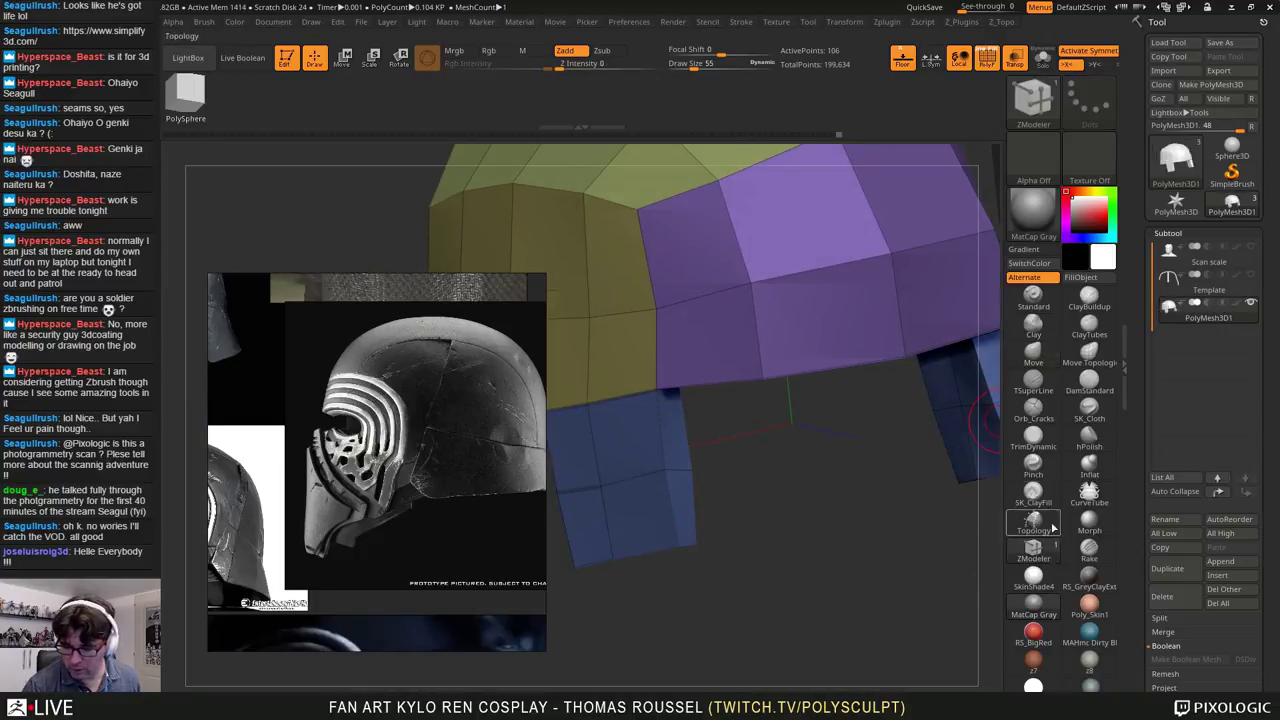
pyautogui.moveTo(683, 498)
pyautogui.mouseDown()
pyautogui.moveTo(802, 496)
pyautogui.moveTo(770, 535)
pyautogui.moveTo(722, 522)
pyautogui.mouseUp()
pyautogui.moveTo(637, 533); pyautogui.dragTo(700, 258)
pyautogui.press('space')
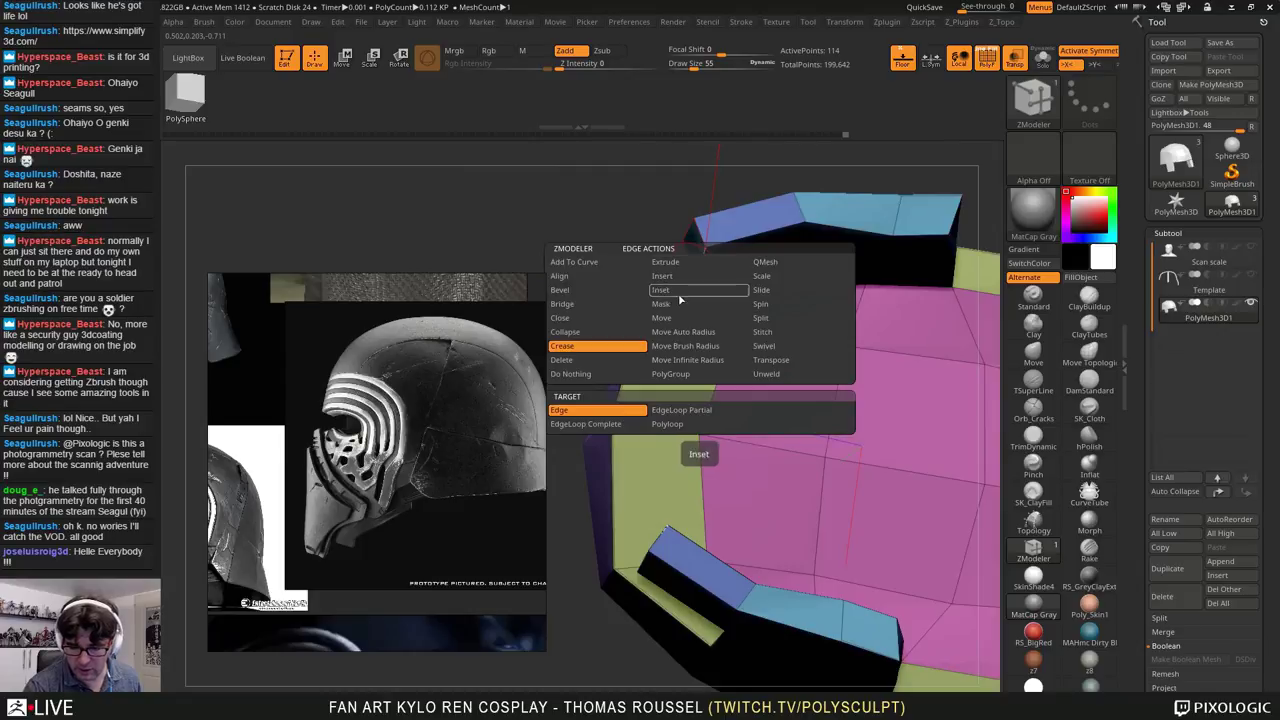
pyautogui.click(764, 290)
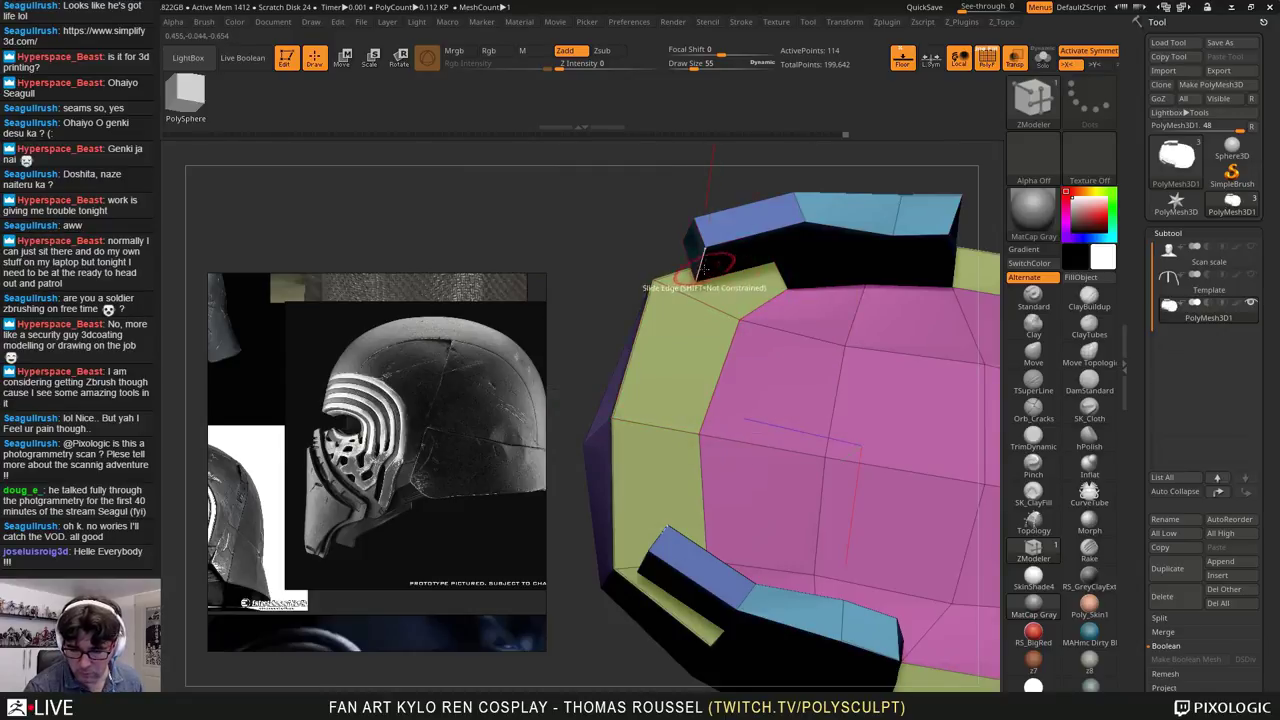
pyautogui.moveTo(707, 250); pyautogui.dragTo(652, 380)
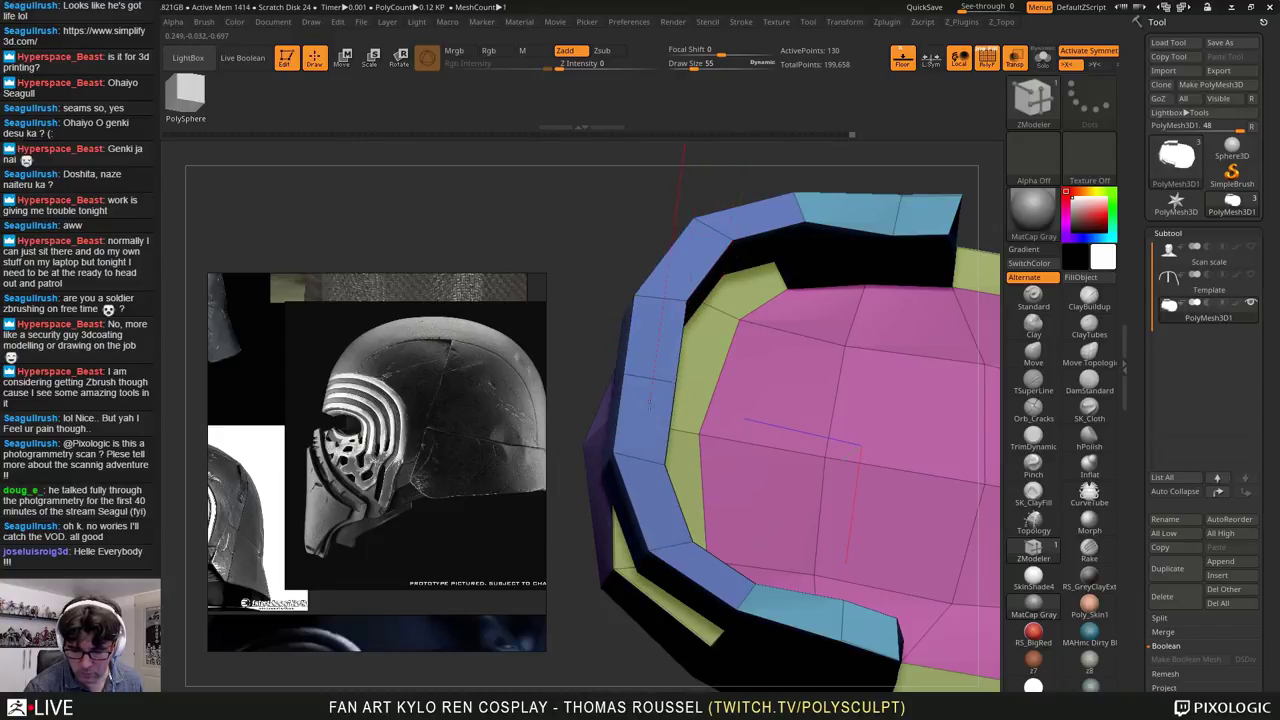
# Step: Set the Move brush draw size to 87 and pull back the upper front edge of the band below the eye opening
pyautogui.keyDown('shift'); pyautogui.moveTo(731, 457); pyautogui.dragTo(860, 515, button='right'); pyautogui.keyUp('shift')
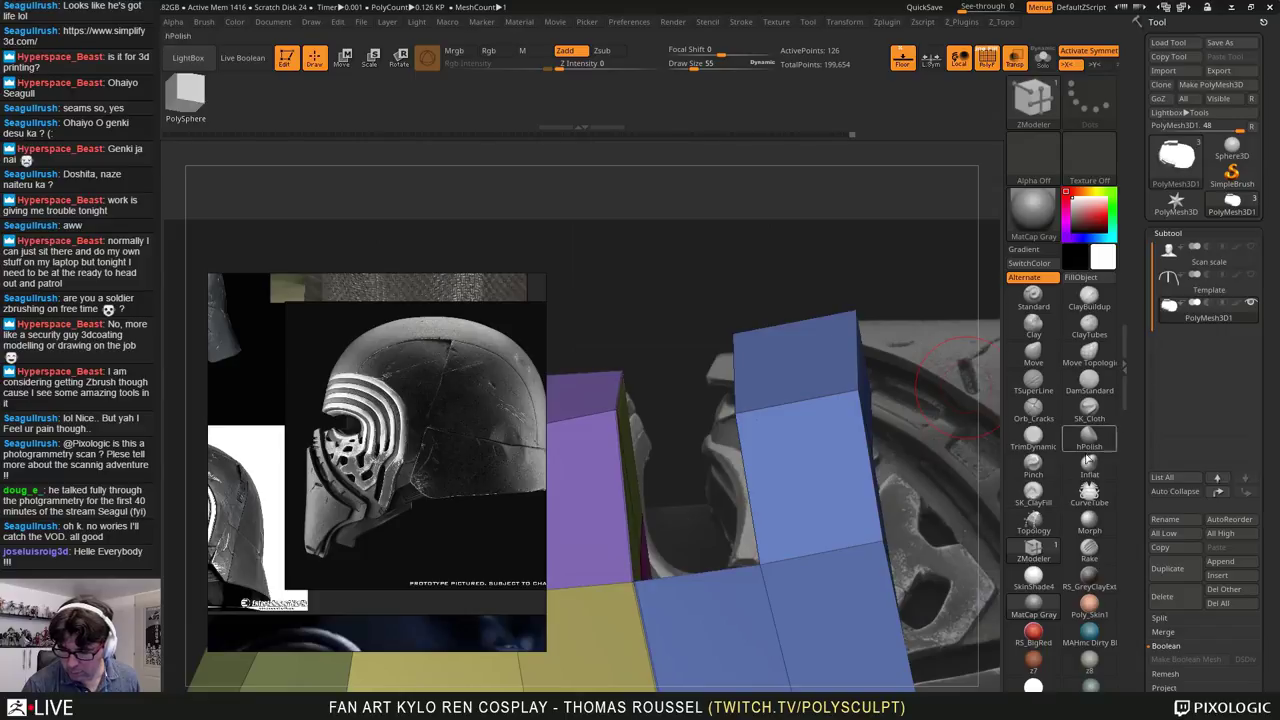
pyautogui.click(1081, 353)
pyautogui.moveTo(903, 404); pyautogui.dragTo(903, 376, button='right')
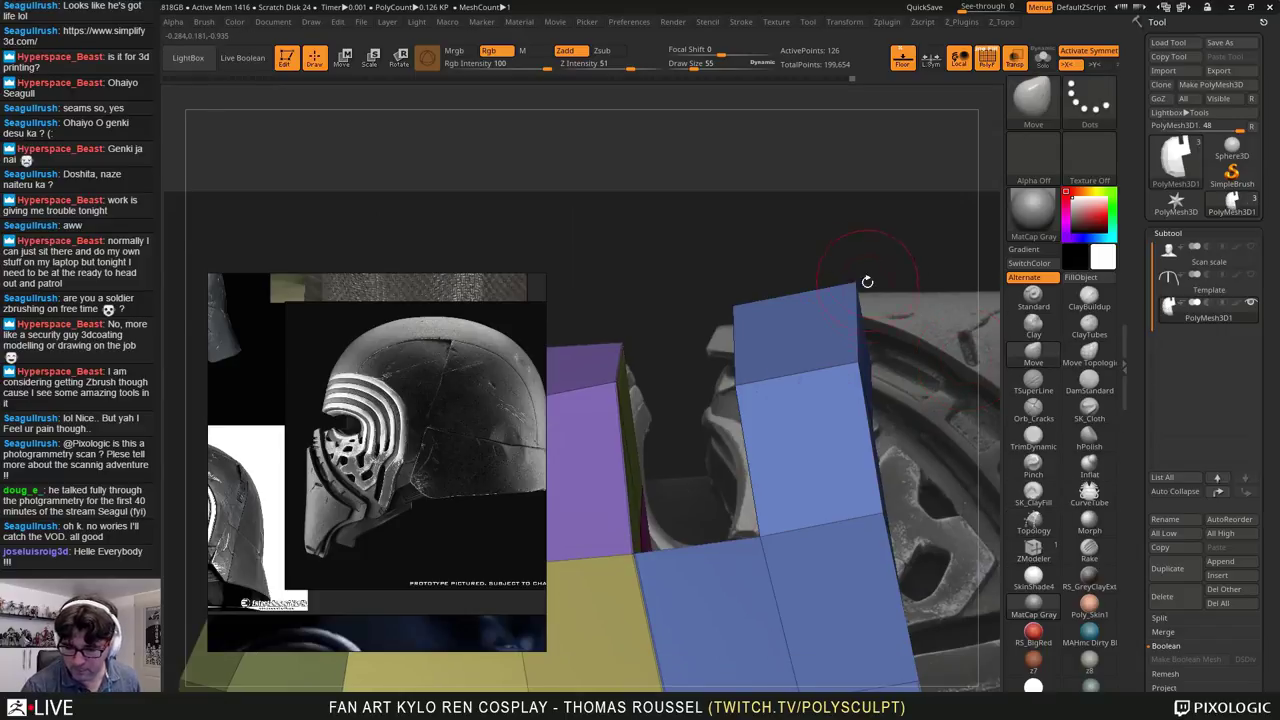
pyautogui.press('s')
pyautogui.moveTo(773, 325); pyautogui.dragTo(735, 328)
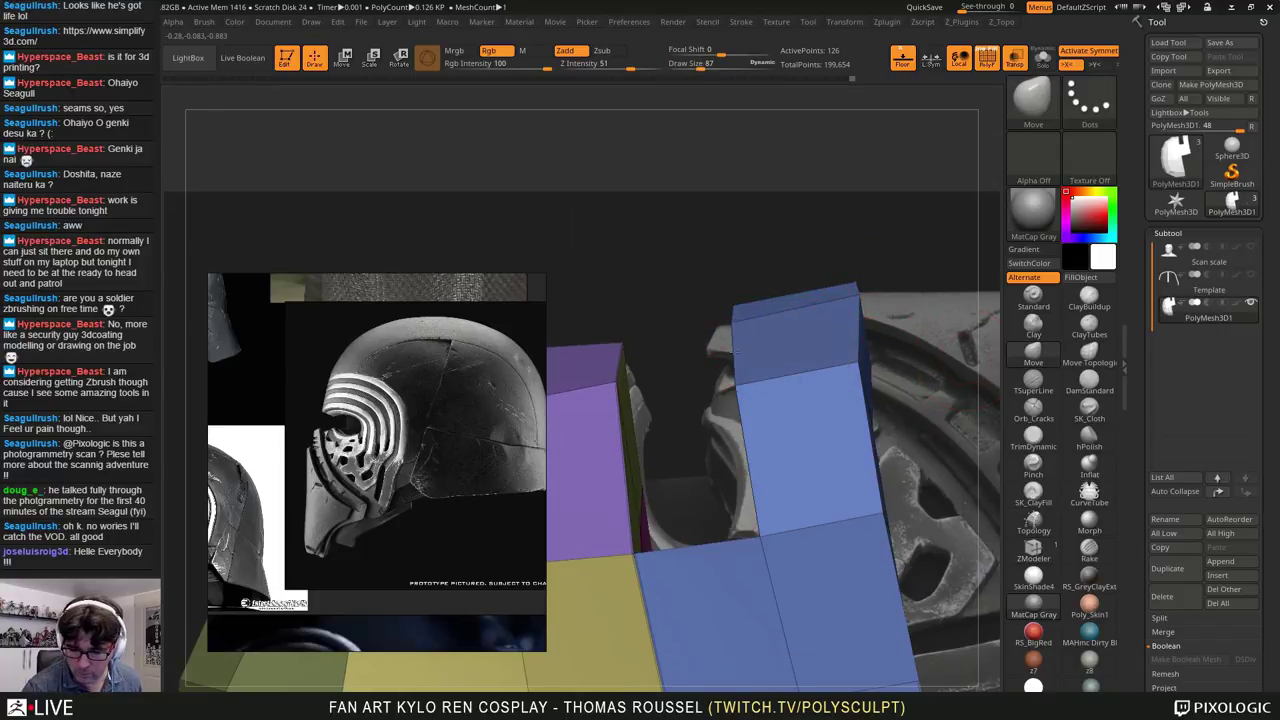
pyautogui.moveTo(738, 383); pyautogui.dragTo(738, 426)
pyautogui.moveTo(775, 421); pyautogui.dragTo(831, 326, button='right')
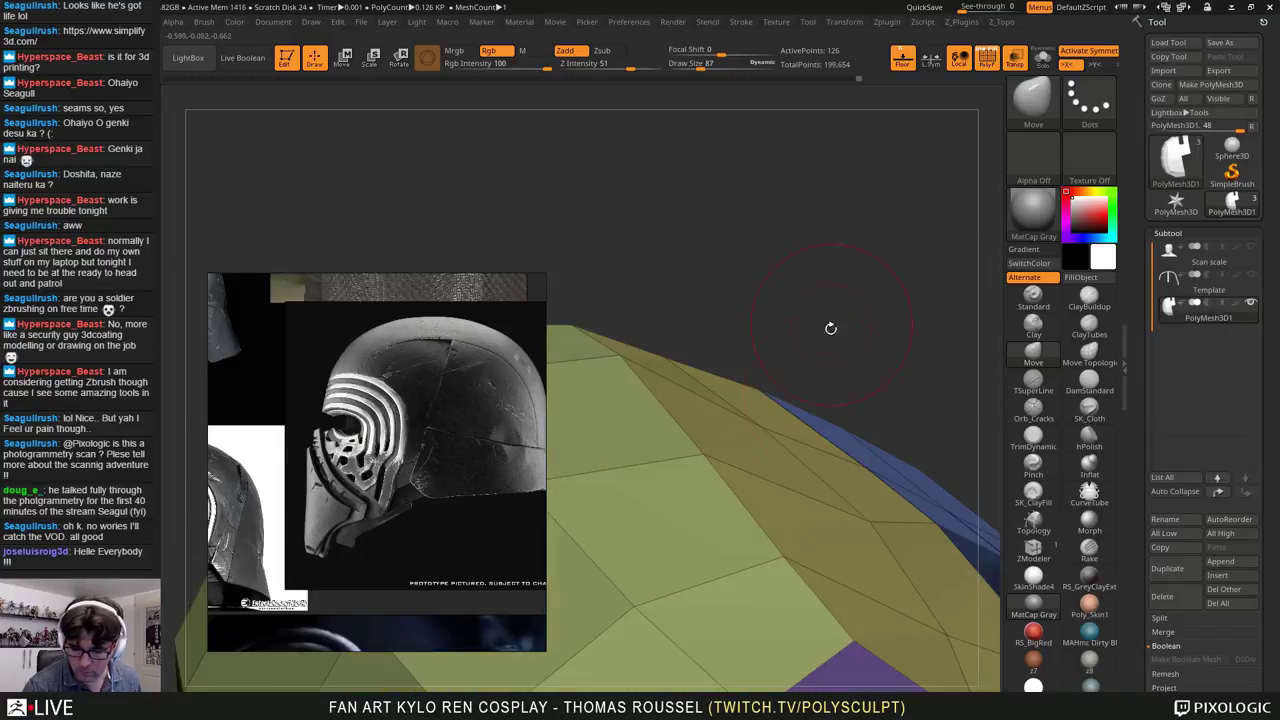
pyautogui.moveTo(735, 395); pyautogui.dragTo(758, 485, button='right')
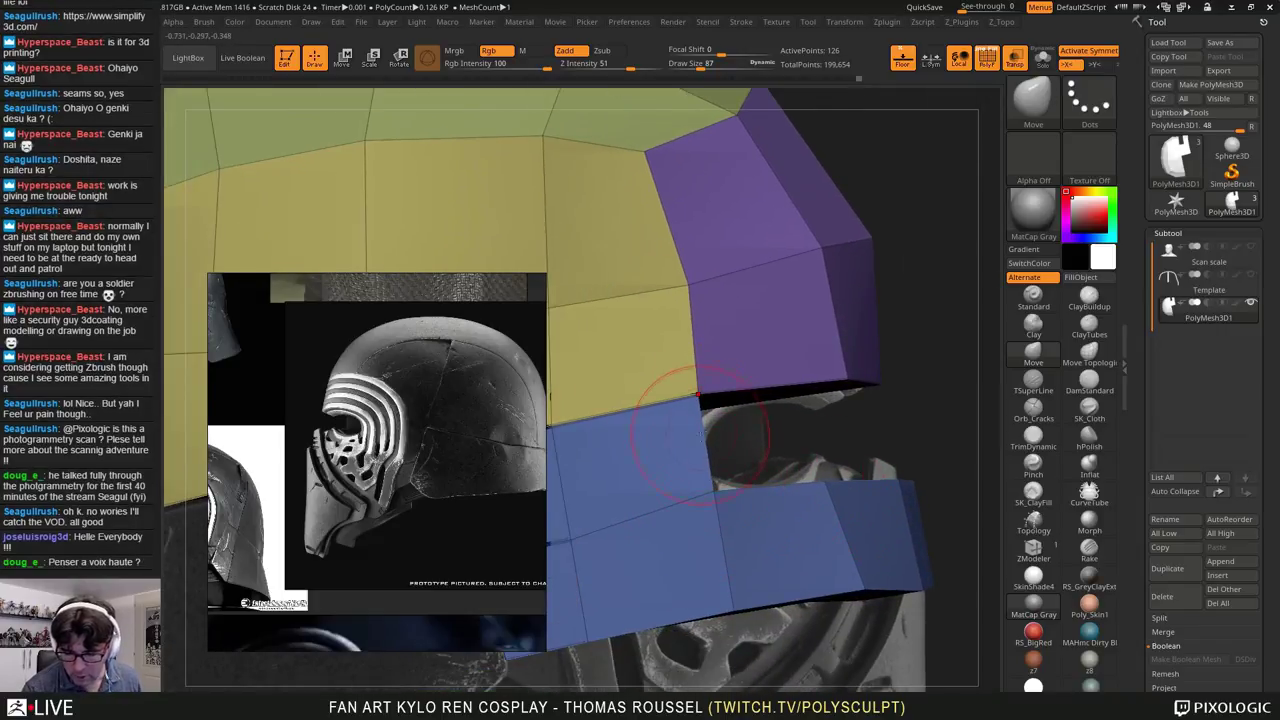
# Step: Shape the upper edge of the front band against the reference, raising its front middle into a nose-bridge peak
pyautogui.moveTo(699, 398); pyautogui.dragTo(701, 408)
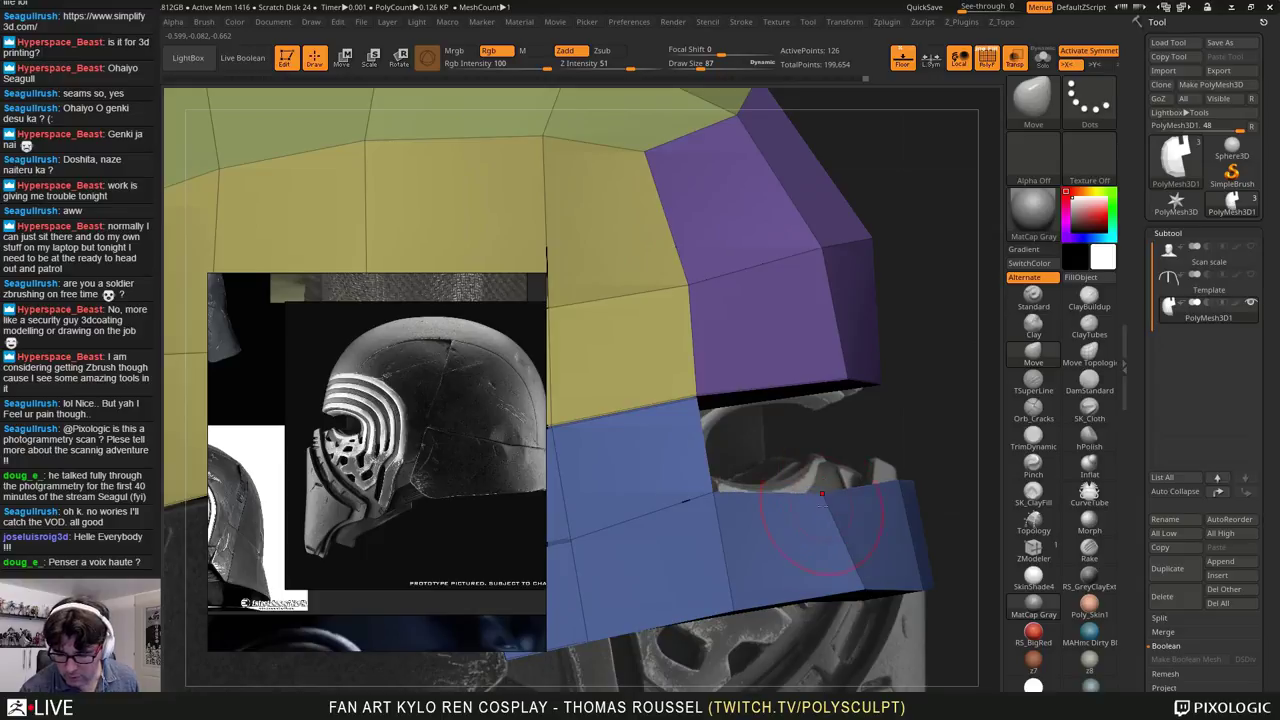
pyautogui.moveTo(820, 493); pyautogui.dragTo(788, 532, button='right')
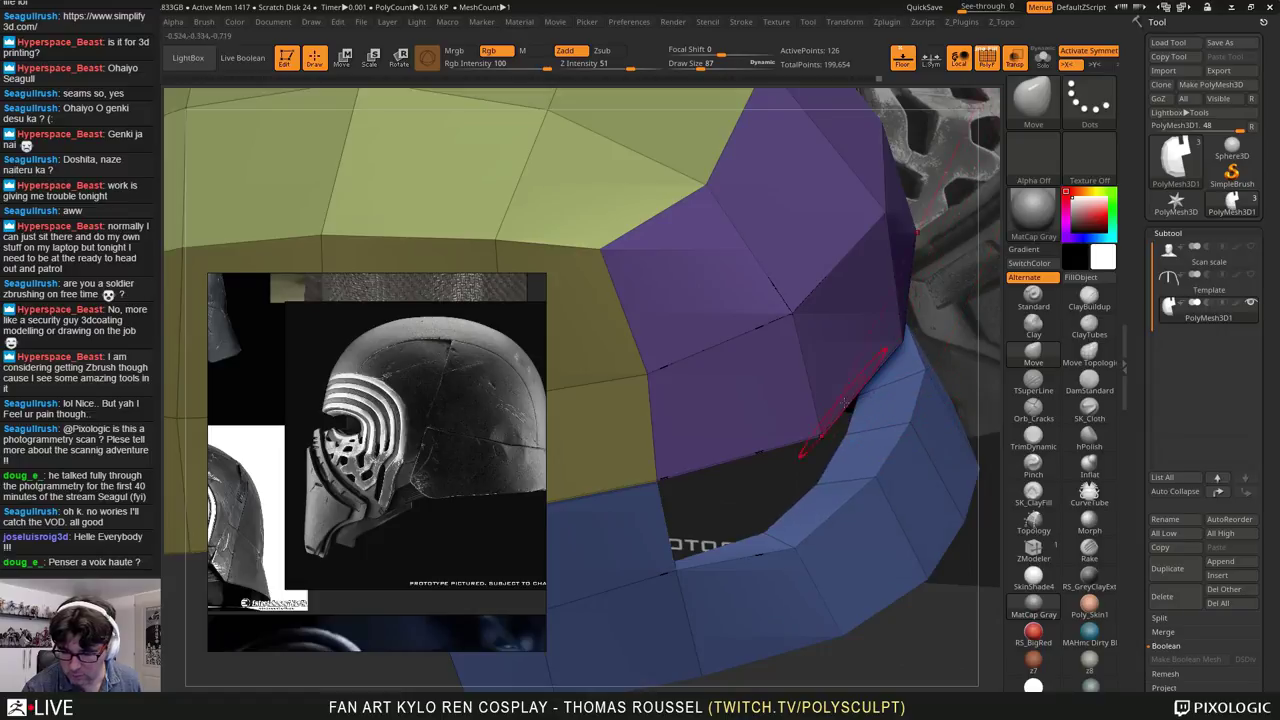
pyautogui.moveTo(858, 397); pyautogui.dragTo(893, 420, button='right')
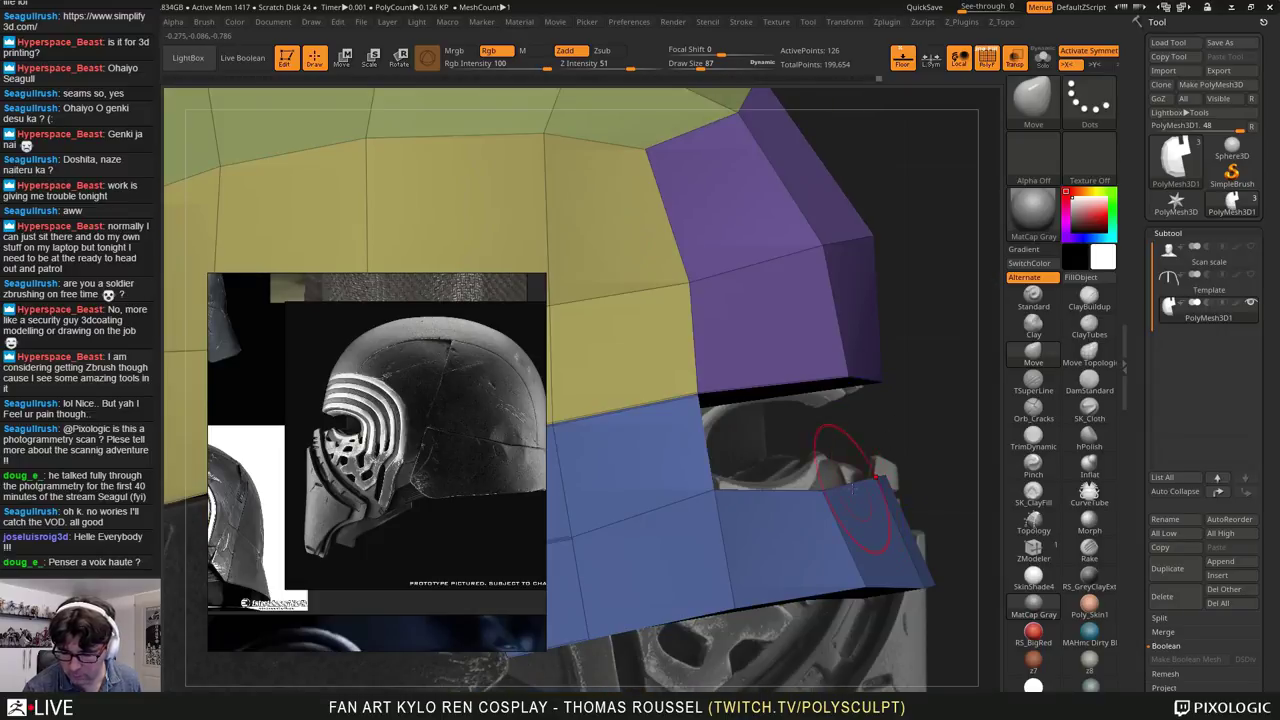
pyautogui.moveTo(851, 467); pyautogui.dragTo(872, 425, button='right')
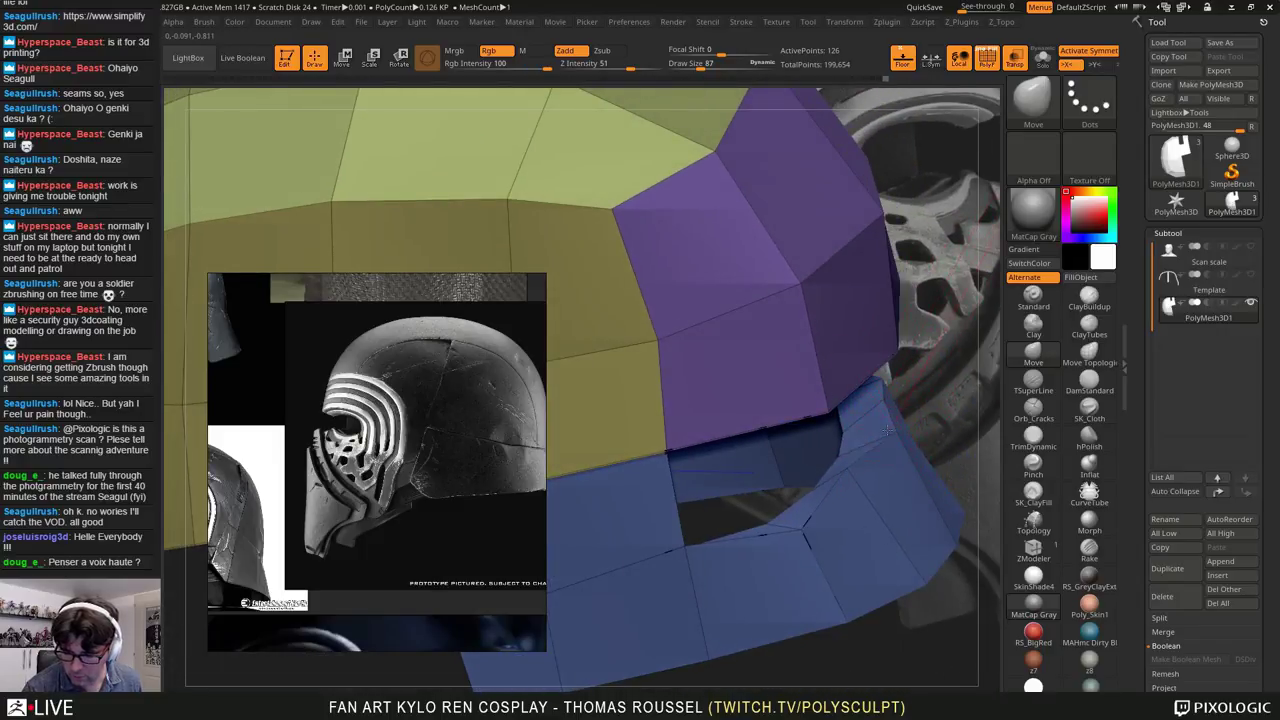
pyautogui.moveTo(866, 397); pyautogui.dragTo(940, 537, button='right')
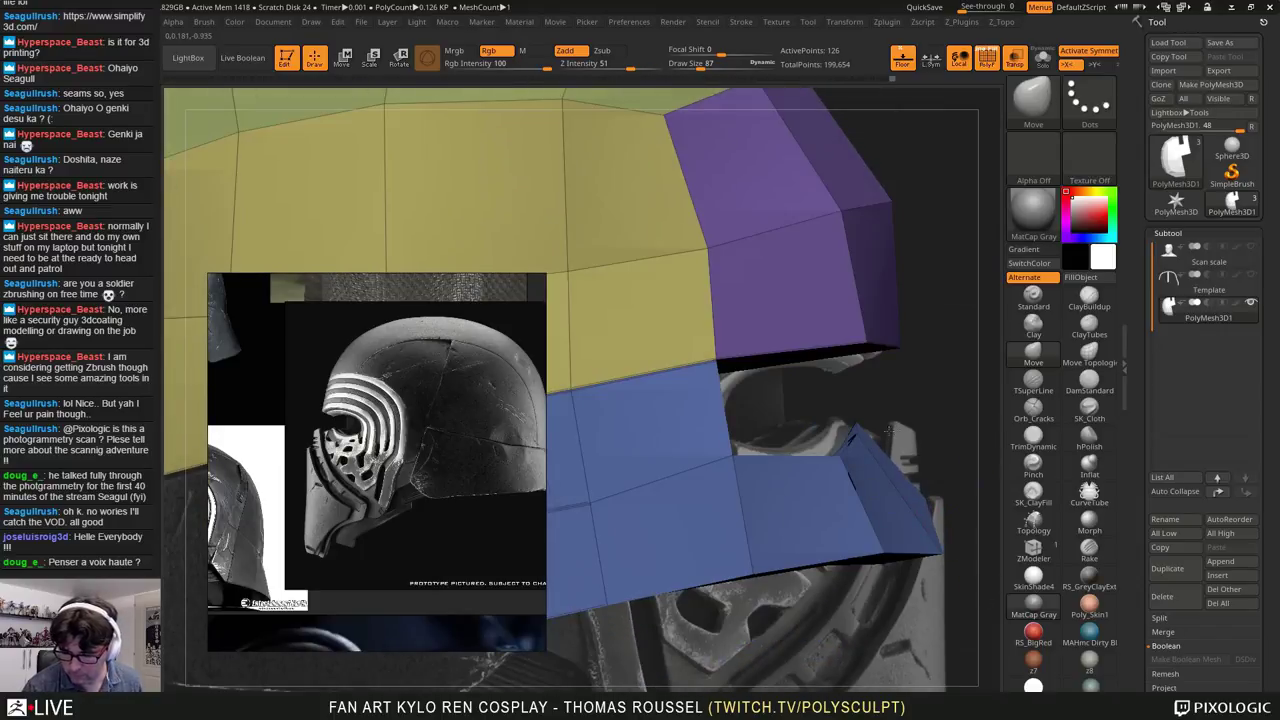
# Step: Push the lower front corner and front face of the band back toward the mask surface in the reference
pyautogui.moveTo(944, 560); pyautogui.dragTo(900, 528)
pyautogui.moveTo(885, 462); pyautogui.dragTo(882, 501)
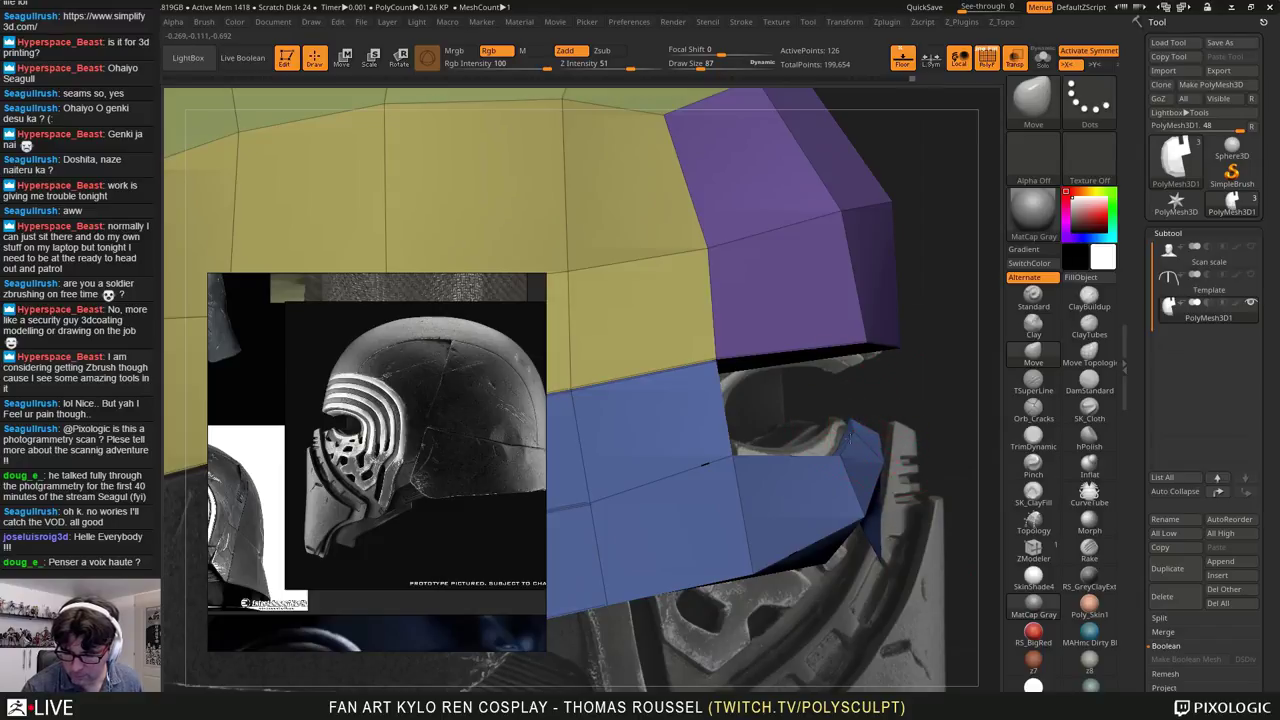
pyautogui.moveTo(862, 492); pyautogui.dragTo(855, 492)
pyautogui.moveTo(883, 534)
pyautogui.mouseDown()
pyautogui.moveTo(905, 530)
pyautogui.moveTo(883, 540)
pyautogui.mouseUp()
pyautogui.moveTo(912, 480); pyautogui.dragTo(874, 436)
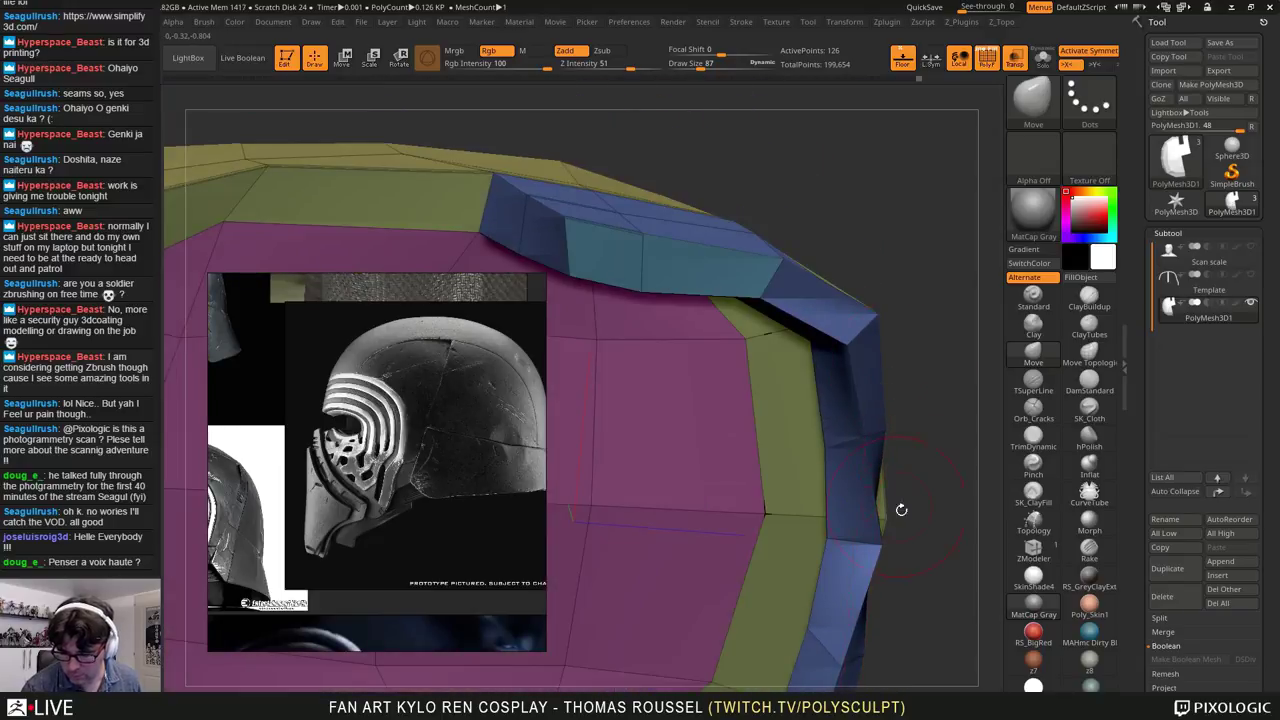
# Step: Set the Move brush draw size to 24 and reposition individual vertices around the inner edge and front corner of the front band
pyautogui.moveTo(900, 509)
pyautogui.mouseDown()
pyautogui.moveTo(868, 516)
pyautogui.moveTo(866, 420)
pyautogui.moveTo(898, 381)
pyautogui.moveTo(740, 542)
pyautogui.moveTo(830, 470)
pyautogui.mouseUp()
pyautogui.press('s')
pyautogui.moveTo(899, 434)
pyautogui.mouseDown()
pyautogui.moveTo(869, 441)
pyautogui.moveTo(848, 400)
pyautogui.moveTo(820, 400)
pyautogui.mouseUp()
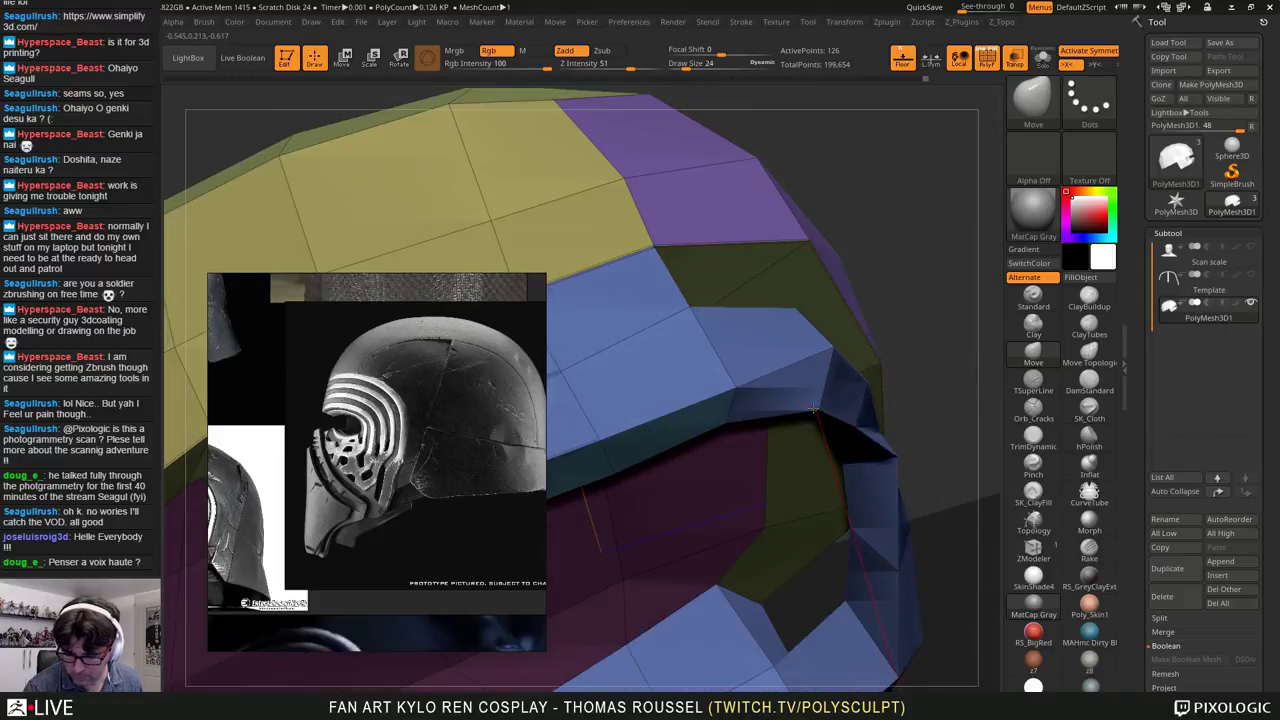
pyautogui.moveTo(838, 388); pyautogui.dragTo(820, 430)
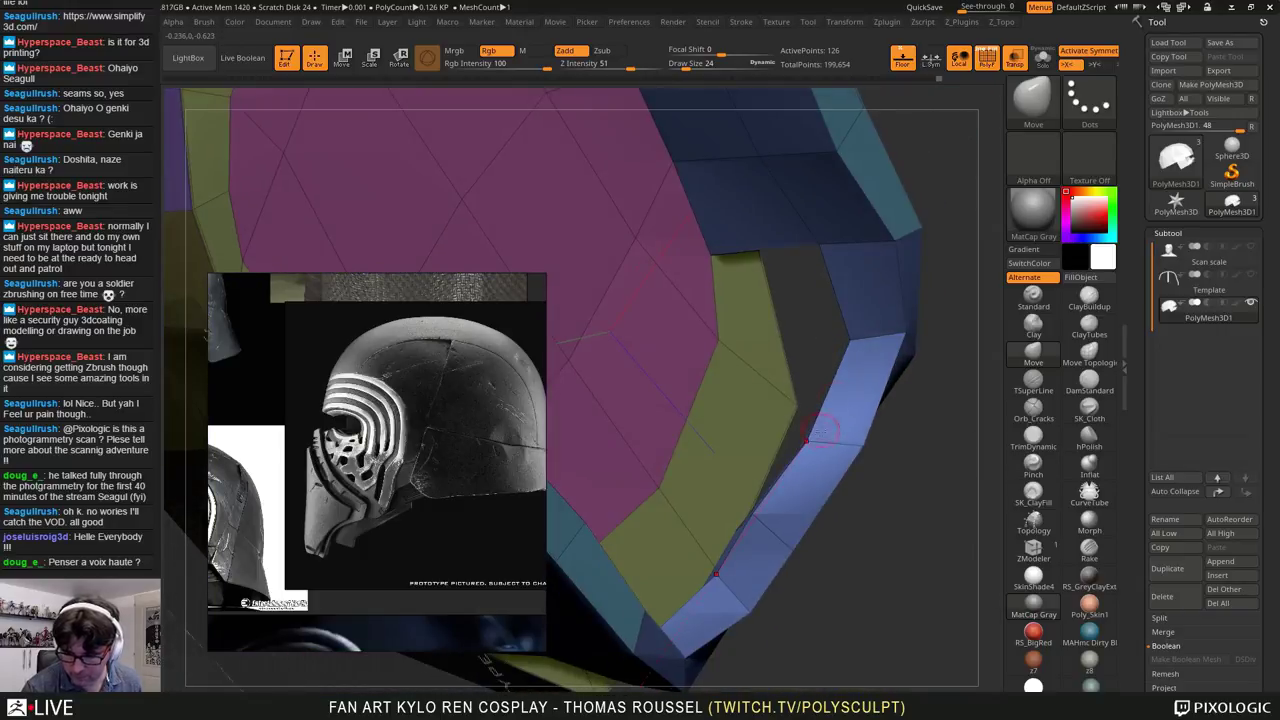
pyautogui.moveTo(751, 512); pyautogui.dragTo(815, 500)
pyautogui.moveTo(890, 450); pyautogui.dragTo(850, 500)
pyautogui.moveTo(795, 349)
pyautogui.mouseDown()
pyautogui.moveTo(750, 375)
pyautogui.moveTo(709, 341)
pyautogui.moveTo(736, 330)
pyautogui.moveTo(760, 363)
pyautogui.moveTo(842, 397)
pyautogui.moveTo(878, 290)
pyautogui.mouseUp()
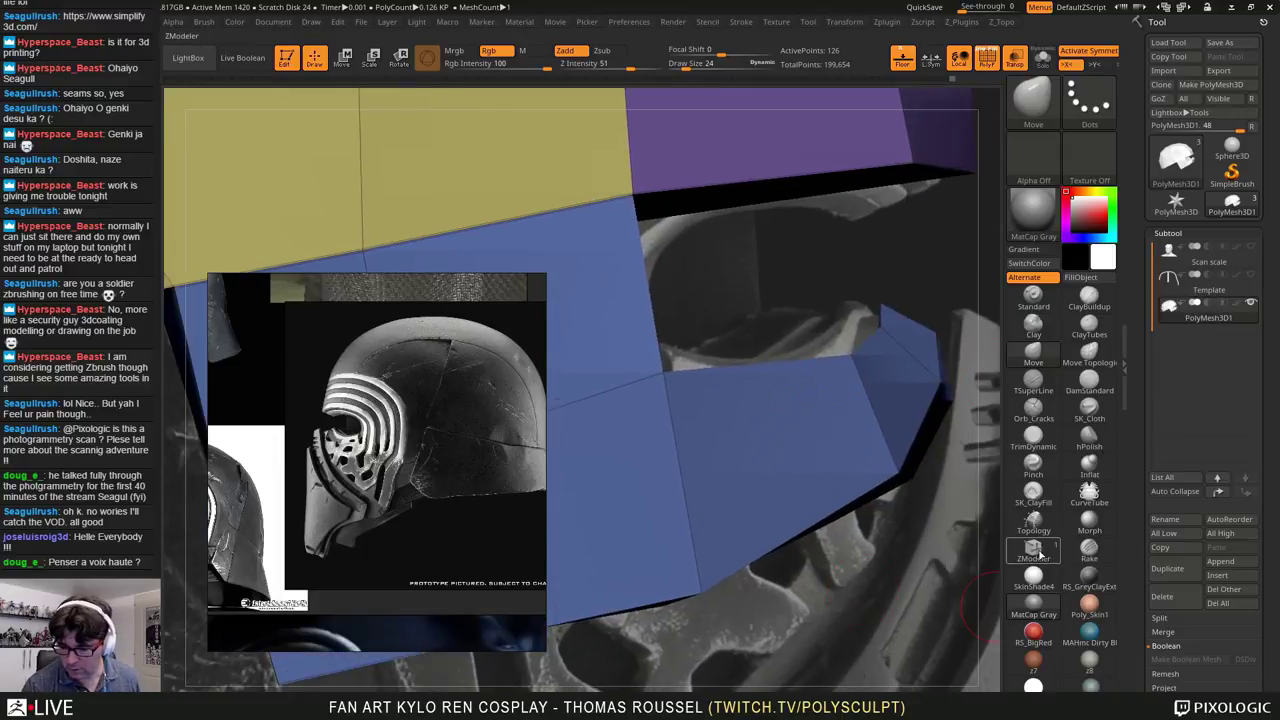
# Step: Insert an edge loop with ZModeler across the front band below the eye opening
pyautogui.click(1033, 547)
pyautogui.press('space')
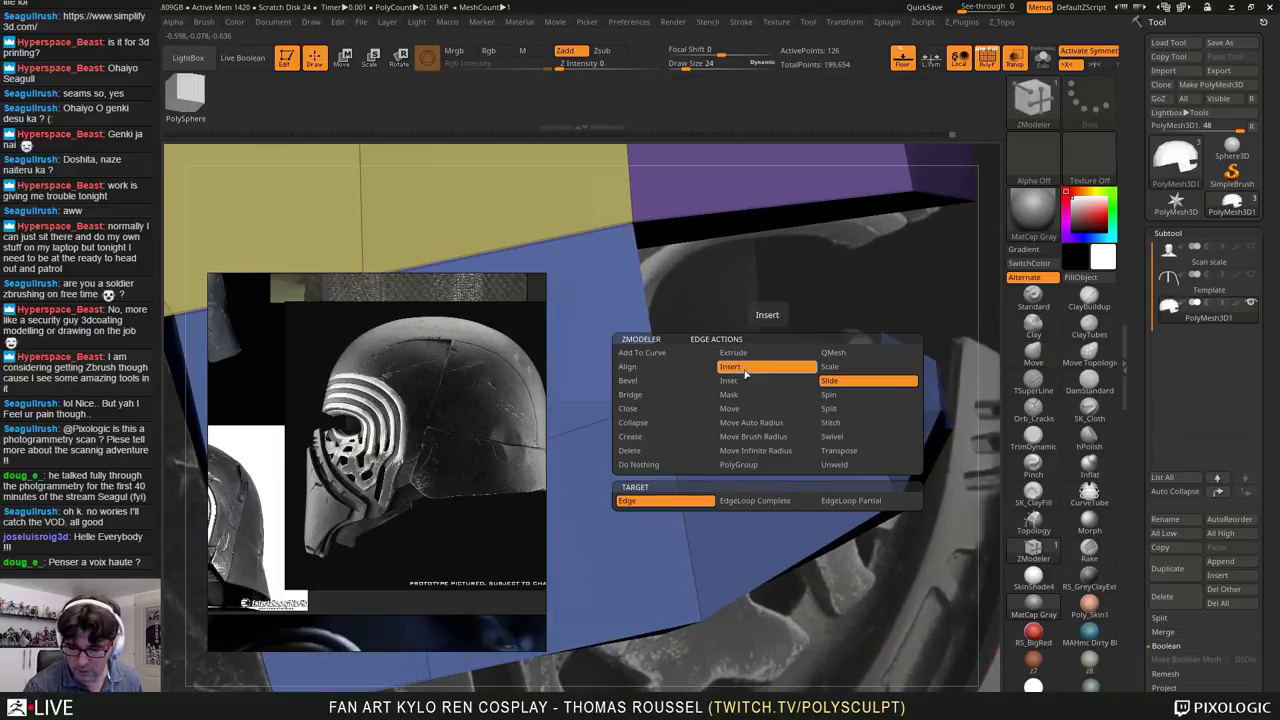
pyautogui.click(766, 367)
pyautogui.moveTo(776, 440); pyautogui.dragTo(776, 406)
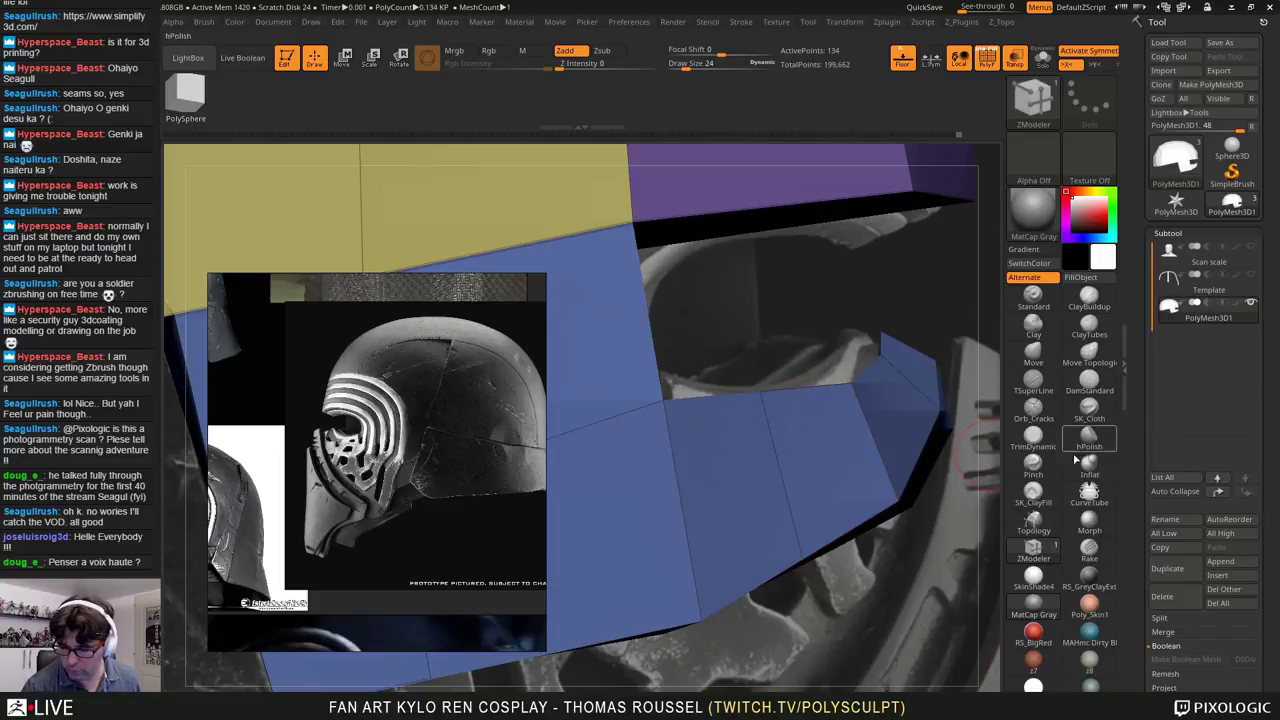
# Step: Pull the inserted loop's upper vertex and its front neighbour down with the Move brush to follow the reference eye opening's lower rim
pyautogui.click(1033, 352)
pyautogui.moveTo(756, 370); pyautogui.dragTo(770, 405)
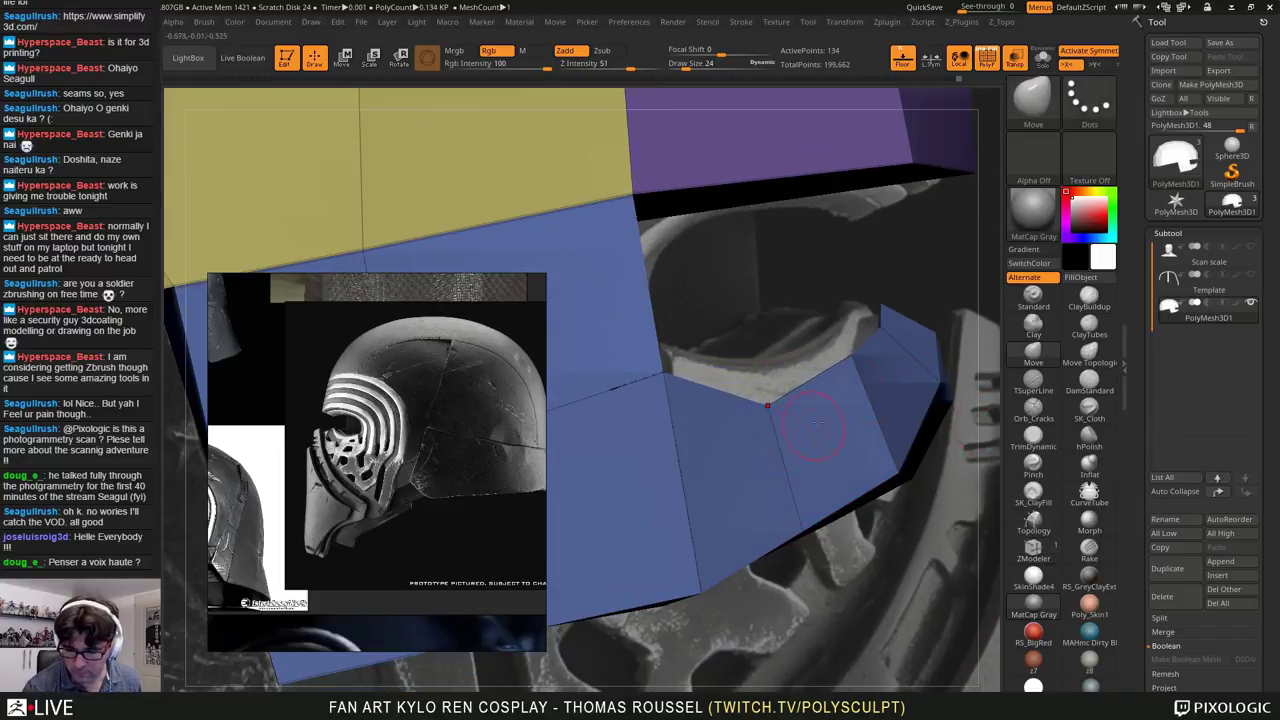
pyautogui.moveTo(850, 356); pyautogui.dragTo(875, 385)
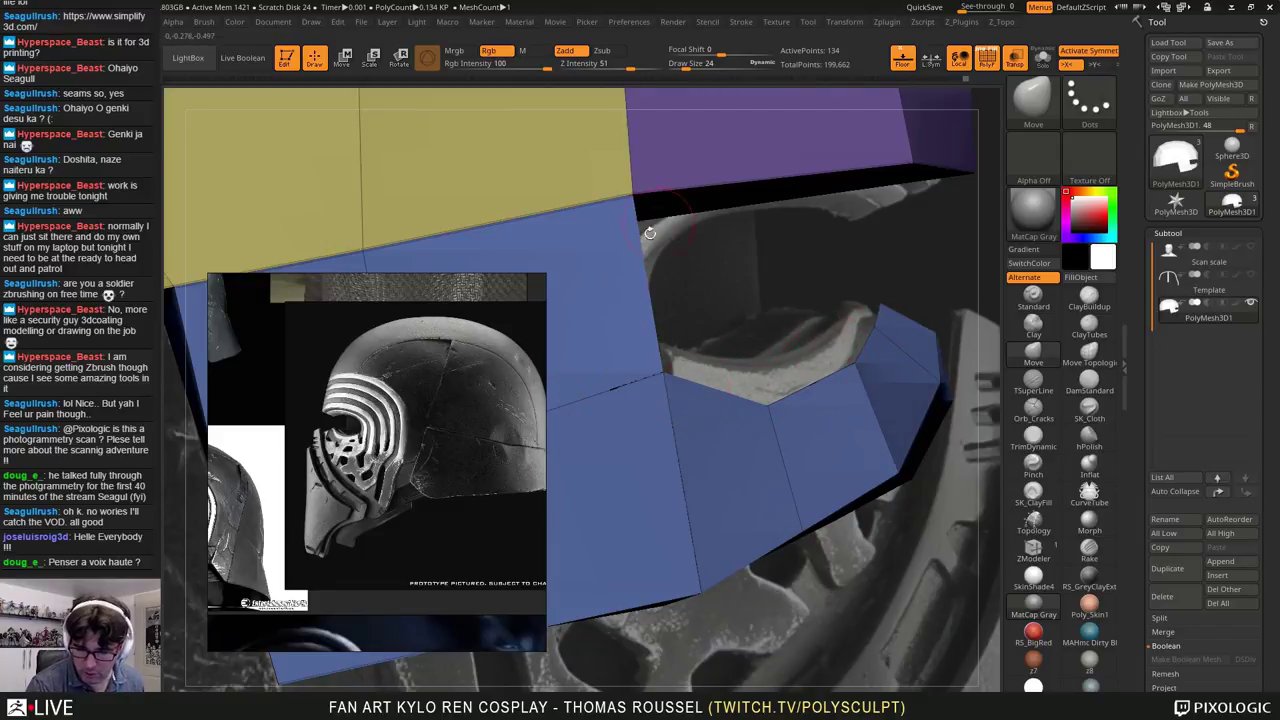
# Step: Reshape the lower edge and front corner of the band to follow the curve of the cheek in the reference
pyautogui.moveTo(915, 370); pyautogui.dragTo(882, 414, button='right')
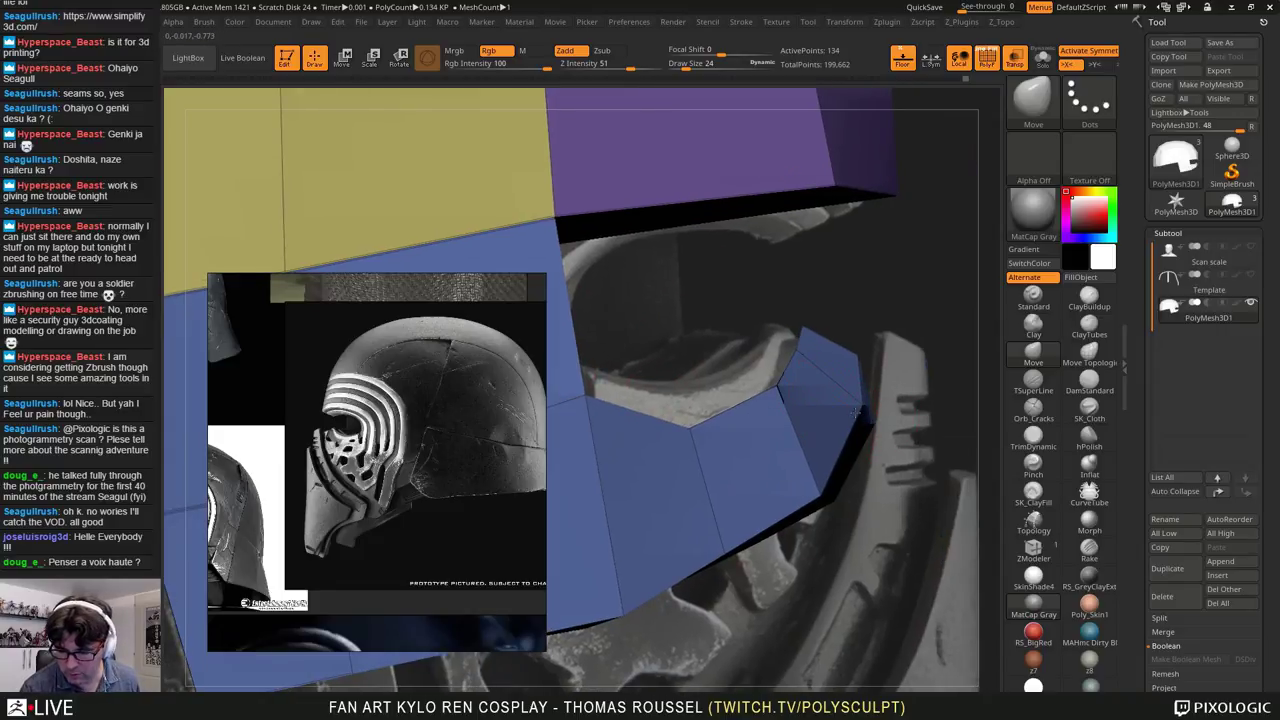
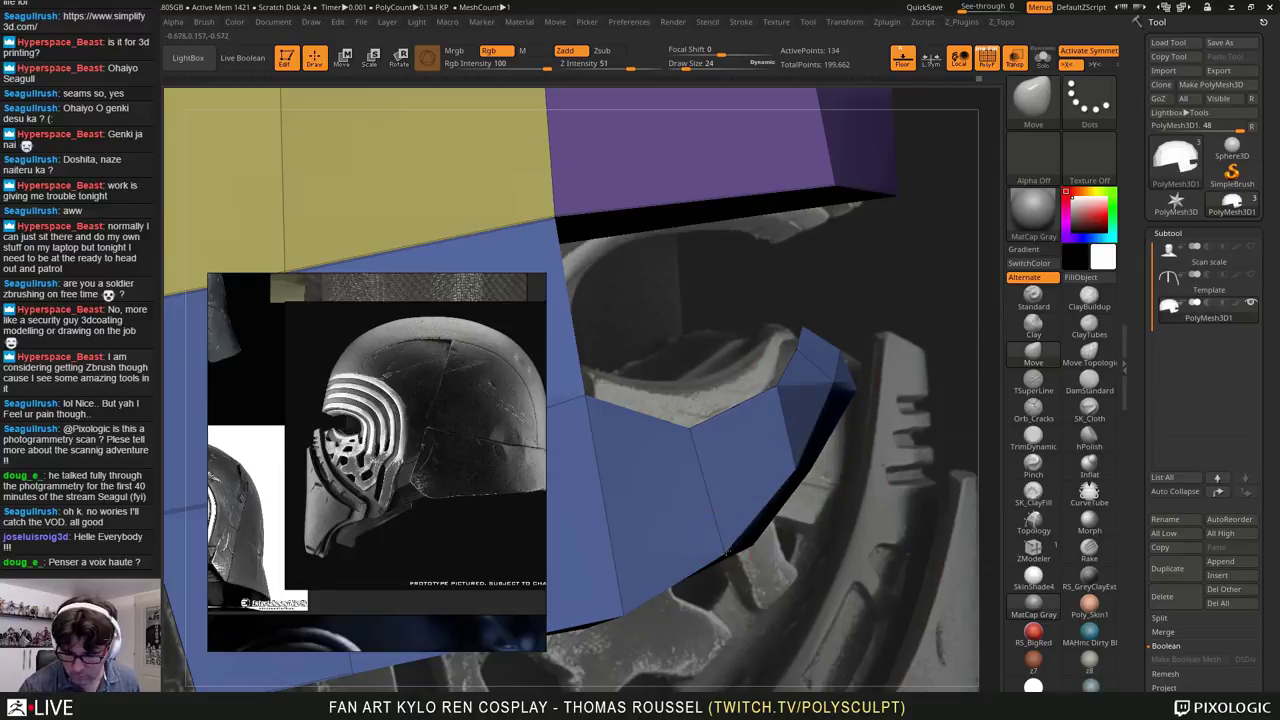
pyautogui.keyDown('alt'); pyautogui.moveTo(666, 414); pyautogui.dragTo(755, 303, button='right'); pyautogui.keyUp('alt')
pyautogui.moveTo(708, 514)
pyautogui.mouseDown()
pyautogui.moveTo(691, 496)
pyautogui.moveTo(695, 474)
pyautogui.mouseUp()
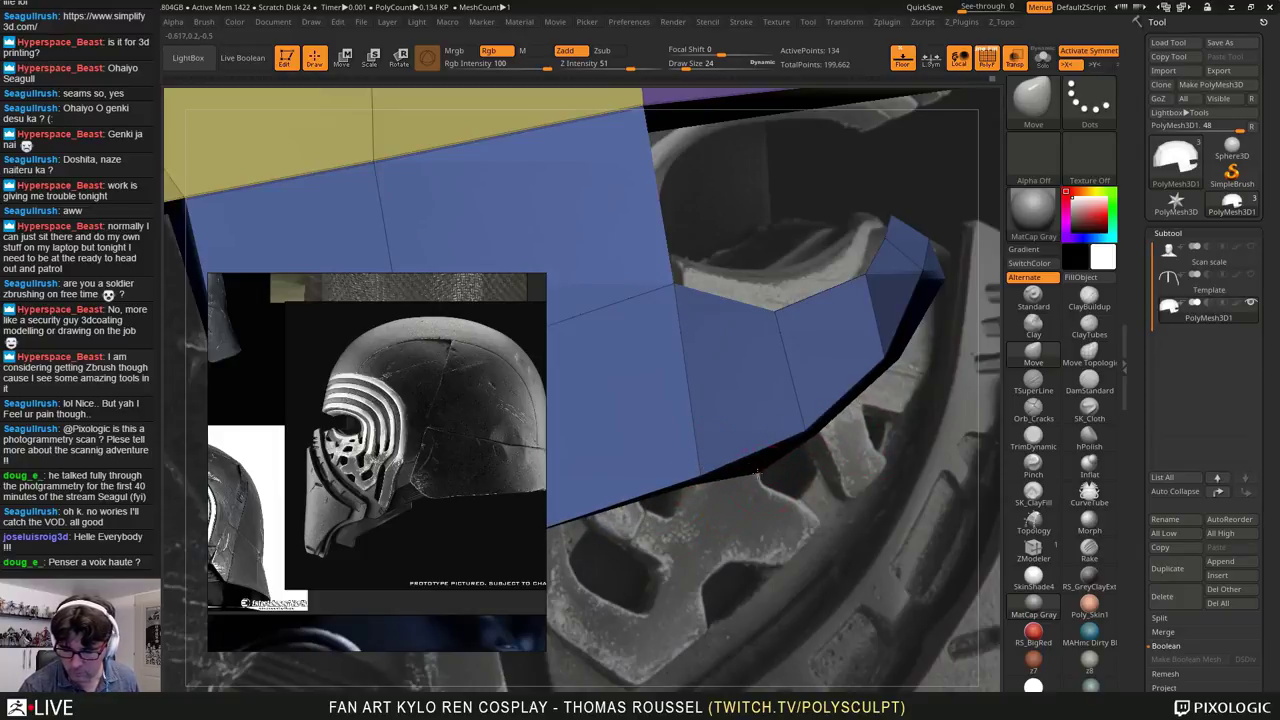
# Step: Compare the side blocks, front band and open rear area of the helmet with the side-view reference
pyautogui.moveTo(750, 461)
pyautogui.mouseDown(button='right')
pyautogui.moveTo(785, 481)
pyautogui.moveTo(851, 480)
pyautogui.moveTo(880, 457)
pyautogui.moveTo(734, 446)
pyautogui.moveTo(855, 430)
pyautogui.moveTo(737, 488)
pyautogui.mouseUp(button='right')
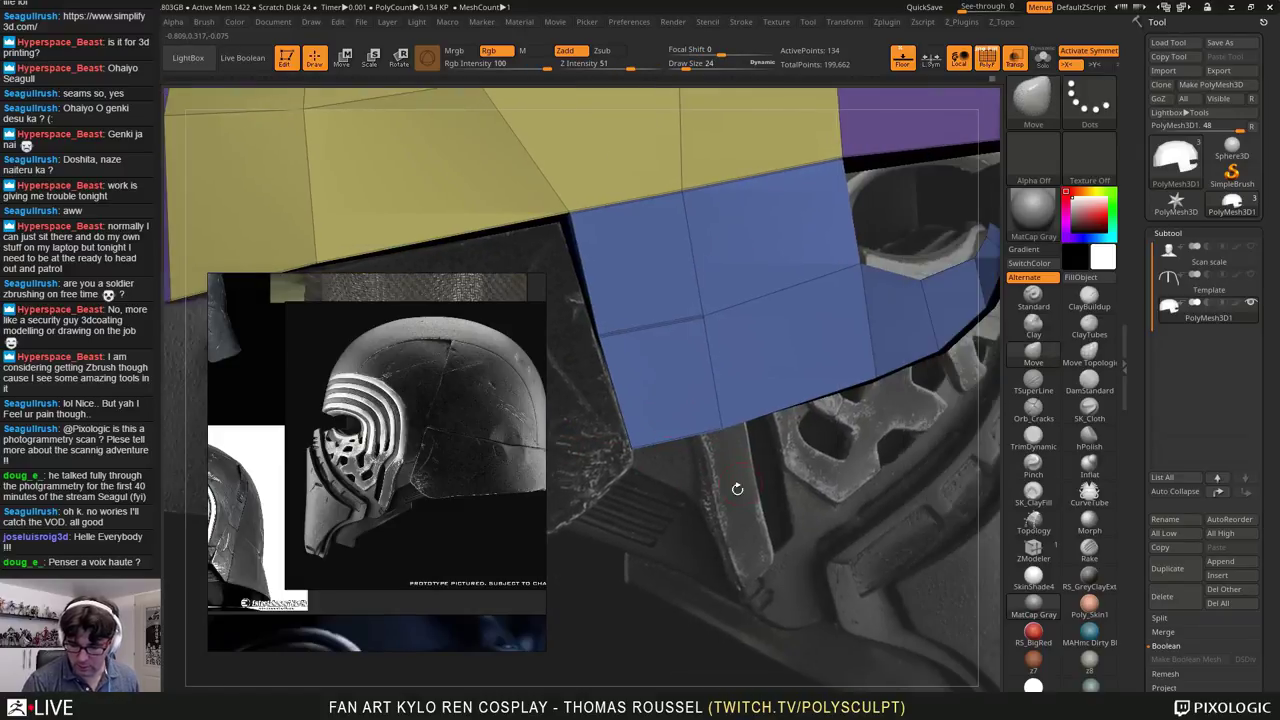
pyautogui.moveTo(920, 480); pyautogui.dragTo(736, 470, button='right')
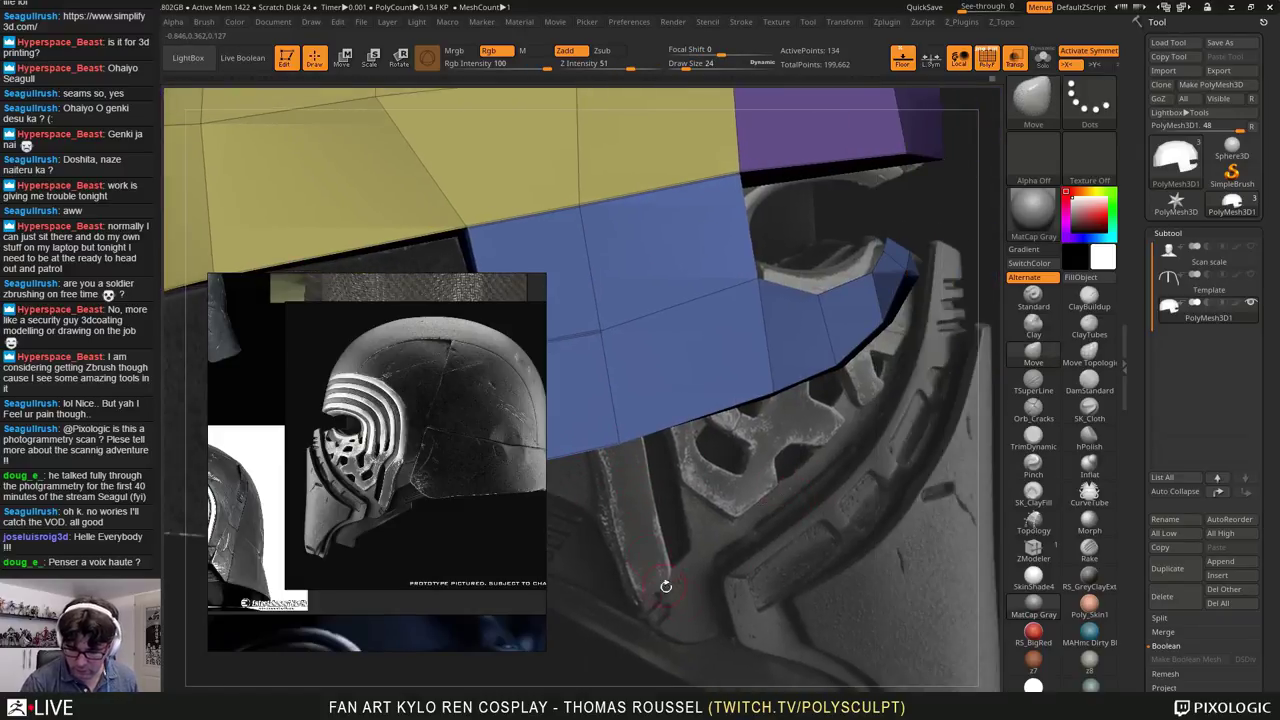
pyautogui.keyDown('ctrl'); pyautogui.moveTo(726, 523); pyautogui.dragTo(697, 423, button='right'); pyautogui.keyUp('ctrl')
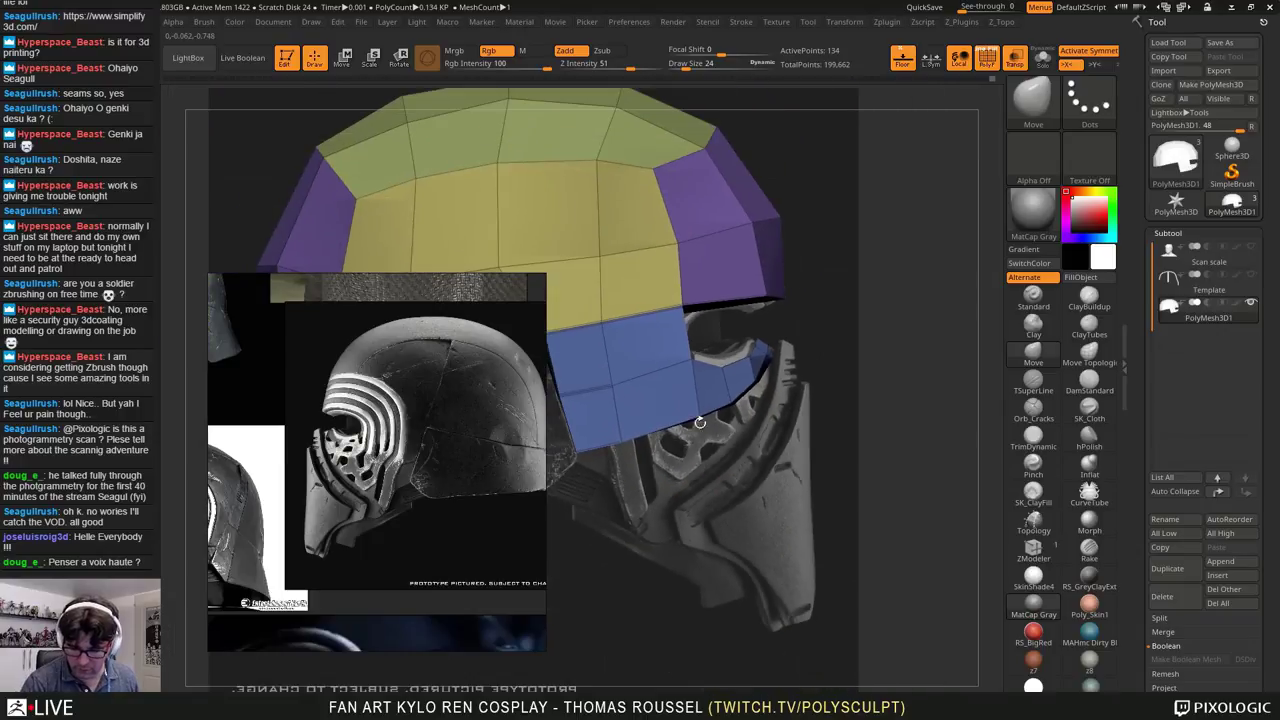
pyautogui.keyDown('alt'); pyautogui.moveTo(650, 461); pyautogui.dragTo(706, 453, button='right'); pyautogui.keyUp('alt')
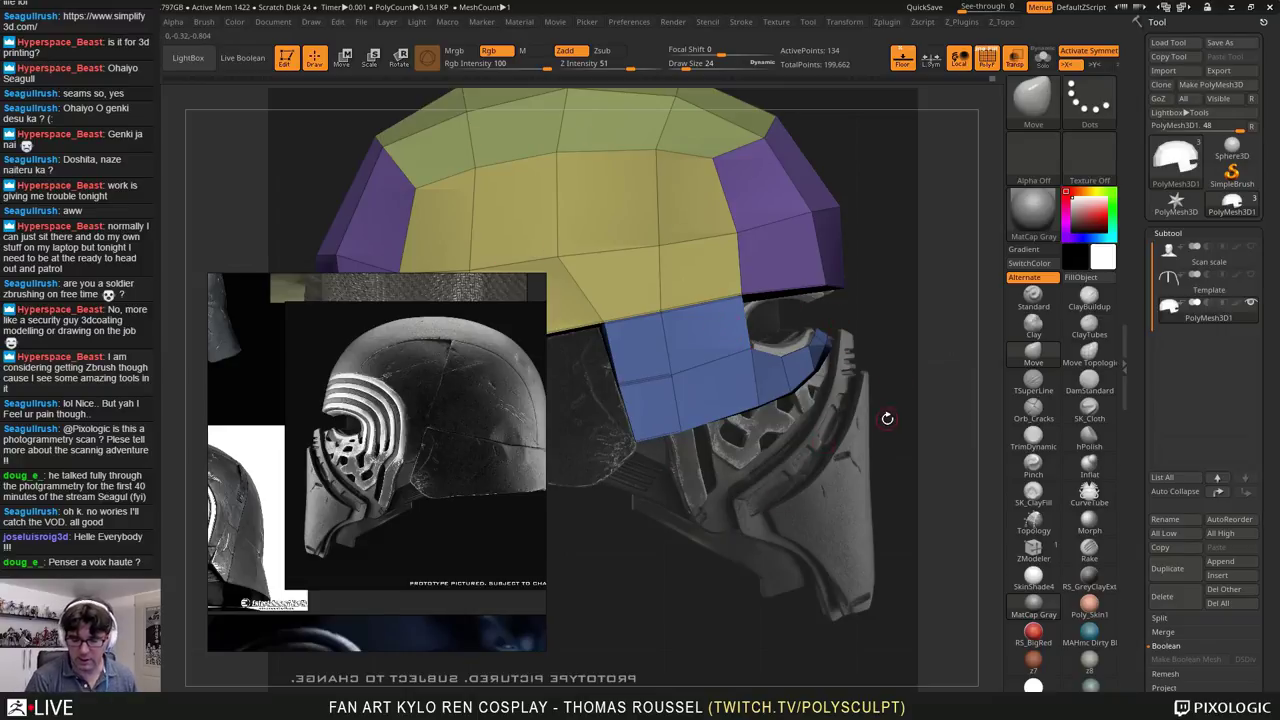
pyautogui.keyDown('alt'); pyautogui.moveTo(552, 430); pyautogui.dragTo(843, 359); pyautogui.keyUp('alt')
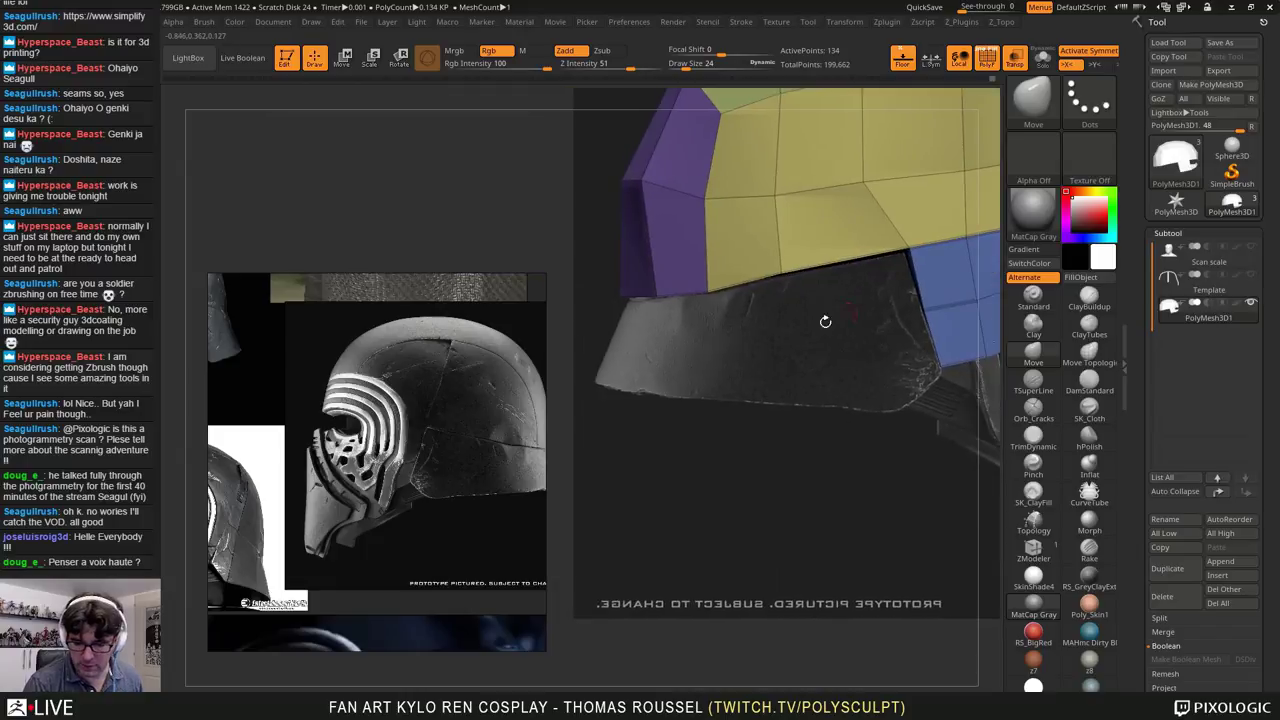
pyautogui.moveTo(924, 354); pyautogui.dragTo(756, 472)
pyautogui.keyDown('alt'); pyautogui.moveTo(653, 383); pyautogui.dragTo(765, 331); pyautogui.keyUp('alt')
pyautogui.keyDown('alt'); pyautogui.moveTo(724, 379); pyautogui.dragTo(592, 440); pyautogui.keyUp('alt')
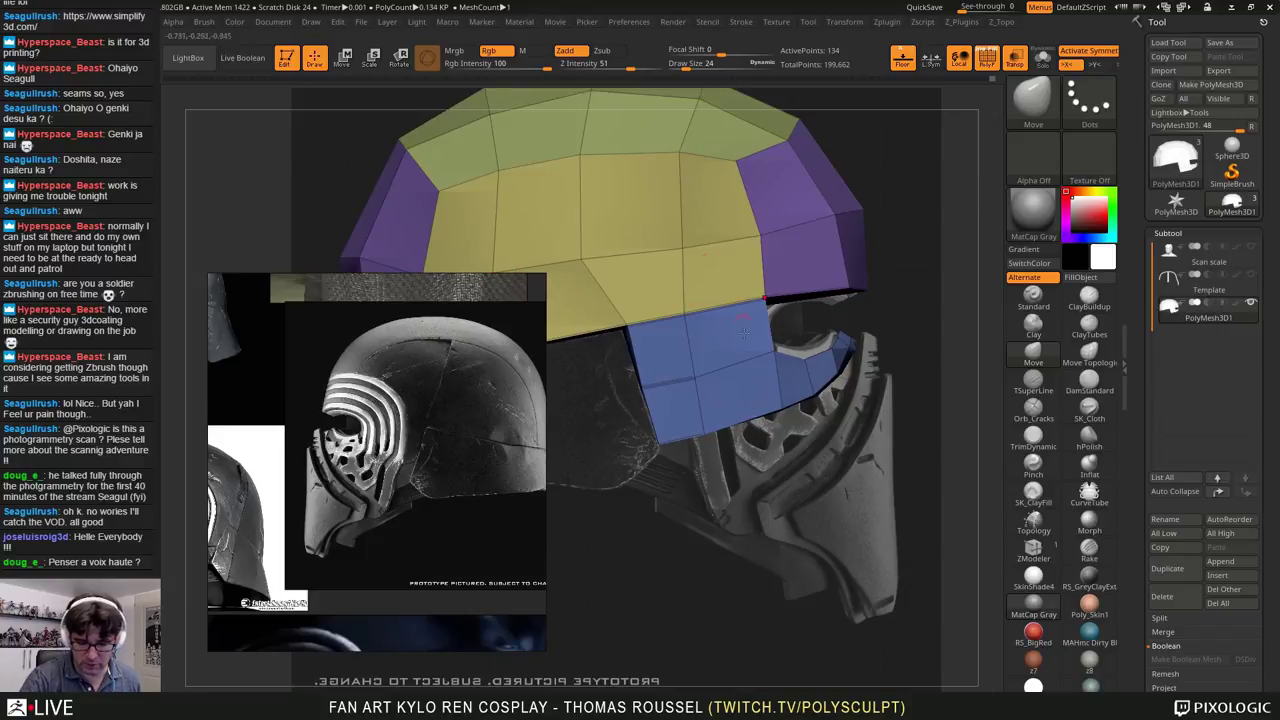
pyautogui.moveTo(743, 331); pyautogui.dragTo(811, 357)
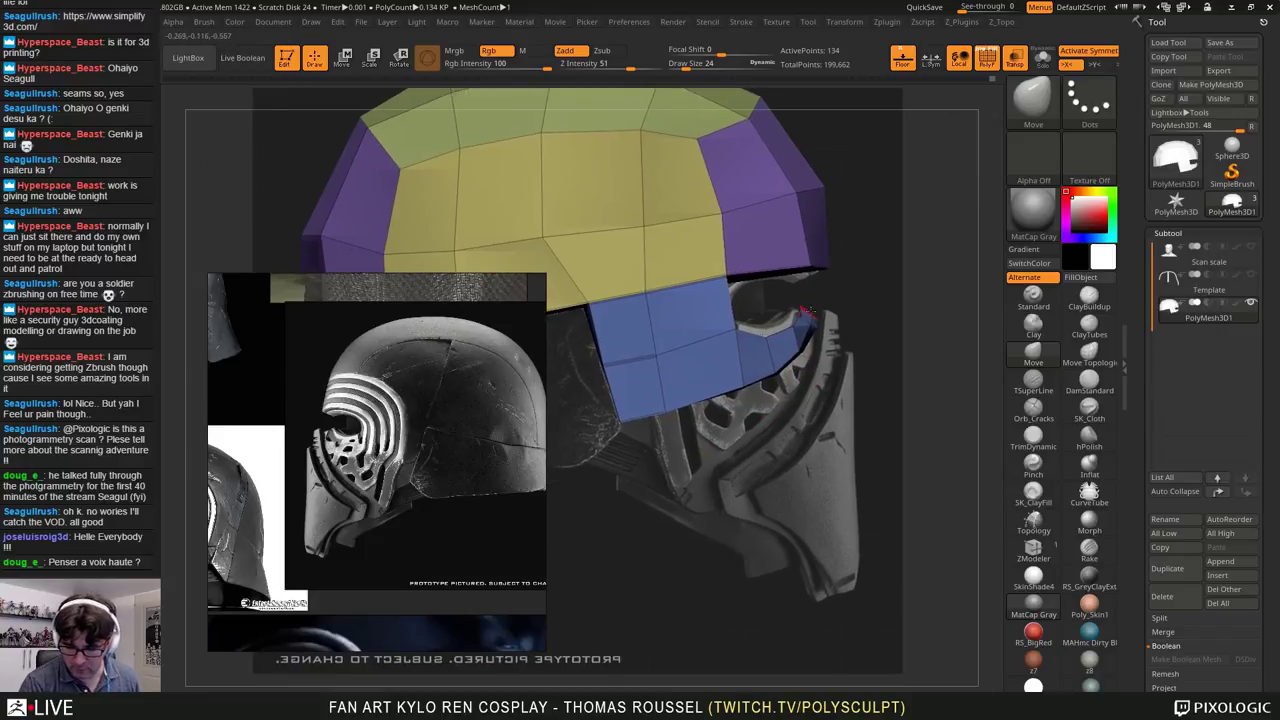
# Step: Adjust the front band's vertices from the front and from below to round its curve around the face
pyautogui.moveTo(807, 310); pyautogui.dragTo(843, 282)
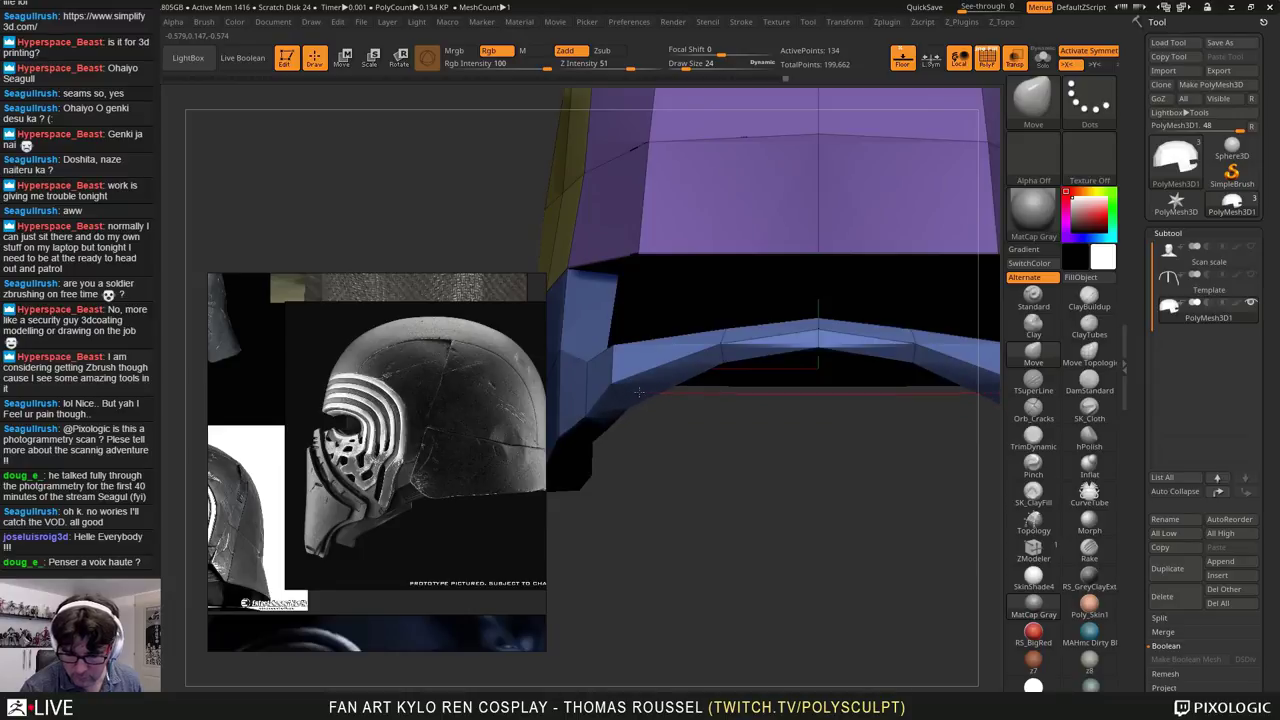
pyautogui.moveTo(638, 392); pyautogui.dragTo(689, 274)
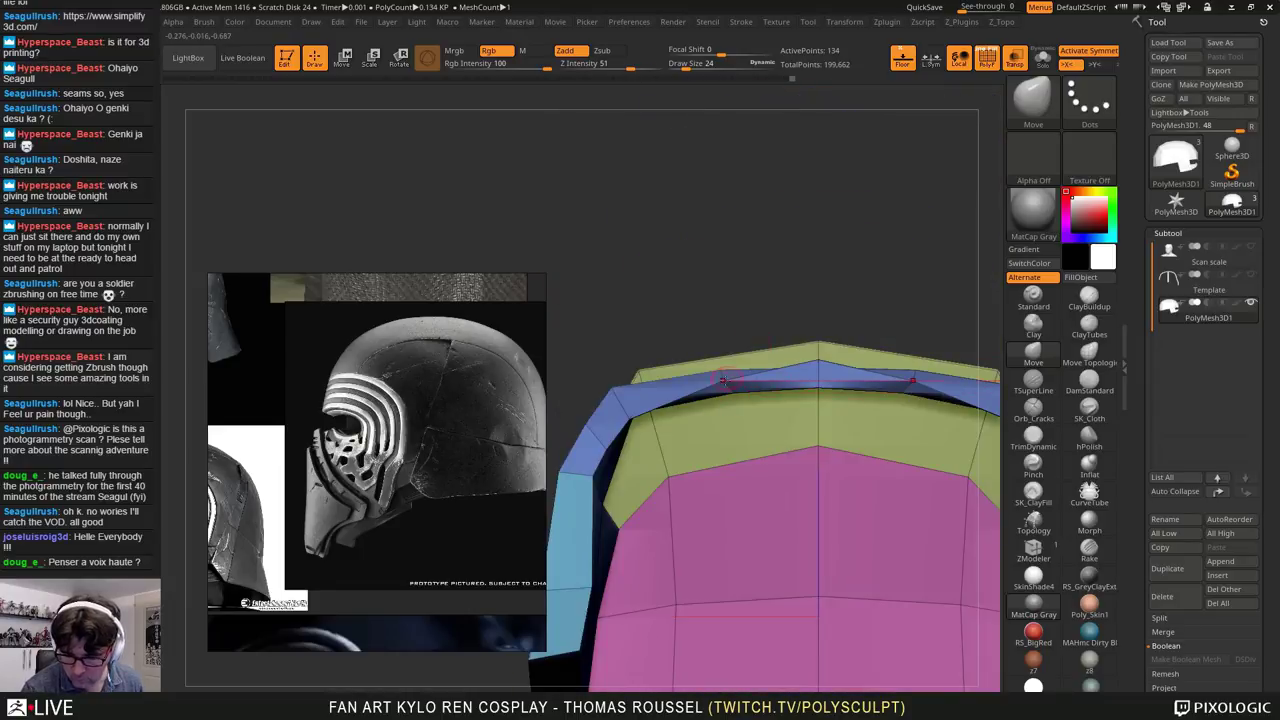
pyautogui.moveTo(636, 415); pyautogui.dragTo(652, 402)
pyautogui.moveTo(628, 335)
pyautogui.mouseDown()
pyautogui.moveTo(825, 372)
pyautogui.moveTo(770, 380)
pyautogui.moveTo(752, 362)
pyautogui.moveTo(824, 378)
pyautogui.moveTo(831, 354)
pyautogui.moveTo(850, 402)
pyautogui.moveTo(826, 458)
pyautogui.moveTo(686, 464)
pyautogui.mouseUp()
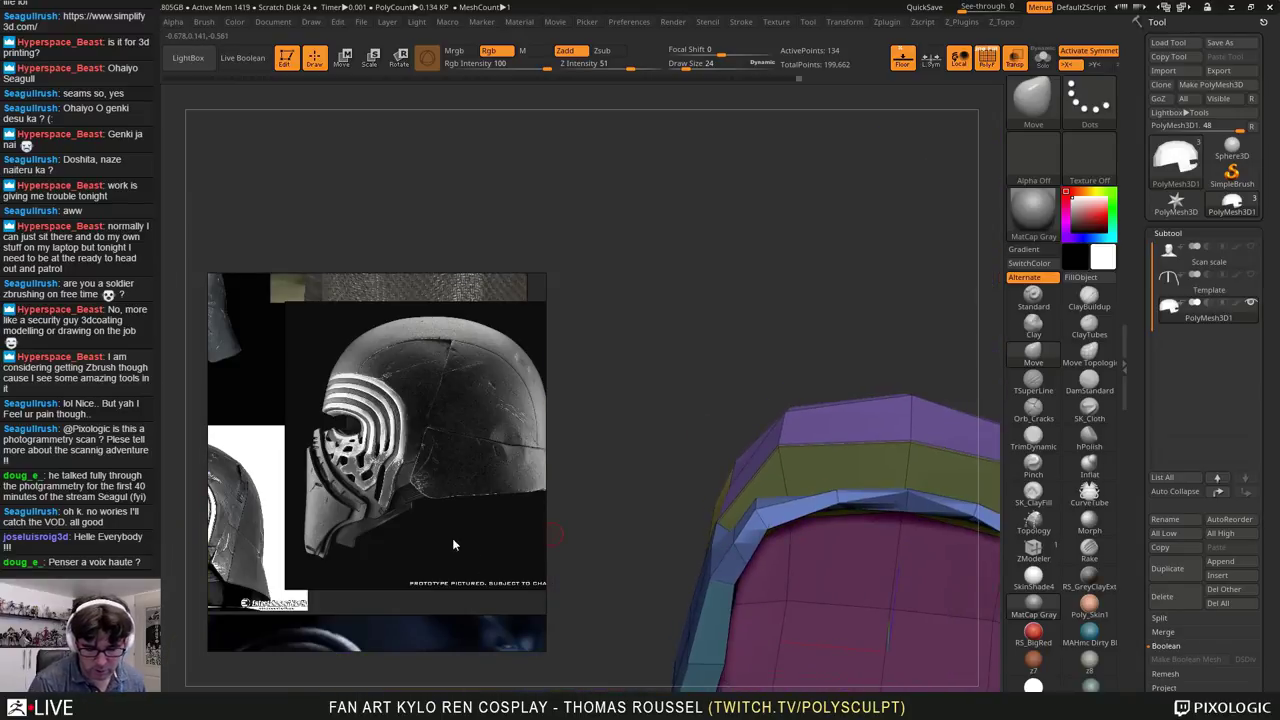
# Step: Examine the eye opening, nose bridge and cheek vents in the helmet reference photos, ending on a close side view
pyautogui.moveTo(404, 400); pyautogui.dragTo(366, 304, button='right')
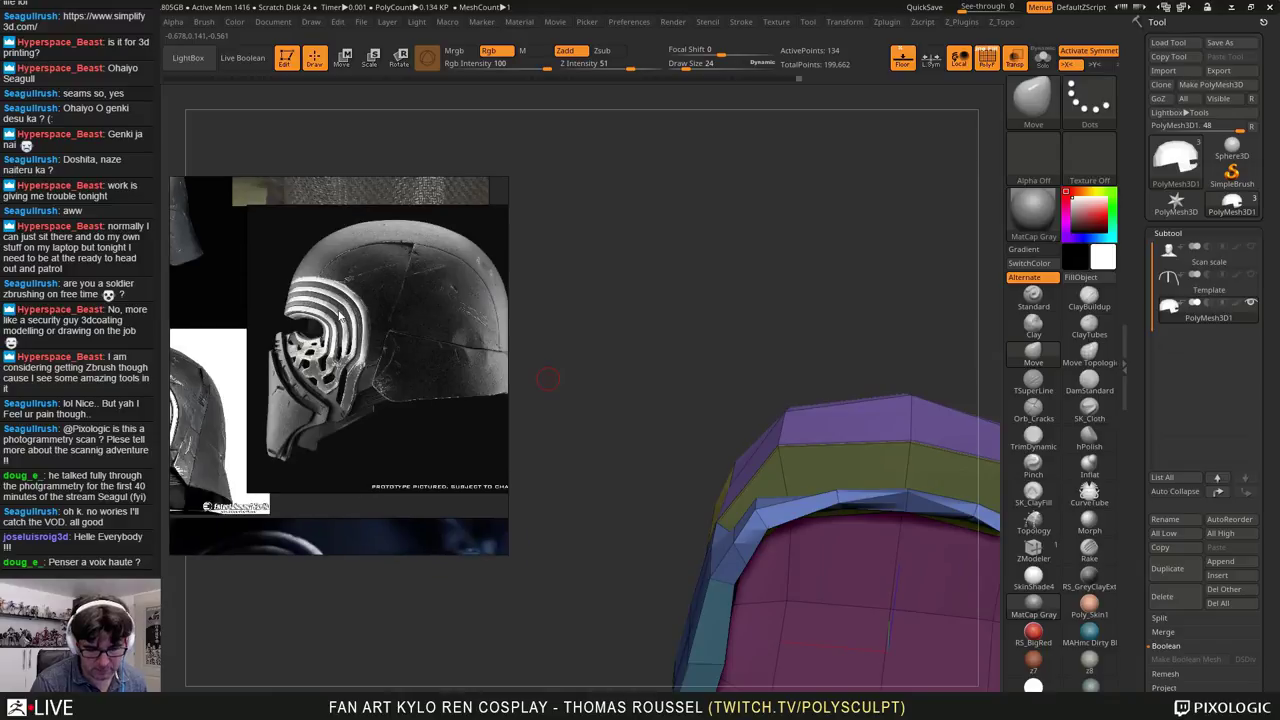
pyautogui.scroll(5, 337, 324)
pyautogui.scroll(-5, 337, 324)
pyautogui.moveTo(317, 328)
pyautogui.mouseDown()
pyautogui.moveTo(361, 343)
pyautogui.moveTo(323, 332)
pyautogui.mouseUp()
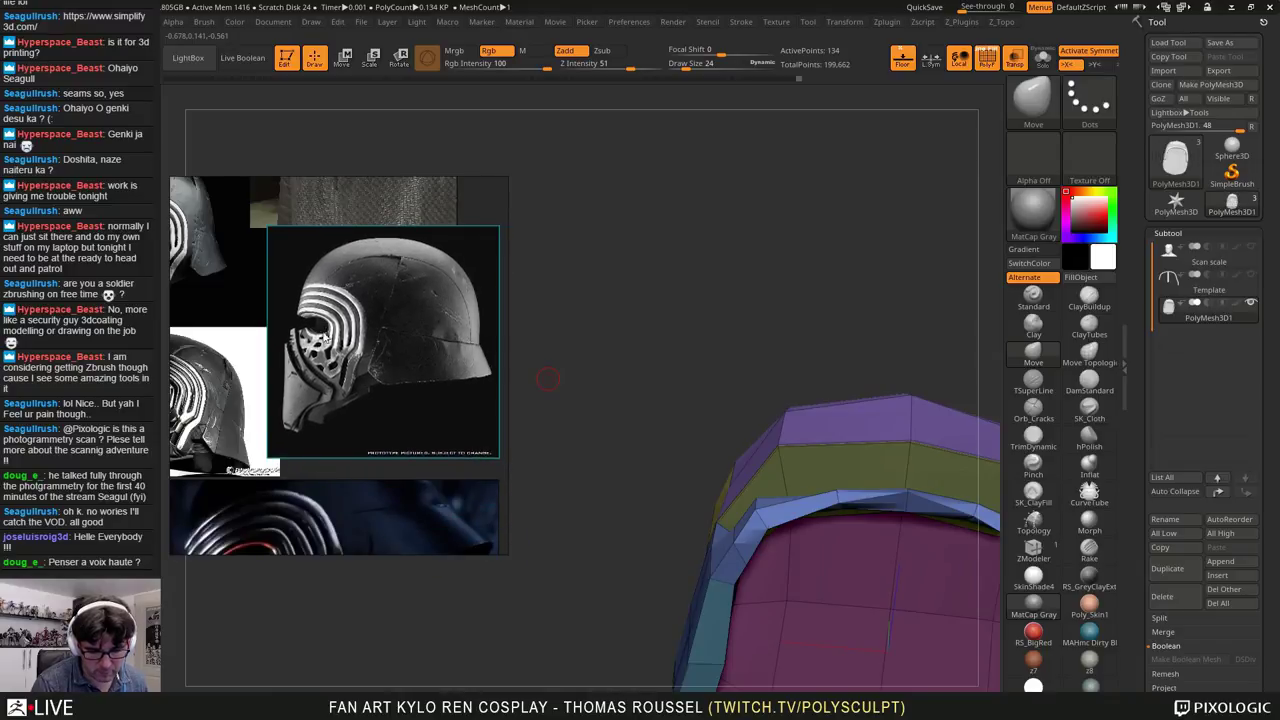
pyautogui.moveTo(316, 340)
pyautogui.mouseDown(button='right')
pyautogui.moveTo(399, 397)
pyautogui.moveTo(338, 347)
pyautogui.mouseUp(button='right')
pyautogui.moveTo(302, 321); pyautogui.dragTo(426, 375, button='middle')
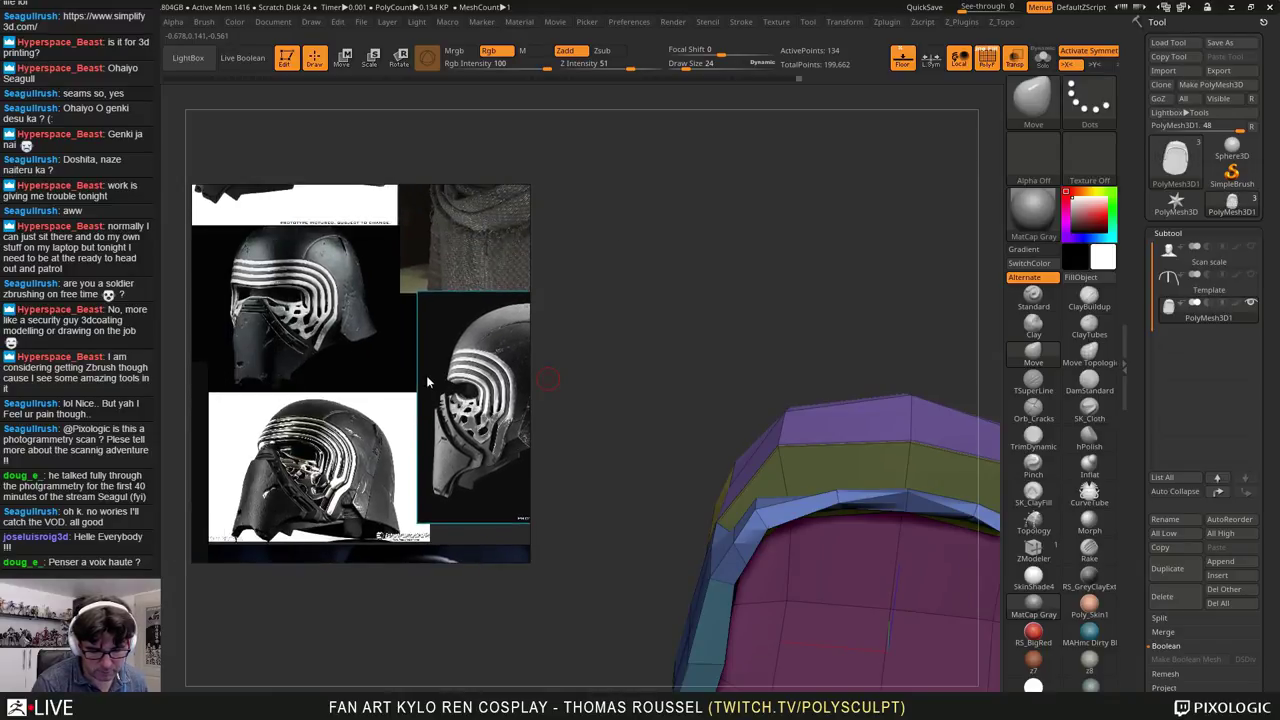
pyautogui.scroll(5, 291, 305)
pyautogui.scroll(4, 270, 332)
pyautogui.scroll(-5, 287, 332)
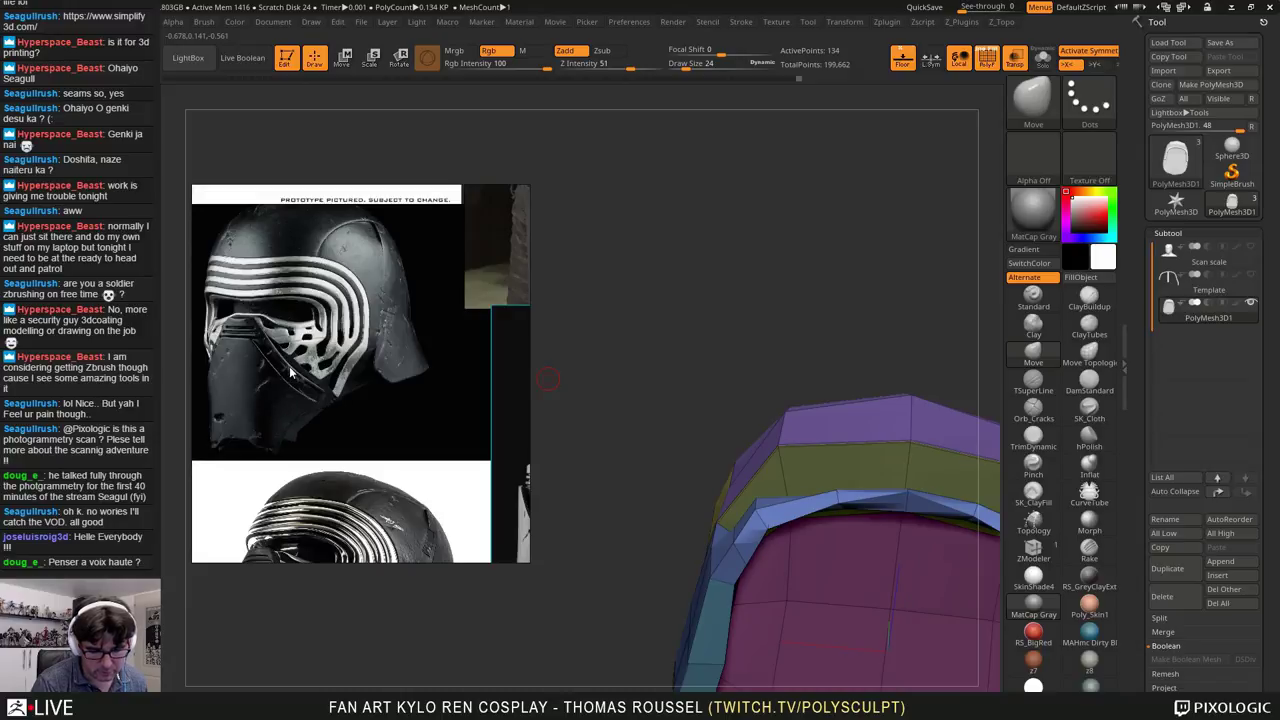
pyautogui.moveTo(310, 388); pyautogui.dragTo(295, 166, button='middle')
pyautogui.scroll(5, 214, 350)
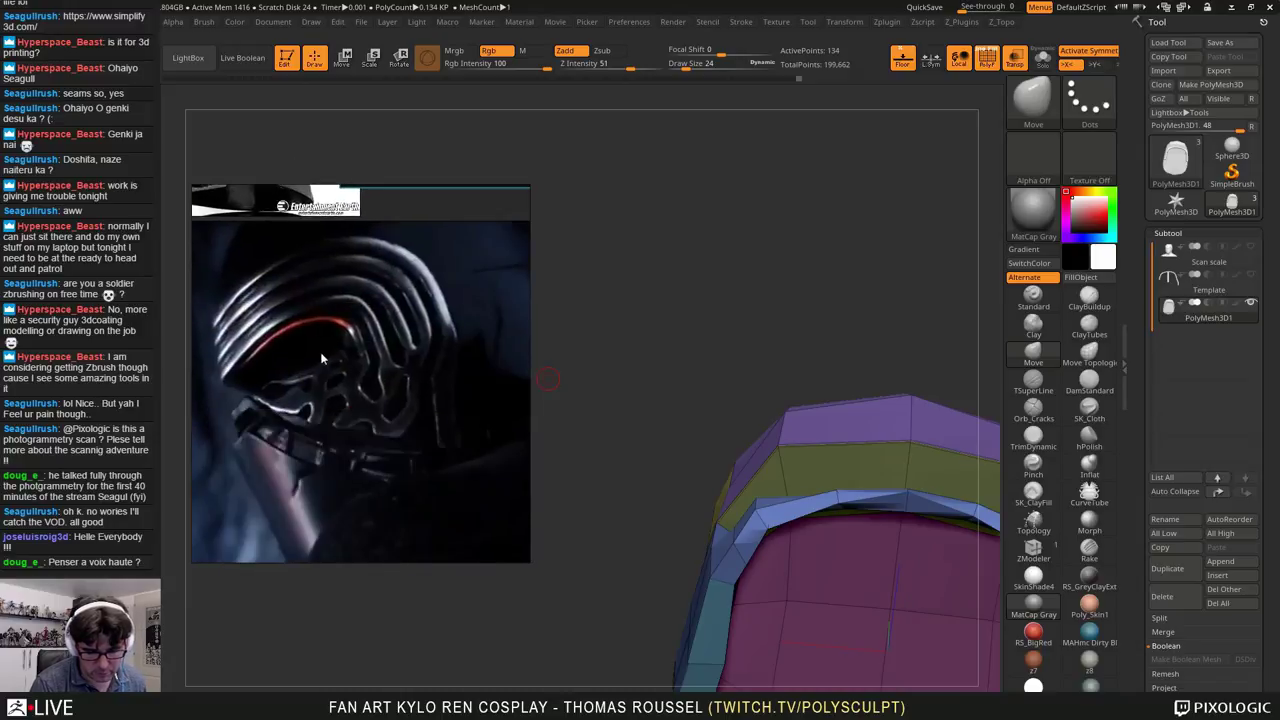
pyautogui.moveTo(510, 315); pyautogui.dragTo(416, 428, button='middle')
pyautogui.moveTo(260, 200); pyautogui.dragTo(400, 465, button='middle')
pyautogui.moveTo(315, 255); pyautogui.dragTo(375, 410, button='middle')
pyautogui.moveTo(358, 238); pyautogui.dragTo(377, 416, button='middle')
pyautogui.moveTo(284, 366); pyautogui.dragTo(431, 371, button='middle')
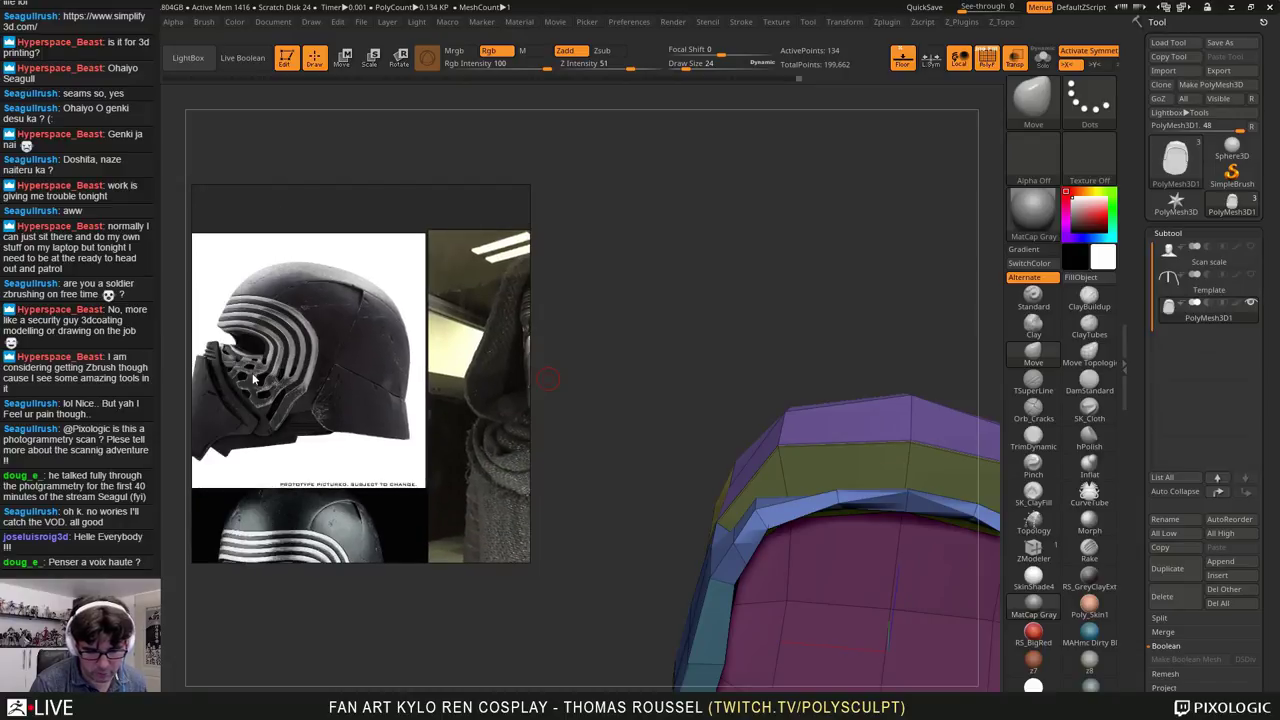
pyautogui.scroll(5, 232, 354)
pyautogui.scroll(2, 232, 354)
pyautogui.moveTo(231, 353); pyautogui.dragTo(286, 369, button='middle')
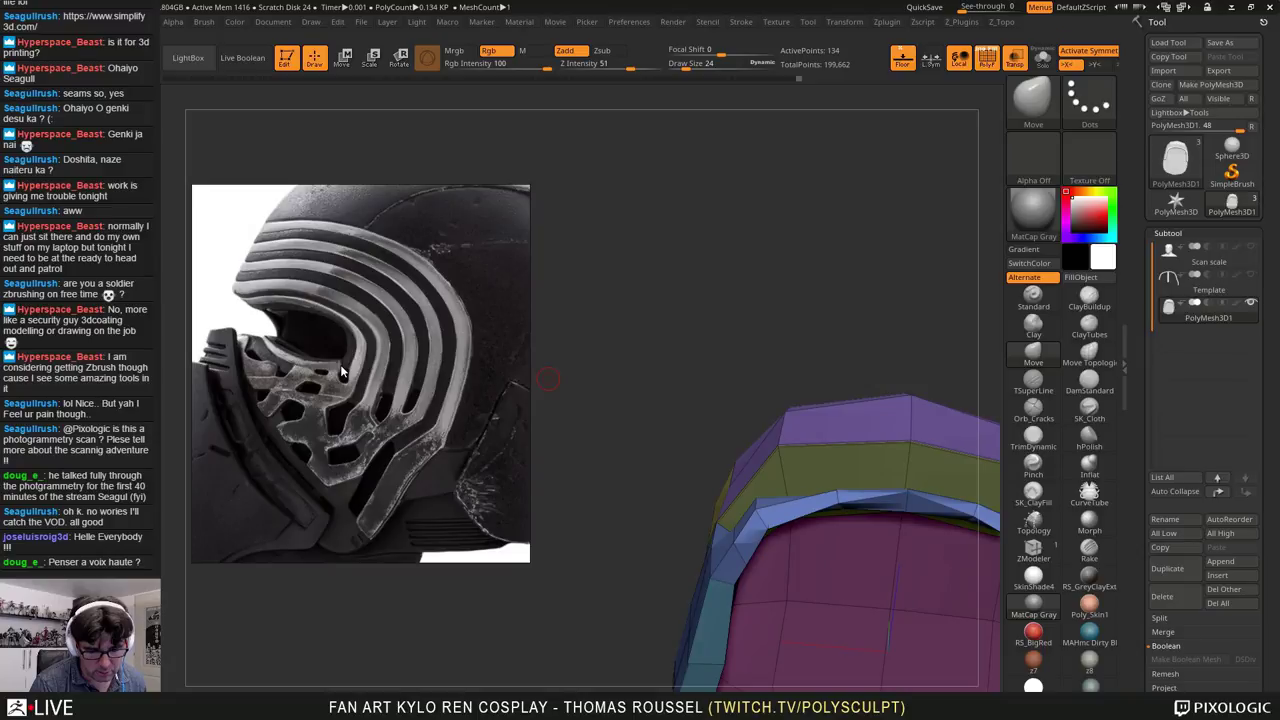
# Step: Reshape the upper edge of the front band around the nose bridge to match the reference
pyautogui.moveTo(870, 503); pyautogui.dragTo(853, 472, button='right')
pyautogui.moveTo(852, 471); pyautogui.dragTo(800, 412)
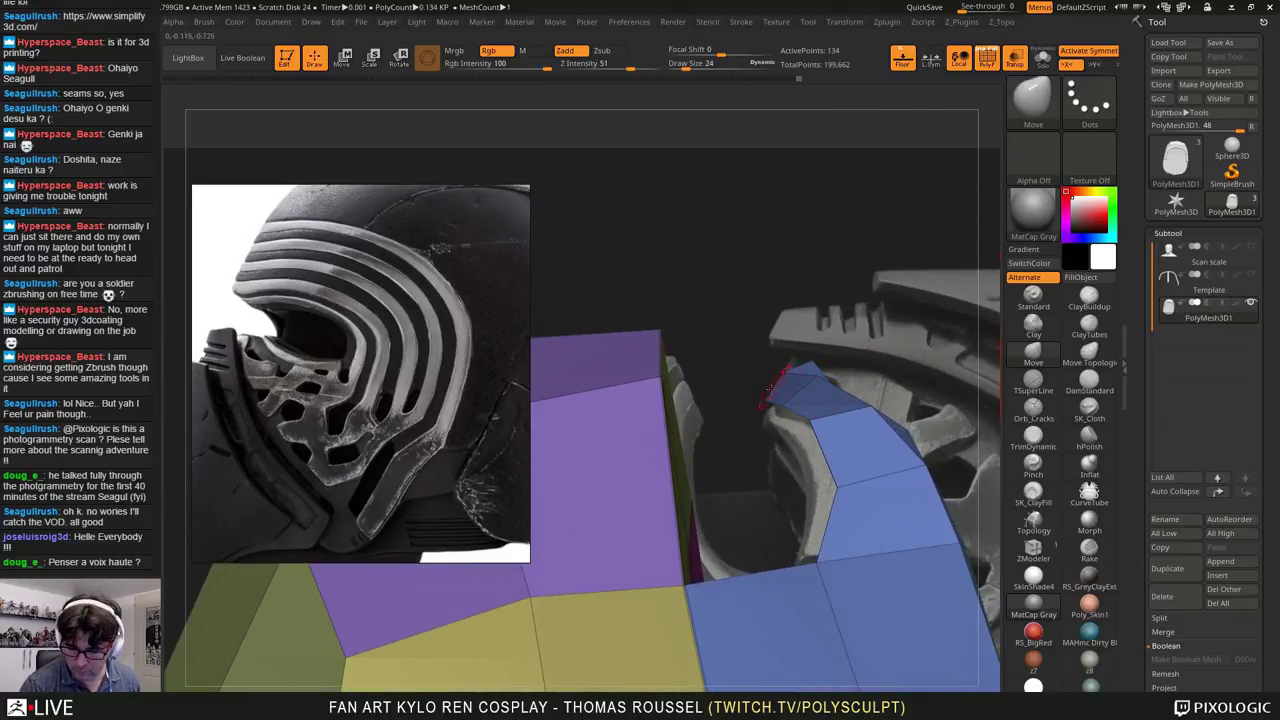
pyautogui.moveTo(794, 401)
pyautogui.mouseDown(button='right')
pyautogui.moveTo(832, 380)
pyautogui.moveTo(795, 393)
pyautogui.mouseUp(button='right')
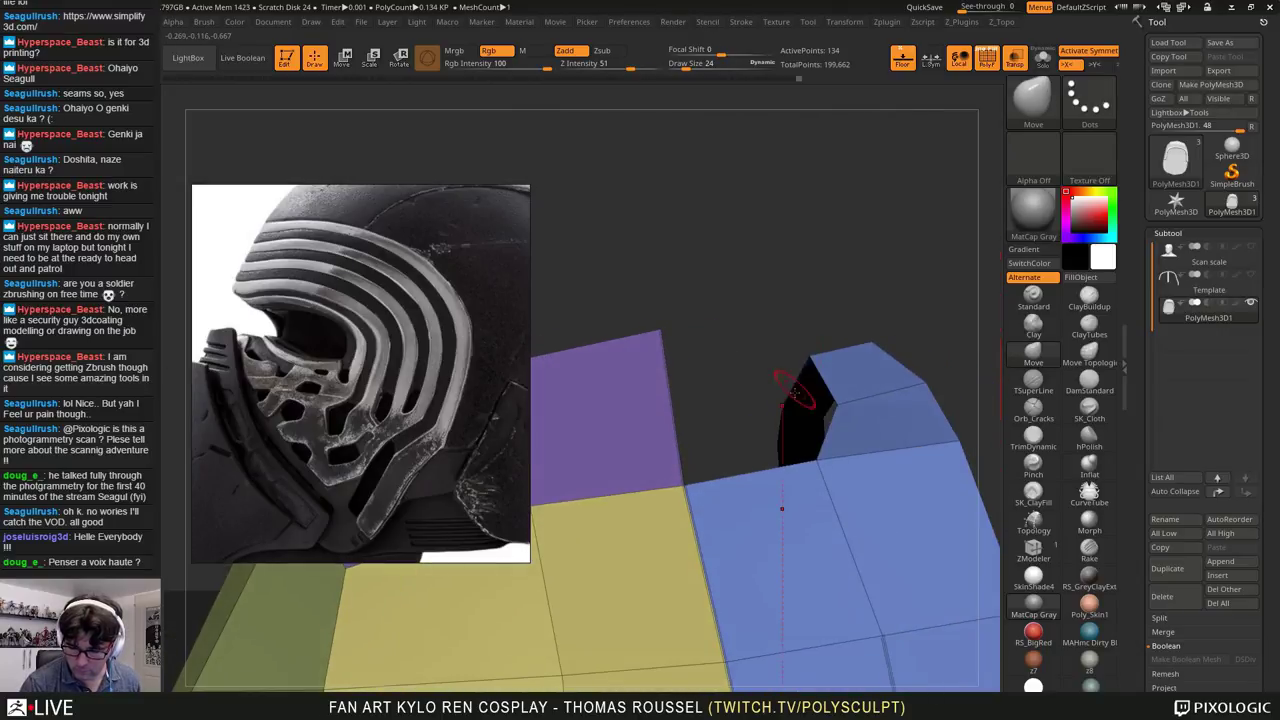
pyautogui.moveTo(790, 398); pyautogui.dragTo(776, 492)
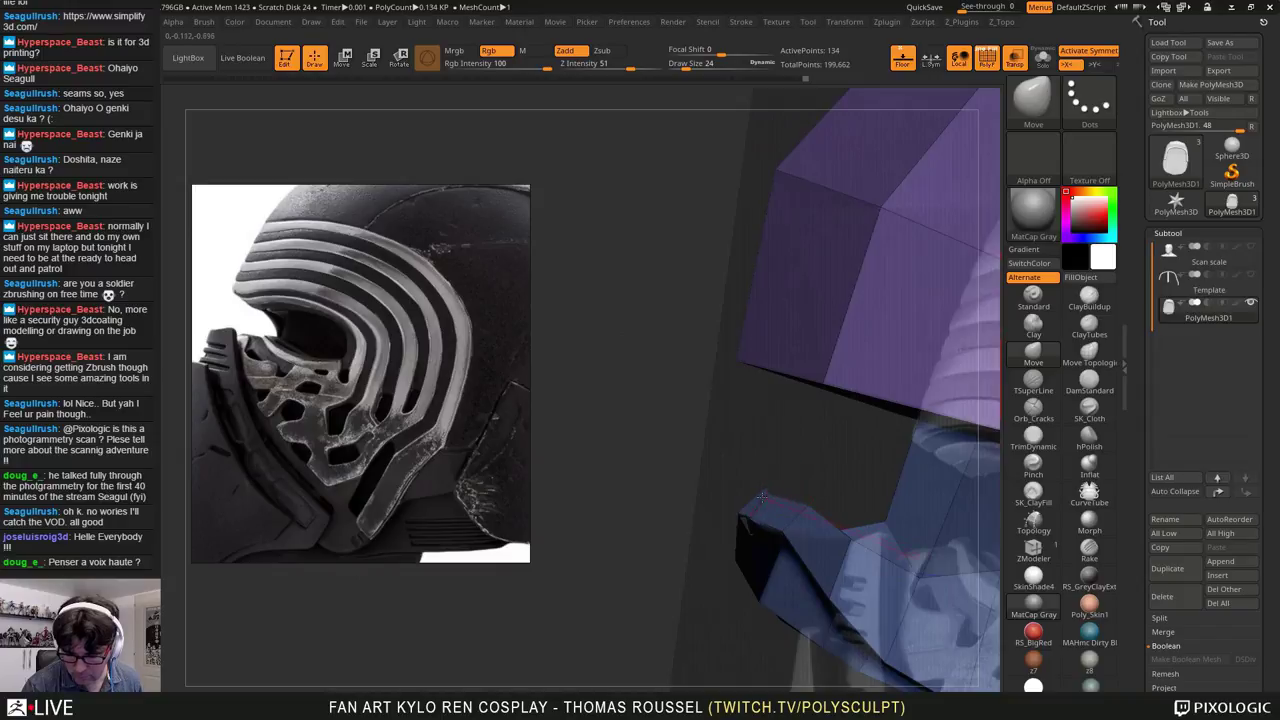
pyautogui.moveTo(804, 525); pyautogui.dragTo(822, 540)
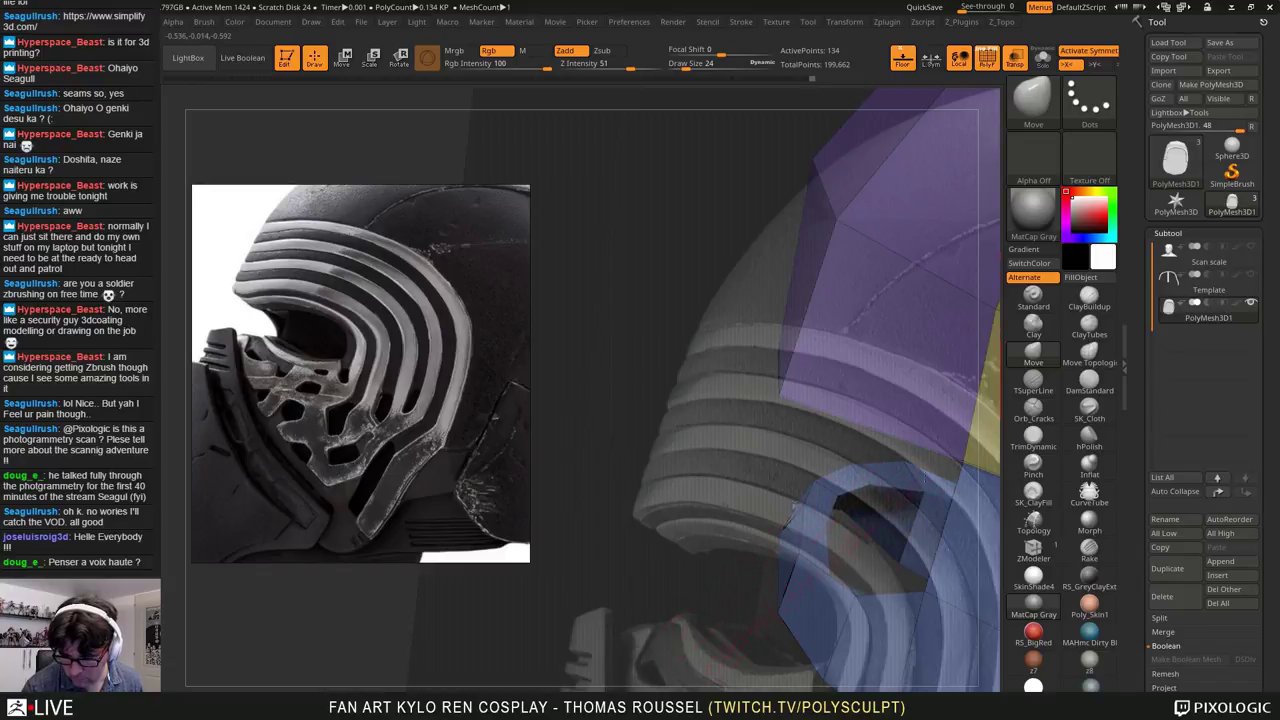
# Step: Adjust the vertices at the front end of the band where the cheek meets the nose bridge
pyautogui.moveTo(878, 508); pyautogui.dragTo(712, 432, button='right')
pyautogui.moveTo(712, 432); pyautogui.dragTo(888, 465)
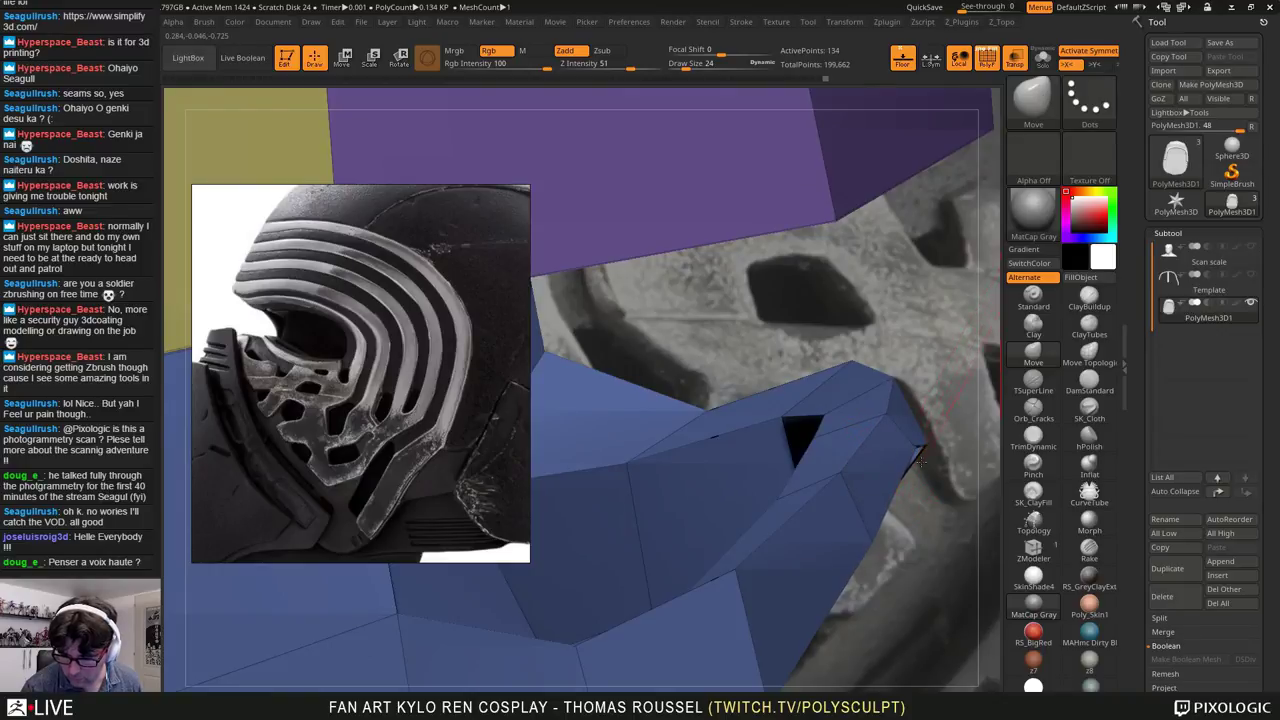
pyautogui.press('shift')
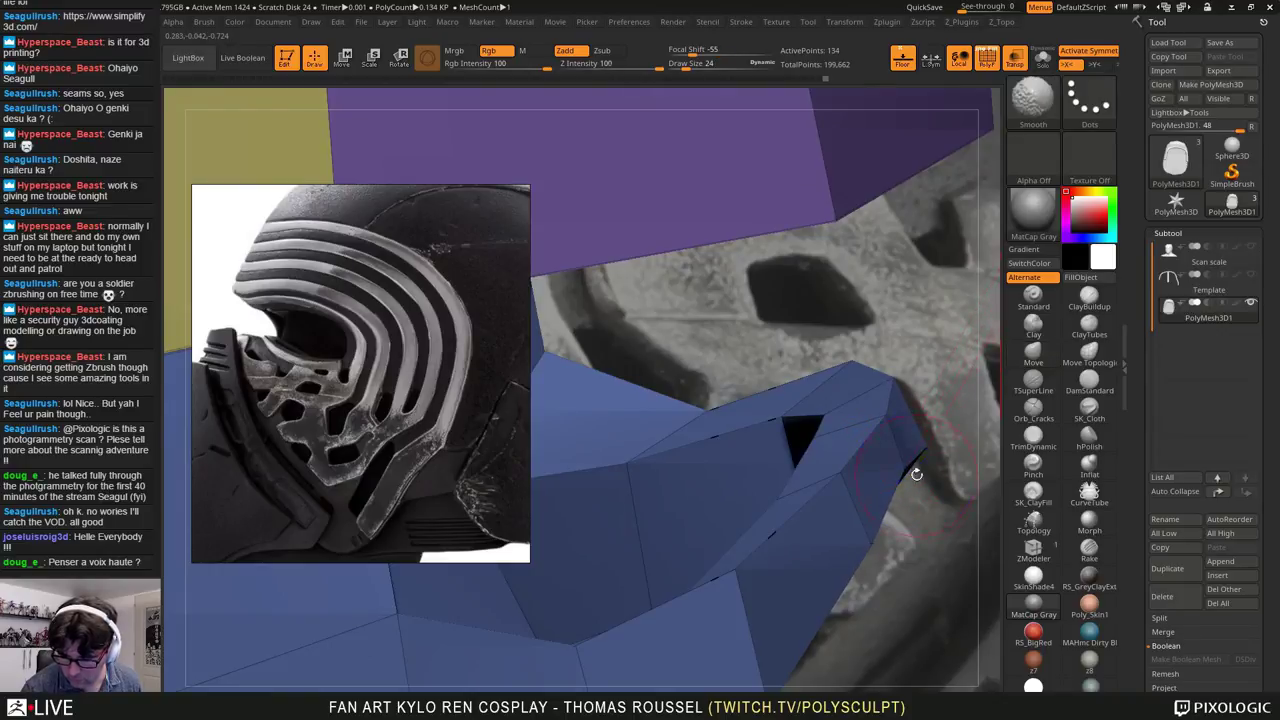
pyautogui.moveTo(916, 474); pyautogui.dragTo(884, 473)
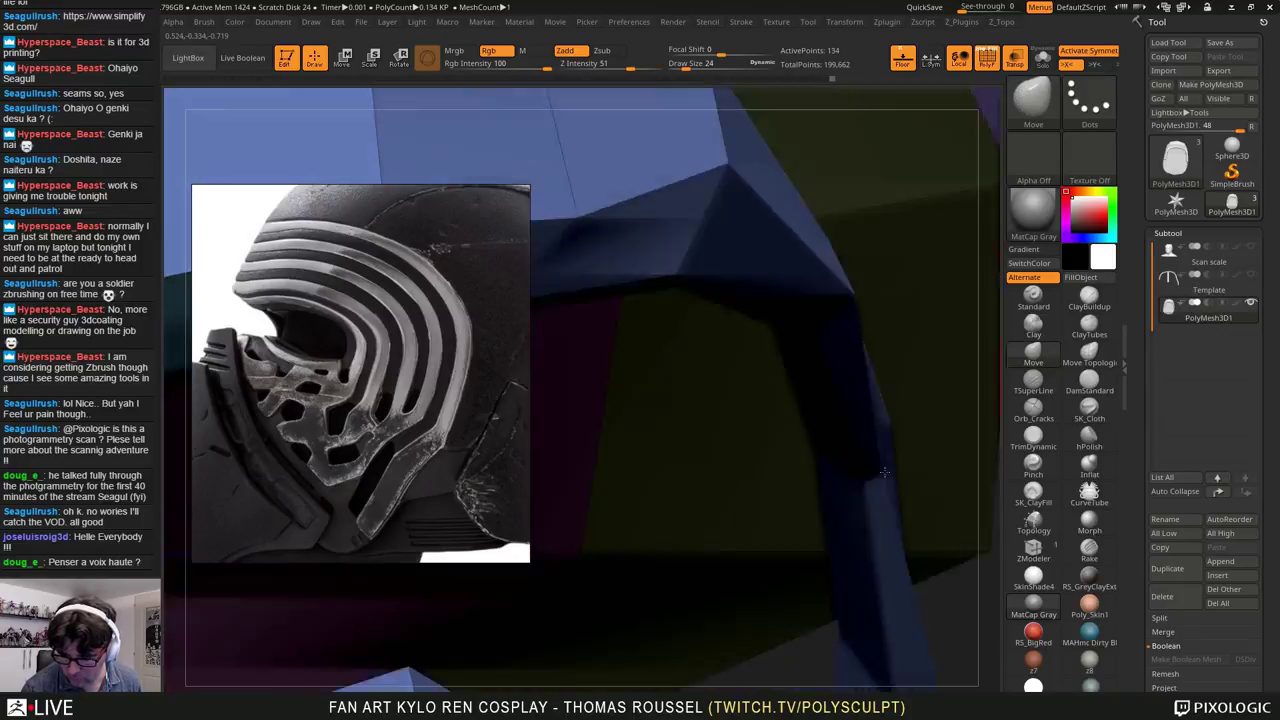
# Step: Reduce the brush size to 5 and move the vertices along the inner edge of the band's side section outward
pyautogui.moveTo(884, 473); pyautogui.dragTo(875, 467, button='right')
pyautogui.press('s')
pyautogui.click(869, 468)
pyautogui.moveTo(851, 466)
pyautogui.mouseDown()
pyautogui.moveTo(813, 483)
pyautogui.moveTo(899, 474)
pyautogui.mouseUp()
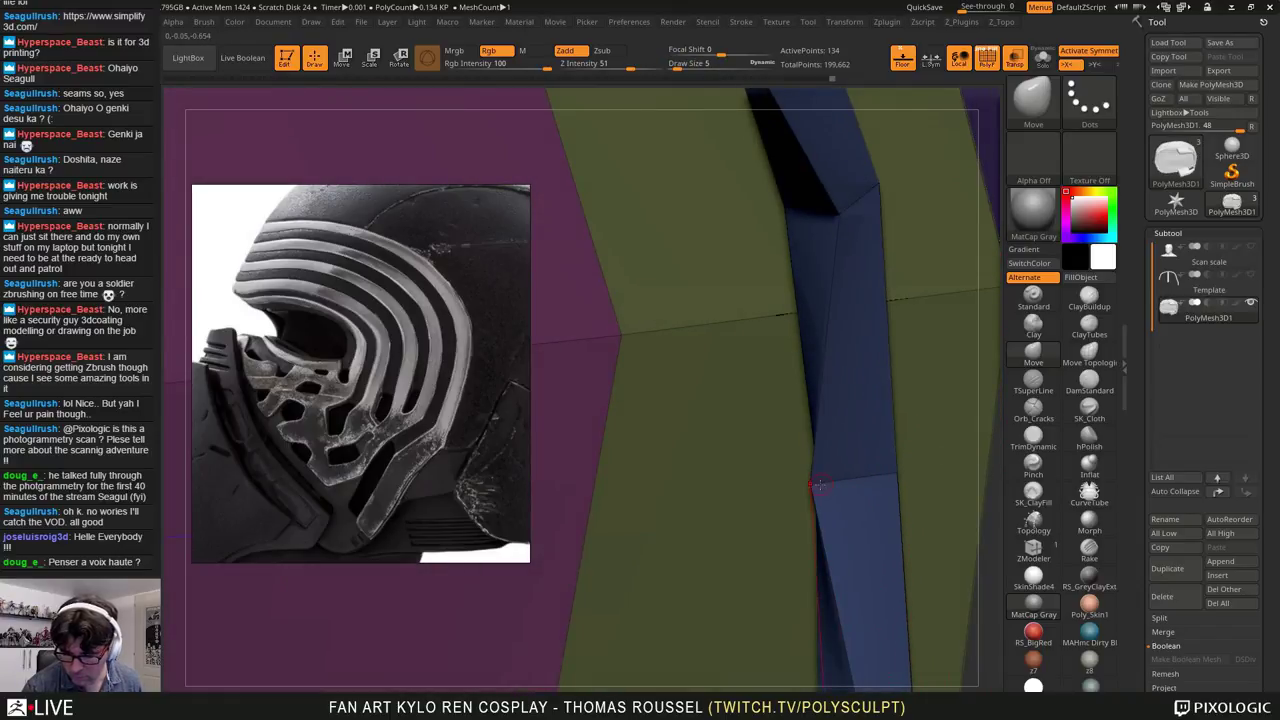
pyautogui.moveTo(815, 484); pyautogui.dragTo(925, 470)
pyautogui.moveTo(838, 213)
pyautogui.mouseDown()
pyautogui.moveTo(812, 192)
pyautogui.moveTo(892, 182)
pyautogui.mouseUp()
# Step: Adjust the vertices along the front band's lower edge near its centre, working from the front and from below
pyautogui.moveTo(892, 200); pyautogui.dragTo(901, 393, button='right')
pyautogui.moveTo(901, 393); pyautogui.dragTo(733, 521)
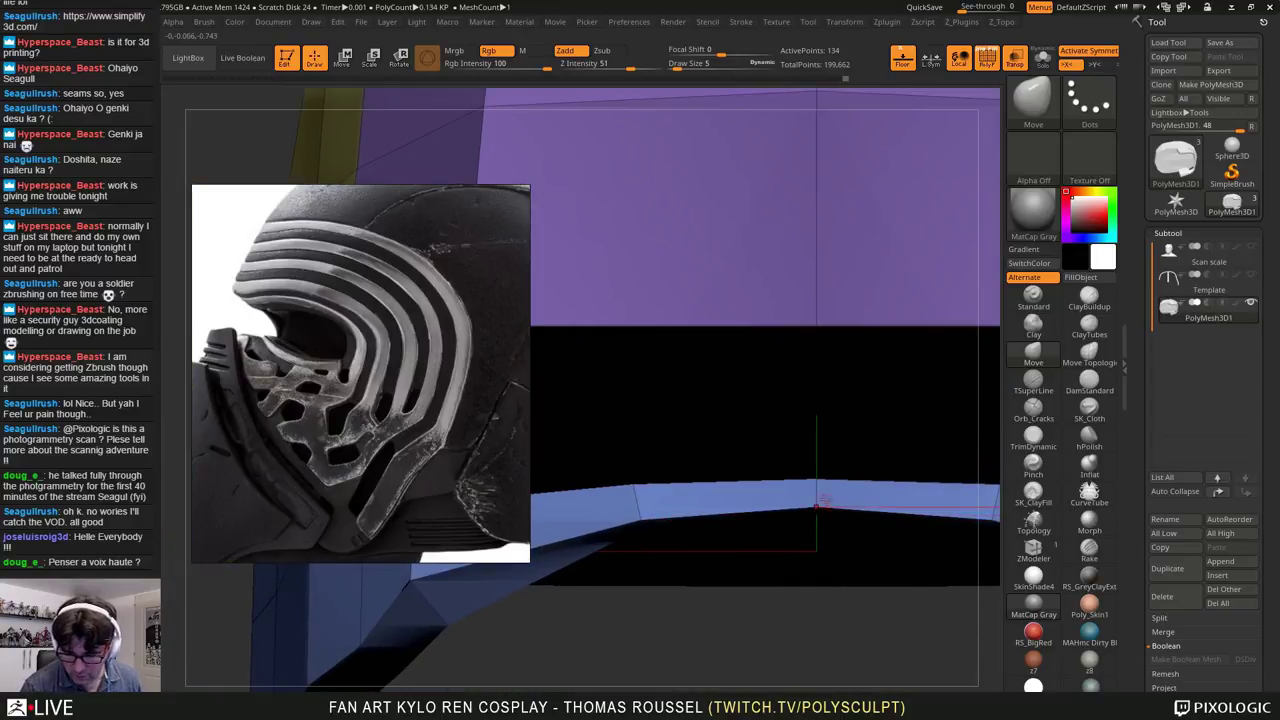
pyautogui.moveTo(820, 503); pyautogui.dragTo(735, 152)
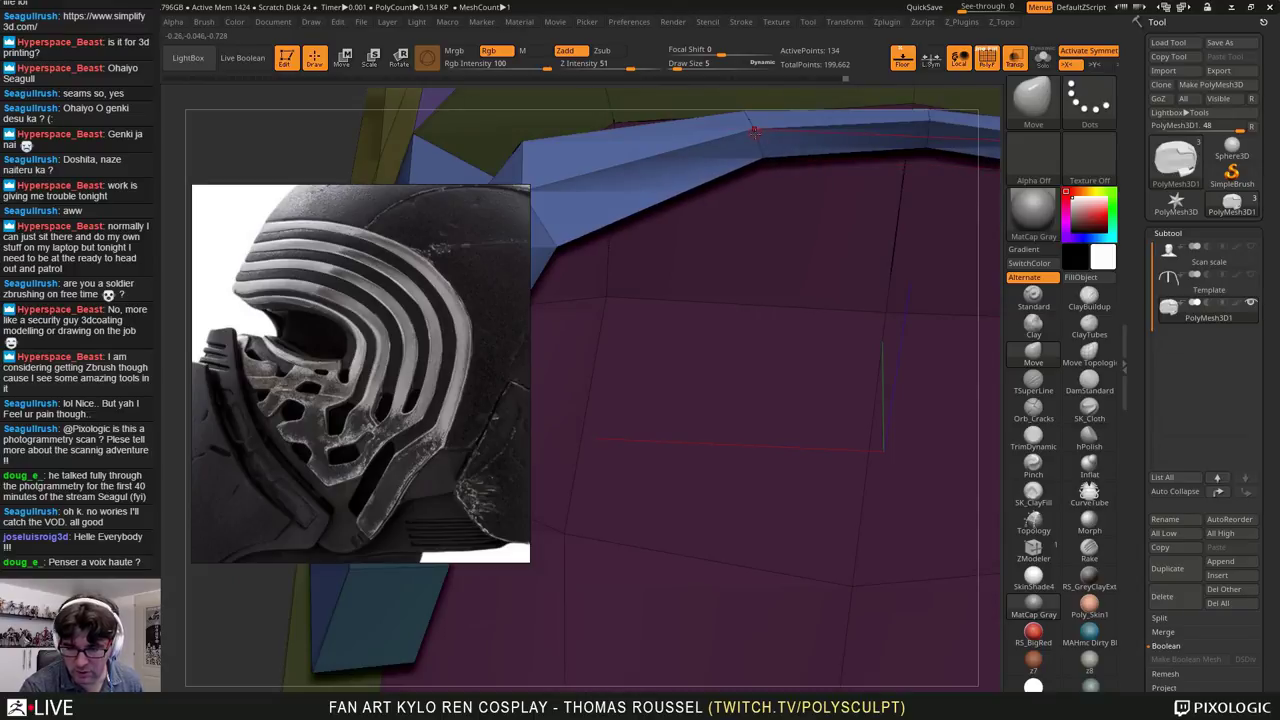
pyautogui.moveTo(787, 162); pyautogui.dragTo(778, 292)
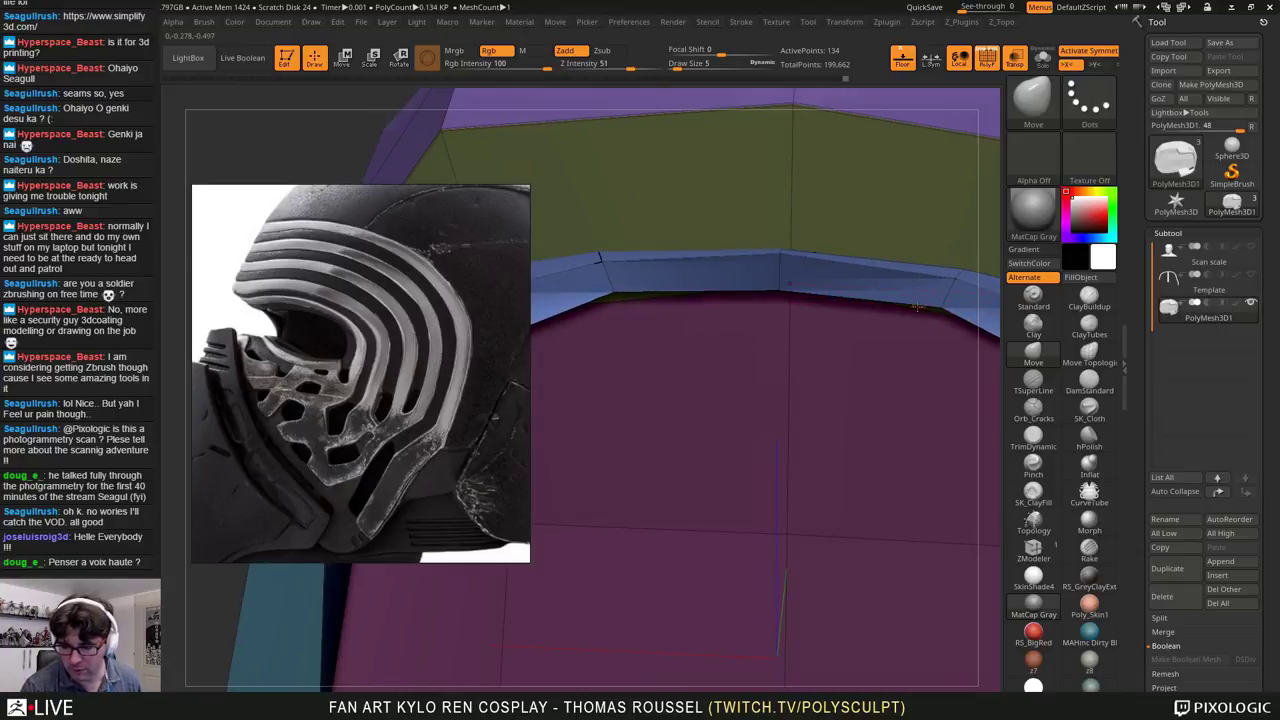
pyautogui.moveTo(916, 307)
pyautogui.mouseDown()
pyautogui.moveTo(846, 445)
pyautogui.moveTo(871, 357)
pyautogui.moveTo(873, 390)
pyautogui.moveTo(867, 350)
pyautogui.moveTo(890, 353)
pyautogui.moveTo(824, 371)
pyautogui.moveTo(880, 352)
pyautogui.mouseUp()
# Step: Enlarge the brush to 38 and adjust the nose bridge end of the band against the side reference
pyautogui.press('s')
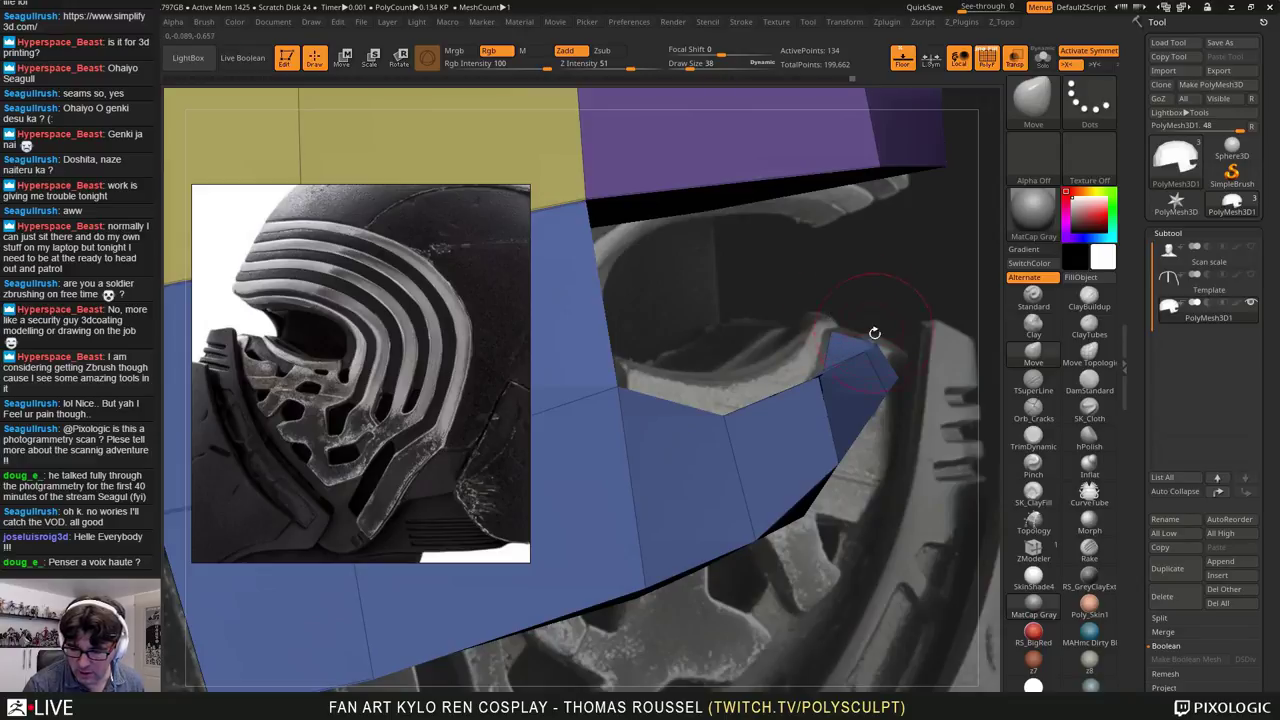
pyautogui.moveTo(921, 354); pyautogui.dragTo(870, 374)
pyautogui.moveTo(758, 388)
pyautogui.mouseDown()
pyautogui.moveTo(758, 426)
pyautogui.moveTo(914, 449)
pyautogui.mouseUp()
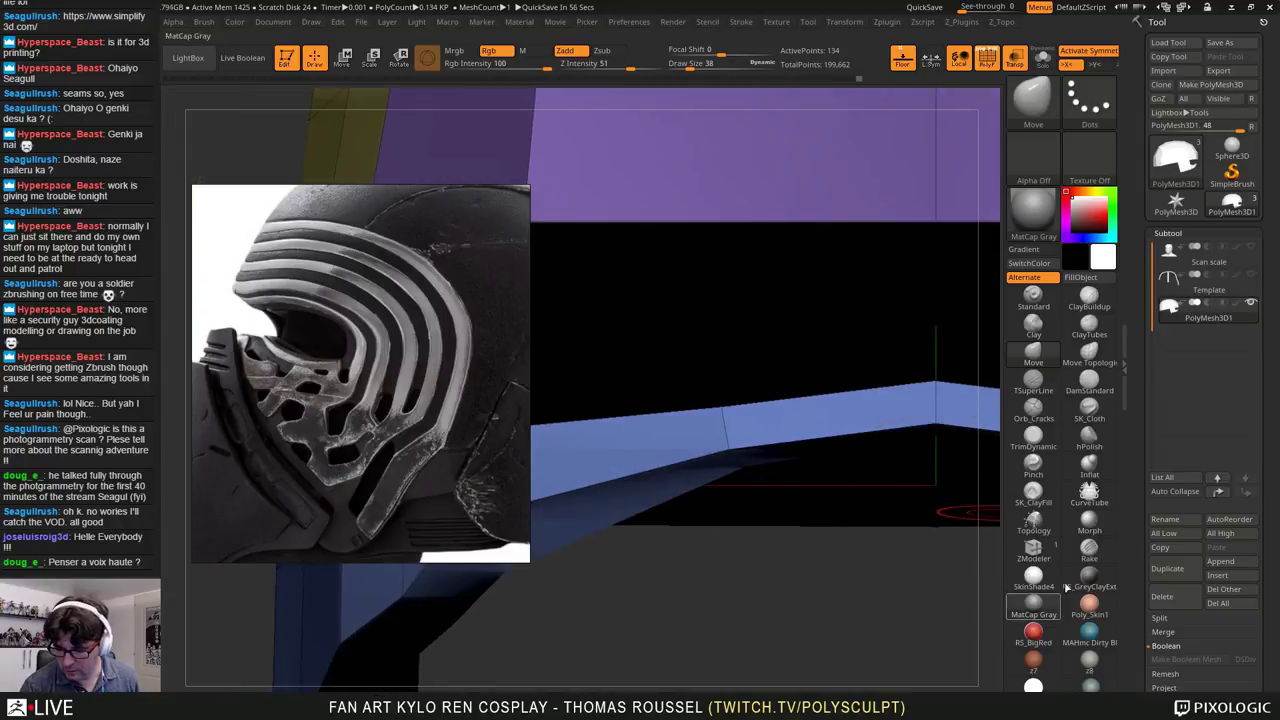
# Step: Insert a mirrored edge loop across the front band between its centre line and the neighbouring edge with ZModeler
pyautogui.click(1034, 558)
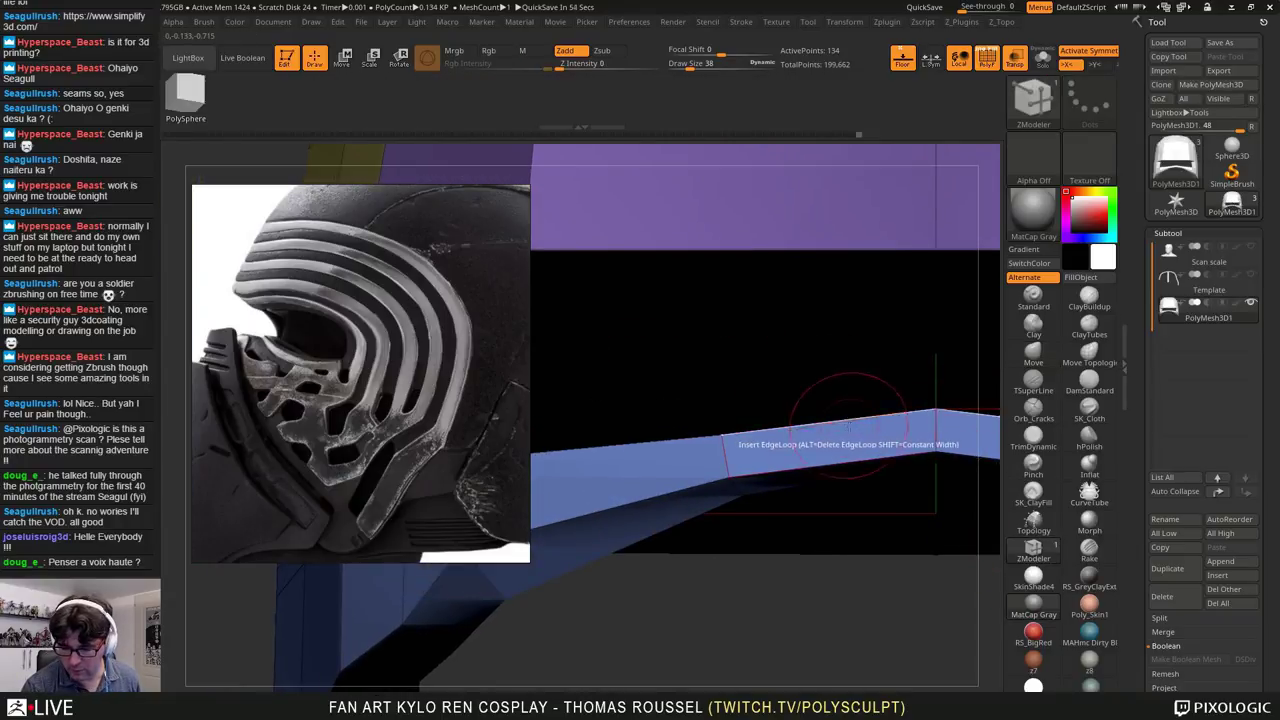
pyautogui.click(847, 460)
pyautogui.keyDown('alt'); pyautogui.moveTo(845, 464); pyautogui.dragTo(797, 452); pyautogui.keyUp('alt')
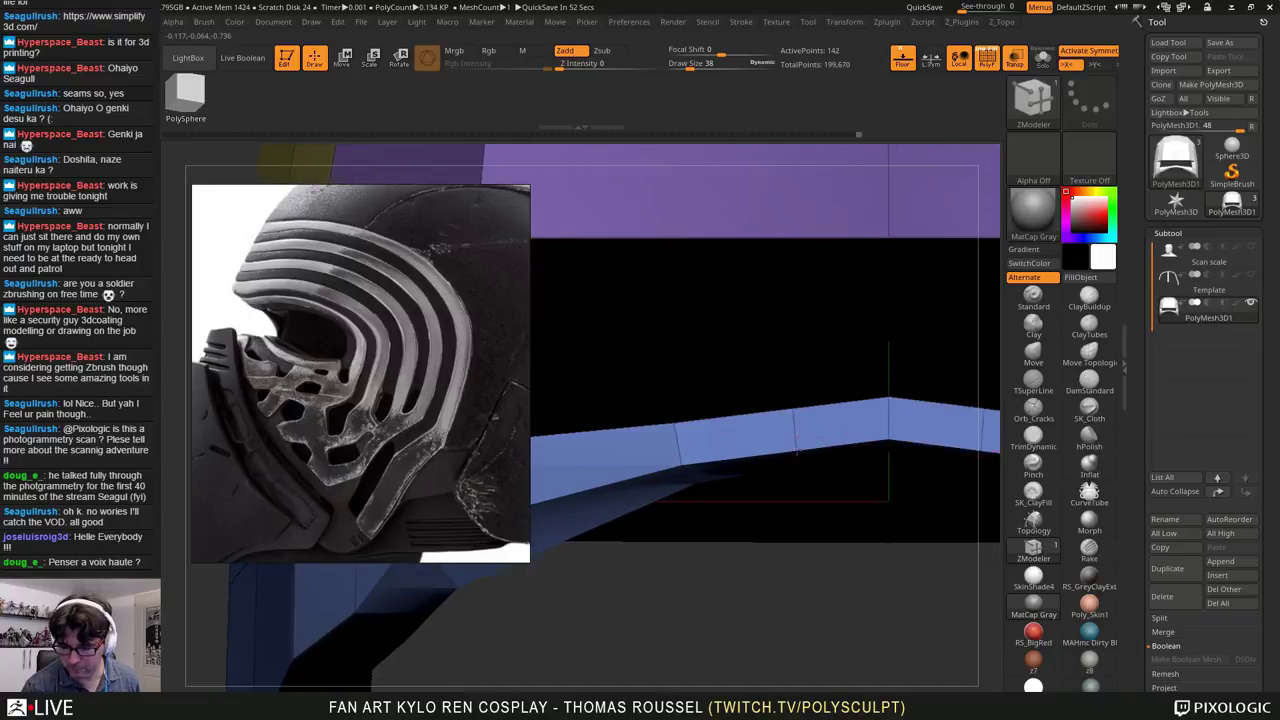
# Step: Raise the inserted loop with the Move brush and lower the neighbouring vertices to round the band over the nose bridge
pyautogui.click(1033, 350)
pyautogui.keyDown('alt'); pyautogui.moveTo(857, 399); pyautogui.dragTo(857, 371); pyautogui.keyUp('alt')
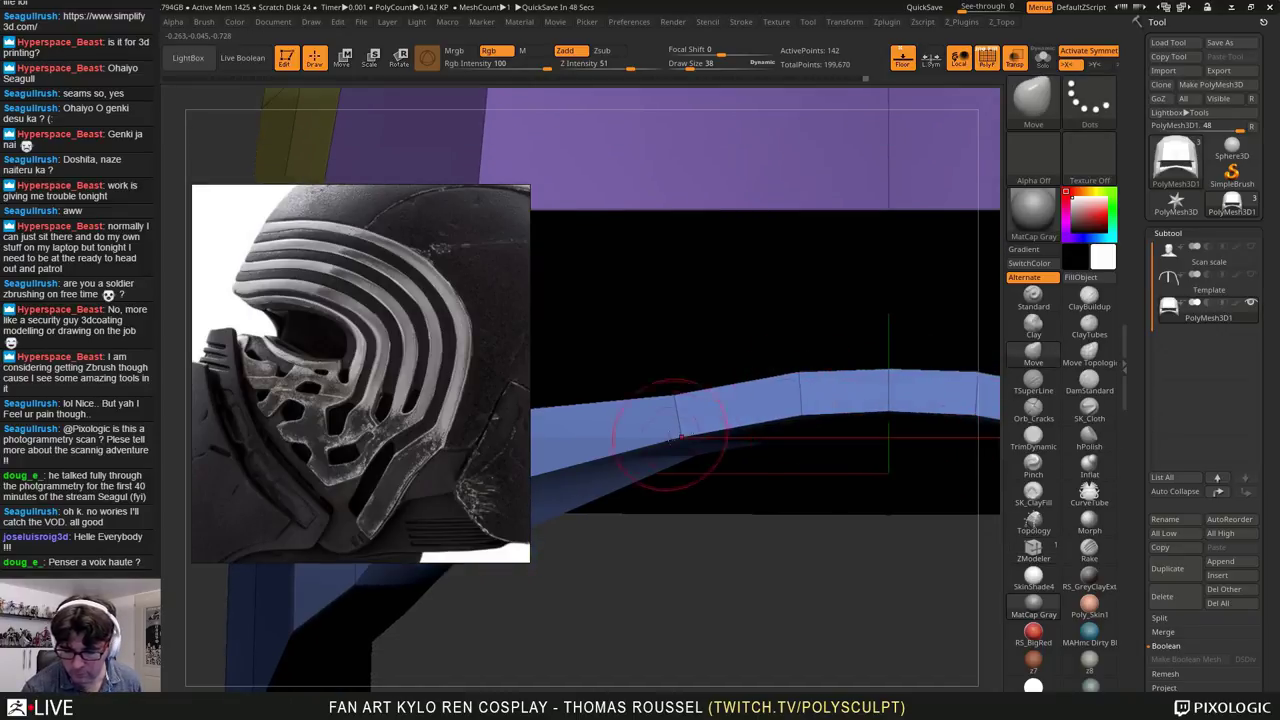
pyautogui.moveTo(671, 440); pyautogui.dragTo(675, 466)
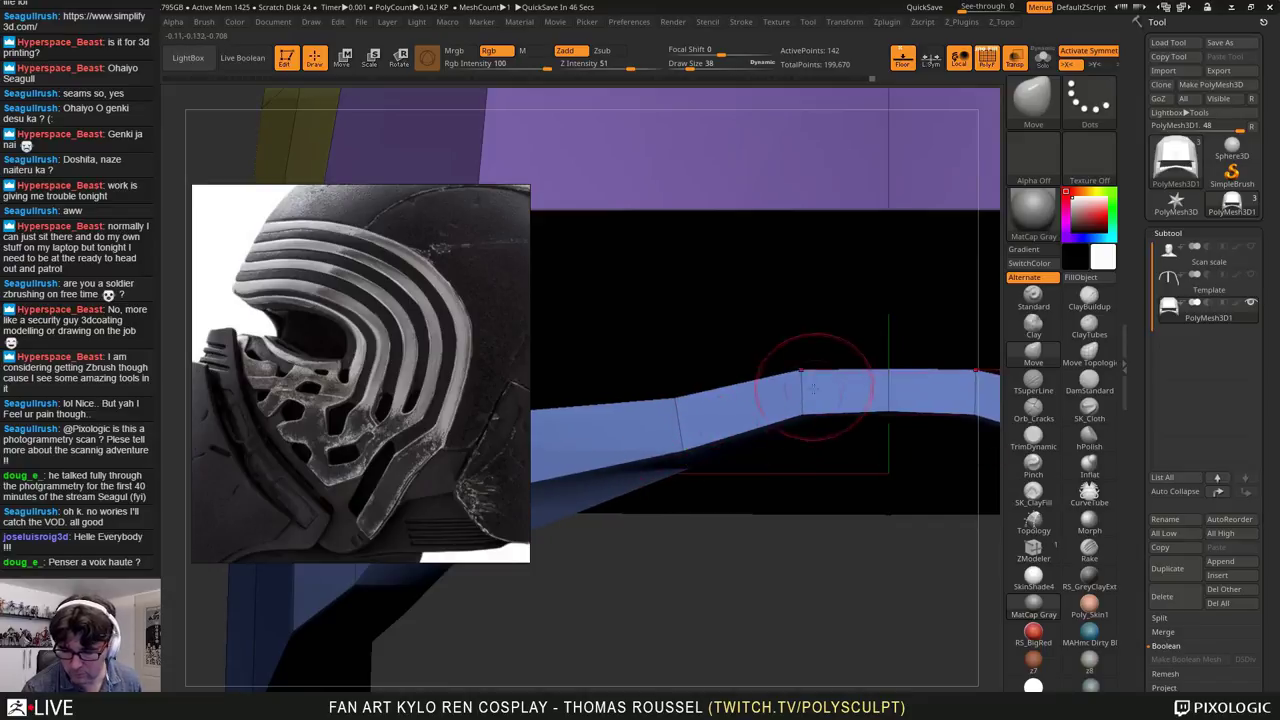
pyautogui.keyDown('alt'); pyautogui.moveTo(897, 394); pyautogui.dragTo(776, 384, button='right'); pyautogui.keyUp('alt')
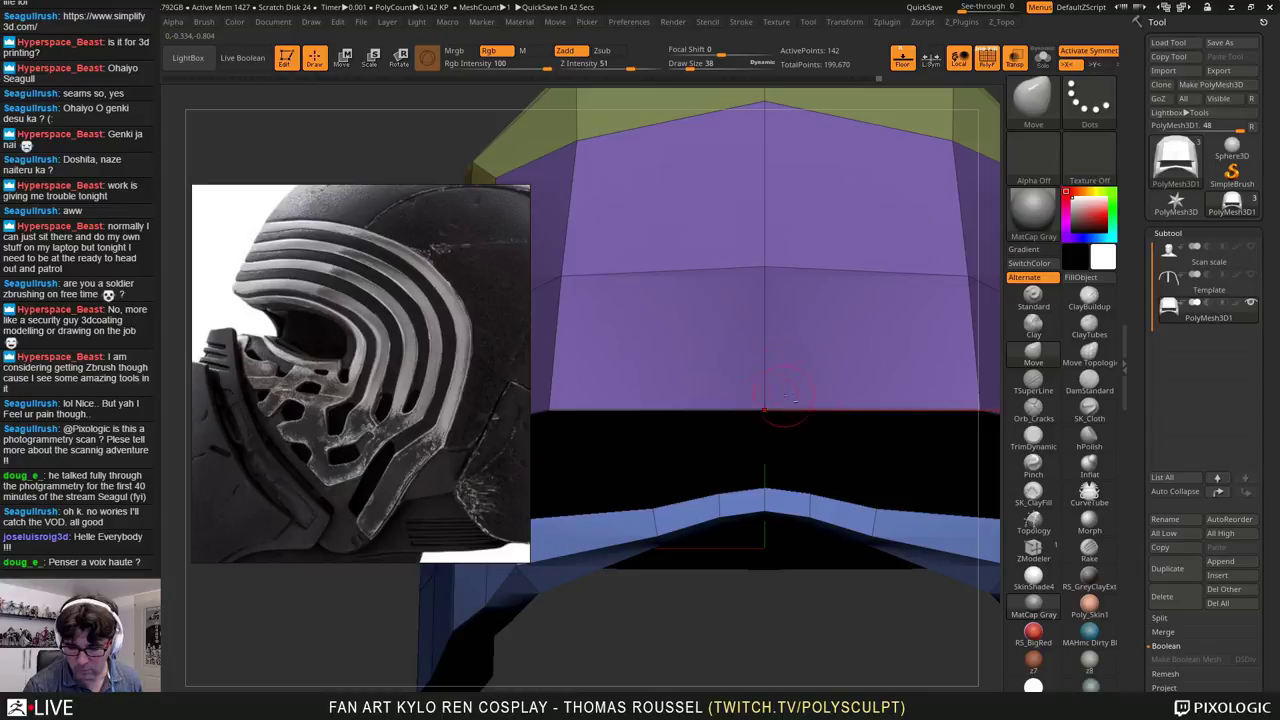
# Step: Adjust the centre and corner vertices of the brow's lower edge above the eye opening from the front and from below
pyautogui.moveTo(758, 420); pyautogui.dragTo(778, 350)
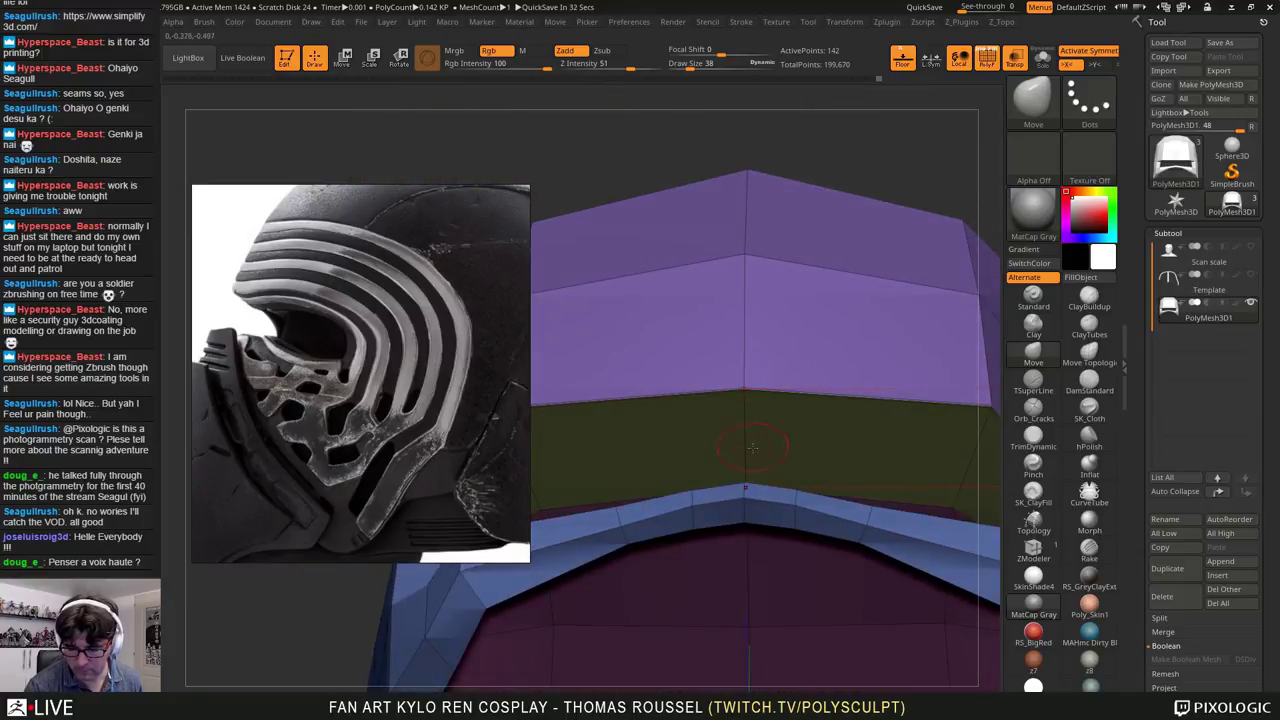
pyautogui.moveTo(753, 448); pyautogui.dragTo(758, 478, button='right')
pyautogui.moveTo(752, 463); pyautogui.dragTo(752, 474)
pyautogui.keyDown('alt'); pyautogui.moveTo(760, 468); pyautogui.dragTo(640, 466, button='right'); pyautogui.keyUp('alt')
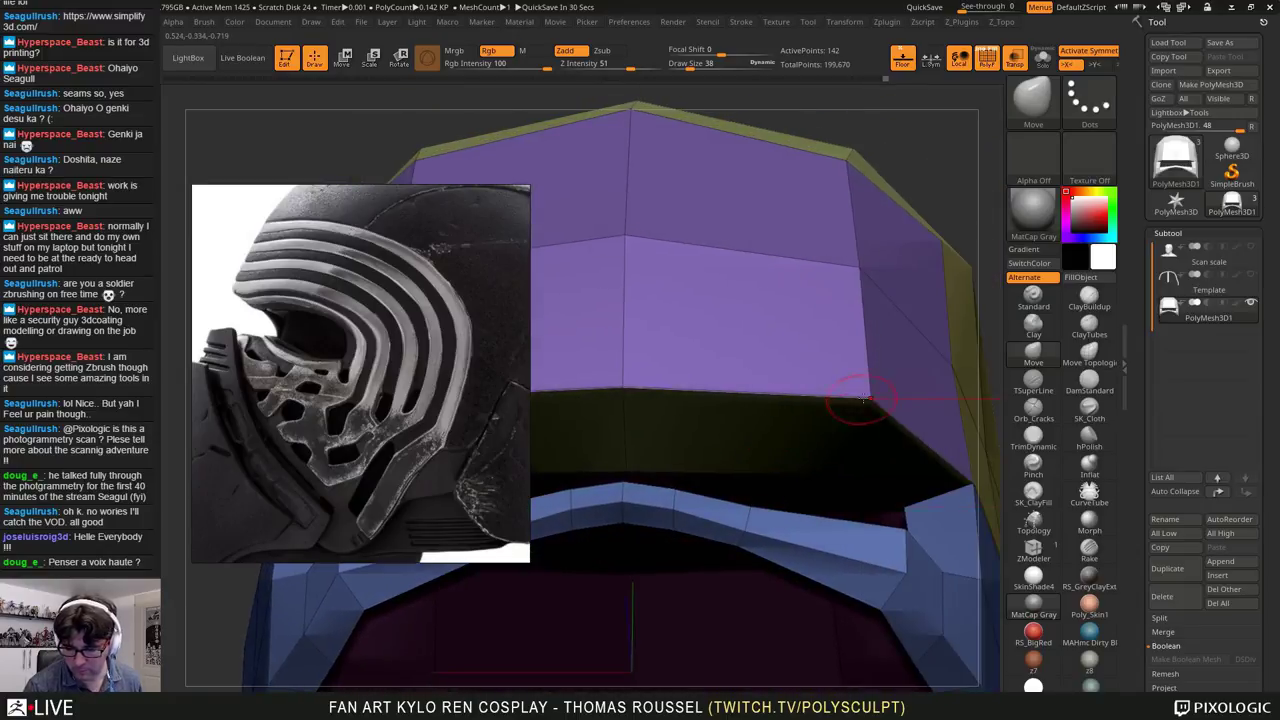
pyautogui.moveTo(862, 398); pyautogui.dragTo(871, 394)
pyautogui.moveTo(836, 470); pyautogui.dragTo(836, 480)
pyautogui.moveTo(826, 423)
pyautogui.mouseDown(button='right')
pyautogui.moveTo(891, 440)
pyautogui.moveTo(851, 457)
pyautogui.moveTo(807, 411)
pyautogui.mouseUp(button='right')
pyautogui.moveTo(806, 410)
pyautogui.mouseDown()
pyautogui.moveTo(790, 440)
pyautogui.moveTo(795, 470)
pyautogui.moveTo(829, 418)
pyautogui.mouseUp()
pyautogui.moveTo(829, 418)
pyautogui.mouseDown(button='right')
pyautogui.moveTo(772, 427)
pyautogui.moveTo(795, 420)
pyautogui.moveTo(822, 436)
pyautogui.mouseUp(button='right')
pyautogui.moveTo(987, 526); pyautogui.dragTo(755, 380)
# Step: Insert a mirrored edge loop through the dome and brow between the centre line and the brow corner with ZModeler
pyautogui.click(1034, 519)
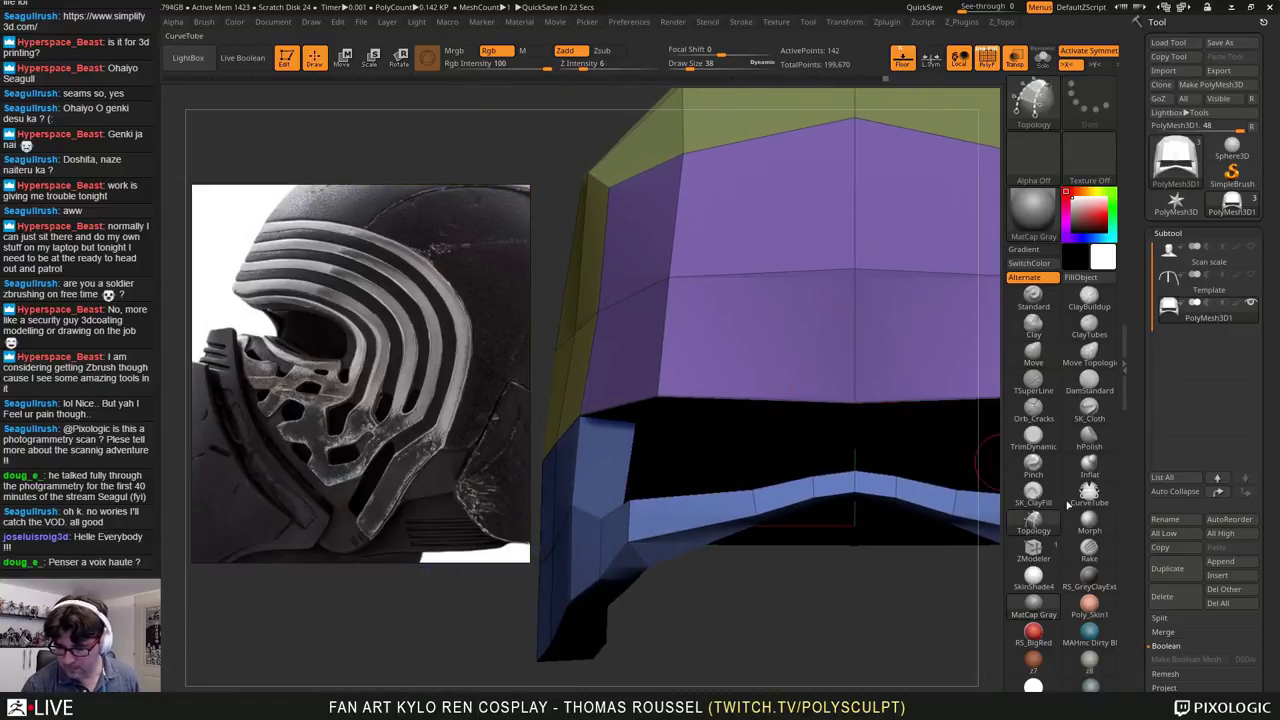
pyautogui.press('space')
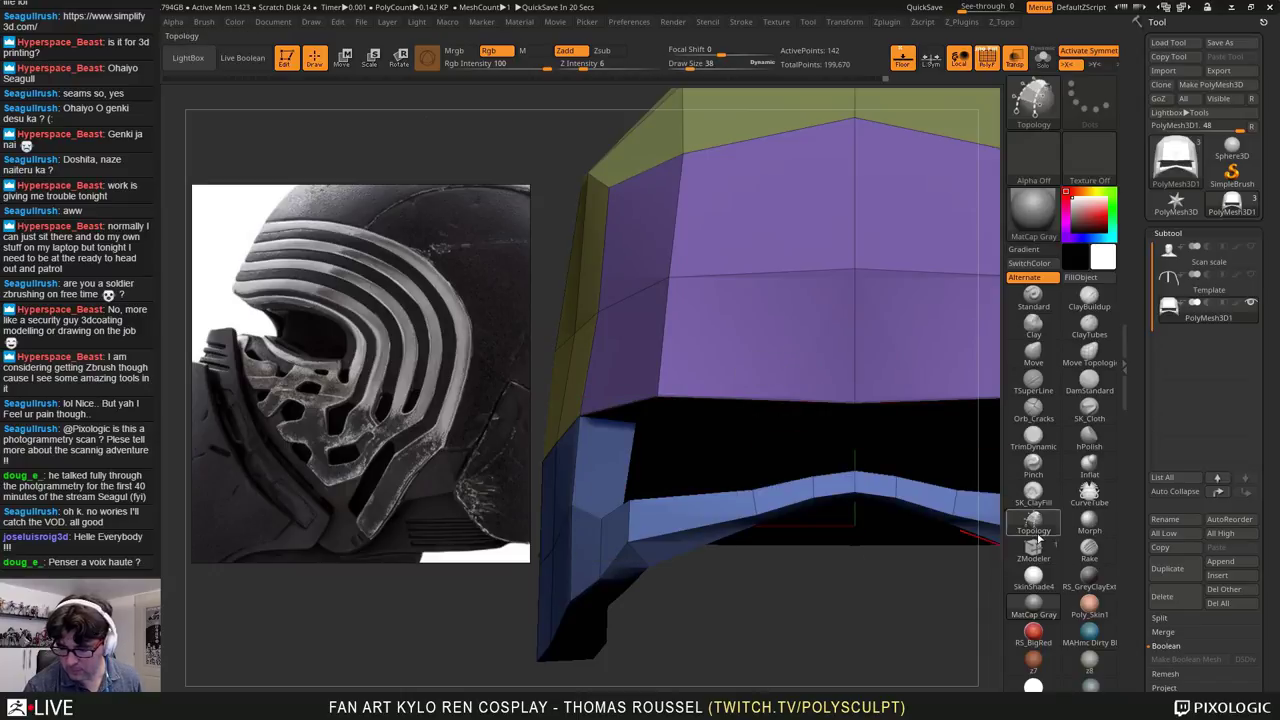
pyautogui.click(1033, 546)
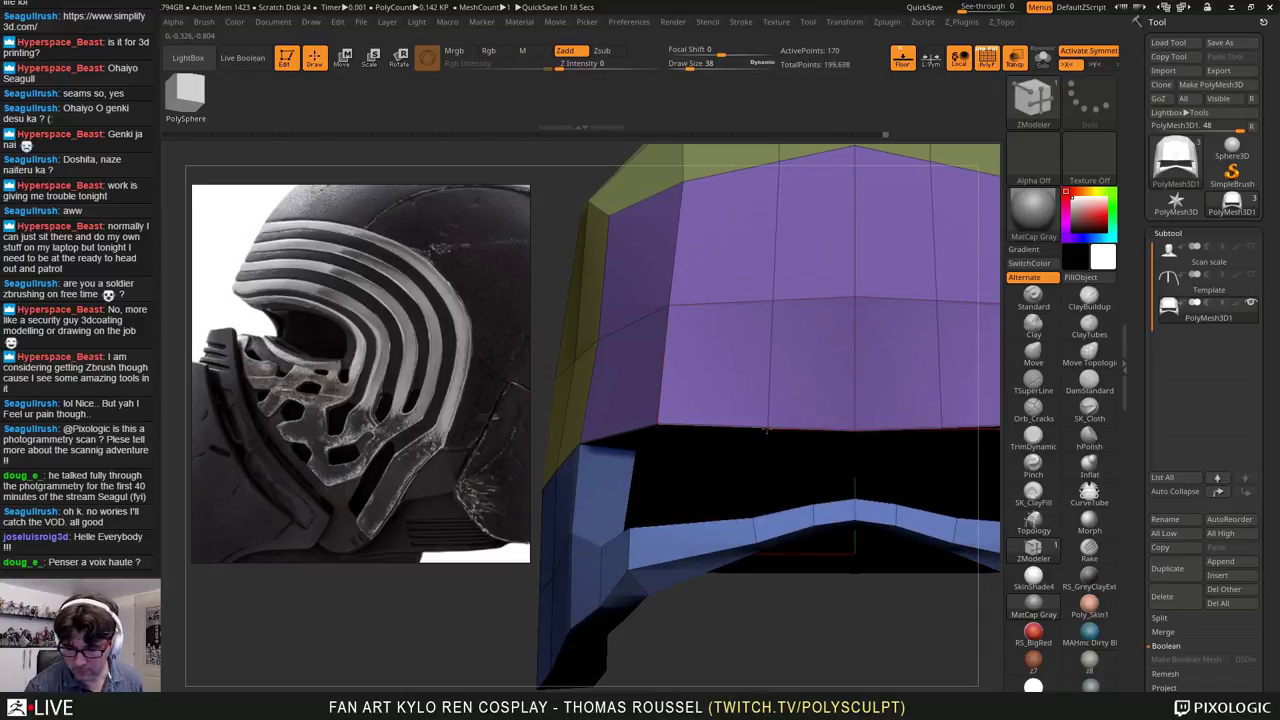
# Step: Move the vertices of the brow and its new loop to round the front of the helmet
pyautogui.click(1038, 363)
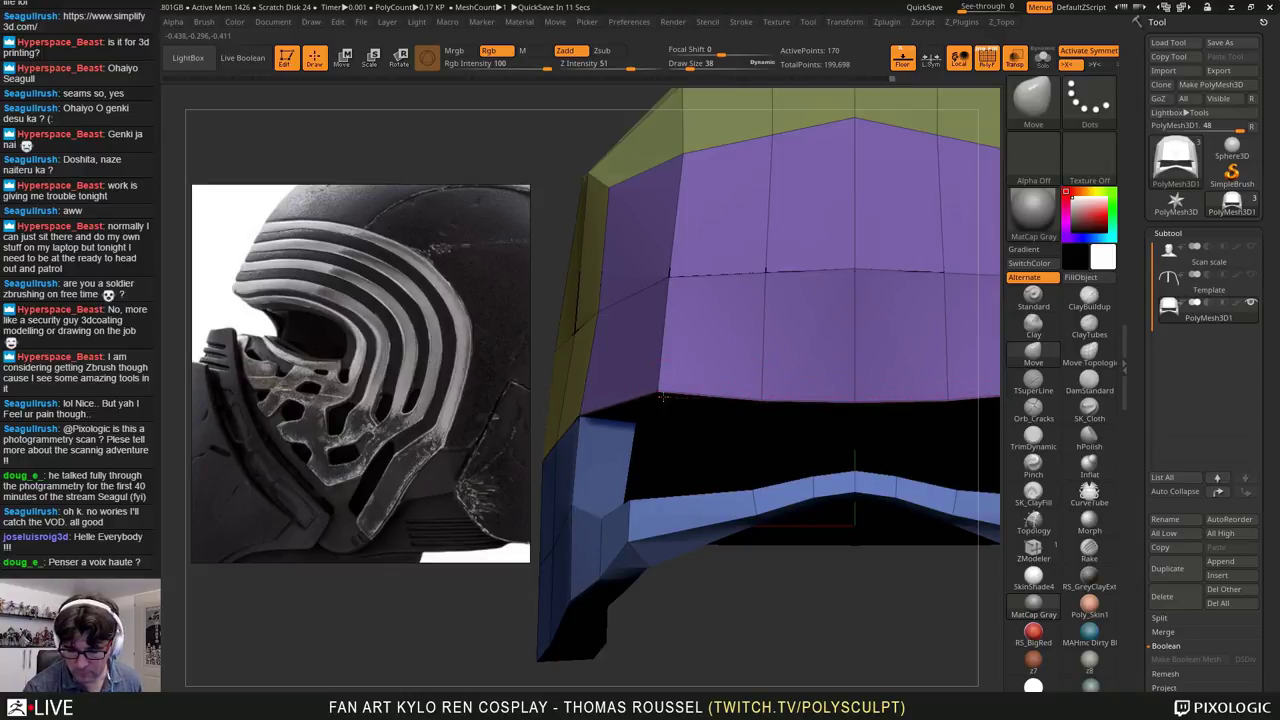
pyautogui.moveTo(690, 404); pyautogui.dragTo(703, 357, button='right')
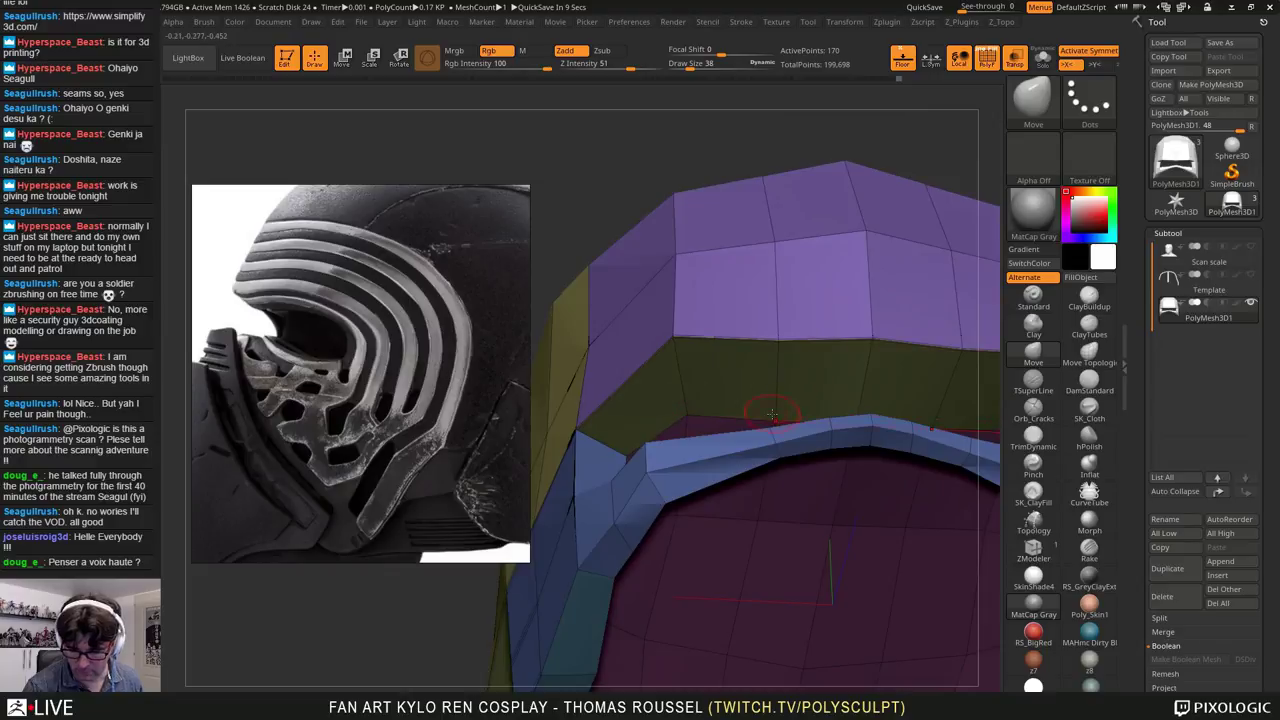
pyautogui.moveTo(870, 340); pyautogui.dragTo(686, 214, button='right')
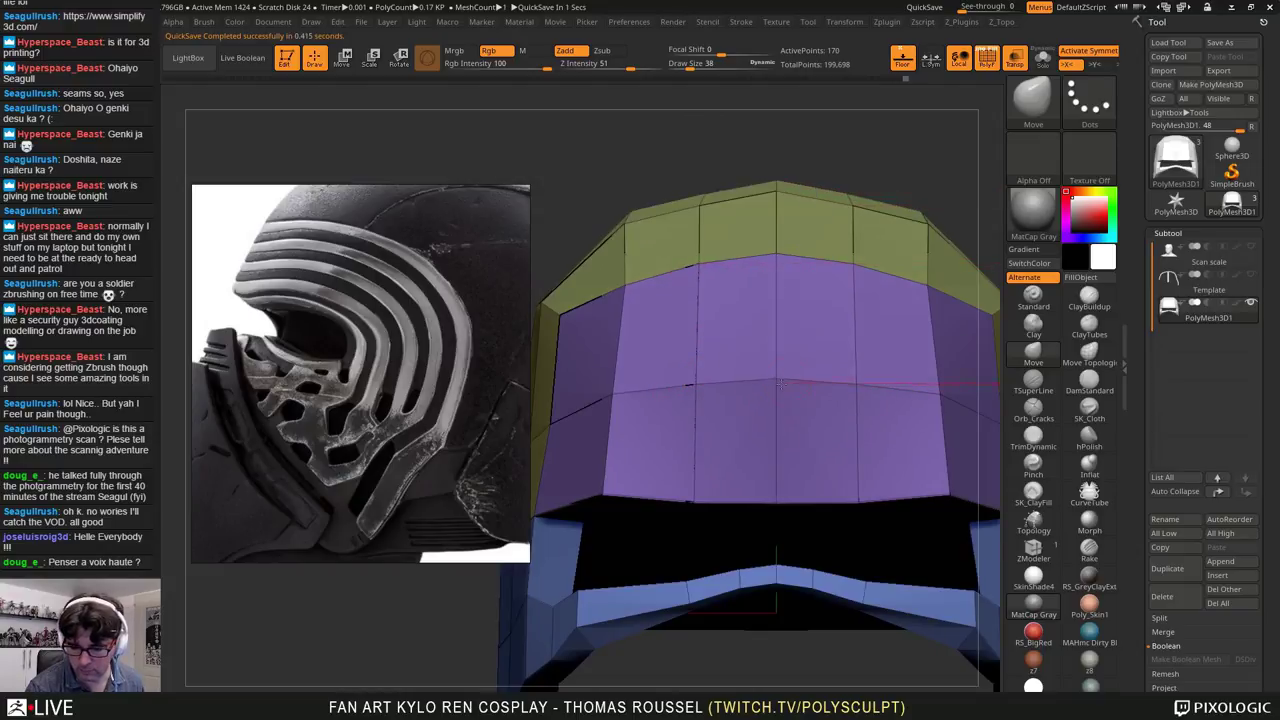
pyautogui.moveTo(817, 465); pyautogui.dragTo(763, 444, button='right')
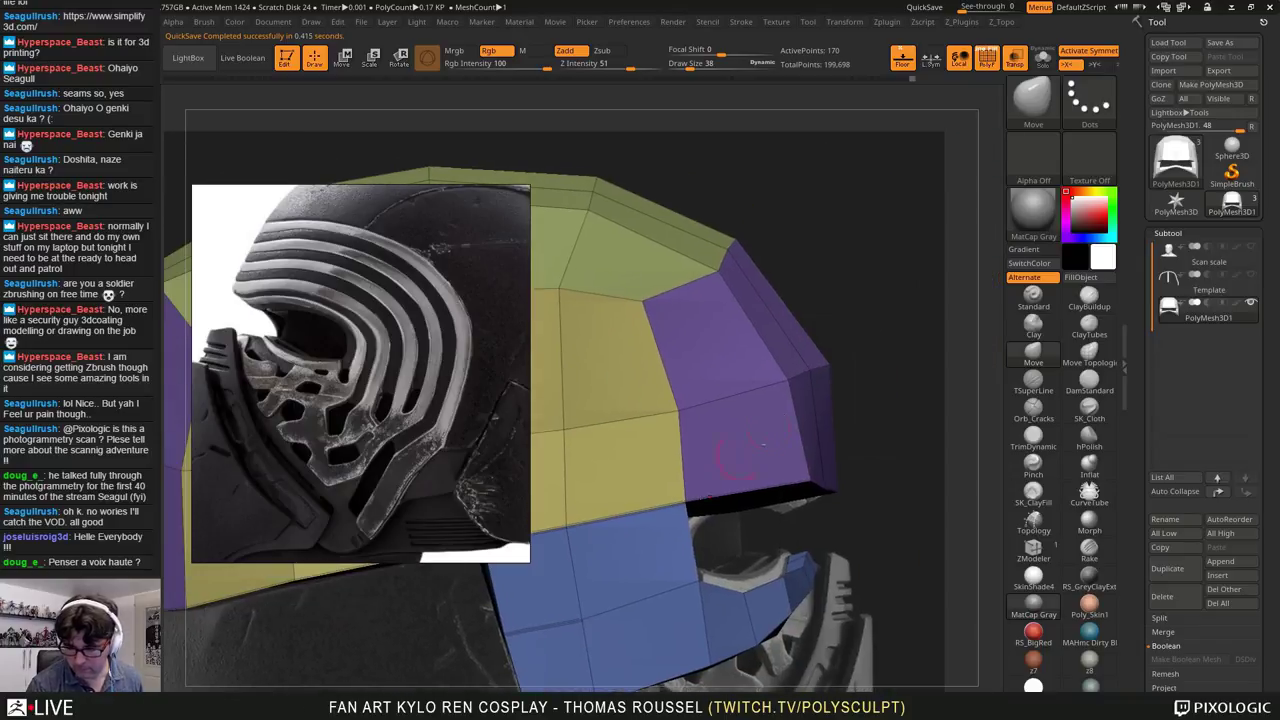
pyautogui.moveTo(785, 310); pyautogui.dragTo(733, 322, button='right')
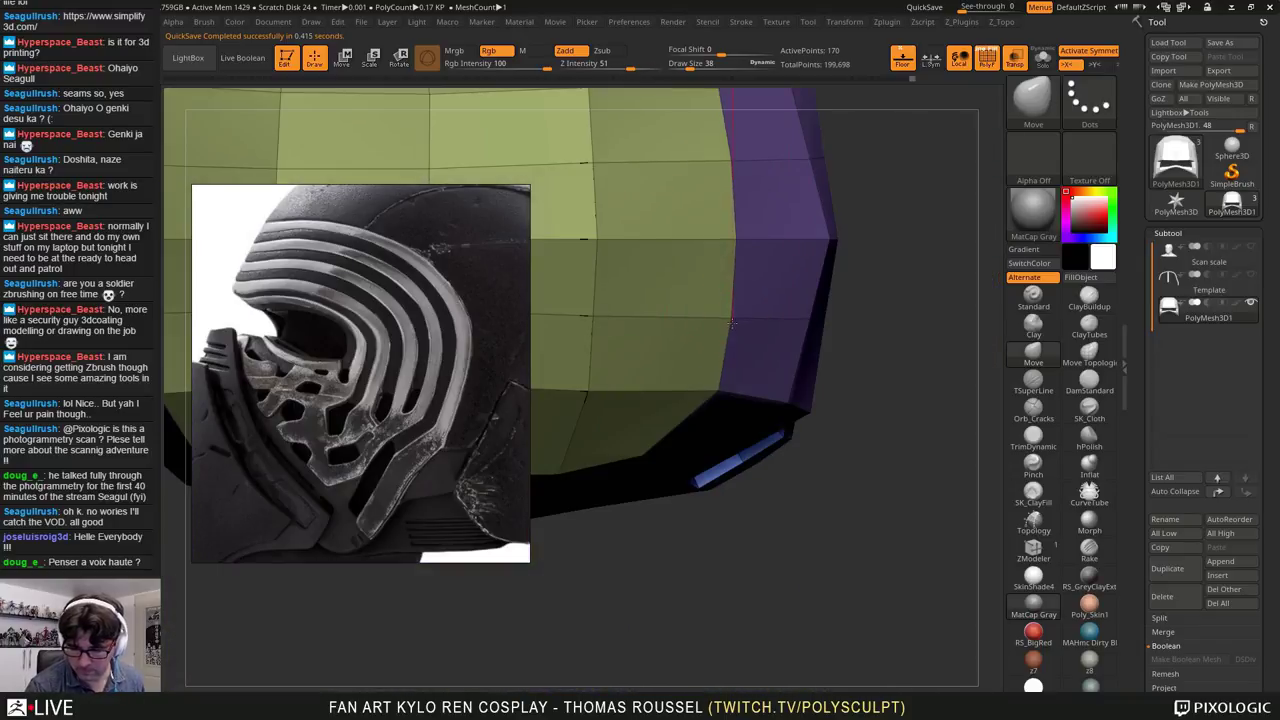
# Step: Adjust the vertices along the dome's front border and brow edge from above to even out the curve
pyautogui.moveTo(728, 162); pyautogui.dragTo(733, 162)
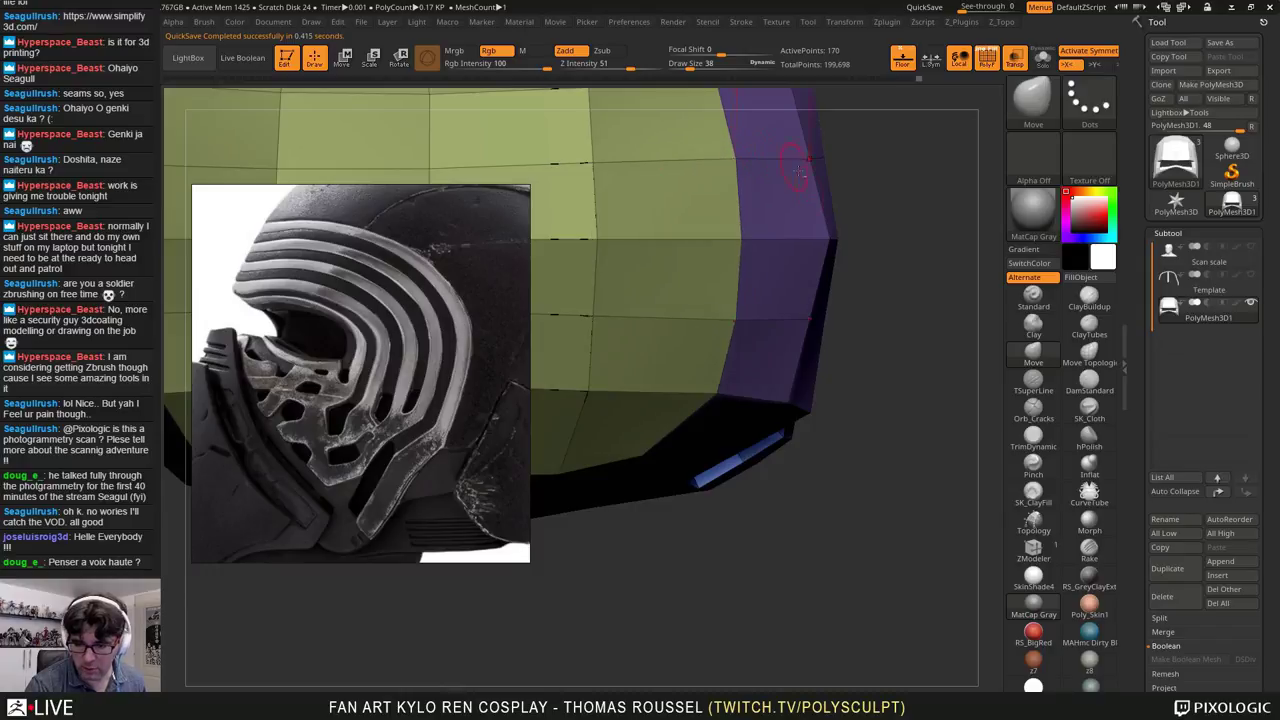
pyautogui.keyDown('alt'); pyautogui.moveTo(734, 163); pyautogui.dragTo(725, 334, button='right'); pyautogui.keyUp('alt')
pyautogui.moveTo(710, 257); pyautogui.dragTo(716, 252)
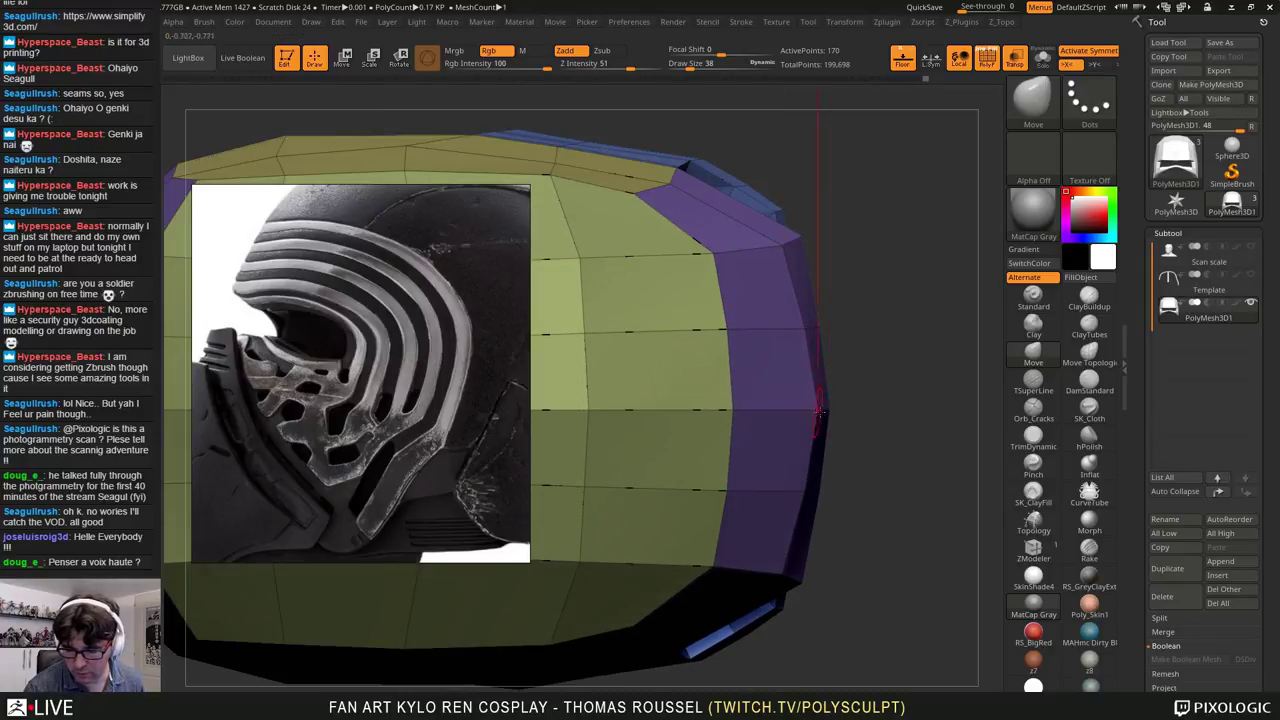
pyautogui.moveTo(818, 493)
pyautogui.mouseDown()
pyautogui.moveTo(843, 394)
pyautogui.moveTo(865, 455)
pyautogui.moveTo(783, 380)
pyautogui.moveTo(780, 300)
pyautogui.moveTo(828, 292)
pyautogui.mouseUp()
# Step: Enlarge the brush to 79 and spread the vertices of the purple back panel outward into a rounder curve
pyautogui.press('s')
pyautogui.moveTo(784, 337); pyautogui.dragTo(788, 338)
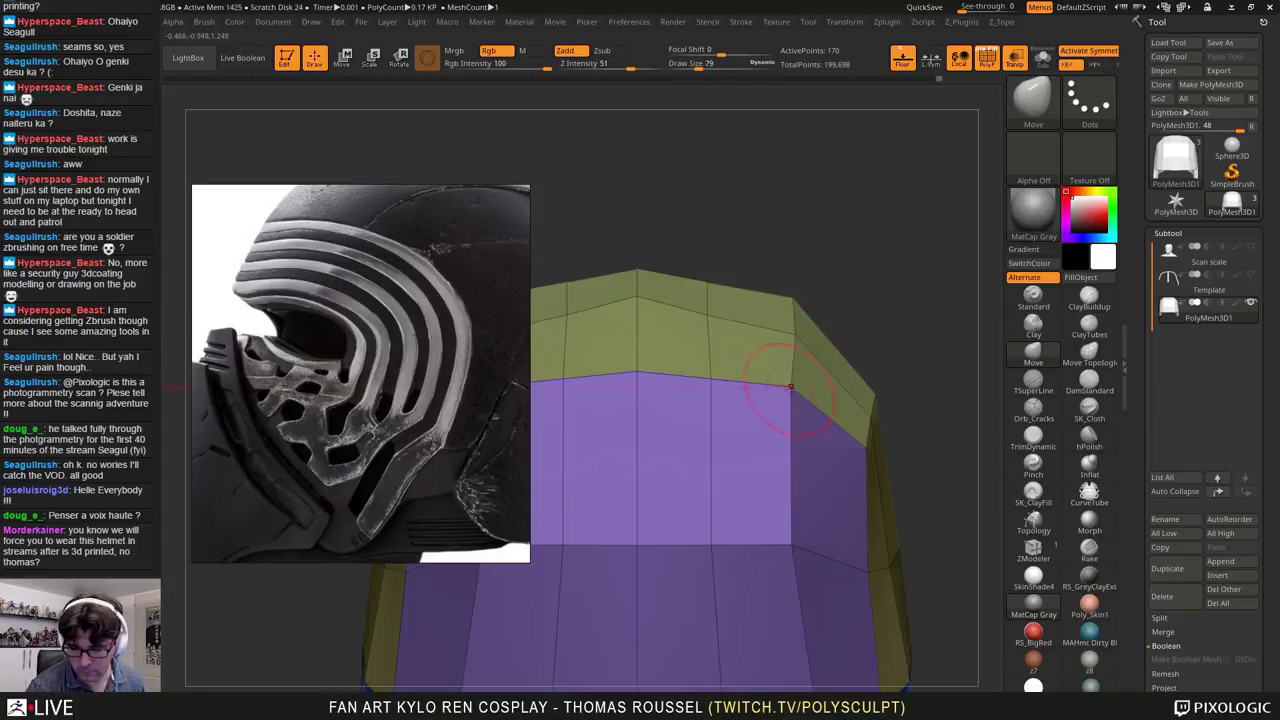
pyautogui.click(722, 378)
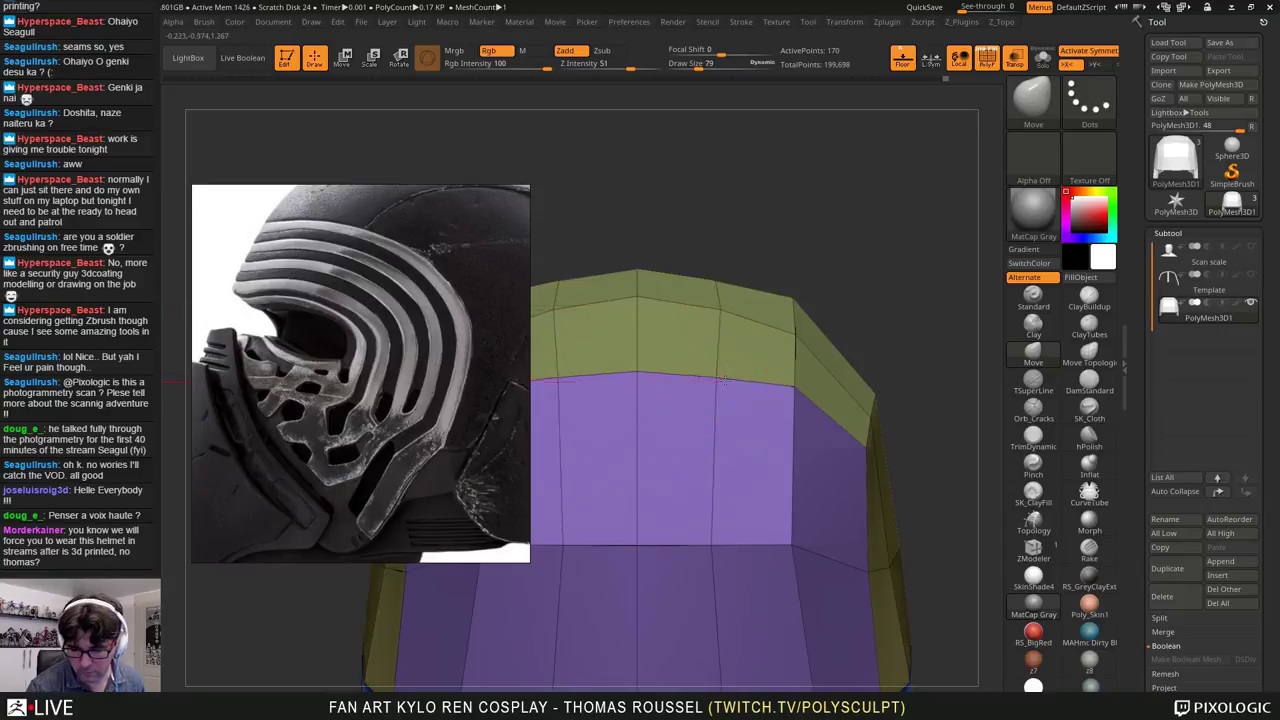
pyautogui.moveTo(725, 380); pyautogui.dragTo(736, 375)
pyautogui.moveTo(713, 551); pyautogui.dragTo(805, 548)
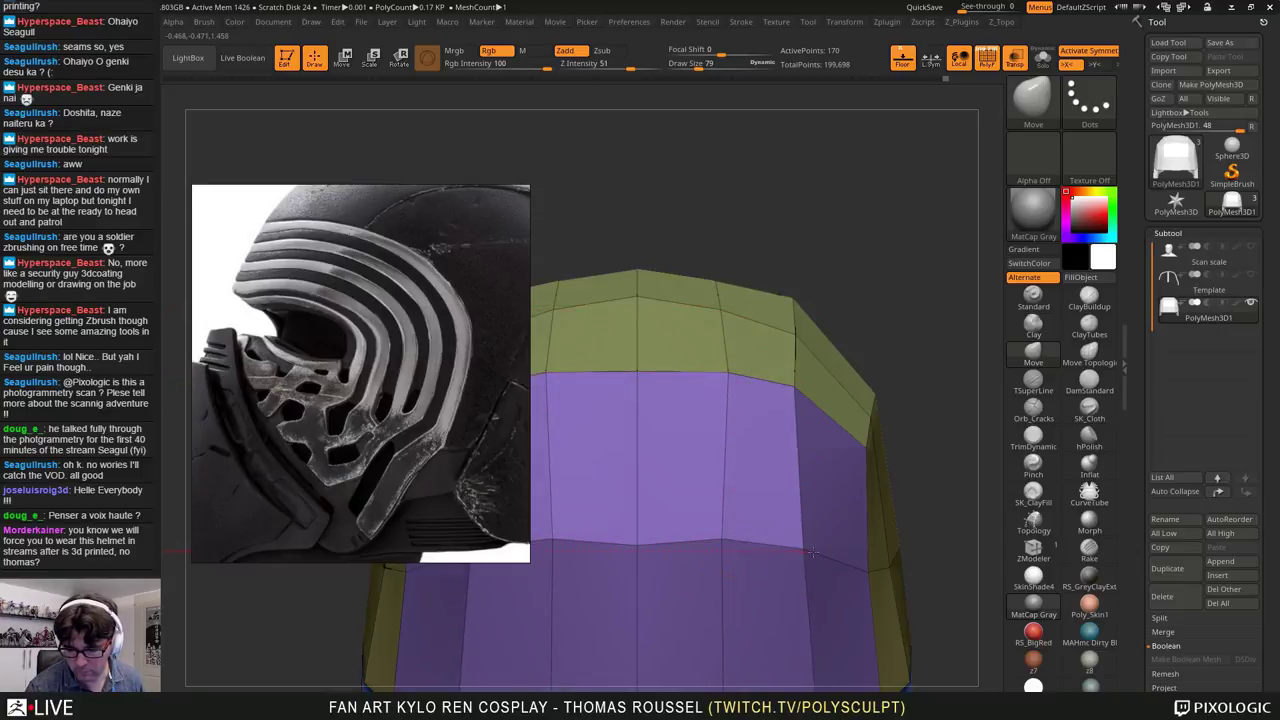
pyautogui.keyDown('alt'); pyautogui.moveTo(829, 520); pyautogui.dragTo(920, 378, button='right'); pyautogui.keyUp('alt')
pyautogui.moveTo(733, 405); pyautogui.dragTo(736, 399)
# Step: Round the rear rim of the helmet by moving the vertices on either side of its centre
pyautogui.moveTo(755, 405); pyautogui.dragTo(797, 503, button='right')
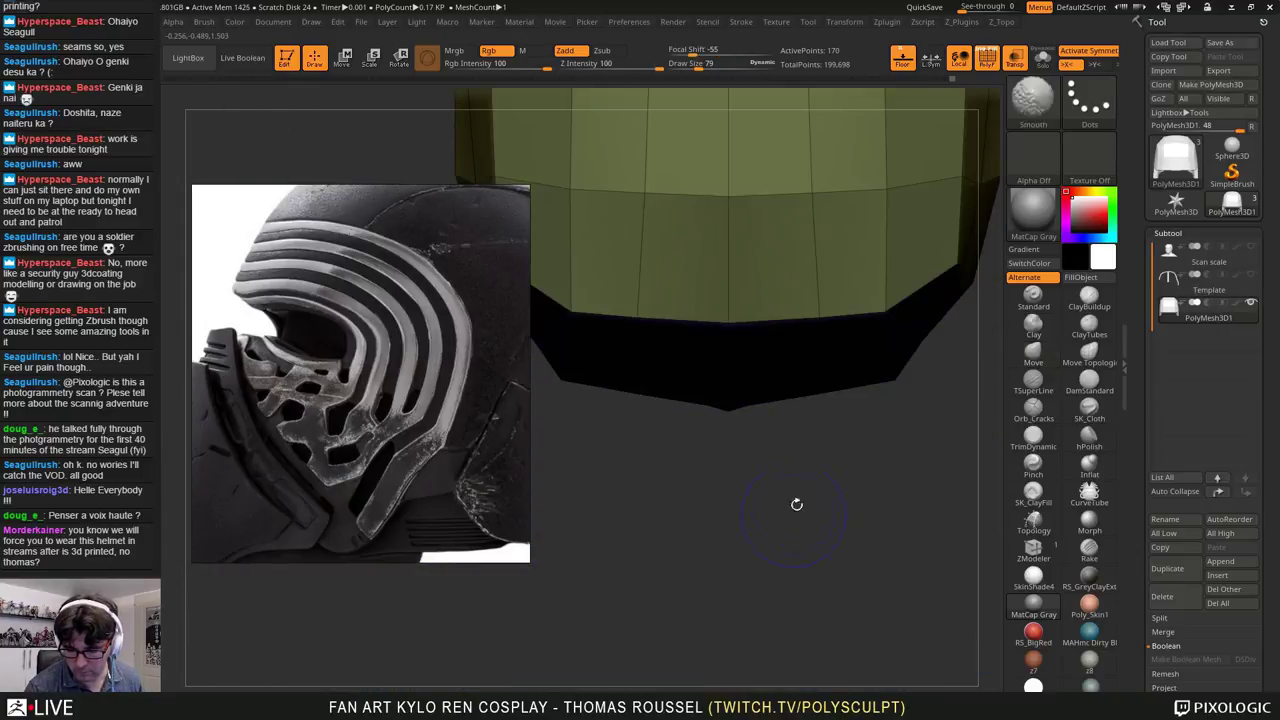
pyautogui.moveTo(814, 399); pyautogui.dragTo(813, 409)
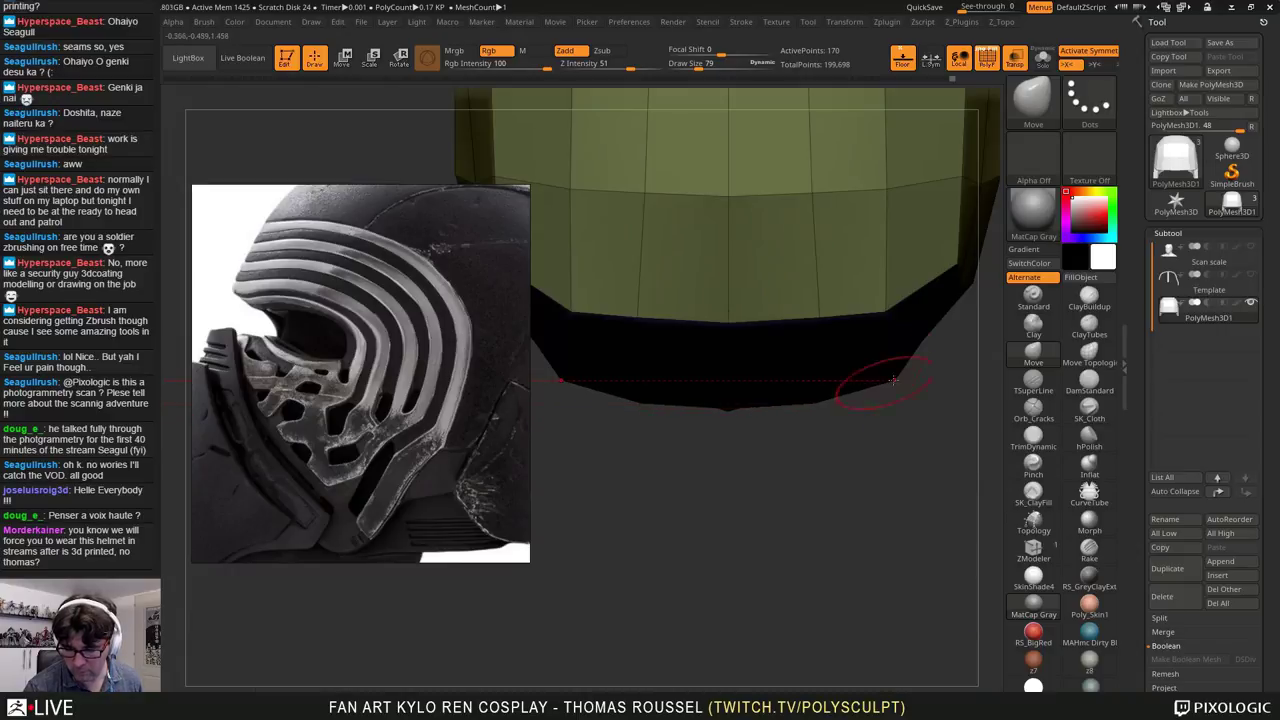
pyautogui.moveTo(891, 391); pyautogui.dragTo(889, 241)
pyautogui.keyDown('shift'); pyautogui.moveTo(874, 103); pyautogui.dragTo(874, 160); pyautogui.keyUp('shift')
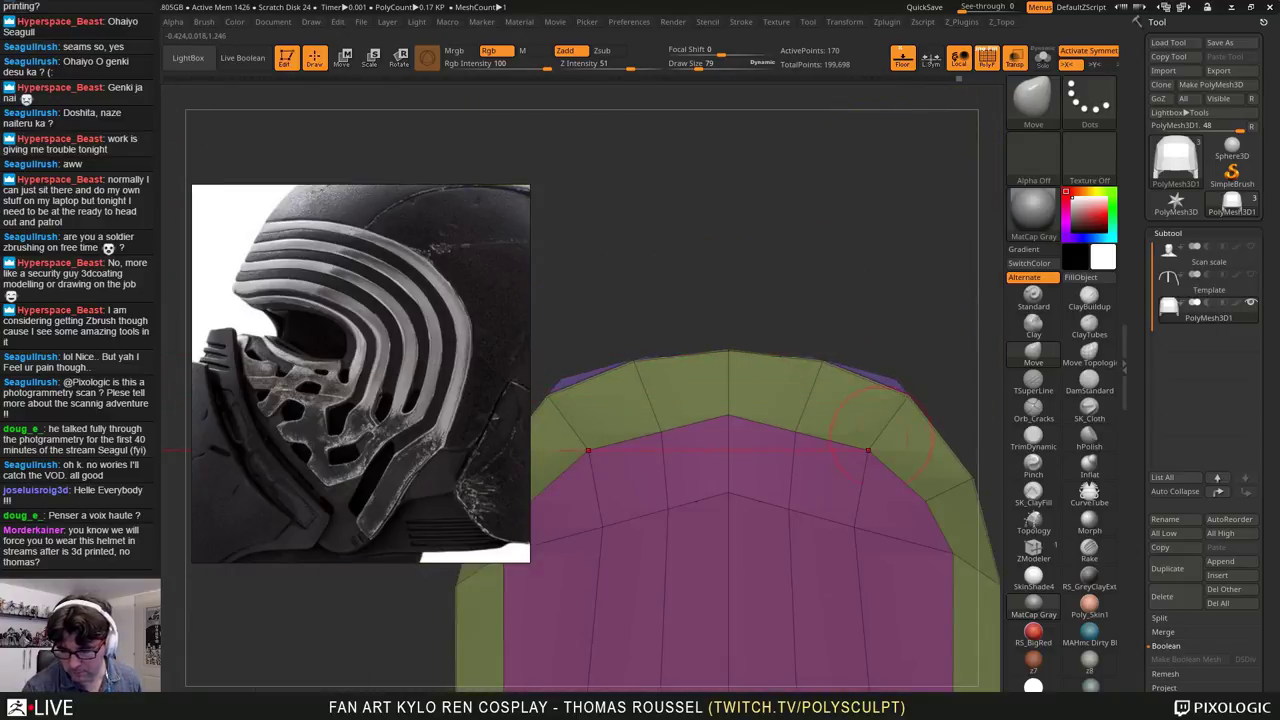
# Step: Set the brush size to 62 and adjust the band's cheek and nose bridge vertices from the side and front
pyautogui.moveTo(954, 429)
pyautogui.mouseDown()
pyautogui.moveTo(943, 557)
pyautogui.moveTo(900, 520)
pyautogui.moveTo(733, 470)
pyautogui.moveTo(790, 390)
pyautogui.moveTo(665, 440)
pyautogui.moveTo(800, 534)
pyautogui.moveTo(875, 530)
pyautogui.moveTo(556, 492)
pyautogui.moveTo(855, 516)
pyautogui.moveTo(835, 512)
pyautogui.moveTo(865, 560)
pyautogui.moveTo(840, 540)
pyautogui.mouseUp()
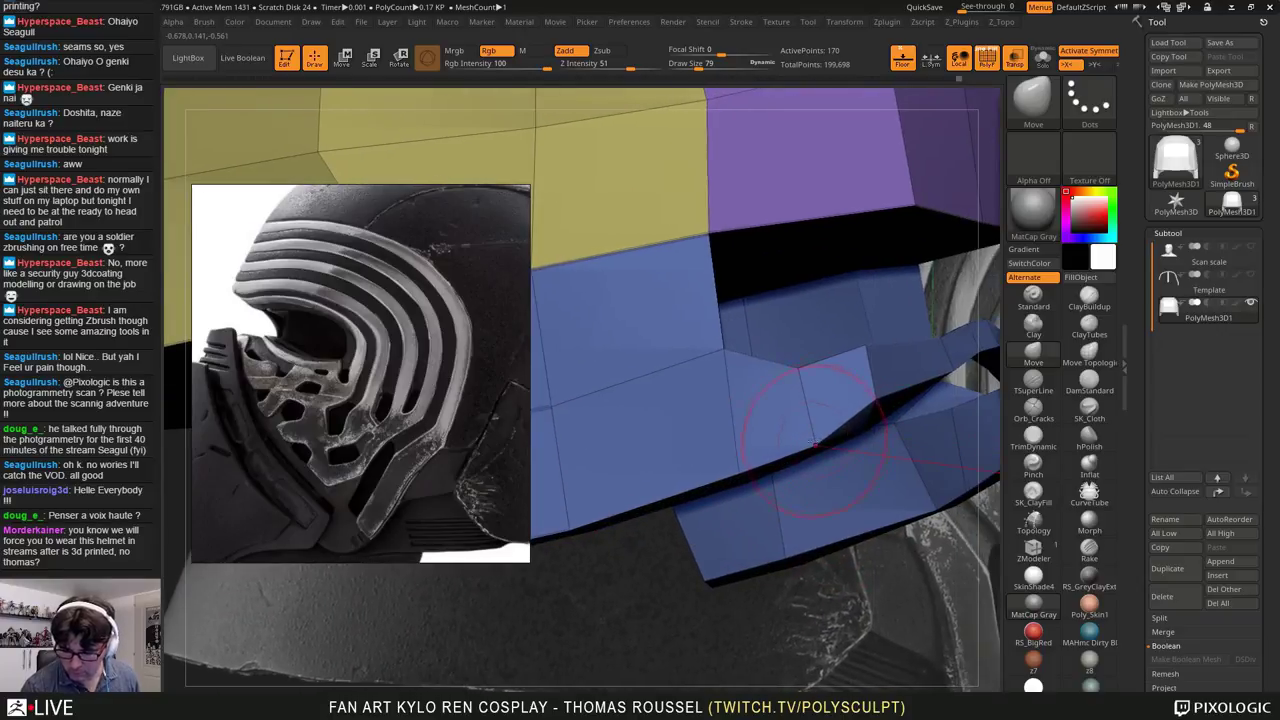
pyautogui.press('s')
pyautogui.moveTo(812, 432)
pyautogui.mouseDown()
pyautogui.moveTo(850, 405)
pyautogui.moveTo(824, 333)
pyautogui.moveTo(834, 399)
pyautogui.mouseUp()
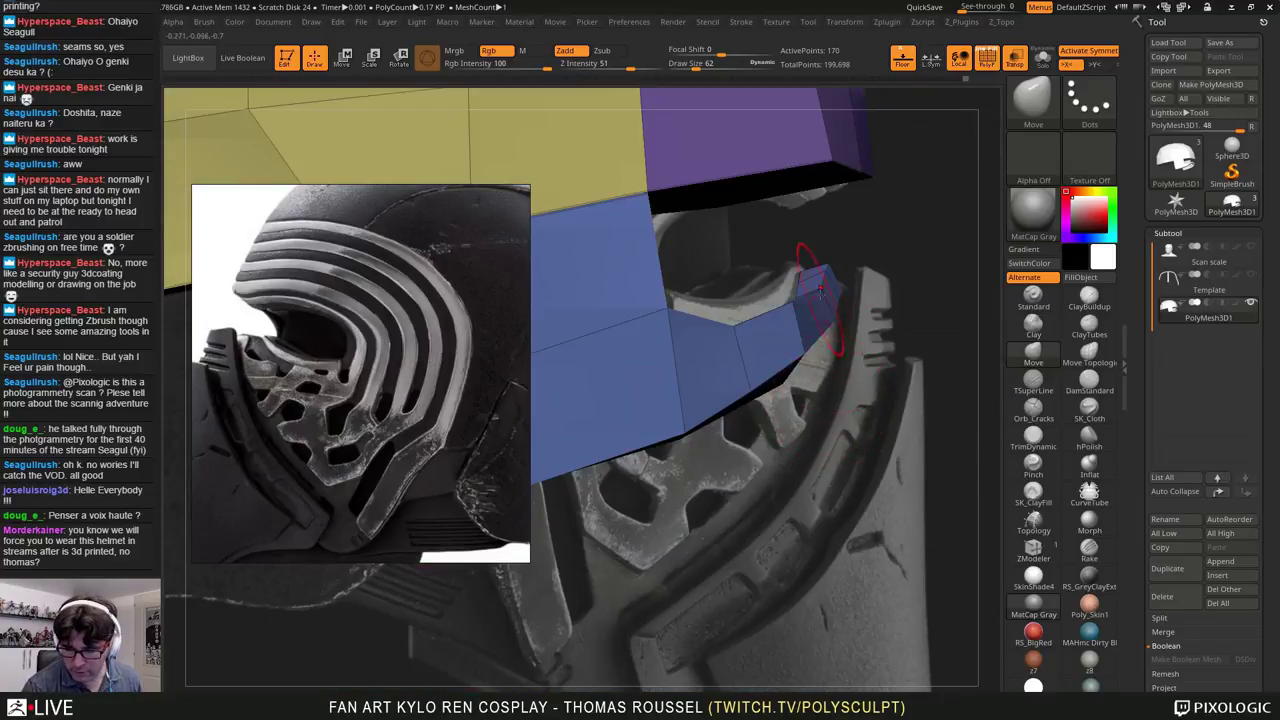
pyautogui.moveTo(818, 290); pyautogui.dragTo(760, 290)
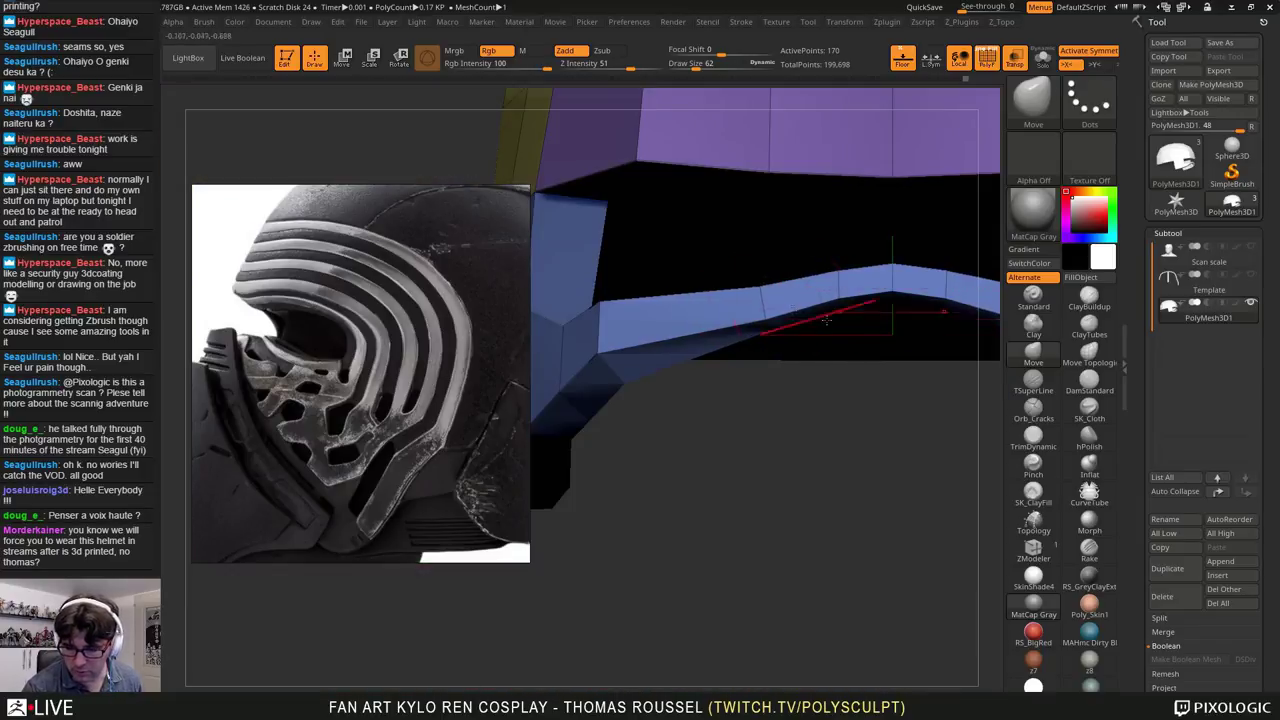
pyautogui.moveTo(827, 320); pyautogui.dragTo(724, 311)
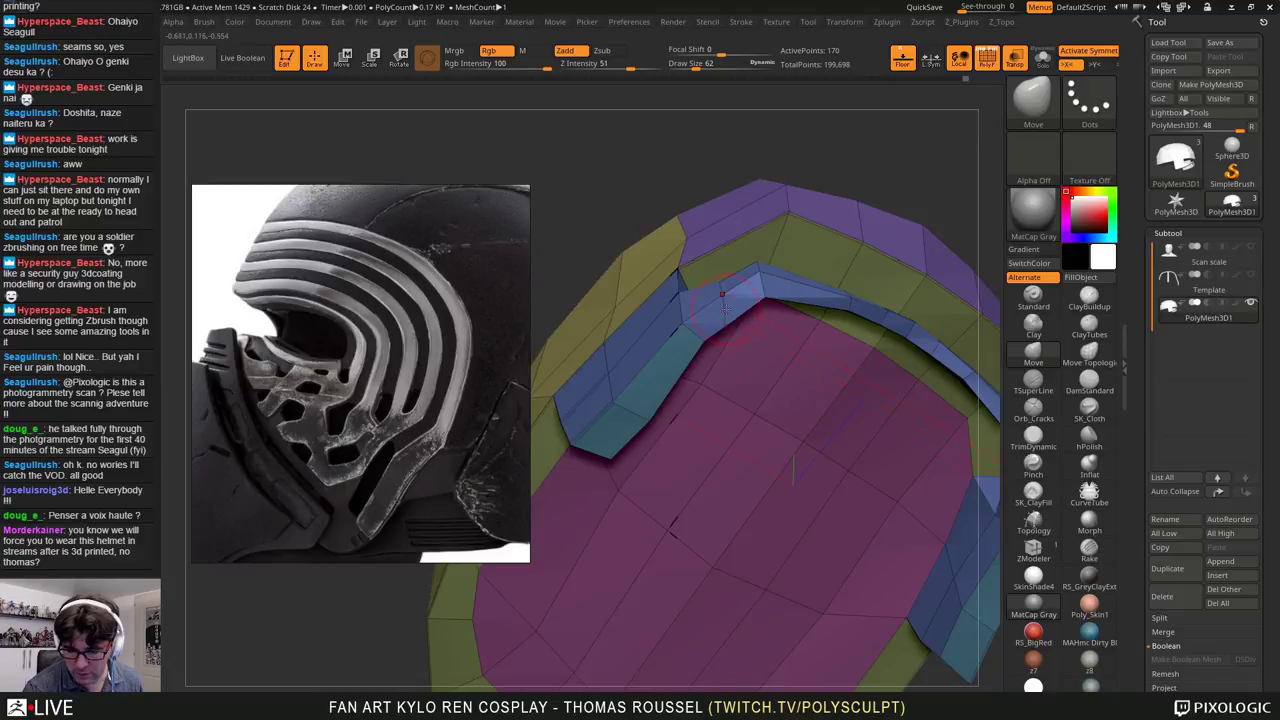
# Step: Reduce the brush size to 36 and adjust the vertices where the band turns into the cheek from below
pyautogui.press('s')
pyautogui.click(720, 317)
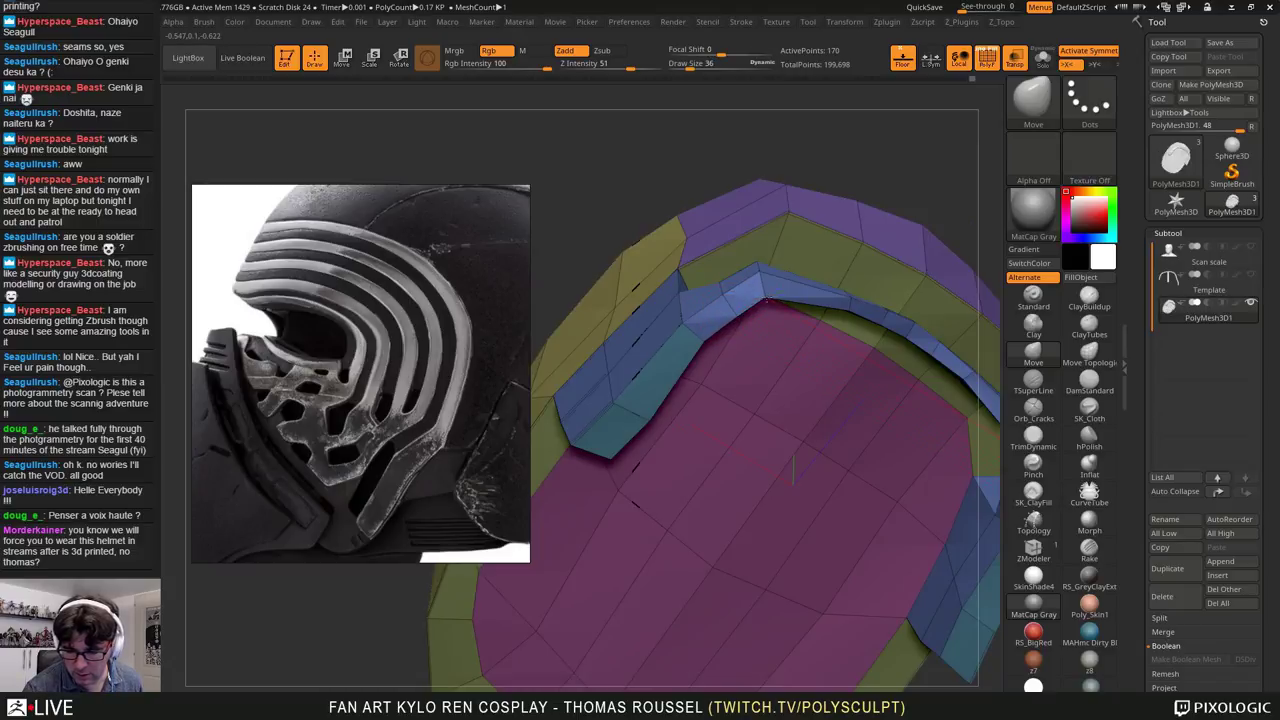
pyautogui.moveTo(767, 301); pyautogui.dragTo(839, 315, button='right')
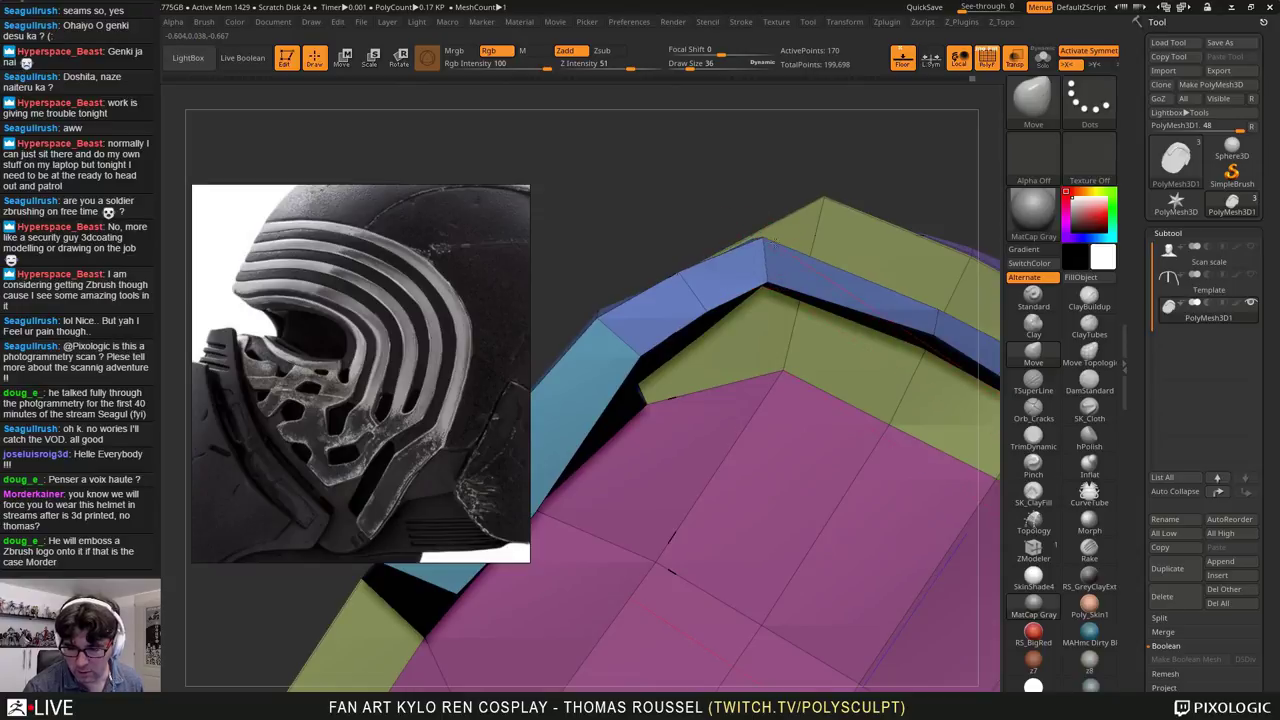
# Step: Mark the polygons along the underside of the blue front band with ZModeler and extrude them downward as a new row
pyautogui.moveTo(804, 280); pyautogui.dragTo(794, 308, button='right')
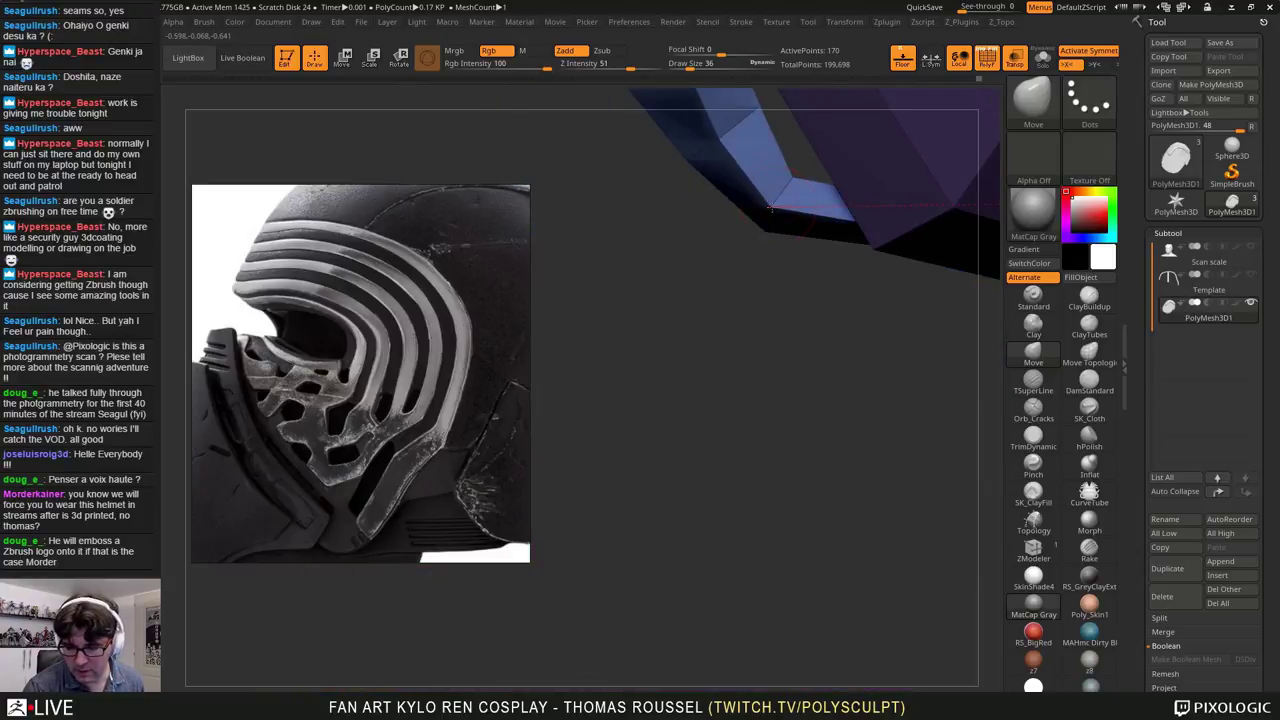
pyautogui.moveTo(830, 185); pyautogui.dragTo(889, 553)
pyautogui.keyDown('ctrl'); pyautogui.moveTo(889, 555); pyautogui.dragTo(760, 284, button='right'); pyautogui.keyUp('ctrl')
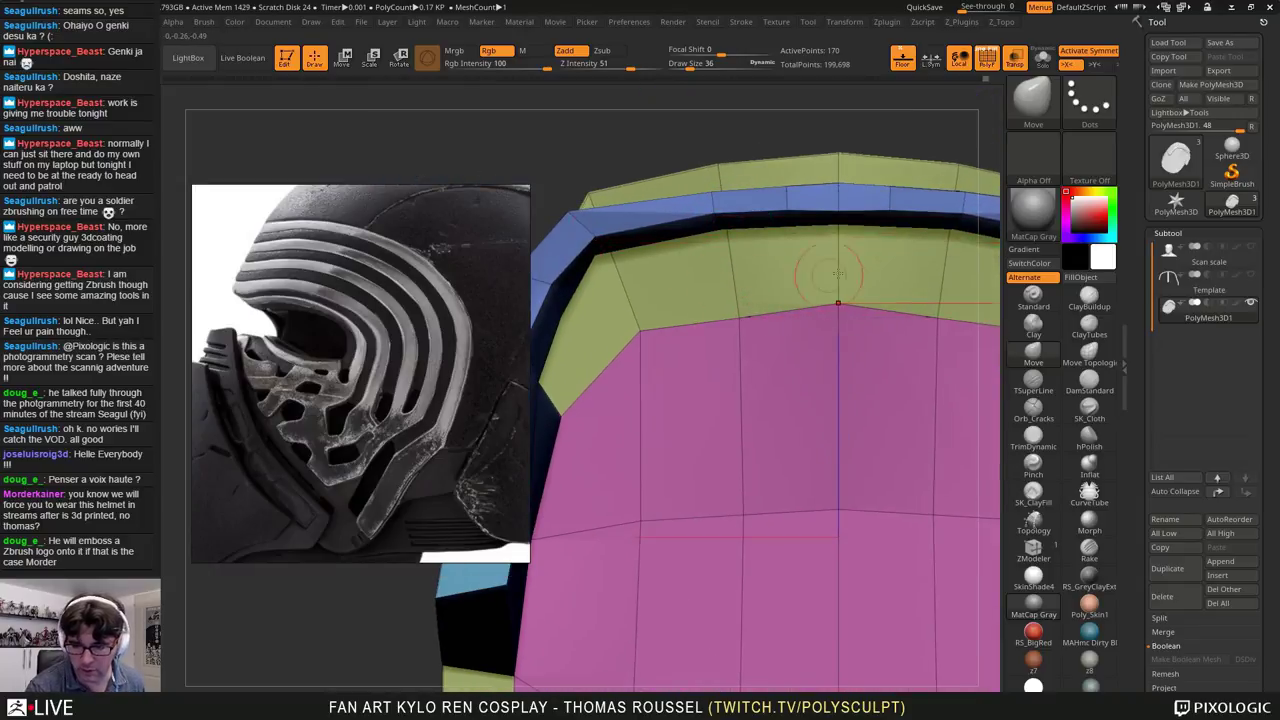
pyautogui.moveTo(838, 274); pyautogui.dragTo(797, 437, button='right')
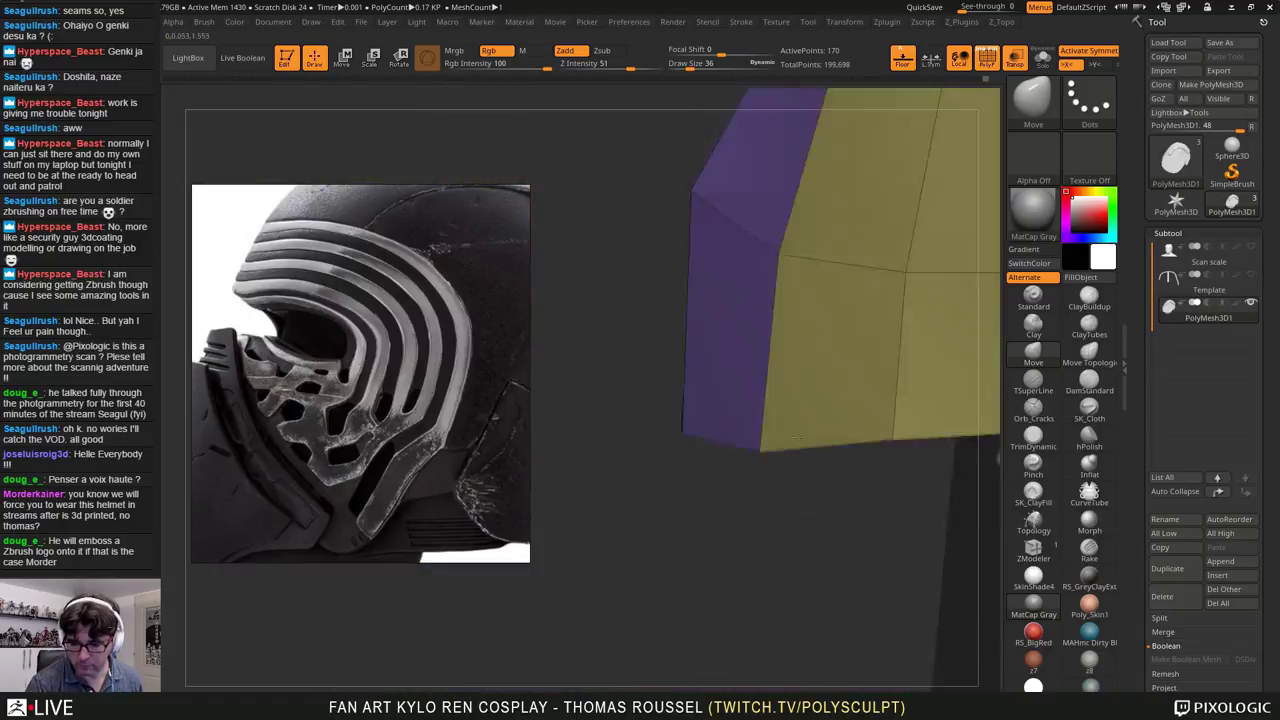
pyautogui.moveTo(796, 438); pyautogui.dragTo(660, 215)
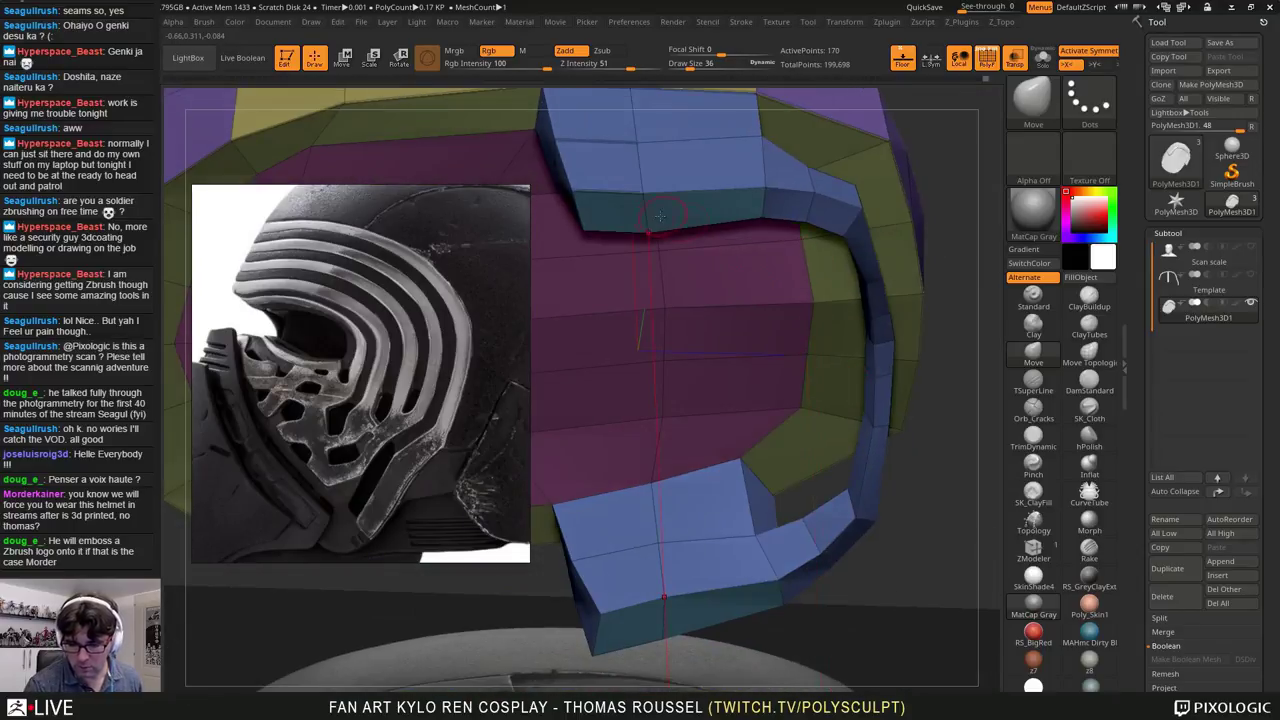
pyautogui.click(1033, 547)
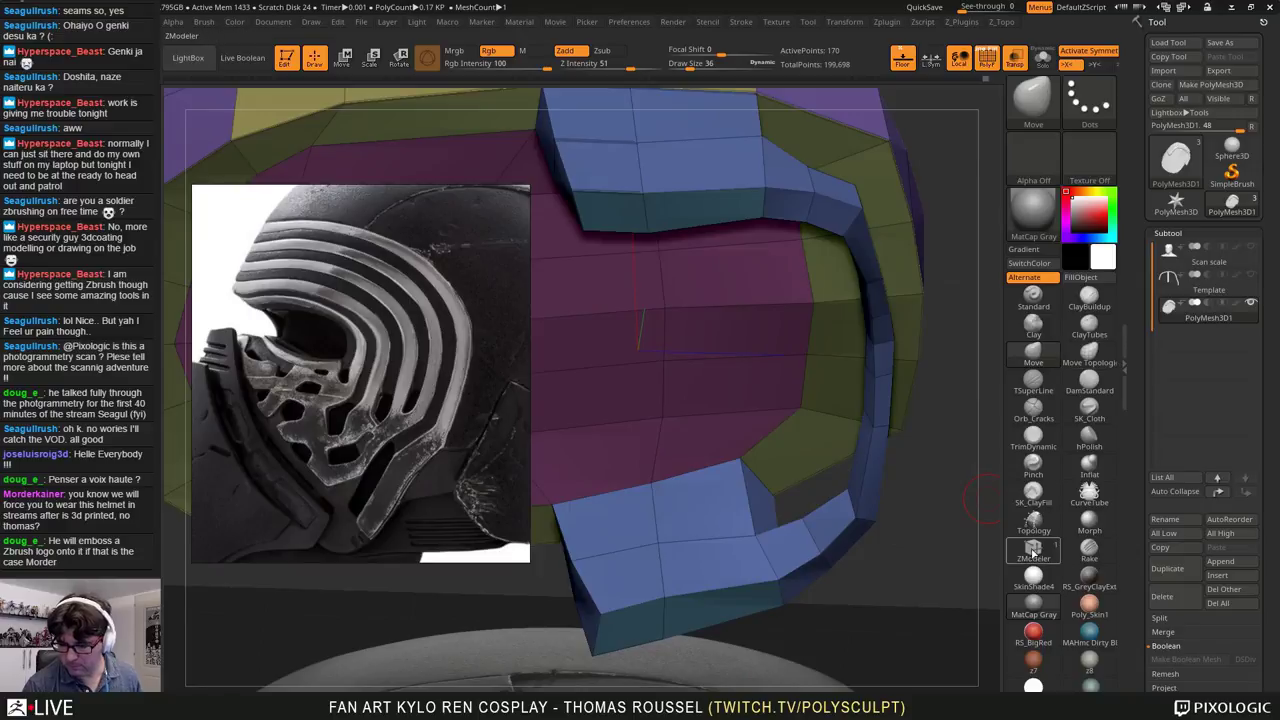
pyautogui.keyDown('alt'); pyautogui.click(622, 240); pyautogui.keyUp('alt')
pyautogui.keyDown('alt'); pyautogui.click(700, 238); pyautogui.keyUp('alt')
pyautogui.keyDown('alt'); pyautogui.click(787, 236); pyautogui.keyUp('alt')
pyautogui.keyDown('alt'); pyautogui.click(834, 243); pyautogui.keyUp('alt')
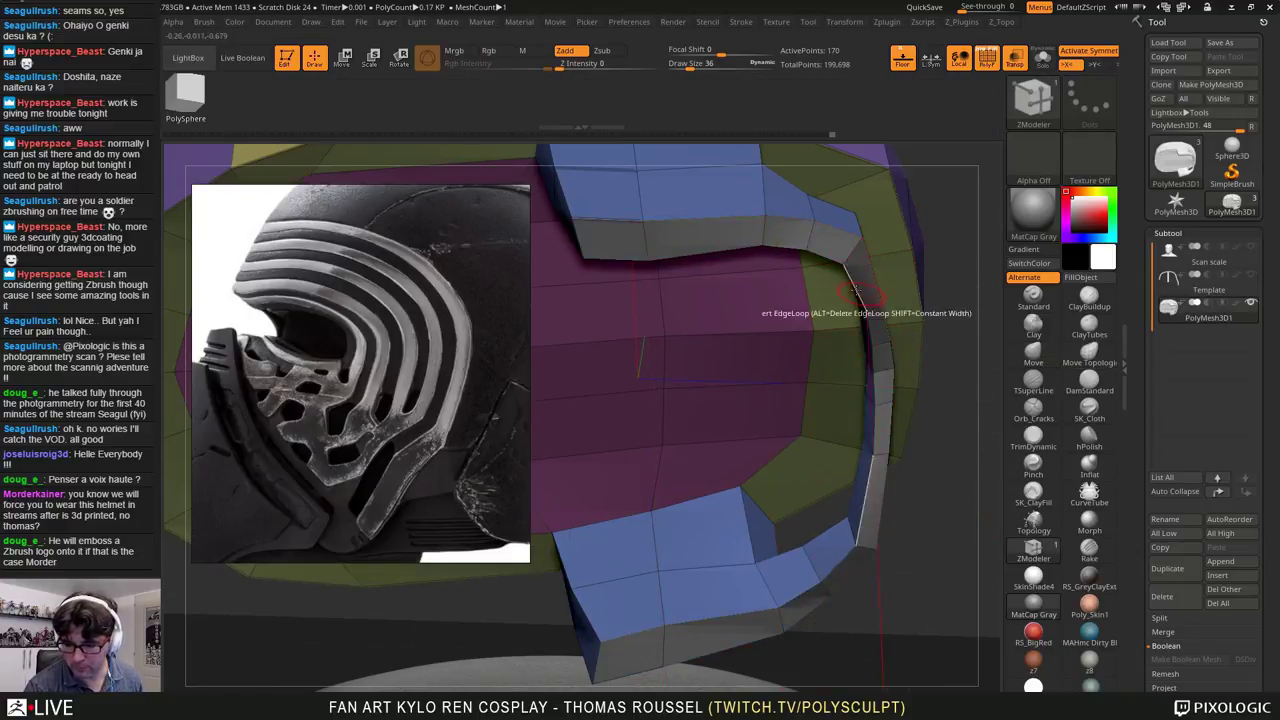
pyautogui.moveTo(958, 410); pyautogui.dragTo(960, 470)
pyautogui.moveTo(752, 319); pyautogui.dragTo(670, 540)
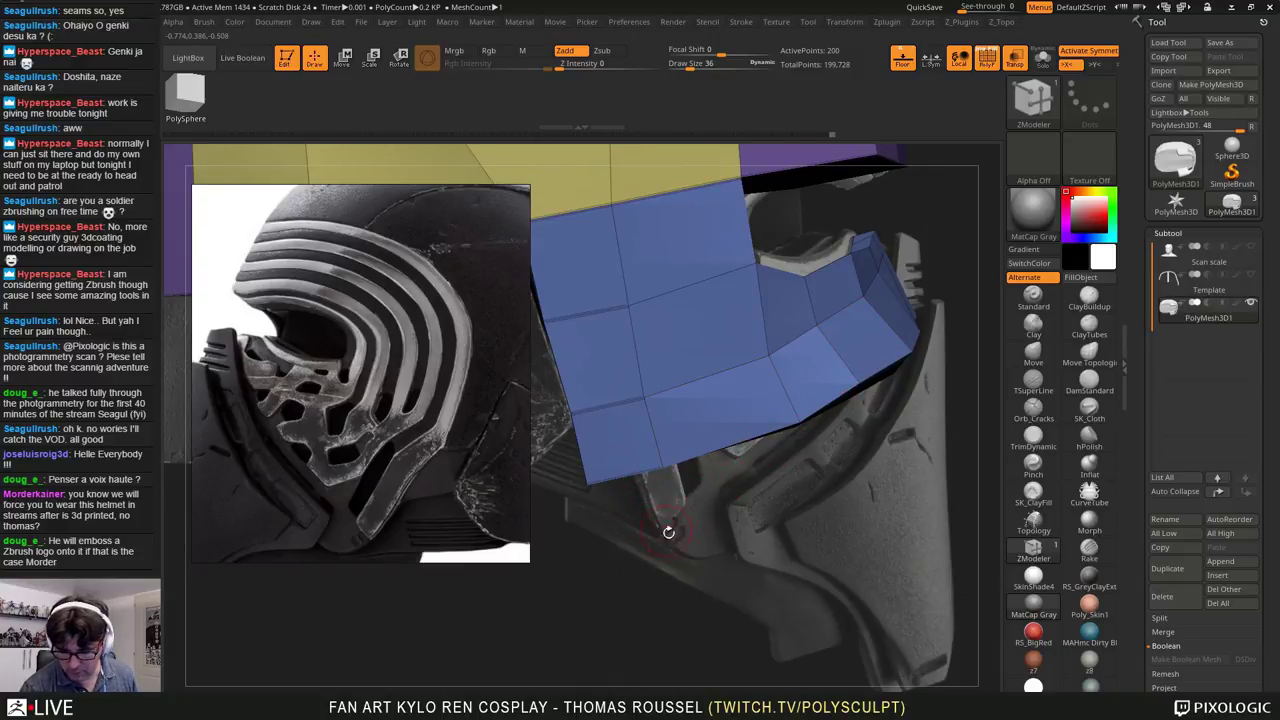
# Step: With the Move brush at size 126, pull the cheek's lower vertices forward and down into a point following the side reference
pyautogui.moveTo(840, 493); pyautogui.dragTo(793, 489)
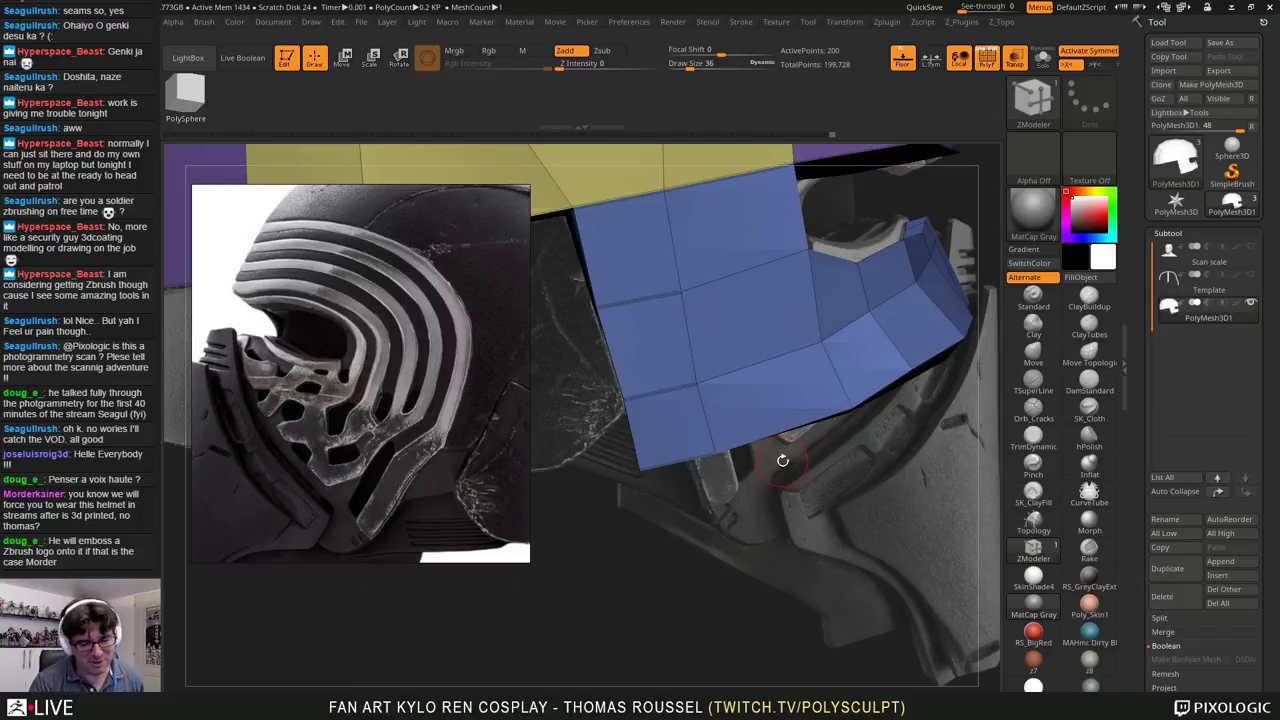
pyautogui.moveTo(783, 460); pyautogui.dragTo(755, 523)
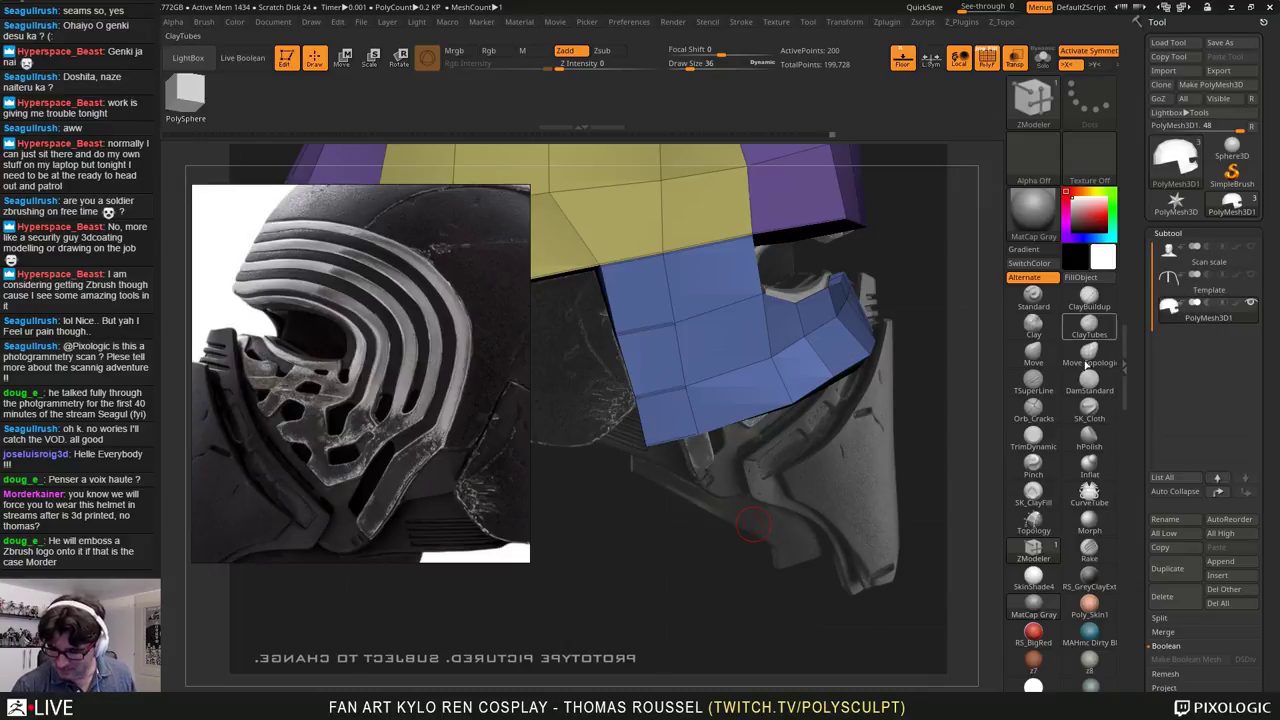
pyautogui.click(1033, 352)
pyautogui.press('s')
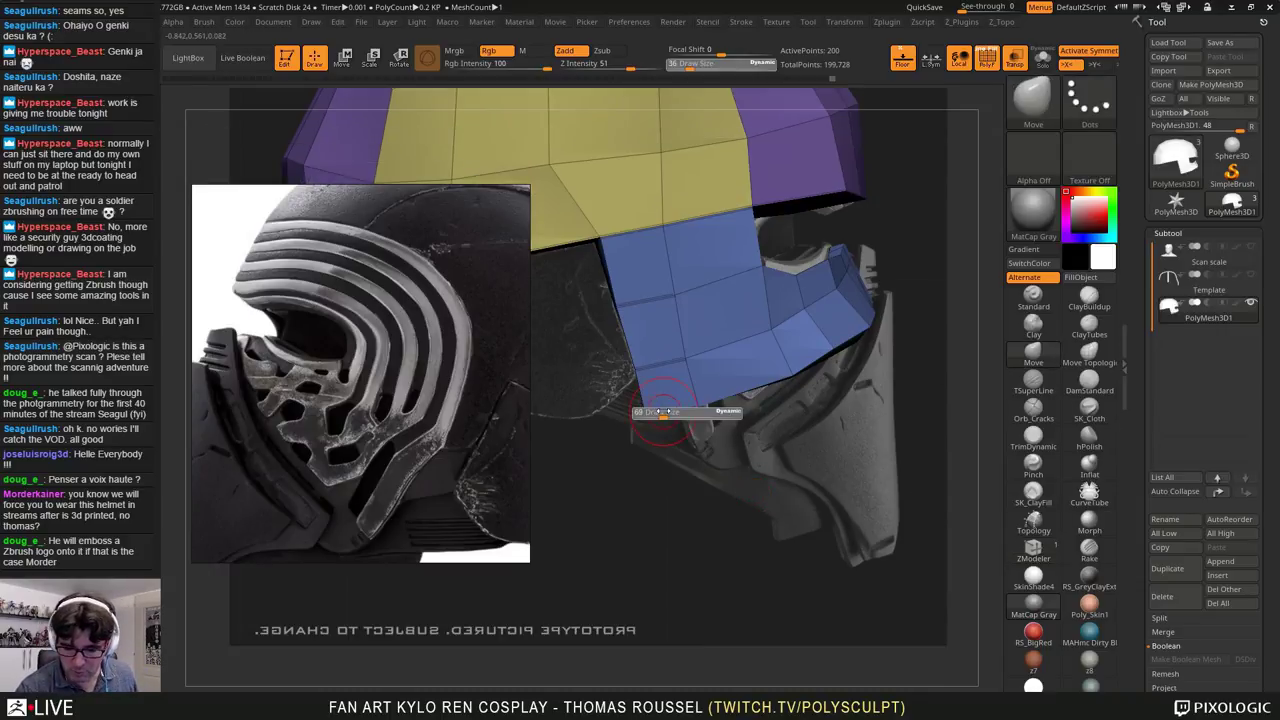
pyautogui.moveTo(659, 413); pyautogui.dragTo(669, 412)
pyautogui.moveTo(687, 360); pyautogui.dragTo(703, 357)
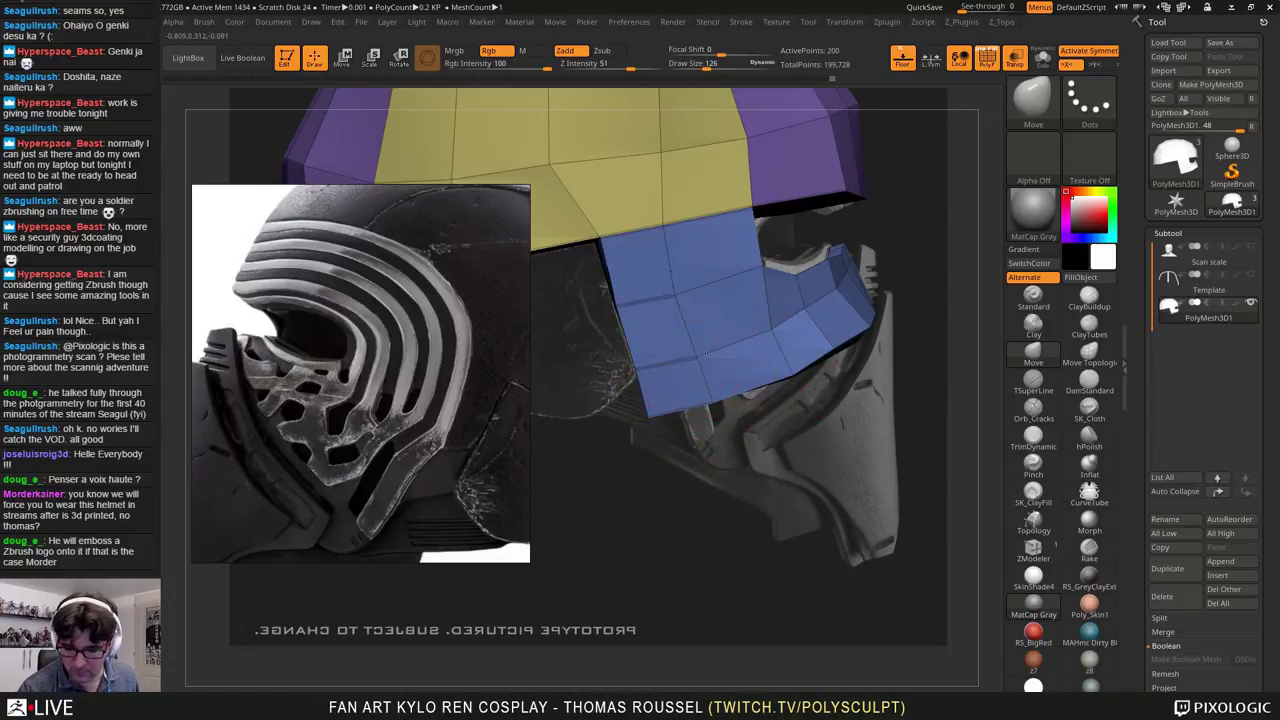
pyautogui.moveTo(676, 296); pyautogui.dragTo(688, 296)
pyautogui.moveTo(703, 357); pyautogui.dragTo(719, 351)
pyautogui.moveTo(708, 403)
pyautogui.mouseDown()
pyautogui.moveTo(735, 400)
pyautogui.moveTo(712, 412)
pyautogui.moveTo(740, 425)
pyautogui.moveTo(700, 440)
pyautogui.mouseUp()
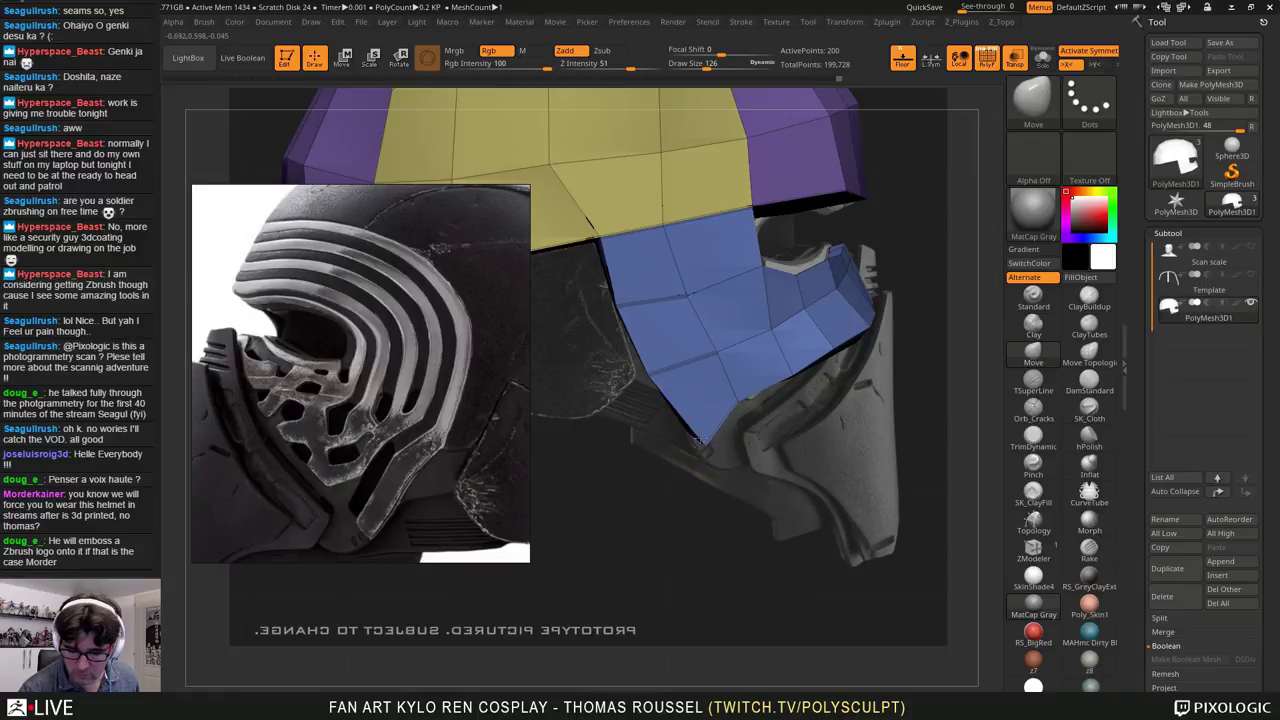
pyautogui.moveTo(648, 376)
pyautogui.mouseDown()
pyautogui.moveTo(692, 354)
pyautogui.moveTo(659, 366)
pyautogui.mouseUp()
pyautogui.moveTo(590, 470); pyautogui.dragTo(648, 412)
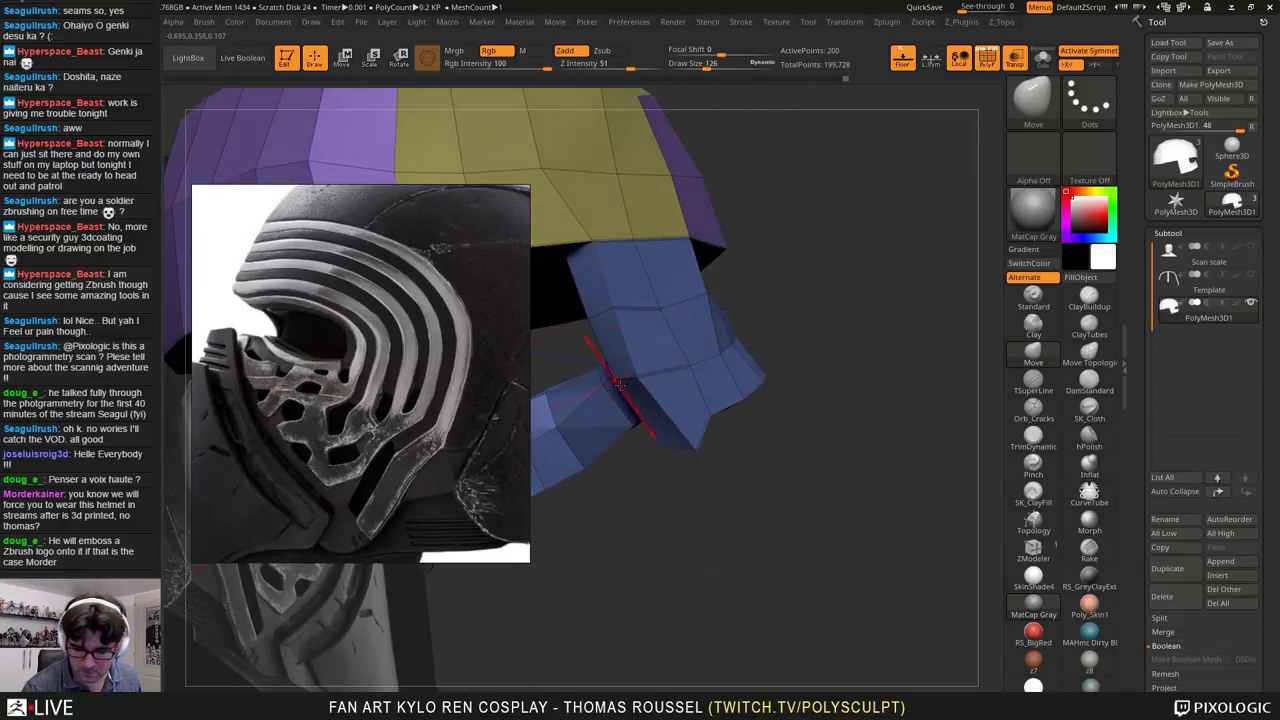
pyautogui.hotkey('ctrl', 'w')
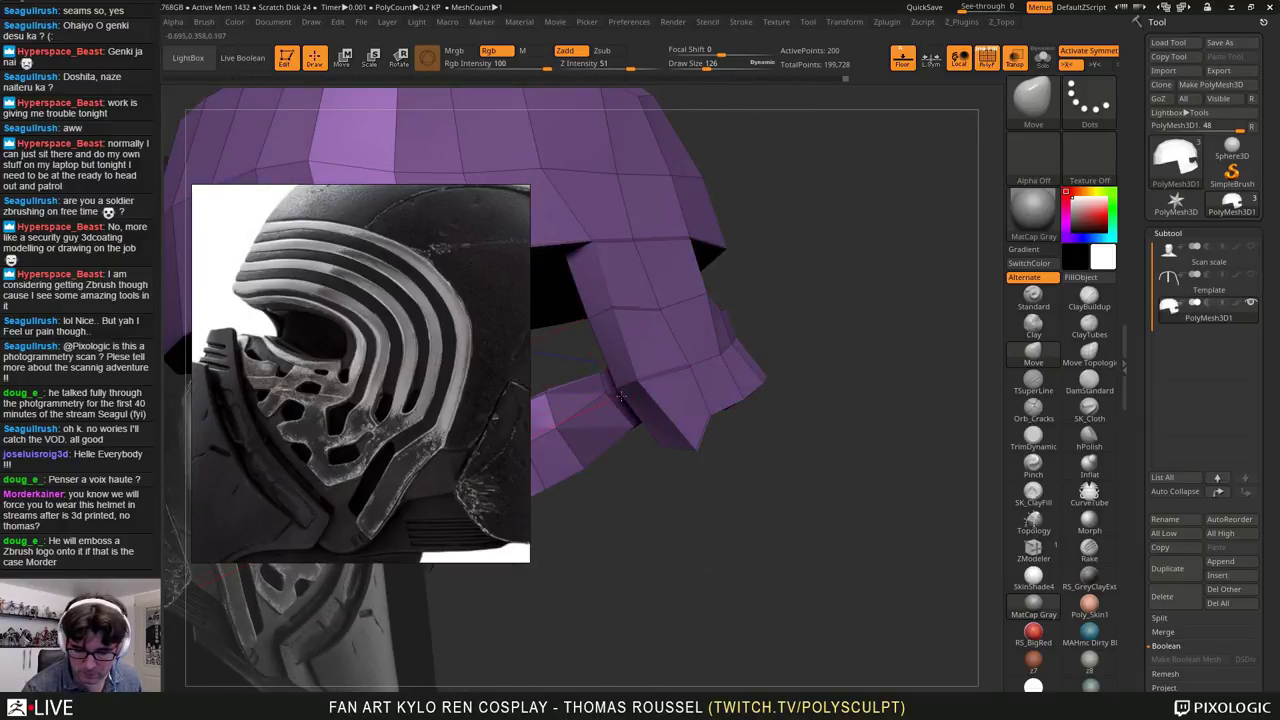
pyautogui.hotkey('ctrl', 'z')
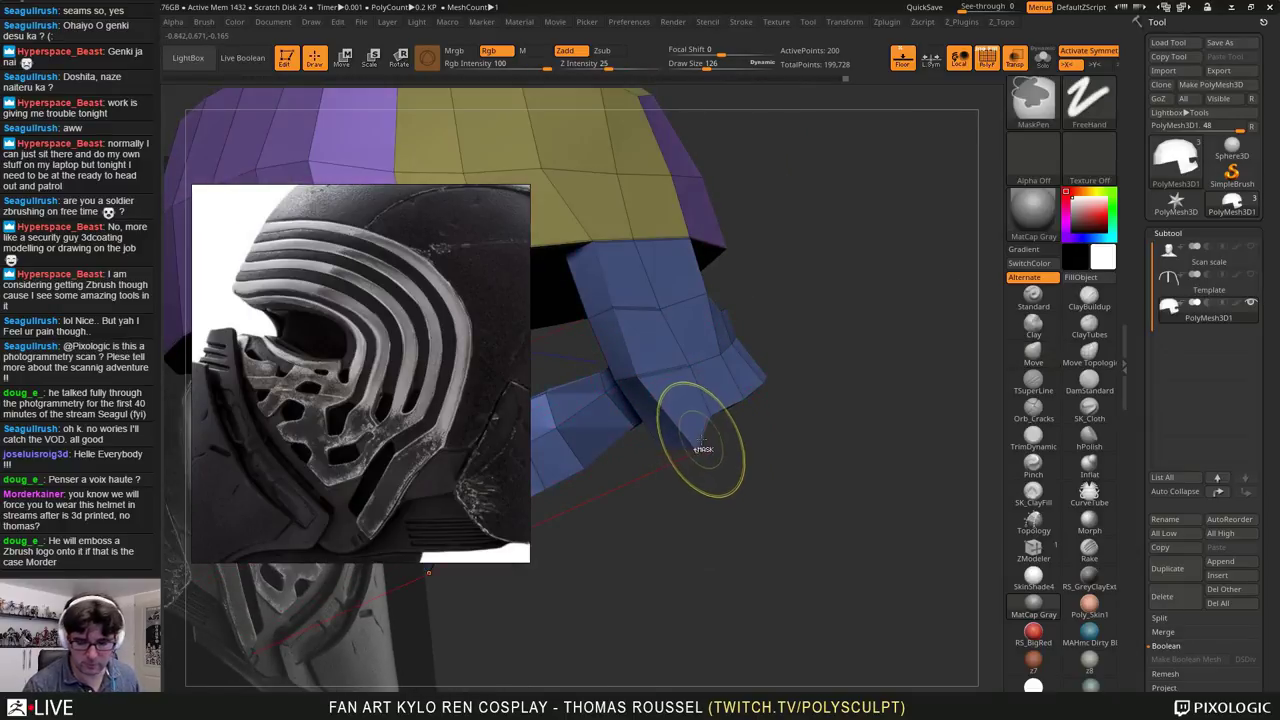
# Step: Move the cheek tip and the band's lower front edge to follow the side reference
pyautogui.moveTo(622, 400)
pyautogui.mouseDown(button='right')
pyautogui.moveTo(732, 402)
pyautogui.moveTo(717, 394)
pyautogui.mouseUp(button='right')
pyautogui.moveTo(688, 414); pyautogui.dragTo(700, 435)
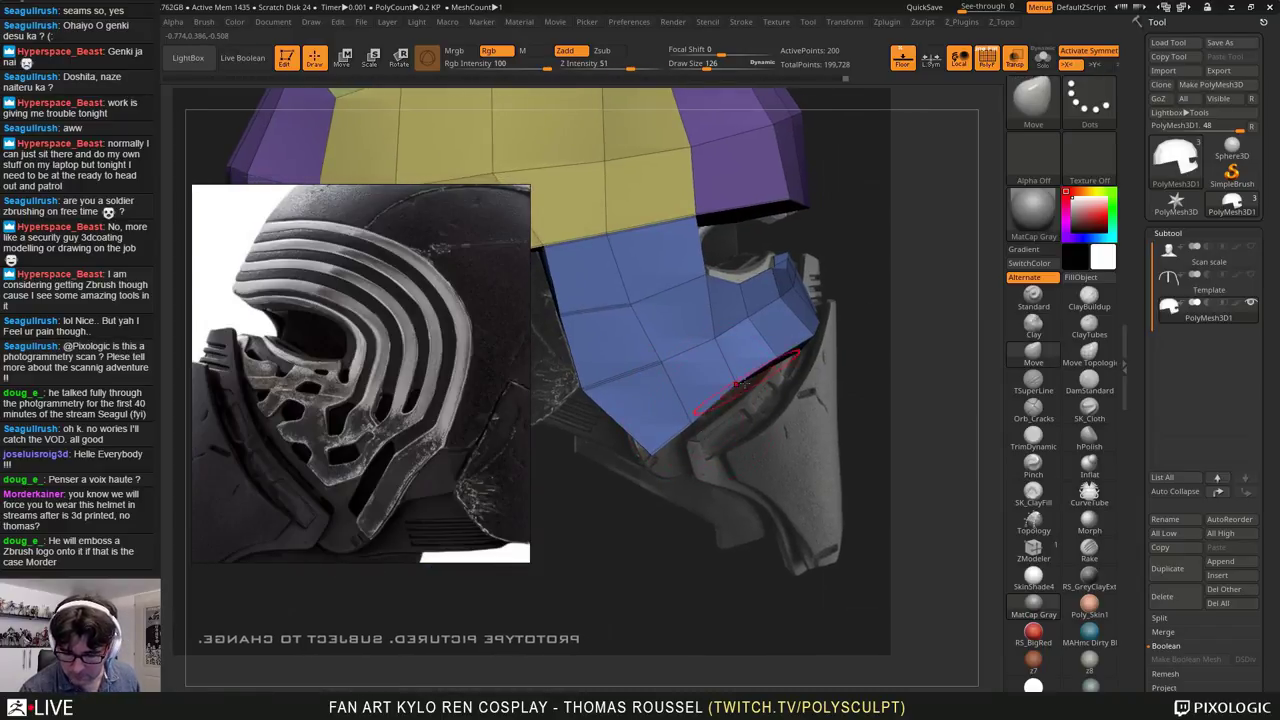
pyautogui.moveTo(742, 384)
pyautogui.mouseDown()
pyautogui.moveTo(744, 395)
pyautogui.moveTo(820, 321)
pyautogui.mouseUp()
# Step: Reduce the brush size to 62 and round the band's front corner vertices from below
pyautogui.moveTo(832, 317)
pyautogui.mouseDown(button='right')
pyautogui.moveTo(790, 321)
pyautogui.moveTo(845, 298)
pyautogui.mouseUp(button='right')
pyautogui.press('s')
pyautogui.click(818, 323)
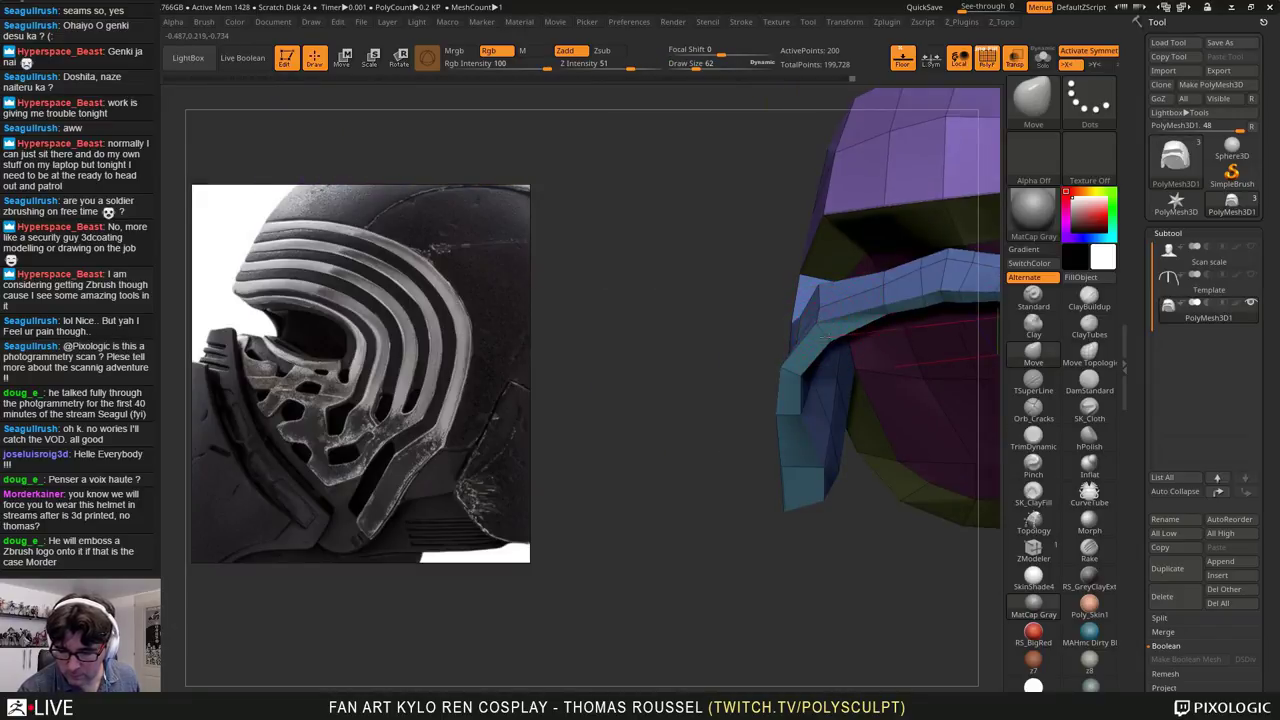
pyautogui.moveTo(816, 336); pyautogui.dragTo(810, 352)
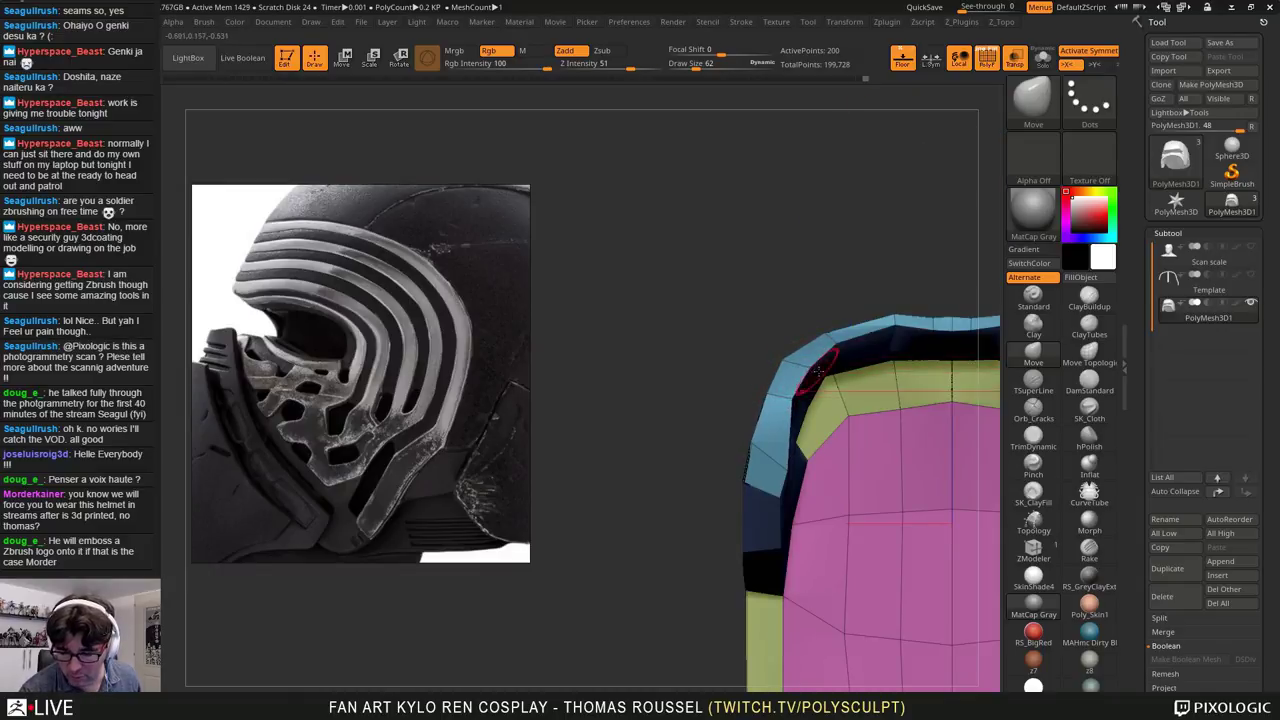
pyautogui.moveTo(790, 375)
pyautogui.mouseDown()
pyautogui.moveTo(845, 333)
pyautogui.moveTo(858, 287)
pyautogui.moveTo(802, 335)
pyautogui.moveTo(802, 383)
pyautogui.mouseUp()
pyautogui.moveTo(817, 337)
pyautogui.mouseDown()
pyautogui.moveTo(824, 346)
pyautogui.moveTo(846, 326)
pyautogui.mouseUp()
pyautogui.moveTo(893, 325); pyautogui.dragTo(884, 380, button='right')
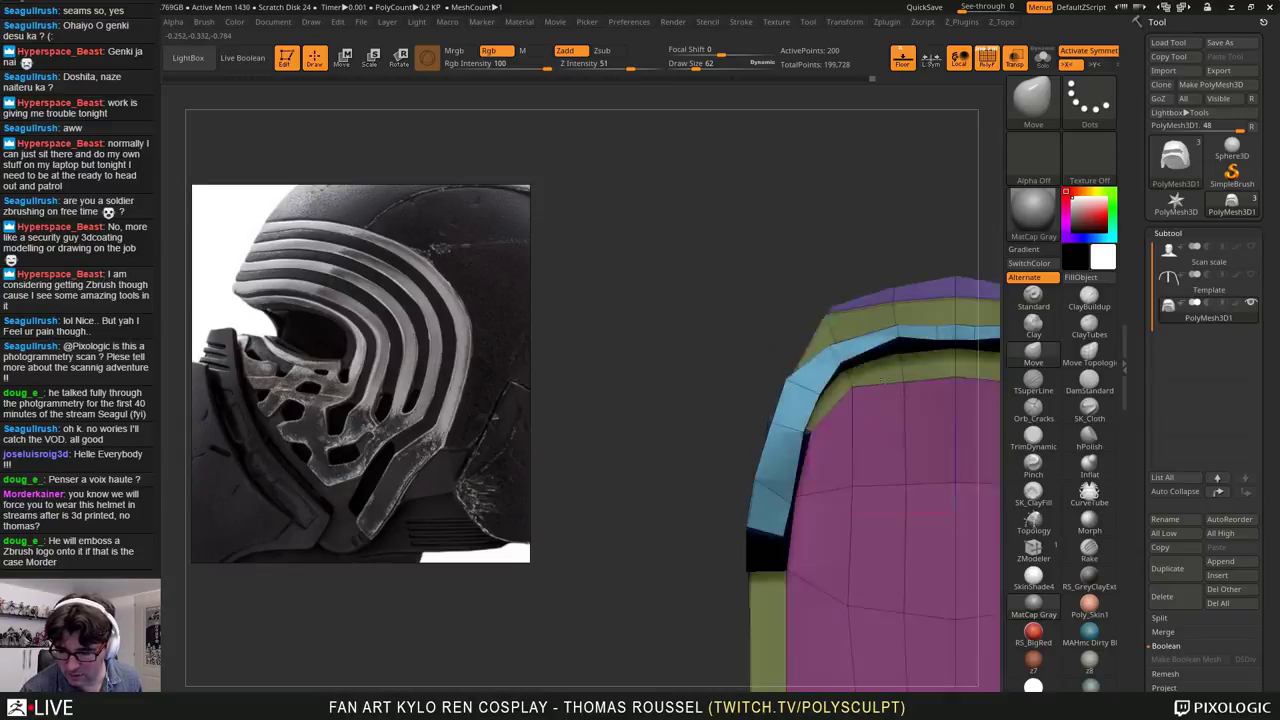
pyautogui.moveTo(884, 380)
pyautogui.mouseDown()
pyautogui.moveTo(889, 466)
pyautogui.moveTo(920, 443)
pyautogui.mouseUp()
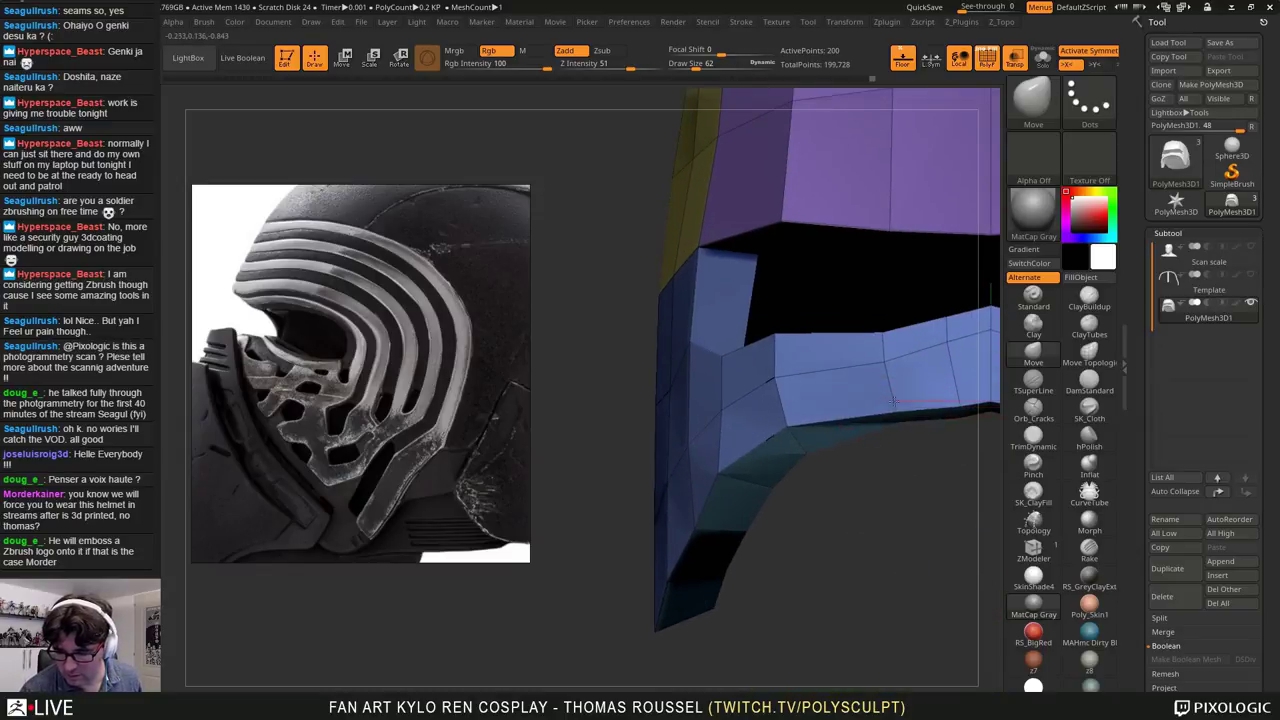
pyautogui.moveTo(895, 402); pyautogui.dragTo(867, 394)
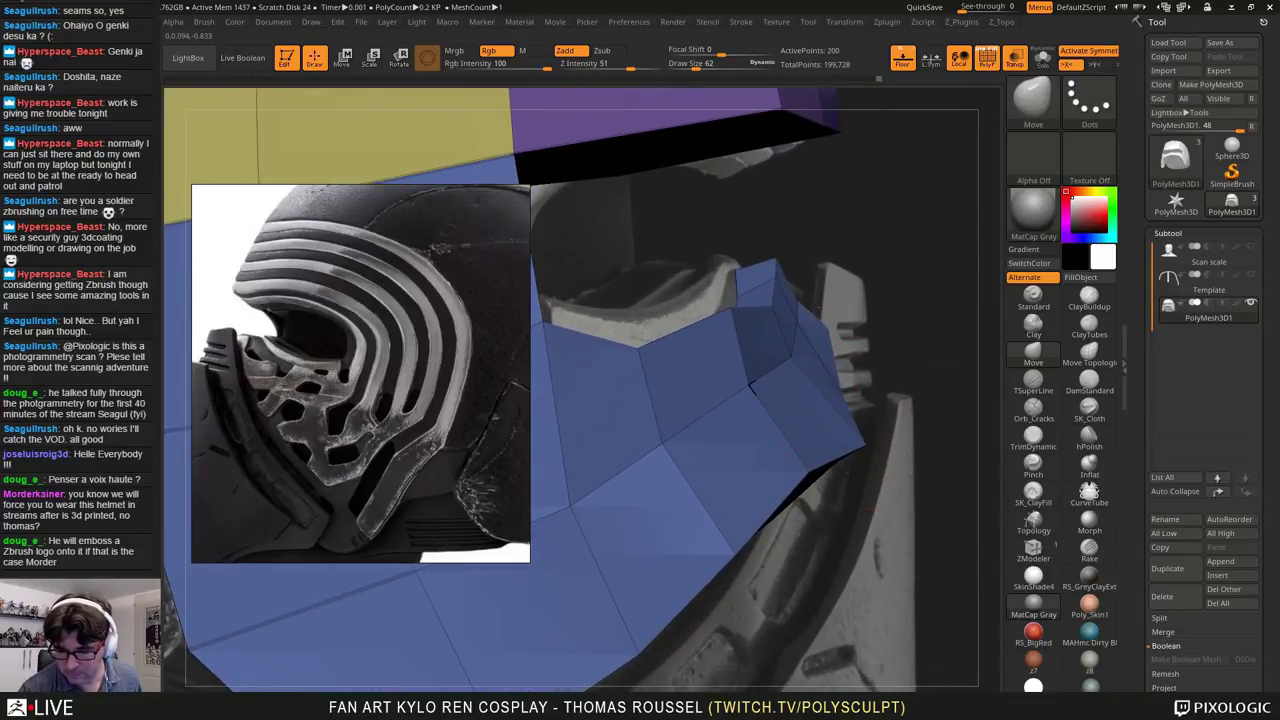
# Step: Set the brush size to 19 and adjust the vertices around the nose bridge to match the side reference
pyautogui.press('s')
pyautogui.moveTo(799, 280); pyautogui.dragTo(781, 282)
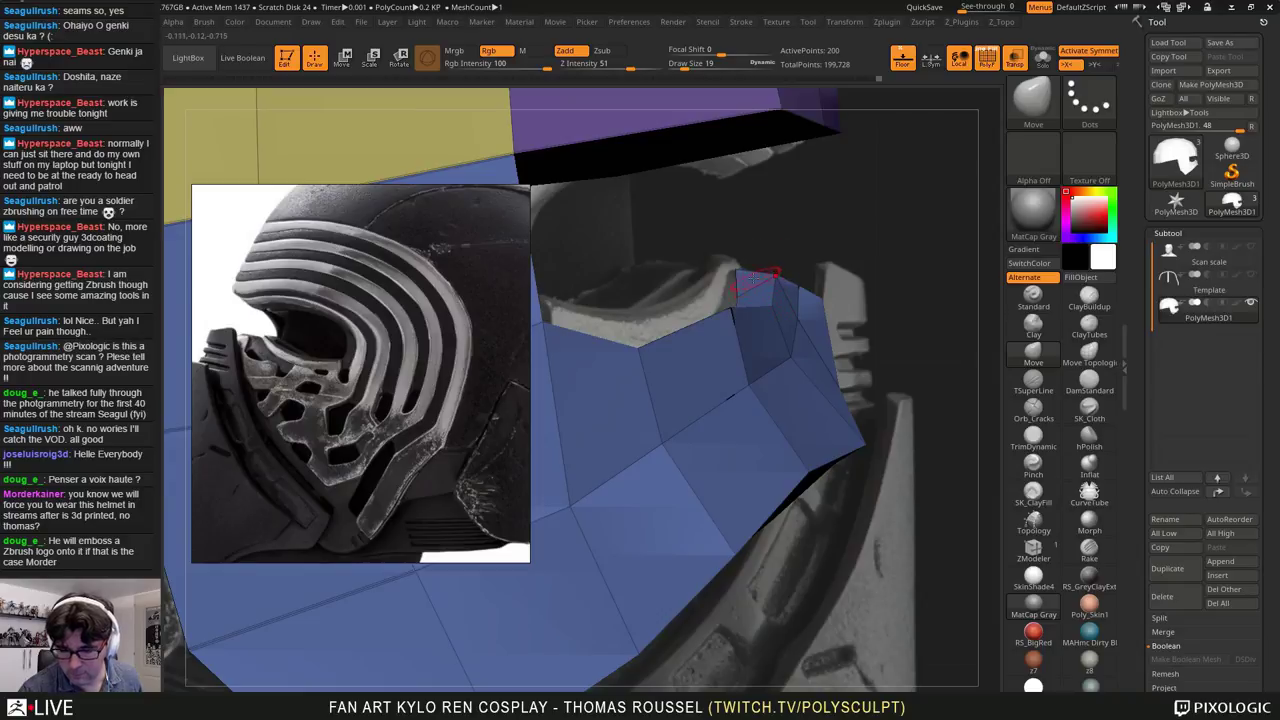
pyautogui.moveTo(723, 238); pyautogui.dragTo(727, 288)
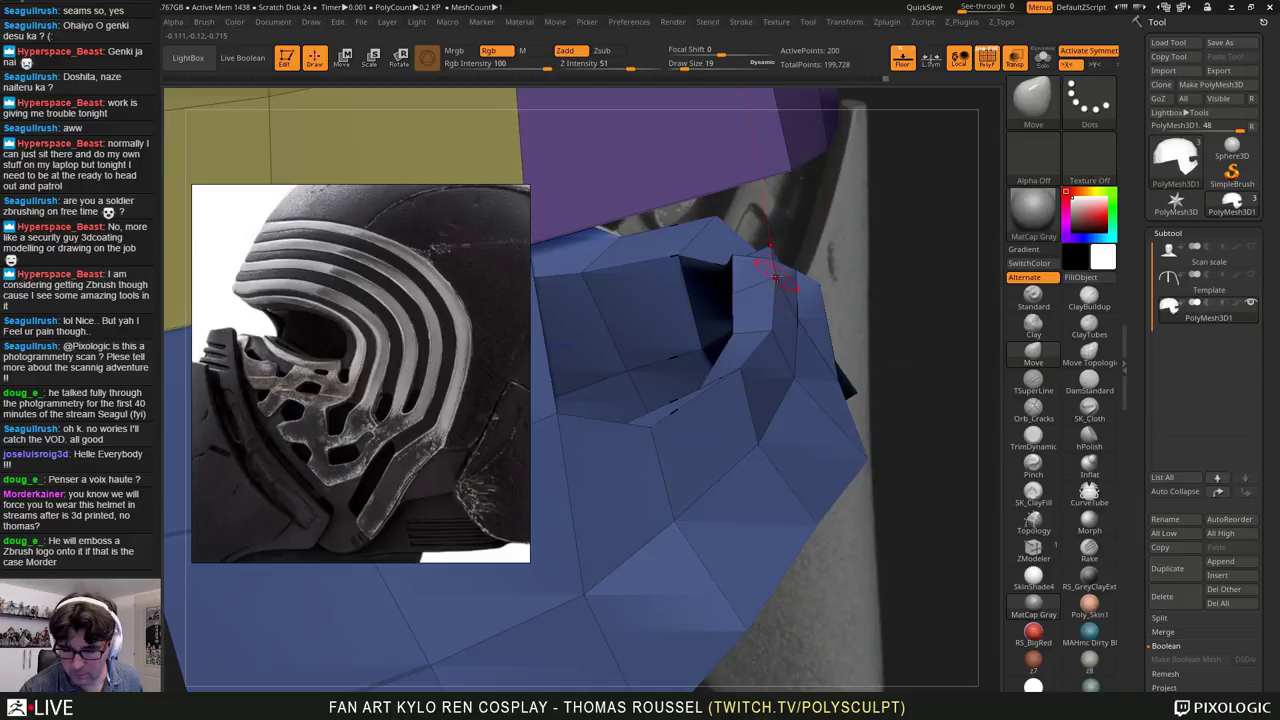
pyautogui.moveTo(812, 270); pyautogui.dragTo(742, 295)
pyautogui.moveTo(757, 300)
pyautogui.mouseDown(button='right')
pyautogui.moveTo(749, 378)
pyautogui.moveTo(751, 316)
pyautogui.mouseUp(button='right')
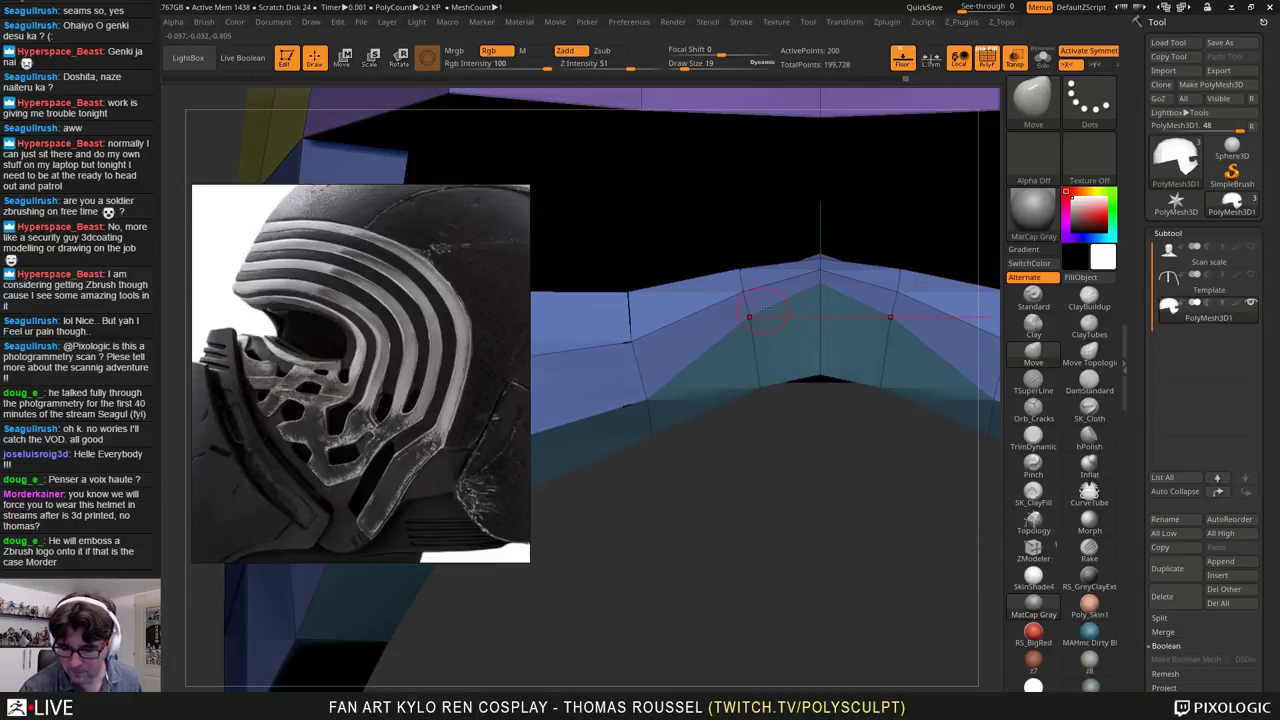
pyautogui.moveTo(896, 315); pyautogui.dragTo(930, 332, button='right')
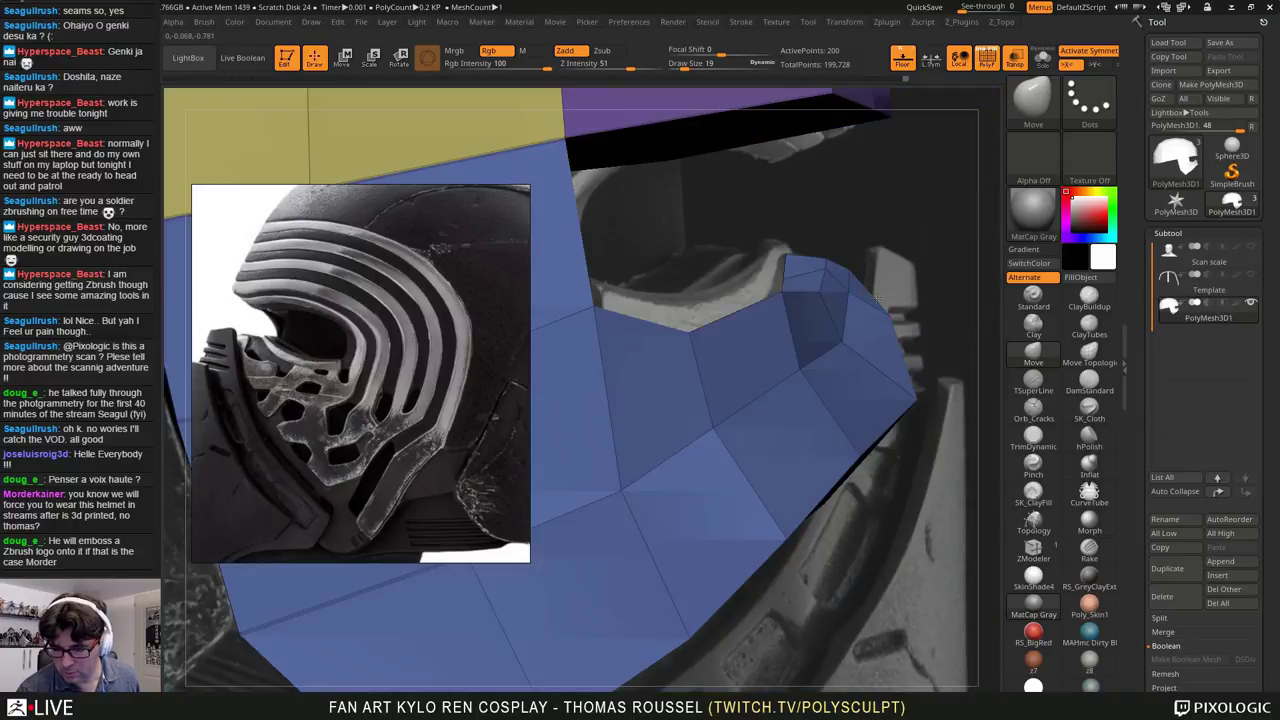
pyautogui.keyDown('alt'); pyautogui.moveTo(878, 296); pyautogui.dragTo(835, 281, button='right'); pyautogui.keyUp('alt')
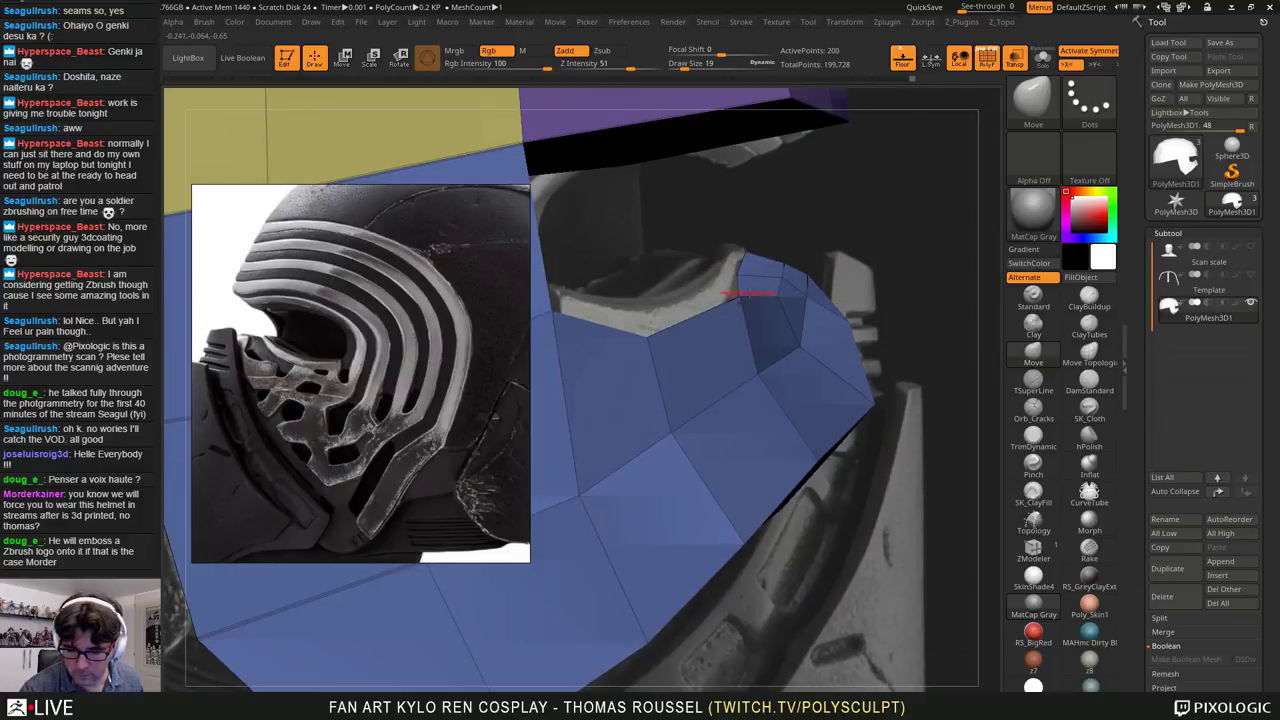
pyautogui.moveTo(748, 293); pyautogui.dragTo(673, 343, button='right')
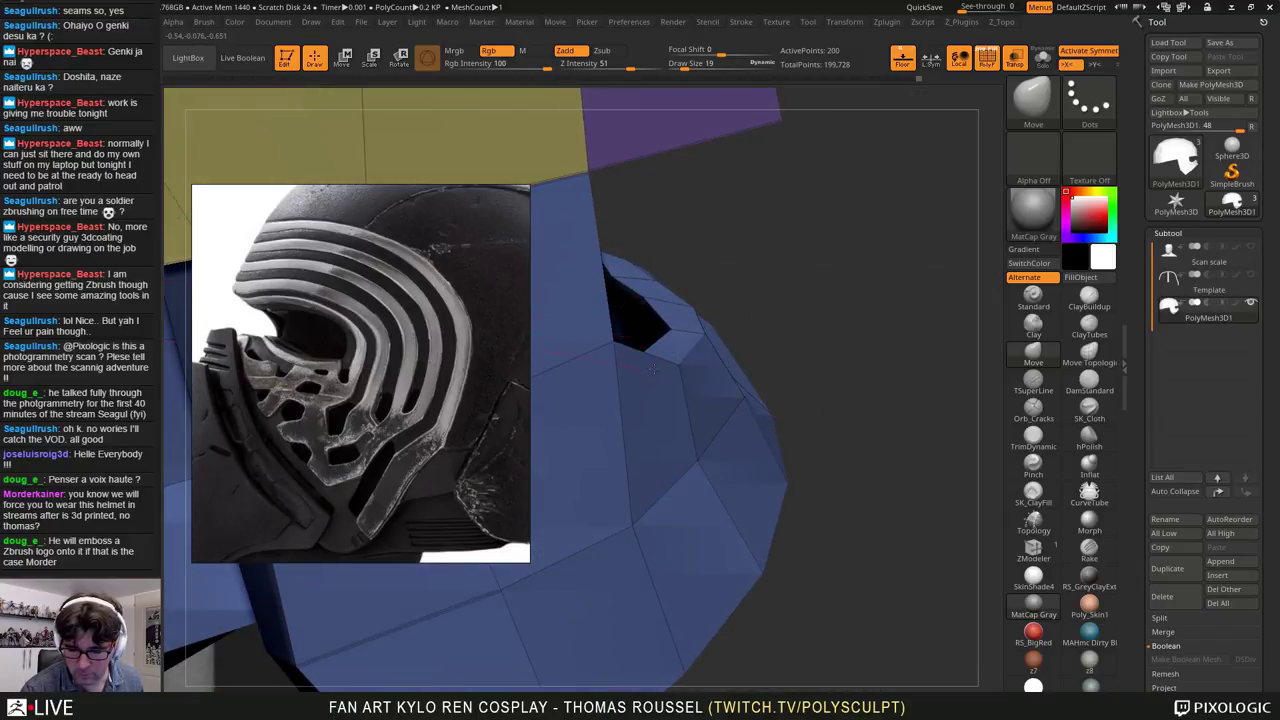
pyautogui.moveTo(728, 338); pyautogui.dragTo(695, 355, button='right')
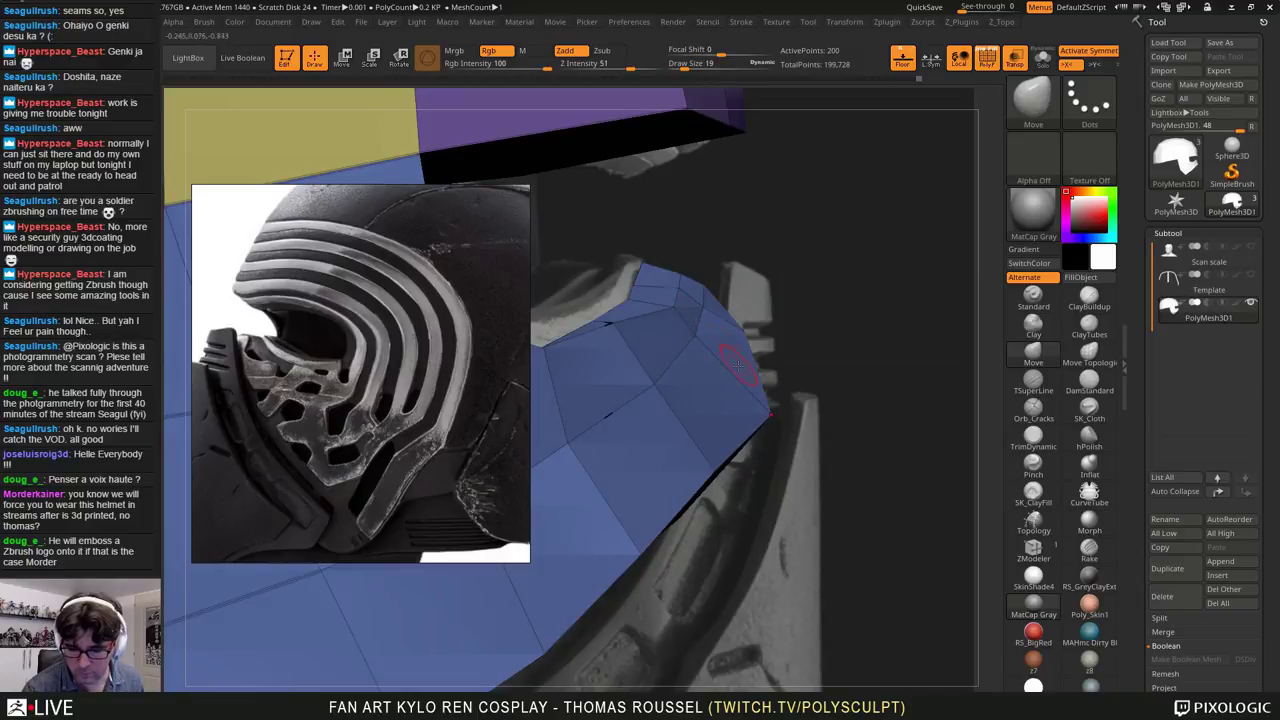
# Step: Pull the band's front and lower edge vertices back to follow the curve of the mask in the side reference
pyautogui.moveTo(744, 334); pyautogui.dragTo(738, 330)
pyautogui.moveTo(769, 413); pyautogui.dragTo(739, 394)
pyautogui.moveTo(738, 450); pyautogui.dragTo(702, 462)
pyautogui.moveTo(679, 530); pyautogui.dragTo(663, 513)
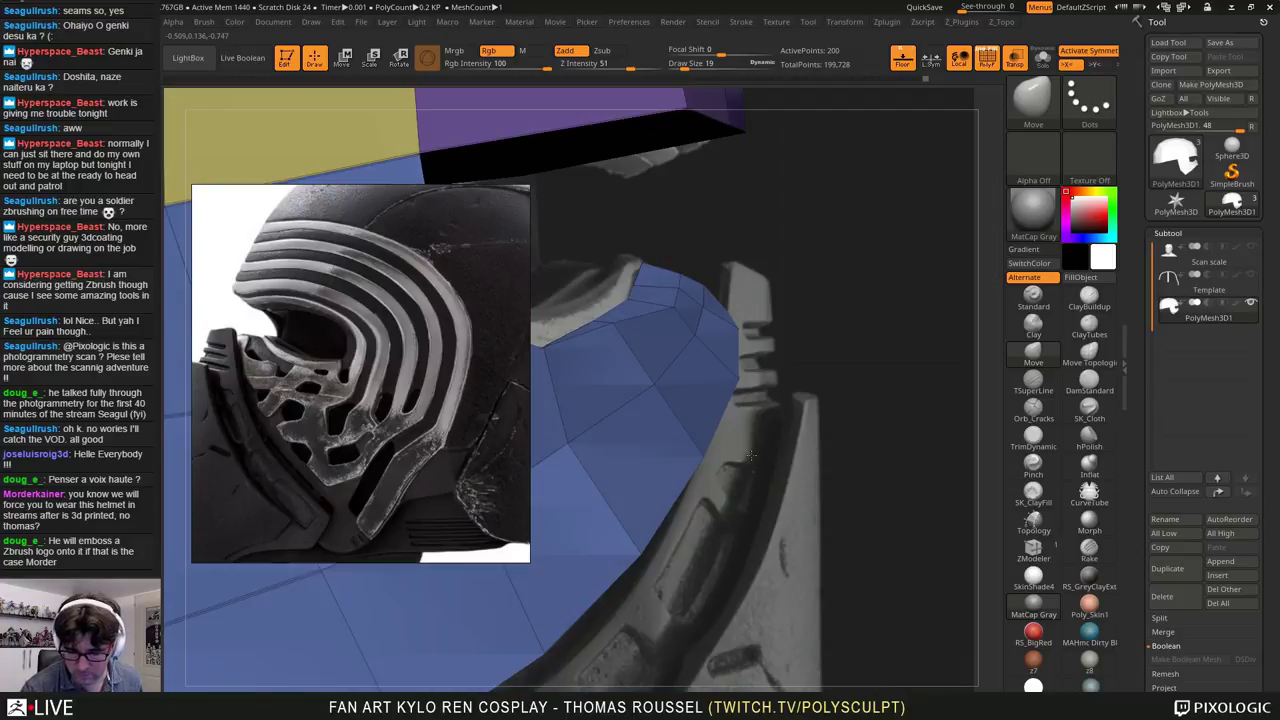
# Step: Adjust the band's lower rim vertices at the nose centre and along the cheek bend from the front
pyautogui.keyDown('ctrl'); pyautogui.moveTo(744, 412); pyautogui.dragTo(870, 310, button='right'); pyautogui.keyUp('ctrl')
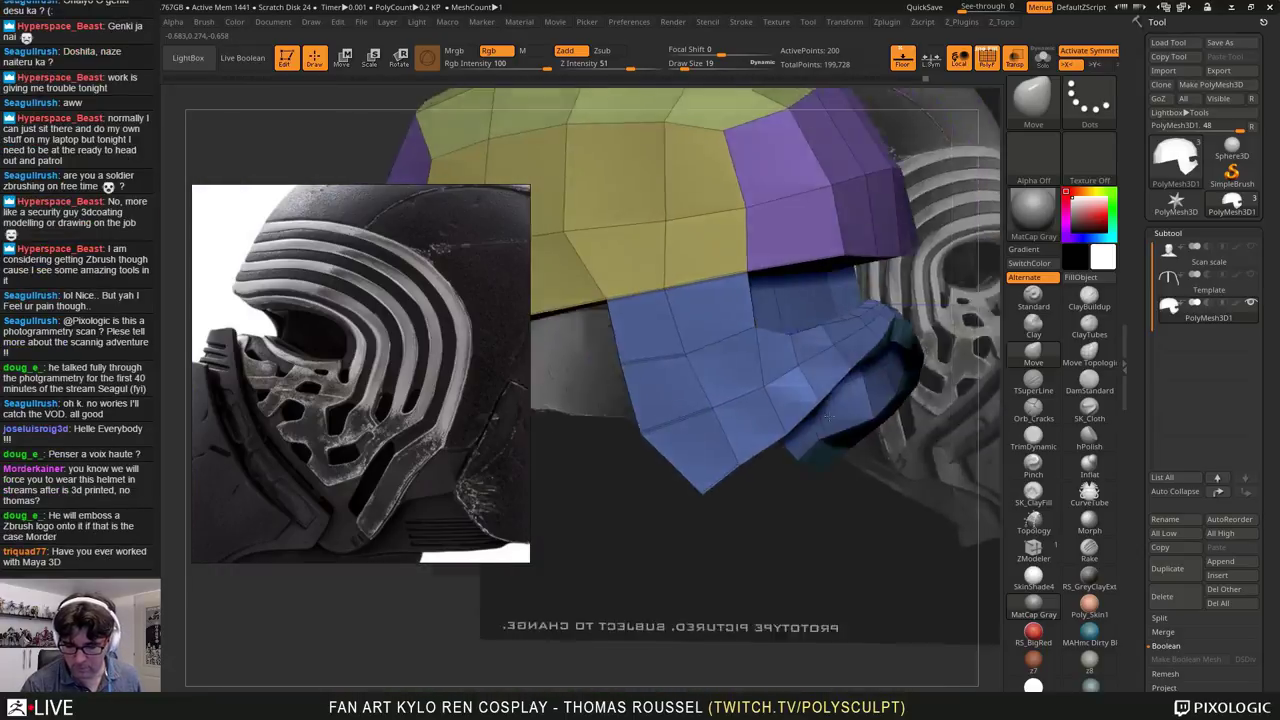
pyautogui.moveTo(930, 400); pyautogui.dragTo(852, 394, button='right')
pyautogui.keyDown('alt'); pyautogui.moveTo(808, 360); pyautogui.dragTo(804, 362, button='right'); pyautogui.keyUp('alt')
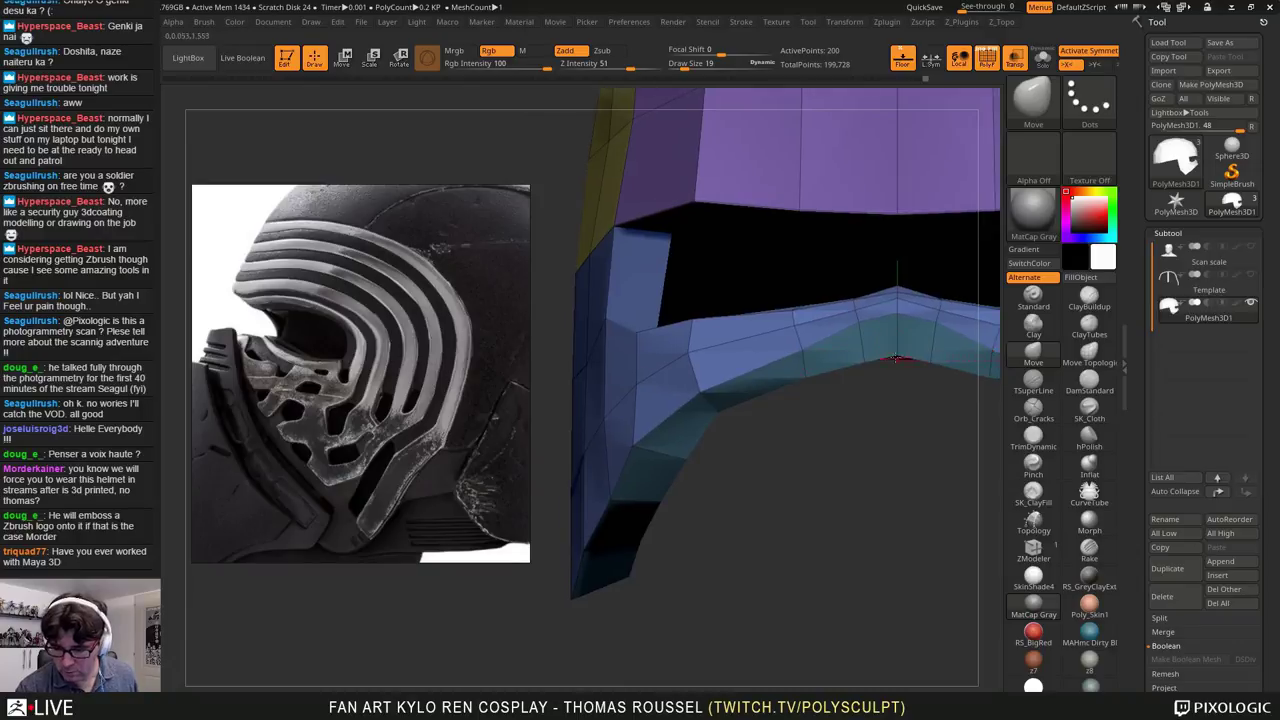
pyautogui.moveTo(897, 357)
pyautogui.mouseDown()
pyautogui.moveTo(897, 335)
pyautogui.moveTo(797, 342)
pyautogui.mouseUp()
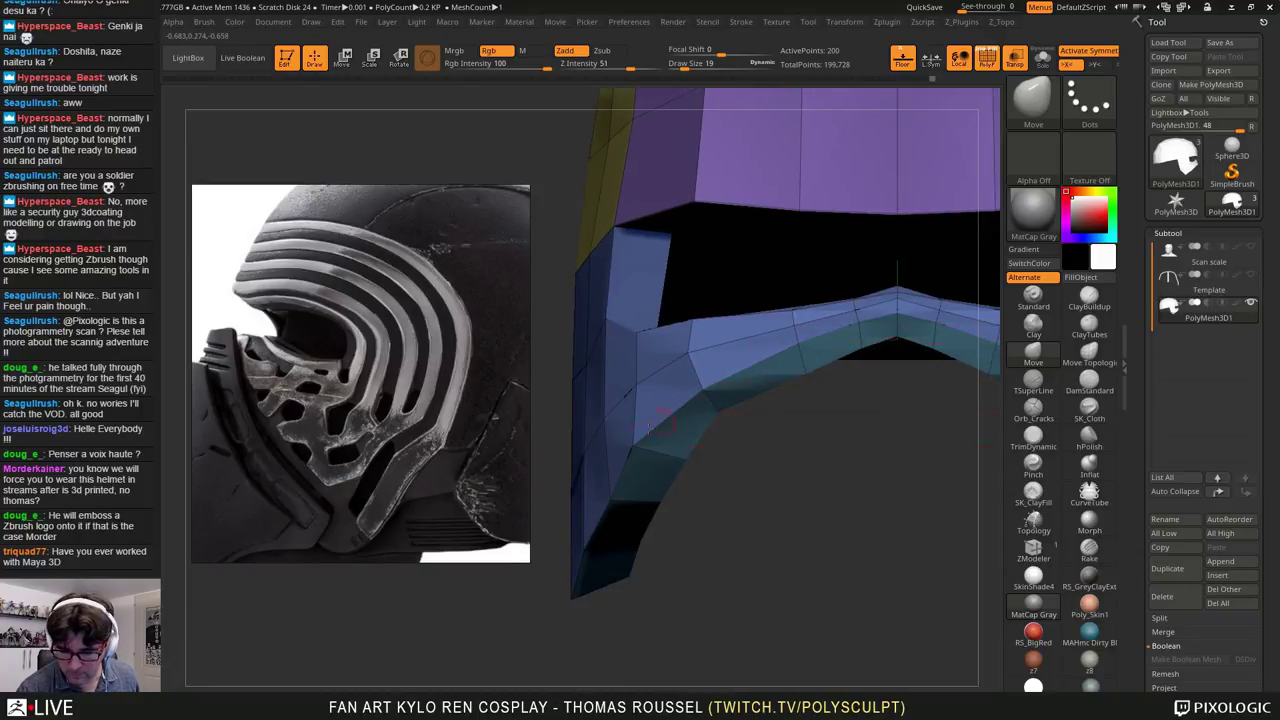
pyautogui.moveTo(660, 421); pyautogui.dragTo(660, 434)
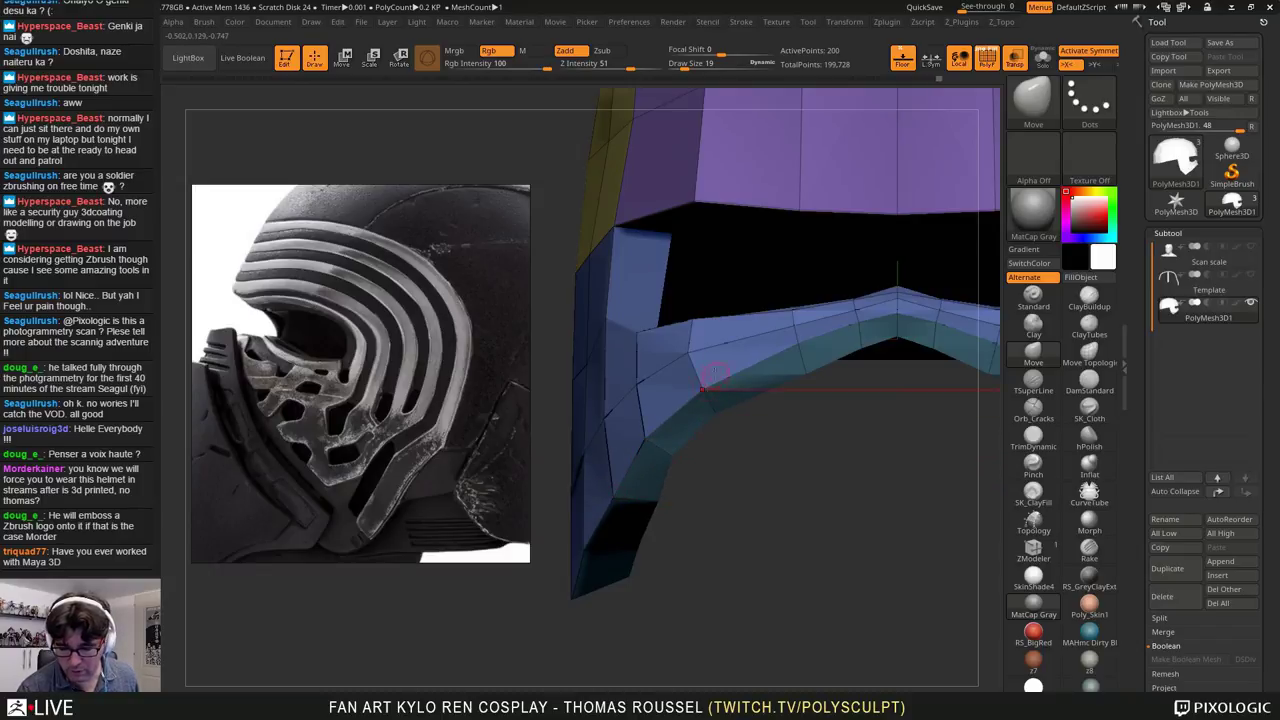
# Step: Adjust the band vertices around the lower side corner of the visor opening, checking the corner from the front and side
pyautogui.moveTo(718, 340)
pyautogui.mouseDown(button='right')
pyautogui.moveTo(785, 322)
pyautogui.moveTo(823, 361)
pyautogui.mouseUp(button='right')
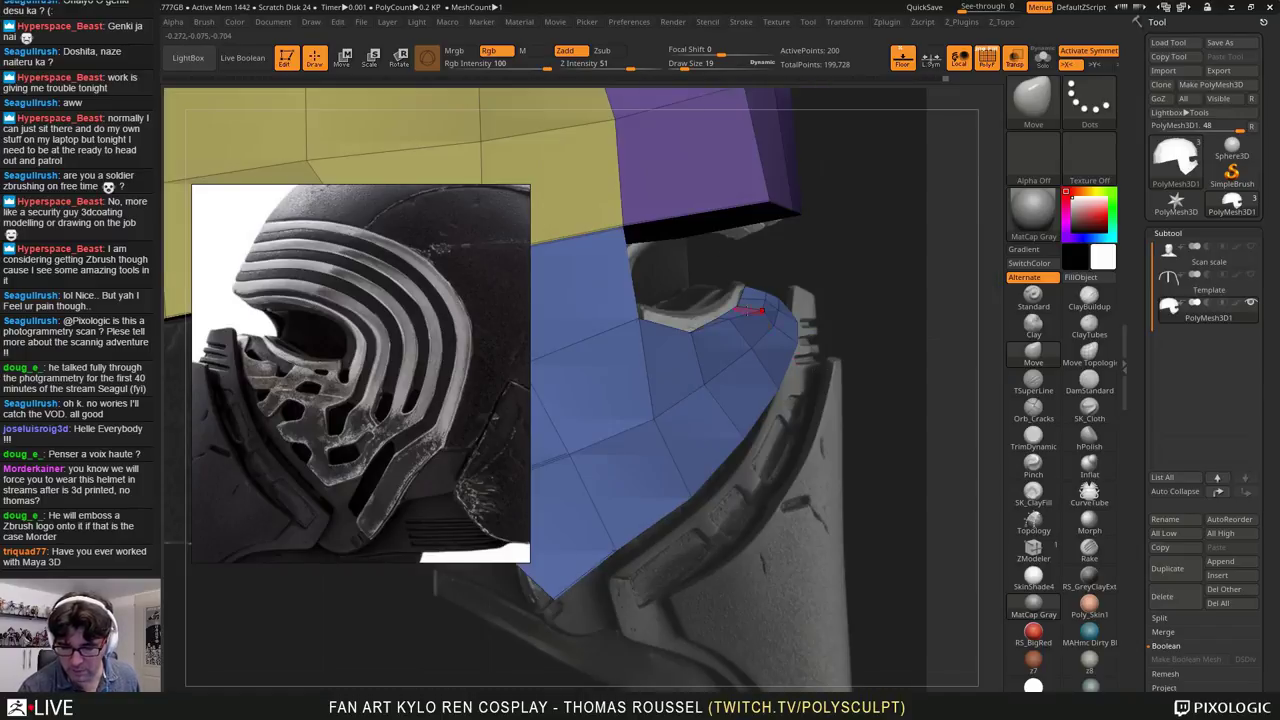
pyautogui.moveTo(748, 306); pyautogui.dragTo(733, 315, button='right')
pyautogui.moveTo(642, 362)
pyautogui.mouseDown()
pyautogui.moveTo(657, 377)
pyautogui.moveTo(645, 333)
pyautogui.mouseUp()
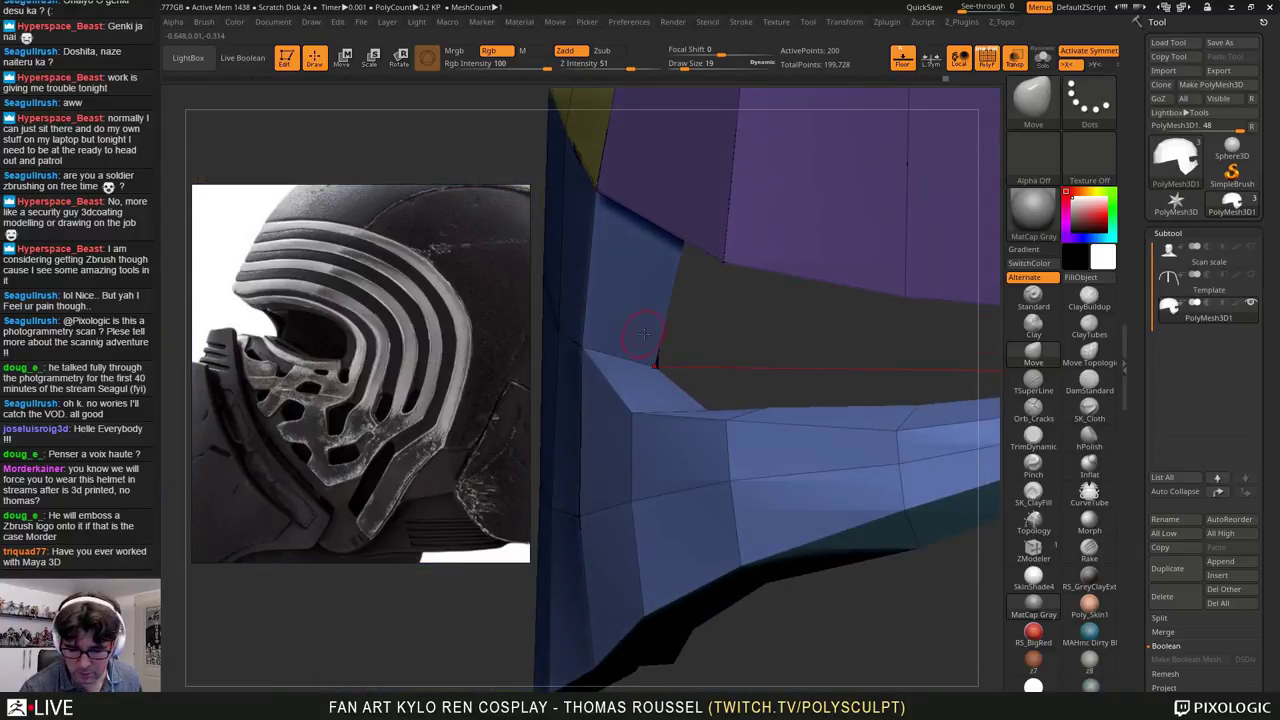
pyautogui.moveTo(681, 347); pyautogui.dragTo(686, 331, button='right')
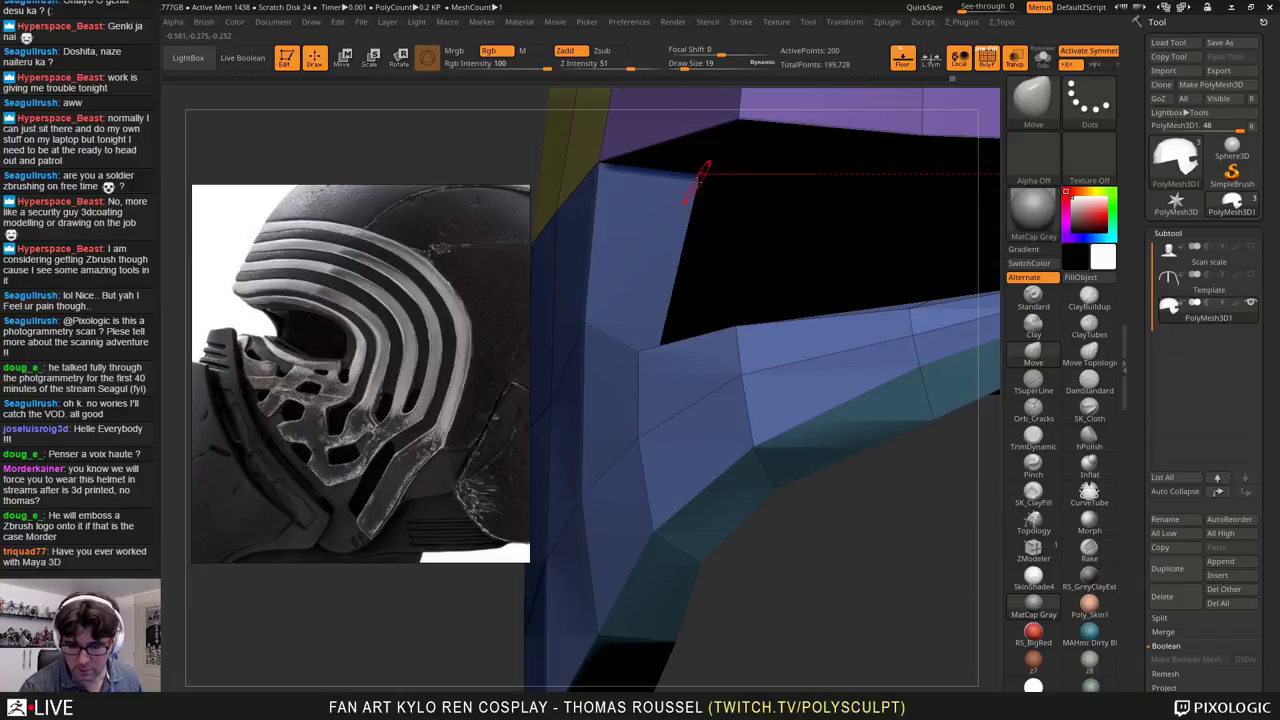
pyautogui.moveTo(702, 208); pyautogui.dragTo(687, 331, button='right')
pyautogui.moveTo(686, 330); pyautogui.dragTo(714, 490)
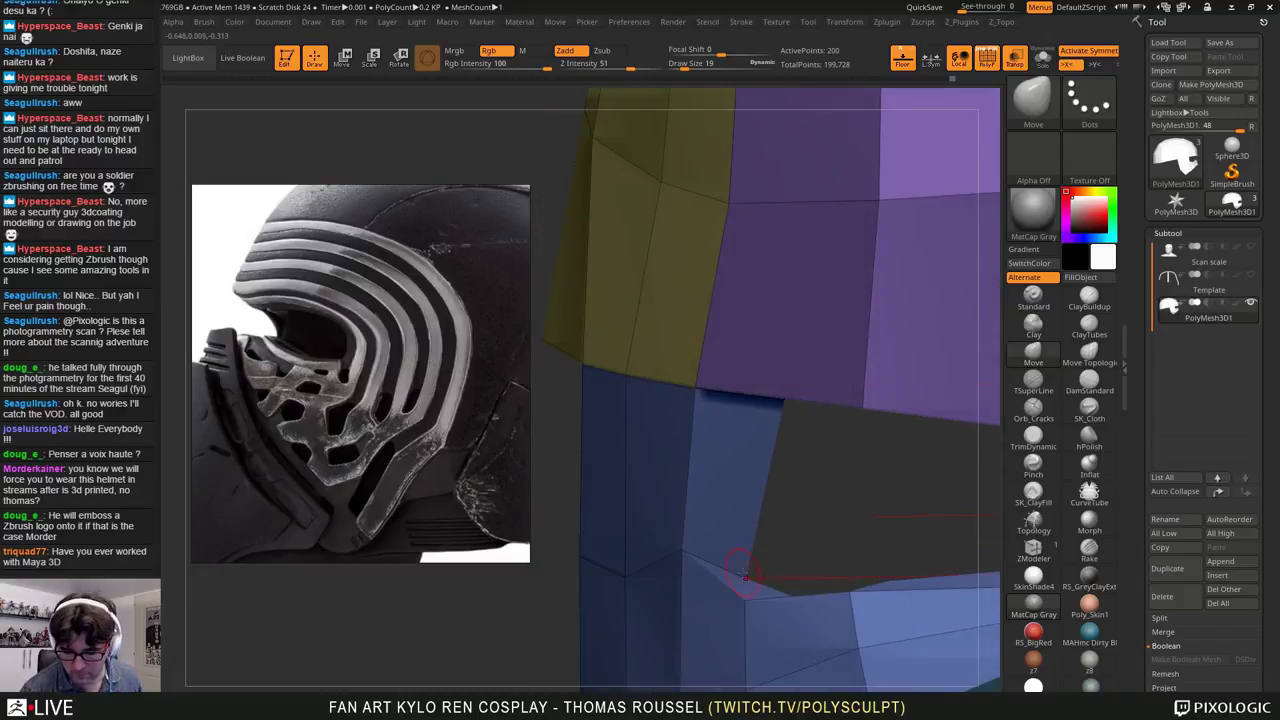
# Step: Refine the band's upper edge from the visor corner towards the nose, checking its curvature from above
pyautogui.moveTo(745, 575); pyautogui.dragTo(810, 600)
pyautogui.moveTo(891, 595); pyautogui.dragTo(980, 575)
pyautogui.moveTo(838, 558); pyautogui.dragTo(754, 501)
pyautogui.moveTo(720, 462); pyautogui.dragTo(652, 427)
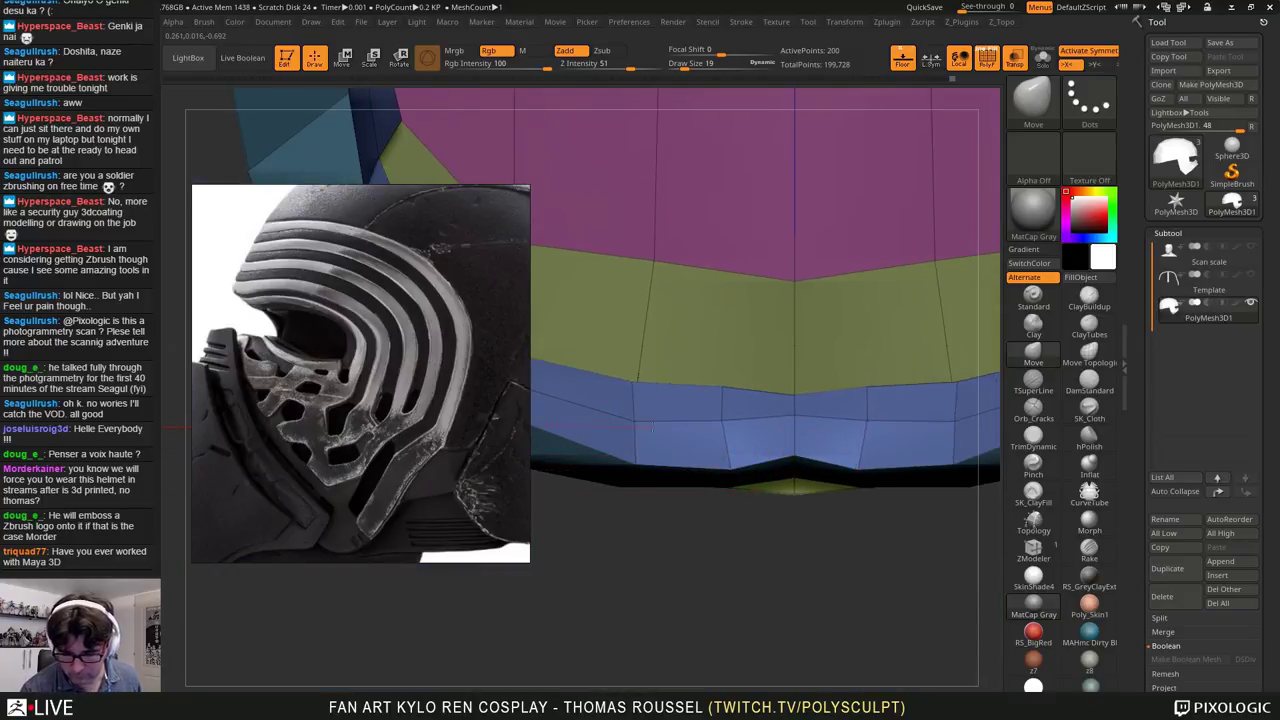
pyautogui.moveTo(855, 432)
pyautogui.mouseDown()
pyautogui.moveTo(836, 468)
pyautogui.moveTo(827, 445)
pyautogui.moveTo(832, 505)
pyautogui.moveTo(931, 403)
pyautogui.moveTo(862, 463)
pyautogui.moveTo(840, 427)
pyautogui.mouseUp()
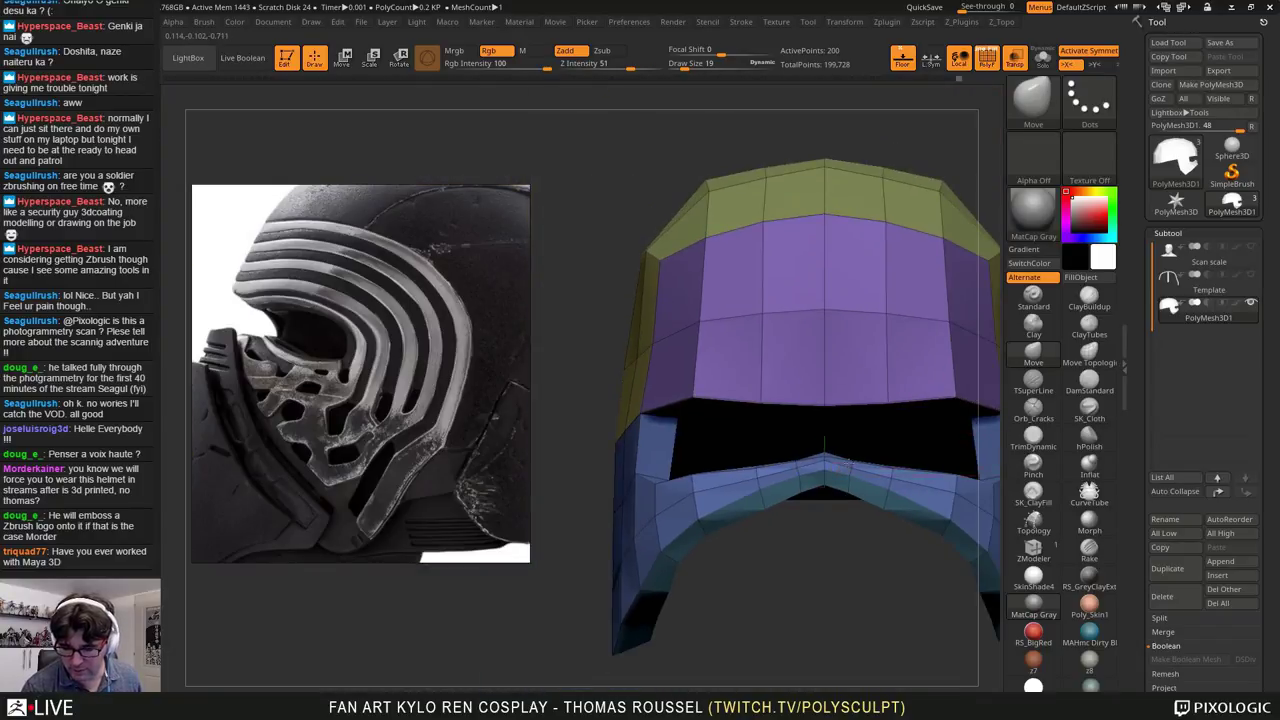
# Step: Even out the upper and lower edge vertices beside the nose bridge peak from the front
pyautogui.keyDown('ctrl'); pyautogui.moveTo(848, 463); pyautogui.dragTo(876, 488, button='right'); pyautogui.keyUp('ctrl')
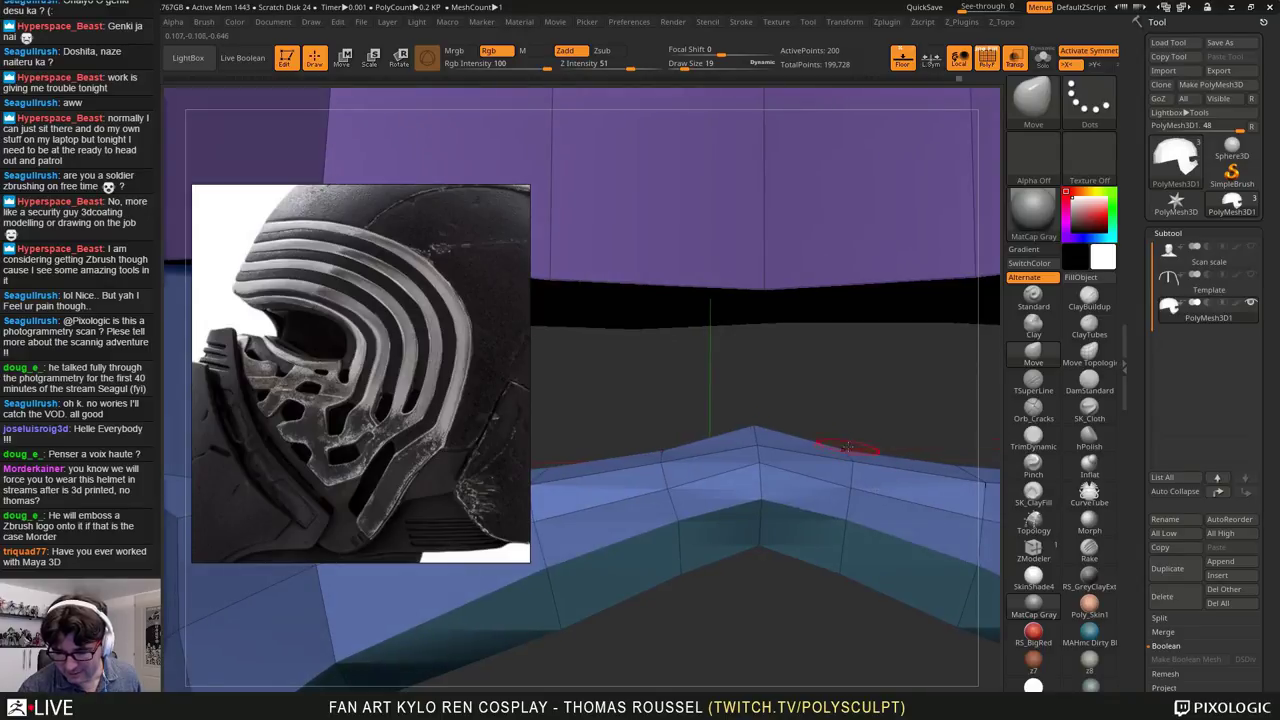
pyautogui.moveTo(856, 480); pyautogui.dragTo(857, 474)
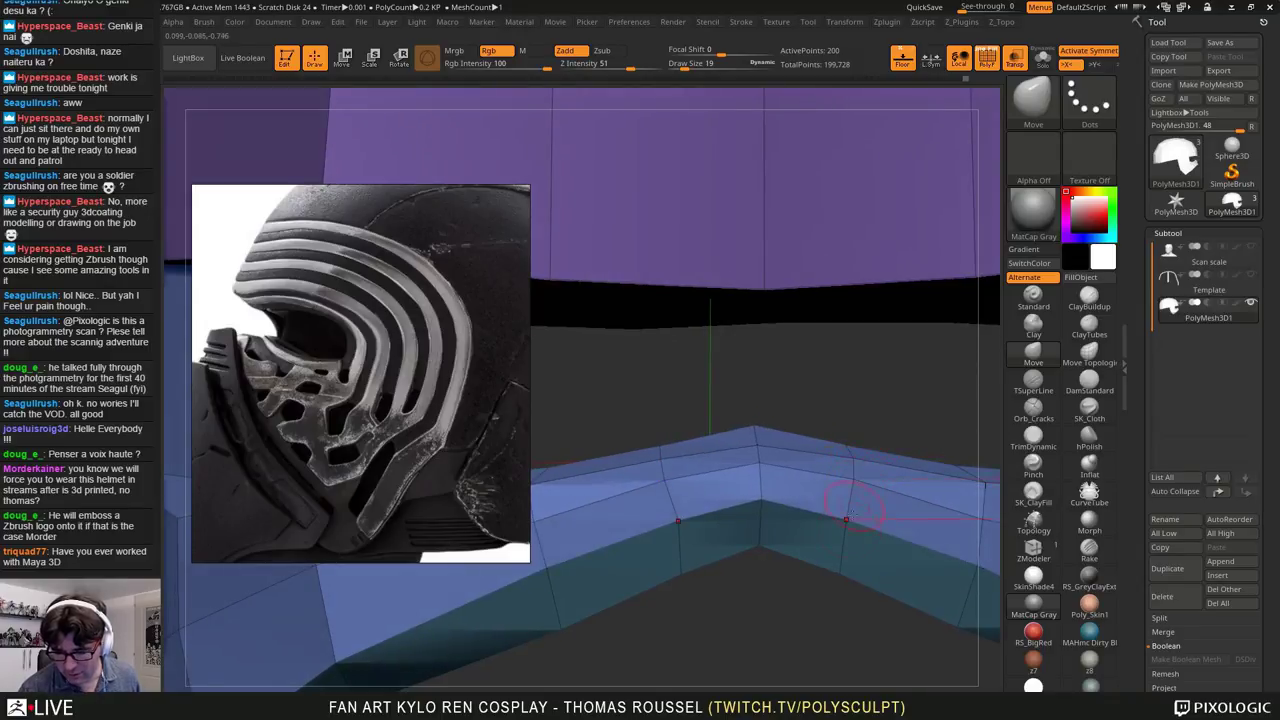
pyautogui.moveTo(852, 519); pyautogui.dragTo(852, 514)
pyautogui.keyDown('alt'); pyautogui.moveTo(942, 493); pyautogui.dragTo(834, 488, button='right'); pyautogui.keyUp('alt')
pyautogui.moveTo(815, 487)
pyautogui.mouseDown()
pyautogui.moveTo(668, 395)
pyautogui.moveTo(668, 429)
pyautogui.moveTo(712, 410)
pyautogui.moveTo(730, 381)
pyautogui.mouseUp()
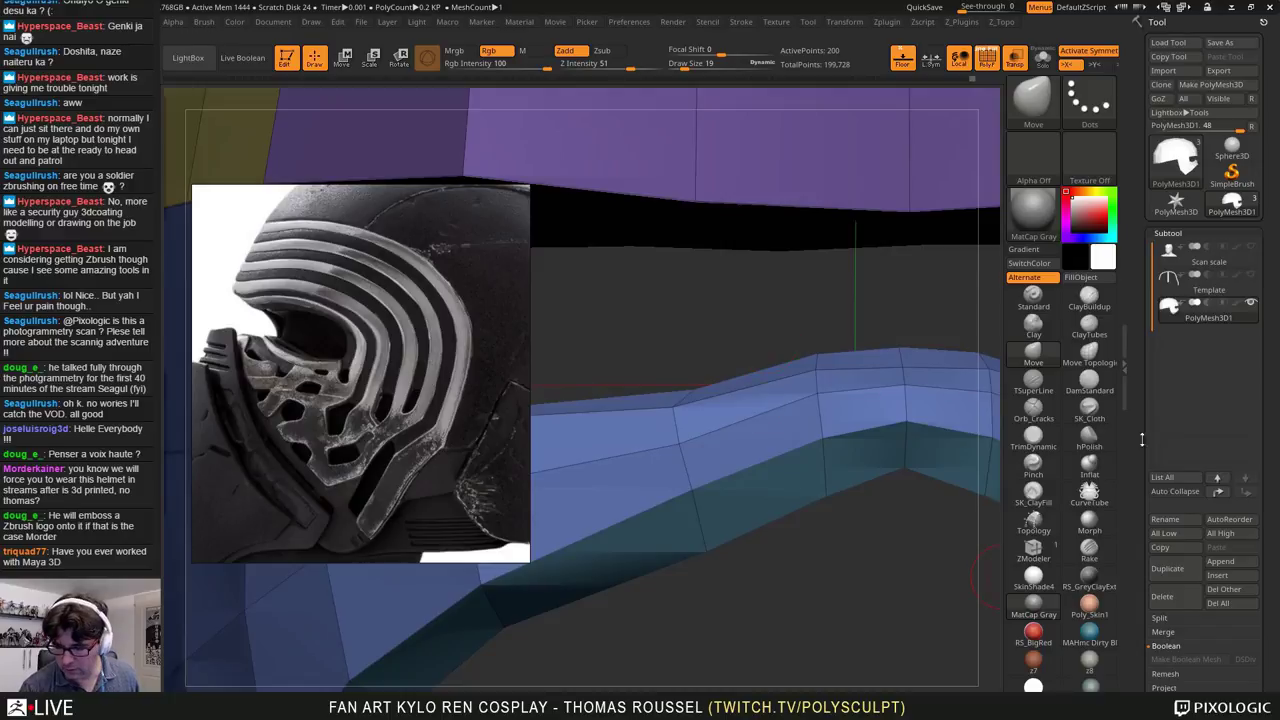
# Step: Insert an edge loop across the band beside the nose bridge and adjust the surrounding vertices with the Move brush
pyautogui.click(1044, 560)
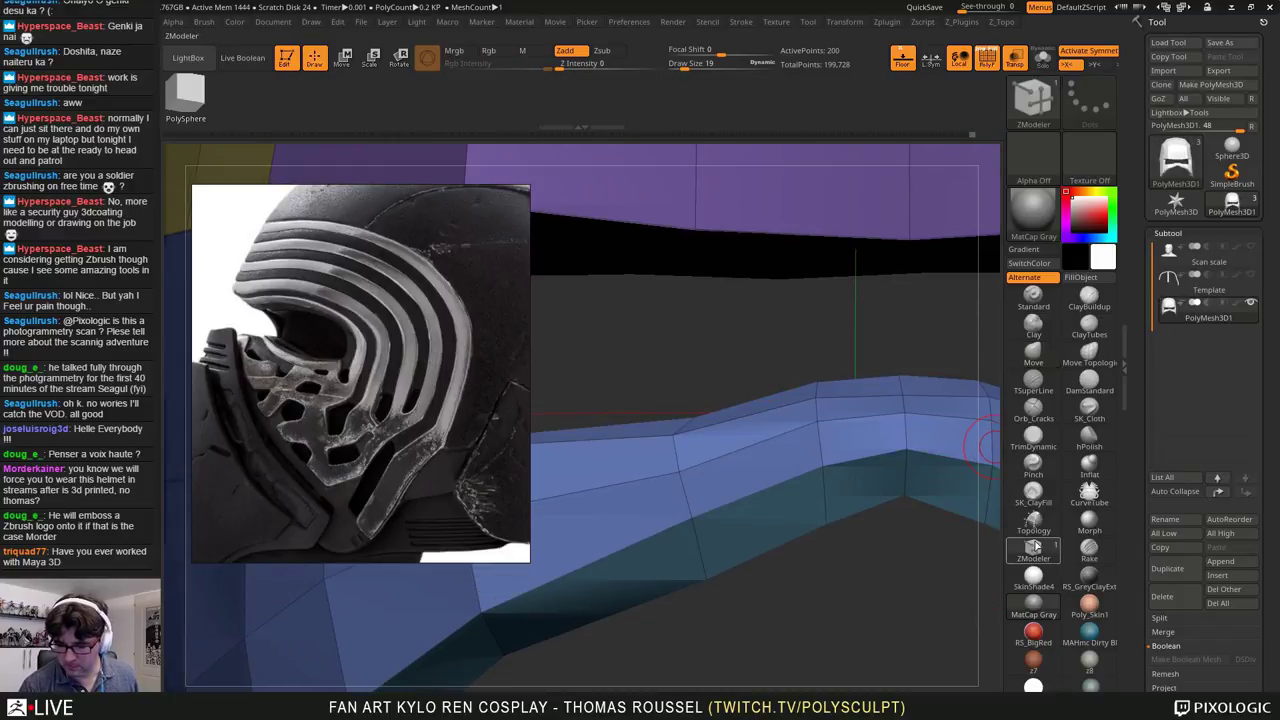
pyautogui.click(1033, 352)
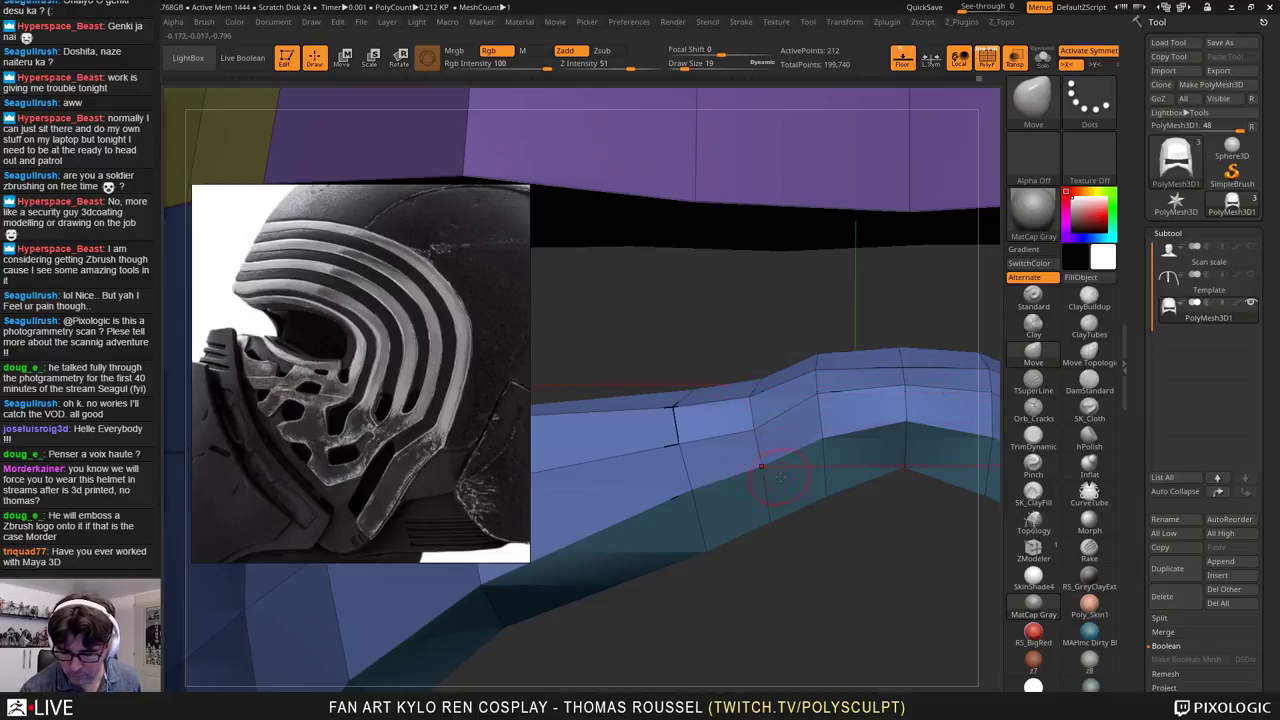
pyautogui.keyDown('shift'); pyautogui.moveTo(780, 477); pyautogui.dragTo(846, 480, button='right'); pyautogui.keyUp('shift')
pyautogui.moveTo(759, 429); pyautogui.dragTo(732, 401)
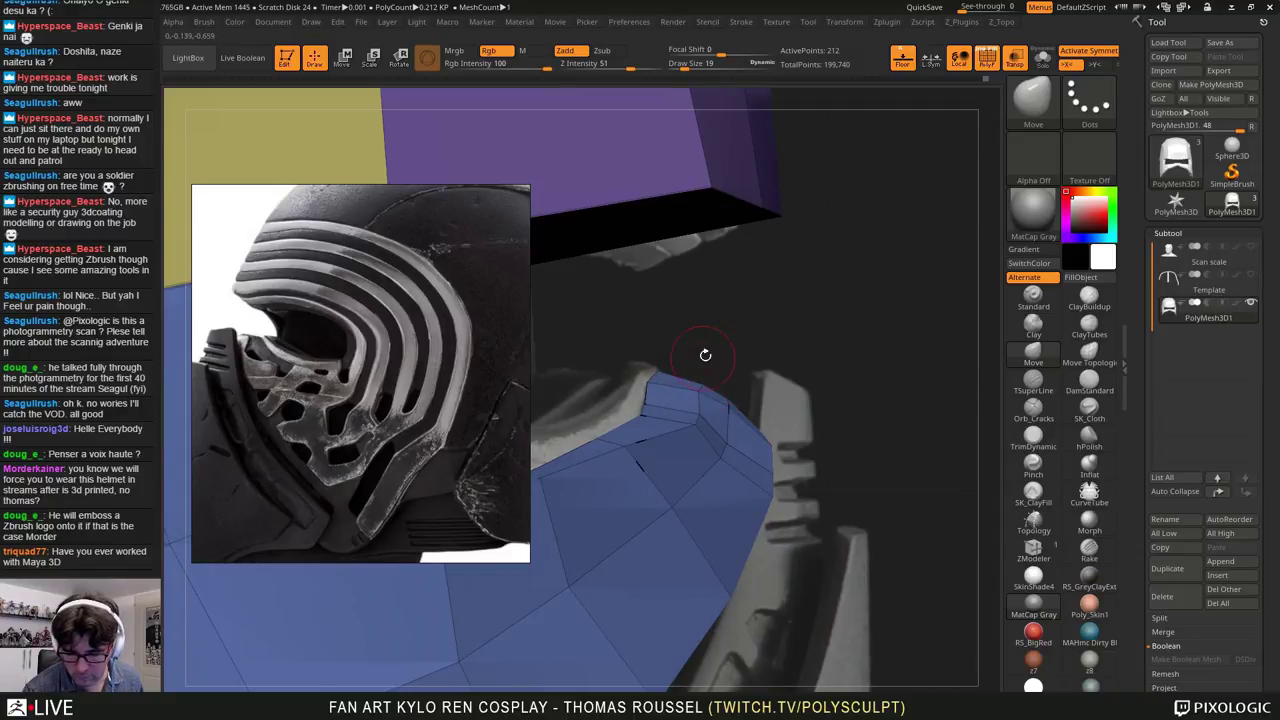
pyautogui.moveTo(705, 355); pyautogui.dragTo(660, 375)
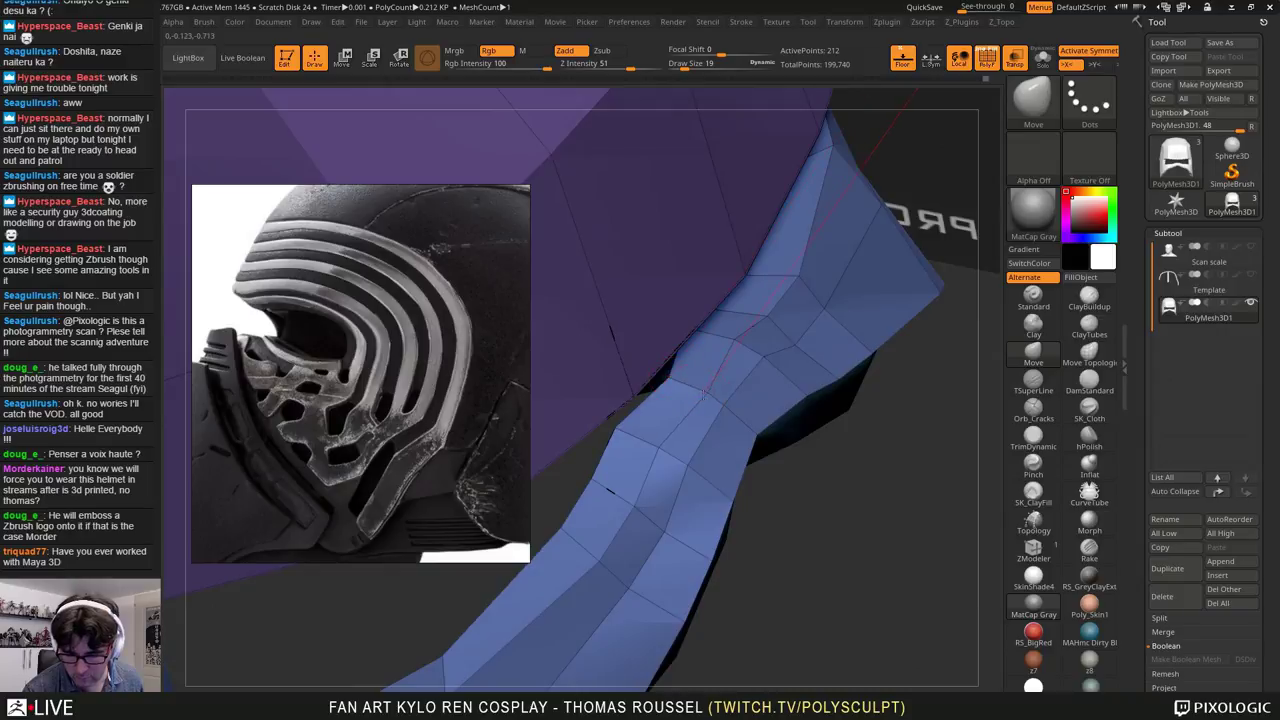
pyautogui.moveTo(754, 432)
pyautogui.mouseDown()
pyautogui.moveTo(766, 356)
pyautogui.moveTo(886, 415)
pyautogui.moveTo(665, 494)
pyautogui.moveTo(777, 443)
pyautogui.moveTo(731, 397)
pyautogui.mouseUp()
pyautogui.moveTo(872, 384)
pyautogui.mouseDown()
pyautogui.moveTo(813, 384)
pyautogui.moveTo(840, 348)
pyautogui.moveTo(757, 384)
pyautogui.moveTo(780, 426)
pyautogui.moveTo(903, 399)
pyautogui.mouseUp()
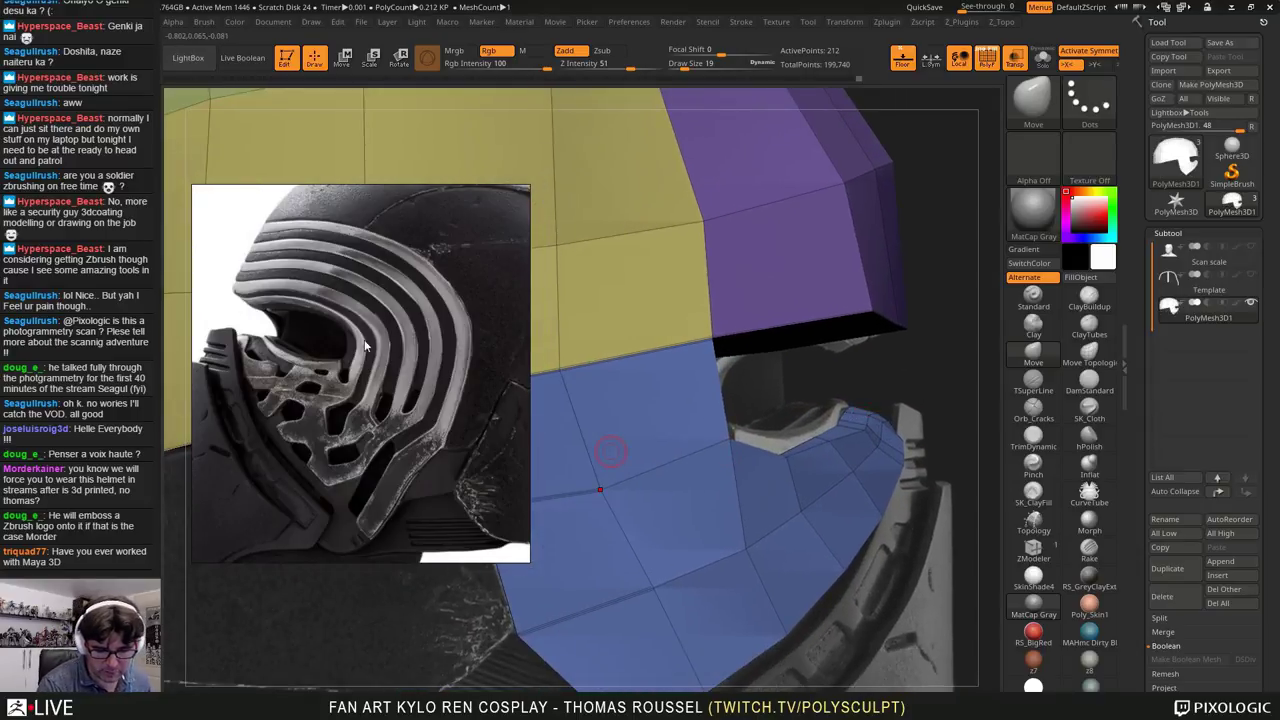
# Step: Insert an edge loop across the upper part of the band's side, just below the helmet dome
pyautogui.moveTo(802, 497)
pyautogui.mouseDown()
pyautogui.moveTo(806, 515)
pyautogui.moveTo(935, 500)
pyautogui.moveTo(900, 540)
pyautogui.mouseUp()
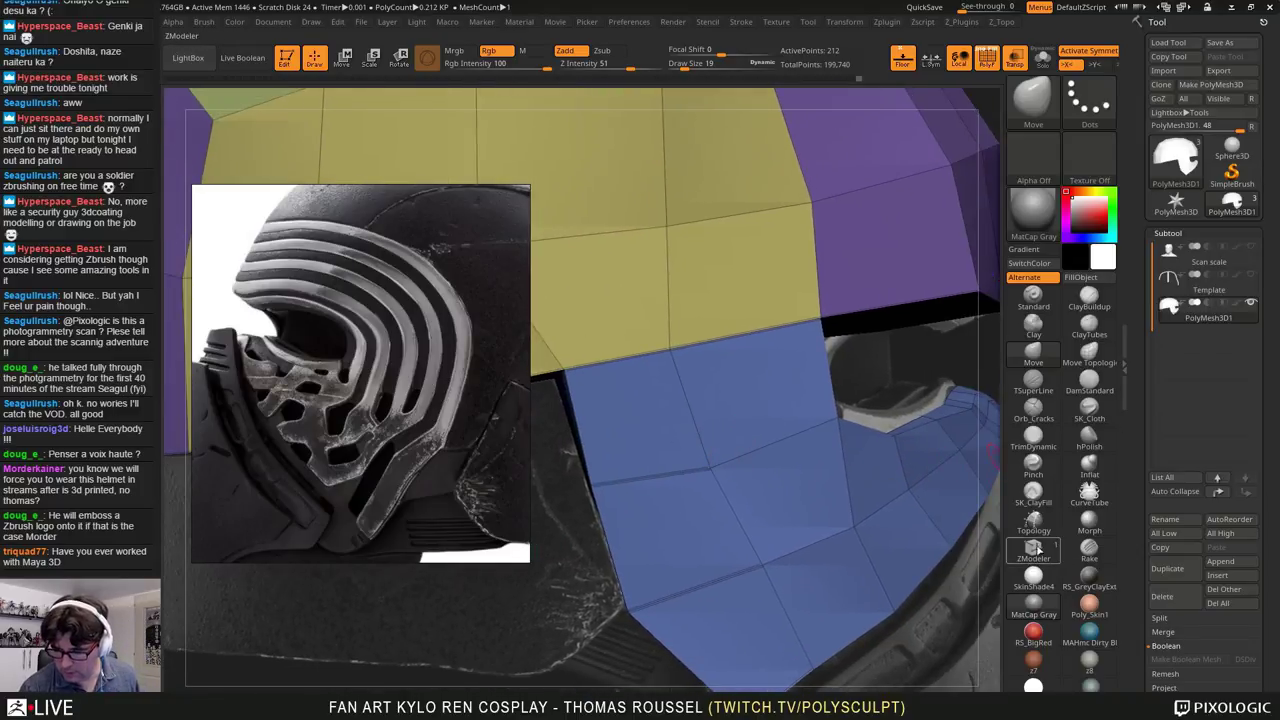
pyautogui.click(1033, 548)
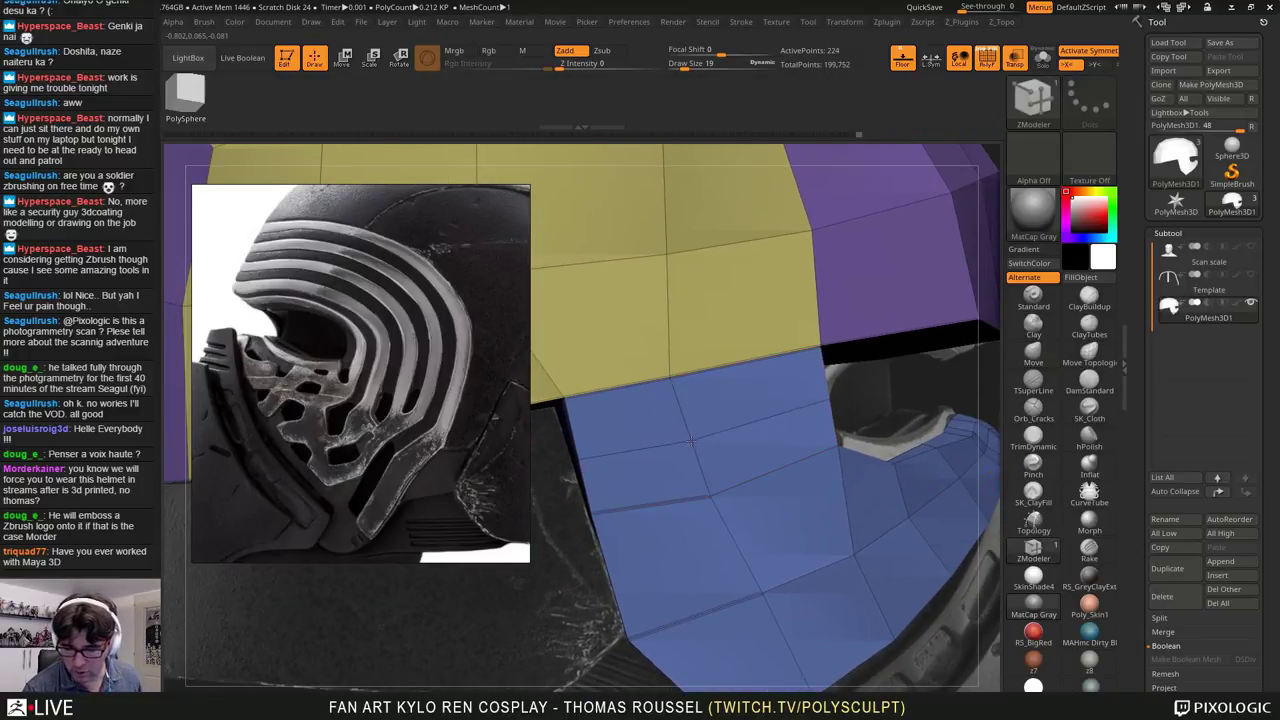
pyautogui.keyDown('alt'); pyautogui.moveTo(992, 450); pyautogui.dragTo(942, 459); pyautogui.keyUp('alt')
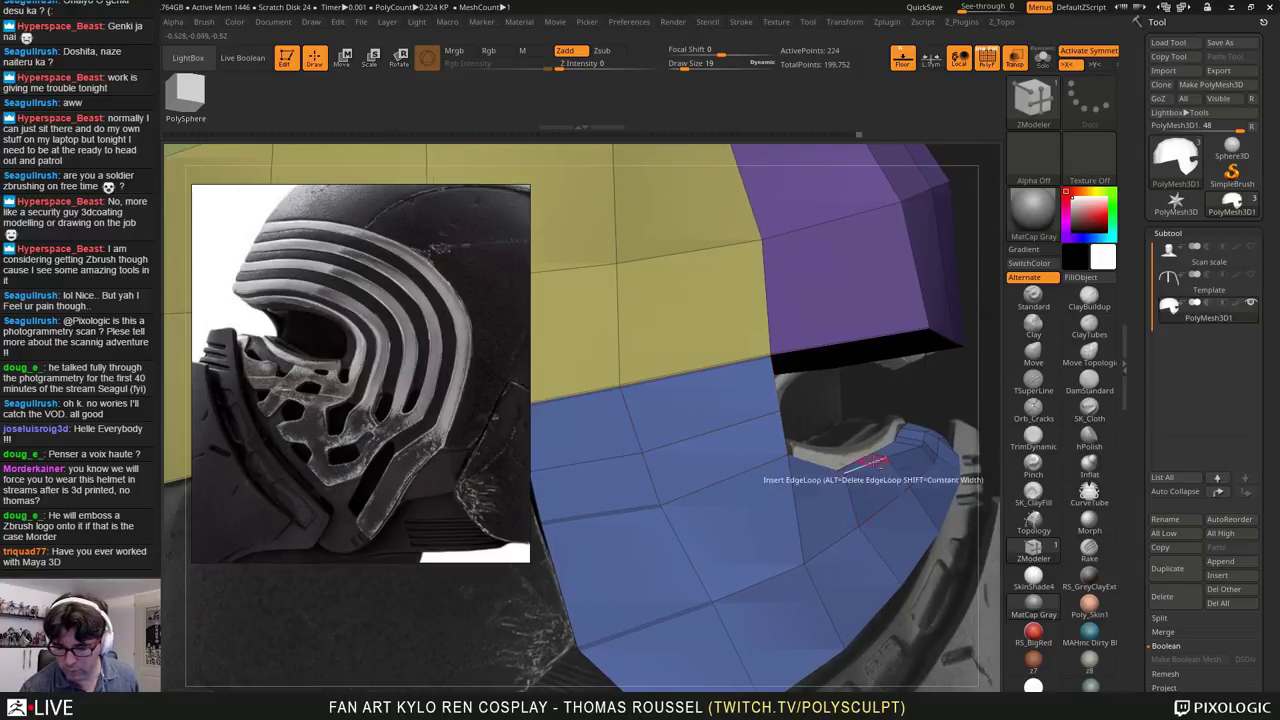
pyautogui.click(1036, 352)
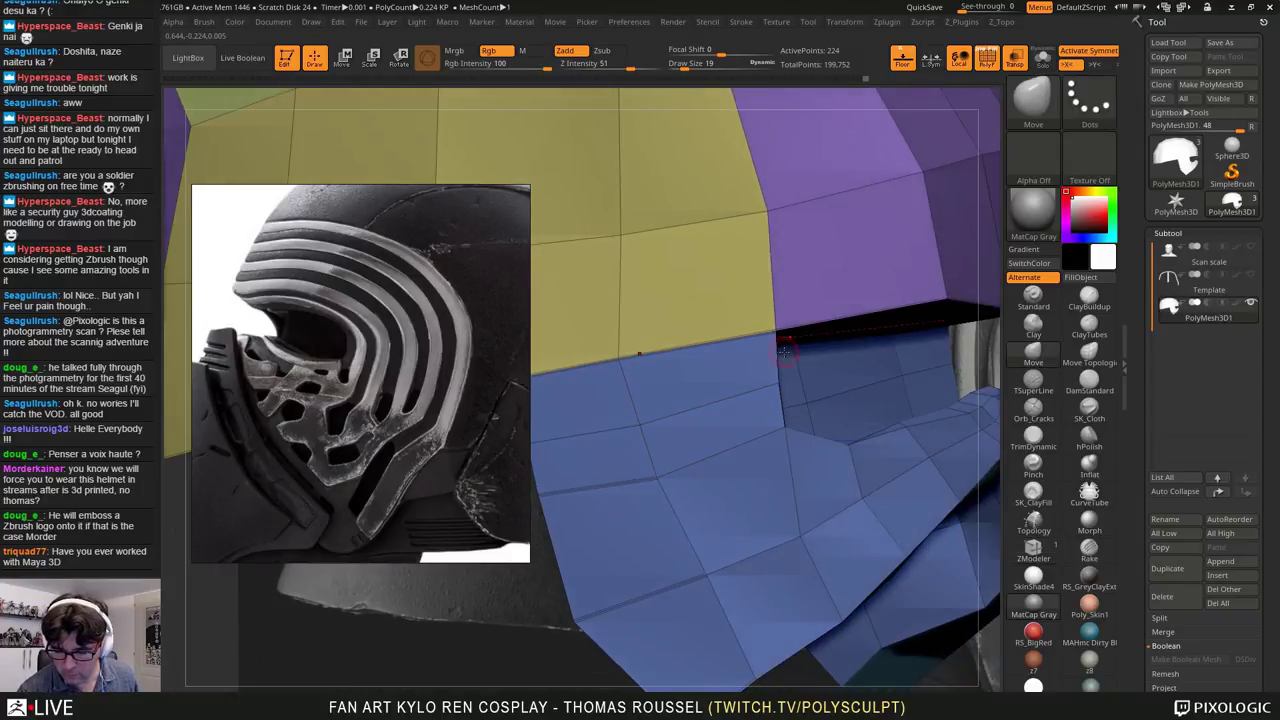
# Step: Move the new loop's end vertices and the visor's side corner vertices to shape the edge of the eye opening
pyautogui.moveTo(798, 351); pyautogui.dragTo(776, 341, button='right')
pyautogui.hotkey('ctrl', 'w')
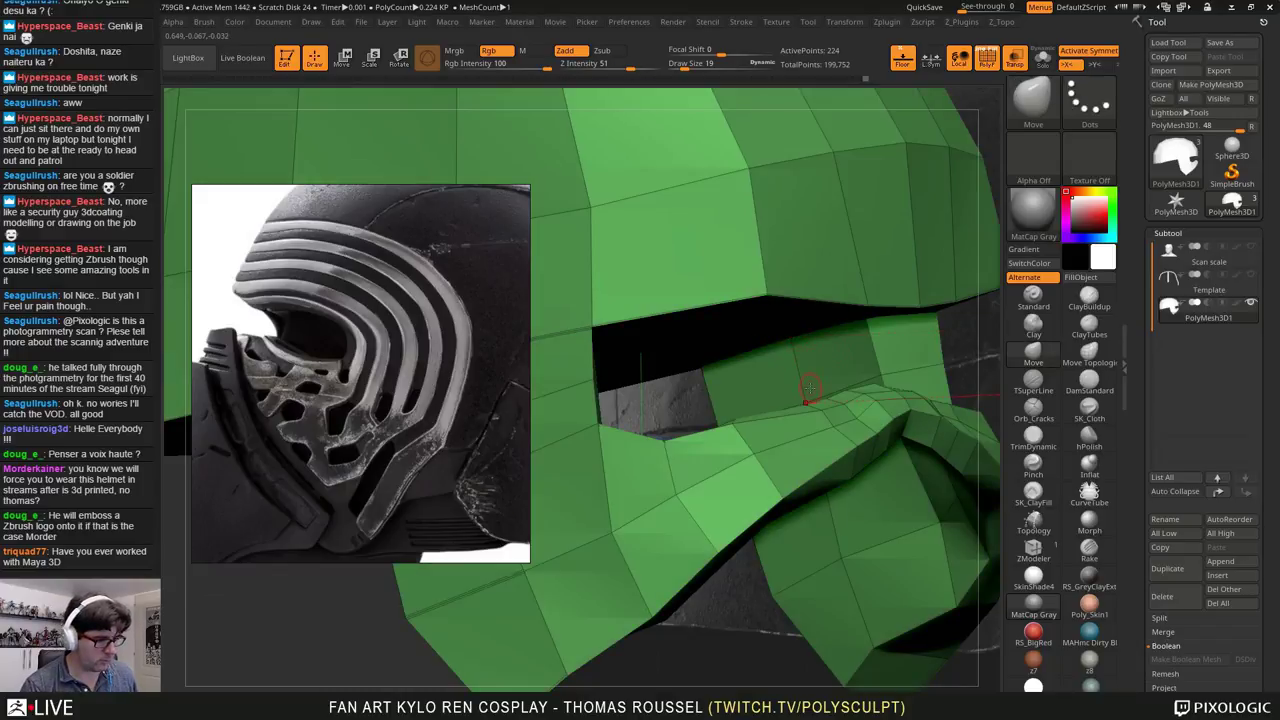
pyautogui.hotkey('ctrl', 'z')
pyautogui.moveTo(728, 398); pyautogui.dragTo(621, 380, button='right')
pyautogui.moveTo(720, 390); pyautogui.dragTo(709, 420)
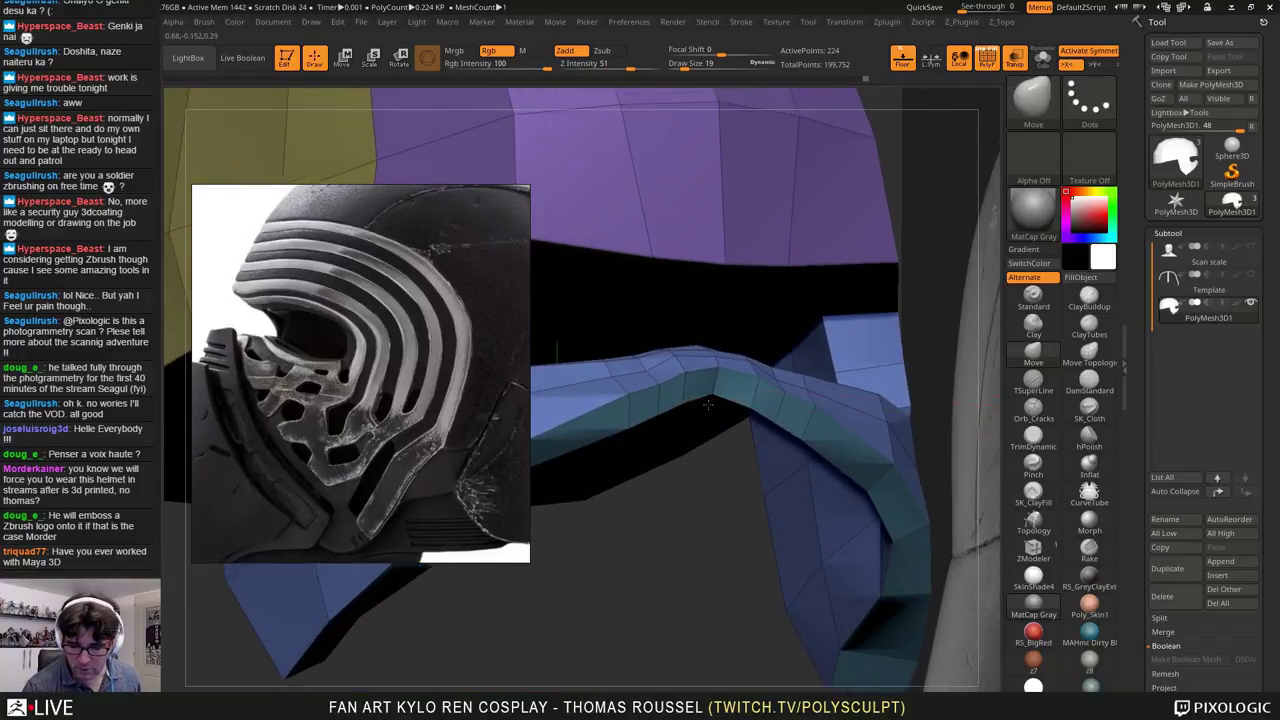
pyautogui.moveTo(709, 420)
pyautogui.mouseDown(button='right')
pyautogui.moveTo(780, 420)
pyautogui.moveTo(700, 400)
pyautogui.moveTo(724, 391)
pyautogui.mouseUp(button='right')
pyautogui.moveTo(724, 390); pyautogui.dragTo(772, 306)
pyautogui.moveTo(775, 355); pyautogui.dragTo(785, 432)
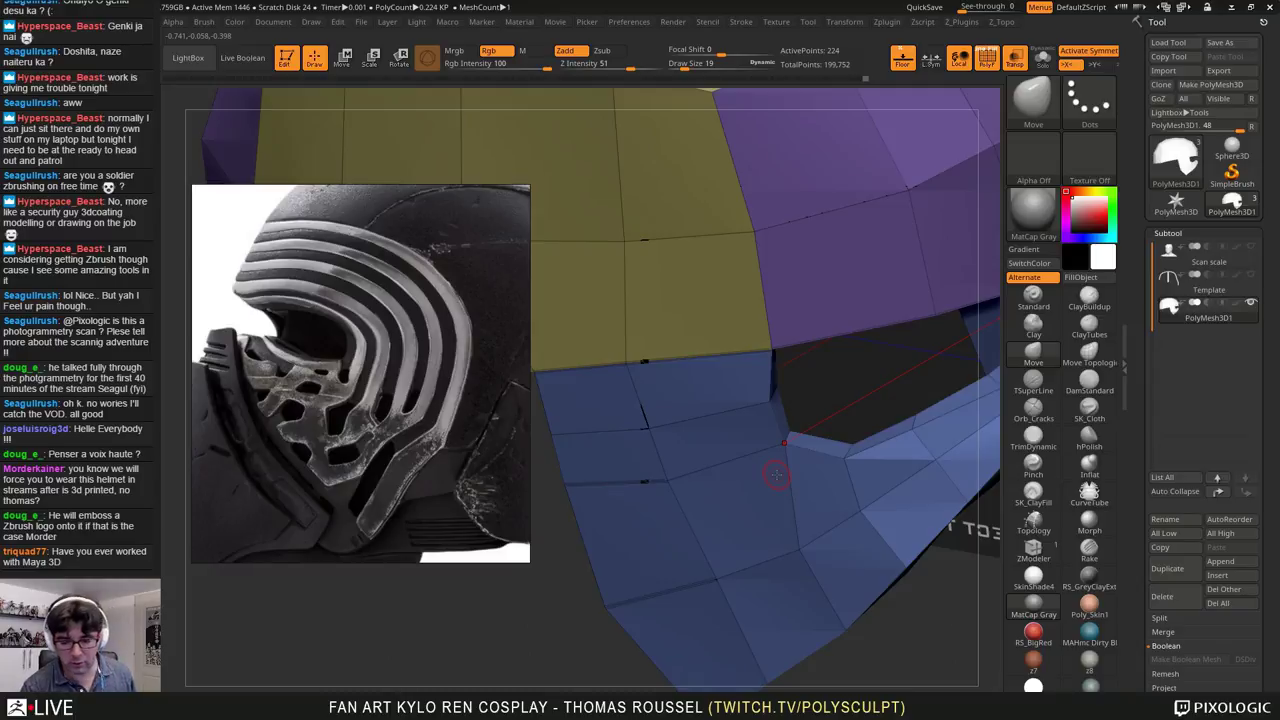
# Step: Adjust the vertices along the band's side and upper rear edge against the side reference
pyautogui.moveTo(777, 475); pyautogui.dragTo(720, 420)
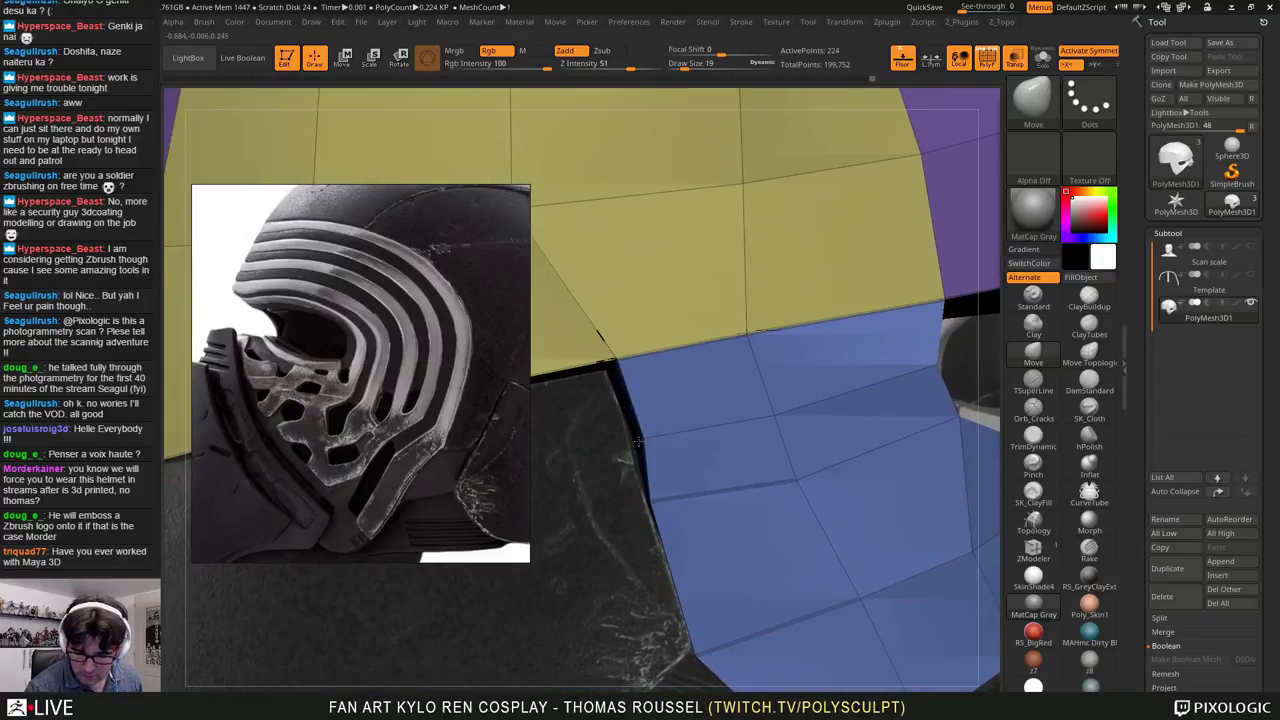
pyautogui.moveTo(700, 424); pyautogui.dragTo(709, 419)
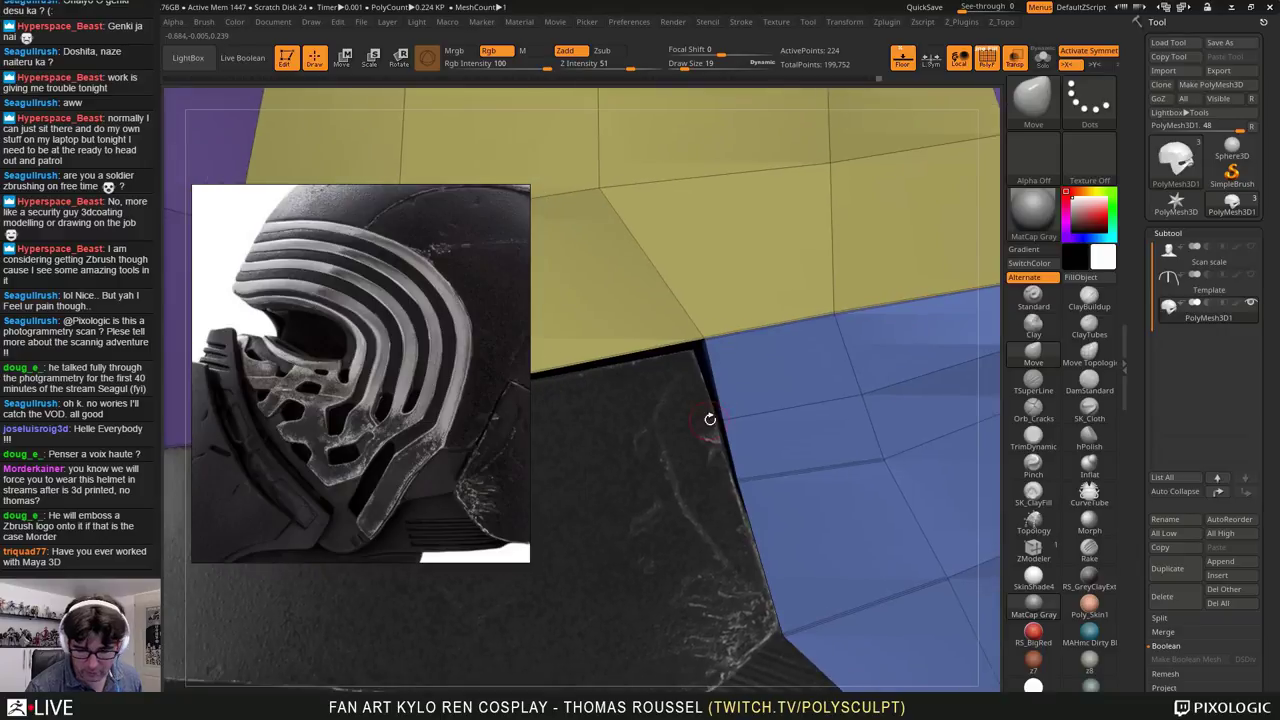
pyautogui.moveTo(704, 340); pyautogui.dragTo(716, 466)
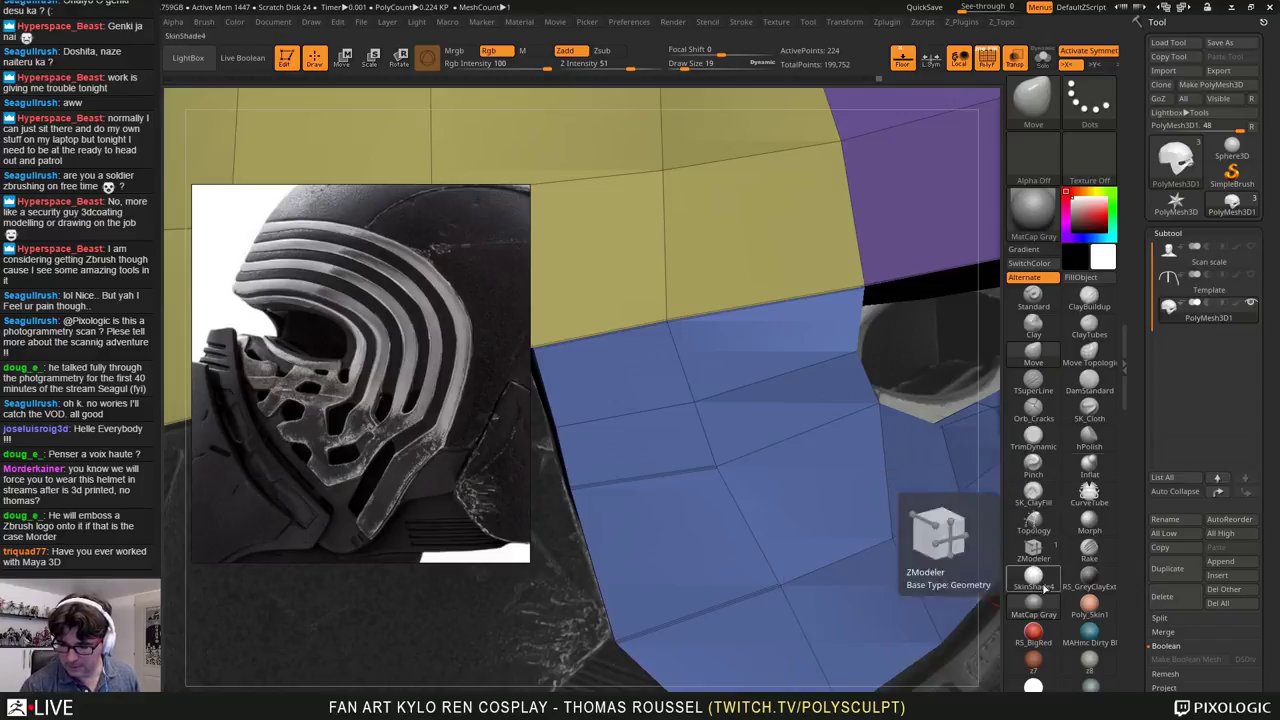
# Step: Bevel the upper edge loop on the band's side with ZModeler to form a narrow strip of polygons
pyautogui.click(1033, 548)
pyautogui.press('space')
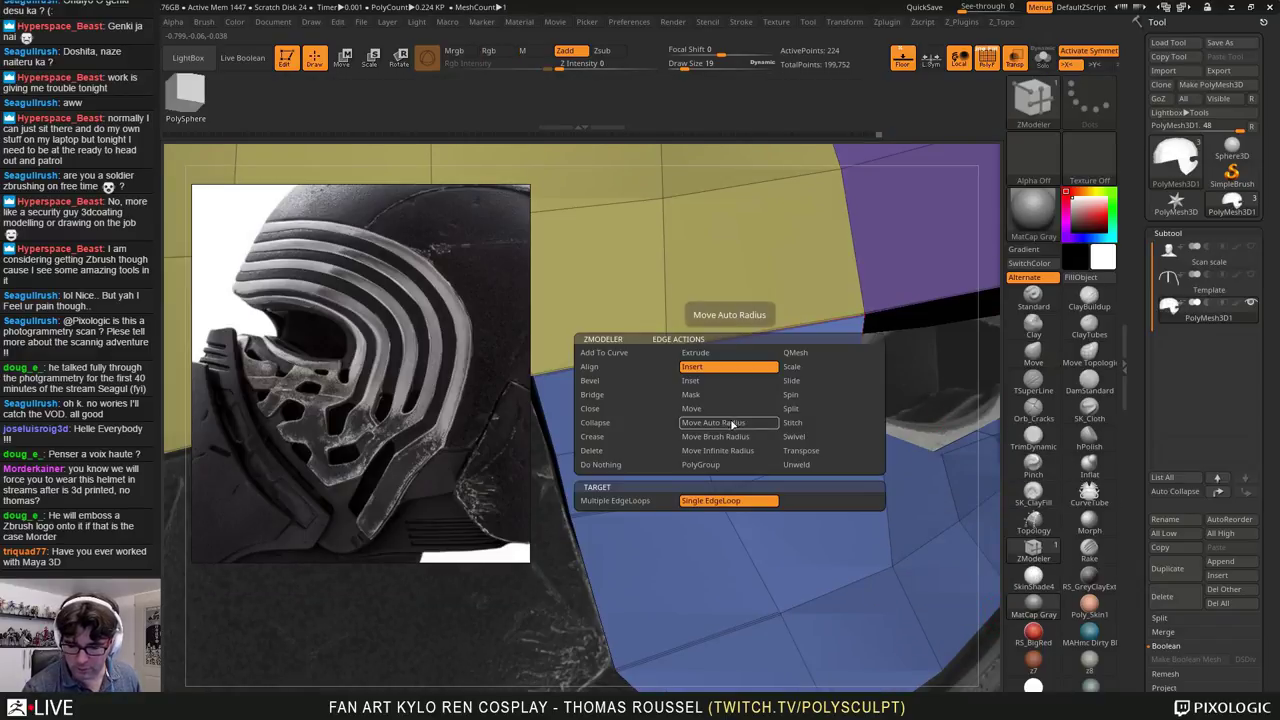
pyautogui.click(776, 412)
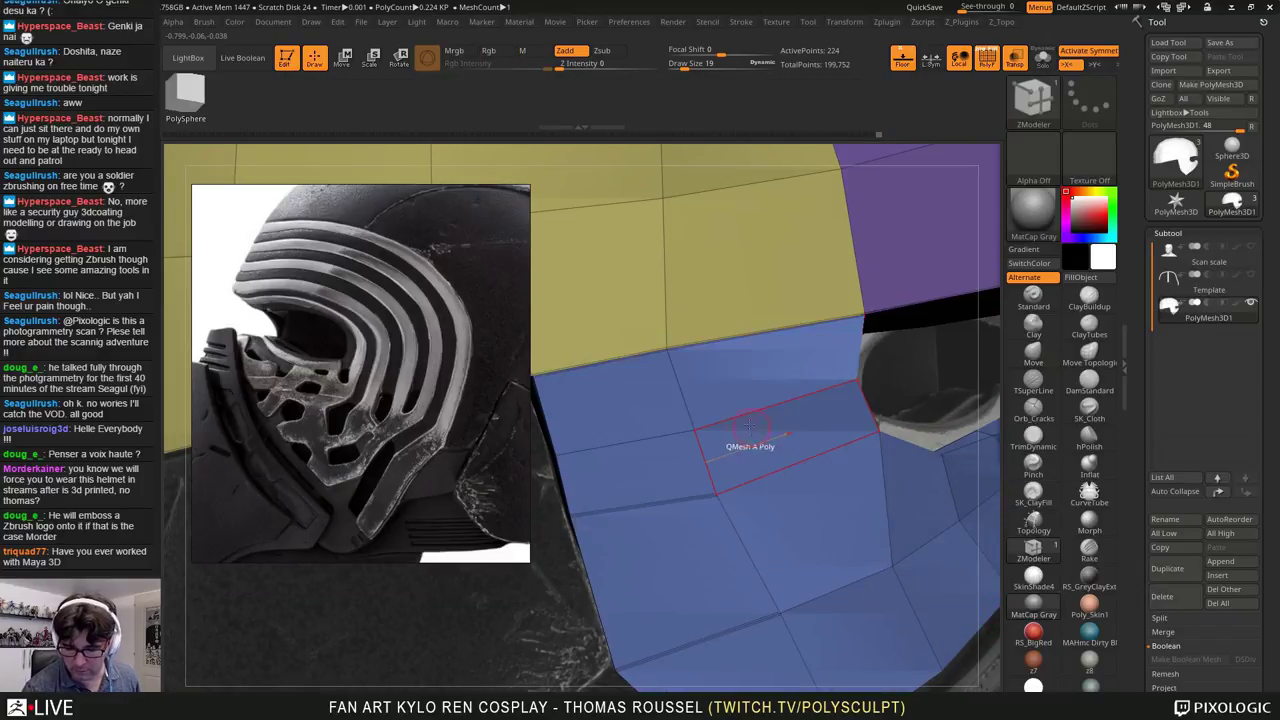
pyautogui.moveTo(758, 430); pyautogui.dragTo(694, 440)
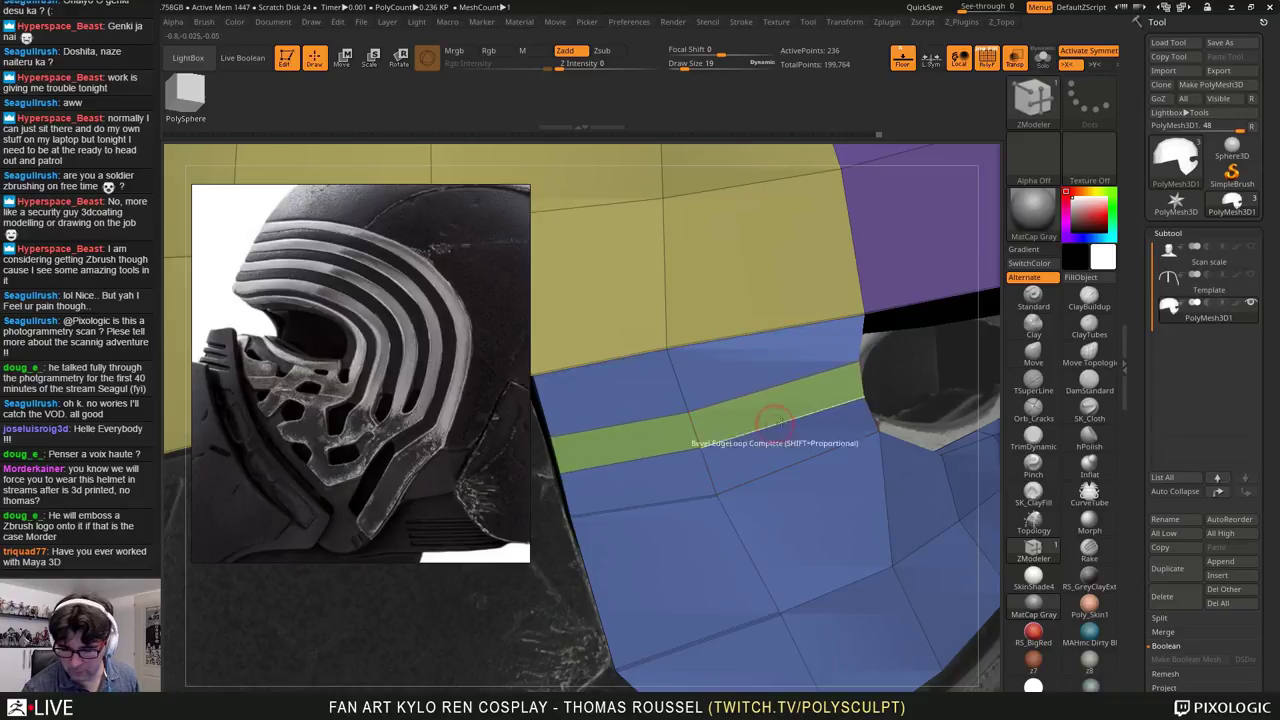
pyautogui.keyDown('alt'); pyautogui.moveTo(694, 440); pyautogui.dragTo(621, 458, button='right'); pyautogui.keyUp('alt')
# Step: Switch to the Move brush and refine the visor opening's side edge where the bevelled strip ends
pyautogui.click(1033, 352)
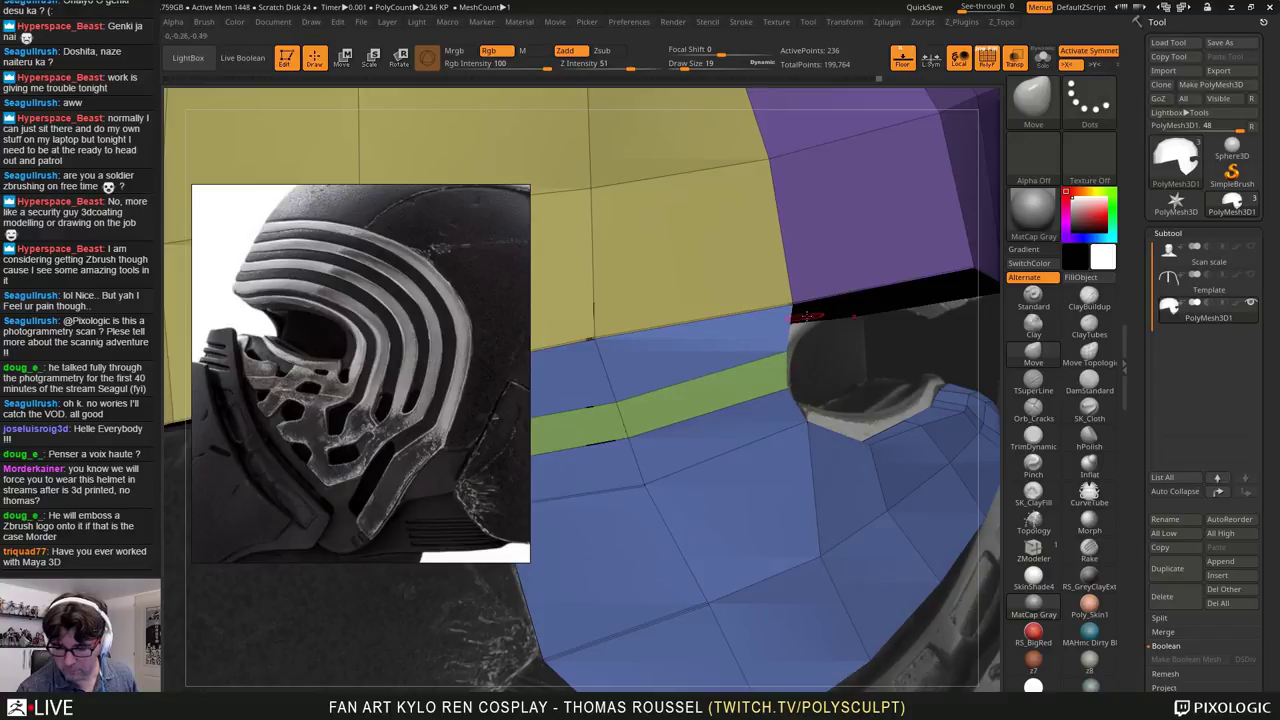
pyautogui.moveTo(808, 316)
pyautogui.mouseDown(button='right')
pyautogui.moveTo(774, 315)
pyautogui.moveTo(851, 275)
pyautogui.moveTo(838, 279)
pyautogui.moveTo(826, 283)
pyautogui.moveTo(880, 280)
pyautogui.moveTo(840, 270)
pyautogui.moveTo(787, 387)
pyautogui.moveTo(807, 340)
pyautogui.mouseUp(button='right')
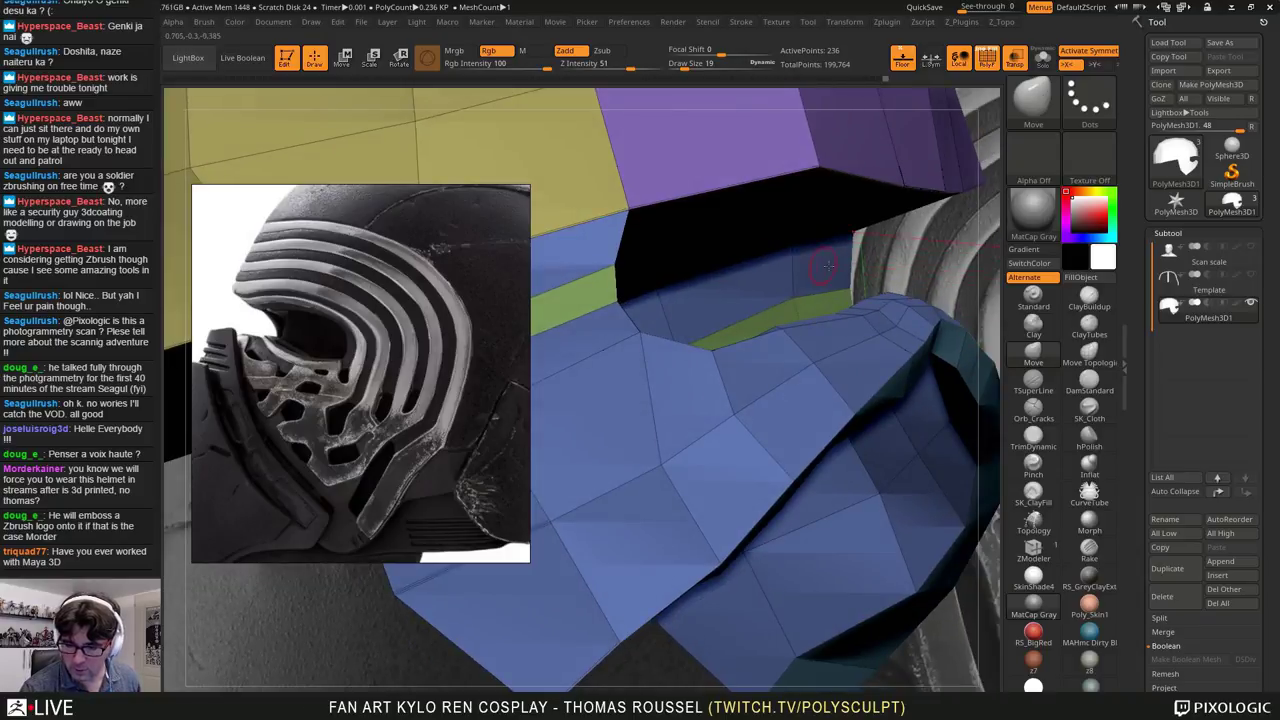
pyautogui.moveTo(797, 256); pyautogui.dragTo(1010, 440, button='right')
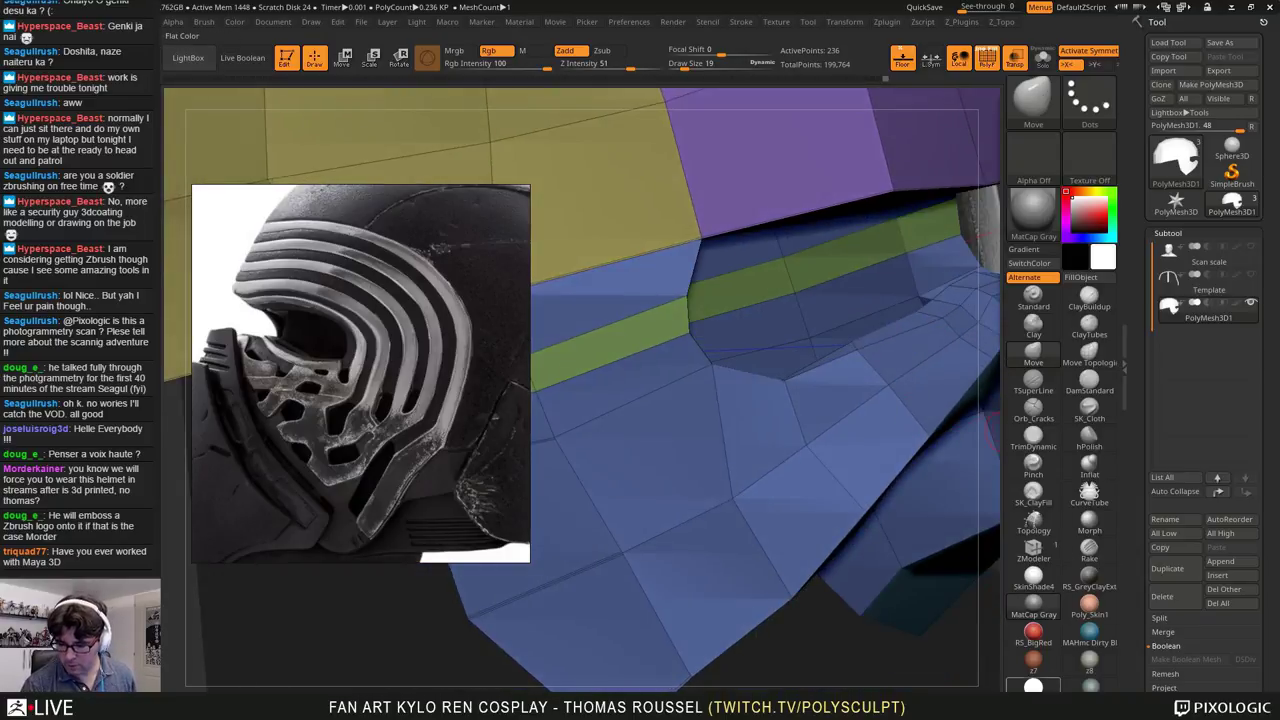
# Step: Apply the Flat Color material and refine the band's upper edge around the nose and visor corner
pyautogui.click(1033, 686)
pyautogui.moveTo(923, 457); pyautogui.dragTo(774, 510, button='right')
pyautogui.moveTo(665, 326); pyautogui.dragTo(755, 372, button='right')
pyautogui.moveTo(855, 345)
pyautogui.mouseDown(button='right')
pyautogui.moveTo(798, 355)
pyautogui.moveTo(860, 380)
pyautogui.moveTo(757, 451)
pyautogui.moveTo(730, 505)
pyautogui.moveTo(766, 523)
pyautogui.moveTo(818, 490)
pyautogui.moveTo(874, 540)
pyautogui.moveTo(790, 456)
pyautogui.moveTo(791, 392)
pyautogui.moveTo(760, 450)
pyautogui.moveTo(745, 420)
pyautogui.mouseUp(button='right')
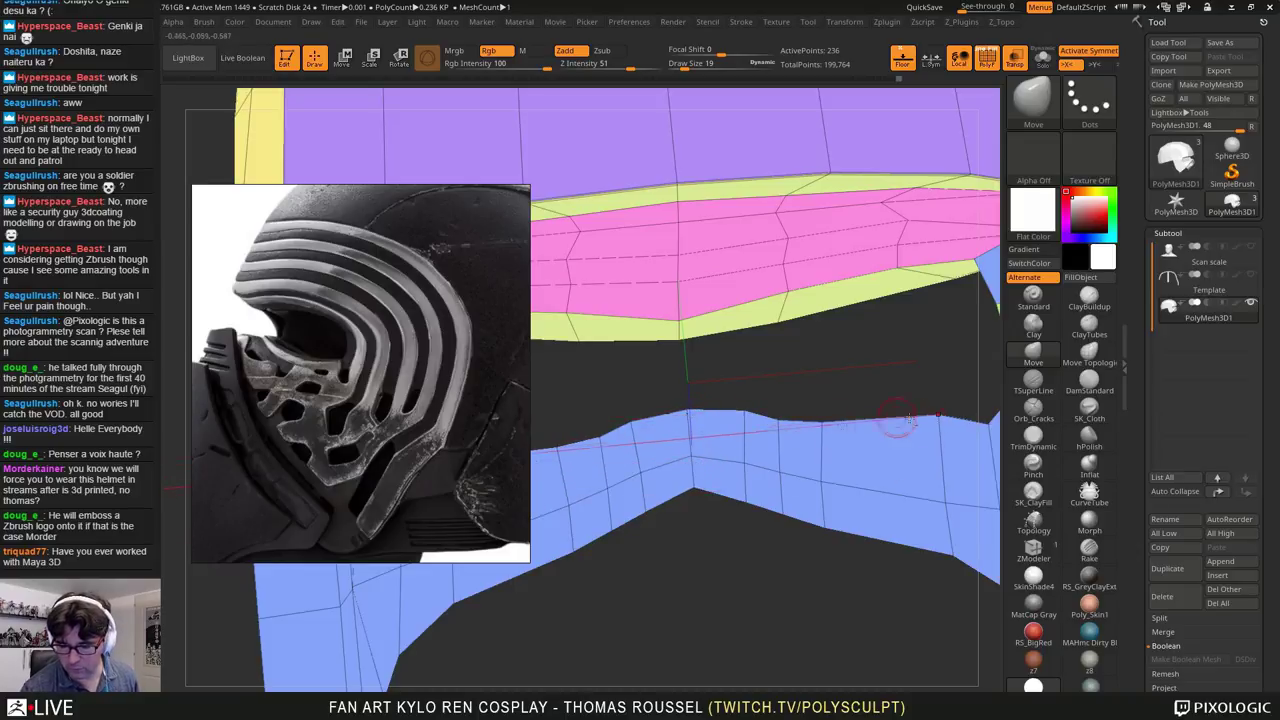
pyautogui.moveTo(897, 420); pyautogui.dragTo(781, 508, button='right')
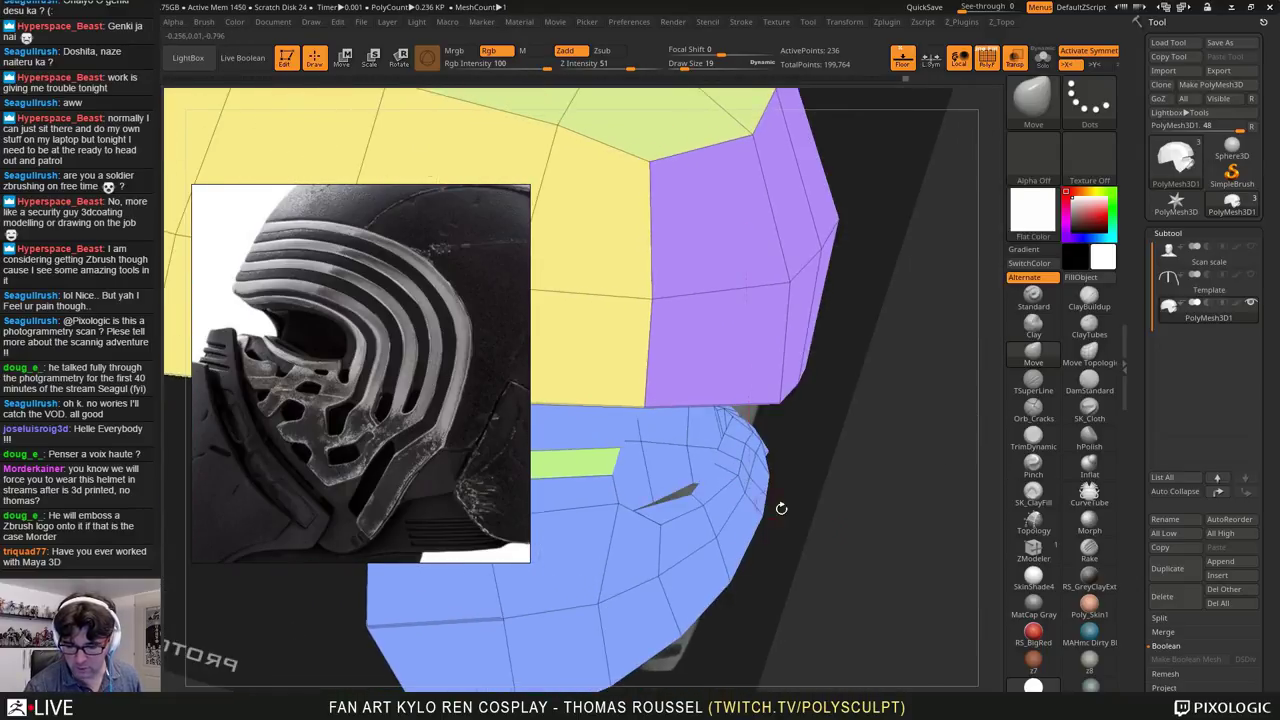
# Step: Try the SkinShade4 material on the helmet and switch back to Flat Color
pyautogui.click(1032, 592)
pyautogui.moveTo(930, 567); pyautogui.dragTo(705, 472, button='right')
pyautogui.moveTo(699, 465)
pyautogui.mouseDown(button='right')
pyautogui.moveTo(680, 530)
pyautogui.moveTo(745, 545)
pyautogui.moveTo(850, 485)
pyautogui.moveTo(885, 490)
pyautogui.mouseUp(button='right')
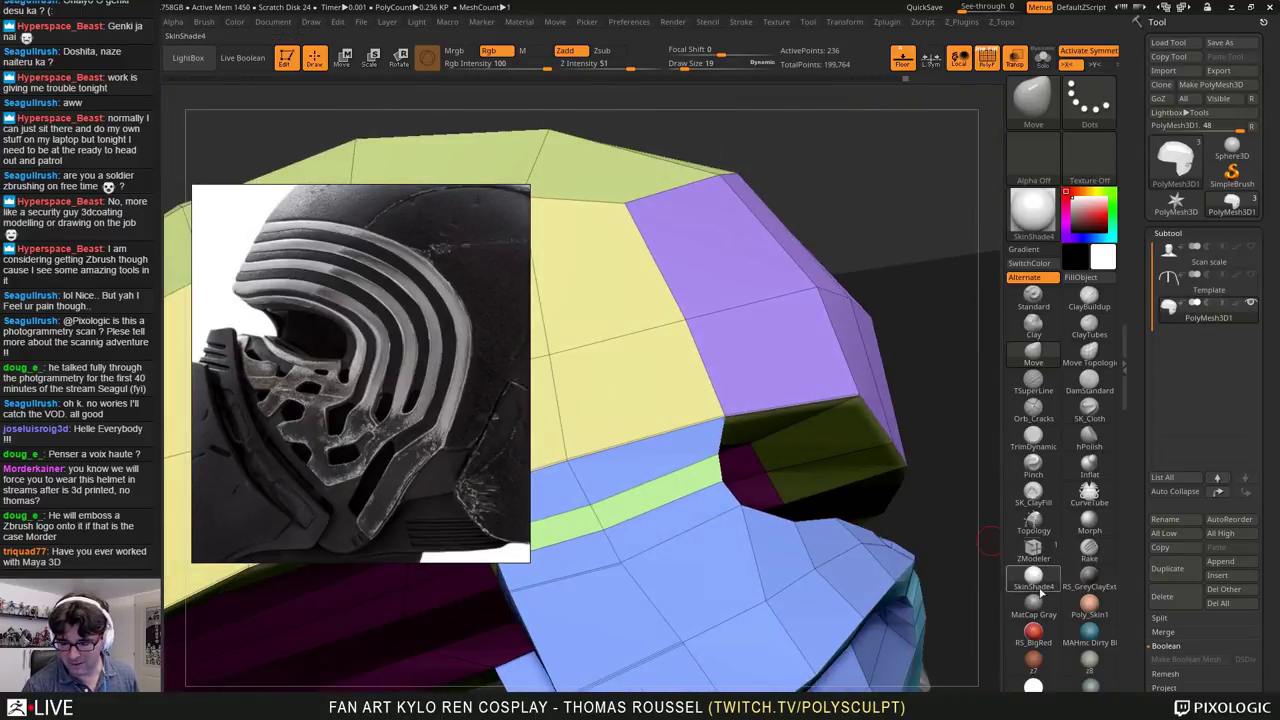
pyautogui.click(1033, 686)
pyautogui.moveTo(768, 598)
pyautogui.keyDown('ctrl'); pyautogui.mouseDown(button='right')
pyautogui.moveTo(765, 493)
pyautogui.moveTo(814, 437)
pyautogui.moveTo(729, 497)
pyautogui.moveTo(775, 470)
pyautogui.moveTo(813, 476)
pyautogui.moveTo(790, 415)
pyautogui.moveTo(826, 446)
pyautogui.moveTo(738, 420)
pyautogui.mouseUp(button='right'); pyautogui.keyUp('ctrl')
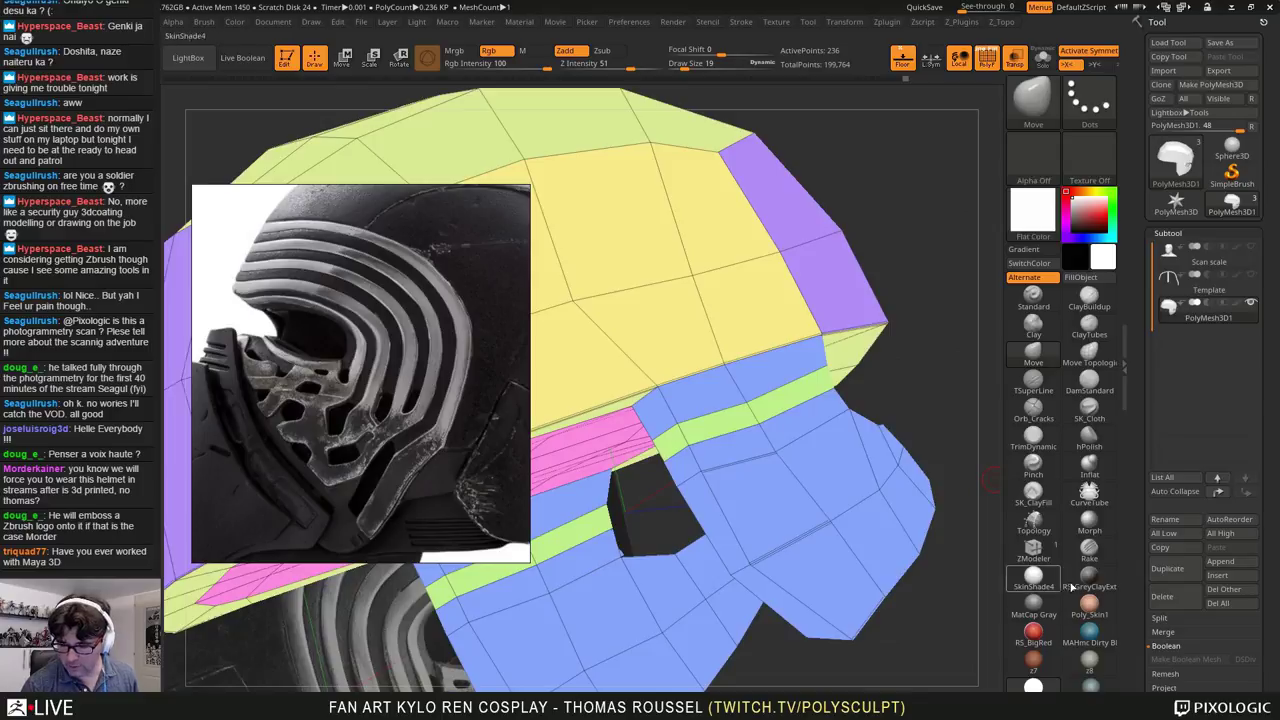
pyautogui.moveTo(868, 452)
pyautogui.mouseDown(button='right')
pyautogui.moveTo(800, 418)
pyautogui.moveTo(754, 461)
pyautogui.moveTo(814, 482)
pyautogui.moveTo(746, 440)
pyautogui.mouseUp(button='right')
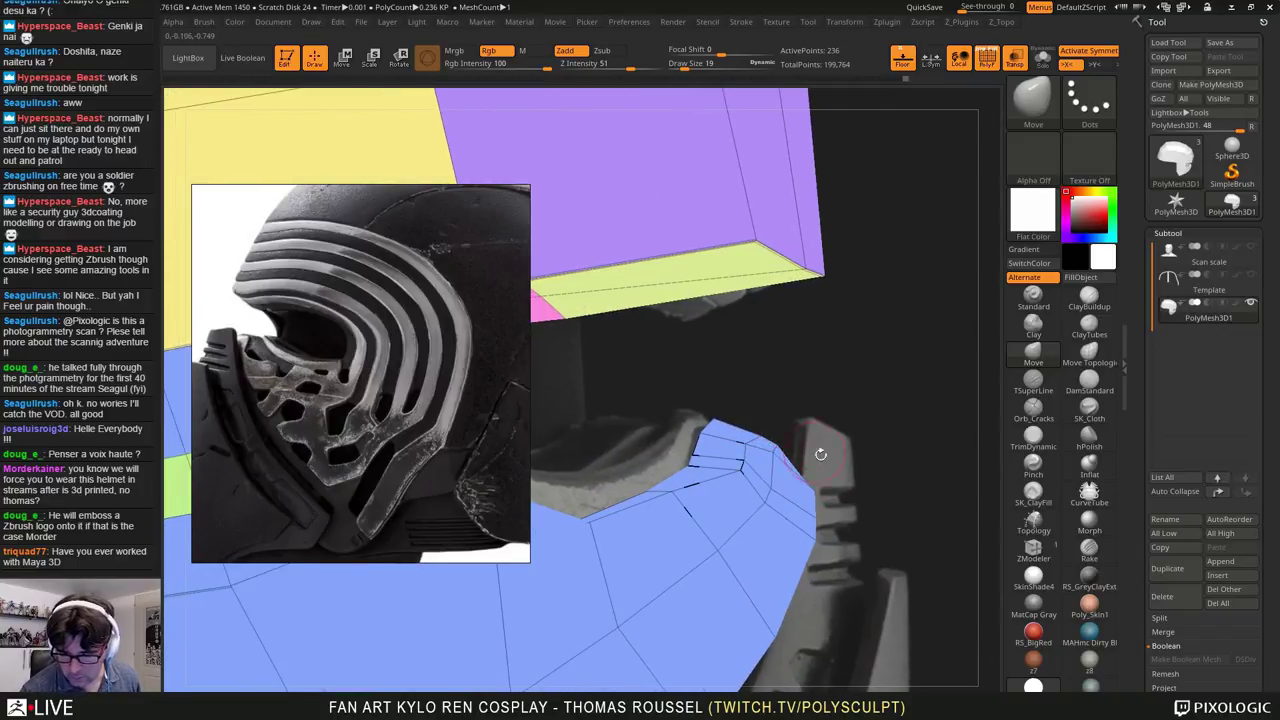
# Step: Refine the front edge of the cheek band just below the nose bridge with the Move brush, following the side template
pyautogui.moveTo(808, 470); pyautogui.dragTo(770, 378, button='right')
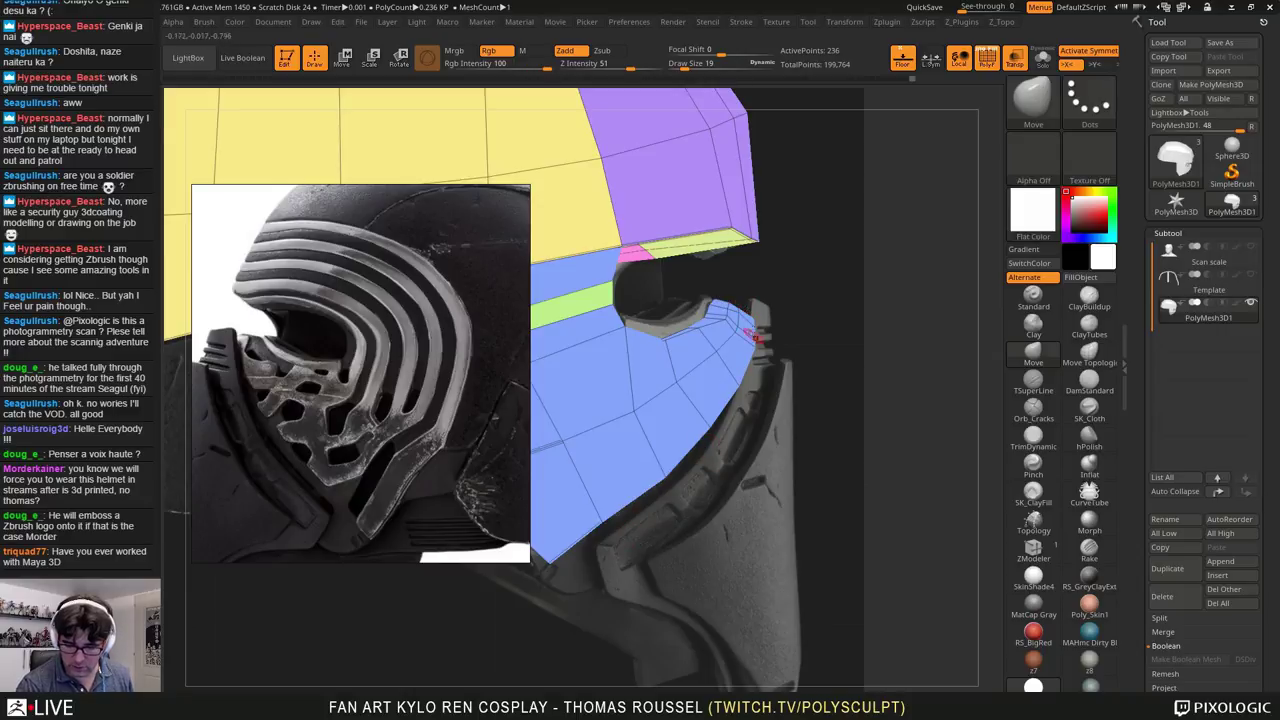
pyautogui.moveTo(621, 527)
pyautogui.mouseDown()
pyautogui.moveTo(655, 480)
pyautogui.moveTo(729, 449)
pyautogui.moveTo(689, 492)
pyautogui.moveTo(700, 470)
pyautogui.moveTo(681, 340)
pyautogui.mouseUp()
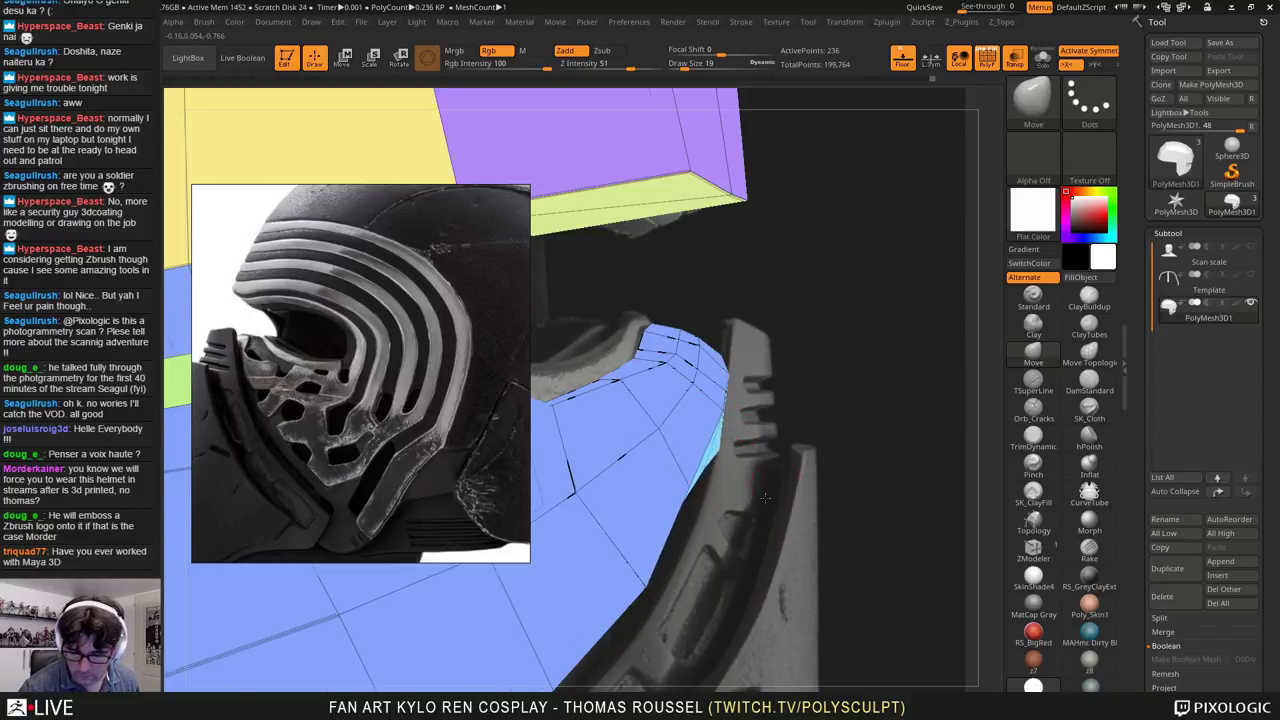
pyautogui.moveTo(686, 453); pyautogui.dragTo(836, 390, button='right')
pyautogui.moveTo(838, 393)
pyautogui.mouseDown()
pyautogui.moveTo(923, 437)
pyautogui.moveTo(846, 463)
pyautogui.moveTo(837, 434)
pyautogui.mouseUp()
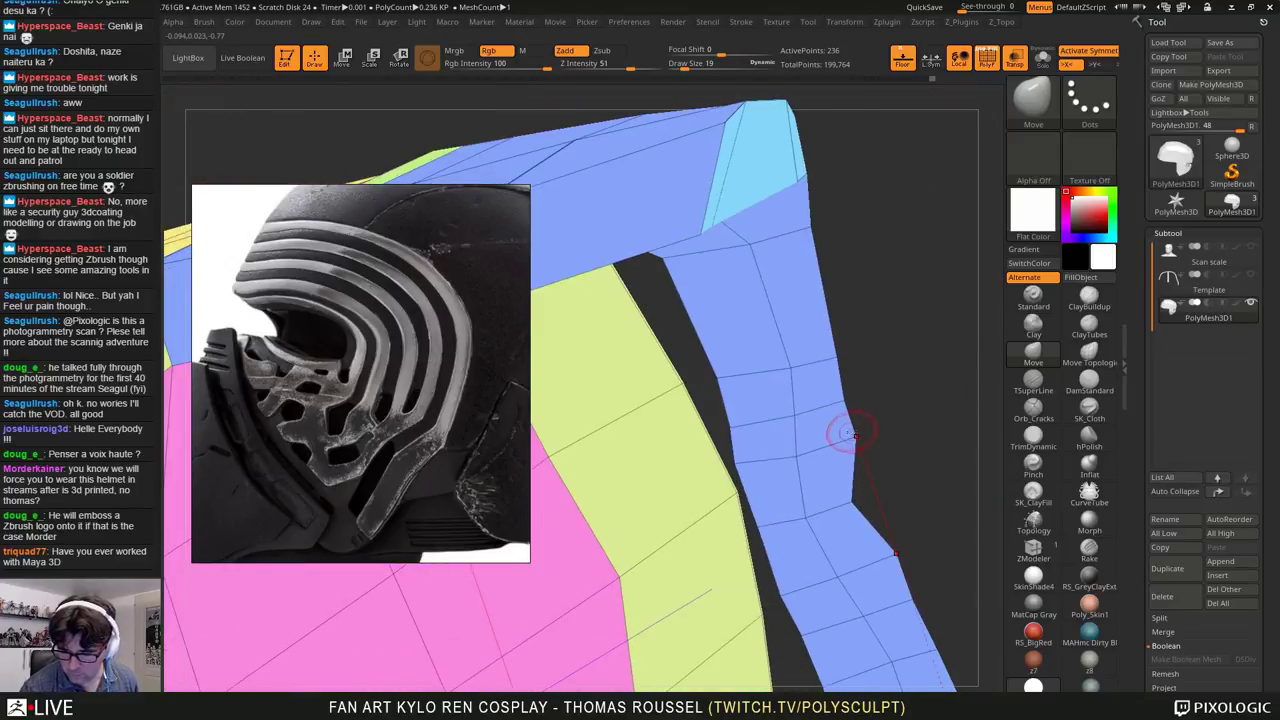
# Step: Even out the outer edge vertices along the nose-to-cheek band so its front contour curves smoothly when seen from above
pyautogui.moveTo(835, 357); pyautogui.dragTo(778, 371)
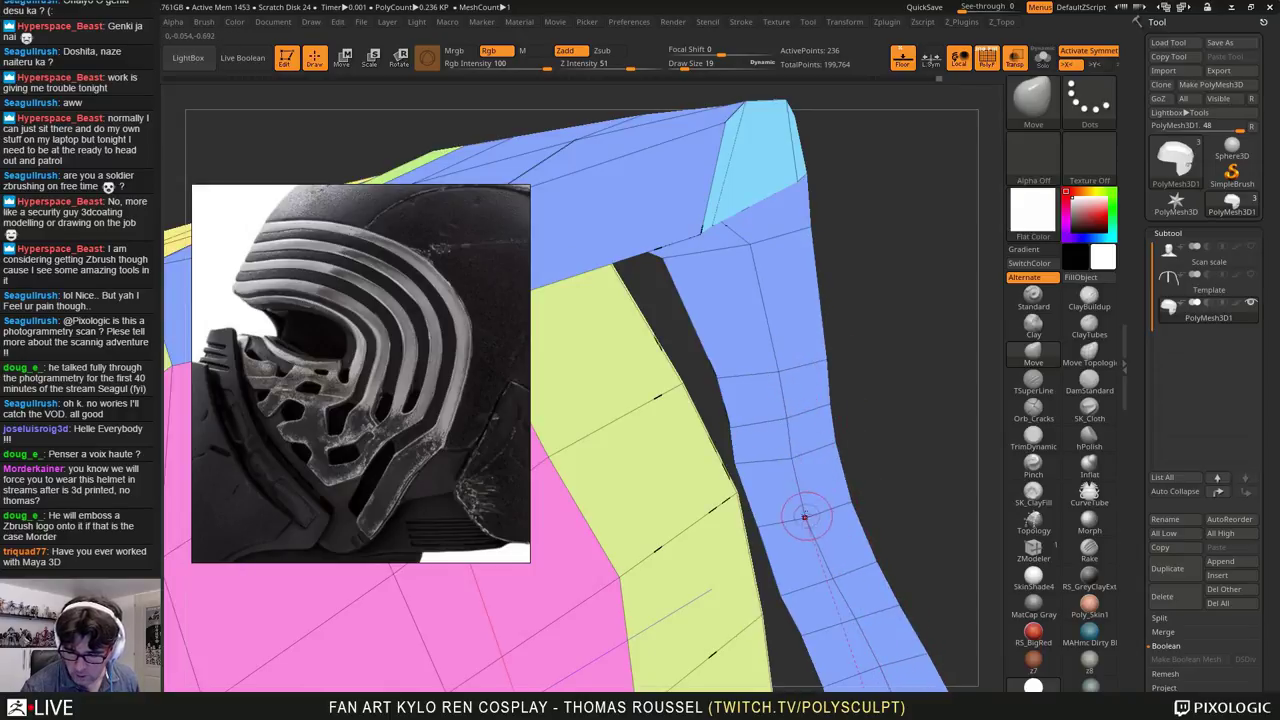
pyautogui.moveTo(805, 517)
pyautogui.mouseDown()
pyautogui.moveTo(864, 456)
pyautogui.moveTo(838, 480)
pyautogui.mouseUp()
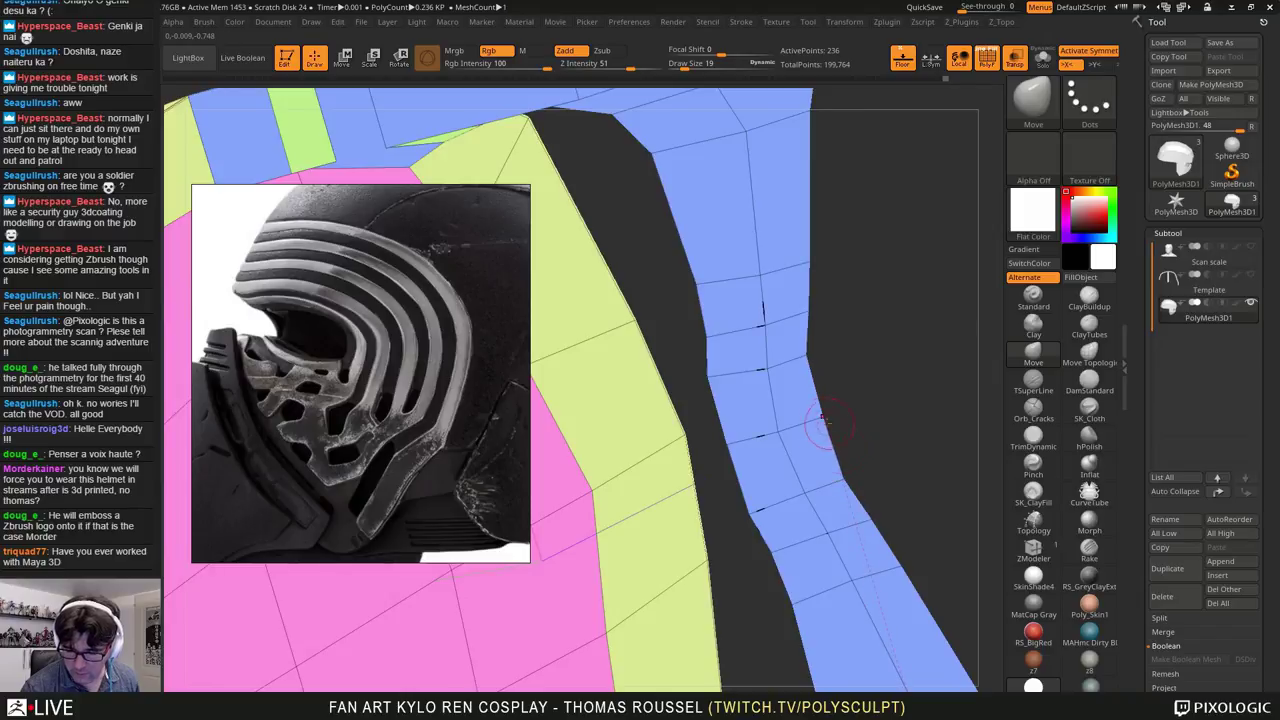
pyautogui.moveTo(805, 423)
pyautogui.mouseDown(button='right')
pyautogui.moveTo(866, 428)
pyautogui.moveTo(808, 424)
pyautogui.mouseUp(button='right')
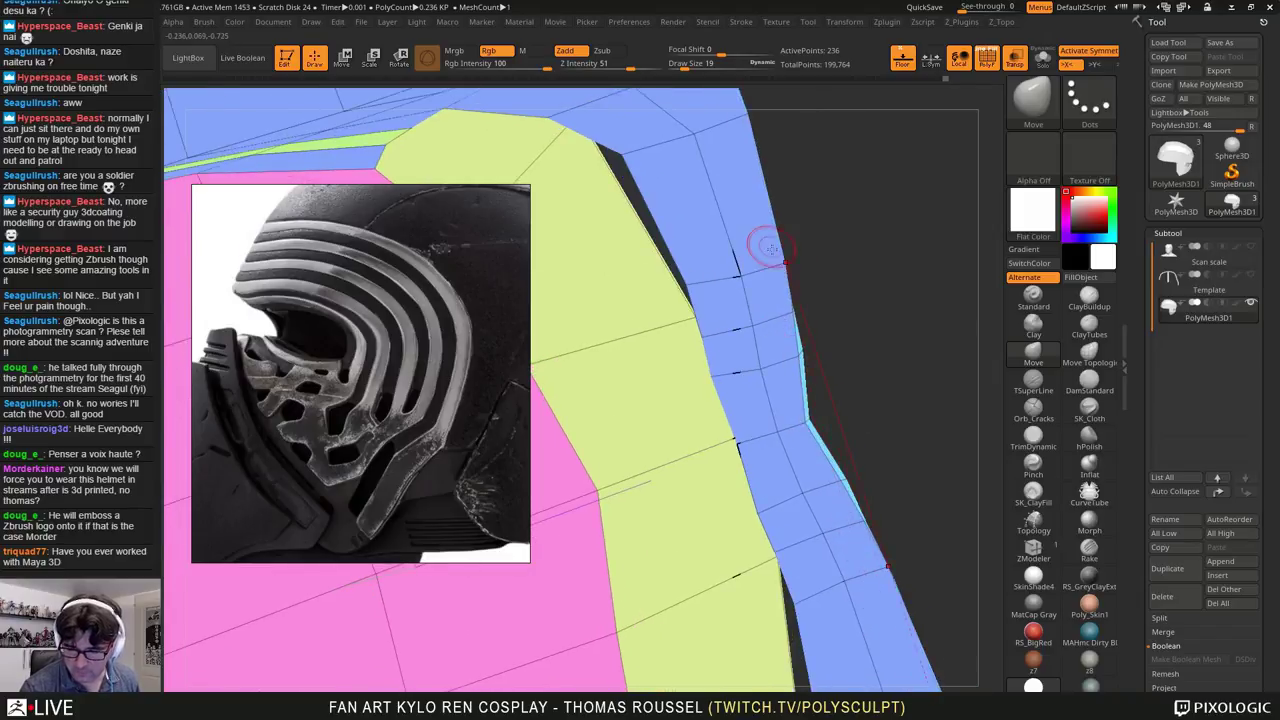
pyautogui.moveTo(776, 267); pyautogui.dragTo(770, 271)
pyautogui.moveTo(848, 494); pyautogui.dragTo(834, 448, button='right')
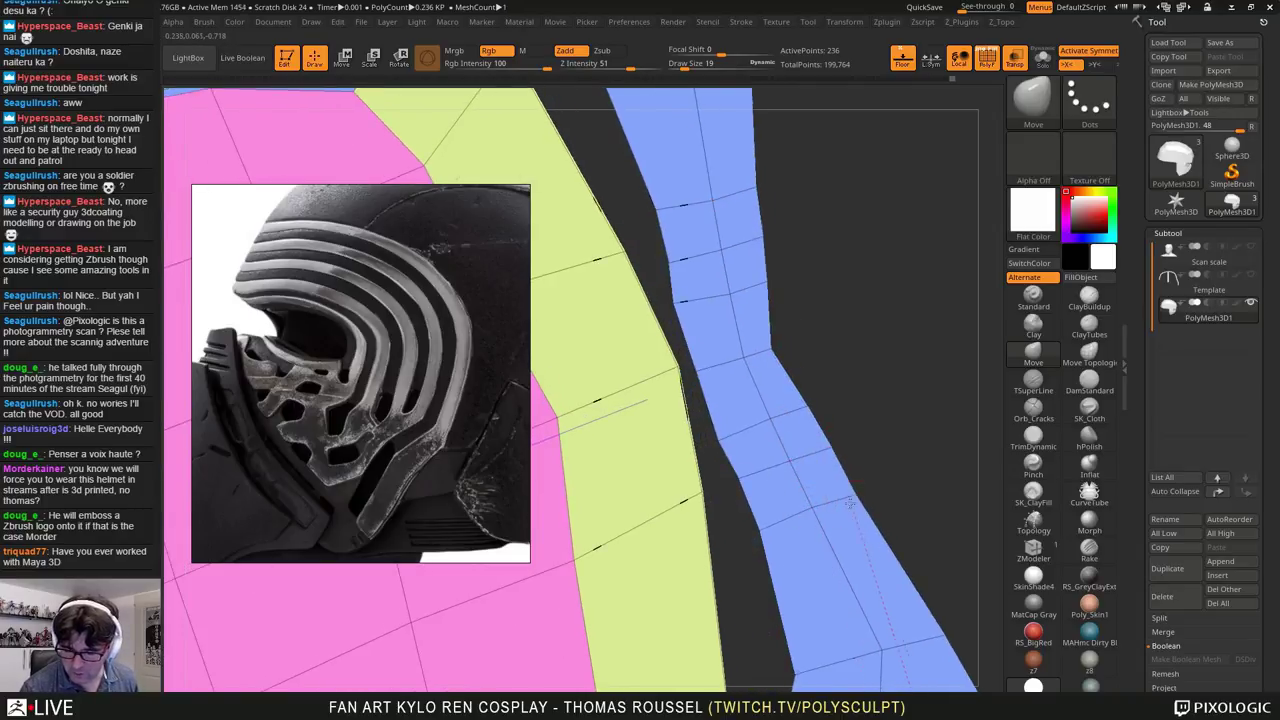
pyautogui.moveTo(849, 503)
pyautogui.mouseDown()
pyautogui.moveTo(923, 526)
pyautogui.moveTo(829, 541)
pyautogui.moveTo(766, 531)
pyautogui.moveTo(774, 462)
pyautogui.moveTo(757, 341)
pyautogui.mouseUp()
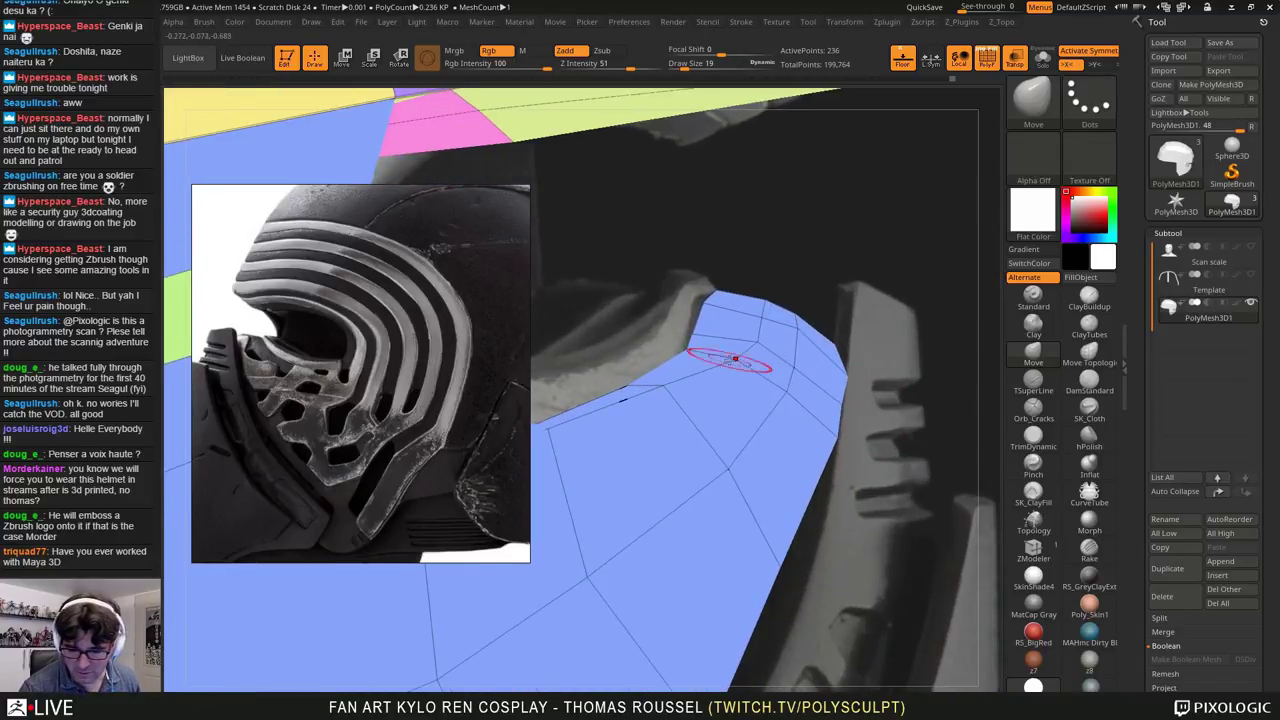
# Step: Adjust the vertices along the nose bridge's upper edge and the visor corner against the side template
pyautogui.keyDown('alt'); pyautogui.moveTo(662, 408); pyautogui.dragTo(841, 335, button='right'); pyautogui.keyUp('alt')
pyautogui.moveTo(728, 362); pyautogui.dragTo(733, 368)
pyautogui.keyDown('alt'); pyautogui.moveTo(891, 340); pyautogui.dragTo(760, 403, button='right'); pyautogui.keyUp('alt')
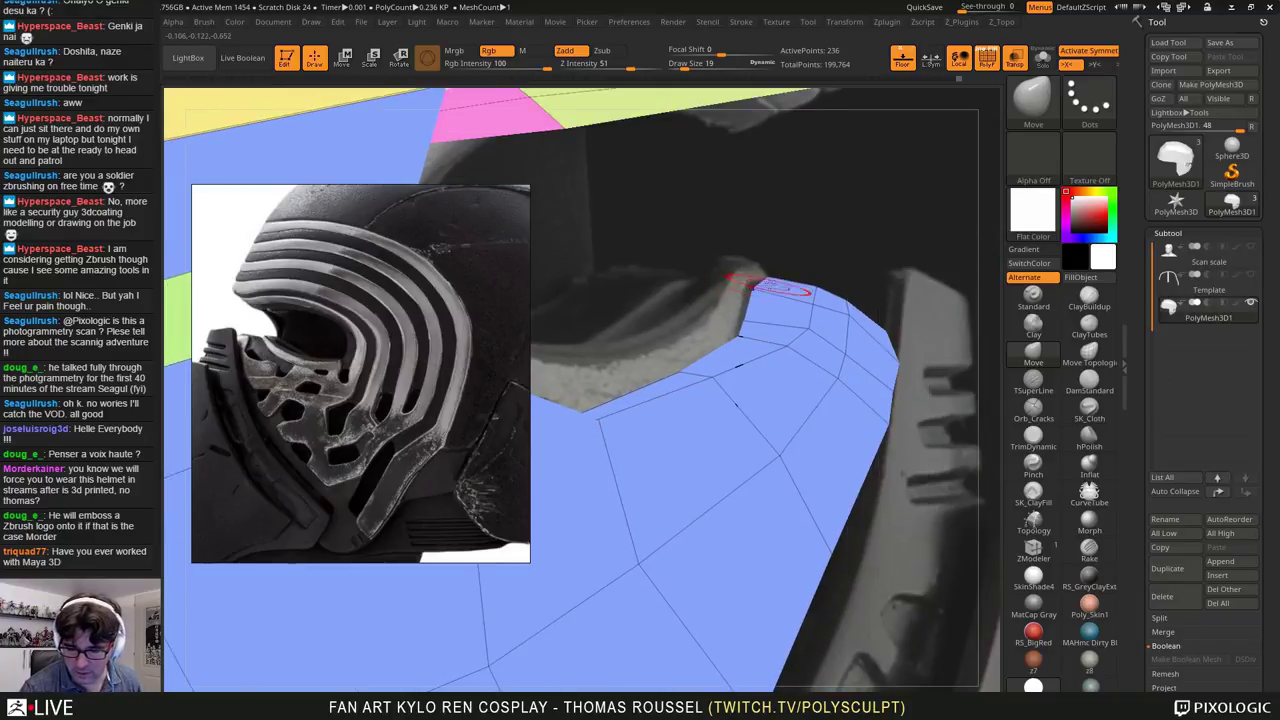
pyautogui.moveTo(812, 291); pyautogui.dragTo(810, 295)
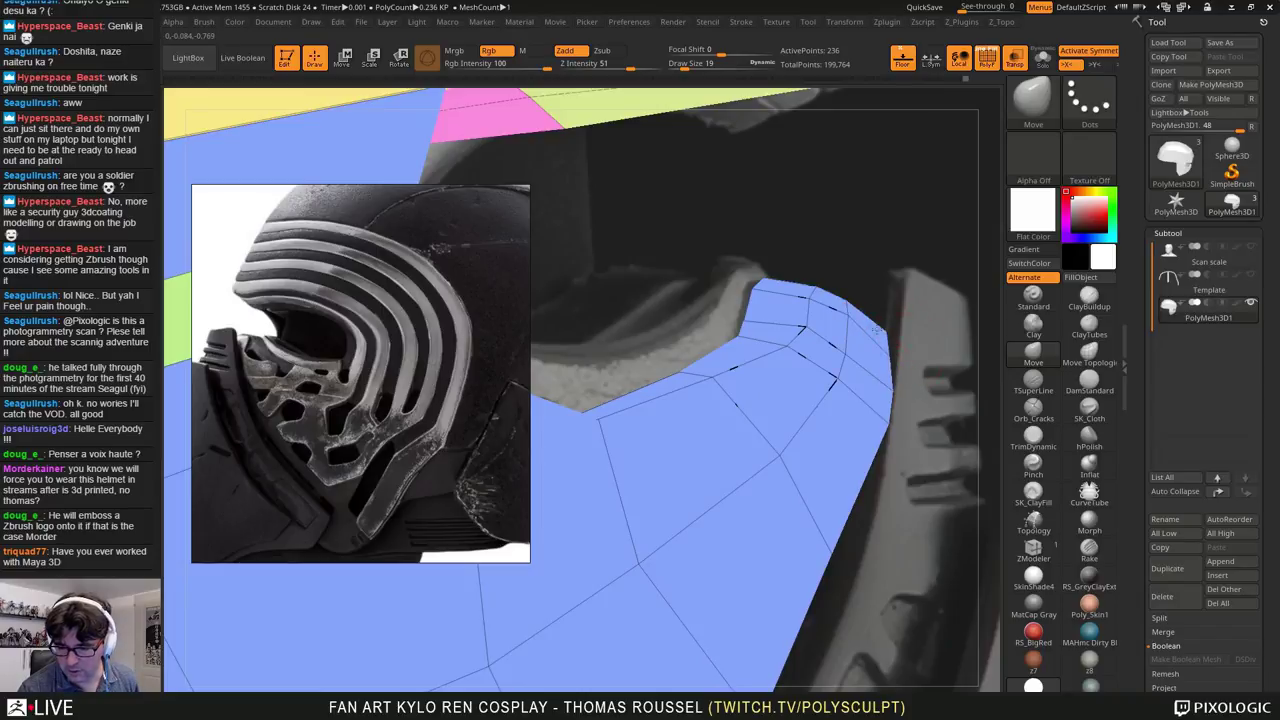
# Step: Pull the front edge of the nose bridge and upper cheek inward to follow the template's mask outline
pyautogui.moveTo(884, 350)
pyautogui.mouseDown()
pyautogui.moveTo(872, 376)
pyautogui.moveTo(882, 384)
pyautogui.mouseUp()
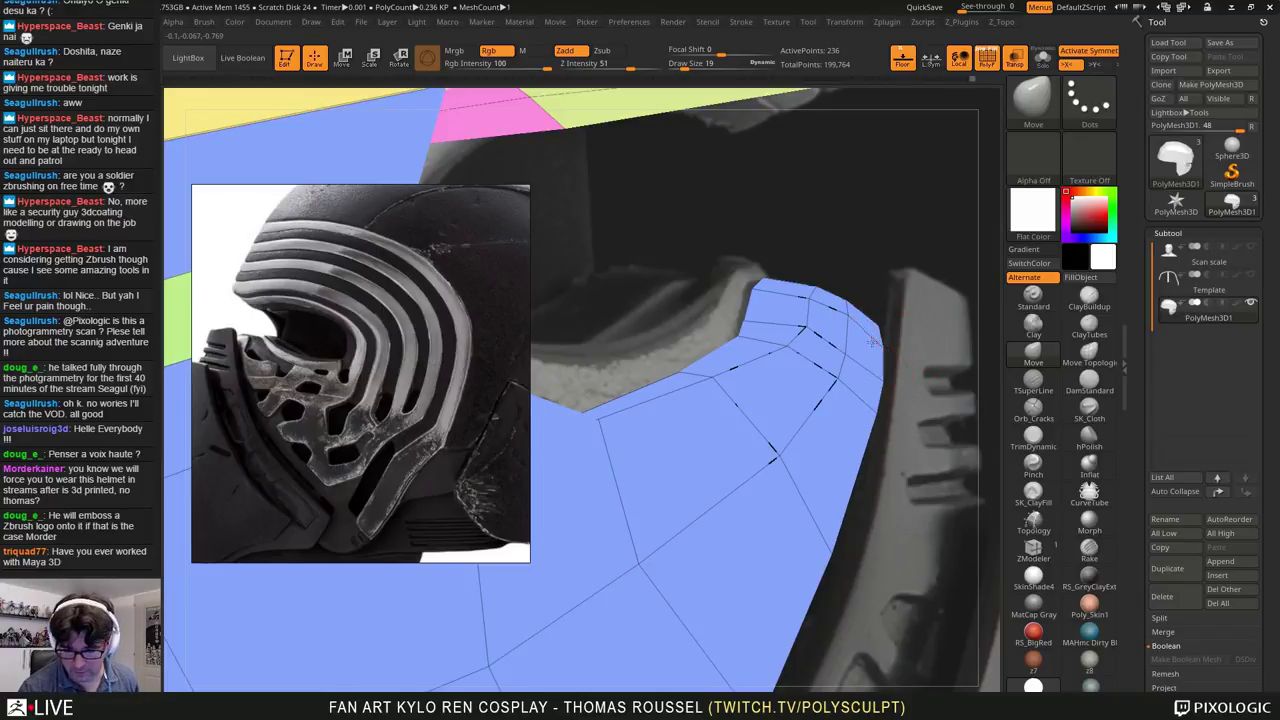
pyautogui.keyDown('alt'); pyautogui.moveTo(878, 425); pyautogui.dragTo(889, 301, button='right'); pyautogui.keyUp('alt')
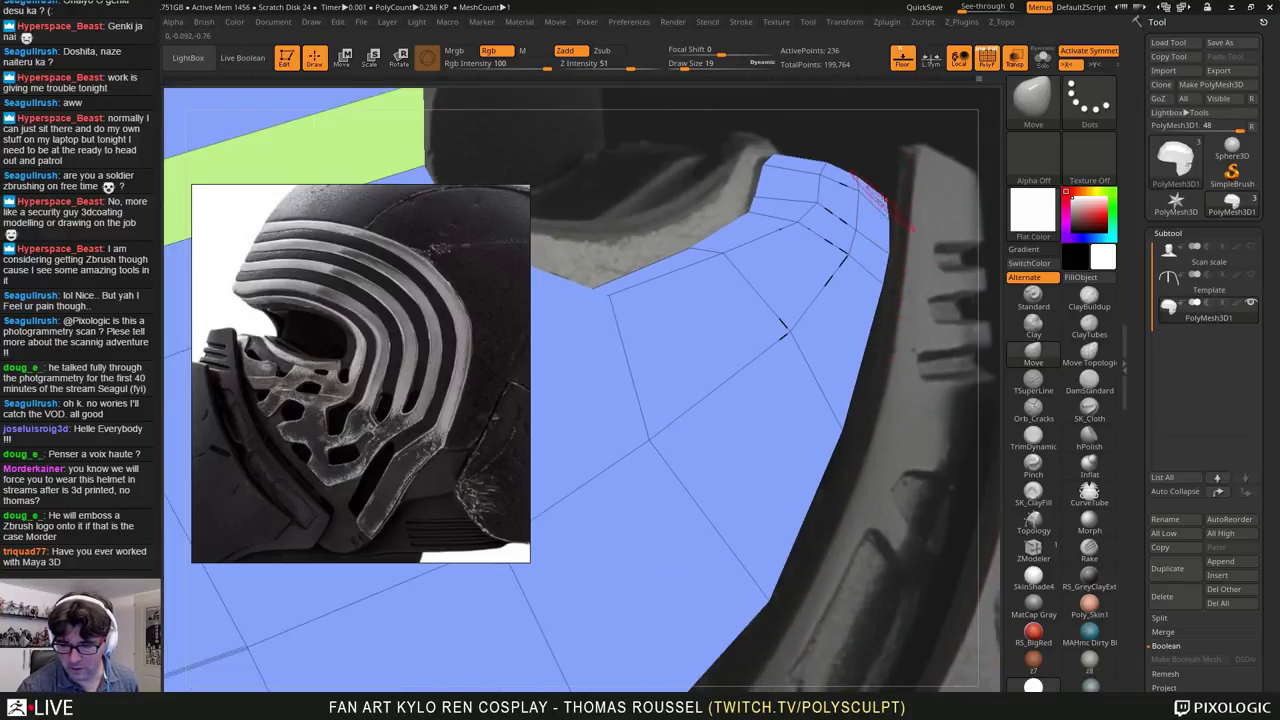
pyautogui.moveTo(843, 427); pyautogui.dragTo(833, 425)
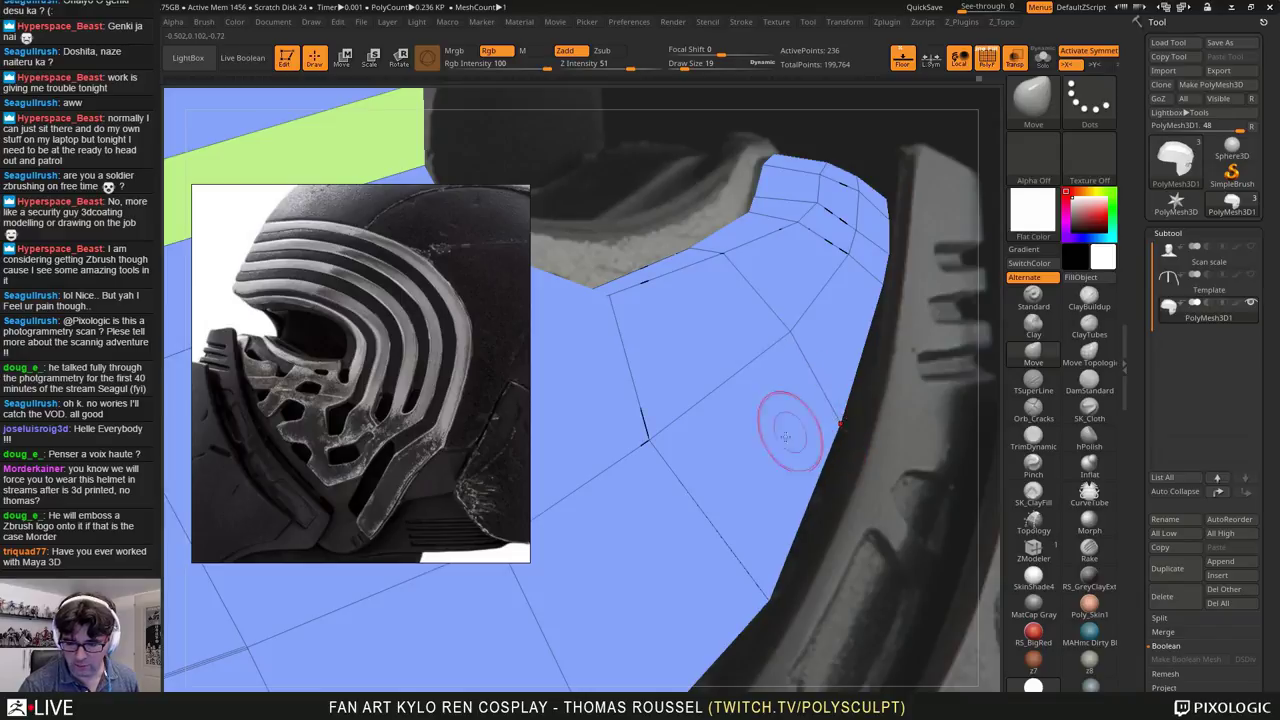
pyautogui.keyDown('ctrl'); pyautogui.moveTo(786, 423); pyautogui.dragTo(823, 337, button='right'); pyautogui.keyUp('ctrl')
pyautogui.moveTo(833, 428)
pyautogui.keyDown('ctrl'); pyautogui.mouseDown(button='right')
pyautogui.moveTo(815, 390)
pyautogui.moveTo(786, 409)
pyautogui.moveTo(871, 386)
pyautogui.moveTo(857, 400)
pyautogui.mouseUp(button='right'); pyautogui.keyUp('ctrl')
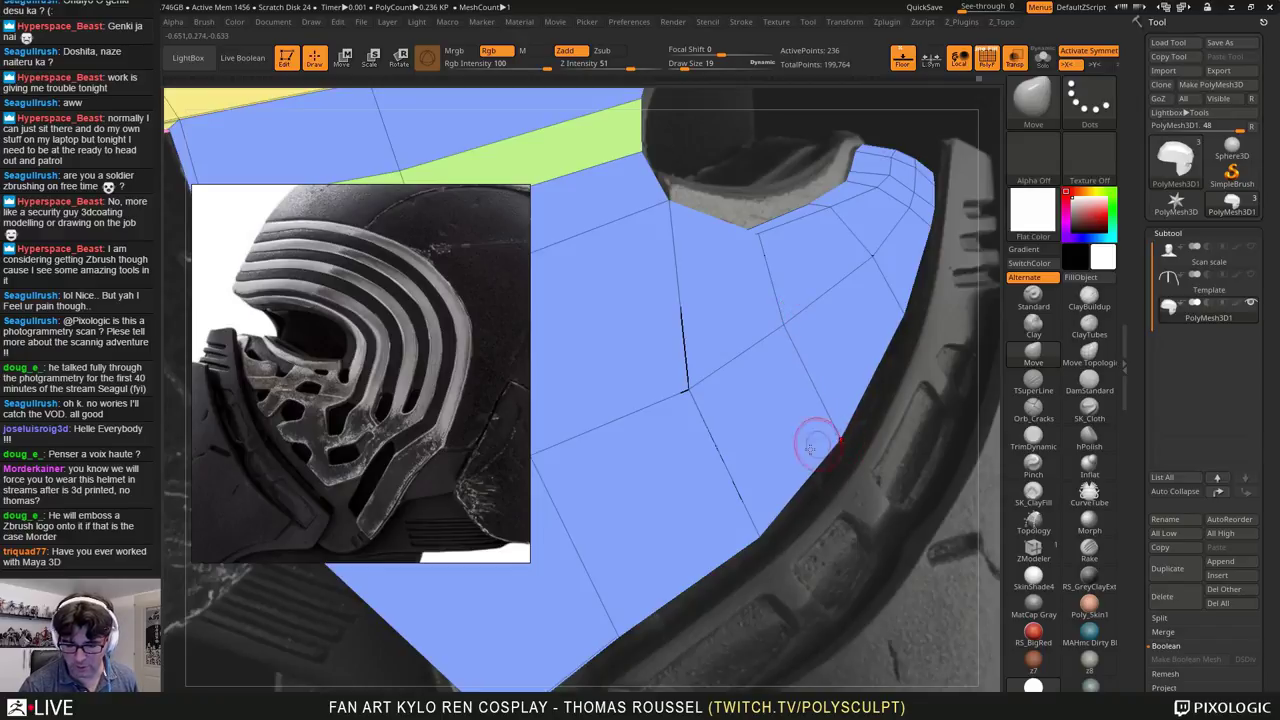
# Step: Examine the cheek panel's lower tip from the side and back, and compare it with the full side-view helmet reference
pyautogui.keyDown('alt'); pyautogui.moveTo(697, 402); pyautogui.dragTo(711, 374, button='right'); pyautogui.keyUp('alt')
pyautogui.keyDown('alt'); pyautogui.moveTo(696, 460); pyautogui.dragTo(742, 410, button='right'); pyautogui.keyUp('alt')
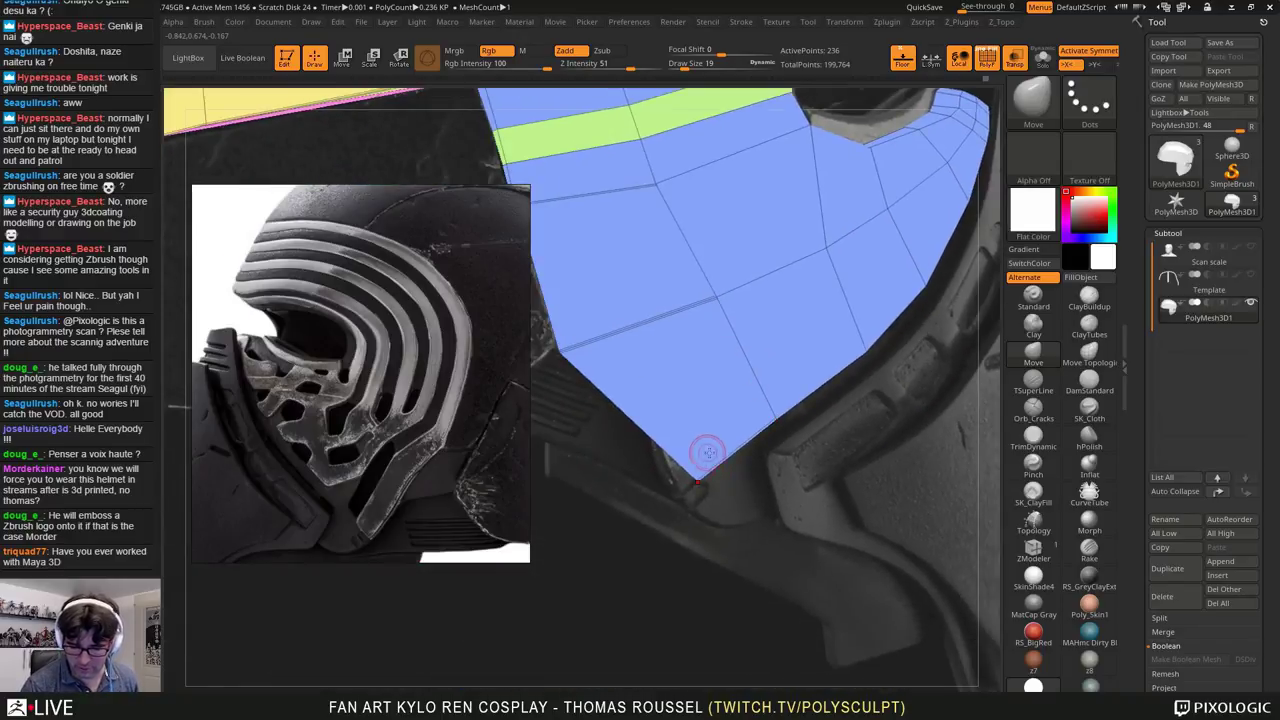
pyautogui.moveTo(708, 453); pyautogui.dragTo(674, 488, button='right')
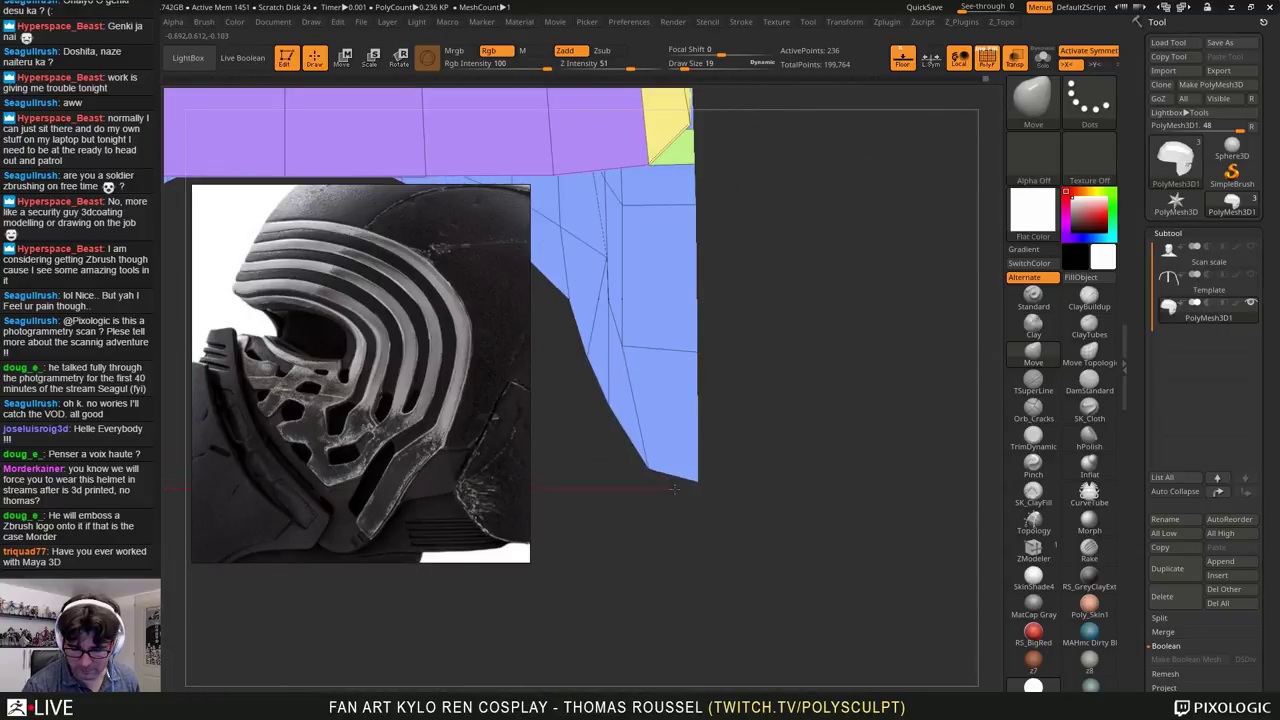
pyautogui.moveTo(645, 360); pyautogui.dragTo(743, 474, button='right')
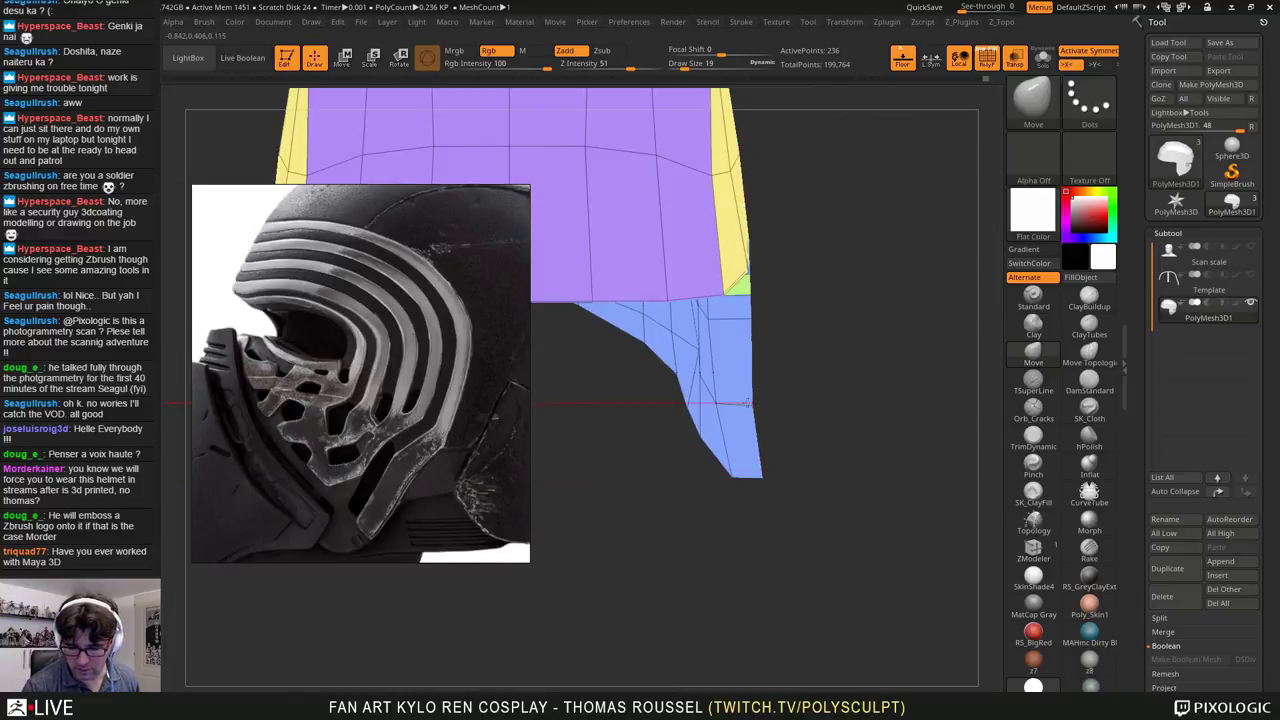
pyautogui.scroll(-3, 411, 429)
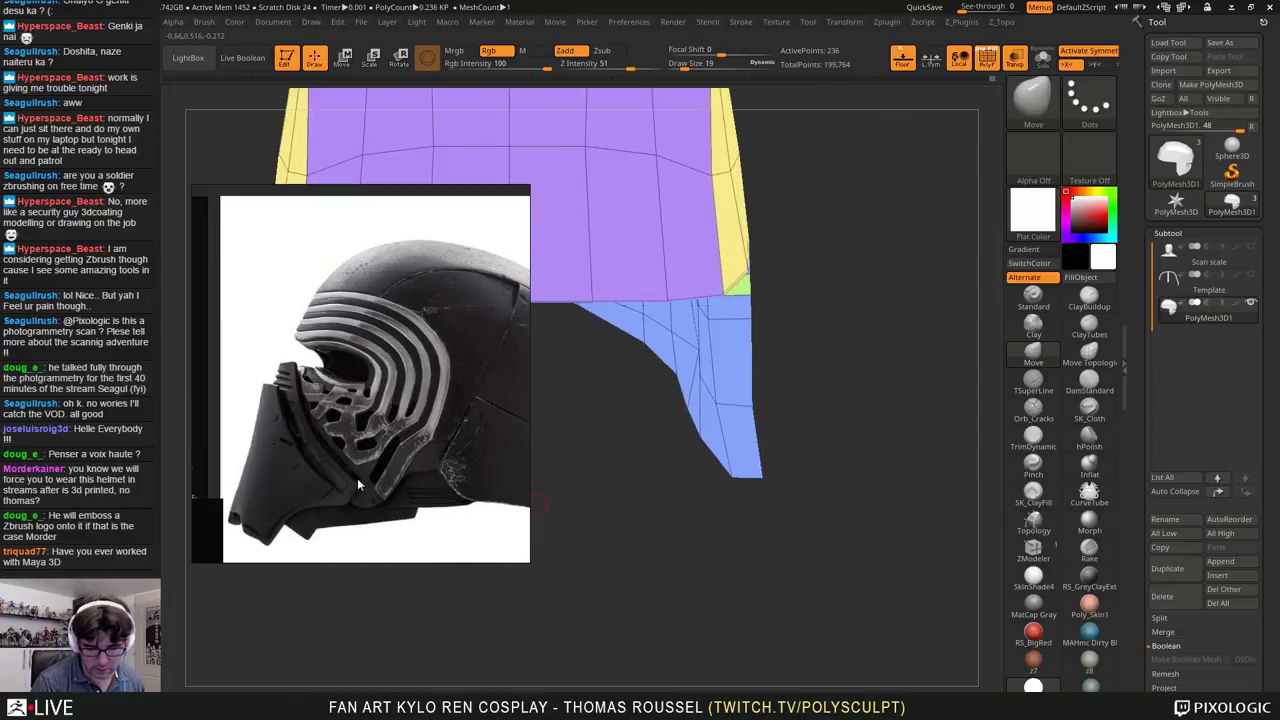
pyautogui.moveTo(328, 428); pyautogui.dragTo(292, 364, button='middle')
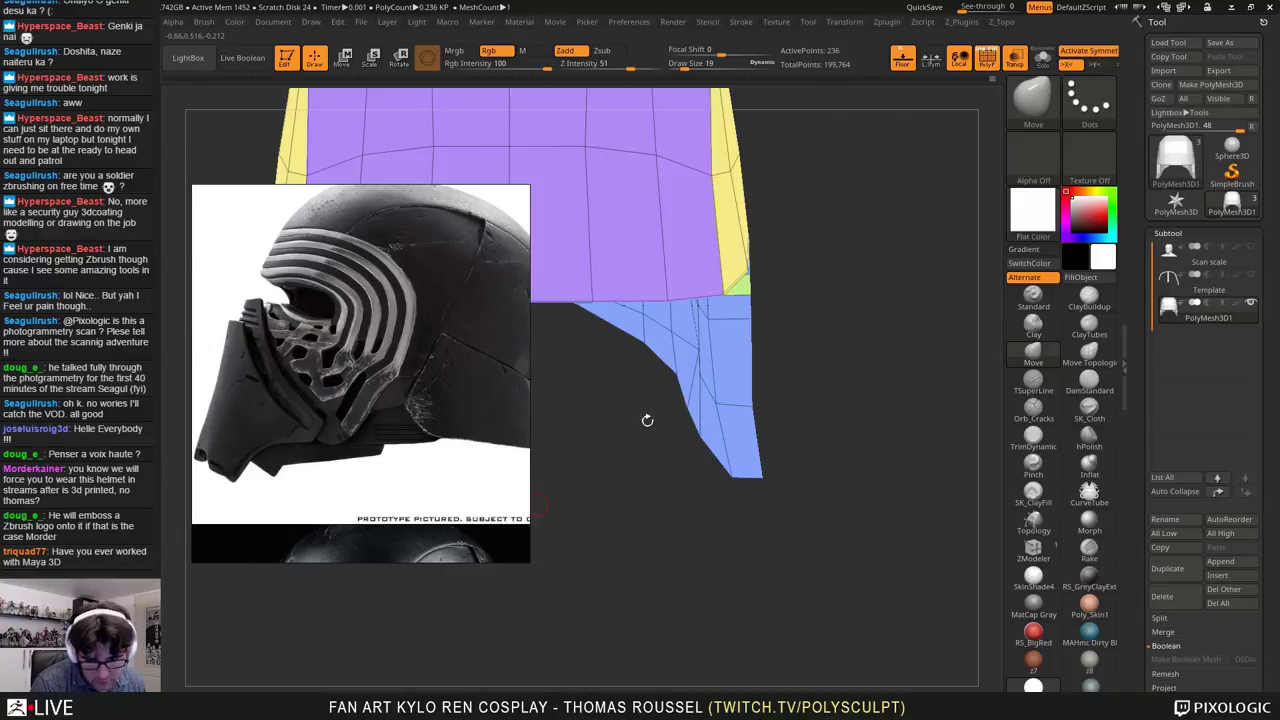
pyautogui.moveTo(769, 437); pyautogui.dragTo(642, 433, button='right')
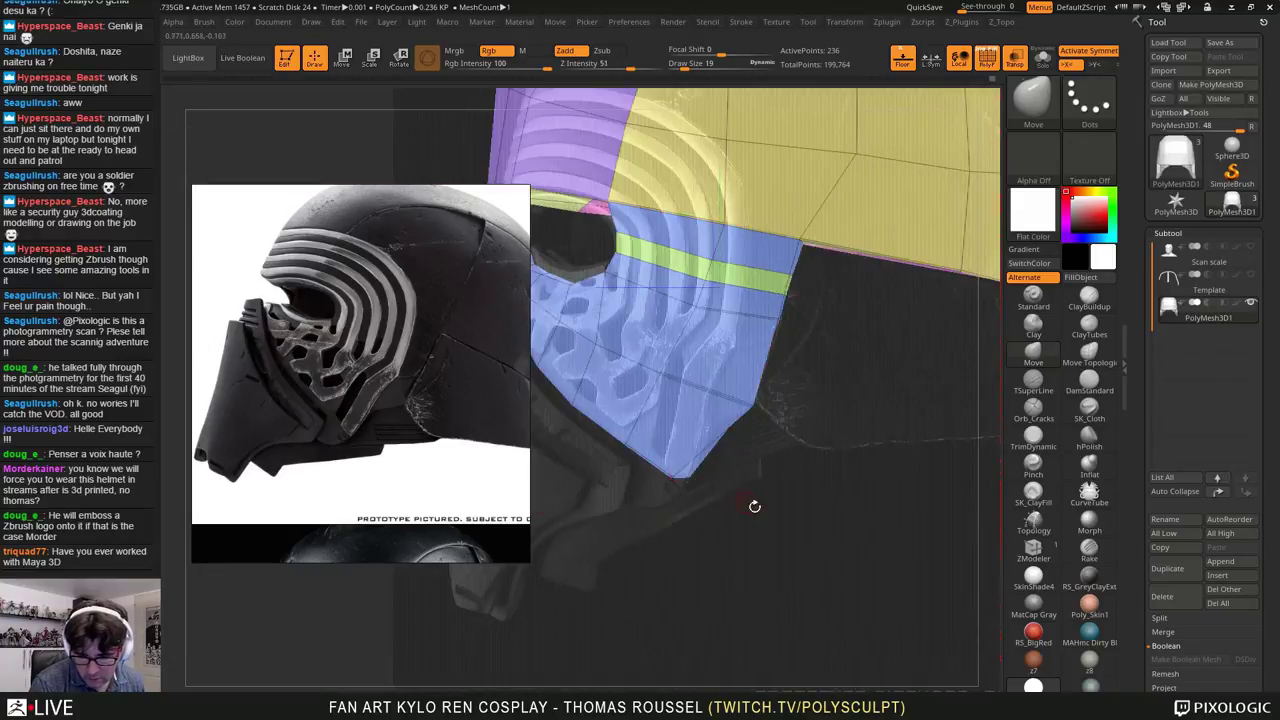
pyautogui.moveTo(754, 506); pyautogui.dragTo(700, 296, button='right')
pyautogui.moveTo(714, 344); pyautogui.dragTo(694, 227, button='right')
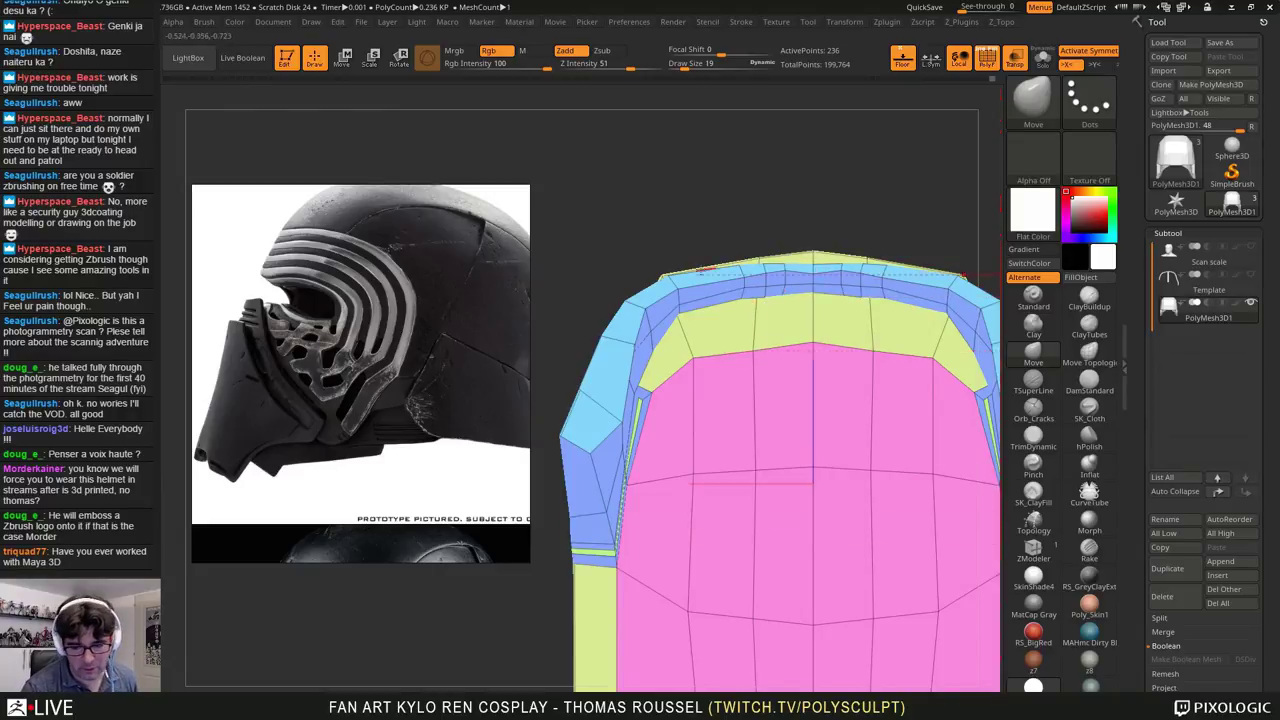
# Step: Shape the cheek panel's bottom rim from below, moving its vertices so the strip curves evenly from nose to rear tip
pyautogui.moveTo(568, 345)
pyautogui.mouseDown()
pyautogui.moveTo(627, 488)
pyautogui.moveTo(572, 463)
pyautogui.mouseUp()
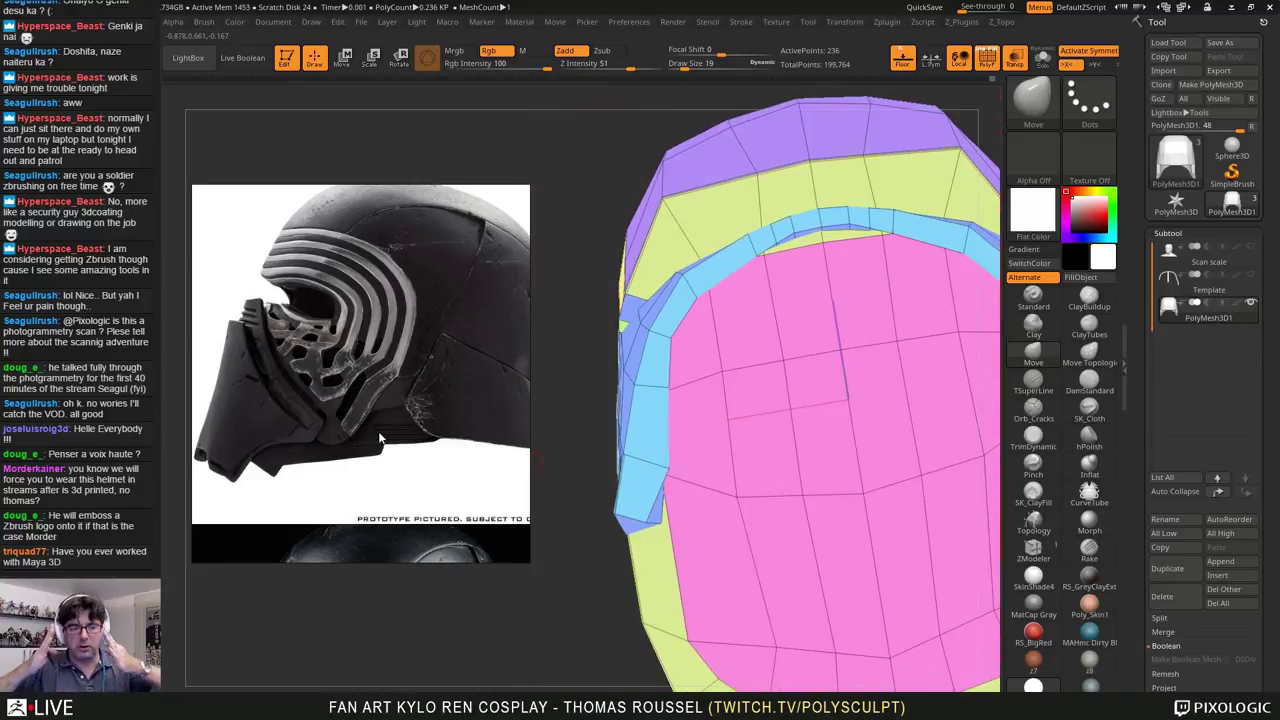
pyautogui.moveTo(699, 306); pyautogui.dragTo(727, 305, button='right')
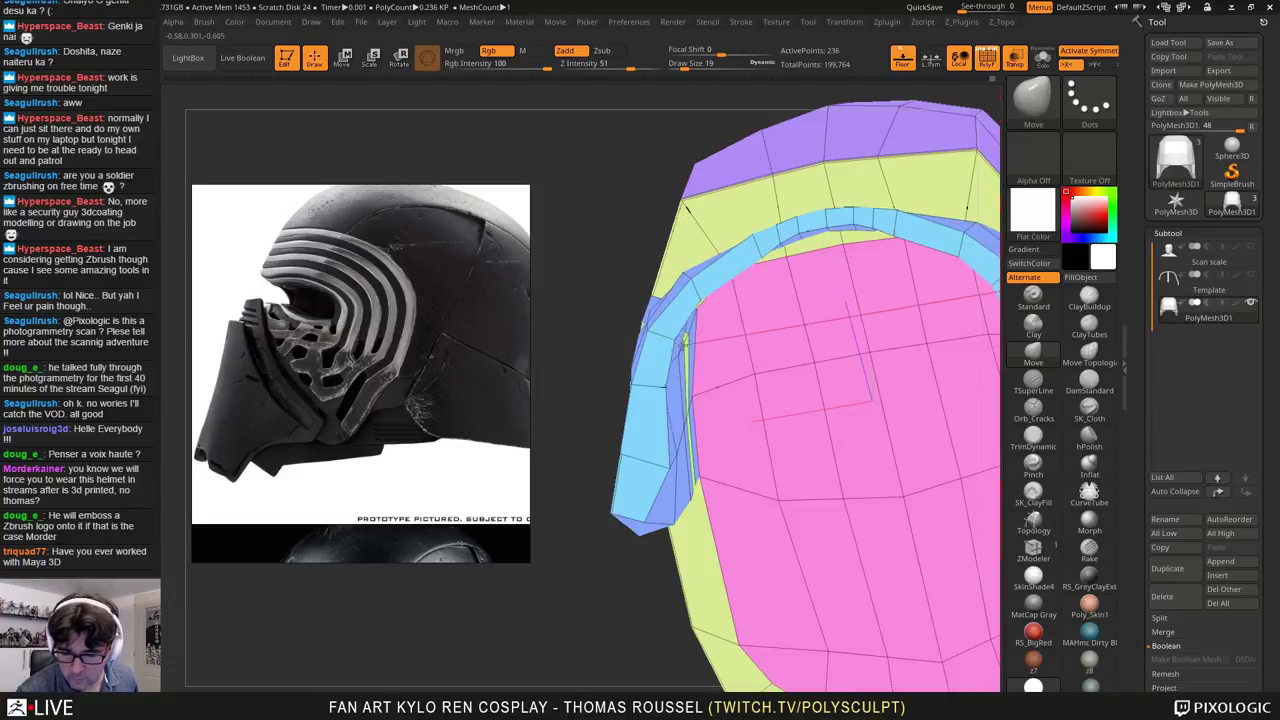
pyautogui.moveTo(721, 294); pyautogui.dragTo(736, 285)
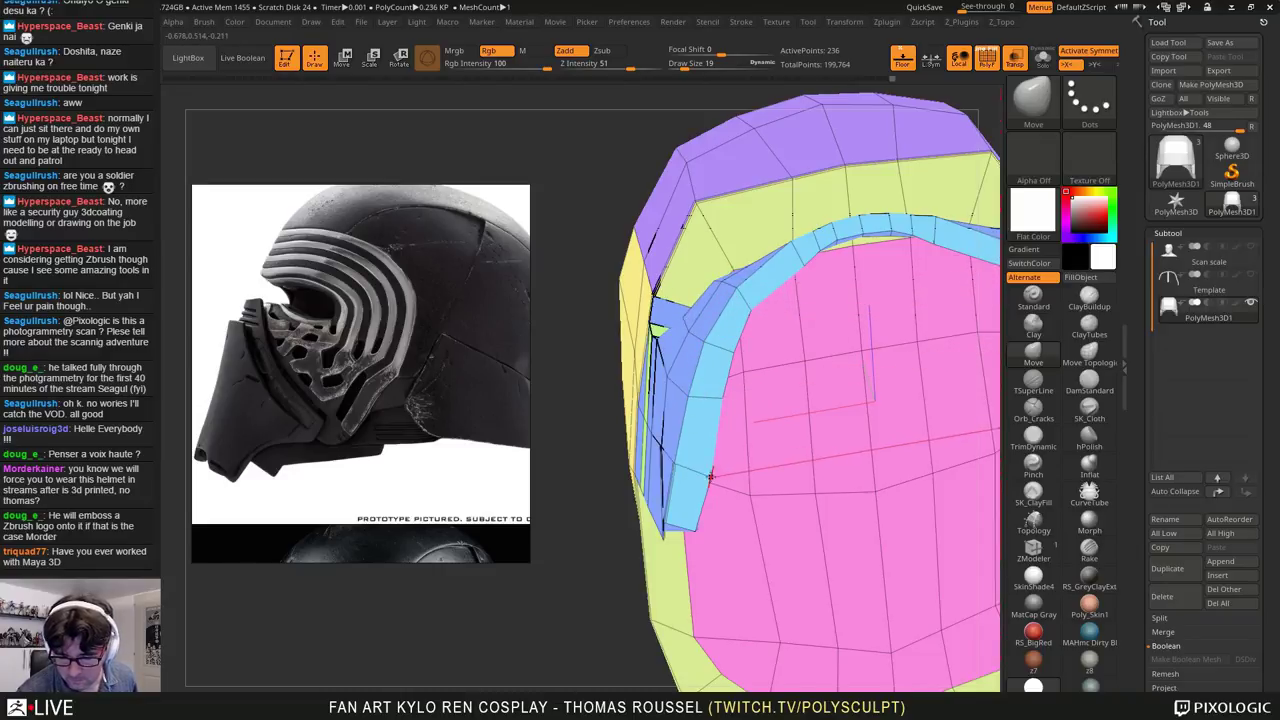
pyautogui.moveTo(714, 476); pyautogui.dragTo(700, 441, button='right')
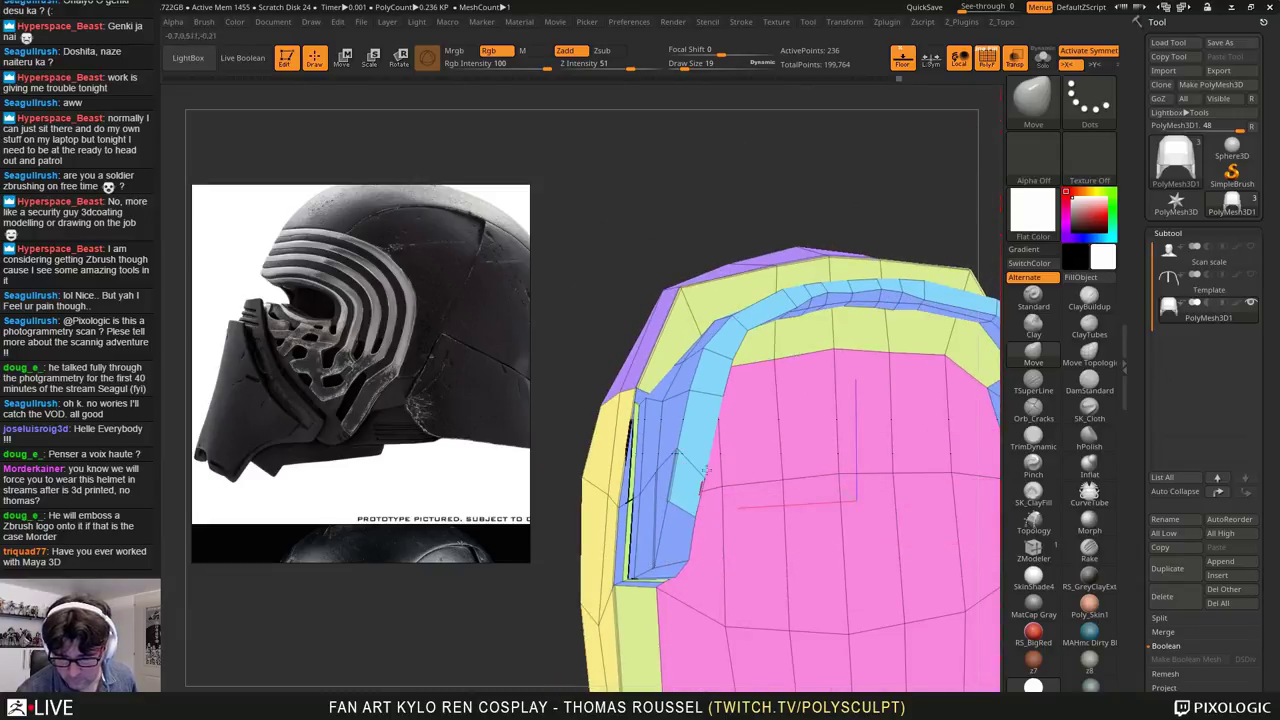
pyautogui.moveTo(782, 360); pyautogui.dragTo(816, 272, button='right')
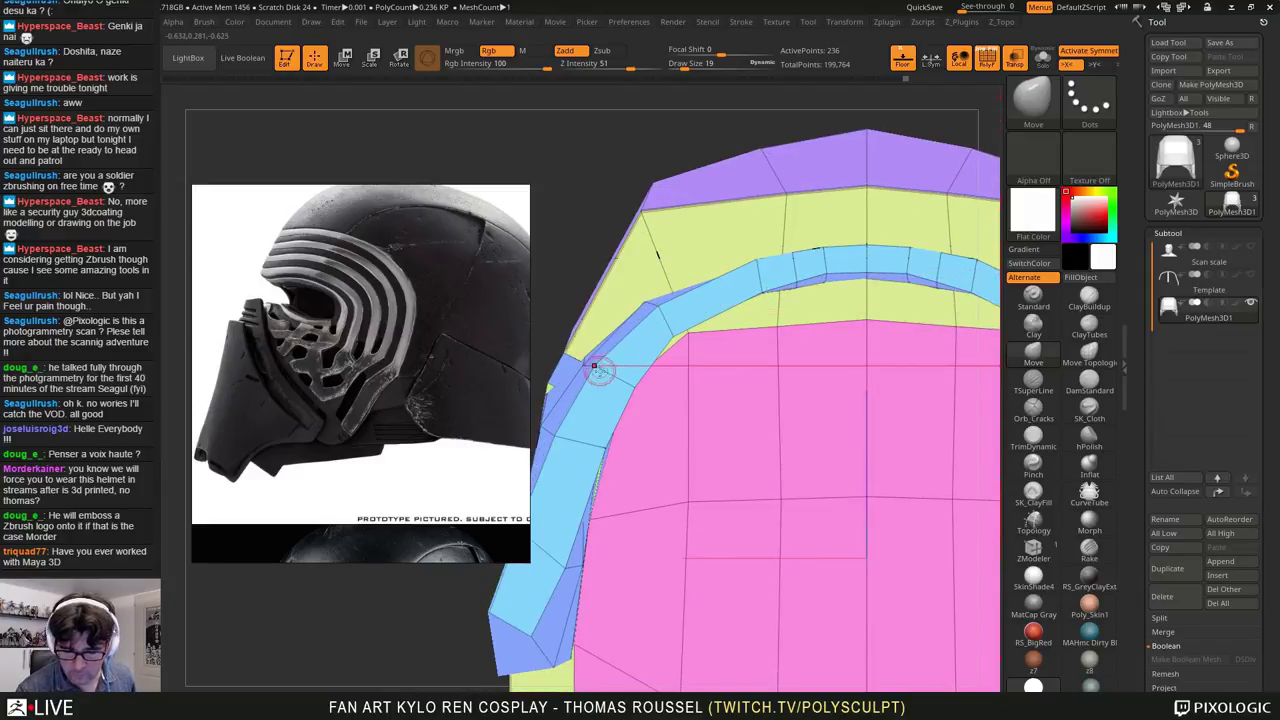
# Step: Reposition the vertices around the cheek panel's lower tip against the side template, checking them from several angles
pyautogui.moveTo(647, 331); pyautogui.dragTo(798, 466, button='right')
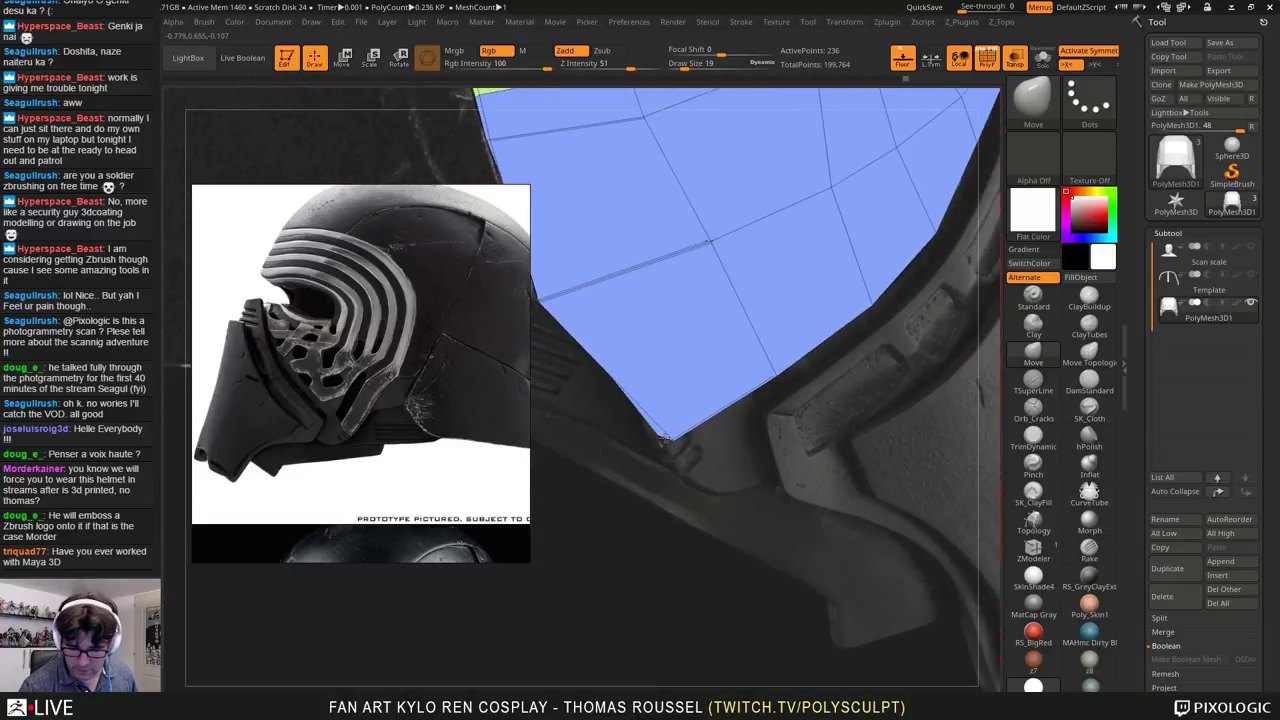
pyautogui.keyDown('alt'); pyautogui.moveTo(757, 479); pyautogui.dragTo(836, 462, button='right'); pyautogui.keyUp('alt')
pyautogui.moveTo(624, 280); pyautogui.dragTo(633, 268)
pyautogui.moveTo(703, 308); pyautogui.dragTo(734, 348, button='right')
pyautogui.moveTo(600, 434); pyautogui.dragTo(672, 460, button='right')
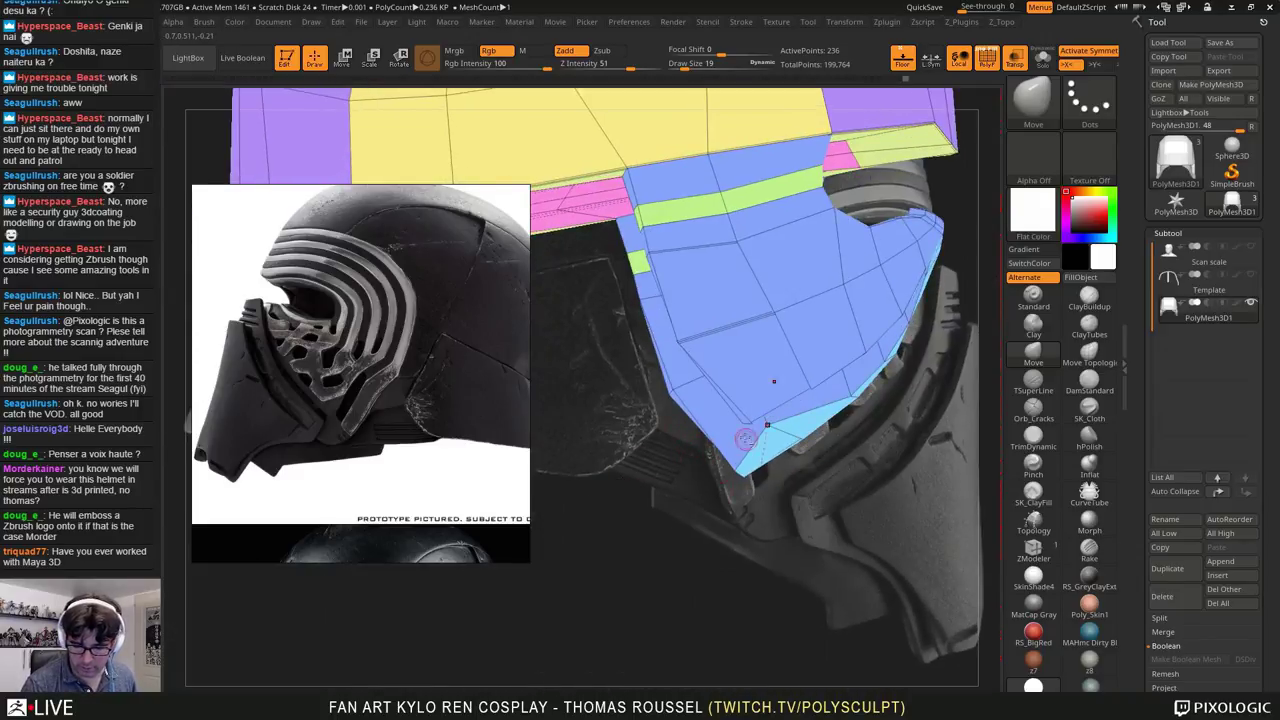
pyautogui.moveTo(745, 438)
pyautogui.mouseDown(button='right')
pyautogui.moveTo(690, 300)
pyautogui.moveTo(706, 363)
pyautogui.moveTo(770, 404)
pyautogui.moveTo(772, 431)
pyautogui.moveTo(752, 445)
pyautogui.moveTo(771, 514)
pyautogui.moveTo(745, 500)
pyautogui.moveTo(731, 424)
pyautogui.mouseUp(button='right')
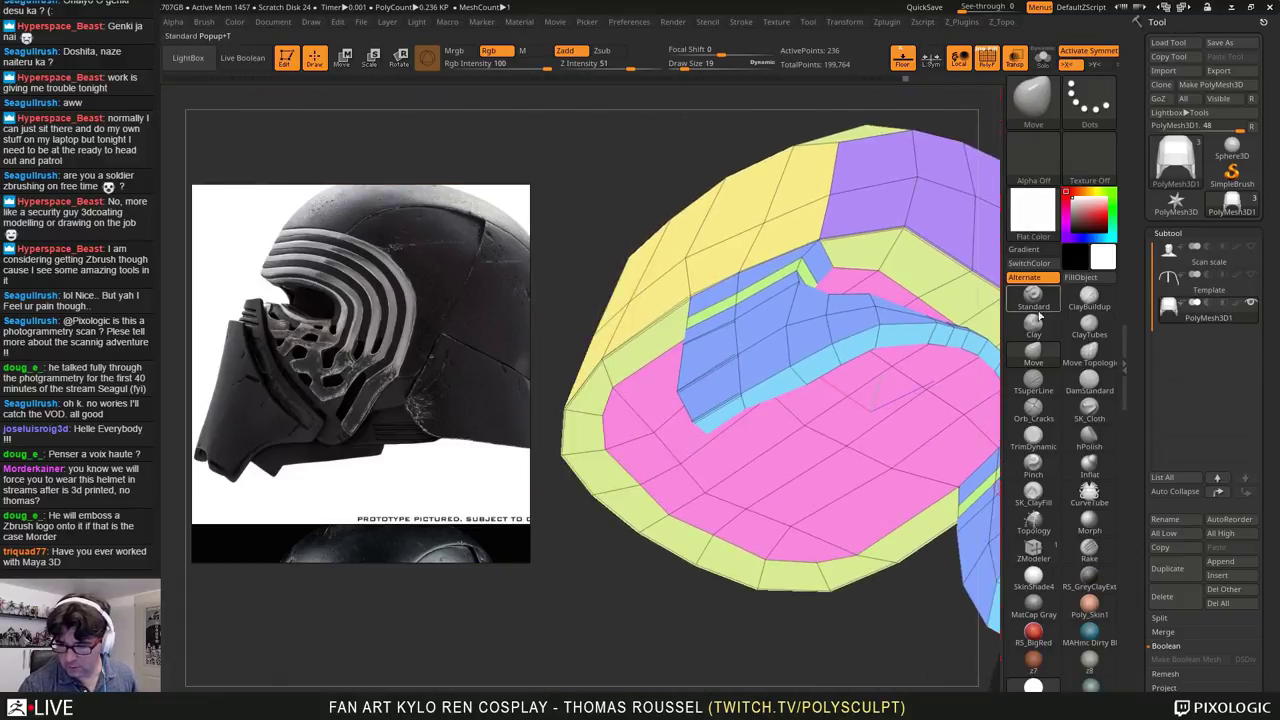
# Step: Extrude the cheek panel's entire light-blue bottom rim with the ZModeler QMesh polygon action, using the Polygroup All target
pyautogui.click(1037, 551)
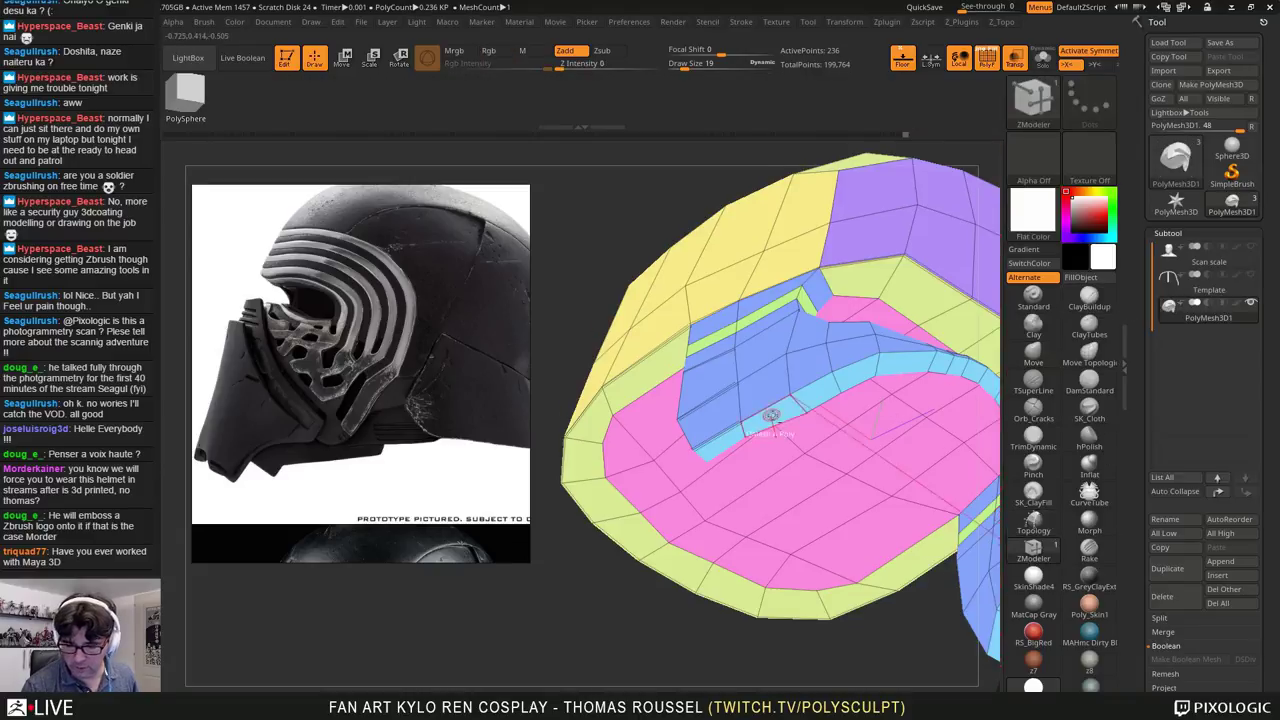
pyautogui.keyDown('alt'); pyautogui.moveTo(846, 370); pyautogui.dragTo(741, 372, button='right'); pyautogui.keyUp('alt')
pyautogui.press('space')
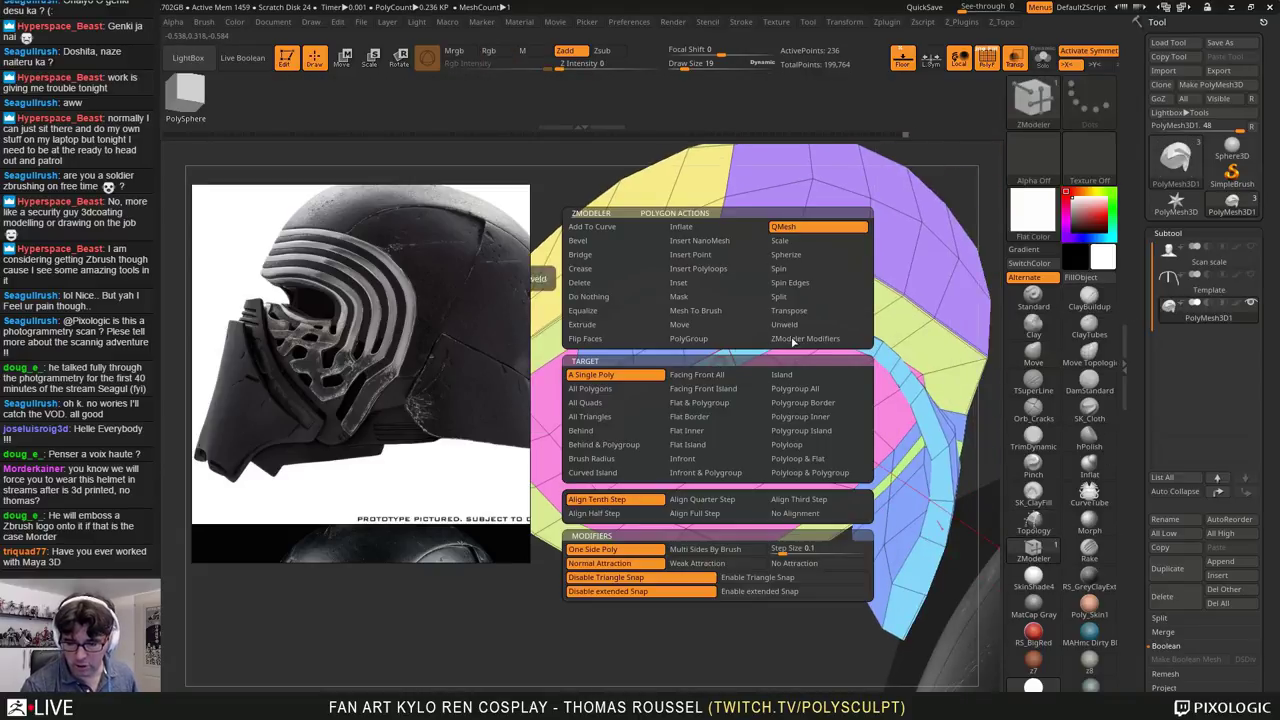
pyautogui.click(831, 388)
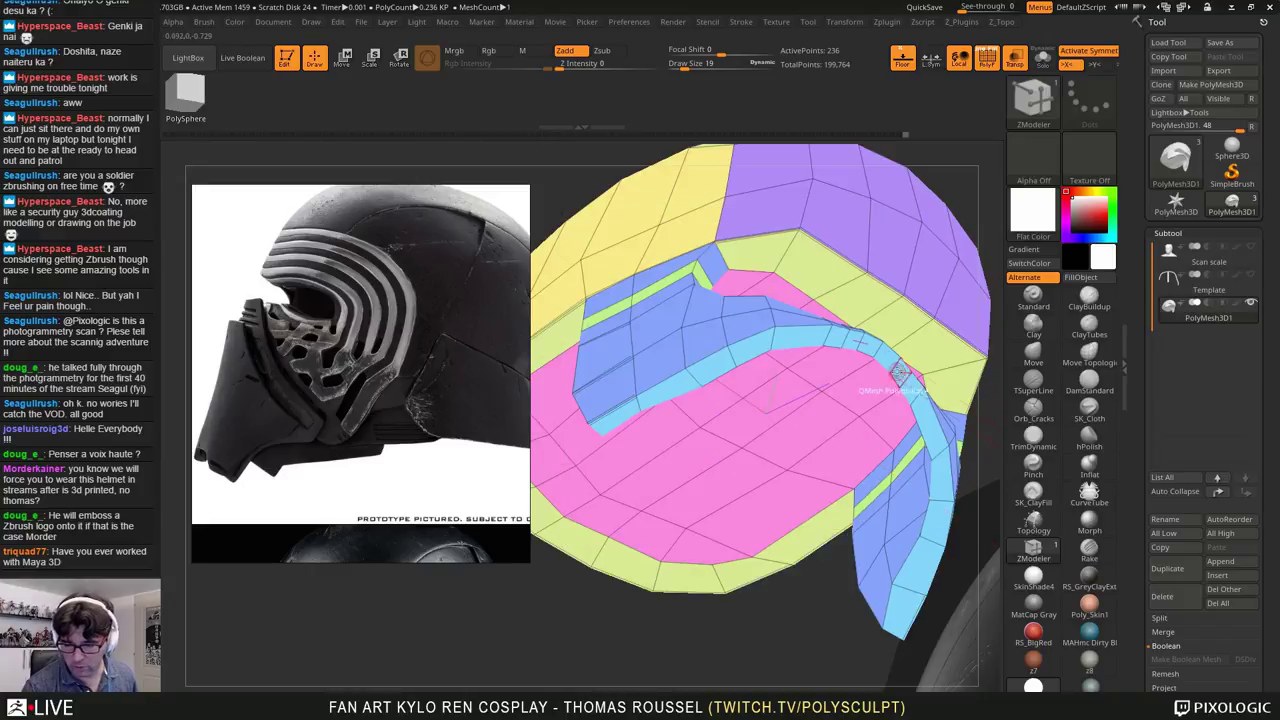
pyautogui.moveTo(926, 602); pyautogui.dragTo(931, 650)
pyautogui.moveTo(888, 594)
pyautogui.keyDown('shift'); pyautogui.mouseDown()
pyautogui.moveTo(804, 498)
pyautogui.moveTo(900, 383)
pyautogui.mouseUp(); pyautogui.keyUp('shift')
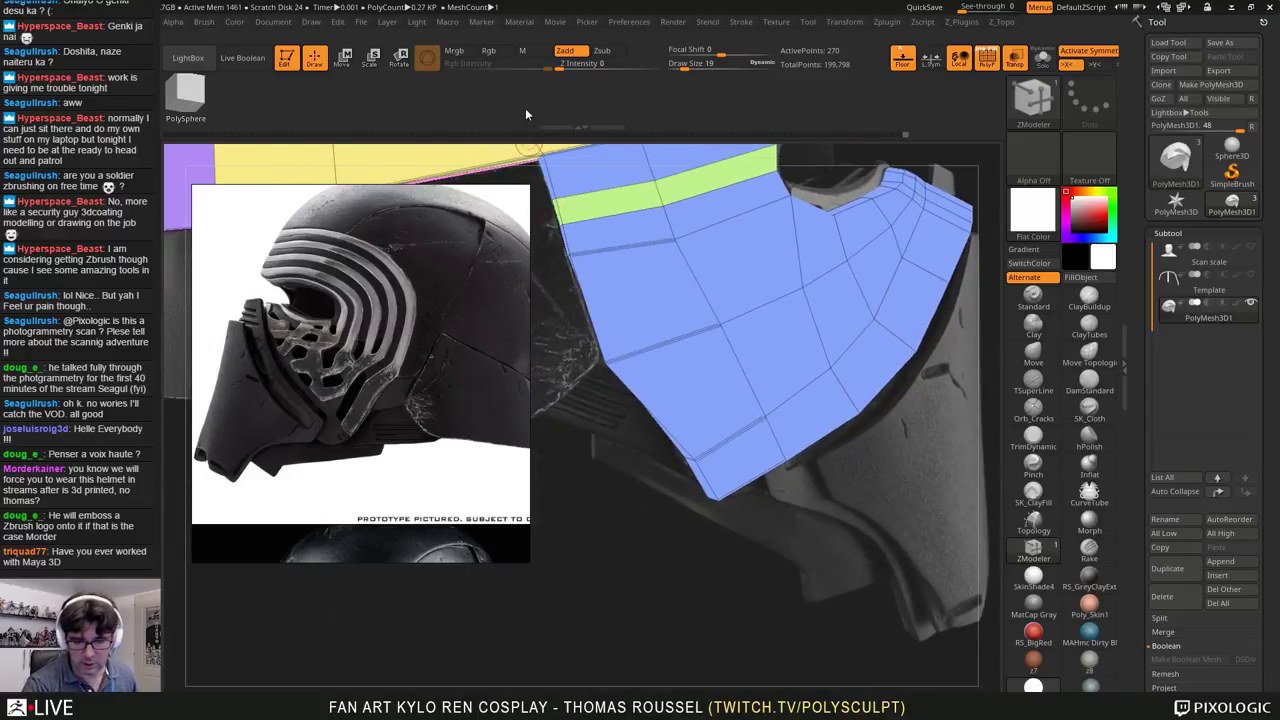
# Step: Shift the vertices along the cheek panel's lower edge with the Move brush so the outline follows the side template
pyautogui.click(1034, 353)
pyautogui.moveTo(745, 481)
pyautogui.keyDown('alt'); pyautogui.mouseDown()
pyautogui.moveTo(782, 425)
pyautogui.moveTo(757, 460)
pyautogui.moveTo(768, 443)
pyautogui.moveTo(749, 451)
pyautogui.mouseUp(); pyautogui.keyUp('alt')
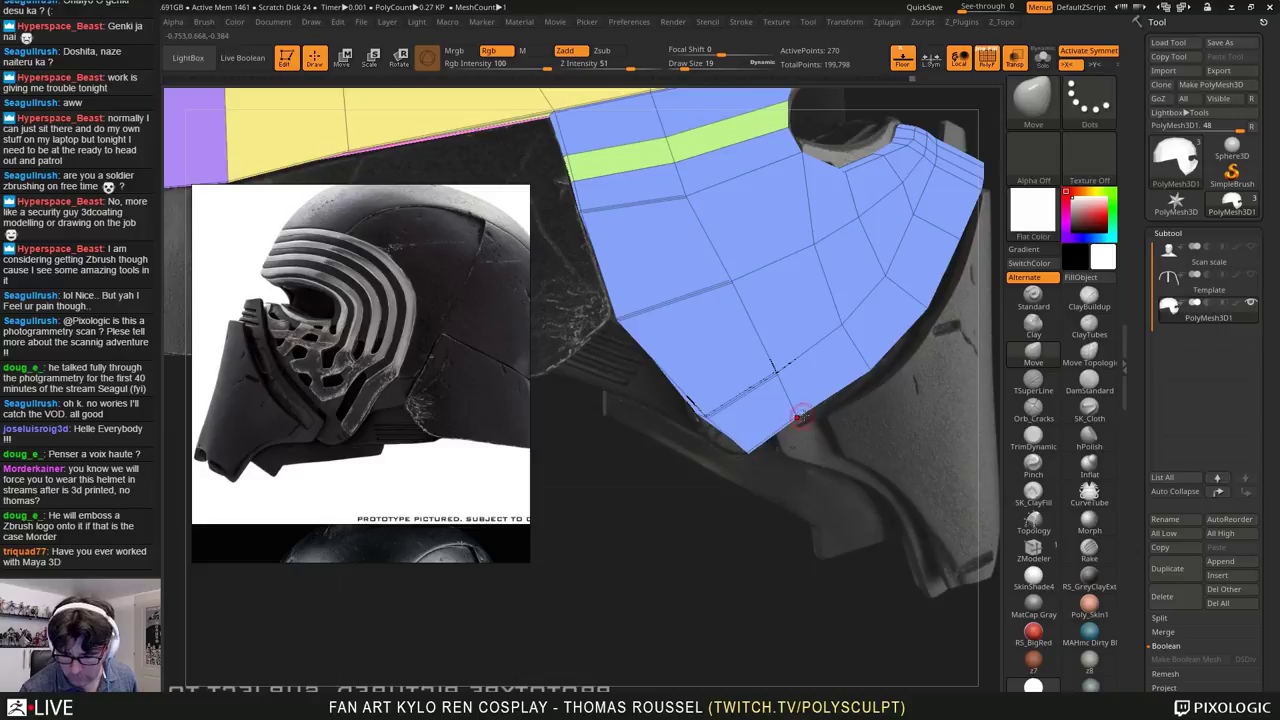
pyautogui.moveTo(868, 366); pyautogui.dragTo(862, 369)
pyautogui.moveTo(923, 303); pyautogui.dragTo(918, 298)
pyautogui.keyDown('alt'); pyautogui.moveTo(942, 262); pyautogui.dragTo(780, 278); pyautogui.keyUp('alt')
pyautogui.moveTo(851, 200)
pyautogui.keyDown('alt'); pyautogui.mouseDown()
pyautogui.moveTo(878, 218)
pyautogui.moveTo(885, 199)
pyautogui.moveTo(836, 190)
pyautogui.moveTo(846, 212)
pyautogui.moveTo(818, 255)
pyautogui.moveTo(829, 300)
pyautogui.moveTo(800, 329)
pyautogui.moveTo(756, 436)
pyautogui.mouseUp(); pyautogui.keyUp('alt')
# Step: Reposition the cheek panel's front edge vertices near the nose at draw size 65, after examining that area of the side template
pyautogui.press('s')
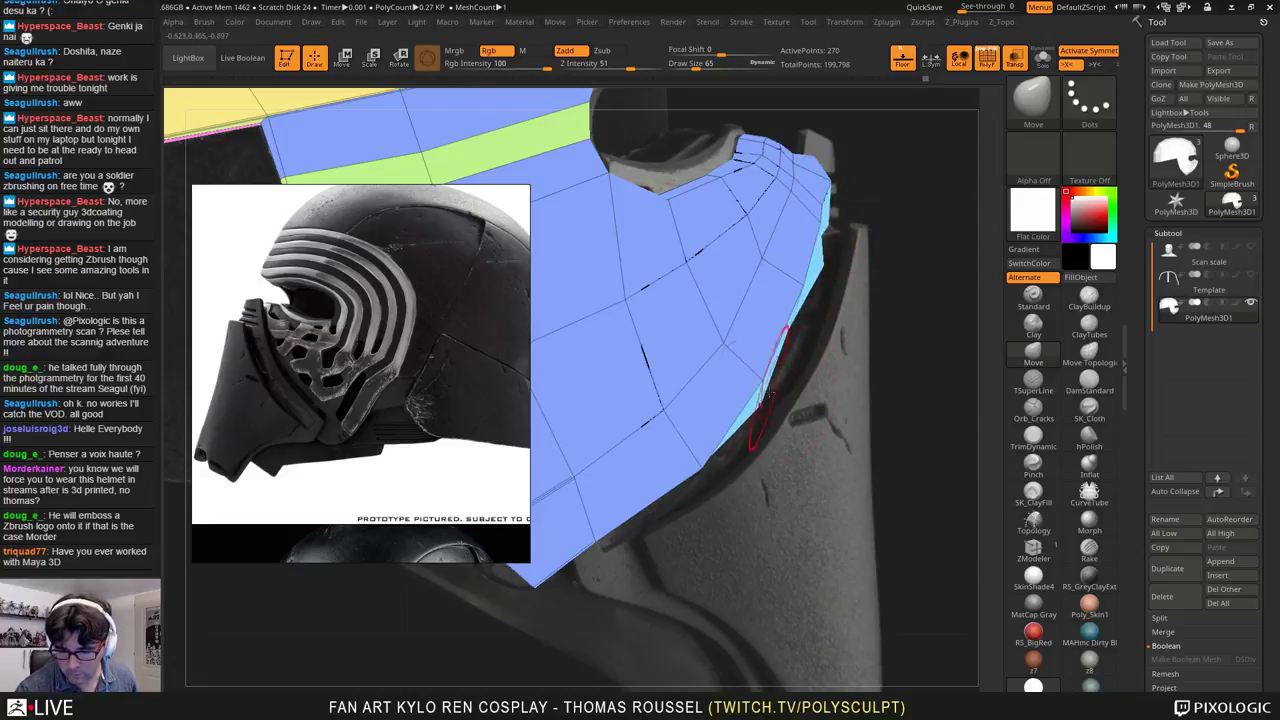
pyautogui.moveTo(759, 400)
pyautogui.mouseDown(button='right')
pyautogui.moveTo(745, 387)
pyautogui.moveTo(894, 391)
pyautogui.moveTo(850, 440)
pyautogui.moveTo(792, 472)
pyautogui.mouseUp(button='right')
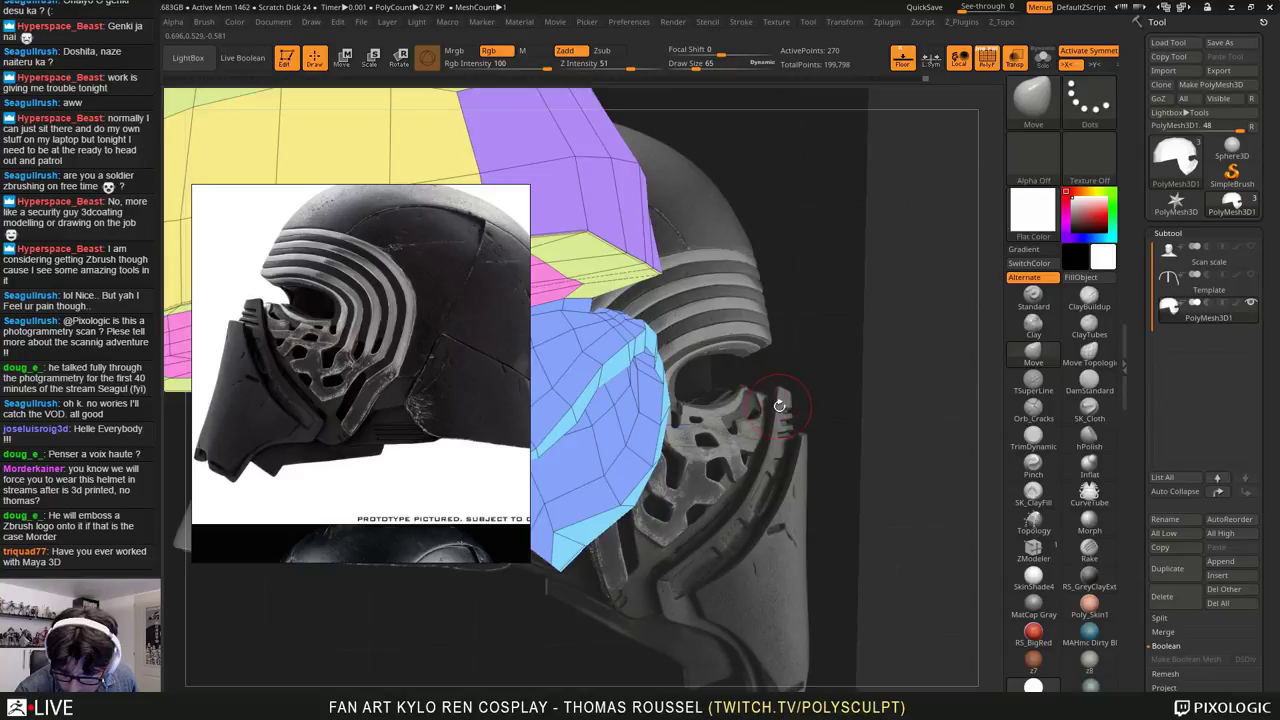
pyautogui.keyDown('alt'); pyautogui.moveTo(780, 405); pyautogui.dragTo(650, 429, button='right'); pyautogui.keyUp('alt')
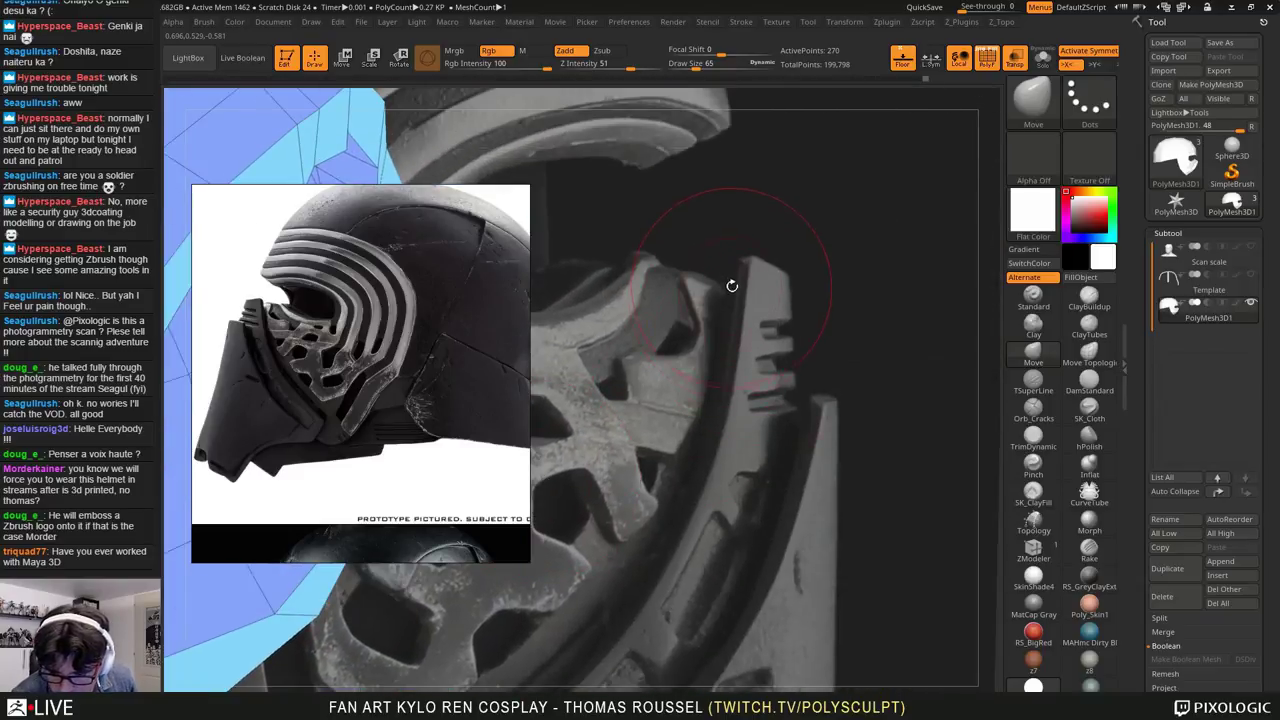
pyautogui.moveTo(727, 288)
pyautogui.mouseDown(button='right')
pyautogui.moveTo(734, 300)
pyautogui.moveTo(723, 282)
pyautogui.mouseUp(button='right')
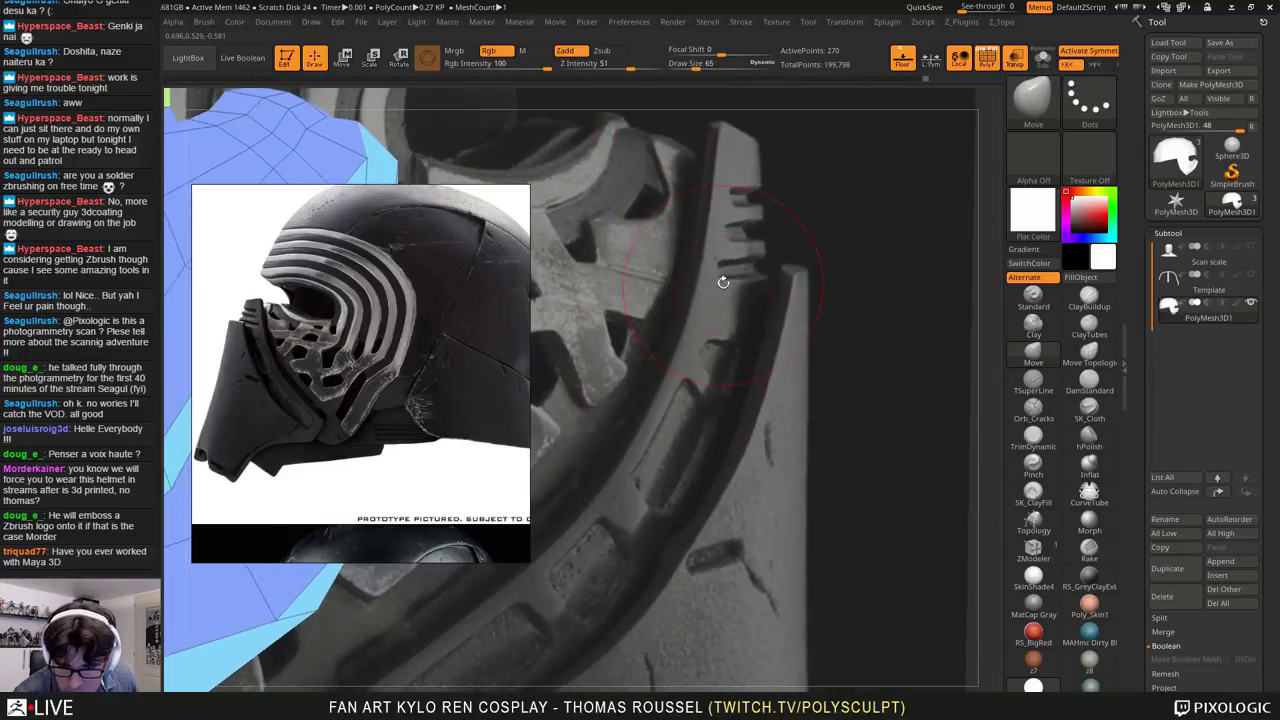
pyautogui.moveTo(695, 161); pyautogui.dragTo(886, 310, button='right')
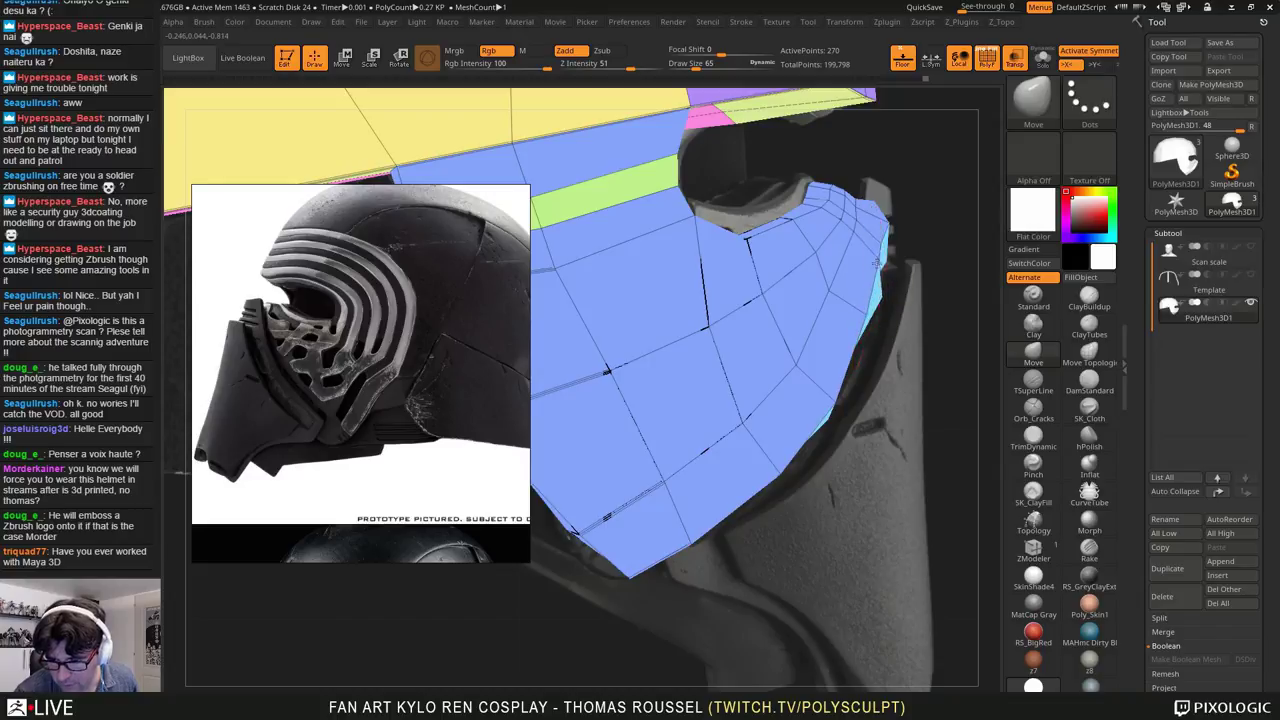
pyautogui.moveTo(879, 287); pyautogui.dragTo(872, 243)
# Step: Even out the zigzag in the cheek panel's front outline beside the nose at a draw size of 29
pyautogui.press('s')
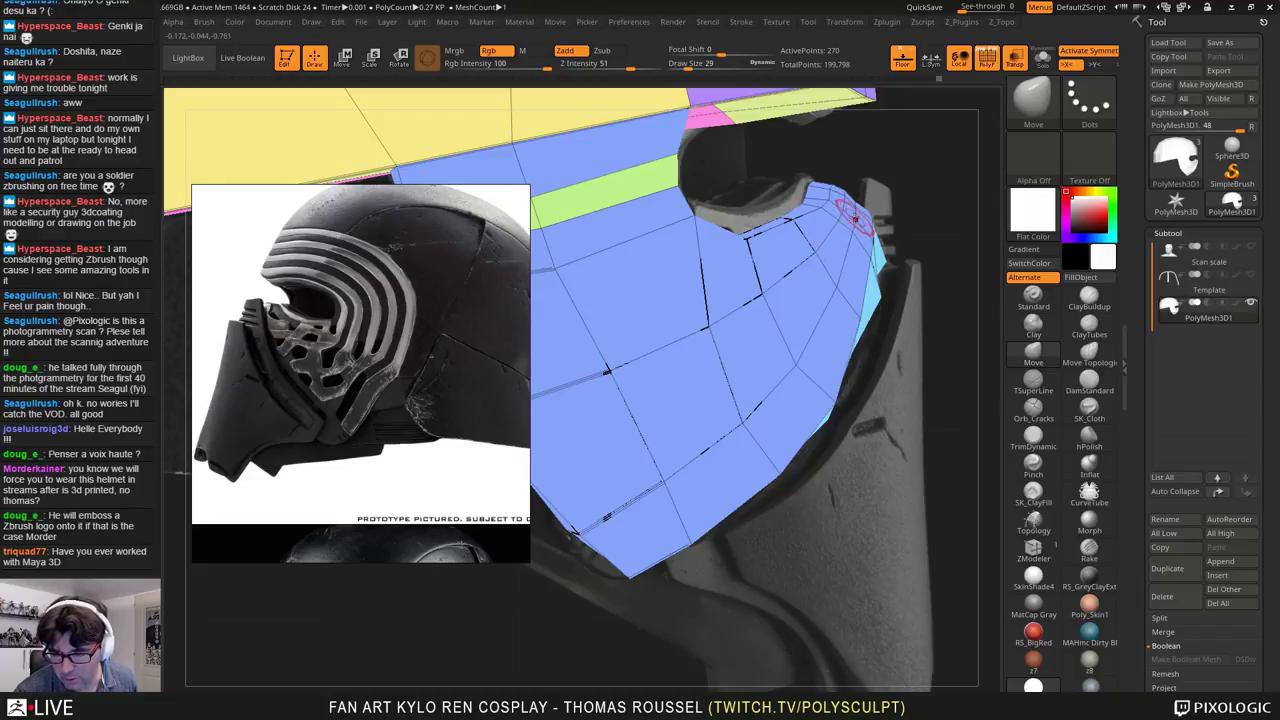
pyautogui.moveTo(872, 302); pyautogui.dragTo(793, 248, button='right')
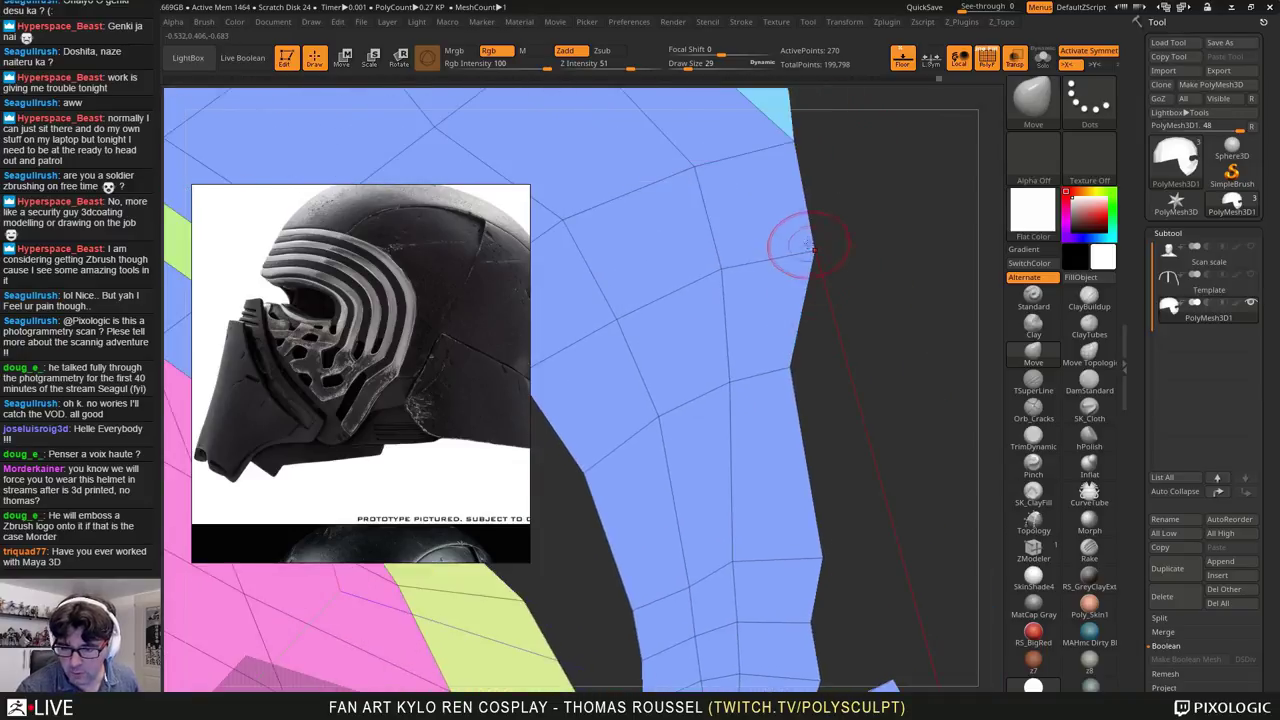
pyautogui.moveTo(793, 246); pyautogui.dragTo(758, 247)
pyautogui.moveTo(758, 247)
pyautogui.mouseDown(button='right')
pyautogui.moveTo(789, 222)
pyautogui.moveTo(808, 265)
pyautogui.moveTo(766, 343)
pyautogui.moveTo(761, 549)
pyautogui.moveTo(789, 558)
pyautogui.moveTo(775, 332)
pyautogui.moveTo(724, 290)
pyautogui.mouseUp(button='right')
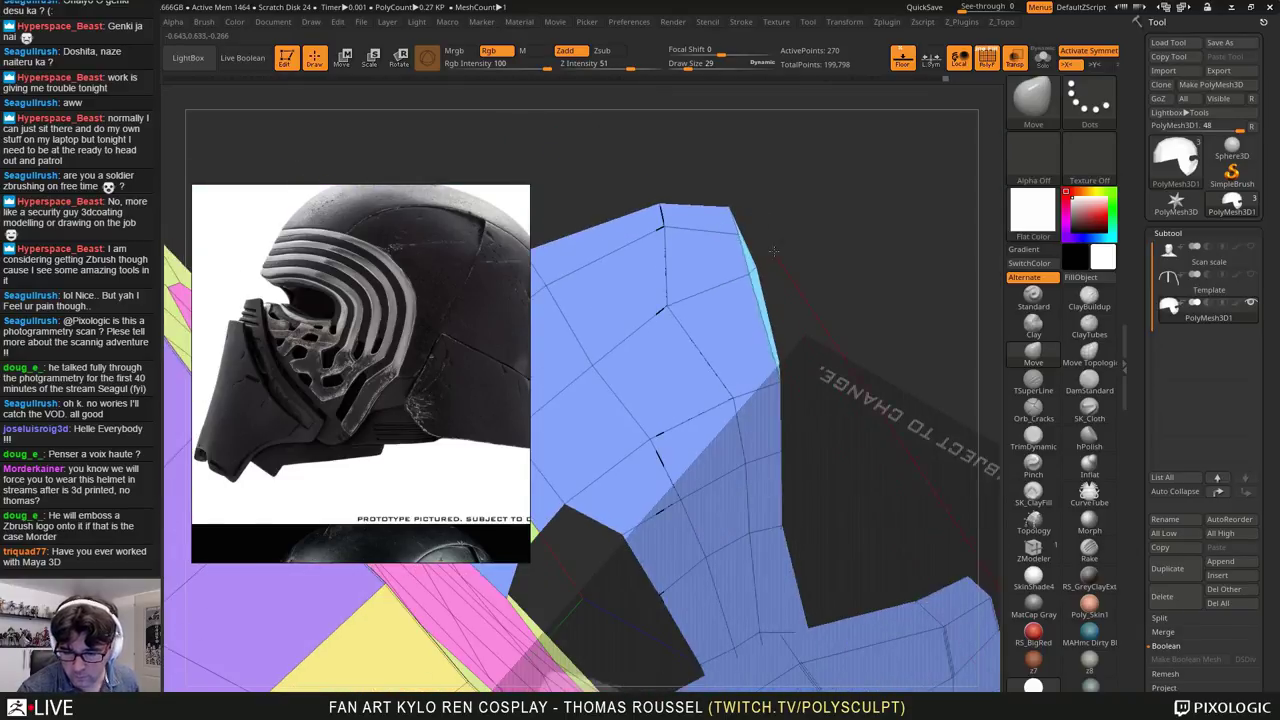
pyautogui.moveTo(812, 378); pyautogui.dragTo(790, 452, button='right')
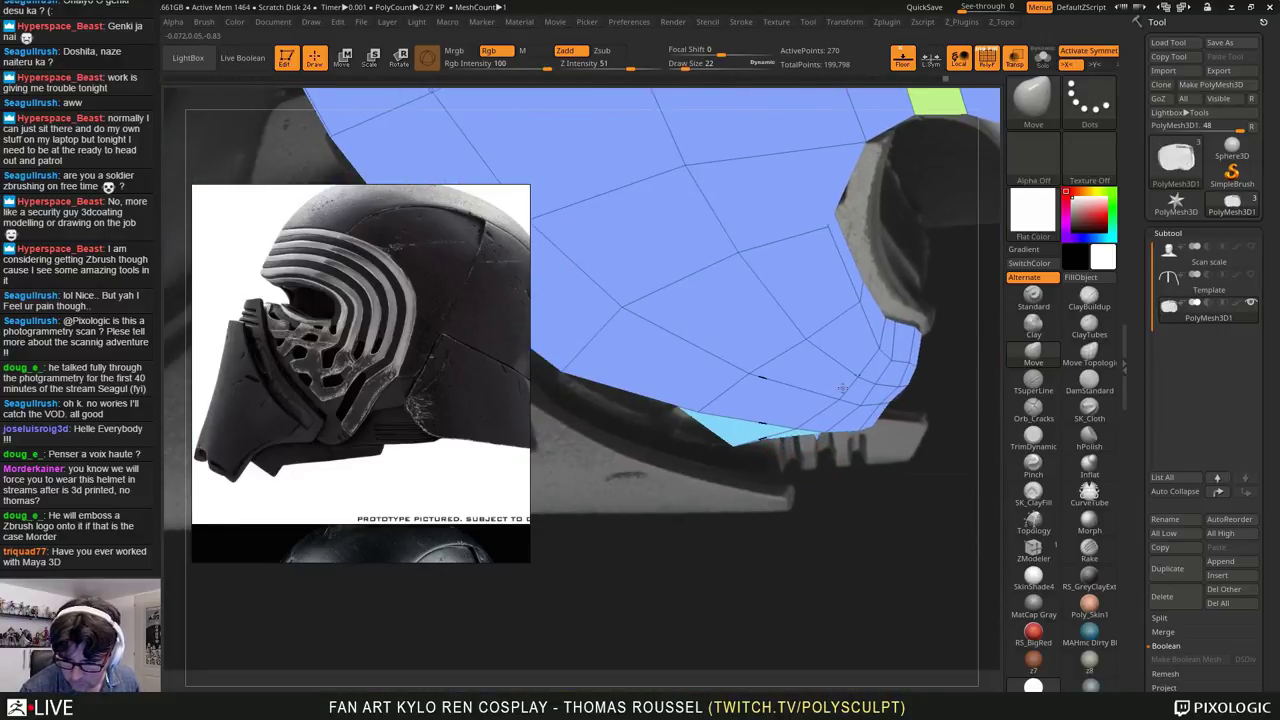
# Step: Align the vertices of the light-blue rim around the nose from below at draw size 22, giving the strip an even curve
pyautogui.moveTo(796, 428); pyautogui.dragTo(791, 416, button='right')
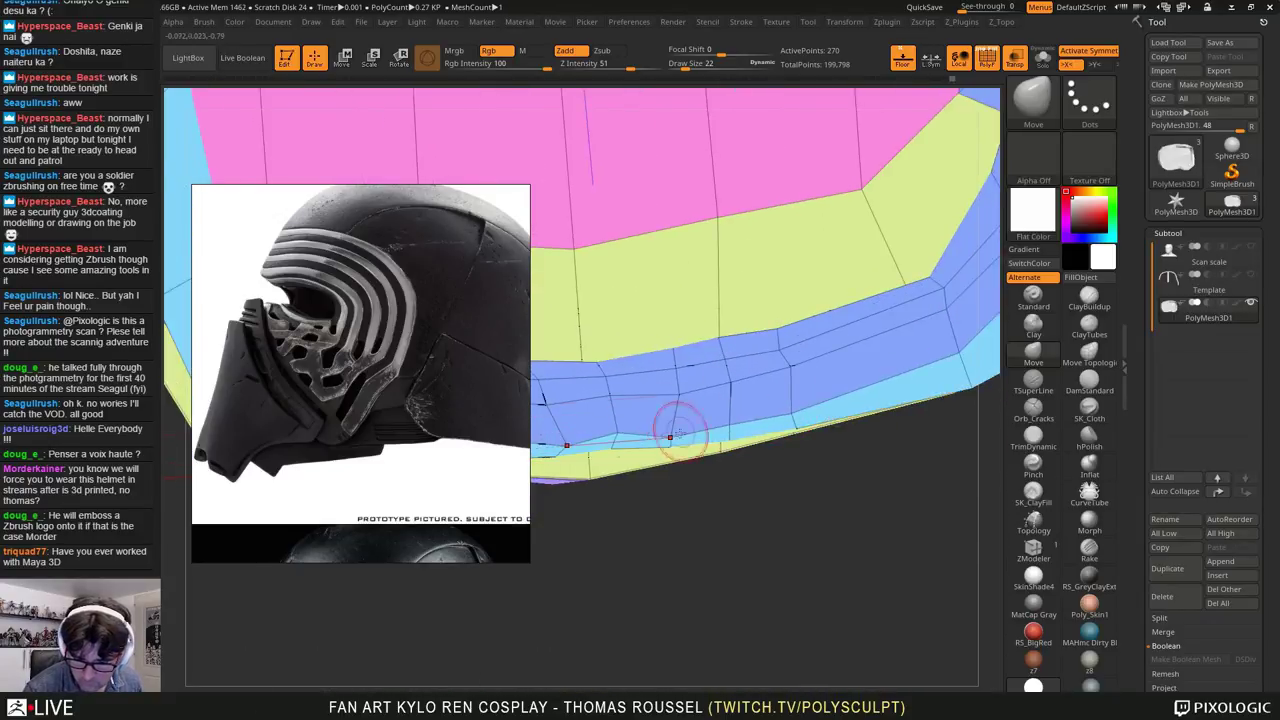
pyautogui.moveTo(728, 424); pyautogui.dragTo(737, 240, button='right')
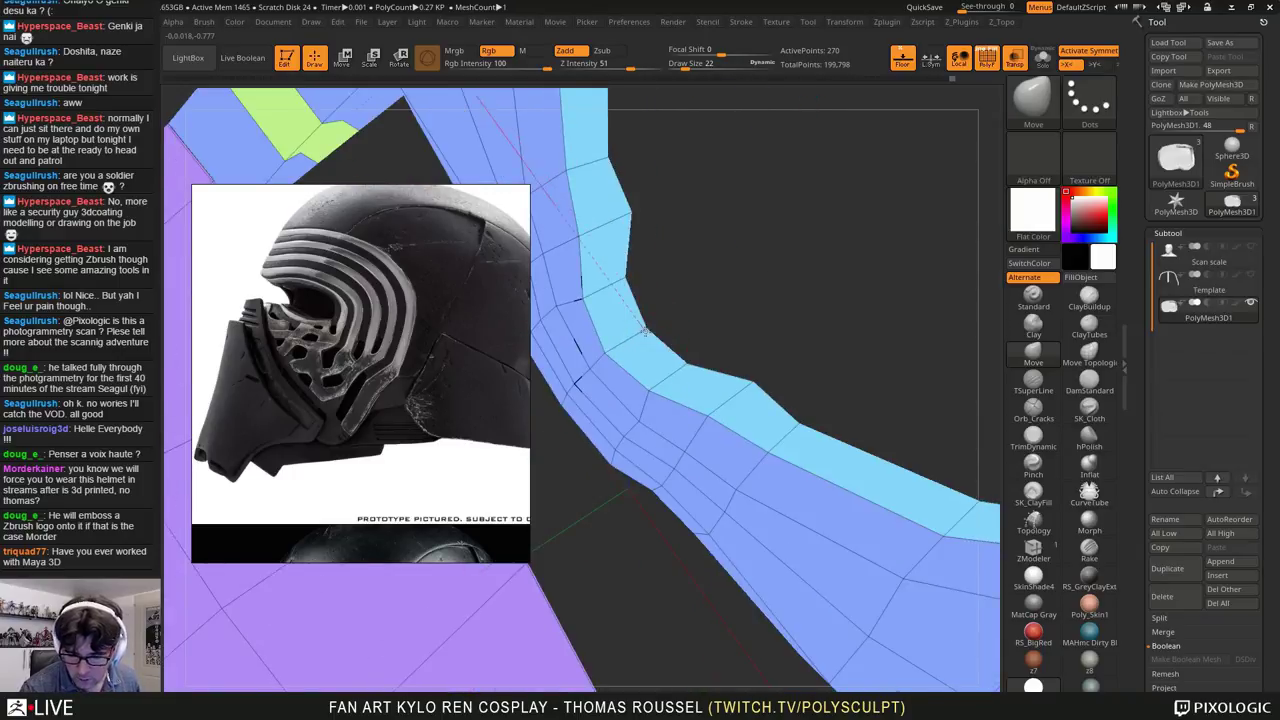
pyautogui.moveTo(649, 200); pyautogui.dragTo(706, 306, button='right')
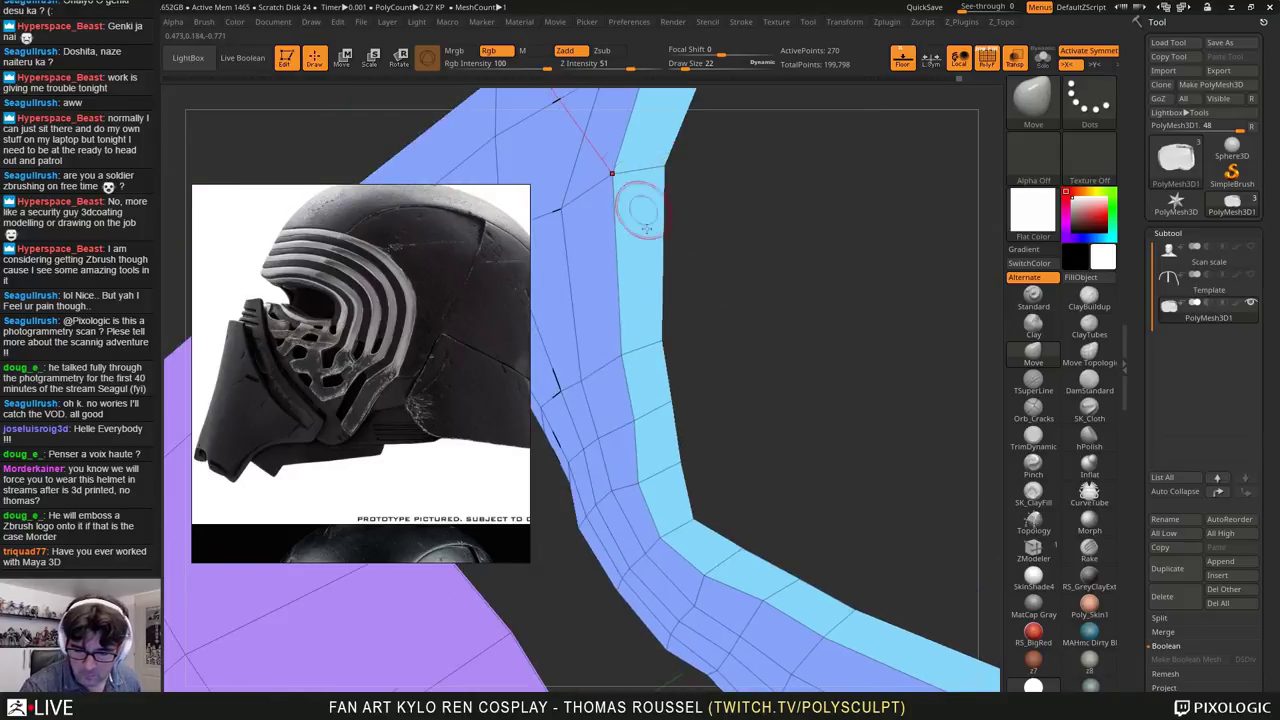
pyautogui.moveTo(600, 357); pyautogui.dragTo(800, 420, button='right')
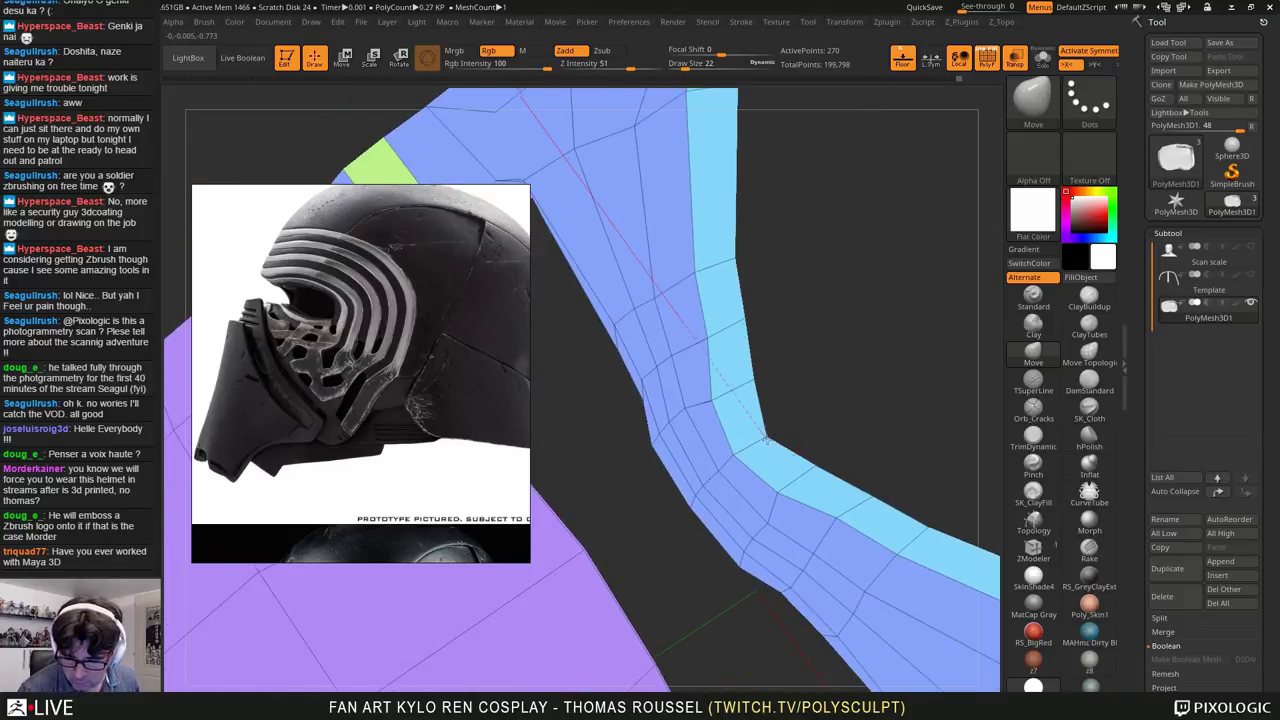
pyautogui.moveTo(843, 463); pyautogui.dragTo(808, 518, button='right')
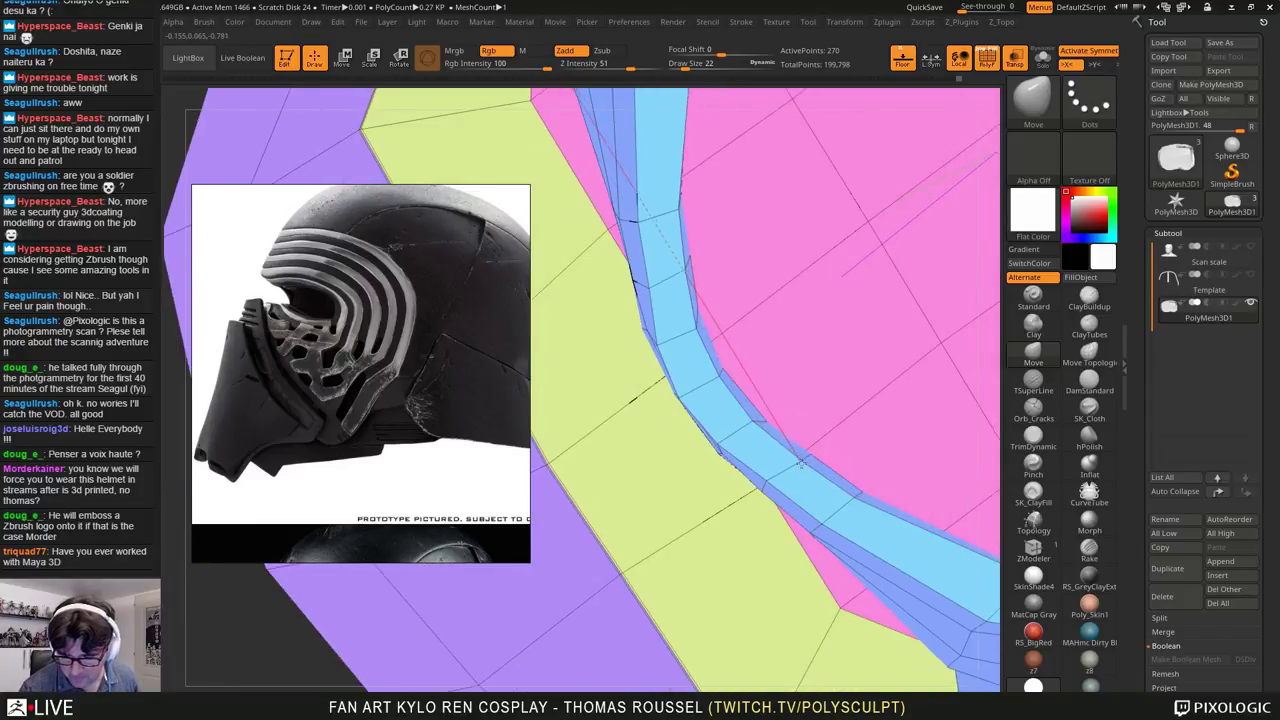
pyautogui.moveTo(822, 524); pyautogui.dragTo(851, 497)
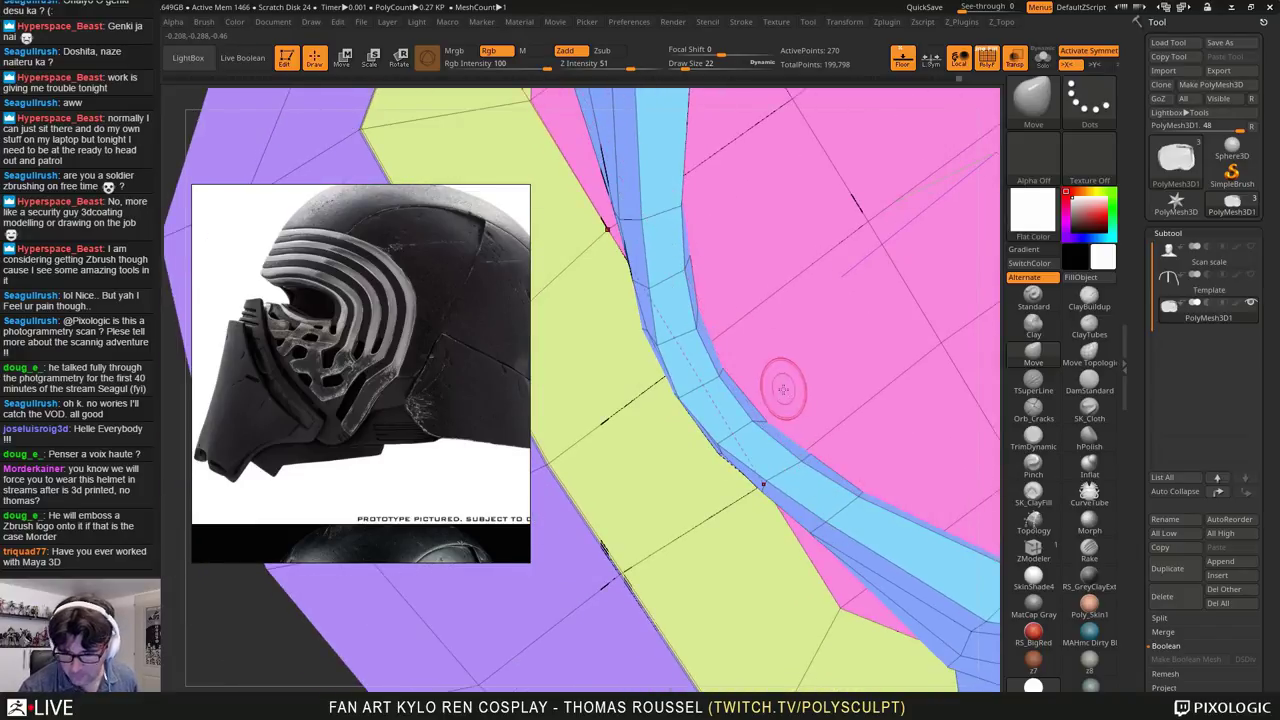
pyautogui.moveTo(783, 386)
pyautogui.keyDown('ctrl'); pyautogui.mouseDown(button='right')
pyautogui.moveTo(792, 335)
pyautogui.moveTo(870, 461)
pyautogui.moveTo(731, 543)
pyautogui.moveTo(805, 450)
pyautogui.moveTo(803, 318)
pyautogui.moveTo(852, 490)
pyautogui.moveTo(674, 495)
pyautogui.mouseUp(button='right'); pyautogui.keyUp('ctrl')
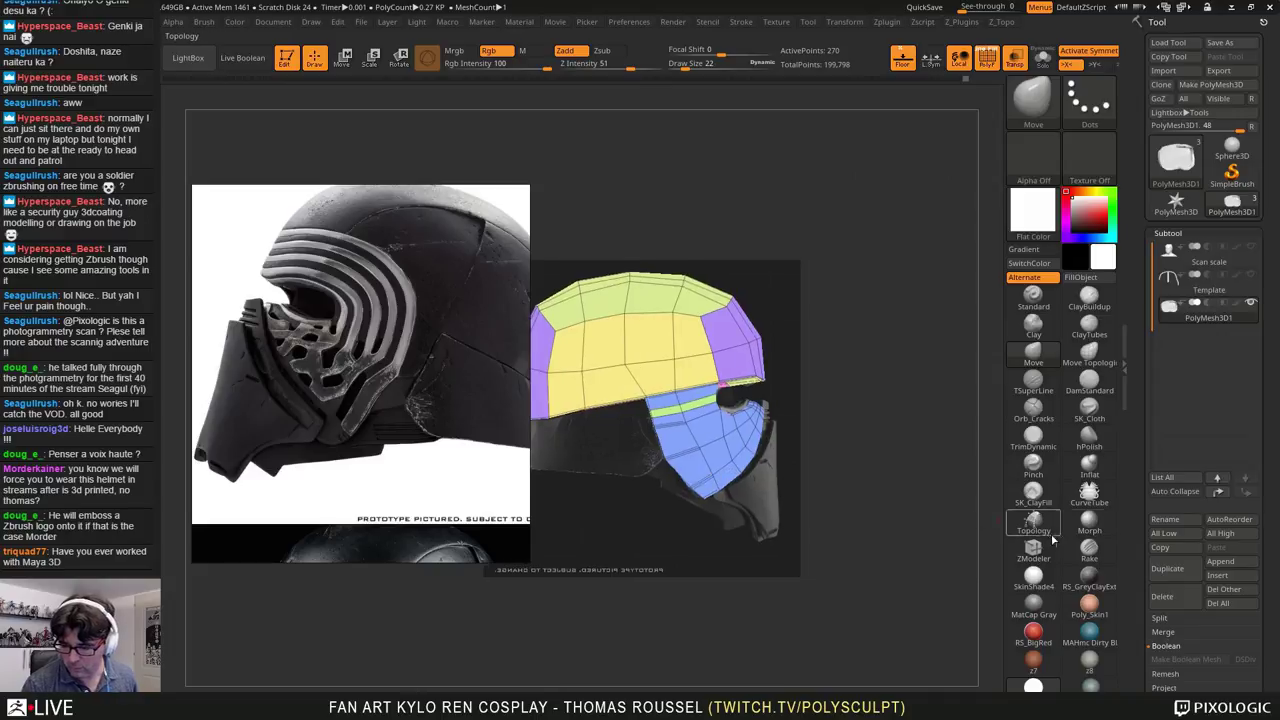
# Step: Apply the SkinShade4 material and subdivide the helmet mesh once
pyautogui.click(1035, 580)
pyautogui.moveTo(715, 560); pyautogui.dragTo(828, 482, button='right')
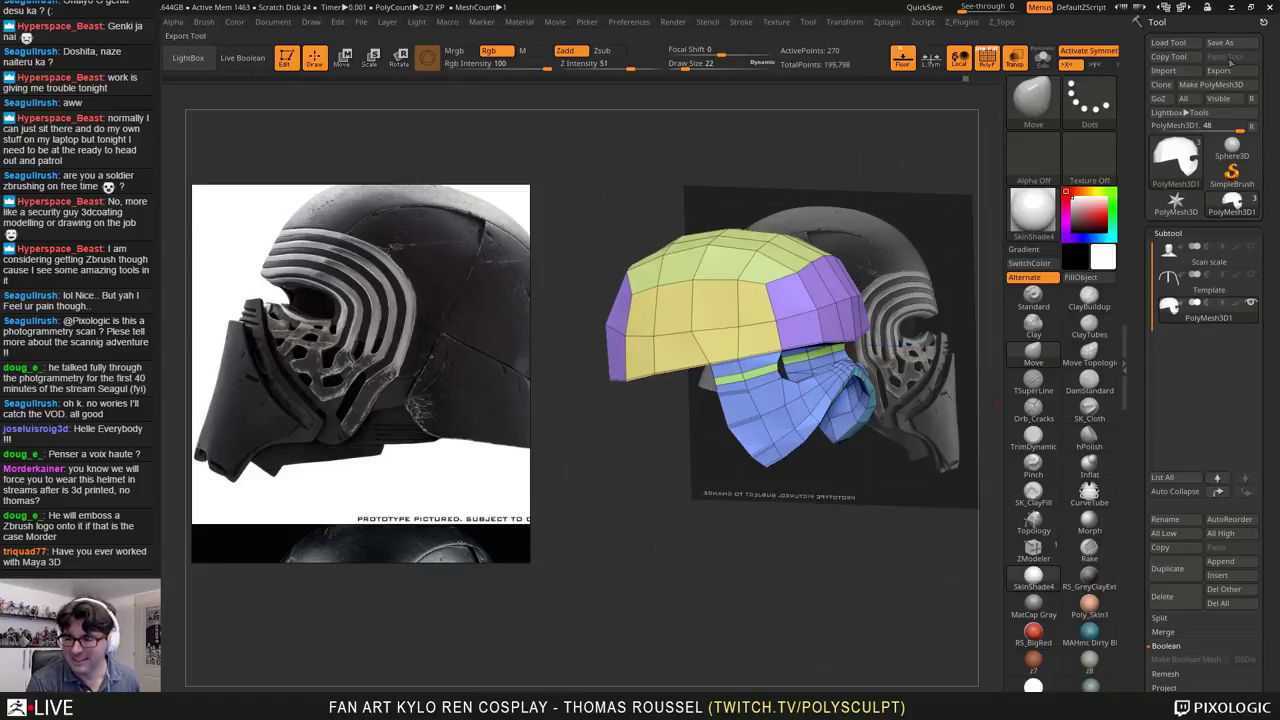
pyautogui.hotkey('ctrl', 'd')
# Step: Save the project as 03_helmet in the References folder
pyautogui.hotkey('ctrl', 's')
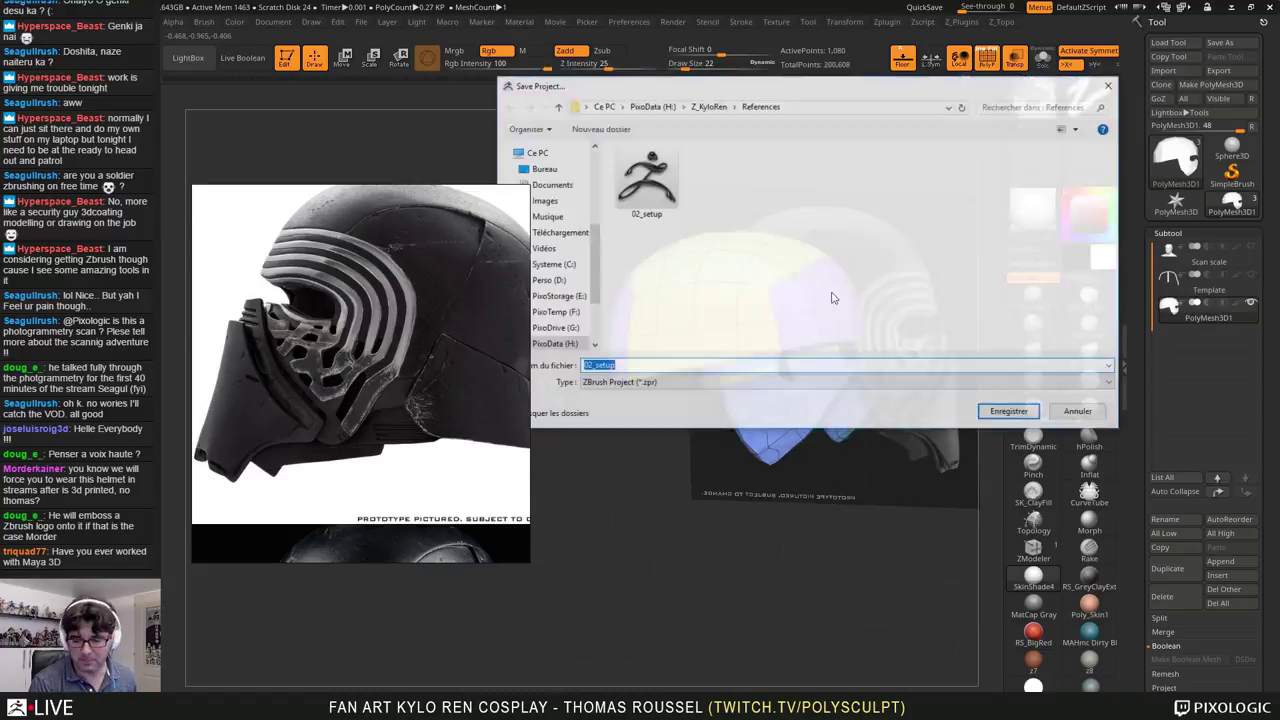
pyautogui.click(652, 198)
pyautogui.click(602, 366)
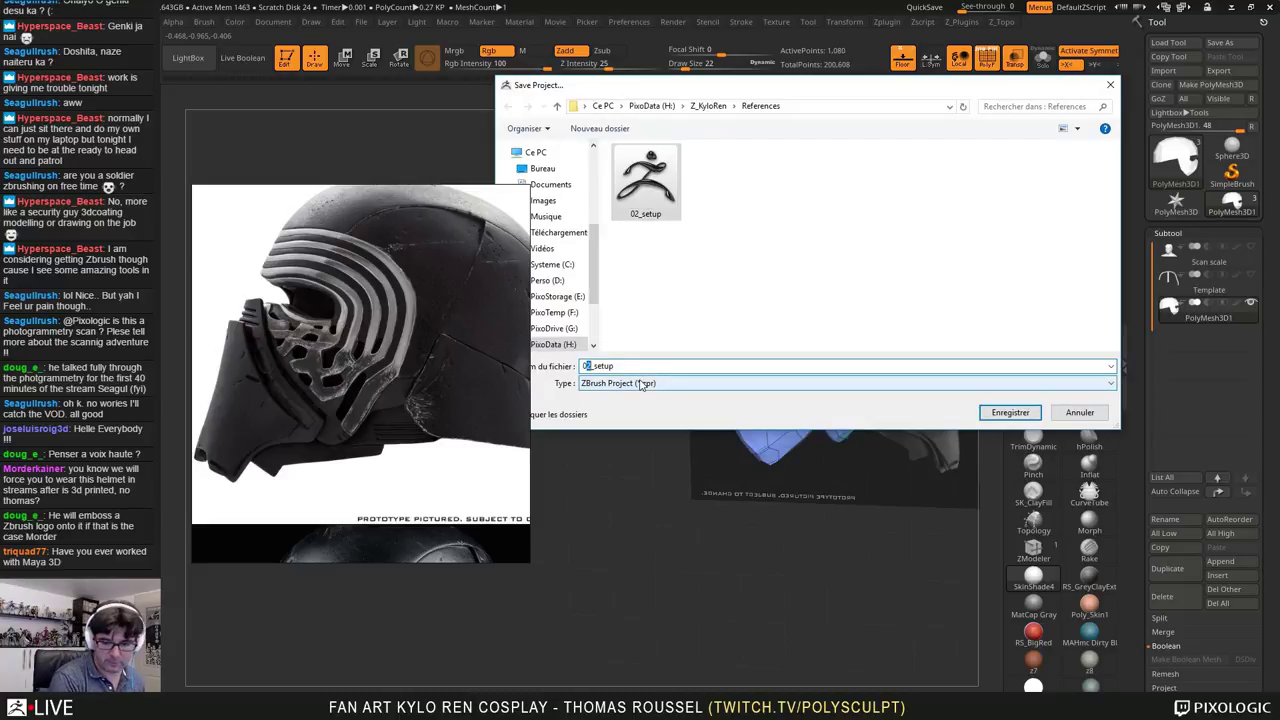
pyautogui.write('3')
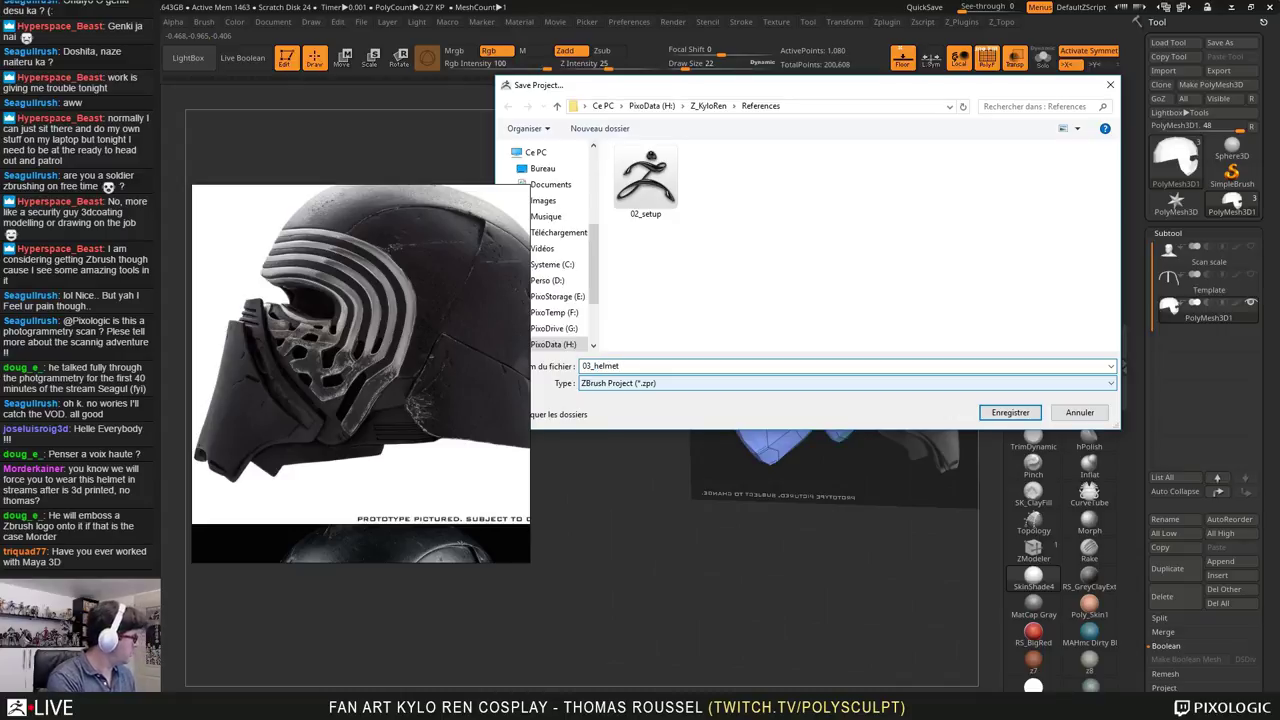
pyautogui.press('Return')
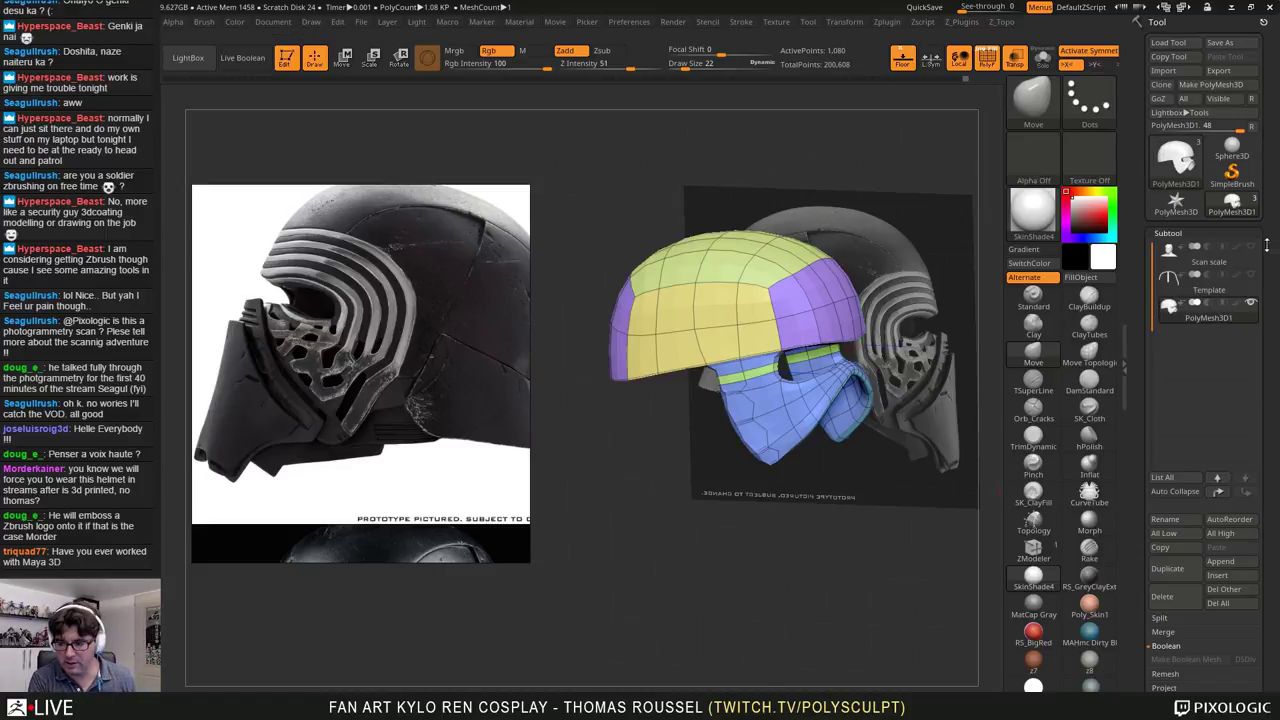
# Step: Compare the head scan's fit with the helmet in side view and reselect the helmet mesh
pyautogui.click(1253, 256)
pyautogui.moveTo(843, 434); pyautogui.dragTo(857, 493)
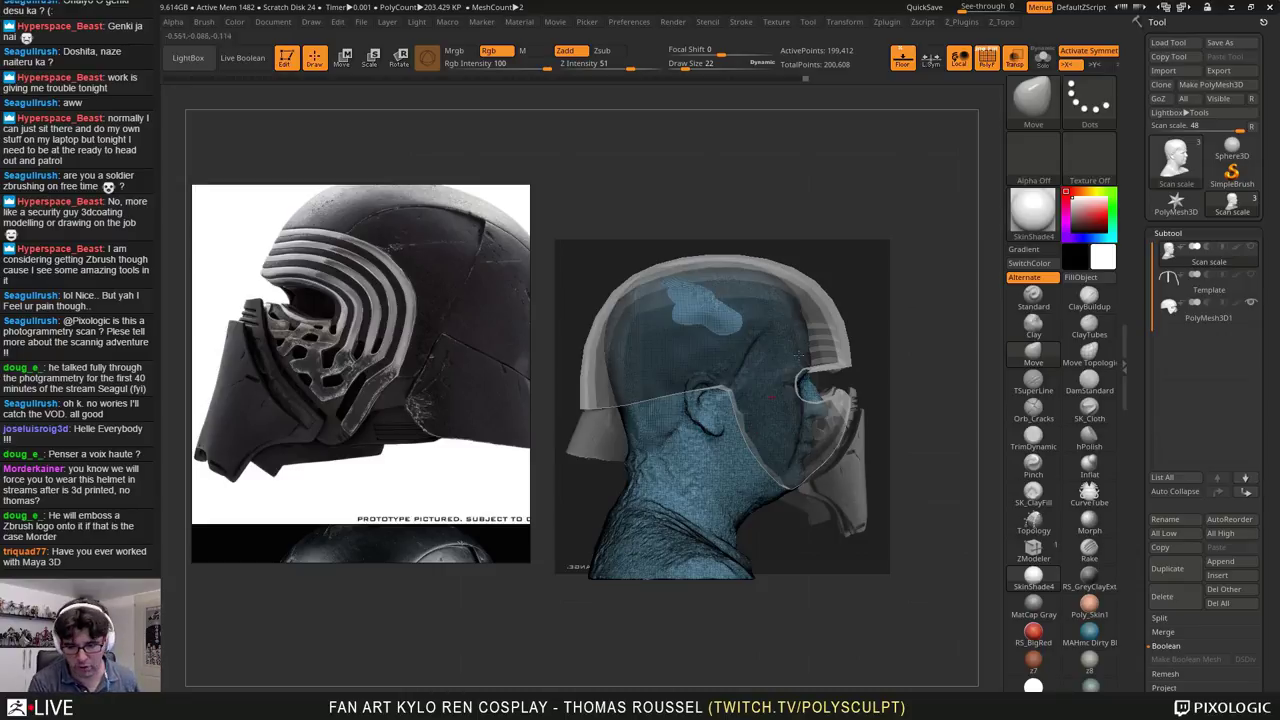
pyautogui.keyDown('alt'); pyautogui.click(839, 373); pyautogui.keyUp('alt')
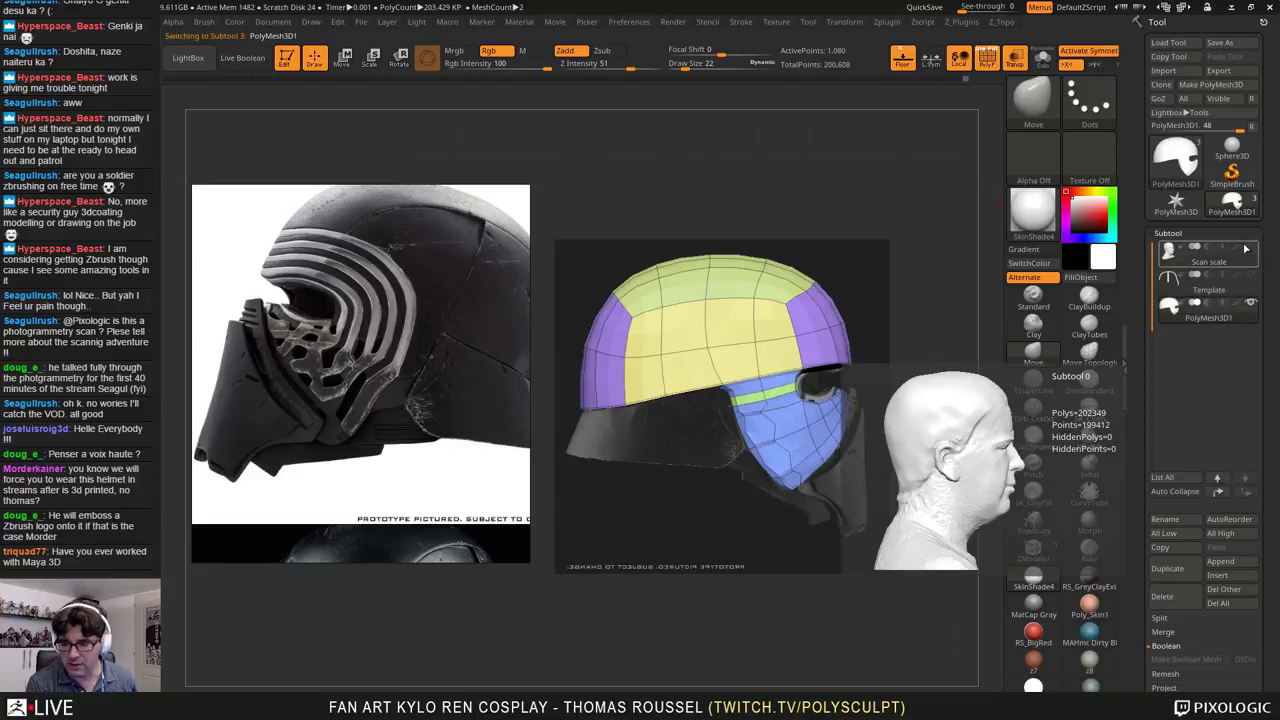
# Step: Return the helmet to its lowest subdivision level and align the cheek panel's rear edge vertices with the side template
pyautogui.hotkey('shift', 'd')
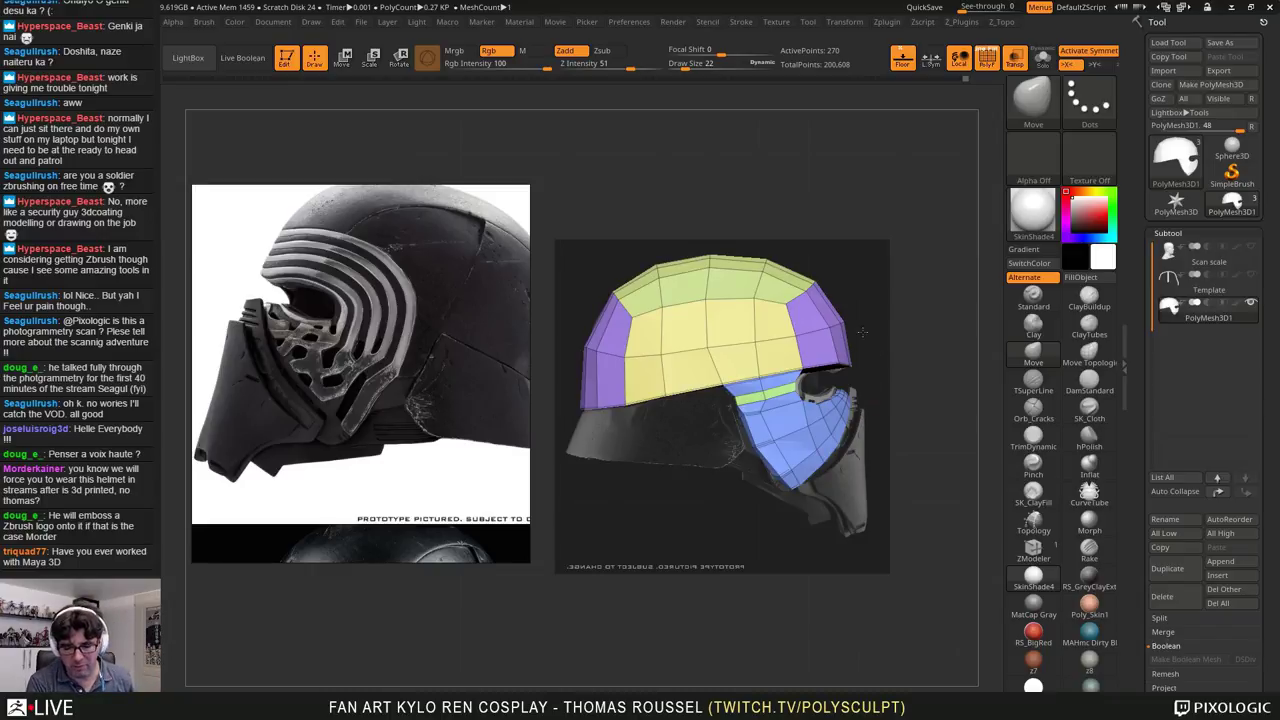
pyautogui.keyDown('ctrl'); pyautogui.moveTo(862, 332); pyautogui.dragTo(778, 403, button='right'); pyautogui.keyUp('ctrl')
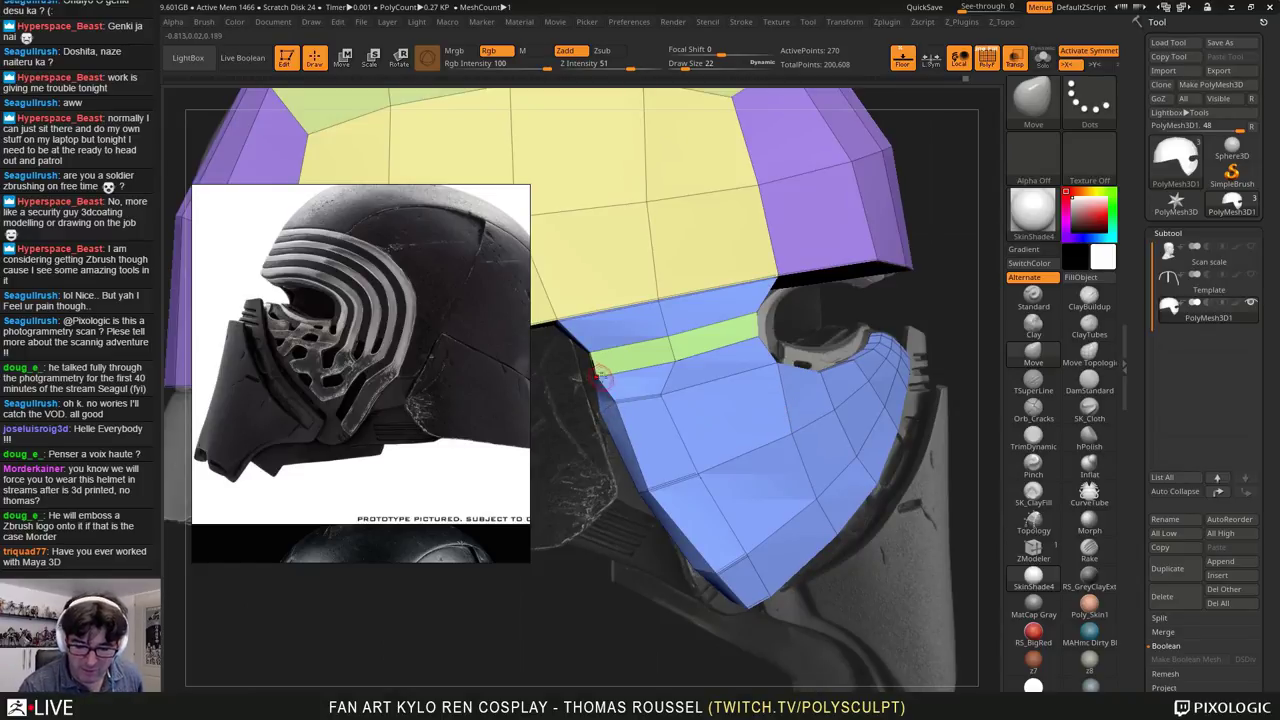
pyautogui.keyDown('alt'); pyautogui.moveTo(600, 377); pyautogui.dragTo(735, 408, button='right'); pyautogui.keyUp('alt')
pyautogui.moveTo(678, 332); pyautogui.dragTo(640, 345)
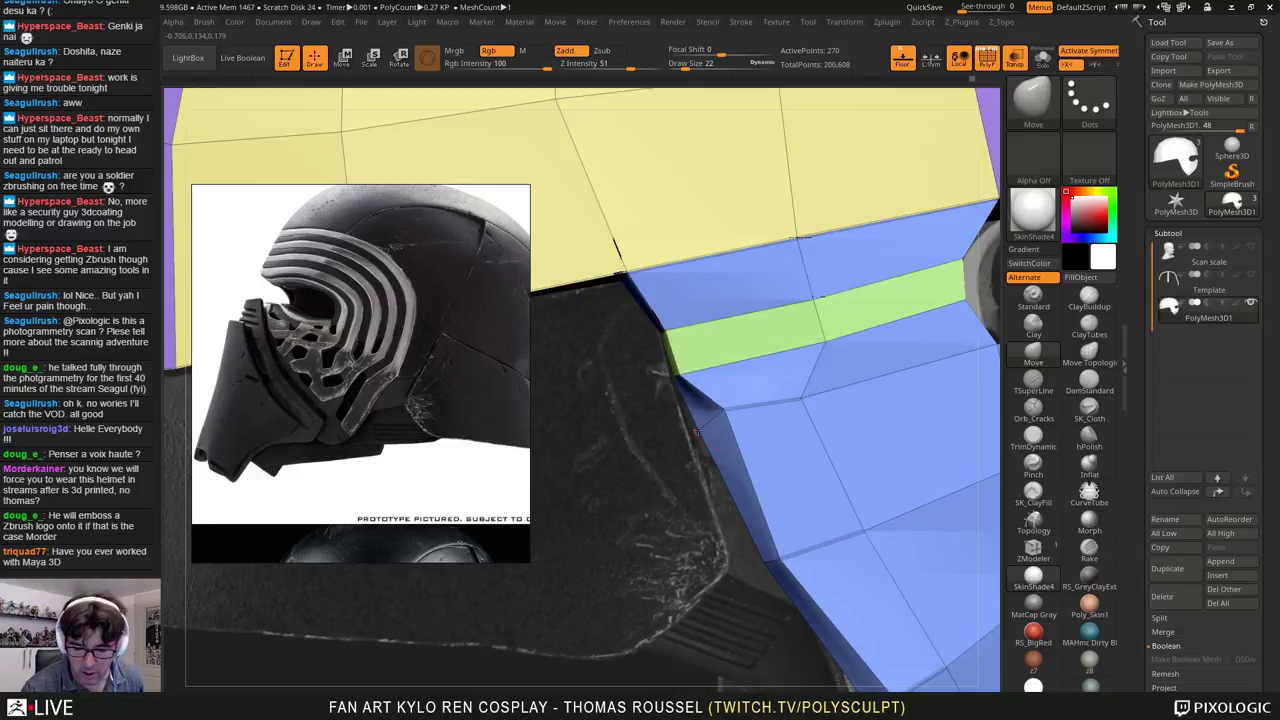
pyautogui.moveTo(698, 432); pyautogui.dragTo(700, 432)
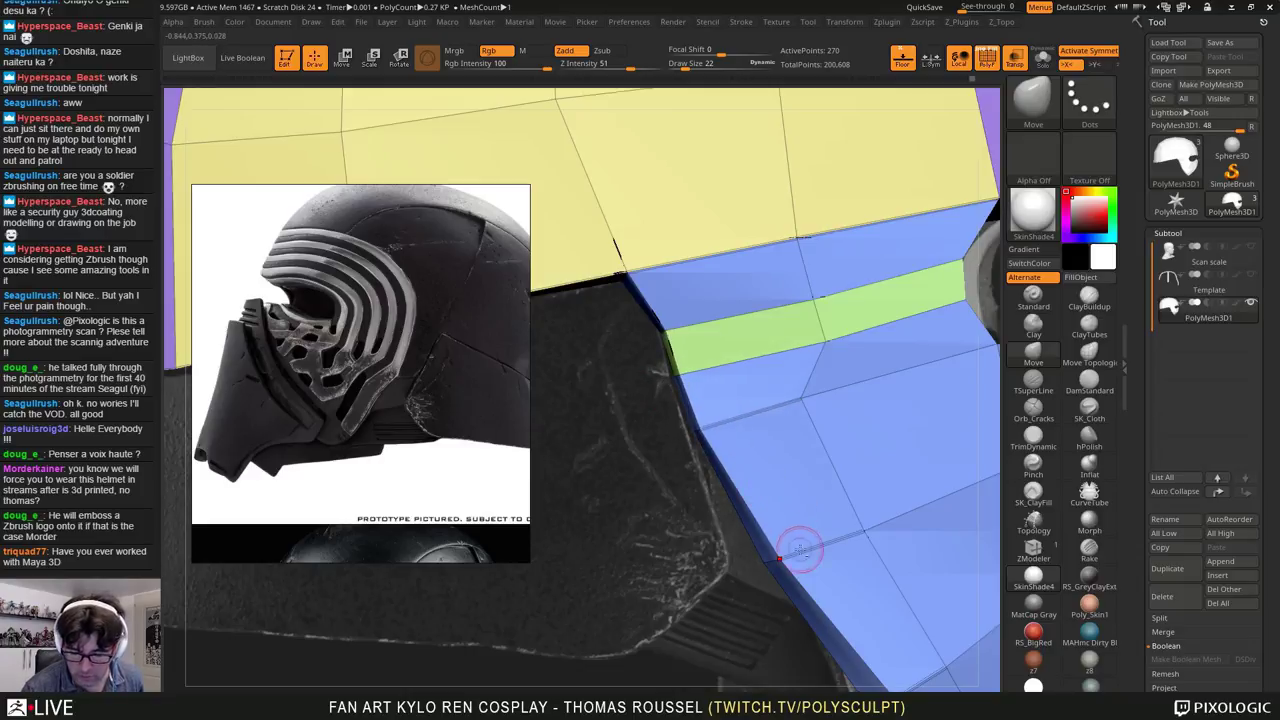
pyautogui.keyDown('alt'); pyautogui.moveTo(800, 550); pyautogui.dragTo(740, 390, button='right'); pyautogui.keyUp('alt')
pyautogui.moveTo(693, 405); pyautogui.dragTo(648, 417)
pyautogui.moveTo(731, 397); pyautogui.dragTo(638, 418)
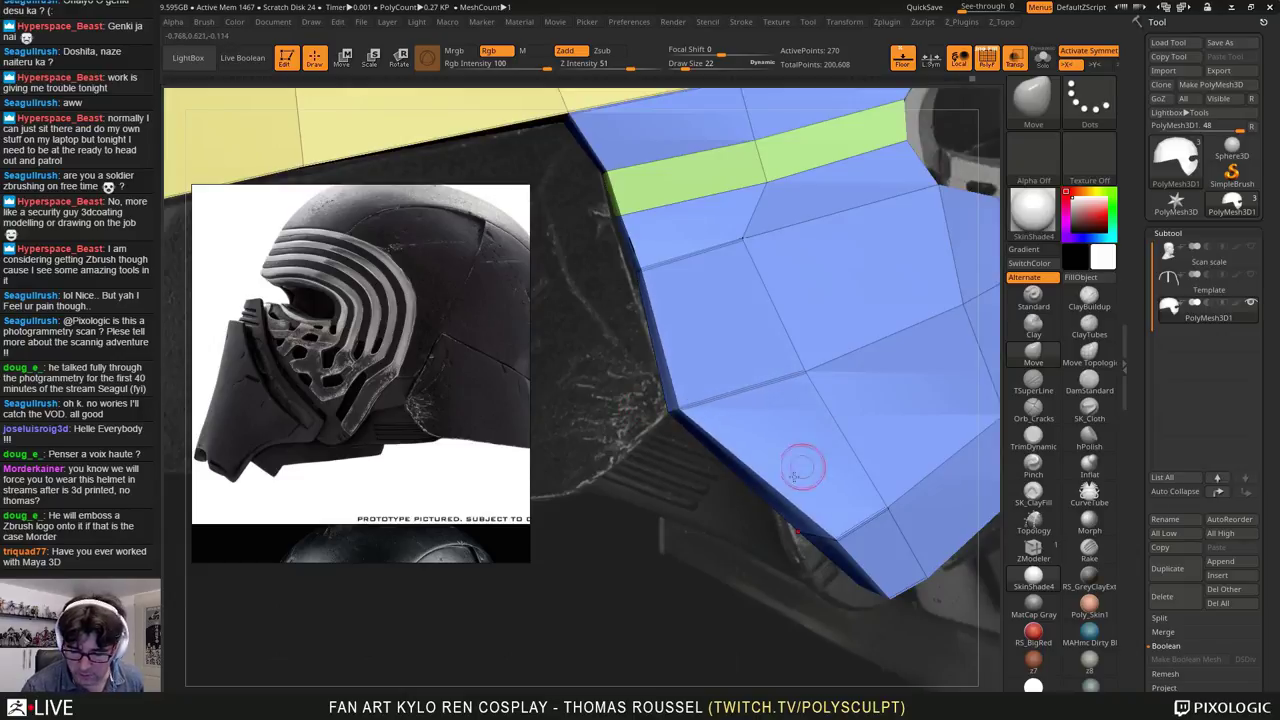
# Step: Pull the inner and outer vertices between the cheek panel's rear corner and lower tip upward, undoing the last misplaced move
pyautogui.moveTo(835, 539); pyautogui.dragTo(791, 413)
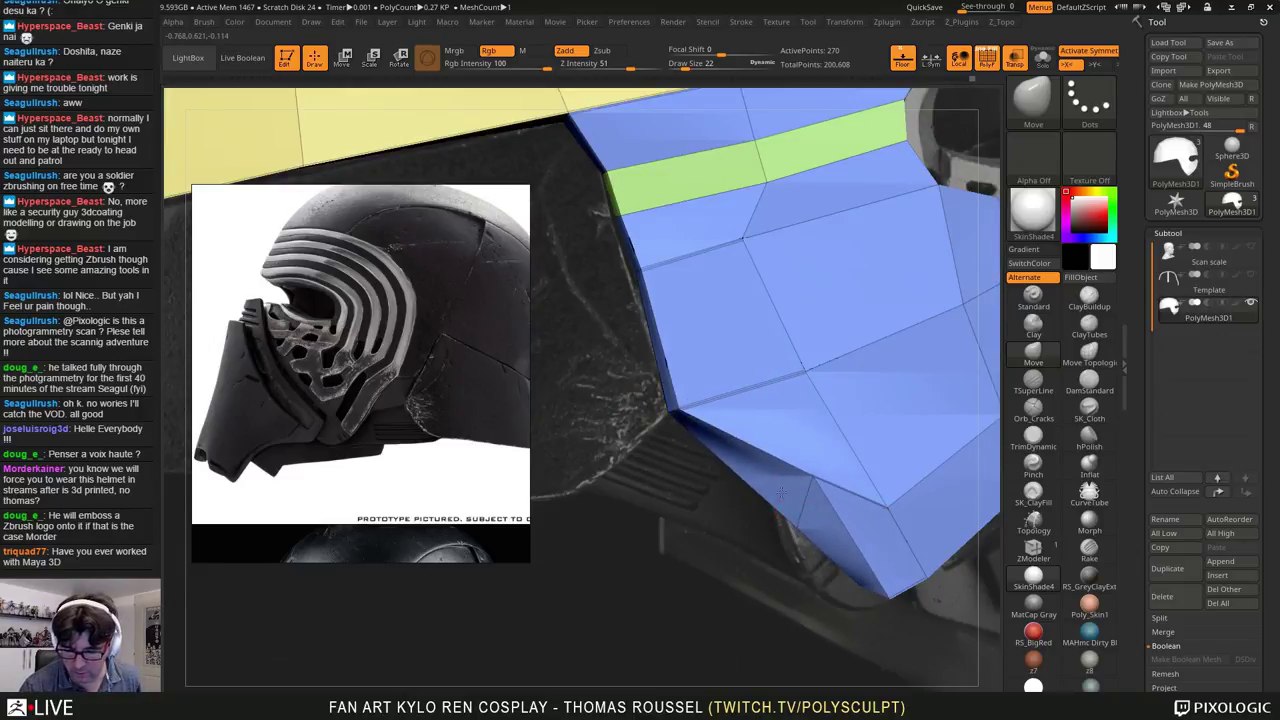
pyautogui.moveTo(781, 493)
pyautogui.mouseDown()
pyautogui.moveTo(748, 334)
pyautogui.moveTo(698, 258)
pyautogui.mouseUp()
pyautogui.moveTo(801, 486); pyautogui.dragTo(743, 349)
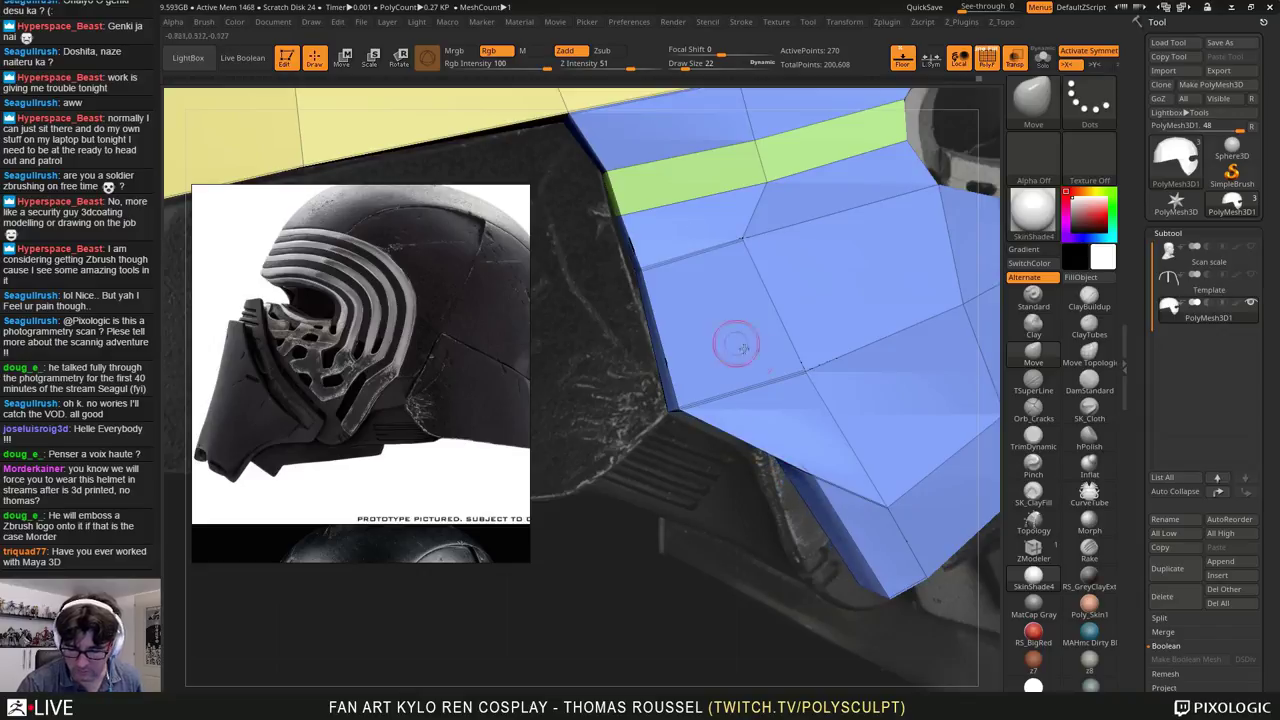
pyautogui.hotkey('ctrl', 'z')
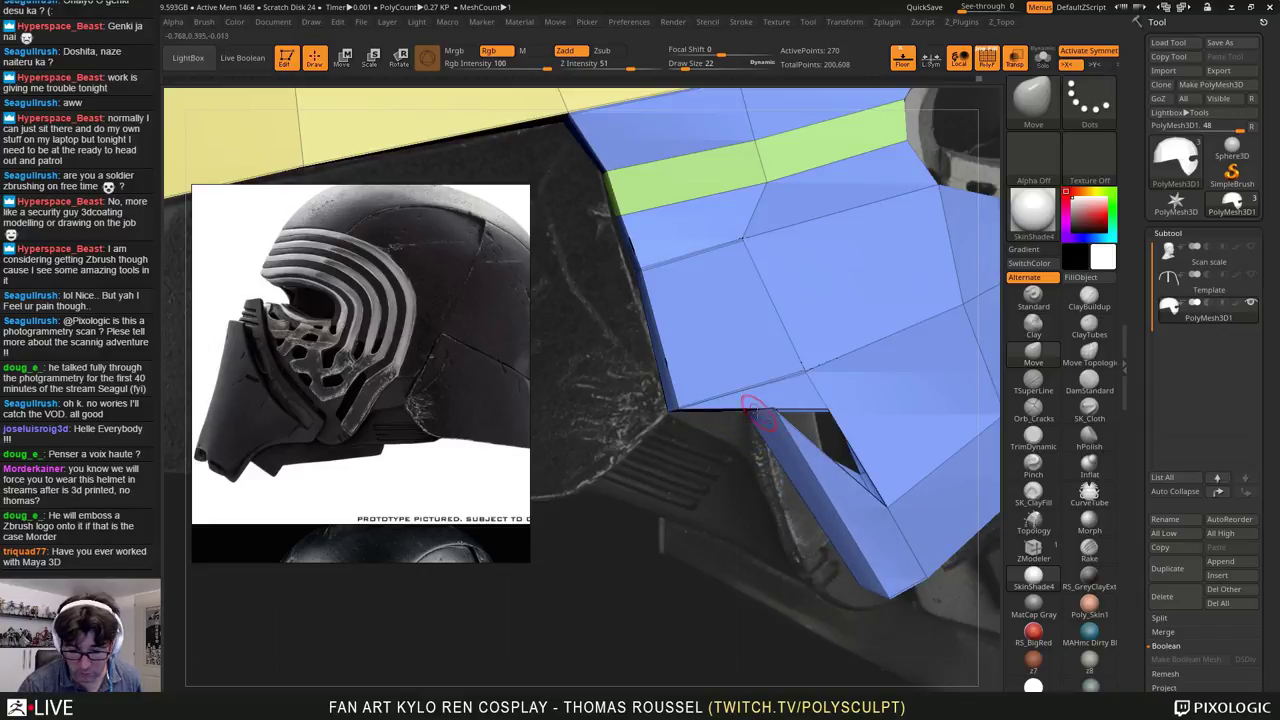
# Step: Pull the vertex between the cheek panel's rear corner and lower tip down to the side template, and align the tip and interior vertices
pyautogui.moveTo(757, 407)
pyautogui.mouseDown()
pyautogui.moveTo(781, 432)
pyautogui.moveTo(748, 458)
pyautogui.moveTo(767, 422)
pyautogui.moveTo(752, 457)
pyautogui.mouseUp()
pyautogui.moveTo(896, 605)
pyautogui.mouseDown()
pyautogui.moveTo(775, 612)
pyautogui.moveTo(848, 620)
pyautogui.moveTo(868, 600)
pyautogui.moveTo(775, 602)
pyautogui.moveTo(872, 592)
pyautogui.moveTo(844, 581)
pyautogui.moveTo(865, 615)
pyautogui.mouseUp()
pyautogui.hotkey('ctrl', 'z')
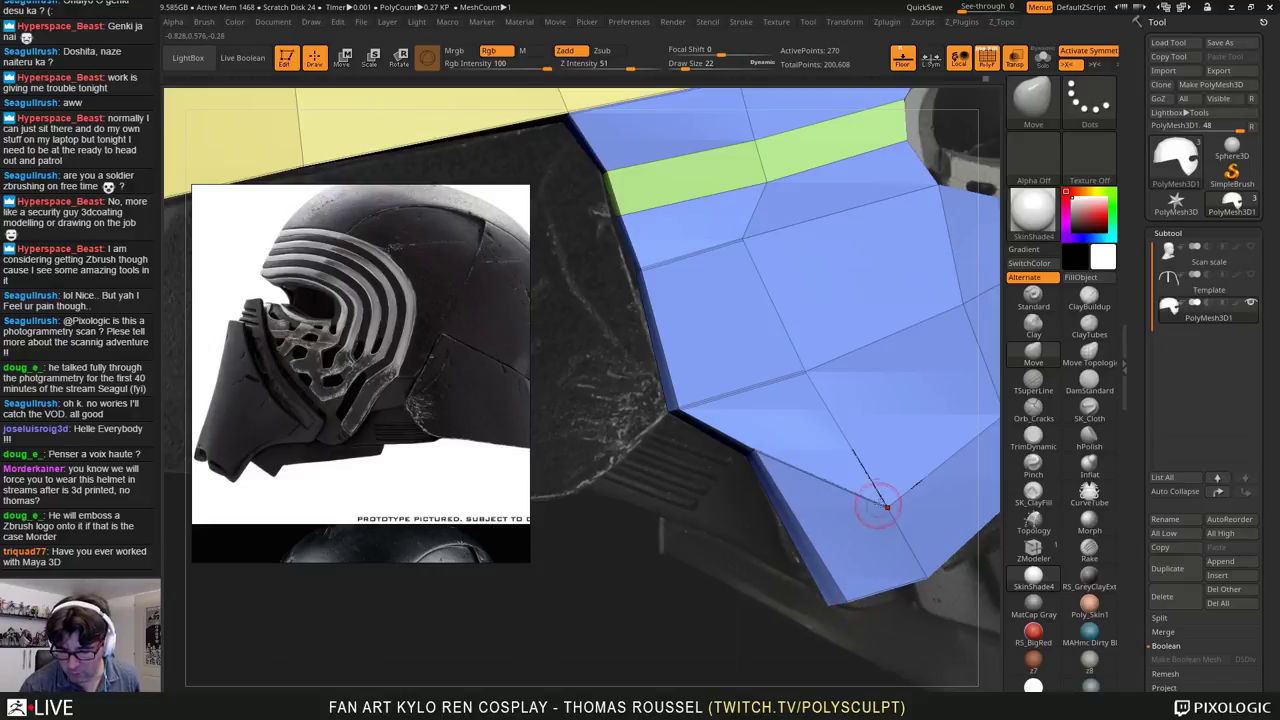
pyautogui.moveTo(886, 505); pyautogui.dragTo(840, 435)
pyautogui.moveTo(848, 468)
pyautogui.mouseDown(button='right')
pyautogui.moveTo(876, 461)
pyautogui.moveTo(808, 466)
pyautogui.mouseUp(button='right')
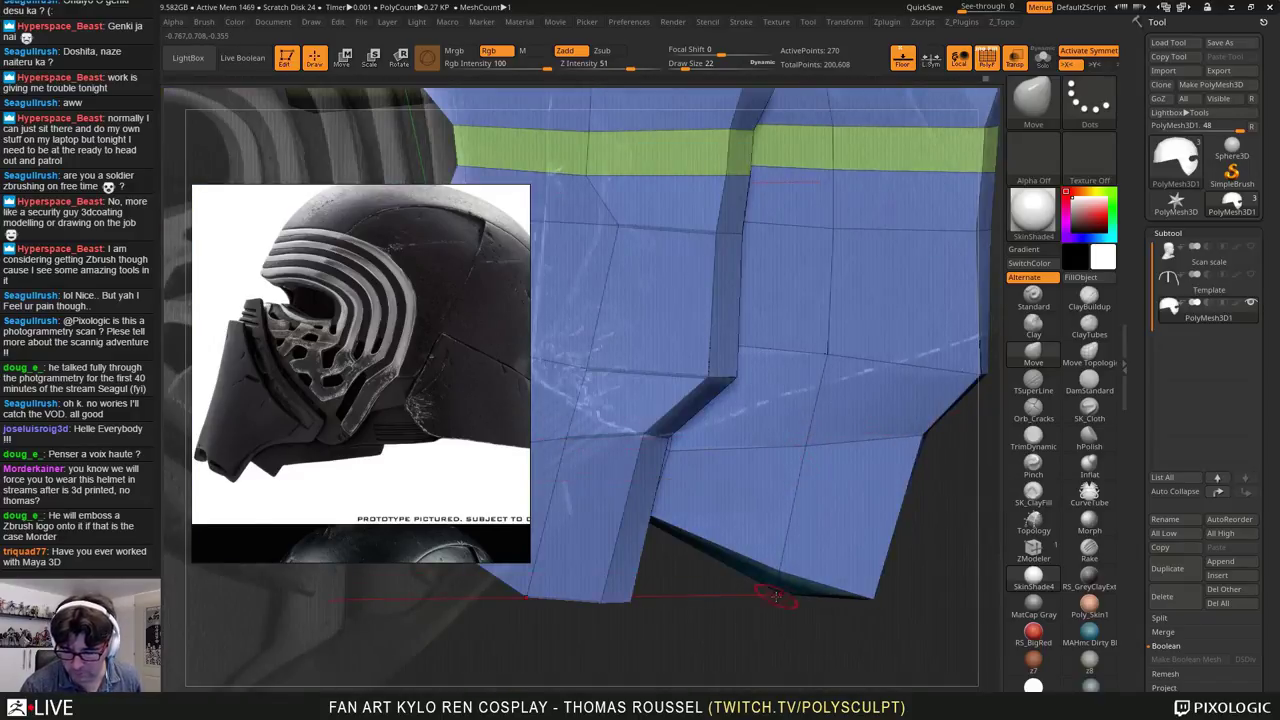
# Step: Reshape the cheek panel's lower tip from the front, moving its outer vertices inward and straightening the inner edge
pyautogui.moveTo(778, 592); pyautogui.dragTo(820, 562, button='right')
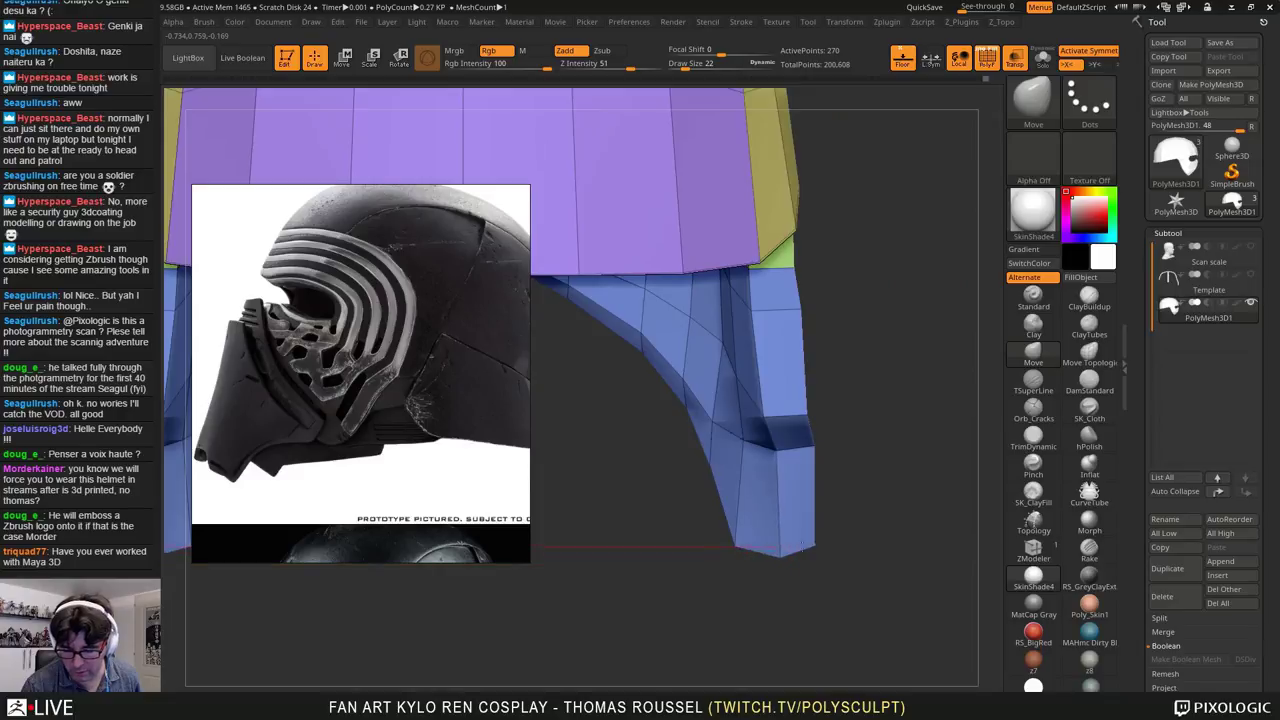
pyautogui.moveTo(802, 545)
pyautogui.mouseDown()
pyautogui.moveTo(823, 557)
pyautogui.moveTo(761, 539)
pyautogui.moveTo(785, 533)
pyautogui.mouseUp()
pyautogui.moveTo(711, 462); pyautogui.dragTo(722, 461)
pyautogui.moveTo(828, 481)
pyautogui.mouseDown()
pyautogui.moveTo(717, 514)
pyautogui.moveTo(805, 483)
pyautogui.mouseUp()
pyautogui.moveTo(804, 483); pyautogui.dragTo(799, 392, button='right')
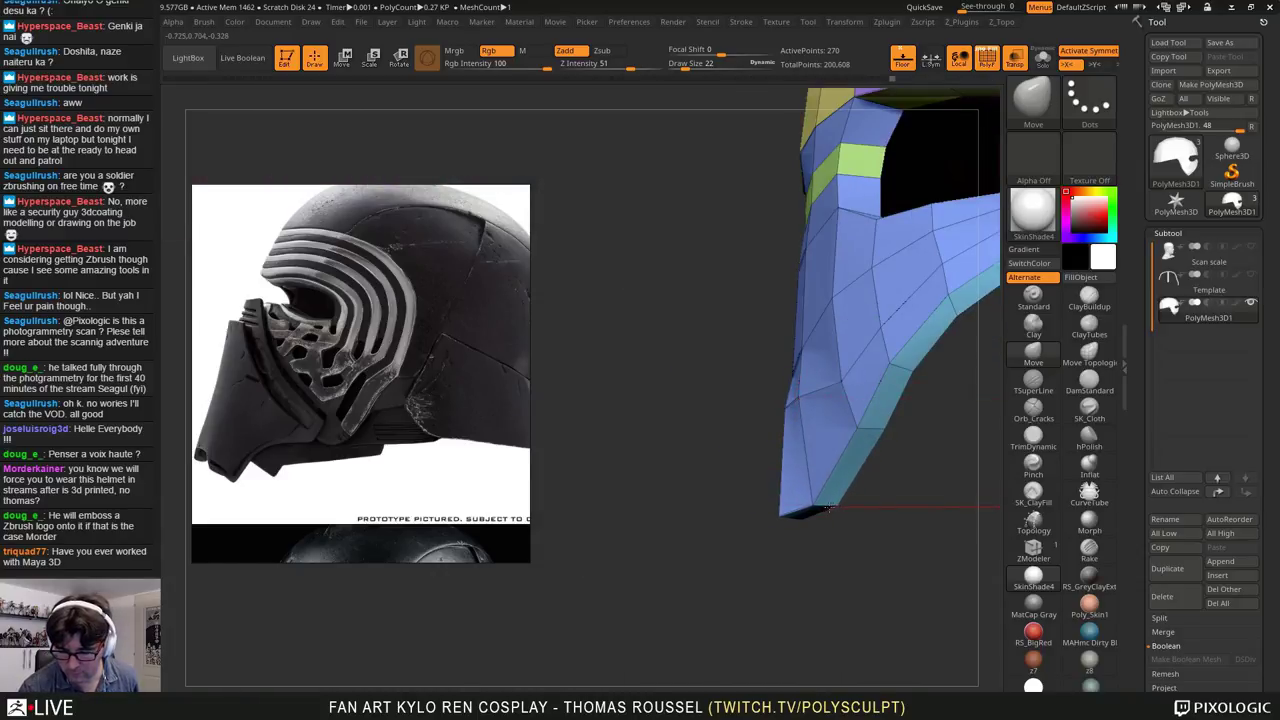
# Step: Adjust the vertices on the inner wall of the cheek panel behind its lower tip to even out the thickness
pyautogui.moveTo(826, 509)
pyautogui.mouseDown(button='right')
pyautogui.moveTo(830, 490)
pyautogui.moveTo(834, 507)
pyautogui.mouseUp(button='right')
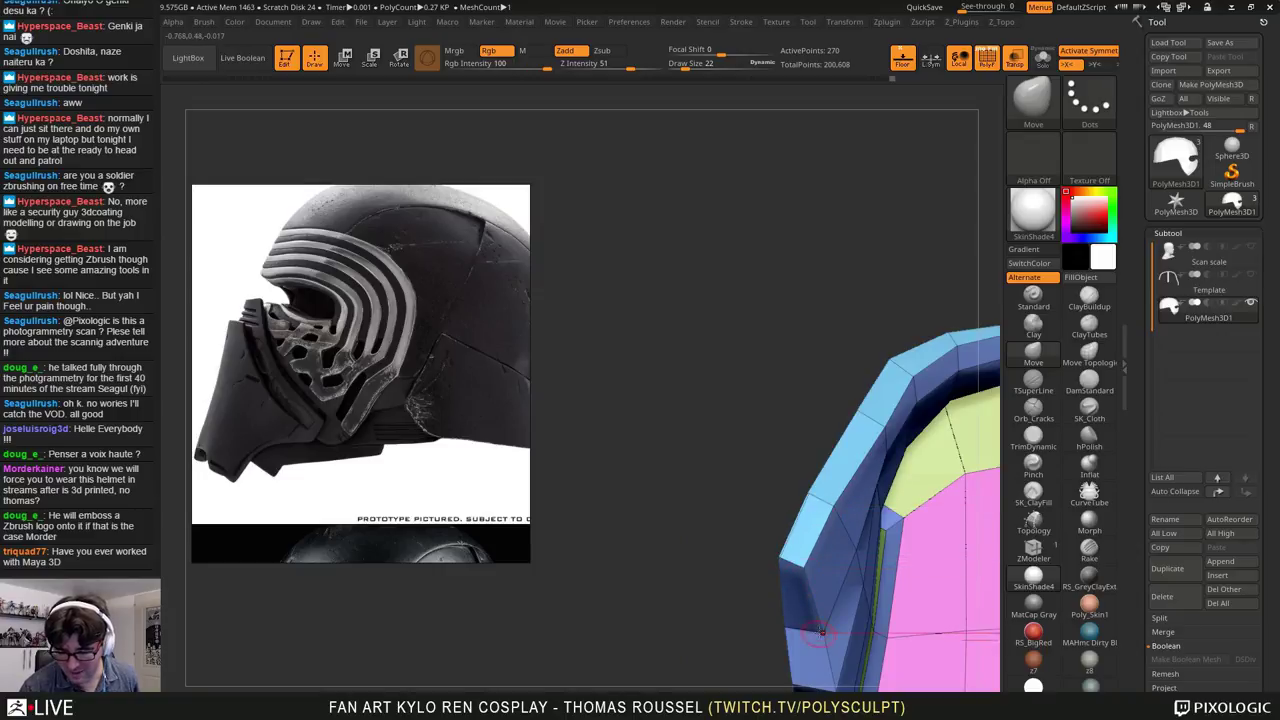
pyautogui.moveTo(822, 632); pyautogui.dragTo(821, 638)
pyautogui.moveTo(855, 550); pyautogui.dragTo(855, 539, button='right')
pyautogui.moveTo(855, 539); pyautogui.dragTo(847, 539)
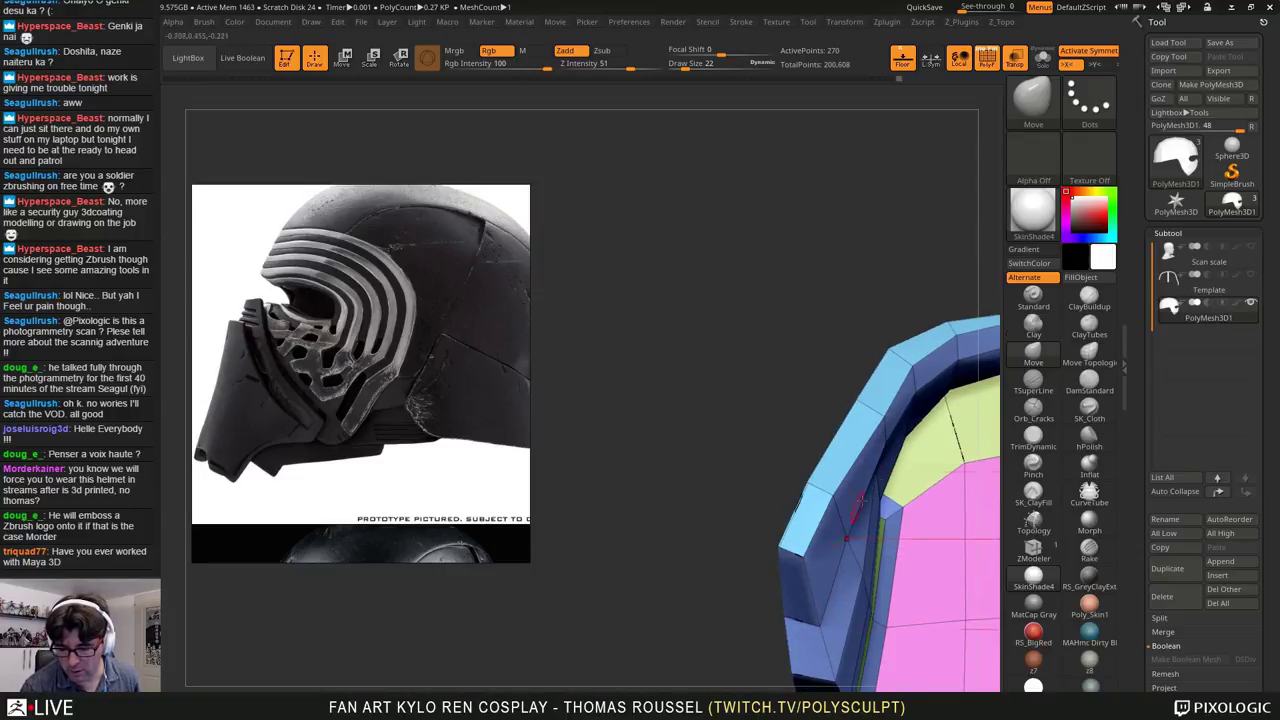
pyautogui.moveTo(860, 500); pyautogui.dragTo(888, 421, button='right')
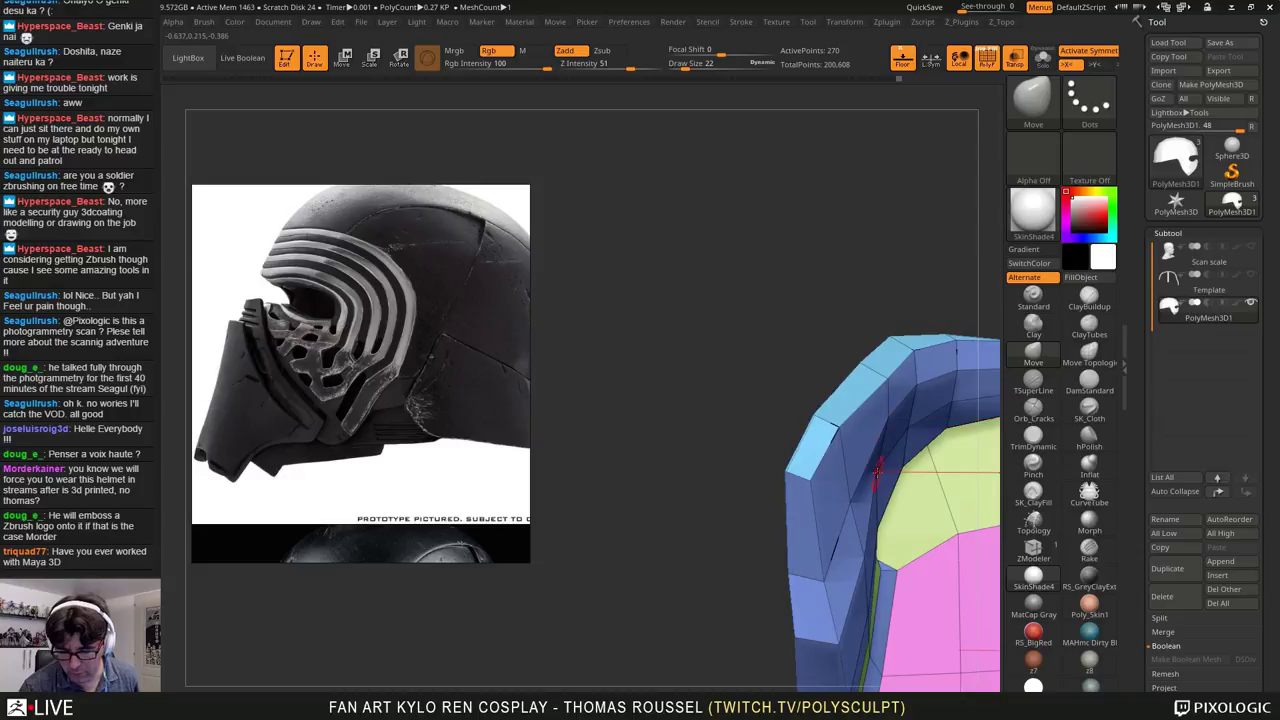
pyautogui.moveTo(880, 472); pyautogui.dragTo(902, 428, button='right')
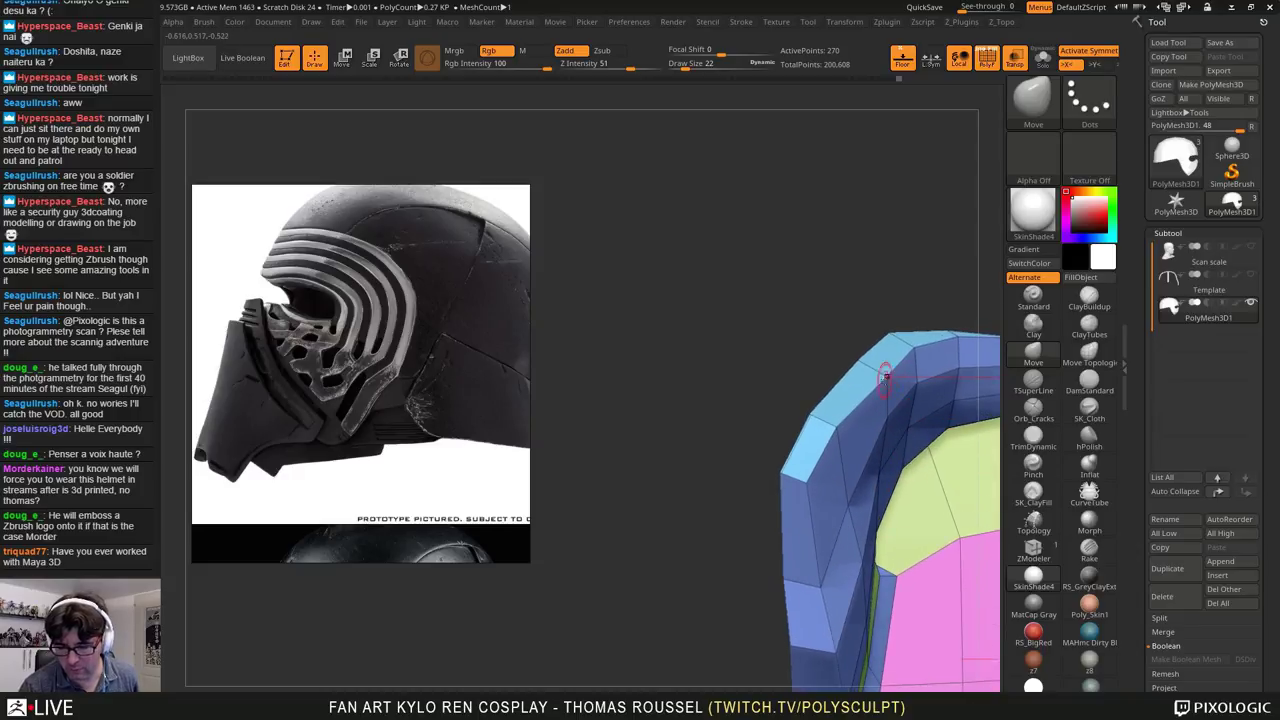
pyautogui.moveTo(885, 375); pyautogui.dragTo(810, 495, button='right')
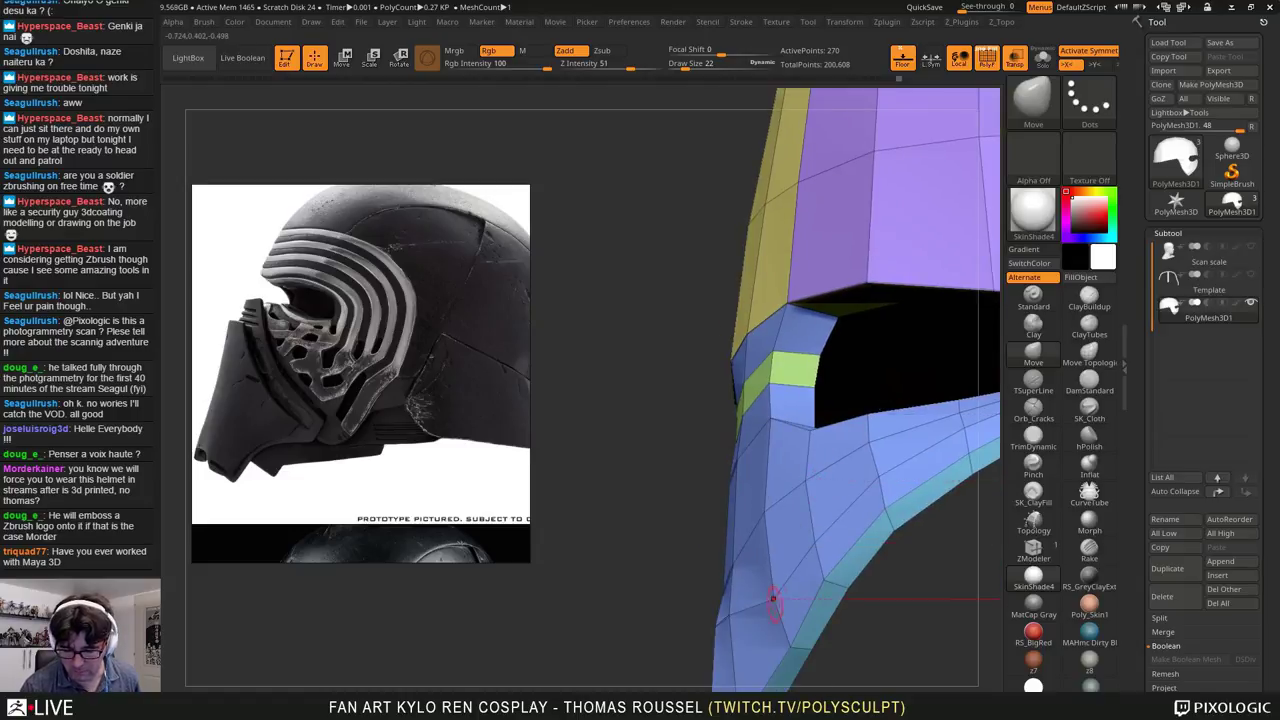
# Step: Examine the cheek panel's inner faces, lower tip and rim thickness from the front, below and side
pyautogui.moveTo(758, 587); pyautogui.dragTo(766, 560, button='right')
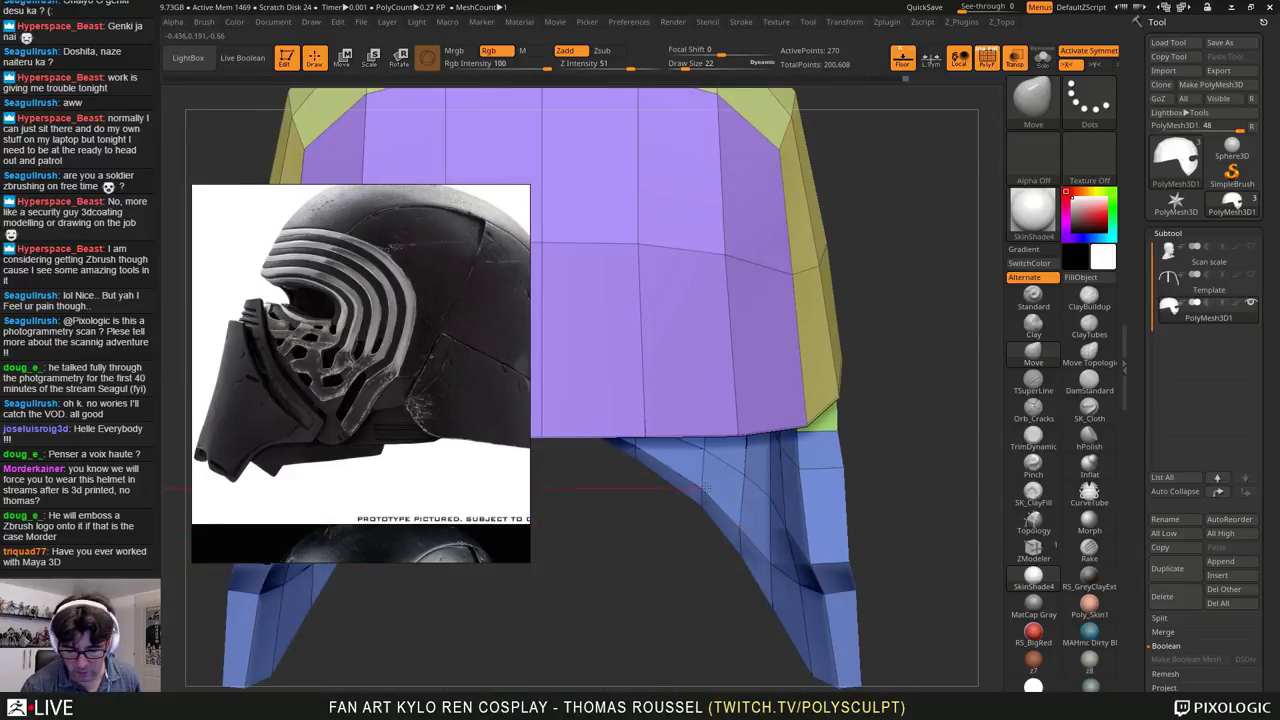
pyautogui.moveTo(703, 478); pyautogui.dragTo(774, 396, button='right')
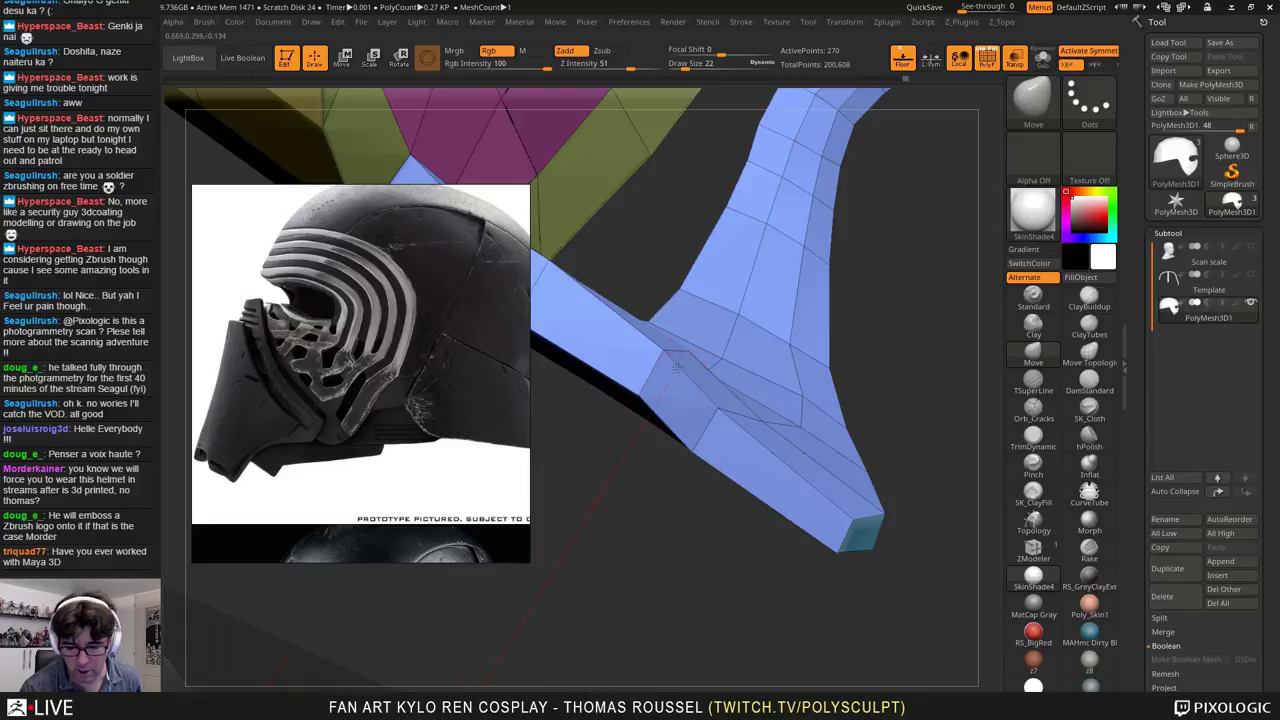
pyautogui.keyDown('shift'); pyautogui.moveTo(684, 364); pyautogui.dragTo(748, 400); pyautogui.keyUp('shift')
pyautogui.moveTo(713, 355); pyautogui.dragTo(704, 366, button='right')
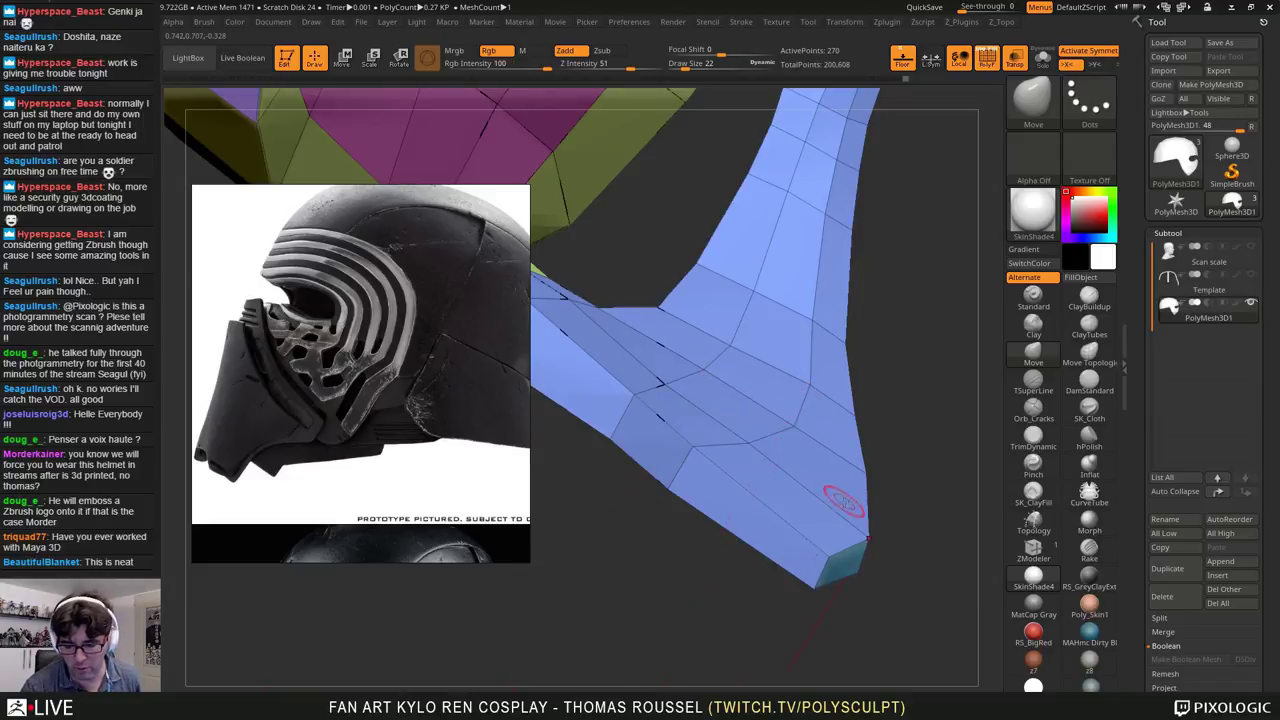
pyautogui.moveTo(843, 500); pyautogui.dragTo(788, 540, button='right')
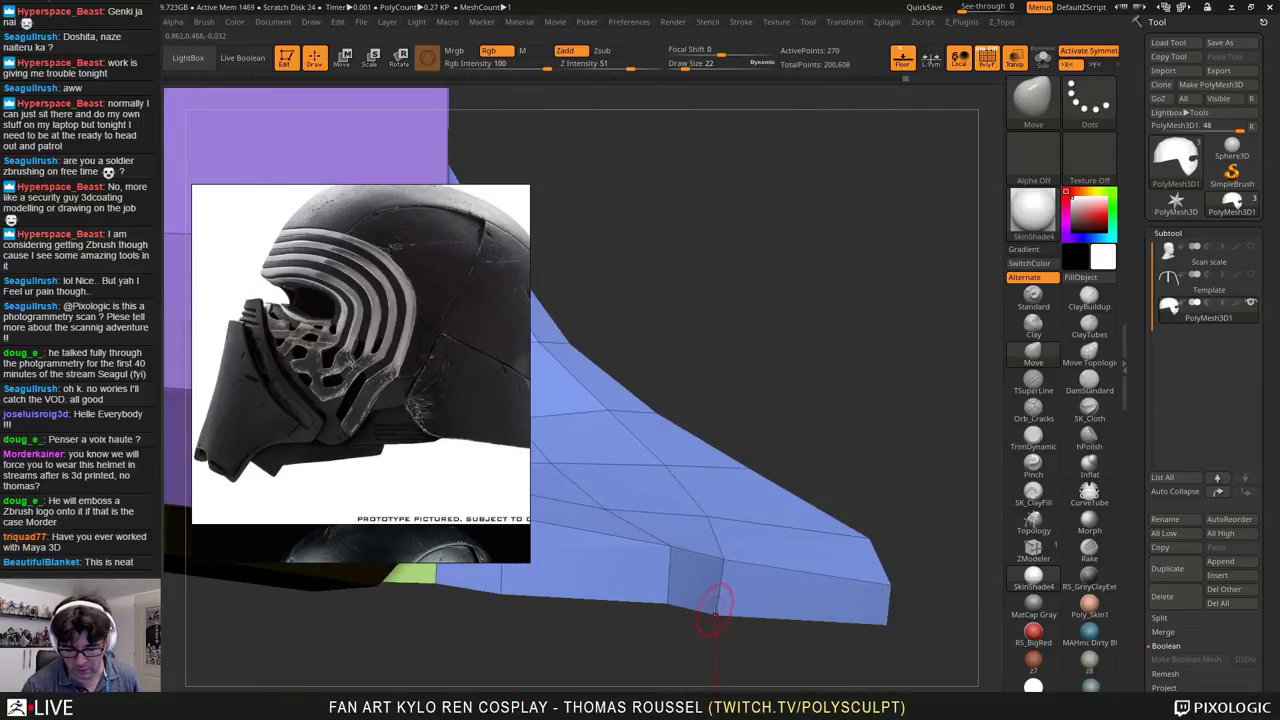
pyautogui.moveTo(665, 548); pyautogui.dragTo(788, 522, button='right')
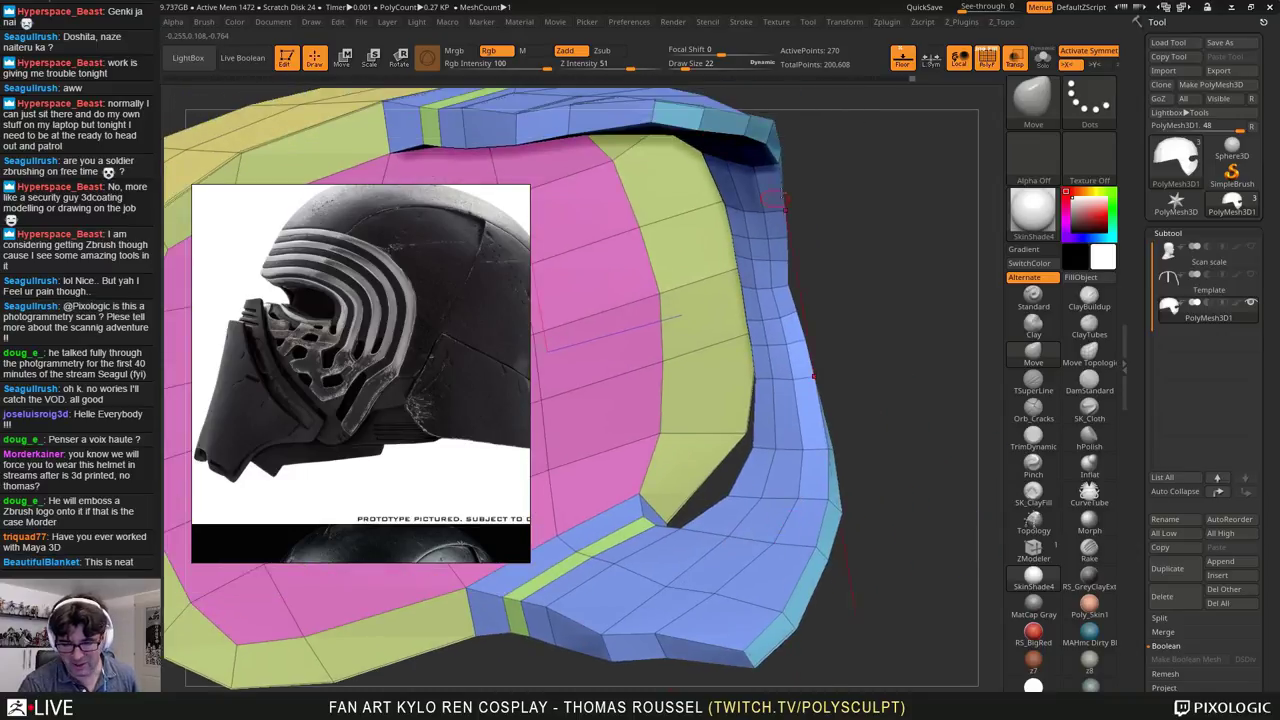
pyautogui.moveTo(400, 550); pyautogui.dragTo(690, 305, button='right')
# Step: Check the rim beside the nose bridge against the template with the Move brush's draw size at 33
pyautogui.press('s')
pyautogui.moveTo(664, 283)
pyautogui.mouseDown()
pyautogui.moveTo(688, 283)
pyautogui.moveTo(645, 275)
pyautogui.mouseUp()
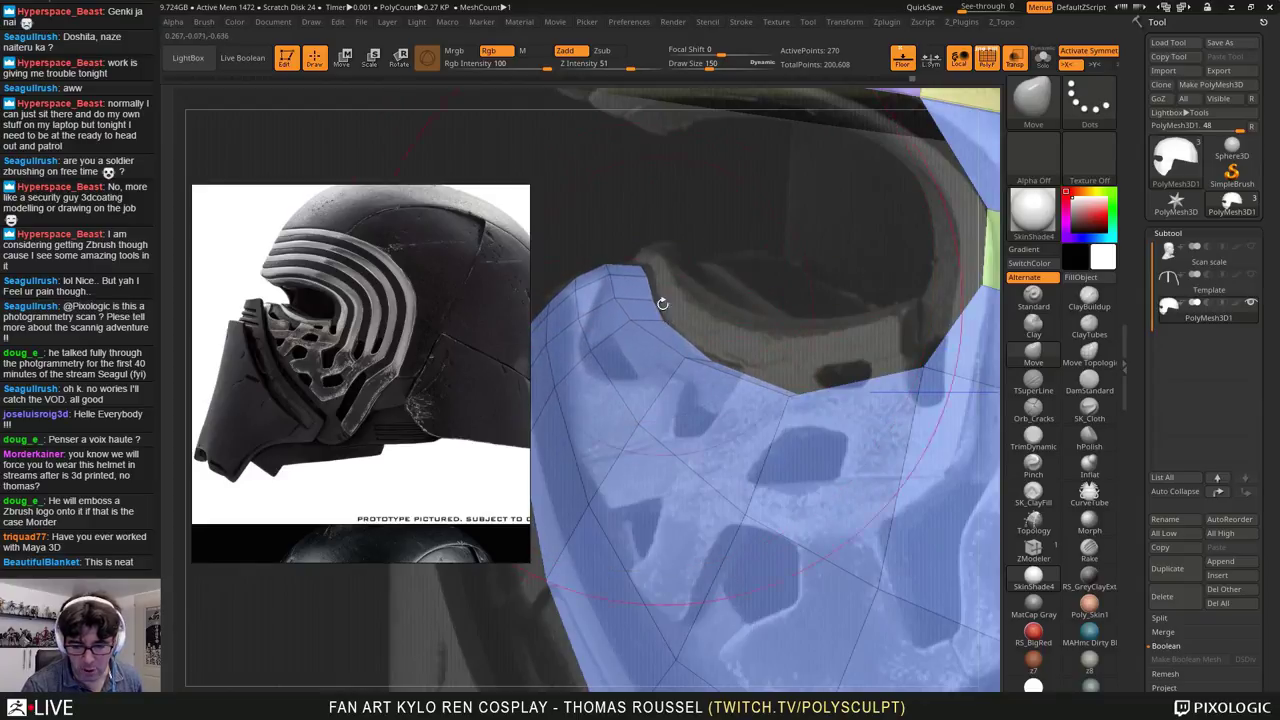
pyautogui.moveTo(658, 294)
pyautogui.mouseDown(button='right')
pyautogui.moveTo(627, 311)
pyautogui.moveTo(660, 291)
pyautogui.mouseUp(button='right')
pyautogui.press('s')
pyautogui.moveTo(733, 272); pyautogui.dragTo(711, 278)
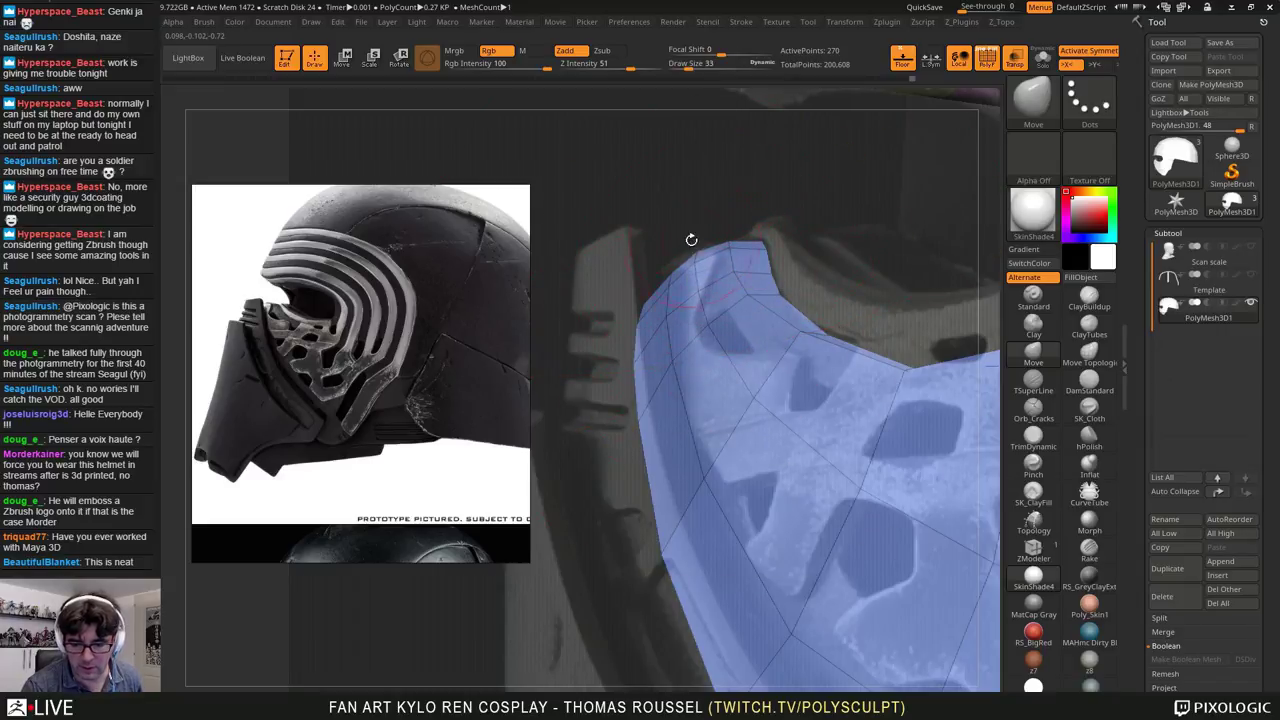
pyautogui.moveTo(889, 444)
pyautogui.keyDown('alt'); pyautogui.mouseDown(button='right')
pyautogui.moveTo(778, 415)
pyautogui.moveTo(715, 428)
pyautogui.moveTo(847, 444)
pyautogui.moveTo(944, 434)
pyautogui.moveTo(887, 462)
pyautogui.moveTo(880, 500)
pyautogui.mouseUp(button='right'); pyautogui.keyUp('alt')
pyautogui.press('s')
pyautogui.moveTo(757, 254)
pyautogui.mouseDown(button='right')
pyautogui.moveTo(790, 256)
pyautogui.moveTo(754, 254)
pyautogui.mouseUp(button='right')
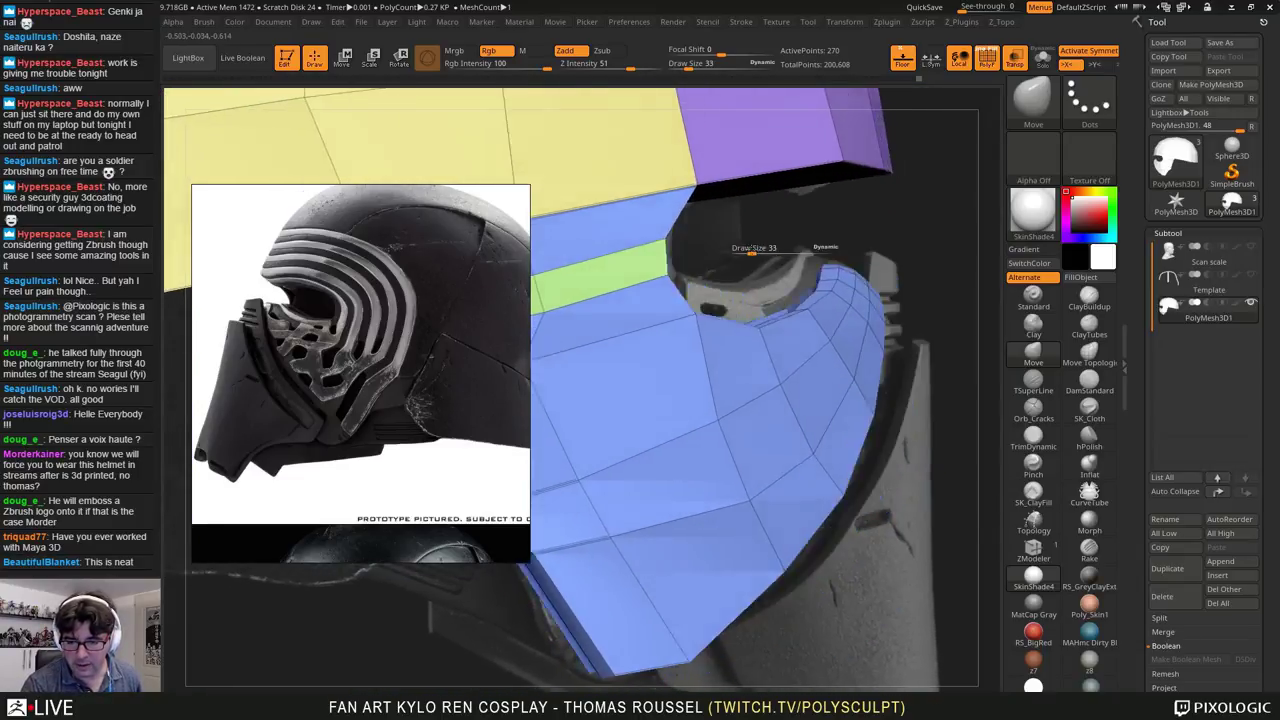
# Step: Pull the rear edge of the eye opening forward to match the side template, using Move brush draw sizes 83 and 112
pyautogui.moveTo(752, 253); pyautogui.dragTo(763, 252)
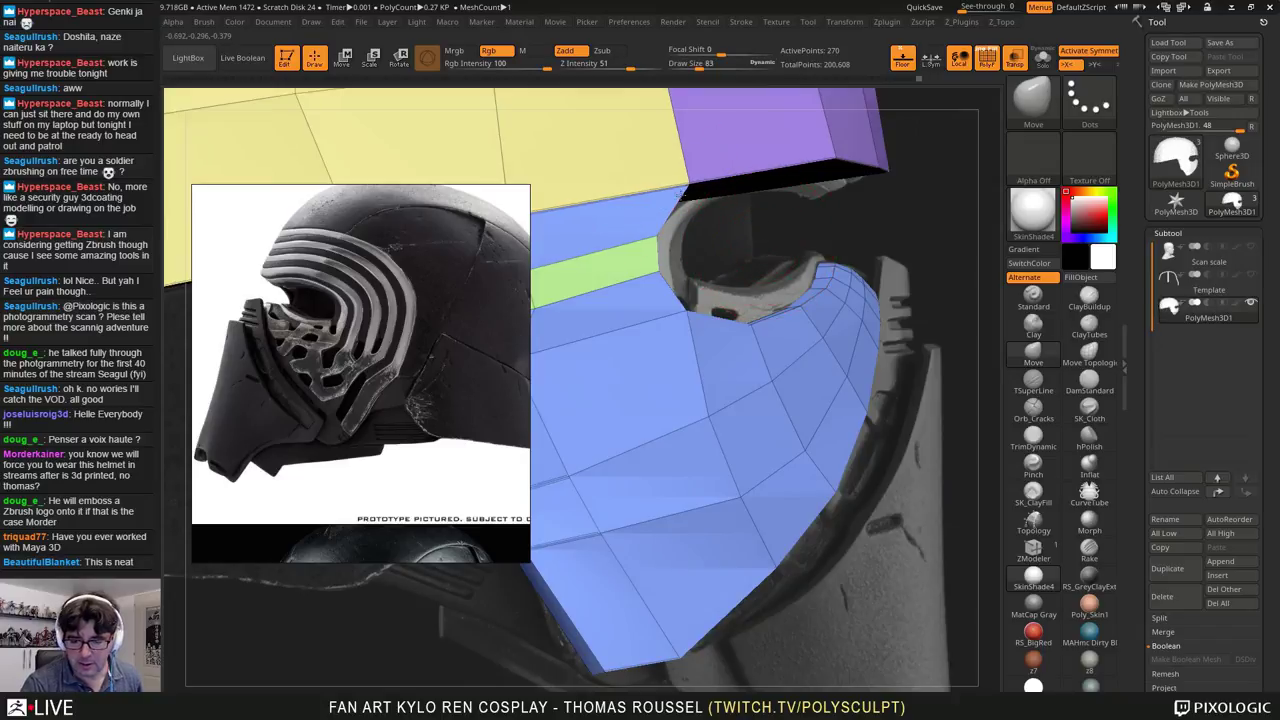
pyautogui.moveTo(681, 195); pyautogui.dragTo(684, 198)
pyautogui.moveTo(661, 243); pyautogui.dragTo(672, 246)
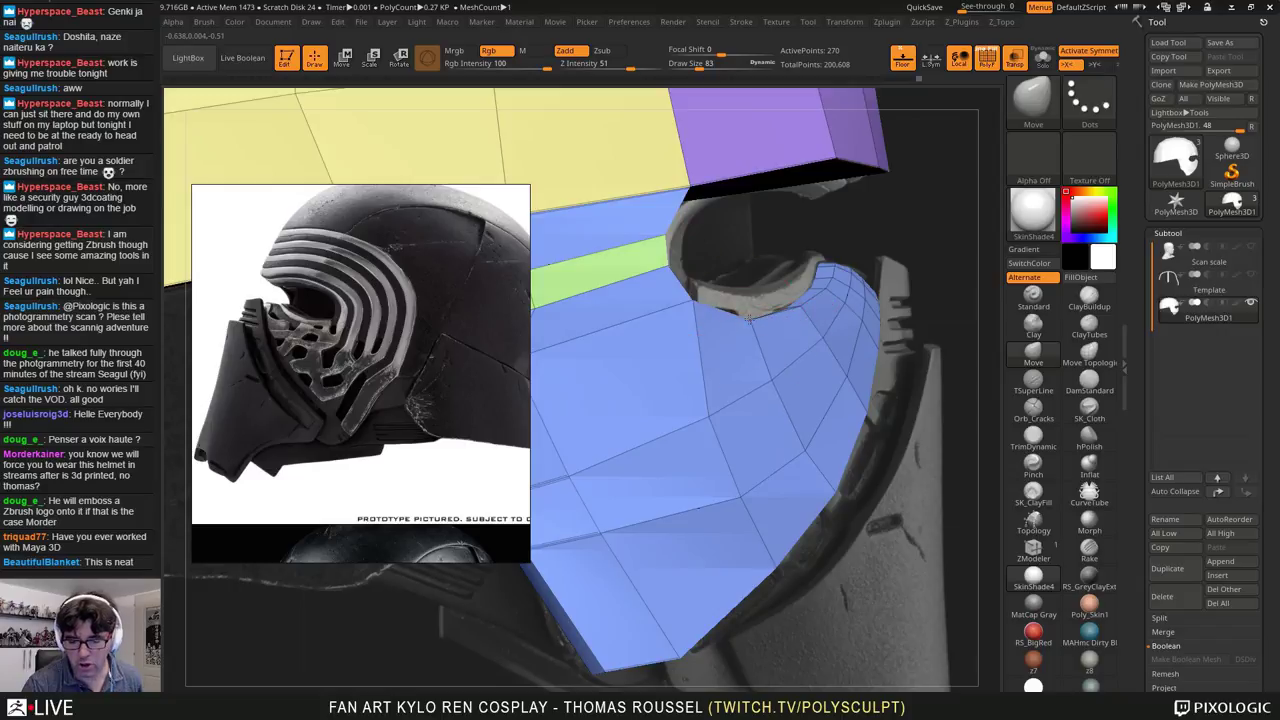
pyautogui.press('s')
pyautogui.moveTo(711, 297); pyautogui.dragTo(720, 296)
pyautogui.moveTo(664, 248); pyautogui.dragTo(676, 251)
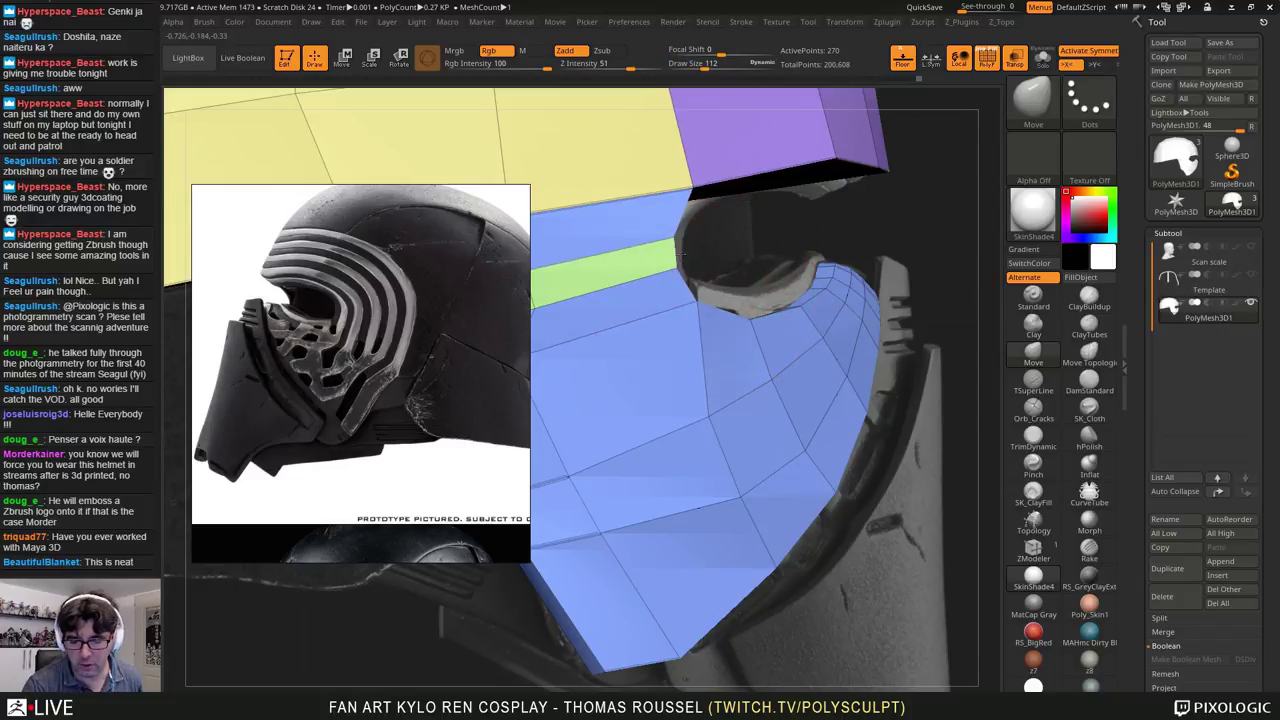
pyautogui.moveTo(681, 197); pyautogui.dragTo(685, 196)
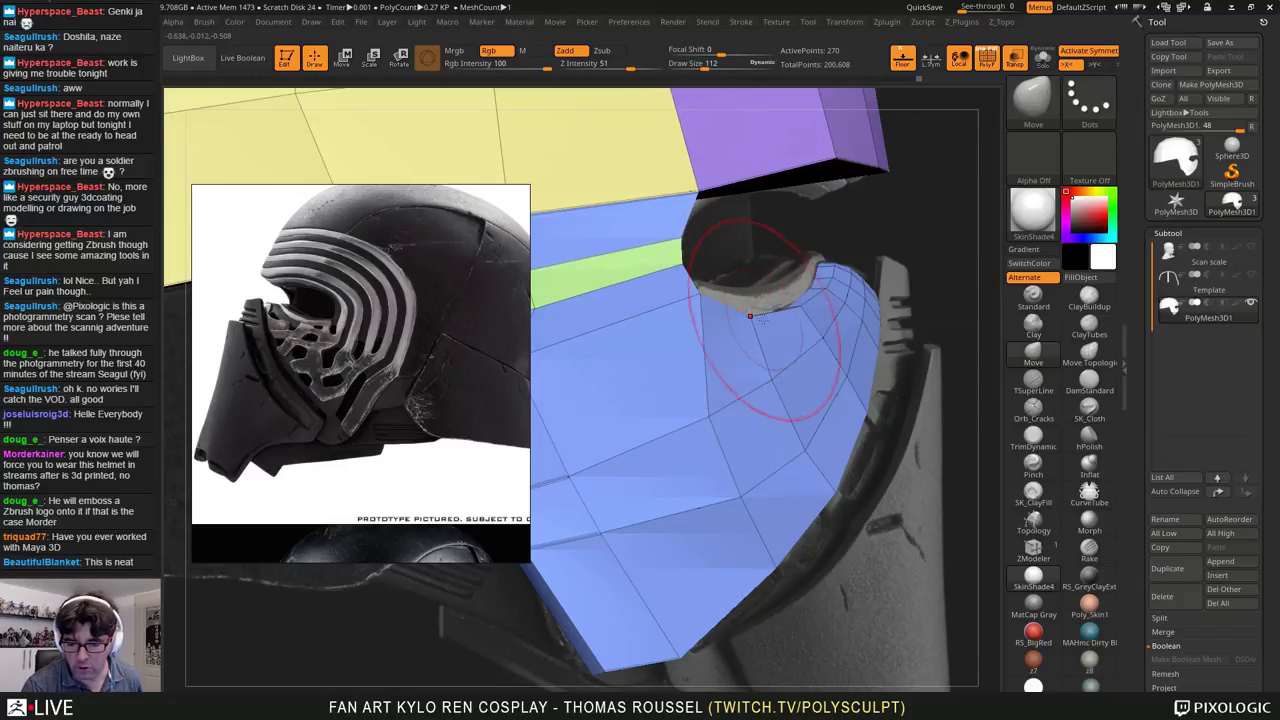
# Step: Set the draw size to 41 and shift the cheek panel's middle vertices below the green band to even out the edge flow
pyautogui.moveTo(760, 308)
pyautogui.mouseDown(button='right')
pyautogui.moveTo(808, 293)
pyautogui.moveTo(773, 447)
pyautogui.moveTo(774, 424)
pyautogui.moveTo(936, 451)
pyautogui.mouseUp(button='right')
pyautogui.keyDown('alt'); pyautogui.moveTo(846, 478); pyautogui.dragTo(820, 490, button='right'); pyautogui.keyUp('alt')
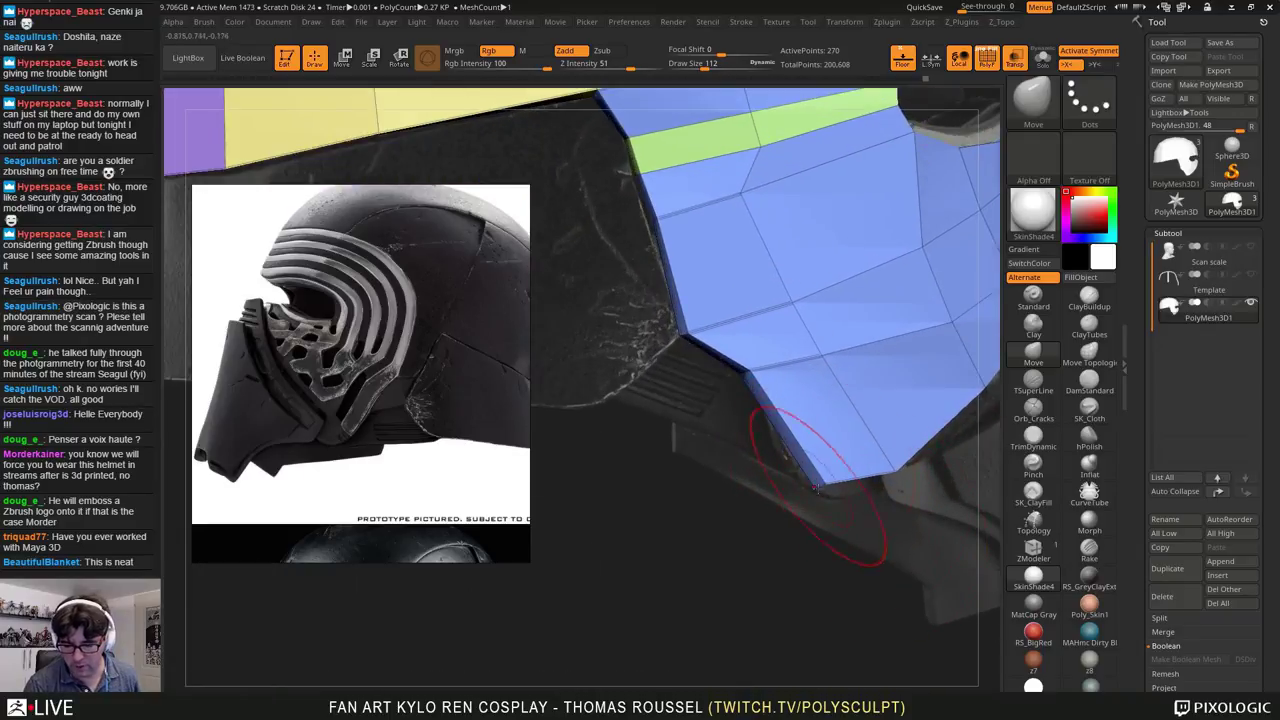
pyautogui.press('s')
pyautogui.moveTo(847, 480); pyautogui.dragTo(832, 479)
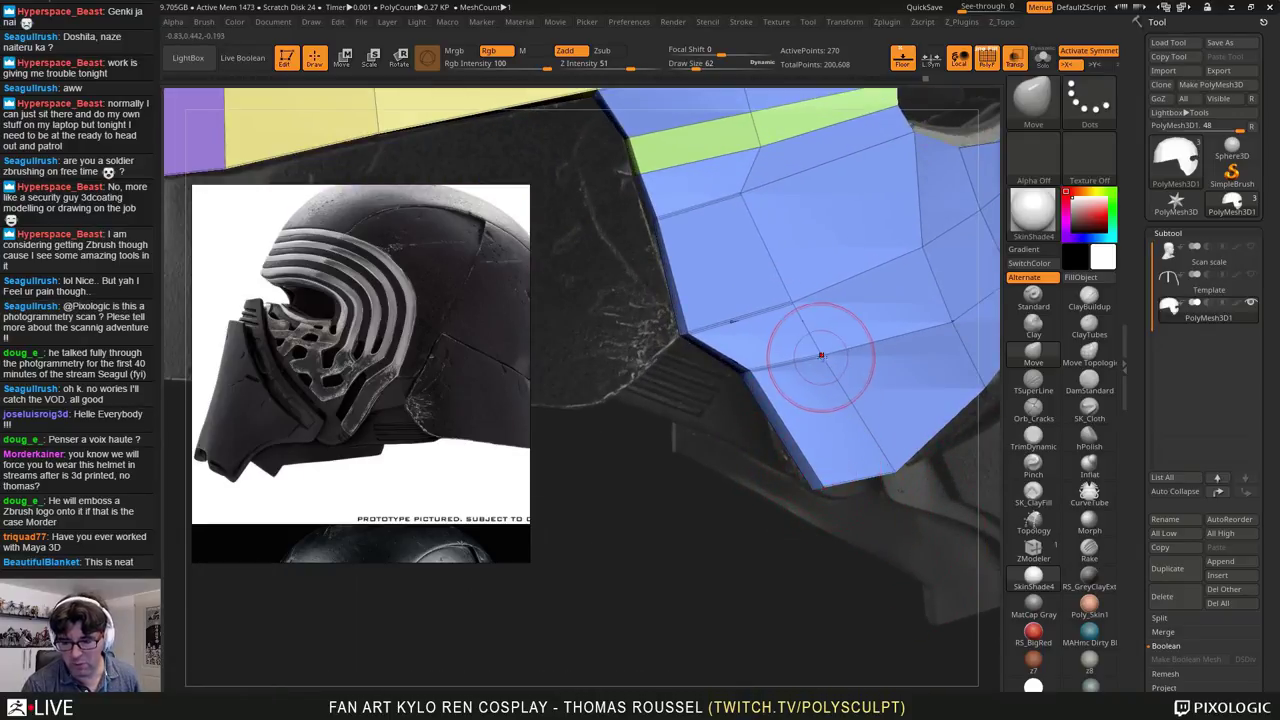
pyautogui.moveTo(908, 214); pyautogui.dragTo(634, 300, button='right')
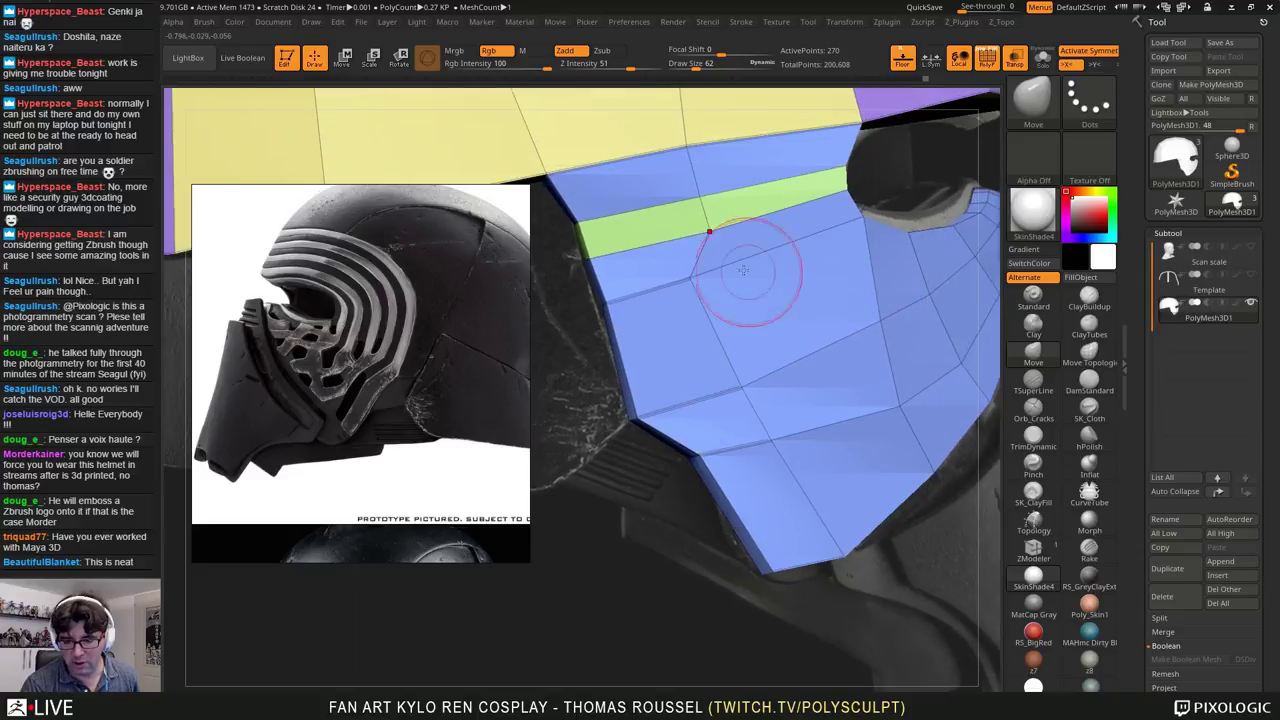
pyautogui.press('s')
pyautogui.moveTo(691, 278)
pyautogui.mouseDown()
pyautogui.moveTo(764, 274)
pyautogui.moveTo(731, 285)
pyautogui.mouseUp()
pyautogui.moveTo(713, 232); pyautogui.dragTo(711, 241)
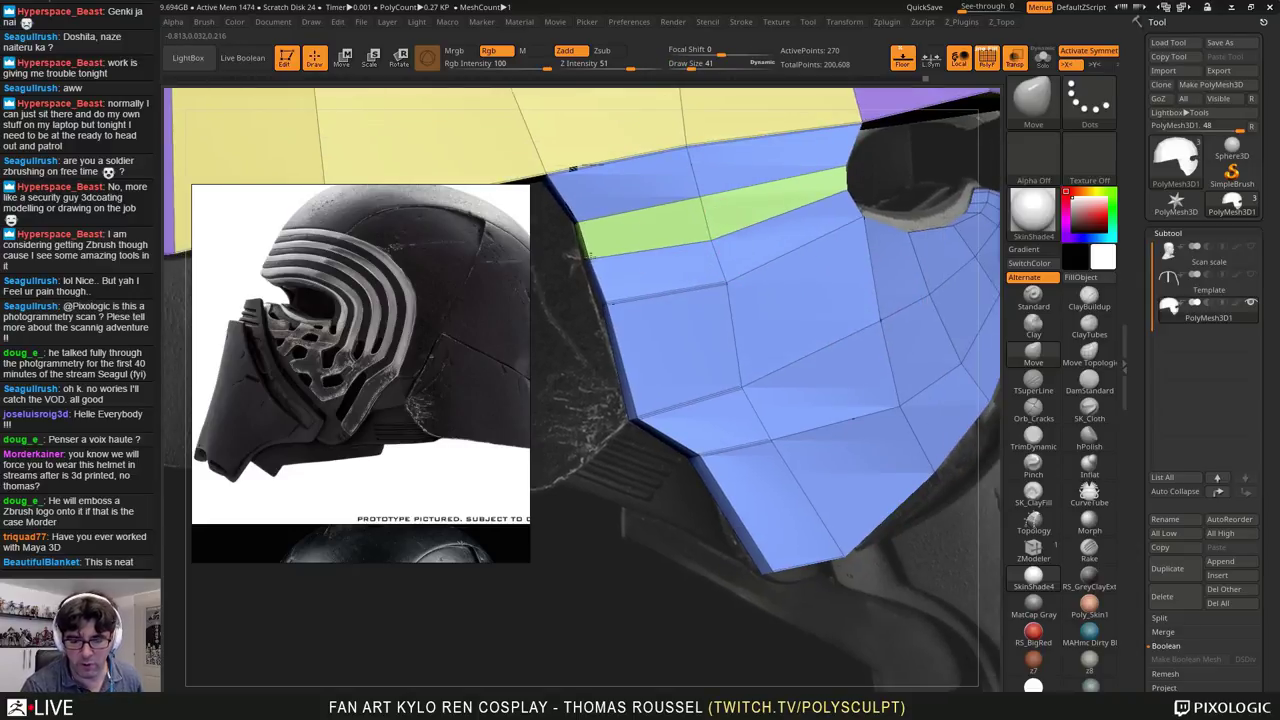
# Step: Nudge the green band's lower rear corner and the cheek panel's upper rear corner along the template's rear edge
pyautogui.moveTo(592, 256); pyautogui.dragTo(589, 259)
pyautogui.moveTo(547, 176); pyautogui.dragTo(555, 175)
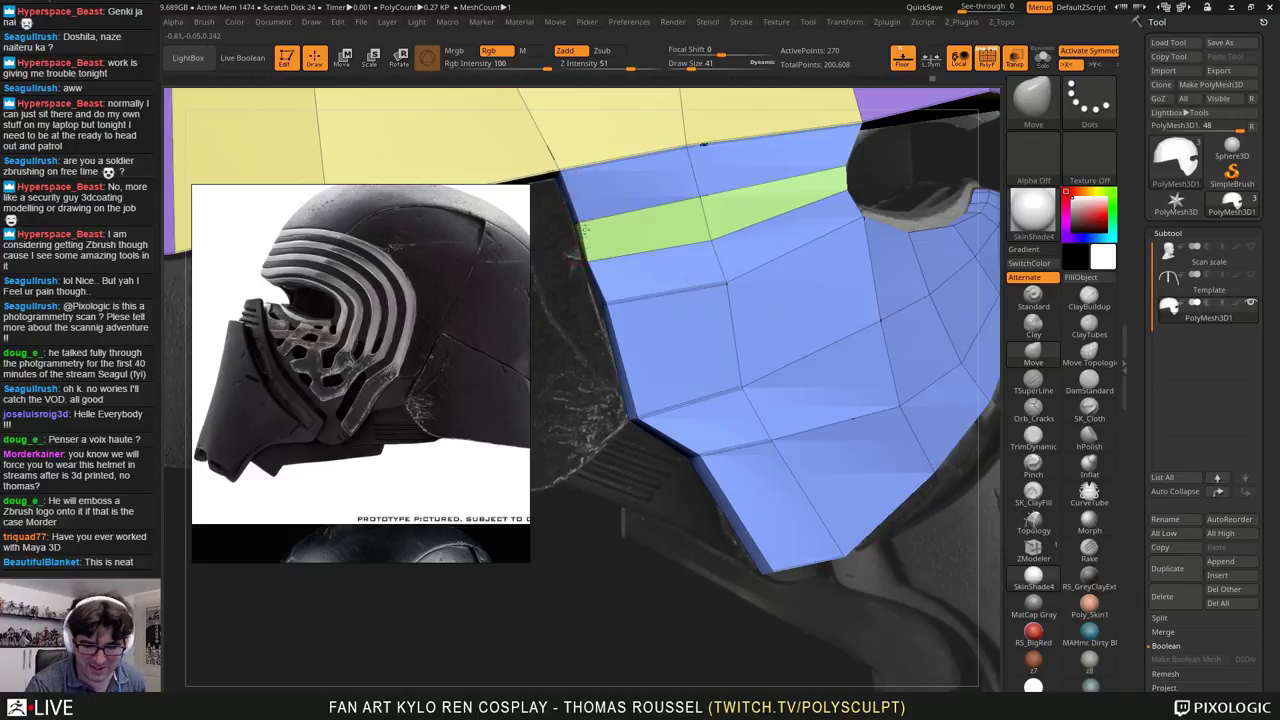
pyautogui.moveTo(608, 301)
pyautogui.mouseDown()
pyautogui.moveTo(757, 298)
pyautogui.moveTo(710, 285)
pyautogui.mouseUp()
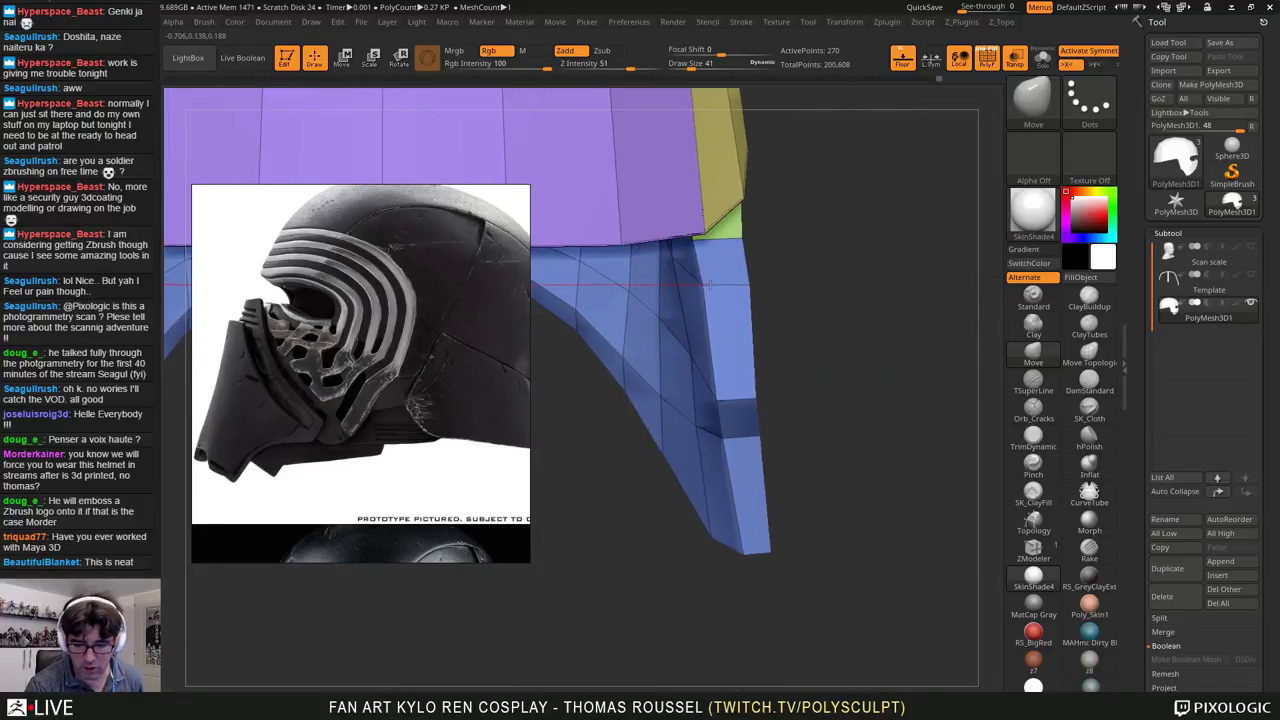
pyautogui.moveTo(697, 240)
pyautogui.mouseDown()
pyautogui.moveTo(686, 428)
pyautogui.moveTo(757, 457)
pyautogui.mouseUp()
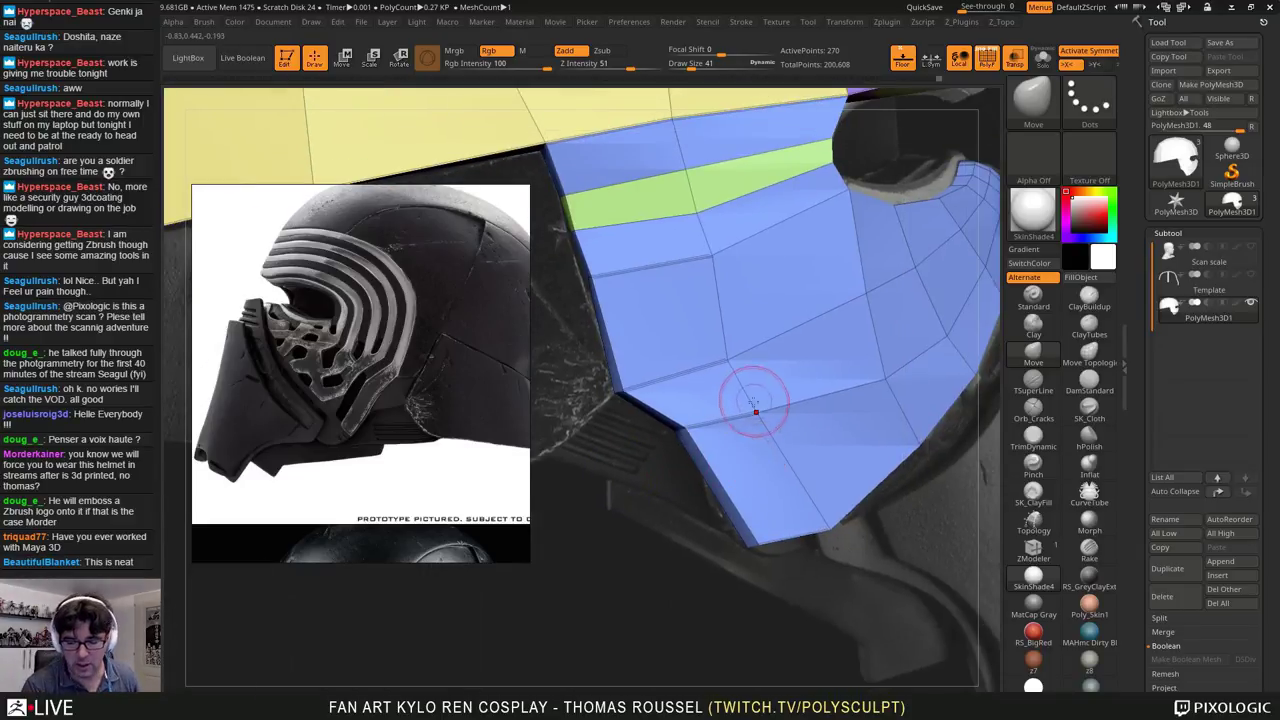
# Step: Check the whole helmet against the side template and open the crease settings in the mesh's geometry options
pyautogui.moveTo(751, 409); pyautogui.dragTo(797, 331)
pyautogui.keyDown('ctrl'); pyautogui.moveTo(798, 331); pyautogui.dragTo(722, 476, button='right'); pyautogui.keyUp('ctrl')
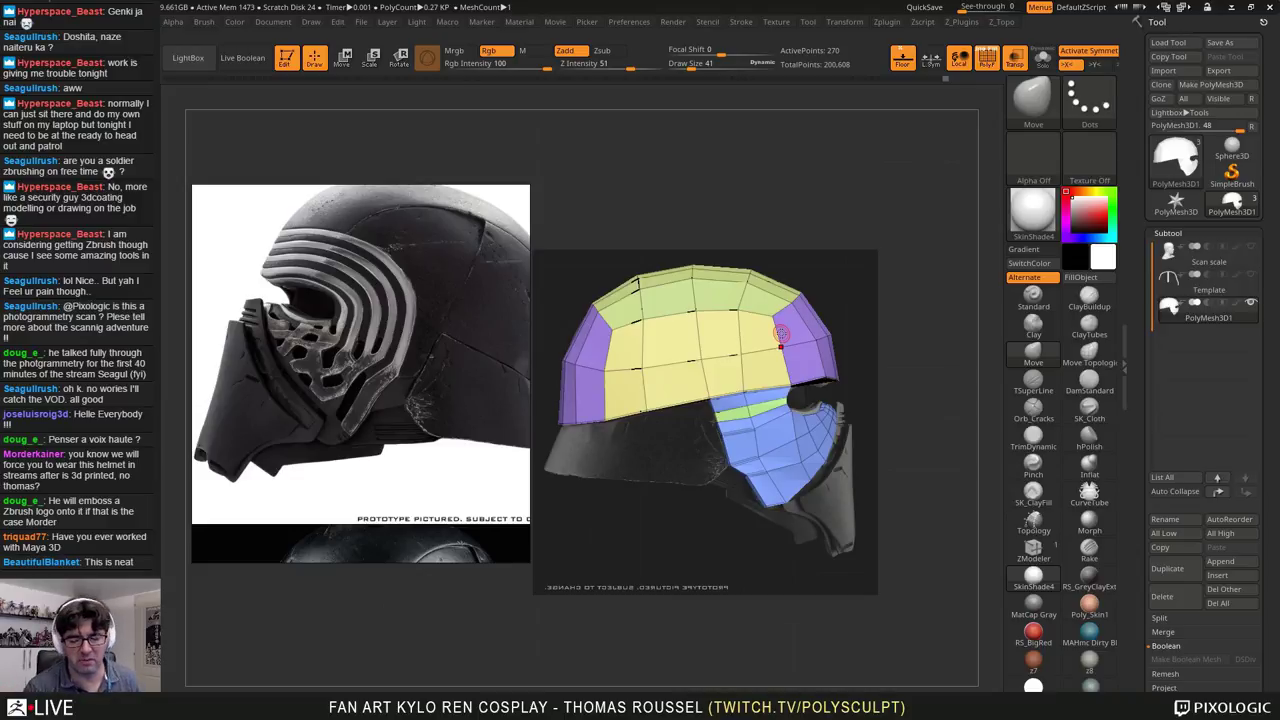
pyautogui.keyDown('ctrl'); pyautogui.moveTo(796, 441); pyautogui.dragTo(832, 472, button='right'); pyautogui.keyUp('ctrl')
pyautogui.keyDown('alt'); pyautogui.moveTo(832, 472); pyautogui.dragTo(760, 452, button='right'); pyautogui.keyUp('alt')
pyautogui.scroll(-5, 1260, 424)
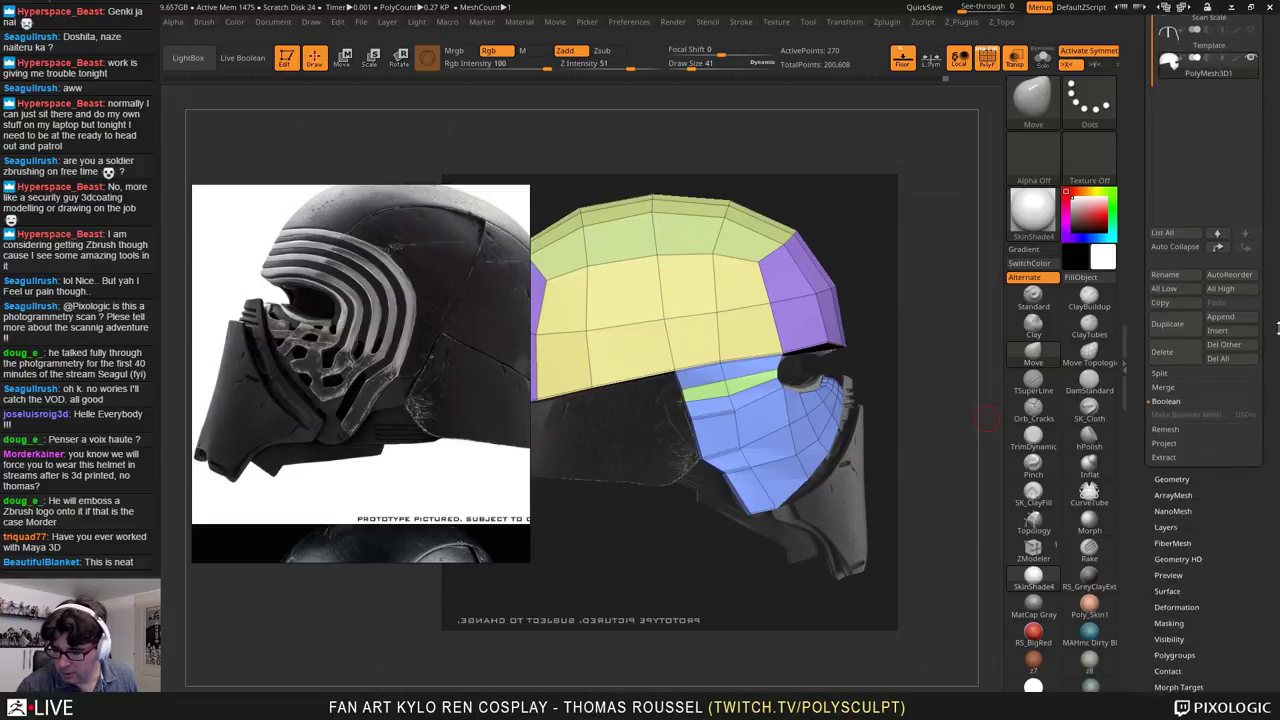
pyautogui.scroll(-2, 1228, 465)
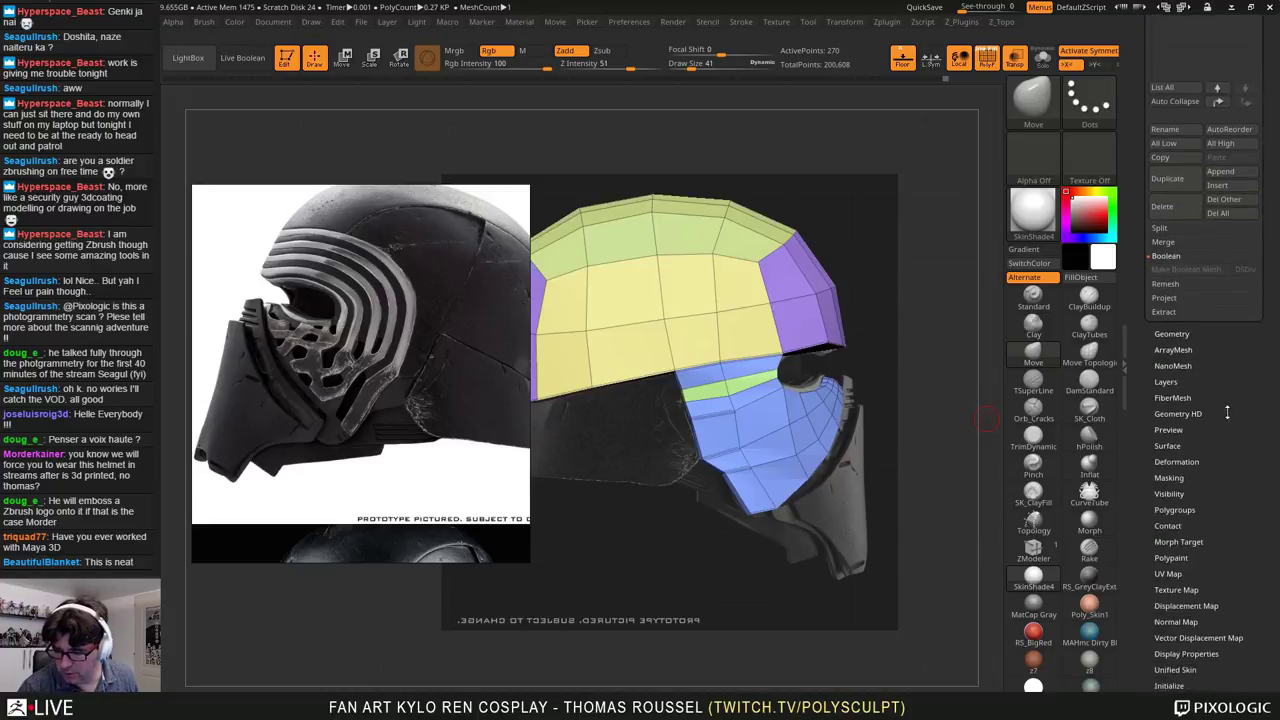
pyautogui.click(1171, 334)
pyautogui.click(1170, 204)
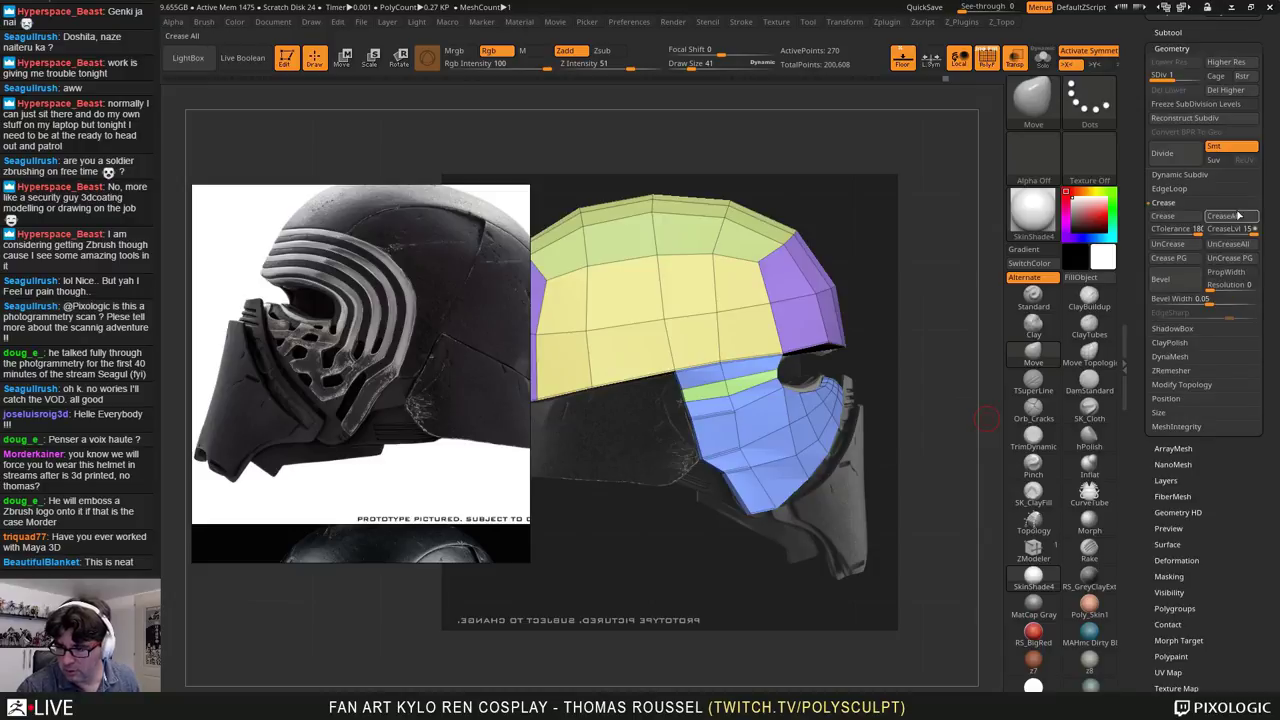
# Step: Compare the cheek panel's shape at subdivision levels 1 and 2, ending on level 2
pyautogui.keyDown('alt'); pyautogui.moveTo(702, 488); pyautogui.dragTo(809, 511); pyautogui.keyUp('alt')
pyautogui.press('d')
pyautogui.moveTo(809, 511)
pyautogui.mouseDown(button='right')
pyautogui.moveTo(848, 453)
pyautogui.moveTo(804, 460)
pyautogui.moveTo(786, 257)
pyautogui.mouseUp(button='right')
pyautogui.hotkey('shift', 'd')
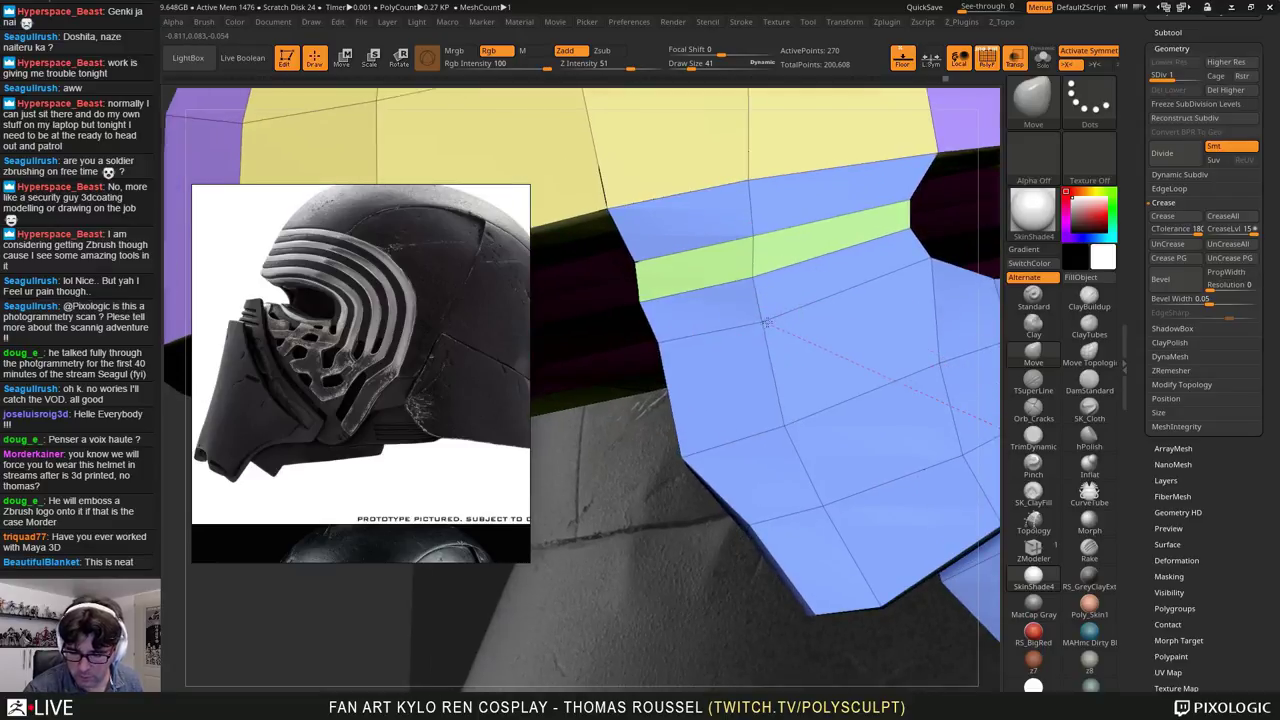
pyautogui.press('d')
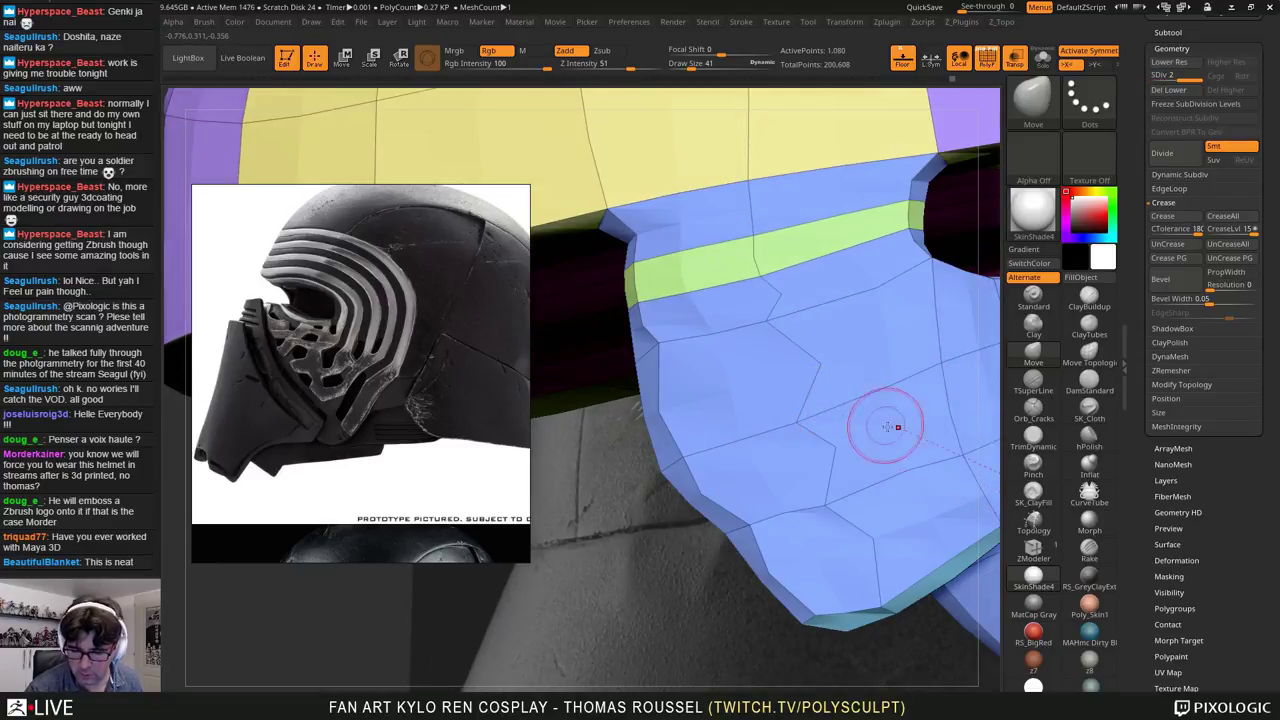
pyautogui.keyDown('alt'); pyautogui.moveTo(884, 440); pyautogui.dragTo(828, 444, button='right'); pyautogui.keyUp('alt')
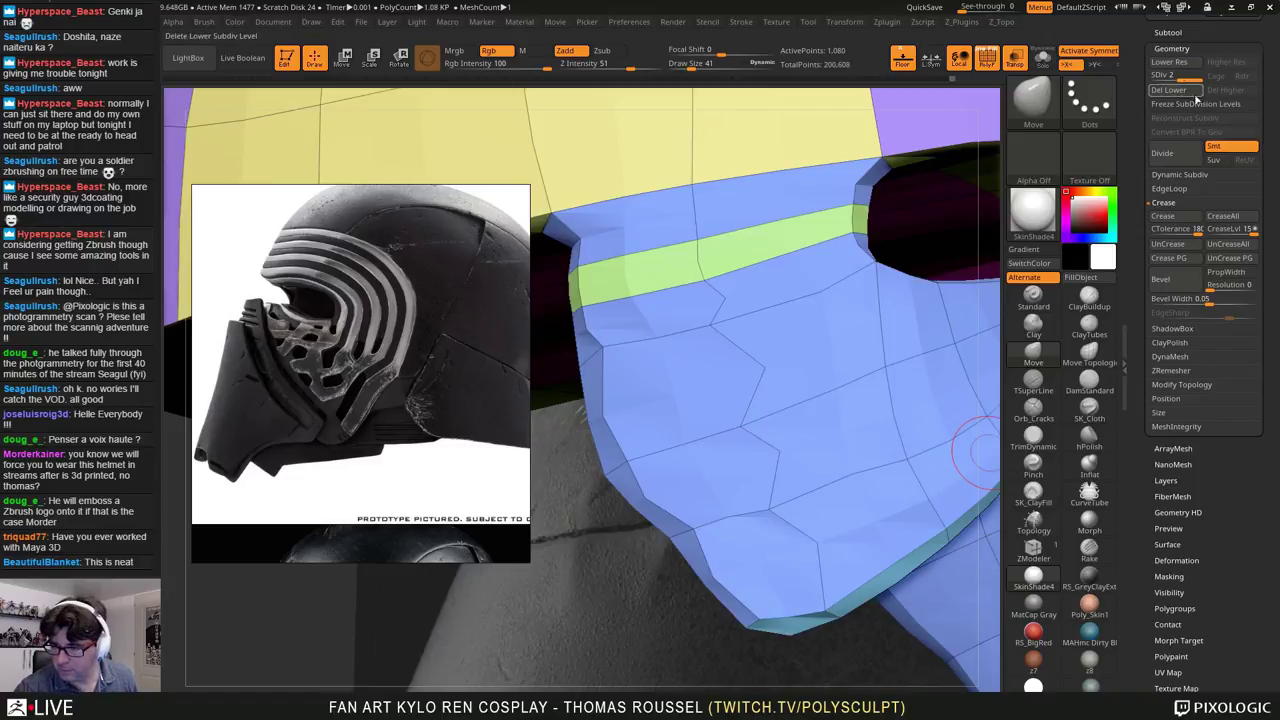
# Step: Return the helmet mesh to subdivision level 1 and delete its higher subdivision level
pyautogui.click(1168, 78)
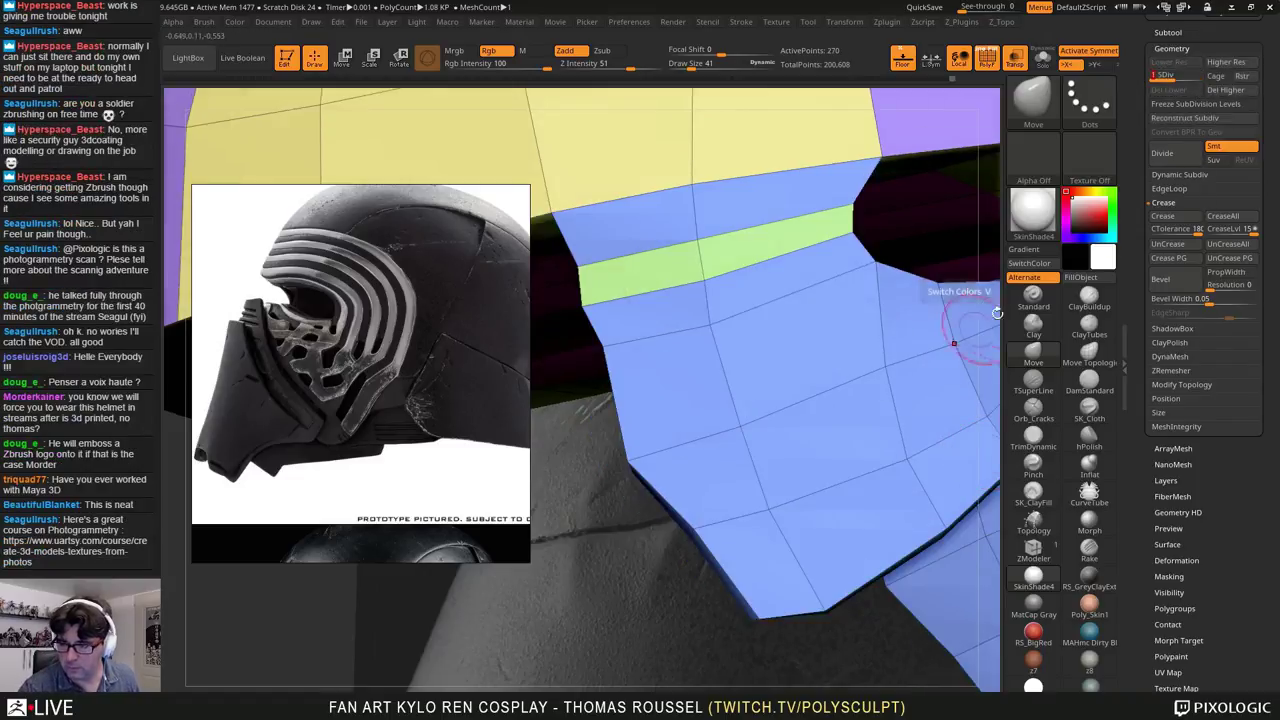
pyautogui.click(1226, 90)
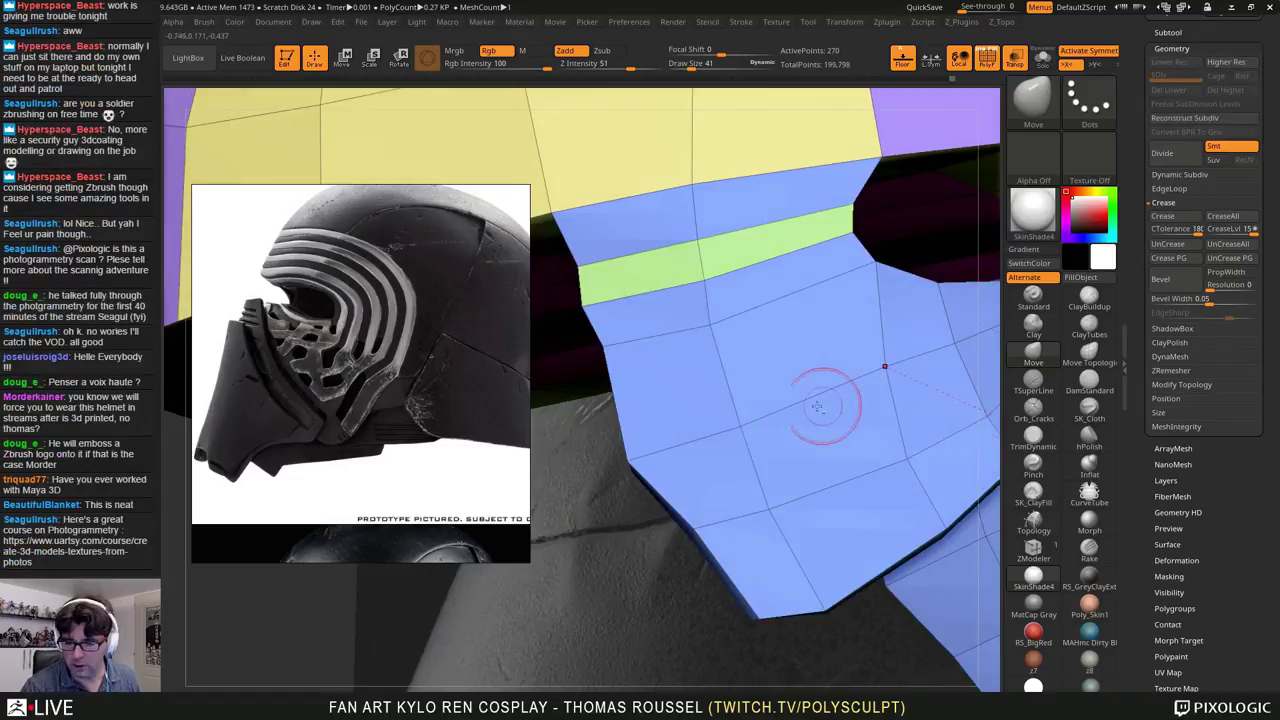
pyautogui.keyDown('alt'); pyautogui.moveTo(785, 385); pyautogui.dragTo(827, 392, button='right'); pyautogui.keyUp('alt')
pyautogui.moveTo(771, 423)
pyautogui.mouseDown(button='right')
pyautogui.moveTo(749, 389)
pyautogui.moveTo(771, 434)
pyautogui.mouseUp(button='right')
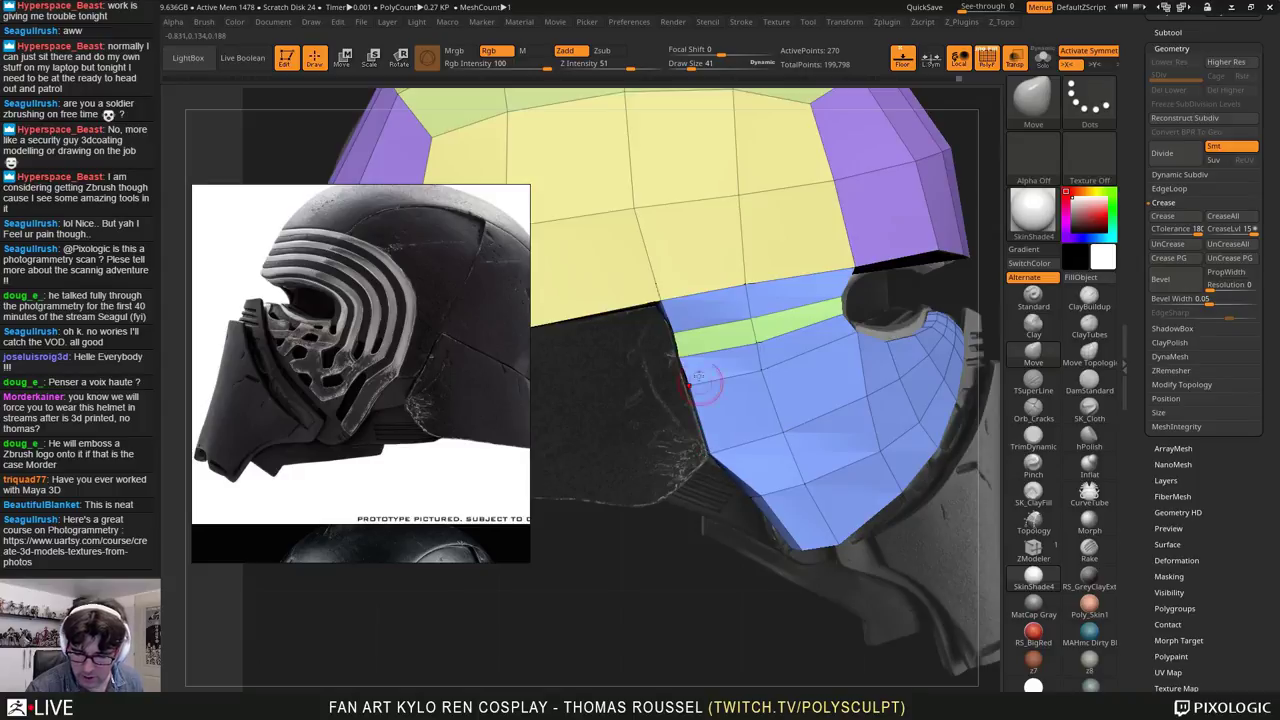
# Step: Set the draw size to 15 and pull the front vertex of the eye opening's inner rim rearward
pyautogui.moveTo(677, 338); pyautogui.dragTo(822, 335, button='right')
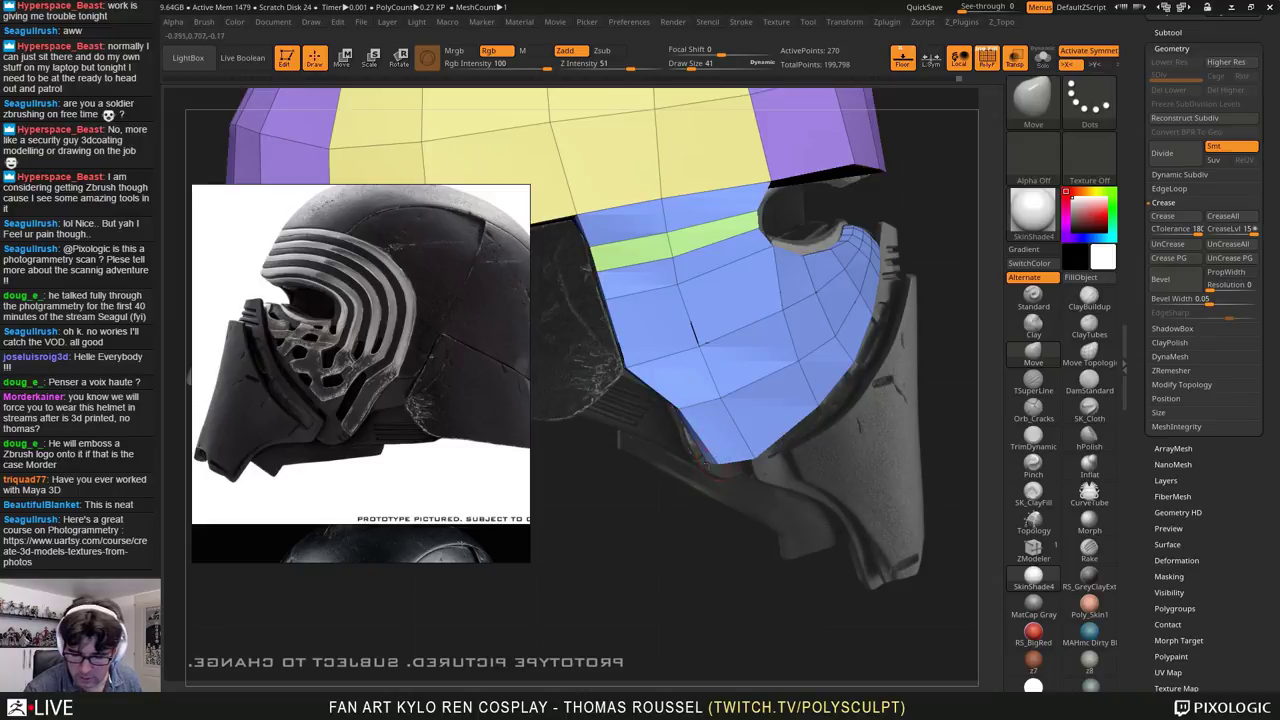
pyautogui.moveTo(712, 470)
pyautogui.mouseDown(button='right')
pyautogui.moveTo(832, 413)
pyautogui.moveTo(790, 415)
pyautogui.mouseUp(button='right')
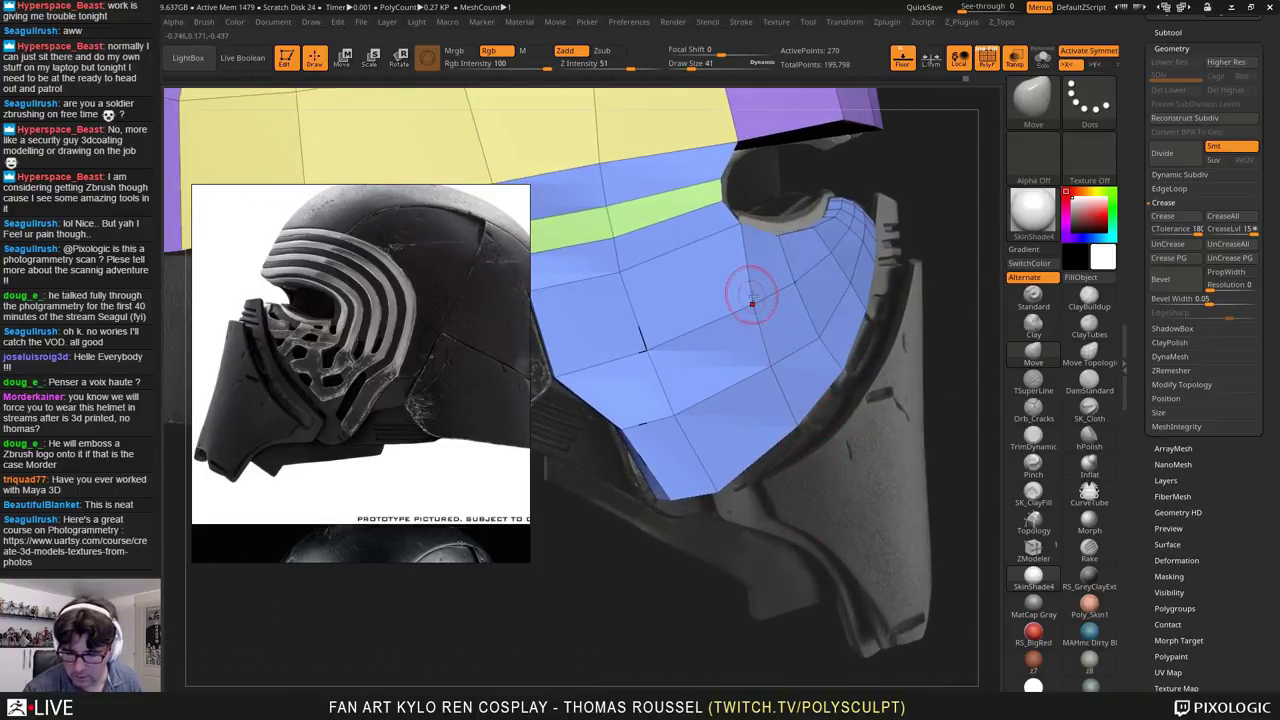
pyautogui.moveTo(742, 231)
pyautogui.mouseDown(button='right')
pyautogui.moveTo(809, 272)
pyautogui.moveTo(822, 262)
pyautogui.moveTo(832, 282)
pyautogui.moveTo(790, 264)
pyautogui.moveTo(815, 207)
pyautogui.mouseUp(button='right')
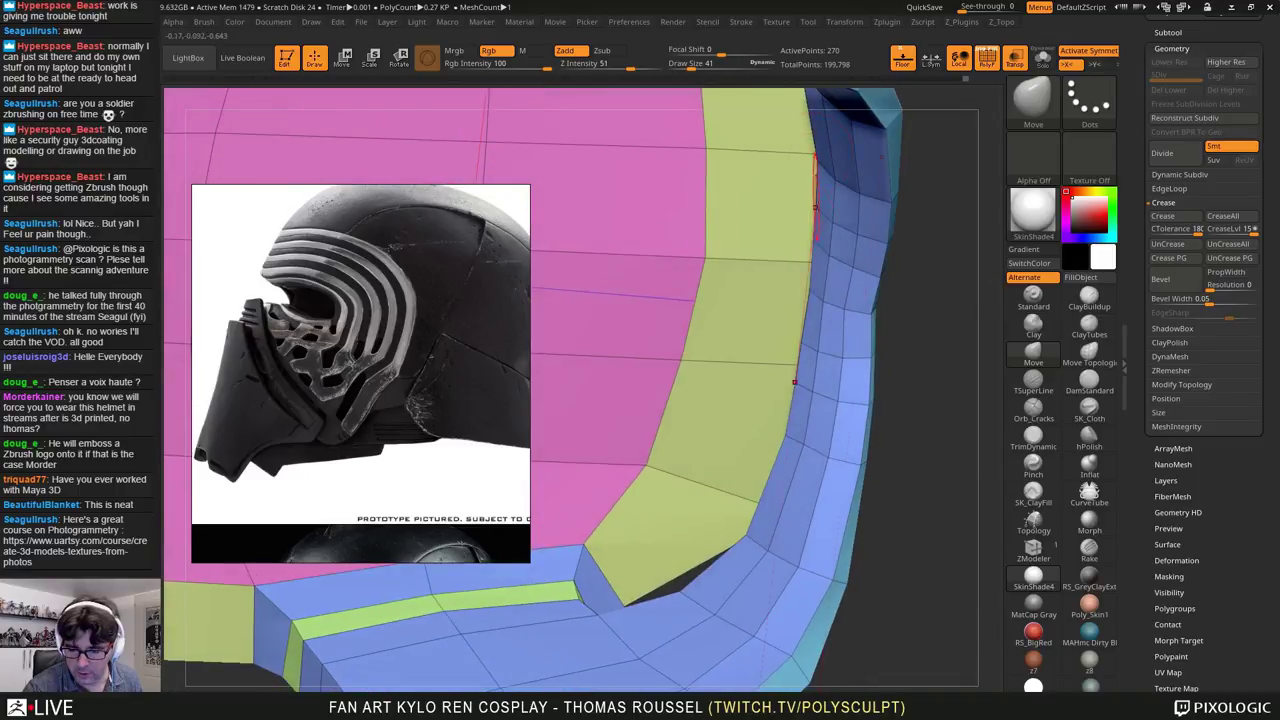
pyautogui.moveTo(813, 258); pyautogui.dragTo(820, 290, button='right')
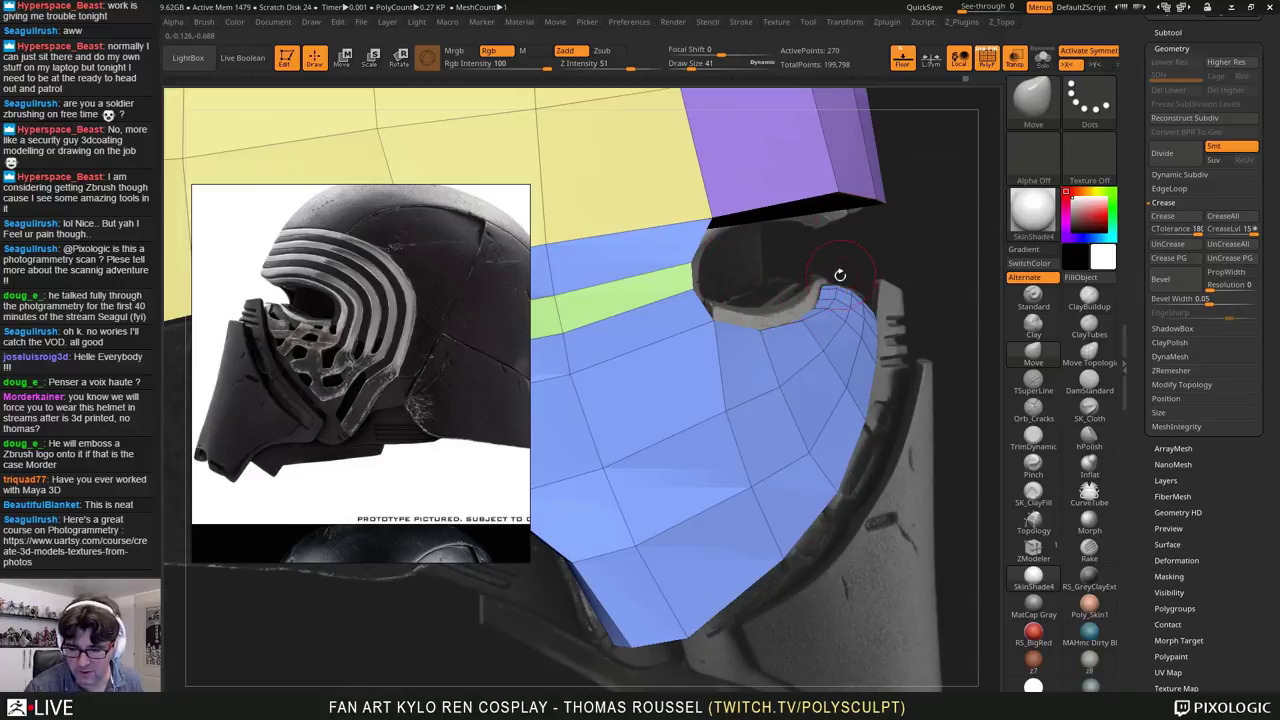
pyautogui.moveTo(709, 242); pyautogui.dragTo(791, 288)
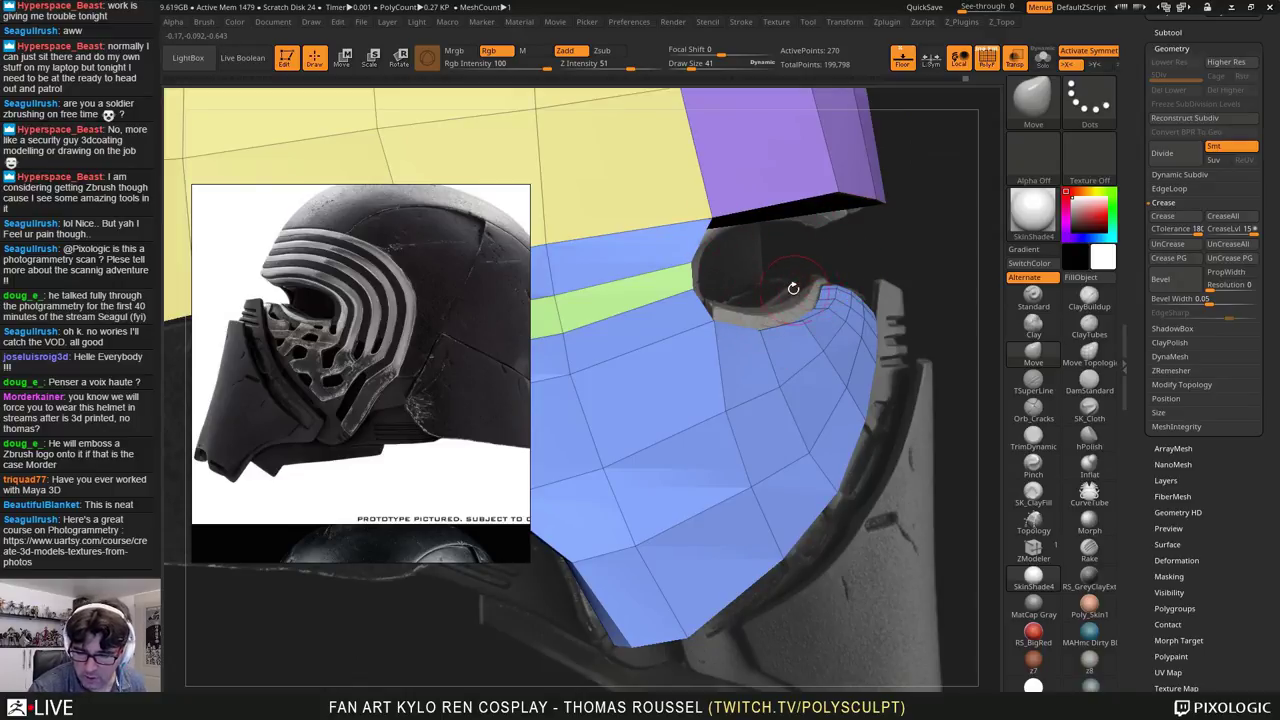
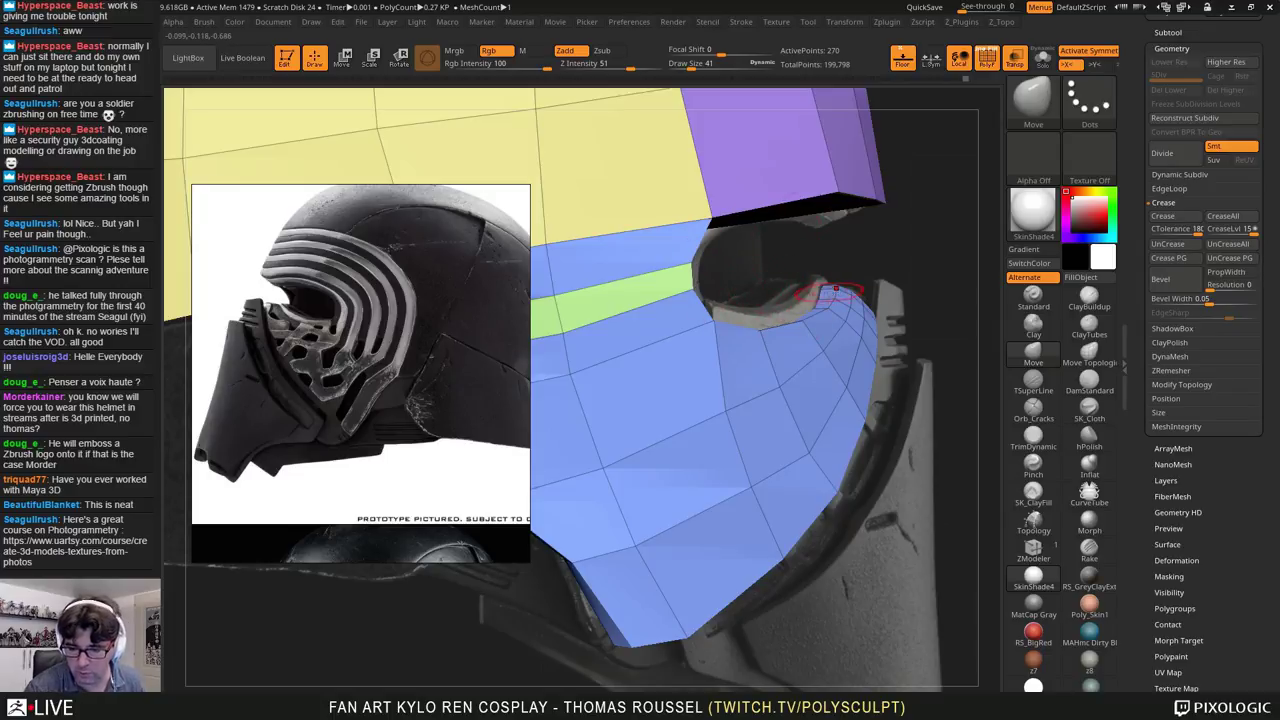
pyautogui.moveTo(820, 289); pyautogui.dragTo(820, 303, button='right')
pyautogui.press('s')
pyautogui.moveTo(819, 286); pyautogui.dragTo(812, 285)
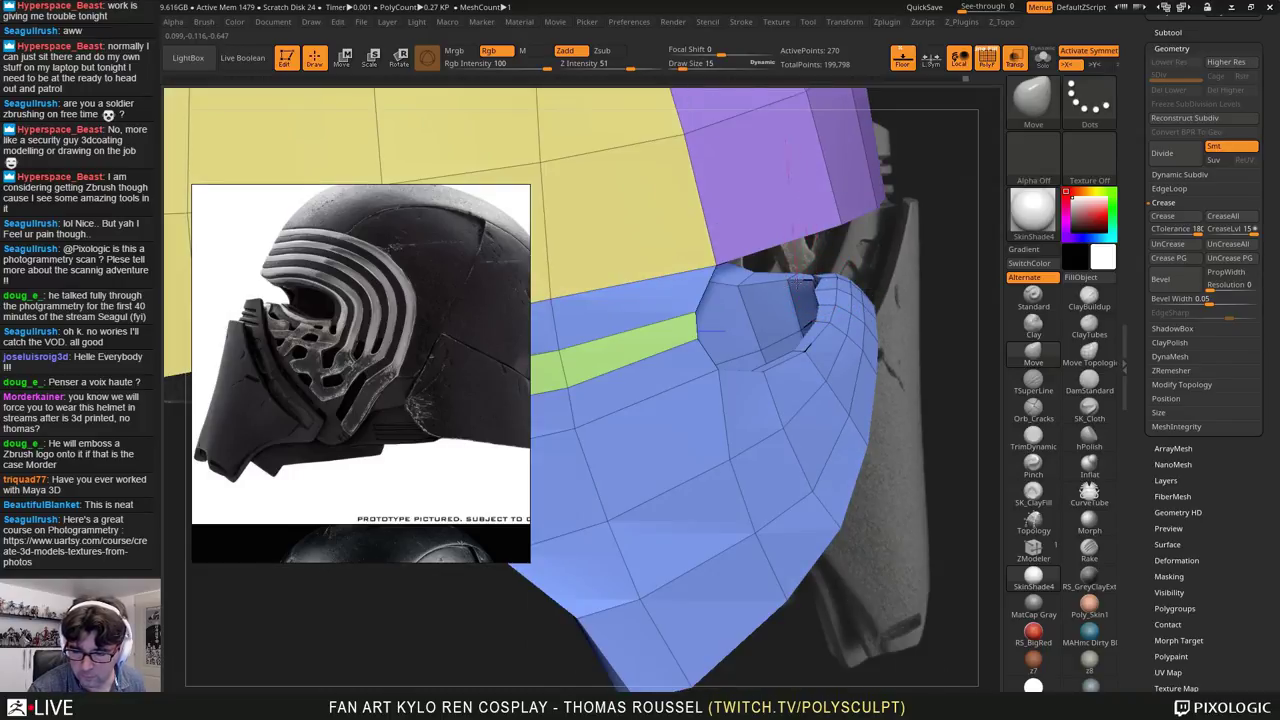
pyautogui.moveTo(758, 285); pyautogui.dragTo(667, 289)
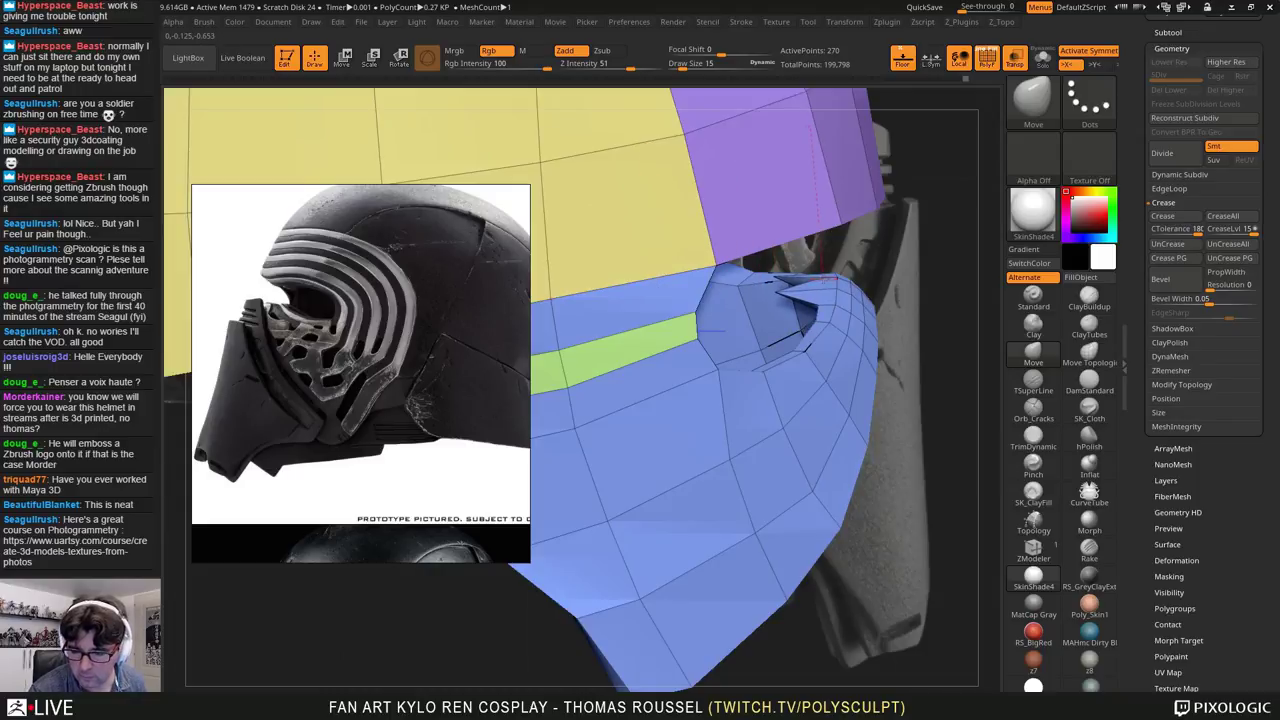
pyautogui.moveTo(800, 275); pyautogui.dragTo(804, 265, button='right')
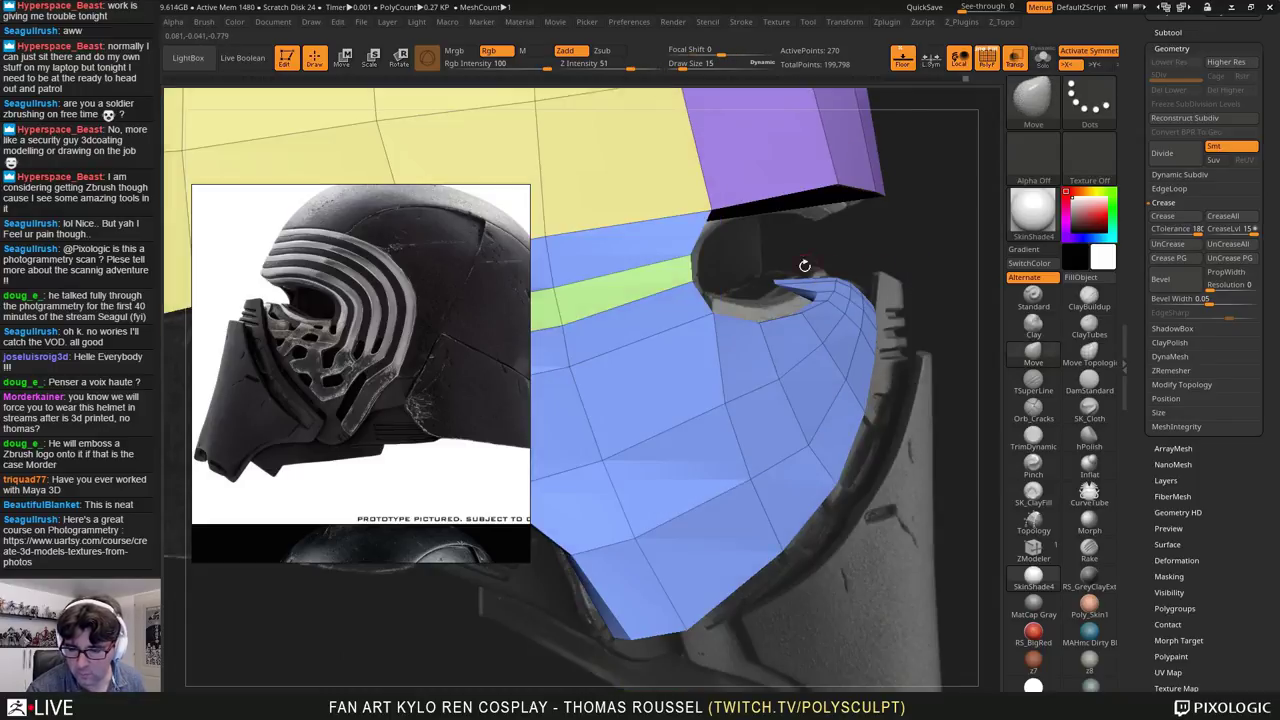
# Step: Mask everything except the pulled inner rim vertex, shift it slightly up and rearward with the gizmo, and clear the mask
pyautogui.keyDown('ctrl'); pyautogui.moveTo(749, 265); pyautogui.dragTo(789, 299); pyautogui.keyUp('ctrl')
pyautogui.keyDown('ctrl'); pyautogui.click(928, 236); pyautogui.keyUp('ctrl')
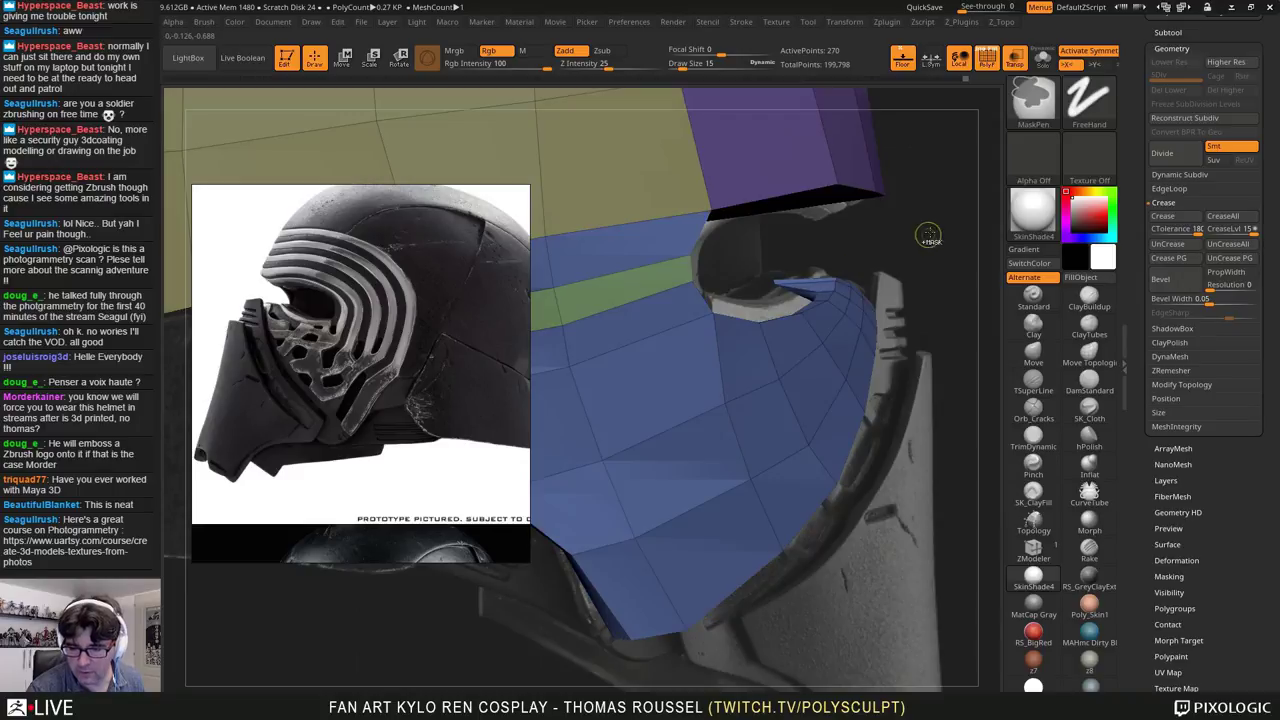
pyautogui.click(342, 57)
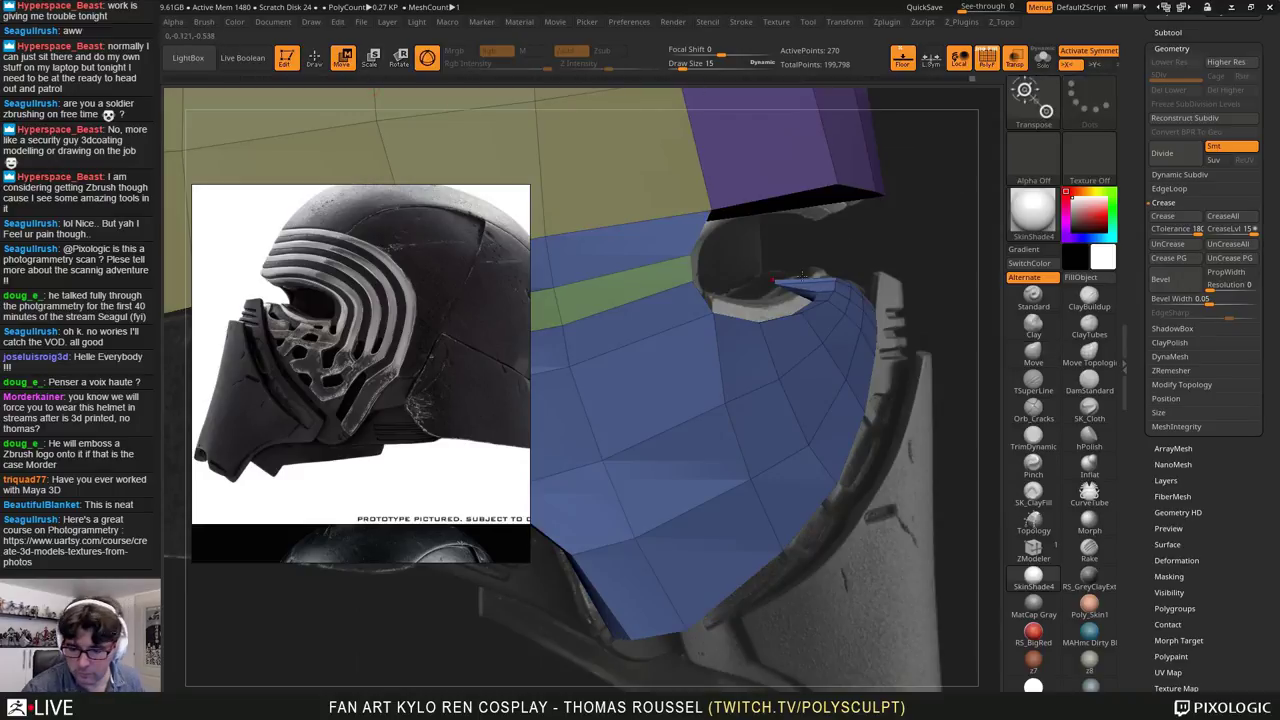
pyautogui.click(771, 280)
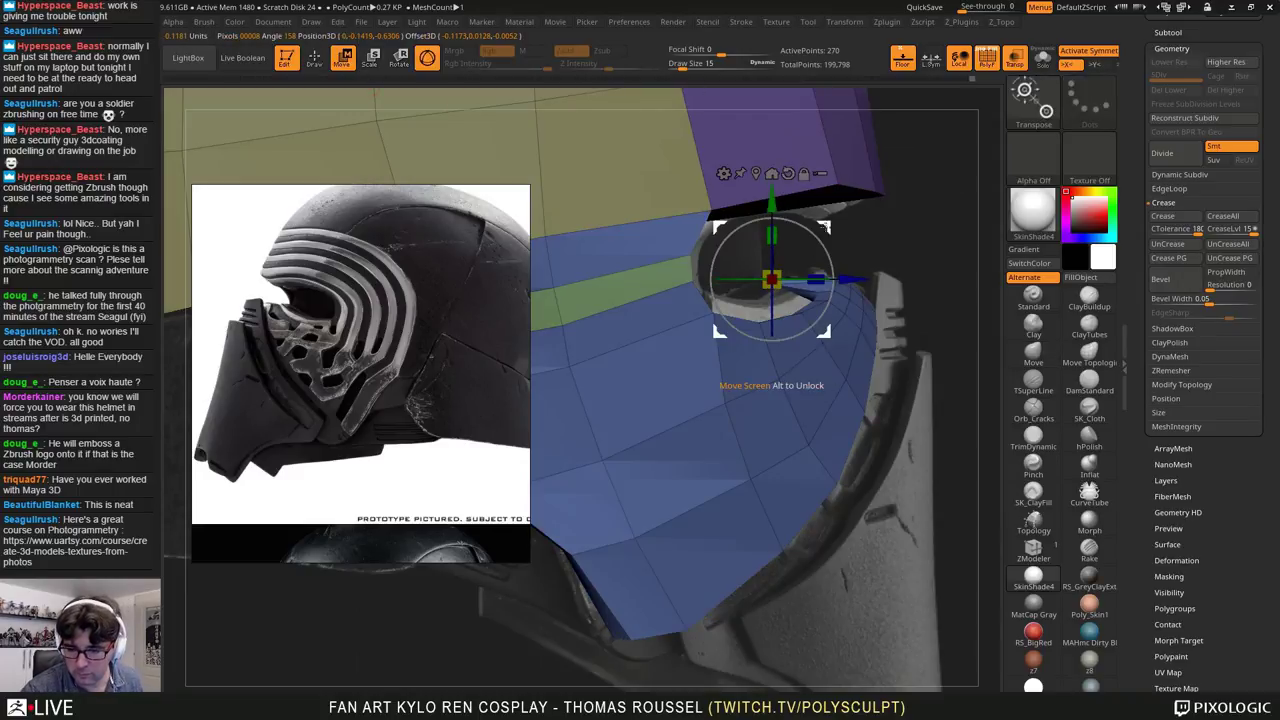
pyautogui.moveTo(824, 225); pyautogui.dragTo(815, 215)
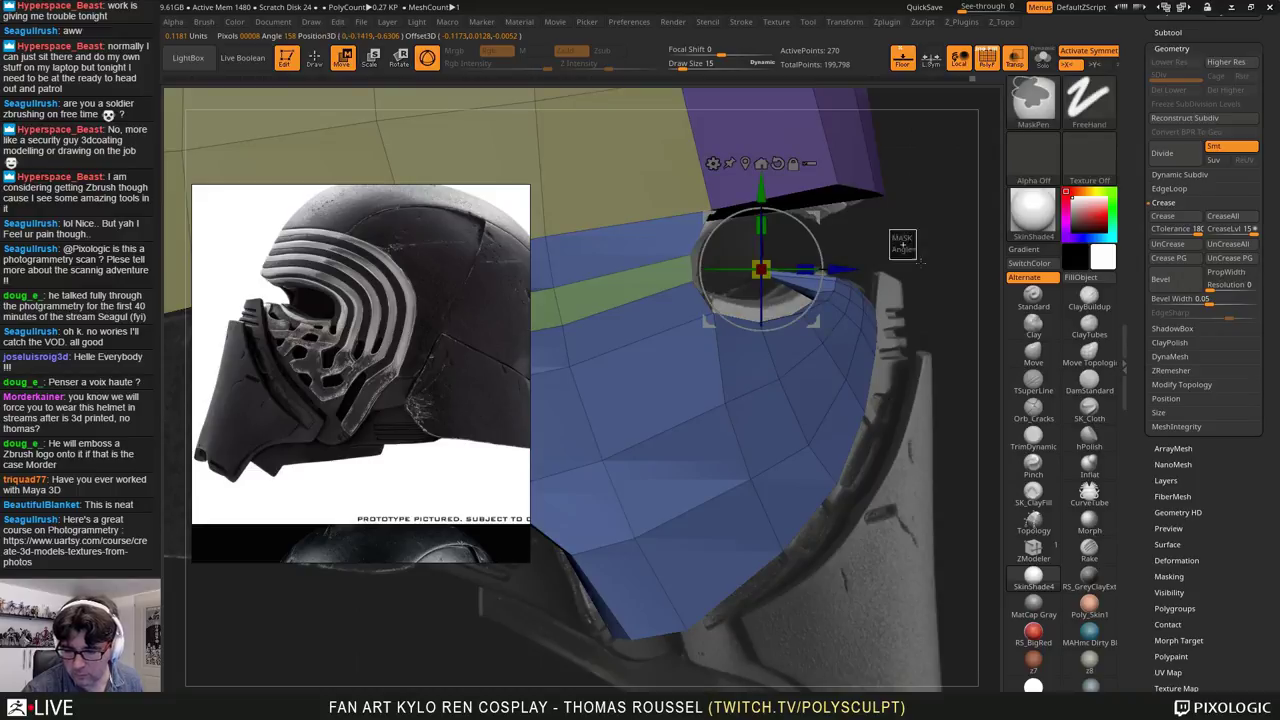
pyautogui.keyDown('ctrl'); pyautogui.moveTo(901, 241); pyautogui.dragTo(912, 254); pyautogui.keyUp('ctrl')
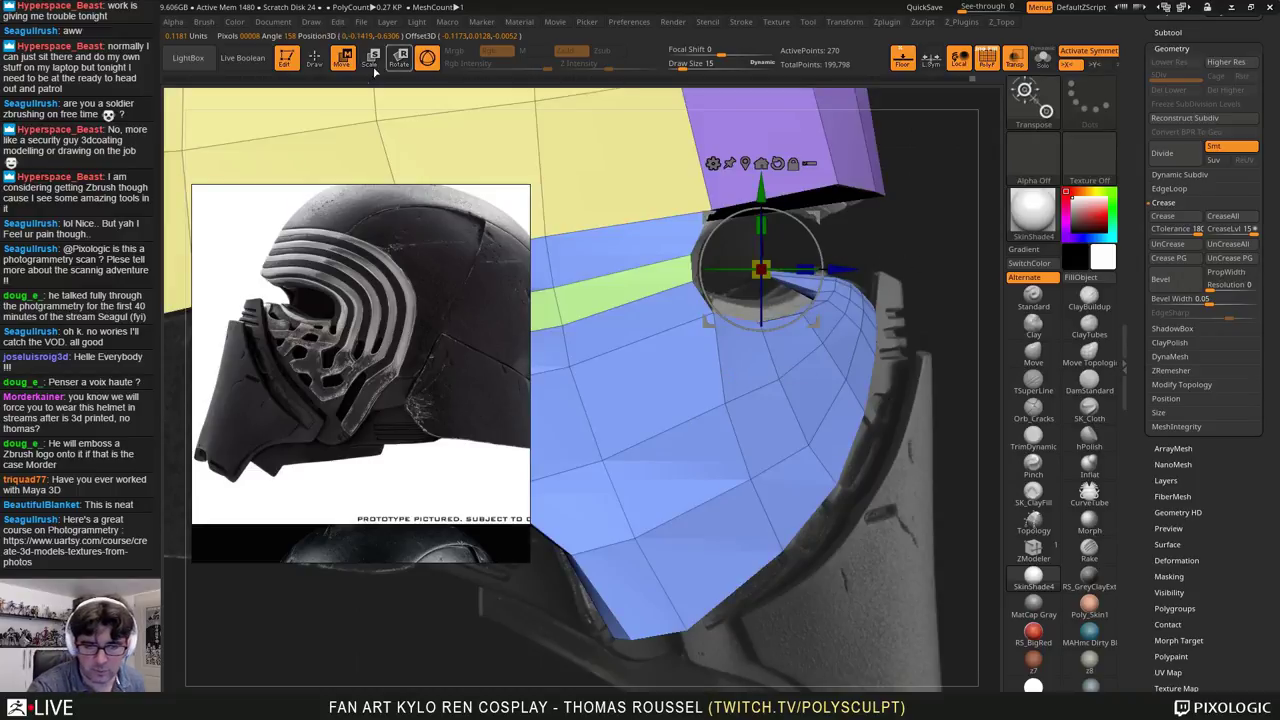
pyautogui.click(314, 58)
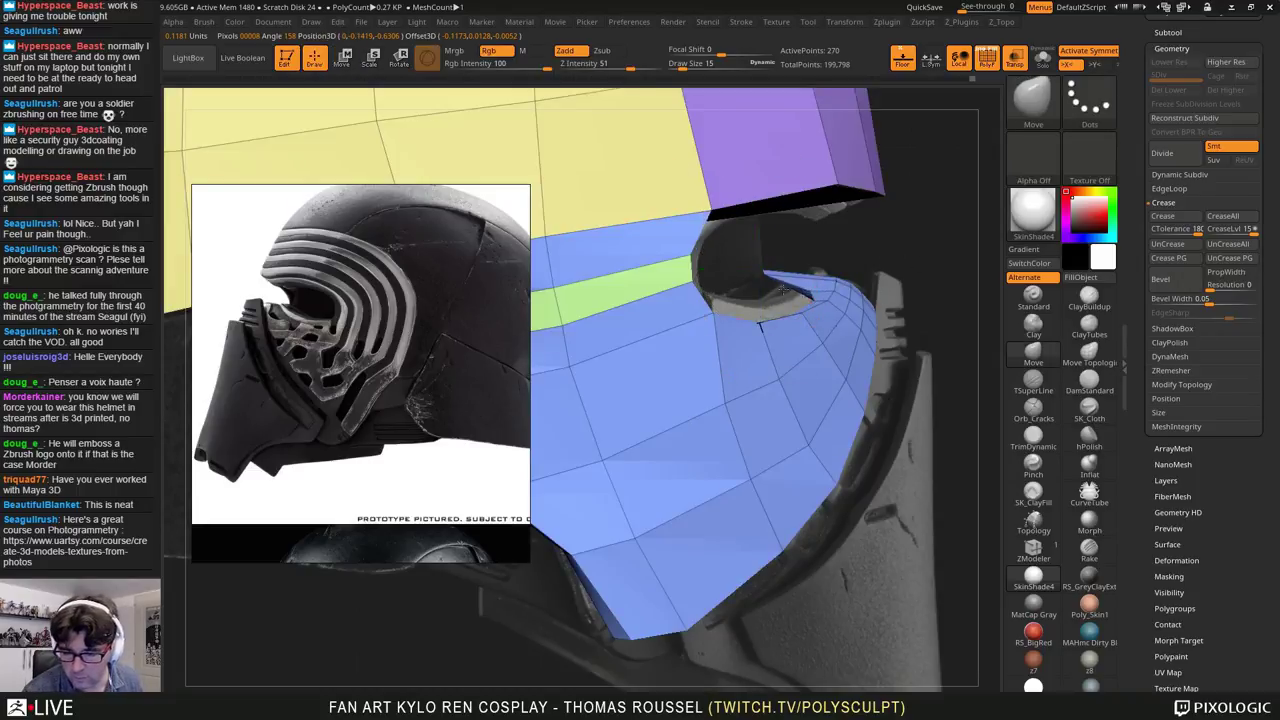
# Step: Pull the eye opening's neighbouring lower rim vertices inward, working from beneath the helmet, to even out the rim's curve
pyautogui.moveTo(811, 294); pyautogui.dragTo(821, 325, button='right')
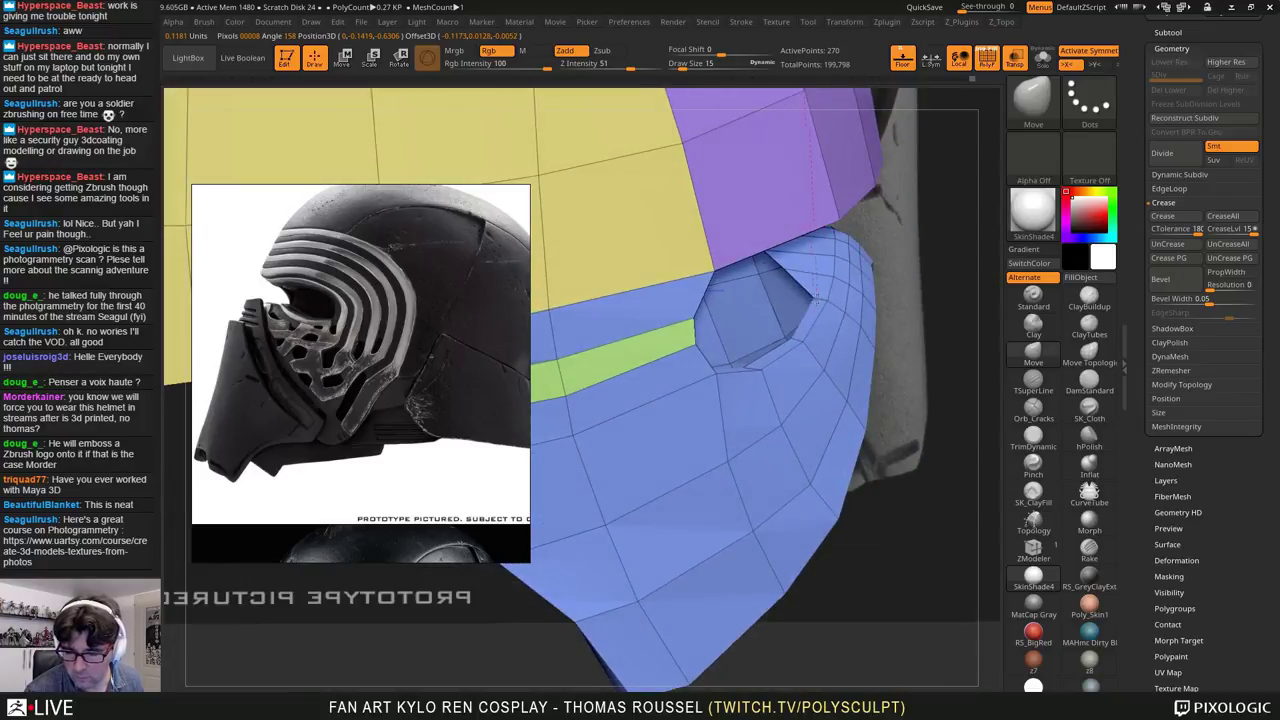
pyautogui.moveTo(686, 283); pyautogui.dragTo(645, 275)
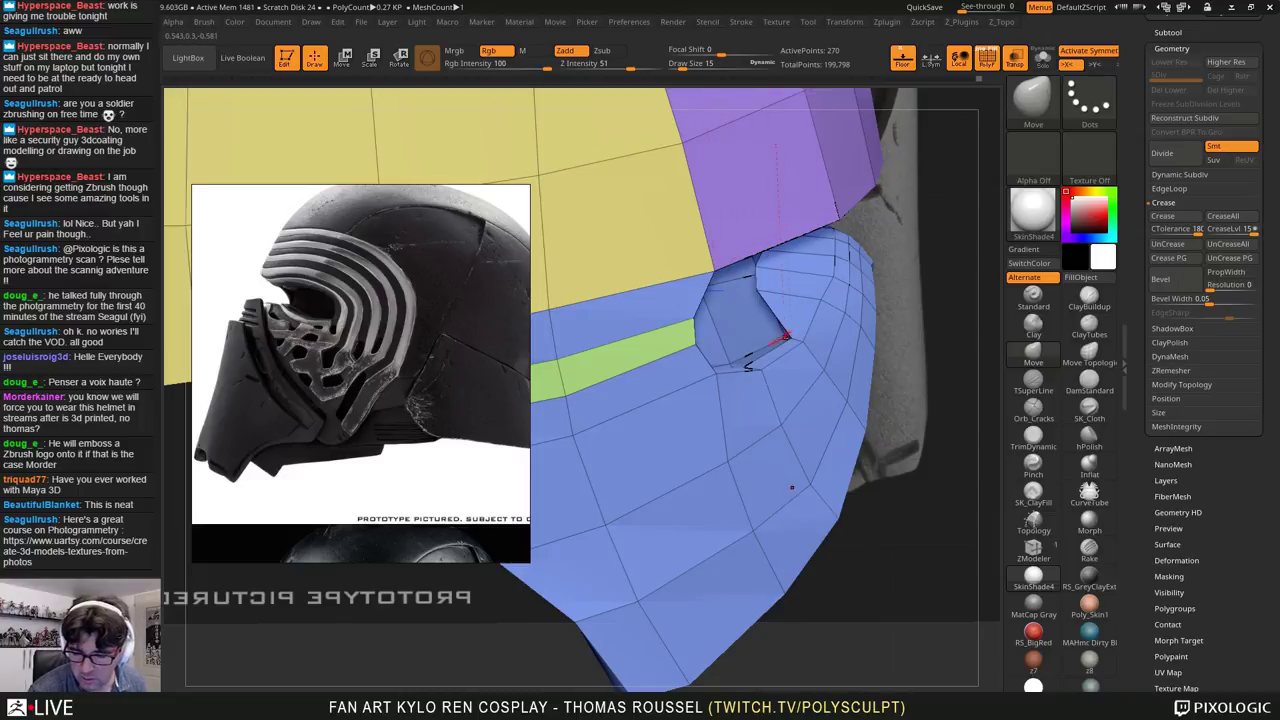
pyautogui.moveTo(785, 338); pyautogui.dragTo(838, 398, button='right')
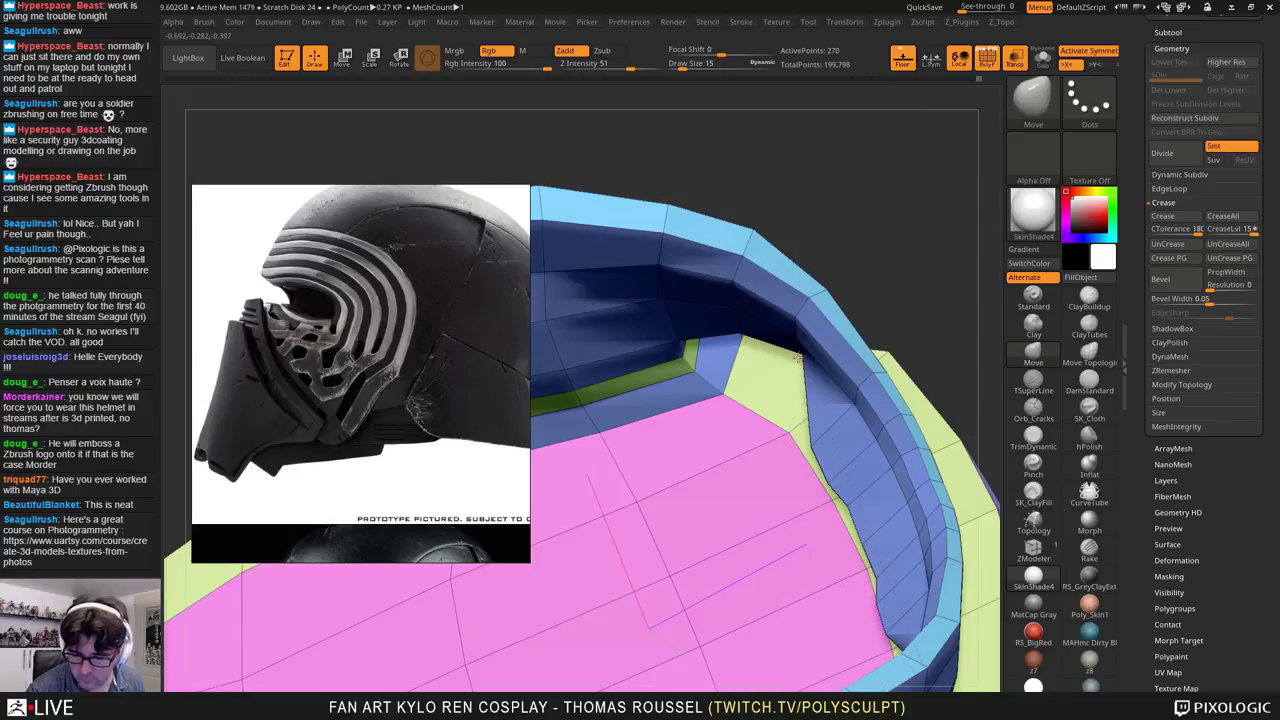
pyautogui.moveTo(775, 374); pyautogui.dragTo(825, 382, button='right')
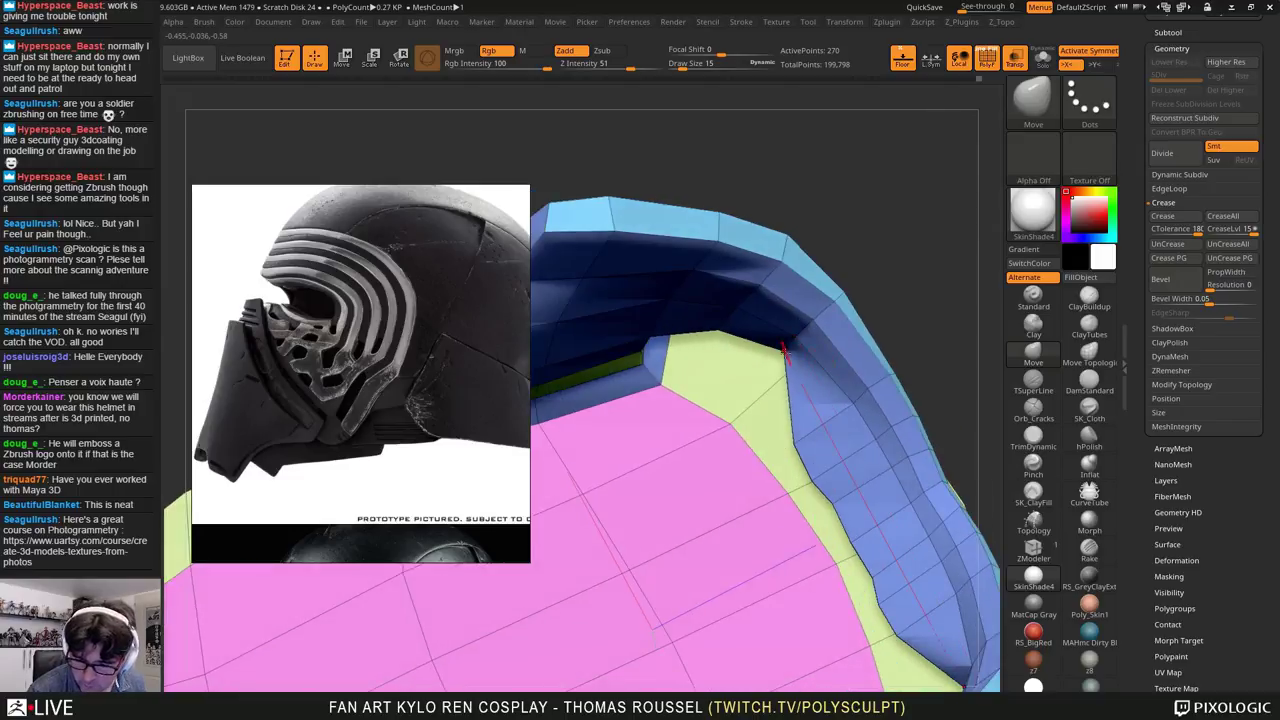
pyautogui.moveTo(770, 364); pyautogui.dragTo(733, 388)
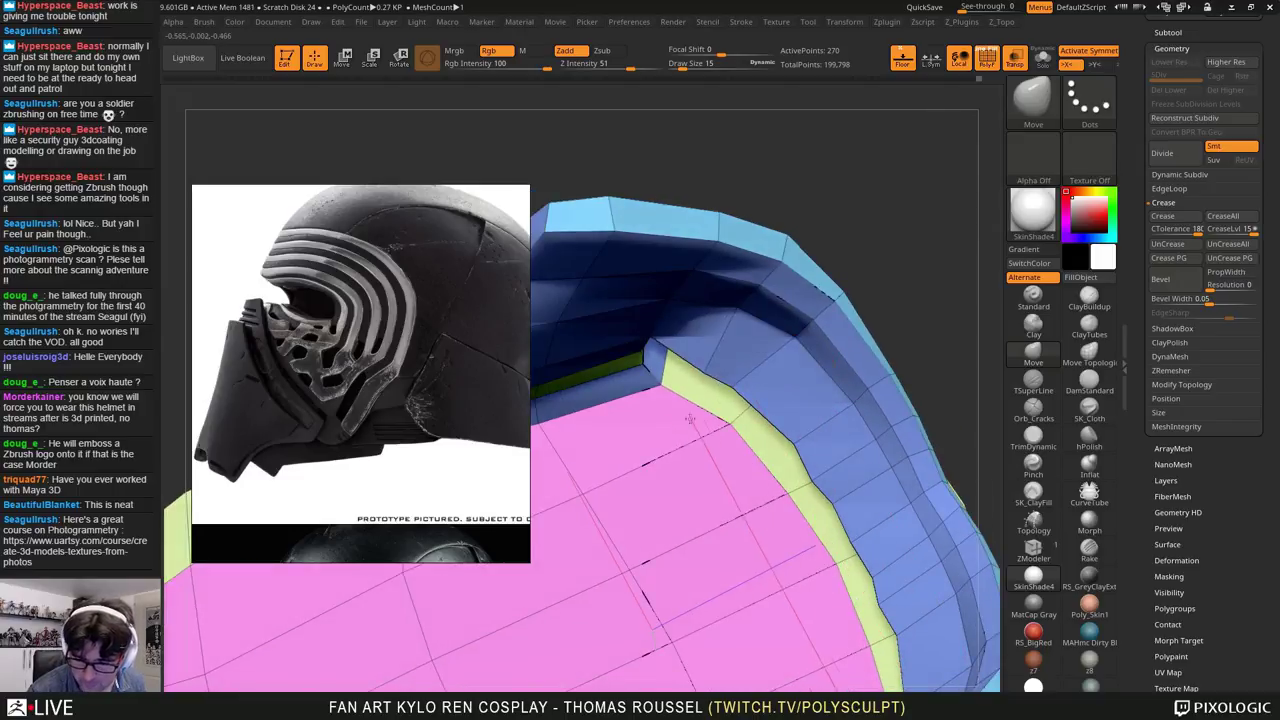
pyautogui.moveTo(675, 422); pyautogui.dragTo(804, 460, button='right')
# Step: Examine the front, three-quarter and side helmet reference photos for the shape of the eye opening and its lower rim
pyautogui.click(384, 346)
pyautogui.scroll(-6, 380, 346)
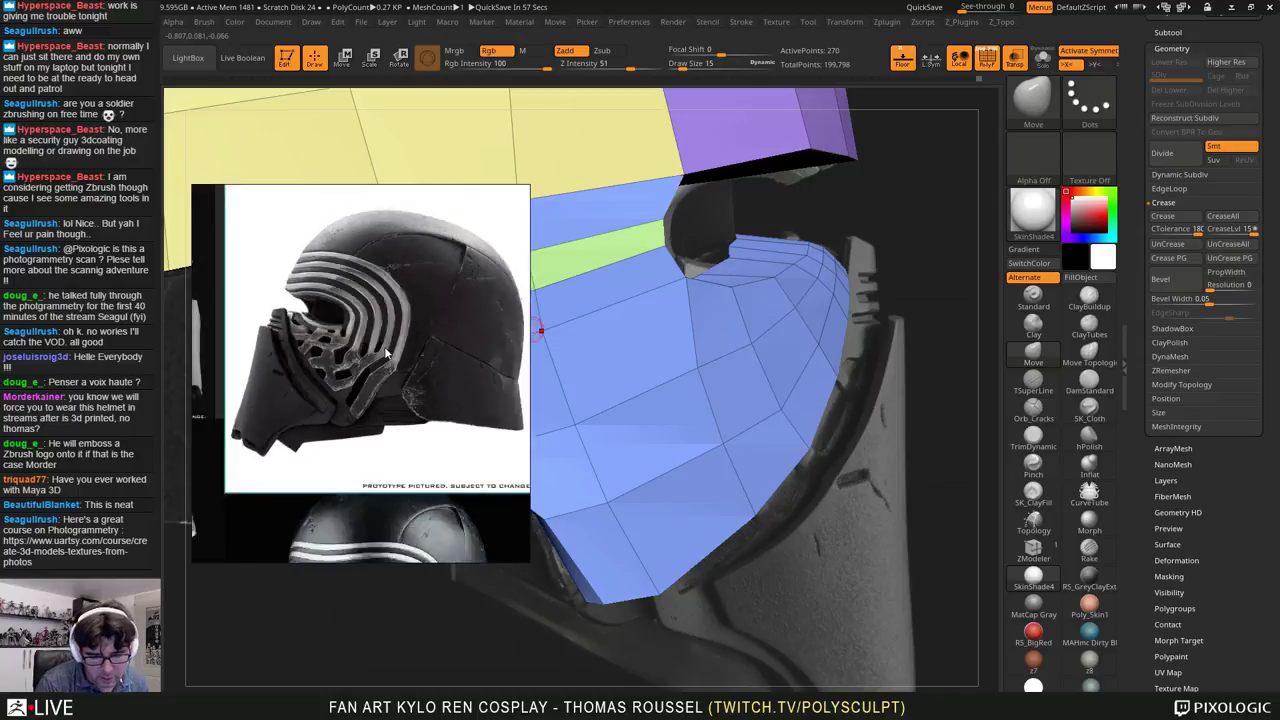
pyautogui.scroll(2, 338, 467)
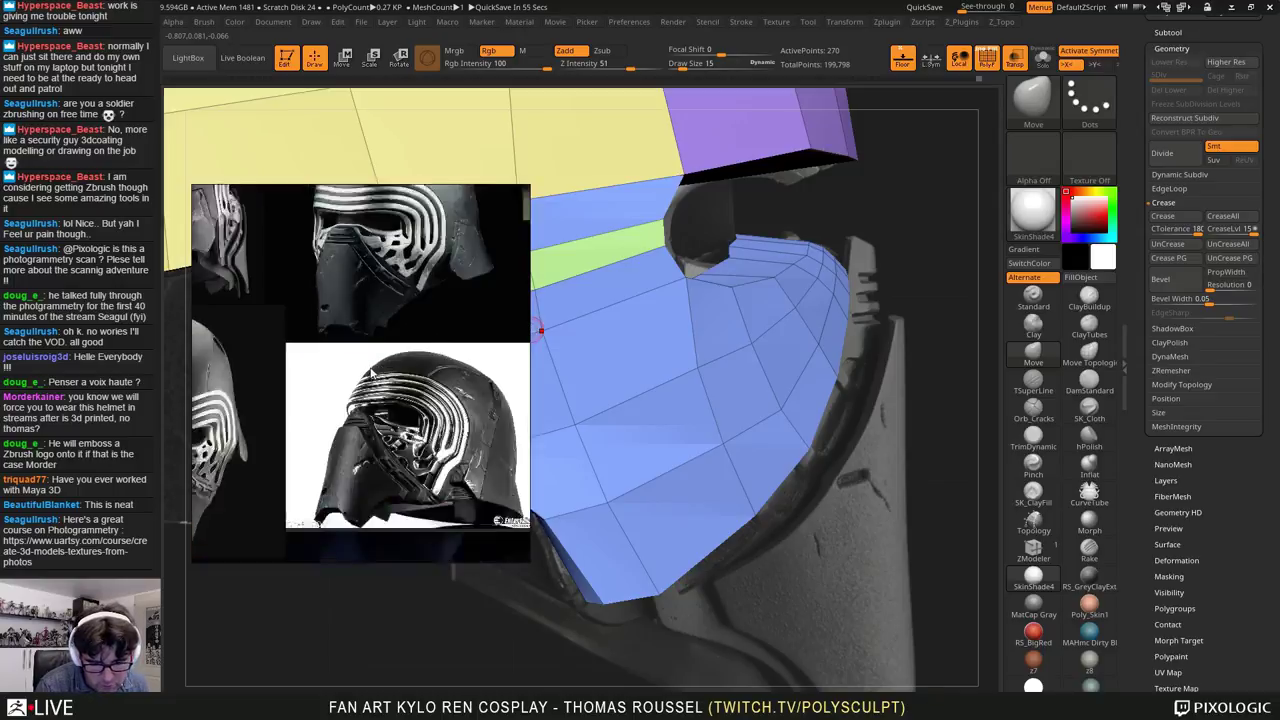
pyautogui.scroll(2, 310, 318)
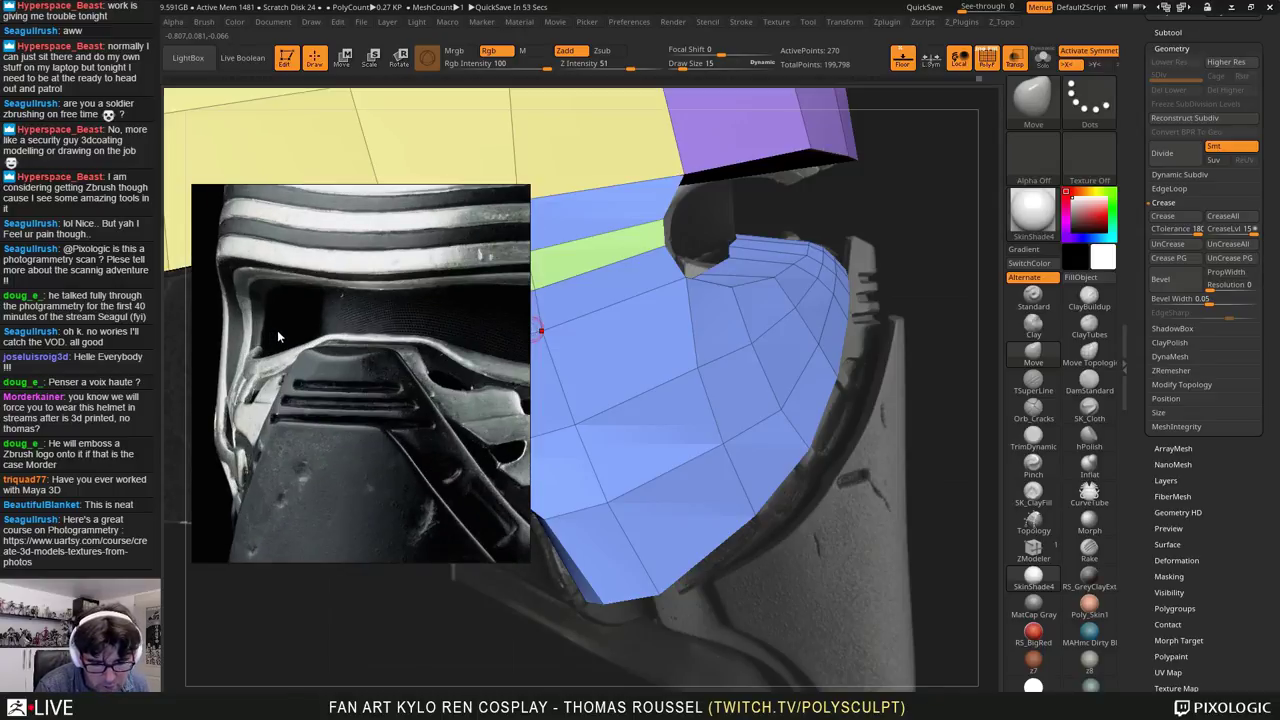
pyautogui.scroll(-1, 317, 344)
pyautogui.moveTo(414, 378)
pyautogui.mouseDown(button='middle')
pyautogui.moveTo(310, 384)
pyautogui.moveTo(416, 402)
pyautogui.mouseUp(button='middle')
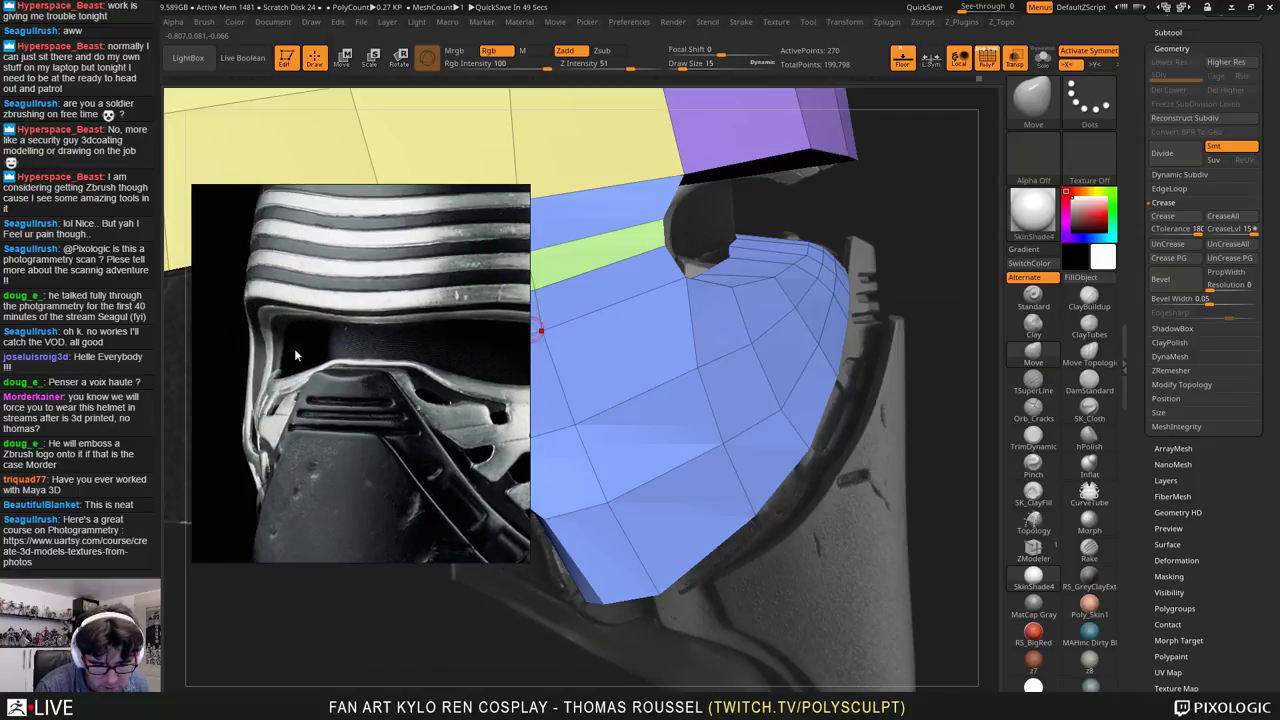
pyautogui.scroll(-3, 325, 347)
pyautogui.moveTo(386, 410); pyautogui.dragTo(382, 372, button='middle')
pyautogui.scroll(3, 392, 418)
pyautogui.scroll(-1, 360, 396)
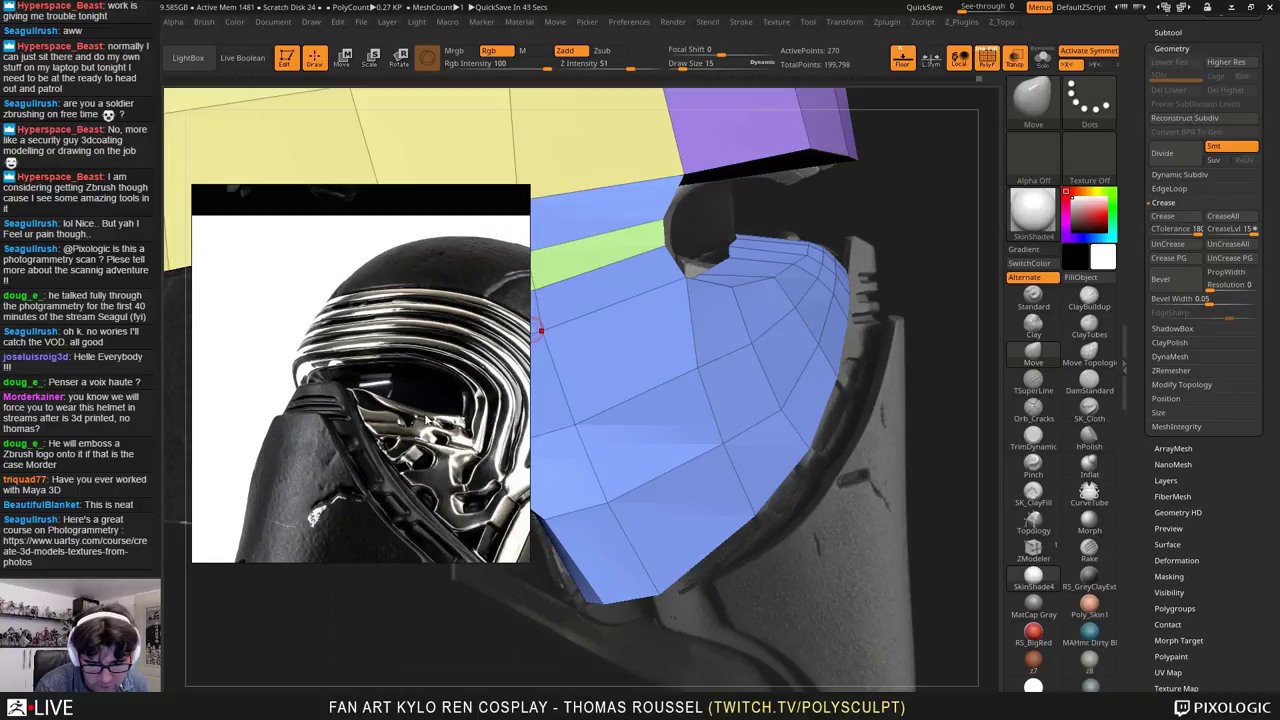
pyautogui.scroll(-2, 426, 420)
pyautogui.scroll(4, 393, 377)
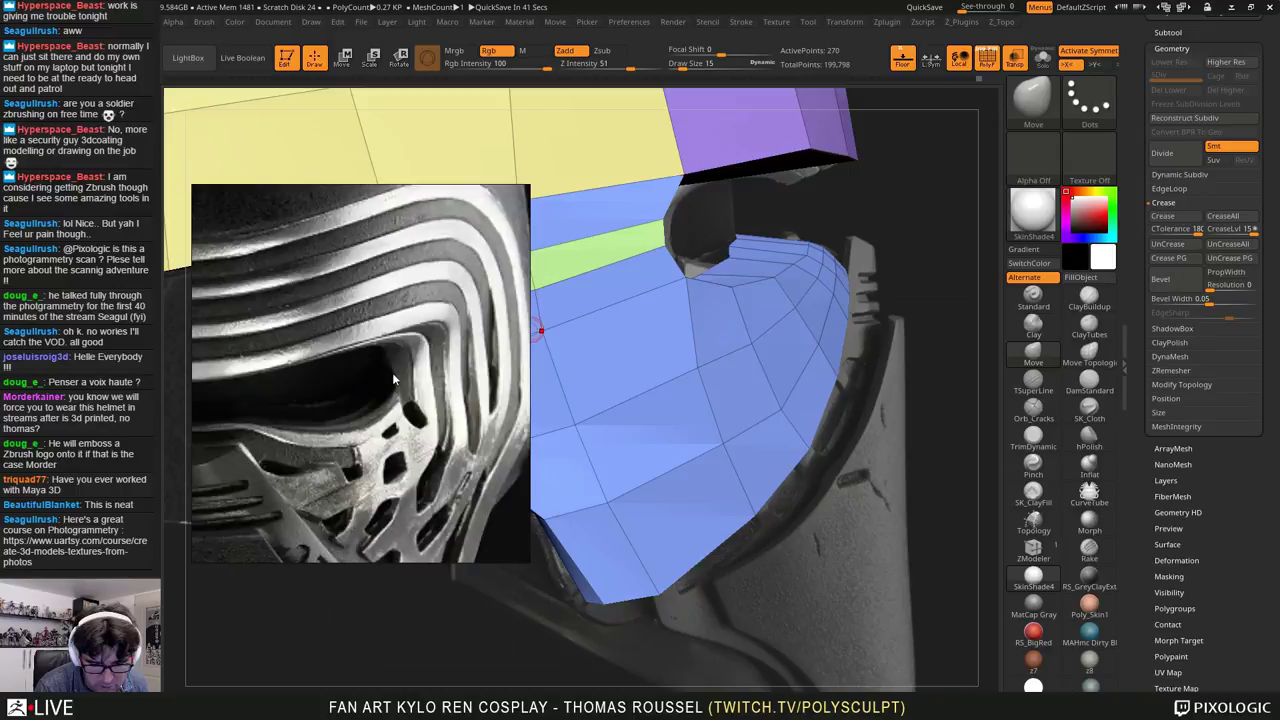
pyautogui.scroll(1, 393, 378)
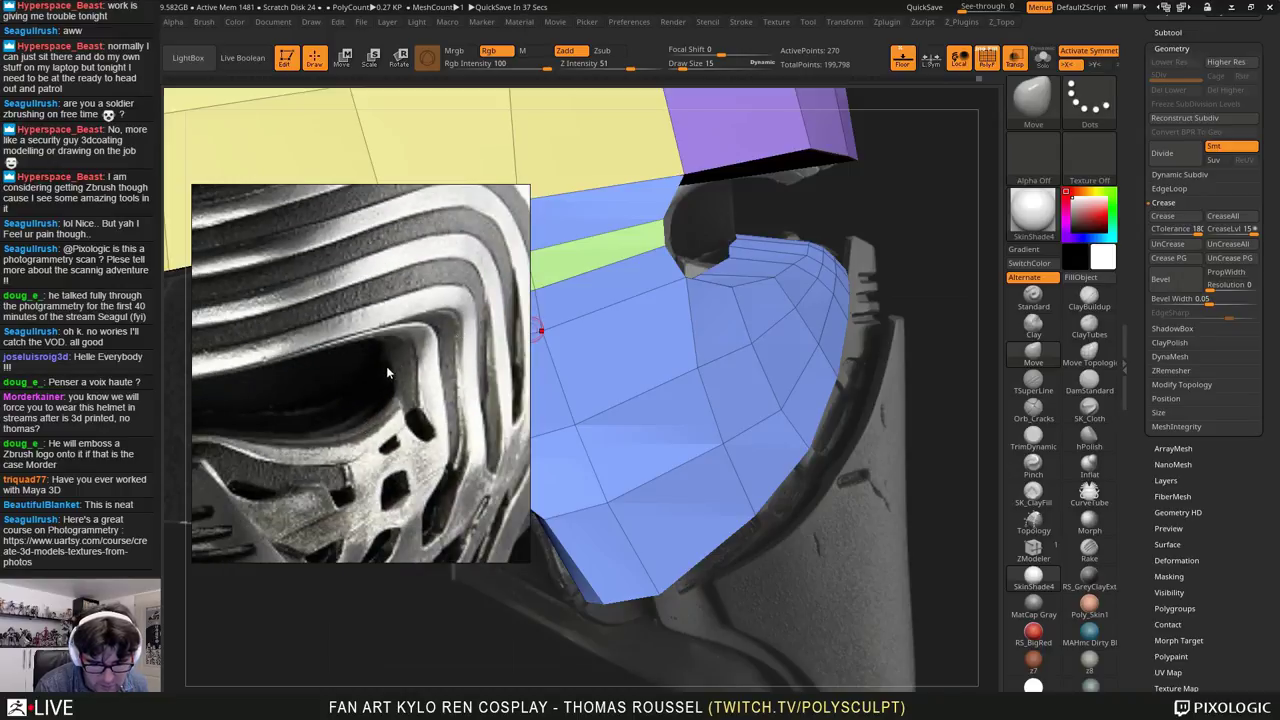
pyautogui.scroll(-4, 364, 365)
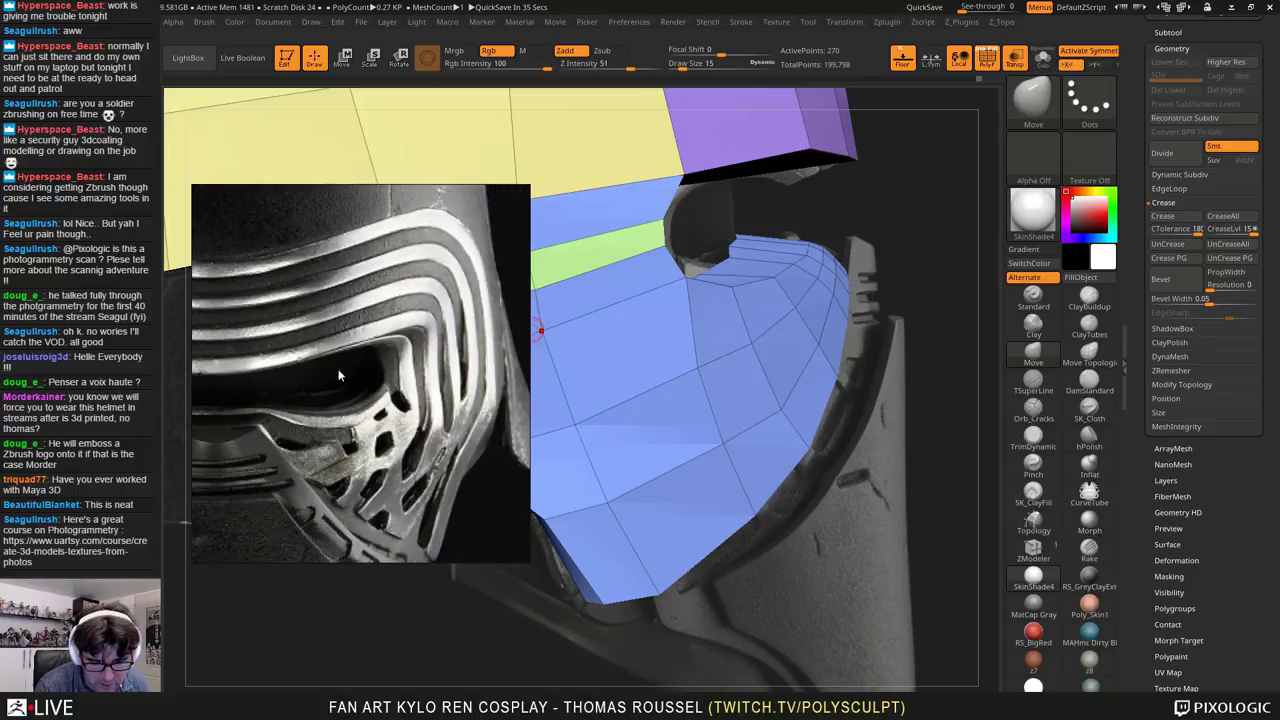
pyautogui.scroll(4, 314, 370)
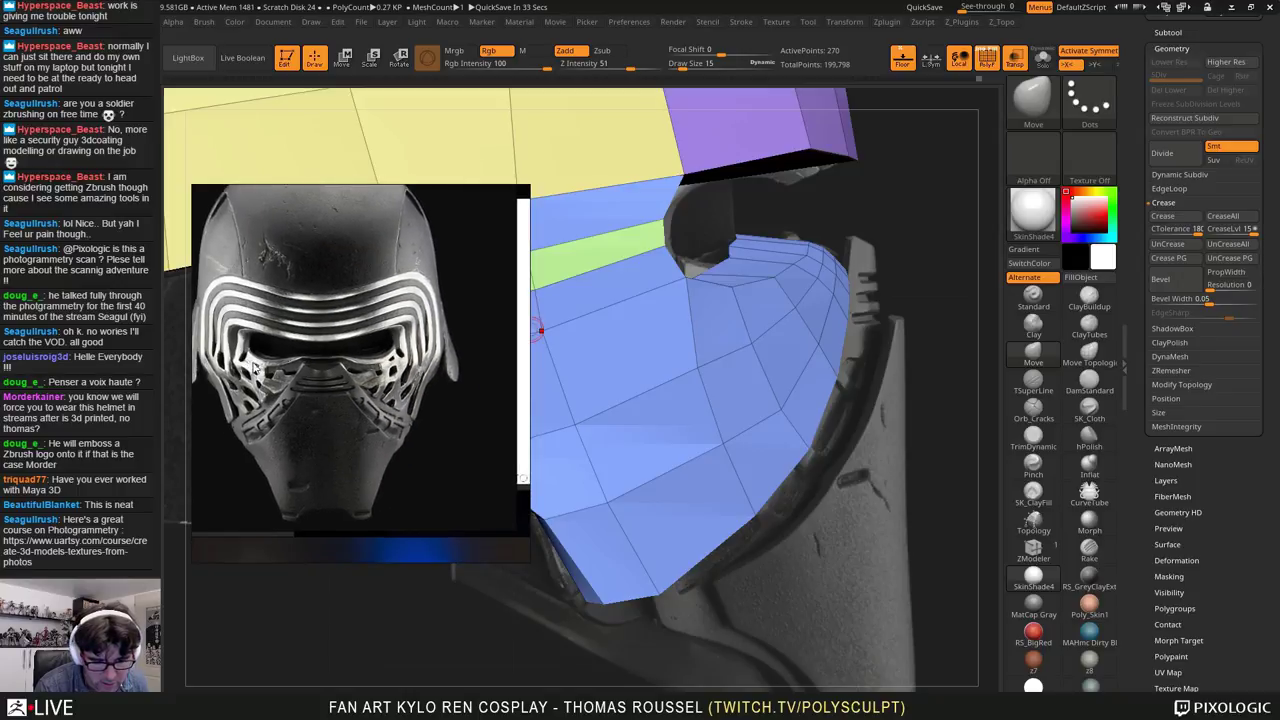
pyautogui.scroll(2, 460, 340)
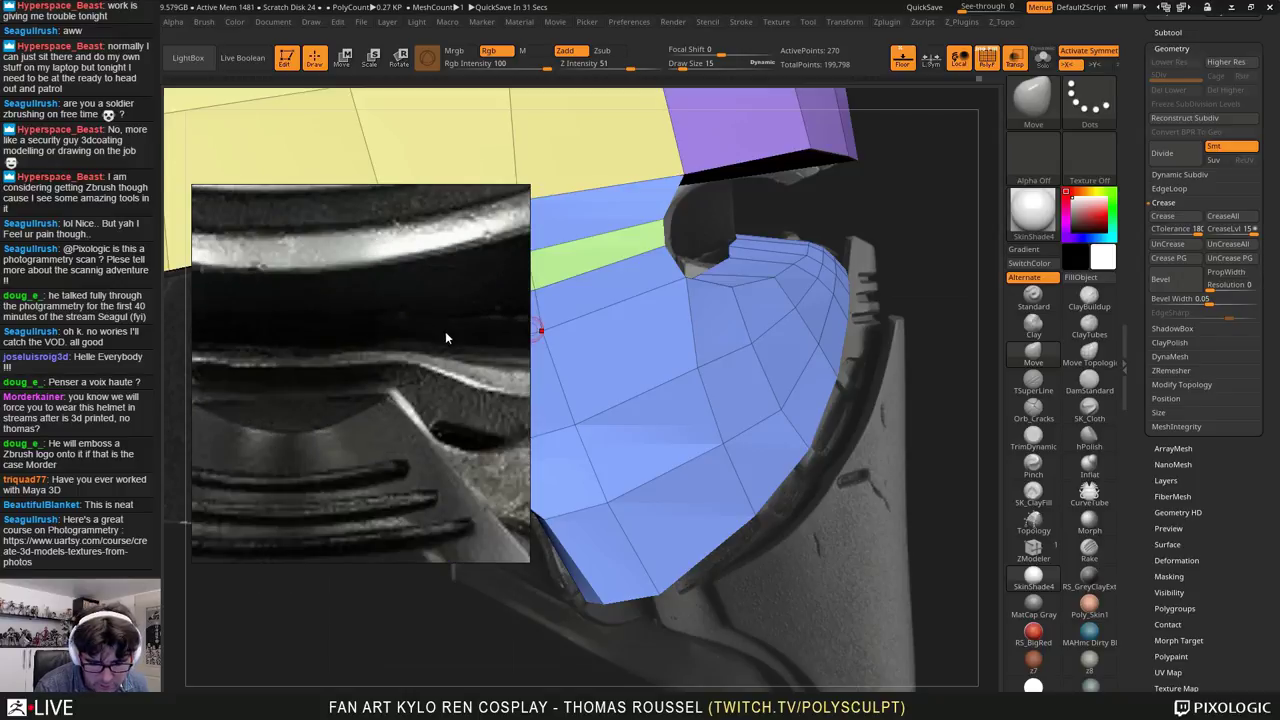
pyautogui.scroll(-2, 460, 338)
pyautogui.moveTo(484, 318); pyautogui.dragTo(357, 329, button='middle')
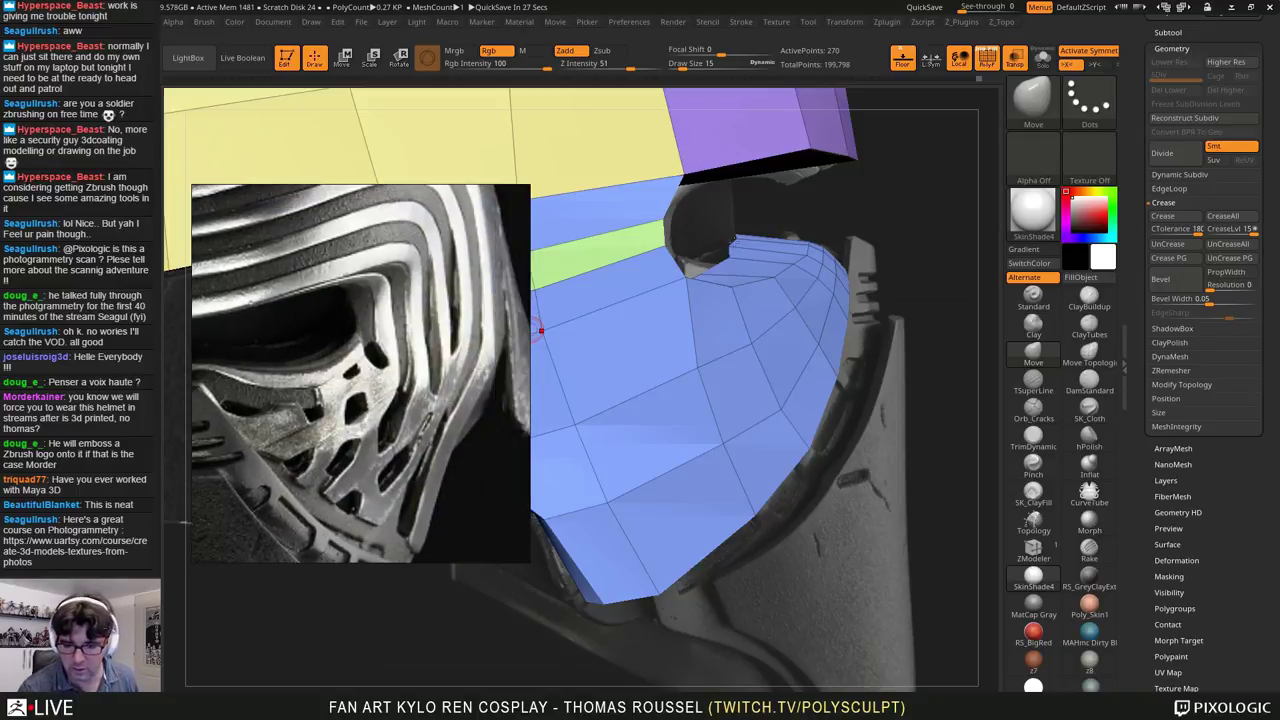
# Step: Set the draw size to 31 and reposition the eye opening's inner rim vertices from beneath the helmet to even out the curve toward its outer corner
pyautogui.moveTo(790, 285)
pyautogui.mouseDown(button='right')
pyautogui.moveTo(725, 325)
pyautogui.moveTo(719, 299)
pyautogui.moveTo(742, 225)
pyautogui.moveTo(729, 150)
pyautogui.moveTo(785, 175)
pyautogui.moveTo(796, 242)
pyautogui.moveTo(742, 222)
pyautogui.moveTo(790, 221)
pyautogui.moveTo(750, 216)
pyautogui.moveTo(742, 303)
pyautogui.moveTo(832, 296)
pyautogui.mouseUp(button='right')
pyautogui.keyDown('ctrl'); pyautogui.moveTo(820, 225); pyautogui.dragTo(835, 262, button='right'); pyautogui.keyUp('ctrl')
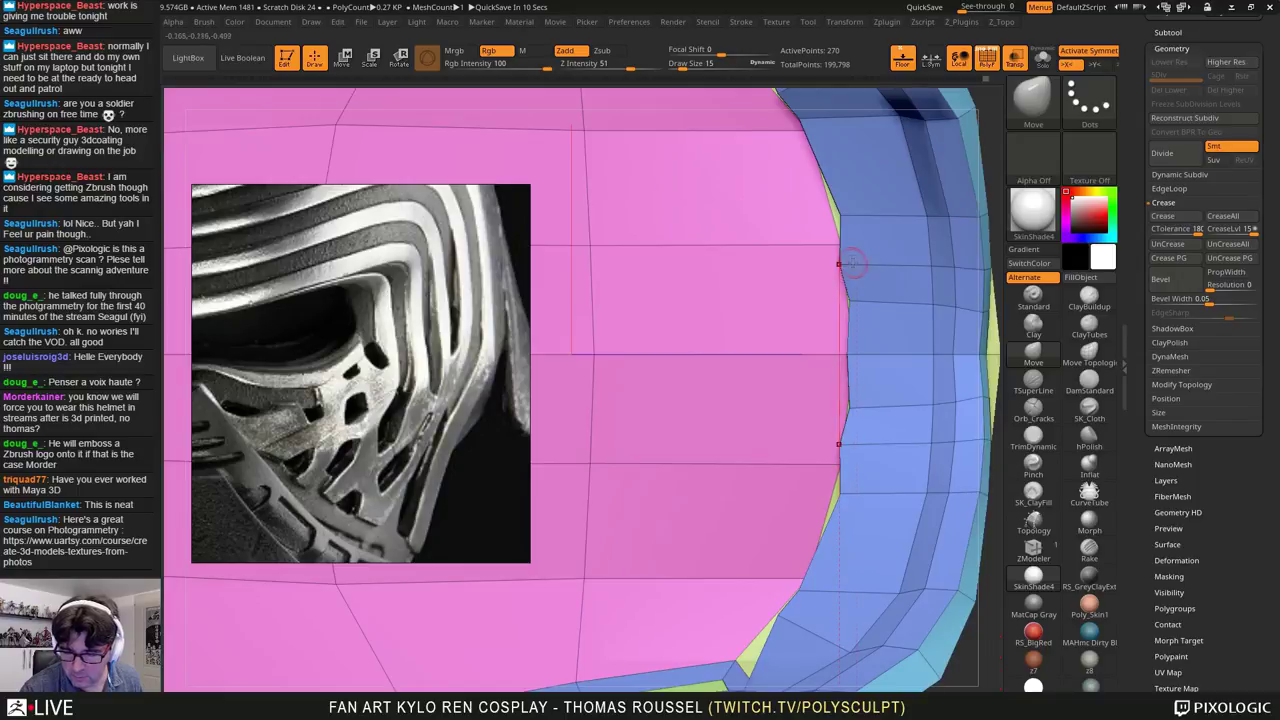
pyautogui.press('s')
pyautogui.moveTo(852, 262); pyautogui.dragTo(859, 262)
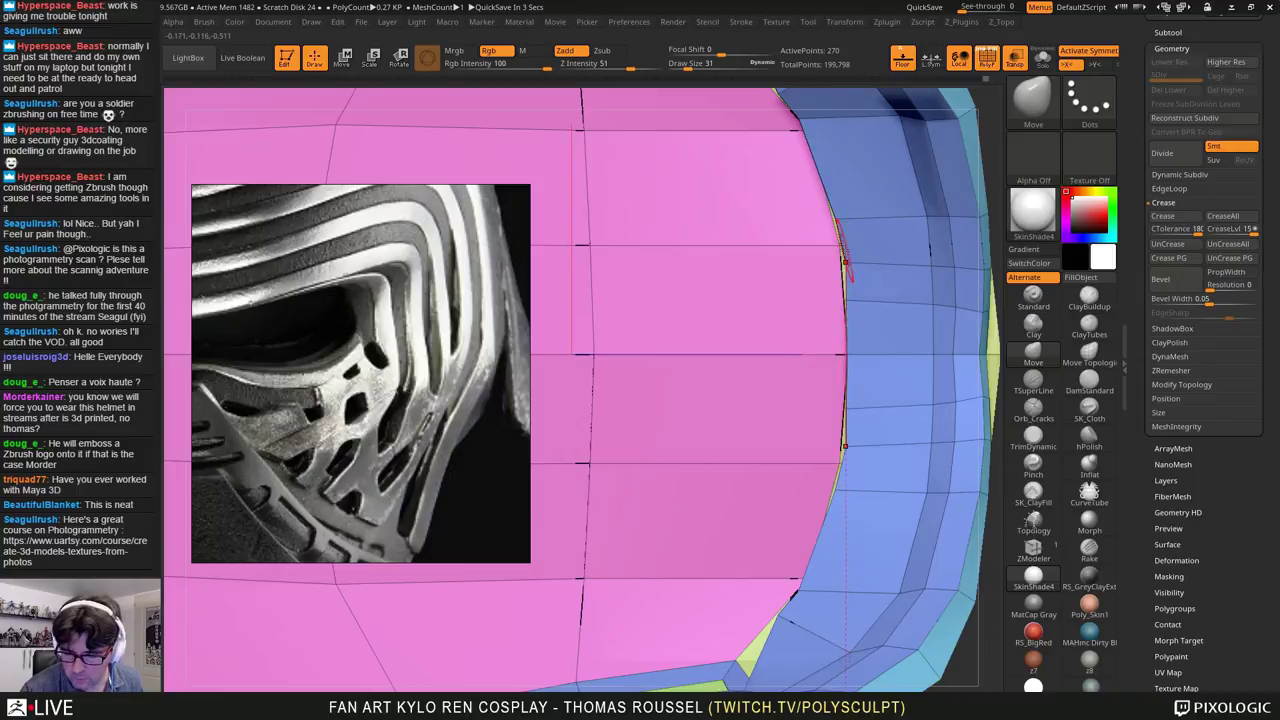
pyautogui.keyDown('alt'); pyautogui.moveTo(830, 138); pyautogui.dragTo(829, 268, button='right'); pyautogui.keyUp('alt')
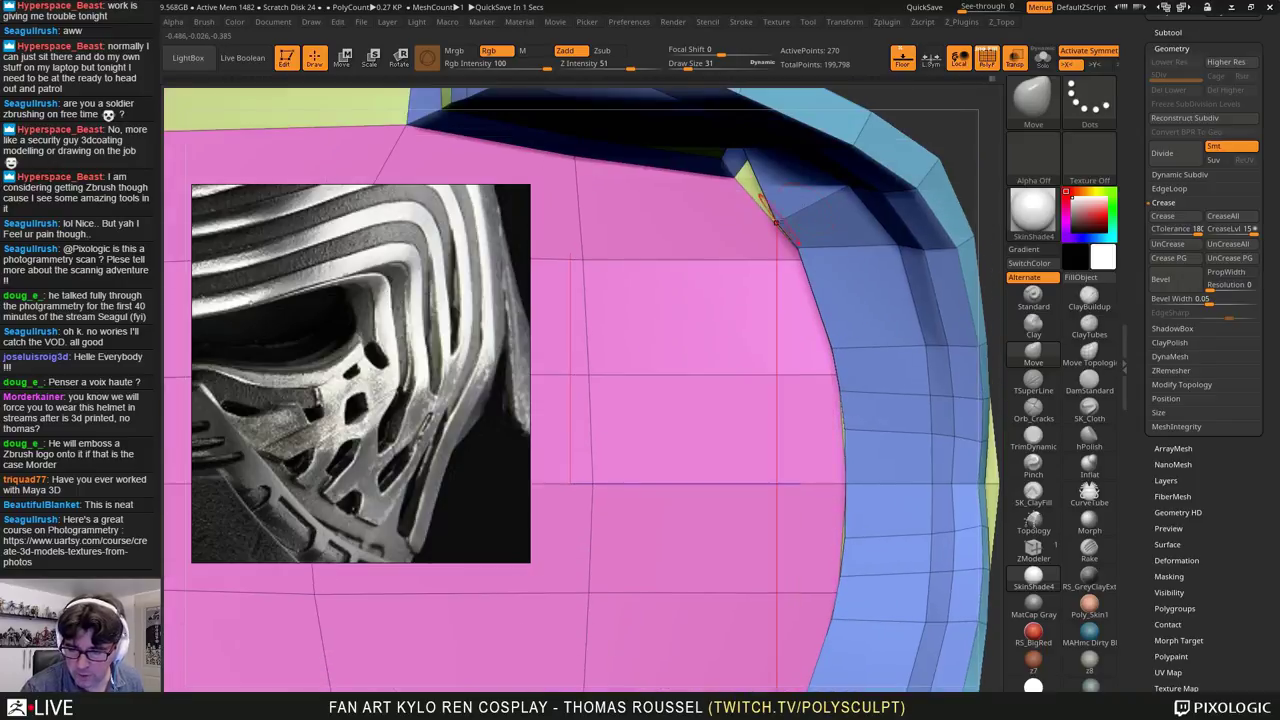
pyautogui.moveTo(790, 240); pyautogui.dragTo(797, 246)
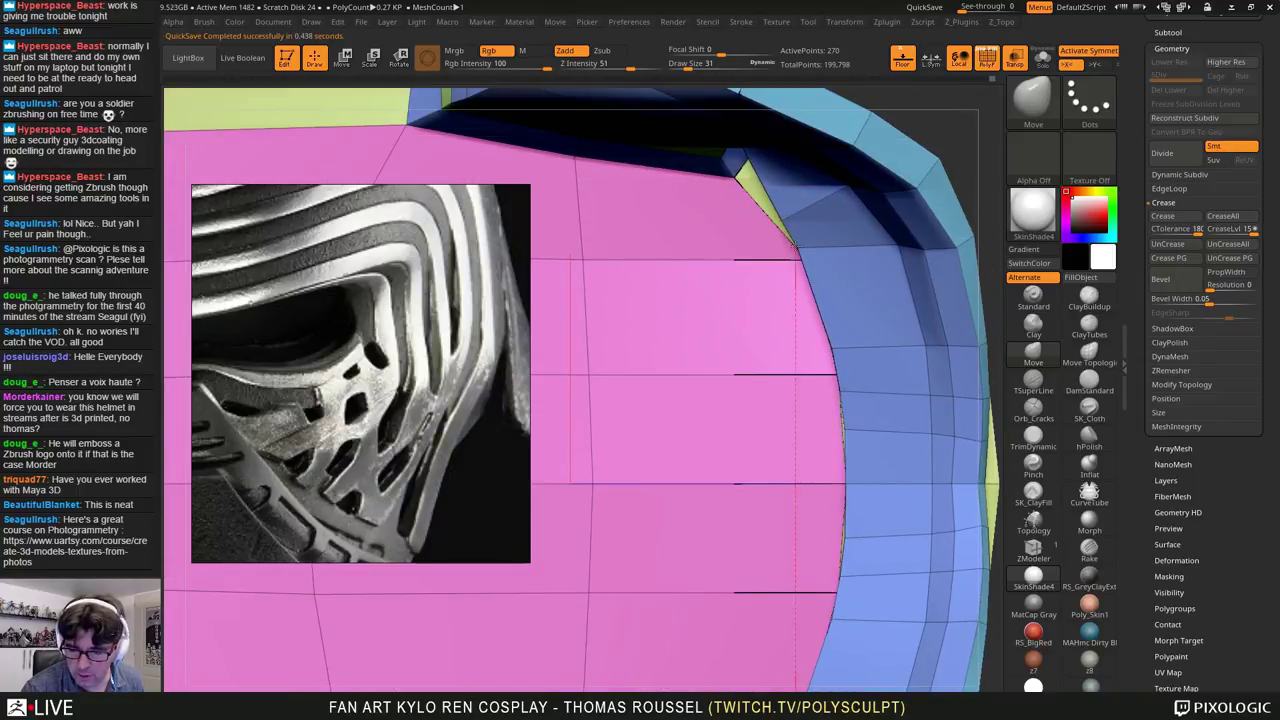
pyautogui.moveTo(735, 178); pyautogui.dragTo(737, 173)
pyautogui.moveTo(740, 170); pyautogui.dragTo(742, 290, button='right')
pyautogui.moveTo(736, 200); pyautogui.dragTo(748, 188)
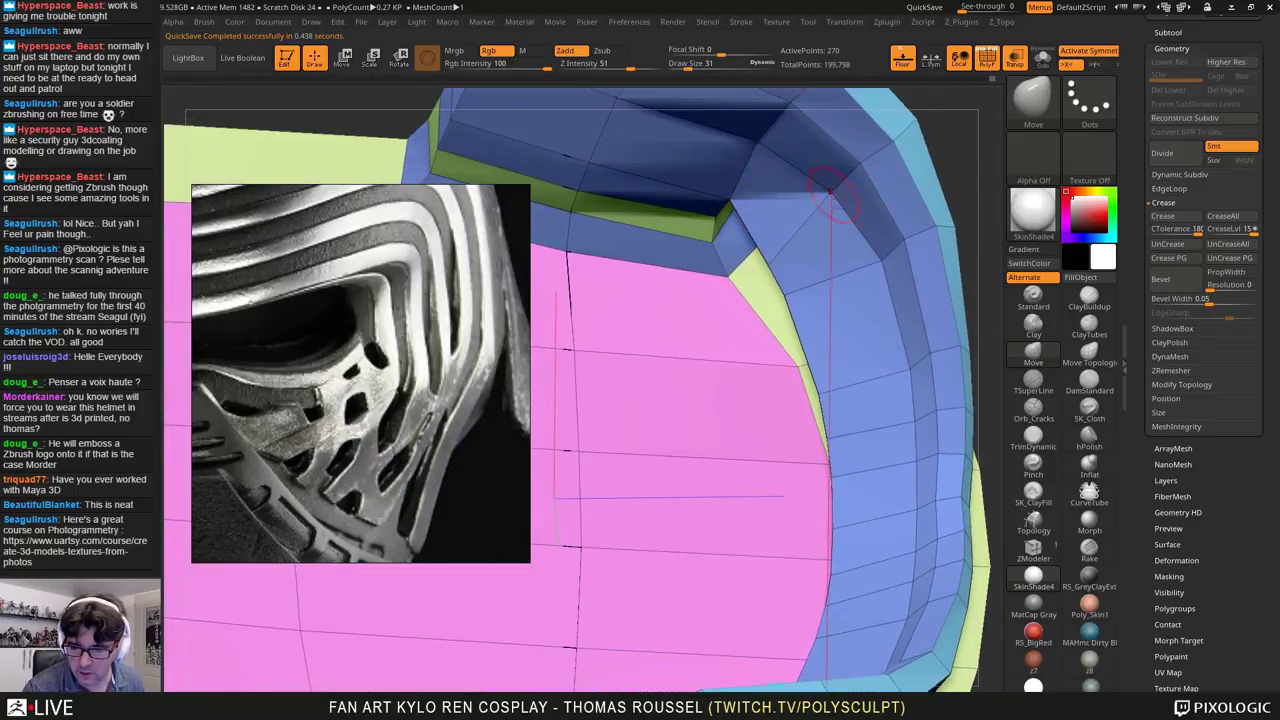
# Step: Pull the neighbouring vertex loop on the inside of the front panel inward toward the inner rim, from the outer corner to the centre
pyautogui.moveTo(830, 192); pyautogui.dragTo(798, 200)
pyautogui.moveTo(835, 330); pyautogui.dragTo(864, 248, button='right')
pyautogui.moveTo(880, 267); pyautogui.dragTo(750, 270)
pyautogui.moveTo(800, 224); pyautogui.dragTo(794, 222)
pyautogui.moveTo(826, 267); pyautogui.dragTo(811, 268)
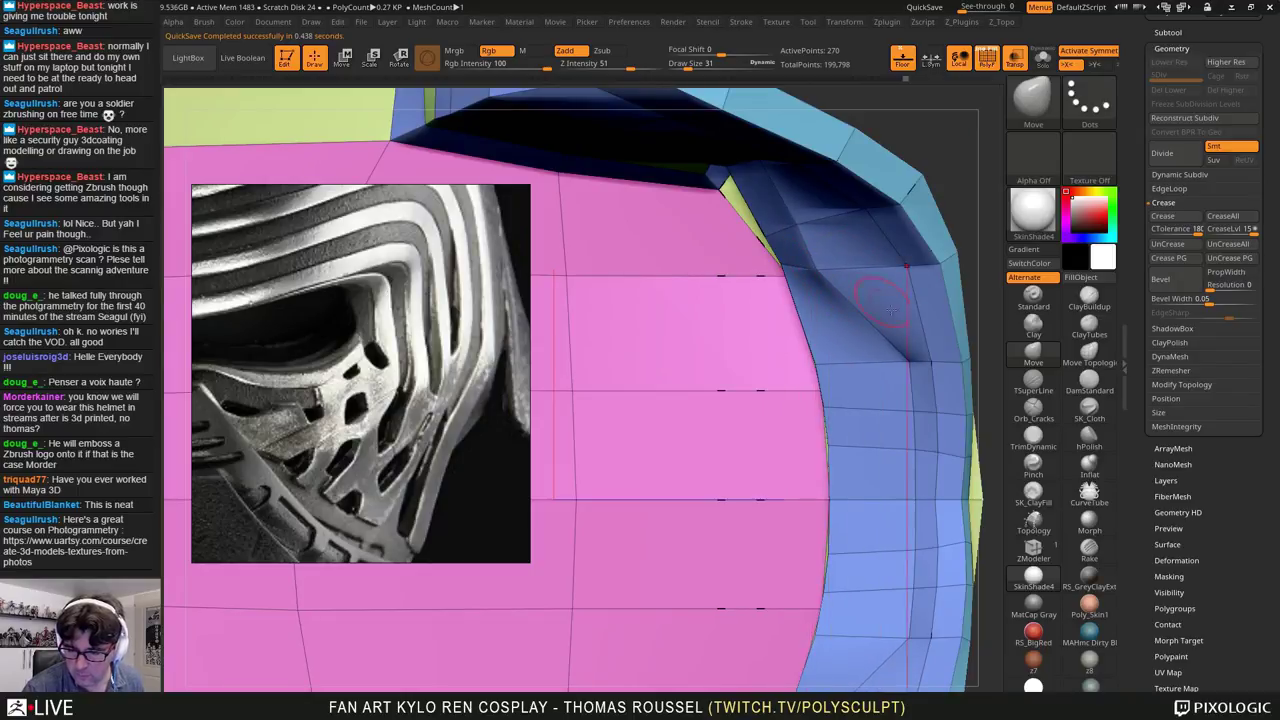
pyautogui.moveTo(909, 361); pyautogui.dragTo(771, 374)
pyautogui.moveTo(914, 411); pyautogui.dragTo(788, 402)
pyautogui.moveTo(914, 452); pyautogui.dragTo(781, 448)
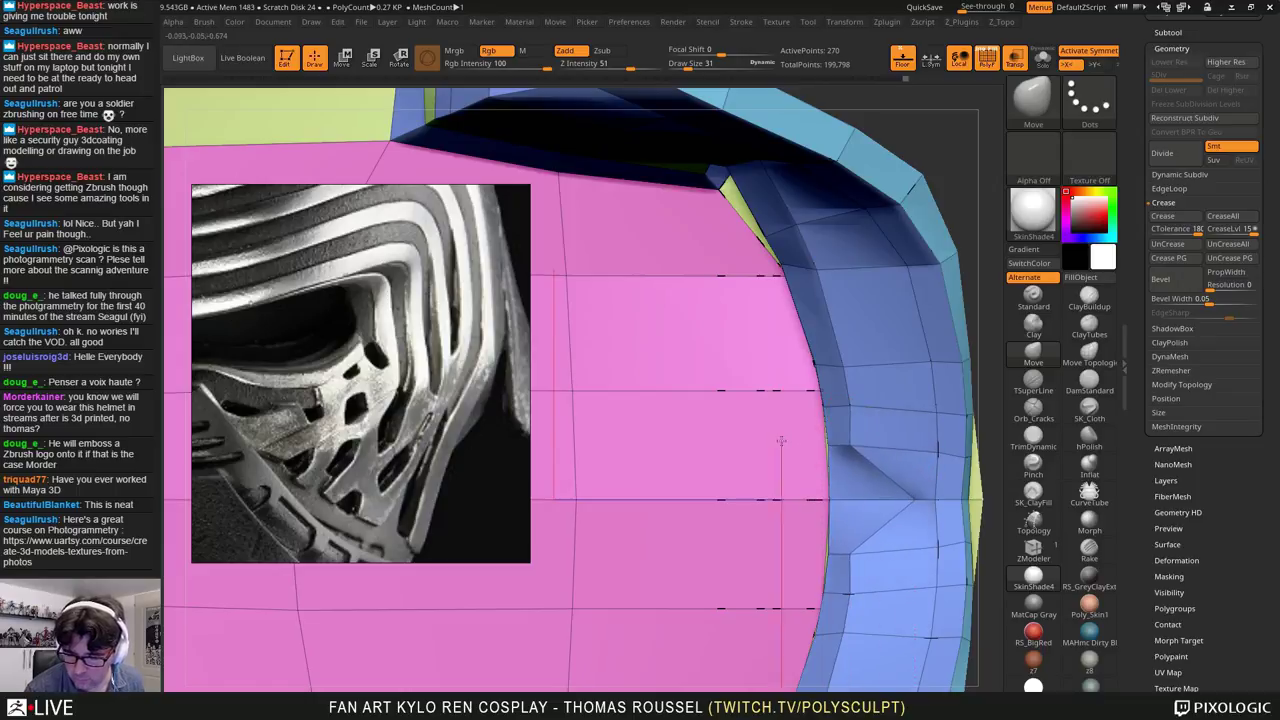
pyautogui.moveTo(915, 500); pyautogui.dragTo(845, 500)
# Step: Set the draw size to 7 and nudge the vertices along the inner lower edge of the front panel into a smoother curve
pyautogui.moveTo(935, 505); pyautogui.dragTo(944, 546, button='right')
pyautogui.moveTo(898, 472); pyautogui.dragTo(851, 514, button='right')
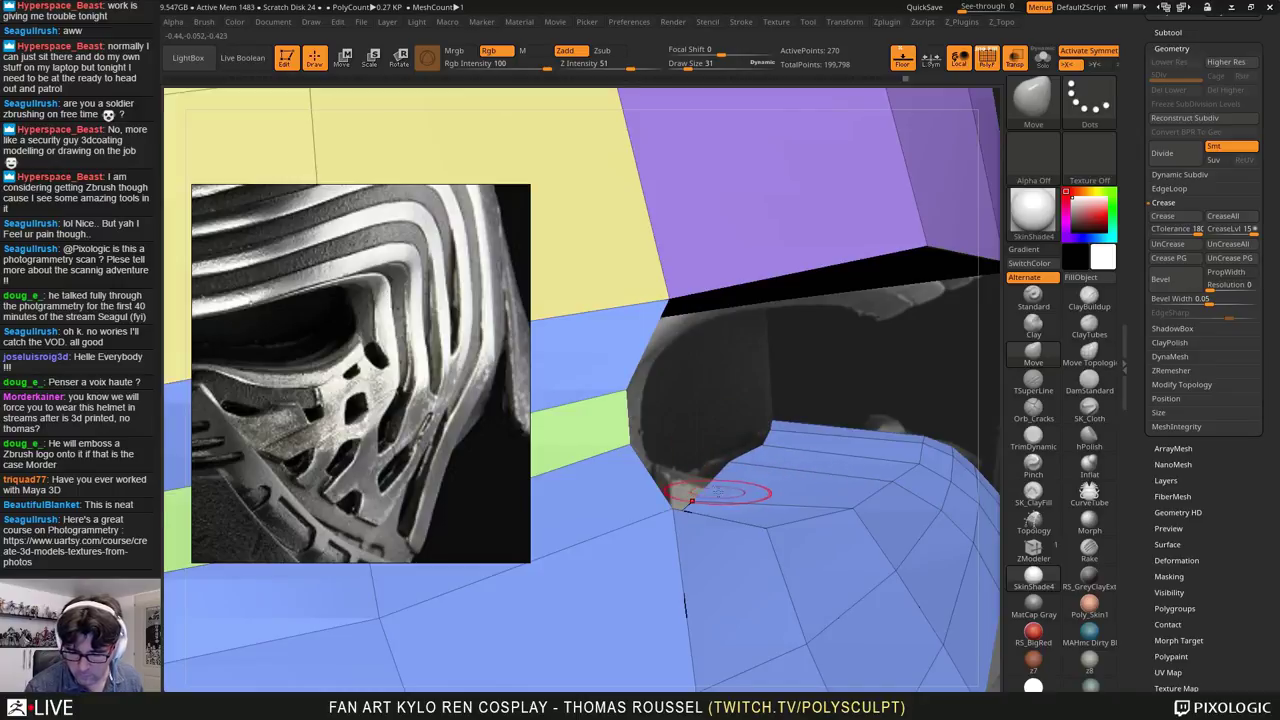
pyautogui.moveTo(727, 483); pyautogui.dragTo(710, 500, button='right')
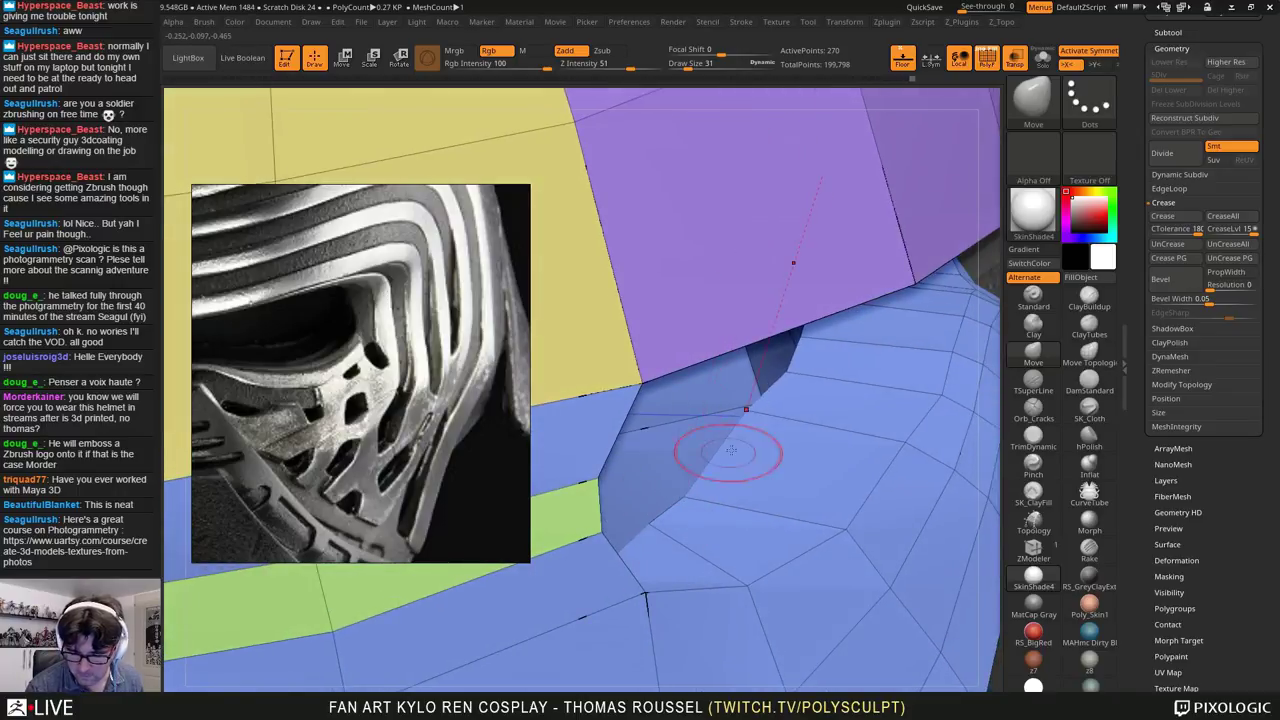
pyautogui.moveTo(655, 522); pyautogui.dragTo(912, 458, button='right')
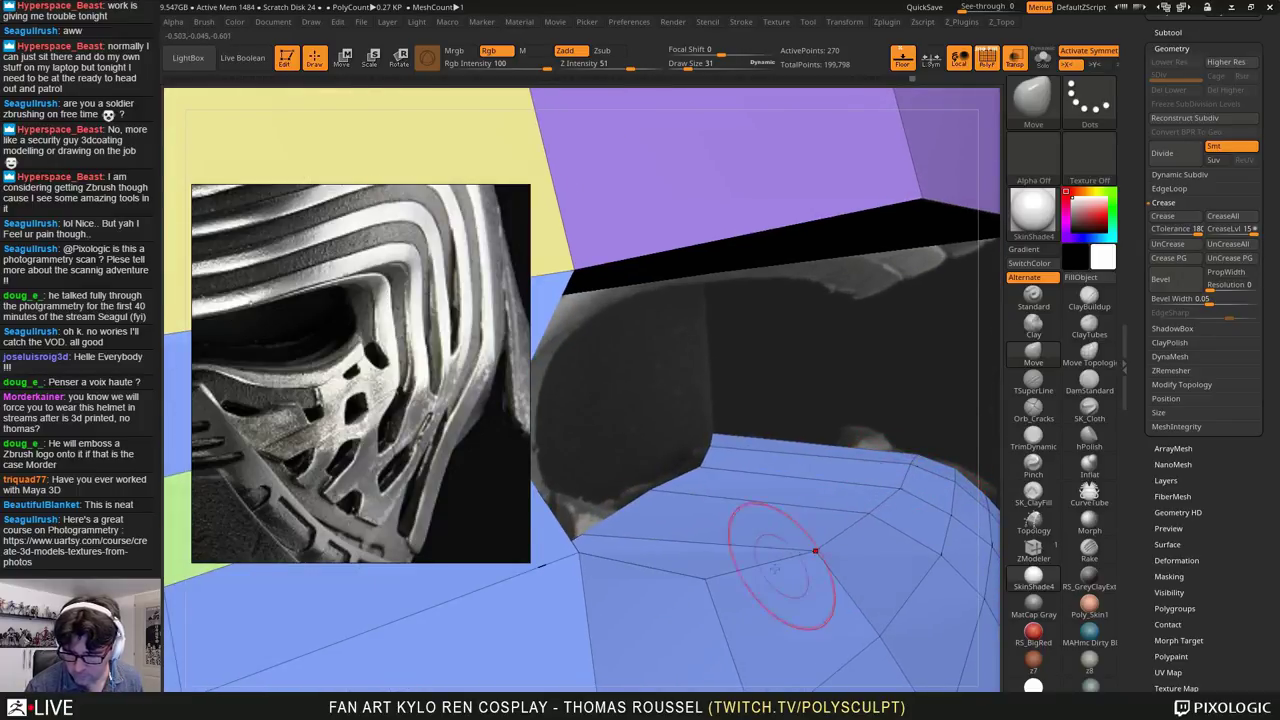
pyautogui.moveTo(800, 600)
pyautogui.mouseDown(button='right')
pyautogui.moveTo(852, 508)
pyautogui.moveTo(882, 496)
pyautogui.moveTo(859, 506)
pyautogui.mouseUp(button='right')
pyautogui.keyDown('shift'); pyautogui.moveTo(795, 516); pyautogui.dragTo(838, 506, button='right'); pyautogui.keyUp('shift')
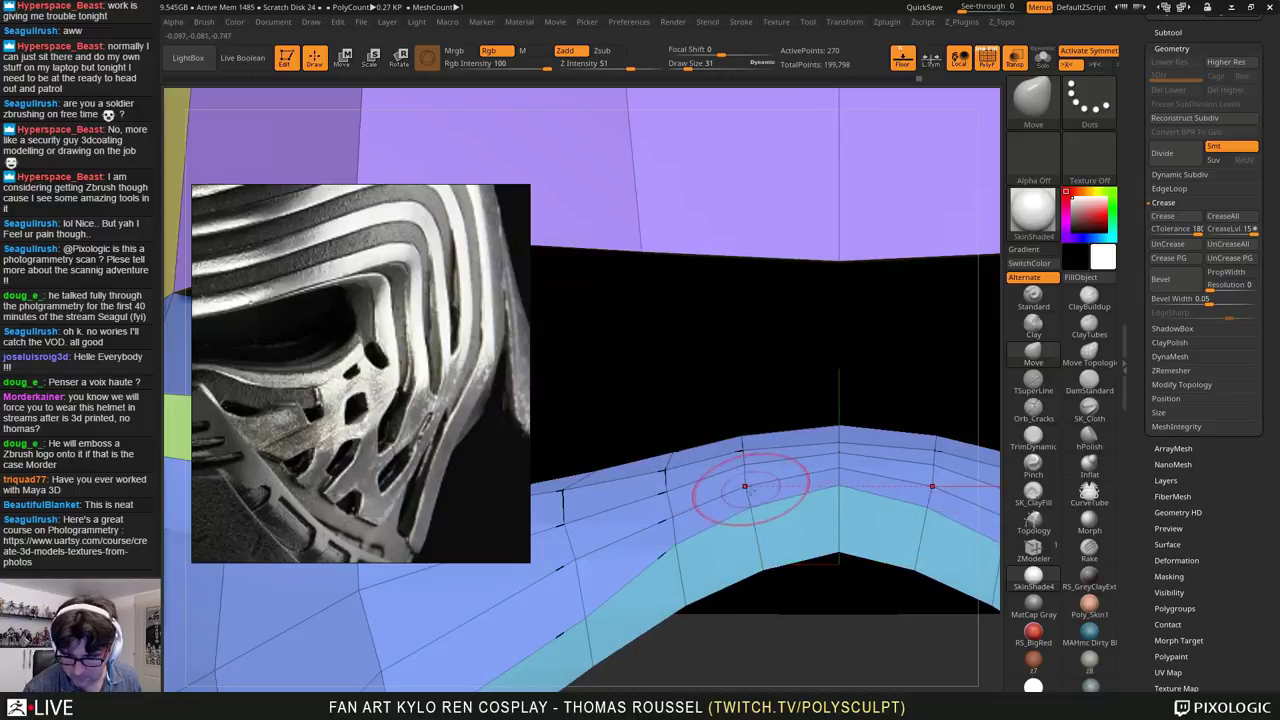
pyautogui.press('s')
pyautogui.moveTo(753, 489); pyautogui.dragTo(747, 488)
pyautogui.moveTo(583, 610); pyautogui.dragTo(575, 589)
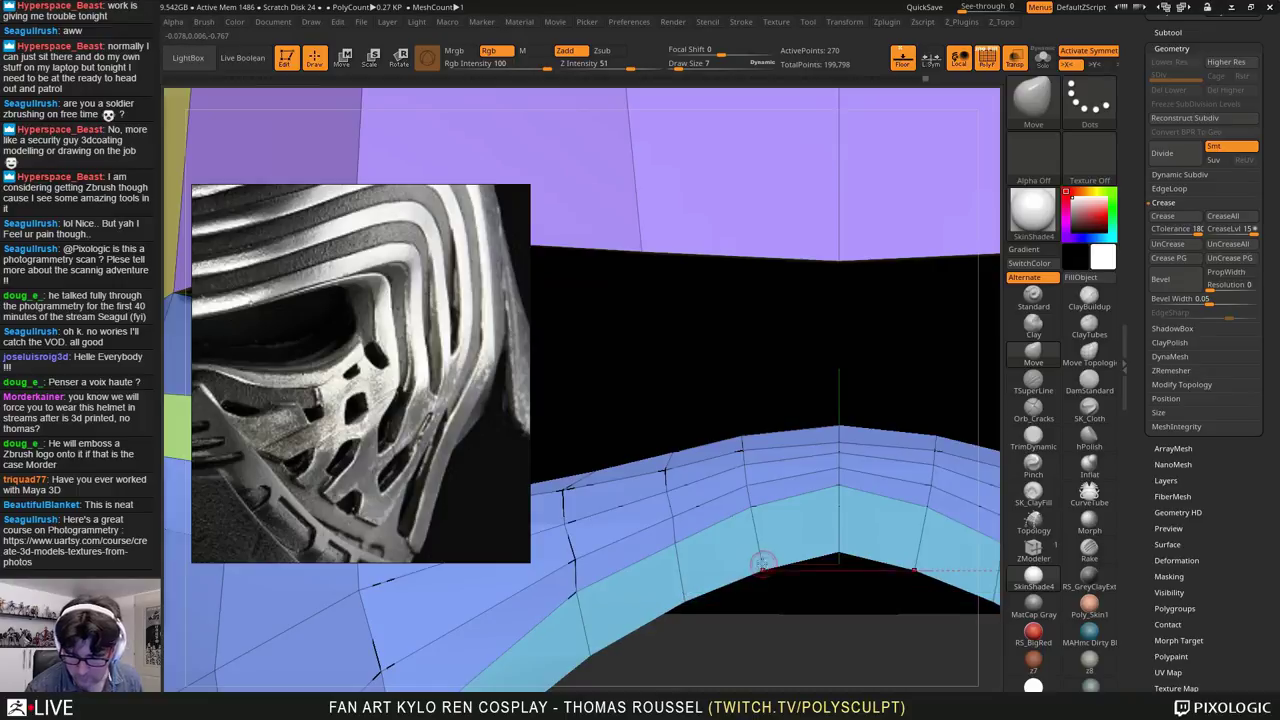
# Step: Set the draw size to 52 and move the inner vertices at the rear of the helmet's bottom border to even out its thickness
pyautogui.keyDown('alt'); pyautogui.moveTo(838, 622); pyautogui.dragTo(786, 450); pyautogui.keyUp('alt')
pyautogui.keyDown('alt'); pyautogui.moveTo(637, 465); pyautogui.dragTo(970, 435); pyautogui.keyUp('alt')
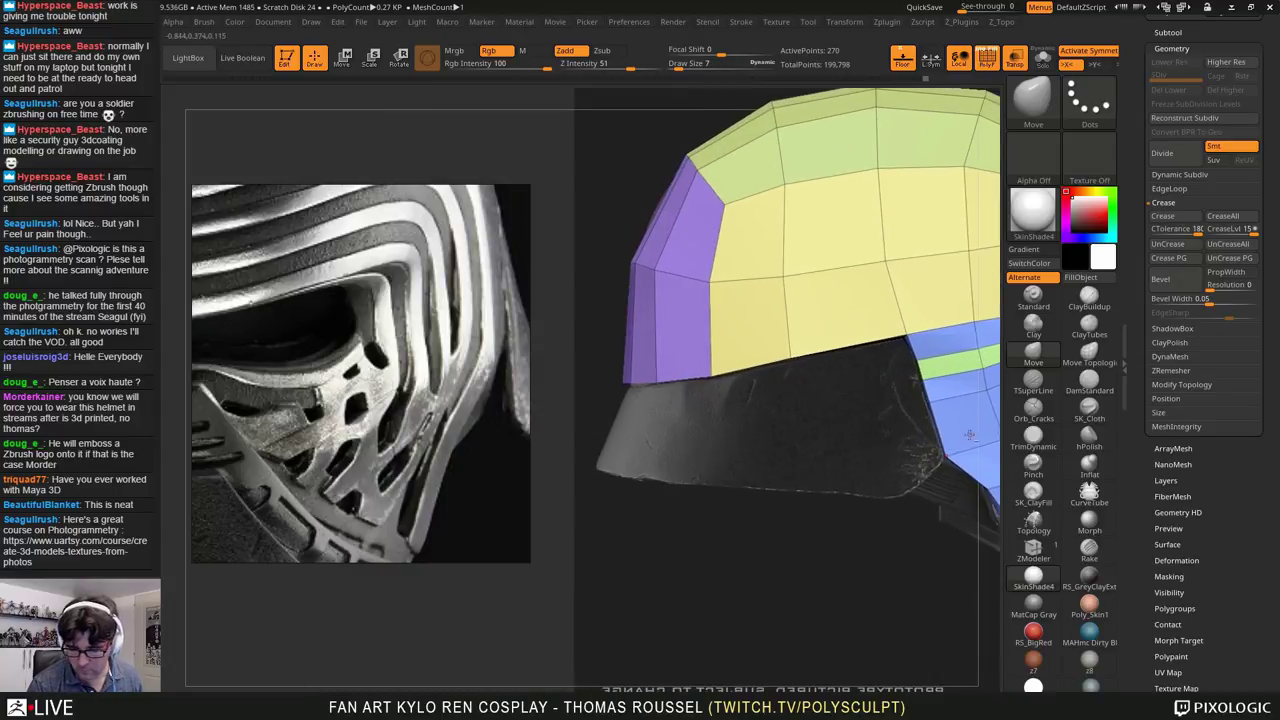
pyautogui.keyDown('alt'); pyautogui.moveTo(870, 471); pyautogui.dragTo(800, 385); pyautogui.keyUp('alt')
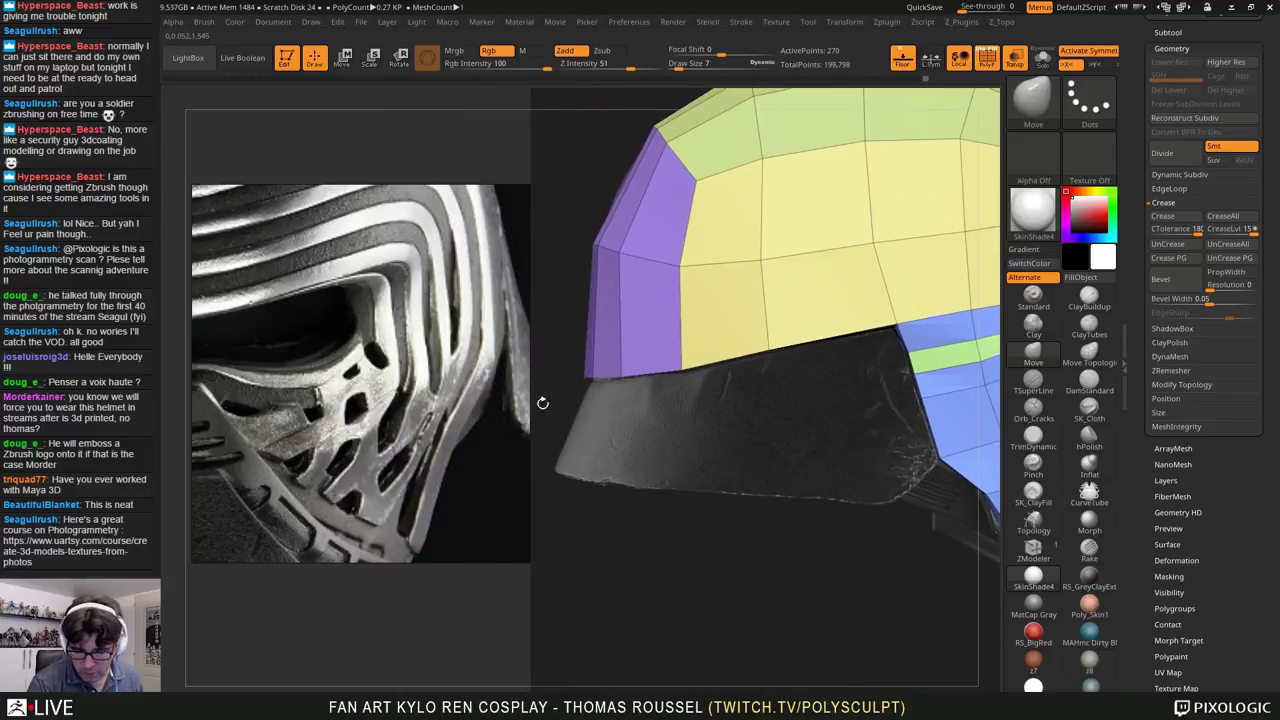
pyautogui.moveTo(922, 397); pyautogui.dragTo(810, 456)
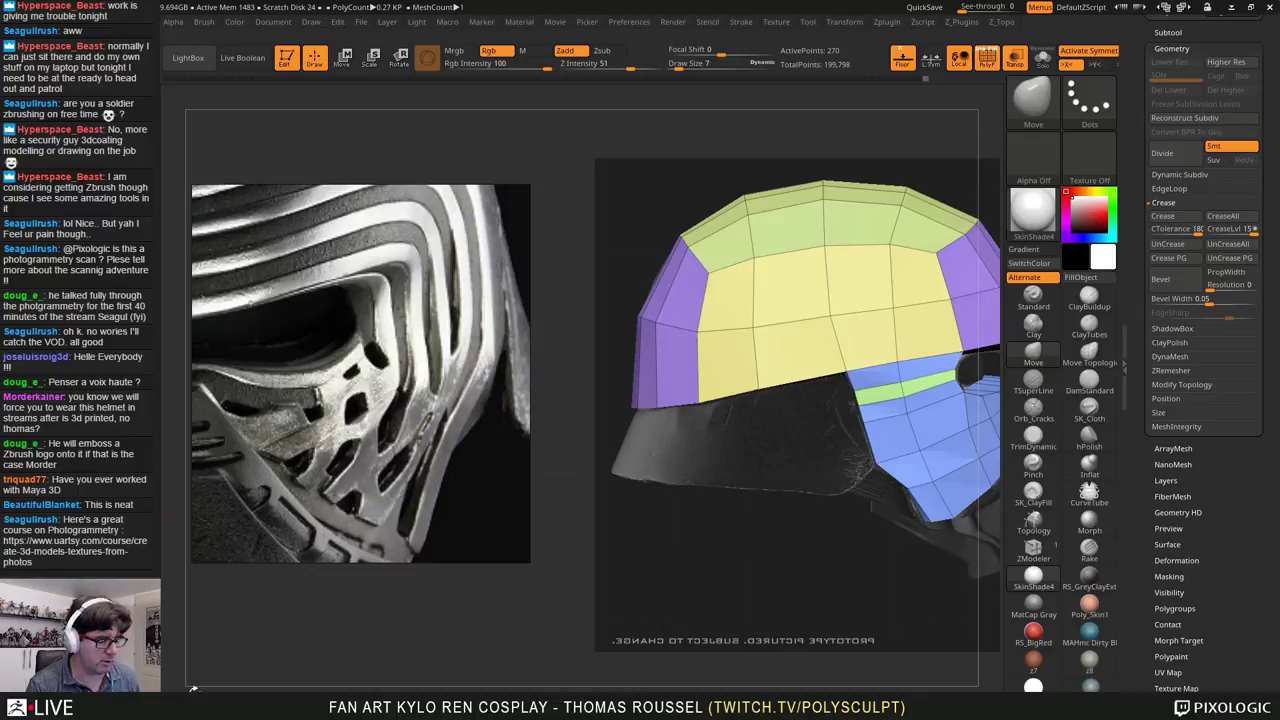
pyautogui.keyDown('alt'); pyautogui.moveTo(786, 430); pyautogui.dragTo(833, 427); pyautogui.keyUp('alt')
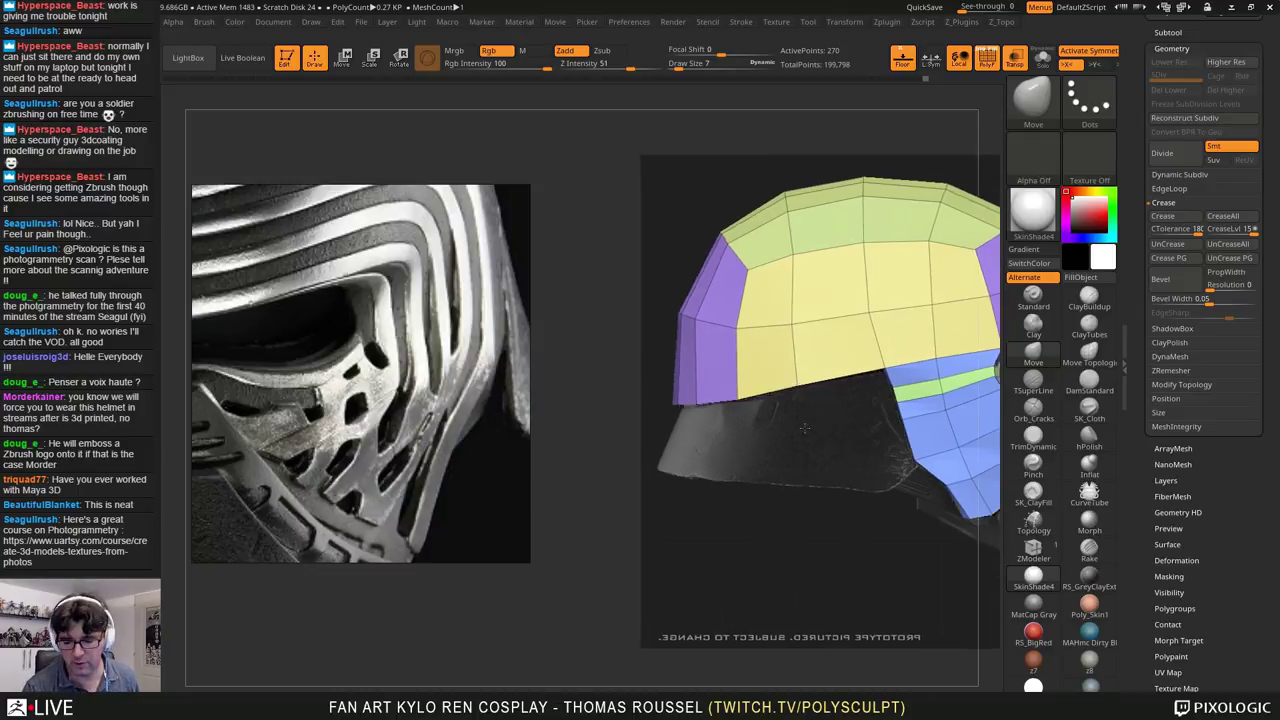
pyautogui.moveTo(826, 520)
pyautogui.mouseDown()
pyautogui.moveTo(805, 432)
pyautogui.moveTo(792, 455)
pyautogui.moveTo(778, 443)
pyautogui.moveTo(781, 377)
pyautogui.moveTo(739, 340)
pyautogui.mouseUp()
pyautogui.press('s')
pyautogui.moveTo(738, 340); pyautogui.dragTo(713, 335)
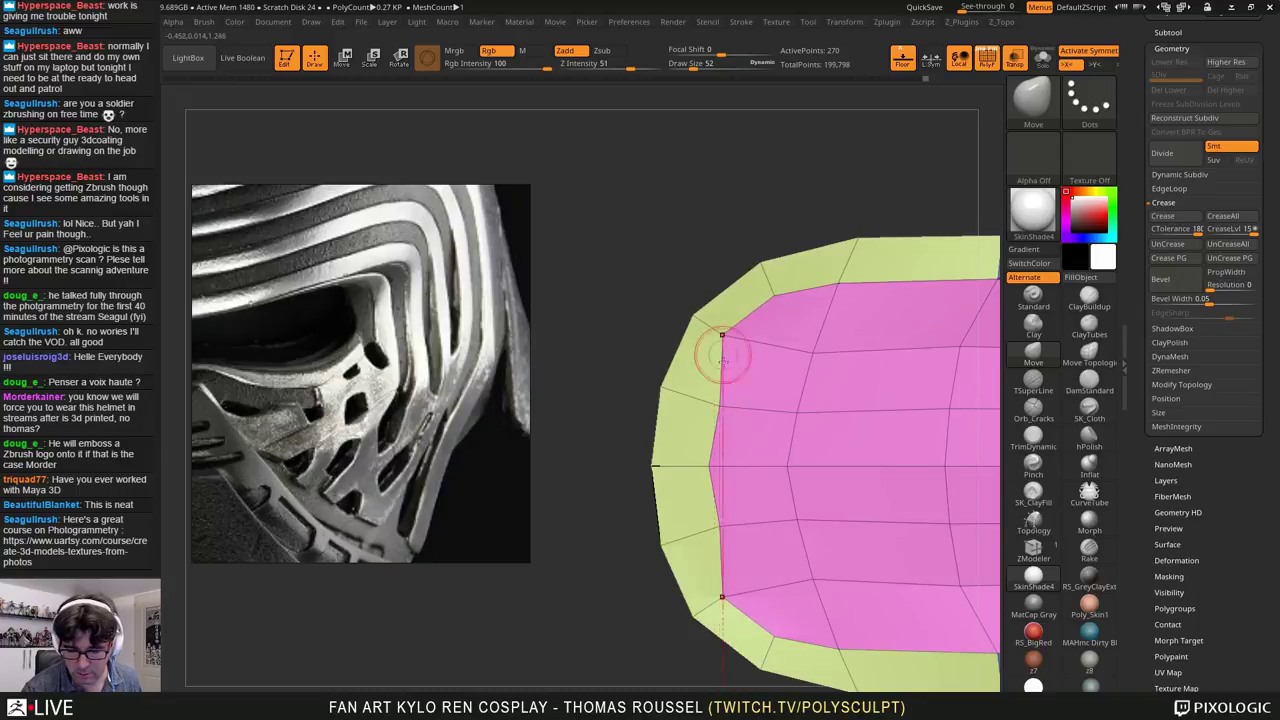
pyautogui.moveTo(720, 404)
pyautogui.mouseDown()
pyautogui.moveTo(667, 389)
pyautogui.moveTo(688, 537)
pyautogui.moveTo(725, 603)
pyautogui.moveTo(835, 660)
pyautogui.moveTo(893, 652)
pyautogui.mouseUp()
# Step: Adjust the side vertices of the bottom border's inner edge to keep its width consistent up to the cheek panel
pyautogui.keyDown('alt'); pyautogui.moveTo(893, 652); pyautogui.dragTo(797, 622, button='right'); pyautogui.keyUp('alt')
pyautogui.moveTo(820, 605); pyautogui.dragTo(822, 629)
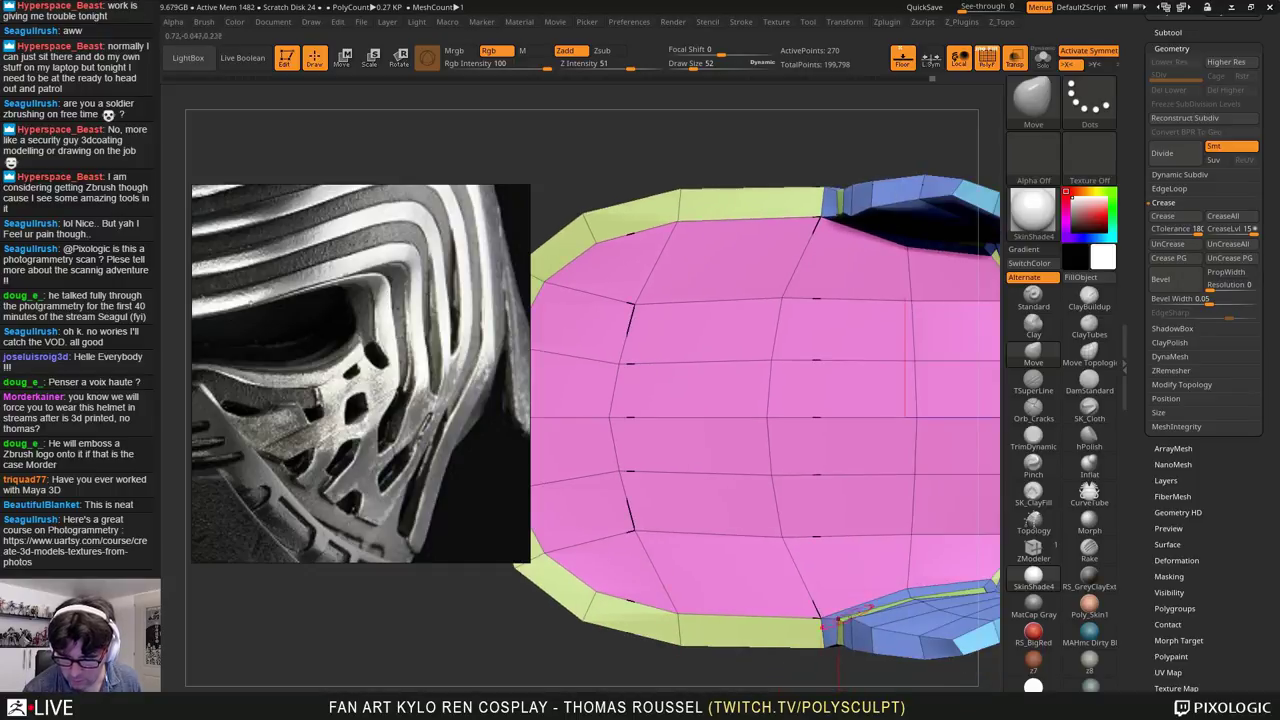
pyautogui.keyDown('alt'); pyautogui.moveTo(809, 320); pyautogui.dragTo(850, 373, button='right'); pyautogui.keyUp('alt')
pyautogui.moveTo(720, 275); pyautogui.dragTo(728, 269)
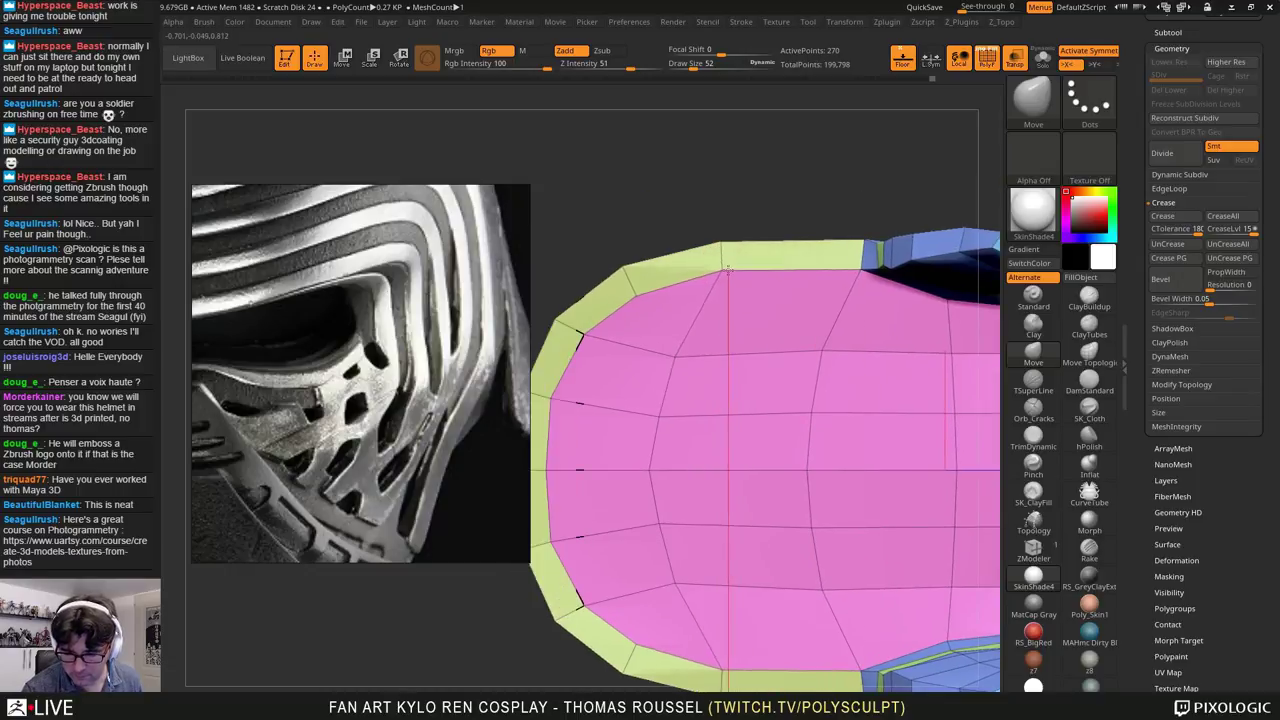
pyautogui.moveTo(727, 267); pyautogui.dragTo(843, 248, button='right')
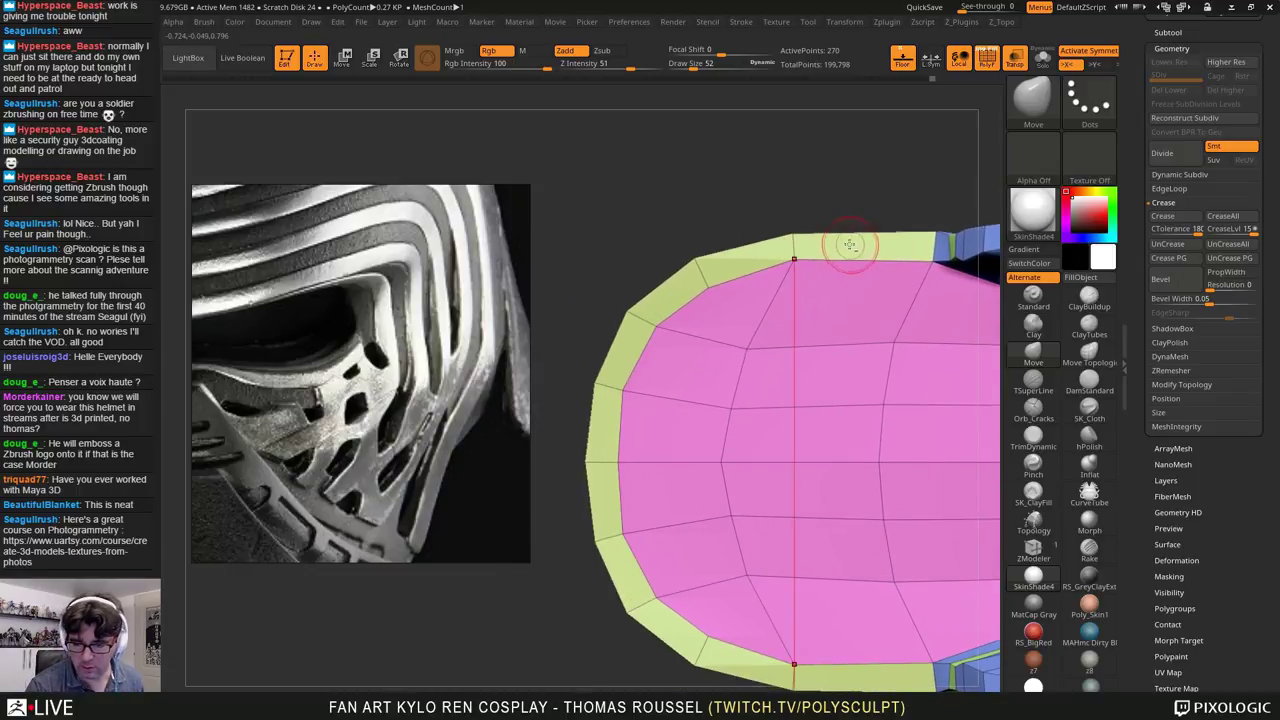
# Step: With the ZModeler brush, extrude the selected bottom border faces slightly using QMesh with the A Single Poly target
pyautogui.click(1034, 548)
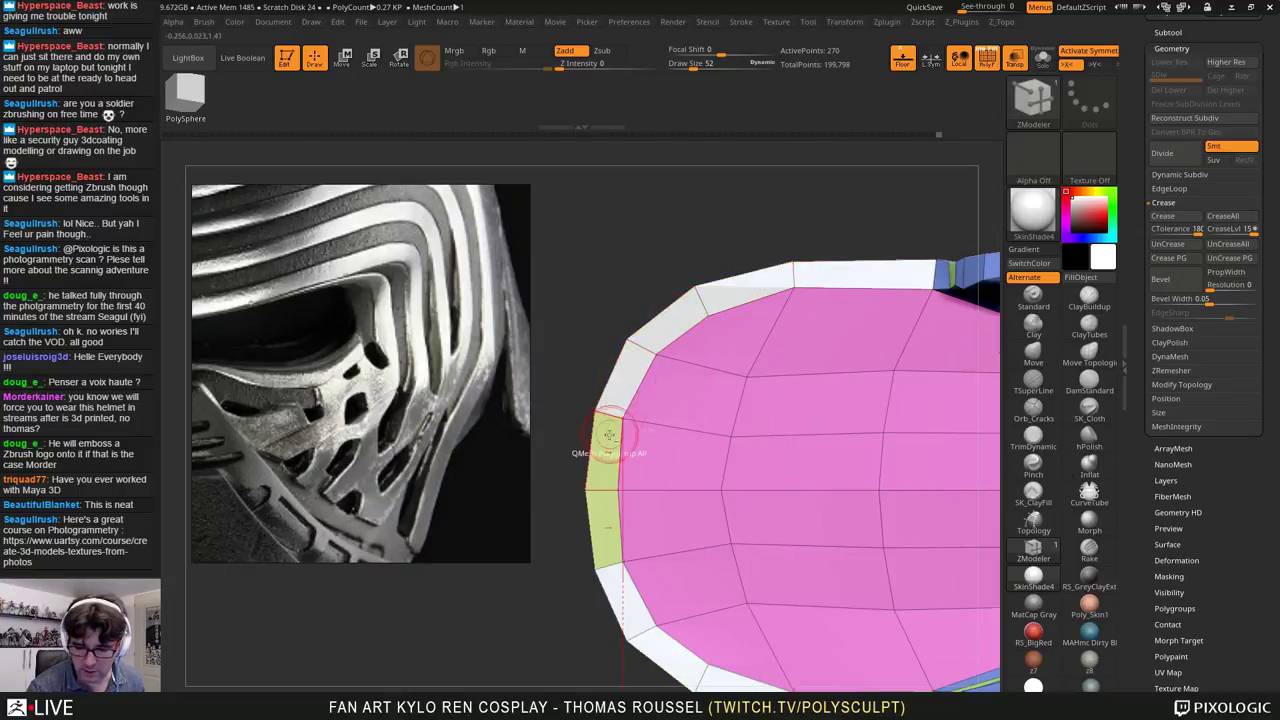
pyautogui.moveTo(772, 403); pyautogui.dragTo(793, 238, button='right')
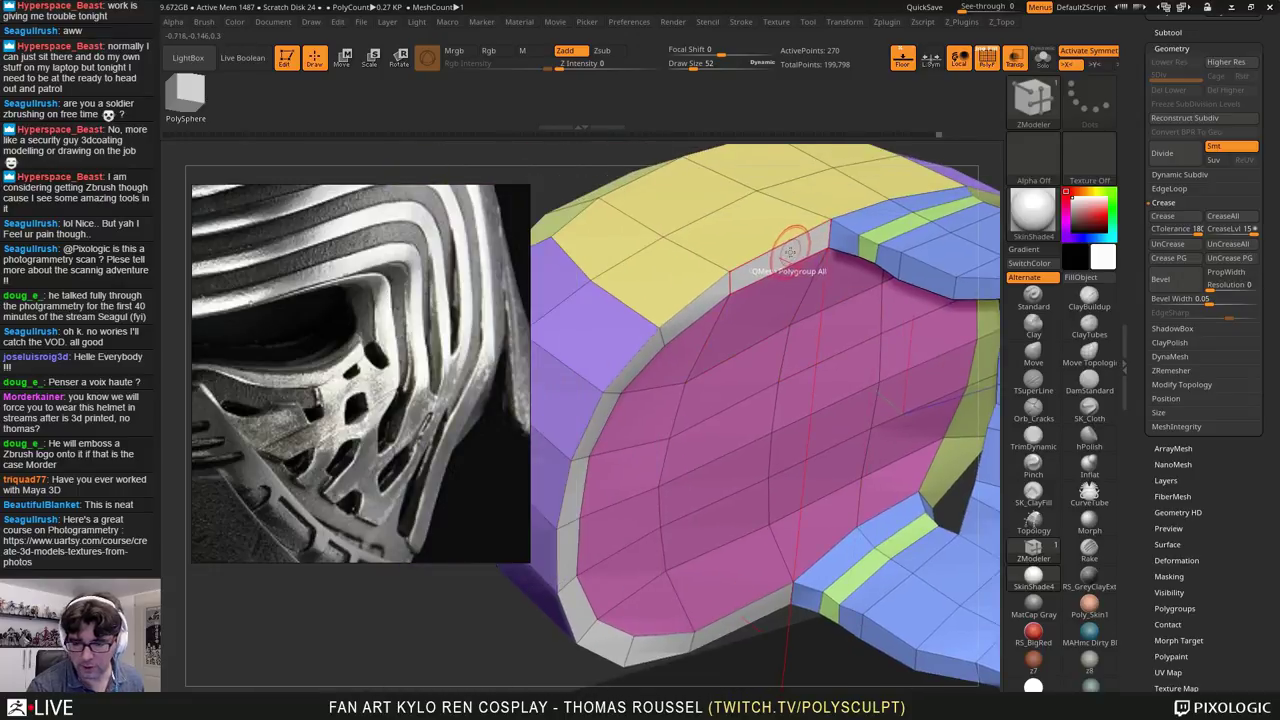
pyautogui.press('space')
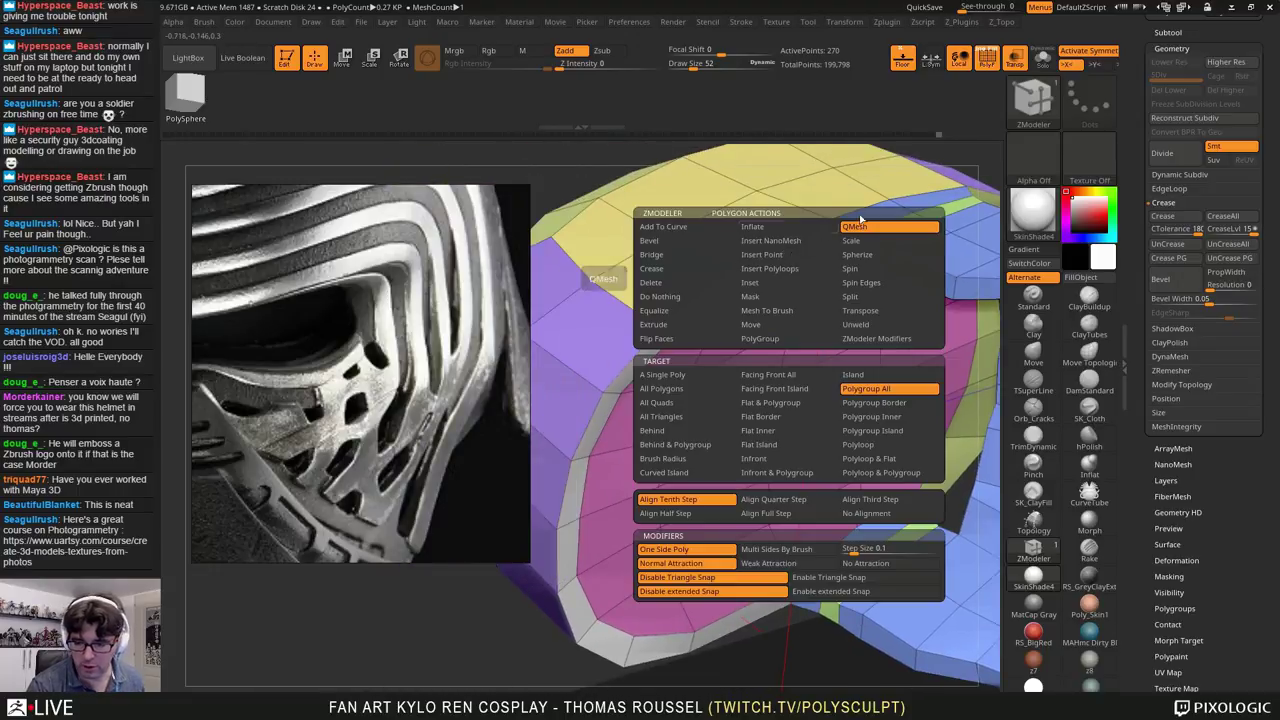
pyautogui.click(668, 377)
pyautogui.moveTo(775, 262); pyautogui.dragTo(824, 311)
pyautogui.moveTo(853, 237); pyautogui.dragTo(782, 266)
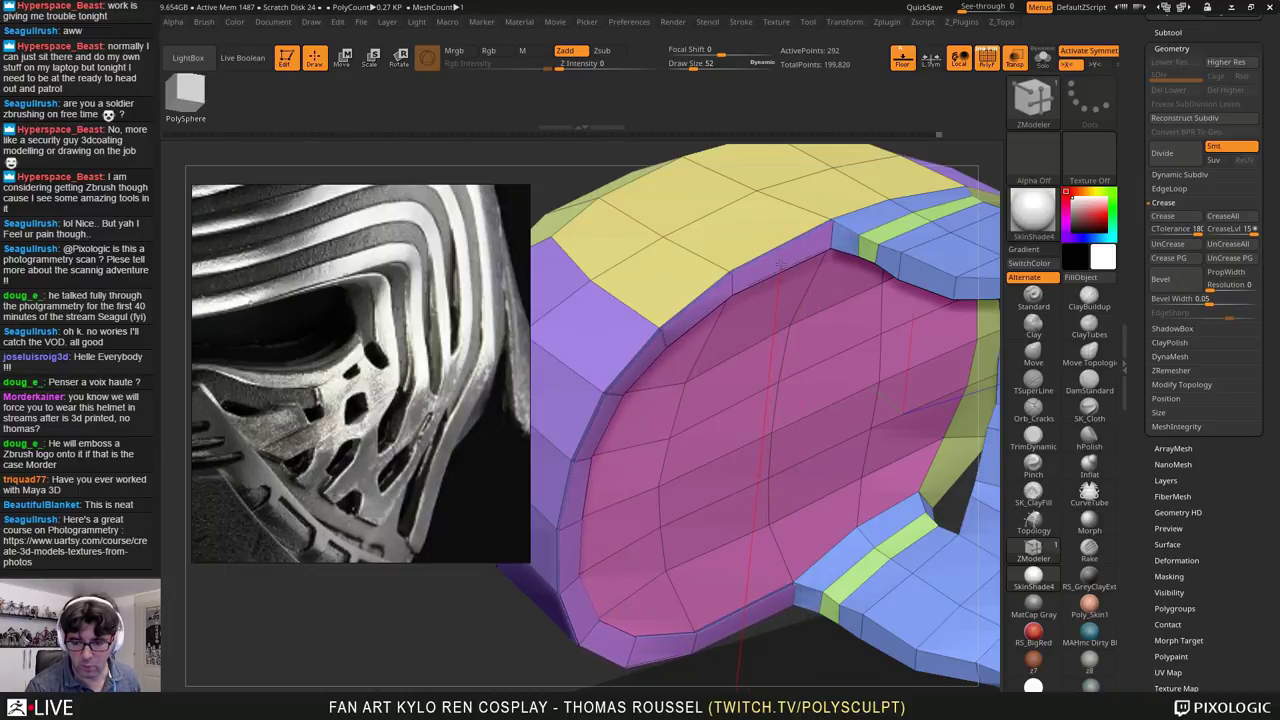
pyautogui.moveTo(742, 280); pyautogui.dragTo(745, 294)
pyautogui.hotkey('ctrl', 'w')
pyautogui.hotkey('shift', 'f')
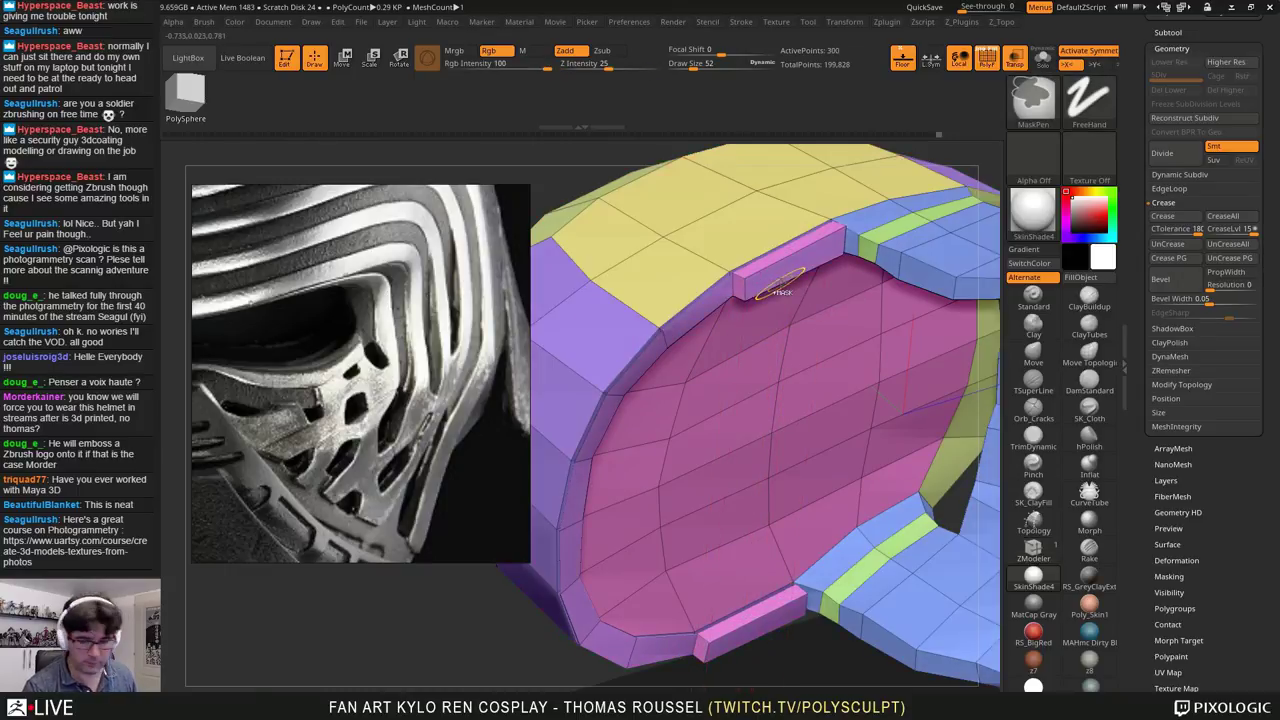
# Step: Set the QMesh target to Polygroup All and extrude the whole bottom border downward into a deep neck guard band
pyautogui.press('space')
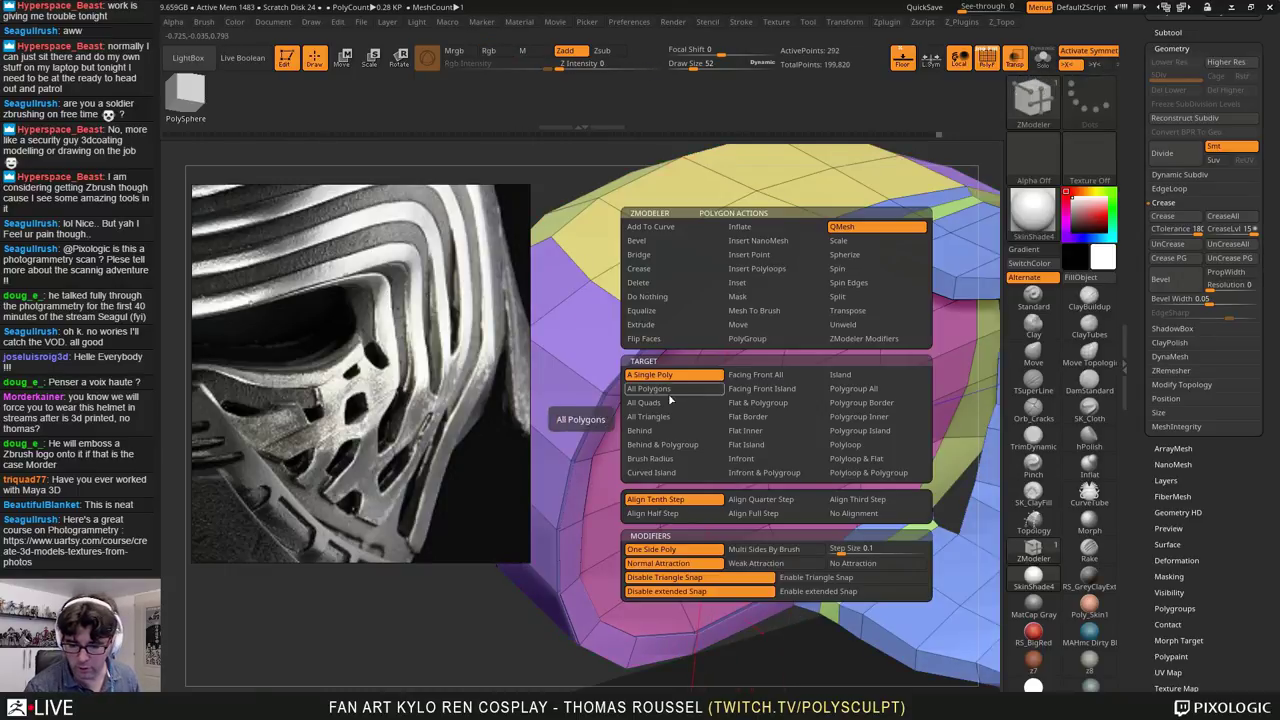
pyautogui.click(853, 388)
pyautogui.moveTo(780, 255); pyautogui.dragTo(868, 354)
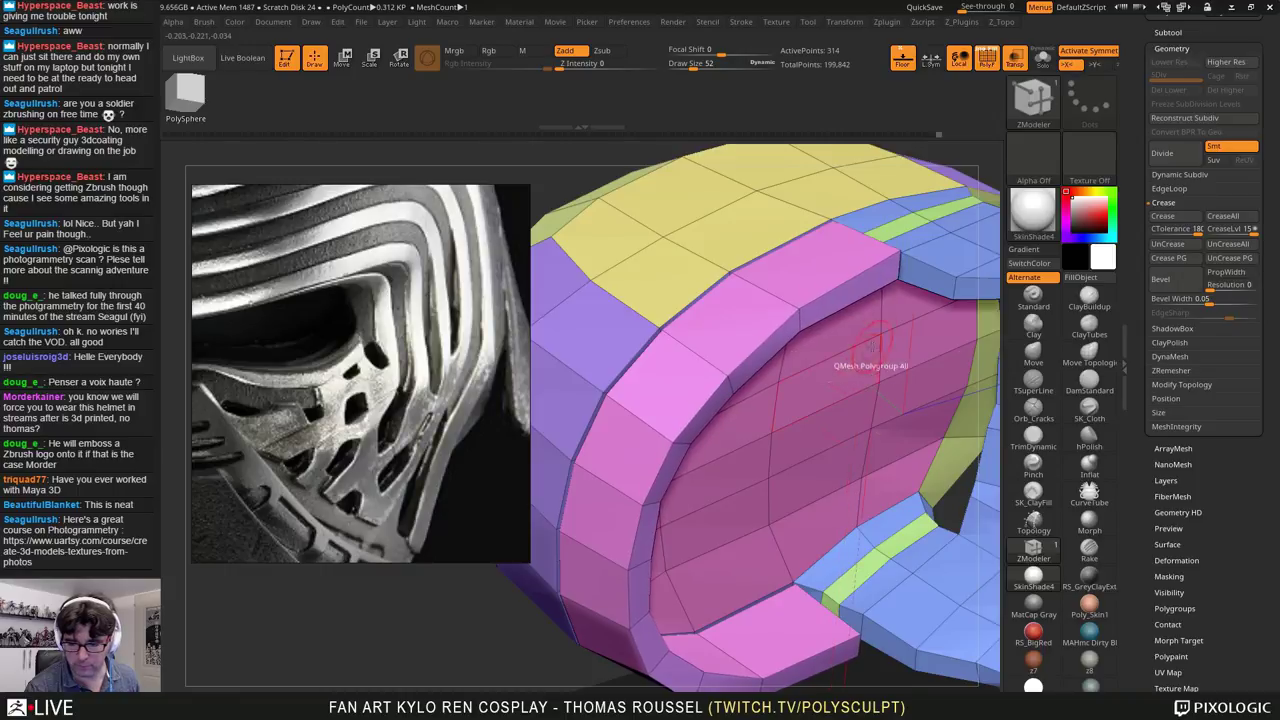
# Step: Pull the neck guard band's lower front corner down to the side template's corner beside the cheek panel
pyautogui.keyDown('shift'); pyautogui.moveTo(870, 354); pyautogui.dragTo(857, 424, button='right'); pyautogui.keyUp('shift')
pyautogui.moveTo(777, 480); pyautogui.dragTo(740, 498, button='right')
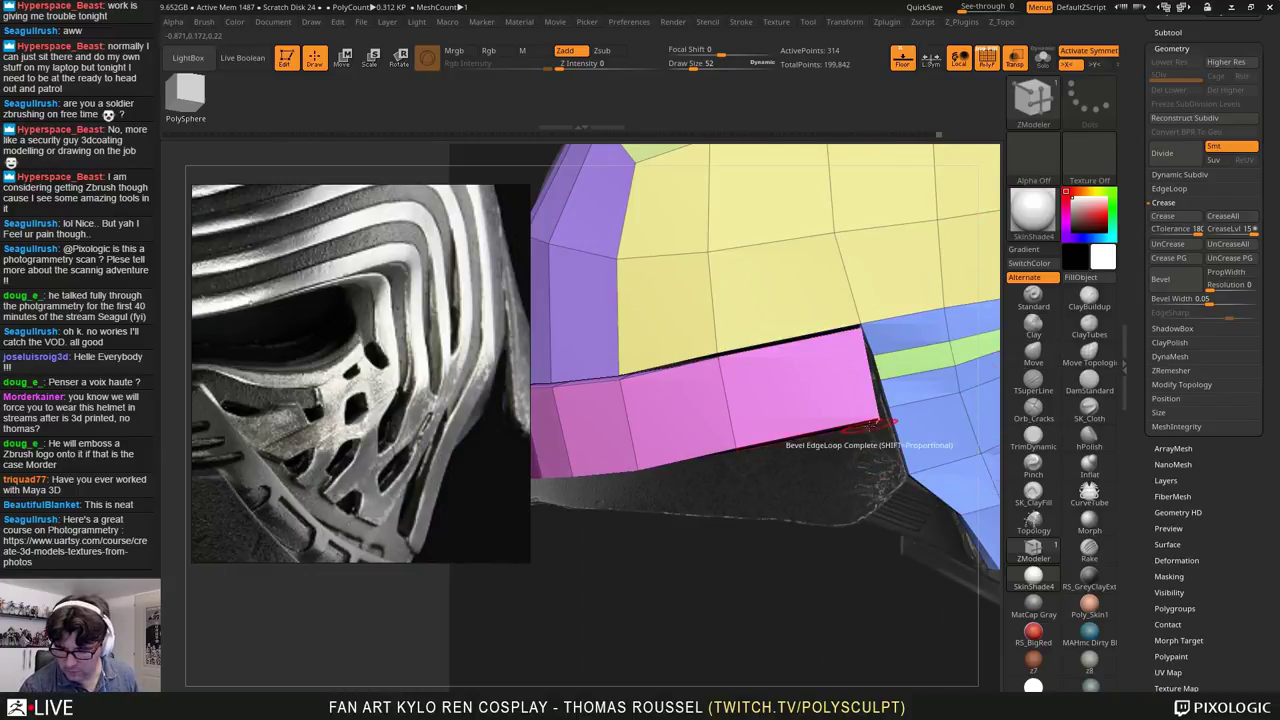
pyautogui.moveTo(884, 437); pyautogui.dragTo(906, 485)
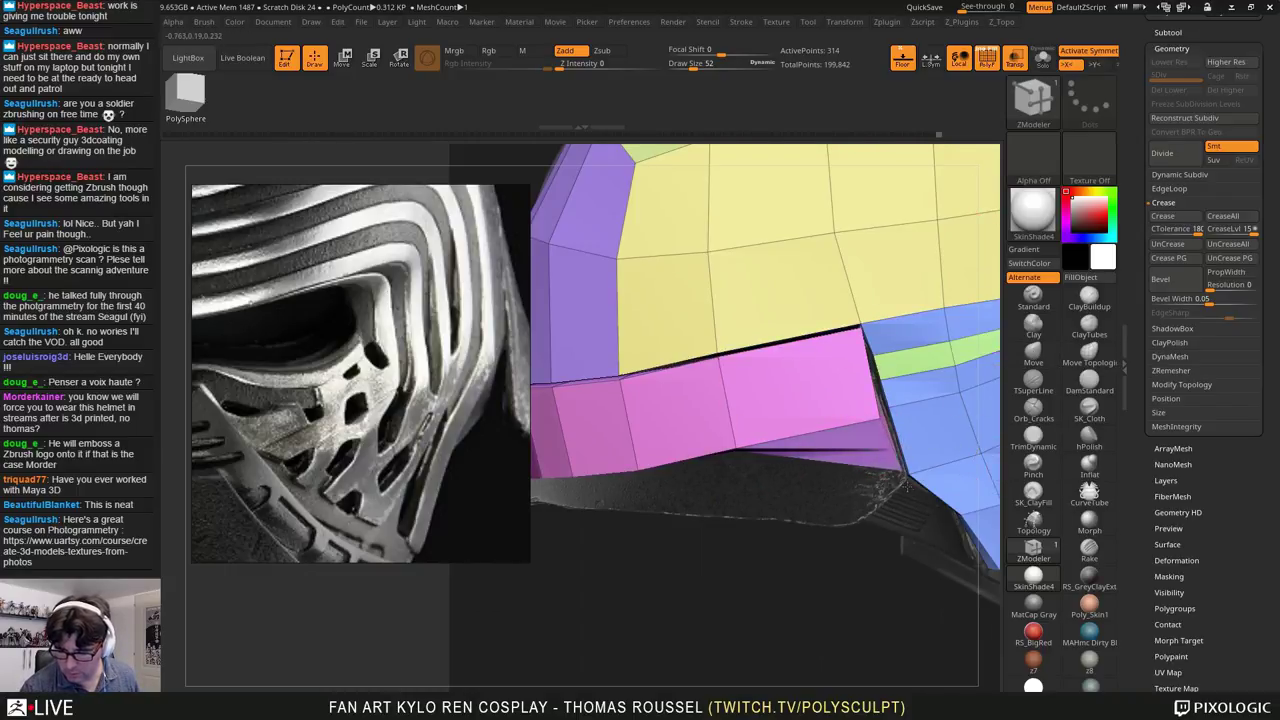
pyautogui.moveTo(881, 421); pyautogui.dragTo(908, 484)
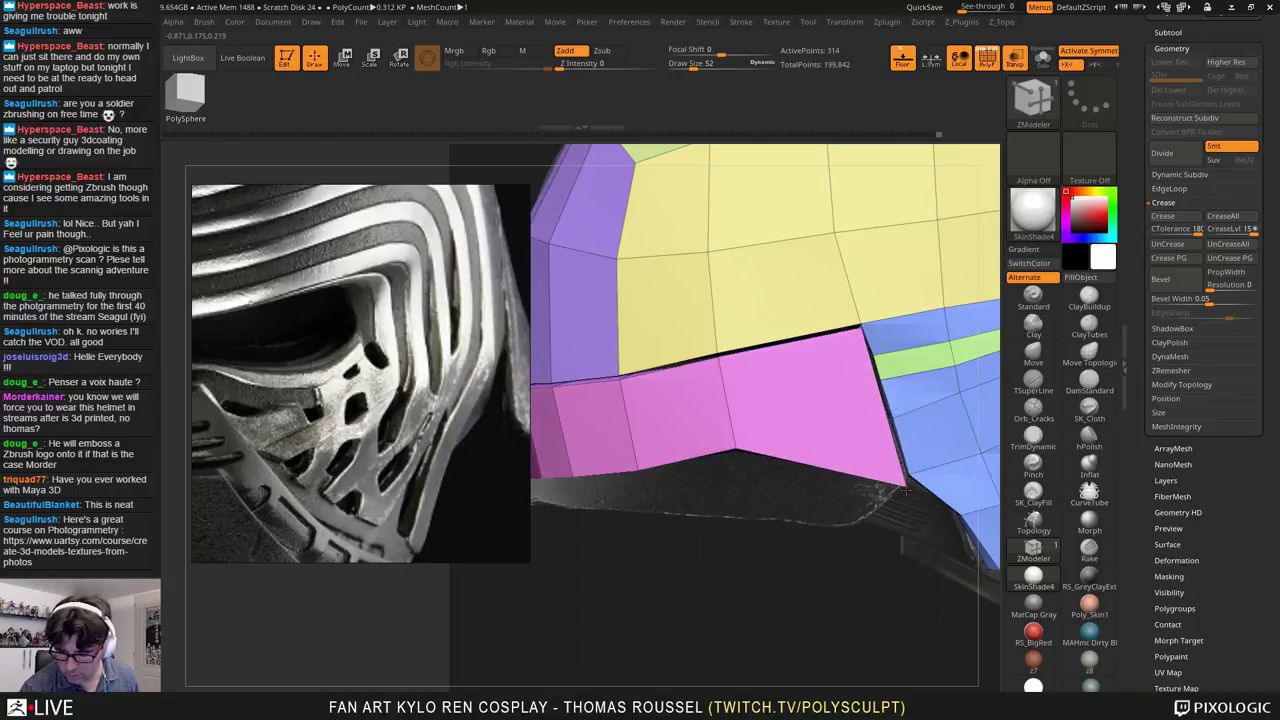
pyautogui.moveTo(741, 462); pyautogui.dragTo(749, 489)
pyautogui.hotkey('ctrl', 'z')
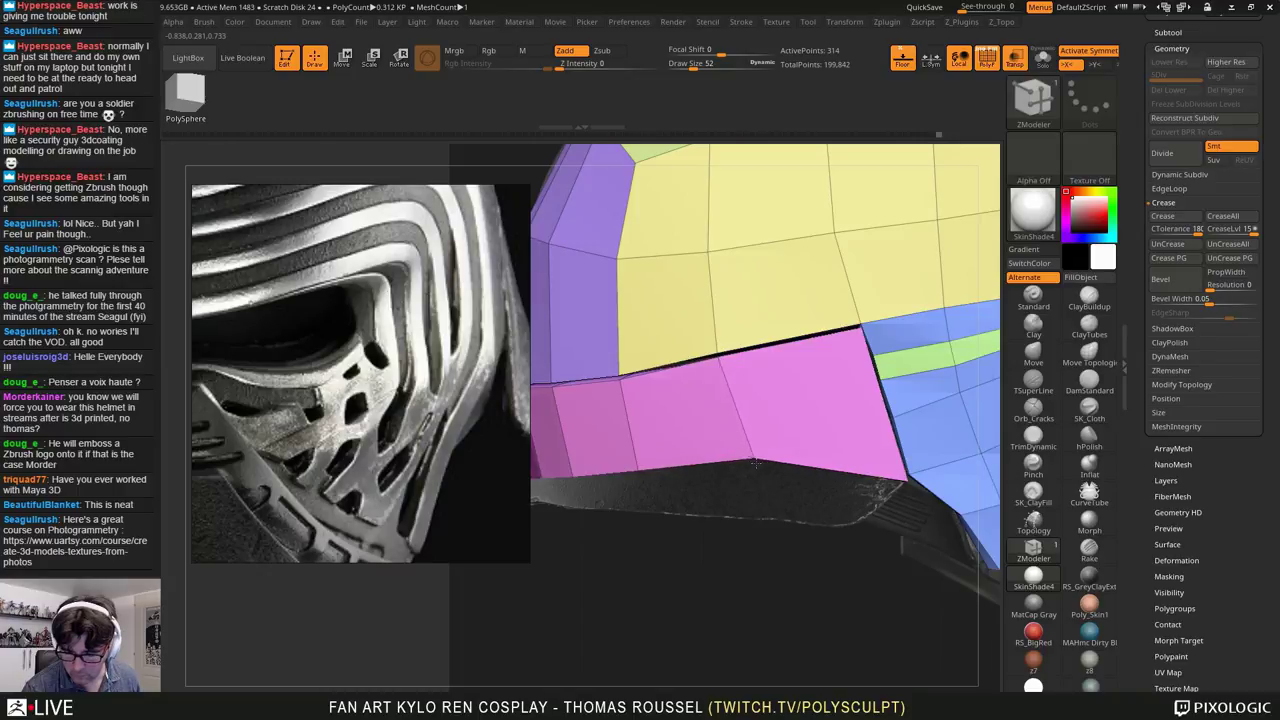
# Step: Split the neck guard's vertical edge near the front into three with two successive bevels, comparing the band before and after
pyautogui.moveTo(726, 417); pyautogui.dragTo(776, 418)
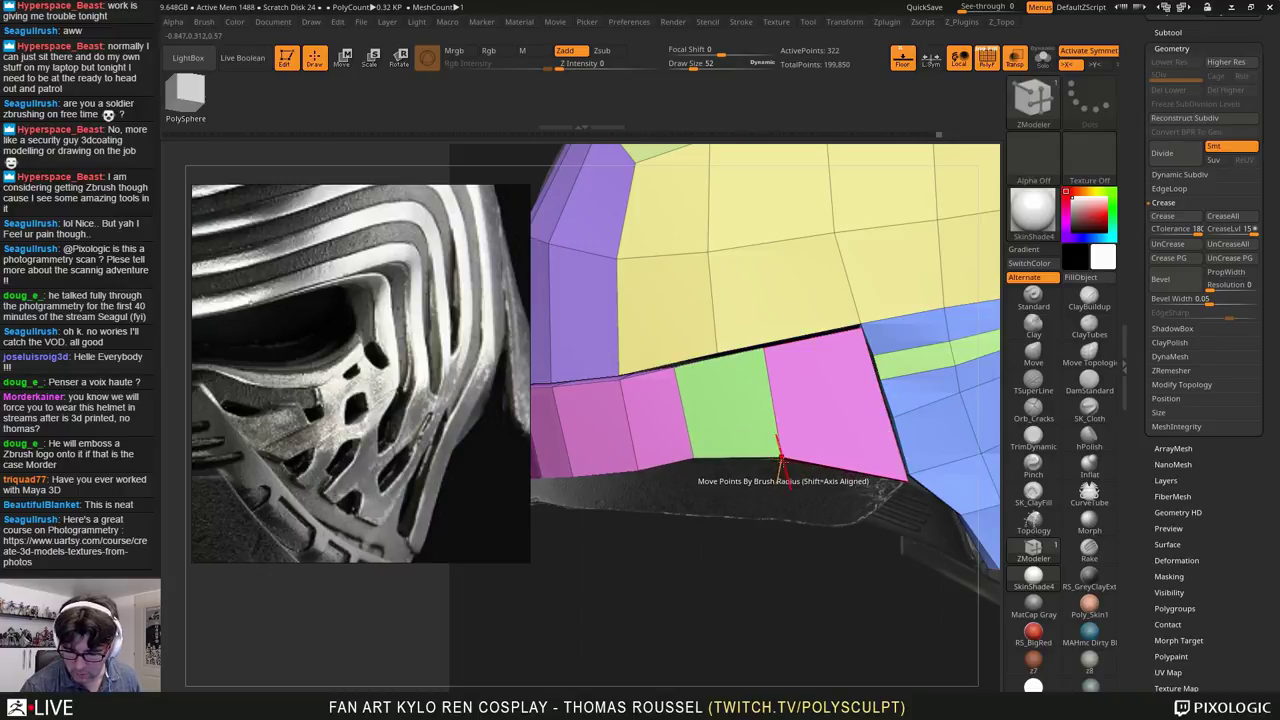
pyautogui.moveTo(784, 464); pyautogui.dragTo(800, 485)
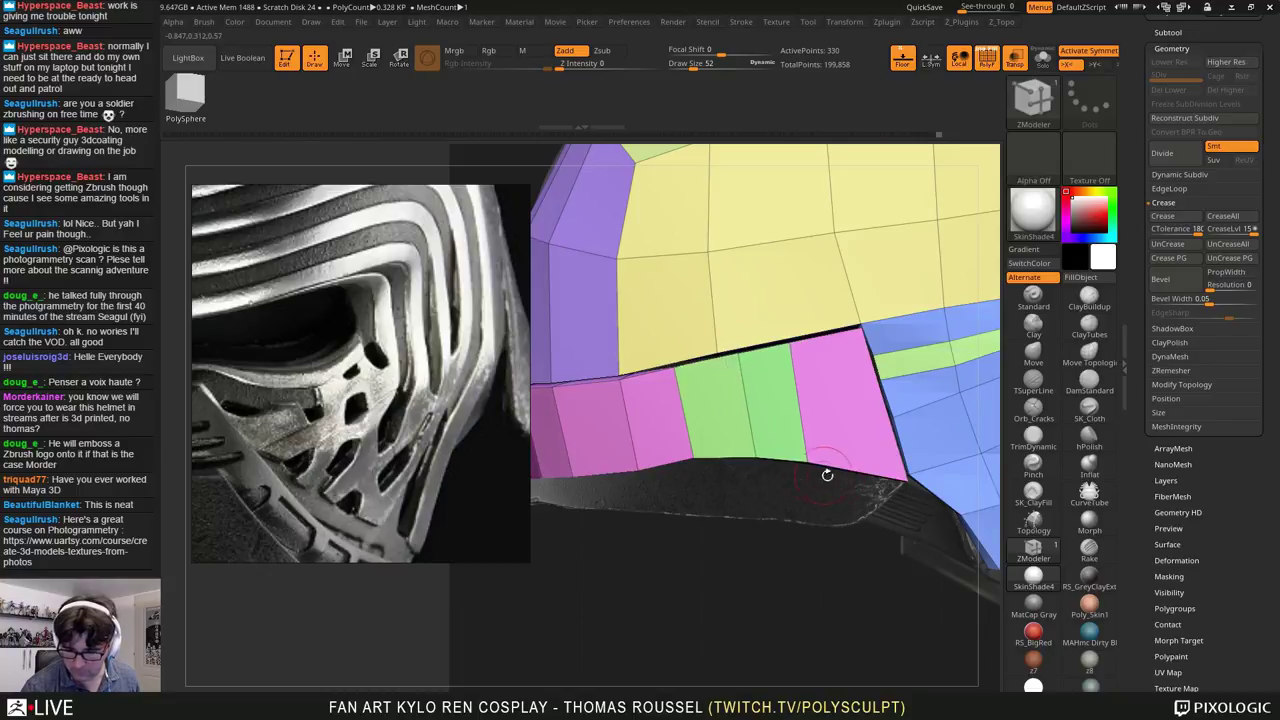
pyautogui.hotkey('ctrl', 'z')
pyautogui.hotkey('ctrl', 'z')
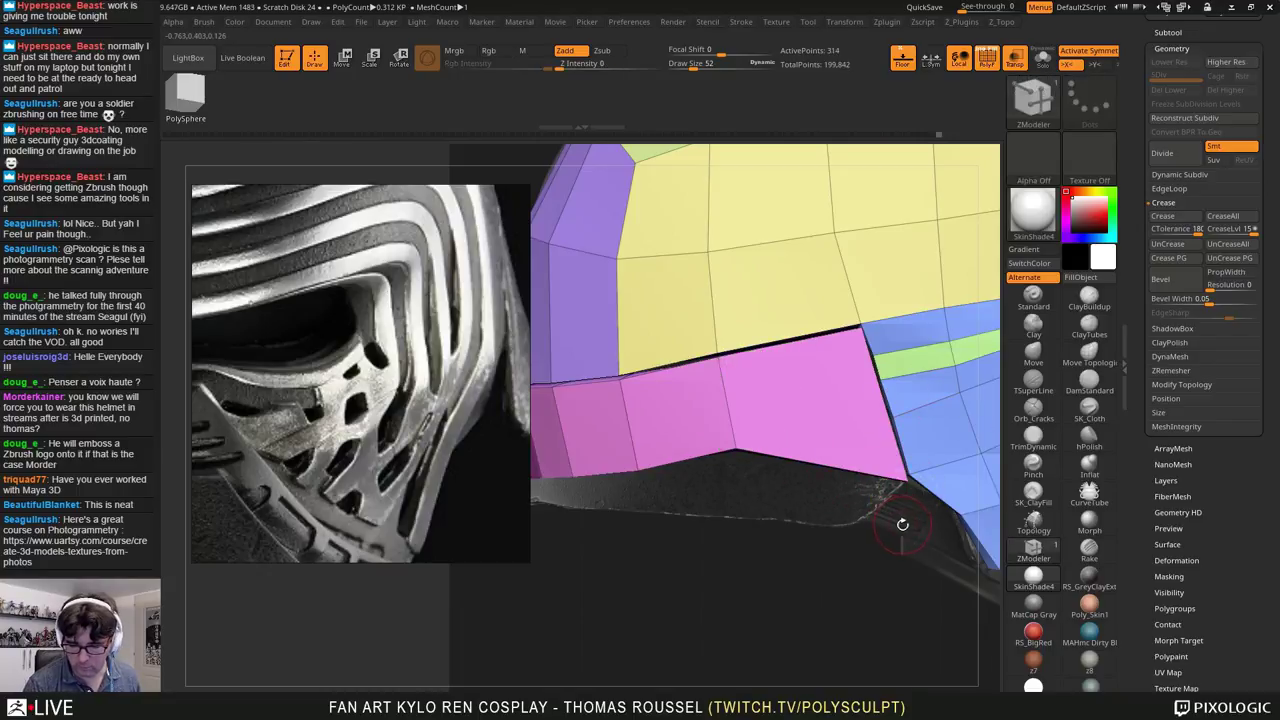
pyautogui.hotkey('ctrl', 'shift', 'z')
pyautogui.hotkey('ctrl', 'shift', 'z')
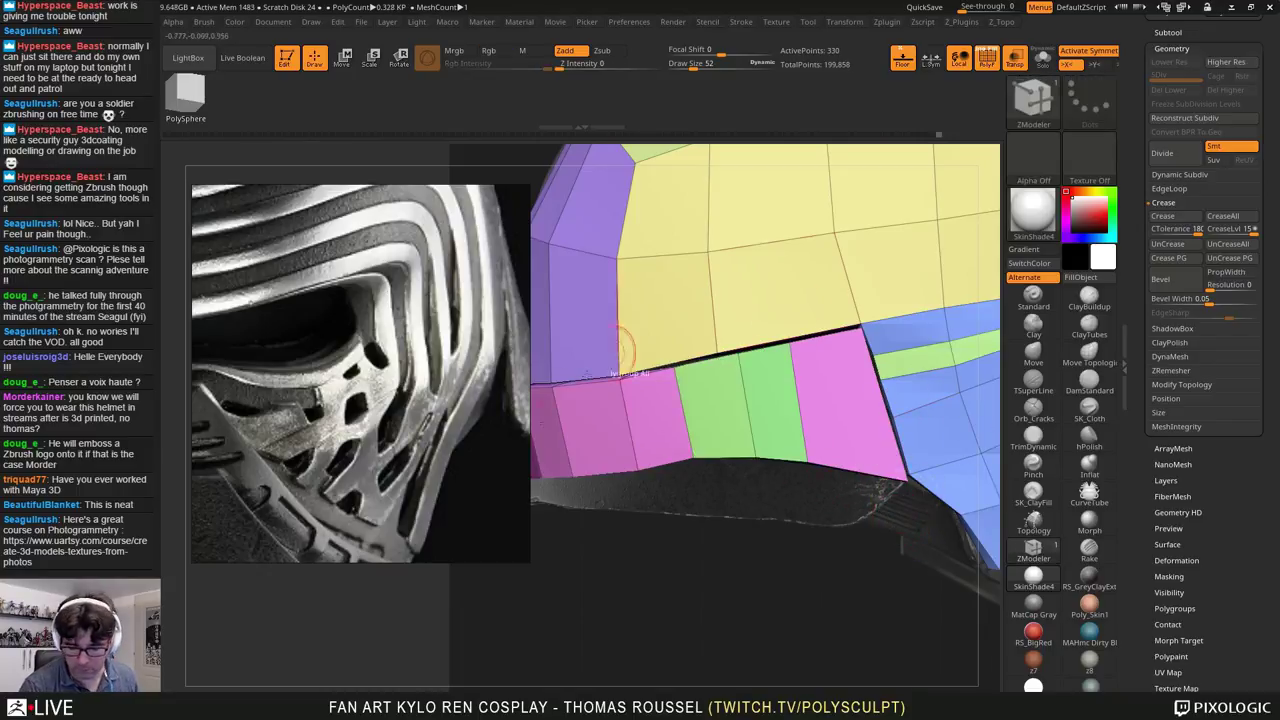
# Step: Using the Move brush, pull the lower points along the side of the neck guard band down to the side template's bottom contour
pyautogui.click(1032, 350)
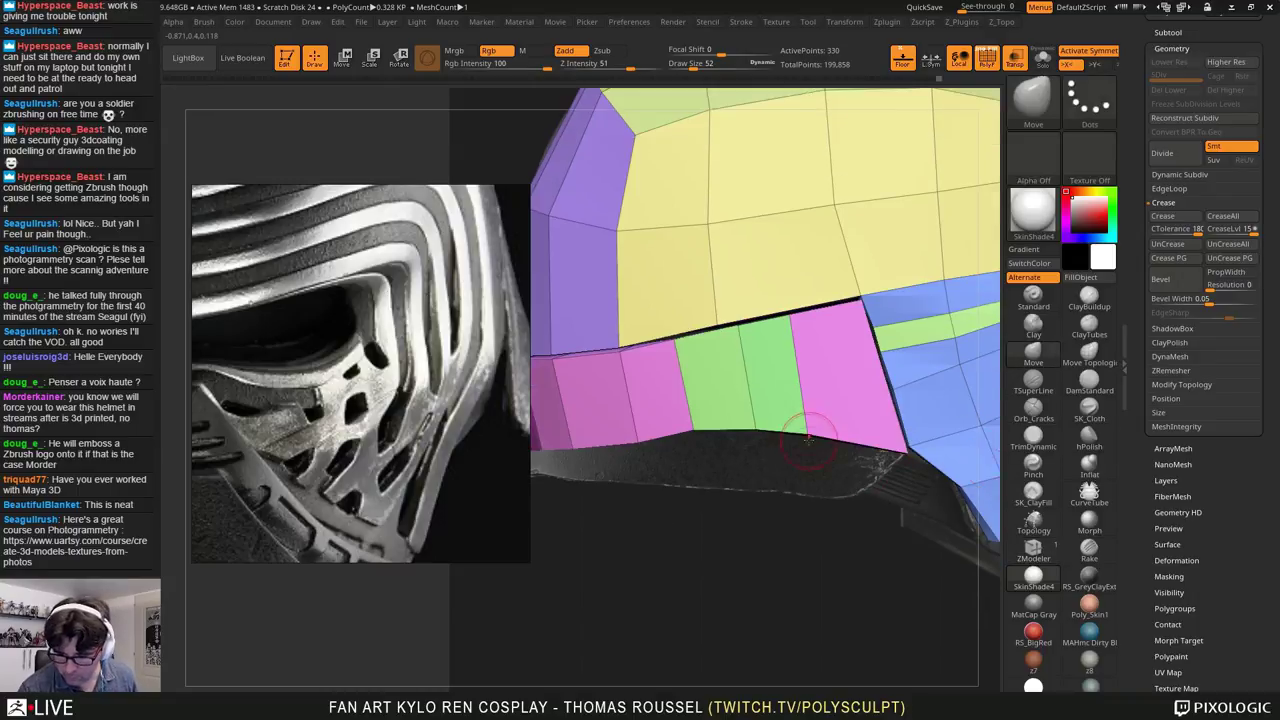
pyautogui.moveTo(861, 526); pyautogui.dragTo(908, 603)
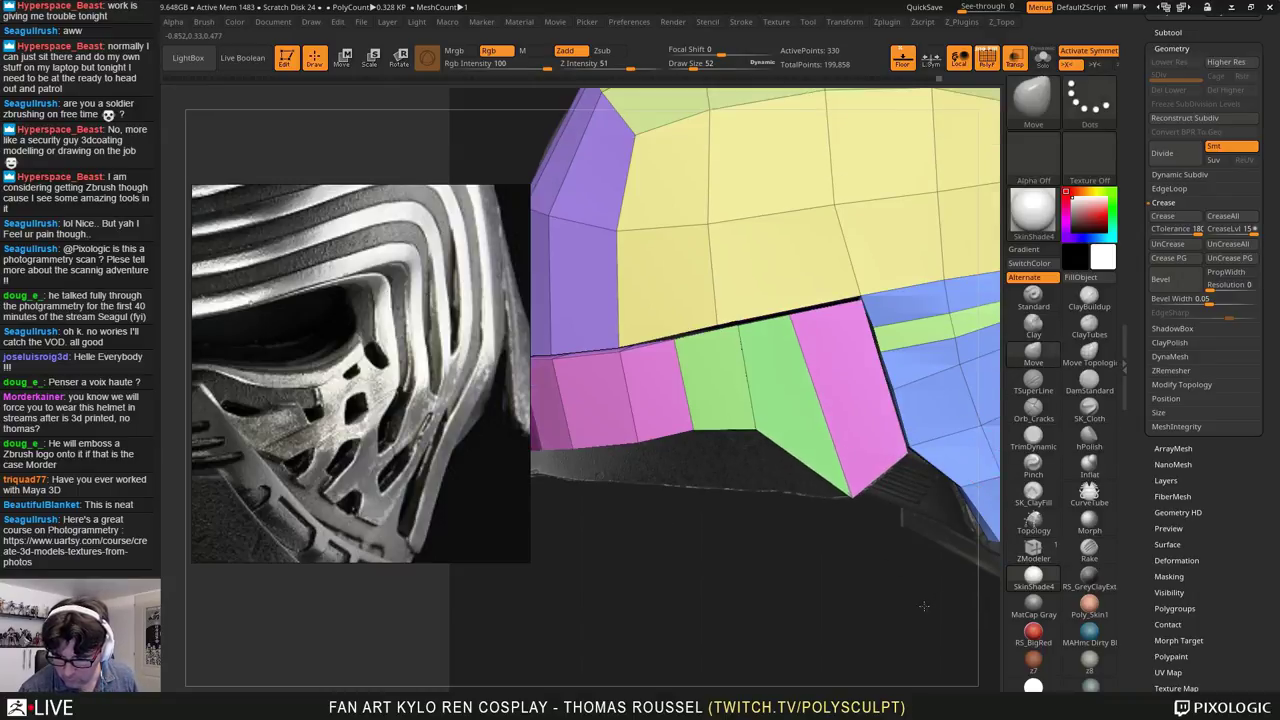
pyautogui.moveTo(878, 530)
pyautogui.mouseDown()
pyautogui.moveTo(836, 427)
pyautogui.moveTo(918, 386)
pyautogui.moveTo(838, 425)
pyautogui.mouseUp()
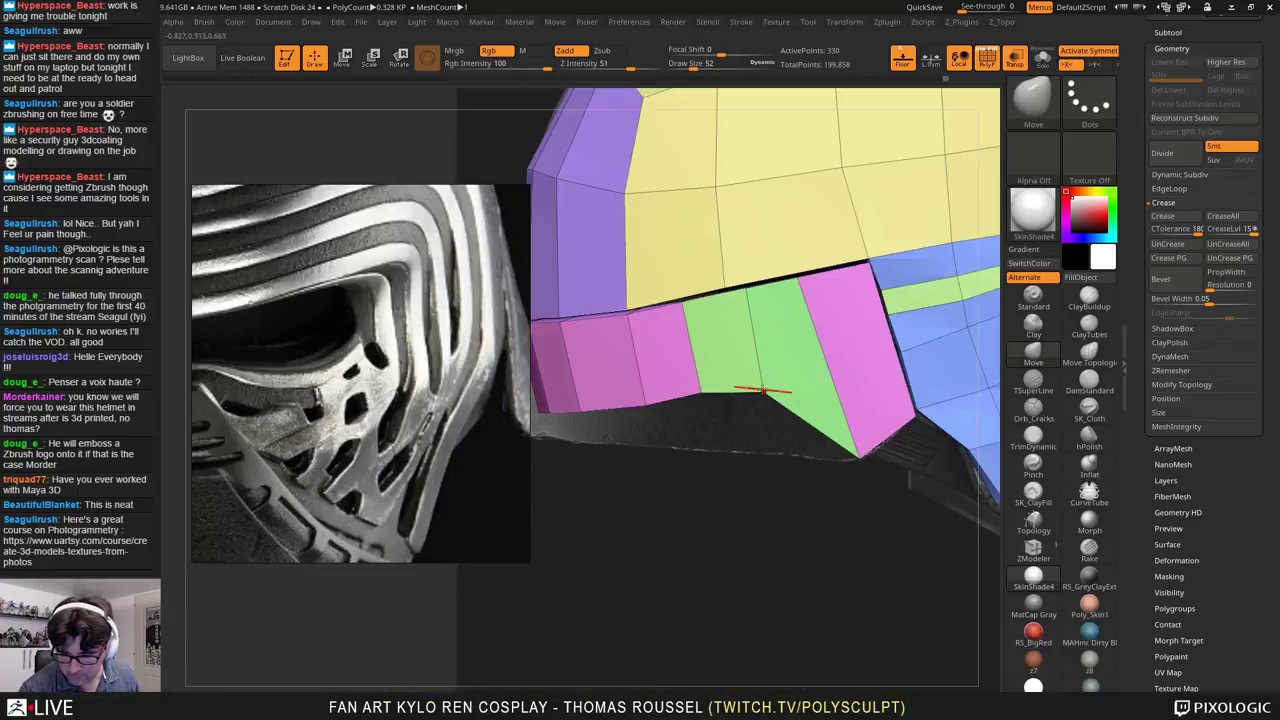
pyautogui.press('s')
pyautogui.moveTo(767, 392)
pyautogui.mouseDown()
pyautogui.moveTo(784, 393)
pyautogui.moveTo(769, 512)
pyautogui.mouseUp()
pyautogui.moveTo(702, 405); pyautogui.dragTo(692, 472)
# Step: Lower the neck guard's back border points and flare them outward to the template's rear tip with the Move brush at draw size 150
pyautogui.moveTo(643, 408)
pyautogui.mouseDown()
pyautogui.moveTo(634, 446)
pyautogui.moveTo(771, 457)
pyautogui.moveTo(745, 394)
pyautogui.moveTo(862, 392)
pyautogui.moveTo(820, 398)
pyautogui.mouseUp()
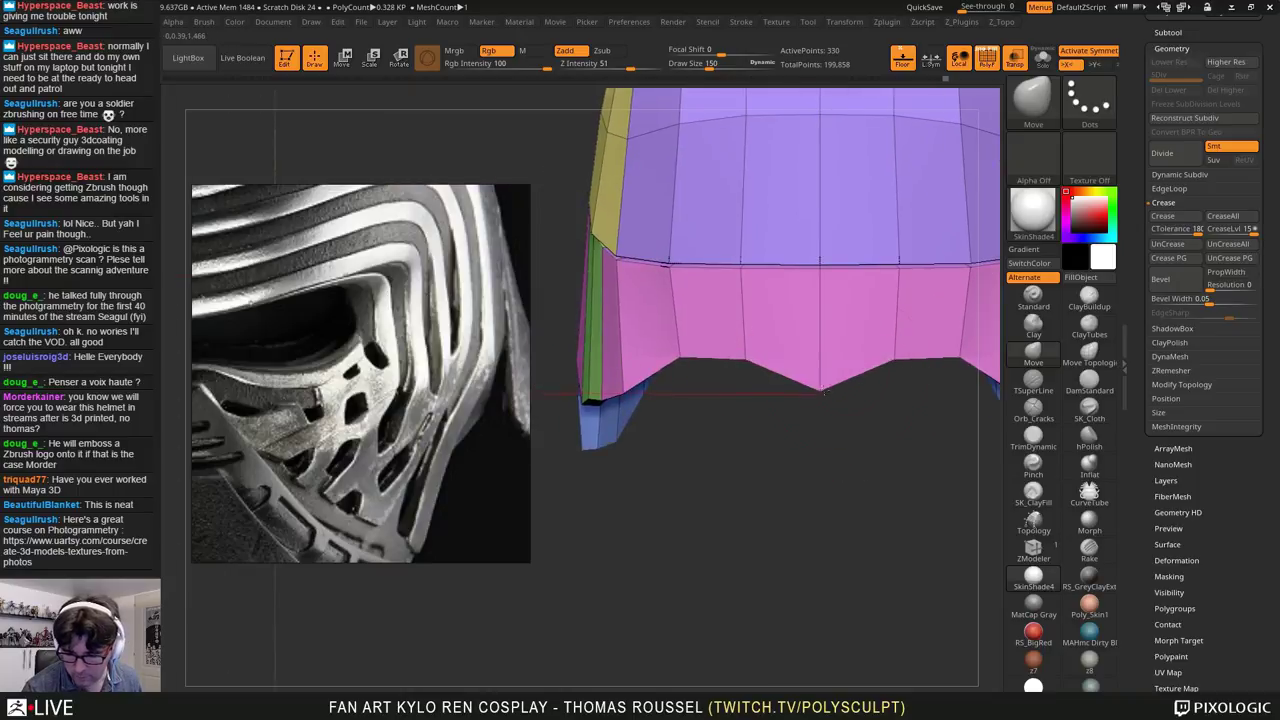
pyautogui.moveTo(897, 362); pyautogui.dragTo(906, 406)
pyautogui.moveTo(961, 370)
pyautogui.mouseDown()
pyautogui.moveTo(969, 446)
pyautogui.moveTo(829, 472)
pyautogui.mouseUp()
pyautogui.moveTo(848, 404); pyautogui.dragTo(794, 383)
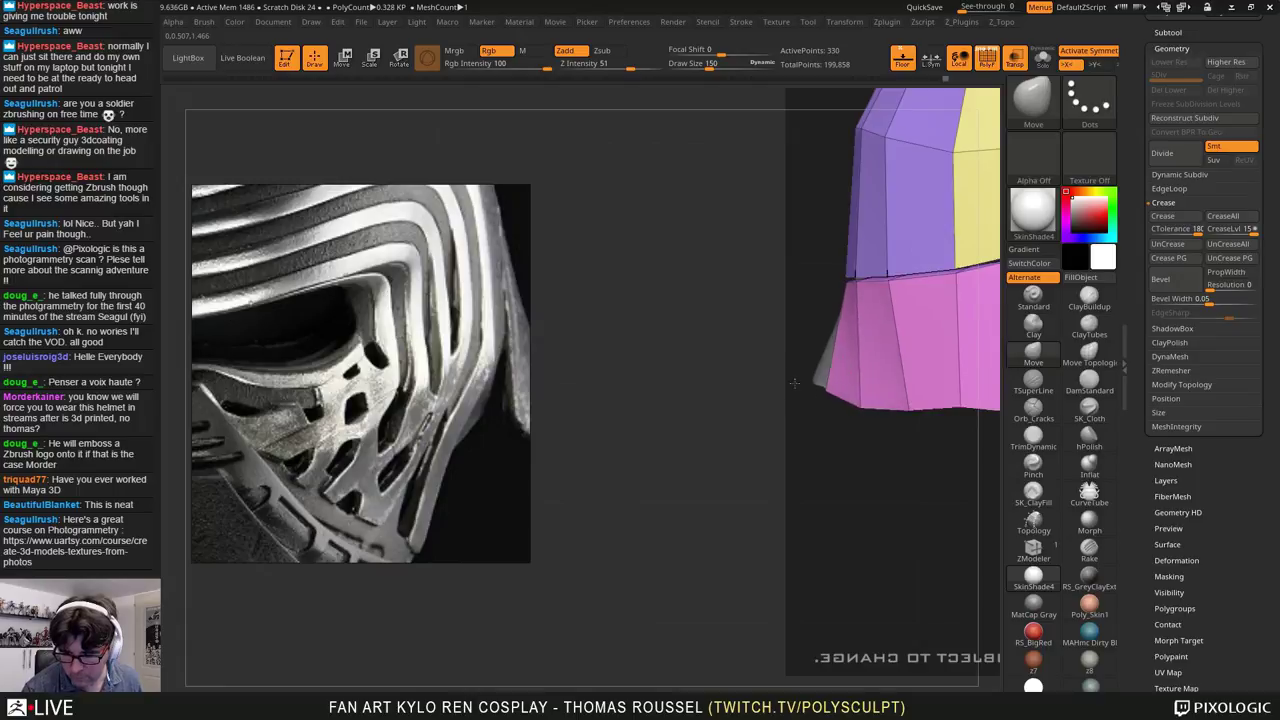
pyautogui.moveTo(908, 408); pyautogui.dragTo(818, 386)
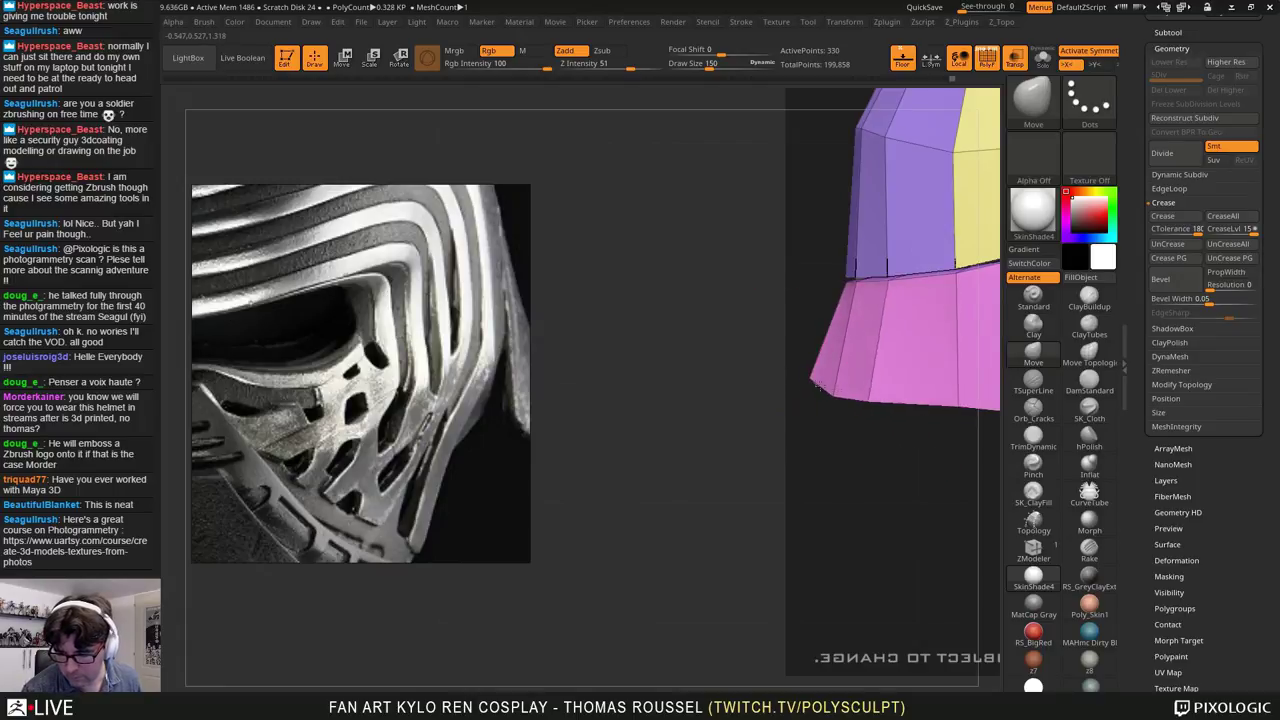
pyautogui.moveTo(935, 400)
pyautogui.mouseDown()
pyautogui.moveTo(845, 490)
pyautogui.moveTo(812, 553)
pyautogui.moveTo(796, 551)
pyautogui.mouseUp()
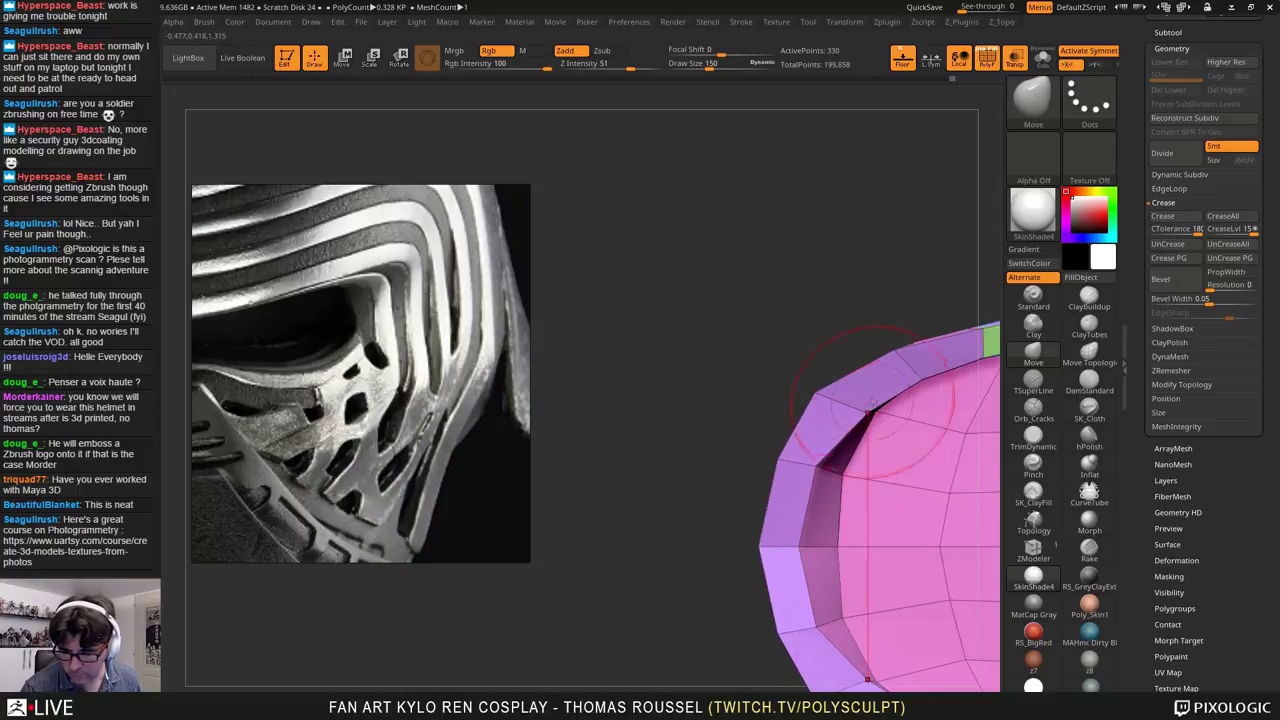
# Step: Round out the neck guard's rear corner points as seen from below, using the Move brush at draw size 76
pyautogui.moveTo(874, 411); pyautogui.dragTo(848, 401)
pyautogui.press('s')
pyautogui.moveTo(921, 379)
pyautogui.mouseDown()
pyautogui.moveTo(893, 320)
pyautogui.moveTo(909, 249)
pyautogui.moveTo(860, 243)
pyautogui.mouseUp()
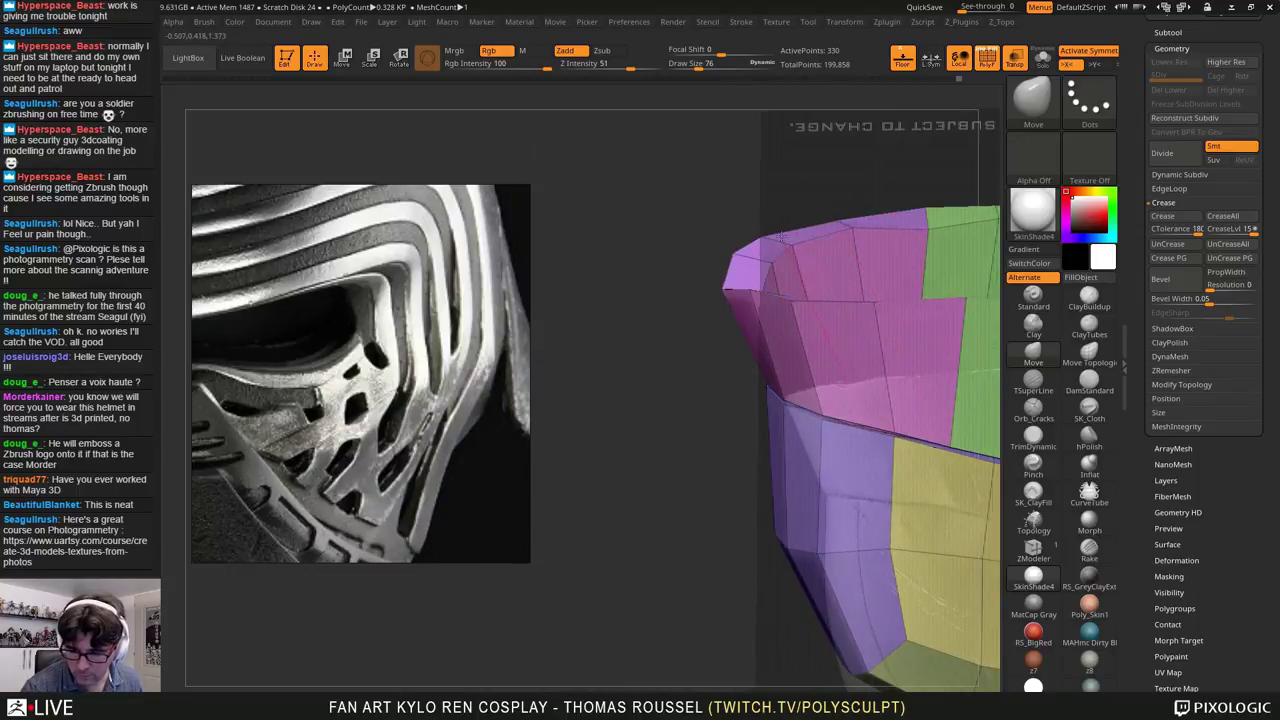
pyautogui.moveTo(765, 285)
pyautogui.mouseDown()
pyautogui.moveTo(642, 262)
pyautogui.moveTo(644, 241)
pyautogui.moveTo(740, 262)
pyautogui.moveTo(881, 263)
pyautogui.moveTo(898, 213)
pyautogui.mouseUp()
pyautogui.moveTo(775, 528); pyautogui.dragTo(952, 495)
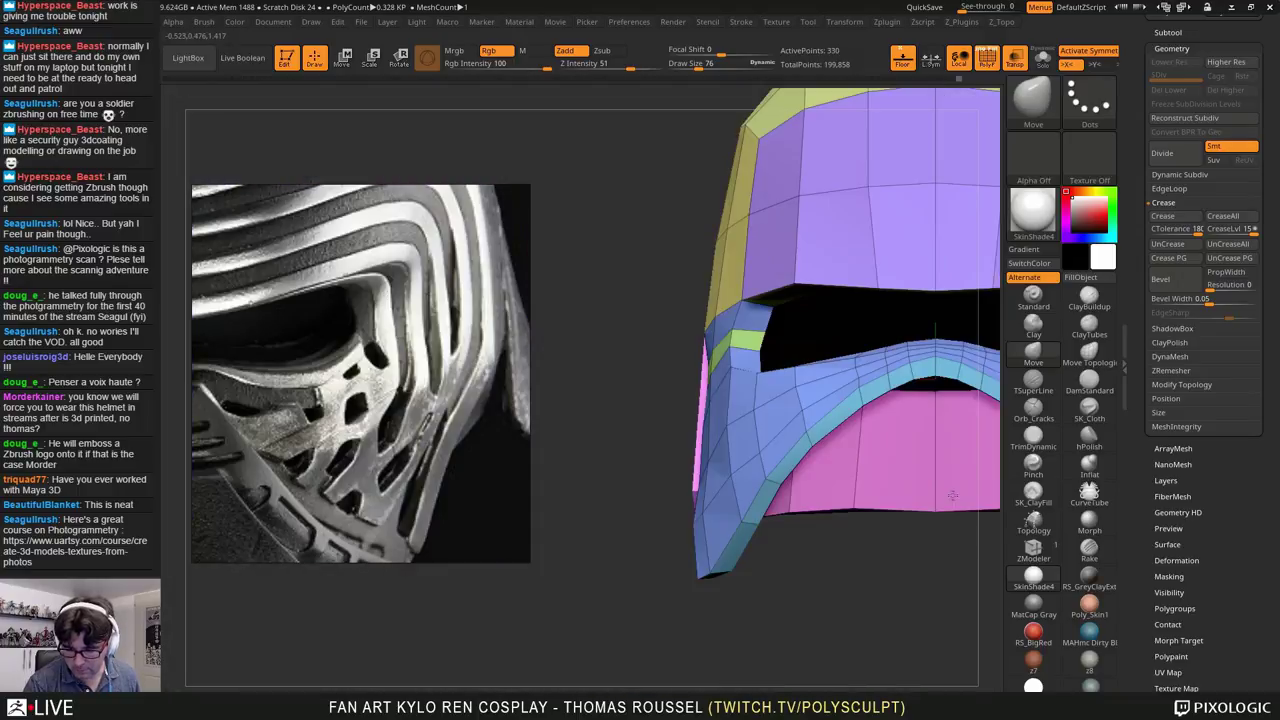
# Step: Shift the rear end of the neck guard's top edge slightly forward against the side template with the Move brush at draw size 156
pyautogui.moveTo(823, 501); pyautogui.dragTo(723, 513)
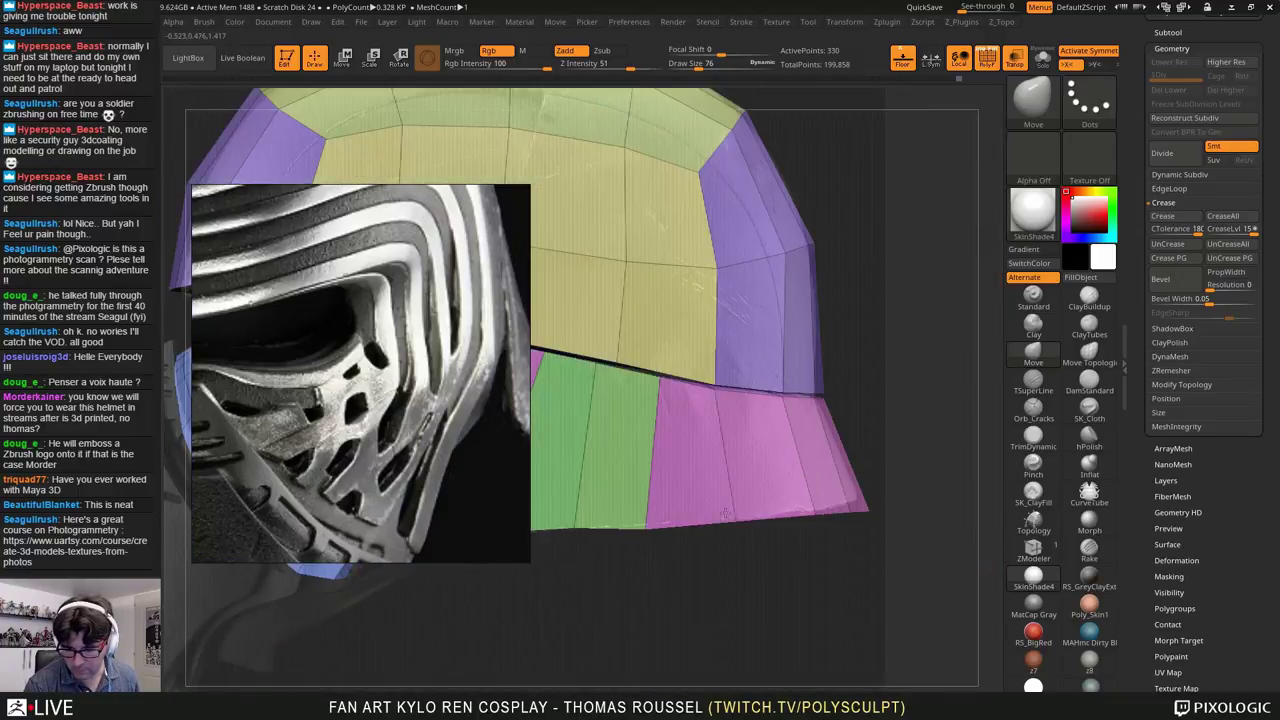
pyautogui.moveTo(888, 501); pyautogui.dragTo(854, 471)
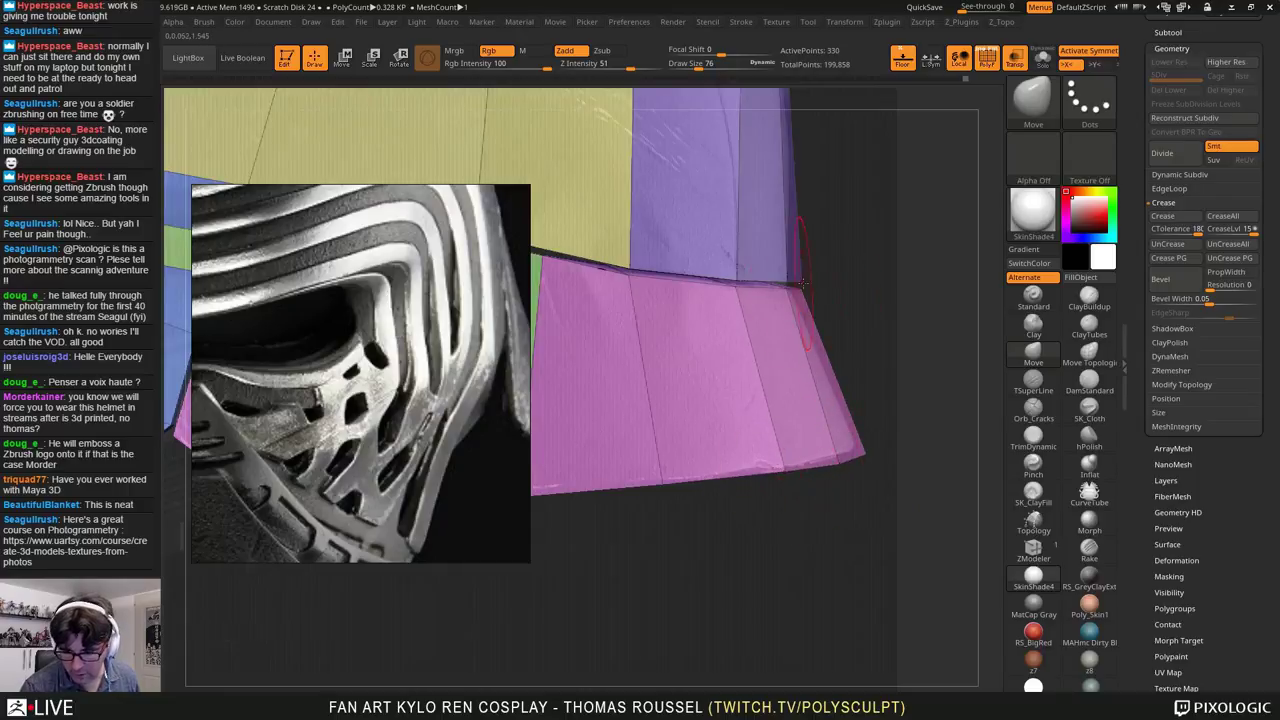
pyautogui.press('s')
pyautogui.moveTo(800, 285)
pyautogui.mouseDown()
pyautogui.moveTo(843, 186)
pyautogui.moveTo(780, 285)
pyautogui.mouseUp()
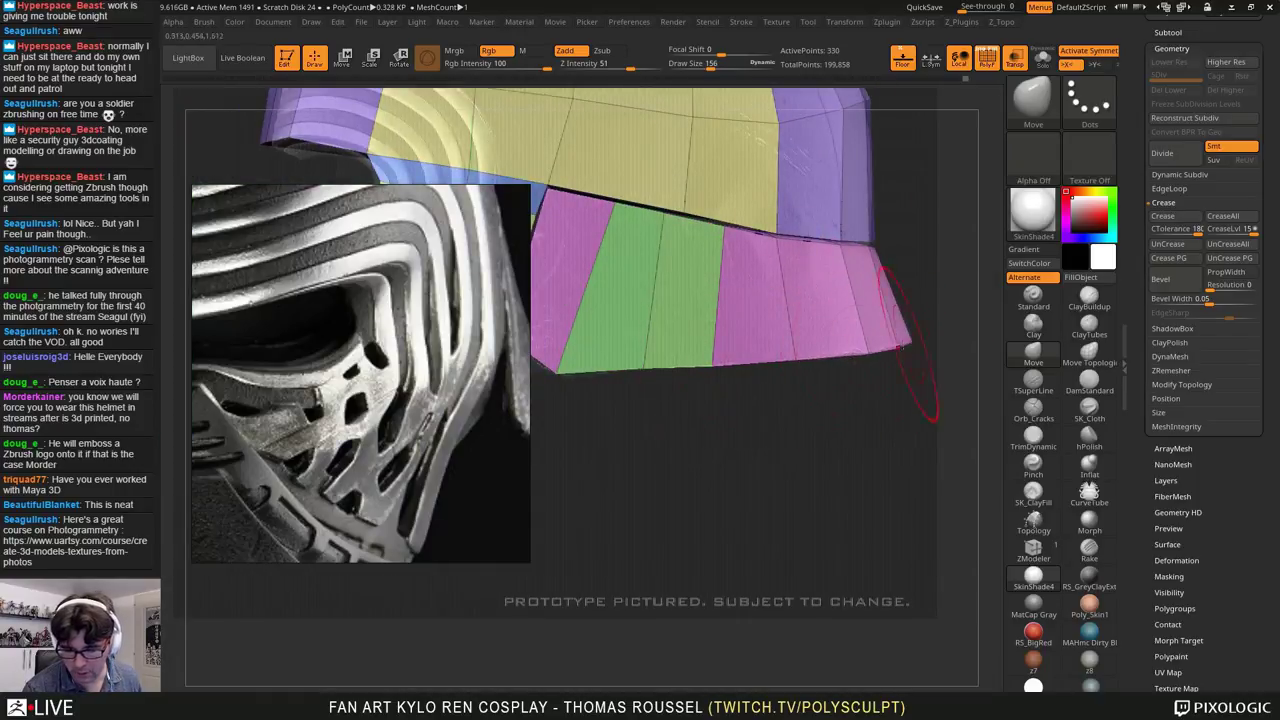
# Step: Smooth out the curve of the neck guard's rear edges from the underside with the Move brush at draw size 91
pyautogui.moveTo(870, 345); pyautogui.dragTo(845, 164)
pyautogui.press('s')
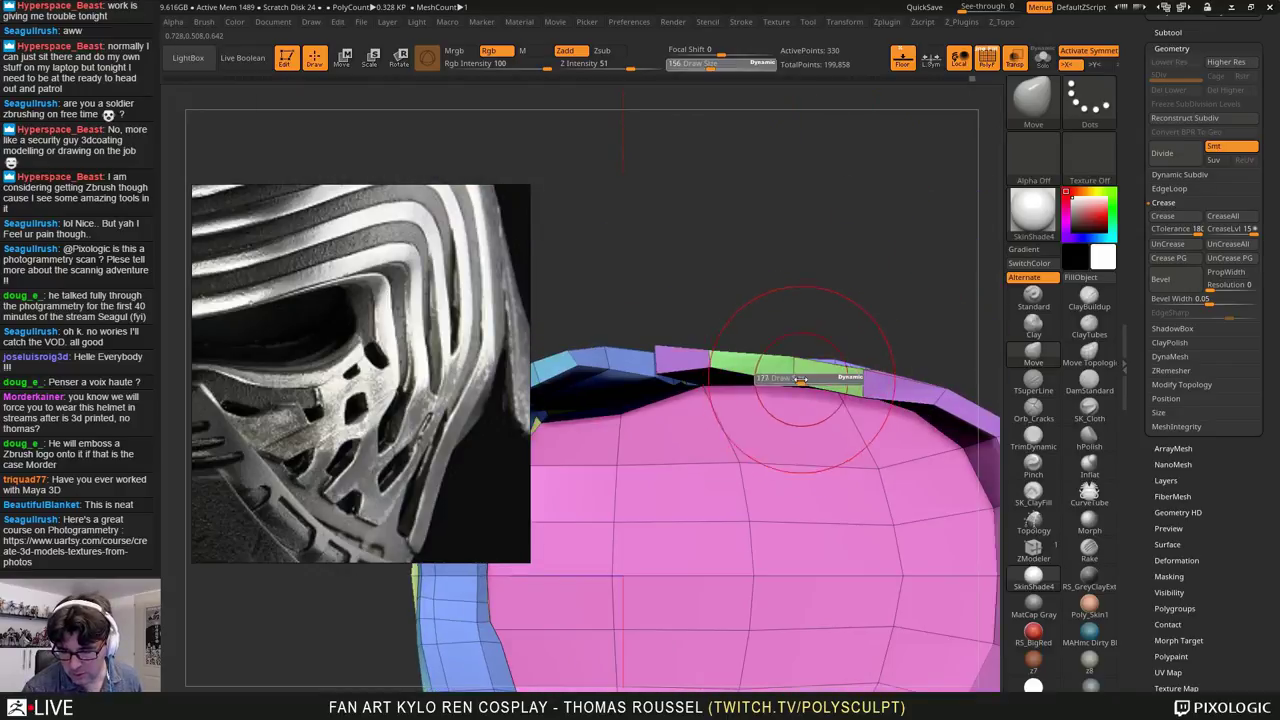
pyautogui.moveTo(824, 374); pyautogui.dragTo(833, 367)
pyautogui.press('s')
pyautogui.moveTo(922, 401); pyautogui.dragTo(856, 413)
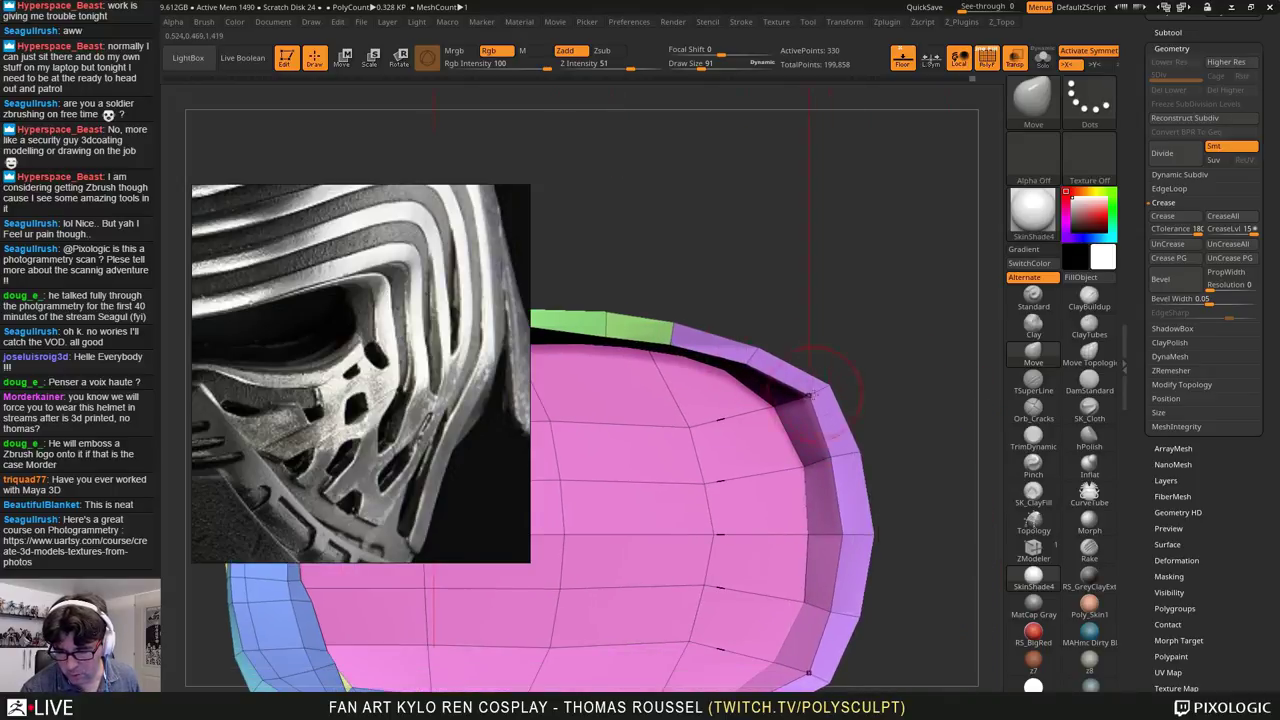
pyautogui.moveTo(829, 456); pyautogui.dragTo(847, 464)
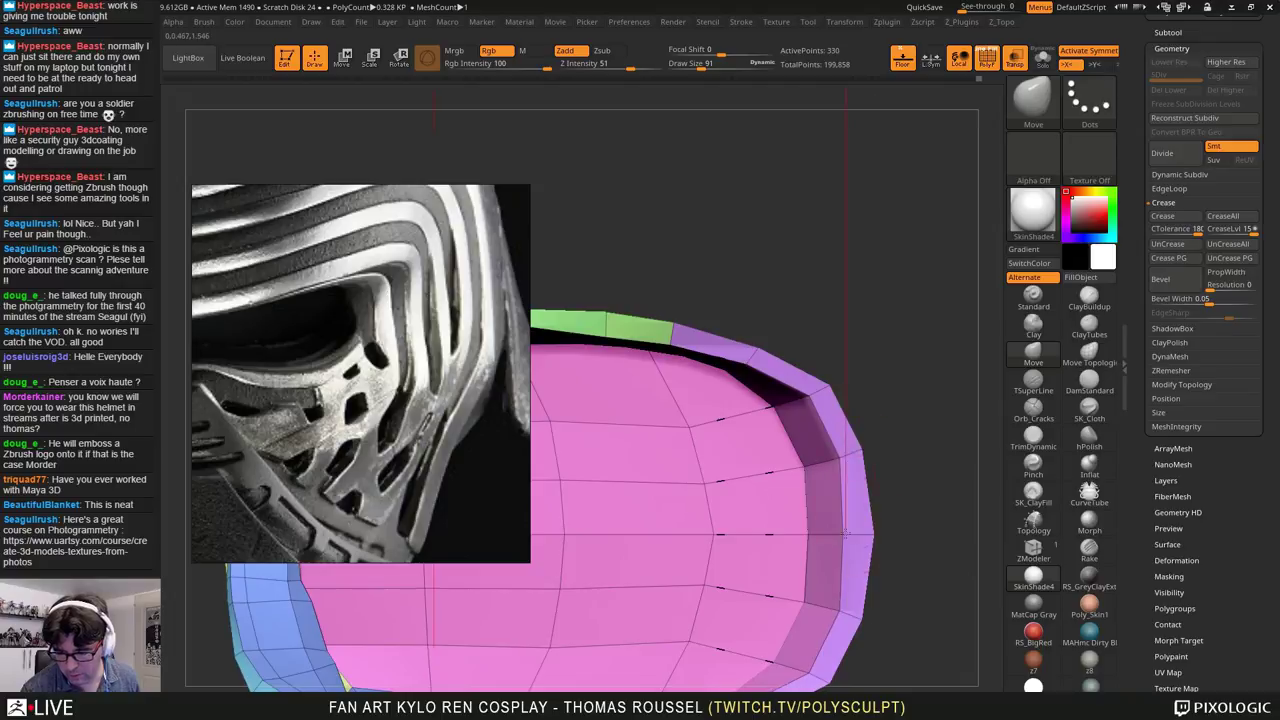
pyautogui.moveTo(846, 533)
pyautogui.mouseDown()
pyautogui.moveTo(858, 535)
pyautogui.moveTo(905, 455)
pyautogui.moveTo(900, 400)
pyautogui.mouseUp()
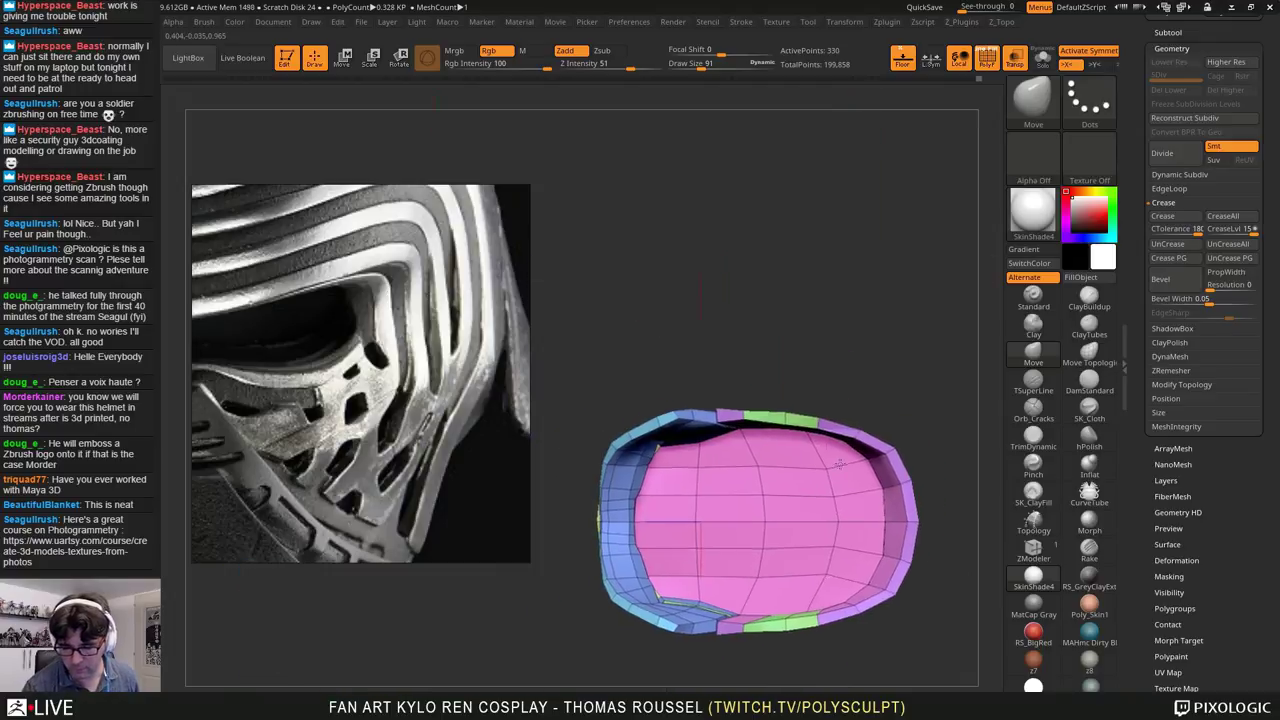
# Step: Examine the shape of the neck guard band and the helmet's inner floor from below and from the side
pyautogui.moveTo(800, 370); pyautogui.dragTo(861, 476)
pyautogui.moveTo(861, 476); pyautogui.dragTo(807, 385, button='right')
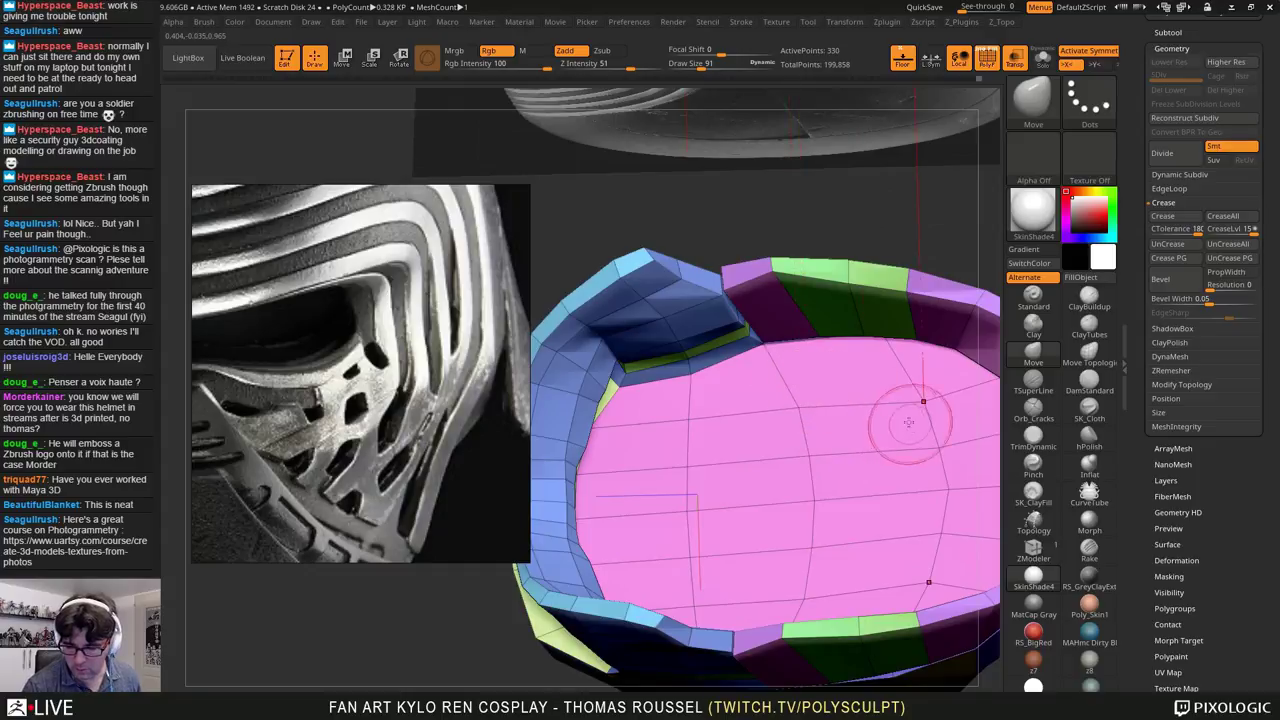
pyautogui.moveTo(908, 423)
pyautogui.mouseDown(button='right')
pyautogui.moveTo(860, 383)
pyautogui.moveTo(843, 343)
pyautogui.moveTo(817, 175)
pyautogui.mouseUp(button='right')
pyautogui.press('s')
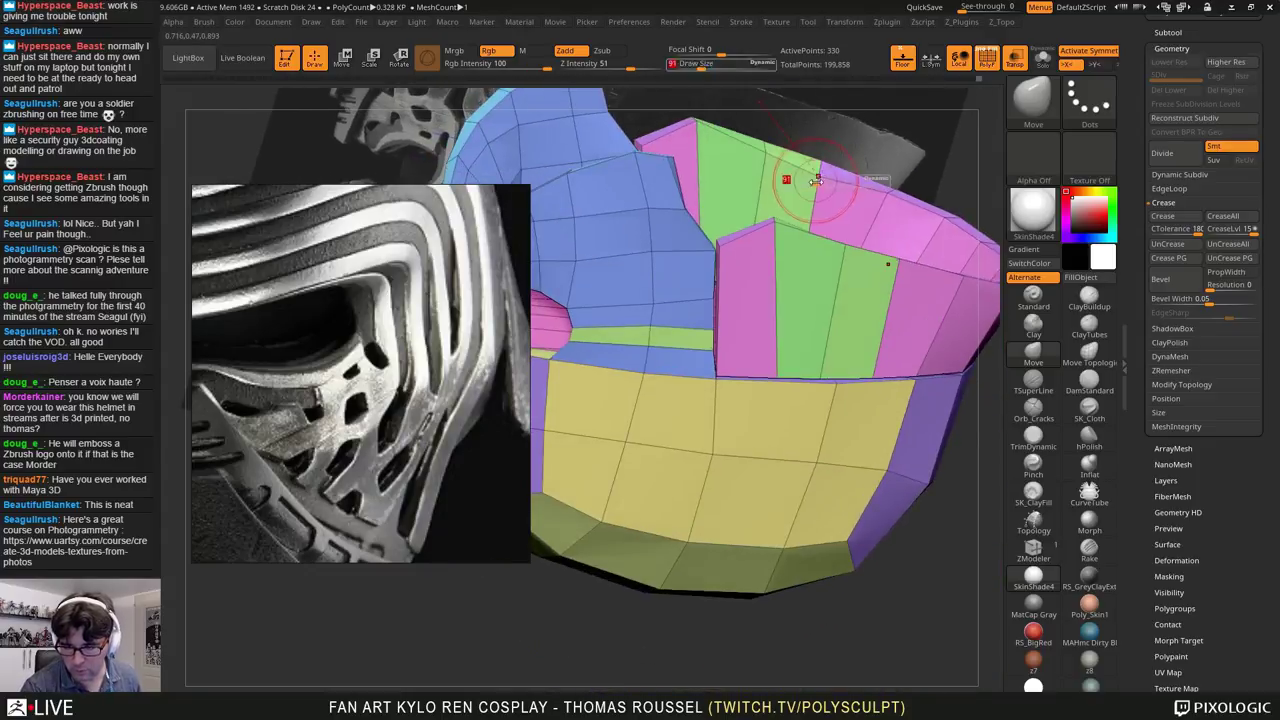
pyautogui.moveTo(822, 180); pyautogui.dragTo(816, 180)
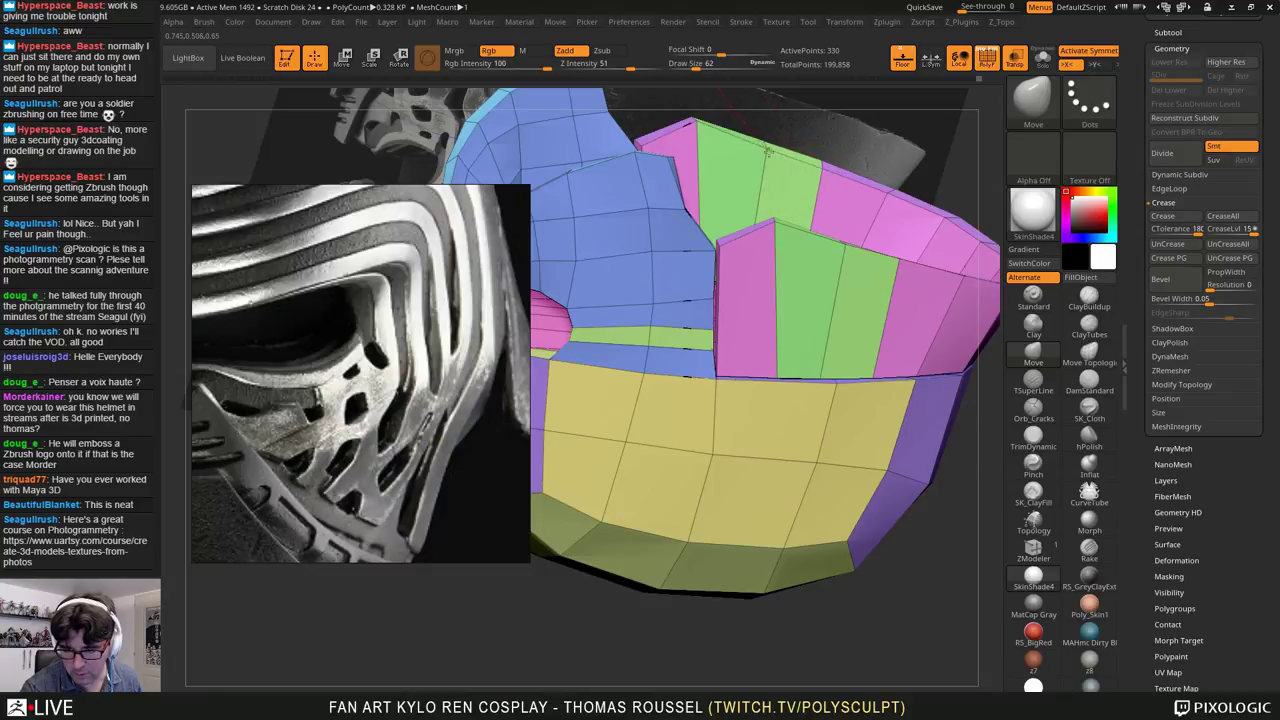
pyautogui.moveTo(906, 210); pyautogui.dragTo(886, 316, button='right')
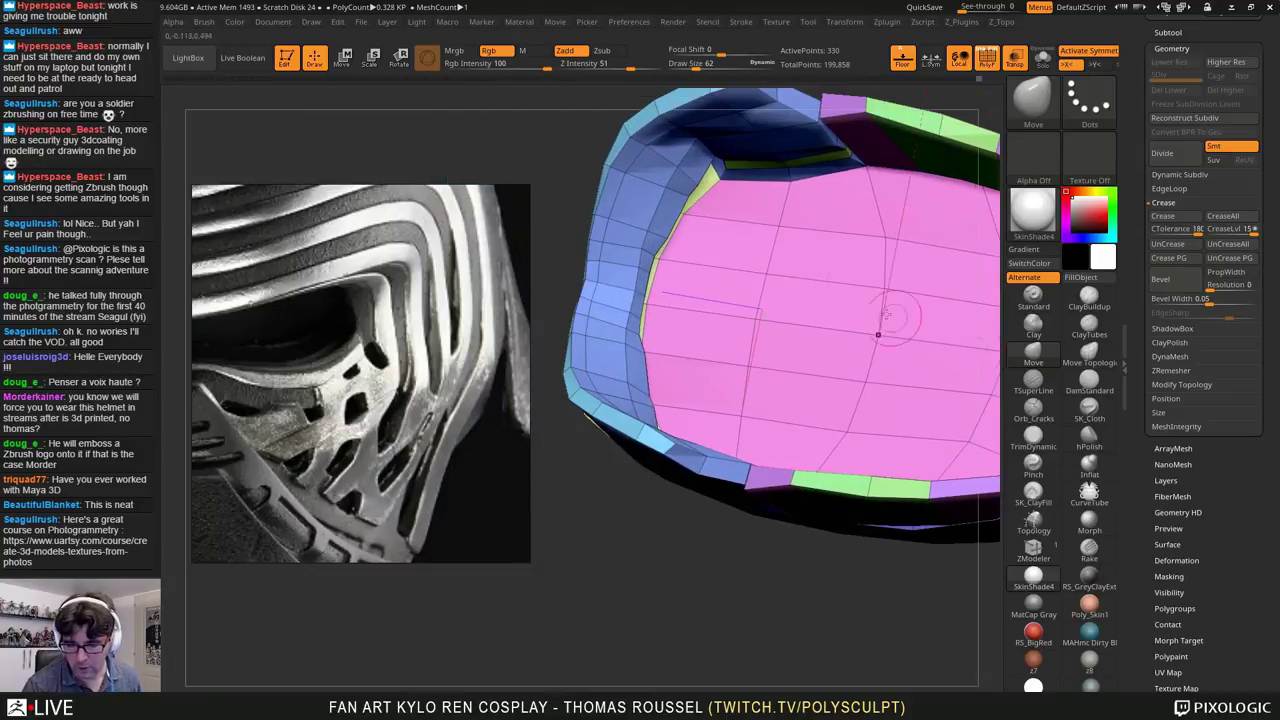
pyautogui.moveTo(668, 289); pyautogui.dragTo(753, 345, button='right')
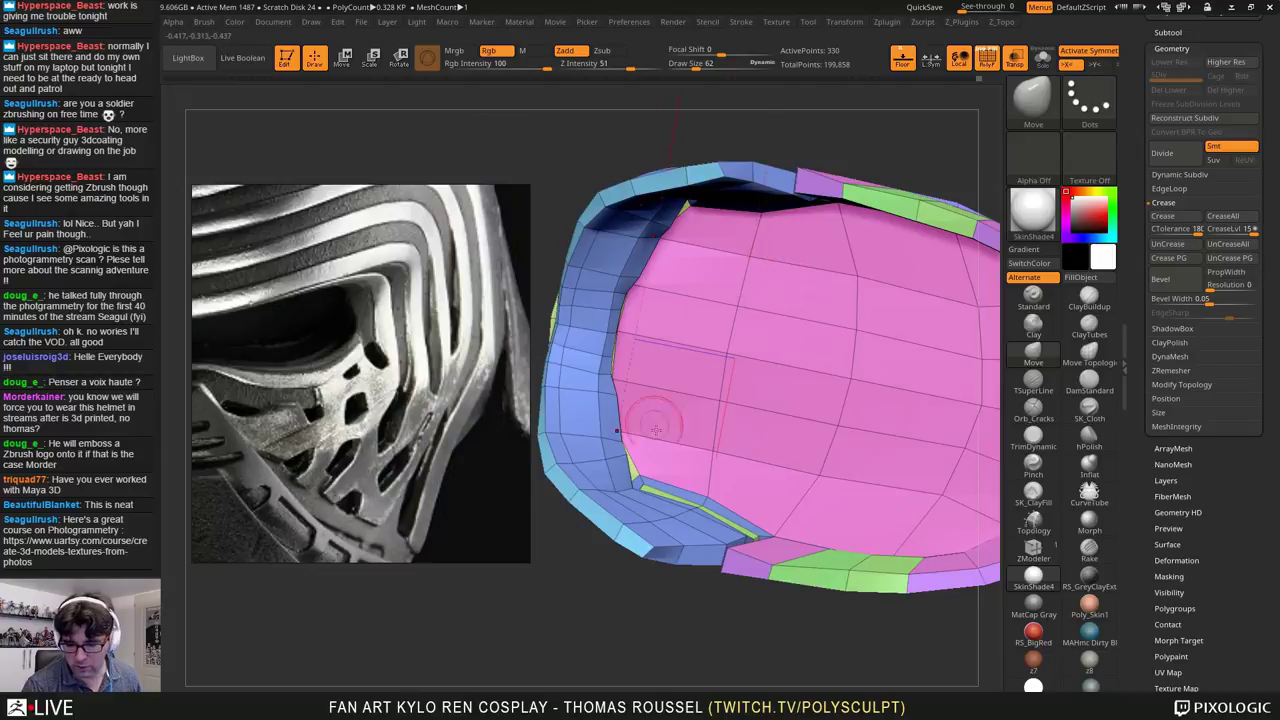
pyautogui.keyDown('alt'); pyautogui.moveTo(950, 420); pyautogui.dragTo(836, 390, button='right'); pyautogui.keyUp('alt')
pyautogui.keyDown('alt'); pyautogui.moveTo(892, 334); pyautogui.dragTo(971, 401, button='right'); pyautogui.keyUp('alt')
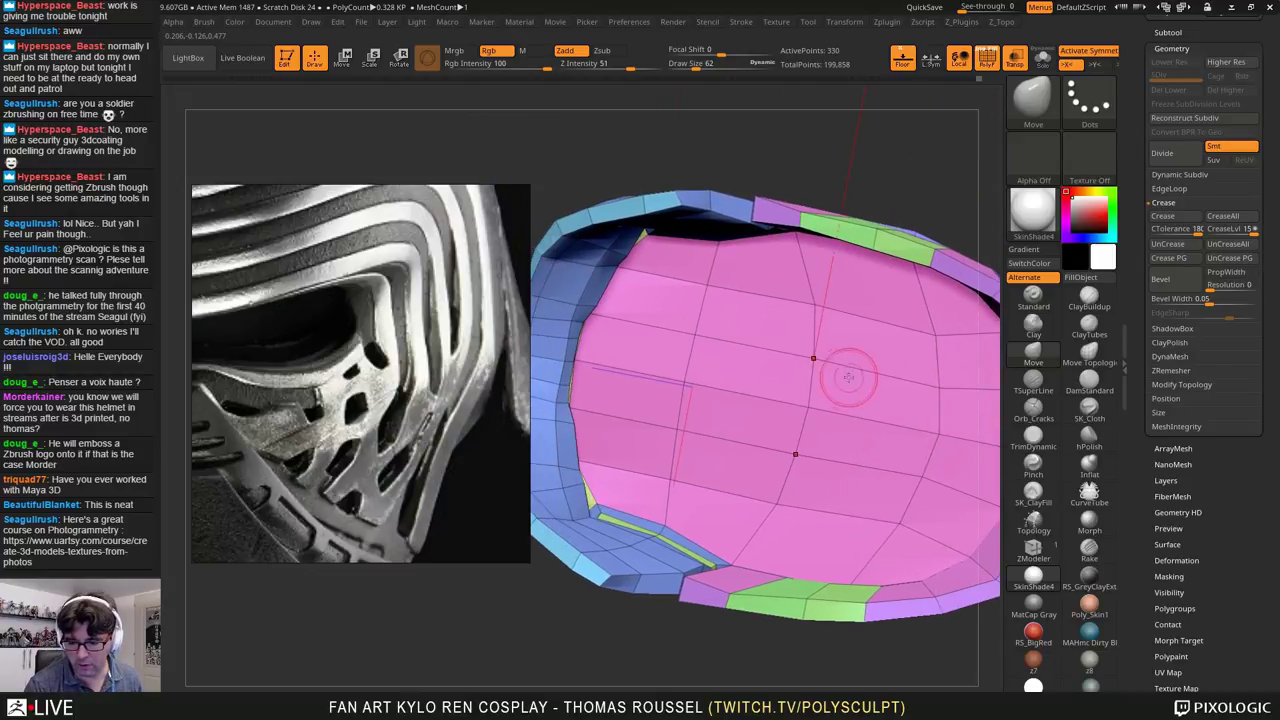
# Step: Switch to the ZModeler brush and set its polygon action to Extrude on the helmet's inner floor
pyautogui.press('space')
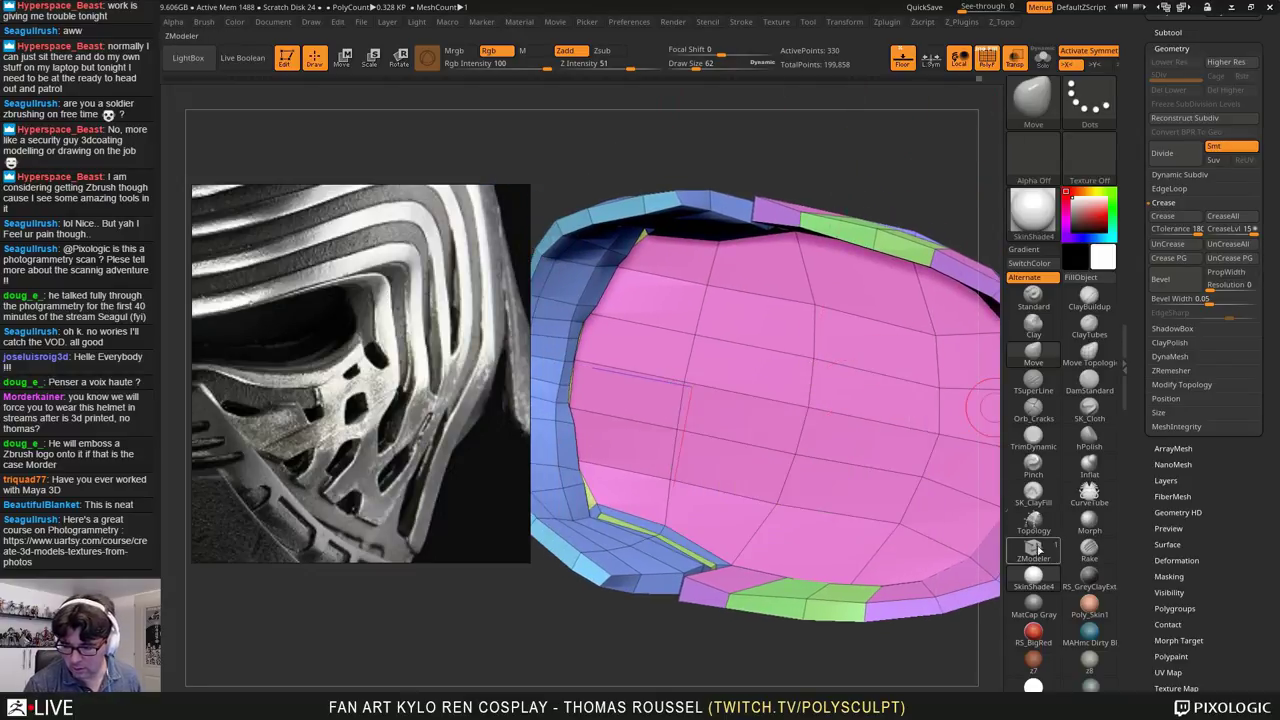
pyautogui.click(1033, 549)
pyautogui.moveTo(634, 380); pyautogui.dragTo(615, 362, button='right')
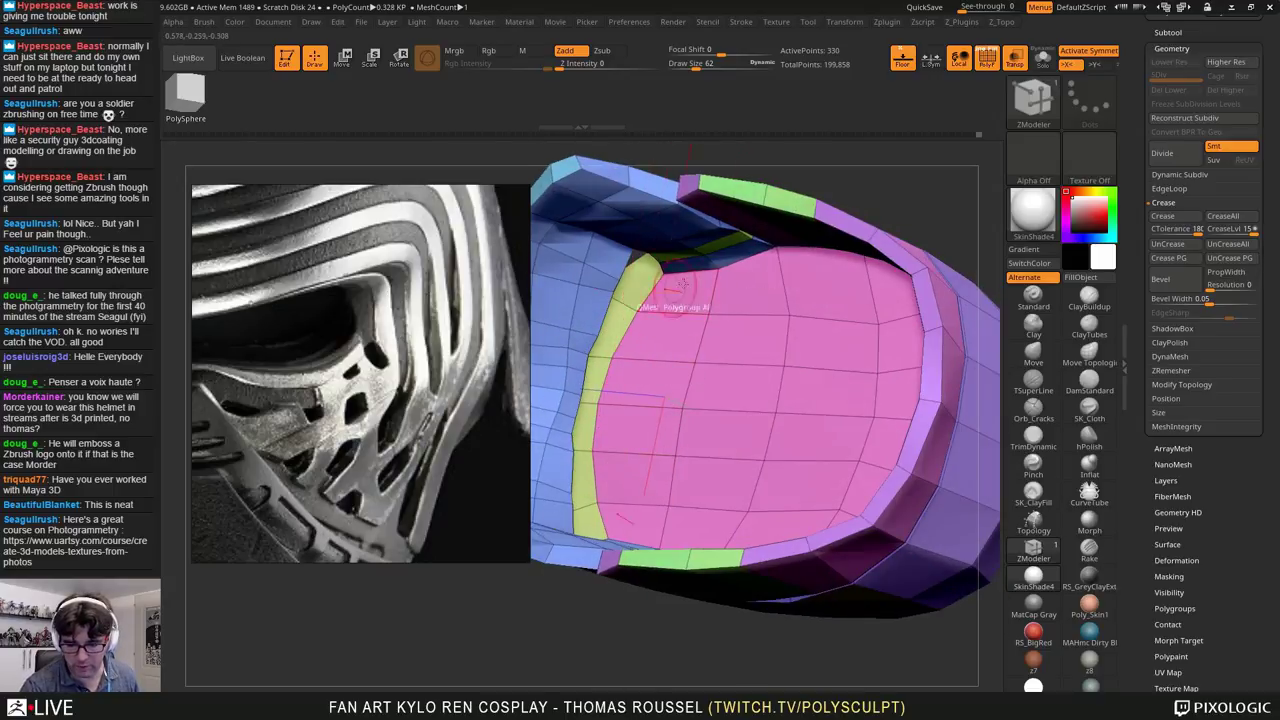
pyautogui.moveTo(696, 405); pyautogui.dragTo(749, 389, button='right')
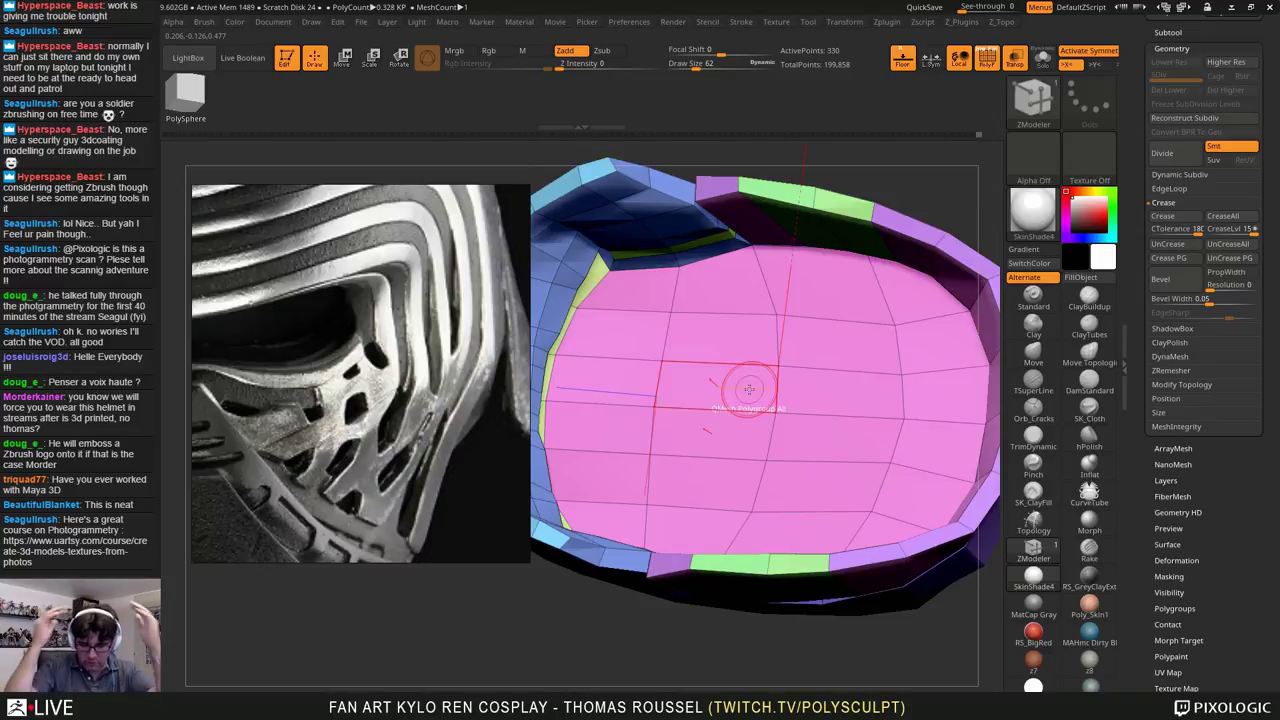
pyautogui.moveTo(594, 286); pyautogui.dragTo(630, 250, button='right')
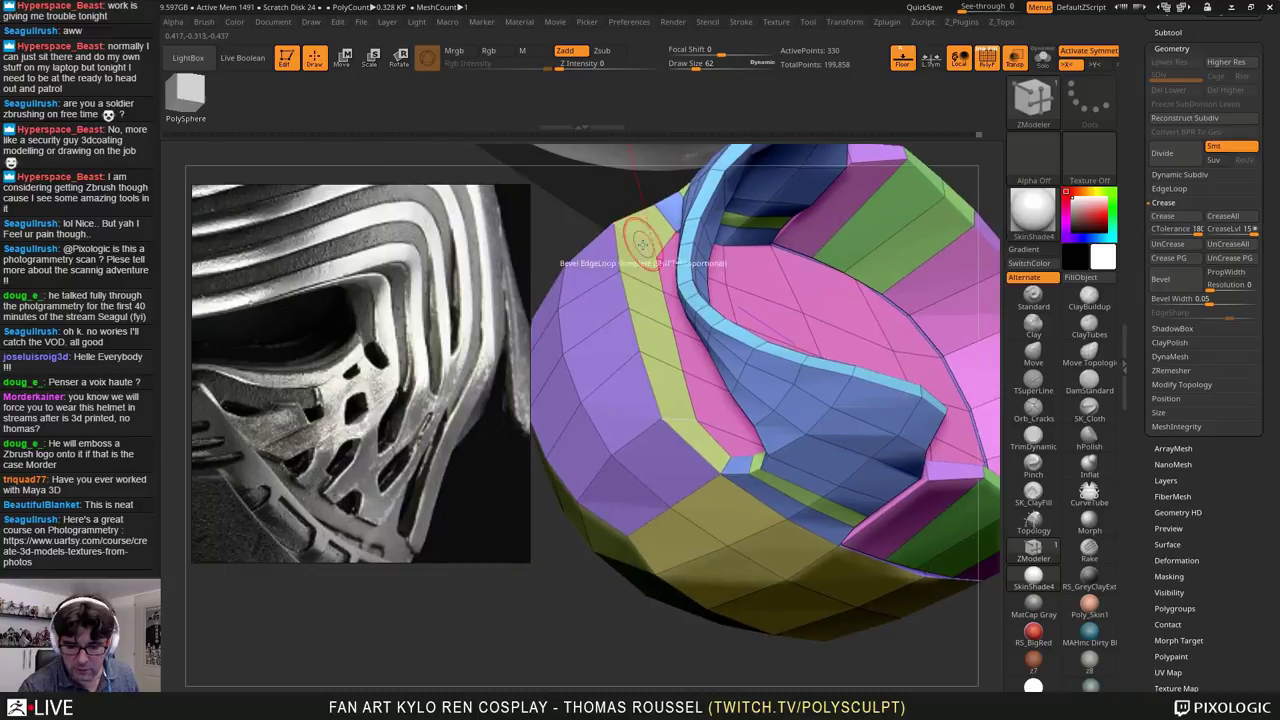
pyautogui.moveTo(725, 392); pyautogui.dragTo(845, 345, button='right')
pyautogui.moveTo(940, 302); pyautogui.dragTo(820, 237, button='right')
pyautogui.press('space')
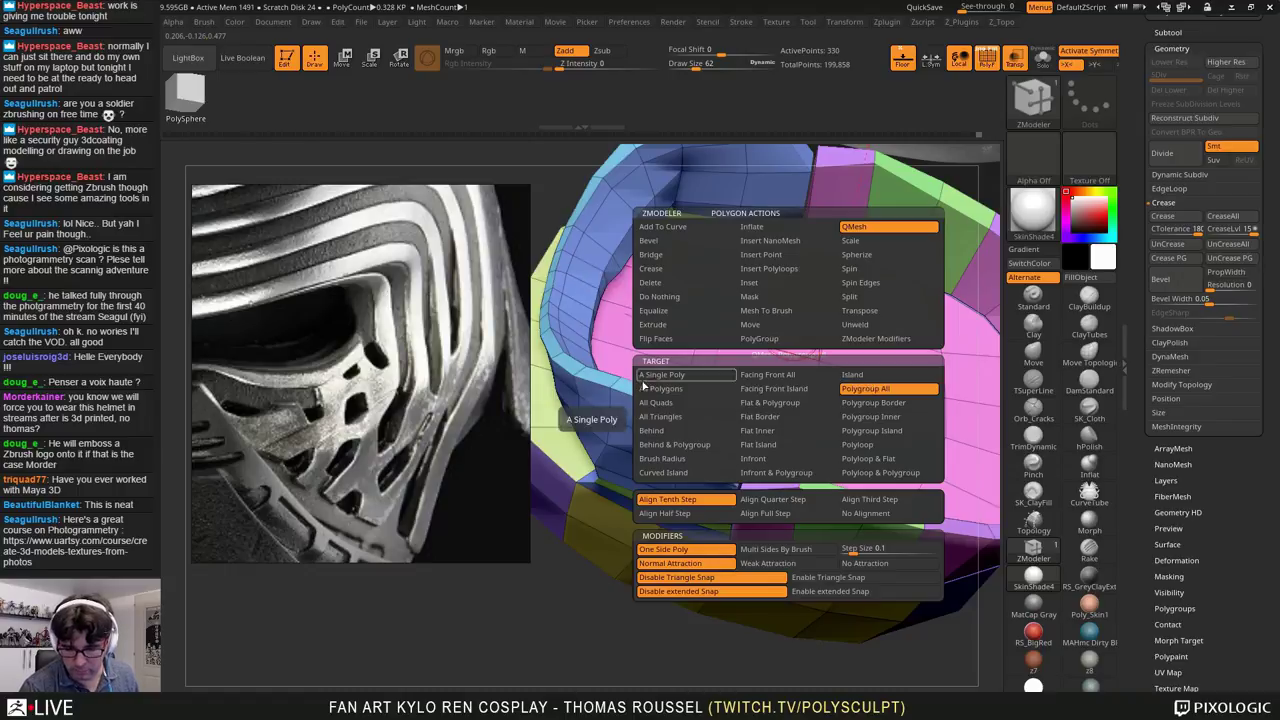
pyautogui.click(670, 326)
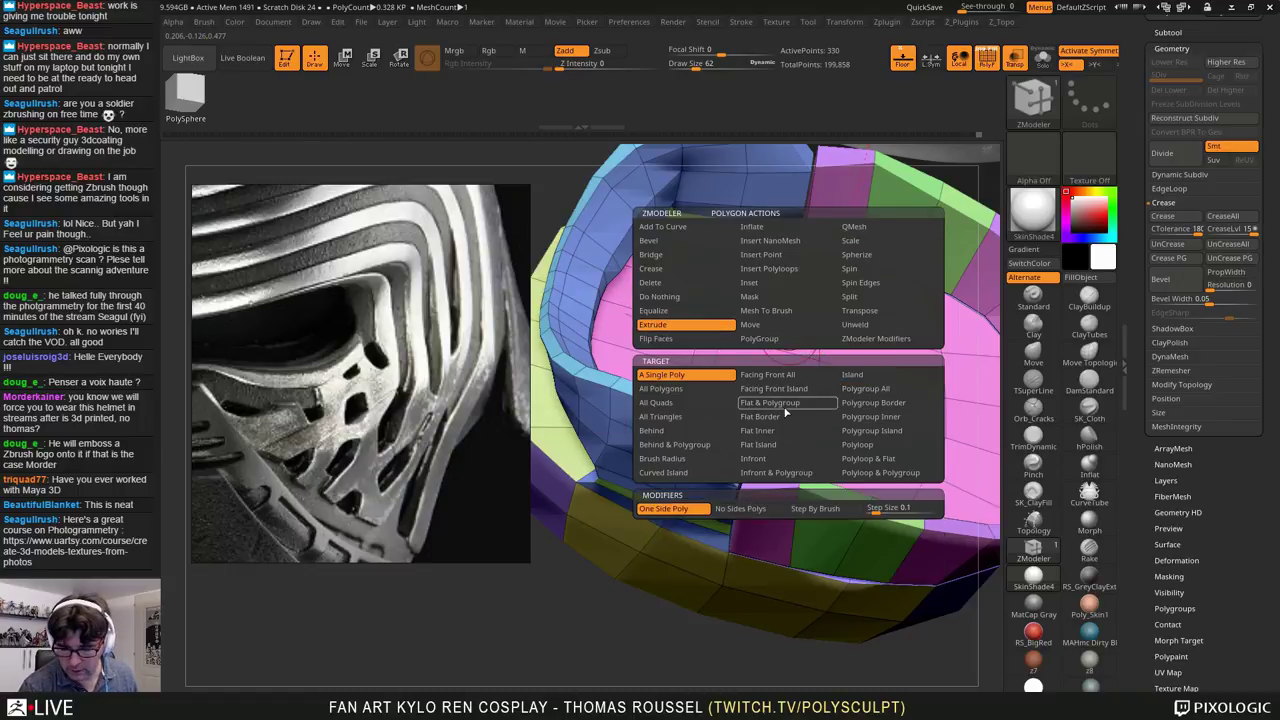
# Step: Try to extrude the helmet's inner floor with the Flat Island target
pyautogui.click(776, 432)
pyautogui.click(779, 444)
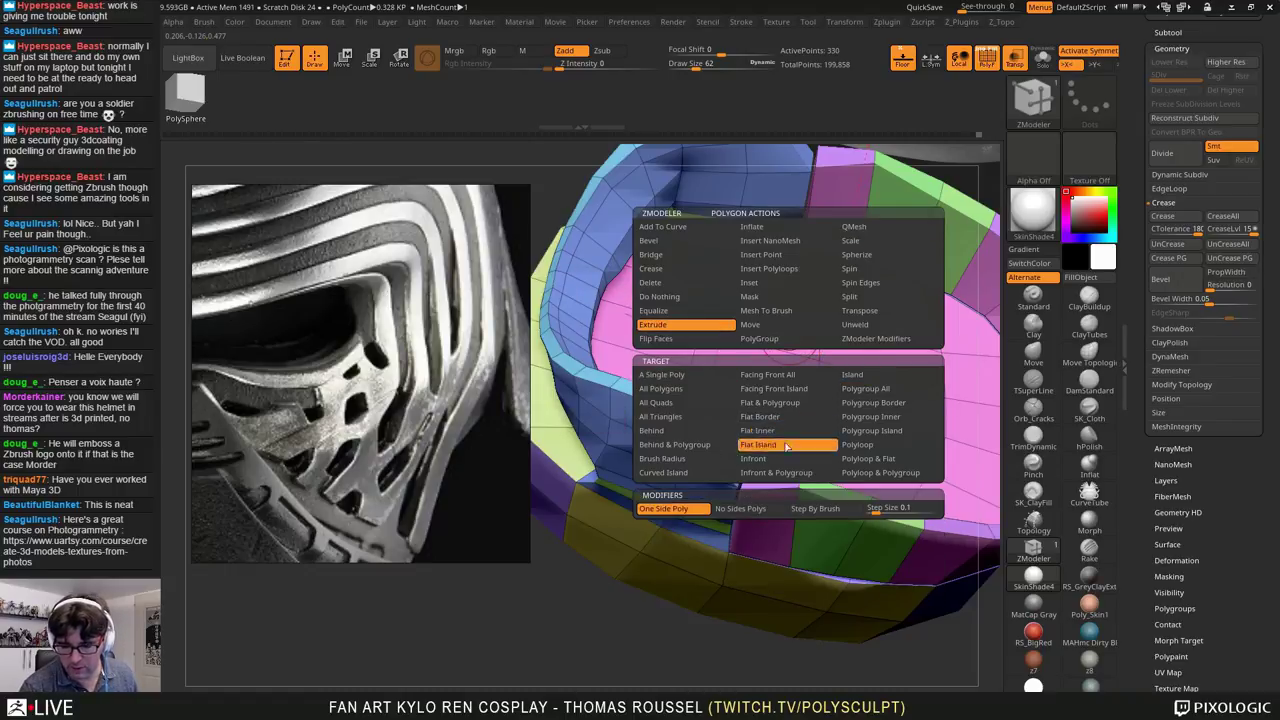
pyautogui.moveTo(785, 440); pyautogui.dragTo(903, 408, button='right')
pyautogui.moveTo(903, 408); pyautogui.dragTo(900, 408)
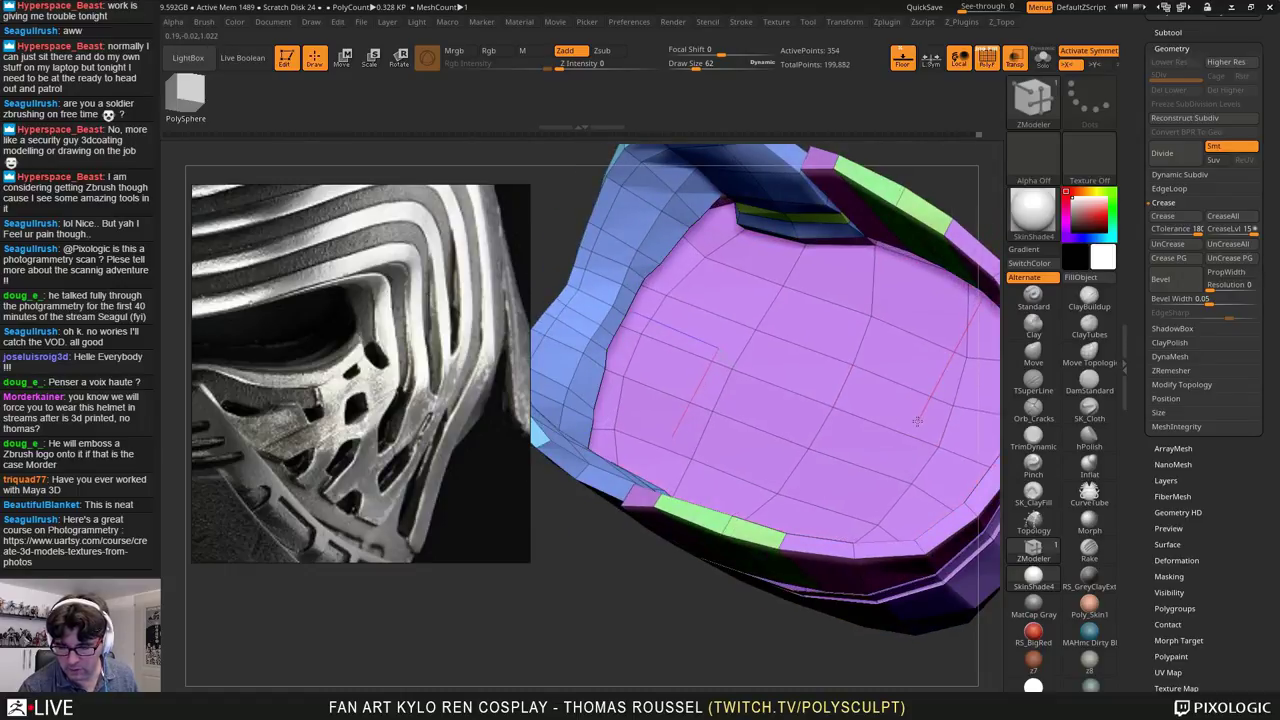
pyautogui.moveTo(766, 357); pyautogui.dragTo(823, 410, button='right')
# Step: Set the Extrude target to Polygroup Island and extrude the helmet's inner floor
pyautogui.press('space')
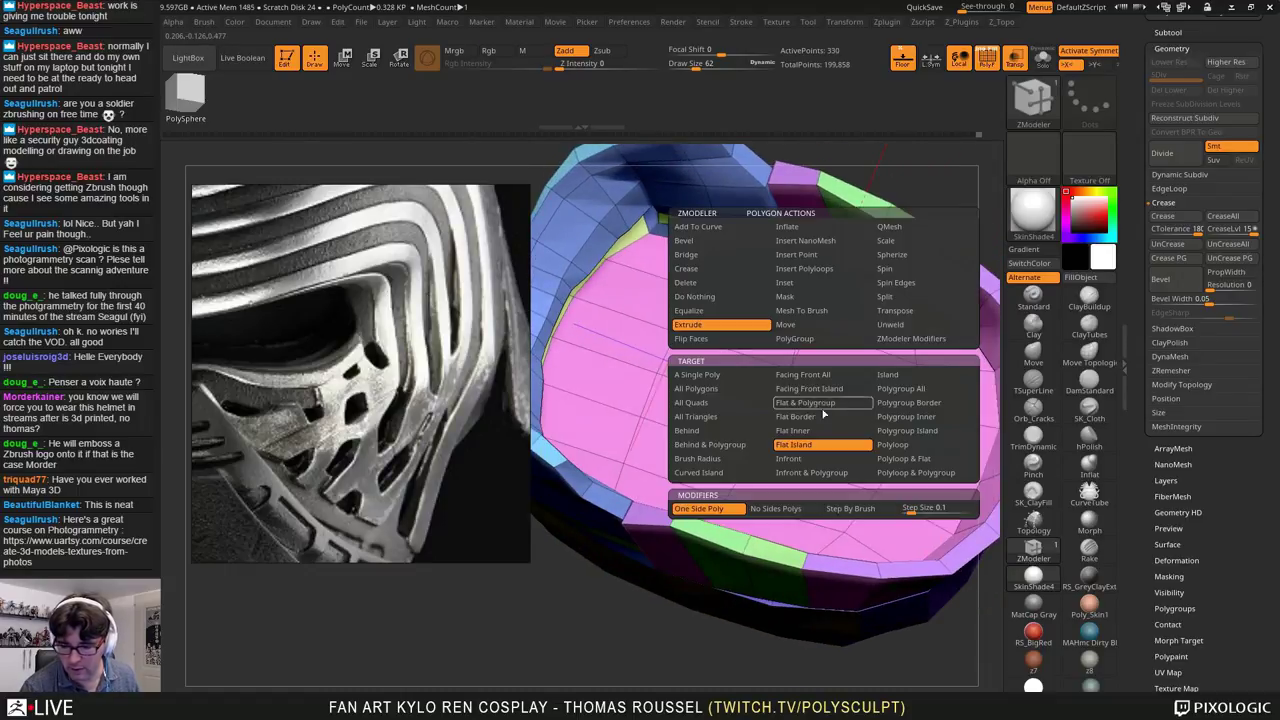
pyautogui.click(926, 431)
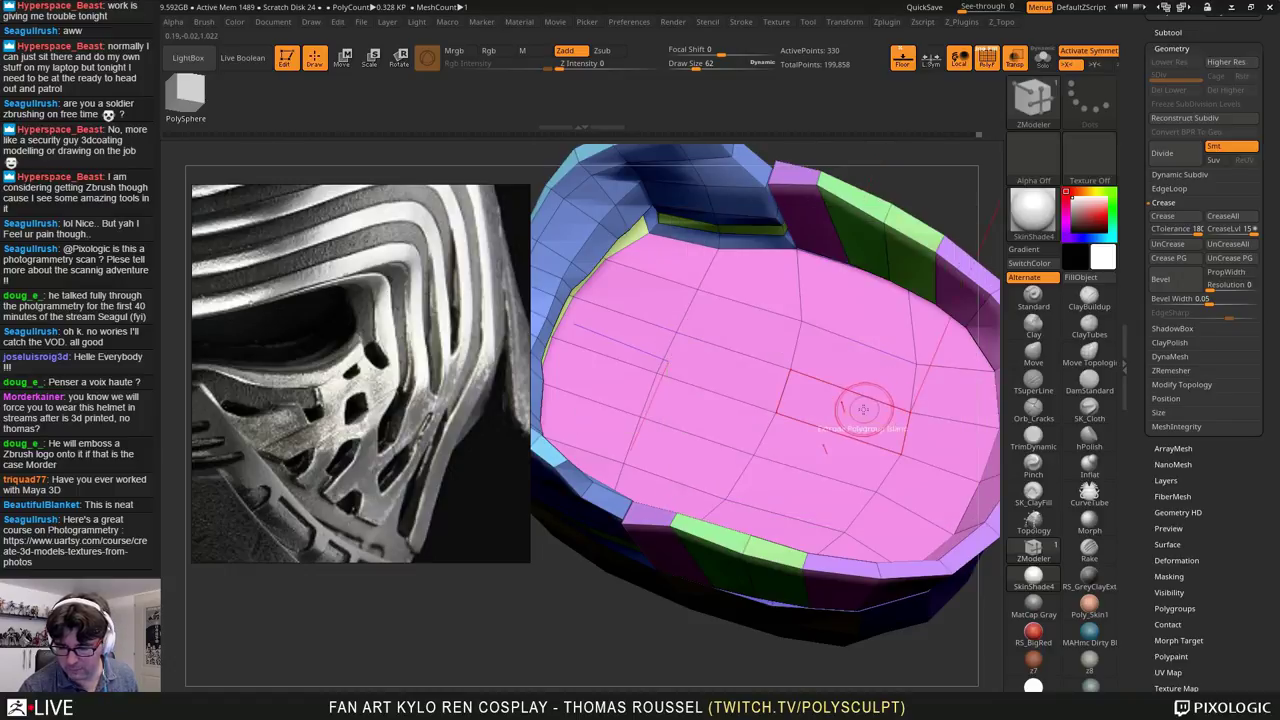
pyautogui.moveTo(848, 476); pyautogui.dragTo(846, 500)
pyautogui.moveTo(845, 405)
pyautogui.mouseDown(button='right')
pyautogui.moveTo(908, 366)
pyautogui.moveTo(890, 385)
pyautogui.moveTo(930, 400)
pyautogui.mouseUp(button='right')
# Step: Switch to the Move brush and reposition the inner floor's edge points along the helmet wall
pyautogui.press('s')
pyautogui.click(1033, 352)
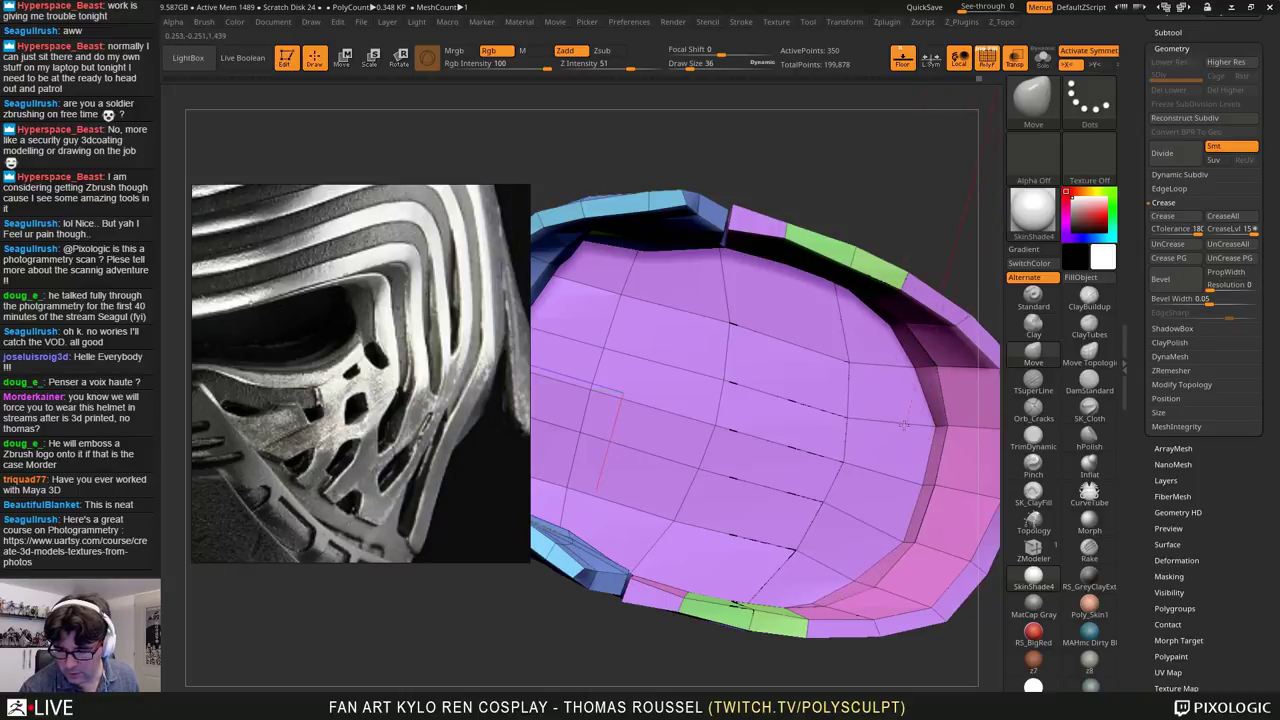
pyautogui.moveTo(931, 427); pyautogui.dragTo(894, 431)
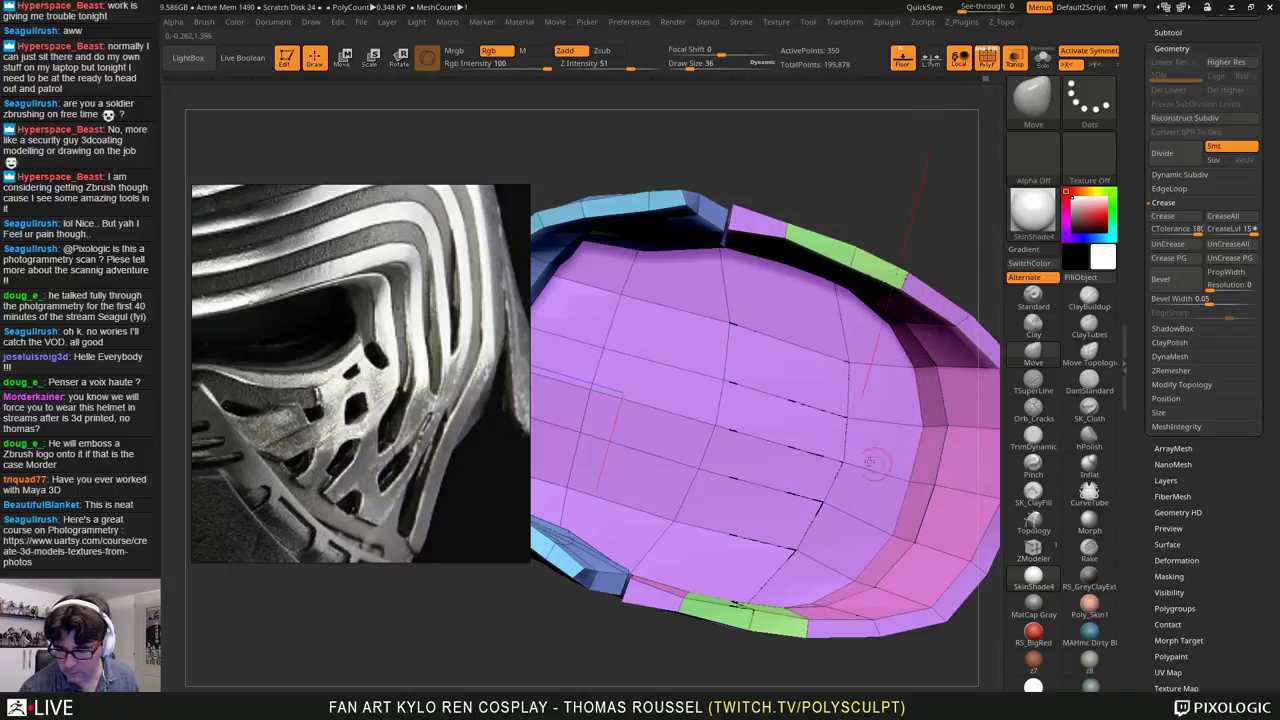
pyautogui.moveTo(848, 452); pyautogui.dragTo(765, 306, button='right')
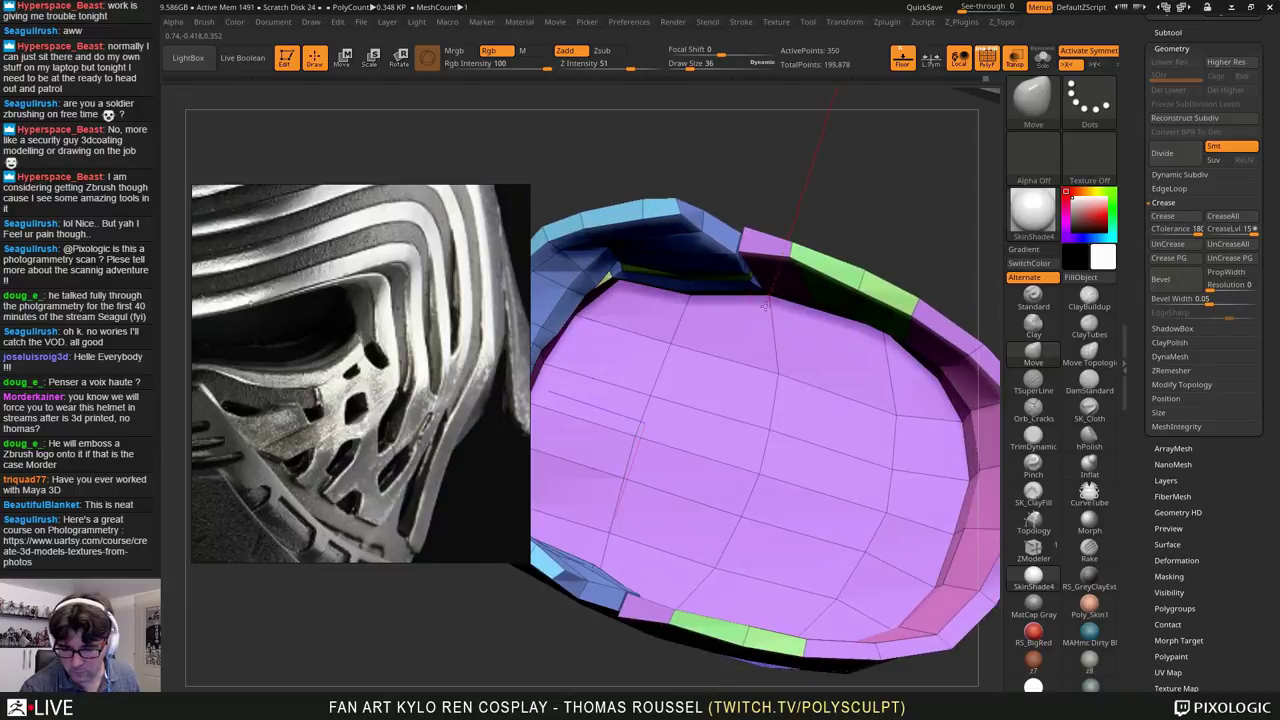
pyautogui.moveTo(765, 306); pyautogui.dragTo(761, 320)
pyautogui.moveTo(850, 379)
pyautogui.mouseDown(button='right')
pyautogui.moveTo(872, 374)
pyautogui.moveTo(880, 350)
pyautogui.mouseUp(button='right')
pyautogui.moveTo(878, 342); pyautogui.dragTo(868, 360)
pyautogui.moveTo(824, 371)
pyautogui.keyDown('alt'); pyautogui.mouseDown(button='right')
pyautogui.moveTo(911, 375)
pyautogui.moveTo(745, 315)
pyautogui.mouseUp(button='right'); pyautogui.keyUp('alt')
pyautogui.moveTo(688, 312); pyautogui.dragTo(703, 321)
pyautogui.moveTo(656, 359); pyautogui.dragTo(651, 399)
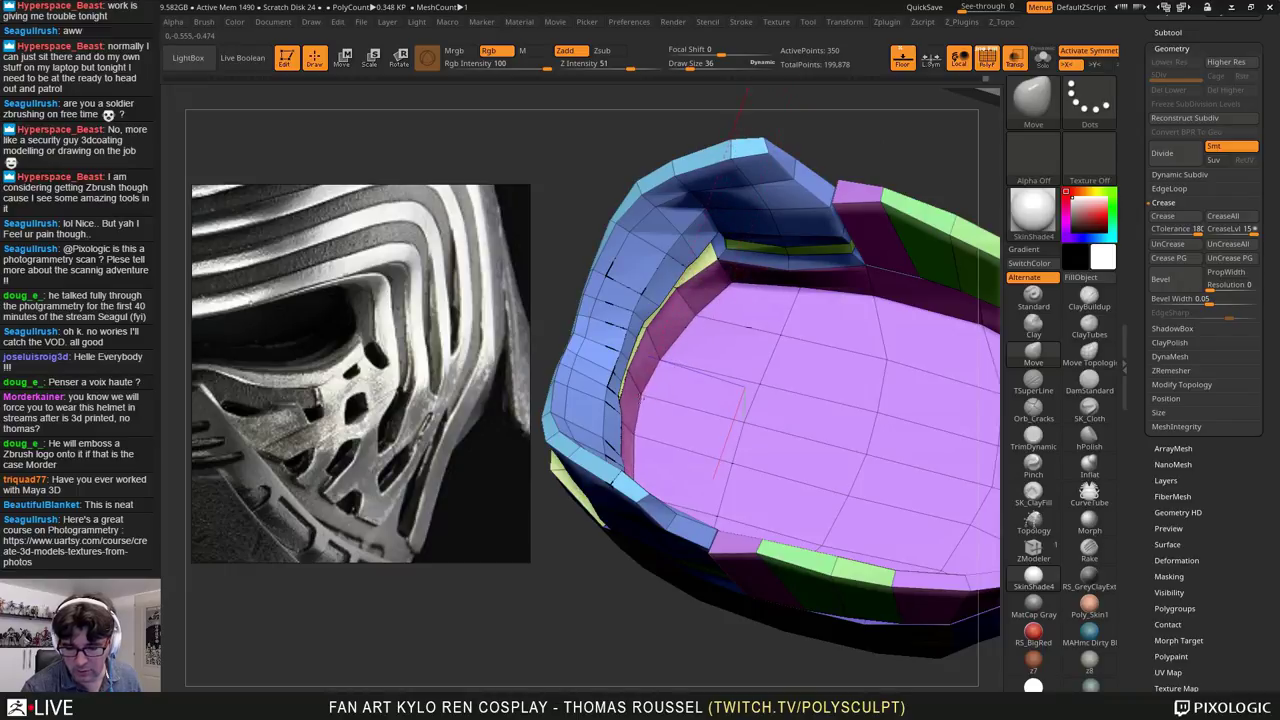
# Step: Turn the polyframe display back on and adjust the visor opening's lower outer corner with the Move brush at draw size 55
pyautogui.moveTo(746, 346)
pyautogui.mouseDown(button='right')
pyautogui.moveTo(816, 300)
pyautogui.moveTo(740, 400)
pyautogui.moveTo(645, 482)
pyautogui.moveTo(785, 567)
pyautogui.moveTo(846, 517)
pyautogui.moveTo(808, 455)
pyautogui.moveTo(801, 535)
pyautogui.moveTo(818, 514)
pyautogui.moveTo(862, 515)
pyautogui.moveTo(838, 535)
pyautogui.moveTo(842, 567)
pyautogui.moveTo(820, 543)
pyautogui.moveTo(821, 456)
pyautogui.moveTo(822, 551)
pyautogui.moveTo(822, 517)
pyautogui.moveTo(829, 543)
pyautogui.moveTo(852, 483)
pyautogui.moveTo(771, 506)
pyautogui.moveTo(749, 471)
pyautogui.moveTo(680, 523)
pyautogui.mouseUp(button='right')
pyautogui.moveTo(825, 396)
pyautogui.keyDown('ctrl'); pyautogui.mouseDown(button='right')
pyautogui.moveTo(848, 462)
pyautogui.moveTo(811, 406)
pyautogui.mouseUp(button='right'); pyautogui.keyUp('ctrl')
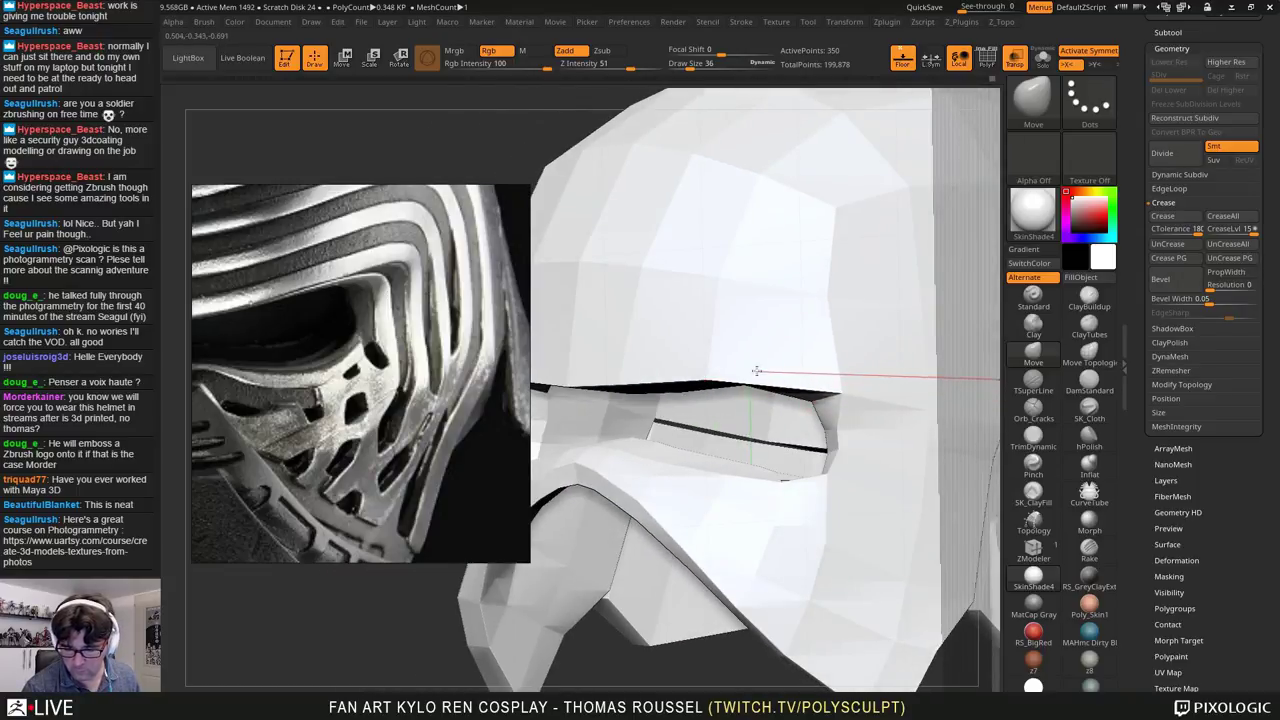
pyautogui.moveTo(737, 366)
pyautogui.mouseDown(button='right')
pyautogui.moveTo(857, 443)
pyautogui.moveTo(829, 437)
pyautogui.moveTo(832, 402)
pyautogui.mouseUp(button='right')
pyautogui.press('shift')
pyautogui.hotkey('shift', 'f')
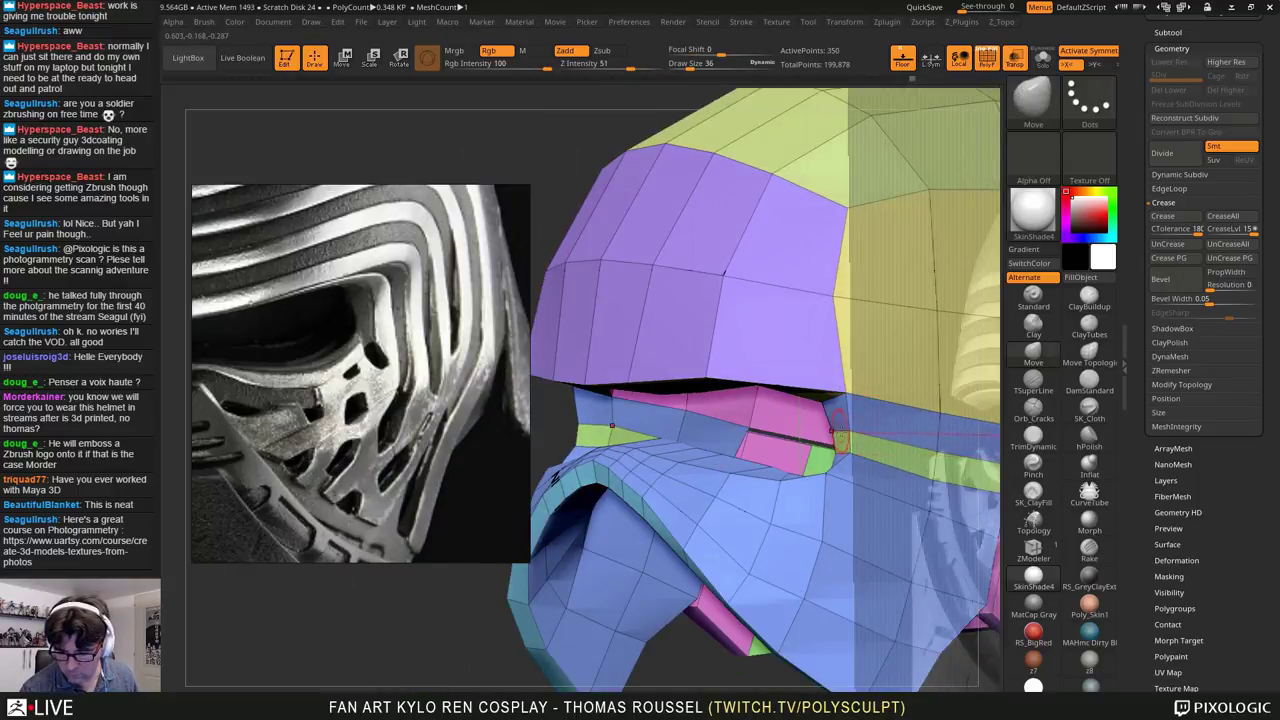
pyautogui.moveTo(838, 425)
pyautogui.mouseDown(button='right')
pyautogui.moveTo(870, 440)
pyautogui.moveTo(800, 434)
pyautogui.moveTo(817, 497)
pyautogui.mouseUp(button='right')
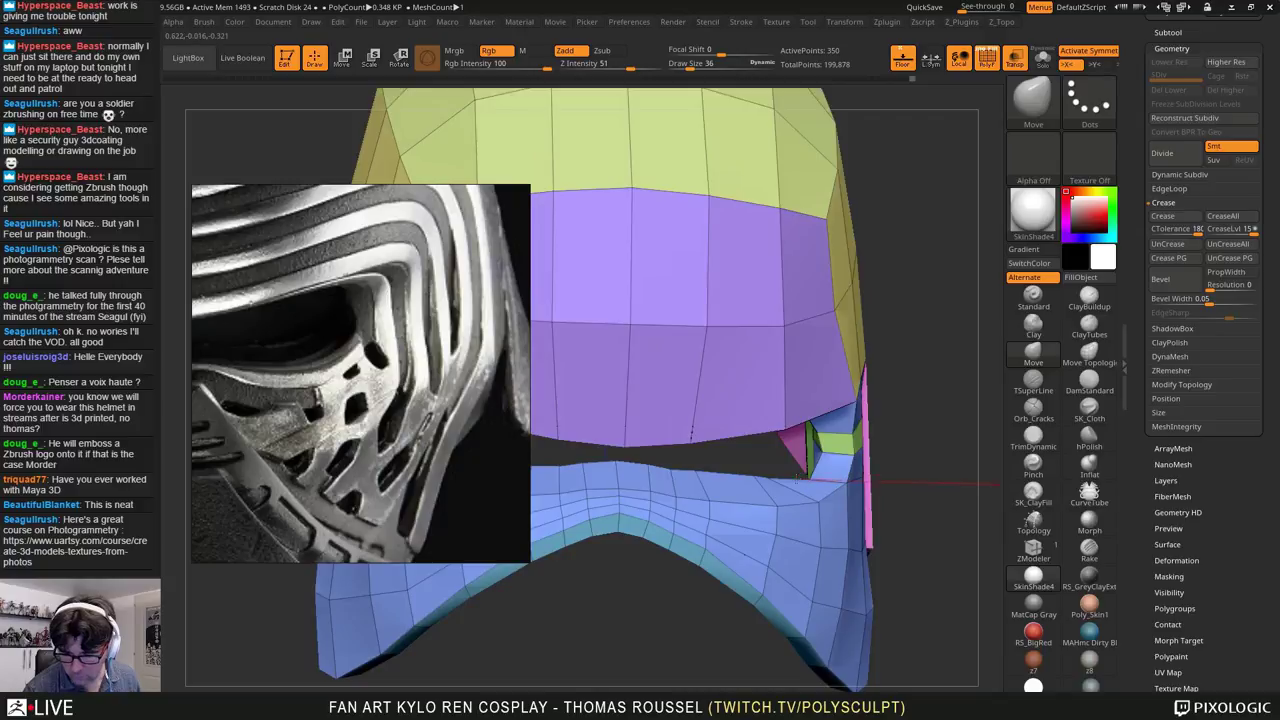
pyautogui.press('s')
pyautogui.moveTo(812, 479); pyautogui.dragTo(817, 480)
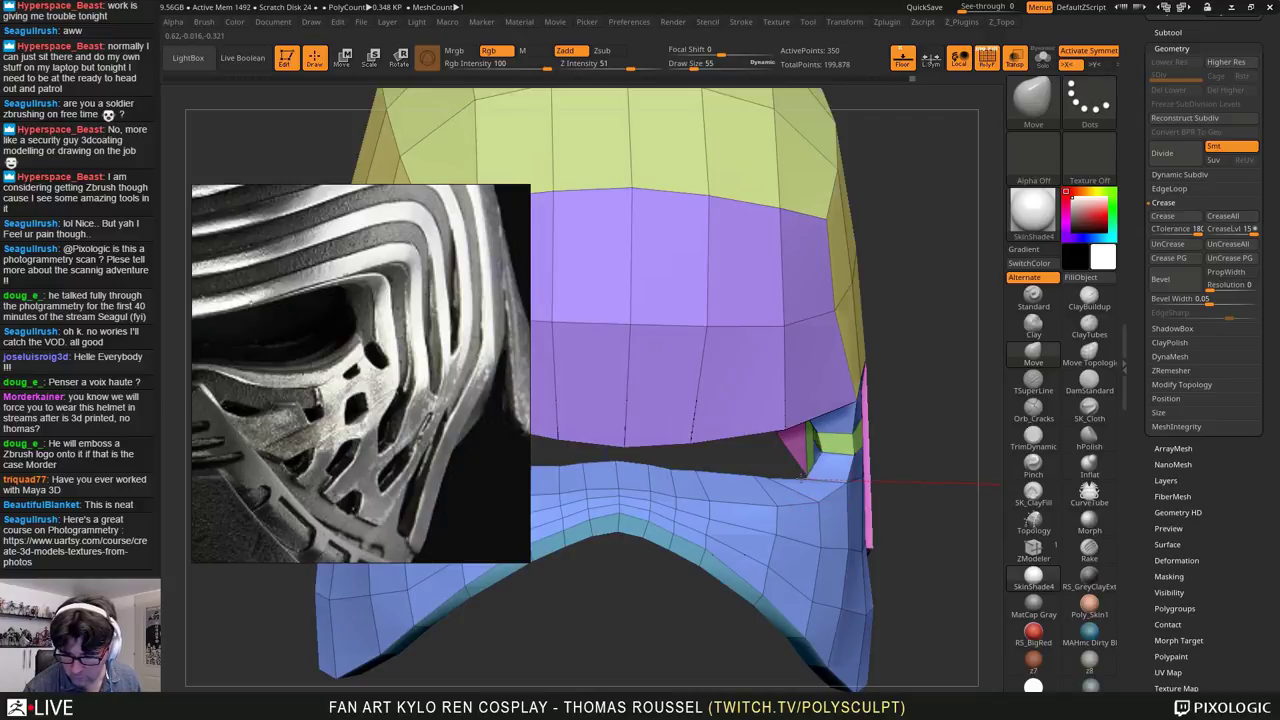
pyautogui.moveTo(842, 483); pyautogui.dragTo(882, 451, button='right')
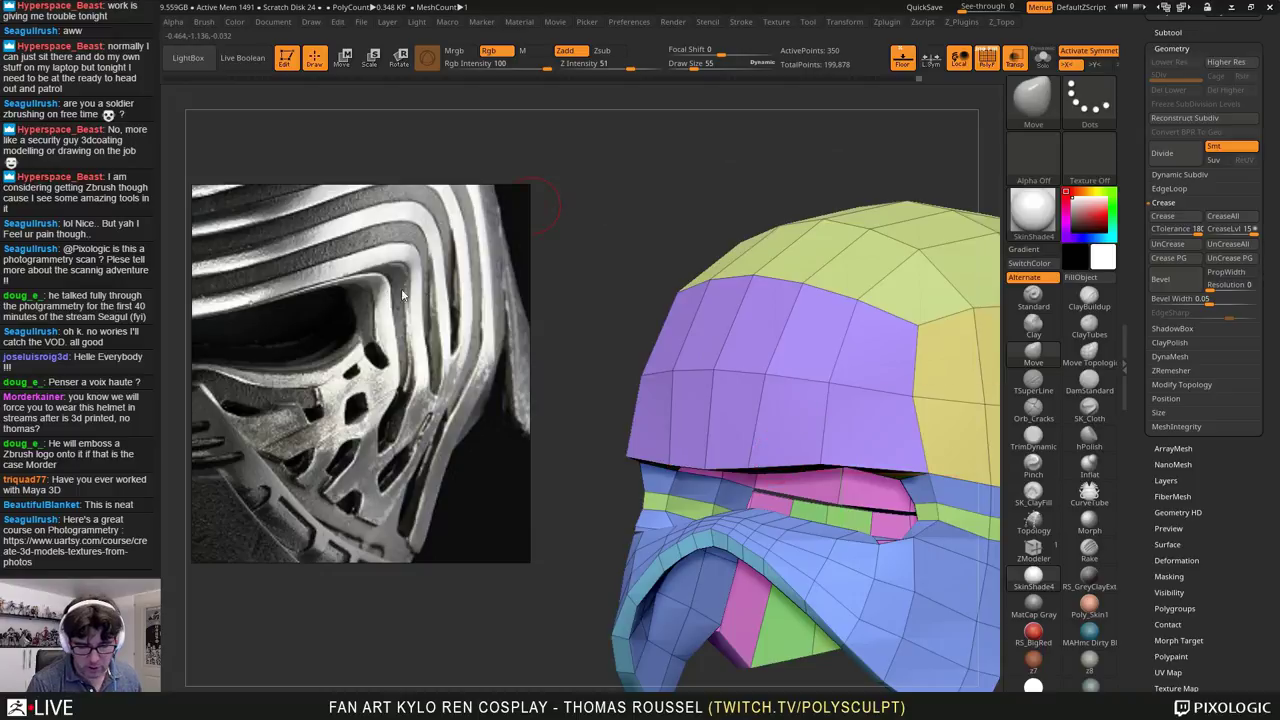
# Step: Frame the full front view of the Kylo Ren reference helmet and bring the model to a matching front view
pyautogui.scroll(-4, 330, 324)
pyautogui.moveTo(318, 326); pyautogui.dragTo(365, 320, button='middle')
pyautogui.scroll(3, 362, 310)
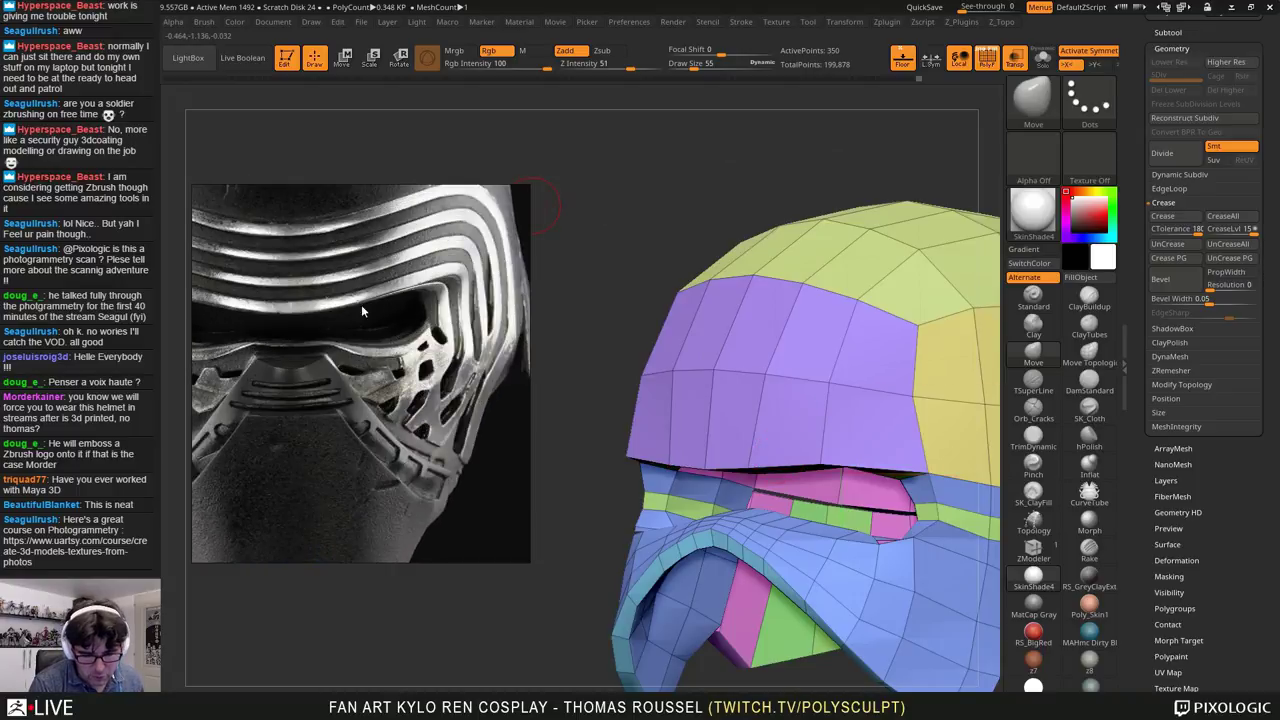
pyautogui.scroll(-6, 417, 307)
pyautogui.scroll(2, 386, 334)
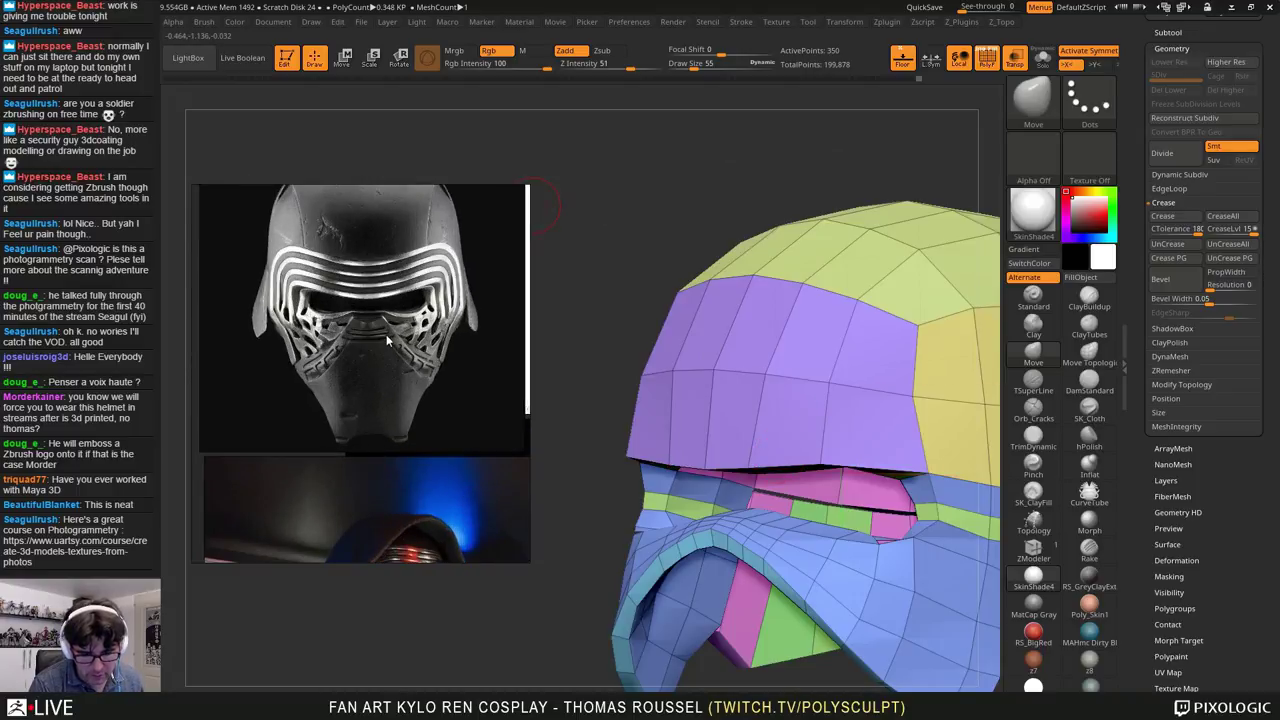
pyautogui.moveTo(610, 427); pyautogui.dragTo(660, 396, button='right')
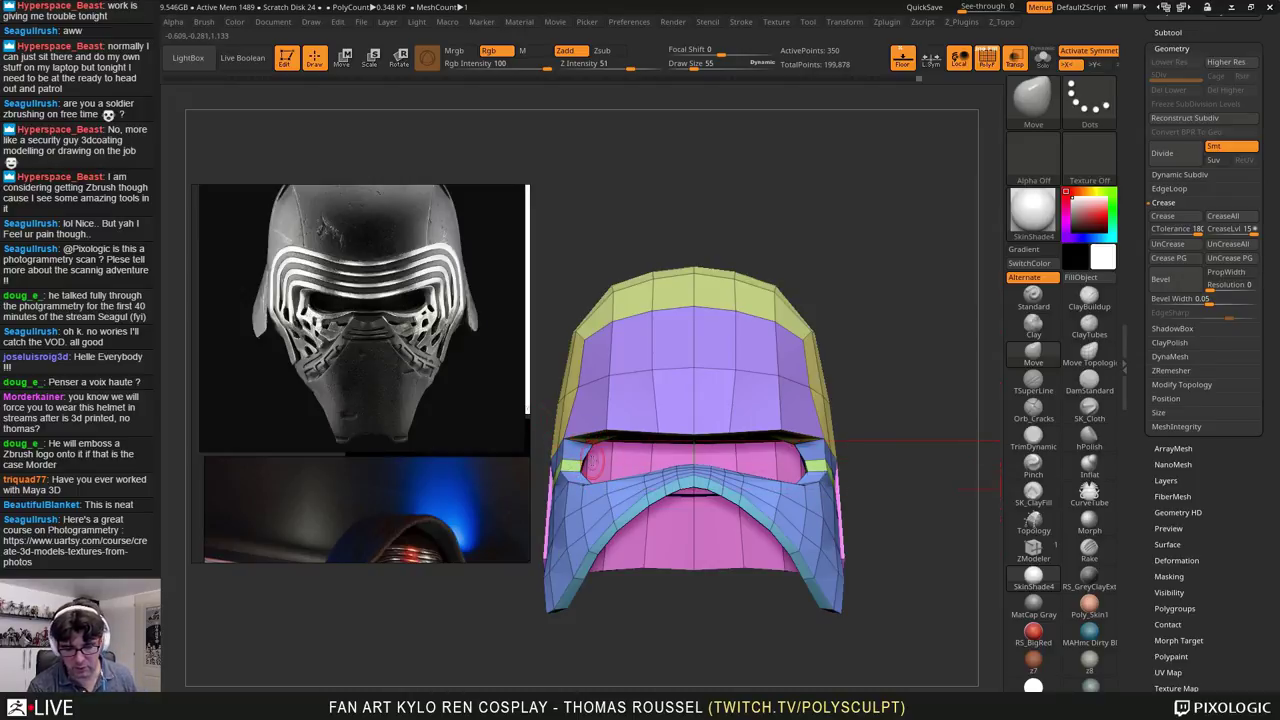
# Step: Adjust the visor opening's lower corners from the front with the Move brush at draw size 251
pyautogui.keyDown('ctrl'); pyautogui.moveTo(593, 462); pyautogui.dragTo(663, 447, button='right'); pyautogui.keyUp('ctrl')
pyautogui.press('s')
pyautogui.moveTo(662, 437)
pyautogui.mouseDown()
pyautogui.moveTo(689, 437)
pyautogui.moveTo(642, 463)
pyautogui.moveTo(661, 464)
pyautogui.moveTo(629, 430)
pyautogui.moveTo(653, 463)
pyautogui.mouseUp()
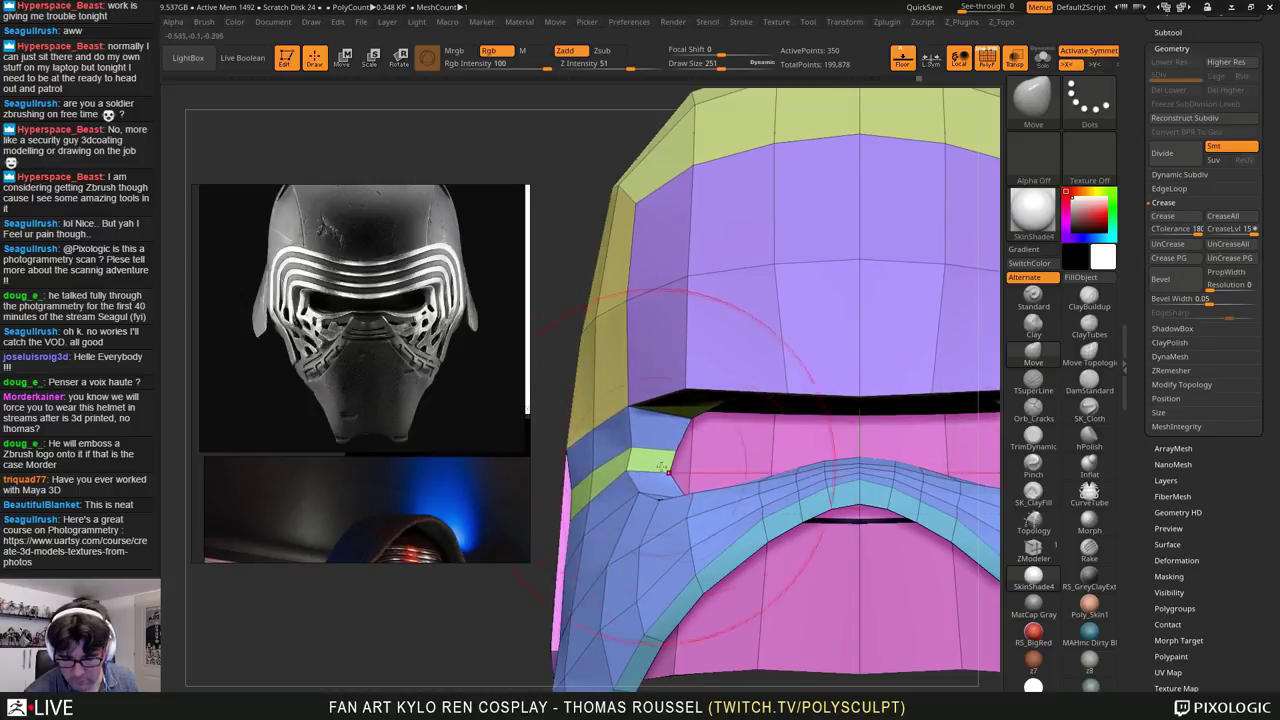
pyautogui.moveTo(718, 474)
pyautogui.keyDown('ctrl'); pyautogui.mouseDown(button='right')
pyautogui.moveTo(802, 513)
pyautogui.moveTo(755, 521)
pyautogui.mouseUp(button='right'); pyautogui.keyUp('ctrl')
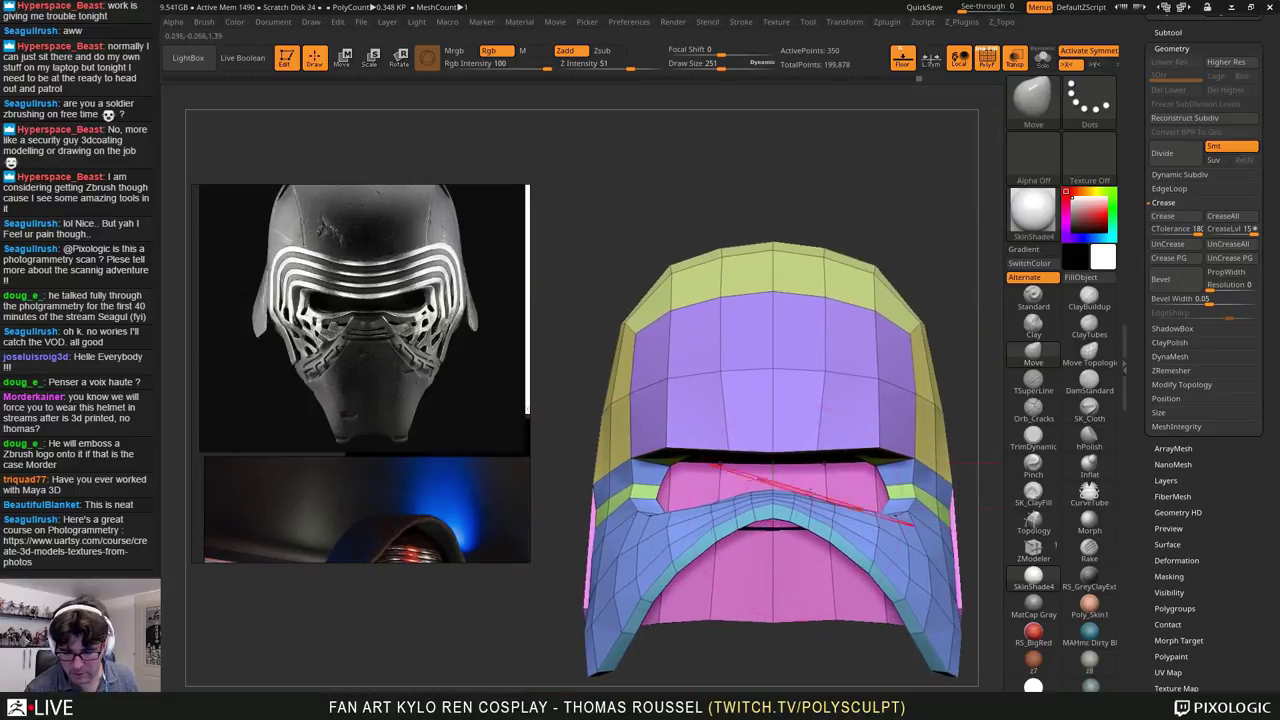
# Step: Reshape the visor's lower edge into a raised bump at the nose bridge with the Move brush at draw sizes 33 and 44
pyautogui.press('s')
pyautogui.moveTo(811, 504); pyautogui.dragTo(786, 504)
pyautogui.keyDown('ctrl'); pyautogui.moveTo(790, 505); pyautogui.dragTo(848, 577, button='right'); pyautogui.keyUp('ctrl')
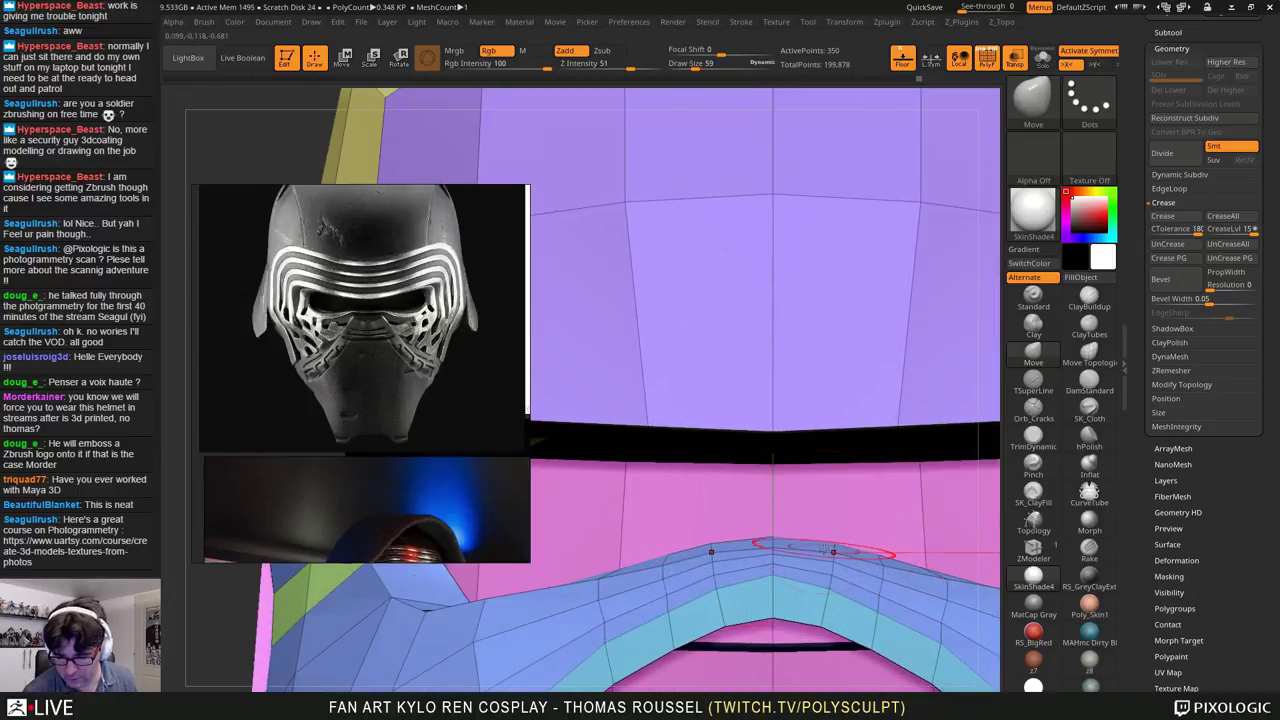
pyautogui.press('s')
pyautogui.moveTo(824, 552); pyautogui.dragTo(819, 552)
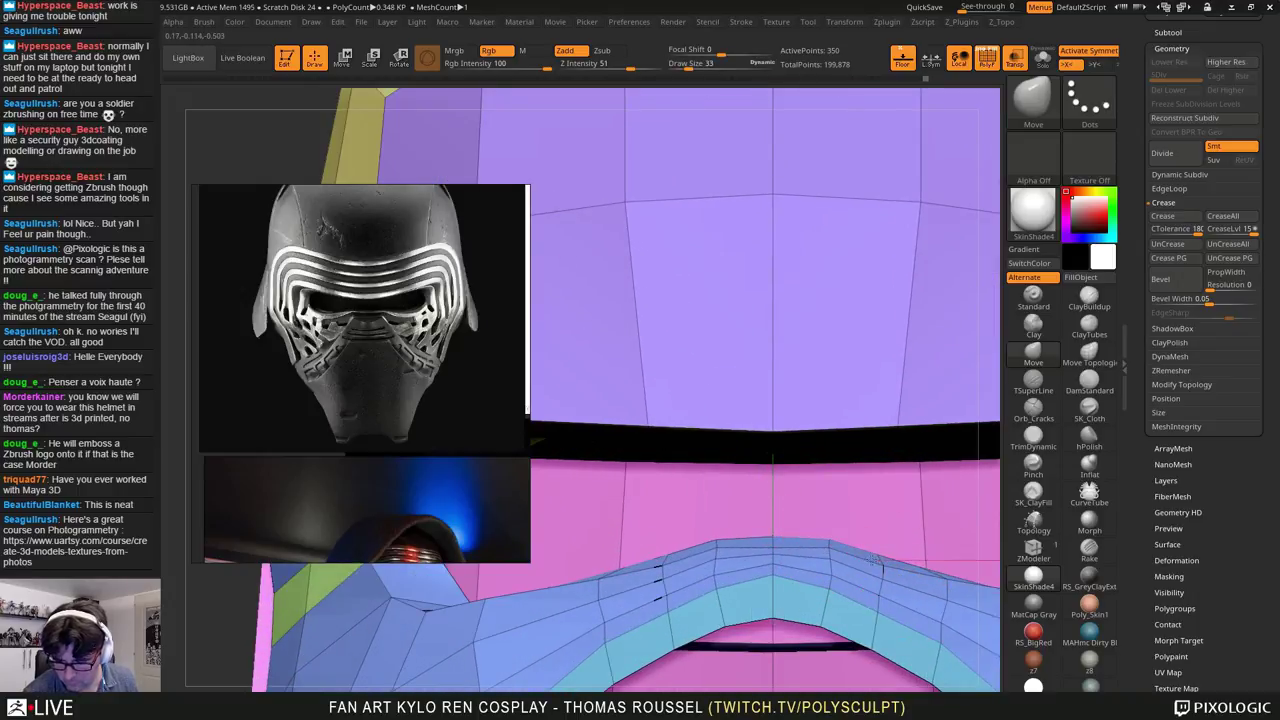
pyautogui.moveTo(881, 560); pyautogui.dragTo(884, 560)
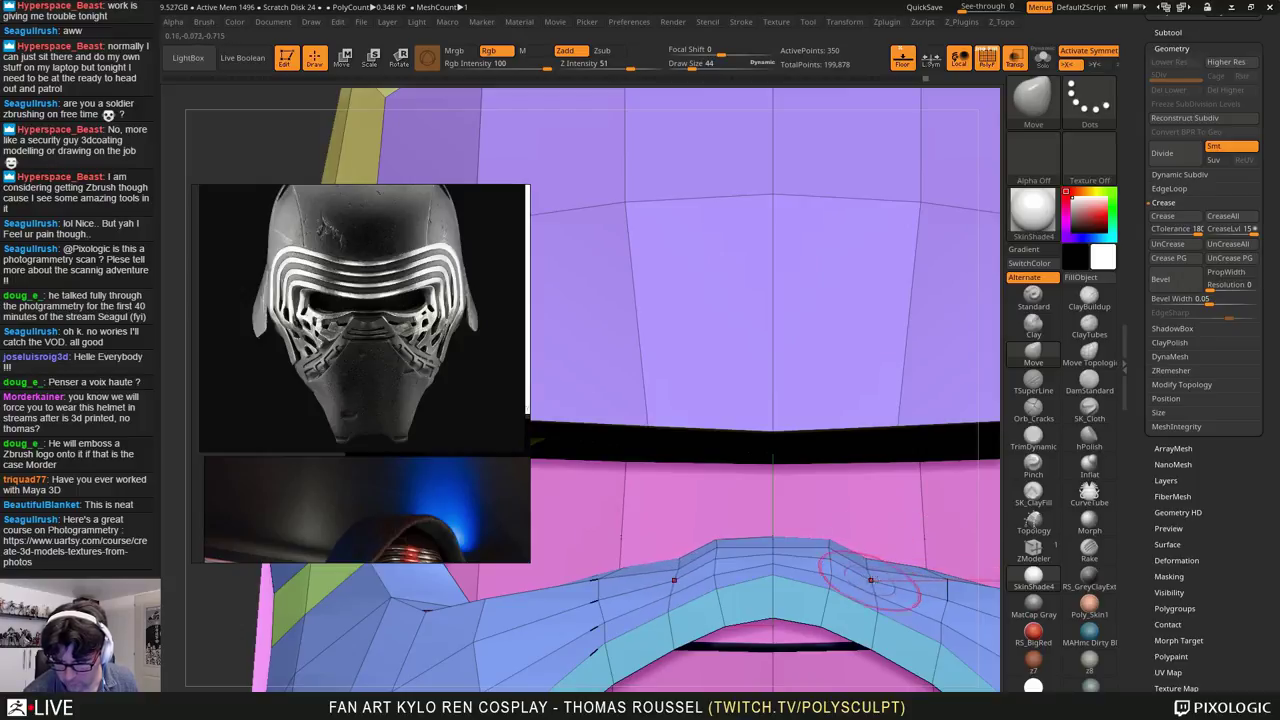
# Step: Refine the mask's edge loops around the nose bridge with the Move brush, reducing the draw size to 21
pyautogui.keyDown('alt'); pyautogui.moveTo(944, 588); pyautogui.dragTo(739, 571, button='right'); pyautogui.keyUp('alt')
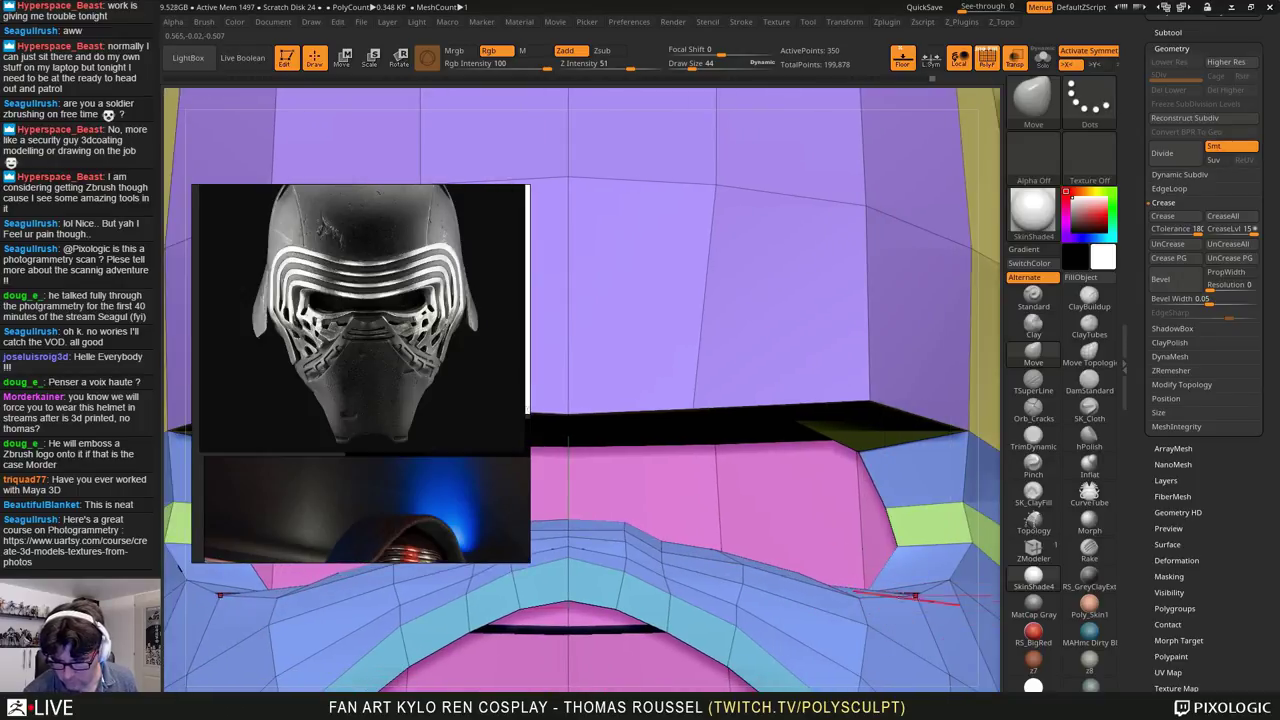
pyautogui.moveTo(866, 616)
pyautogui.mouseDown(button='right')
pyautogui.moveTo(831, 565)
pyautogui.moveTo(903, 540)
pyautogui.mouseUp(button='right')
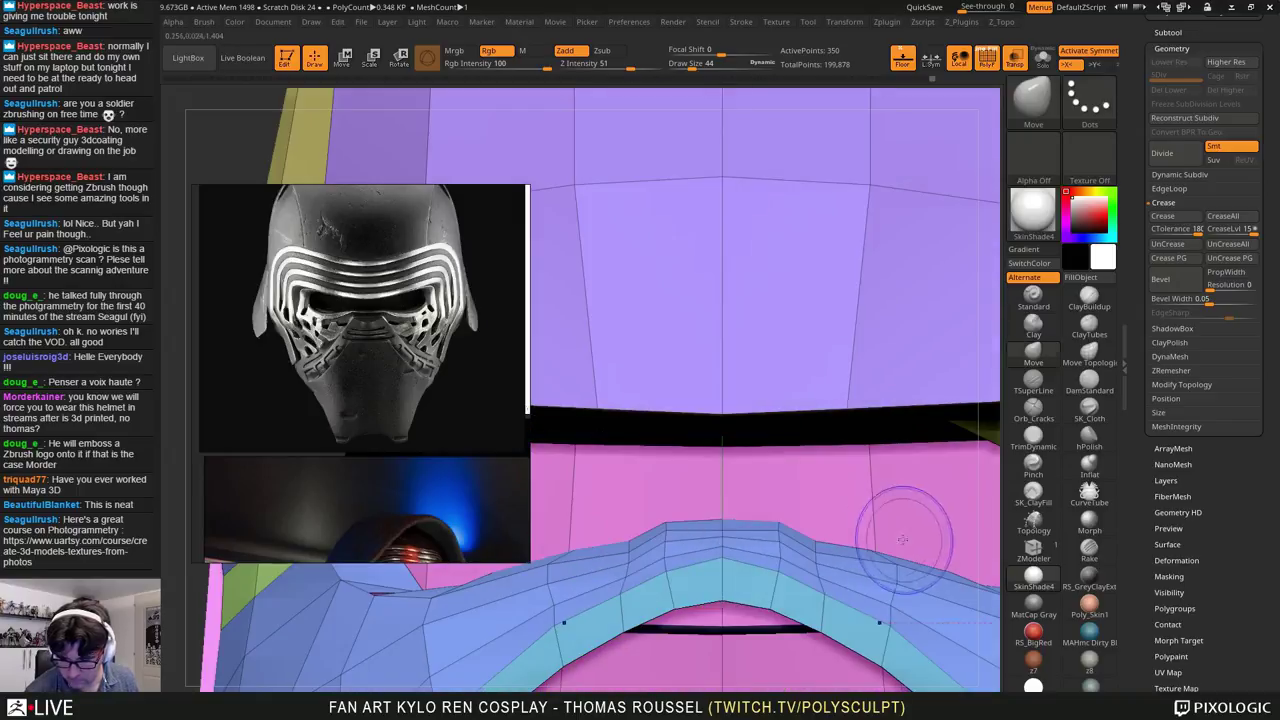
pyautogui.press('[')
pyautogui.press('[')
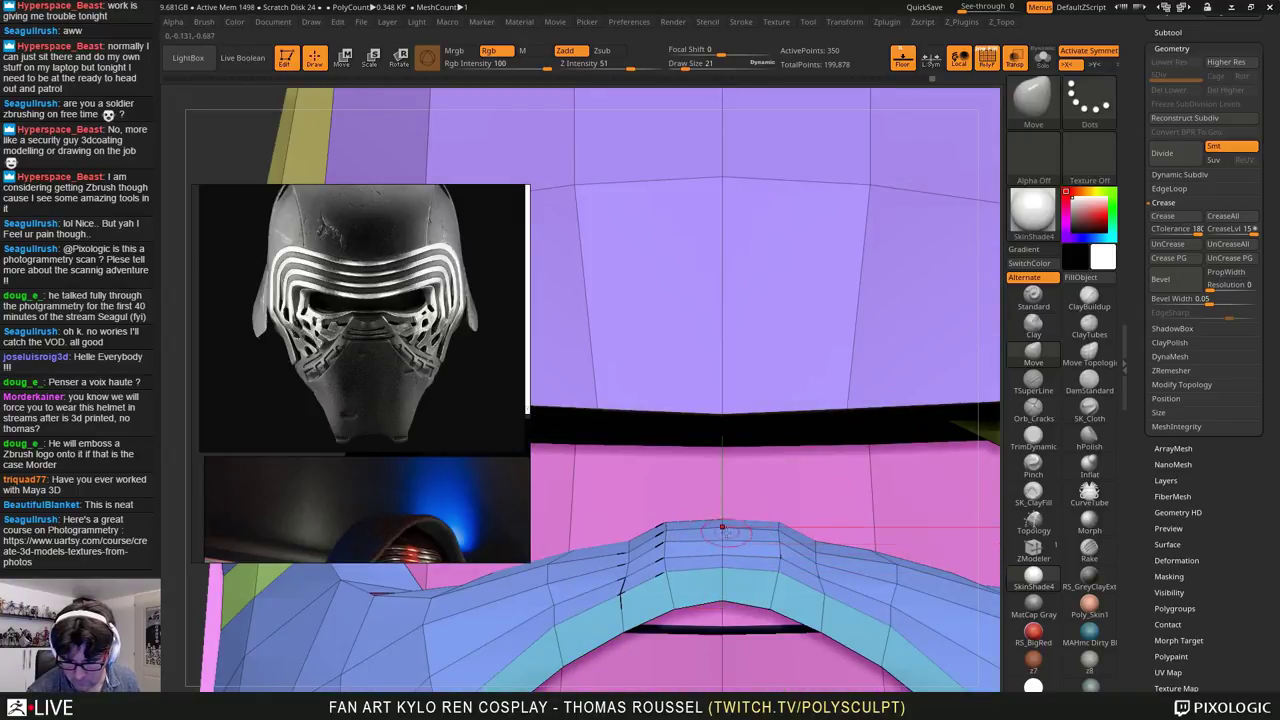
pyautogui.moveTo(812, 535); pyautogui.dragTo(767, 481, button='right')
pyautogui.moveTo(746, 558); pyautogui.dragTo(800, 534, button='right')
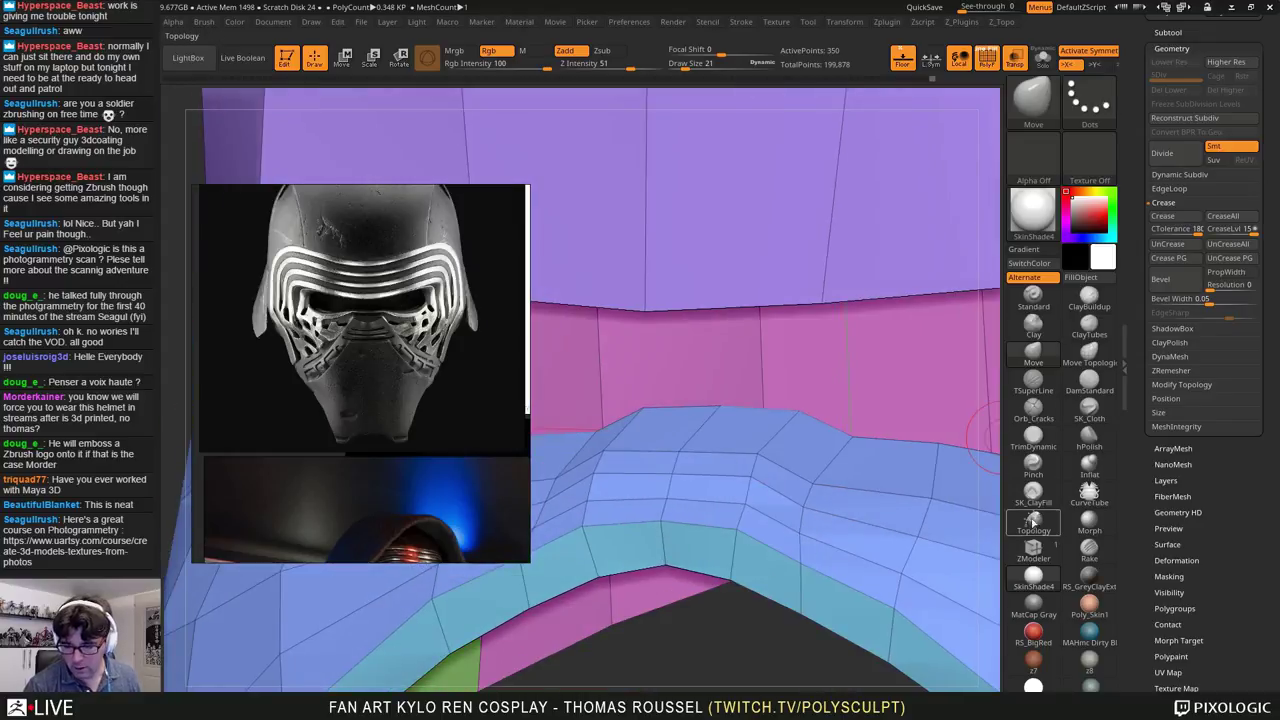
# Step: Switch to the ZModeler brush and open its polygon actions on the nose bridge polygons
pyautogui.click(1034, 548)
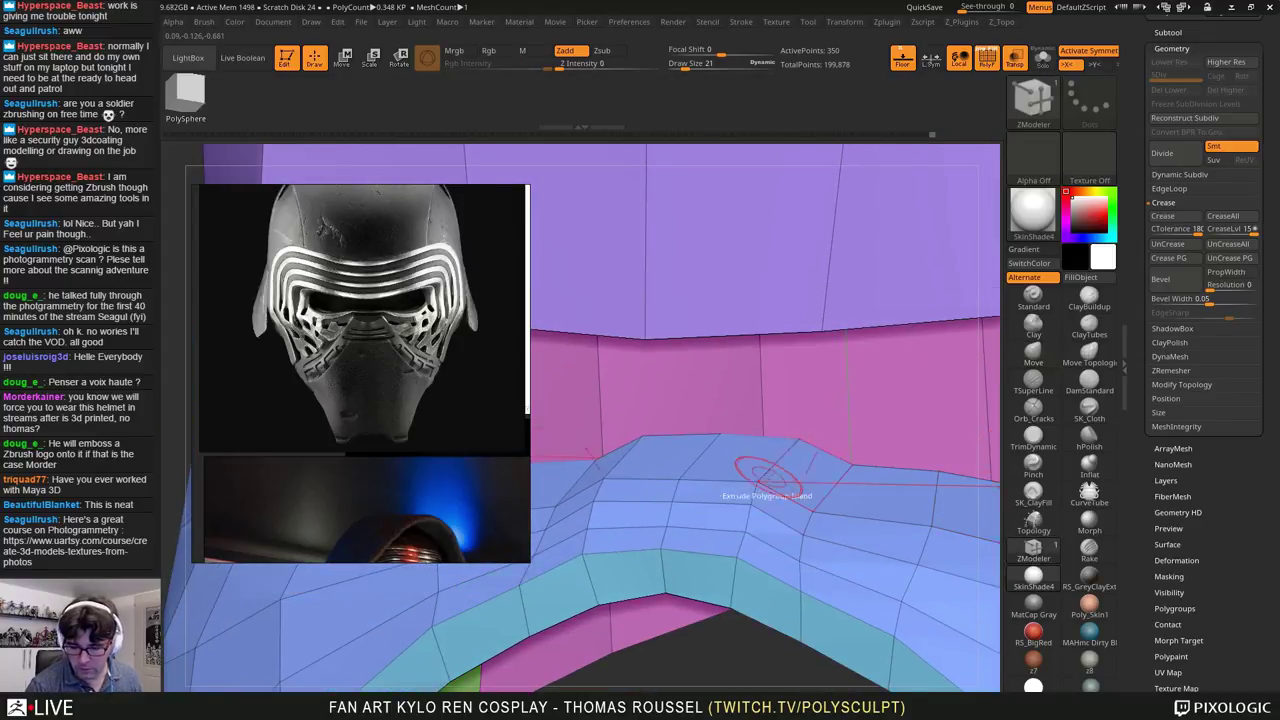
pyautogui.press('space')
pyautogui.click(662, 381)
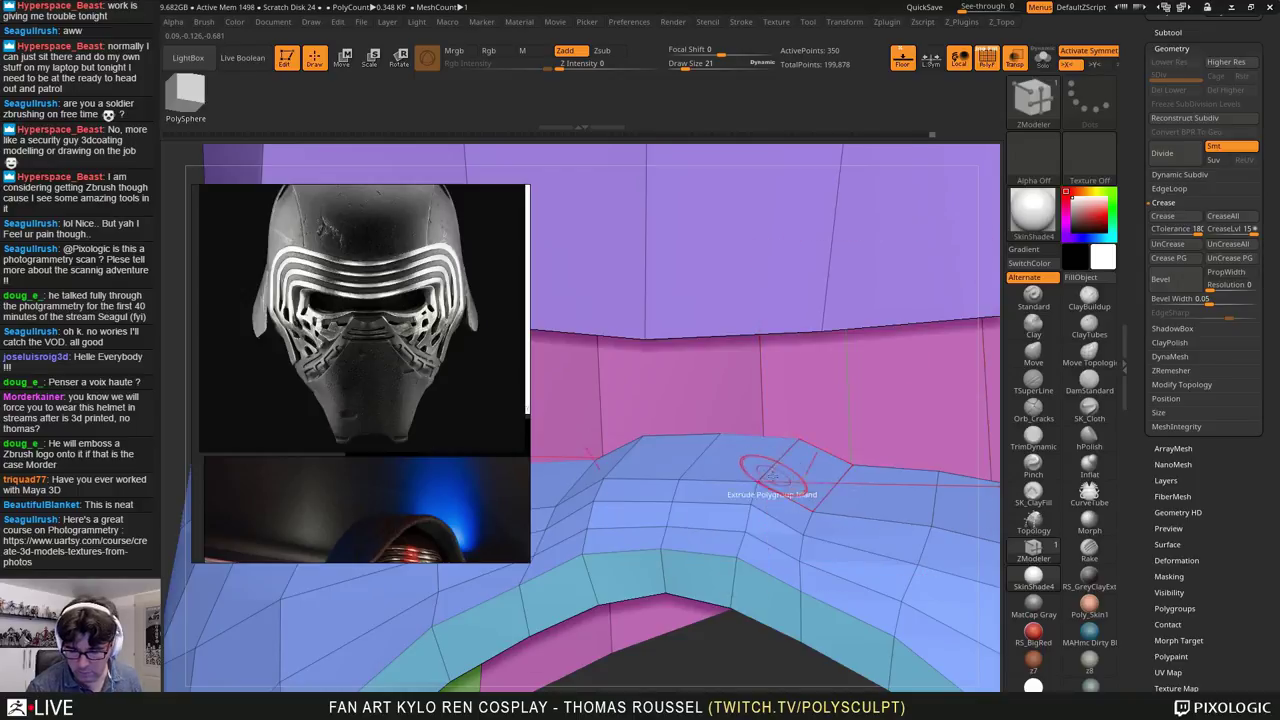
# Step: Bevel the edge loops beside the nose bridge into narrow strips and adjust the strip vertices with the Move brush
pyautogui.moveTo(768, 472); pyautogui.dragTo(774, 478)
pyautogui.moveTo(774, 475)
pyautogui.mouseDown(button='right')
pyautogui.moveTo(816, 466)
pyautogui.moveTo(774, 486)
pyautogui.mouseUp(button='right')
pyautogui.keyDown('alt'); pyautogui.moveTo(745, 555); pyautogui.dragTo(736, 510, button='right'); pyautogui.keyUp('alt')
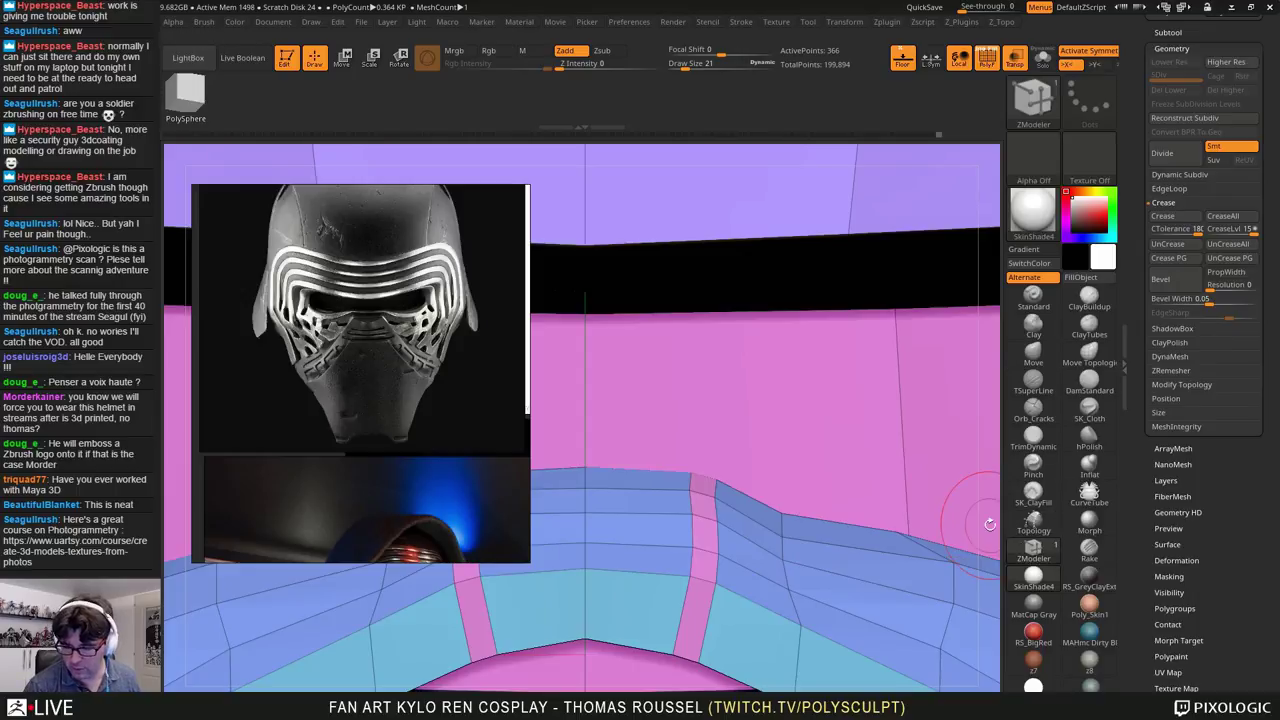
pyautogui.click(1033, 362)
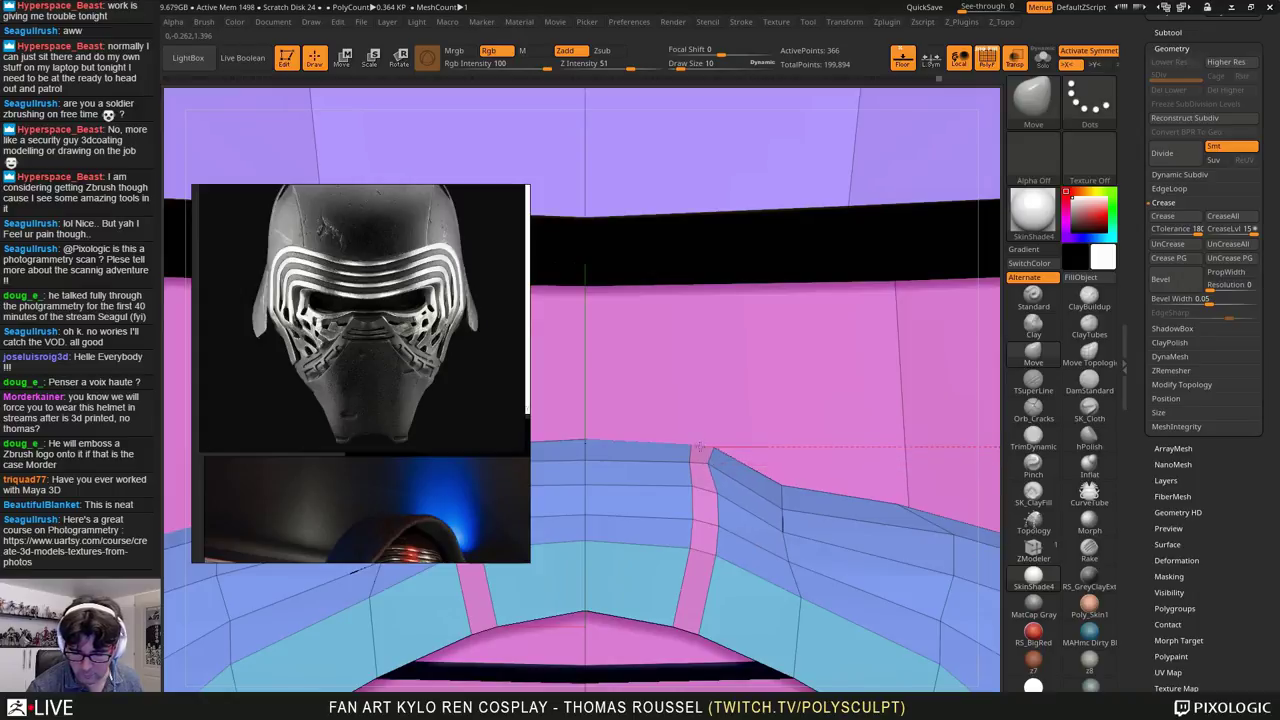
pyautogui.moveTo(719, 494); pyautogui.dragTo(711, 554)
# Step: Set the Move brush draw size to 14 and nudge the vertex at the eye opening's outer corner below the green band
pyautogui.moveTo(730, 526)
pyautogui.keyDown('alt'); pyautogui.mouseDown(button='right')
pyautogui.moveTo(691, 514)
pyautogui.moveTo(591, 425)
pyautogui.mouseUp(button='right'); pyautogui.keyUp('alt')
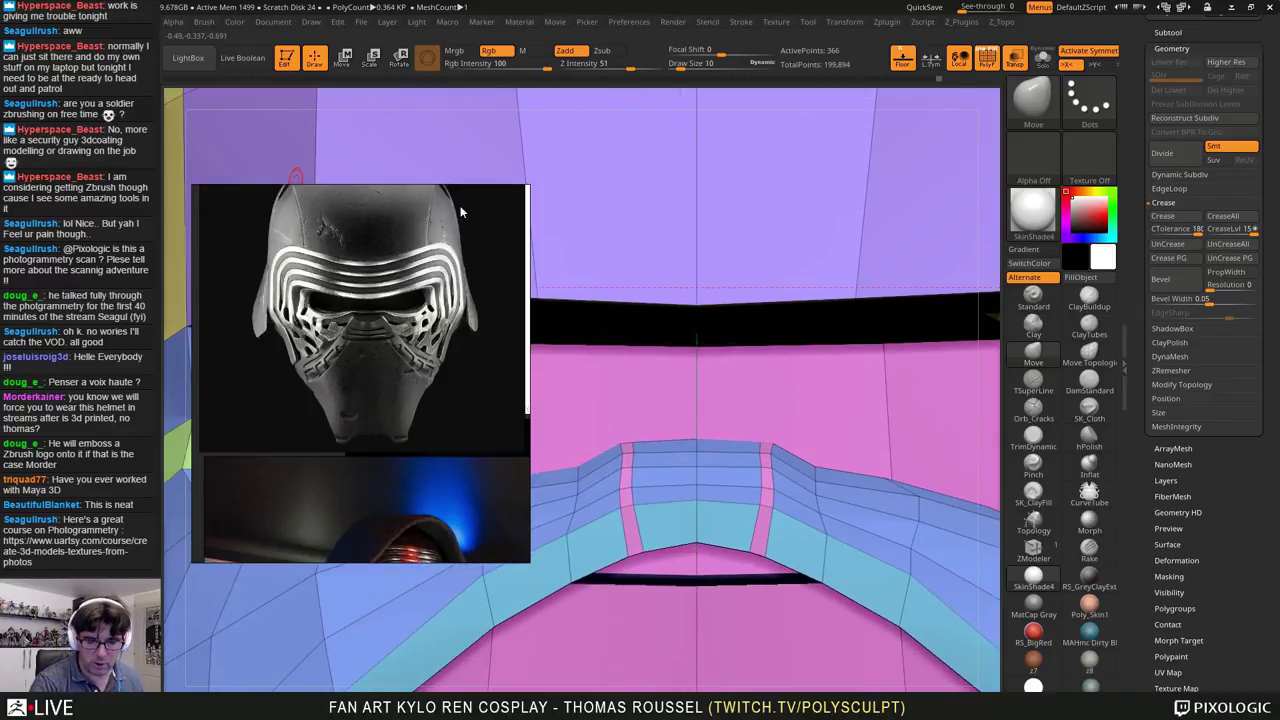
pyautogui.moveTo(814, 548); pyautogui.dragTo(774, 546, button='right')
pyautogui.keyDown('shift'); pyautogui.moveTo(647, 530); pyautogui.dragTo(793, 392, button='right'); pyautogui.keyUp('shift')
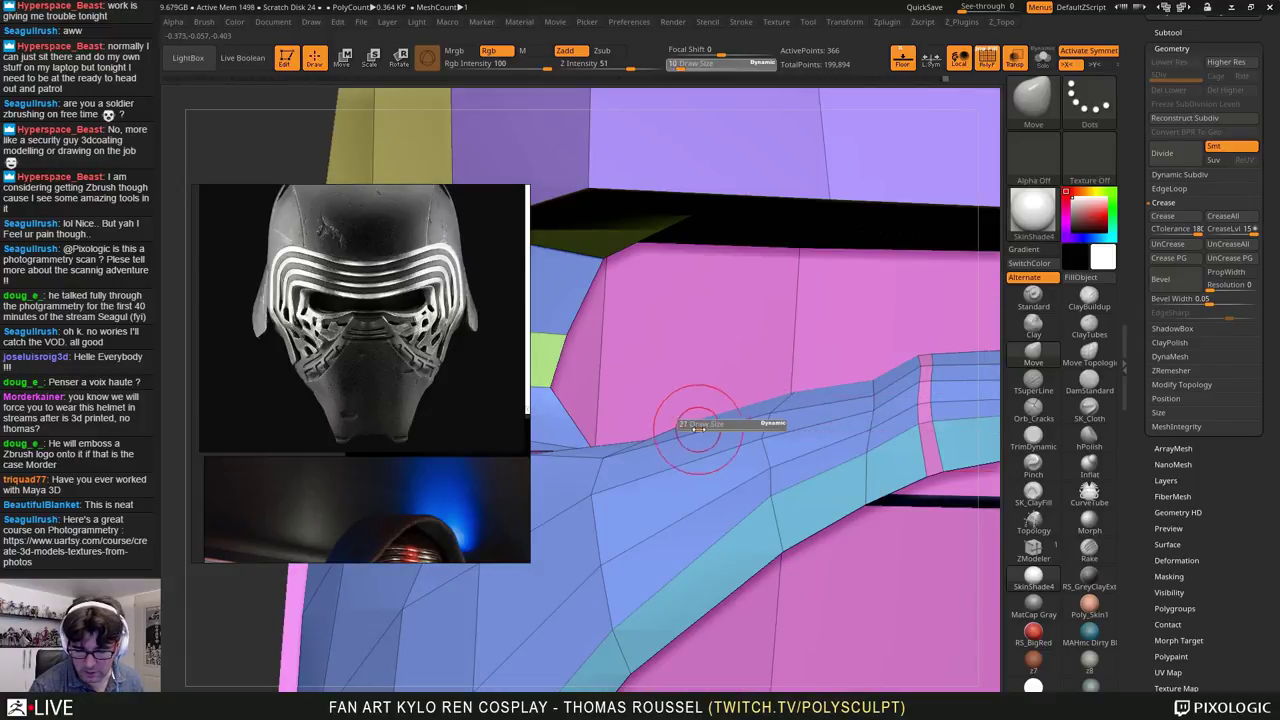
pyautogui.moveTo(603, 458); pyautogui.dragTo(751, 499, button='right')
pyautogui.press('s')
pyautogui.moveTo(632, 402); pyautogui.dragTo(638, 402)
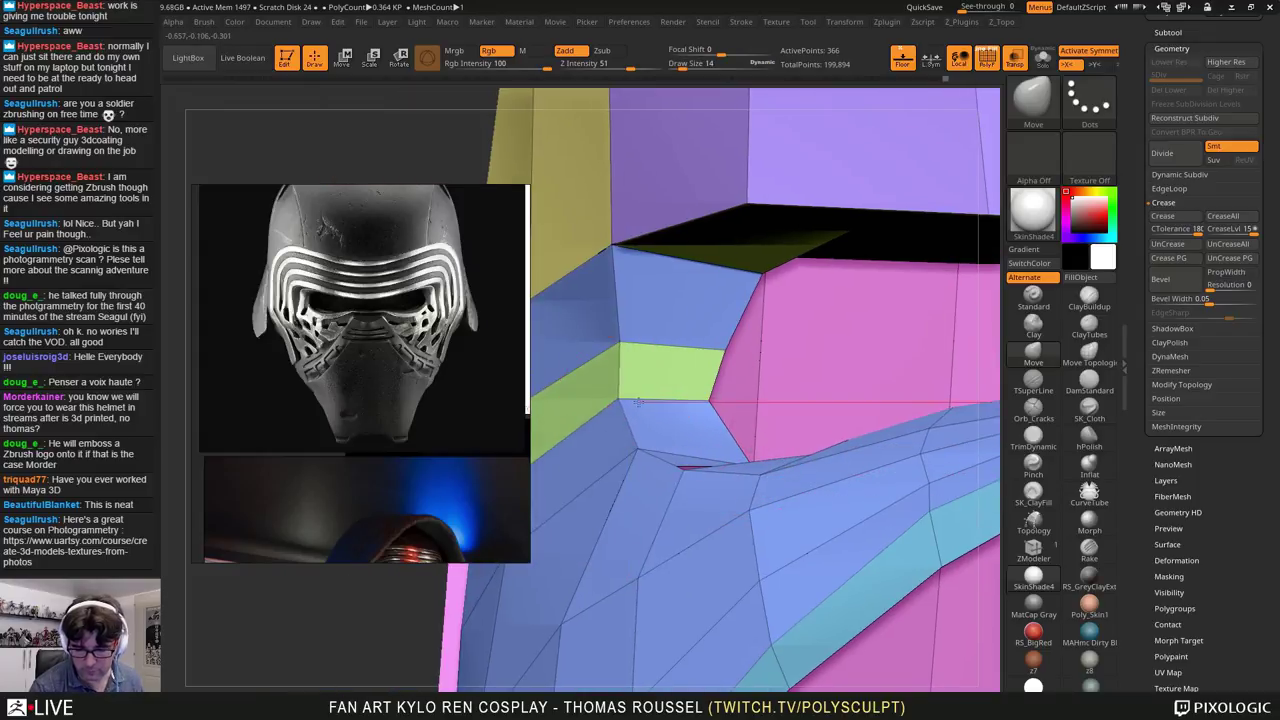
# Step: Insert an edge loop along the upper rim of the blue face guard with the ZModeler edge action Insert
pyautogui.moveTo(707, 400); pyautogui.dragTo(907, 484, button='right')
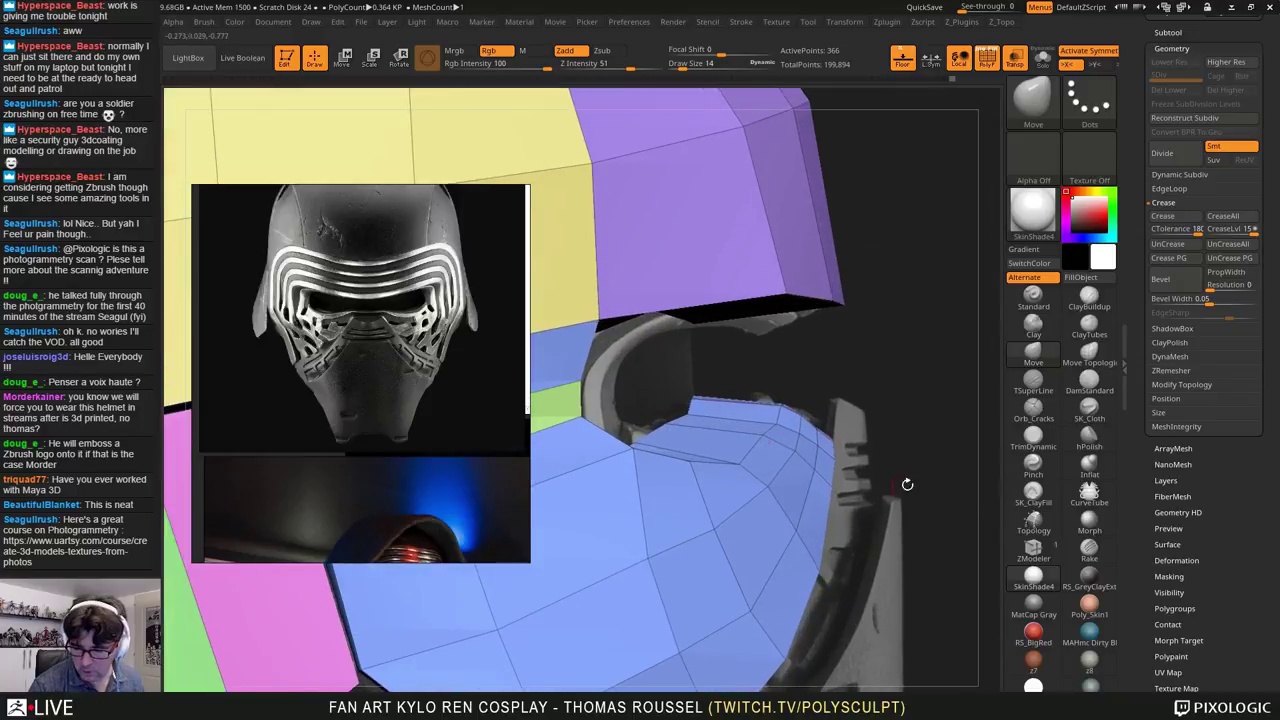
pyautogui.click(1044, 558)
pyautogui.press('space')
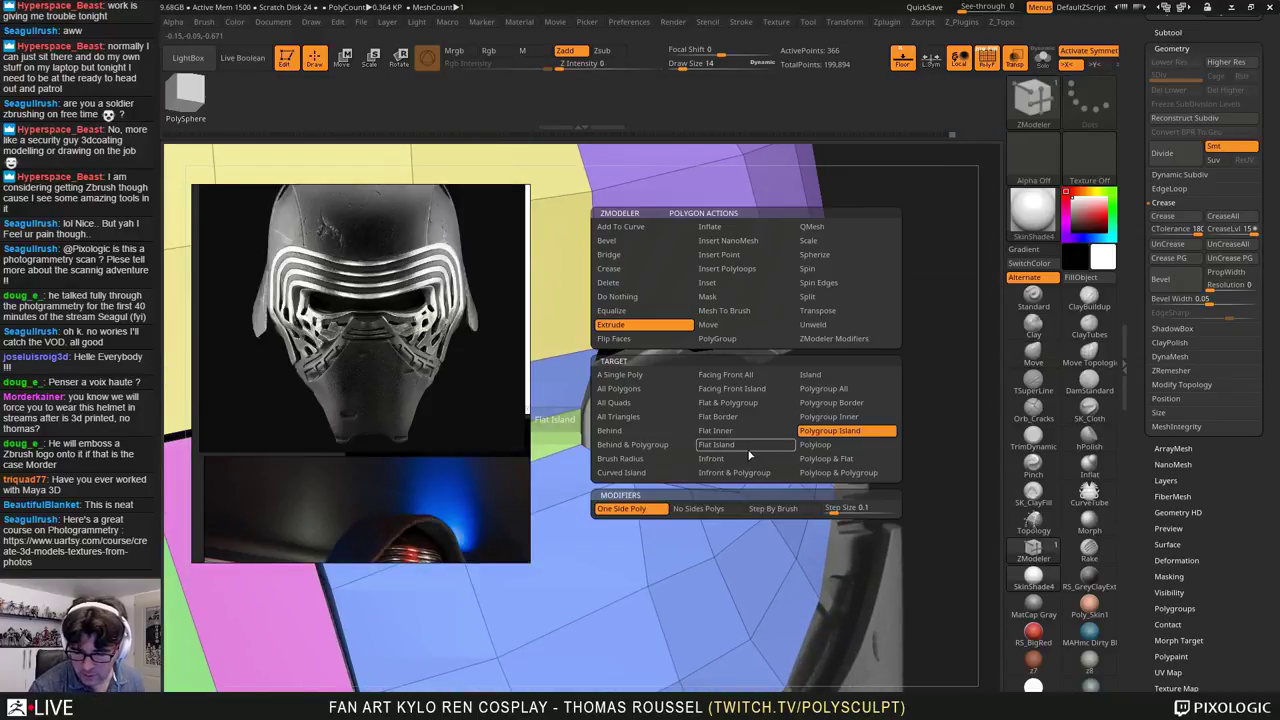
pyautogui.click(620, 243)
pyautogui.press('space')
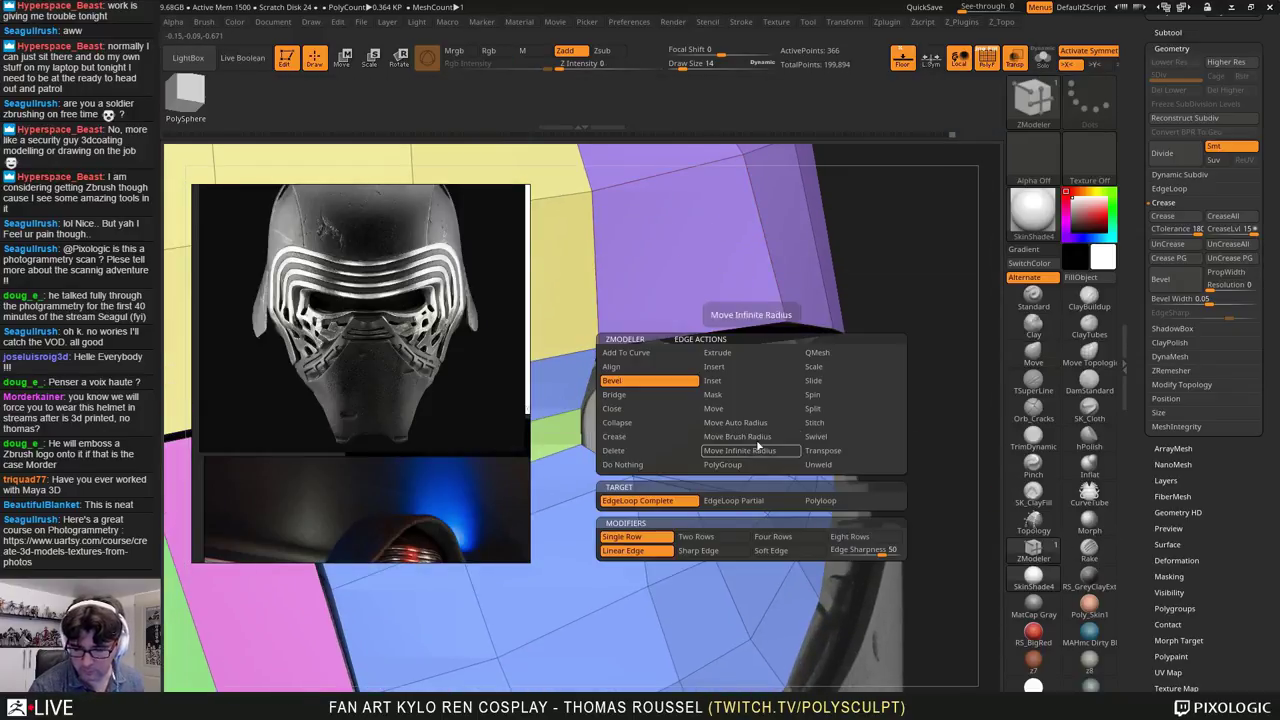
pyautogui.click(757, 367)
pyautogui.click(764, 503)
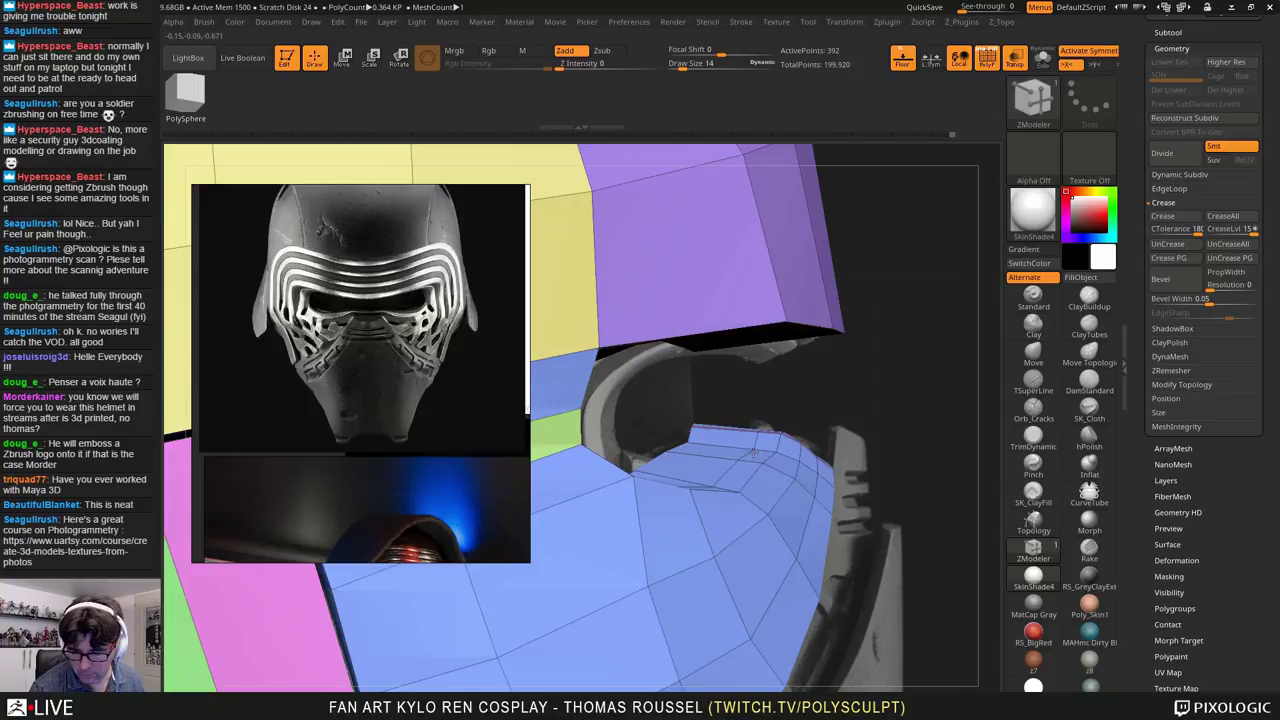
# Step: Adjust the vertices along the top edge of the face guard's nose bridge with the Move brush
pyautogui.moveTo(799, 443); pyautogui.dragTo(660, 455, button='right')
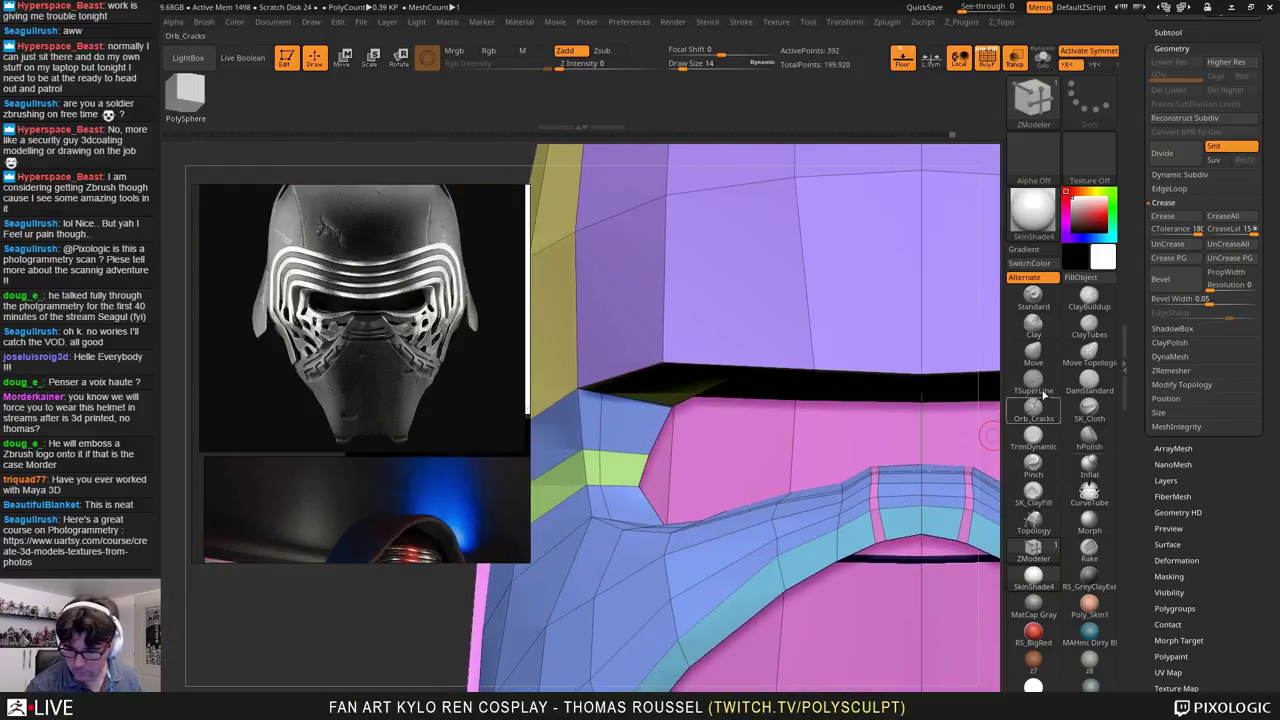
pyautogui.click(1034, 358)
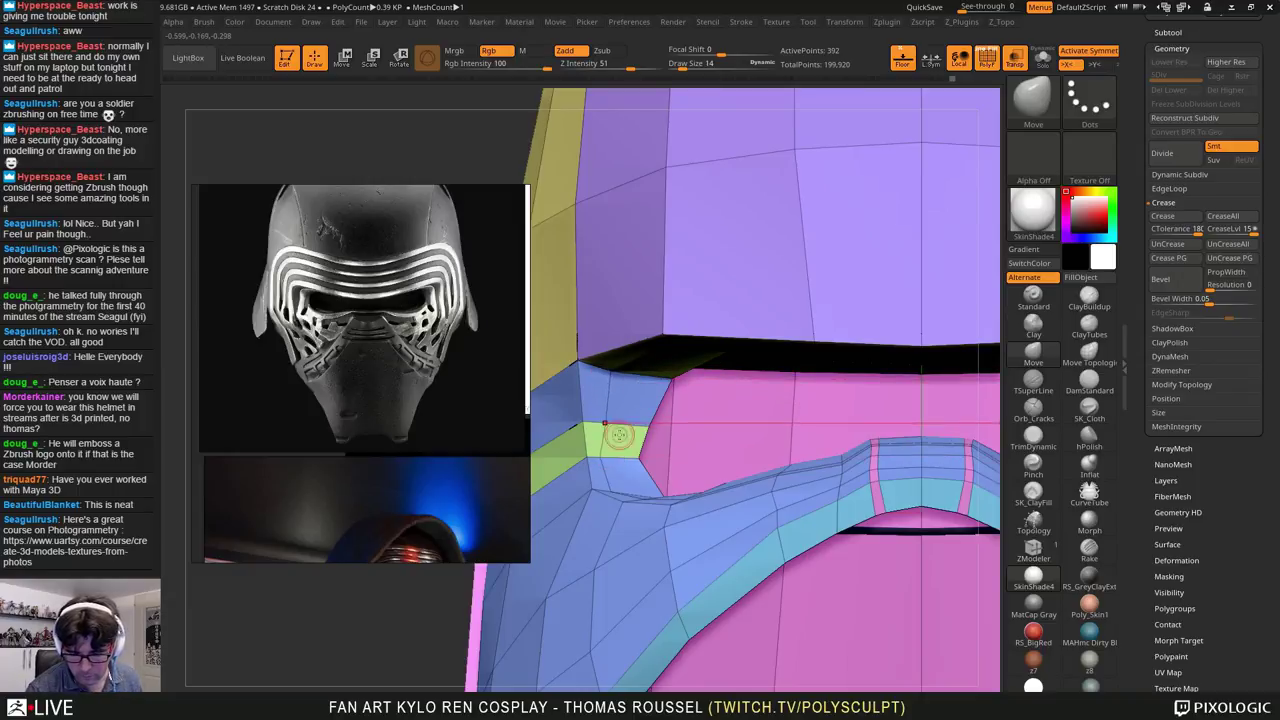
pyautogui.moveTo(674, 348); pyautogui.dragTo(800, 475, button='right')
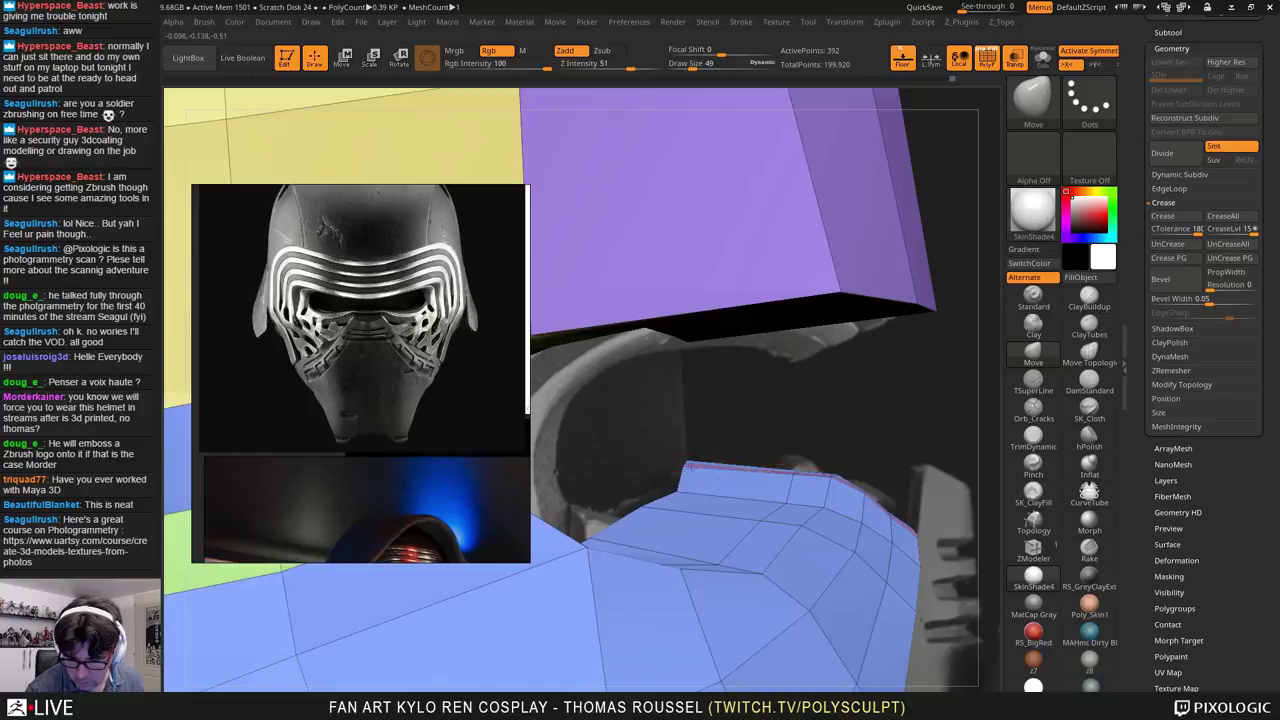
pyautogui.moveTo(698, 468); pyautogui.dragTo(705, 468)
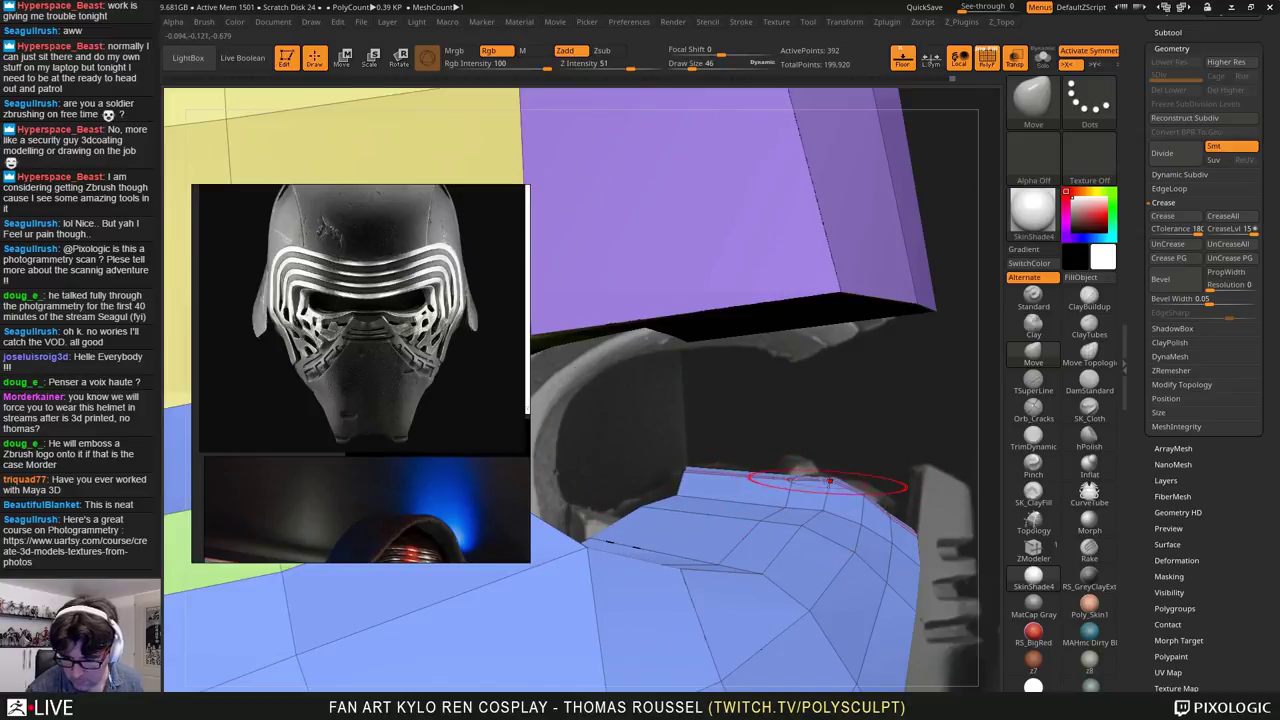
# Step: Review the subdivided helmet from the side and front, and narrow the reference window so it uncovers the model
pyautogui.moveTo(832, 484)
pyautogui.mouseDown(button='right')
pyautogui.moveTo(689, 510)
pyautogui.moveTo(735, 467)
pyautogui.moveTo(818, 556)
pyautogui.moveTo(758, 547)
pyautogui.moveTo(845, 472)
pyautogui.mouseUp(button='right')
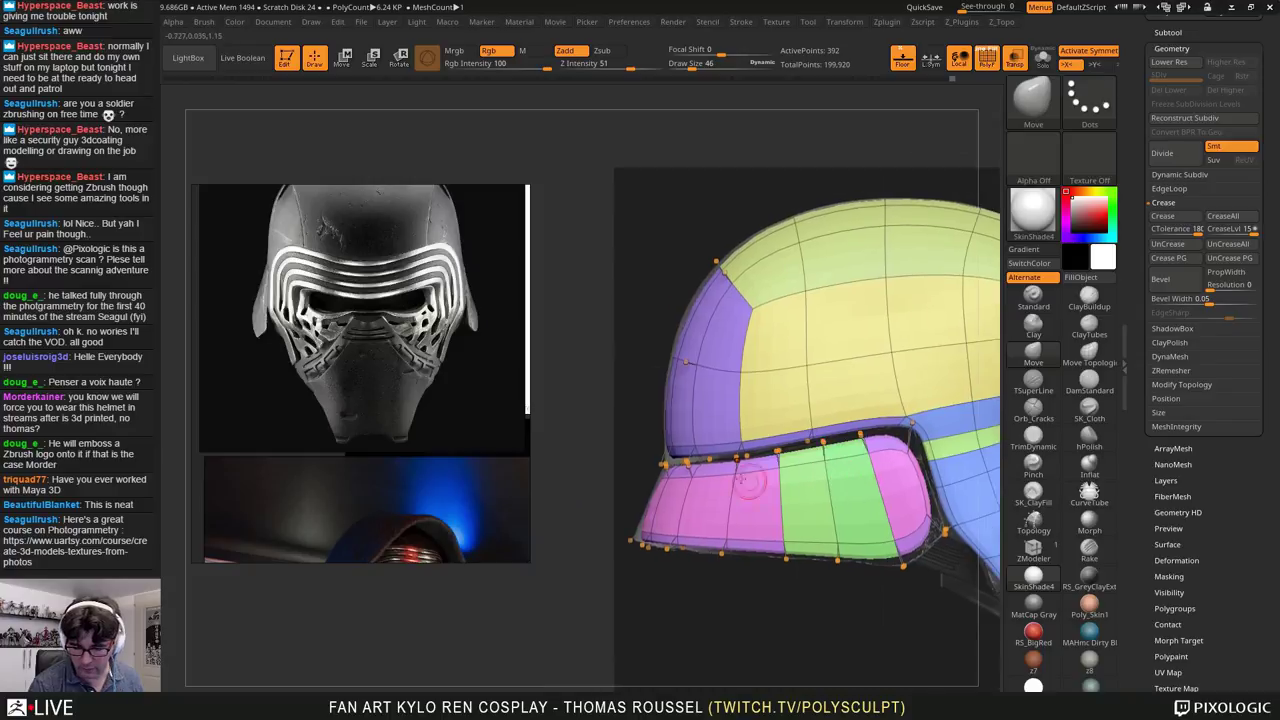
pyautogui.keyDown('alt'); pyautogui.moveTo(963, 456); pyautogui.dragTo(715, 532, button='right'); pyautogui.keyUp('alt')
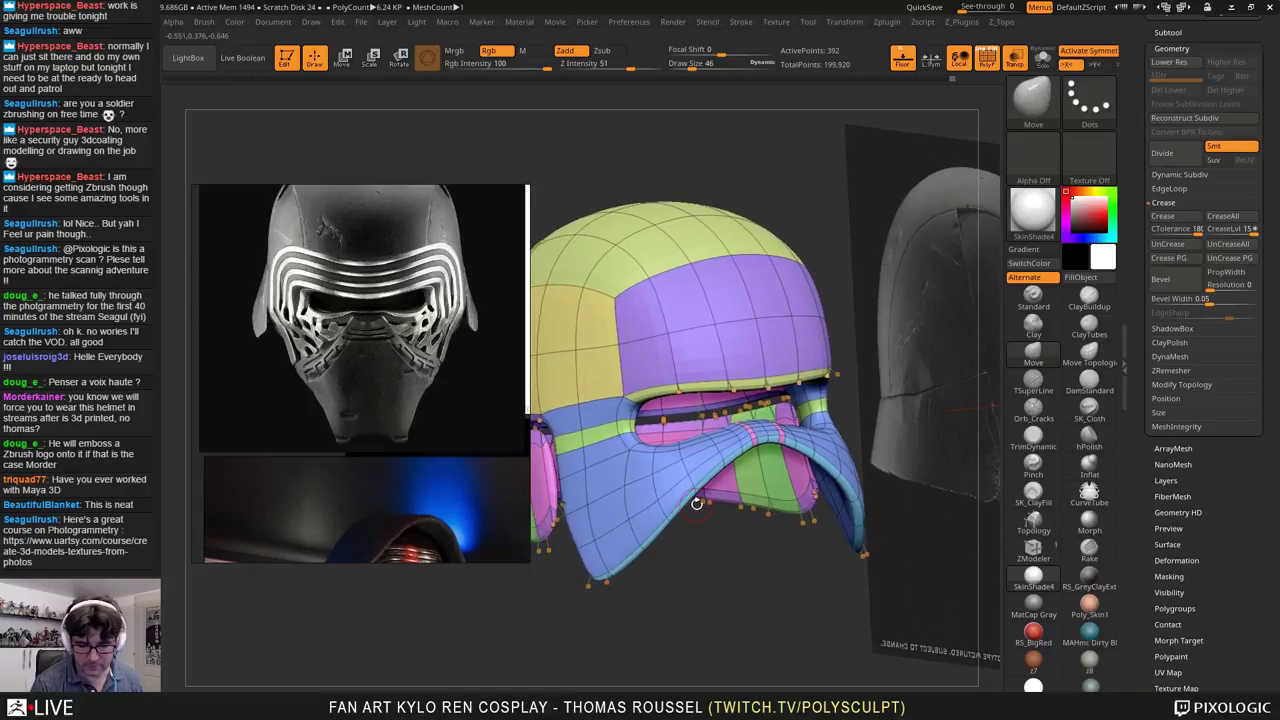
pyautogui.moveTo(528, 383); pyautogui.dragTo(416, 381)
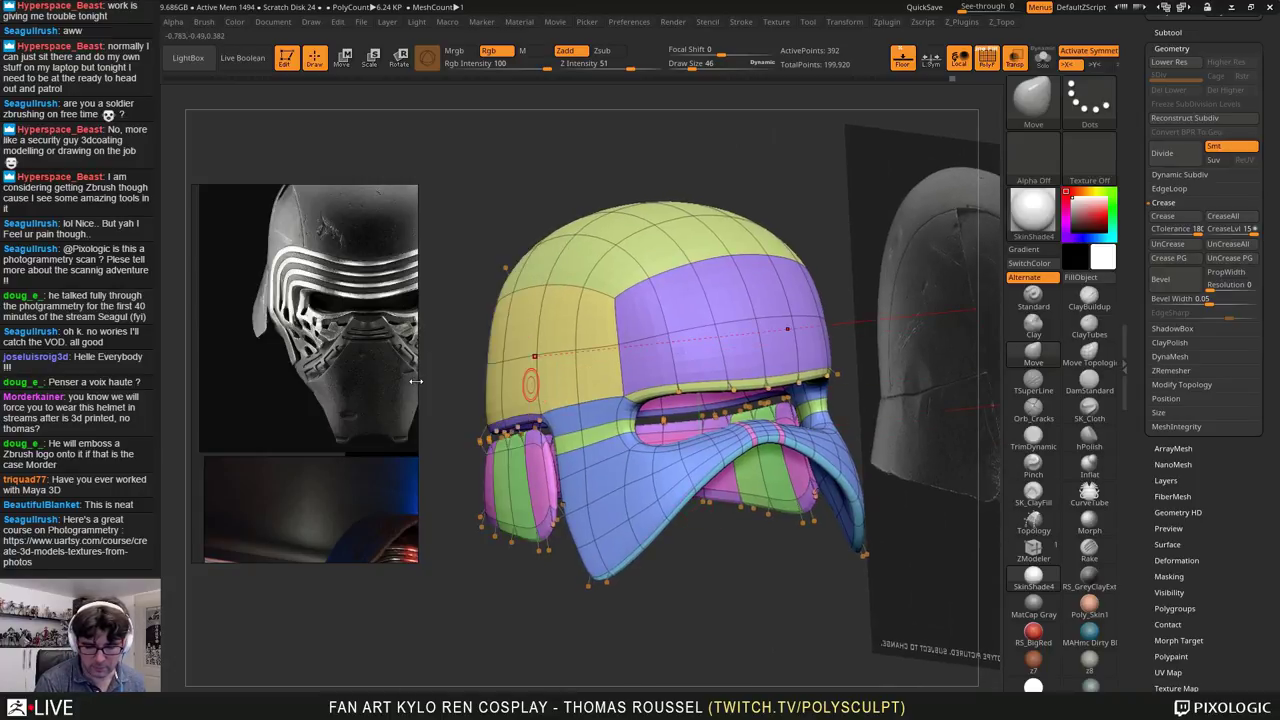
# Step: Examine the Kylo Ren helmet reference photos, including the hooded figure and the side view on white
pyautogui.moveTo(361, 349); pyautogui.dragTo(279, 346, button='middle')
pyautogui.scroll(-5, 262, 410)
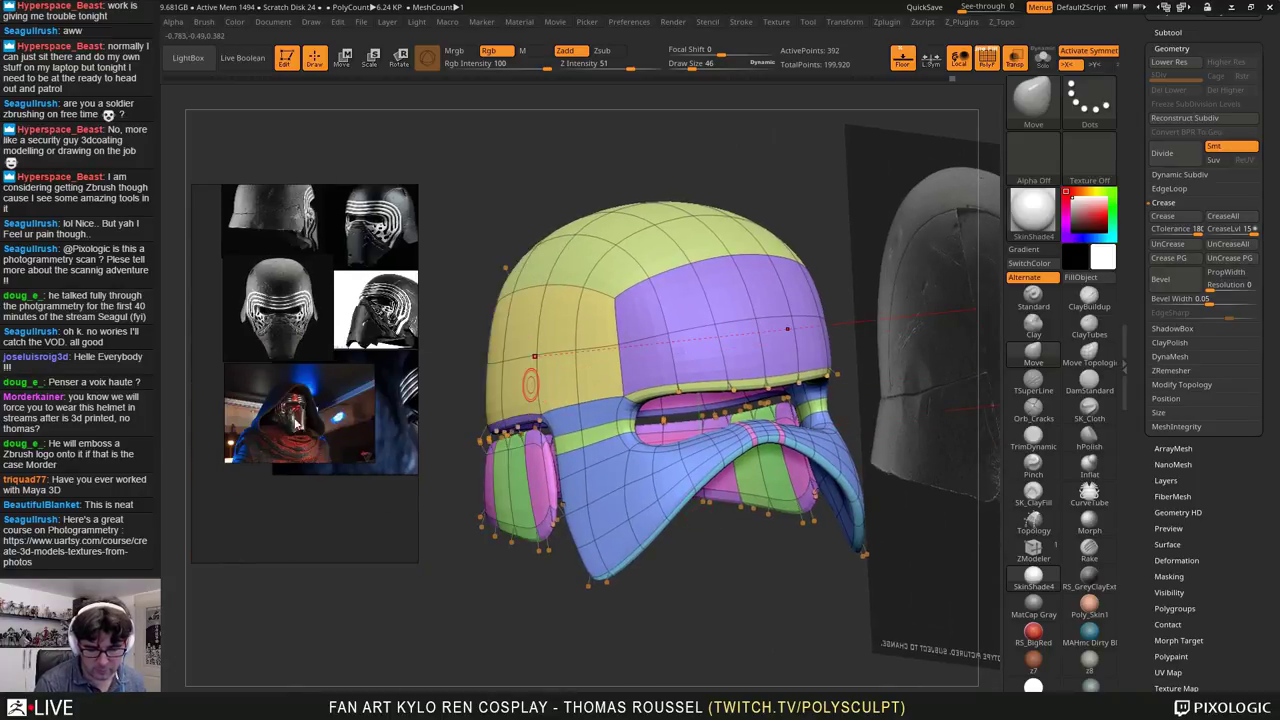
pyautogui.scroll(5, 293, 418)
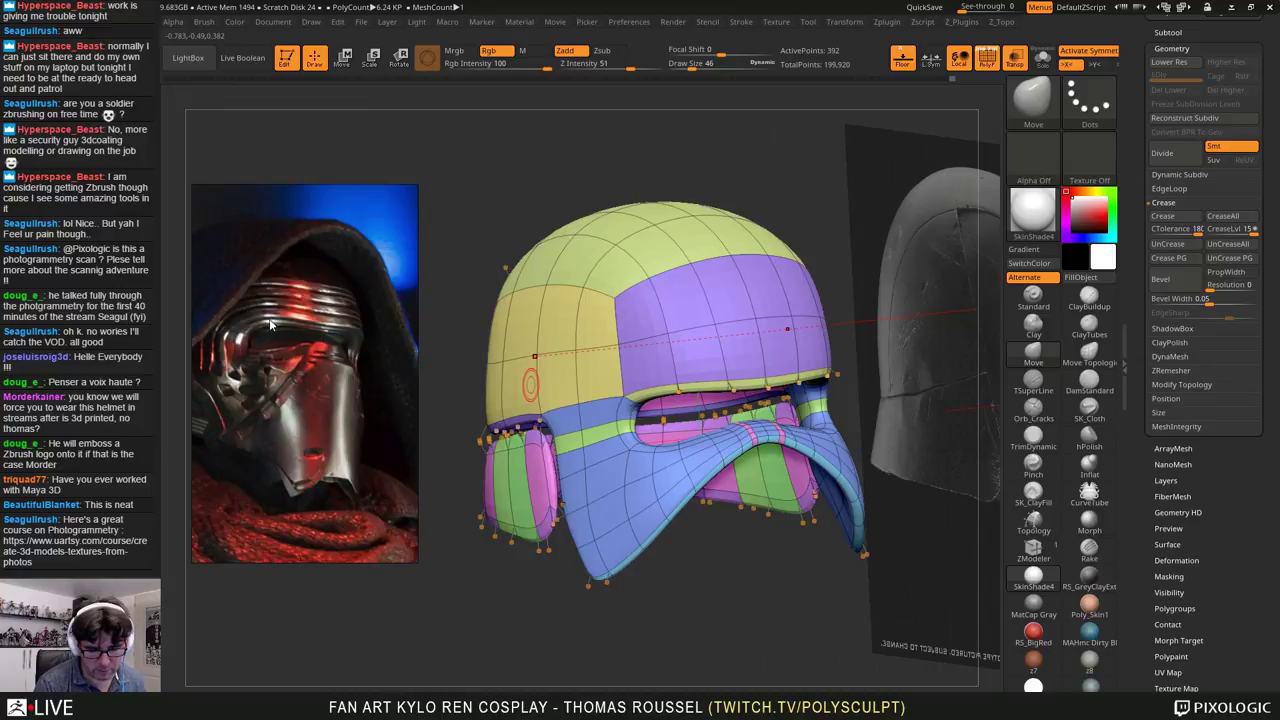
pyautogui.scroll(-3, 277, 426)
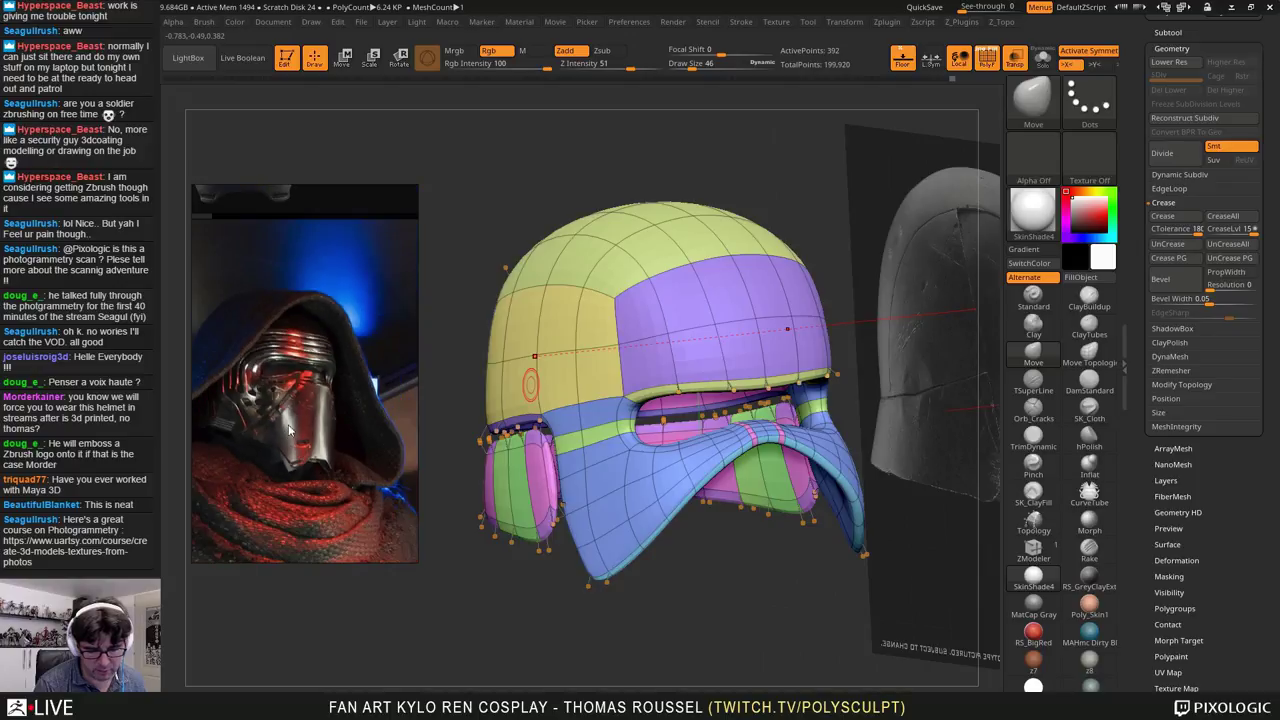
pyautogui.moveTo(312, 429); pyautogui.dragTo(312, 486, button='middle')
pyautogui.scroll(3, 350, 290)
pyautogui.scroll(-5, 285, 300)
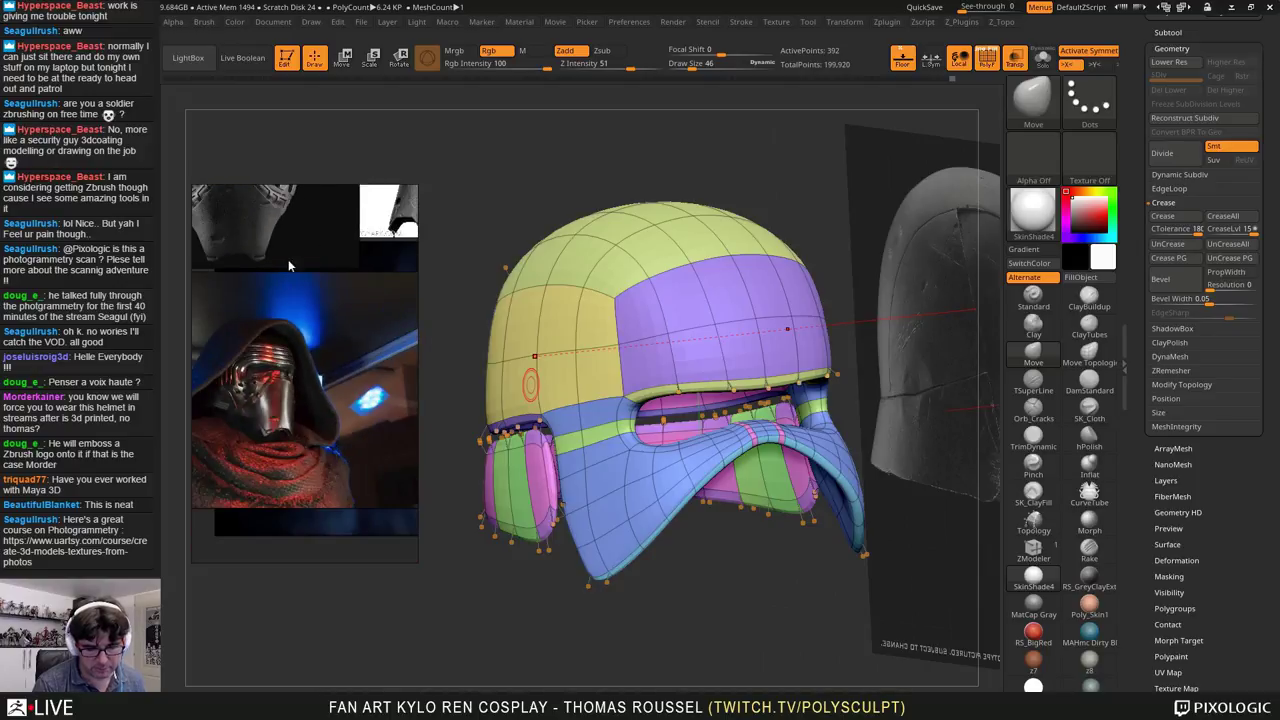
pyautogui.scroll(2, 300, 372)
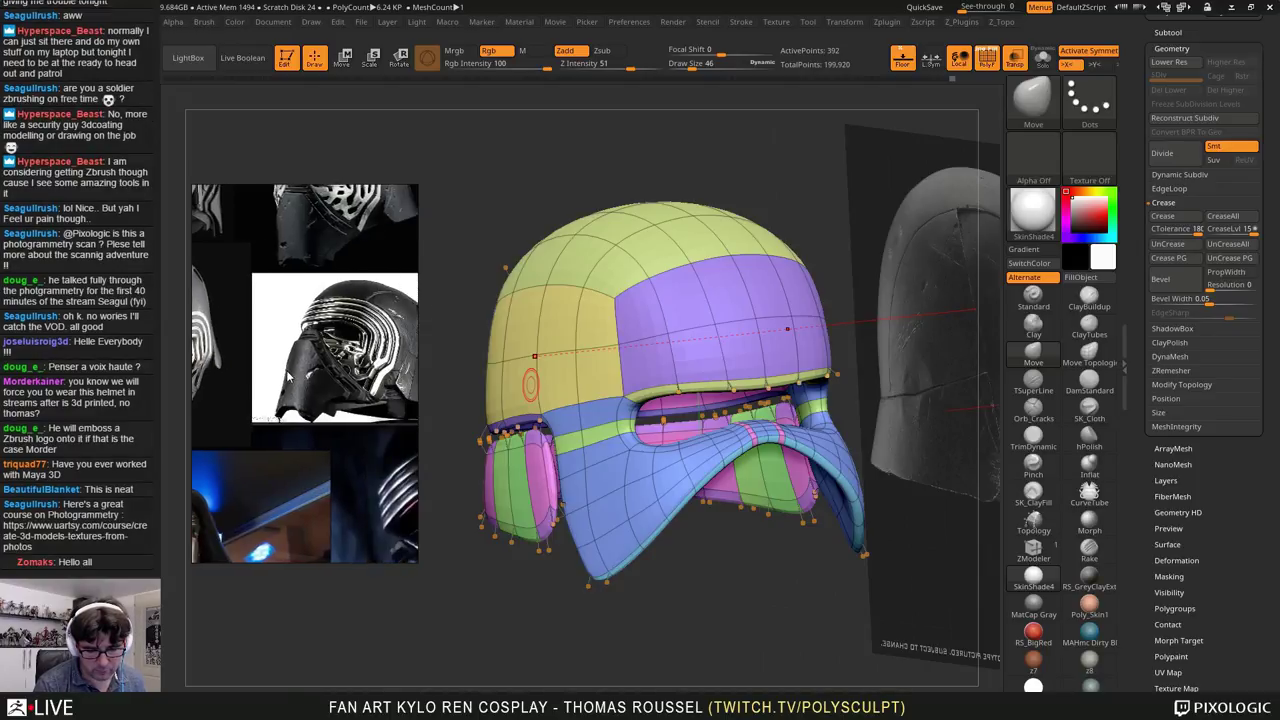
# Step: Return to the lower subdivision level and pull the front and middle vertices of the side flap's bottom rim outward, working from below
pyautogui.moveTo(531, 385)
pyautogui.keyDown('shift'); pyautogui.mouseDown(button='right')
pyautogui.moveTo(485, 410)
pyautogui.moveTo(495, 425)
pyautogui.moveTo(615, 461)
pyautogui.moveTo(655, 530)
pyautogui.moveTo(756, 492)
pyautogui.moveTo(554, 493)
pyautogui.mouseUp(button='right'); pyautogui.keyUp('shift')
pyautogui.hotkey('shift', 'd')
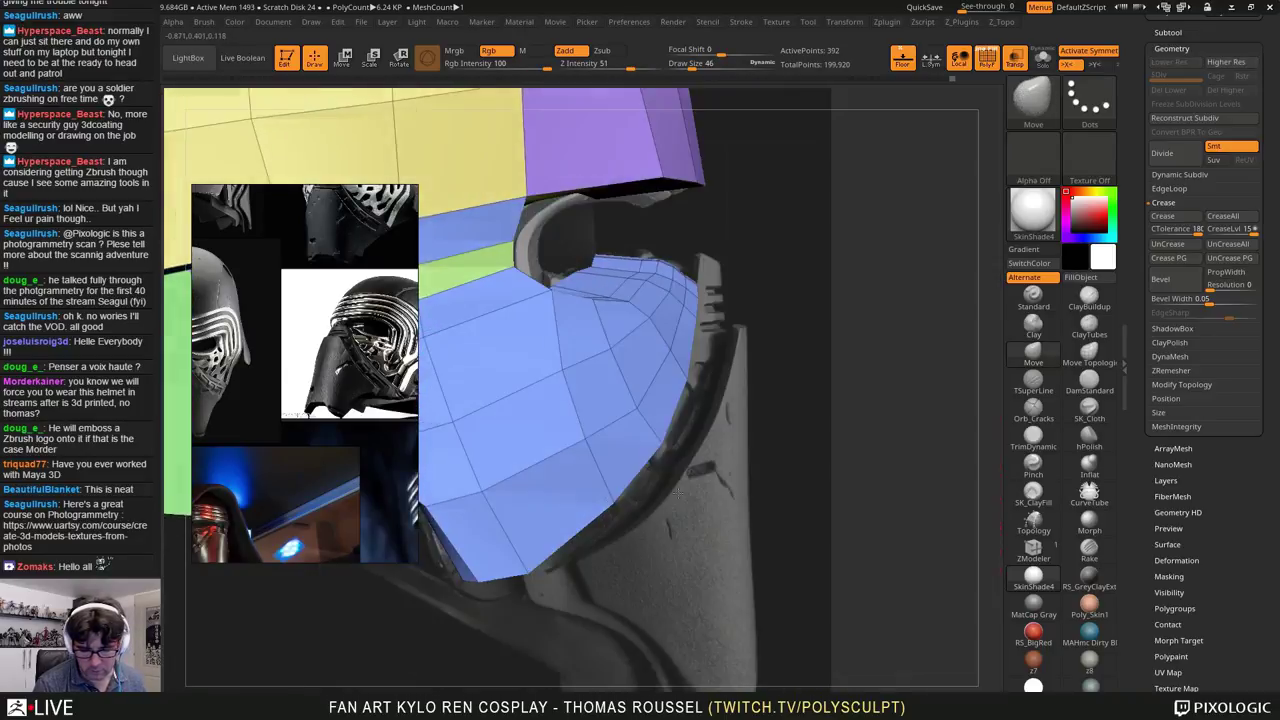
pyautogui.keyDown('alt'); pyautogui.moveTo(450, 480); pyautogui.dragTo(1089, 447, button='right'); pyautogui.keyUp('alt')
pyautogui.moveTo(806, 462); pyautogui.dragTo(741, 358)
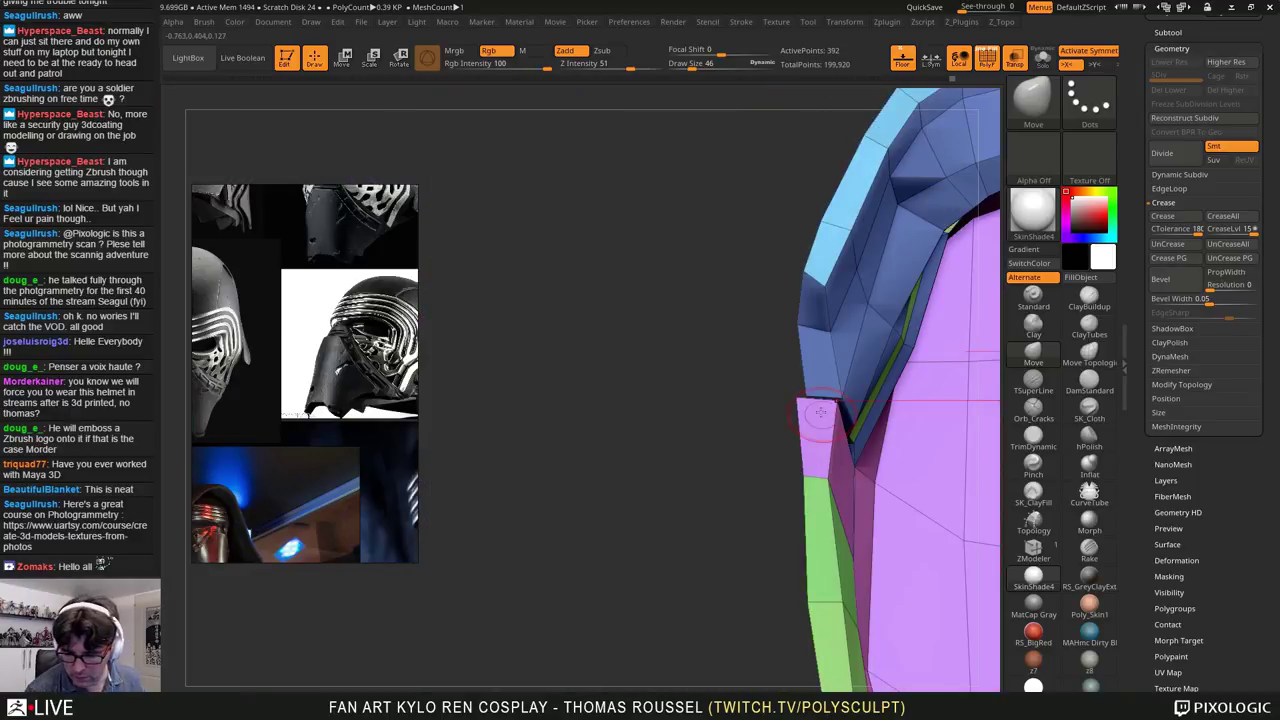
pyautogui.moveTo(822, 478); pyautogui.dragTo(811, 484)
pyautogui.moveTo(799, 600)
pyautogui.mouseDown()
pyautogui.moveTo(783, 603)
pyautogui.moveTo(820, 603)
pyautogui.moveTo(773, 604)
pyautogui.mouseUp()
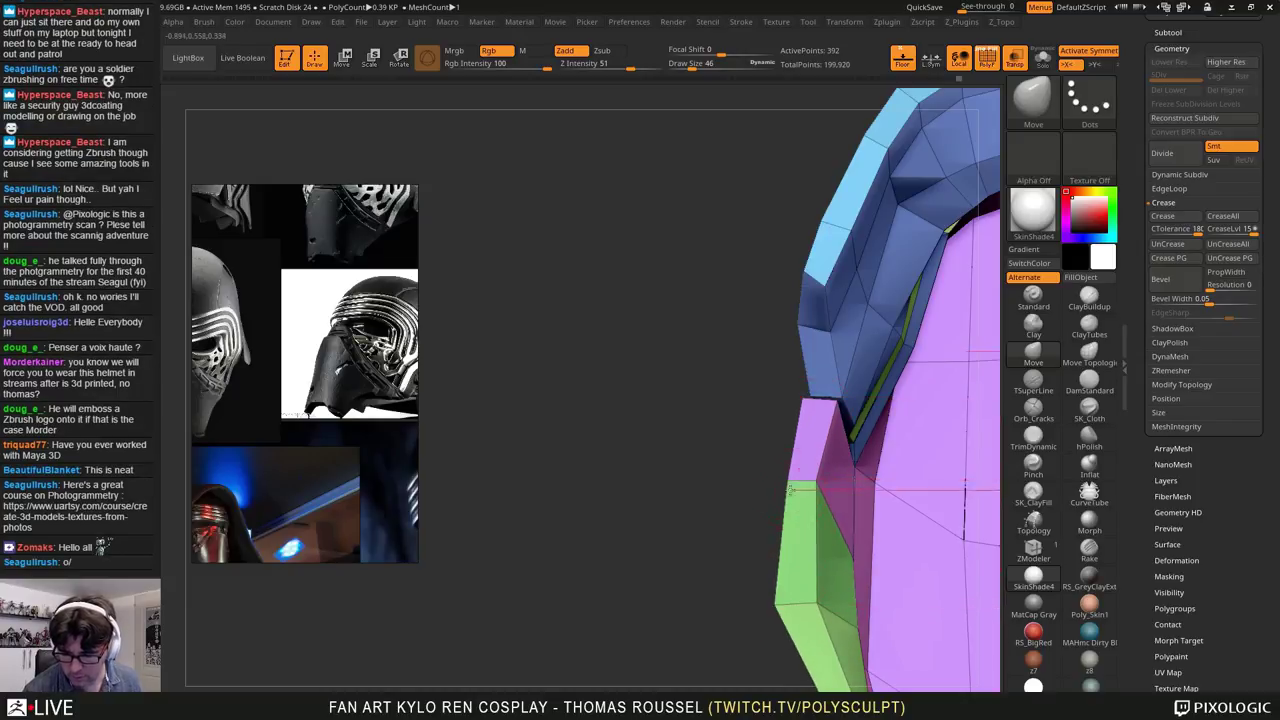
# Step: Move the remaining vertices along the green panel and adjoining magenta panel of the bottom rim outward
pyautogui.keyDown('alt'); pyautogui.moveTo(776, 540); pyautogui.dragTo(788, 374); pyautogui.keyUp('alt')
pyautogui.moveTo(785, 437); pyautogui.dragTo(776, 439)
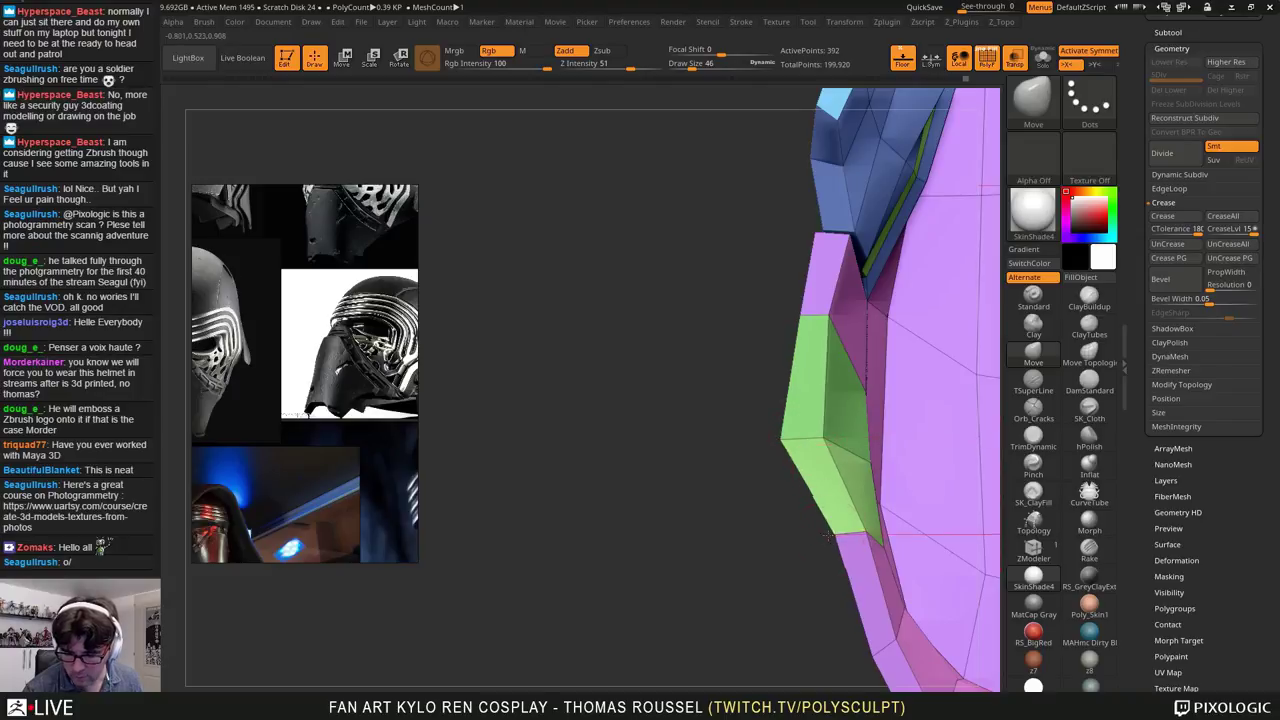
pyautogui.moveTo(828, 536)
pyautogui.mouseDown()
pyautogui.moveTo(798, 544)
pyautogui.moveTo(850, 534)
pyautogui.moveTo(793, 545)
pyautogui.mouseUp()
pyautogui.keyDown('alt'); pyautogui.moveTo(860, 588); pyautogui.dragTo(849, 453, button='right'); pyautogui.keyUp('alt')
pyautogui.moveTo(861, 522); pyautogui.dragTo(839, 545)
# Step: Adjust the bottom edge vertices of the rear neck guard and its green side panel to even out the curve
pyautogui.moveTo(868, 551); pyautogui.dragTo(895, 608, button='right')
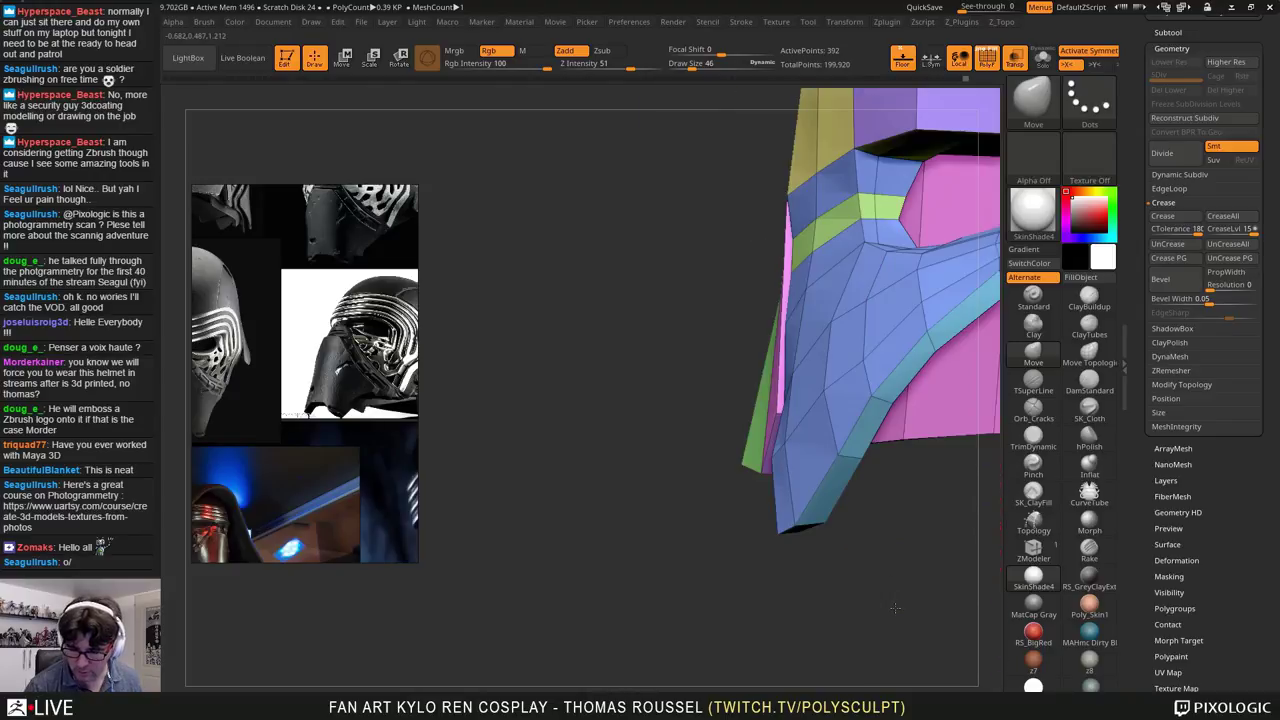
pyautogui.moveTo(817, 526); pyautogui.dragTo(1098, 480, button='right')
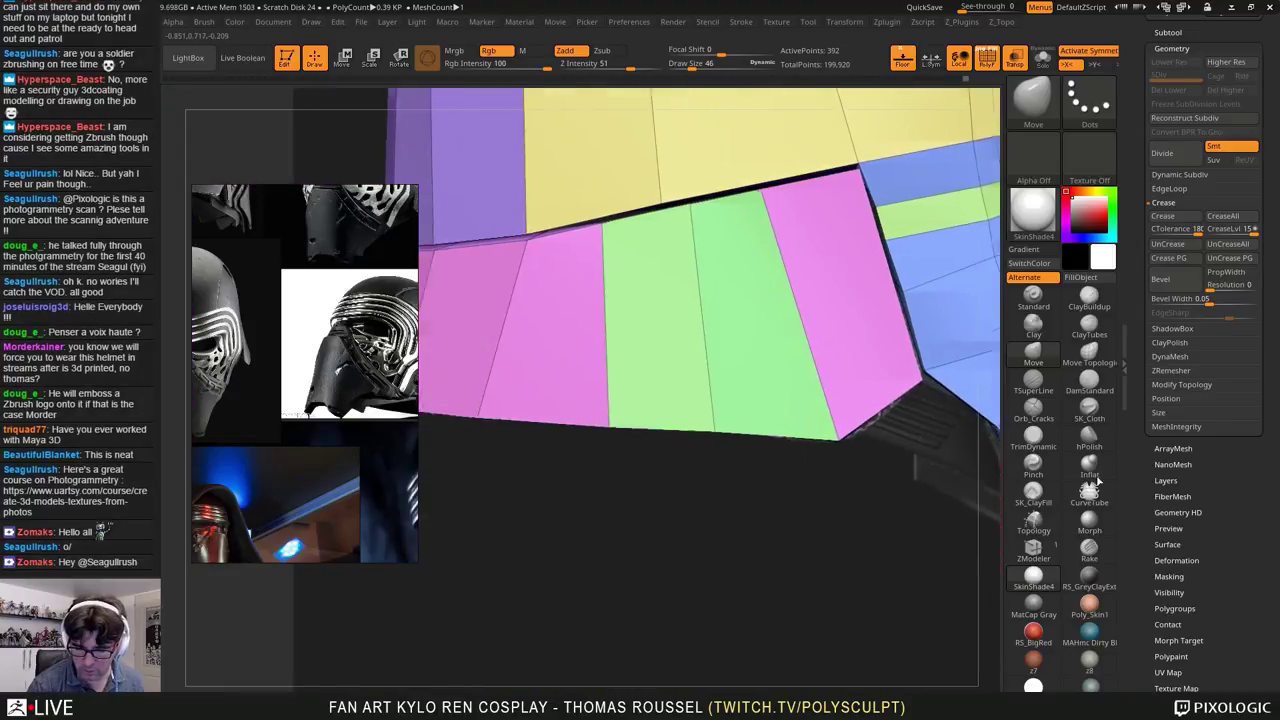
pyautogui.moveTo(1097, 483); pyautogui.dragTo(903, 452)
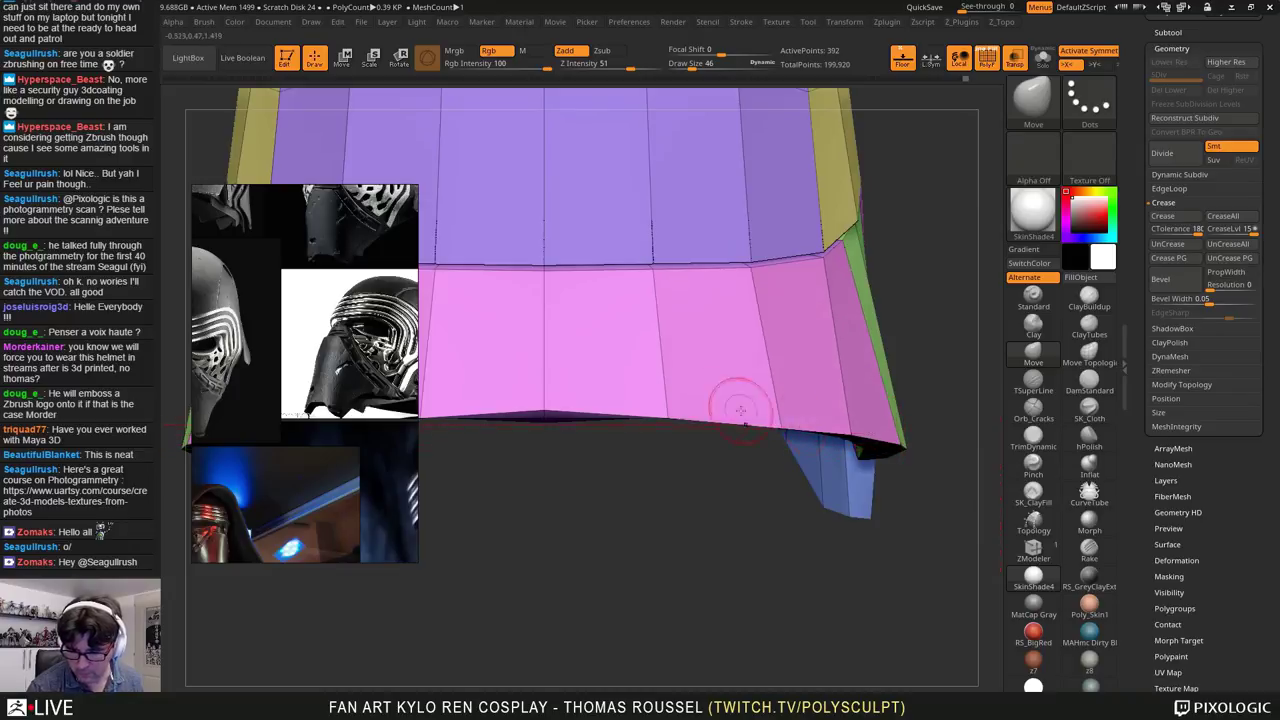
pyautogui.moveTo(670, 407); pyautogui.dragTo(675, 410)
pyautogui.moveTo(704, 376); pyautogui.dragTo(717, 274, button='right')
pyautogui.moveTo(668, 431); pyautogui.dragTo(862, 493)
pyautogui.moveTo(858, 601); pyautogui.dragTo(874, 600)
pyautogui.keyDown('alt'); pyautogui.moveTo(902, 511); pyautogui.dragTo(883, 393, button='right'); pyautogui.keyUp('alt')
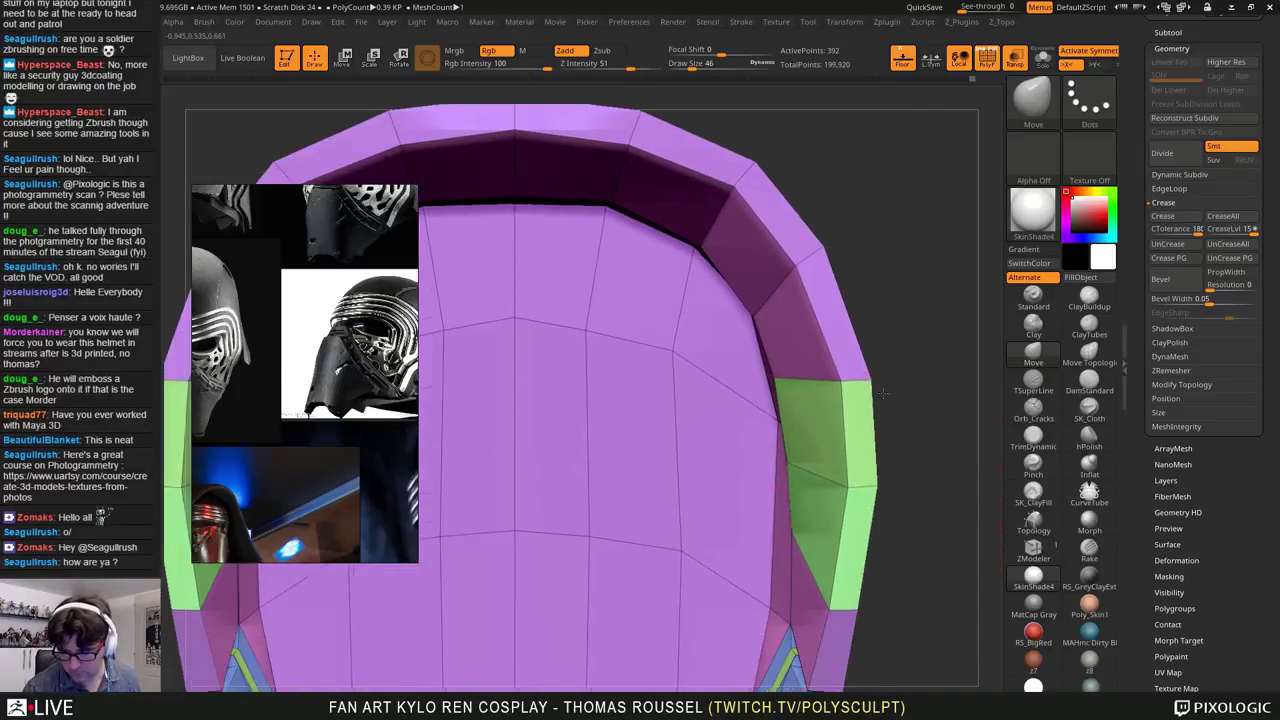
# Step: Nudge the vertices along the neck guard's upper edge to follow the dome's lower border, checking against the side reference
pyautogui.moveTo(882, 393)
pyautogui.mouseDown()
pyautogui.moveTo(880, 551)
pyautogui.moveTo(834, 529)
pyautogui.moveTo(850, 455)
pyautogui.moveTo(770, 450)
pyautogui.moveTo(770, 345)
pyautogui.moveTo(793, 427)
pyautogui.mouseUp()
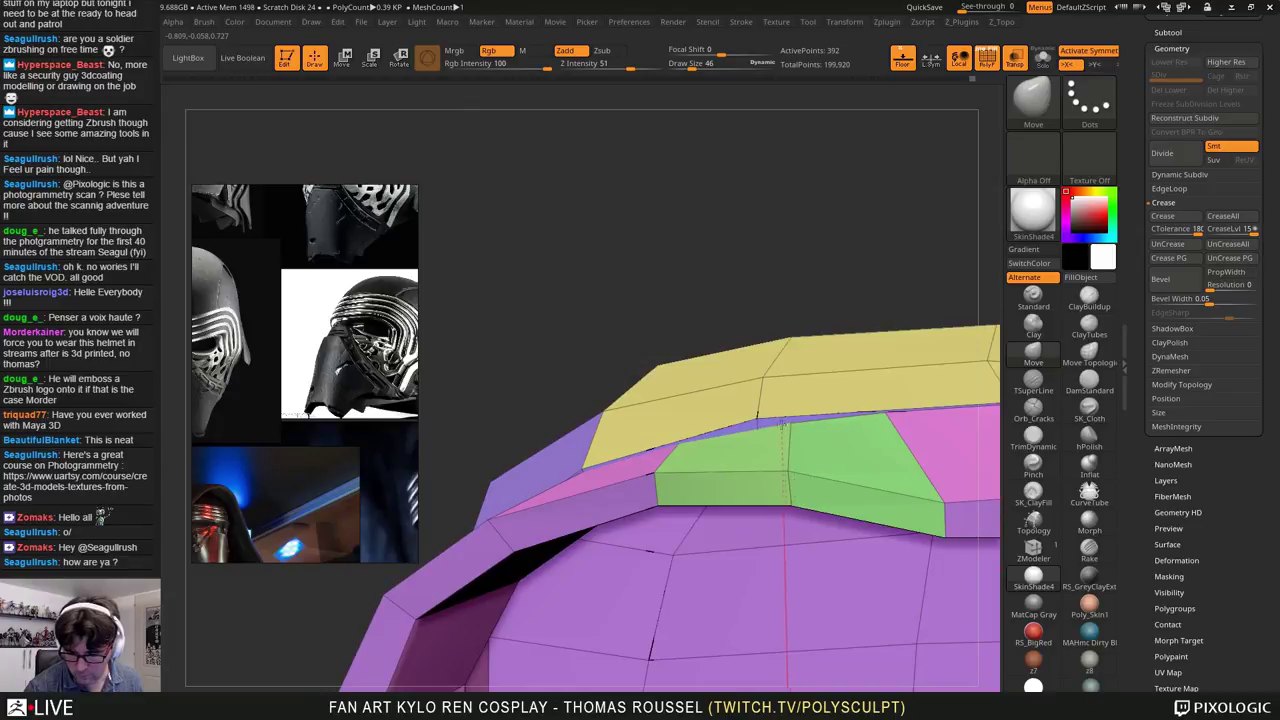
pyautogui.moveTo(799, 434)
pyautogui.mouseDown(button='right')
pyautogui.moveTo(811, 477)
pyautogui.moveTo(809, 466)
pyautogui.mouseUp(button='right')
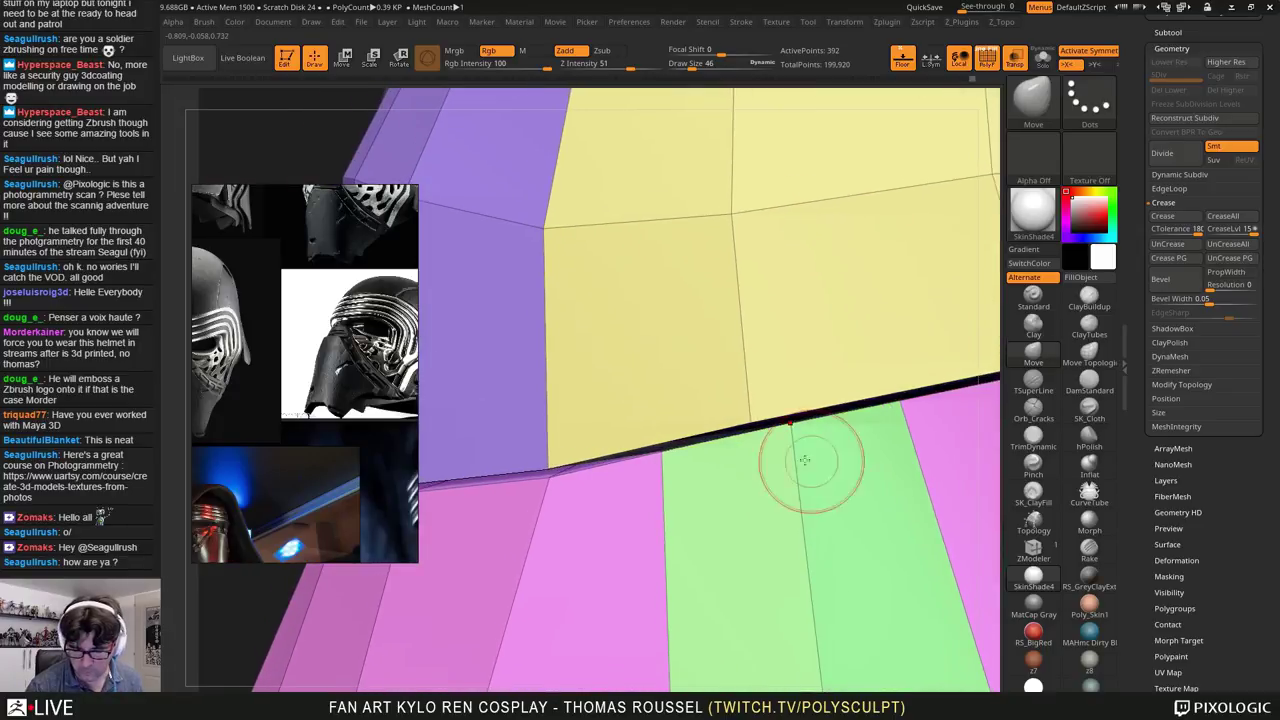
pyautogui.moveTo(549, 478); pyautogui.dragTo(552, 477)
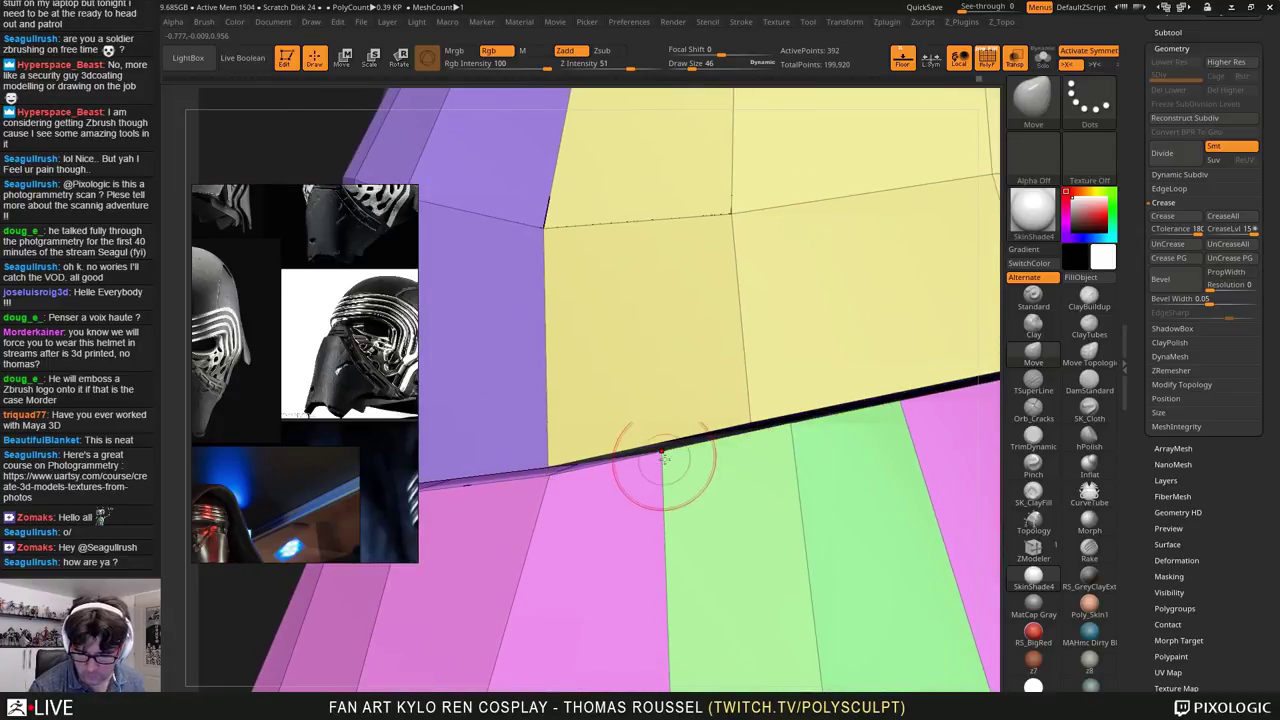
pyautogui.moveTo(748, 478)
pyautogui.keyDown('alt'); pyautogui.mouseDown(button='right')
pyautogui.moveTo(776, 264)
pyautogui.moveTo(777, 383)
pyautogui.moveTo(849, 423)
pyautogui.mouseUp(button='right'); pyautogui.keyUp('alt')
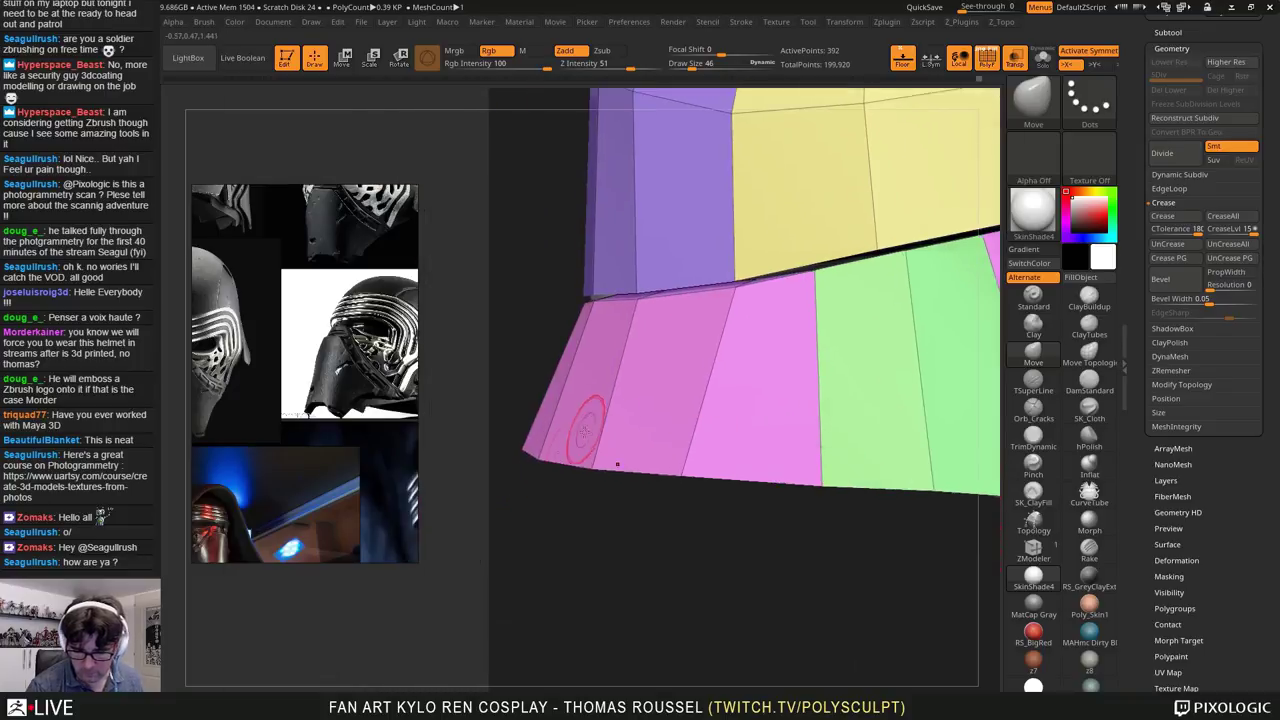
pyautogui.moveTo(637, 452); pyautogui.dragTo(643, 432, button='right')
pyautogui.press('f')
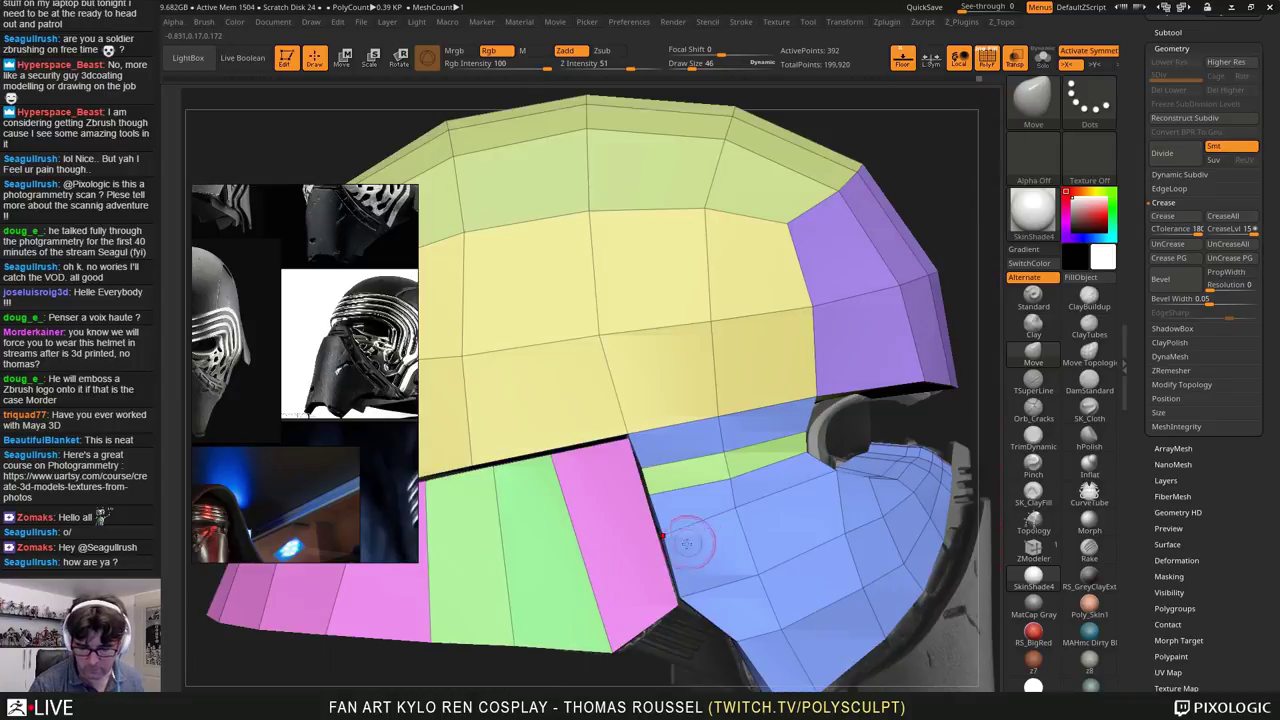
pyautogui.keyDown('ctrl'); pyautogui.moveTo(642, 571); pyautogui.dragTo(709, 376, button='right'); pyautogui.keyUp('ctrl')
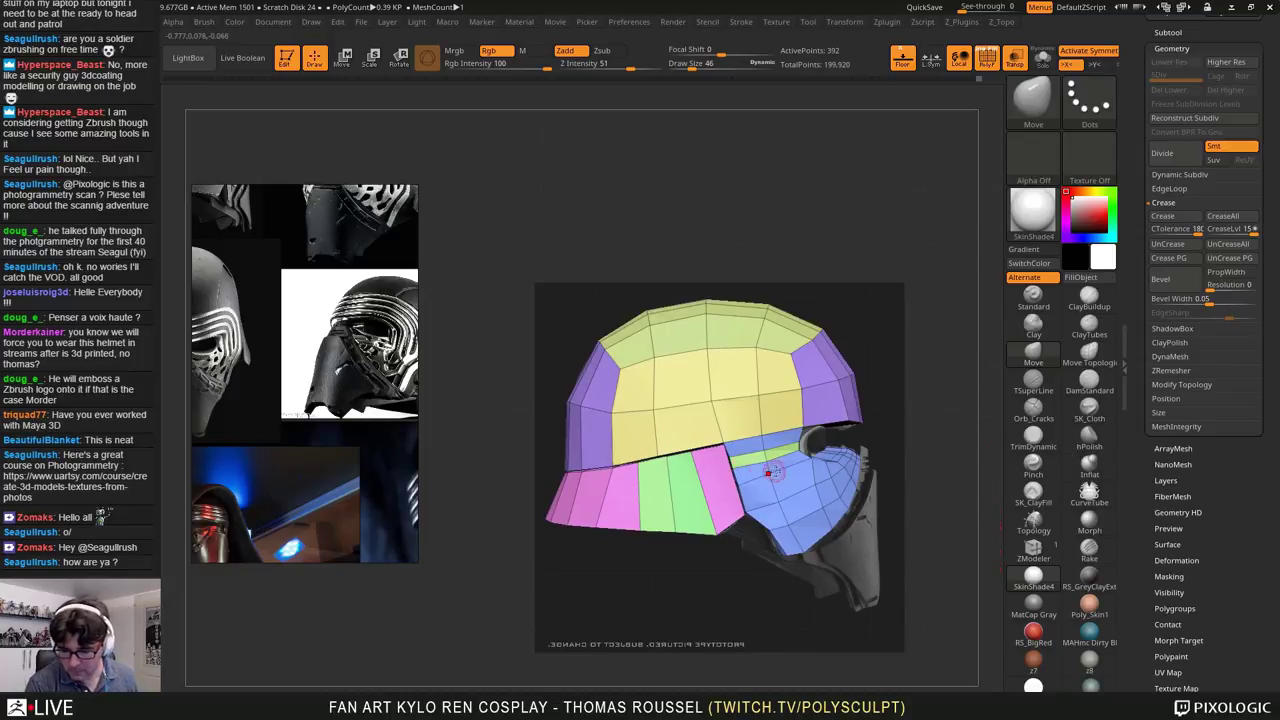
pyautogui.keyDown('ctrl'); pyautogui.moveTo(833, 435); pyautogui.dragTo(688, 341, button='right'); pyautogui.keyUp('ctrl')
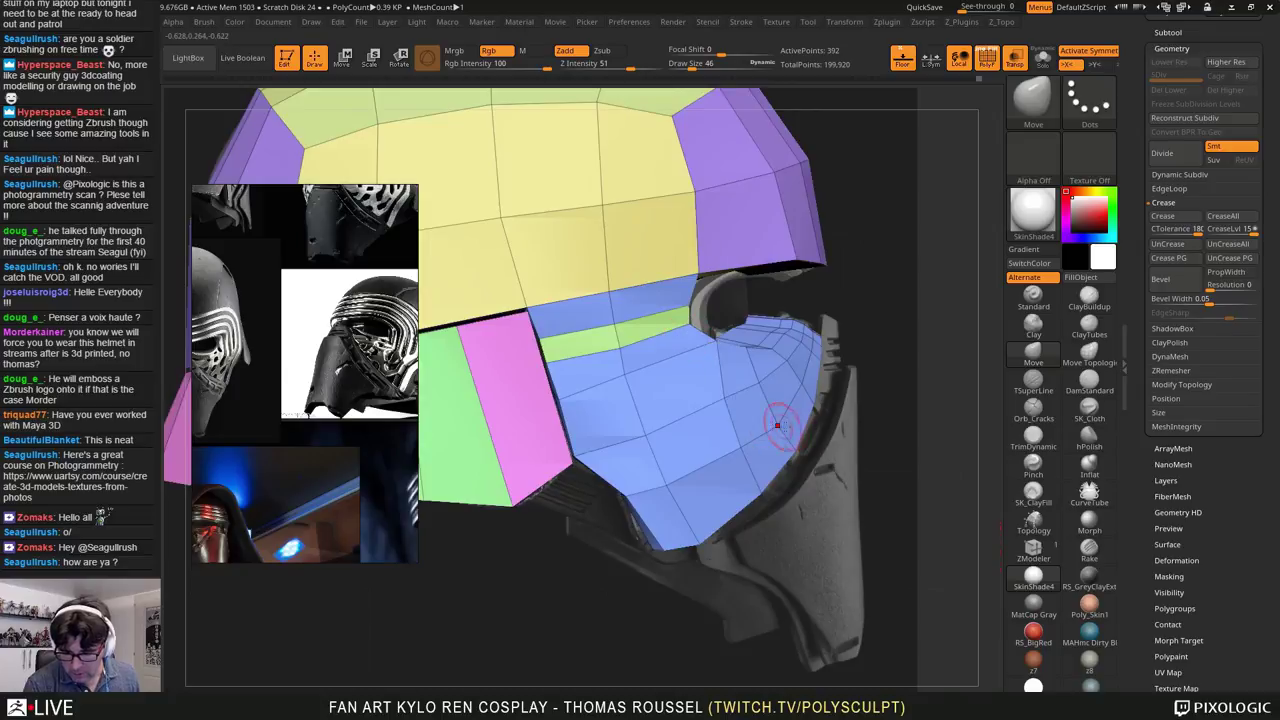
pyautogui.keyDown('alt'); pyautogui.moveTo(663, 483); pyautogui.dragTo(738, 366); pyautogui.keyUp('alt')
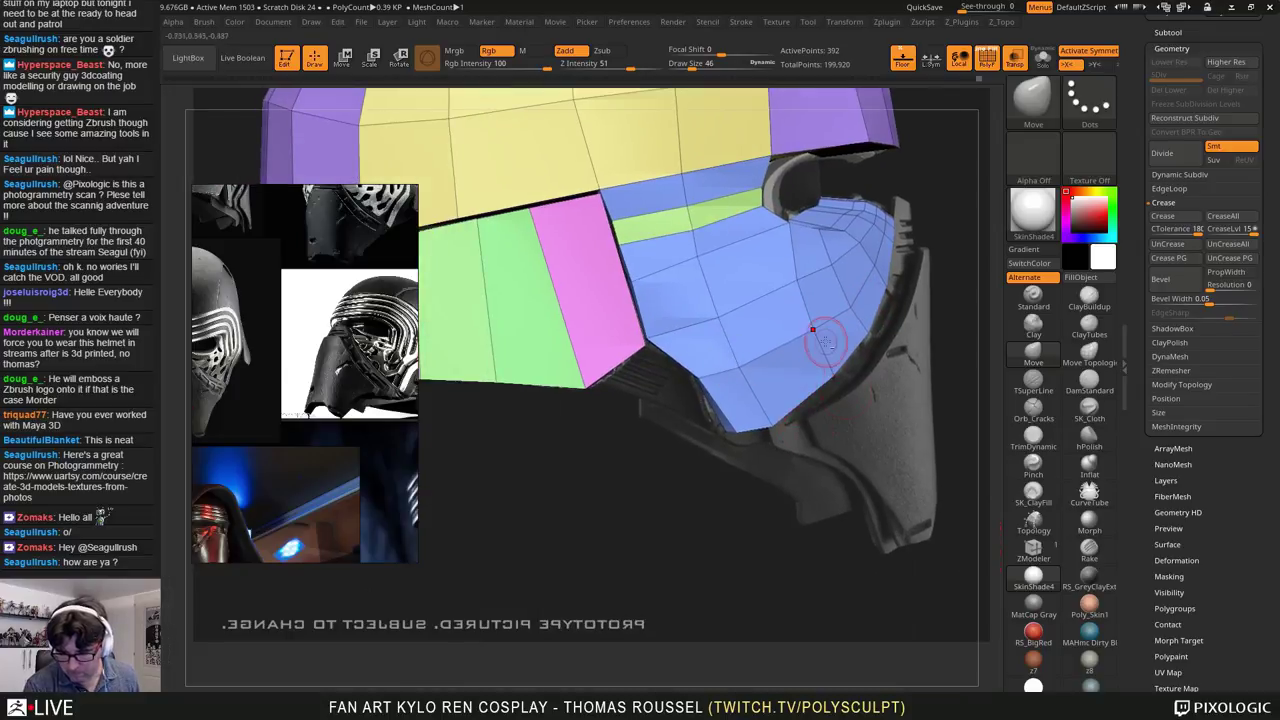
pyautogui.keyDown('alt'); pyautogui.moveTo(826, 341); pyautogui.dragTo(778, 424); pyautogui.keyUp('alt')
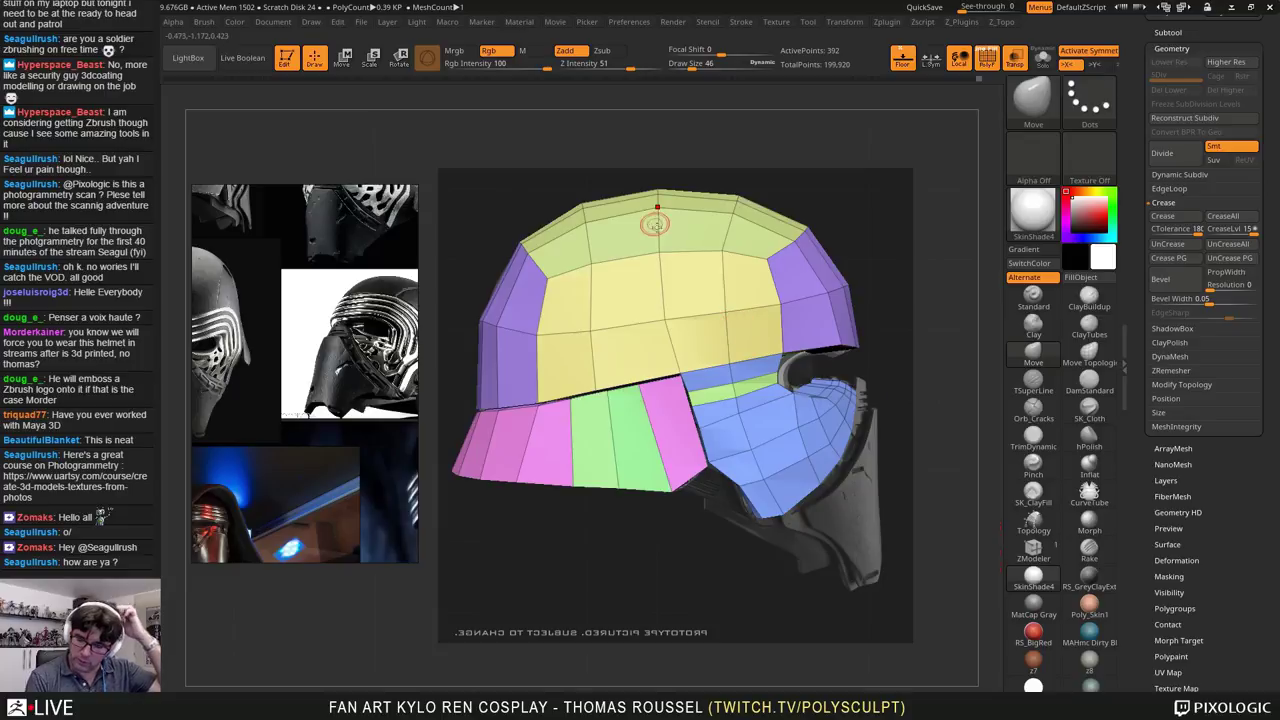
# Step: Turn on the visibility of the Template and Scan scale subtools around the helmet mesh
pyautogui.moveTo(747, 421); pyautogui.dragTo(545, 370, button='right')
pyautogui.scroll(4, 1261, 194)
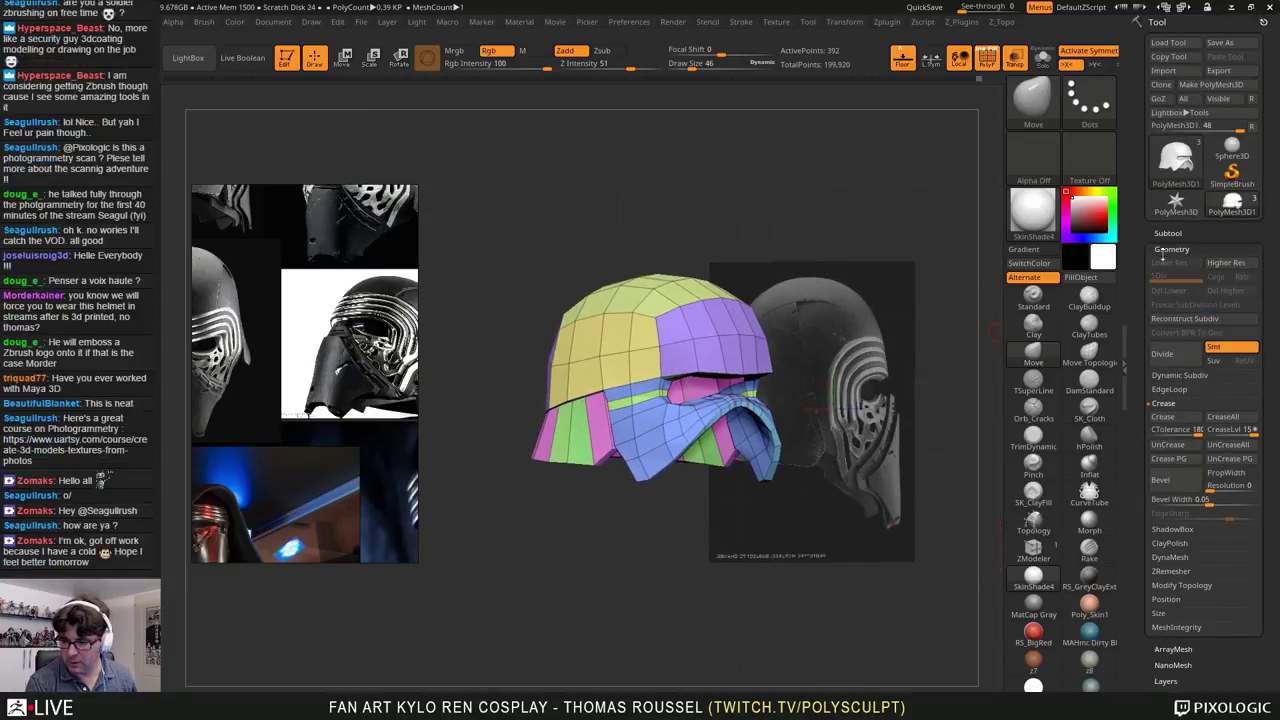
pyautogui.click(1178, 233)
pyautogui.click(1249, 276)
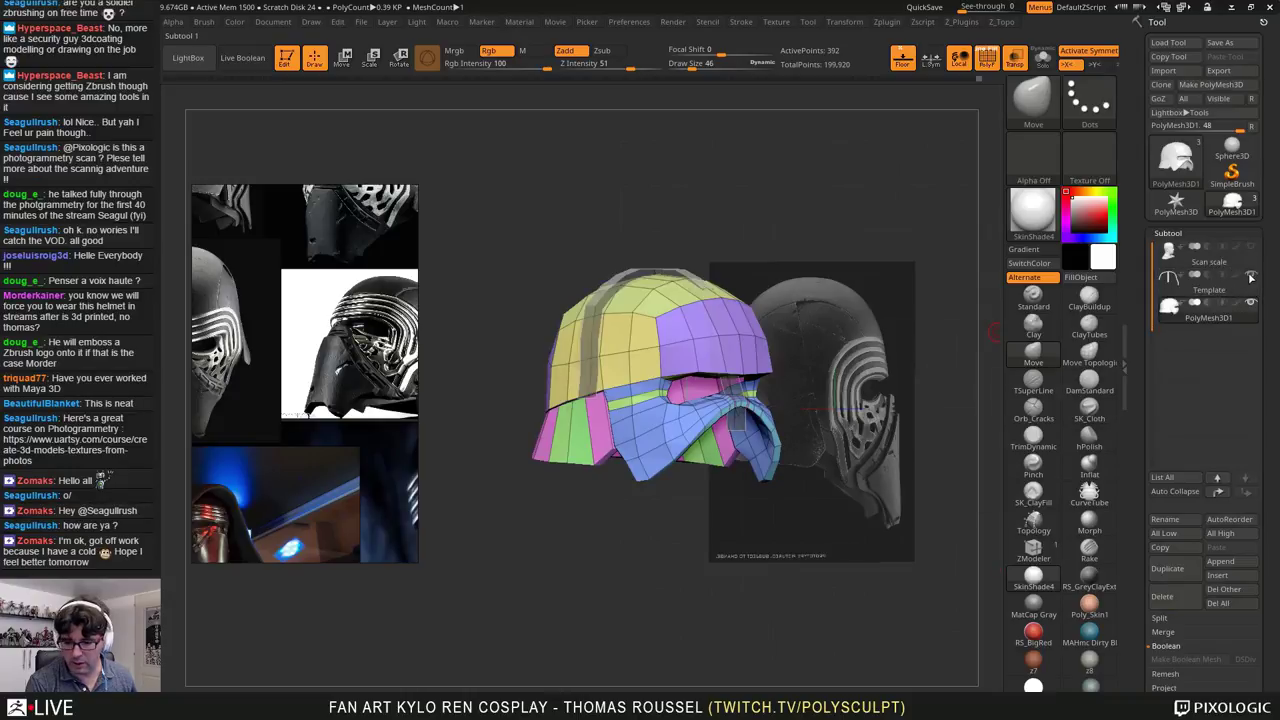
pyautogui.moveTo(846, 290)
pyautogui.mouseDown()
pyautogui.moveTo(805, 257)
pyautogui.moveTo(825, 310)
pyautogui.moveTo(819, 282)
pyautogui.moveTo(905, 224)
pyautogui.moveTo(811, 251)
pyautogui.moveTo(802, 143)
pyautogui.moveTo(811, 268)
pyautogui.moveTo(819, 182)
pyautogui.moveTo(1040, 285)
pyautogui.mouseUp()
pyautogui.click(1250, 248)
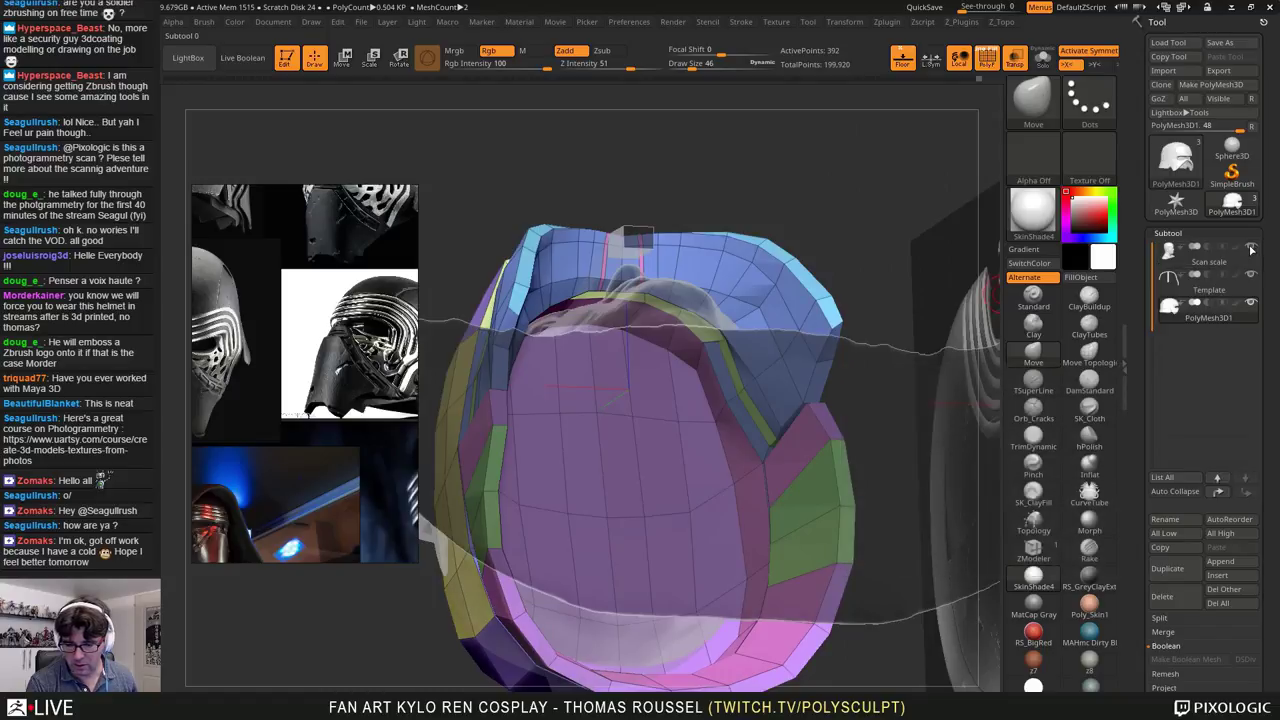
# Step: Set the Move brush size to 161 and pull the dome's upper side corners outward in front view, following the head scan and template
pyautogui.moveTo(850, 210)
pyautogui.mouseDown()
pyautogui.moveTo(855, 378)
pyautogui.moveTo(850, 330)
pyautogui.moveTo(852, 350)
pyautogui.moveTo(867, 302)
pyautogui.moveTo(742, 253)
pyautogui.moveTo(786, 274)
pyautogui.moveTo(794, 261)
pyautogui.moveTo(712, 260)
pyautogui.moveTo(771, 253)
pyautogui.moveTo(804, 229)
pyautogui.mouseUp()
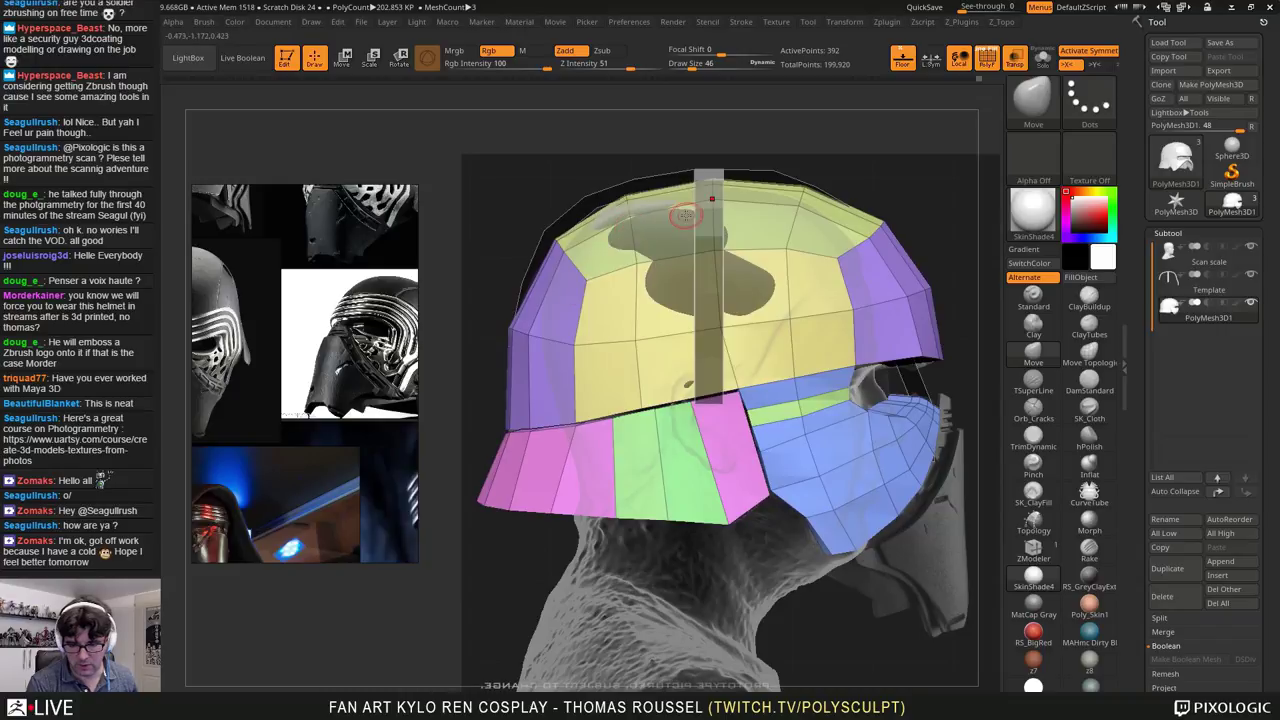
pyautogui.moveTo(813, 233)
pyautogui.mouseDown(button='right')
pyautogui.moveTo(740, 238)
pyautogui.moveTo(812, 232)
pyautogui.mouseUp(button='right')
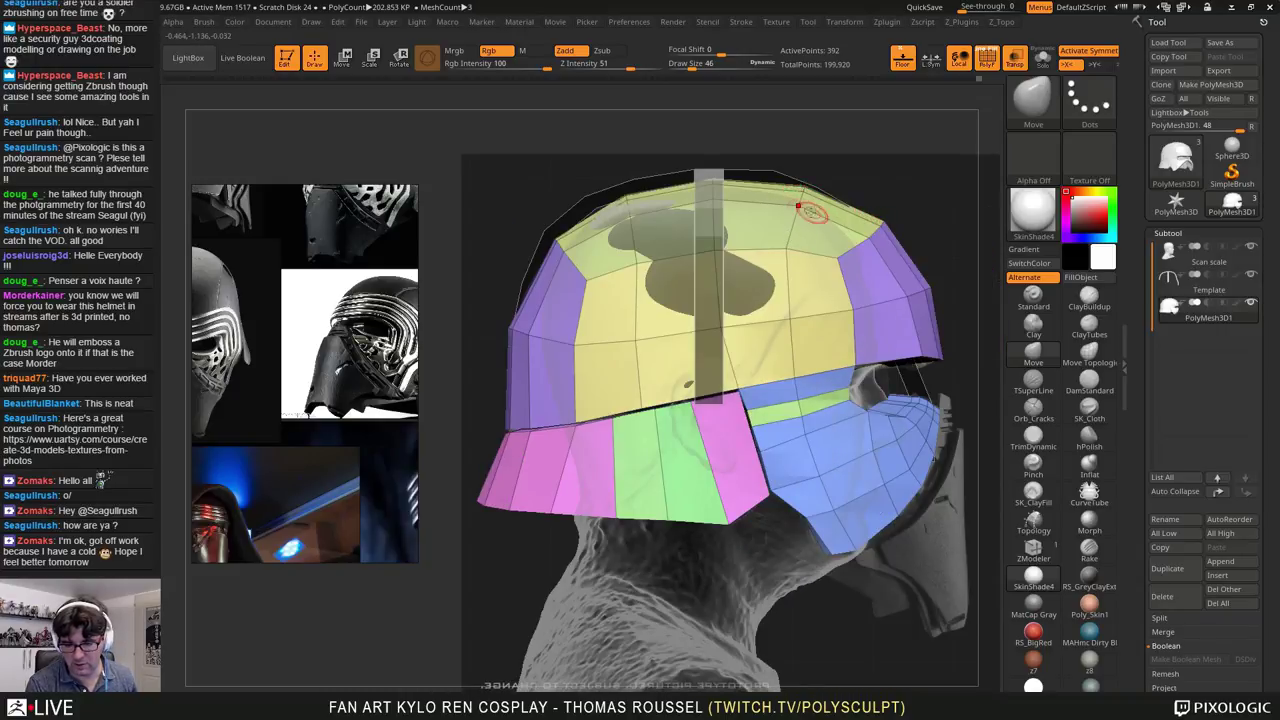
pyautogui.moveTo(842, 228); pyautogui.dragTo(762, 280, button='right')
pyautogui.keyDown('alt'); pyautogui.moveTo(762, 280); pyautogui.dragTo(580, 268, button='right'); pyautogui.keyUp('alt')
pyautogui.keyDown('alt'); pyautogui.moveTo(684, 270); pyautogui.dragTo(677, 204, button='right'); pyautogui.keyUp('alt')
pyautogui.moveTo(677, 203); pyautogui.dragTo(669, 181)
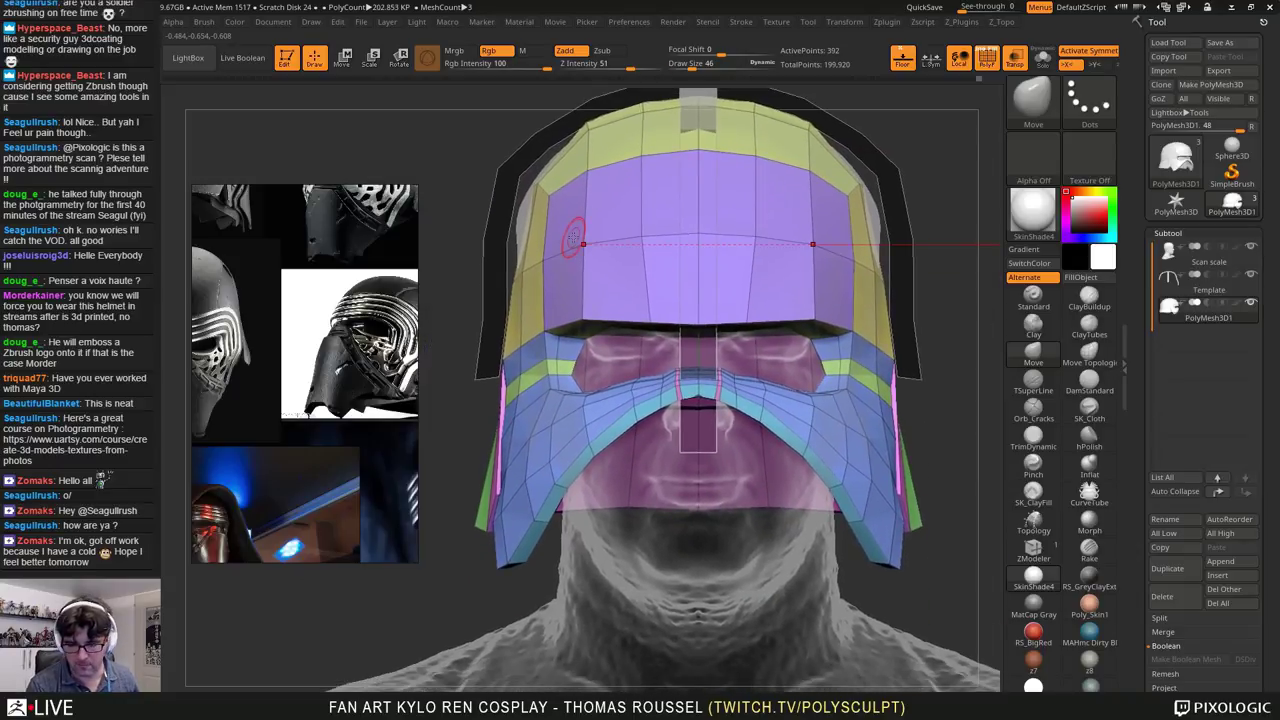
pyautogui.press('s')
pyautogui.moveTo(898, 209); pyautogui.dragTo(917, 209)
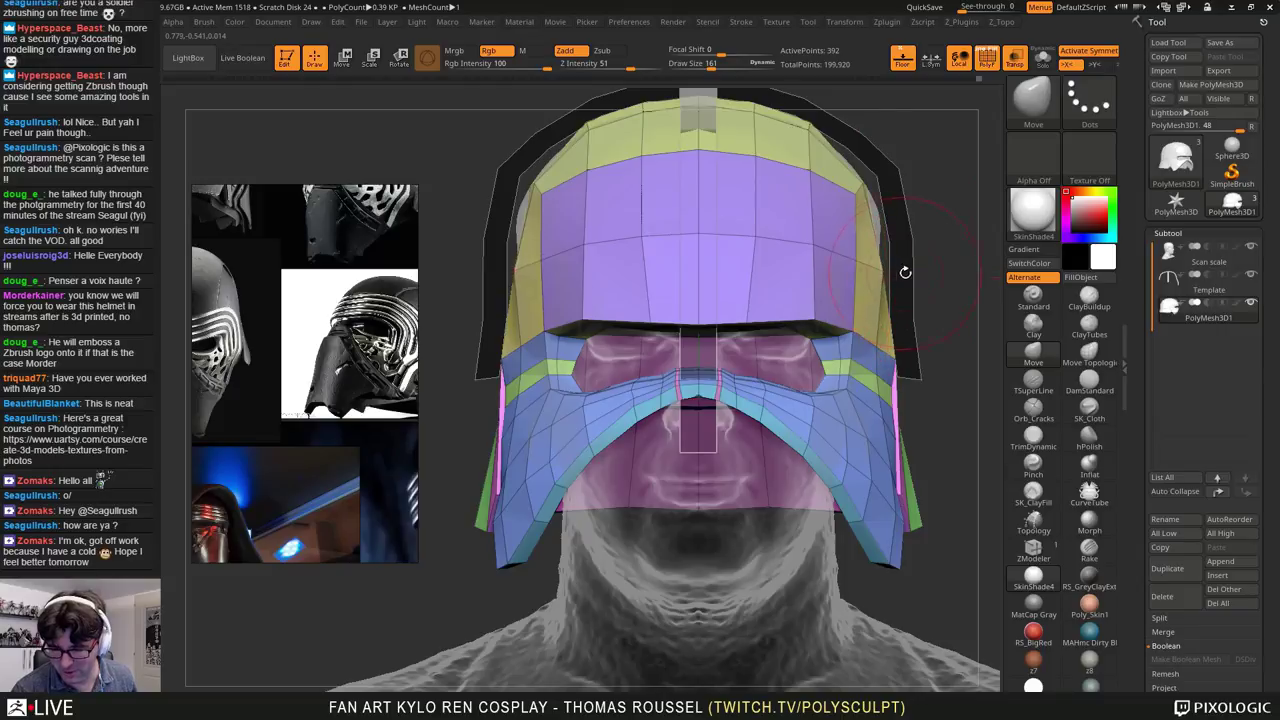
pyautogui.moveTo(855, 265)
pyautogui.mouseDown()
pyautogui.moveTo(883, 268)
pyautogui.moveTo(818, 311)
pyautogui.mouseUp()
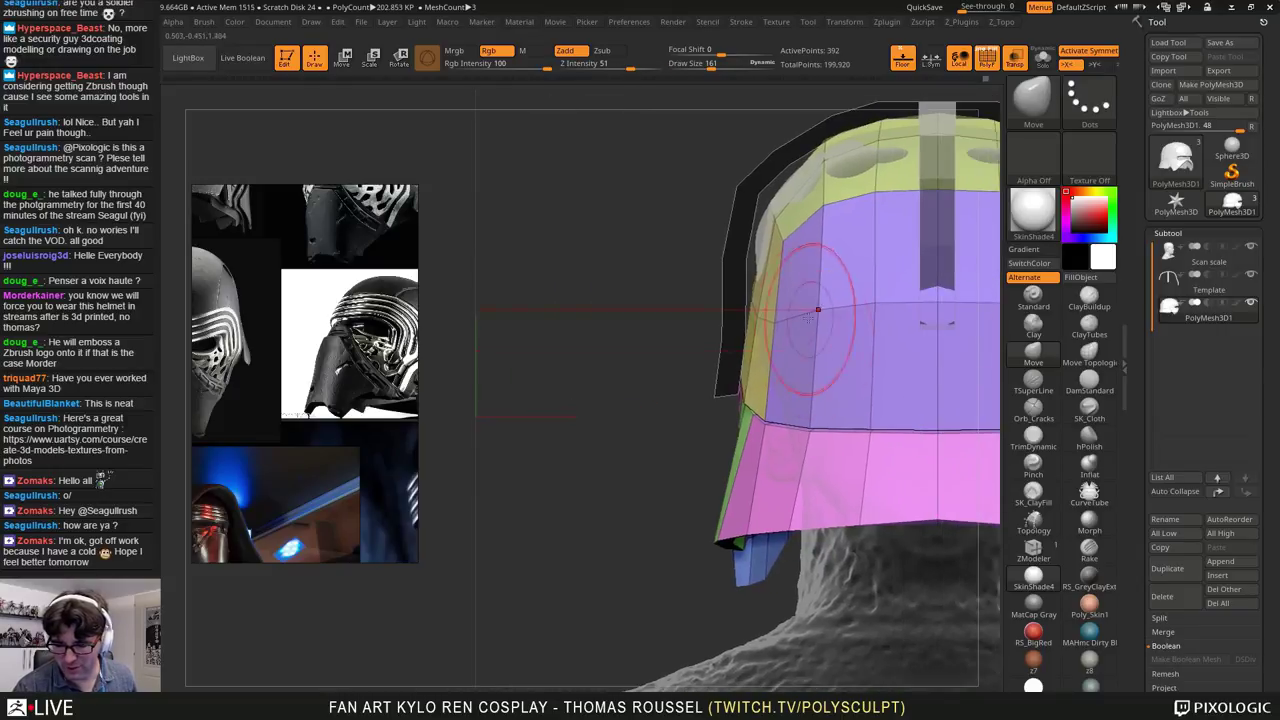
# Step: Set the Move brush size to 385 and widen the rear corners of the dome and neck guard outward from behind
pyautogui.press('s')
pyautogui.moveTo(784, 373); pyautogui.dragTo(803, 373)
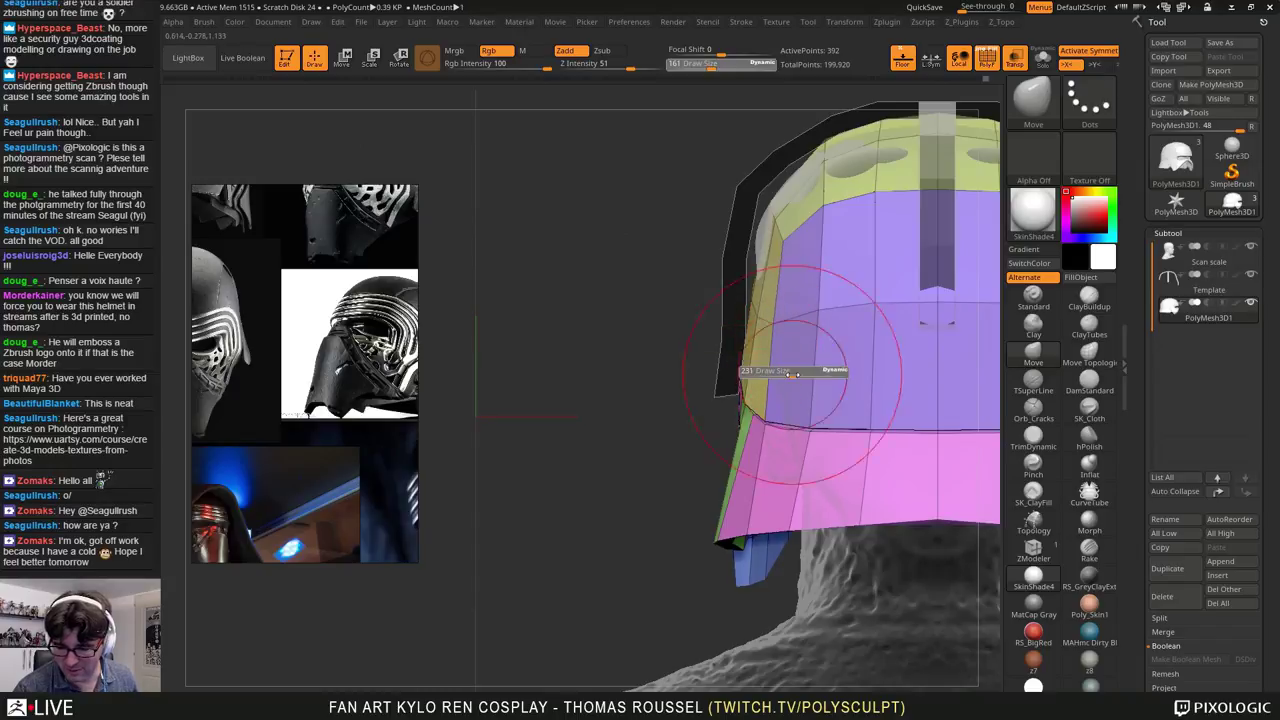
pyautogui.moveTo(770, 419); pyautogui.dragTo(763, 421)
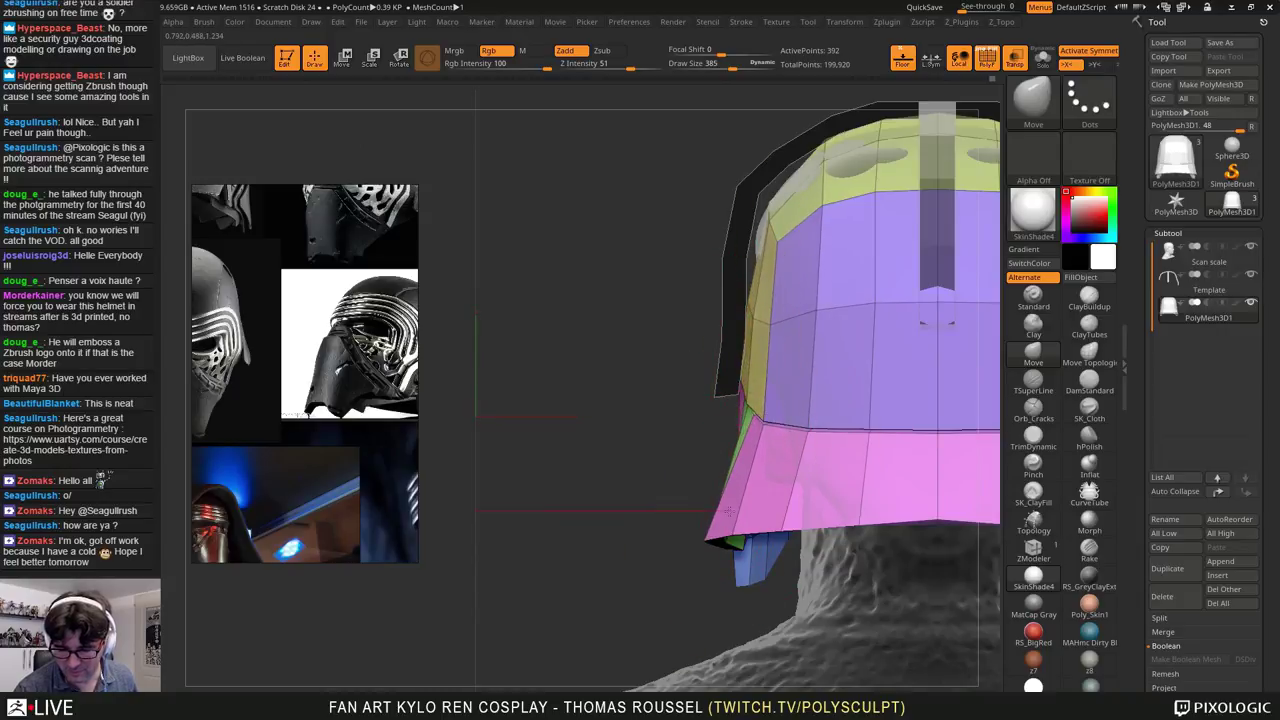
# Step: Set the Move brush size to 548 and pull the rear end of the face guard and adjoining side flap inward from below
pyautogui.moveTo(753, 518); pyautogui.dragTo(820, 500, button='right')
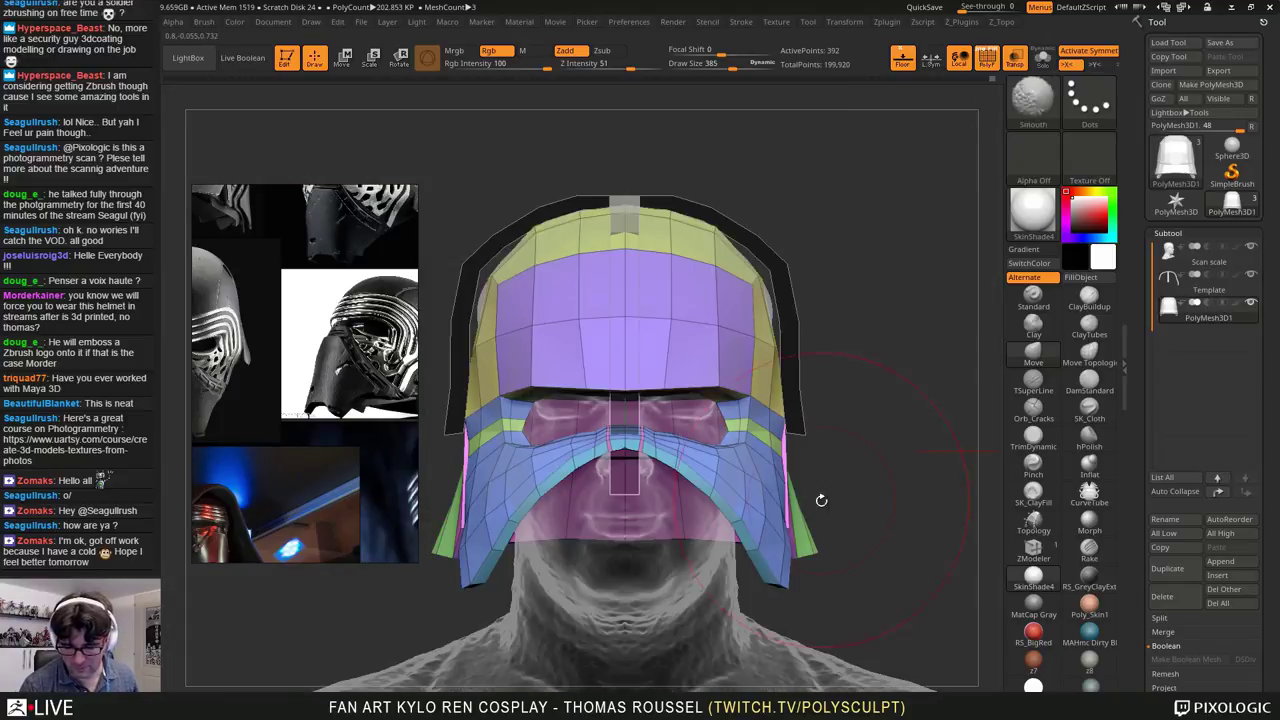
pyautogui.moveTo(741, 519)
pyautogui.mouseDown(button='right')
pyautogui.moveTo(755, 500)
pyautogui.moveTo(700, 455)
pyautogui.moveTo(540, 385)
pyautogui.moveTo(603, 490)
pyautogui.mouseUp(button='right')
pyautogui.moveTo(812, 575); pyautogui.dragTo(808, 448, button='right')
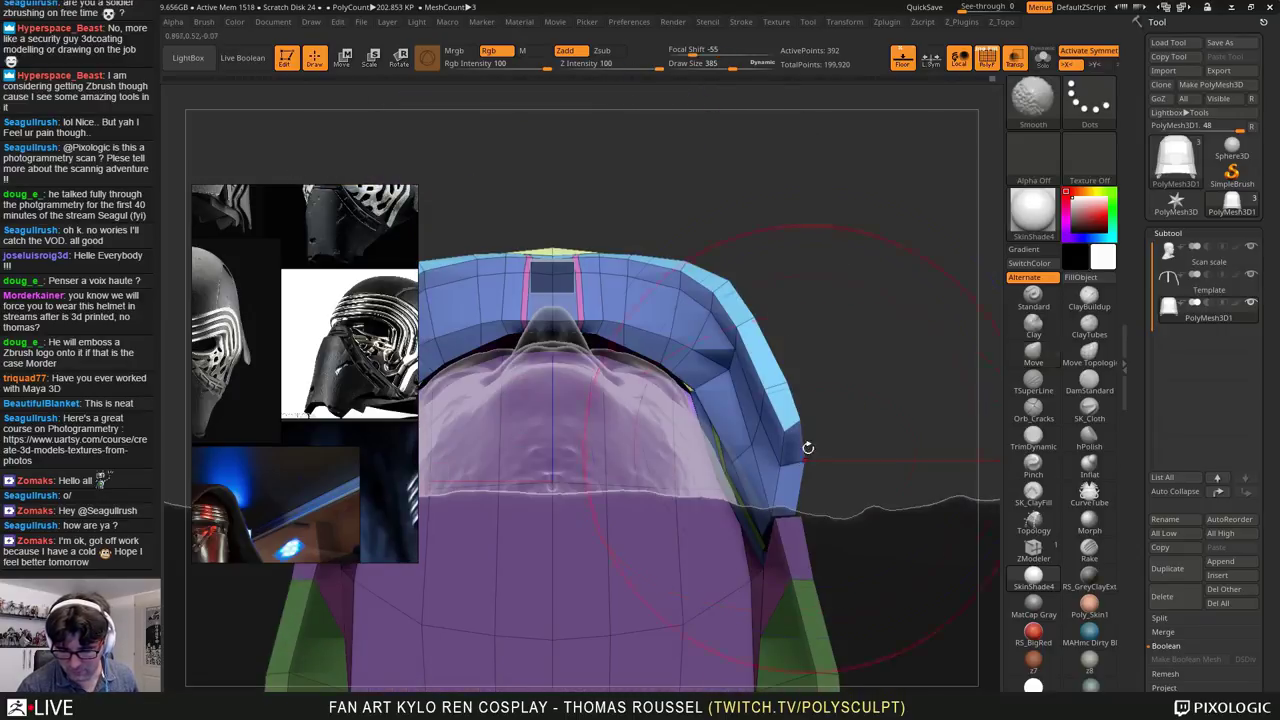
pyautogui.press('s')
pyautogui.moveTo(786, 512); pyautogui.dragTo(799, 513)
pyautogui.moveTo(777, 520); pyautogui.dragTo(755, 523)
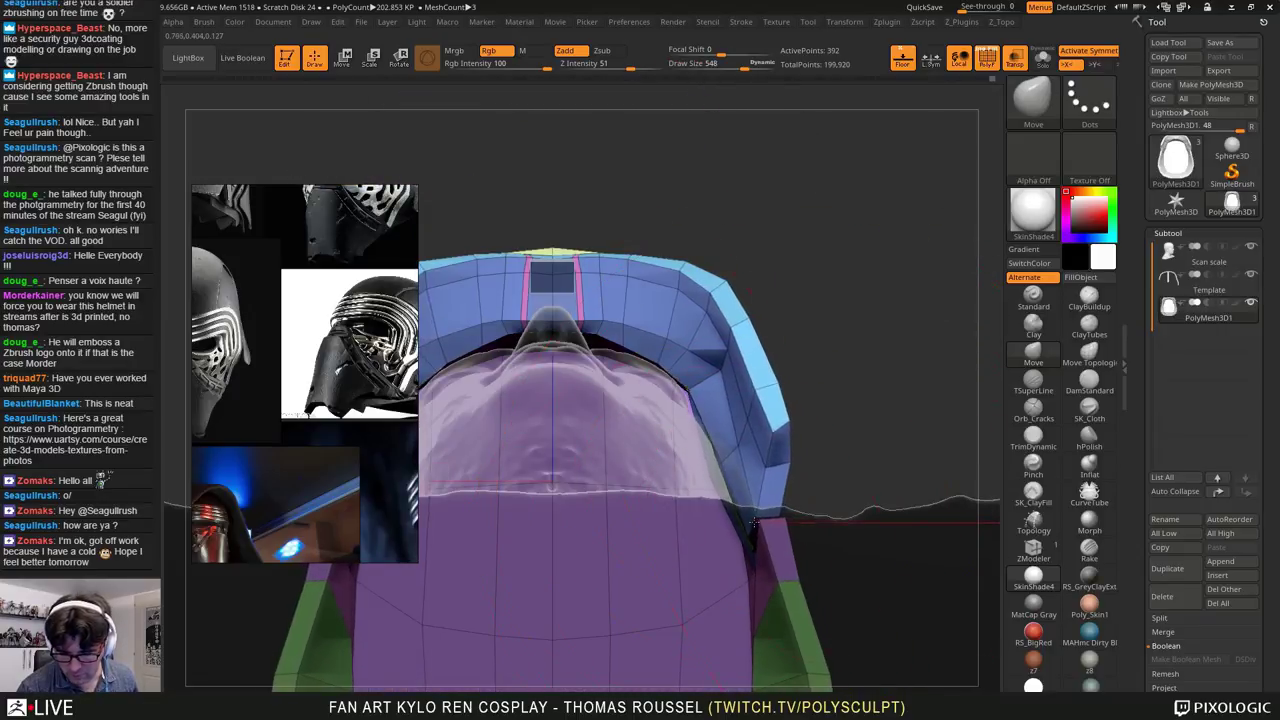
# Step: Reduce the Move brush size to 271 and adjust the magenta front edge of the side flap where it meets the face guard
pyautogui.moveTo(730, 327); pyautogui.dragTo(733, 365, button='right')
pyautogui.press('s')
pyautogui.moveTo(717, 372); pyautogui.dragTo(710, 372)
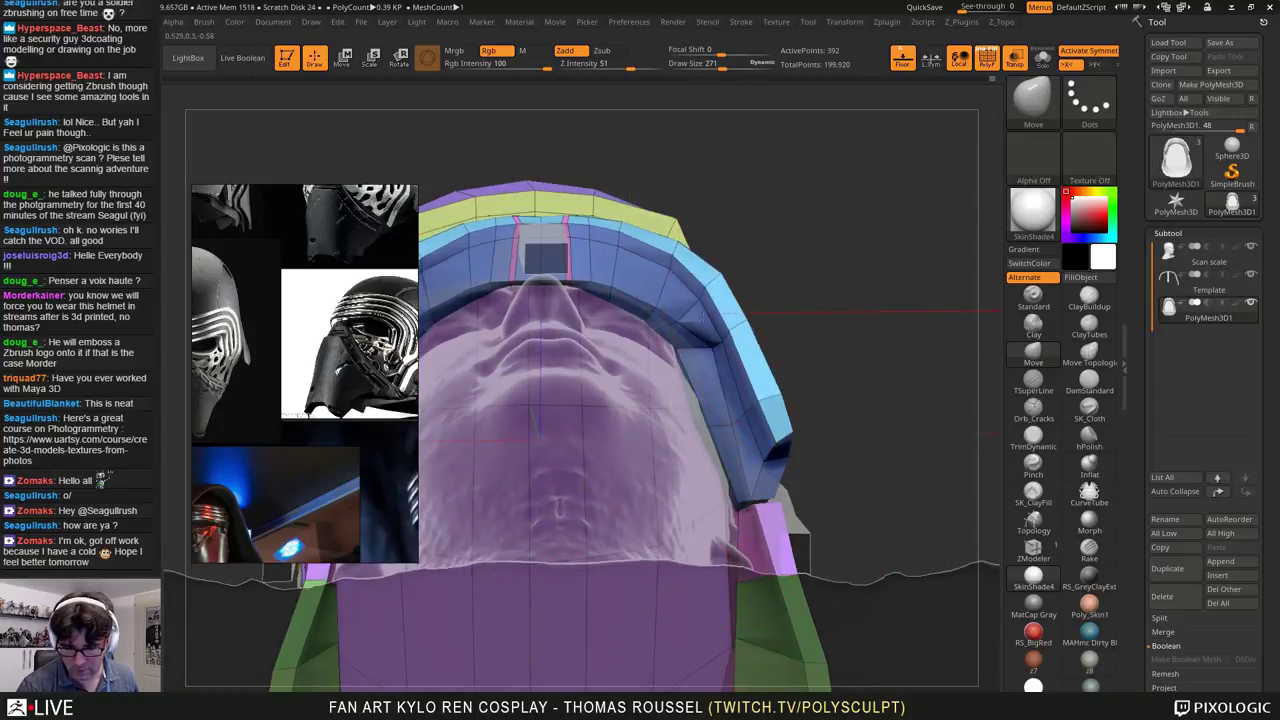
pyautogui.moveTo(712, 372); pyautogui.dragTo(736, 384, button='right')
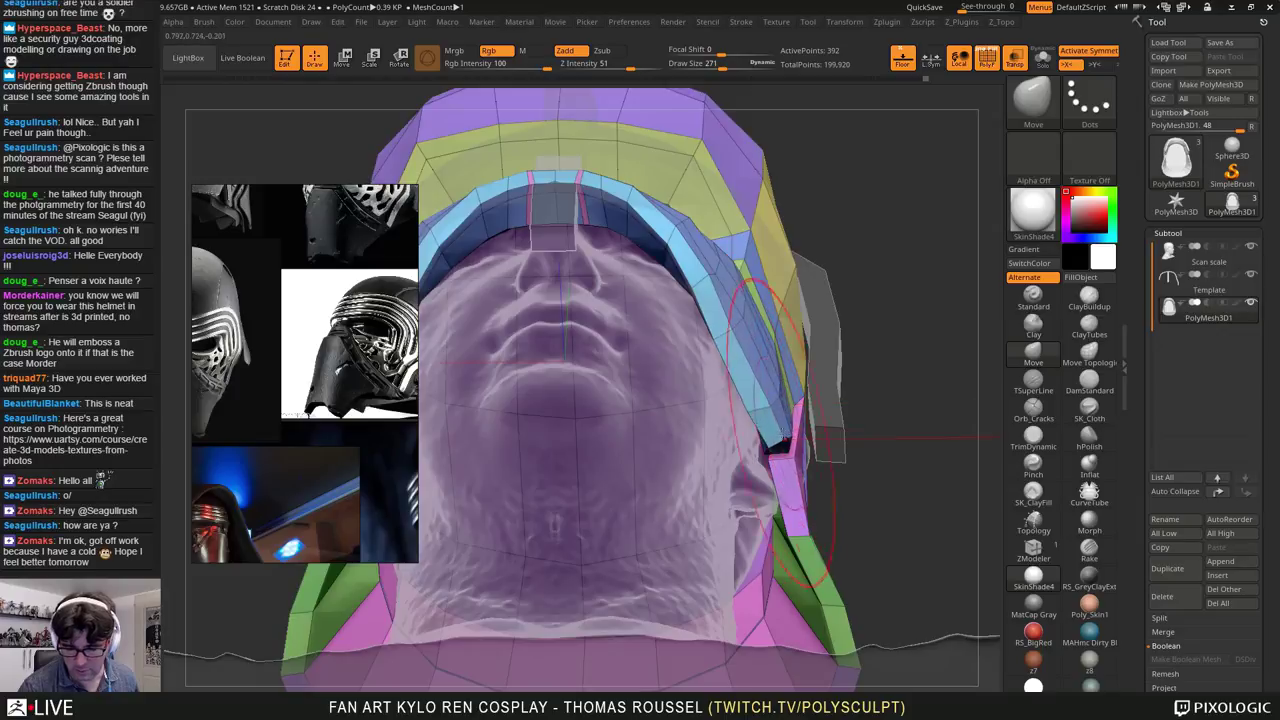
pyautogui.moveTo(785, 440); pyautogui.dragTo(905, 402, button='right')
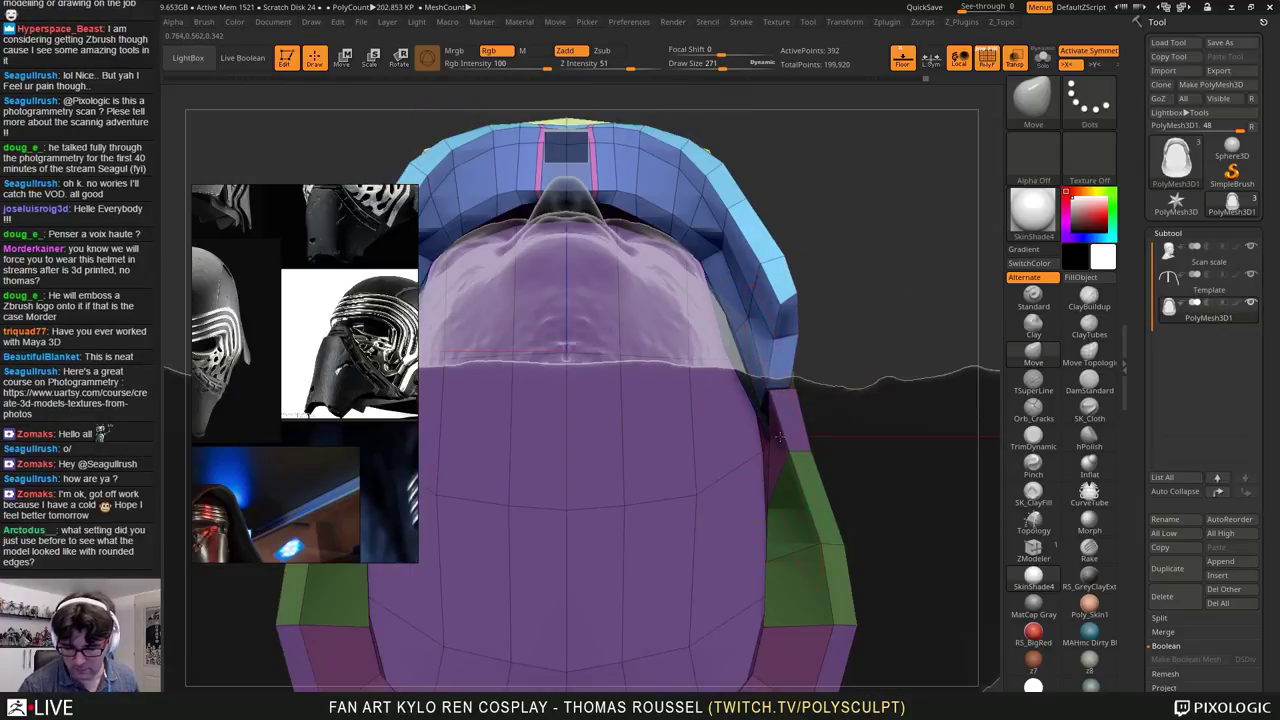
pyautogui.moveTo(822, 466); pyautogui.dragTo(822, 512, button='right')
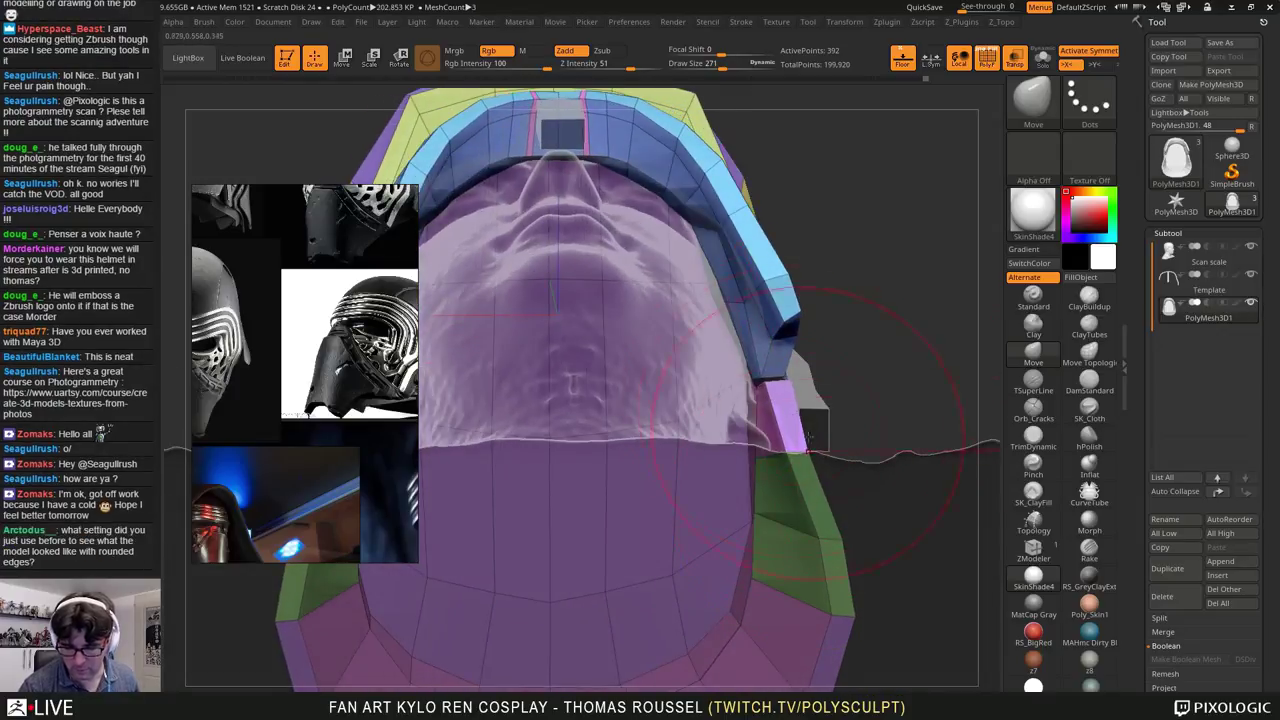
pyautogui.moveTo(810, 444); pyautogui.dragTo(786, 404, button='right')
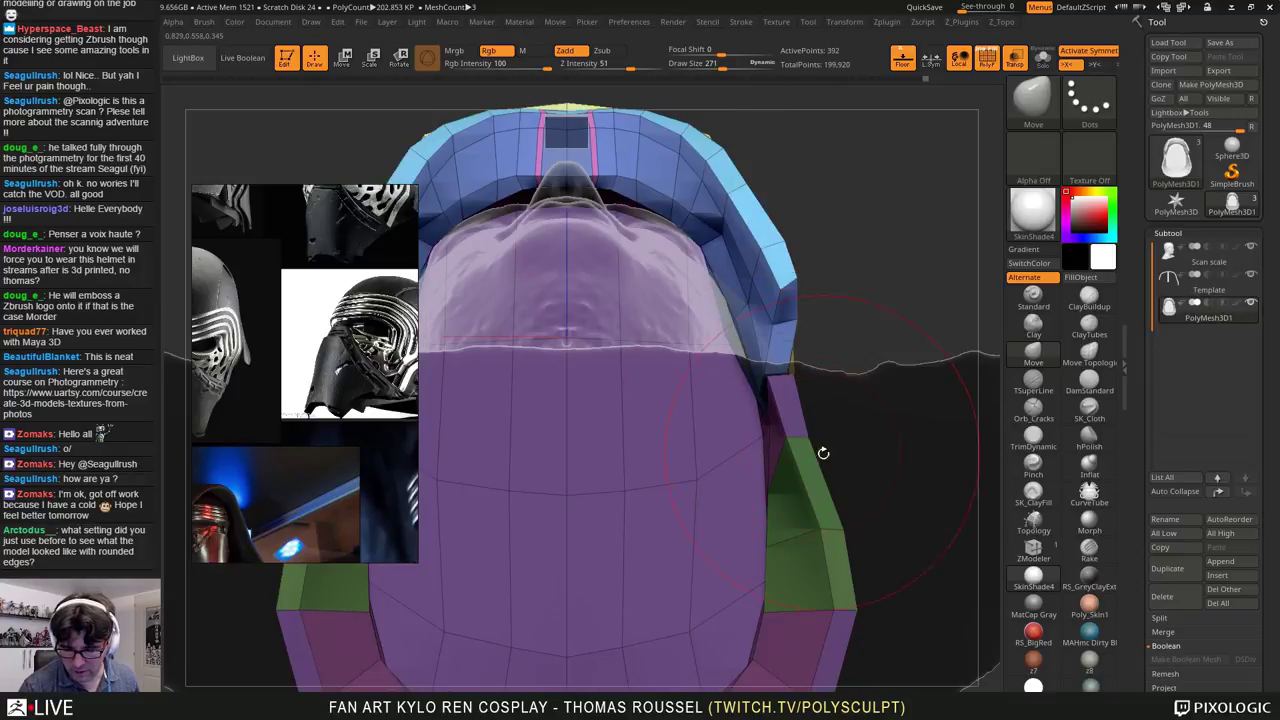
# Step: Set the Move brush size to 385 and even out the side flap's magenta and green panels from below
pyautogui.moveTo(823, 453)
pyautogui.mouseDown(button='right')
pyautogui.moveTo(804, 477)
pyautogui.moveTo(826, 334)
pyautogui.moveTo(896, 286)
pyautogui.moveTo(908, 303)
pyautogui.moveTo(790, 300)
pyautogui.mouseUp(button='right')
pyautogui.press('s')
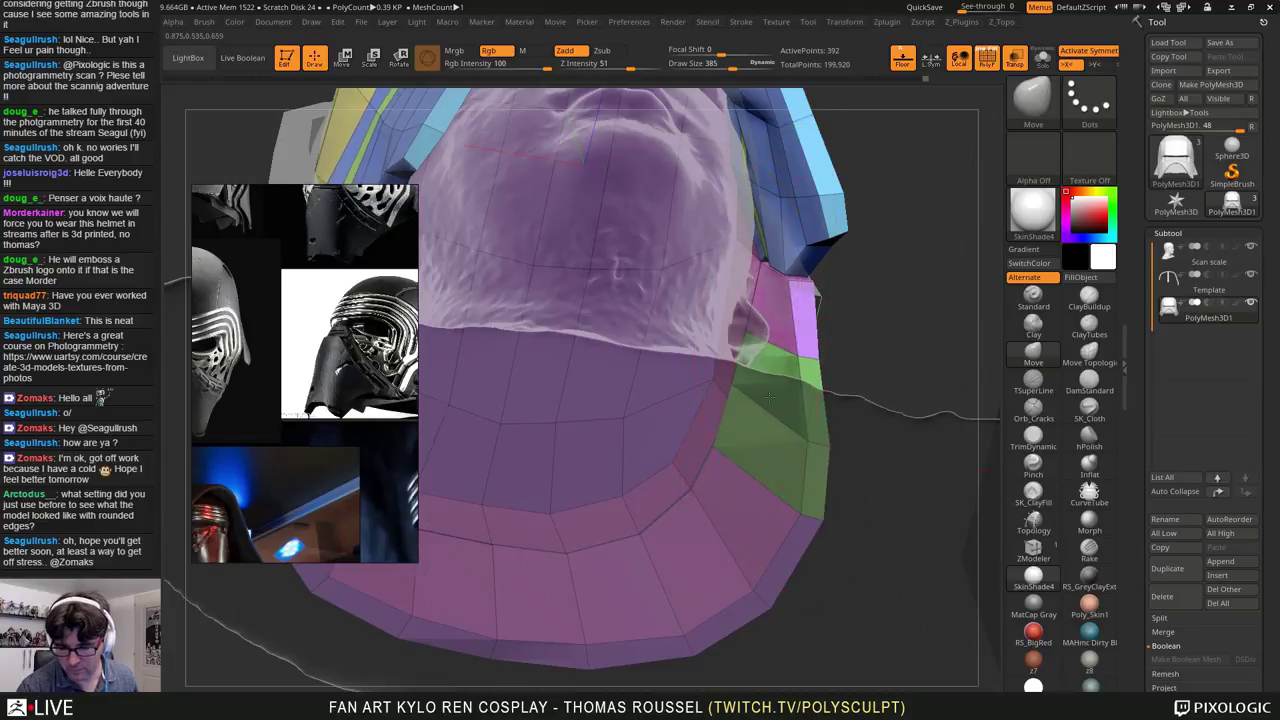
pyautogui.moveTo(769, 397); pyautogui.dragTo(820, 439, button='right')
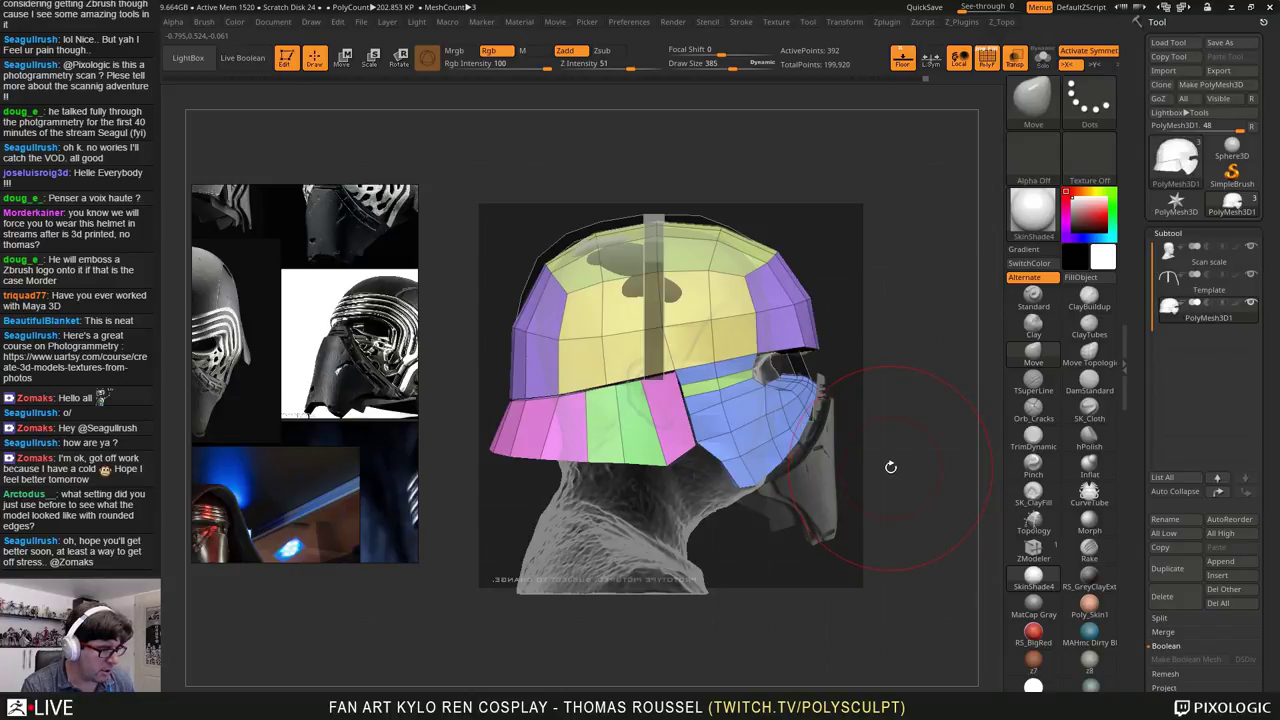
# Step: Toggle the dynamic subdivision preview on and off in side view and show its settings in the geometry options
pyautogui.press('d')
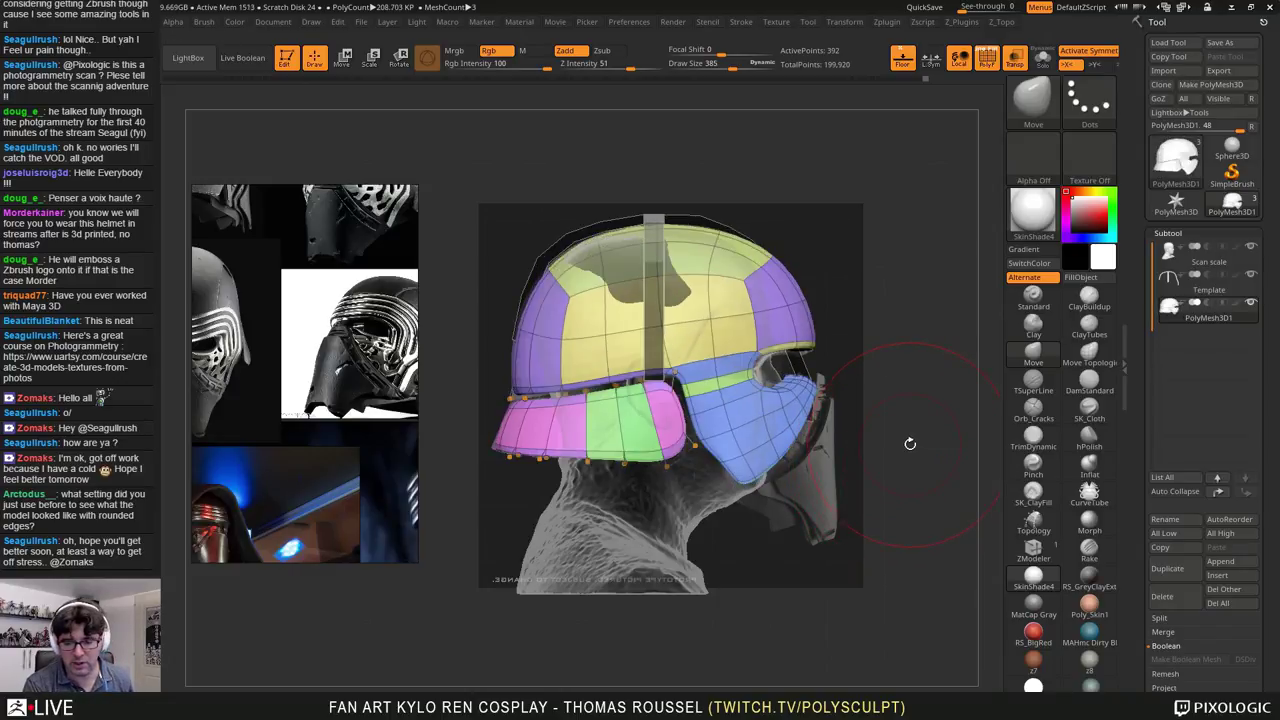
pyautogui.hotkey('shift', 'd')
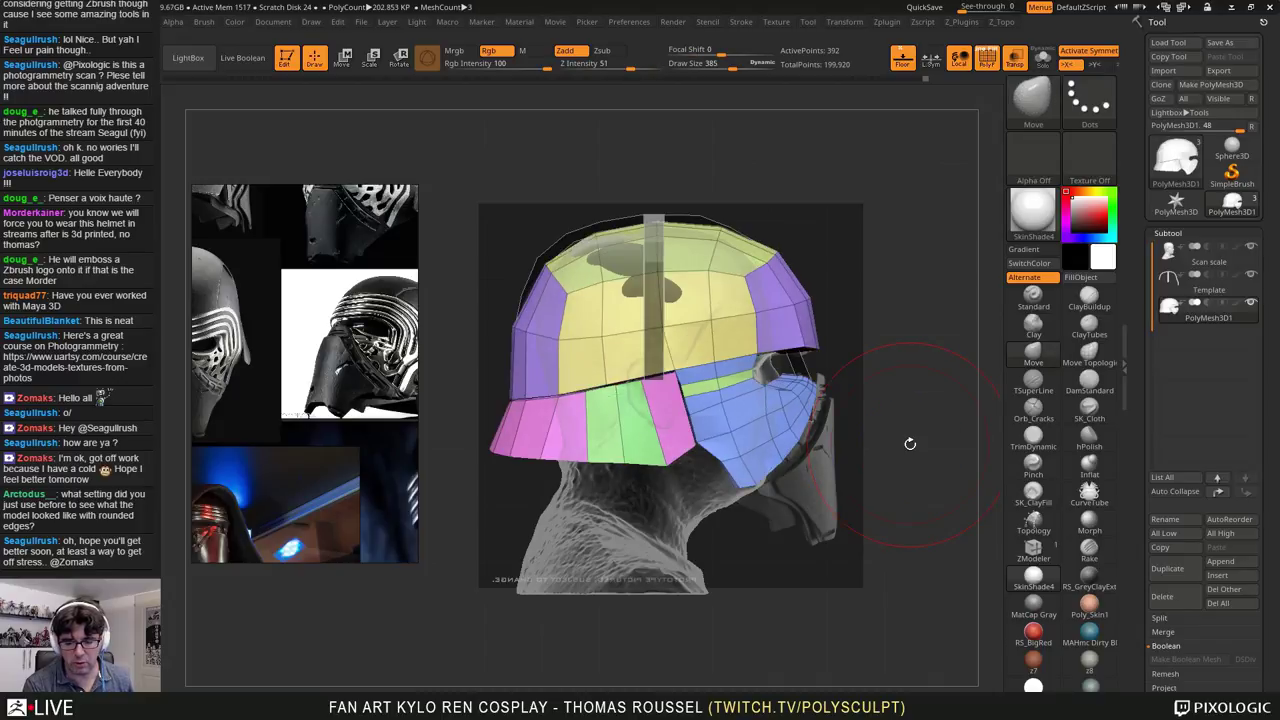
pyautogui.press('d')
pyautogui.scroll(-5, 1243, 506)
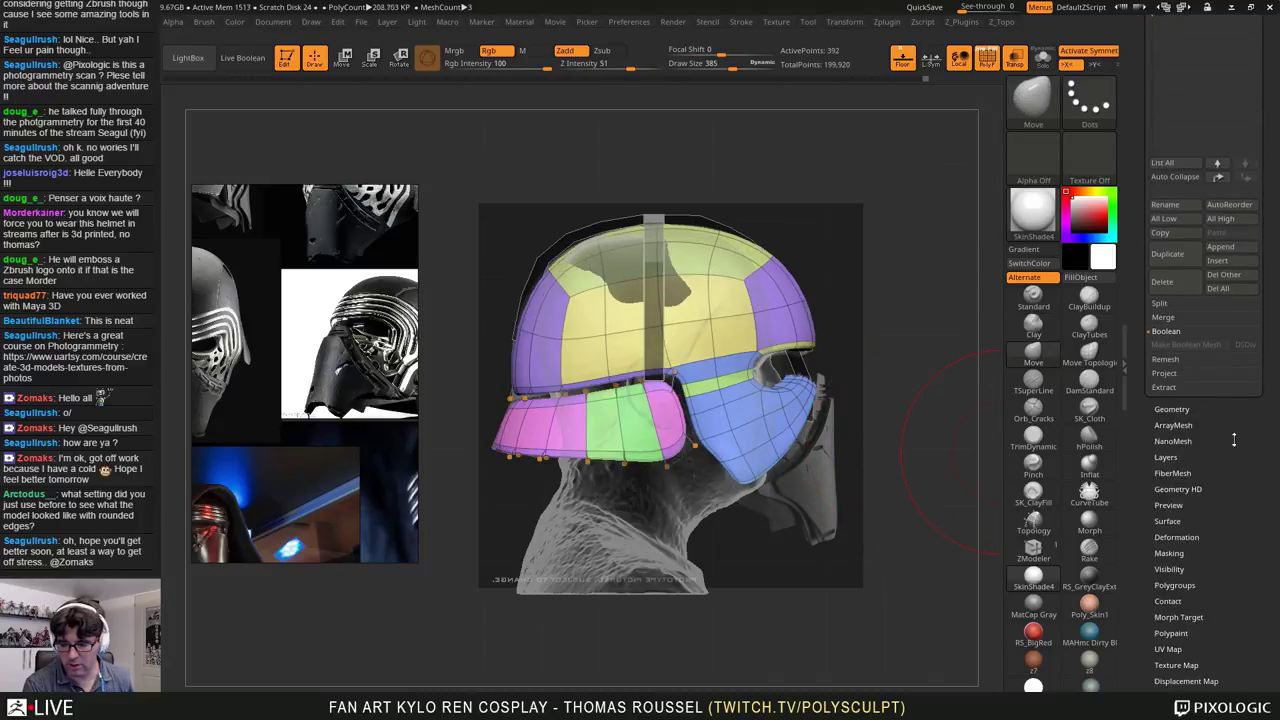
pyautogui.click(1172, 409)
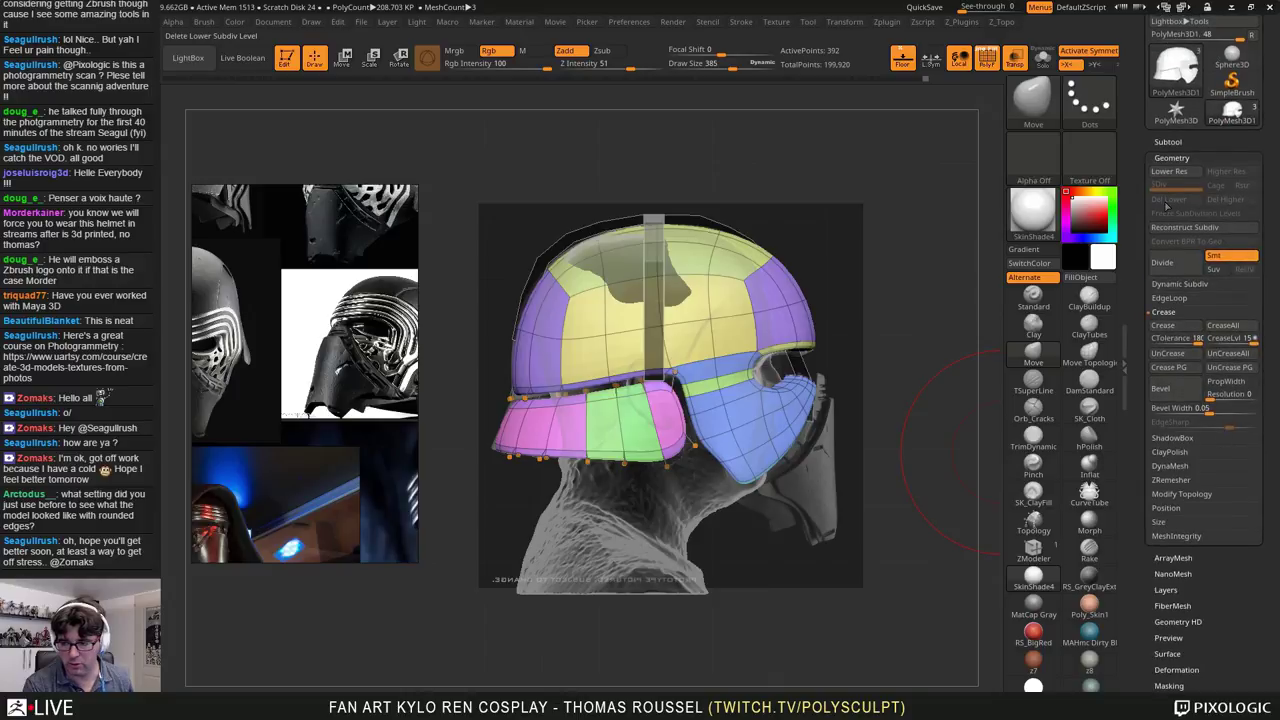
pyautogui.click(1175, 287)
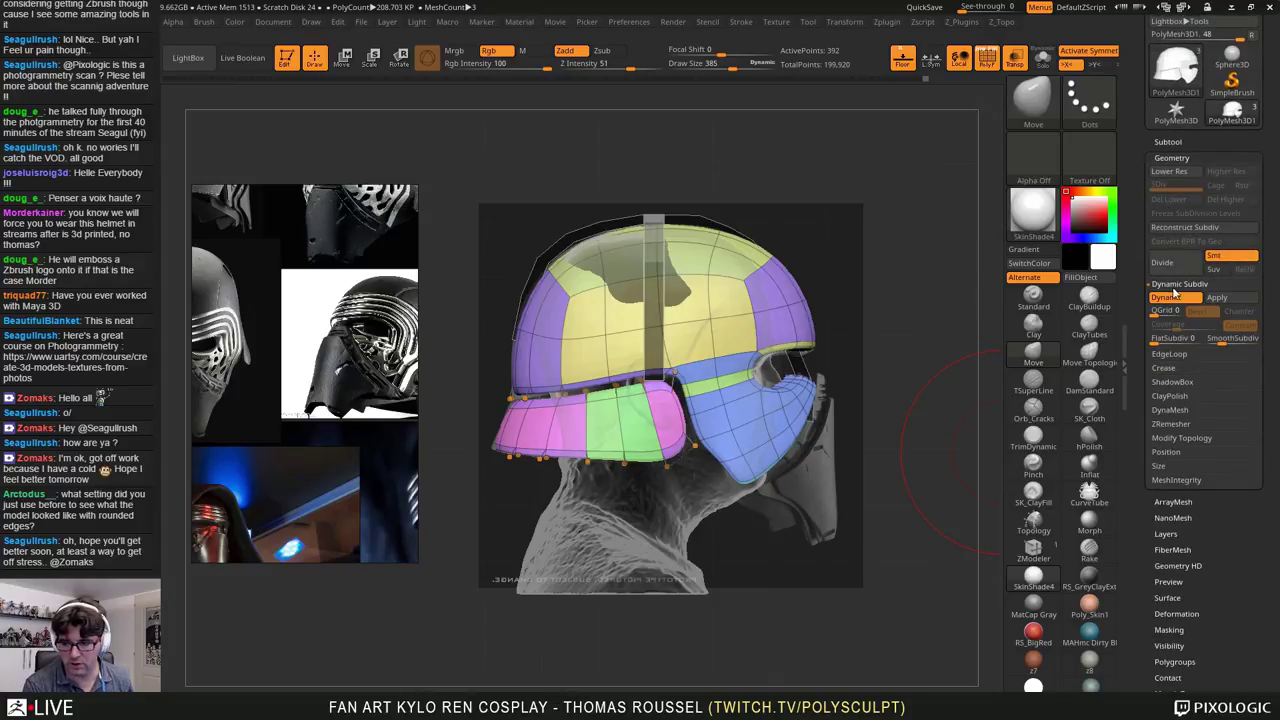
pyautogui.click(1163, 298)
pyautogui.click(1163, 298)
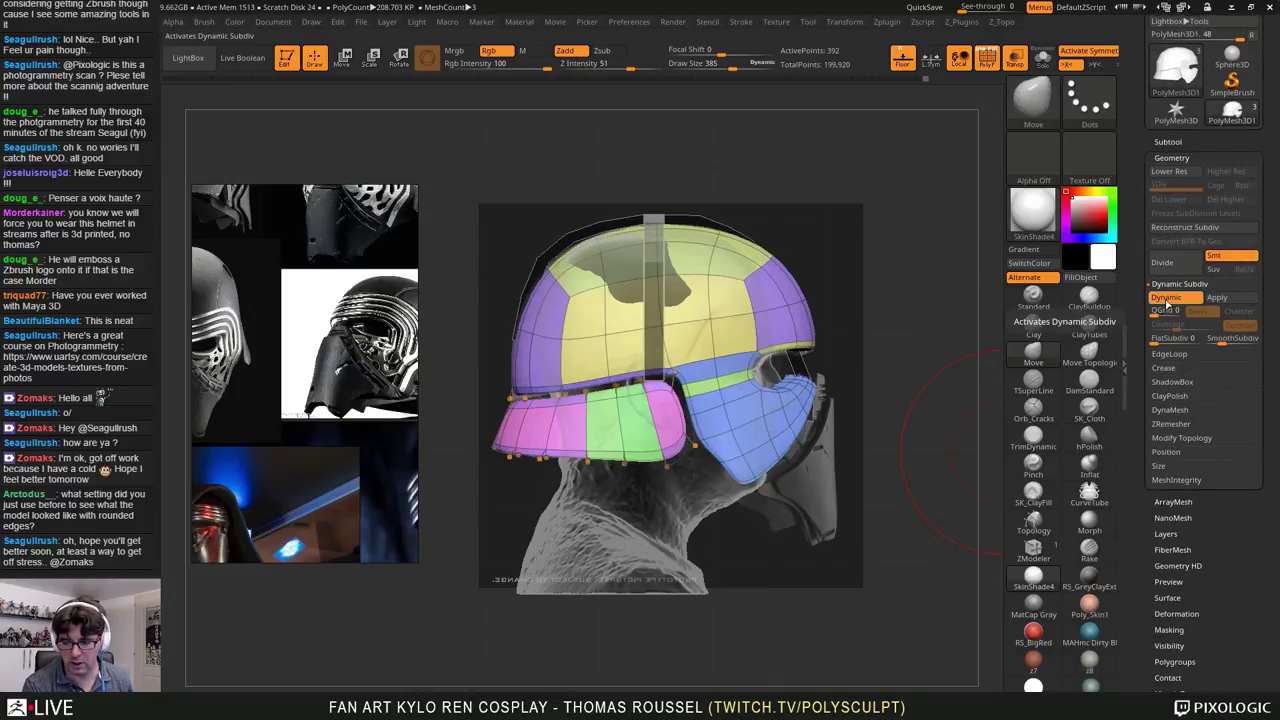
pyautogui.hotkey('shift', 'd')
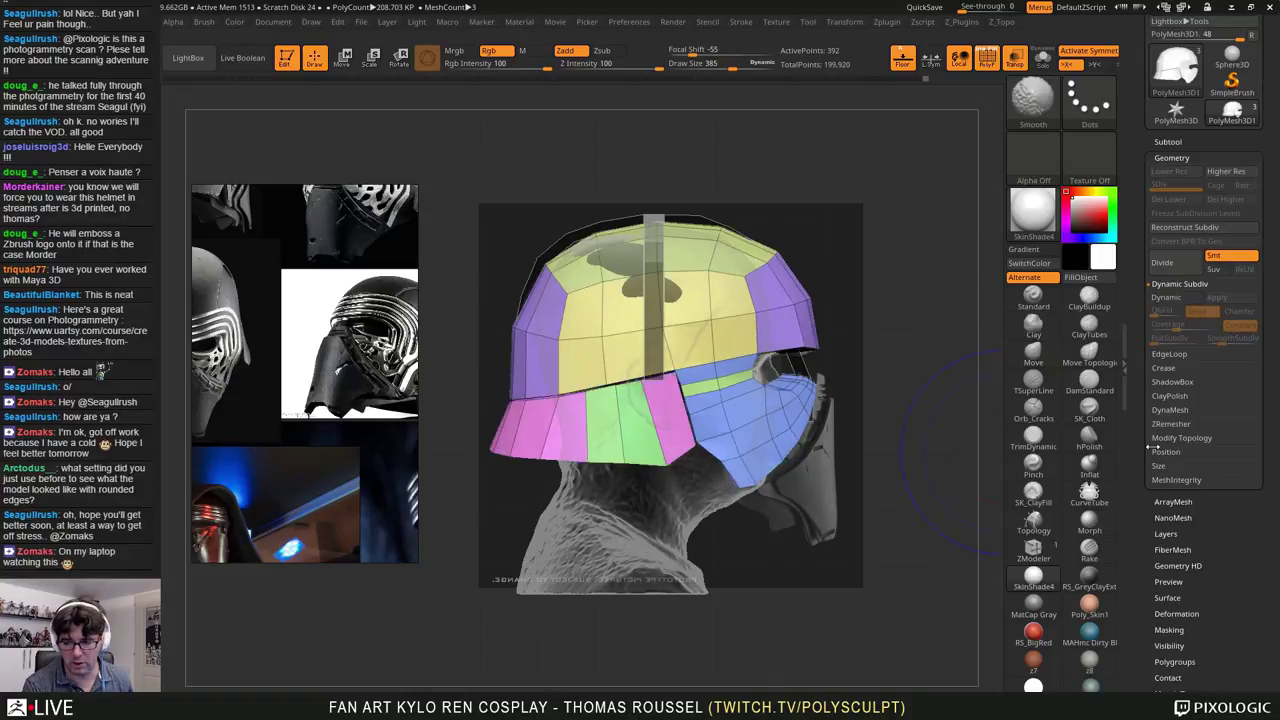
# Step: Set the dynamic smooth subdivision level to 3 and compare the smoothed helmet with the low-poly mesh
pyautogui.press('d')
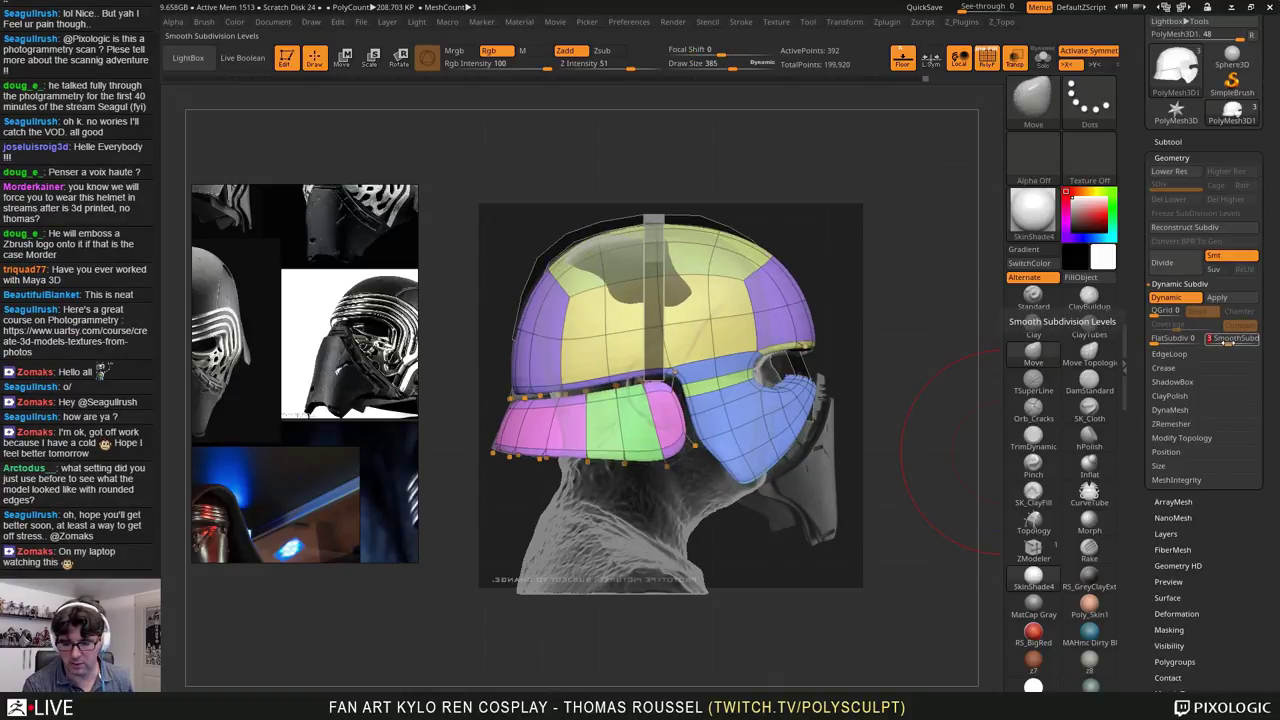
pyautogui.hotkey('shift', 'd')
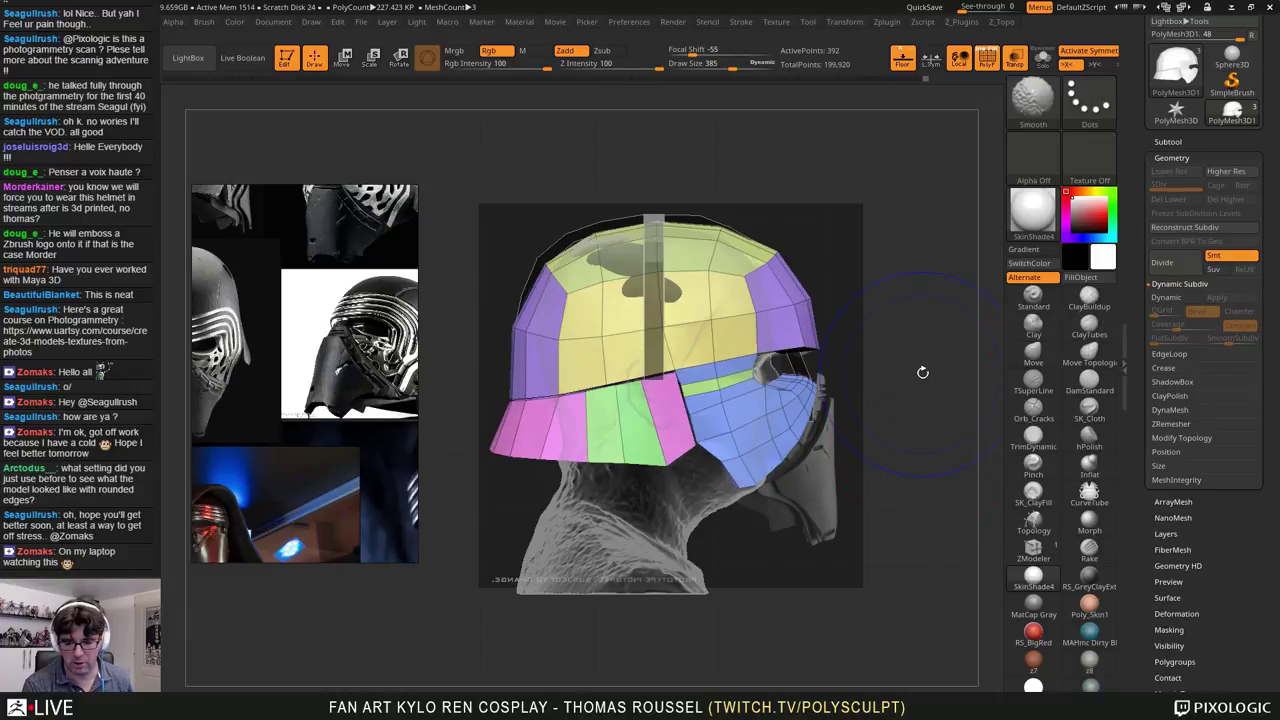
pyautogui.press('d')
pyautogui.hotkey('shift', 'd')
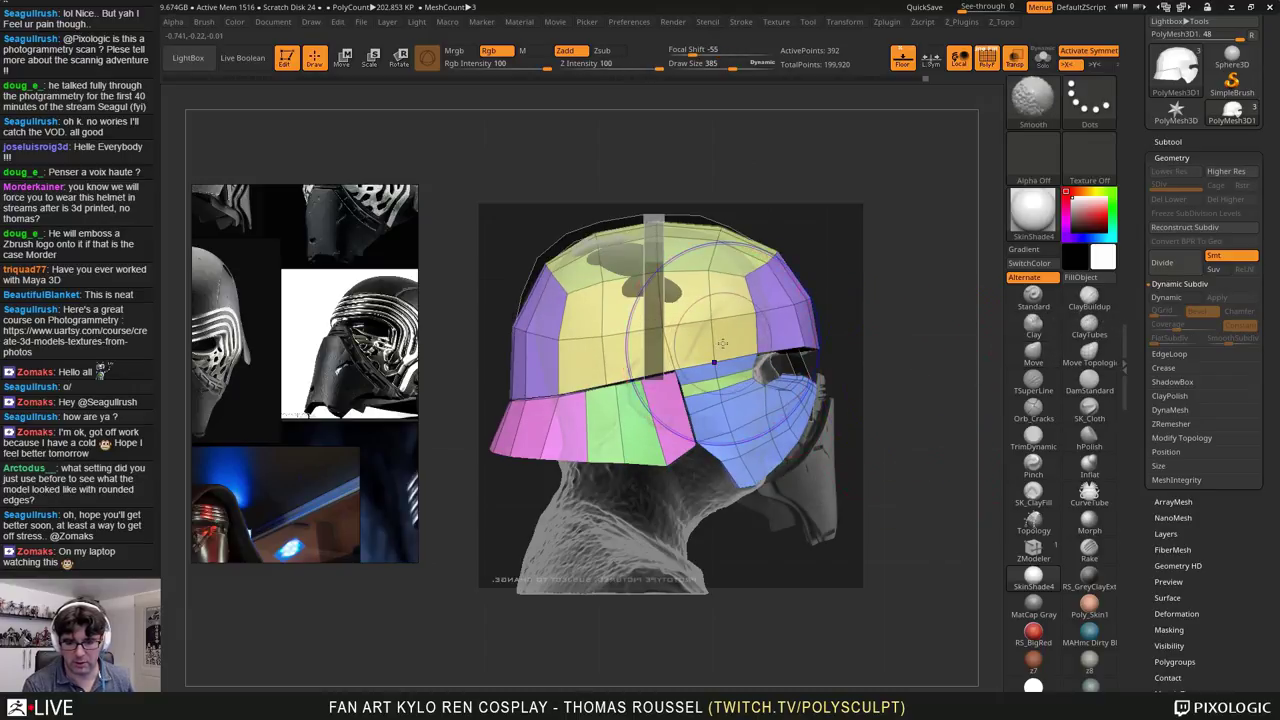
# Step: Inspect the smoothed helmet from a rear side angle, returning to the low-poly mesh for a close look at the face guard's eye corner
pyautogui.press('d')
pyautogui.moveTo(709, 317)
pyautogui.keyDown('ctrl'); pyautogui.mouseDown(button='right')
pyautogui.moveTo(740, 379)
pyautogui.moveTo(698, 300)
pyautogui.mouseUp(button='right'); pyautogui.keyUp('ctrl')
pyautogui.moveTo(732, 378); pyautogui.dragTo(829, 470, button='right')
pyautogui.hotkey('shift', 'd')
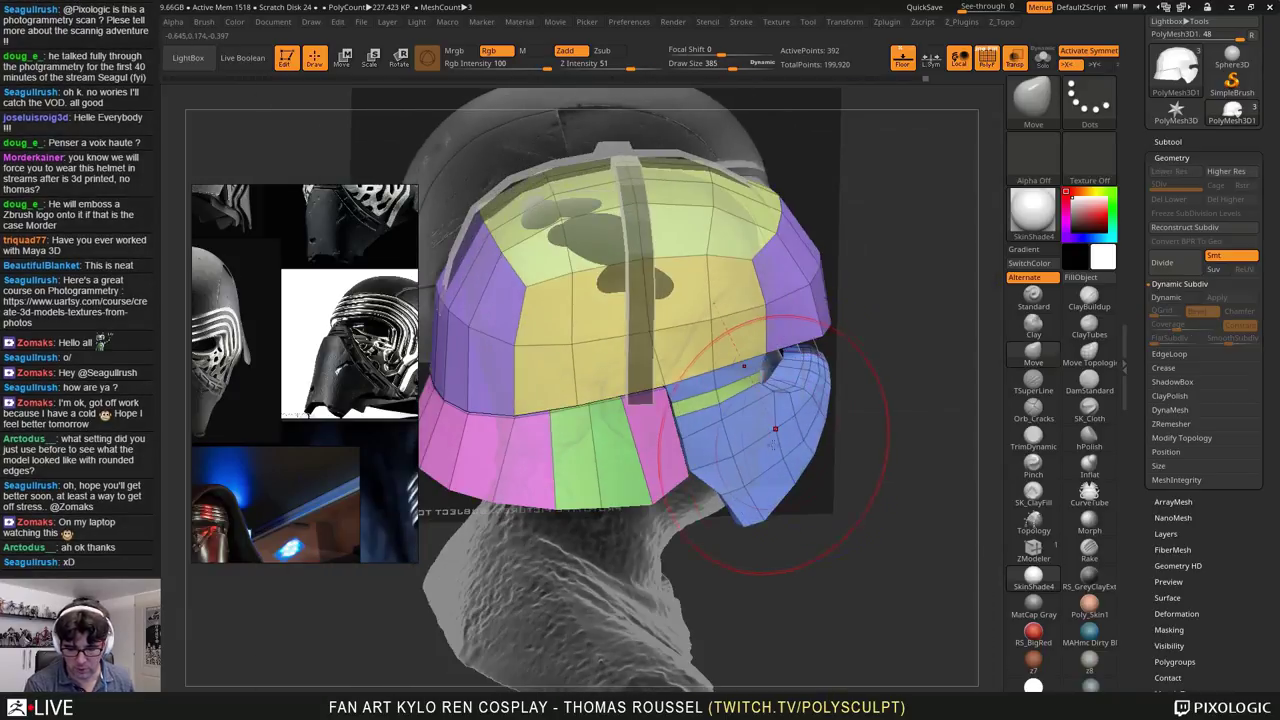
pyautogui.keyDown('ctrl'); pyautogui.moveTo(771, 428); pyautogui.dragTo(814, 243, button='right'); pyautogui.keyUp('ctrl')
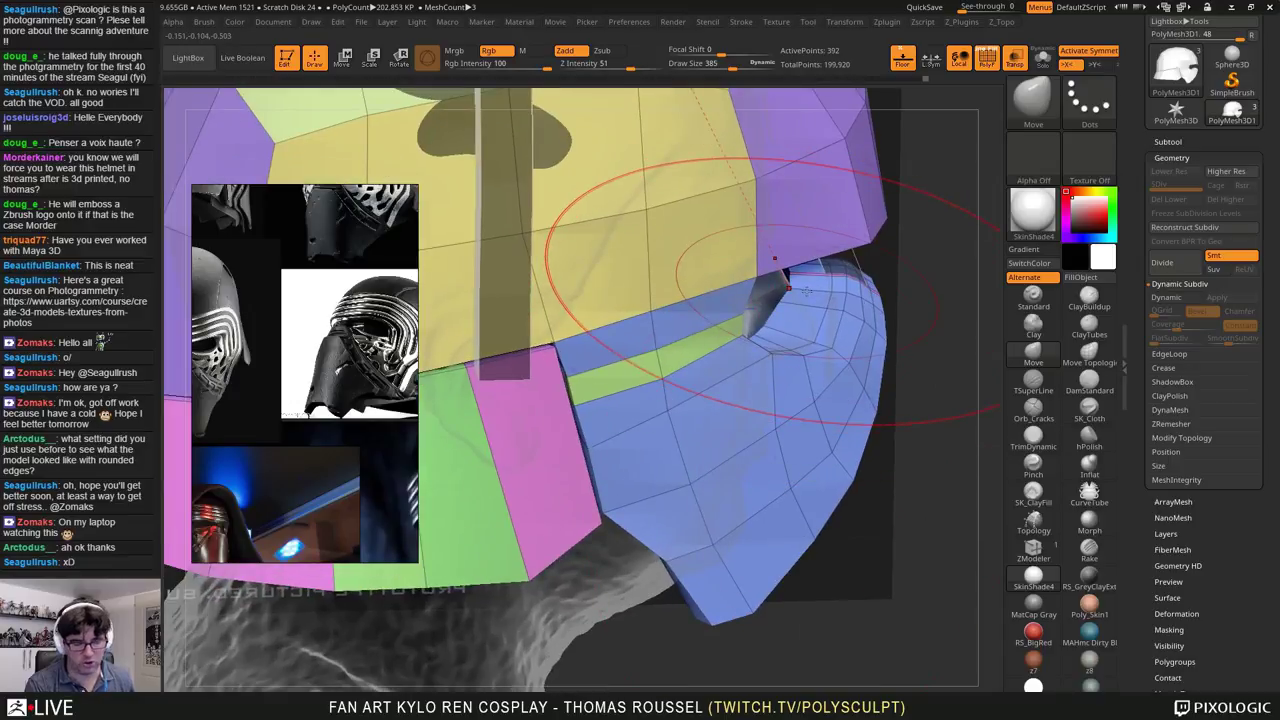
# Step: Hide the Template and Scan scale subtools and compare the face guard with the side reference image
pyautogui.keyDown('alt'); pyautogui.moveTo(750, 458); pyautogui.dragTo(950, 285, button='right'); pyautogui.keyUp('alt')
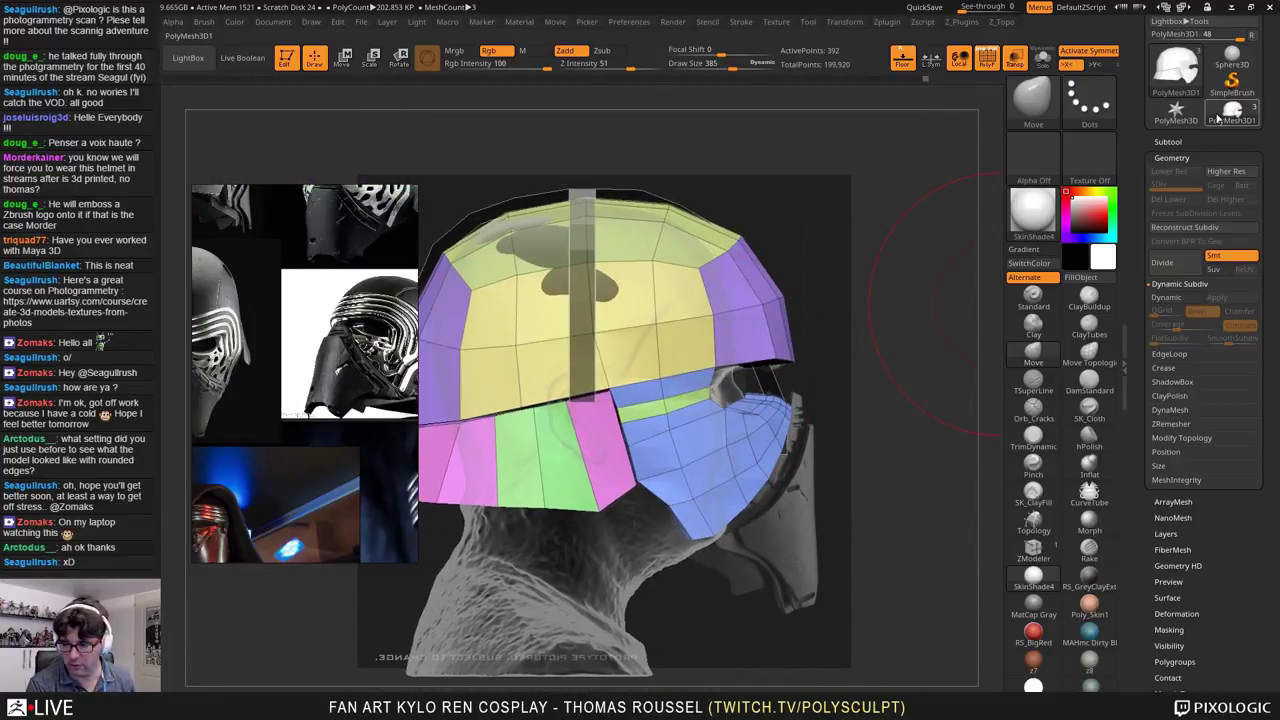
pyautogui.click(1170, 141)
pyautogui.click(1253, 185)
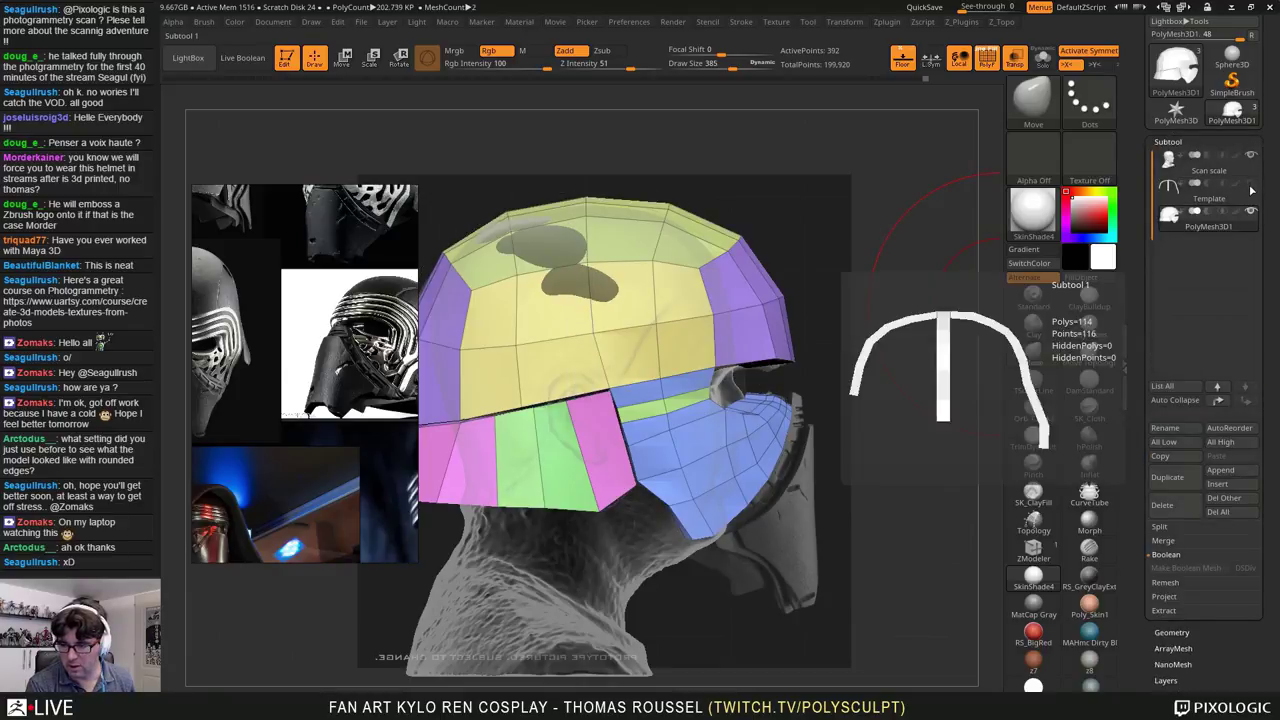
pyautogui.click(1251, 156)
pyautogui.keyDown('alt'); pyautogui.moveTo(779, 377); pyautogui.dragTo(745, 370, button='right'); pyautogui.keyUp('alt')
pyautogui.moveTo(800, 300); pyautogui.dragTo(720, 290, button='right')
pyautogui.keyDown('alt'); pyautogui.moveTo(560, 340); pyautogui.dragTo(603, 428, button='right'); pyautogui.keyUp('alt')
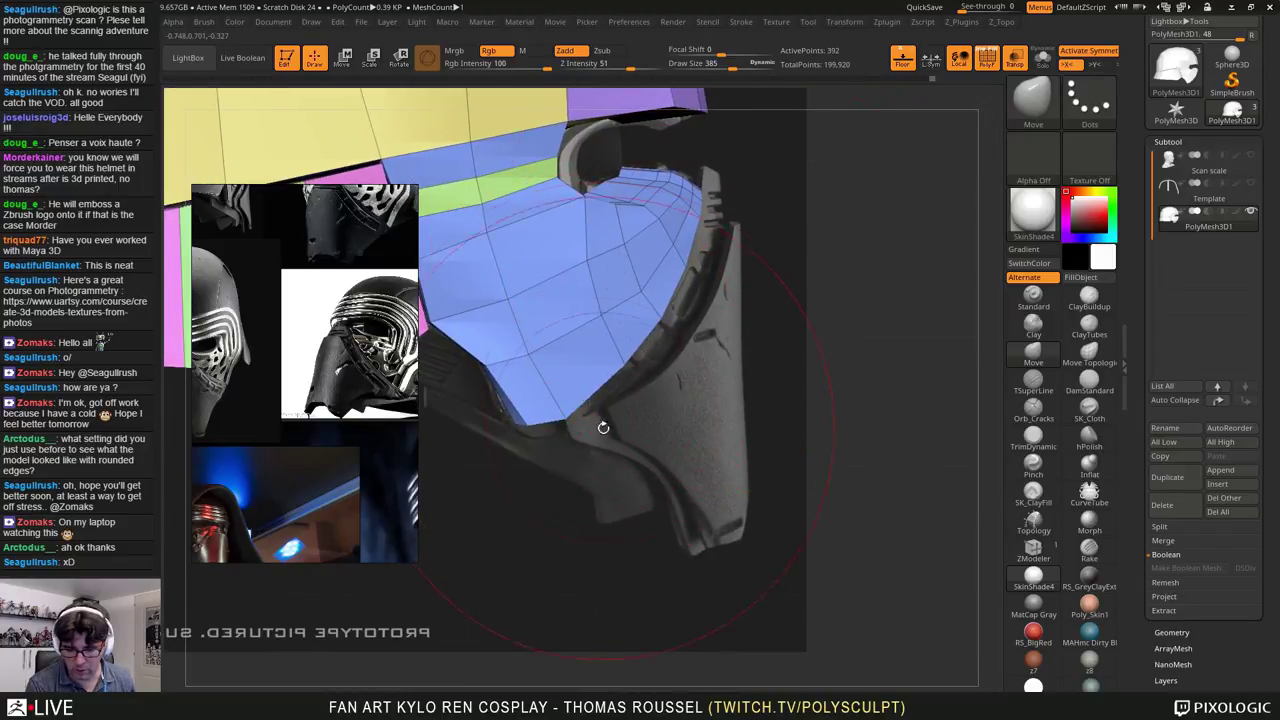
pyautogui.moveTo(655, 377); pyautogui.dragTo(711, 181, button='right')
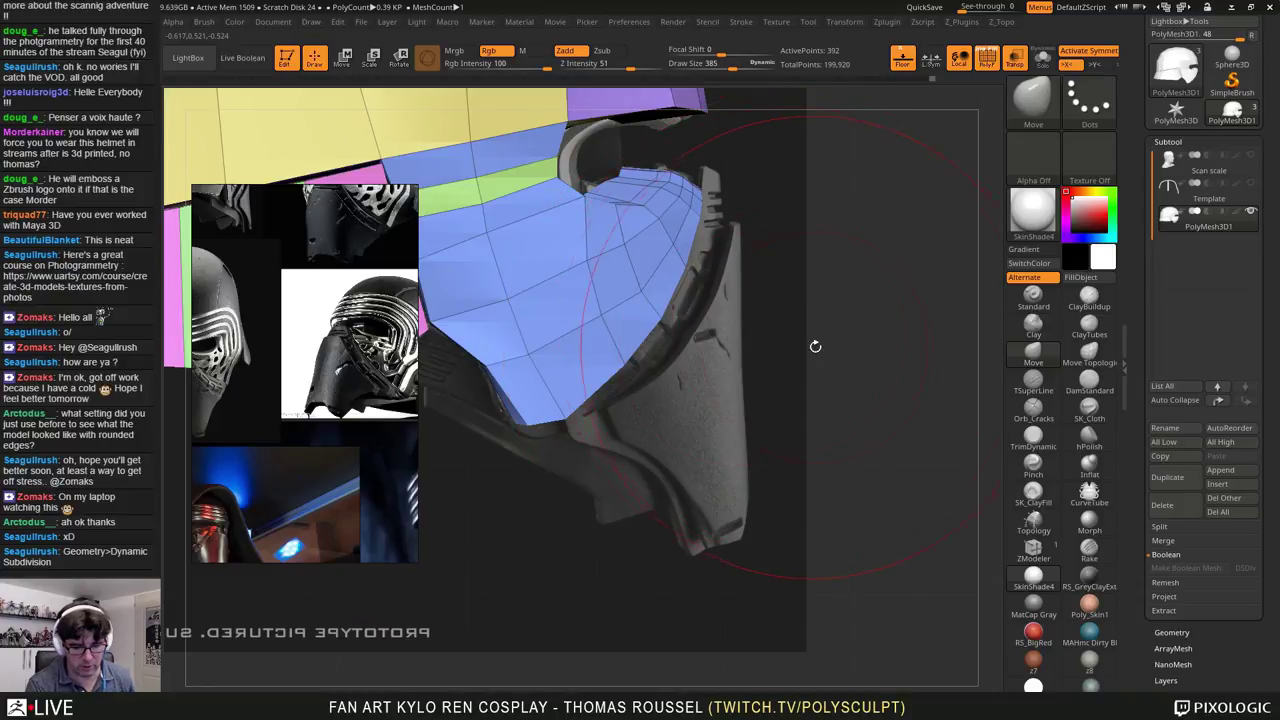
pyautogui.keyDown('alt'); pyautogui.moveTo(823, 361); pyautogui.dragTo(804, 307); pyautogui.keyUp('alt')
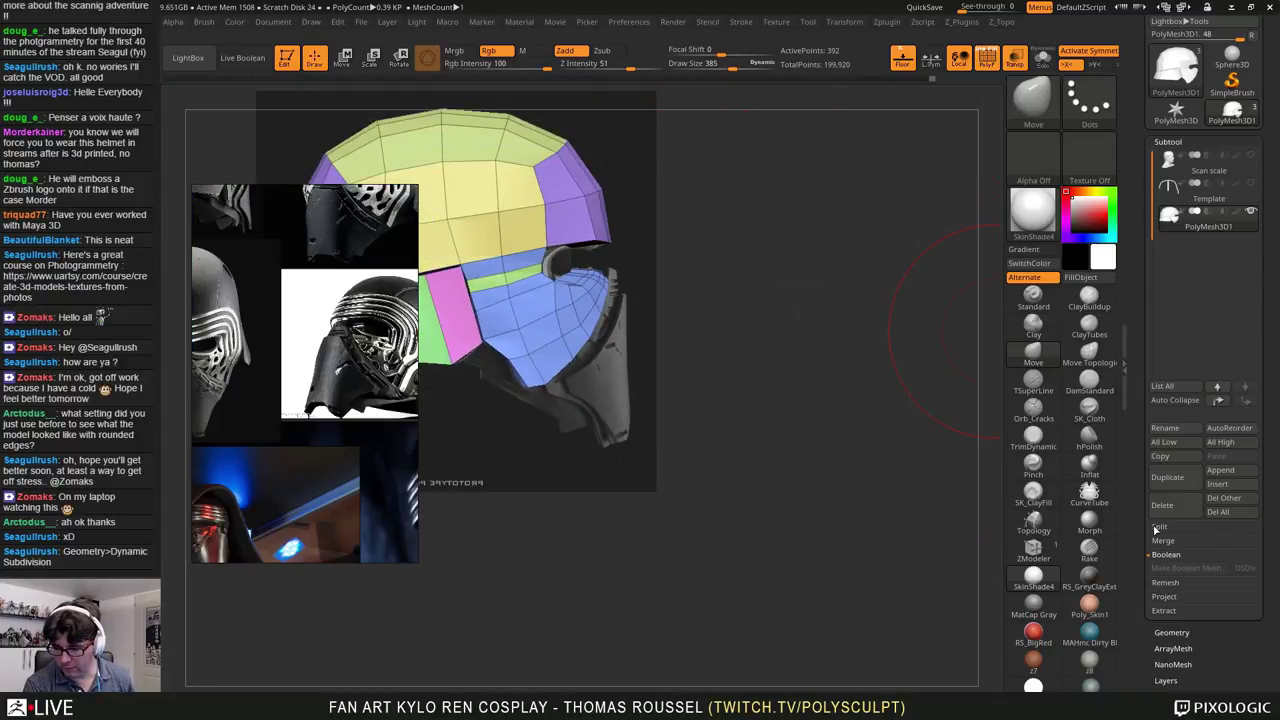
# Step: Save the project as a new version named 04_helmet in the References folder
pyautogui.moveTo(1263, 126); pyautogui.dragTo(1263, 349)
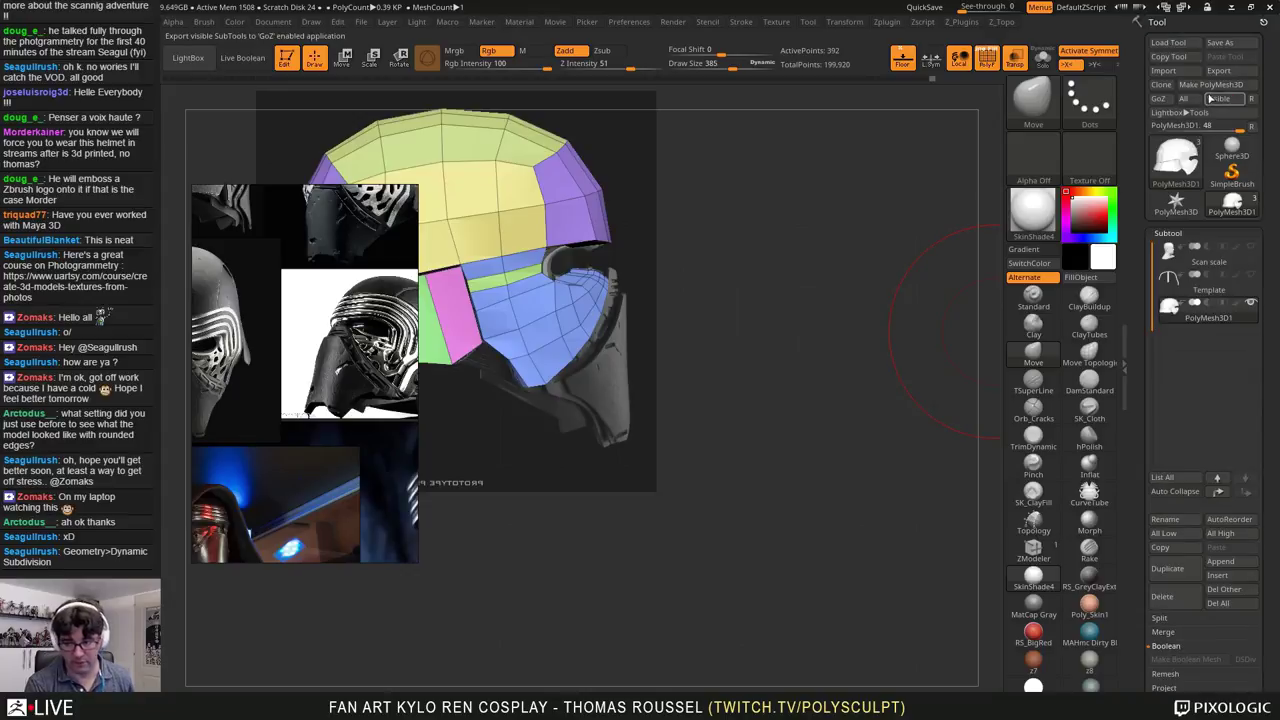
pyautogui.press('ctrl')
pyautogui.hotkey('ctrl', 's')
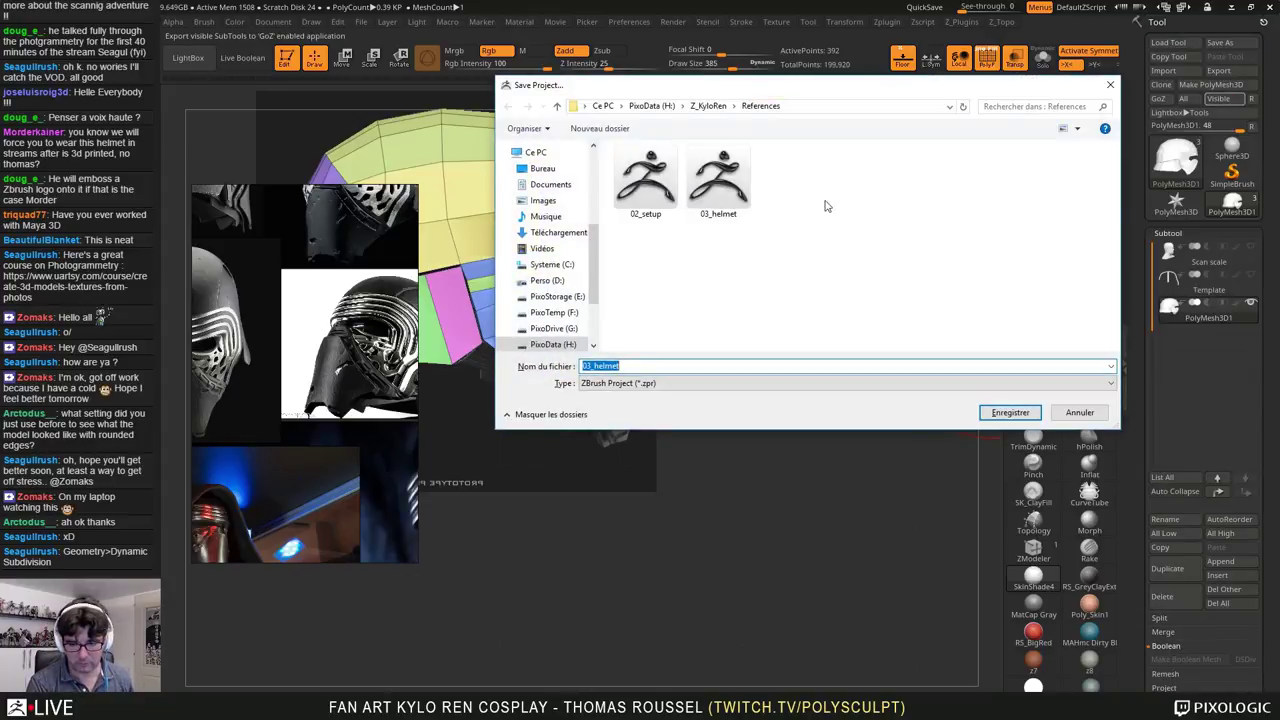
pyautogui.click(724, 185)
pyautogui.click(597, 366)
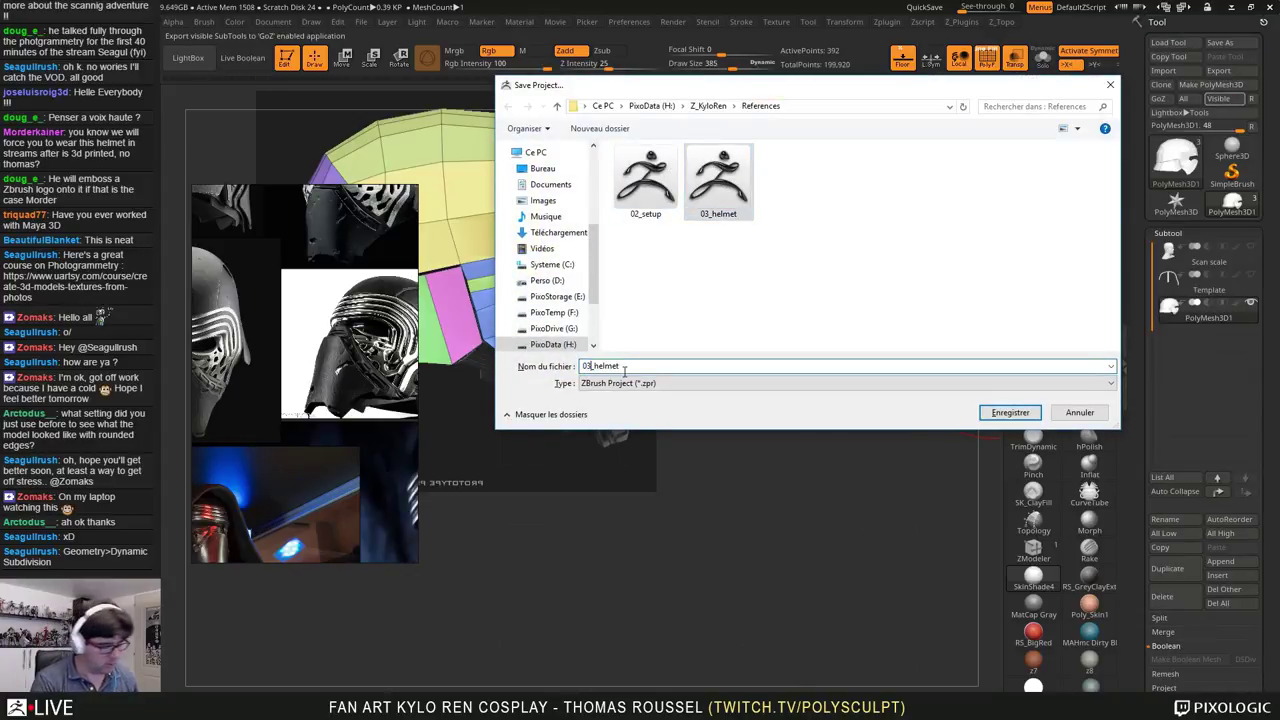
pyautogui.write('4')
pyautogui.press('Return')
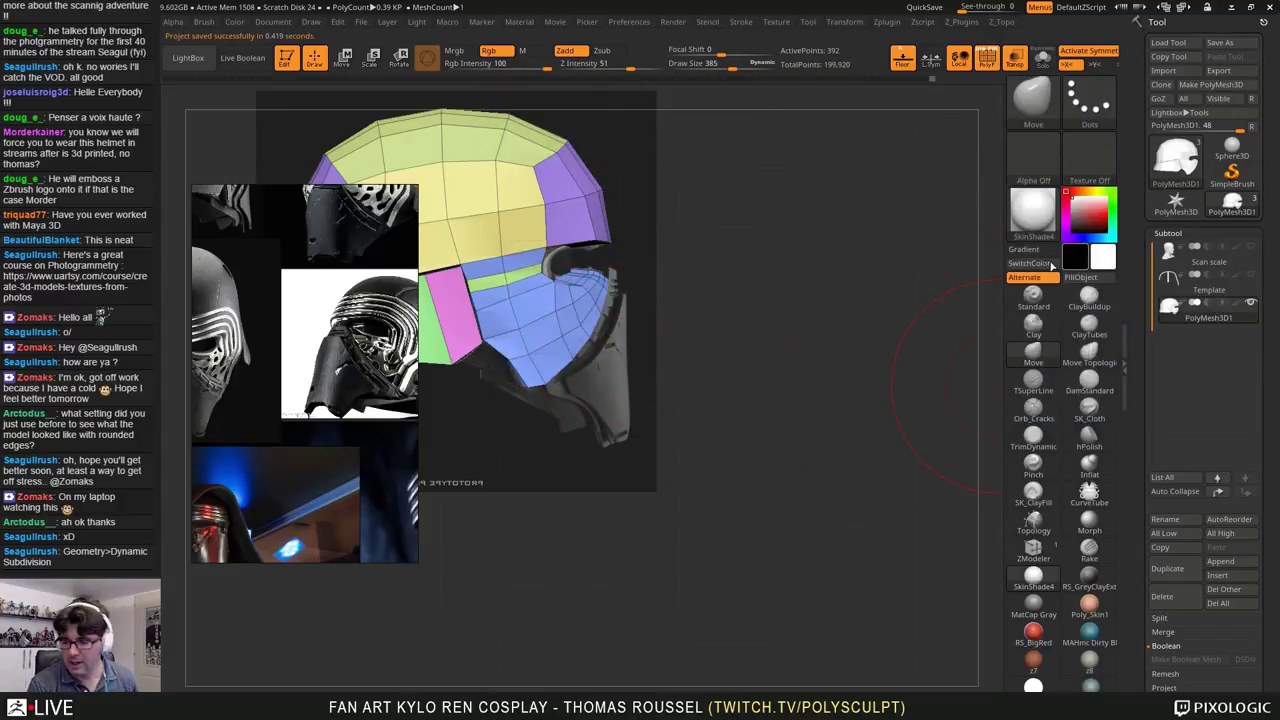
# Step: Append a PolyMesh3D star as a new subtool and make it the active one
pyautogui.keyDown('alt'); pyautogui.moveTo(800, 306); pyautogui.dragTo(907, 358); pyautogui.keyUp('alt')
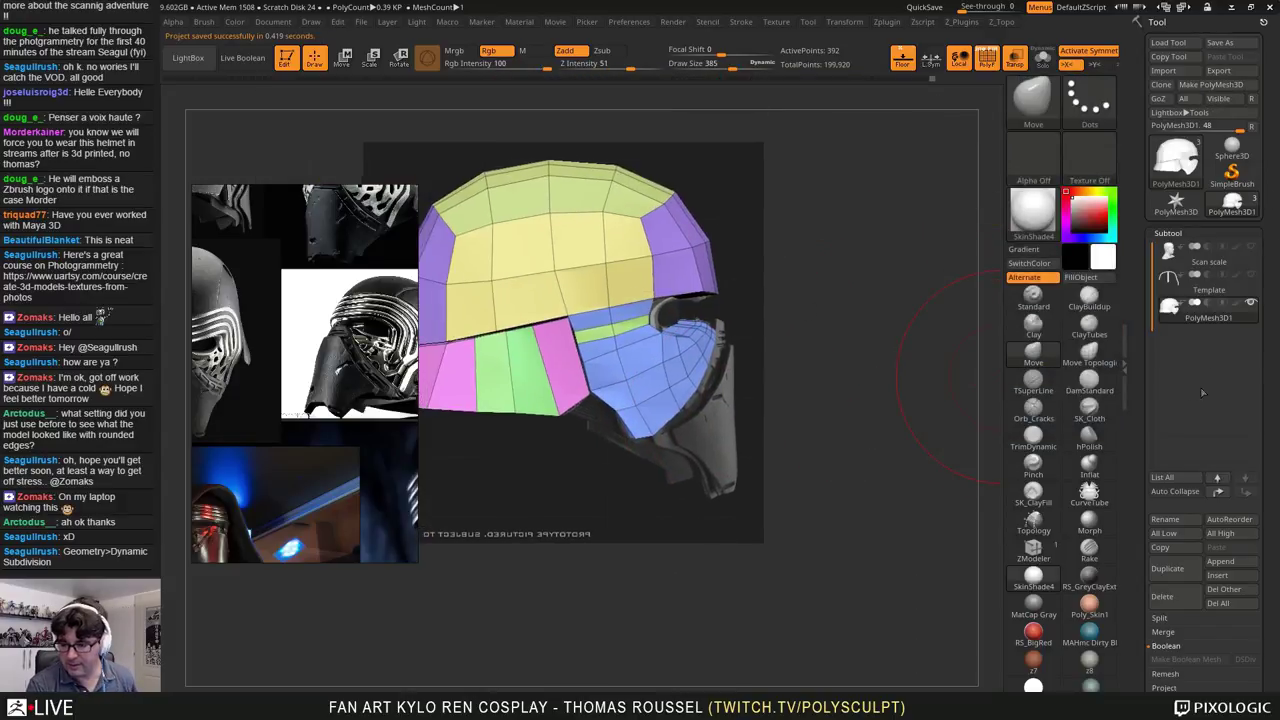
pyautogui.click(1250, 566)
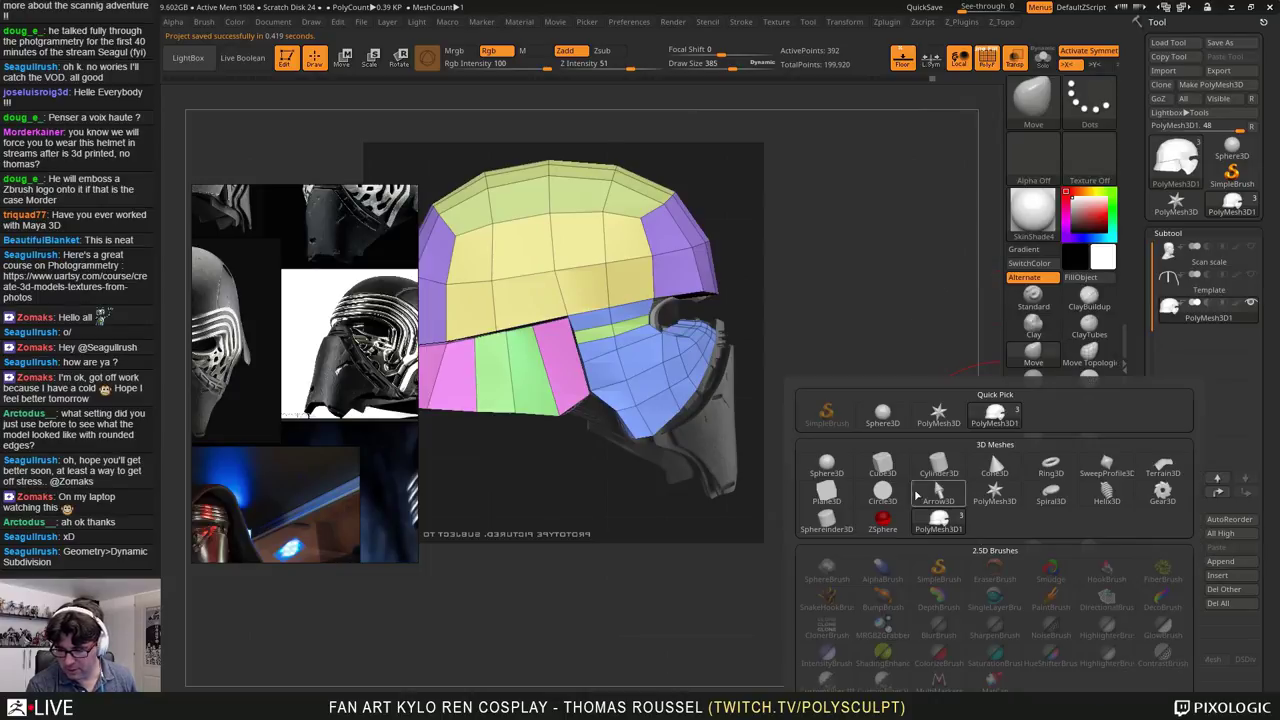
pyautogui.click(950, 420)
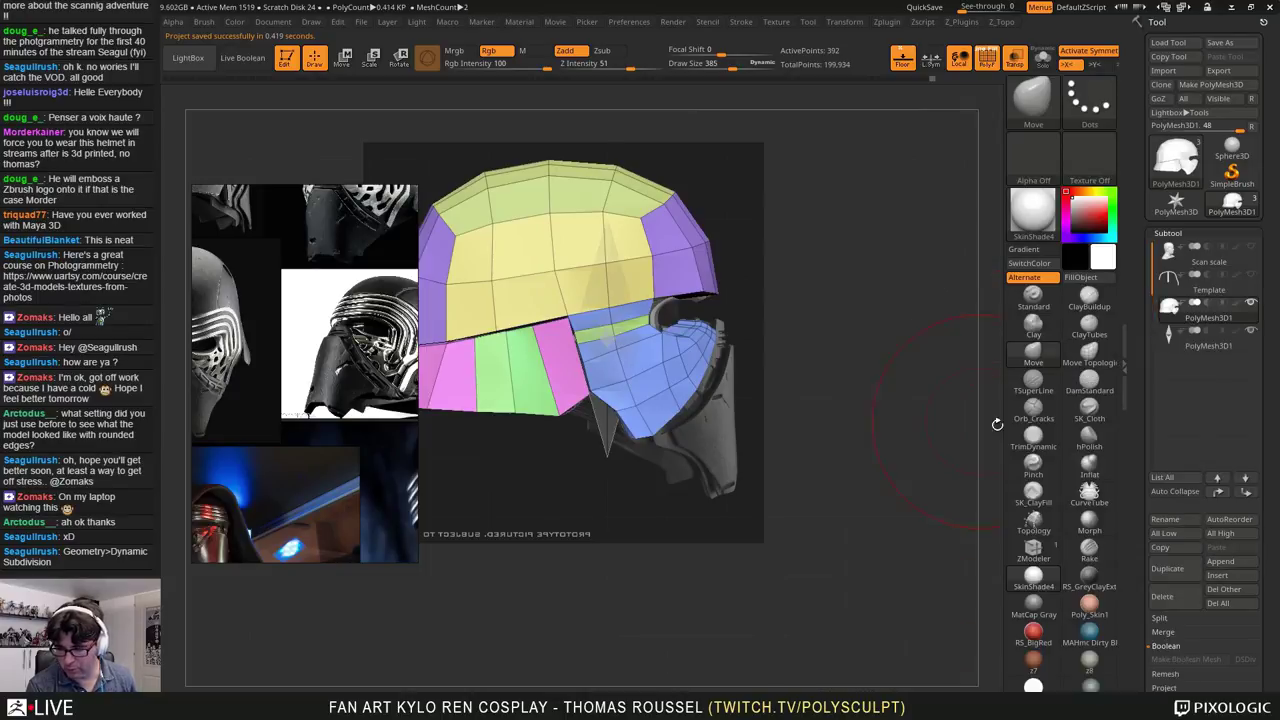
pyautogui.click(1176, 340)
# Step: Initialize the new subtool as a QCube with X Res 2, Y Res 1 and Z Res 1
pyautogui.scroll(-5, 1166, 513)
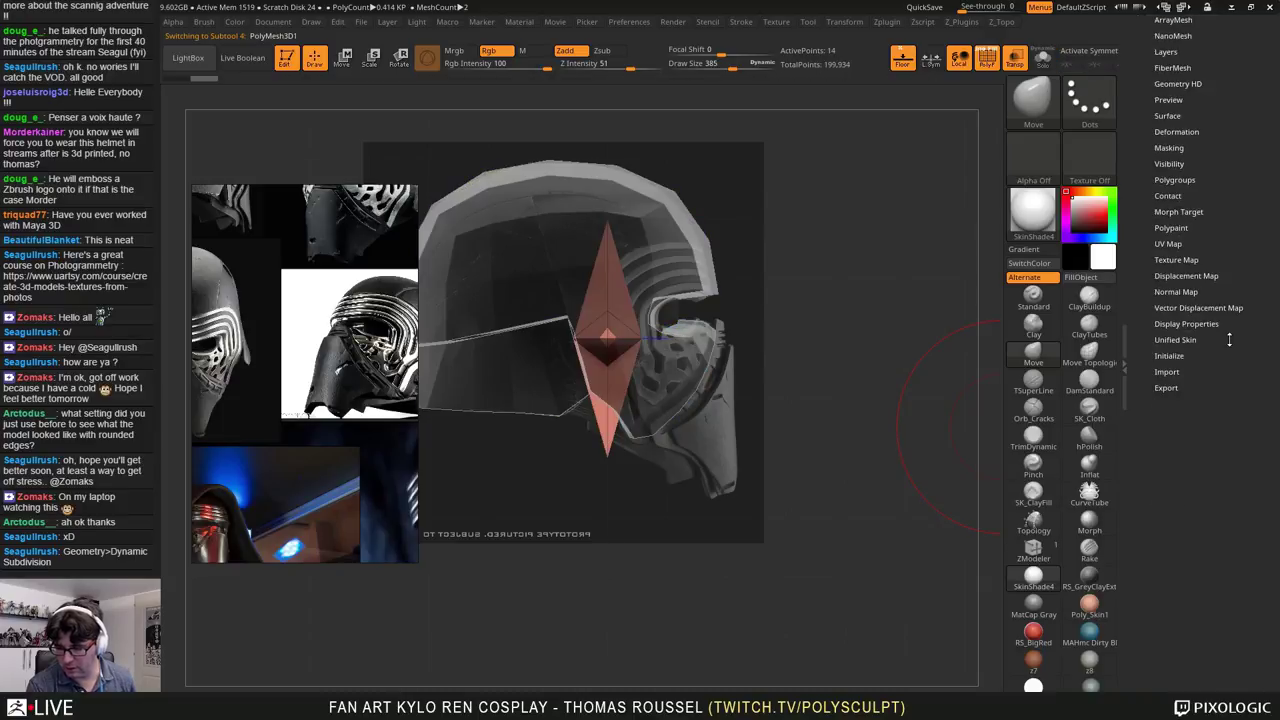
pyautogui.click(1170, 481)
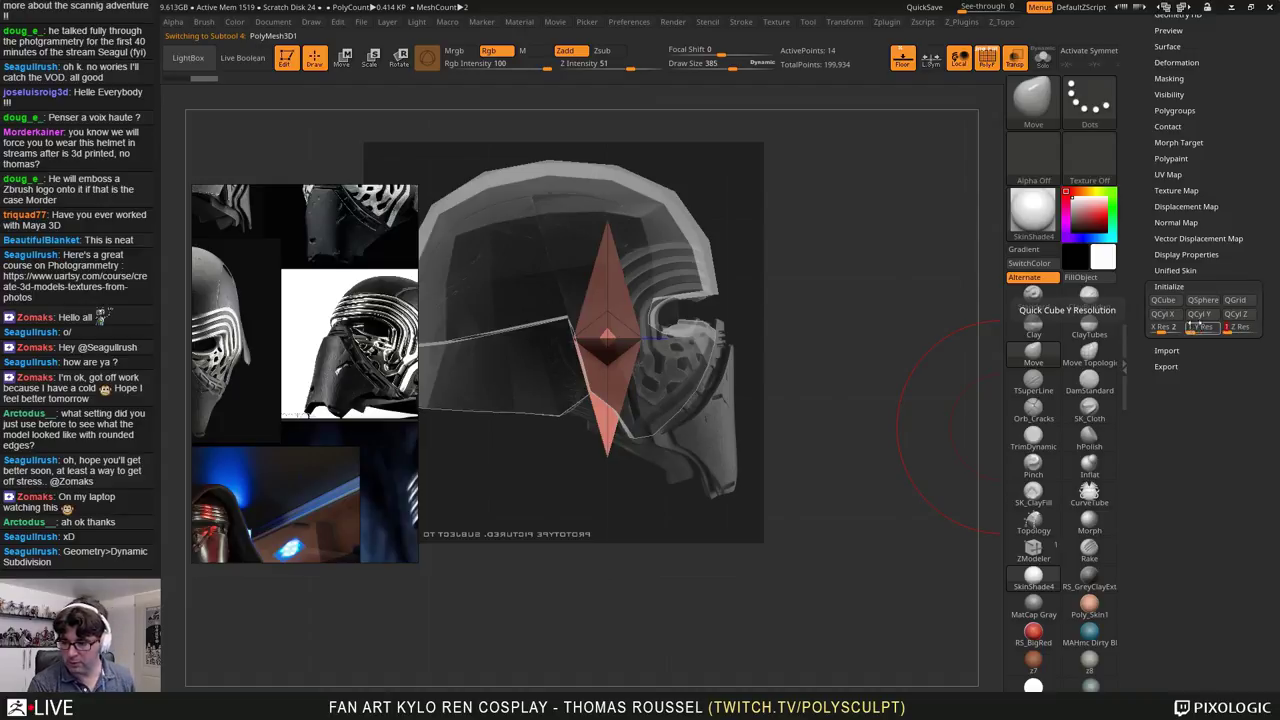
pyautogui.moveTo(1196, 326); pyautogui.dragTo(1188, 326)
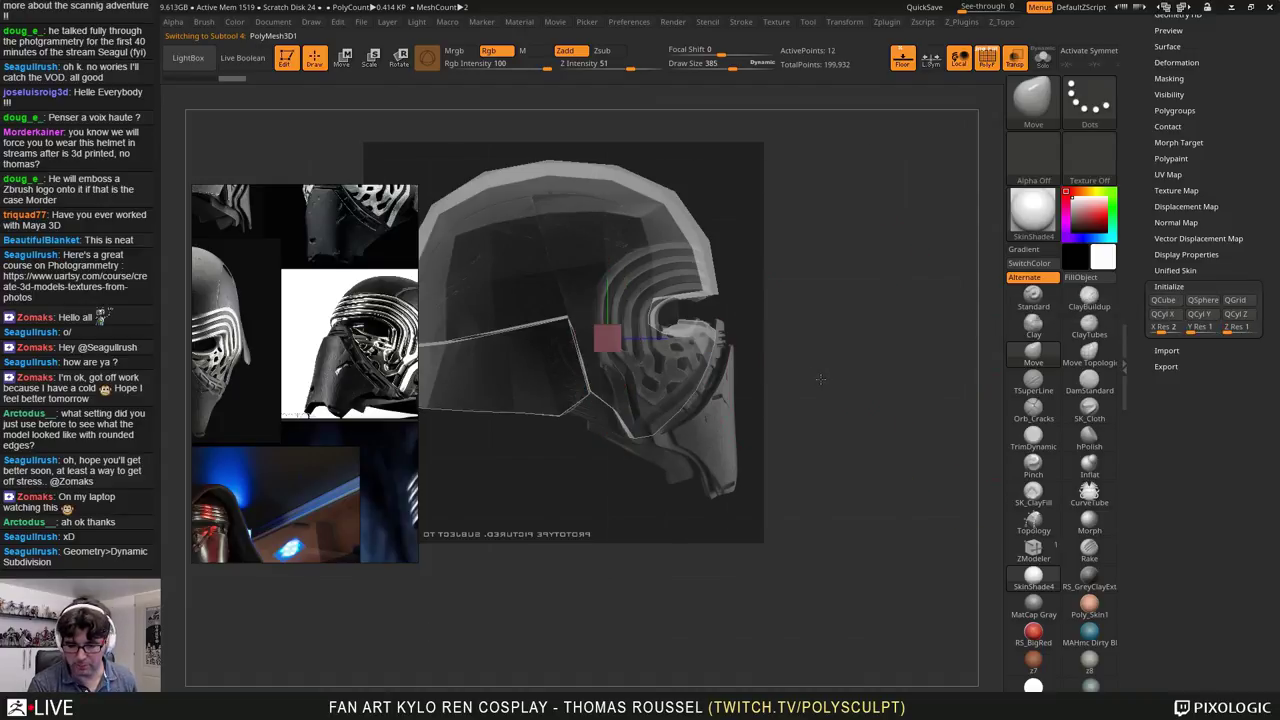
# Step: Move the cube forward and down to the front of the reference mask's muzzle and thin it in depth
pyautogui.click(342, 57)
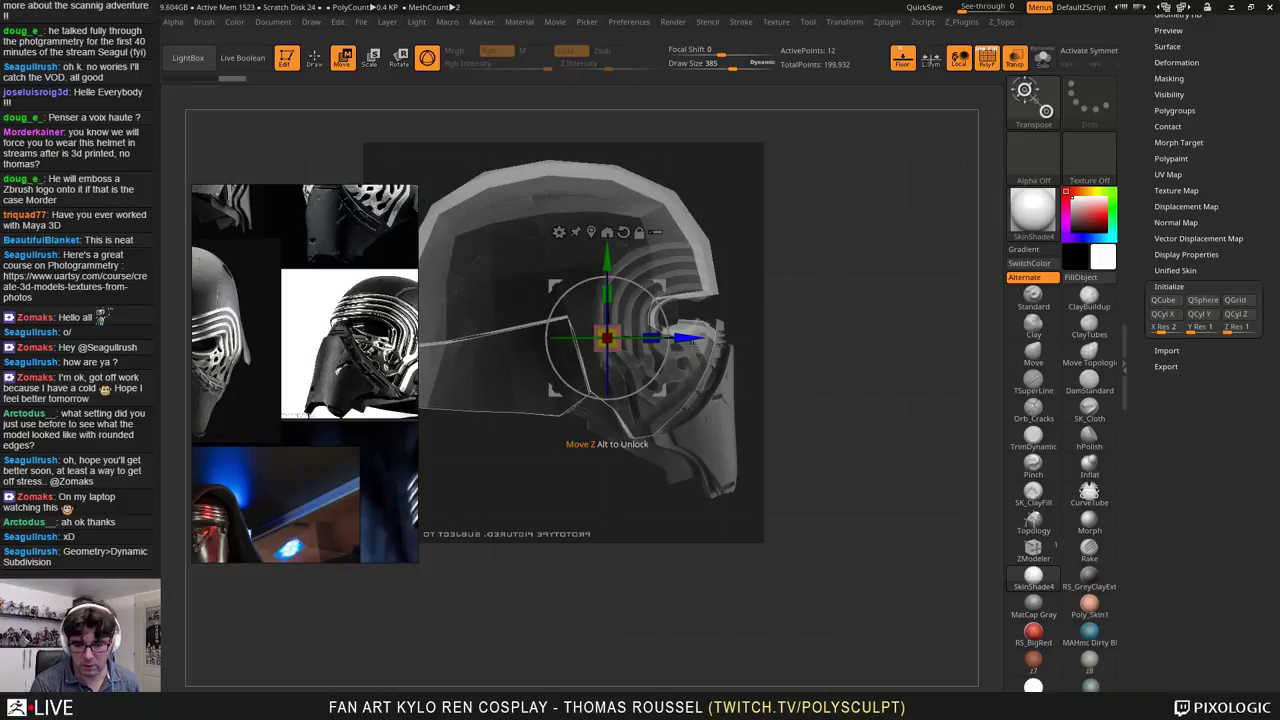
pyautogui.moveTo(700, 338); pyautogui.dragTo(827, 350)
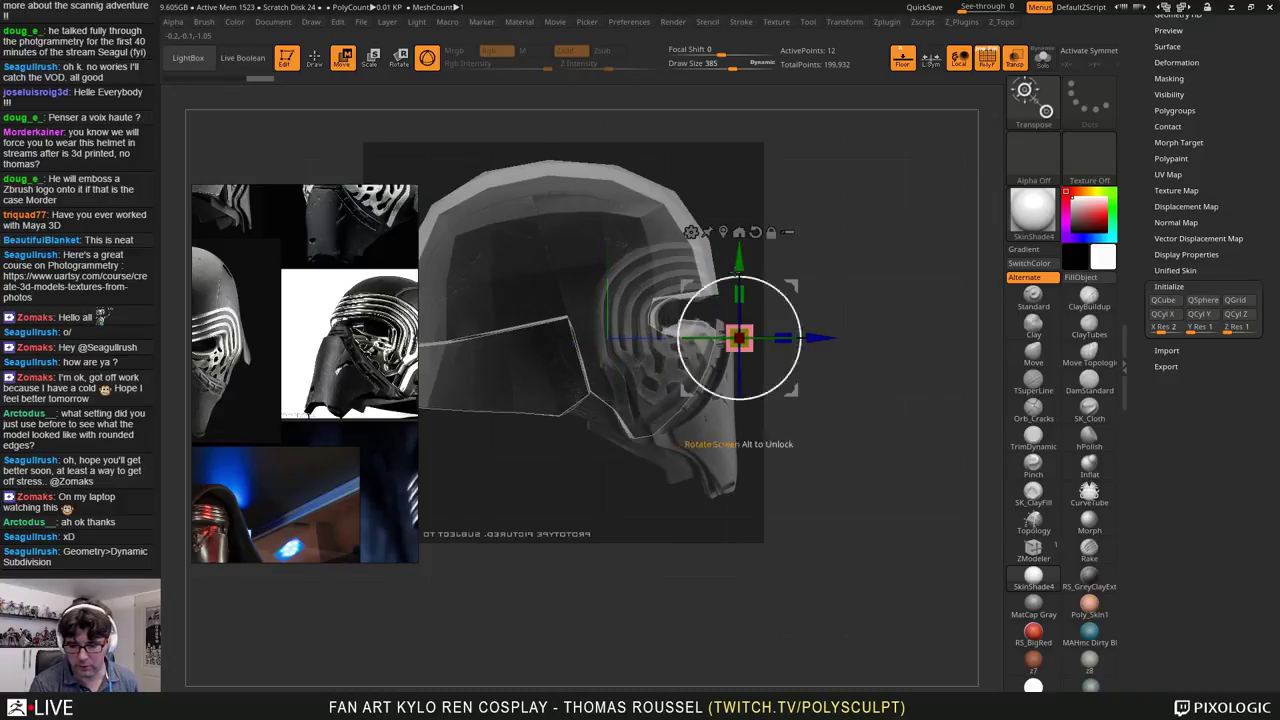
pyautogui.moveTo(744, 258); pyautogui.dragTo(744, 338)
pyautogui.keyDown('ctrl'); pyautogui.moveTo(842, 349); pyautogui.dragTo(922, 526, button='right'); pyautogui.keyUp('ctrl')
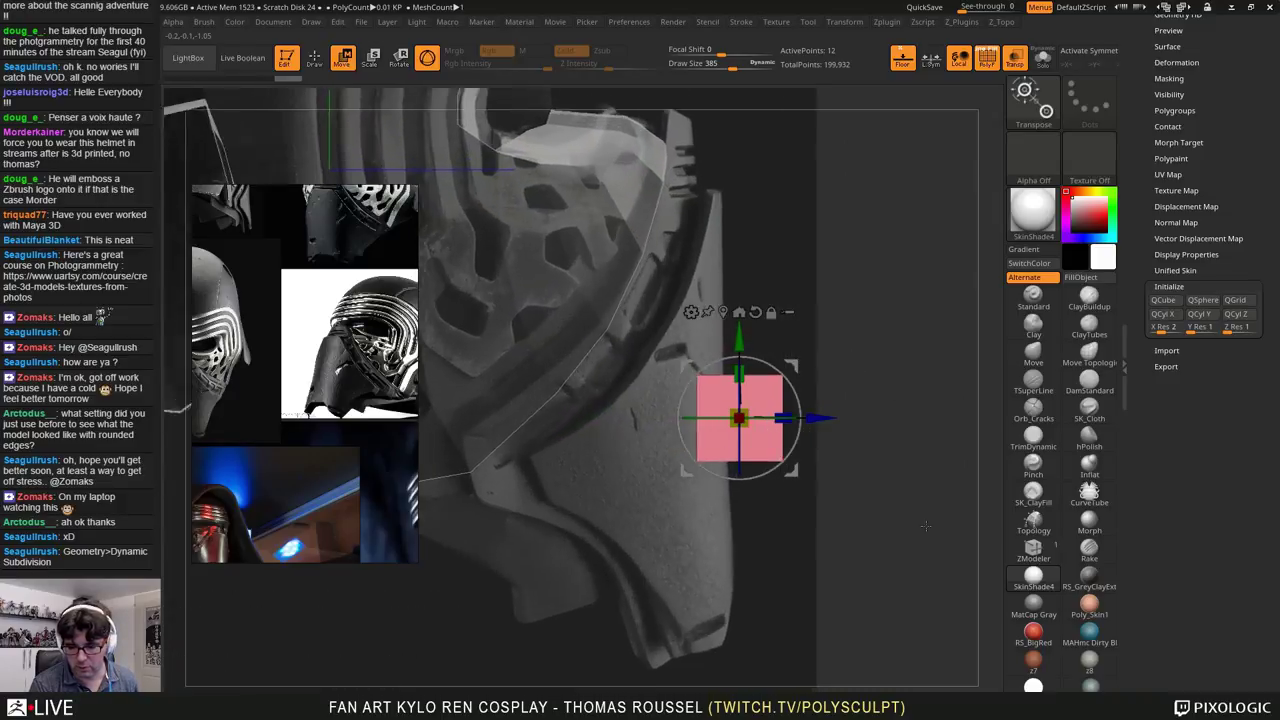
pyautogui.moveTo(785, 418)
pyautogui.mouseDown()
pyautogui.moveTo(755, 418)
pyautogui.moveTo(818, 420)
pyautogui.moveTo(798, 418)
pyautogui.mouseUp()
pyautogui.moveTo(925, 350); pyautogui.dragTo(838, 352, button='right')
pyautogui.moveTo(838, 352)
pyautogui.mouseDown()
pyautogui.moveTo(913, 361)
pyautogui.moveTo(832, 369)
pyautogui.mouseUp()
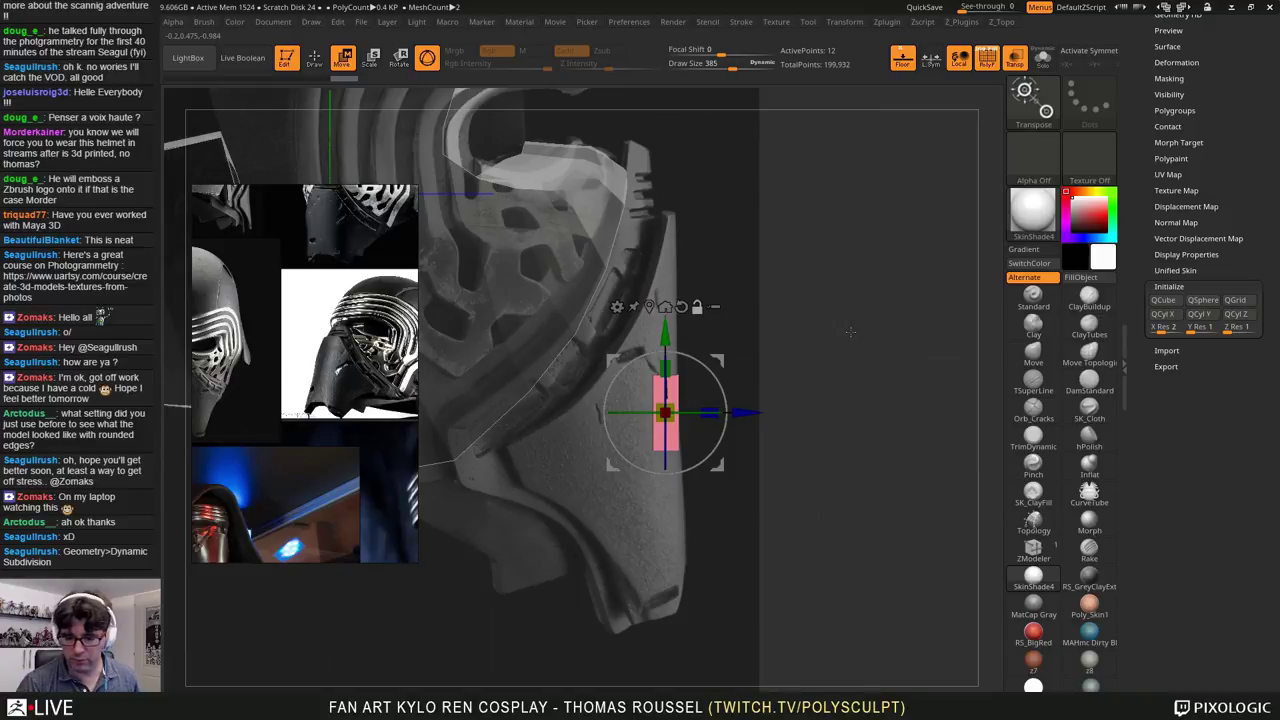
# Step: Stretch the box up and down in side view to span the full height of the reference muzzle
pyautogui.click(314, 57)
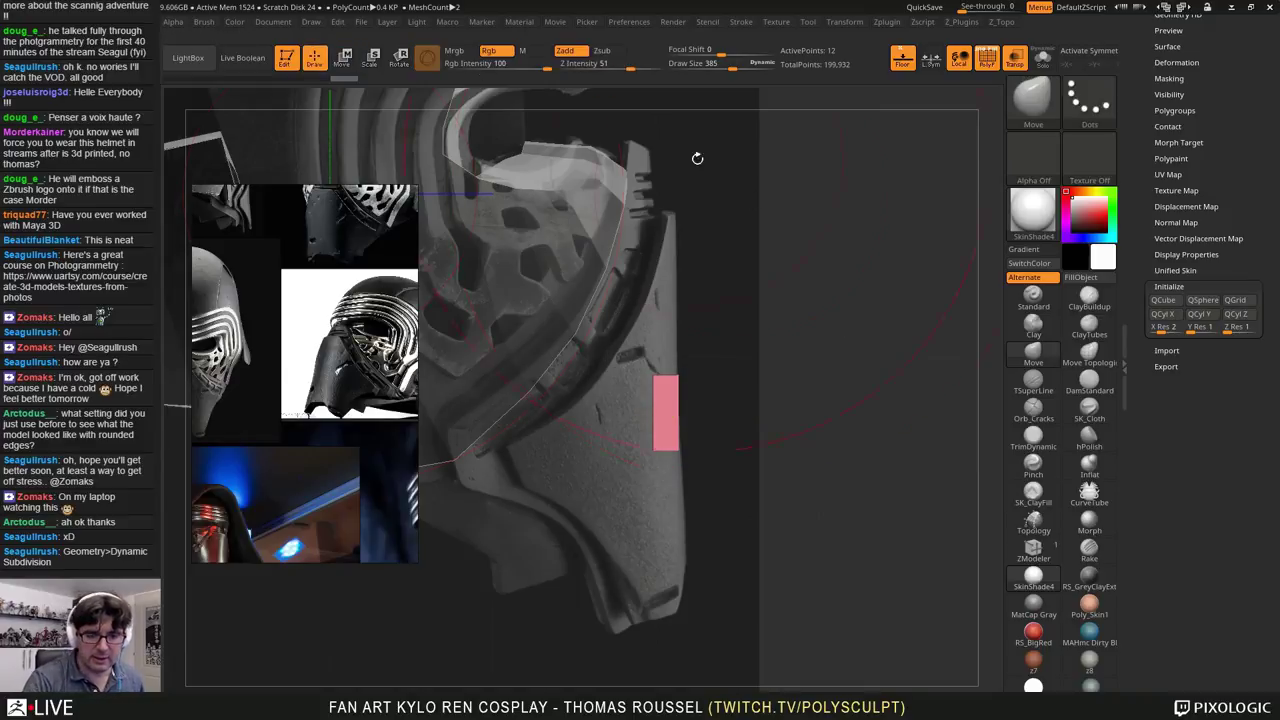
pyautogui.press('ctrl')
pyautogui.press('w')
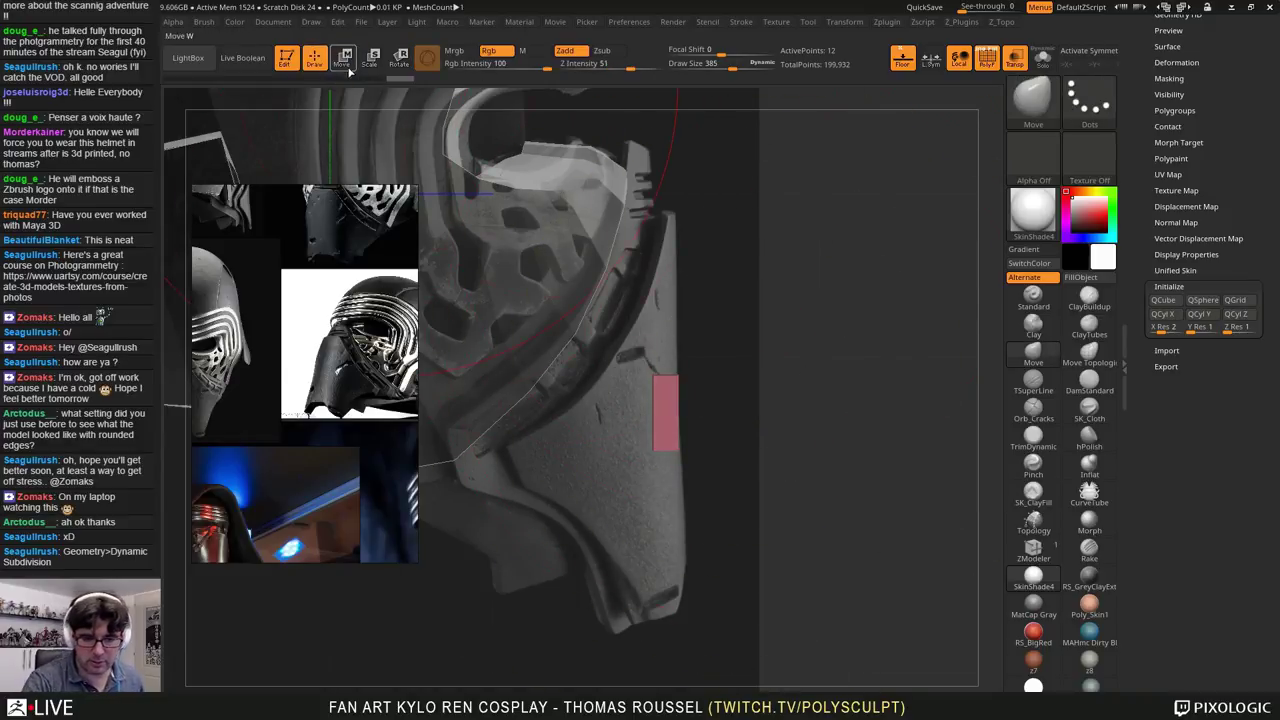
pyautogui.moveTo(665, 316); pyautogui.dragTo(675, 249)
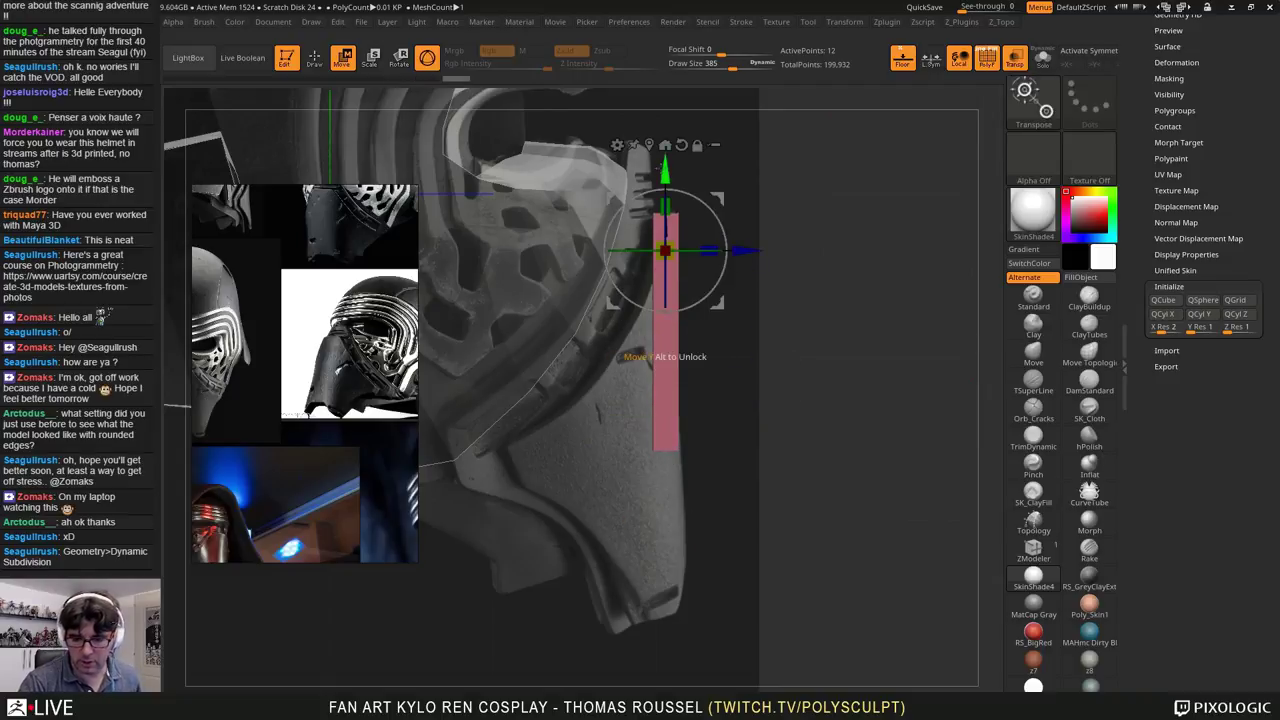
pyautogui.moveTo(665, 170); pyautogui.dragTo(665, 334)
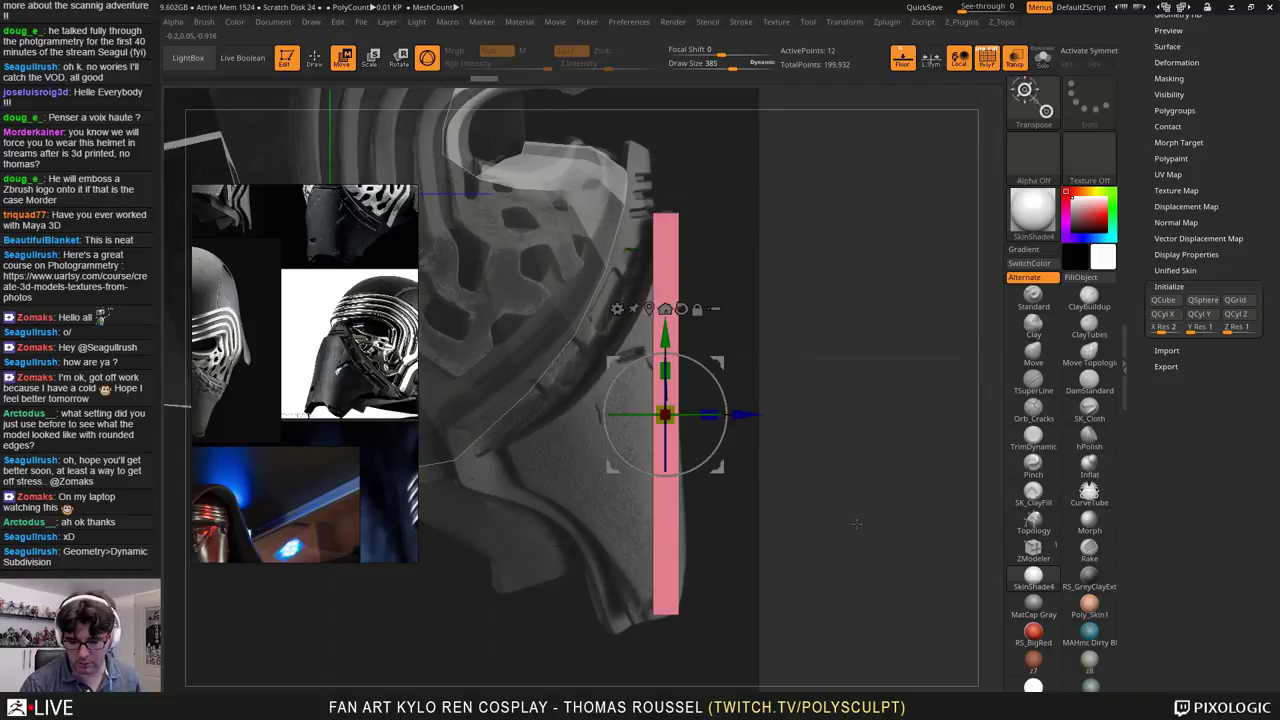
# Step: Switch to the front view and frame the front-facing mask photo in the reference overlay
pyautogui.moveTo(854, 522); pyautogui.dragTo(781, 427)
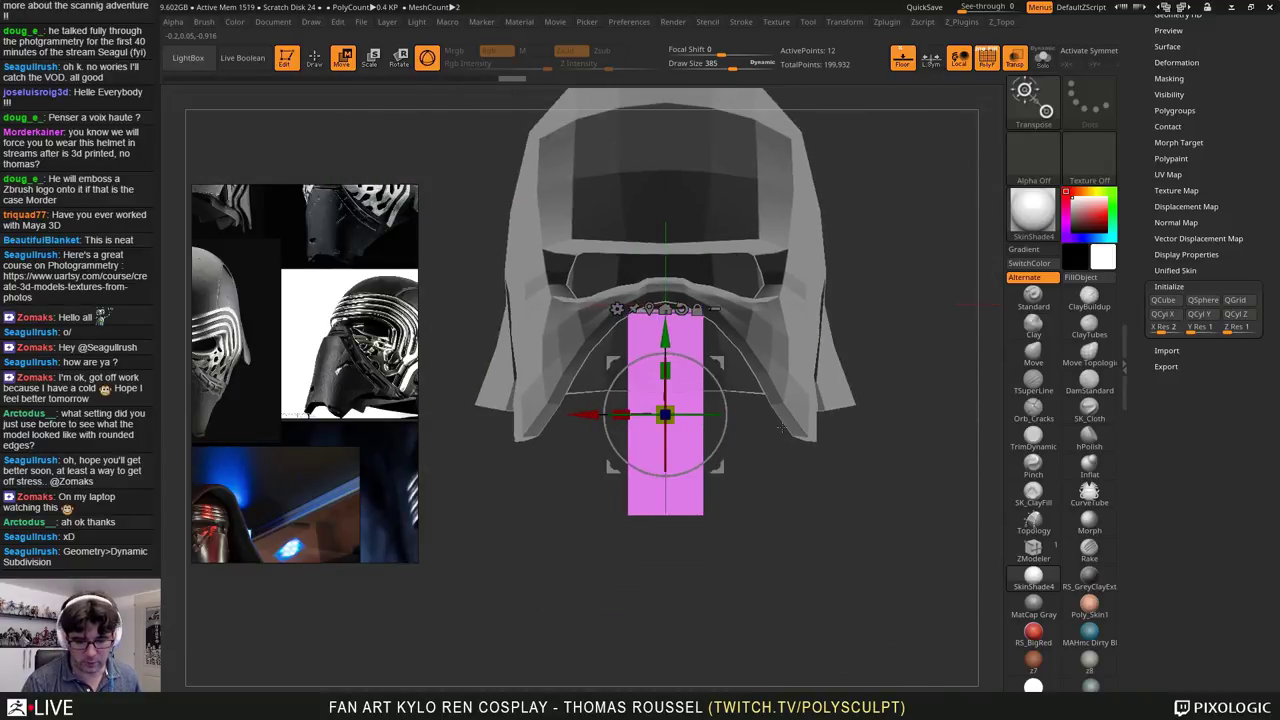
pyautogui.scroll(6, 318, 344)
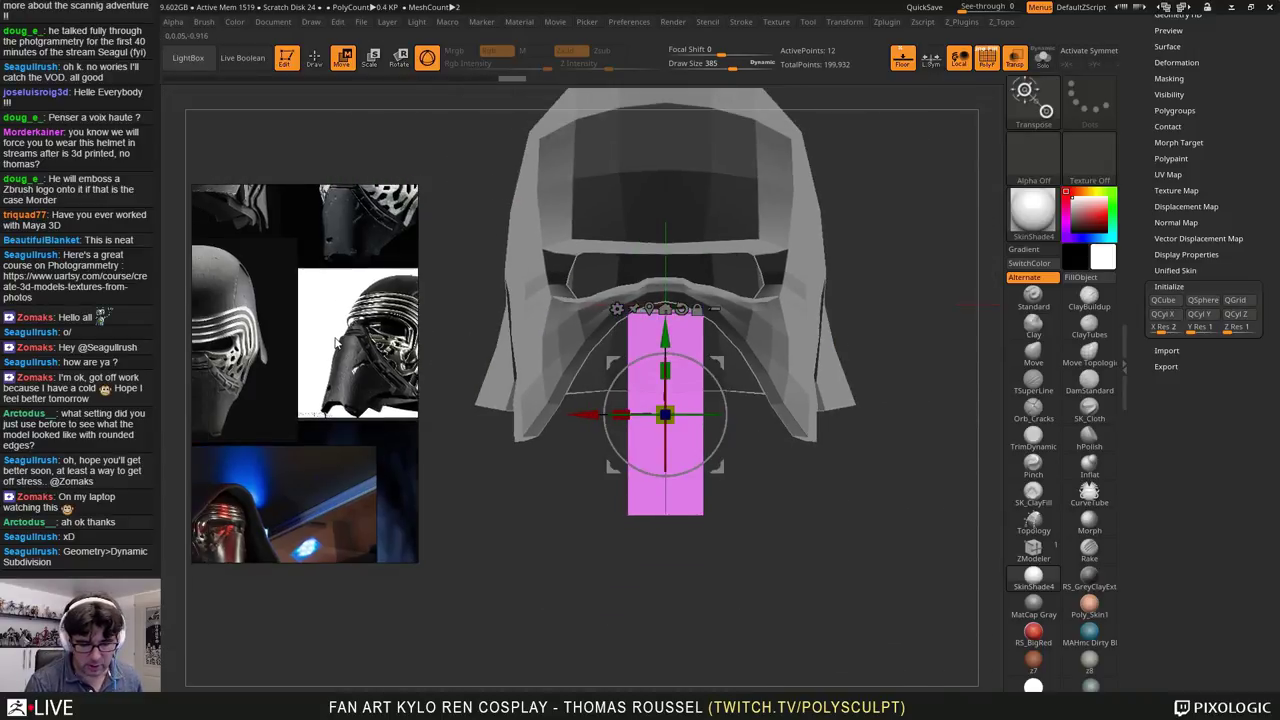
pyautogui.scroll(-2, 310, 368)
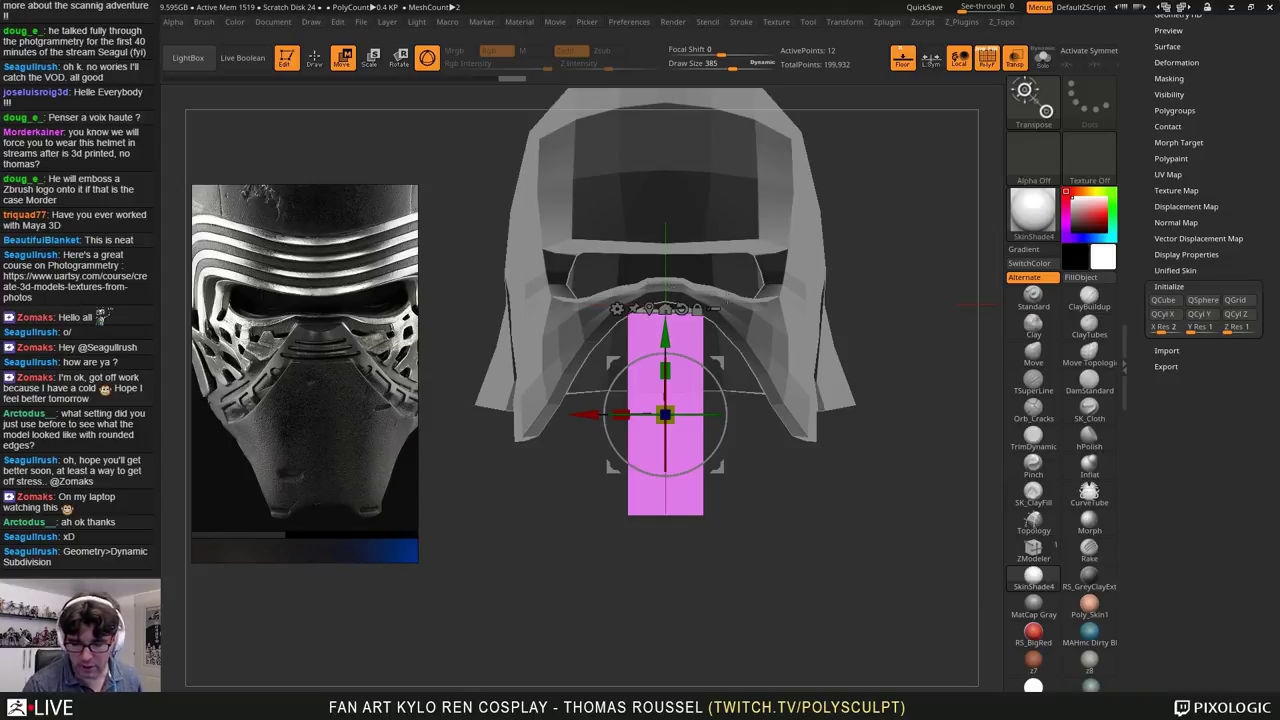
# Step: Mask off everything but the face guard's nose bridge, adjust its width and clear the mask
pyautogui.keyDown('alt'); pyautogui.click(728, 303); pyautogui.keyUp('alt')
pyautogui.keyDown('ctrl'); pyautogui.moveTo(735, 310); pyautogui.dragTo(784, 408, button='right'); pyautogui.keyUp('ctrl')
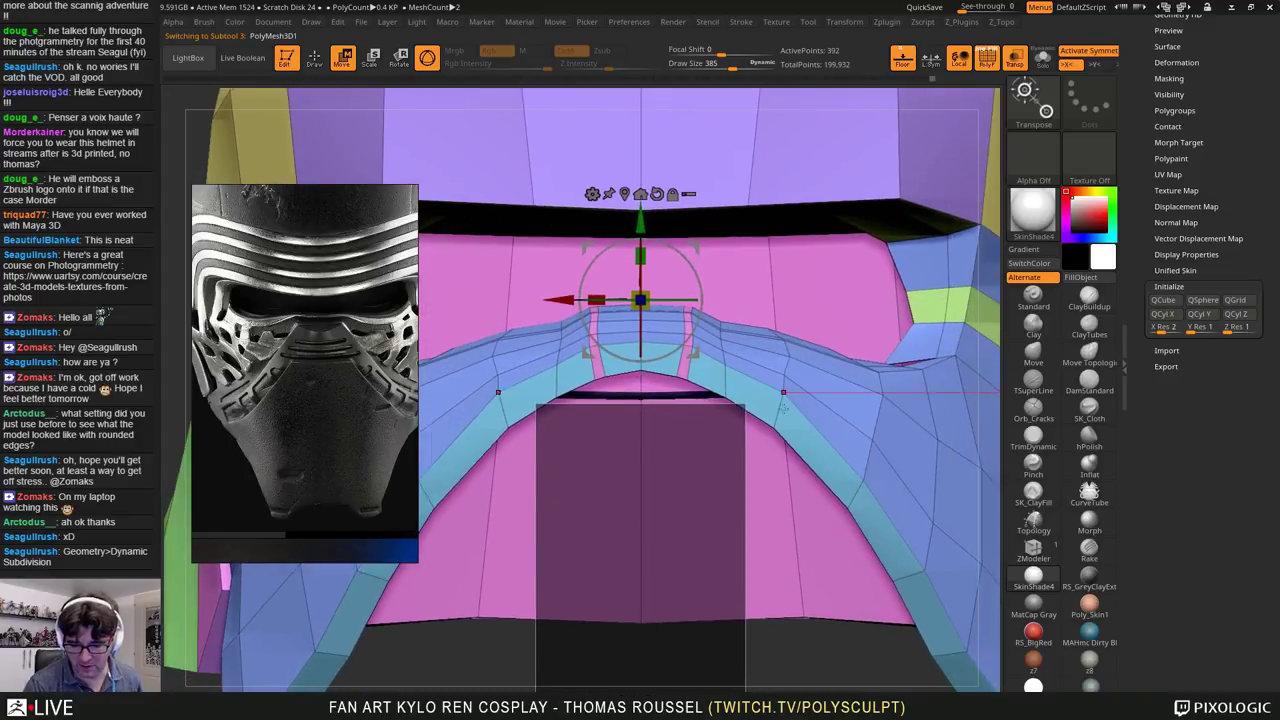
pyautogui.keyDown('ctrl'); pyautogui.moveTo(662, 296); pyautogui.dragTo(740, 414); pyautogui.keyUp('ctrl')
pyautogui.keyDown('ctrl'); pyautogui.click(829, 686); pyautogui.keyUp('ctrl')
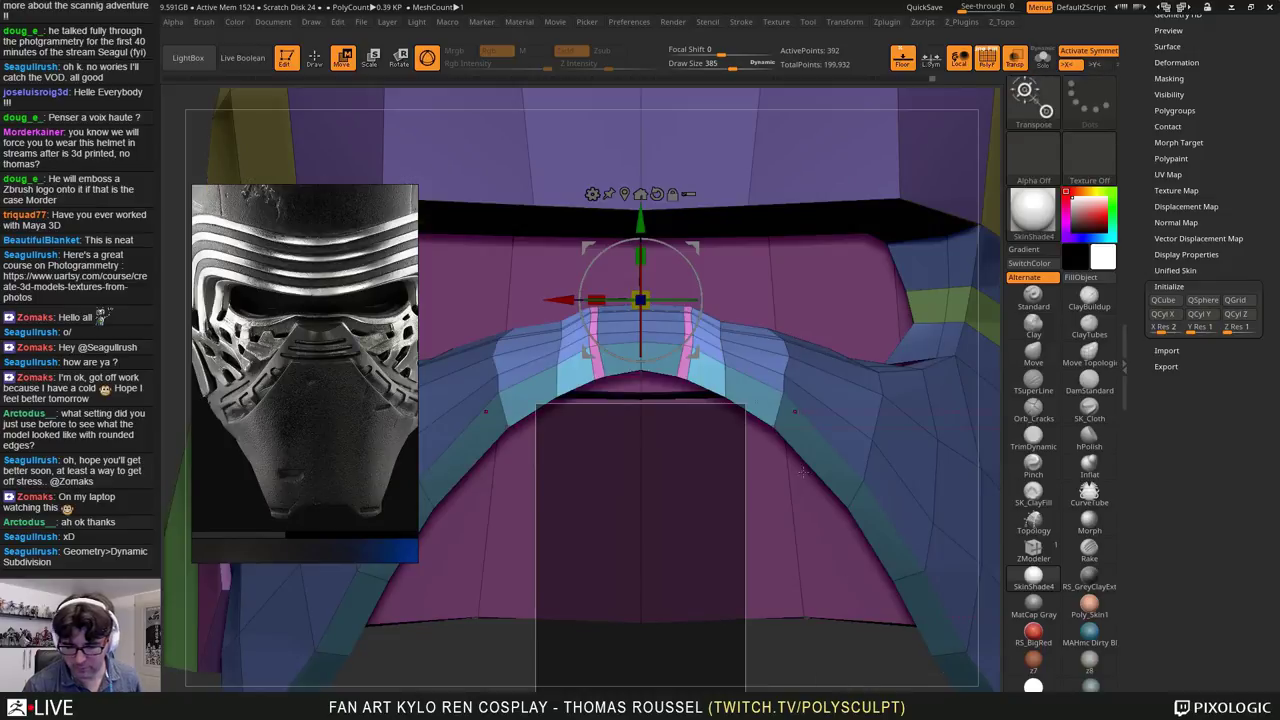
pyautogui.moveTo(570, 300); pyautogui.dragTo(582, 300)
pyautogui.keyDown('ctrl'); pyautogui.moveTo(800, 652); pyautogui.dragTo(794, 540); pyautogui.keyUp('ctrl')
pyautogui.keyDown('alt'); pyautogui.moveTo(757, 470); pyautogui.dragTo(742, 580); pyautogui.keyUp('alt')
# Step: Reselect the muzzle box and narrow it in width to suit the nose bridge above it
pyautogui.keyDown('alt'); pyautogui.click(739, 597); pyautogui.keyUp('alt')
pyautogui.keyDown('alt'); pyautogui.moveTo(739, 597); pyautogui.dragTo(732, 502, button='right'); pyautogui.keyUp('alt')
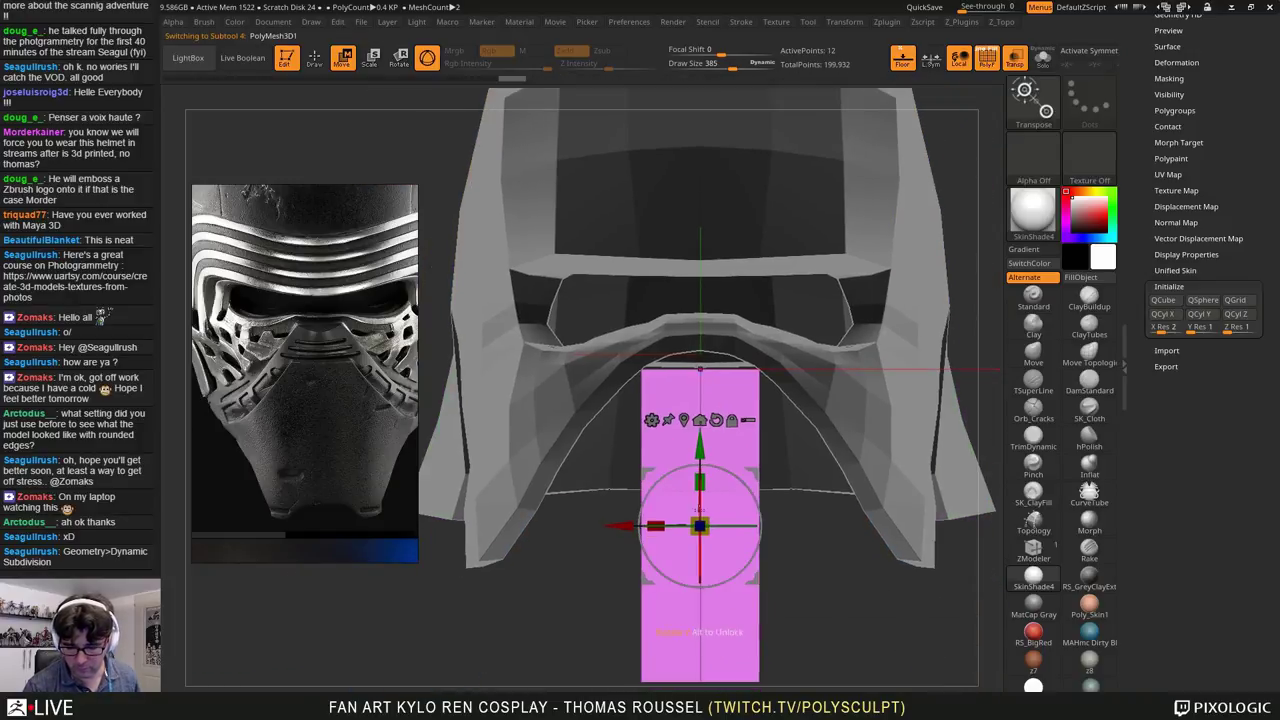
pyautogui.moveTo(670, 526); pyautogui.dragTo(661, 528)
pyautogui.hotkey('ctrl', 'w')
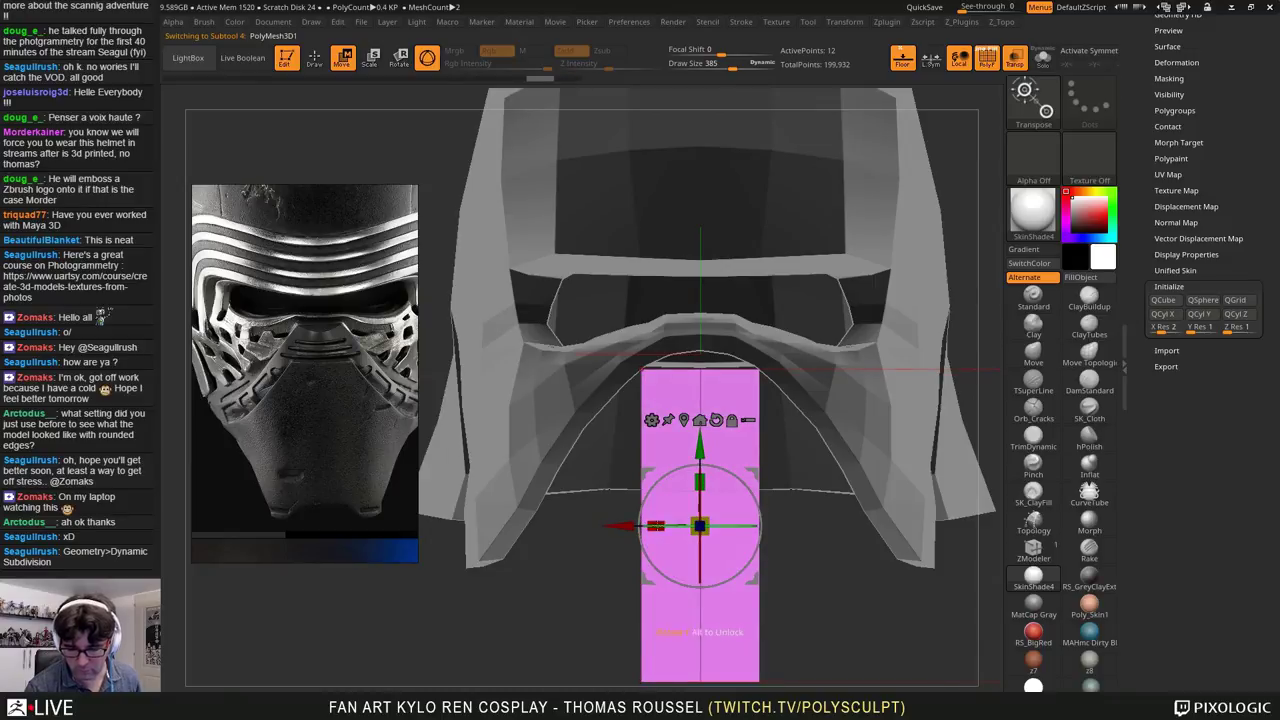
pyautogui.moveTo(699, 525); pyautogui.dragTo(683, 526)
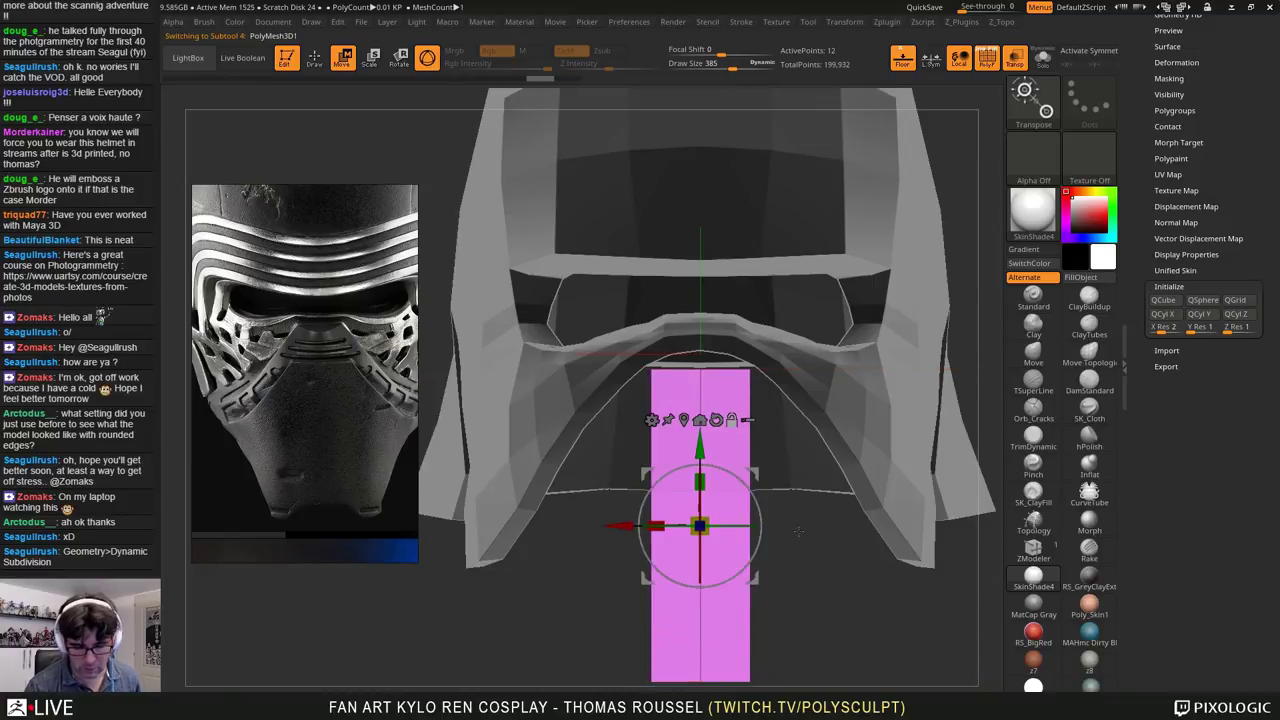
# Step: Insert a horizontal edge loop around the muzzle box near mid-height with ZModeler, using a draw size of 130
pyautogui.keyDown('alt'); pyautogui.moveTo(802, 602); pyautogui.dragTo(798, 537, button='right'); pyautogui.keyUp('alt')
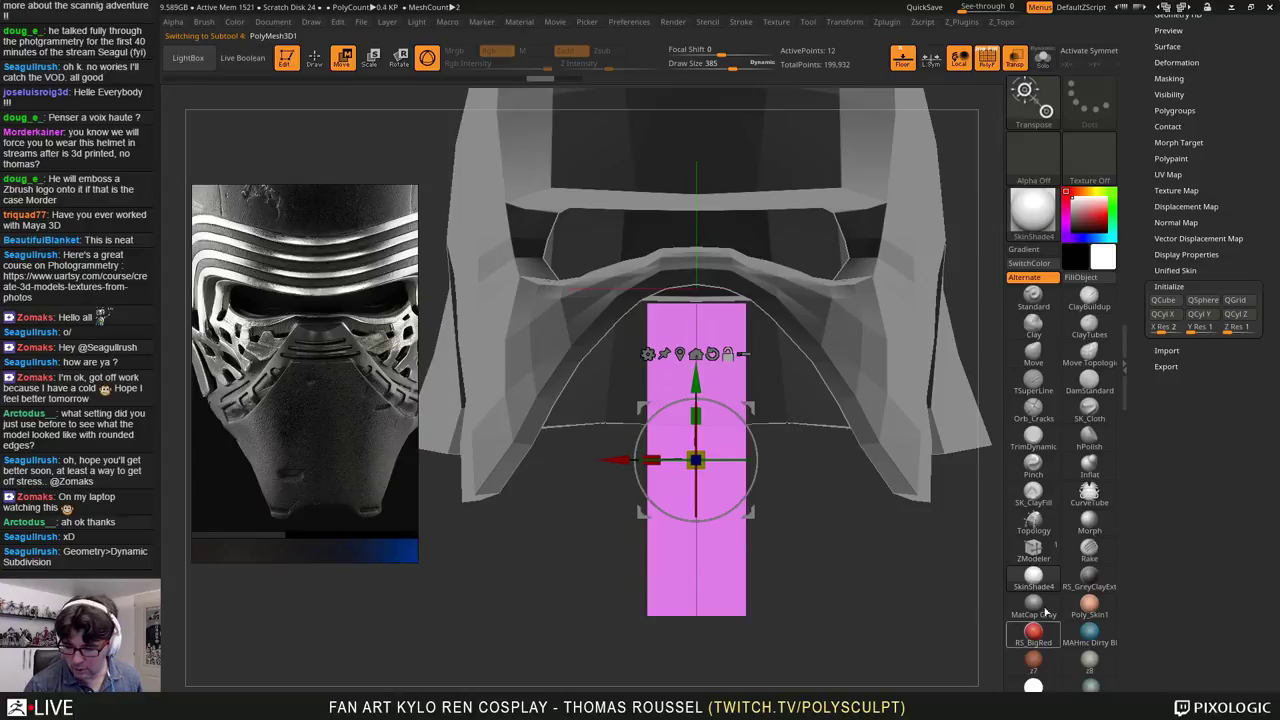
pyautogui.click(1040, 553)
pyautogui.moveTo(868, 562); pyautogui.dragTo(772, 560, button='right')
pyautogui.press('s')
pyautogui.moveTo(732, 509); pyautogui.dragTo(707, 509)
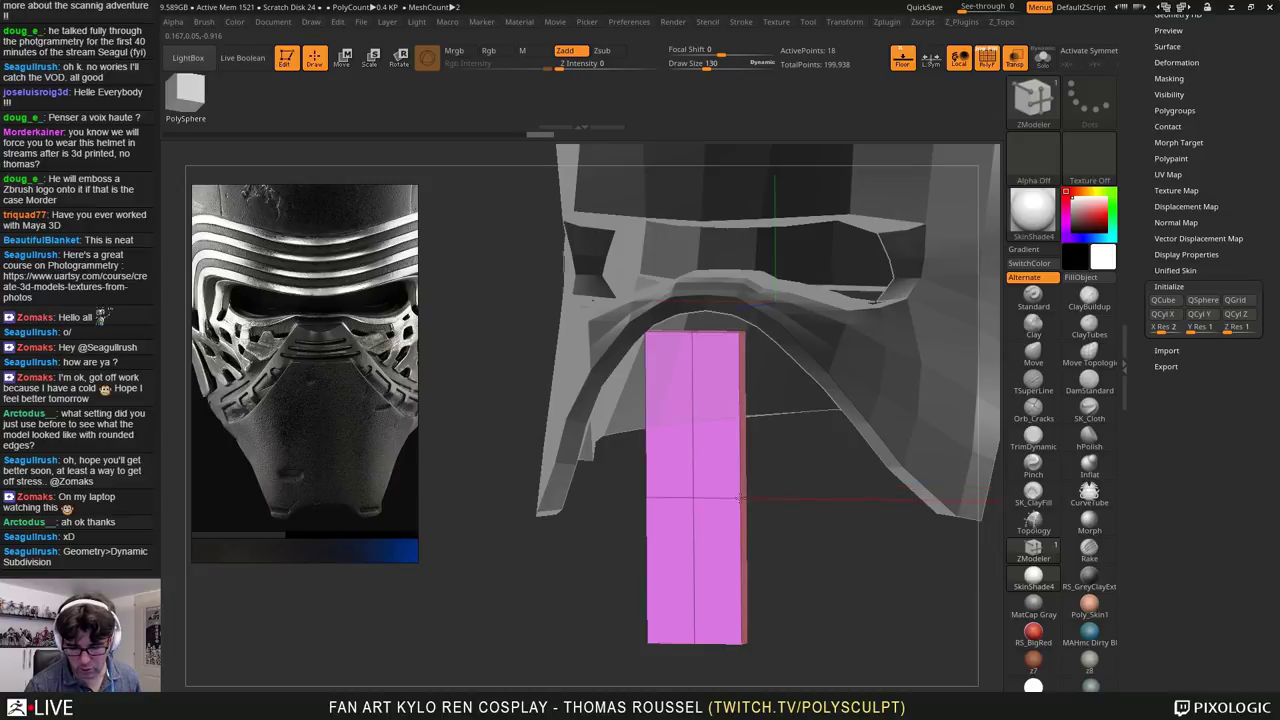
# Step: Turn on X symmetry for the muzzle box and try shifting its mid-height side edge from the front view
pyautogui.keyDown('shift'); pyautogui.moveTo(741, 502); pyautogui.dragTo(817, 514, button='right'); pyautogui.keyUp('shift')
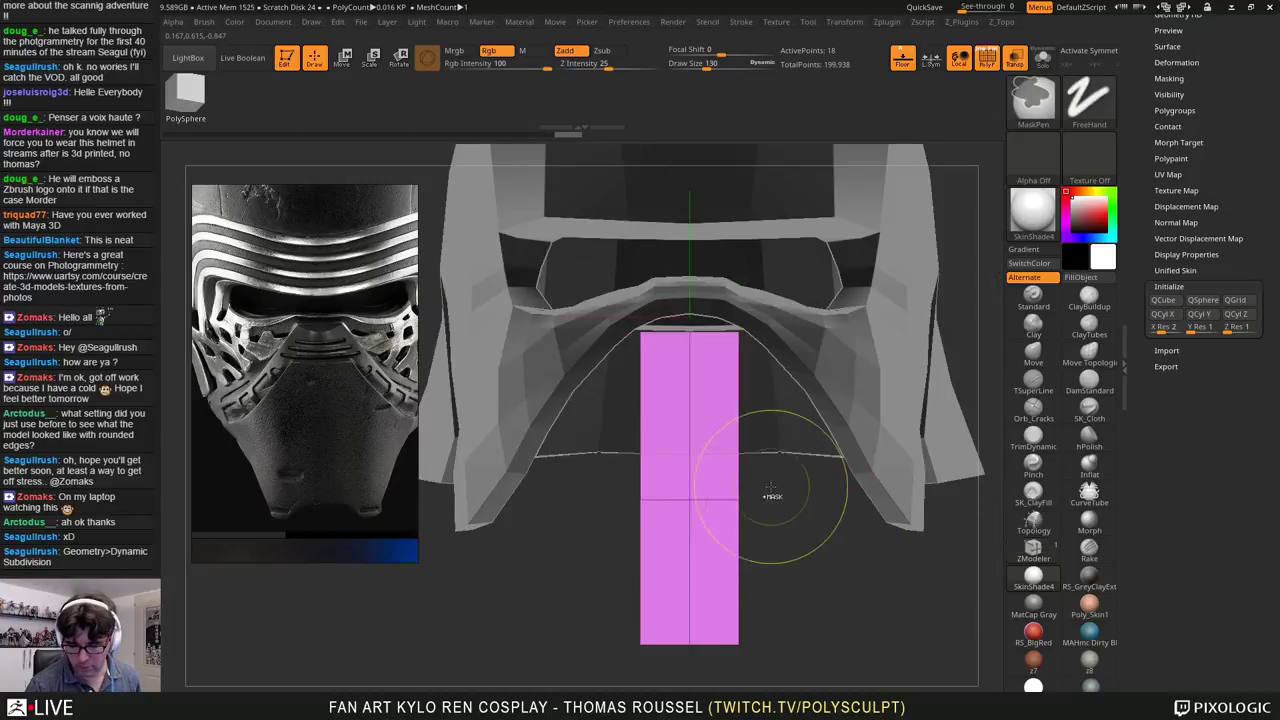
pyautogui.keyDown('ctrl'); pyautogui.moveTo(783, 487); pyautogui.dragTo(724, 527); pyautogui.keyUp('ctrl')
pyautogui.keyDown('ctrl'); pyautogui.click(795, 551); pyautogui.keyUp('ctrl')
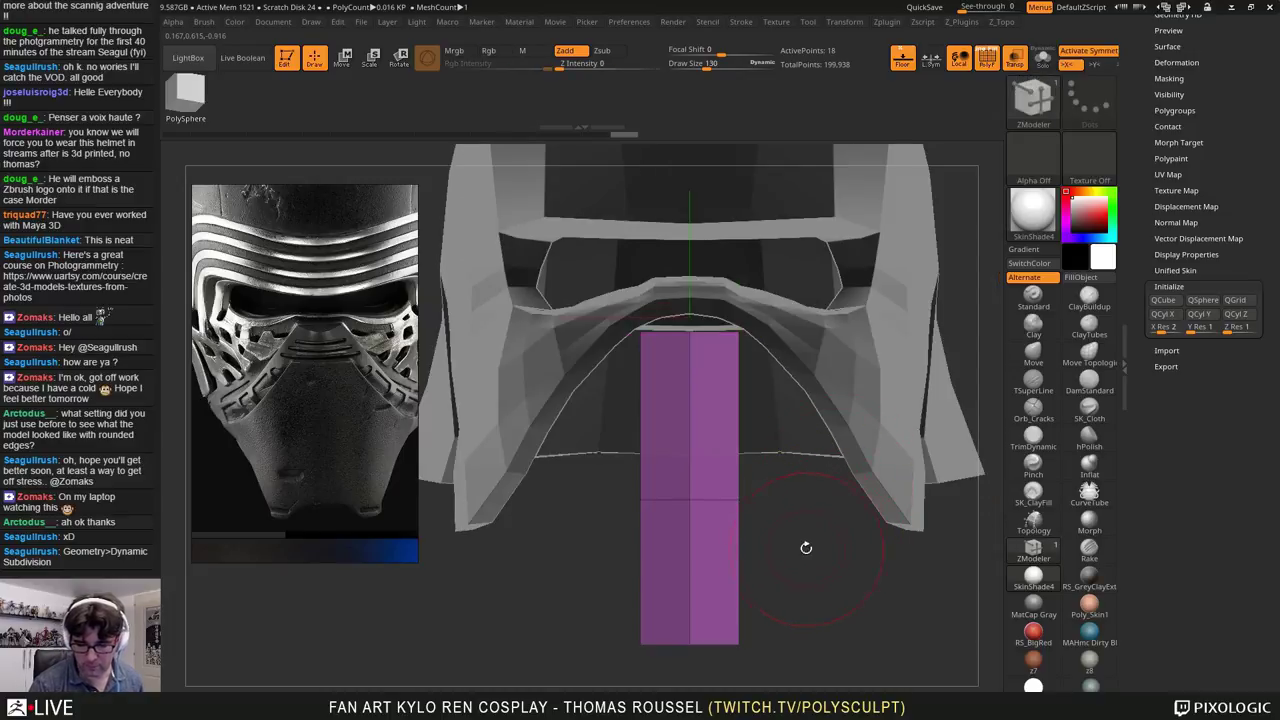
pyautogui.keyDown('ctrl'); pyautogui.click(806, 548); pyautogui.keyUp('ctrl')
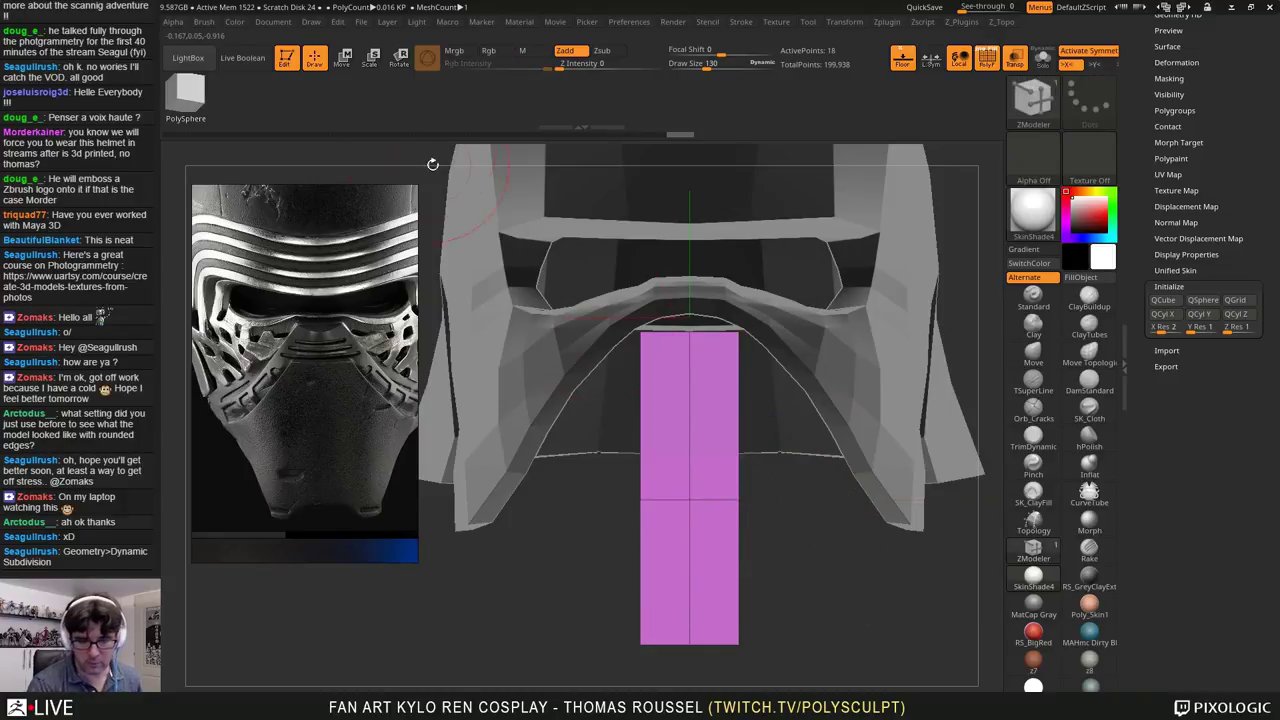
pyautogui.press('w')
pyautogui.moveTo(609, 489); pyautogui.dragTo(641, 489)
pyautogui.hotkey('ctrl', 'z')
# Step: Isolate the muzzle's mid-height side corners with masking, spread them outward into a diamond silhouette and pull them back around the face
pyautogui.keyDown('ctrl'); pyautogui.click(781, 537); pyautogui.keyUp('ctrl')
pyautogui.moveTo(735, 489); pyautogui.dragTo(769, 532)
pyautogui.moveTo(878, 598); pyautogui.dragTo(810, 561)
pyautogui.moveTo(785, 507); pyautogui.dragTo(928, 578)
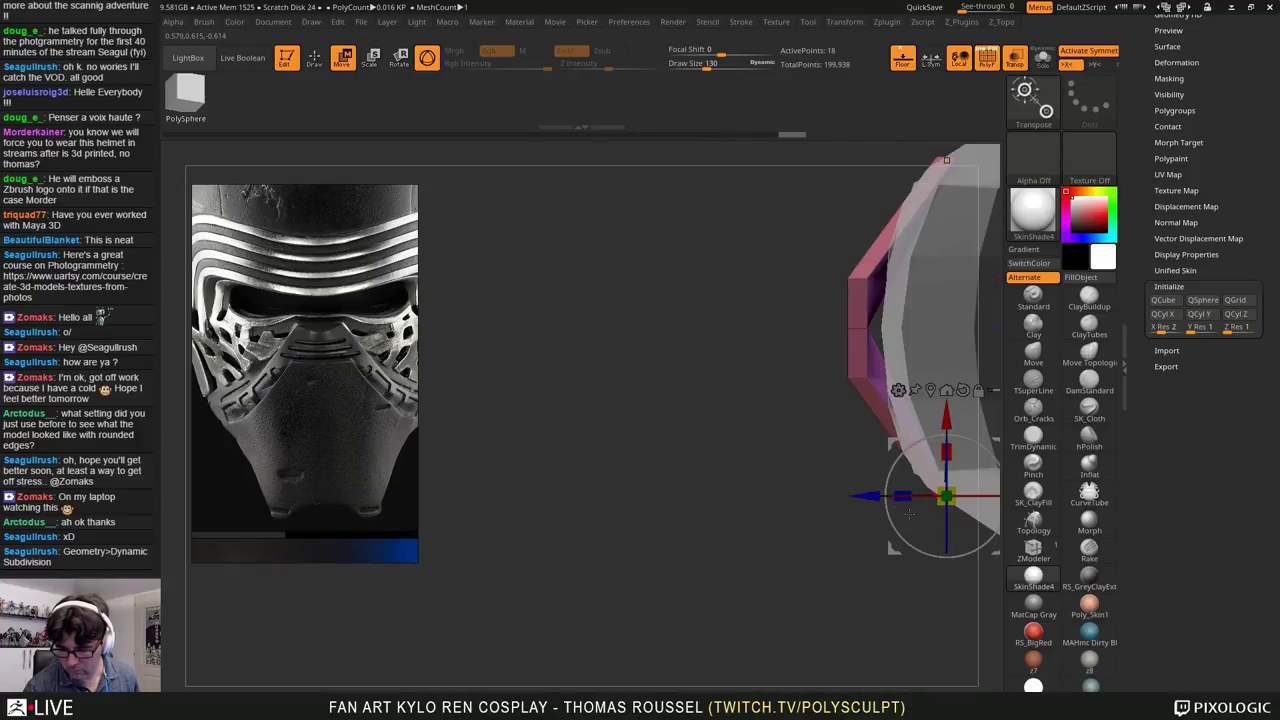
pyautogui.moveTo(909, 514); pyautogui.dragTo(924, 545)
pyautogui.keyDown('alt'); pyautogui.moveTo(925, 545); pyautogui.dragTo(817, 595, button='right'); pyautogui.keyUp('alt')
pyautogui.moveTo(817, 595); pyautogui.dragTo(878, 460)
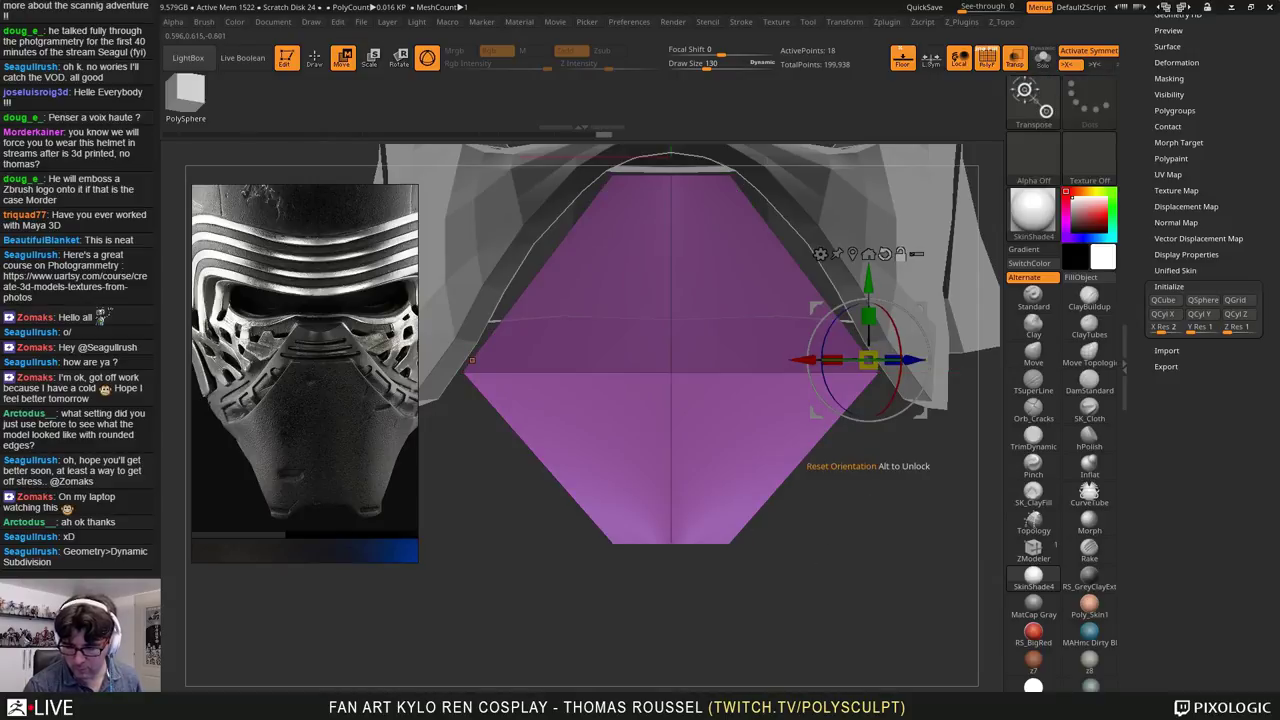
# Step: Fine-tune the muzzle's mid-height corners and widen its lower edge to match the front reference's chin
pyautogui.moveTo(849, 340); pyautogui.dragTo(838, 397)
pyautogui.keyDown('ctrl'); pyautogui.moveTo(834, 520); pyautogui.dragTo(885, 544, button='right'); pyautogui.keyUp('ctrl')
pyautogui.moveTo(885, 545); pyautogui.dragTo(972, 468)
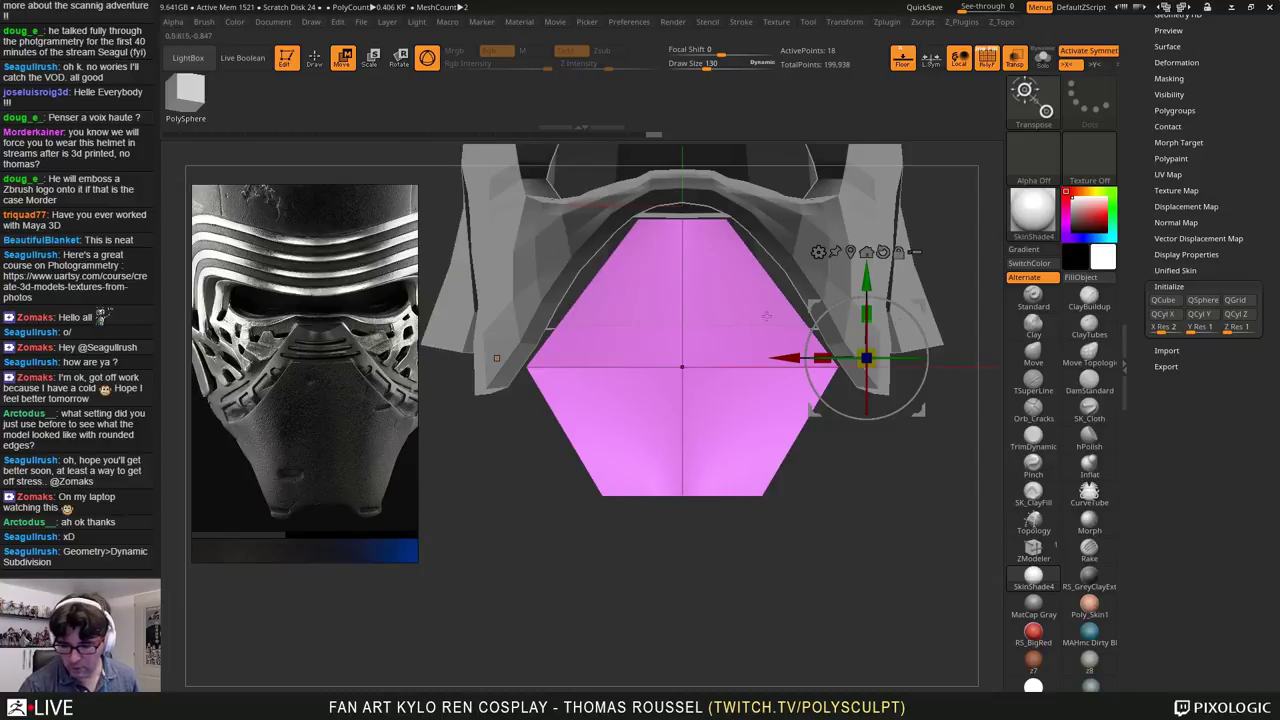
# Step: Insert a symmetrical vertical edge loop on each side of the muzzle with ZModeler
pyautogui.click(1033, 548)
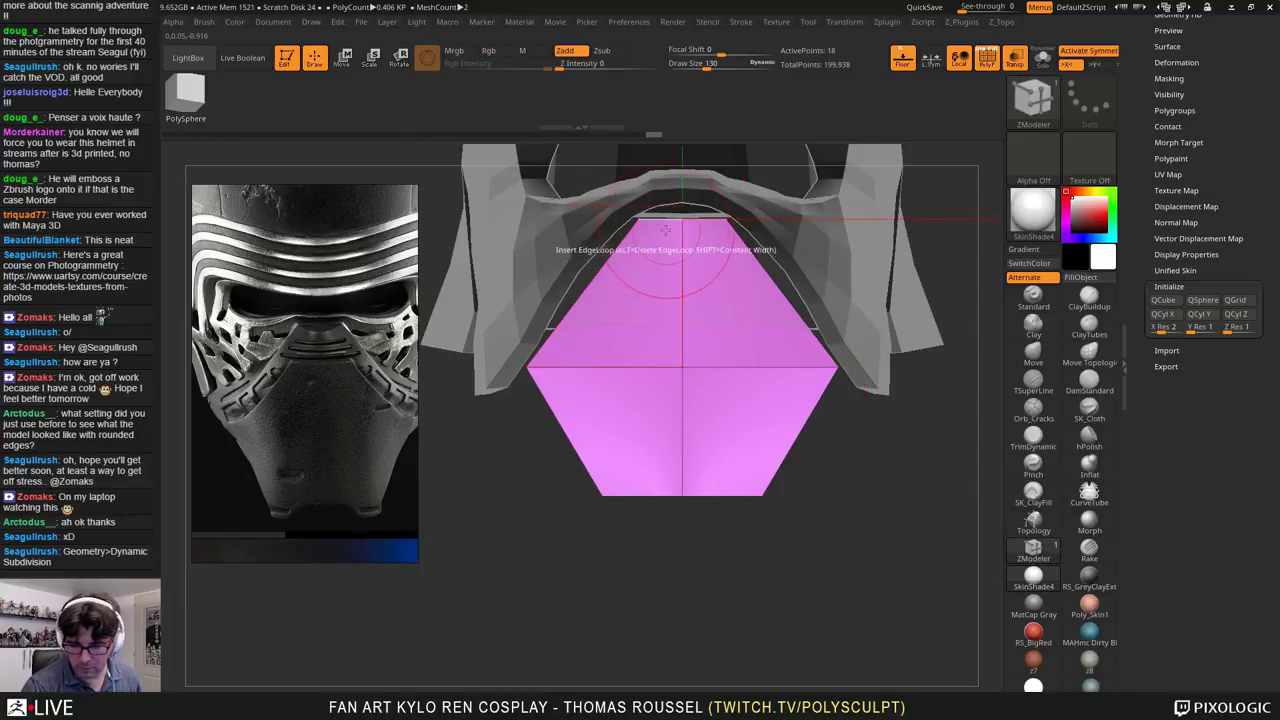
pyautogui.moveTo(616, 370); pyautogui.dragTo(577, 373)
pyautogui.keyDown('shift'); pyautogui.moveTo(552, 434); pyautogui.dragTo(723, 438); pyautogui.keyUp('shift')
# Step: Curve the muzzle's new side loops with the Move brush at draw size 46, undoing the last tweaks
pyautogui.click(1035, 365)
pyautogui.press('s')
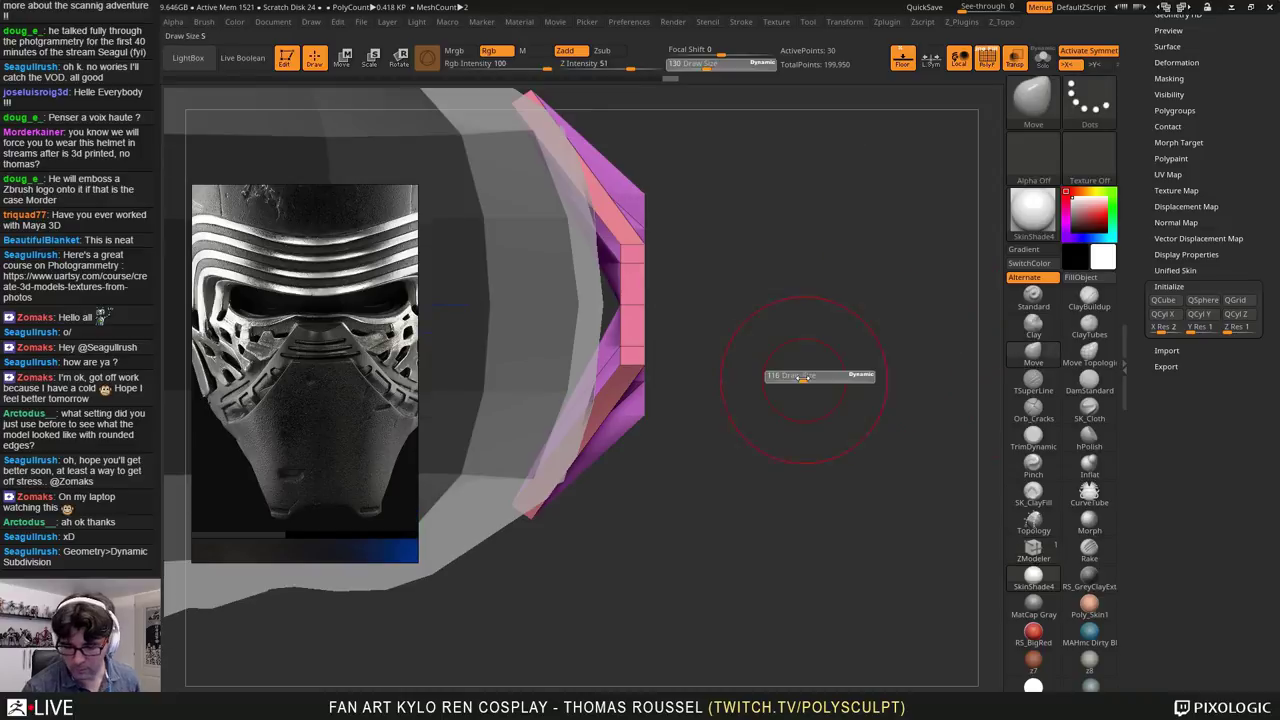
pyautogui.moveTo(645, 378); pyautogui.dragTo(609, 365)
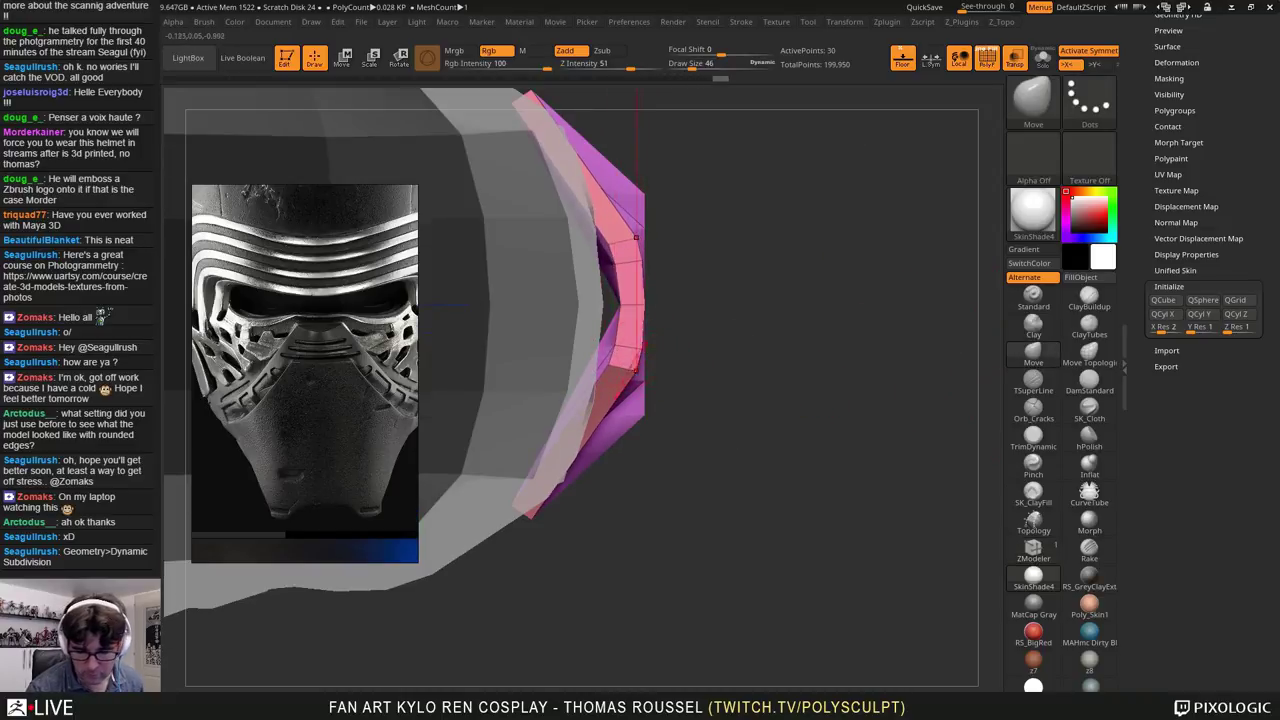
pyautogui.hotkey('ctrl', 'z')
pyautogui.hotkey('ctrl', 'z')
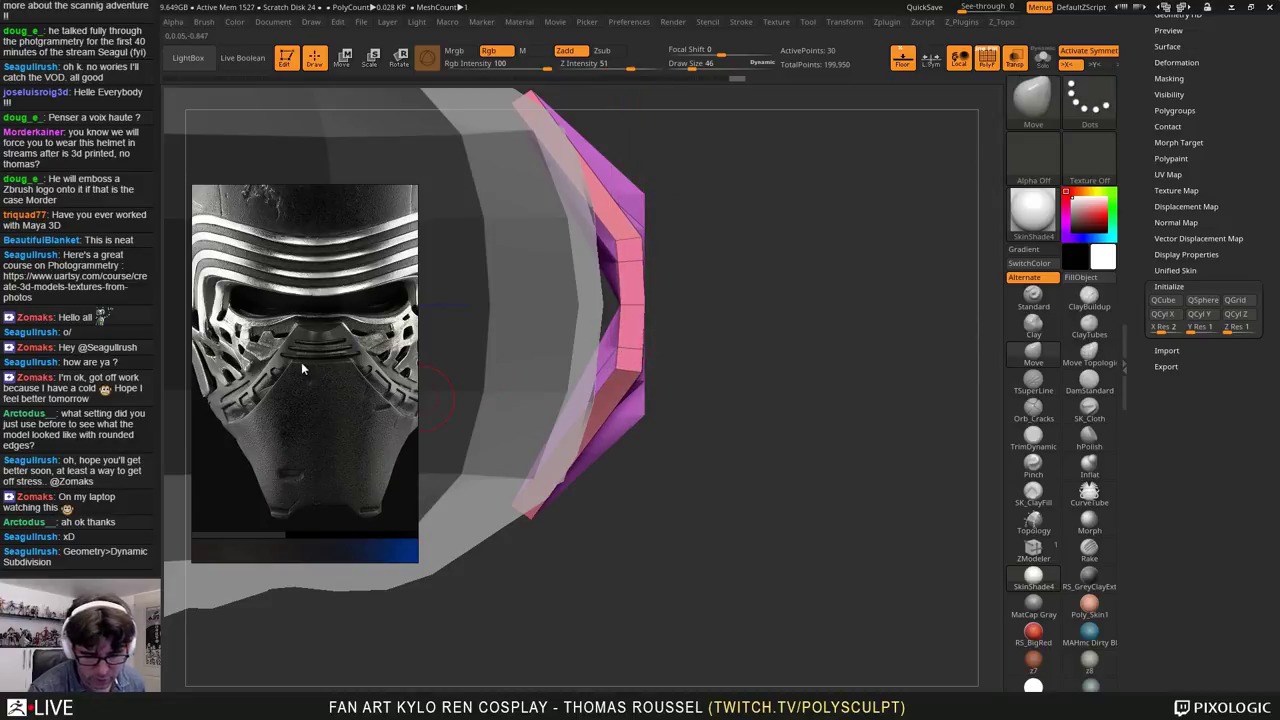
# Step: Insert horizontal edge loops around the muzzle above and below its widest corners with ZModeler
pyautogui.moveTo(670, 505)
pyautogui.mouseDown()
pyautogui.moveTo(794, 391)
pyautogui.moveTo(707, 433)
pyautogui.moveTo(735, 408)
pyautogui.mouseUp()
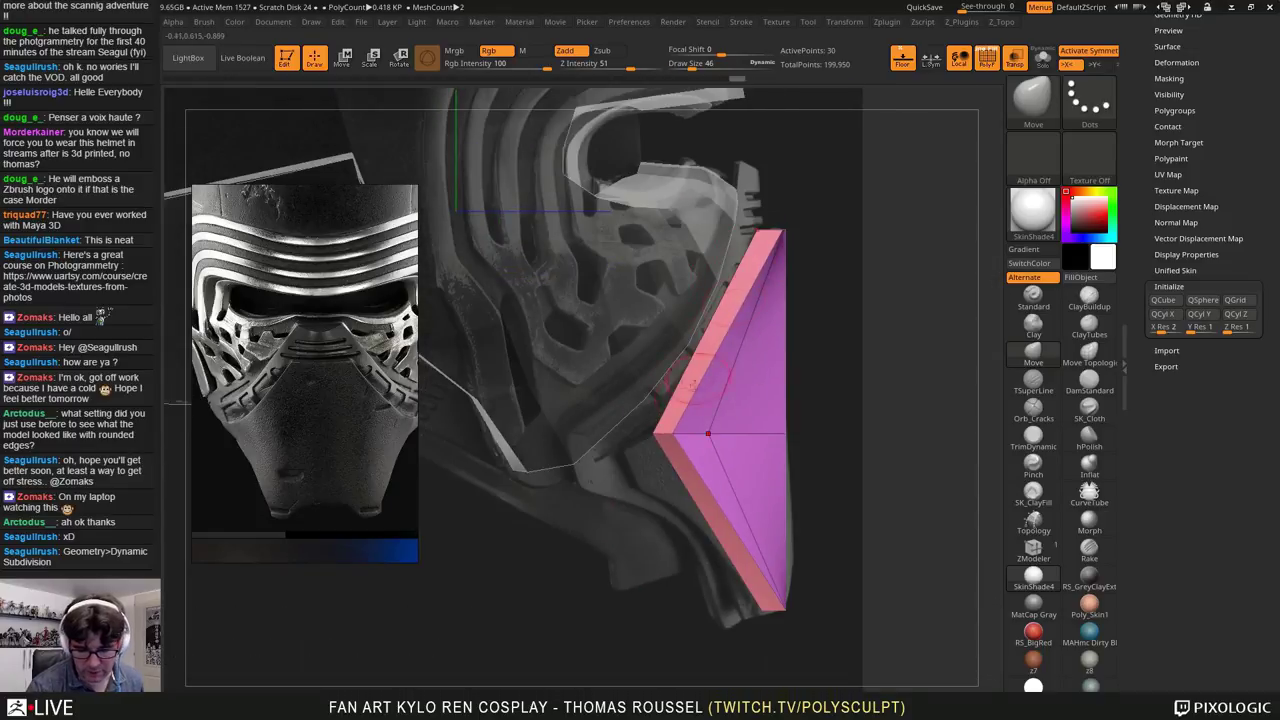
pyautogui.keyDown('shift'); pyautogui.moveTo(693, 384); pyautogui.dragTo(862, 472, button='right'); pyautogui.keyUp('shift')
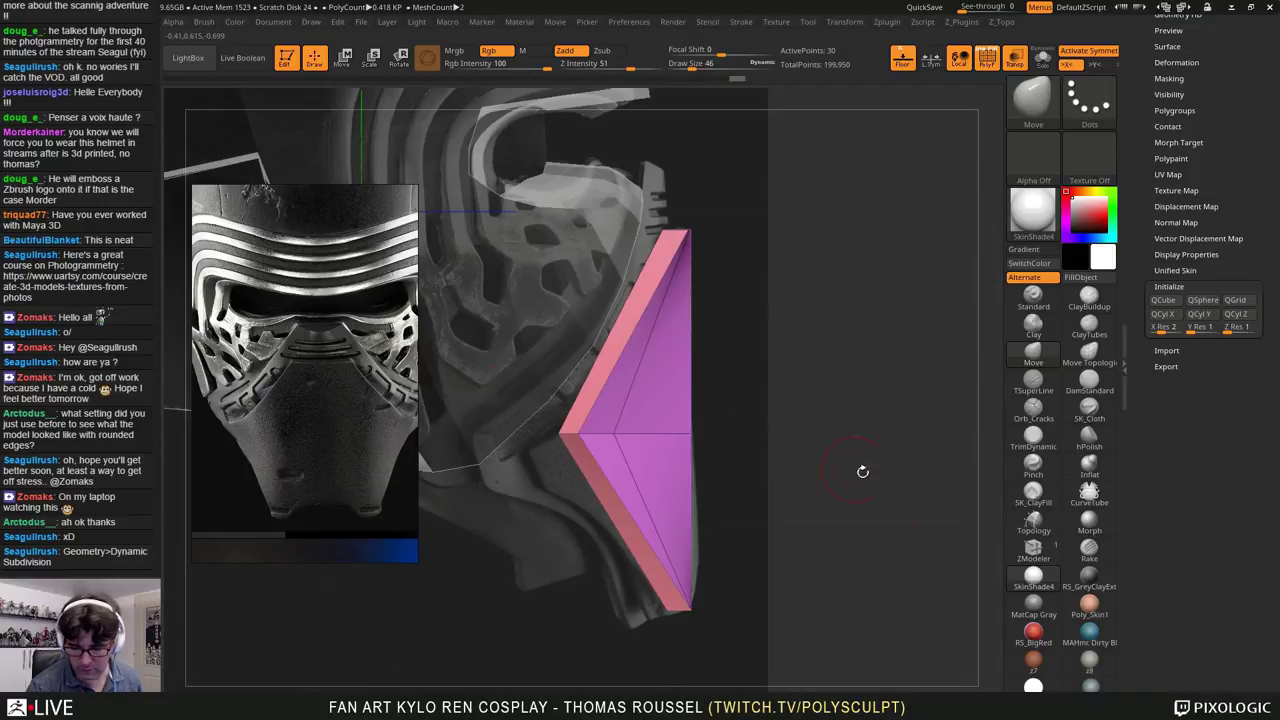
pyautogui.click(1033, 548)
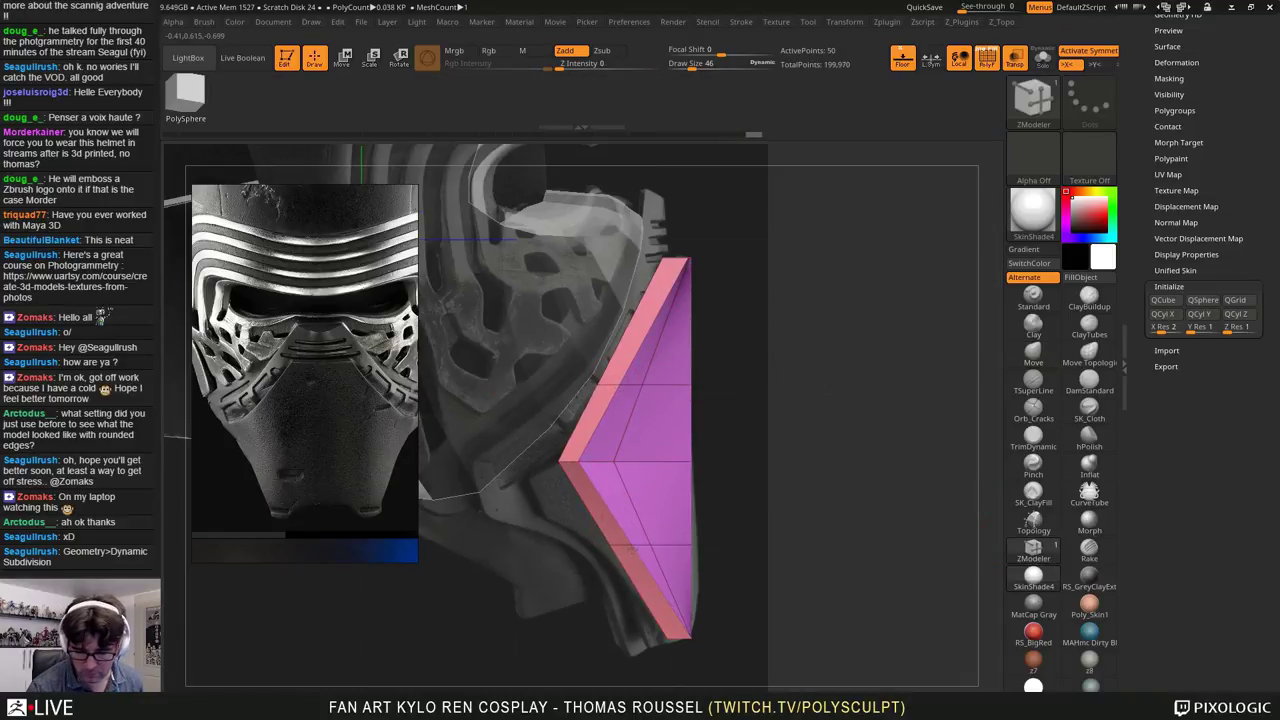
pyautogui.keyDown('alt'); pyautogui.moveTo(734, 455); pyautogui.dragTo(656, 457, button='right'); pyautogui.keyUp('alt')
# Step: Shift the muzzle's intermediate vertical loops toward the centre with the Move brush and start rounding its front from below
pyautogui.click(1035, 360)
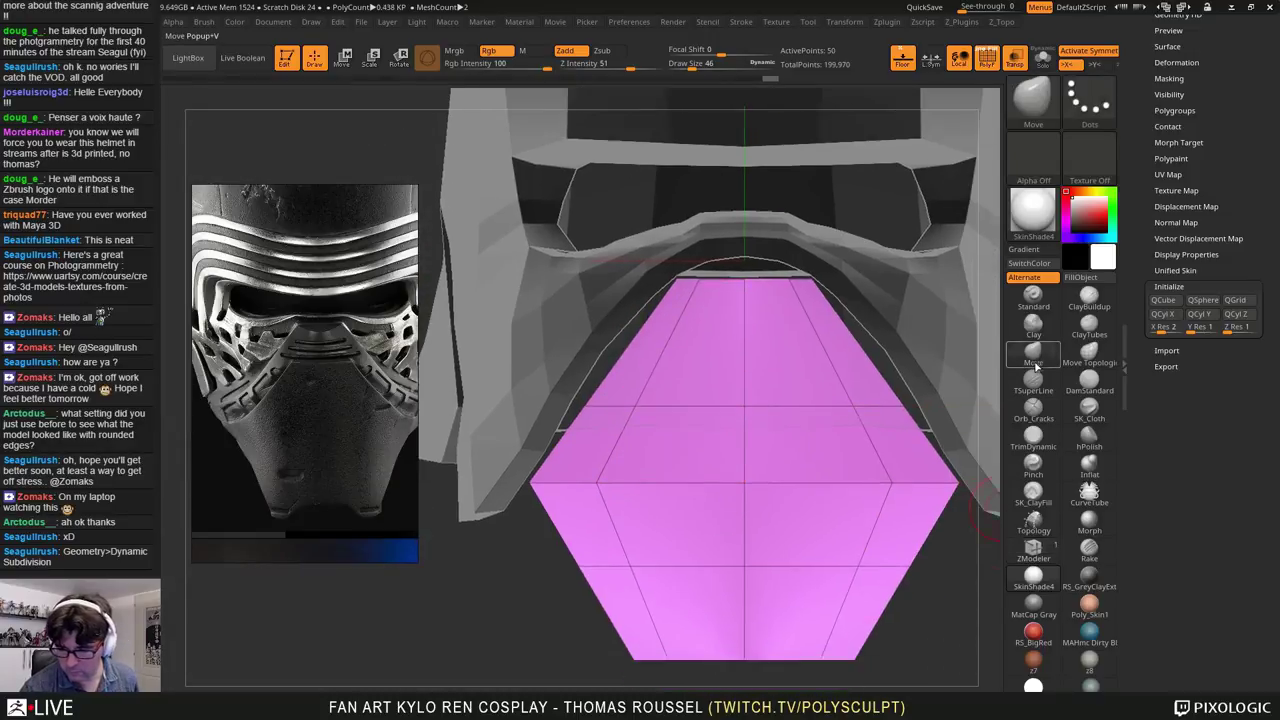
pyautogui.click(637, 416)
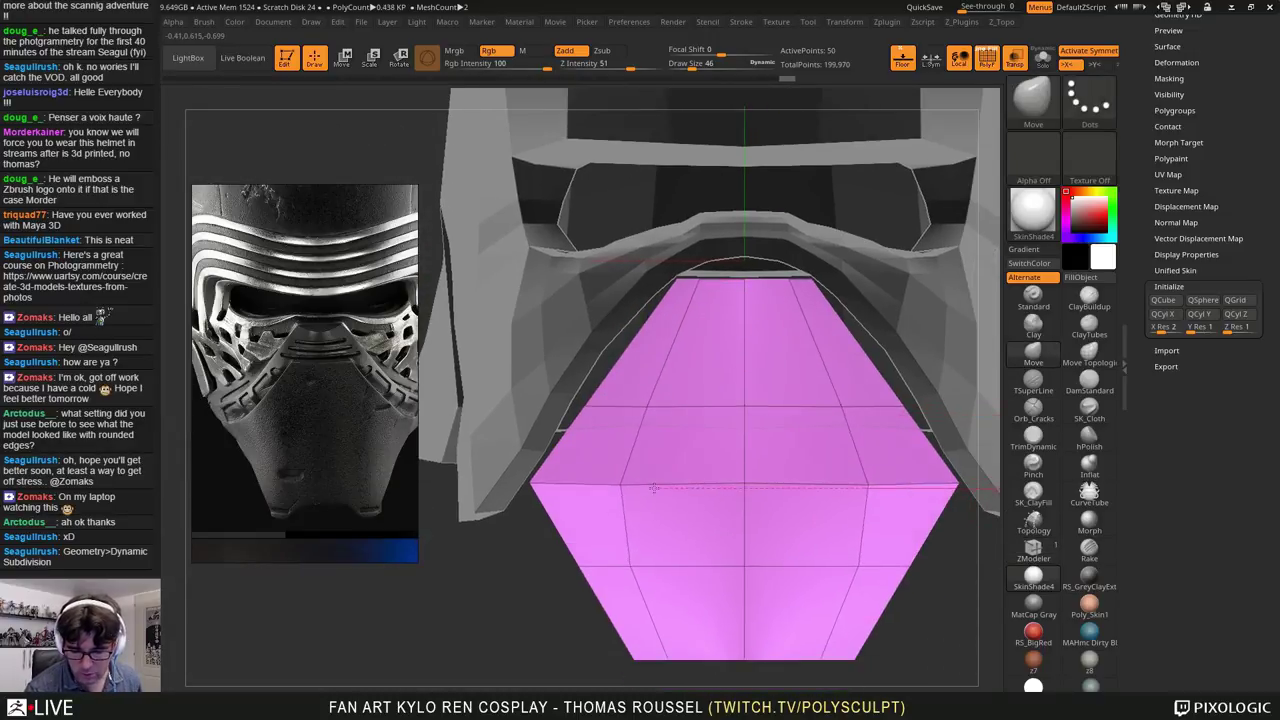
pyautogui.moveTo(631, 567); pyautogui.dragTo(648, 577)
pyautogui.moveTo(664, 535); pyautogui.dragTo(668, 656, button='right')
pyautogui.moveTo(627, 502); pyautogui.dragTo(617, 519)
pyautogui.moveTo(663, 480); pyautogui.dragTo(659, 489)
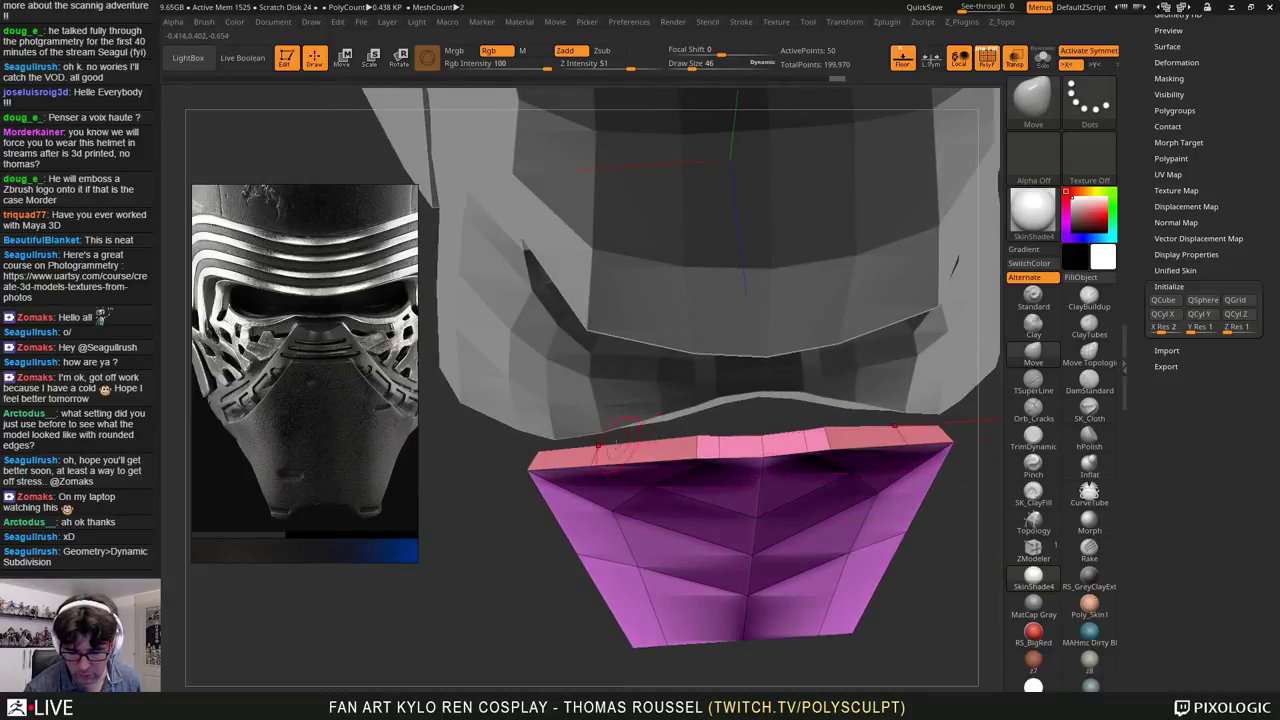
# Step: Round the muzzle's cross-section by moving its side vertices, comparing the profile with the side reference
pyautogui.moveTo(748, 568)
pyautogui.mouseDown()
pyautogui.moveTo(785, 527)
pyautogui.moveTo(773, 497)
pyautogui.moveTo(797, 460)
pyautogui.moveTo(811, 537)
pyautogui.moveTo(729, 571)
pyautogui.moveTo(775, 568)
pyautogui.moveTo(818, 492)
pyautogui.moveTo(838, 397)
pyautogui.moveTo(811, 490)
pyautogui.mouseUp()
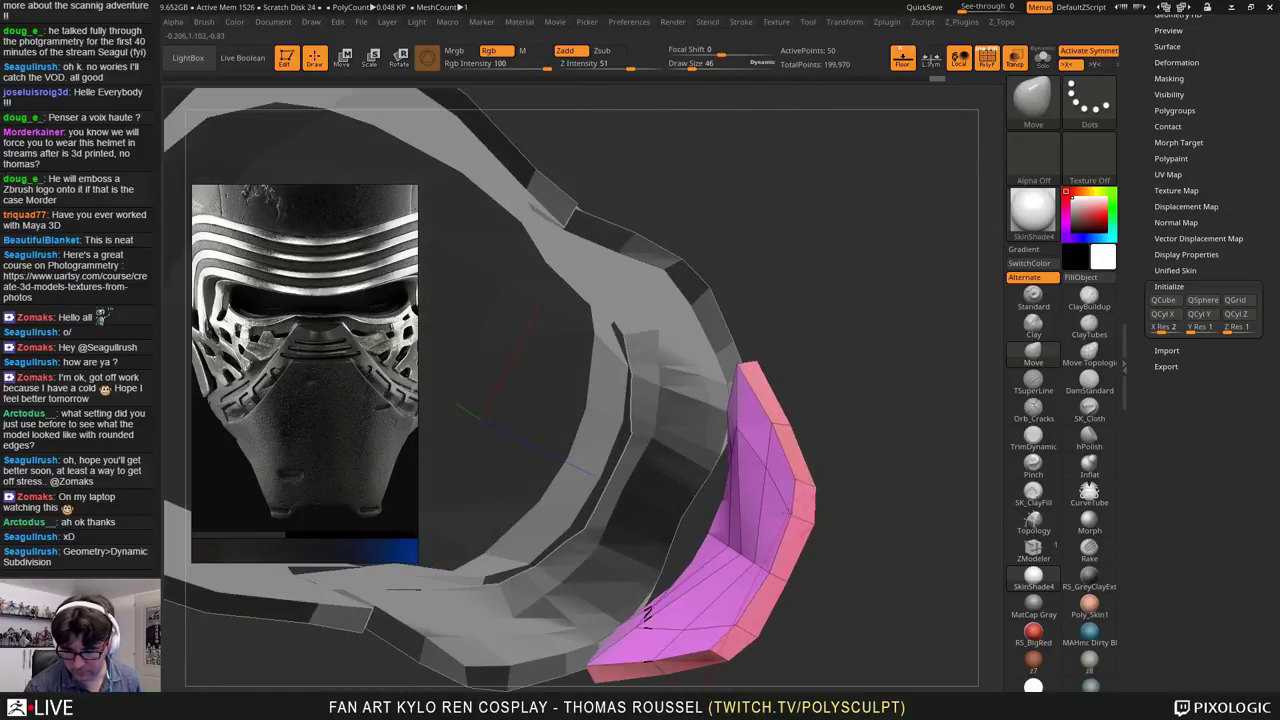
pyautogui.moveTo(811, 522); pyautogui.dragTo(943, 540)
pyautogui.keyDown('alt'); pyautogui.moveTo(852, 535); pyautogui.dragTo(823, 613); pyautogui.keyUp('alt')
pyautogui.moveTo(823, 613); pyautogui.dragTo(776, 524)
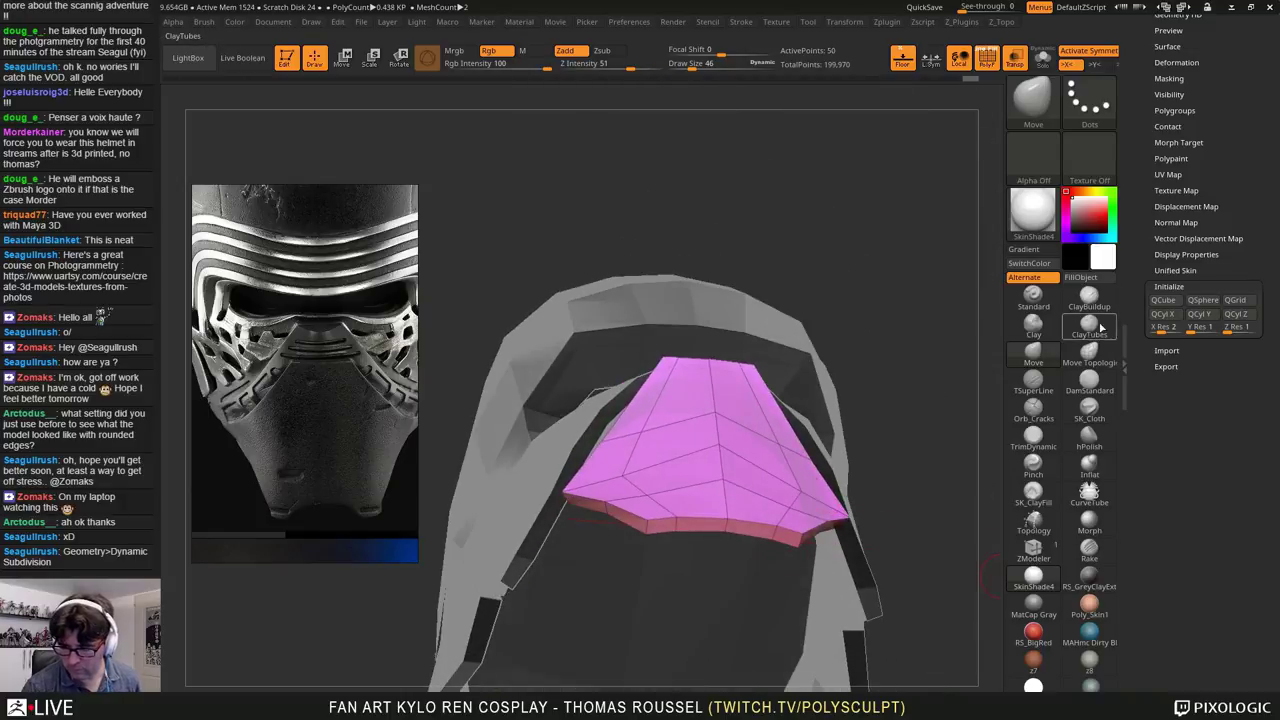
pyautogui.moveTo(905, 490); pyautogui.dragTo(950, 536)
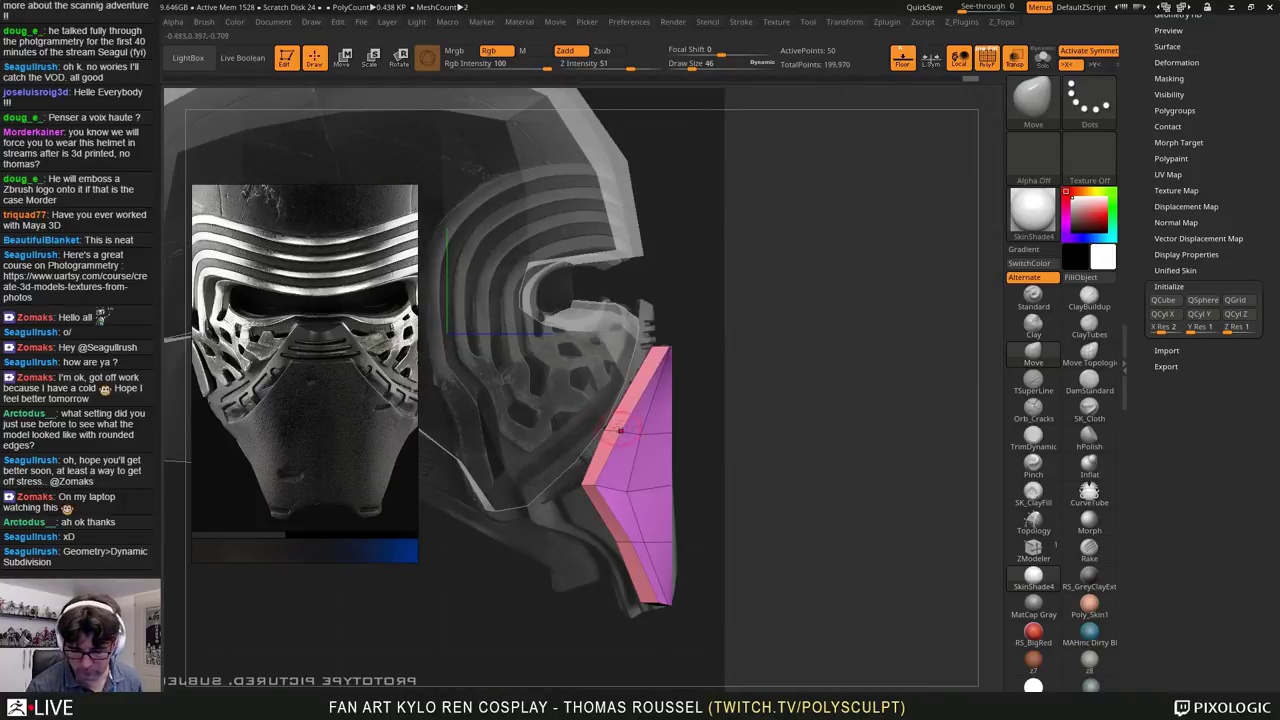
pyautogui.moveTo(656, 484); pyautogui.dragTo(657, 410, button='right')
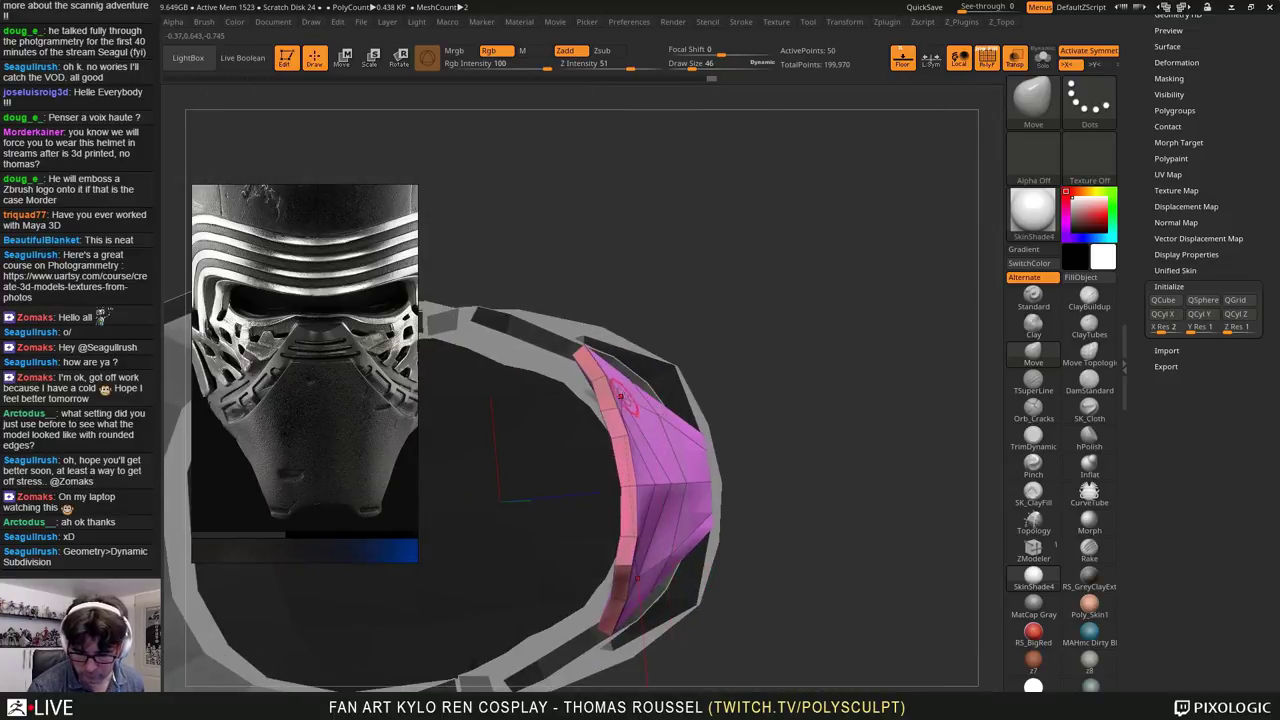
pyautogui.moveTo(621, 396); pyautogui.dragTo(640, 394)
pyautogui.moveTo(728, 480); pyautogui.dragTo(708, 468)
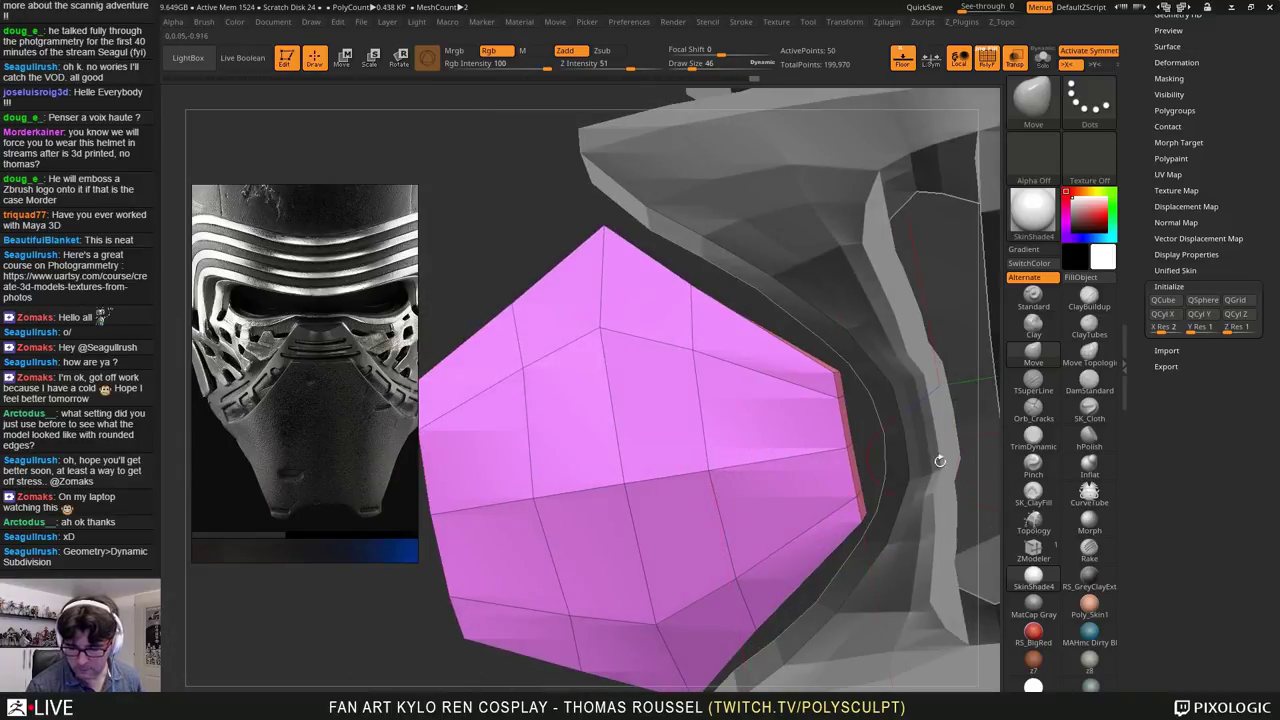
# Step: Insert another symmetrical vertical edge loop on each side of the muzzle and smooth its horizontal curvature with ZModeler point moves
pyautogui.click(1032, 556)
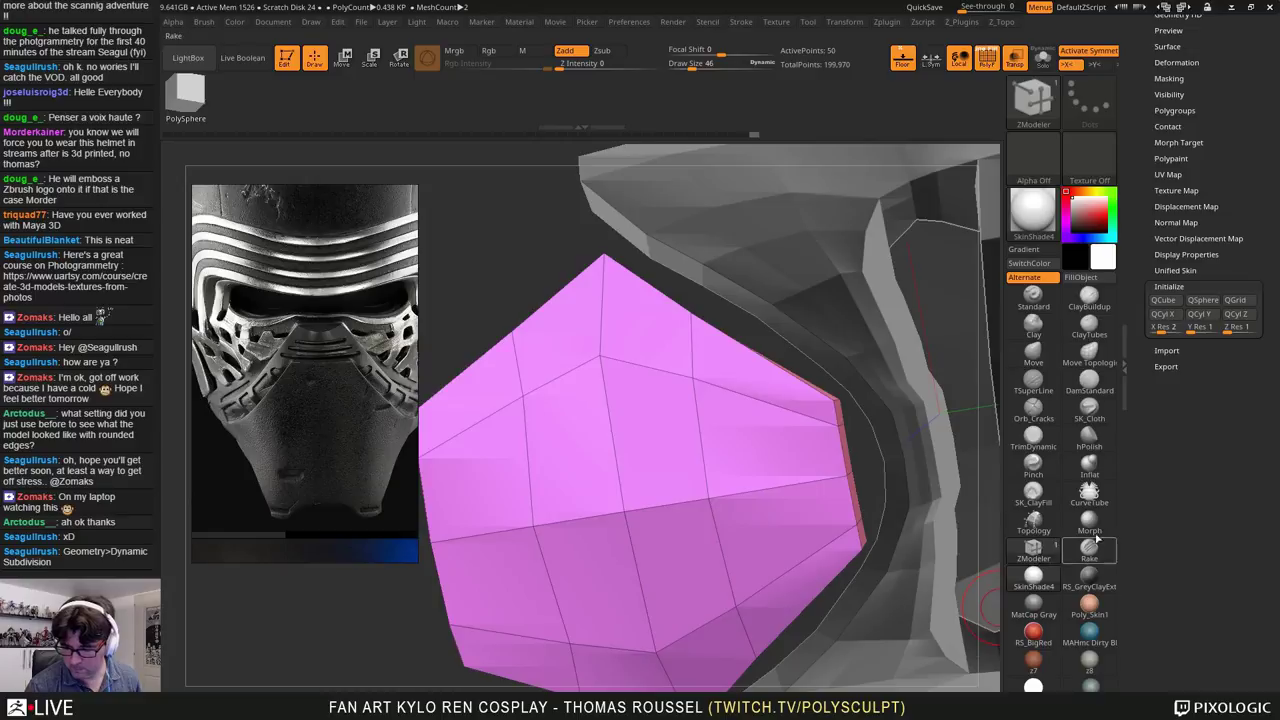
pyautogui.click(703, 466)
pyautogui.moveTo(703, 468); pyautogui.dragTo(706, 503, button='right')
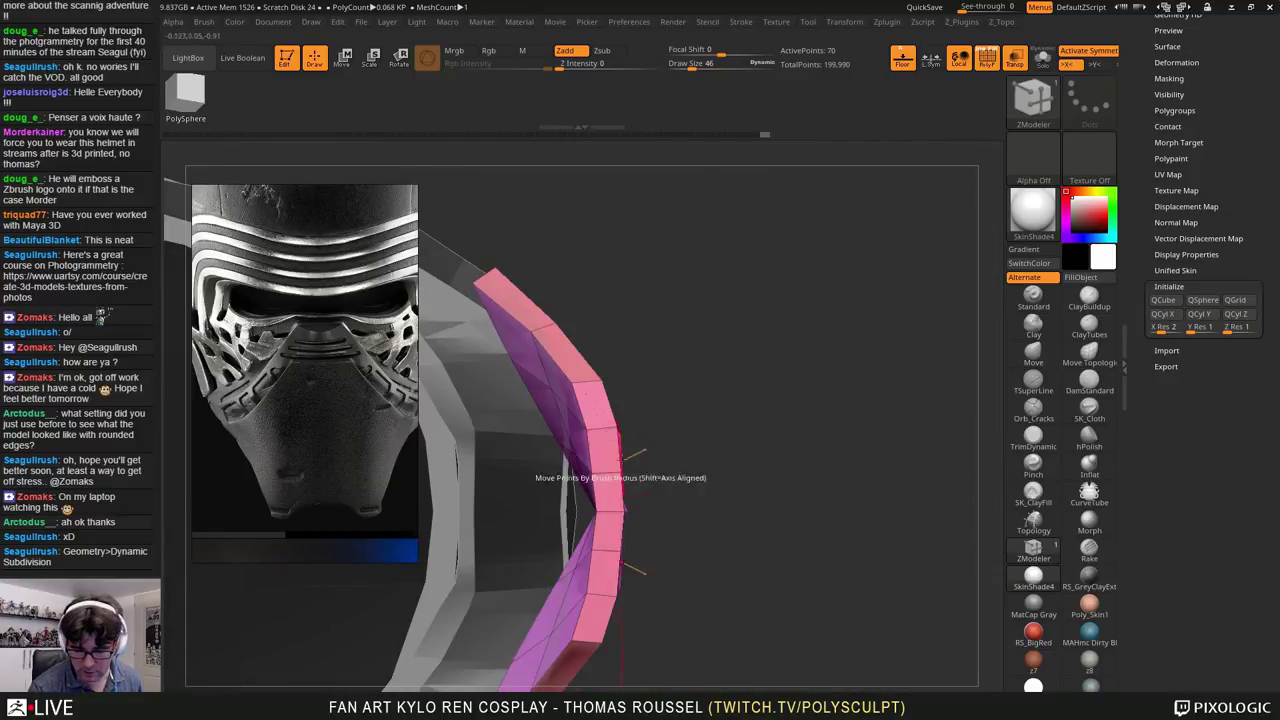
pyautogui.moveTo(620, 465)
pyautogui.mouseDown()
pyautogui.moveTo(649, 491)
pyautogui.moveTo(619, 552)
pyautogui.moveTo(655, 522)
pyautogui.mouseUp()
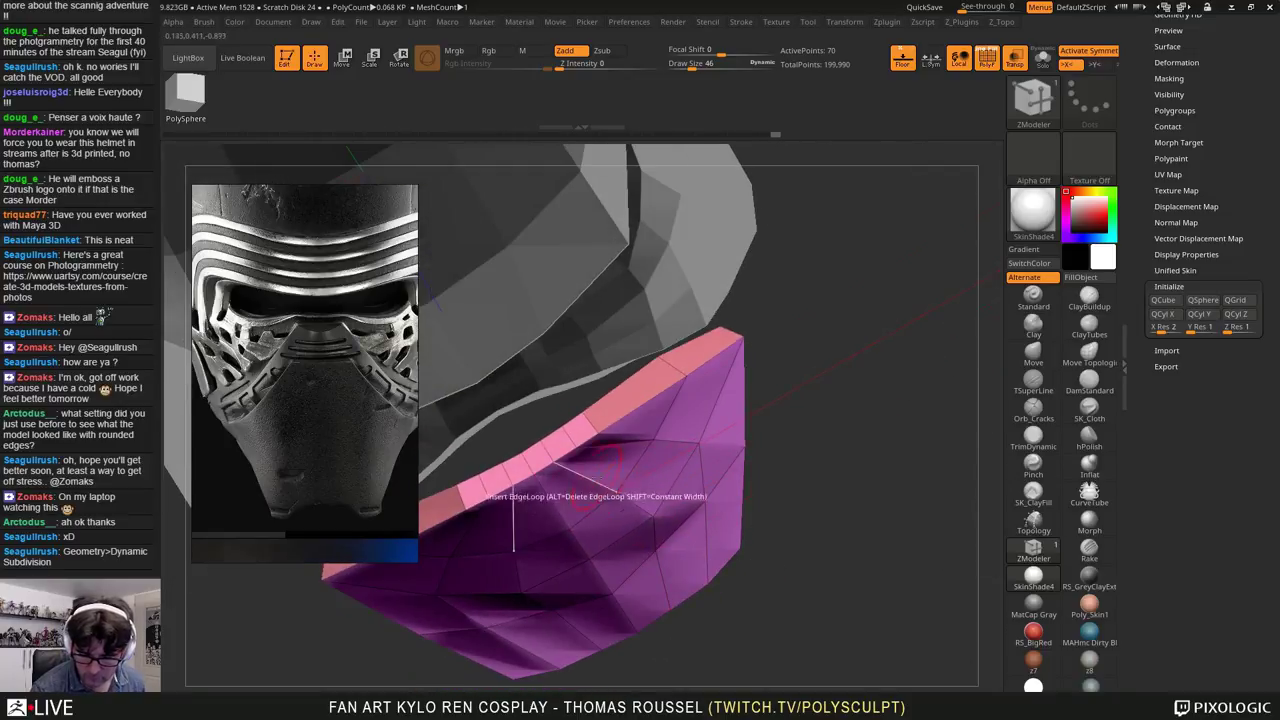
pyautogui.moveTo(562, 476); pyautogui.dragTo(668, 552, button='right')
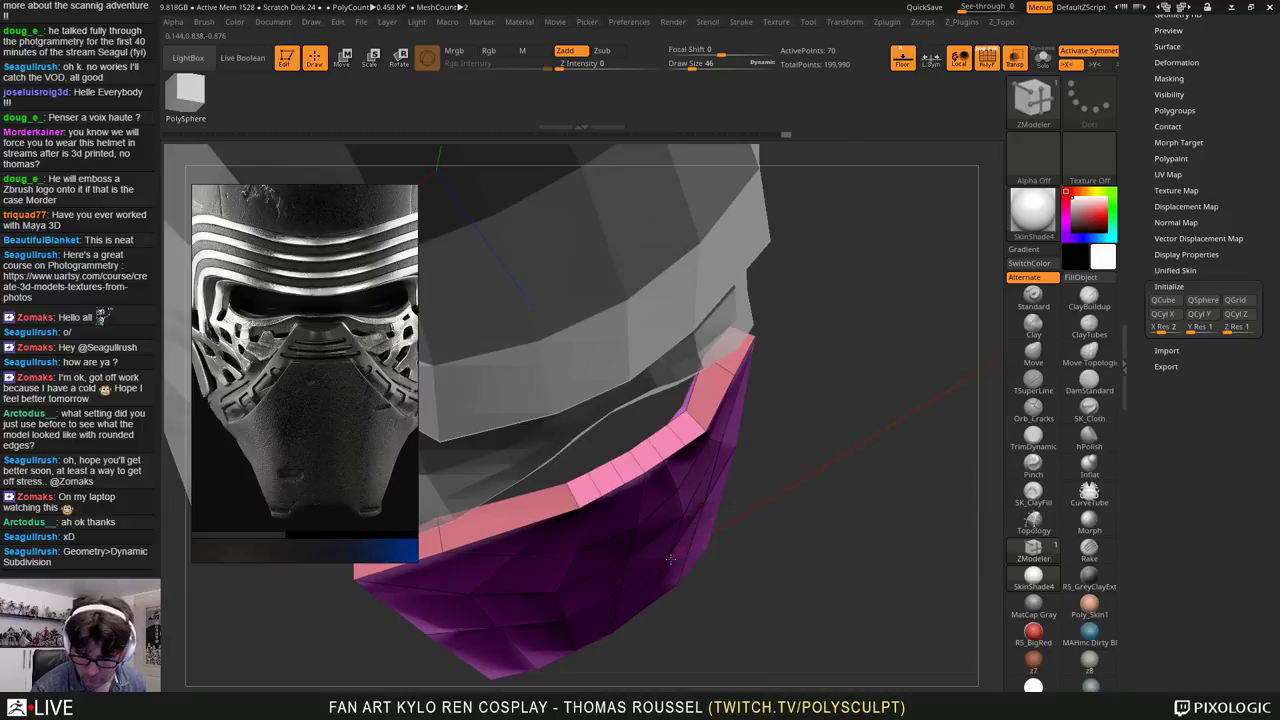
pyautogui.moveTo(768, 515); pyautogui.dragTo(790, 392)
pyautogui.moveTo(760, 390); pyautogui.dragTo(817, 423, button='right')
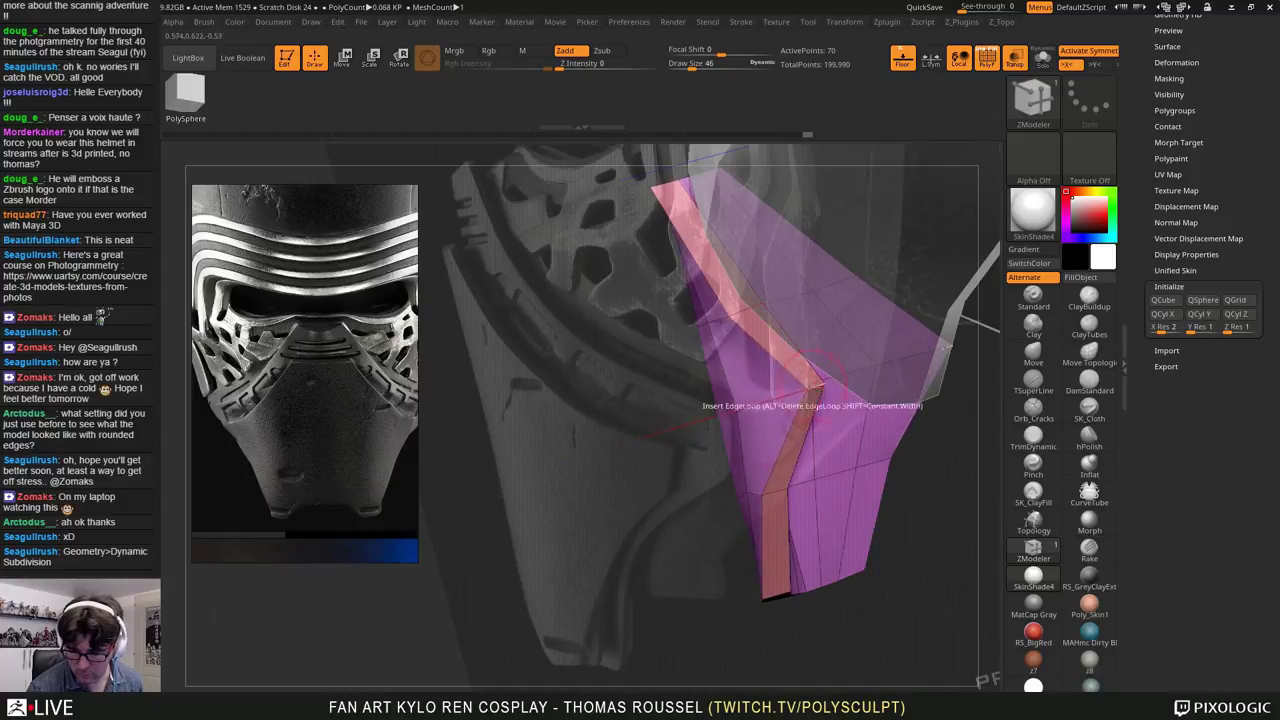
# Step: Reposition the points around the muzzle's widest side corner against the side reference, undoing the last tweak
pyautogui.moveTo(815, 390); pyautogui.dragTo(968, 414)
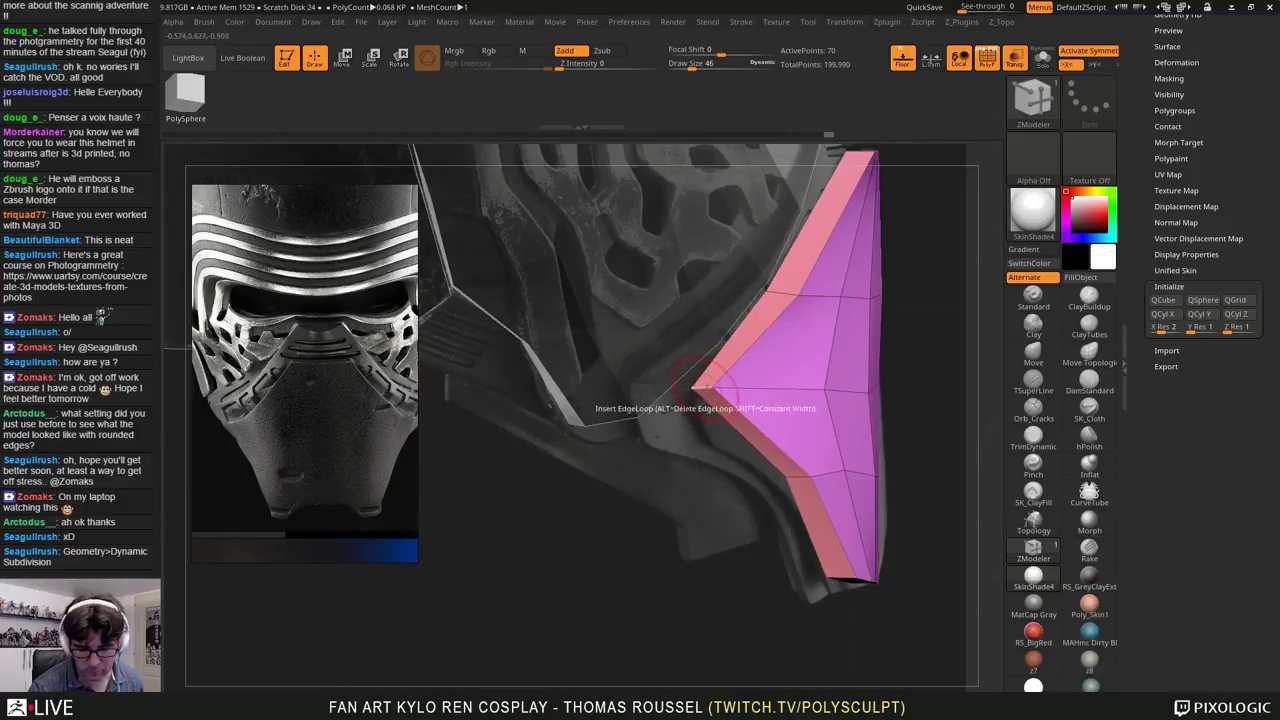
pyautogui.moveTo(706, 387); pyautogui.dragTo(750, 386, button='right')
pyautogui.moveTo(695, 388); pyautogui.dragTo(731, 389)
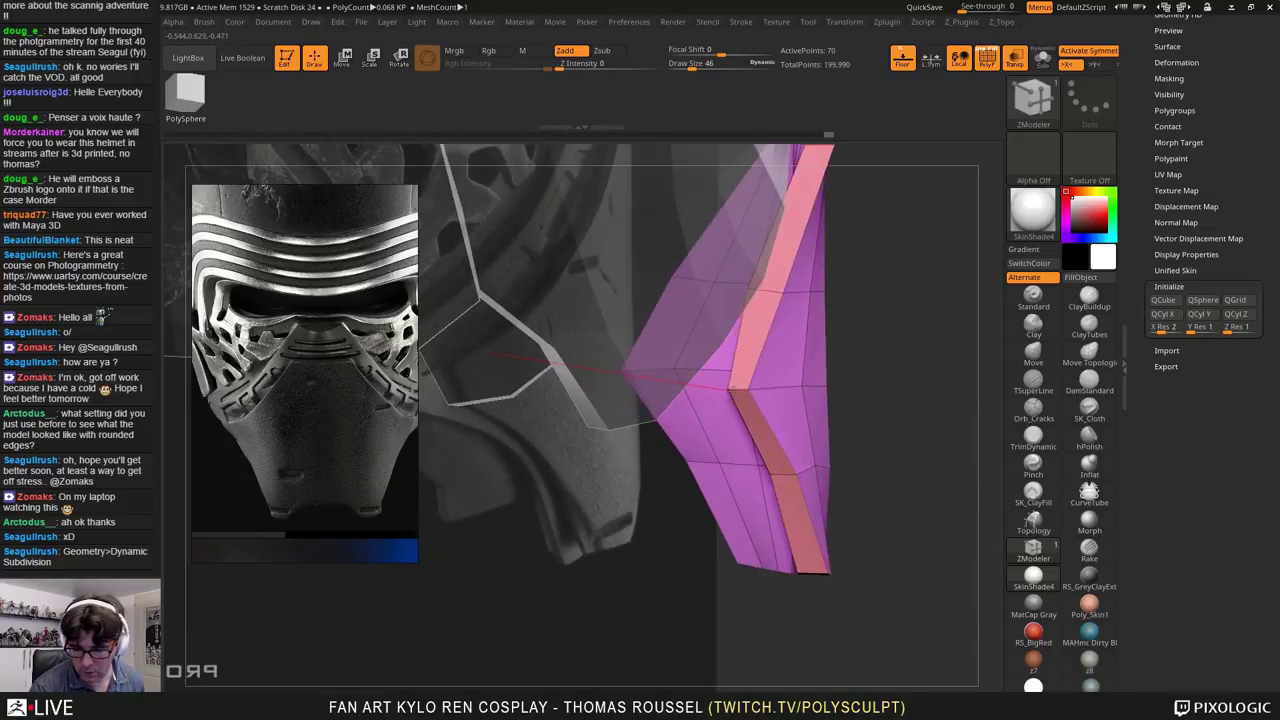
pyautogui.keyDown('alt'); pyautogui.click(767, 290); pyautogui.keyUp('alt')
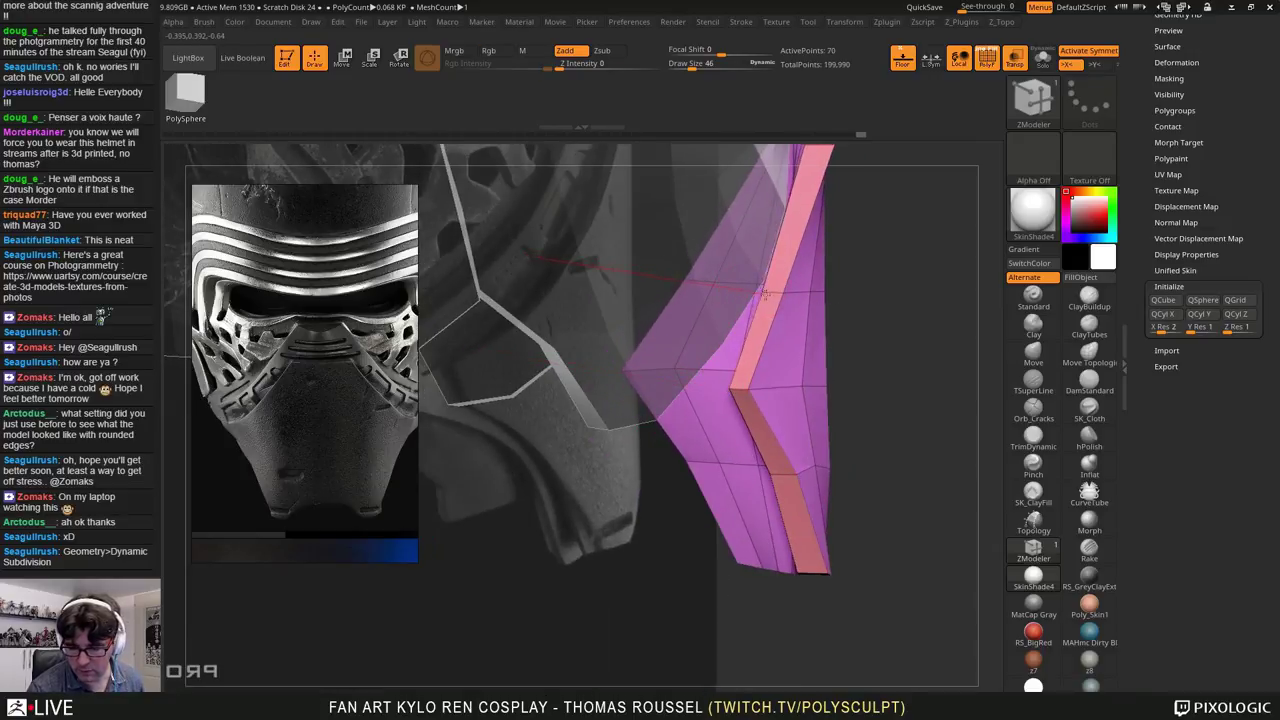
pyautogui.hotkey('ctrl', 'z')
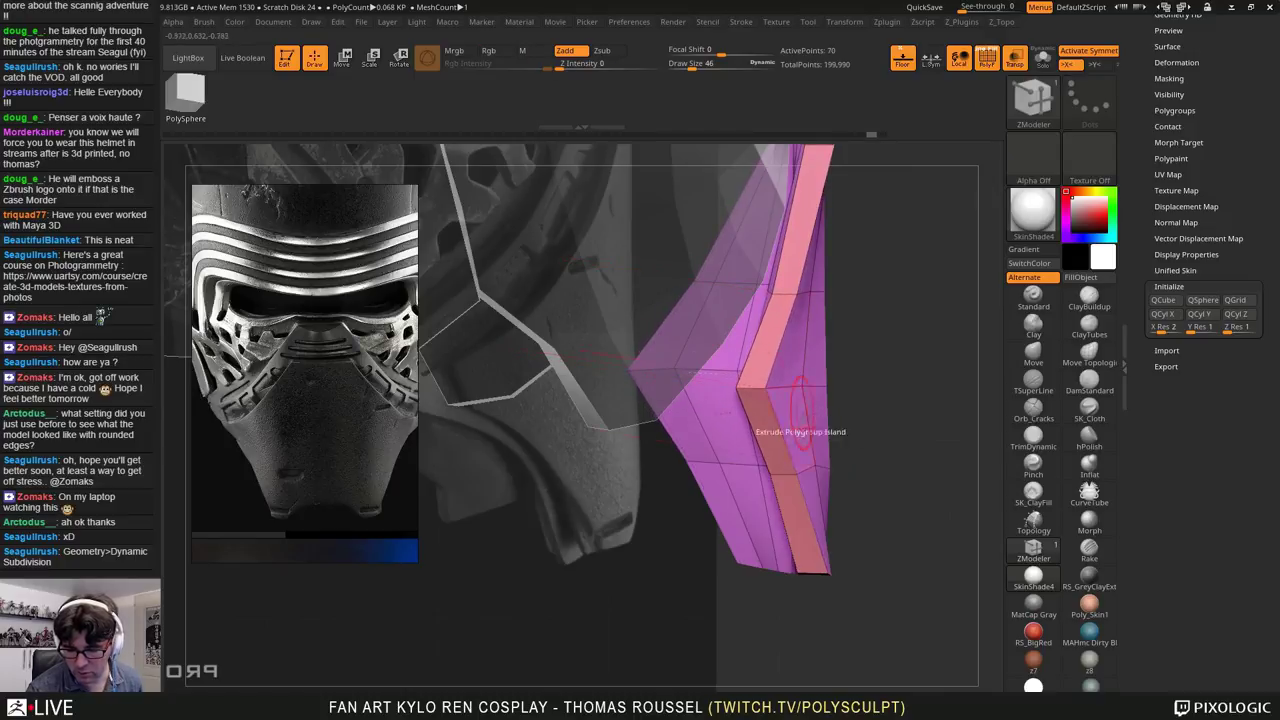
# Step: Insert a horizontal edge loop around the muzzle just below its widest side corner
pyautogui.keyDown('ctrl'); pyautogui.moveTo(801, 412); pyautogui.dragTo(809, 452, button='right'); pyautogui.keyUp('ctrl')
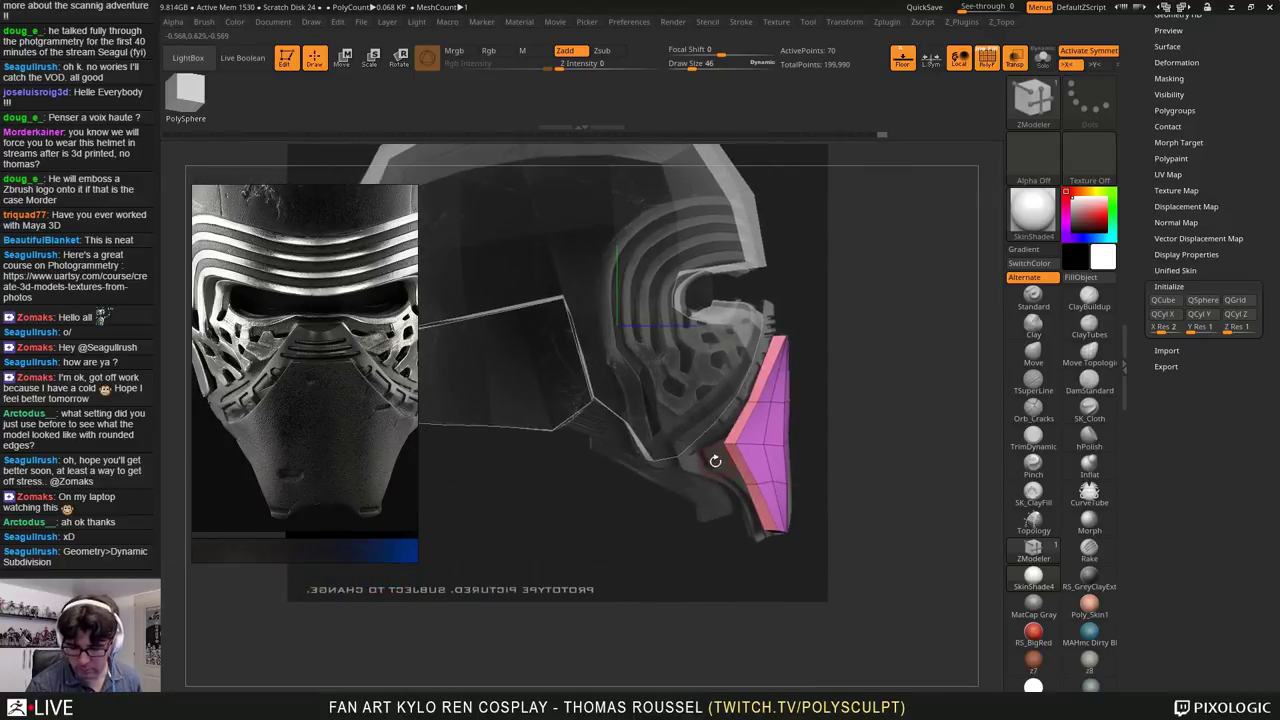
pyautogui.keyDown('ctrl'); pyautogui.moveTo(715, 461); pyautogui.dragTo(742, 548, button='right'); pyautogui.keyUp('ctrl')
pyautogui.keyDown('alt'); pyautogui.moveTo(826, 512); pyautogui.dragTo(795, 462, button='right'); pyautogui.keyUp('alt')
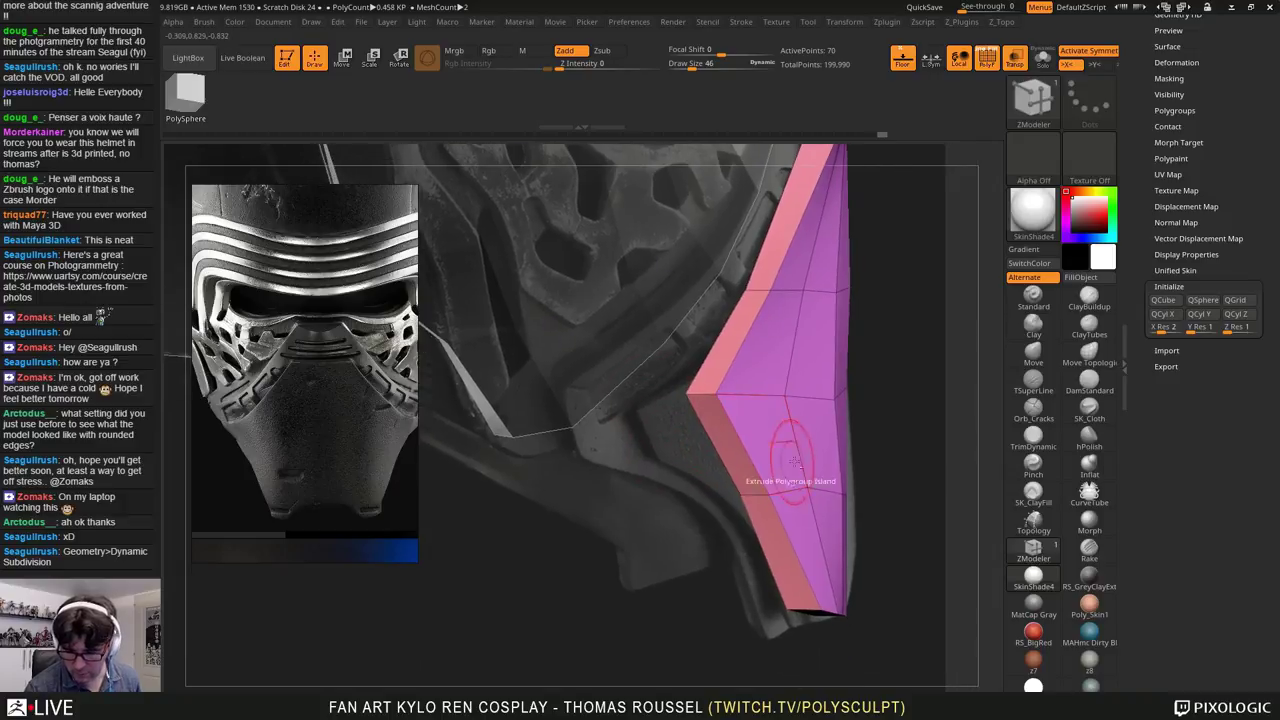
pyautogui.click(793, 461)
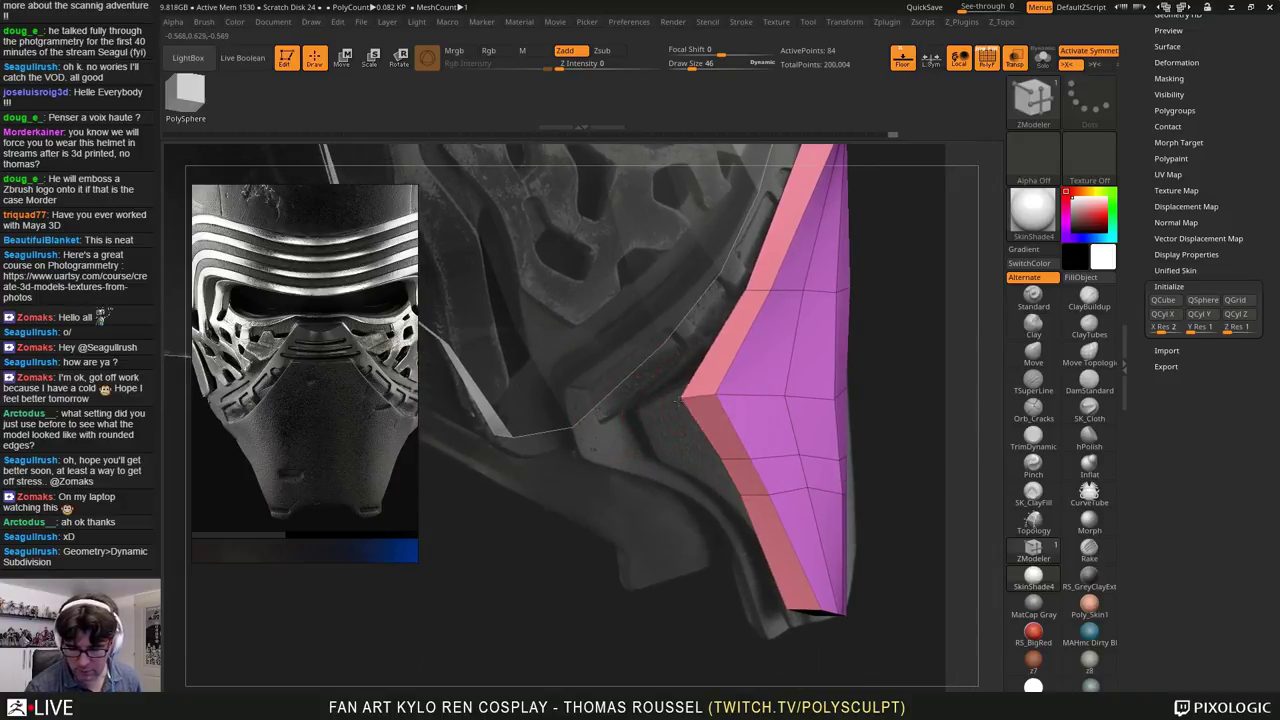
# Step: Pull the muzzle's widest corner and the point below it back to follow the cheek outline in the side reference
pyautogui.moveTo(676, 402); pyautogui.dragTo(633, 415)
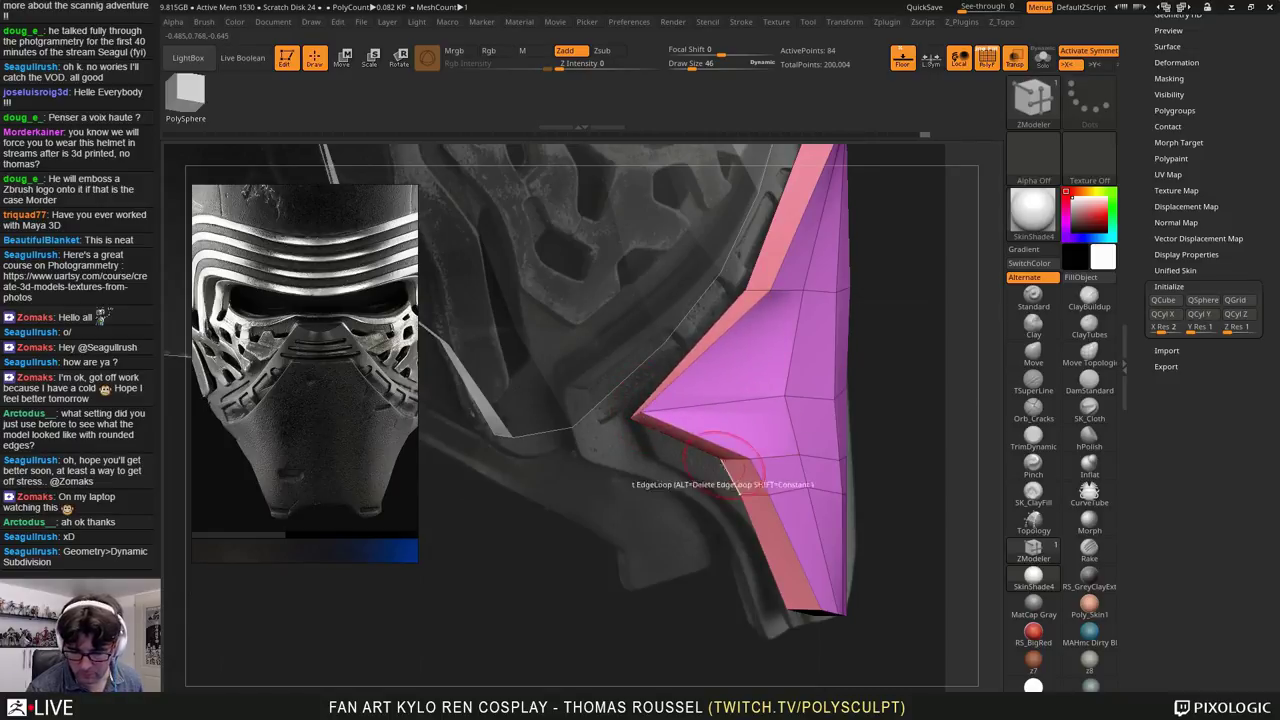
pyautogui.moveTo(723, 461); pyautogui.dragTo(655, 461)
pyautogui.moveTo(769, 291)
pyautogui.mouseDown()
pyautogui.moveTo(748, 312)
pyautogui.moveTo(770, 295)
pyautogui.moveTo(748, 291)
pyautogui.moveTo(807, 294)
pyautogui.moveTo(772, 290)
pyautogui.mouseUp()
pyautogui.moveTo(771, 292); pyautogui.dragTo(848, 296, button='right')
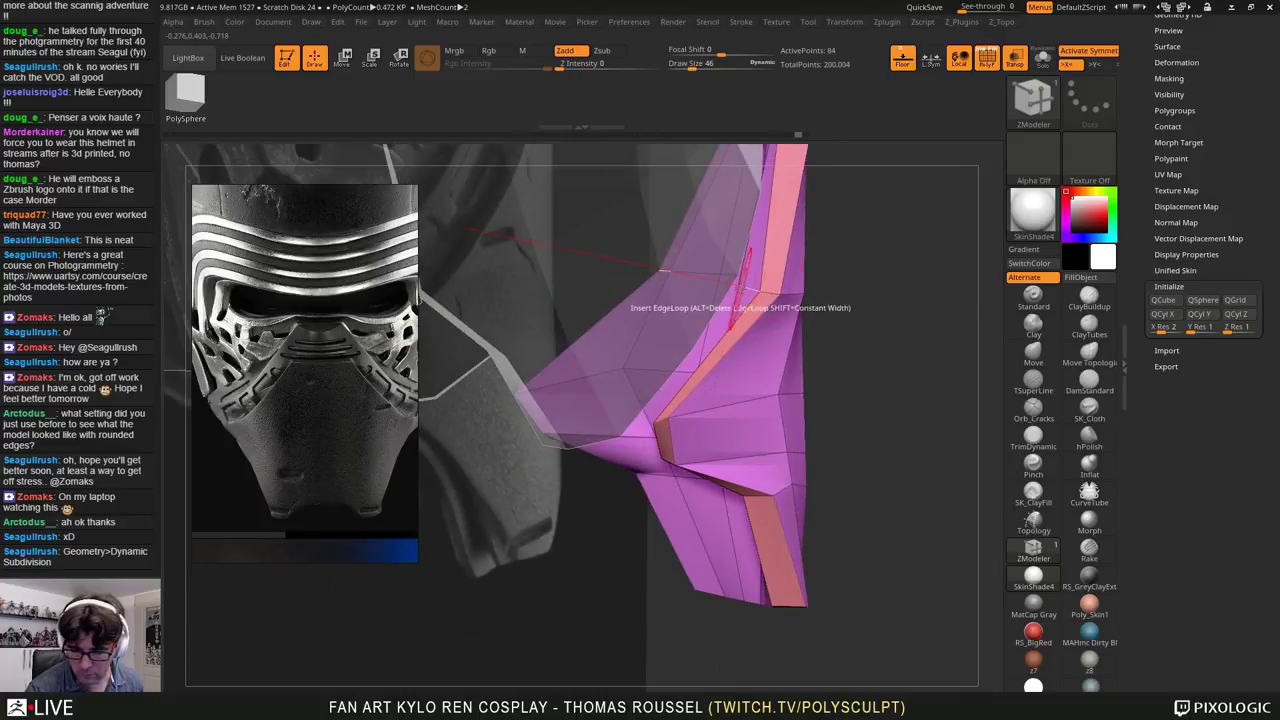
# Step: Shift the bend point above the muzzle's widest side corner toward the front, discarding the edge loop inserted there
pyautogui.keyDown('alt'); pyautogui.click(759, 293); pyautogui.keyUp('alt')
pyautogui.keyDown('alt'); pyautogui.click(741, 290); pyautogui.keyUp('alt')
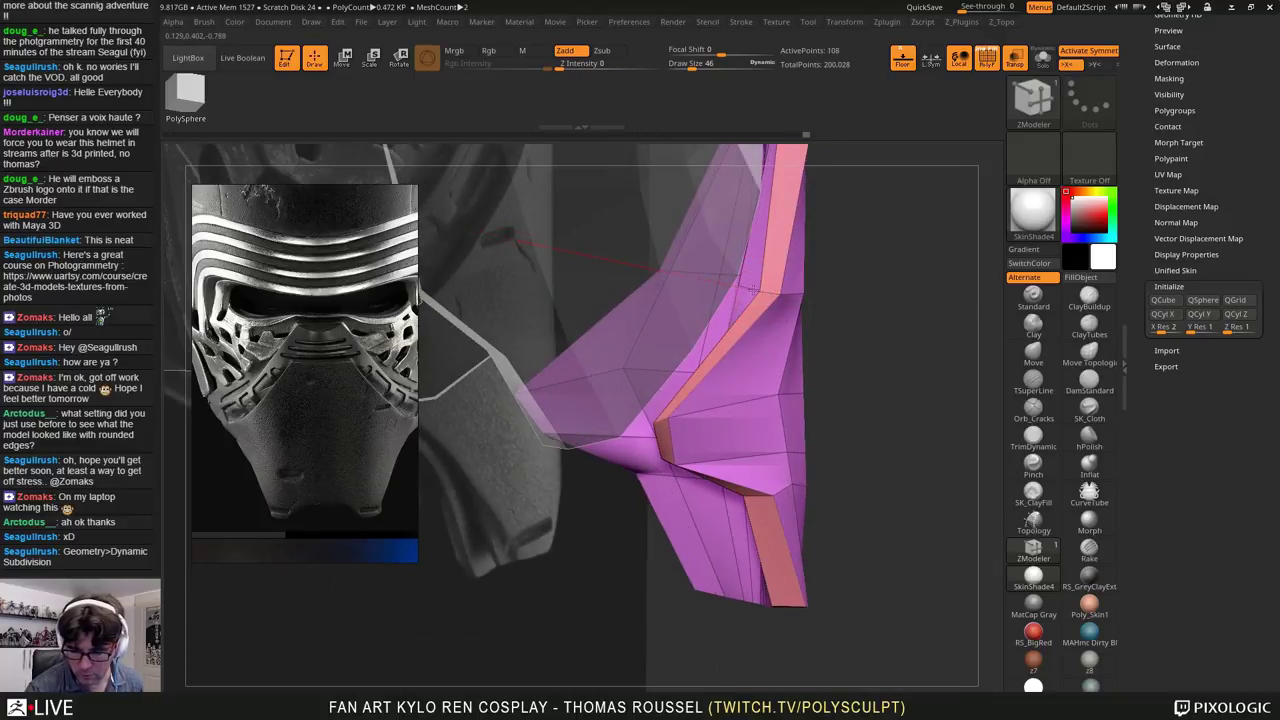
pyautogui.moveTo(742, 289); pyautogui.dragTo(757, 291)
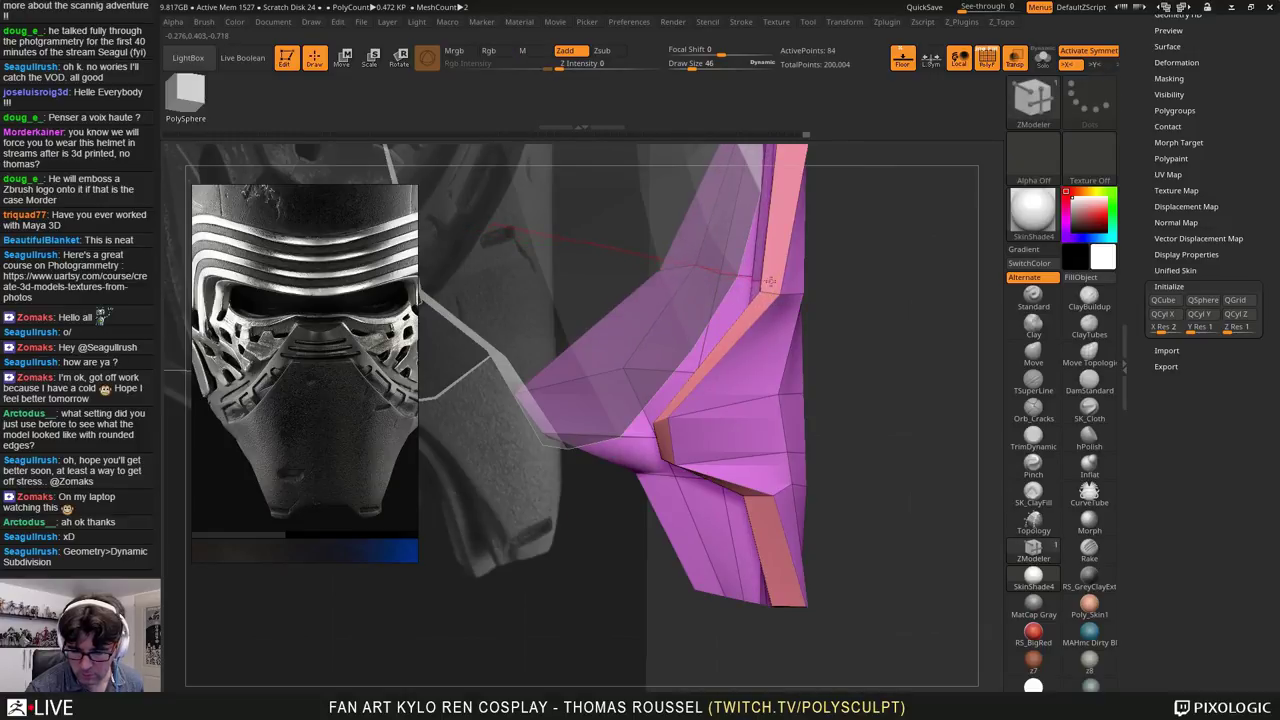
# Step: Fit the muzzle's widest corner, lower bend and bottom corner points to the cheek and jaw outline in the side reference
pyautogui.moveTo(801, 286); pyautogui.dragTo(760, 298, button='right')
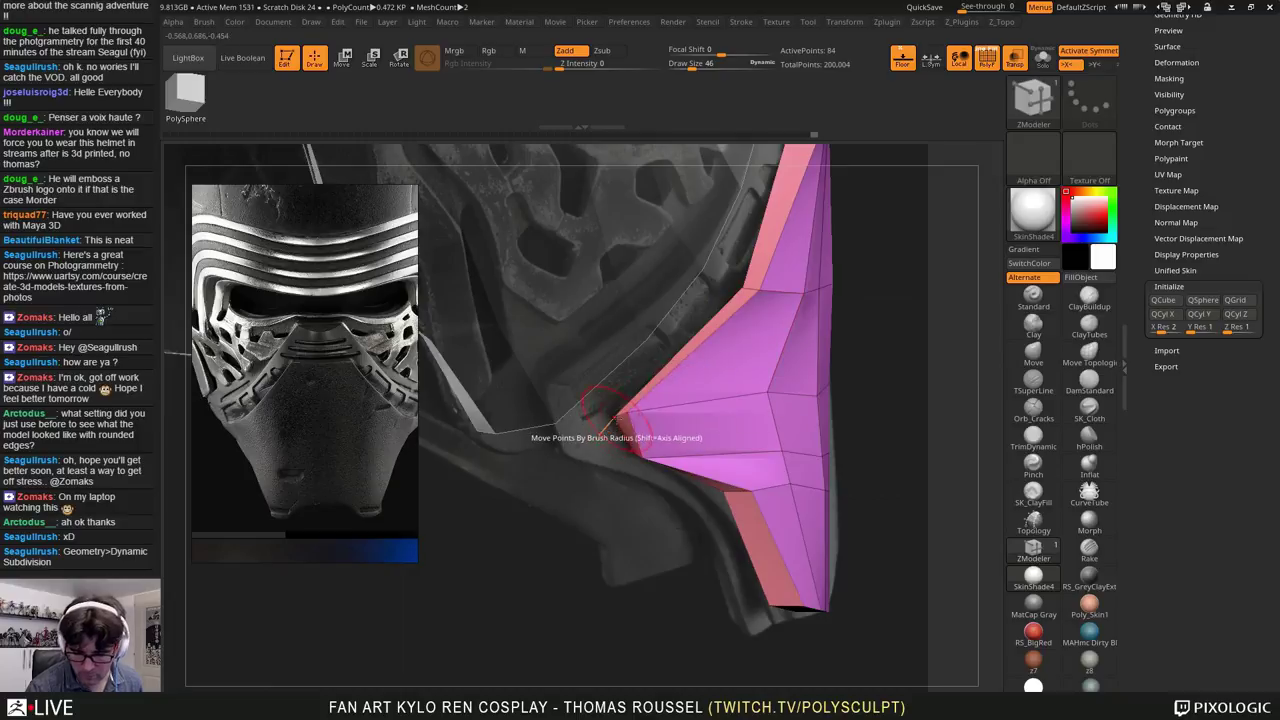
pyautogui.moveTo(603, 408)
pyautogui.mouseDown()
pyautogui.moveTo(624, 405)
pyautogui.moveTo(611, 413)
pyautogui.mouseUp()
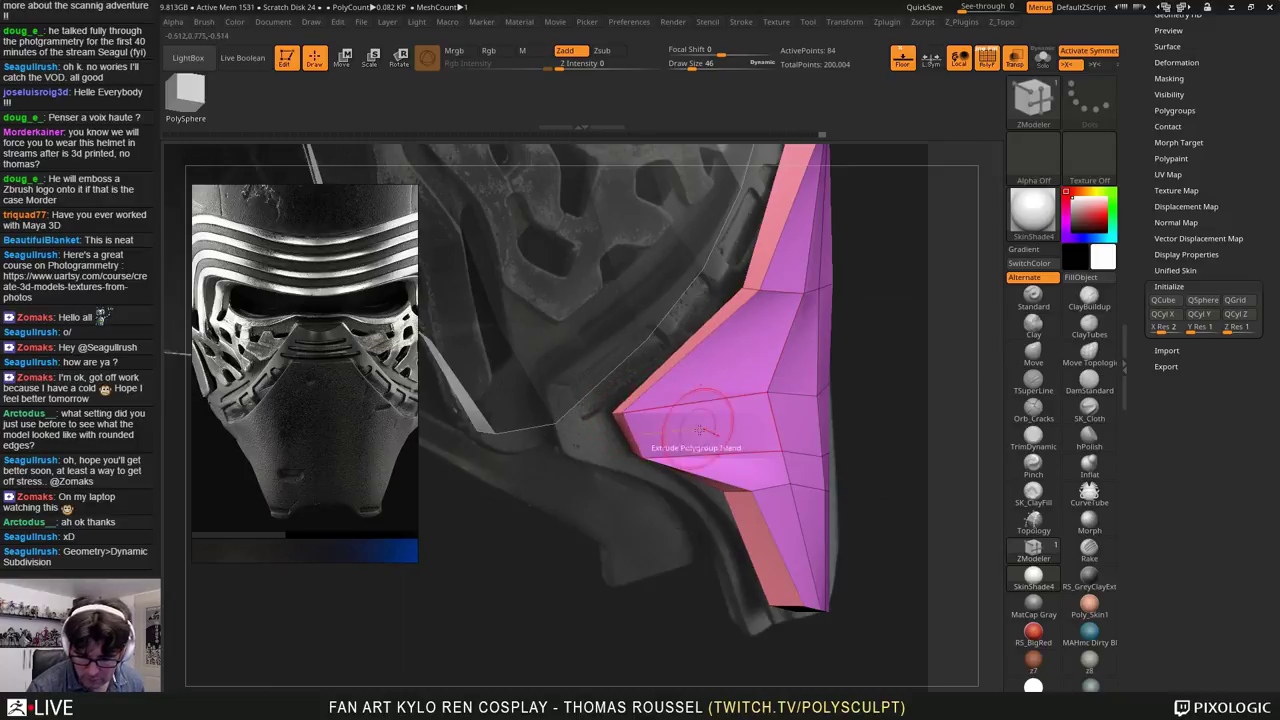
pyautogui.click(733, 492)
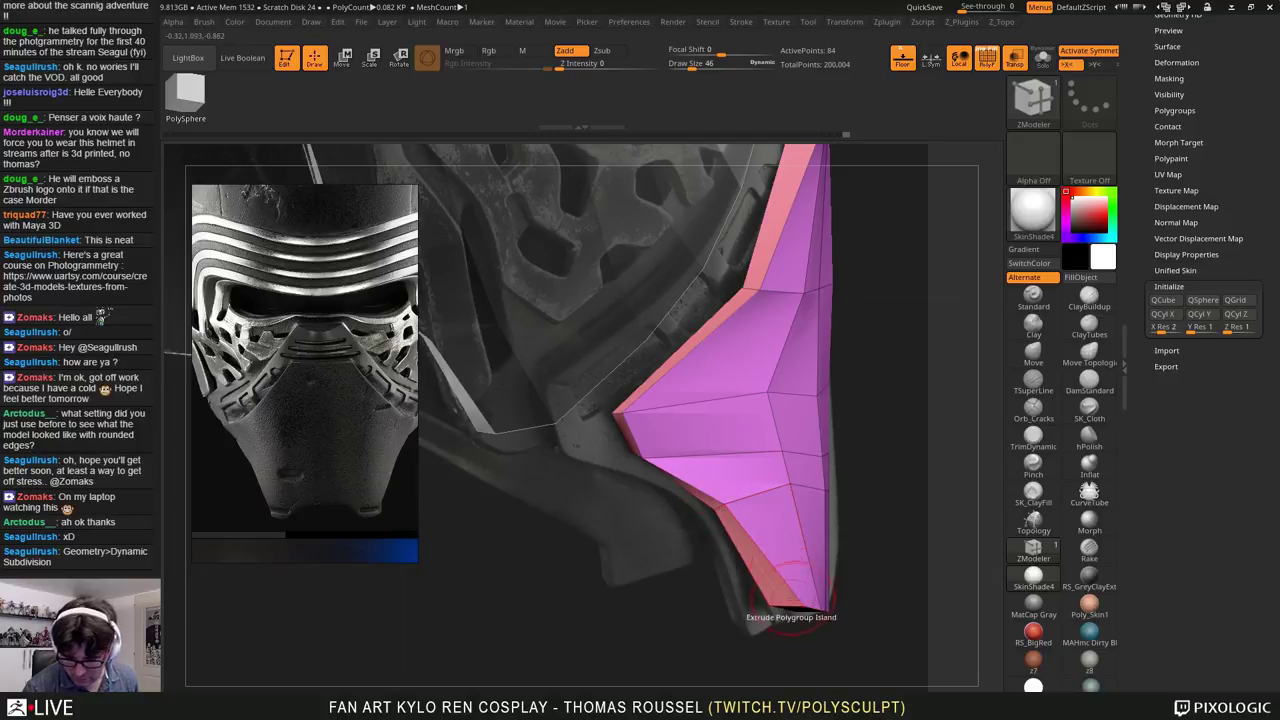
pyautogui.moveTo(792, 612); pyautogui.dragTo(789, 622)
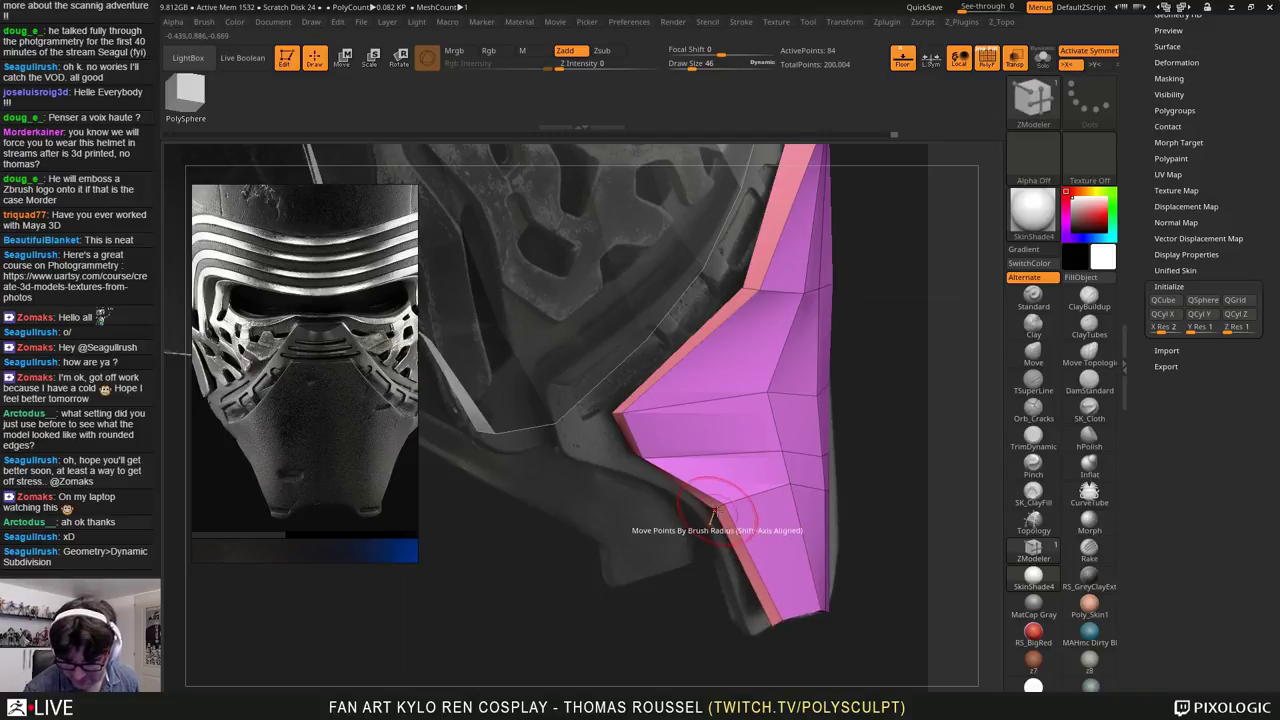
pyautogui.moveTo(724, 504); pyautogui.dragTo(719, 507)
# Step: Reposition the top side corner points of the muzzle against the side reference
pyautogui.keyDown('alt'); pyautogui.moveTo(750, 445); pyautogui.dragTo(687, 556, button='right'); pyautogui.keyUp('alt')
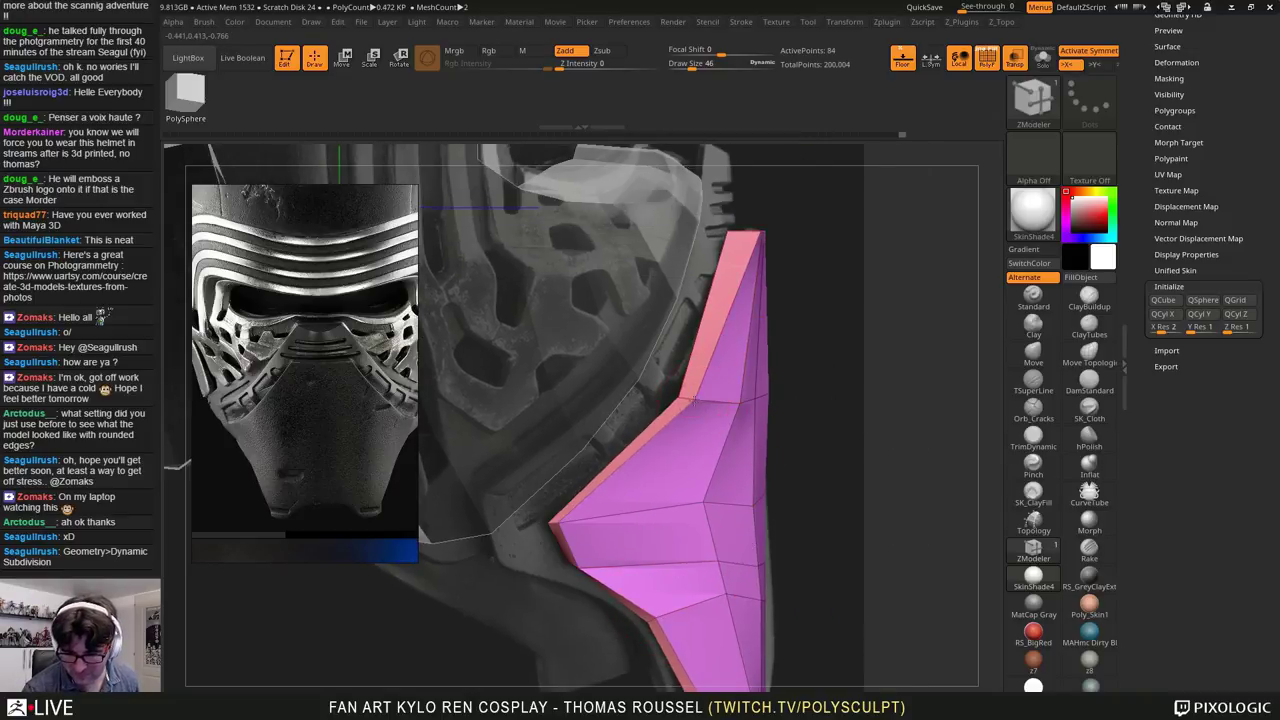
pyautogui.moveTo(746, 237); pyautogui.dragTo(751, 233)
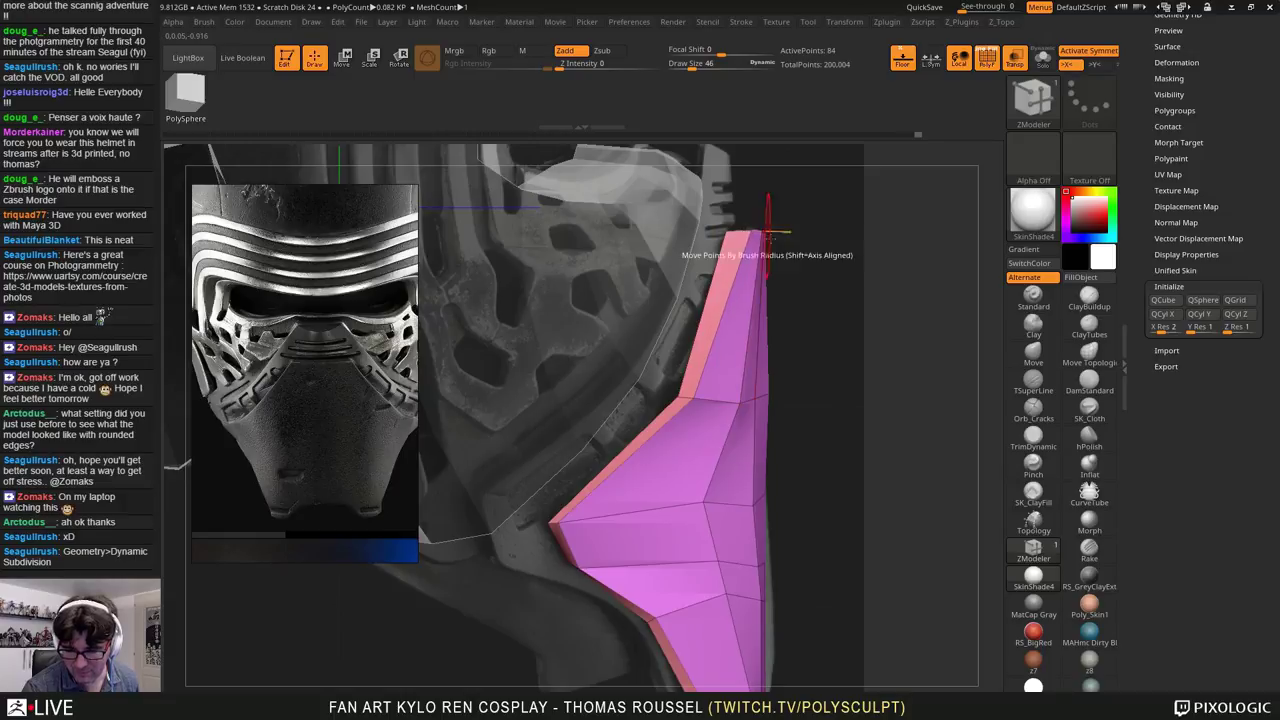
pyautogui.moveTo(767, 238)
pyautogui.mouseDown(button='right')
pyautogui.moveTo(630, 255)
pyautogui.moveTo(767, 311)
pyautogui.moveTo(791, 223)
pyautogui.moveTo(700, 260)
pyautogui.moveTo(720, 340)
pyautogui.mouseUp(button='right')
# Step: Preview the muzzle with dynamic subdivision, turn the preview off, and pull the side points above the widest corners slightly inward
pyautogui.press('d')
pyautogui.moveTo(804, 520); pyautogui.dragTo(651, 438, button='right')
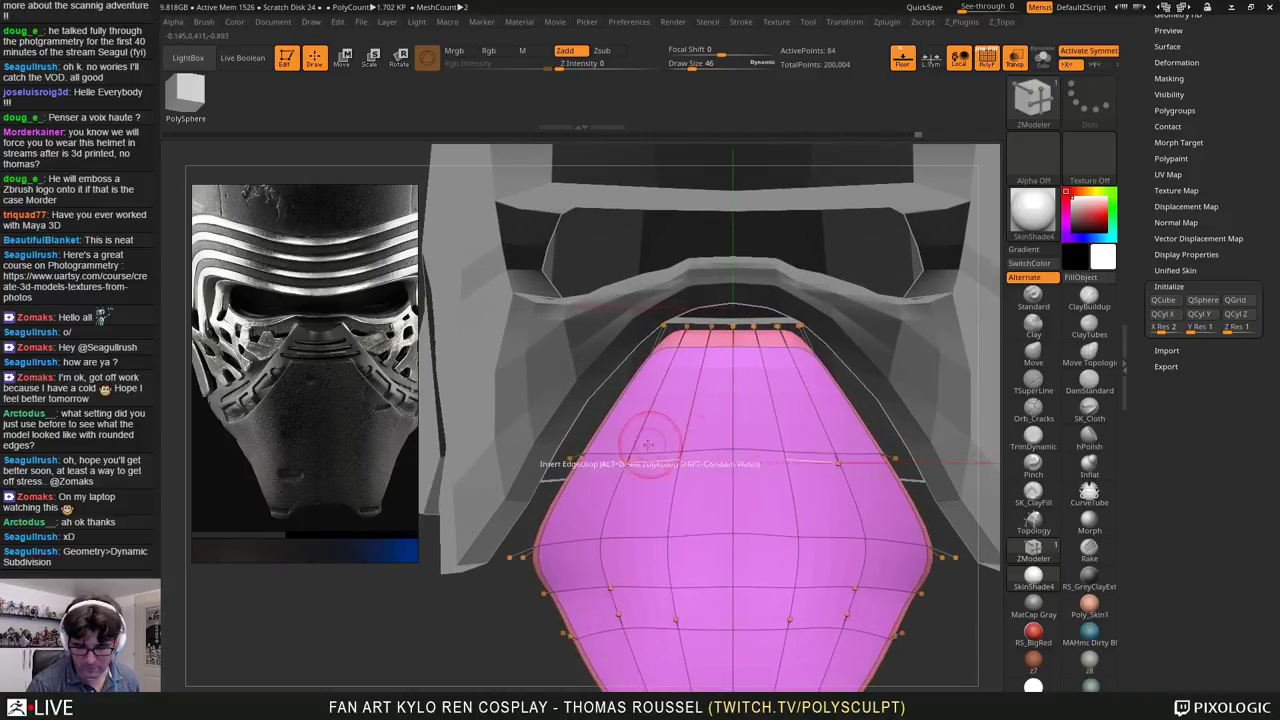
pyautogui.hotkey('shift', 'd')
pyautogui.moveTo(575, 459); pyautogui.dragTo(590, 464)
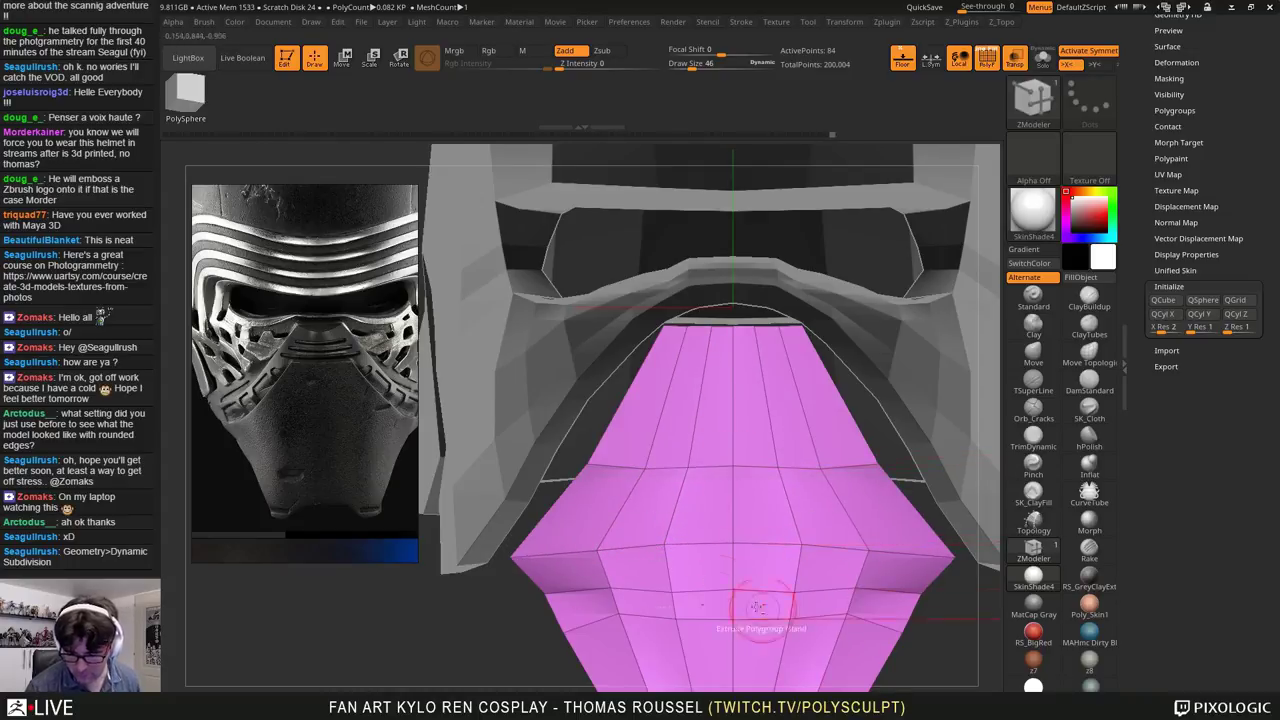
pyautogui.keyDown('alt'); pyautogui.moveTo(766, 606); pyautogui.dragTo(799, 501, button='right'); pyautogui.keyUp('alt')
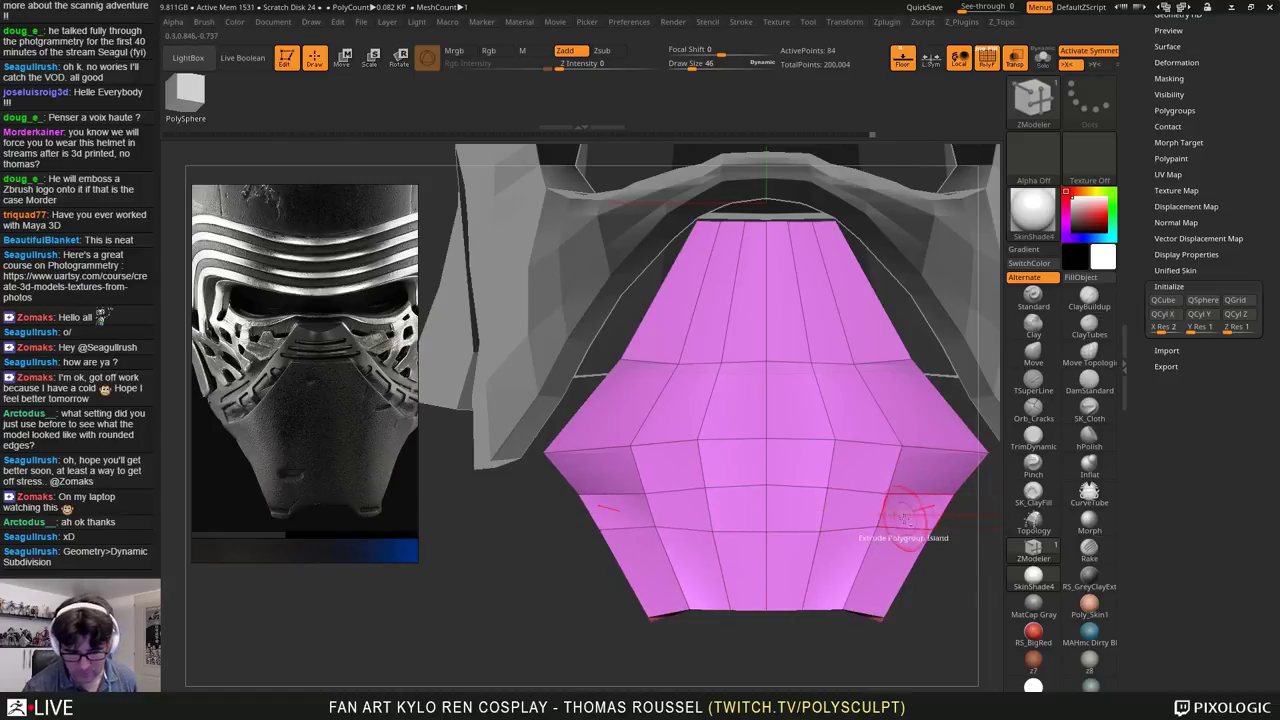
# Step: Even out the thickness of the muzzle's side rim and adjust its upper side points using the Move brush at draw size 15
pyautogui.moveTo(886, 512); pyautogui.dragTo(778, 398, button='right')
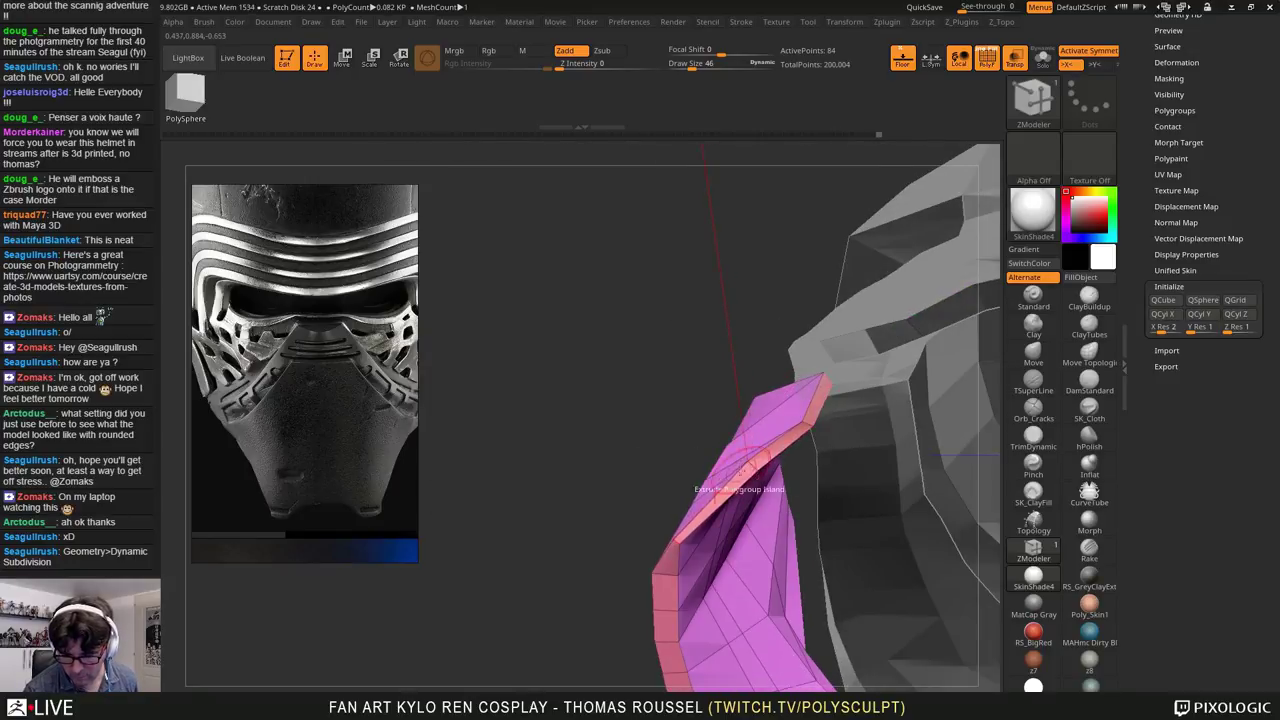
pyautogui.press('s')
pyautogui.click(677, 544)
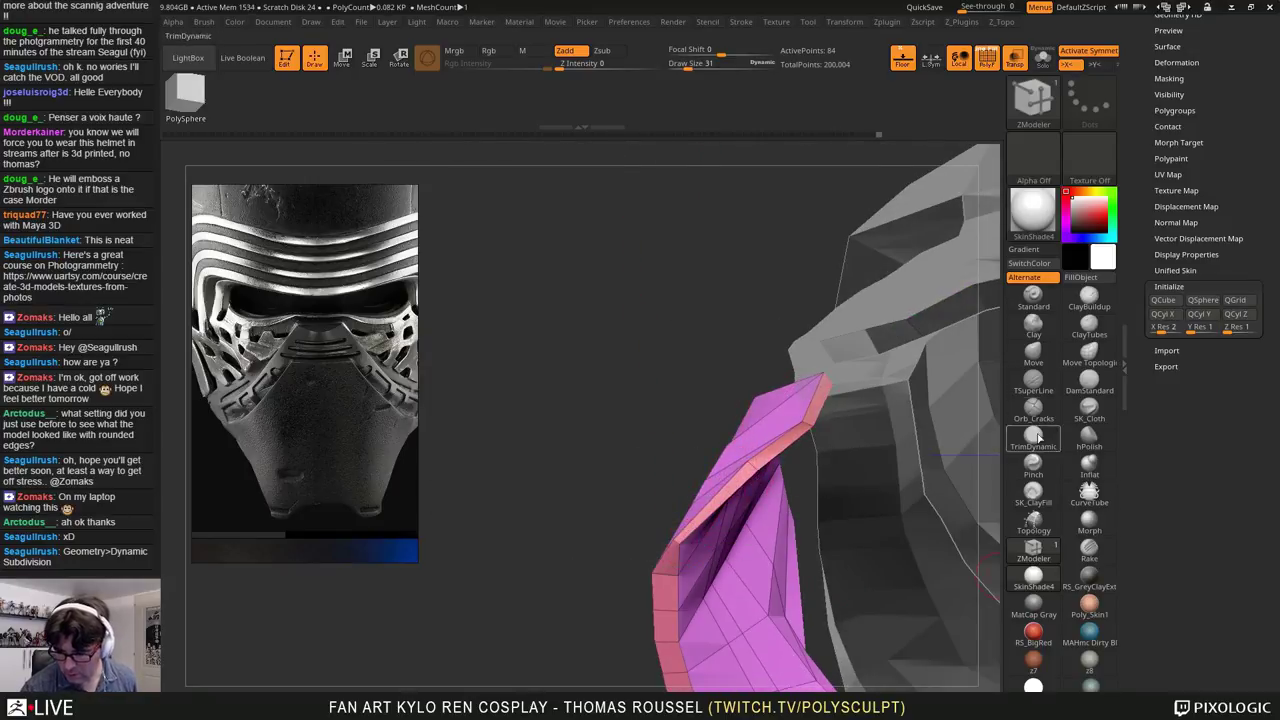
pyautogui.click(1034, 356)
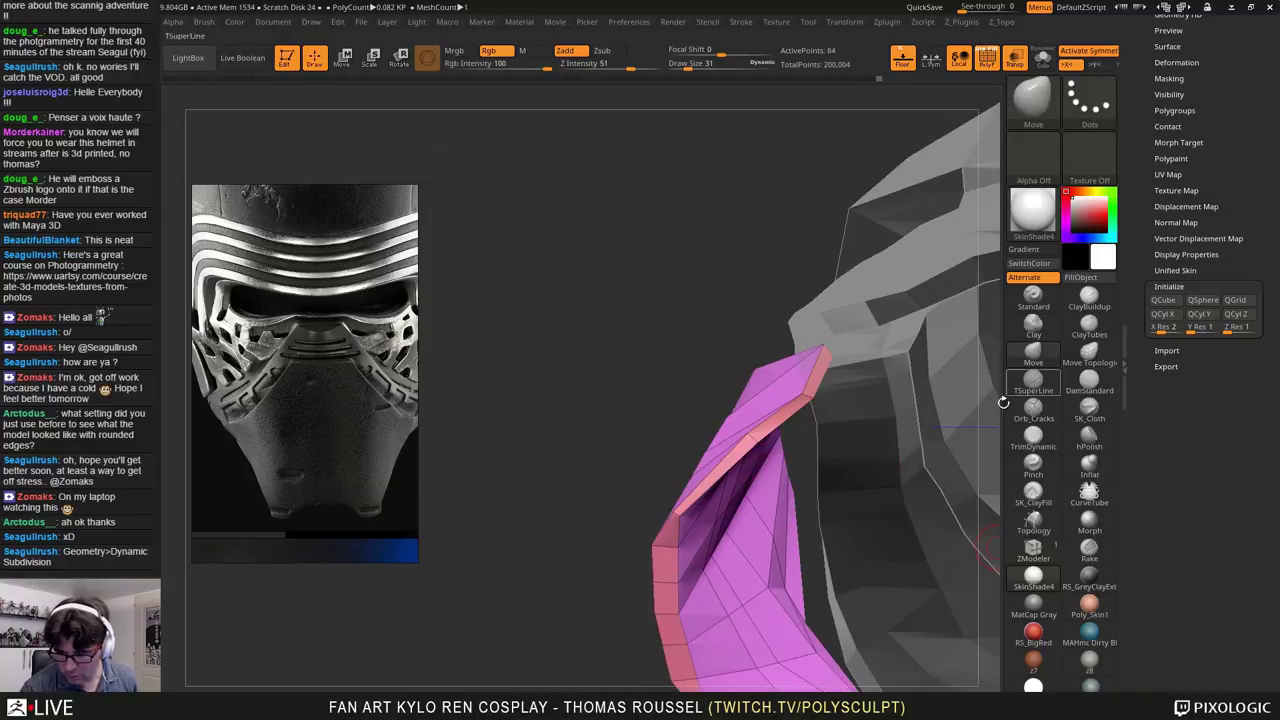
pyautogui.press('s')
pyautogui.click(690, 518)
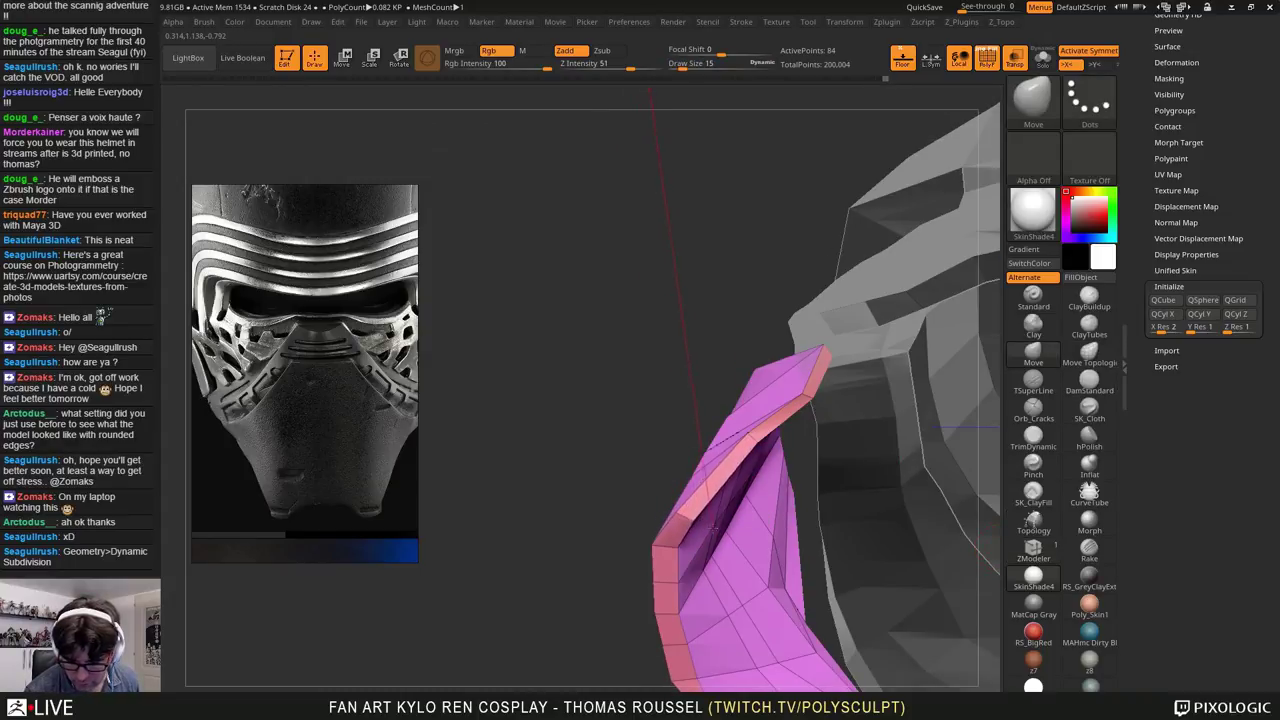
pyautogui.moveTo(757, 442); pyautogui.dragTo(765, 450)
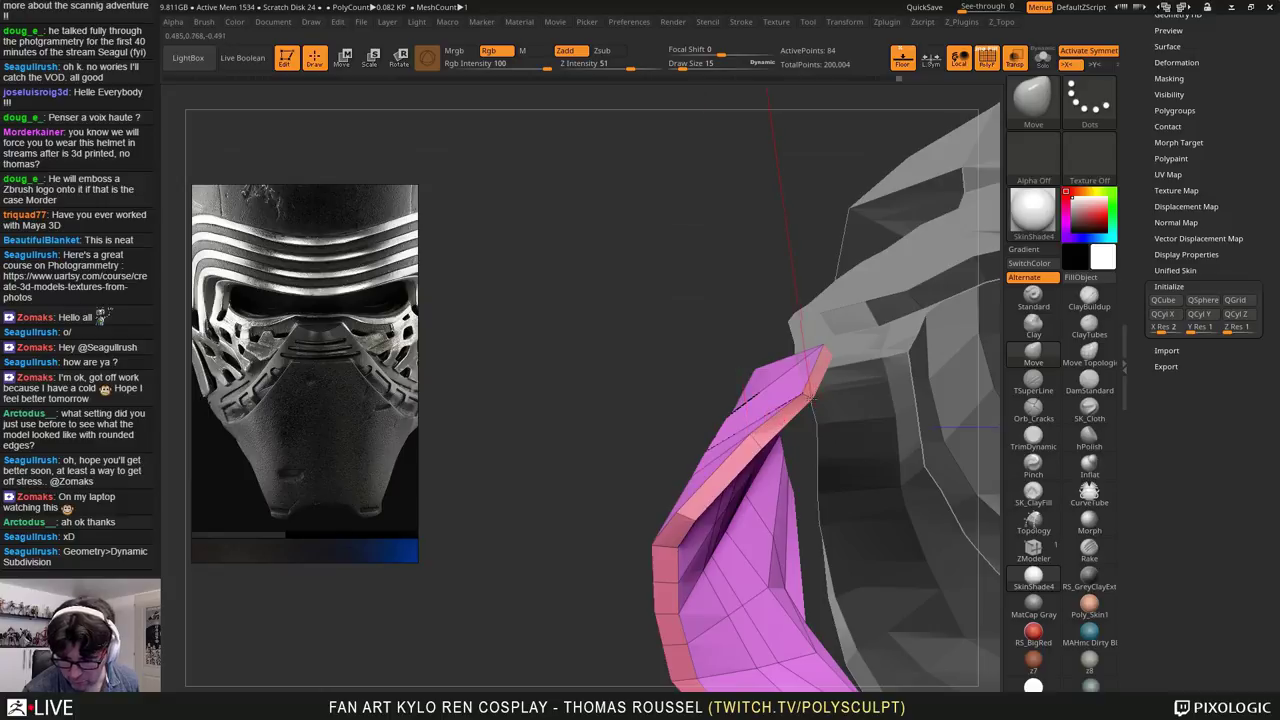
pyautogui.moveTo(815, 407); pyautogui.dragTo(719, 515)
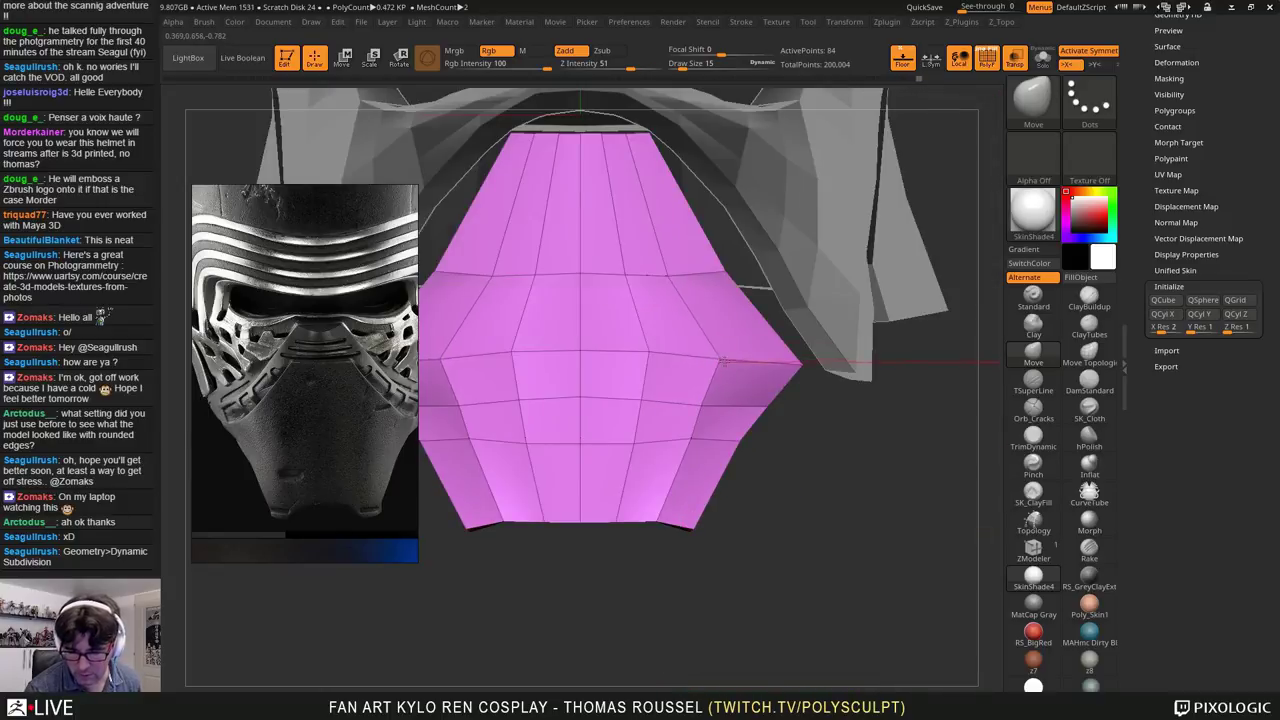
pyautogui.moveTo(668, 277); pyautogui.dragTo(675, 276)
# Step: Turn off transparency for the other helmet parts and fit the muzzle's bottom corner to the side reference
pyautogui.moveTo(631, 284)
pyautogui.keyDown('alt'); pyautogui.mouseDown(button='right')
pyautogui.moveTo(711, 411)
pyautogui.moveTo(724, 403)
pyautogui.moveTo(668, 331)
pyautogui.moveTo(845, 431)
pyautogui.mouseUp(button='right'); pyautogui.keyUp('alt')
pyautogui.keyDown('alt'); pyautogui.moveTo(844, 430); pyautogui.dragTo(958, 472); pyautogui.keyUp('alt')
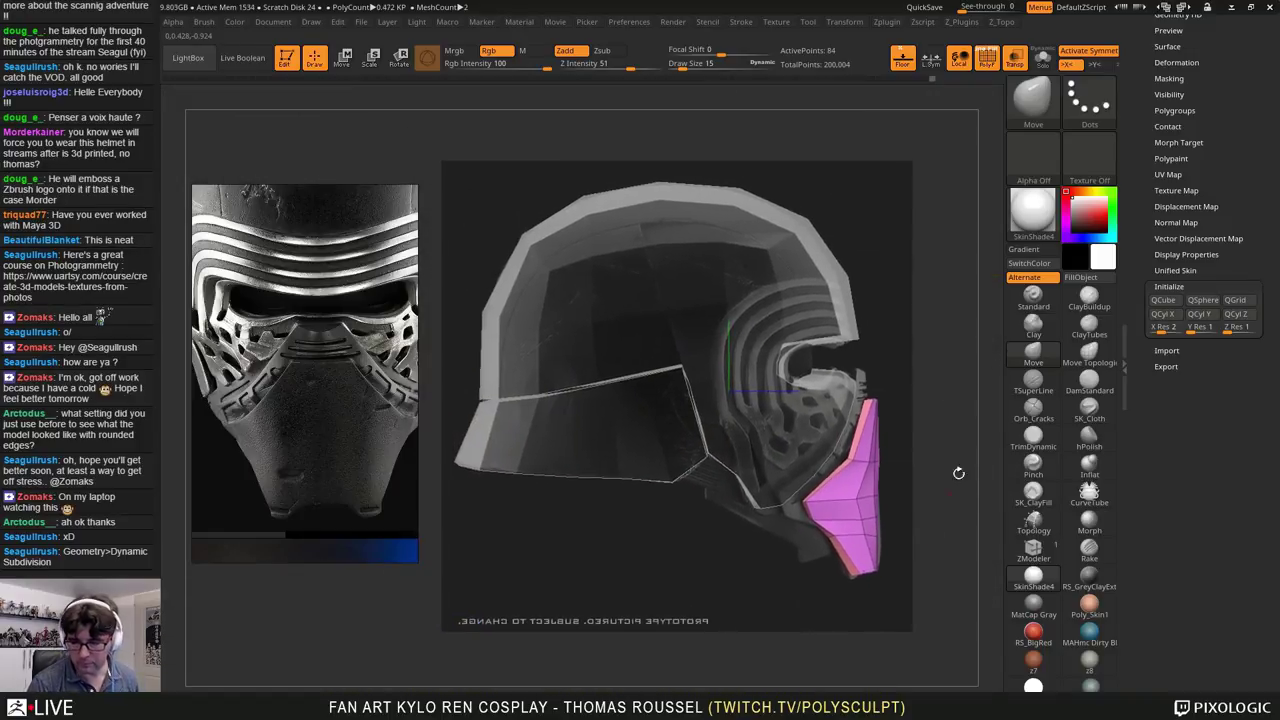
pyautogui.click(1023, 67)
pyautogui.keyDown('ctrl'); pyautogui.moveTo(925, 420); pyautogui.dragTo(848, 510, button='right'); pyautogui.keyUp('ctrl')
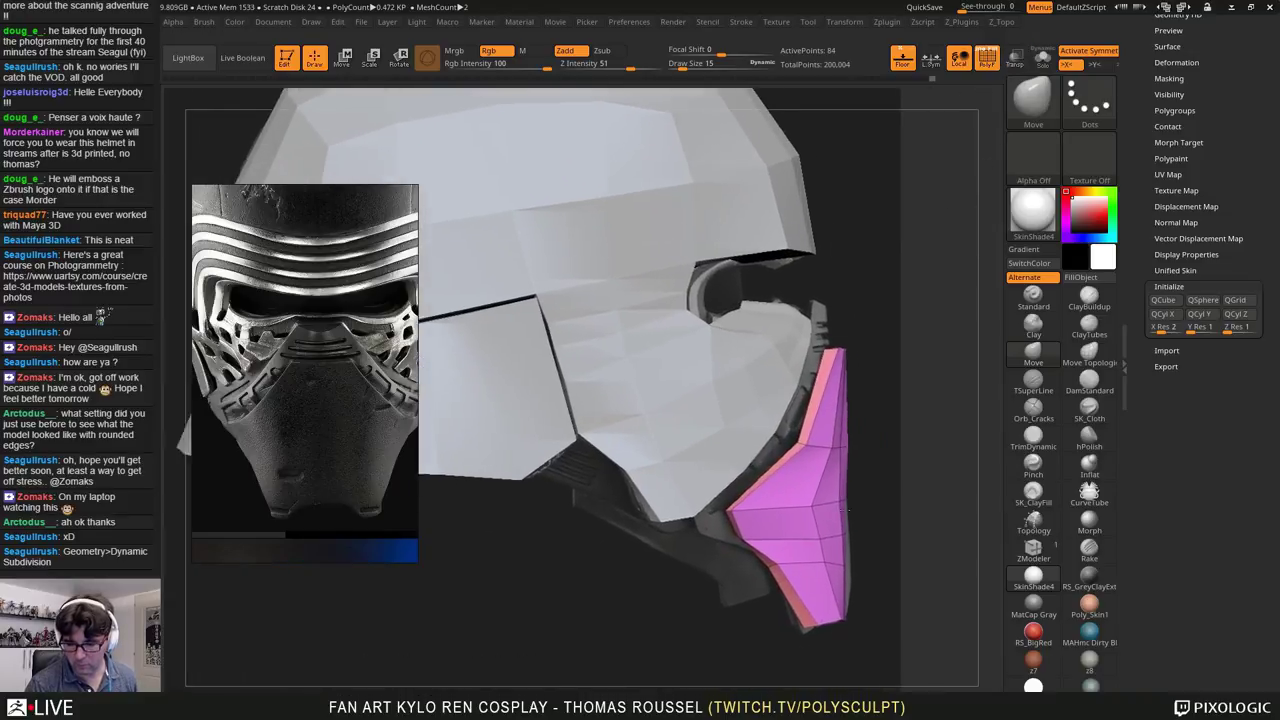
pyautogui.keyDown('alt'); pyautogui.moveTo(848, 510); pyautogui.dragTo(661, 486); pyautogui.keyUp('alt')
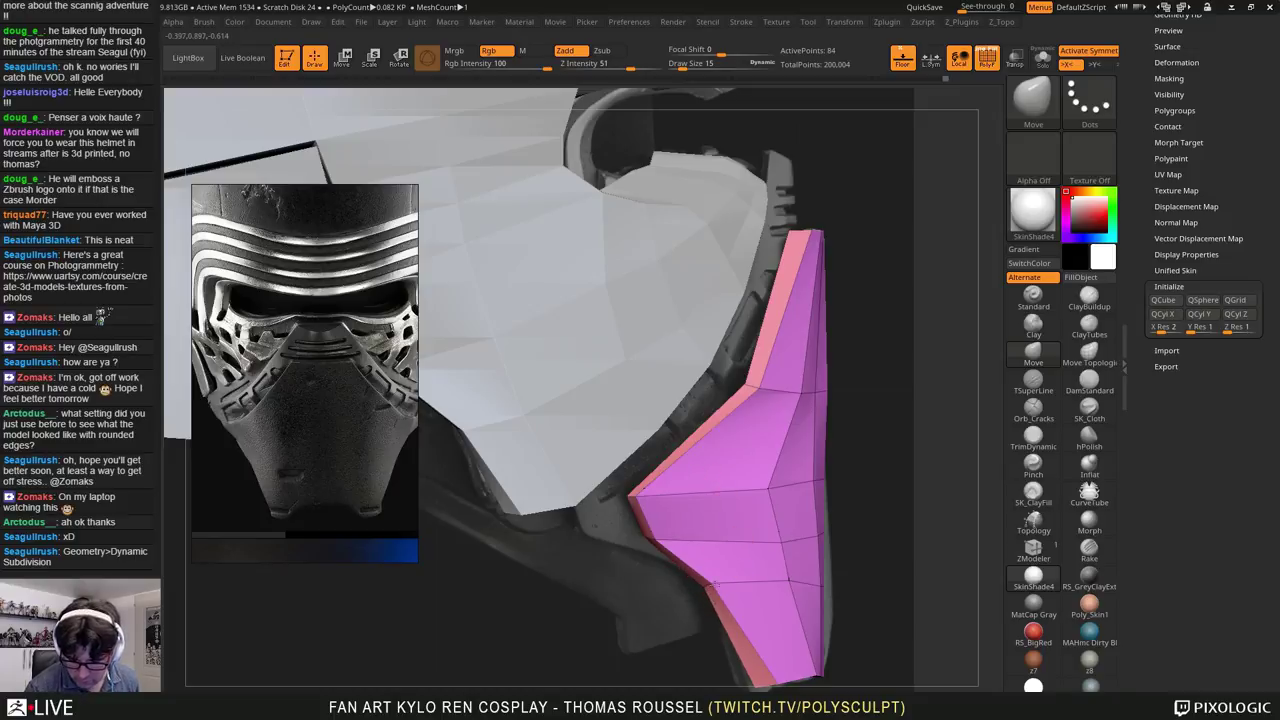
pyautogui.keyDown('alt'); pyautogui.moveTo(760, 683); pyautogui.dragTo(770, 555); pyautogui.keyUp('alt')
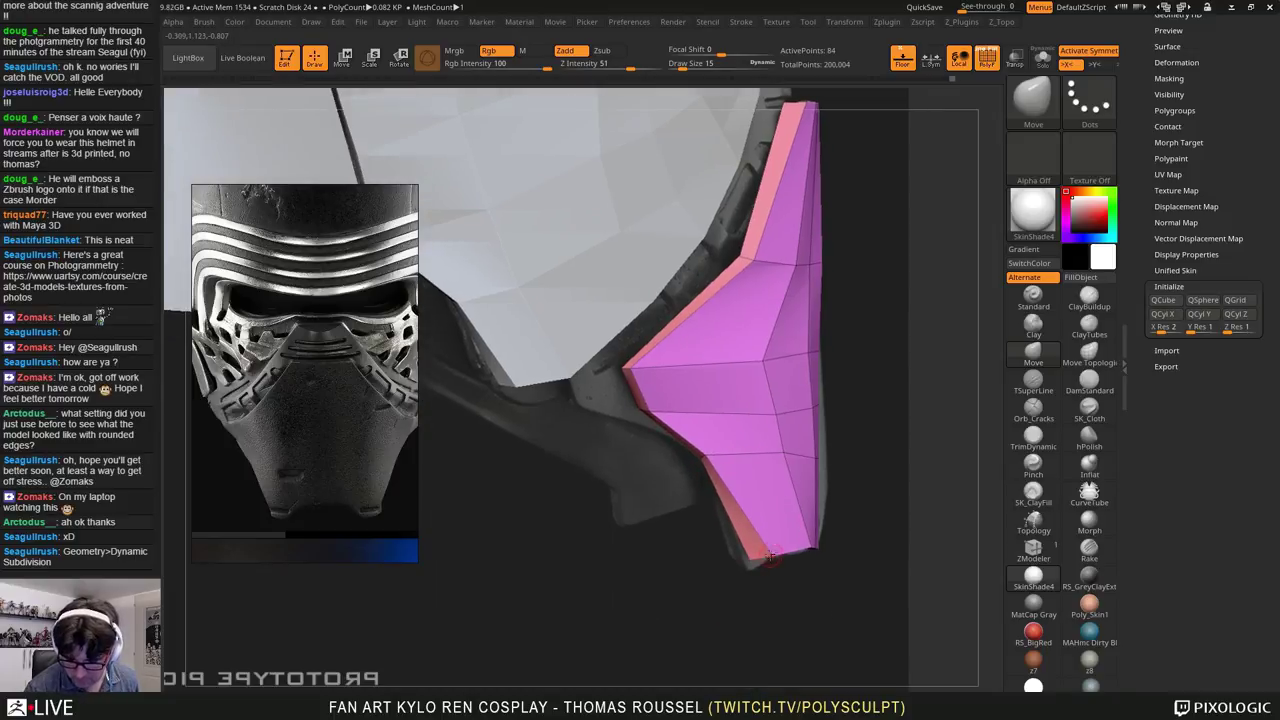
# Step: Enlarge the Move brush to draw size 212 and push the muzzle's lower section and bottom edge forward to match the side reference
pyautogui.press('s')
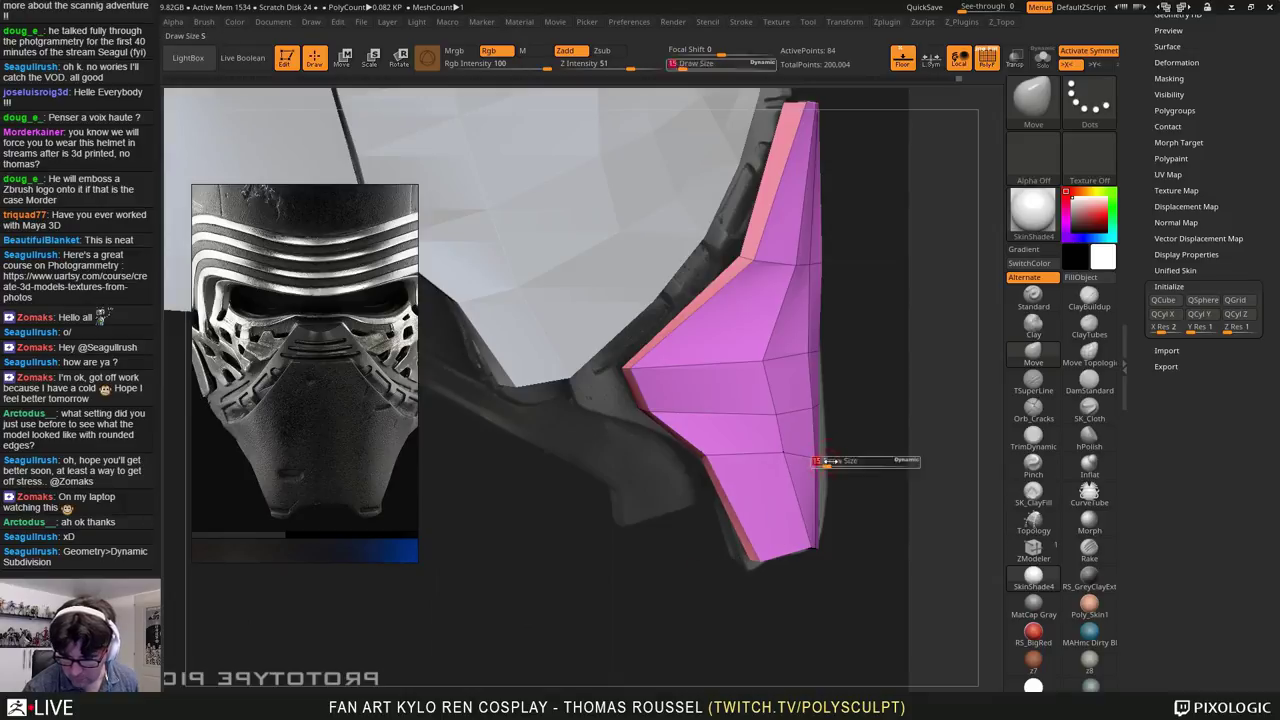
pyautogui.moveTo(830, 461); pyautogui.dragTo(857, 462)
pyautogui.press('s')
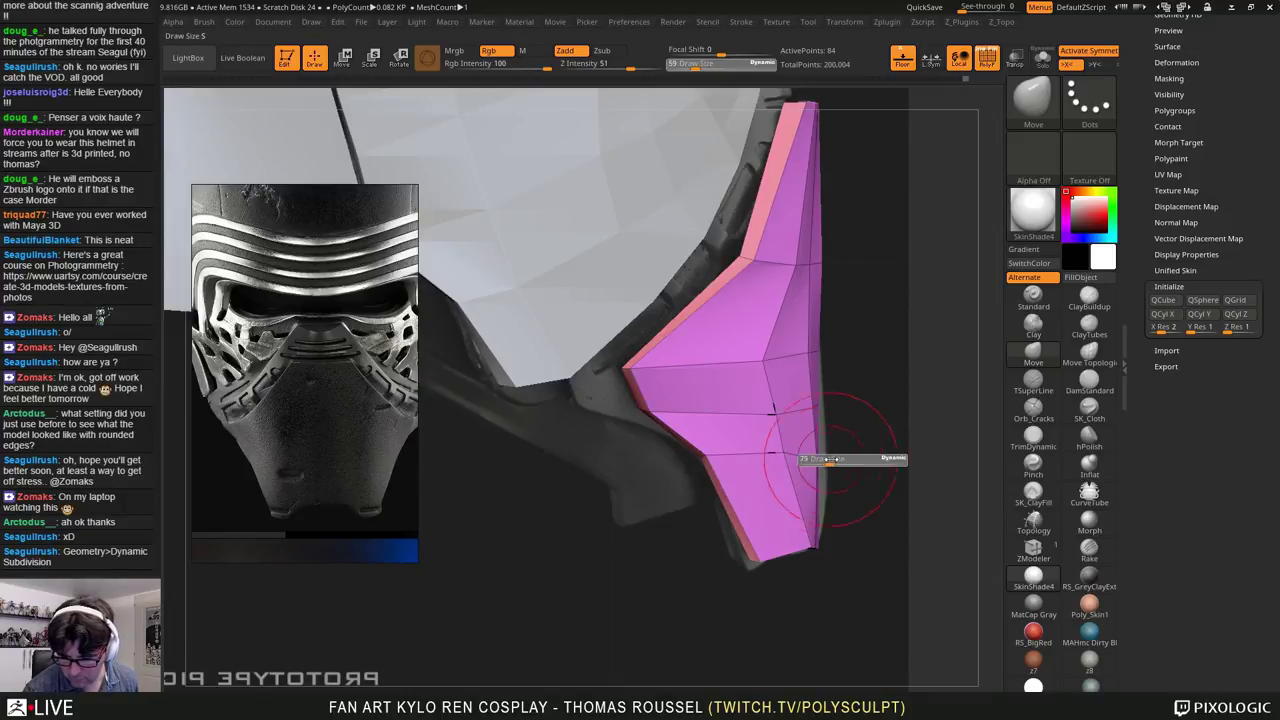
pyautogui.moveTo(814, 461)
pyautogui.mouseDown(button='right')
pyautogui.moveTo(788, 479)
pyautogui.moveTo(809, 478)
pyautogui.mouseUp(button='right')
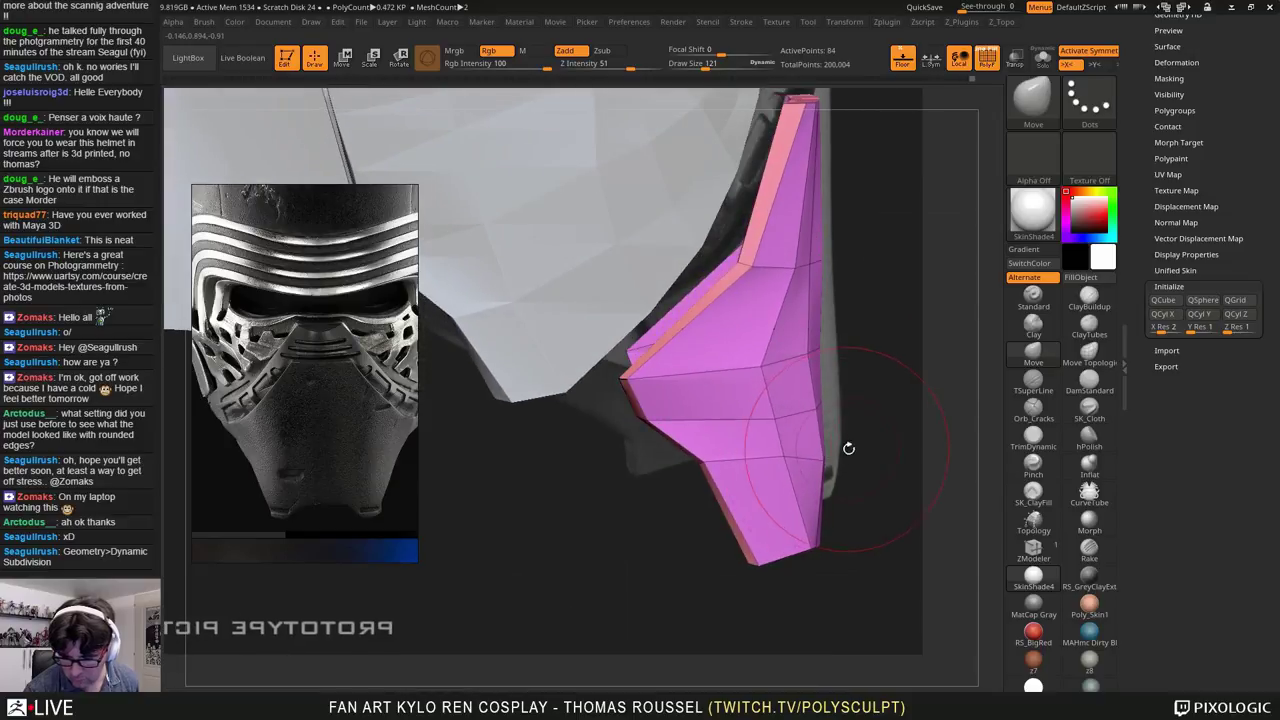
pyautogui.moveTo(848, 448)
pyautogui.mouseDown()
pyautogui.moveTo(837, 380)
pyautogui.moveTo(880, 390)
pyautogui.mouseUp()
pyautogui.press('s')
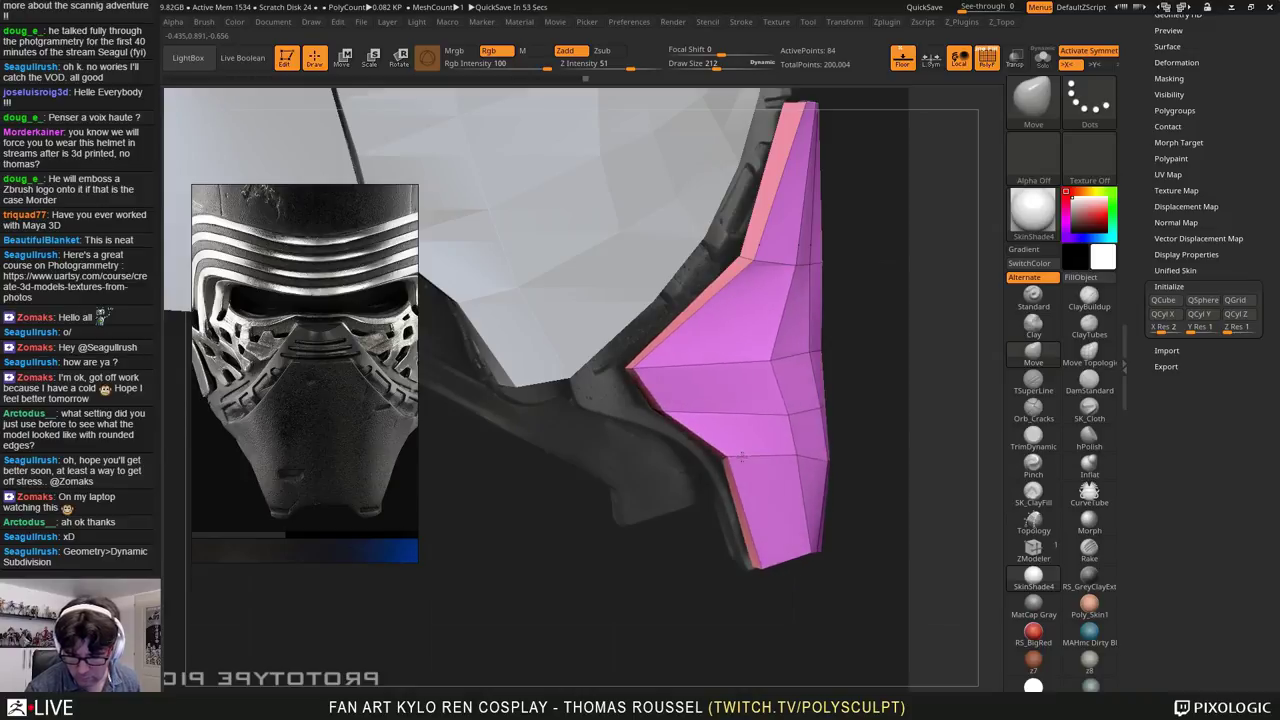
pyautogui.moveTo(766, 562)
pyautogui.mouseDown()
pyautogui.moveTo(800, 543)
pyautogui.moveTo(790, 555)
pyautogui.mouseUp()
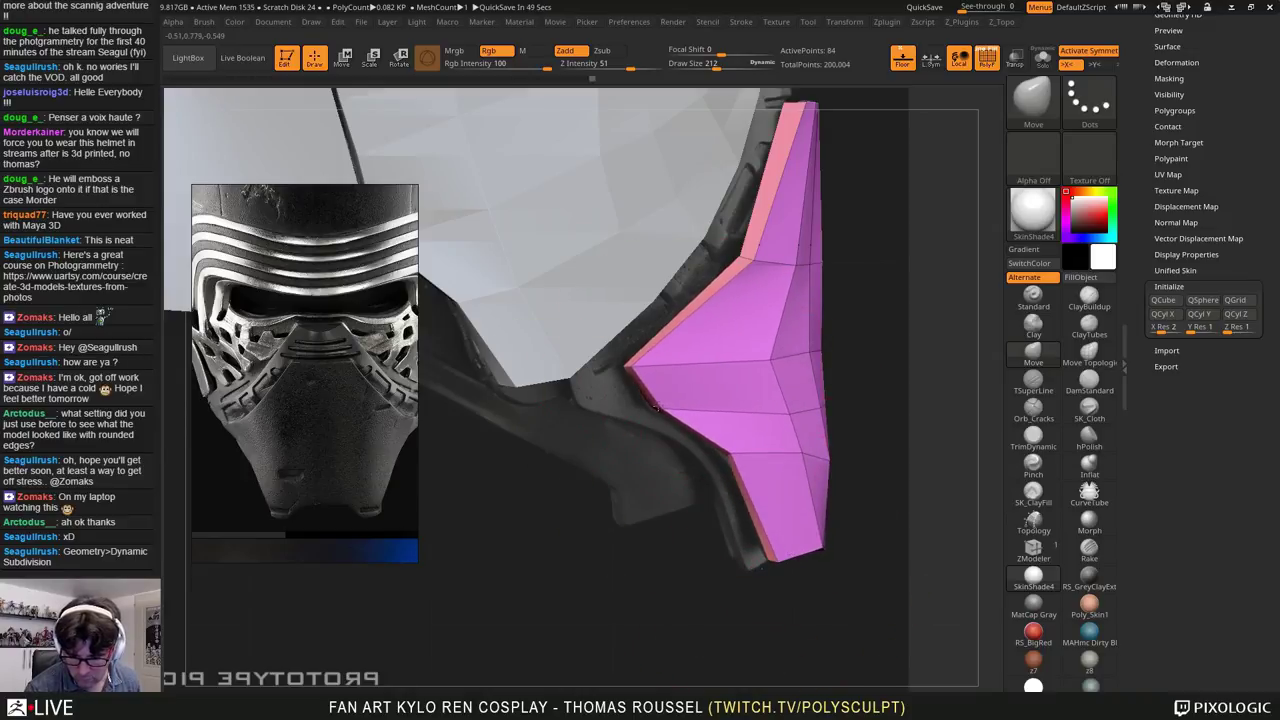
# Step: Reduce the Move brush to draw size 76 and pull the point below the muzzle's widest corner back to the reference outline
pyautogui.press('s')
pyautogui.moveTo(668, 401); pyautogui.dragTo(642, 409)
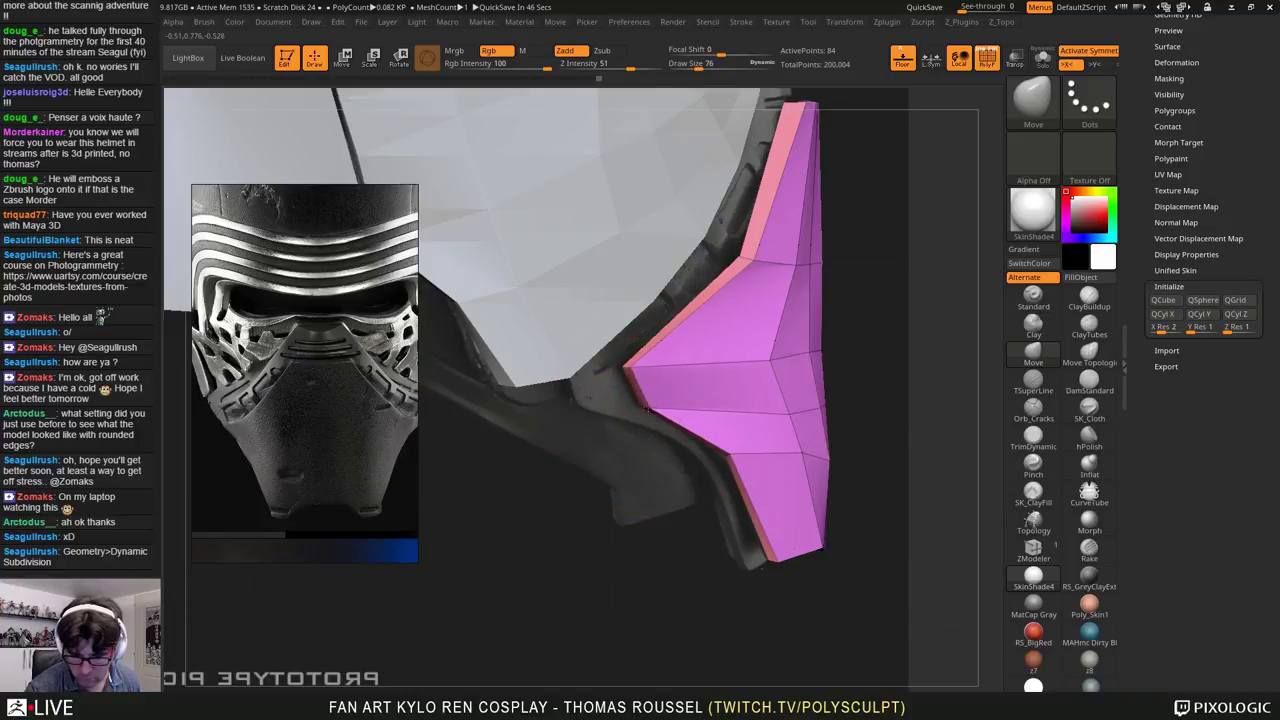
pyautogui.keyDown('alt'); pyautogui.moveTo(790, 570); pyautogui.dragTo(765, 521); pyautogui.keyUp('alt')
pyautogui.keyDown('alt'); pyautogui.moveTo(901, 472); pyautogui.dragTo(847, 471); pyautogui.keyUp('alt')
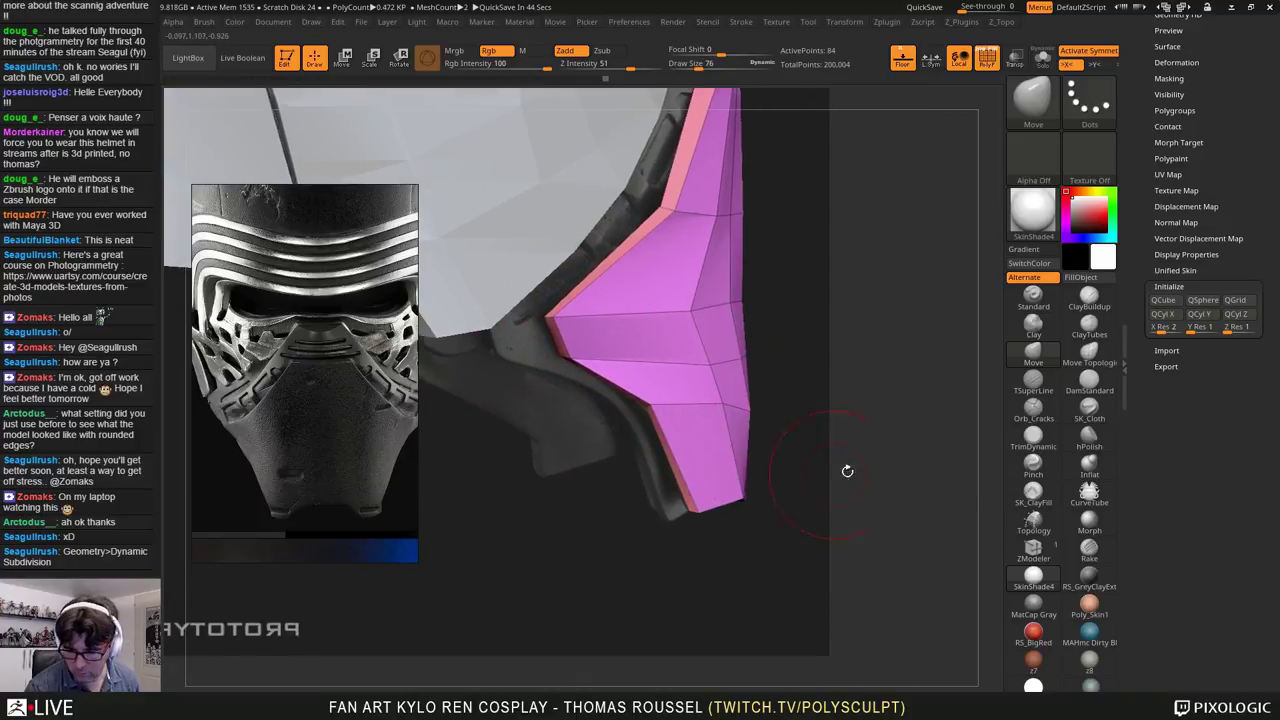
# Step: Insert a horizontal ZModeler edge loop near the muzzle's bottom and reshape the lower front with the Move brush at draw size 31
pyautogui.click(1034, 558)
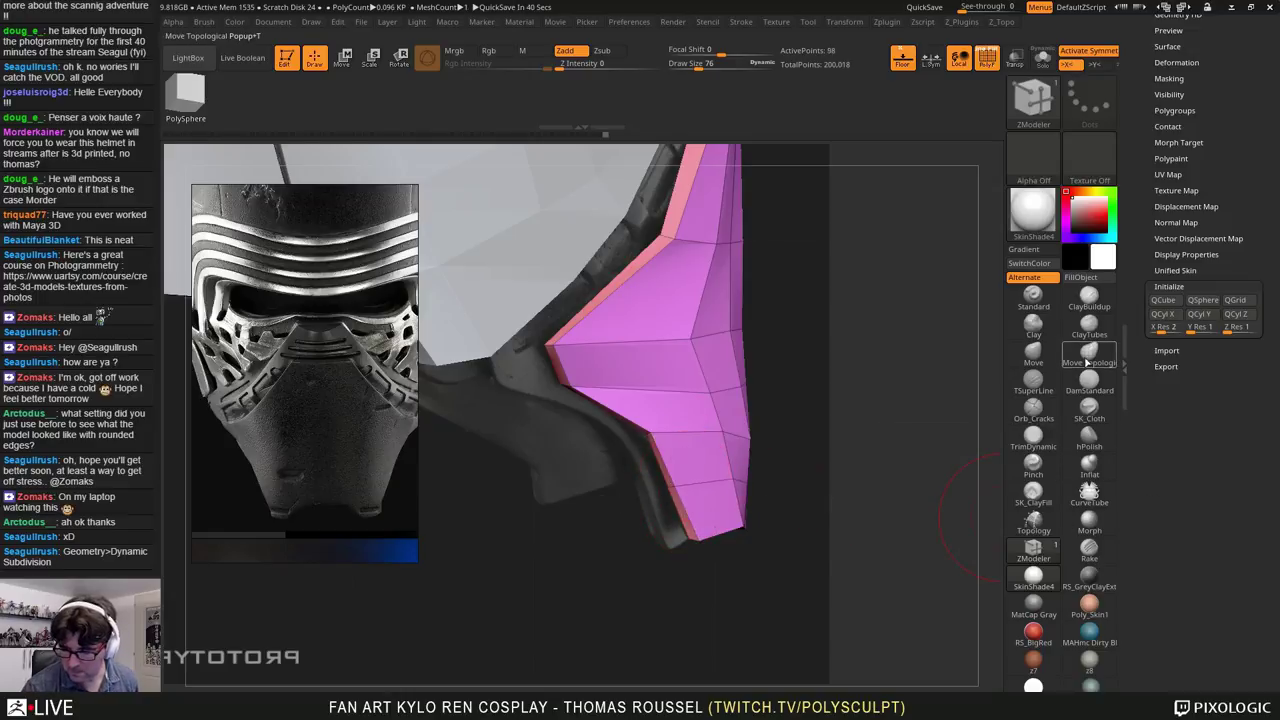
pyautogui.click(1033, 352)
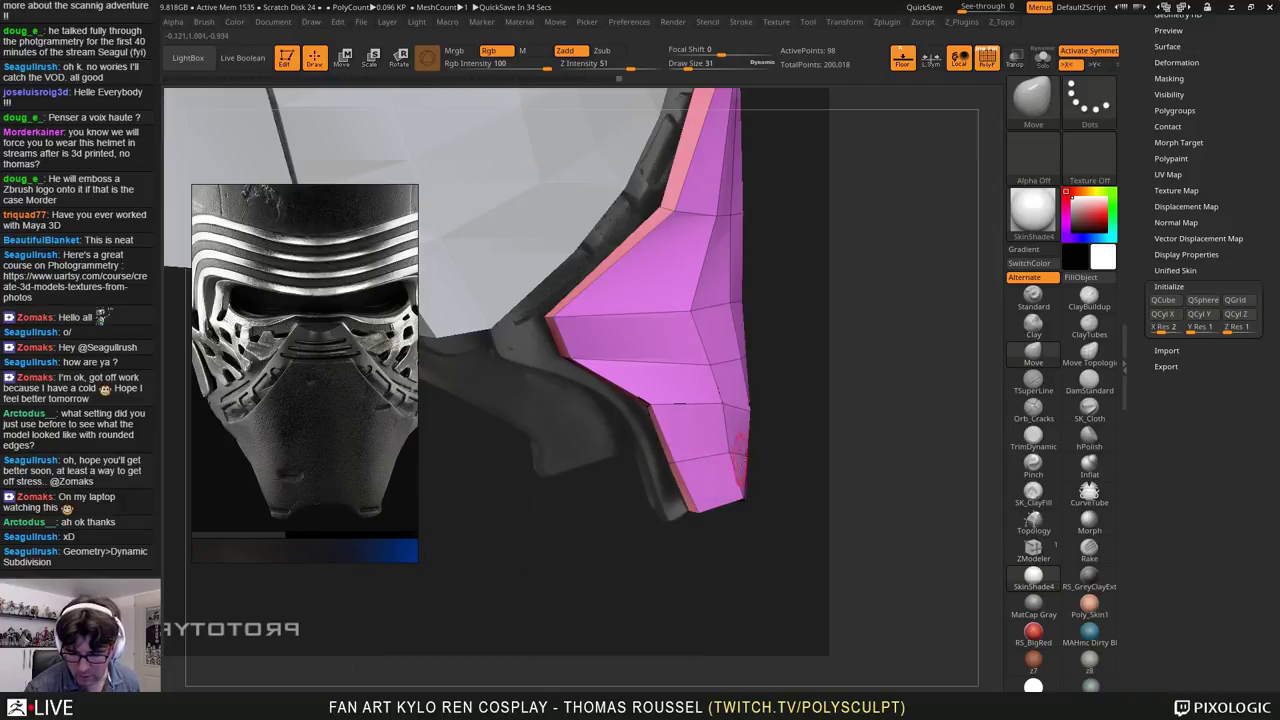
pyautogui.moveTo(754, 497); pyautogui.dragTo(750, 411)
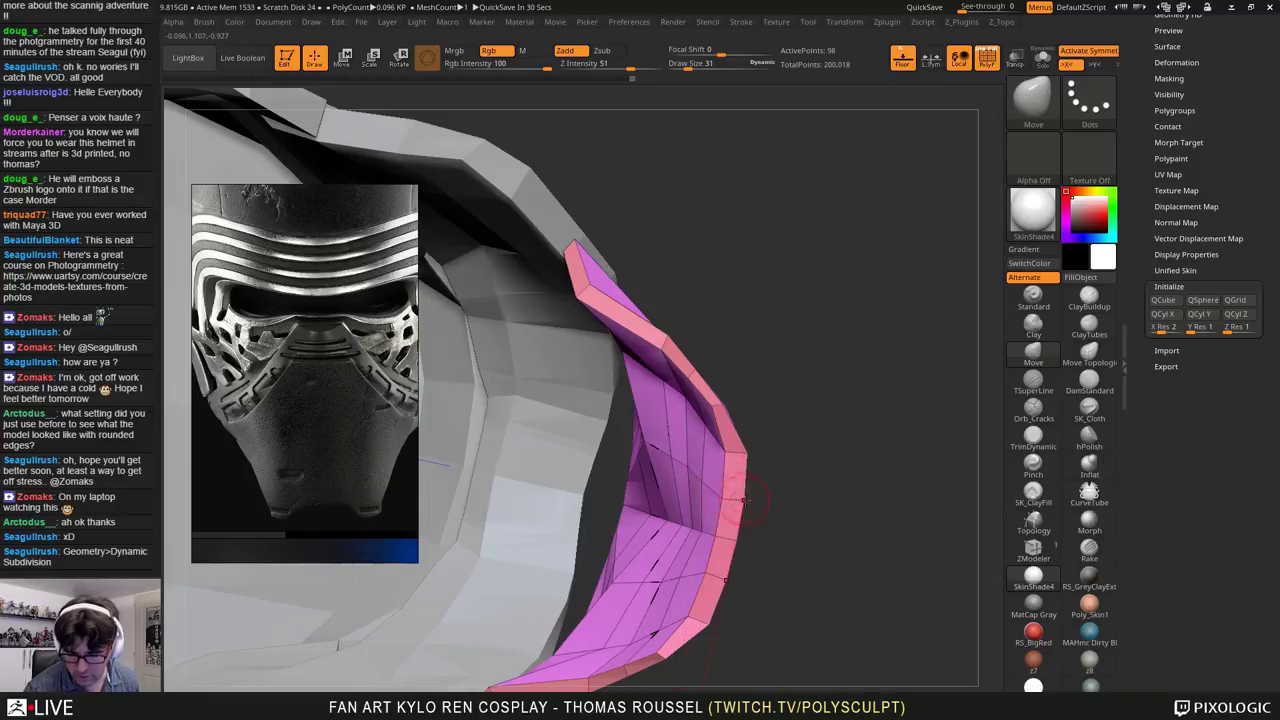
pyautogui.moveTo(745, 497); pyautogui.dragTo(728, 665)
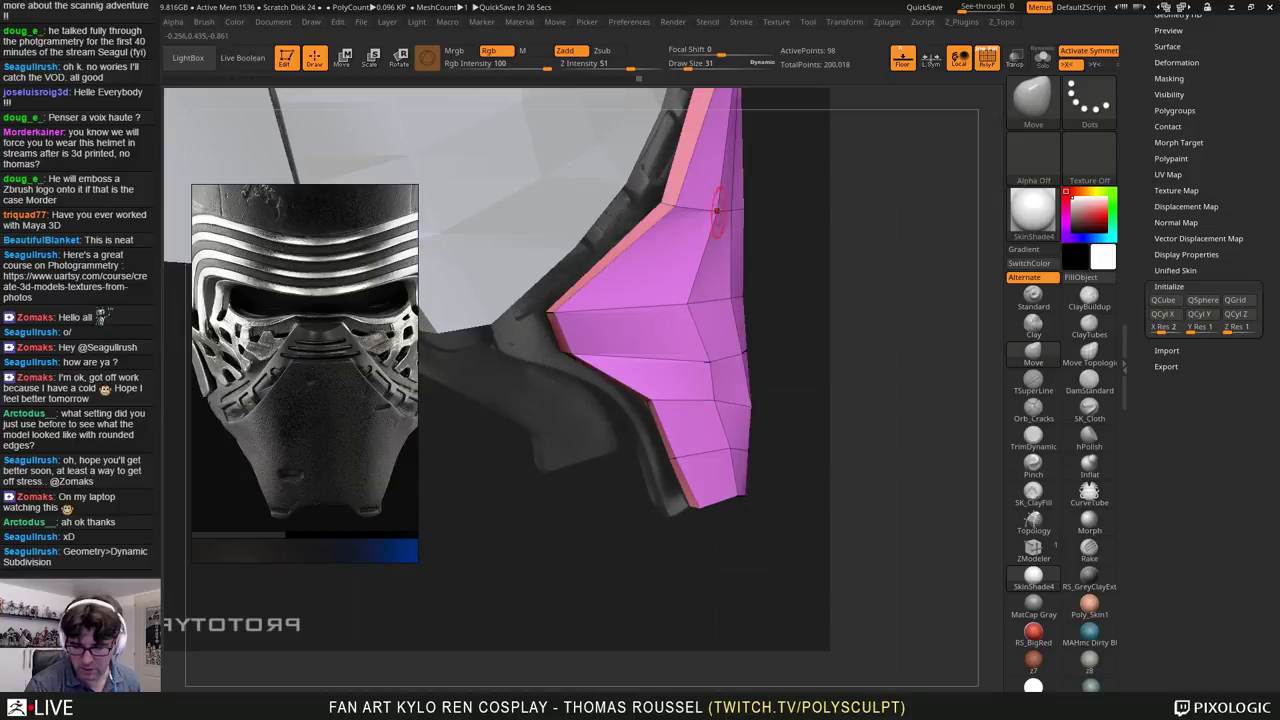
# Step: Nudge the muzzle's widest corner inward, insert a horizontal edge loop above it, and curve the new rim points along the side reference
pyautogui.moveTo(550, 312)
pyautogui.mouseDown()
pyautogui.moveTo(690, 325)
pyautogui.moveTo(752, 421)
pyautogui.moveTo(568, 309)
pyautogui.mouseUp()
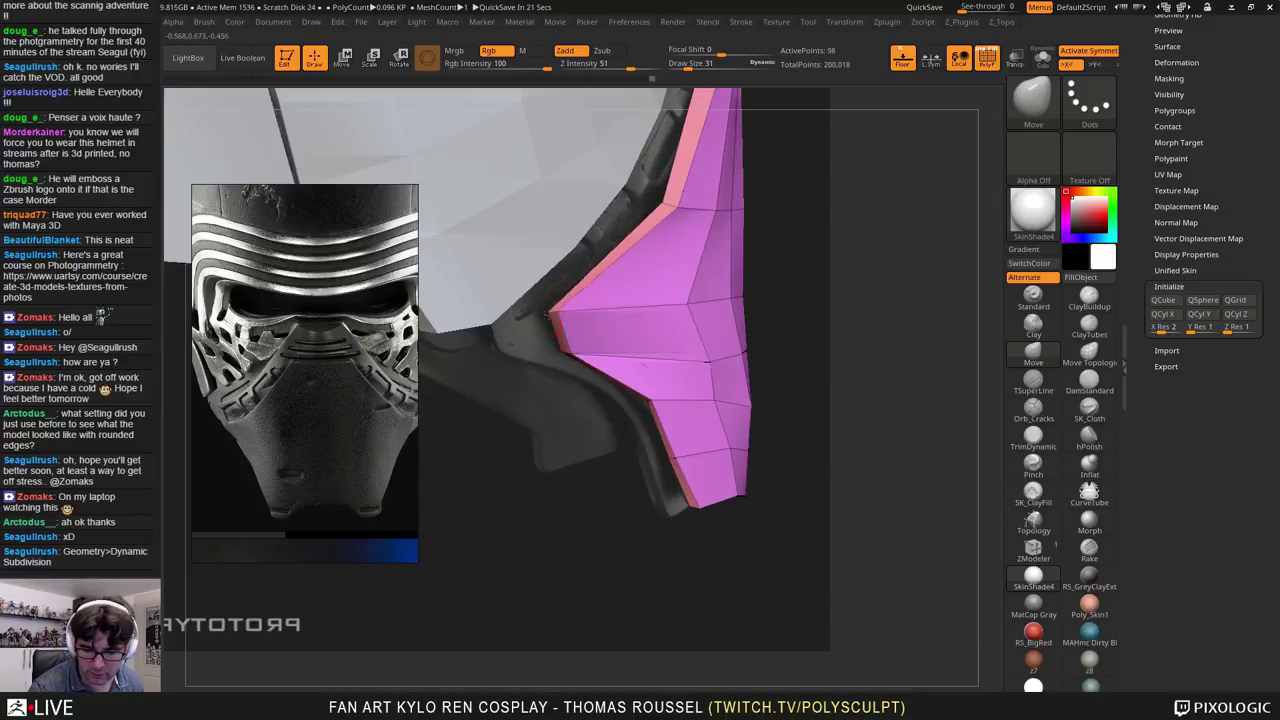
pyautogui.click(1033, 548)
pyautogui.click(720, 282)
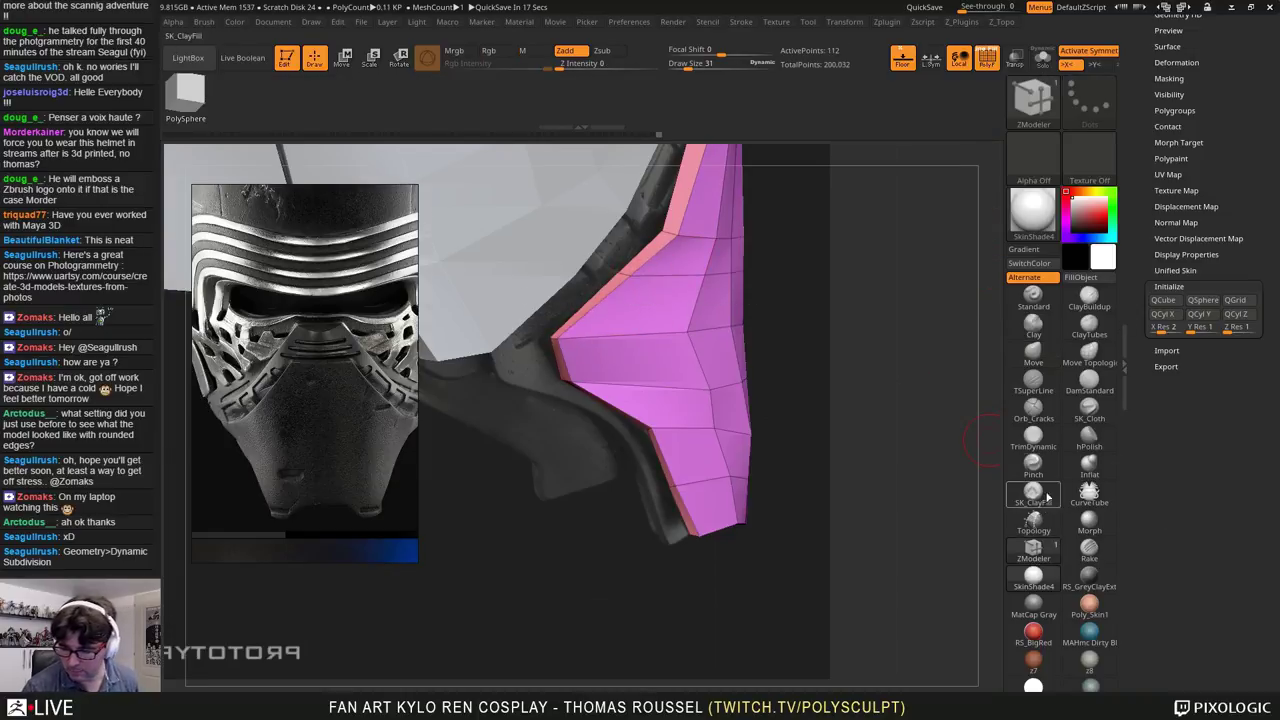
pyautogui.click(1033, 352)
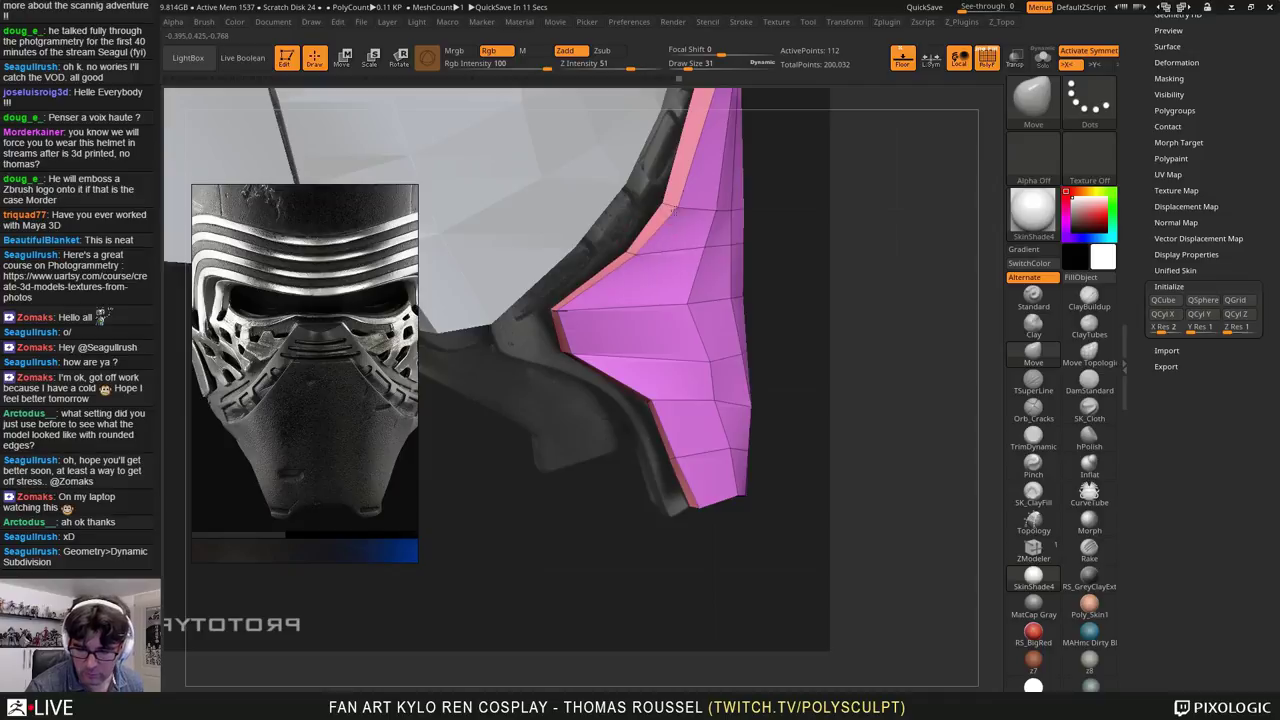
# Step: Nudge the muzzle rim point above the widest corner forward to follow the side reference
pyautogui.moveTo(673, 210); pyautogui.dragTo(681, 204)
pyautogui.keyDown('alt'); pyautogui.moveTo(679, 205); pyautogui.dragTo(626, 425, button='right'); pyautogui.keyUp('alt')
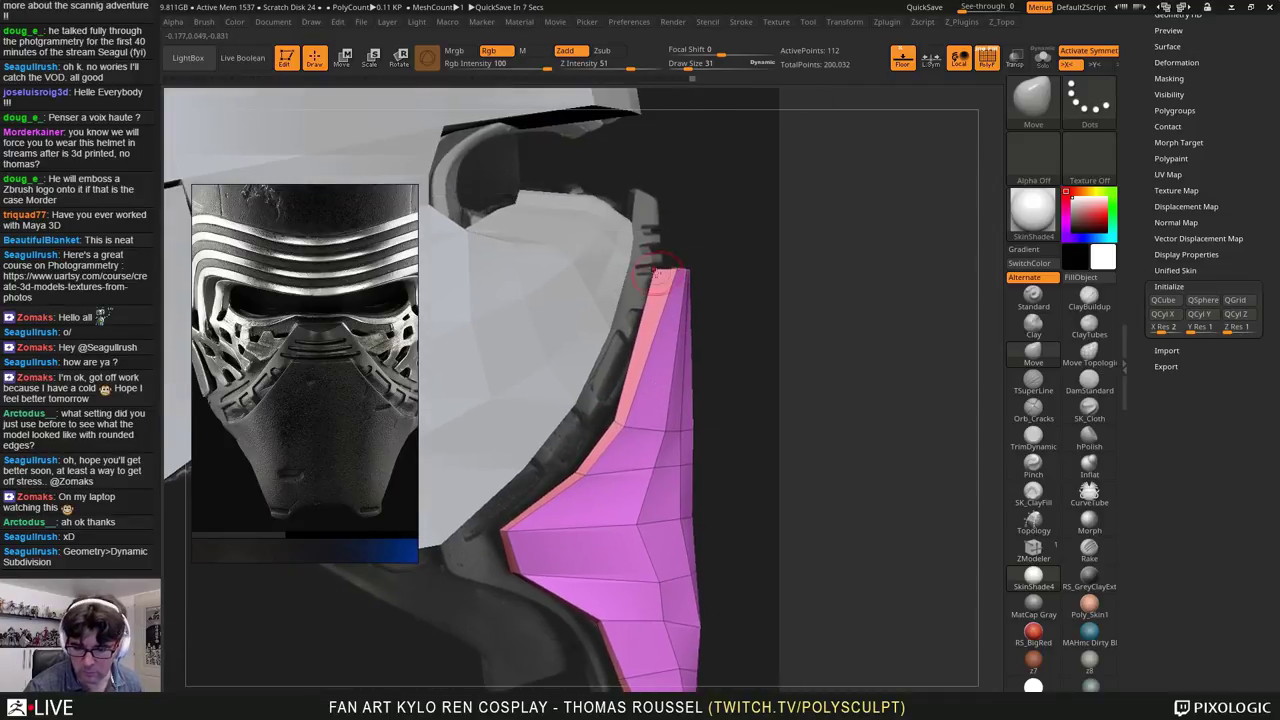
pyautogui.moveTo(674, 268); pyautogui.dragTo(655, 298, button='right')
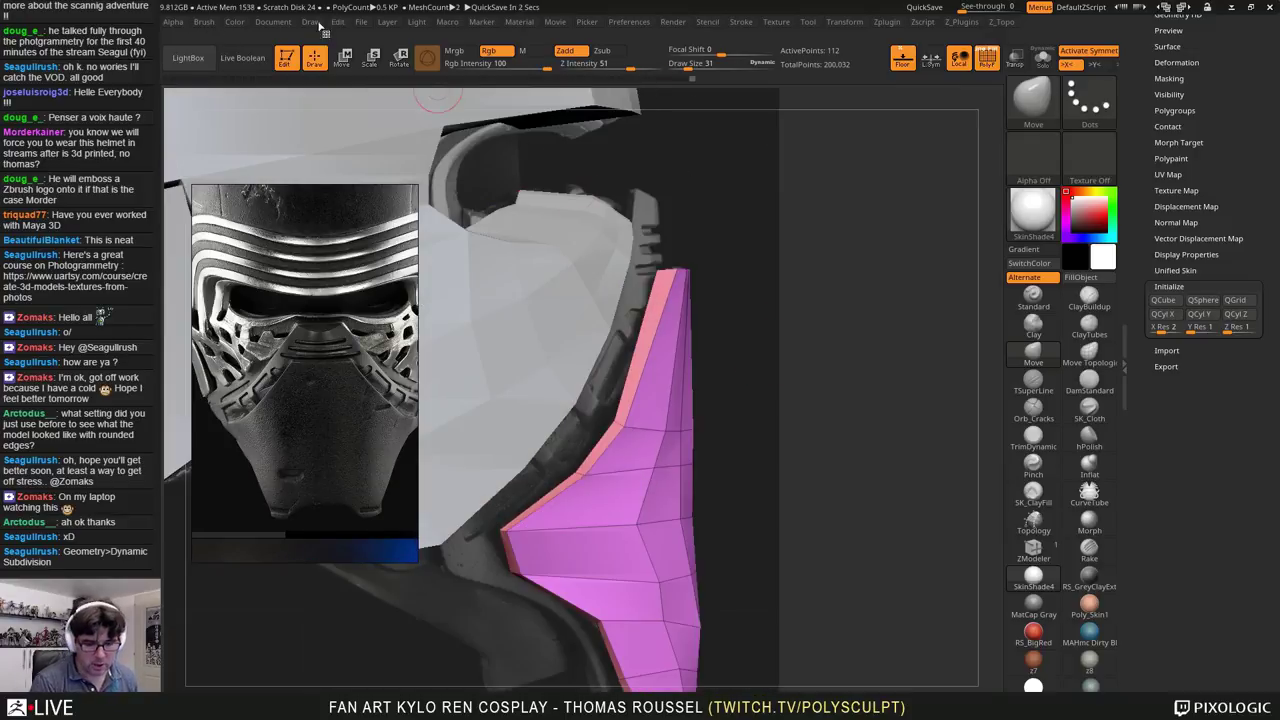
# Step: Examine the muzzle close-ups on the reference board, including its front panel and bottom edge
pyautogui.scroll(-4, 315, 378)
pyautogui.moveTo(320, 376); pyautogui.dragTo(246, 310, button='middle')
pyautogui.scroll(-2, 304, 348)
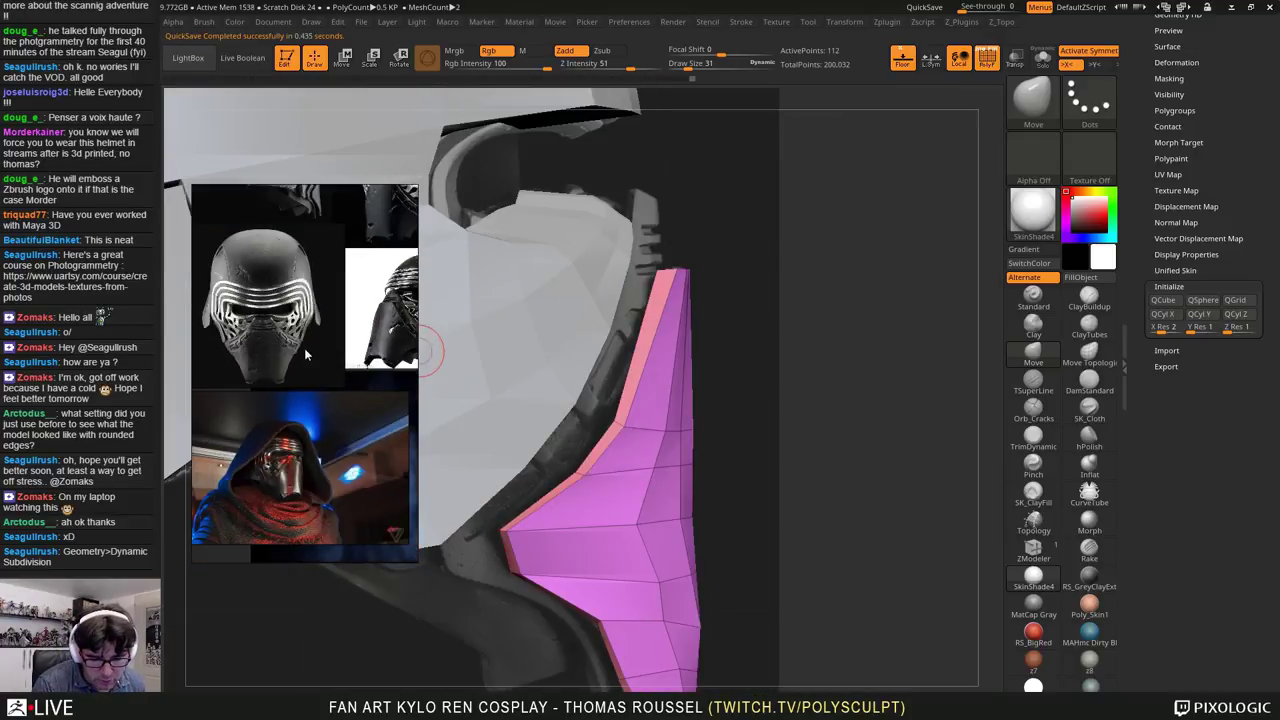
pyautogui.moveTo(371, 328); pyautogui.dragTo(269, 312, button='middle')
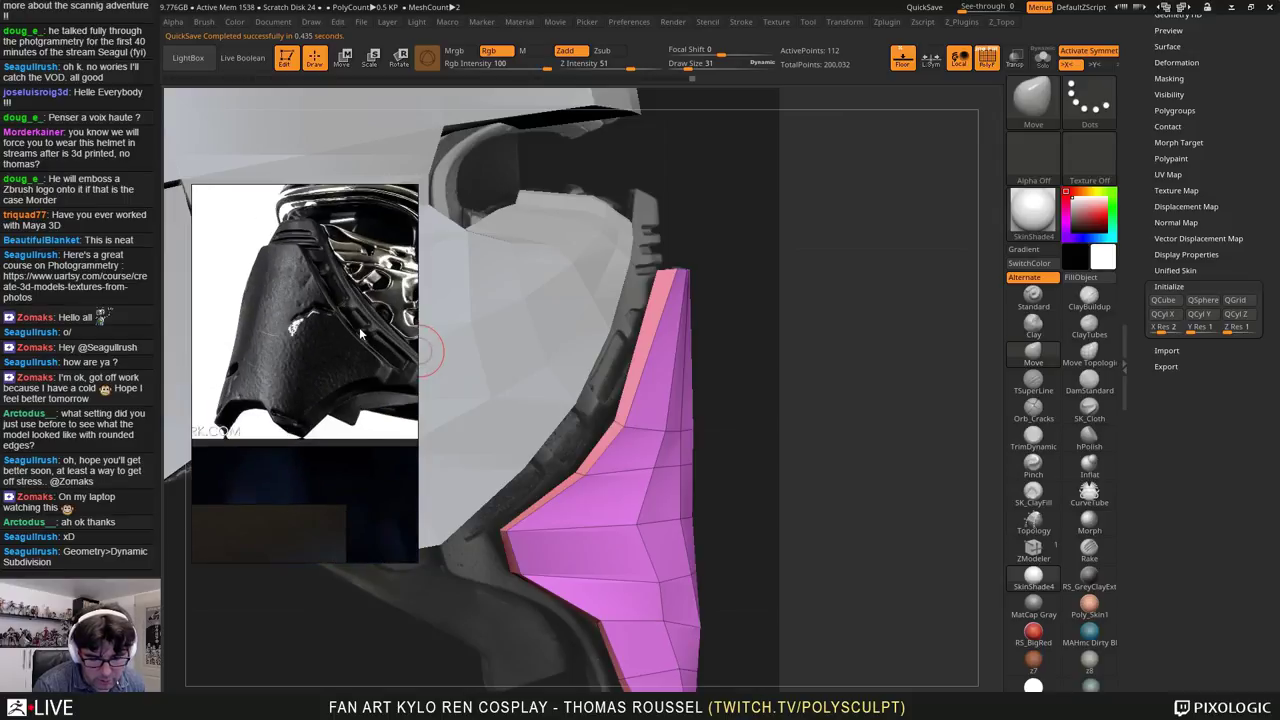
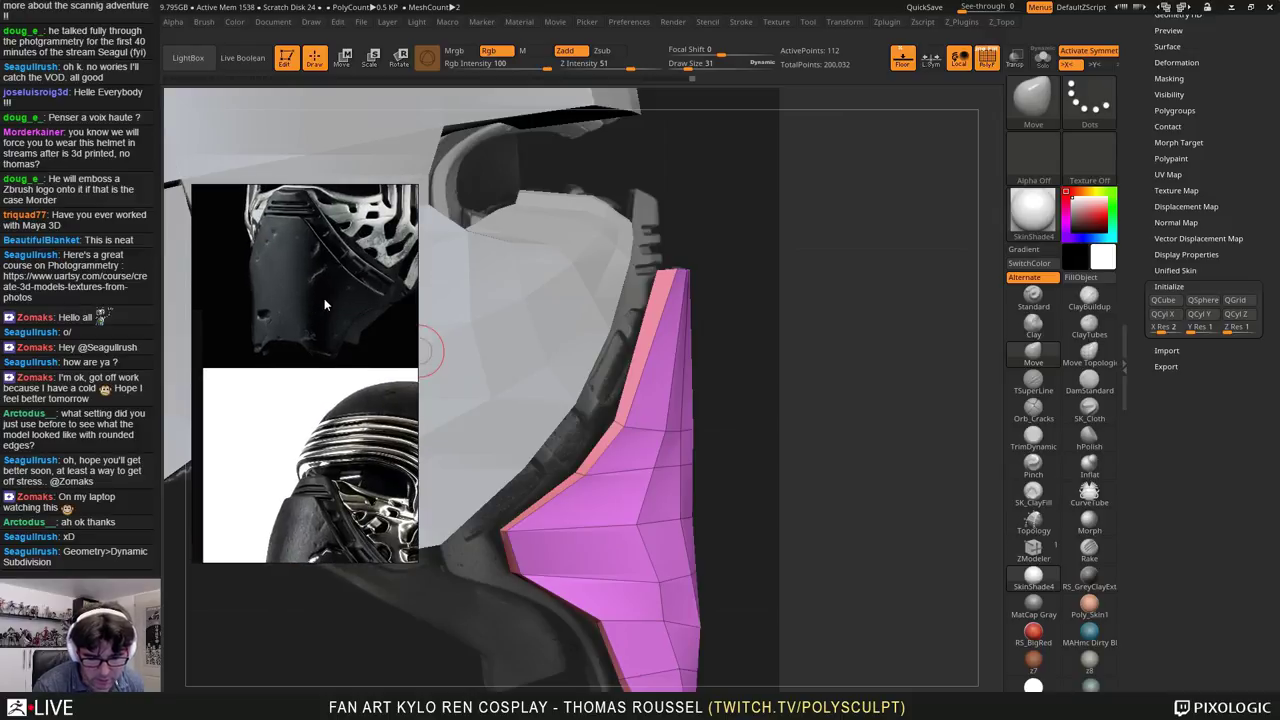
# Step: Enlarge the Move brush to draw size 79 and pull the point below the muzzle's widest corner outward, matching the side reference
pyautogui.keyDown('shift'); pyautogui.moveTo(712, 540); pyautogui.dragTo(706, 526); pyautogui.keyUp('shift')
pyautogui.keyDown('ctrl'); pyautogui.moveTo(706, 526); pyautogui.dragTo(732, 430, button='right'); pyautogui.keyUp('ctrl')
pyautogui.keyDown('ctrl'); pyautogui.moveTo(757, 471); pyautogui.dragTo(800, 575, button='right'); pyautogui.keyUp('ctrl')
pyautogui.press('s')
pyautogui.moveTo(789, 538)
pyautogui.mouseDown()
pyautogui.moveTo(803, 540)
pyautogui.moveTo(734, 575)
pyautogui.moveTo(737, 586)
pyautogui.mouseUp()
pyautogui.keyDown('alt'); pyautogui.moveTo(790, 476); pyautogui.dragTo(704, 484, button='right'); pyautogui.keyUp('alt')
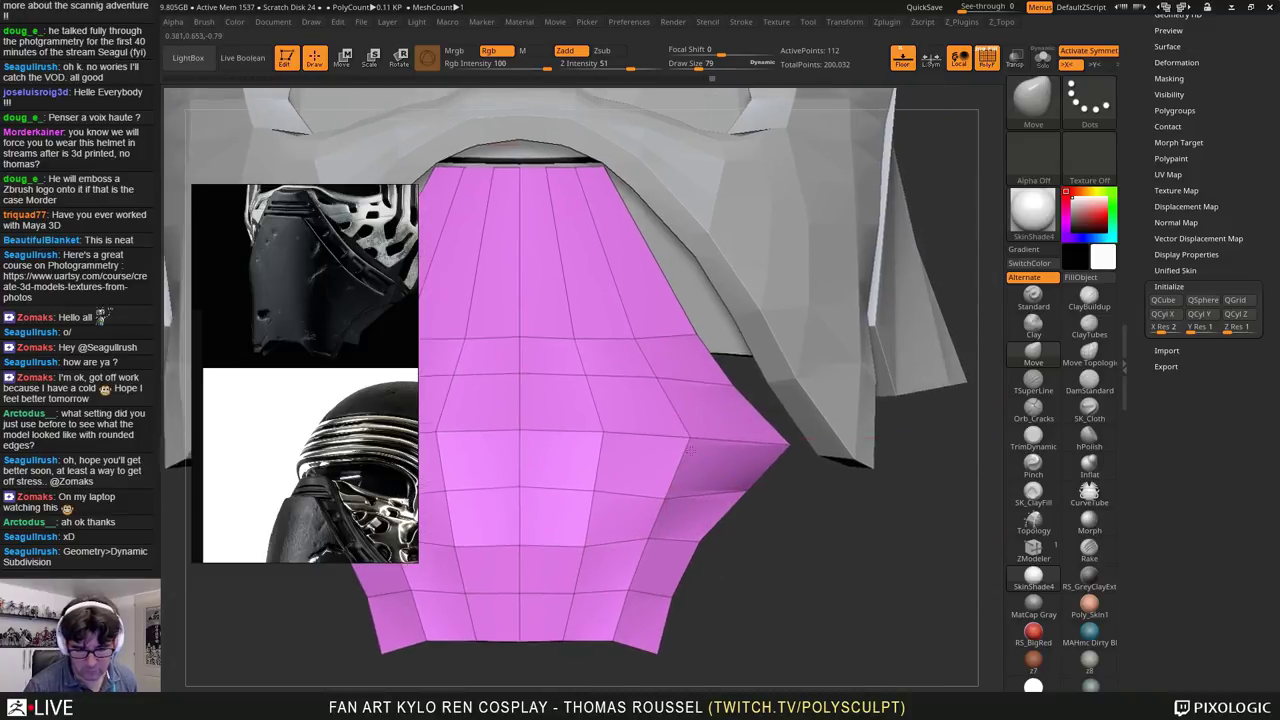
pyautogui.moveTo(768, 484); pyautogui.dragTo(786, 473)
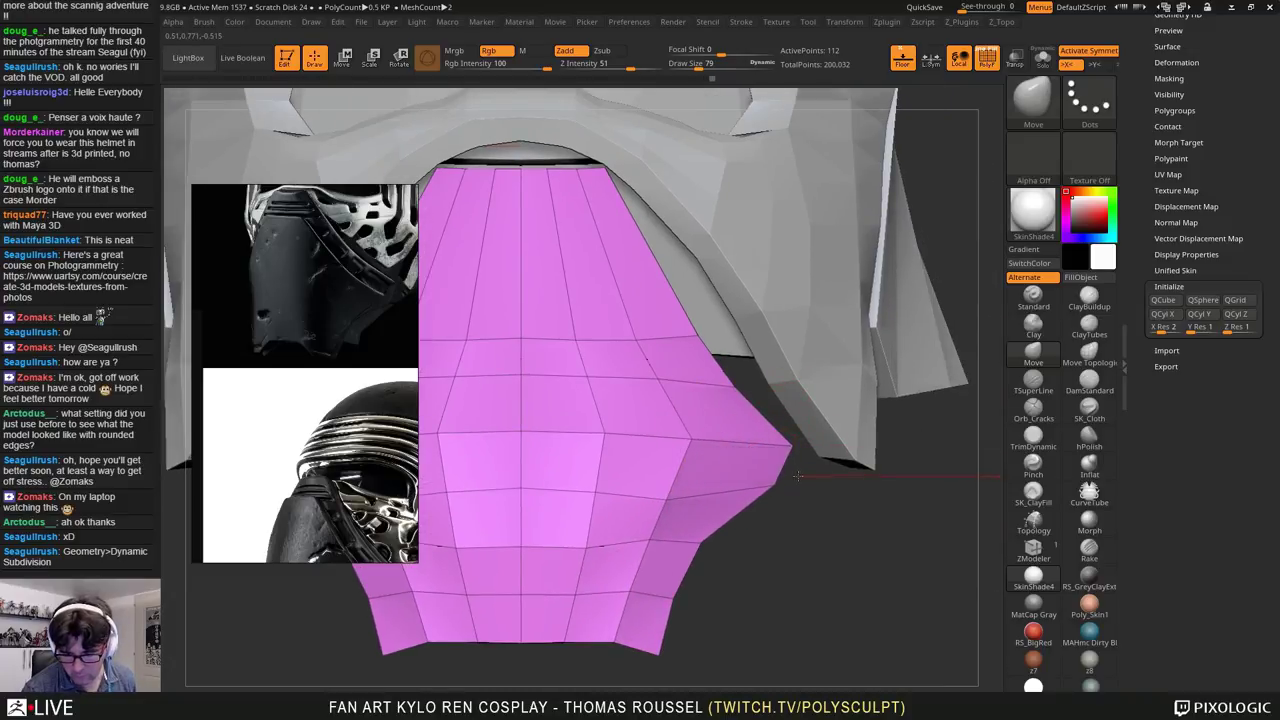
pyautogui.moveTo(797, 477); pyautogui.dragTo(780, 482, button='right')
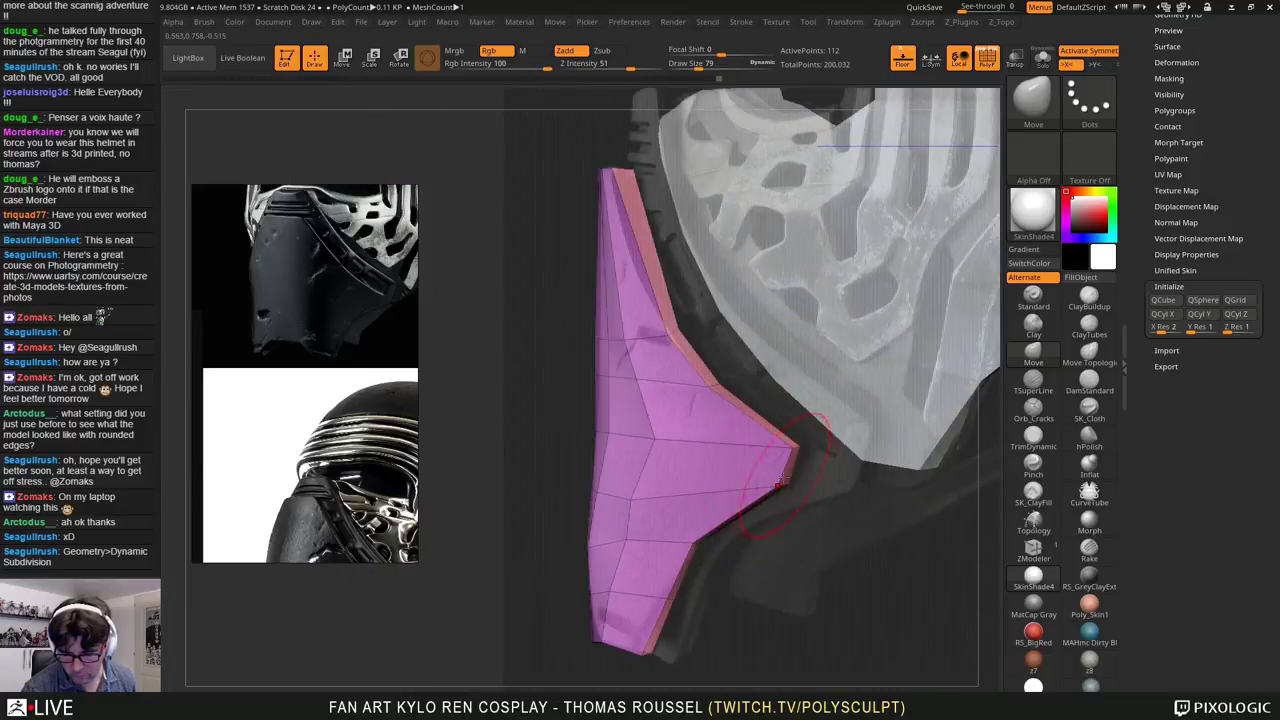
pyautogui.keyDown('shift'); pyautogui.moveTo(800, 462); pyautogui.dragTo(898, 452); pyautogui.keyUp('shift')
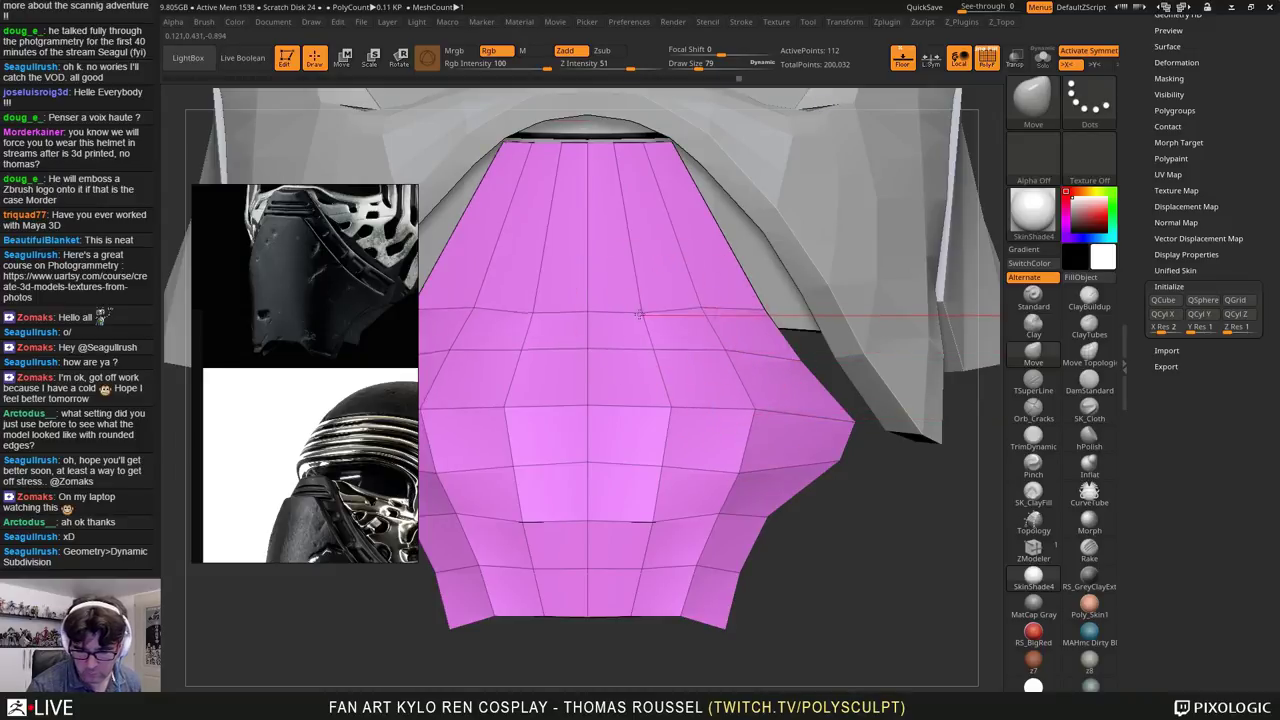
# Step: Insert a horizontal ZModeler edge loop across the muzzle's upper section
pyautogui.keyDown('alt'); pyautogui.moveTo(866, 450); pyautogui.dragTo(858, 517); pyautogui.keyUp('alt')
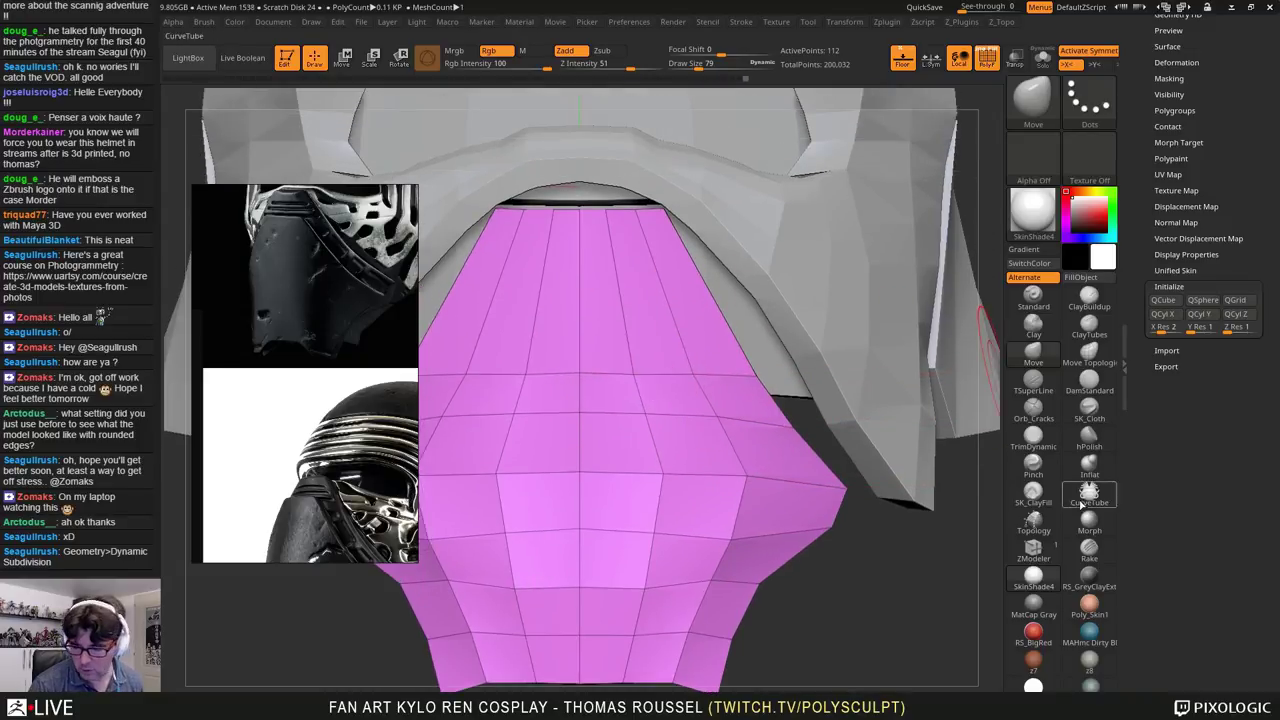
pyautogui.click(1036, 552)
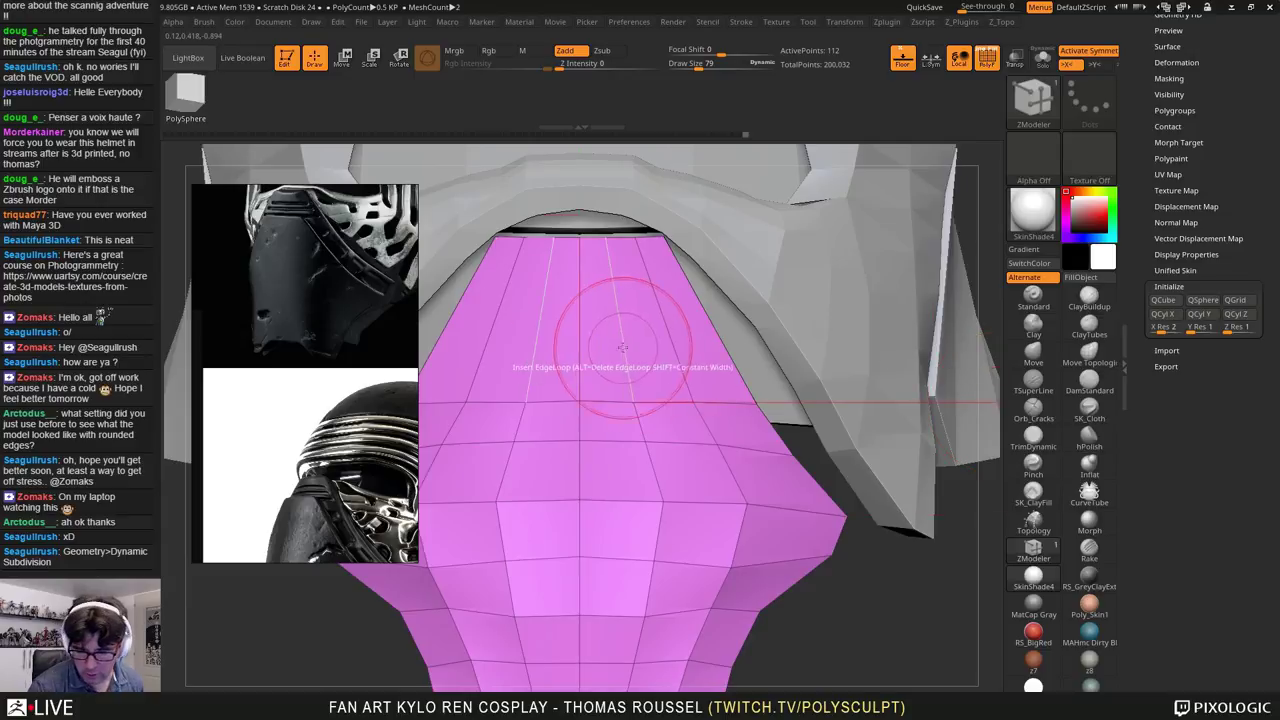
pyautogui.click(685, 386)
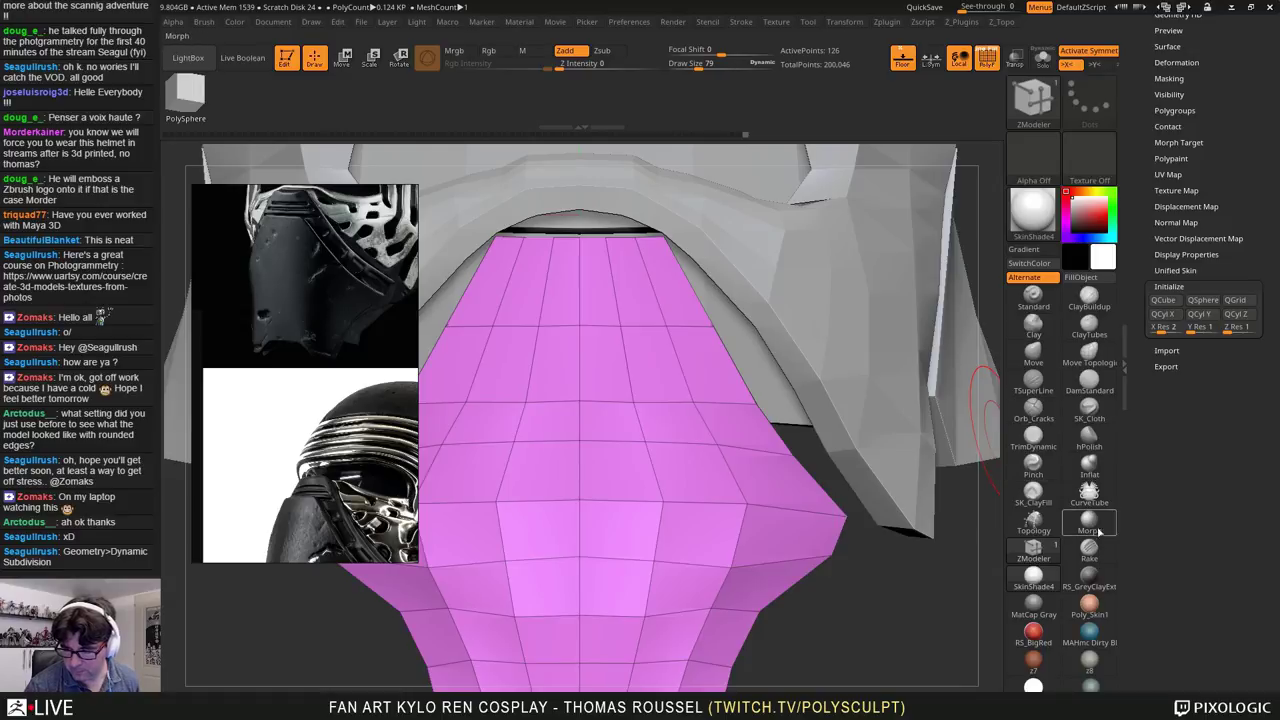
# Step: Pull the upper edge loop's outer points inward with the Move brush at draw size 103 to curve the muzzle's sides
pyautogui.click(1034, 352)
pyautogui.press('s')
pyautogui.moveTo(716, 317); pyautogui.dragTo(694, 311)
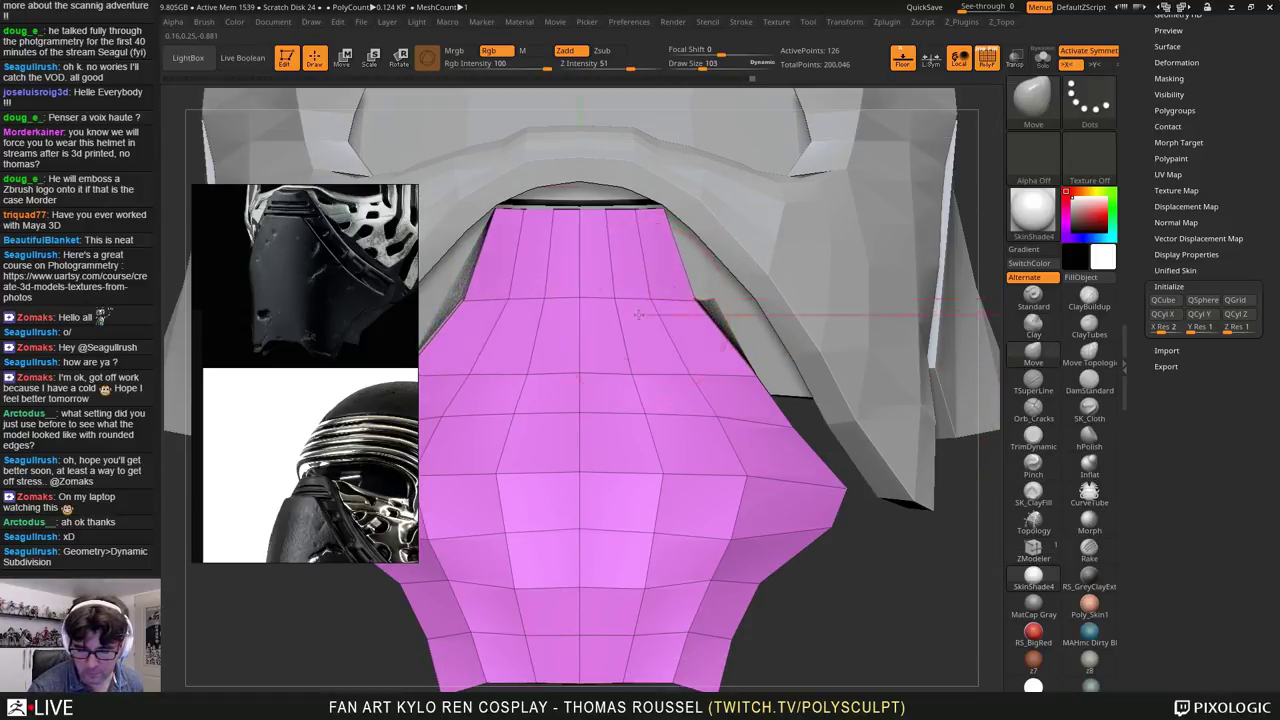
pyautogui.keyDown('alt'); pyautogui.moveTo(626, 362); pyautogui.dragTo(604, 408, button='right'); pyautogui.keyUp('alt')
pyautogui.moveTo(674, 350); pyautogui.dragTo(678, 350)
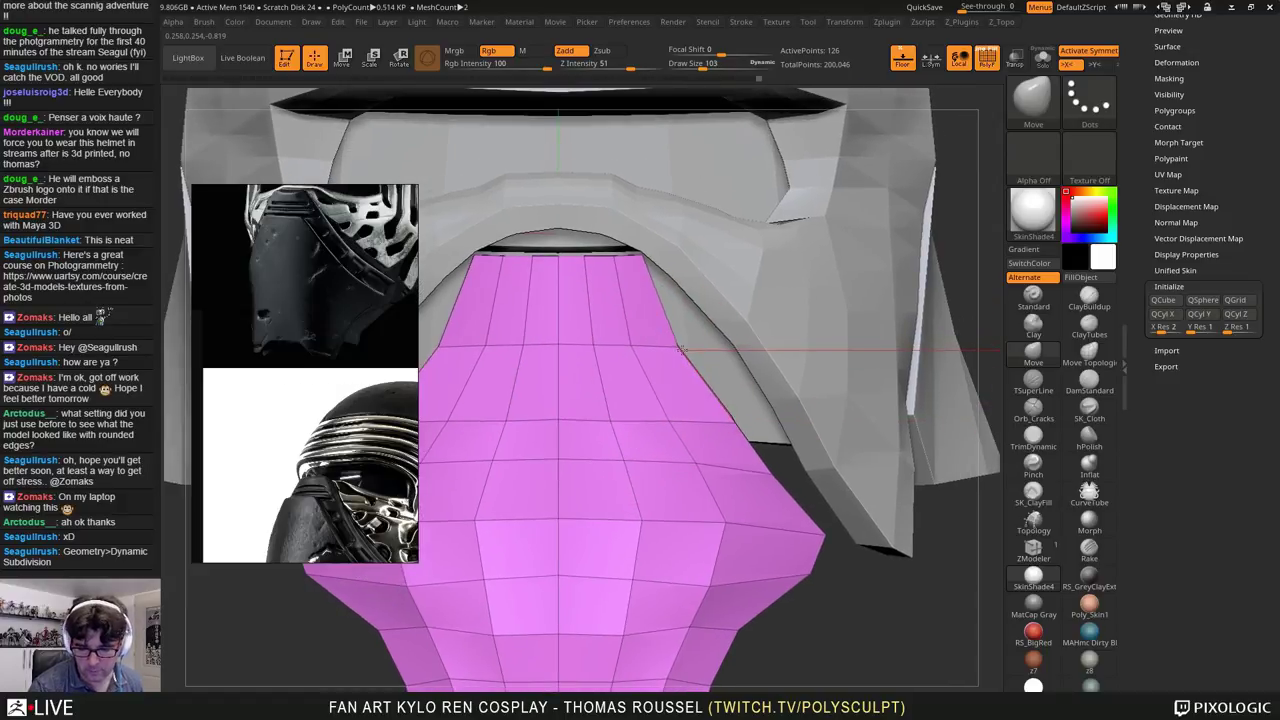
# Step: Lower the muzzle's top corners slightly and reduce the Move brush to draw size 76
pyautogui.moveTo(642, 258); pyautogui.dragTo(642, 263)
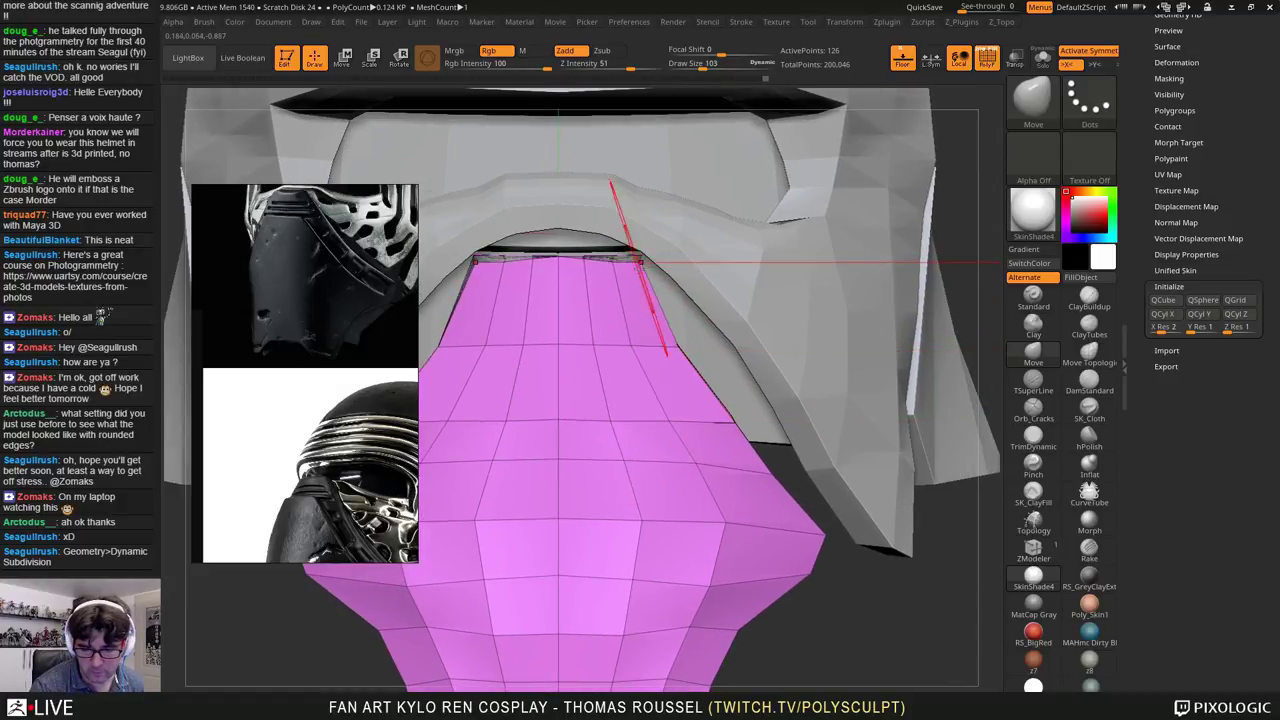
pyautogui.press('[')
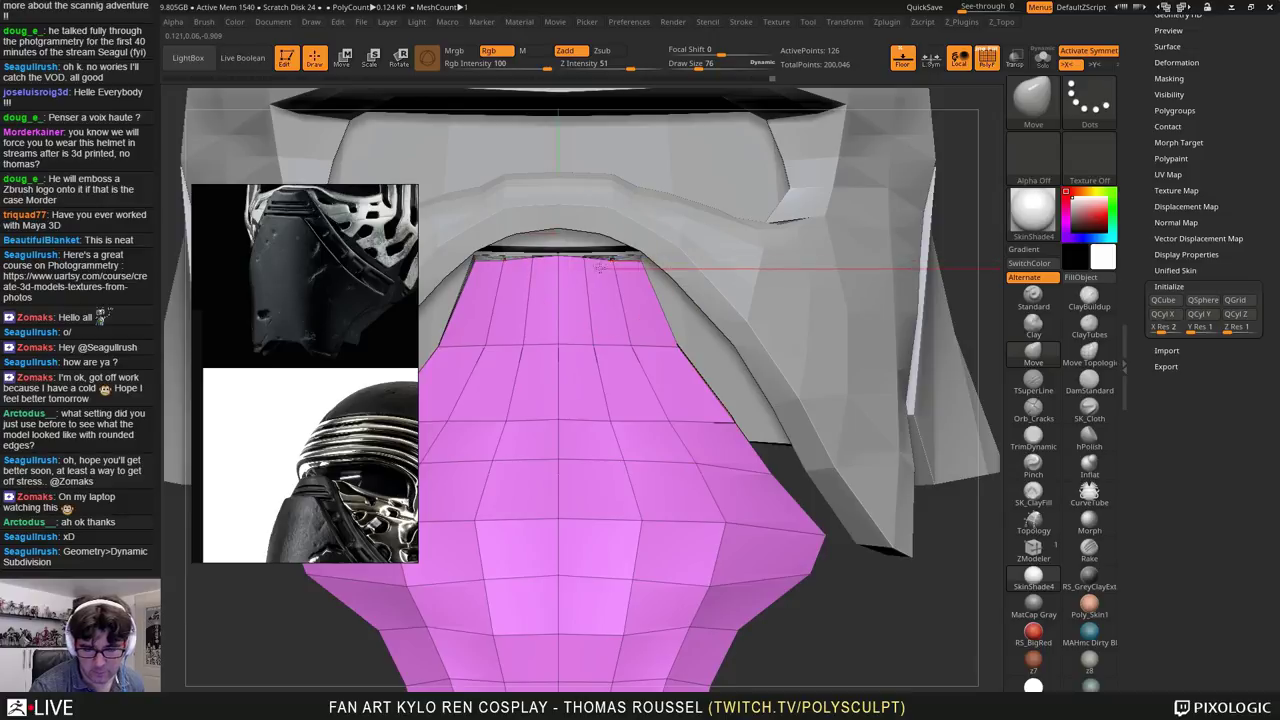
pyautogui.moveTo(594, 265); pyautogui.dragTo(706, 438, button='right')
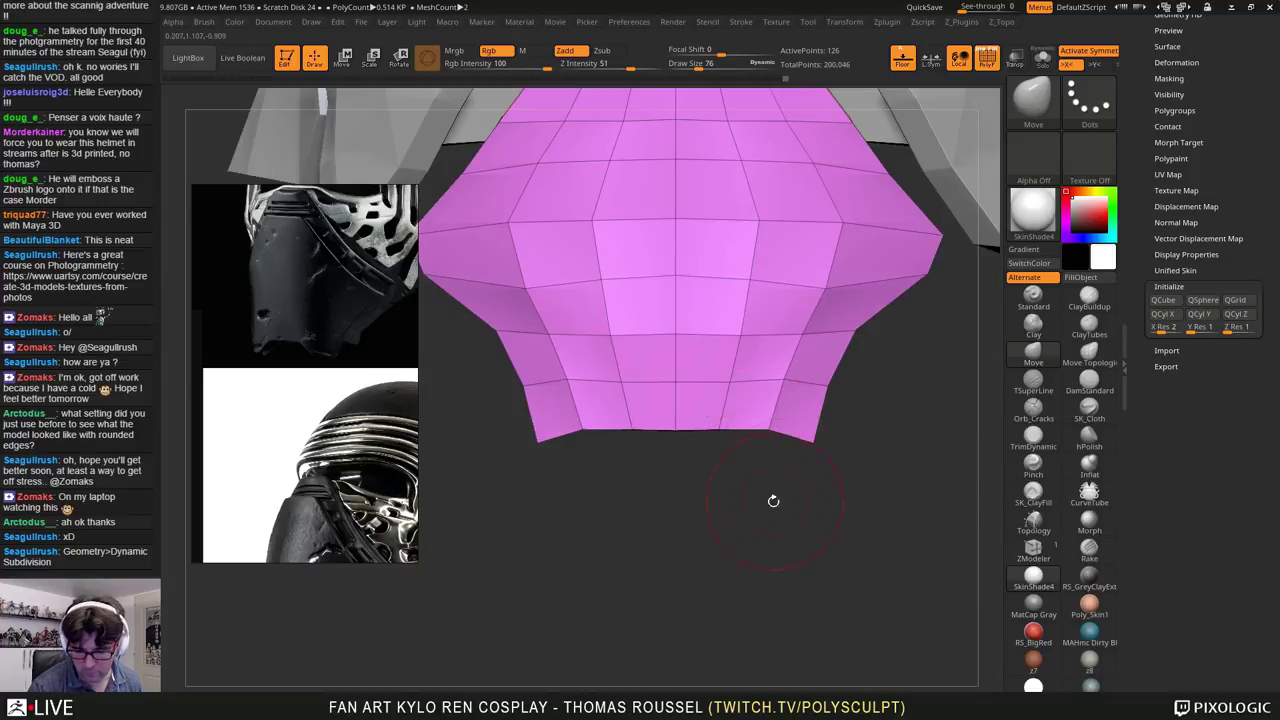
# Step: Raise the middle of the muzzle's bottom edge into an arch with the Move brush
pyautogui.moveTo(773, 501); pyautogui.dragTo(755, 551, button='right')
pyautogui.moveTo(721, 512)
pyautogui.mouseDown(button='right')
pyautogui.moveTo(815, 520)
pyautogui.moveTo(706, 492)
pyautogui.mouseUp(button='right')
pyautogui.moveTo(900, 487); pyautogui.dragTo(882, 491, button='right')
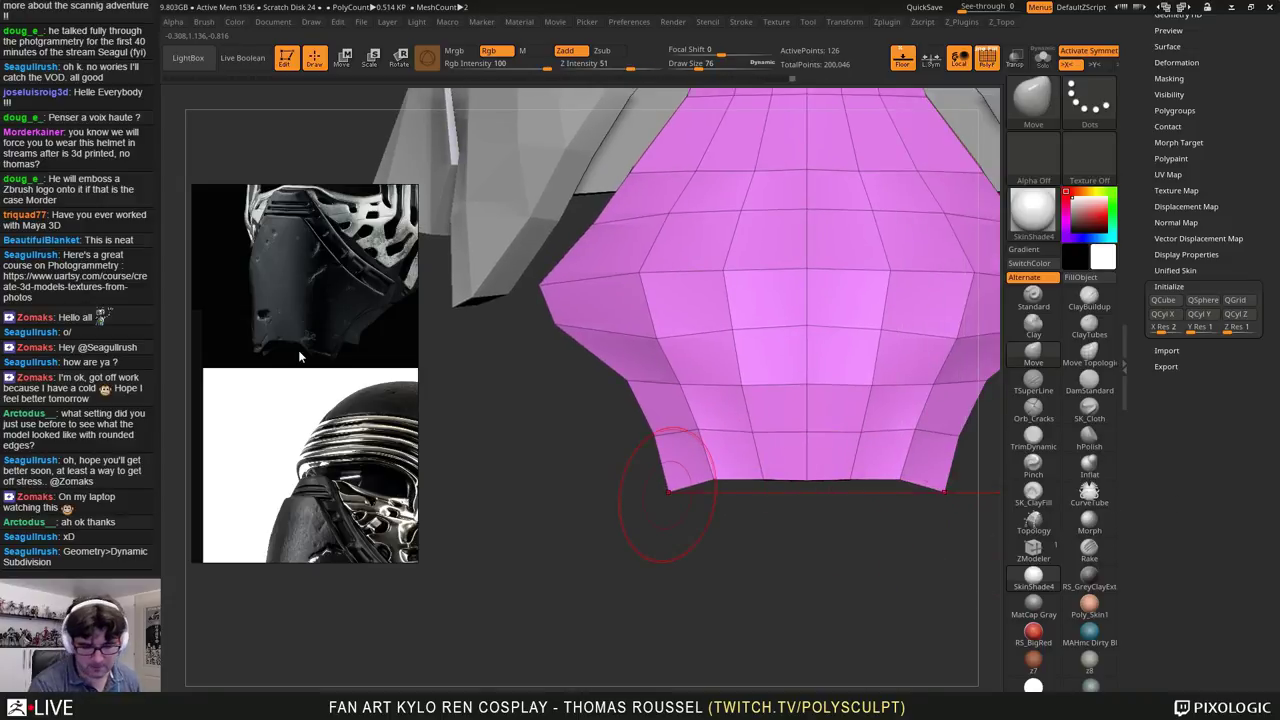
pyautogui.moveTo(850, 477)
pyautogui.mouseDown()
pyautogui.moveTo(850, 463)
pyautogui.moveTo(808, 452)
pyautogui.moveTo(749, 470)
pyautogui.mouseUp()
# Step: Reduce the Move brush to draw size 19 and shape the bottom edge points into a flatter central notch with angled sides
pyautogui.press('s')
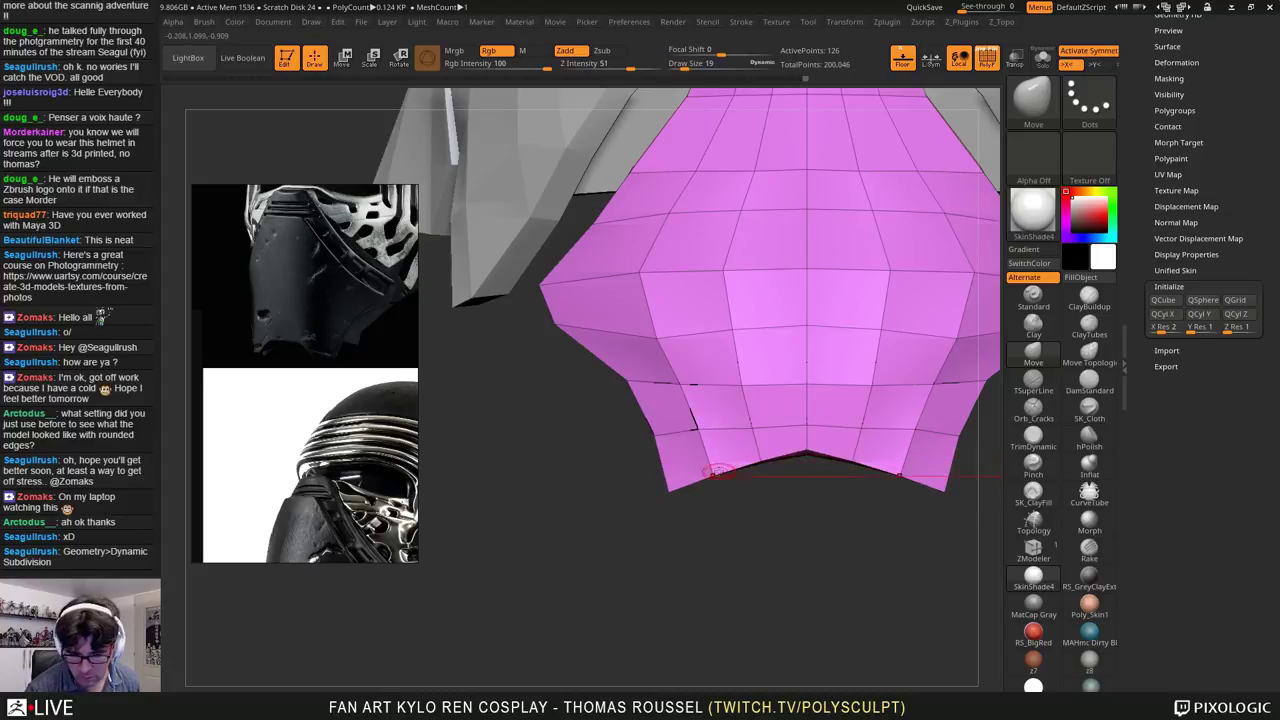
pyautogui.moveTo(711, 484); pyautogui.dragTo(736, 538)
pyautogui.moveTo(717, 486); pyautogui.dragTo(715, 532)
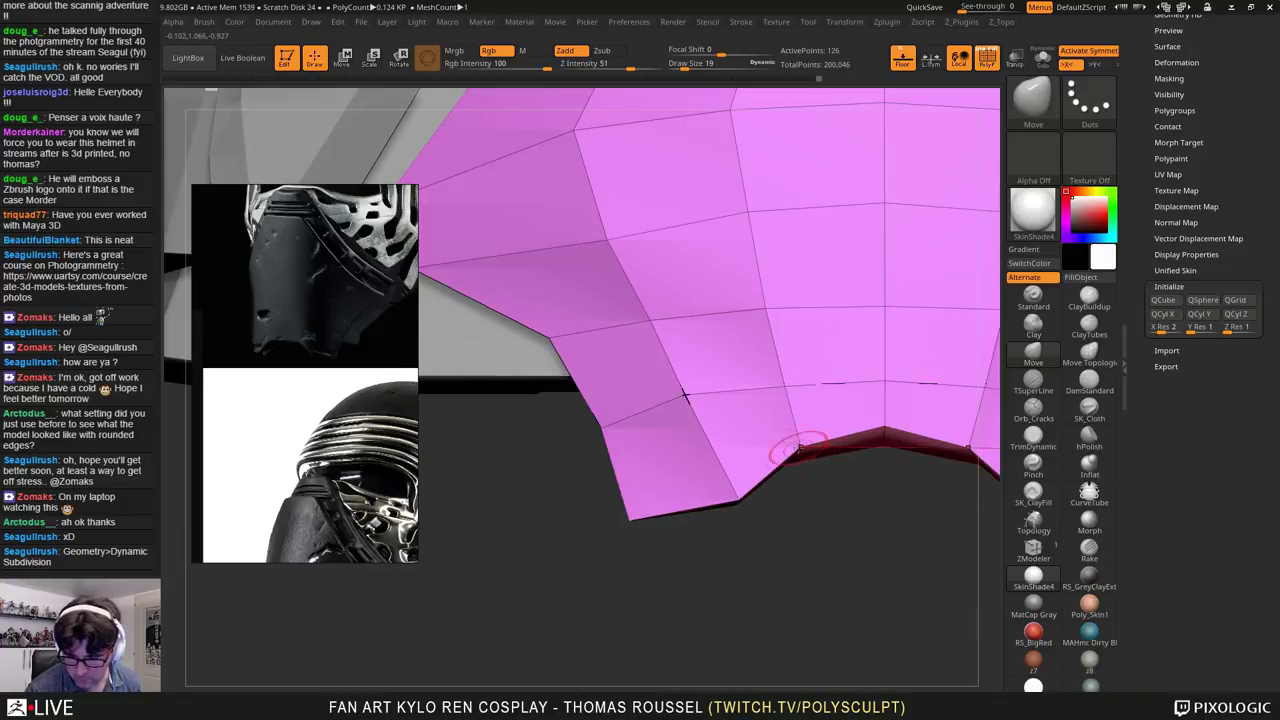
pyautogui.moveTo(883, 425); pyautogui.dragTo(881, 445)
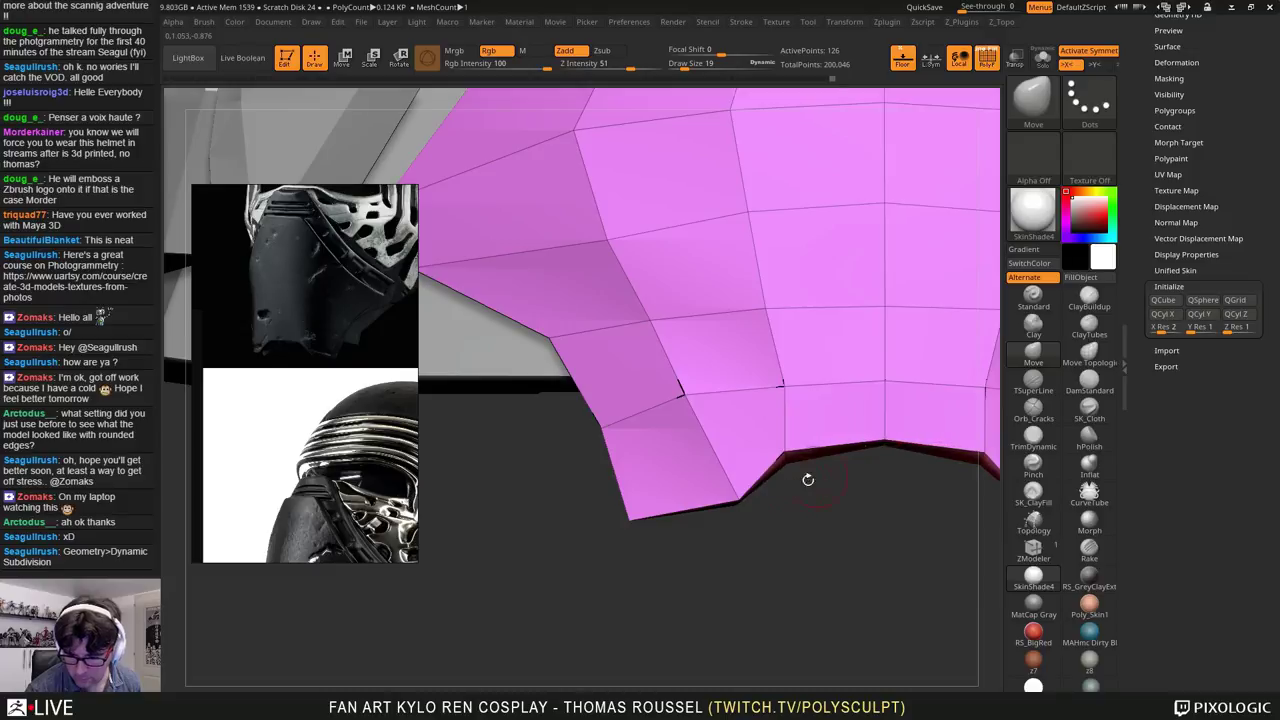
pyautogui.keyDown('alt'); pyautogui.moveTo(934, 480); pyautogui.dragTo(819, 487); pyautogui.keyUp('alt')
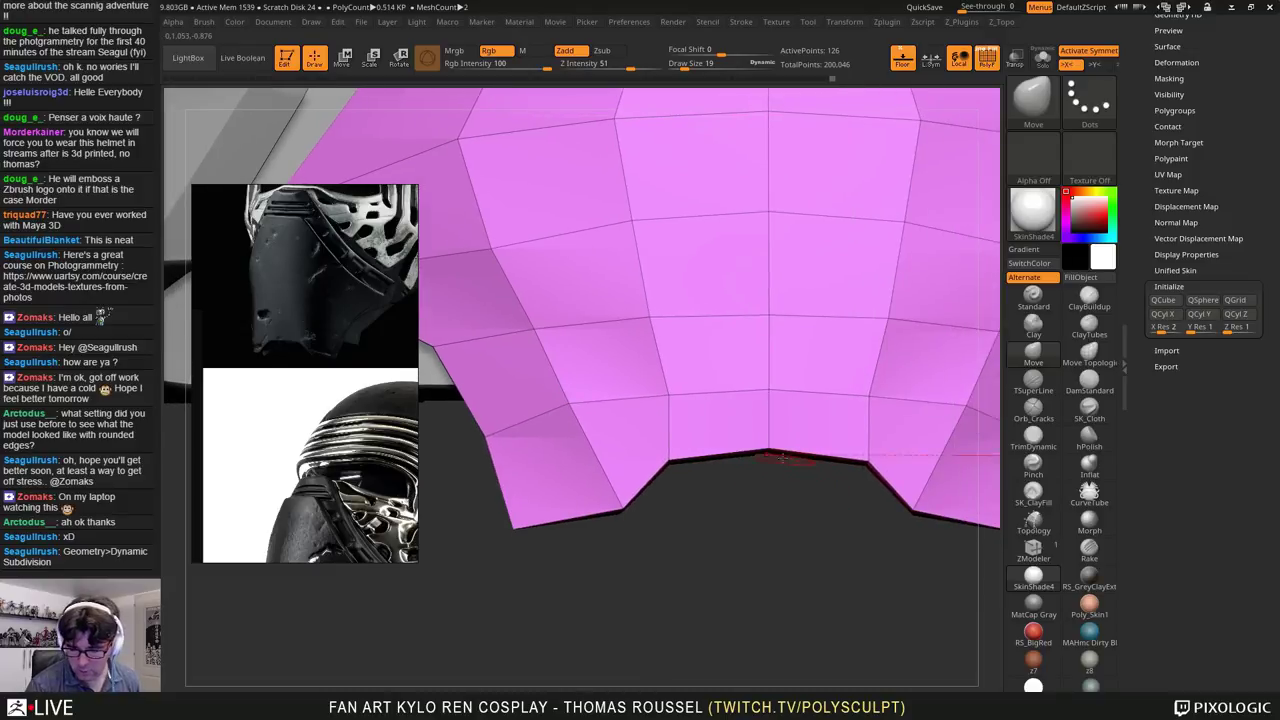
pyautogui.moveTo(770, 443); pyautogui.dragTo(815, 400)
pyautogui.moveTo(815, 520); pyautogui.dragTo(815, 460)
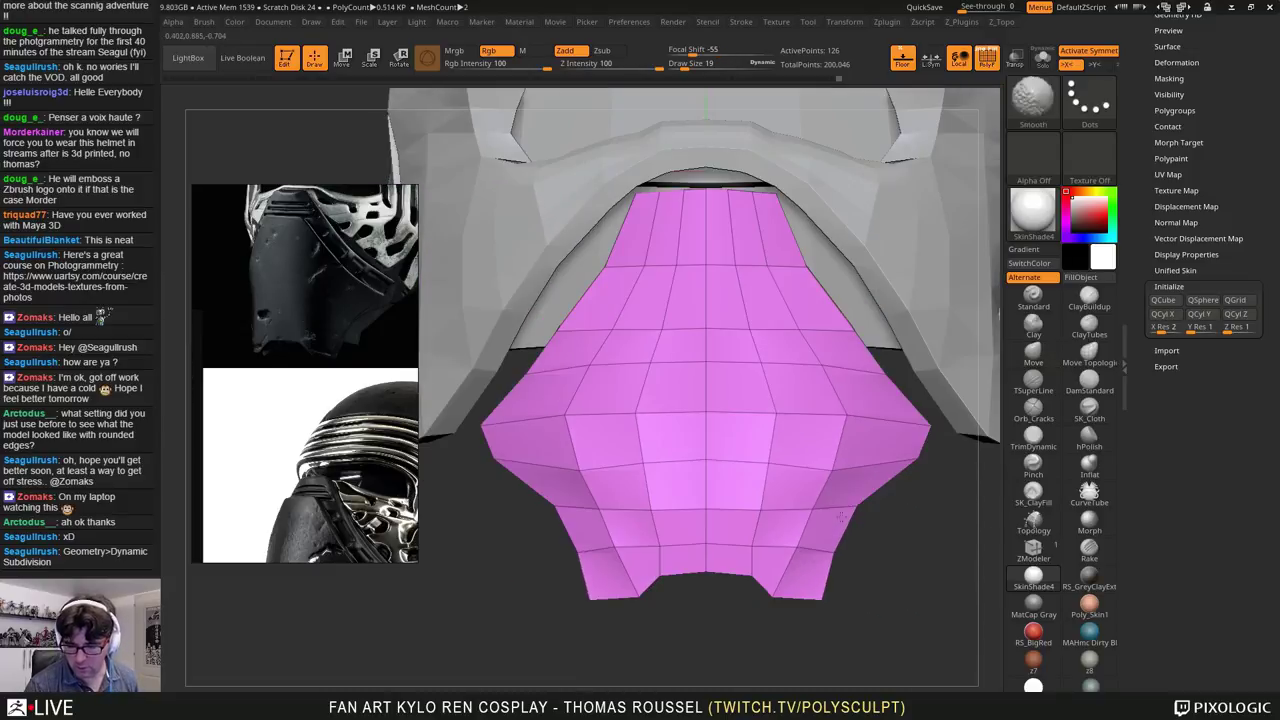
# Step: Examine the muzzle's profile and front shape against the side reference
pyautogui.keyDown('alt'); pyautogui.moveTo(833, 560); pyautogui.dragTo(815, 430); pyautogui.keyUp('alt')
pyautogui.moveTo(906, 481); pyautogui.dragTo(780, 481)
pyautogui.keyDown('alt'); pyautogui.moveTo(866, 455); pyautogui.dragTo(868, 560); pyautogui.keyUp('alt')
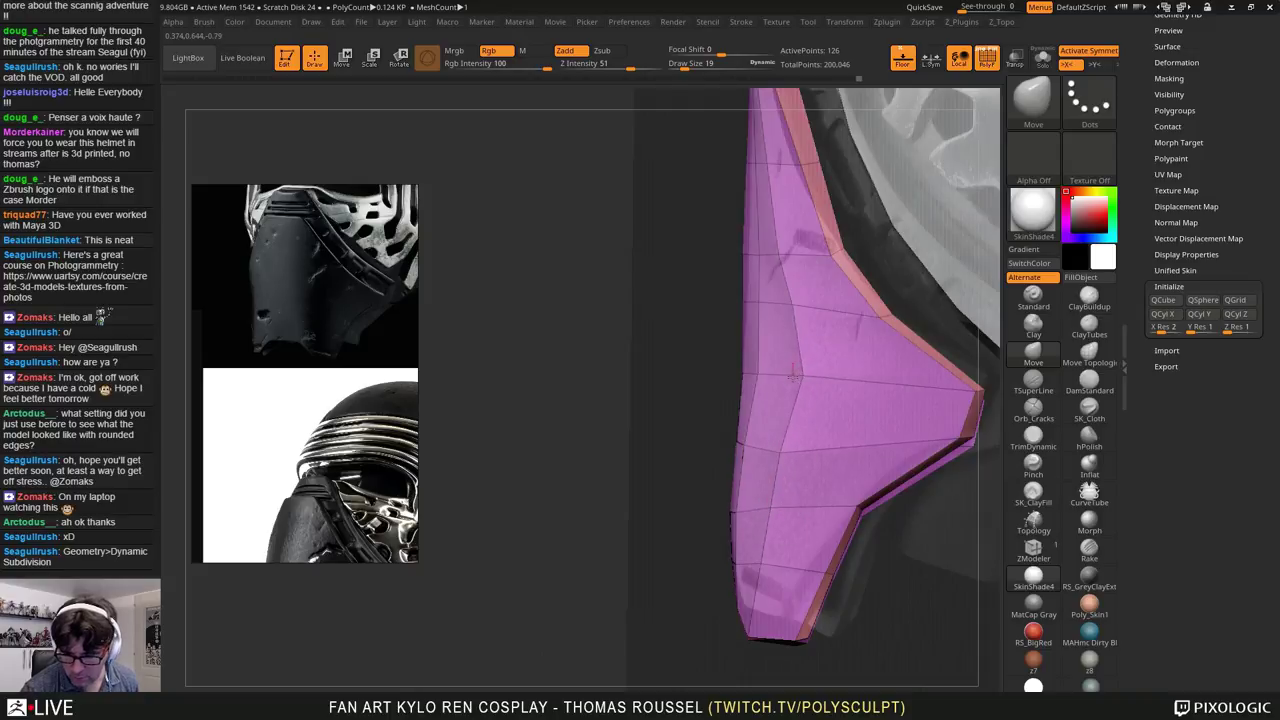
pyautogui.keyDown('alt'); pyautogui.moveTo(728, 255); pyautogui.dragTo(694, 455); pyautogui.keyUp('alt')
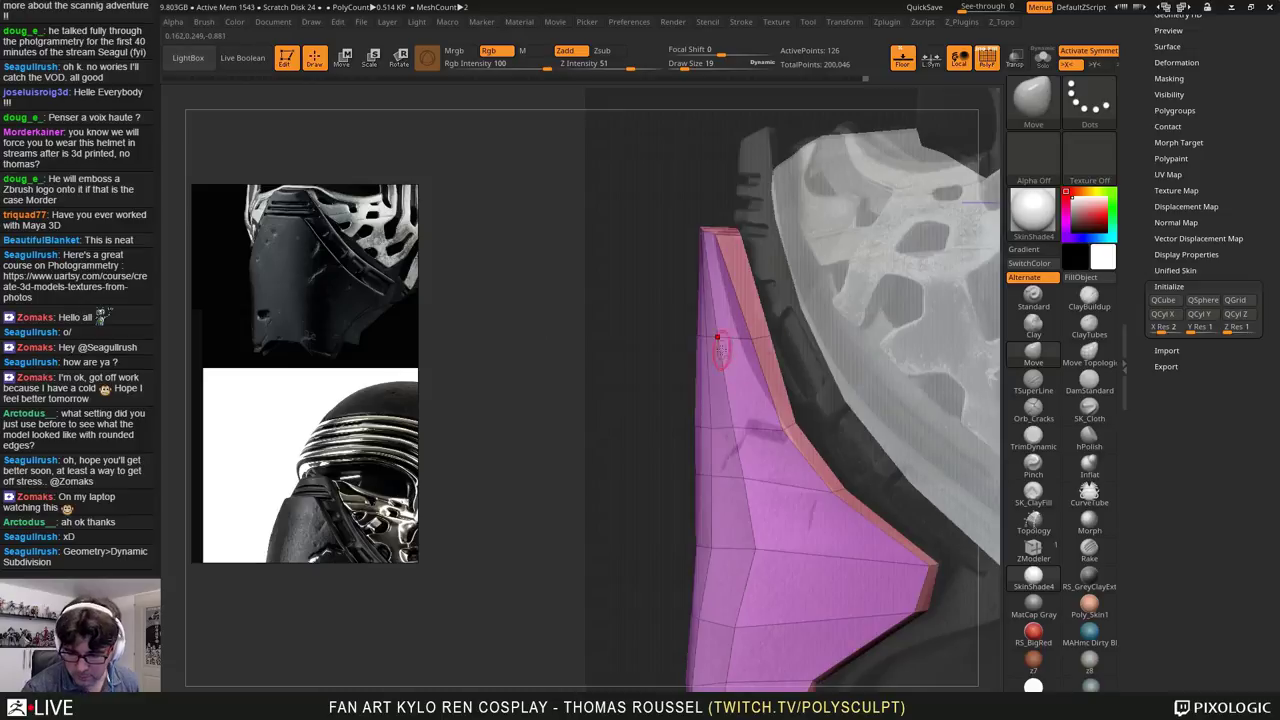
pyautogui.moveTo(678, 300); pyautogui.dragTo(752, 308)
pyautogui.keyDown('alt'); pyautogui.moveTo(720, 610); pyautogui.dragTo(751, 462); pyautogui.keyUp('alt')
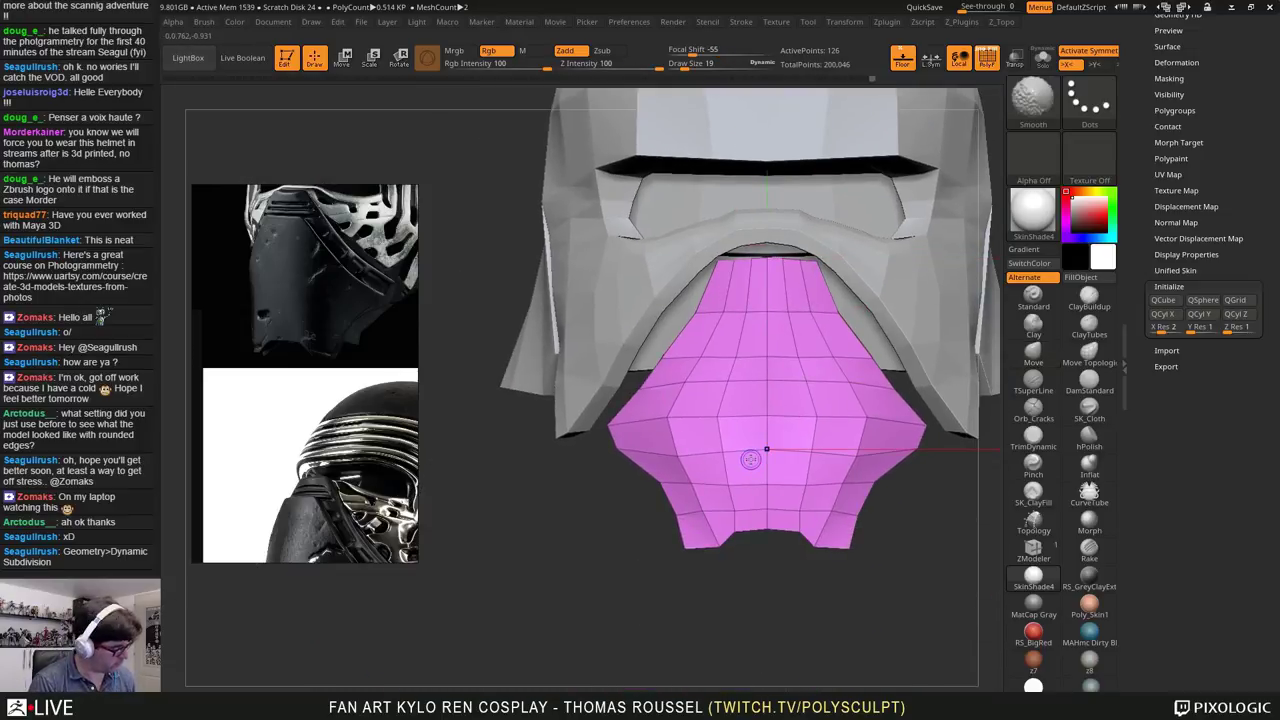
# Step: Turn off the polyframe, enable dynamic subdivision on the muzzle and helmet shell, and inspect the smoothed helmet from several angles
pyautogui.hotkey('shift', 'f')
pyautogui.press('d')
pyautogui.keyDown('alt'); pyautogui.moveTo(751, 447); pyautogui.dragTo(700, 340, button='right'); pyautogui.keyUp('alt')
pyautogui.moveTo(660, 368); pyautogui.dragTo(706, 374, button='right')
pyautogui.keyDown('alt'); pyautogui.click(706, 375); pyautogui.keyUp('alt')
pyautogui.press('d')
pyautogui.moveTo(803, 422); pyautogui.dragTo(831, 474)
pyautogui.press('f')
pyautogui.keyDown('ctrl'); pyautogui.moveTo(831, 473); pyautogui.dragTo(790, 431, button='right'); pyautogui.keyUp('ctrl')
pyautogui.keyDown('alt'); pyautogui.moveTo(712, 446); pyautogui.dragTo(748, 477, button='right'); pyautogui.keyUp('alt')
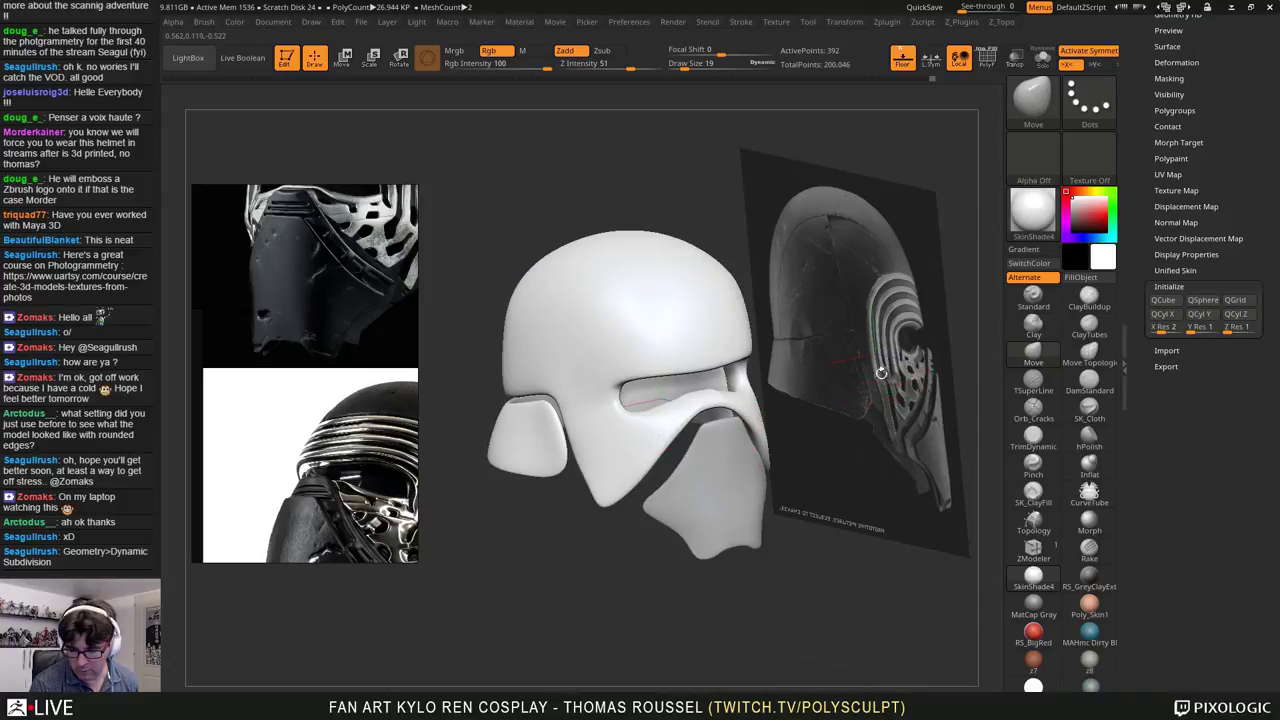
pyautogui.moveTo(757, 412); pyautogui.dragTo(708, 427, button='right')
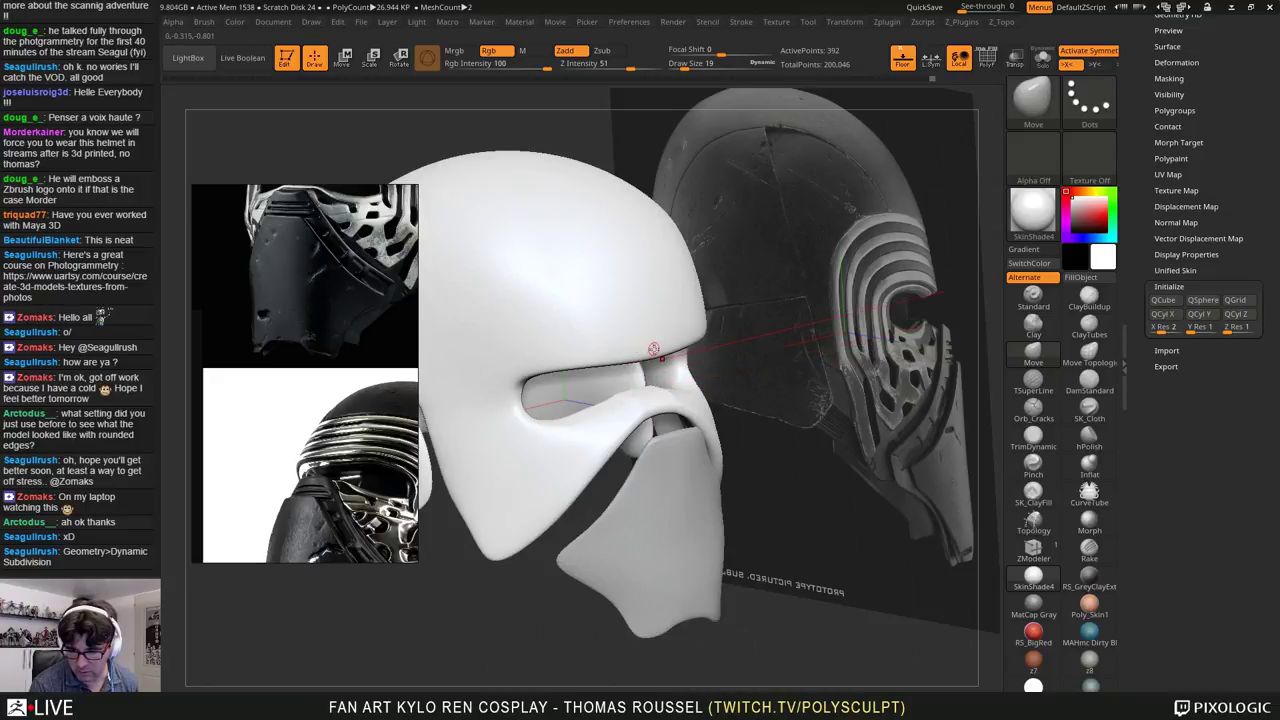
# Step: Dock the Draw palette in the side tray and enable the One option for the Left-Right reference grid
pyautogui.click(268, 22)
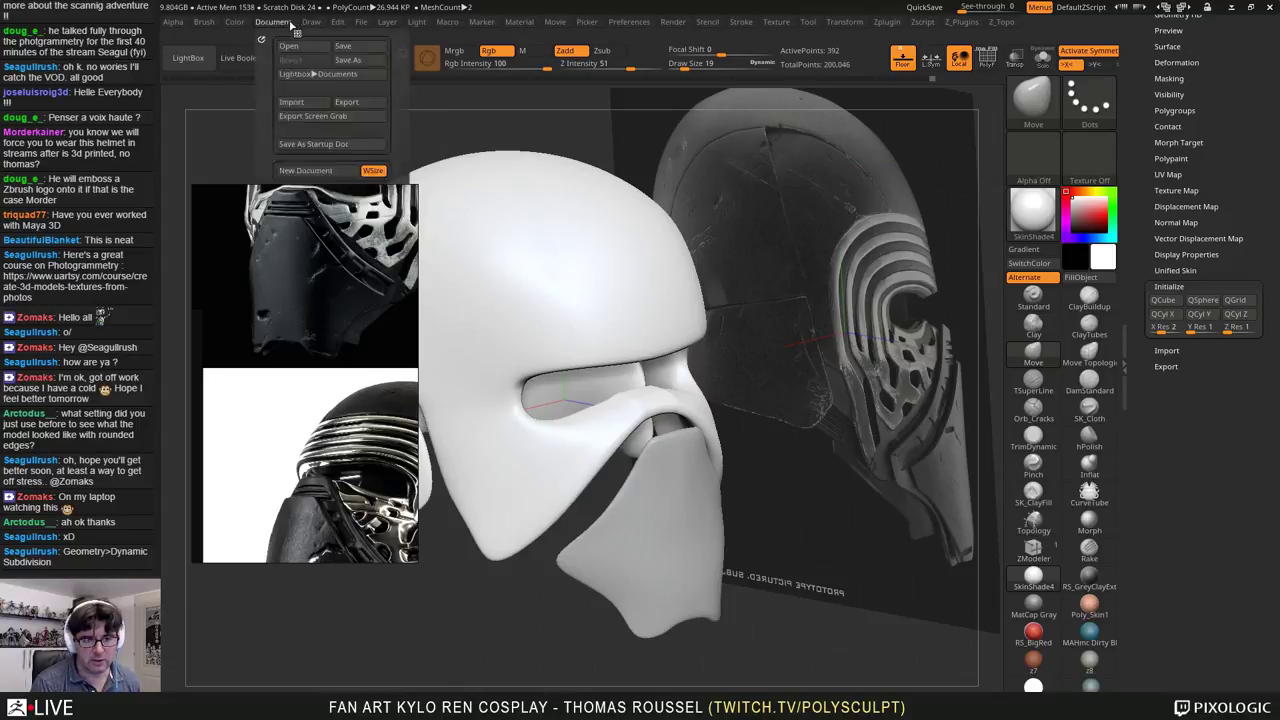
pyautogui.moveTo(311, 22)
pyautogui.moveTo(308, 40)
pyautogui.mouseDown()
pyautogui.moveTo(591, 62)
pyautogui.moveTo(1157, 59)
pyautogui.moveTo(1172, 70)
pyautogui.mouseUp()
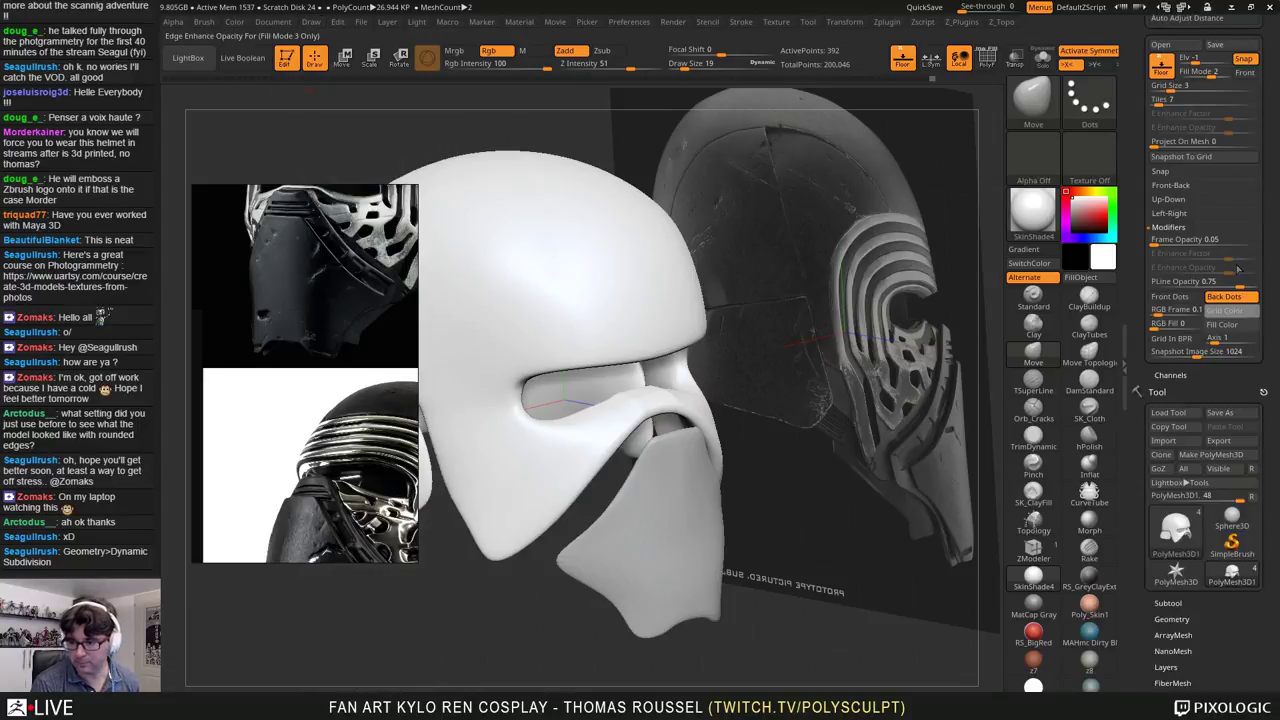
pyautogui.click(1170, 214)
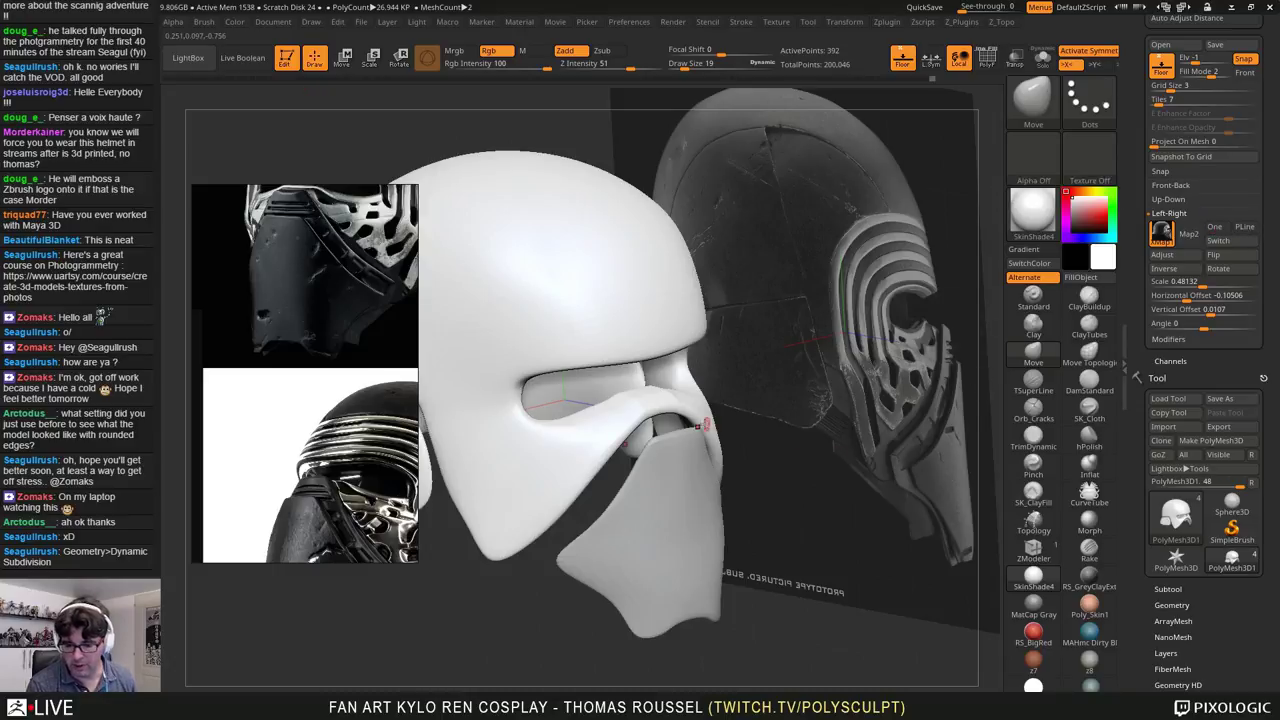
pyautogui.moveTo(655, 391); pyautogui.dragTo(695, 394, button='right')
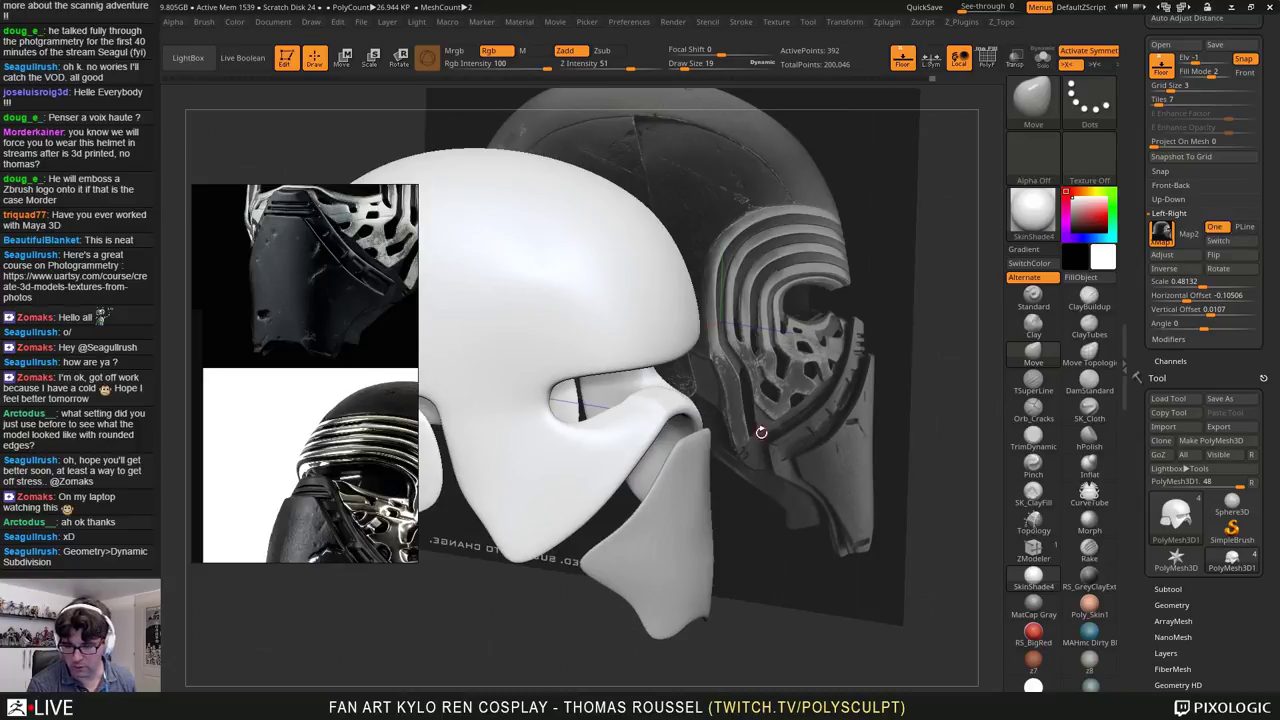
pyautogui.keyDown('ctrl'); pyautogui.moveTo(761, 432); pyautogui.dragTo(797, 415, button='right'); pyautogui.keyUp('ctrl')
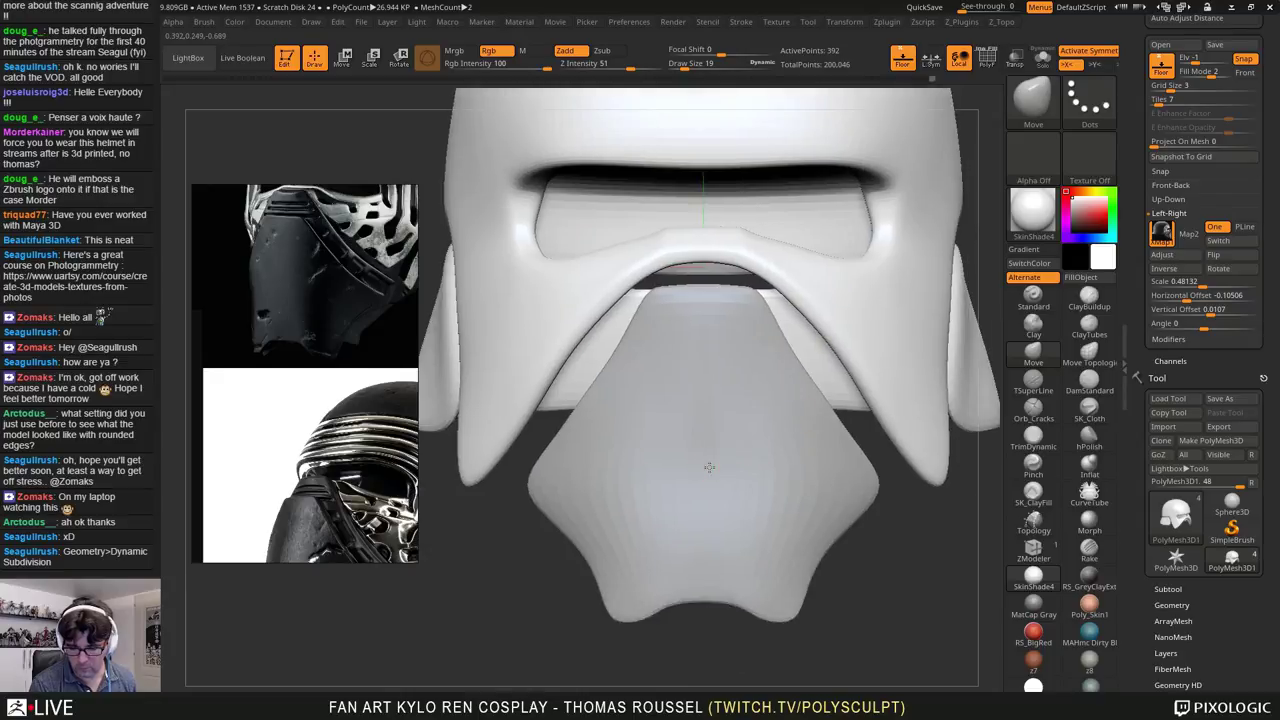
# Step: Select the muzzle, show its polyframe, and turn off dynamic subdivision to reveal the low-poly rim
pyautogui.keyDown('alt'); pyautogui.click(709, 467); pyautogui.keyUp('alt')
pyautogui.moveTo(849, 491); pyautogui.dragTo(886, 517, button='right')
pyautogui.hotkey('shift', 'f')
pyautogui.hotkey('shift', 'd')
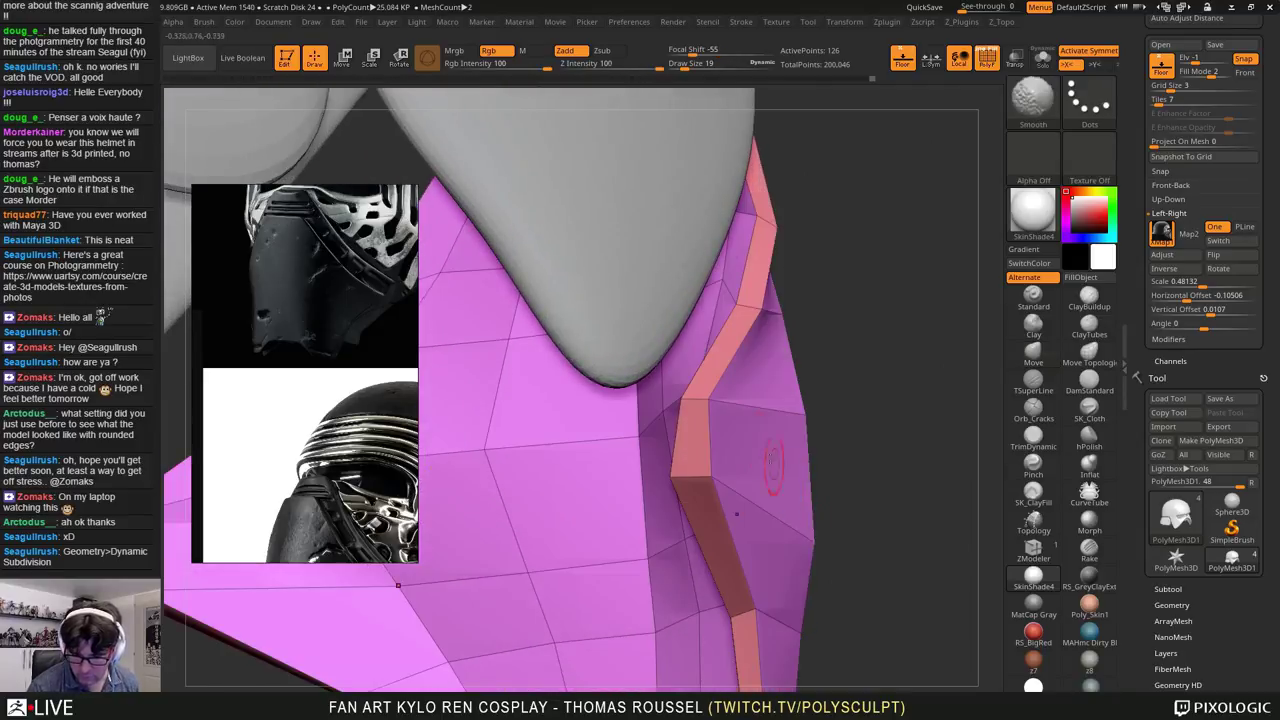
pyautogui.moveTo(790, 430); pyautogui.dragTo(712, 400, button='right')
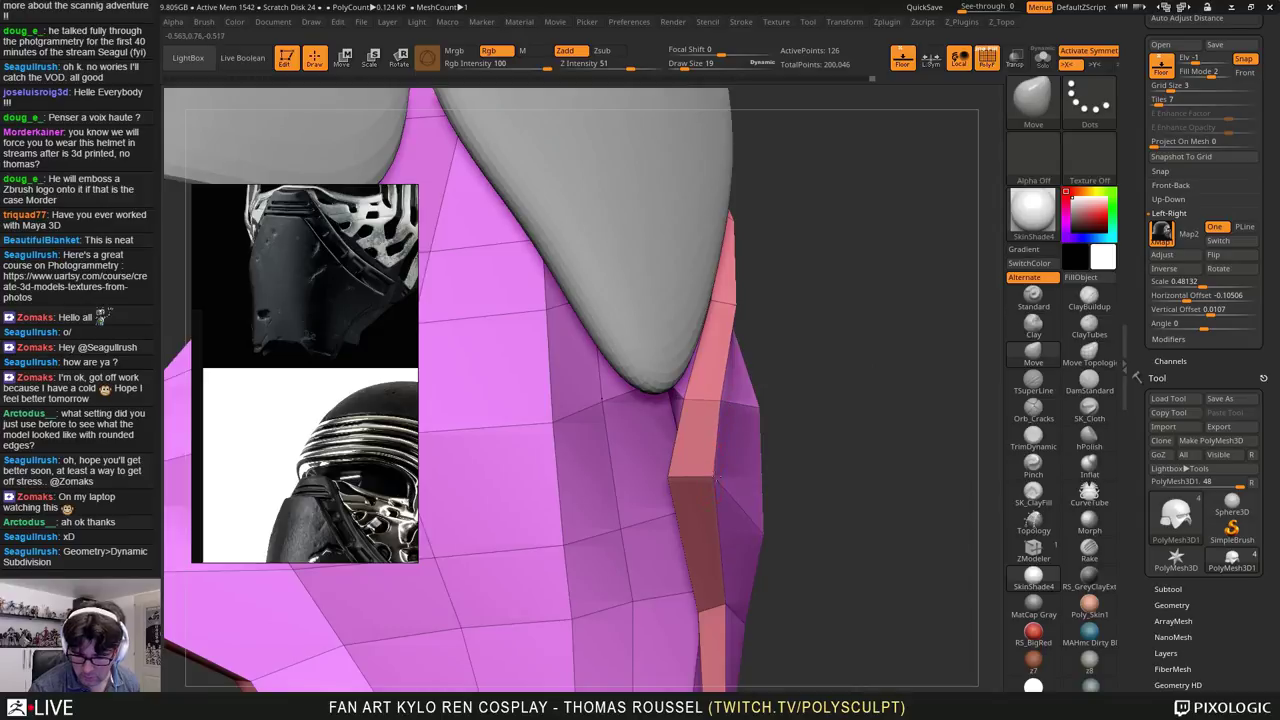
# Step: Inspect the helmet shell with and without its polyframe, reselect the muzzle, and examine its rim where it meets the shell
pyautogui.moveTo(716, 482)
pyautogui.mouseDown(button='right')
pyautogui.moveTo(771, 480)
pyautogui.moveTo(814, 343)
pyautogui.mouseUp(button='right')
pyautogui.keyDown('alt'); pyautogui.click(858, 174); pyautogui.keyUp('alt')
pyautogui.moveTo(886, 259)
pyautogui.mouseDown(button='right')
pyautogui.moveTo(867, 378)
pyautogui.moveTo(826, 340)
pyautogui.moveTo(853, 370)
pyautogui.mouseUp(button='right')
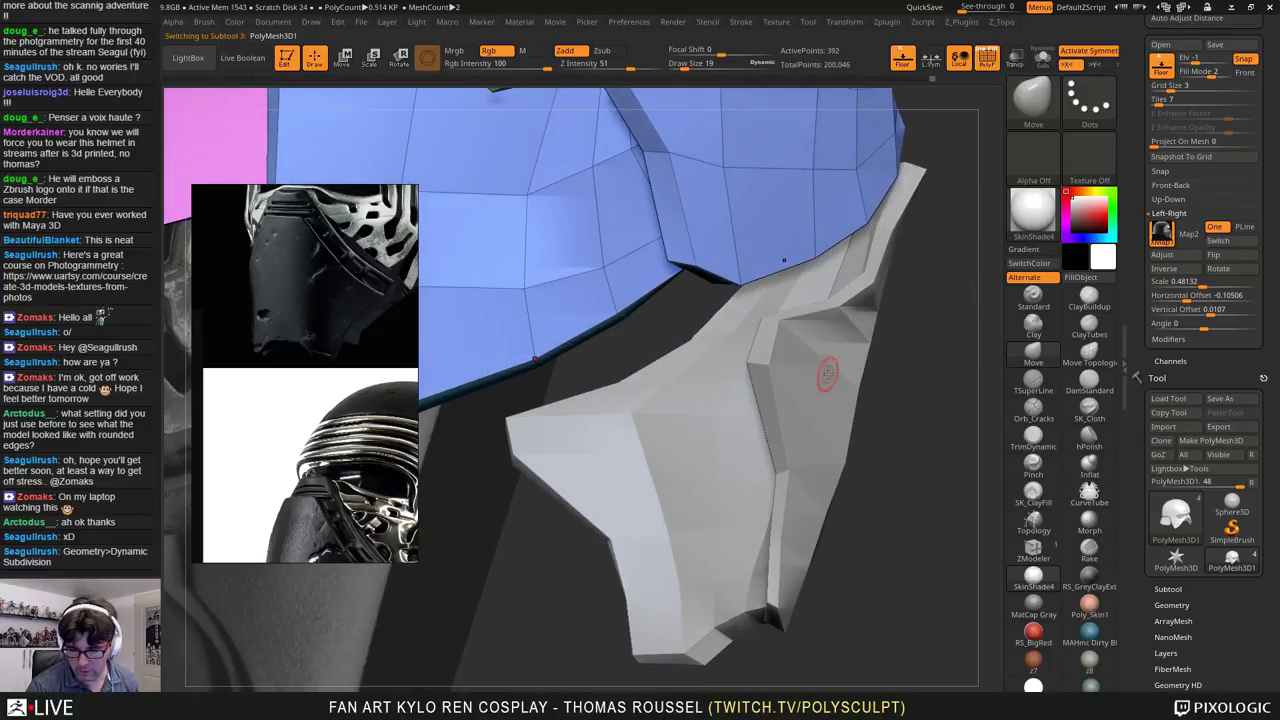
pyautogui.hotkey('shift', 'f')
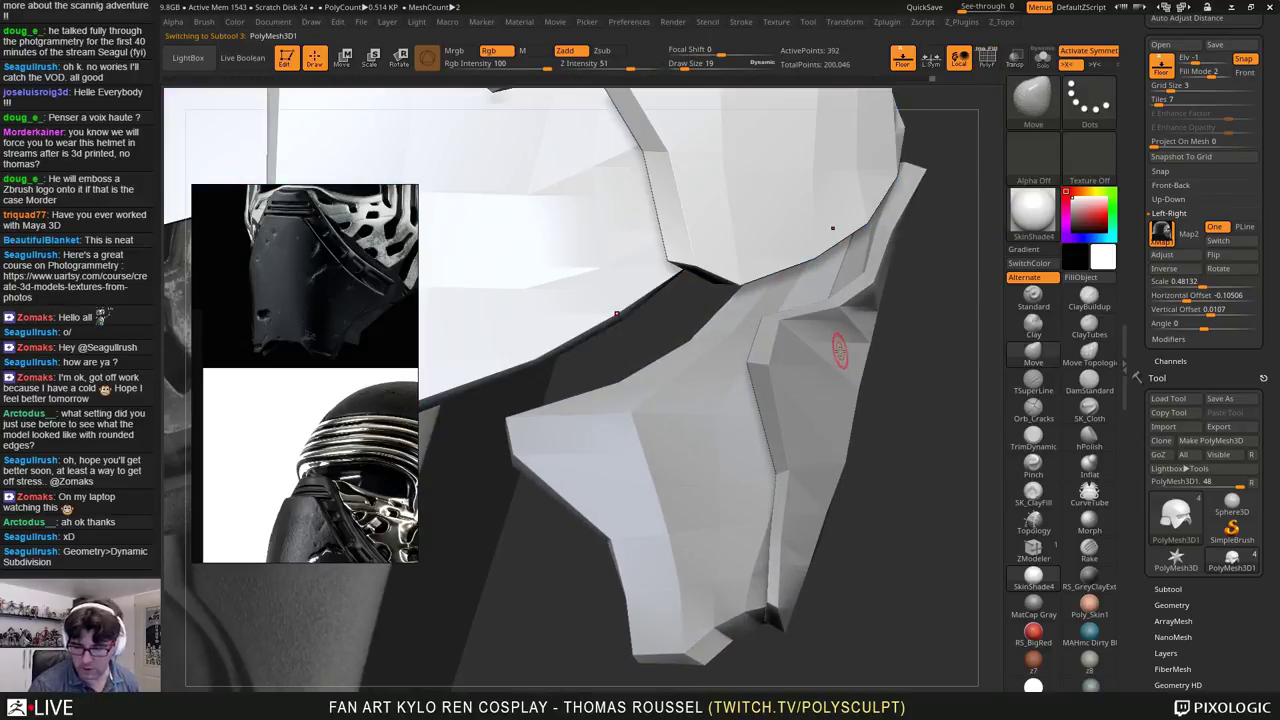
pyautogui.keyDown('alt'); pyautogui.click(835, 370); pyautogui.keyUp('alt')
pyautogui.hotkey('shift', 'f')
pyautogui.moveTo(835, 372)
pyautogui.mouseDown(button='right')
pyautogui.moveTo(843, 392)
pyautogui.moveTo(866, 372)
pyautogui.moveTo(854, 389)
pyautogui.mouseUp(button='right')
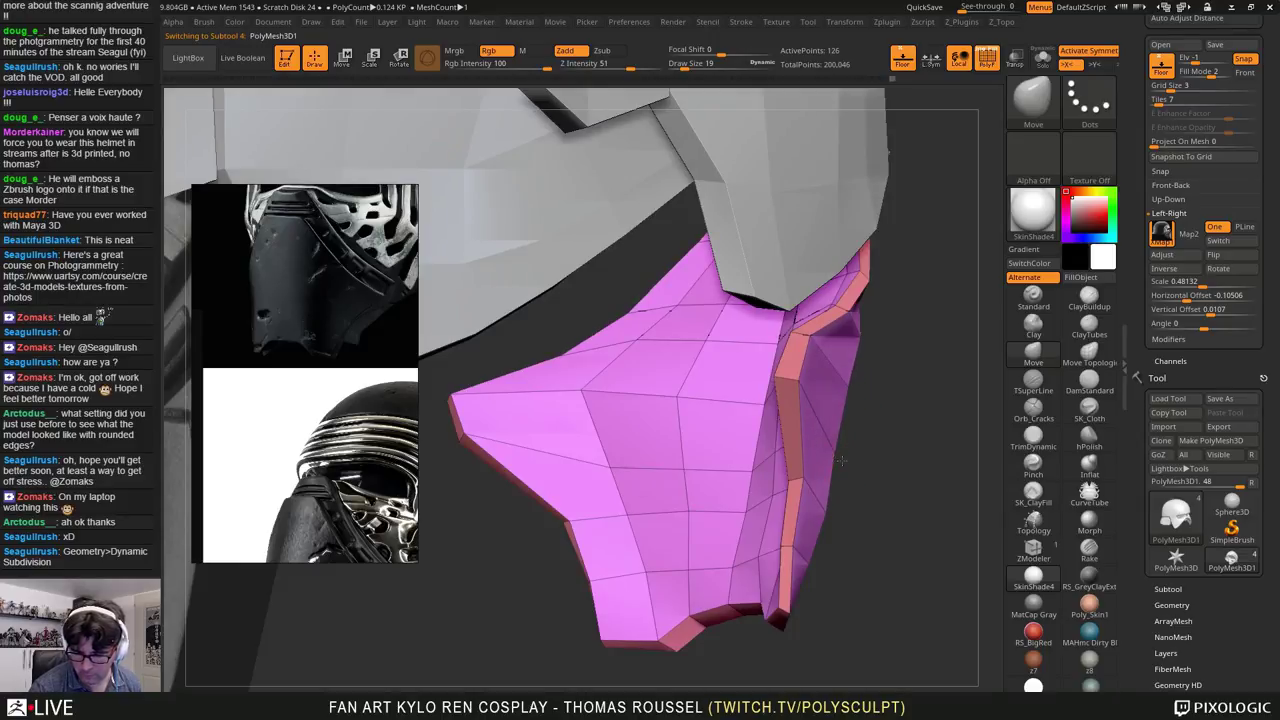
pyautogui.moveTo(856, 403); pyautogui.dragTo(830, 377, button='right')
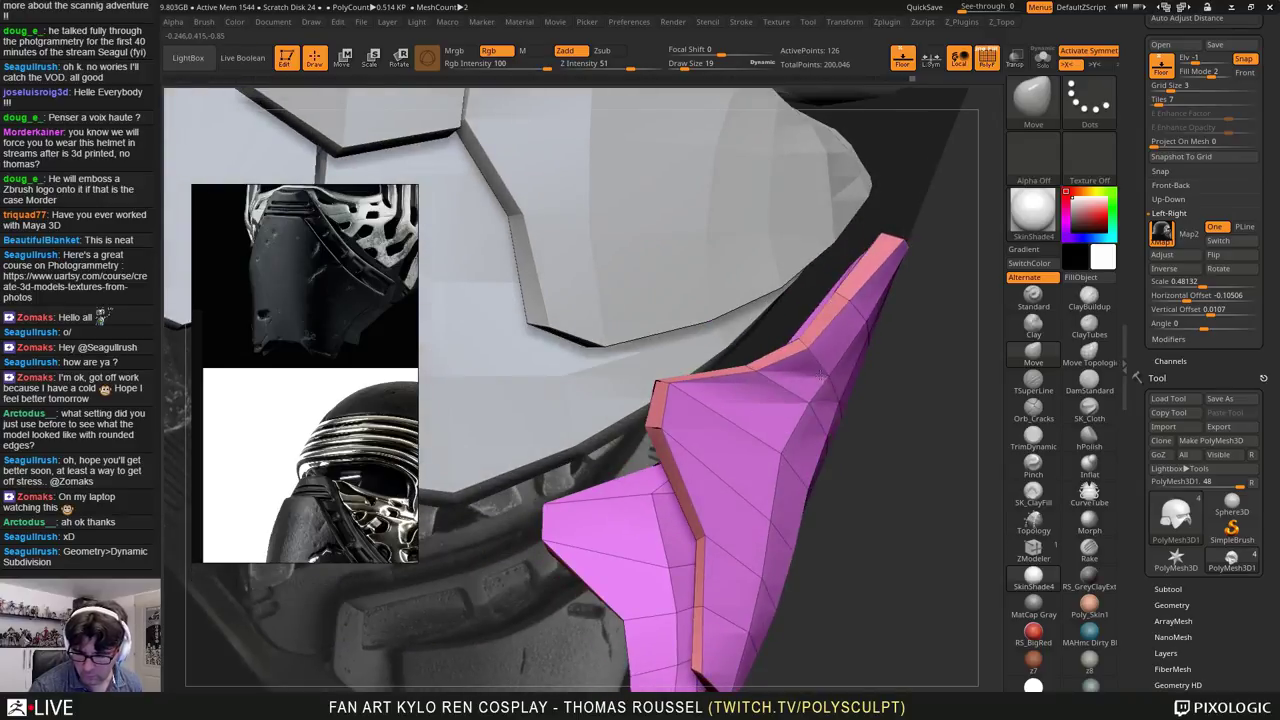
pyautogui.moveTo(832, 400)
pyautogui.mouseDown(button='right')
pyautogui.moveTo(815, 345)
pyautogui.moveTo(757, 400)
pyautogui.moveTo(769, 426)
pyautogui.moveTo(724, 417)
pyautogui.moveTo(855, 442)
pyautogui.mouseUp(button='right')
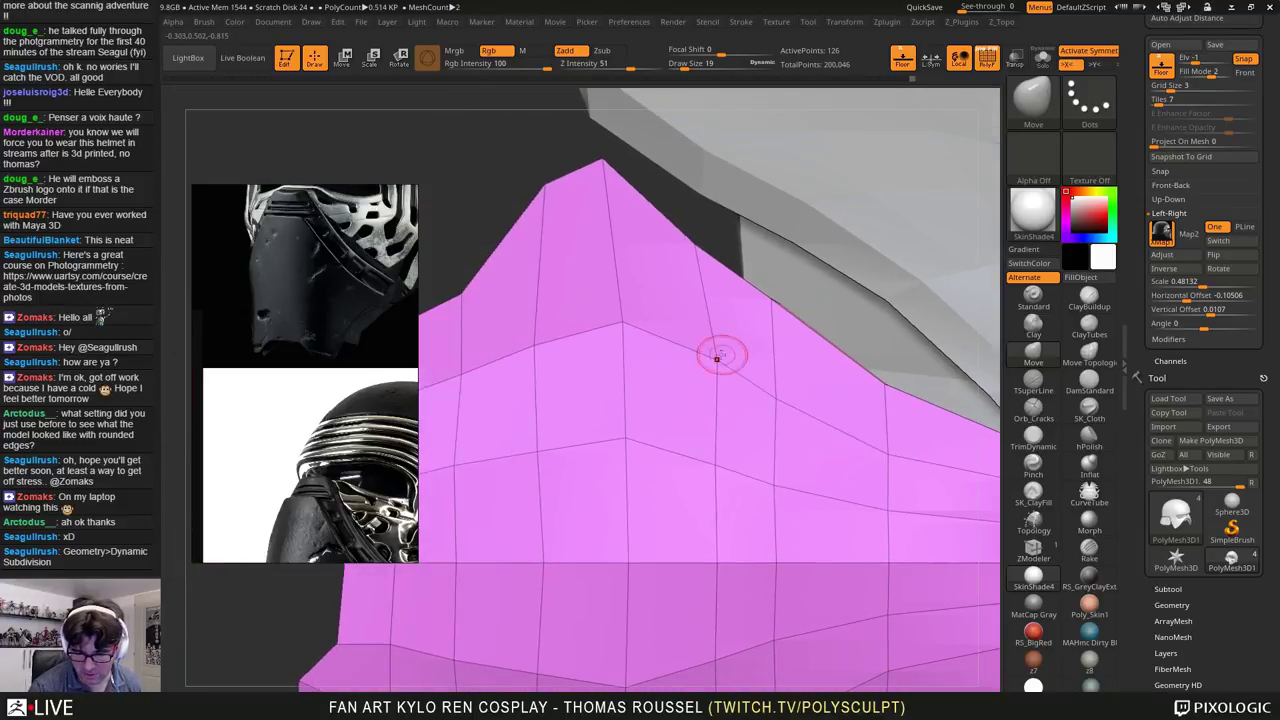
# Step: Nudge a vertex on the muzzle's outer surface with the Move brush to even out the edge flow and check the rim
pyautogui.moveTo(719, 358); pyautogui.dragTo(698, 360)
pyautogui.moveTo(790, 360); pyautogui.dragTo(800, 270, button='right')
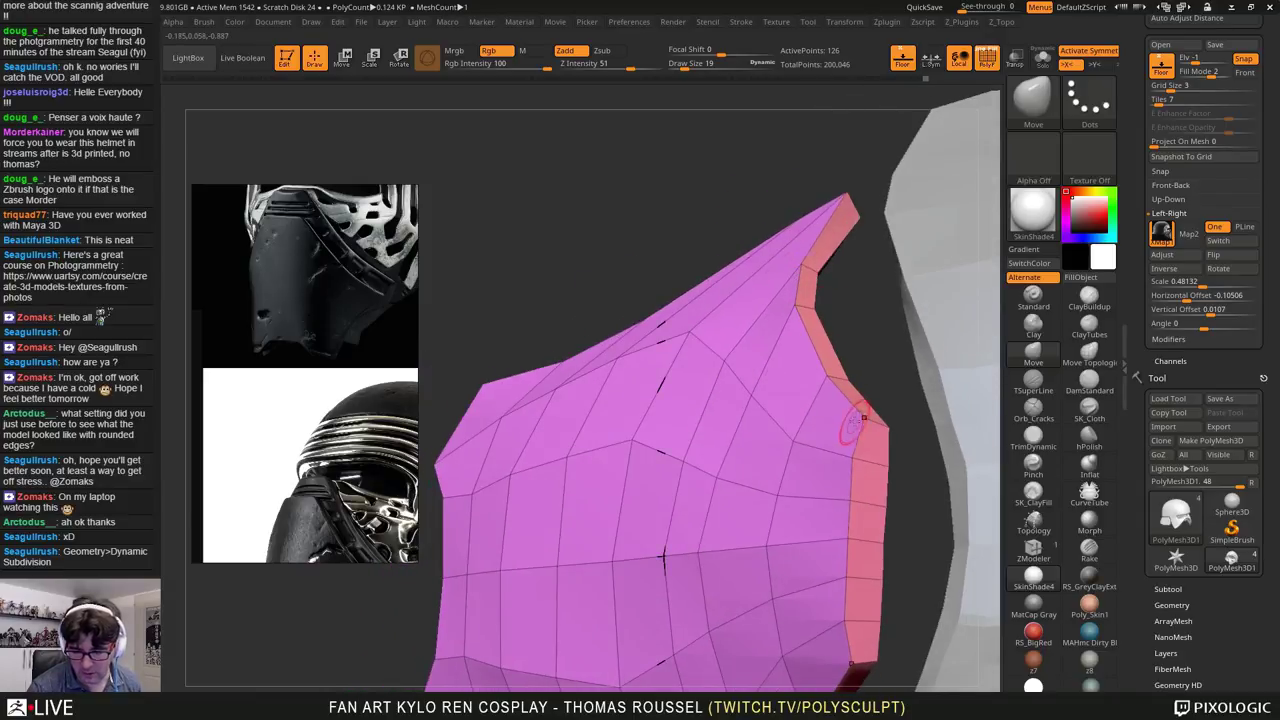
pyautogui.moveTo(852, 428); pyautogui.dragTo(852, 379, button='right')
pyautogui.moveTo(820, 456); pyautogui.dragTo(843, 441, button='right')
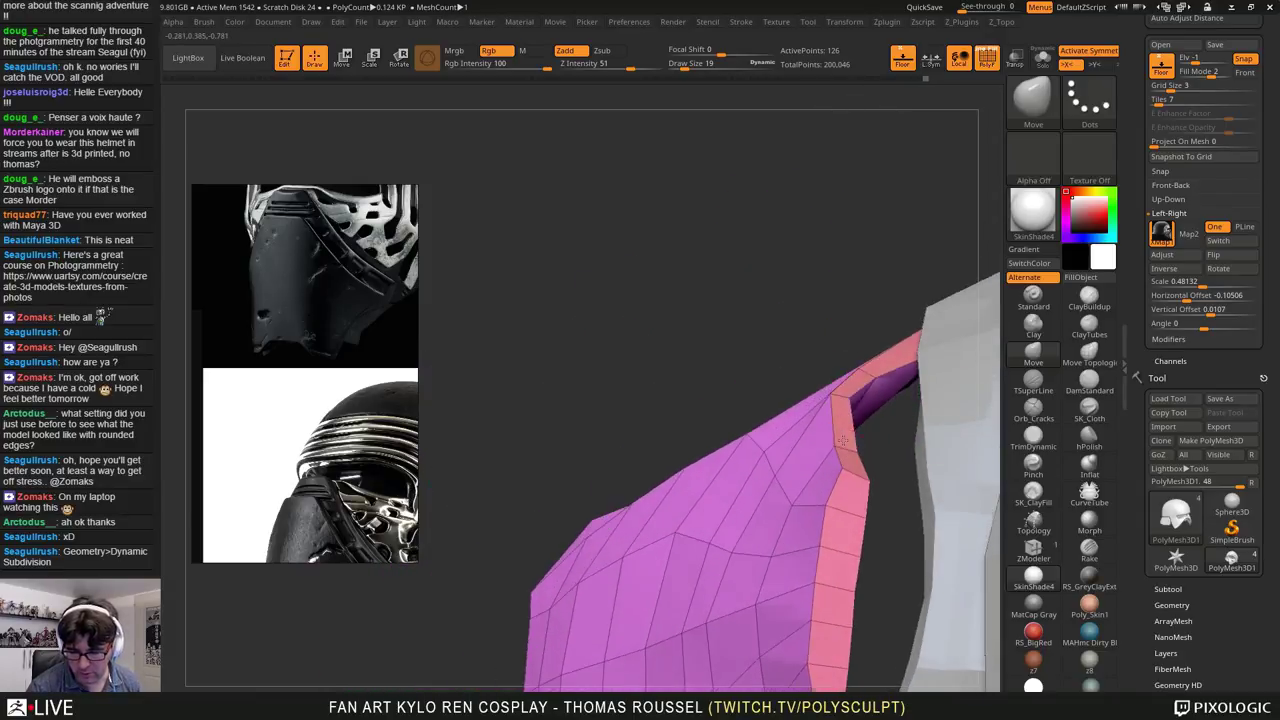
pyautogui.moveTo(831, 395); pyautogui.dragTo(682, 422, button='right')
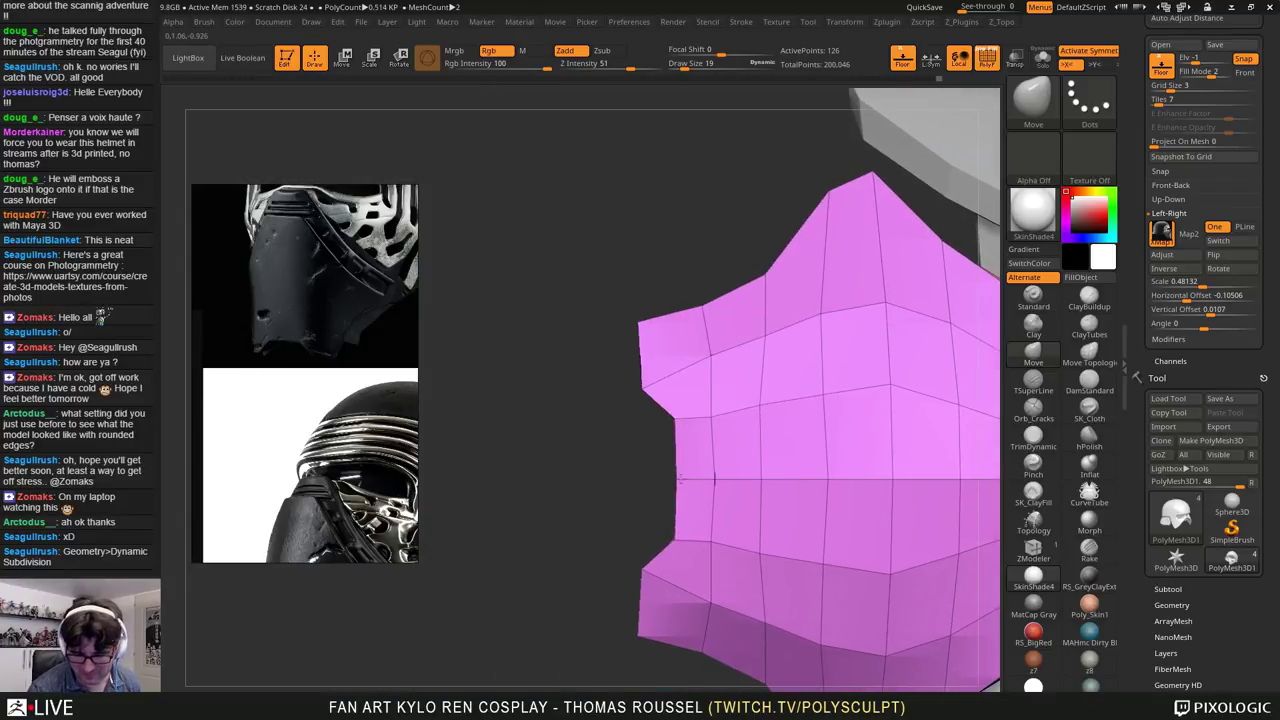
# Step: Reshape the muzzle's upper side edges symmetrically in the front view and reduce the Move brush's draw size to 44
pyautogui.moveTo(762, 474); pyautogui.dragTo(795, 623, button='right')
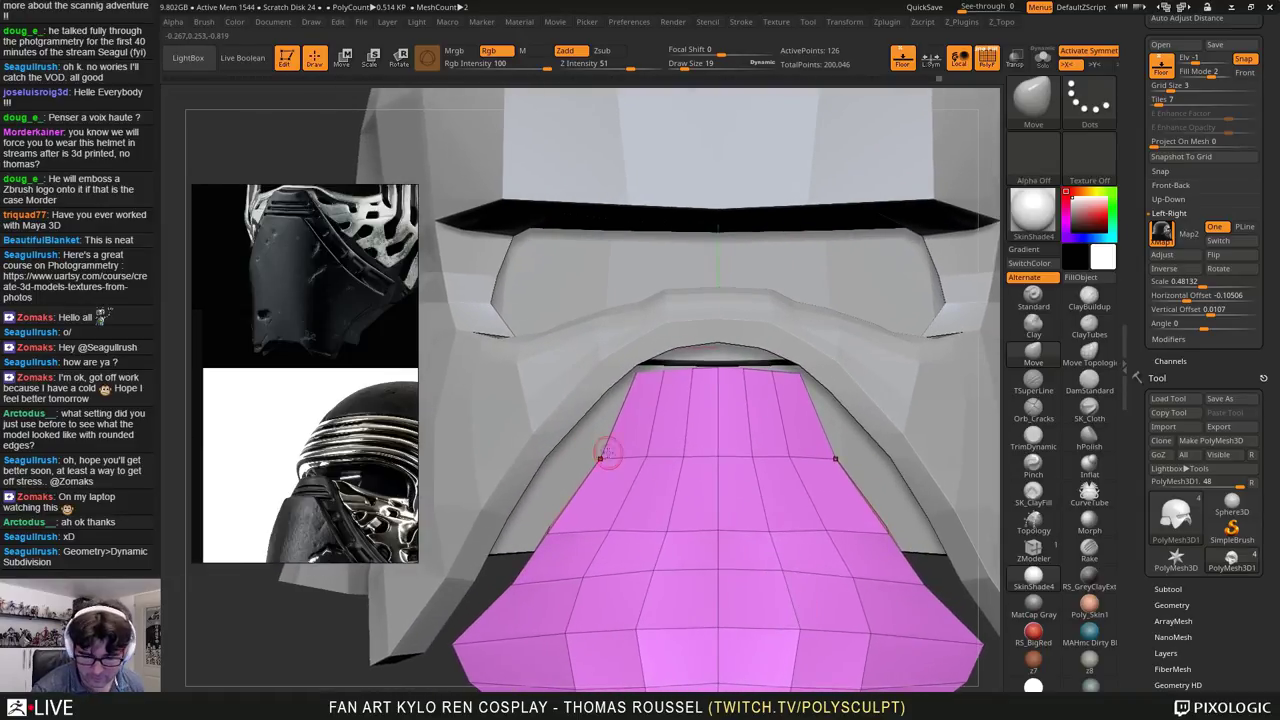
pyautogui.moveTo(625, 456); pyautogui.dragTo(635, 456)
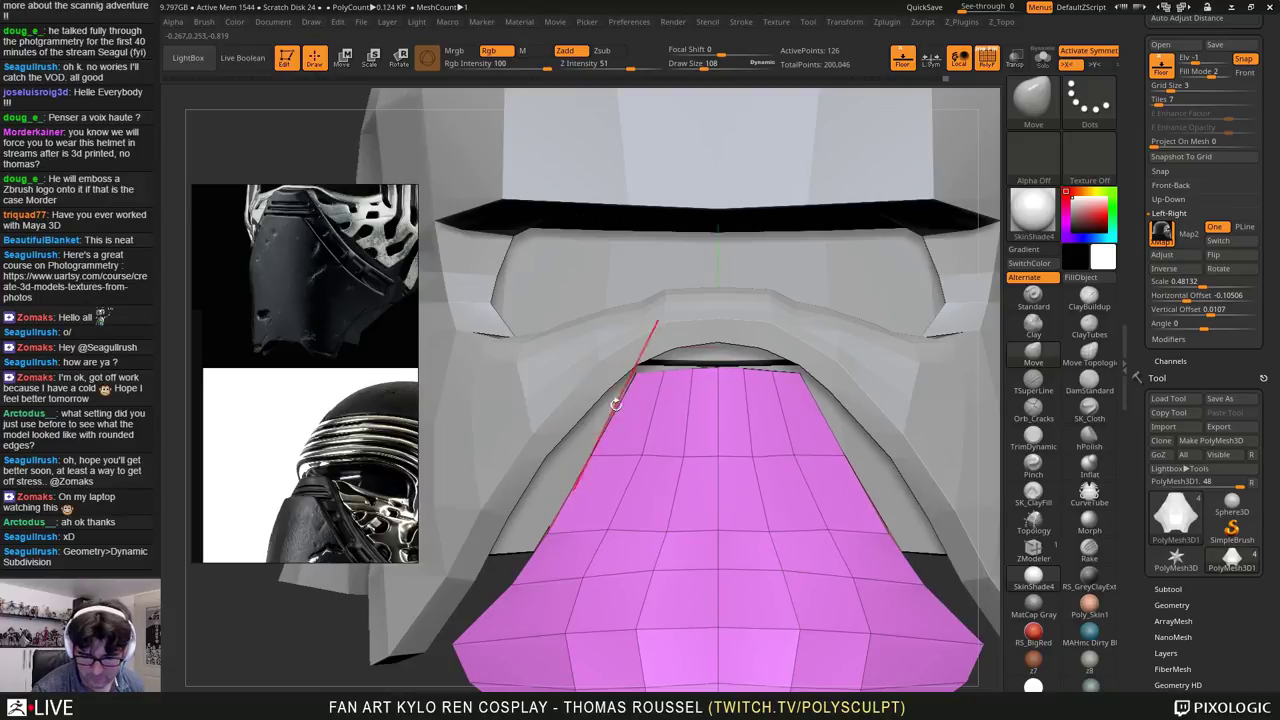
pyautogui.moveTo(680, 397)
pyautogui.mouseDown(button='right')
pyautogui.moveTo(764, 450)
pyautogui.moveTo(763, 480)
pyautogui.moveTo(754, 397)
pyautogui.mouseUp(button='right')
pyautogui.press('s')
pyautogui.moveTo(707, 426); pyautogui.dragTo(693, 426)
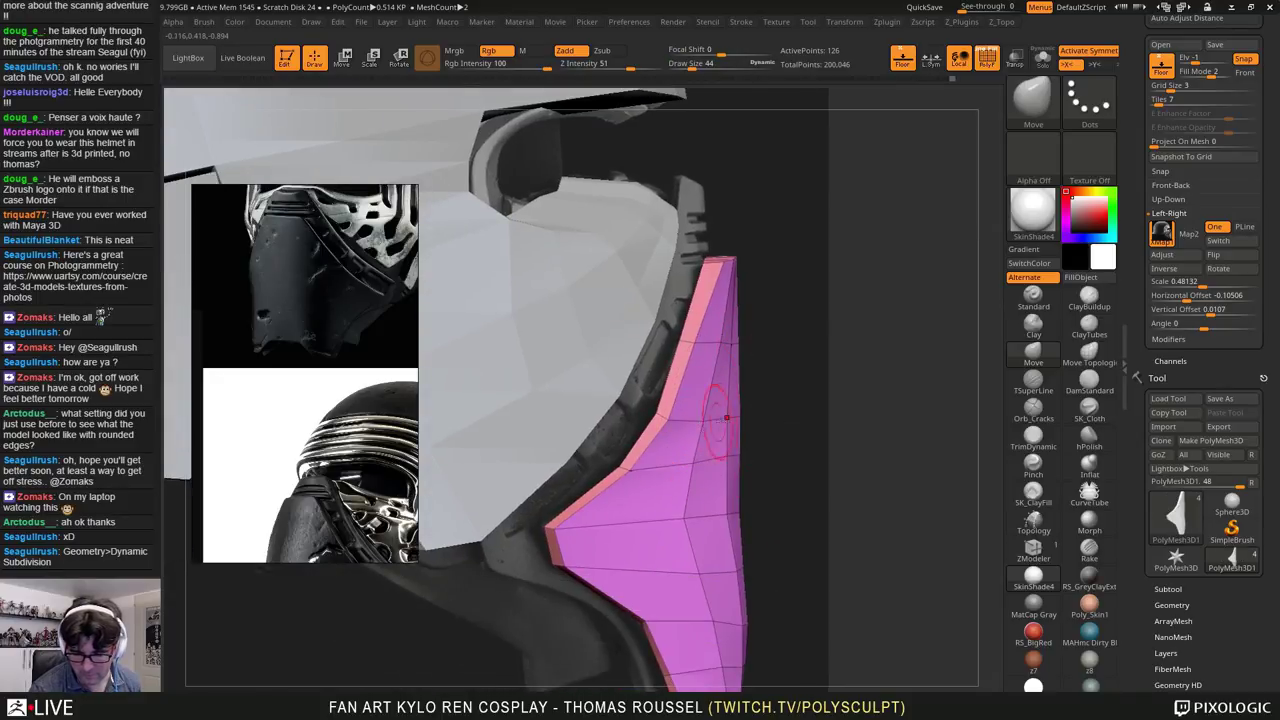
pyautogui.keyDown('alt'); pyautogui.moveTo(684, 505); pyautogui.dragTo(698, 475, button='right'); pyautogui.keyUp('alt')
pyautogui.moveTo(698, 475)
pyautogui.keyDown('ctrl'); pyautogui.mouseDown(button='right')
pyautogui.moveTo(697, 448)
pyautogui.moveTo(703, 466)
pyautogui.mouseUp(button='right'); pyautogui.keyUp('ctrl')
pyautogui.moveTo(700, 512)
pyautogui.keyDown('alt'); pyautogui.mouseDown(button='right')
pyautogui.moveTo(704, 478)
pyautogui.moveTo(697, 505)
pyautogui.moveTo(720, 574)
pyautogui.moveTo(654, 479)
pyautogui.moveTo(634, 481)
pyautogui.mouseUp(button='right'); pyautogui.keyUp('alt')
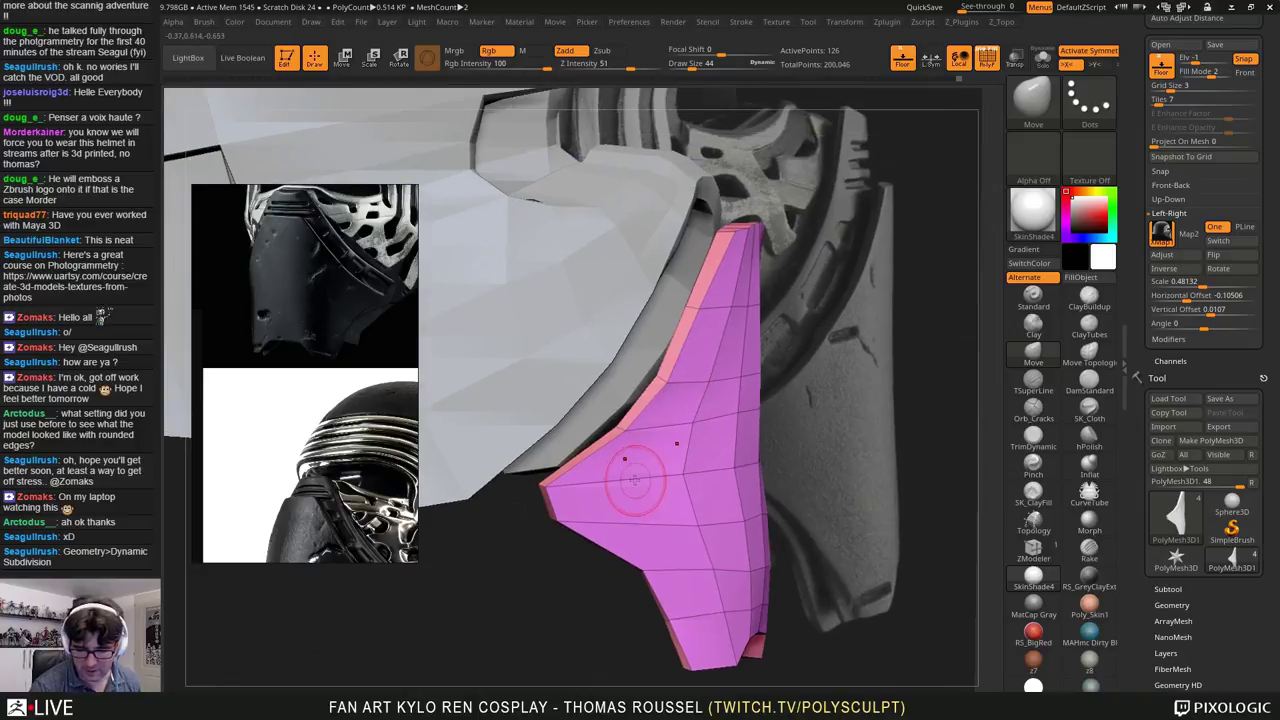
# Step: Switch to the ZModeler brush and set its polygon action to Inset with Polygroup Inner as the target
pyautogui.click(1035, 549)
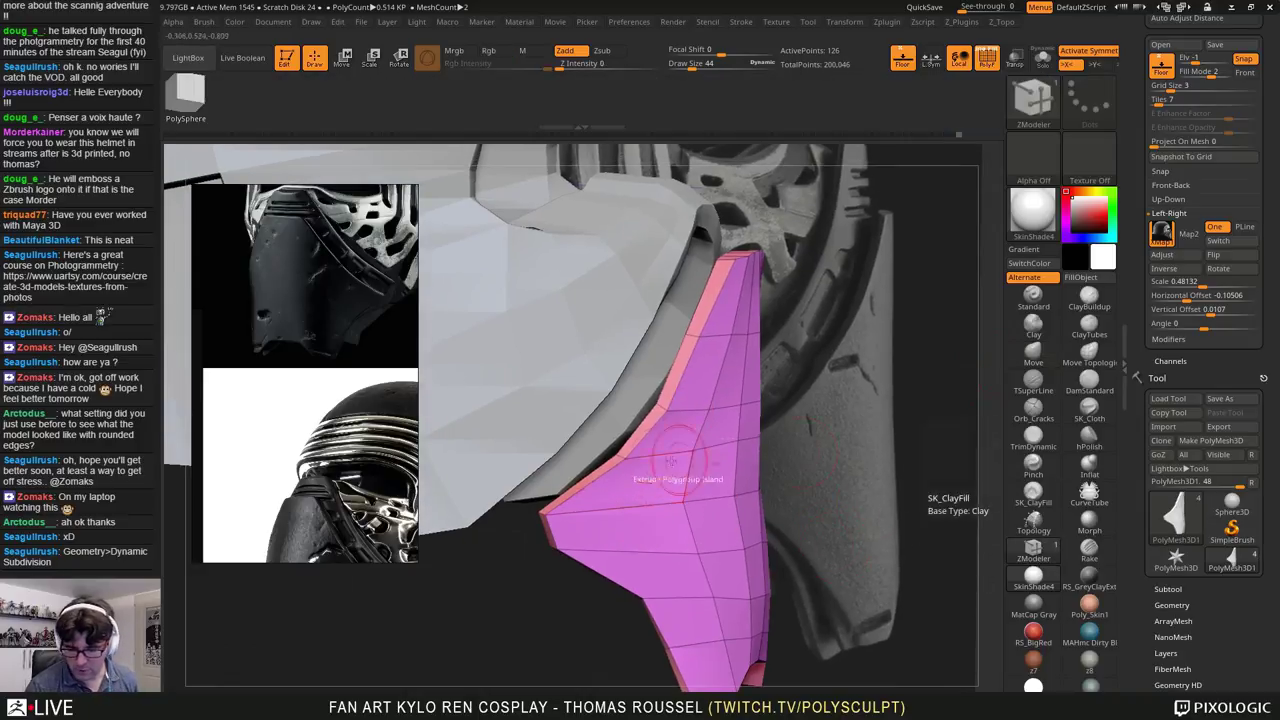
pyautogui.press('space')
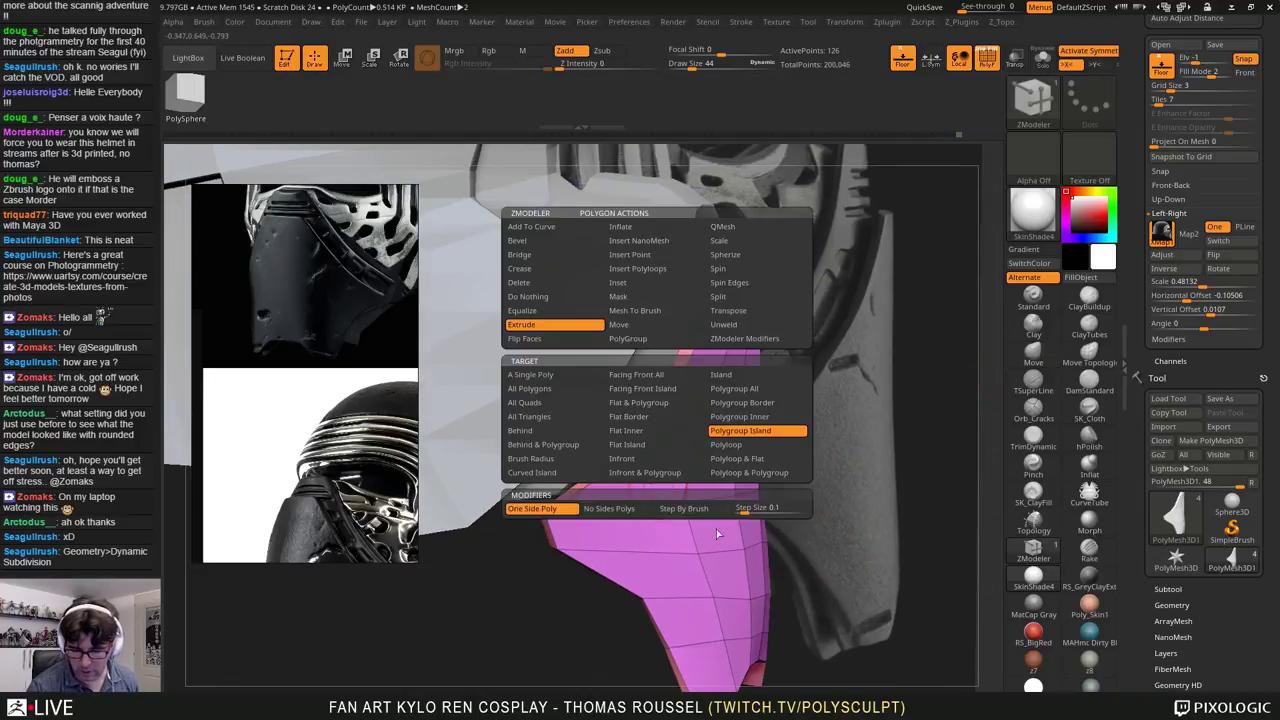
pyautogui.click(624, 283)
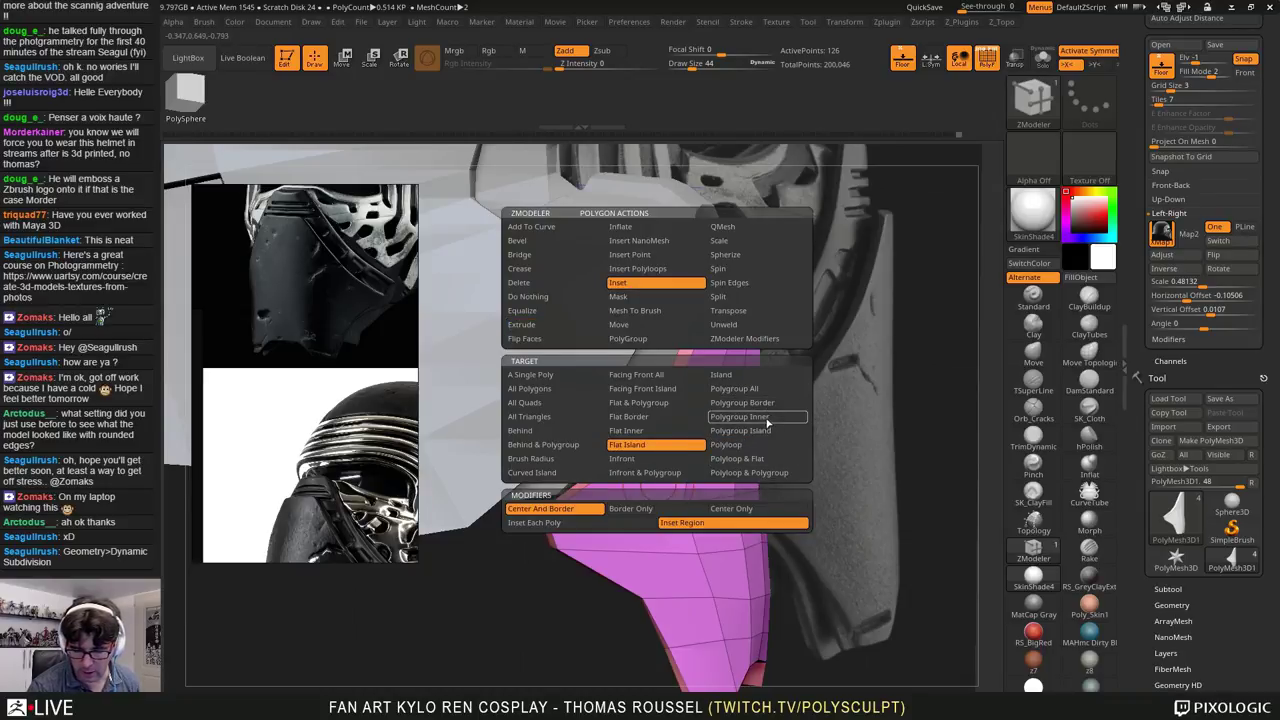
# Step: Try insetting the muzzle's outer faces with the Polygroup Inner target and undo the attempts
pyautogui.click(663, 482)
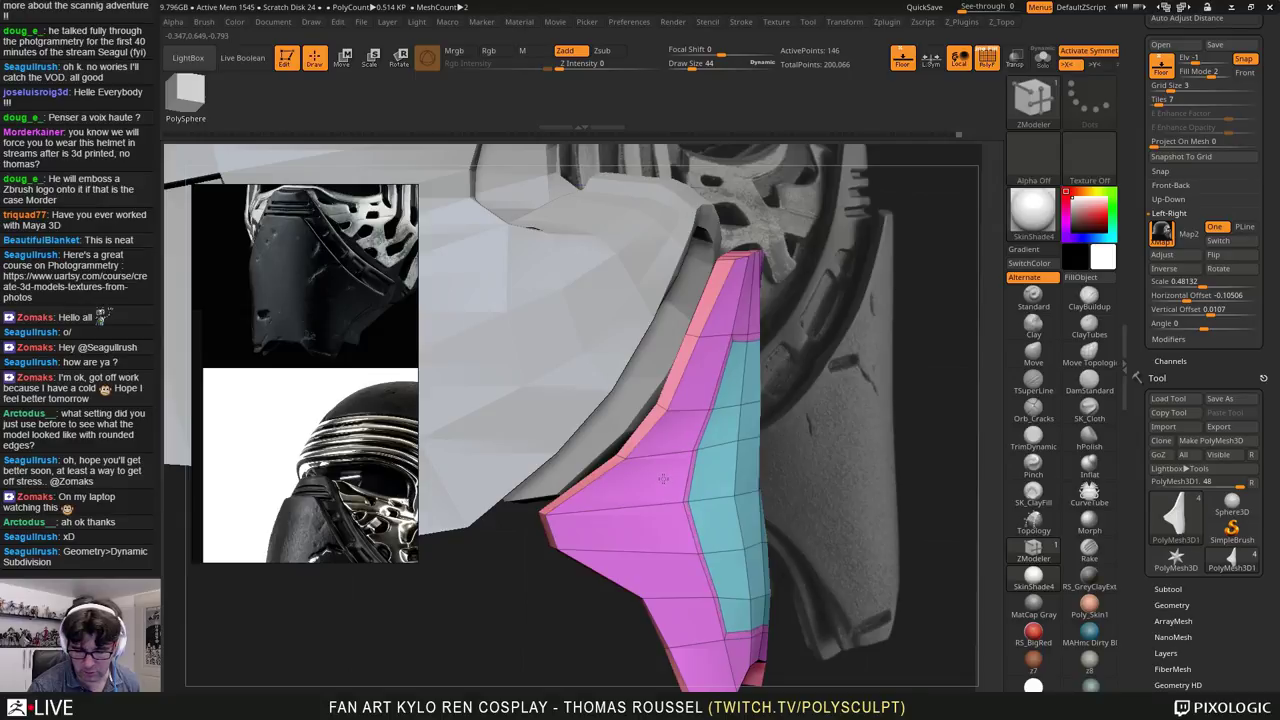
pyautogui.hotkey('ctrl', 'z')
pyautogui.moveTo(649, 485); pyautogui.dragTo(643, 470)
pyautogui.hotkey('ctrl', 'z')
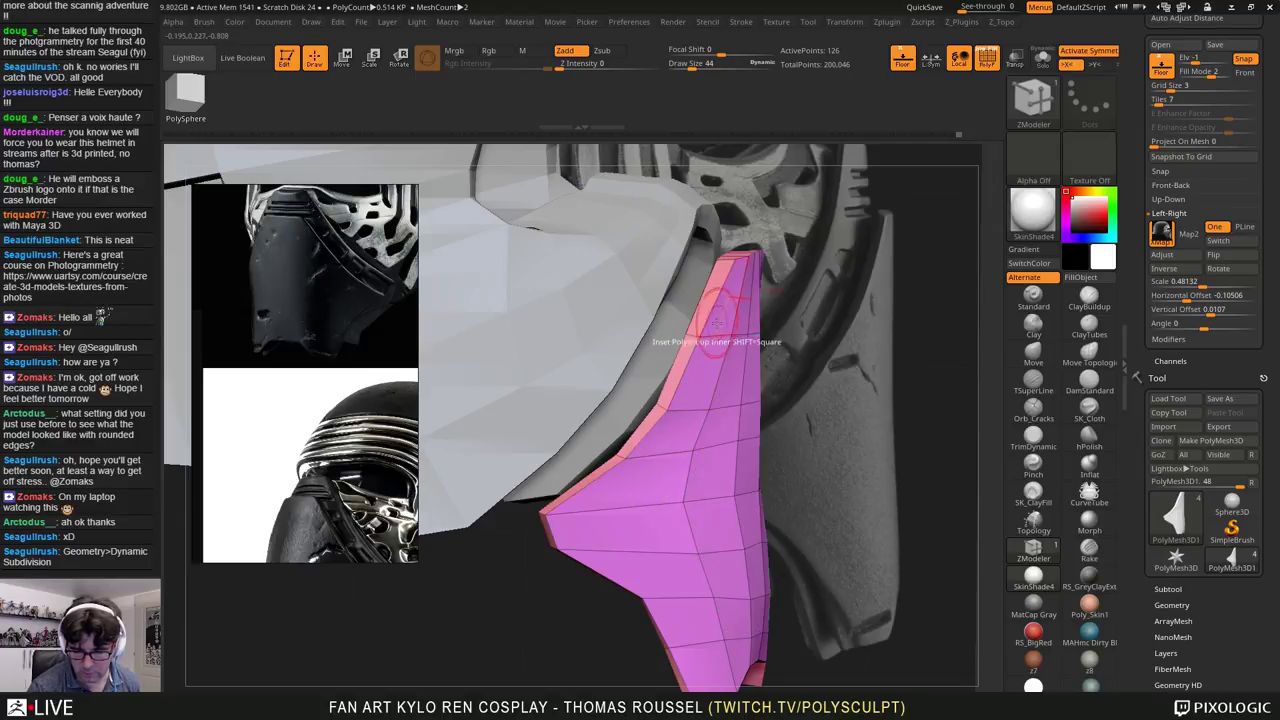
pyautogui.moveTo(732, 396); pyautogui.dragTo(729, 424)
pyautogui.hotkey('ctrl', 'z')
# Step: Change the Inset target to Polygroup Island and inset the muzzle's outer face to form a narrow border along its outline
pyautogui.moveTo(872, 438); pyautogui.dragTo(754, 450)
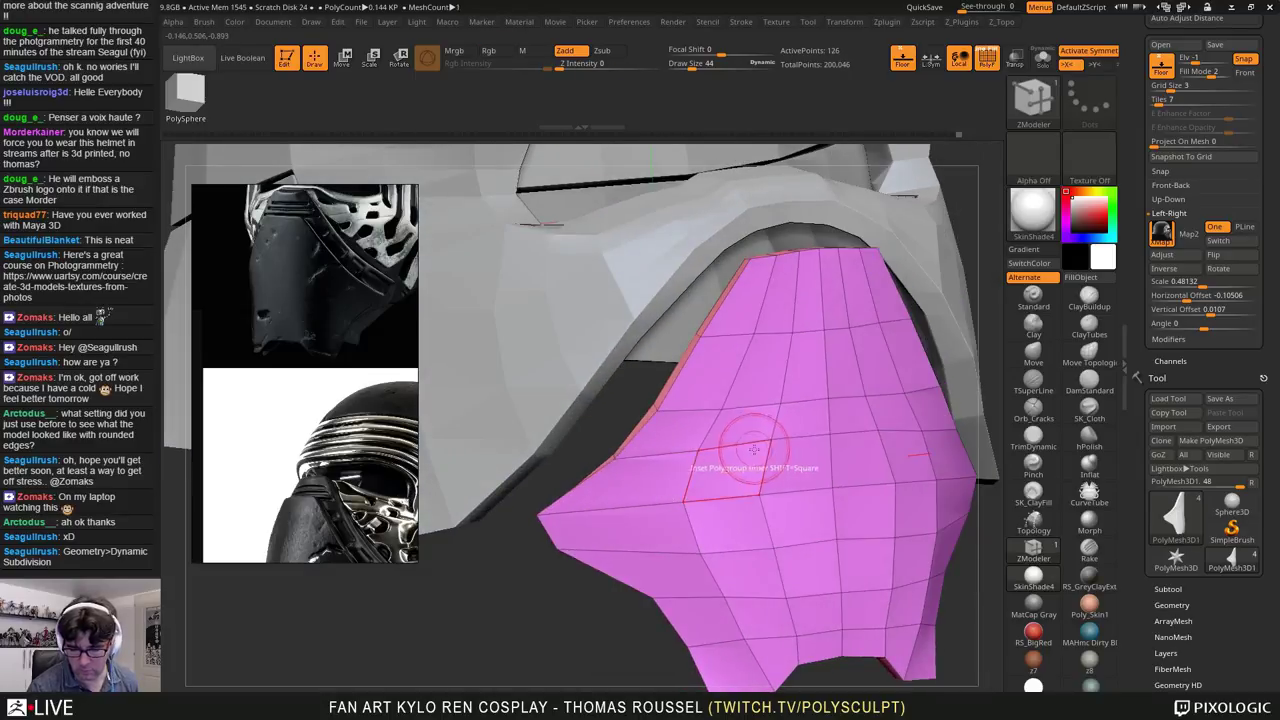
pyautogui.press('space')
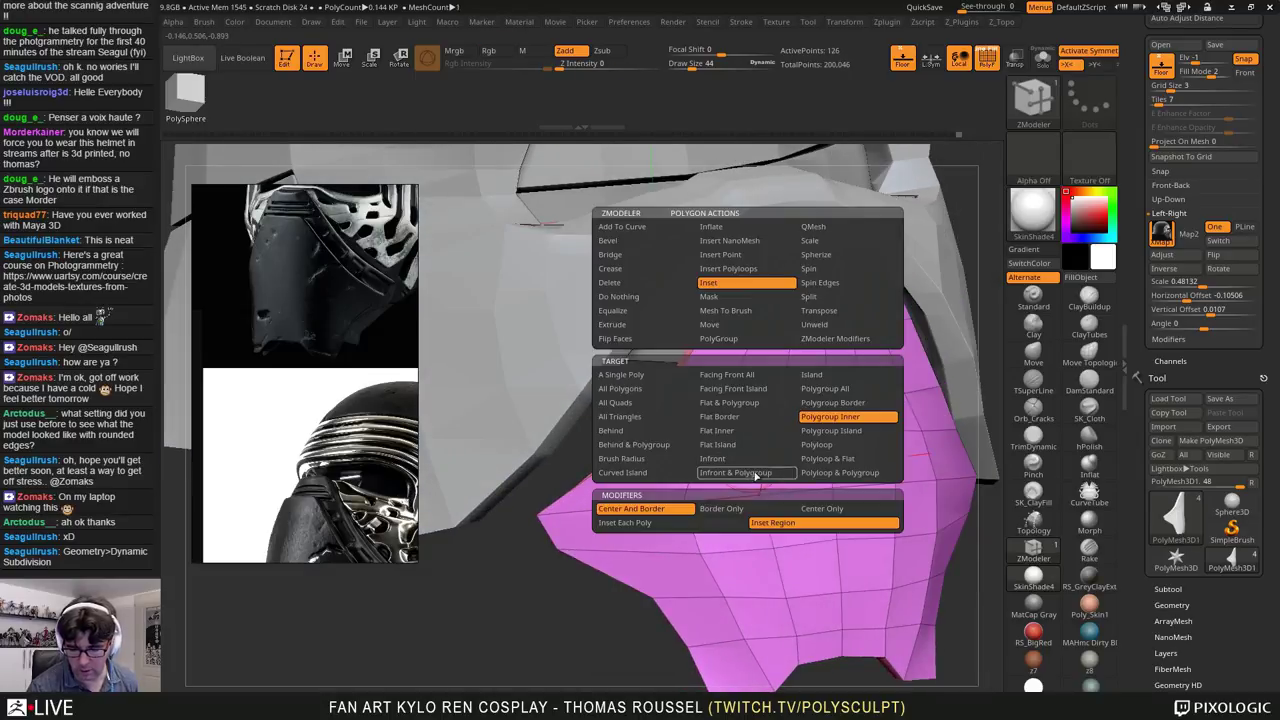
pyautogui.click(850, 432)
pyautogui.click(660, 471)
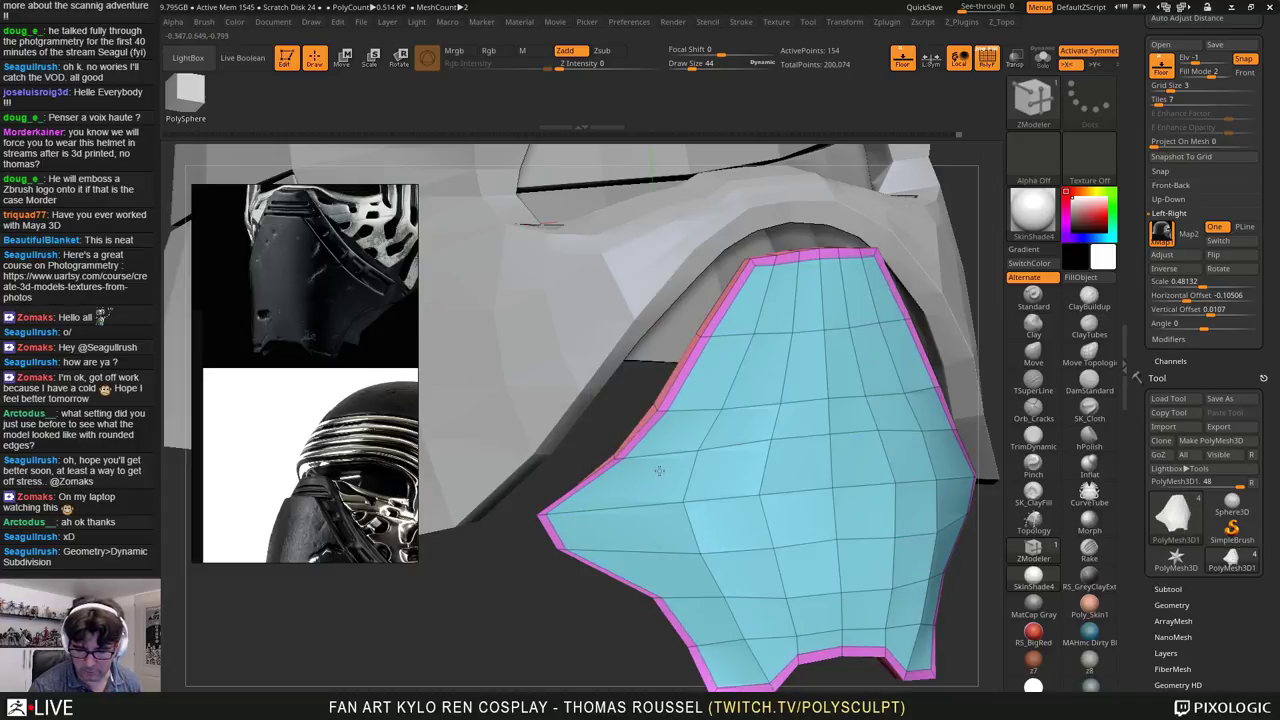
pyautogui.moveTo(528, 568); pyautogui.dragTo(905, 500)
# Step: Set the draw size to 9 and preview the bordered muzzle with dynamic subdivision, returning it to low-poly display
pyautogui.moveTo(775, 495)
pyautogui.mouseDown(button='right')
pyautogui.moveTo(829, 500)
pyautogui.moveTo(663, 526)
pyautogui.moveTo(708, 538)
pyautogui.moveTo(692, 515)
pyautogui.moveTo(701, 483)
pyautogui.moveTo(672, 435)
pyautogui.mouseUp(button='right')
pyautogui.press('s')
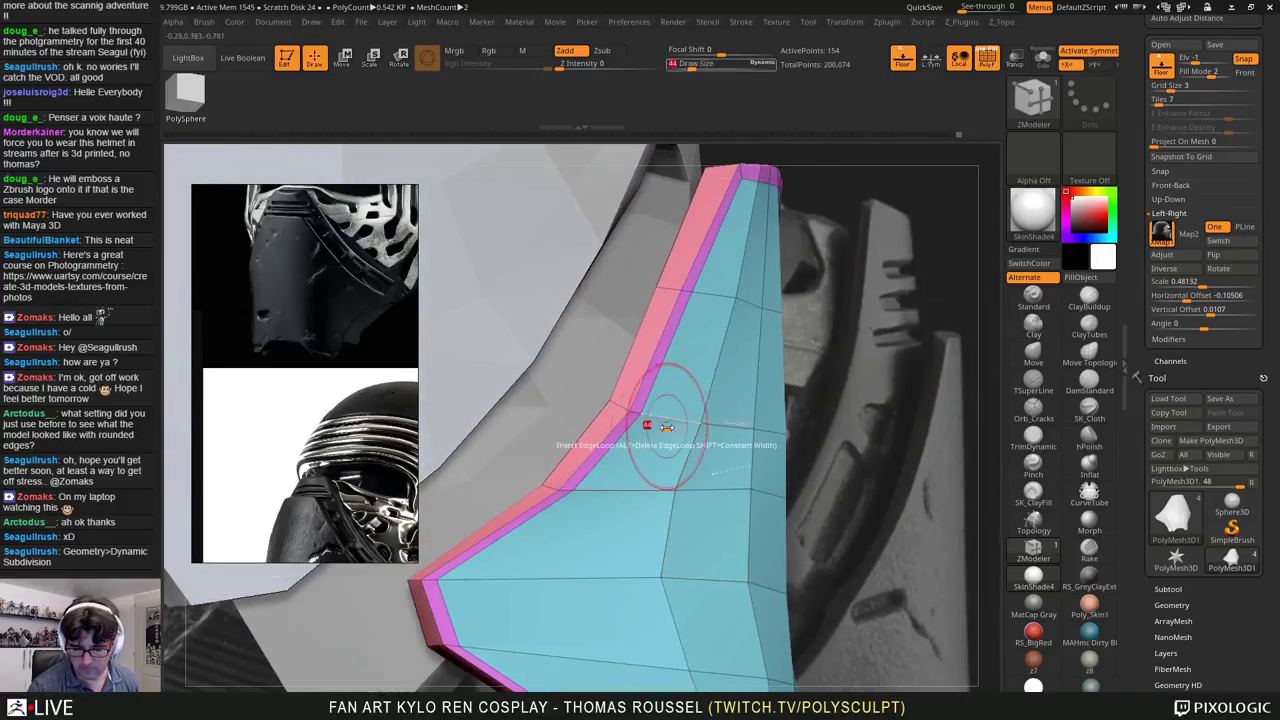
pyautogui.moveTo(662, 426); pyautogui.dragTo(652, 426)
pyautogui.press('d')
pyautogui.moveTo(791, 508); pyautogui.dragTo(714, 534, button='right')
pyautogui.hotkey('shift', 'd')
# Step: Try a second inset inside the muzzle's new border and undo it
pyautogui.moveTo(791, 408); pyautogui.dragTo(710, 293, button='right')
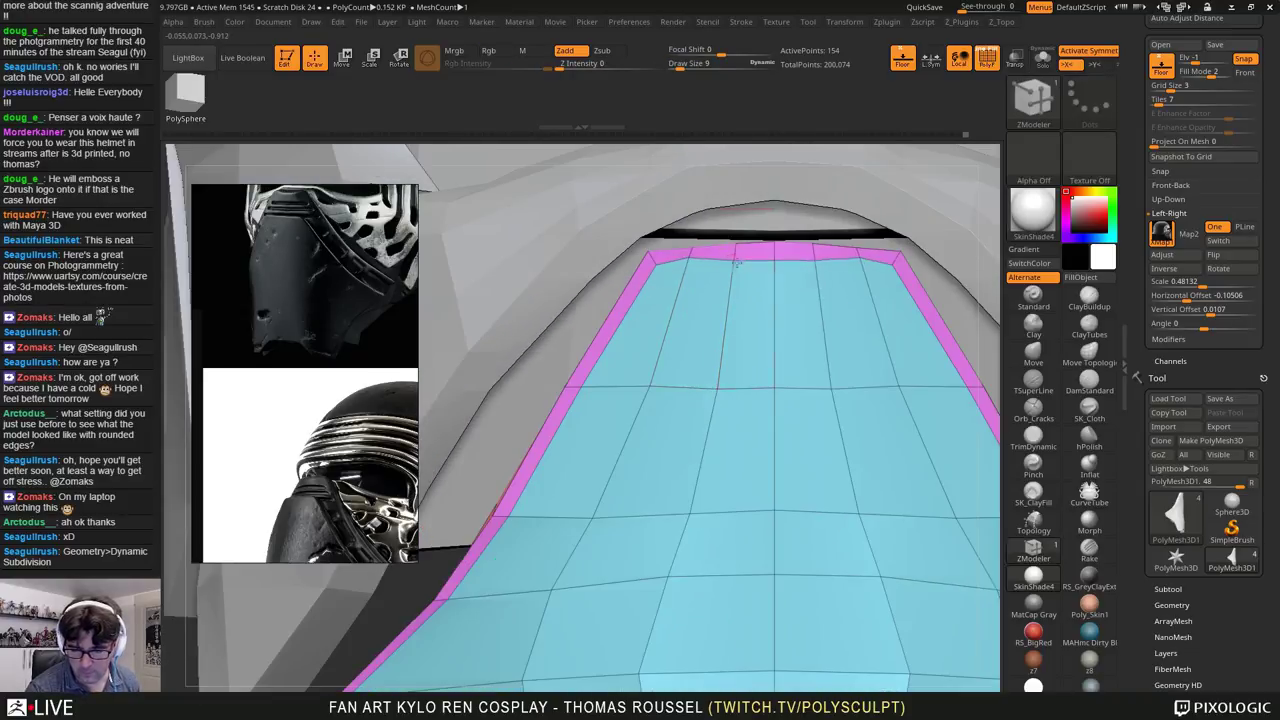
pyautogui.moveTo(783, 256); pyautogui.dragTo(619, 388, button='right')
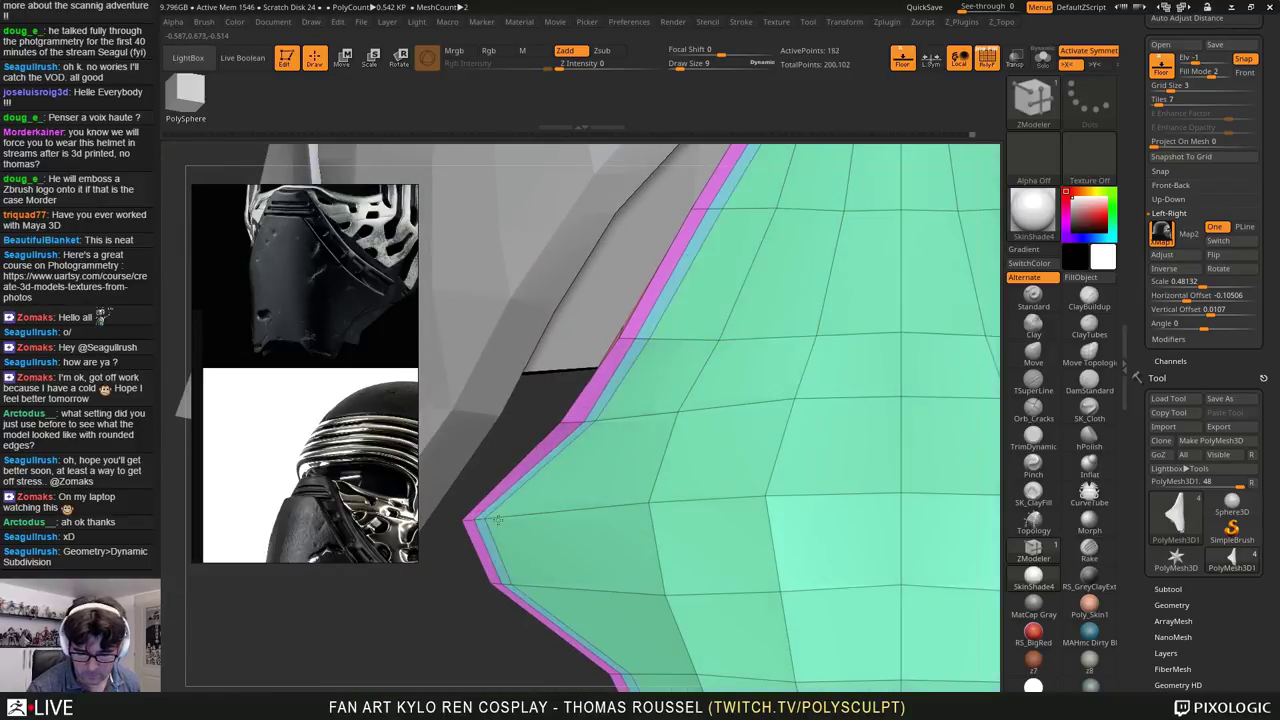
pyautogui.hotkey('ctrl', 'z')
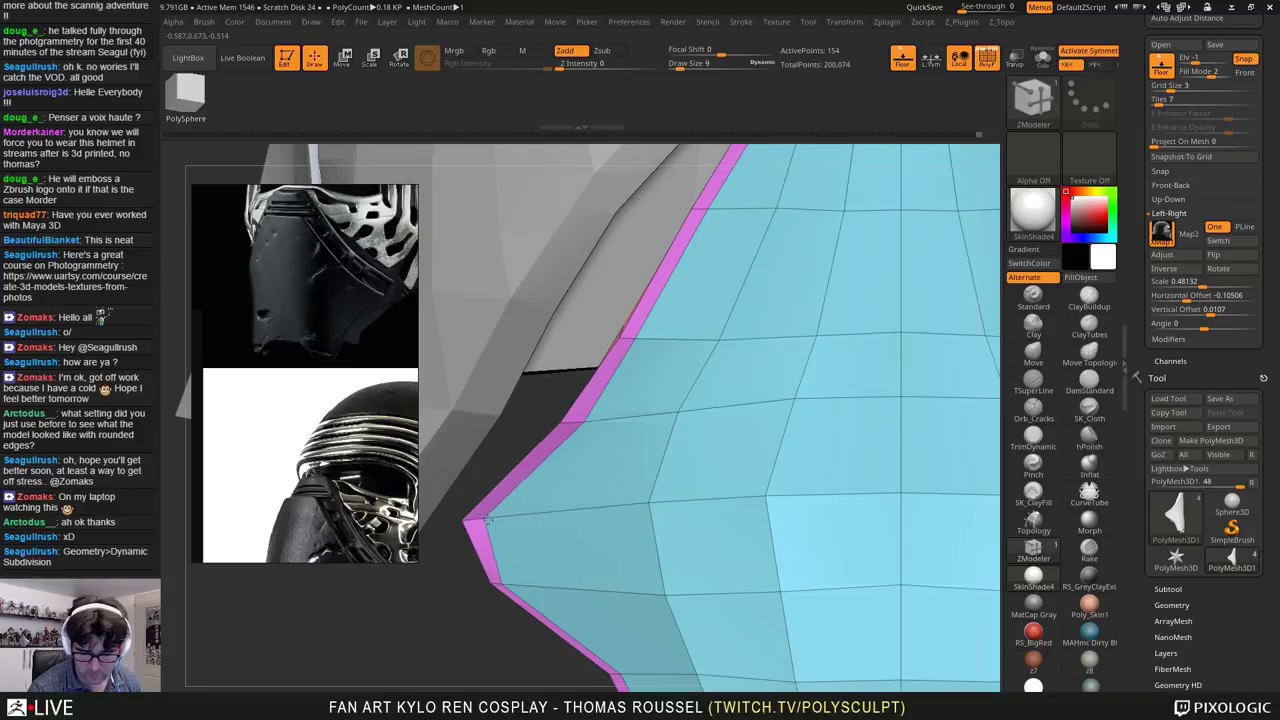
# Step: Examine the whole helmet from the front and underside beside the side and front reference images
pyautogui.moveTo(524, 566)
pyautogui.mouseDown(button='right')
pyautogui.moveTo(670, 503)
pyautogui.moveTo(651, 500)
pyautogui.moveTo(685, 507)
pyautogui.moveTo(647, 505)
pyautogui.moveTo(751, 569)
pyautogui.moveTo(788, 560)
pyautogui.moveTo(750, 558)
pyautogui.mouseUp(button='right')
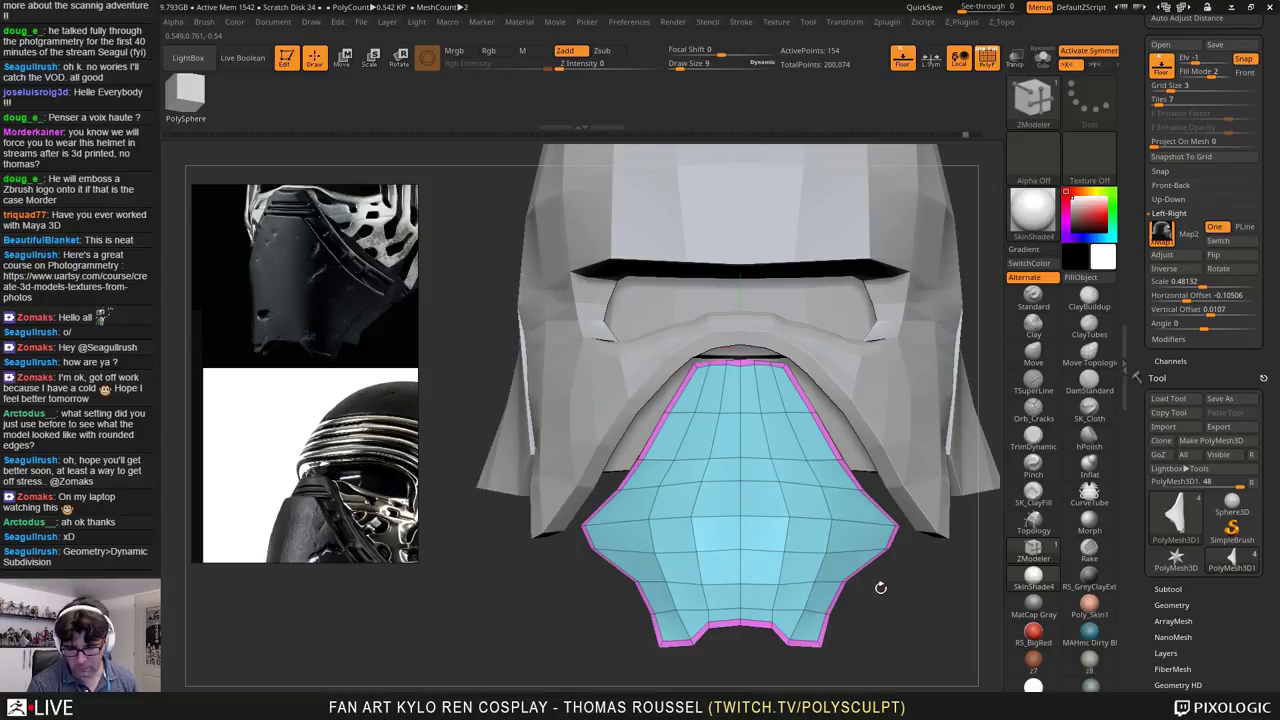
pyautogui.keyDown('ctrl'); pyautogui.moveTo(914, 574); pyautogui.dragTo(820, 395, button='right'); pyautogui.keyUp('ctrl')
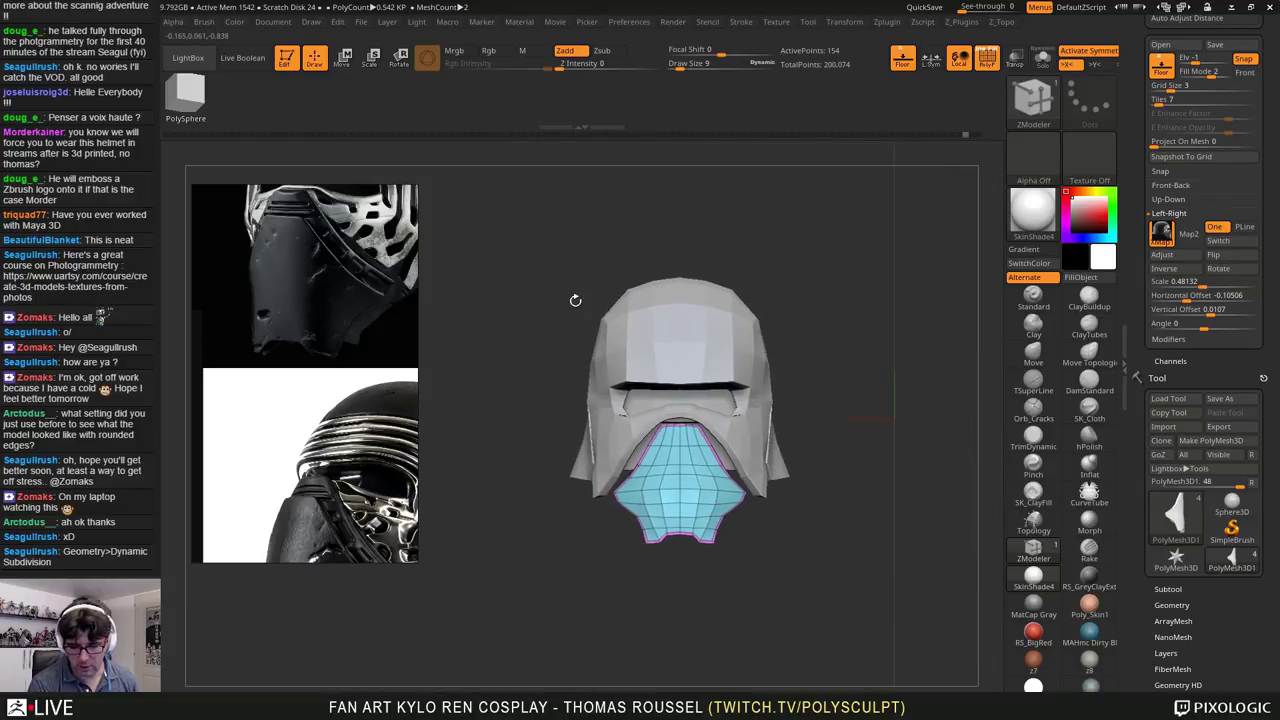
pyautogui.scroll(-7, 356, 284)
pyautogui.moveTo(332, 310); pyautogui.dragTo(347, 346, button='middle')
pyautogui.scroll(2, 302, 322)
pyautogui.scroll(4, 300, 322)
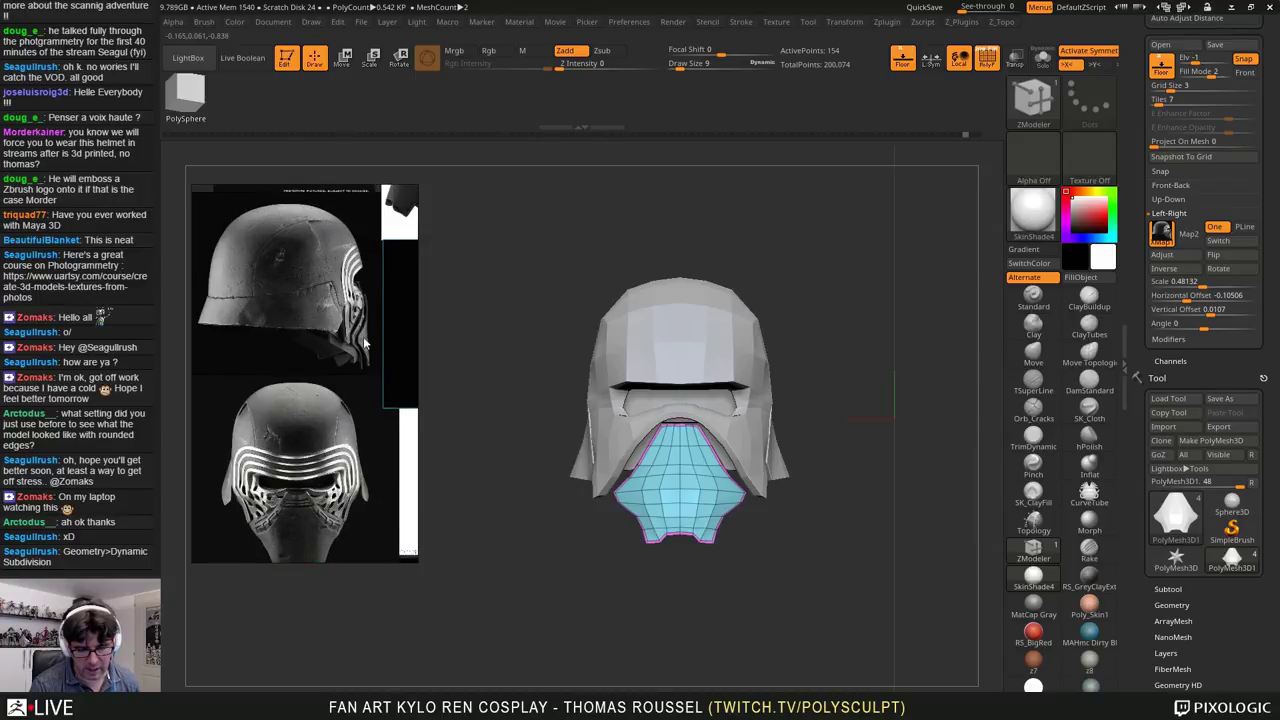
pyautogui.moveTo(578, 470); pyautogui.dragTo(635, 346, button='right')
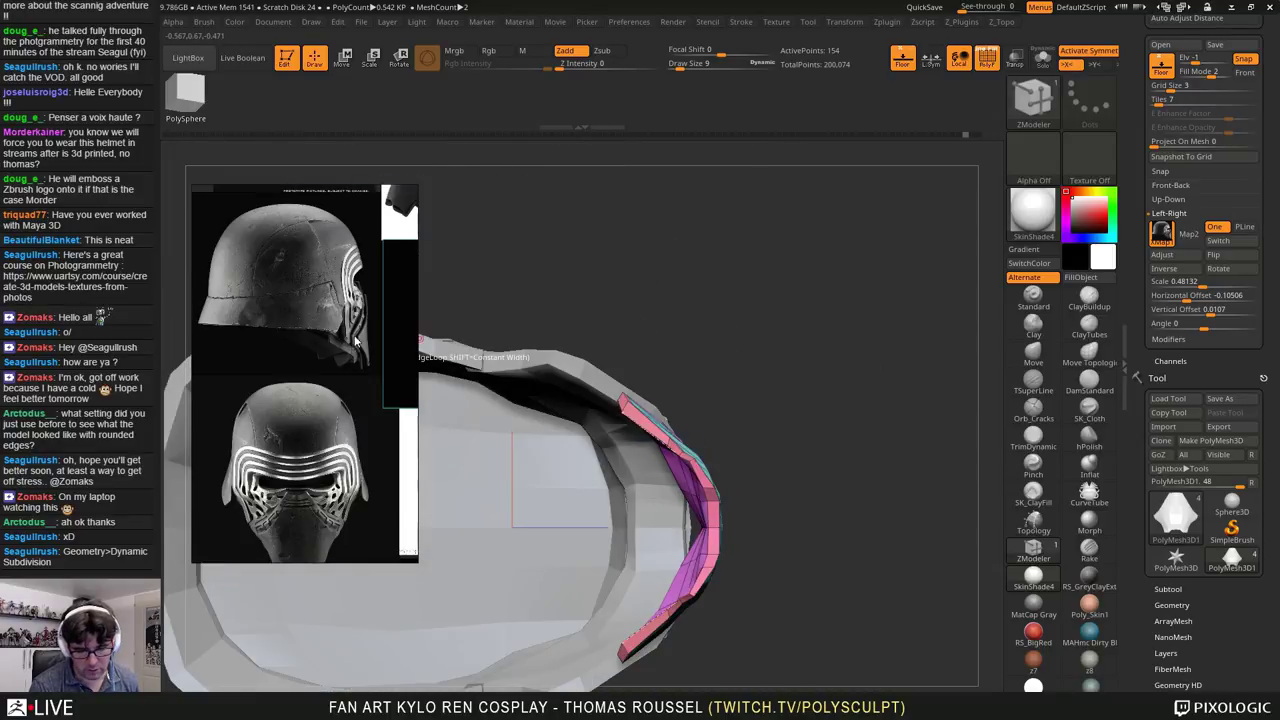
pyautogui.scroll(3, 310, 513)
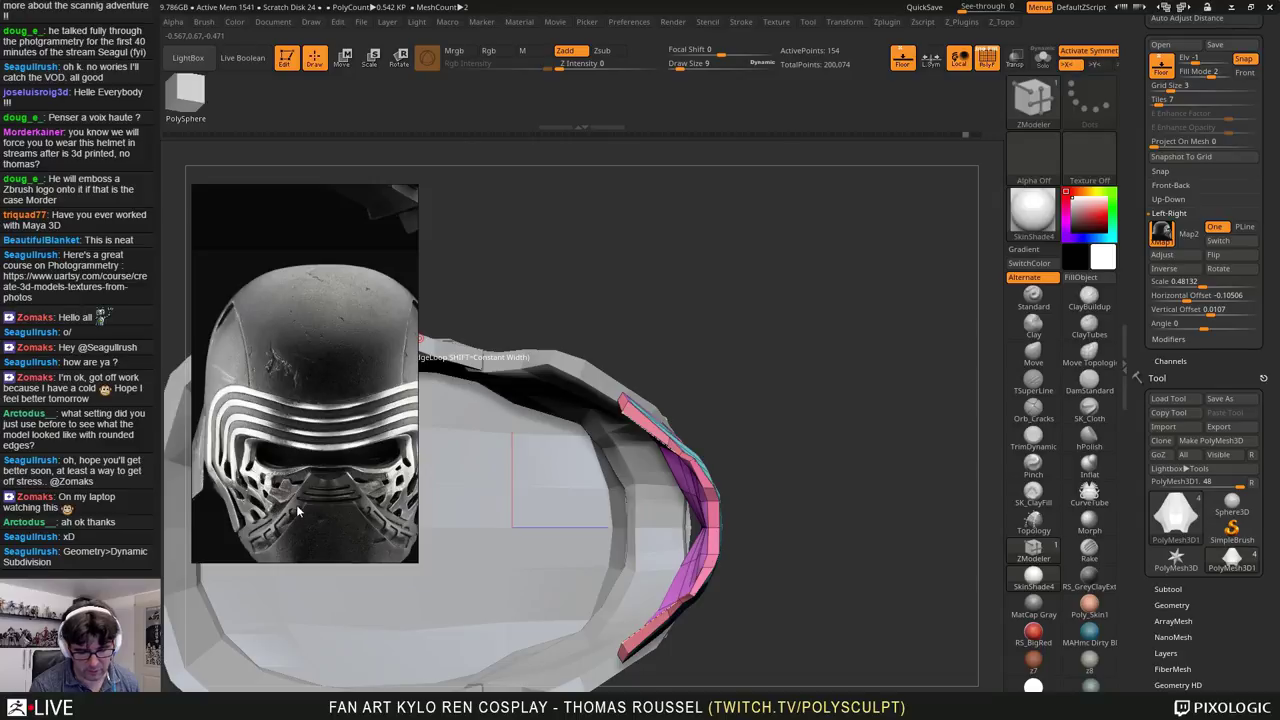
pyautogui.scroll(-3, 297, 504)
# Step: Compare the muzzle's side profile, front outline and underside curvature with the helmet reference images
pyautogui.moveTo(783, 397); pyautogui.dragTo(768, 508, button='right')
pyautogui.moveTo(615, 559); pyautogui.dragTo(685, 478, button='right')
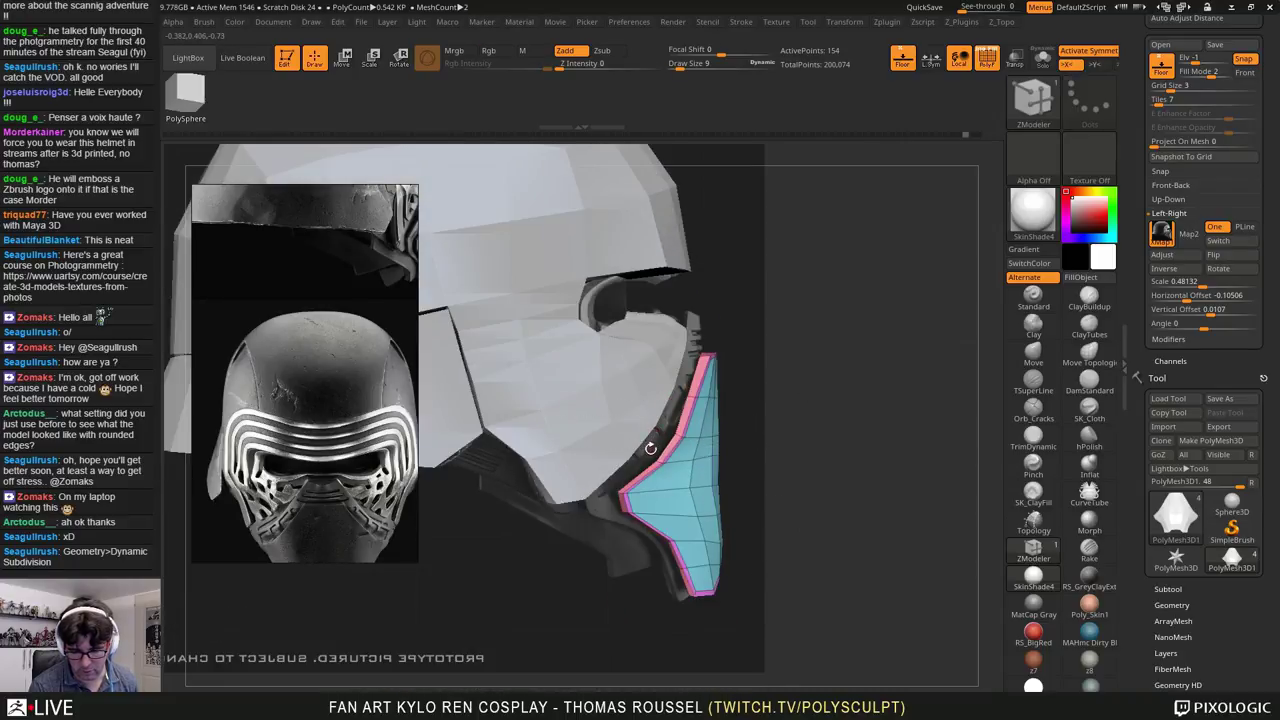
pyautogui.moveTo(827, 417); pyautogui.dragTo(914, 549, button='right')
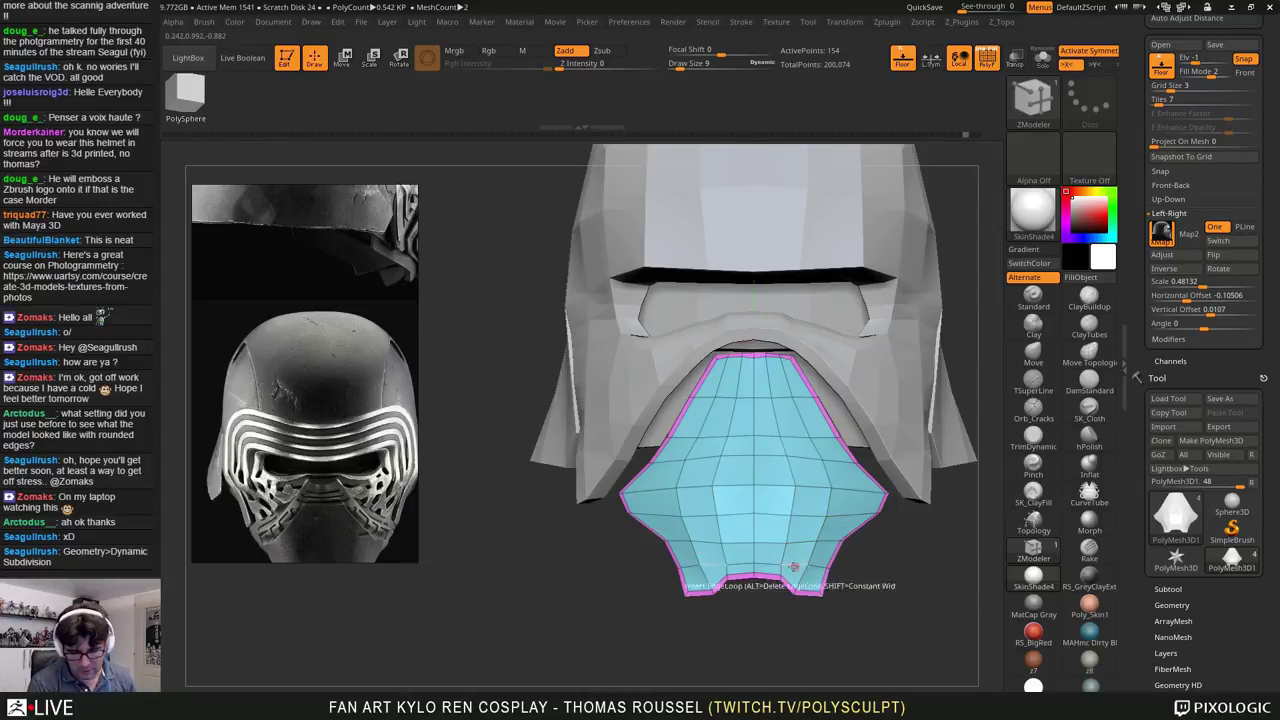
pyautogui.scroll(-10, 312, 460)
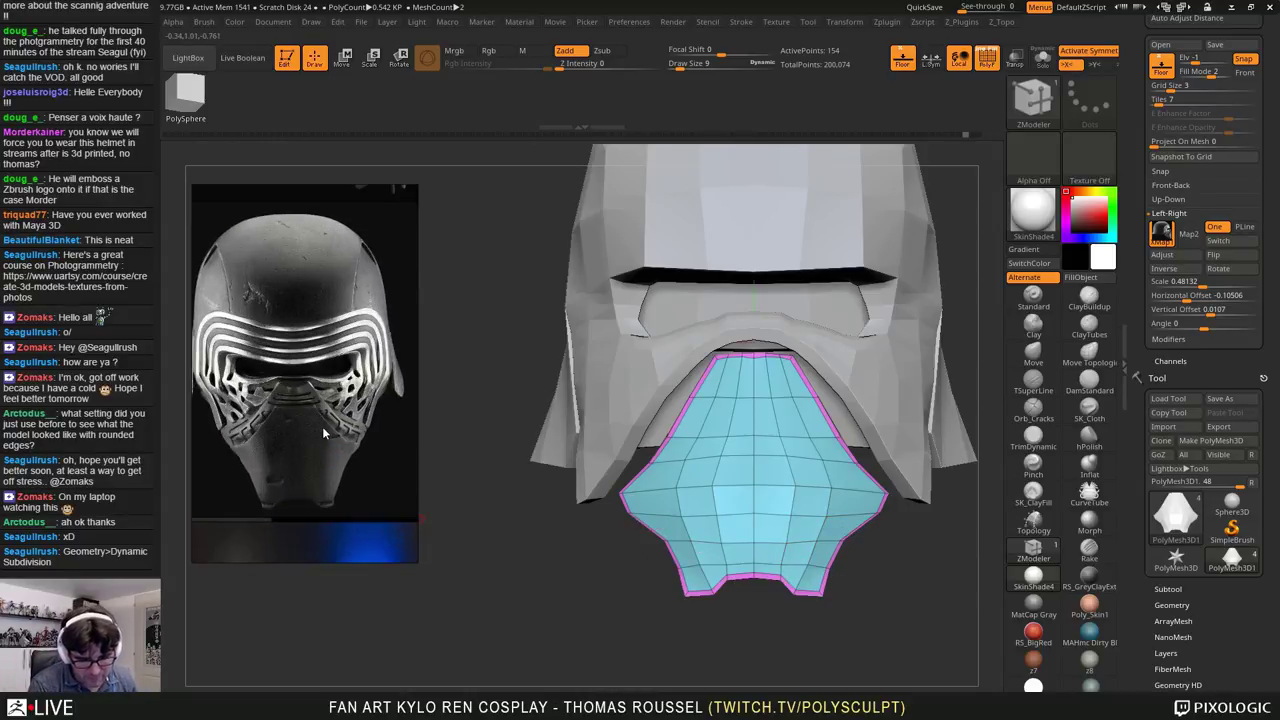
pyautogui.scroll(-8, 302, 485)
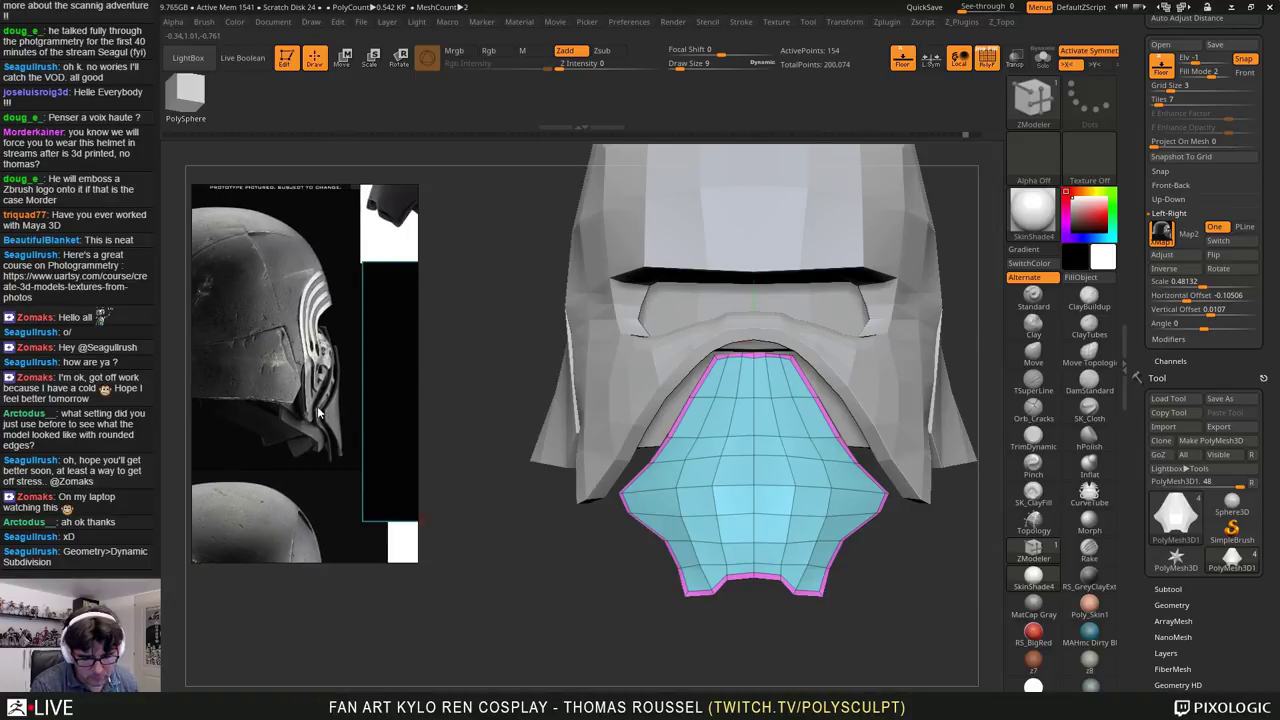
pyautogui.moveTo(570, 554); pyautogui.dragTo(655, 564)
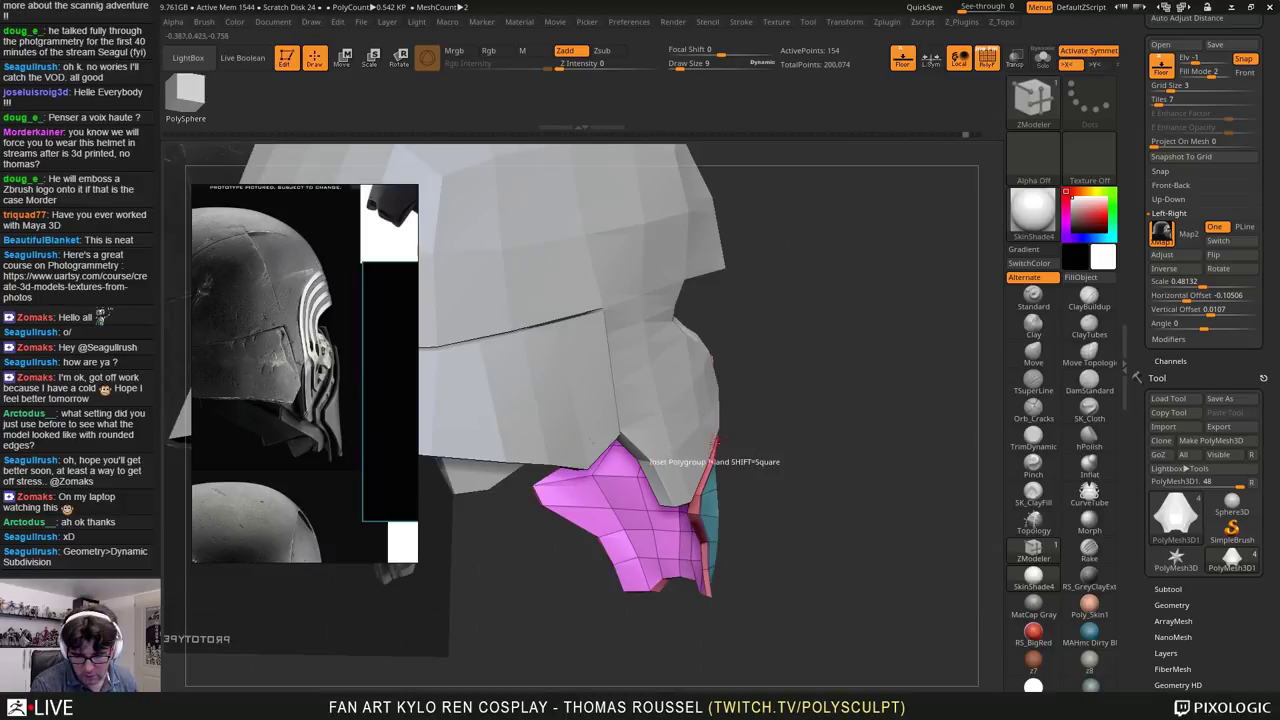
pyautogui.moveTo(790, 478); pyautogui.dragTo(821, 333)
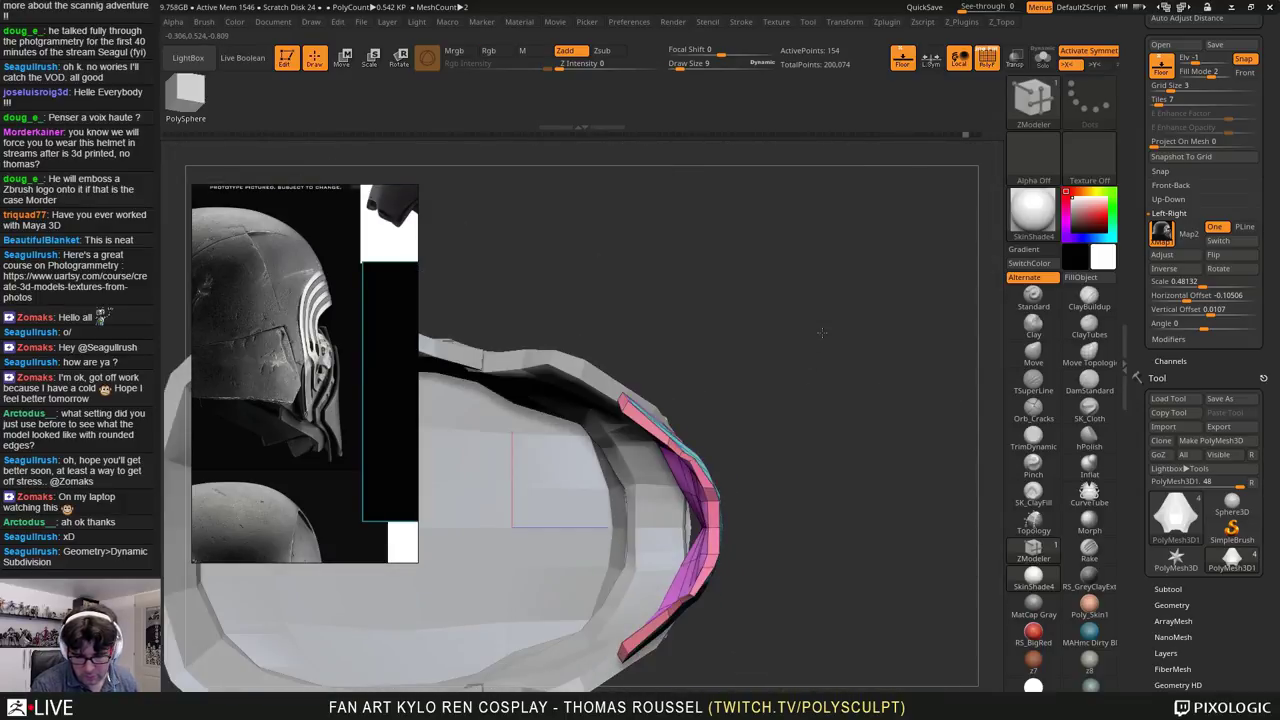
# Step: Switch to the Move brush at draw size 300 and pull the muzzle's side corners outward along the helmet's curve from the underside
pyautogui.click(1033, 352)
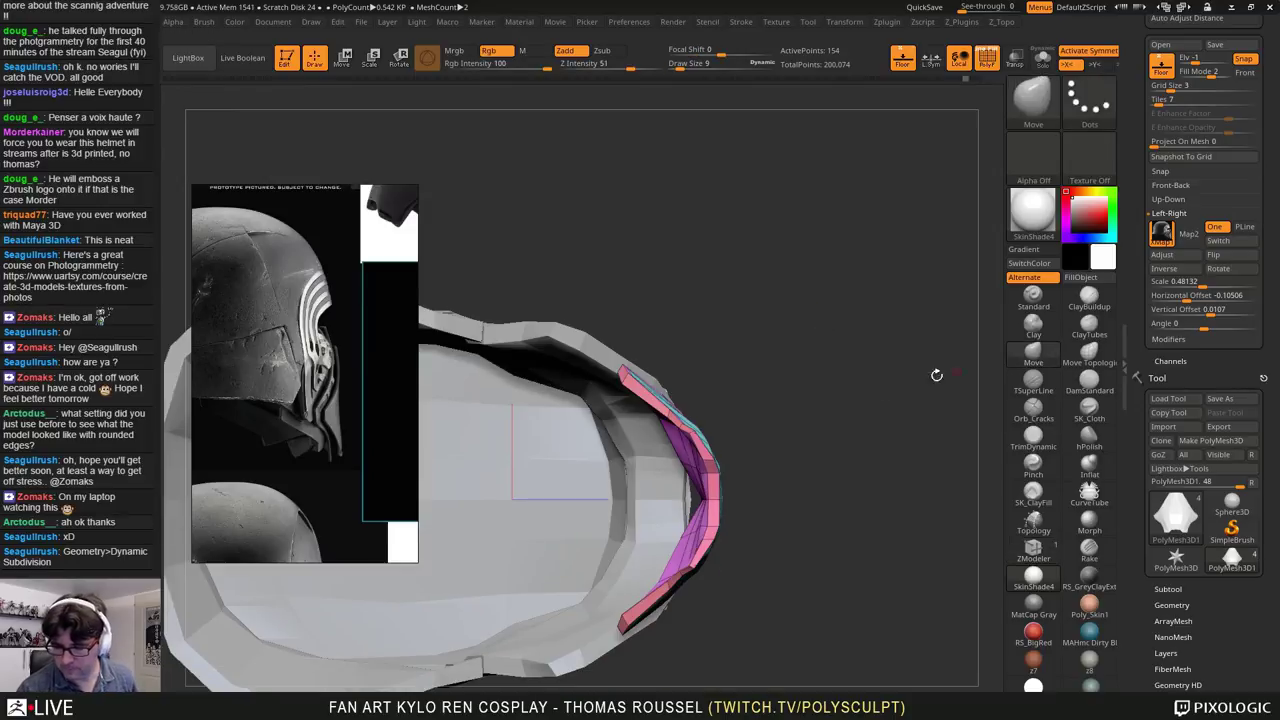
pyautogui.press('s')
pyautogui.moveTo(837, 397); pyautogui.dragTo(839, 397)
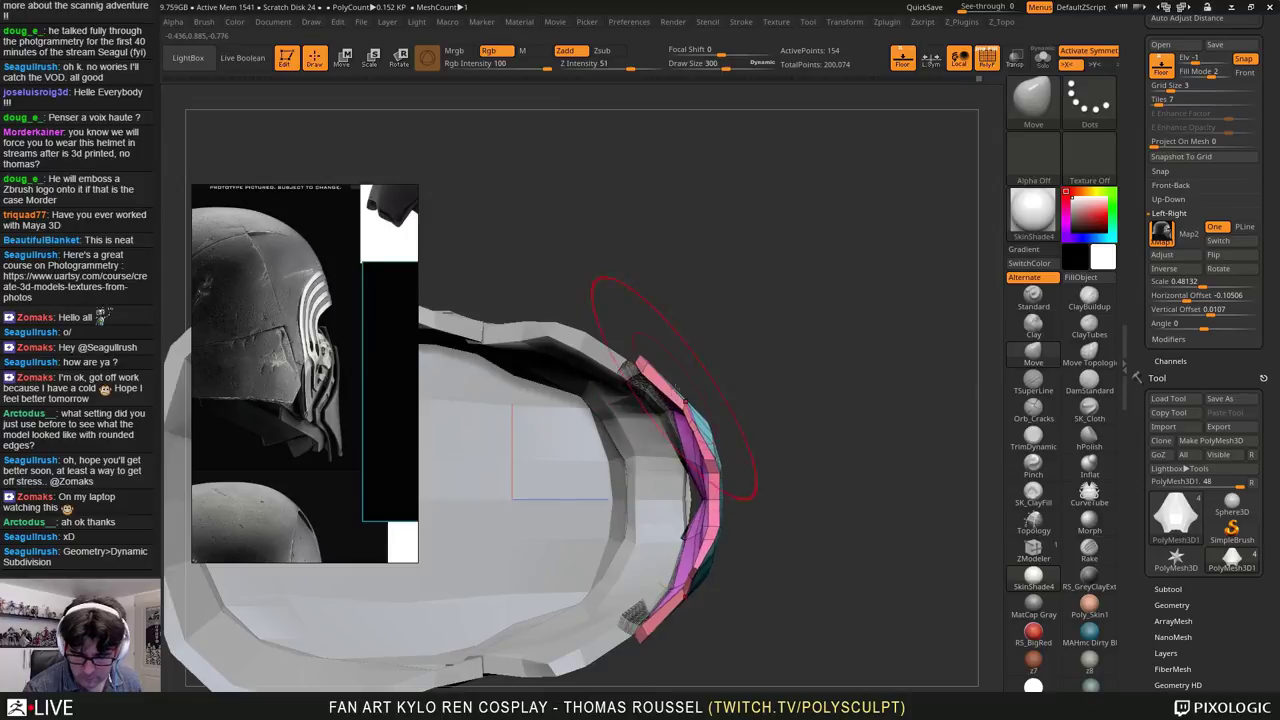
pyautogui.keyDown('shift'); pyautogui.moveTo(722, 463); pyautogui.dragTo(728, 567); pyautogui.keyUp('shift')
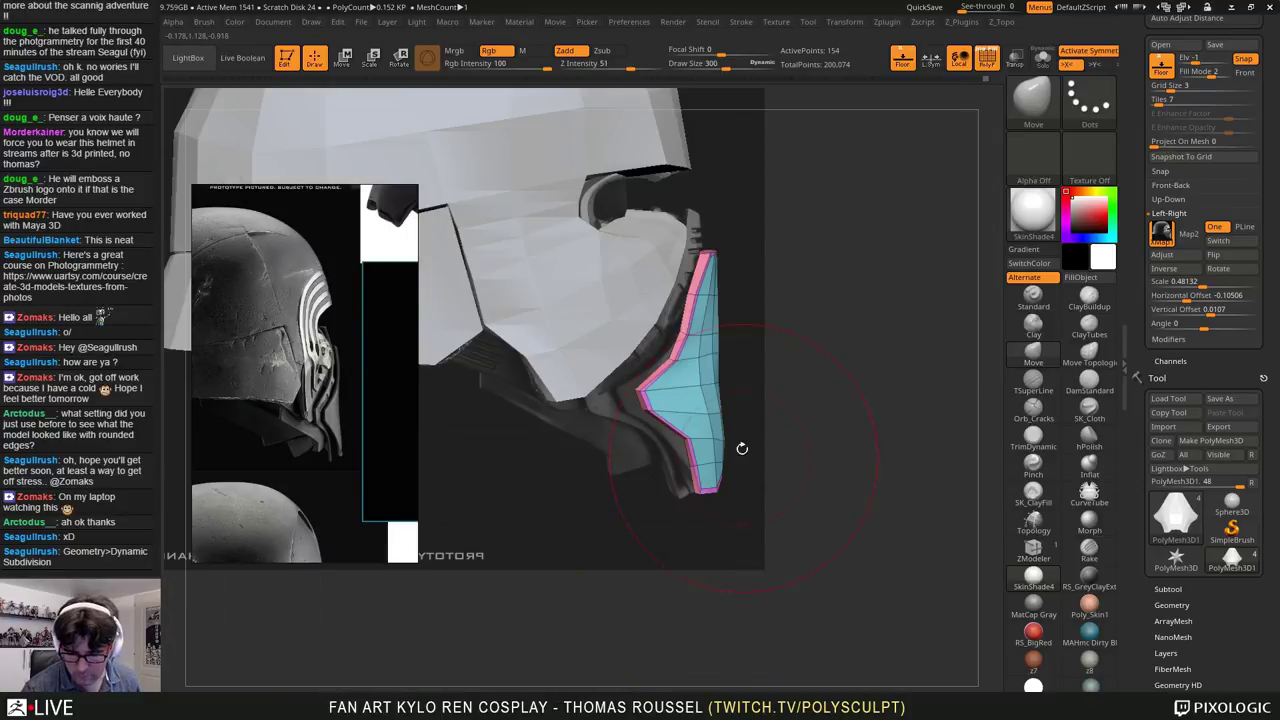
# Step: Pull the muzzle's side points back toward the cheeks in profile and outward from underneath to follow the reference
pyautogui.keyDown('alt'); pyautogui.moveTo(742, 448); pyautogui.dragTo(700, 428); pyautogui.keyUp('alt')
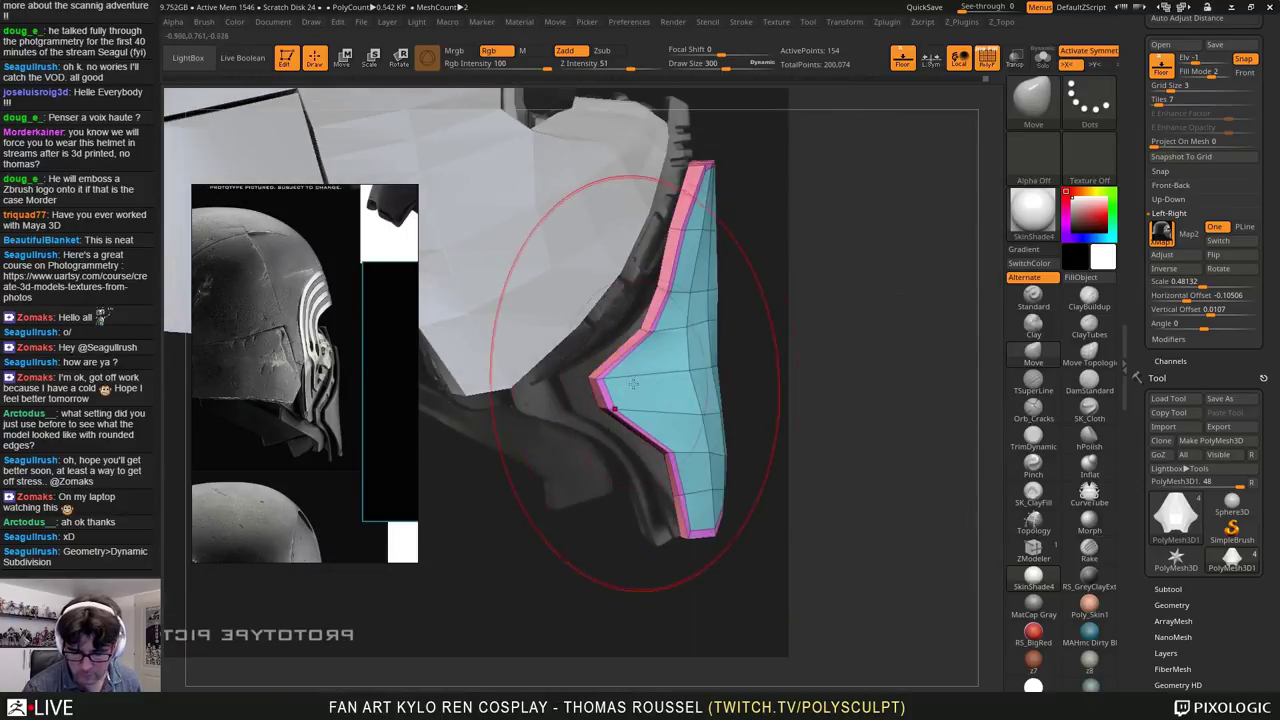
pyautogui.moveTo(611, 384); pyautogui.dragTo(546, 391)
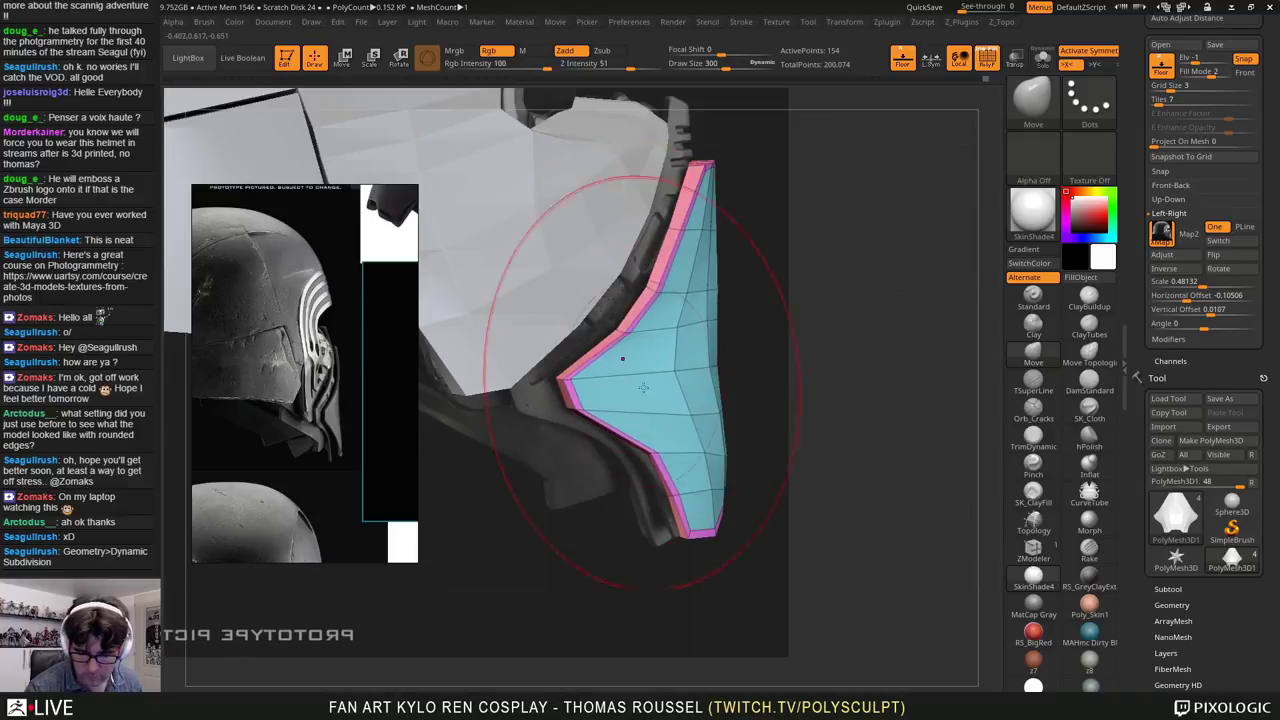
pyautogui.moveTo(700, 449); pyautogui.dragTo(684, 453)
pyautogui.keyDown('shift'); pyautogui.moveTo(668, 580); pyautogui.dragTo(640, 440); pyautogui.keyUp('shift')
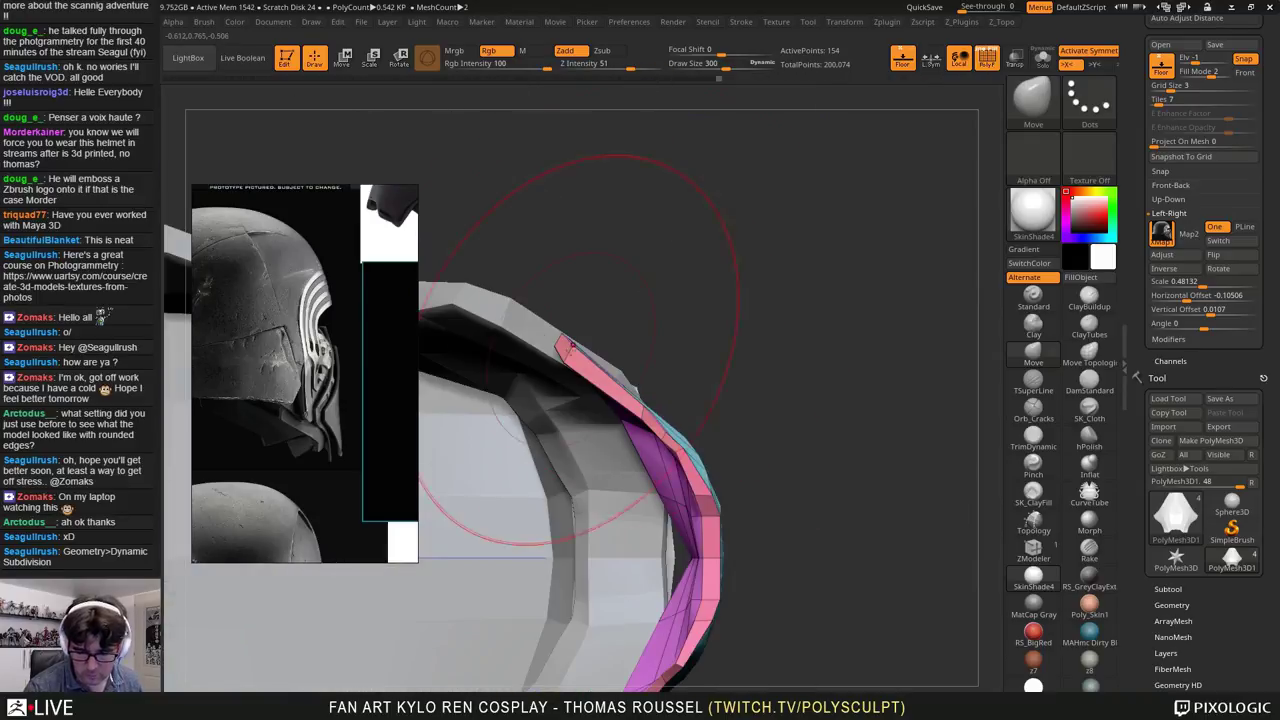
pyautogui.moveTo(574, 345); pyautogui.dragTo(576, 315)
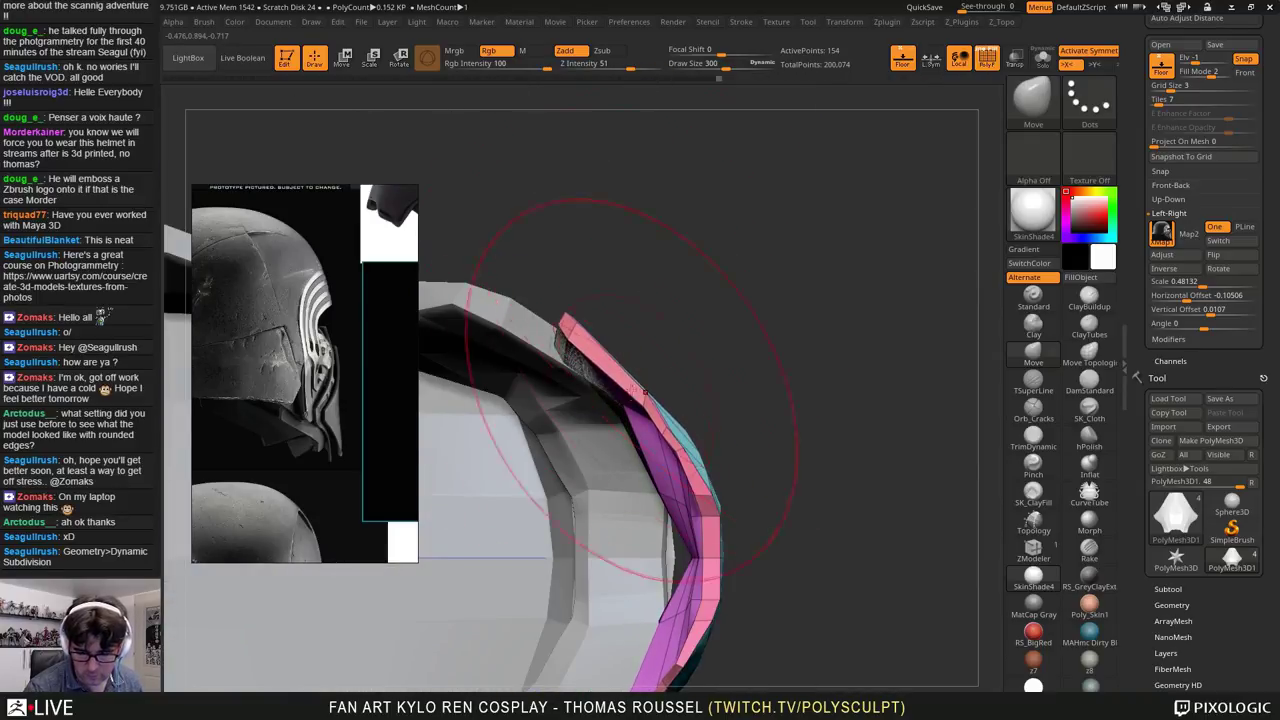
# Step: Compare the muzzle's front outline and side profile with the front and side helmet reference images
pyautogui.moveTo(780, 455)
pyautogui.mouseDown()
pyautogui.moveTo(700, 595)
pyautogui.moveTo(666, 565)
pyautogui.mouseUp()
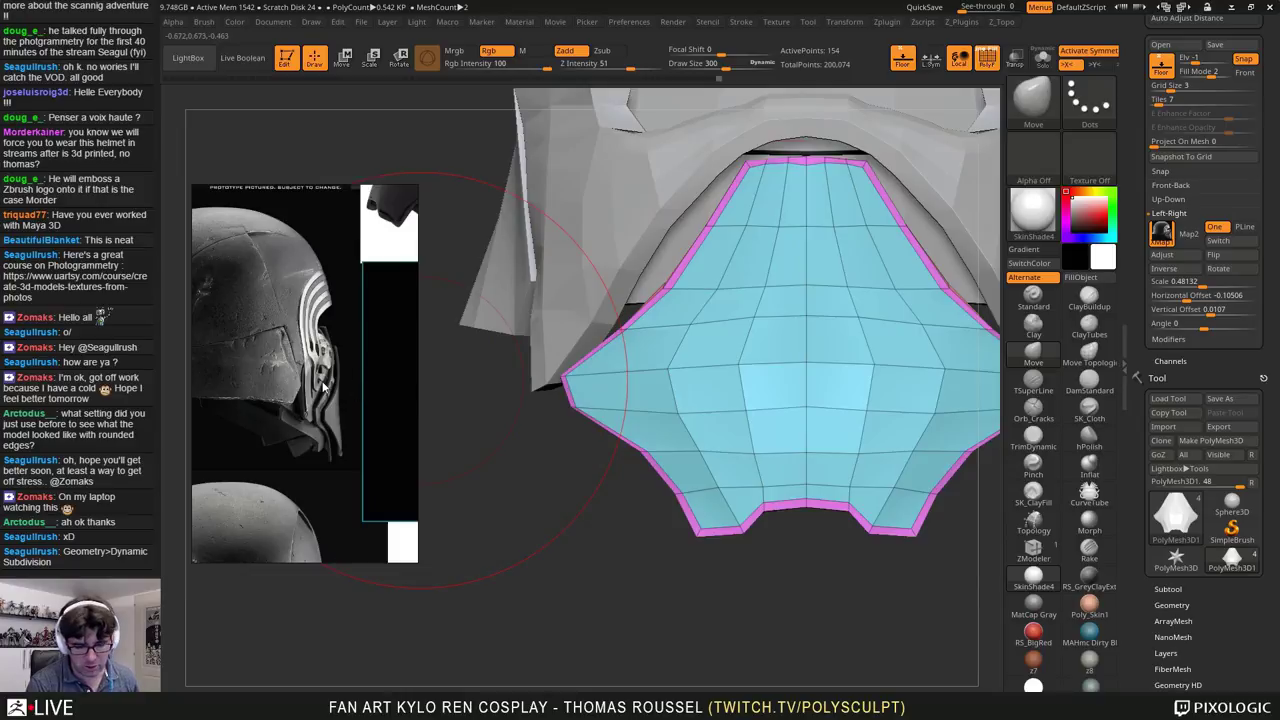
pyautogui.scroll(-5, 320, 382)
pyautogui.scroll(3, 302, 452)
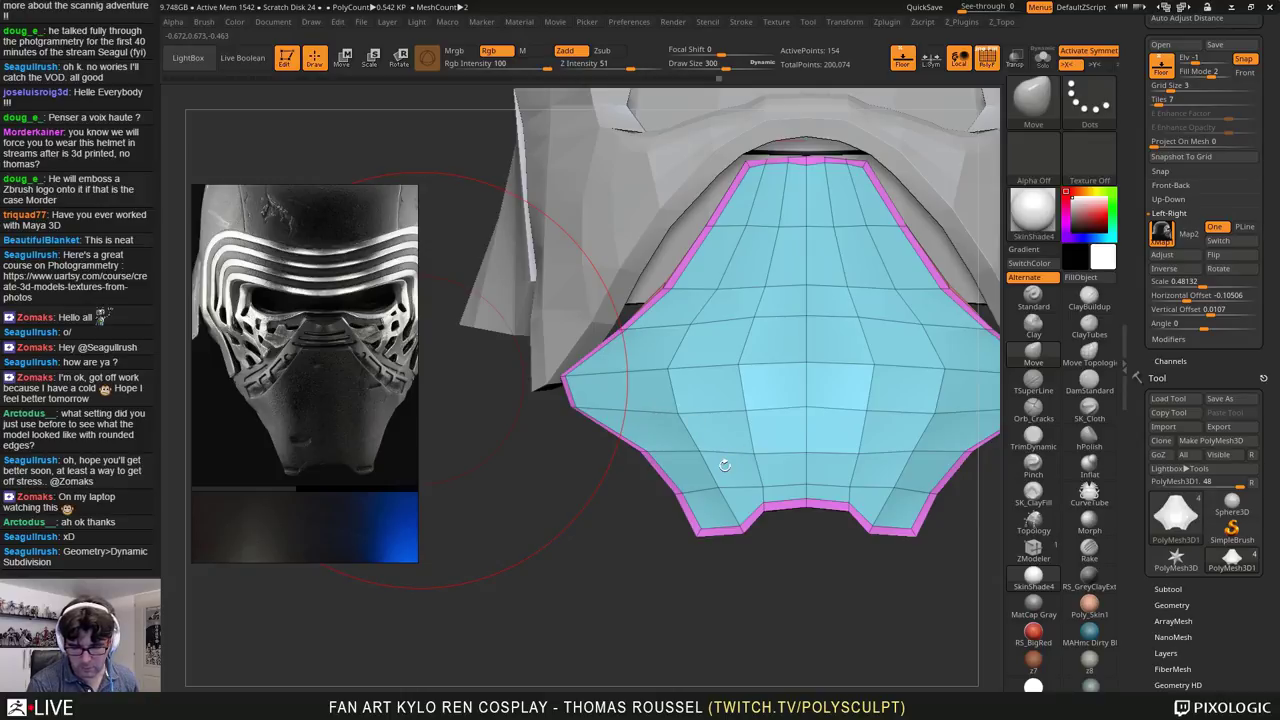
pyautogui.moveTo(700, 409)
pyautogui.mouseDown(button='right')
pyautogui.moveTo(737, 406)
pyautogui.moveTo(714, 398)
pyautogui.mouseUp(button='right')
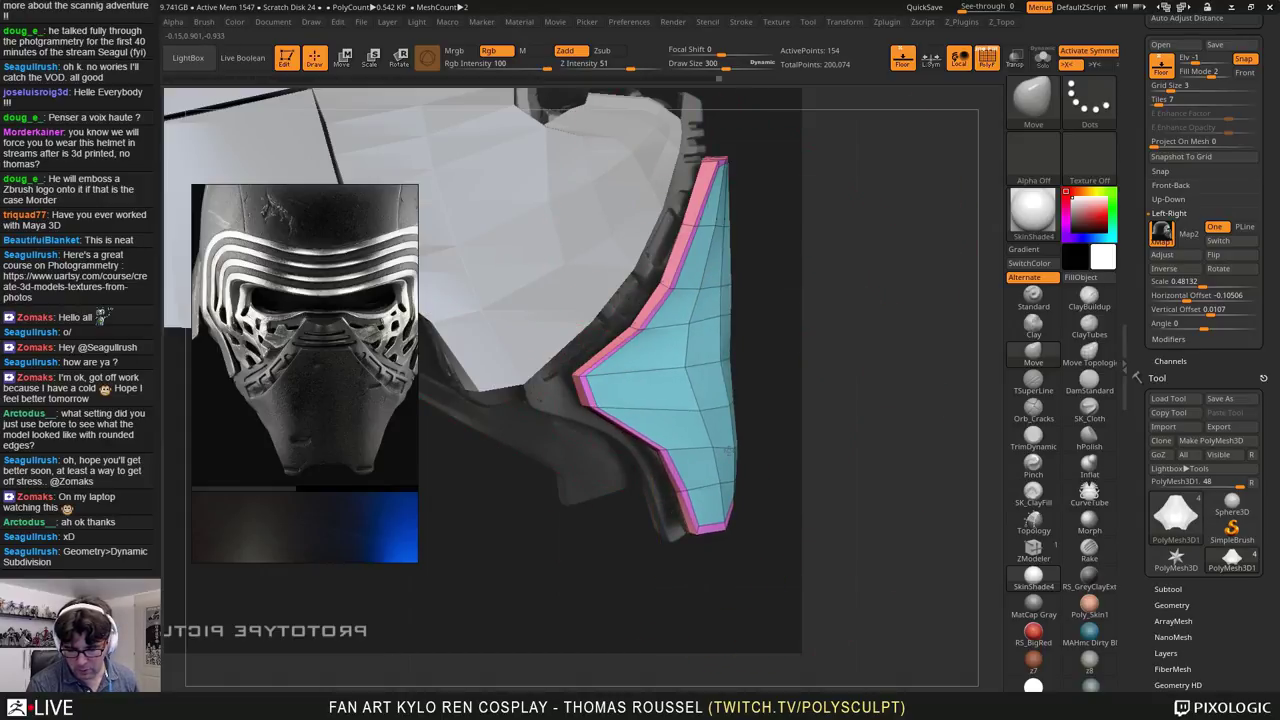
pyautogui.moveTo(731, 506)
pyautogui.mouseDown()
pyautogui.moveTo(779, 532)
pyautogui.moveTo(770, 592)
pyautogui.moveTo(817, 583)
pyautogui.moveTo(830, 551)
pyautogui.mouseUp()
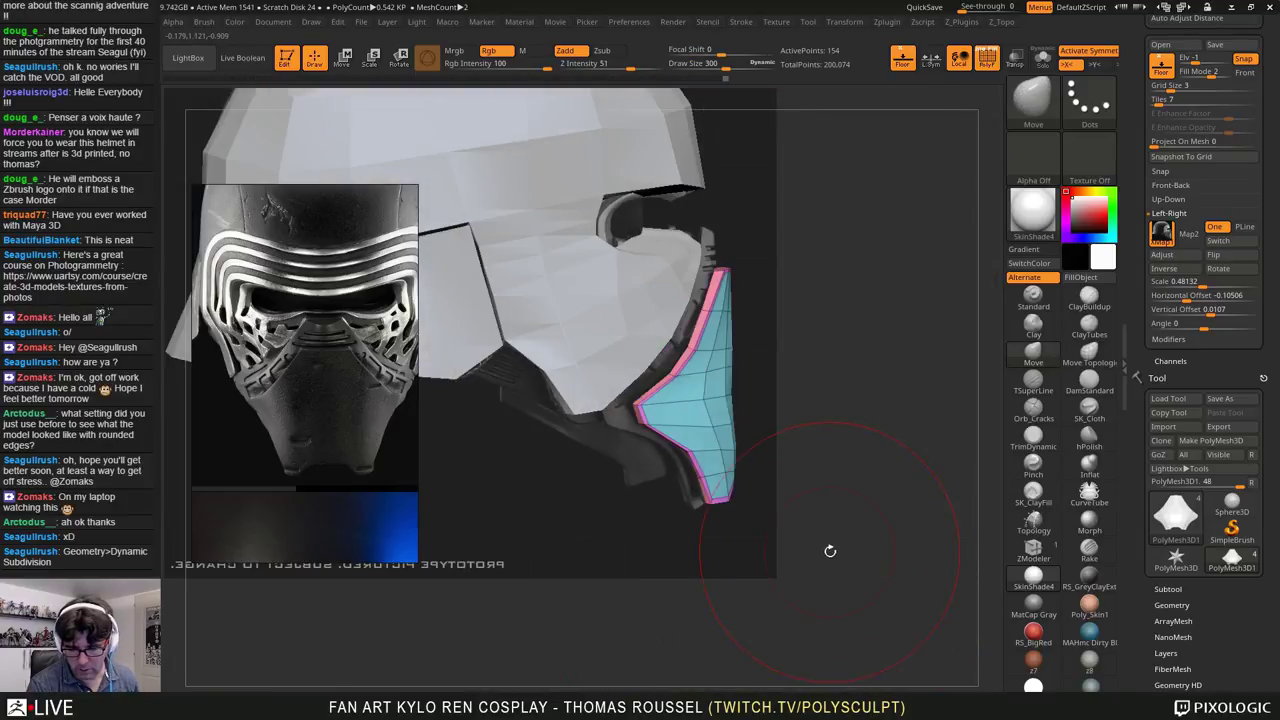
pyautogui.moveTo(792, 442); pyautogui.dragTo(829, 236)
pyautogui.moveTo(801, 381)
pyautogui.mouseDown()
pyautogui.moveTo(745, 386)
pyautogui.moveTo(795, 394)
pyautogui.moveTo(821, 459)
pyautogui.moveTo(810, 461)
pyautogui.mouseUp()
# Step: Reduce the Move brush's draw size to 79 and adjust the points around the muzzle's lower front edge from underneath
pyautogui.press('s')
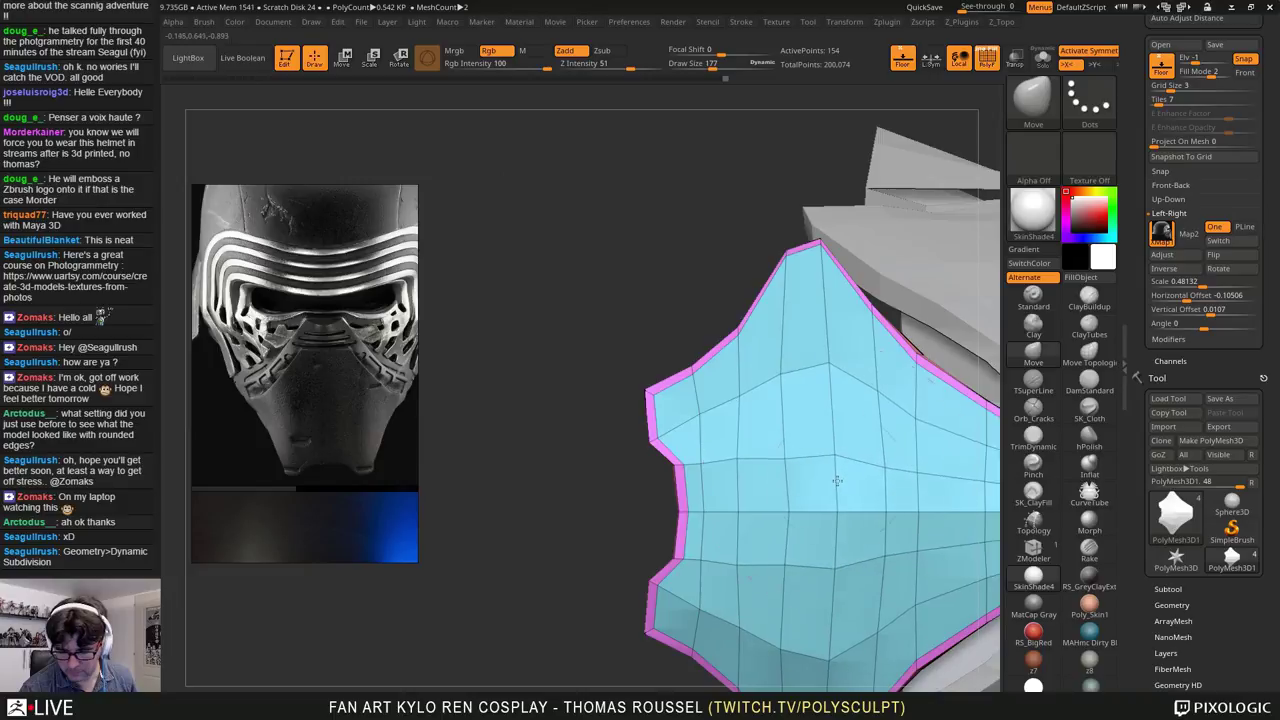
pyautogui.moveTo(830, 401); pyautogui.dragTo(974, 513, button='right')
pyautogui.moveTo(972, 513); pyautogui.dragTo(836, 548)
pyautogui.moveTo(836, 548); pyautogui.dragTo(828, 545, button='right')
pyautogui.press('s')
pyautogui.moveTo(880, 479); pyautogui.dragTo(871, 479)
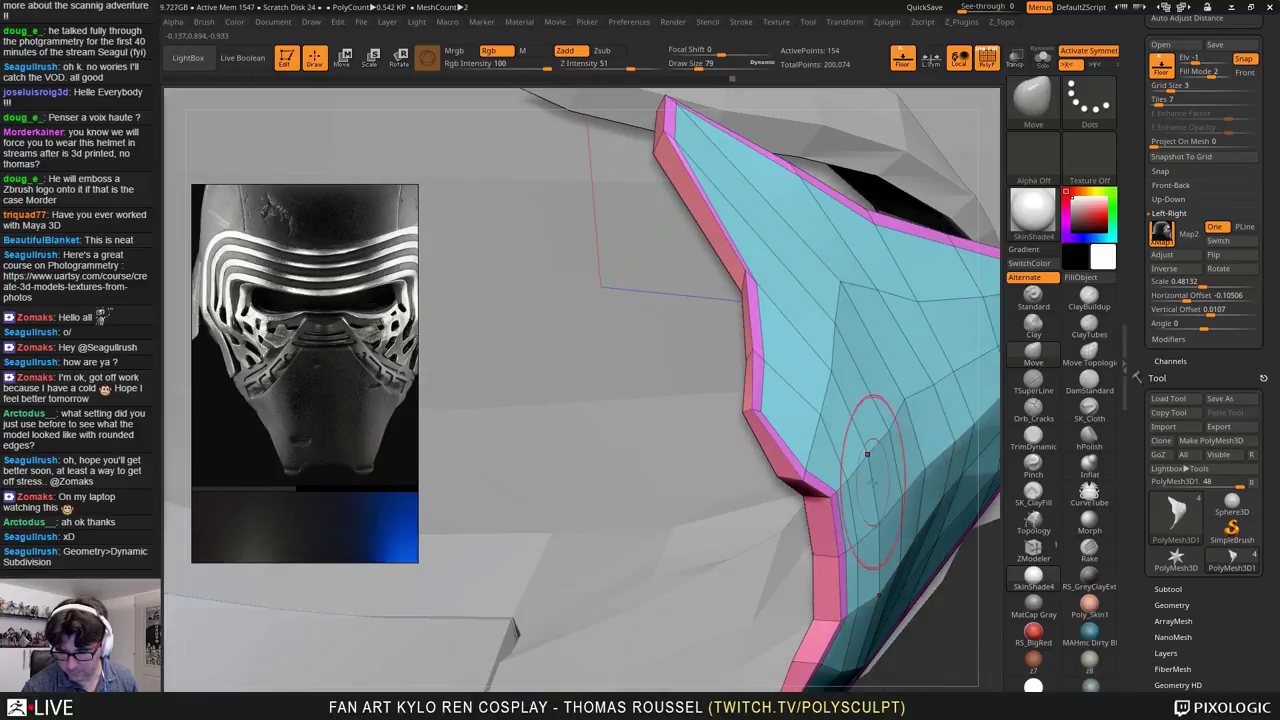
pyautogui.moveTo(870, 452); pyautogui.dragTo(878, 461, button='right')
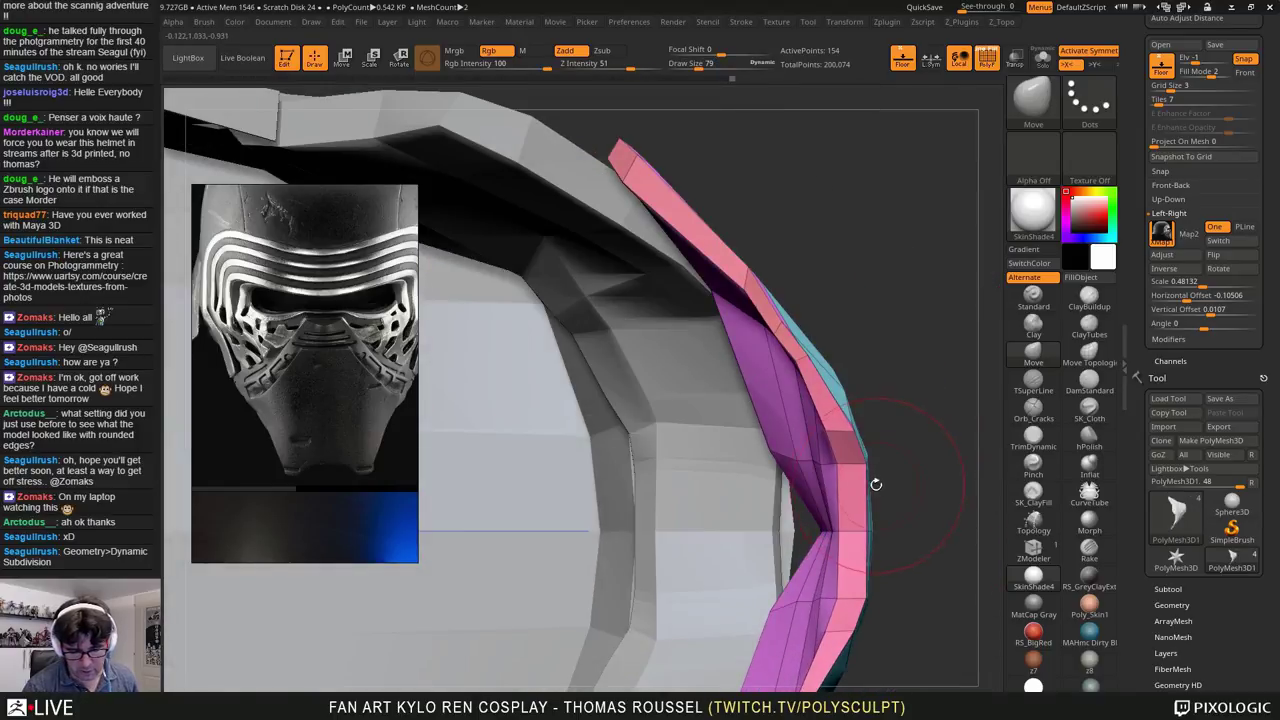
pyautogui.moveTo(876, 484); pyautogui.dragTo(735, 474)
# Step: Reposition the points across the muzzle's lower front surface to even out its edge flow and curvature
pyautogui.hotkey('alt', 's')
pyautogui.keyDown('shift'); pyautogui.moveTo(812, 462); pyautogui.dragTo(790, 464); pyautogui.keyUp('shift')
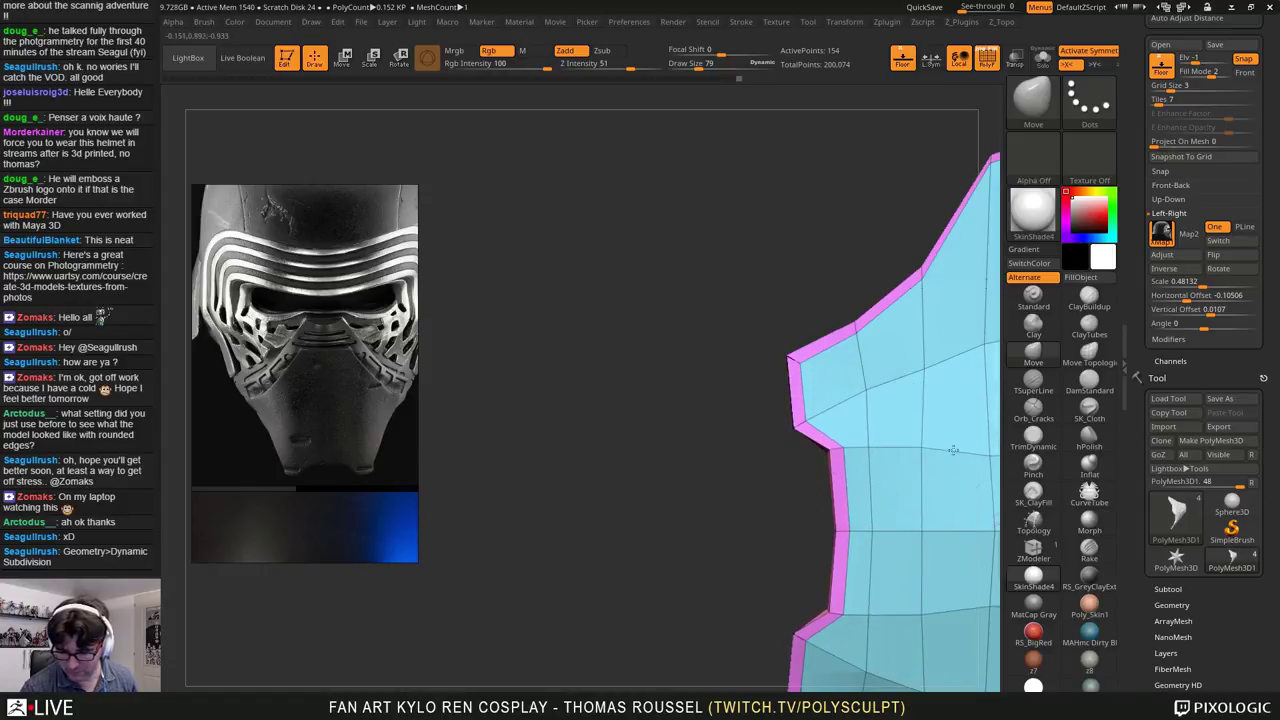
pyautogui.moveTo(953, 450); pyautogui.dragTo(795, 480)
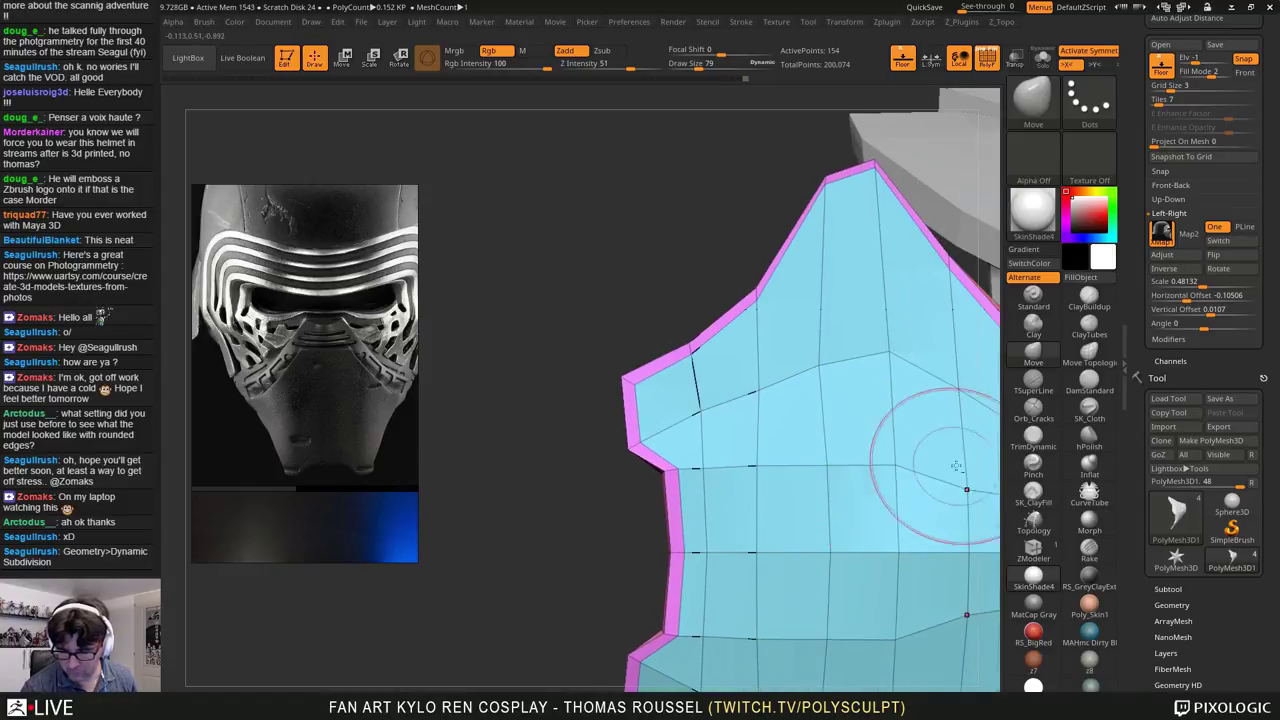
pyautogui.moveTo(956, 466); pyautogui.dragTo(870, 492)
pyautogui.moveTo(869, 505); pyautogui.dragTo(906, 534, button='right')
pyautogui.moveTo(804, 466); pyautogui.dragTo(812, 450)
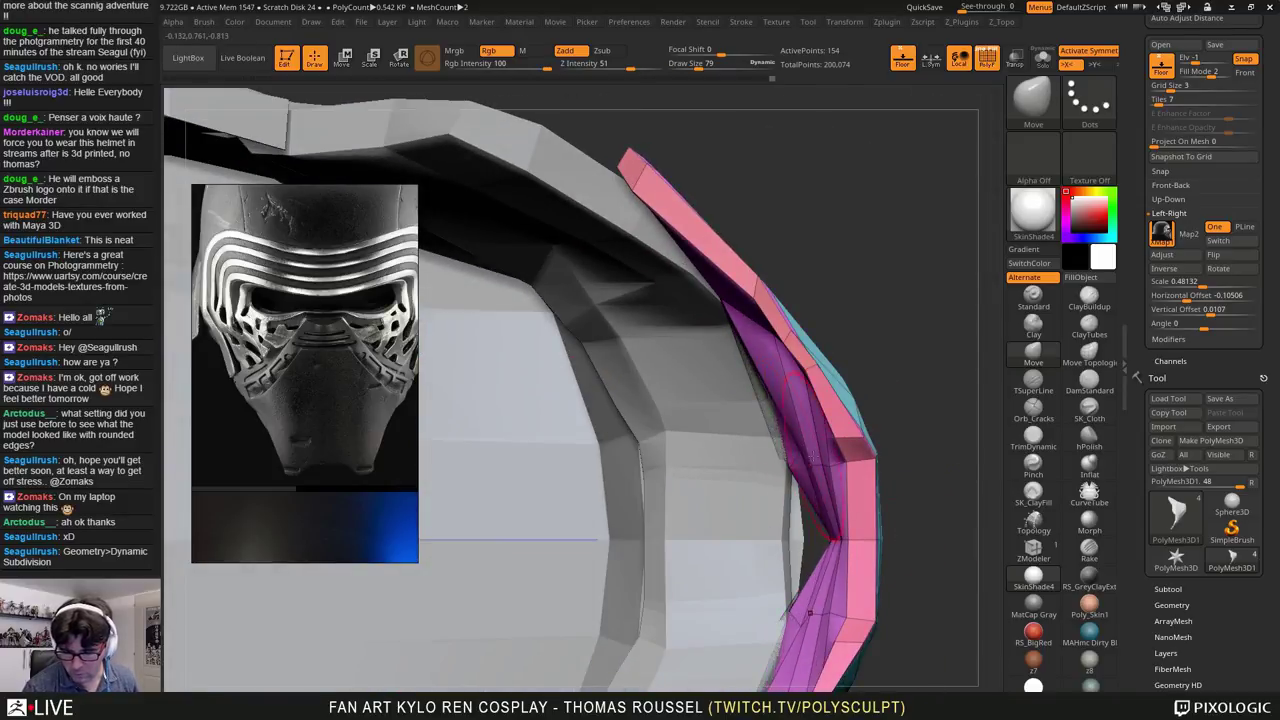
# Step: Reduce the draw size to 19 and check the muzzle's inner surface, front outline and side profile
pyautogui.moveTo(812, 460); pyautogui.dragTo(701, 448, button='right')
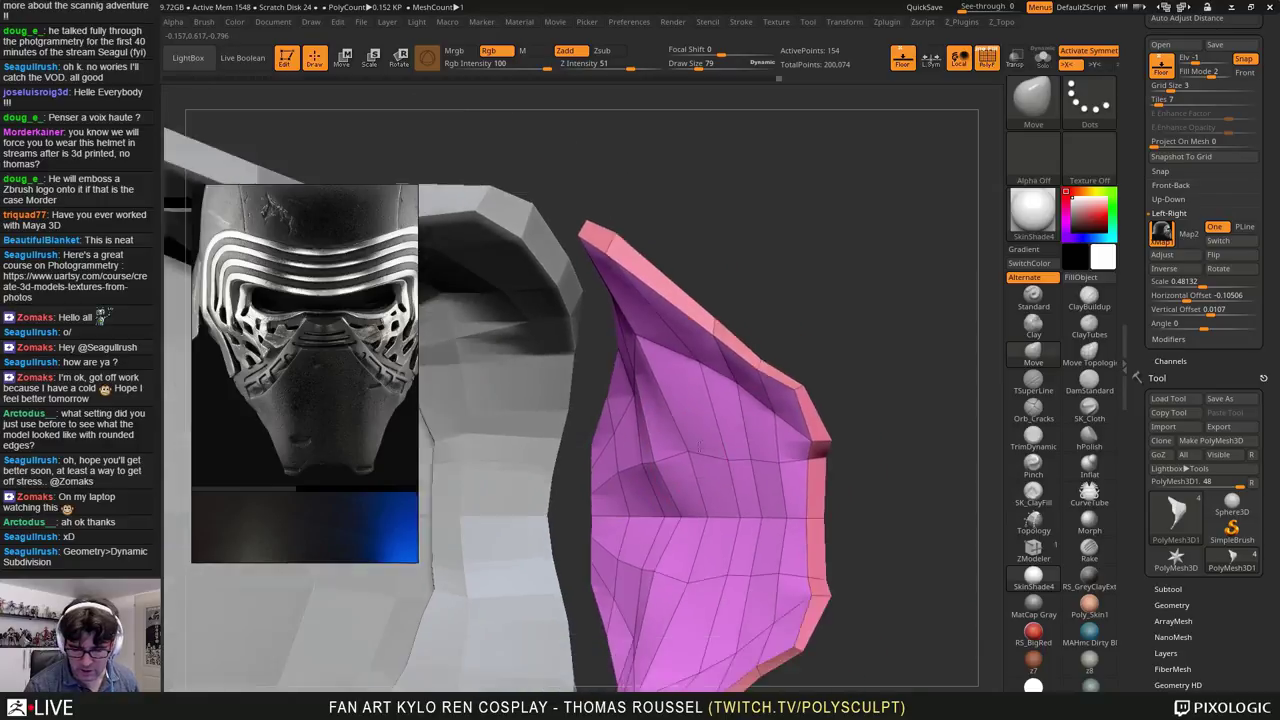
pyautogui.moveTo(700, 447); pyautogui.dragTo(810, 545)
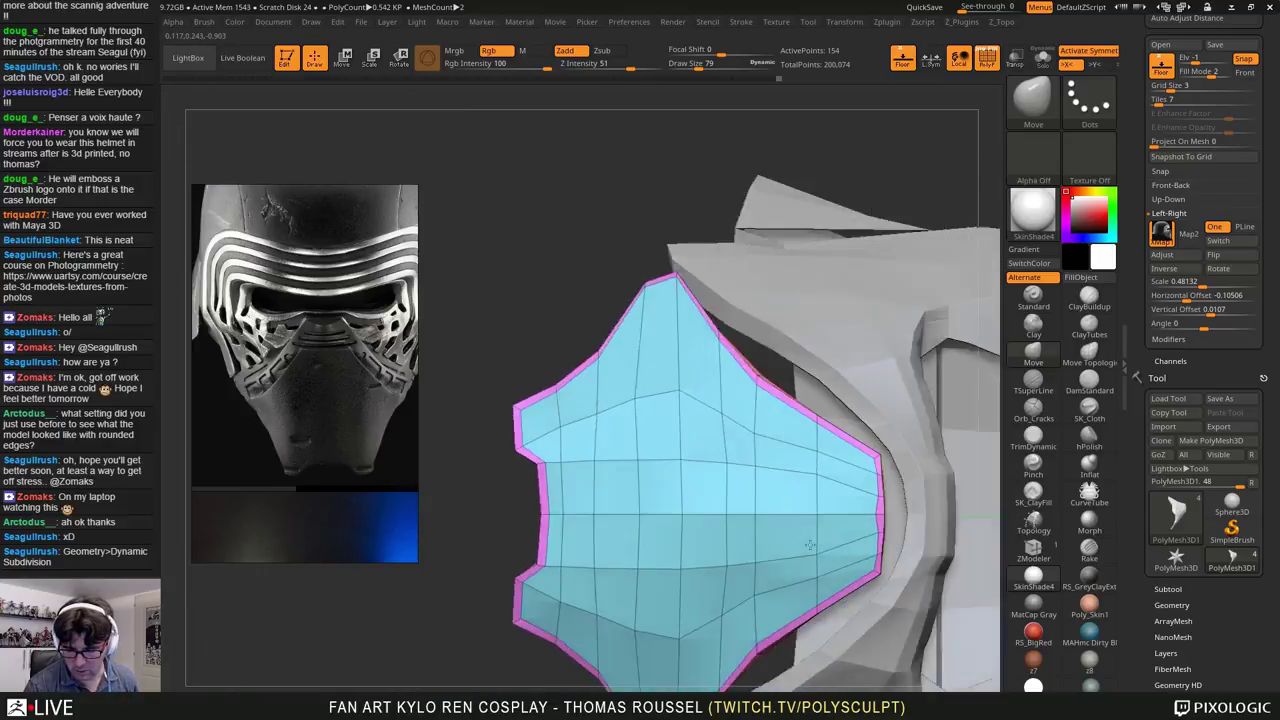
pyautogui.moveTo(810, 545); pyautogui.dragTo(905, 584, button='right')
pyautogui.press('s')
pyautogui.moveTo(871, 520)
pyautogui.mouseDown()
pyautogui.moveTo(850, 505)
pyautogui.moveTo(857, 524)
pyautogui.mouseUp()
pyautogui.keyDown('ctrl'); pyautogui.moveTo(858, 525); pyautogui.dragTo(858, 485, button='right'); pyautogui.keyUp('ctrl')
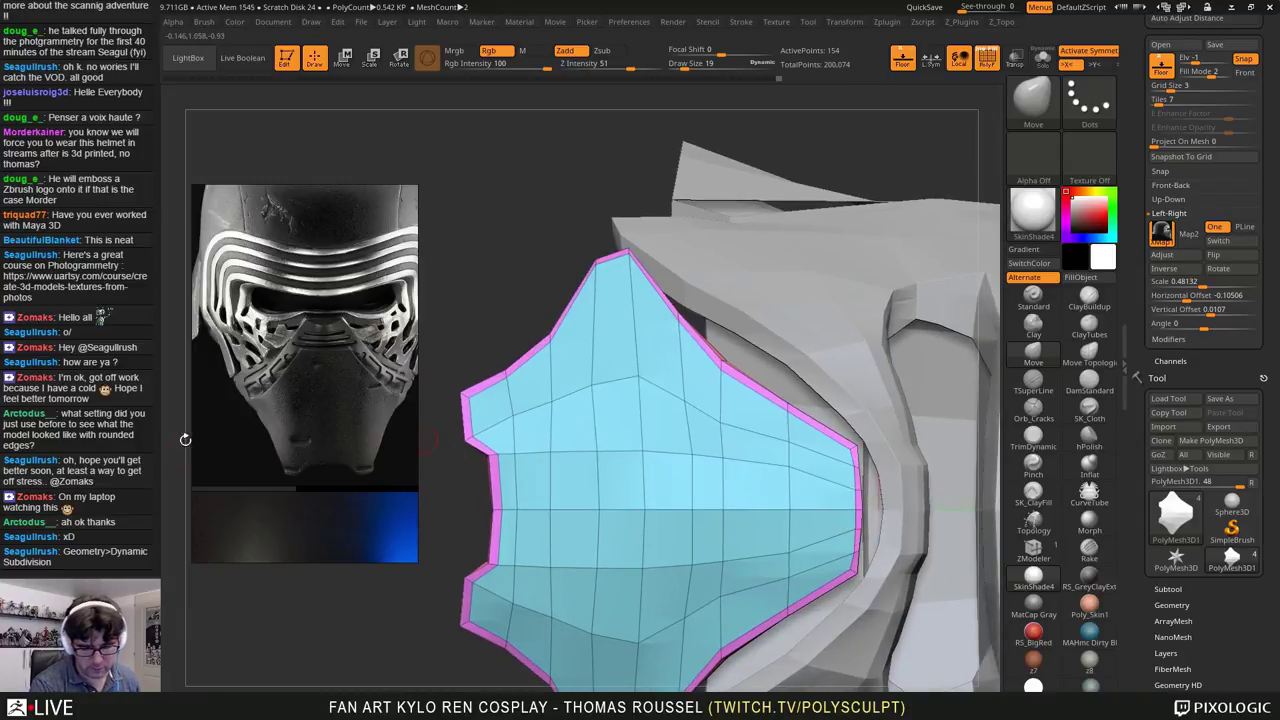
pyautogui.moveTo(474, 528); pyautogui.dragTo(800, 549)
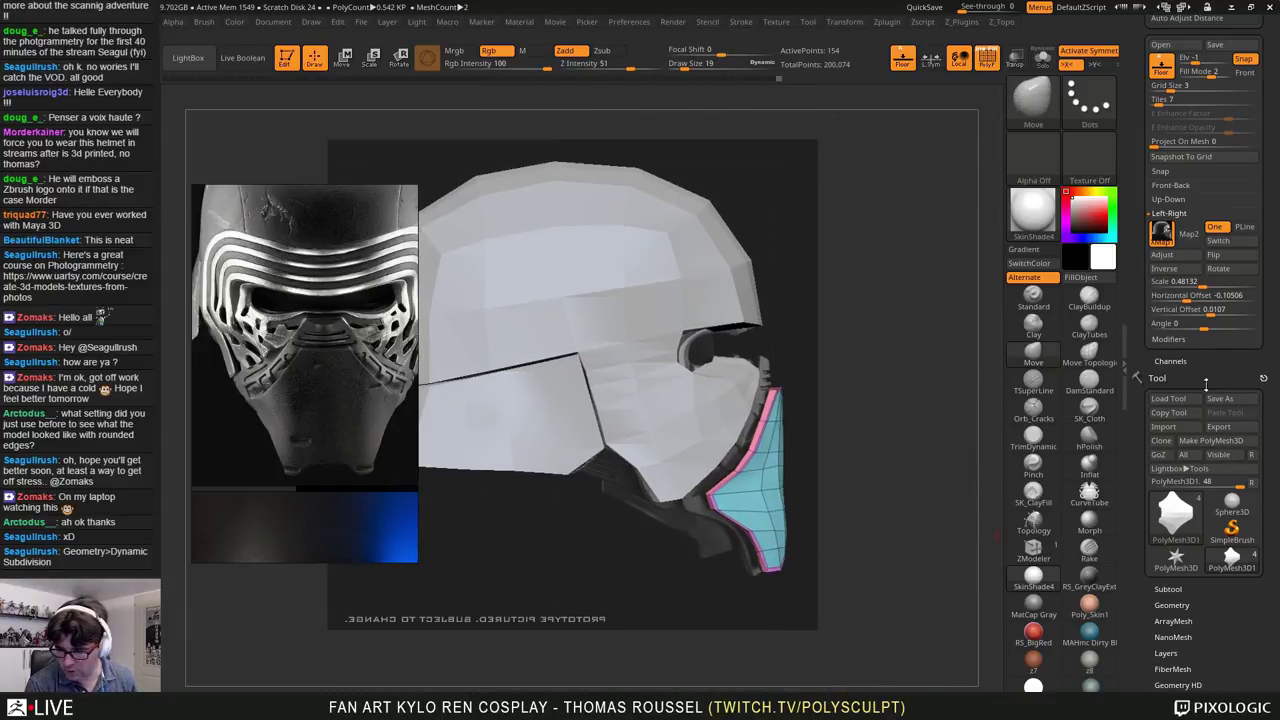
# Step: Duplicate the muzzle subtool
pyautogui.moveTo(1198, 368); pyautogui.dragTo(1188, 200)
pyautogui.moveTo(1188, 290); pyautogui.dragTo(1190, 690)
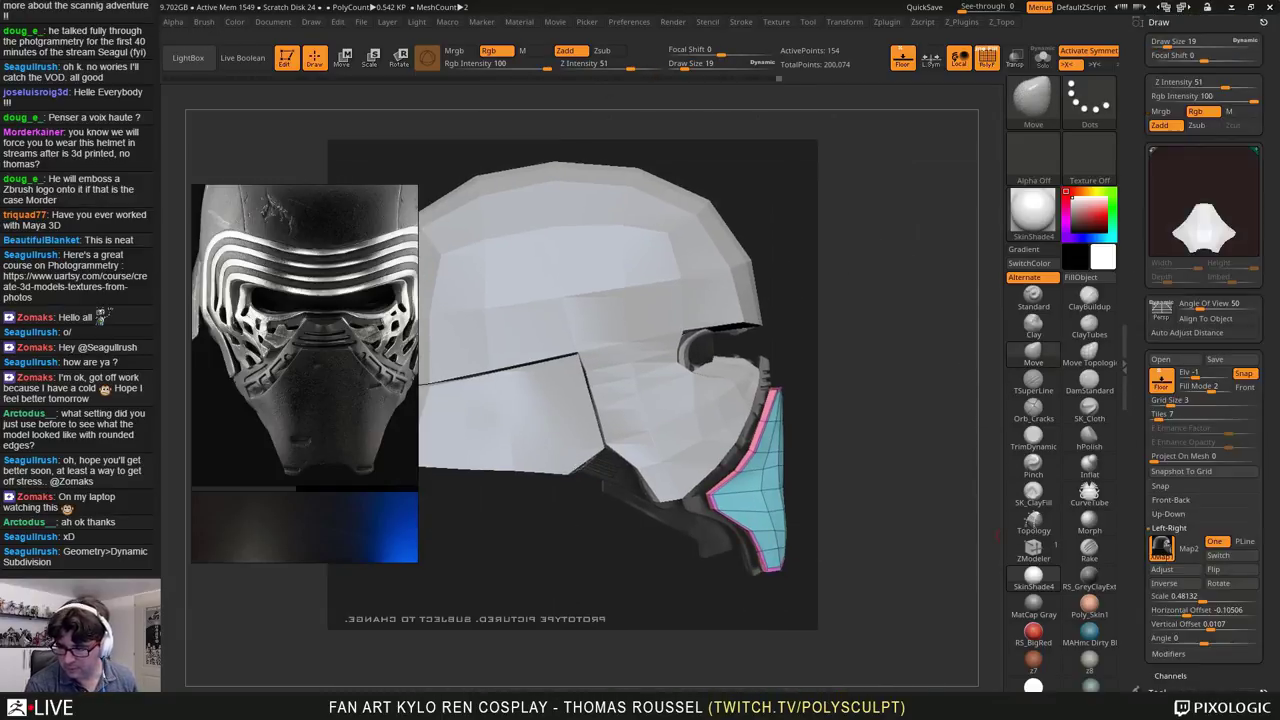
pyautogui.click(1263, 22)
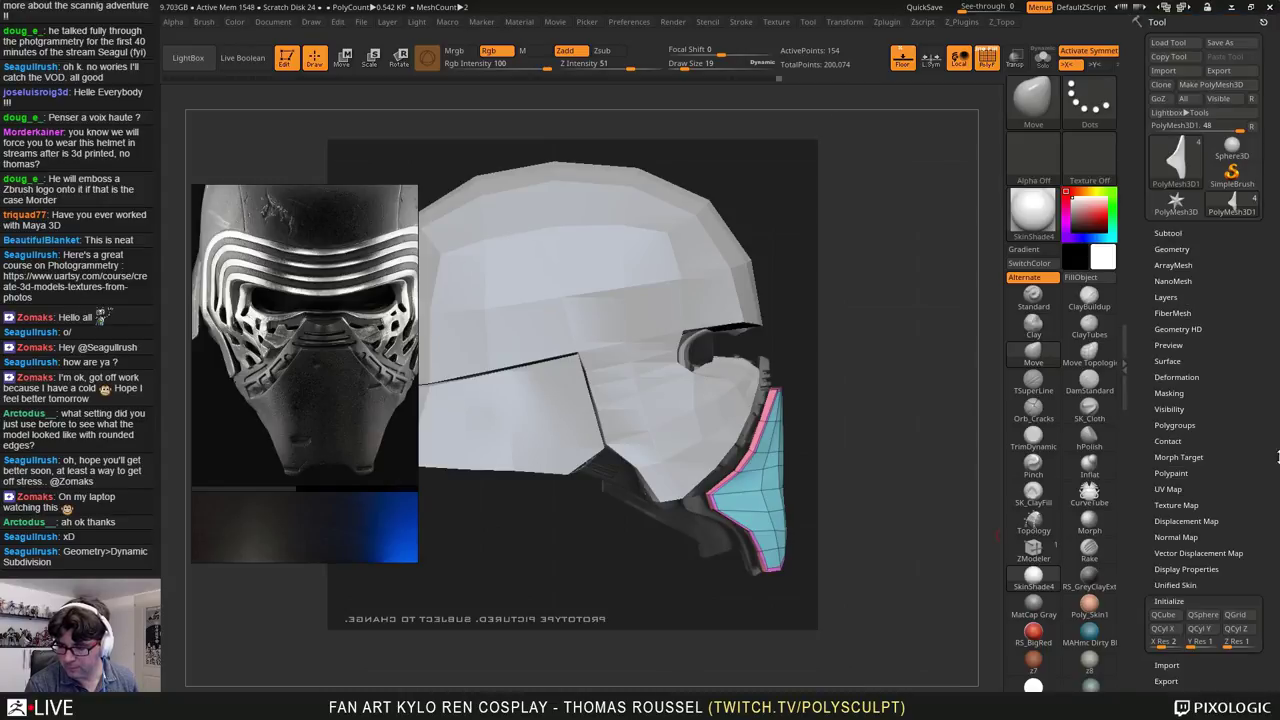
pyautogui.click(1179, 252)
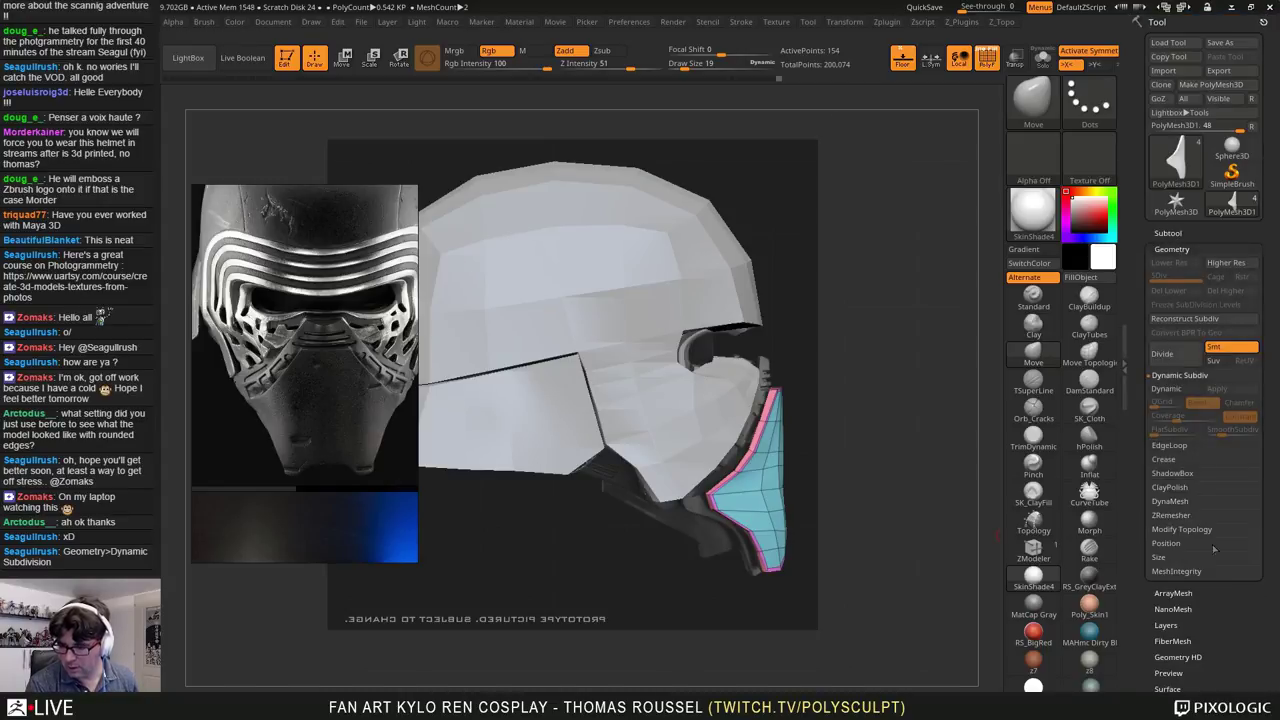
pyautogui.moveTo(1224, 632); pyautogui.dragTo(1218, 469)
pyautogui.click(1177, 70)
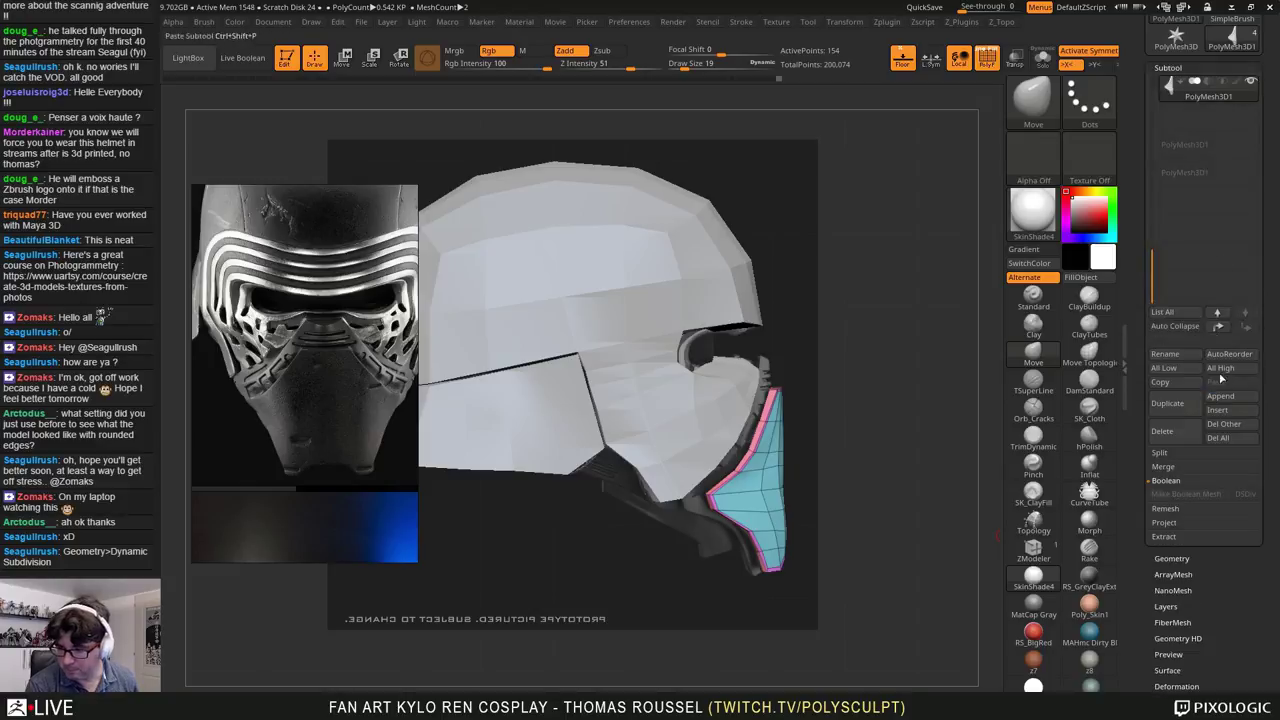
pyautogui.click(1169, 404)
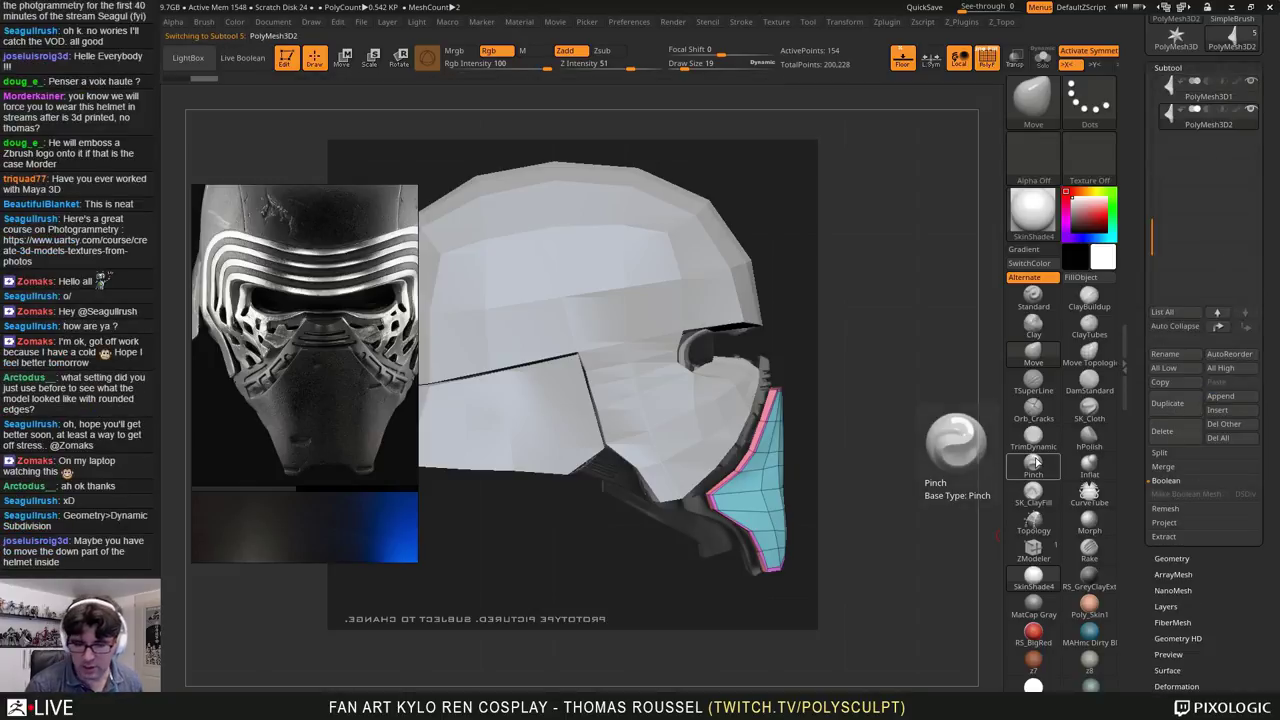
# Step: Center the transform gizmo on the duplicate muzzle, then enlarge the copy and narrow its width in front view
pyautogui.press('w')
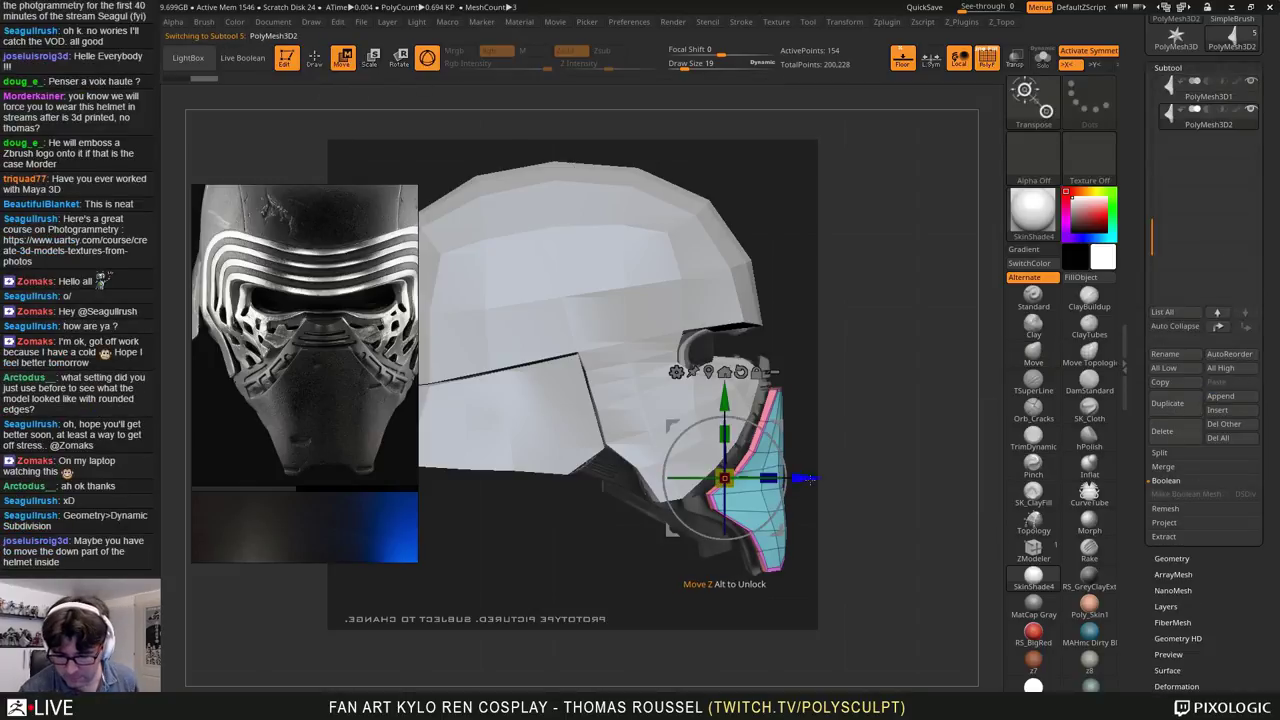
pyautogui.moveTo(799, 478); pyautogui.dragTo(778, 484)
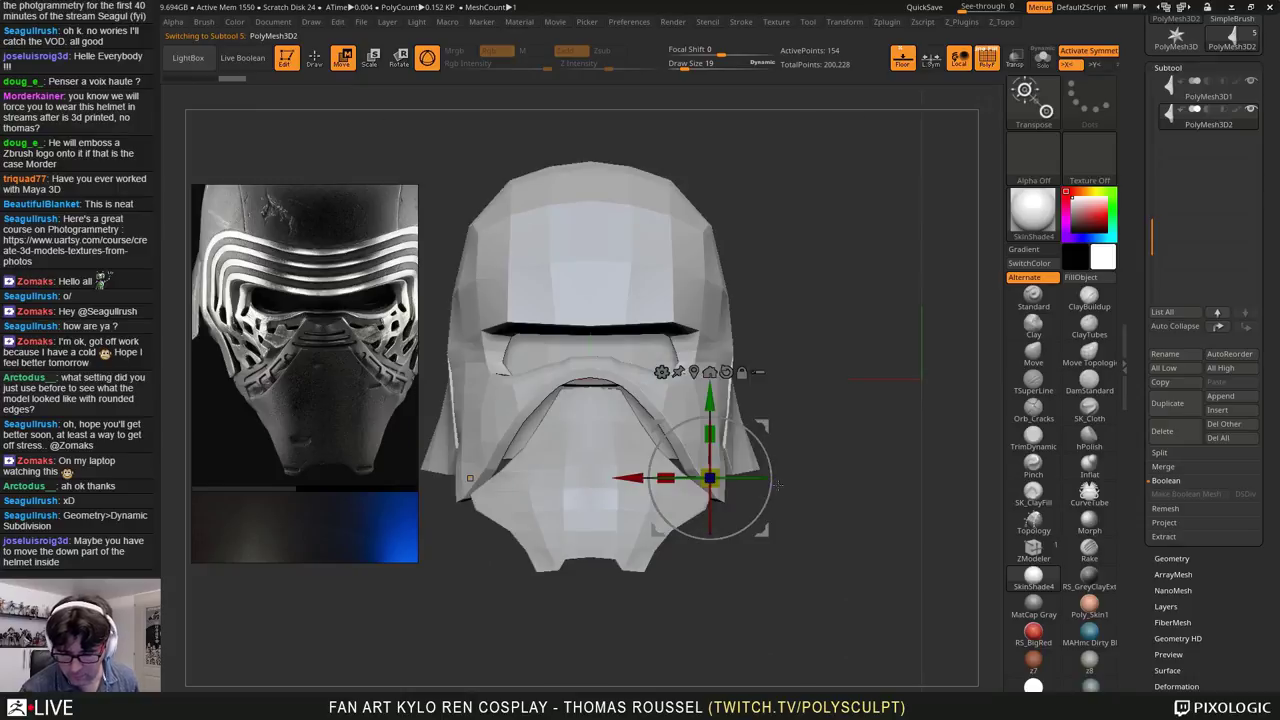
pyautogui.keyDown('alt'); pyautogui.moveTo(632, 479); pyautogui.dragTo(520, 522); pyautogui.keyUp('alt')
pyautogui.moveTo(597, 478); pyautogui.dragTo(645, 484)
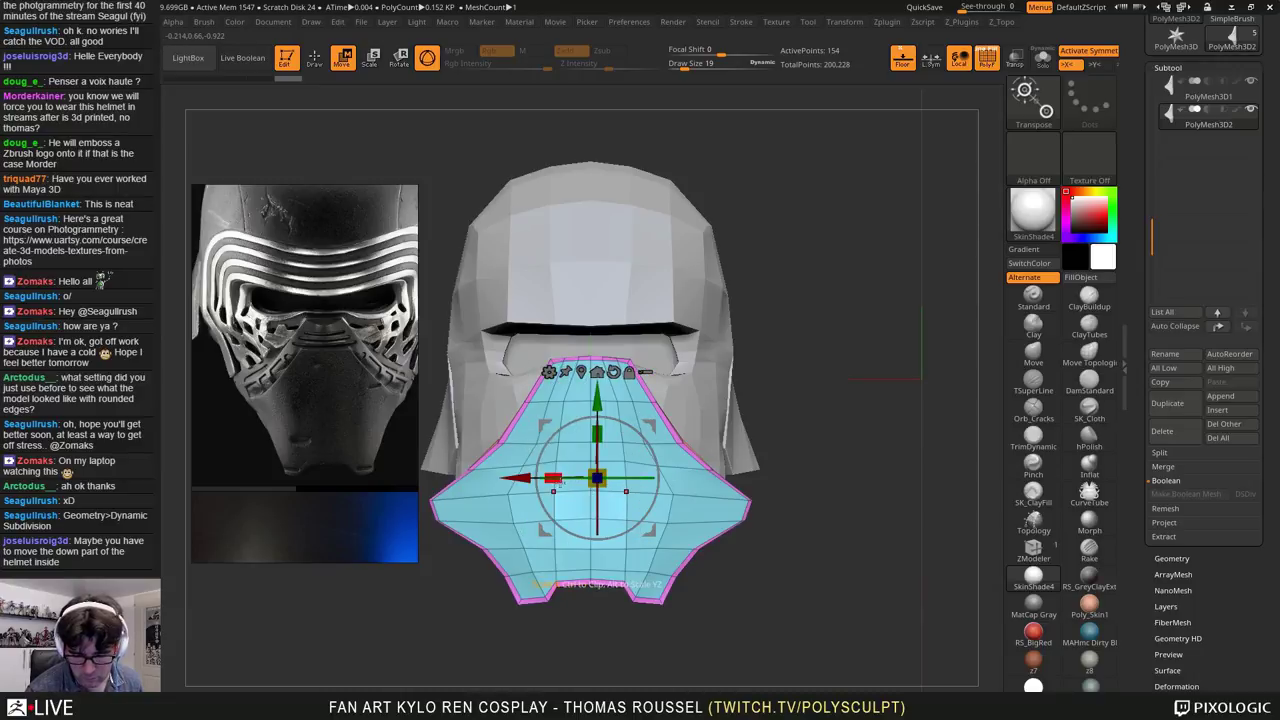
pyautogui.moveTo(560, 483); pyautogui.dragTo(588, 485)
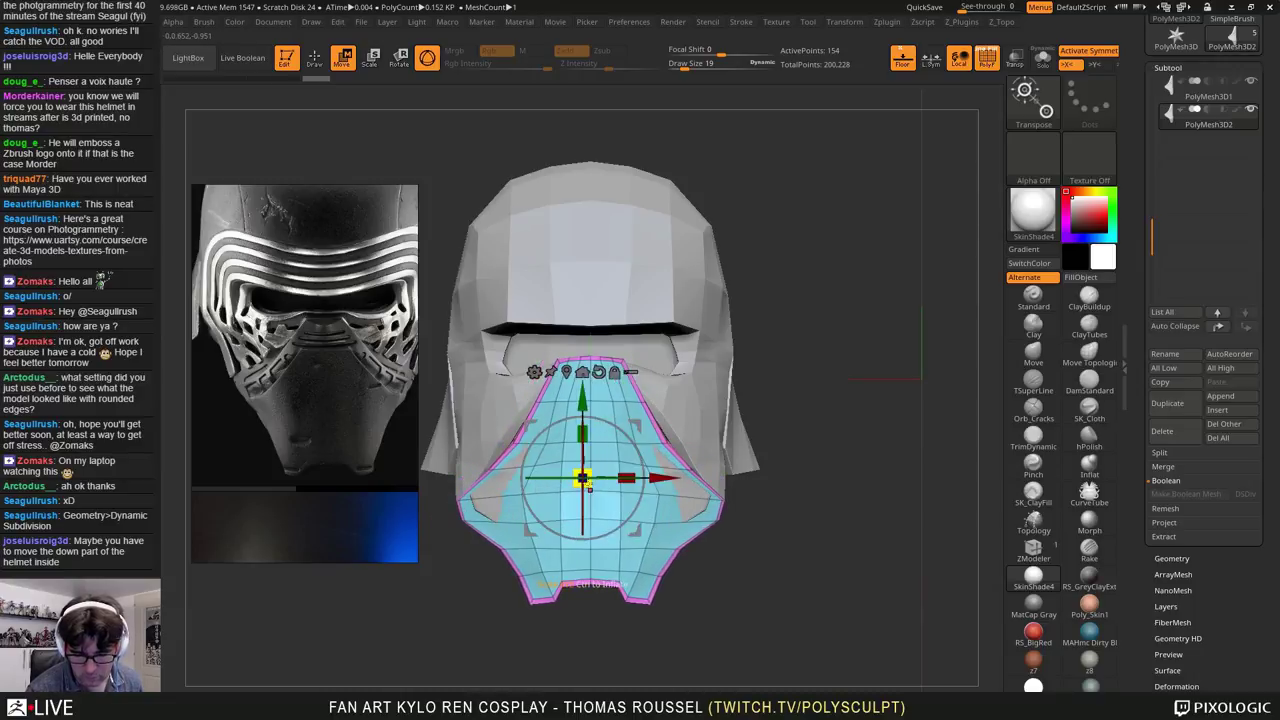
# Step: Move the enlarged muzzle copy back along the Z axis so its border sits behind the original in profile
pyautogui.moveTo(588, 487); pyautogui.dragTo(662, 476, button='right')
pyautogui.keyDown('ctrl'); pyautogui.moveTo(650, 430); pyautogui.dragTo(643, 456, button='right'); pyautogui.keyUp('ctrl')
pyautogui.moveTo(631, 481); pyautogui.dragTo(626, 482)
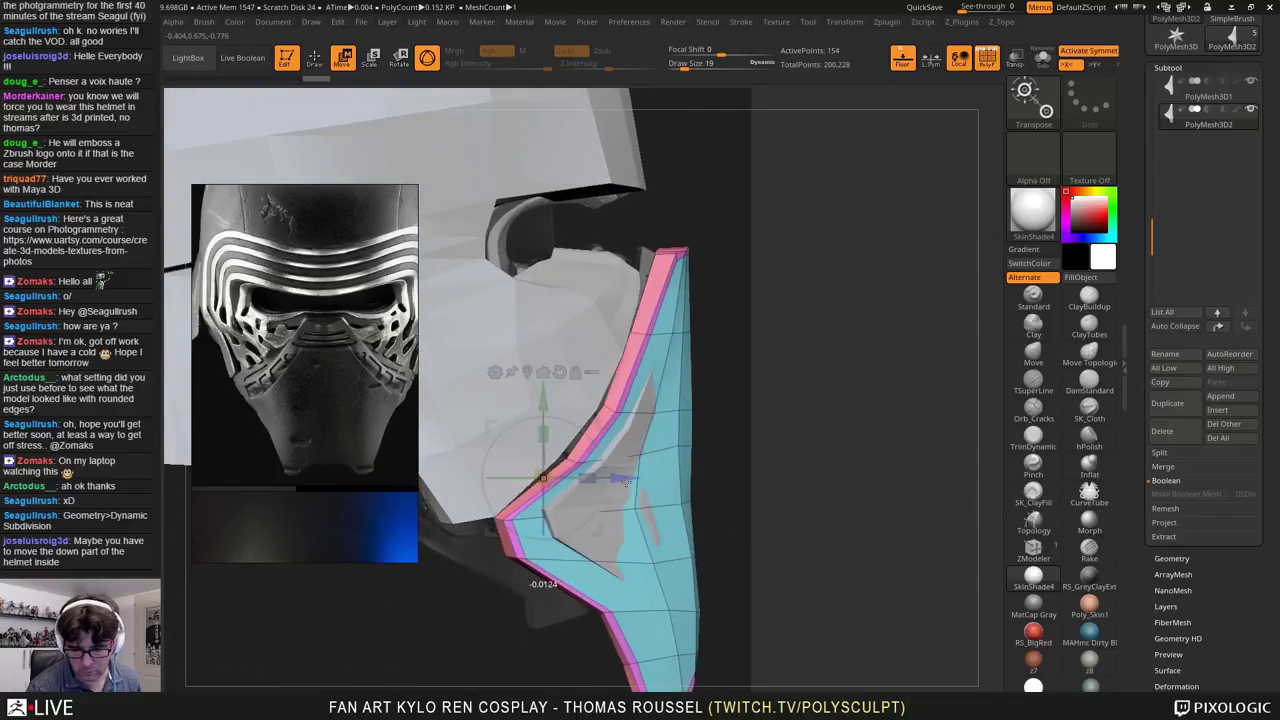
pyautogui.moveTo(623, 482); pyautogui.dragTo(750, 321, button='right')
pyautogui.keyDown('alt'); pyautogui.moveTo(768, 485); pyautogui.dragTo(761, 511, button='right'); pyautogui.keyUp('alt')
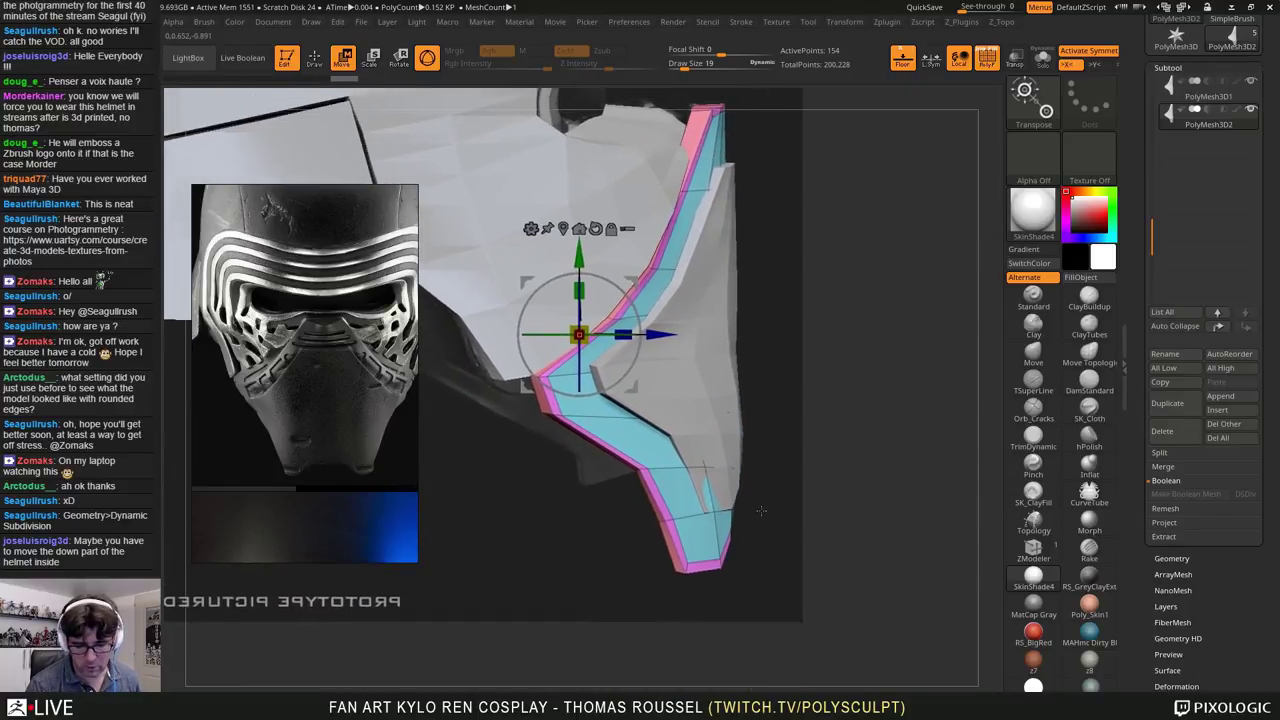
# Step: Look through the front, three-quarter and side reference images for the layer behind the muzzle
pyautogui.scroll(-5, 344, 379)
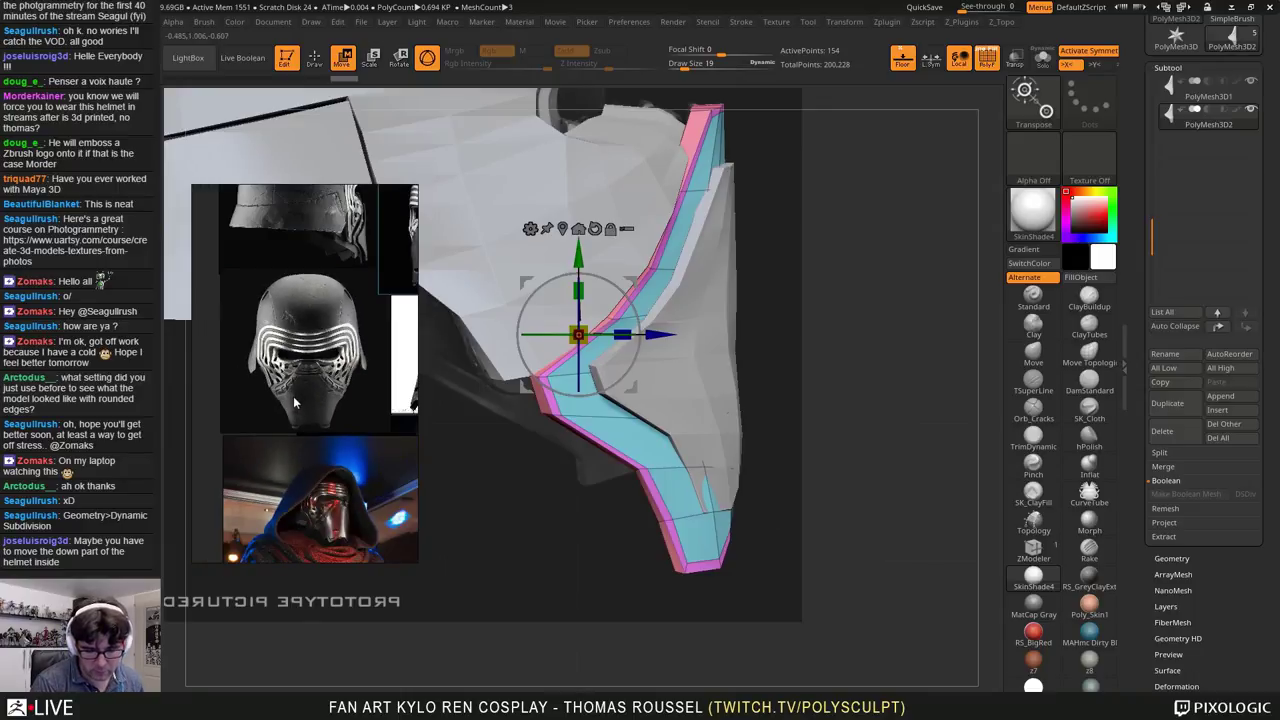
pyautogui.moveTo(362, 402); pyautogui.dragTo(215, 394, button='middle')
pyautogui.scroll(5, 304, 320)
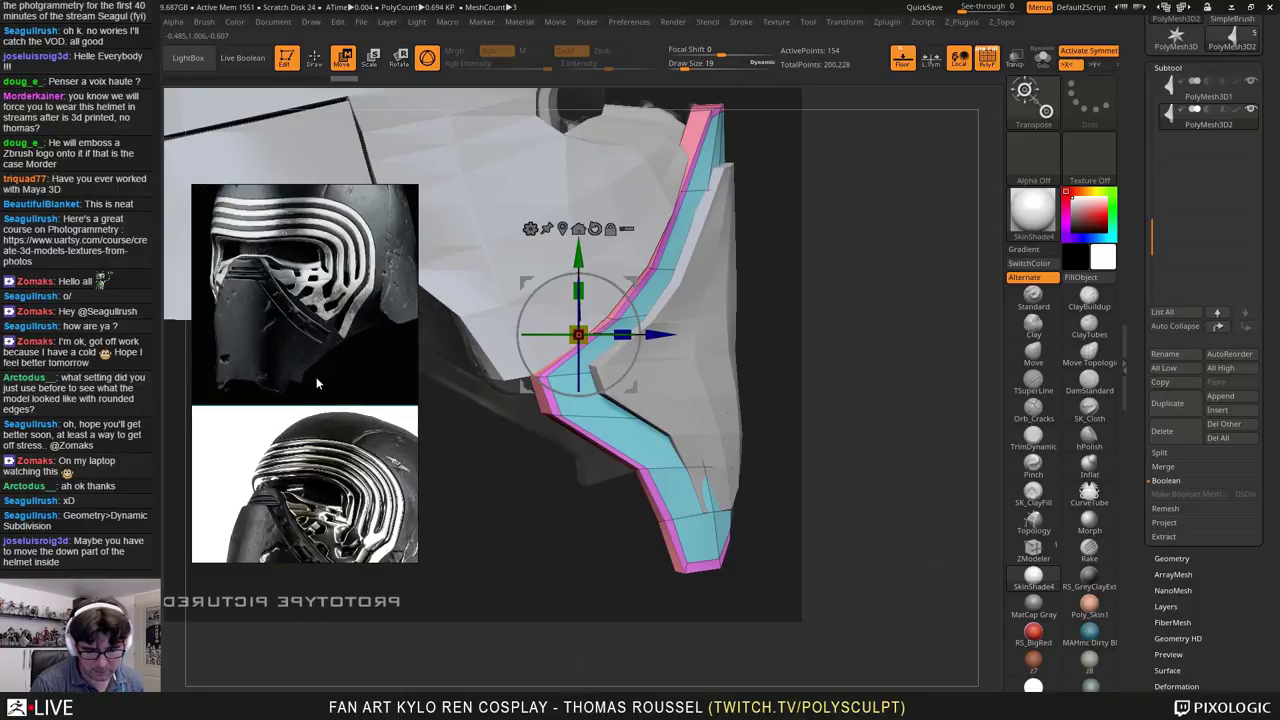
pyautogui.scroll(-5, 260, 400)
pyautogui.moveTo(385, 365); pyautogui.dragTo(285, 390, button='middle')
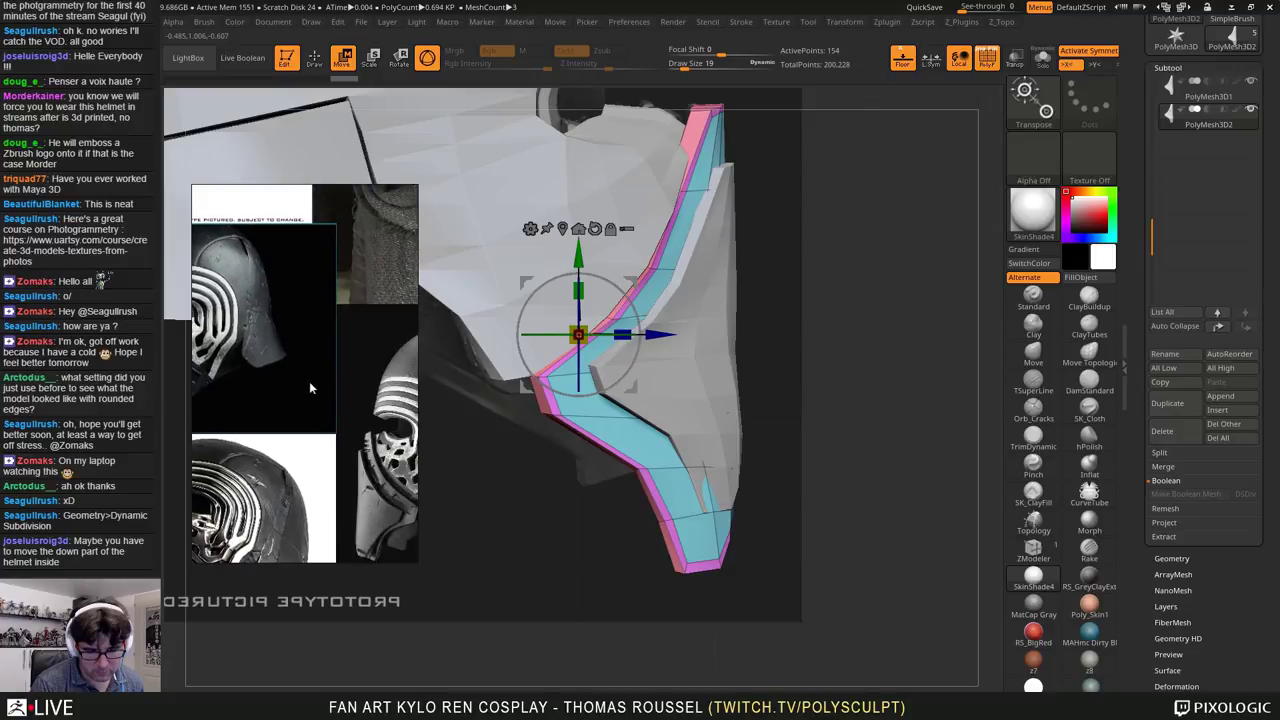
# Step: Using the side reference close-up, reshape the enlarged muzzle copy's side corner with the Move brush, bringing it closer to the original muzzle
pyautogui.moveTo(390, 388); pyautogui.dragTo(312, 305, button='middle')
pyautogui.scroll(5, 303, 411)
pyautogui.scroll(2, 304, 416)
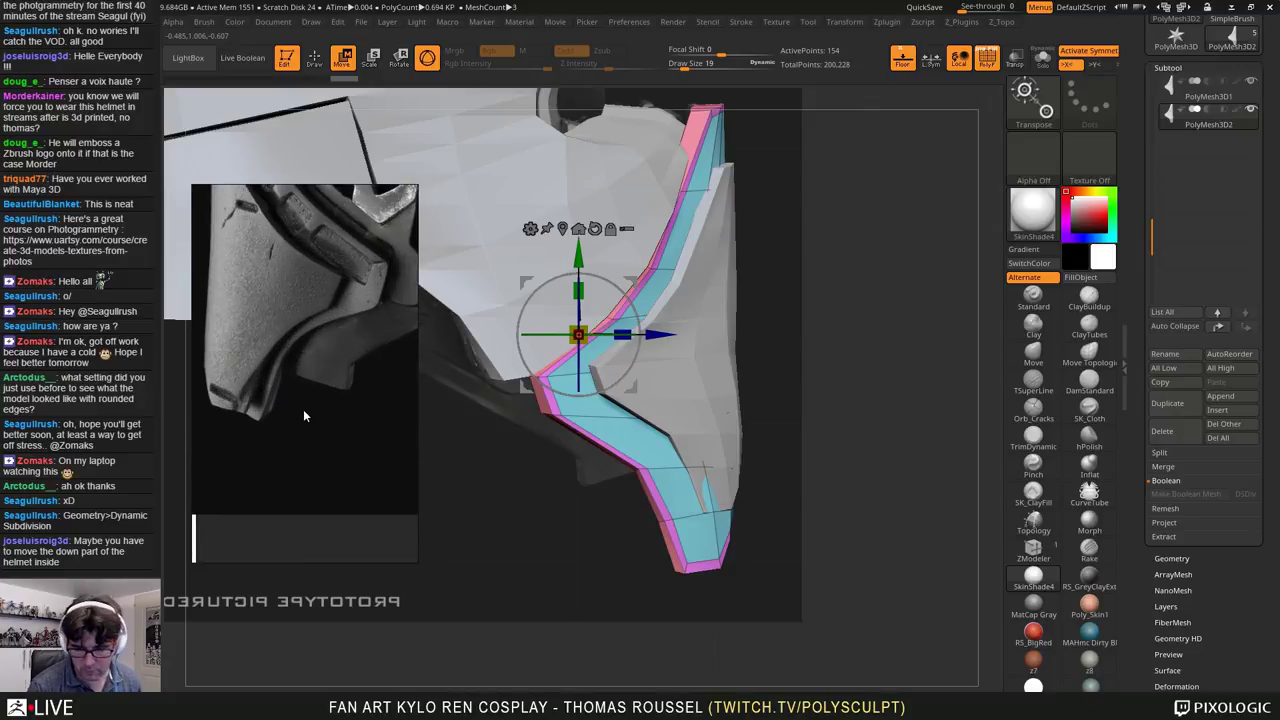
pyautogui.moveTo(770, 394); pyautogui.dragTo(730, 366)
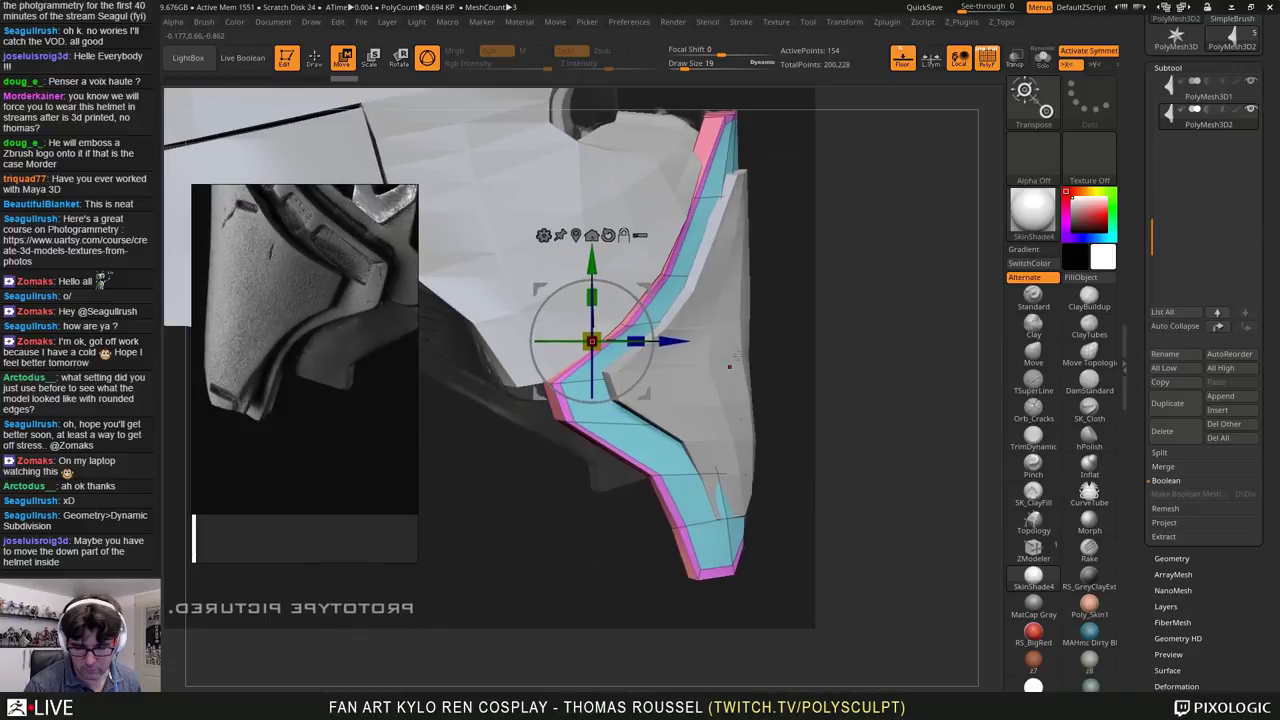
pyautogui.click(1034, 351)
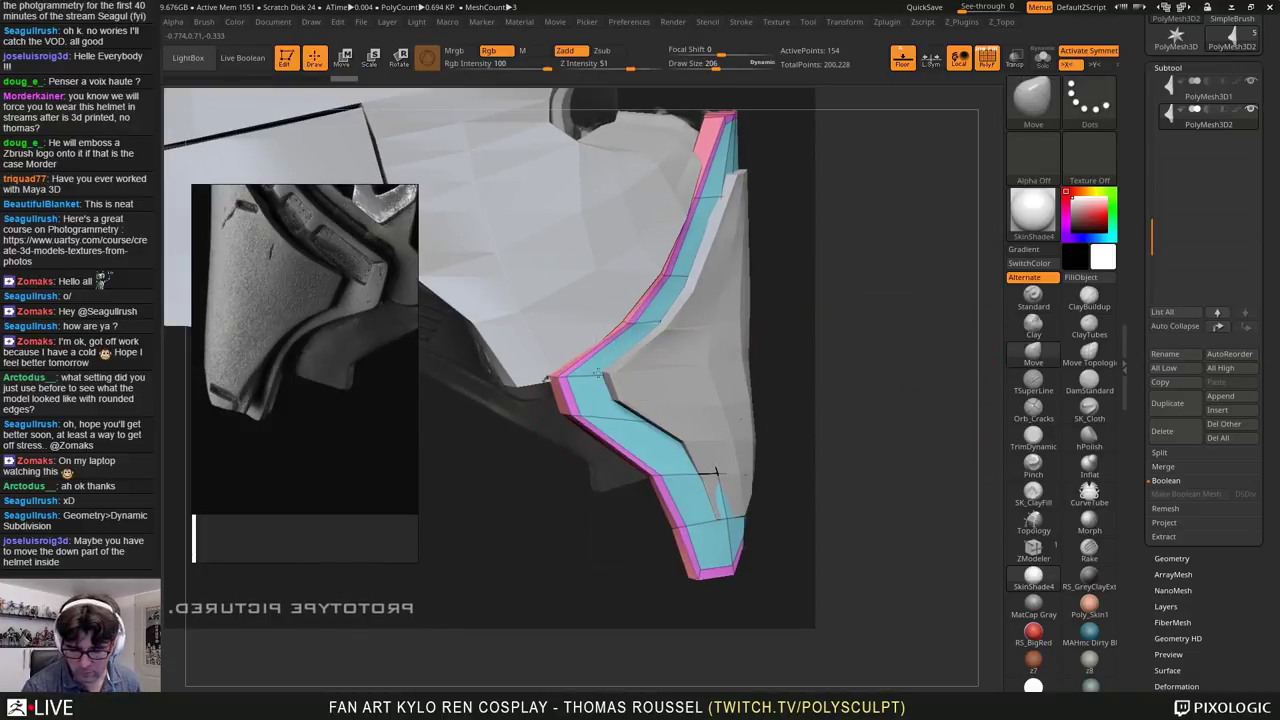
pyautogui.moveTo(598, 373)
pyautogui.mouseDown()
pyautogui.moveTo(628, 360)
pyautogui.moveTo(644, 390)
pyautogui.moveTo(628, 365)
pyautogui.mouseUp()
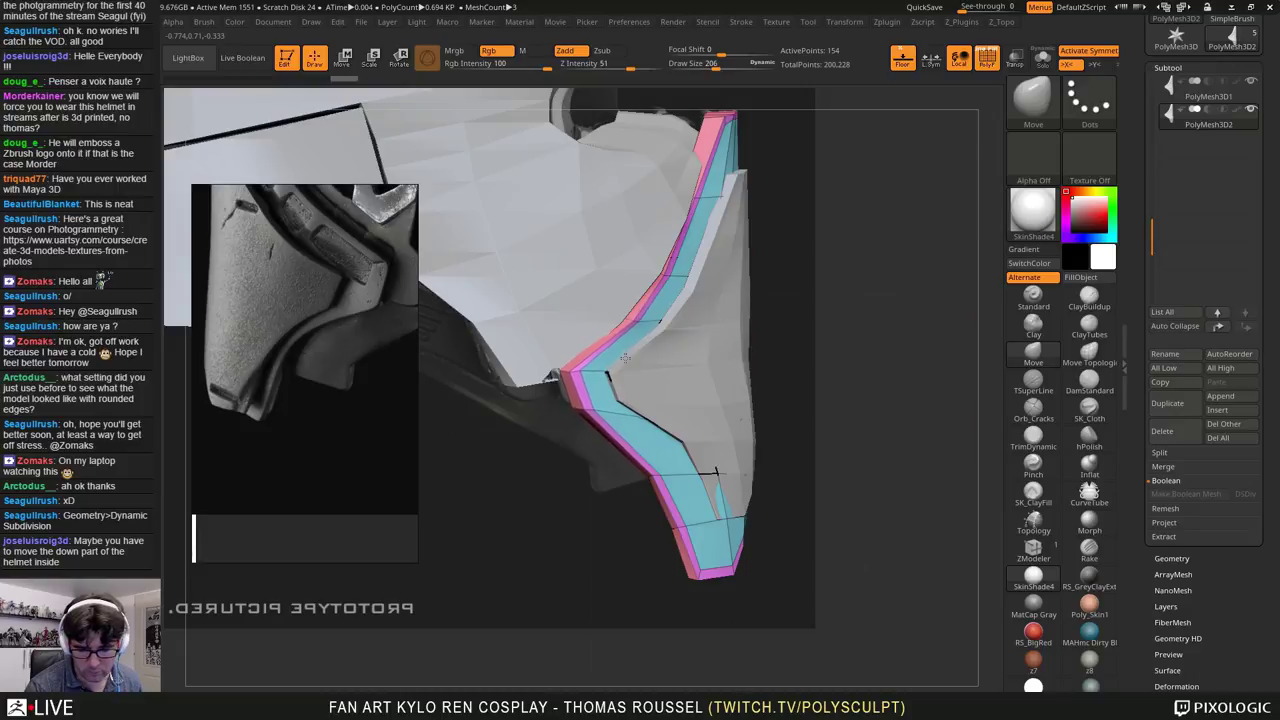
pyautogui.moveTo(575, 425)
pyautogui.mouseDown()
pyautogui.moveTo(680, 370)
pyautogui.moveTo(720, 196)
pyautogui.mouseUp()
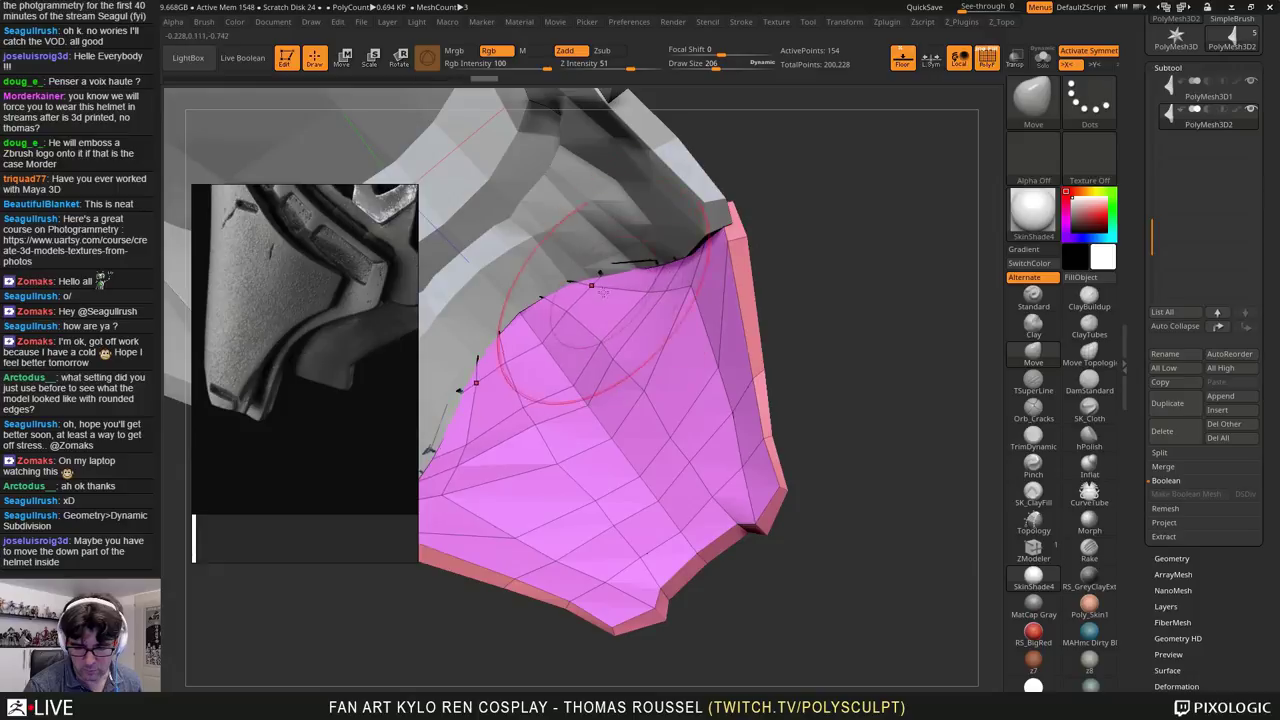
# Step: Reshape the muzzle copy's lower tips with the Move brush, raising them and tucking them behind the original muzzle's bottom edge
pyautogui.moveTo(762, 264)
pyautogui.mouseDown()
pyautogui.moveTo(788, 230)
pyautogui.moveTo(772, 215)
pyautogui.moveTo(800, 178)
pyautogui.moveTo(738, 340)
pyautogui.moveTo(712, 322)
pyautogui.mouseUp()
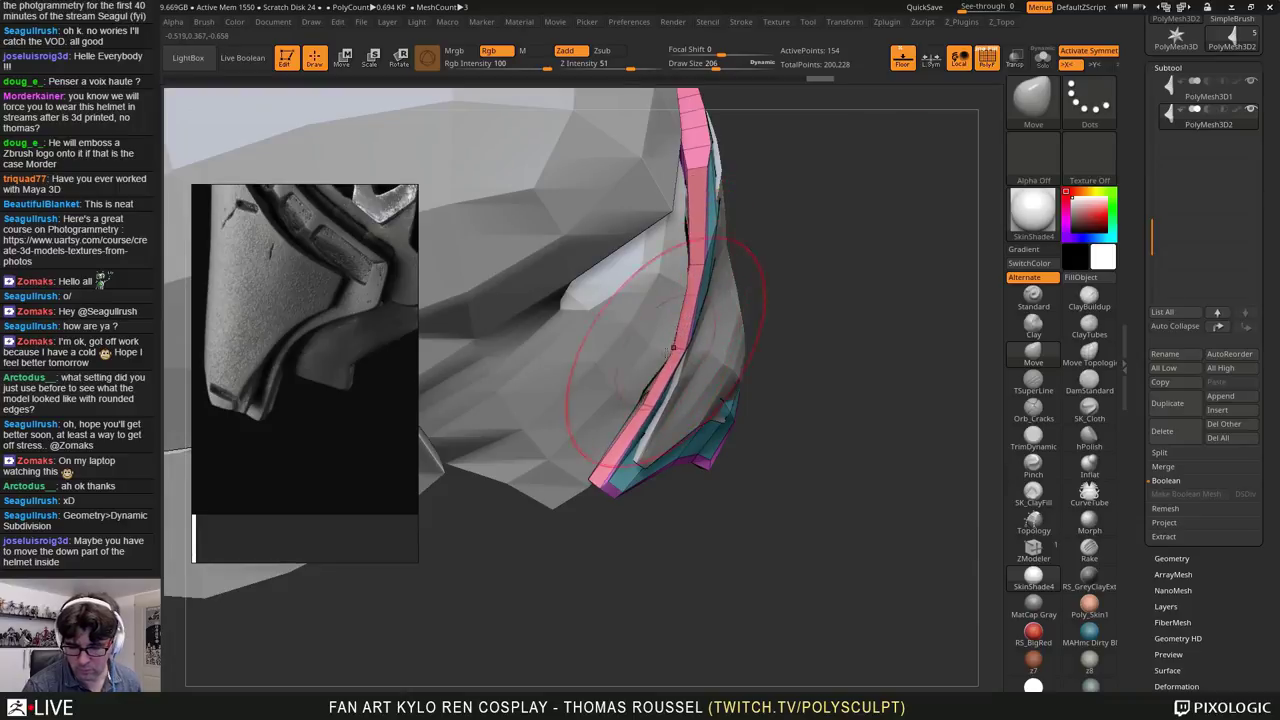
pyautogui.moveTo(756, 250); pyautogui.dragTo(738, 336)
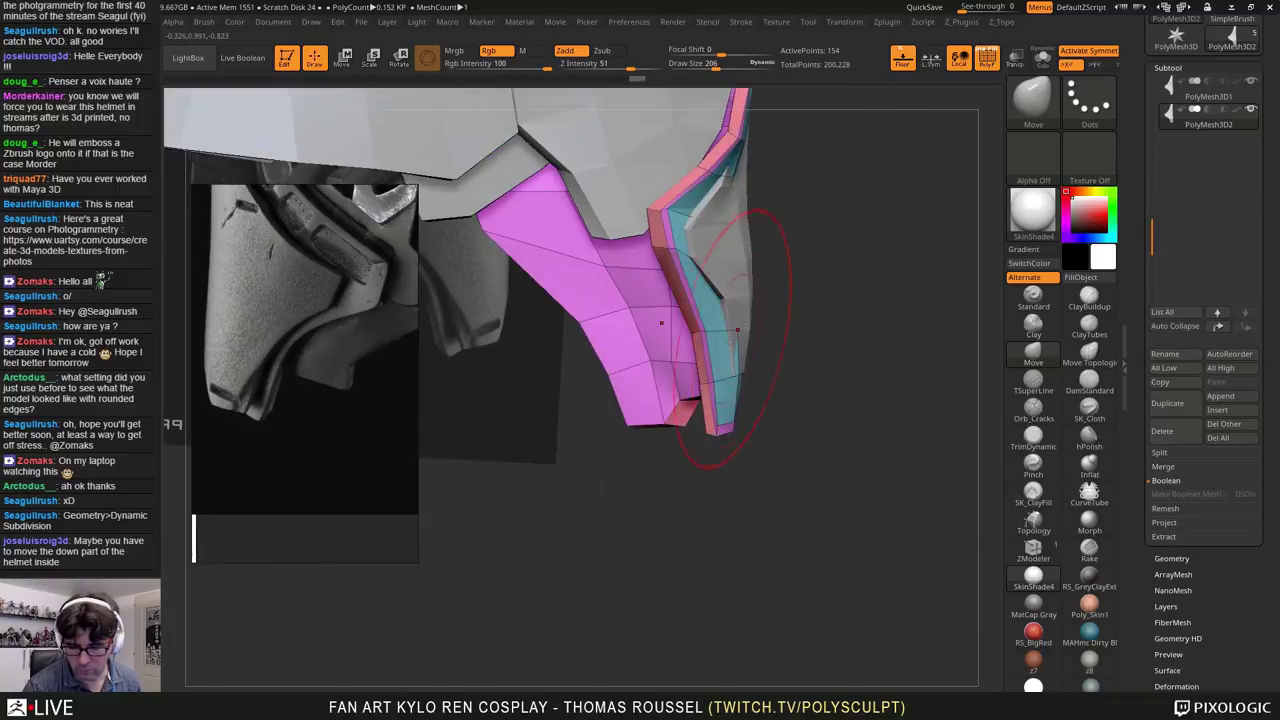
pyautogui.moveTo(752, 425)
pyautogui.mouseDown()
pyautogui.moveTo(836, 372)
pyautogui.moveTo(745, 380)
pyautogui.moveTo(821, 370)
pyautogui.moveTo(821, 353)
pyautogui.moveTo(768, 362)
pyautogui.moveTo(753, 384)
pyautogui.mouseUp()
pyautogui.moveTo(705, 425); pyautogui.dragTo(711, 384)
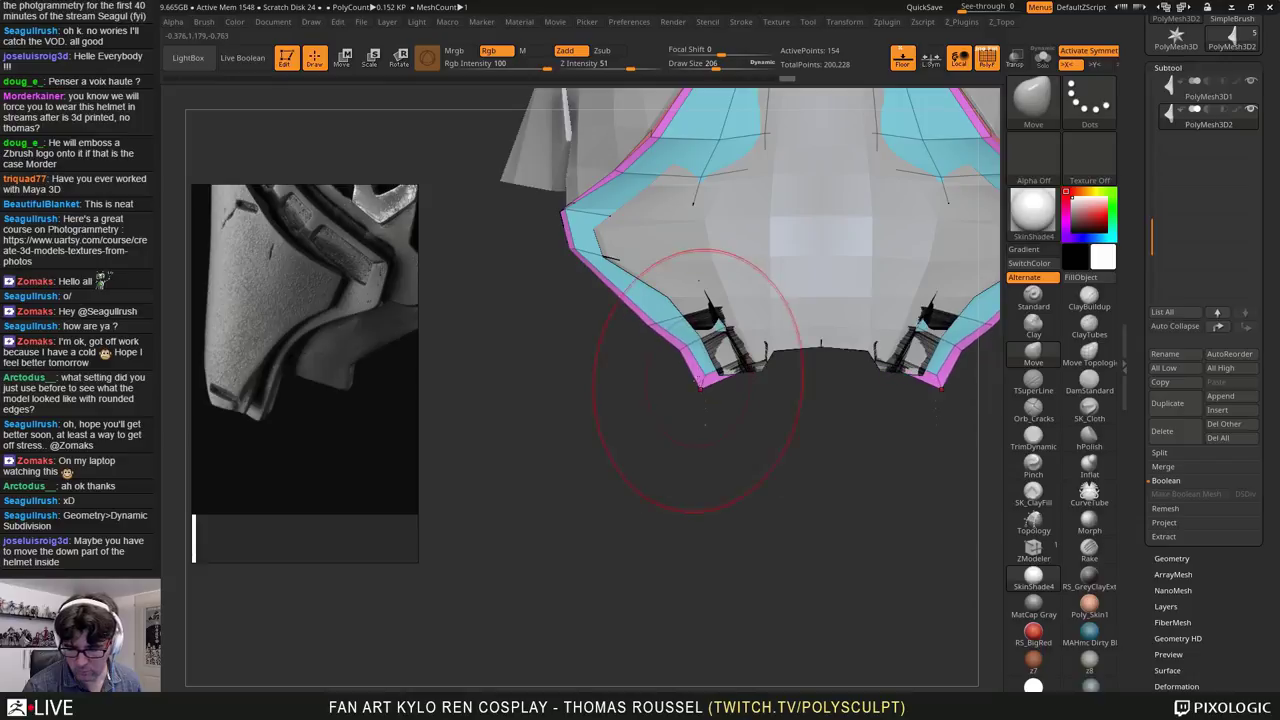
pyautogui.moveTo(686, 320); pyautogui.dragTo(802, 365)
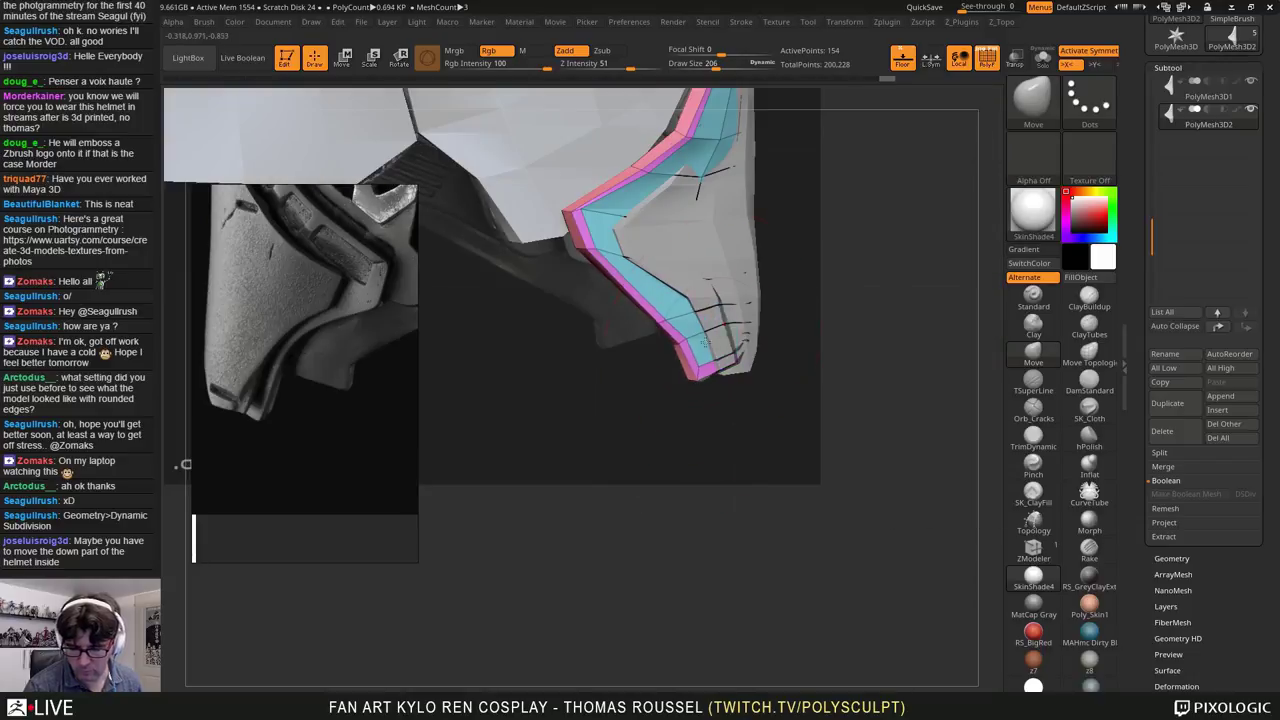
pyautogui.moveTo(703, 343); pyautogui.dragTo(737, 343)
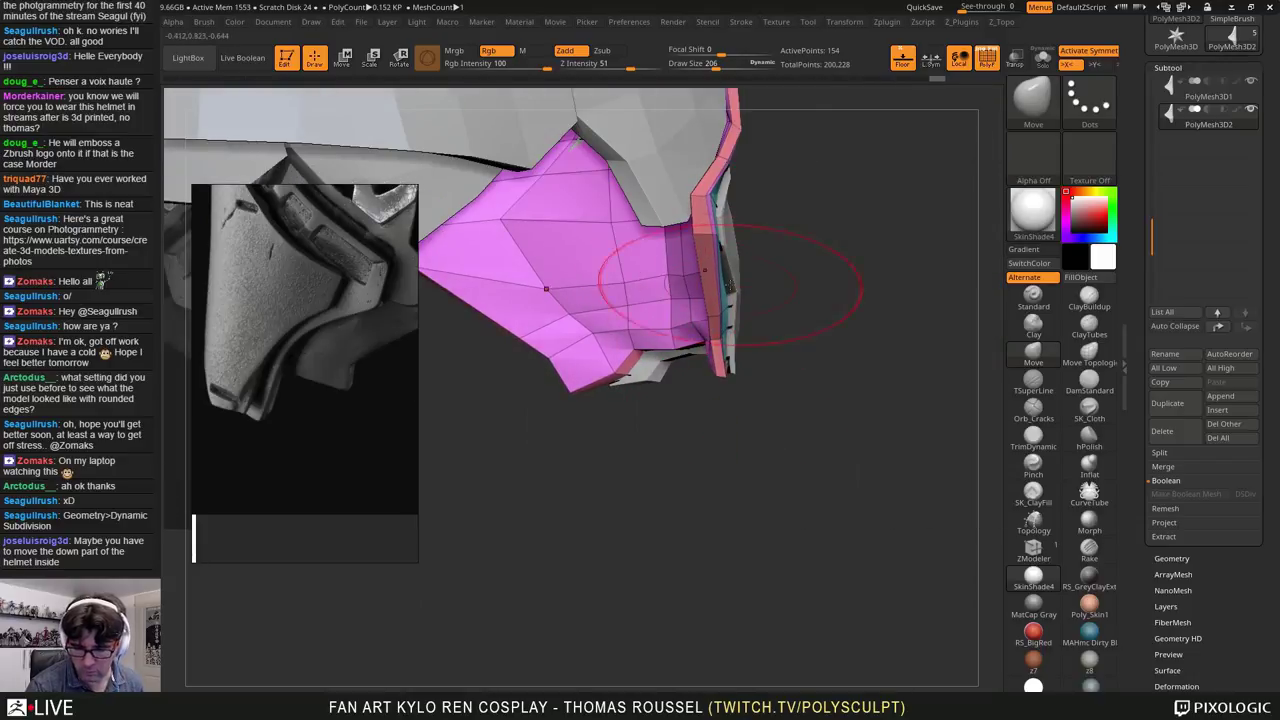
pyautogui.moveTo(610, 430)
pyautogui.mouseDown()
pyautogui.moveTo(683, 421)
pyautogui.moveTo(670, 278)
pyautogui.mouseUp()
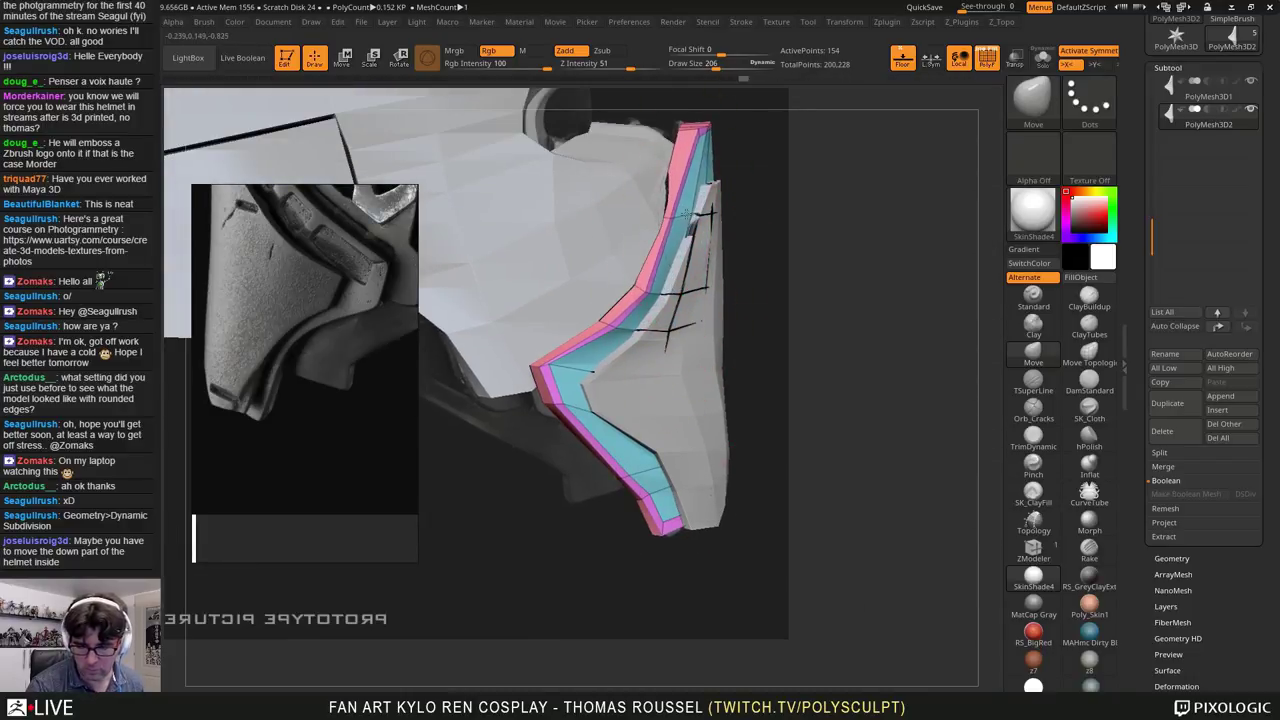
# Step: Adjust the muzzle copy's upper side edges in front view and compare the outline with the side reference image
pyautogui.keyDown('alt'); pyautogui.moveTo(690, 212); pyautogui.dragTo(642, 320, button='right'); pyautogui.keyUp('alt')
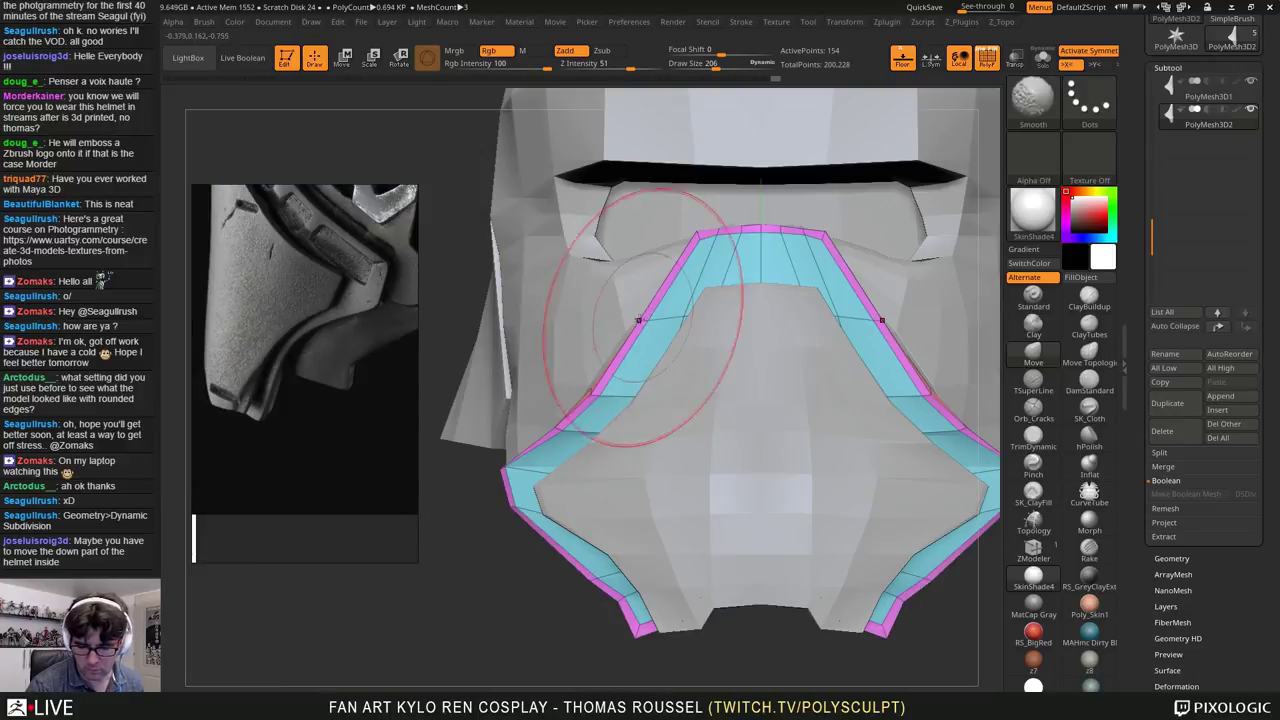
pyautogui.moveTo(642, 320); pyautogui.dragTo(637, 318)
pyautogui.keyDown('ctrl'); pyautogui.moveTo(650, 304); pyautogui.dragTo(670, 356, button='right'); pyautogui.keyUp('ctrl')
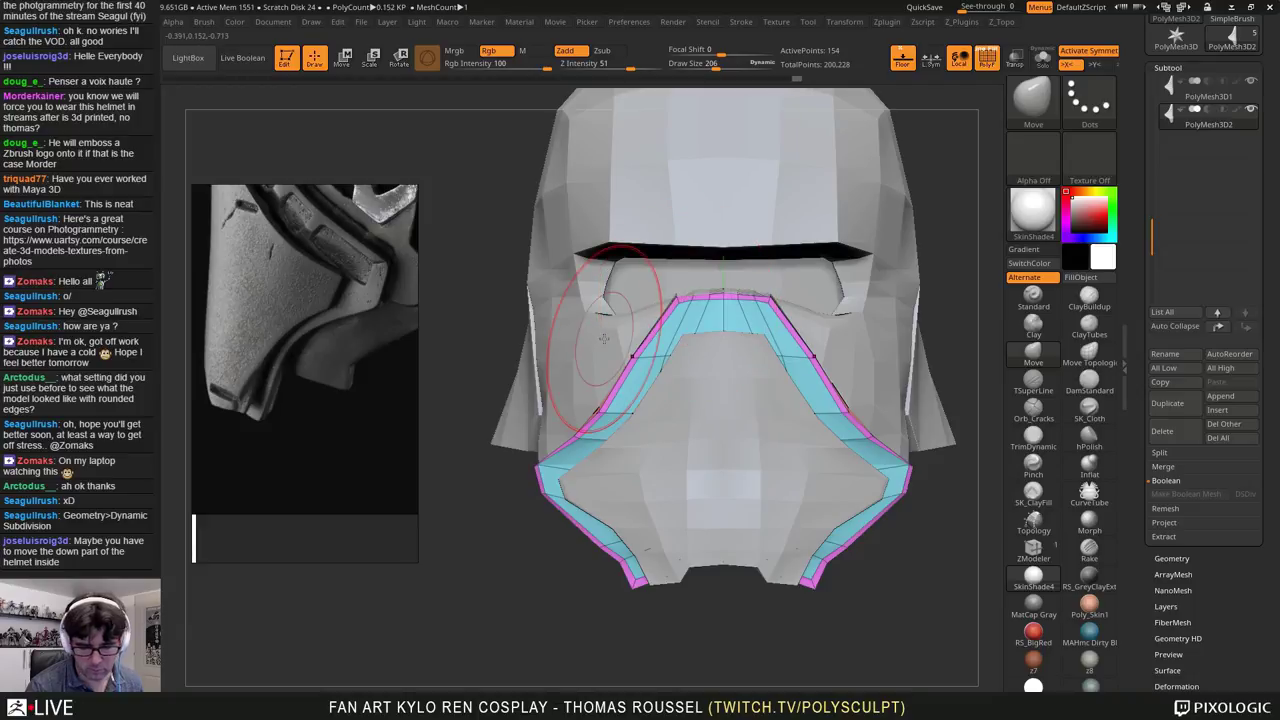
pyautogui.scroll(5, 303, 368)
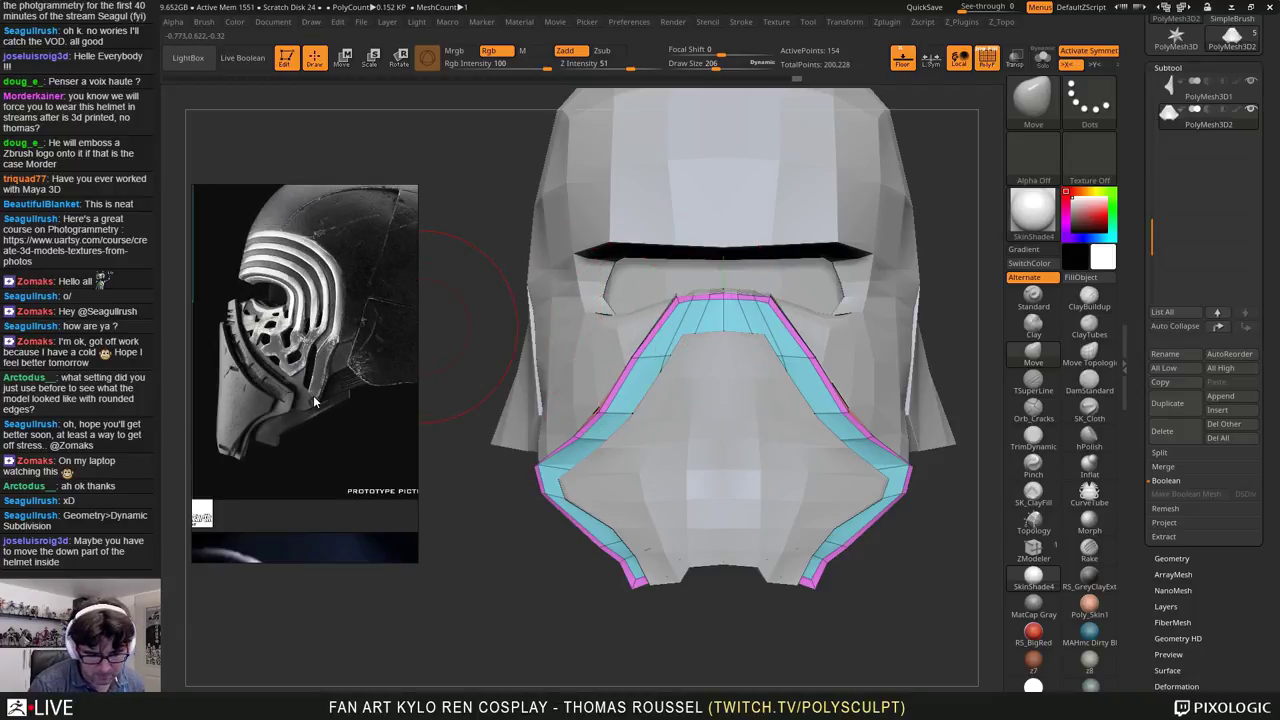
# Step: Refine the muzzle copy's upper border with the Move brush at draw sizes 99 and 17, adjusting its top edge and corner points
pyautogui.moveTo(774, 335); pyautogui.dragTo(793, 228, button='right')
pyautogui.moveTo(793, 228); pyautogui.dragTo(794, 213)
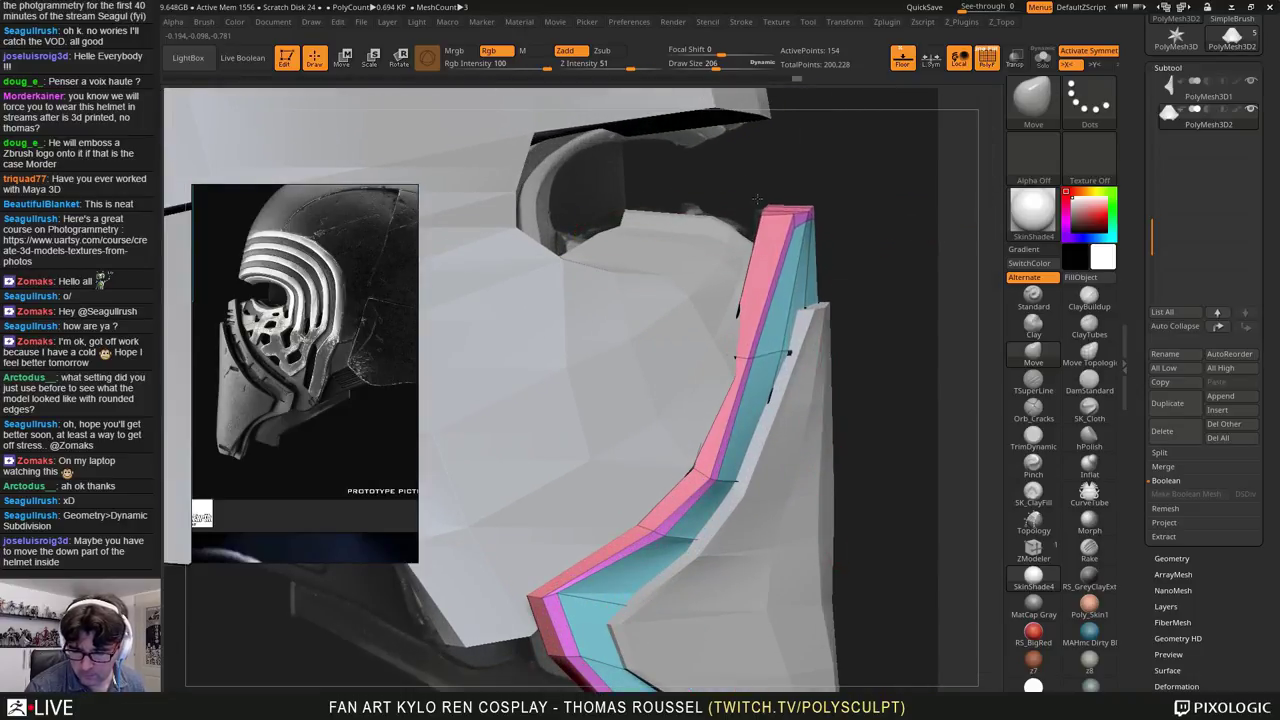
pyautogui.press('s')
pyautogui.click(794, 226)
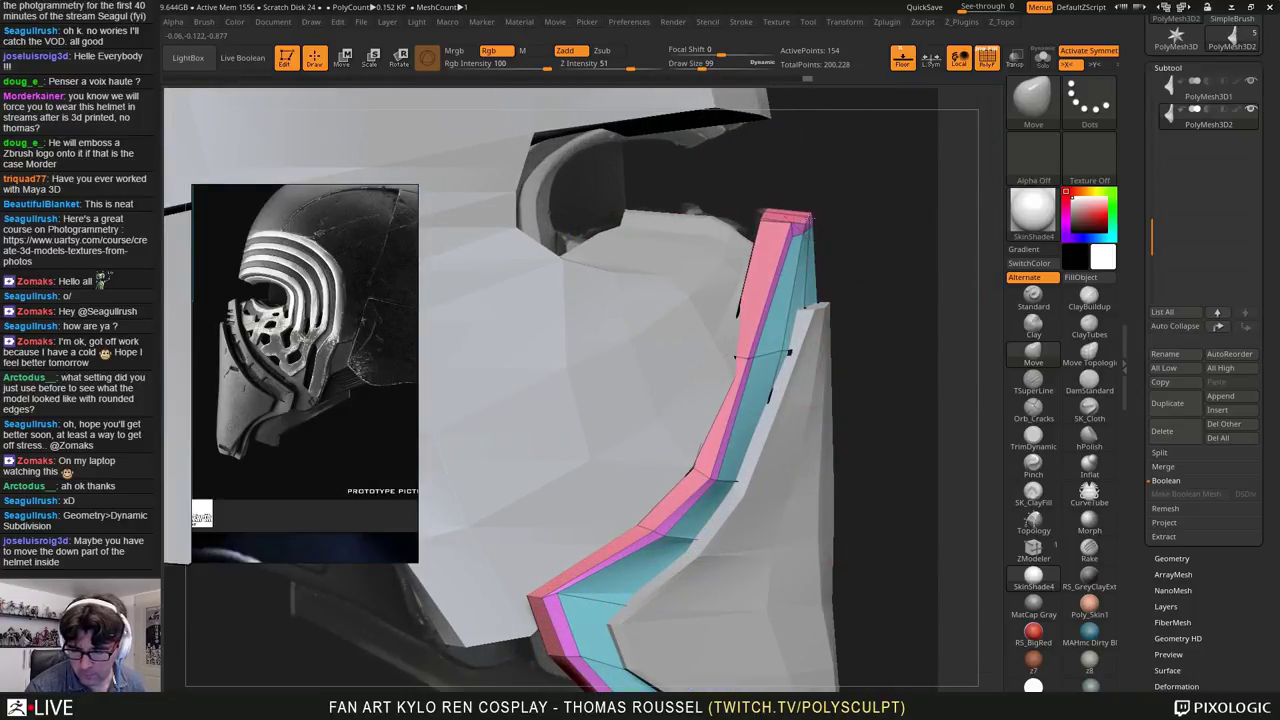
pyautogui.moveTo(779, 215); pyautogui.dragTo(831, 228, button='right')
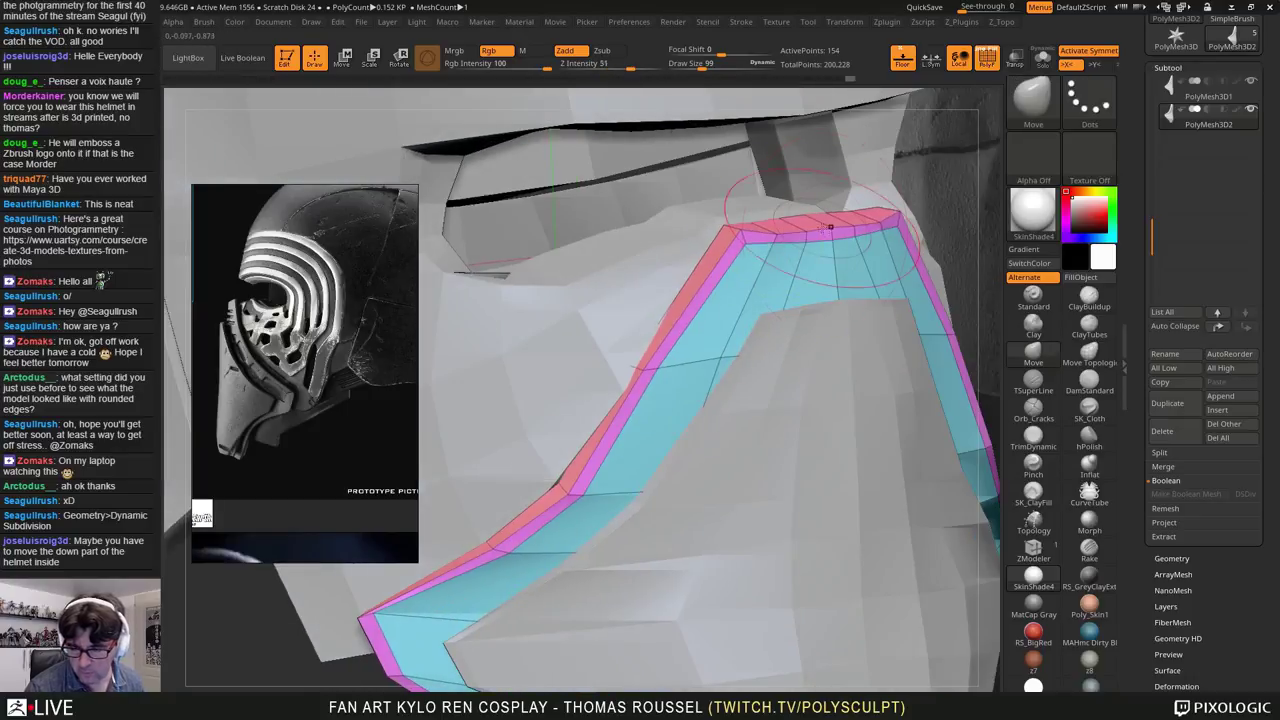
pyautogui.press('s')
pyautogui.moveTo(772, 248); pyautogui.dragTo(742, 268)
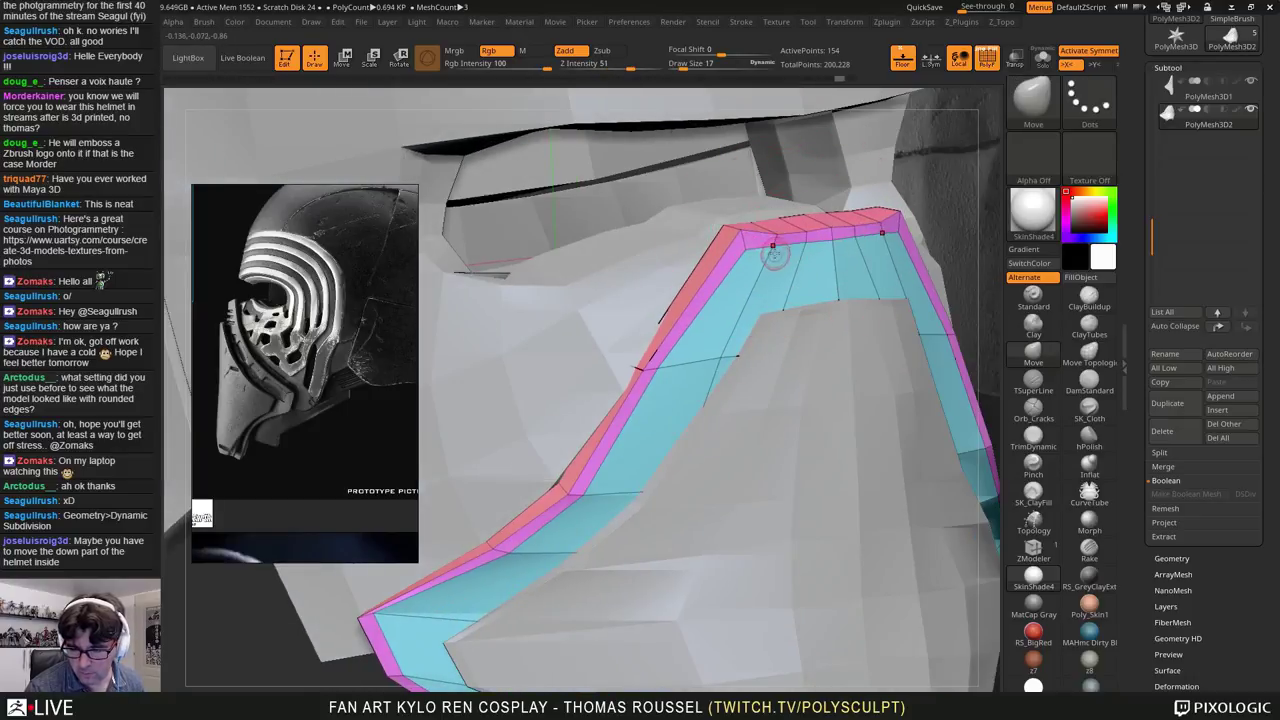
pyautogui.moveTo(770, 238); pyautogui.dragTo(808, 236, button='right')
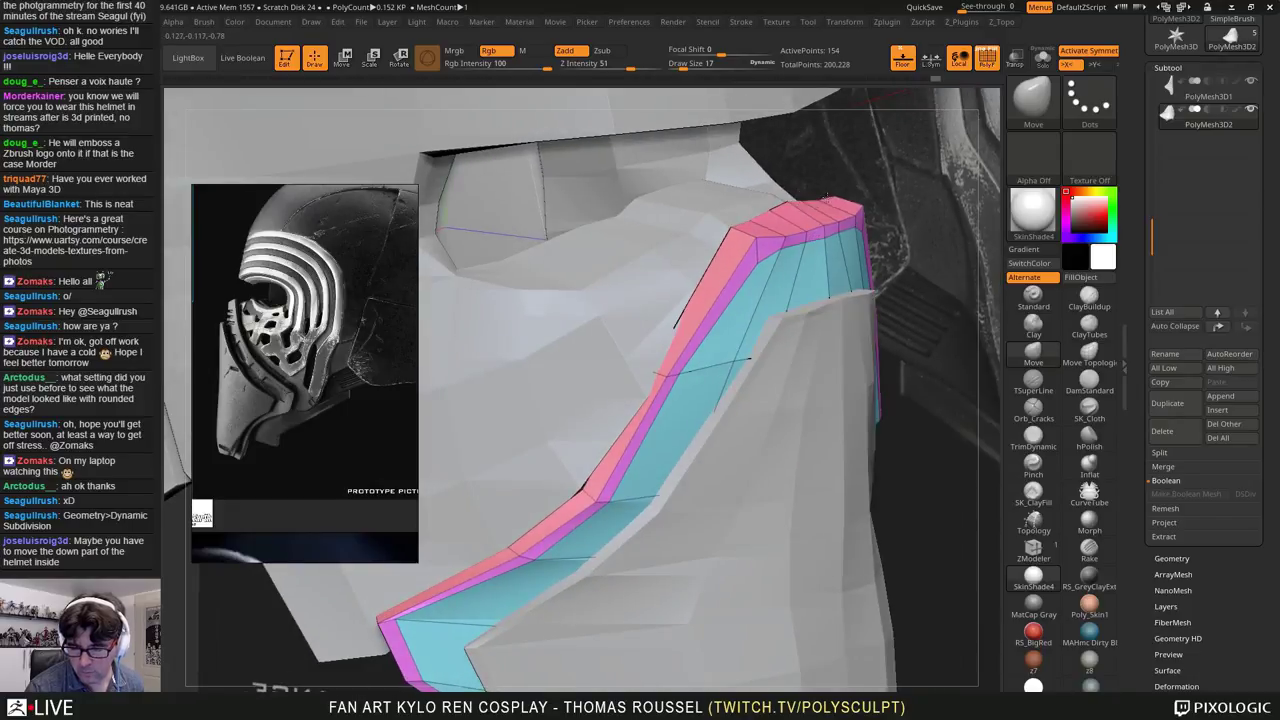
# Step: Hide the polyframe and examine both muzzle layers against the whole helmet in profile
pyautogui.moveTo(847, 275)
pyautogui.mouseDown(button='right')
pyautogui.moveTo(896, 280)
pyautogui.moveTo(885, 390)
pyautogui.mouseUp(button='right')
pyautogui.moveTo(884, 390); pyautogui.dragTo(824, 311)
pyautogui.moveTo(849, 331); pyautogui.dragTo(850, 370, button='right')
pyautogui.keyDown('alt'); pyautogui.moveTo(842, 421); pyautogui.dragTo(792, 396, button='right'); pyautogui.keyUp('alt')
pyautogui.moveTo(850, 362)
pyautogui.keyDown('alt'); pyautogui.mouseDown(button='right')
pyautogui.moveTo(789, 436)
pyautogui.moveTo(841, 469)
pyautogui.mouseUp(button='right'); pyautogui.keyUp('alt')
pyautogui.hotkey('shift', 'f')
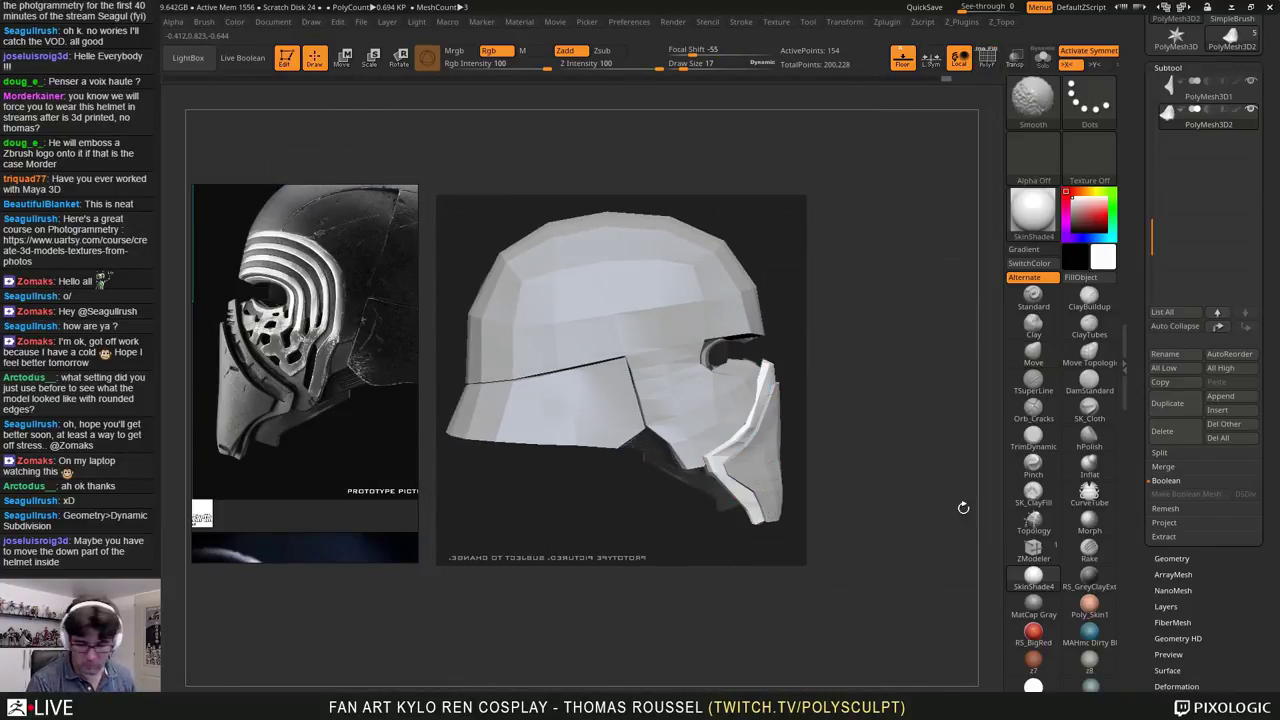
pyautogui.moveTo(936, 495)
pyautogui.keyDown('alt'); pyautogui.mouseDown(button='right')
pyautogui.moveTo(926, 446)
pyautogui.moveTo(935, 582)
pyautogui.mouseUp(button='right'); pyautogui.keyUp('alt')
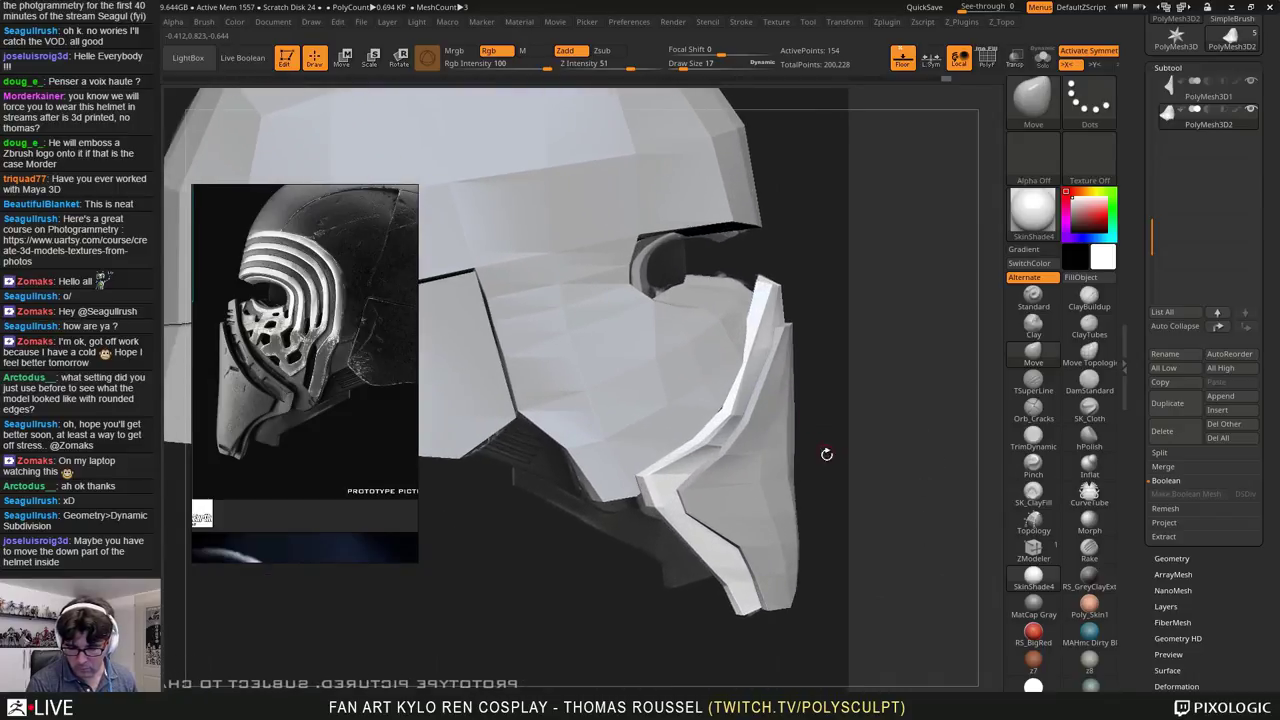
# Step: Select the helmet shell, show its polyframe, and adjust the cheek area behind the muzzle with the Move brush at draw size 177
pyautogui.moveTo(826, 454); pyautogui.dragTo(744, 349)
pyautogui.keyDown('alt'); pyautogui.click(714, 350); pyautogui.keyUp('alt')
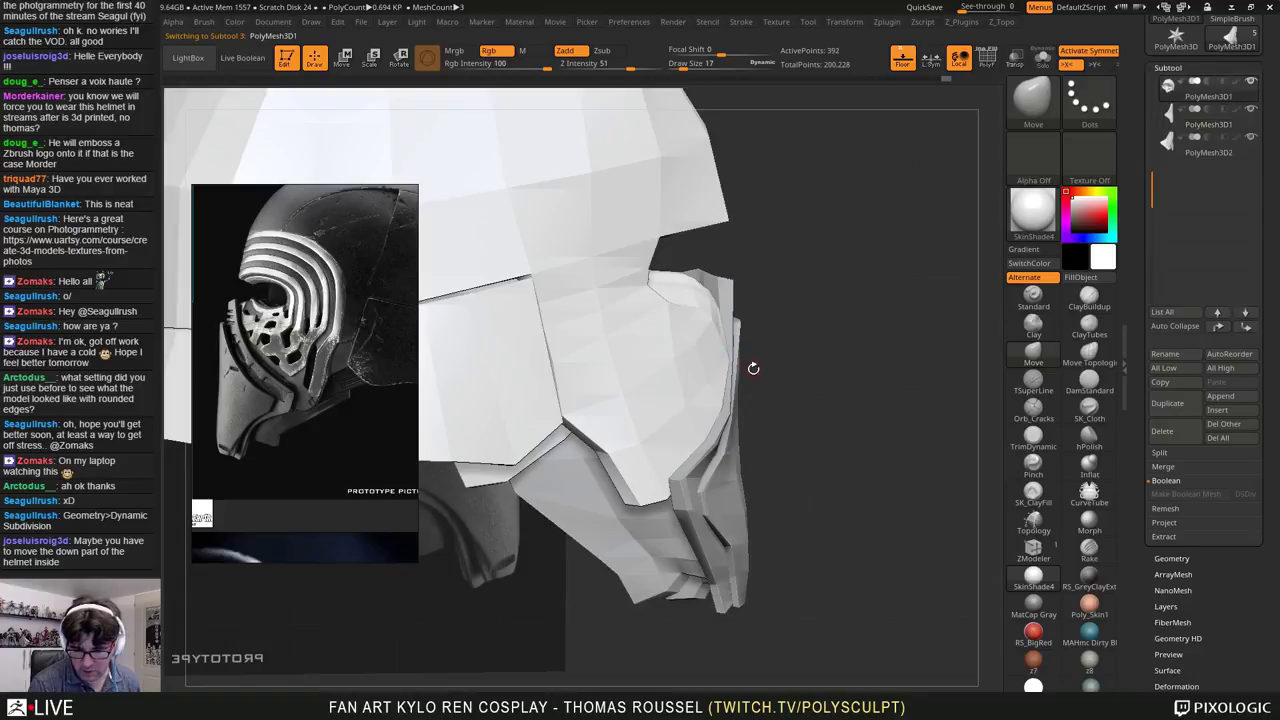
pyautogui.hotkey('shift', 'f')
pyautogui.moveTo(778, 379)
pyautogui.mouseDown()
pyautogui.moveTo(723, 310)
pyautogui.moveTo(725, 350)
pyautogui.moveTo(706, 380)
pyautogui.moveTo(729, 381)
pyautogui.mouseUp()
pyautogui.press('s')
pyautogui.moveTo(812, 402)
pyautogui.mouseDown()
pyautogui.moveTo(762, 382)
pyautogui.moveTo(726, 271)
pyautogui.moveTo(733, 249)
pyautogui.moveTo(766, 517)
pyautogui.mouseUp()
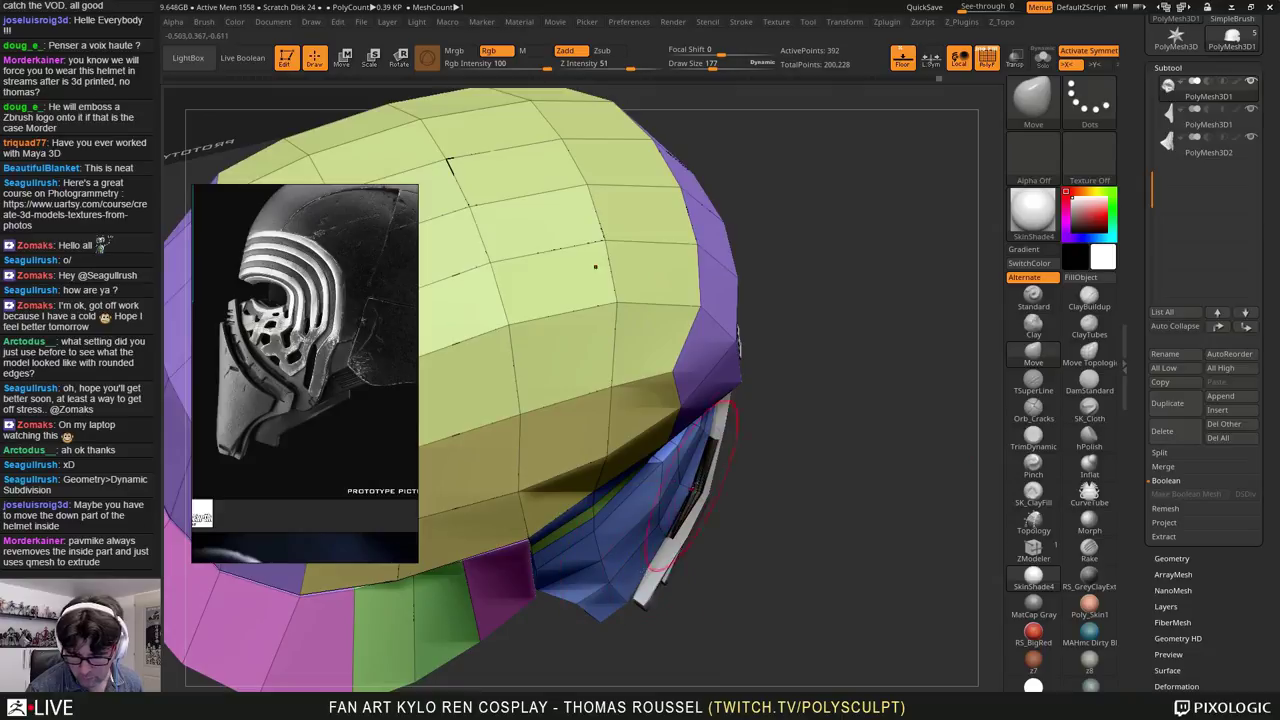
pyautogui.moveTo(688, 448); pyautogui.dragTo(755, 450)
# Step: Select the enlarged muzzle copy and reshape its side corner and lower contour in profile with the Move brush
pyautogui.keyDown('alt'); pyautogui.click(706, 499); pyautogui.keyUp('alt')
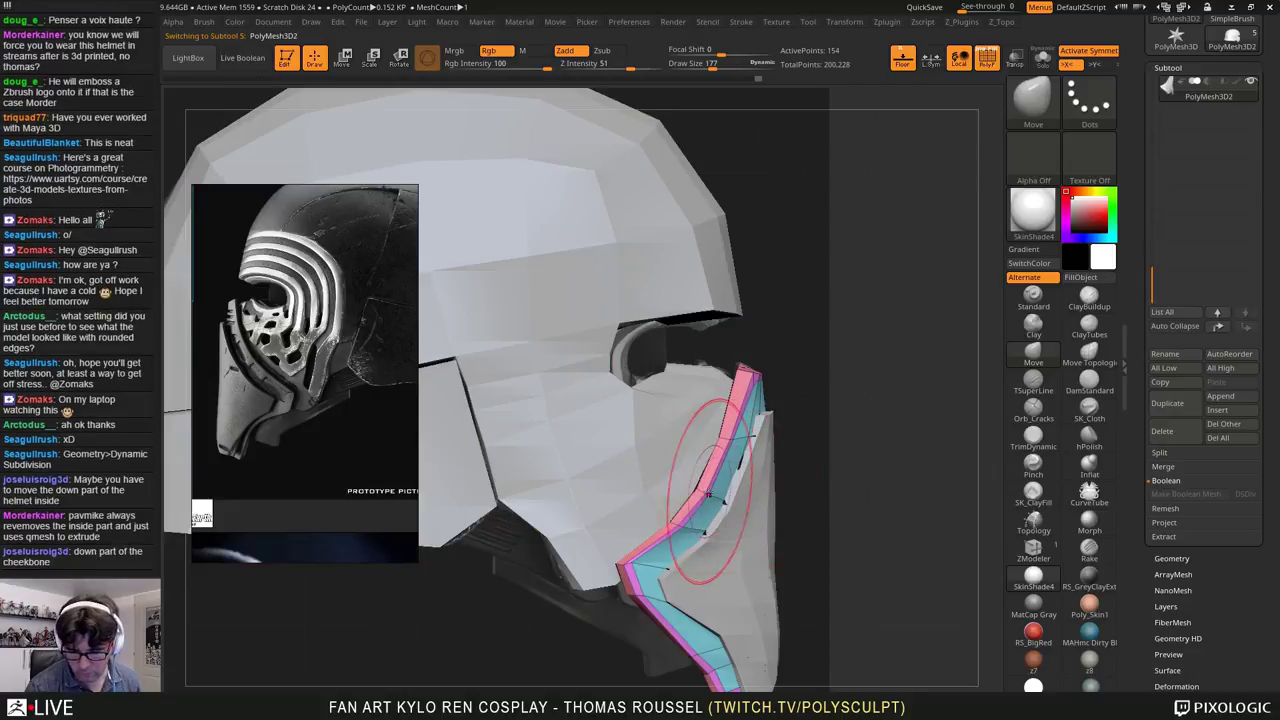
pyautogui.moveTo(746, 497); pyautogui.dragTo(804, 498, button='right')
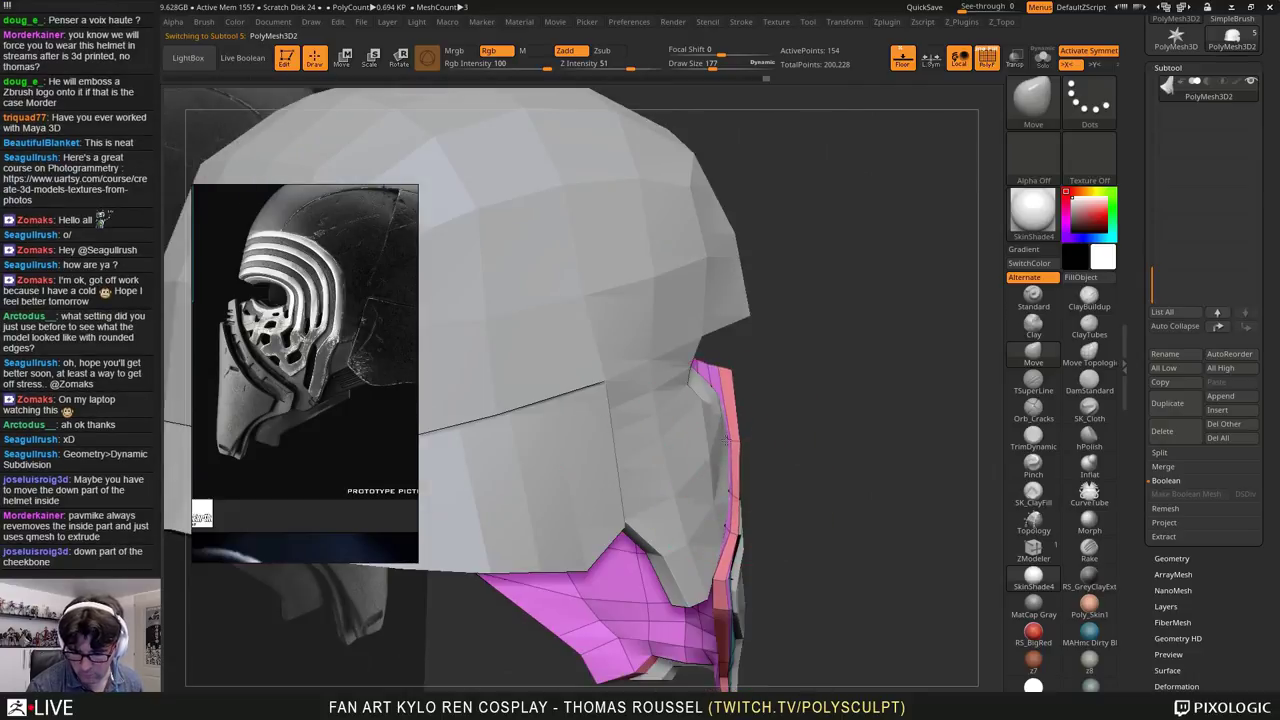
pyautogui.moveTo(733, 517); pyautogui.dragTo(690, 545, button='right')
pyautogui.moveTo(768, 552); pyautogui.dragTo(756, 517, button='right')
pyautogui.moveTo(756, 516); pyautogui.dragTo(746, 515)
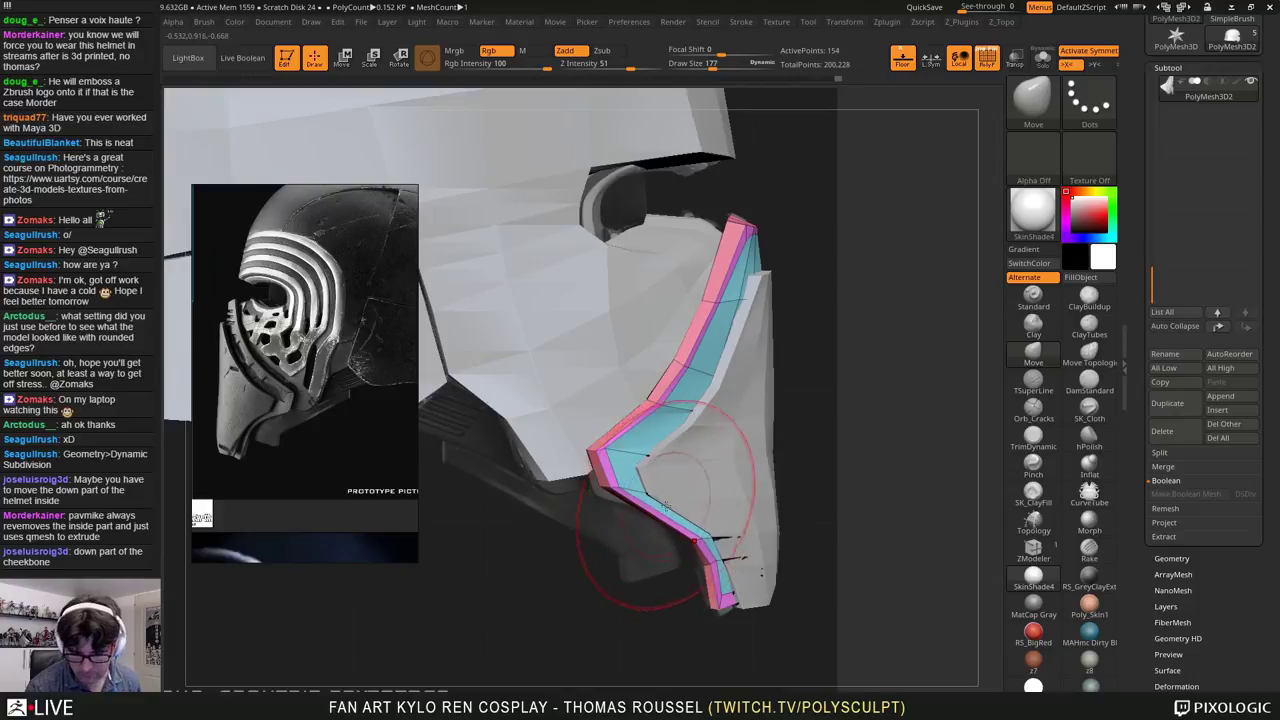
pyautogui.moveTo(665, 505)
pyautogui.mouseDown()
pyautogui.moveTo(730, 482)
pyautogui.moveTo(732, 505)
pyautogui.moveTo(676, 491)
pyautogui.mouseUp()
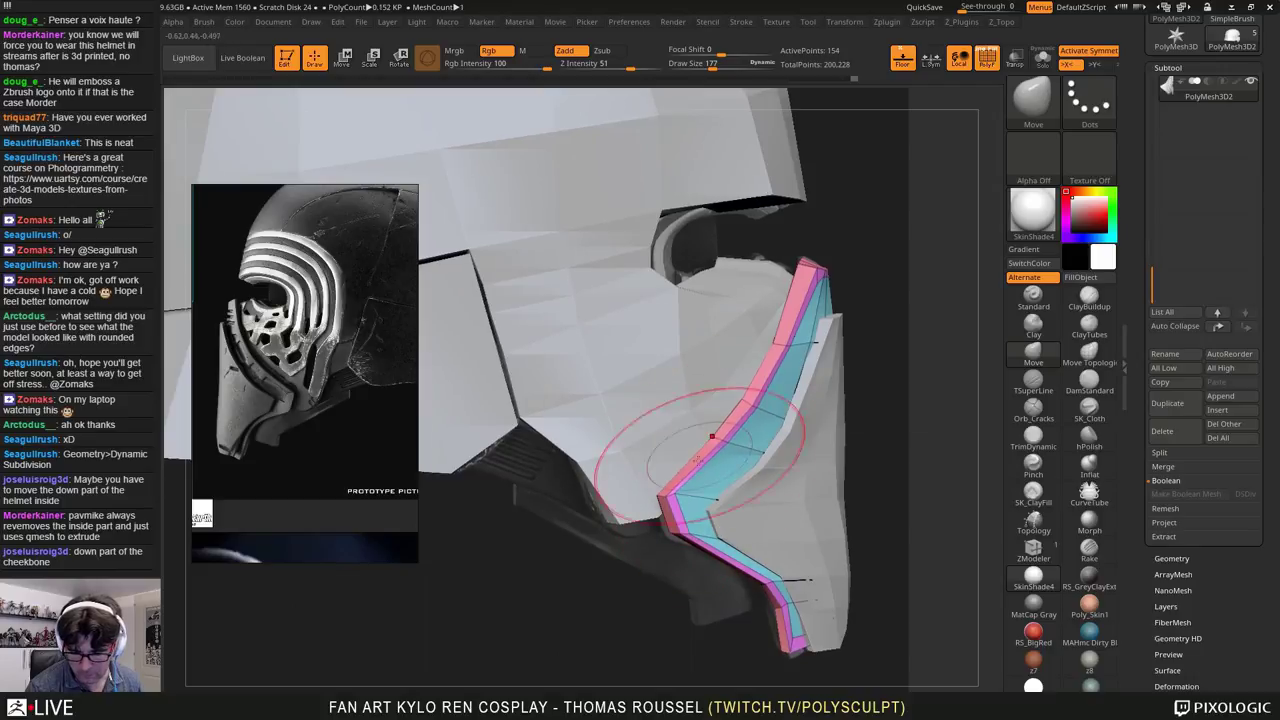
# Step: Scale the enlarged muzzle copy slightly narrower along the X axis in front view
pyautogui.keyDown('ctrl'); pyautogui.moveTo(789, 432); pyautogui.dragTo(768, 556, button='right'); pyautogui.keyUp('ctrl')
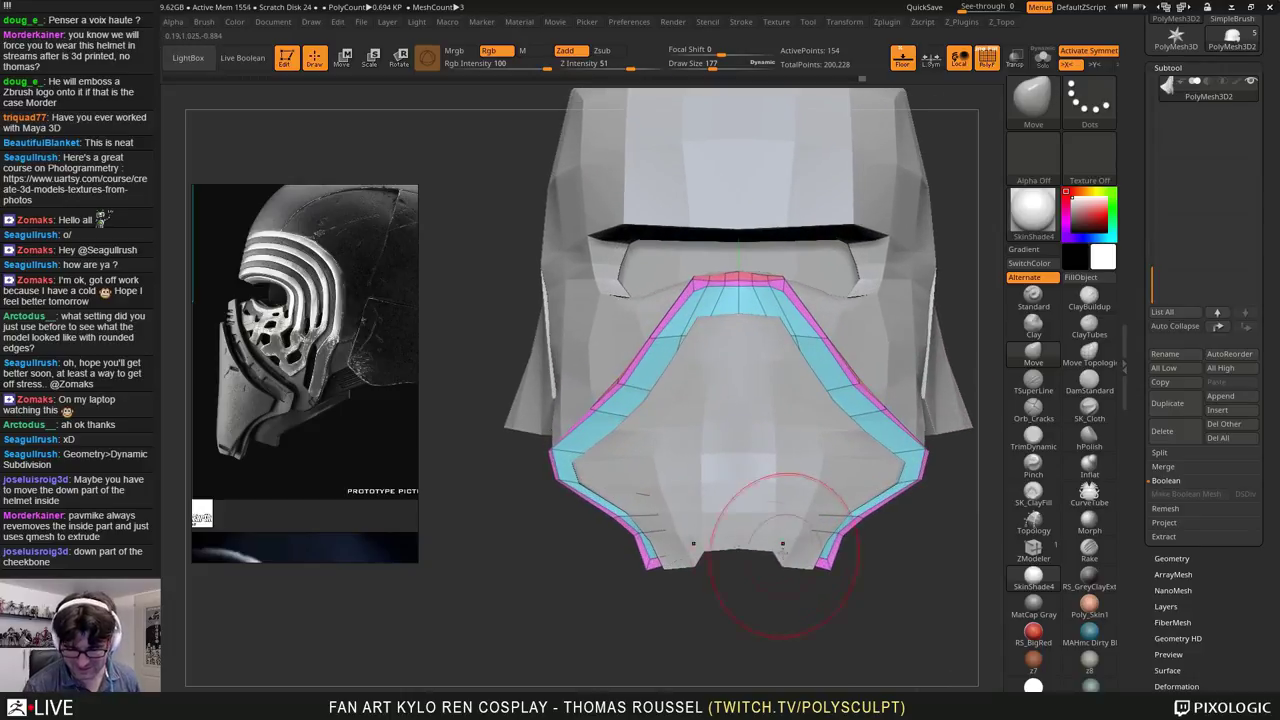
pyautogui.moveTo(858, 515)
pyautogui.keyDown('ctrl'); pyautogui.mouseDown(button='right')
pyautogui.moveTo(868, 450)
pyautogui.moveTo(855, 500)
pyautogui.mouseUp(button='right'); pyautogui.keyUp('ctrl')
pyautogui.click(345, 66)
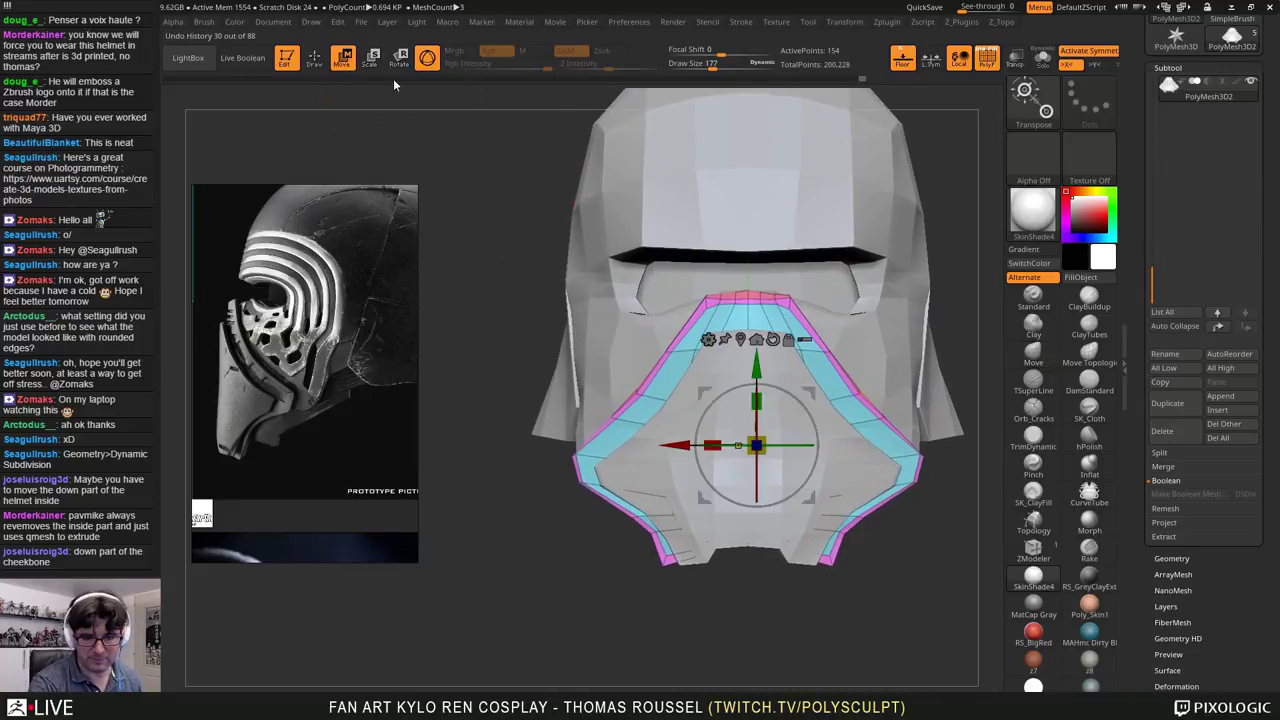
pyautogui.click(370, 58)
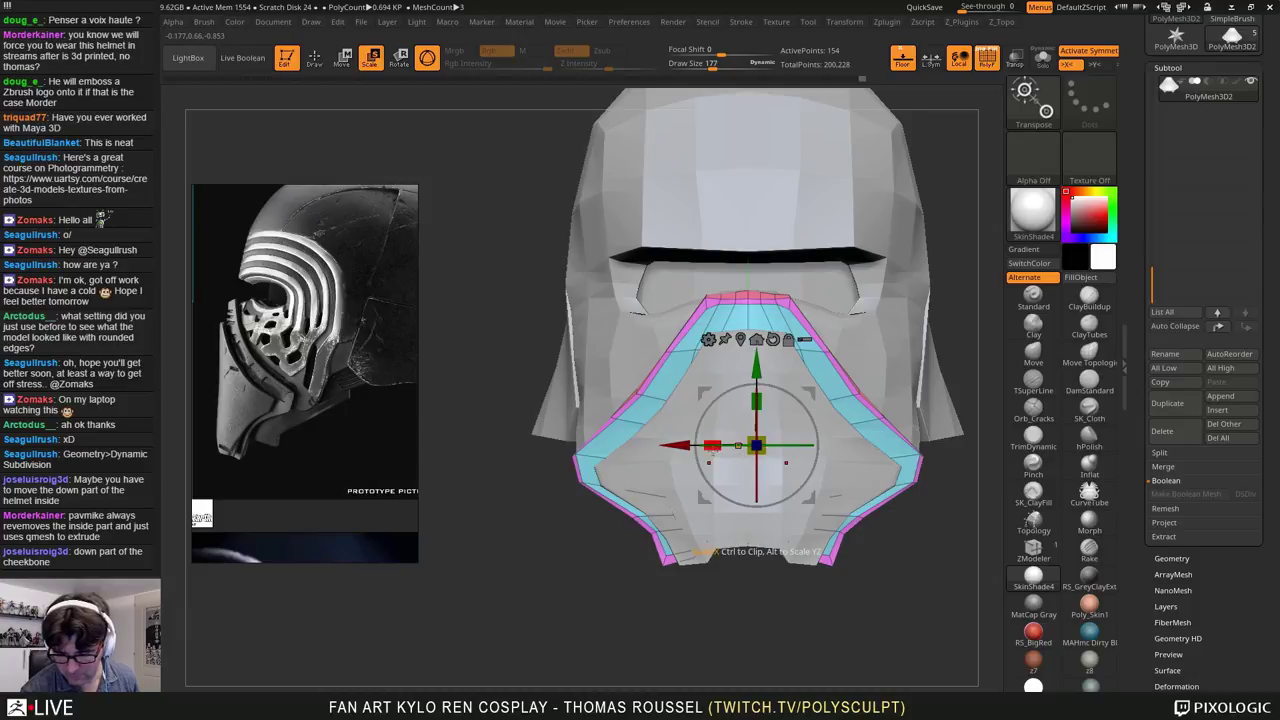
pyautogui.moveTo(711, 448); pyautogui.dragTo(733, 449)
# Step: Select the original muzzle, center and reset its transform gizmo, and scale it slightly narrower along the X axis
pyautogui.keyDown('alt'); pyautogui.click(684, 513); pyautogui.keyUp('alt')
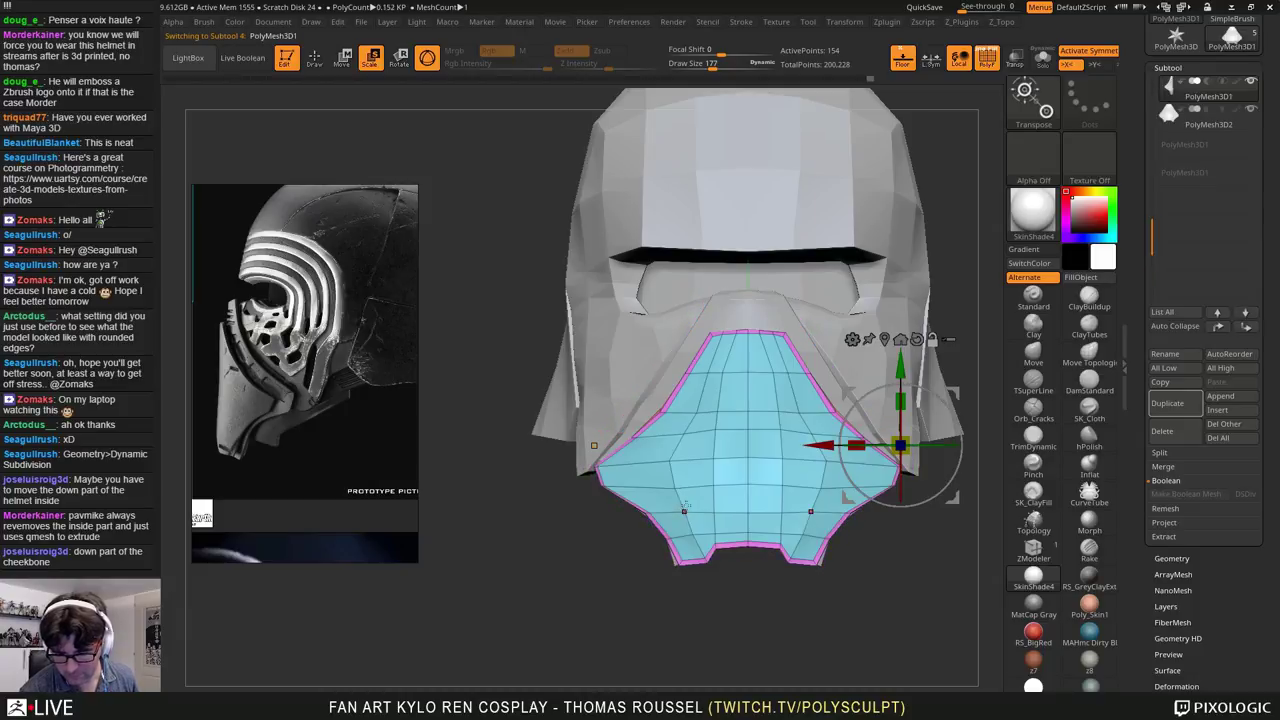
pyautogui.click(748, 457)
pyautogui.click(765, 351)
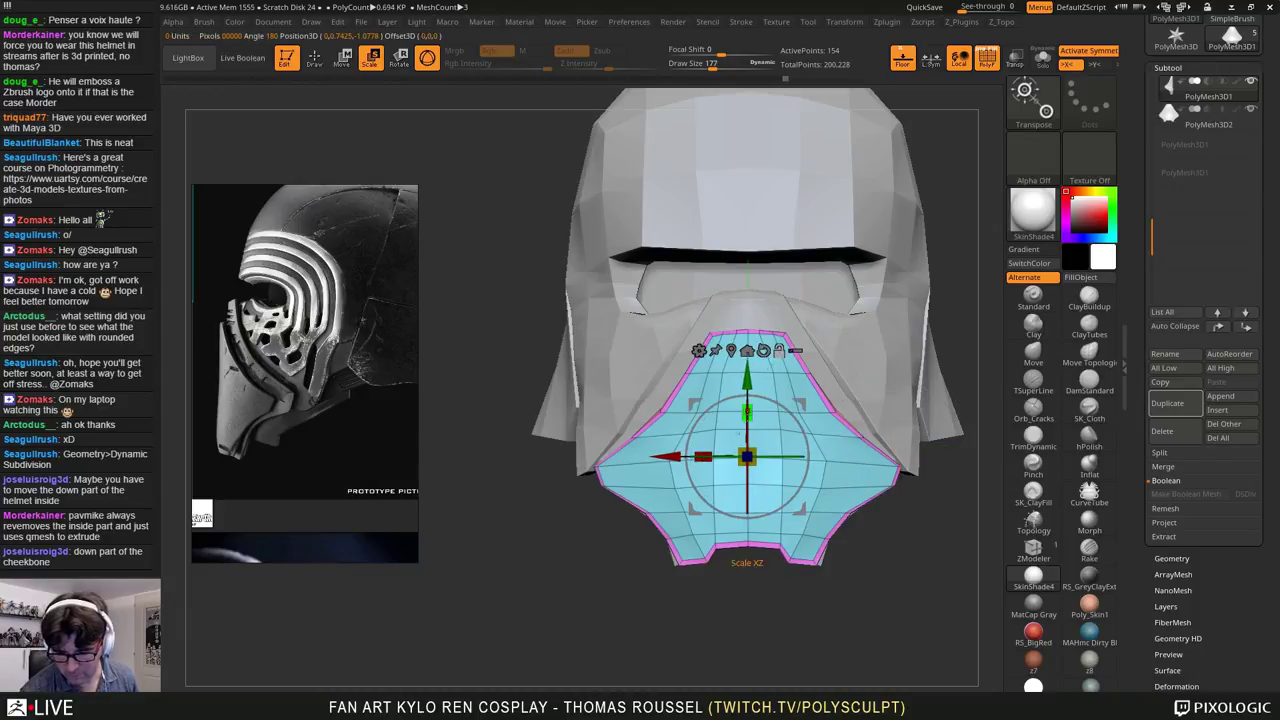
pyautogui.moveTo(702, 457); pyautogui.dragTo(715, 464)
# Step: Examine how the narrowed muzzle and its enlarged back layer fit the helmet and cheeks from below, the sides and three-quarter views
pyautogui.moveTo(708, 595); pyautogui.dragTo(800, 570)
pyautogui.keyDown('alt'); pyautogui.moveTo(786, 518); pyautogui.dragTo(788, 469); pyautogui.keyUp('alt')
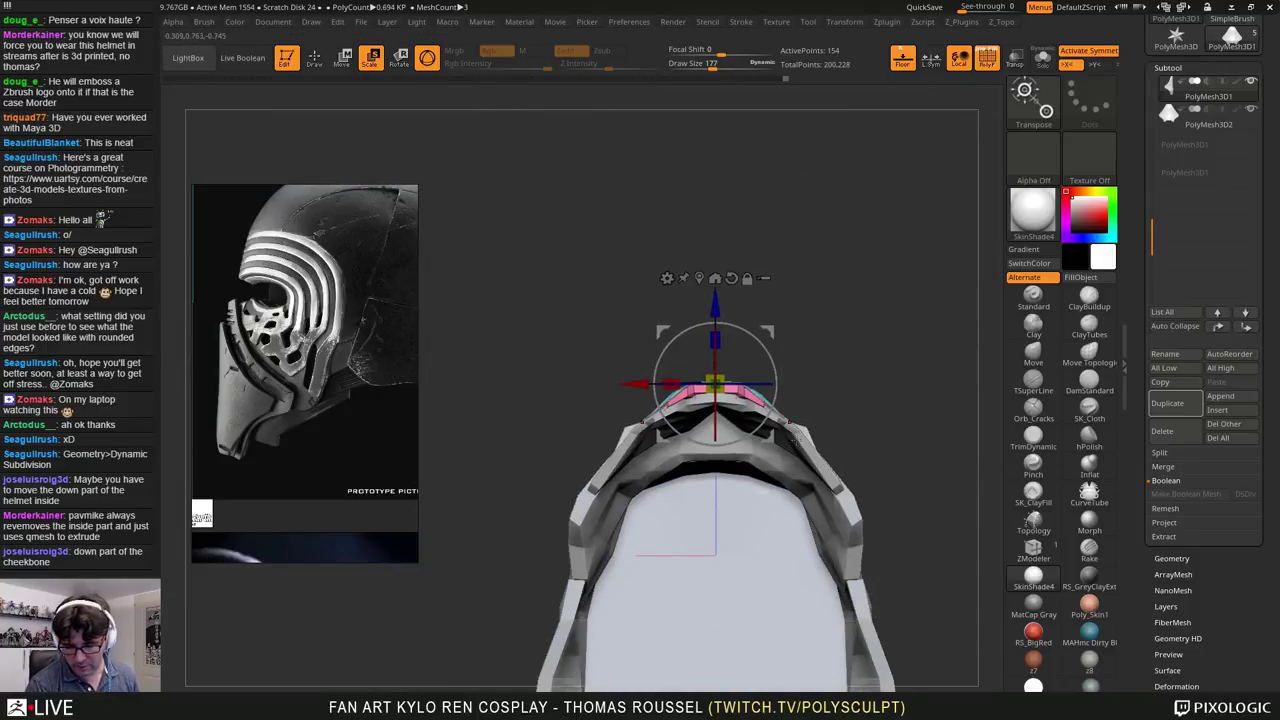
pyautogui.moveTo(708, 424); pyautogui.dragTo(734, 482)
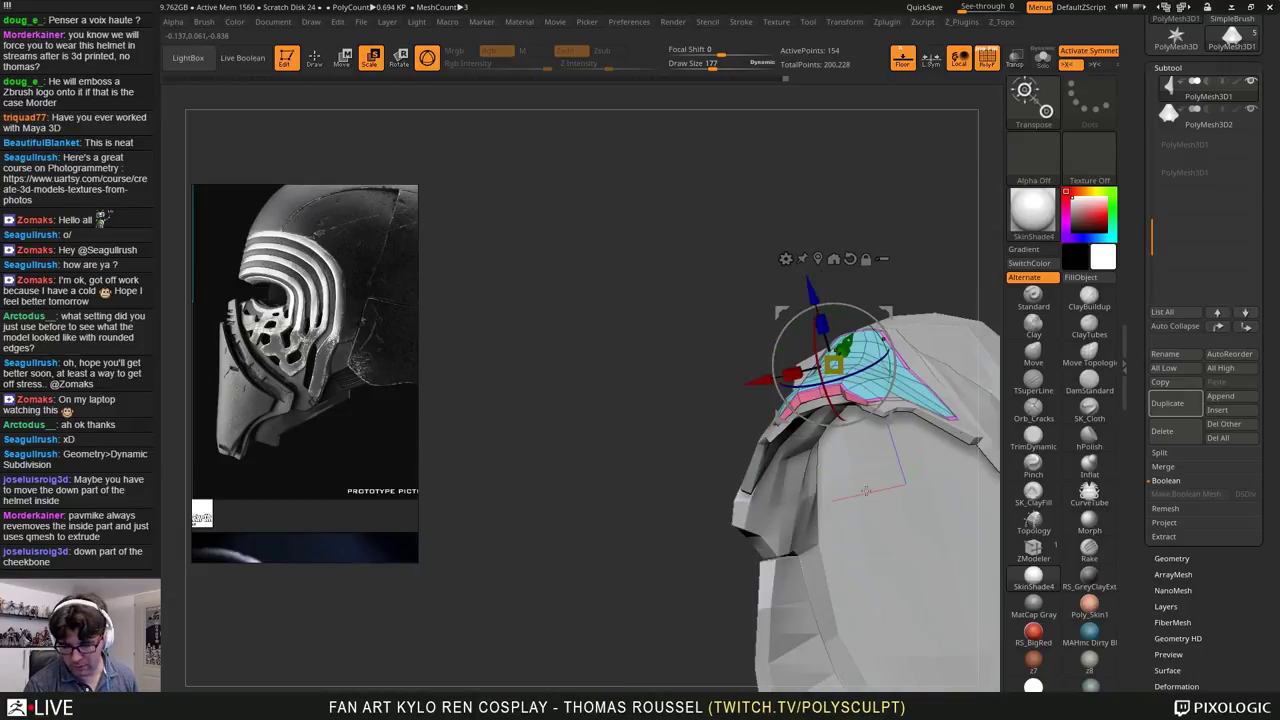
pyautogui.moveTo(880, 470); pyautogui.dragTo(855, 435)
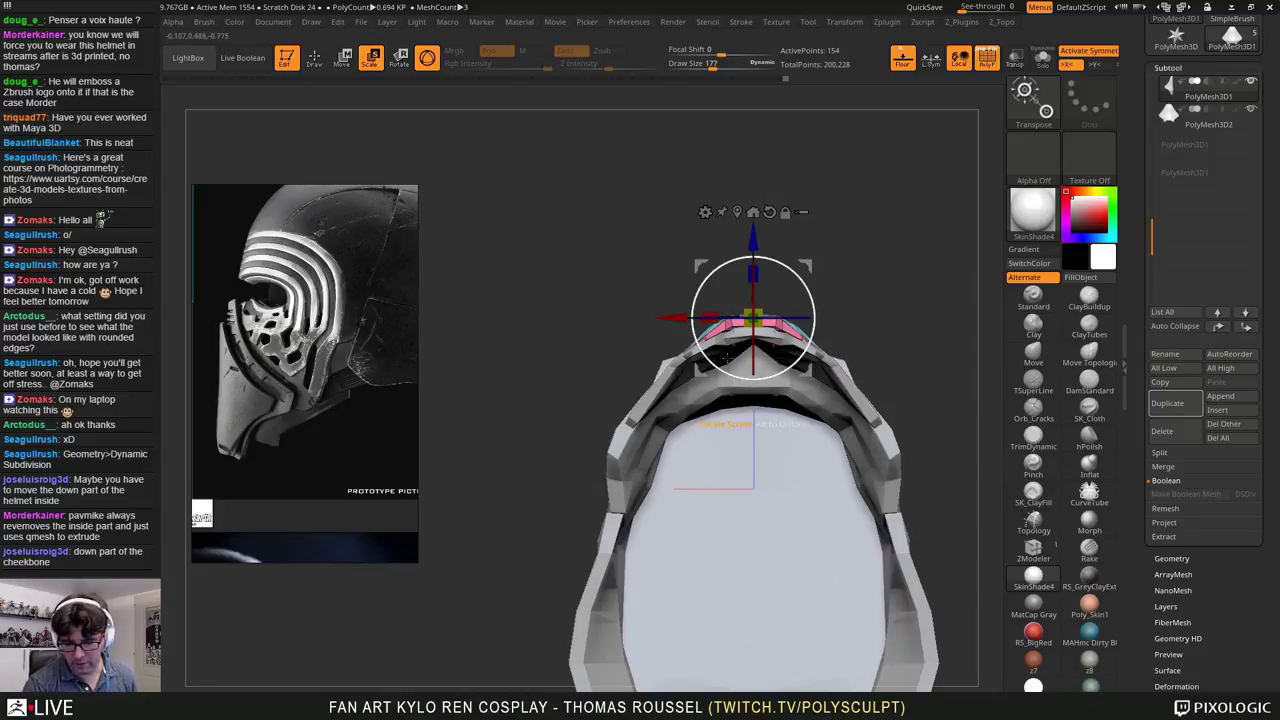
pyautogui.moveTo(911, 394); pyautogui.dragTo(781, 556)
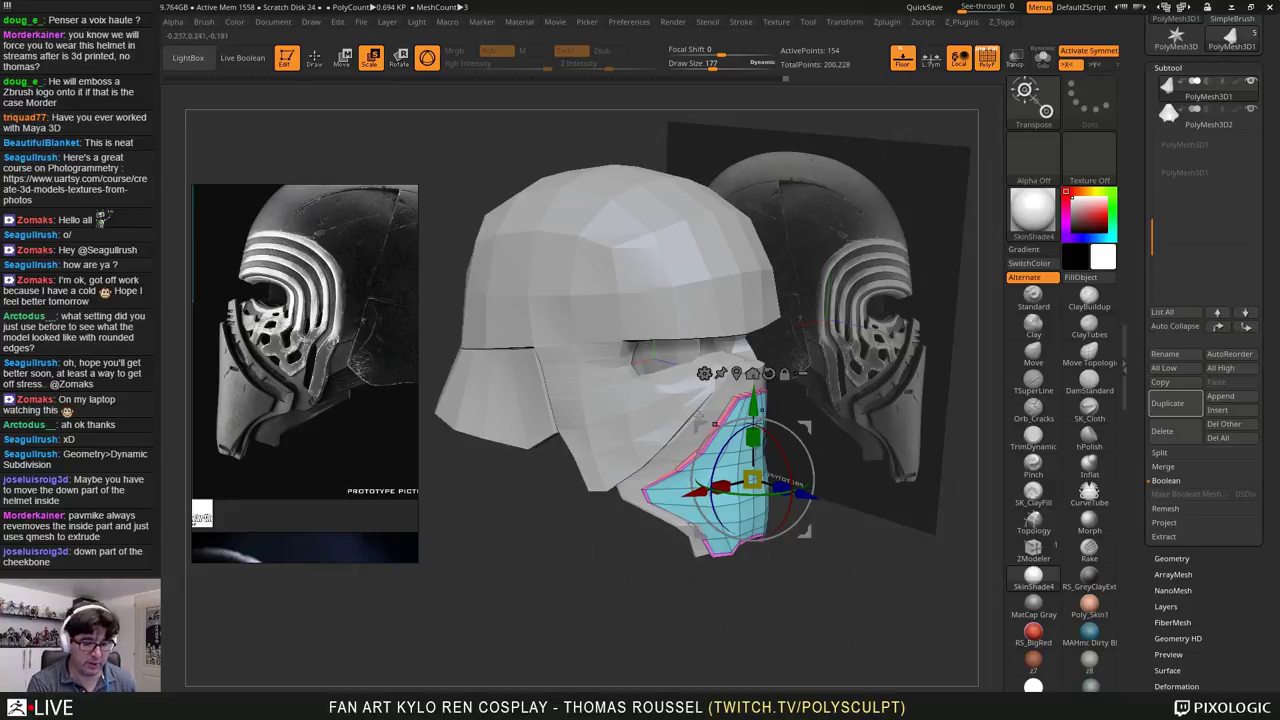
pyautogui.keyDown('ctrl'); pyautogui.moveTo(698, 416); pyautogui.dragTo(718, 485, button='right'); pyautogui.keyUp('ctrl')
pyautogui.moveTo(745, 390); pyautogui.dragTo(800, 290, button='right')
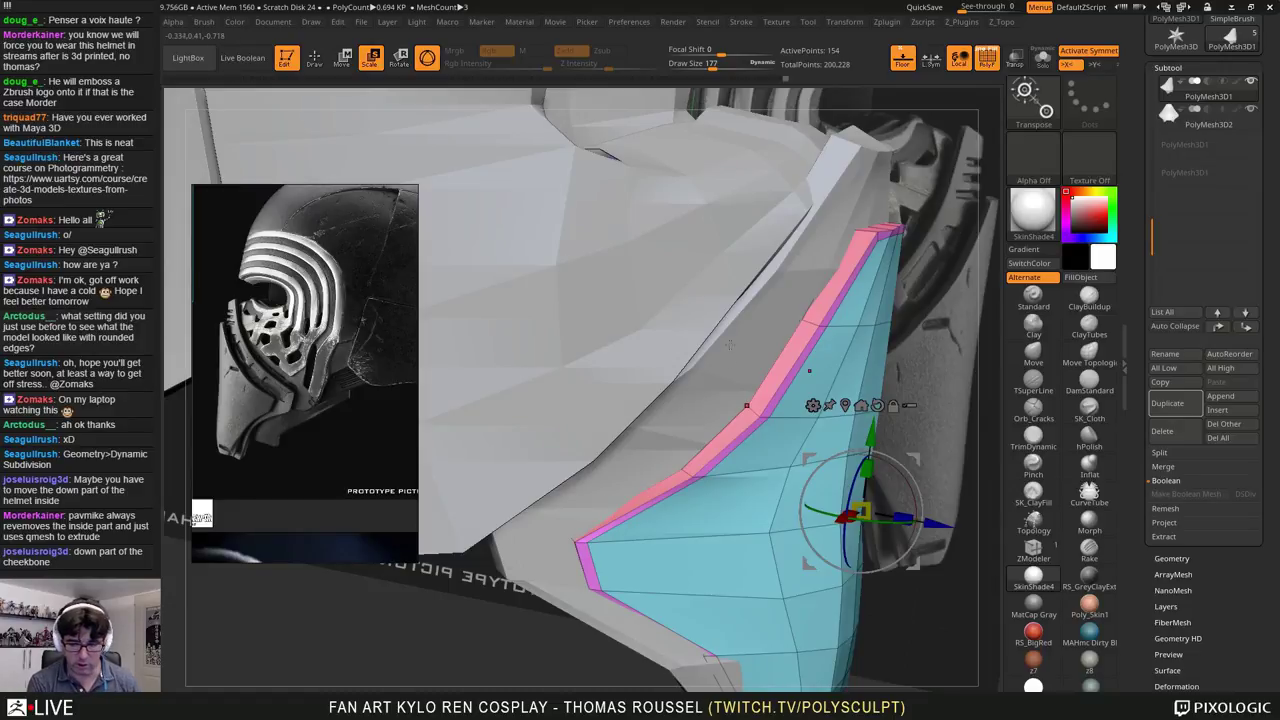
pyautogui.moveTo(730, 344); pyautogui.dragTo(833, 415, button='right')
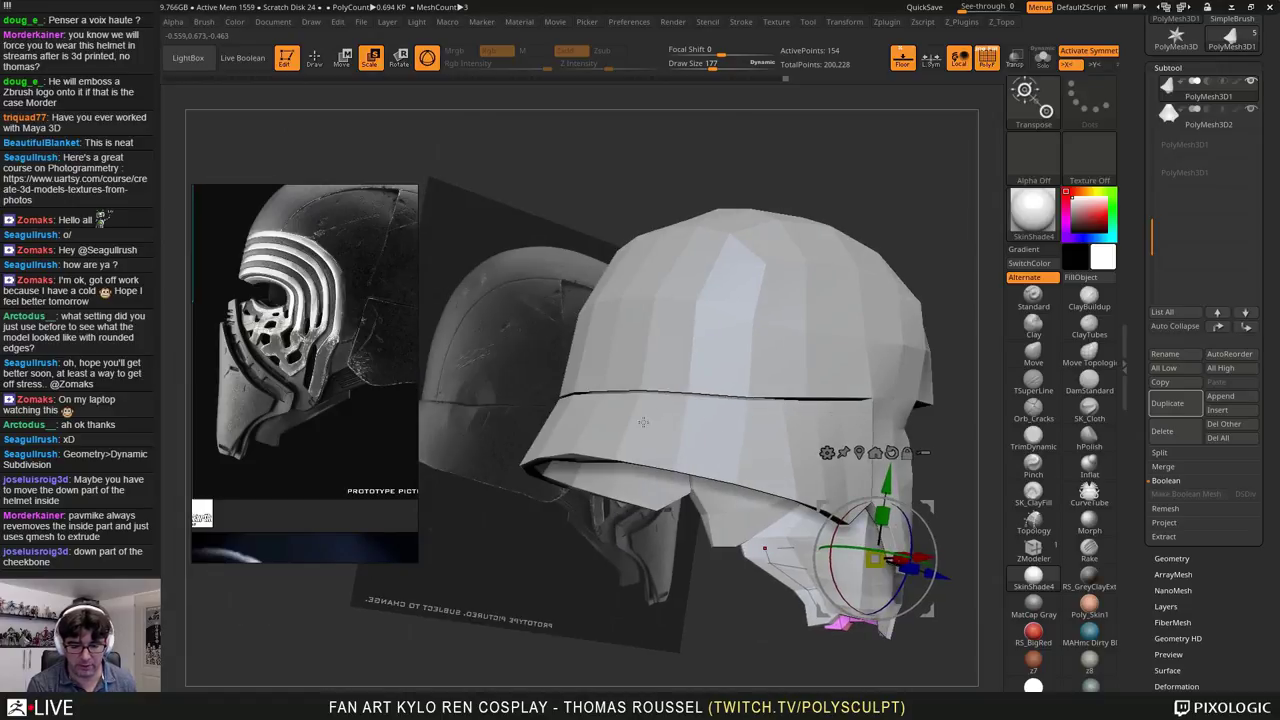
pyautogui.moveTo(905, 398); pyautogui.dragTo(715, 450, button='right')
pyautogui.keyDown('ctrl'); pyautogui.moveTo(600, 517); pyautogui.dragTo(622, 600, button='right'); pyautogui.keyUp('ctrl')
pyautogui.moveTo(700, 550); pyautogui.dragTo(650, 410, button='right')
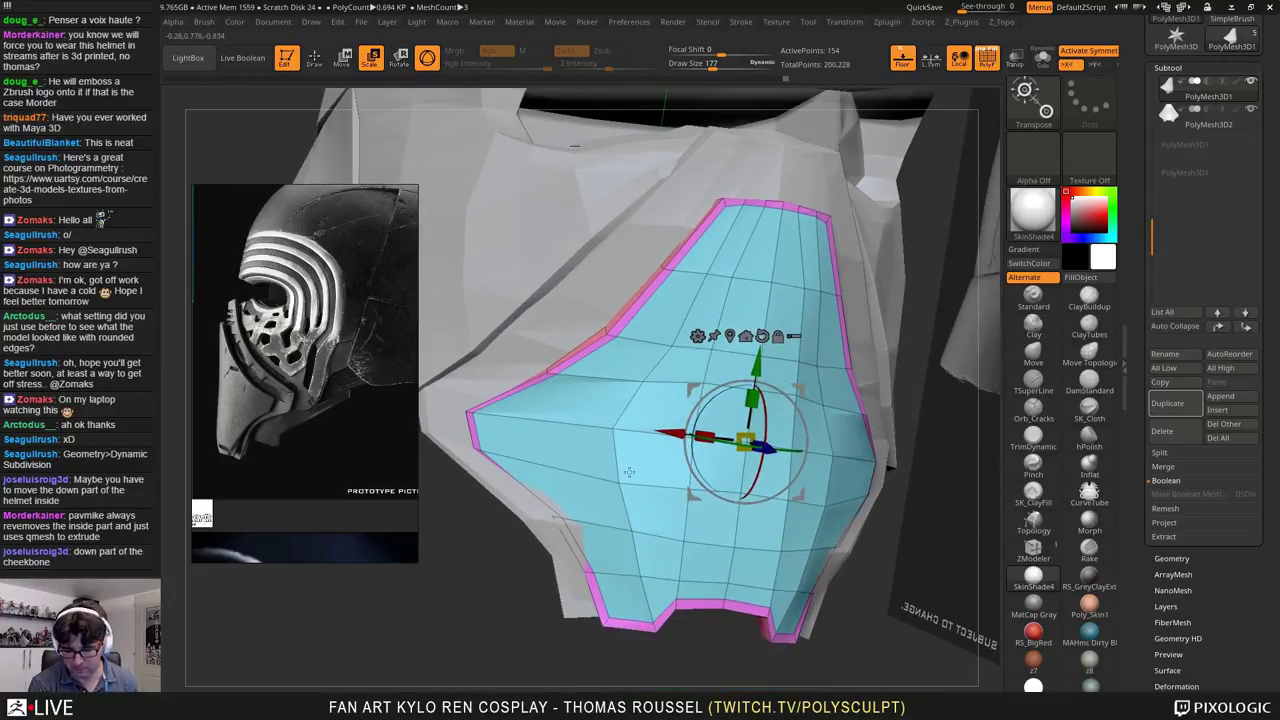
pyautogui.keyDown('ctrl'); pyautogui.moveTo(630, 472); pyautogui.dragTo(782, 461, button='right'); pyautogui.keyUp('ctrl')
pyautogui.moveTo(762, 408); pyautogui.dragTo(662, 363, button='right')
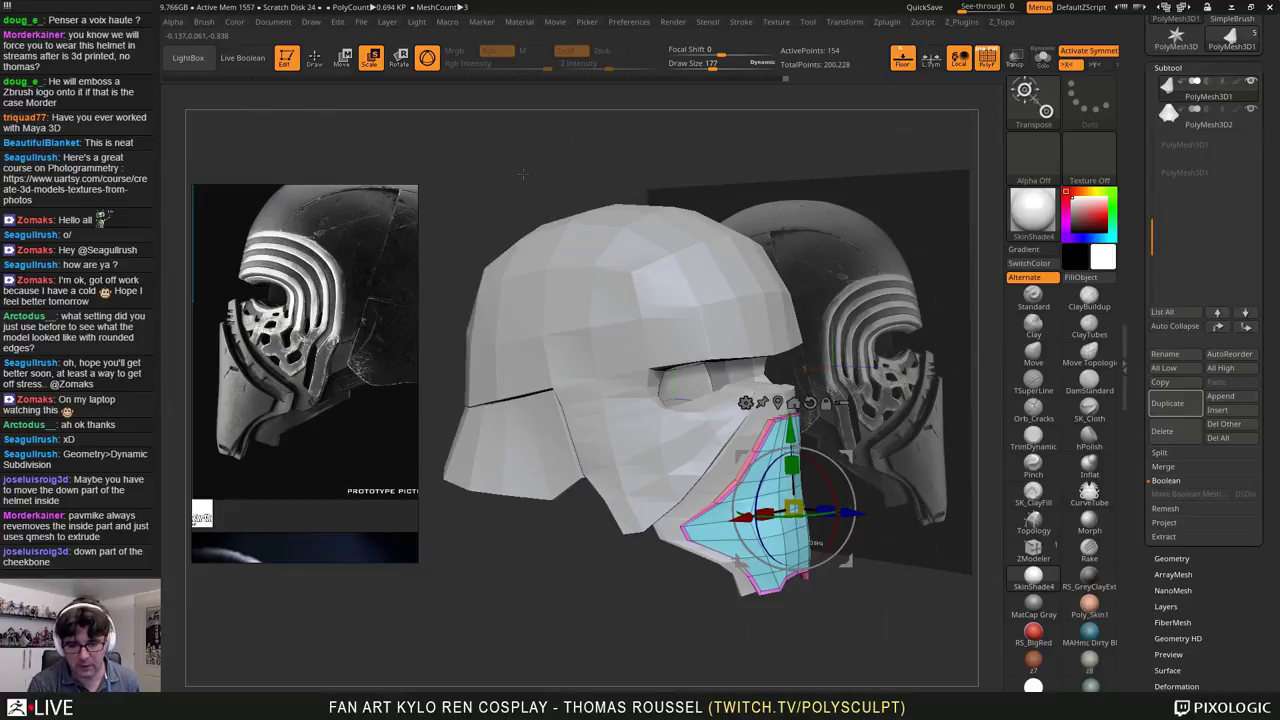
# Step: Return to Draw mode and save the project in the References folder, using 04_helmet as the base file name
pyautogui.click(316, 66)
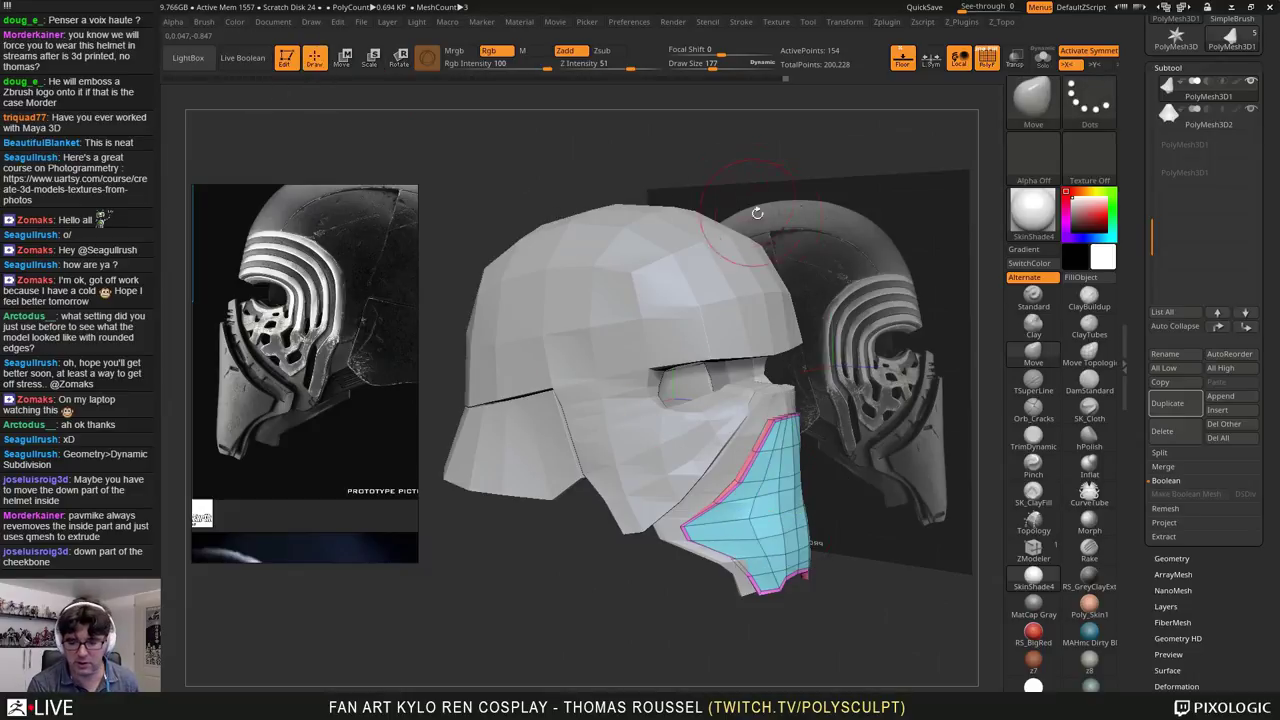
pyautogui.keyDown('alt'); pyautogui.moveTo(758, 212); pyautogui.dragTo(768, 226, button='right'); pyautogui.keyUp('alt')
pyautogui.moveTo(1273, 124); pyautogui.dragTo(1259, 209)
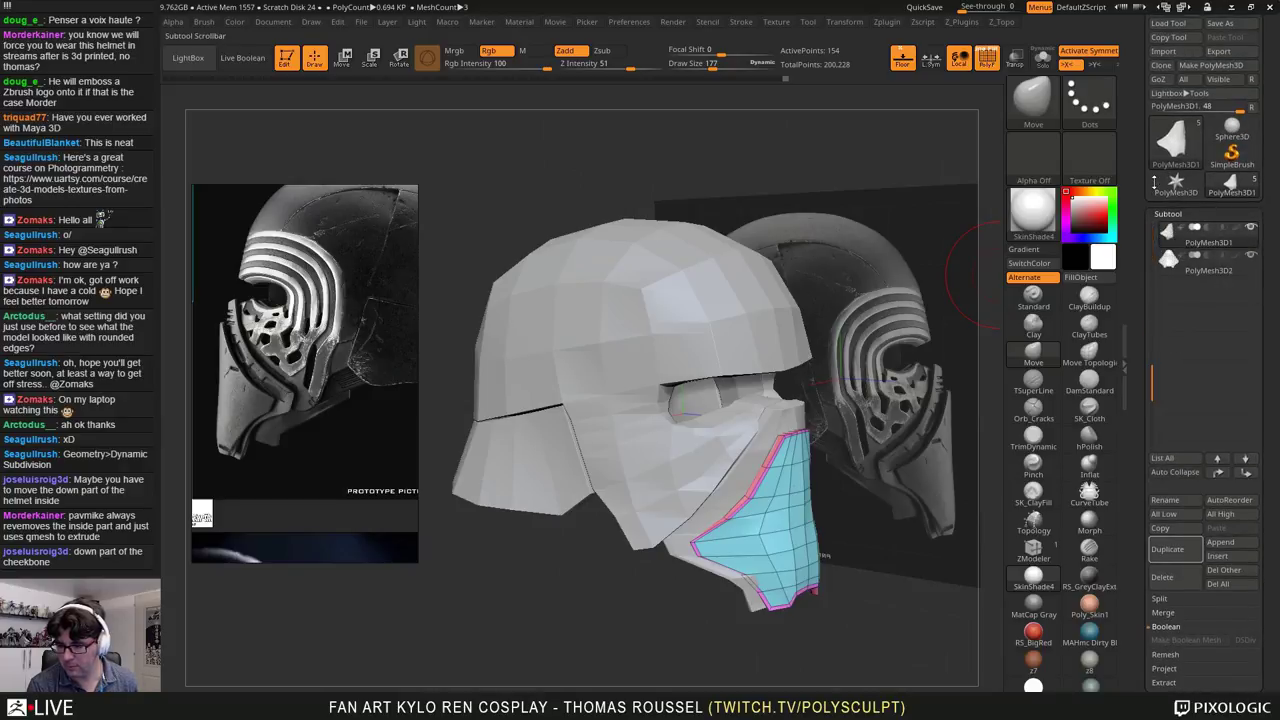
pyautogui.click(1199, 263)
pyautogui.moveTo(1148, 371); pyautogui.dragTo(1141, 212)
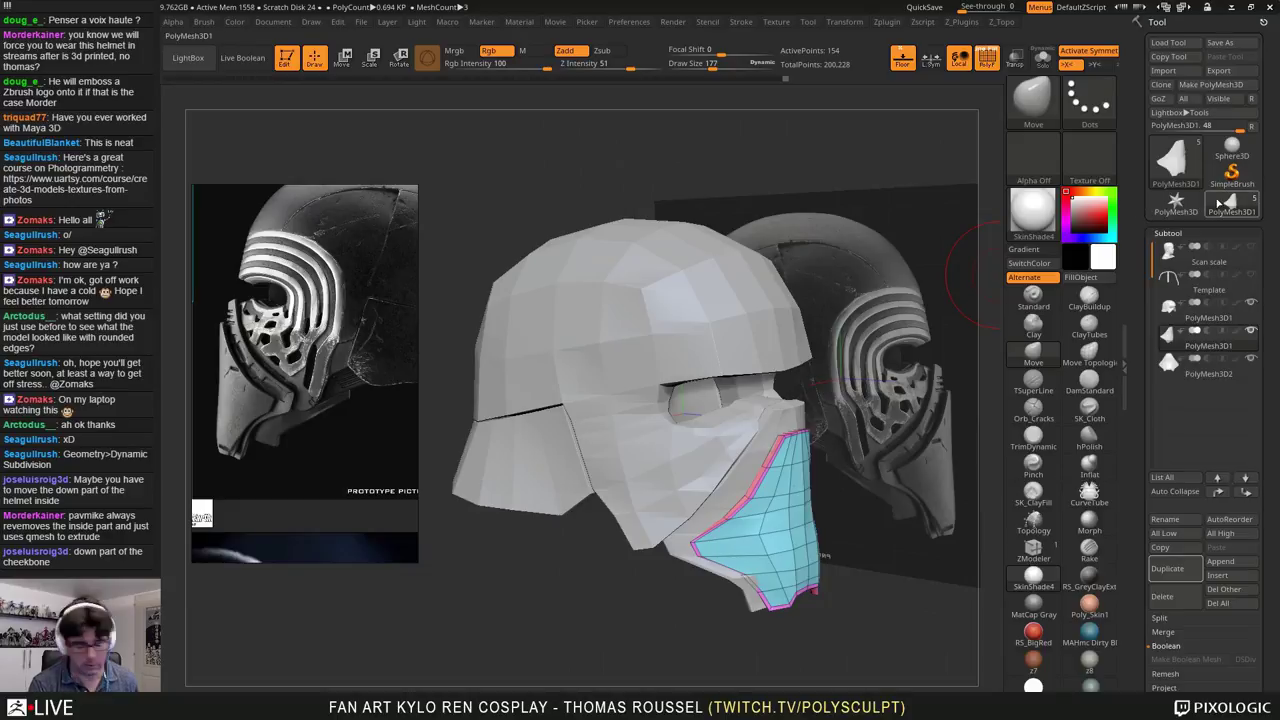
pyautogui.hotkey('ctrl', 's')
pyautogui.click(790, 178)
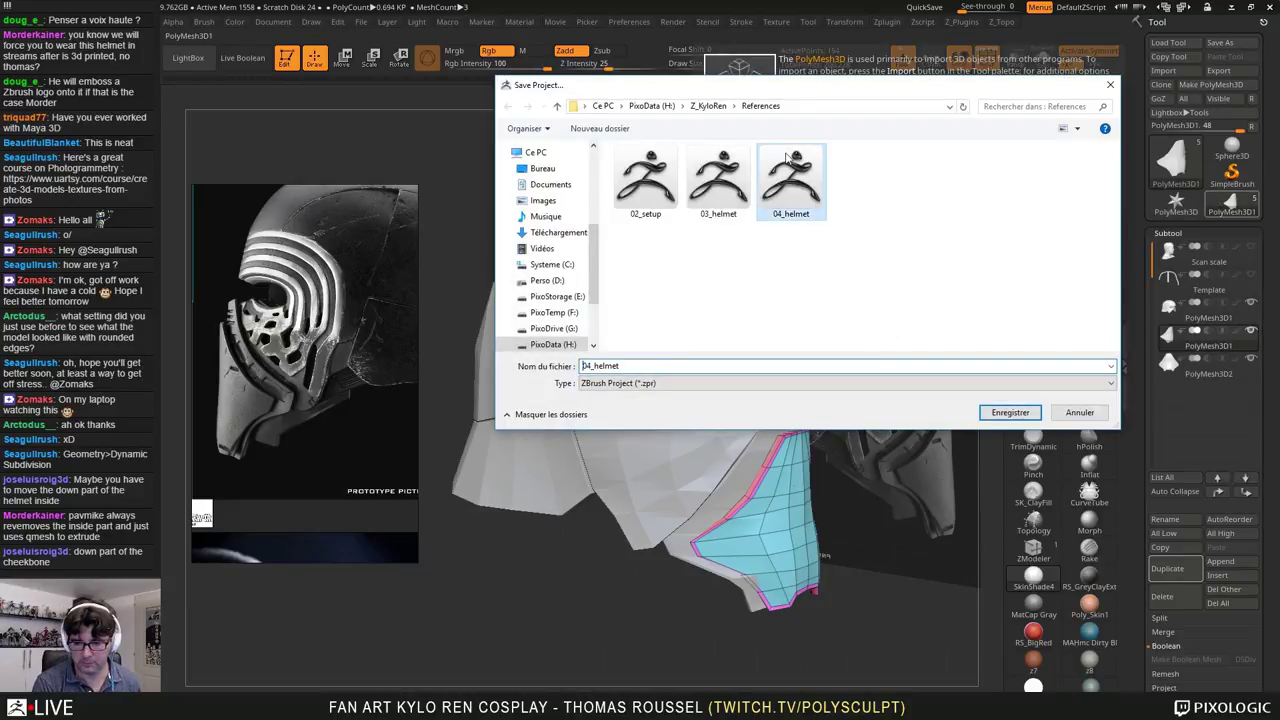
pyautogui.doubleClick(586, 366)
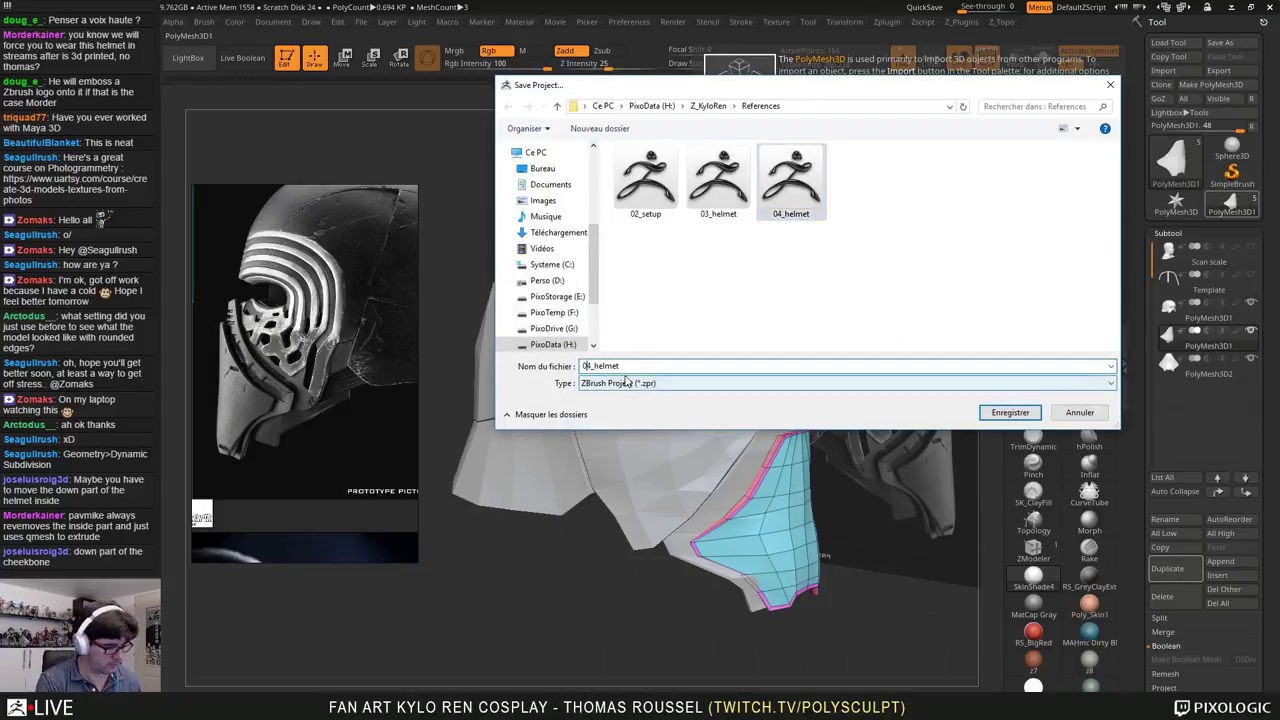
pyautogui.press('Return')
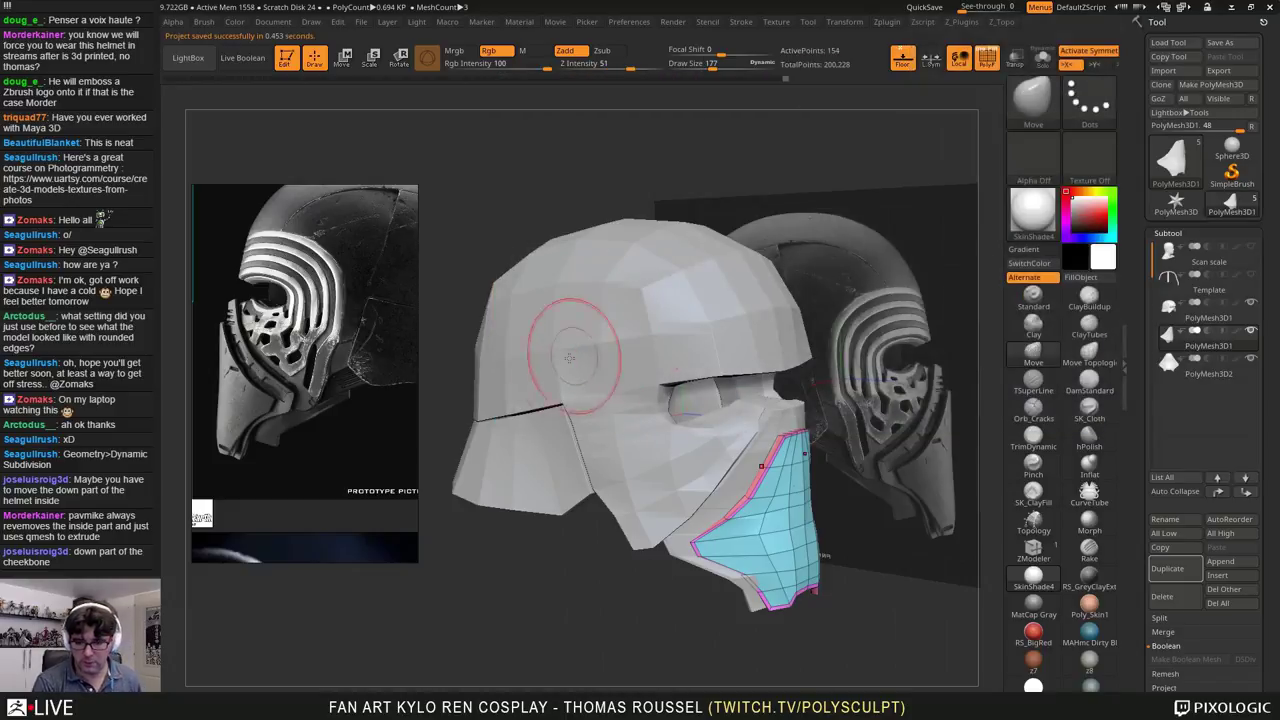
# Step: Select the Template subtool and close the floating reference image window without saving its scene
pyautogui.keyDown('ctrl'); pyautogui.moveTo(683, 252); pyautogui.dragTo(720, 212, button='right'); pyautogui.keyUp('ctrl')
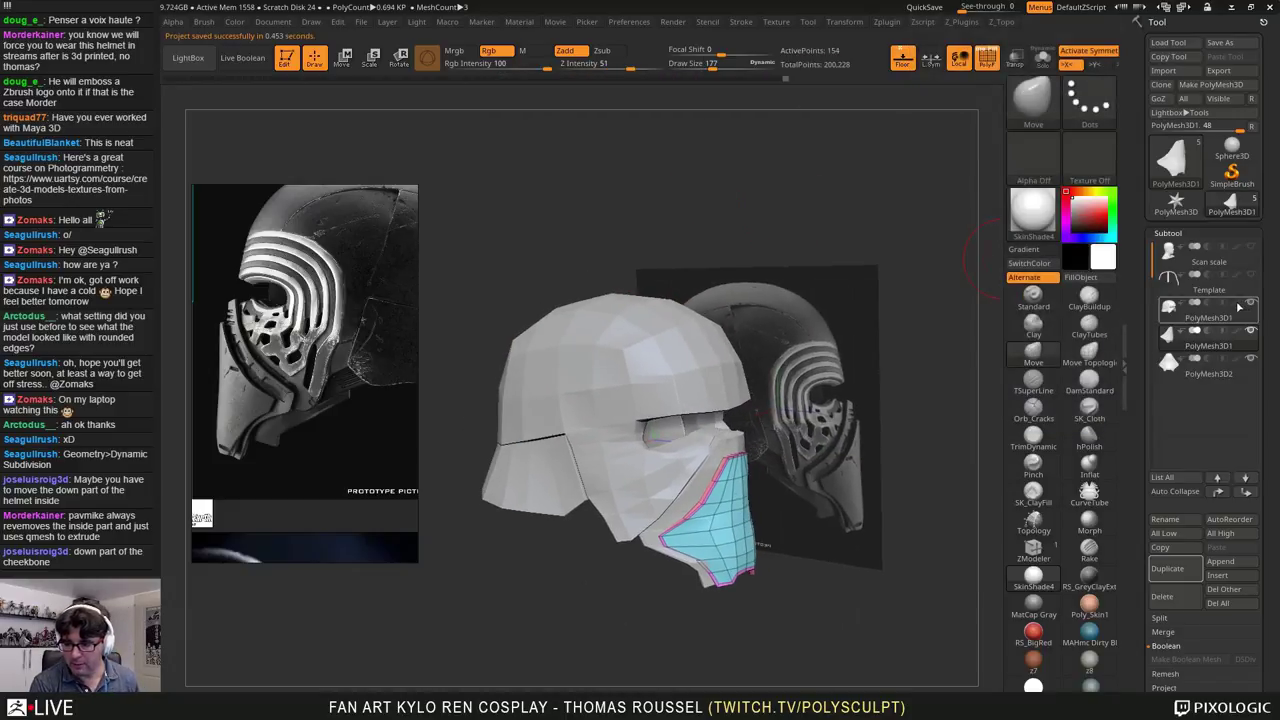
pyautogui.click(1179, 285)
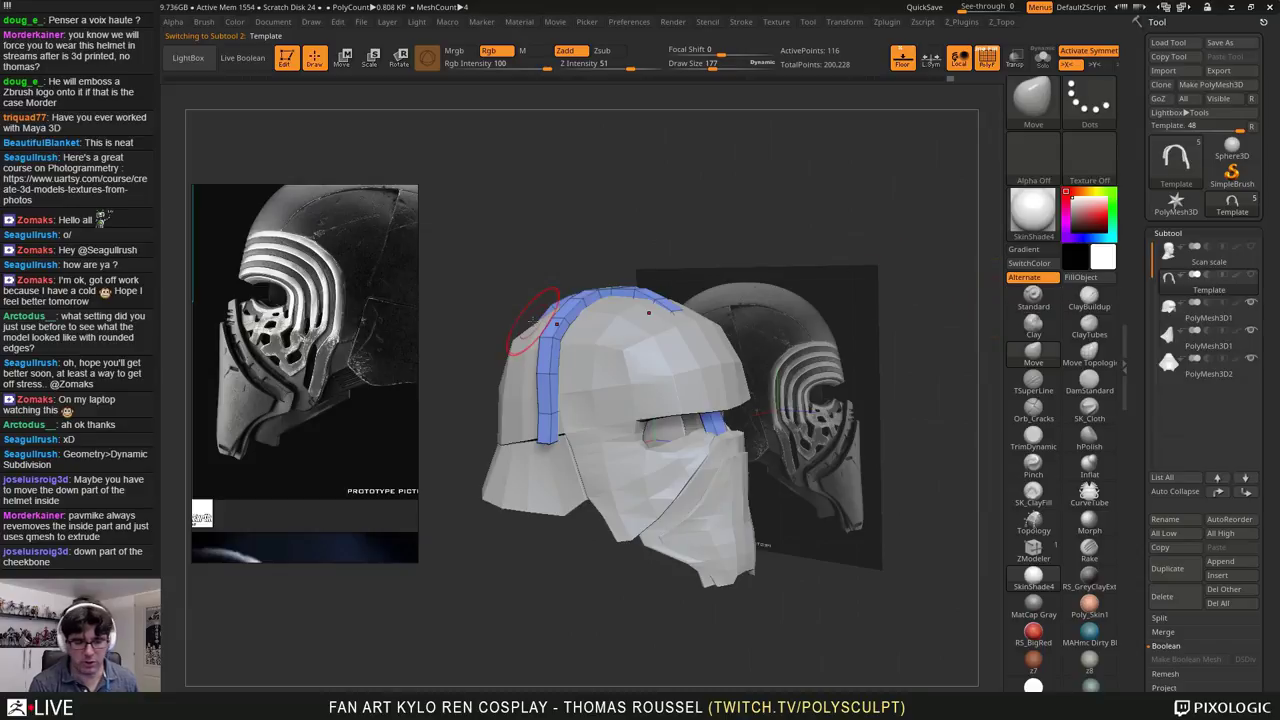
pyautogui.rightClick(307, 310)
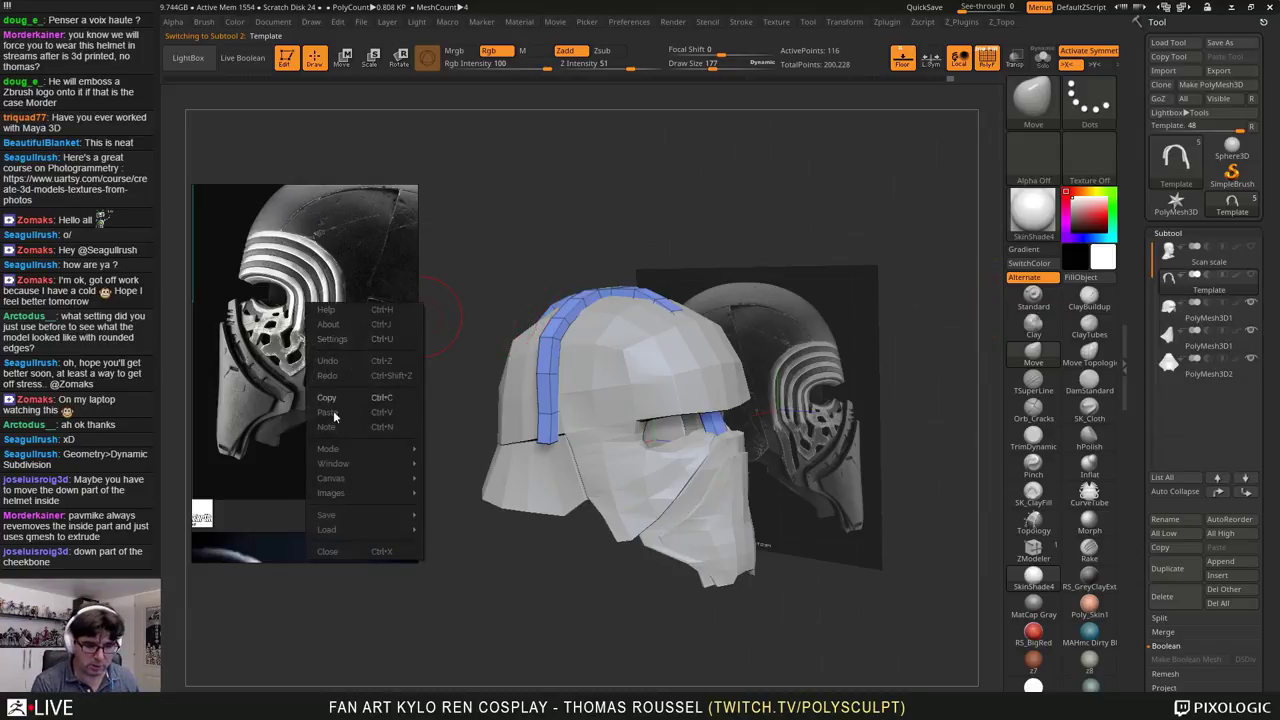
pyautogui.click(325, 551)
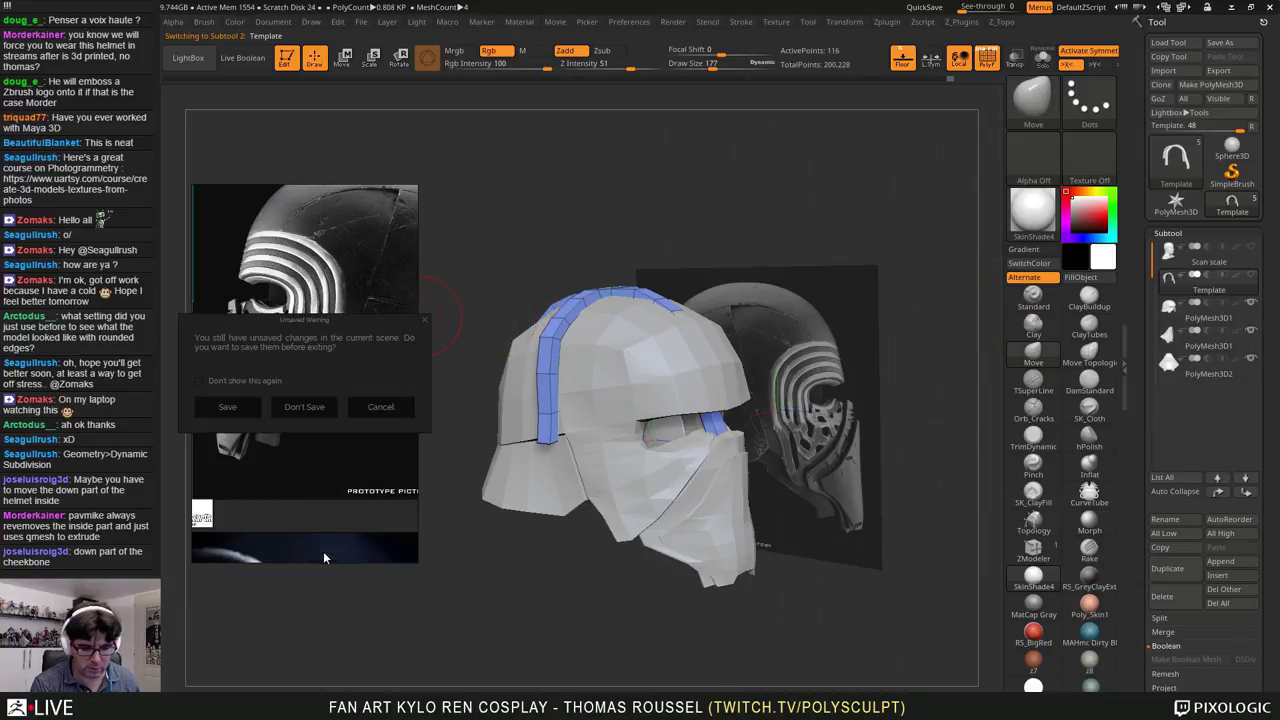
pyautogui.click(303, 407)
# Step: Hide the helmet and both muzzle subtools, show the head scan, and turn off the floor with its reference images
pyautogui.keyDown('alt'); pyautogui.moveTo(475, 308); pyautogui.dragTo(398, 293); pyautogui.keyUp('alt')
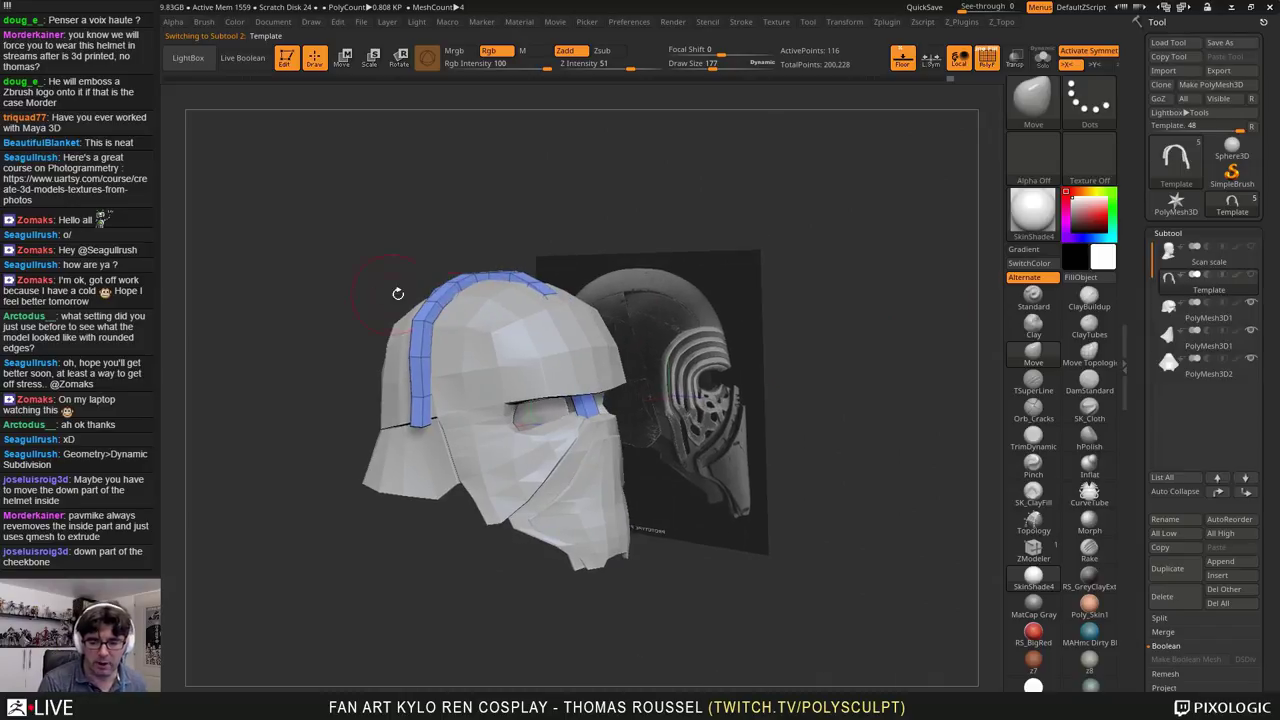
pyautogui.moveTo(418, 238); pyautogui.dragTo(335, 262)
pyautogui.keyDown('alt'); pyautogui.moveTo(259, 185); pyautogui.dragTo(312, 259); pyautogui.keyUp('alt')
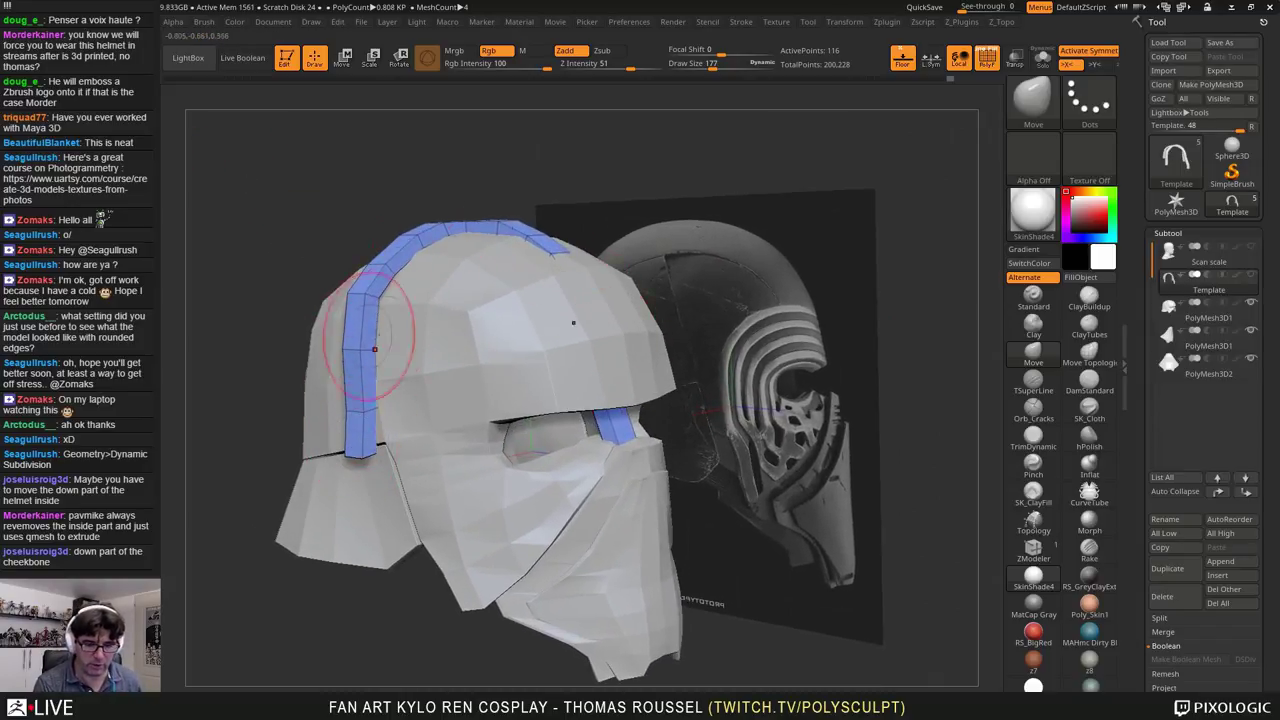
pyautogui.moveTo(710, 370)
pyautogui.mouseDown()
pyautogui.moveTo(797, 372)
pyautogui.moveTo(690, 230)
pyautogui.mouseUp()
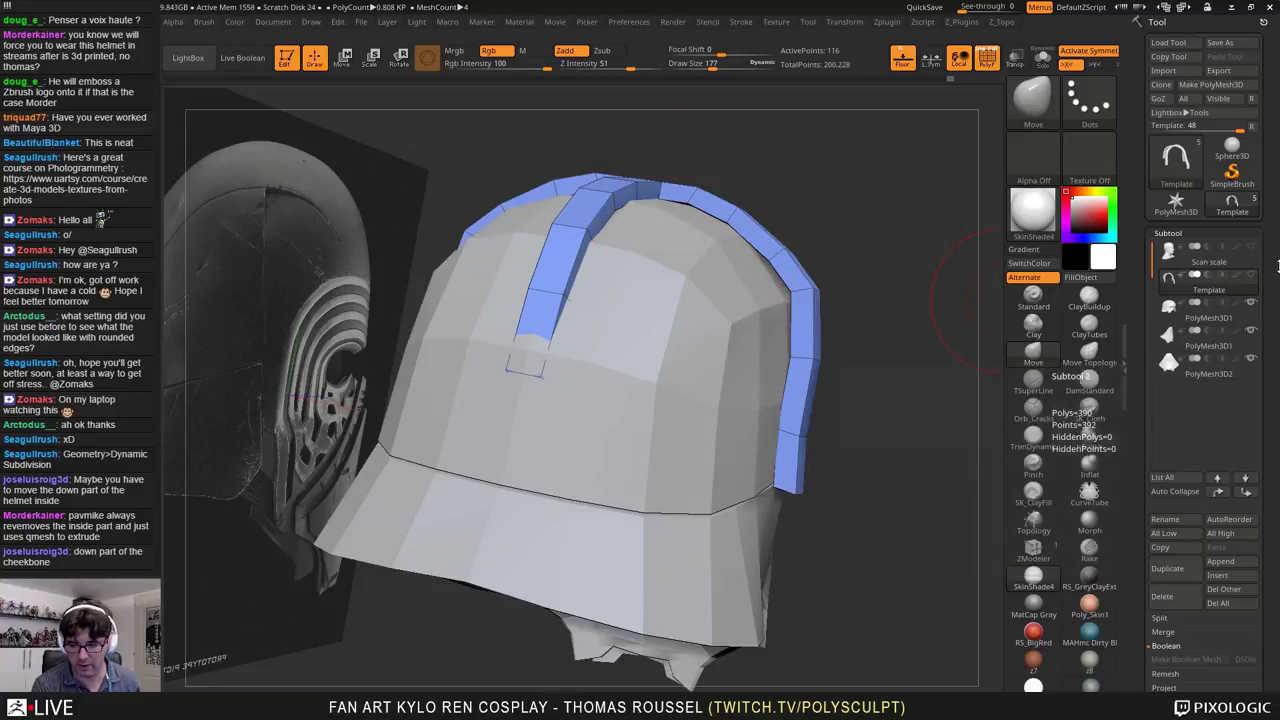
pyautogui.click(1250, 304)
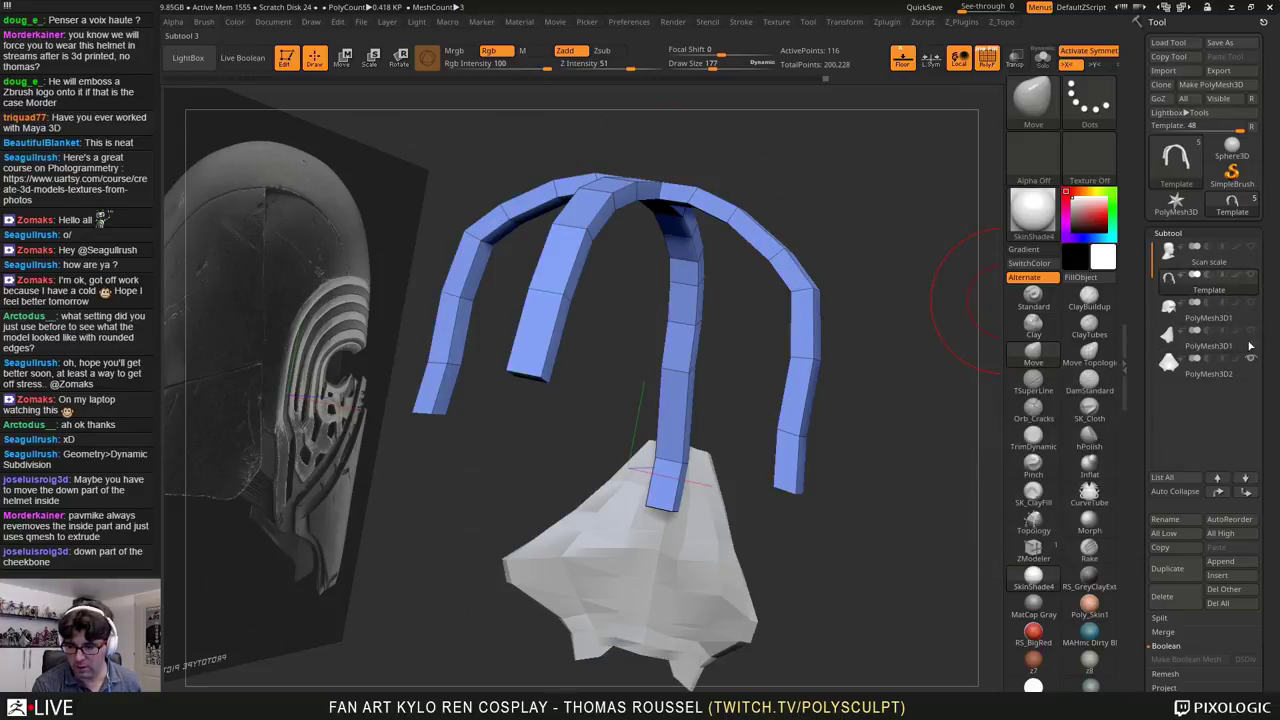
pyautogui.click(1250, 359)
pyautogui.click(1250, 247)
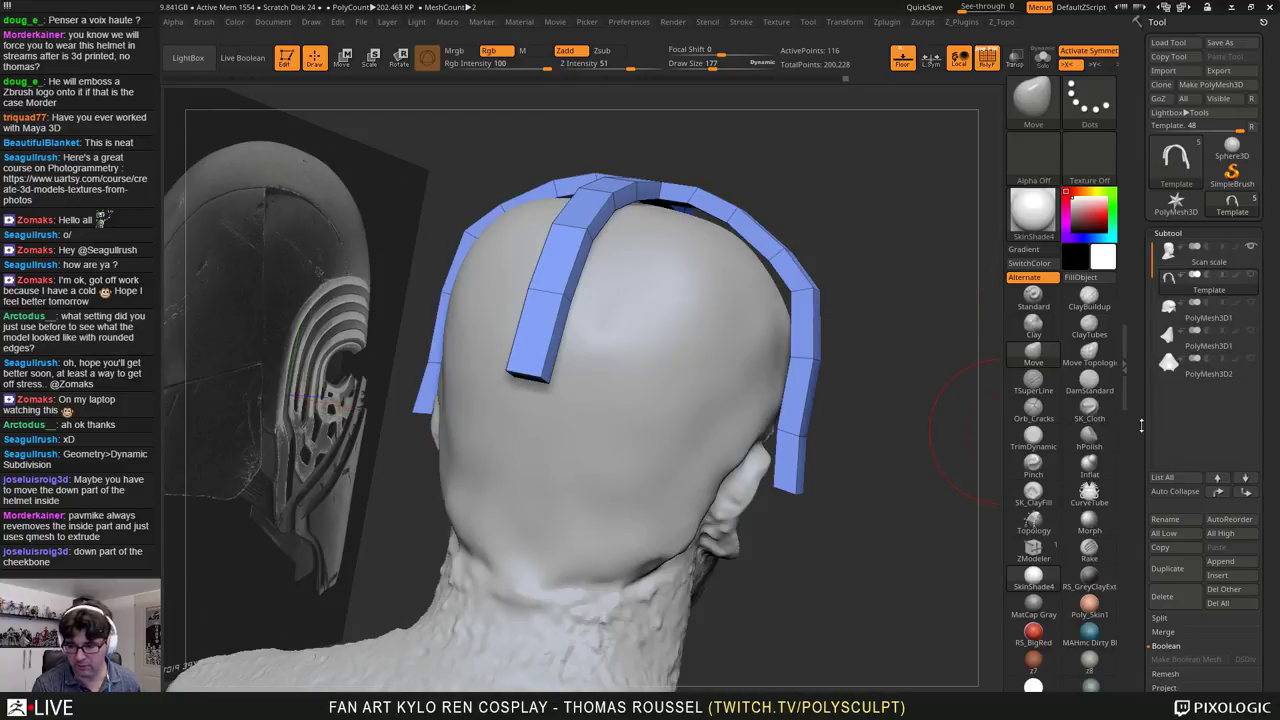
pyautogui.click(903, 60)
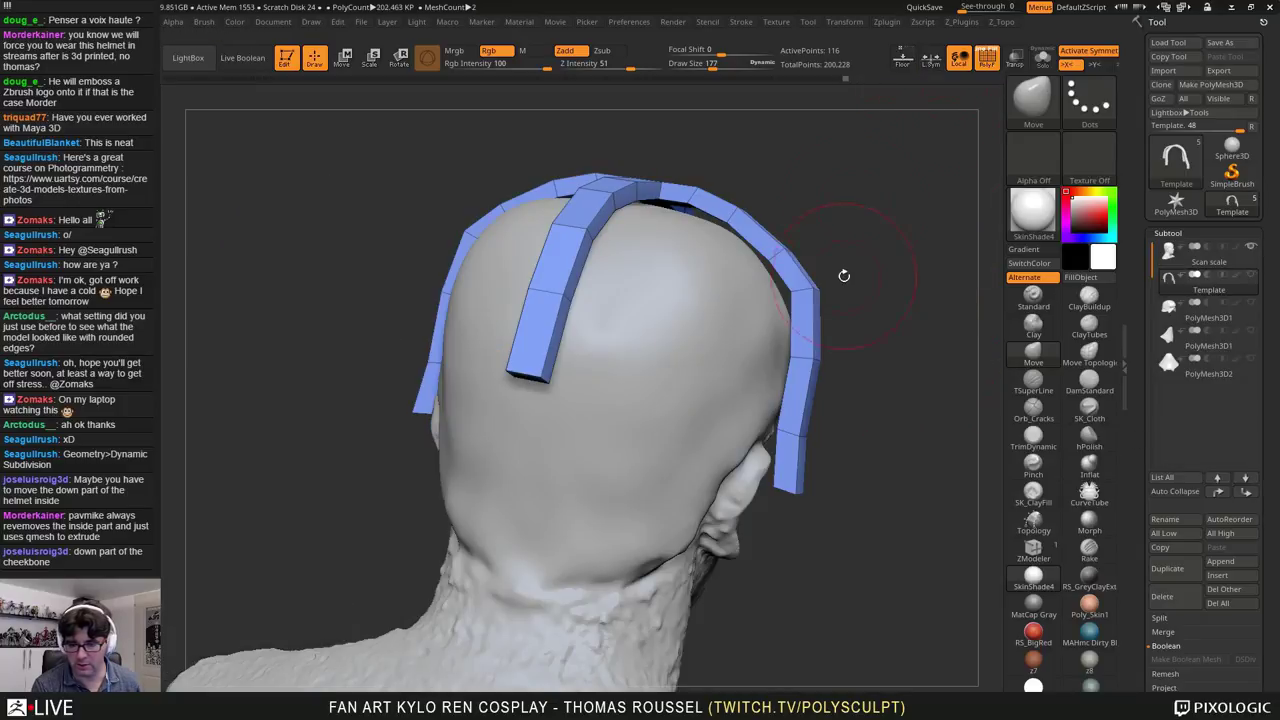
# Step: Frame the lower end face of the template's rear strip and switch to the ZModeler brush
pyautogui.moveTo(843, 277)
pyautogui.mouseDown()
pyautogui.moveTo(766, 283)
pyautogui.moveTo(782, 291)
pyautogui.moveTo(763, 257)
pyautogui.mouseUp()
pyautogui.press('shift')
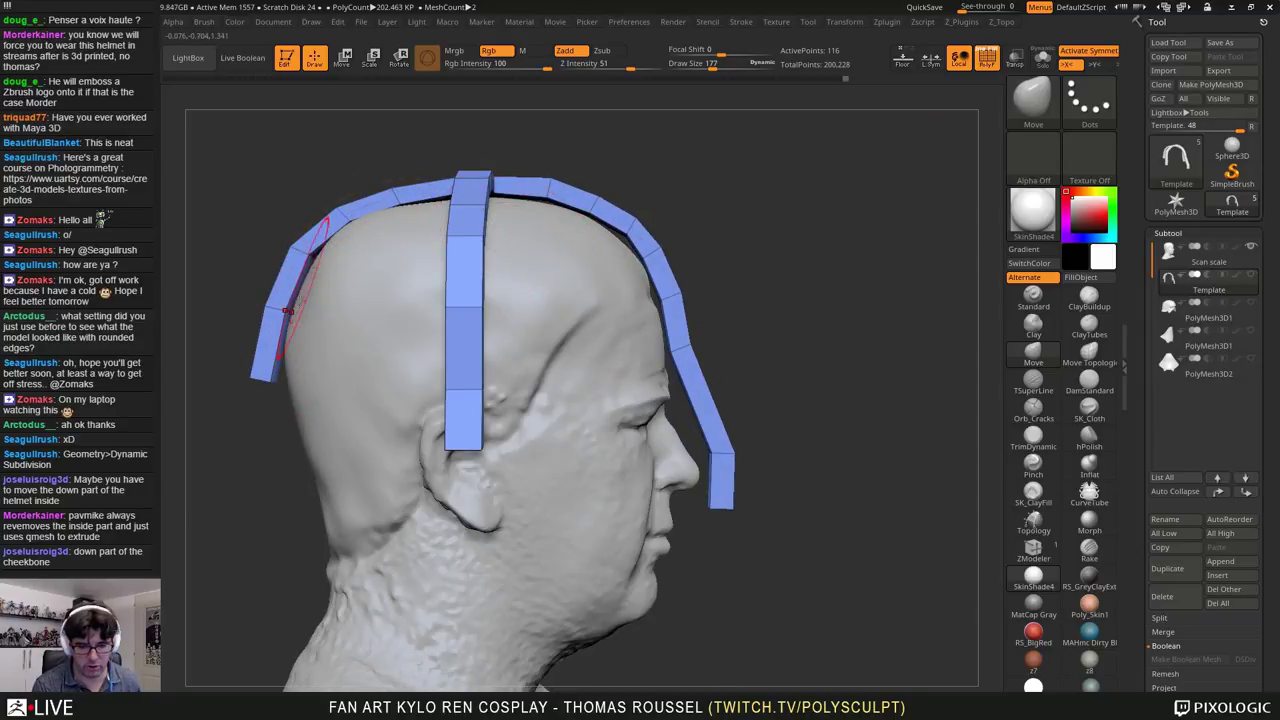
pyautogui.keyDown('alt'); pyautogui.moveTo(806, 243); pyautogui.dragTo(944, 178); pyautogui.keyUp('alt')
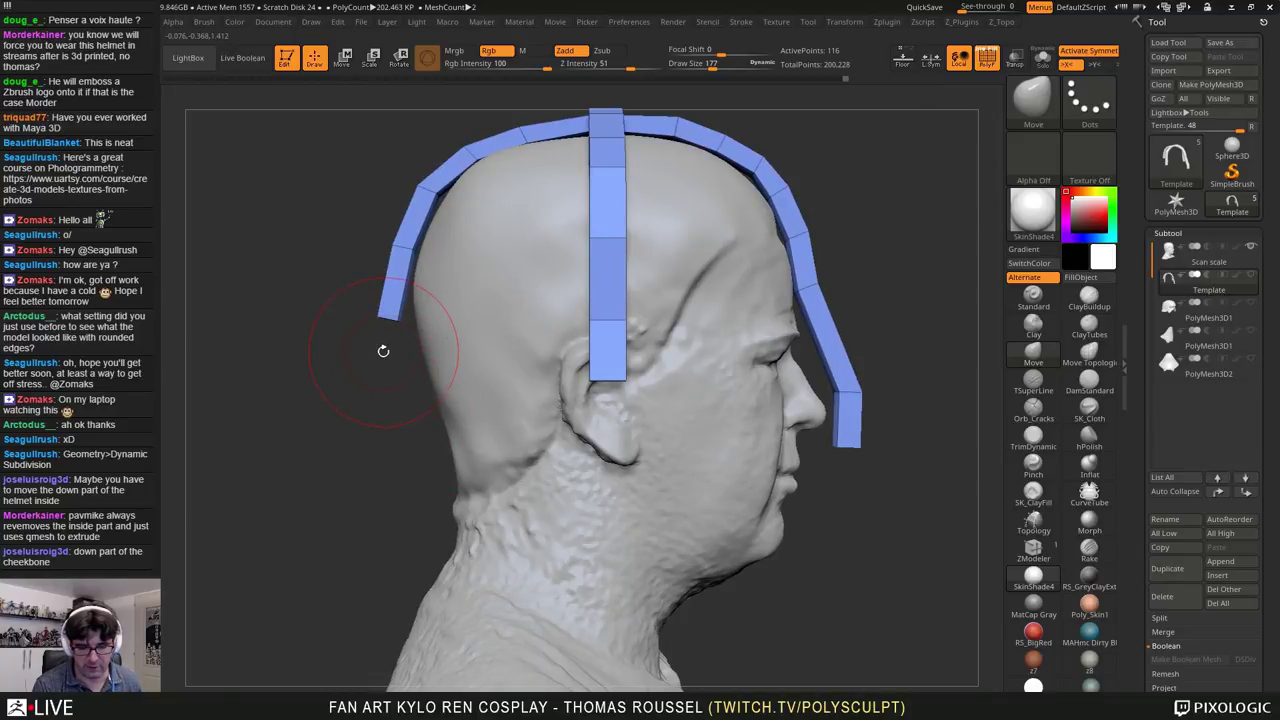
pyautogui.keyDown('alt'); pyautogui.moveTo(383, 351); pyautogui.dragTo(445, 475); pyautogui.keyUp('alt')
pyautogui.keyDown('alt'); pyautogui.moveTo(175, 268); pyautogui.dragTo(822, 246); pyautogui.keyUp('alt')
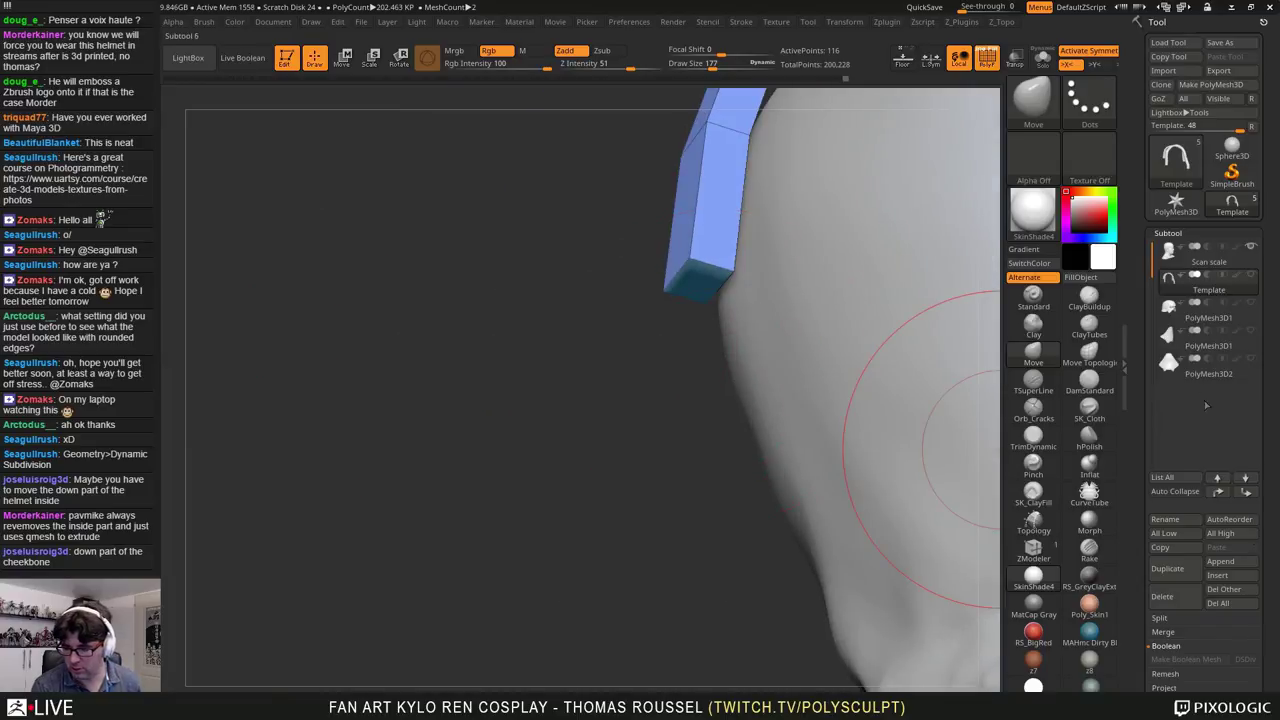
pyautogui.click(1036, 552)
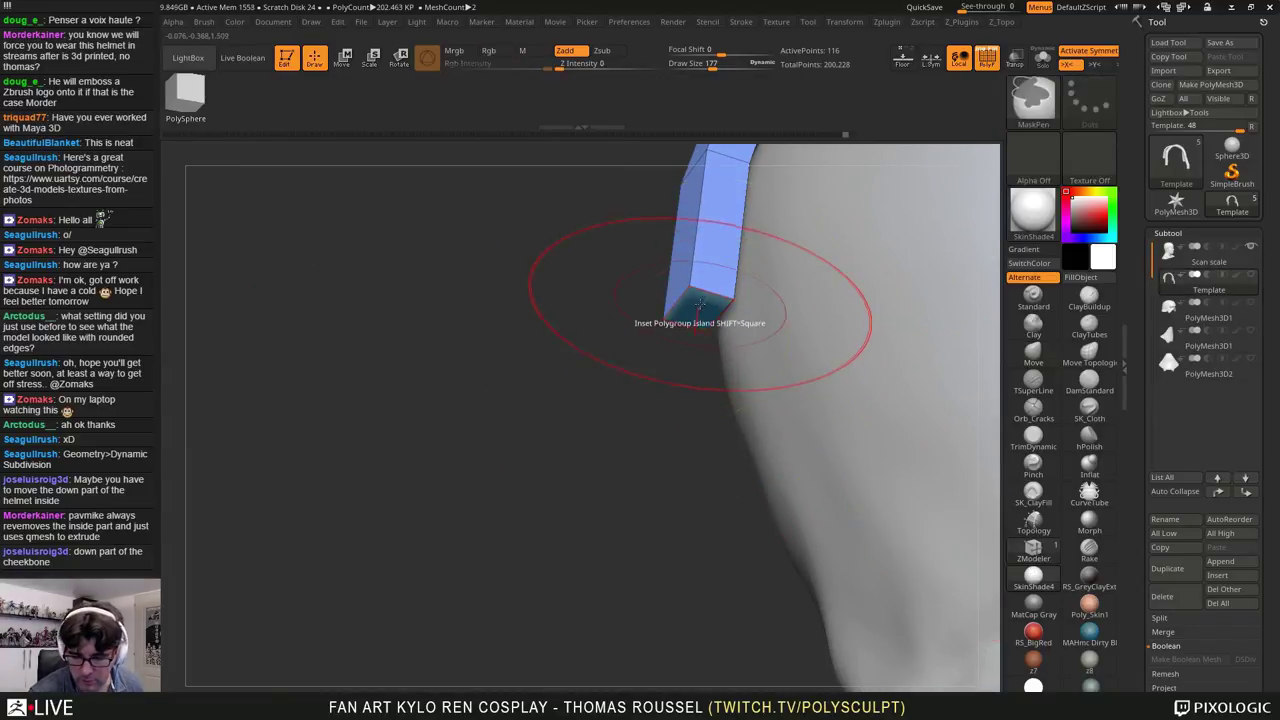
pyautogui.press('space')
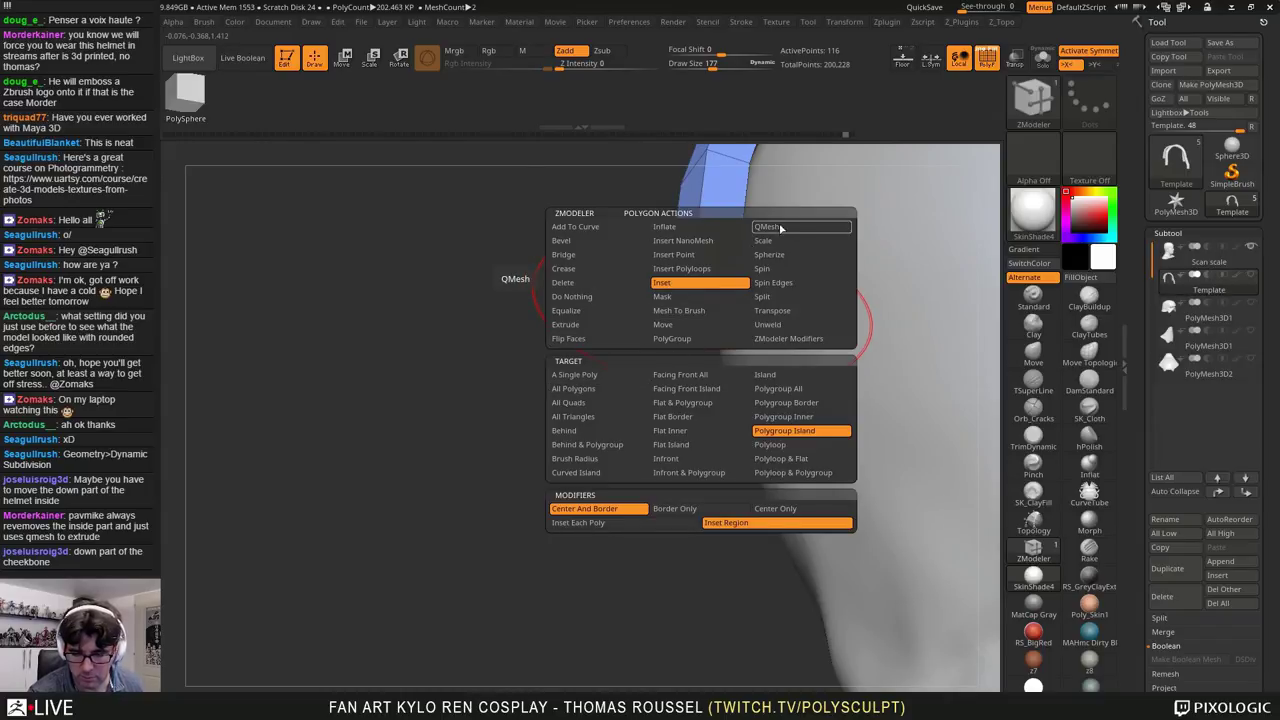
pyautogui.click(765, 240)
pyautogui.moveTo(699, 314); pyautogui.dragTo(697, 428)
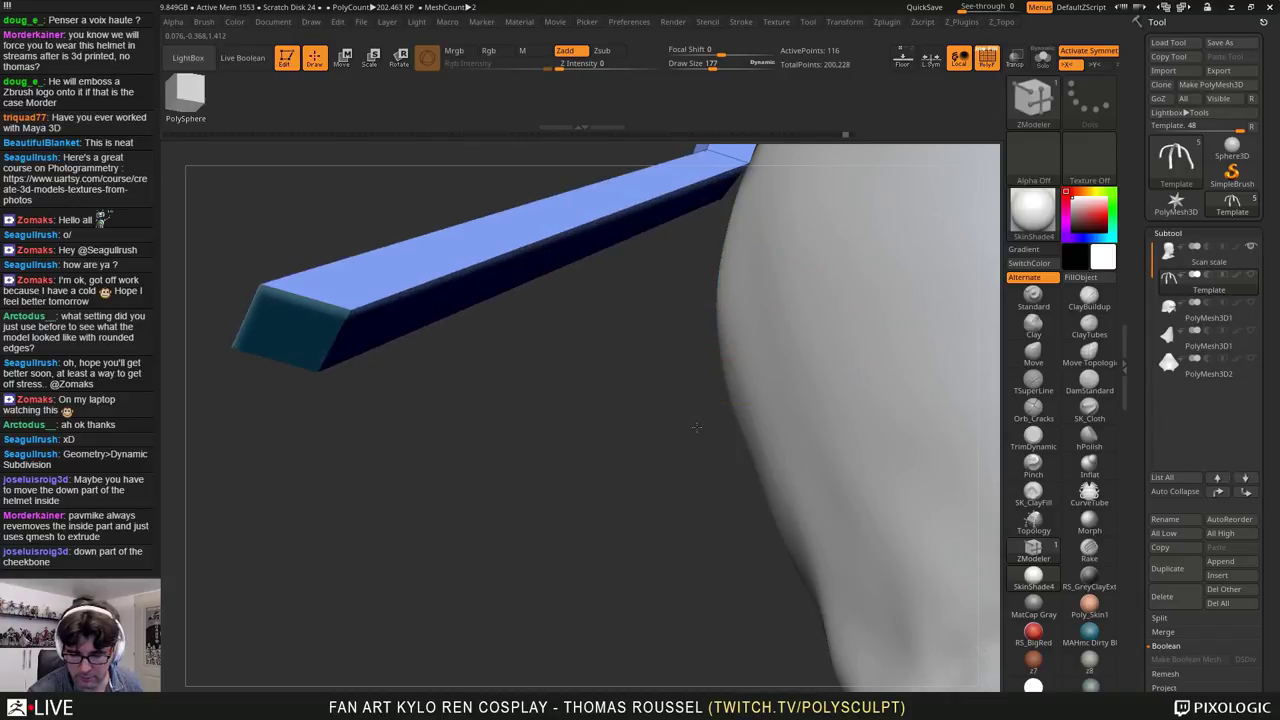
pyautogui.hotkey('ctrl', 'z')
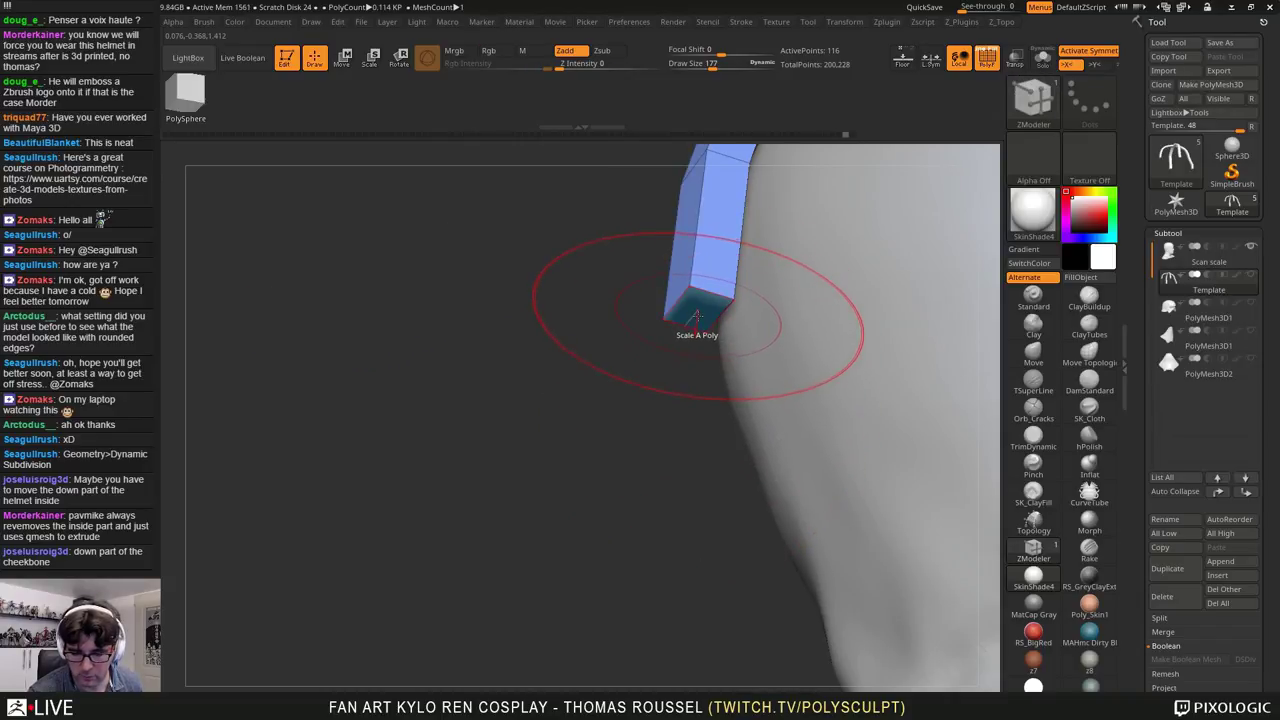
pyautogui.moveTo(701, 317)
pyautogui.mouseDown()
pyautogui.moveTo(743, 531)
pyautogui.moveTo(758, 469)
pyautogui.mouseUp()
pyautogui.hotkey('ctrl', 'z')
# Step: Set the ZModeler polygon action to QMesh and extrude the template strips' end faces downward as new segments
pyautogui.press('space')
pyautogui.click(767, 229)
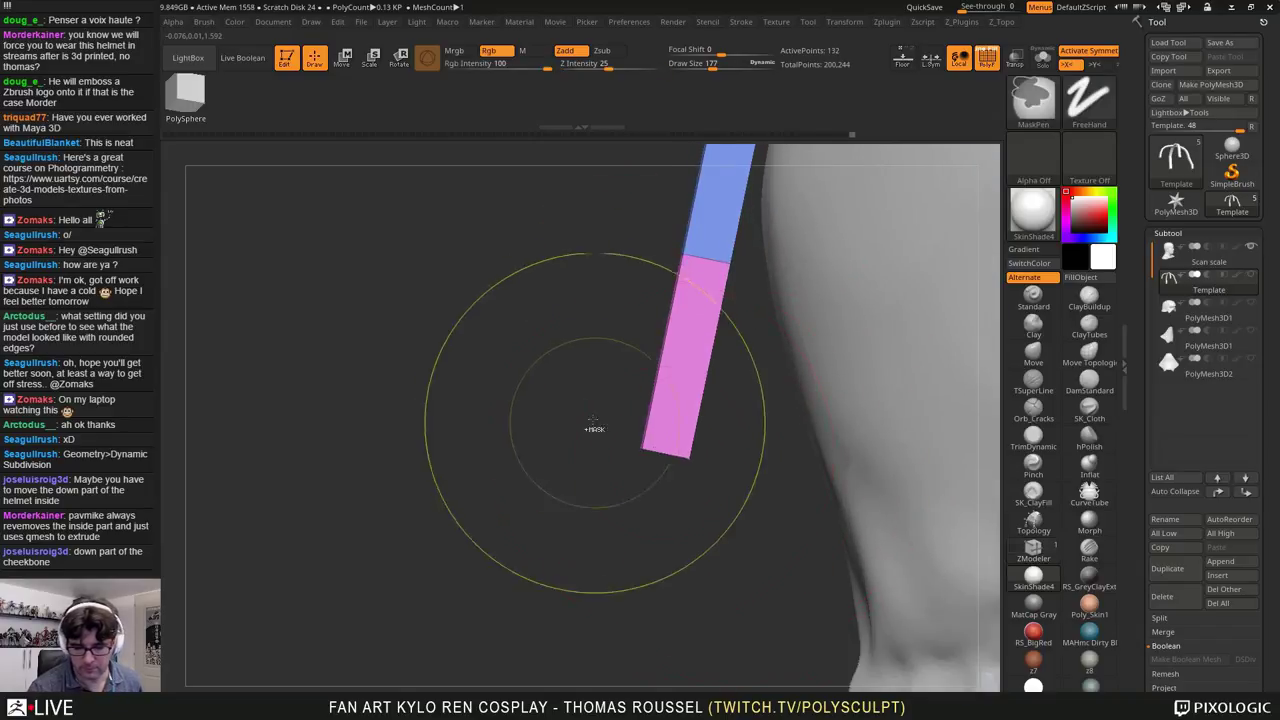
# Step: Mask everything except the rear strip's new end segment and bend it inward toward the nape with the transform gizmo
pyautogui.click(342, 57)
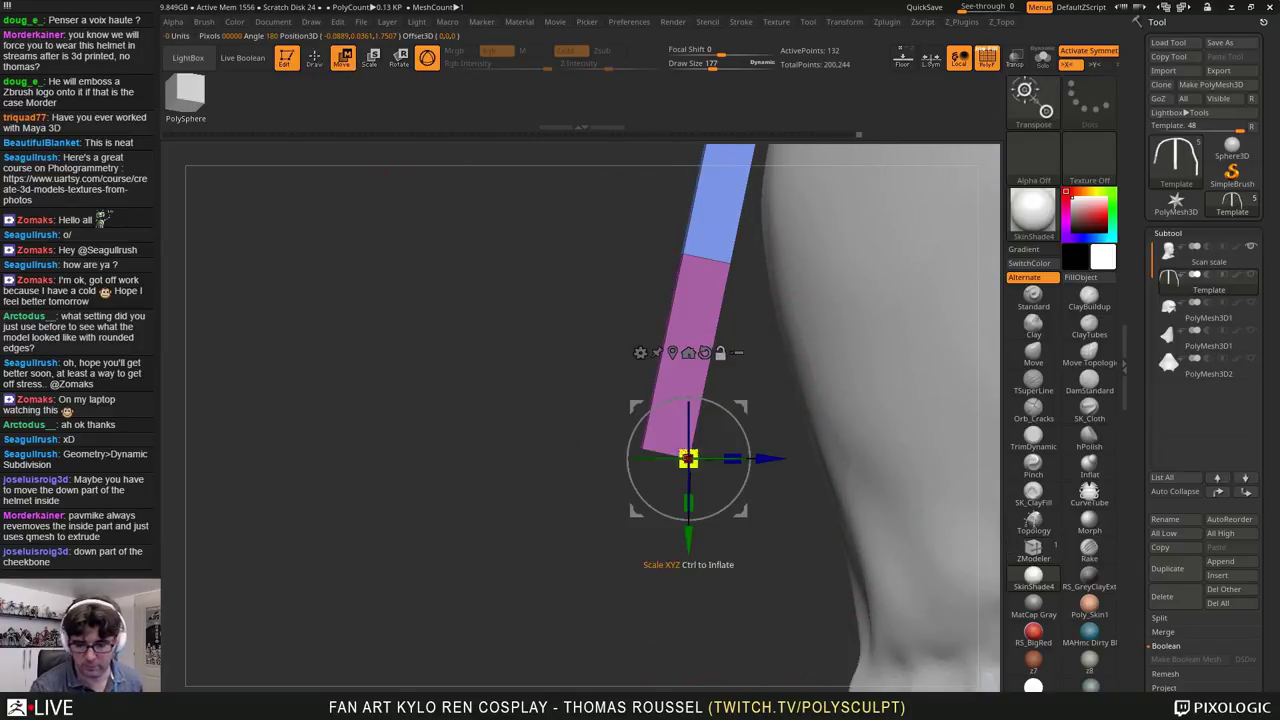
pyautogui.moveTo(770, 459); pyautogui.dragTo(876, 459)
pyautogui.hotkey('ctrl', 'z')
pyautogui.keyDown('ctrl'); pyautogui.click(688, 400); pyautogui.keyUp('ctrl')
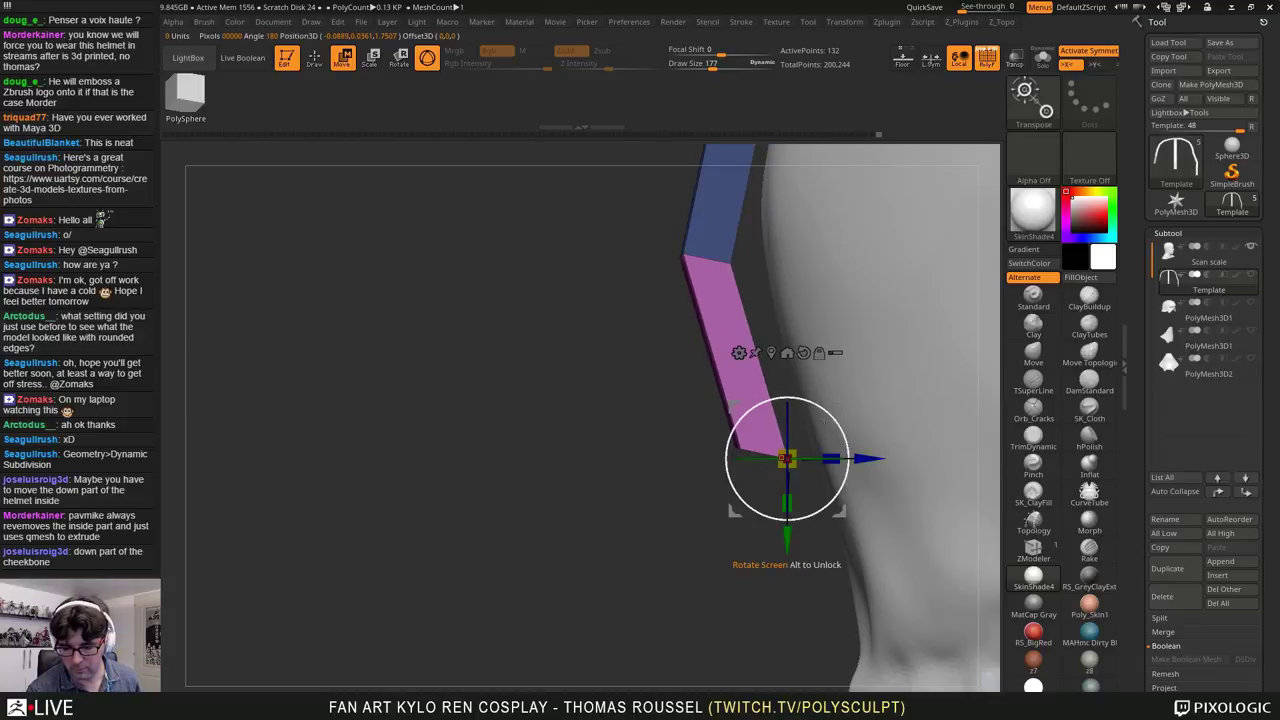
pyautogui.click(804, 353)
pyautogui.moveTo(752, 508); pyautogui.dragTo(779, 514)
pyautogui.keyDown('ctrl'); pyautogui.moveTo(779, 514); pyautogui.dragTo(800, 450, button='right'); pyautogui.keyUp('ctrl')
pyautogui.keyDown('alt'); pyautogui.moveTo(976, 520); pyautogui.dragTo(804, 537, button='right'); pyautogui.keyUp('alt')
pyautogui.moveTo(803, 536); pyautogui.dragTo(717, 551)
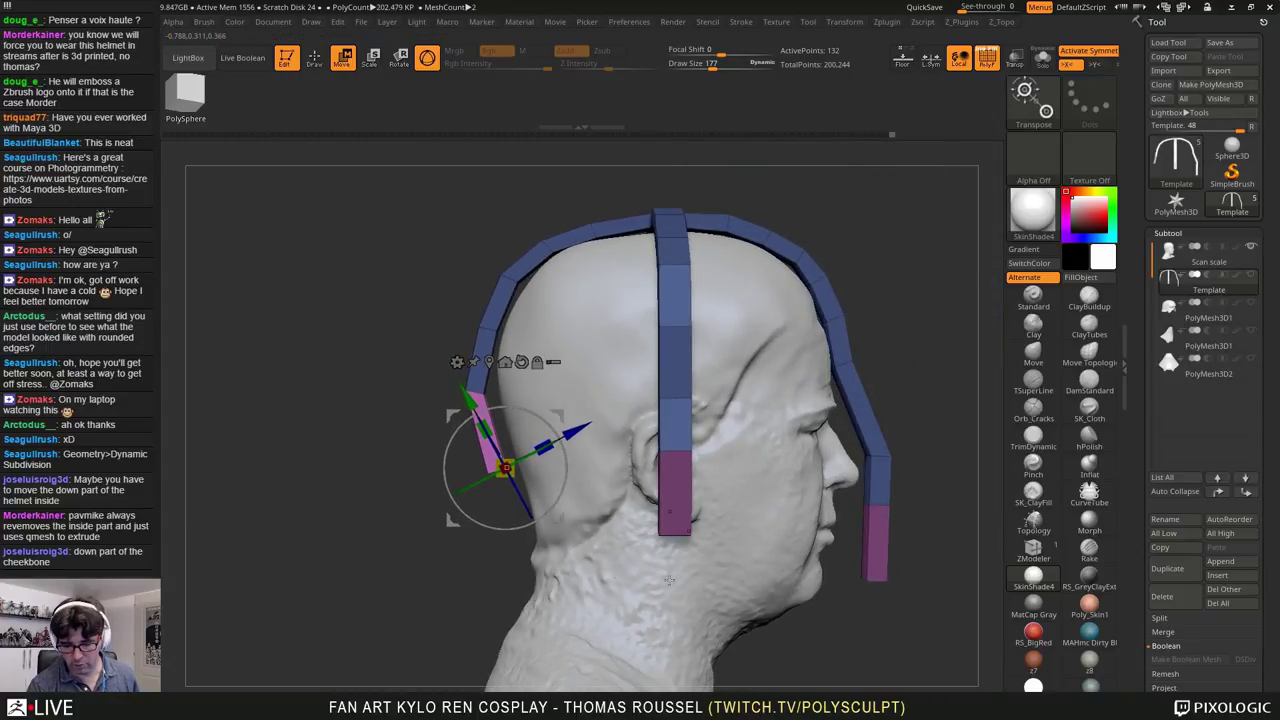
# Step: Frame the front strip's lower end, switch to the ZModeler brush, set draw size to 46 and the QMesh target to A Single Poly
pyautogui.keyDown('alt'); pyautogui.moveTo(719, 598); pyautogui.dragTo(685, 587, button='right'); pyautogui.keyUp('alt')
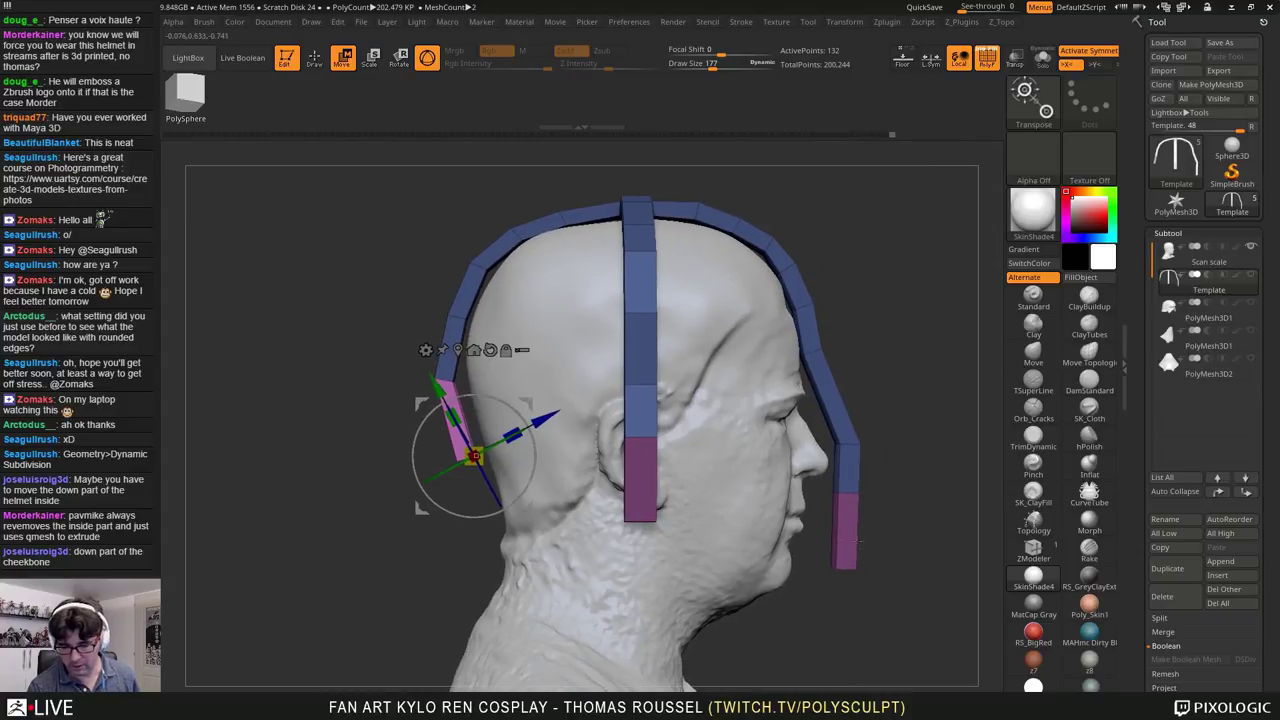
pyautogui.keyDown('ctrl'); pyautogui.moveTo(858, 540); pyautogui.dragTo(878, 562, button='right'); pyautogui.keyUp('ctrl')
pyautogui.keyDown('alt'); pyautogui.moveTo(878, 562); pyautogui.dragTo(752, 532, button='right'); pyautogui.keyUp('alt')
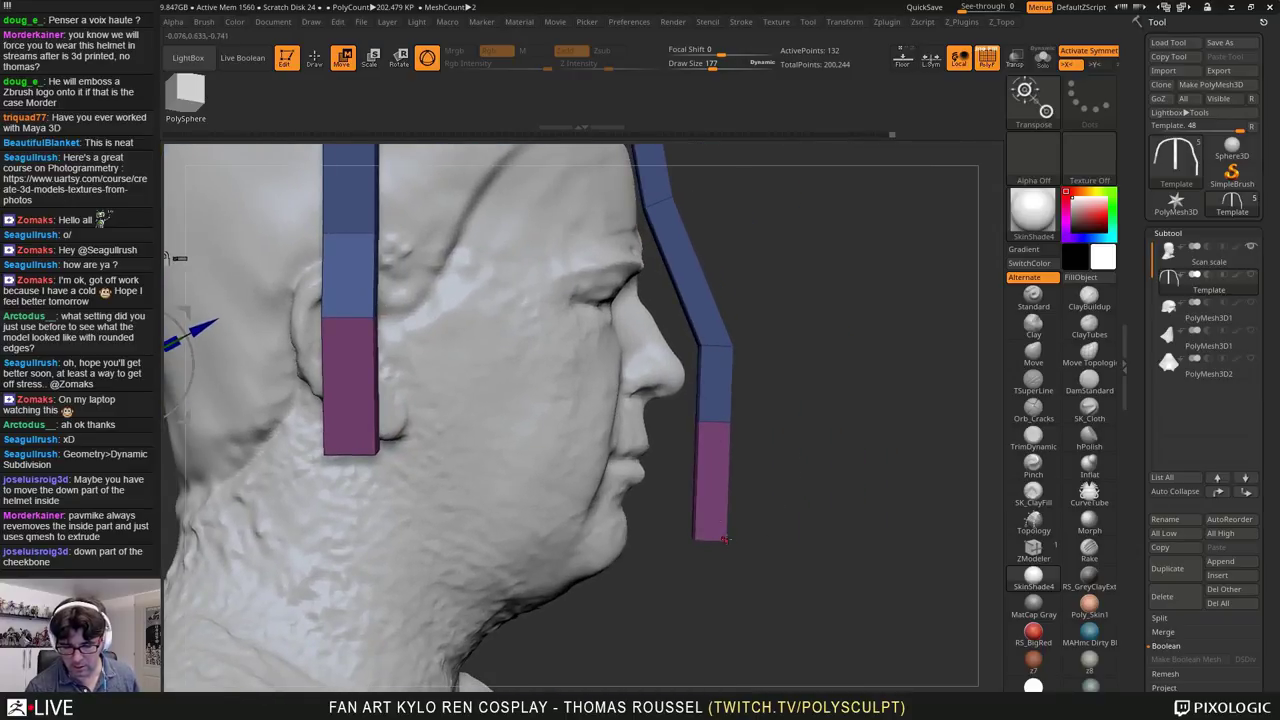
pyautogui.moveTo(725, 539)
pyautogui.mouseDown()
pyautogui.moveTo(752, 515)
pyautogui.moveTo(731, 492)
pyautogui.moveTo(716, 526)
pyautogui.mouseUp()
pyautogui.click(318, 61)
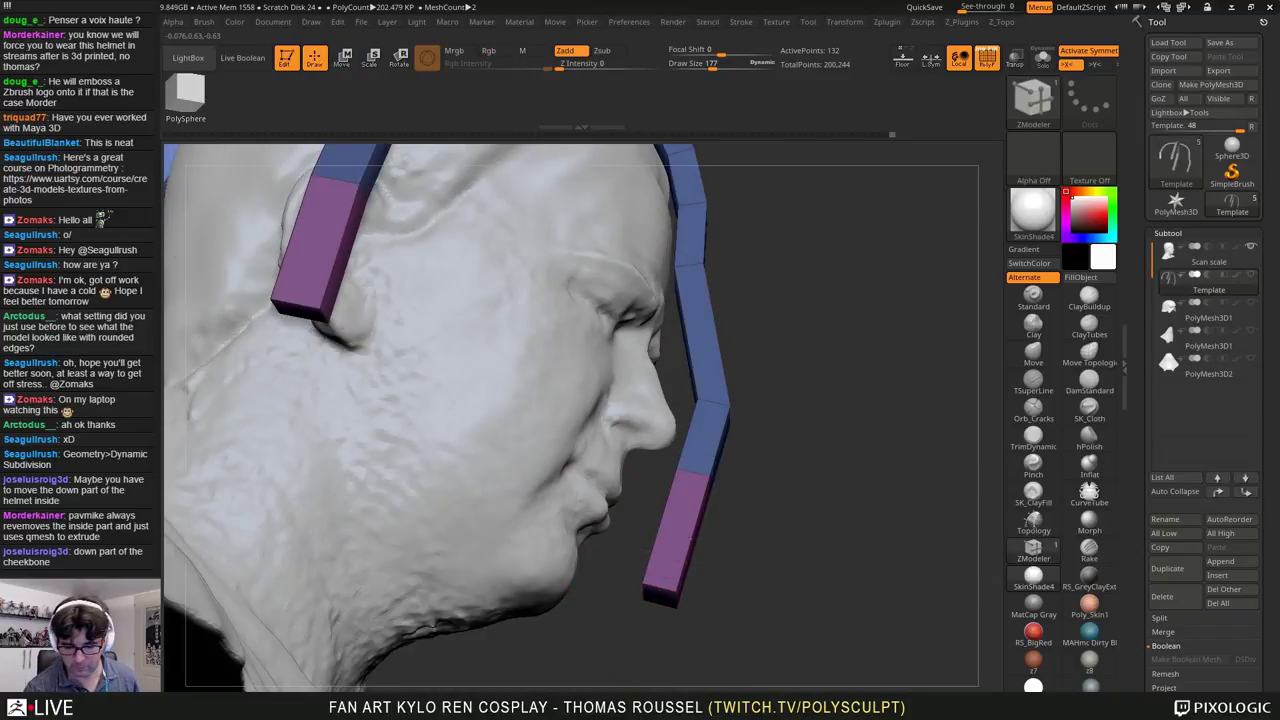
pyautogui.press('s')
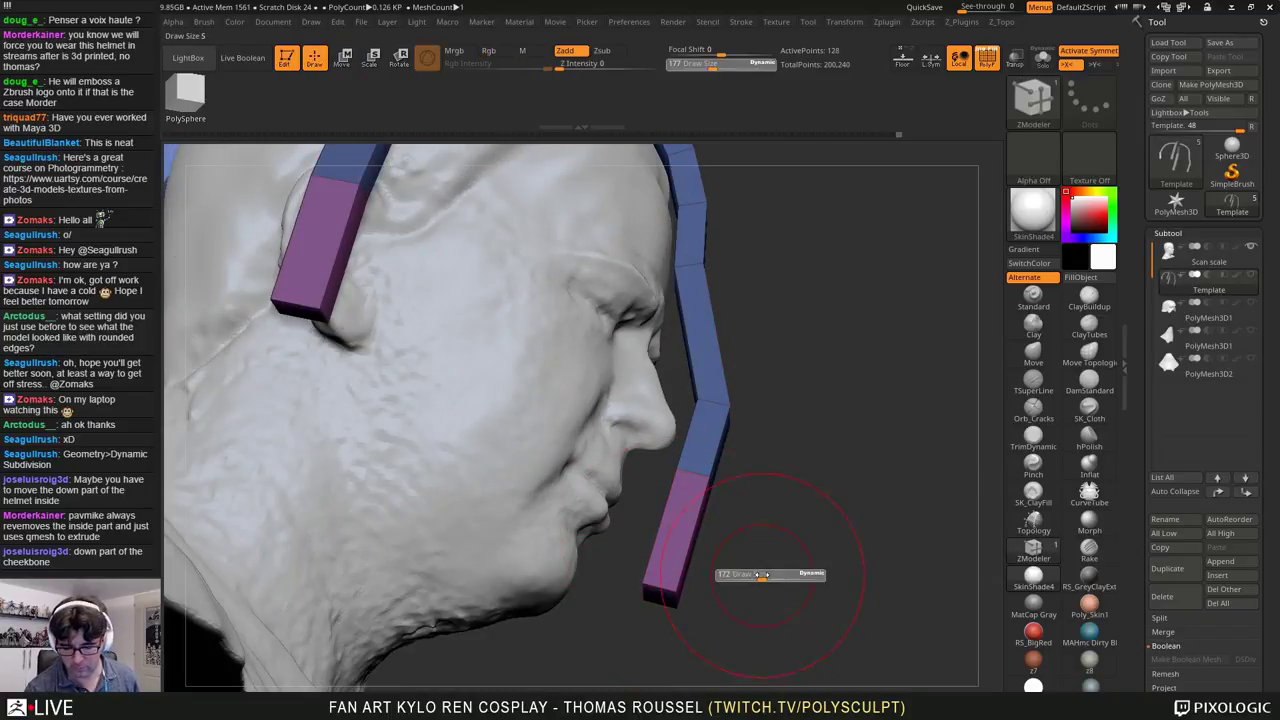
pyautogui.moveTo(743, 575); pyautogui.dragTo(739, 575)
pyautogui.press('space')
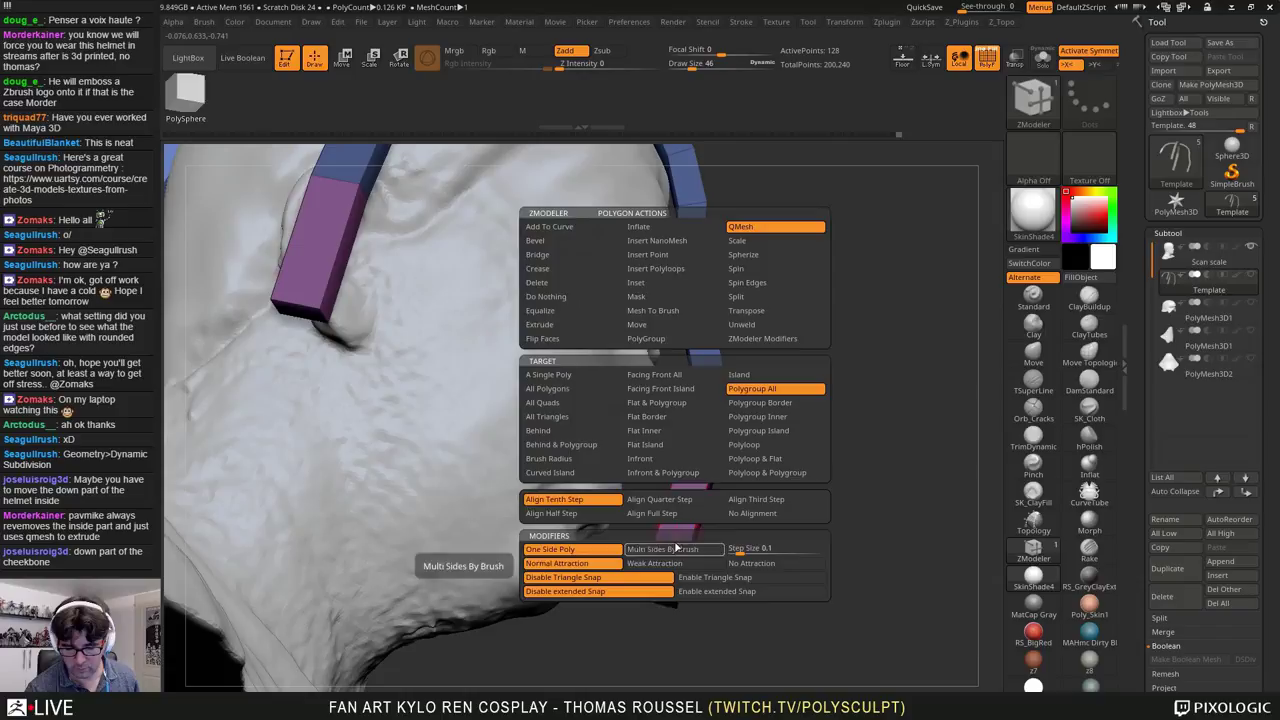
pyautogui.click(553, 379)
pyautogui.moveTo(816, 586); pyautogui.dragTo(722, 575)
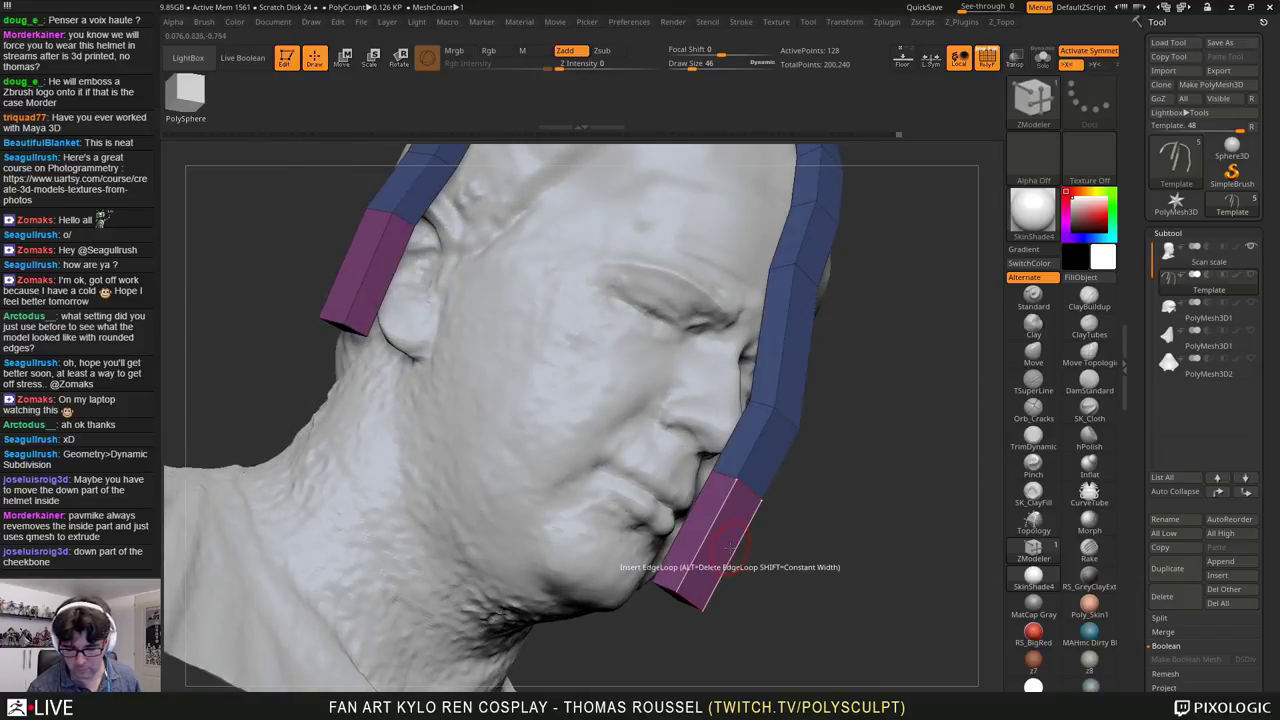
# Step: Undo the extruded end segments on the front and rear template strips
pyautogui.moveTo(680, 598); pyautogui.dragTo(775, 588)
pyautogui.press('ctrl')
pyautogui.hotkey('ctrl', 'z')
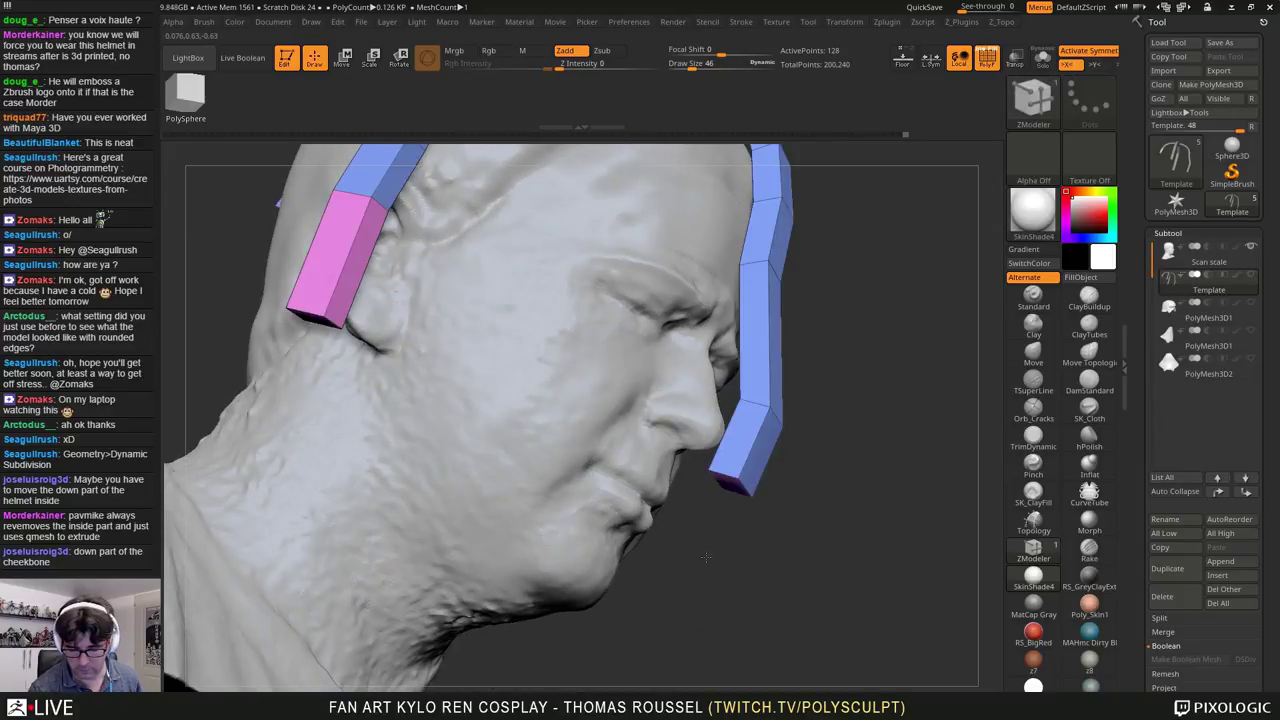
# Step: Extrude only the rear strip's lower end face downward as a new segment
pyautogui.moveTo(745, 558); pyautogui.dragTo(338, 383)
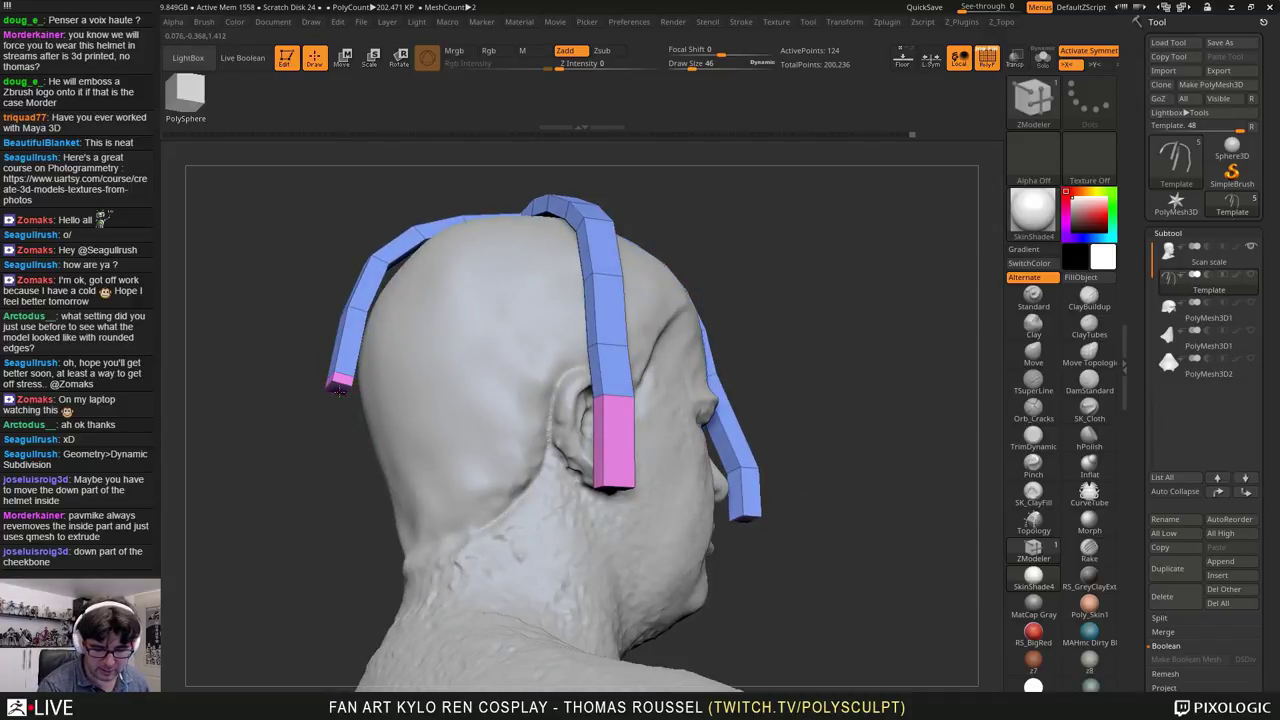
pyautogui.moveTo(425, 495); pyautogui.dragTo(391, 520)
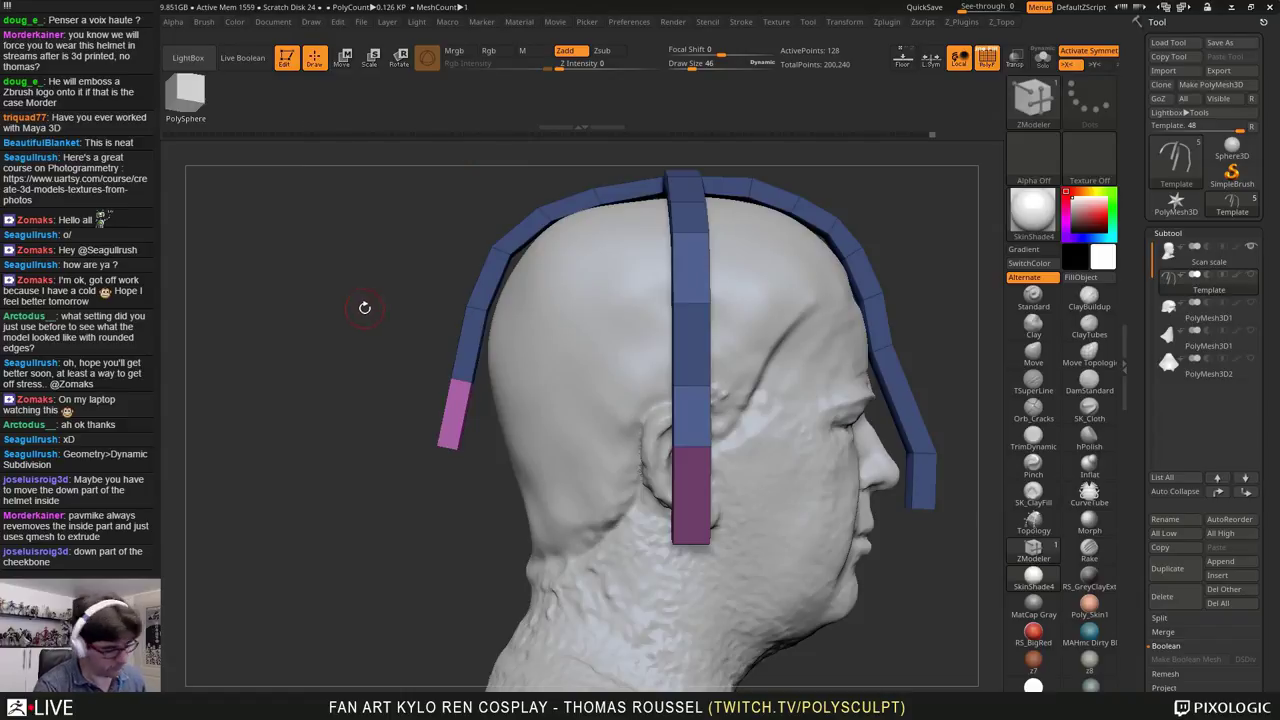
pyautogui.moveTo(366, 310); pyautogui.dragTo(393, 272)
# Step: Bend the lower end of the rear strip's new segment inward toward the nape with the transform gizmo
pyautogui.click(343, 57)
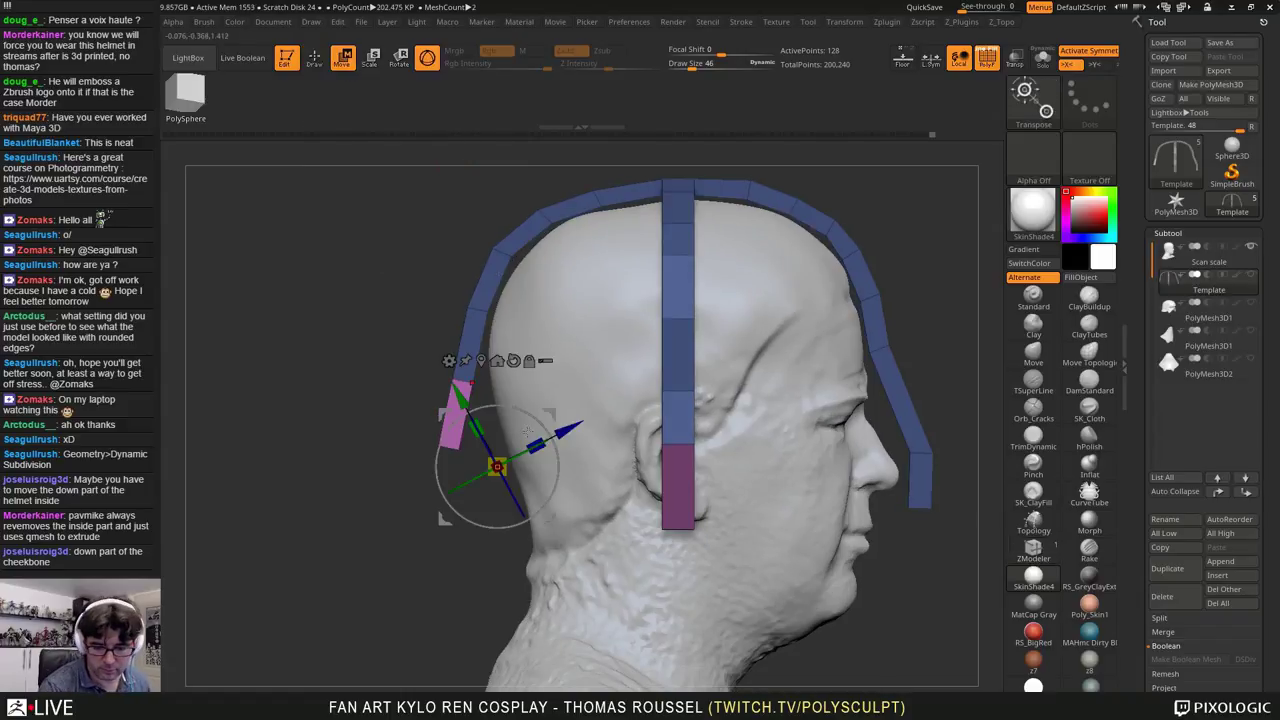
pyautogui.moveTo(497, 466); pyautogui.dragTo(525, 481)
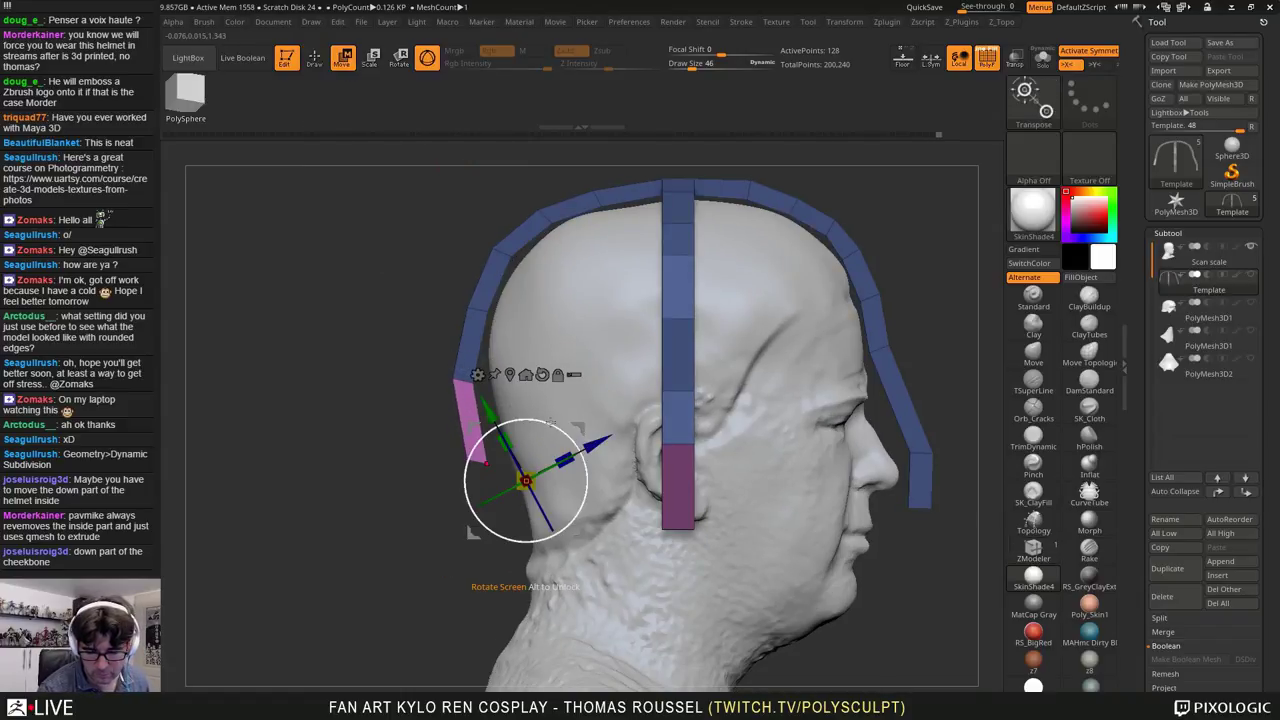
pyautogui.keyDown('alt'); pyautogui.click(486, 462); pyautogui.keyUp('alt')
pyautogui.keyDown('alt'); pyautogui.click(503, 357); pyautogui.keyUp('alt')
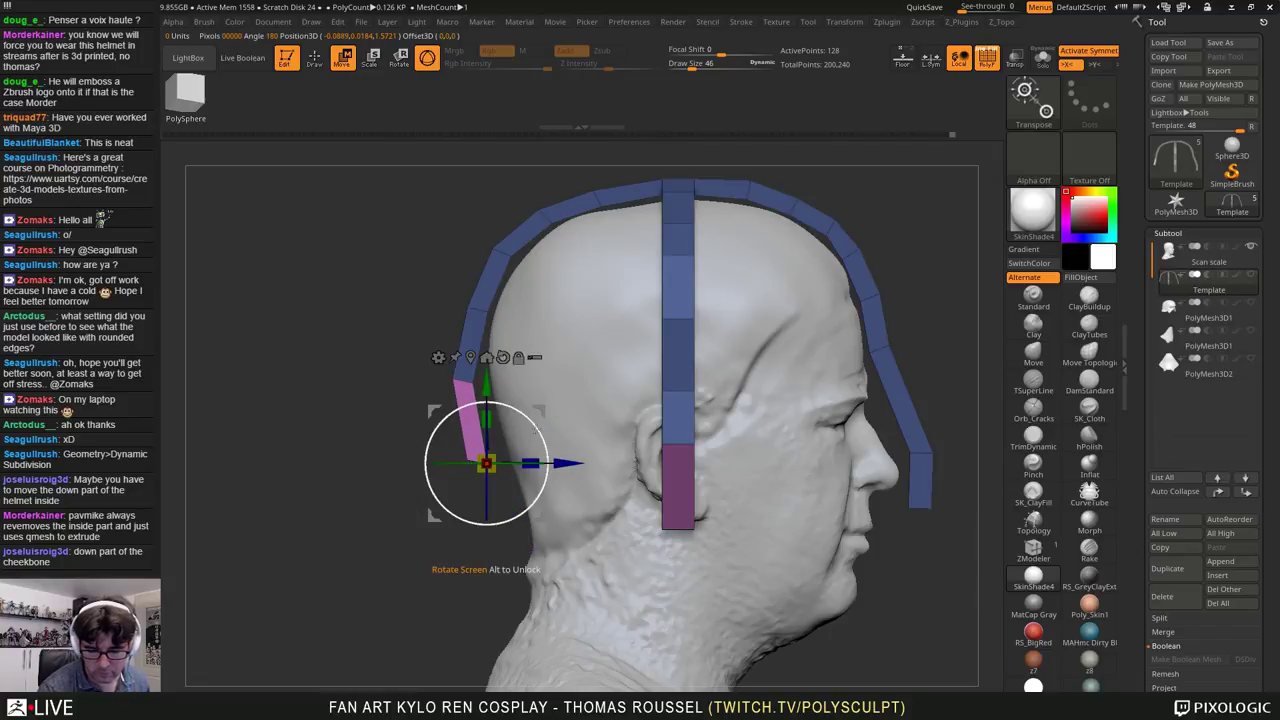
pyautogui.moveTo(427, 455); pyautogui.dragTo(515, 470)
# Step: Examine how the template strips fit around the head scan from the front and the side
pyautogui.keyDown('ctrl'); pyautogui.moveTo(515, 470); pyautogui.dragTo(374, 409, button='right'); pyautogui.keyUp('ctrl')
pyautogui.moveTo(900, 420); pyautogui.dragTo(701, 450, button='right')
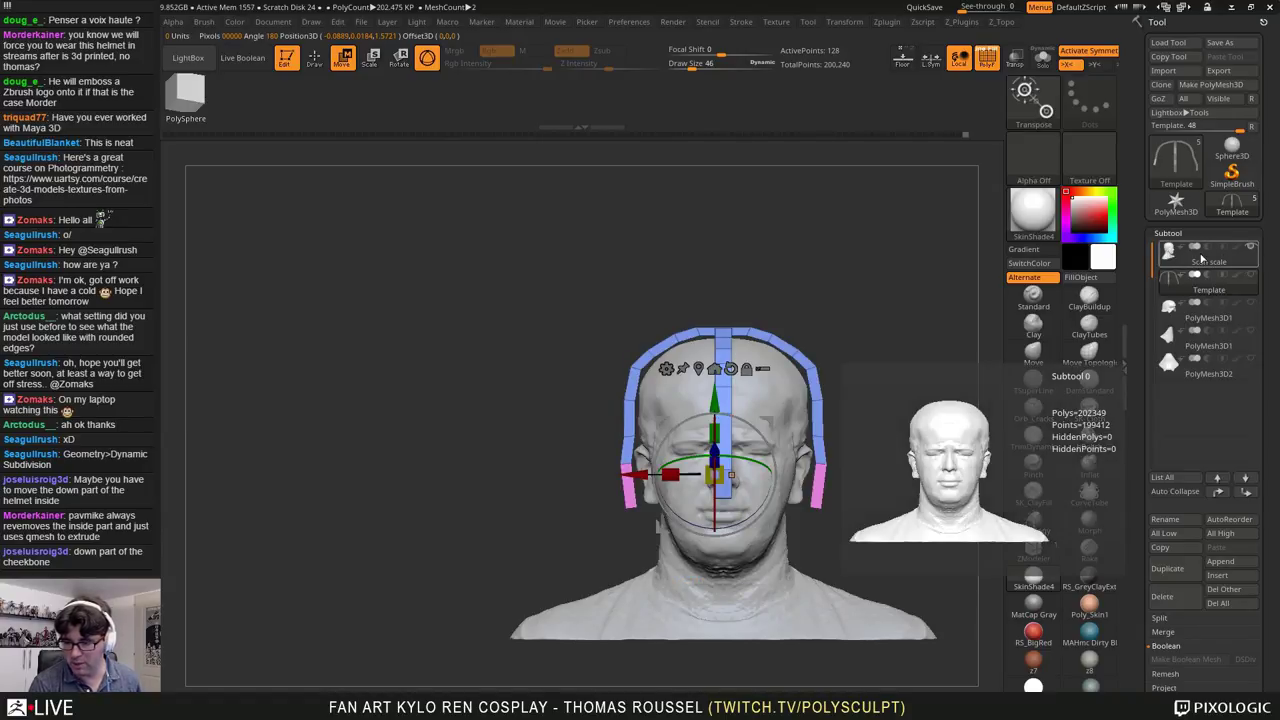
pyautogui.keyDown('alt'); pyautogui.moveTo(843, 304); pyautogui.dragTo(806, 311, button='right'); pyautogui.keyUp('alt')
pyautogui.scroll(2, 807, 309)
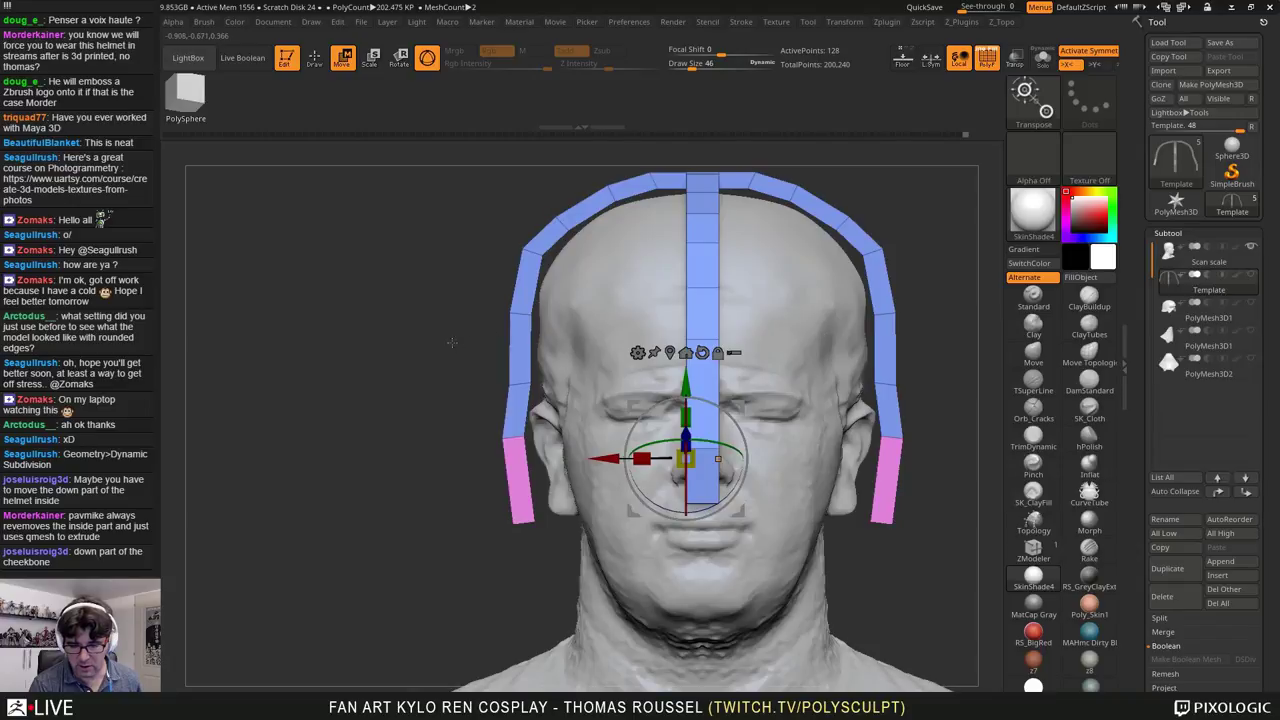
pyautogui.moveTo(452, 343); pyautogui.dragTo(496, 294)
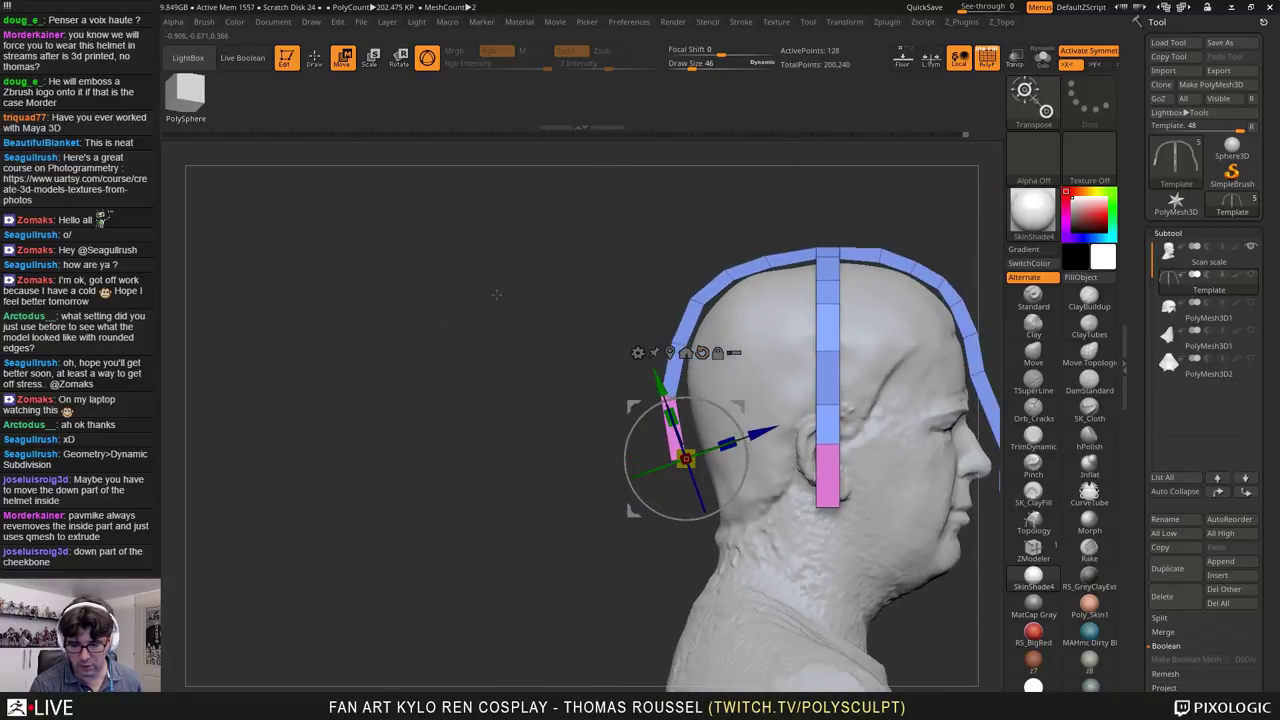
pyautogui.keyDown('alt'); pyautogui.moveTo(496, 294); pyautogui.dragTo(371, 299, button='right'); pyautogui.keyUp('alt')
# Step: Isolate the front-to-back strip's outer corners around the crown with a mask and flatten them level with its top by scaling in Y
pyautogui.keyDown('ctrl'); pyautogui.moveTo(405, 215); pyautogui.dragTo(235, 658, button='right'); pyautogui.keyUp('ctrl')
pyautogui.keyDown('ctrl'); pyautogui.moveTo(569, 414); pyautogui.dragTo(603, 437, button='right'); pyautogui.keyUp('ctrl')
pyautogui.keyDown('alt'); pyautogui.moveTo(589, 273); pyautogui.dragTo(522, 310, button='right'); pyautogui.keyUp('alt')
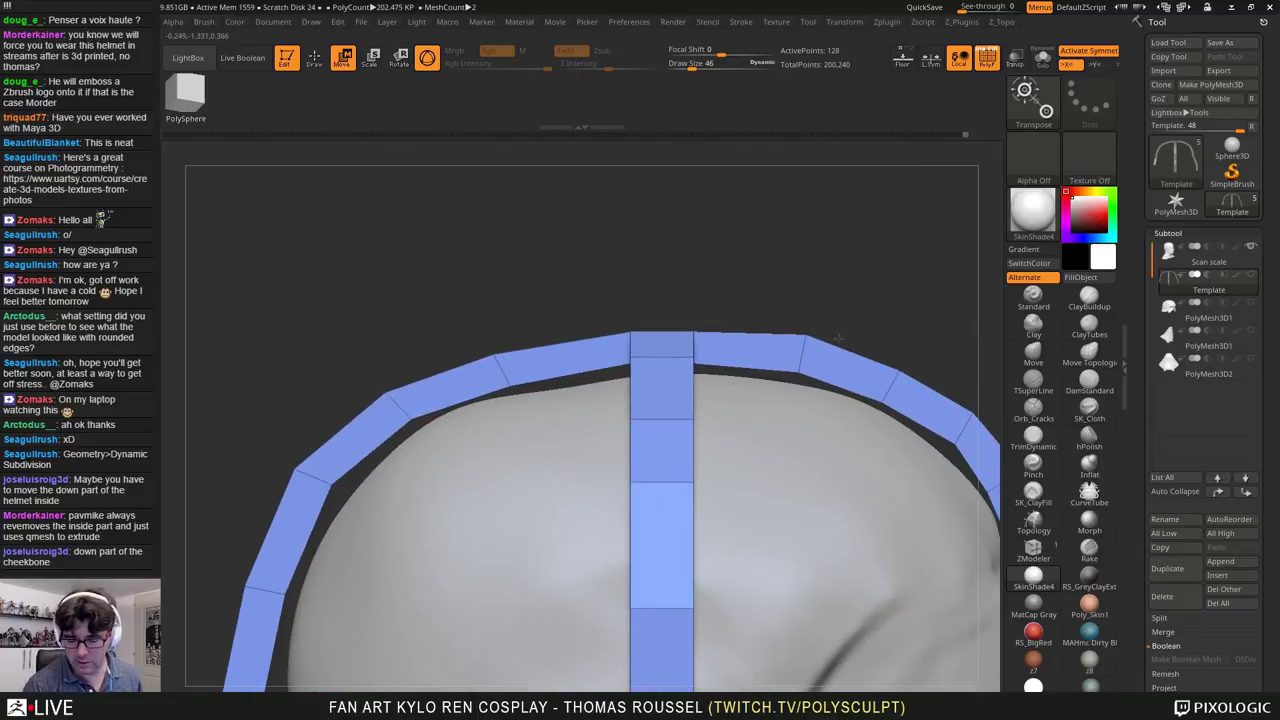
pyautogui.keyDown('ctrl'); pyautogui.moveTo(340, 377); pyautogui.dragTo(430, 433); pyautogui.keyUp('ctrl')
pyautogui.keyDown('ctrl'); pyautogui.moveTo(447, 322); pyautogui.dragTo(530, 400); pyautogui.keyUp('ctrl')
pyautogui.keyDown('ctrl'); pyautogui.moveTo(699, 336); pyautogui.dragTo(918, 412); pyautogui.keyUp('ctrl')
pyautogui.keyDown('ctrl'); pyautogui.click(940, 343); pyautogui.keyUp('ctrl')
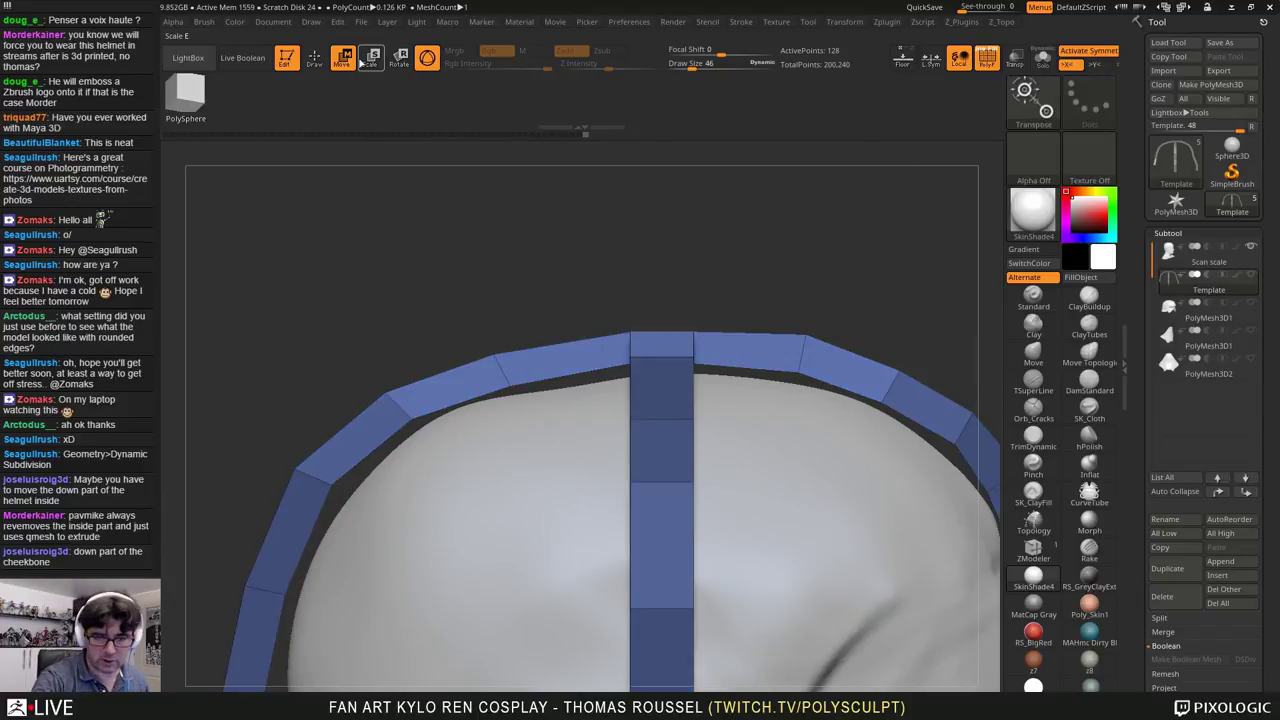
pyautogui.click(692, 331)
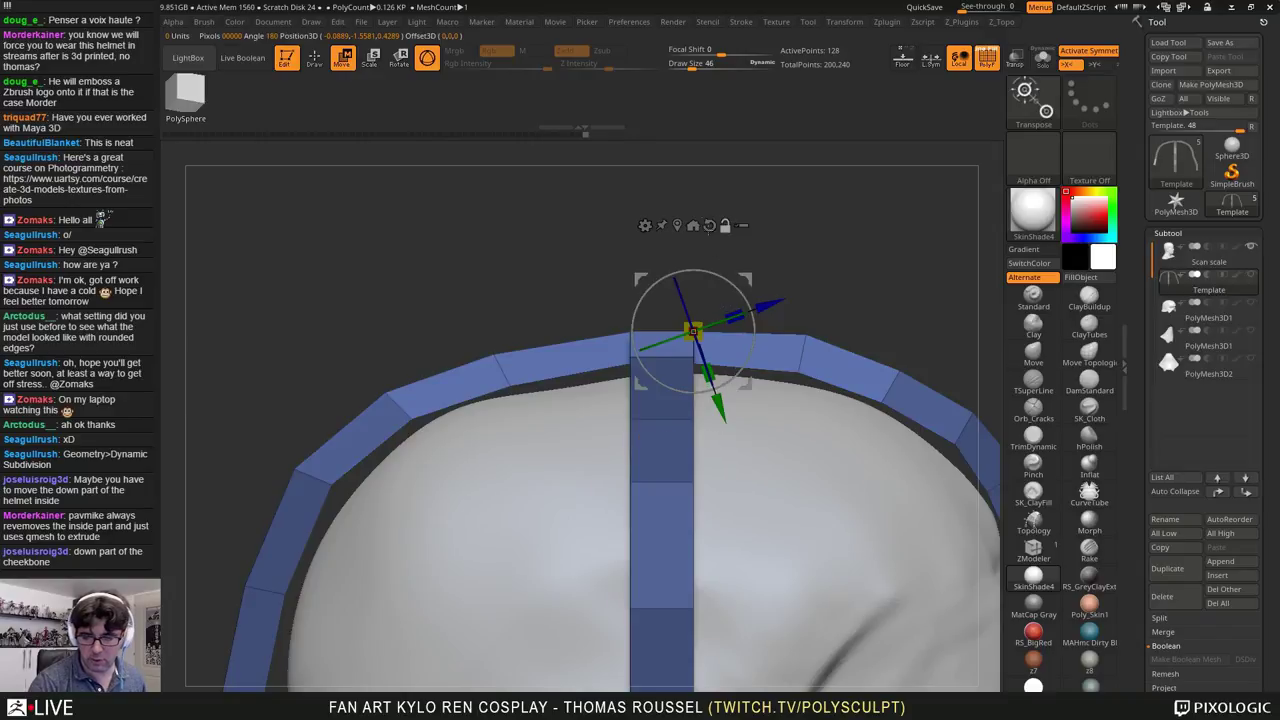
pyautogui.moveTo(692, 331); pyautogui.dragTo(693, 330)
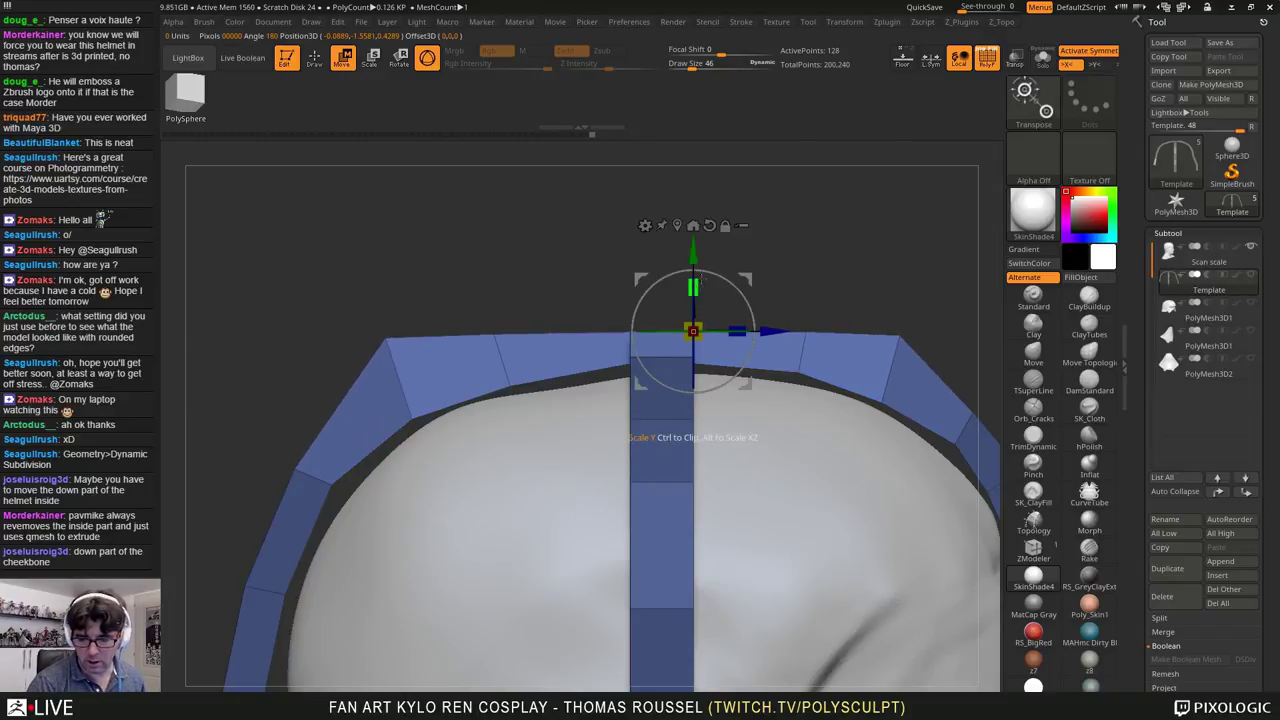
pyautogui.moveTo(692, 286); pyautogui.dragTo(699, 314)
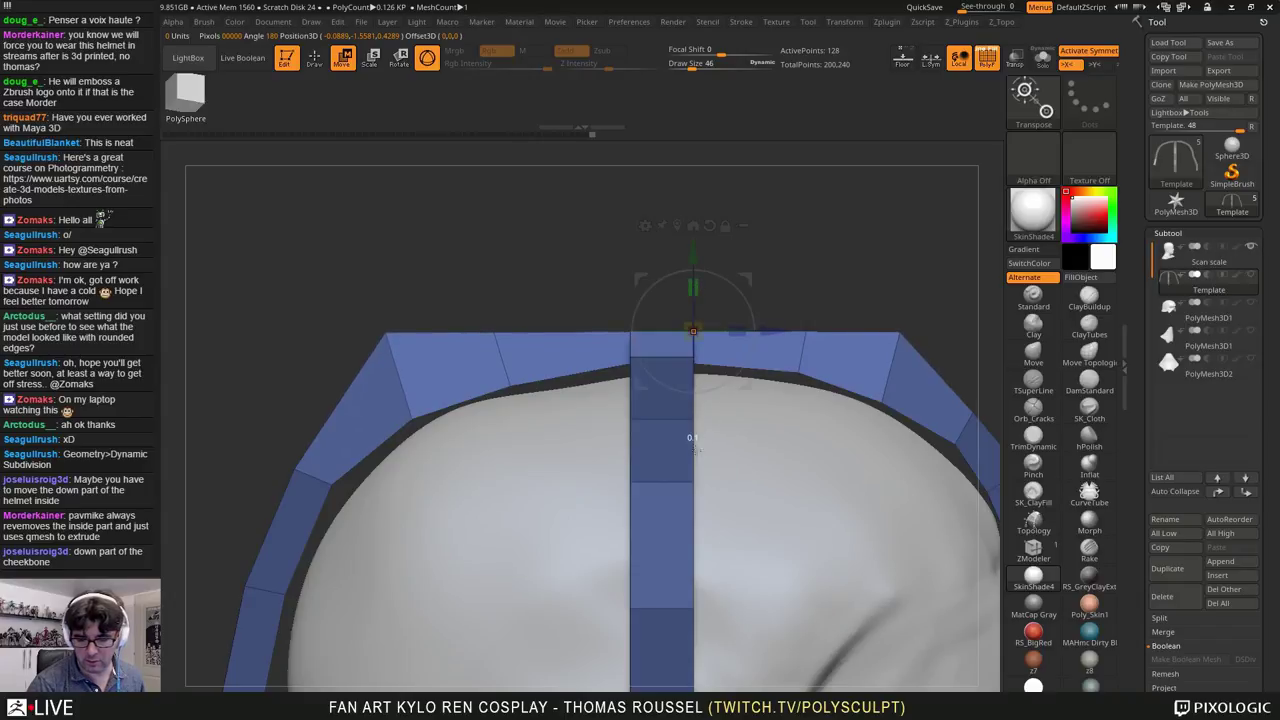
pyautogui.moveTo(695, 528); pyautogui.dragTo(695, 528)
# Step: Flatten the side-to-side strip's outer corners level with the crown by unmasking them and scaling in Y
pyautogui.moveTo(787, 457); pyautogui.dragTo(730, 452, button='right')
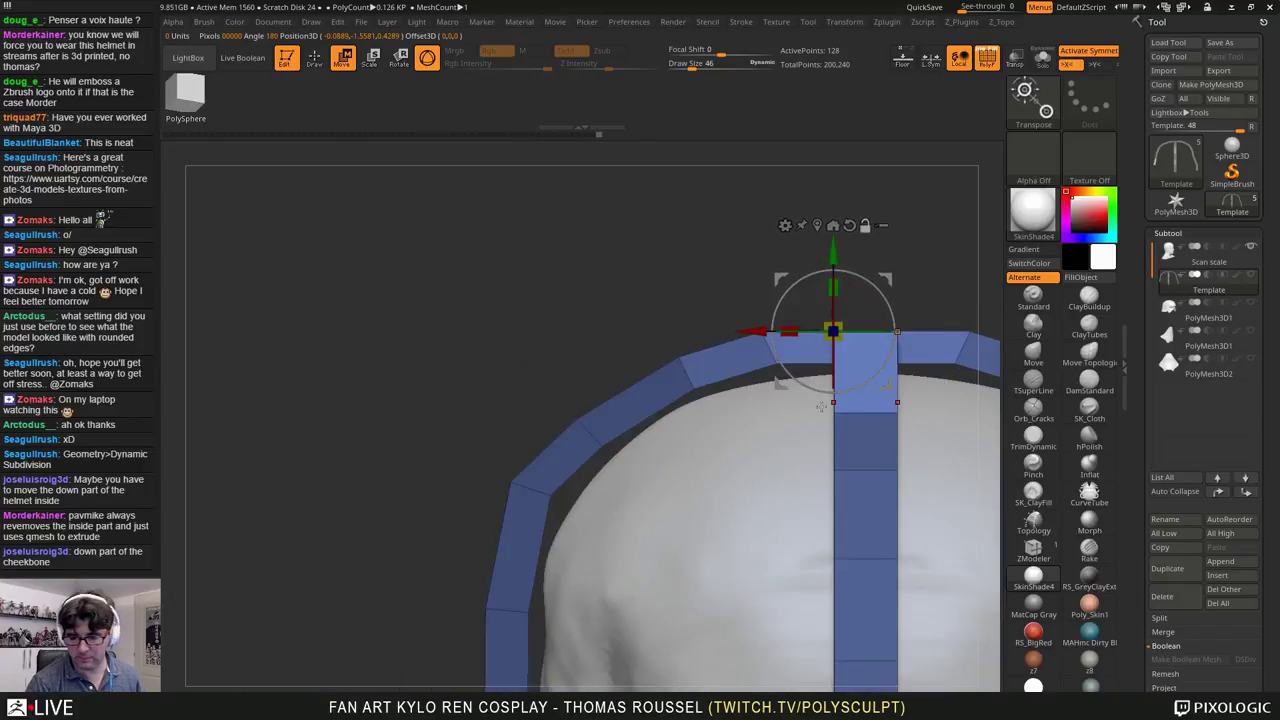
pyautogui.keyDown('alt'); pyautogui.moveTo(850, 400); pyautogui.dragTo(669, 397, button='right'); pyautogui.keyUp('alt')
pyautogui.press('ctrl')
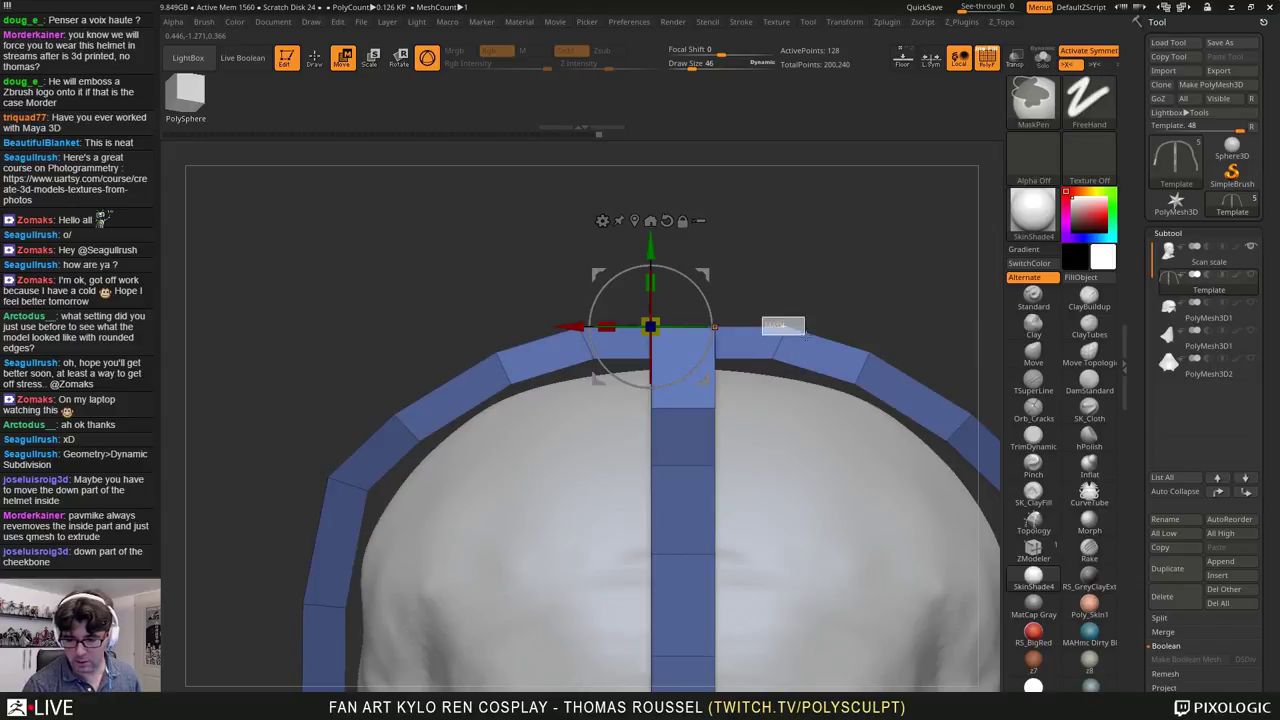
pyautogui.keyDown('ctrl'); pyautogui.moveTo(806, 337); pyautogui.dragTo(873, 337); pyautogui.keyUp('ctrl')
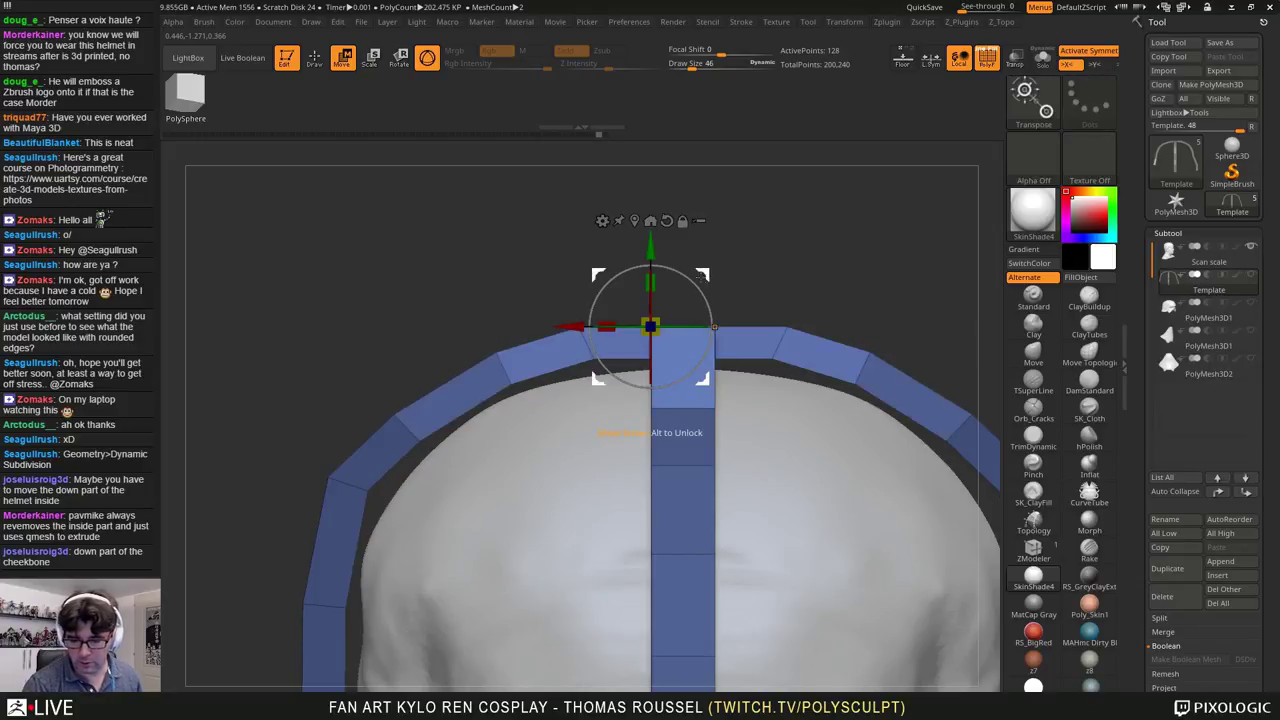
pyautogui.moveTo(653, 283); pyautogui.dragTo(655, 282)
pyautogui.moveTo(632, 576); pyautogui.dragTo(632, 577)
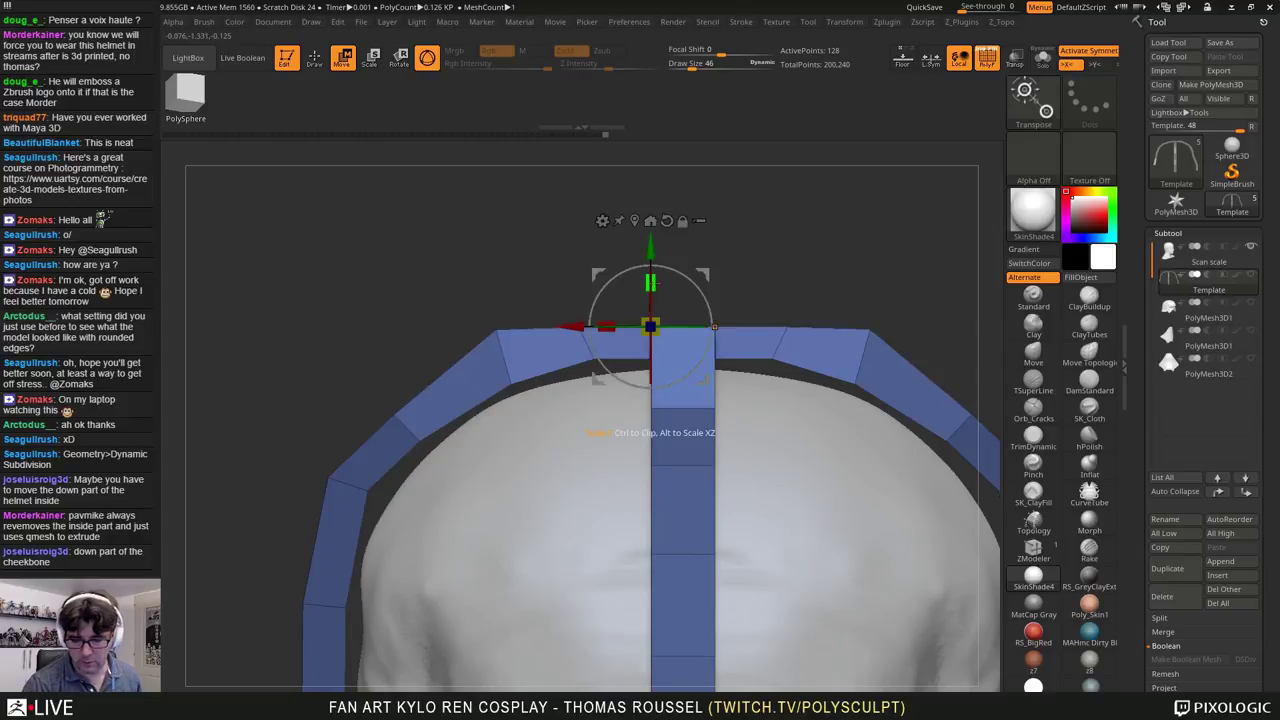
# Step: Clear the mask and check the flattened template against the head from the side
pyautogui.moveTo(785, 348); pyautogui.dragTo(900, 423)
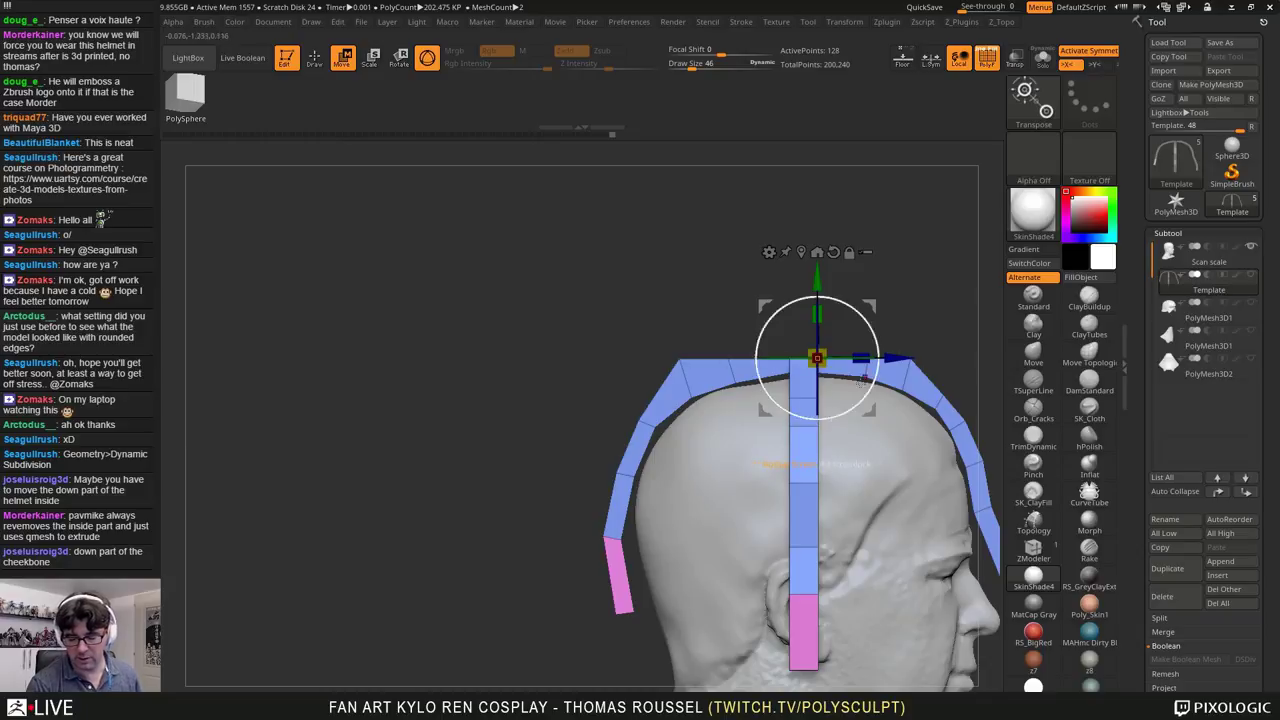
pyautogui.keyDown('ctrl'); pyautogui.moveTo(863, 380); pyautogui.dragTo(834, 415, button='right'); pyautogui.keyUp('ctrl')
pyautogui.keyDown('alt'); pyautogui.moveTo(834, 415); pyautogui.dragTo(734, 438, button='right'); pyautogui.keyUp('alt')
pyautogui.moveTo(734, 438)
pyautogui.keyDown('alt'); pyautogui.mouseDown(button='right')
pyautogui.moveTo(734, 419)
pyautogui.moveTo(739, 484)
pyautogui.moveTo(748, 422)
pyautogui.mouseUp(button='right'); pyautogui.keyUp('alt')
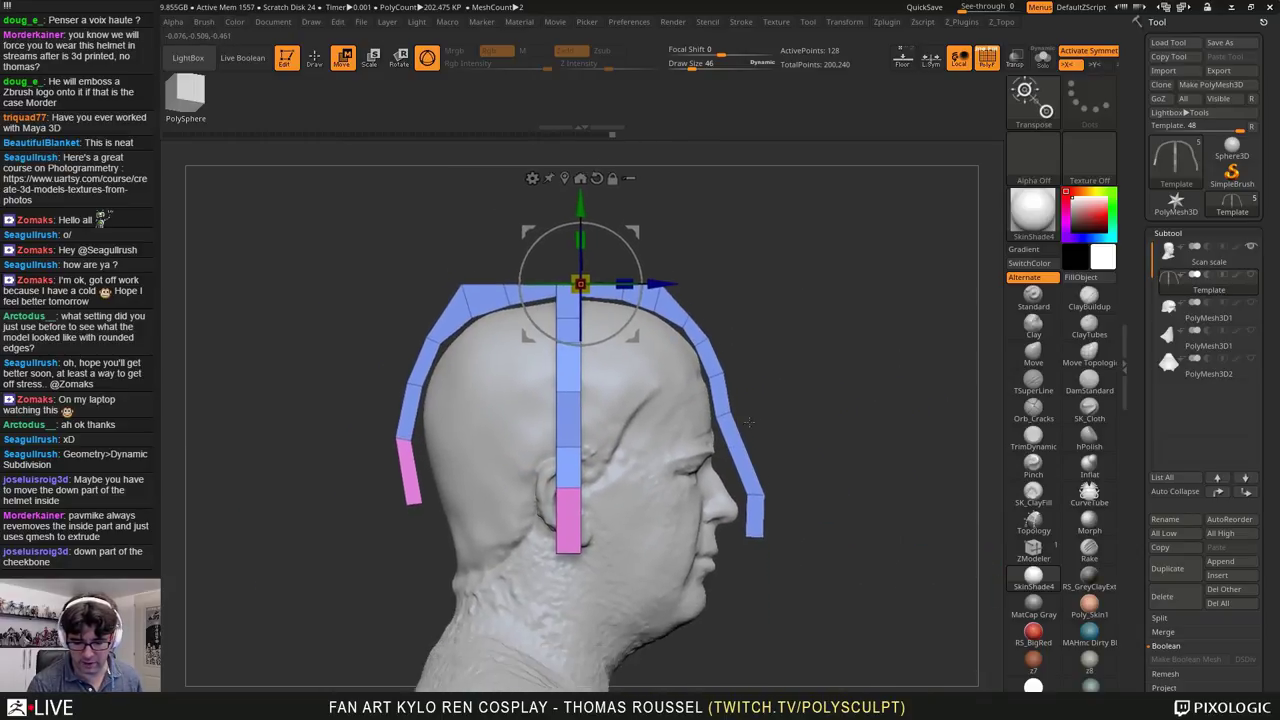
pyautogui.moveTo(749, 423); pyautogui.dragTo(691, 415)
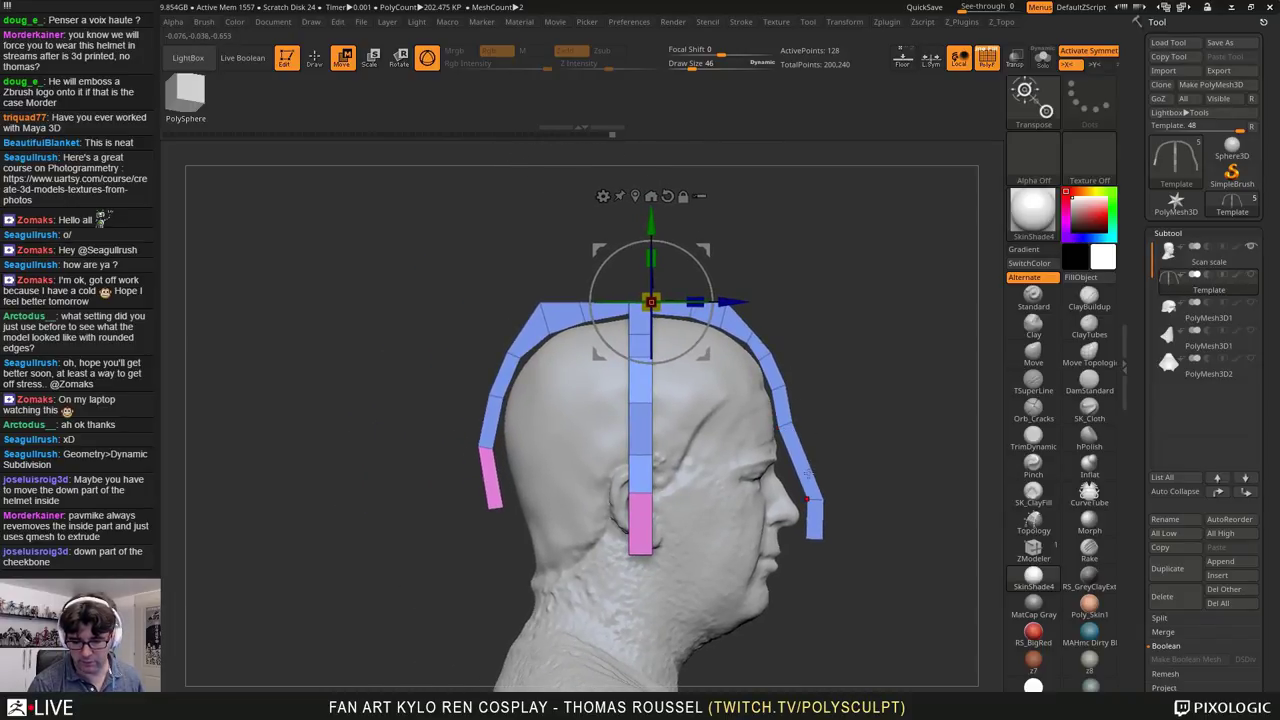
# Step: Mask everything except the front strip's outer corners along the forehead and move them forward, away from the head
pyautogui.keyDown('ctrl'); pyautogui.moveTo(804, 464); pyautogui.dragTo(823, 576, button='right'); pyautogui.keyUp('ctrl')
pyautogui.keyDown('alt'); pyautogui.moveTo(775, 408); pyautogui.dragTo(756, 593, button='right'); pyautogui.keyUp('alt')
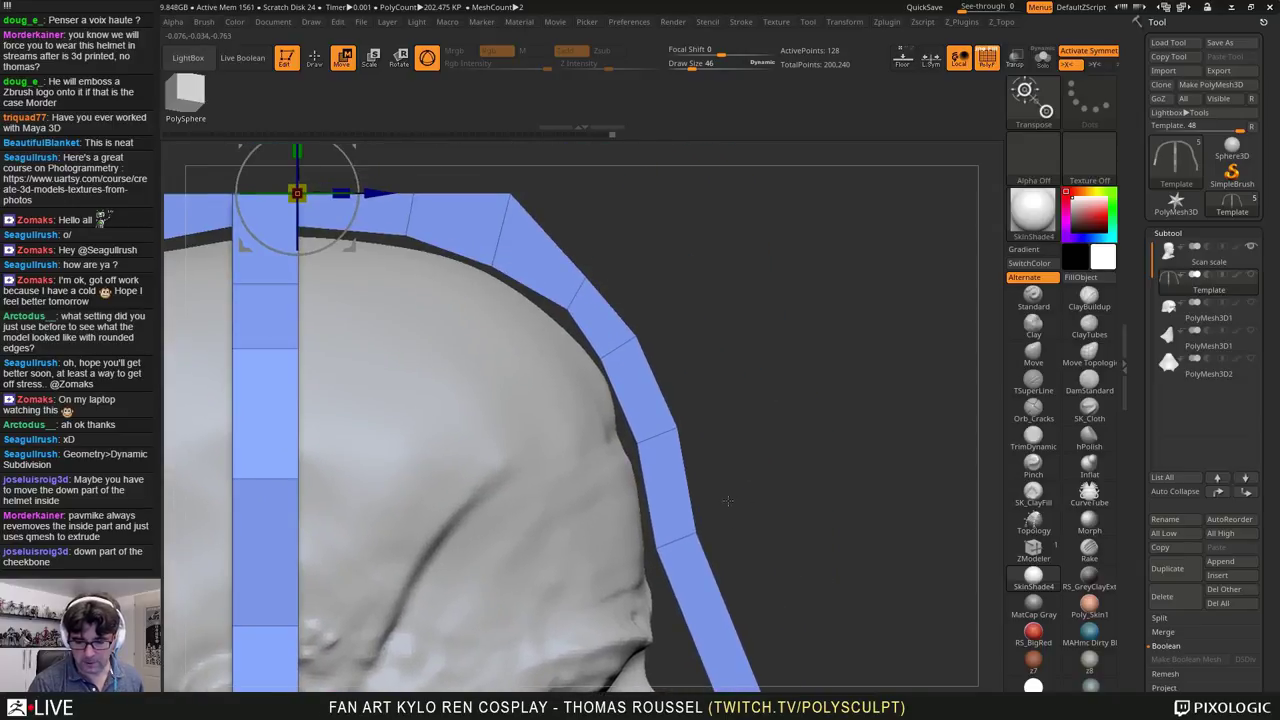
pyautogui.keyDown('ctrl'); pyautogui.moveTo(728, 490); pyautogui.dragTo(689, 564); pyautogui.keyUp('ctrl')
pyautogui.keyDown('ctrl'); pyautogui.moveTo(706, 398); pyautogui.dragTo(672, 437); pyautogui.keyUp('ctrl')
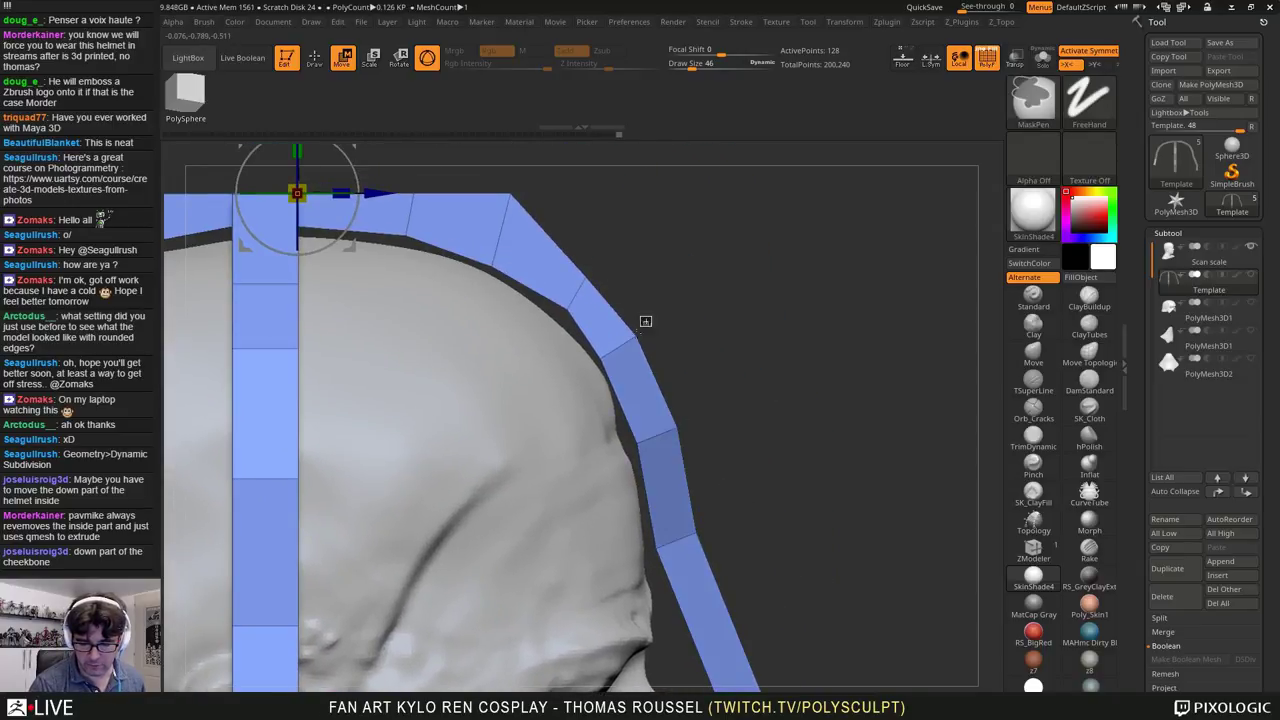
pyautogui.keyDown('ctrl'); pyautogui.moveTo(646, 321); pyautogui.dragTo(592, 372); pyautogui.keyUp('ctrl')
pyautogui.keyDown('ctrl'); pyautogui.moveTo(606, 262); pyautogui.dragTo(555, 322); pyautogui.keyUp('ctrl')
pyautogui.keyDown('ctrl'); pyautogui.click(640, 238); pyautogui.keyUp('ctrl')
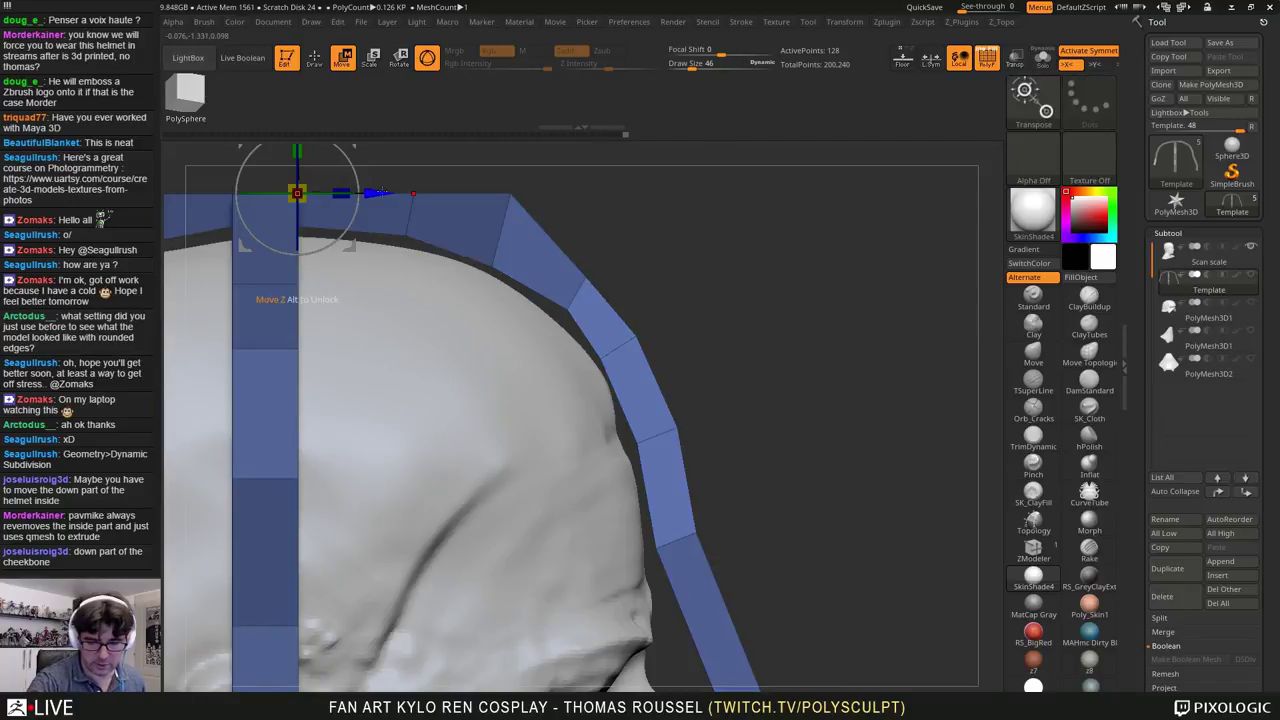
pyautogui.moveTo(297, 192); pyautogui.dragTo(318, 191)
pyautogui.moveTo(412, 194); pyautogui.dragTo(415, 194)
# Step: Isolate the front strip's inner corner beside the nose, move it toward the face and clear the mask
pyautogui.moveTo(776, 417)
pyautogui.keyDown('alt'); pyautogui.mouseDown()
pyautogui.moveTo(771, 447)
pyautogui.moveTo(784, 422)
pyautogui.mouseUp(); pyautogui.keyUp('alt')
pyautogui.keyDown('alt'); pyautogui.moveTo(784, 422); pyautogui.dragTo(760, 147); pyautogui.keyUp('alt')
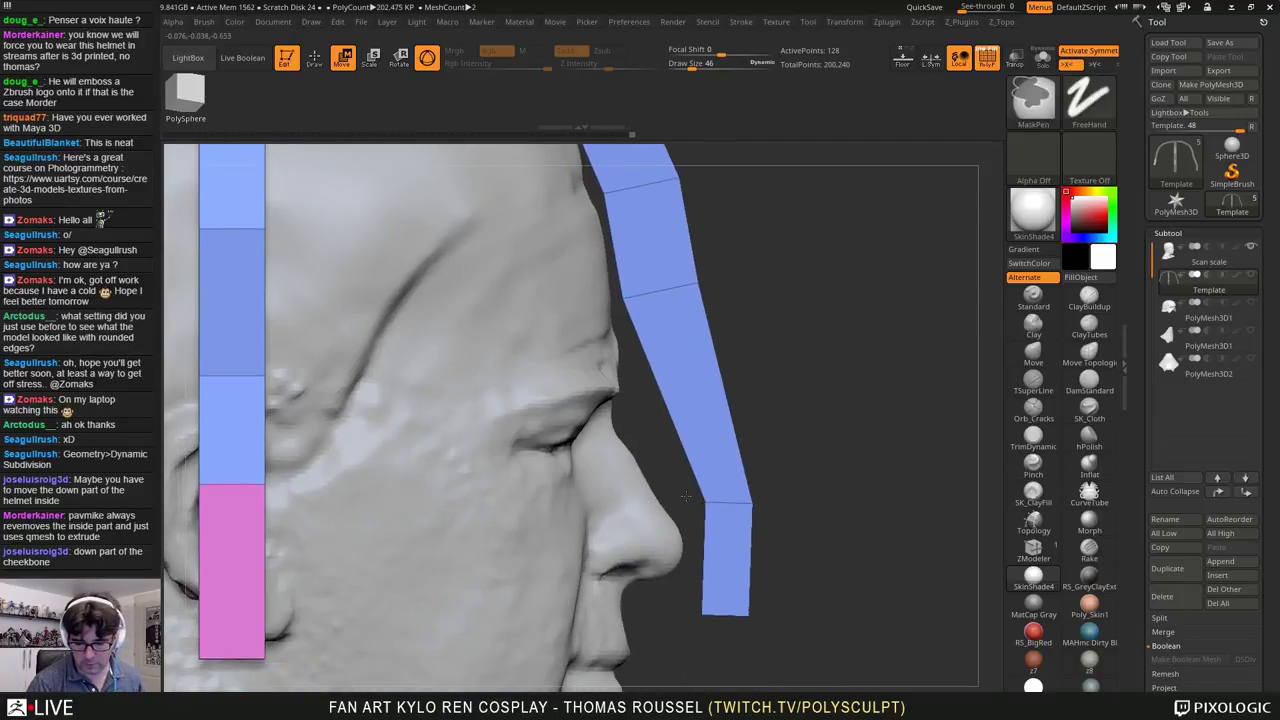
pyautogui.keyDown('ctrl'); pyautogui.moveTo(718, 486); pyautogui.dragTo(680, 516); pyautogui.keyUp('ctrl')
pyautogui.keyDown('ctrl'); pyautogui.click(814, 491); pyautogui.keyUp('ctrl')
pyautogui.keyDown('alt'); pyautogui.moveTo(790, 465); pyautogui.dragTo(787, 461); pyautogui.keyUp('alt')
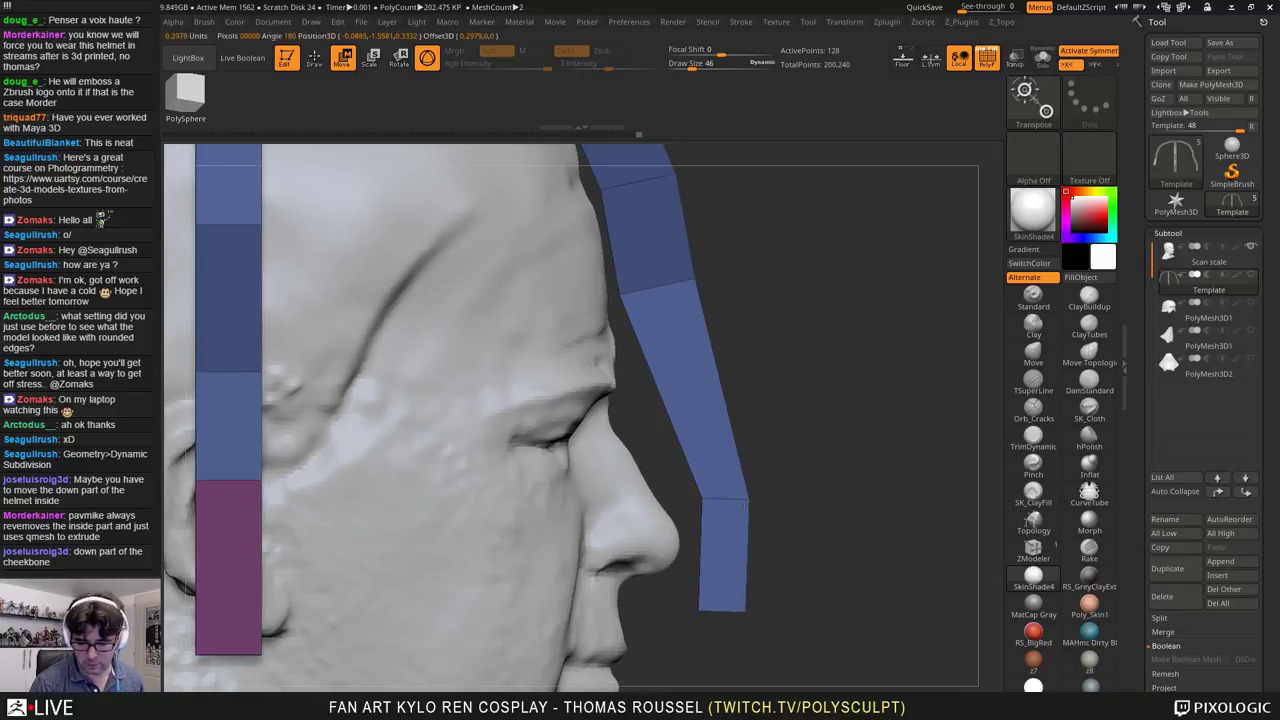
pyautogui.moveTo(670, 499); pyautogui.dragTo(650, 499)
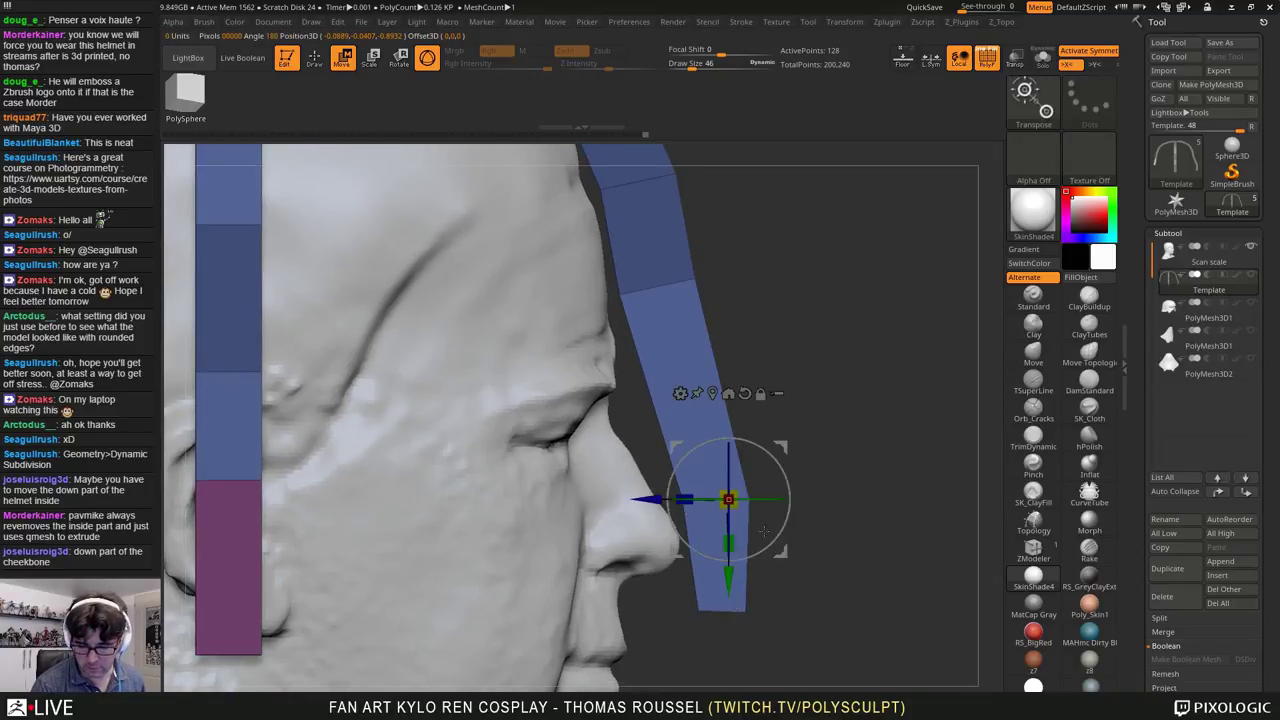
pyautogui.keyDown('ctrl'); pyautogui.moveTo(836, 558); pyautogui.dragTo(854, 580); pyautogui.keyUp('ctrl')
# Step: Isolate the front strip's outer corner above the brow and pull it outward and slightly down
pyautogui.keyDown('alt'); pyautogui.moveTo(818, 483); pyautogui.dragTo(812, 549); pyautogui.keyUp('alt')
pyautogui.keyDown('ctrl'); pyautogui.moveTo(716, 322); pyautogui.dragTo(670, 368); pyautogui.keyUp('ctrl')
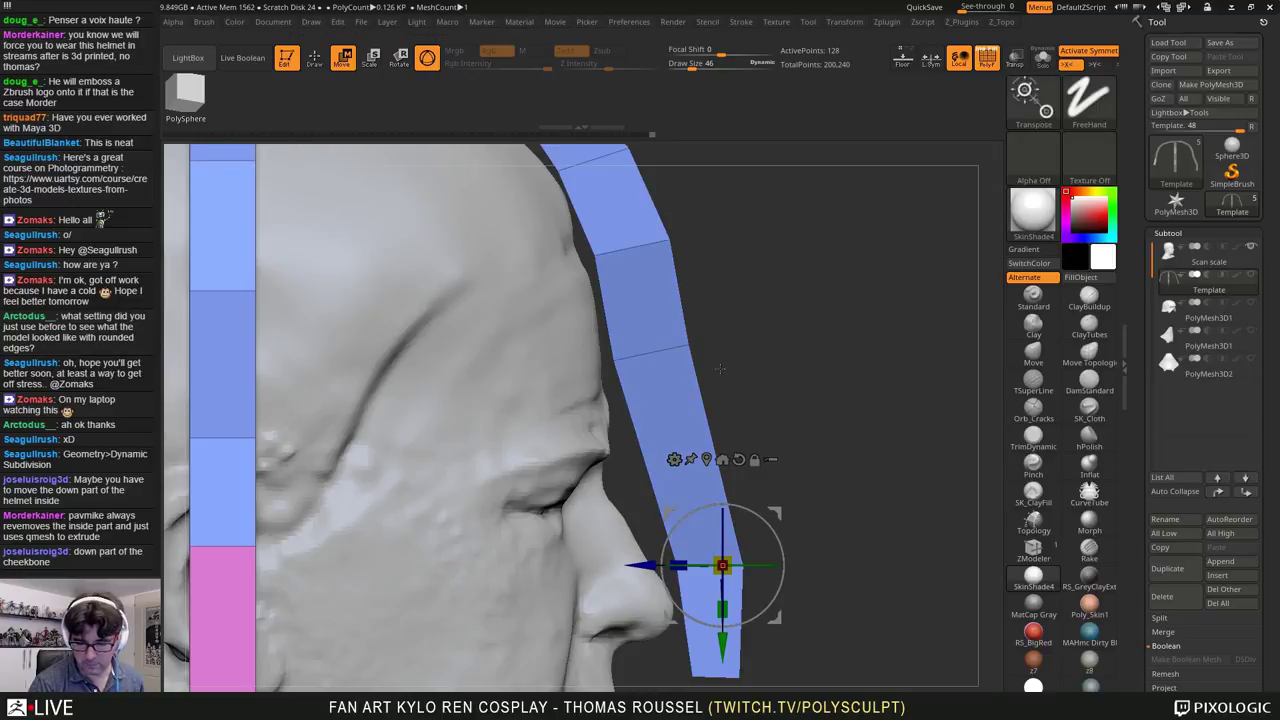
pyautogui.keyDown('ctrl'); pyautogui.click(790, 430); pyautogui.keyUp('ctrl')
pyautogui.moveTo(781, 517); pyautogui.dragTo(802, 535)
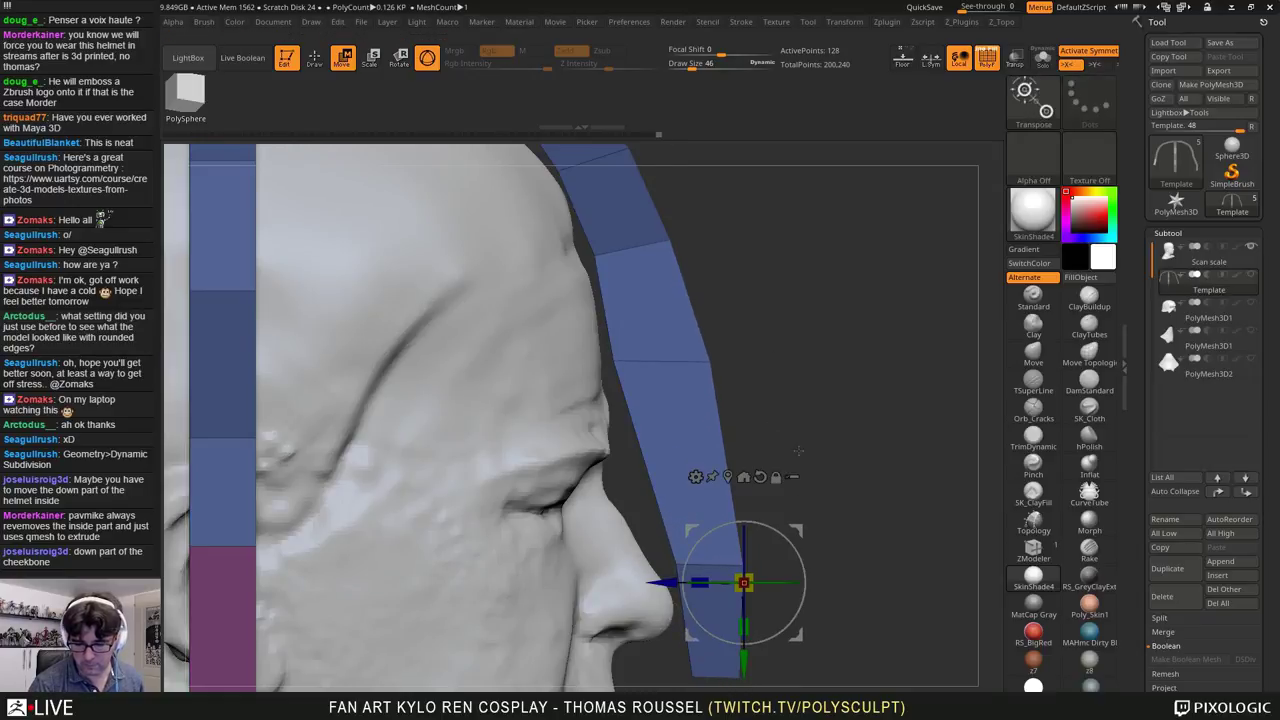
# Step: Clear the mask, isolate the front strip's three outer corners along the upper forehead and move them outward, away from the head
pyautogui.keyDown('ctrl'); pyautogui.moveTo(728, 252); pyautogui.dragTo(748, 277); pyautogui.keyUp('ctrl')
pyautogui.keyDown('alt'); pyautogui.moveTo(696, 170); pyautogui.dragTo(692, 360); pyautogui.keyUp('alt')
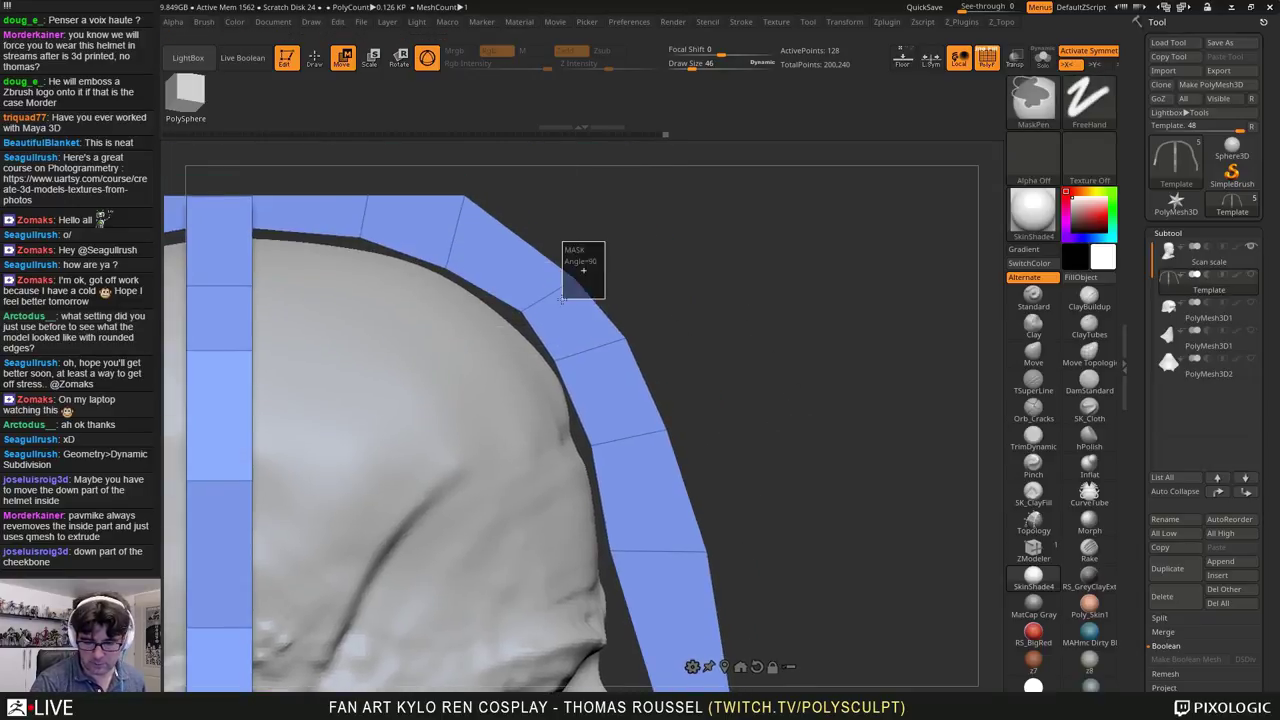
pyautogui.keyDown('ctrl'); pyautogui.moveTo(562, 299); pyautogui.dragTo(560, 301); pyautogui.keyUp('ctrl')
pyautogui.keyDown('ctrl'); pyautogui.moveTo(662, 304); pyautogui.dragTo(607, 373); pyautogui.keyUp('ctrl')
pyautogui.keyDown('ctrl'); pyautogui.moveTo(692, 398); pyautogui.dragTo(656, 438); pyautogui.keyUp('ctrl')
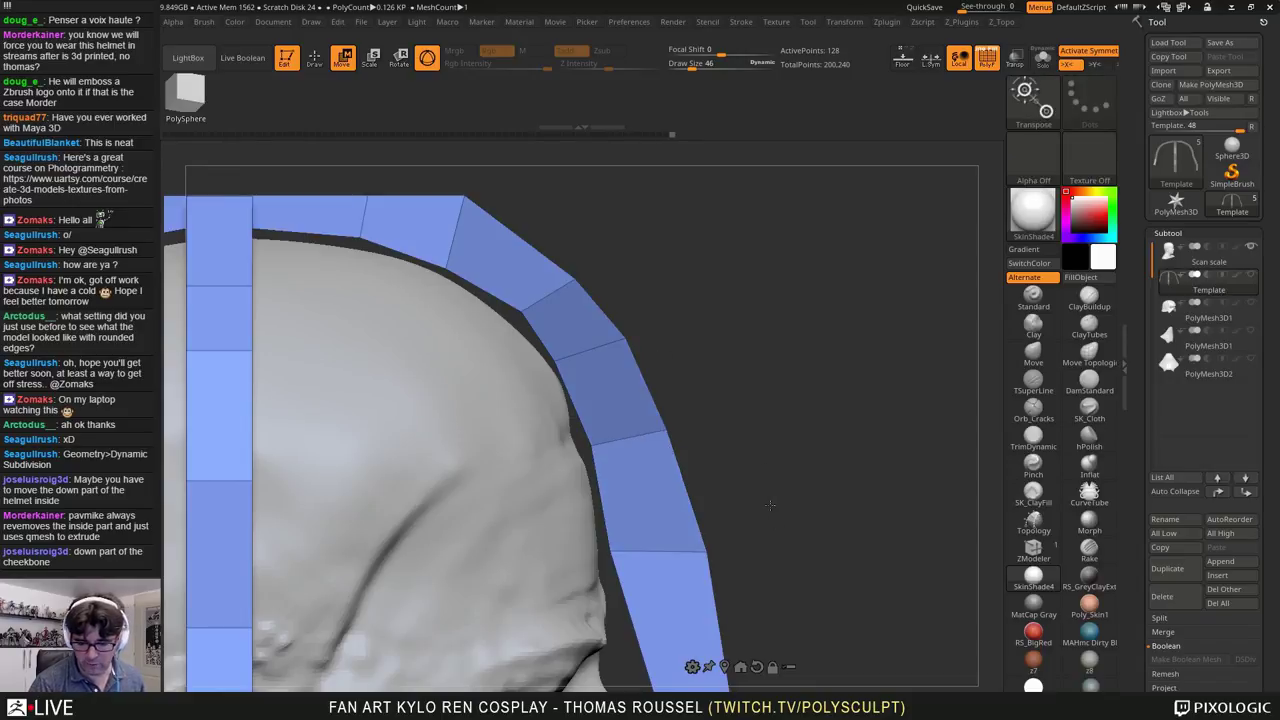
pyautogui.keyDown('alt'); pyautogui.moveTo(770, 505); pyautogui.dragTo(714, 439); pyautogui.keyUp('alt')
pyautogui.keyDown('ctrl'); pyautogui.click(748, 497); pyautogui.keyUp('ctrl')
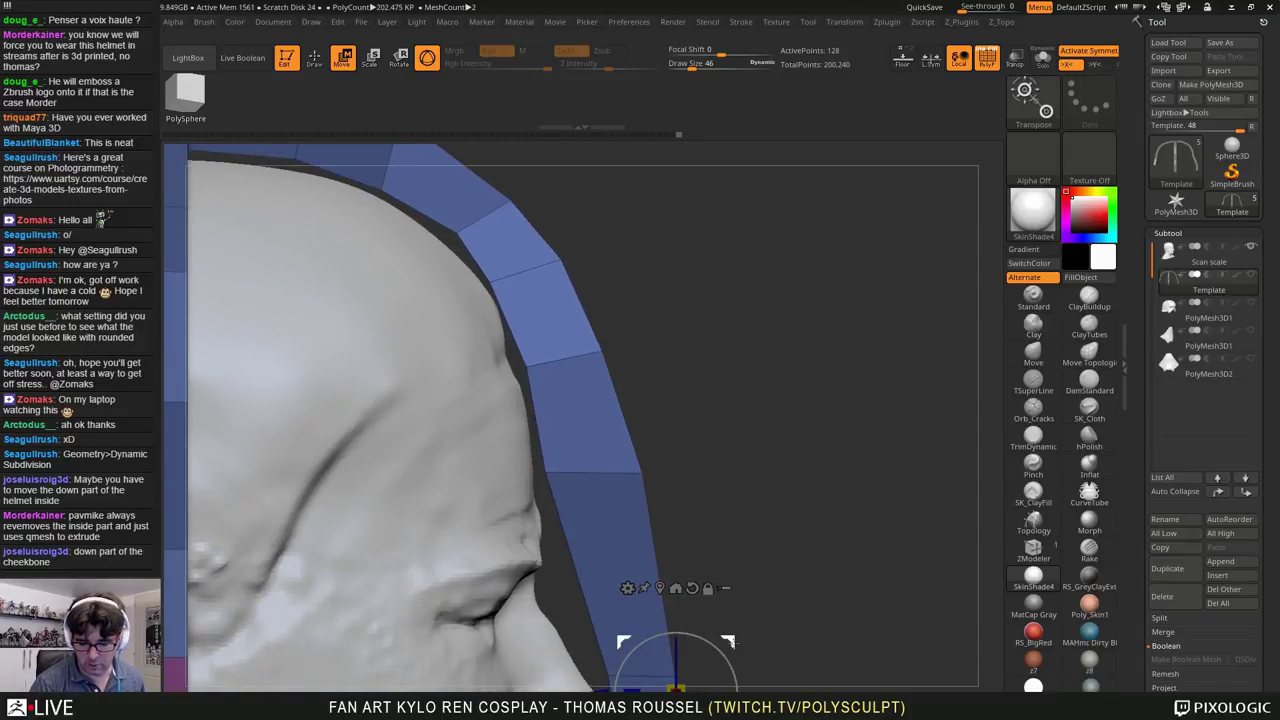
pyautogui.moveTo(675, 688); pyautogui.dragTo(704, 682)
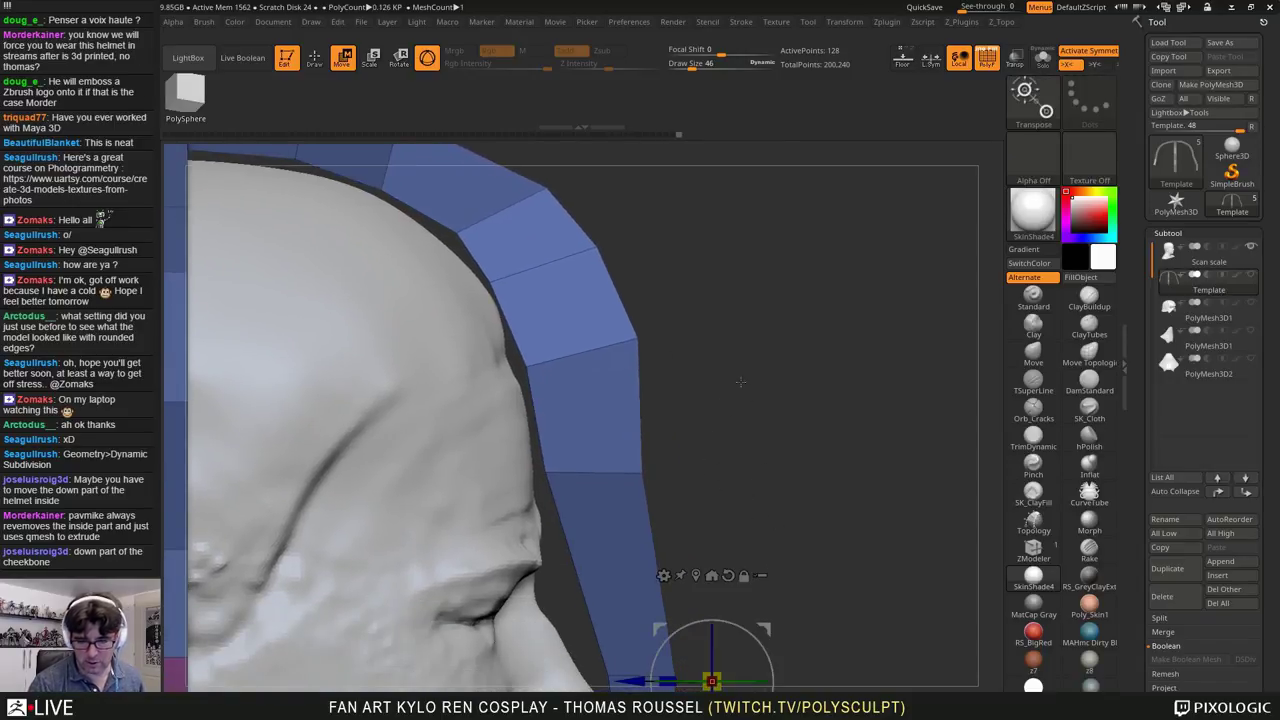
# Step: Isolate the outer corner where the front strip curves onto the crown and move it up and forward, level with the top edge
pyautogui.keyDown('alt'); pyautogui.moveTo(743, 383); pyautogui.dragTo(784, 546); pyautogui.keyUp('alt')
pyautogui.keyDown('ctrl'); pyautogui.moveTo(693, 349); pyautogui.dragTo(708, 366); pyautogui.keyUp('ctrl')
pyautogui.keyDown('ctrl'); pyautogui.moveTo(624, 322); pyautogui.dragTo(563, 374); pyautogui.keyUp('ctrl')
pyautogui.keyDown('ctrl'); pyautogui.click(719, 419); pyautogui.keyUp('ctrl')
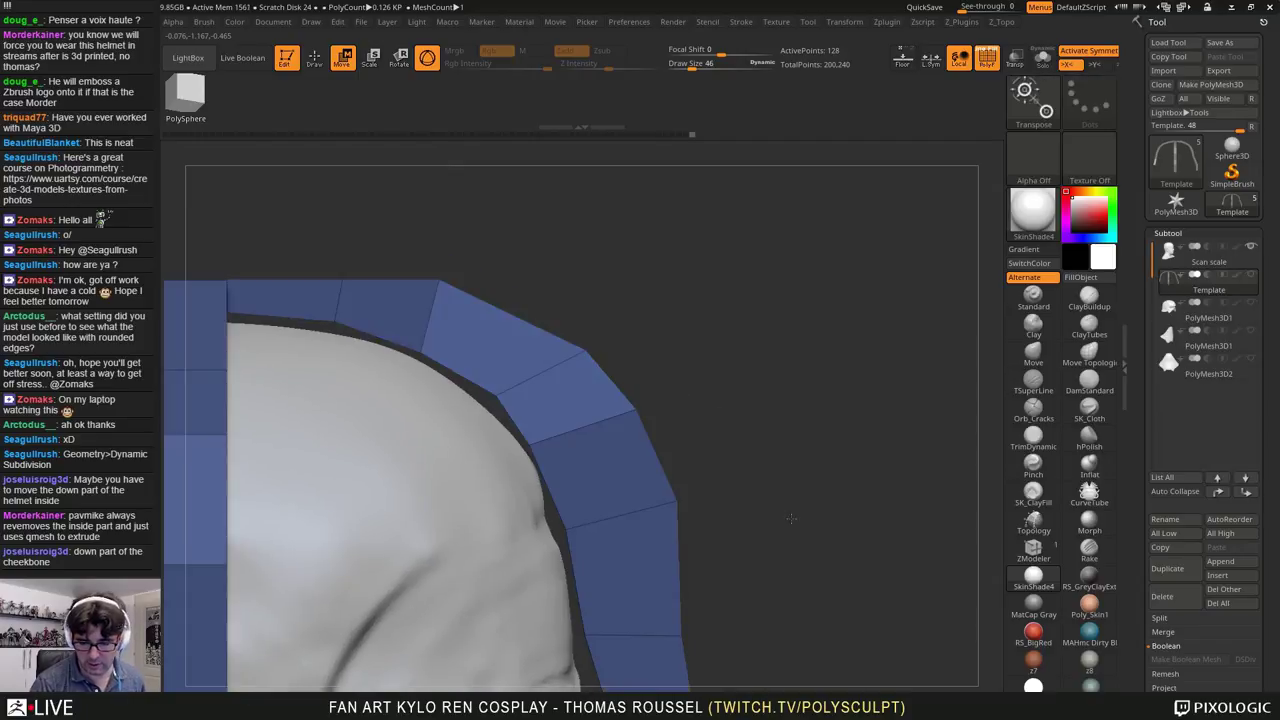
pyautogui.keyDown('alt'); pyautogui.moveTo(791, 517); pyautogui.dragTo(763, 460); pyautogui.keyUp('alt')
pyautogui.keyDown('alt'); pyautogui.moveTo(800, 690); pyautogui.dragTo(735, 462); pyautogui.keyUp('alt')
pyautogui.moveTo(739, 561); pyautogui.dragTo(755, 532)
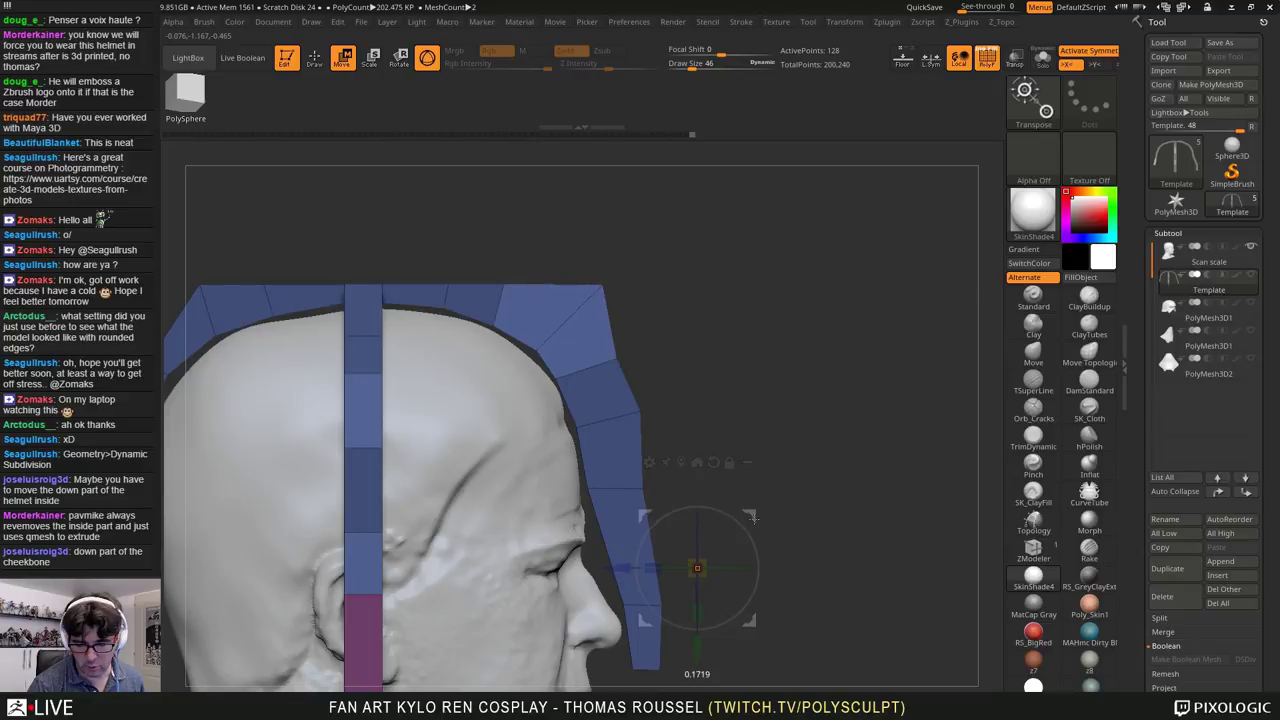
pyautogui.moveTo(759, 520); pyautogui.dragTo(759, 519)
# Step: Isolate the next outer corner down the front strip, pull it outward to even out the edge and clear the mask
pyautogui.keyDown('ctrl'); pyautogui.moveTo(712, 372); pyautogui.dragTo(726, 390); pyautogui.keyUp('ctrl')
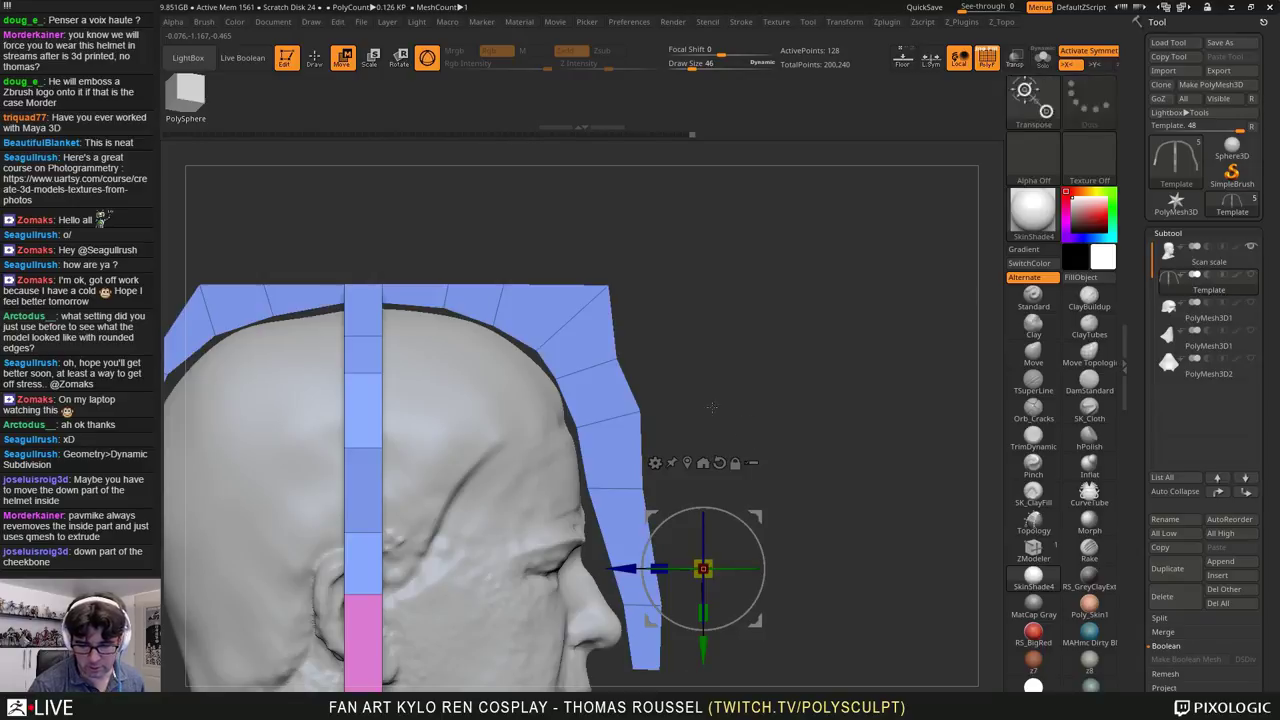
pyautogui.keyDown('ctrl'); pyautogui.moveTo(636, 337); pyautogui.dragTo(602, 396); pyautogui.keyUp('ctrl')
pyautogui.keyDown('ctrl'); pyautogui.click(742, 427); pyautogui.keyUp('ctrl')
pyautogui.moveTo(757, 517); pyautogui.dragTo(776, 516)
pyautogui.keyDown('ctrl'); pyautogui.moveTo(785, 441); pyautogui.dragTo(787, 446); pyautogui.keyUp('ctrl')
# Step: Isolate the back strip's two upper outer corners, move them outward and slightly up from the head, and clear the mask
pyautogui.keyDown('alt'); pyautogui.moveTo(787, 446); pyautogui.dragTo(1105, 438); pyautogui.keyUp('alt')
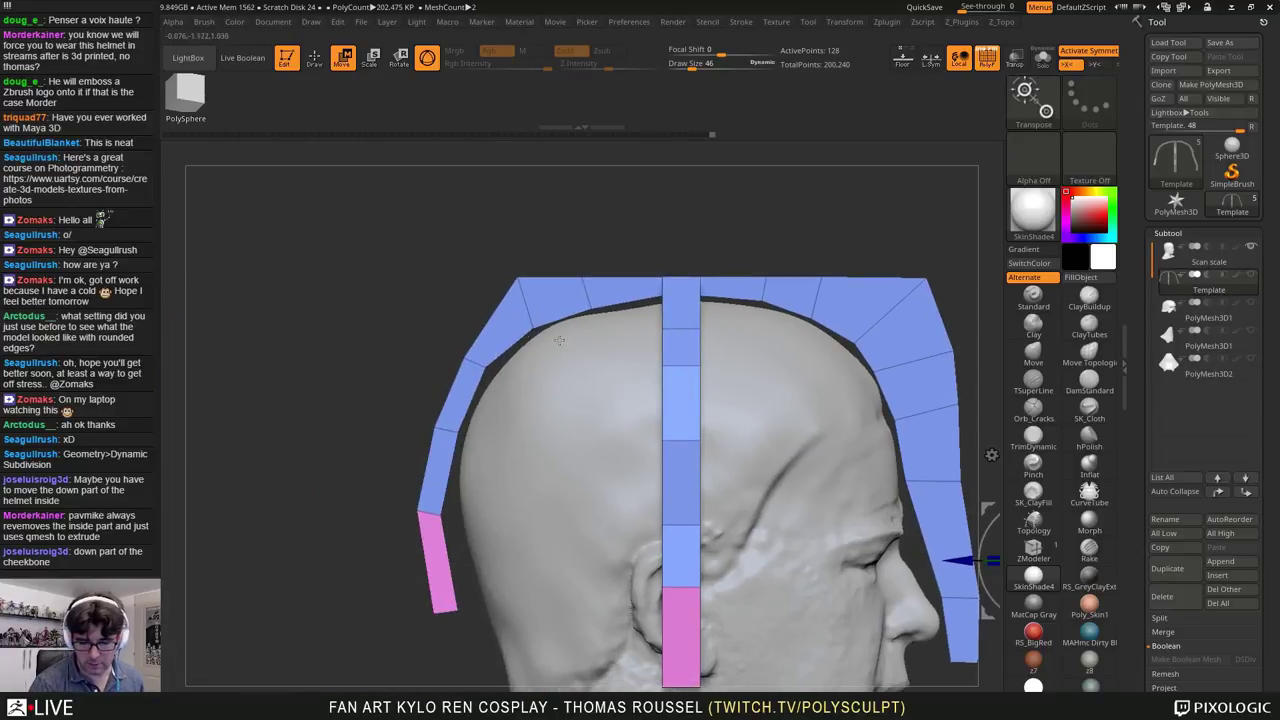
pyautogui.keyDown('ctrl'); pyautogui.moveTo(440, 332); pyautogui.dragTo(493, 380); pyautogui.keyUp('ctrl')
pyautogui.keyDown('ctrl'); pyautogui.moveTo(414, 402); pyautogui.dragTo(474, 450); pyautogui.keyUp('ctrl')
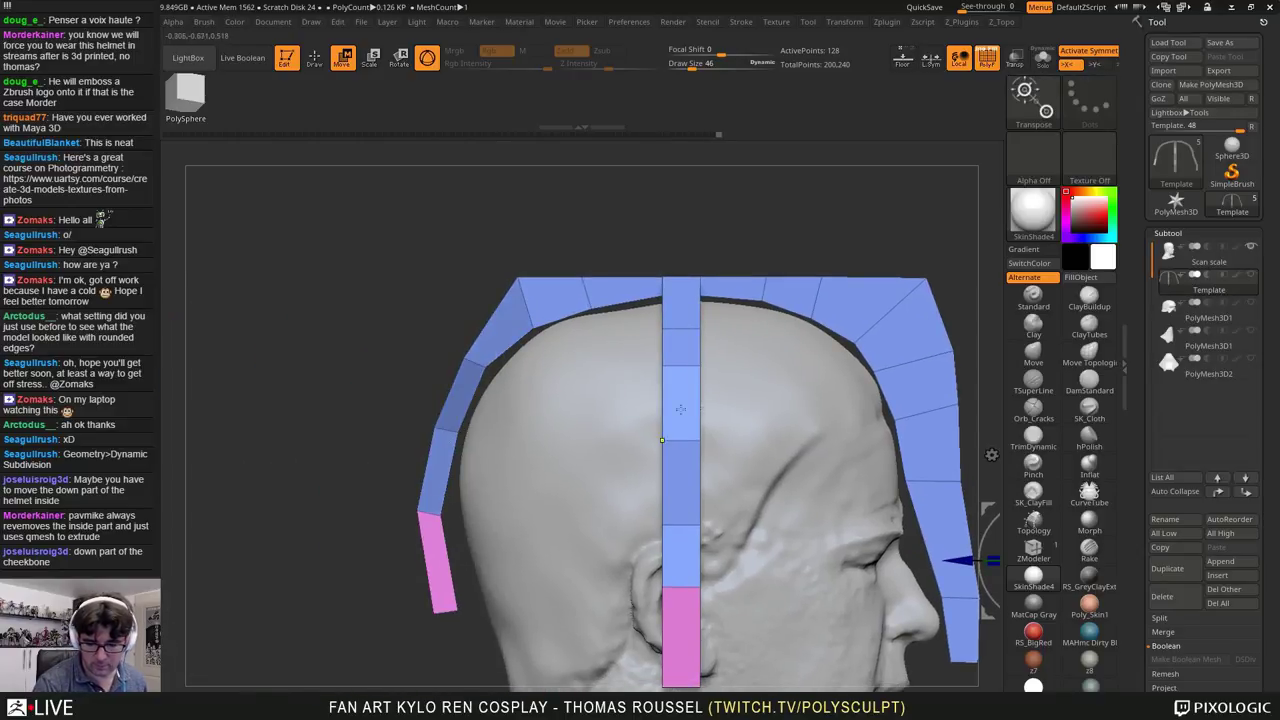
pyautogui.keyDown('ctrl'); pyautogui.click(757, 484); pyautogui.keyUp('ctrl')
pyautogui.keyDown('alt'); pyautogui.moveTo(757, 486); pyautogui.dragTo(625, 468); pyautogui.keyUp('alt')
pyautogui.click(331, 338)
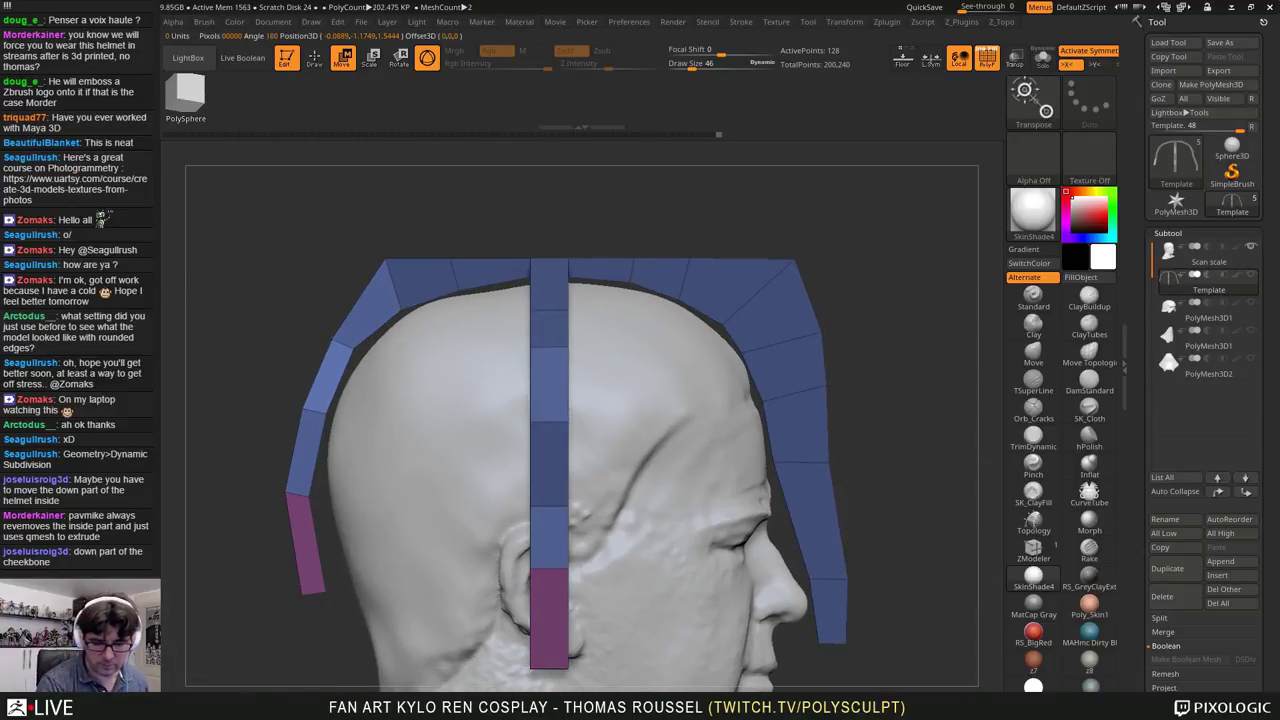
pyautogui.moveTo(384, 286); pyautogui.dragTo(369, 272)
pyautogui.keyDown('ctrl'); pyautogui.moveTo(420, 215); pyautogui.dragTo(440, 232); pyautogui.keyUp('ctrl')
# Step: Undo the trial masking and adjustments around the back strip's lower section, stepping through the edit history
pyautogui.hotkey('ctrl', 'z')
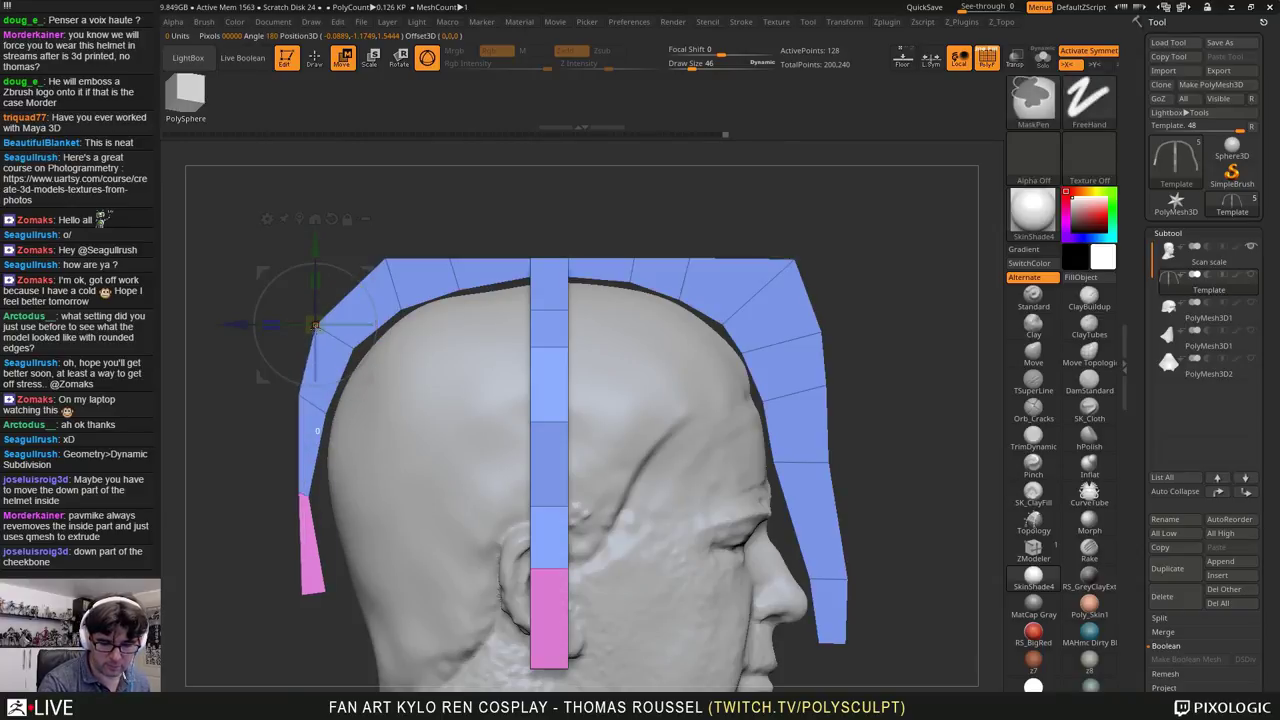
pyautogui.hotkey('ctrl', 'z')
pyautogui.hotkey('ctrl', 'z')
pyautogui.keyDown('ctrl'); pyautogui.moveTo(265, 521); pyautogui.dragTo(275, 556); pyautogui.keyUp('ctrl')
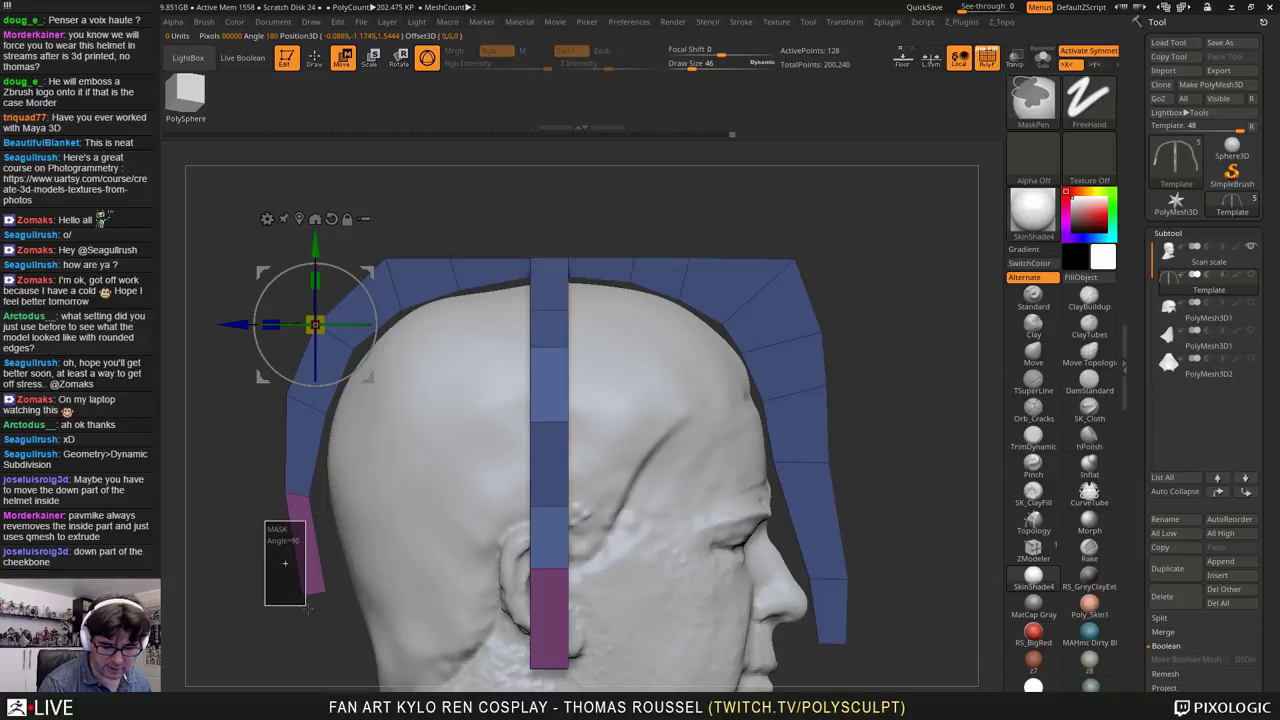
pyautogui.hotkey('ctrl', 'z')
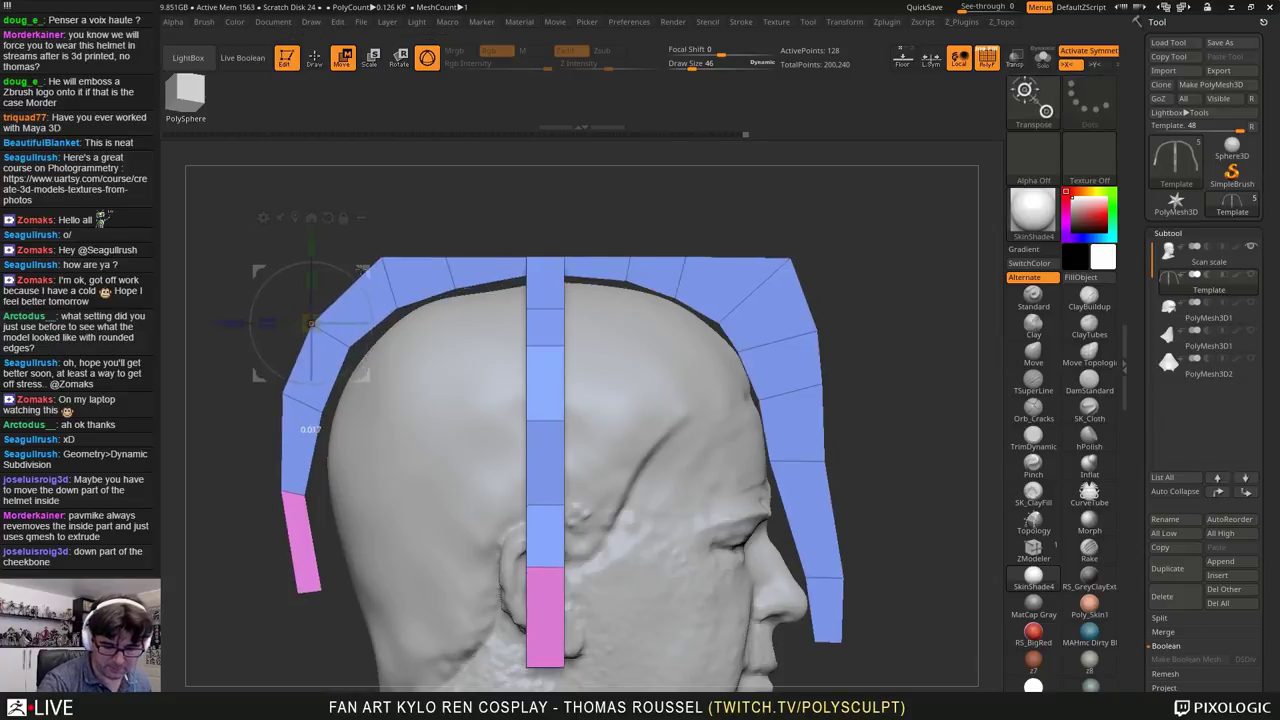
pyautogui.hotkey('ctrl', 'shift', 'z')
pyautogui.hotkey('ctrl', 'shift', 'z')
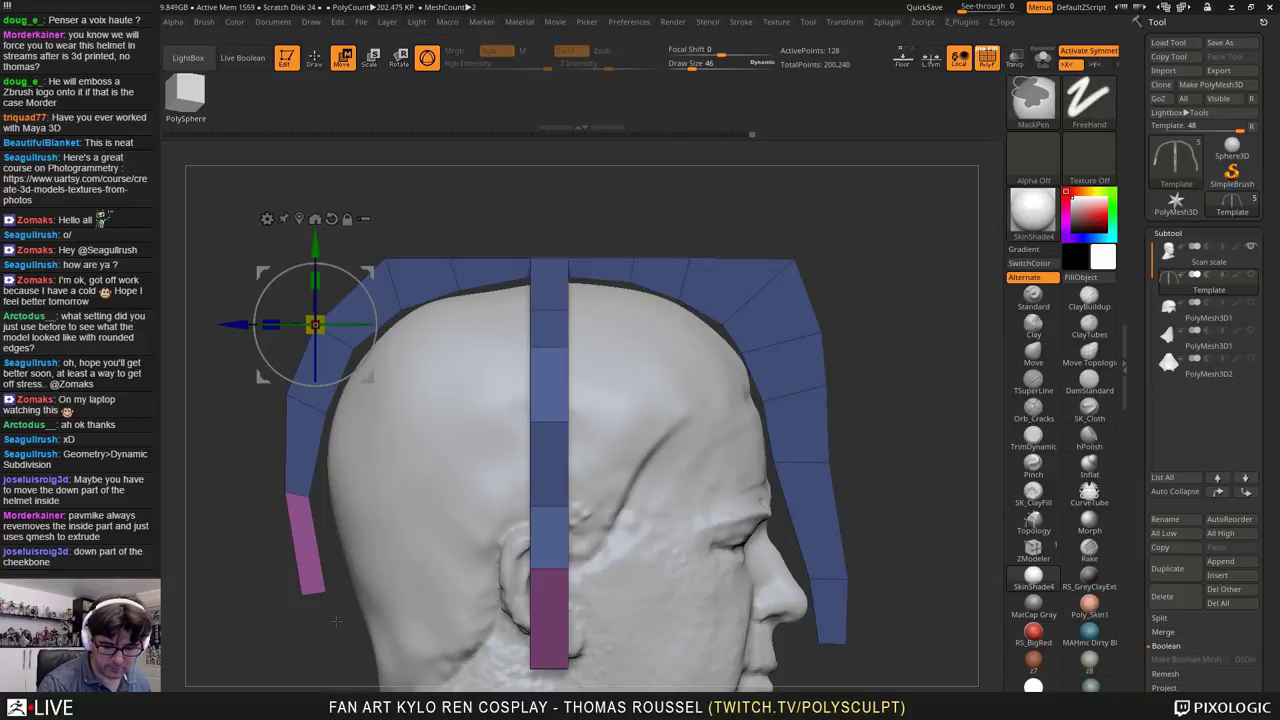
pyautogui.hotkey('ctrl', 'z')
pyautogui.hotkey('ctrl', 'z')
pyautogui.hotkey('ctrl', 'shift', 'z')
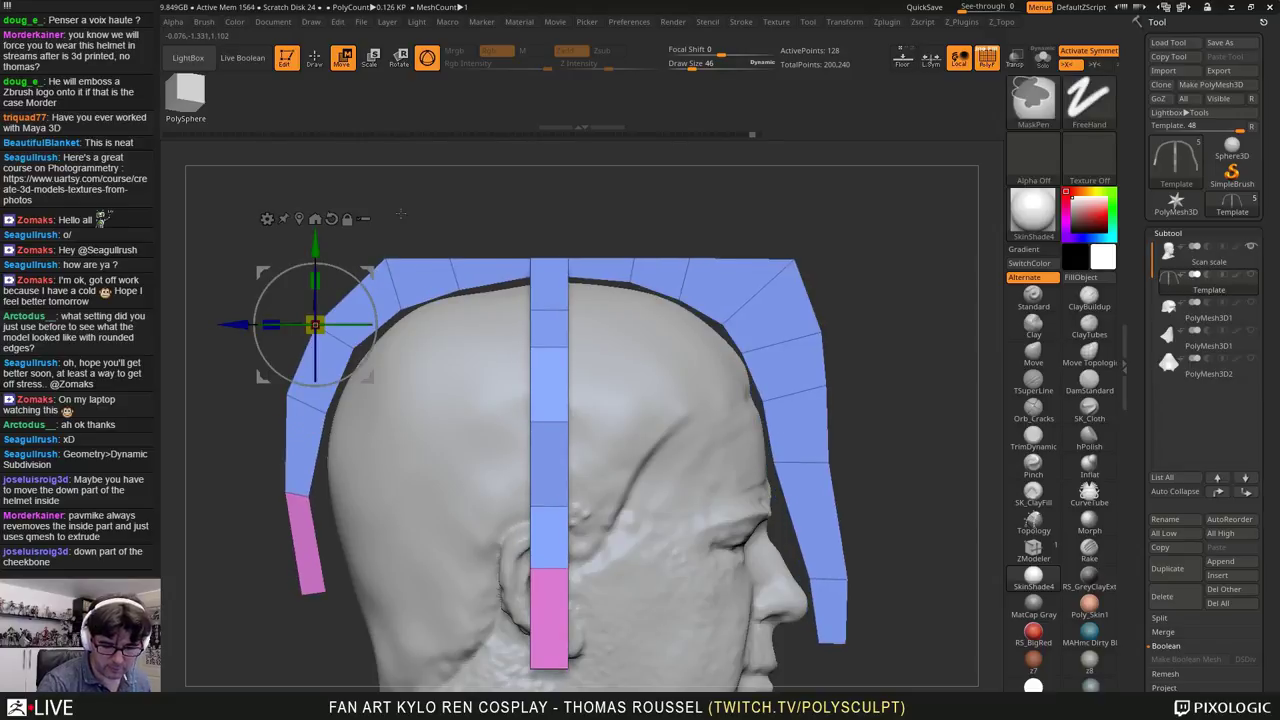
# Step: Move the outer corner at the lower end of the template's back strip away from the head in side view
pyautogui.keyDown('ctrl'); pyautogui.click(400, 214); pyautogui.keyUp('ctrl')
pyautogui.moveTo(368, 272); pyautogui.dragTo(350, 269)
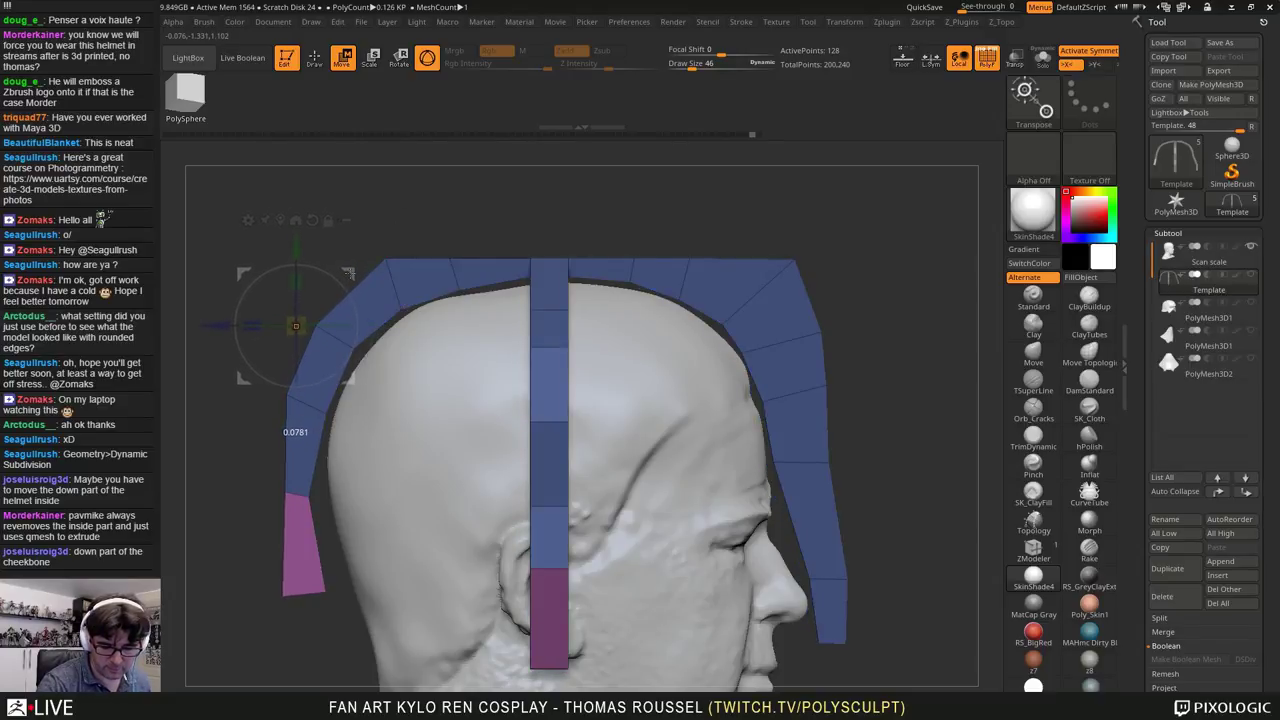
pyautogui.hotkey('ctrl', 'z')
pyautogui.hotkey('ctrl', 'z')
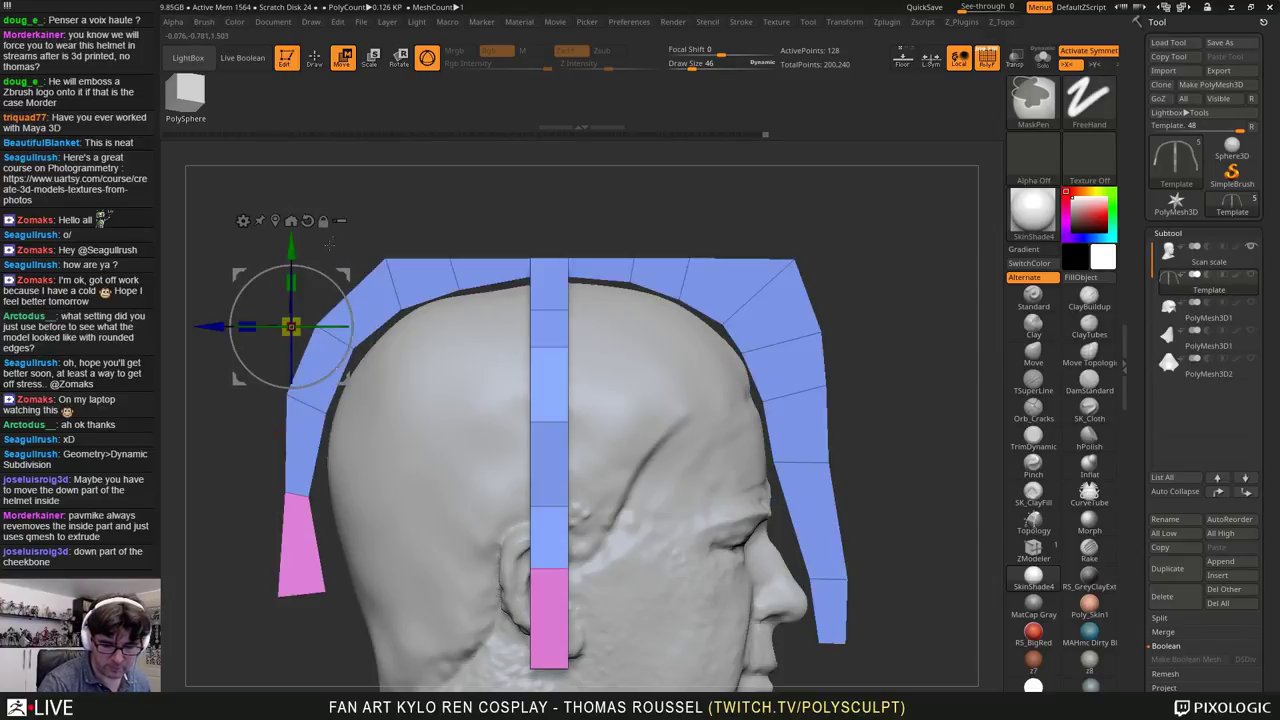
# Step: Isolate the outer vertices at the template's upper rear bend and move them out and up into a square corner
pyautogui.hotkey('ctrl', 'shift', 'z')
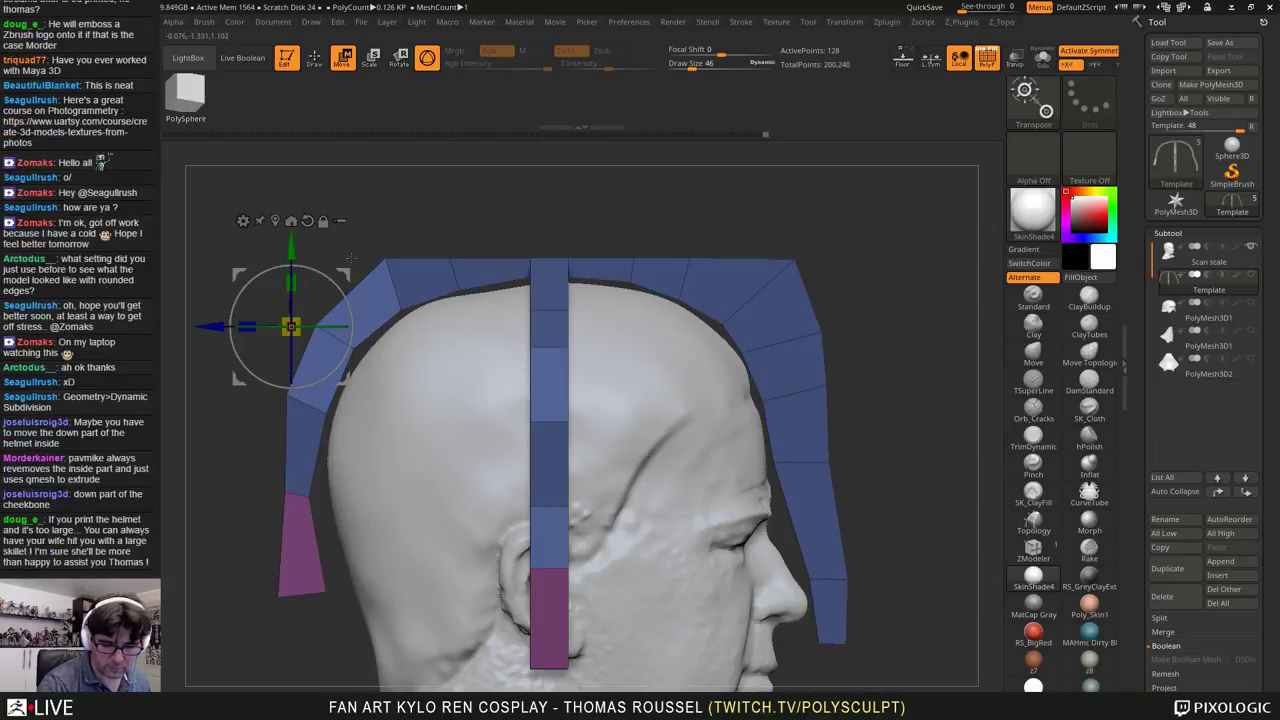
pyautogui.hotkey('ctrl', 'shift', 'z')
pyautogui.hotkey('ctrl', 'shift', 'z')
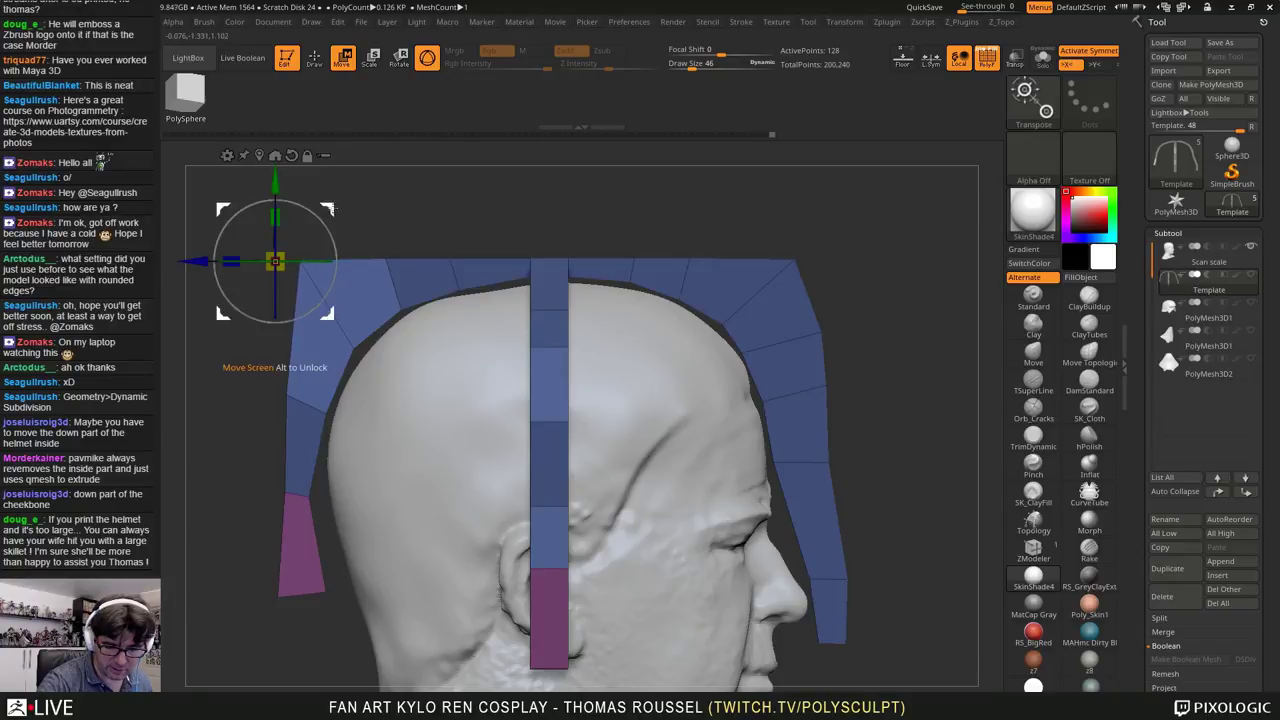
# Step: Isolate the inner vertices just above the back strip's end segment, move them slightly toward the head, and clear the mask
pyautogui.moveTo(378, 483)
pyautogui.keyDown('ctrl'); pyautogui.mouseDown()
pyautogui.moveTo(392, 500)
pyautogui.moveTo(272, 511)
pyautogui.mouseUp(); pyautogui.keyUp('ctrl')
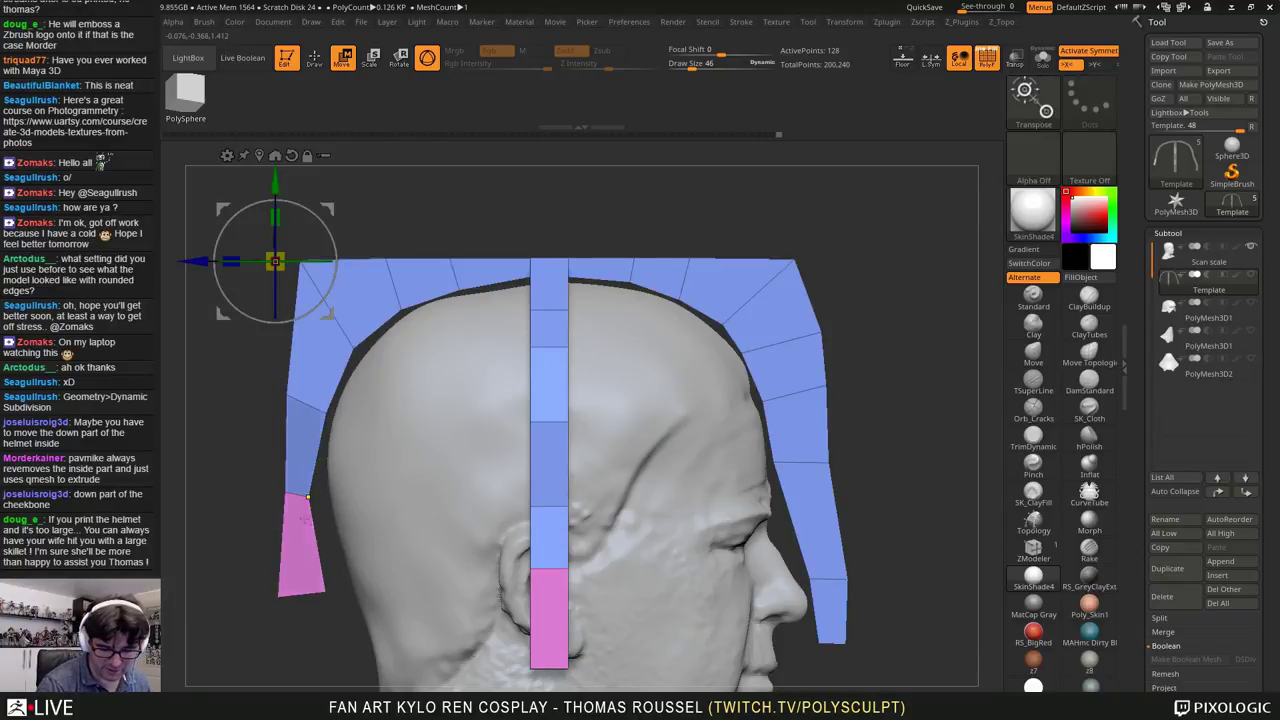
pyautogui.keyDown('ctrl'); pyautogui.click(365, 376); pyautogui.keyUp('ctrl')
pyautogui.moveTo(328, 211); pyautogui.dragTo(343, 214)
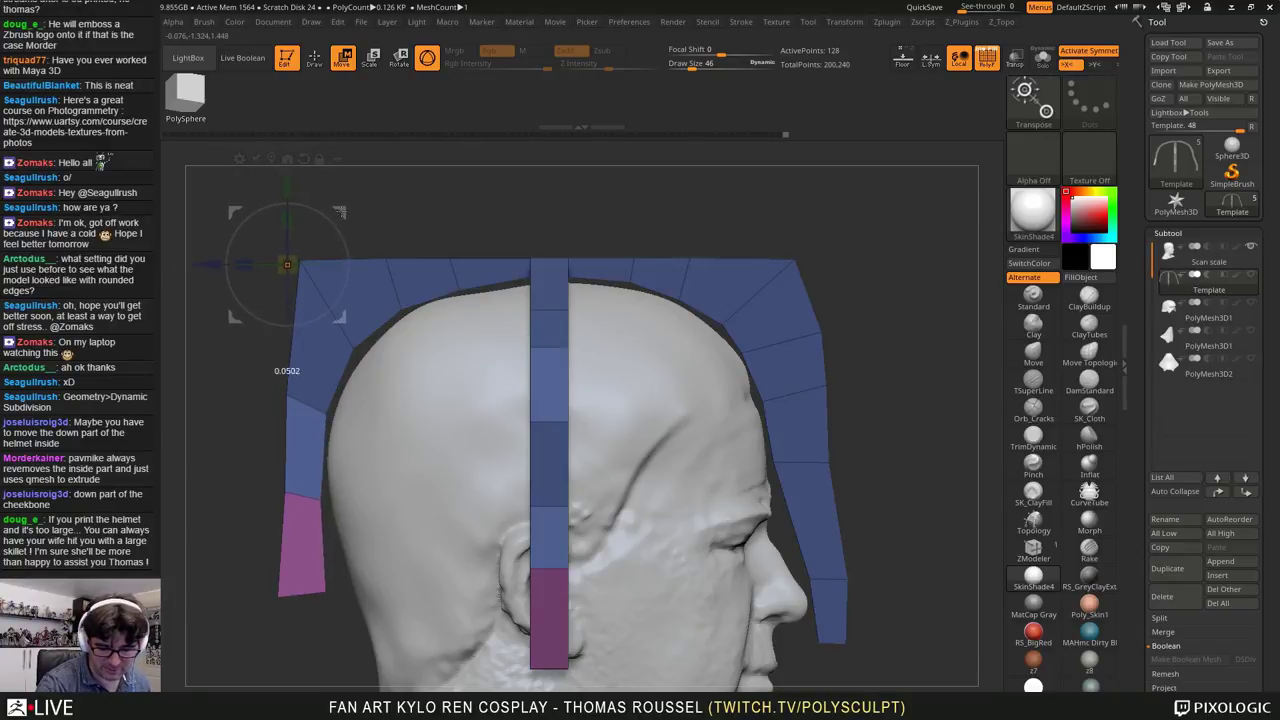
pyautogui.moveTo(876, 352)
pyautogui.keyDown('ctrl'); pyautogui.mouseDown()
pyautogui.moveTo(896, 374)
pyautogui.moveTo(874, 376)
pyautogui.mouseUp(); pyautogui.keyUp('ctrl')
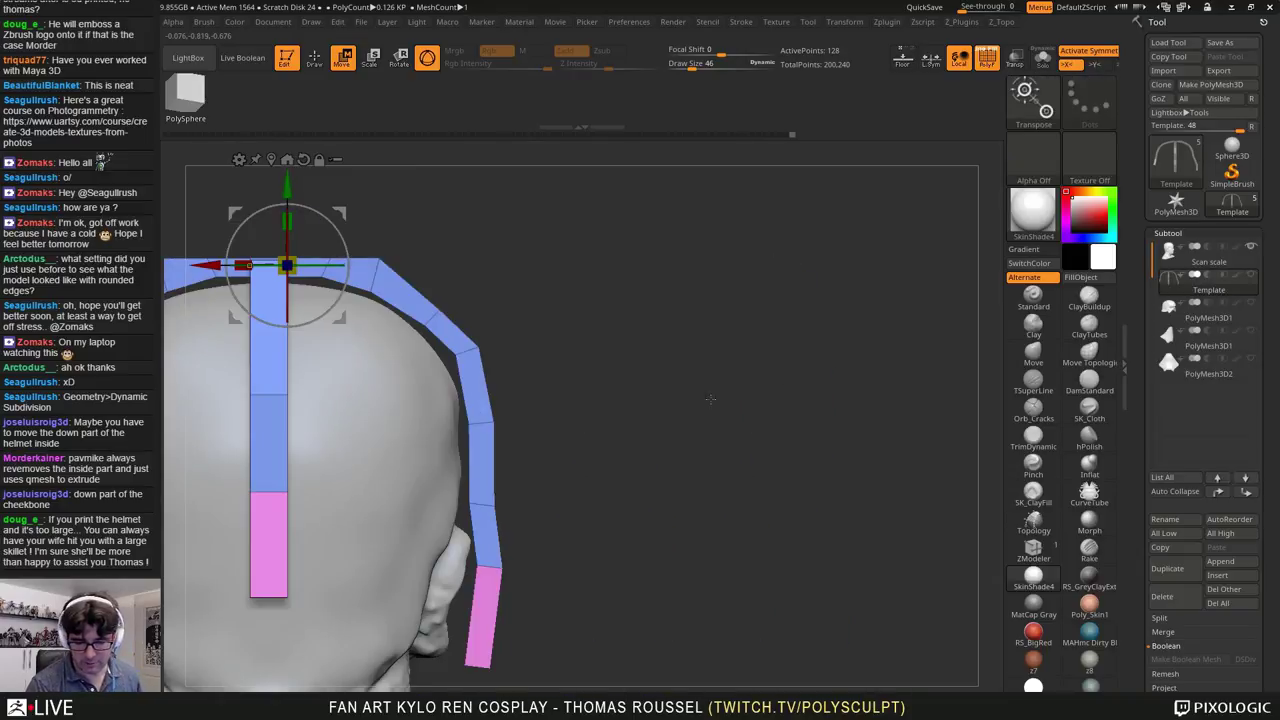
# Step: In back view, isolate the outer vertices at the side strips' upper bends and move them into square corners
pyautogui.keyDown('alt'); pyautogui.moveTo(710, 399); pyautogui.dragTo(915, 391); pyautogui.keyUp('alt')
pyautogui.keyDown('ctrl'); pyautogui.moveTo(671, 277); pyautogui.dragTo(626, 325); pyautogui.keyUp('ctrl')
pyautogui.keyDown('ctrl'); pyautogui.click(703, 283); pyautogui.keyUp('ctrl')
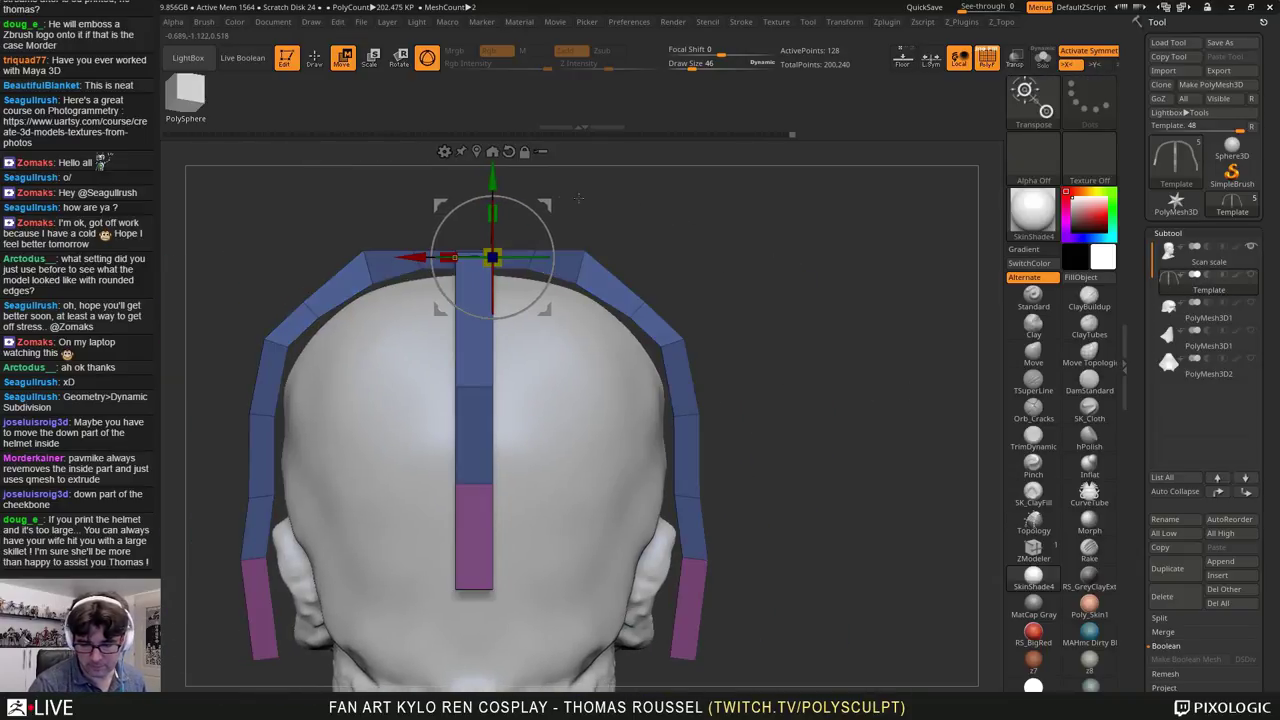
pyautogui.hotkey('ctrl', 'shift', 'z')
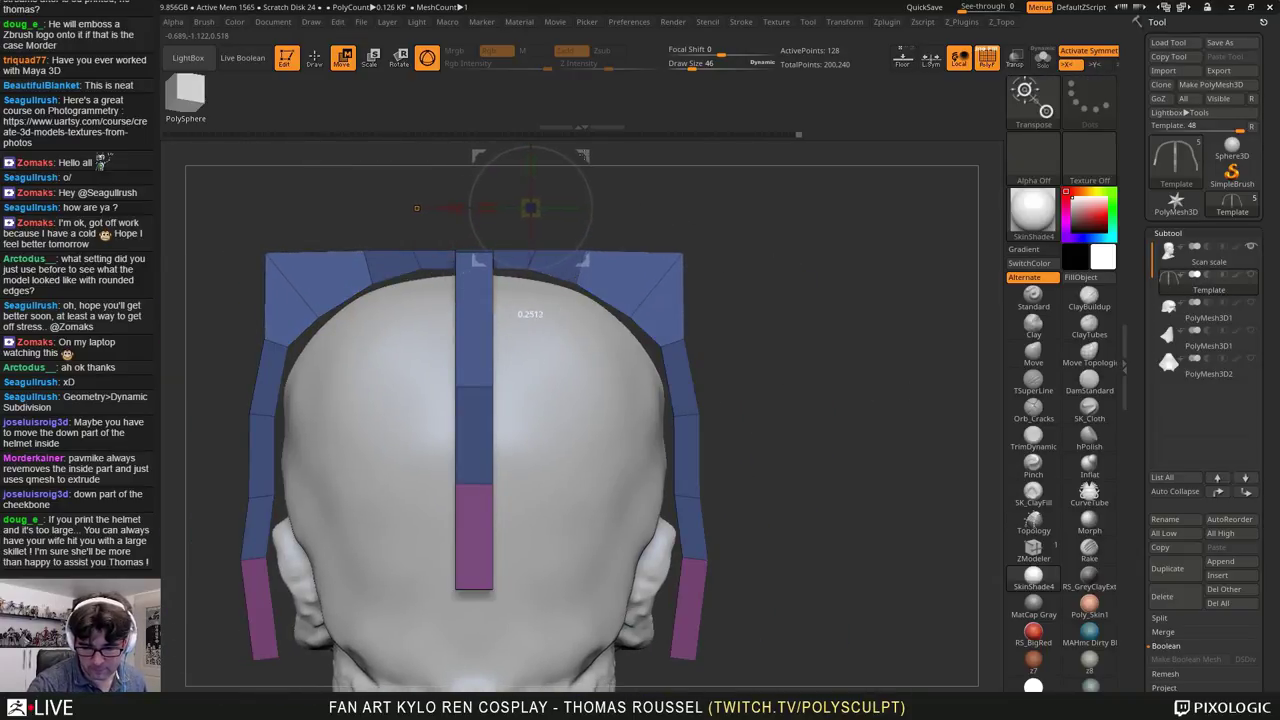
# Step: Isolate the outer vertices down both side strips with masks and move them symmetrically outward to thicken the strips
pyautogui.keyDown('ctrl'); pyautogui.moveTo(737, 199); pyautogui.dragTo(727, 292); pyautogui.keyUp('ctrl')
pyautogui.keyDown('ctrl'); pyautogui.moveTo(681, 375); pyautogui.dragTo(657, 380); pyautogui.keyUp('ctrl')
pyautogui.keyDown('ctrl'); pyautogui.moveTo(741, 382); pyautogui.dragTo(668, 430); pyautogui.keyUp('ctrl')
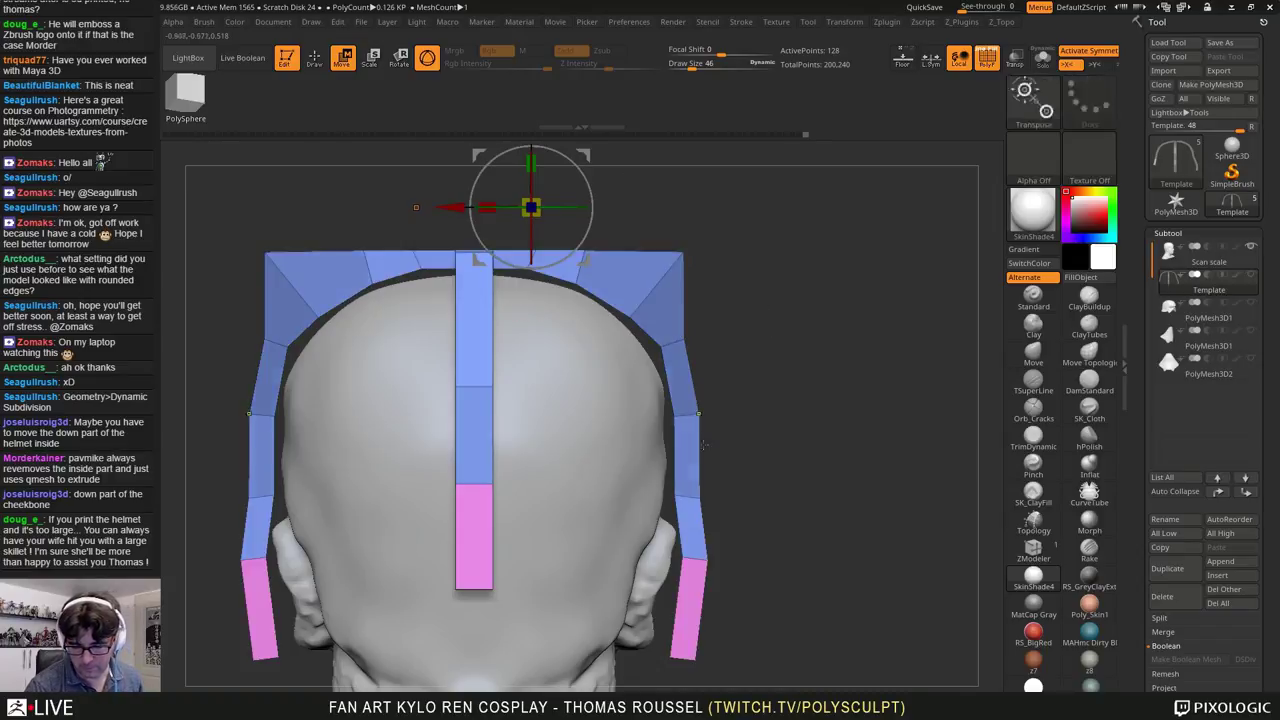
pyautogui.keyDown('ctrl'); pyautogui.moveTo(729, 477); pyautogui.dragTo(670, 514); pyautogui.keyUp('ctrl')
pyautogui.keyDown('ctrl'); pyautogui.moveTo(726, 543); pyautogui.dragTo(668, 572); pyautogui.keyUp('ctrl')
pyautogui.keyDown('ctrl'); pyautogui.click(763, 535); pyautogui.keyUp('ctrl')
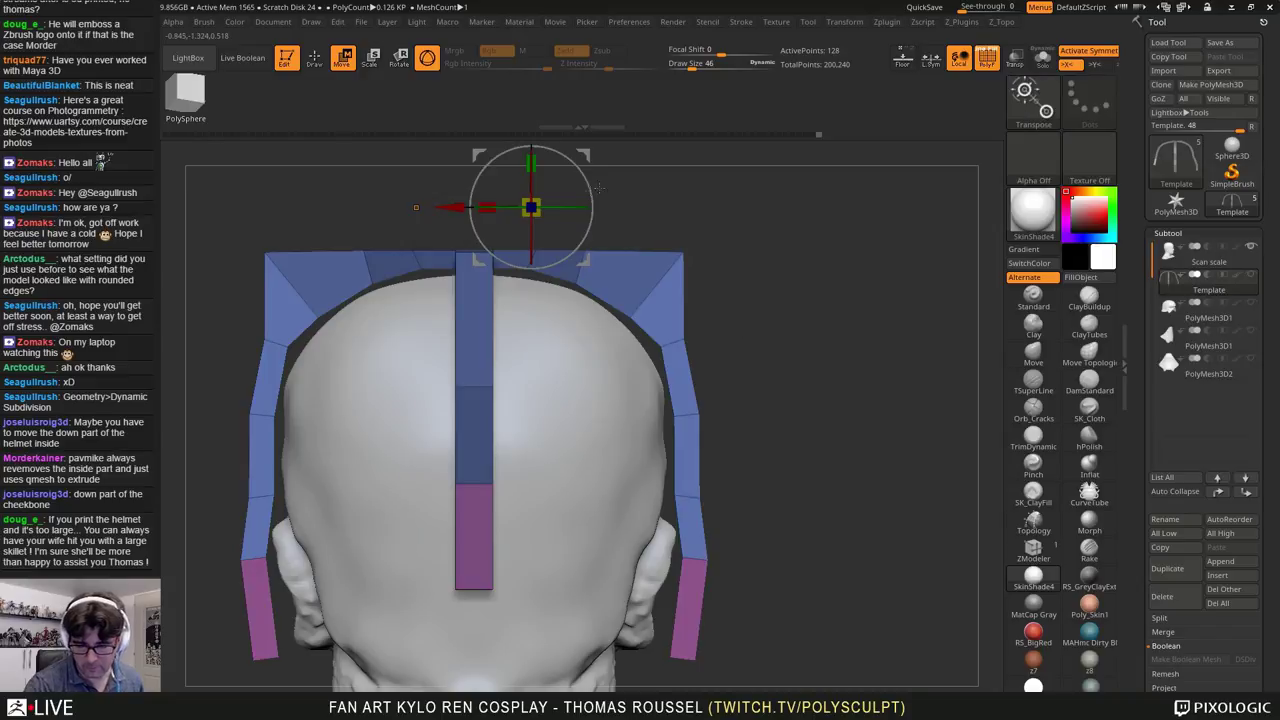
pyautogui.moveTo(440, 206); pyautogui.dragTo(465, 207)
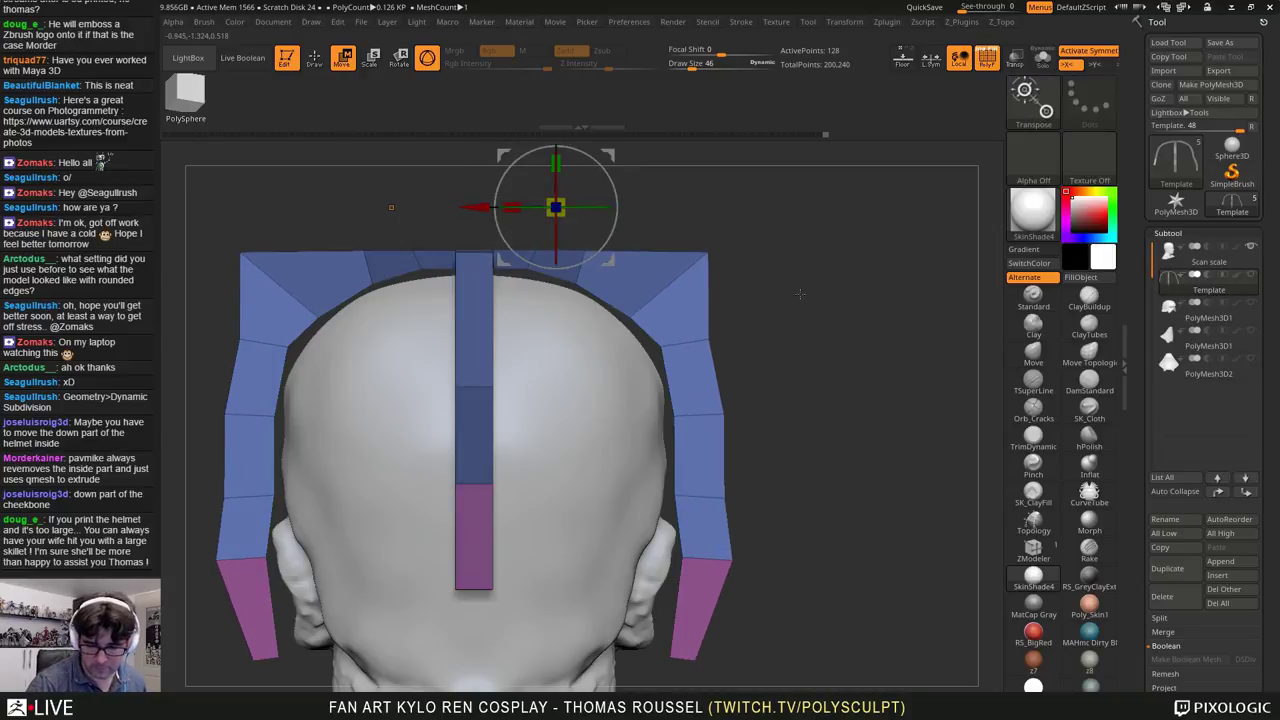
# Step: Try to isolate the side strips' outer vertices and scale them into line from the upper corner
pyautogui.keyDown('ctrl'); pyautogui.click(806, 268); pyautogui.keyUp('ctrl')
pyautogui.keyDown('ctrl'); pyautogui.moveTo(806, 268); pyautogui.dragTo(758, 423); pyautogui.keyUp('ctrl')
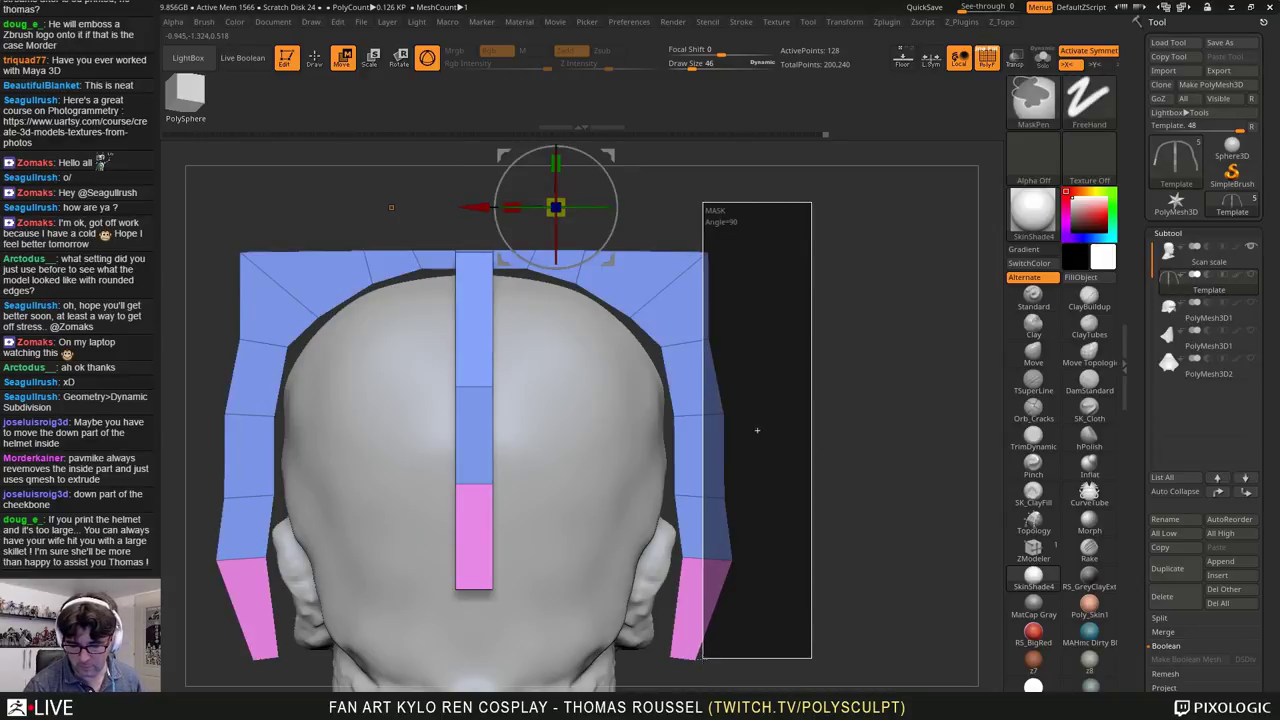
pyautogui.keyDown('ctrl'); pyautogui.moveTo(703, 658); pyautogui.dragTo(693, 676); pyautogui.keyUp('ctrl')
pyautogui.keyDown('ctrl'); pyautogui.click(783, 591); pyautogui.keyUp('ctrl')
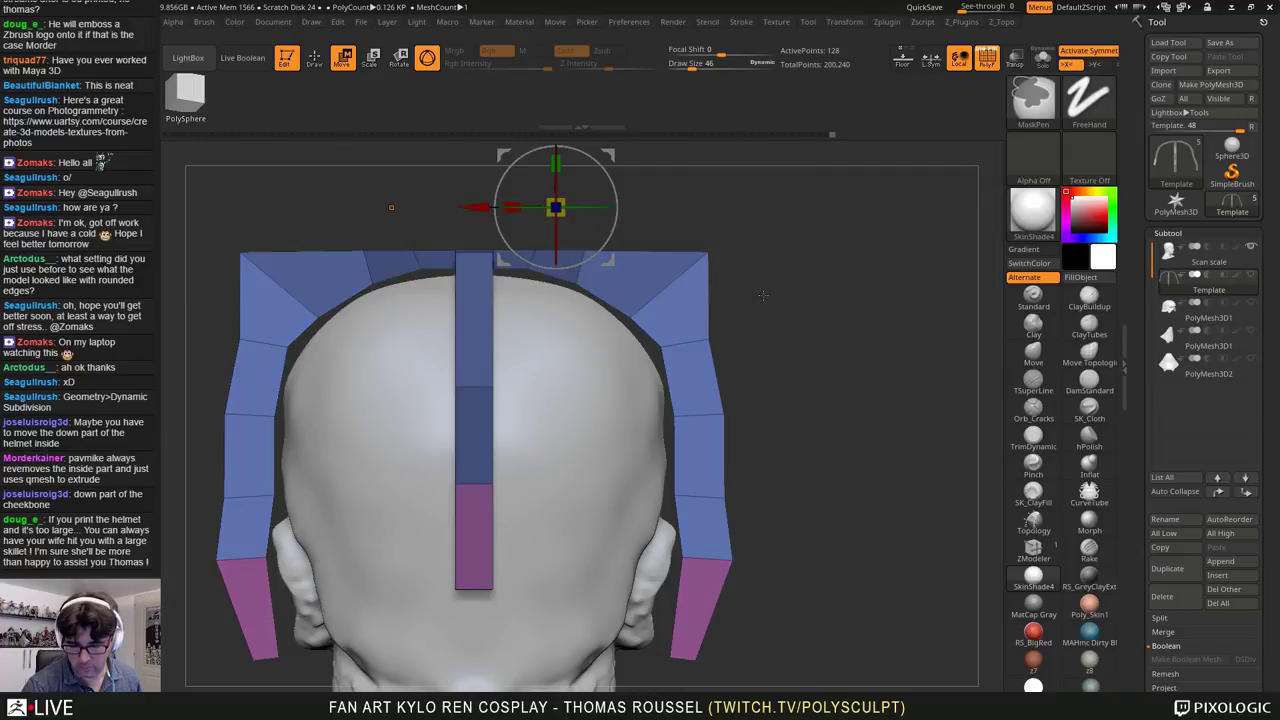
pyautogui.click(708, 251)
pyautogui.click(708, 251)
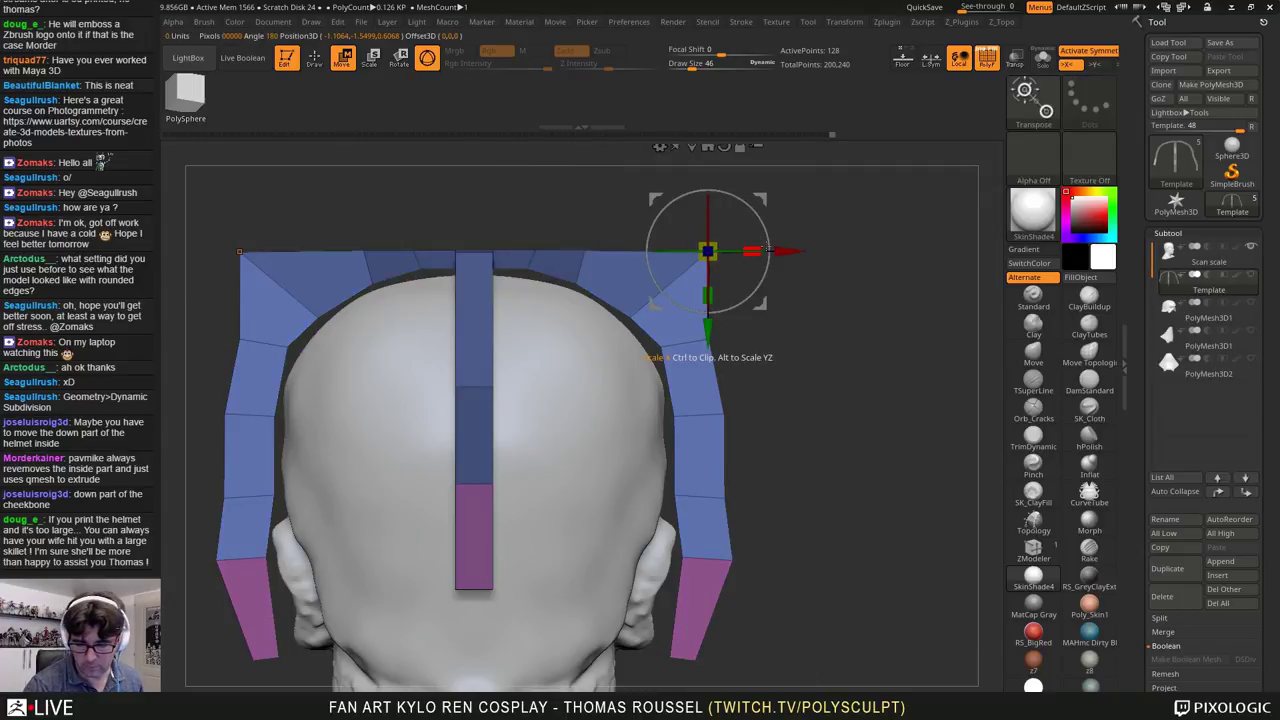
pyautogui.moveTo(754, 251); pyautogui.dragTo(716, 250)
pyautogui.hotkey('ctrl', 'z')
pyautogui.moveTo(760, 248); pyautogui.dragTo(763, 290, button='right')
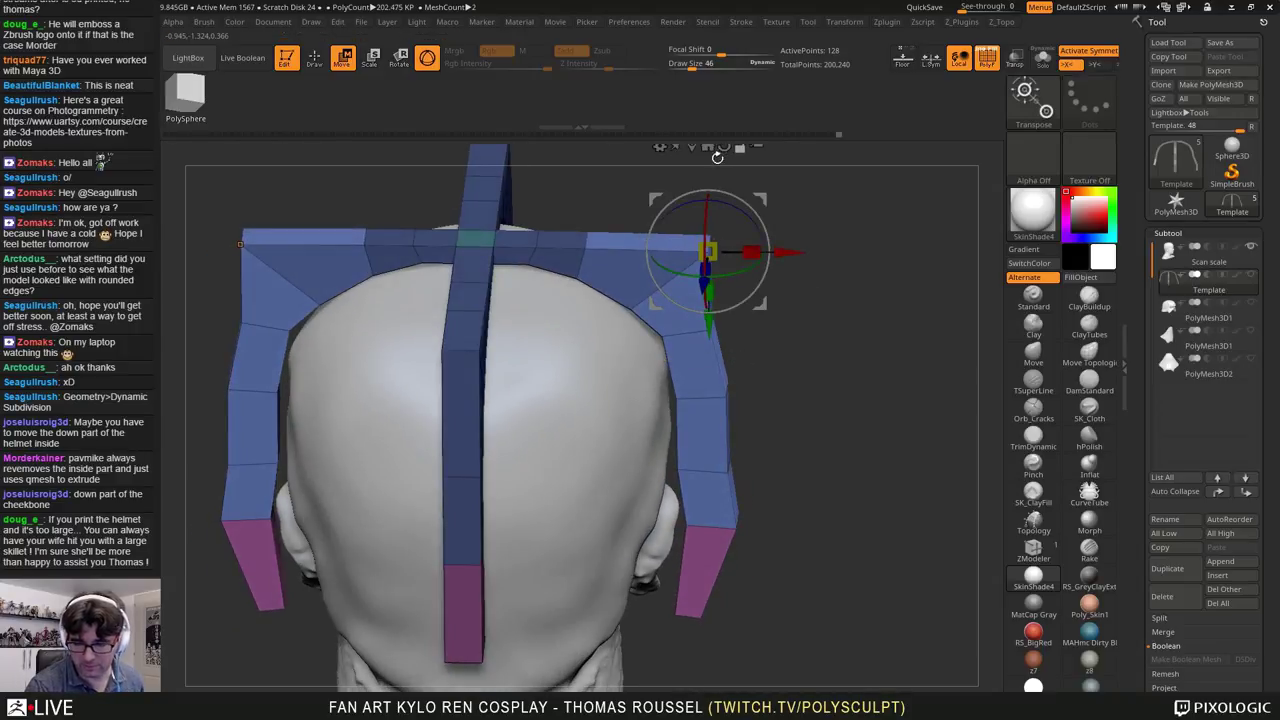
pyautogui.keyDown('alt'); pyautogui.moveTo(736, 151); pyautogui.dragTo(727, 238, button='right'); pyautogui.keyUp('alt')
pyautogui.moveTo(743, 339); pyautogui.dragTo(725, 344)
pyautogui.hotkey('ctrl', 'z')
# Step: Isolate the side strips' outer vertices in back view, flatten them into straight vertical edges, and move them outward
pyautogui.keyDown('ctrl'); pyautogui.moveTo(758, 352); pyautogui.dragTo(748, 305, button='right'); pyautogui.keyUp('ctrl')
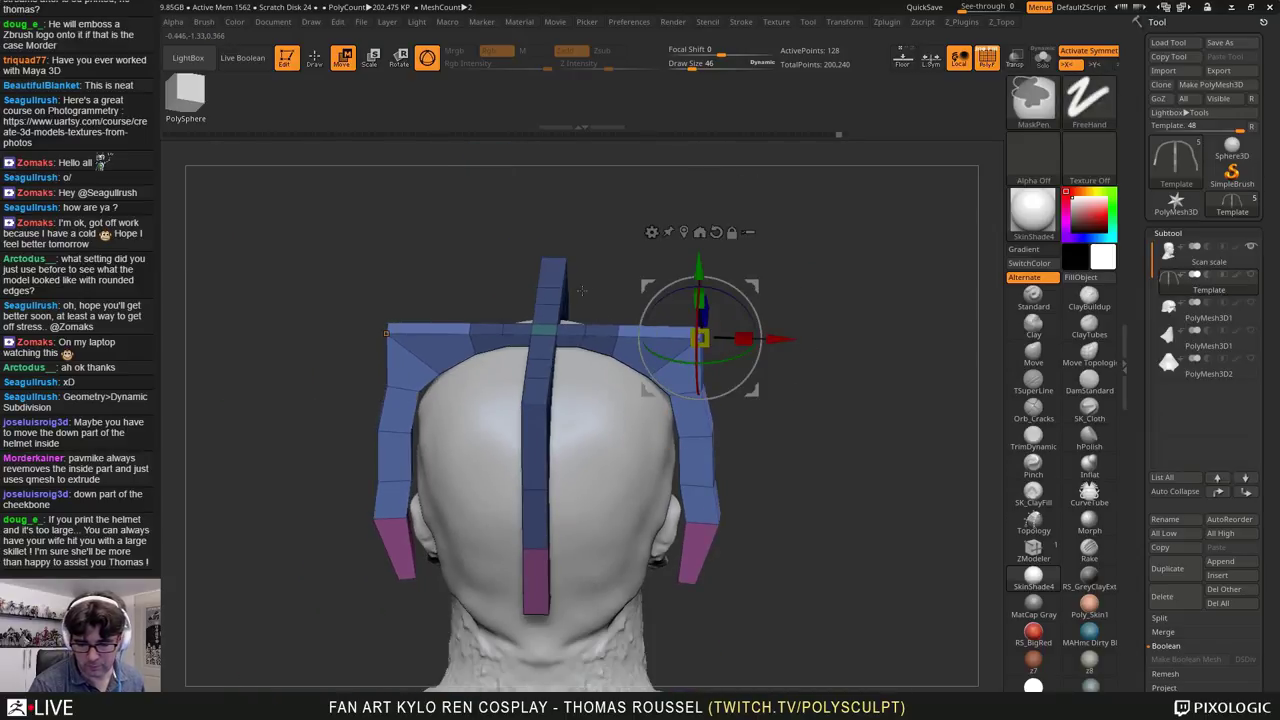
pyautogui.keyDown('ctrl'); pyautogui.moveTo(632, 424); pyautogui.dragTo(651, 441); pyautogui.keyUp('ctrl')
pyautogui.keyDown('shift'); pyautogui.moveTo(814, 437); pyautogui.dragTo(820, 423, button='right'); pyautogui.keyUp('shift')
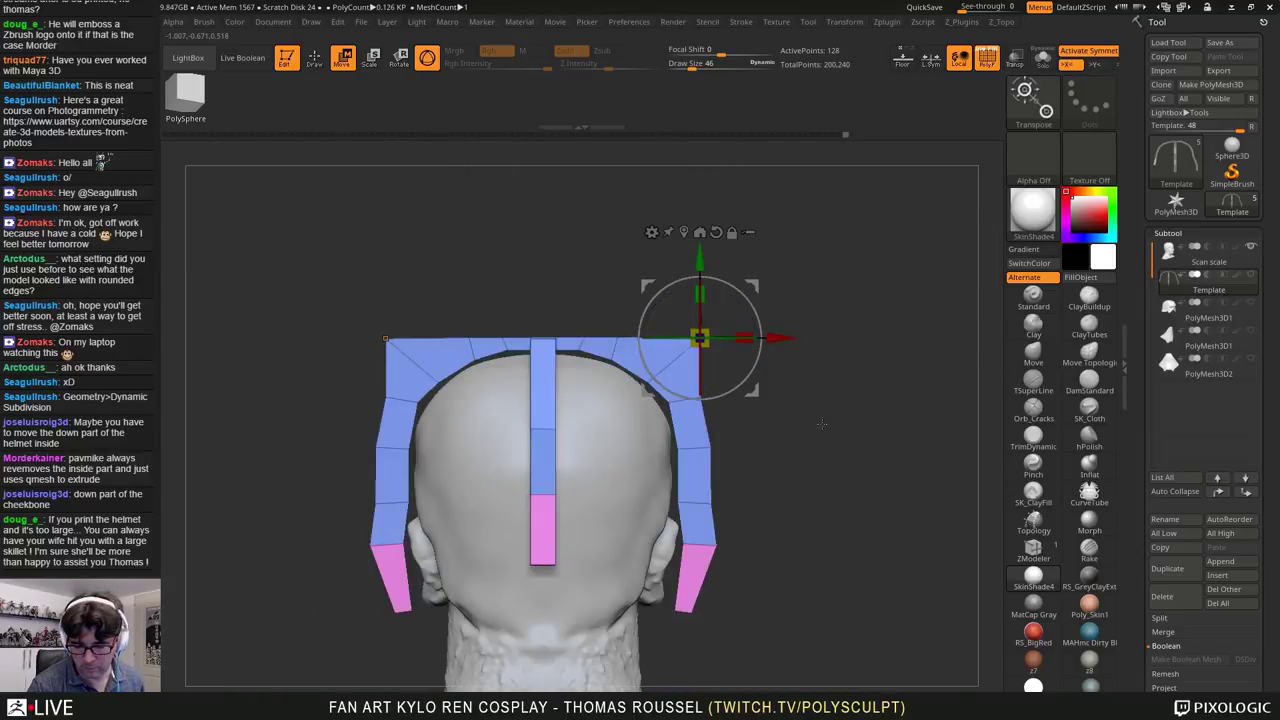
pyautogui.keyDown('ctrl'); pyautogui.moveTo(845, 260); pyautogui.dragTo(686, 648); pyautogui.keyUp('ctrl')
pyautogui.keyDown('ctrl'); pyautogui.click(802, 467); pyautogui.keyUp('ctrl')
pyautogui.moveTo(745, 338); pyautogui.dragTo(588, 364)
pyautogui.moveTo(785, 342); pyautogui.dragTo(920, 348)
pyautogui.keyDown('ctrl'); pyautogui.moveTo(788, 449); pyautogui.dragTo(805, 468); pyautogui.keyUp('ctrl')
# Step: Isolate the template's top vertices, raise them slightly above the head as a level top edge, and clear the mask
pyautogui.keyDown('alt'); pyautogui.moveTo(734, 362); pyautogui.dragTo(734, 405); pyautogui.keyUp('alt')
pyautogui.keyDown('ctrl'); pyautogui.moveTo(741, 281); pyautogui.dragTo(186, 352); pyautogui.keyUp('ctrl')
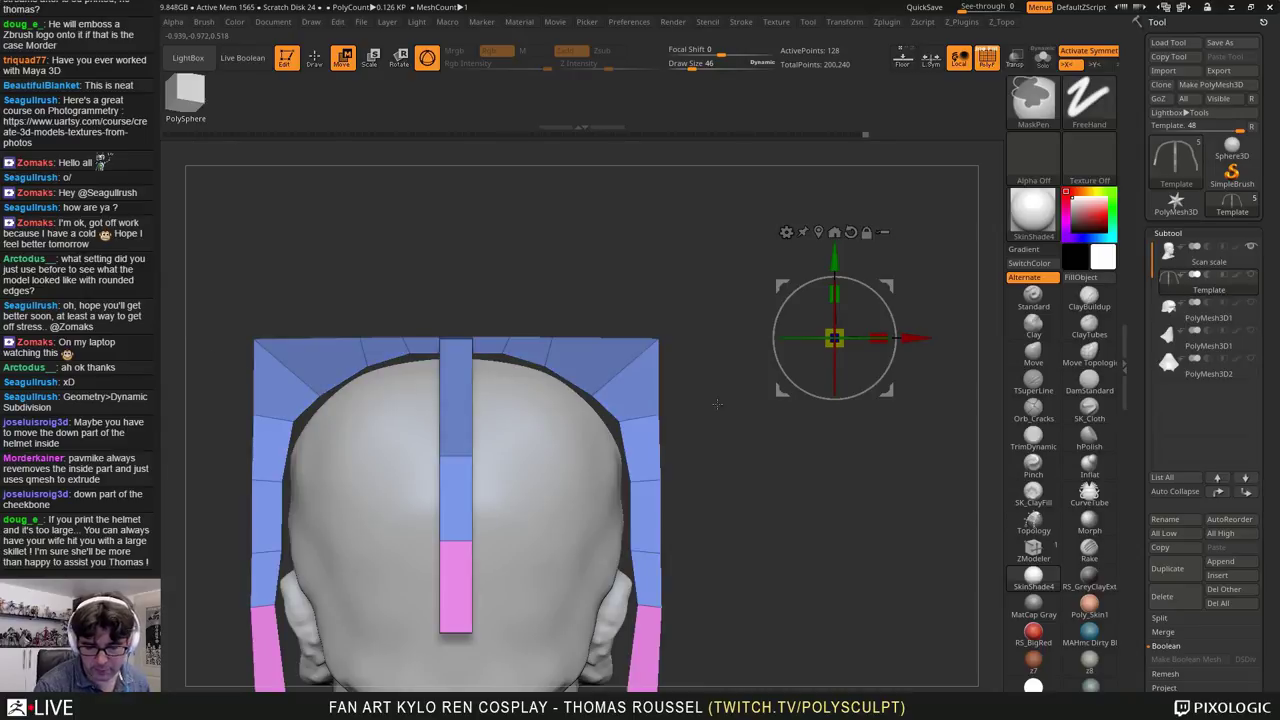
pyautogui.keyDown('ctrl'); pyautogui.click(717, 404); pyautogui.keyUp('ctrl')
pyautogui.click(466, 338)
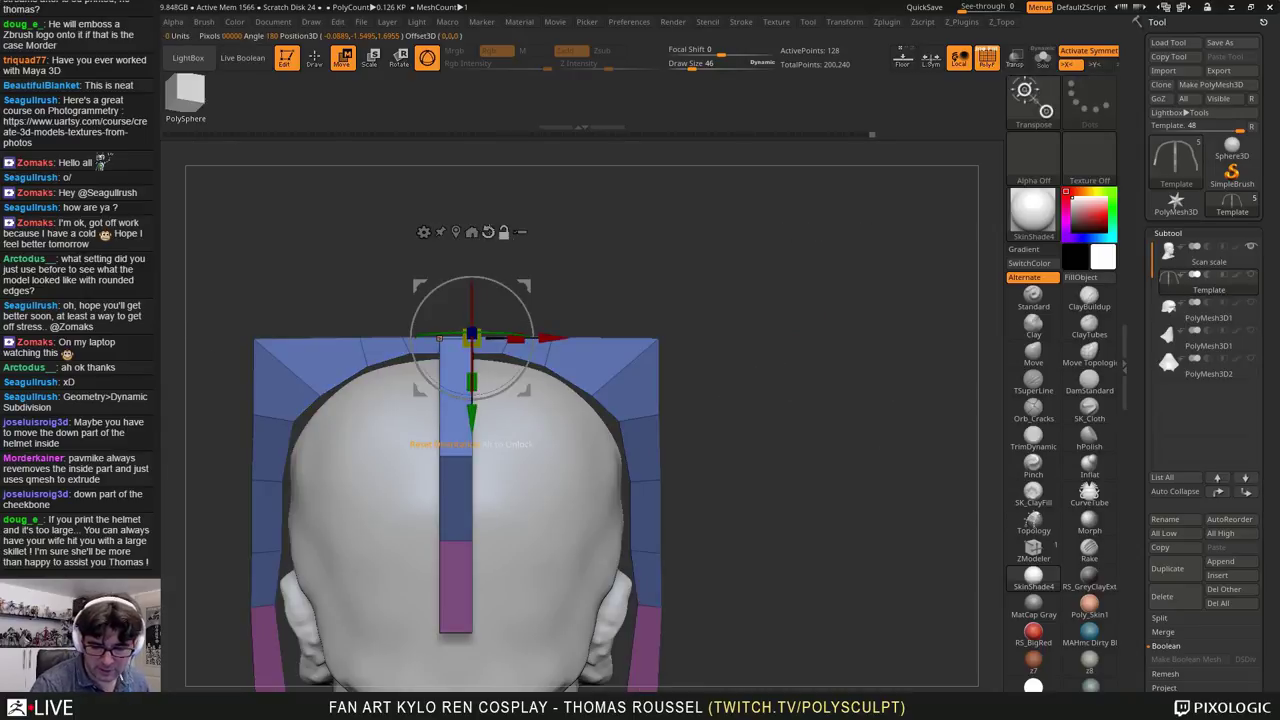
pyautogui.moveTo(472, 338); pyautogui.dragTo(480, 246)
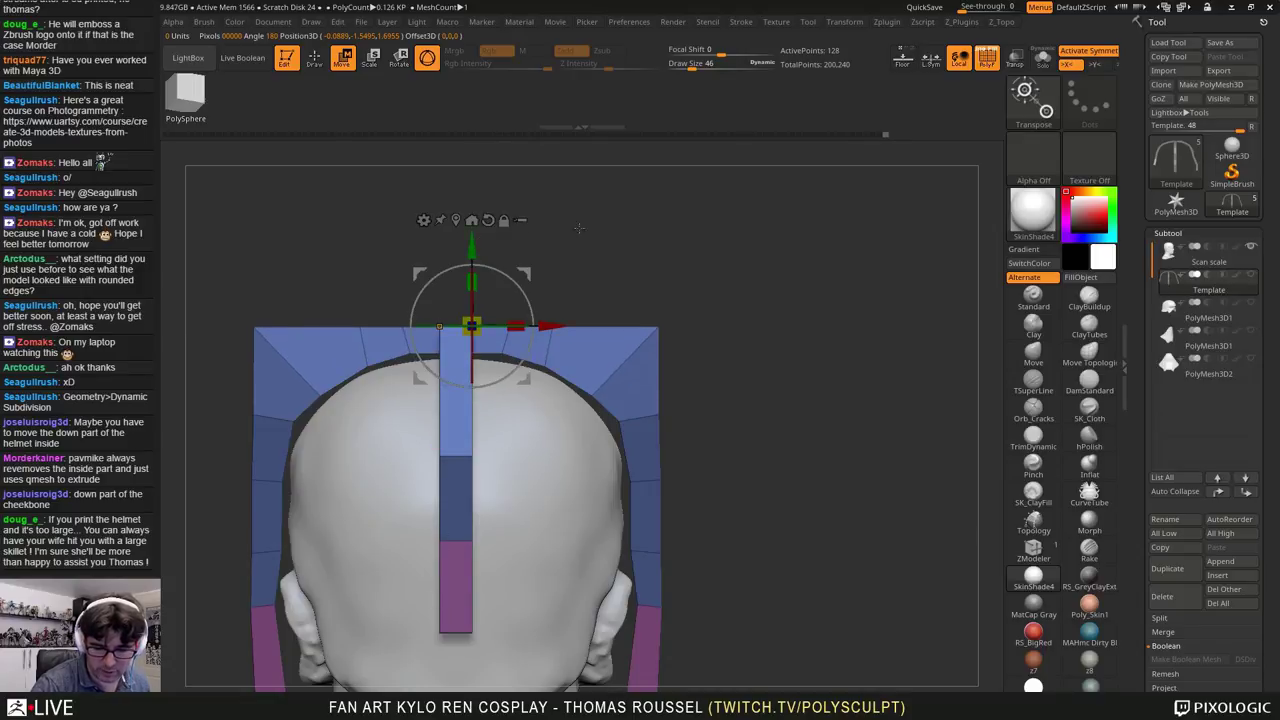
pyautogui.keyDown('ctrl'); pyautogui.moveTo(735, 422); pyautogui.dragTo(768, 443); pyautogui.keyUp('ctrl')
# Step: Bring the model to a side view and hide the head scan so only the template shows
pyautogui.keyDown('ctrl'); pyautogui.moveTo(768, 443); pyautogui.dragTo(755, 405, button='right'); pyautogui.keyUp('ctrl')
pyautogui.moveTo(755, 405); pyautogui.dragTo(744, 450, button='right')
pyautogui.keyDown('alt'); pyautogui.moveTo(786, 444); pyautogui.dragTo(830, 386); pyautogui.keyUp('alt')
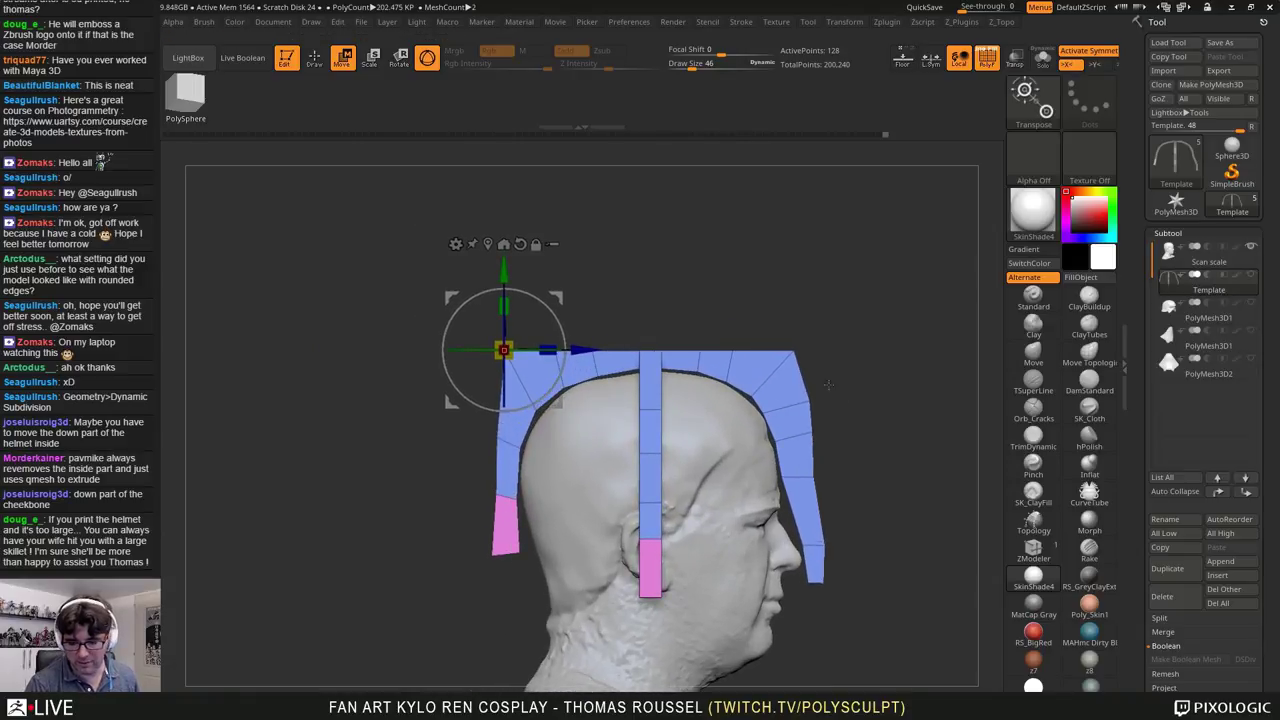
pyautogui.keyDown('alt'); pyautogui.moveTo(863, 572); pyautogui.dragTo(767, 470); pyautogui.keyUp('alt')
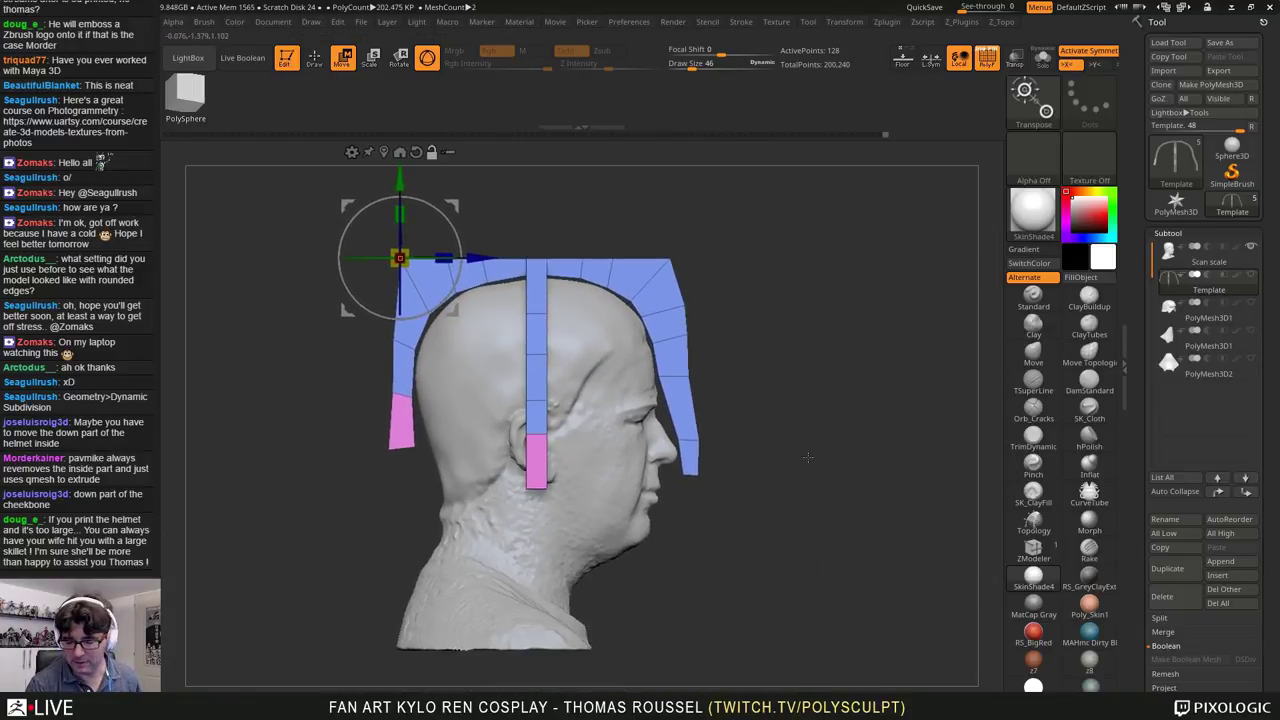
pyautogui.click(1250, 250)
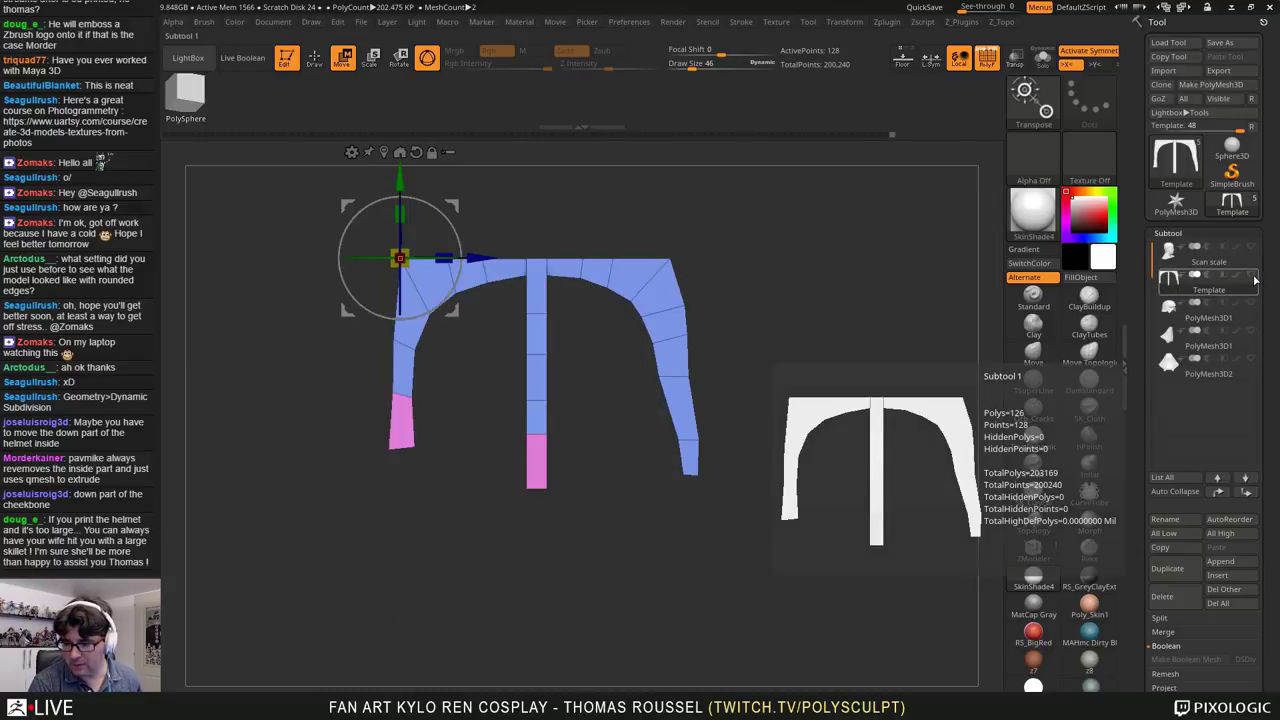
# Step: Open the 3D Print Hub plugin's export size settings beside the canvas
pyautogui.click(920, 22)
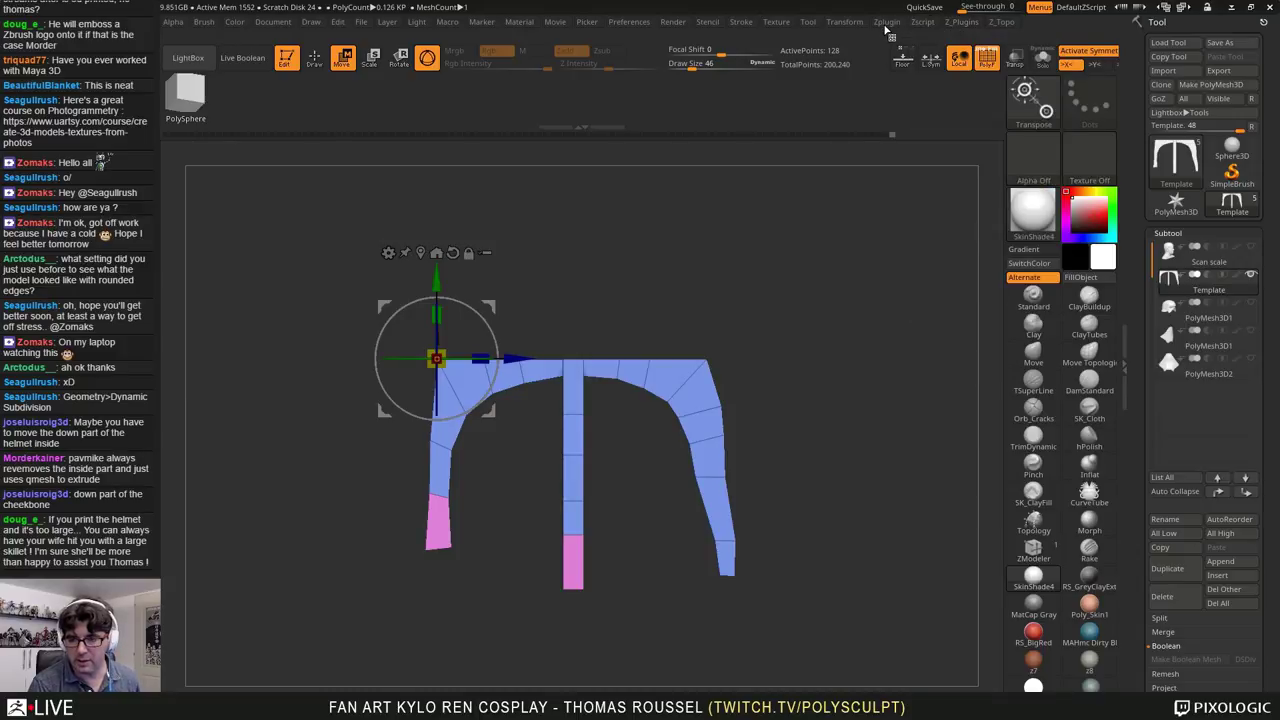
pyautogui.click(886, 23)
pyautogui.click(877, 32)
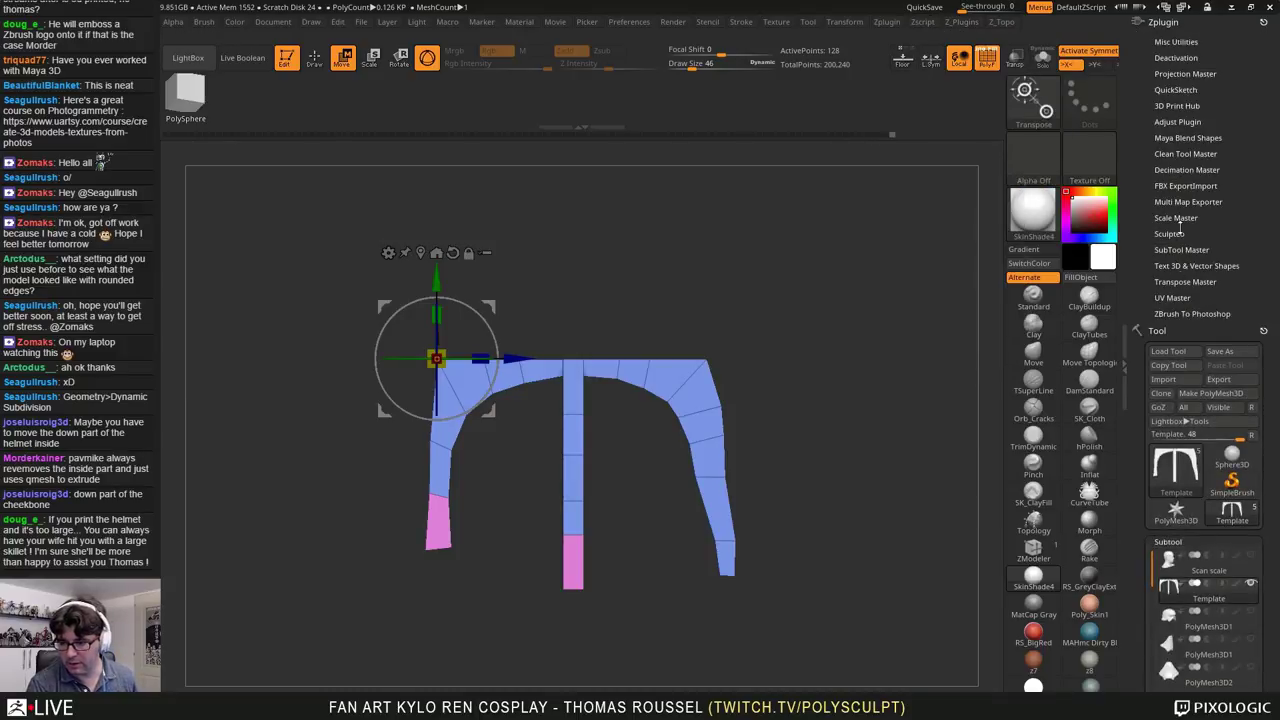
pyautogui.click(1177, 105)
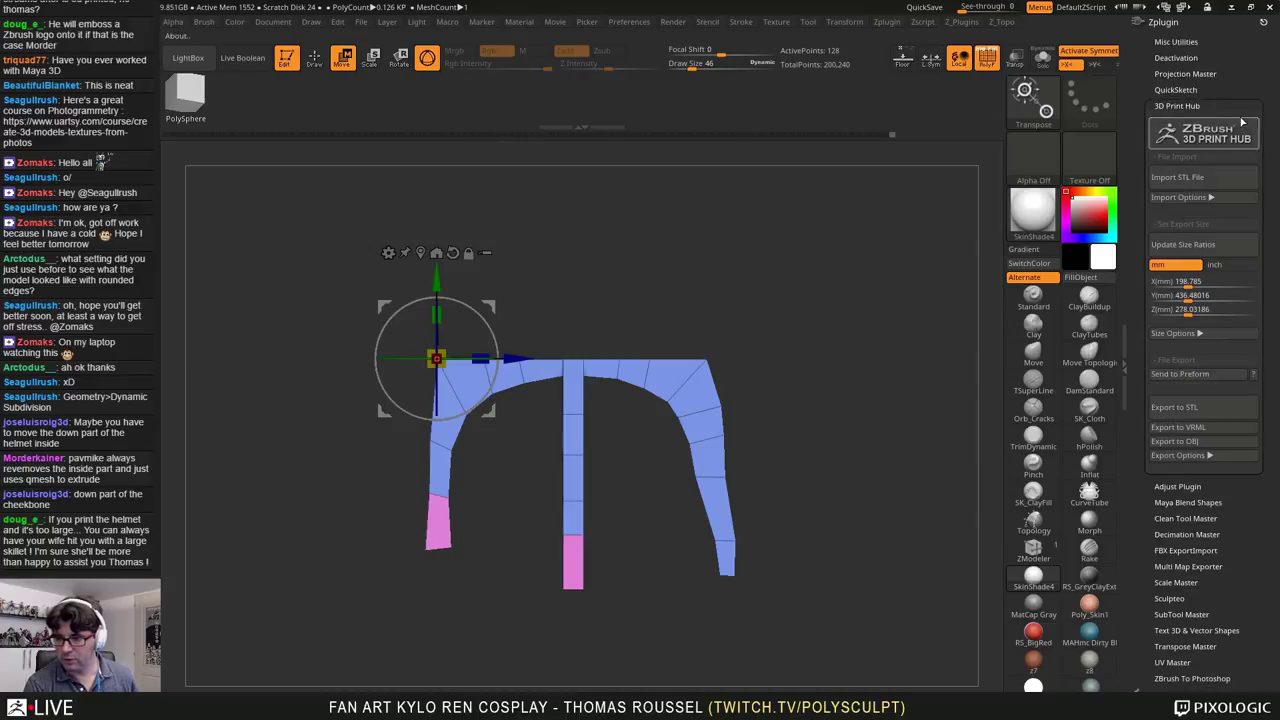
pyautogui.scroll(-1, 1160, 250)
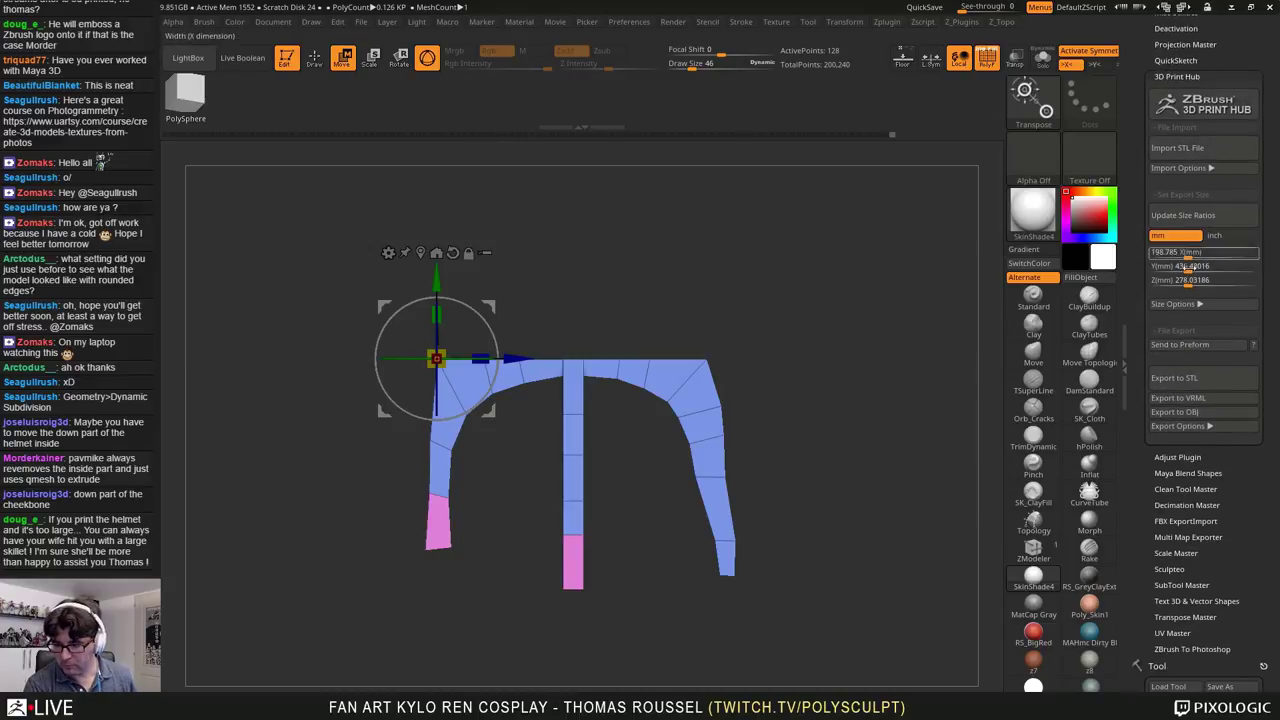
# Step: Set the size options to Per SubTool and update the size ratios, choosing 4.56 x 3.40 x 3.07 mm as the total size
pyautogui.click(1185, 303)
pyautogui.click(1222, 280)
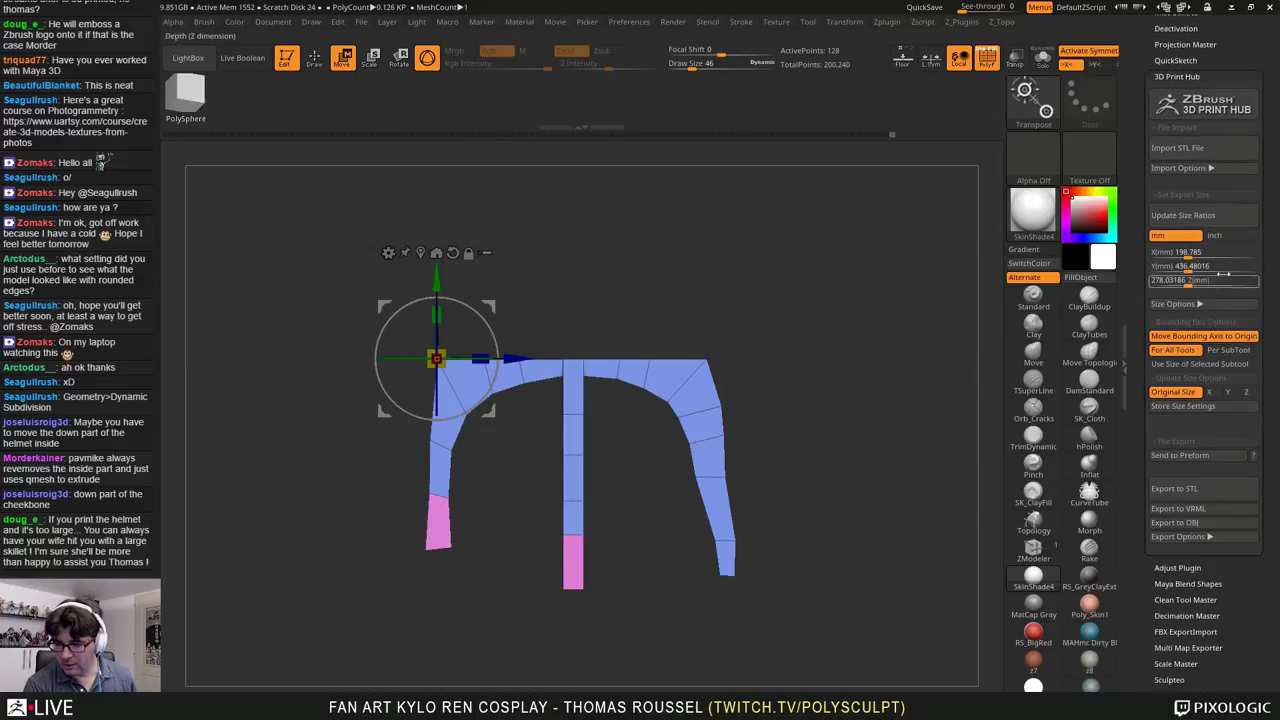
pyautogui.click(1224, 352)
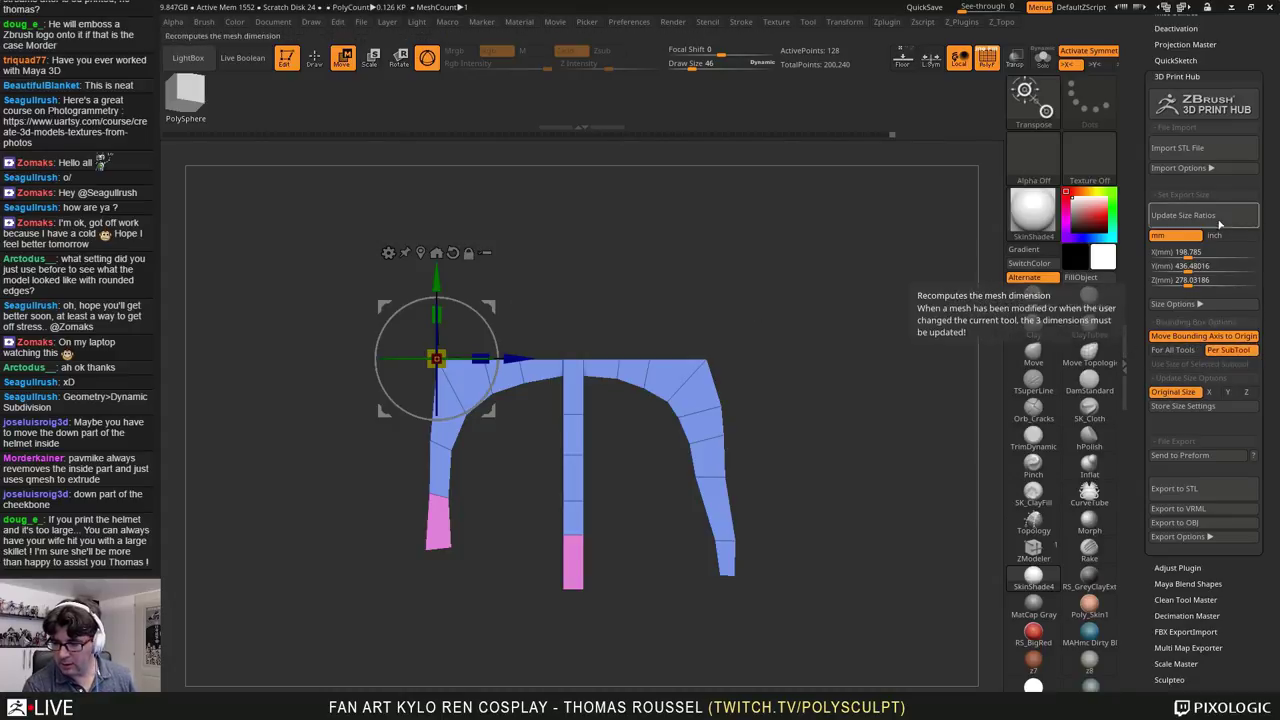
pyautogui.click(1208, 215)
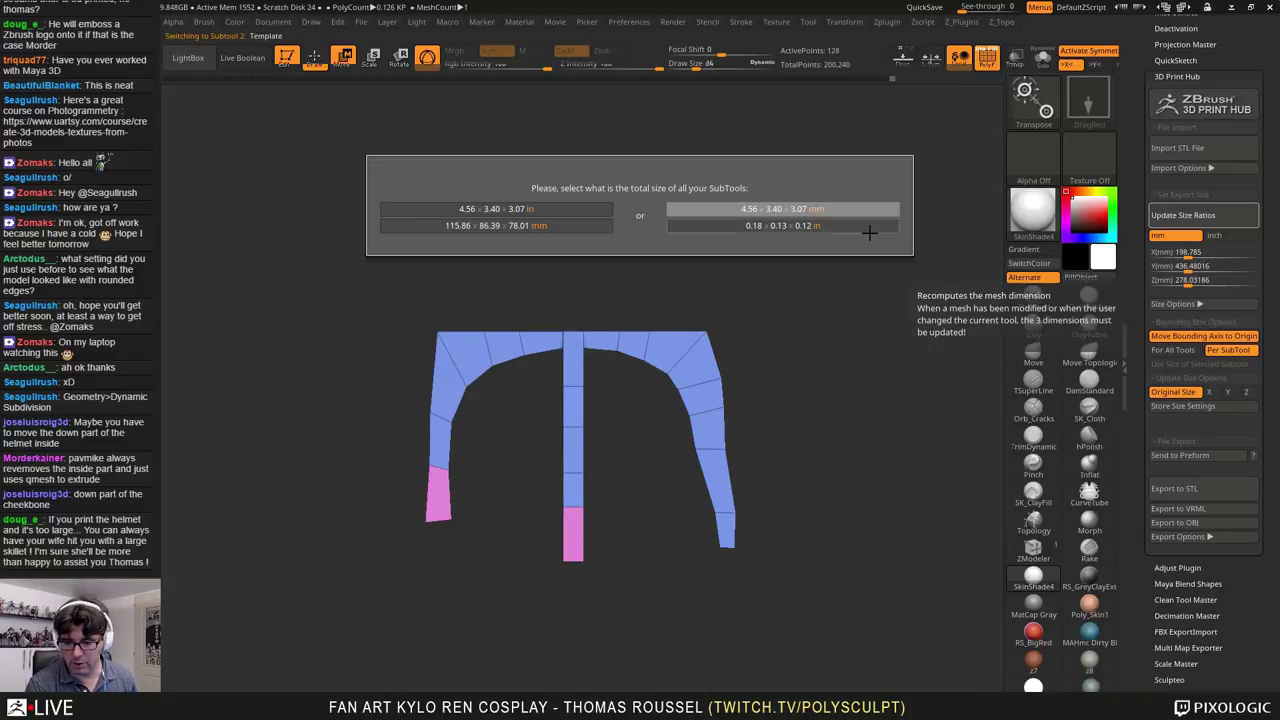
pyautogui.click(805, 209)
# Step: Set the template's export width in X to 456.095 mm
pyautogui.click(1163, 252)
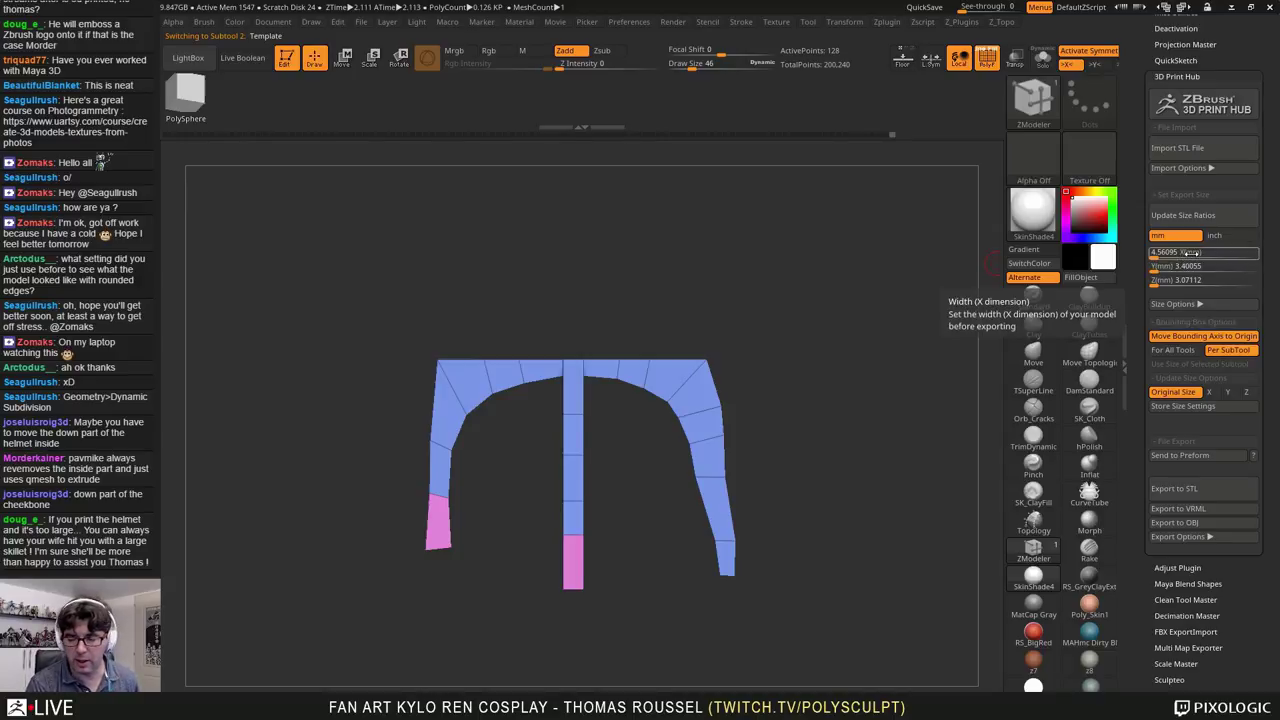
pyautogui.click(1183, 266)
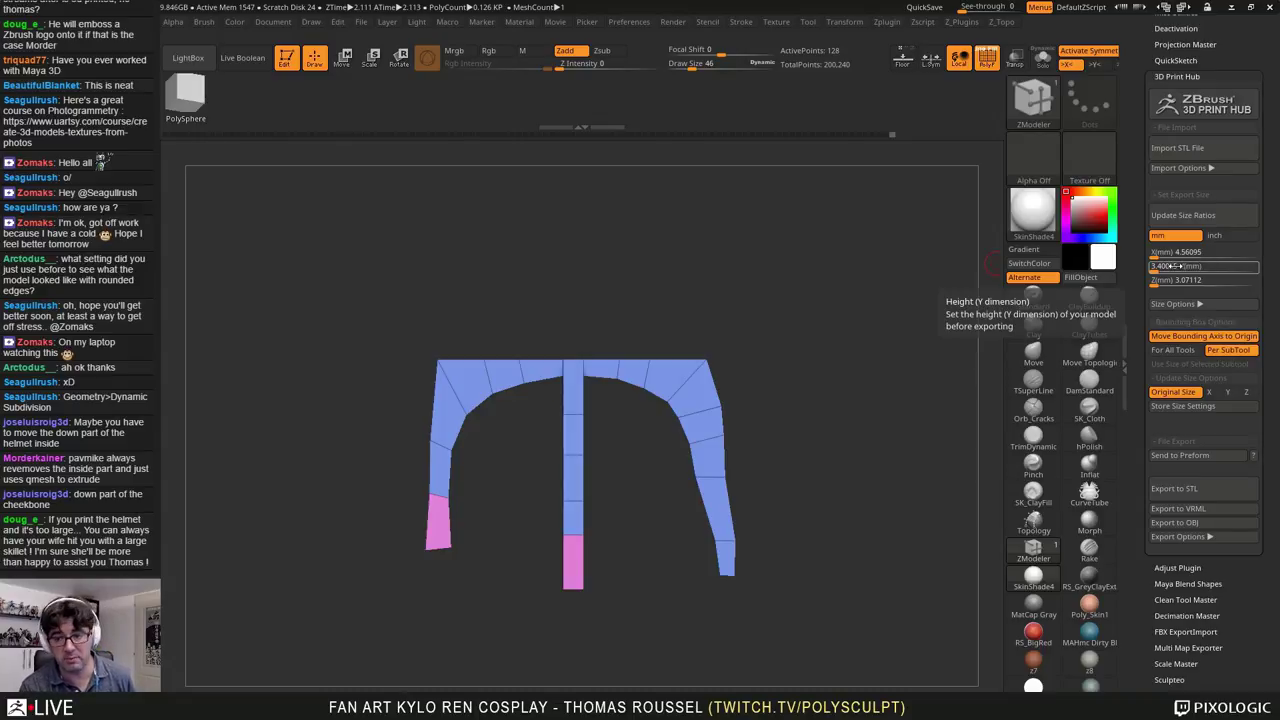
pyautogui.click(1158, 254)
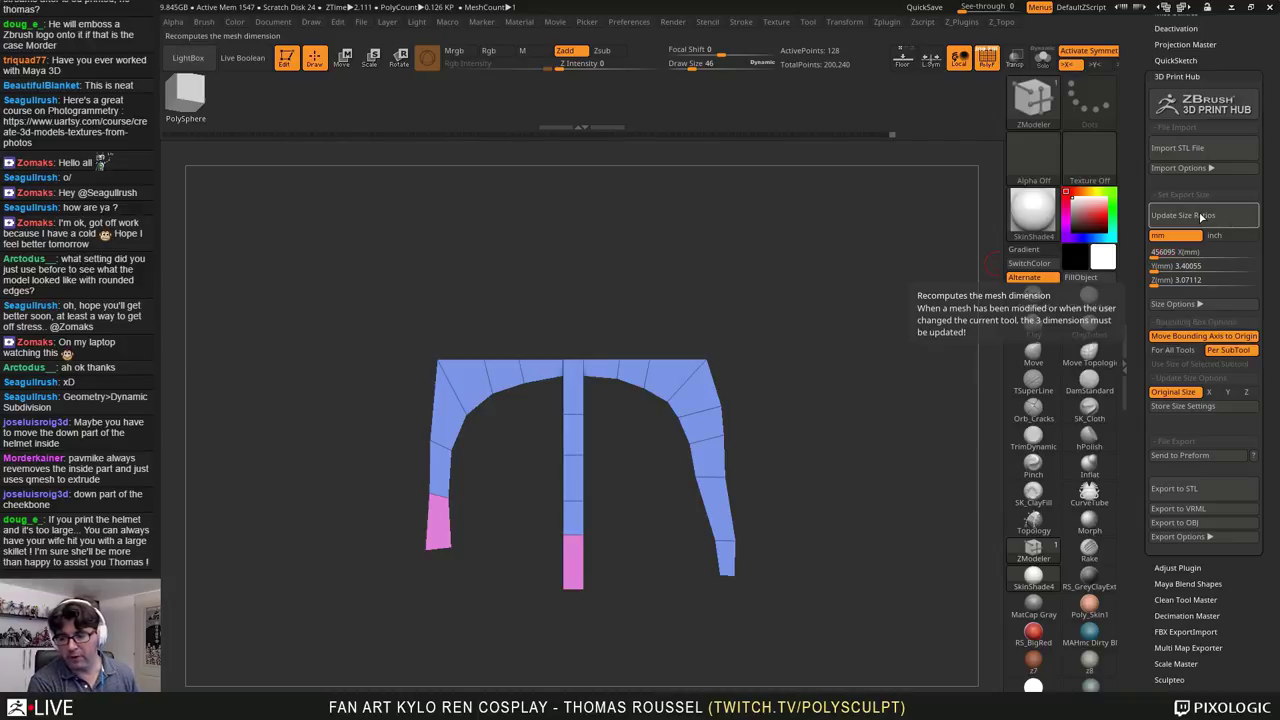
pyautogui.write('.')
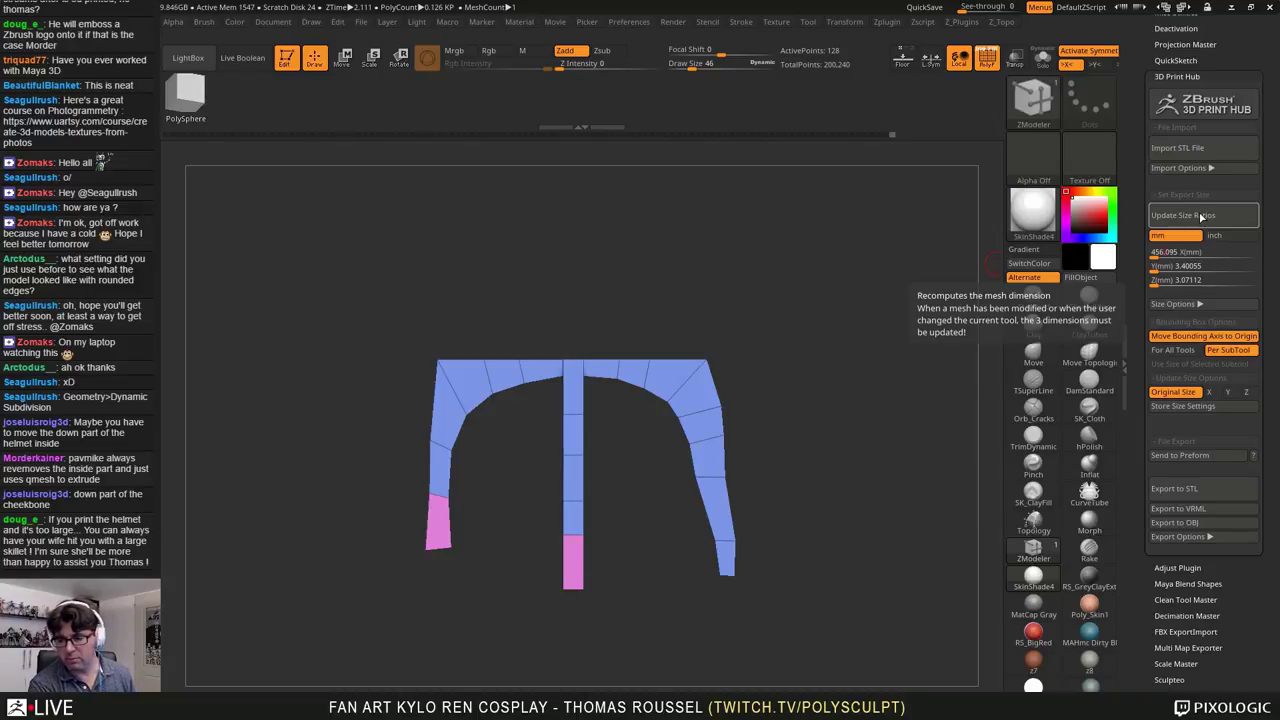
# Step: Update the template's export size ratios and draw a measuring line across its lower ends from back to front
pyautogui.click(1202, 216)
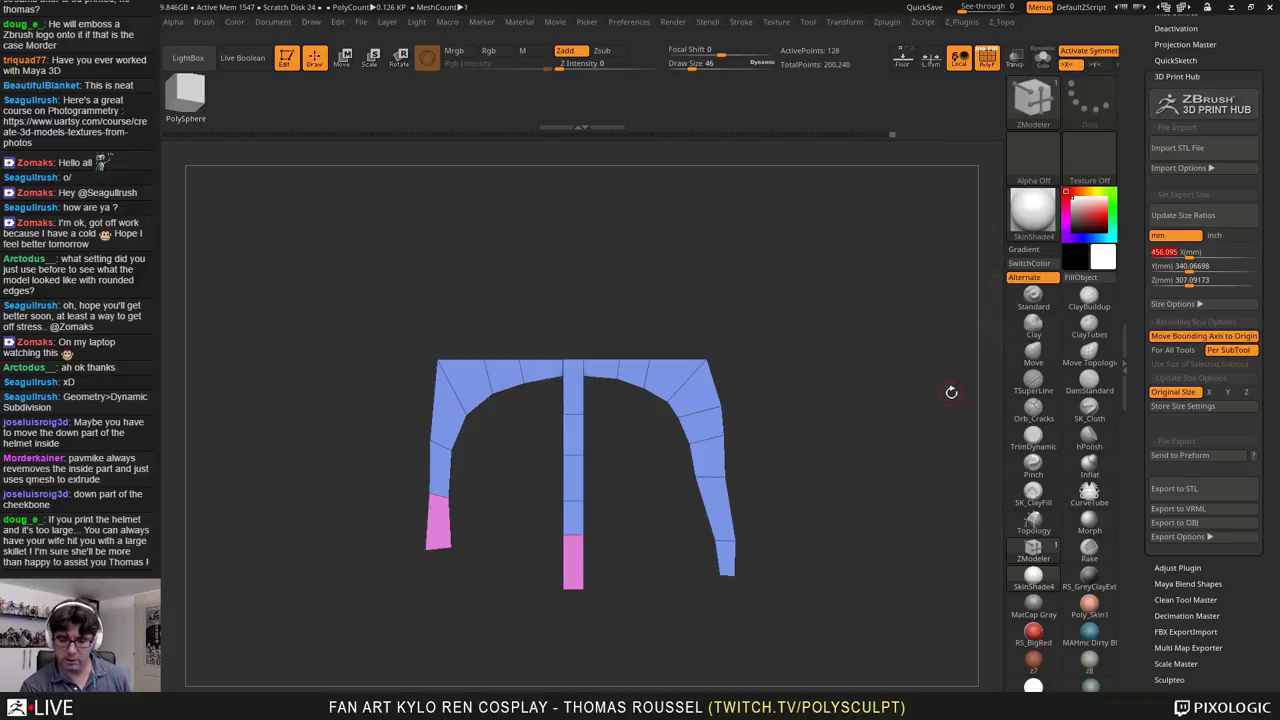
pyautogui.moveTo(903, 348); pyautogui.dragTo(873, 388)
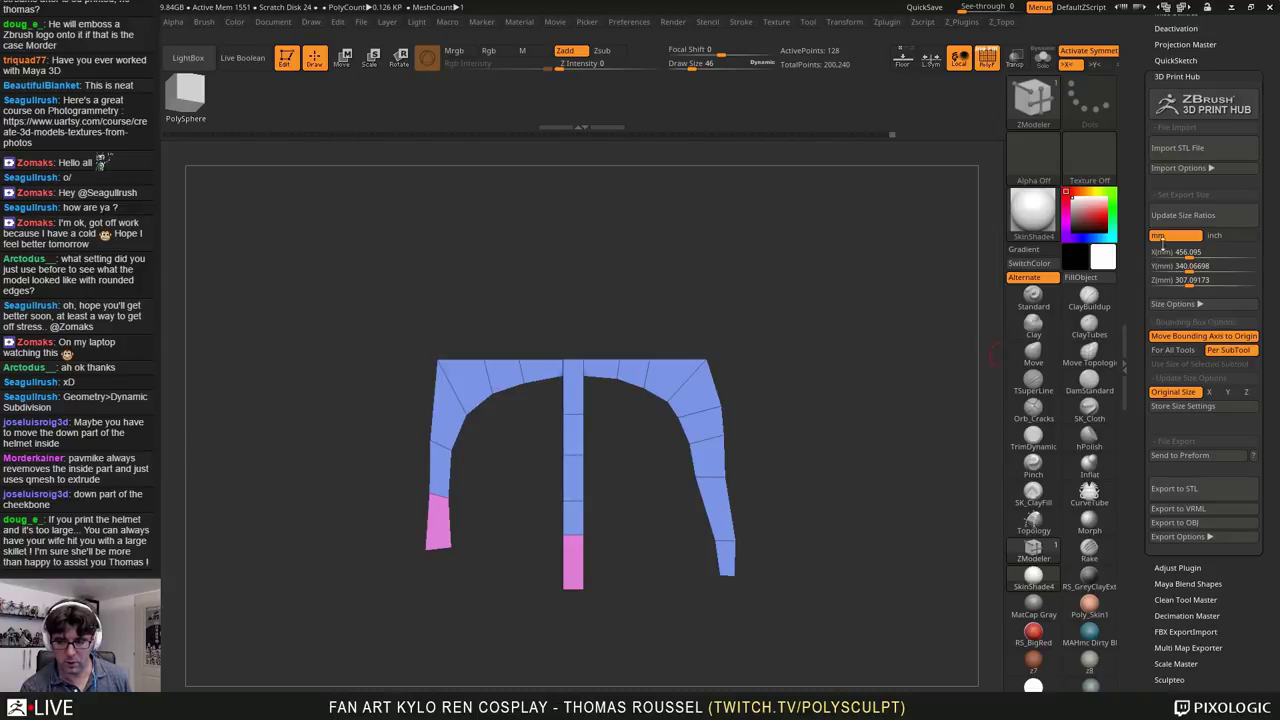
pyautogui.click(342, 57)
pyautogui.press('y')
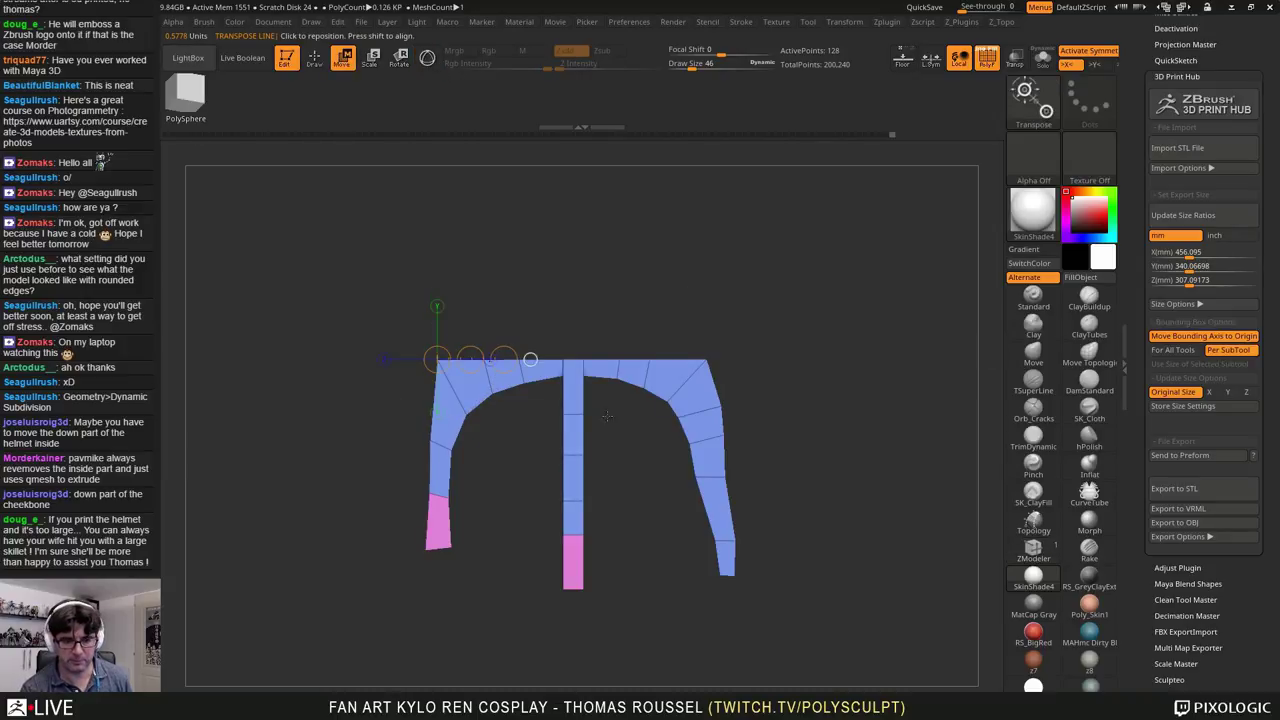
pyautogui.moveTo(425, 550); pyautogui.dragTo(760, 557)
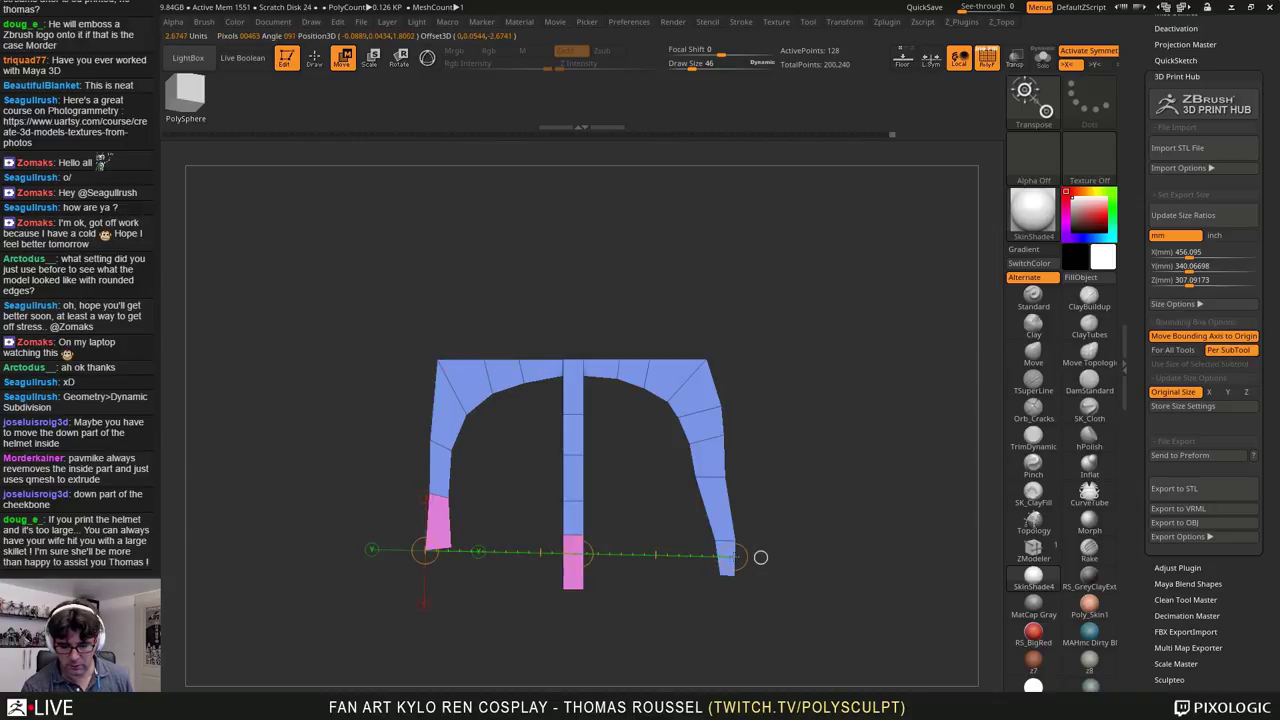
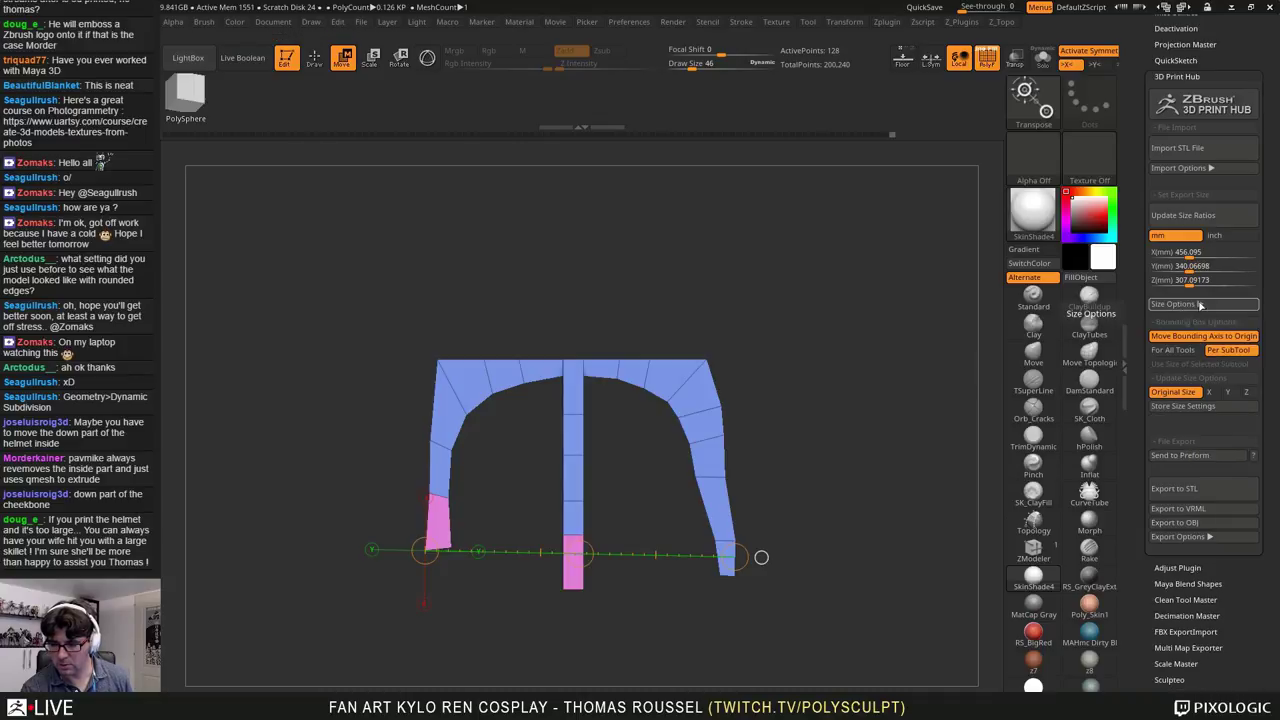
# Step: Expand the 3D Print Hub export options down to the STL file format settings
pyautogui.moveTo(1263, 388); pyautogui.dragTo(1262, 418)
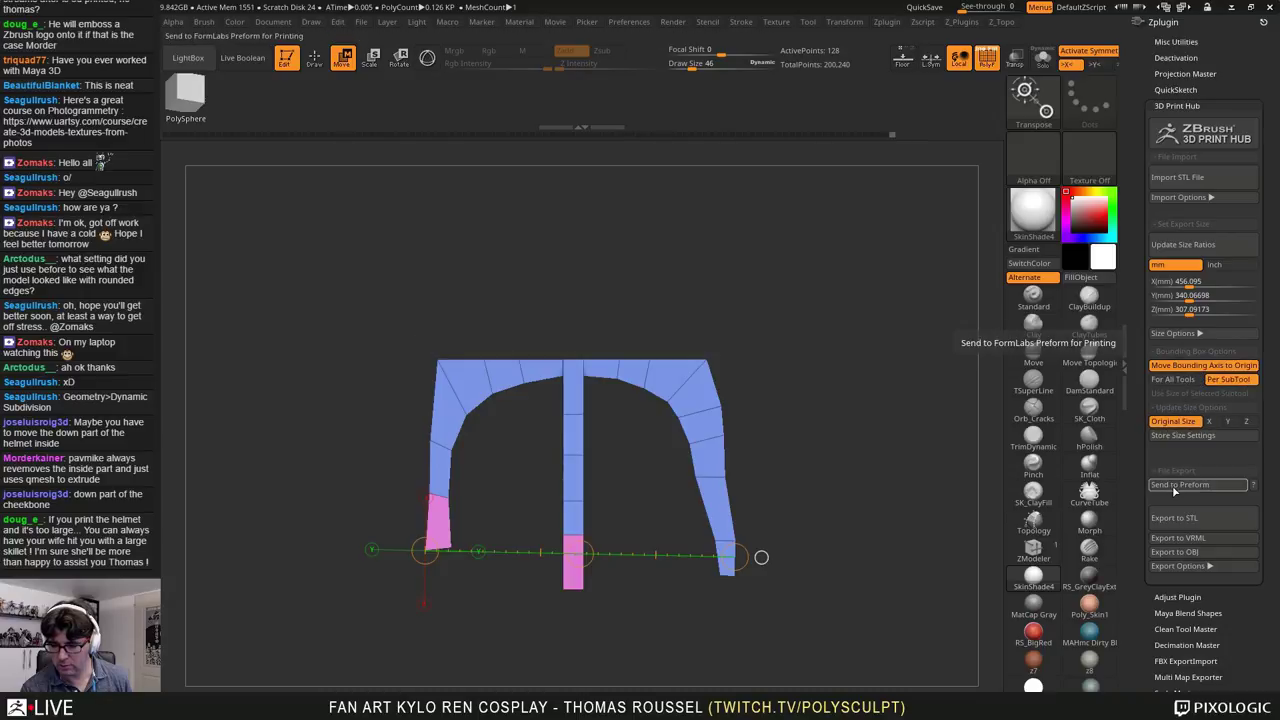
pyautogui.click(1178, 567)
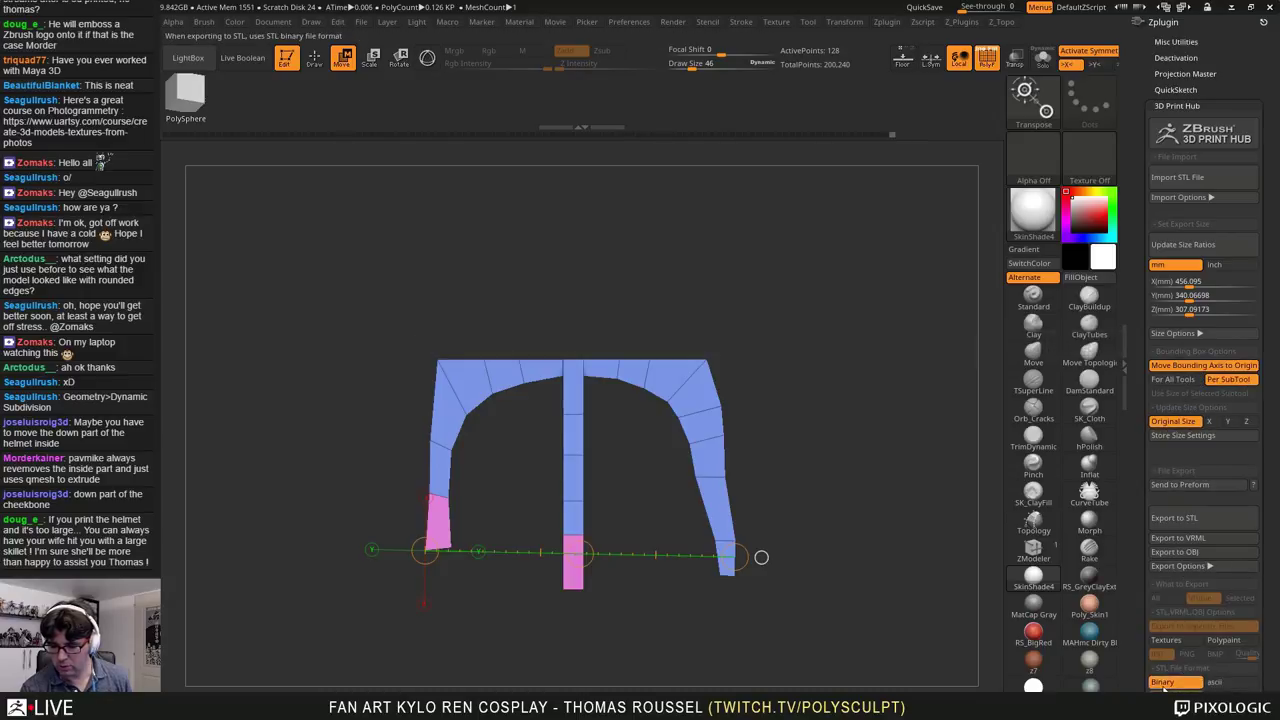
pyautogui.scroll(-4, 1250, 452)
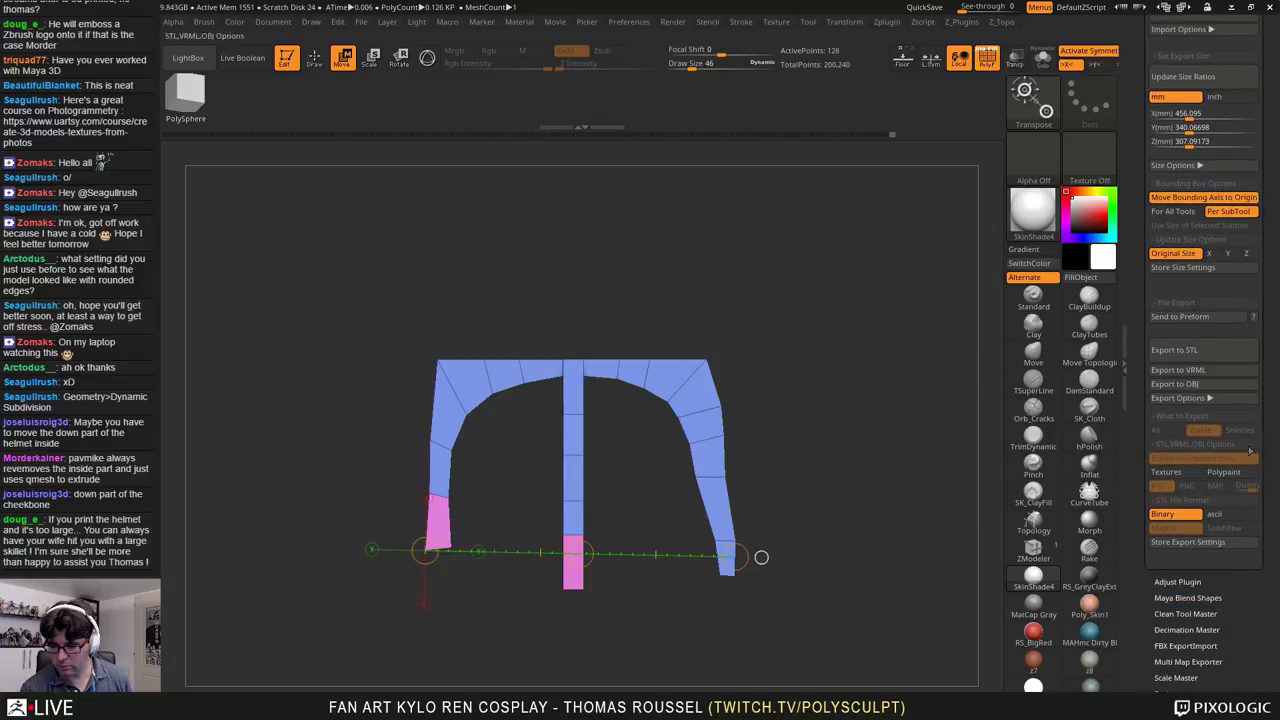
pyautogui.scroll(1, 1262, 238)
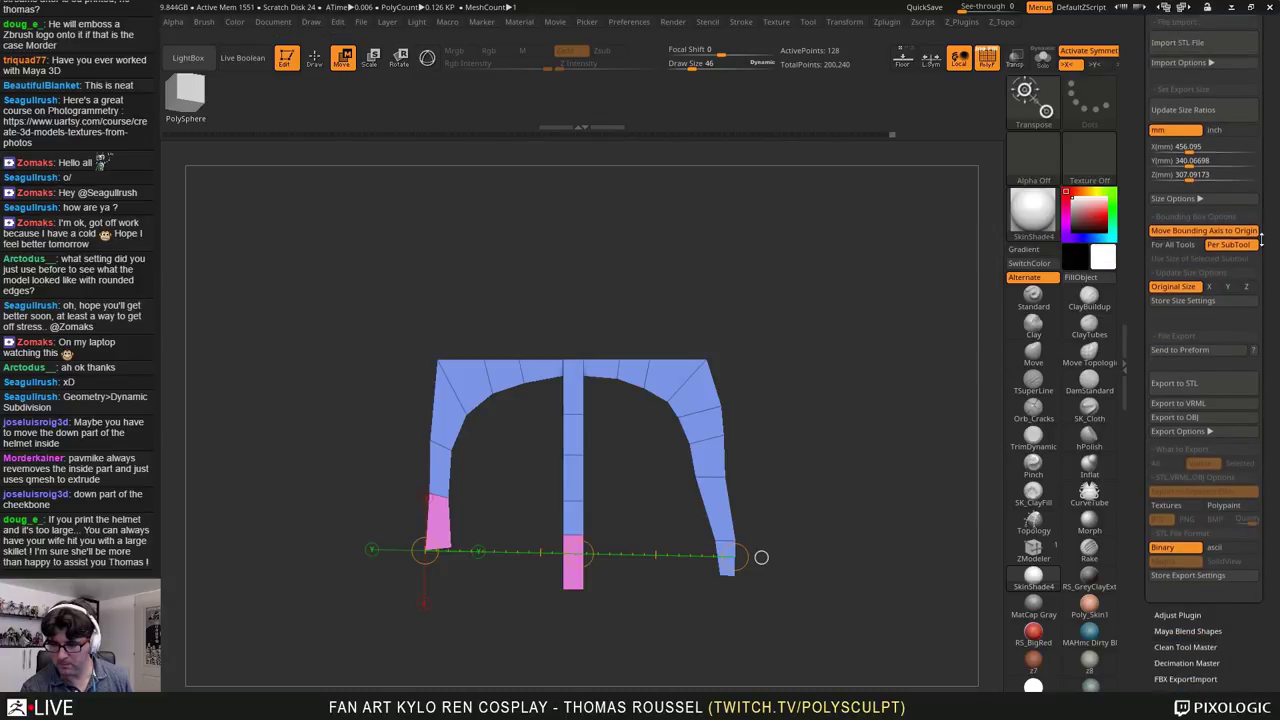
pyautogui.scroll(1, 1203, 673)
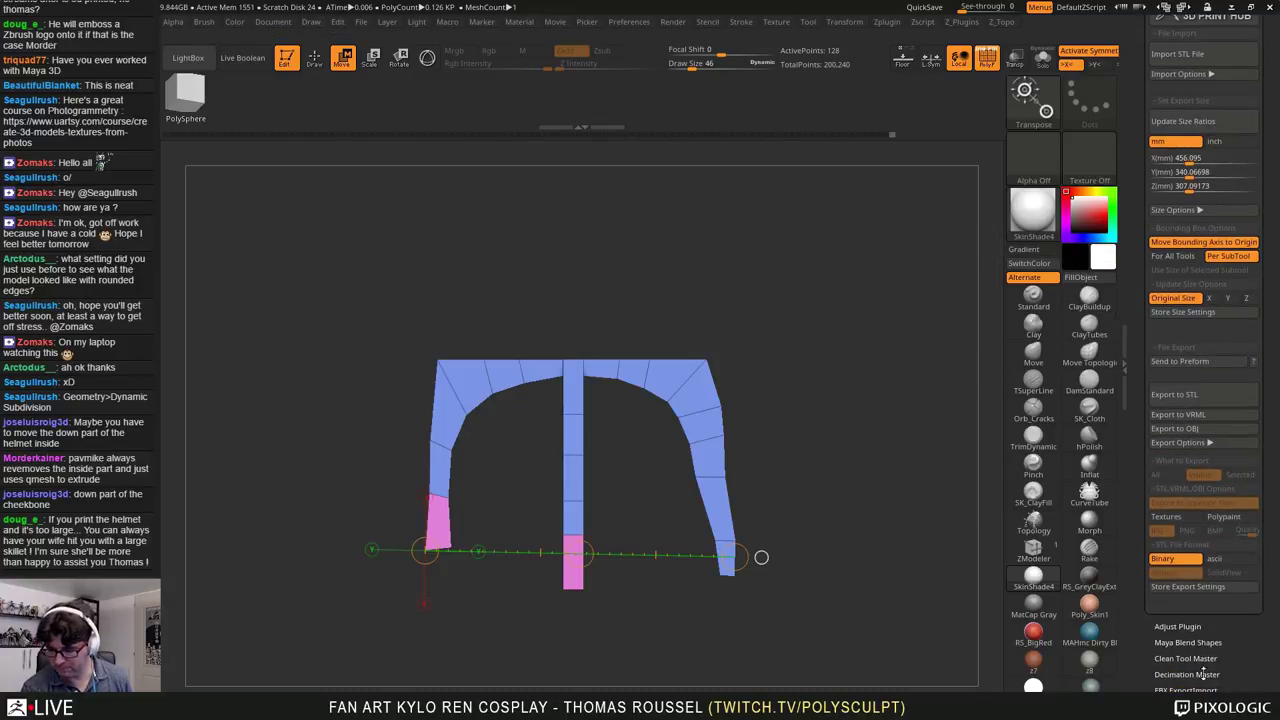
# Step: Move the Template subtool to the first place in the subtool list
pyautogui.click(1259, 677)
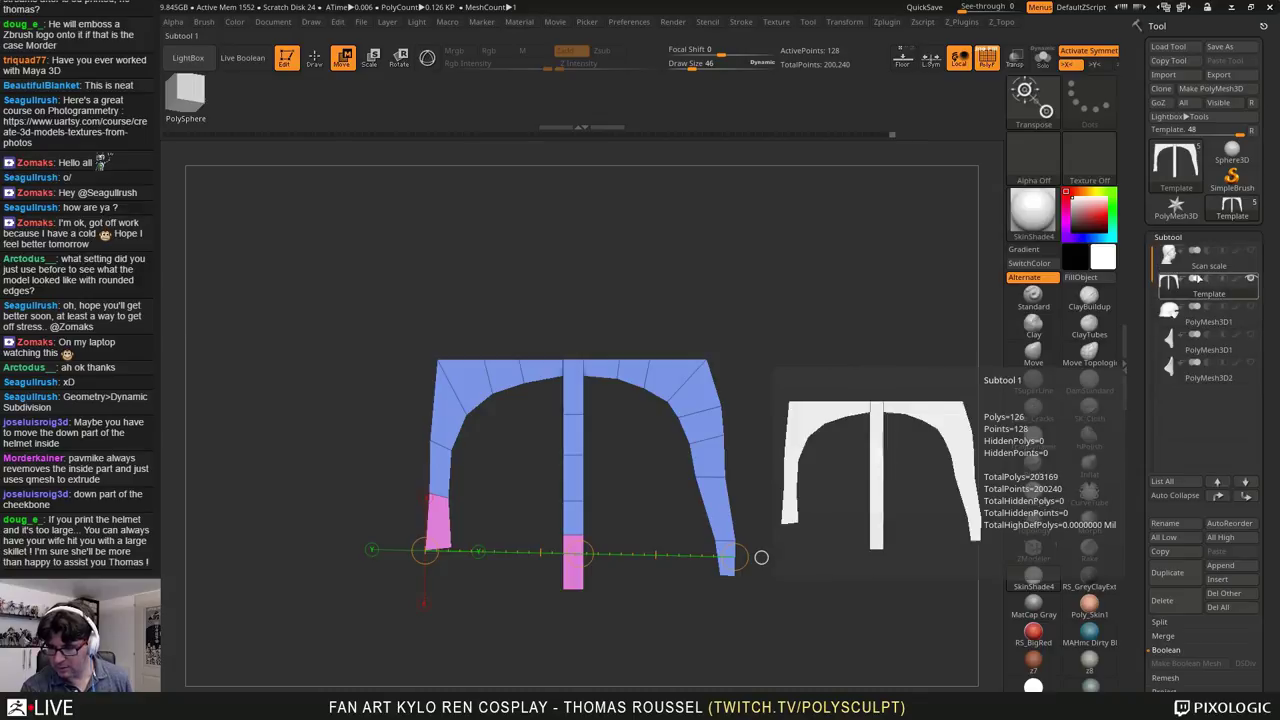
pyautogui.click(1218, 496)
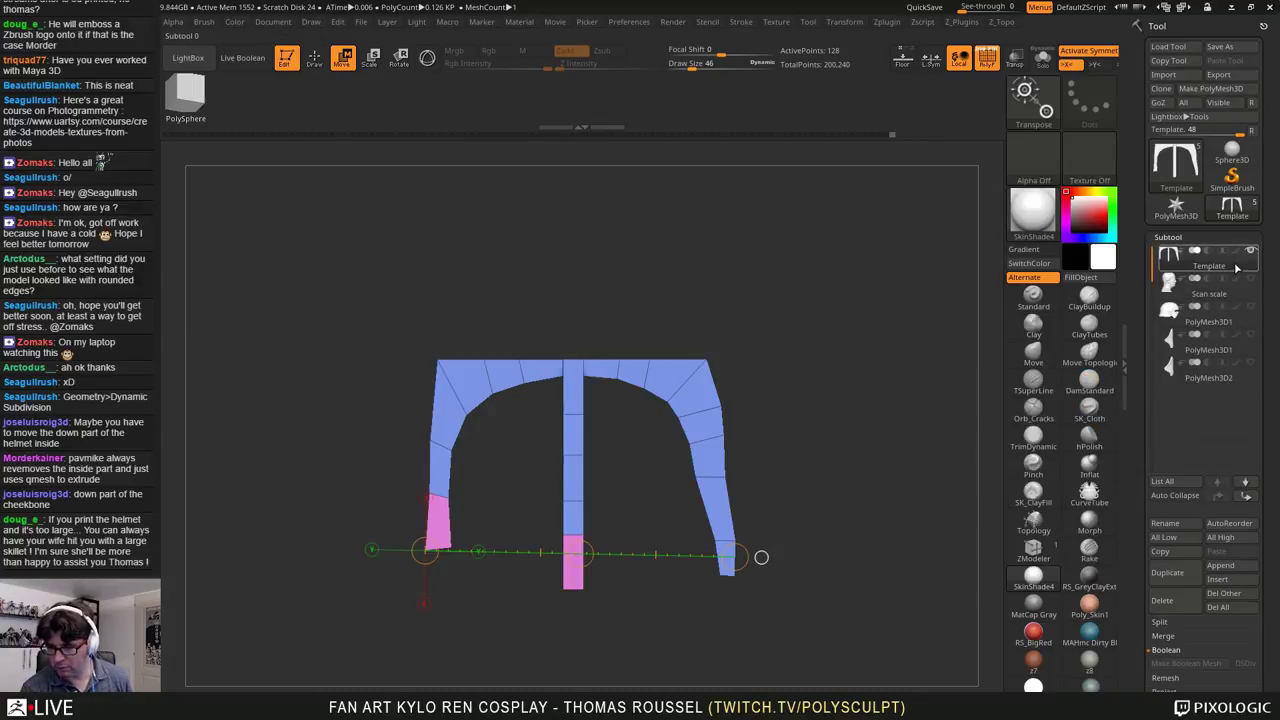
pyautogui.moveTo(1214, 326)
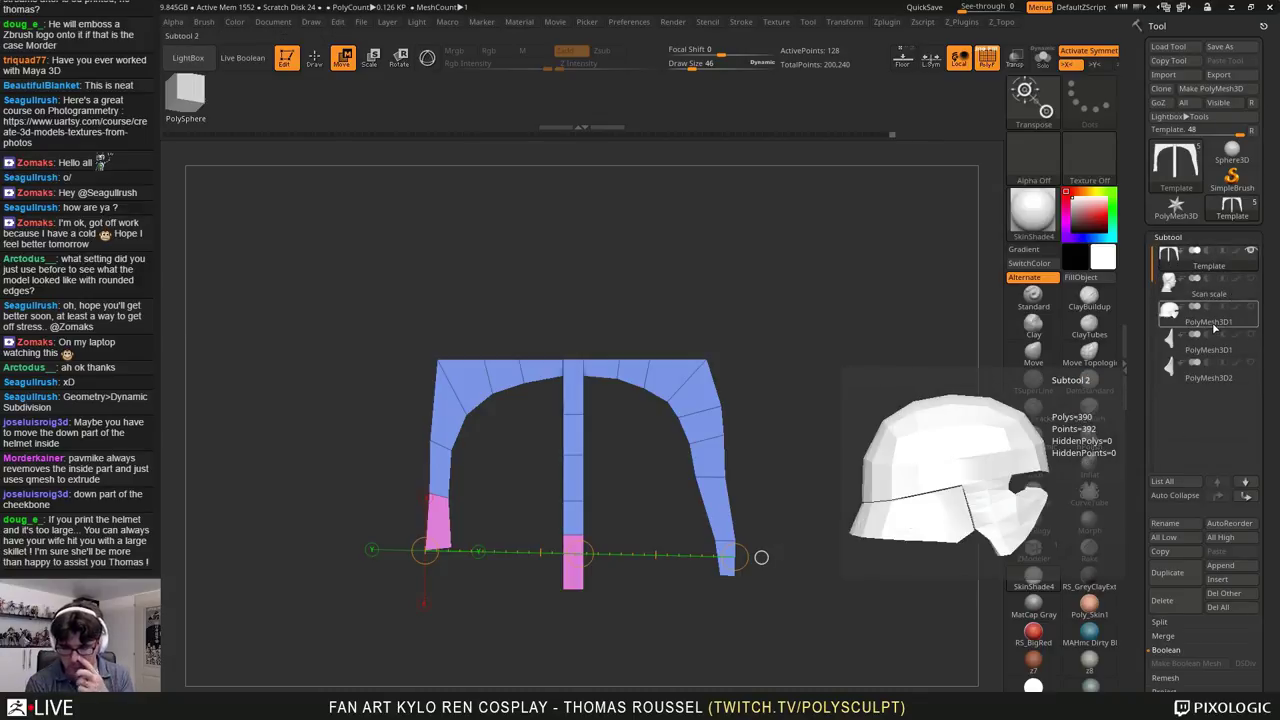
# Step: Create a folder named 3dprint inside Z_KyloRen from the STL export dialog, and cancel that export at the file naming choice
pyautogui.scroll(-10, 1228, 420)
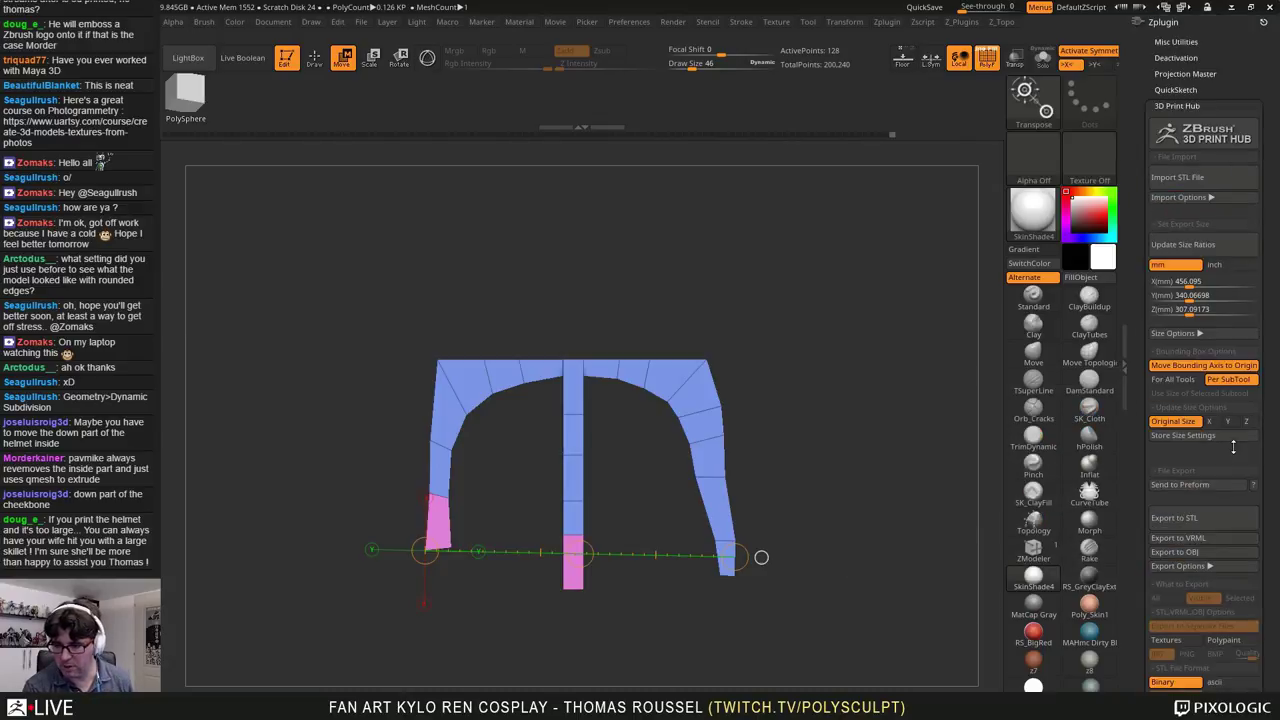
pyautogui.click(1195, 279)
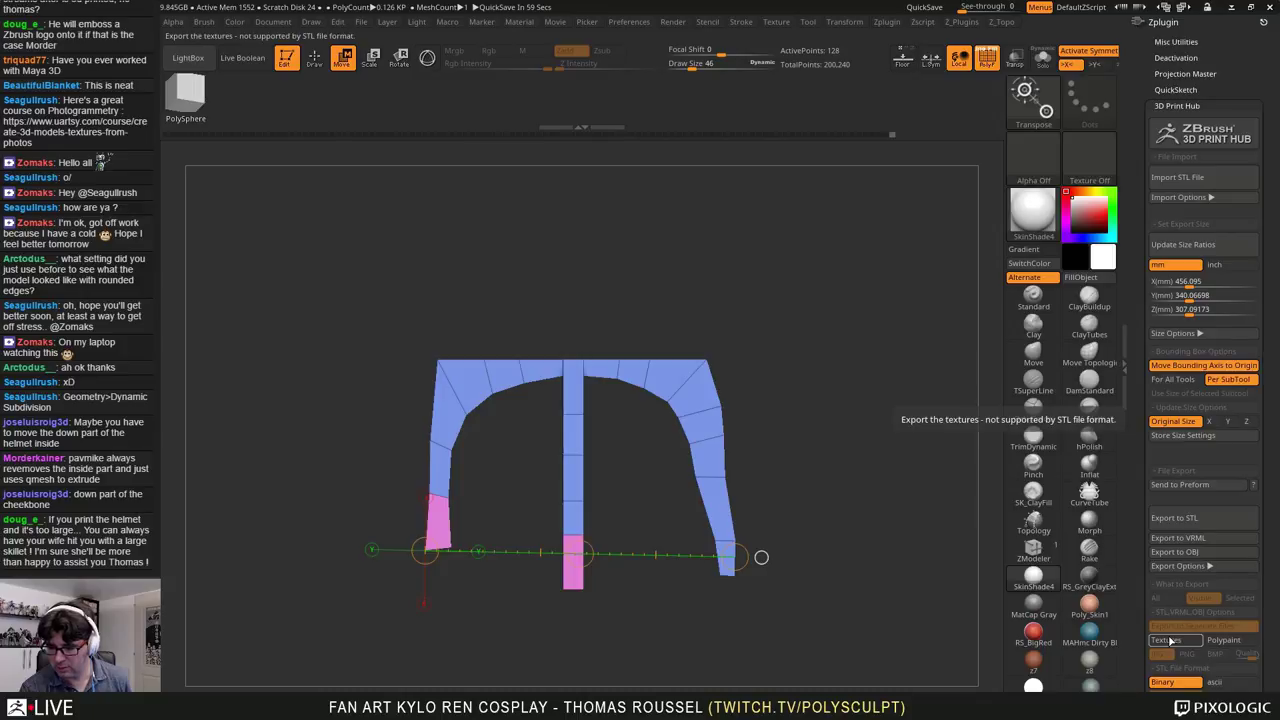
pyautogui.click(1175, 517)
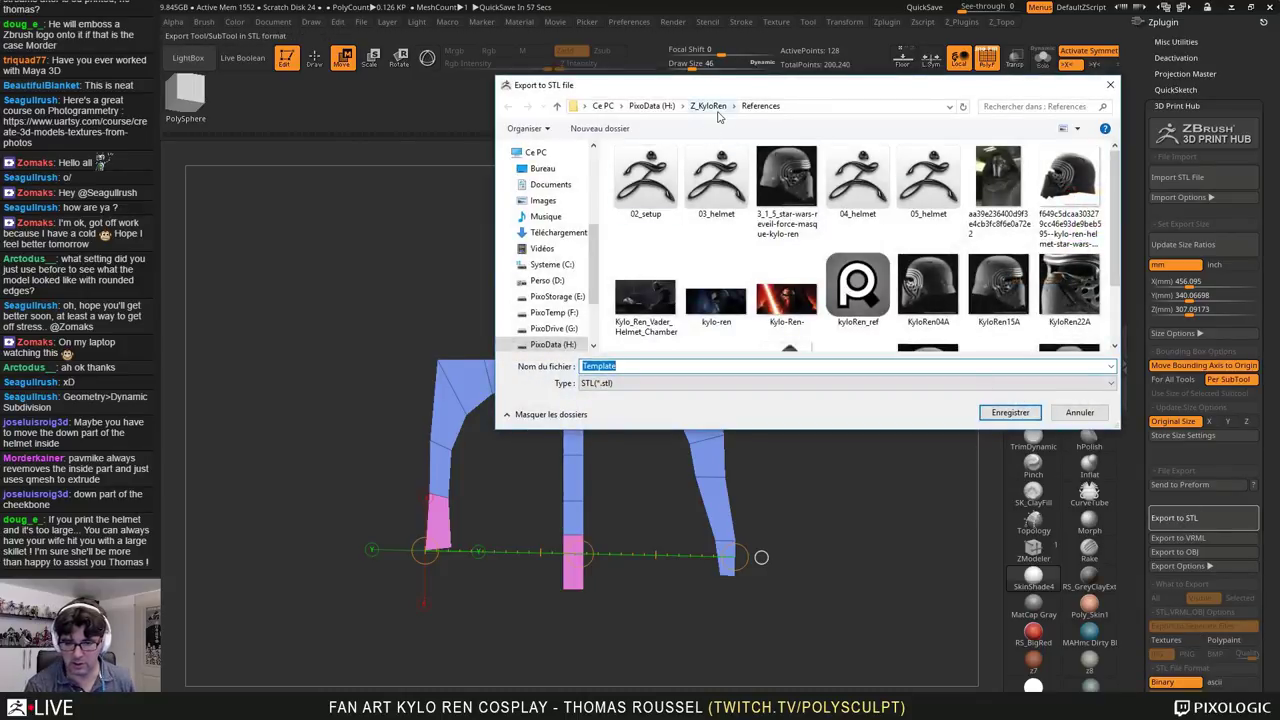
pyautogui.click(712, 106)
pyautogui.click(608, 128)
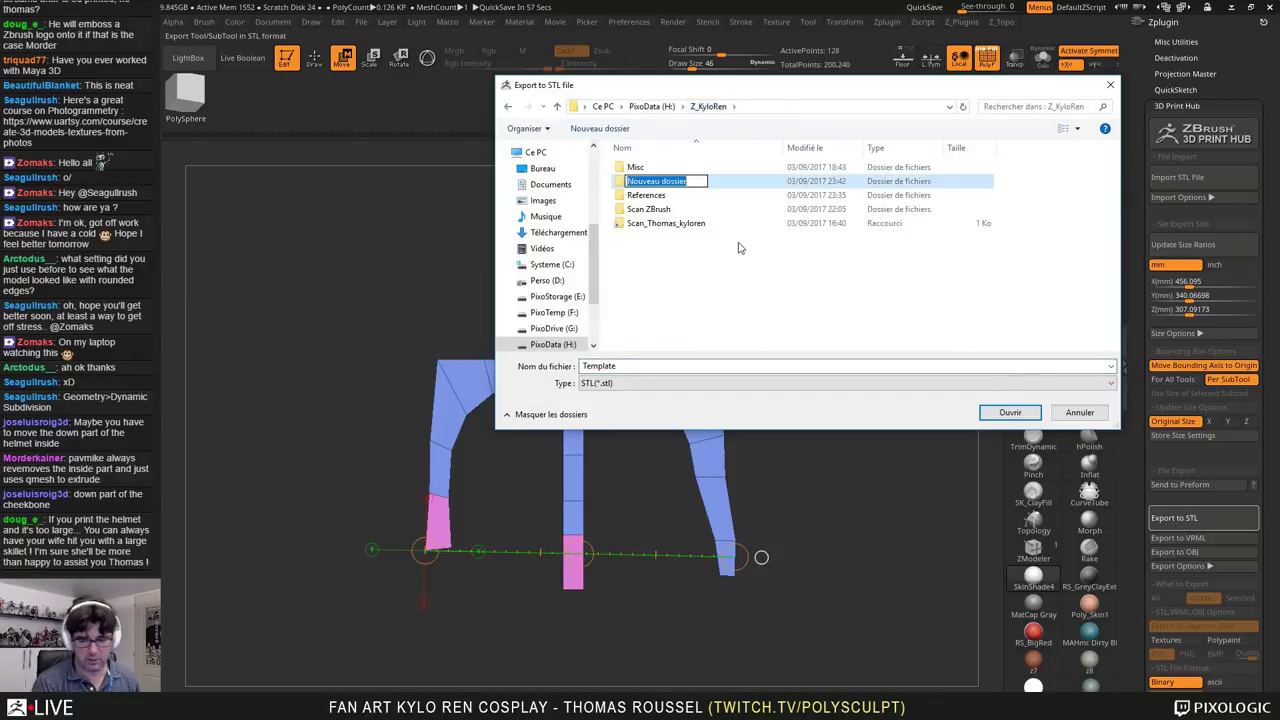
pyautogui.write('Sdpr')
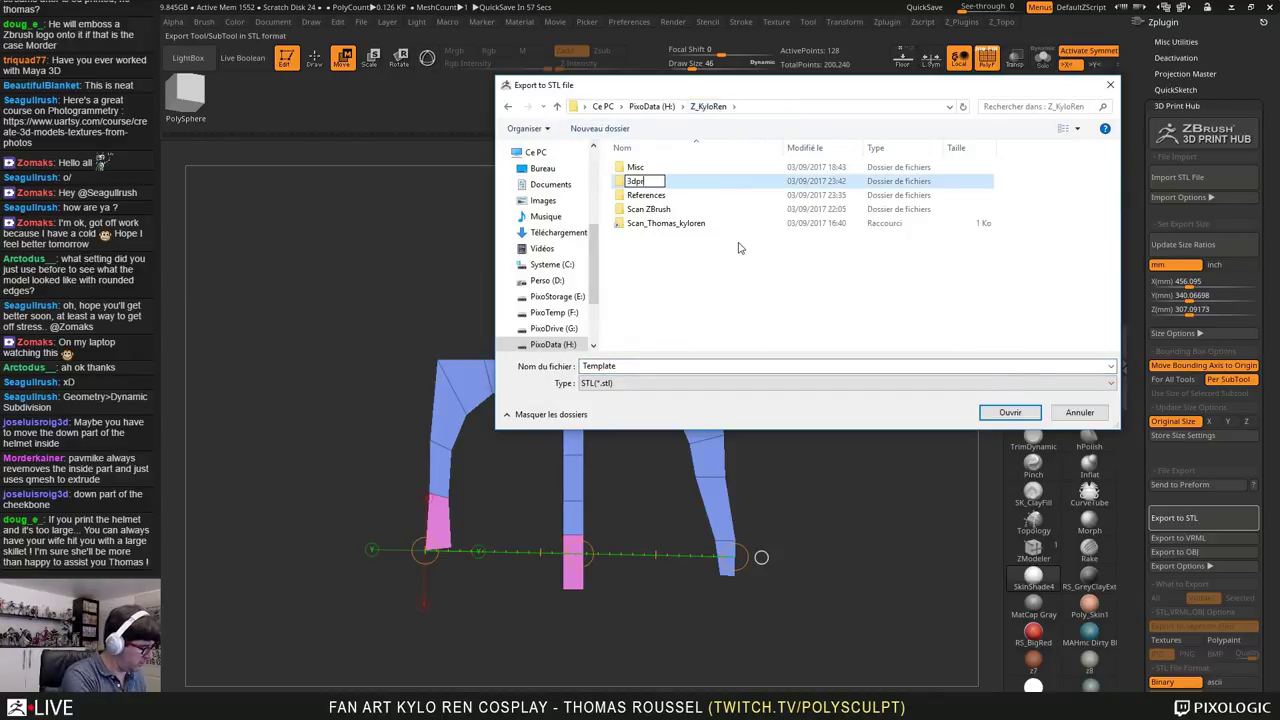
pyautogui.write('int')
pyautogui.press('Return')
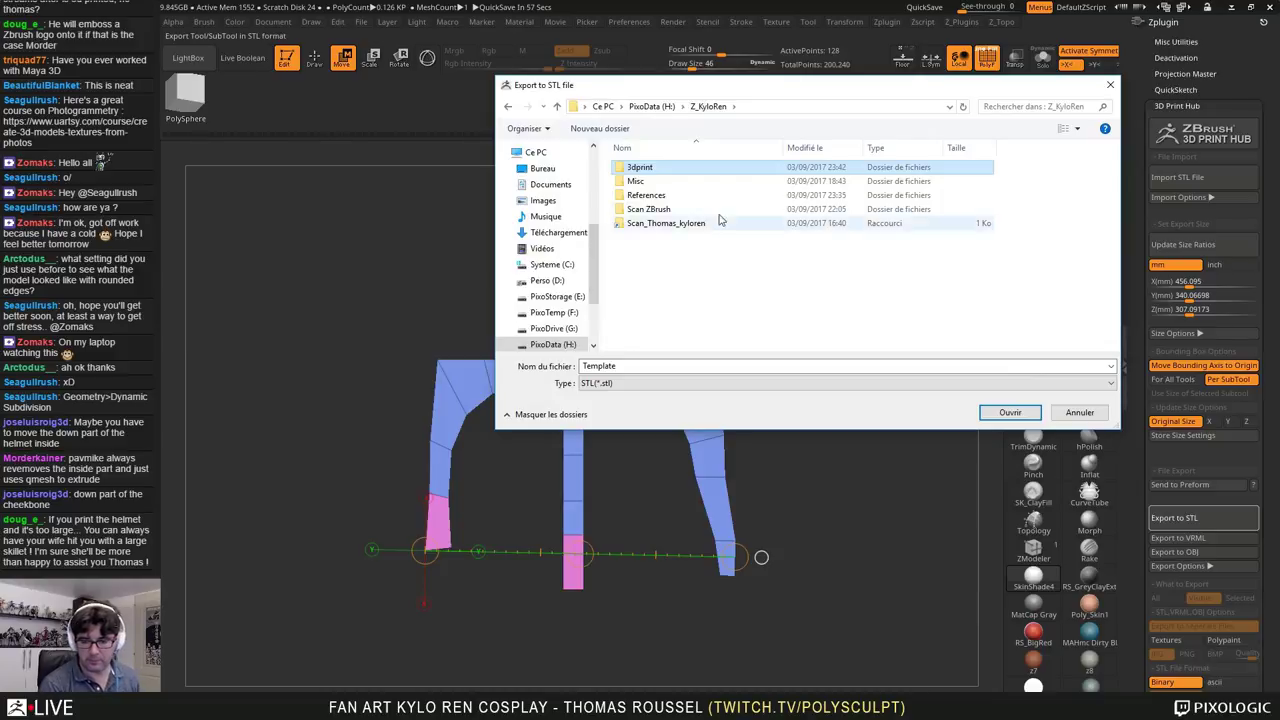
pyautogui.doubleClick(640, 167)
pyautogui.click(1008, 412)
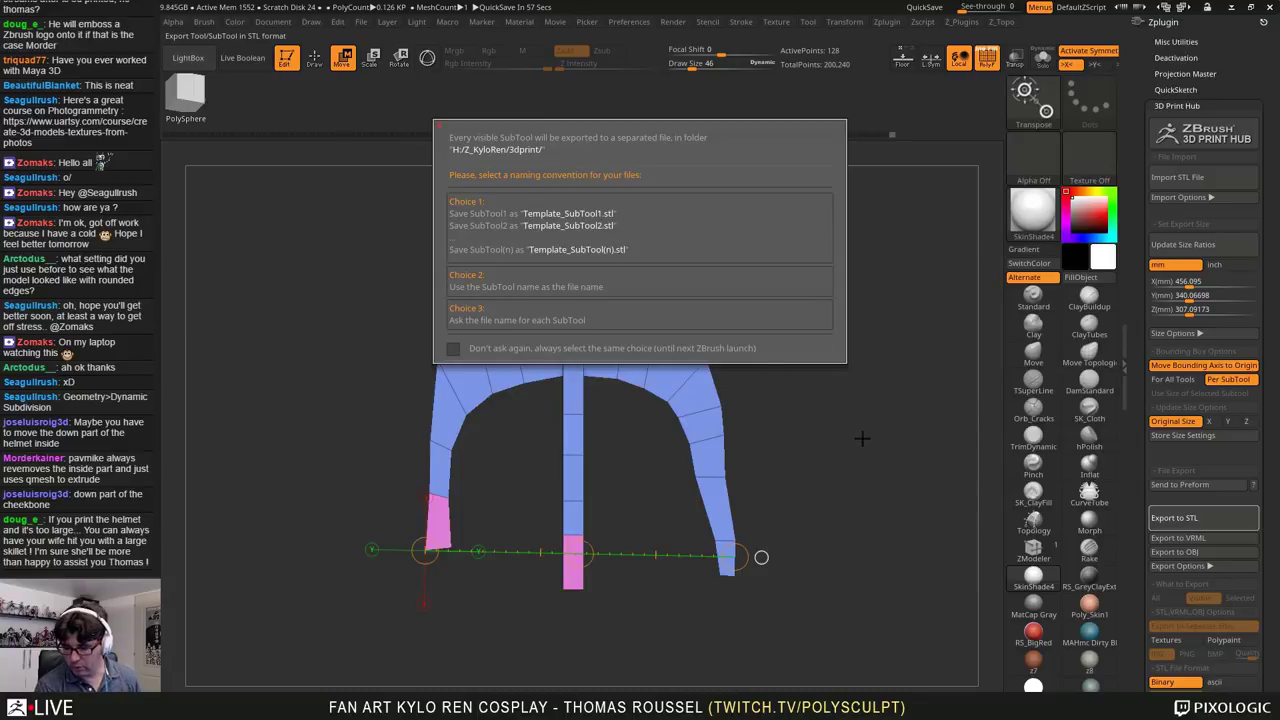
pyautogui.press('Escape')
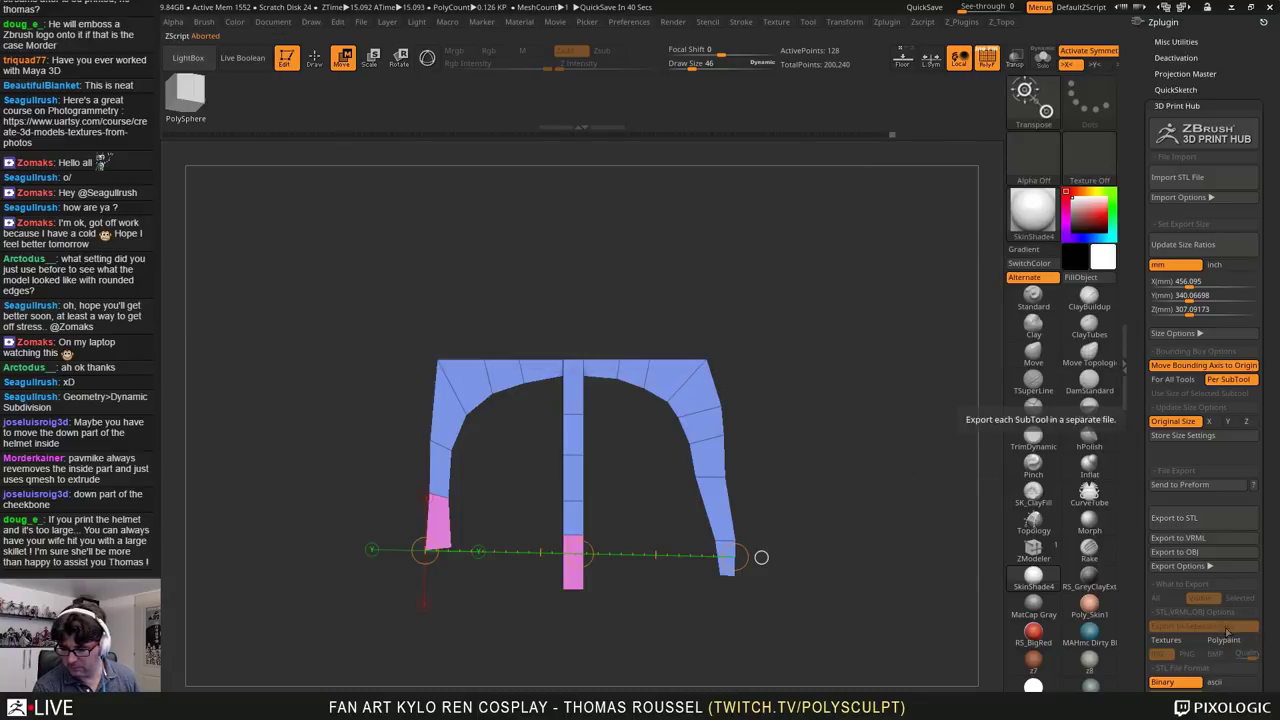
# Step: Make all the subtools visible again together with the template
pyautogui.scroll(-3, 1220, 400)
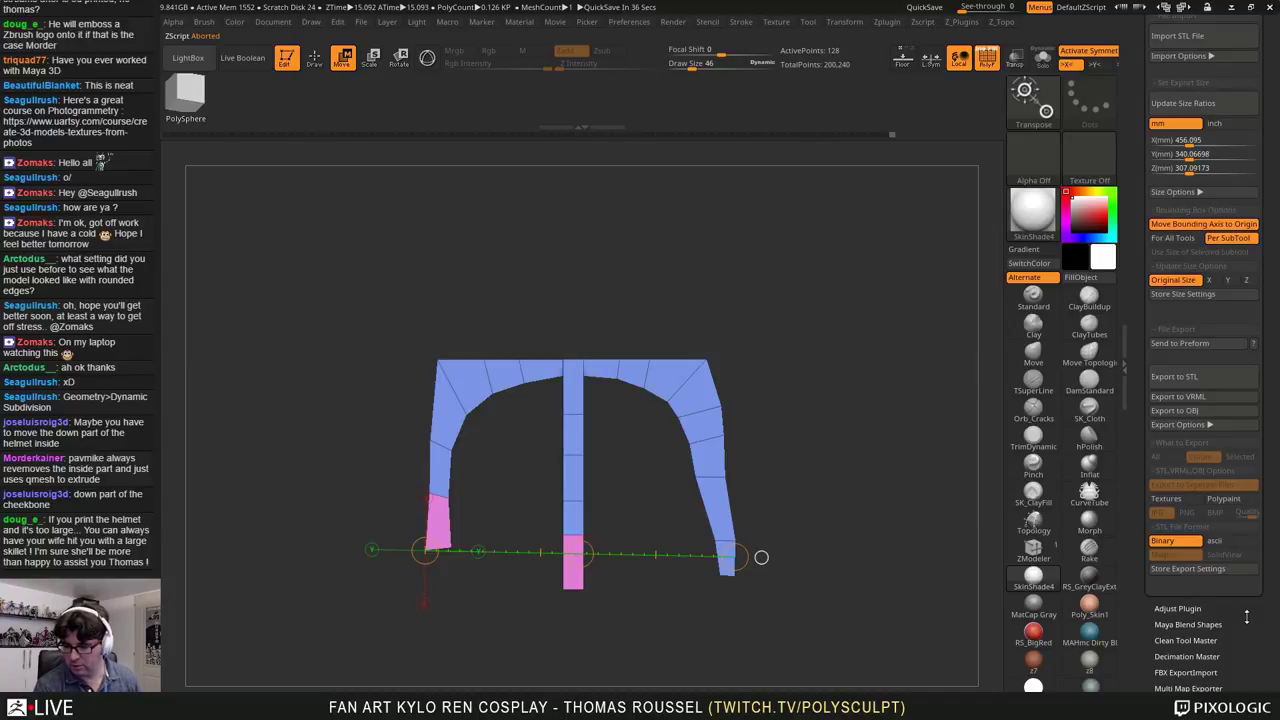
pyautogui.scroll(-12, 1246, 617)
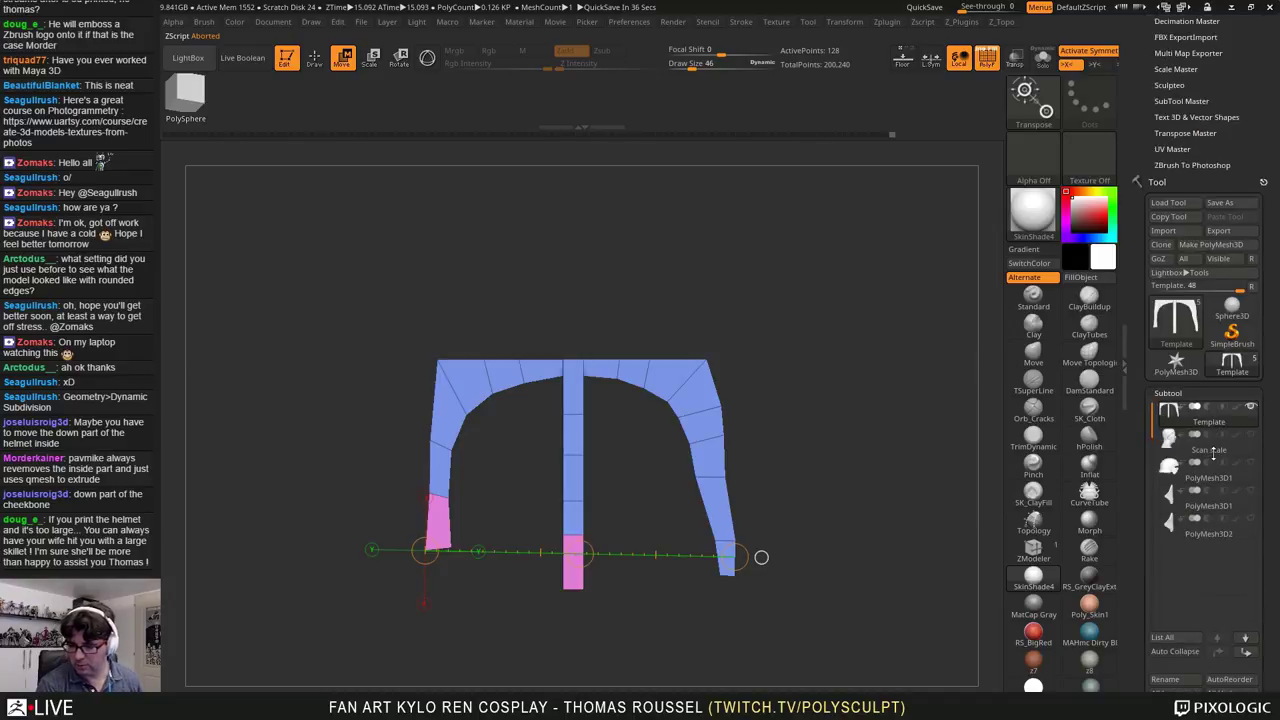
pyautogui.keyDown('shift'); pyautogui.click(1254, 409); pyautogui.keyUp('shift')
# Step: Set the bounding box to For All Tools and limit the export to the Selected subtool
pyautogui.scroll(5, 1254, 460)
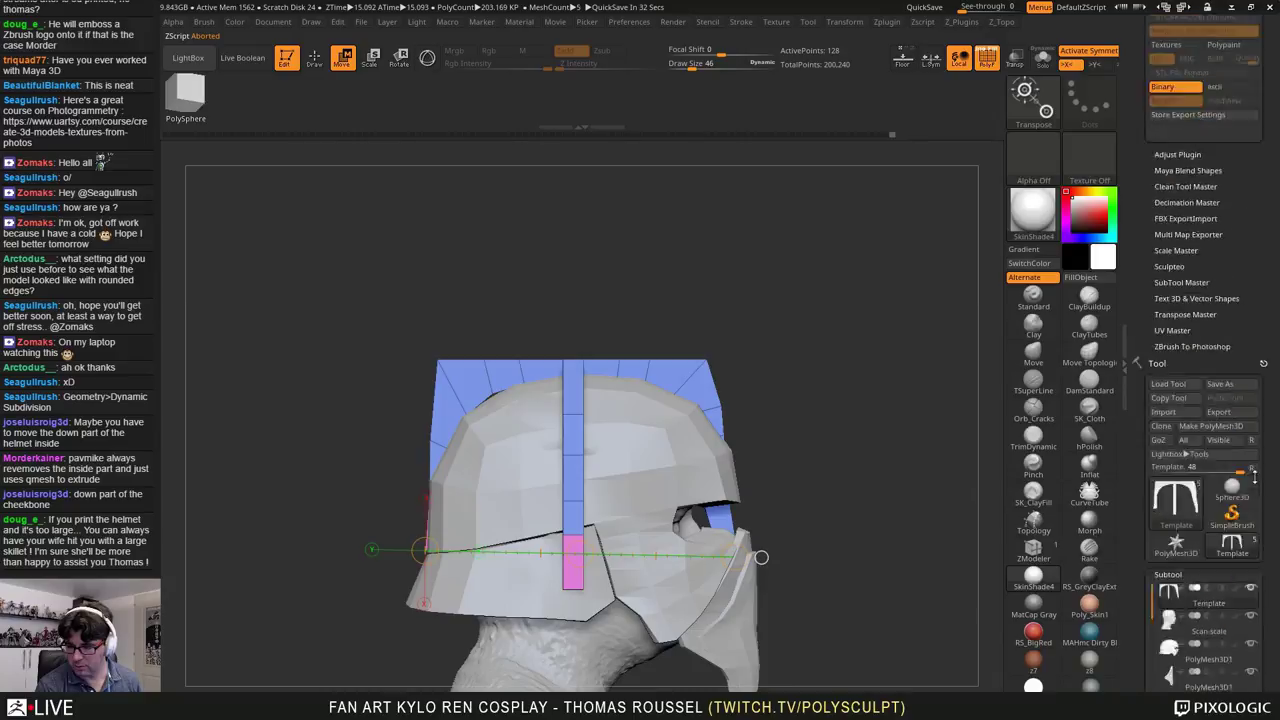
pyautogui.scroll(4, 1254, 478)
pyautogui.scroll(4, 1203, 260)
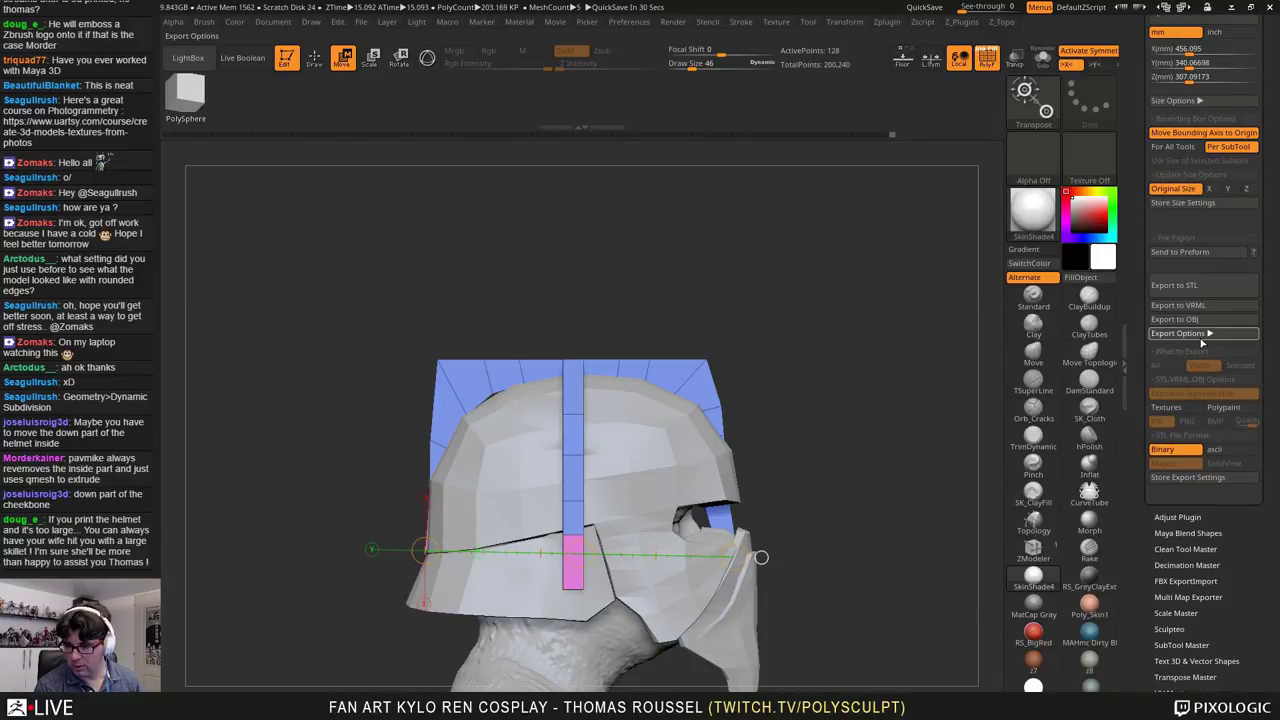
pyautogui.click(1201, 337)
pyautogui.click(1191, 335)
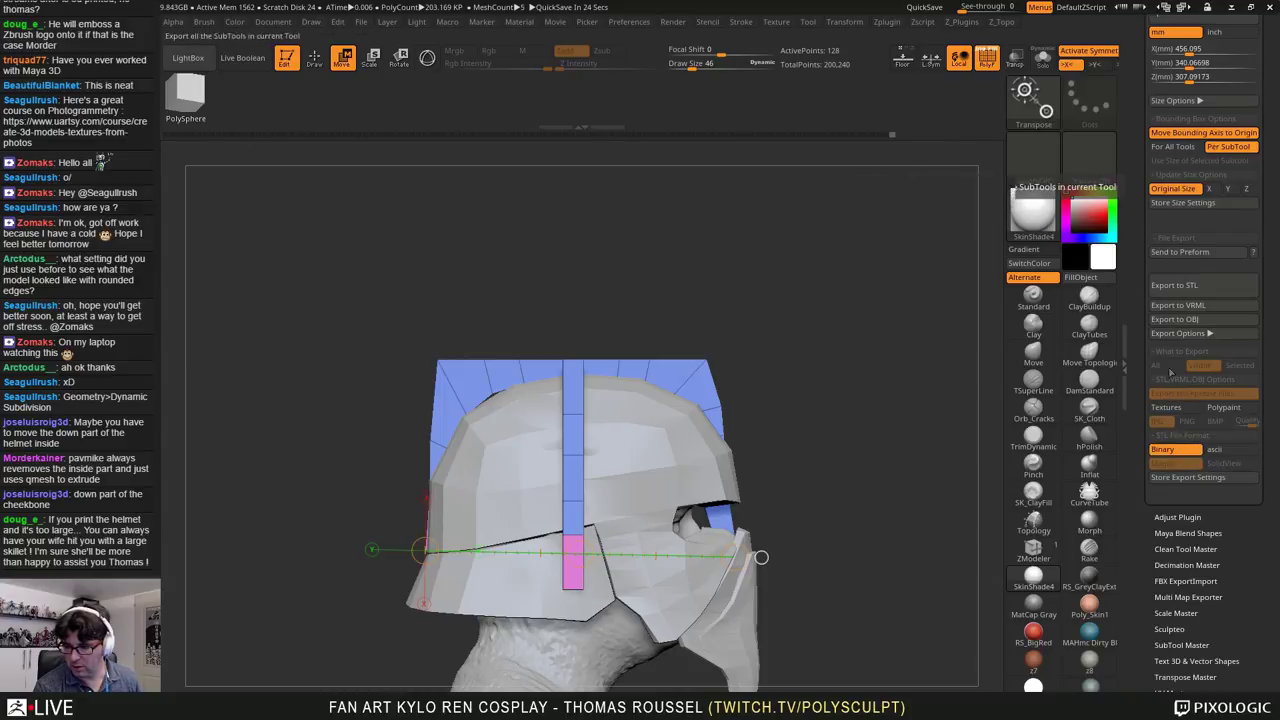
pyautogui.click(1195, 392)
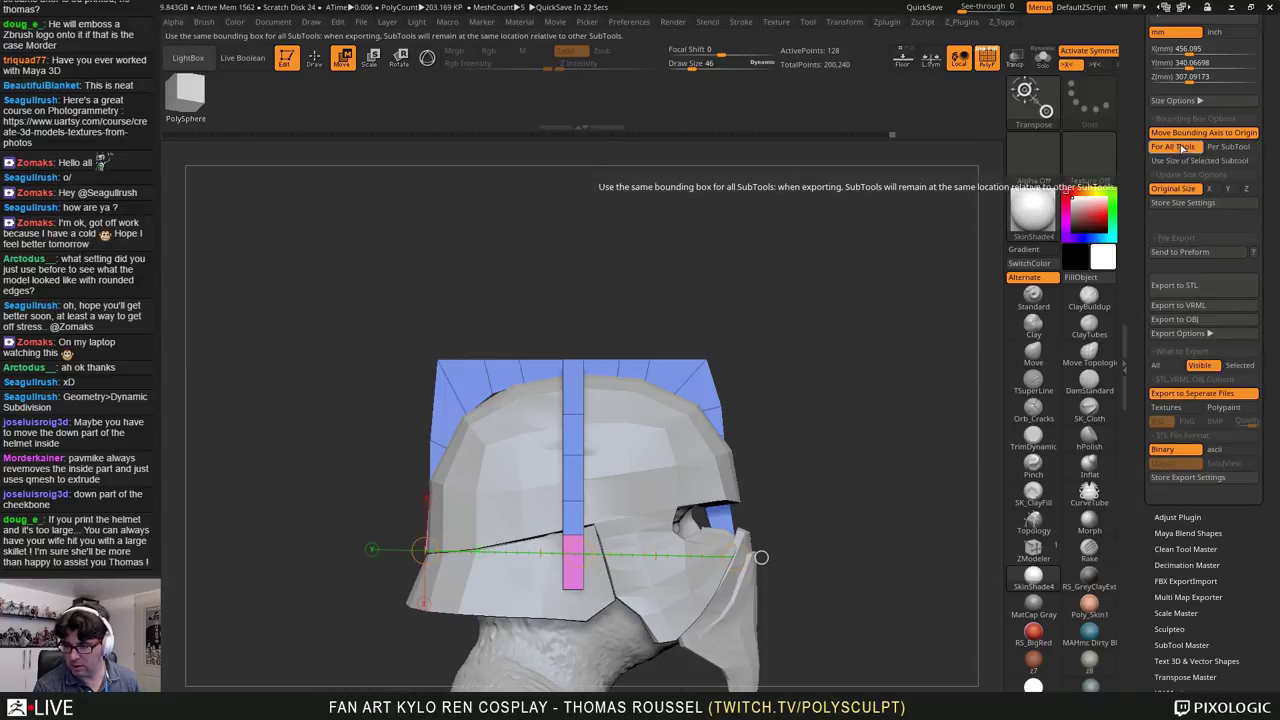
pyautogui.click(1232, 366)
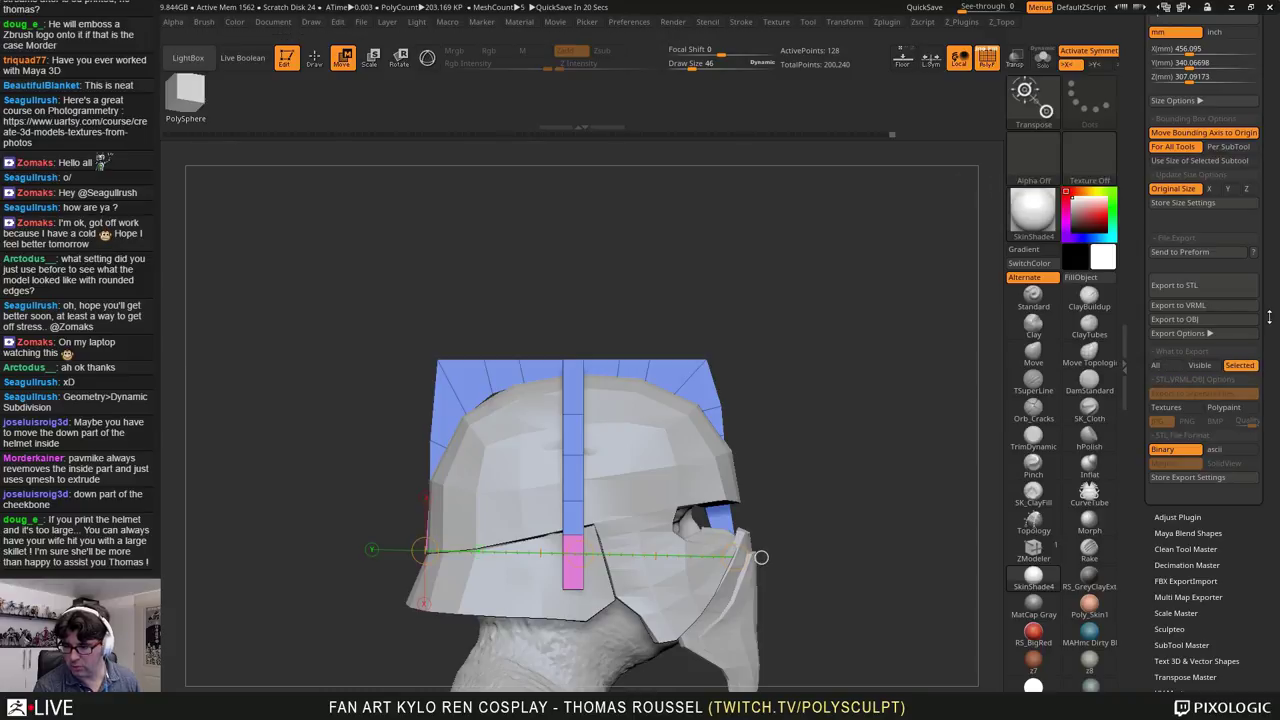
# Step: Export the selected template to STL under the file name Template in the 3dprint folder
pyautogui.moveTo(1271, 316); pyautogui.dragTo(1249, 402)
pyautogui.scroll(1, 1249, 401)
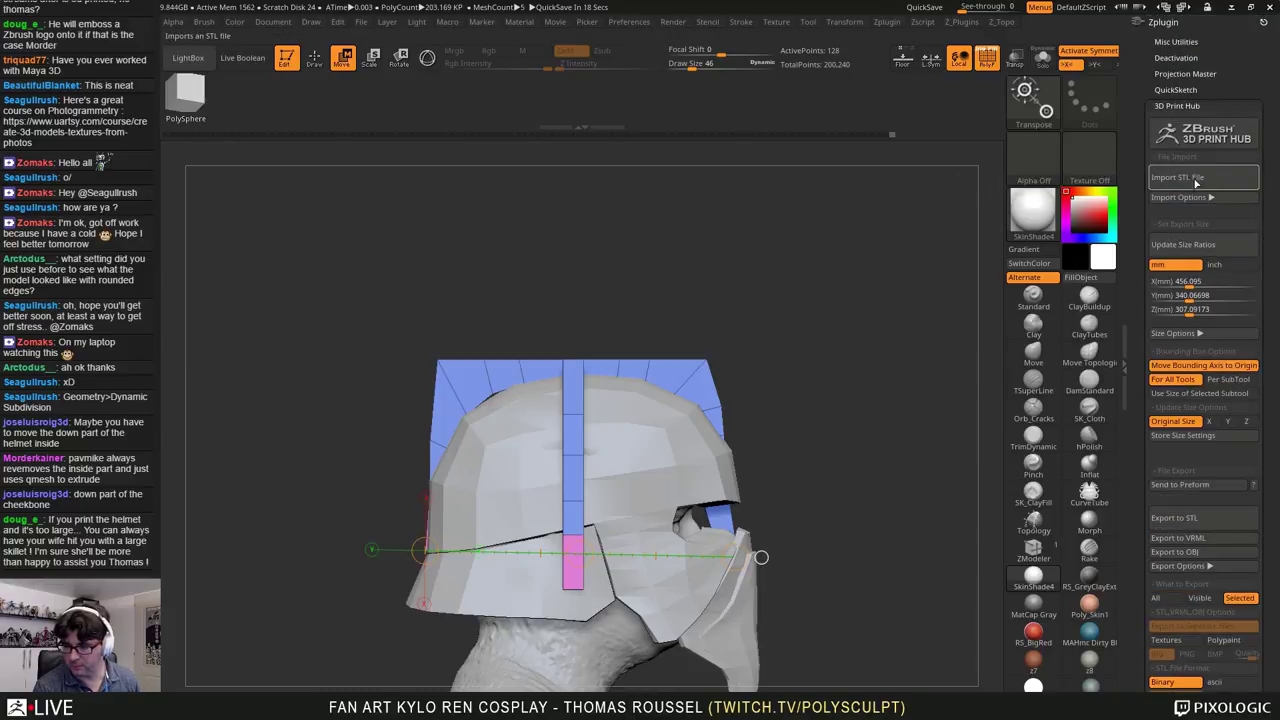
pyautogui.click(1180, 518)
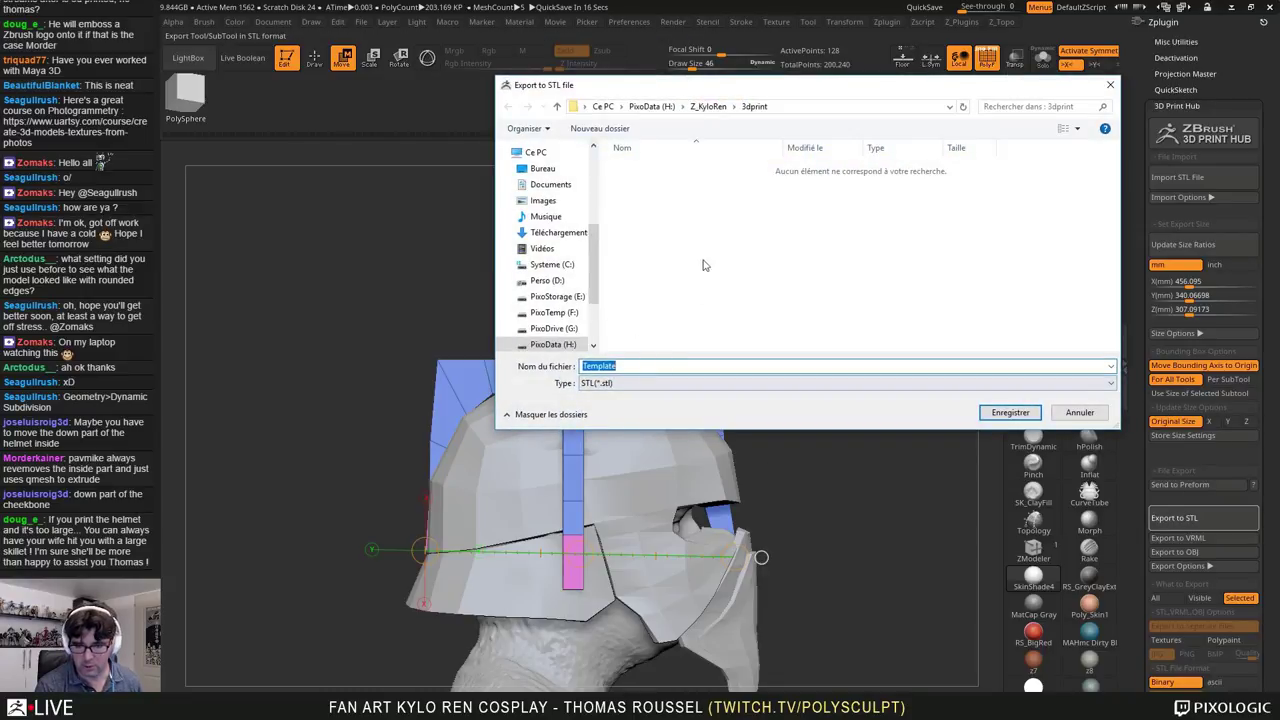
pyautogui.click(1008, 413)
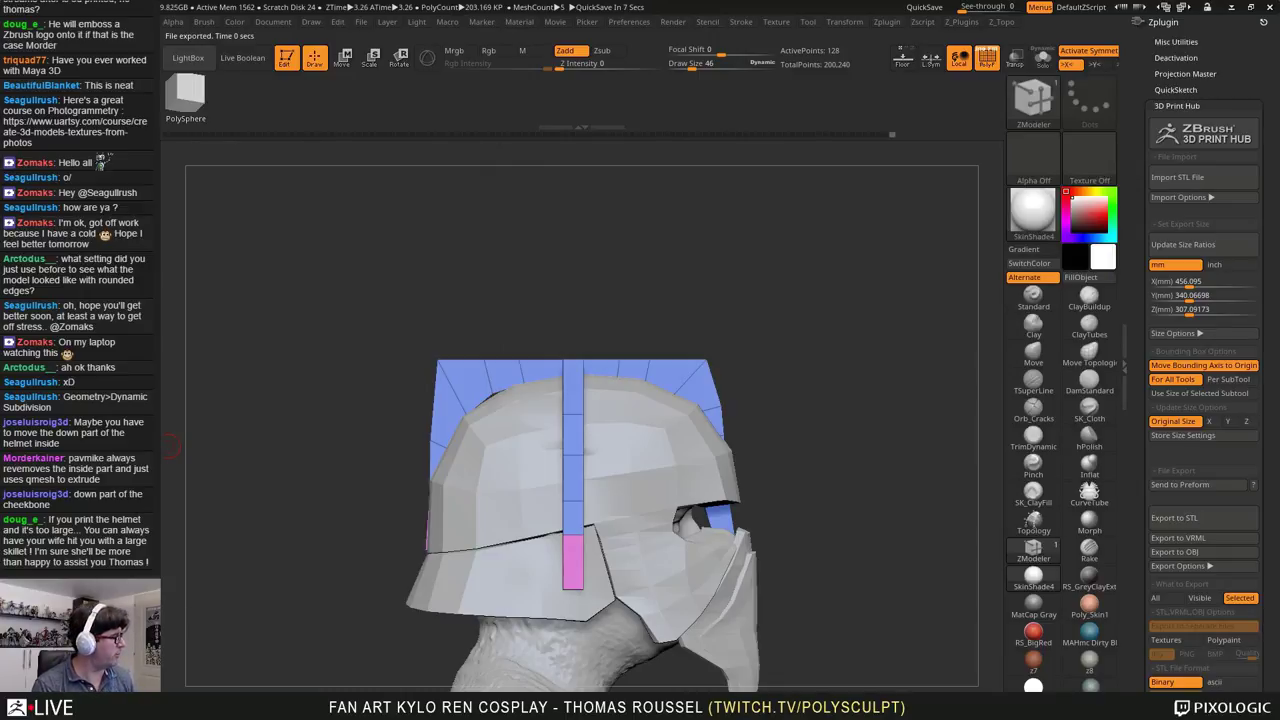
# Step: Bring the Simplify3D window over the sculpting program and resize it to fill the area beside the chat
pyautogui.moveTo(2, 52); pyautogui.dragTo(671, 78)
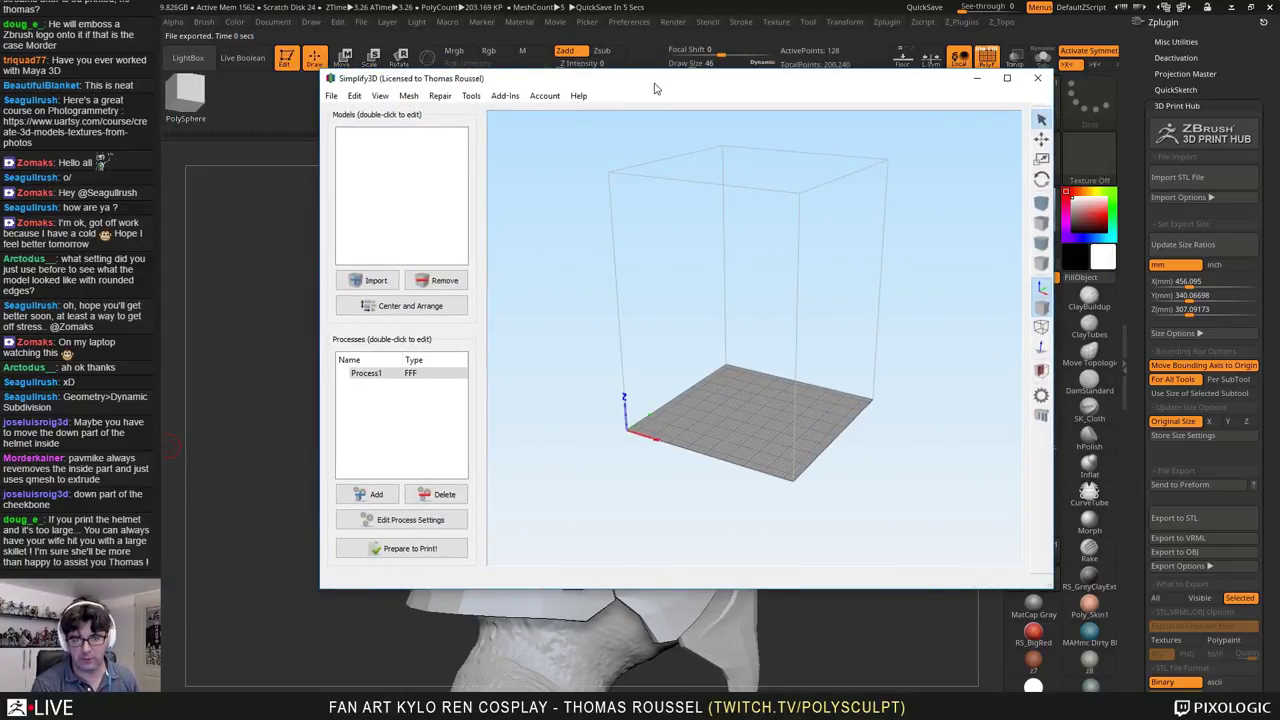
pyautogui.doubleClick(655, 83)
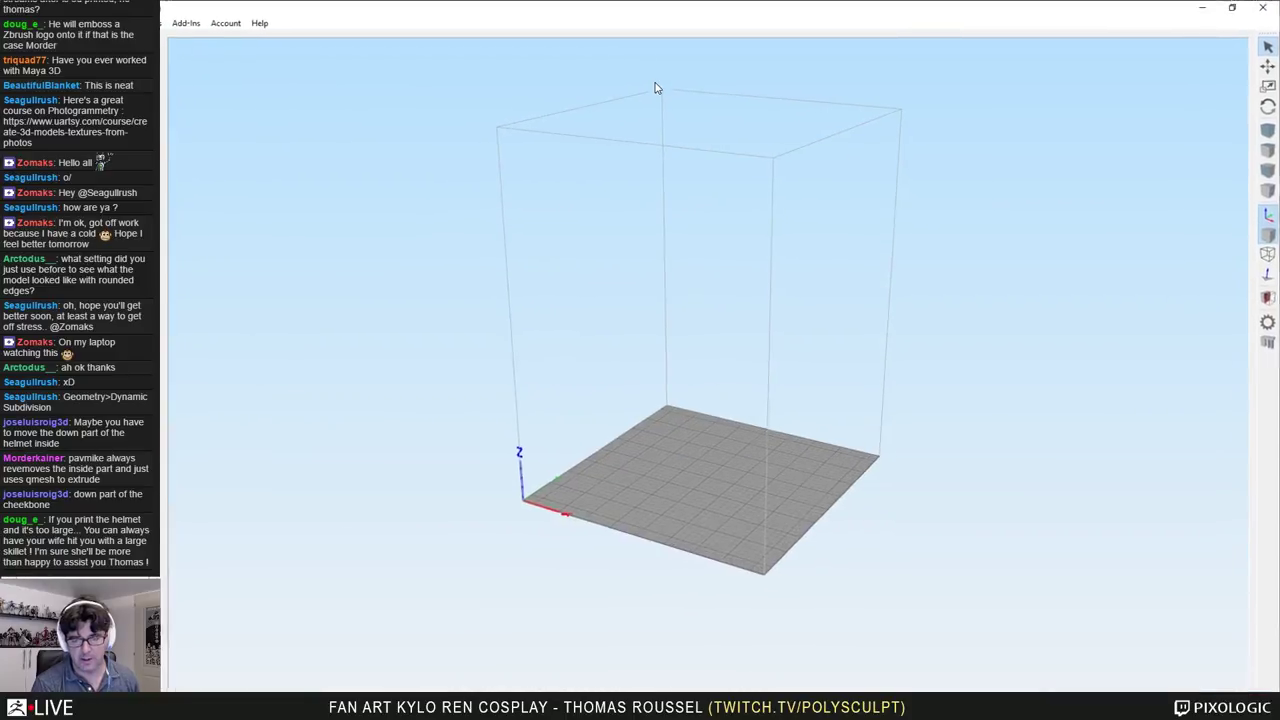
pyautogui.doubleClick(573, 10)
pyautogui.moveTo(520, 62); pyautogui.dragTo(361, 18)
pyautogui.moveTo(897, 517); pyautogui.dragTo(1274, 560)
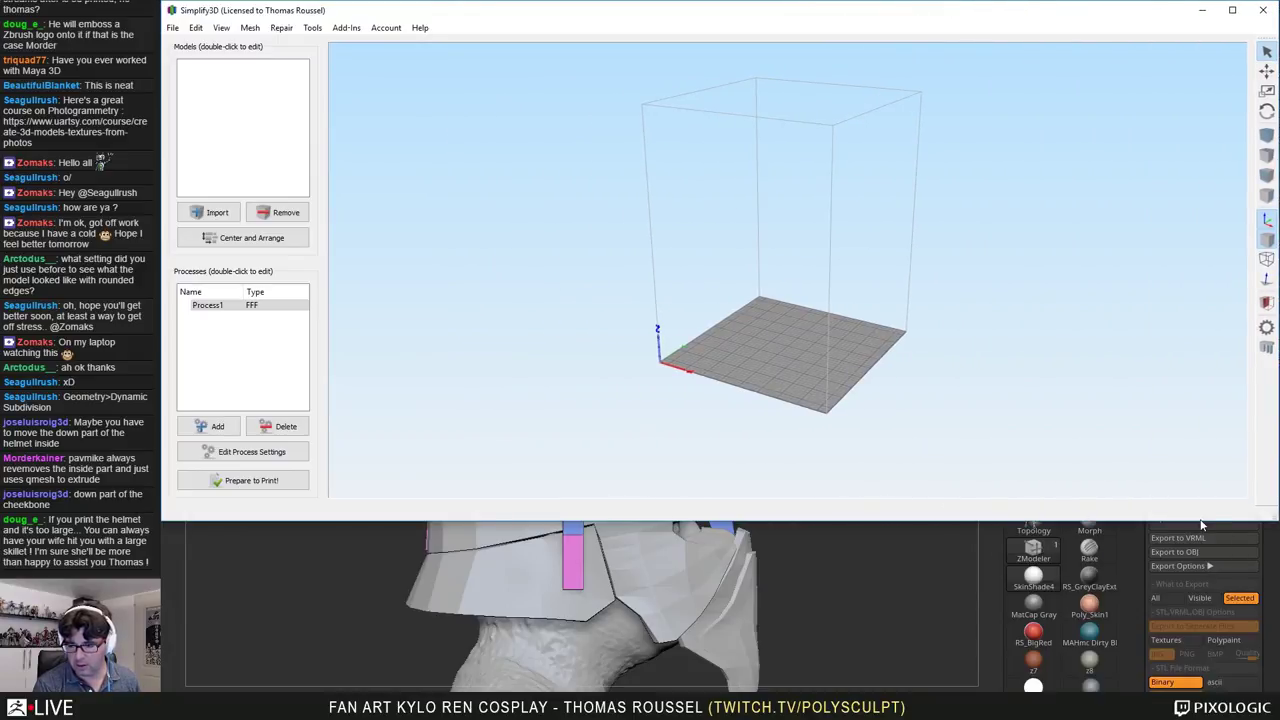
pyautogui.moveTo(1200, 522); pyautogui.dragTo(1200, 688)
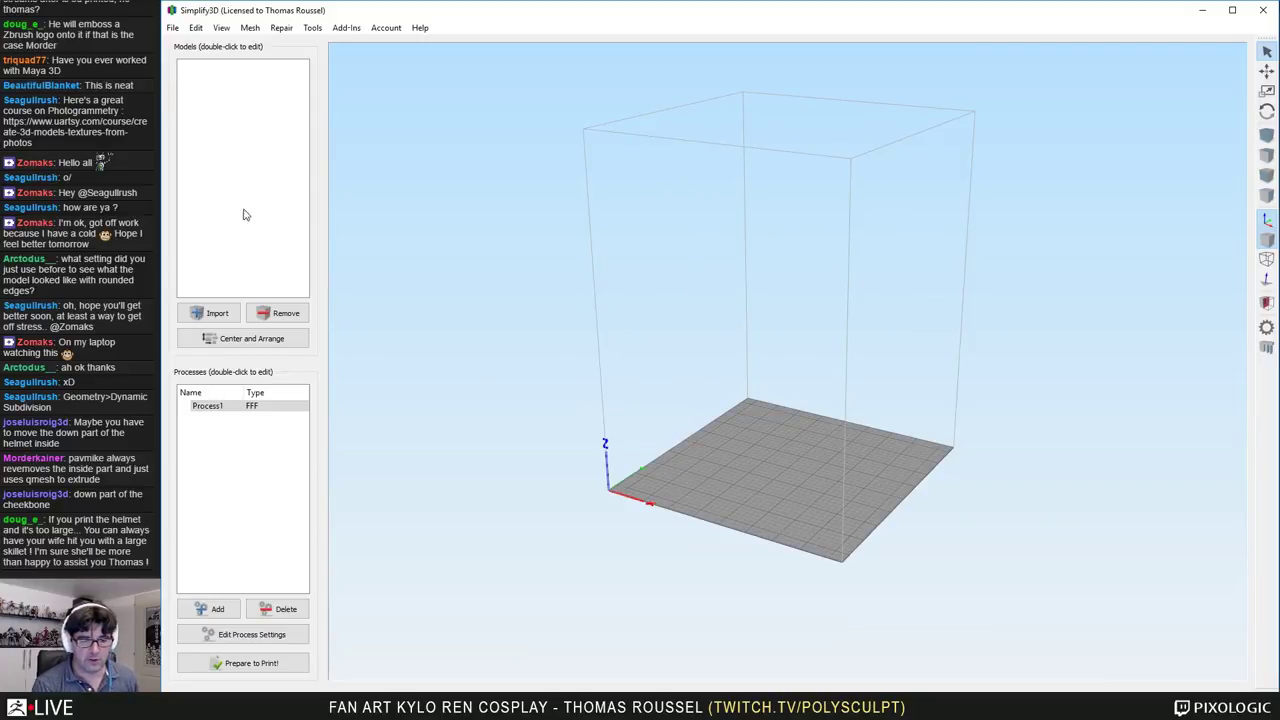
# Step: Import the Template STL from the 3dprint folder, compare it with the build volume, and remove it from the models
pyautogui.click(212, 316)
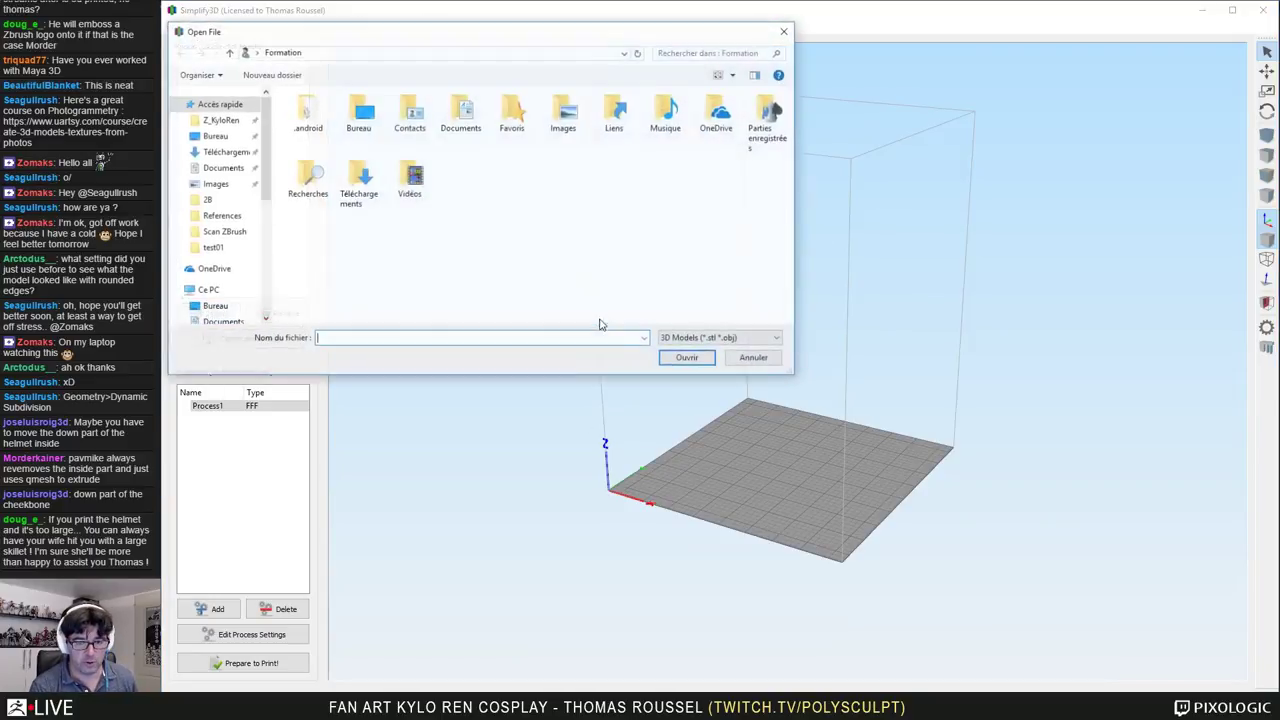
pyautogui.click(218, 120)
pyautogui.doubleClick(303, 114)
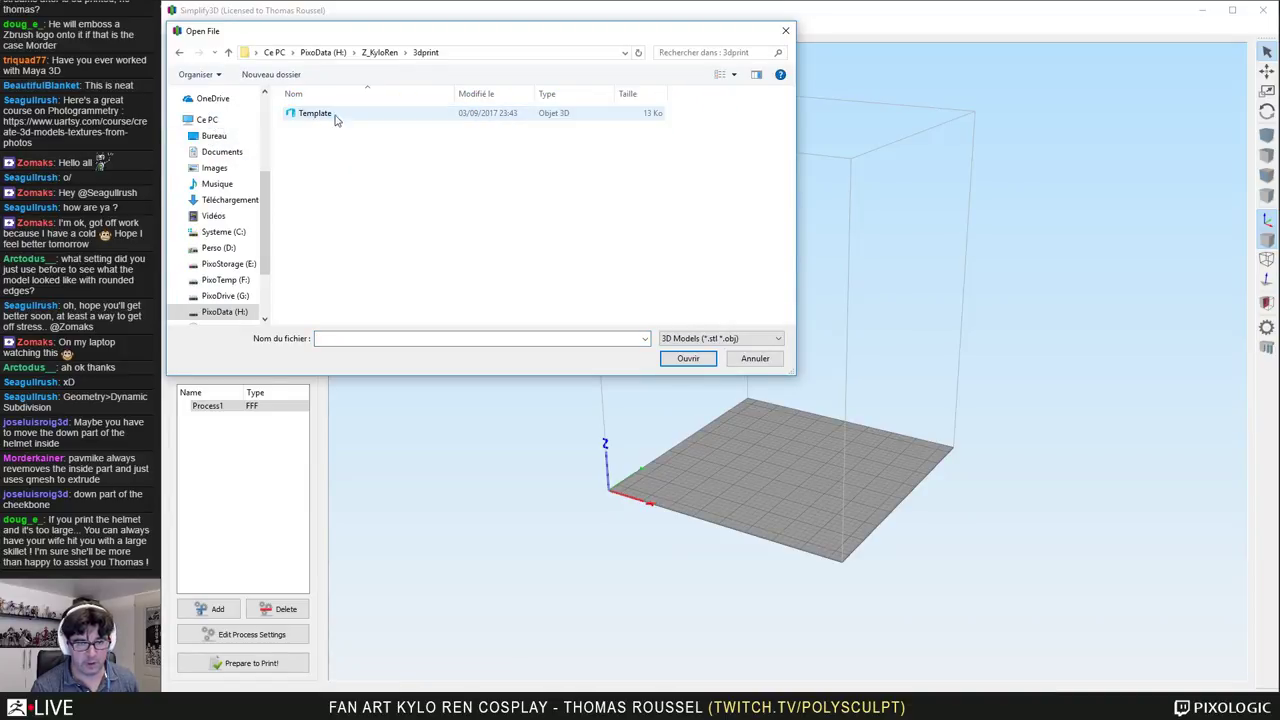
pyautogui.doubleClick(316, 114)
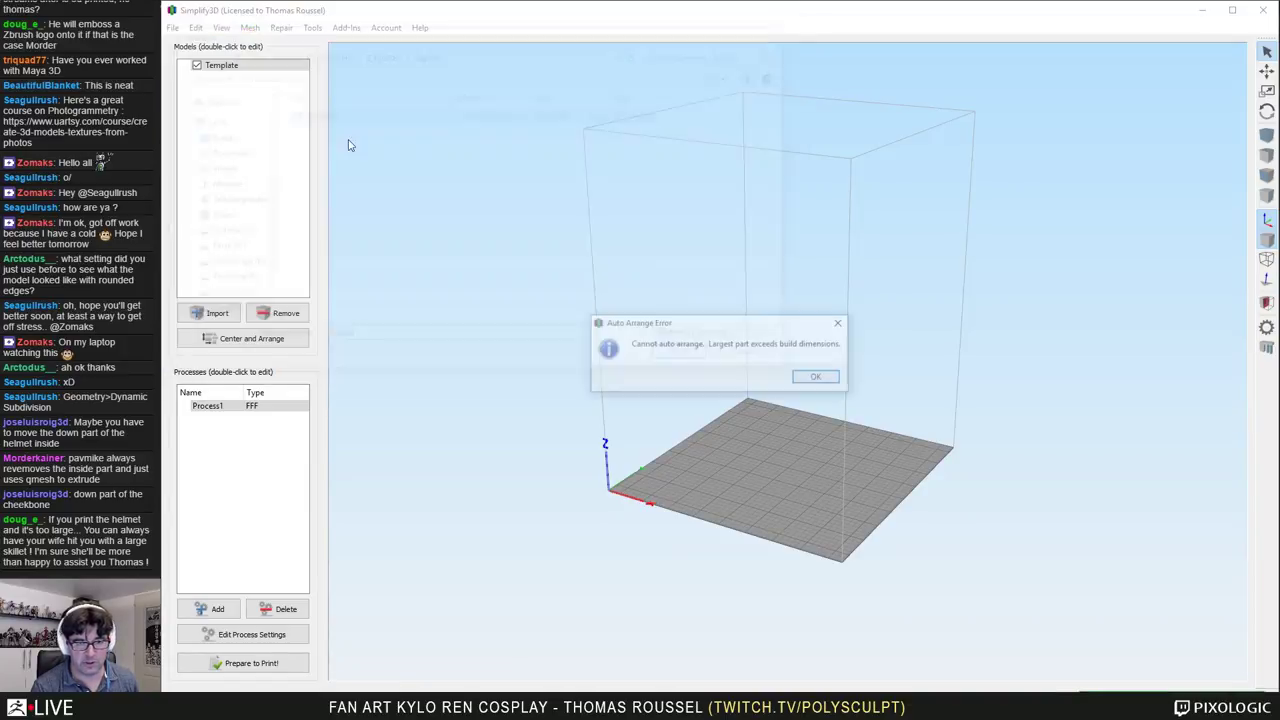
pyautogui.click(819, 379)
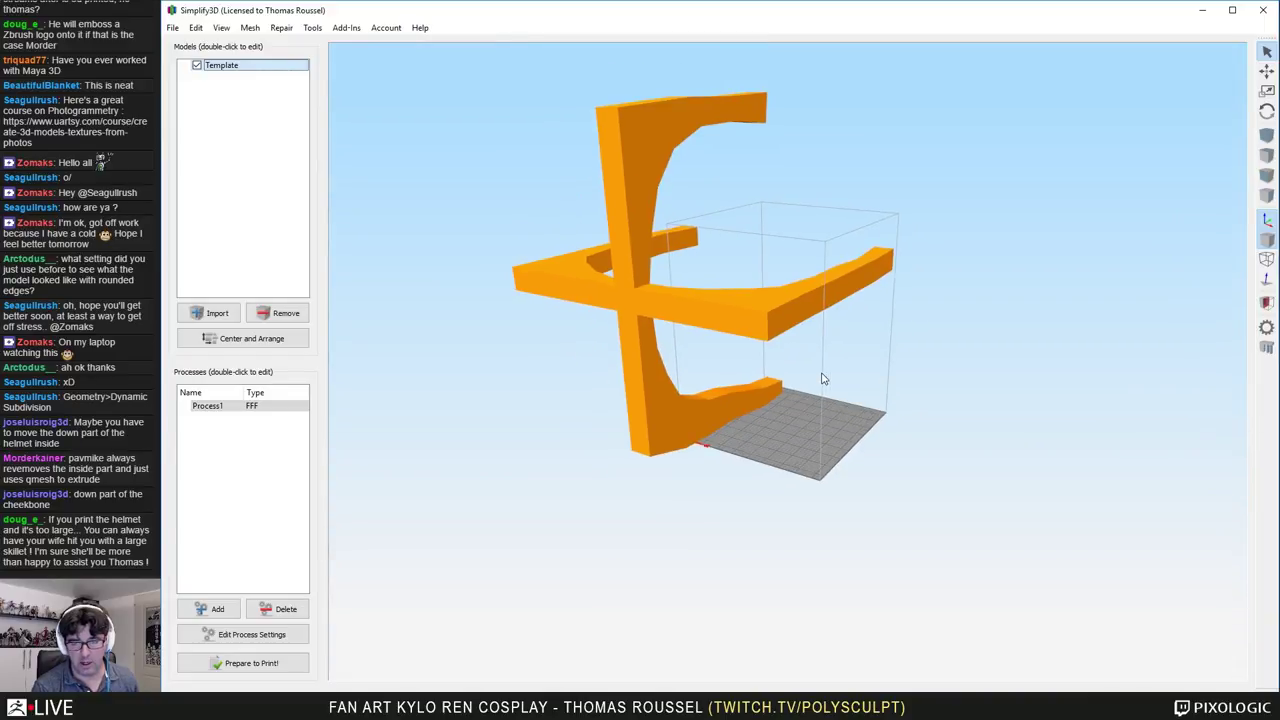
pyautogui.scroll(3, 822, 377)
pyautogui.scroll(-2, 776, 410)
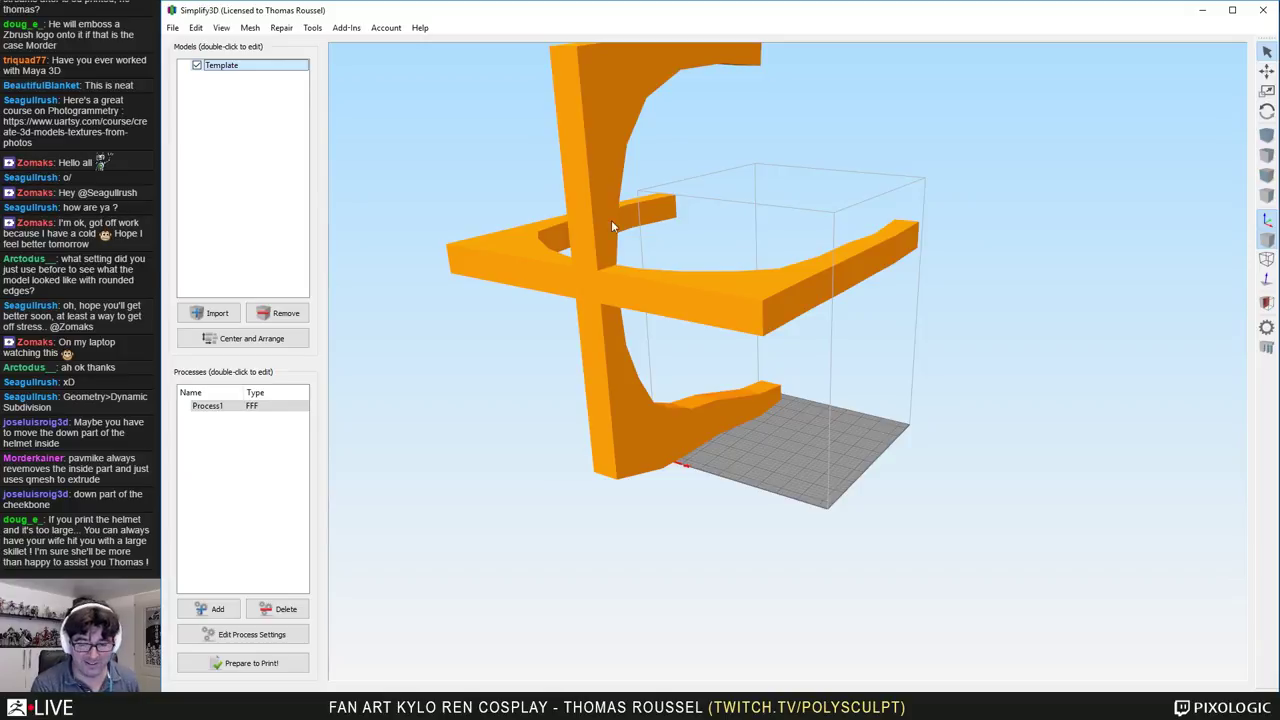
pyautogui.click(285, 314)
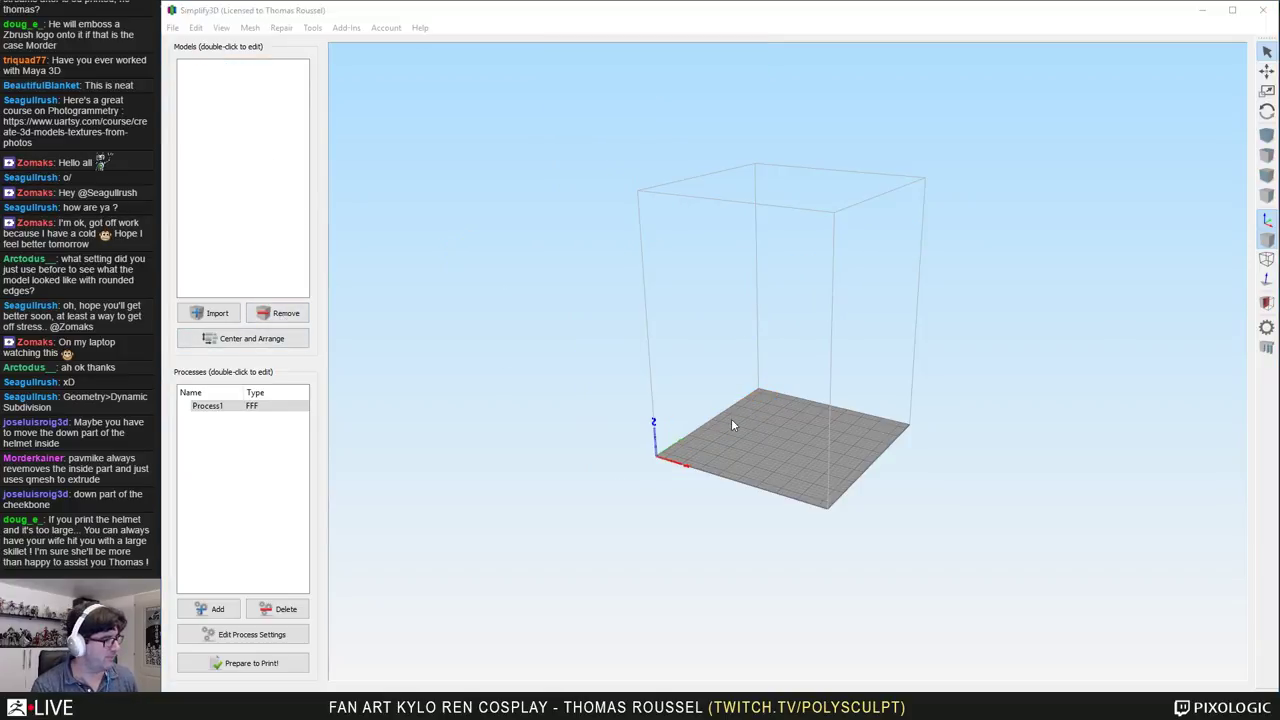
# Step: Switch to ZBrush, update the template's size ratios with the 2.23 x 1.99 x 2.69 mm choice, and set the X size to 222.93 mm
pyautogui.hotkey('alt', 'Tab')
pyautogui.moveTo(843, 380); pyautogui.dragTo(957, 261)
pyautogui.moveTo(1265, 311); pyautogui.dragTo(1269, 136)
pyautogui.scroll(5, 1265, 316)
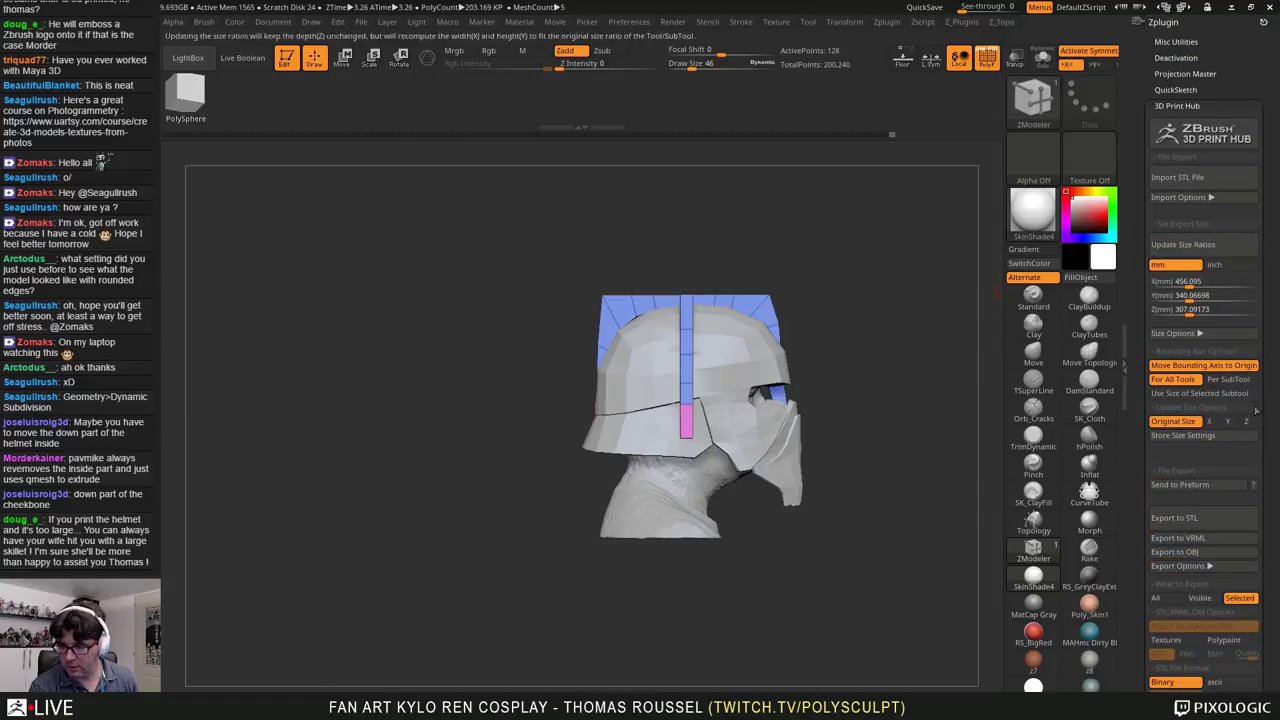
pyautogui.click(1183, 244)
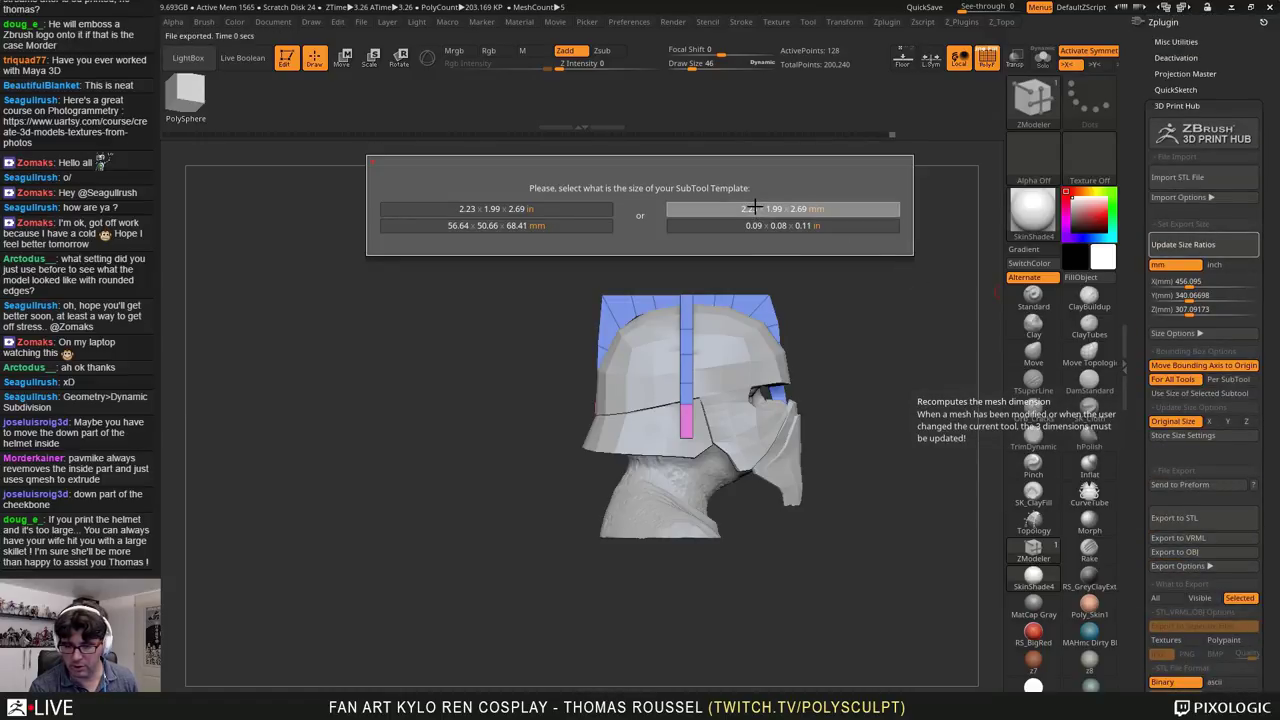
pyautogui.click(756, 209)
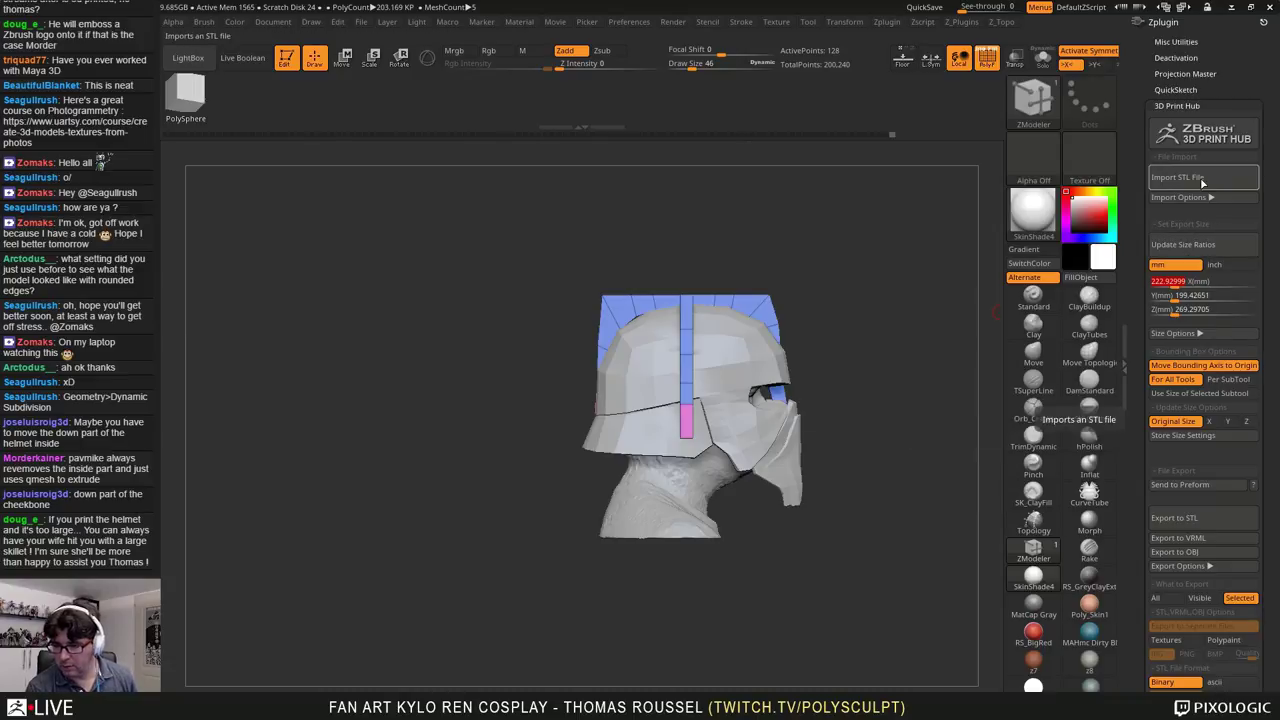
# Step: Export the selected template to STL again, overwriting the Template file in the 3dprint folder
pyautogui.click(1201, 519)
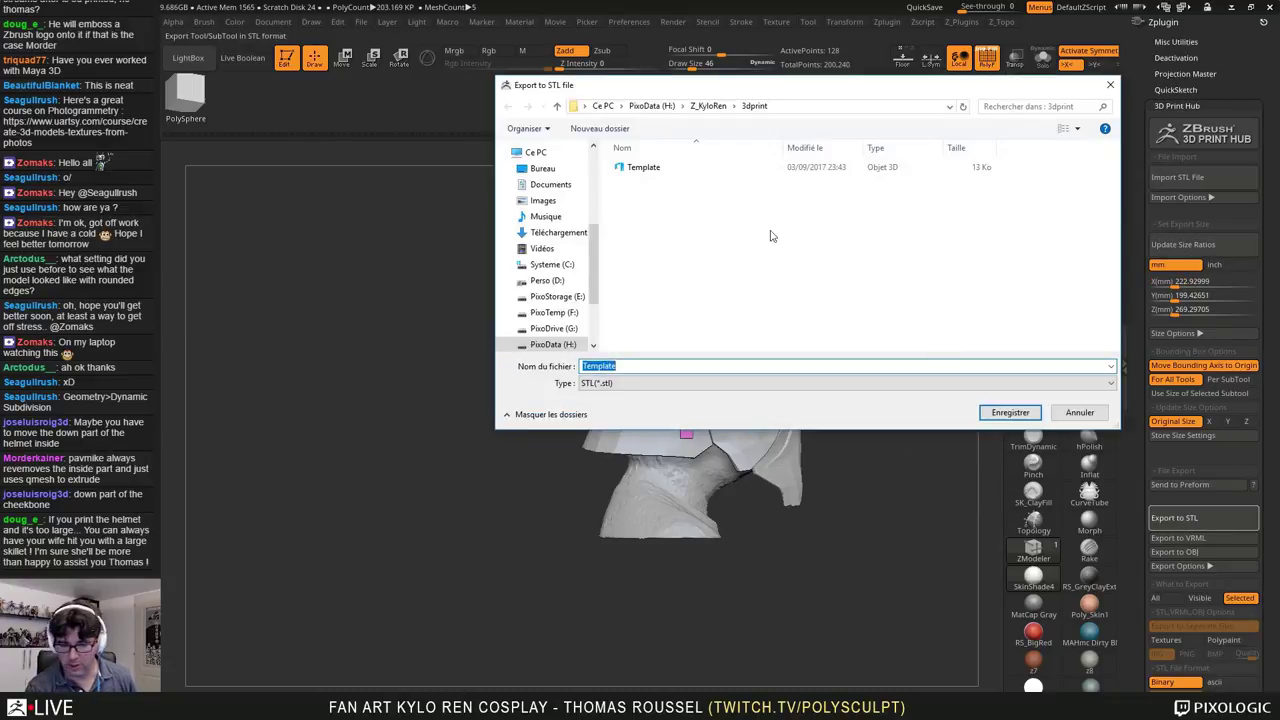
pyautogui.doubleClick(649, 171)
pyautogui.click(679, 371)
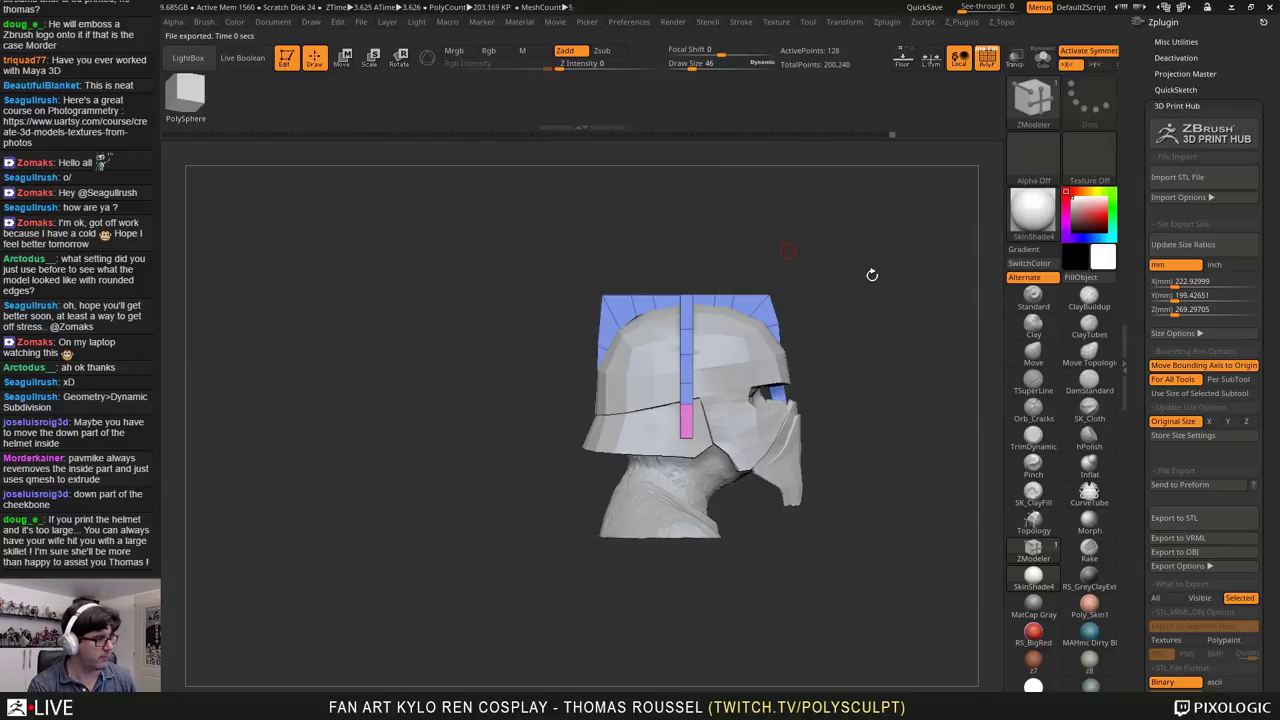
# Step: Switch to Simplify3D and import the re-exported Template STL
pyautogui.hotkey('alt', 'Tab')
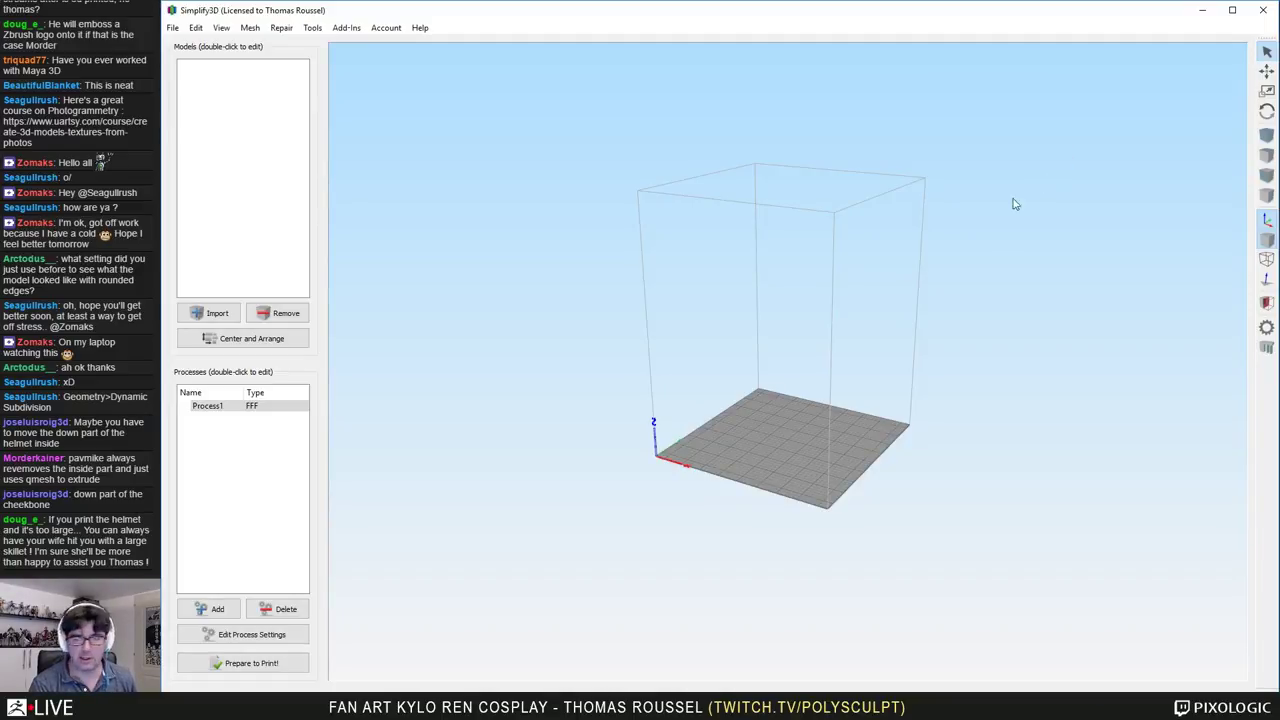
pyautogui.click(214, 313)
pyautogui.doubleClick(316, 118)
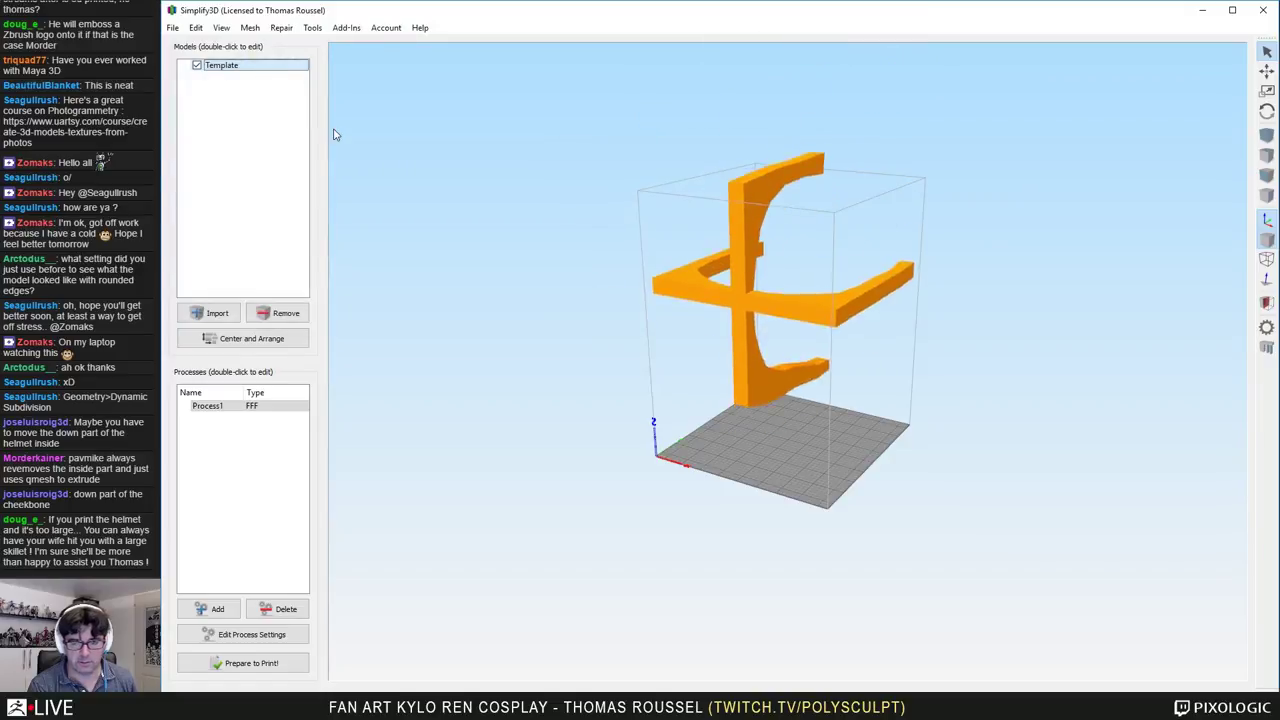
# Step: Examine from the side, above and front how the upright template fits inside the printer's build volume
pyautogui.moveTo(605, 410); pyautogui.dragTo(837, 455)
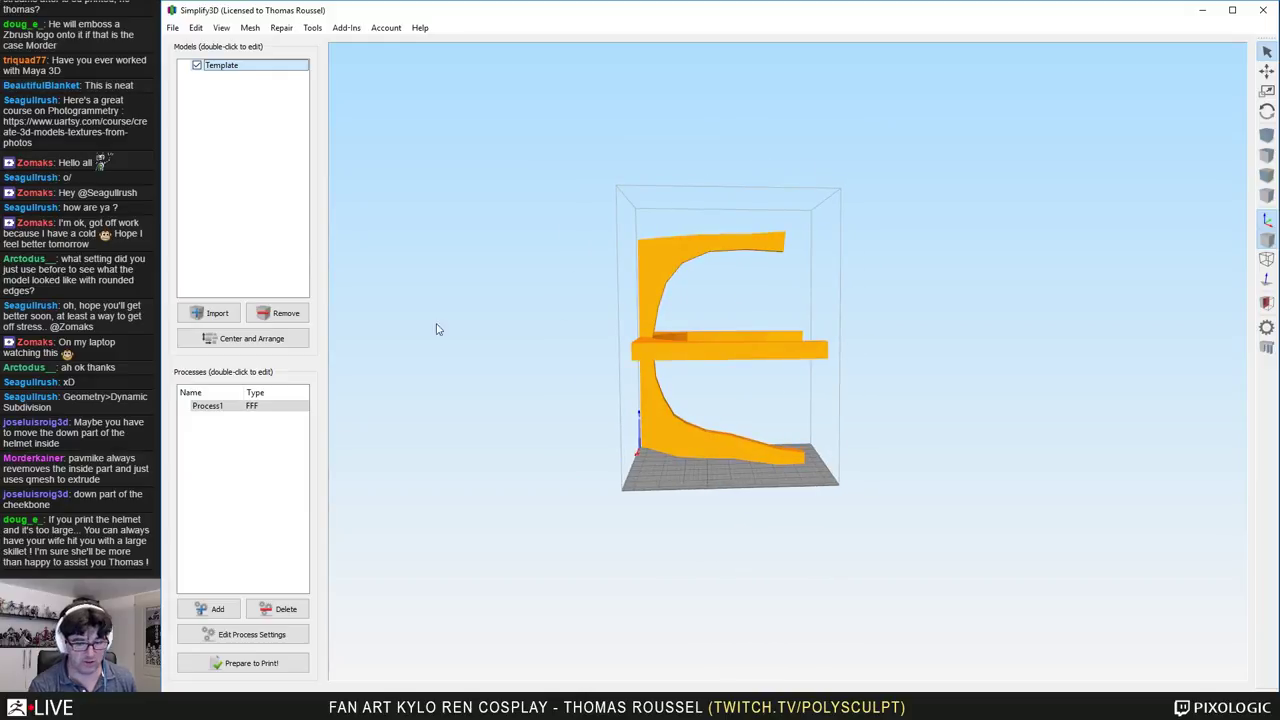
pyautogui.moveTo(985, 312); pyautogui.dragTo(951, 387)
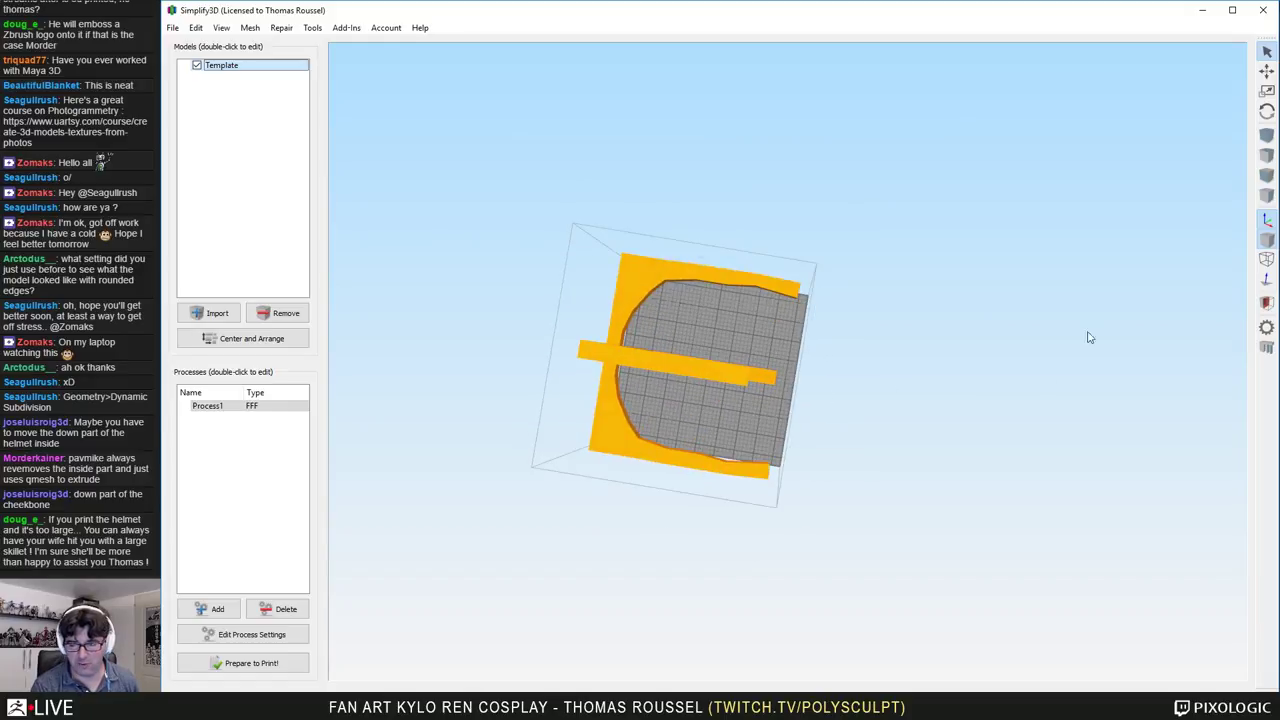
pyautogui.moveTo(698, 377); pyautogui.dragTo(903, 357)
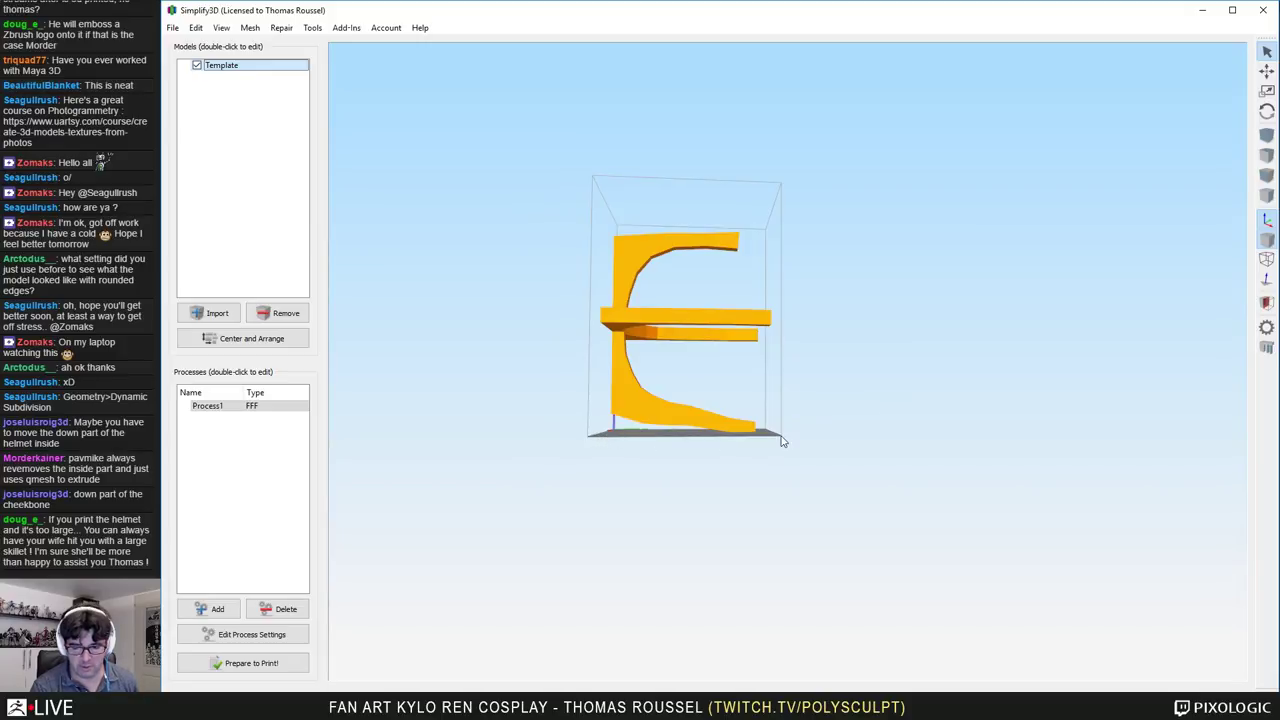
pyautogui.moveTo(611, 459); pyautogui.dragTo(600, 490)
pyautogui.moveTo(600, 490); pyautogui.dragTo(629, 519, button='middle')
pyautogui.moveTo(603, 503); pyautogui.dragTo(700, 514)
pyautogui.hotkey('alt', 'Tab')
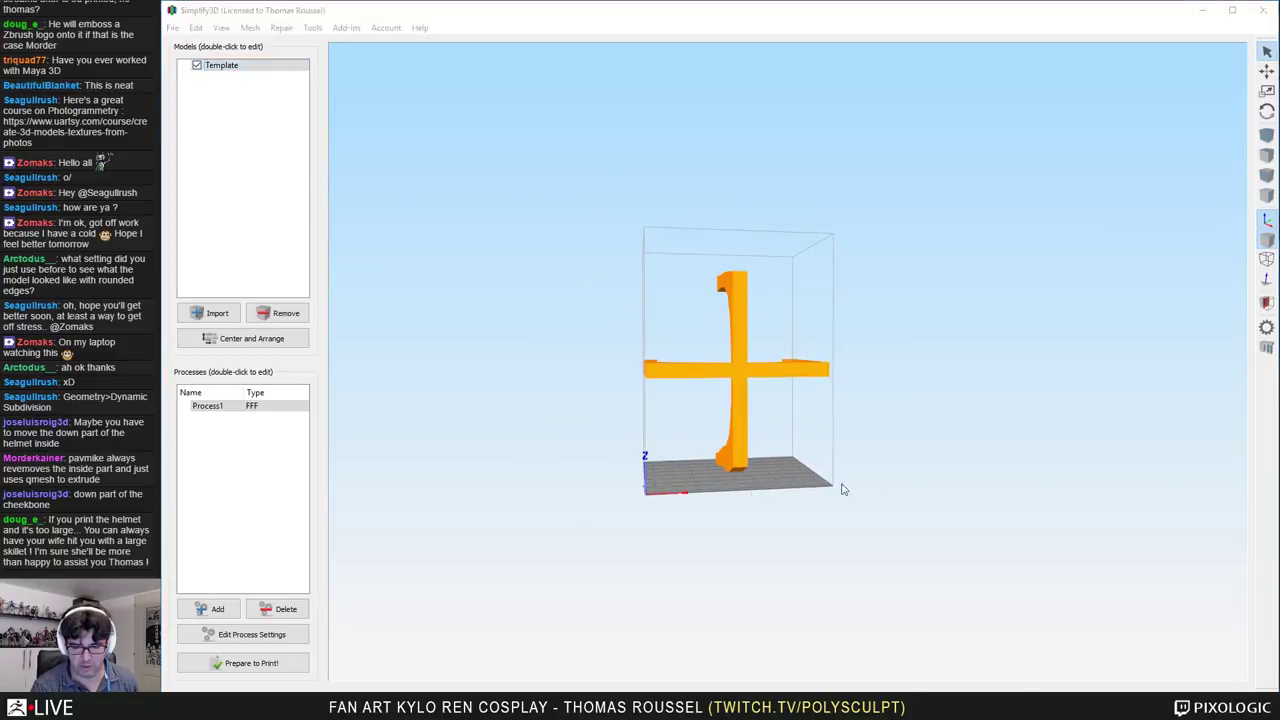
pyautogui.hotkey('alt', 'Tab')
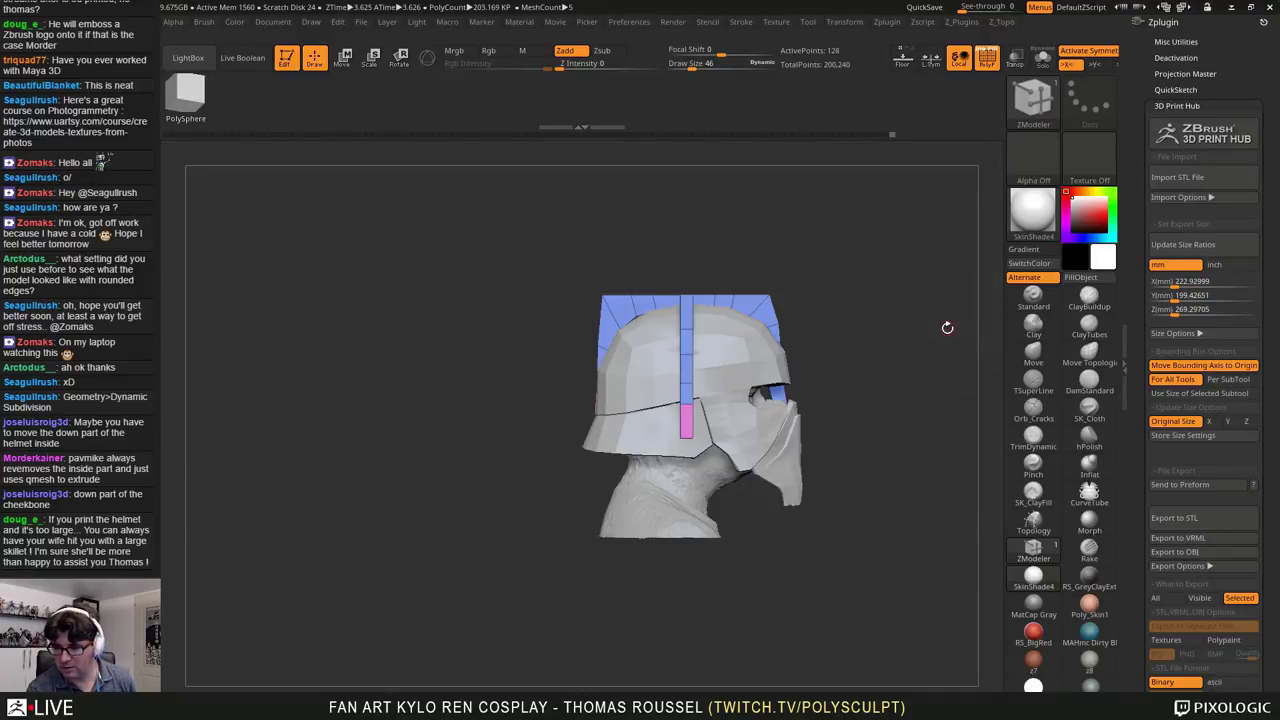
pyautogui.hotkey('alt', 'Tab')
# Step: Set the template's X rotation to -90 degrees, and center and arrange it on the print bed
pyautogui.click(1266, 110)
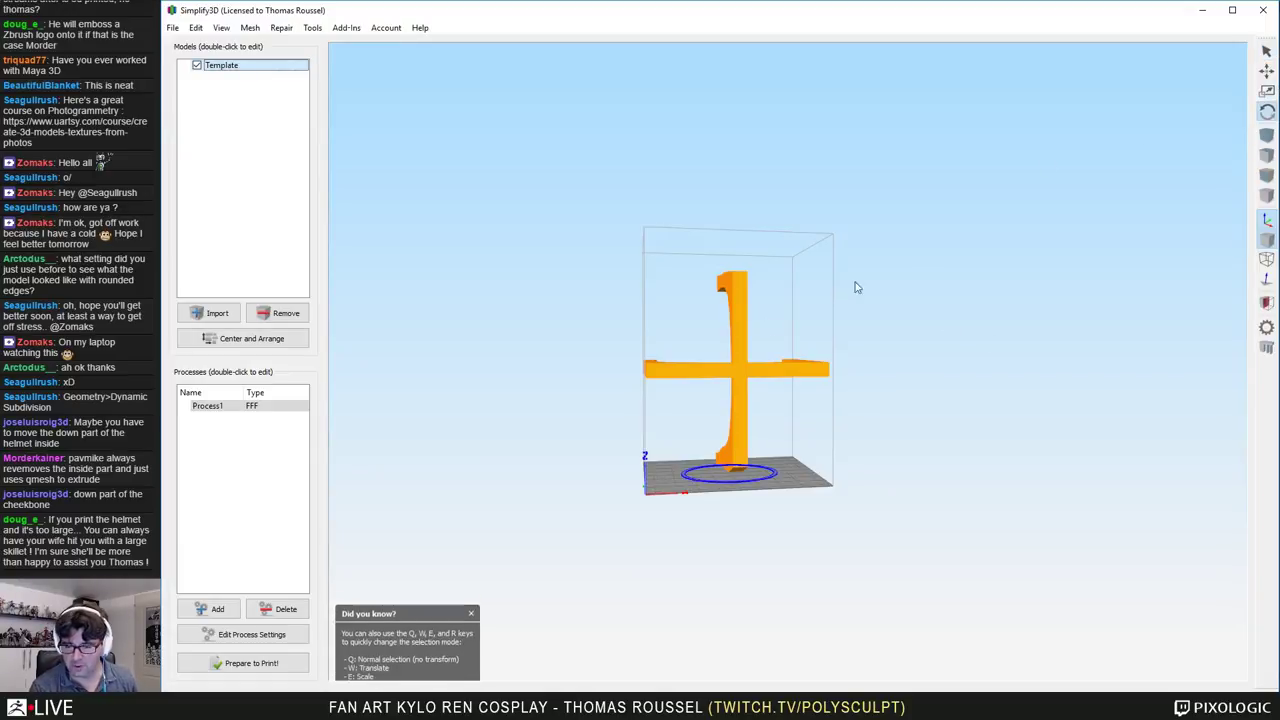
pyautogui.click(1267, 51)
pyautogui.doubleClick(737, 393)
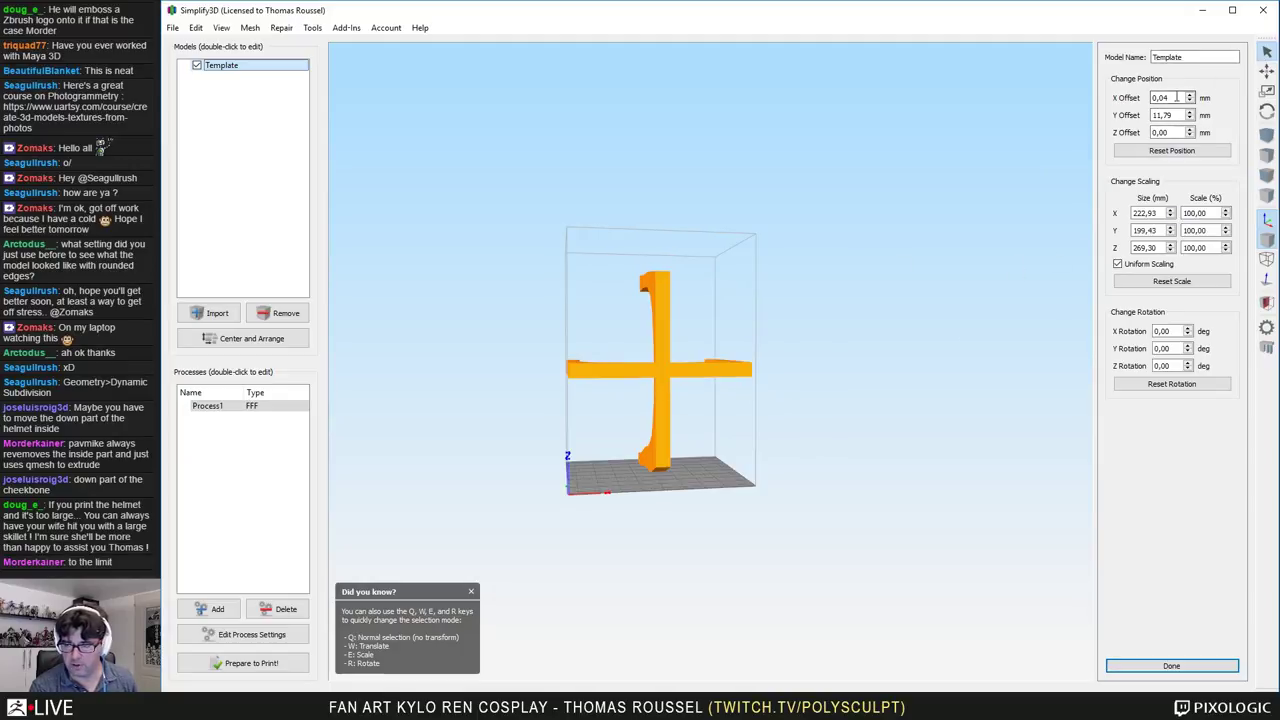
pyautogui.doubleClick(1158, 230)
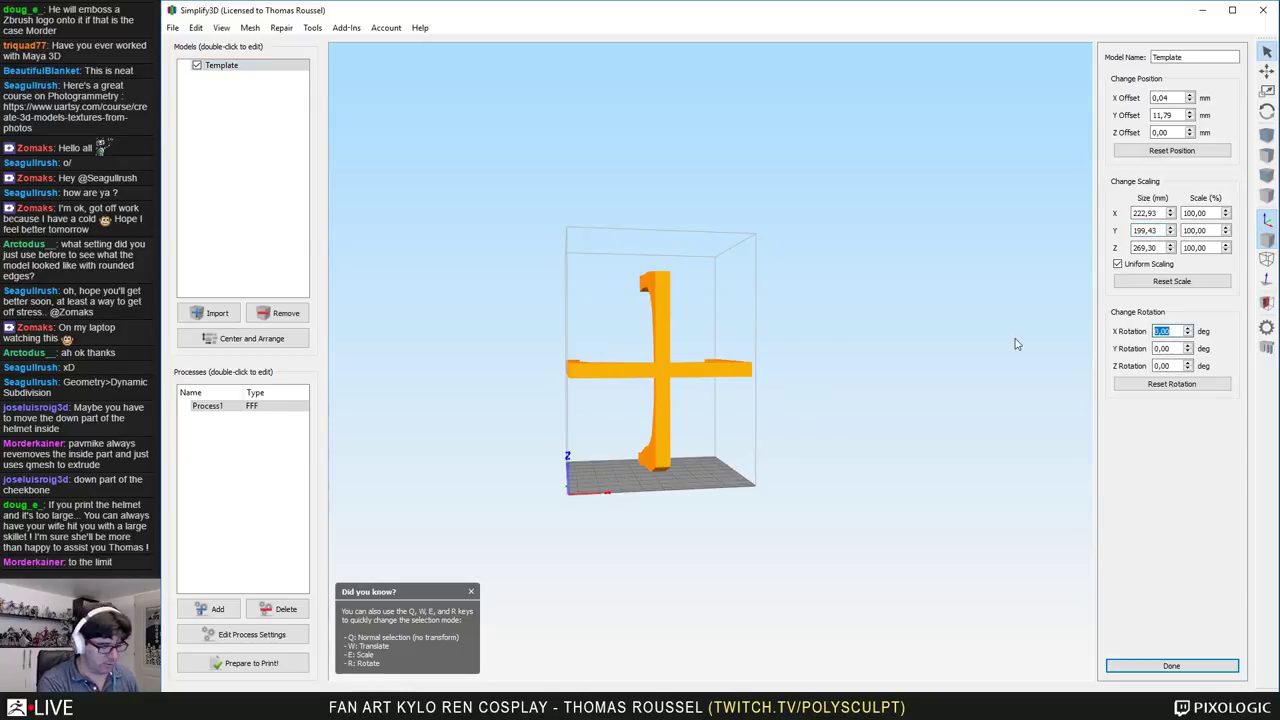
pyautogui.press('Return')
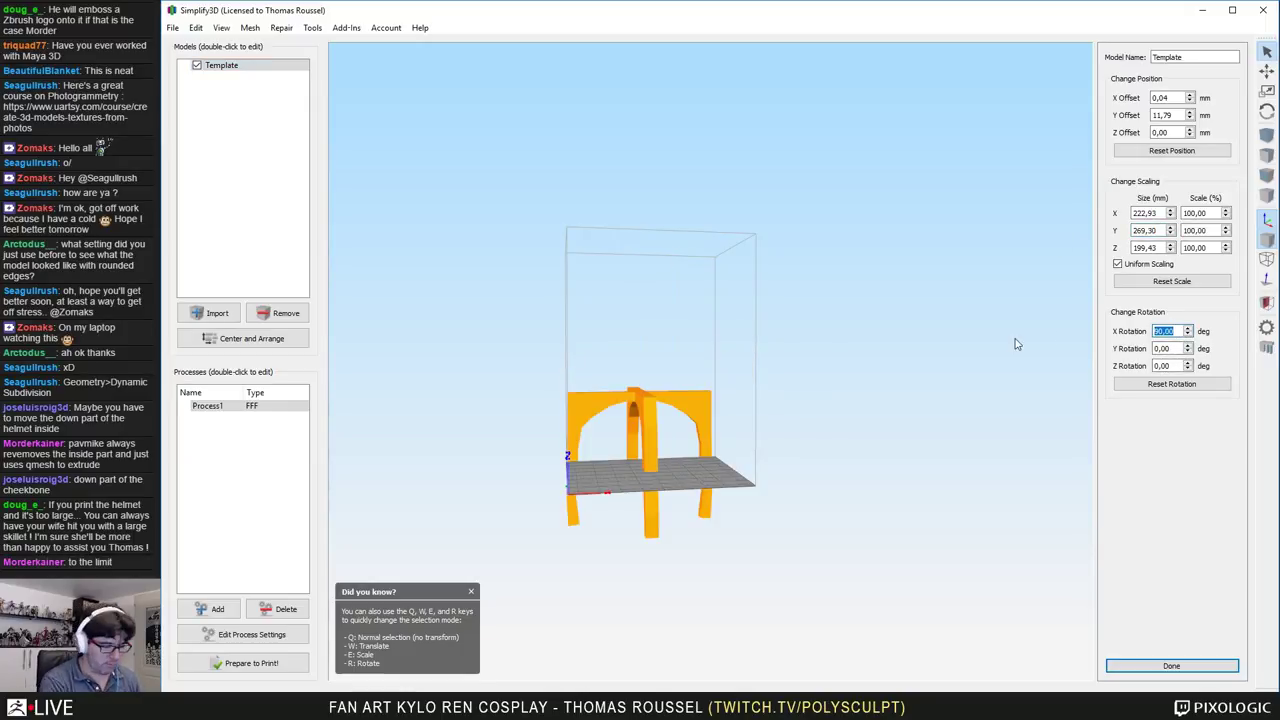
pyautogui.write('-90')
pyautogui.press('Return')
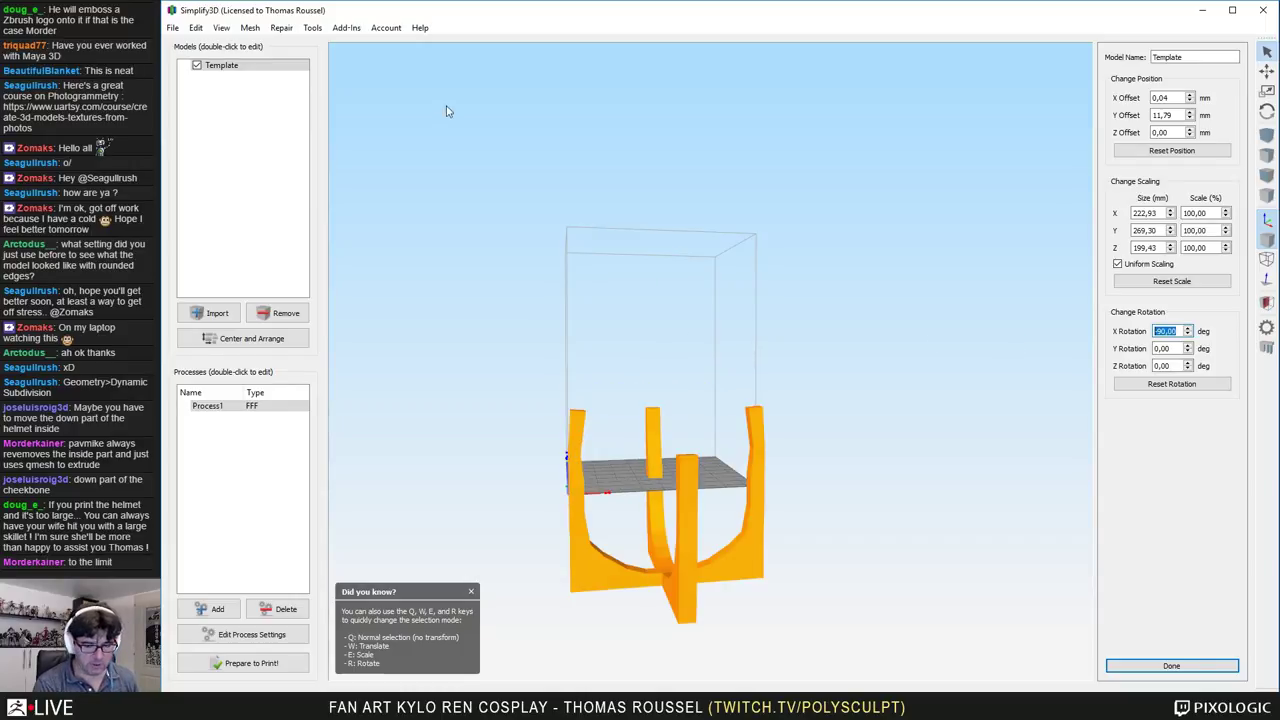
pyautogui.click(281, 30)
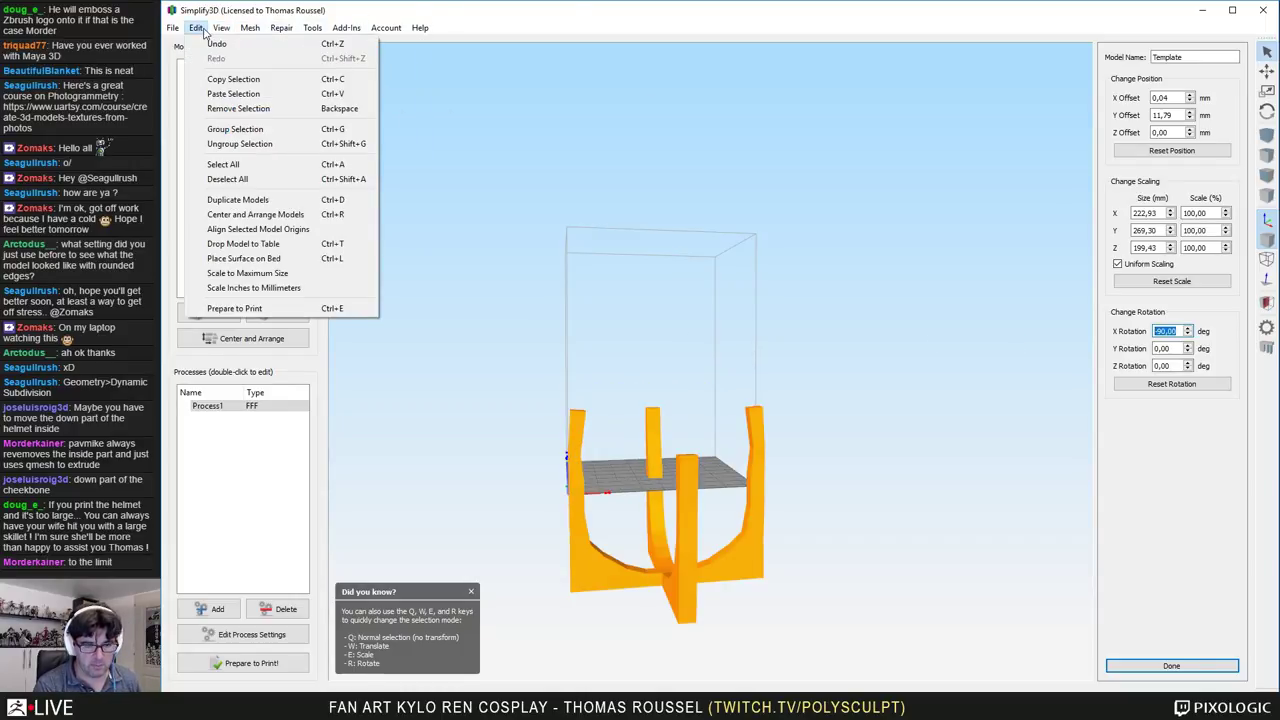
pyautogui.click(262, 222)
# Step: Check from several angles whether the rotated template's arms stay within the bed and build volume
pyautogui.moveTo(473, 376); pyautogui.dragTo(557, 391)
pyautogui.moveTo(557, 390); pyautogui.dragTo(565, 458, button='right')
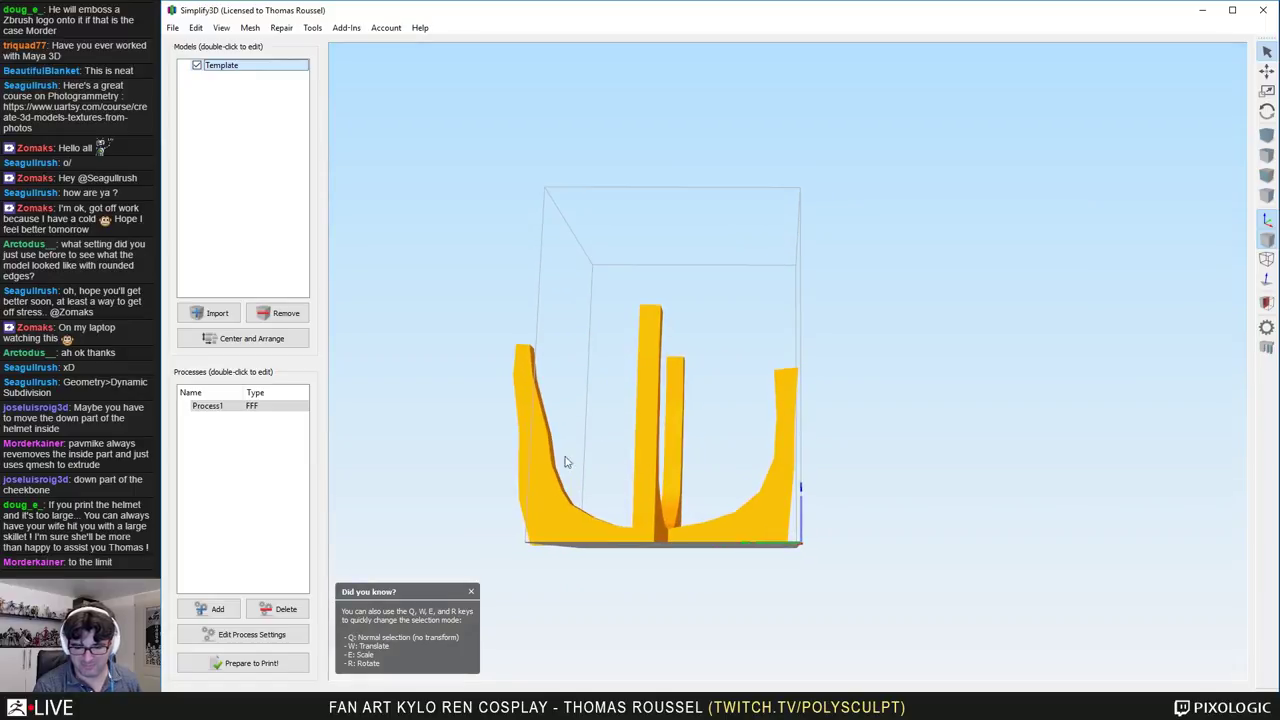
pyautogui.moveTo(552, 456); pyautogui.dragTo(580, 407, button='middle')
pyautogui.moveTo(619, 367); pyautogui.dragTo(623, 377)
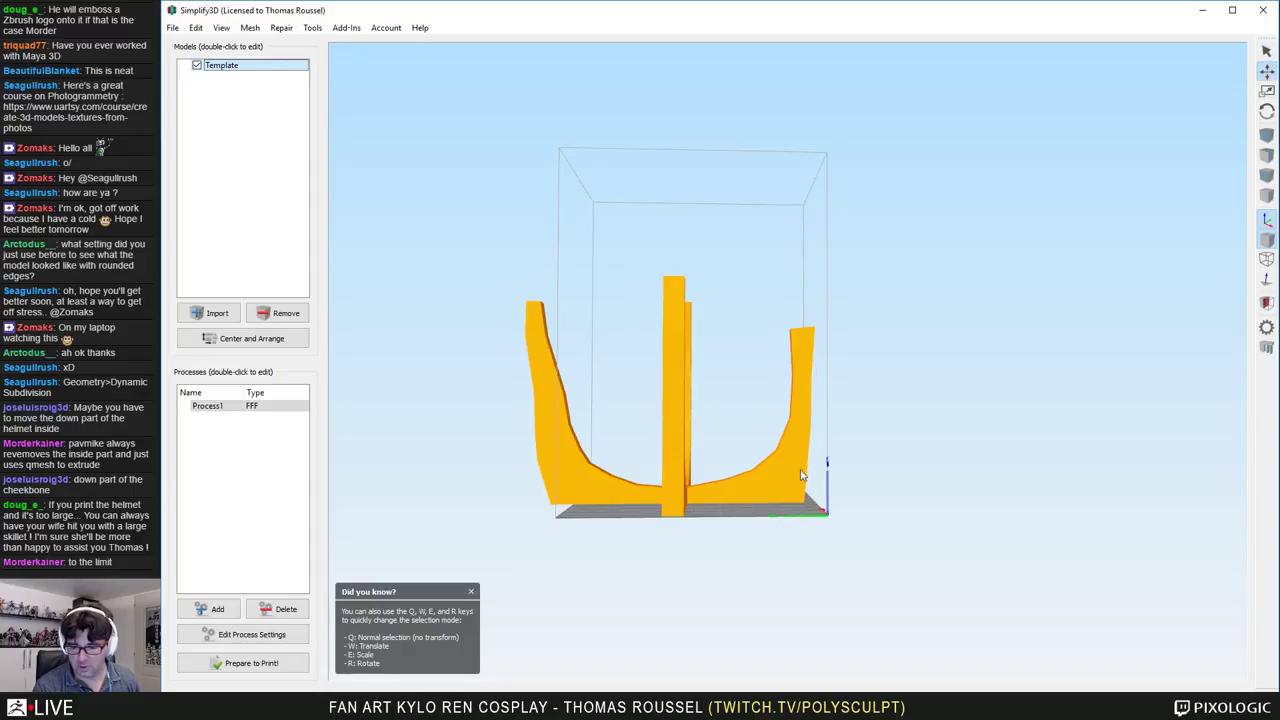
pyautogui.moveTo(800, 470); pyautogui.dragTo(750, 516)
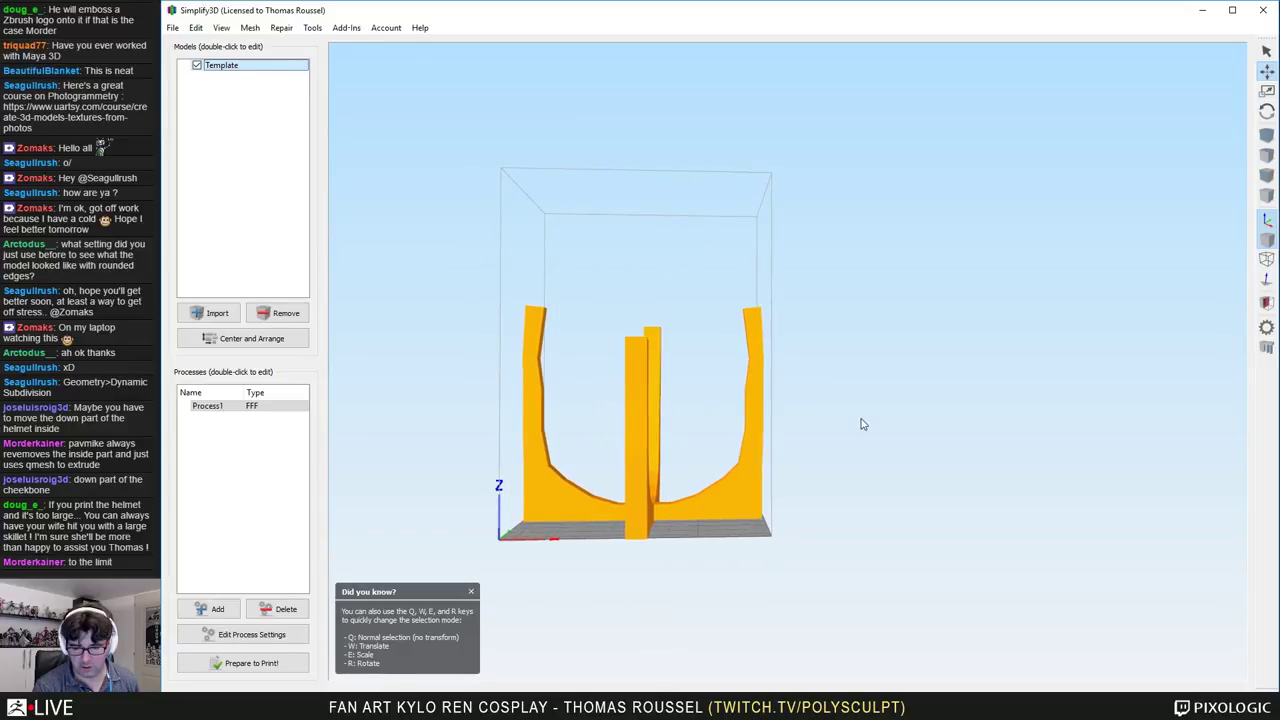
pyautogui.moveTo(863, 424); pyautogui.dragTo(685, 429)
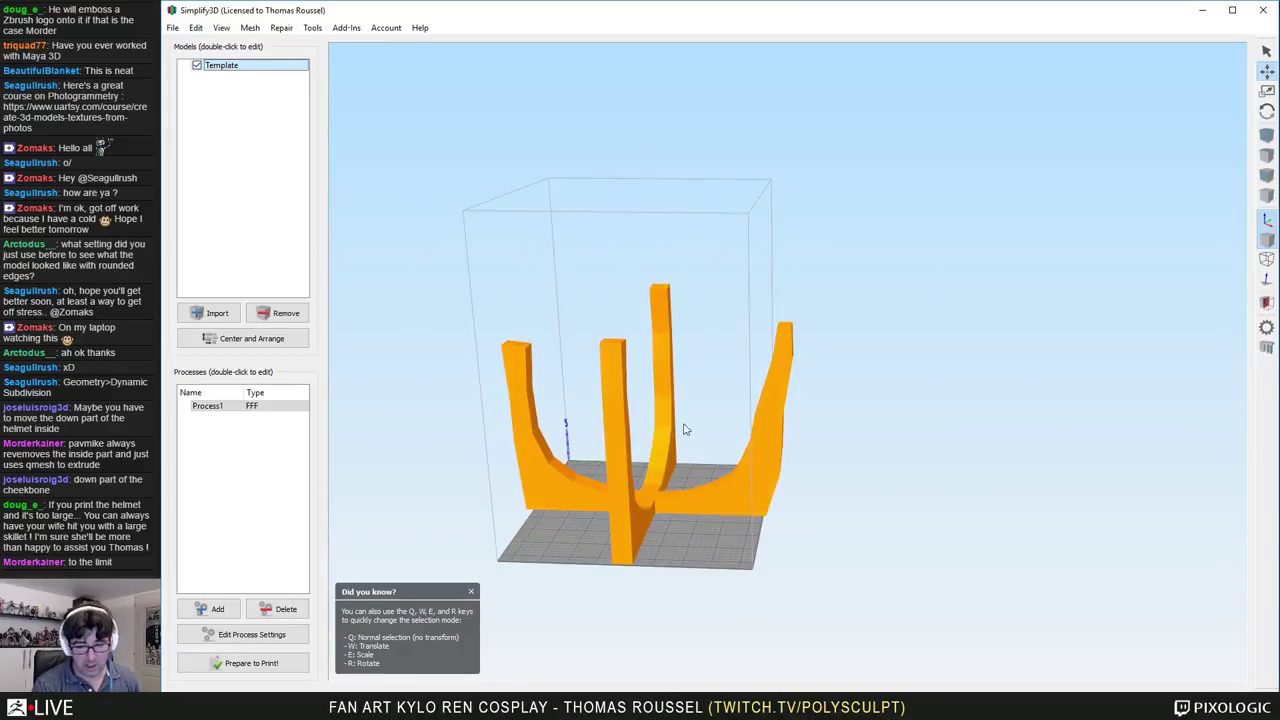
pyautogui.moveTo(655, 510); pyautogui.dragTo(936, 501)
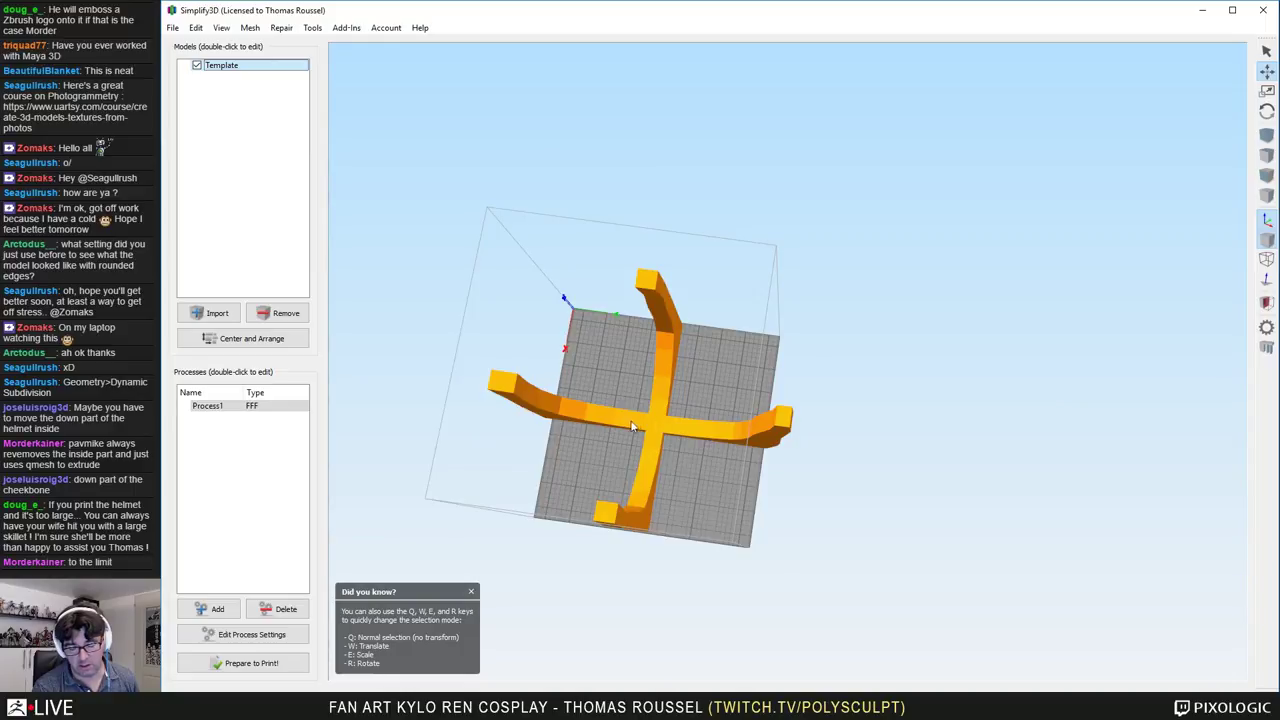
pyautogui.moveTo(928, 414); pyautogui.dragTo(899, 401)
# Step: Close Simplify3D, clone the Template subtool in ZBrush, and switch to the clone as a separate tool for editing
pyautogui.click(1263, 10)
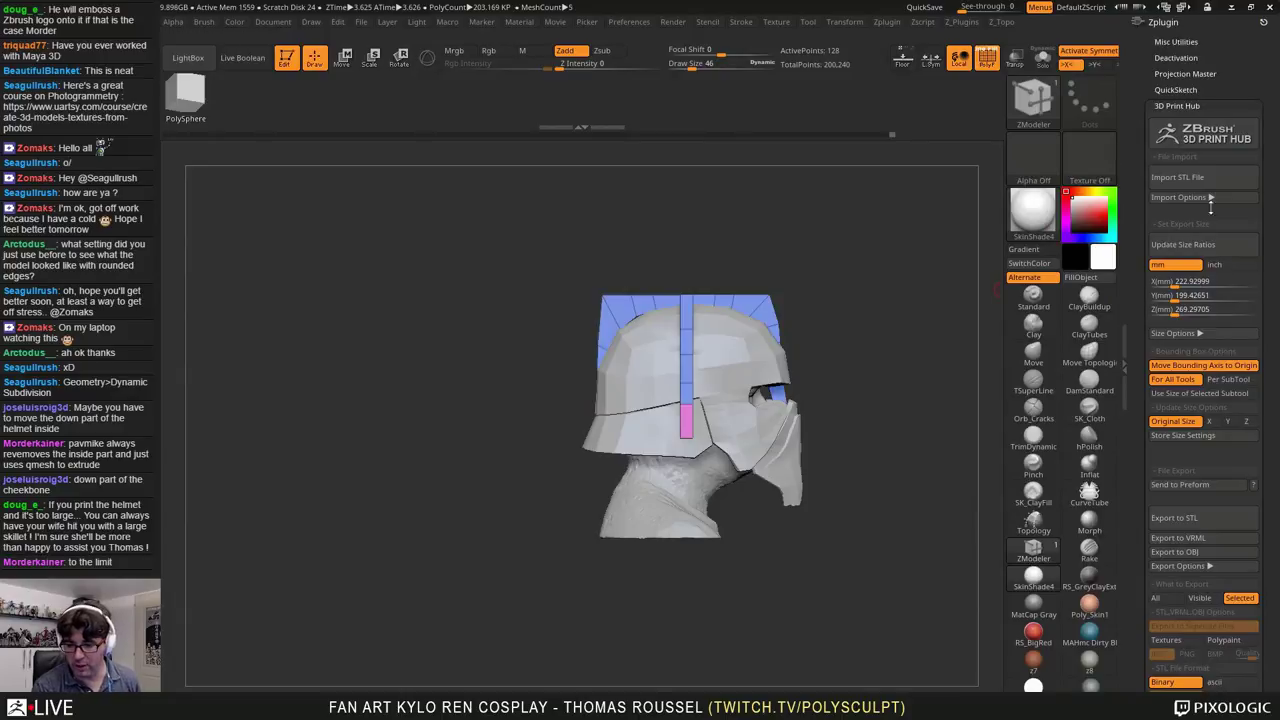
pyautogui.scroll(-10, 1200, 350)
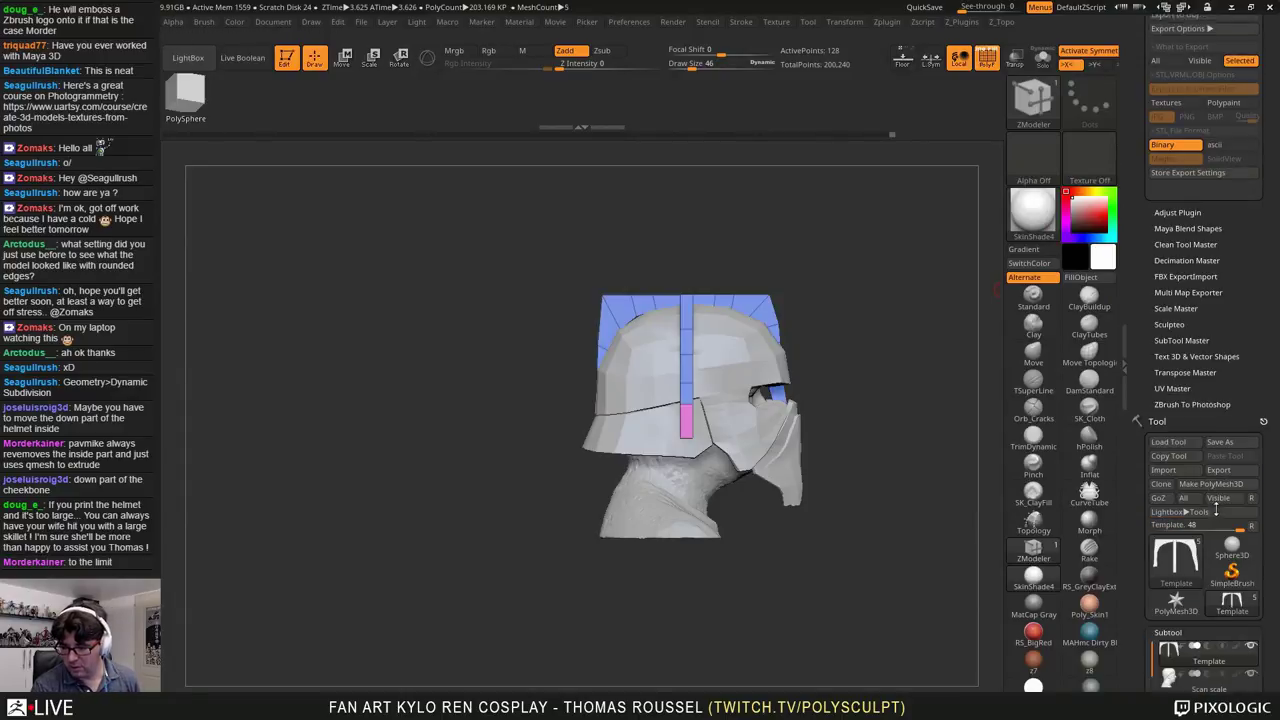
pyautogui.scroll(-3, 1188, 520)
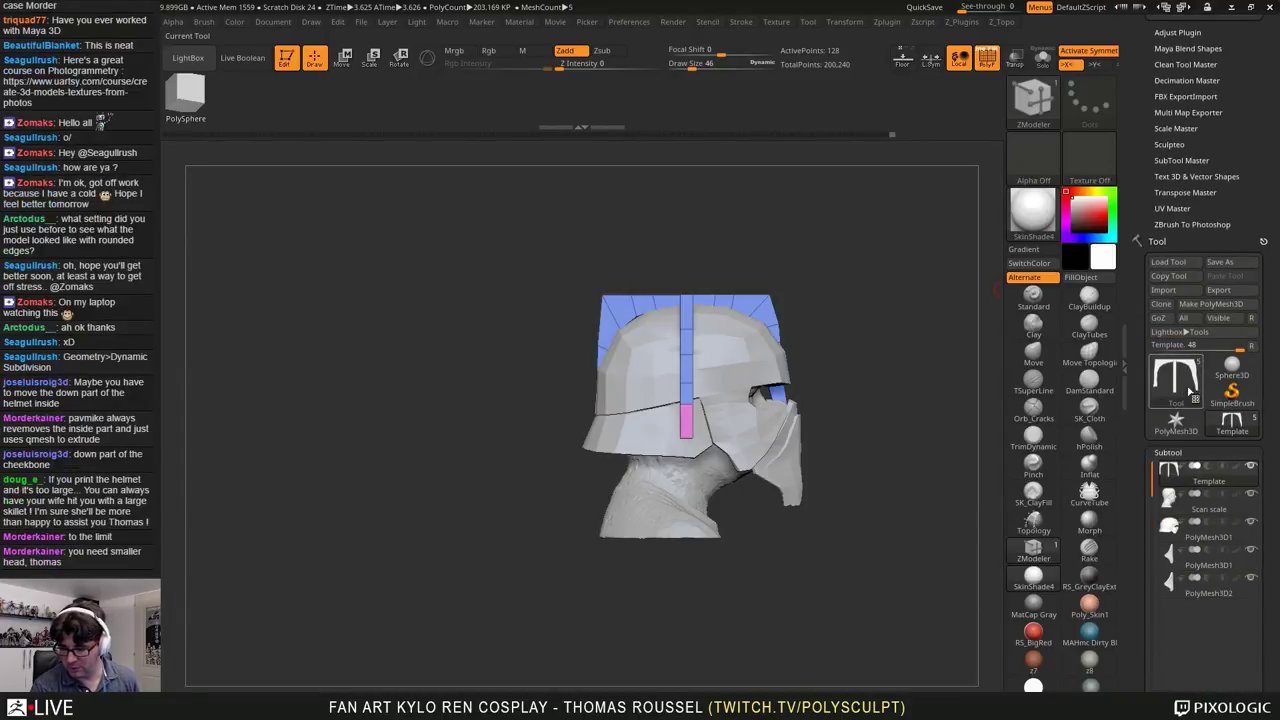
pyautogui.moveTo(1192, 460)
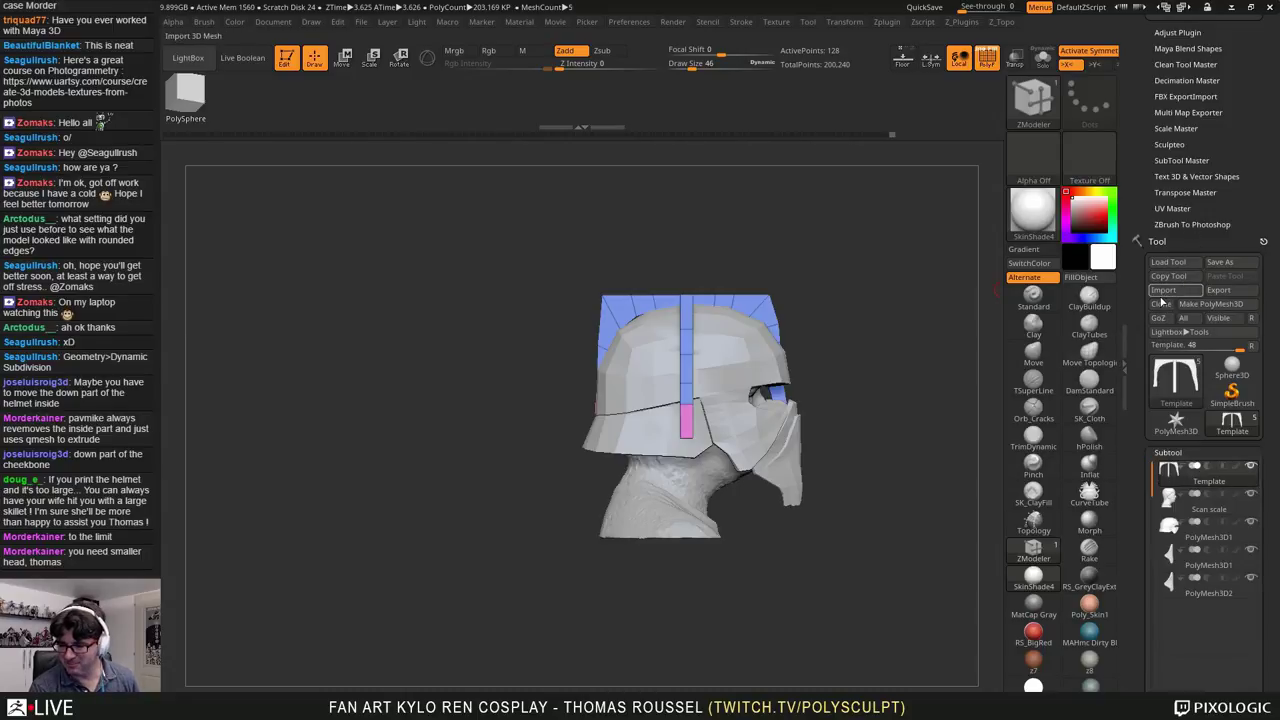
pyautogui.click(1159, 303)
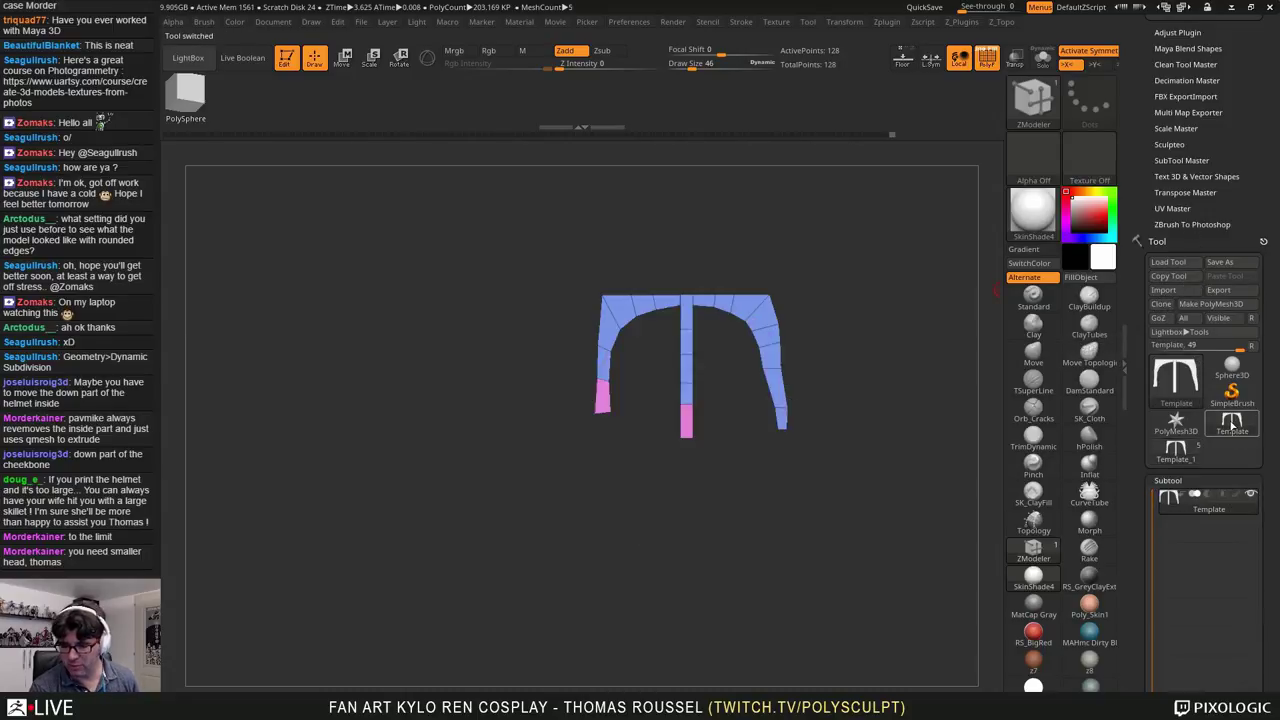
pyautogui.keyDown('alt'); pyautogui.moveTo(911, 361); pyautogui.dragTo(866, 438); pyautogui.keyUp('alt')
pyautogui.keyDown('alt'); pyautogui.moveTo(534, 391); pyautogui.dragTo(590, 395); pyautogui.keyUp('alt')
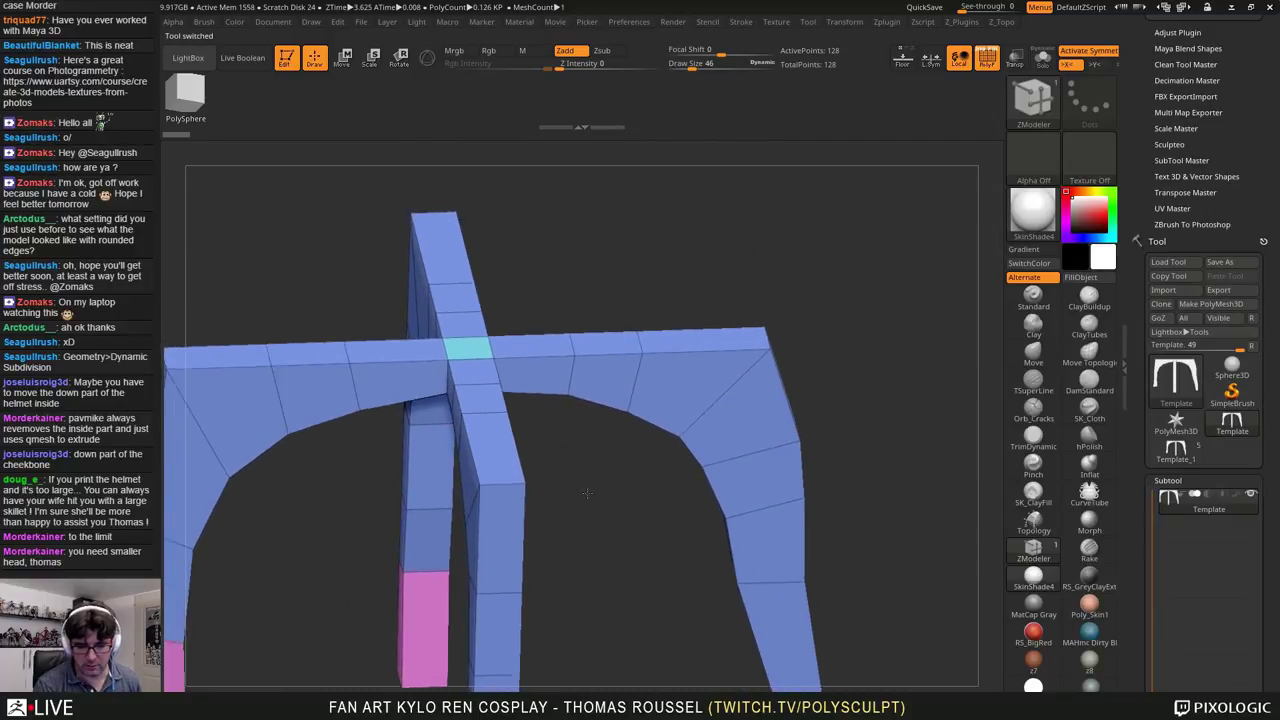
# Step: Turn off X symmetry for modeling on the cloned template
pyautogui.keyDown('alt'); pyautogui.moveTo(509, 302); pyautogui.dragTo(491, 363); pyautogui.keyUp('alt')
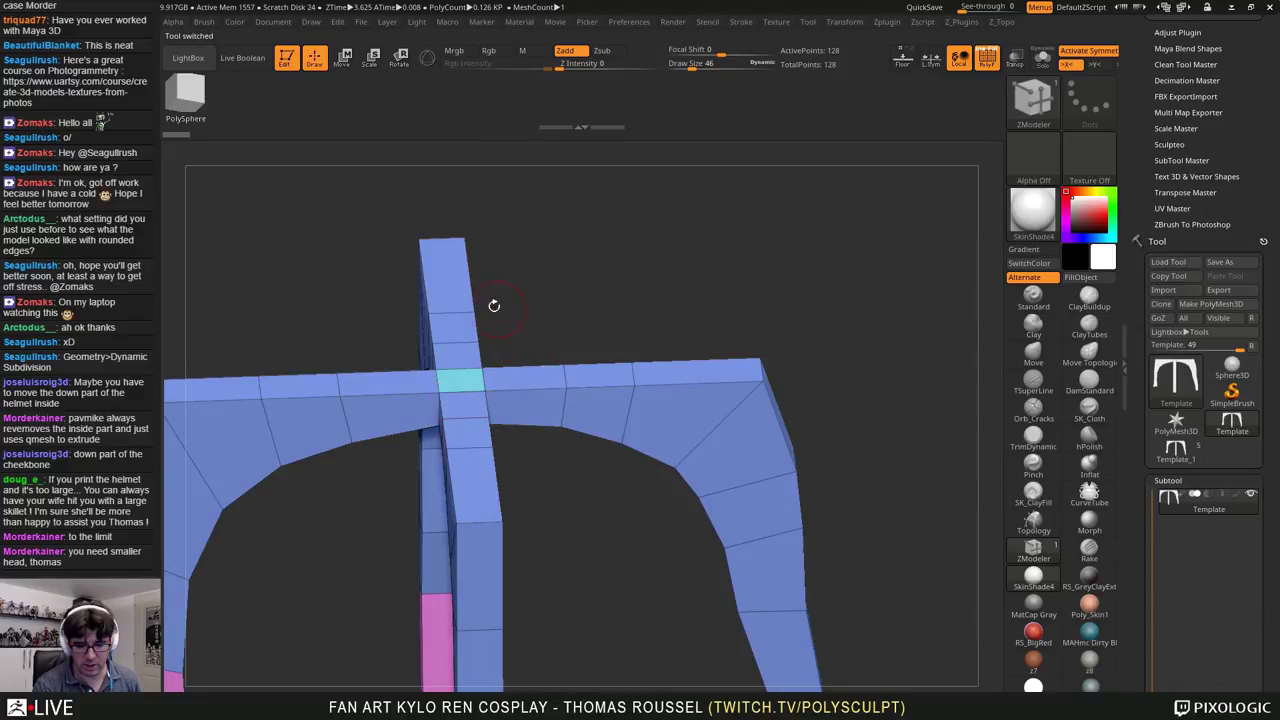
pyautogui.moveTo(603, 353); pyautogui.dragTo(566, 325)
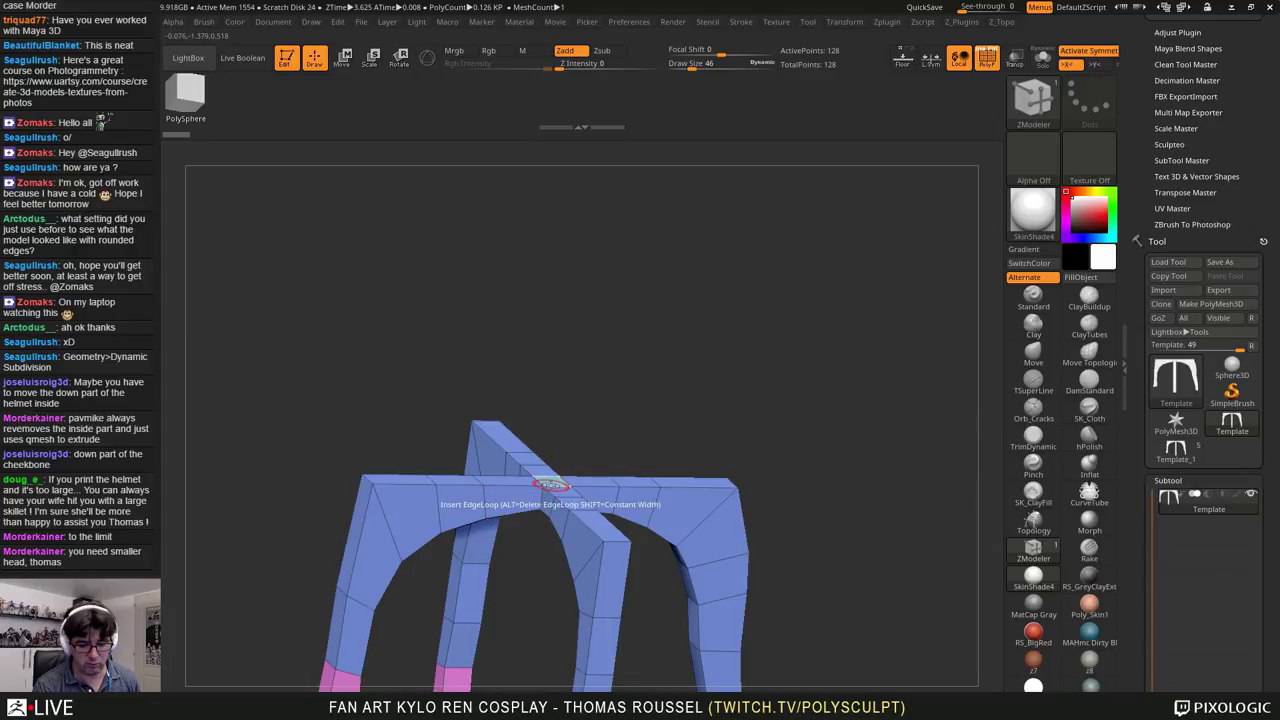
pyautogui.click(551, 485)
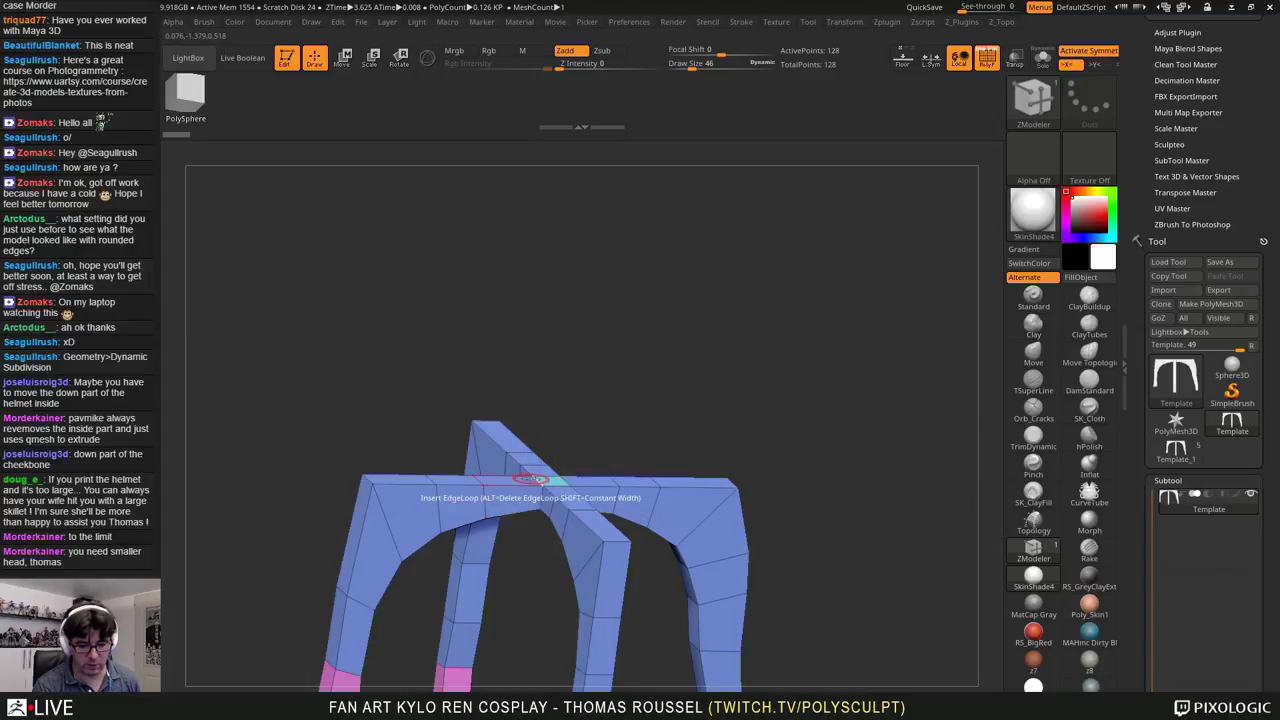
pyautogui.press('x')
pyautogui.keyDown('alt'); pyautogui.moveTo(605, 443); pyautogui.dragTo(636, 445); pyautogui.keyUp('alt')
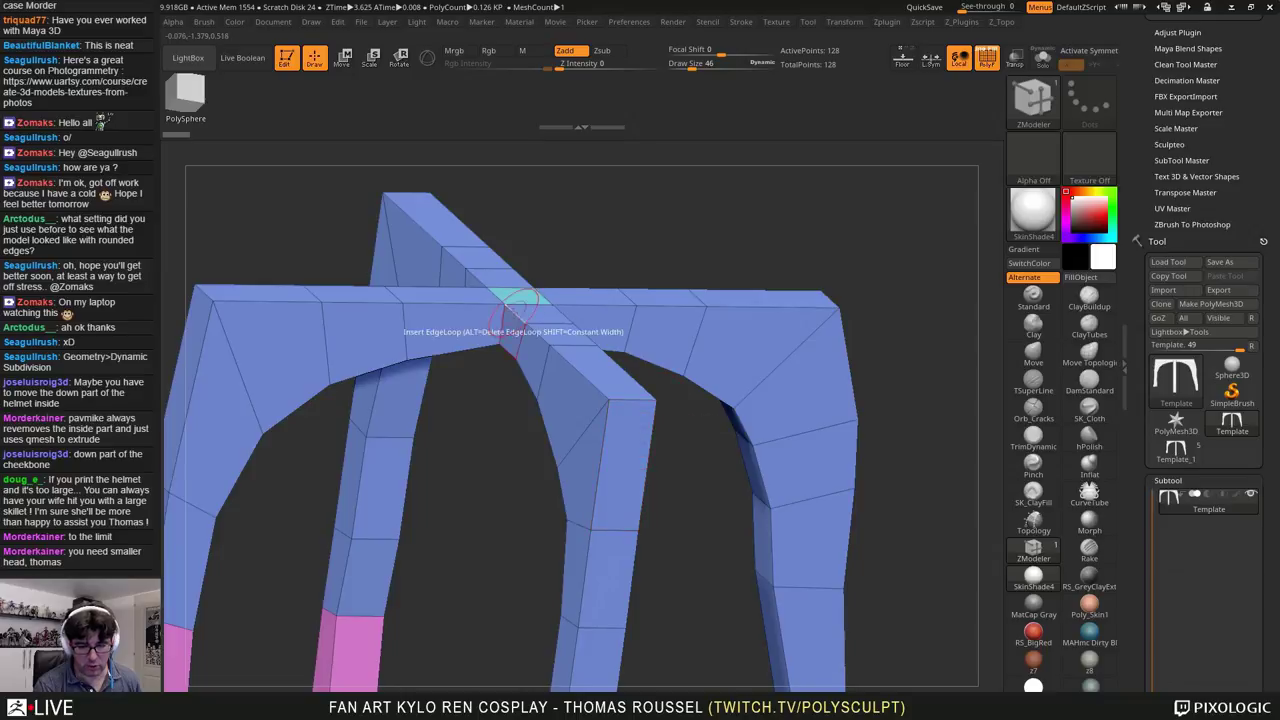
pyautogui.moveTo(612, 274); pyautogui.dragTo(686, 241)
pyautogui.moveTo(755, 307); pyautogui.dragTo(782, 355)
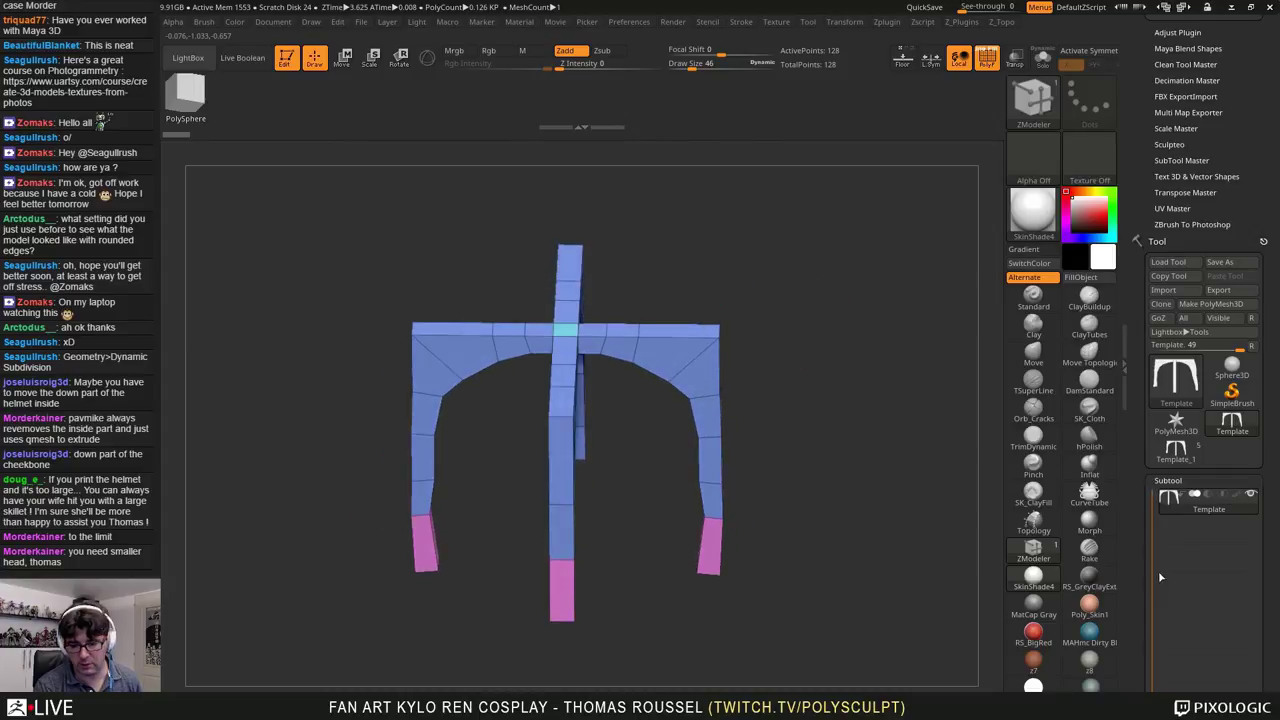
# Step: Duplicate the Template subtool three times so each of the four arms can have its own copy
pyautogui.scroll(-5, 1266, 600)
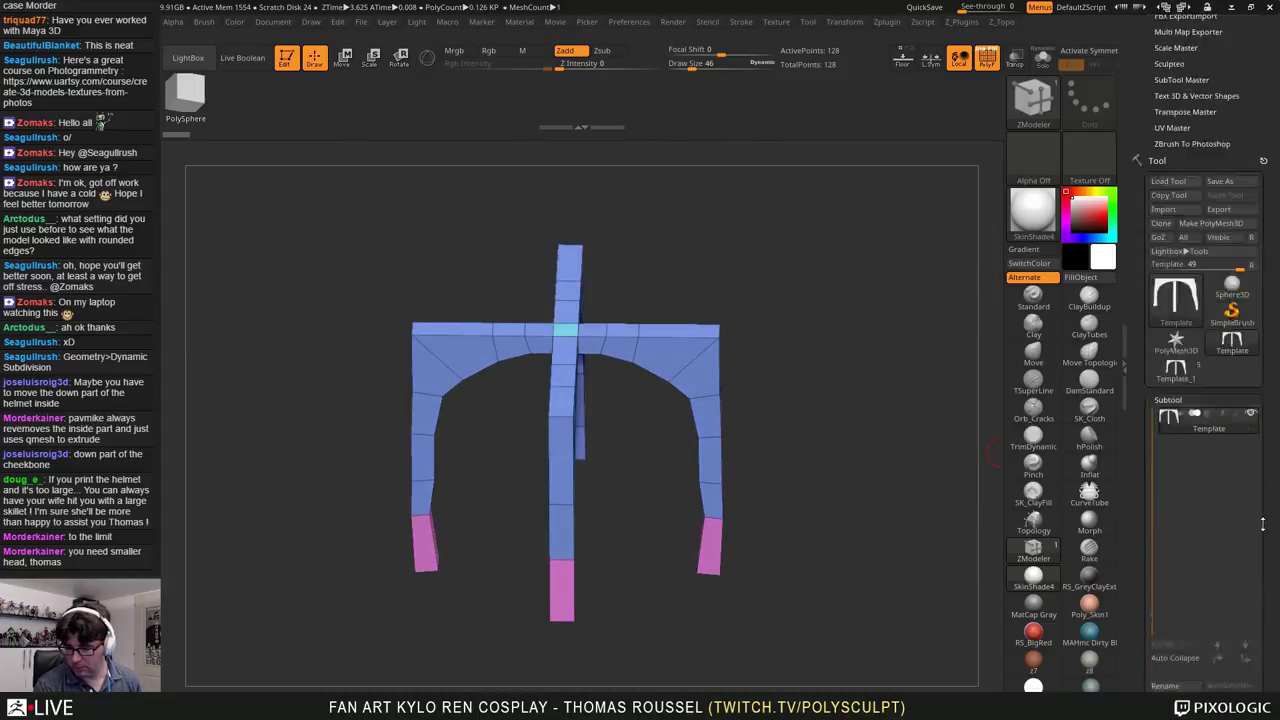
pyautogui.click(1168, 575)
pyautogui.click(1168, 575)
pyautogui.click(1174, 584)
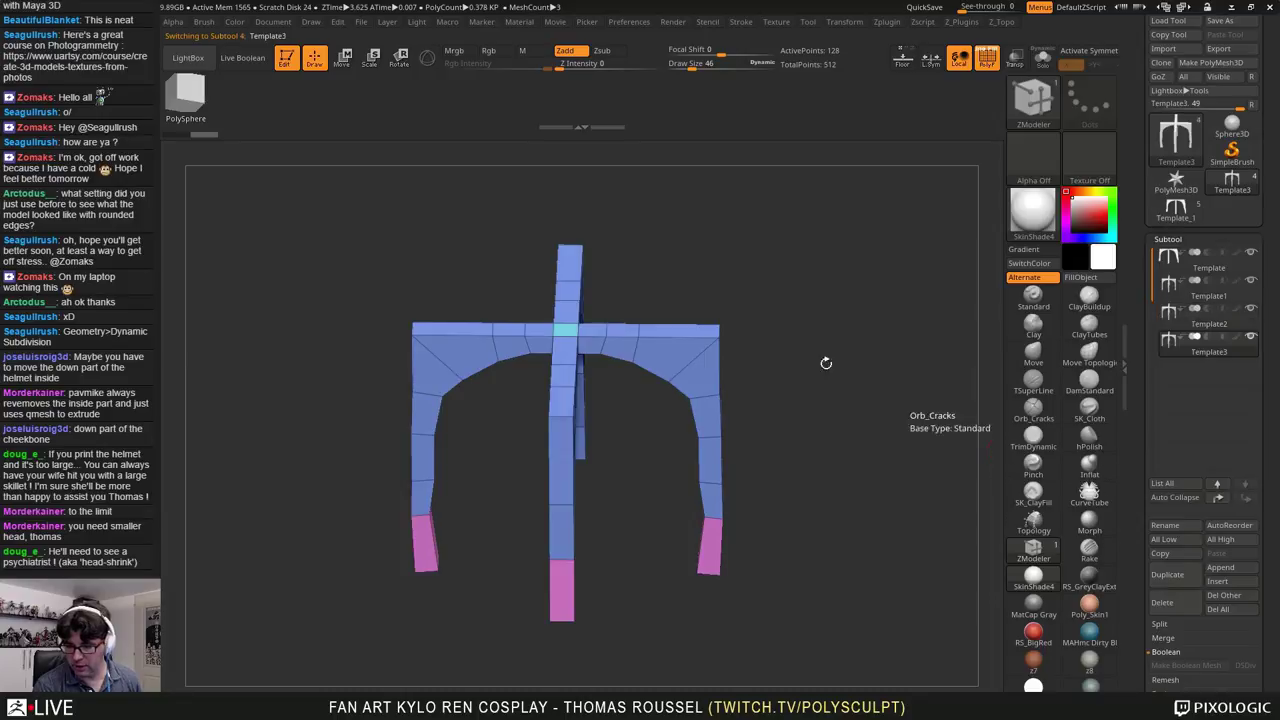
# Step: Hide the three duplicated subtools and make the original Template subtool active on its own
pyautogui.moveTo(803, 337); pyautogui.dragTo(814, 366)
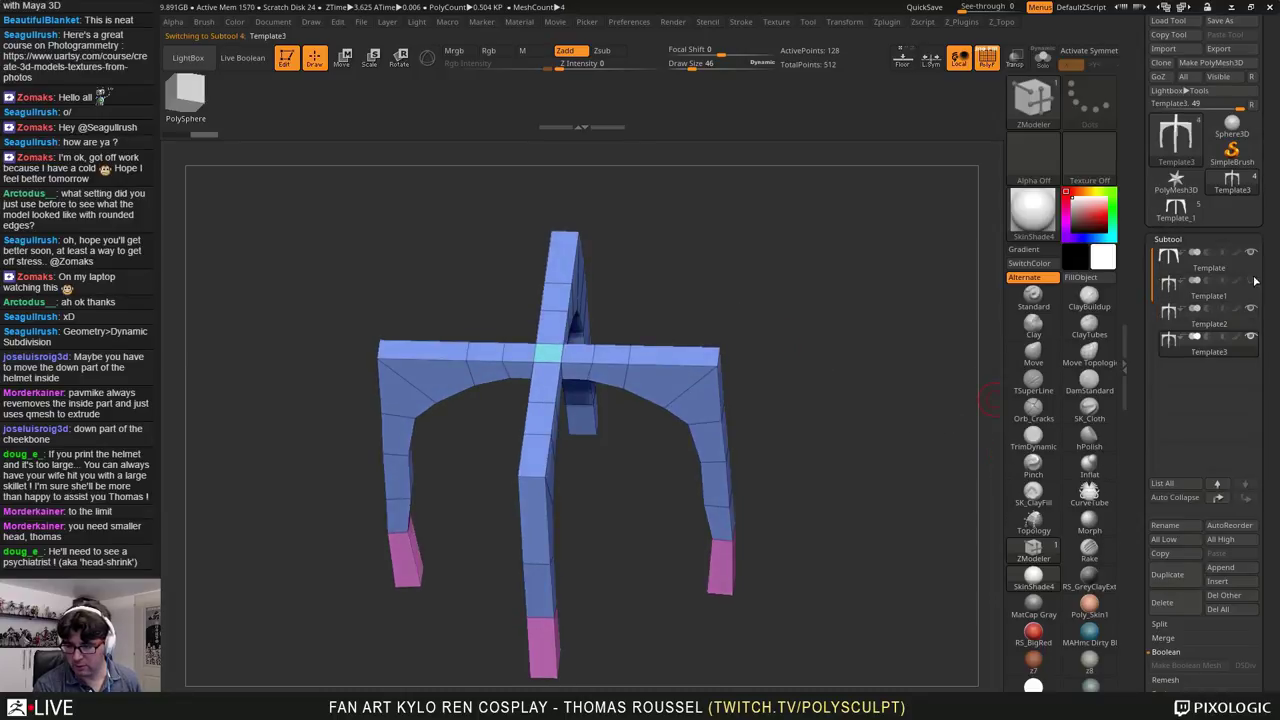
pyautogui.click(1253, 312)
pyautogui.click(1251, 341)
pyautogui.moveTo(812, 346); pyautogui.dragTo(766, 417)
pyautogui.click(1175, 264)
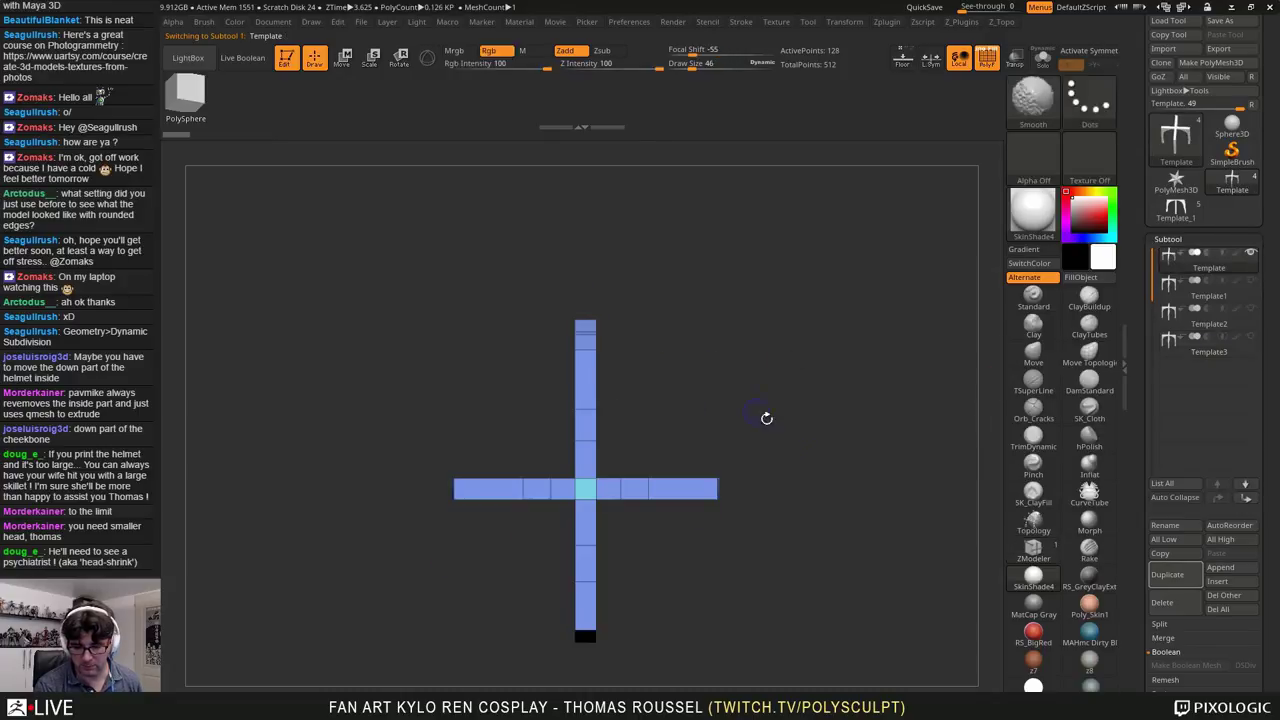
# Step: Isolate the back arm with its central crossing block by hiding the front and both side arms and the leftover stub
pyautogui.press('f')
pyautogui.keyDown('ctrl'); pyautogui.keyDown('shift'); pyautogui.moveTo(822, 342); pyautogui.dragTo(600, 528); pyautogui.keyUp('shift'); pyautogui.keyUp('ctrl')
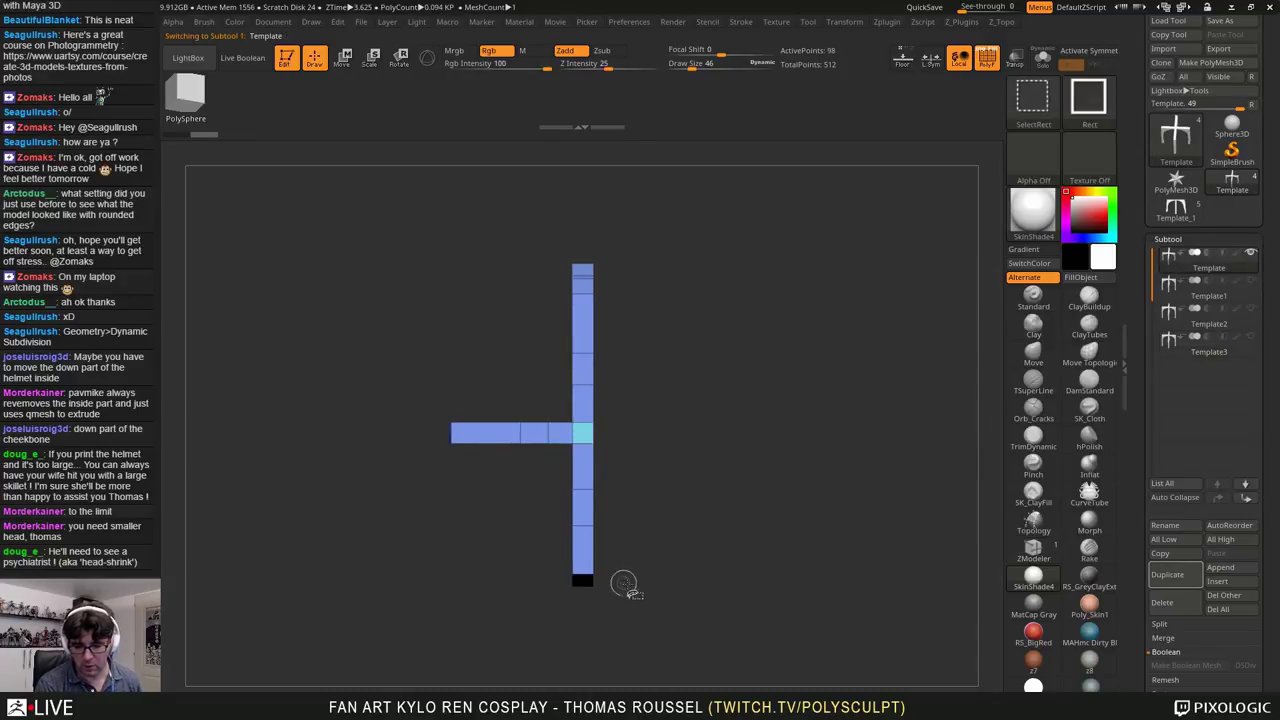
pyautogui.moveTo(663, 626)
pyautogui.keyDown('ctrl'); pyautogui.keyDown('alt'); pyautogui.keyDown('shift'); pyautogui.mouseDown()
pyautogui.moveTo(527, 526)
pyautogui.moveTo(493, 477)
pyautogui.mouseUp(); pyautogui.keyUp('shift'); pyautogui.keyUp('alt'); pyautogui.keyUp('ctrl')
pyautogui.keyDown('ctrl'); pyautogui.keyDown('alt'); pyautogui.keyDown('shift'); pyautogui.moveTo(391, 371); pyautogui.dragTo(566, 493); pyautogui.keyUp('shift'); pyautogui.keyUp('alt'); pyautogui.keyUp('ctrl')
pyautogui.moveTo(598, 514)
pyautogui.mouseDown()
pyautogui.moveTo(626, 541)
pyautogui.moveTo(686, 400)
pyautogui.moveTo(723, 477)
pyautogui.moveTo(760, 380)
pyautogui.moveTo(771, 526)
pyautogui.moveTo(700, 420)
pyautogui.moveTo(654, 389)
pyautogui.mouseUp()
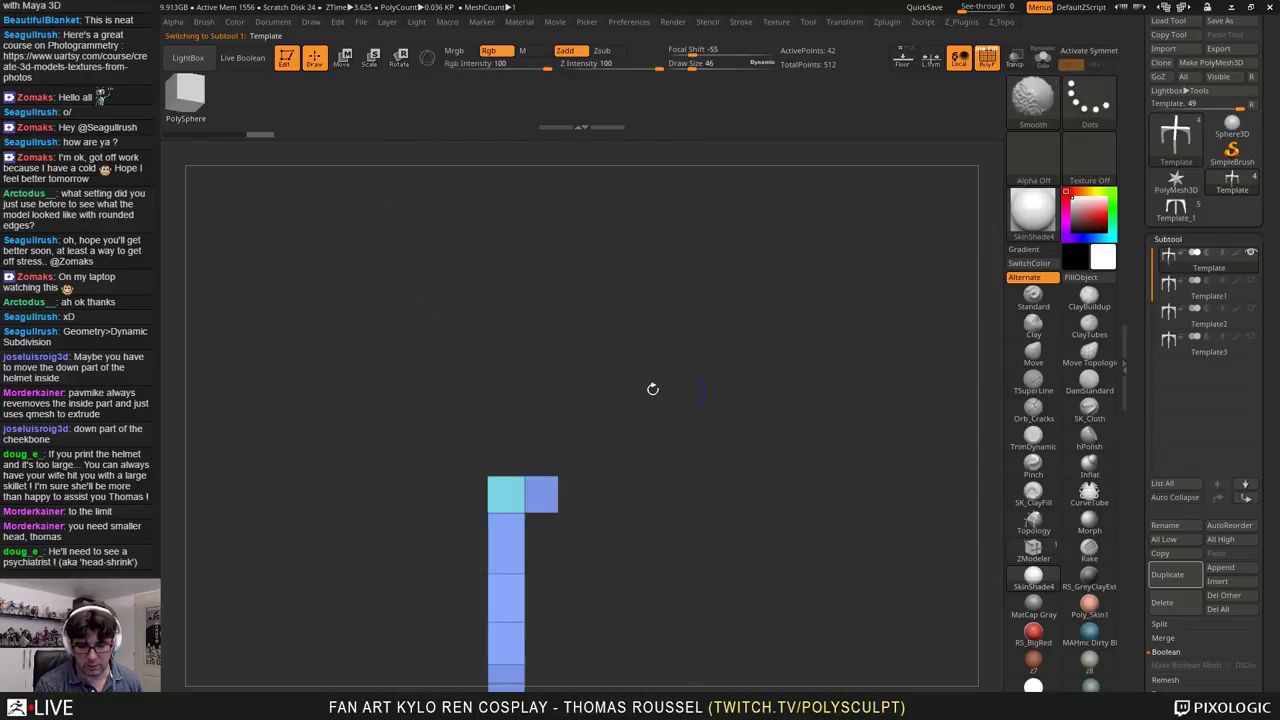
pyautogui.keyDown('ctrl'); pyautogui.keyDown('alt'); pyautogui.keyDown('shift'); pyautogui.moveTo(618, 436); pyautogui.dragTo(546, 535); pyautogui.keyUp('shift'); pyautogui.keyUp('alt'); pyautogui.keyUp('ctrl')
pyautogui.moveTo(633, 552); pyautogui.dragTo(1278, 430)
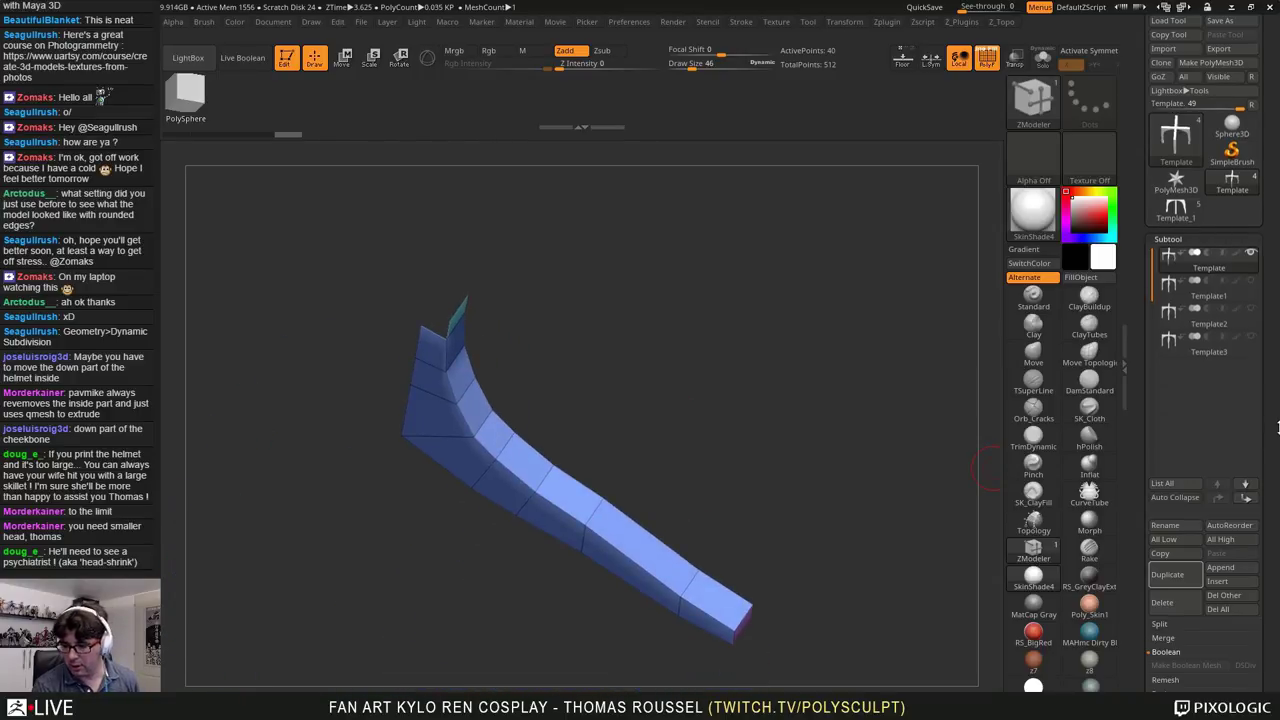
# Step: Delete the hidden polygons of the Template subtool using Modify Topology's Del Hidden
pyautogui.scroll(-5, 1182, 484)
pyautogui.click(1175, 513)
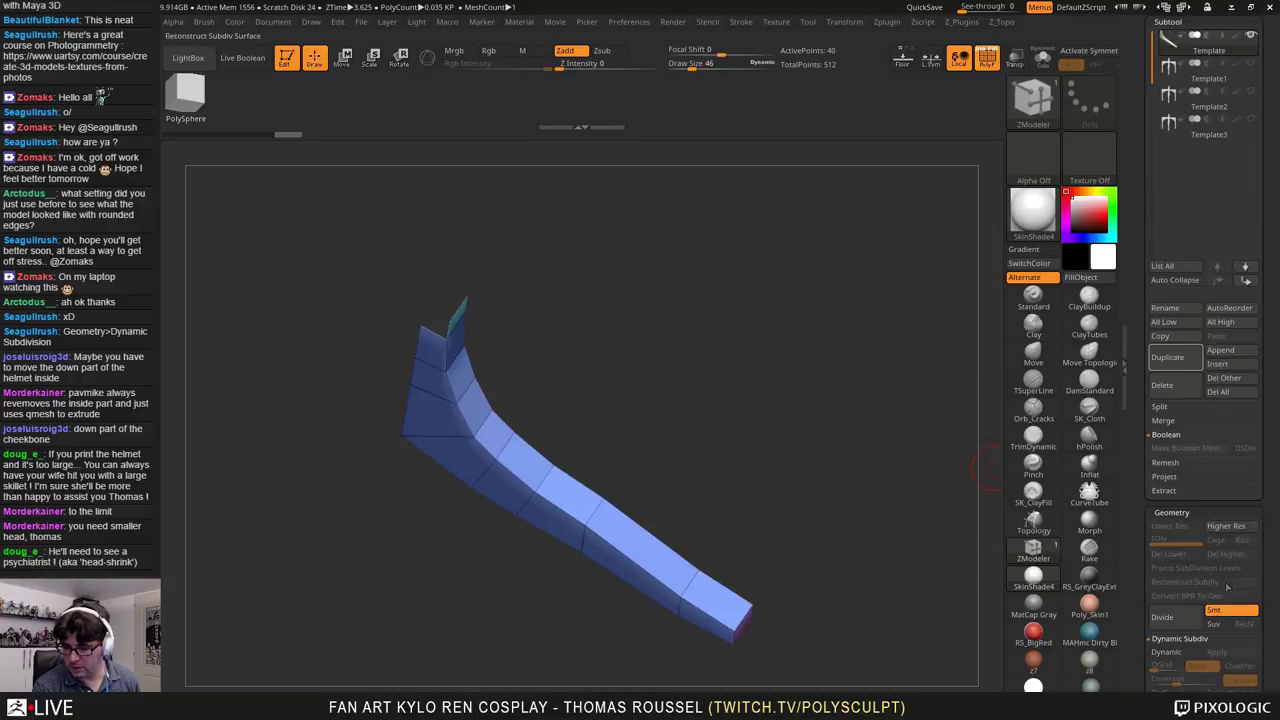
pyautogui.scroll(-9, 1262, 520)
pyautogui.click(1181, 393)
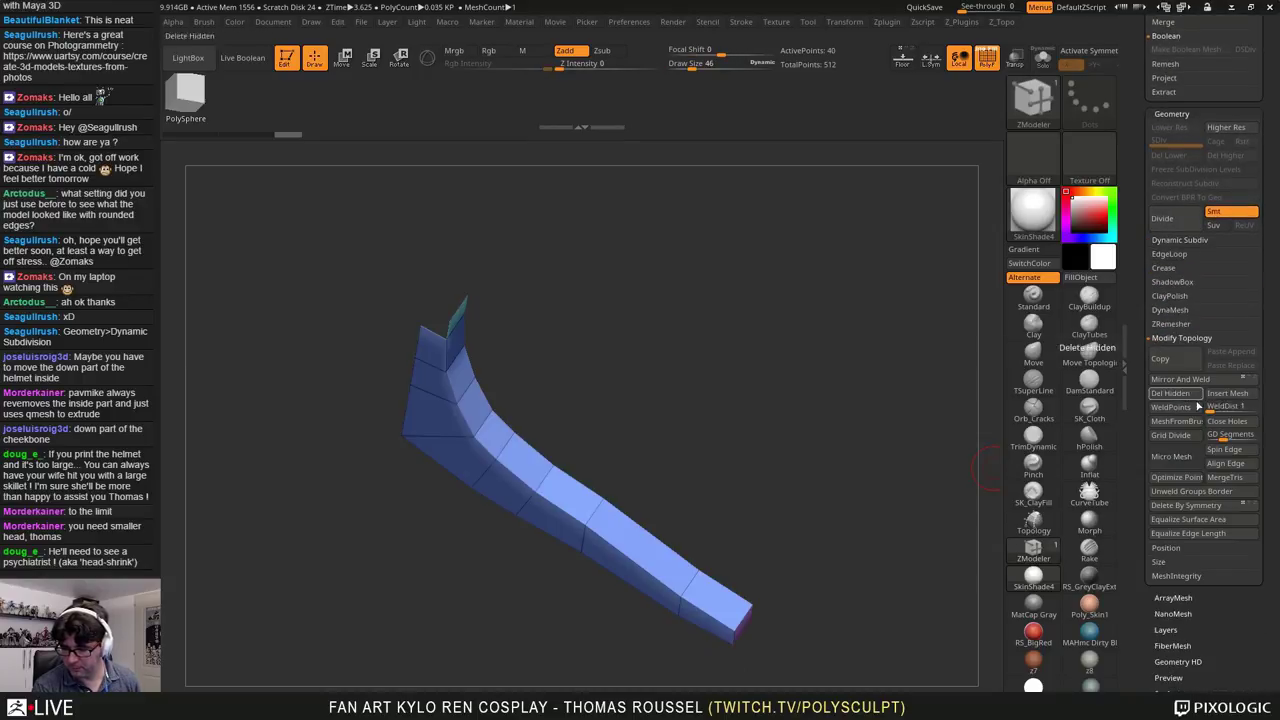
pyautogui.click(1173, 397)
# Step: Turn on Double display so both sides of the back arm's open-end polygons are drawn
pyautogui.moveTo(652, 321)
pyautogui.keyDown('alt'); pyautogui.mouseDown()
pyautogui.moveTo(694, 443)
pyautogui.moveTo(626, 426)
pyautogui.moveTo(683, 508)
pyautogui.moveTo(801, 585)
pyautogui.mouseUp(); pyautogui.keyUp('alt')
pyautogui.keyDown('alt'); pyautogui.moveTo(747, 528); pyautogui.dragTo(777, 599); pyautogui.keyUp('alt')
pyautogui.moveTo(1255, 674); pyautogui.dragTo(1225, 522)
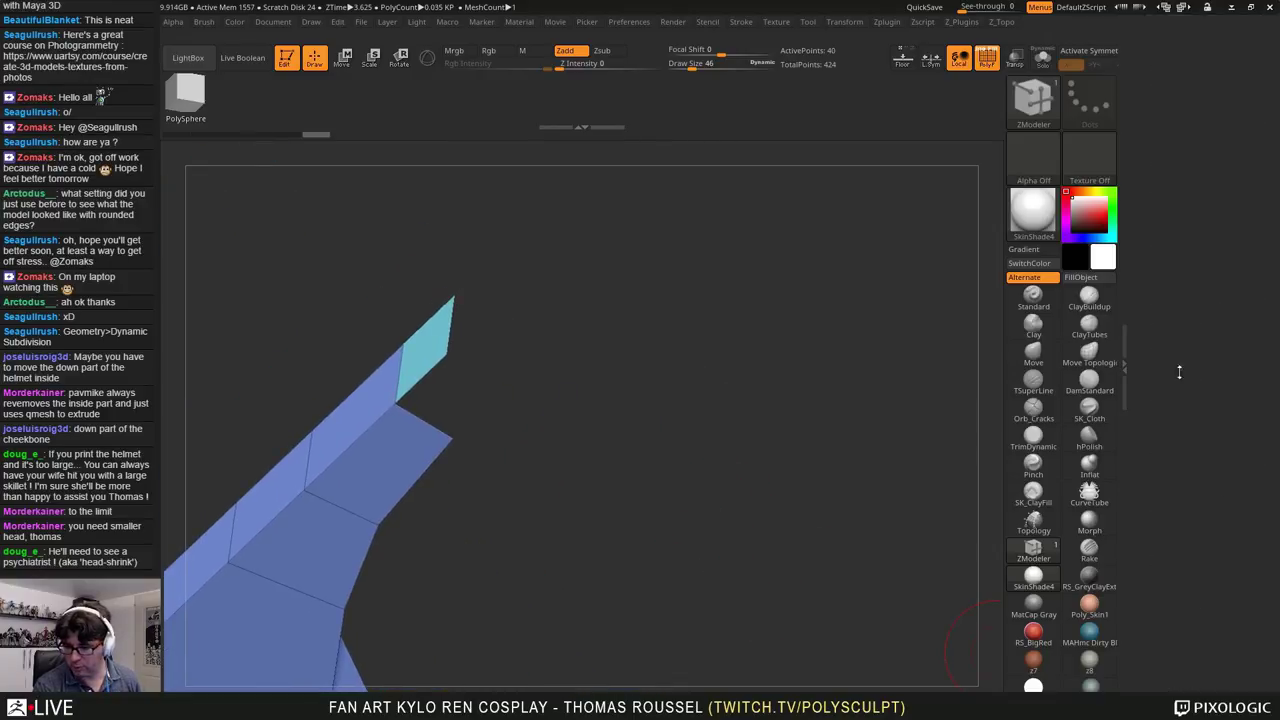
pyautogui.click(1176, 355)
pyautogui.click(1172, 451)
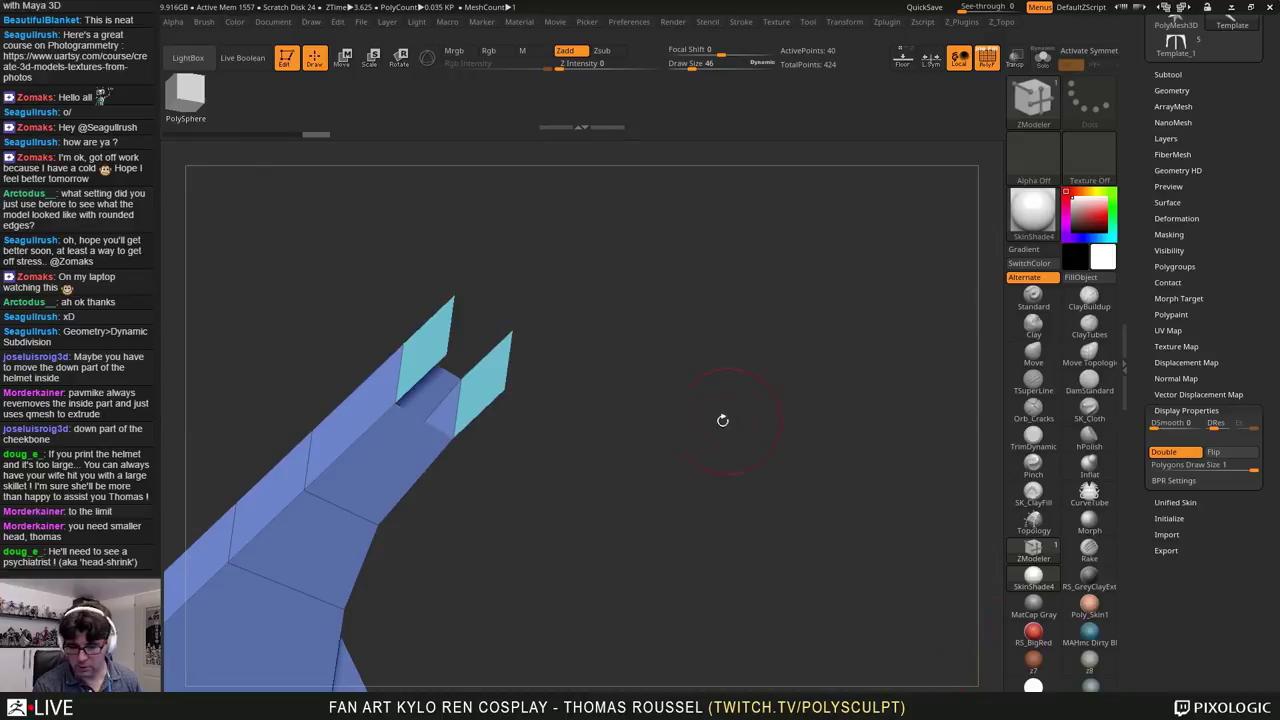
pyautogui.moveTo(723, 421); pyautogui.dragTo(650, 383)
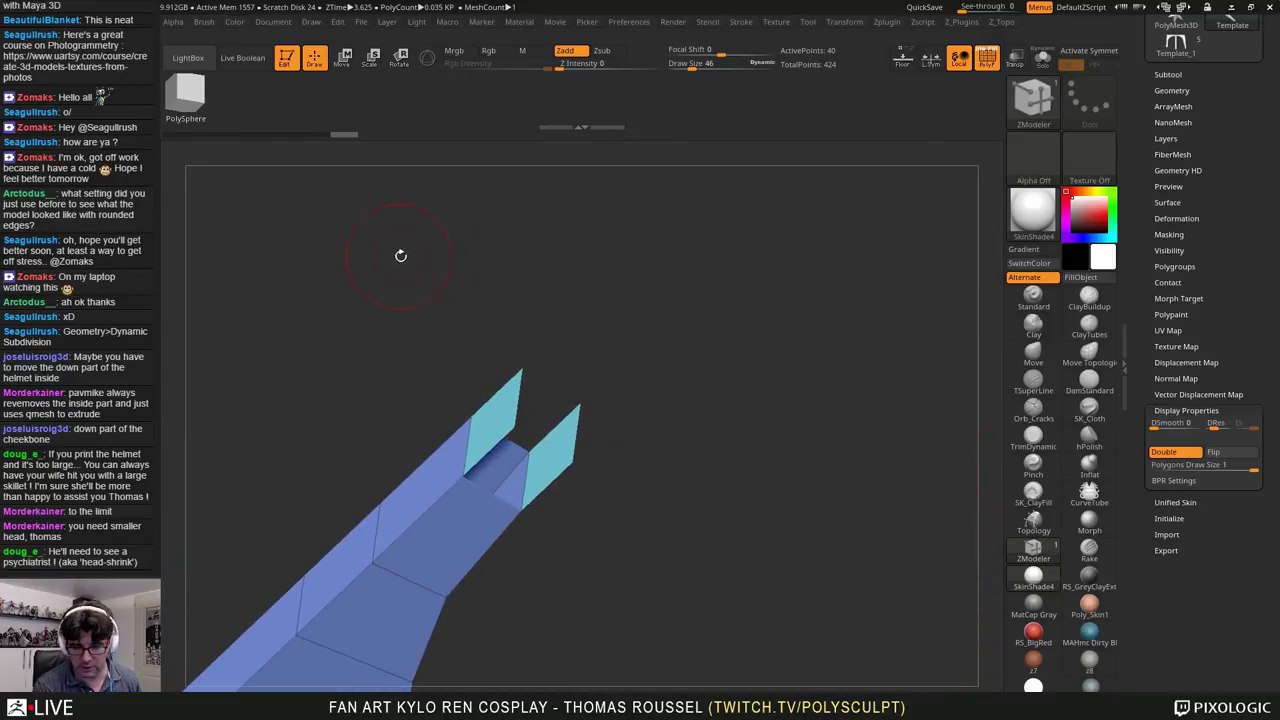
# Step: Set the ZModeler edge action to Bridge with target Edges, and bridge opposite edges to close the arm's open central end
pyautogui.press('space')
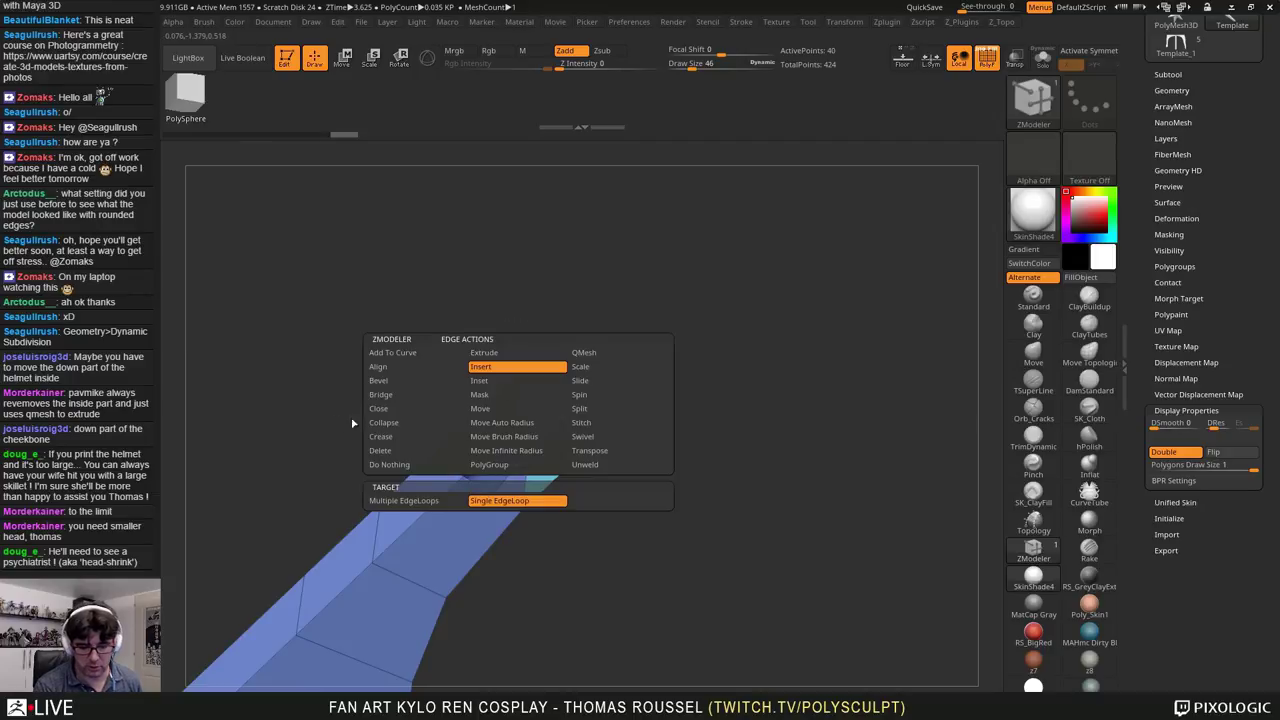
pyautogui.click(388, 395)
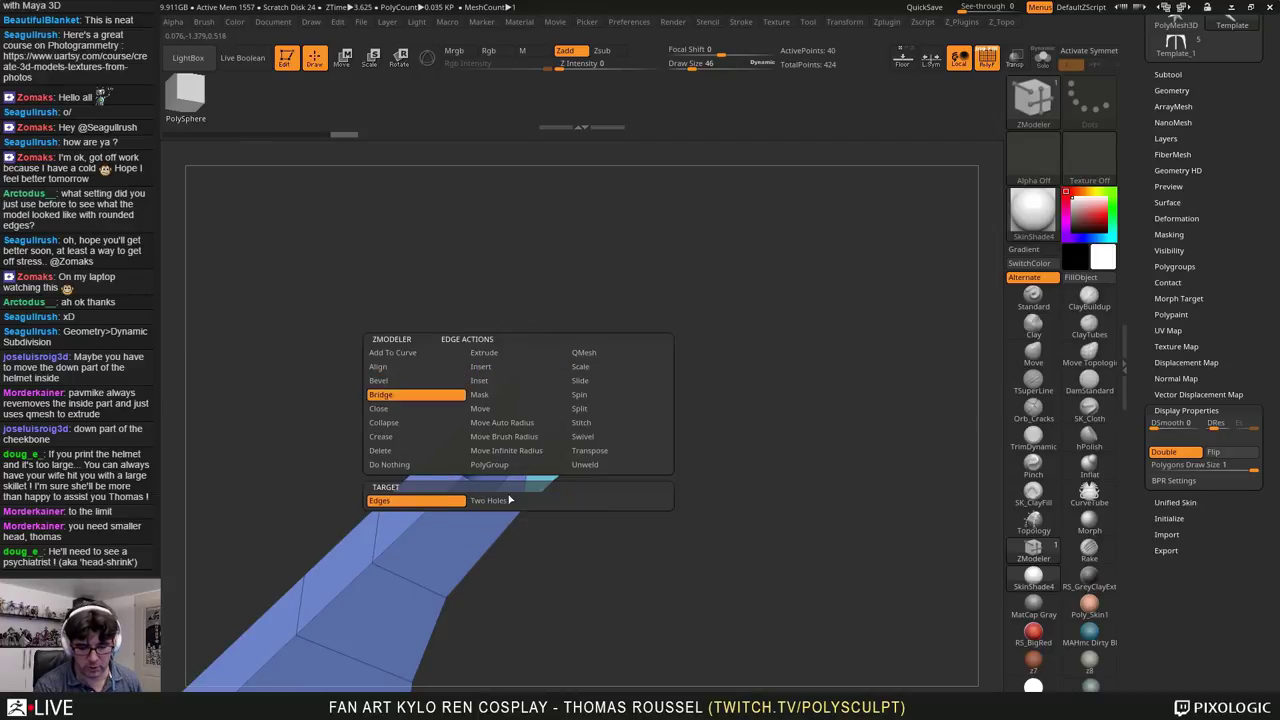
pyautogui.click(460, 501)
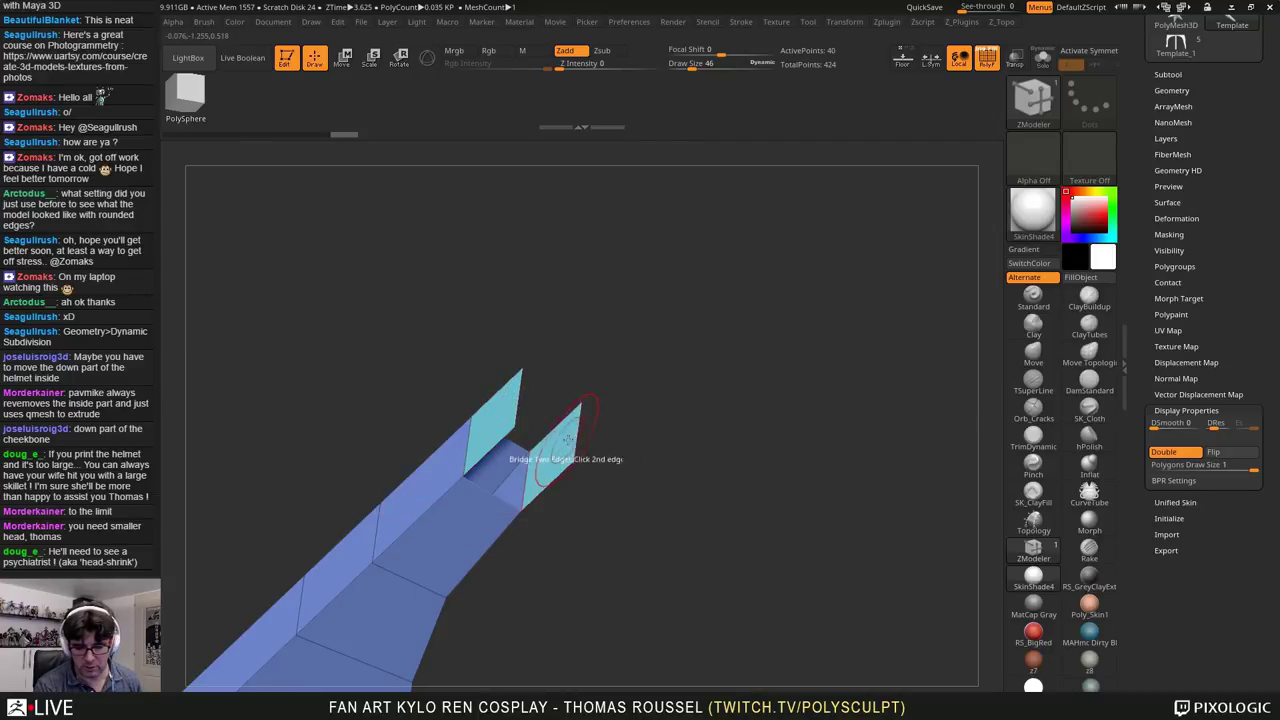
pyautogui.click(573, 441)
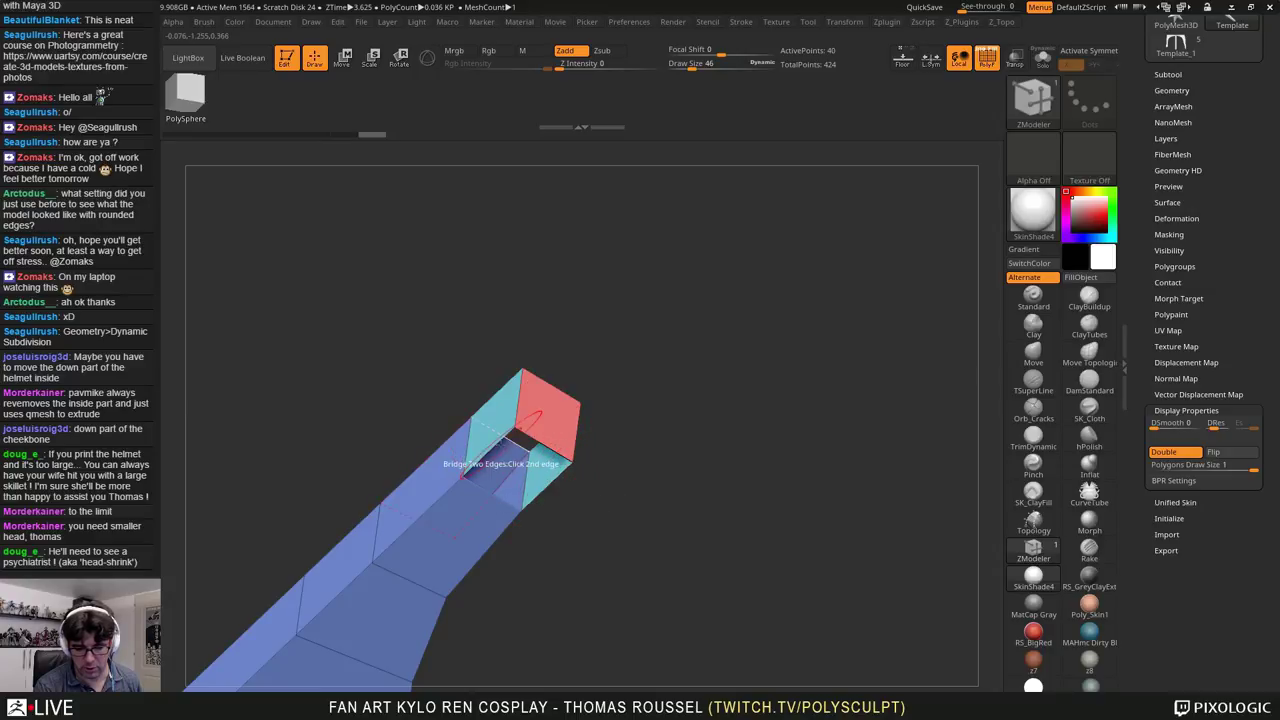
pyautogui.click(495, 443)
pyautogui.moveTo(573, 532); pyautogui.dragTo(625, 520)
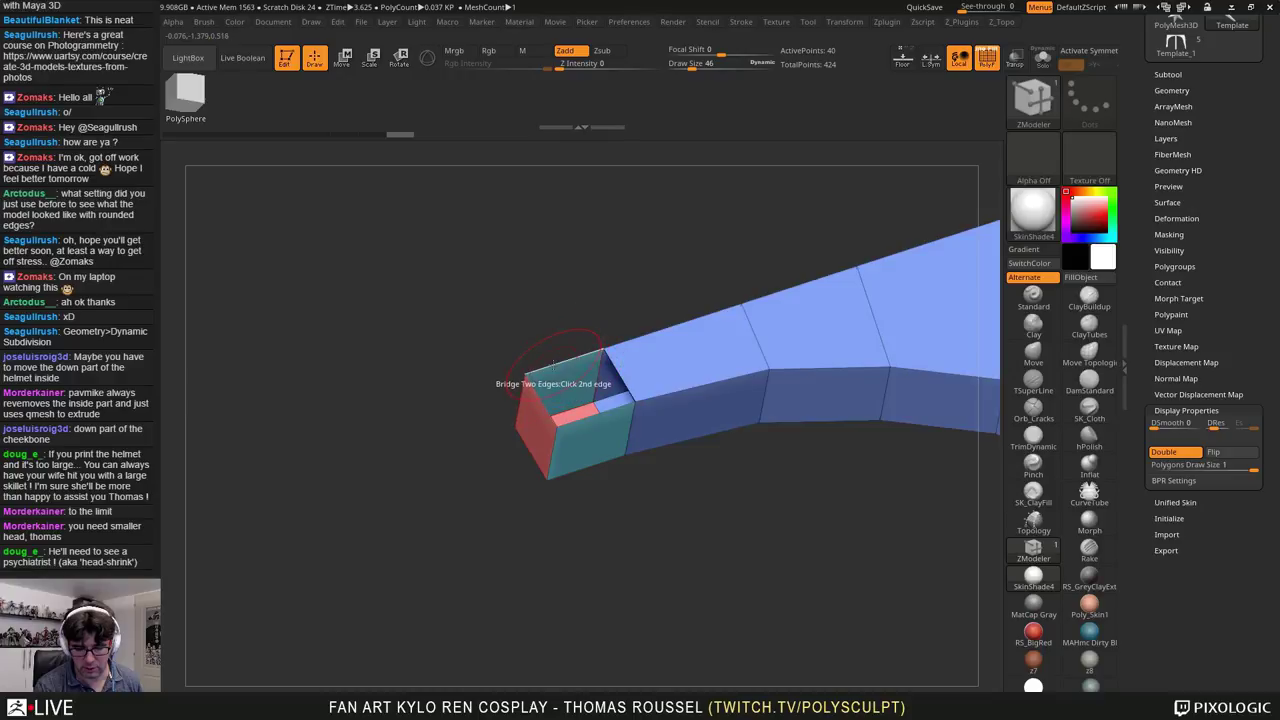
pyautogui.moveTo(469, 343); pyautogui.dragTo(821, 382)
# Step: Compare the capped back arm with the full second copy, and make the Template1 subtool active for editing
pyautogui.moveTo(1247, 276); pyautogui.dragTo(1249, 402)
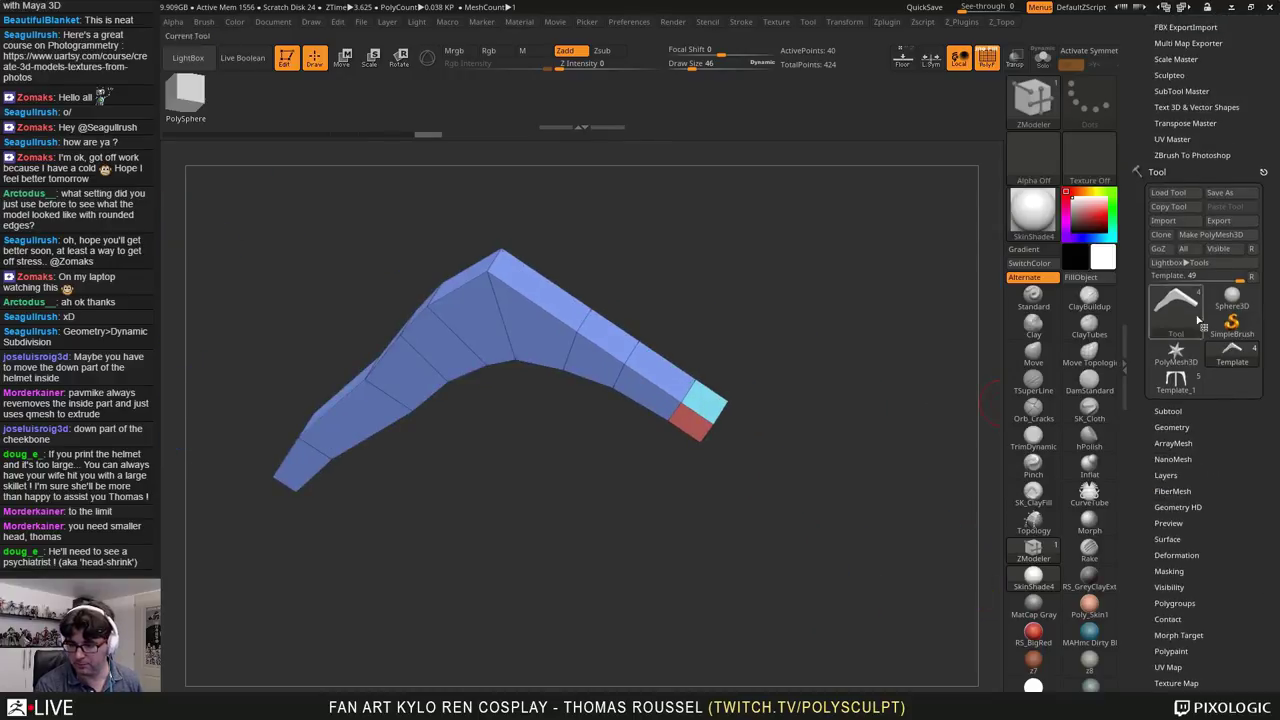
pyautogui.click(1168, 411)
pyautogui.click(1167, 468)
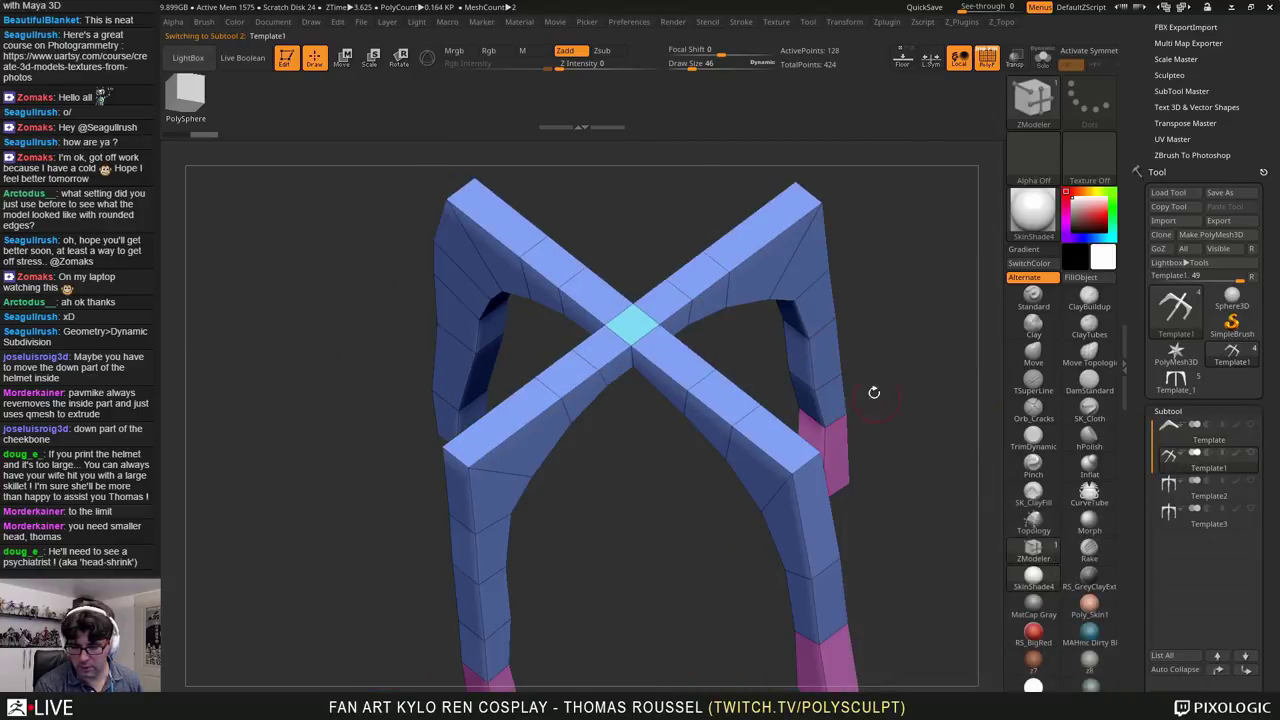
pyautogui.keyDown('shift'); pyautogui.moveTo(938, 414); pyautogui.dragTo(860, 440); pyautogui.keyUp('shift')
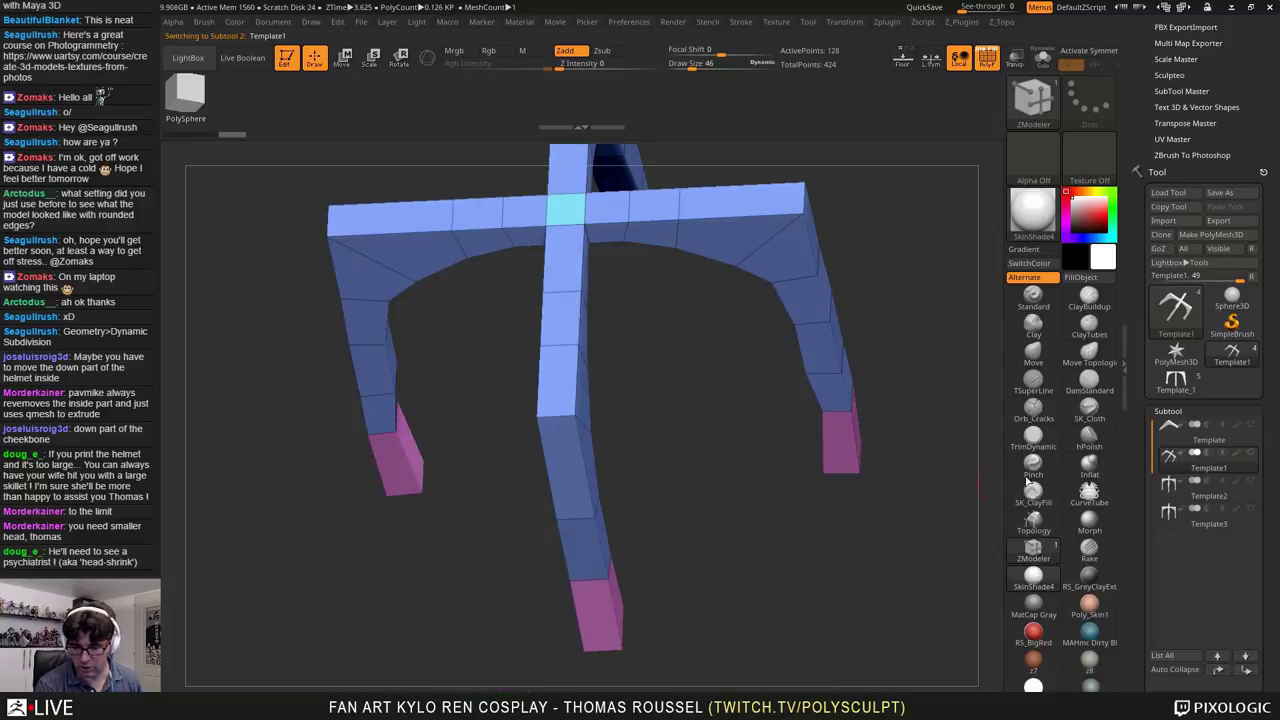
pyautogui.click(1171, 436)
pyautogui.moveTo(757, 424); pyautogui.dragTo(740, 503)
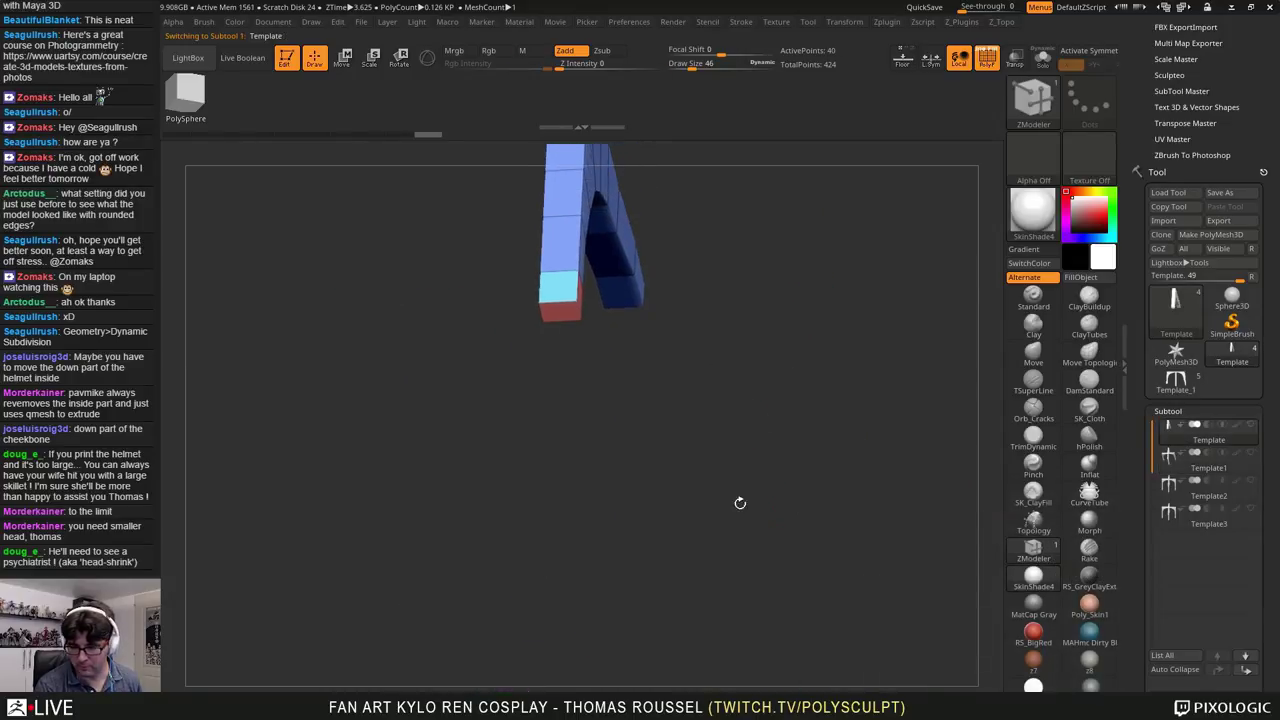
pyautogui.click(1157, 455)
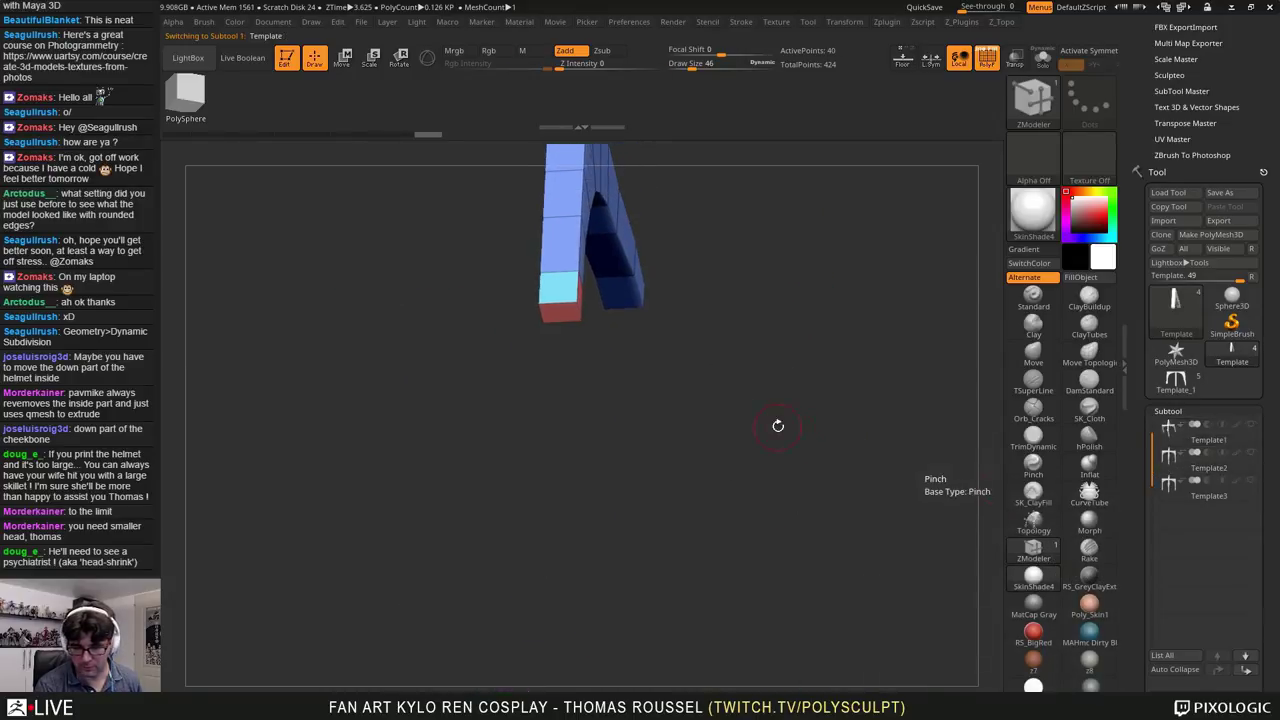
pyautogui.hotkey('ctrl', 'z')
pyautogui.click(1164, 460)
# Step: Isolate one side arm of Template1 by hiding the front, back and opposite side arms with rectangular selections
pyautogui.moveTo(738, 490); pyautogui.dragTo(800, 532)
pyautogui.keyDown('ctrl'); pyautogui.keyDown('alt'); pyautogui.keyDown('shift'); pyautogui.moveTo(849, 660); pyautogui.dragTo(287, 360); pyautogui.keyUp('shift'); pyautogui.keyUp('alt'); pyautogui.keyUp('ctrl')
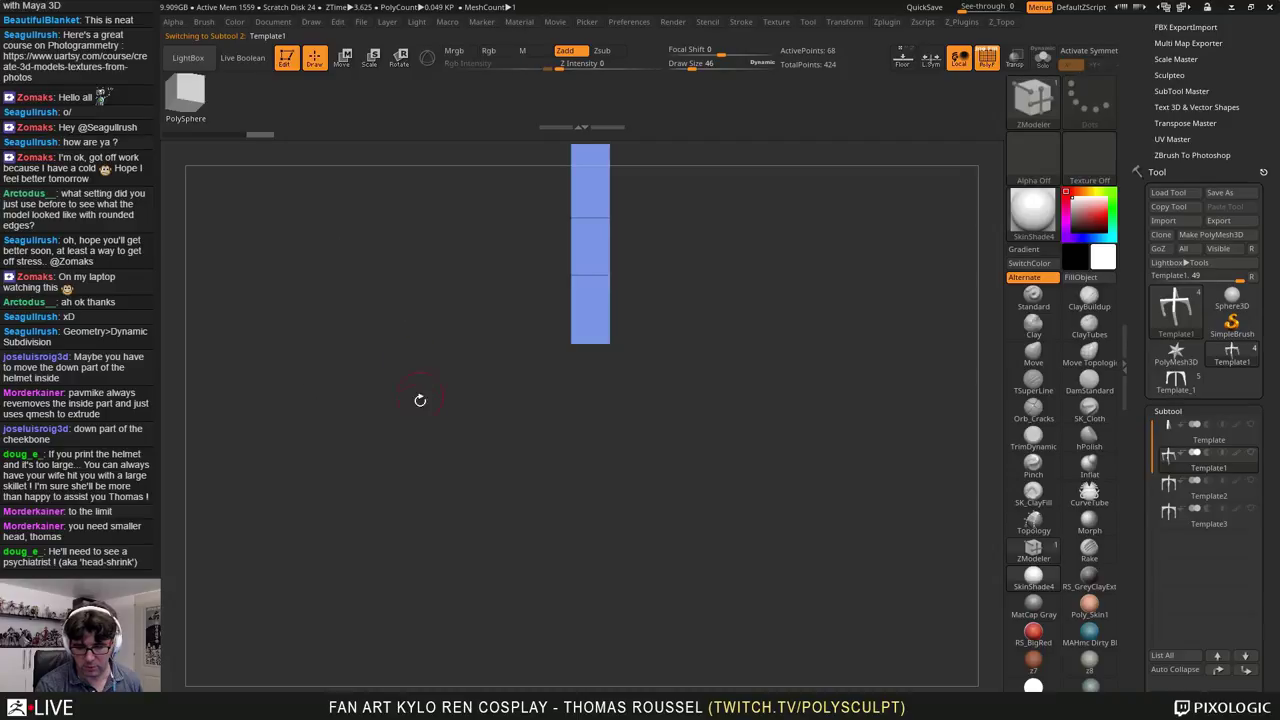
pyautogui.keyDown('ctrl'); pyautogui.keyDown('shift'); pyautogui.click(422, 430); pyautogui.keyUp('shift'); pyautogui.keyUp('ctrl')
pyautogui.moveTo(283, 270)
pyautogui.keyDown('ctrl'); pyautogui.keyDown('alt'); pyautogui.keyDown('shift'); pyautogui.mouseDown()
pyautogui.moveTo(449, 434)
pyautogui.moveTo(560, 485)
pyautogui.mouseUp(); pyautogui.keyUp('shift'); pyautogui.keyUp('alt'); pyautogui.keyUp('ctrl')
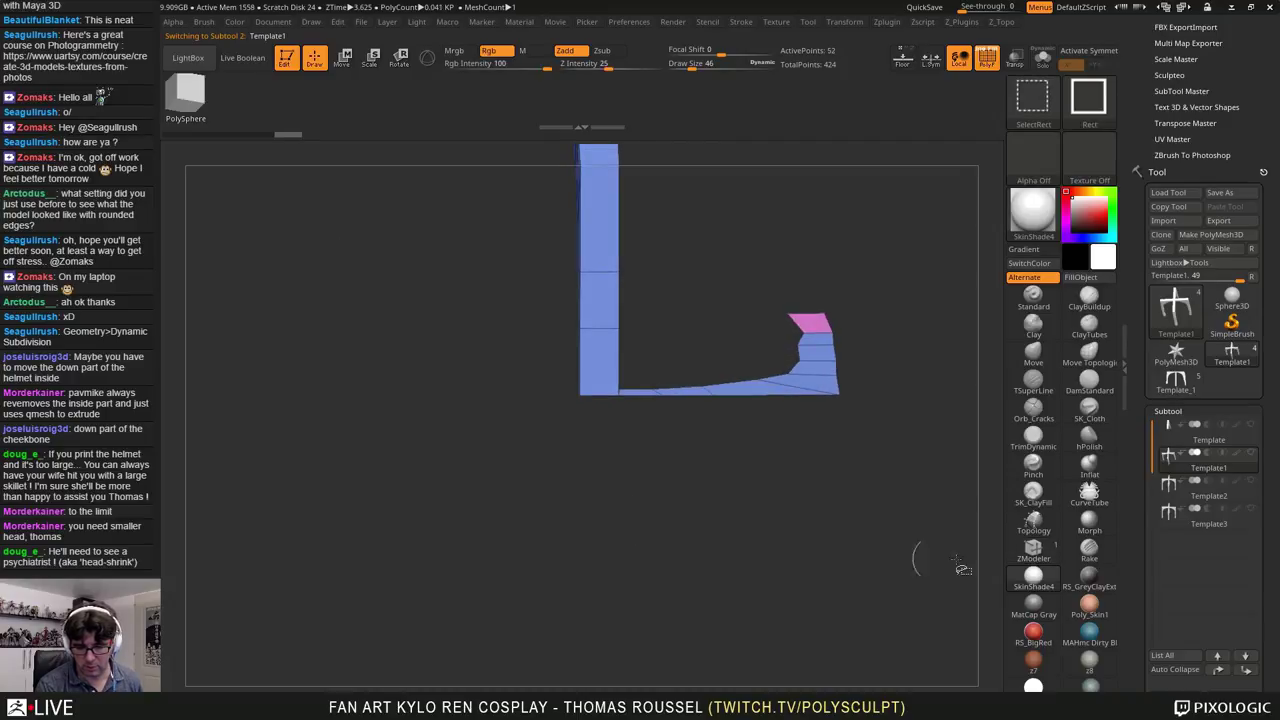
pyautogui.click(1030, 549)
pyautogui.moveTo(886, 514)
pyautogui.keyDown('alt'); pyautogui.mouseDown()
pyautogui.moveTo(754, 347)
pyautogui.moveTo(868, 500)
pyautogui.moveTo(748, 320)
pyautogui.moveTo(908, 528)
pyautogui.moveTo(904, 464)
pyautogui.moveTo(886, 514)
pyautogui.moveTo(800, 400)
pyautogui.moveTo(893, 543)
pyautogui.mouseUp(); pyautogui.keyUp('alt')
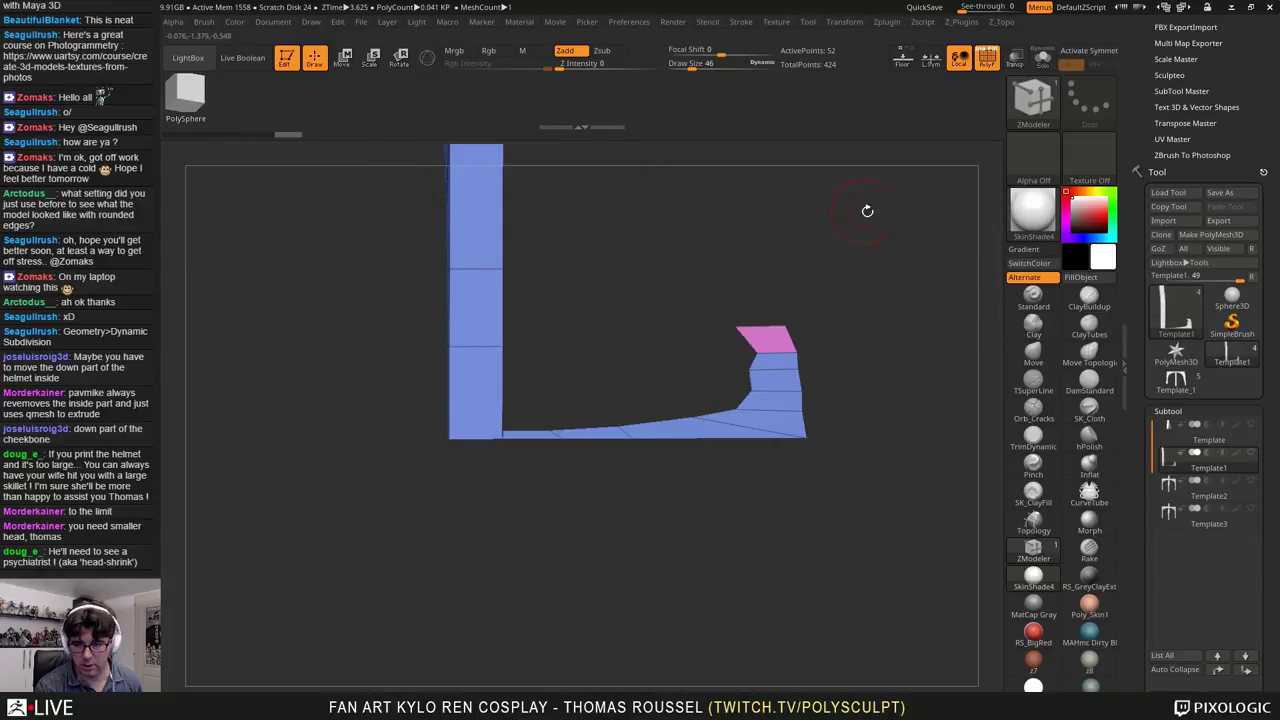
pyautogui.moveTo(823, 269); pyautogui.dragTo(843, 334)
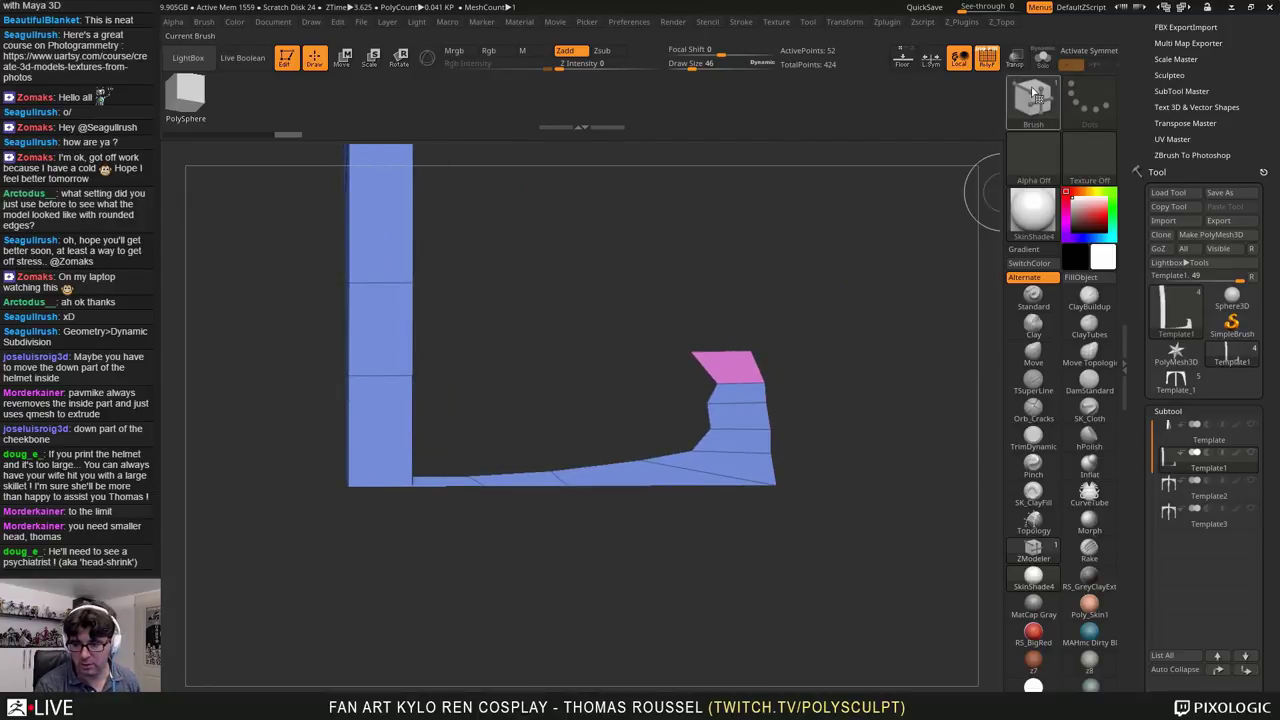
pyautogui.click(1034, 95)
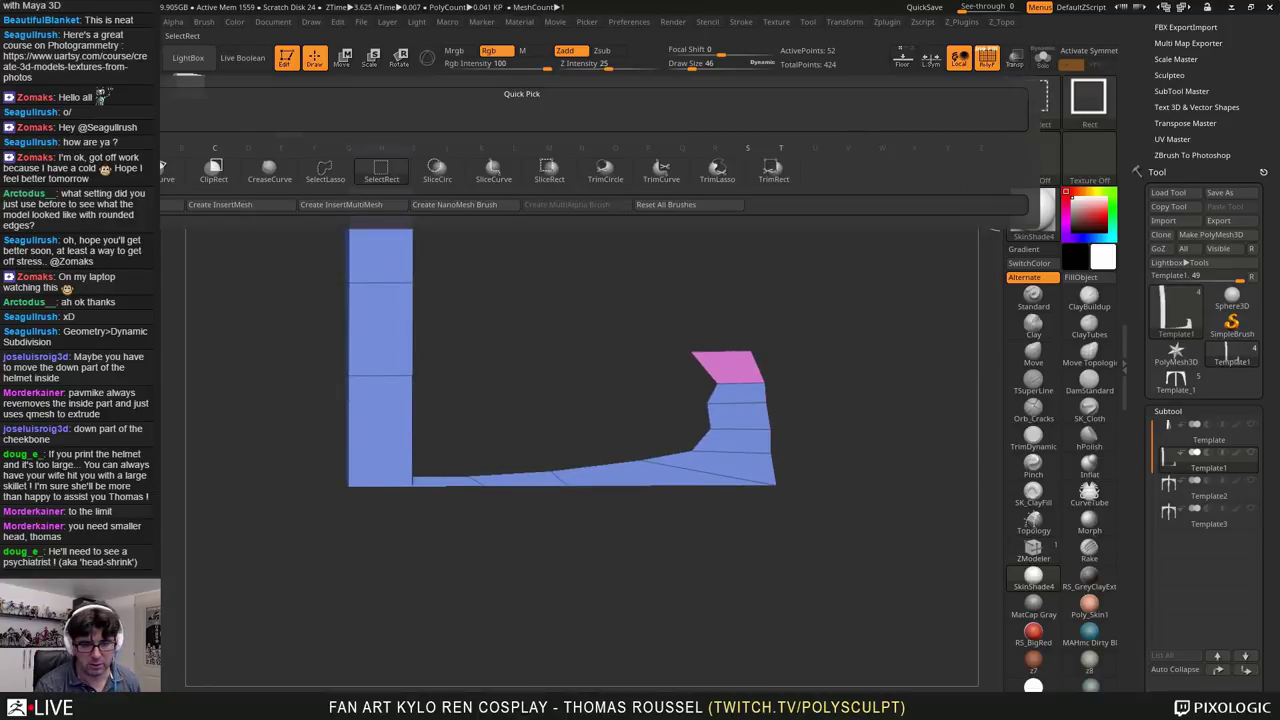
pyautogui.moveTo(898, 254)
pyautogui.keyDown('ctrl'); pyautogui.keyDown('shift'); pyautogui.mouseDown()
pyautogui.moveTo(460, 556)
pyautogui.moveTo(434, 560)
pyautogui.moveTo(838, 386)
pyautogui.mouseUp(); pyautogui.keyUp('shift'); pyautogui.keyUp('ctrl')
# Step: Delete the hidden polygons of Template1 and bring the side arm's open inner end into view
pyautogui.moveTo(1267, 580); pyautogui.dragTo(1267, 494)
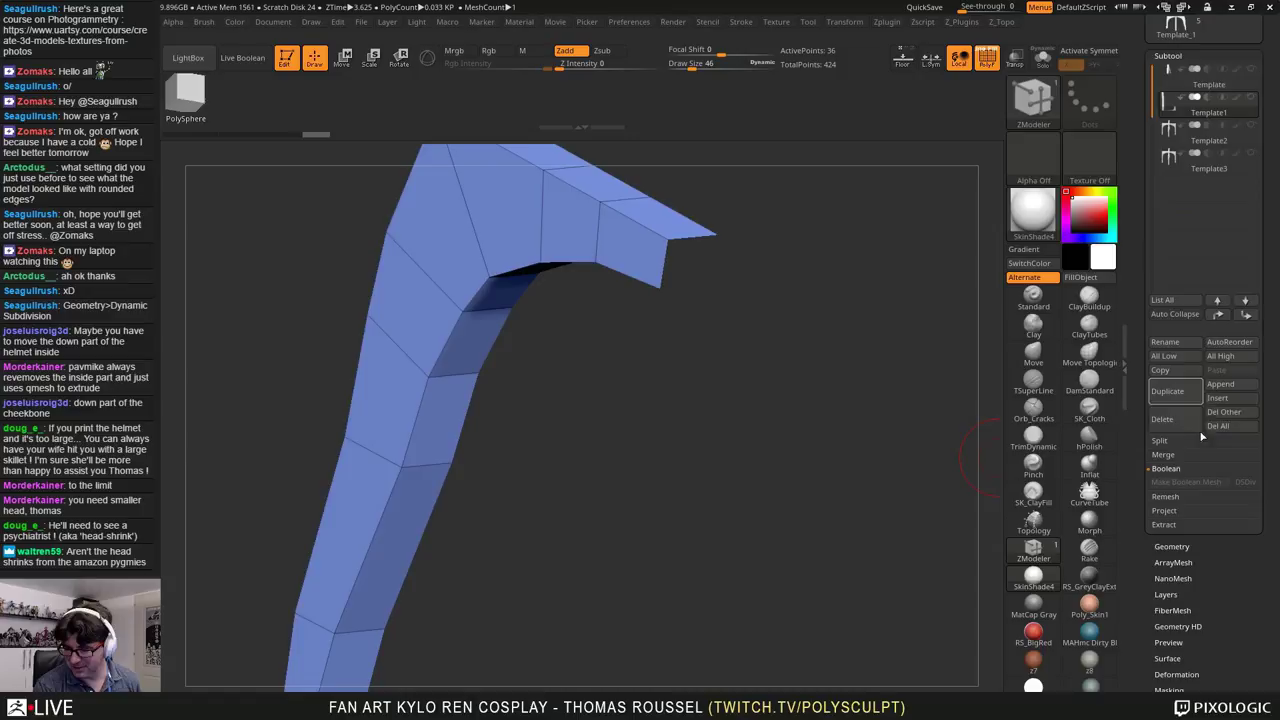
pyautogui.click(1172, 547)
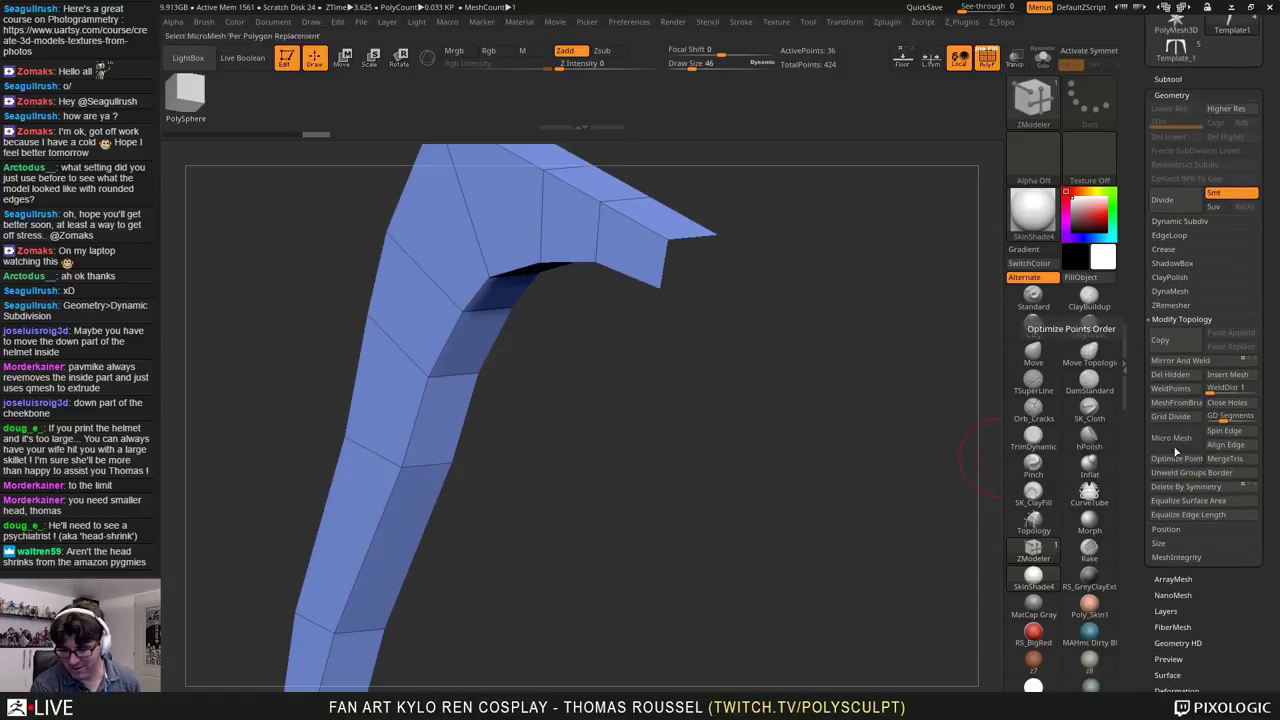
pyautogui.click(1170, 374)
pyautogui.keyDown('alt'); pyautogui.moveTo(811, 381); pyautogui.dragTo(640, 485); pyautogui.keyUp('alt')
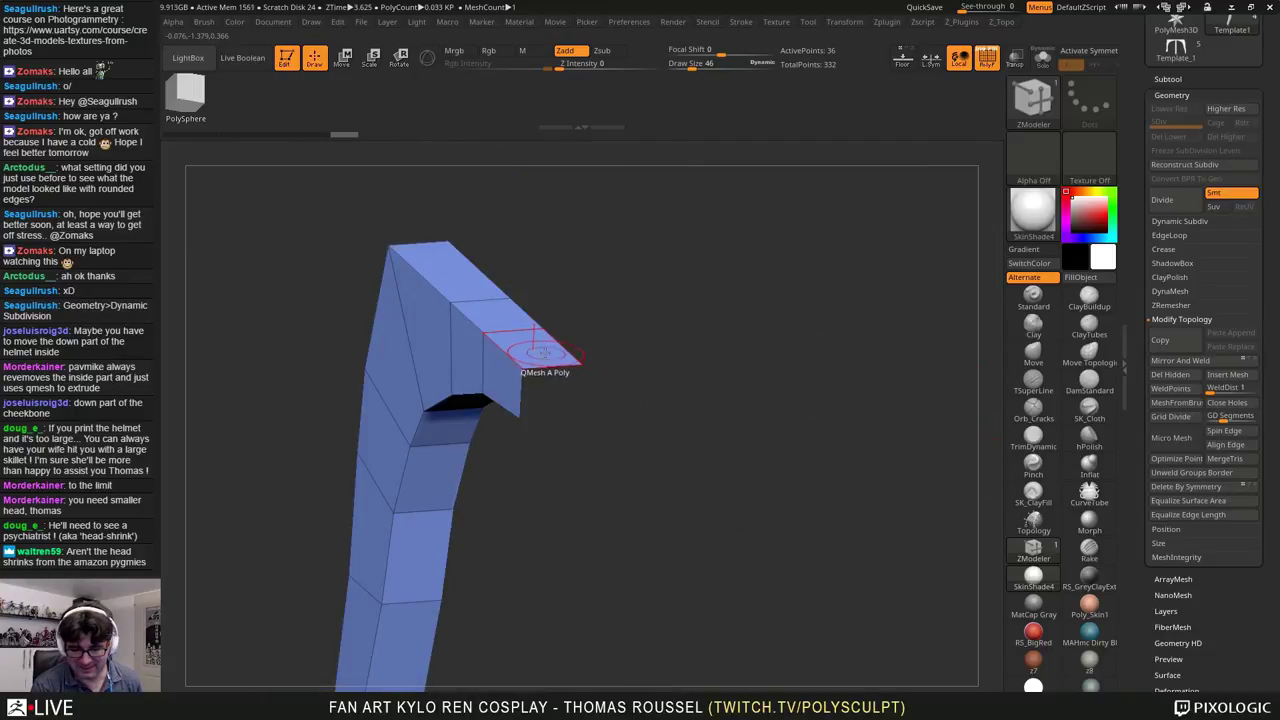
# Step: Bridge opposite edges to close the open inner end of Template1's side arm
pyautogui.moveTo(543, 415); pyautogui.dragTo(513, 430)
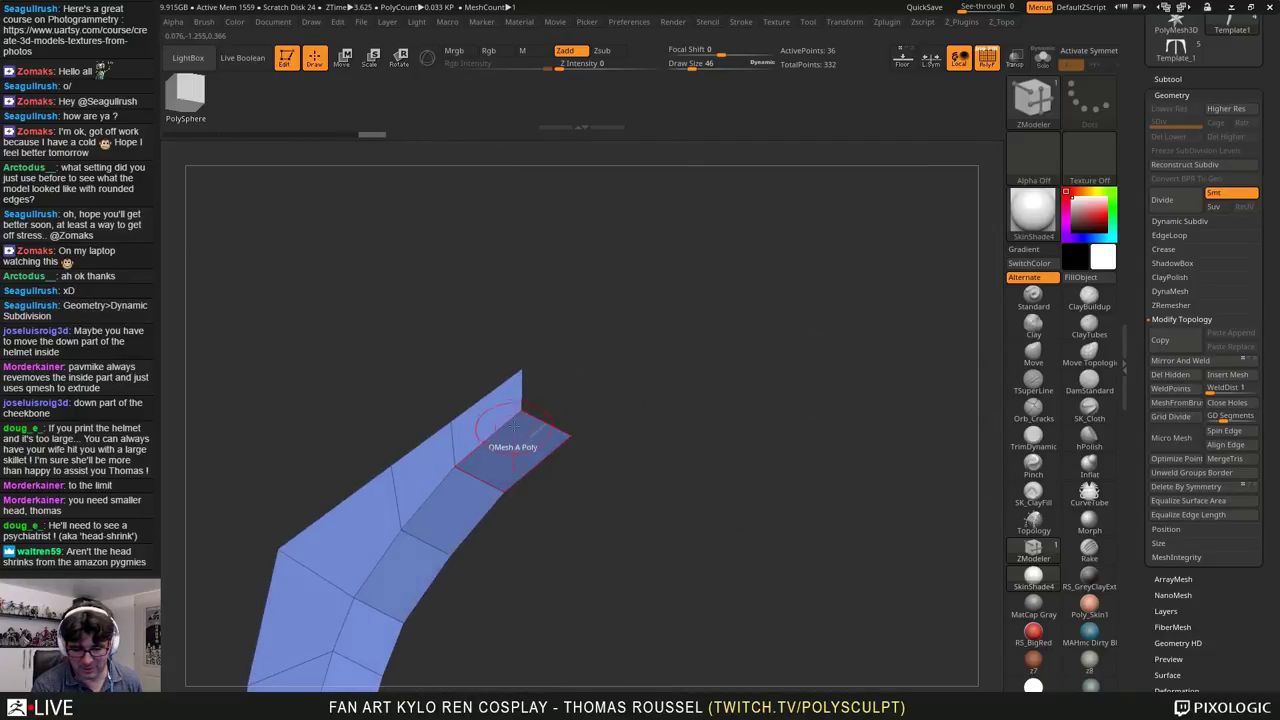
pyautogui.click(537, 419)
pyautogui.moveTo(734, 476); pyautogui.dragTo(638, 486)
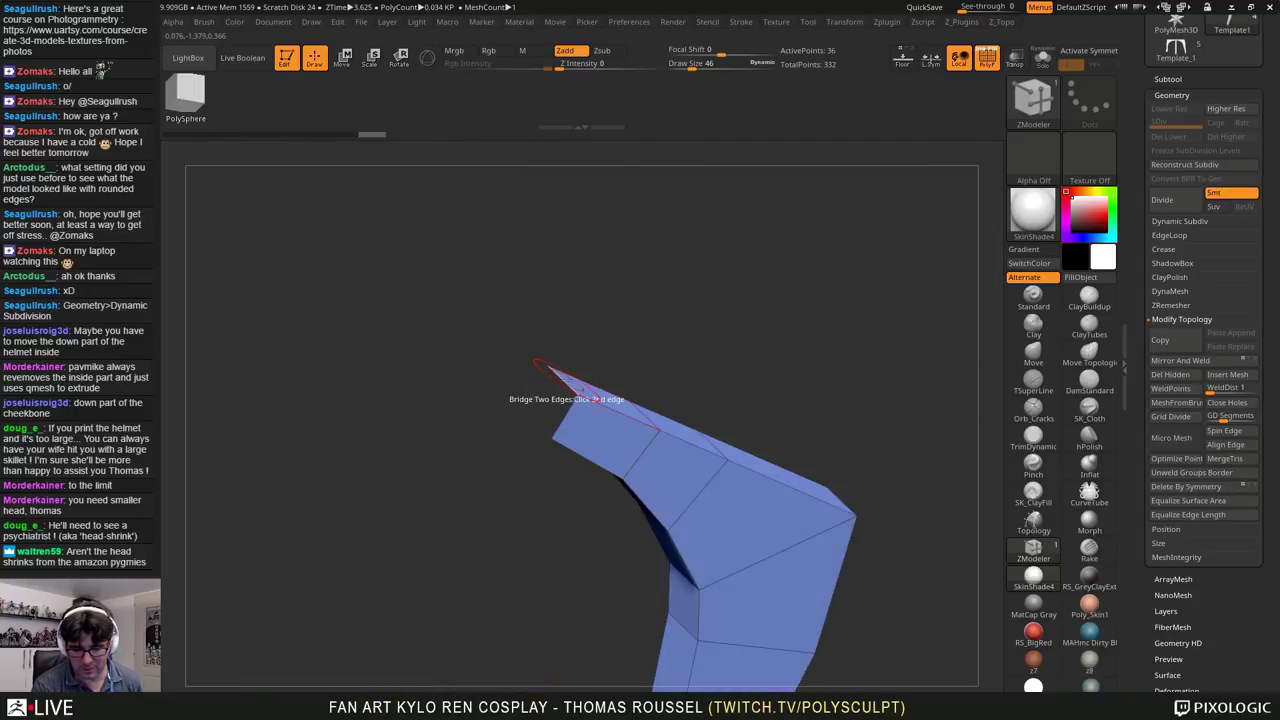
pyautogui.click(566, 390)
pyautogui.moveTo(601, 331); pyautogui.dragTo(720, 449)
# Step: Undo the edits to the Template1 subtool back to the full four-arm cross
pyautogui.scroll(4, 1198, 258)
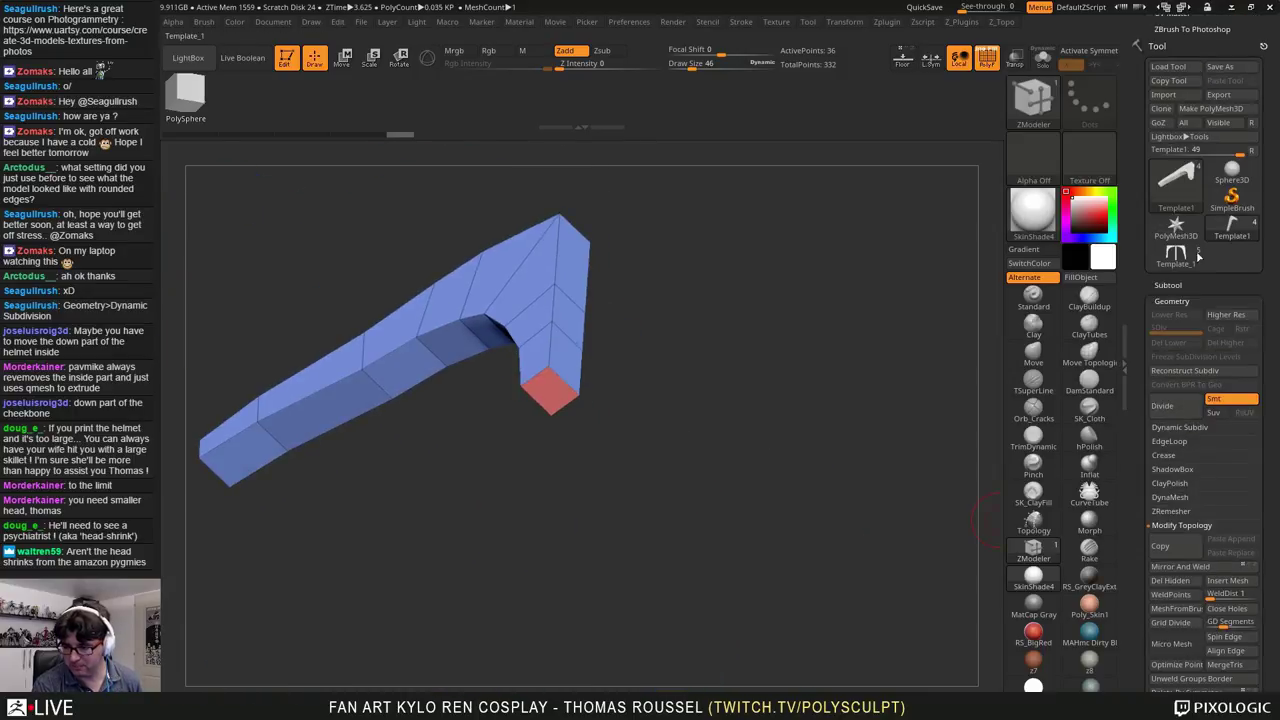
pyautogui.click(1168, 286)
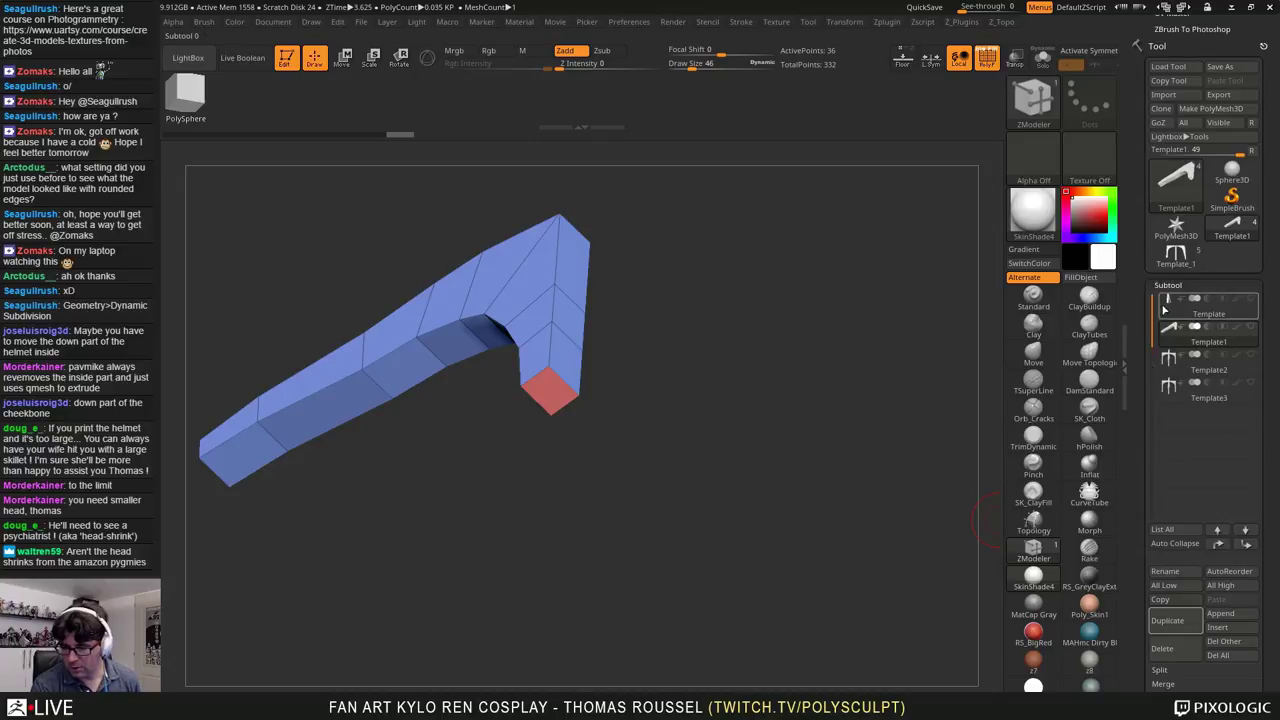
pyautogui.click(1172, 330)
pyautogui.click(1172, 330)
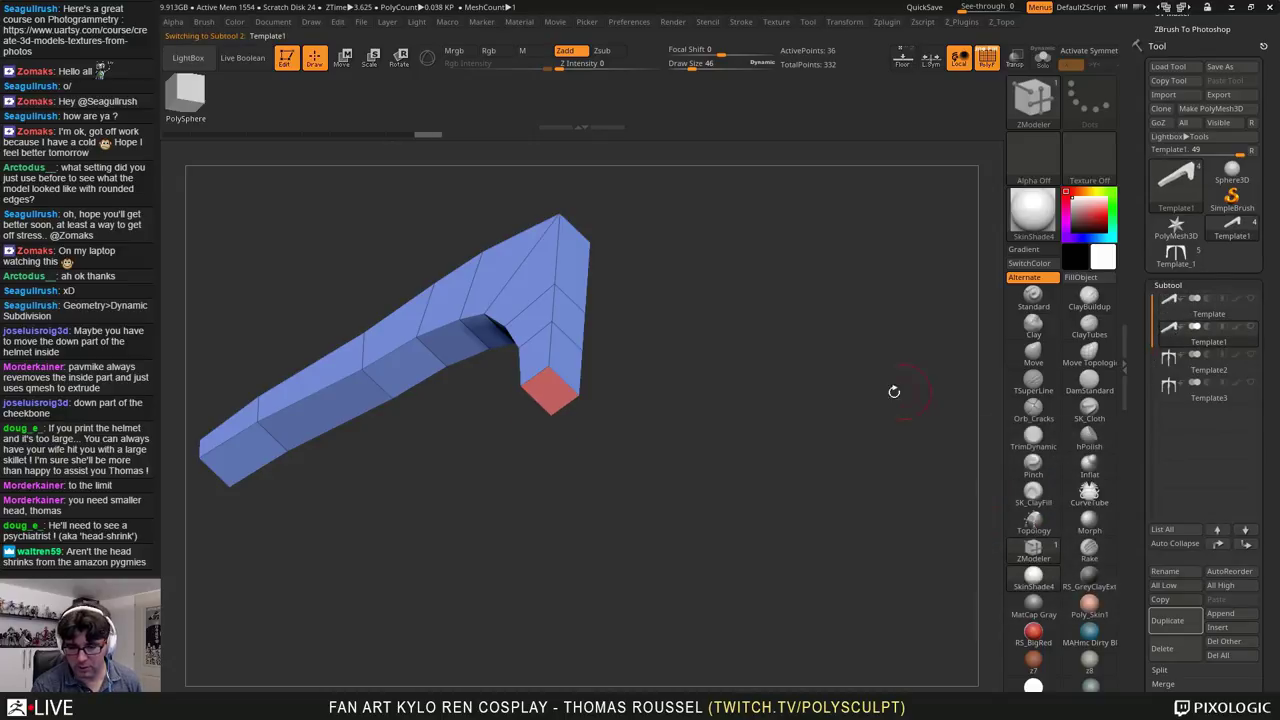
pyautogui.moveTo(894, 392); pyautogui.dragTo(814, 453)
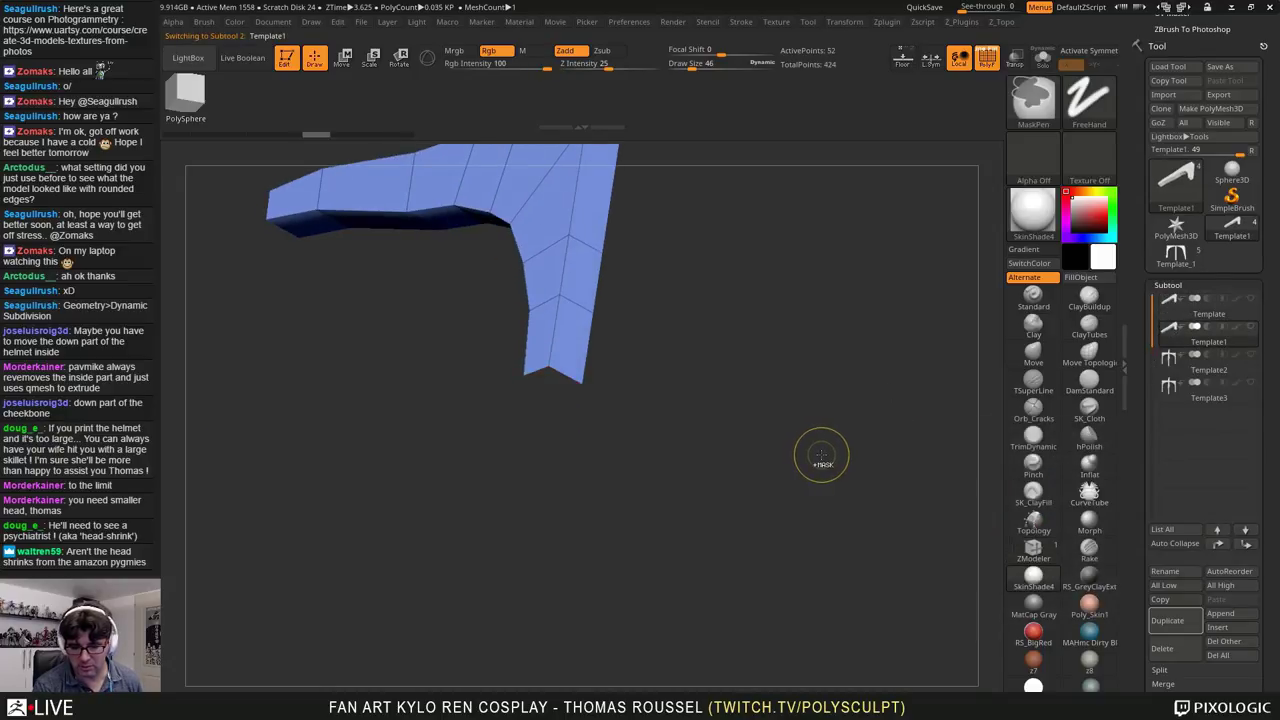
pyautogui.keyDown('ctrl'); pyautogui.keyDown('shift'); pyautogui.click(821, 455); pyautogui.keyUp('shift'); pyautogui.keyUp('ctrl')
pyautogui.moveTo(821, 455); pyautogui.dragTo(820, 410)
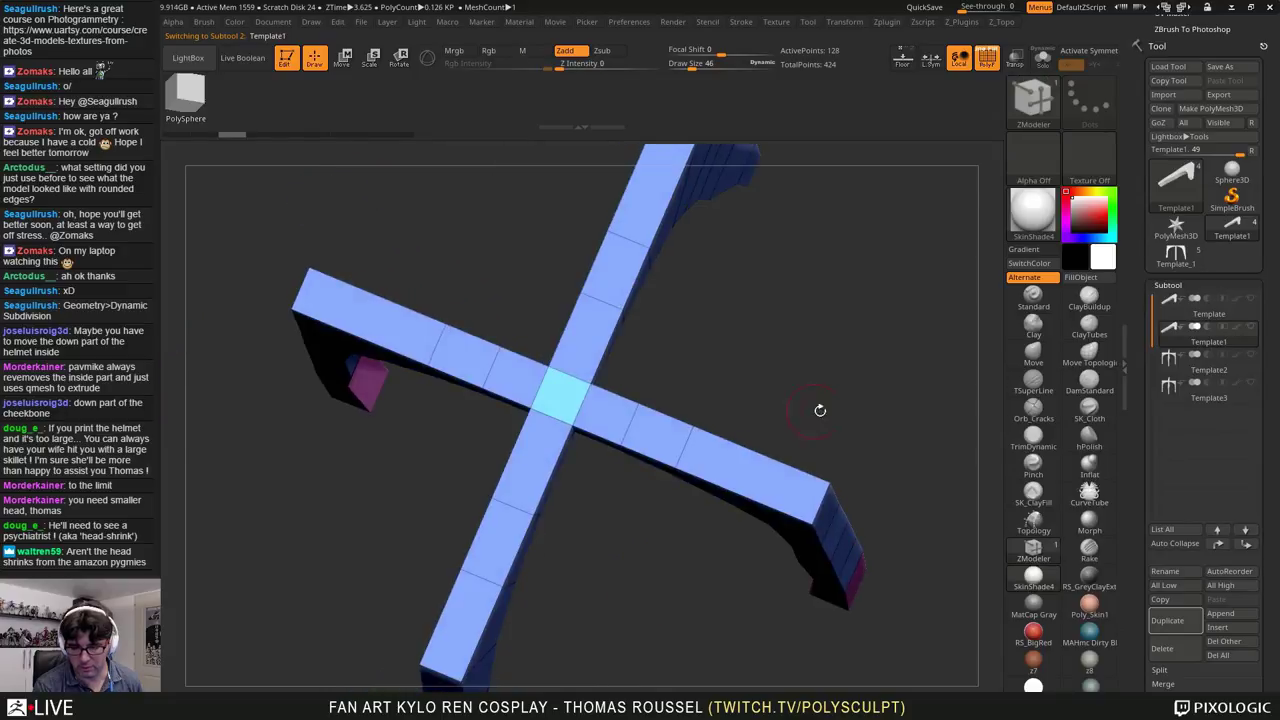
# Step: Compare Template1 with the Template piece, then isolate Template1's front arm by hiding both side arms and the back arm
pyautogui.click(1175, 310)
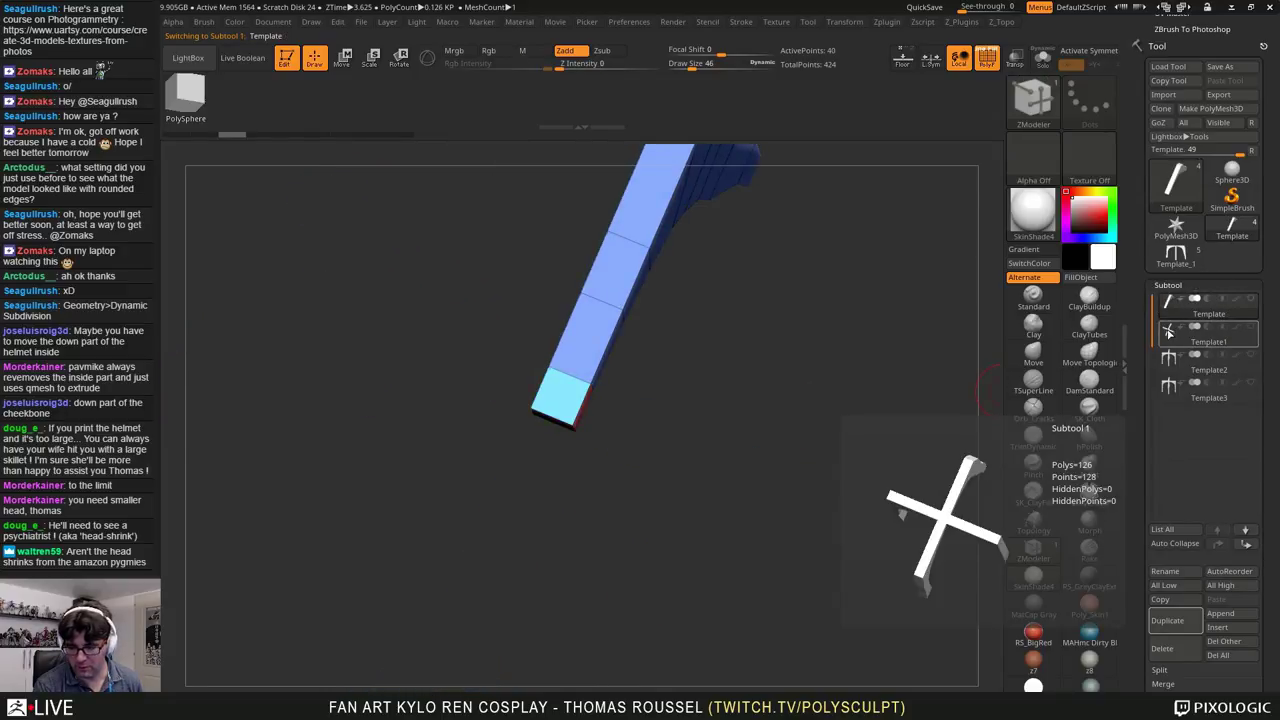
pyautogui.click(1168, 341)
pyautogui.keyDown('alt'); pyautogui.moveTo(822, 404); pyautogui.dragTo(780, 393); pyautogui.keyUp('alt')
pyautogui.moveTo(780, 393); pyautogui.dragTo(793, 445)
pyautogui.keyDown('ctrl'); pyautogui.keyDown('shift'); pyautogui.moveTo(894, 385); pyautogui.dragTo(607, 592); pyautogui.keyUp('shift'); pyautogui.keyUp('ctrl')
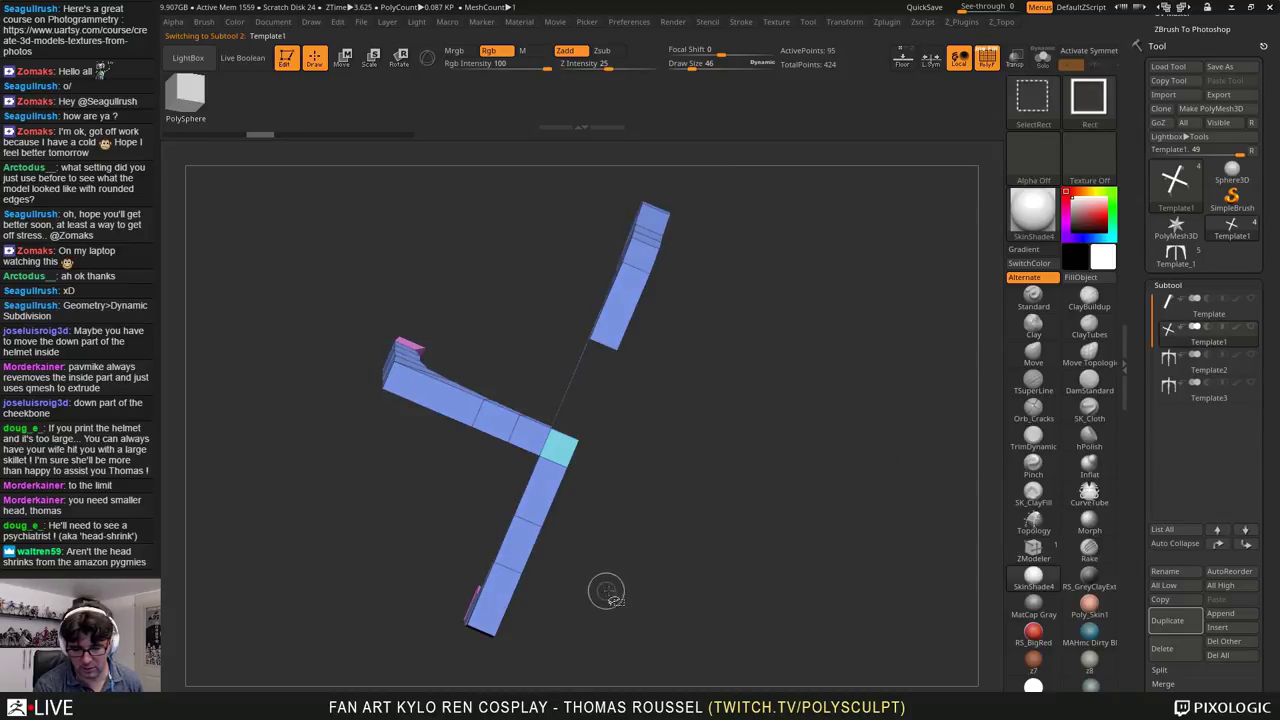
pyautogui.keyDown('ctrl'); pyautogui.keyDown('alt'); pyautogui.keyDown('shift'); pyautogui.moveTo(442, 312); pyautogui.dragTo(329, 418); pyautogui.keyUp('shift'); pyautogui.keyUp('alt'); pyautogui.keyUp('ctrl')
pyautogui.keyDown('ctrl'); pyautogui.keyDown('alt'); pyautogui.keyDown('shift'); pyautogui.moveTo(403, 318); pyautogui.dragTo(585, 437); pyautogui.keyUp('shift'); pyautogui.keyUp('alt'); pyautogui.keyUp('ctrl')
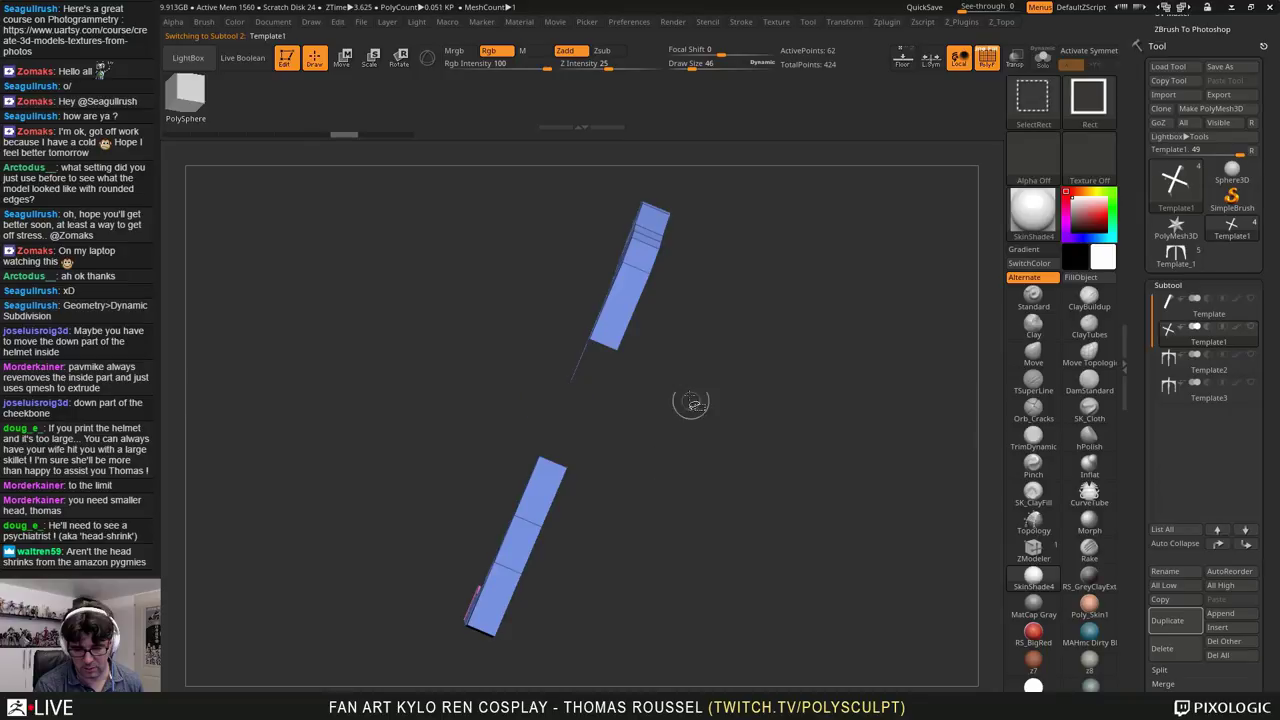
pyautogui.keyDown('ctrl'); pyautogui.keyDown('alt'); pyautogui.keyDown('shift'); pyautogui.moveTo(687, 406); pyautogui.dragTo(548, 154); pyautogui.keyUp('shift'); pyautogui.keyUp('alt'); pyautogui.keyUp('ctrl')
pyautogui.moveTo(636, 334); pyautogui.dragTo(712, 475)
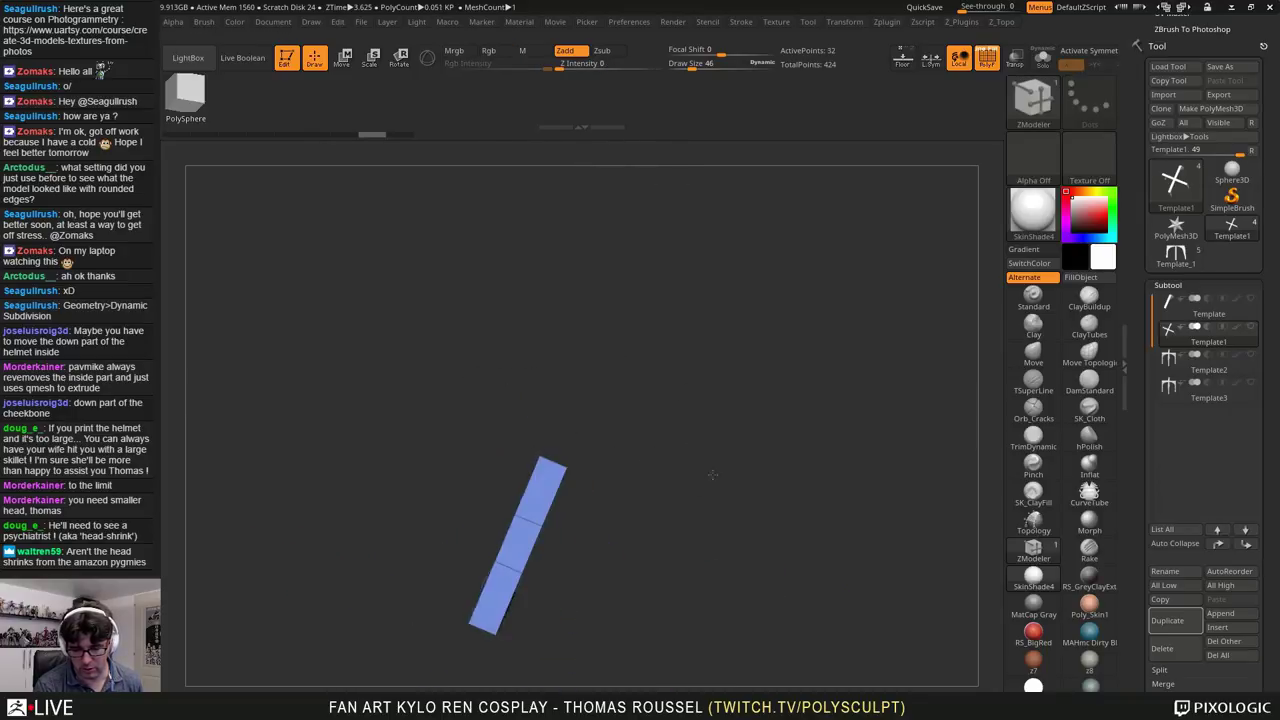
# Step: Check the isolated front arm against the Template subtool and delete the hidden polygons of Template1
pyautogui.click(1164, 305)
pyautogui.click(1166, 336)
pyautogui.keyDown('alt'); pyautogui.moveTo(782, 575); pyautogui.dragTo(814, 523); pyautogui.keyUp('alt')
pyautogui.moveTo(1257, 655); pyautogui.dragTo(1251, 492)
pyautogui.click(1172, 265)
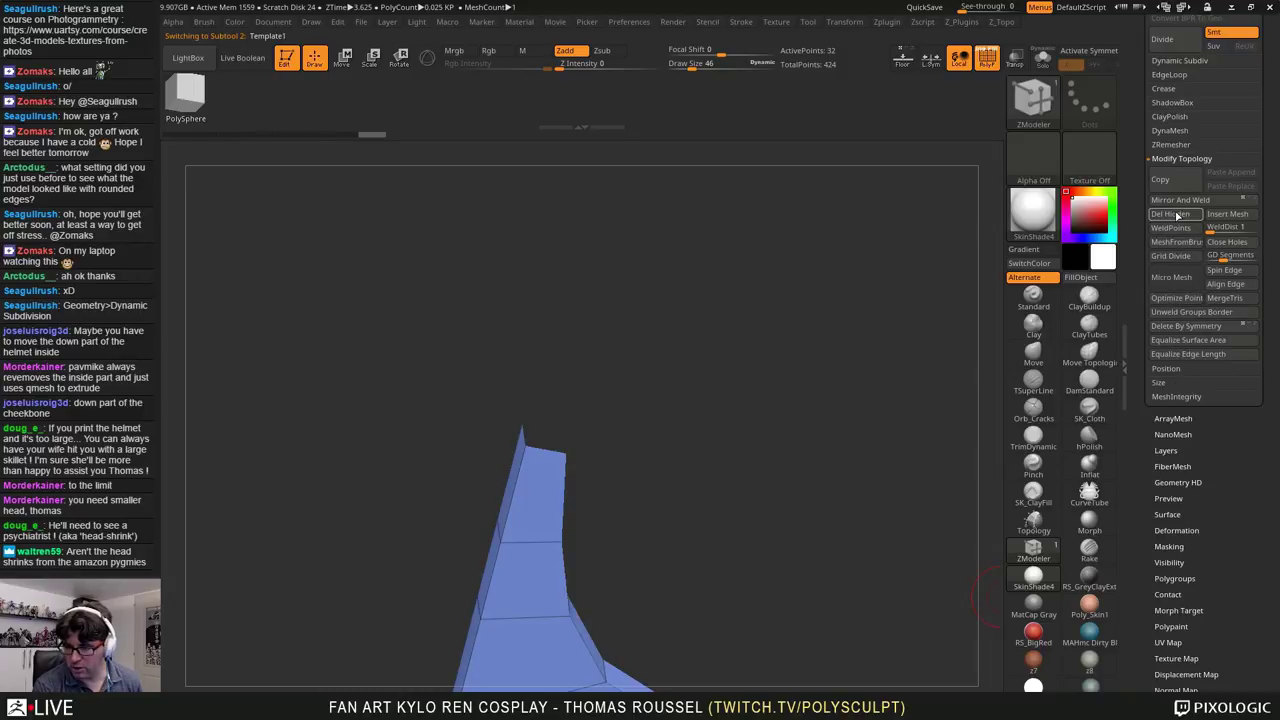
# Step: Bridge opposite edges to close the open inner end of Template1's front arm
pyautogui.moveTo(926, 381); pyautogui.dragTo(652, 535)
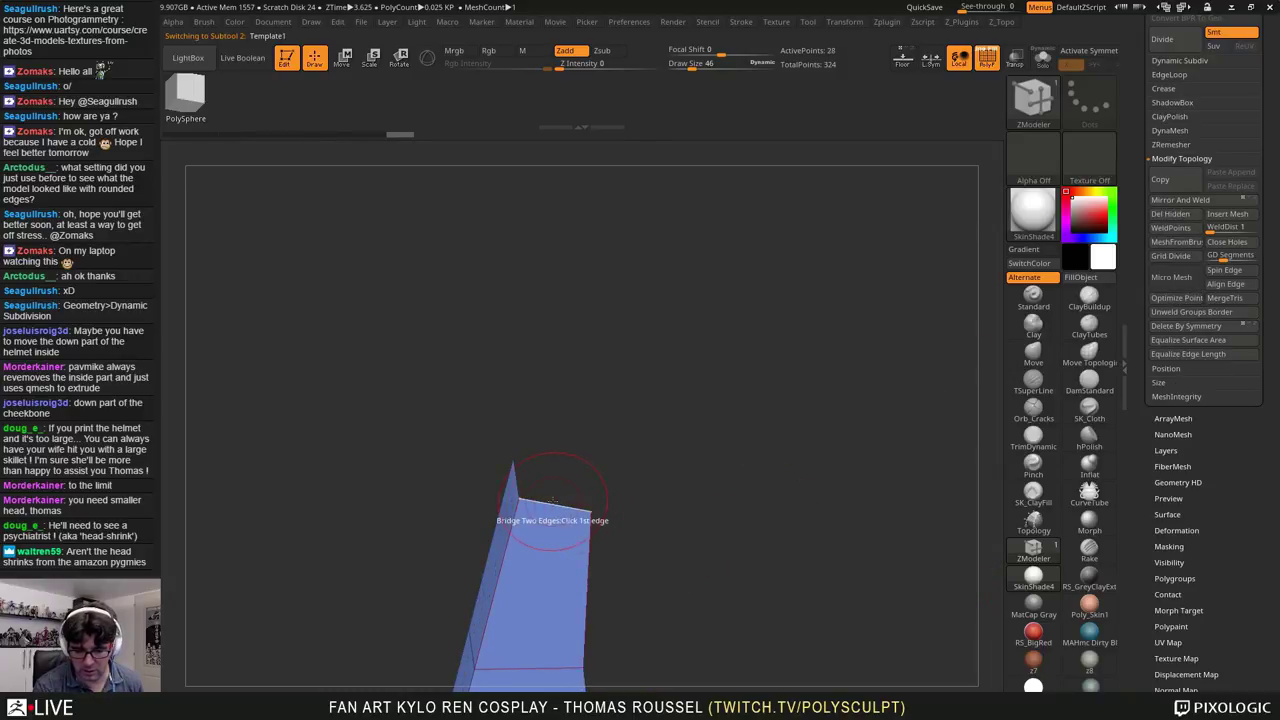
pyautogui.moveTo(543, 464)
pyautogui.mouseDown()
pyautogui.moveTo(570, 455)
pyautogui.moveTo(554, 461)
pyautogui.mouseUp()
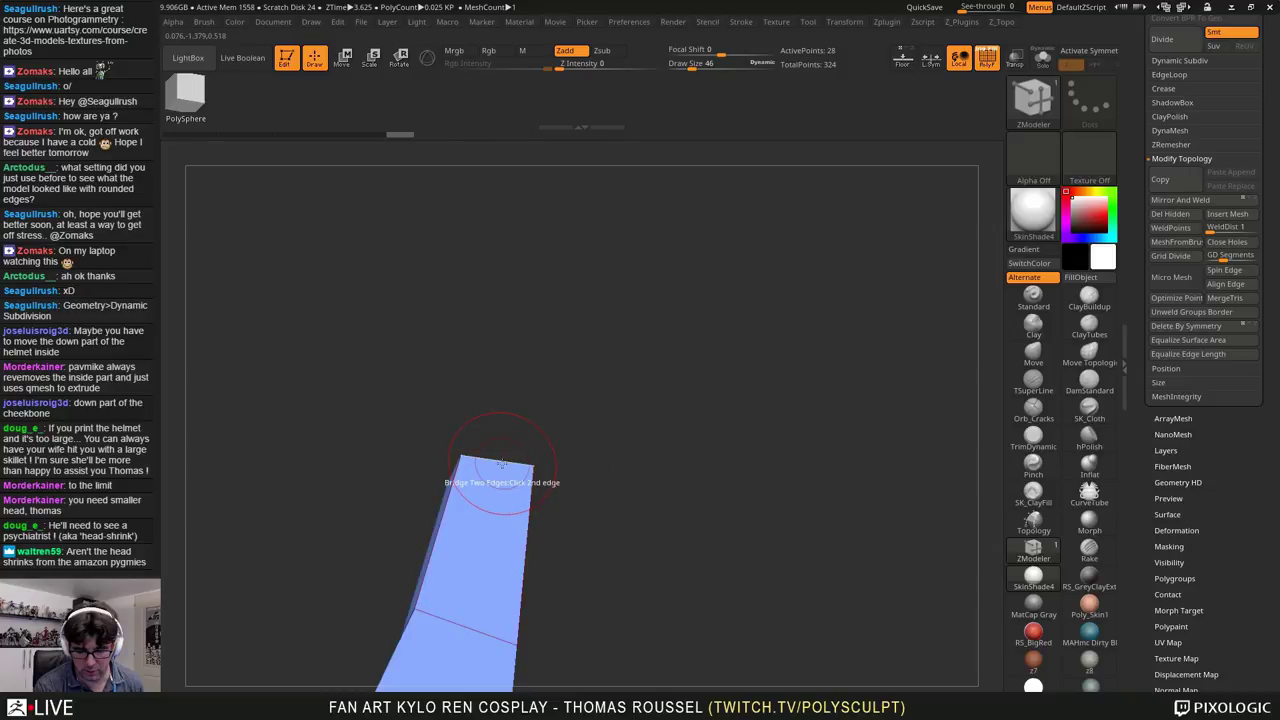
pyautogui.moveTo(696, 511); pyautogui.dragTo(665, 482)
# Step: Make Template2 active and isolate one side arm by hiding the opposite side arm with the centre, the front arm and the back arm
pyautogui.scroll(5, 1210, 580)
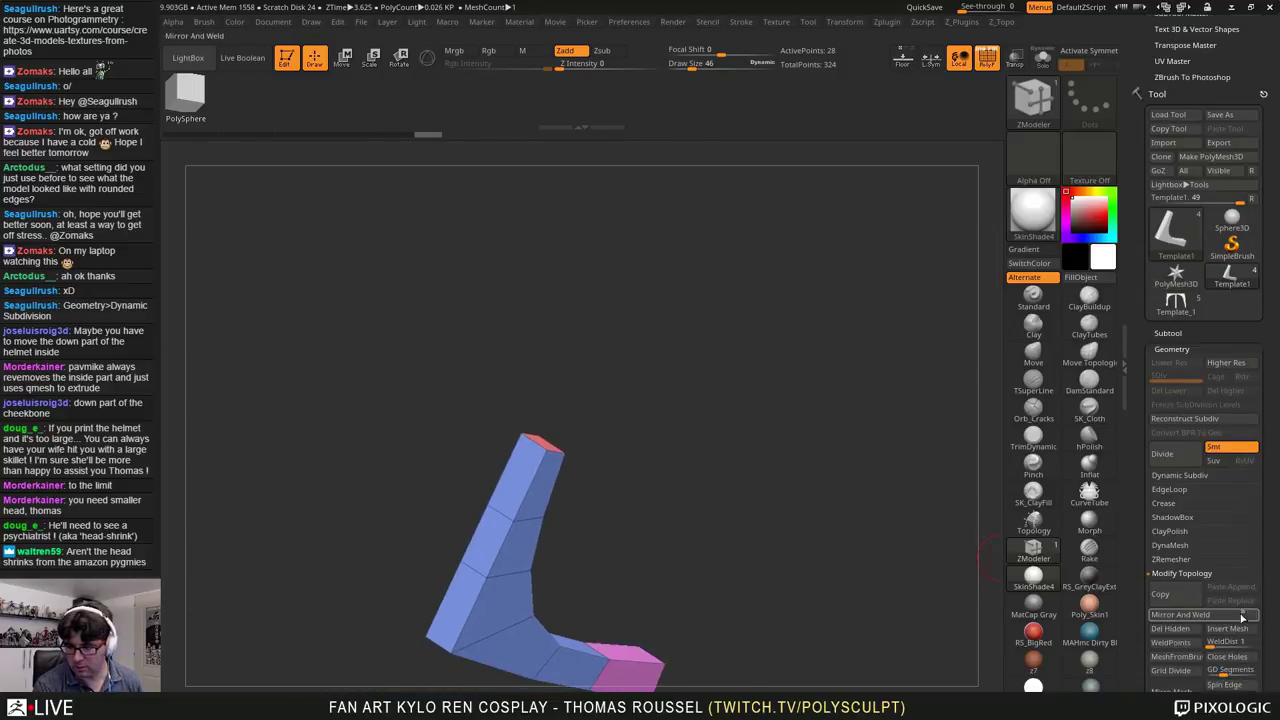
pyautogui.click(1165, 335)
pyautogui.click(1176, 415)
pyautogui.moveTo(766, 623)
pyautogui.mouseDown()
pyautogui.moveTo(737, 609)
pyautogui.moveTo(804, 597)
pyautogui.moveTo(811, 622)
pyautogui.mouseUp()
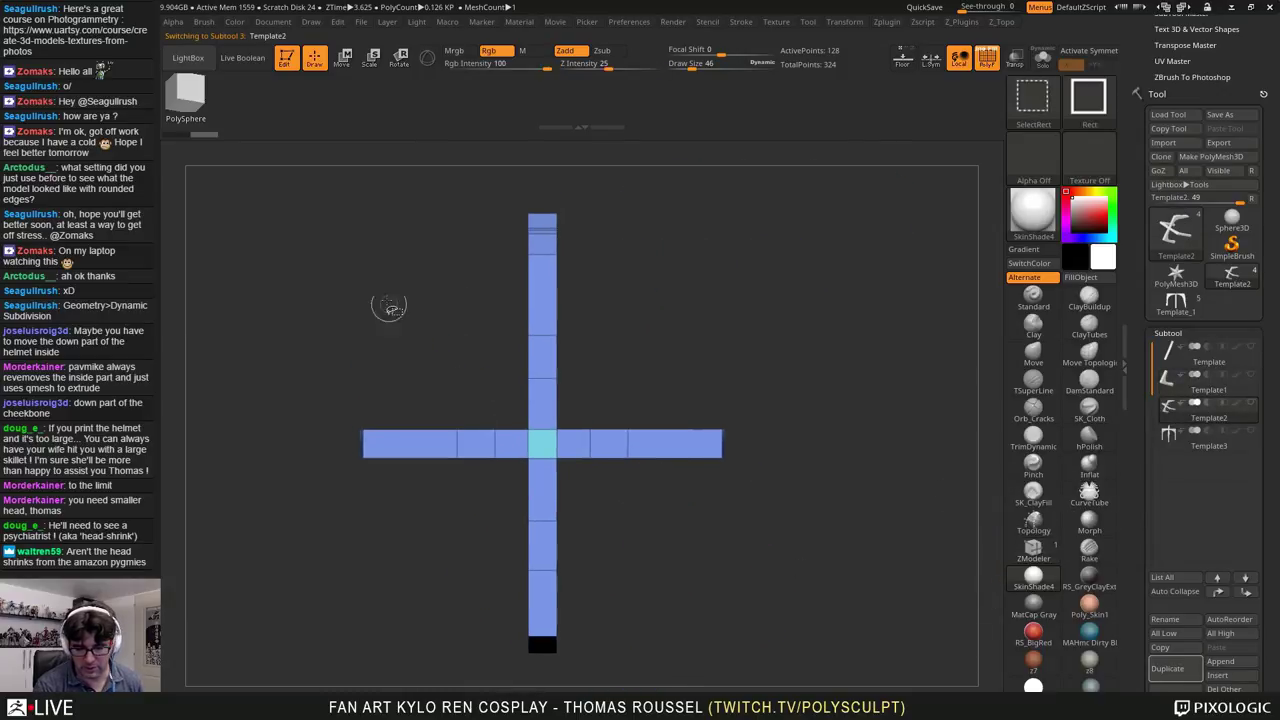
pyautogui.keyDown('ctrl'); pyautogui.keyDown('shift'); pyautogui.moveTo(288, 188); pyautogui.dragTo(560, 690); pyautogui.keyUp('shift'); pyautogui.keyUp('ctrl')
pyautogui.moveTo(612, 638); pyautogui.dragTo(690, 640)
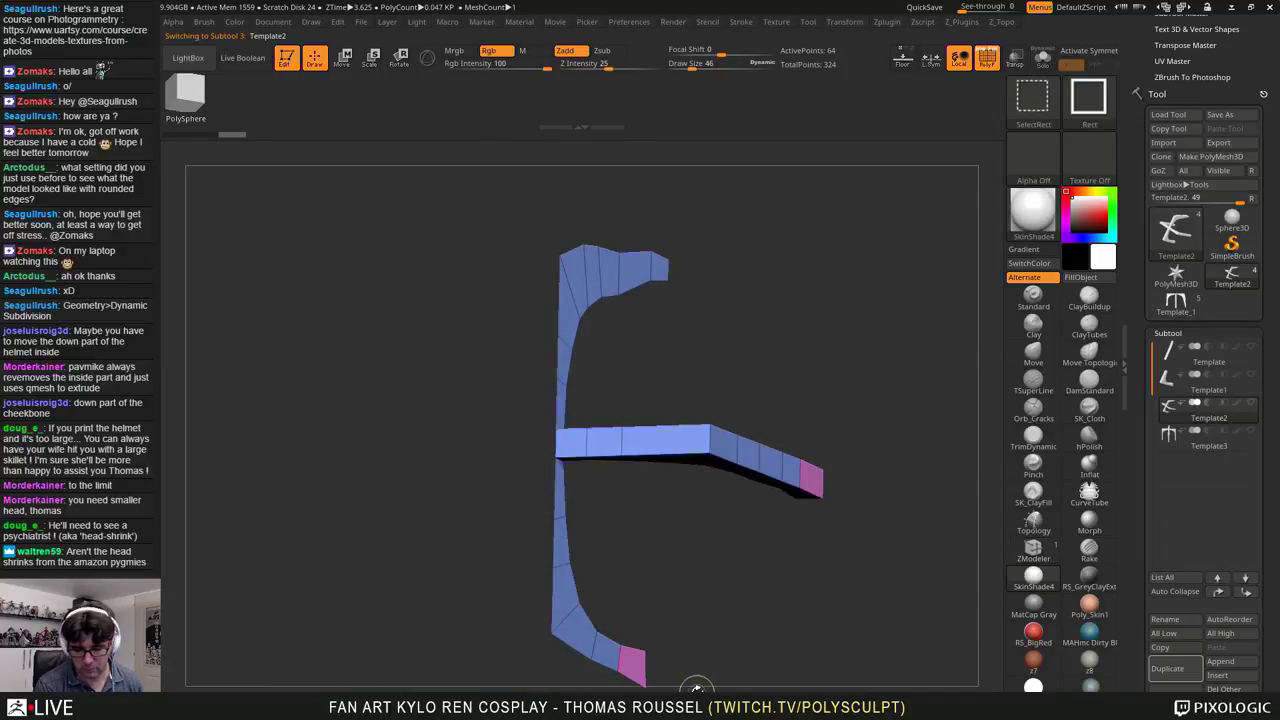
pyautogui.keyDown('ctrl'); pyautogui.keyDown('shift'); pyautogui.moveTo(697, 692); pyautogui.dragTo(481, 494); pyautogui.keyUp('shift'); pyautogui.keyUp('ctrl')
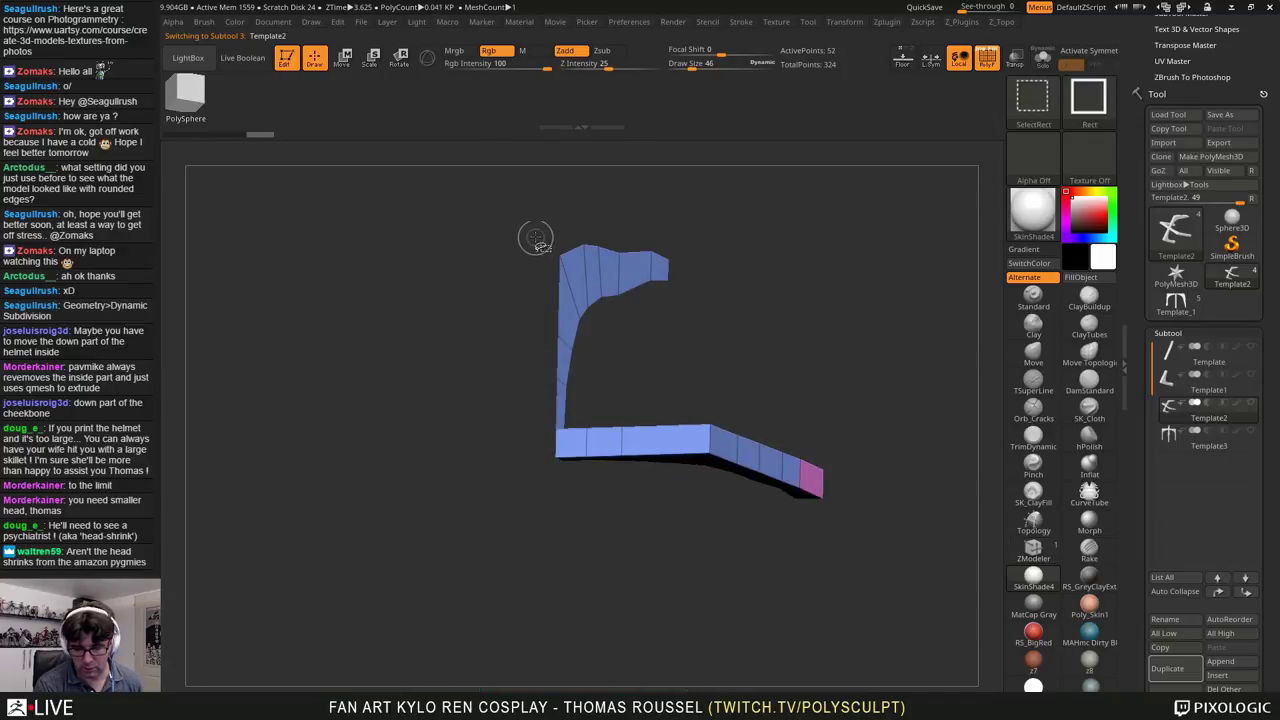
pyautogui.keyDown('ctrl'); pyautogui.keyDown('alt'); pyautogui.keyDown('shift'); pyautogui.moveTo(511, 209); pyautogui.dragTo(722, 404); pyautogui.keyUp('shift'); pyautogui.keyUp('alt'); pyautogui.keyUp('ctrl')
pyautogui.keyDown('shift'); pyautogui.moveTo(666, 354); pyautogui.dragTo(722, 454); pyautogui.keyUp('shift')
# Step: Delete the hidden polygons of Template2 and bridge opposite edges to close the side arm's open inner end
pyautogui.scroll(-5, 1160, 460)
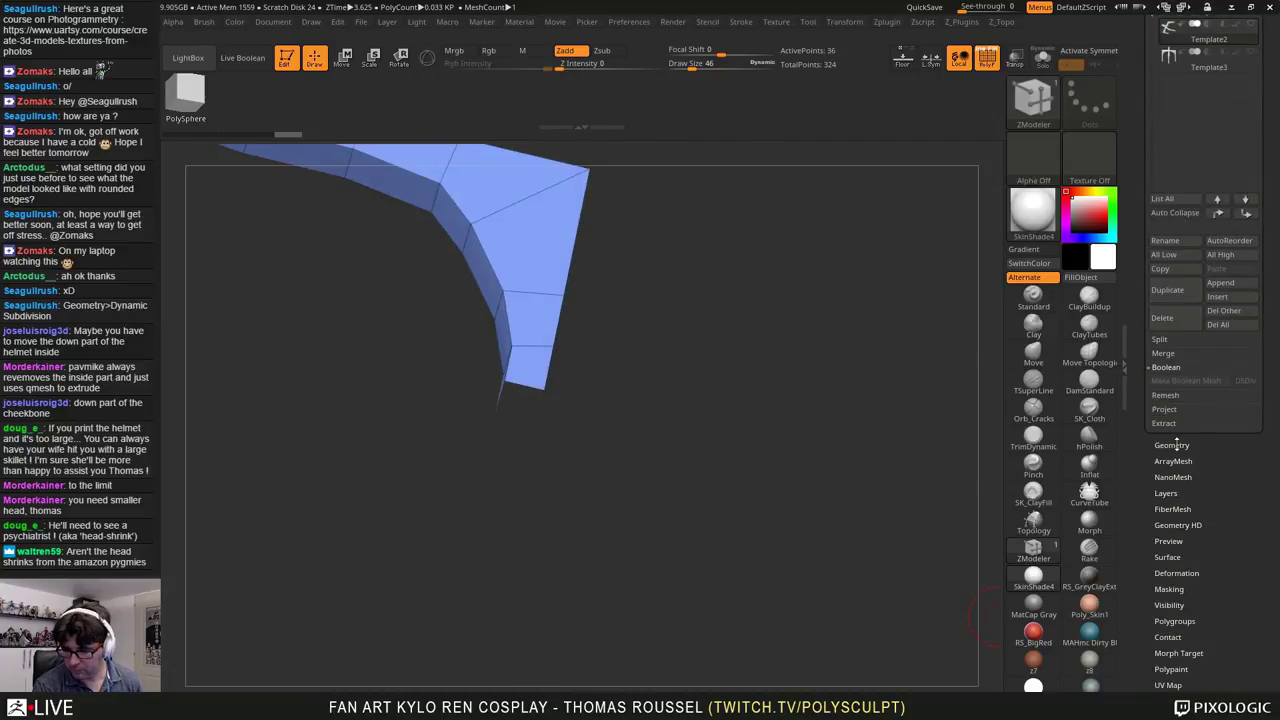
pyautogui.click(1172, 445)
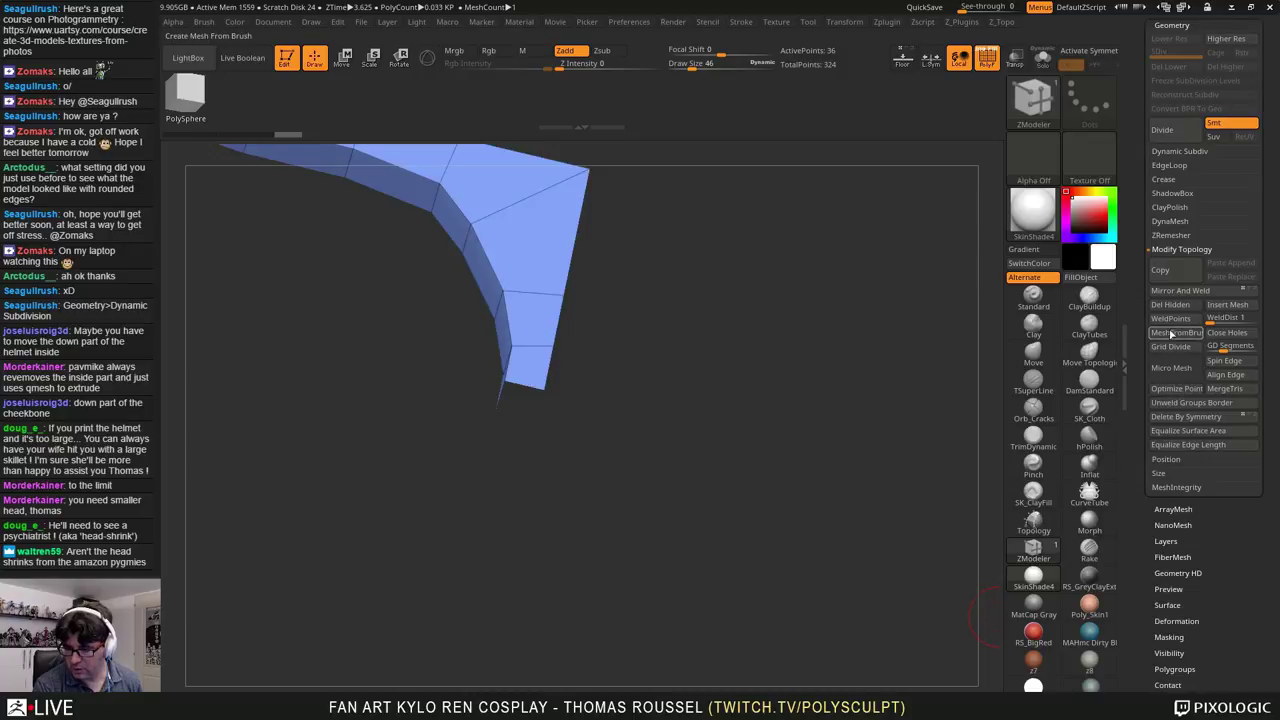
pyautogui.moveTo(686, 364); pyautogui.dragTo(554, 357)
pyautogui.click(515, 409)
pyautogui.moveTo(648, 437); pyautogui.dragTo(804, 375)
# Step: Delete the uncut Template3 subtool and replace it with a duplicate of the Template2 side arm
pyautogui.scroll(5, 1190, 270)
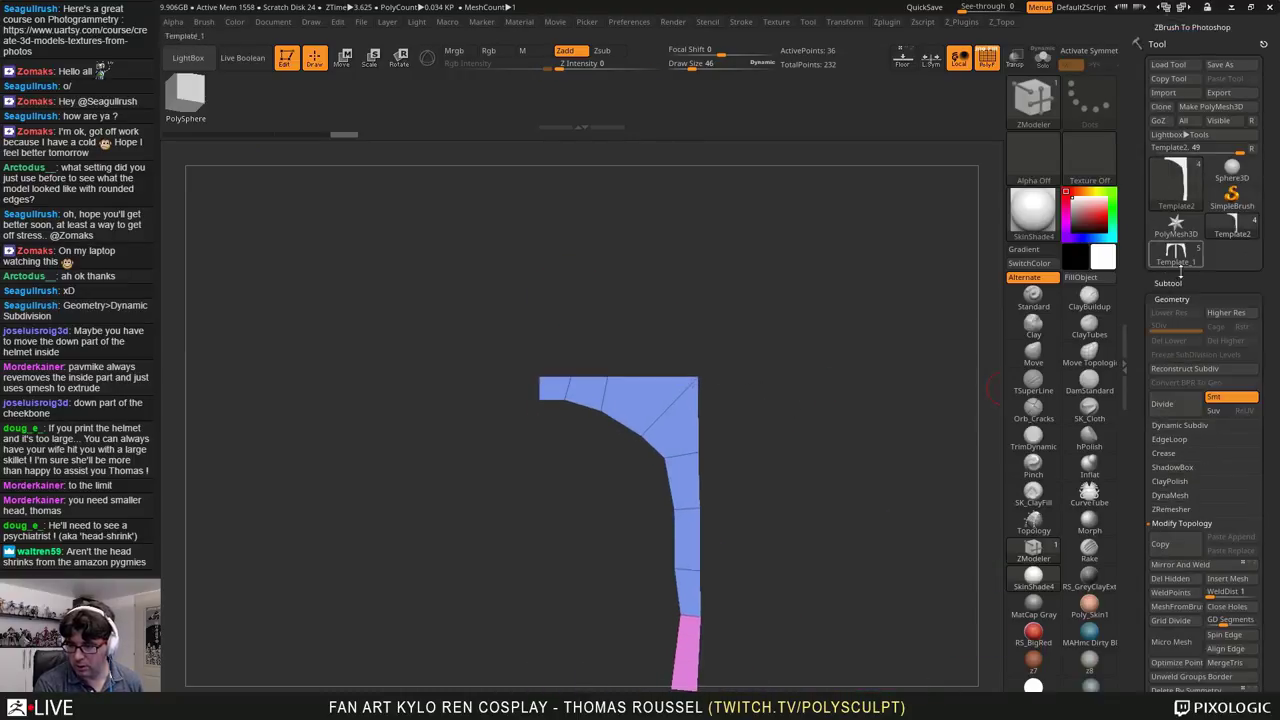
pyautogui.click(1168, 284)
pyautogui.click(1172, 388)
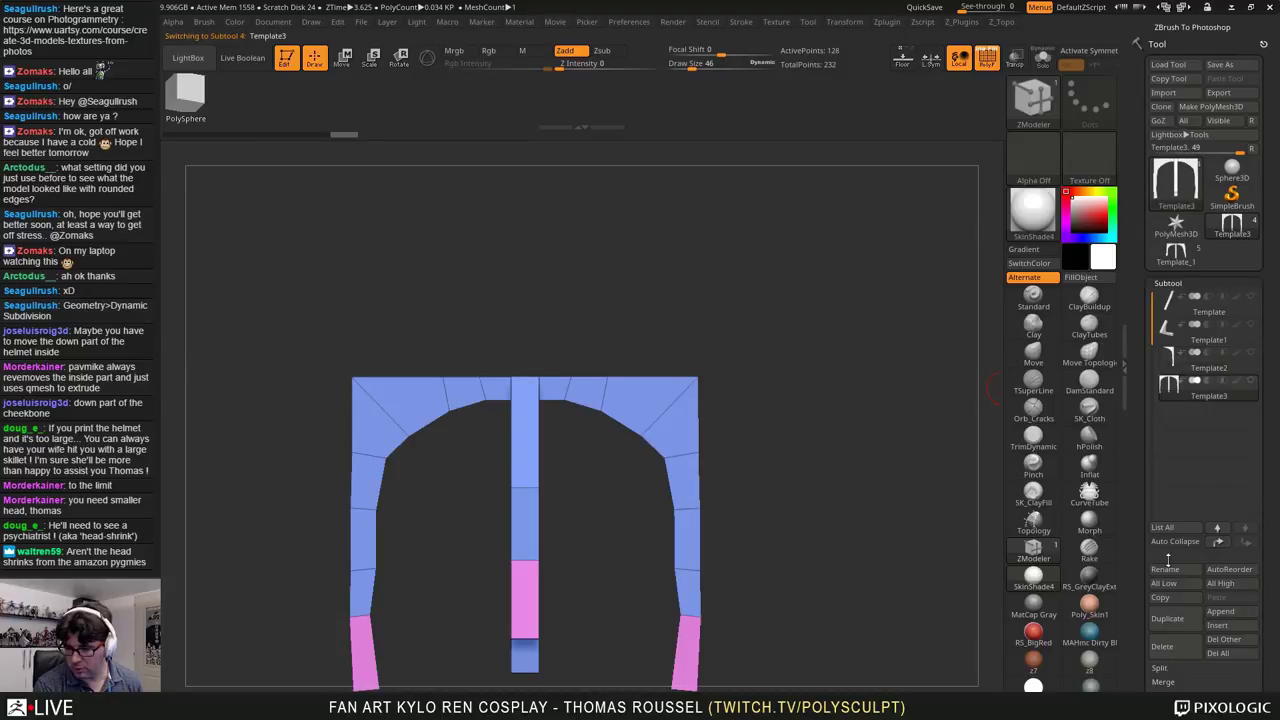
pyautogui.click(1165, 647)
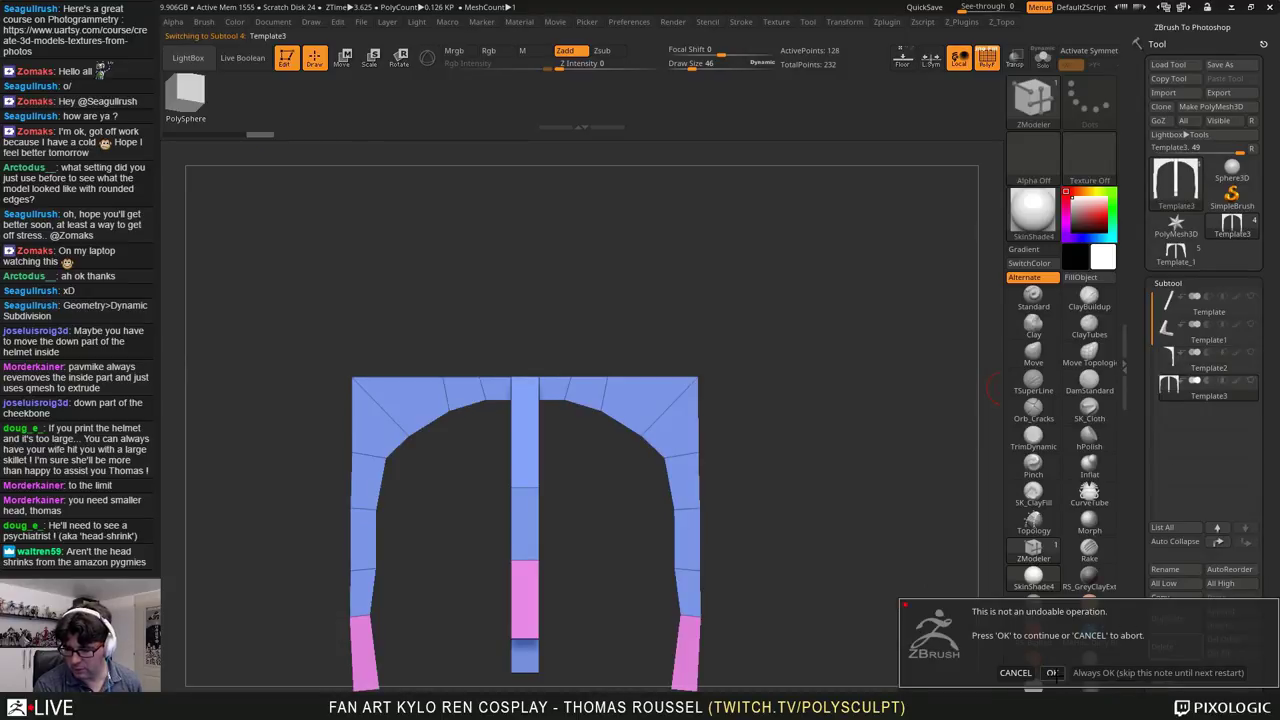
pyautogui.click(1052, 672)
pyautogui.click(1164, 619)
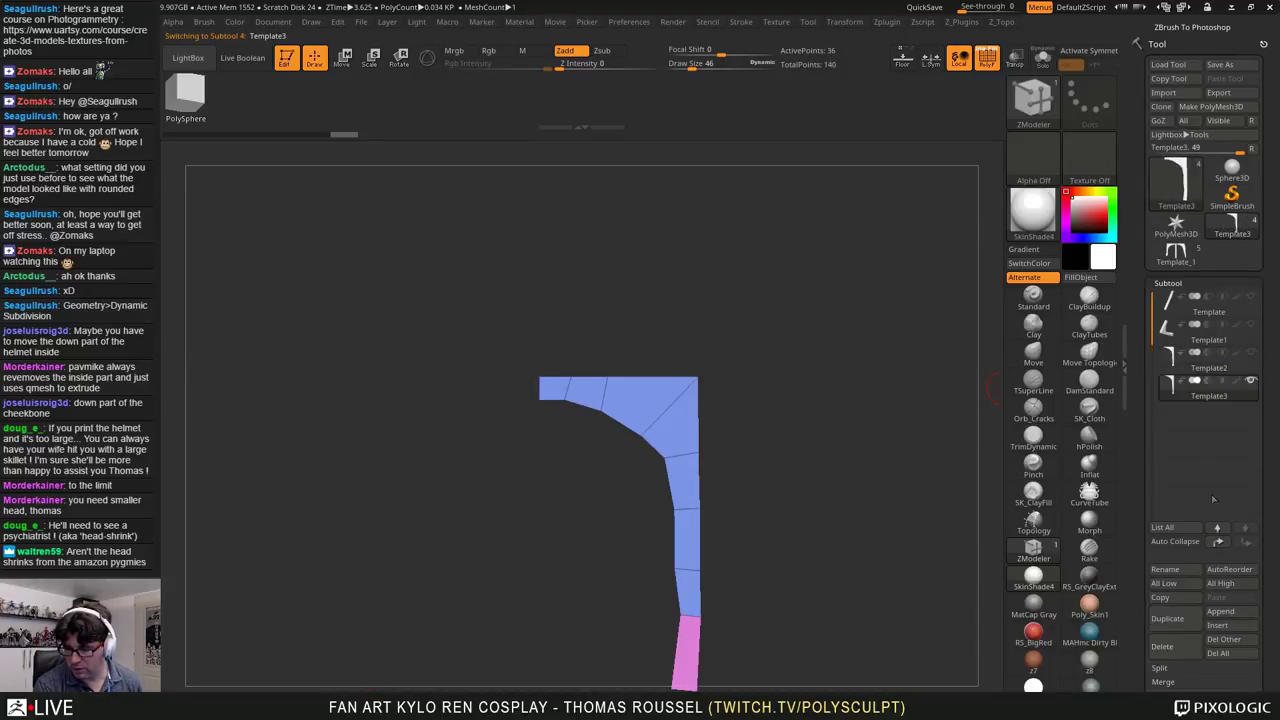
# Step: Mirror the duplicated side arm to the opposite side of the template with the Mirror deformation
pyautogui.moveTo(1255, 527); pyautogui.dragTo(1248, 398)
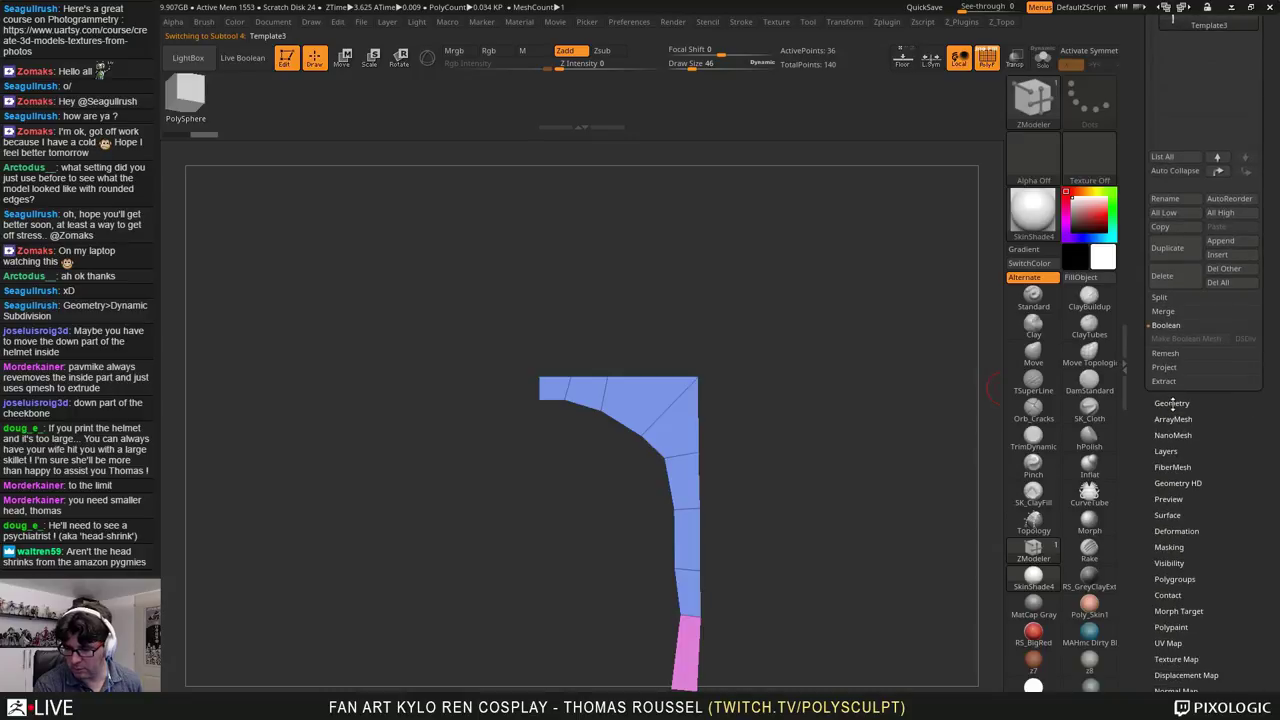
pyautogui.scroll(-1, 1178, 420)
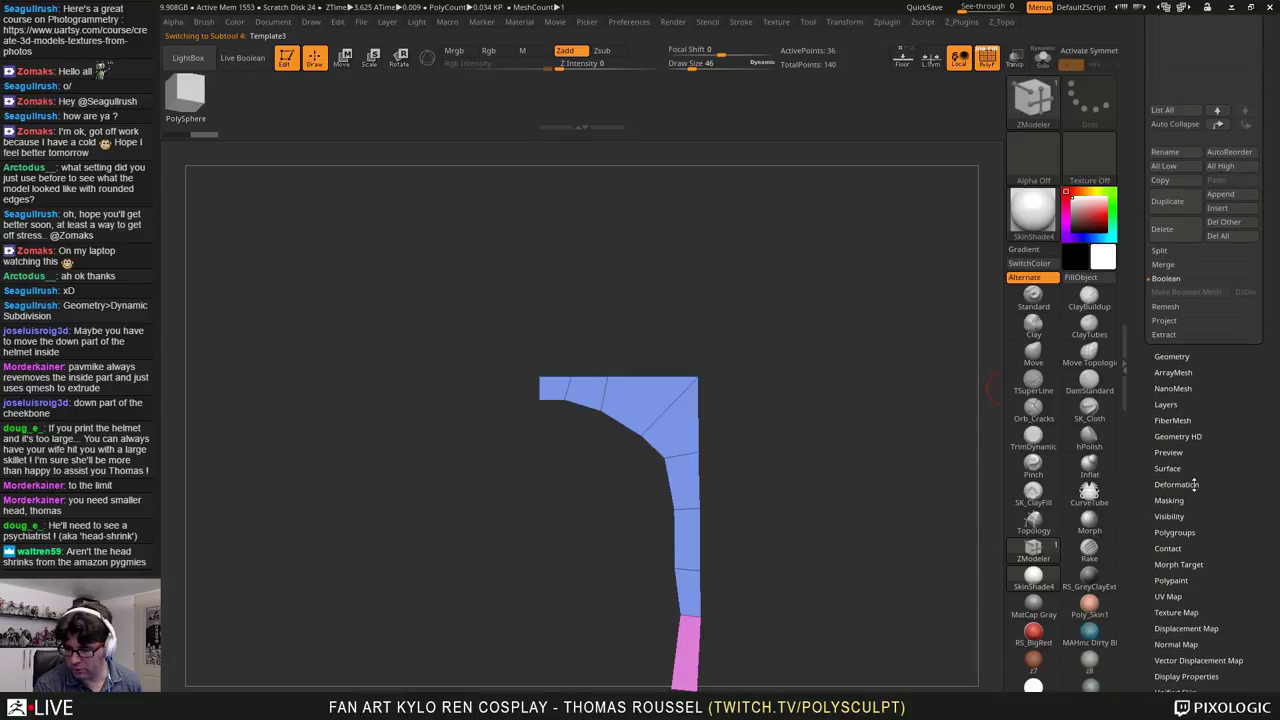
pyautogui.click(1190, 484)
pyautogui.click(1170, 38)
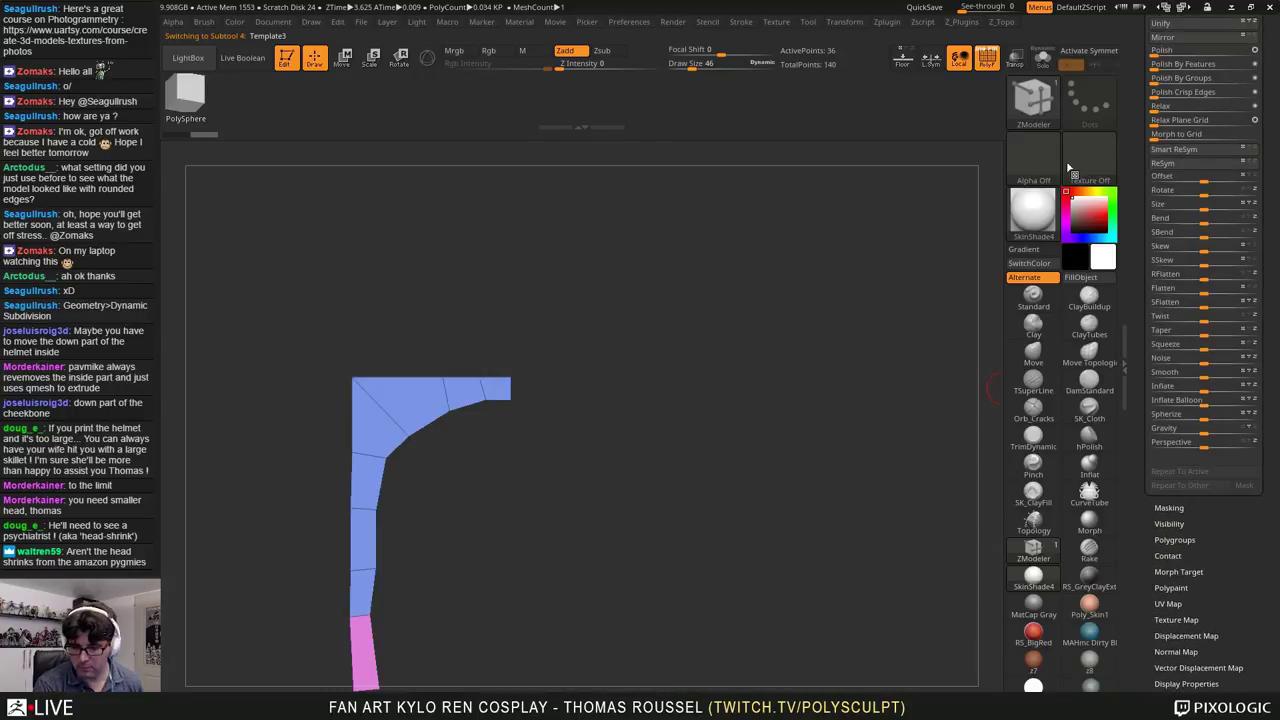
# Step: Show all four arm subtools together with Template active, and examine how the pieces meet at the central junction
pyautogui.moveTo(906, 276); pyautogui.dragTo(844, 411)
pyautogui.scroll(4, 1278, 443)
pyautogui.scroll(6, 1278, 443)
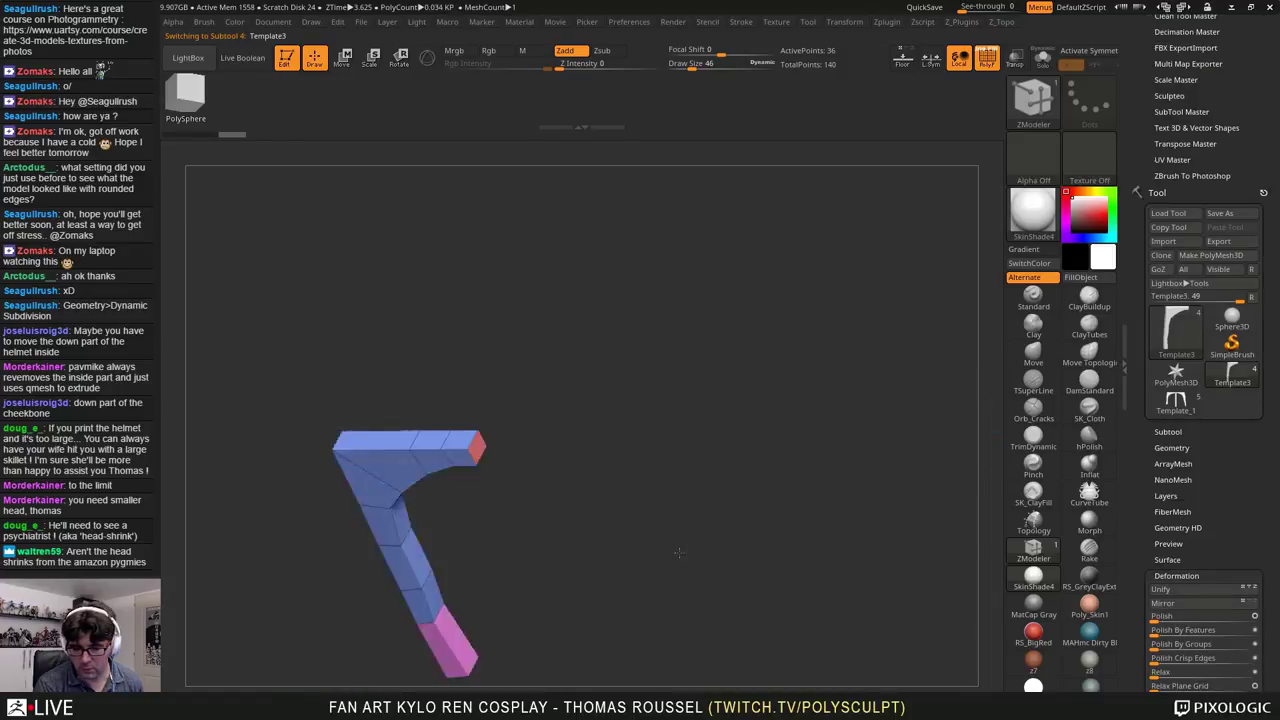
pyautogui.click(1166, 432)
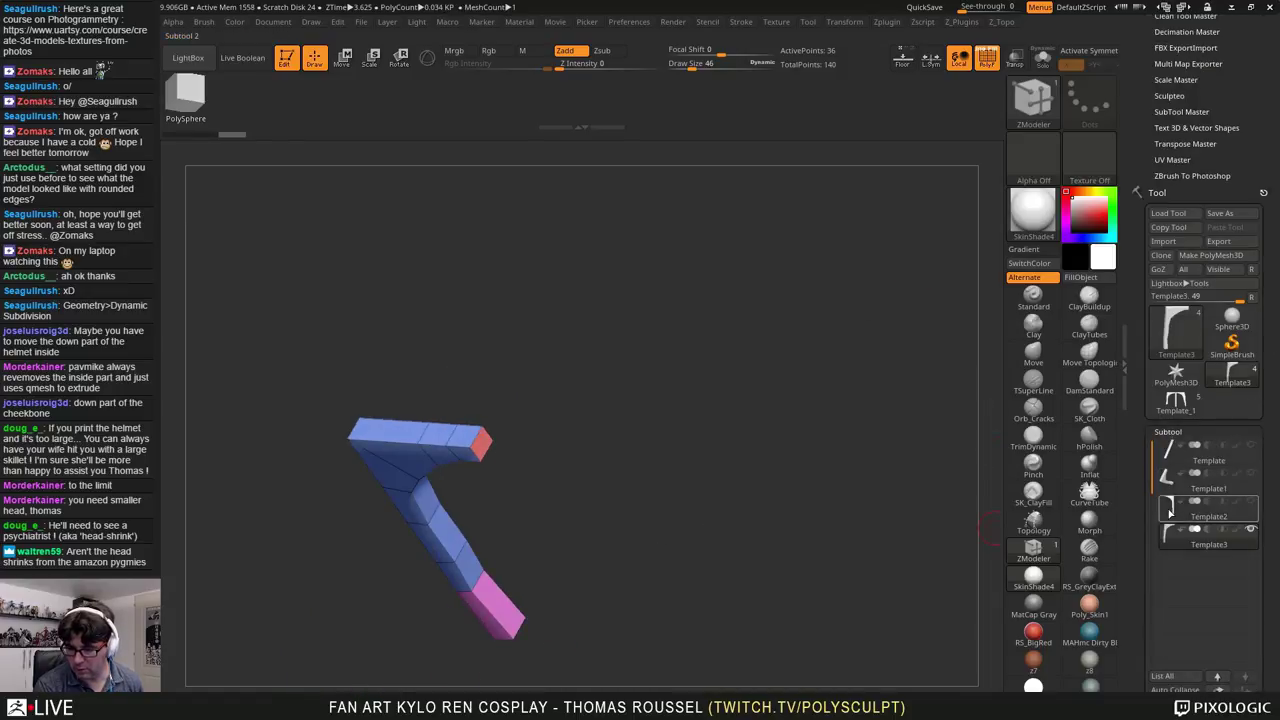
pyautogui.click(1178, 486)
pyautogui.click(1240, 449)
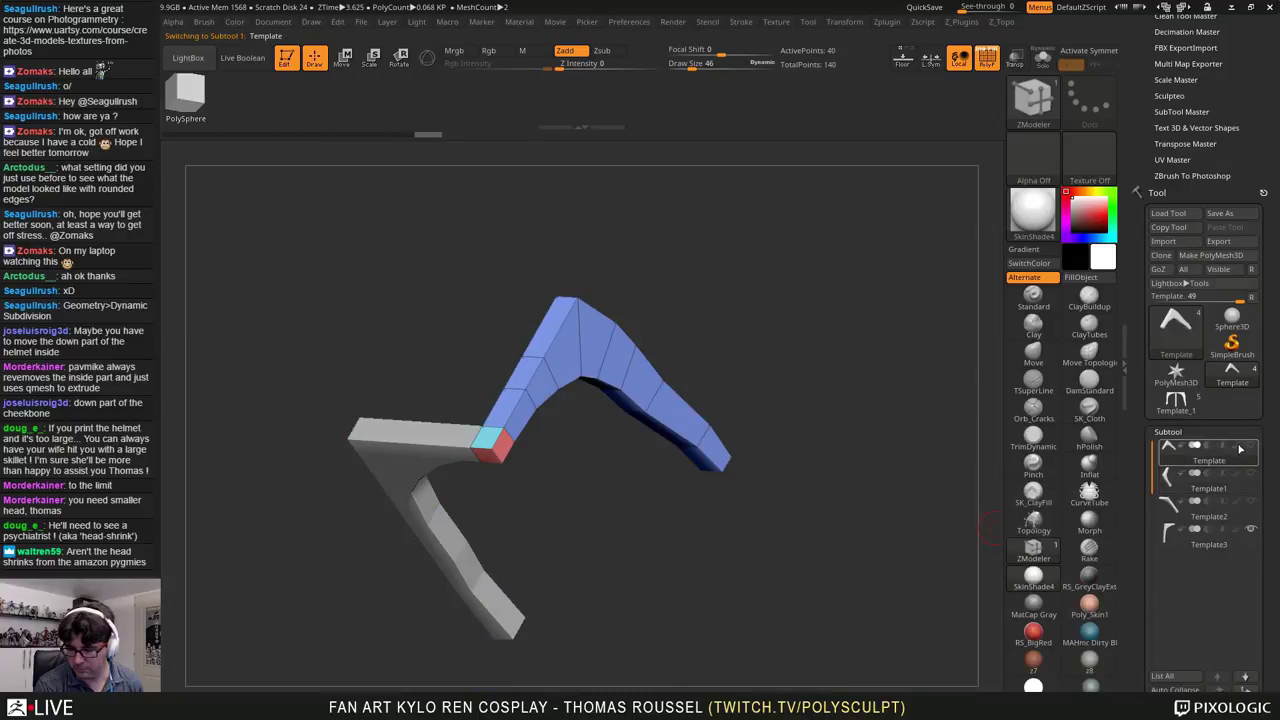
pyautogui.click(1251, 474)
pyautogui.click(1251, 502)
pyautogui.moveTo(766, 520); pyautogui.dragTo(664, 620)
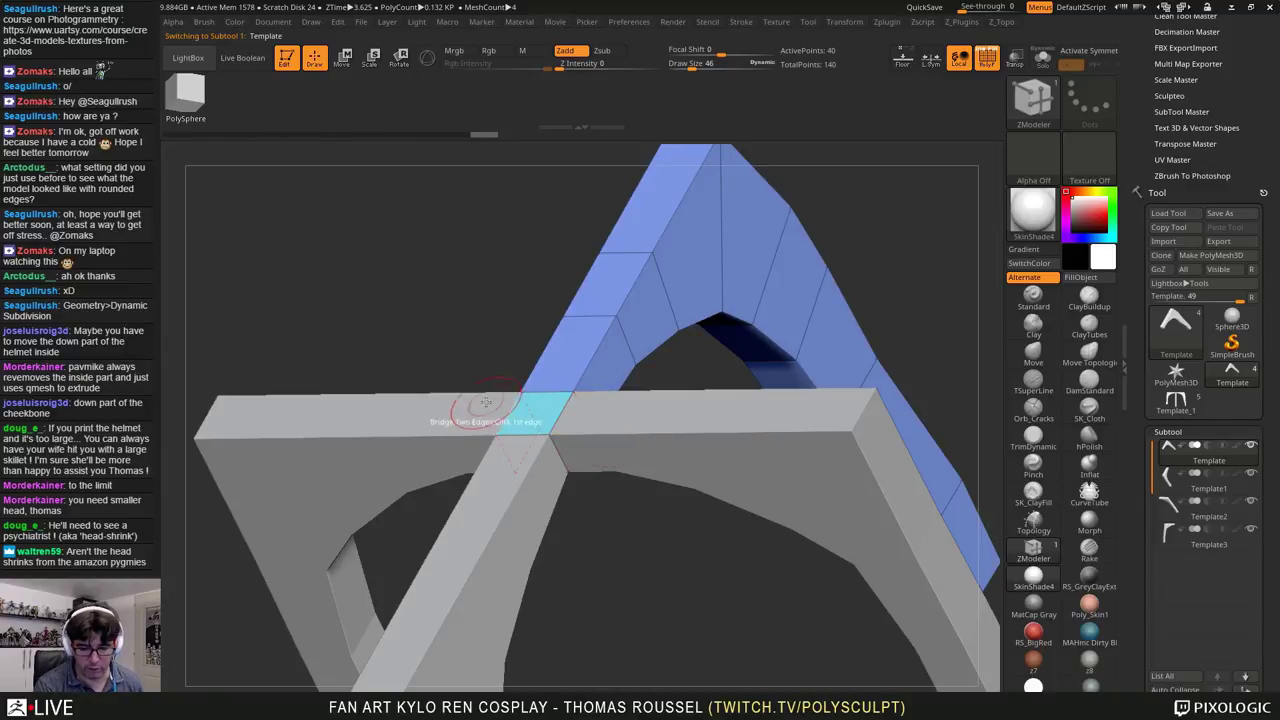
pyautogui.moveTo(440, 385); pyautogui.dragTo(436, 348)
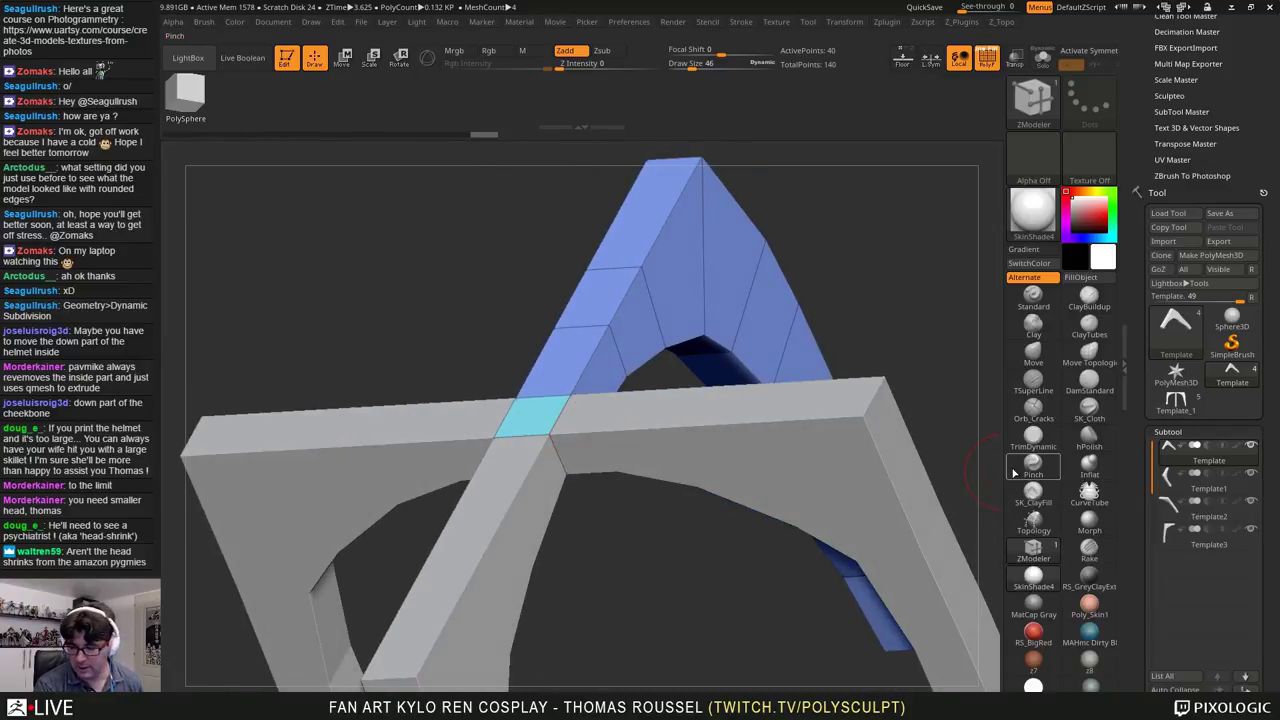
# Step: Hide Template1, Template2 and Template3, and bring the central end of the Template arm into a straight side view
pyautogui.click(1252, 477)
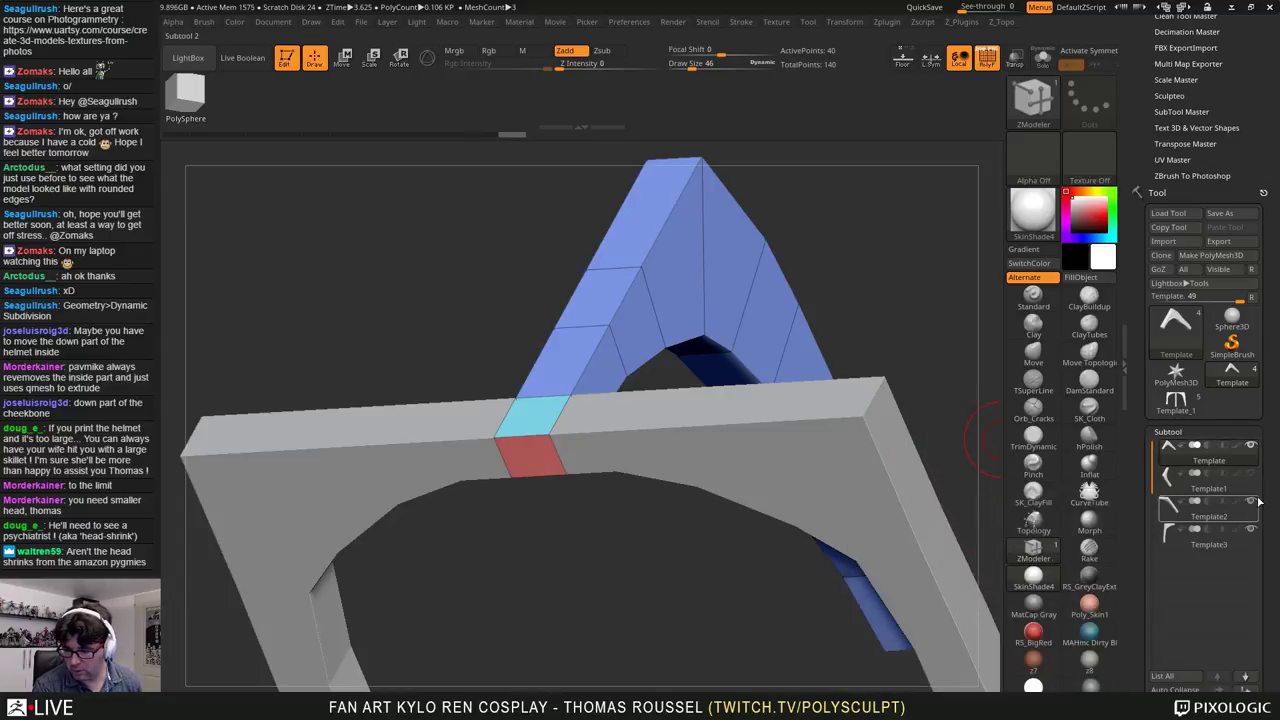
pyautogui.click(1251, 501)
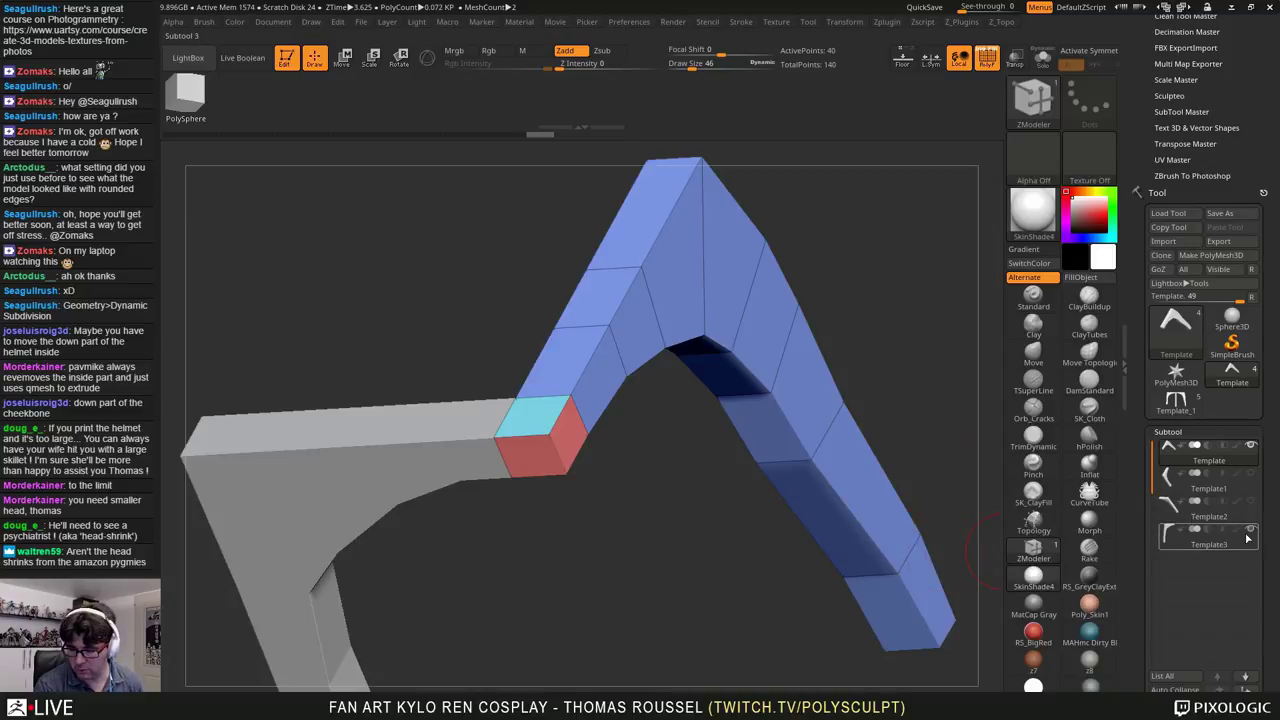
pyautogui.click(1252, 530)
pyautogui.moveTo(660, 532); pyautogui.dragTo(697, 514)
pyautogui.scroll(-5, 1272, 648)
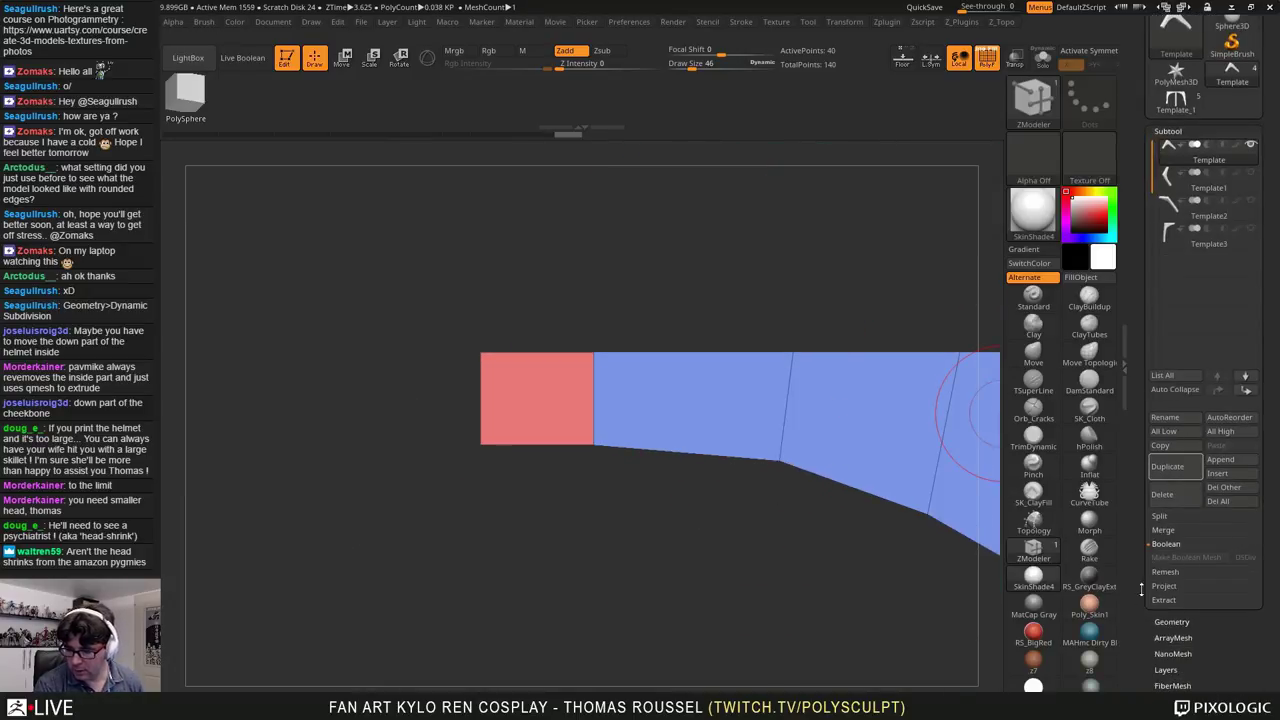
# Step: Append a Cube3D subtool, make it active and scale it down uniformly to smaller than the Template arm's cross-section
pyautogui.click(1220, 461)
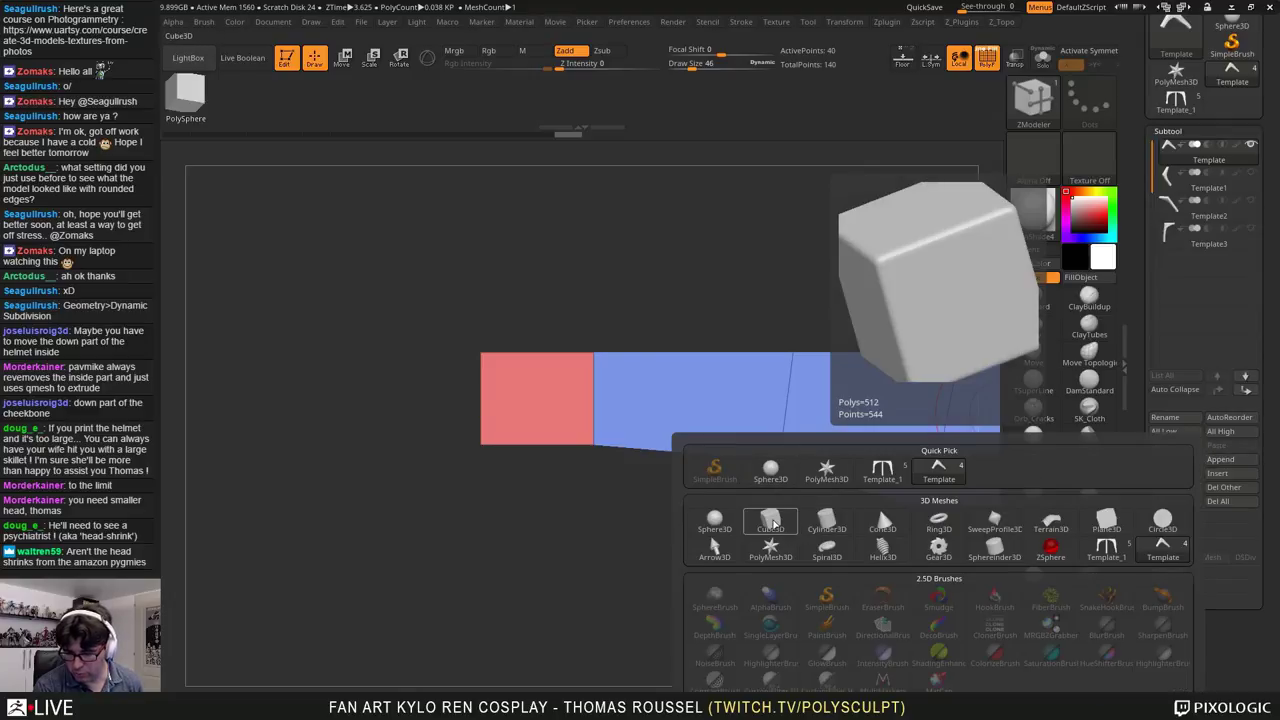
pyautogui.click(773, 524)
pyautogui.keyDown('alt'); pyautogui.moveTo(662, 520); pyautogui.dragTo(660, 372); pyautogui.keyUp('alt')
pyautogui.keyDown('alt'); pyautogui.moveTo(831, 371); pyautogui.dragTo(732, 318); pyautogui.keyUp('alt')
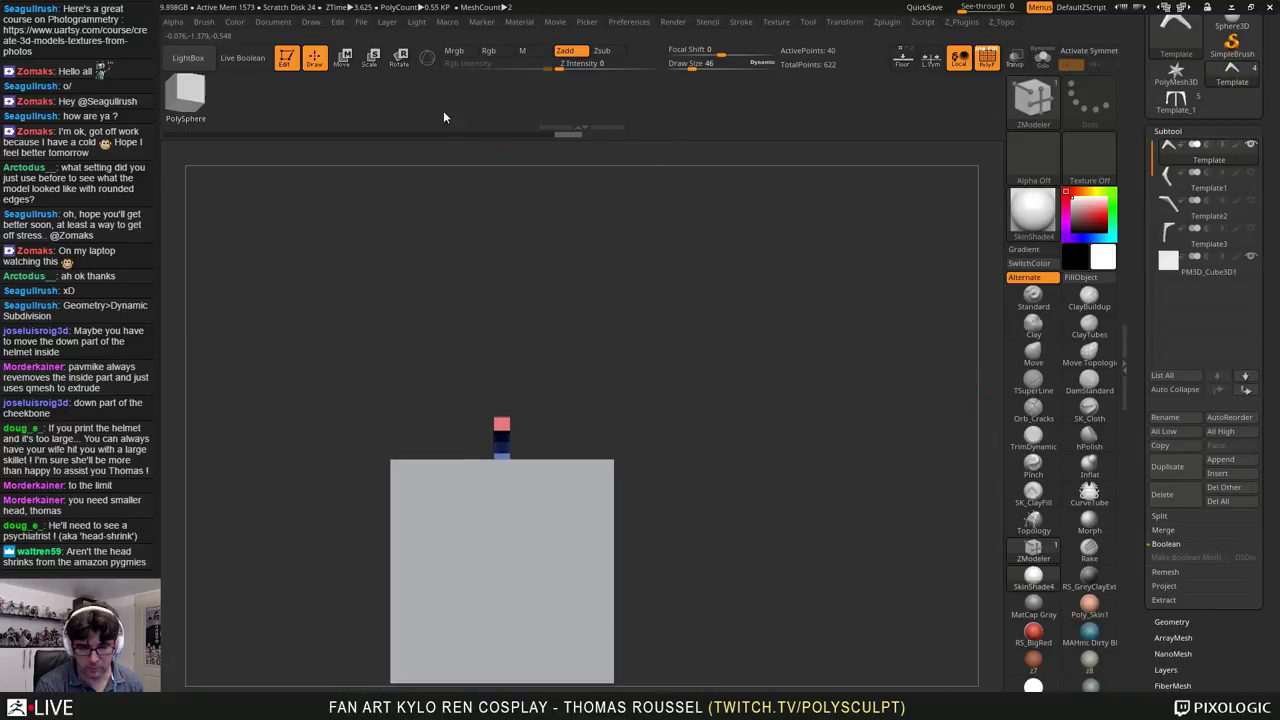
pyautogui.click(344, 57)
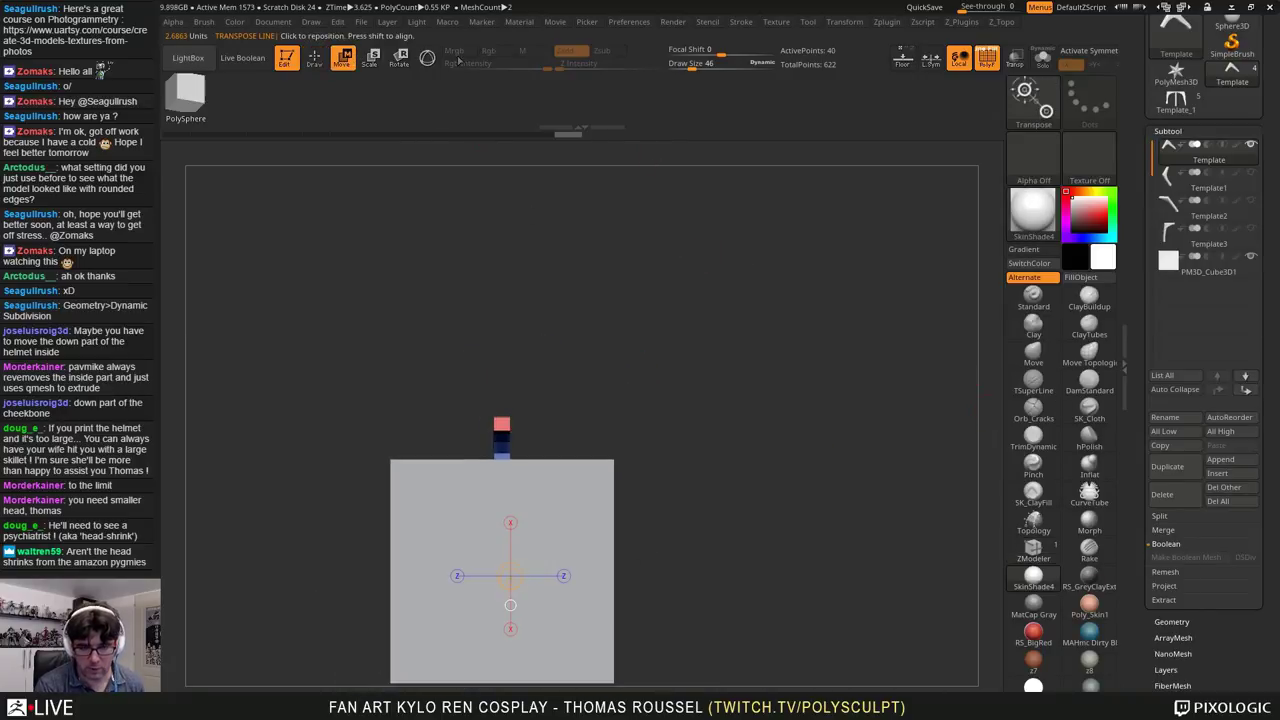
pyautogui.click(427, 57)
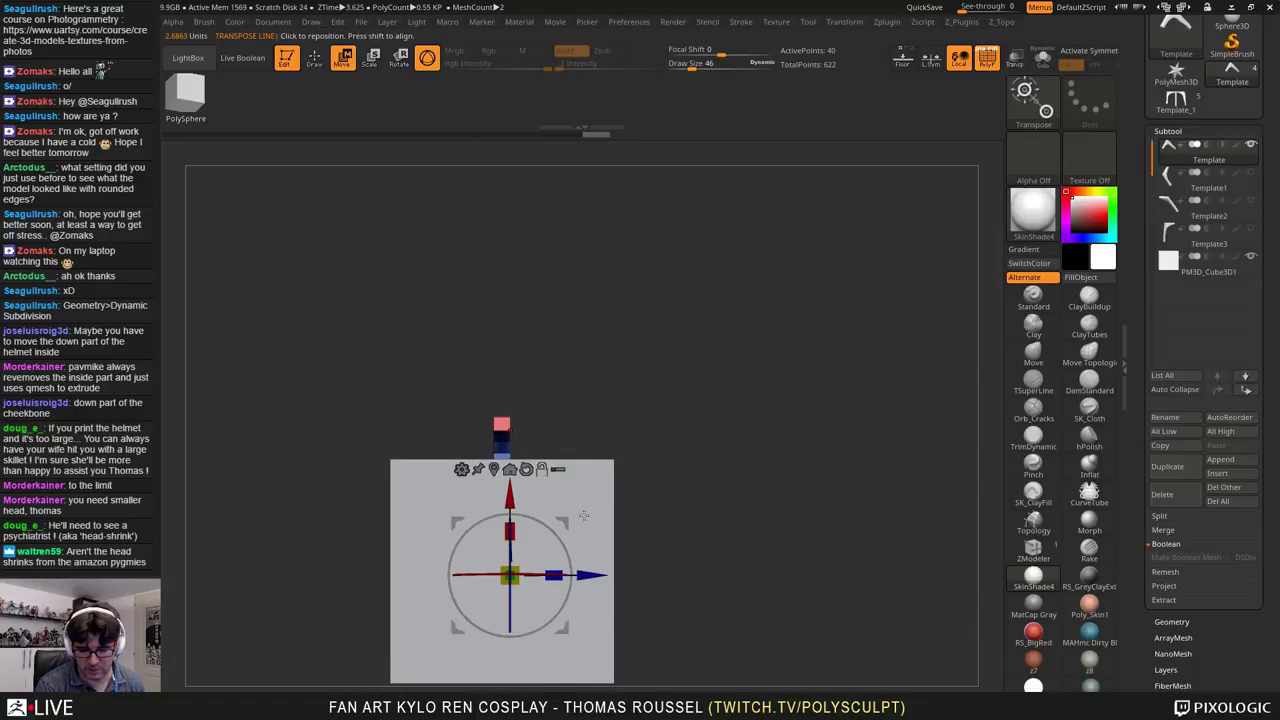
pyautogui.keyDown('alt'); pyautogui.click(530, 565); pyautogui.keyUp('alt')
pyautogui.moveTo(509, 564); pyautogui.dragTo(336, 561)
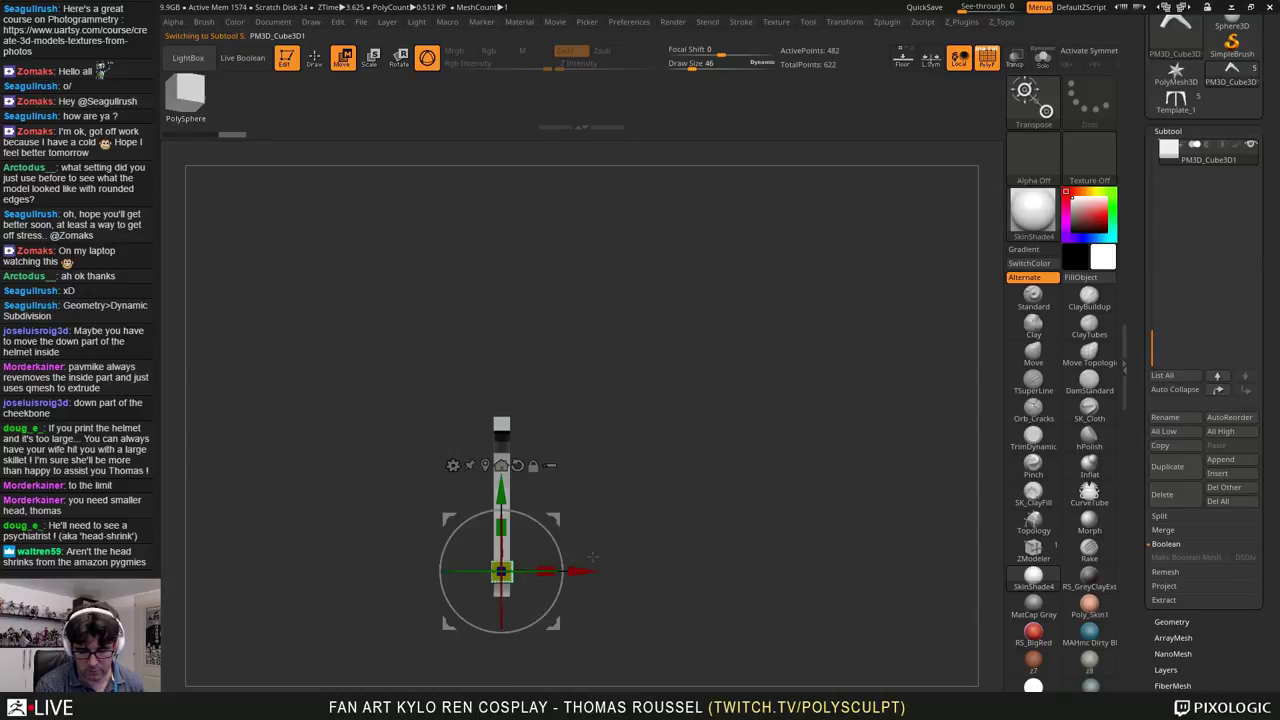
# Step: Stretch the small cube along X into a square bar and center it in the Template arm's central end, protruding on both sides
pyautogui.keyDown('alt'); pyautogui.moveTo(600, 485); pyautogui.dragTo(595, 311); pyautogui.keyUp('alt')
pyautogui.keyDown('alt'); pyautogui.moveTo(690, 335); pyautogui.dragTo(763, 517); pyautogui.keyUp('alt')
pyautogui.moveTo(661, 387); pyautogui.dragTo(609, 279)
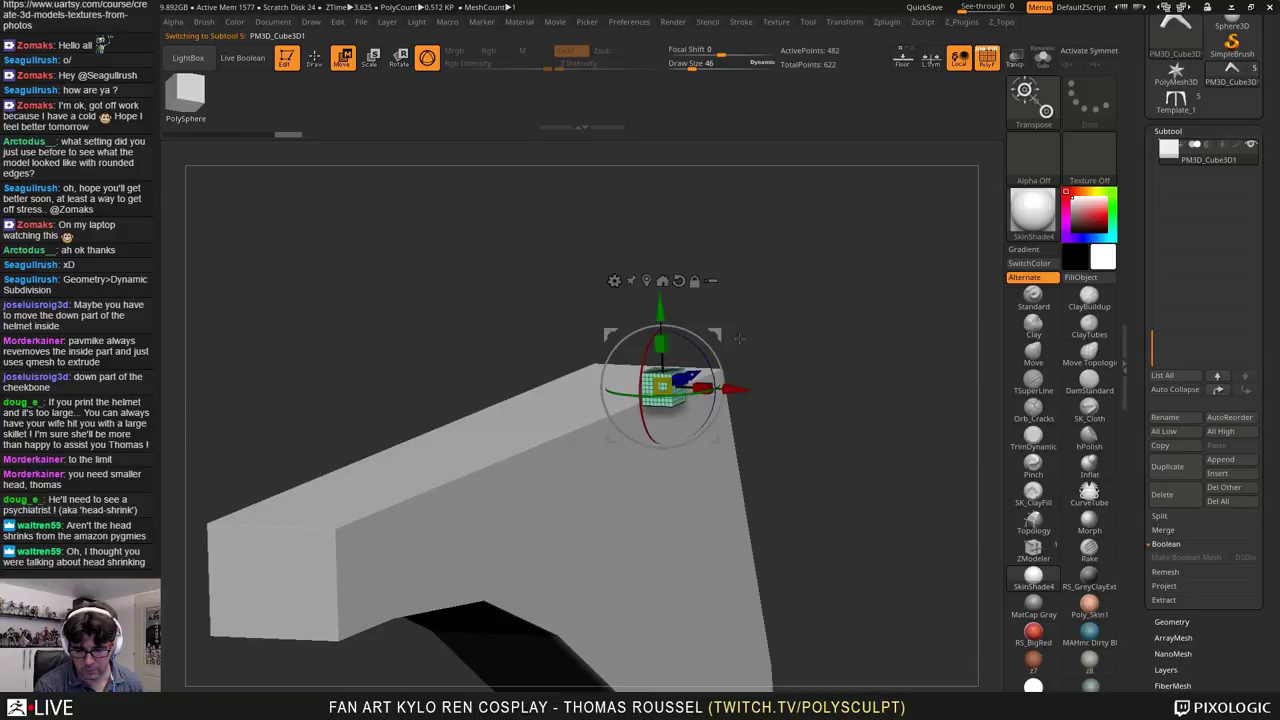
pyautogui.keyDown('shift'); pyautogui.moveTo(790, 450); pyautogui.dragTo(891, 479); pyautogui.keyUp('shift')
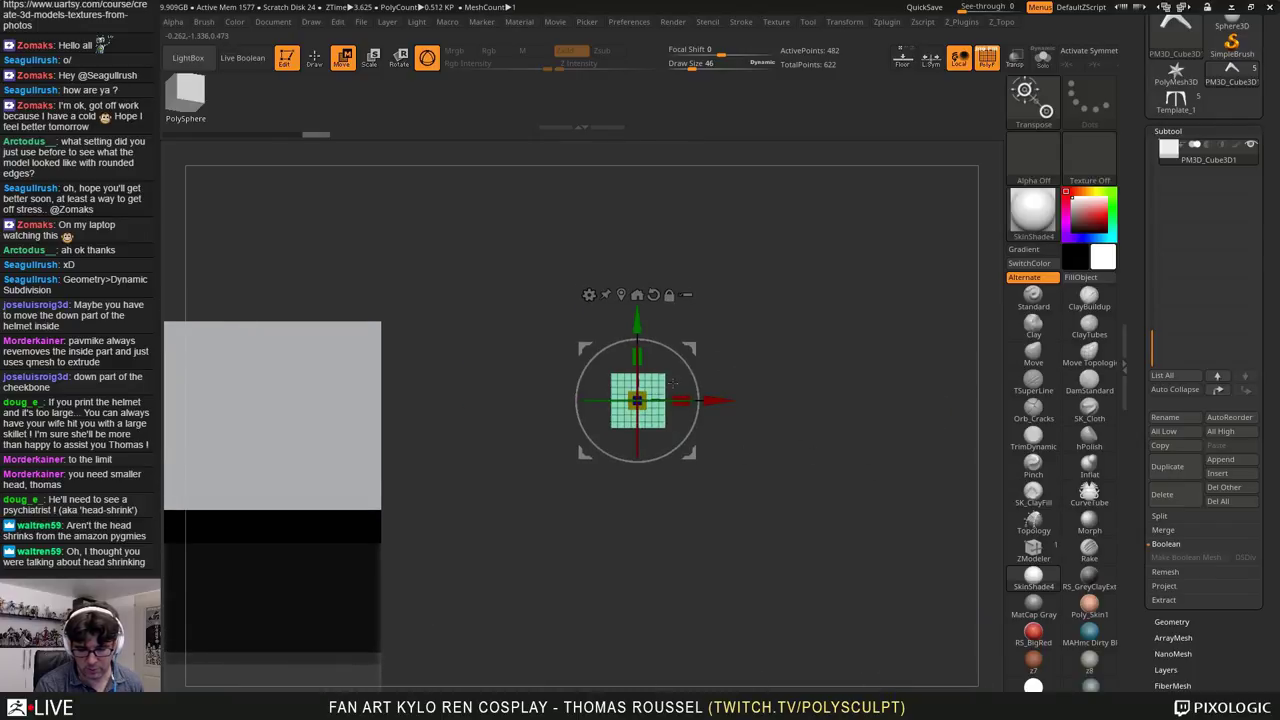
pyautogui.moveTo(681, 401); pyautogui.dragTo(750, 401)
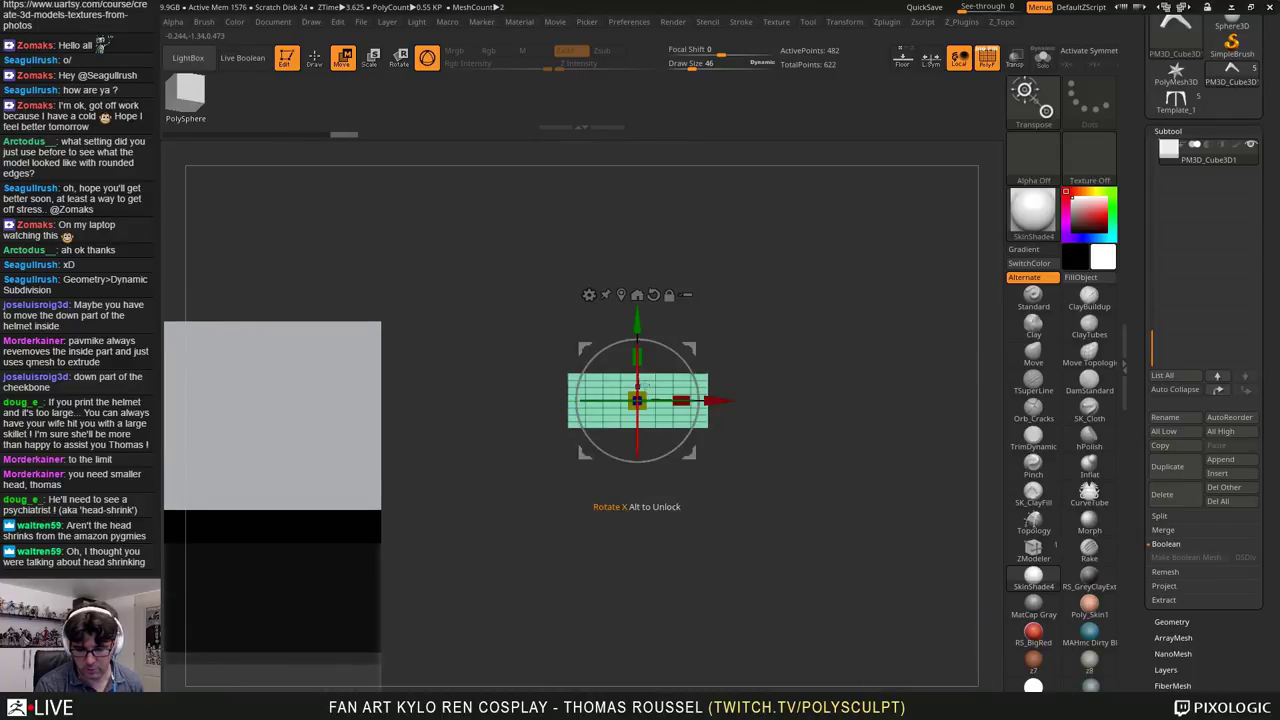
pyautogui.moveTo(637, 401); pyautogui.dragTo(693, 389)
pyautogui.moveTo(694, 345); pyautogui.dragTo(326, 361)
pyautogui.keyDown('alt'); pyautogui.moveTo(572, 441); pyautogui.dragTo(769, 426); pyautogui.keyUp('alt')
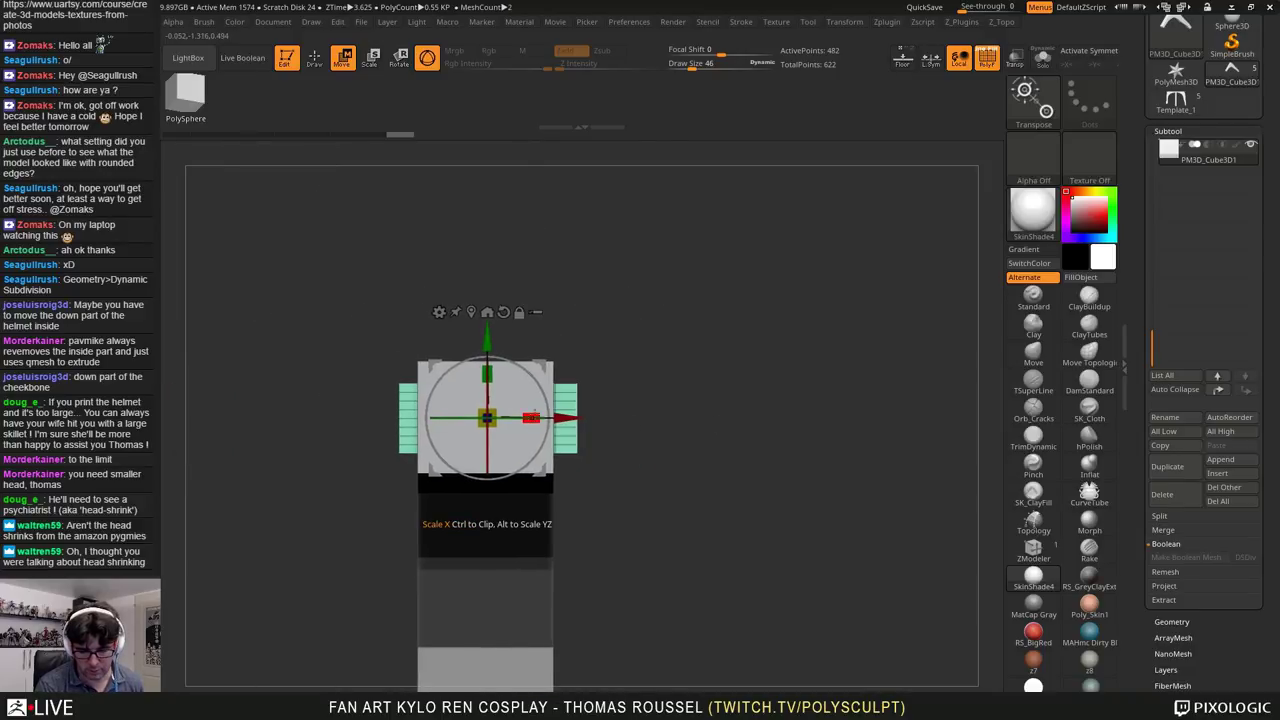
pyautogui.moveTo(531, 417); pyautogui.dragTo(675, 413)
pyautogui.moveTo(793, 372); pyautogui.dragTo(736, 383)
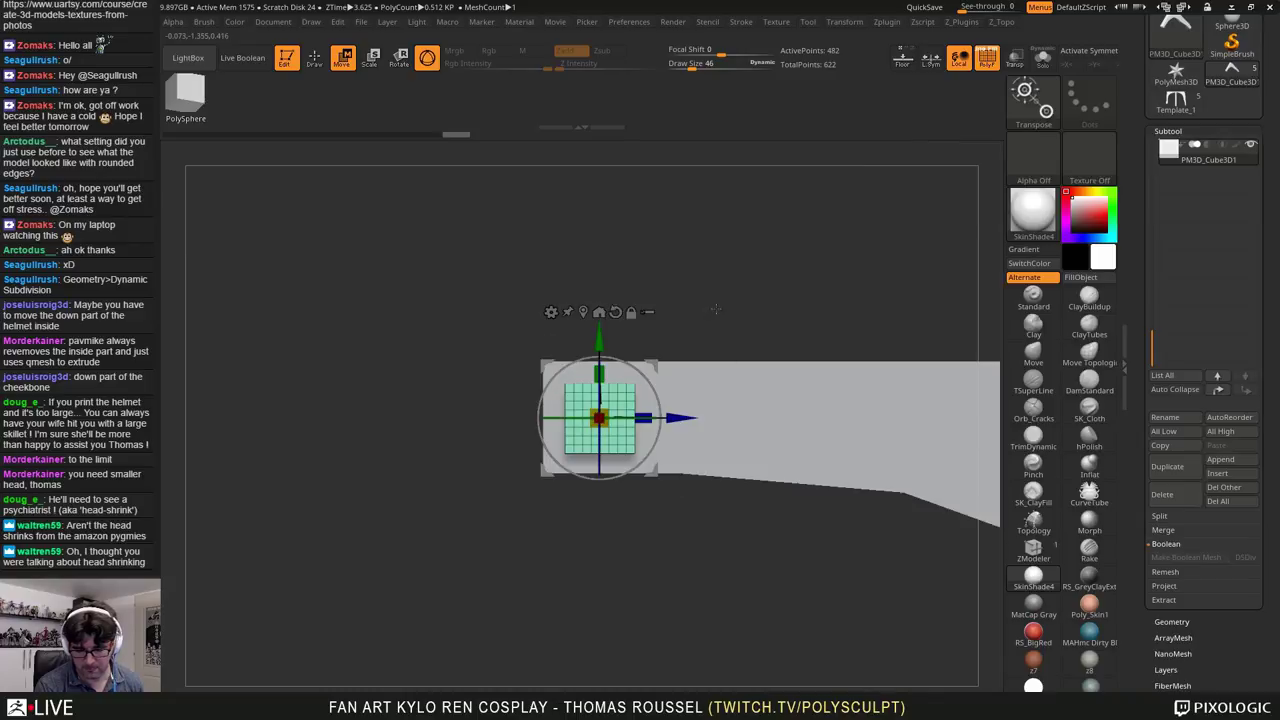
pyautogui.moveTo(714, 309); pyautogui.dragTo(576, 405)
# Step: Duplicate the bar, rotate the copy perpendicular to the original, and merge the two bars into one cross-shaped connector subtool
pyautogui.click(1178, 472)
pyautogui.moveTo(687, 516); pyautogui.dragTo(727, 580)
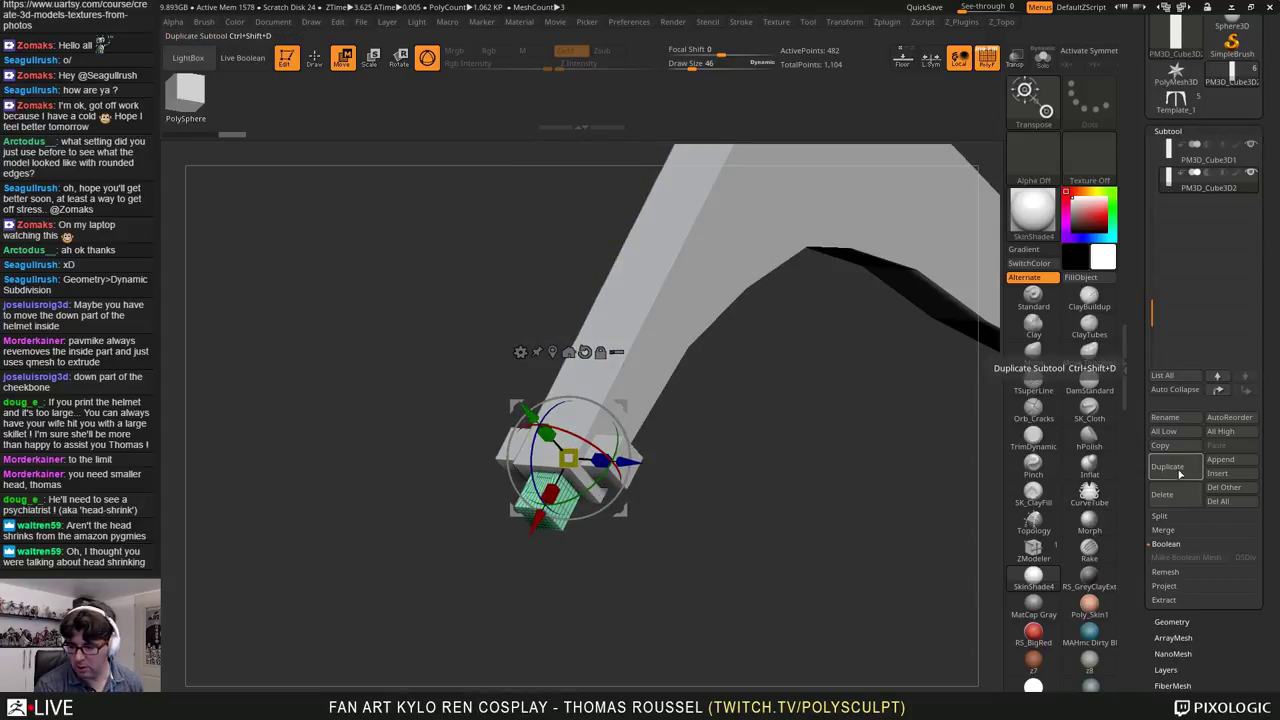
pyautogui.click(1164, 150)
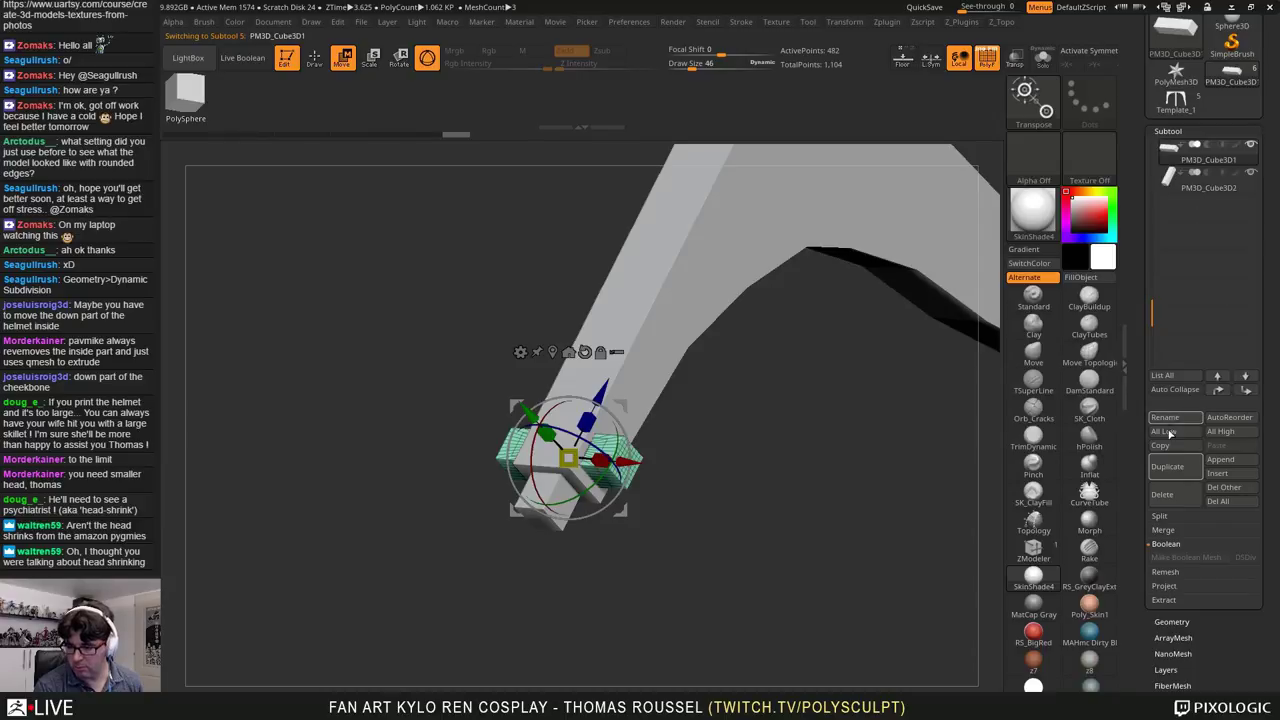
pyautogui.click(1164, 531)
pyautogui.click(1167, 545)
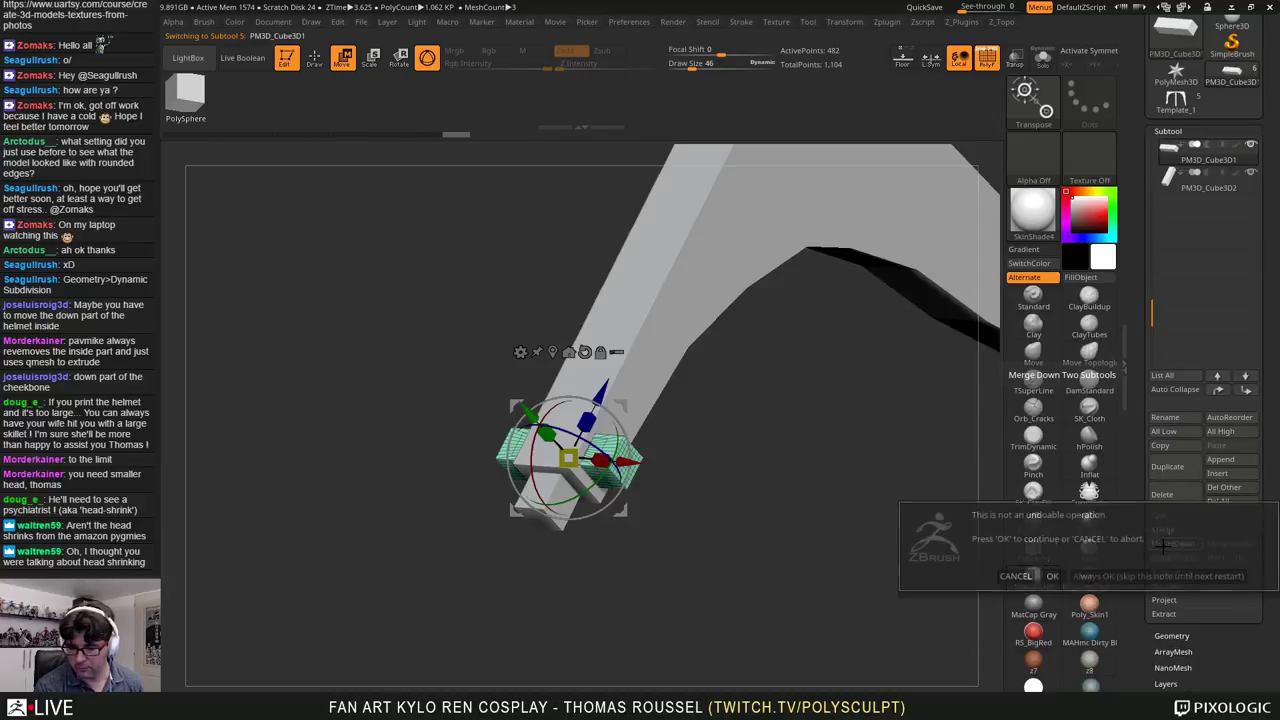
pyautogui.click(1052, 576)
pyautogui.moveTo(895, 565)
pyautogui.mouseDown()
pyautogui.moveTo(876, 553)
pyautogui.moveTo(1030, 533)
pyautogui.mouseUp()
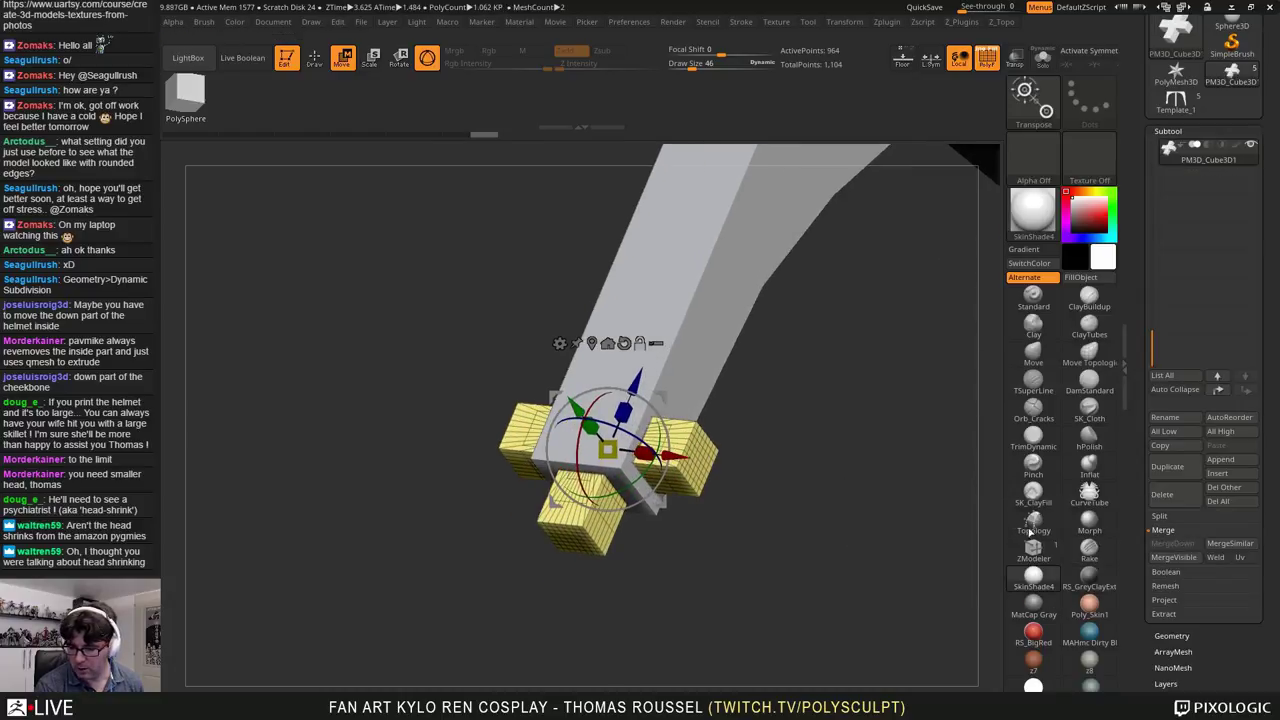
# Step: Duplicate the cross connector and enlarge the copy slightly with the Inflate deformation for fitting clearance
pyautogui.click(1170, 467)
pyautogui.moveTo(895, 450); pyautogui.dragTo(874, 425)
pyautogui.scroll(-4, 1274, 592)
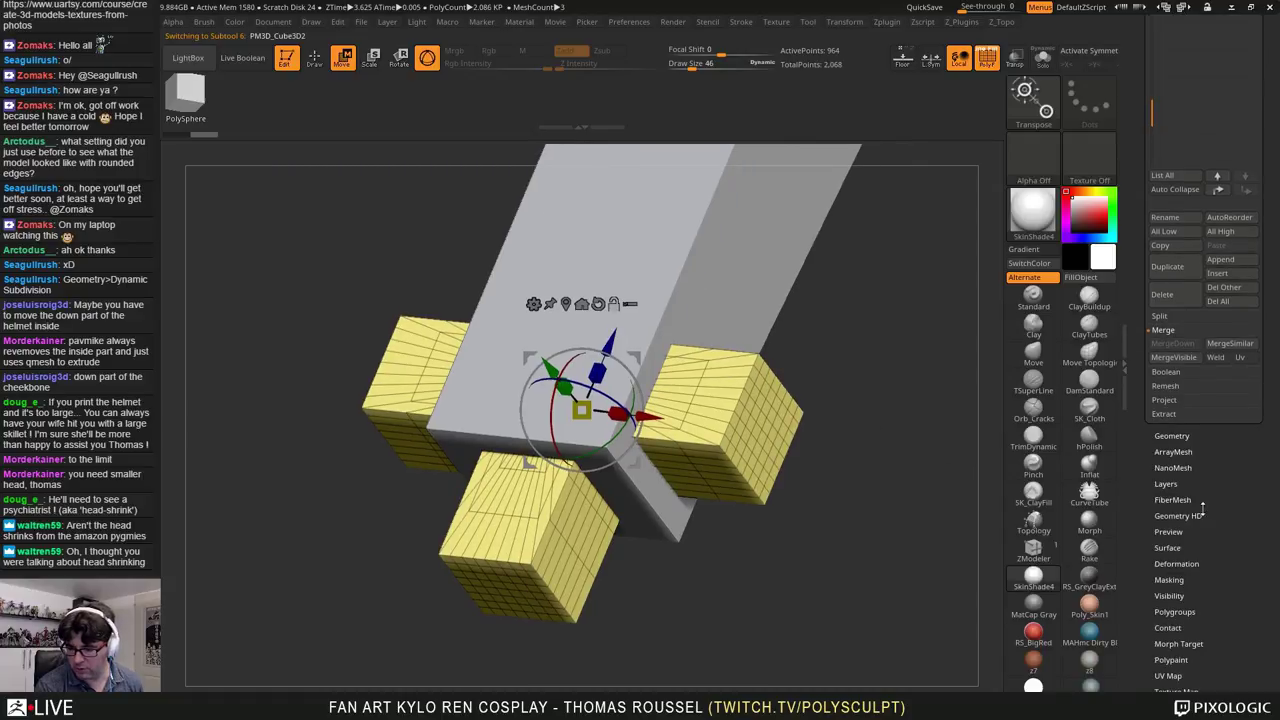
pyautogui.moveTo(1223, 572); pyautogui.dragTo(1214, 516)
pyautogui.click(1176, 507)
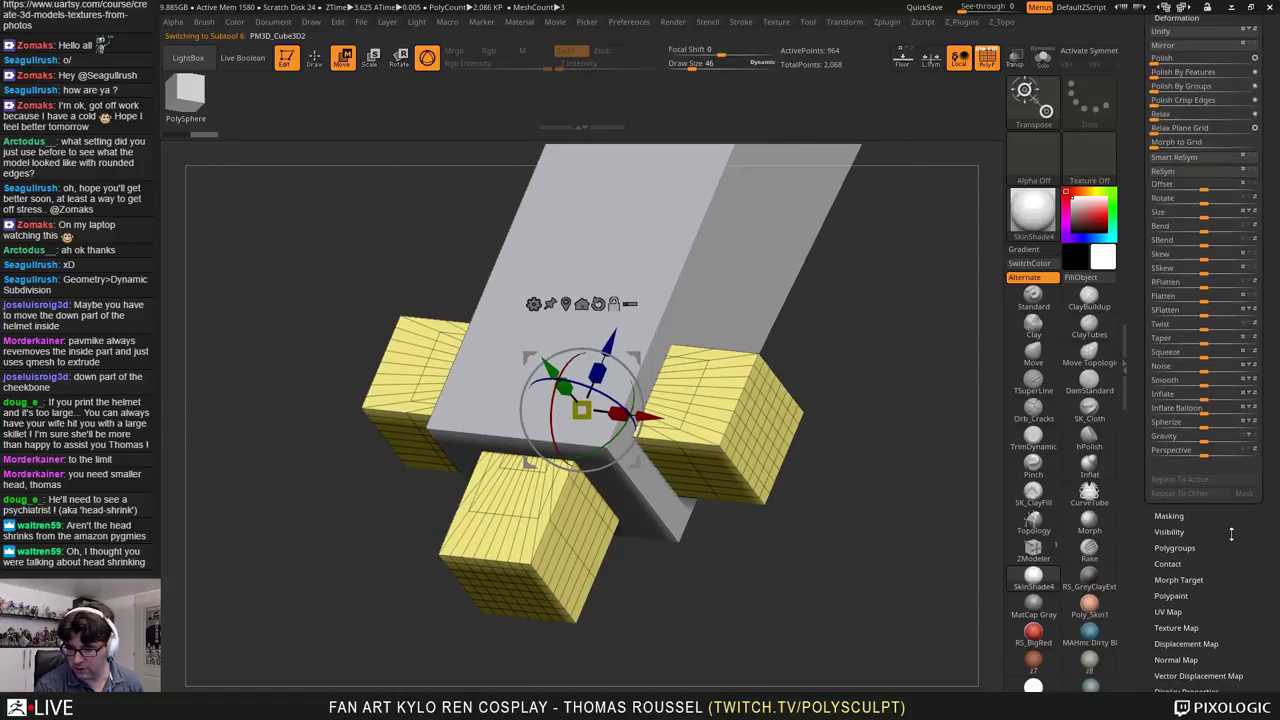
pyautogui.click(1201, 456)
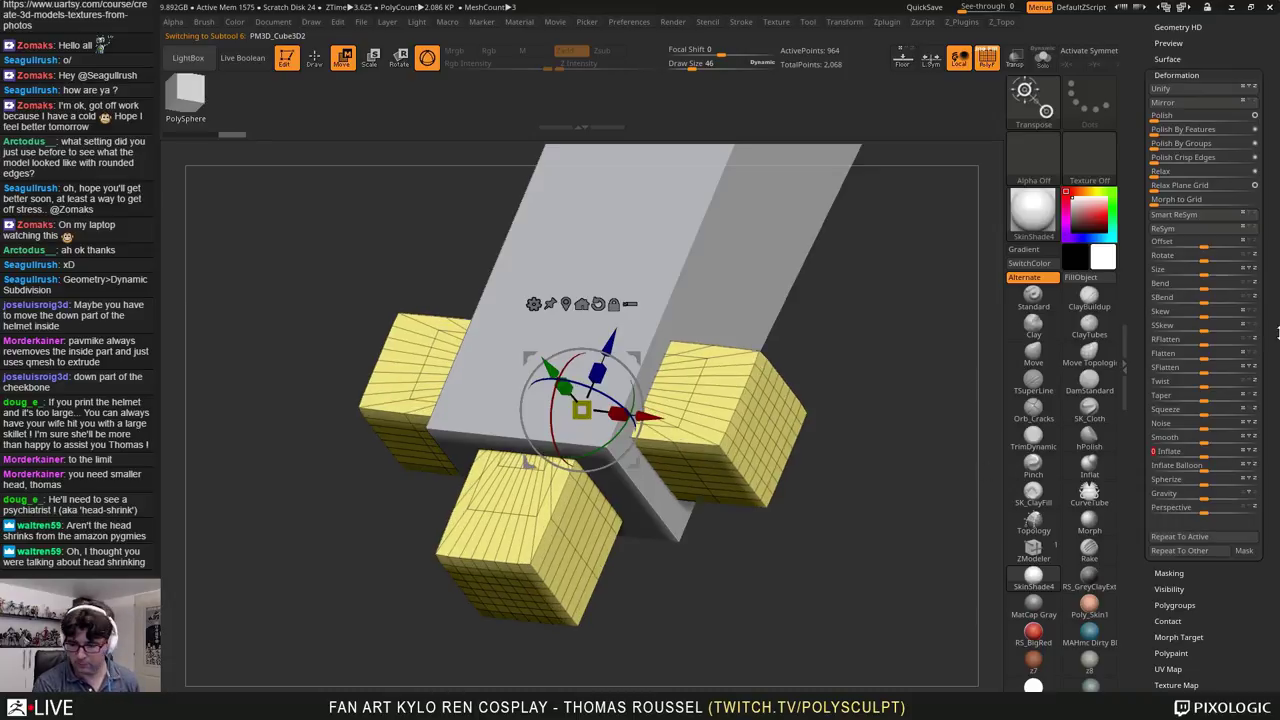
# Step: Set the inflated cross to subtraction and move the original cross directly below Template in the subtool order, with Template as a Start group
pyautogui.scroll(10, 1270, 380)
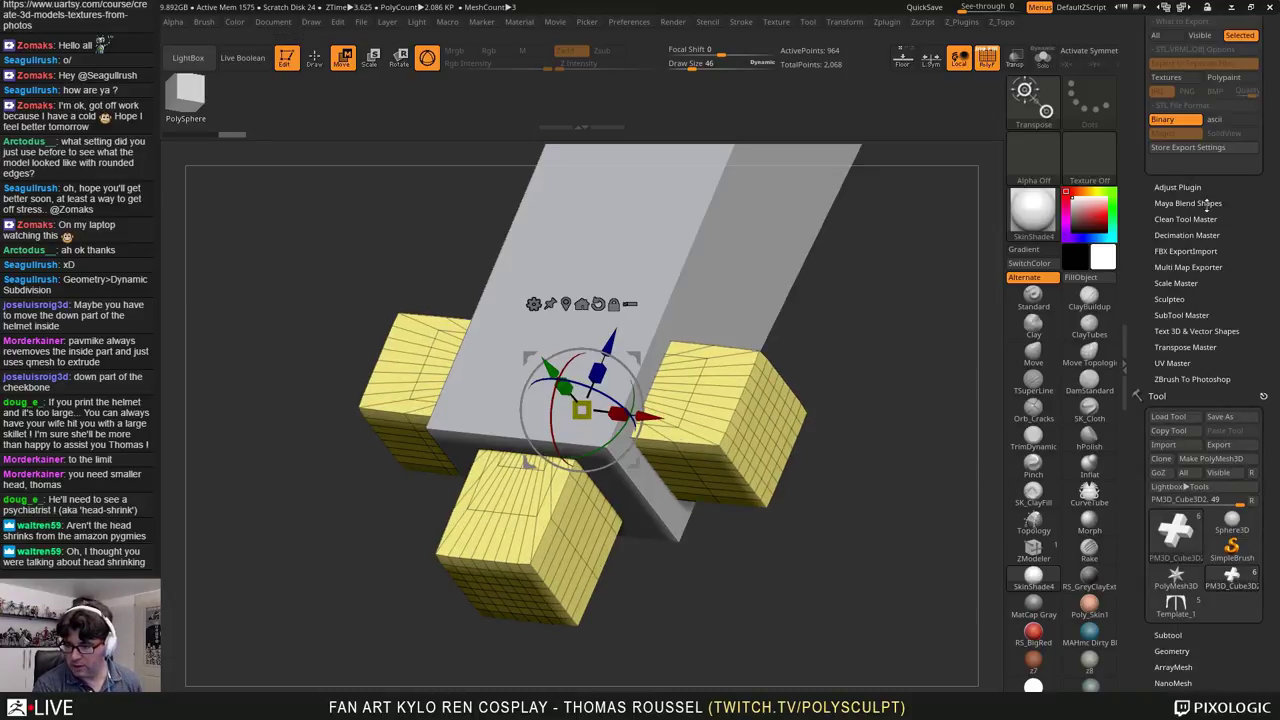
pyautogui.scroll(-5, 1200, 300)
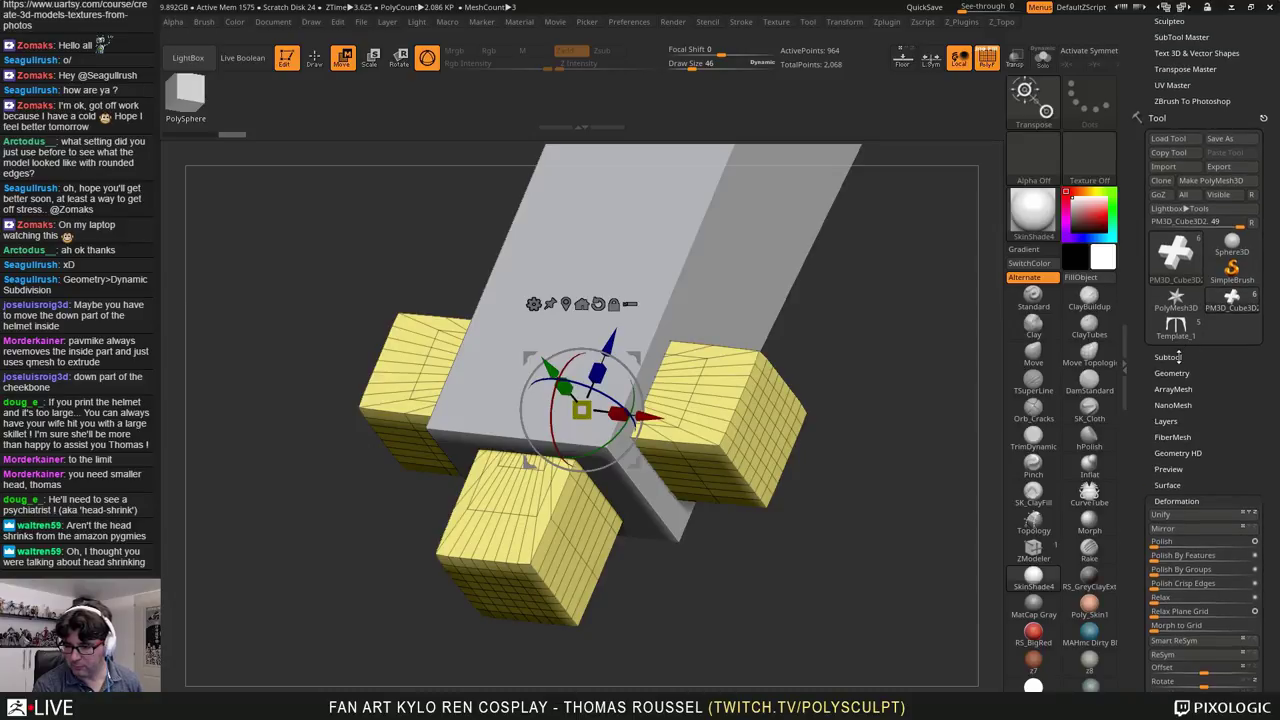
pyautogui.click(1168, 357)
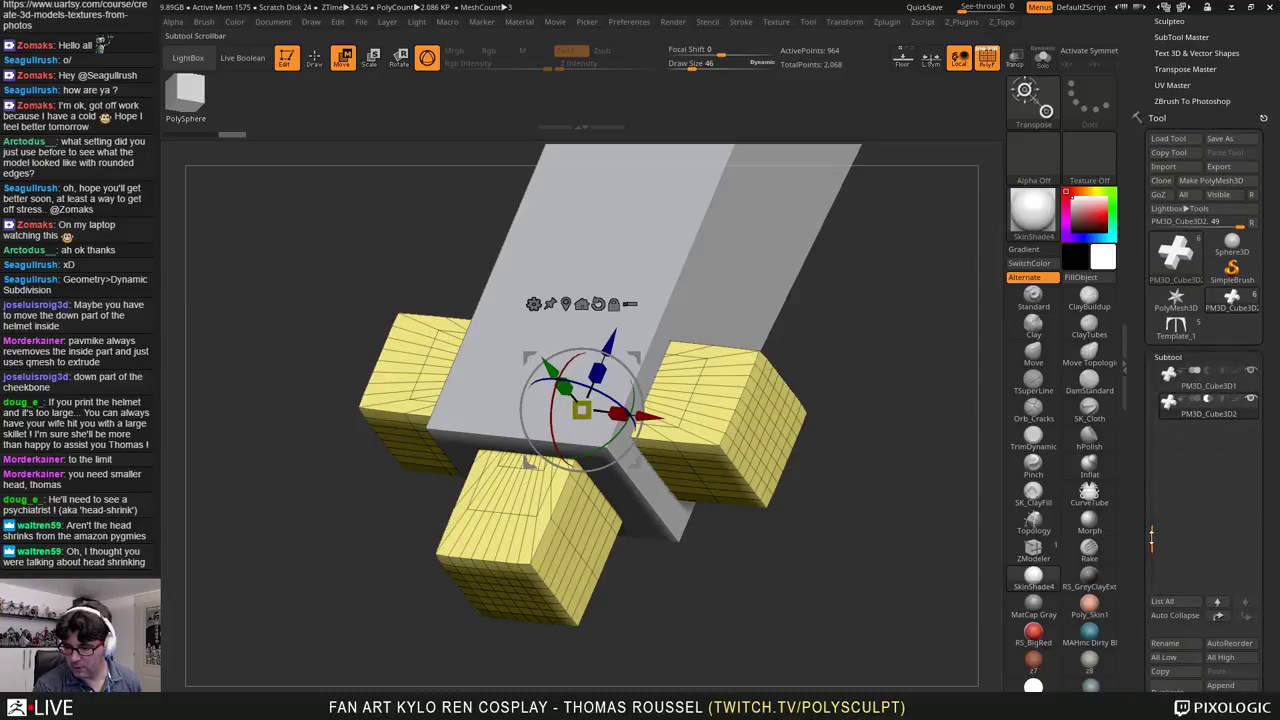
pyautogui.moveTo(1152, 499); pyautogui.dragTo(1152, 372)
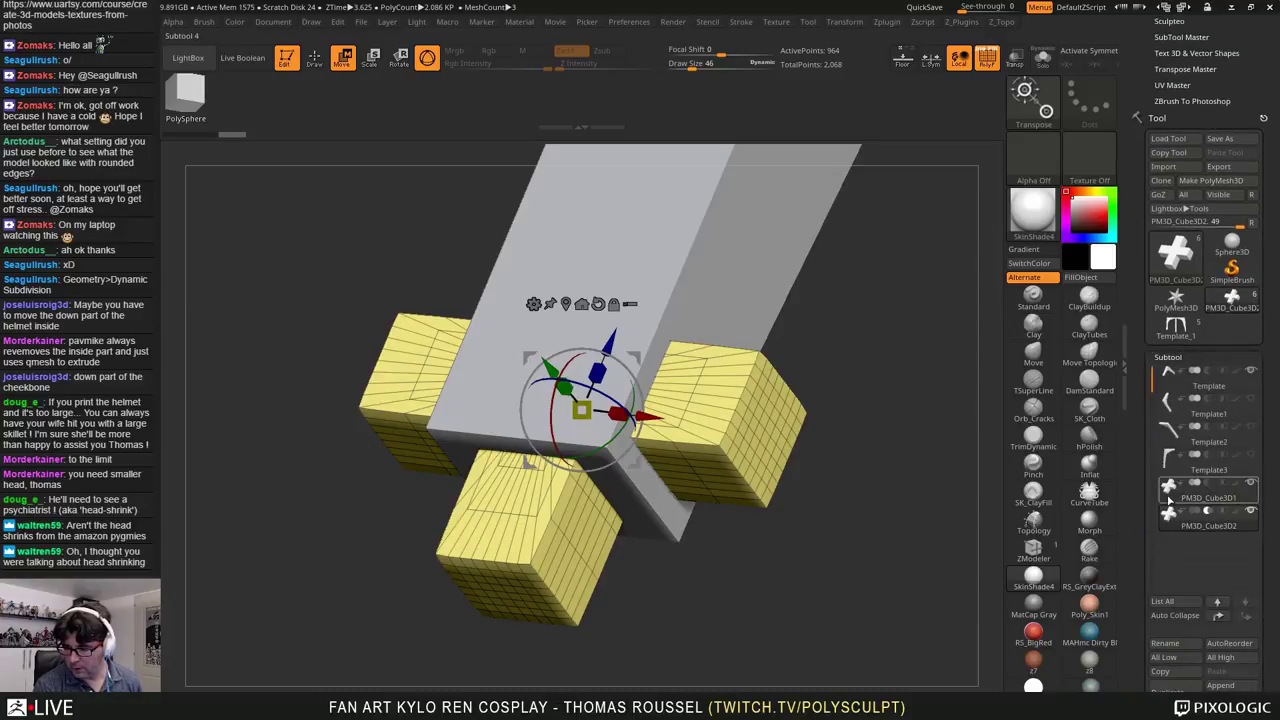
pyautogui.click(1217, 601)
pyautogui.click(1217, 616)
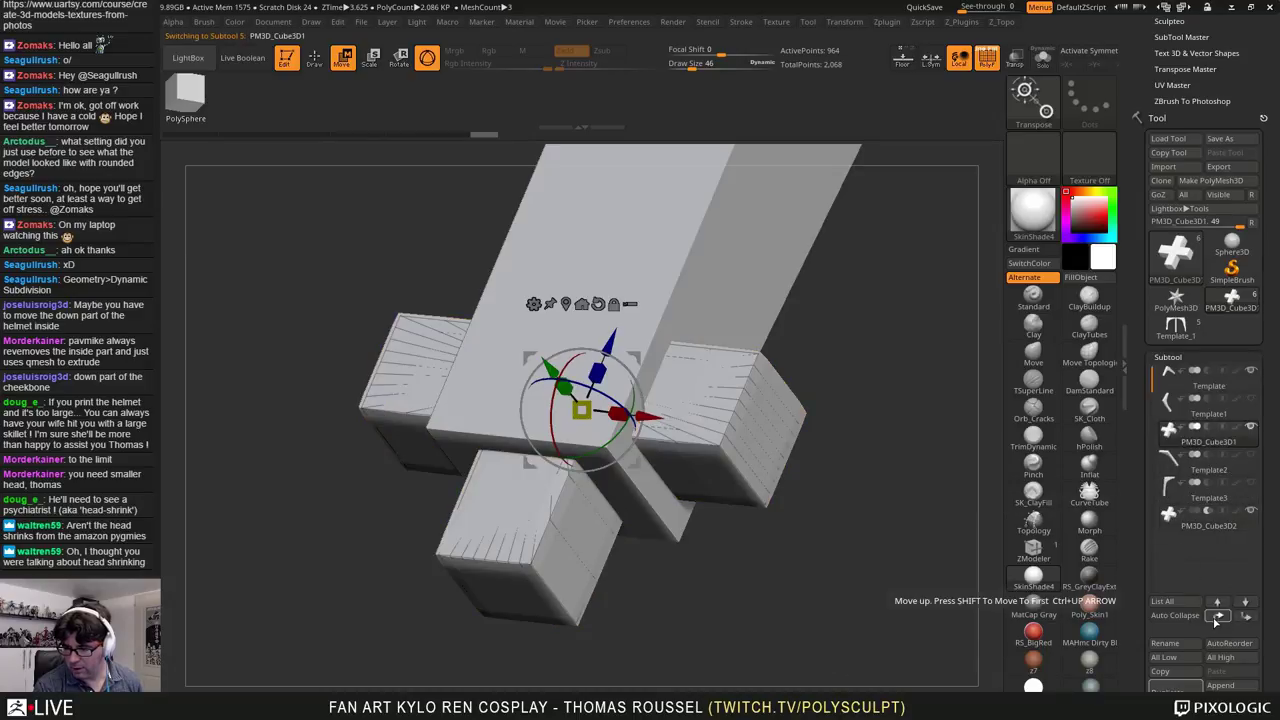
pyautogui.click(1217, 616)
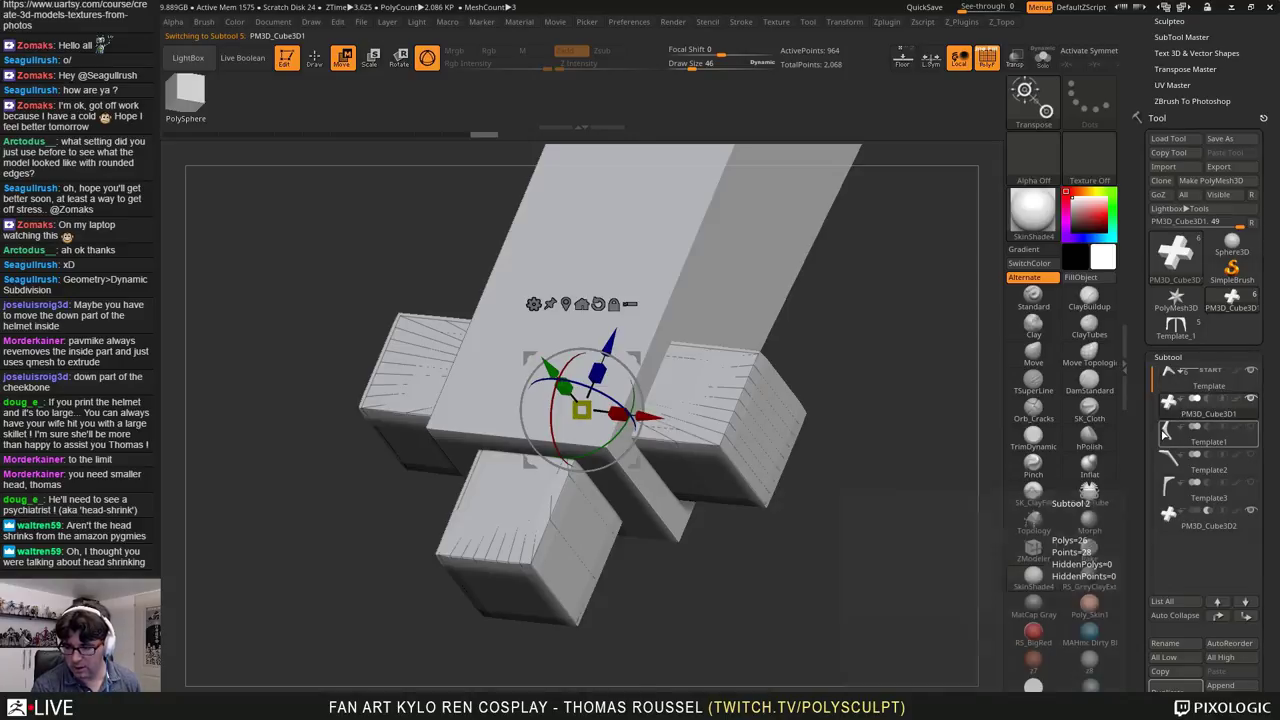
# Step: Duplicate the inflated cross twice and move one subtractive copy directly below Template1, making Template1 a Start group
pyautogui.click(1173, 527)
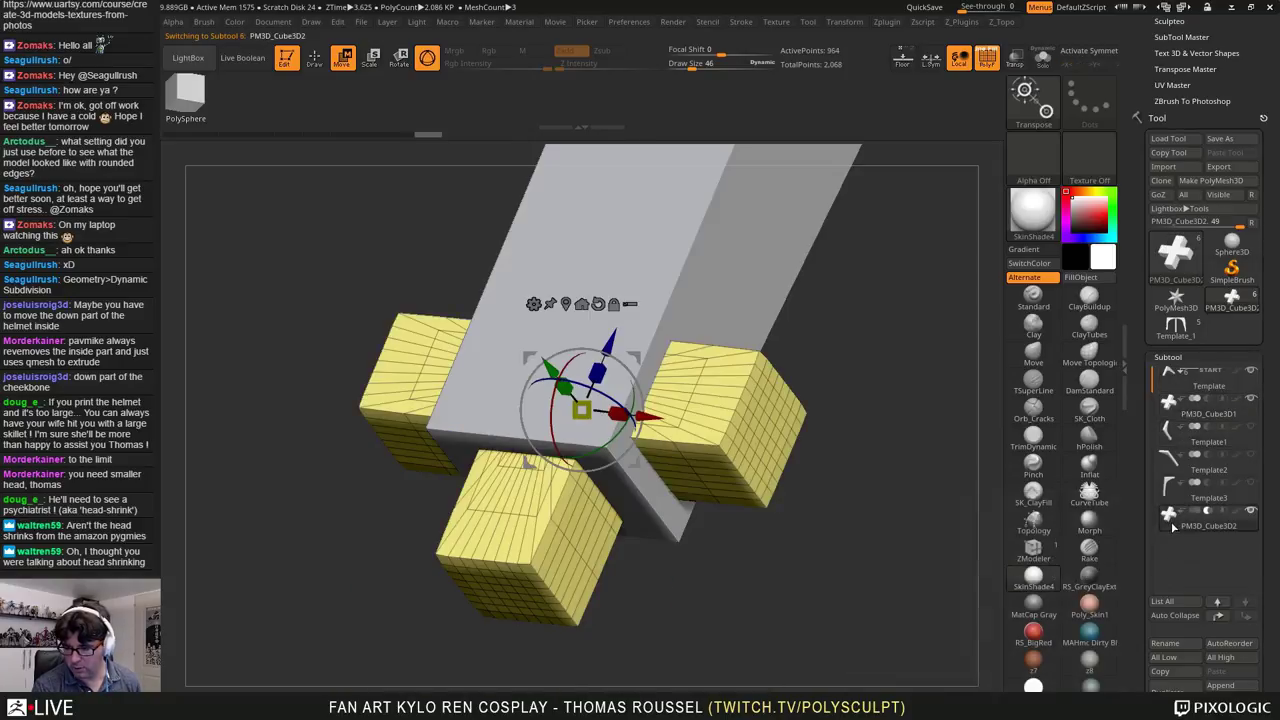
pyautogui.doubleClick(1175, 690)
pyautogui.click(1176, 576)
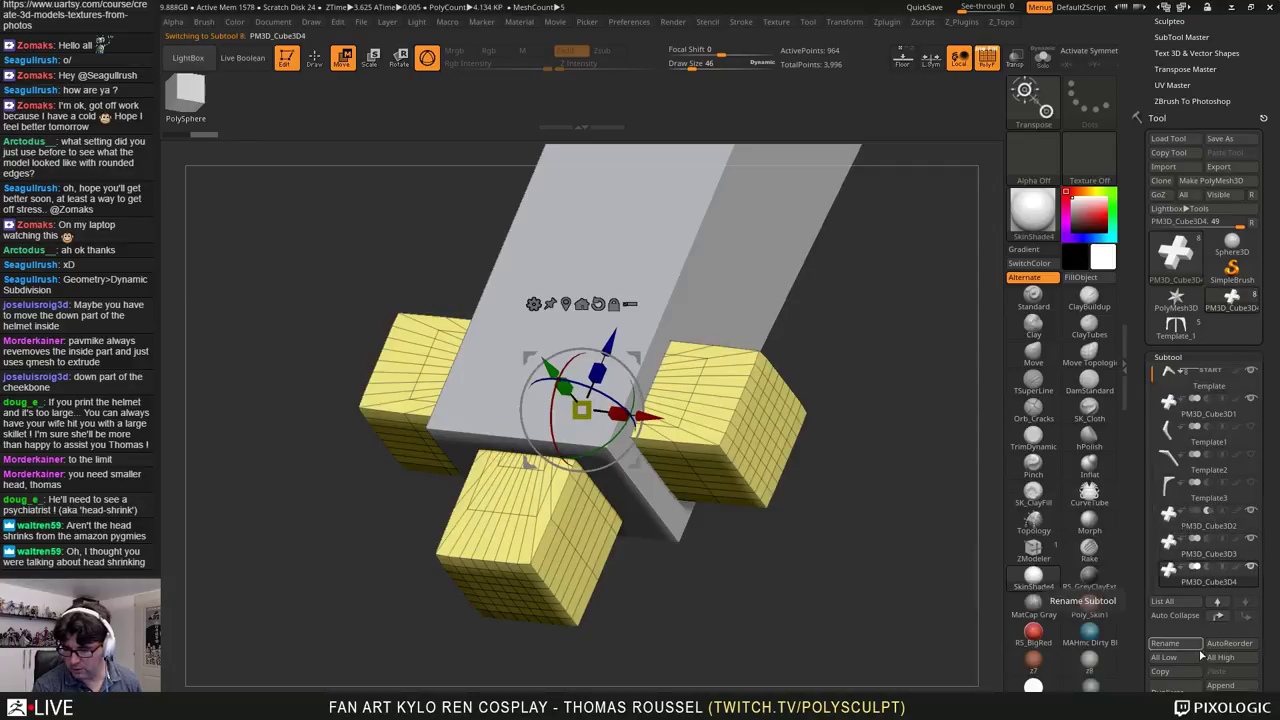
pyautogui.click(1217, 616)
pyautogui.click(1217, 616)
pyautogui.click(1217, 616)
pyautogui.click(1217, 616)
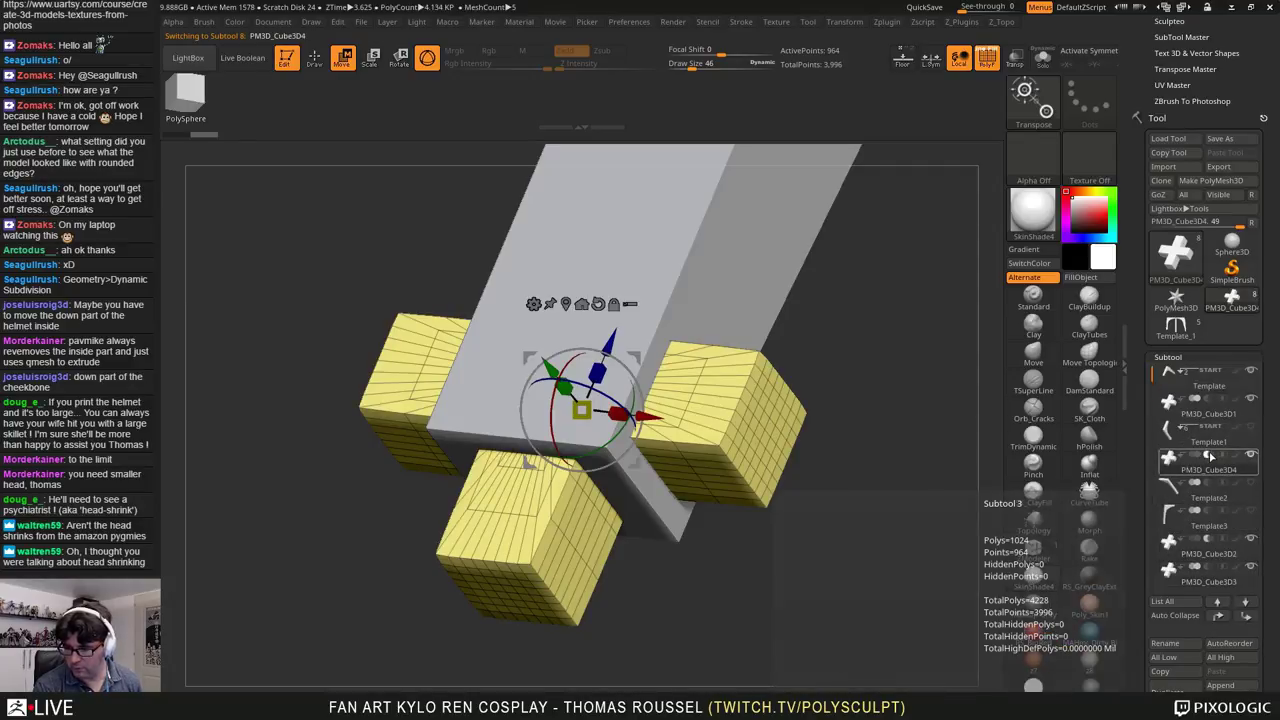
# Step: Place one subtractive cross directly below Template2 and one below Template3, and make both arms Start groups
pyautogui.click(1181, 548)
pyautogui.click(1218, 616)
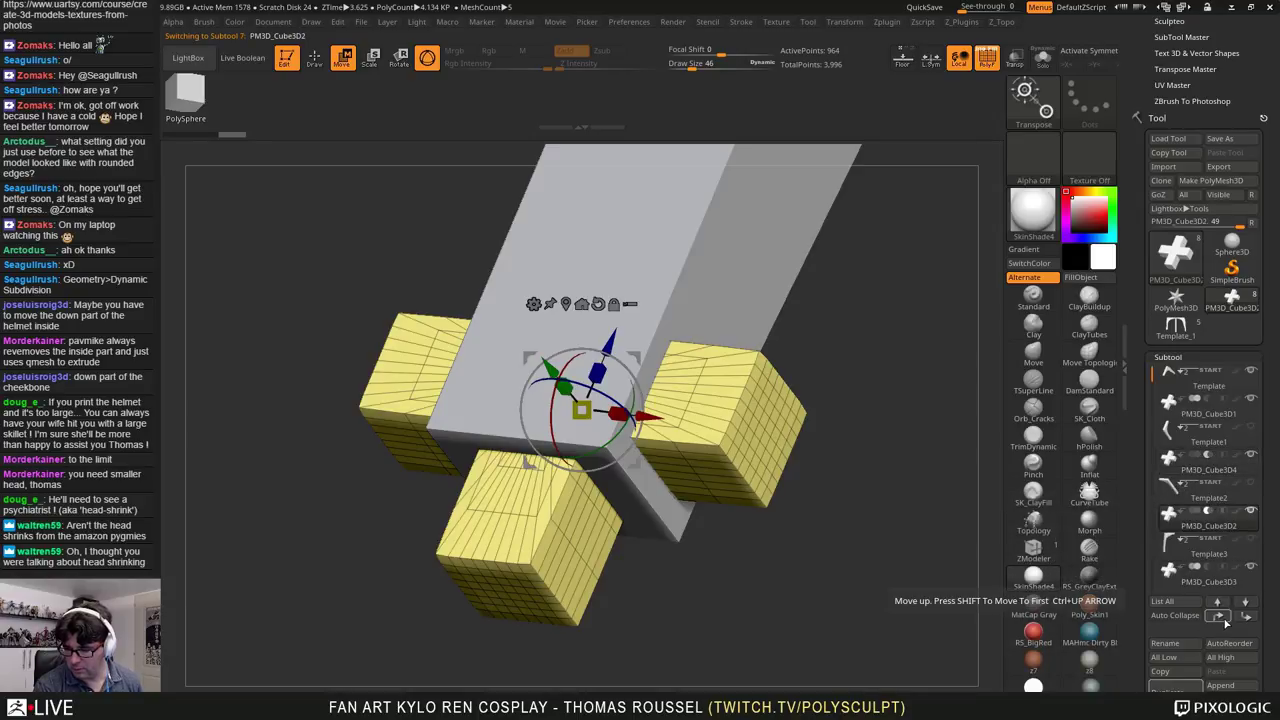
pyautogui.moveTo(1217, 527)
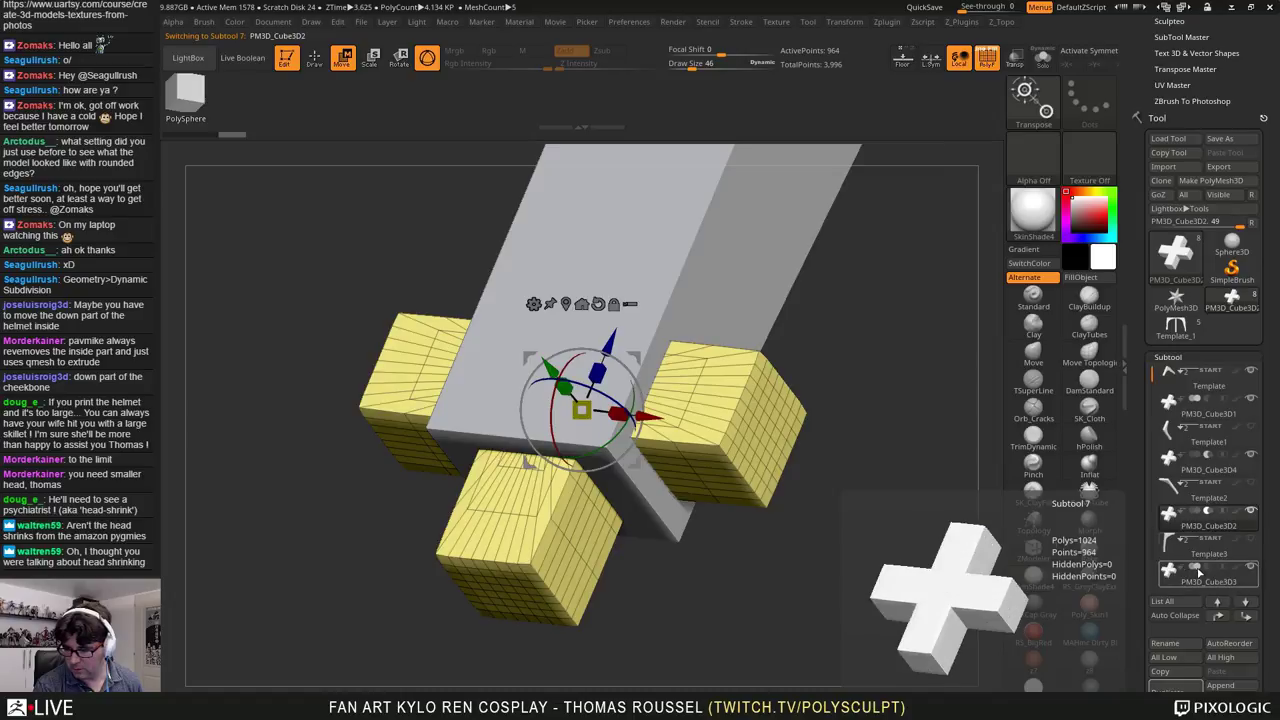
# Step: Make Template1 active and show the Template1, Template2 and Template3 arms again
pyautogui.keyDown('alt'); pyautogui.moveTo(850, 568); pyautogui.dragTo(1277, 478); pyautogui.keyUp('alt')
pyautogui.click(1248, 430)
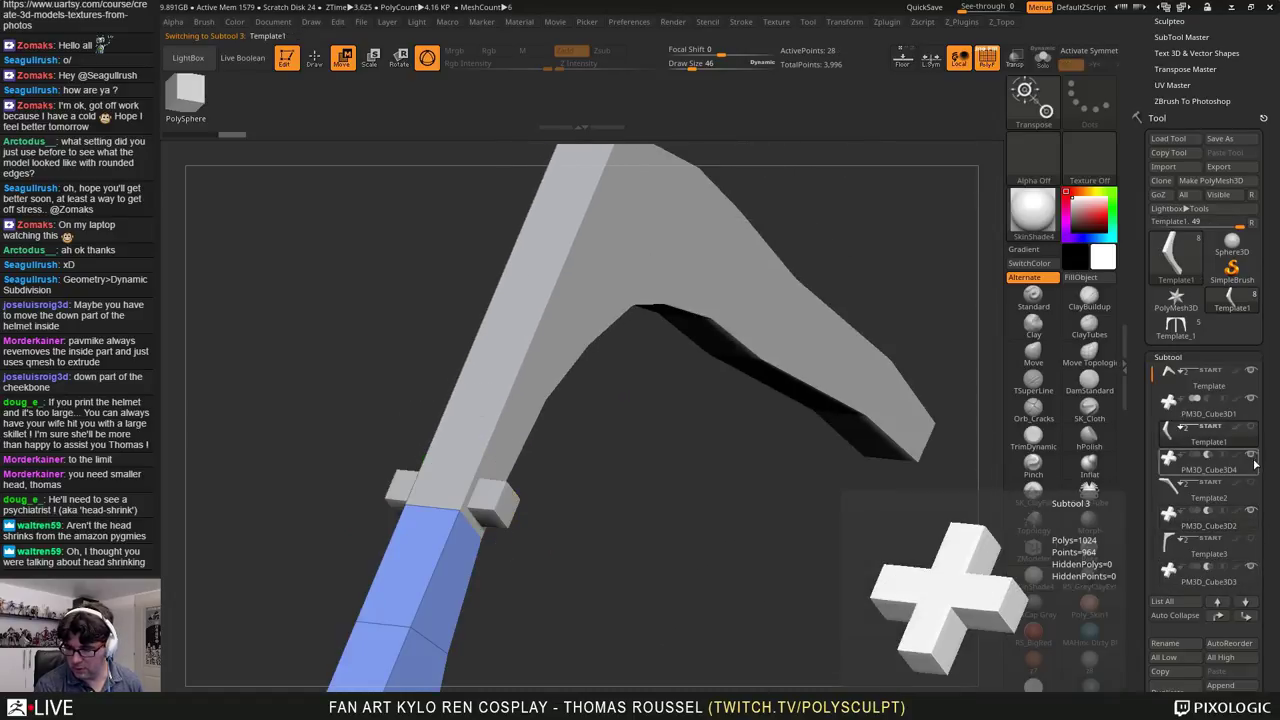
pyautogui.click(1251, 539)
pyautogui.moveTo(856, 300)
pyautogui.keyDown('alt'); pyautogui.mouseDown()
pyautogui.moveTo(855, 514)
pyautogui.moveTo(864, 278)
pyautogui.mouseUp(); pyautogui.keyUp('alt')
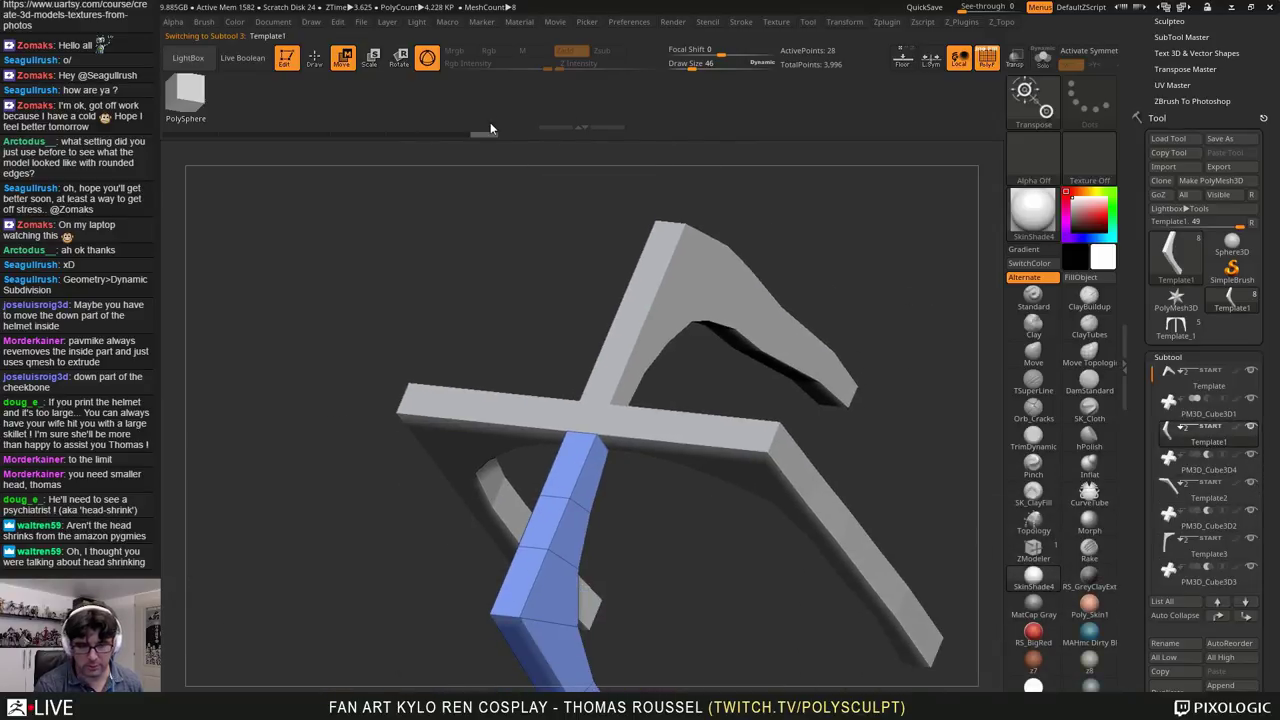
# Step: Turn on Live Boolean and turn off the polyframe display to preview the connector cuts
pyautogui.click(242, 57)
pyautogui.moveTo(600, 190); pyautogui.dragTo(669, 220)
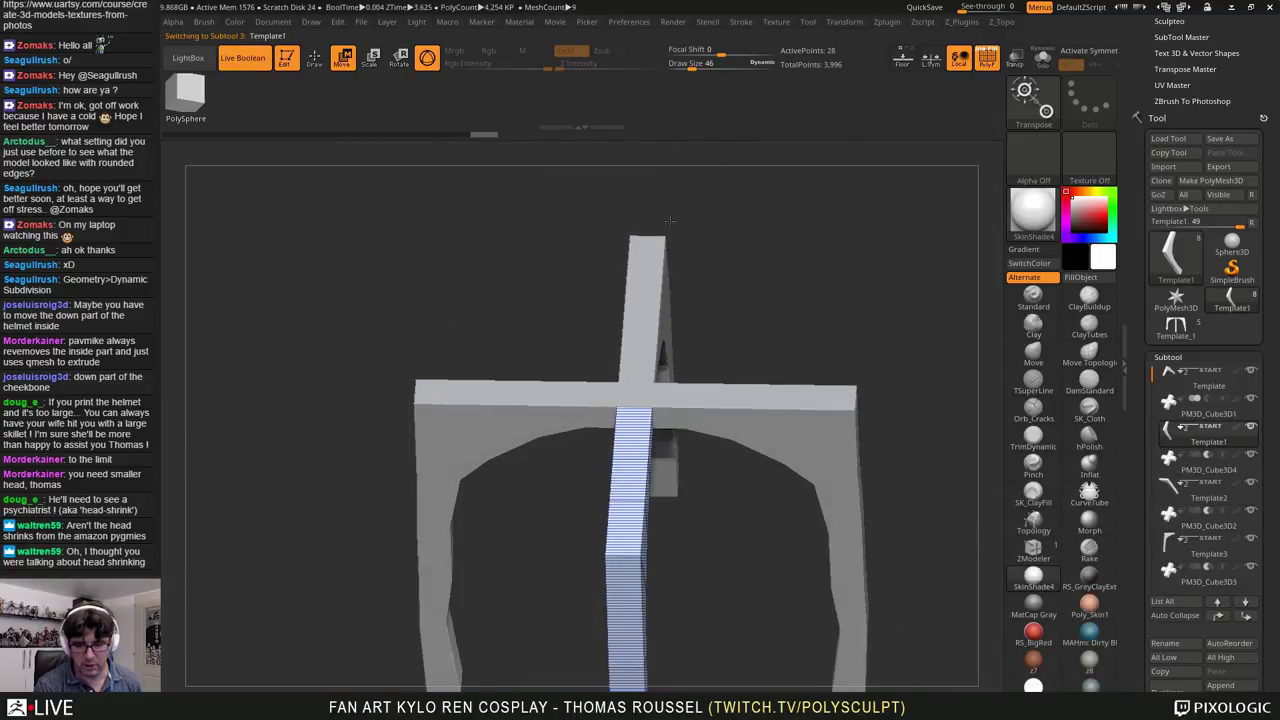
pyautogui.hotkey('shift', 'f')
pyautogui.keyDown('alt'); pyautogui.moveTo(795, 317); pyautogui.dragTo(708, 248); pyautogui.keyUp('alt')
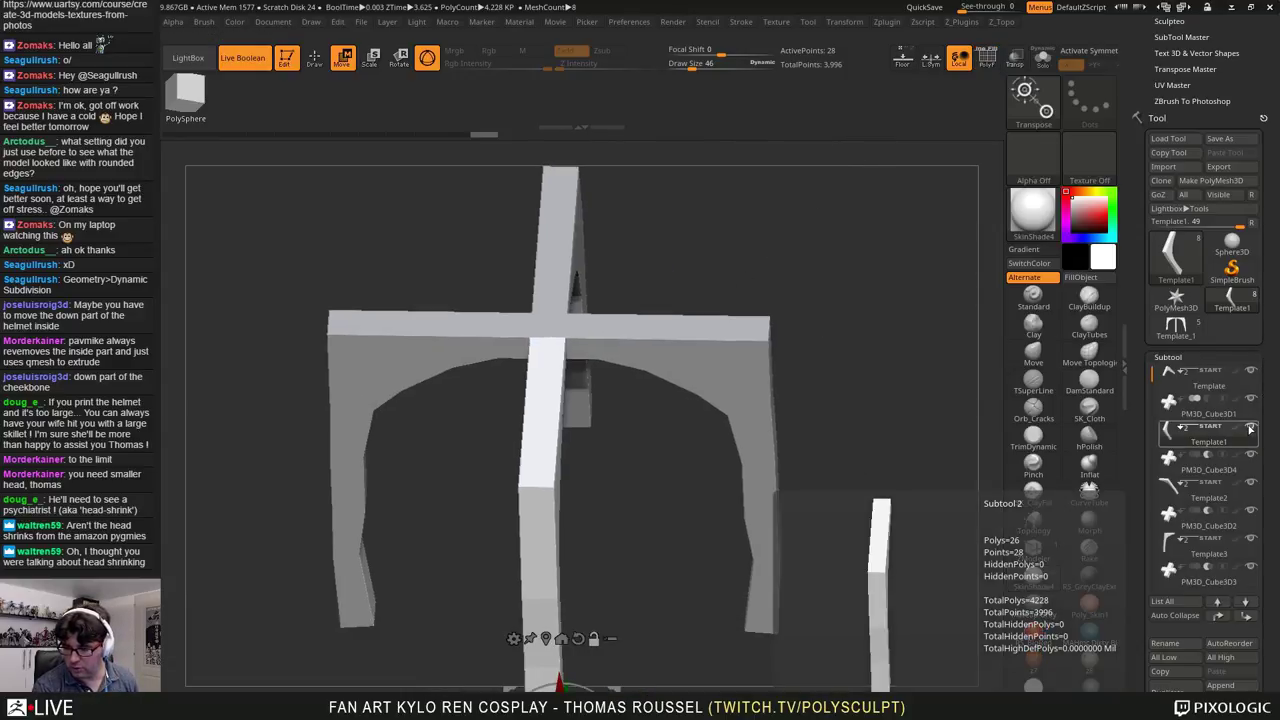
# Step: Hide everything except Template1 and its subtractive cross, and examine the square socket cut into the arm's central end
pyautogui.click(1251, 455)
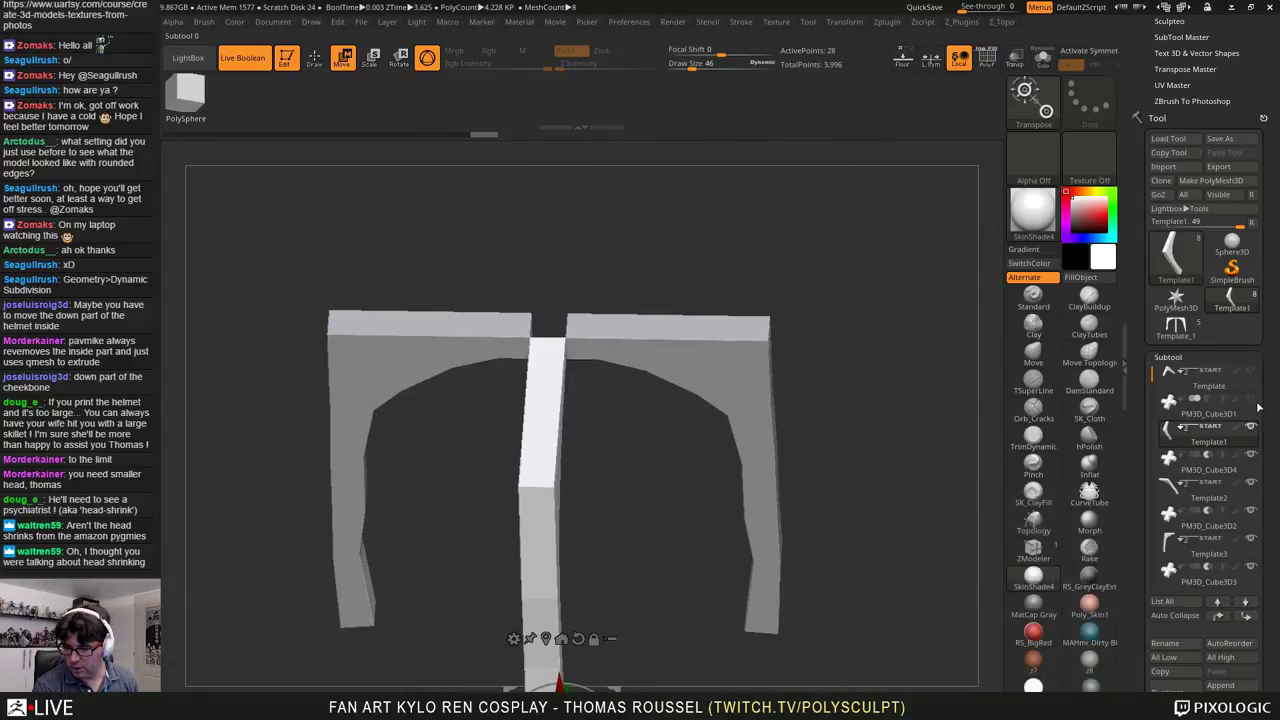
pyautogui.click(1250, 483)
pyautogui.click(1250, 539)
pyautogui.moveTo(722, 435); pyautogui.dragTo(682, 564)
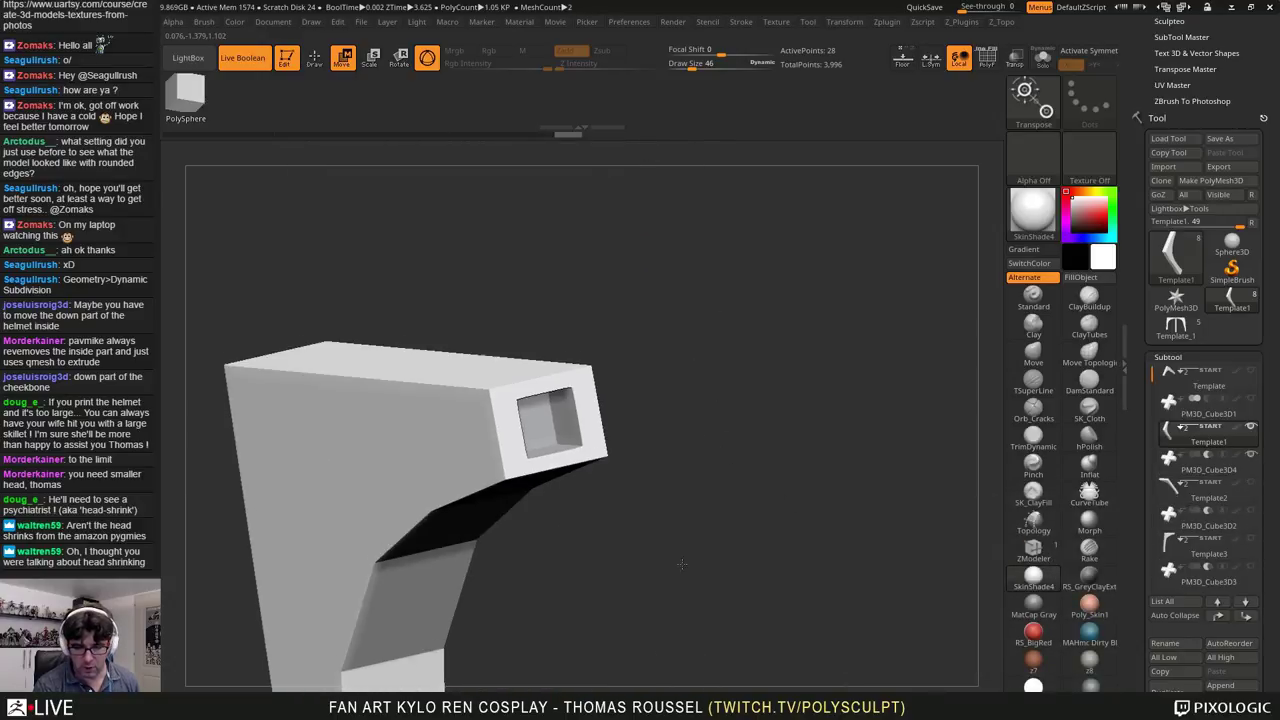
pyautogui.moveTo(609, 365); pyautogui.dragTo(605, 376)
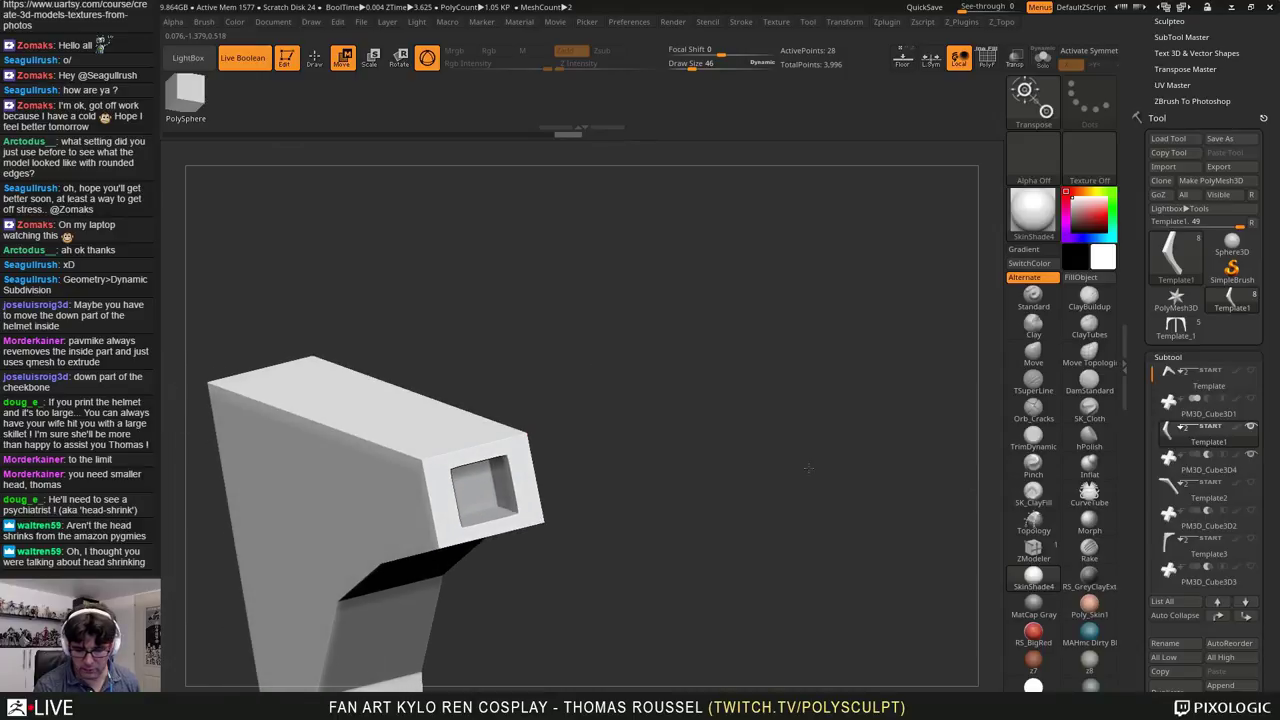
# Step: Show only the Template arm and its cross, make Template active, and examine the connector plugs at its central end
pyautogui.click(1251, 370)
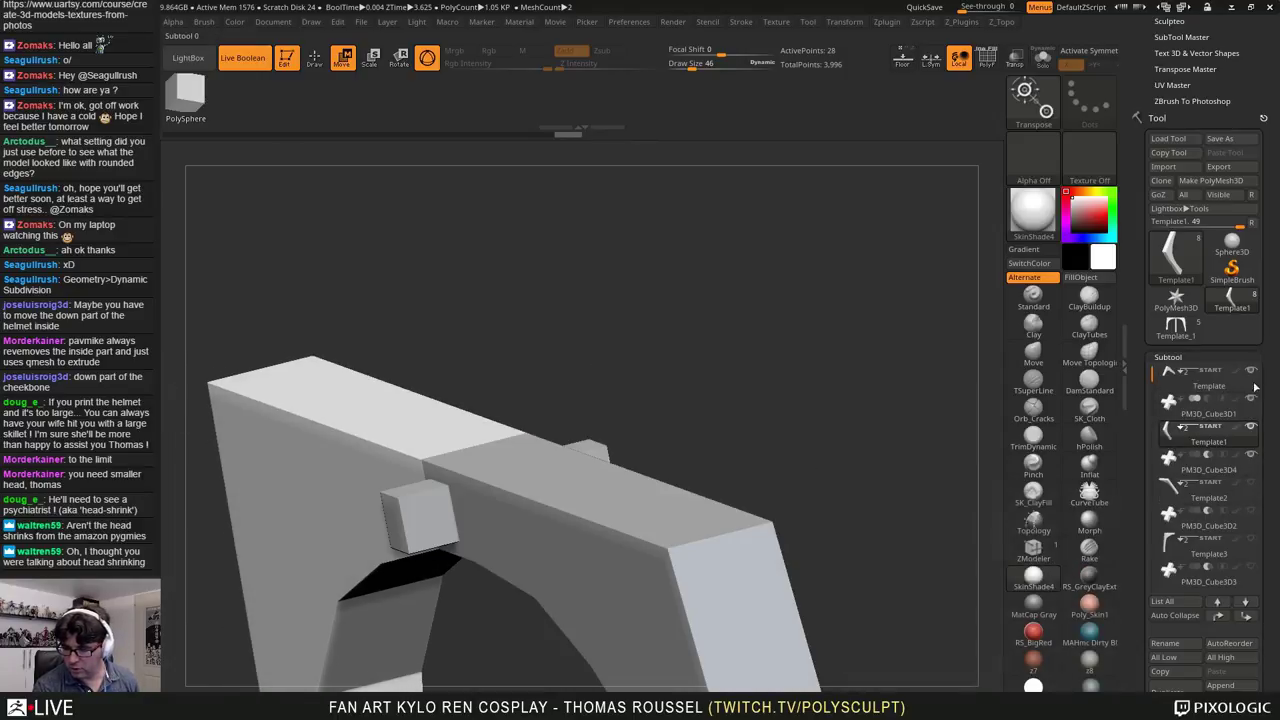
pyautogui.click(1251, 427)
pyautogui.click(1251, 455)
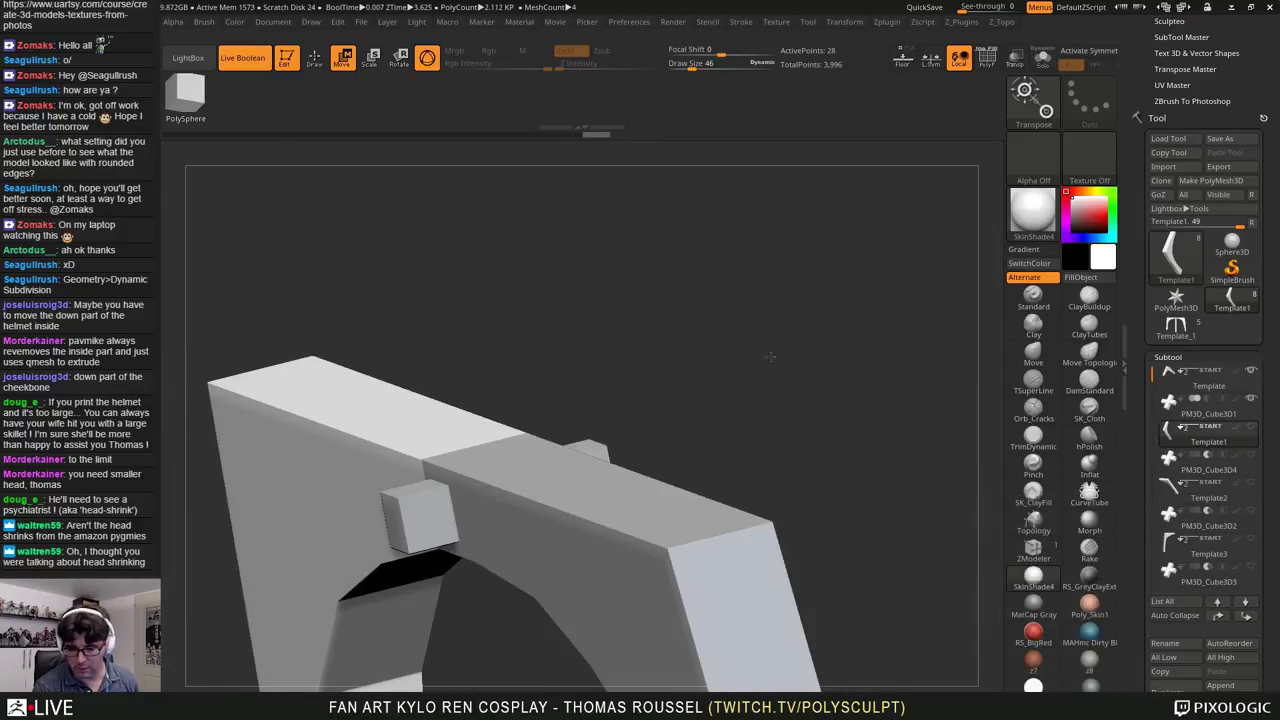
pyautogui.moveTo(771, 357); pyautogui.dragTo(657, 226)
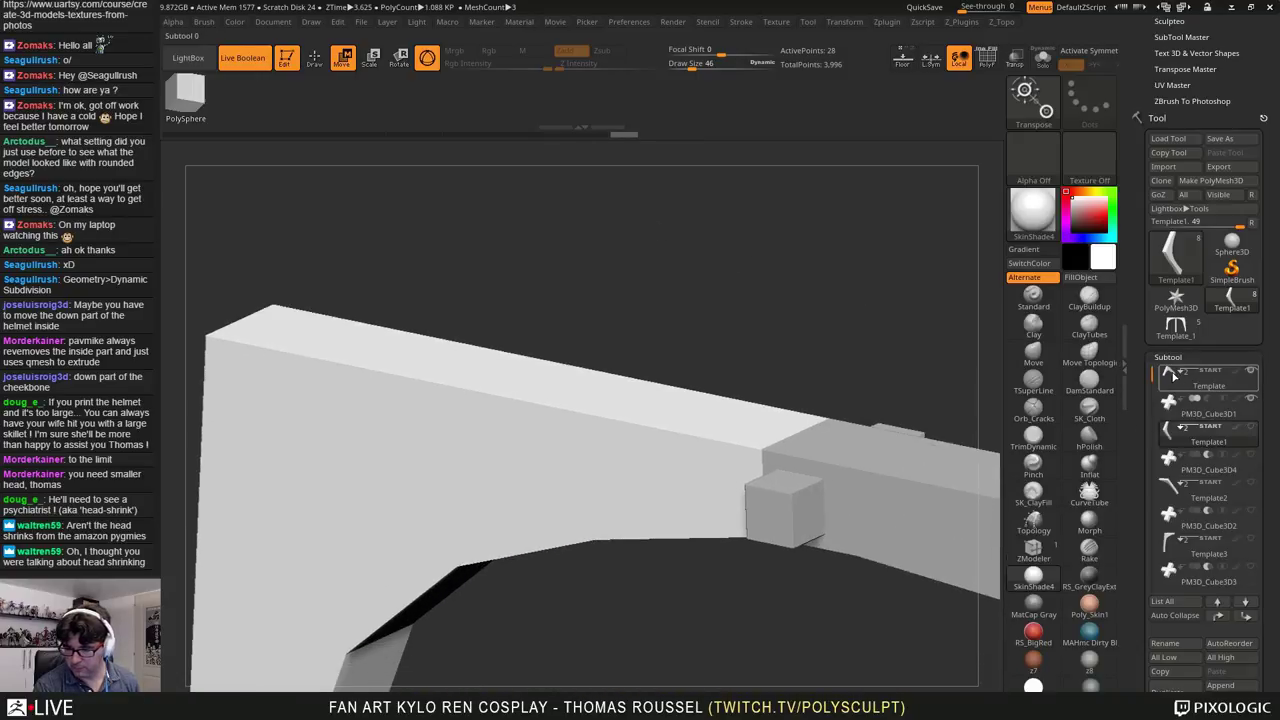
pyautogui.click(1174, 376)
pyautogui.moveTo(751, 314); pyautogui.dragTo(684, 287)
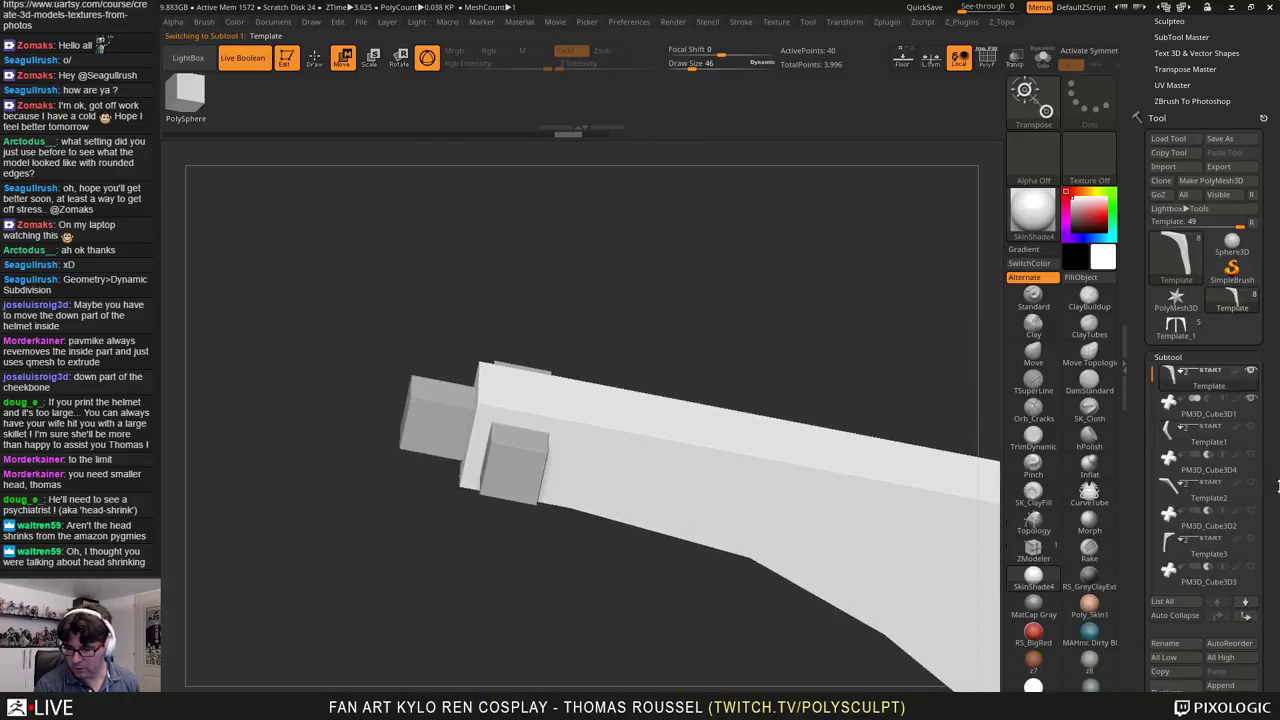
# Step: Make Template2 active, hide the Template arm and its cross, and examine the socket cut into Template2's central end
pyautogui.click(1173, 489)
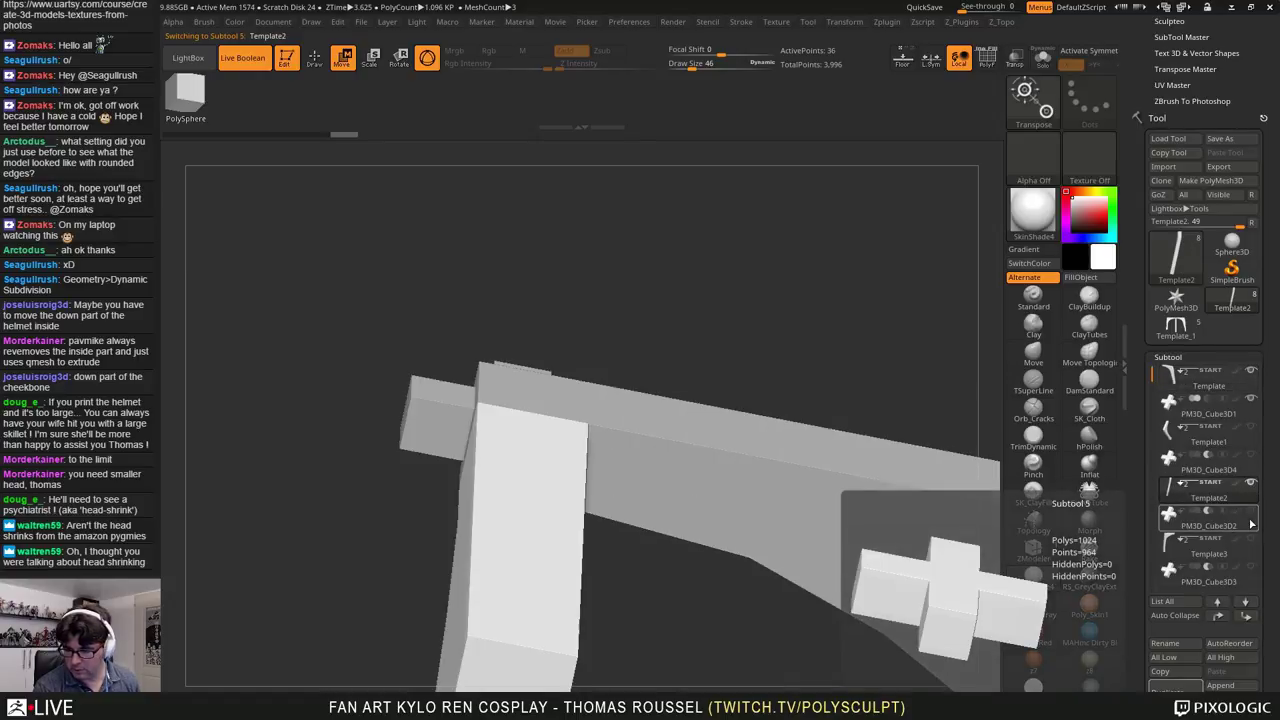
pyautogui.click(1251, 371)
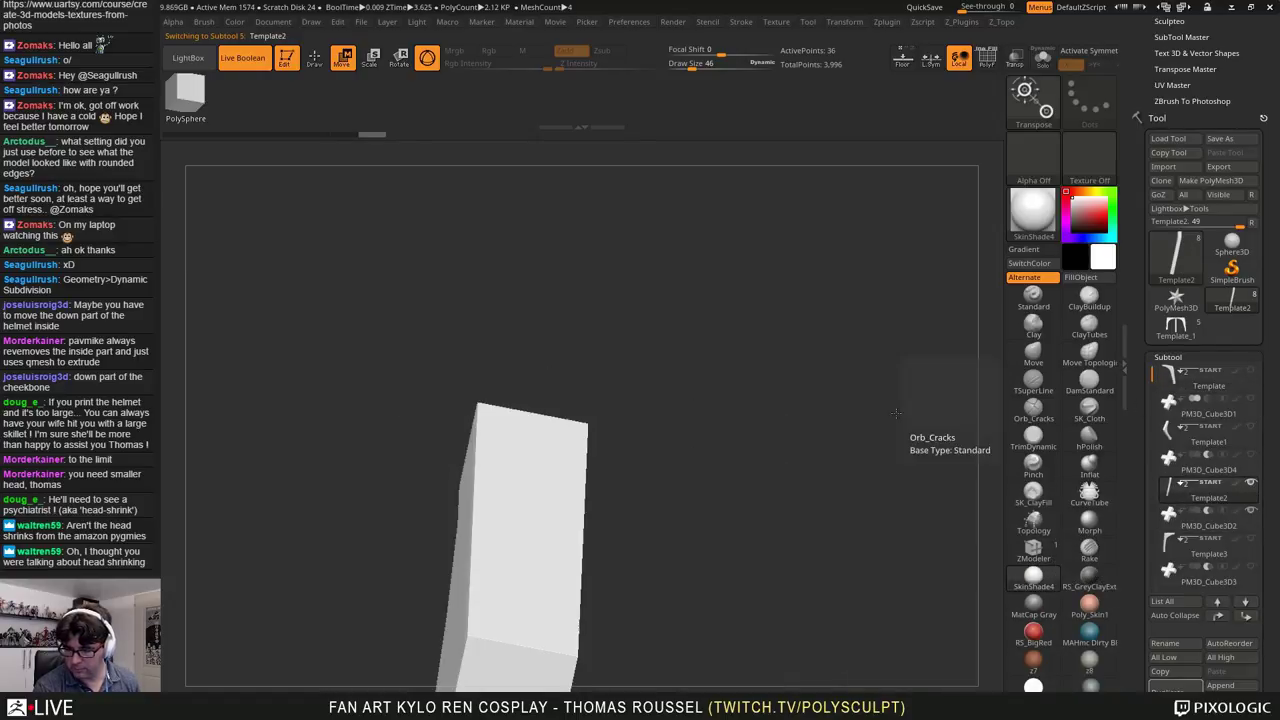
pyautogui.moveTo(730, 412); pyautogui.dragTo(689, 351)
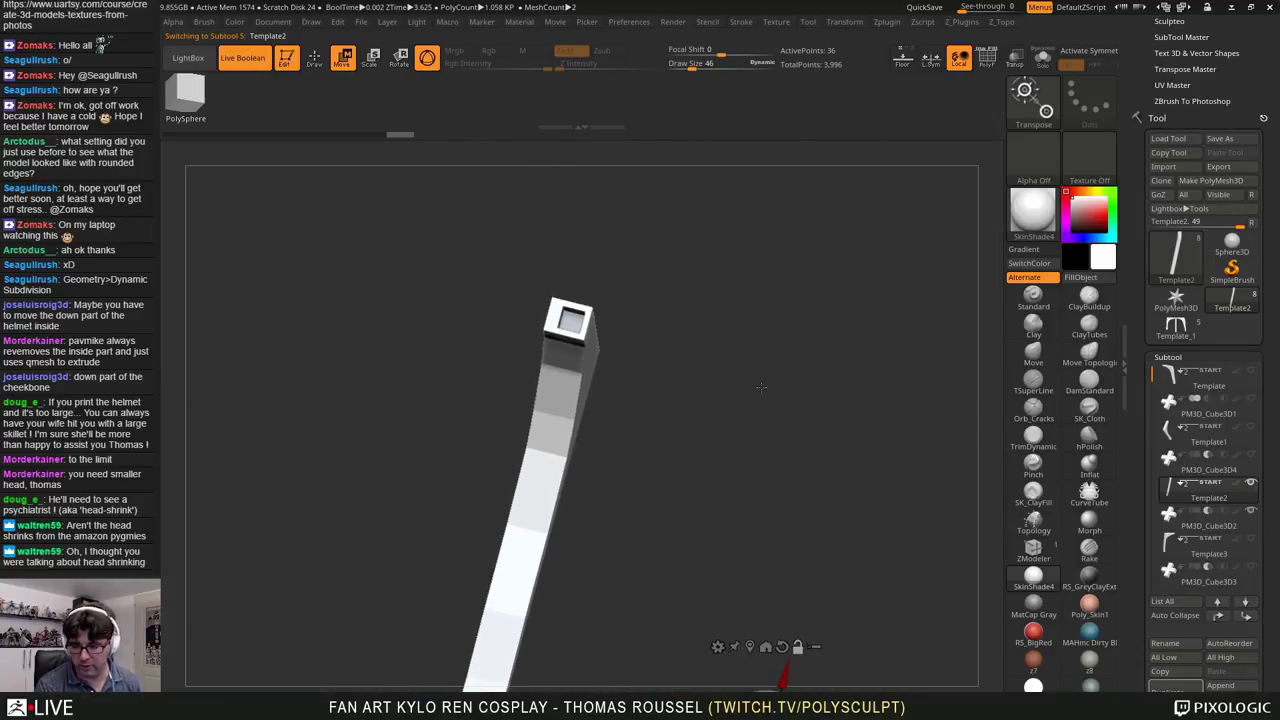
pyautogui.moveTo(763, 386); pyautogui.dragTo(825, 386)
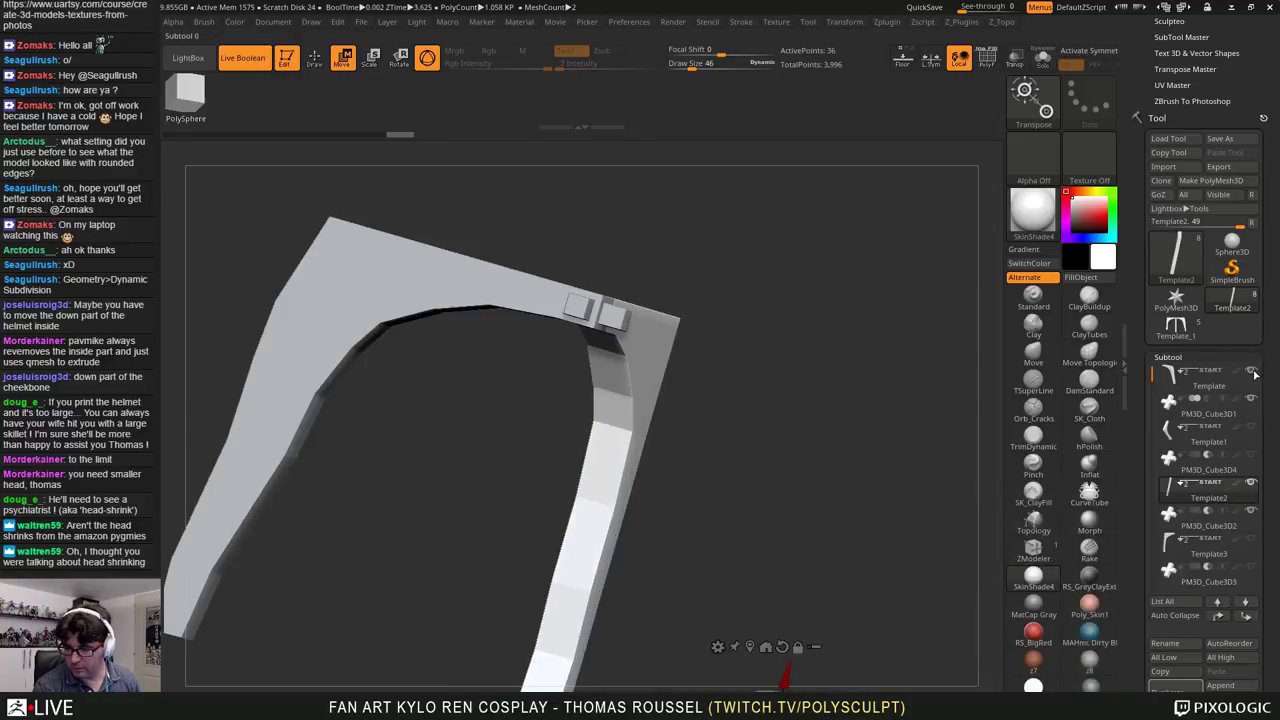
# Step: Show all four arms with their crosses and generate the combined result with Make Boolean Mesh
pyautogui.click(1248, 490)
pyautogui.click(1251, 486)
pyautogui.moveTo(955, 437); pyautogui.dragTo(1020, 288)
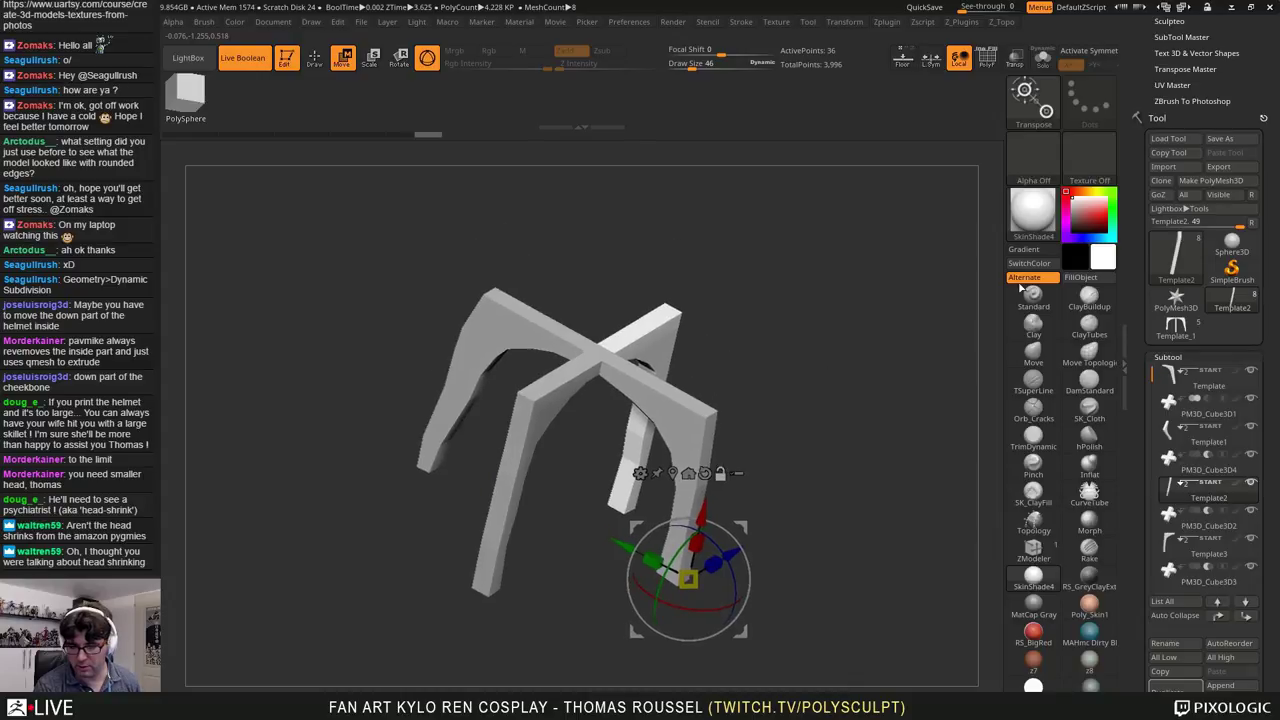
pyautogui.scroll(-5, 1262, 480)
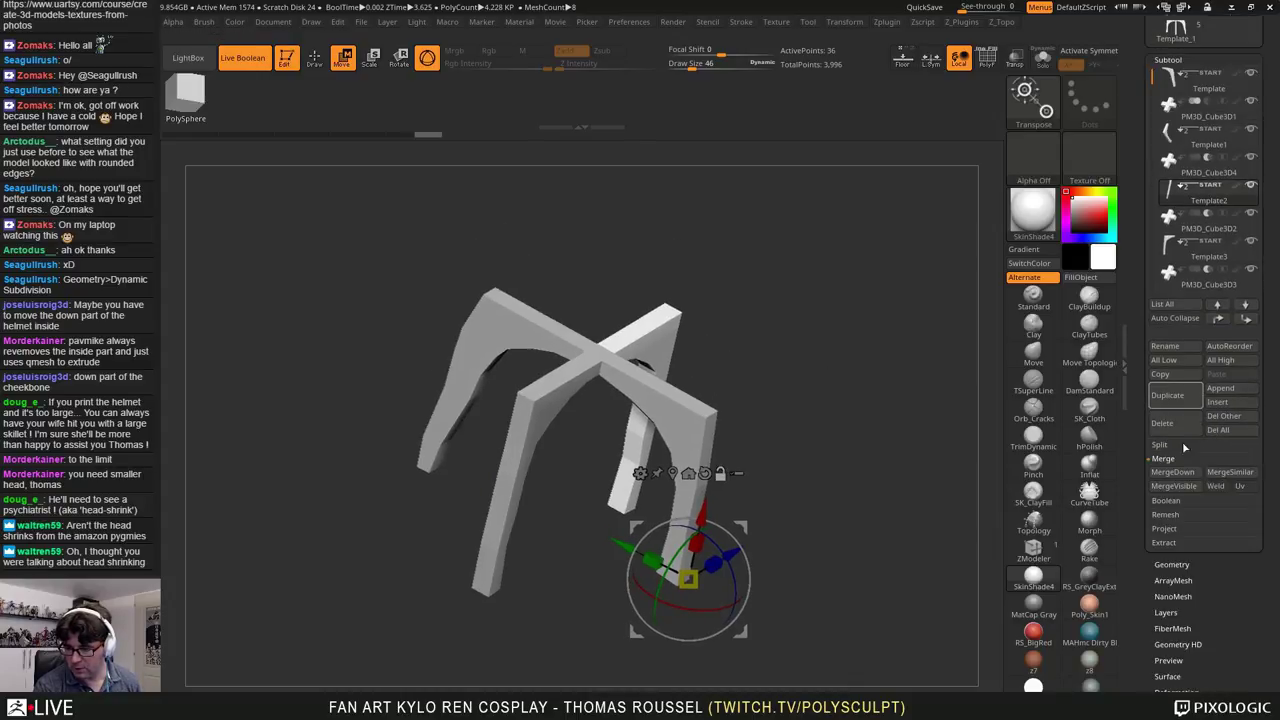
pyautogui.click(1175, 504)
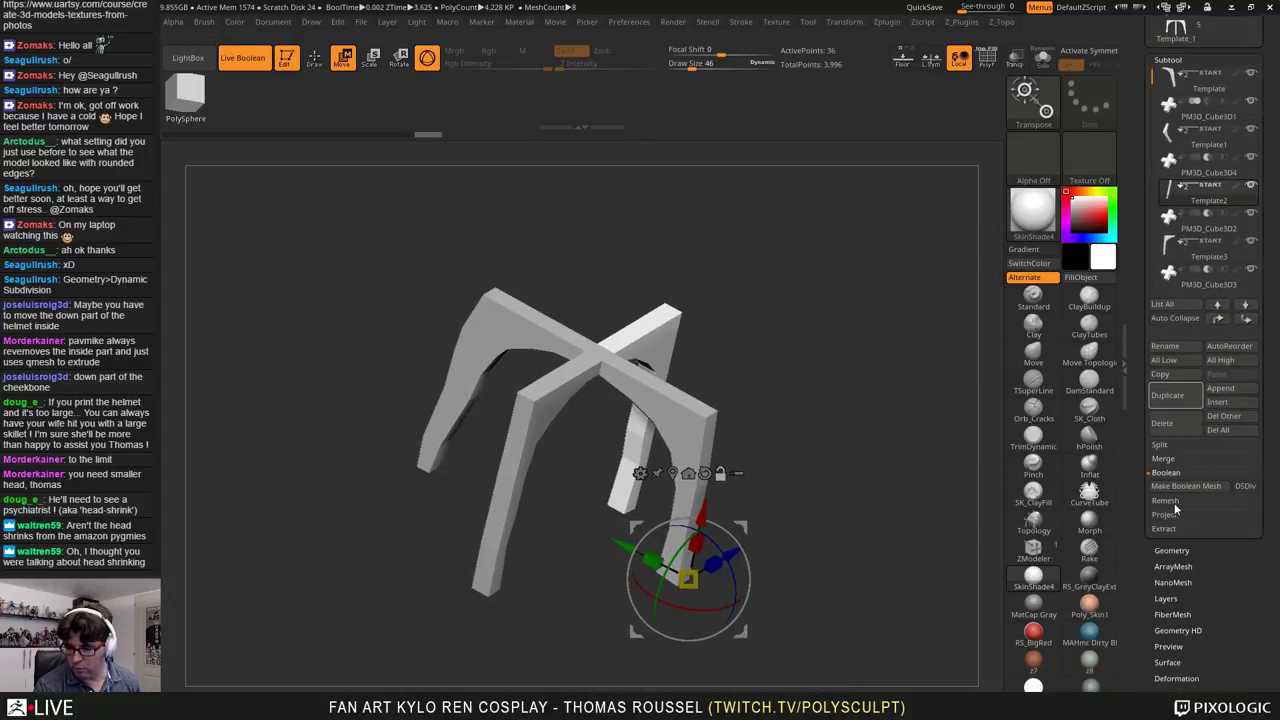
pyautogui.click(1215, 486)
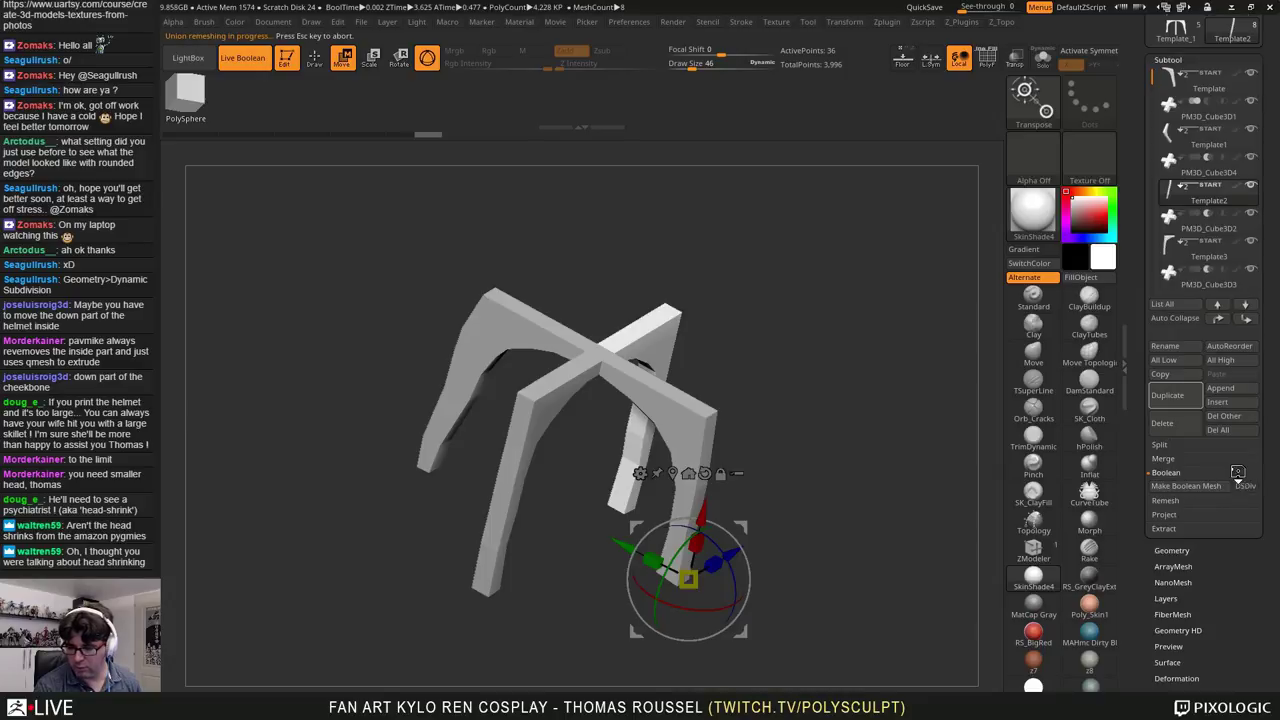
# Step: Switch to the UMesh_Template tool produced by the boolean and view how its four arms meet at the centre
pyautogui.moveTo(1267, 146); pyautogui.dragTo(1263, 276)
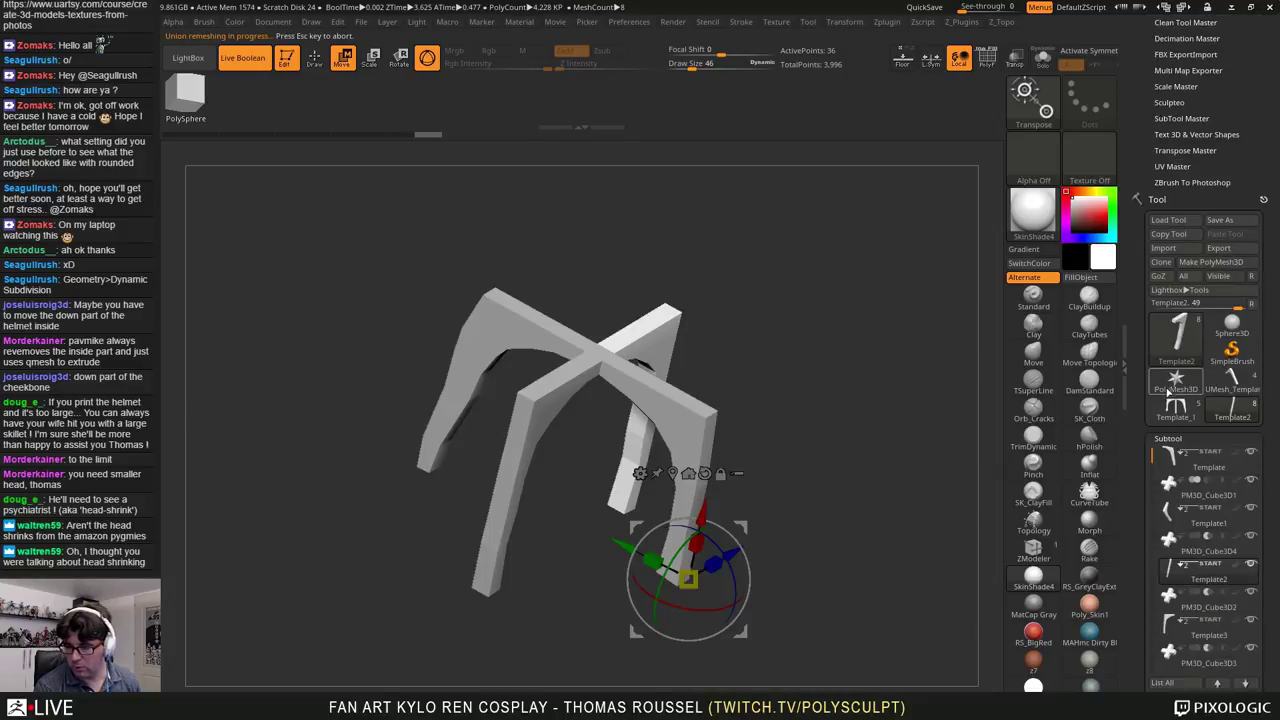
pyautogui.click(1176, 412)
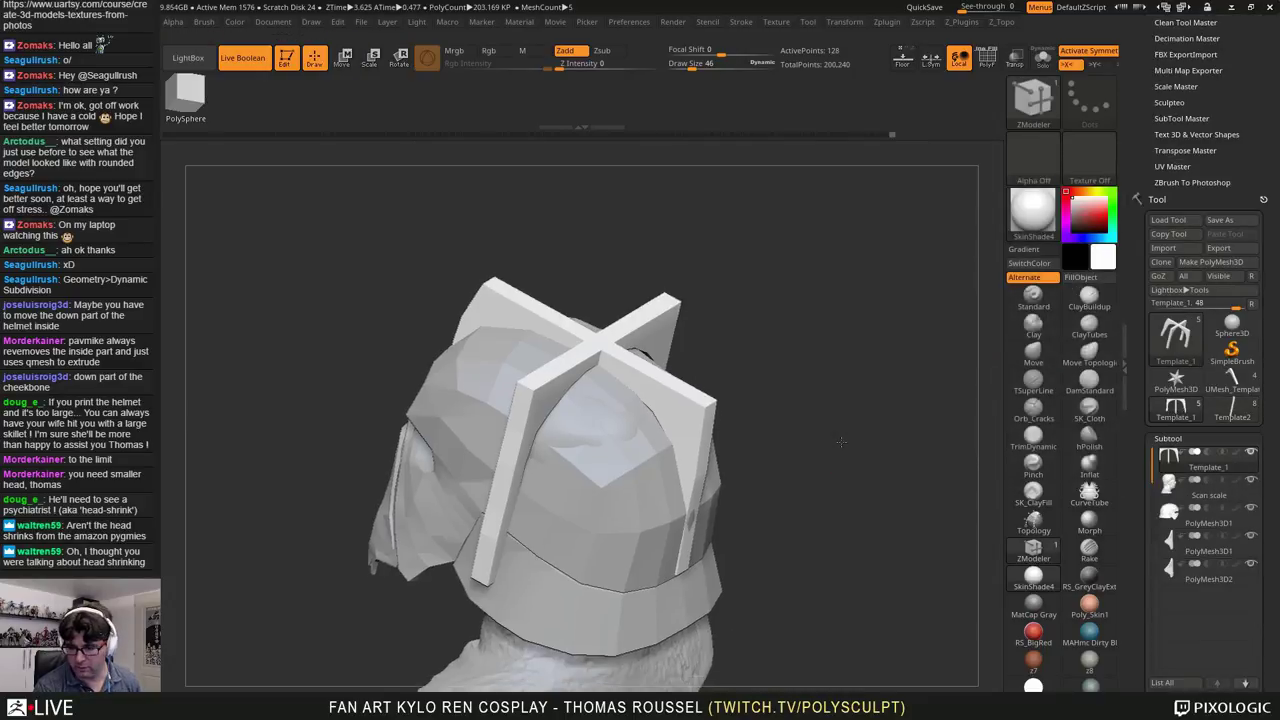
pyautogui.click(1232, 380)
pyautogui.moveTo(873, 409); pyautogui.dragTo(814, 401)
pyautogui.keyDown('alt'); pyautogui.moveTo(794, 357); pyautogui.dragTo(768, 450); pyautogui.keyUp('alt')
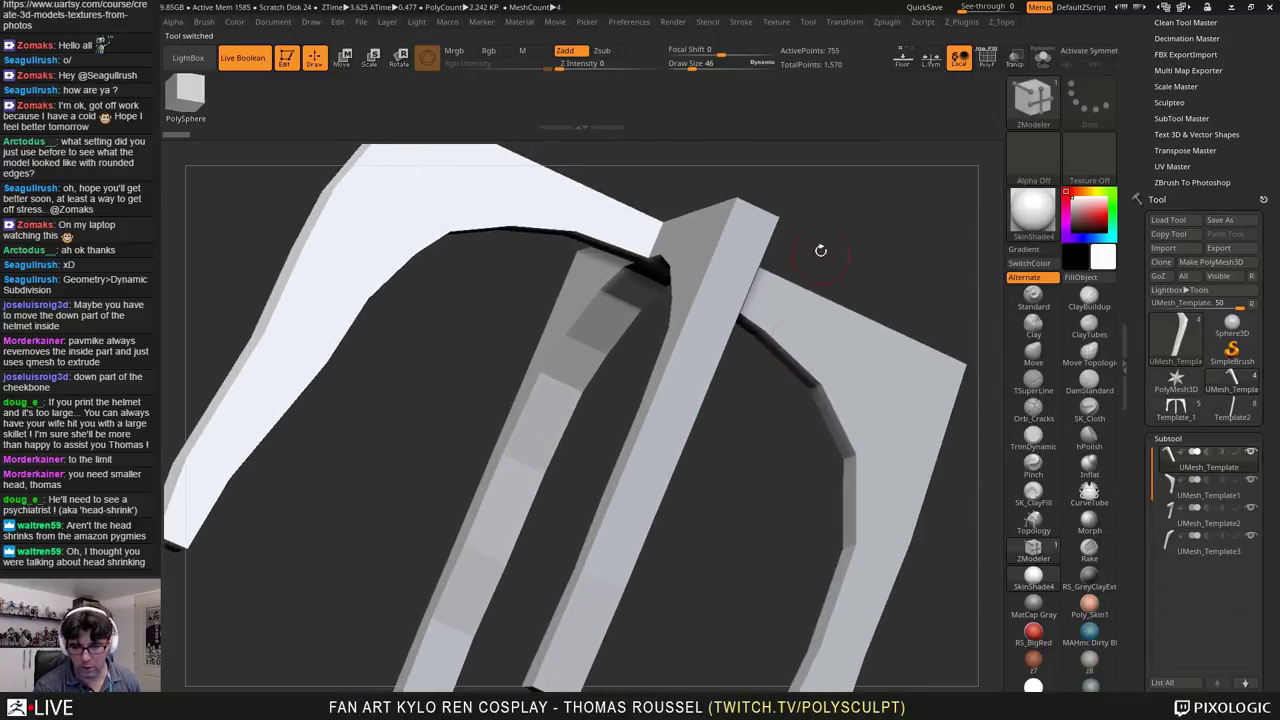
pyautogui.moveTo(820, 249); pyautogui.dragTo(814, 354)
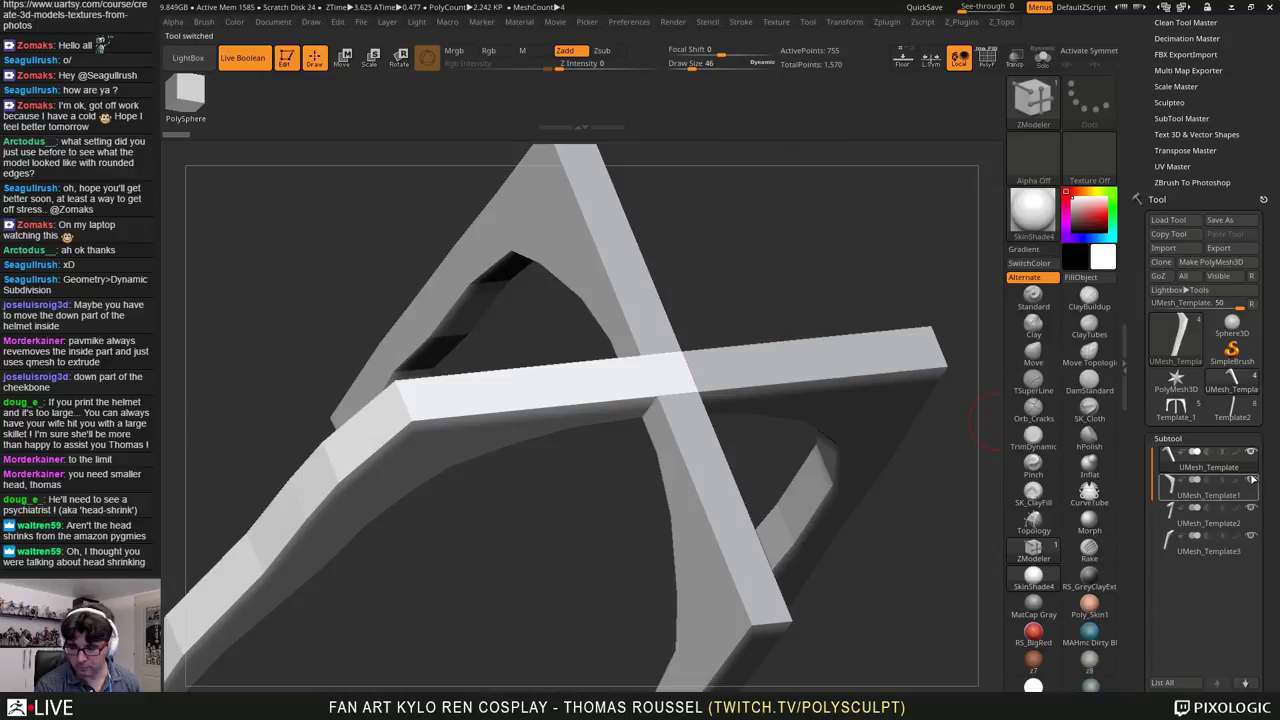
# Step: Isolate the boolean arms one after another with the polyframe on to examine their plugs and sockets, and end the isolation
pyautogui.click(1040, 57)
pyautogui.moveTo(712, 207); pyautogui.dragTo(655, 223)
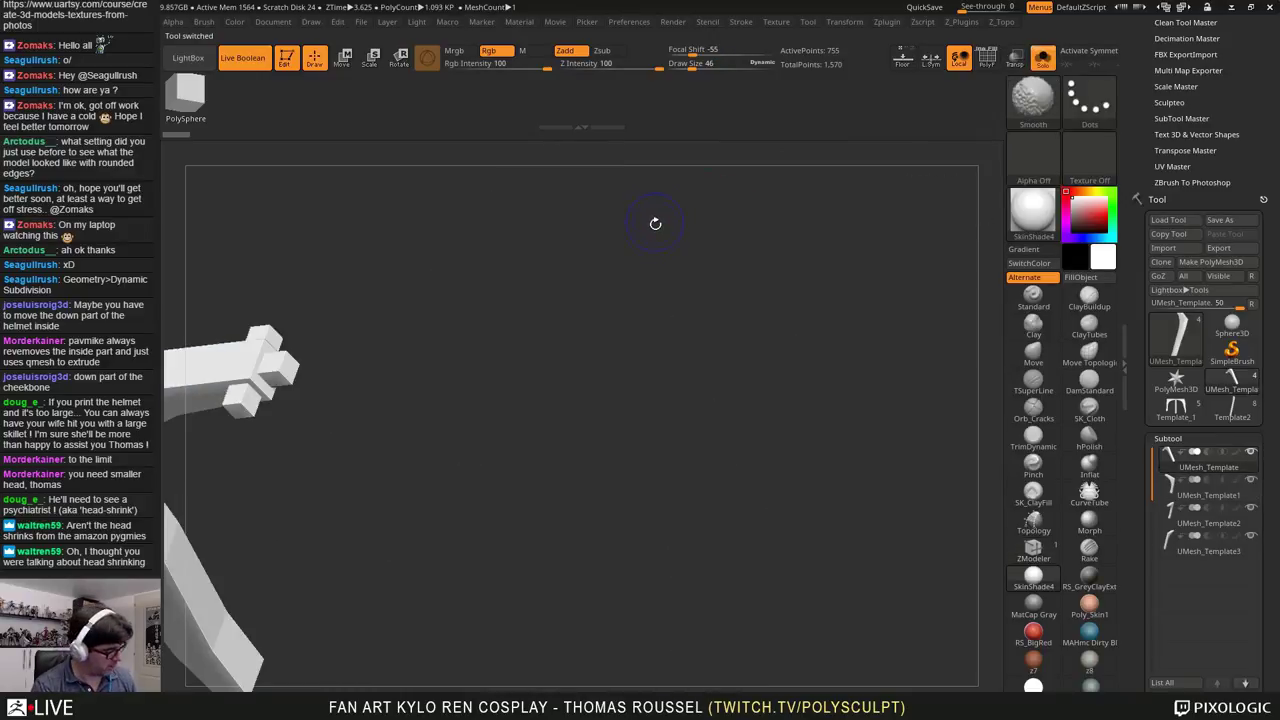
pyautogui.hotkey('shift', 'f')
pyautogui.keyDown('alt'); pyautogui.moveTo(535, 303); pyautogui.dragTo(722, 337); pyautogui.keyUp('alt')
pyautogui.press('Down')
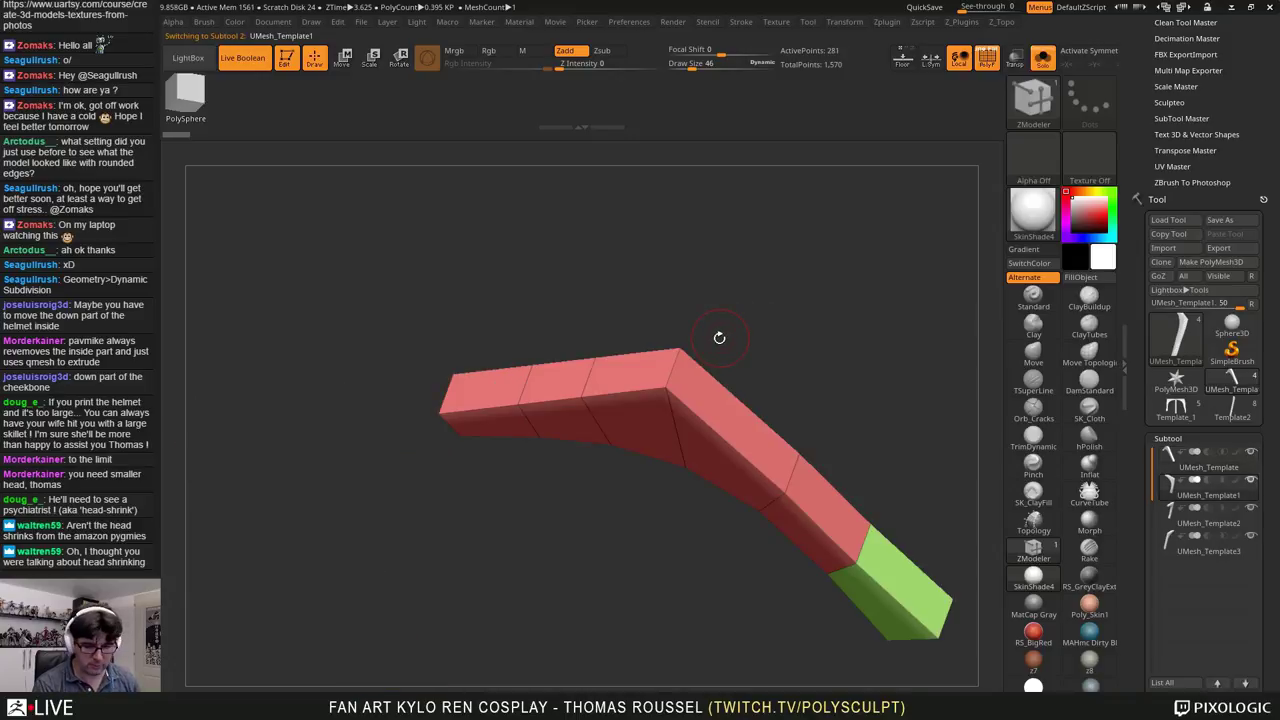
pyautogui.moveTo(560, 295); pyautogui.dragTo(635, 256)
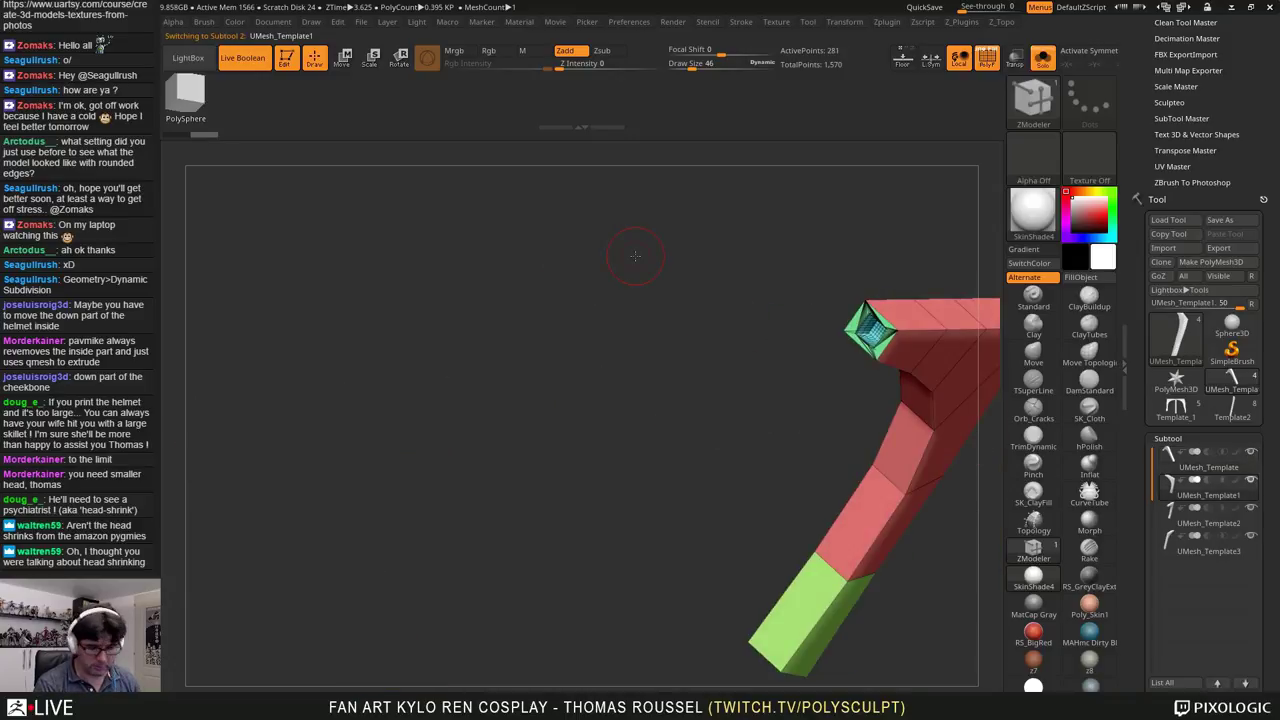
pyautogui.hotkey('alt', 'Down')
pyautogui.hotkey('alt', 'Down')
pyautogui.moveTo(768, 411); pyautogui.dragTo(796, 465)
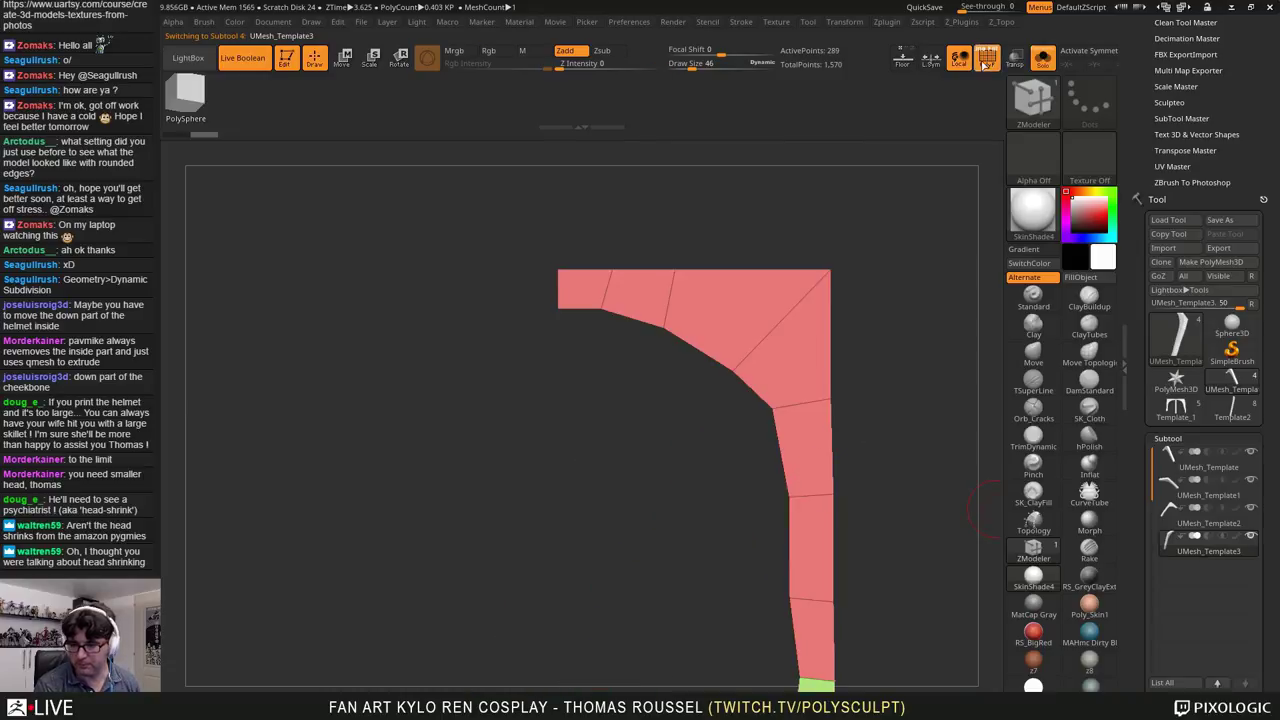
pyautogui.click(1043, 57)
# Step: Set the 3D Print Hub to export all subtools as separate files
pyautogui.moveTo(903, 329); pyautogui.dragTo(790, 326)
pyautogui.moveTo(1253, 176); pyautogui.dragTo(1262, 287)
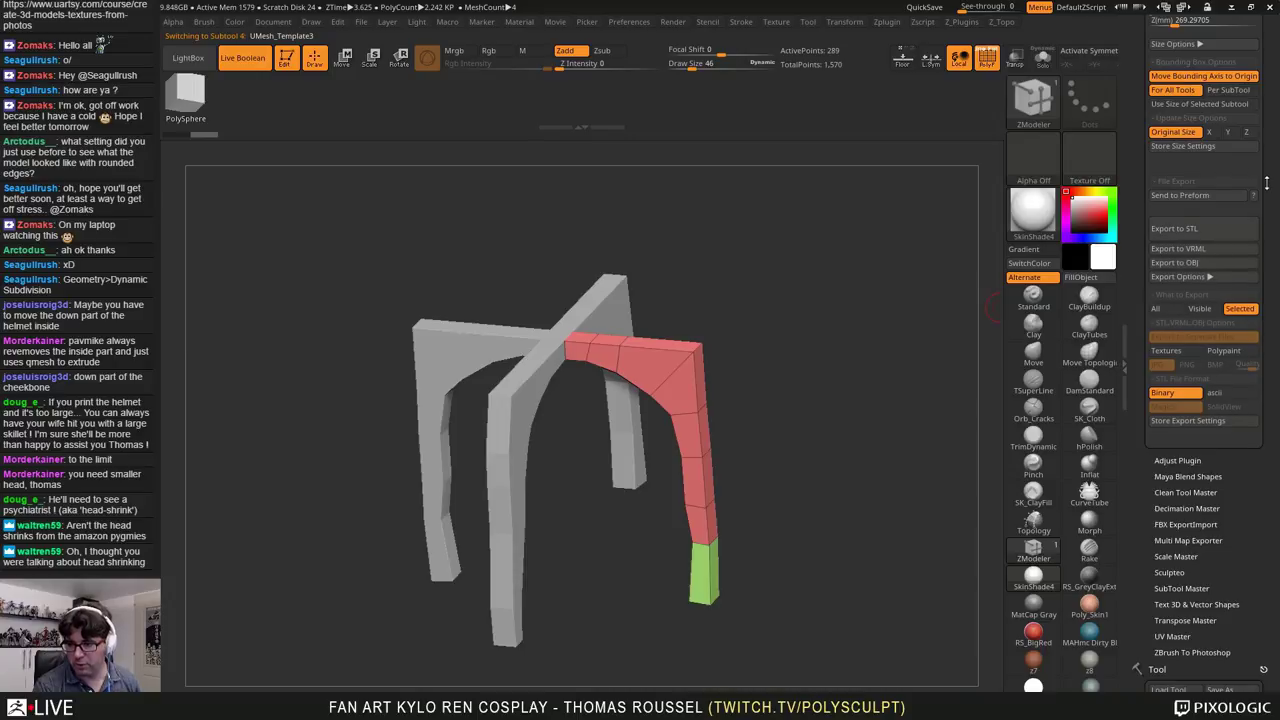
pyautogui.scroll(5, 1267, 240)
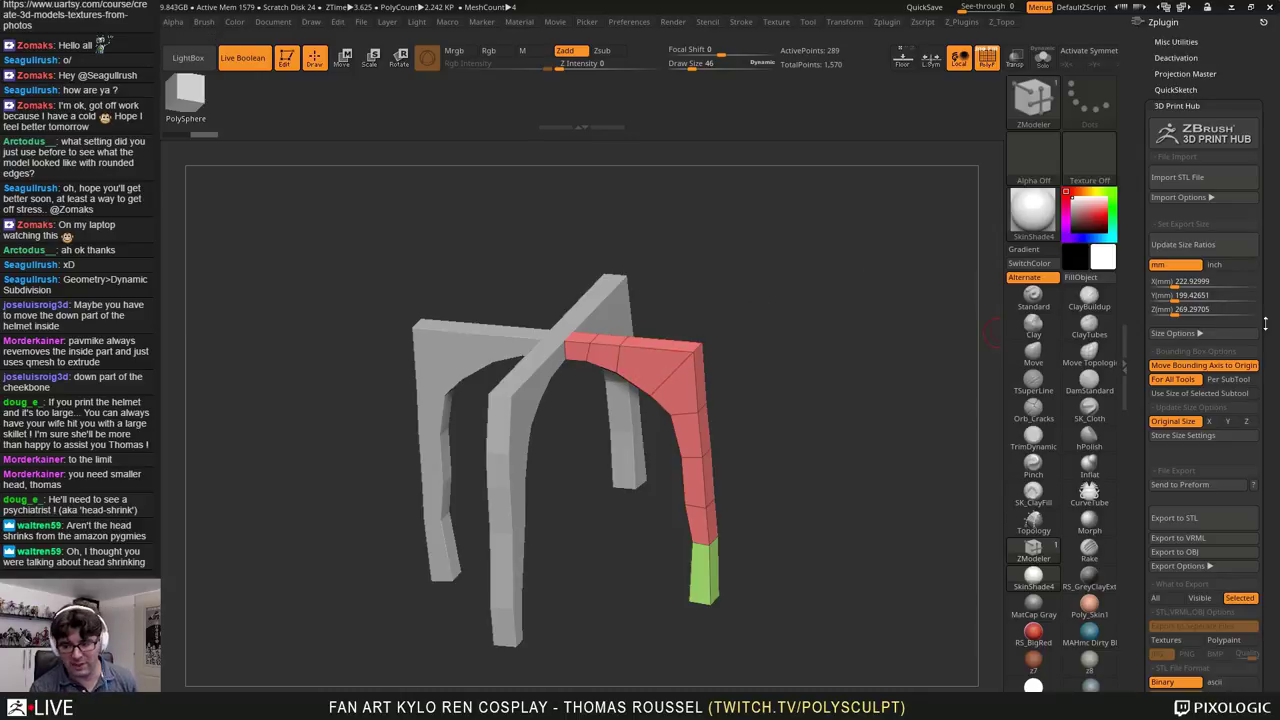
pyautogui.keyDown('alt'); pyautogui.moveTo(860, 318); pyautogui.dragTo(848, 251); pyautogui.keyUp('alt')
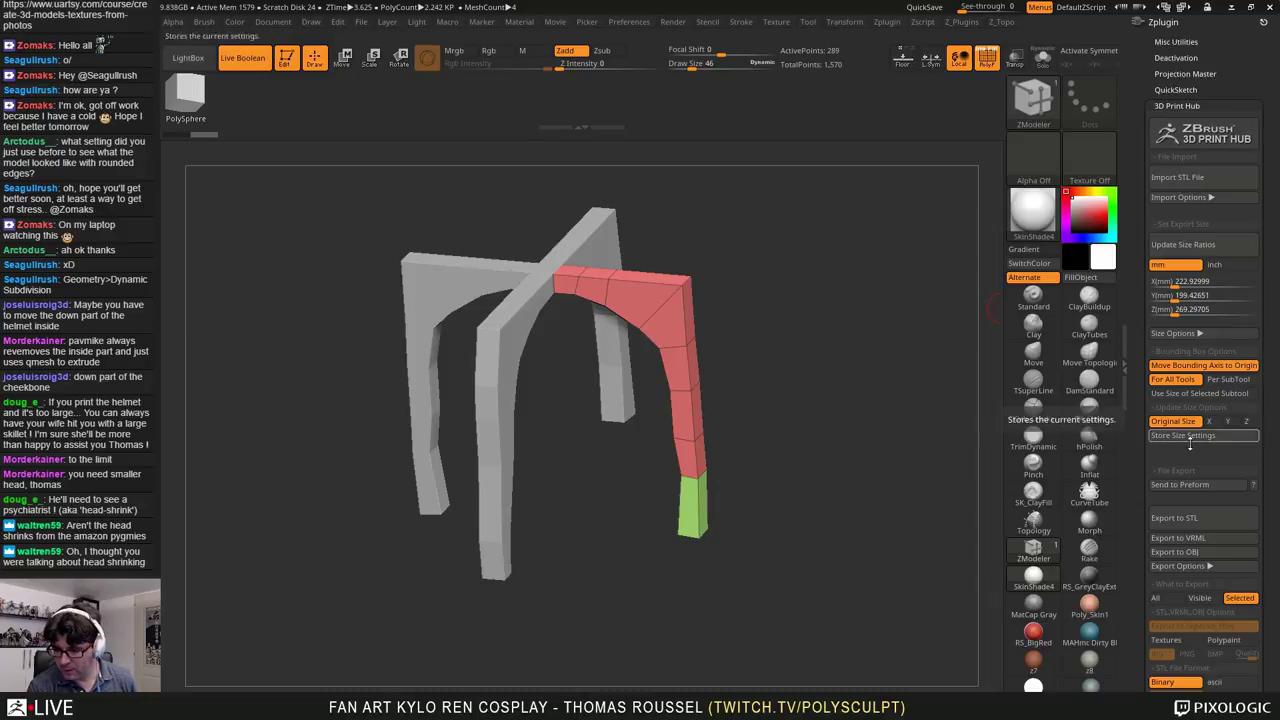
pyautogui.scroll(-3, 1252, 448)
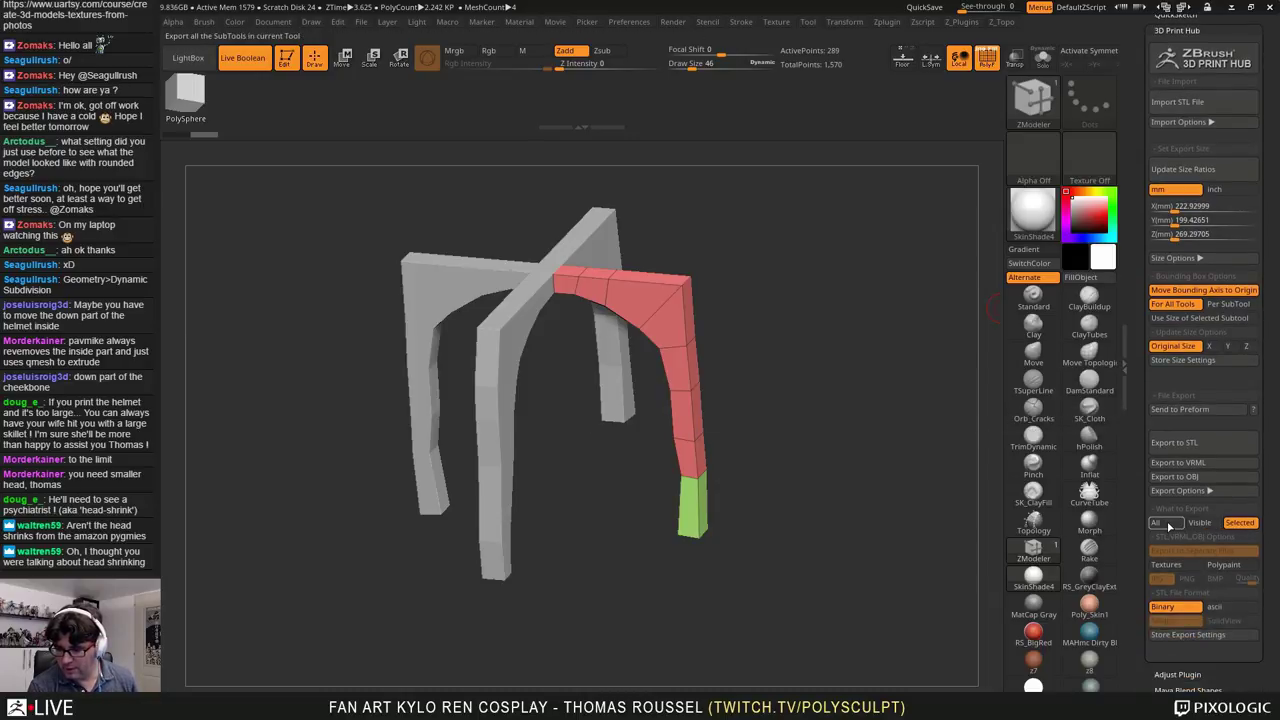
pyautogui.click(1160, 523)
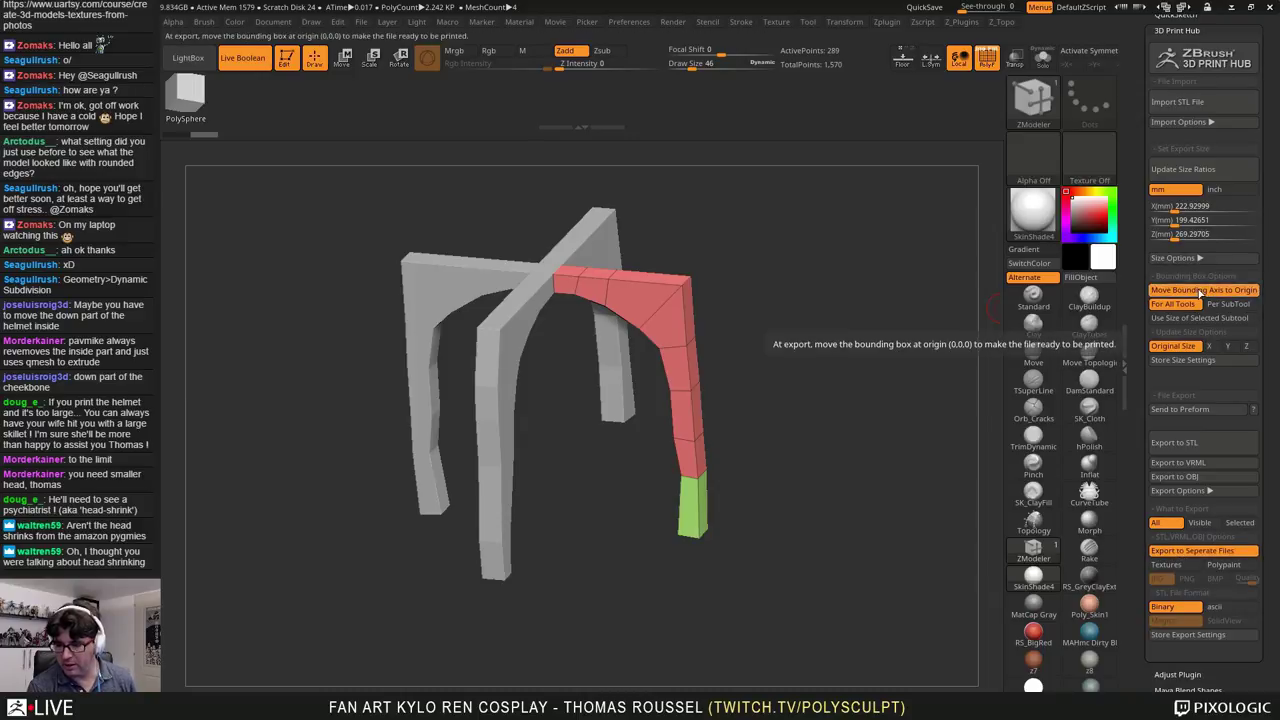
# Step: Update the size ratios using 2.23 x 1.99 x 2.69 mm as the total size, and set the X size to 222.92999 mm
pyautogui.click(1190, 170)
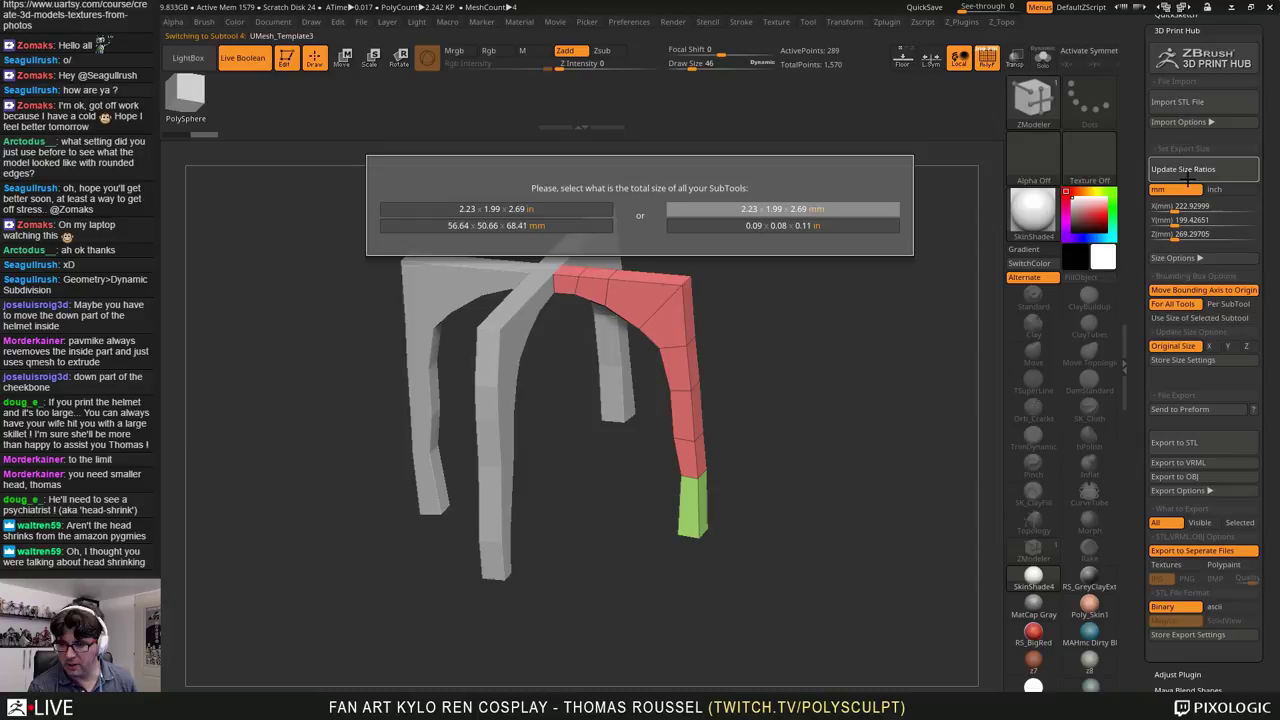
pyautogui.click(782, 212)
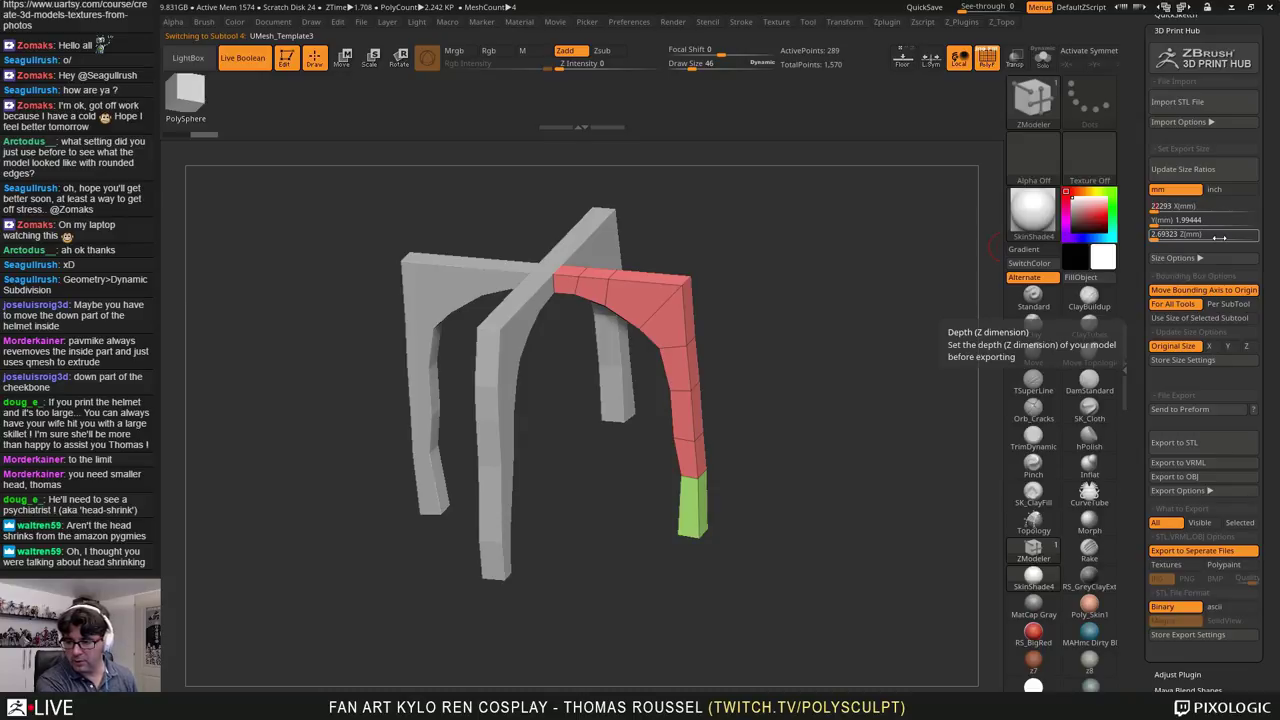
pyautogui.press('Return')
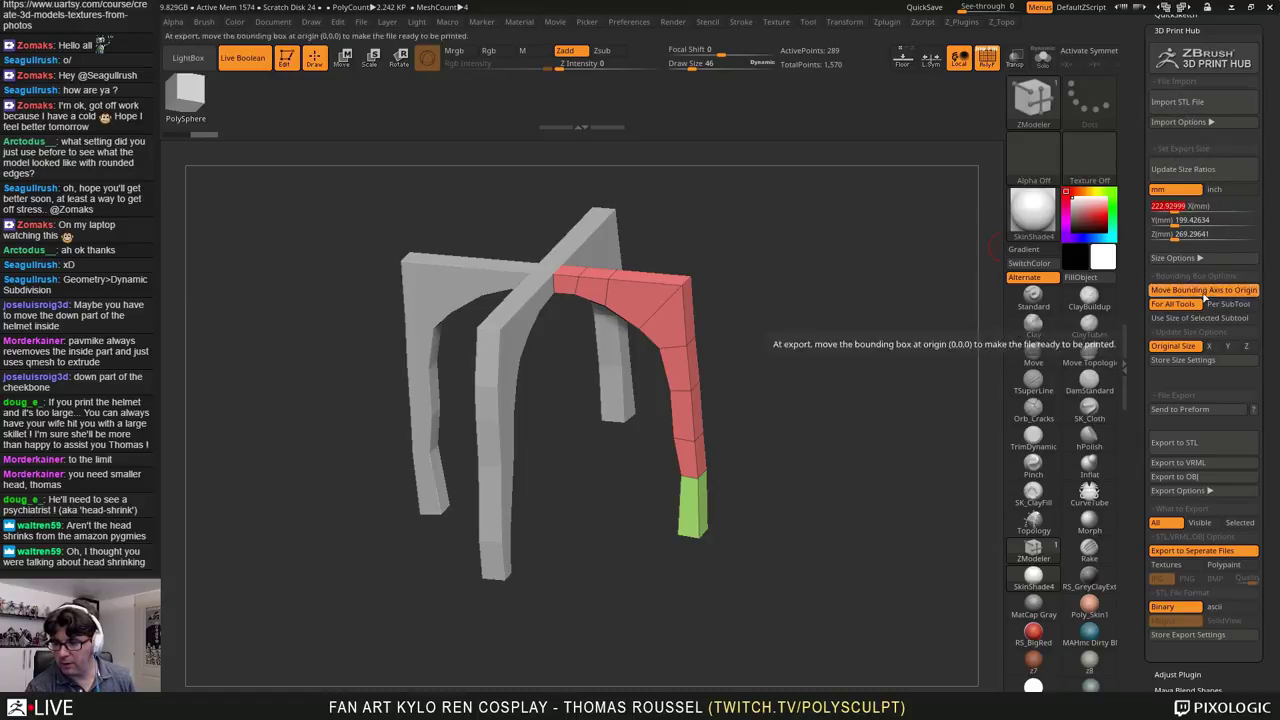
# Step: Export the arms to STL as UMesh_Template3 in the 3dprint folder, naming each file with a numbered SubTool suffix
pyautogui.click(1182, 445)
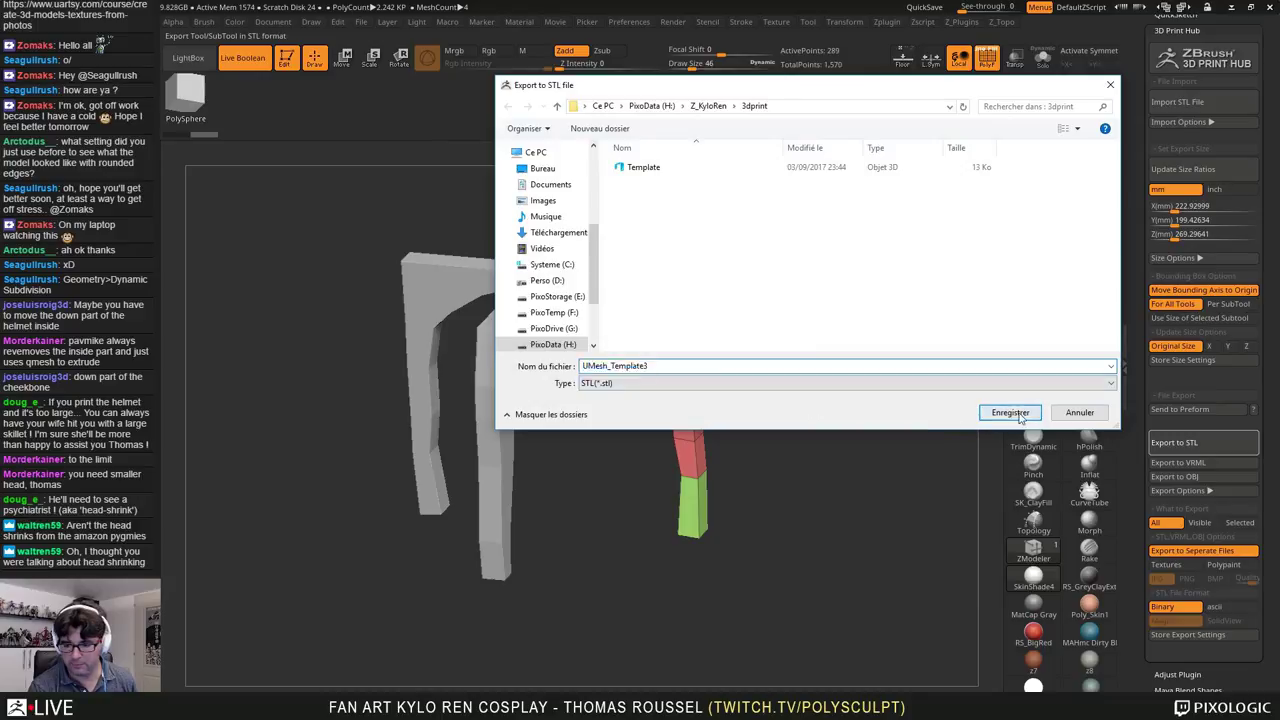
pyautogui.click(1008, 414)
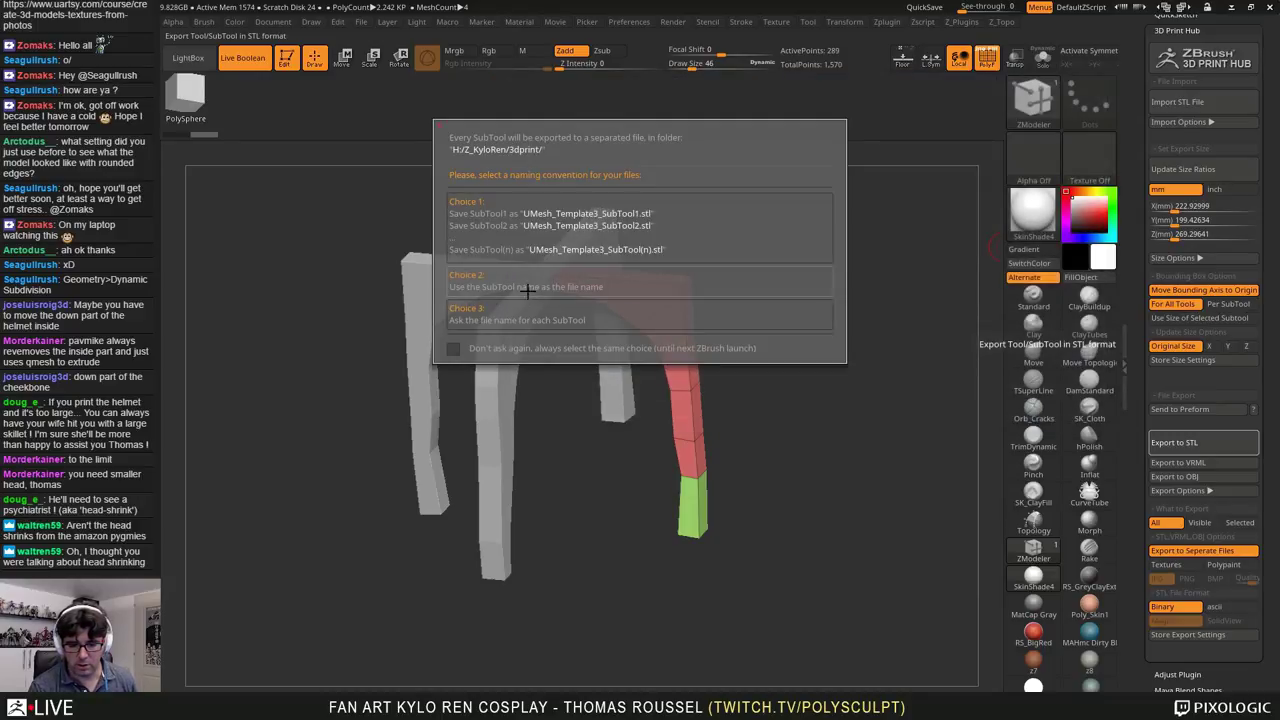
pyautogui.click(591, 210)
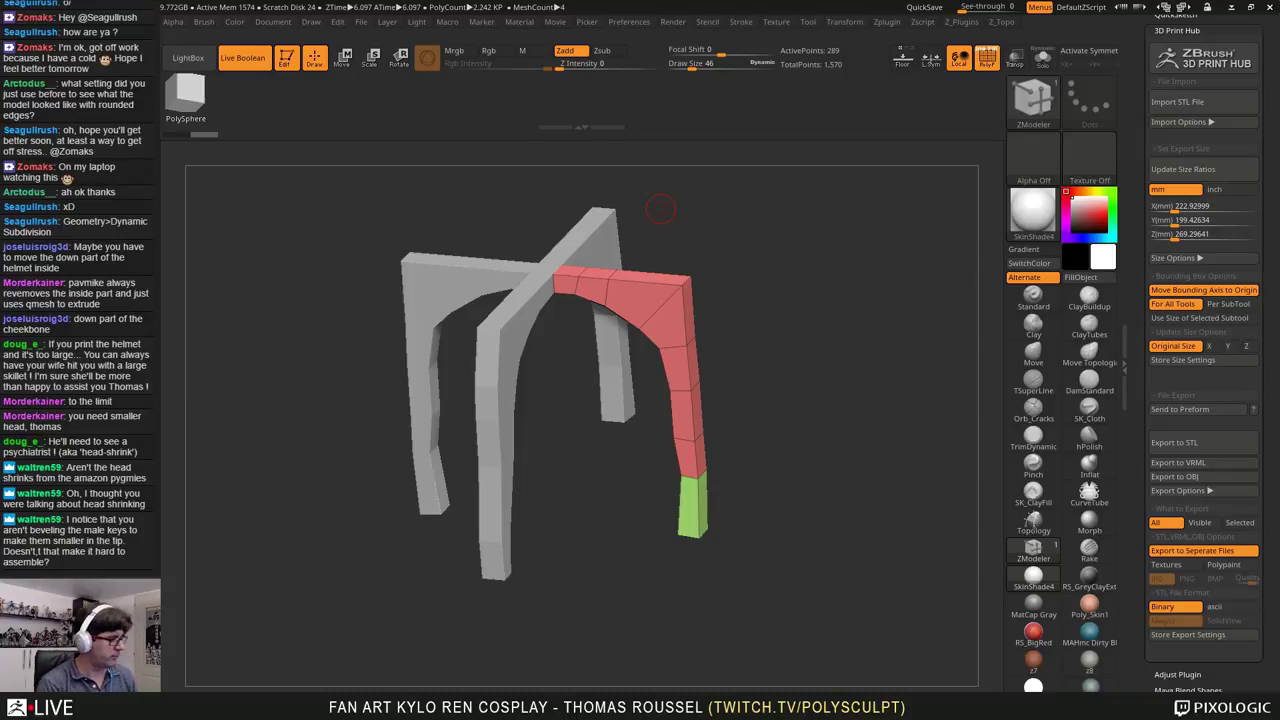
# Step: Switch to Simplify3D, remove the old Template model, and import the four UMesh_Template3_SubTool1 to SubTool4 files
pyautogui.hotkey('alt', 'Tab')
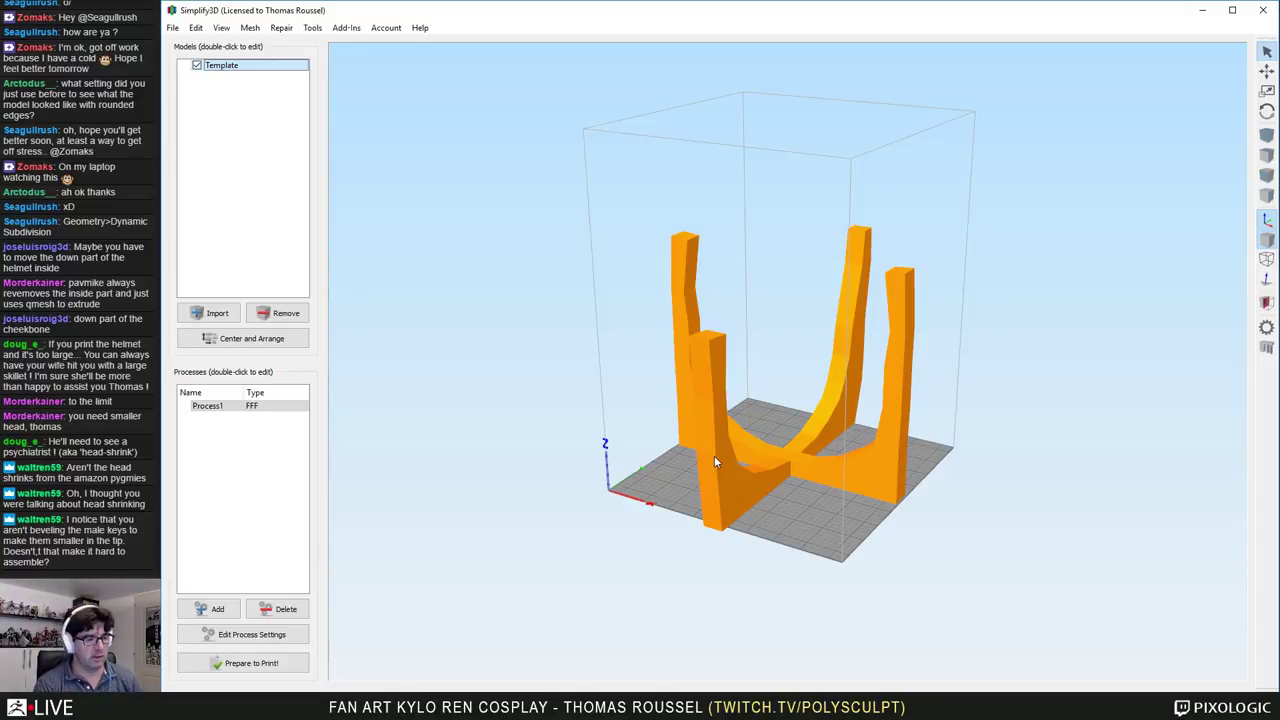
pyautogui.click(290, 314)
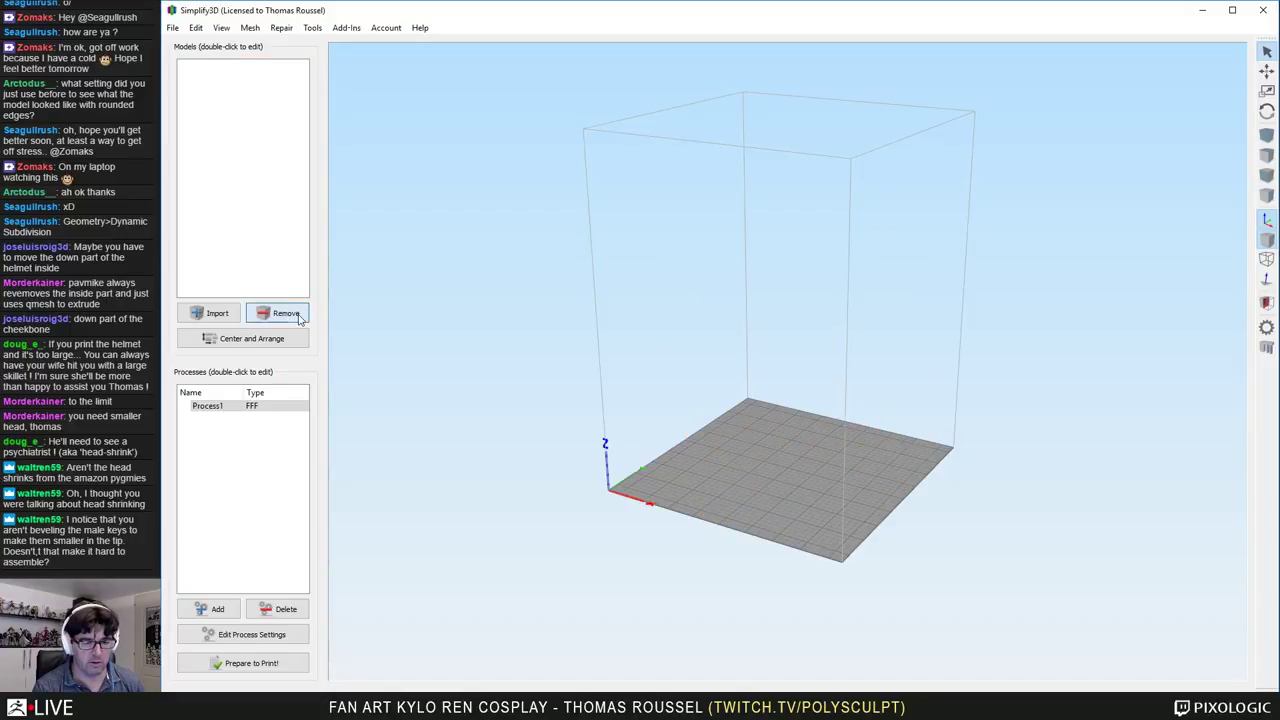
pyautogui.click(217, 313)
pyautogui.moveTo(368, 212); pyautogui.dragTo(300, 130)
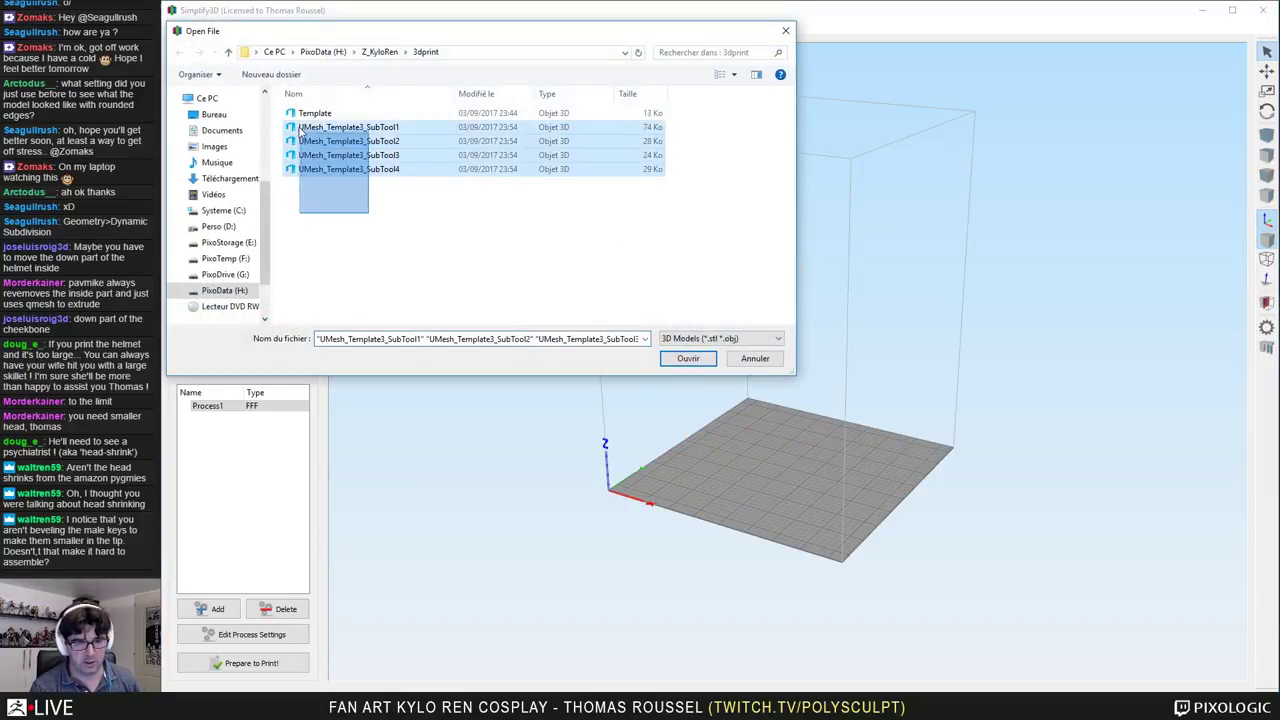
pyautogui.click(687, 358)
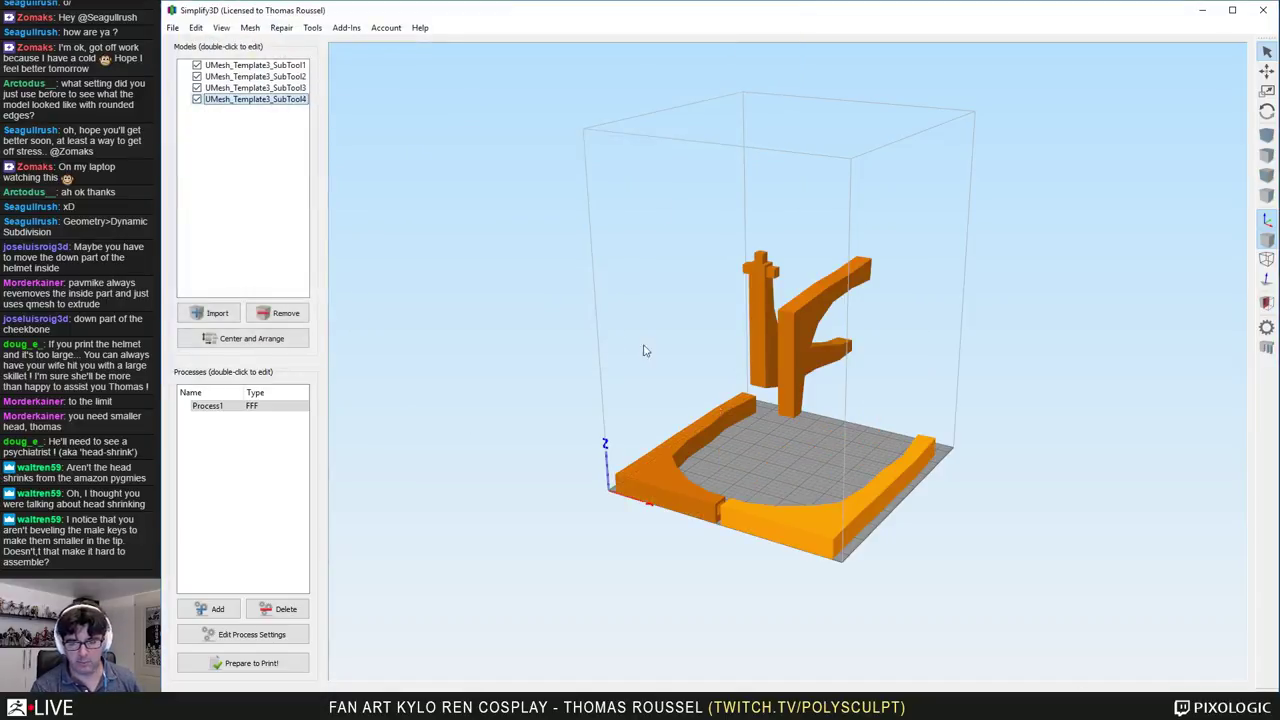
# Step: Set the X rotation of UMesh_Template3_SubTool2 to -90 degrees
pyautogui.moveTo(644, 350); pyautogui.dragTo(818, 357)
pyautogui.click(818, 357)
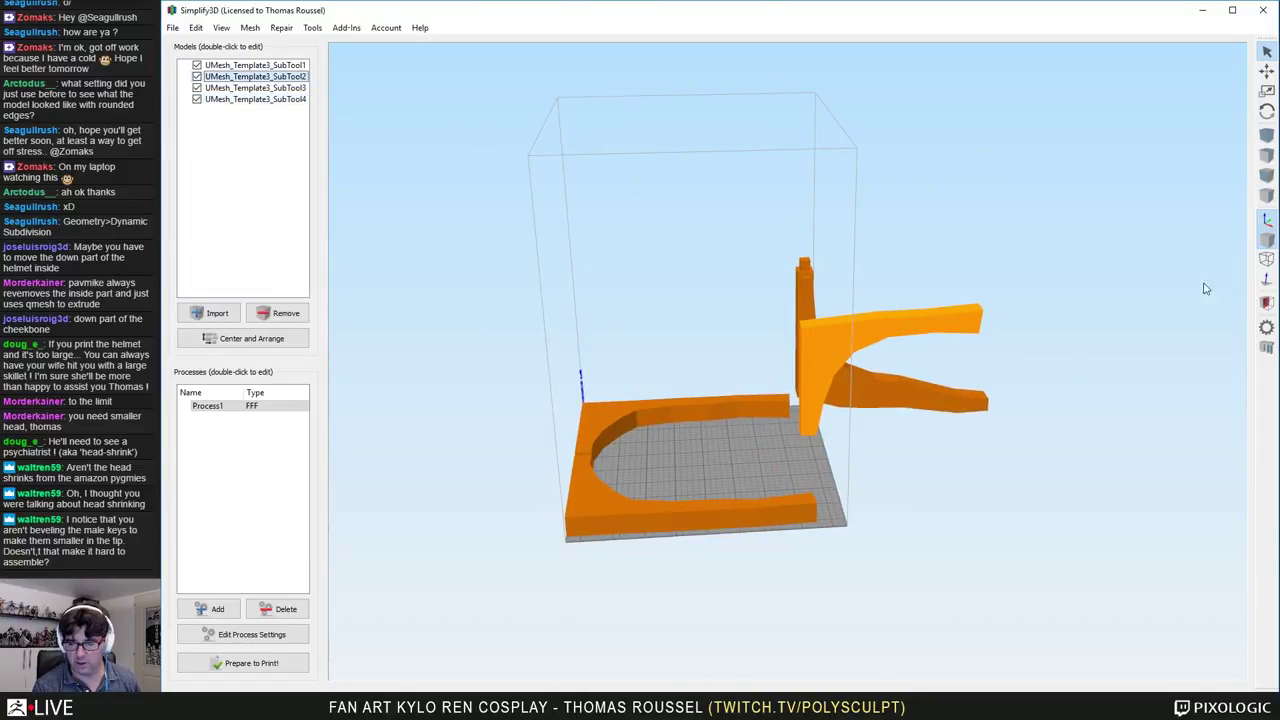
pyautogui.doubleClick(886, 336)
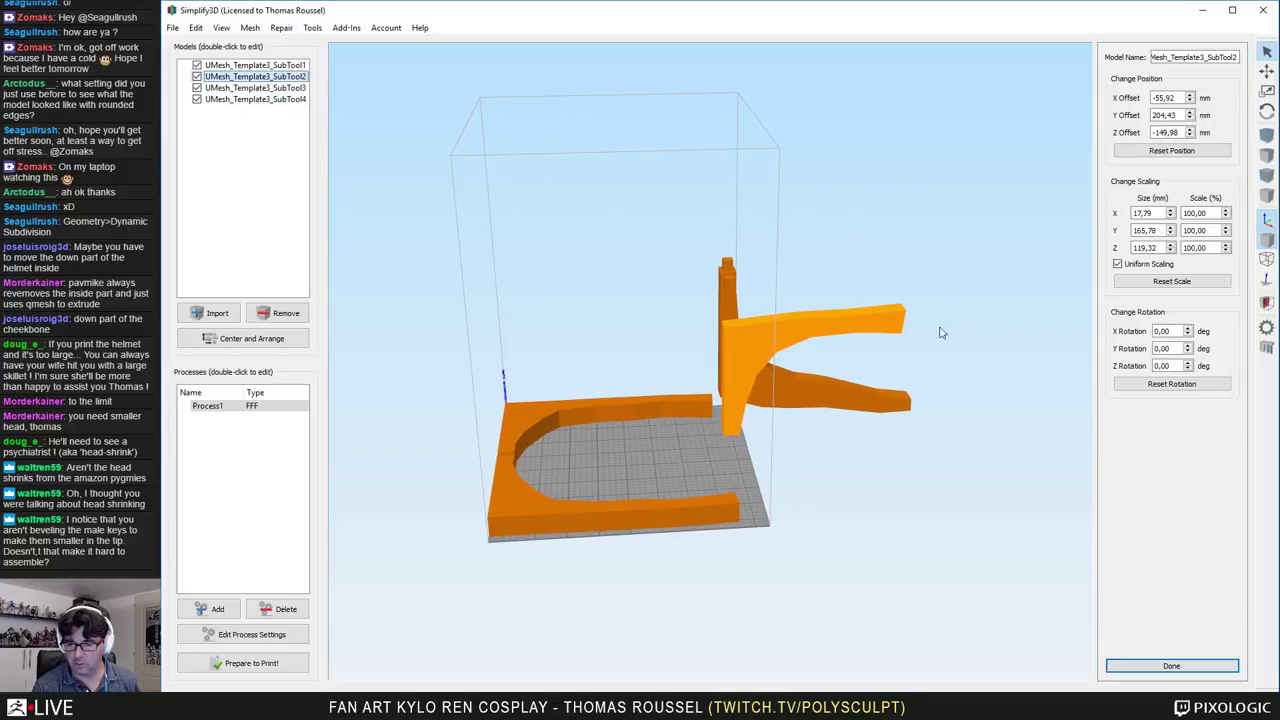
pyautogui.doubleClick(1163, 331)
pyautogui.write('90')
pyautogui.press('Return')
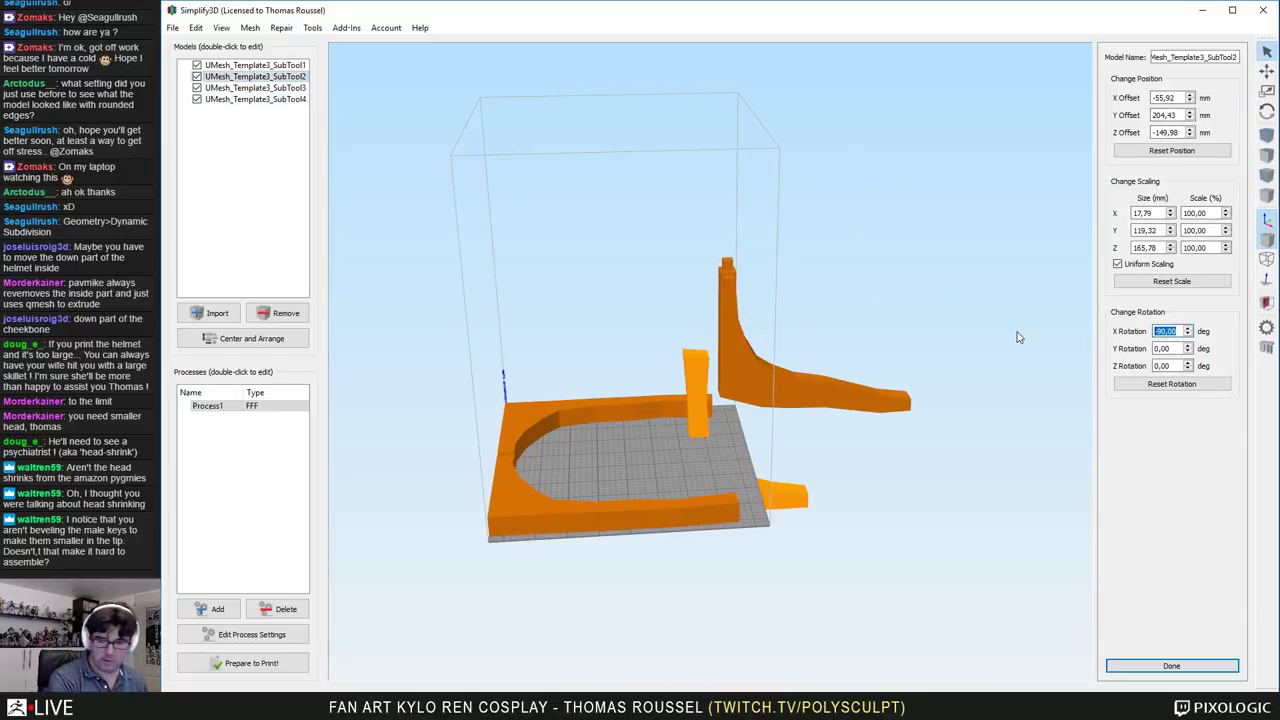
# Step: Set the X rotation of SubTool1, SubTool3 and SubTool4 to -90 degrees each so all the arms stand upright
pyautogui.click(785, 369)
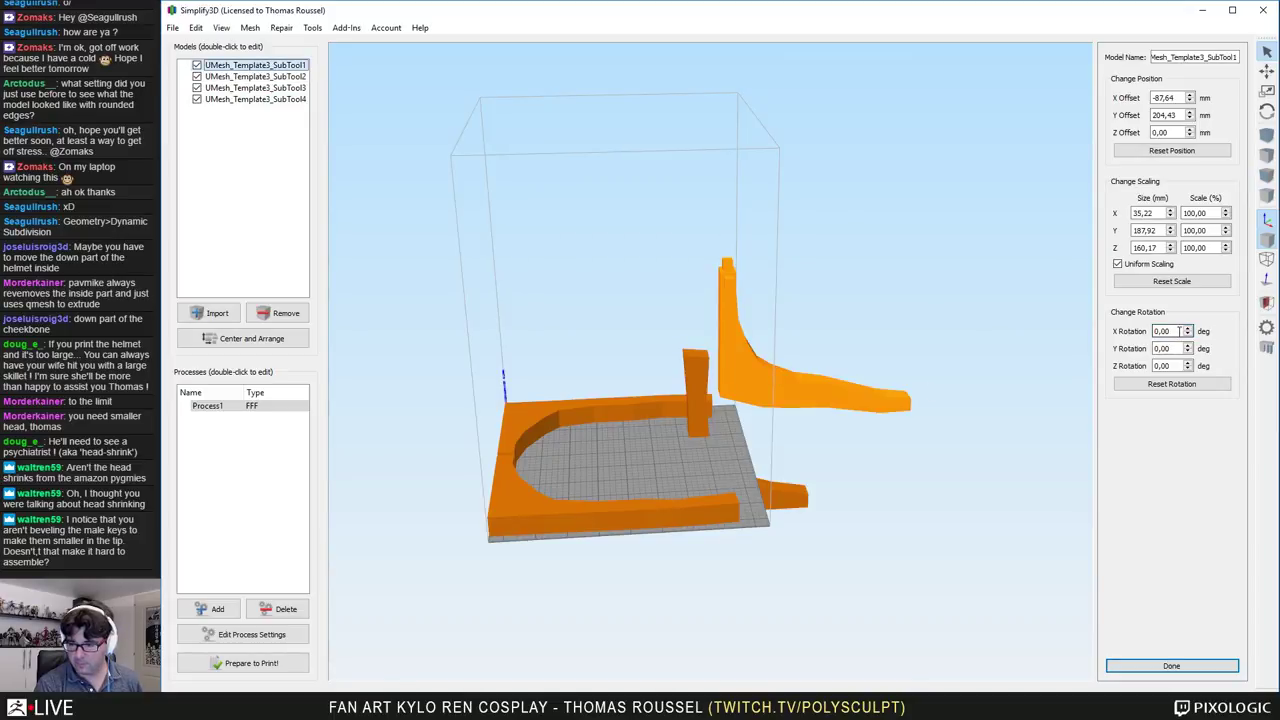
pyautogui.write('-90')
pyautogui.press('Return')
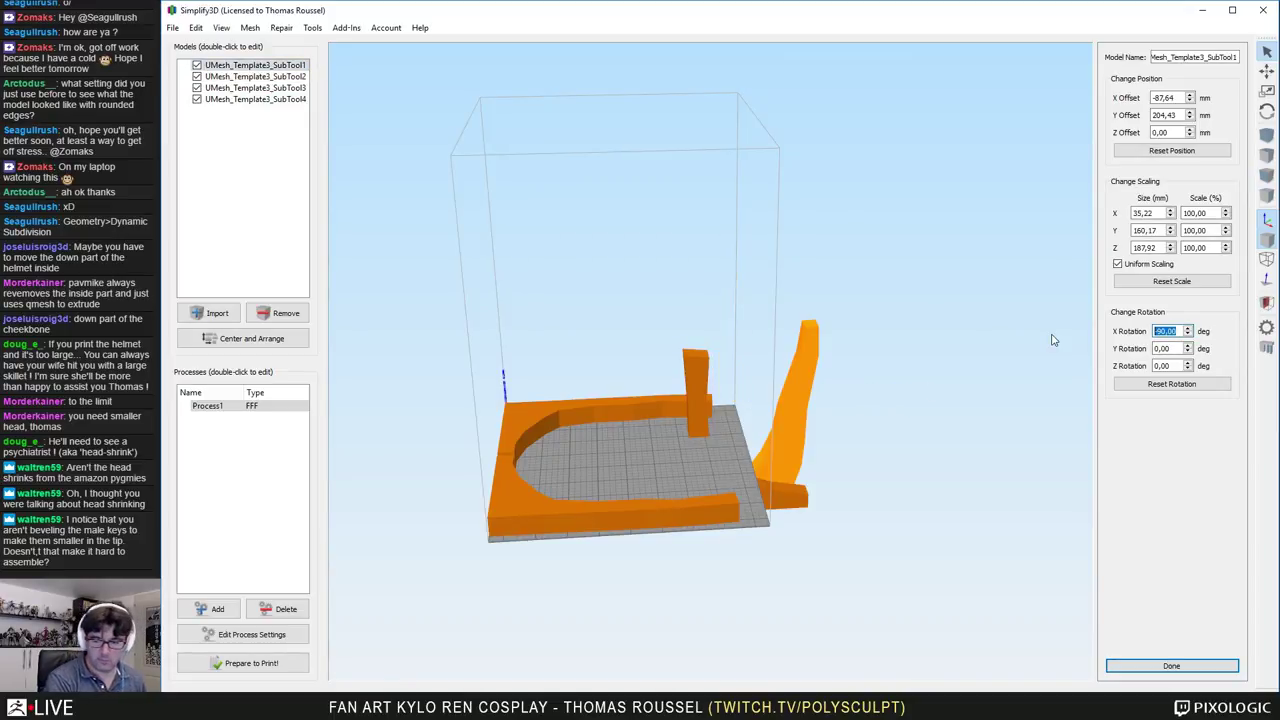
pyautogui.click(539, 428)
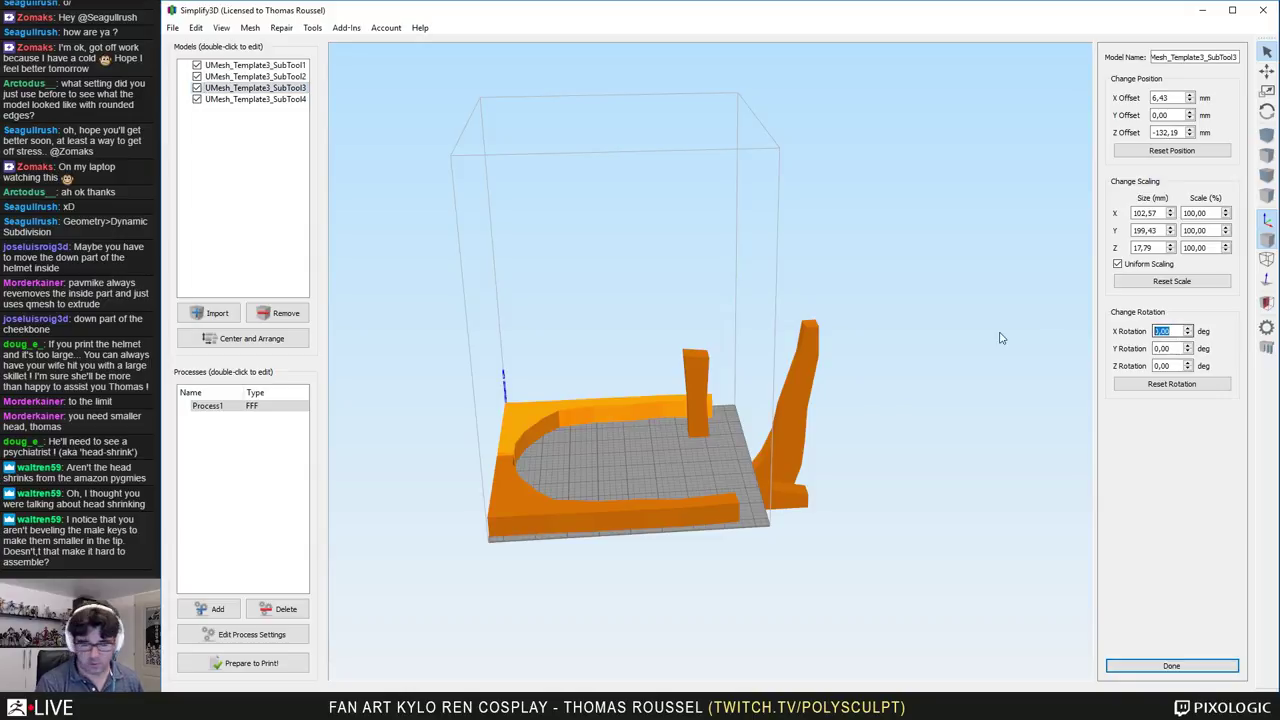
pyautogui.press('Return')
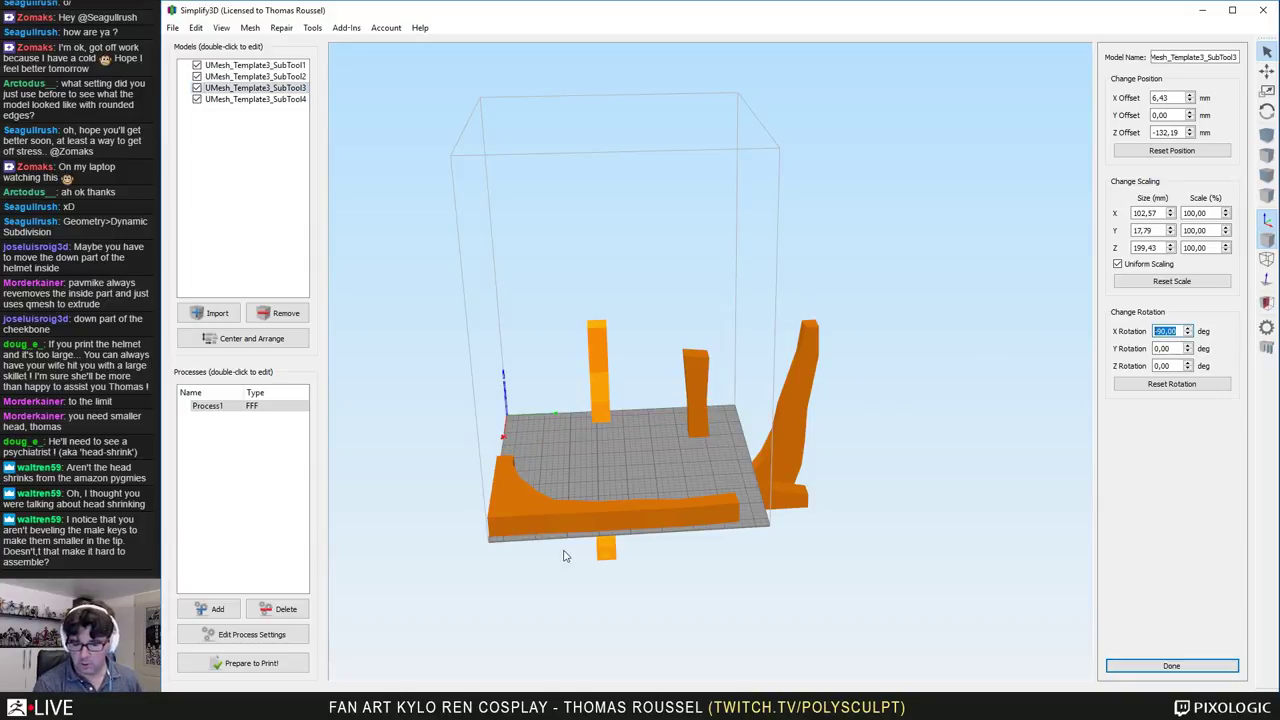
pyautogui.click(539, 516)
pyautogui.doubleClick(1184, 331)
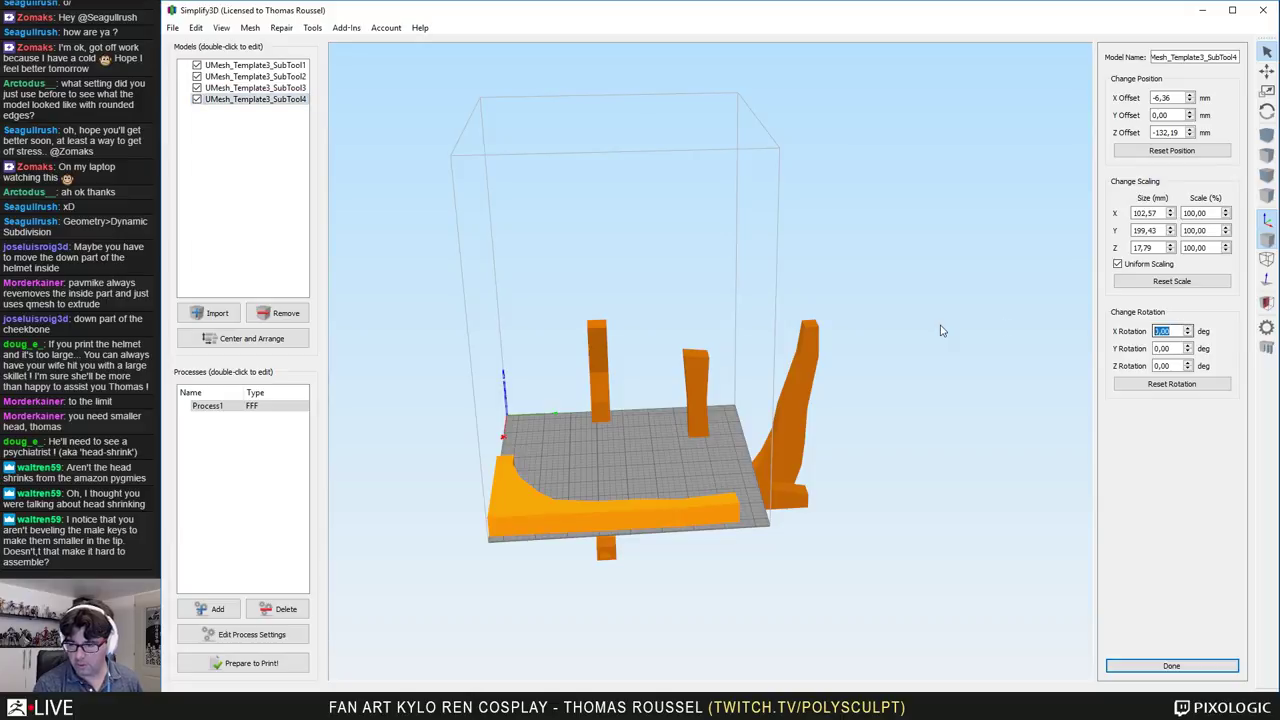
pyautogui.press('Return')
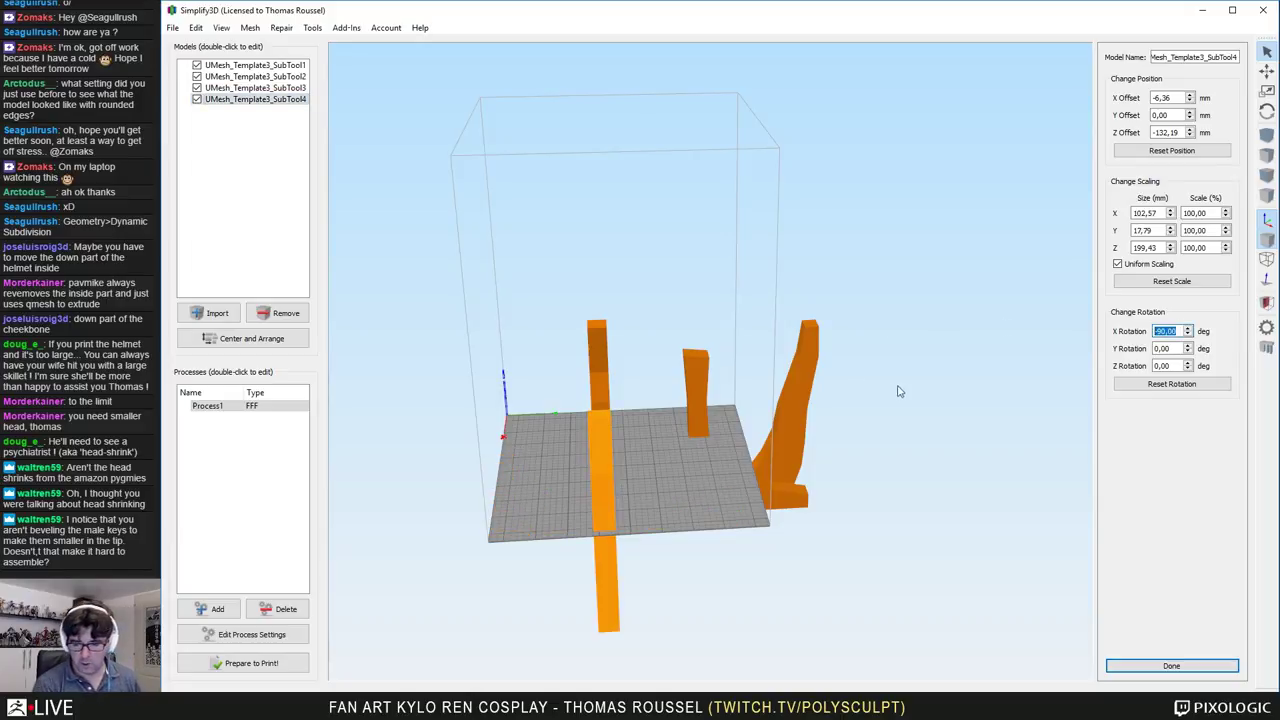
# Step: Center and arrange the four arm models on the print bed
pyautogui.moveTo(958, 266); pyautogui.dragTo(600, 190)
pyautogui.click(250, 28)
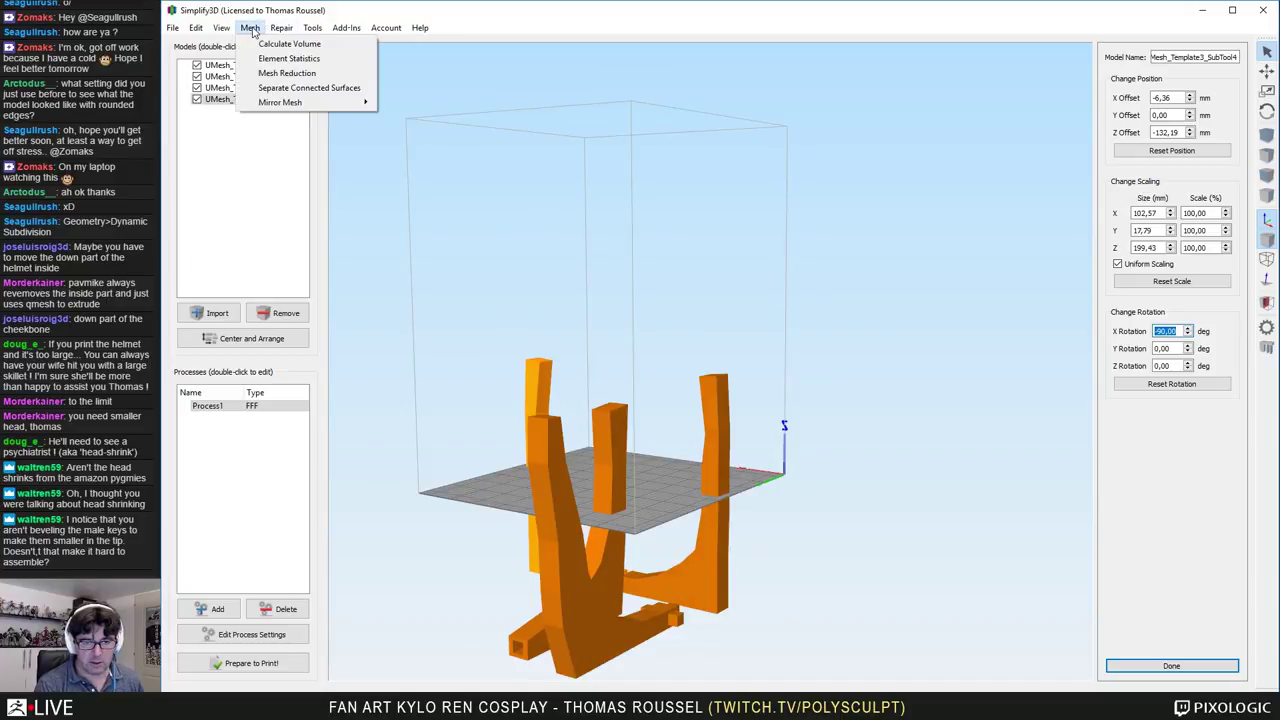
pyautogui.moveTo(222, 32)
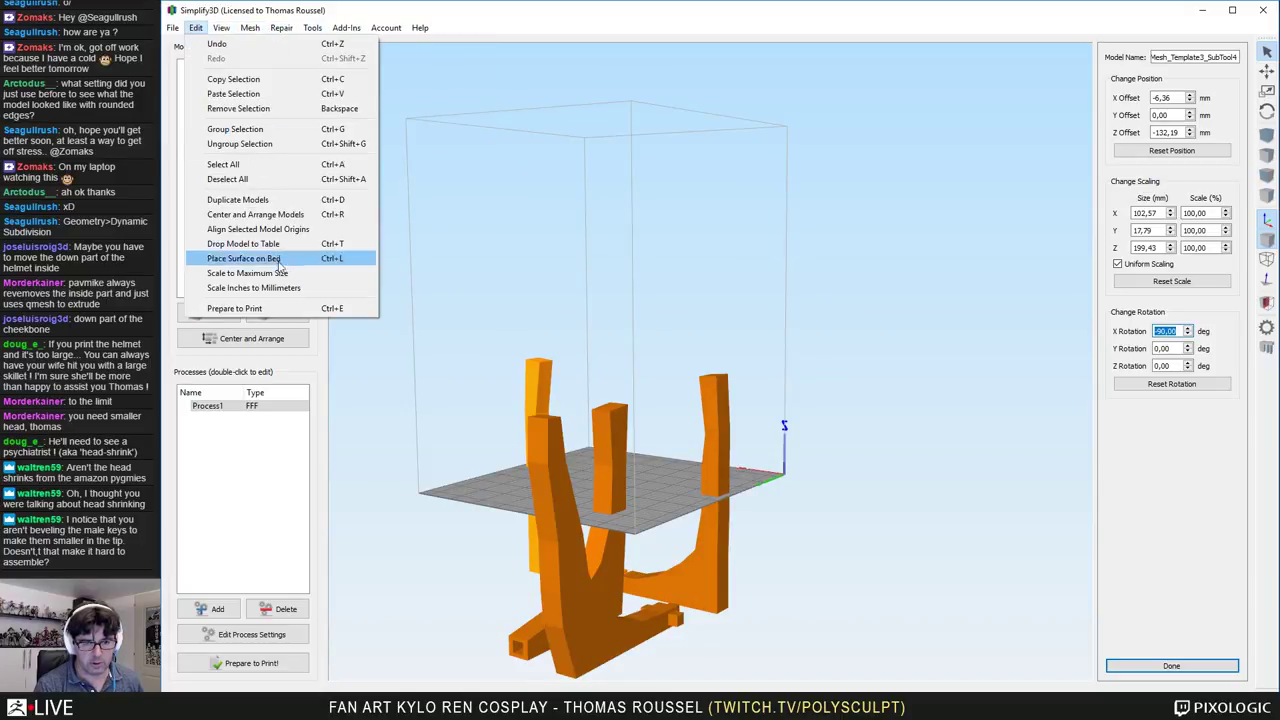
pyautogui.click(262, 214)
# Step: Move the four upright arms apart across the print bed, beginning with SubTool2 and ending with SubTool4
pyautogui.moveTo(957, 517); pyautogui.dragTo(985, 590)
pyautogui.doubleClick(711, 322)
pyautogui.moveTo(703, 326); pyautogui.dragTo(621, 331)
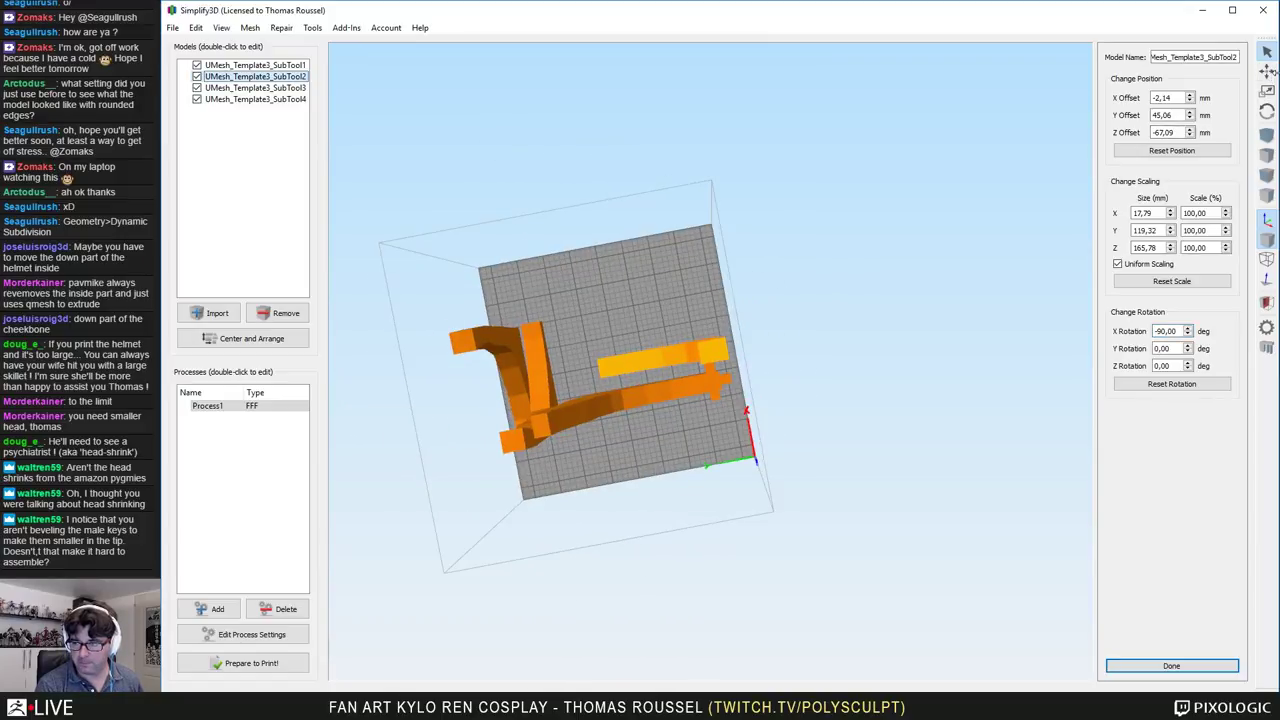
pyautogui.click(1267, 72)
pyautogui.moveTo(728, 366); pyautogui.dragTo(687, 302)
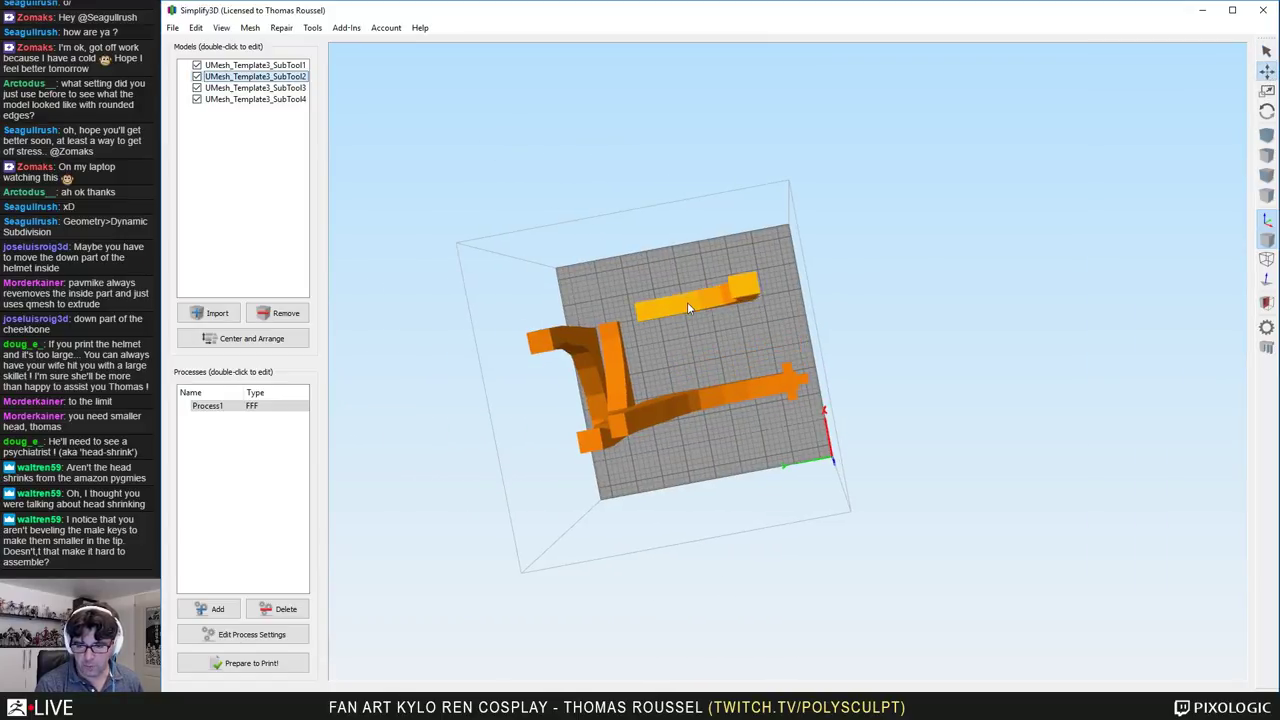
pyautogui.moveTo(742, 394); pyautogui.dragTo(730, 337)
pyautogui.moveTo(622, 389); pyautogui.dragTo(761, 411)
pyautogui.moveTo(609, 424); pyautogui.dragTo(698, 450)
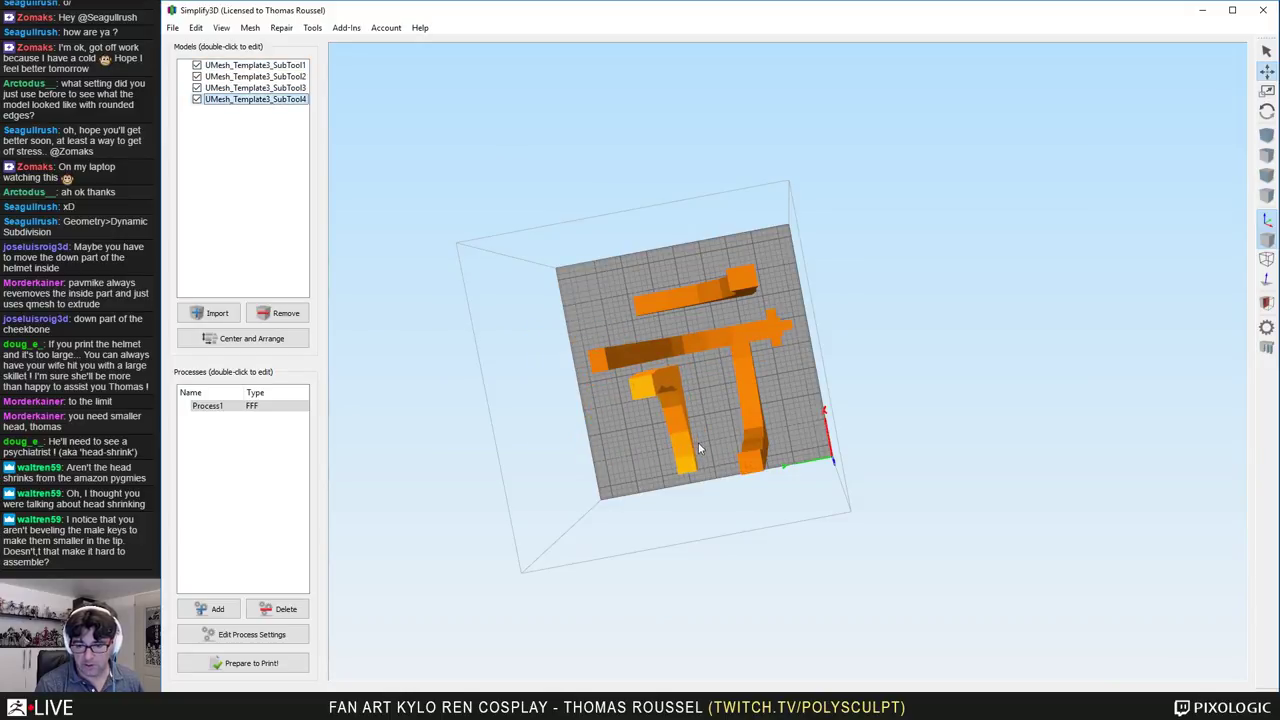
# Step: Set the Z rotation of UMesh_Template3_SubTool3 to 90 degrees
pyautogui.click(753, 398)
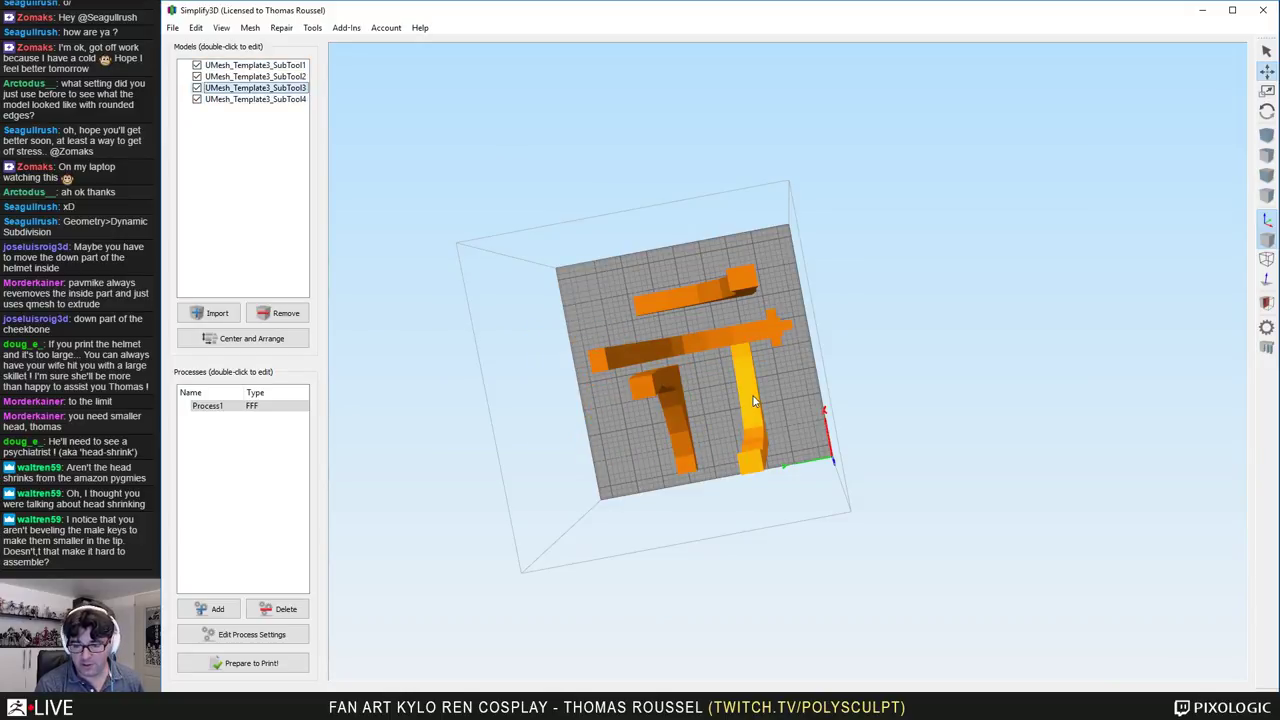
pyautogui.click(1267, 112)
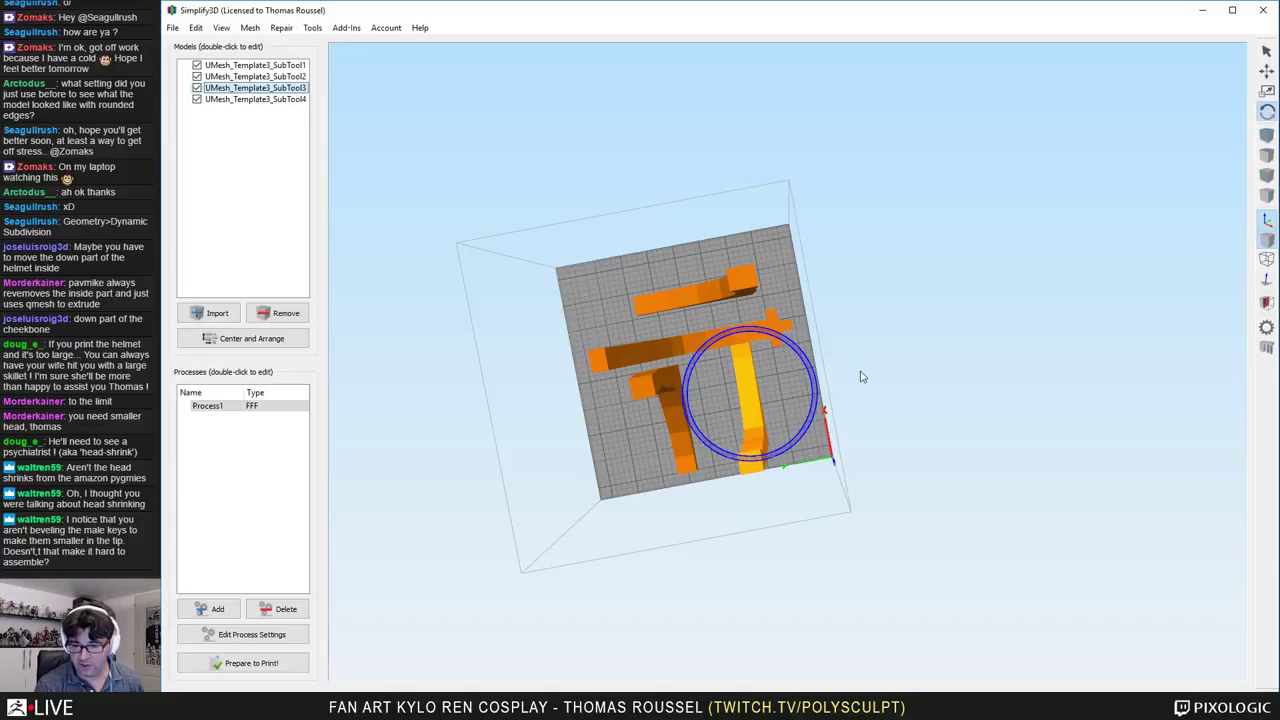
pyautogui.doubleClick(745, 376)
pyautogui.moveTo(874, 476); pyautogui.dragTo(893, 402)
pyautogui.doubleClick(1163, 365)
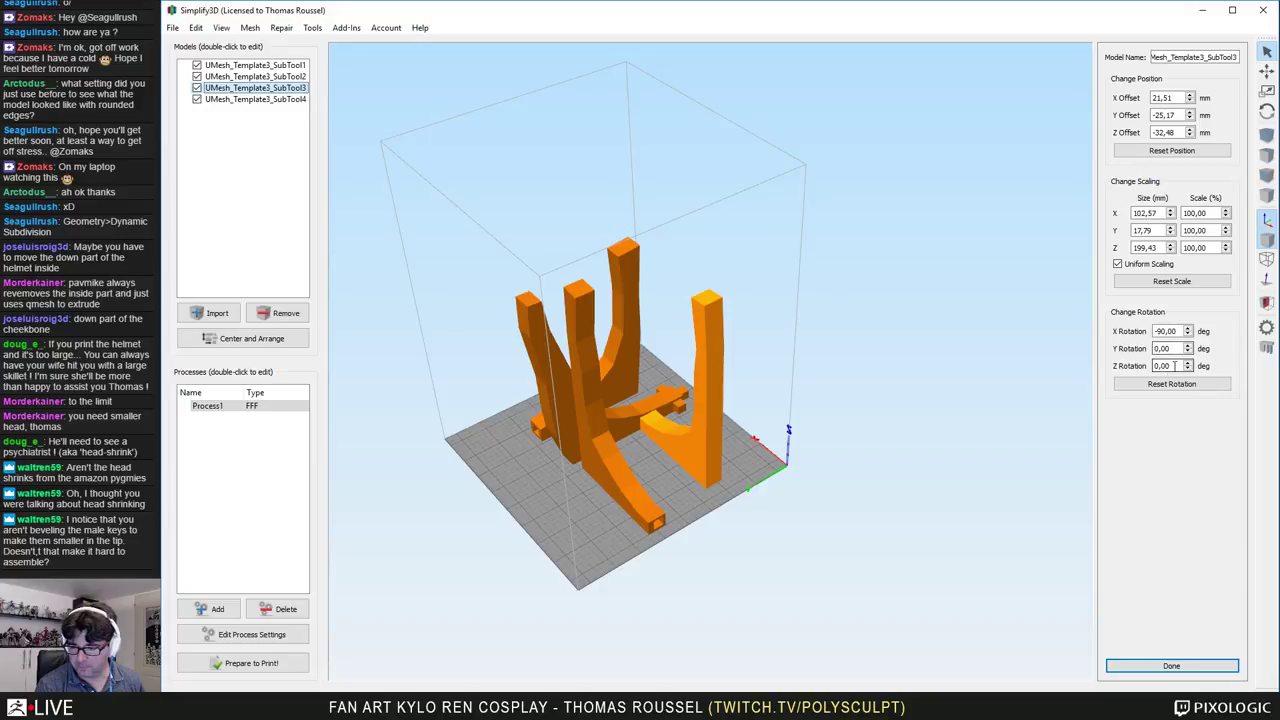
pyautogui.write('90')
pyautogui.press('Return')
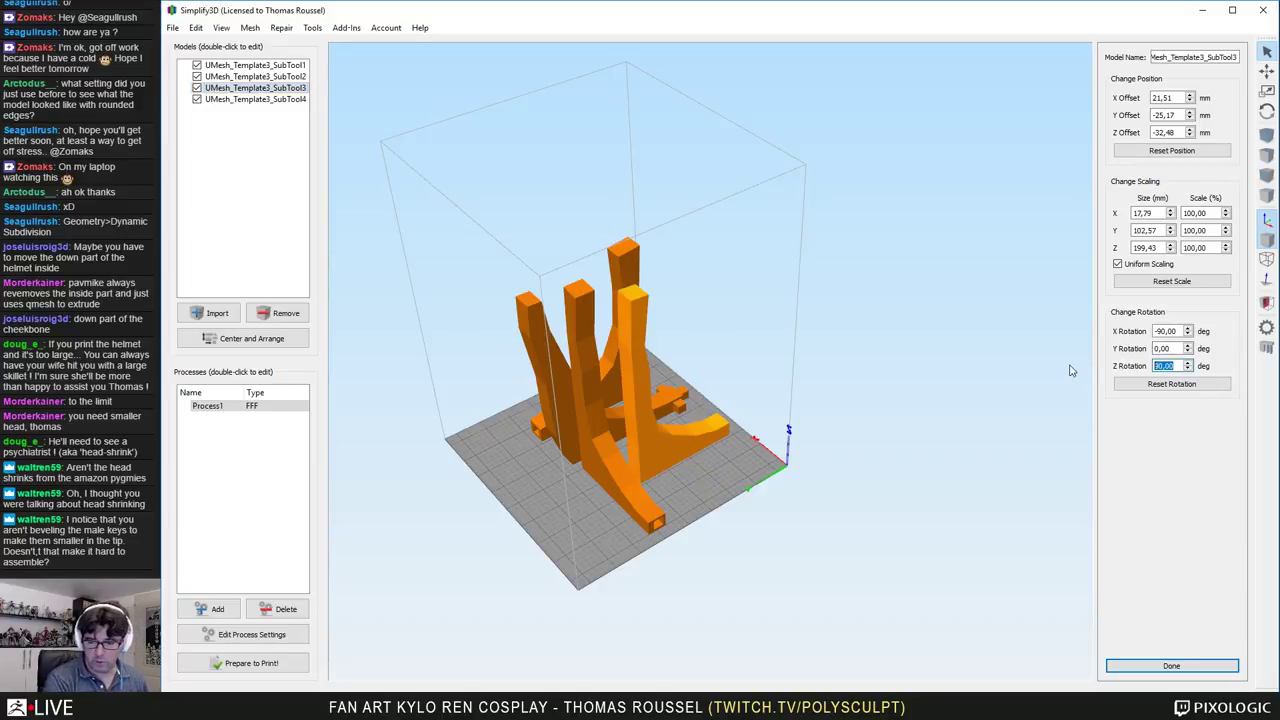
# Step: Turn UMesh_Template3_SubTool4 parallel to its neighbouring arm by setting its Z rotation to -90 degrees
pyautogui.click(590, 464)
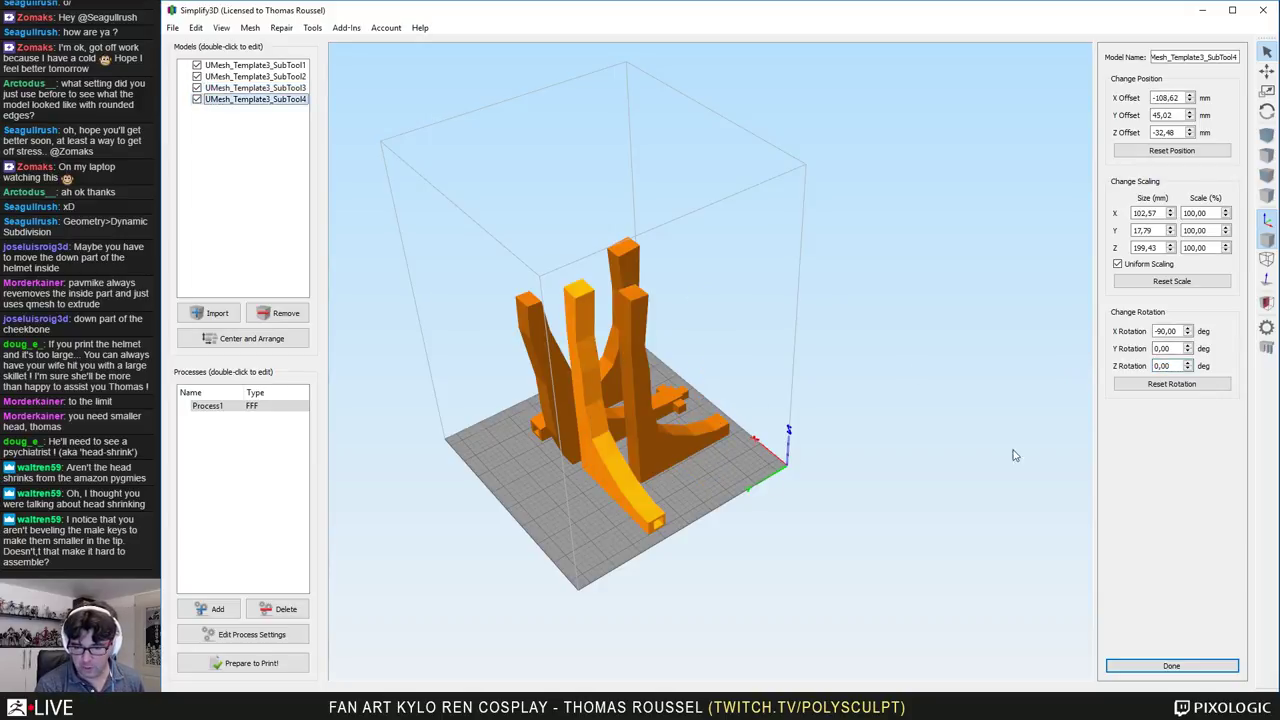
pyautogui.doubleClick(1177, 366)
pyautogui.write('90')
pyautogui.press('Return')
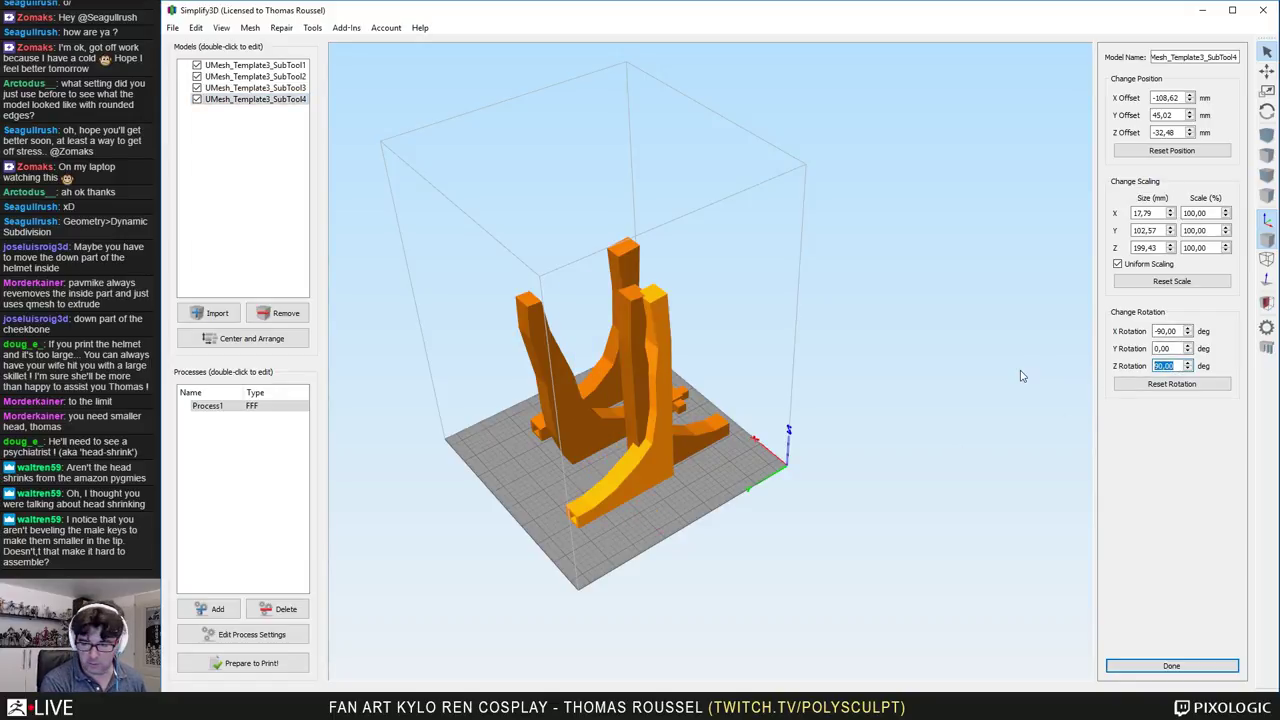
pyautogui.write('-90')
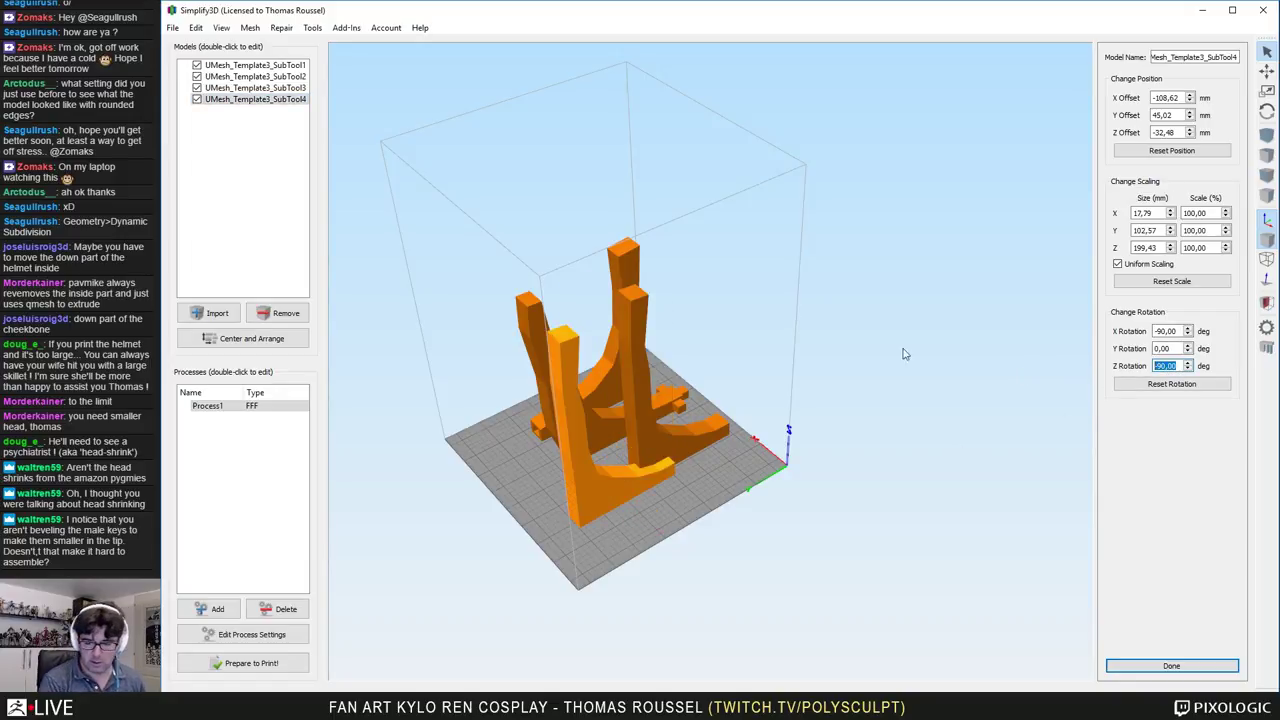
pyautogui.press('Return')
# Step: Turn UMesh_Template3_SubTool2 to face the same way as the other arms with a Z rotation of 180 degrees
pyautogui.click(607, 317)
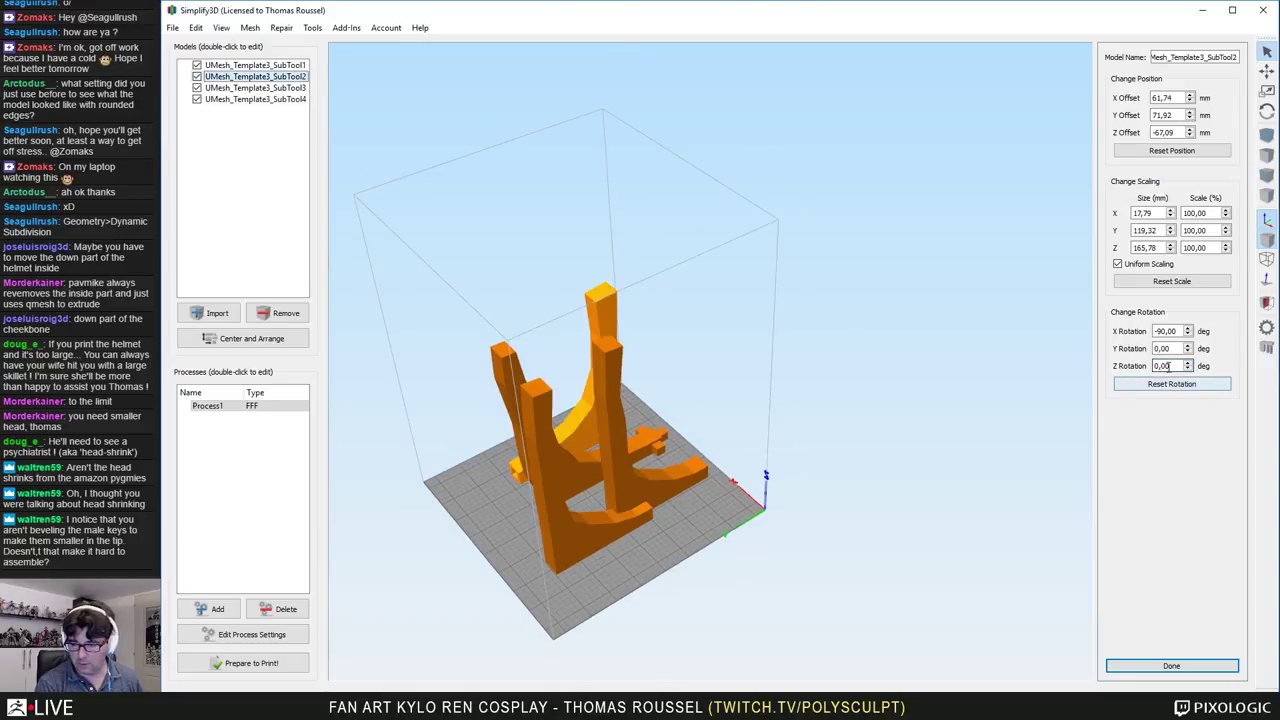
pyautogui.write('-90')
pyautogui.press('Return')
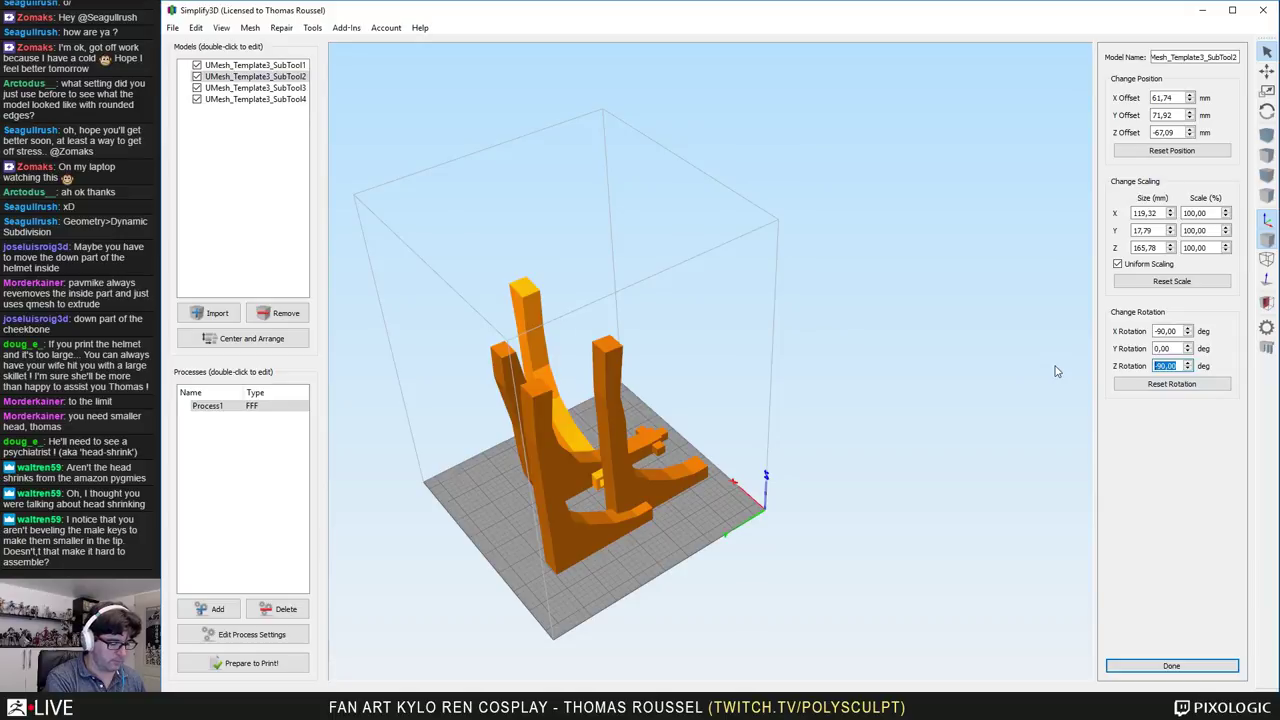
pyautogui.write('0')
pyautogui.press('Return')
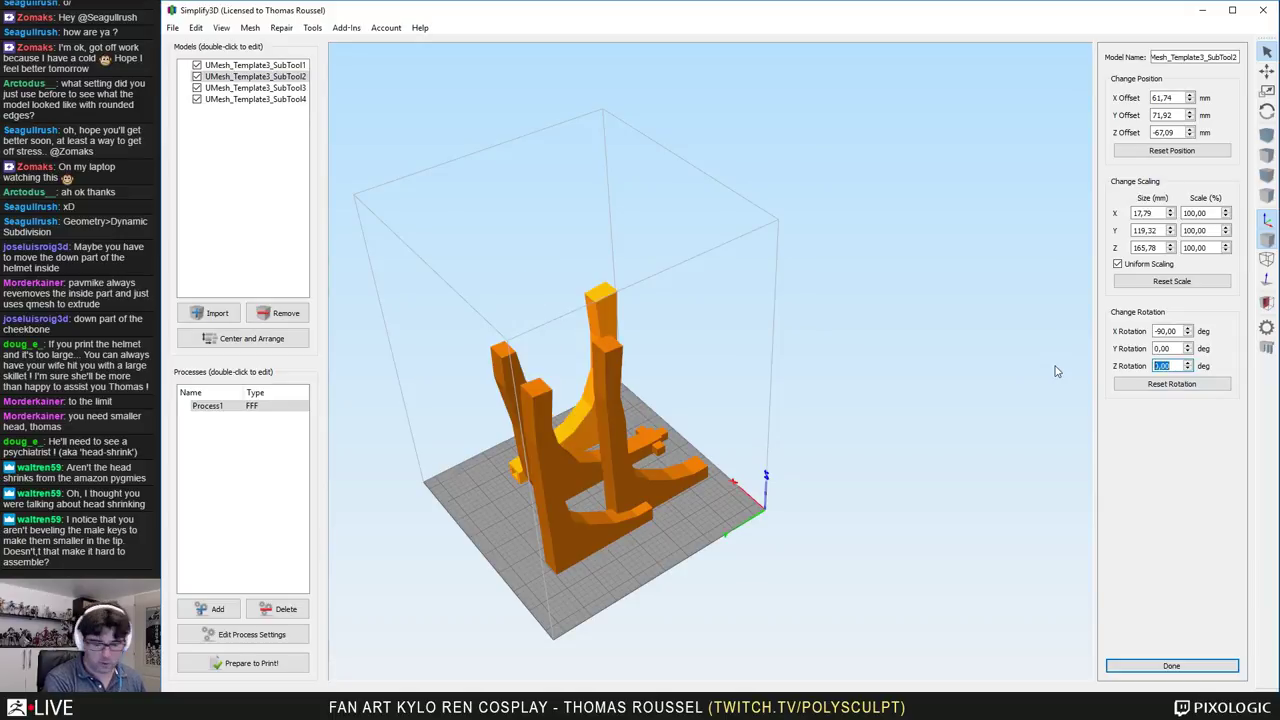
pyautogui.write('180')
pyautogui.press('Return')
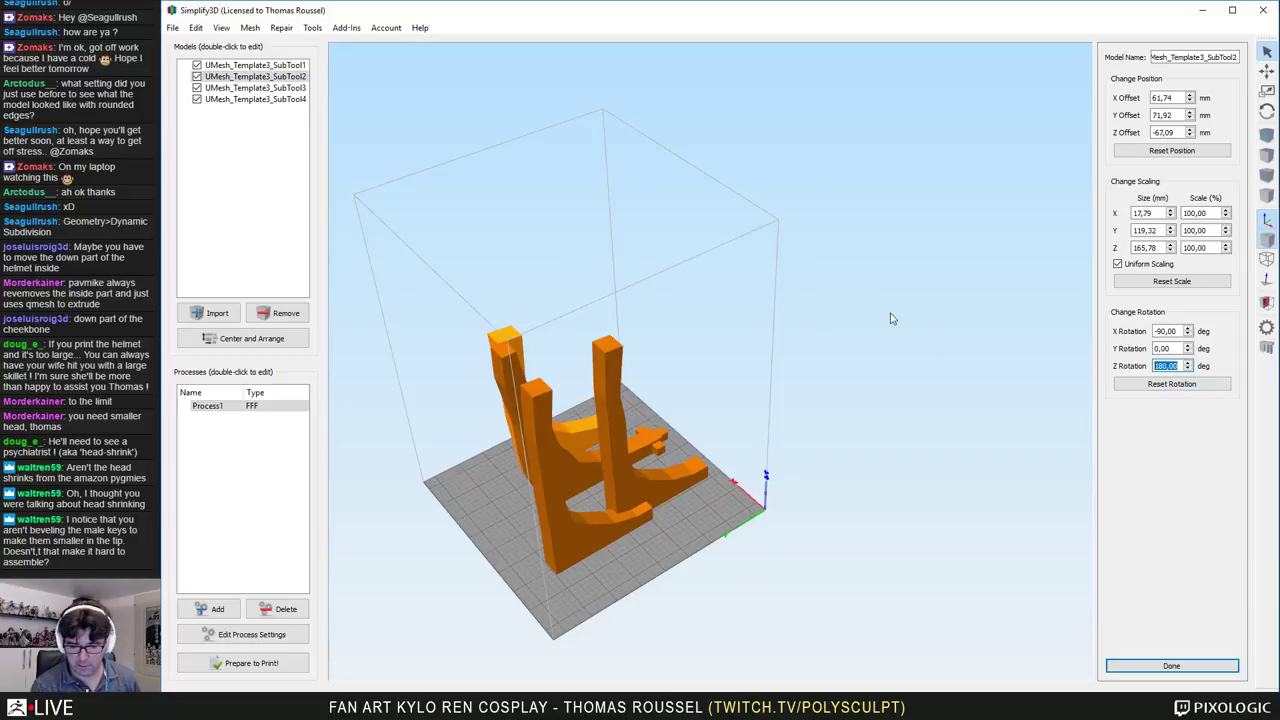
# Step: Space the four arms in a parallel, non-overlapping row within the print bed
pyautogui.moveTo(891, 317); pyautogui.dragTo(871, 417)
pyautogui.click(1267, 75)
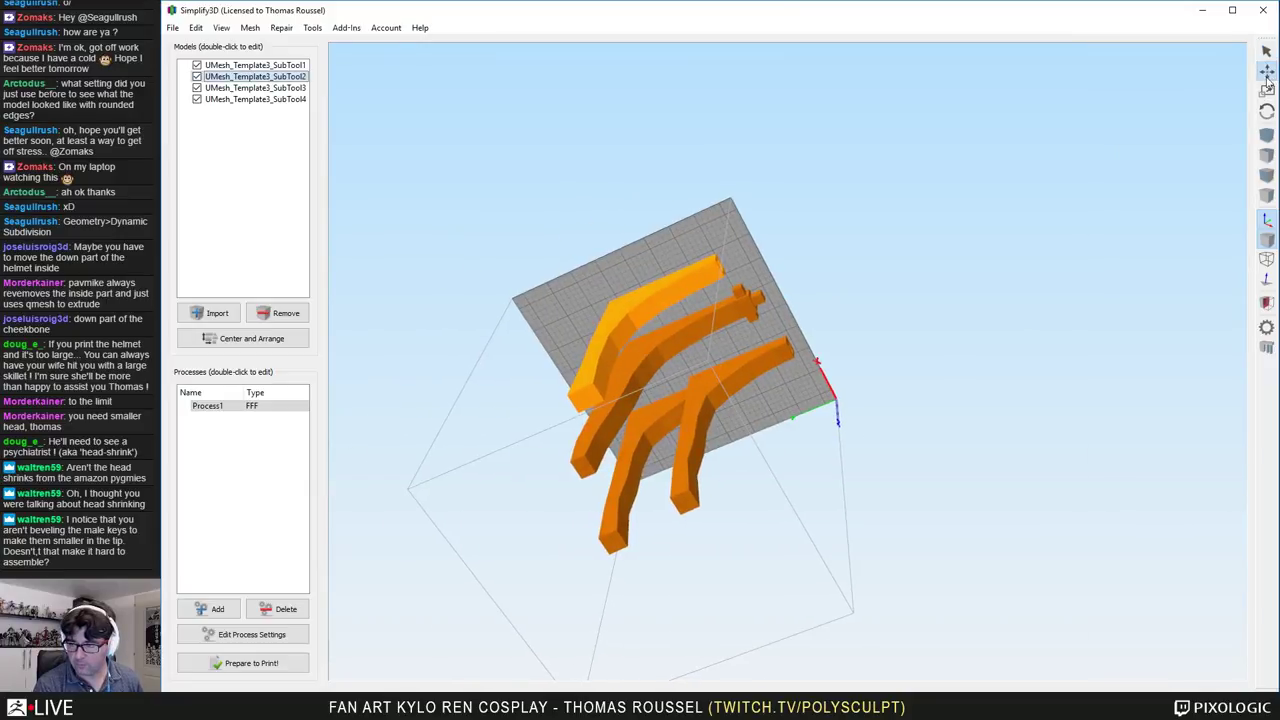
pyautogui.moveTo(760, 204); pyautogui.dragTo(760, 173)
pyautogui.moveTo(672, 327); pyautogui.dragTo(655, 317)
pyautogui.moveTo(709, 349); pyautogui.dragTo(691, 336)
pyautogui.moveTo(730, 413); pyautogui.dragTo(660, 361)
pyautogui.click(637, 323)
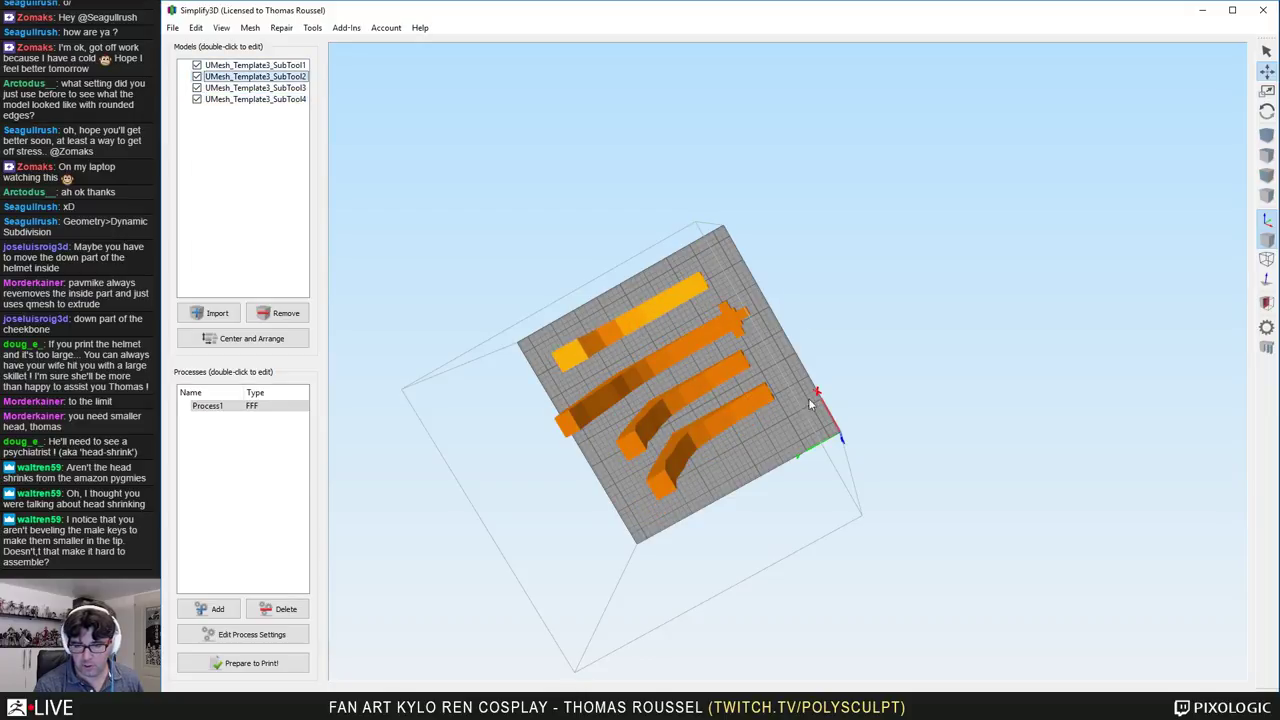
pyautogui.moveTo(975, 377); pyautogui.dragTo(923, 451)
pyautogui.scroll(-2, 1003, 430)
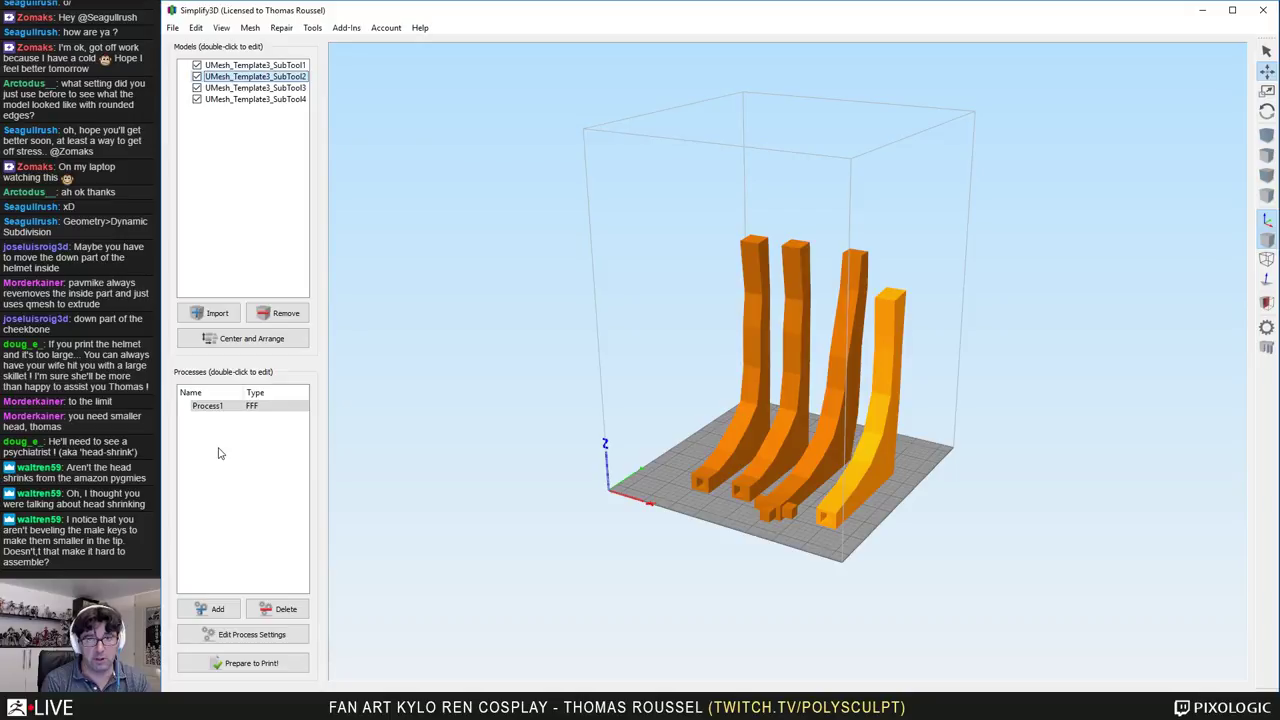
# Step: Configure Process1 for PLA material with Fast print quality
pyautogui.click(216, 406)
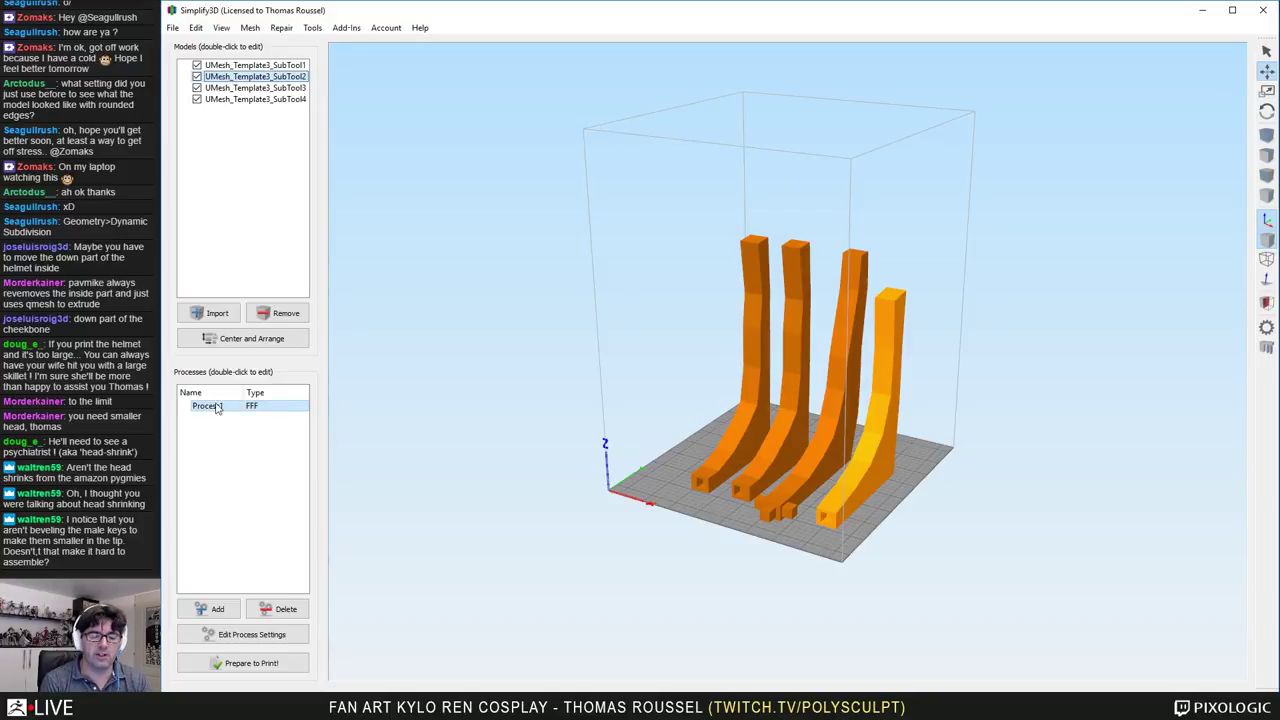
pyautogui.doubleClick(216, 406)
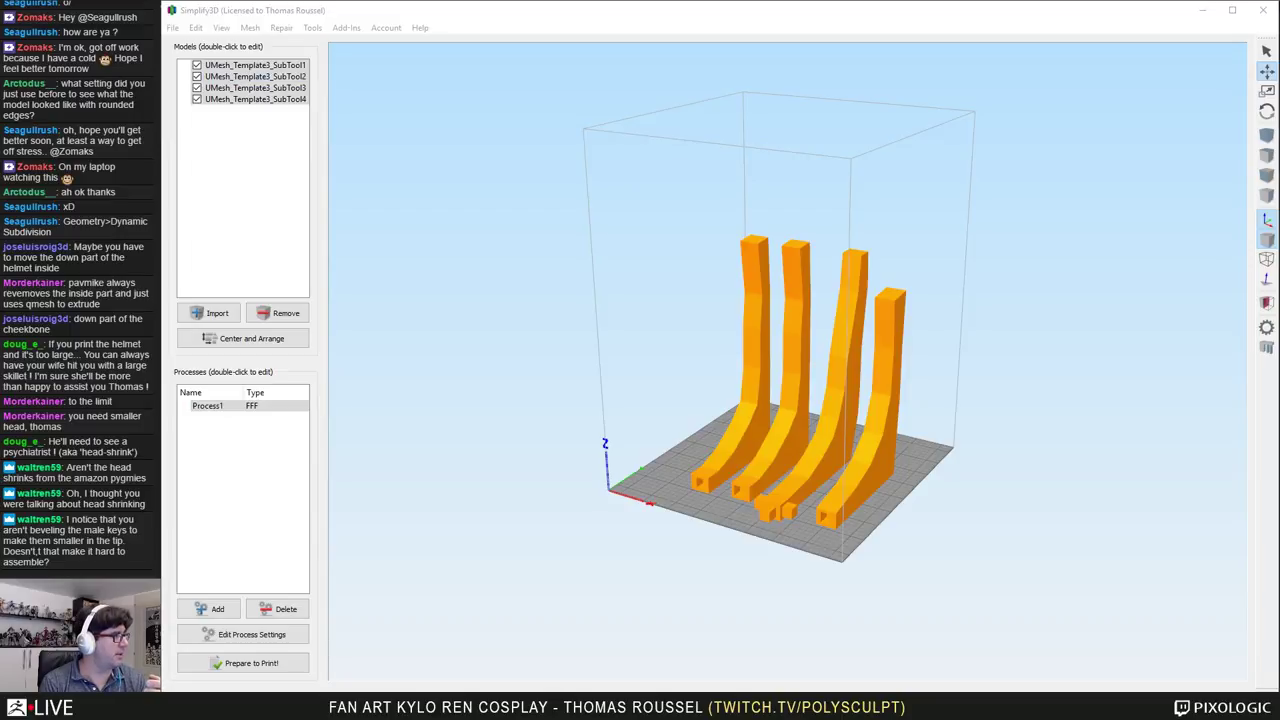
pyautogui.moveTo(724, 260); pyautogui.dragTo(465, 108)
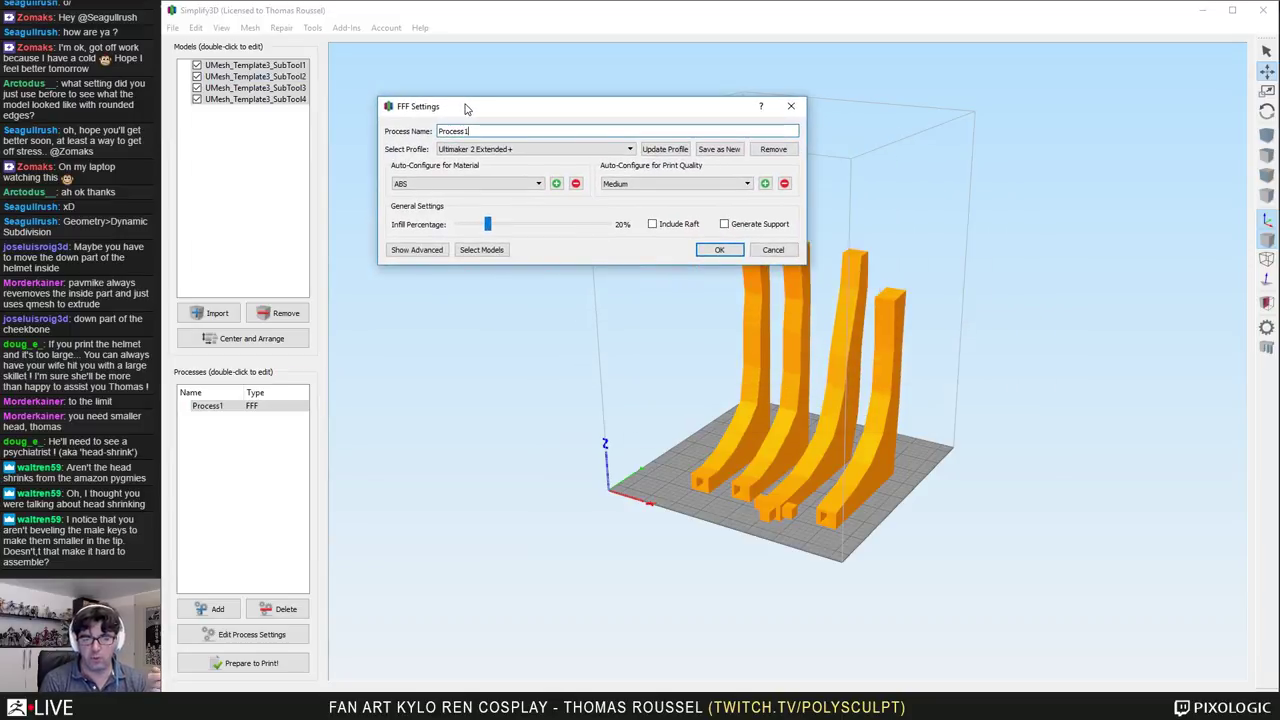
pyautogui.click(411, 188)
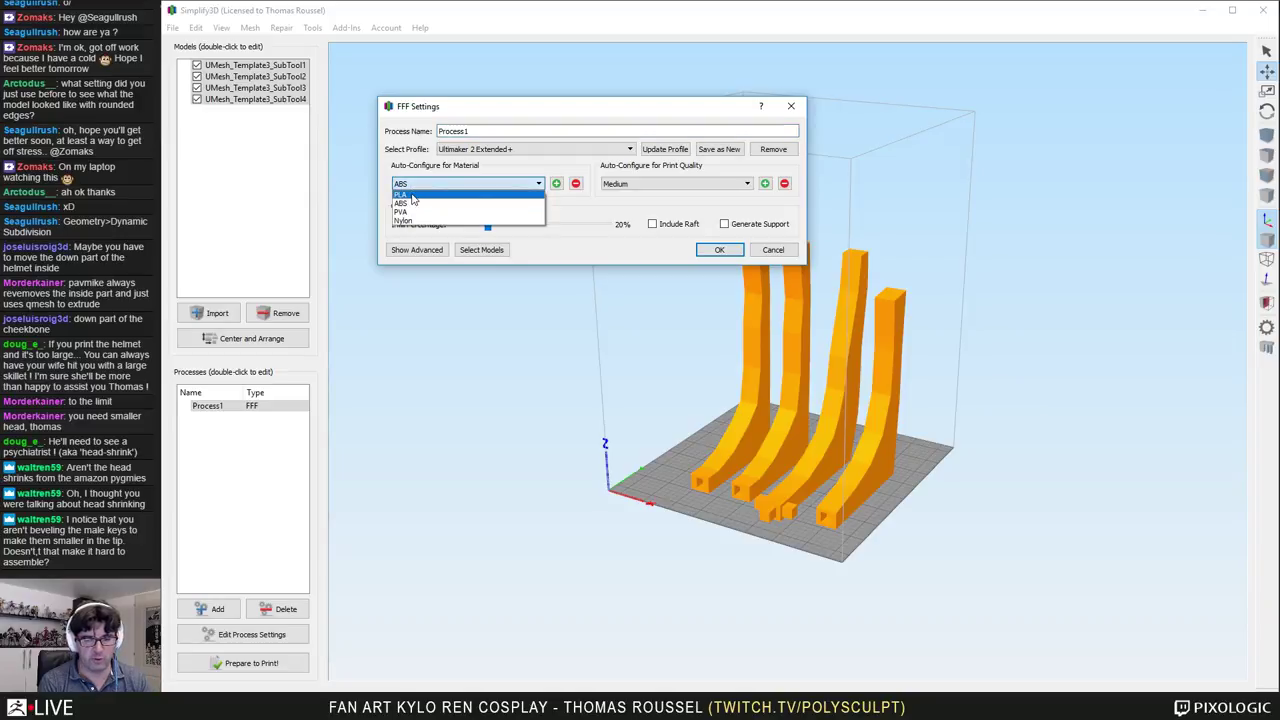
pyautogui.click(411, 196)
pyautogui.click(636, 185)
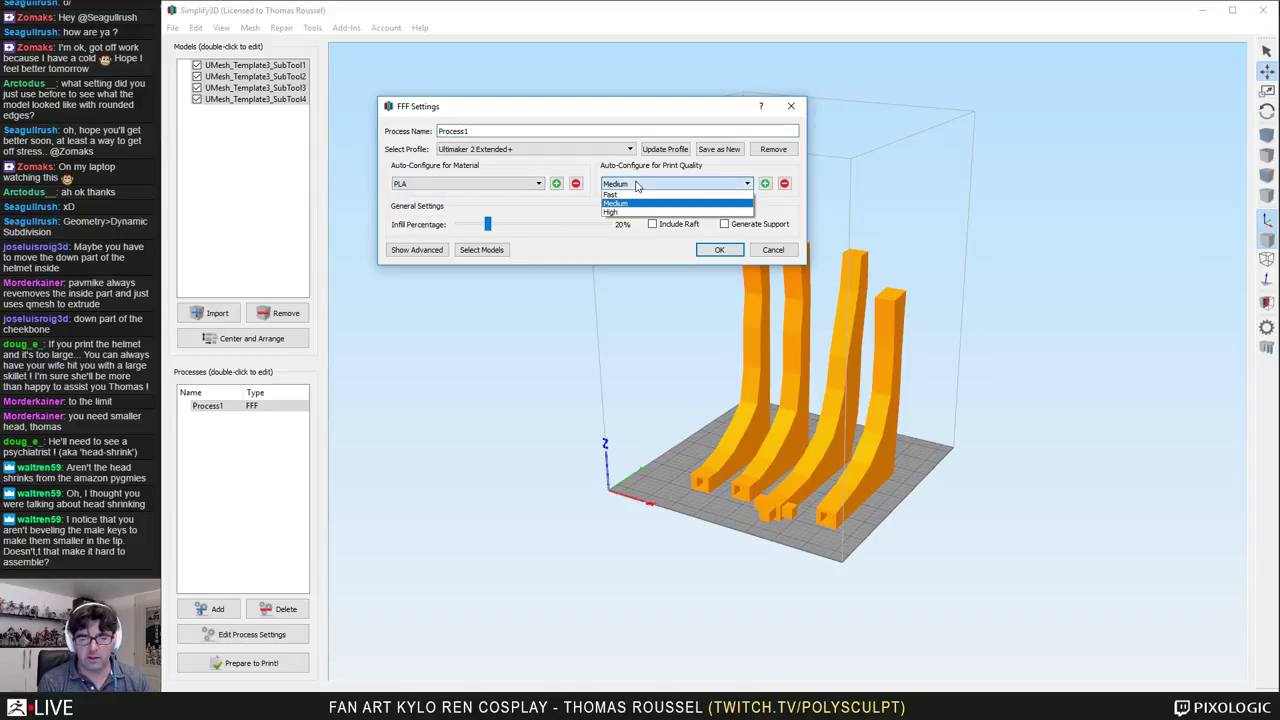
pyautogui.click(637, 195)
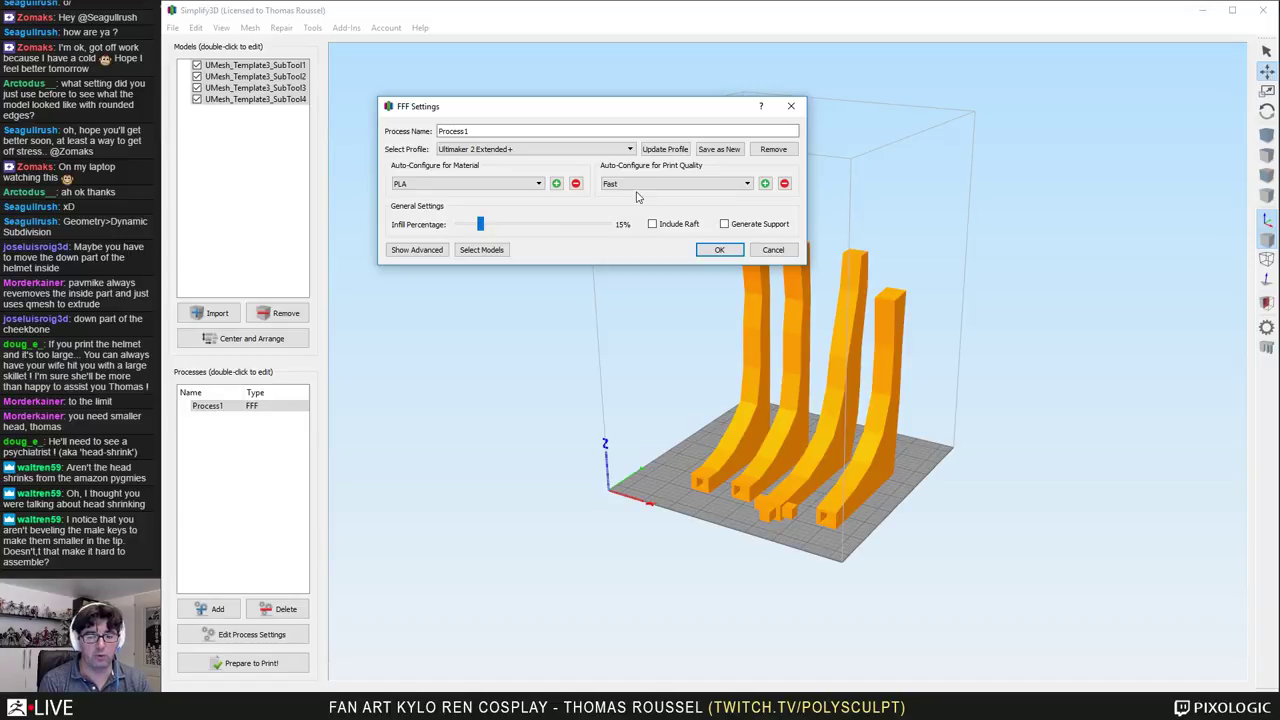
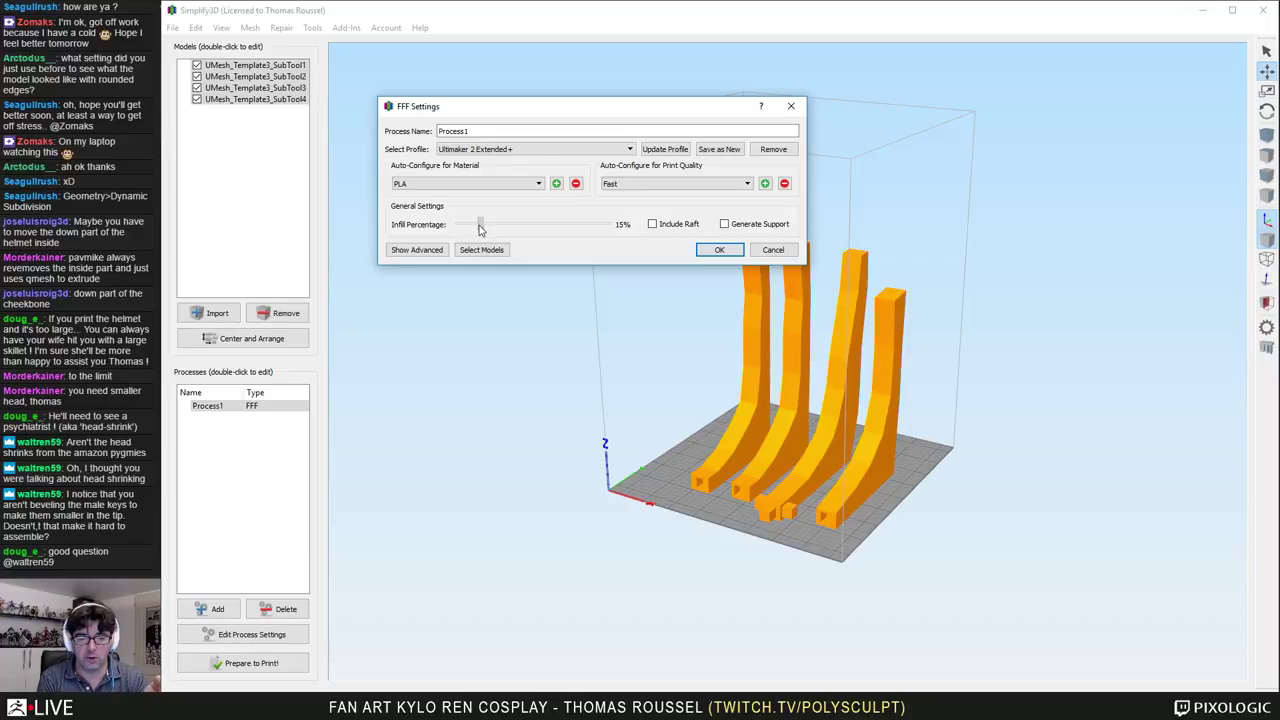
pyautogui.moveTo(482, 227); pyautogui.dragTo(462, 227)
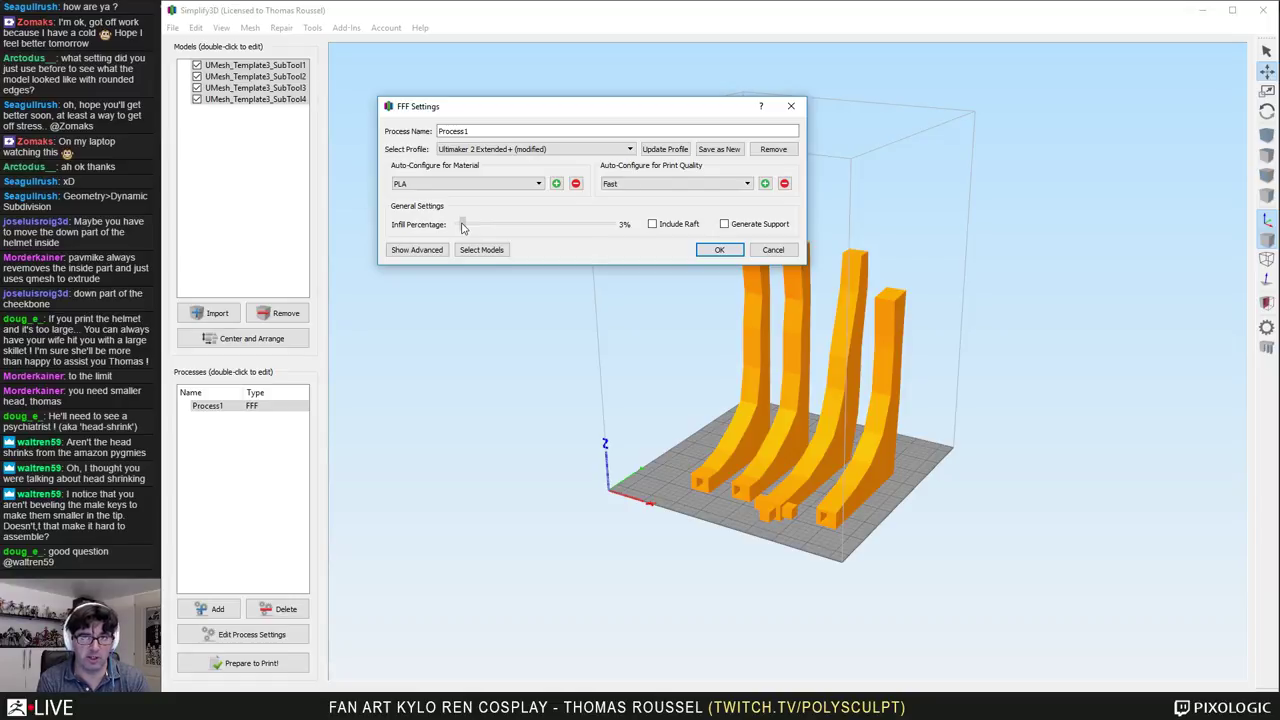
pyautogui.moveTo(462, 227); pyautogui.dragTo(482, 230)
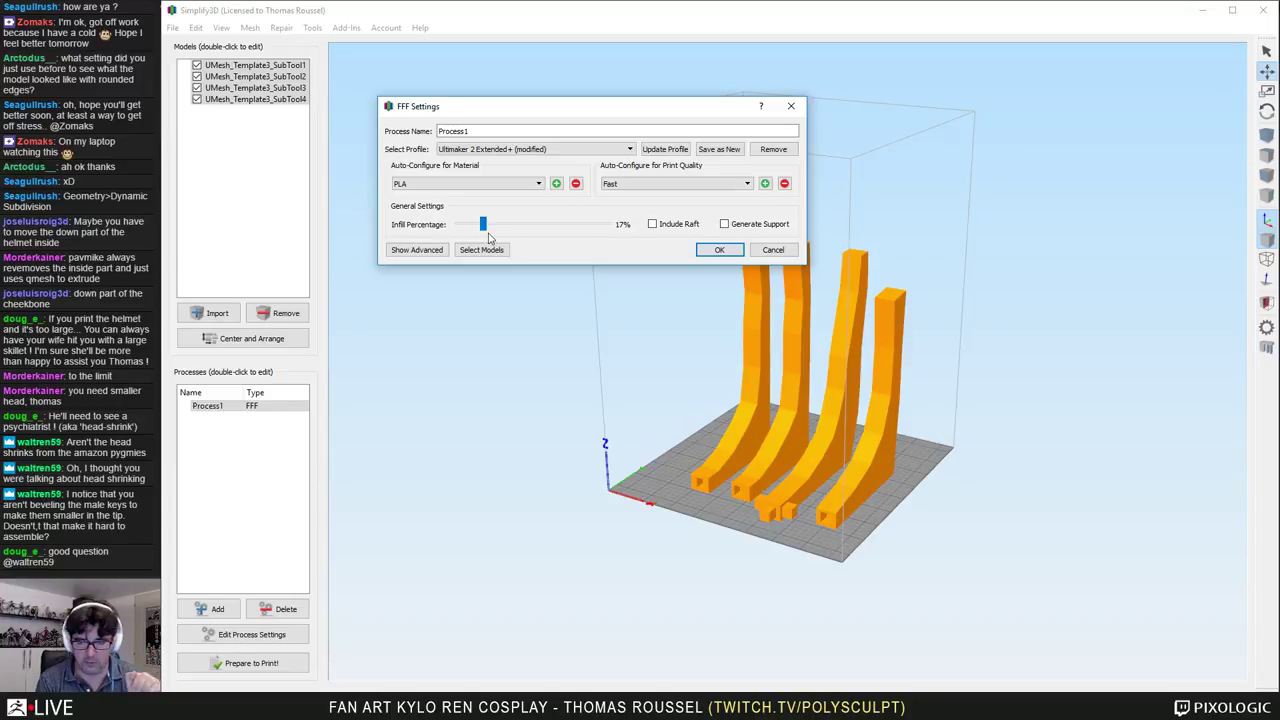
pyautogui.click(725, 225)
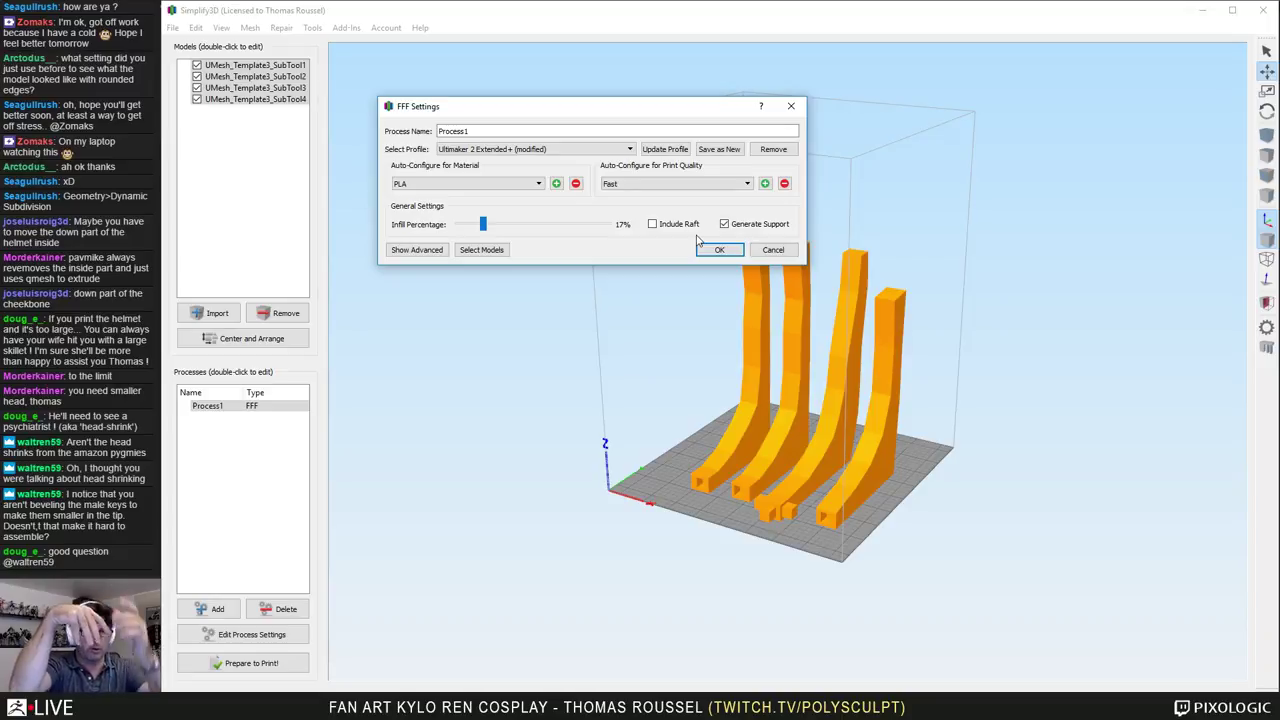
pyautogui.click(764, 250)
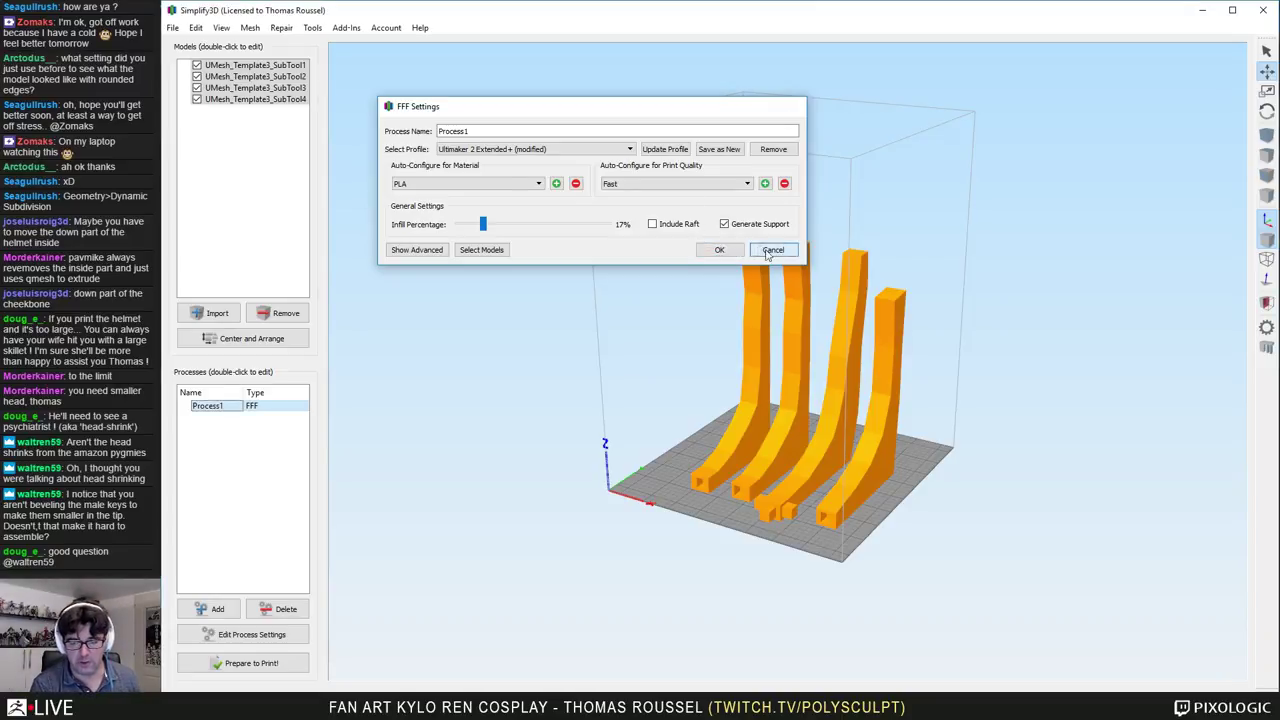
# Step: Examine the four arms on the print bed from several angles, including the protruding keys and matching sockets at their ends
pyautogui.moveTo(955, 392); pyautogui.dragTo(856, 358)
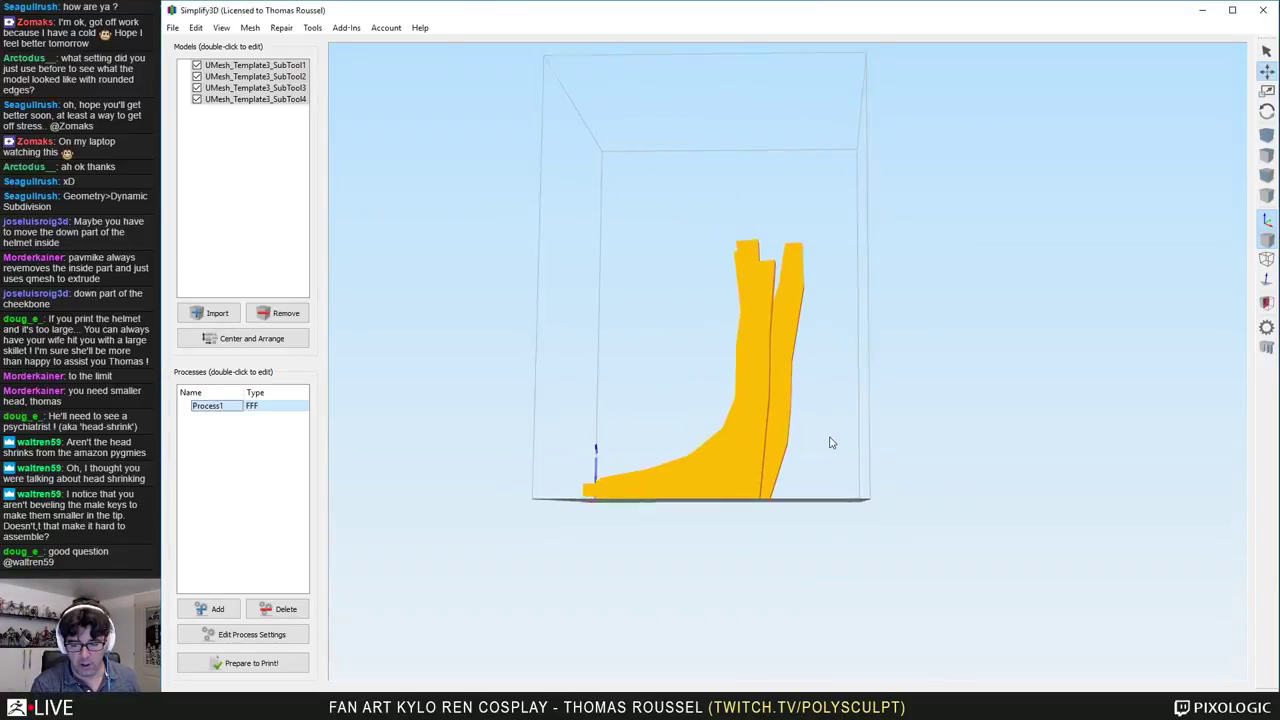
pyautogui.scroll(3, 831, 442)
pyautogui.moveTo(877, 496); pyautogui.dragTo(641, 579)
pyautogui.press('f')
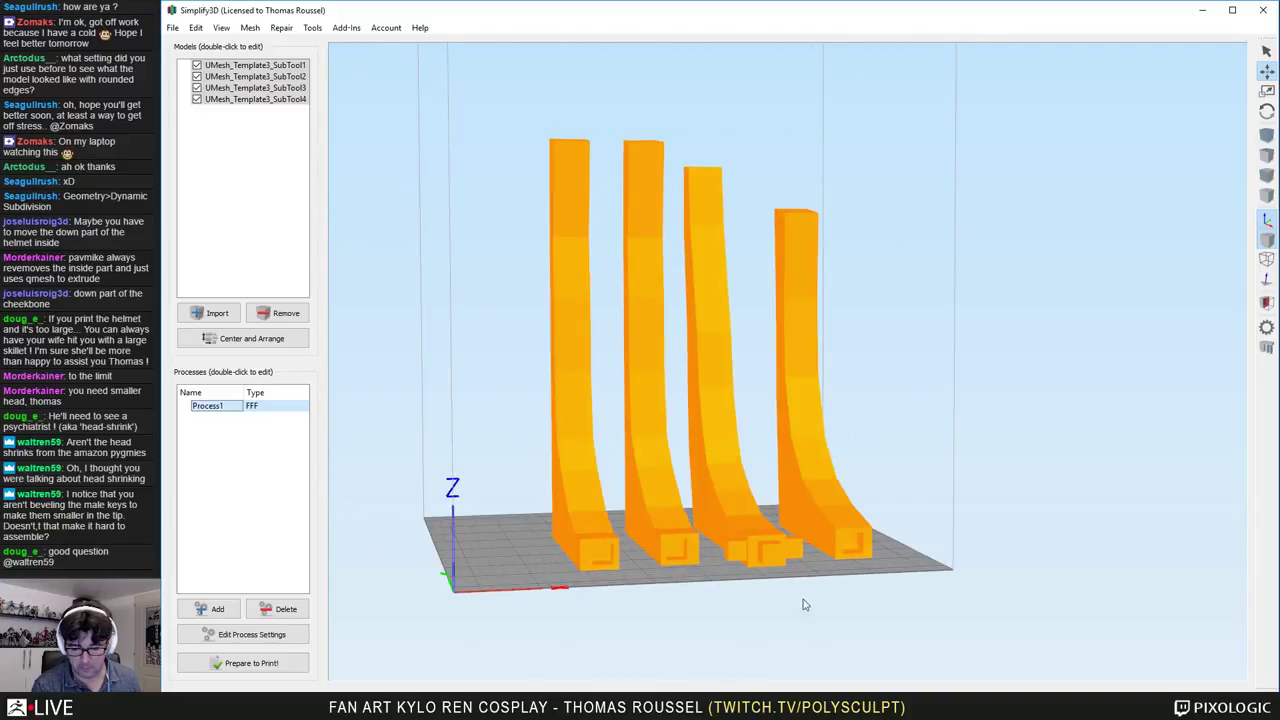
pyautogui.scroll(5, 877, 575)
pyautogui.press('d')
pyautogui.scroll(6, 788, 590)
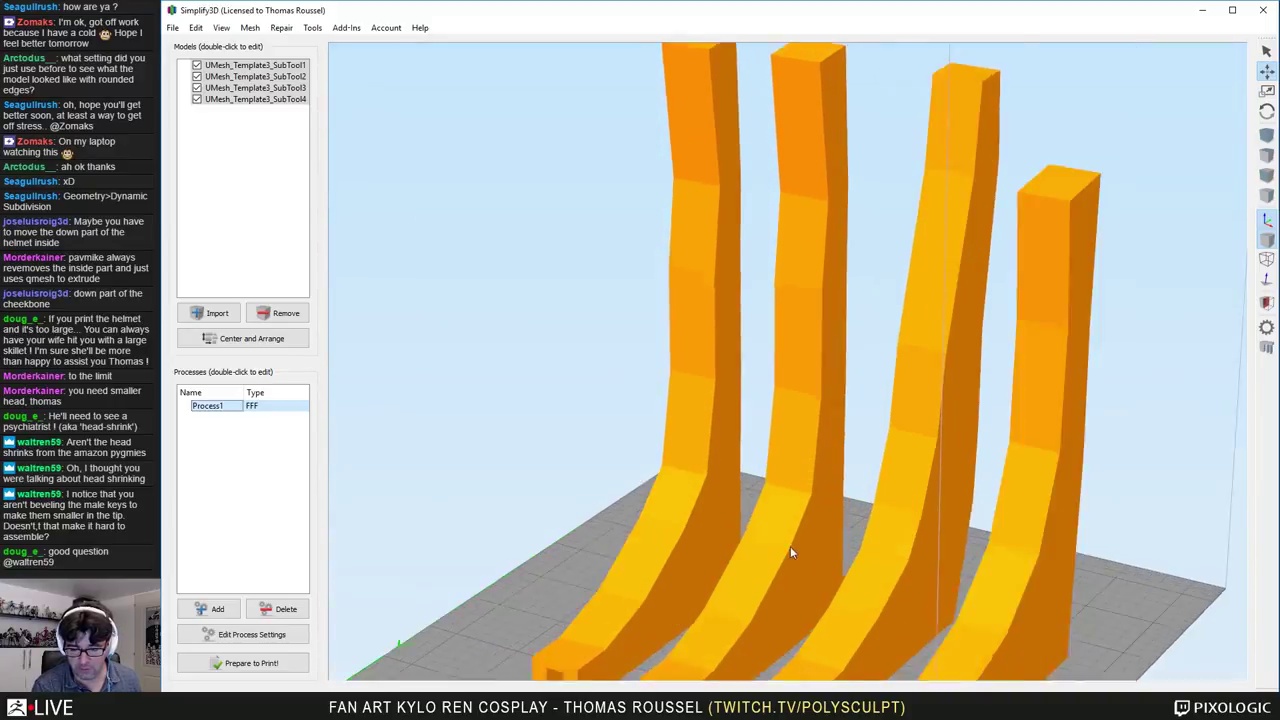
pyautogui.press('d')
pyautogui.scroll(5, 758, 540)
pyautogui.moveTo(760, 556); pyautogui.dragTo(748, 306, button='right')
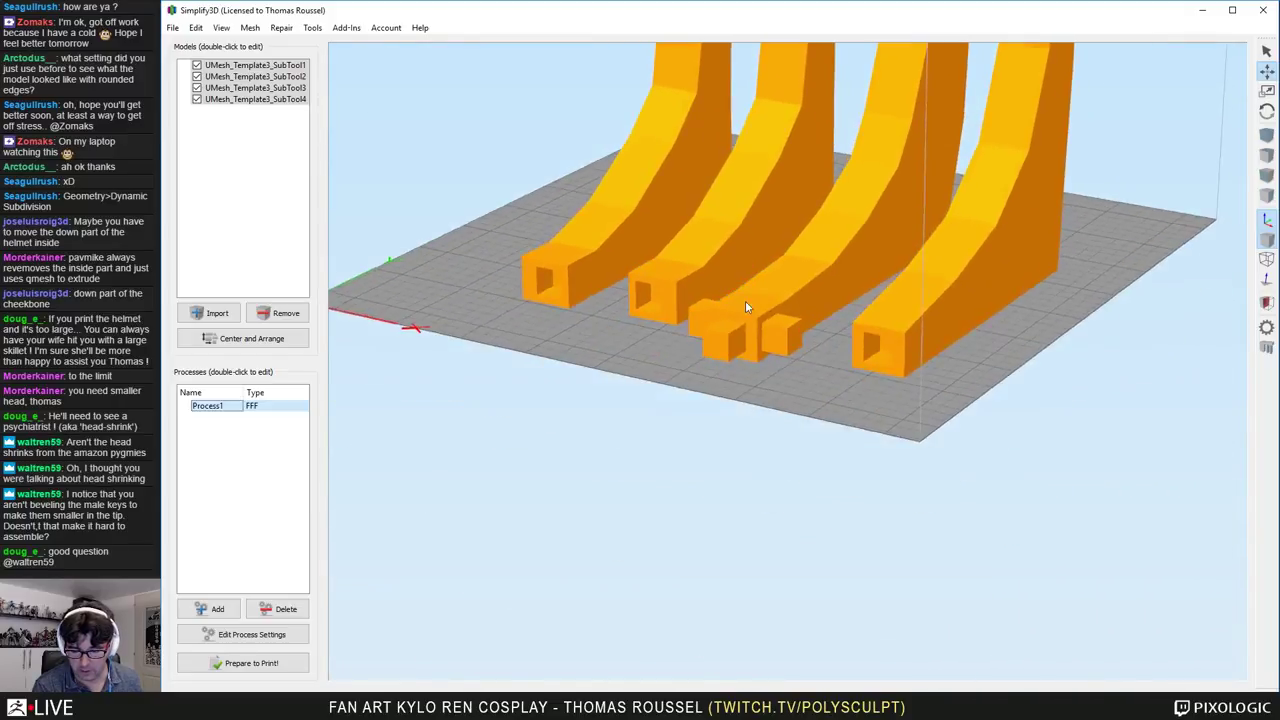
pyautogui.scroll(3, 888, 362)
pyautogui.moveTo(887, 362); pyautogui.dragTo(962, 354)
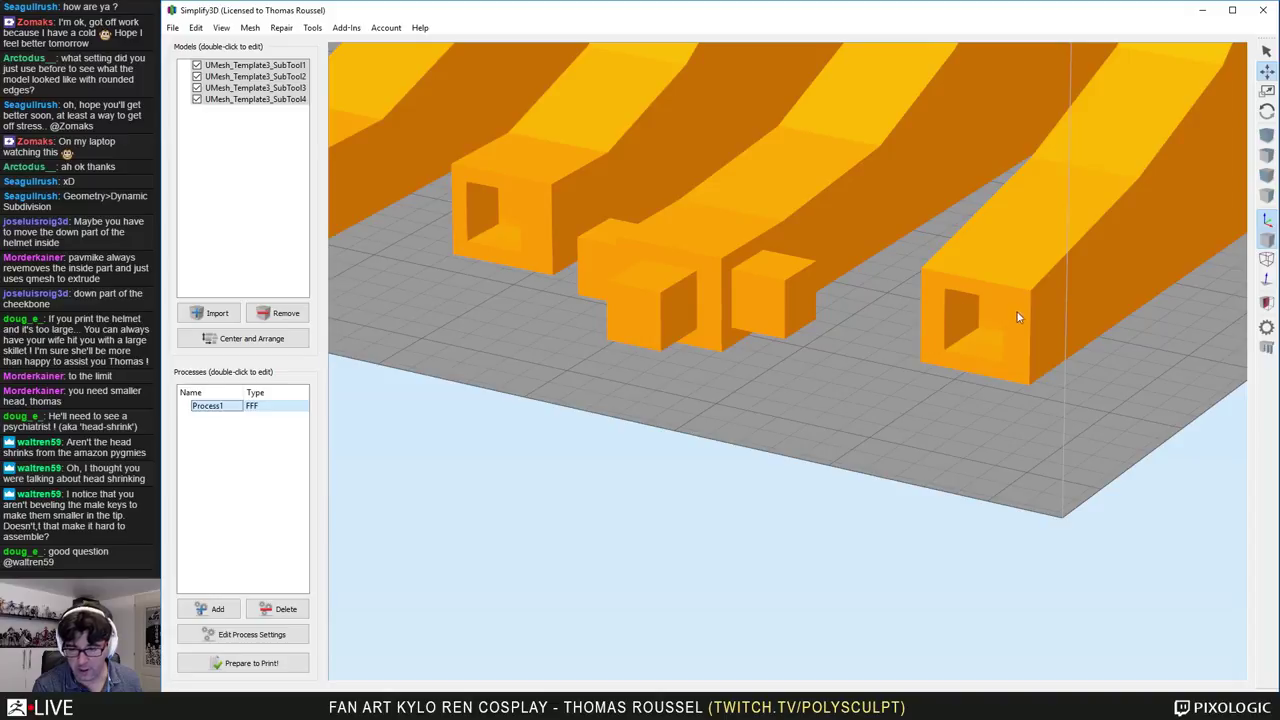
pyautogui.moveTo(894, 362); pyautogui.dragTo(794, 312)
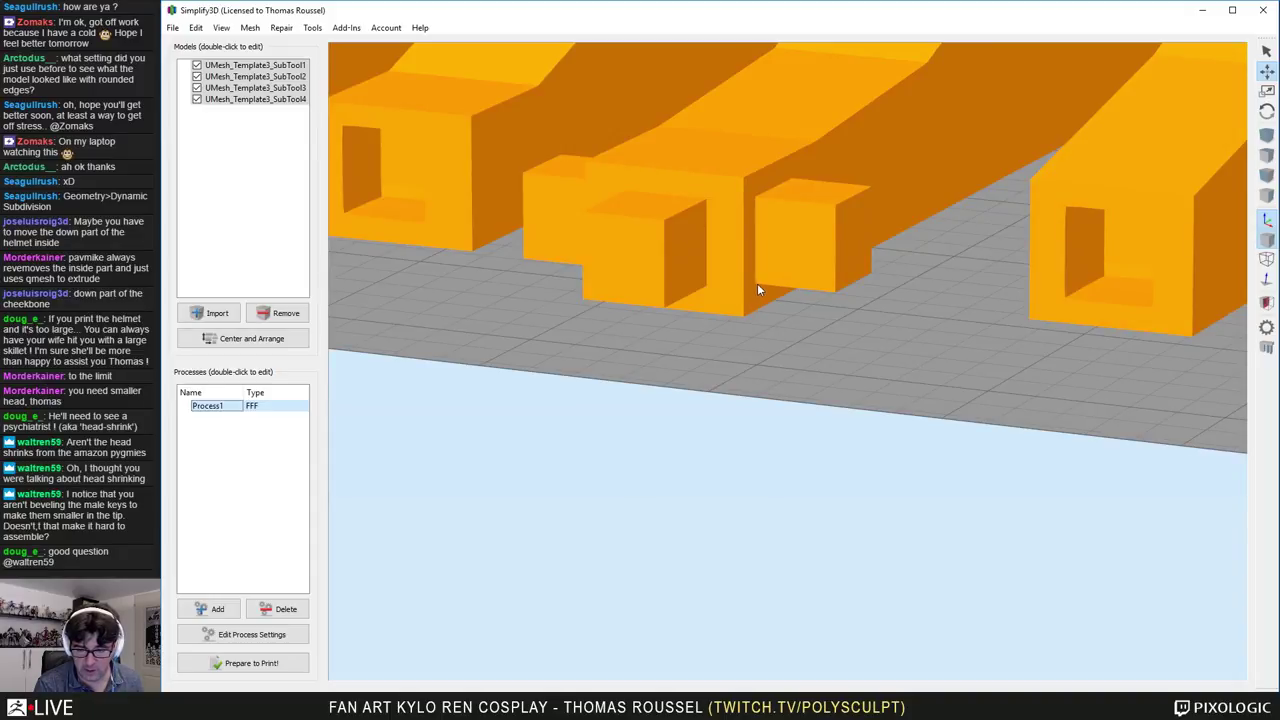
pyautogui.scroll(-10, 852, 290)
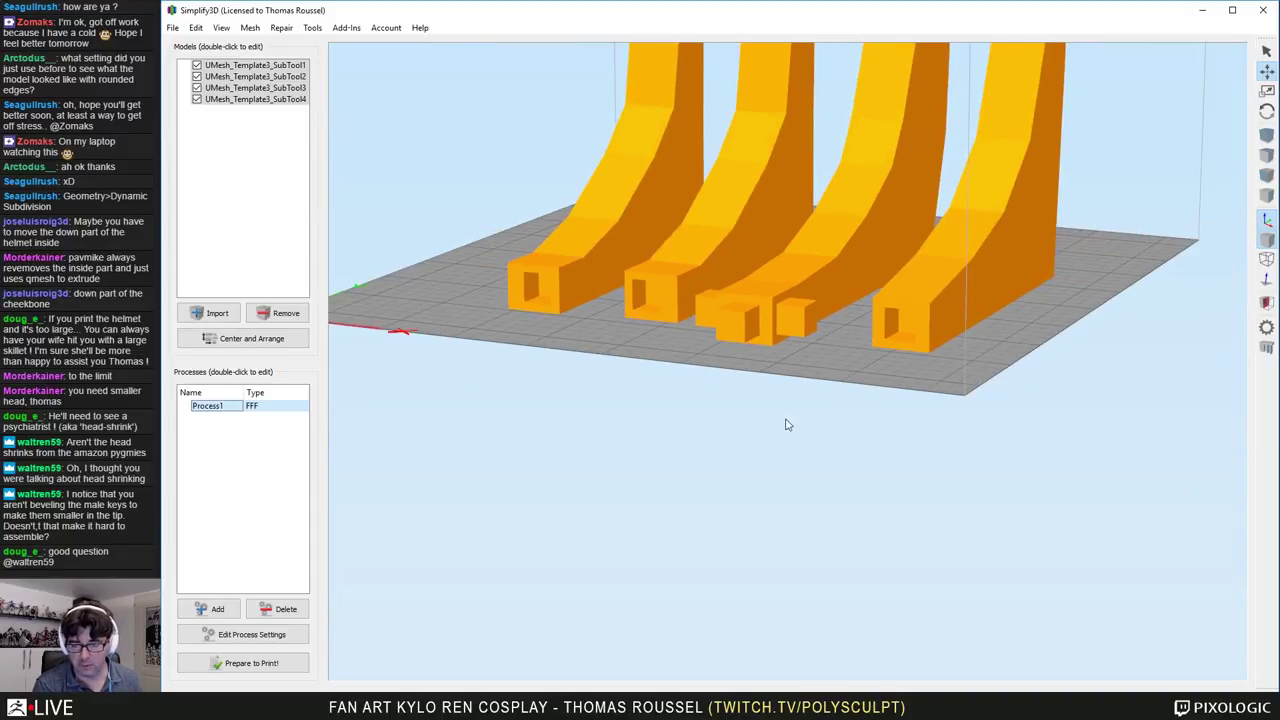
pyautogui.moveTo(792, 423); pyautogui.dragTo(714, 510)
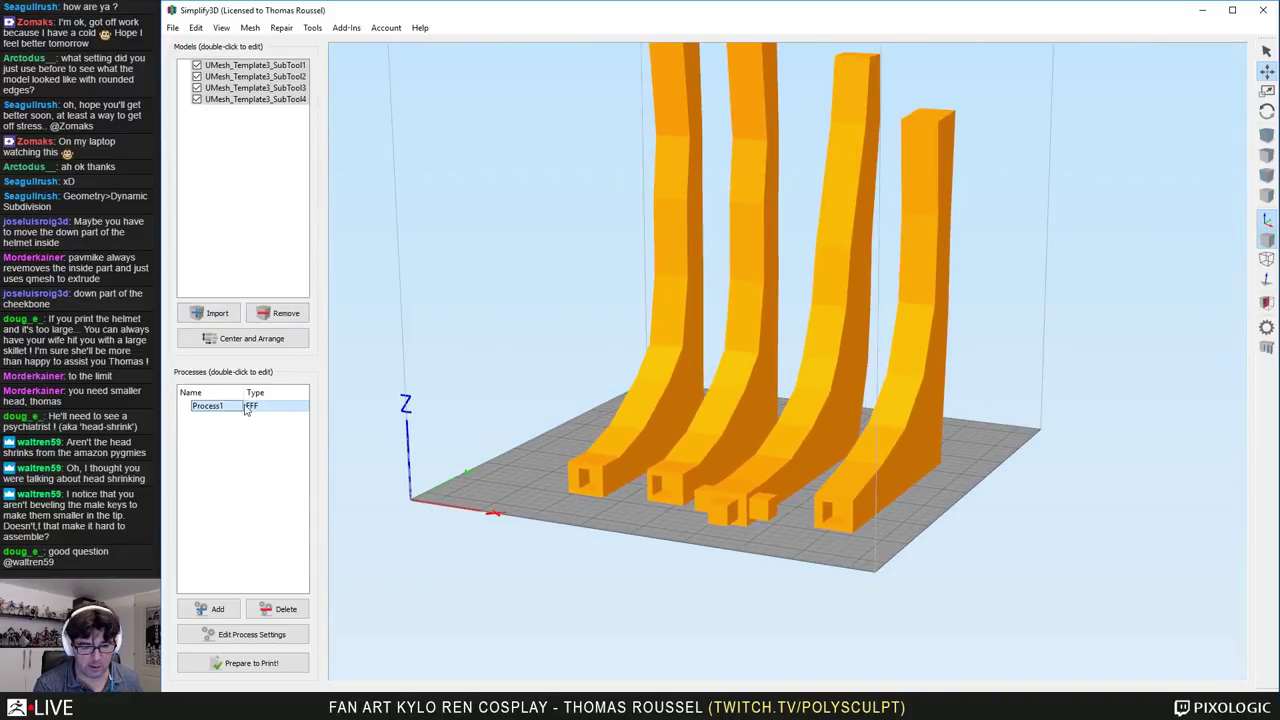
# Step: Accept the current Process1 settings, generate the toolpath preview of the four arms, and hide its travel moves and toolhead
pyautogui.doubleClick(212, 410)
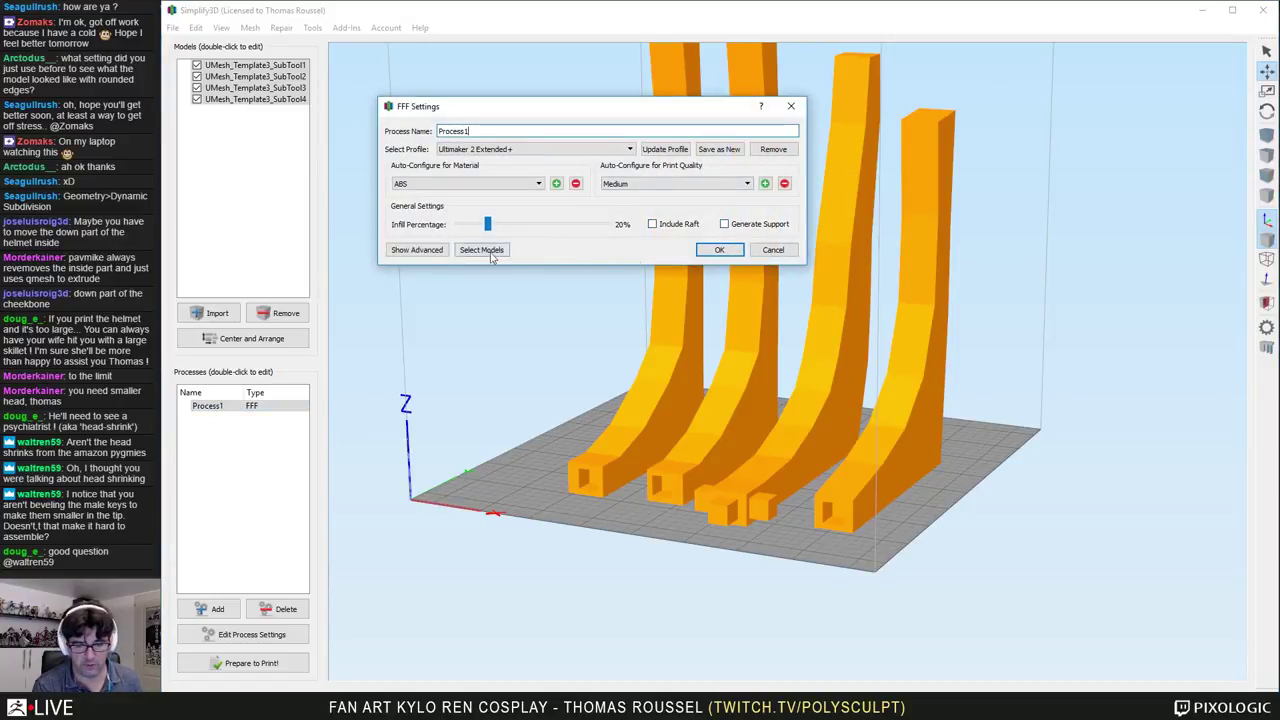
pyautogui.click(720, 250)
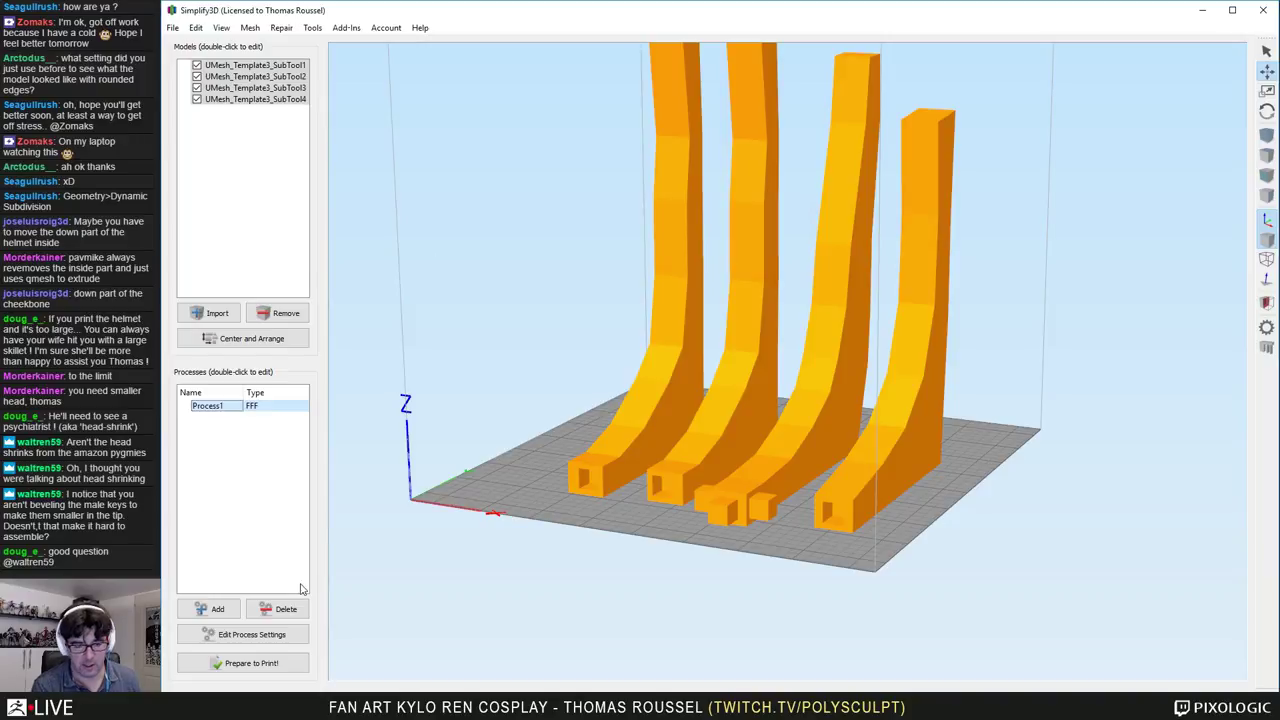
pyautogui.click(239, 665)
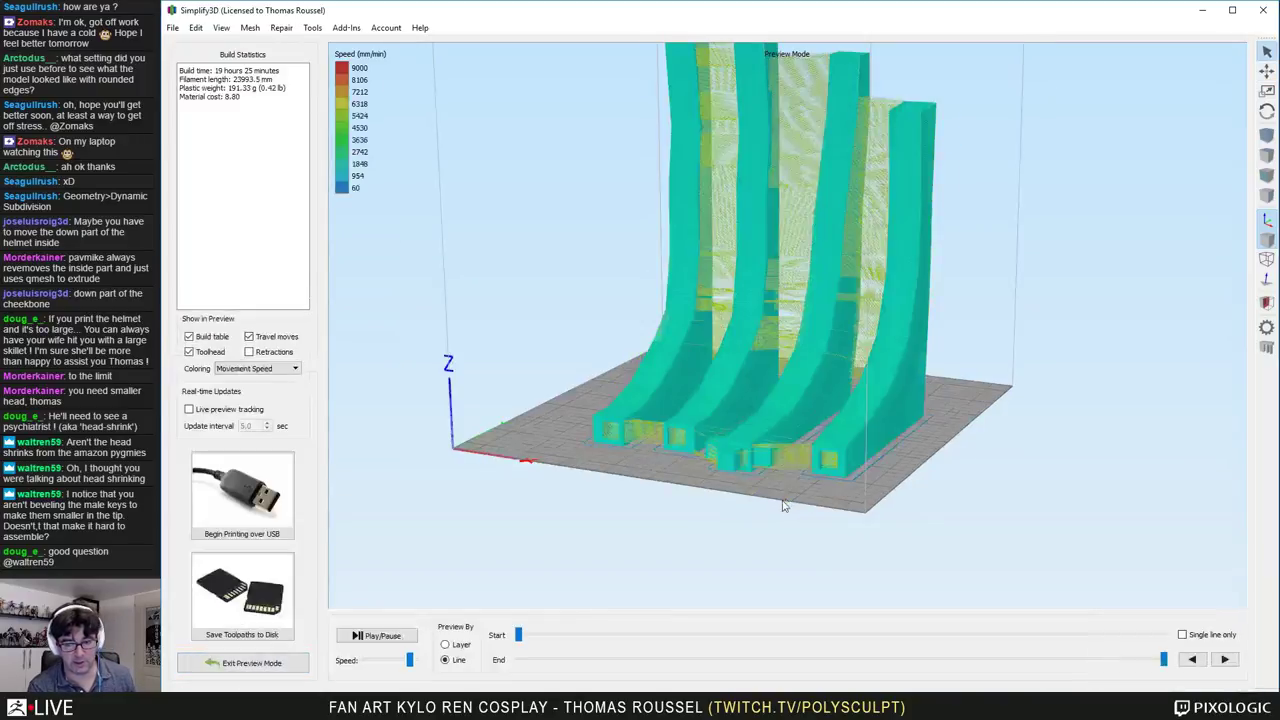
pyautogui.click(251, 339)
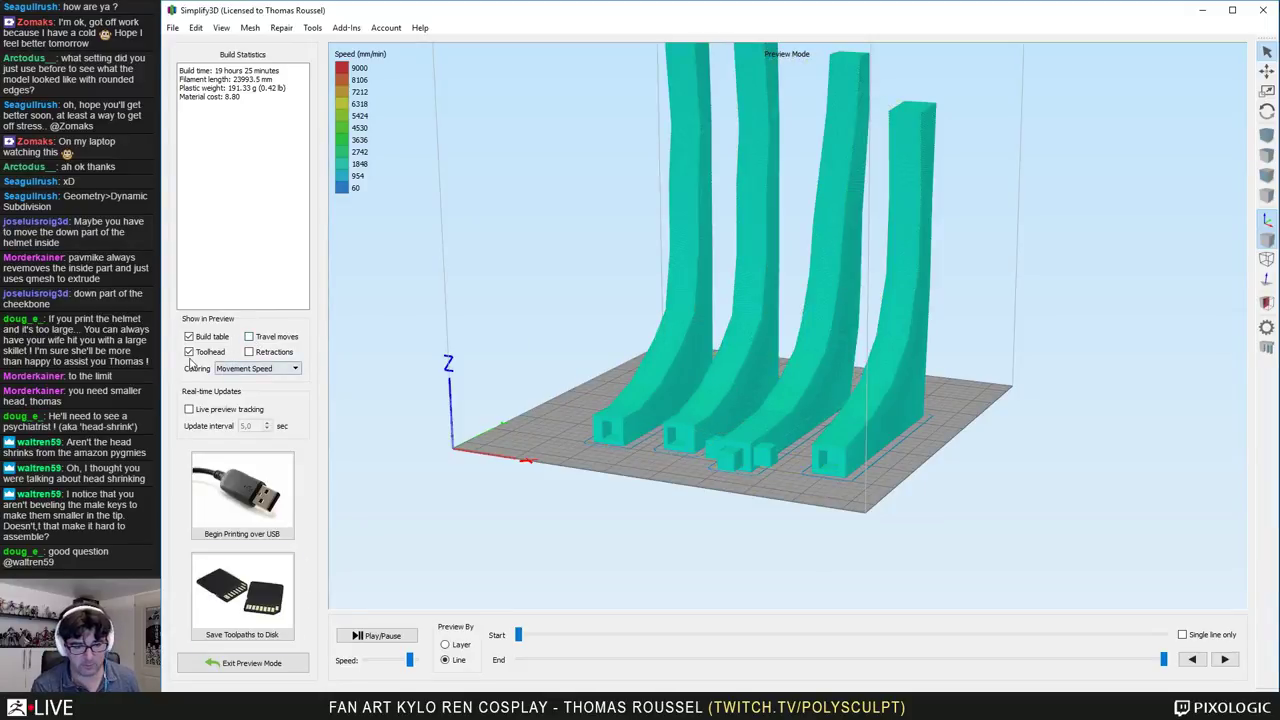
pyautogui.press('Home')
# Step: Examine the sliced arms in the toolpath preview, including their side walls and the layer lines on their upper ends
pyautogui.scroll(6, 770, 377)
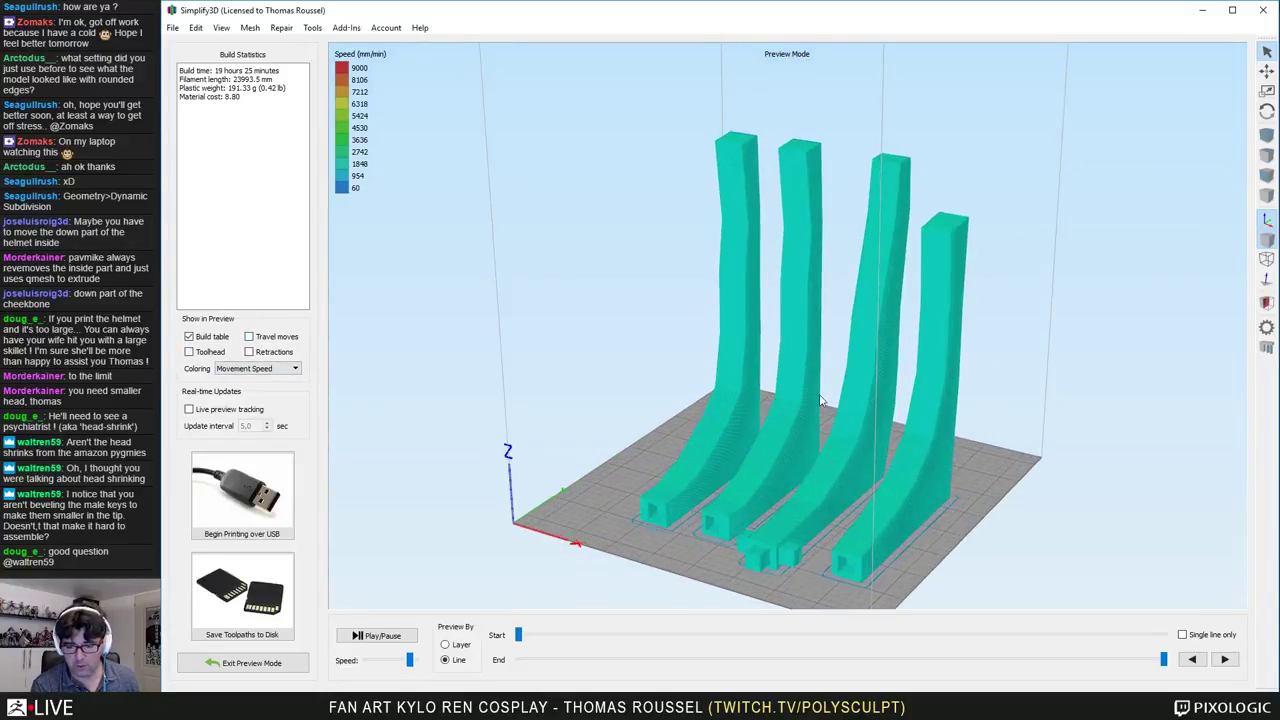
pyautogui.scroll(8, 830, 350)
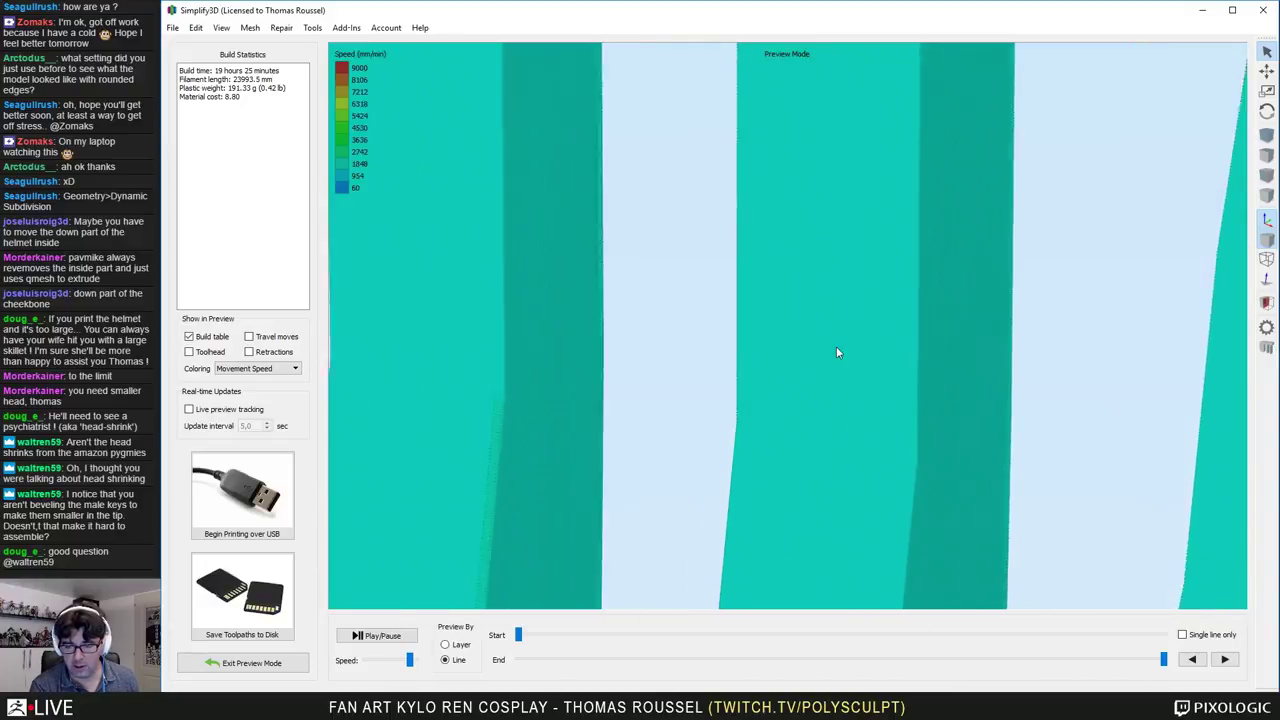
pyautogui.scroll(-8, 881, 268)
pyautogui.scroll(6, 780, 265)
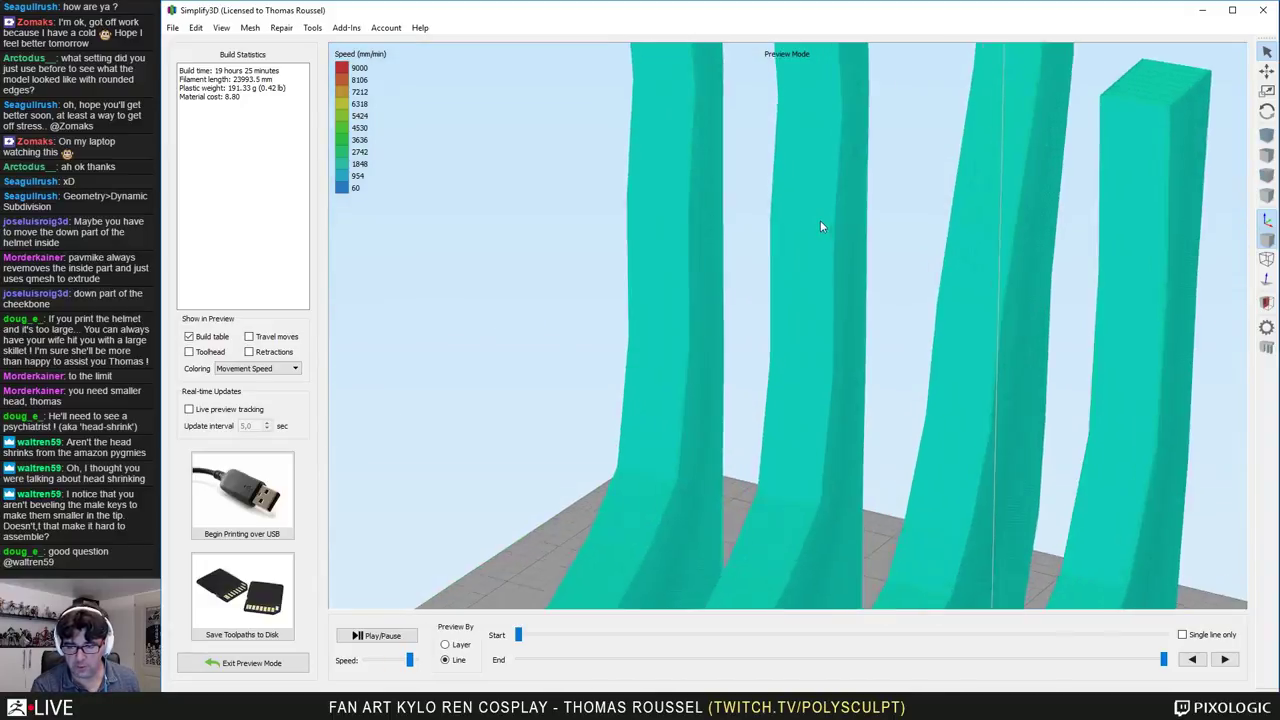
pyautogui.scroll(-2, 683, 249)
pyautogui.scroll(4, 649, 171)
pyautogui.scroll(-6, 686, 294)
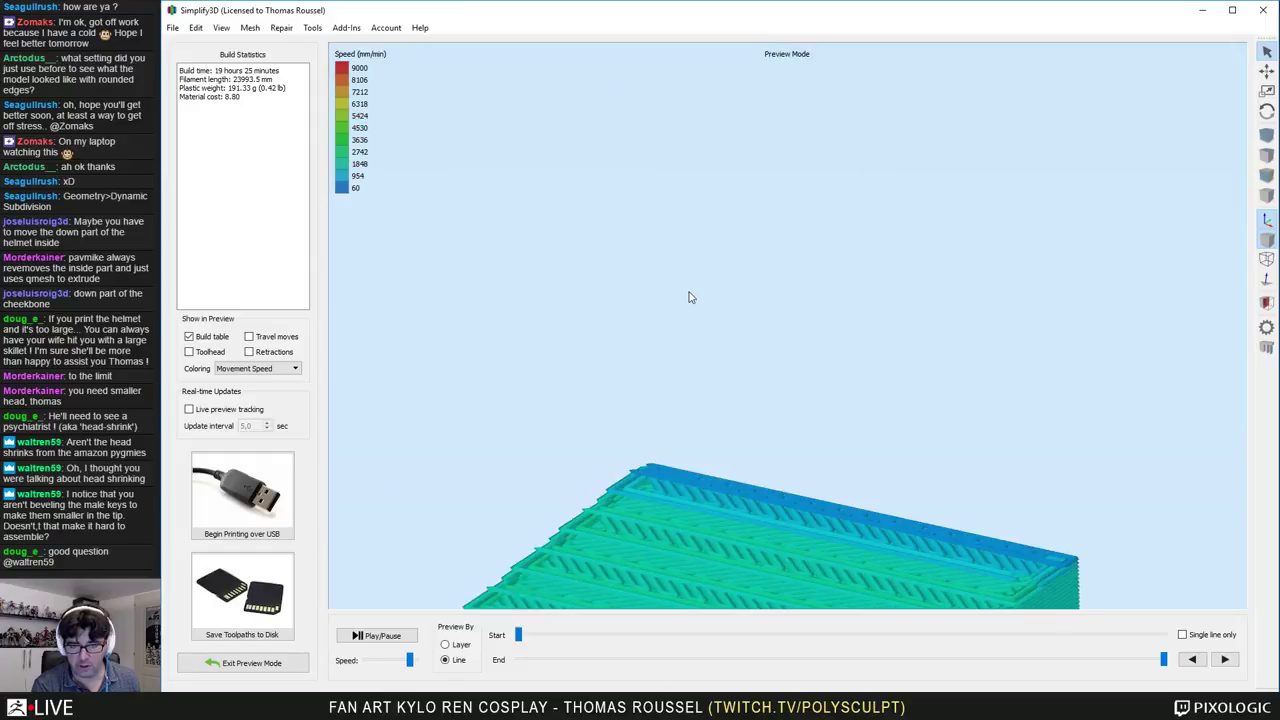
pyautogui.scroll(2, 678, 258)
pyautogui.scroll(6, 495, 365)
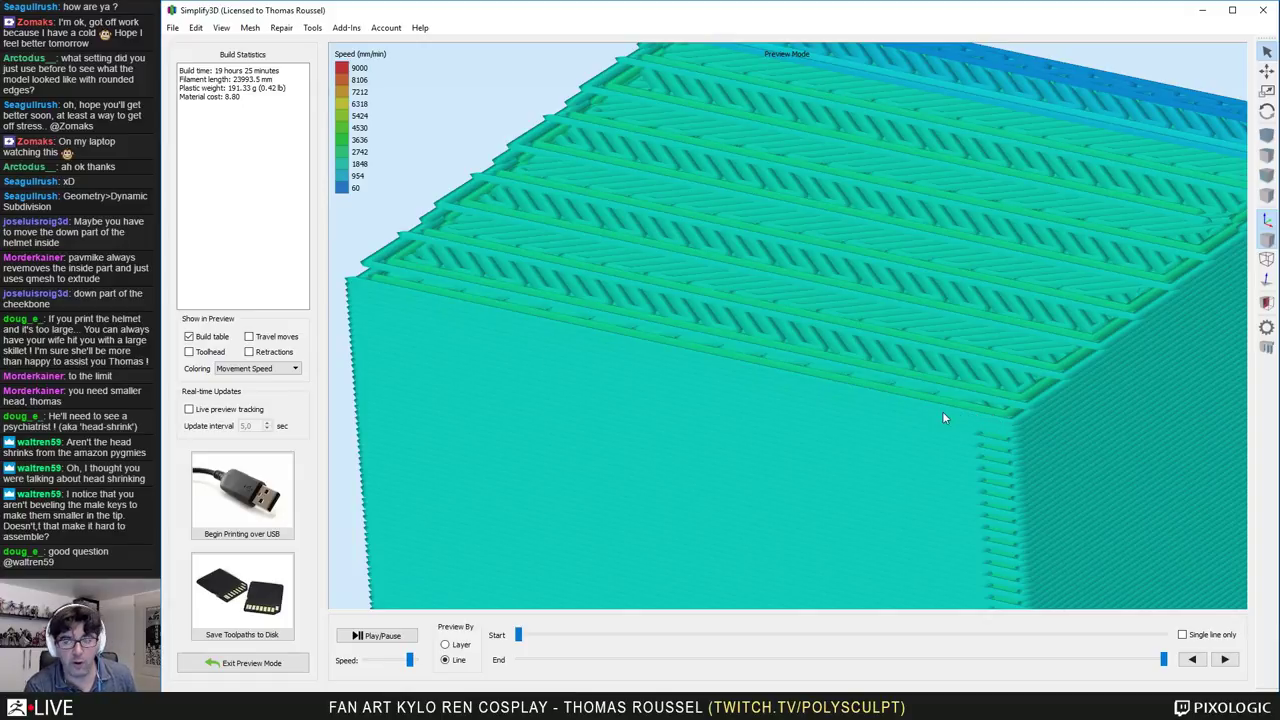
pyautogui.scroll(-10, 939, 414)
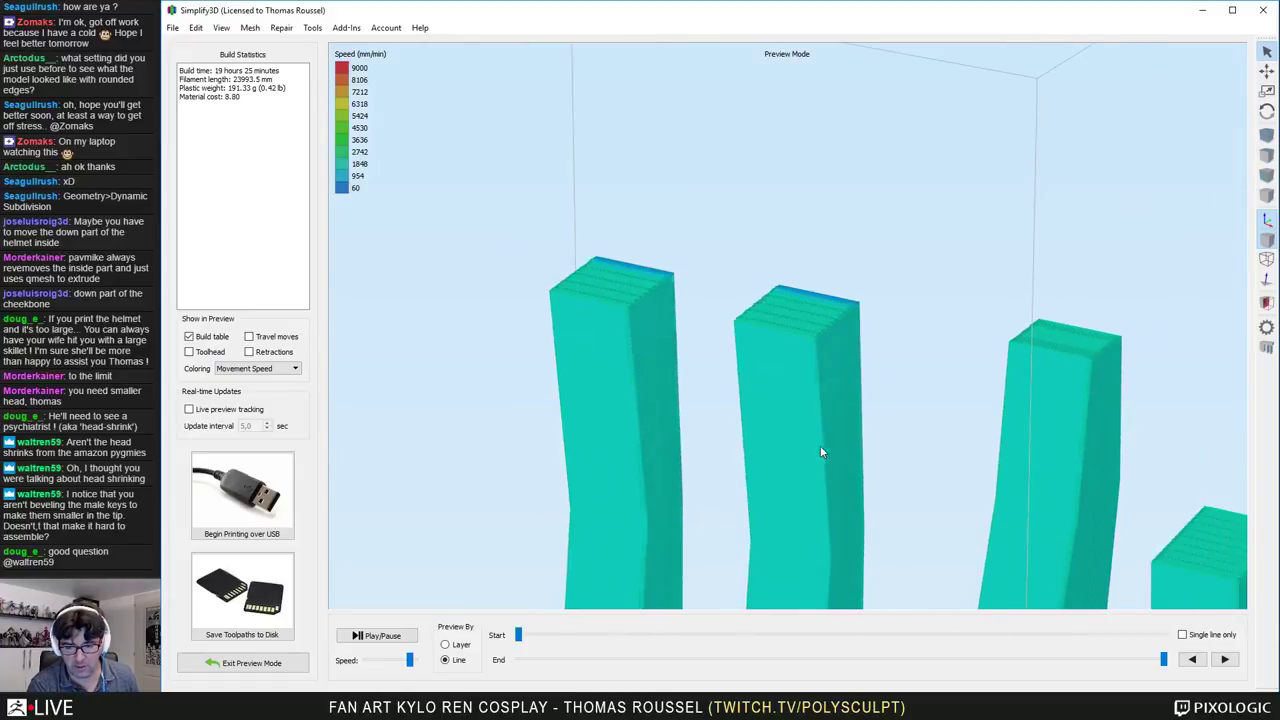
pyautogui.scroll(-3, 770, 469)
pyautogui.scroll(3, 770, 466)
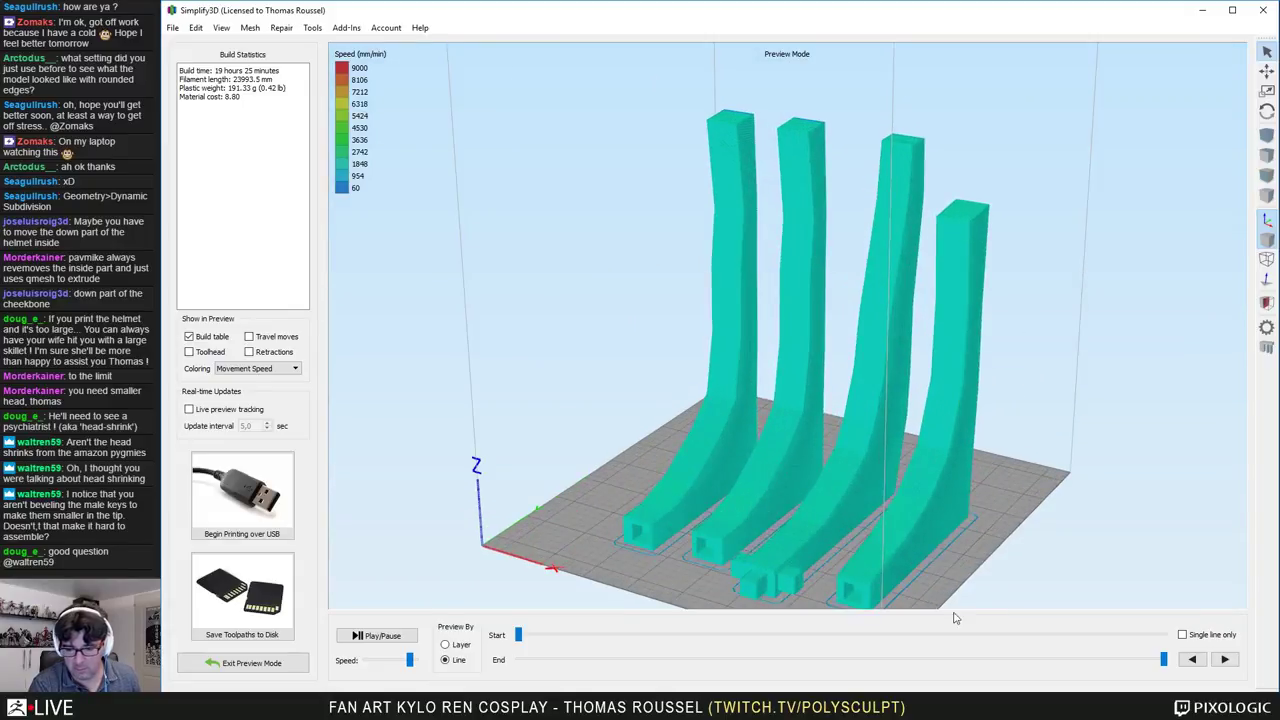
# Step: Replay the toolpath from its start with the toolhead shown, stopping at the partly printed arms to inspect their keys and sockets
pyautogui.moveTo(1165, 662); pyautogui.dragTo(471, 675)
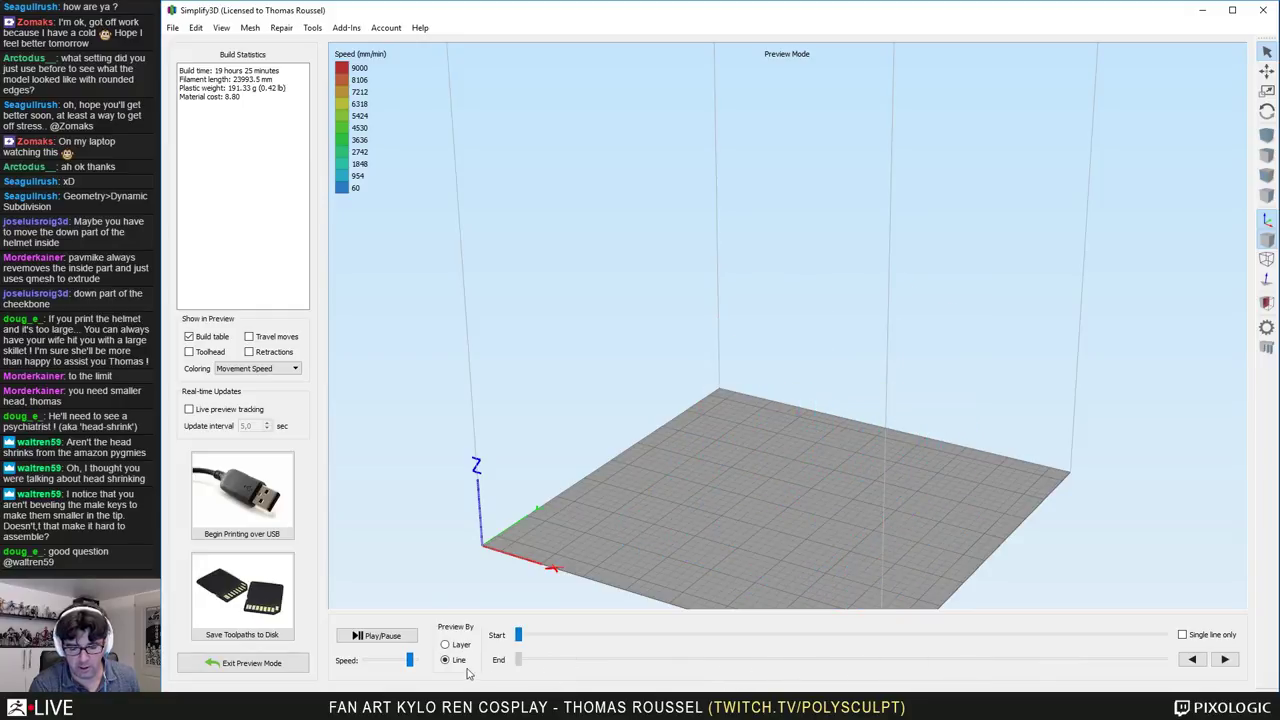
pyautogui.click(209, 354)
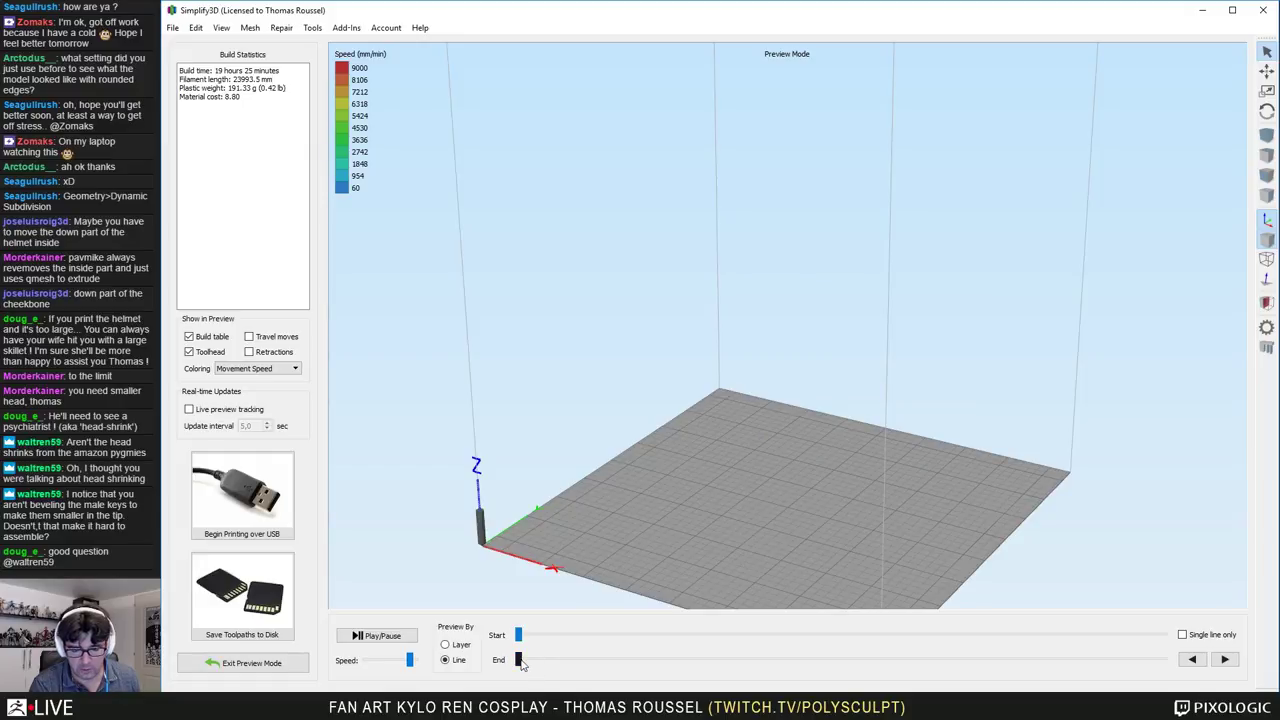
pyautogui.moveTo(520, 662); pyautogui.dragTo(603, 667)
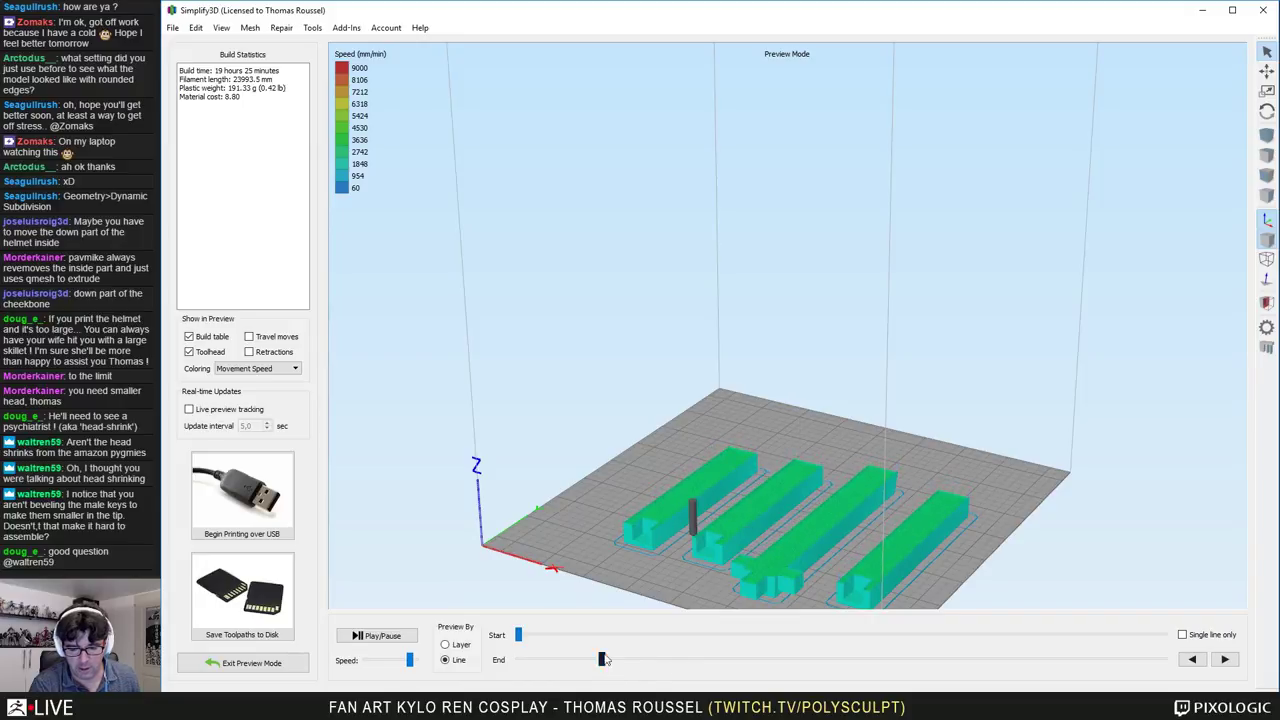
pyautogui.scroll(3, 687, 566)
pyautogui.scroll(-5, 695, 555)
pyautogui.scroll(6, 749, 478)
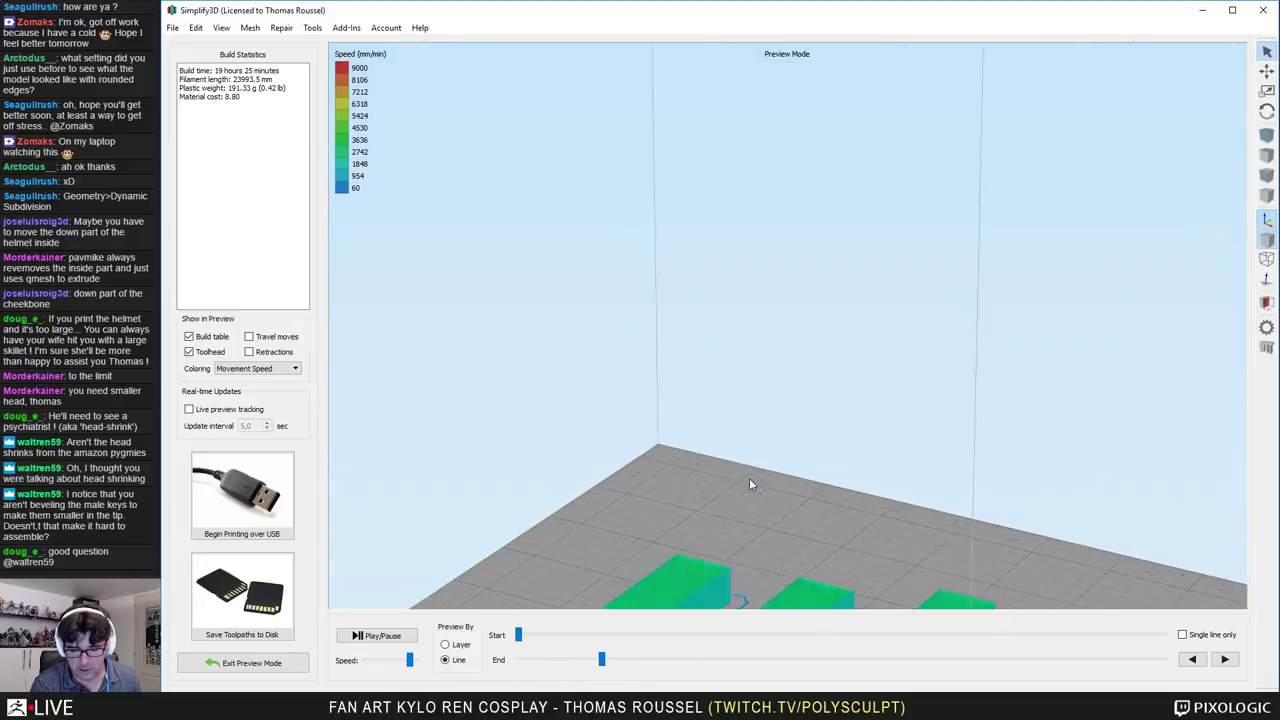
pyautogui.scroll(8, 676, 254)
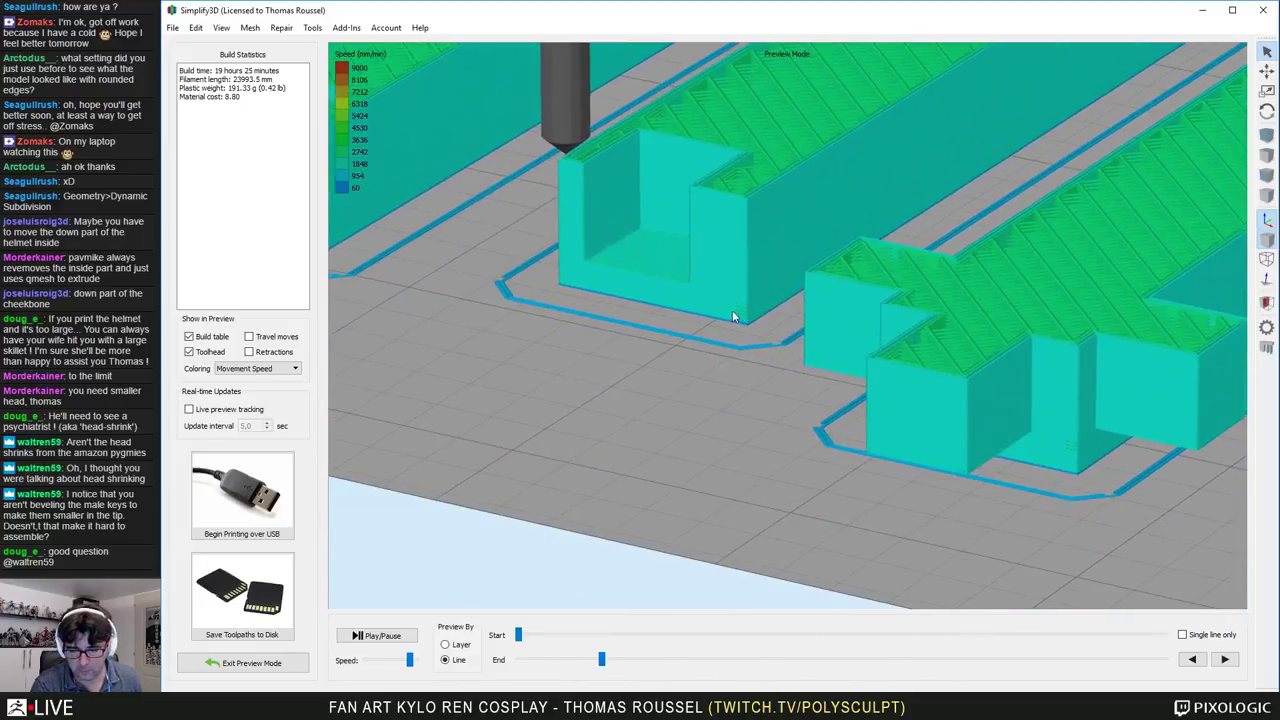
pyautogui.moveTo(890, 314); pyautogui.dragTo(786, 272, button='middle')
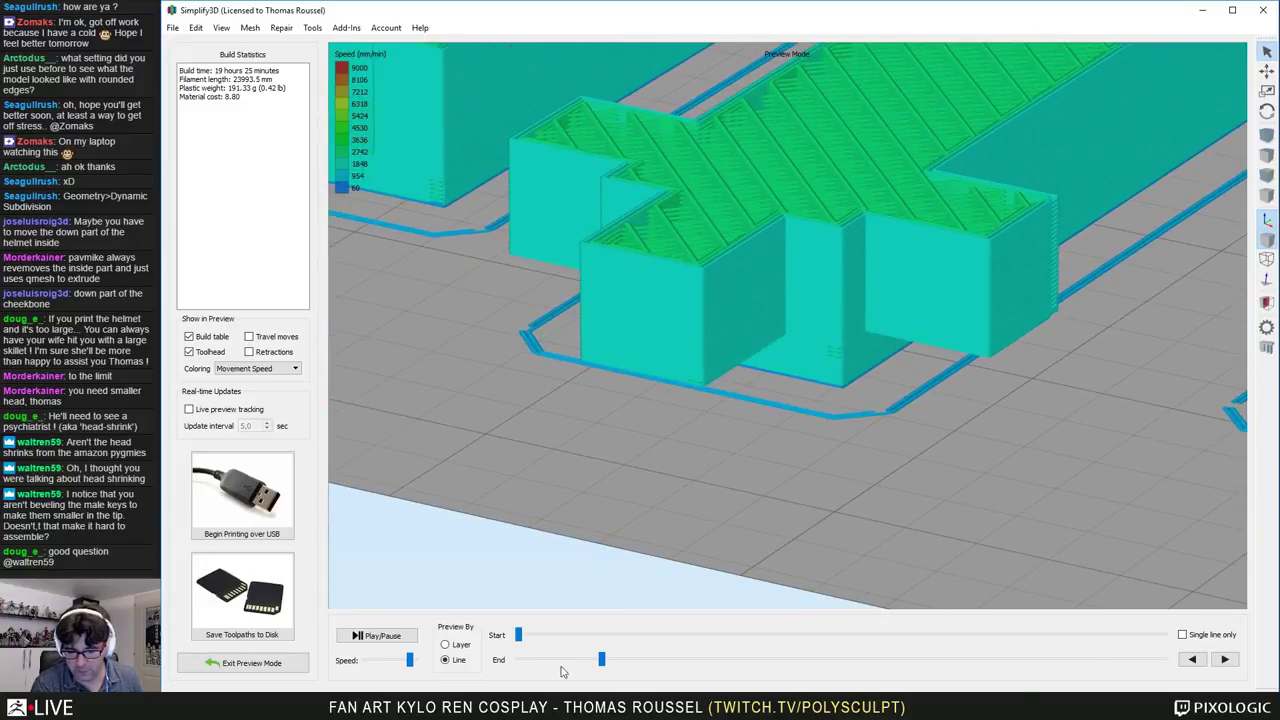
# Step: Step the toolpath preview from the first layers up to where the overhanging keys begin, checking what lies beneath them
pyautogui.moveTo(600, 660); pyautogui.dragTo(522, 659)
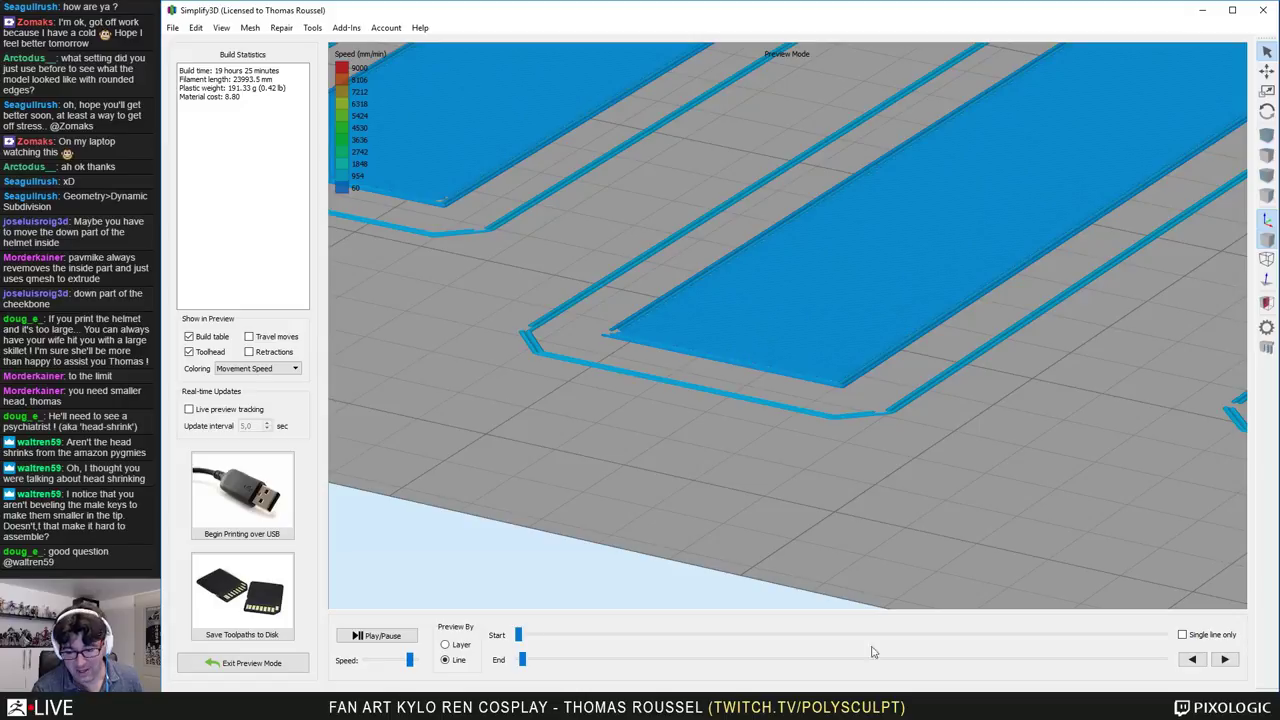
pyautogui.moveTo(521, 663); pyautogui.dragTo(535, 660)
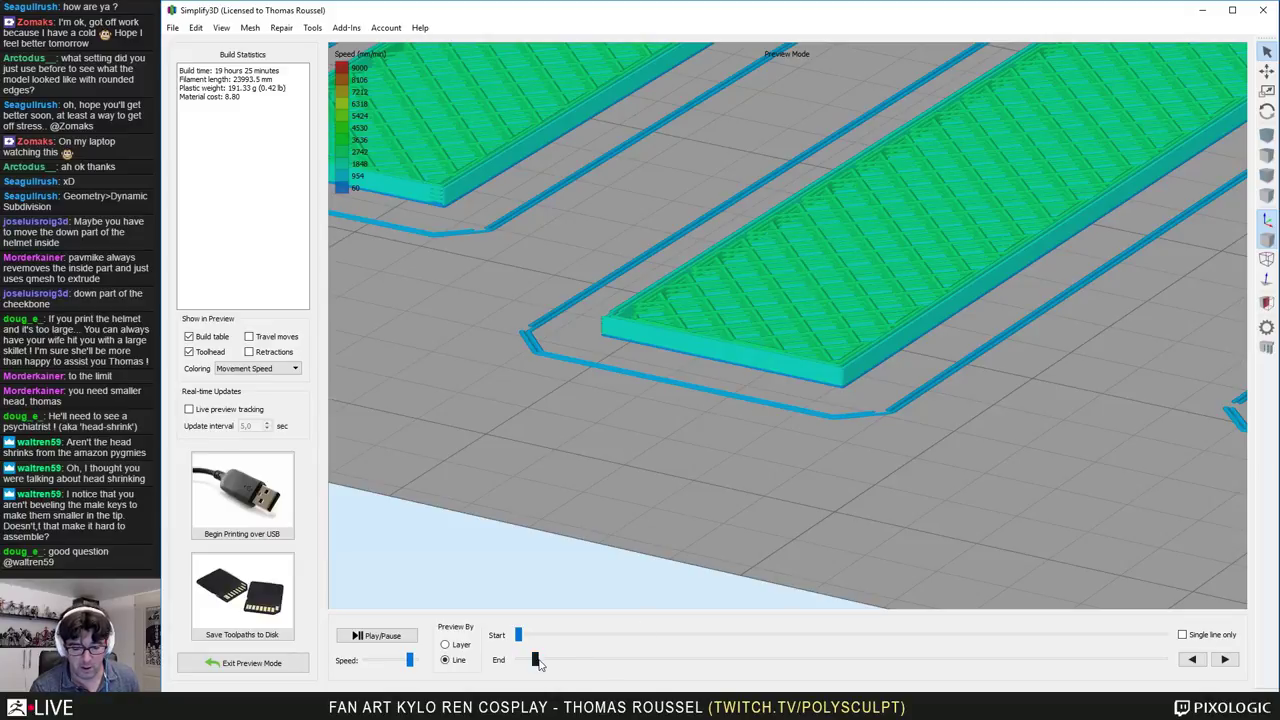
pyautogui.moveTo(535, 660); pyautogui.dragTo(541, 663)
pyautogui.moveTo(544, 665); pyautogui.dragTo(549, 665)
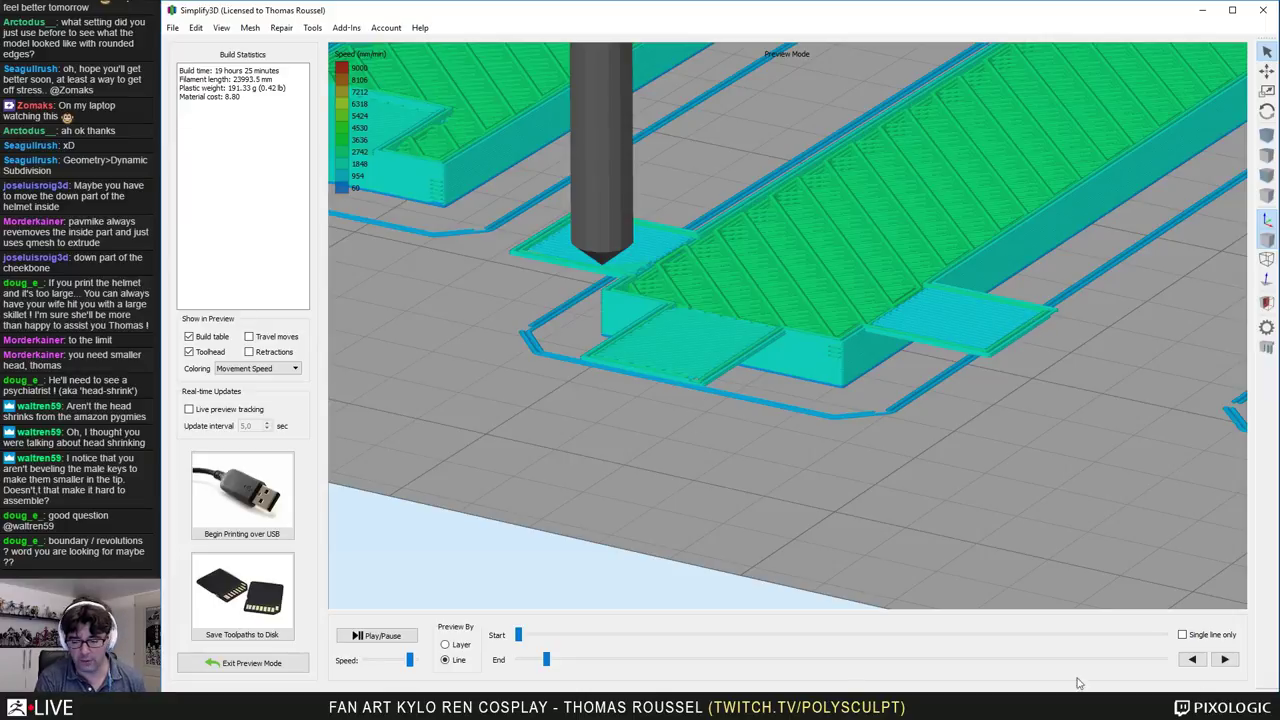
# Step: Leave the toolpath preview, enable support generation in Process1, and regenerate the preview of the four arms
pyautogui.click(250, 663)
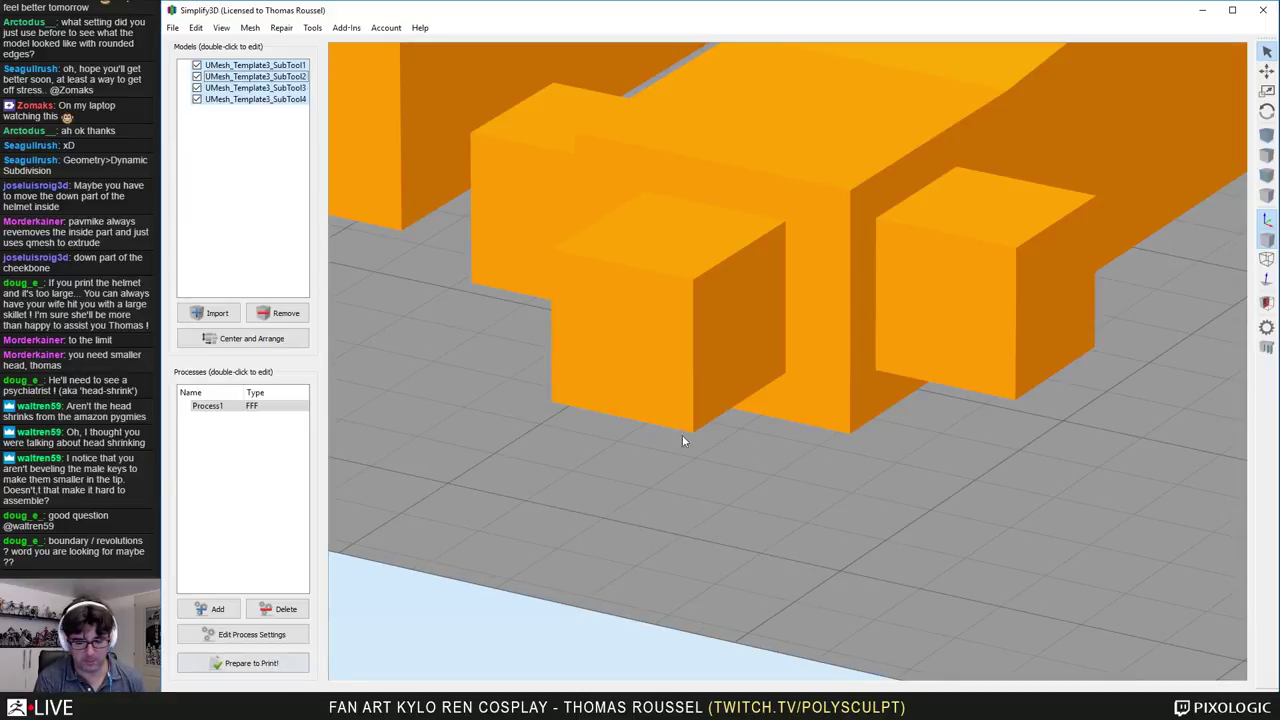
pyautogui.doubleClick(229, 406)
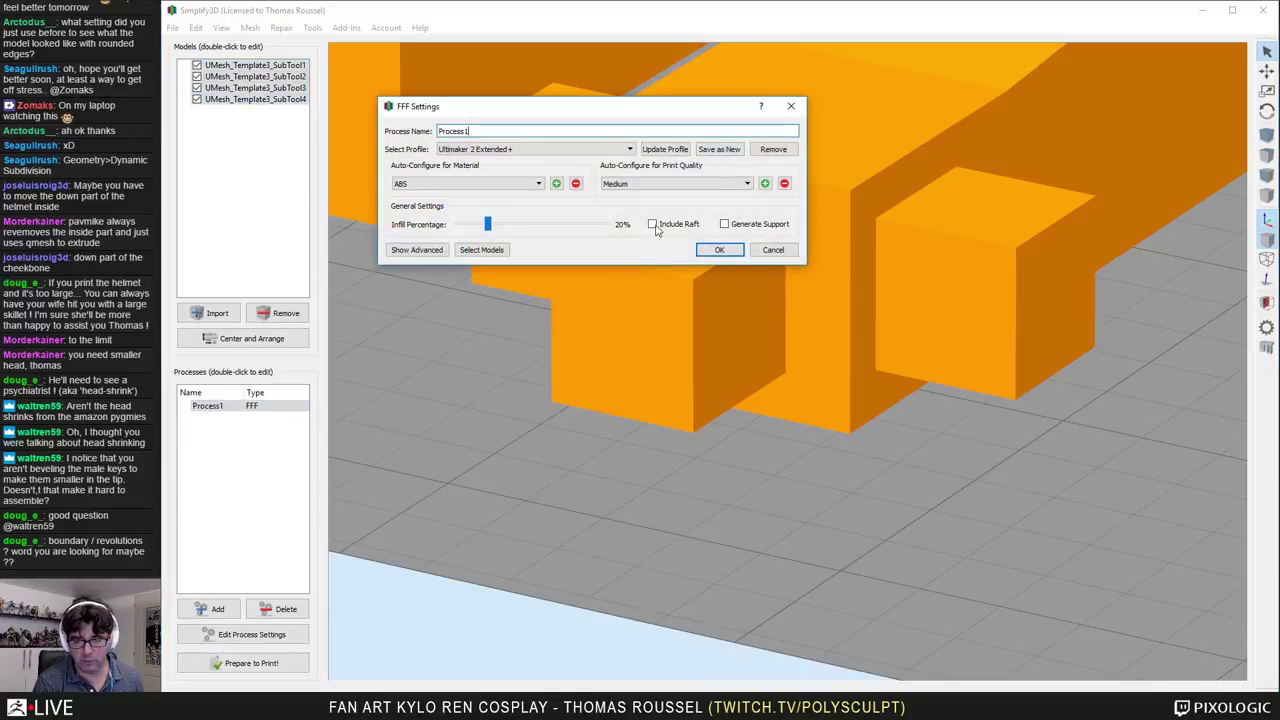
pyautogui.click(745, 226)
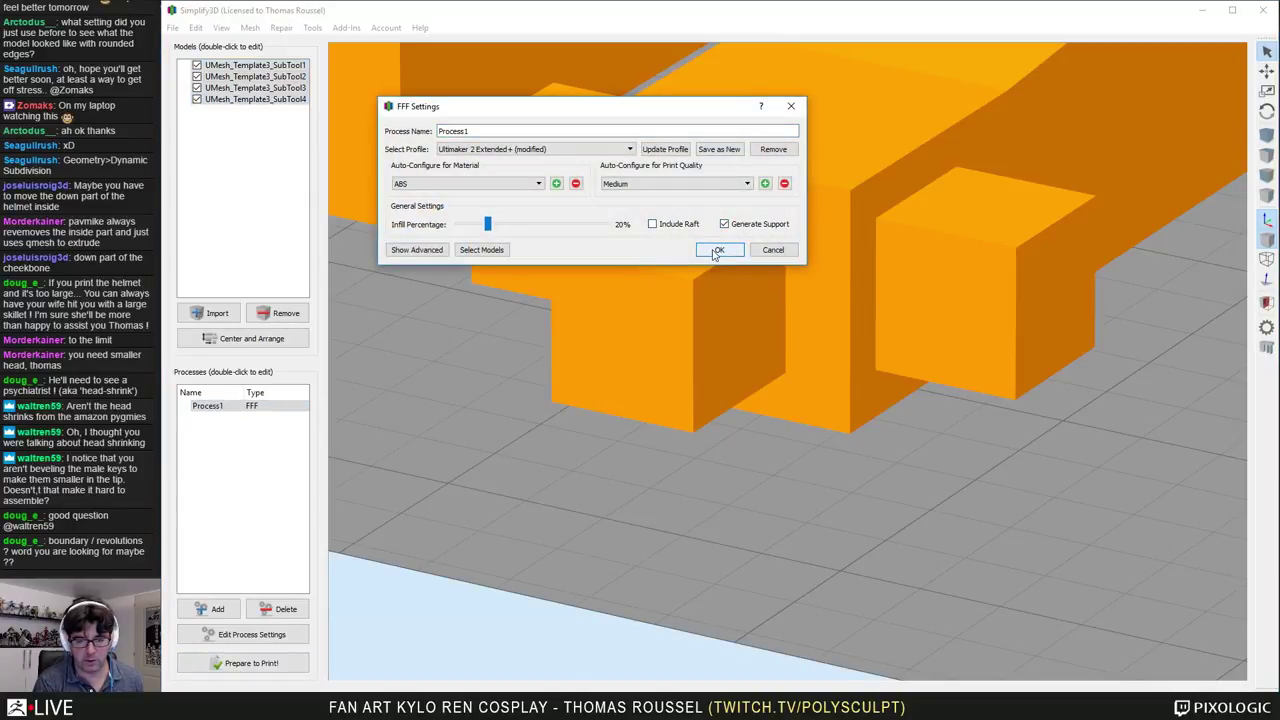
pyautogui.click(716, 251)
pyautogui.click(266, 666)
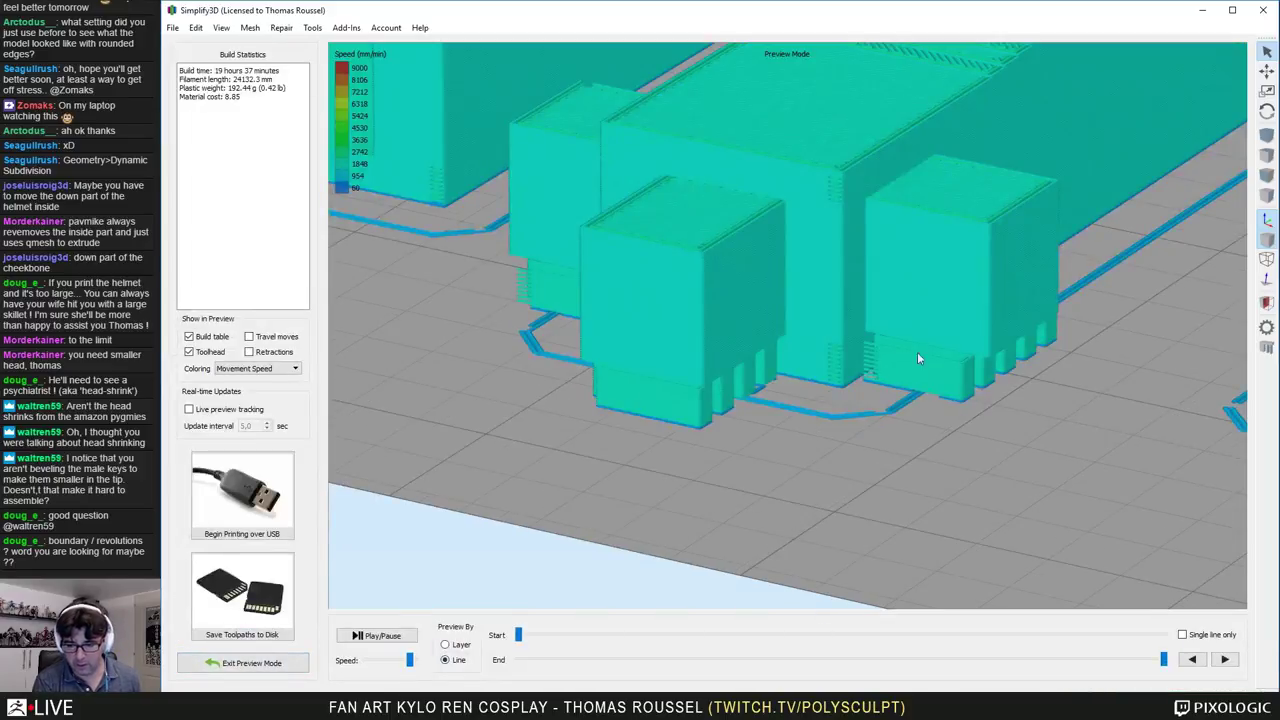
# Step: Scrub the toolpath back to the early layers and forward again to inspect the supports beneath the keys
pyautogui.moveTo(1163, 661); pyautogui.dragTo(539, 679)
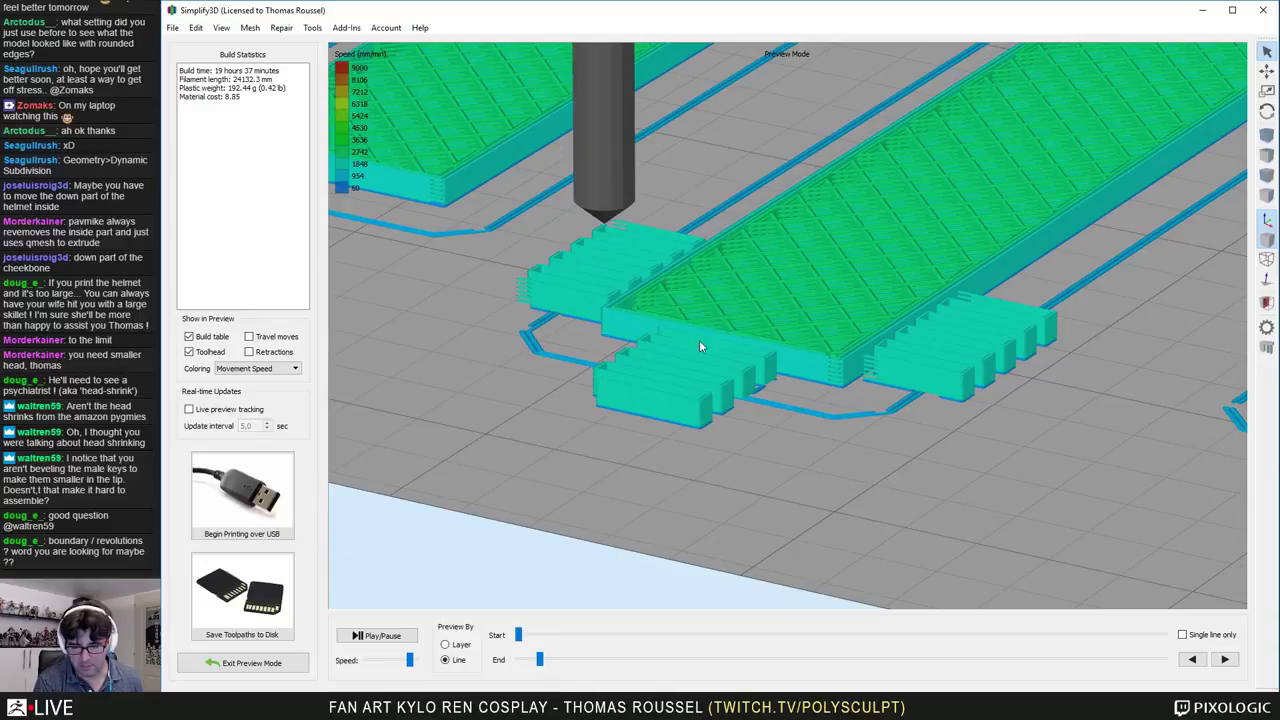
pyautogui.moveTo(540, 660); pyautogui.dragTo(634, 665)
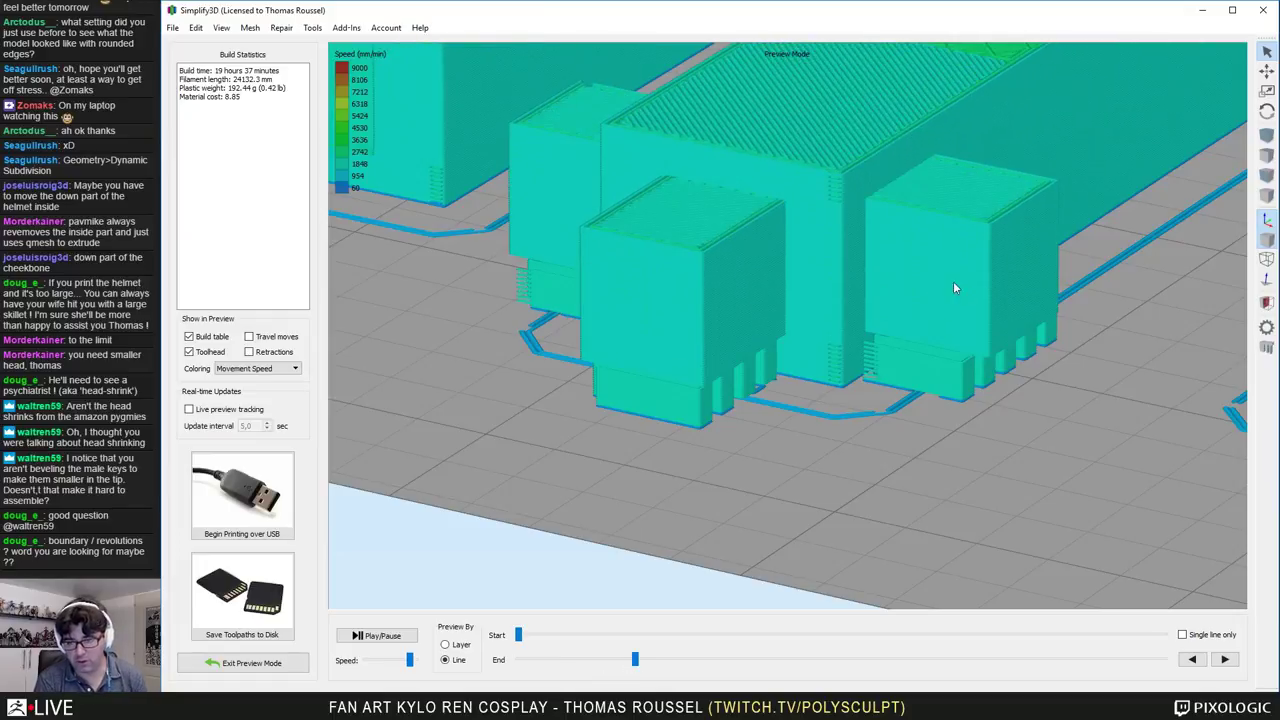
pyautogui.scroll(-3, 906, 433)
pyautogui.press('Home')
pyautogui.scroll(5, 862, 480)
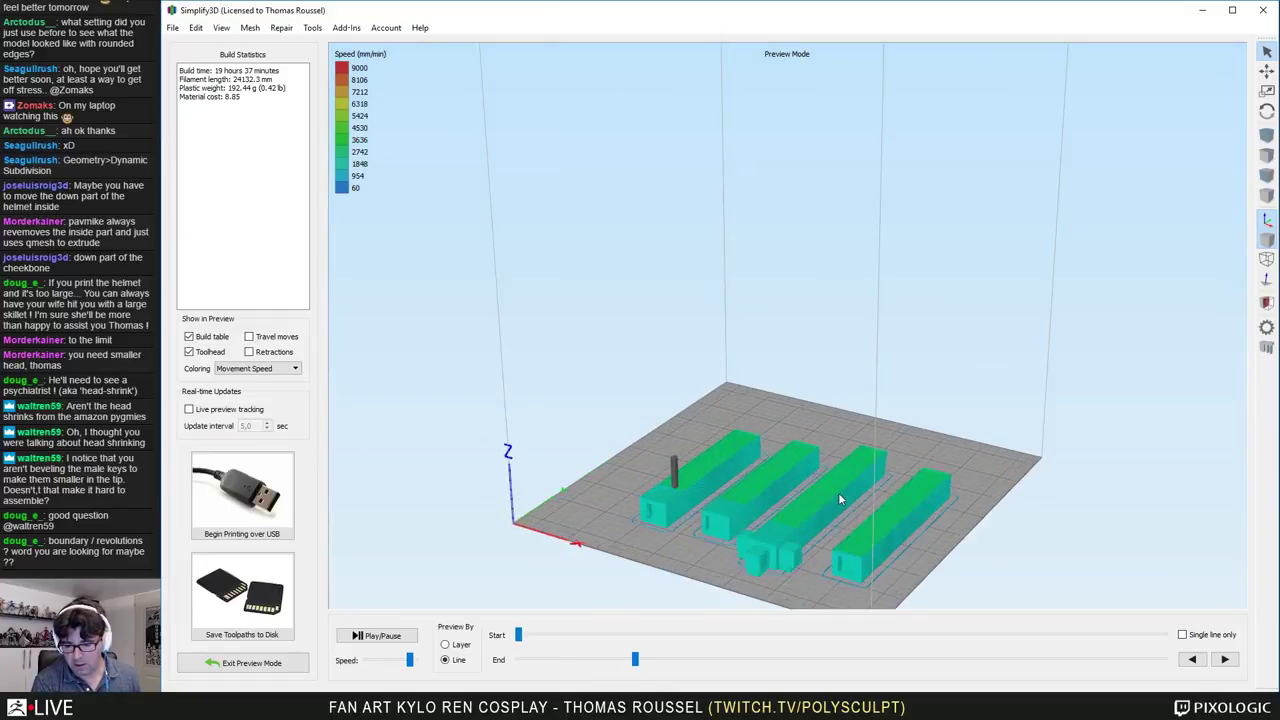
# Step: Examine a socket at an arm's end, rewinding the toolpath slightly to inspect the layers bridging its roof
pyautogui.scroll(-4, 780, 560)
pyautogui.scroll(5, 820, 500)
pyautogui.moveTo(840, 533); pyautogui.dragTo(769, 383, button='middle')
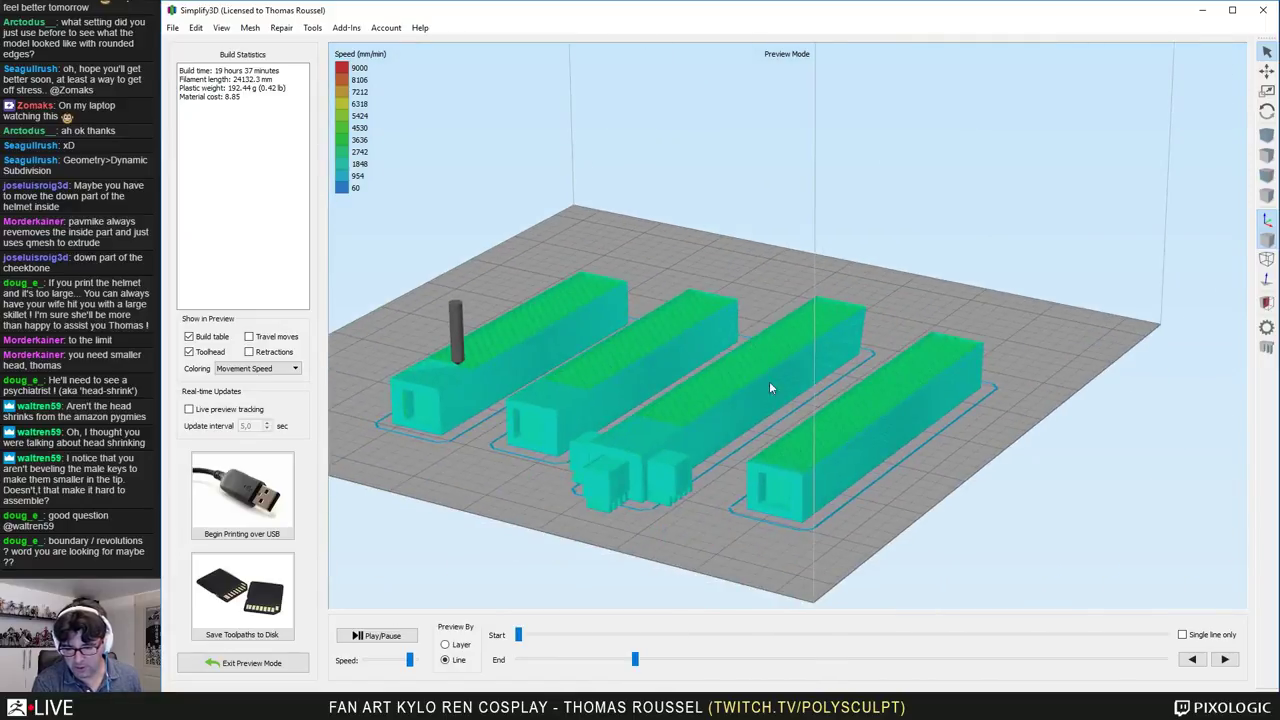
pyautogui.scroll(5, 812, 478)
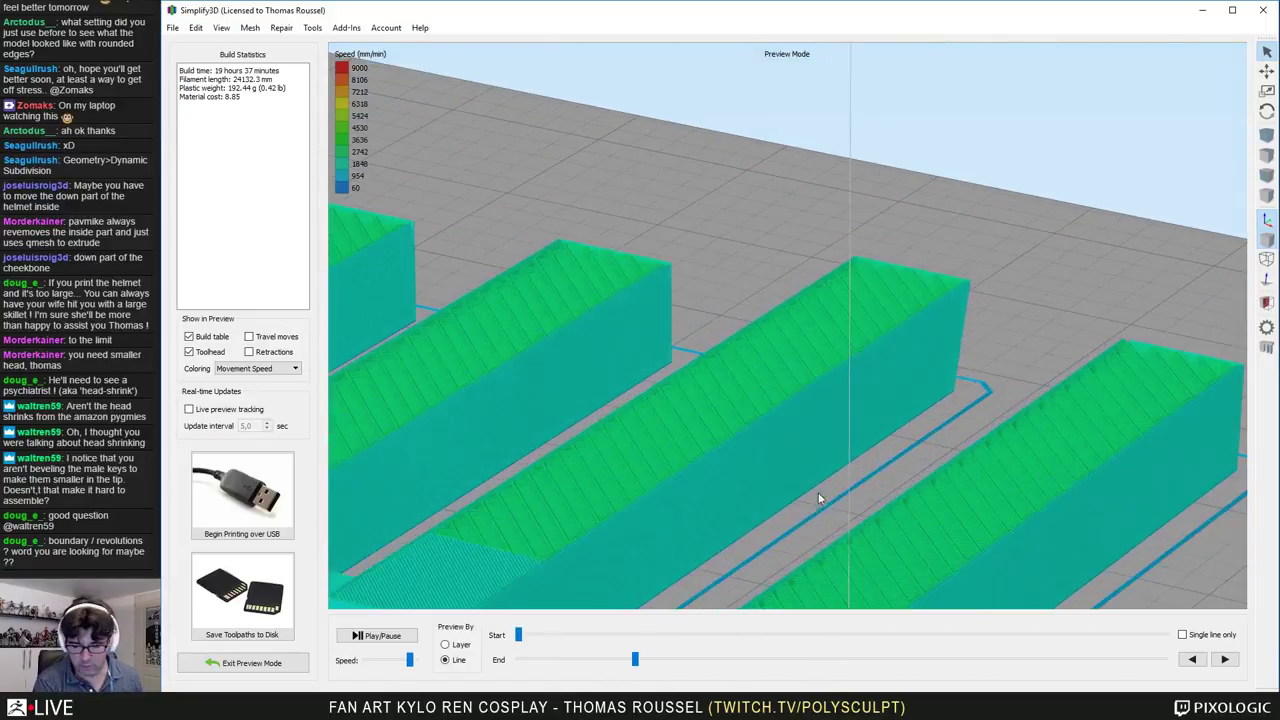
pyautogui.moveTo(818, 520); pyautogui.dragTo(805, 320, button='middle')
pyautogui.scroll(5, 760, 351)
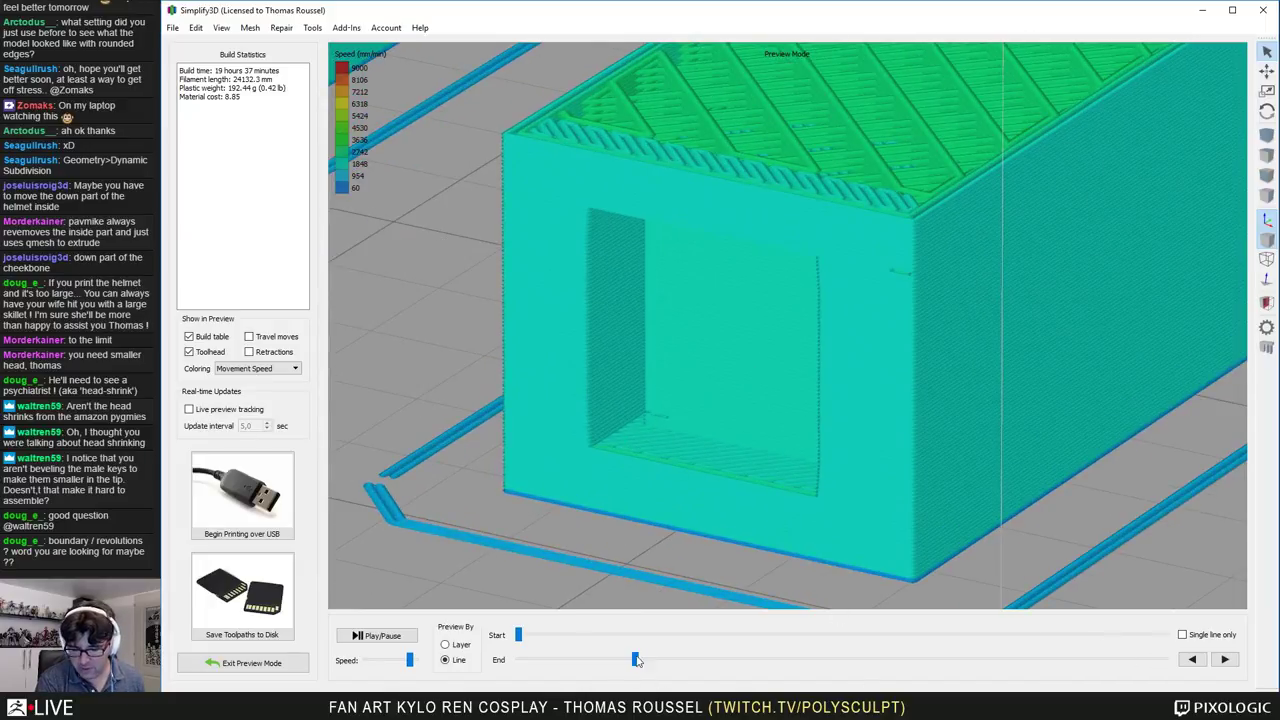
pyautogui.moveTo(633, 660)
pyautogui.mouseDown()
pyautogui.moveTo(560, 667)
pyautogui.moveTo(622, 660)
pyautogui.mouseUp()
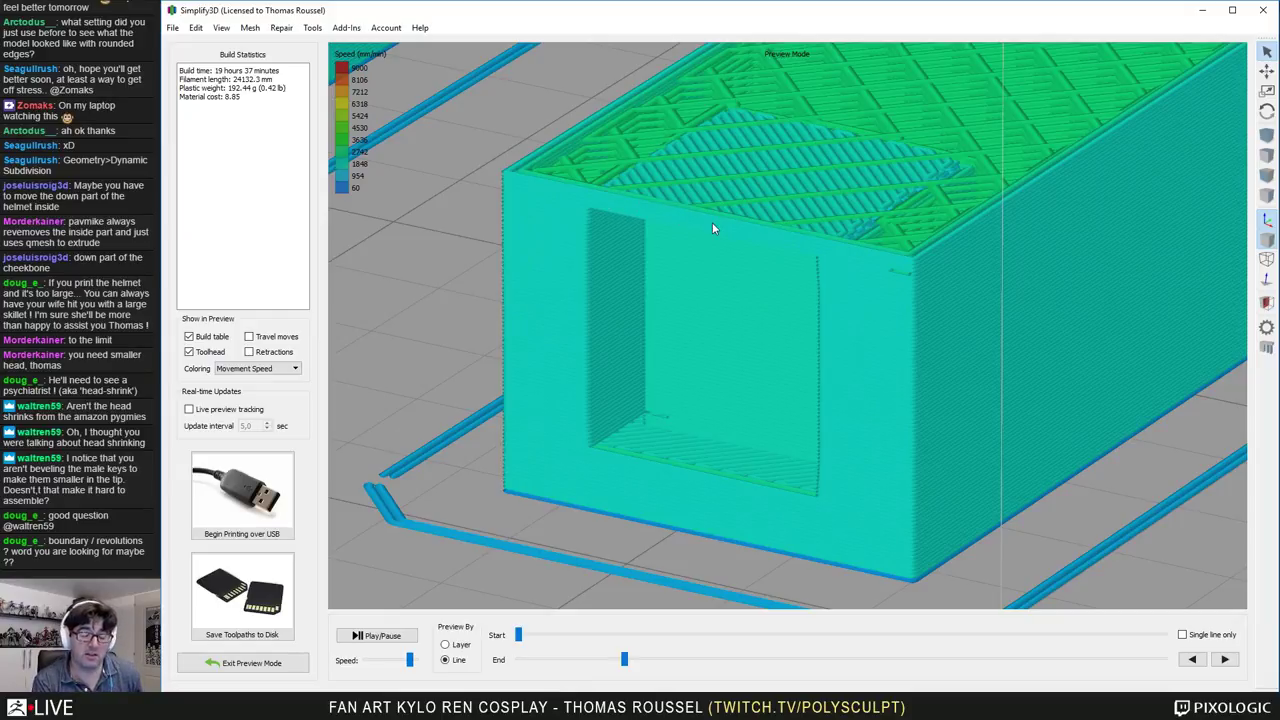
# Step: Exit the preview and generate automatic Normal supports for the arms, with 4 mm pillar resolution and a 45-degree maximum overhang
pyautogui.click(245, 663)
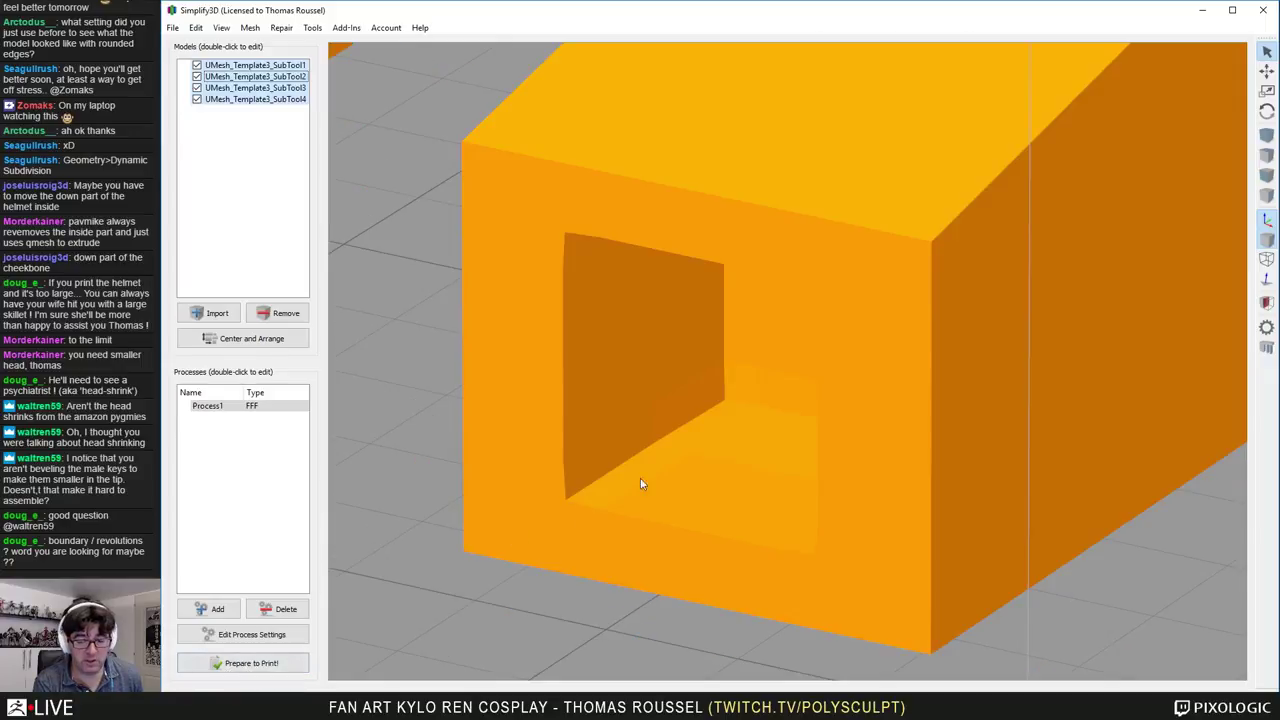
pyautogui.scroll(-5, 640, 478)
pyautogui.scroll(-6, 663, 480)
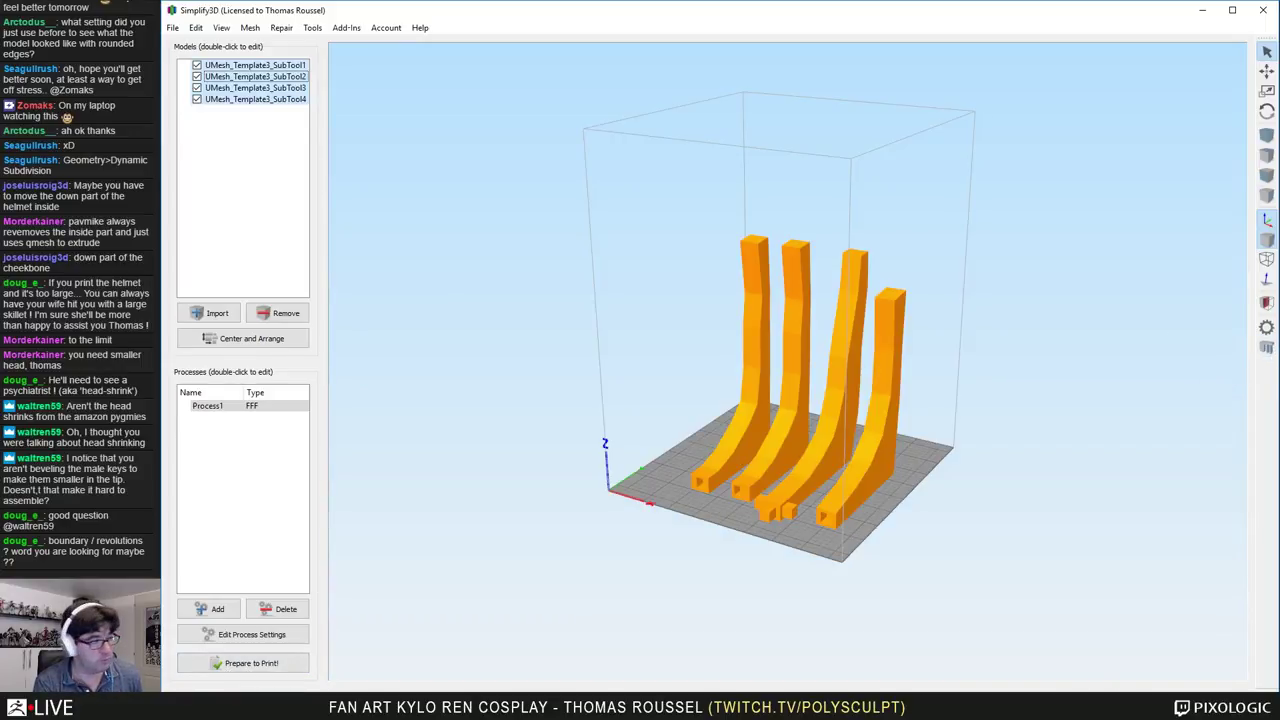
pyautogui.click(1266, 220)
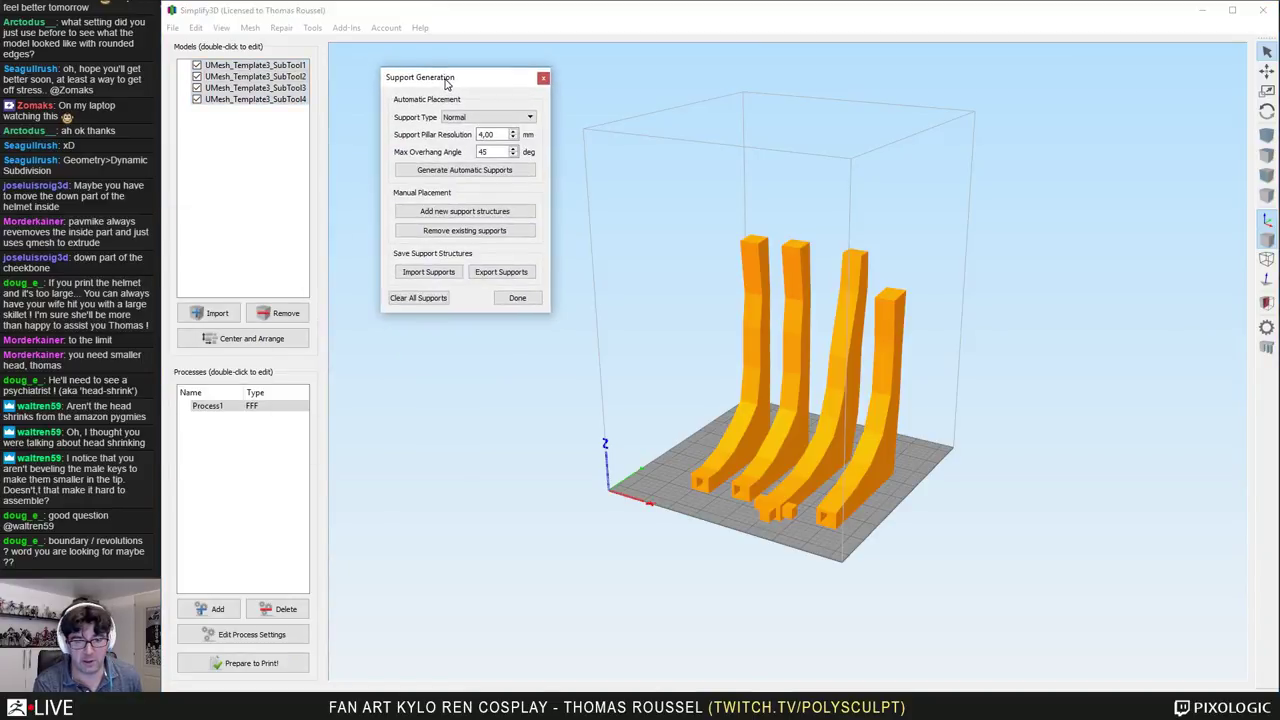
pyautogui.click(448, 175)
pyautogui.scroll(6, 691, 609)
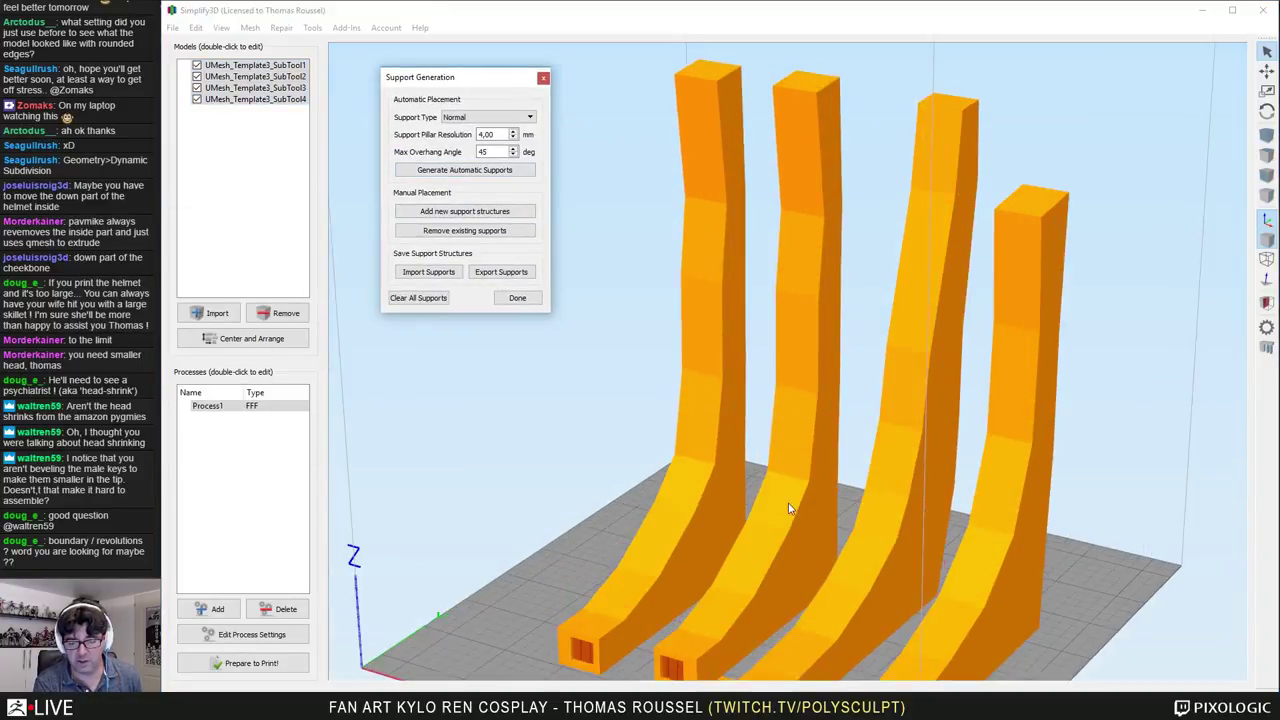
pyautogui.moveTo(687, 521); pyautogui.dragTo(683, 371, button='right')
pyautogui.scroll(7, 670, 395)
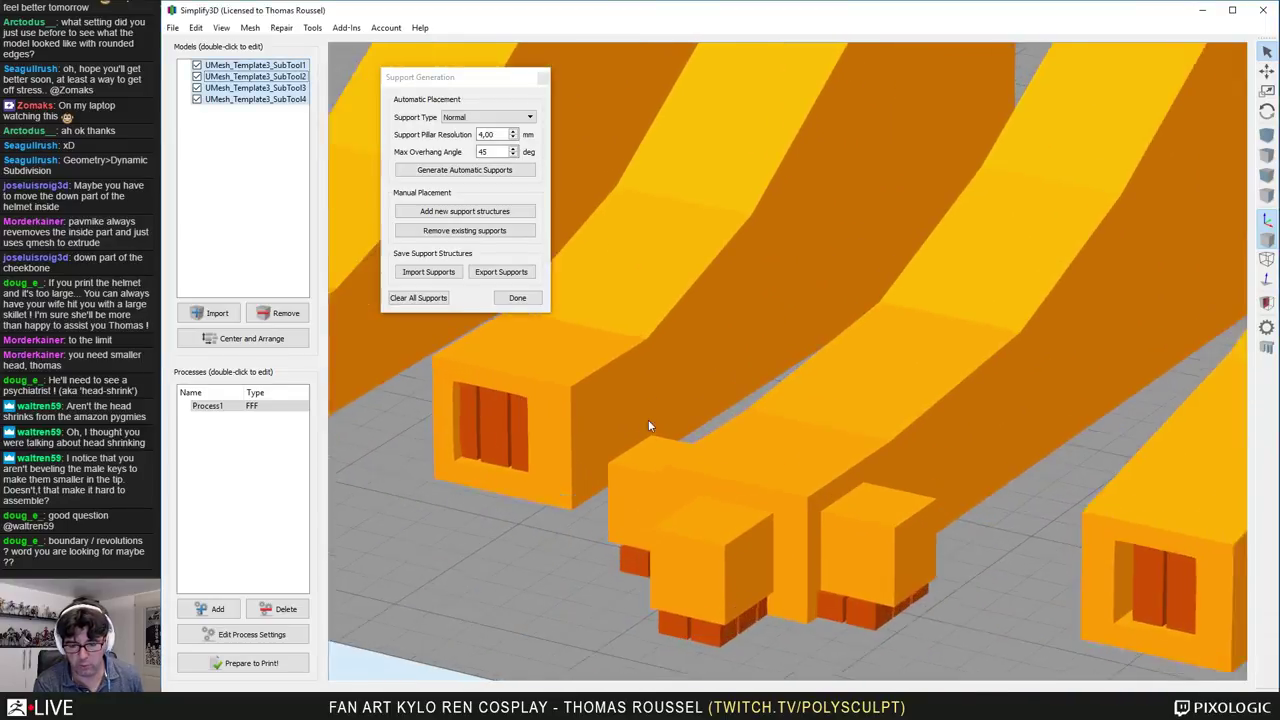
pyautogui.moveTo(474, 506); pyautogui.dragTo(806, 474, button='right')
pyautogui.moveTo(803, 467); pyautogui.dragTo(686, 371)
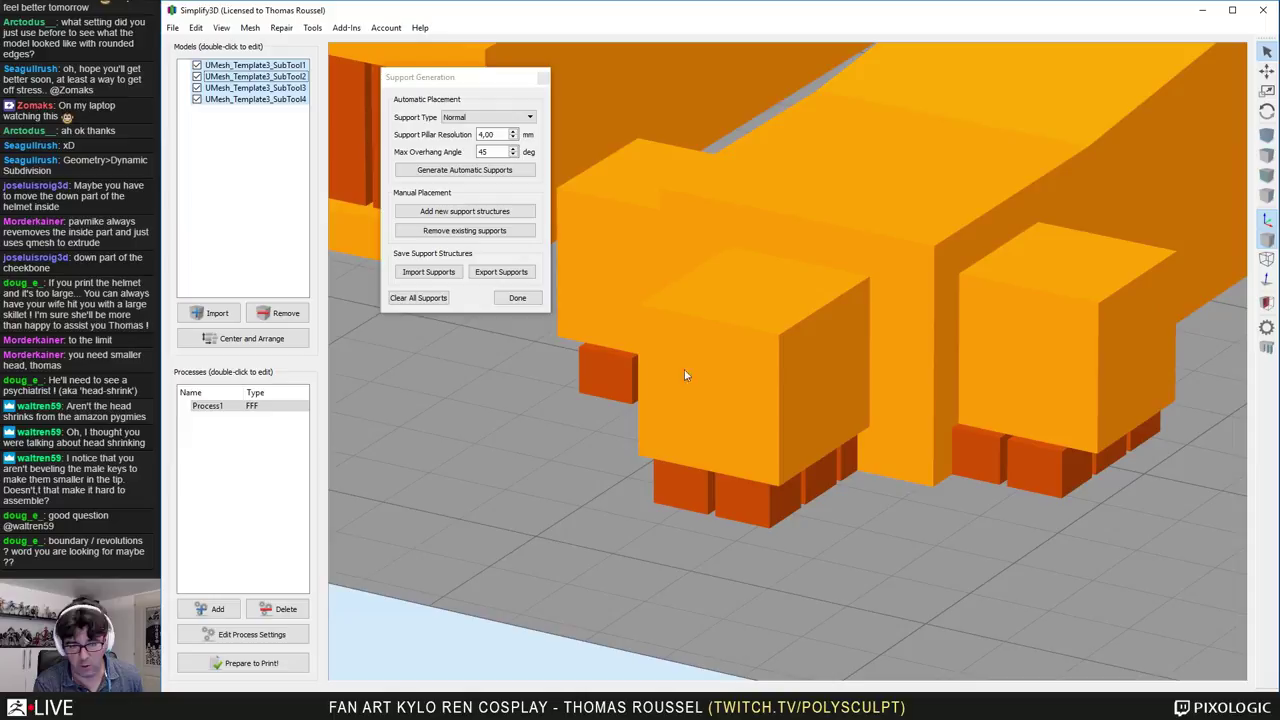
# Step: From below the build plate, add manual support pillars under the keyed arm's side key that faces the UMesh_Template3_SubTool2 arm
pyautogui.click(439, 213)
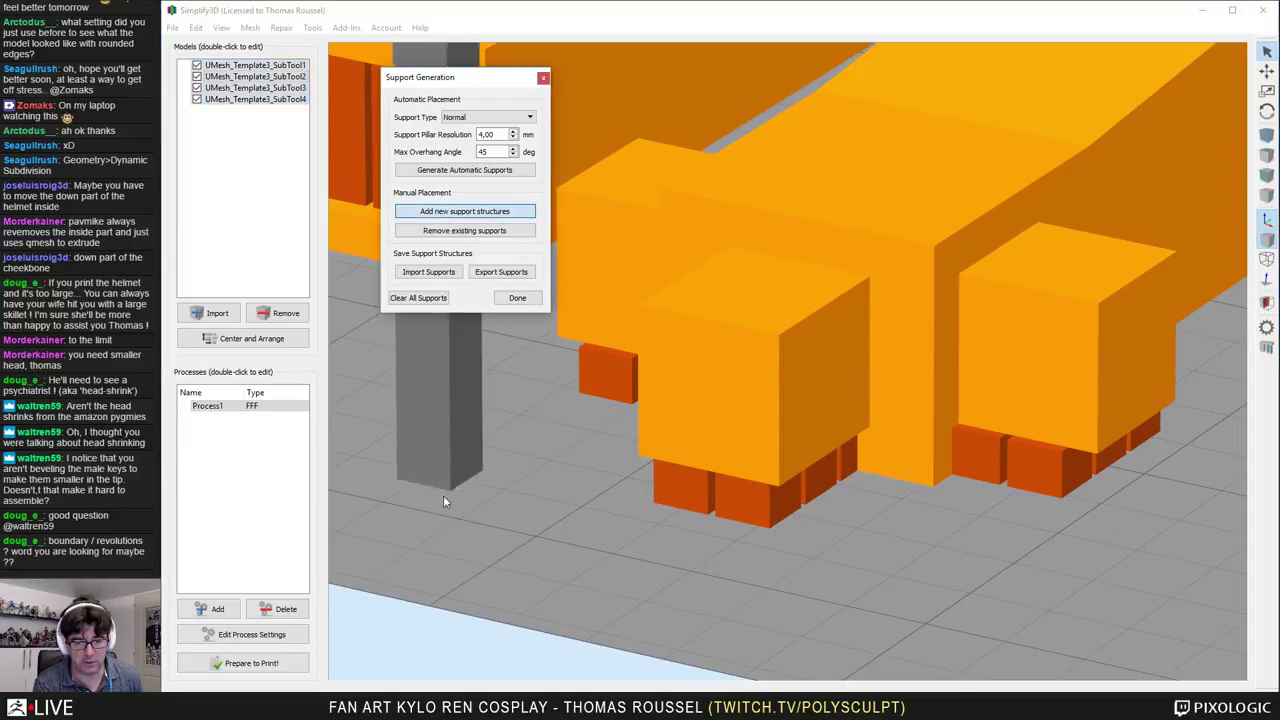
pyautogui.moveTo(503, 655); pyautogui.dragTo(491, 514, button='right')
pyautogui.moveTo(491, 518); pyautogui.dragTo(917, 251)
pyautogui.moveTo(917, 251); pyautogui.dragTo(862, 590, button='right')
pyautogui.moveTo(546, 333); pyautogui.dragTo(565, 68)
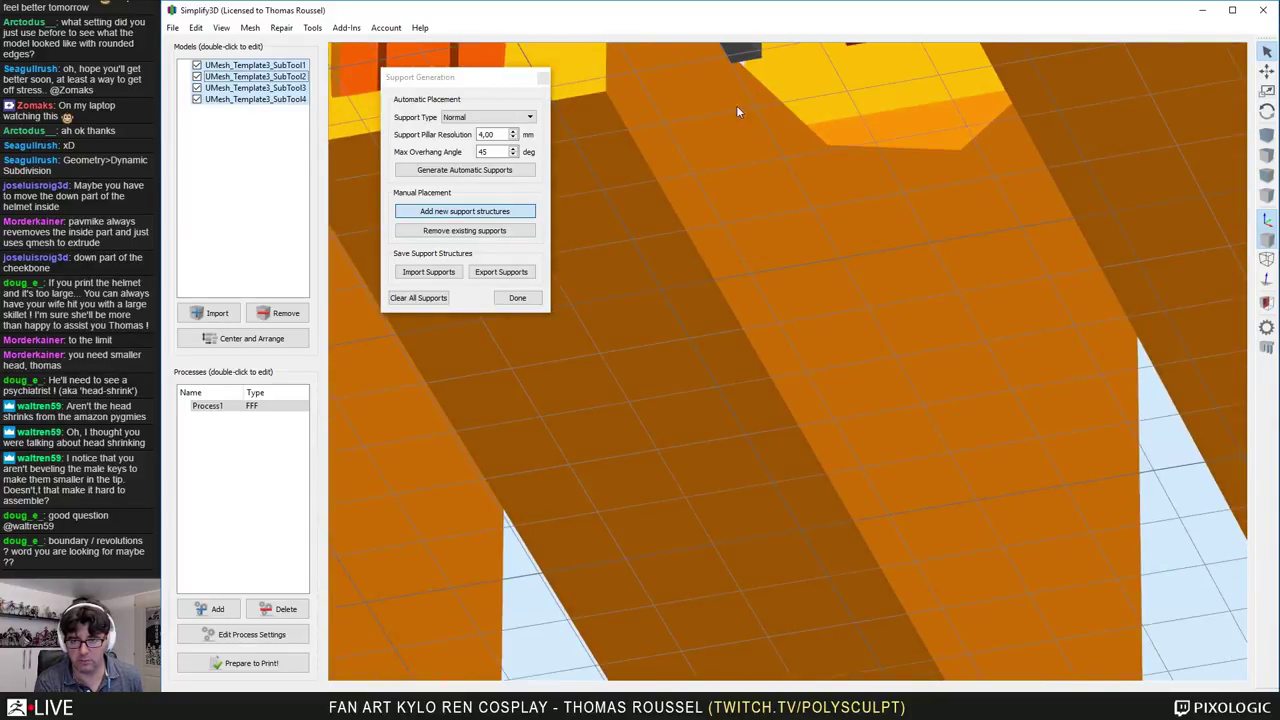
pyautogui.moveTo(748, 243); pyautogui.dragTo(748, 507)
pyautogui.moveTo(748, 507); pyautogui.dragTo(714, 441, button='right')
pyautogui.scroll(-2, 637, 499)
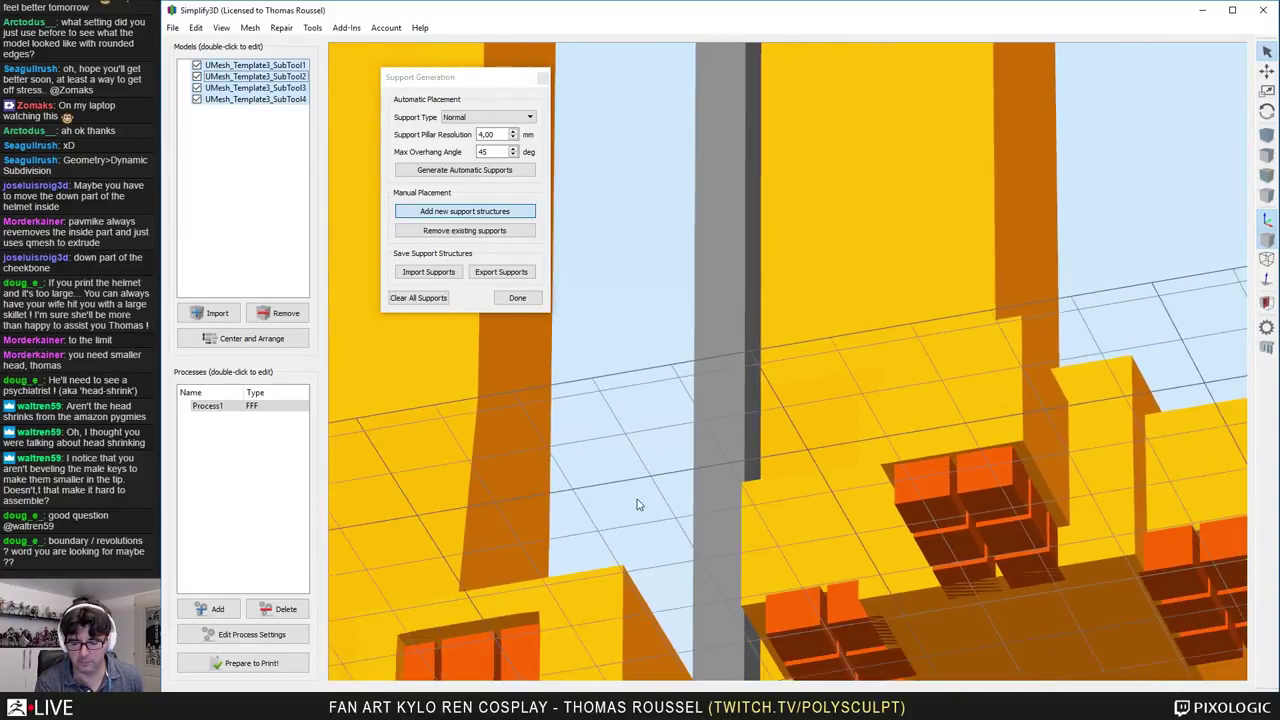
pyautogui.scroll(-3, 639, 505)
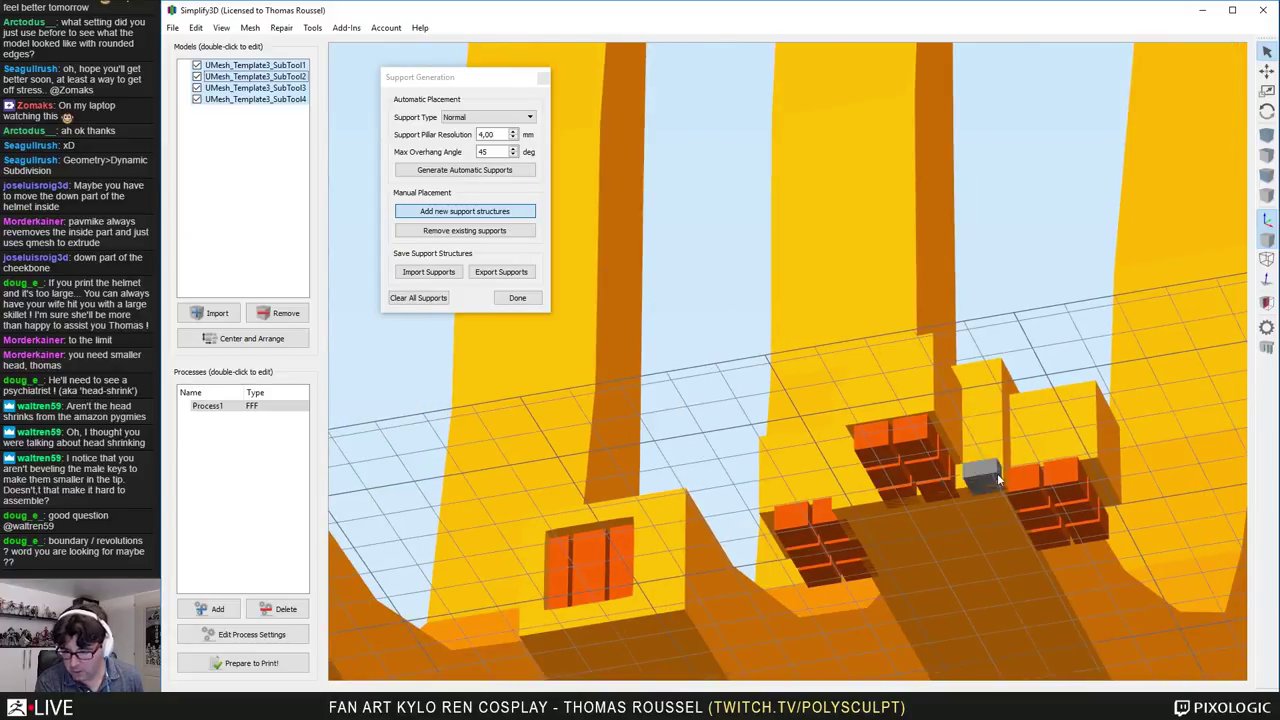
pyautogui.click(1095, 485)
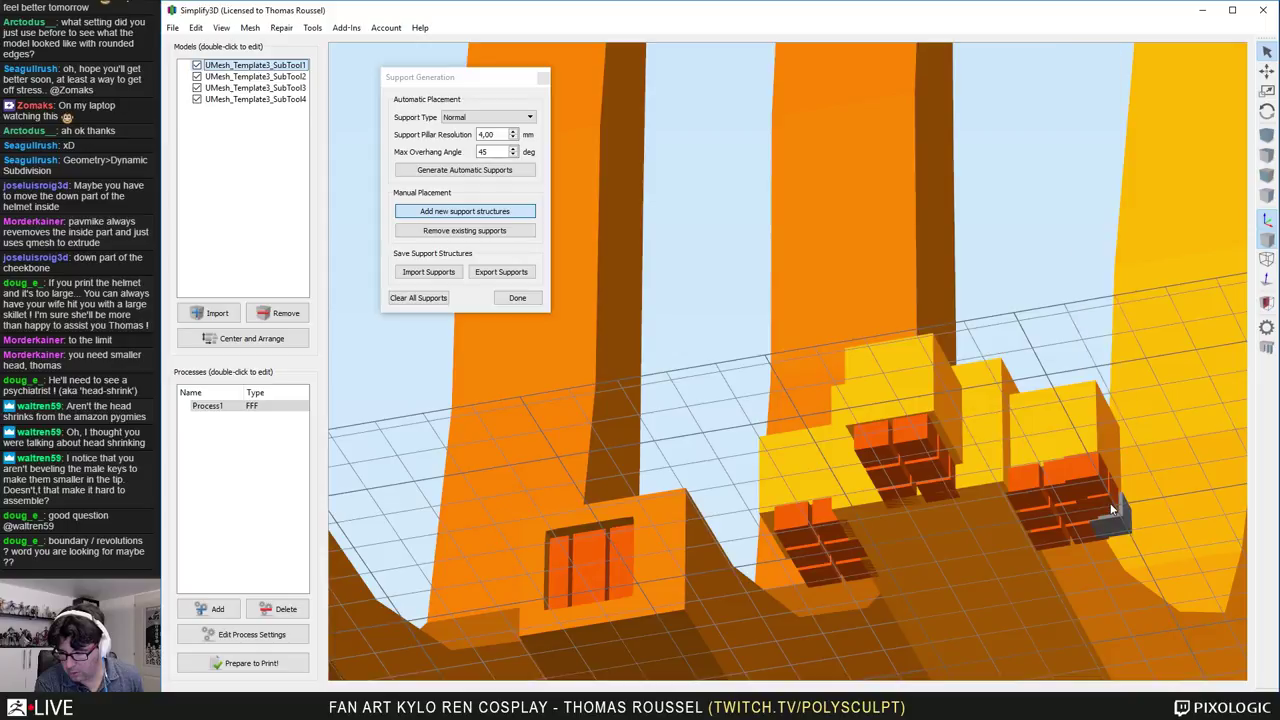
# Step: Fill in the unsupported edges beneath the keyed arm's other two keys with manual support pillars
pyautogui.click(773, 532)
pyautogui.moveTo(782, 541); pyautogui.dragTo(787, 552)
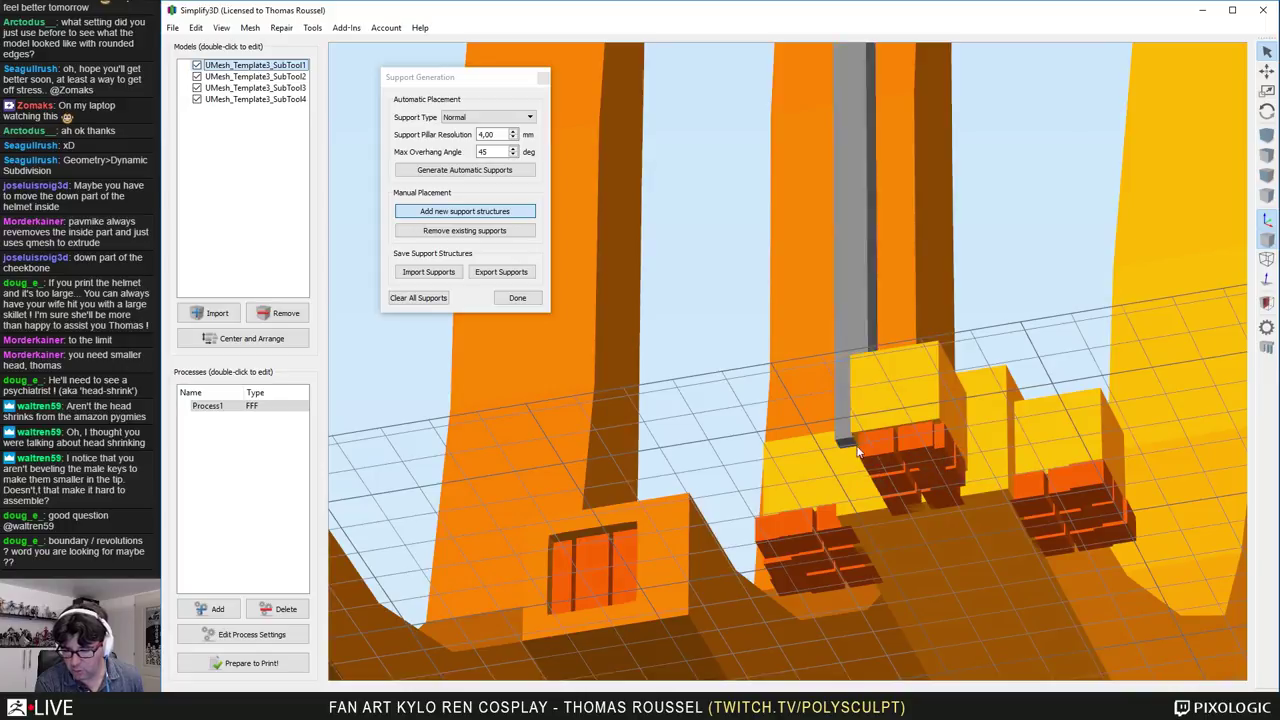
pyautogui.moveTo(857, 449); pyautogui.dragTo(876, 476)
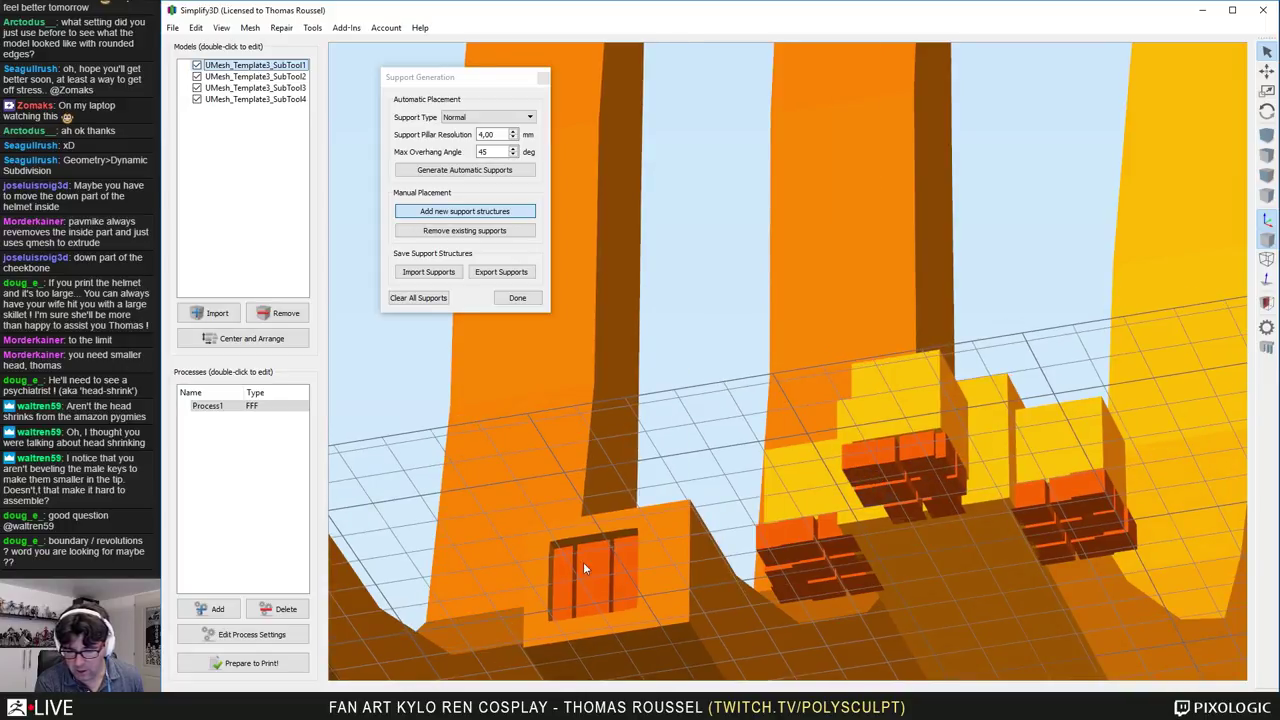
# Step: Add manual support pillars inside the sockets of the three other arms to fill the gaps there
pyautogui.click(620, 540)
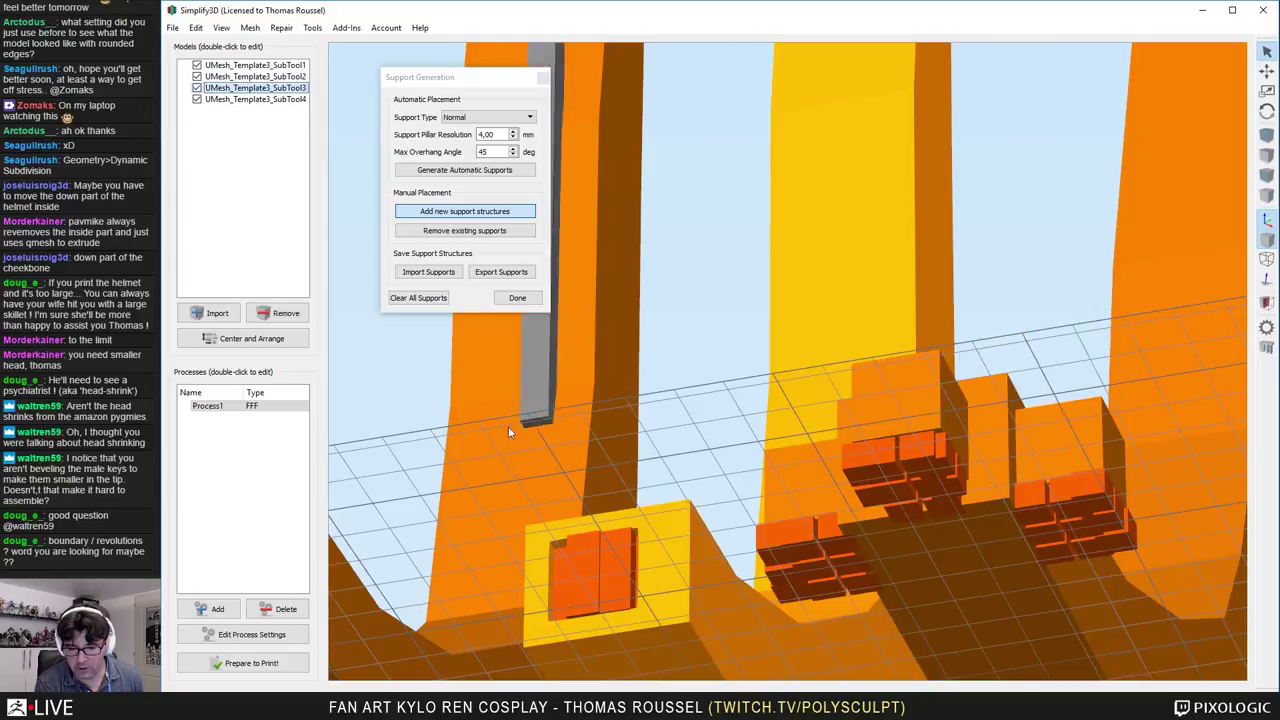
pyautogui.moveTo(471, 414); pyautogui.dragTo(546, 338, button='right')
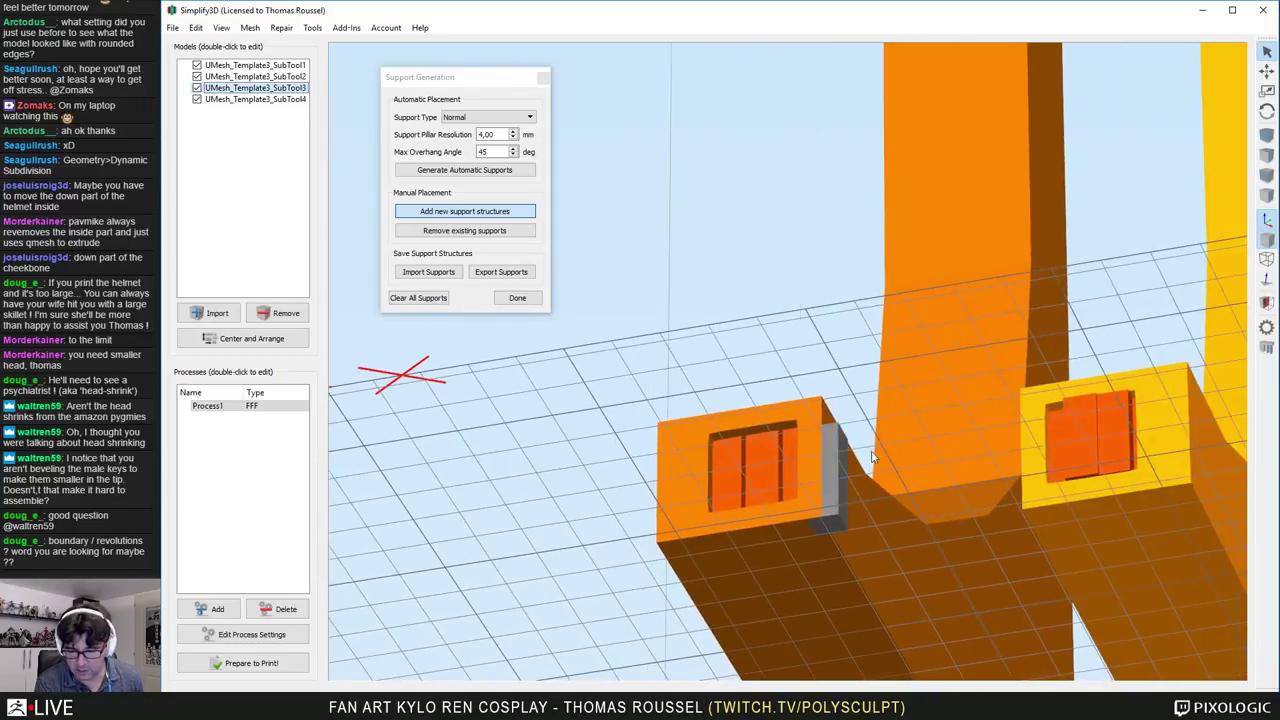
pyautogui.click(773, 428)
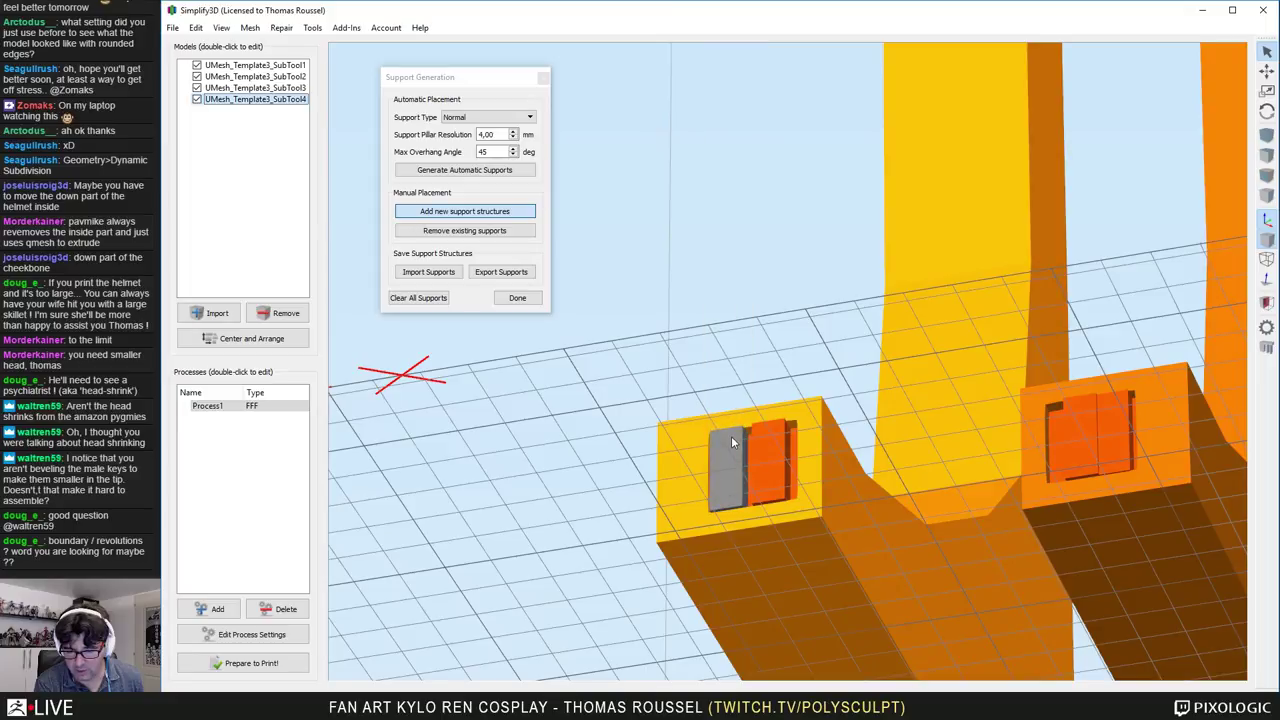
pyautogui.moveTo(772, 310); pyautogui.dragTo(508, 322, button='right')
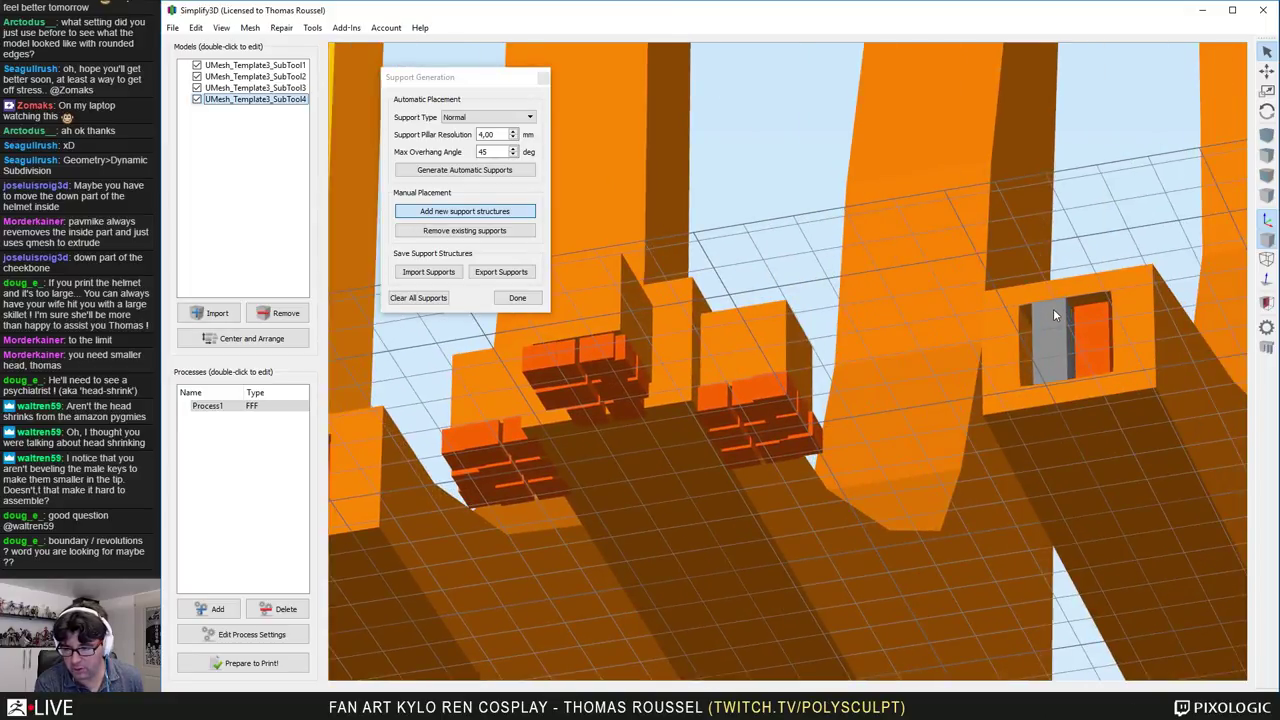
pyautogui.click(1084, 306)
pyautogui.scroll(-5, 1084, 303)
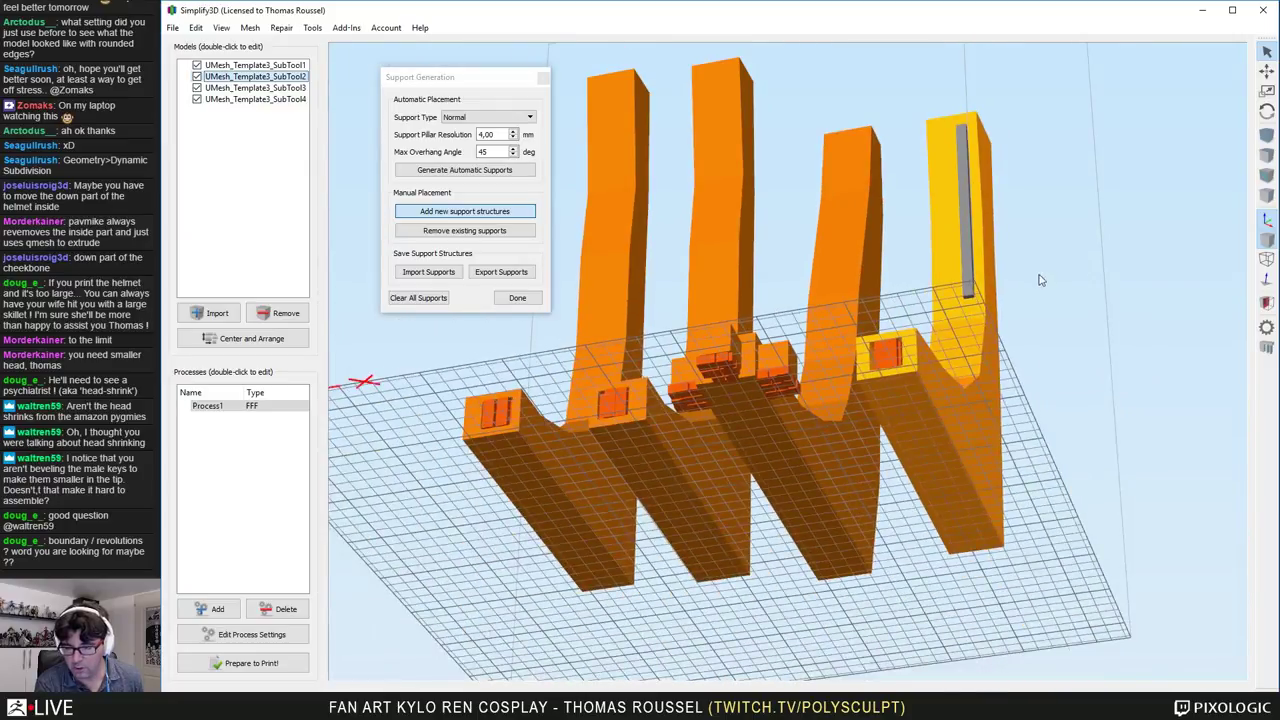
# Step: Finish the support placement, regenerate the toolpath preview, and check the supports around the keys and in the sockets
pyautogui.click(518, 299)
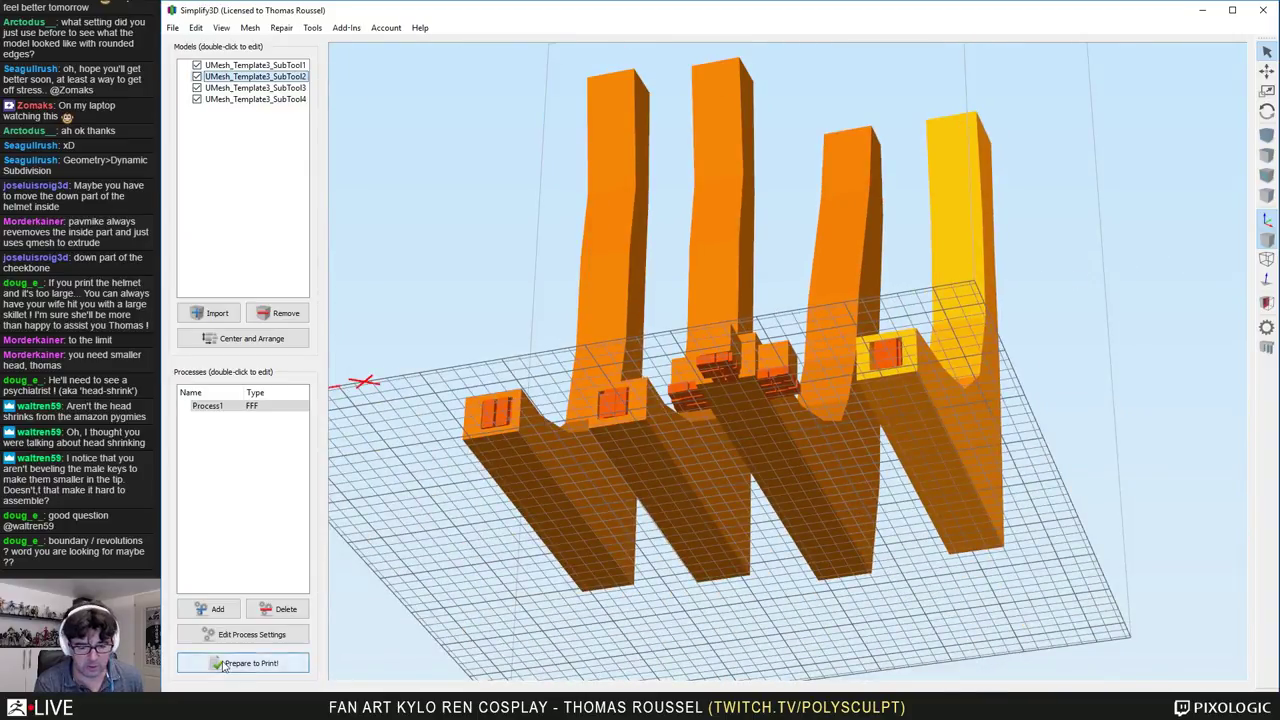
pyautogui.scroll(-3, 843, 360)
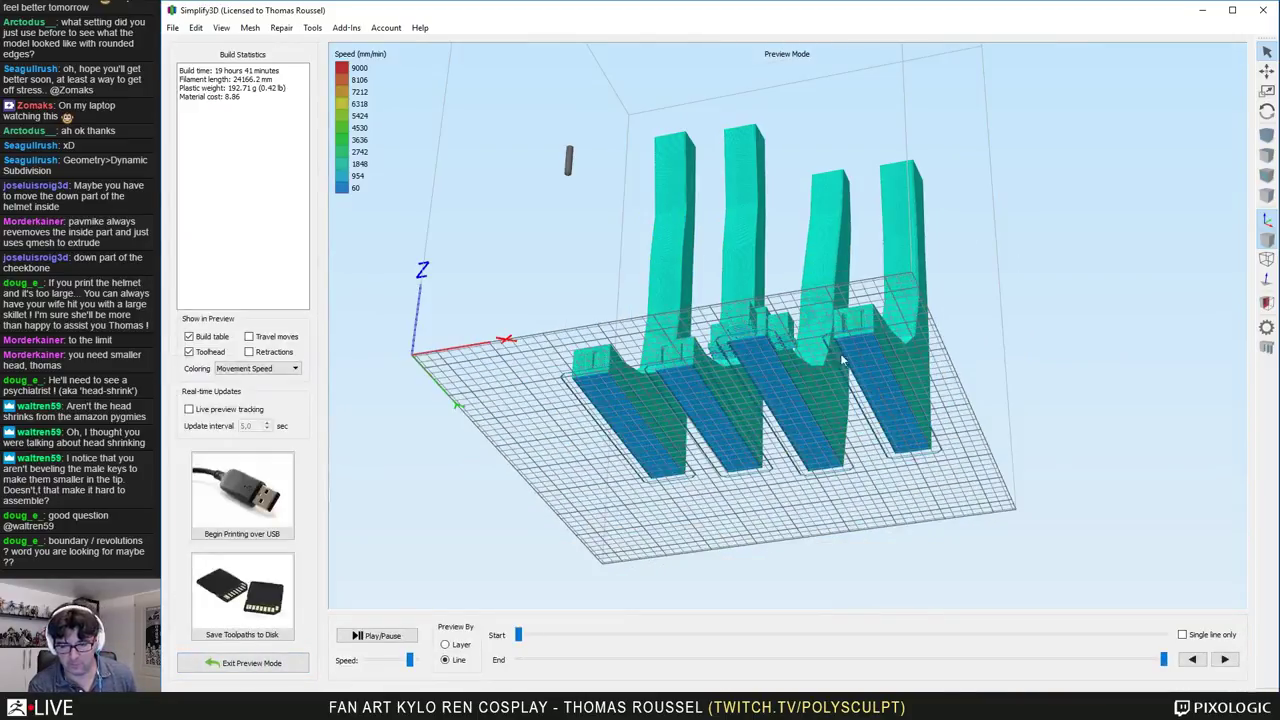
pyautogui.moveTo(960, 304); pyautogui.dragTo(925, 533)
pyautogui.scroll(7, 728, 522)
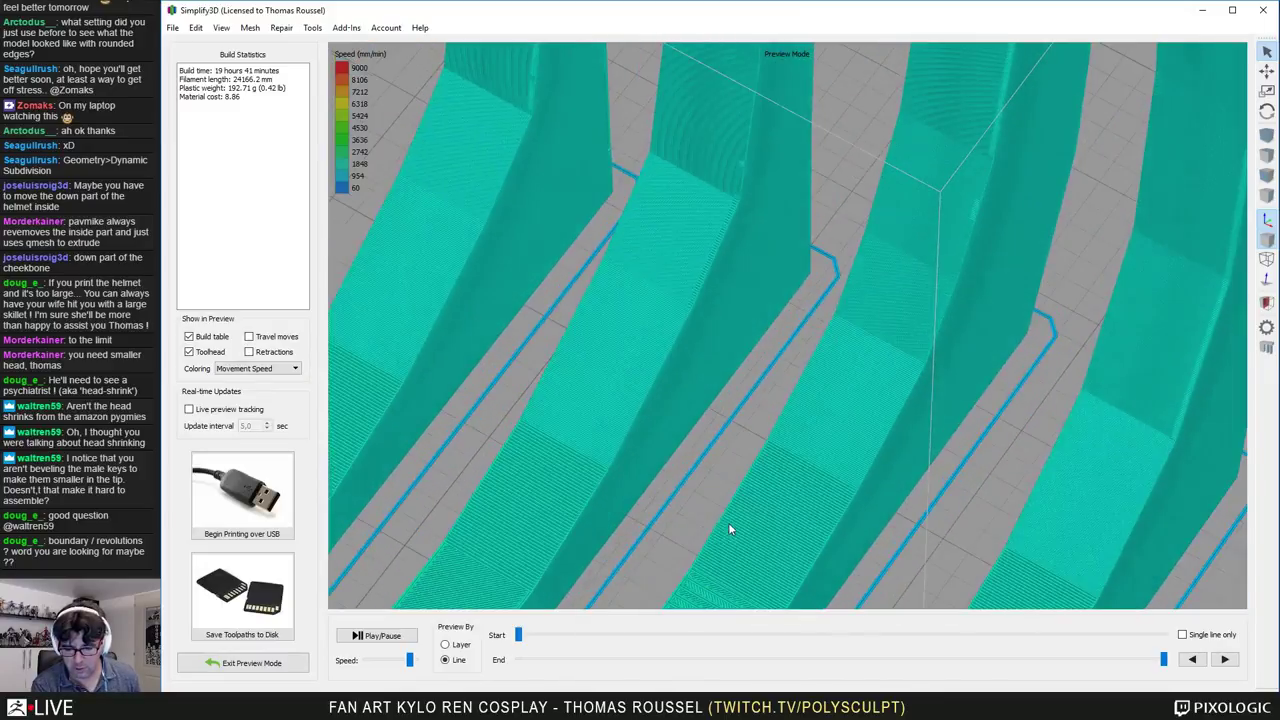
pyautogui.moveTo(728, 522); pyautogui.dragTo(797, 195, button='middle')
pyautogui.scroll(-2, 797, 195)
pyautogui.scroll(3, 717, 466)
pyautogui.moveTo(846, 548); pyautogui.dragTo(766, 271, button='middle')
pyautogui.scroll(1, 909, 317)
pyautogui.scroll(-2, 866, 352)
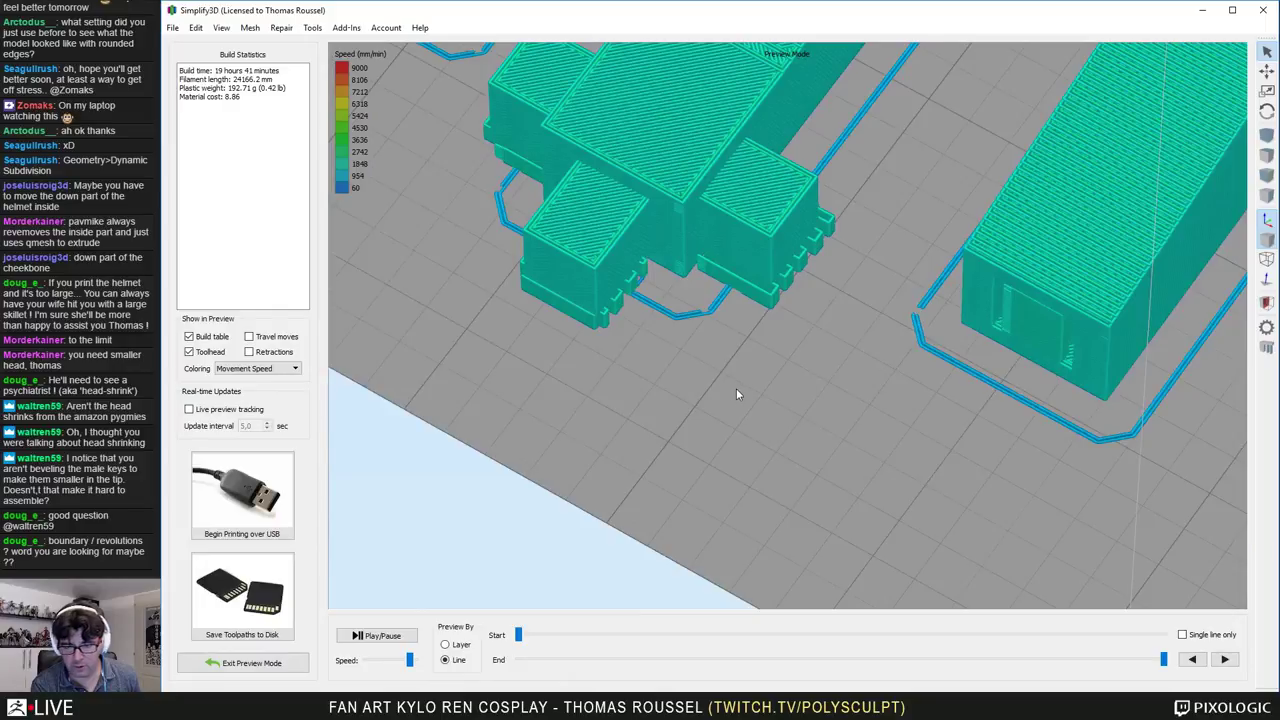
# Step: View all four arms on the build plate and rewind the toolpath preview from the finished print to a partly printed stage
pyautogui.scroll(-2, 736, 389)
pyautogui.press('Home')
pyautogui.scroll(2, 822, 374)
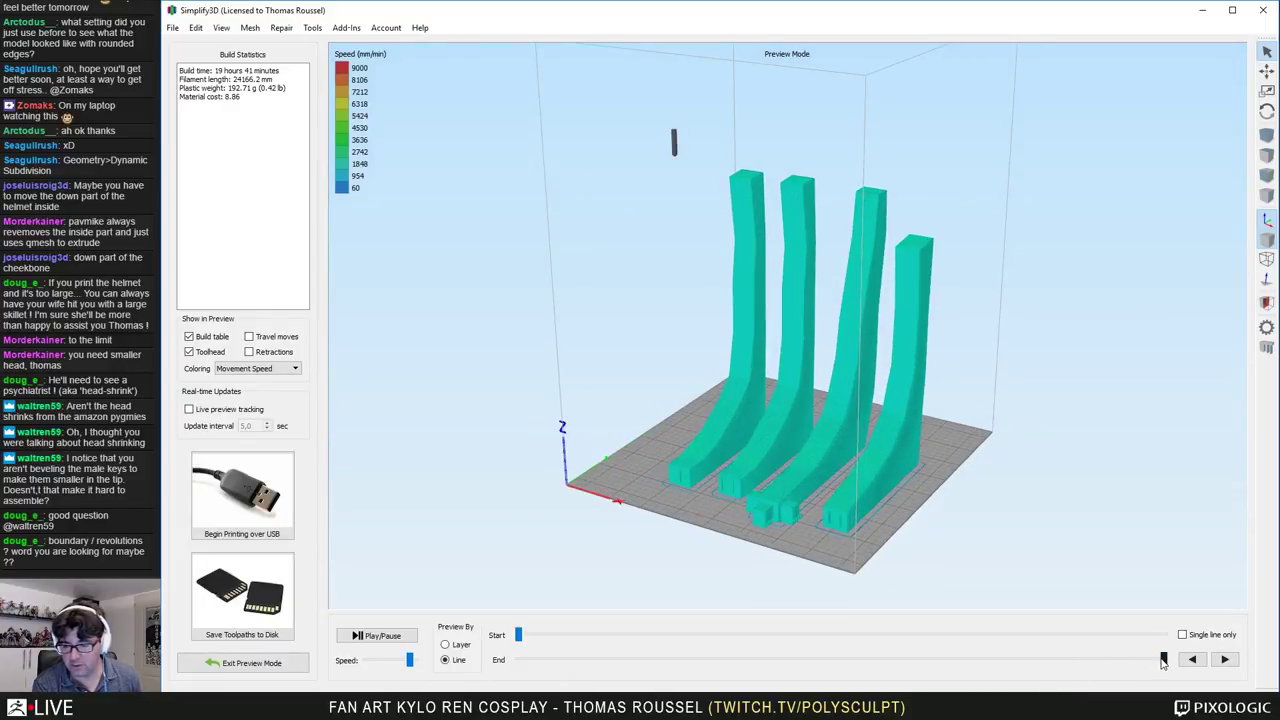
pyautogui.moveTo(1163, 660); pyautogui.dragTo(865, 668)
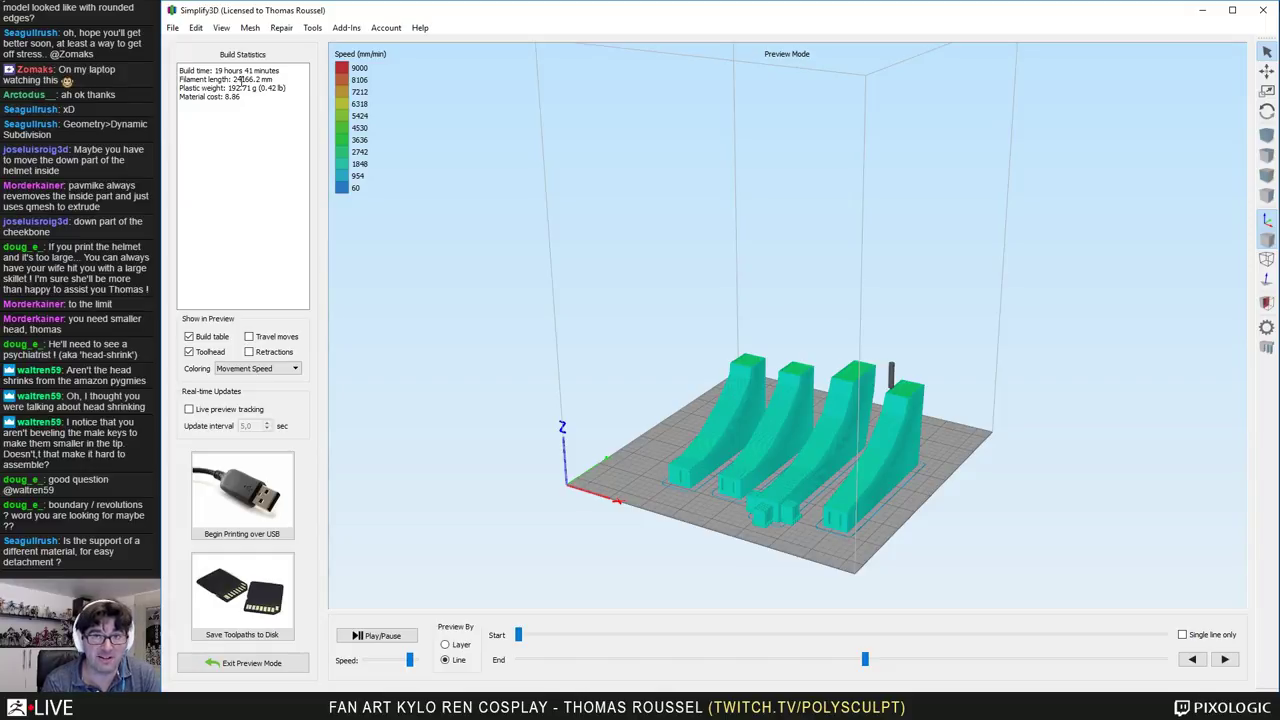
# Step: Leave the toolpath preview and configure Process1 with PLA material and Fast print quality
pyautogui.click(243, 666)
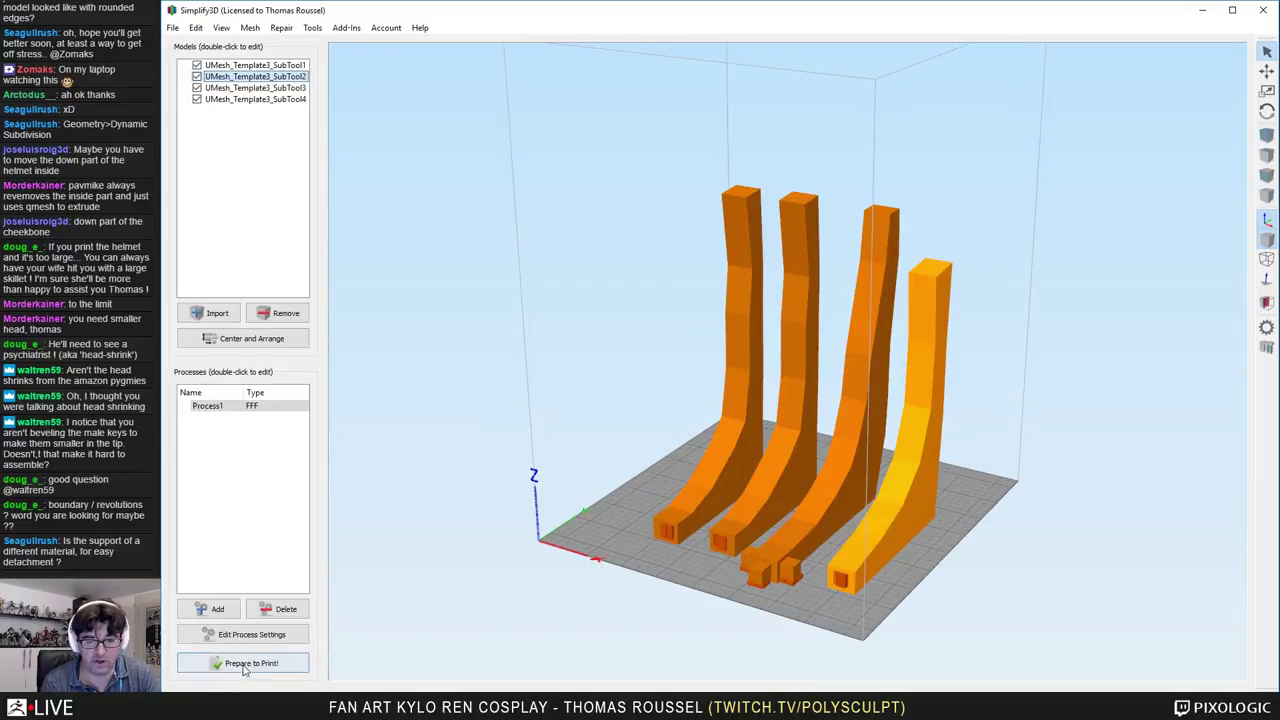
pyautogui.doubleClick(207, 406)
pyautogui.click(498, 184)
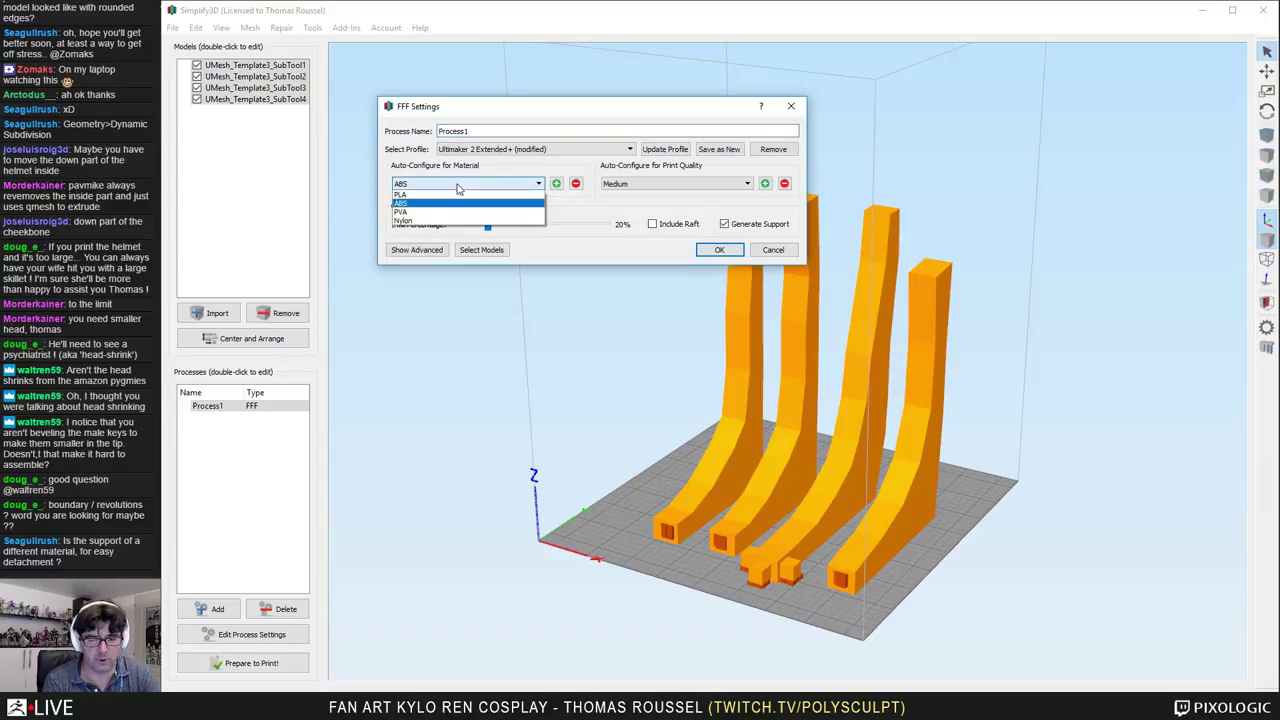
pyautogui.click(442, 205)
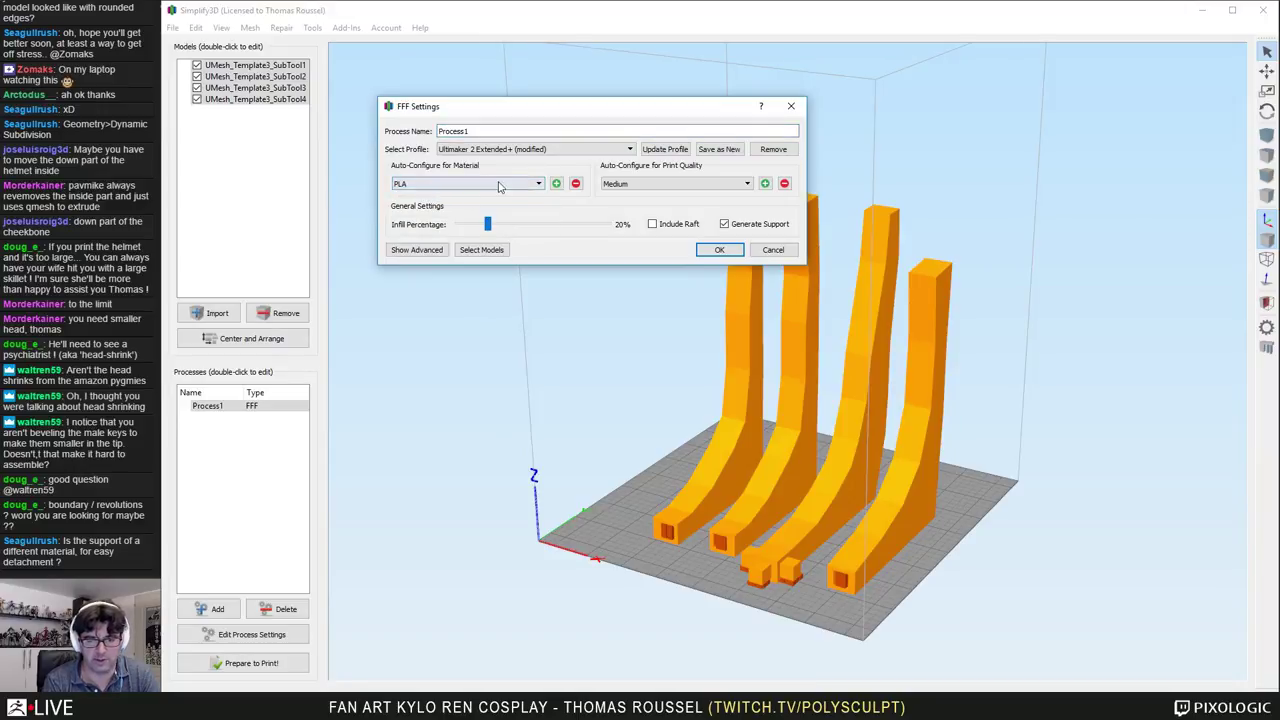
pyautogui.click(620, 188)
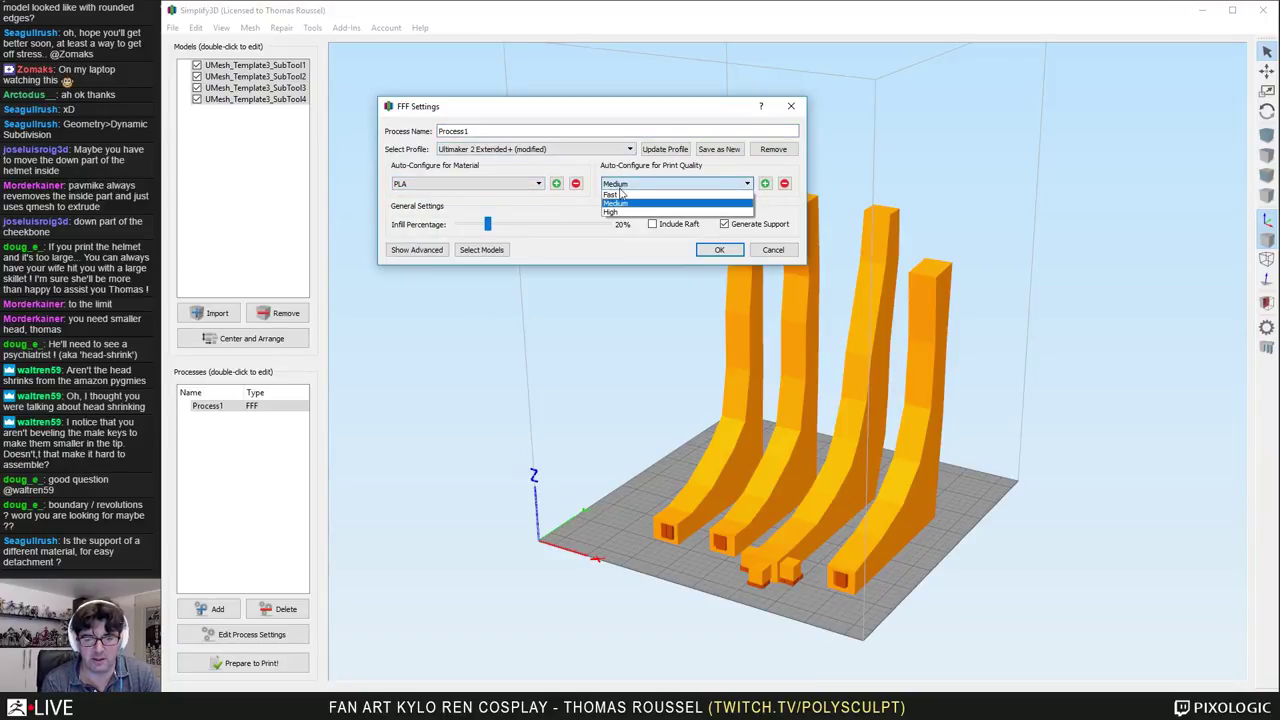
pyautogui.click(618, 200)
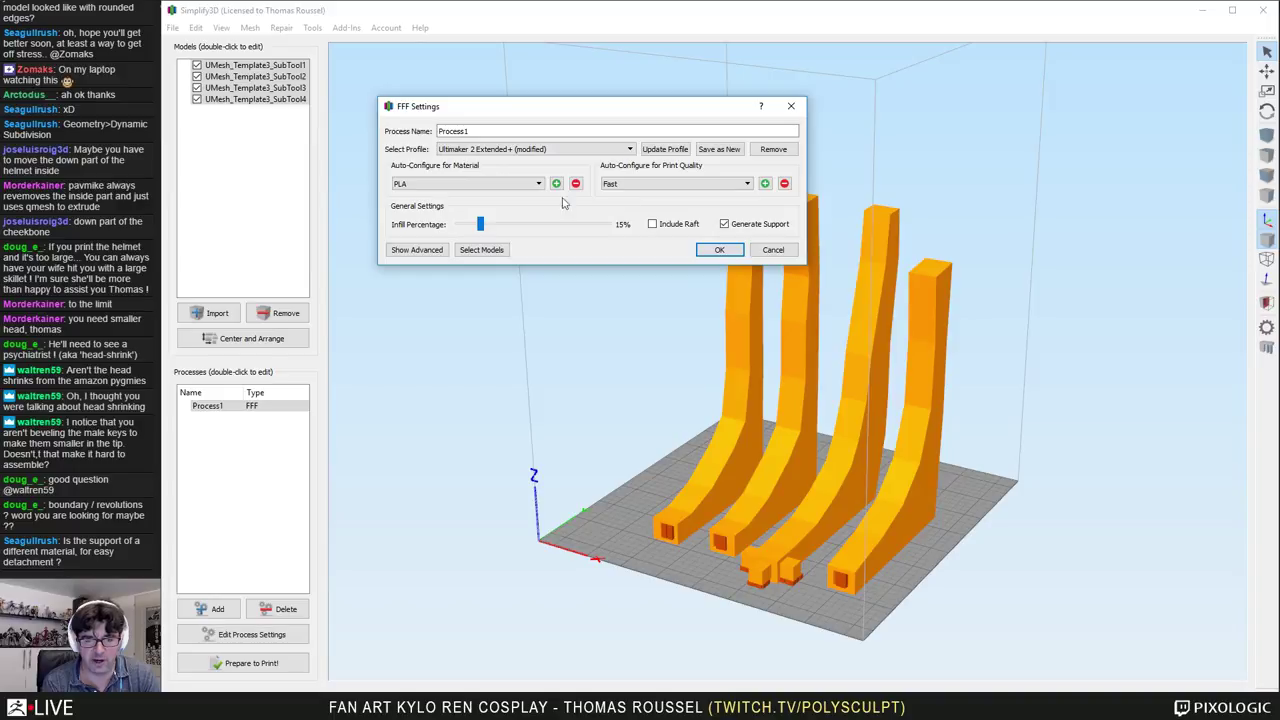
pyautogui.click(719, 250)
# Step: Regenerate the toolpath preview and inspect the printed layers at the tops of the arms up close
pyautogui.click(212, 665)
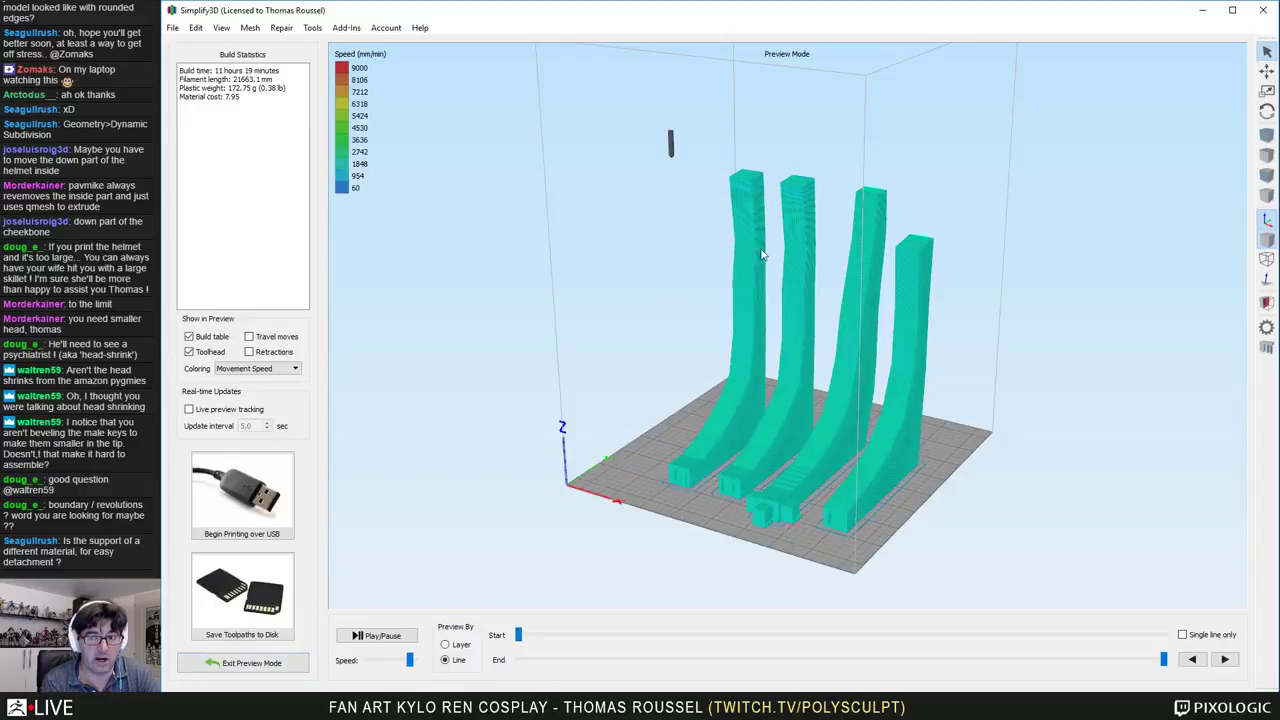
pyautogui.scroll(10, 762, 254)
pyautogui.moveTo(907, 166); pyautogui.dragTo(899, 648, button='middle')
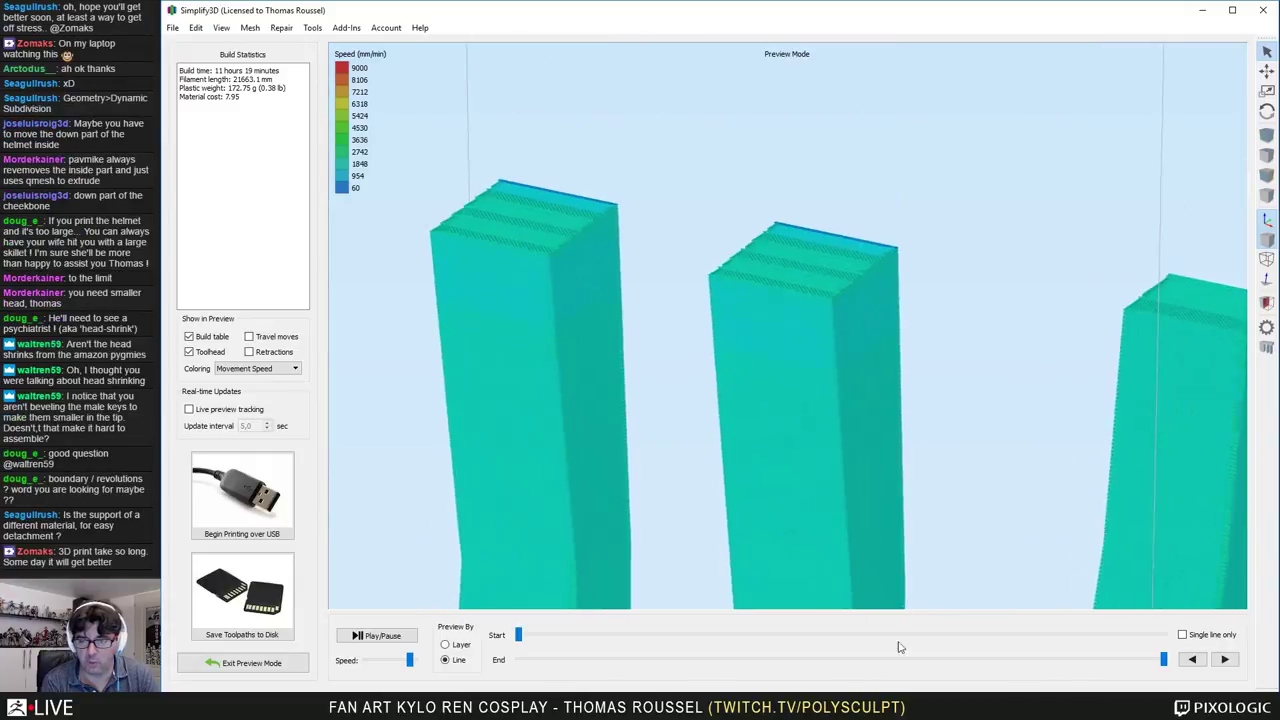
pyautogui.scroll(6, 803, 372)
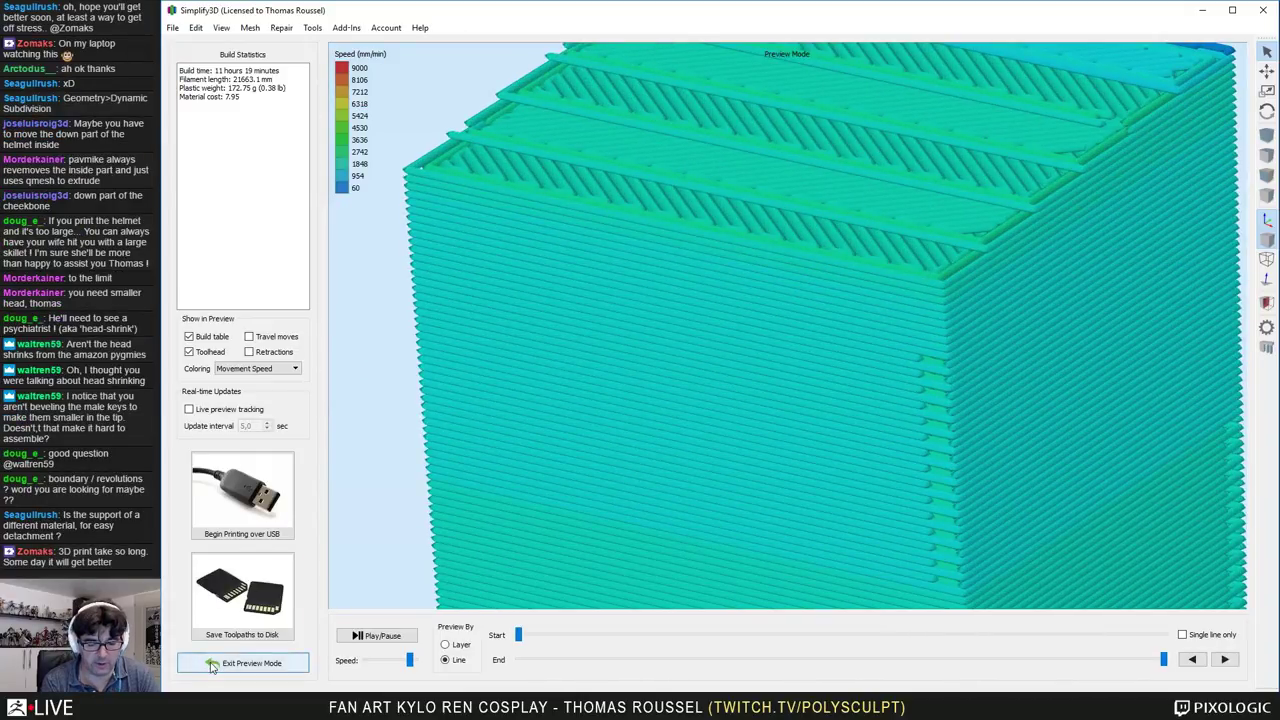
# Step: Reopen Process1 with its advanced settings shown, check the extruder and layer settings, and set the infill percentage to 9%
pyautogui.click(242, 662)
pyautogui.doubleClick(222, 406)
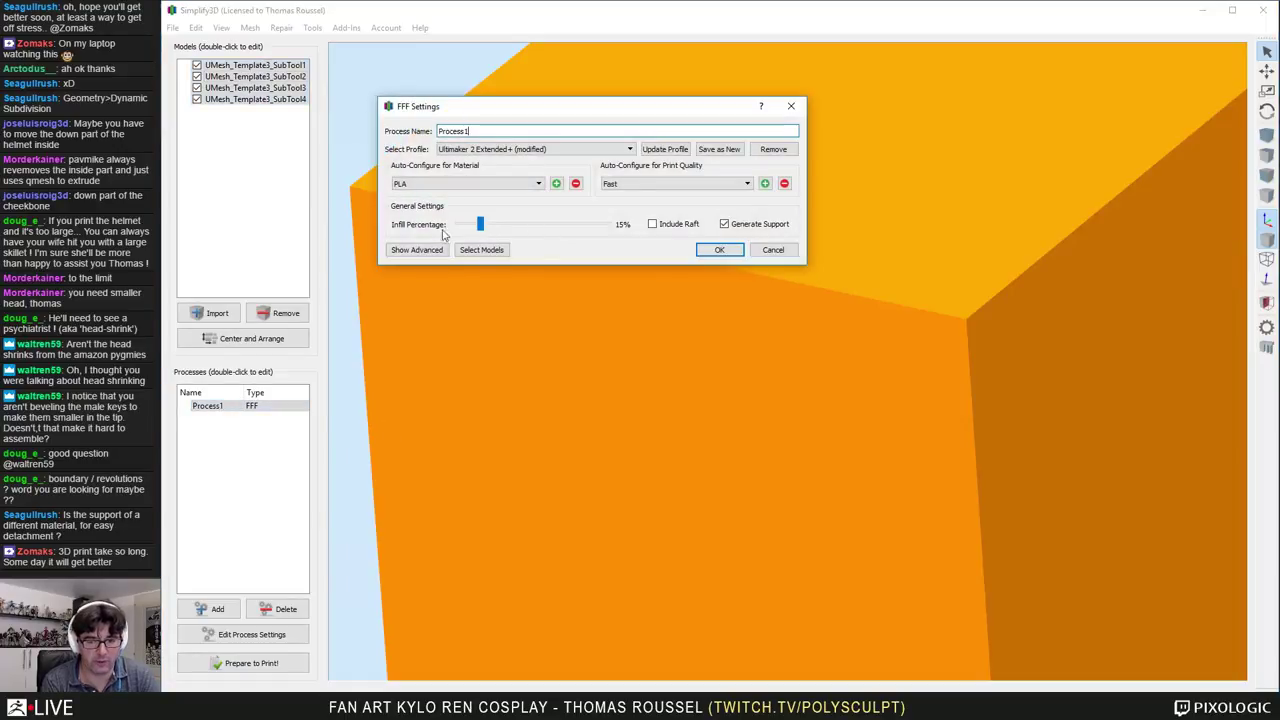
pyautogui.click(425, 253)
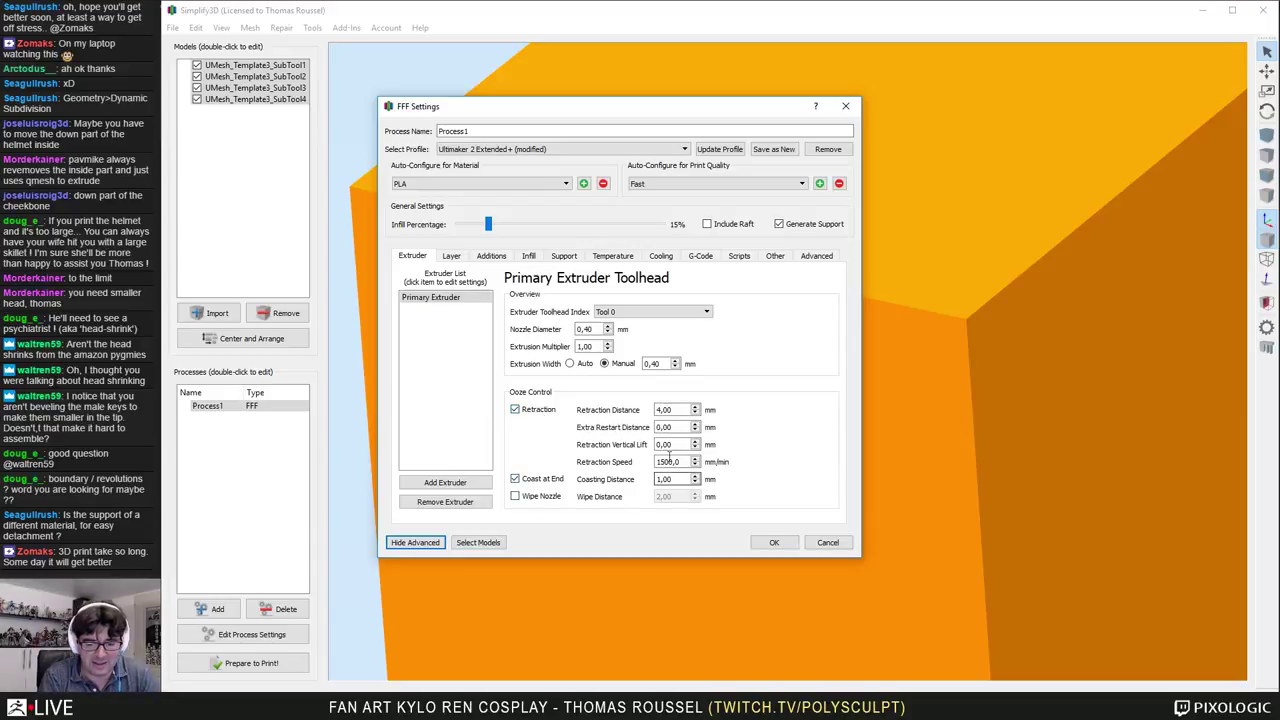
pyautogui.click(452, 257)
pyautogui.click(494, 316)
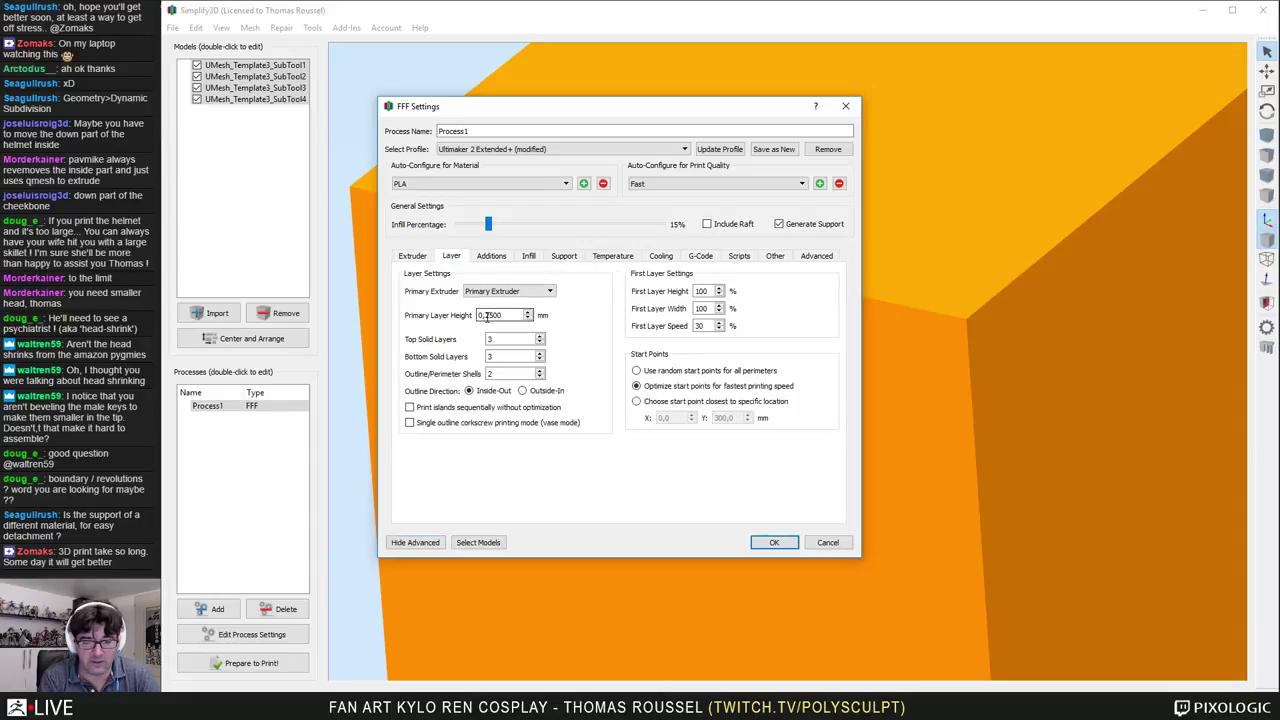
pyautogui.doubleClick(506, 374)
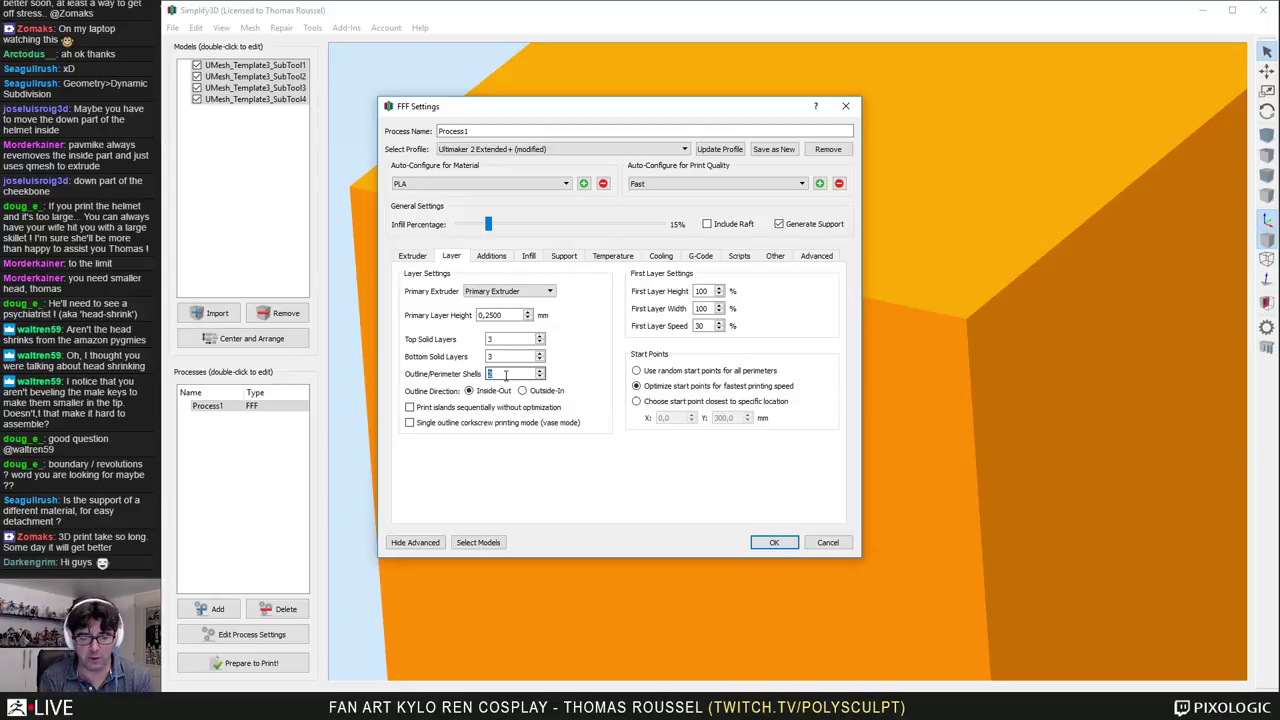
pyautogui.moveTo(488, 224); pyautogui.dragTo(476, 230)
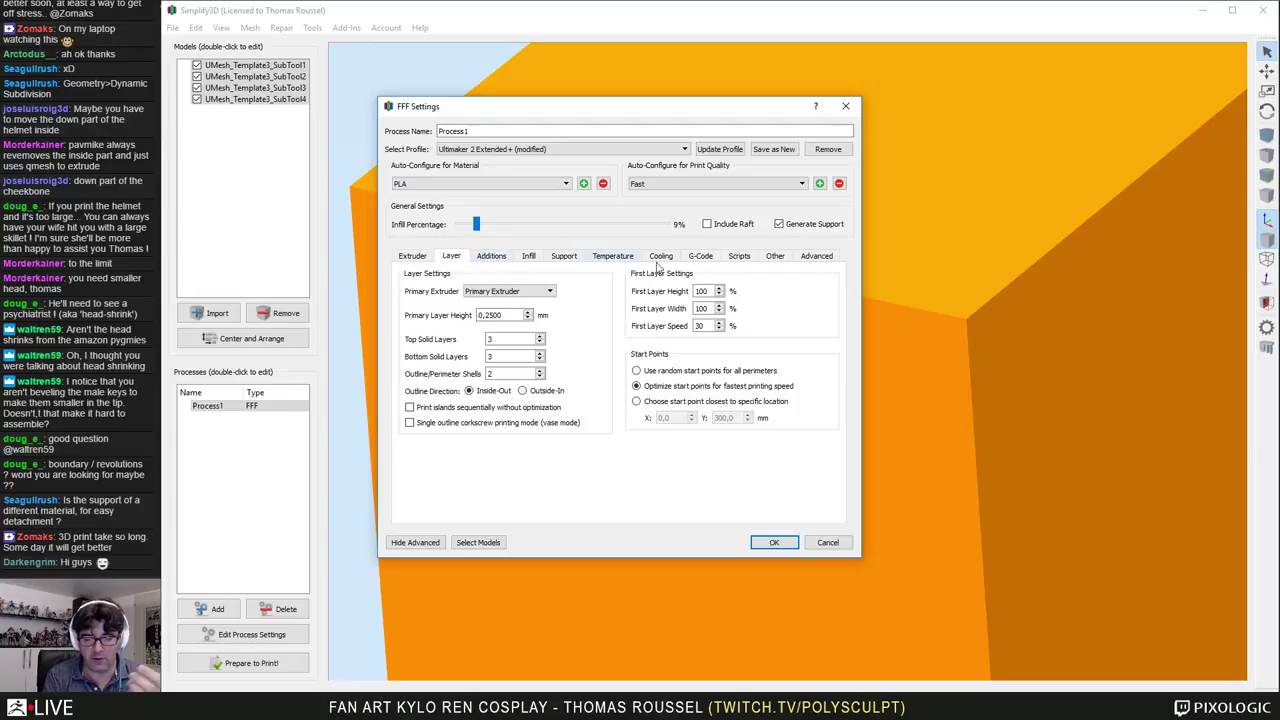
# Step: Set the default printing speed of Process1 to 3600 mm/min and apply the settings
pyautogui.click(778, 257)
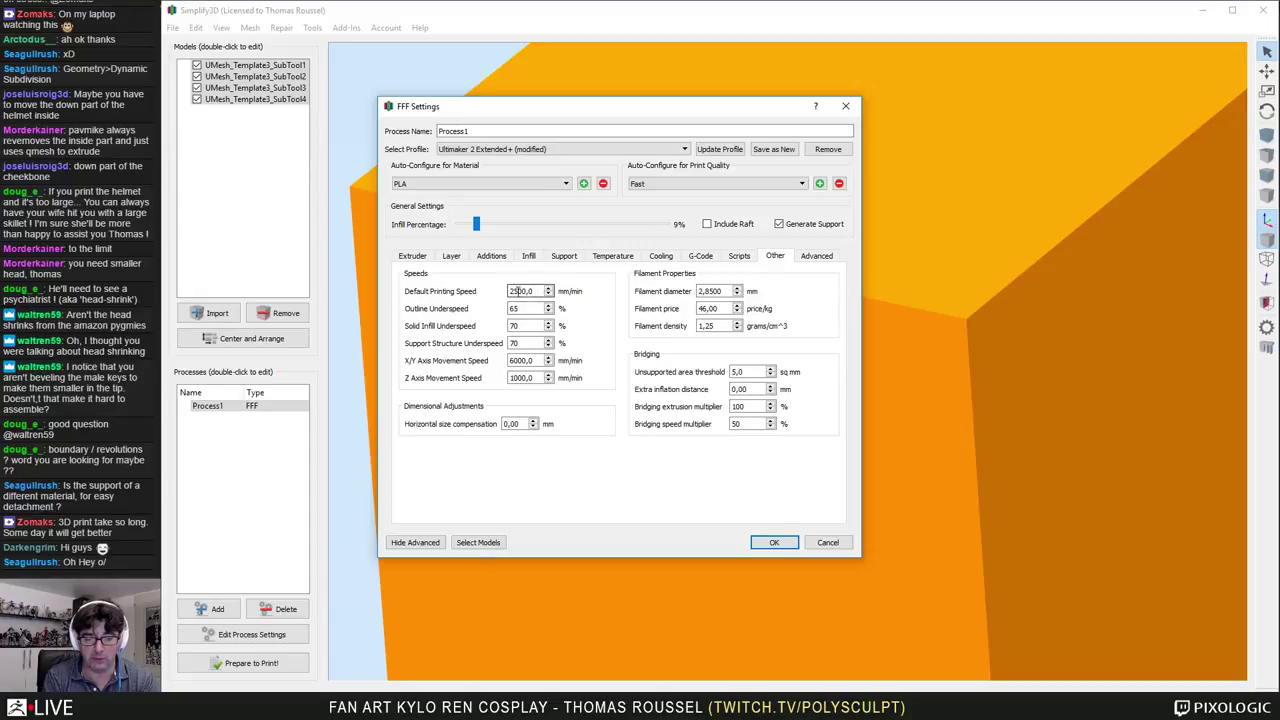
pyautogui.moveTo(520, 291); pyautogui.dragTo(498, 291)
pyautogui.write('3')
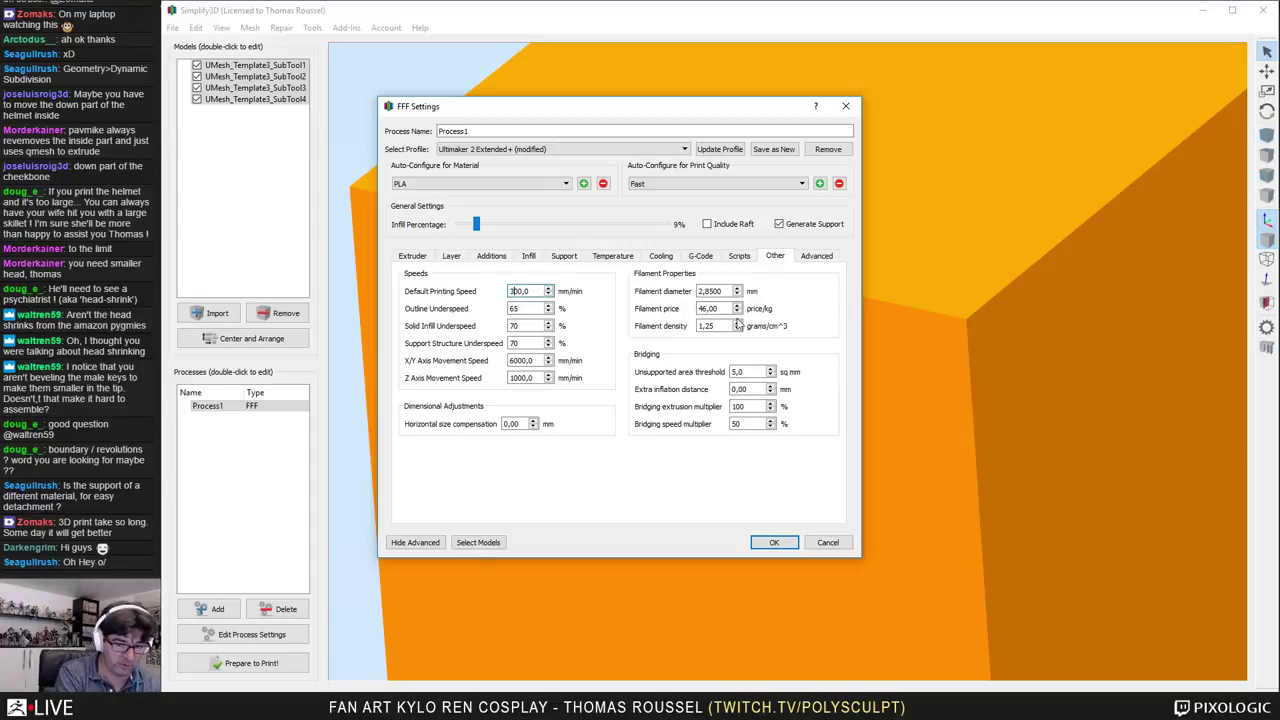
pyautogui.write('6')
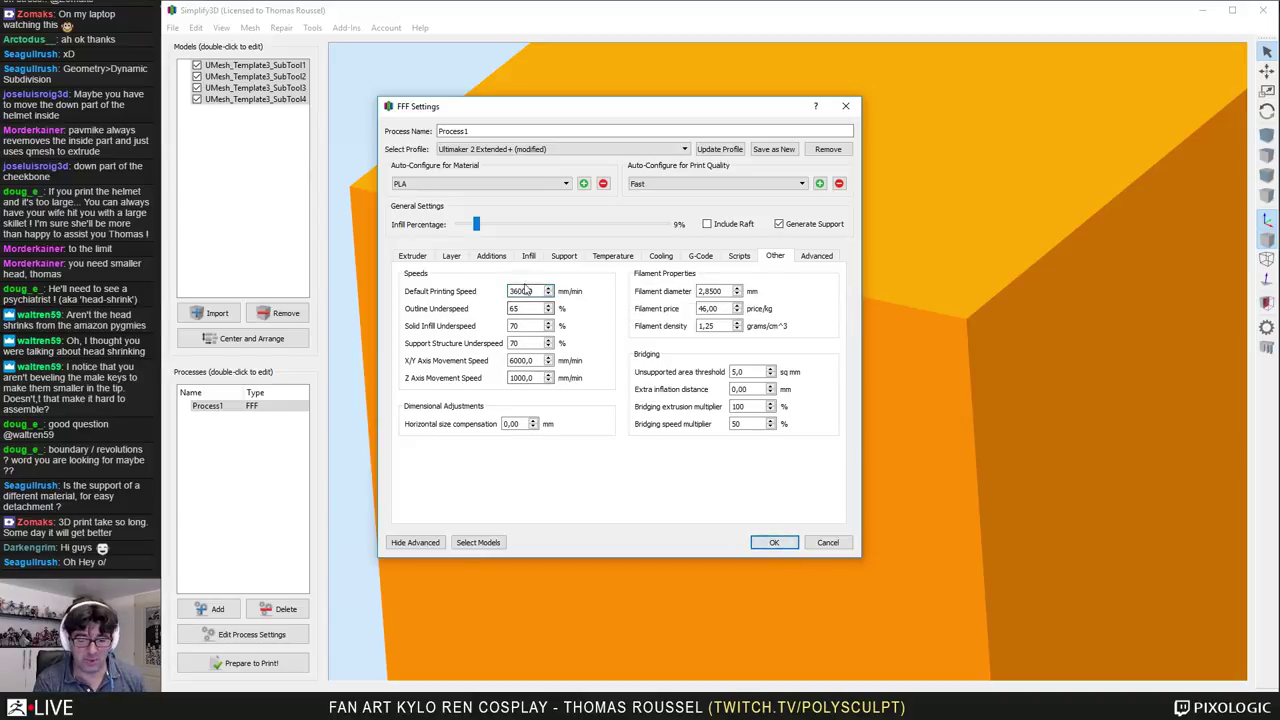
pyautogui.click(768, 543)
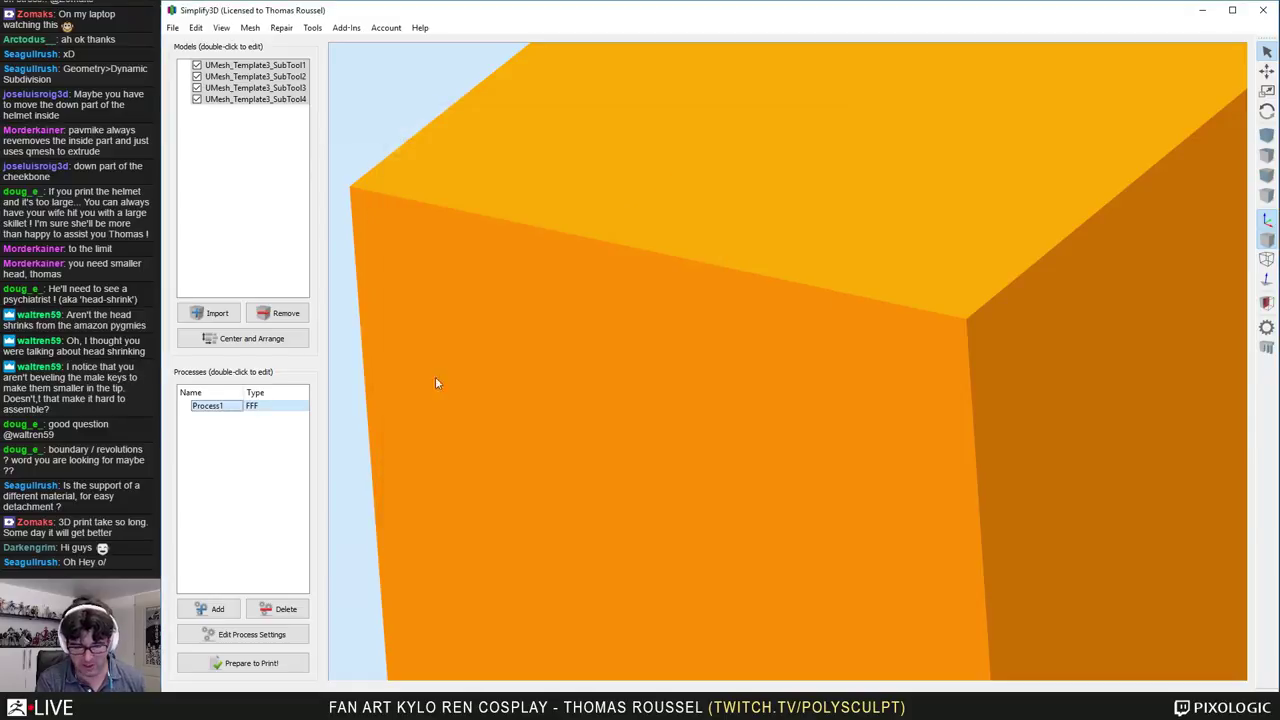
# Step: Regenerate the toolpath preview, rewind it to a partly printed stage, and examine the infill pattern inside an arm
pyautogui.click(262, 664)
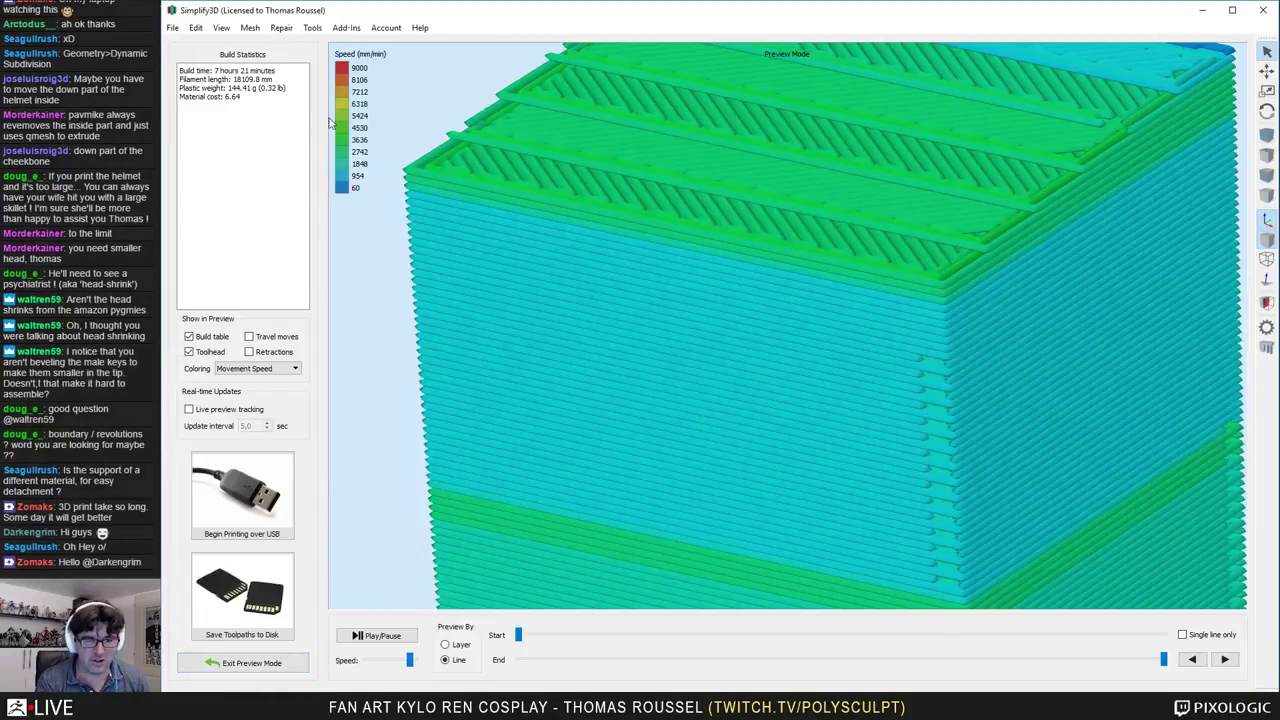
pyautogui.scroll(-5, 554, 160)
pyautogui.scroll(-5, 672, 320)
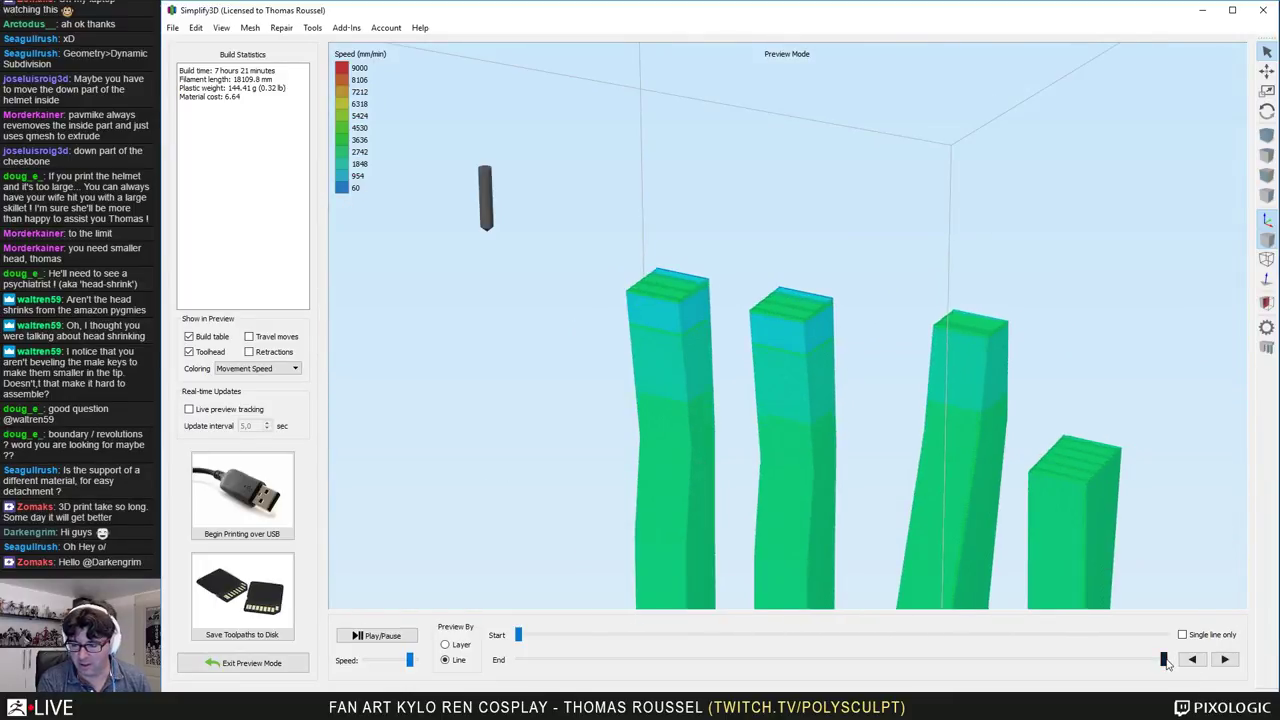
pyautogui.moveTo(1165, 661); pyautogui.dragTo(1026, 678)
pyautogui.scroll(3, 796, 579)
pyautogui.scroll(-5, 794, 578)
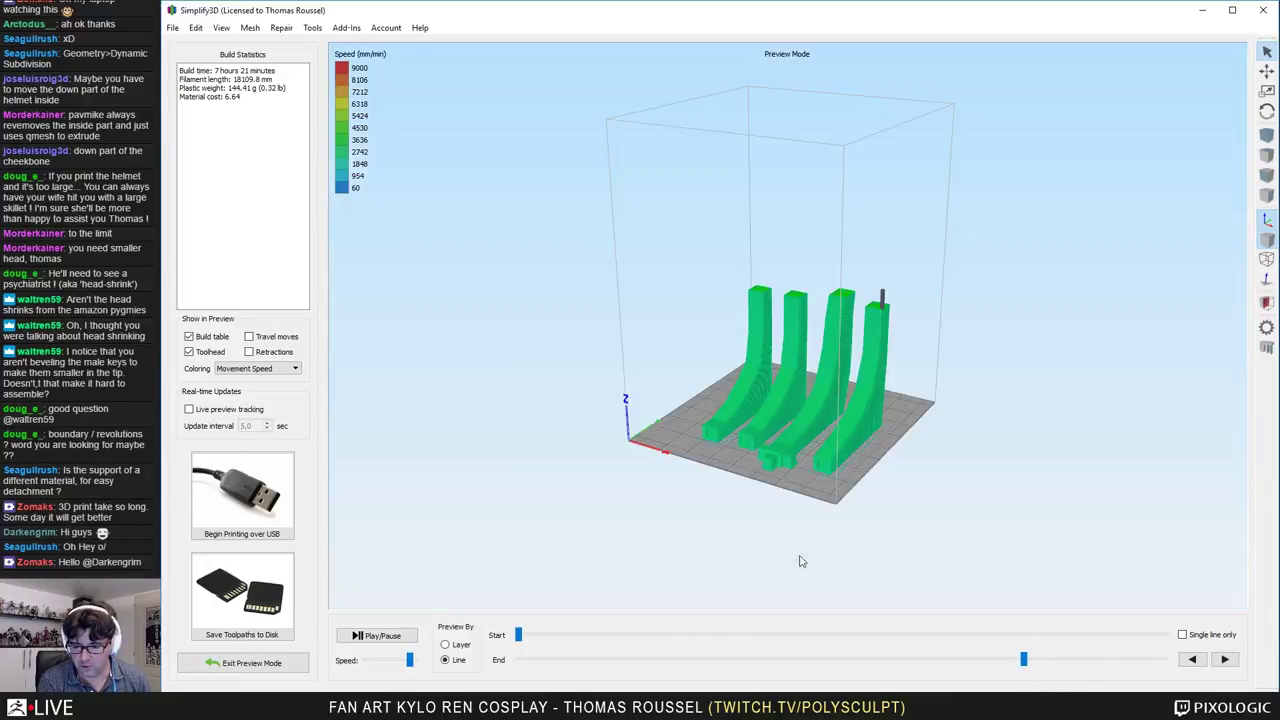
pyautogui.scroll(5, 832, 353)
pyautogui.moveTo(835, 136); pyautogui.dragTo(780, 168, button='right')
pyautogui.scroll(4, 780, 167)
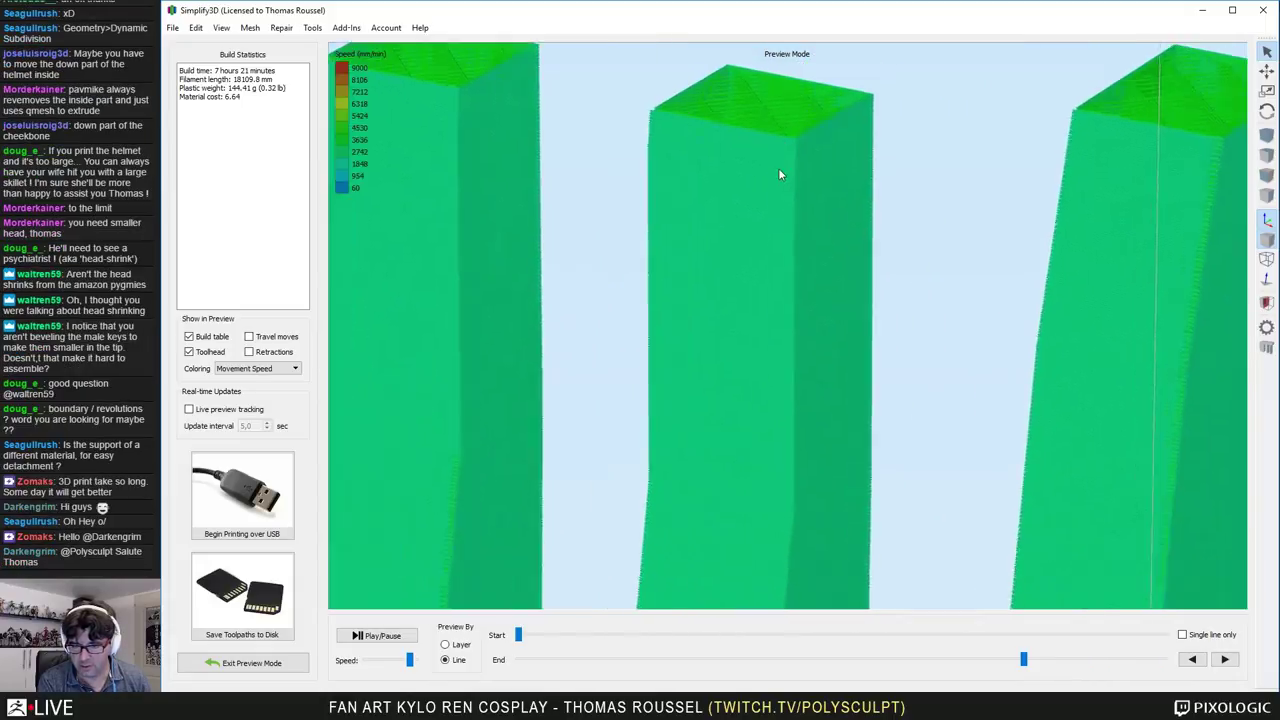
pyautogui.moveTo(781, 145); pyautogui.dragTo(815, 417)
pyautogui.moveTo(965, 210); pyautogui.dragTo(945, 309, button='right')
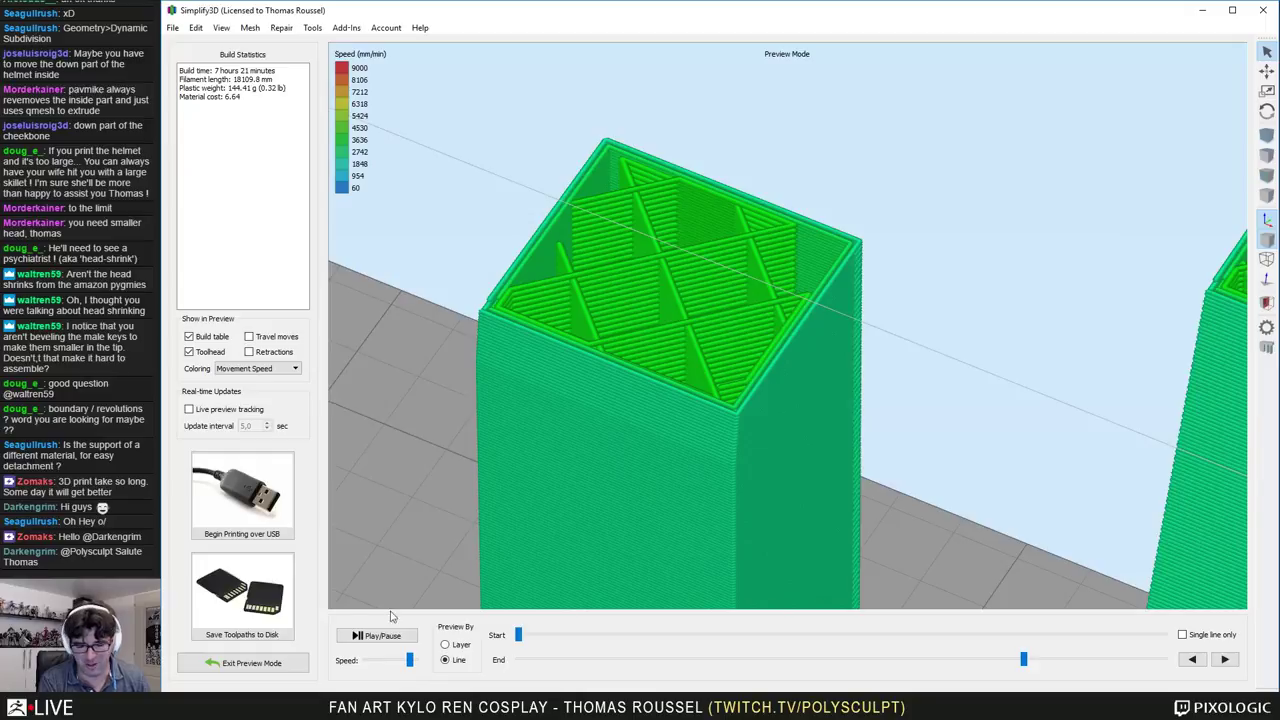
# Step: Set the infill percentage of Process1 to 14% and regenerate the toolpath preview
pyautogui.click(210, 663)
pyautogui.doubleClick(200, 408)
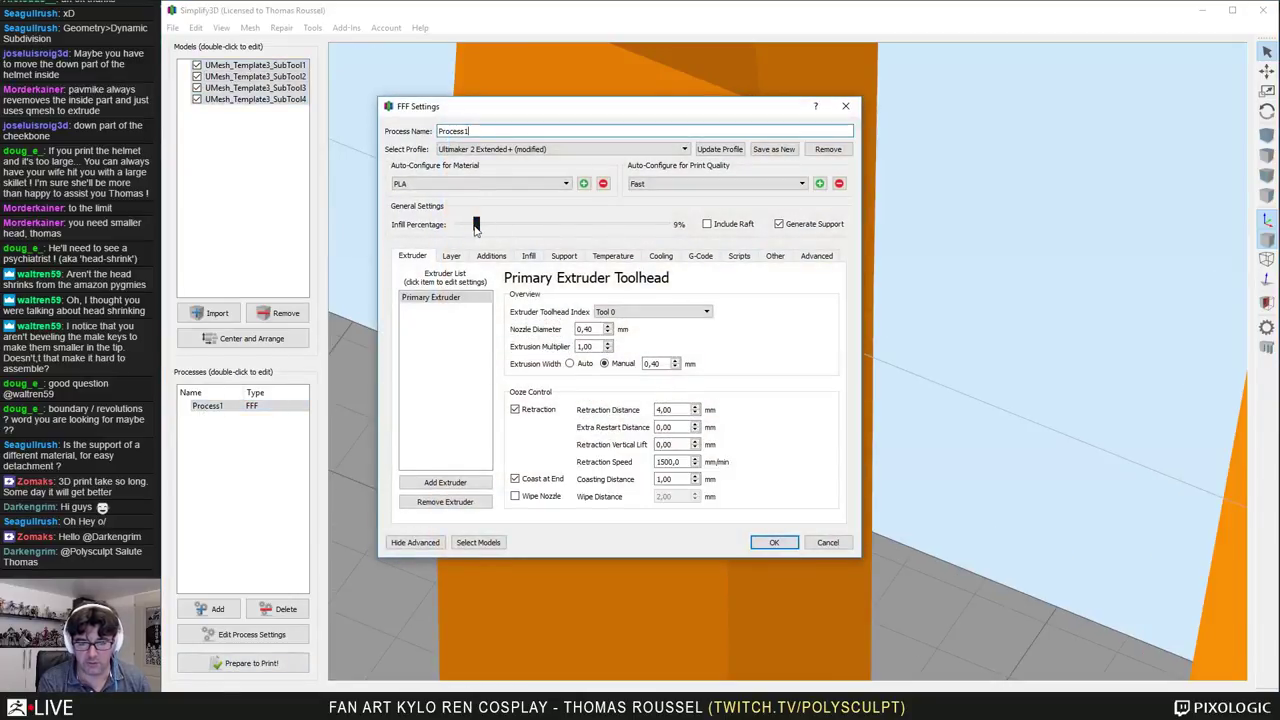
pyautogui.moveTo(476, 227); pyautogui.dragTo(487, 227)
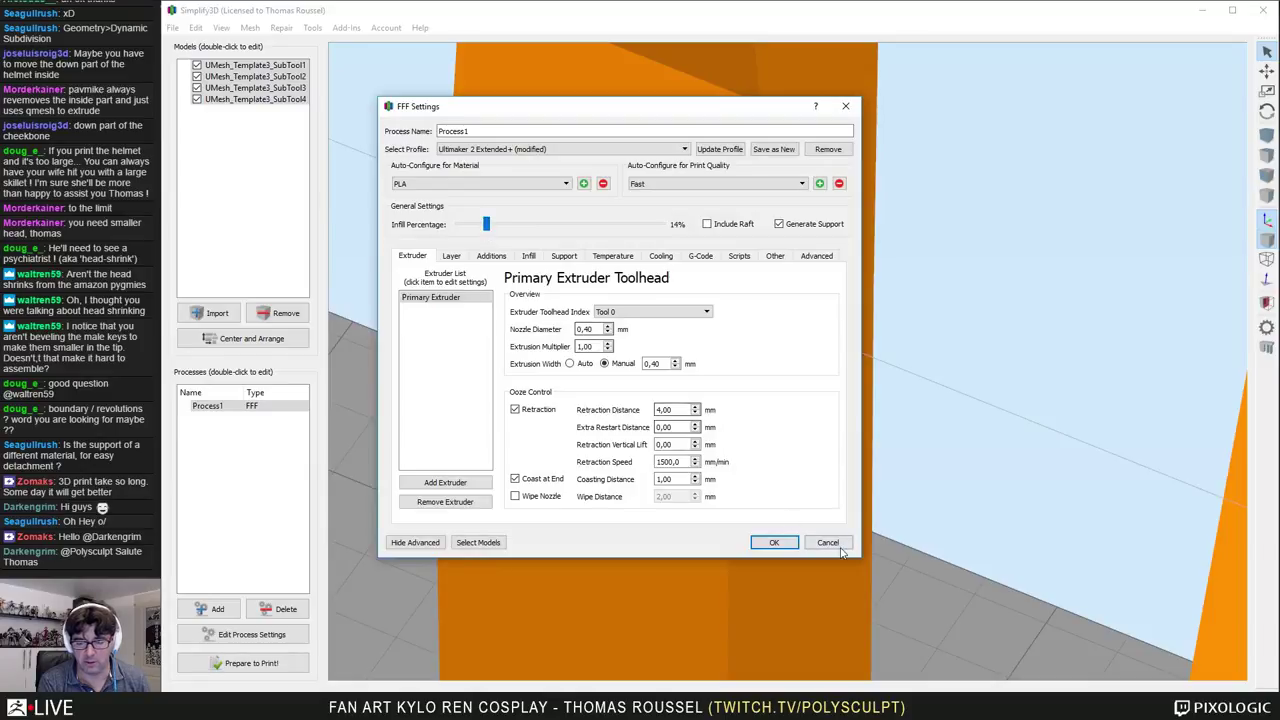
pyautogui.click(773, 542)
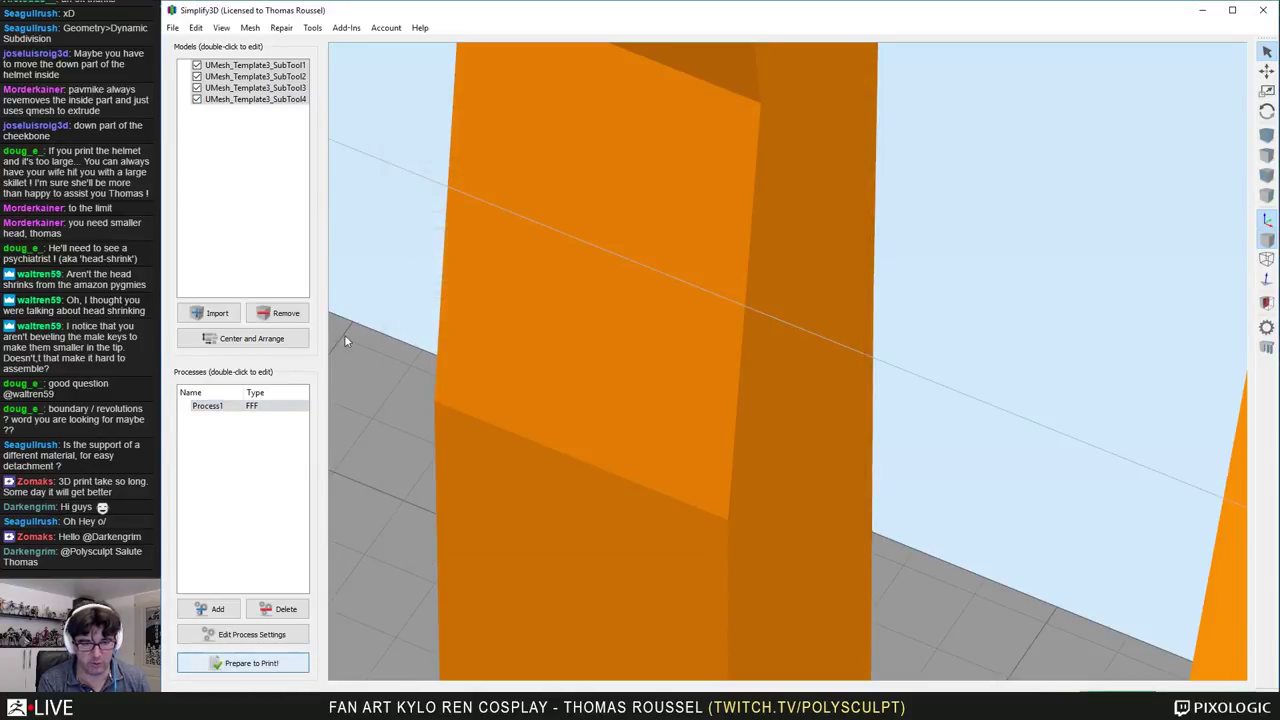
pyautogui.hotkey('ctrl', 'p')
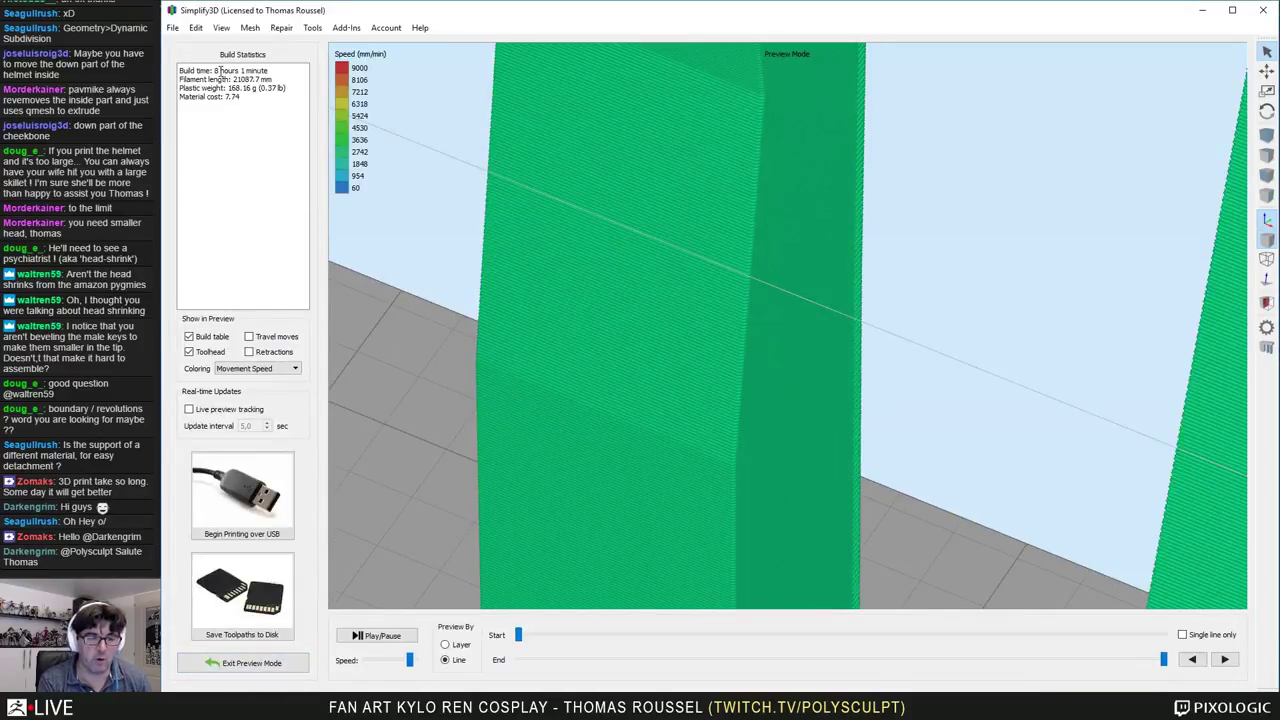
# Step: Examine the four finished arms in the toolpath preview from the front, from their tops down to their keys and sockets
pyautogui.scroll(-10, 425, 195)
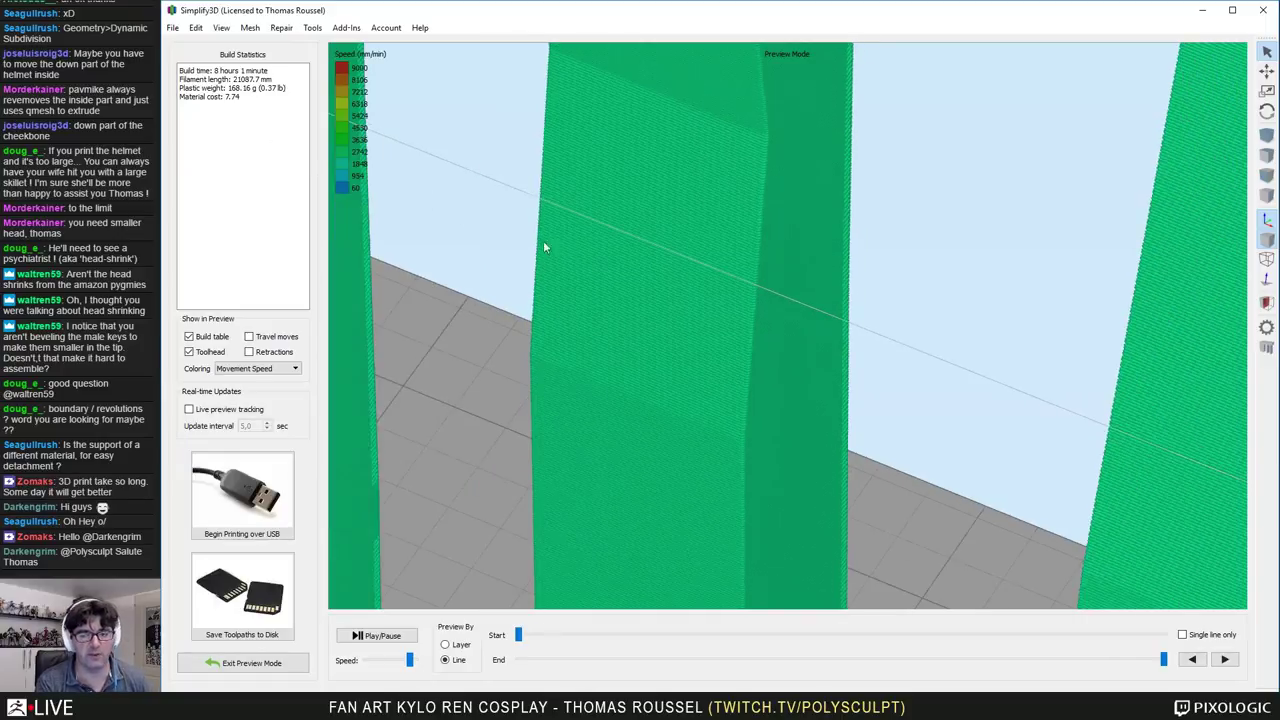
pyautogui.scroll(-3, 643, 289)
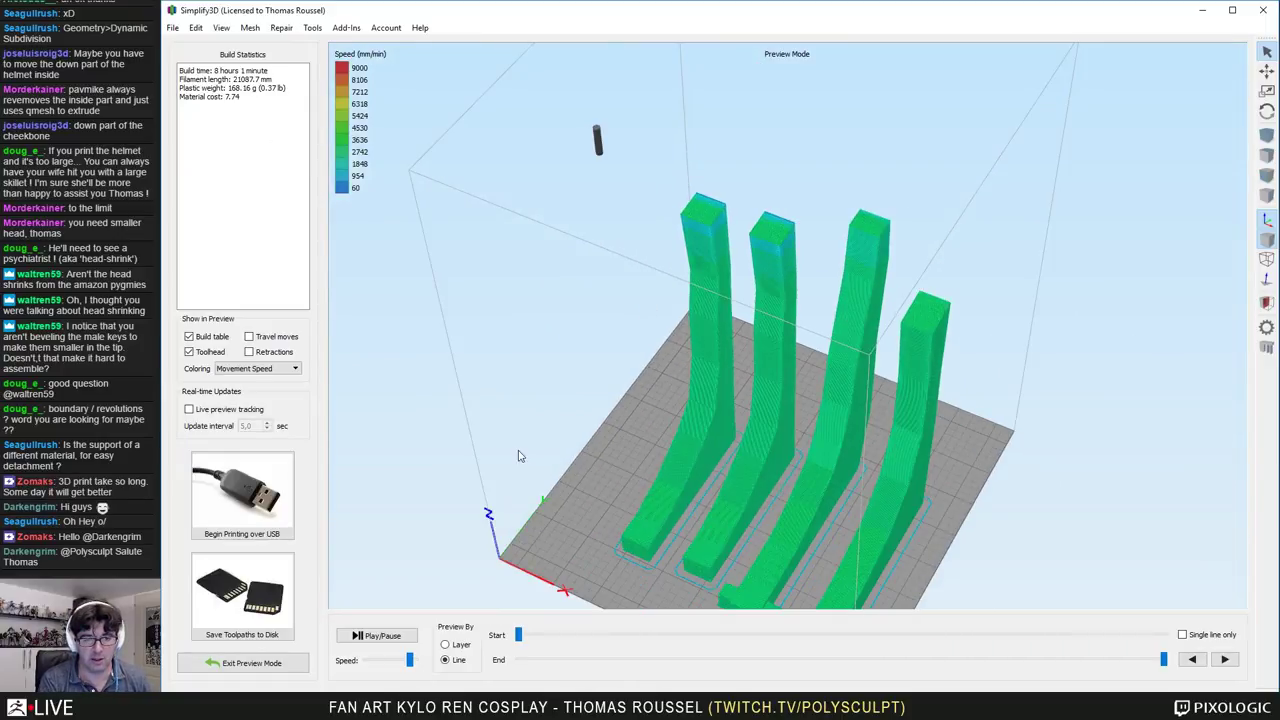
pyautogui.moveTo(520, 457); pyautogui.dragTo(597, 334)
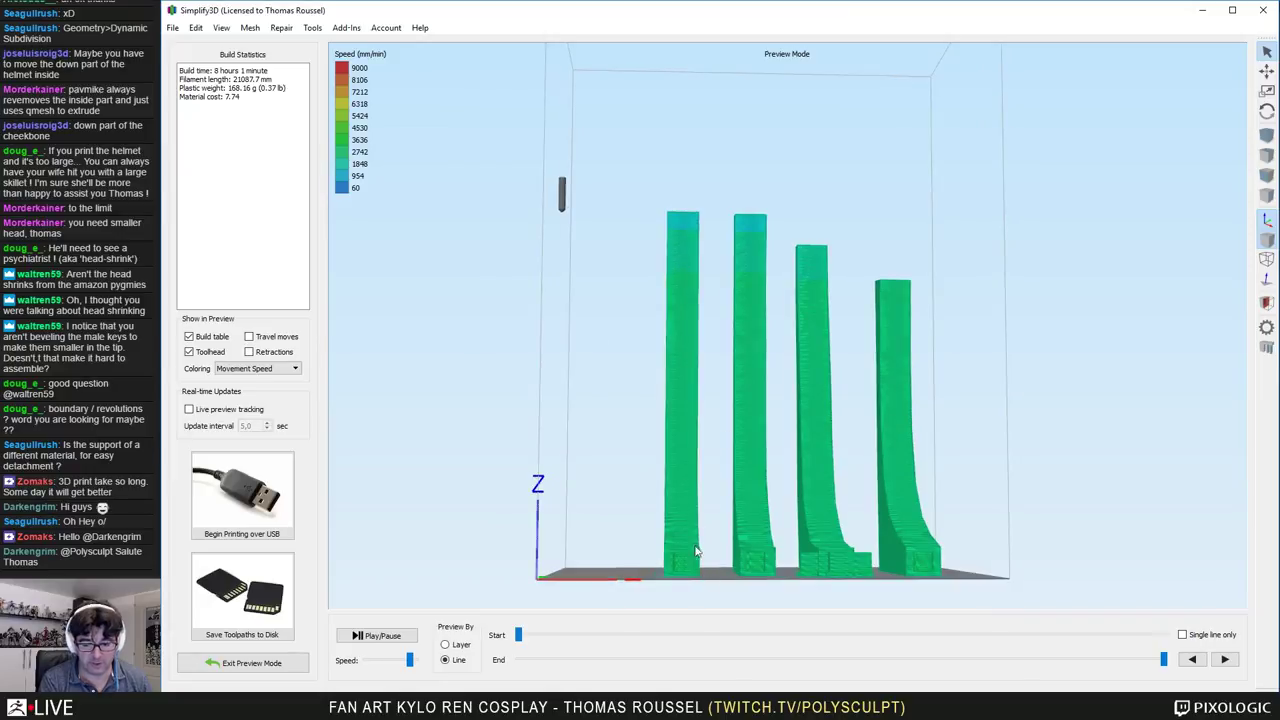
pyautogui.moveTo(629, 245); pyautogui.dragTo(617, 283)
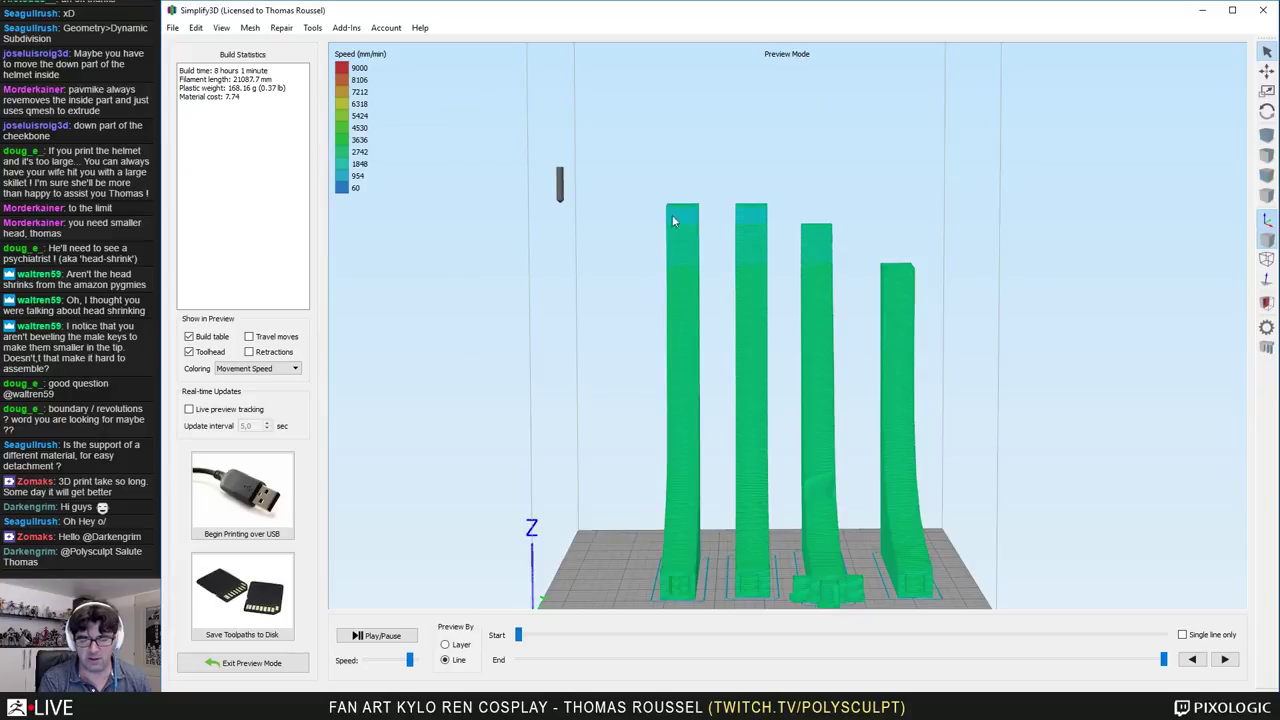
pyautogui.scroll(-2, 665, 451)
pyautogui.scroll(5, 665, 451)
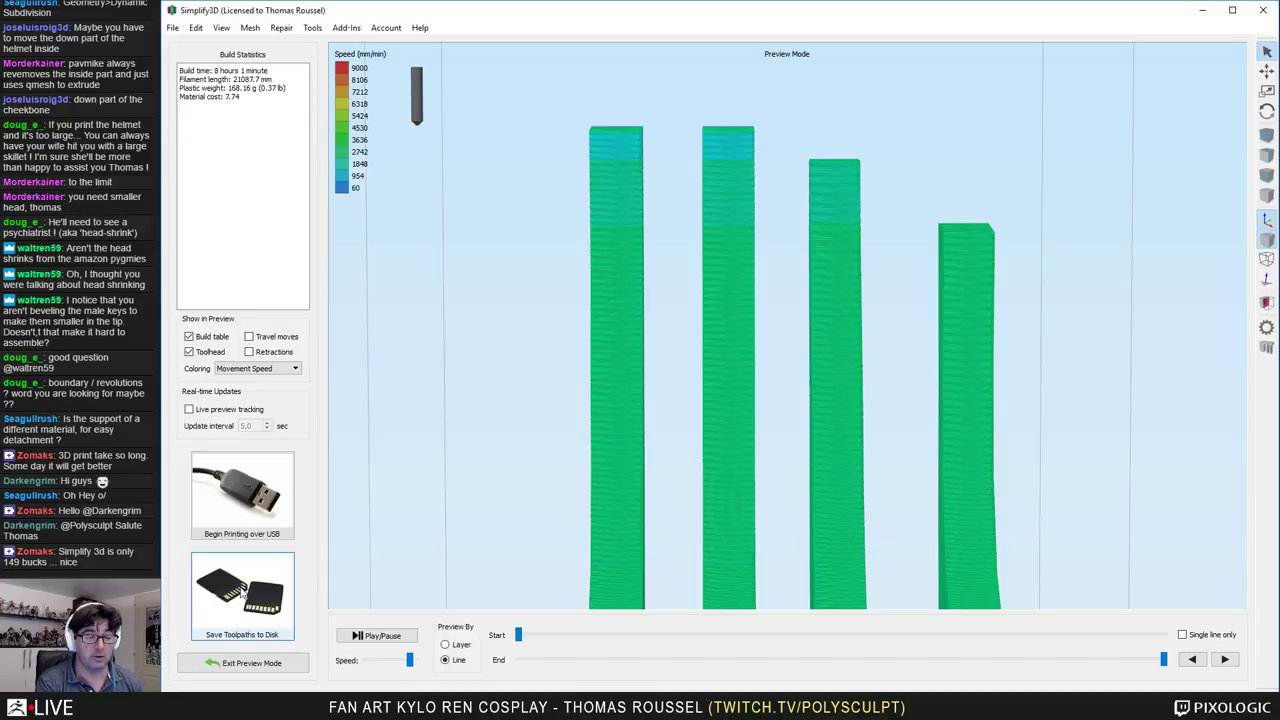
pyautogui.scroll(-5, 791, 468)
pyautogui.moveTo(970, 512); pyautogui.dragTo(867, 415, button='middle')
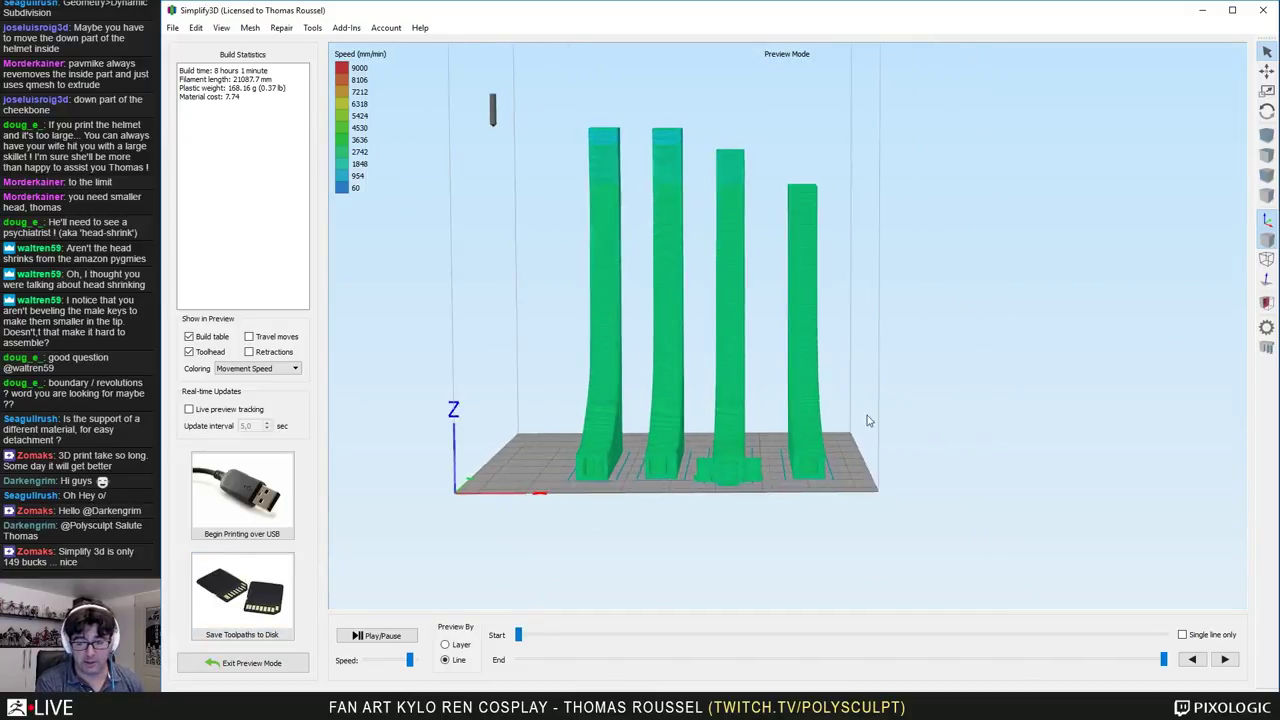
pyautogui.scroll(3, 697, 484)
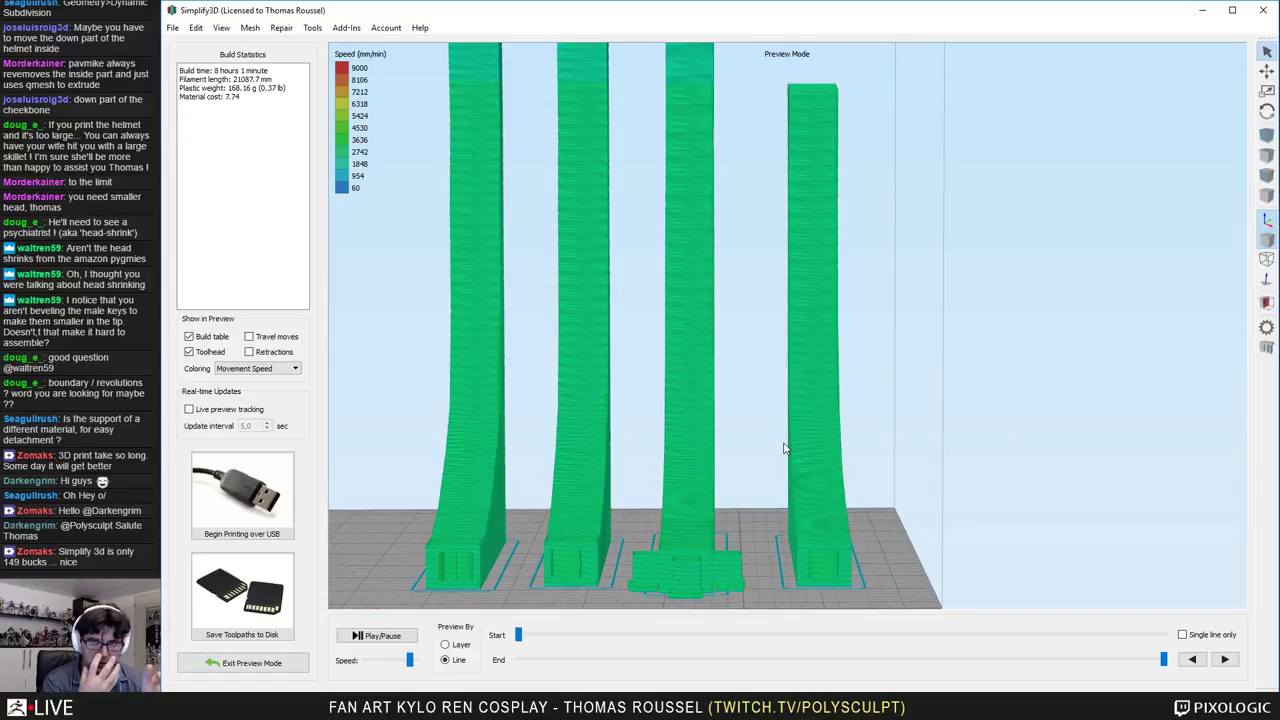
# Step: Switch back to ZBrush and the assembled four-arm helmet template
pyautogui.hotkey('alt', 'Tab')
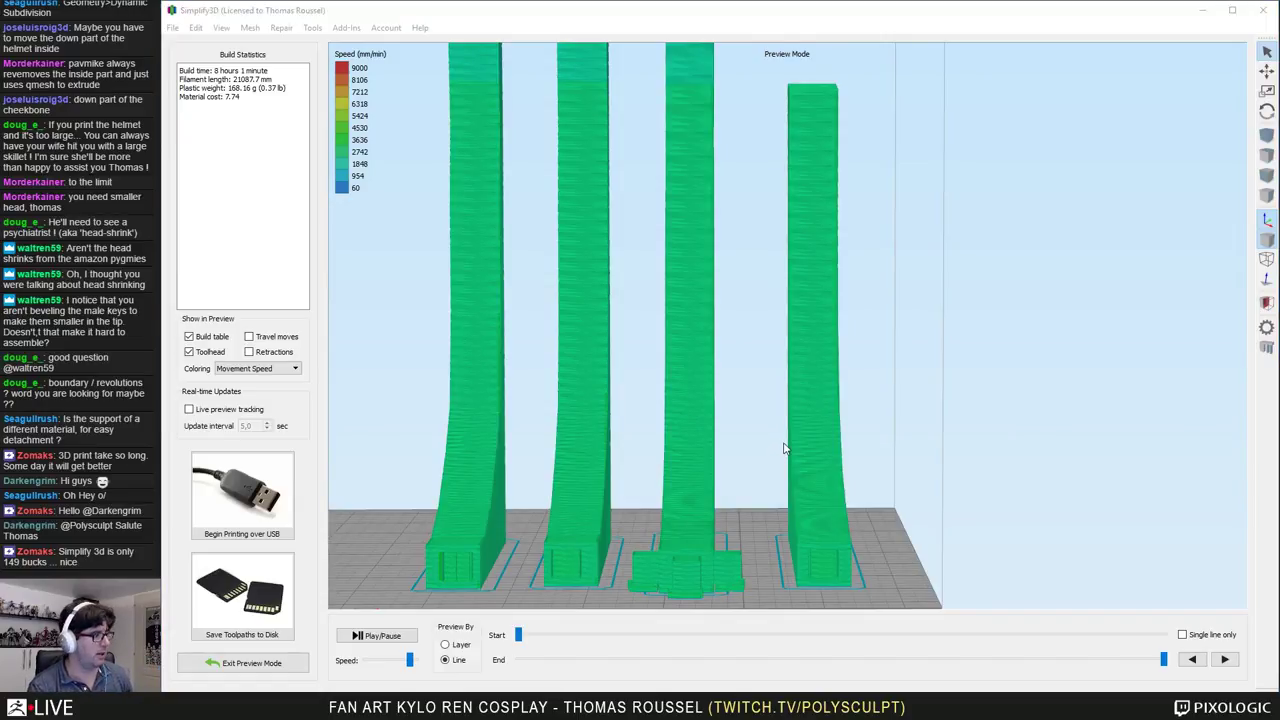
pyautogui.hotkey('alt', 'Tab')
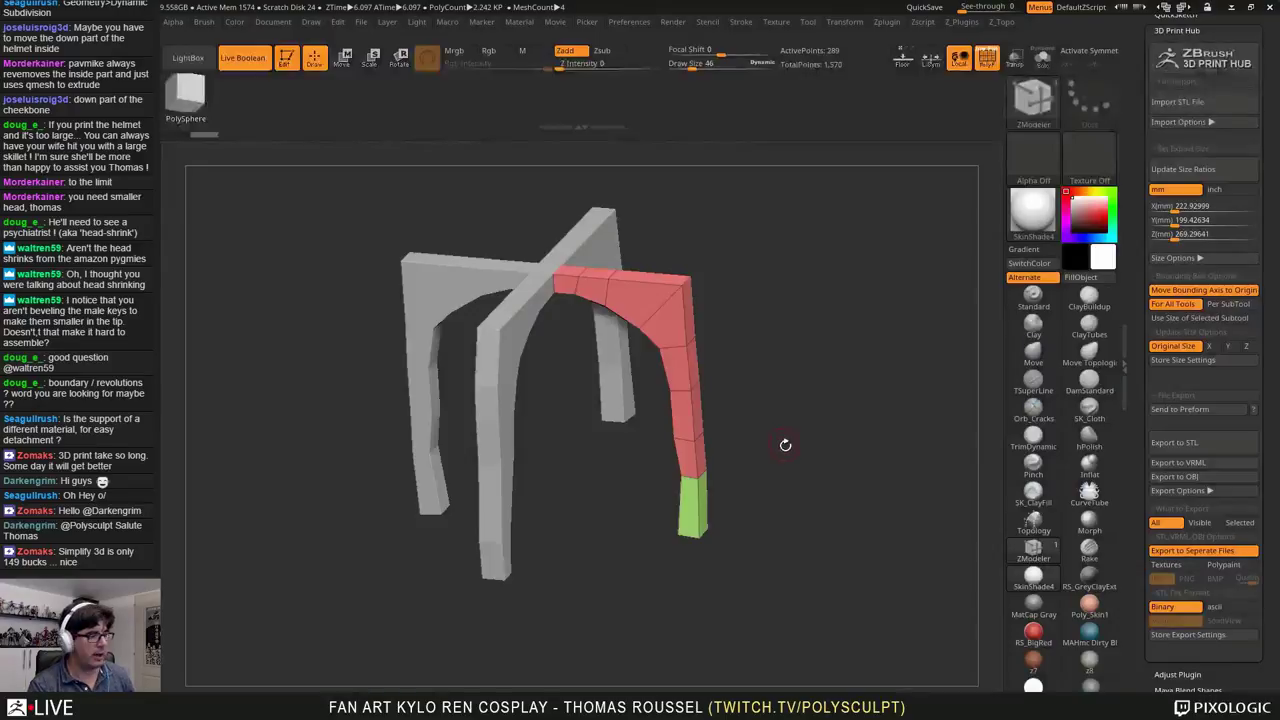
# Step: Switch to the Template_1 tool, select its helmet subtool and hide the head scan so the helmet shows with its mask
pyautogui.moveTo(1267, 195); pyautogui.dragTo(1268, 10)
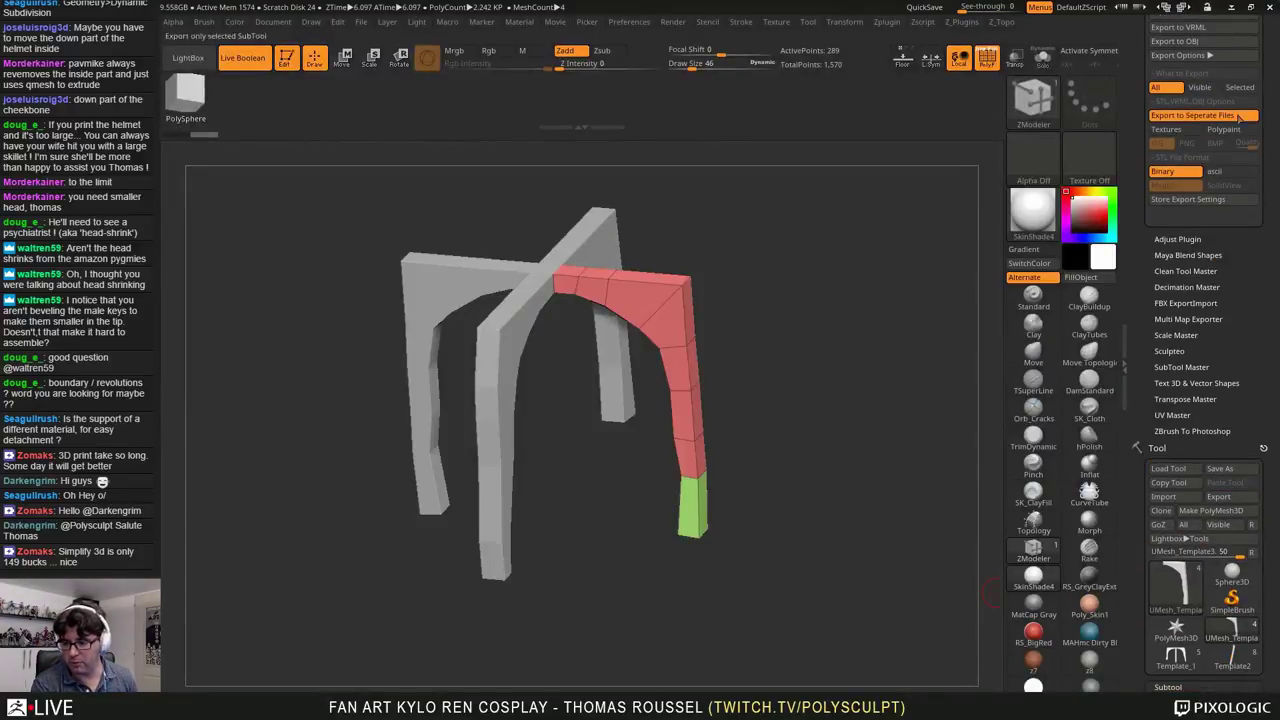
pyautogui.moveTo(1268, 414); pyautogui.dragTo(1266, 200)
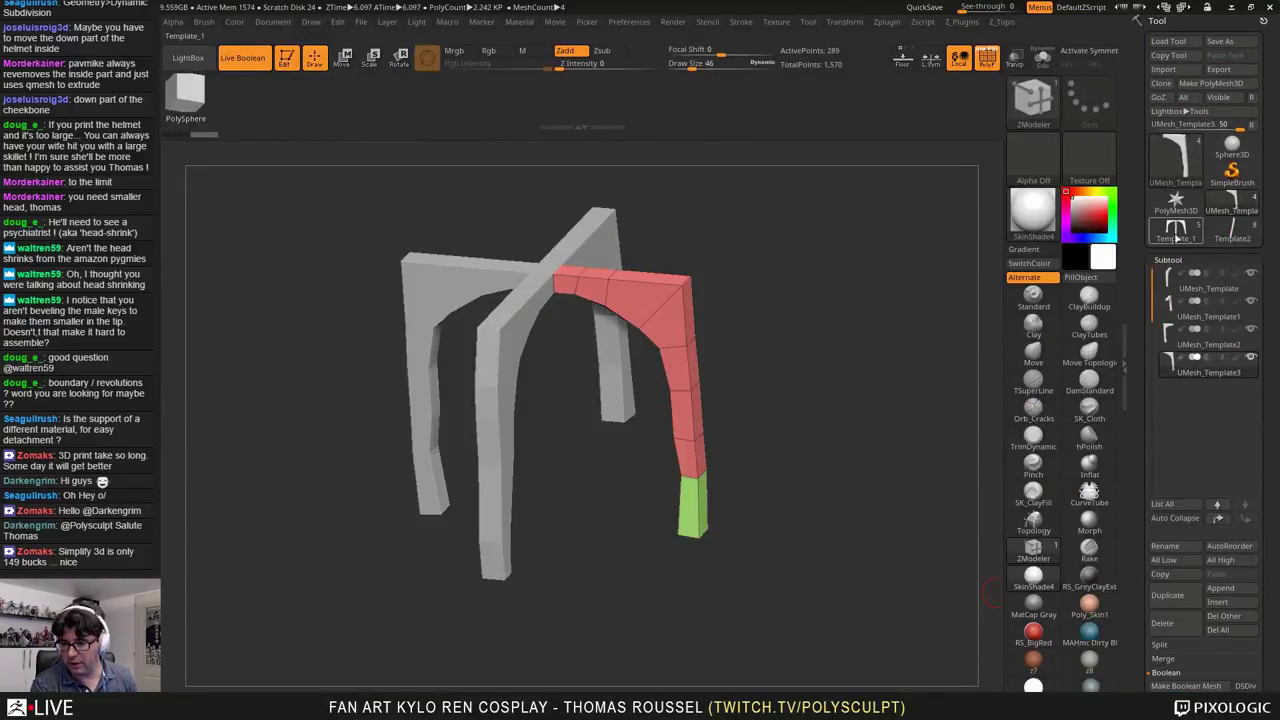
pyautogui.click(1177, 236)
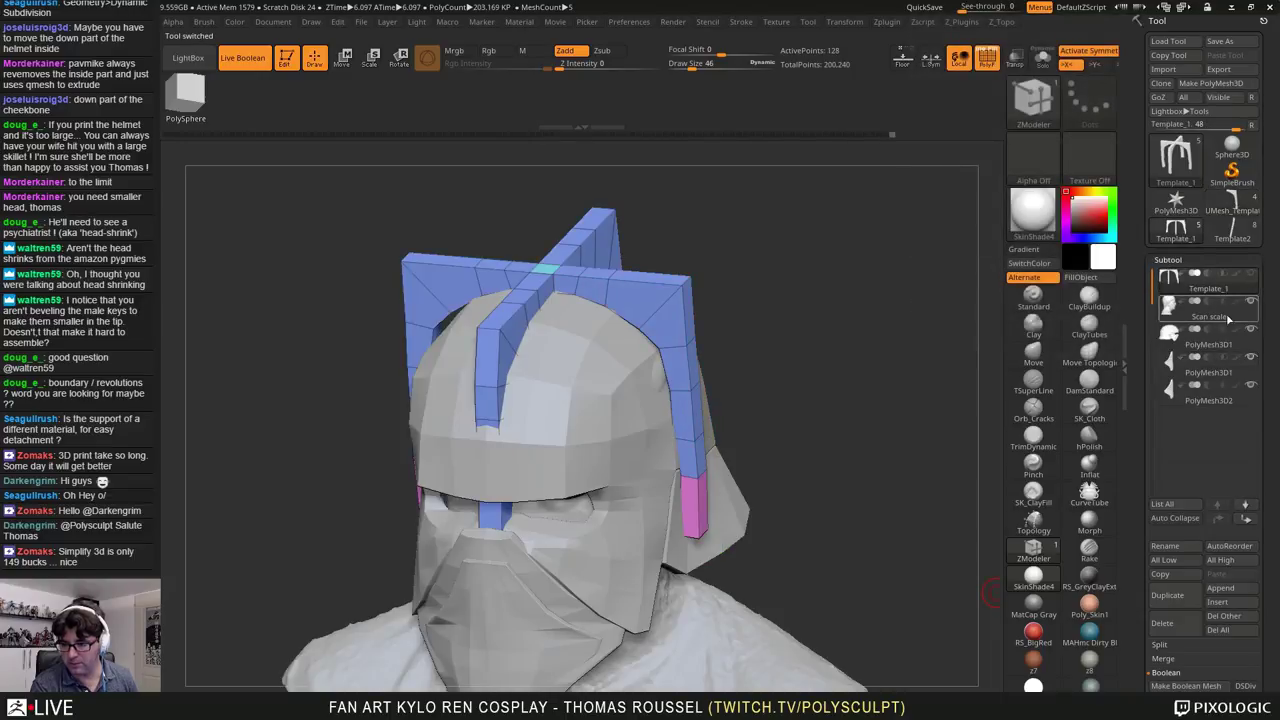
pyautogui.click(1180, 336)
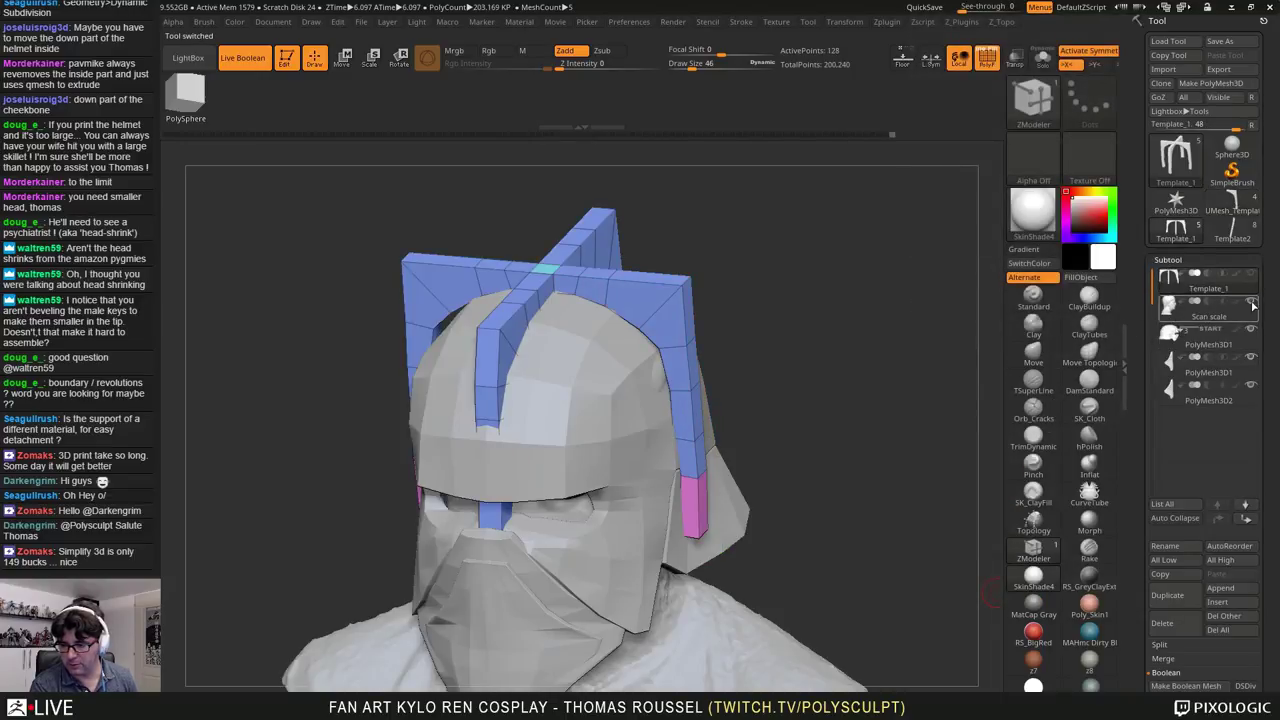
pyautogui.moveTo(804, 497); pyautogui.dragTo(726, 513)
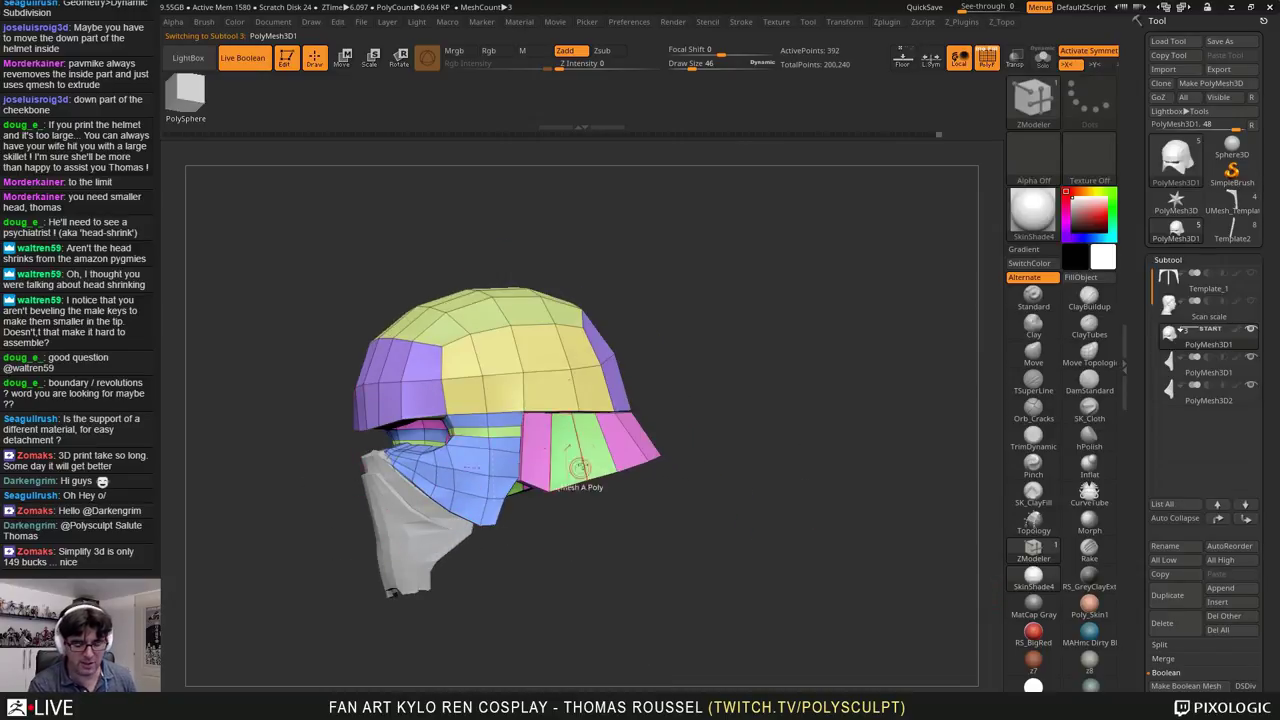
pyautogui.moveTo(559, 559); pyautogui.dragTo(593, 571)
pyautogui.moveTo(592, 570); pyautogui.dragTo(680, 540, button='right')
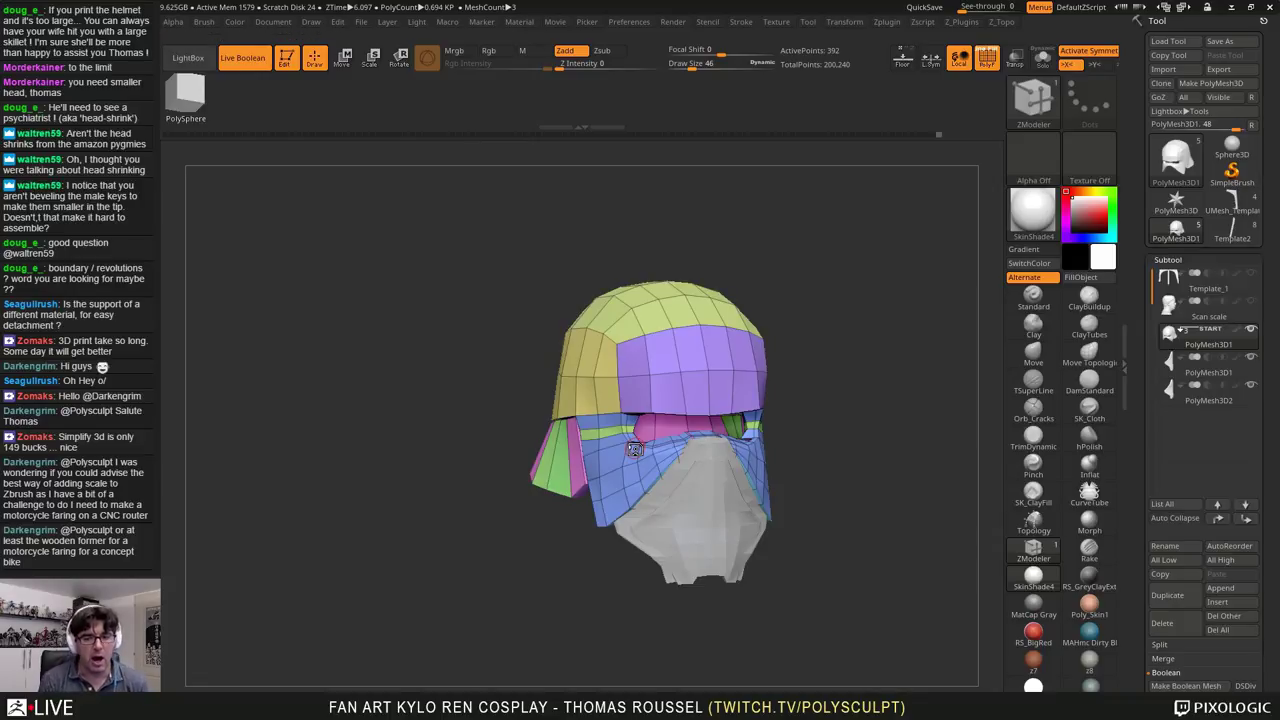
# Step: Check the size and unit choices Scale Master's Set Scene Scale offers for the helmet subtool, and leave without choosing one
pyautogui.click(888, 22)
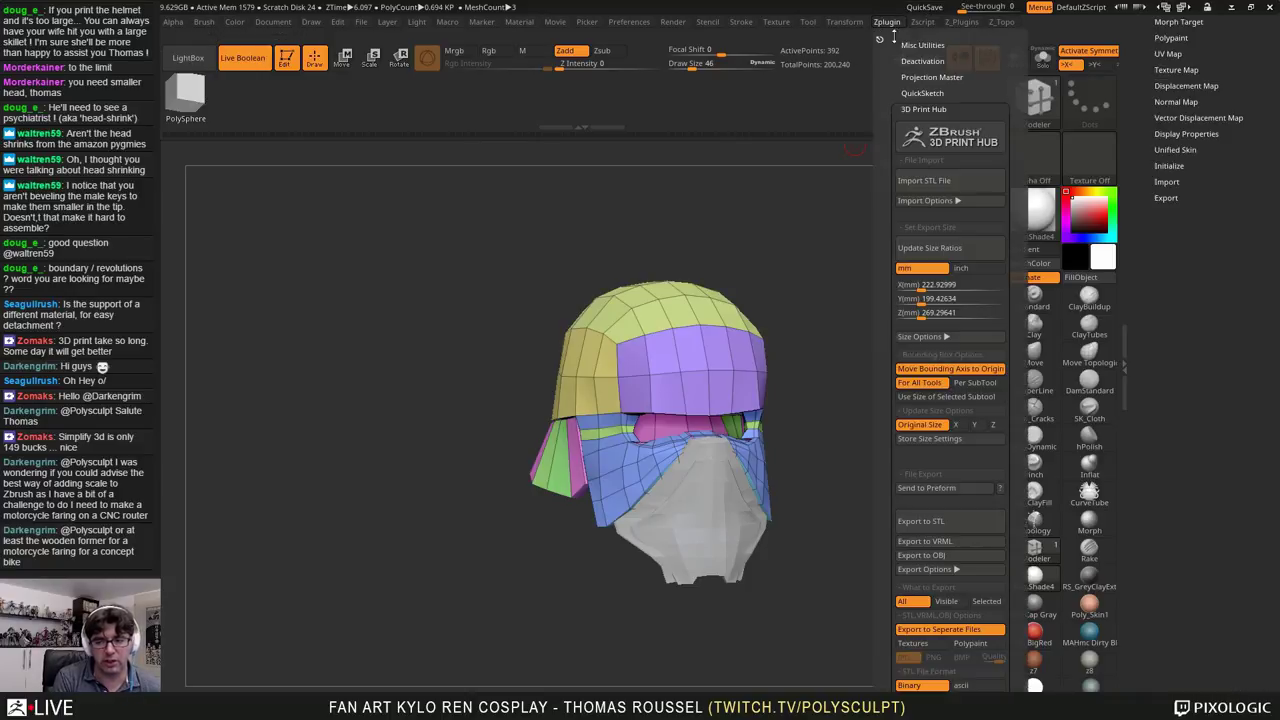
pyautogui.click(941, 110)
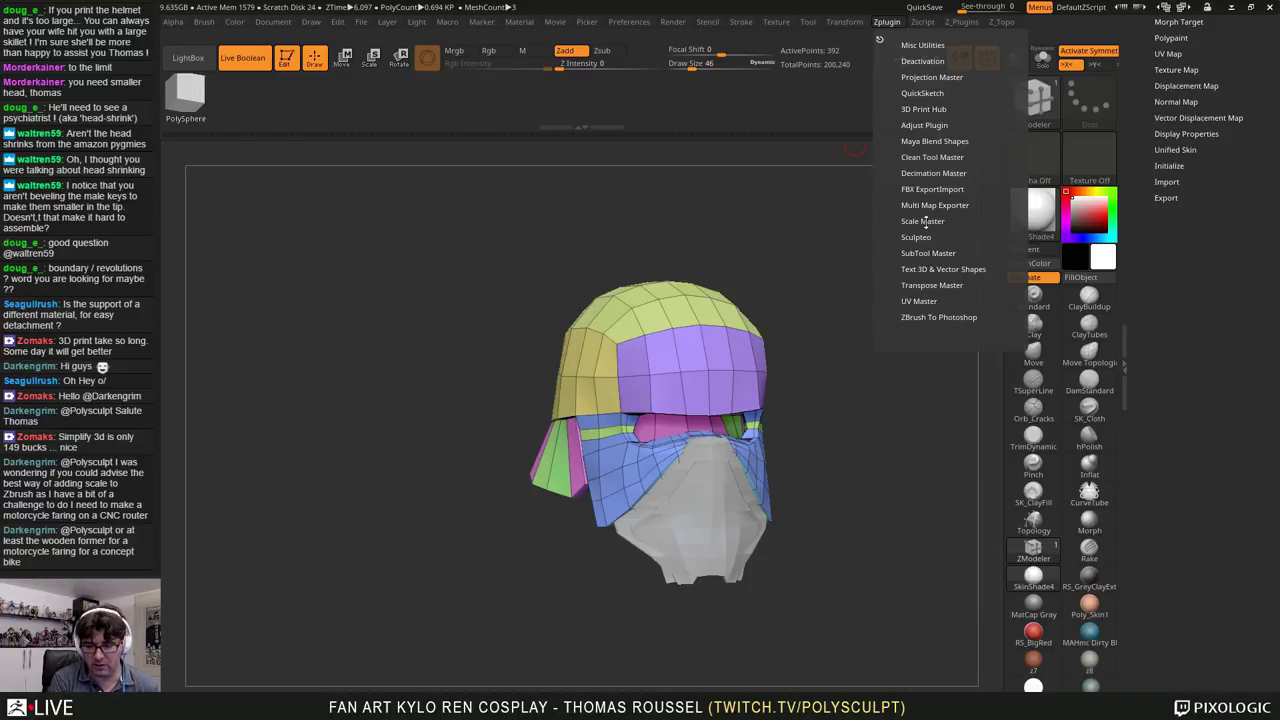
pyautogui.click(925, 222)
pyautogui.click(930, 290)
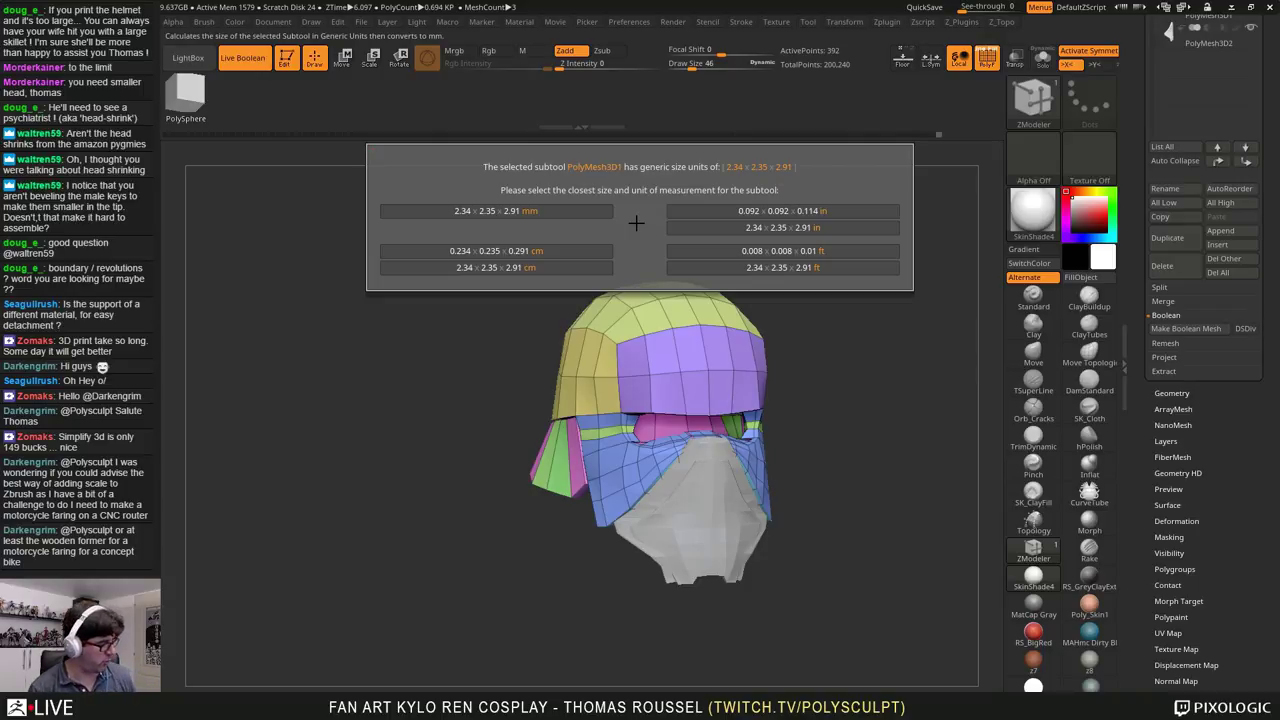
pyautogui.press('Escape')
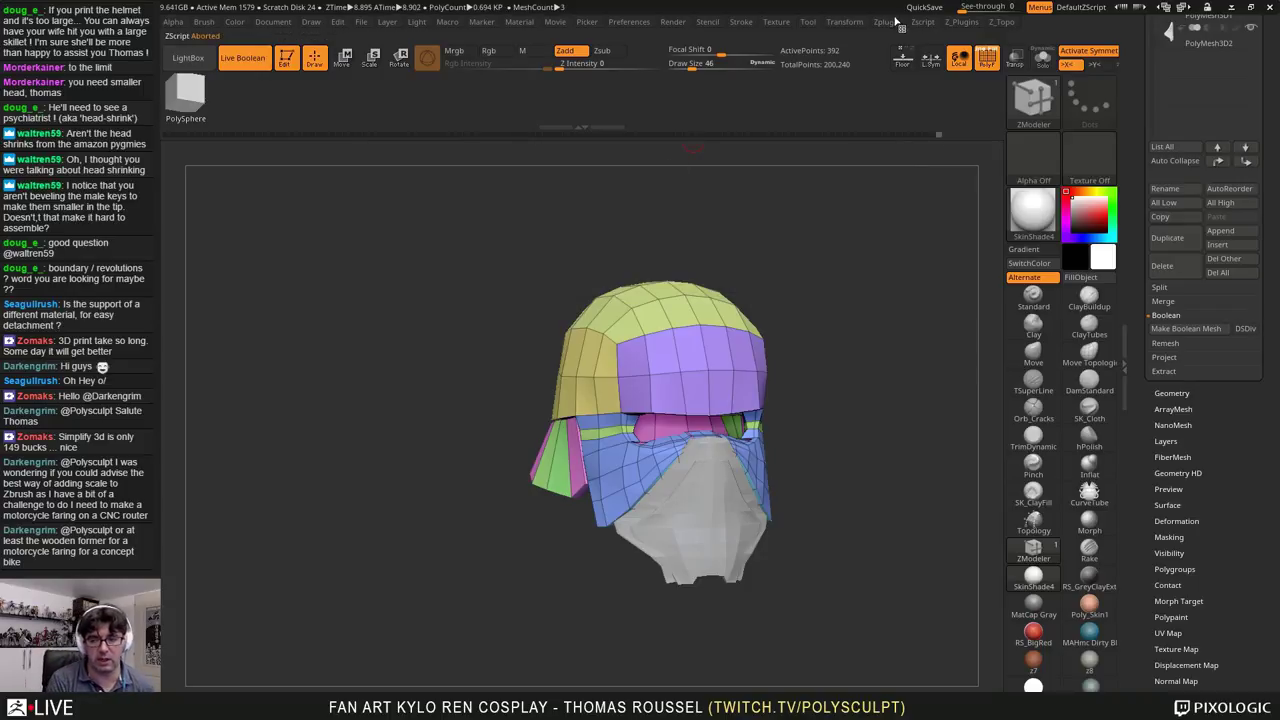
# Step: View the Scale Master plugin's about page with its usage video and download link, and close it
pyautogui.click(887, 21)
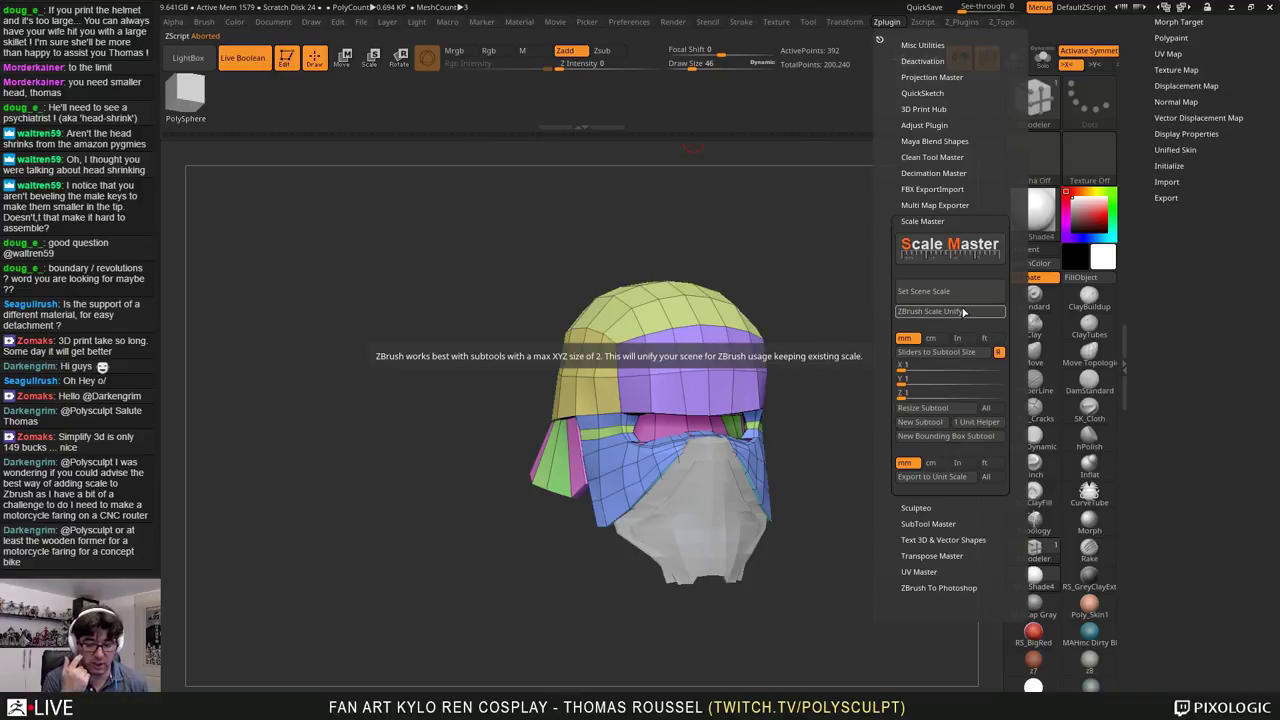
pyautogui.click(903, 247)
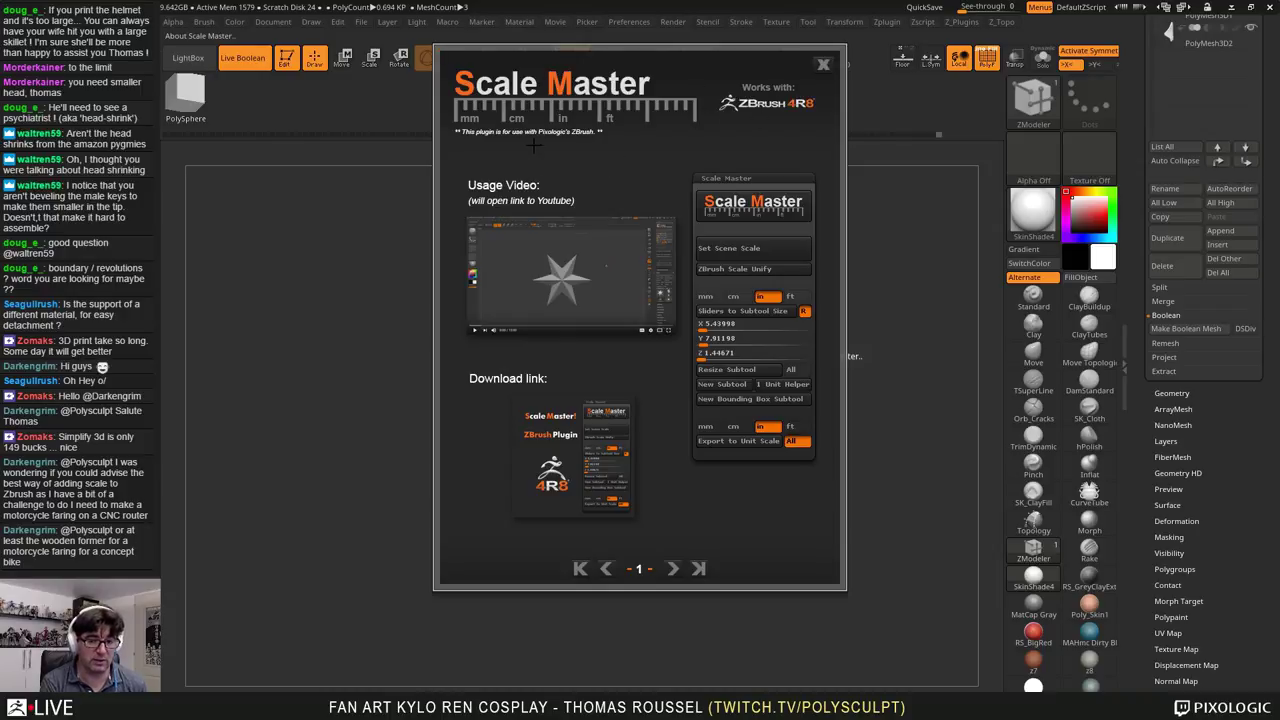
pyautogui.click(823, 64)
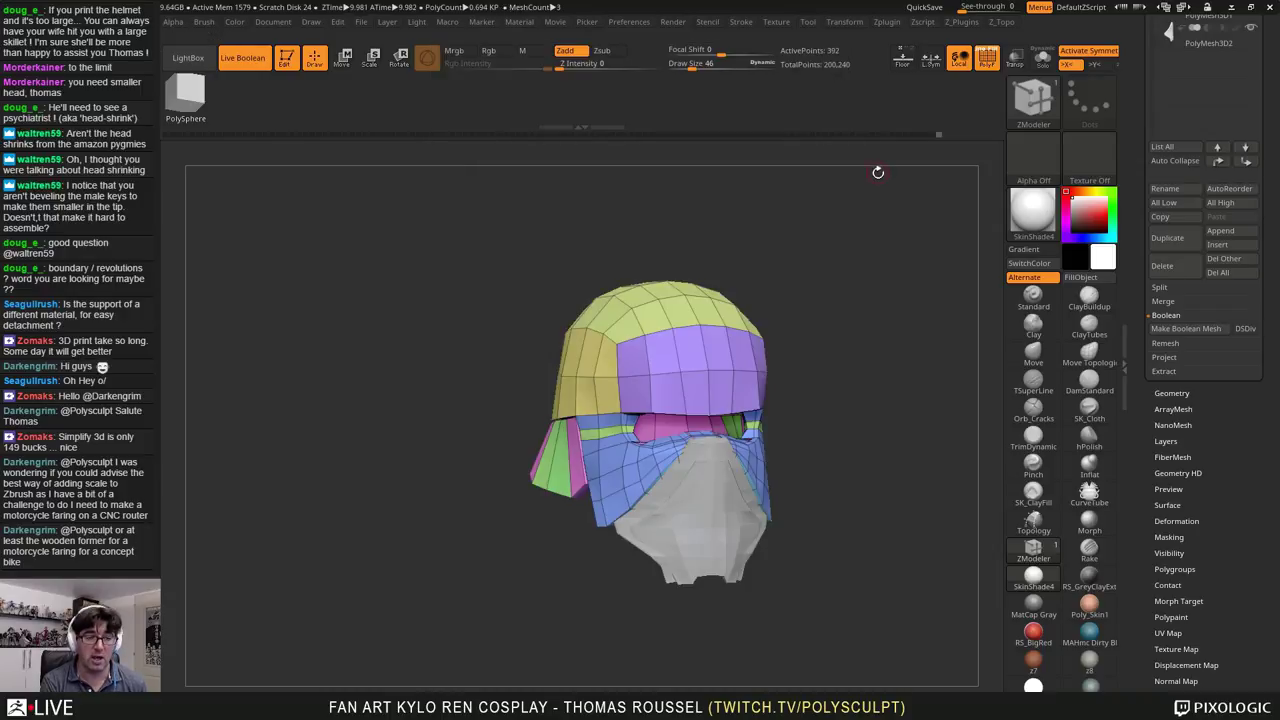